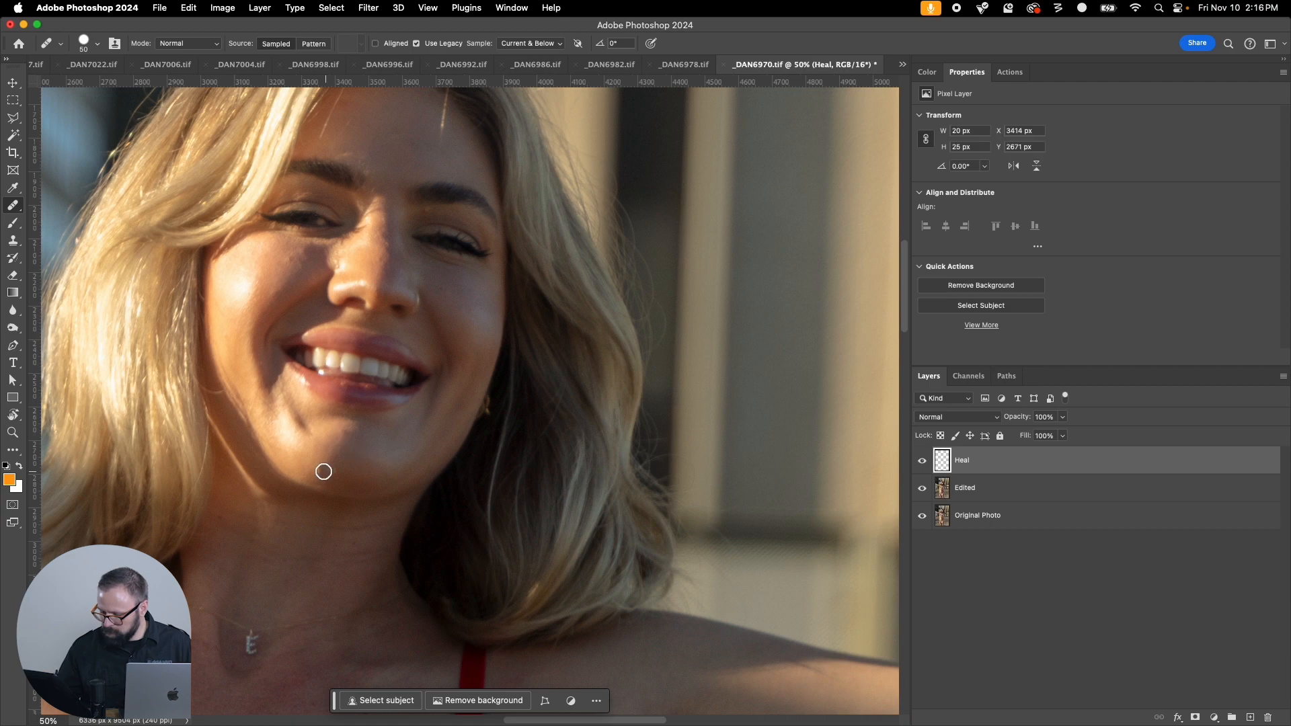
Step: Heal the blemishes on the chin, cheek, upper eyelid and under-eye area with the 50 px Healing Brush in _DAN6970.tif
left_click(324, 472)
left_click(356, 461, "alt")
left_click(344, 430)
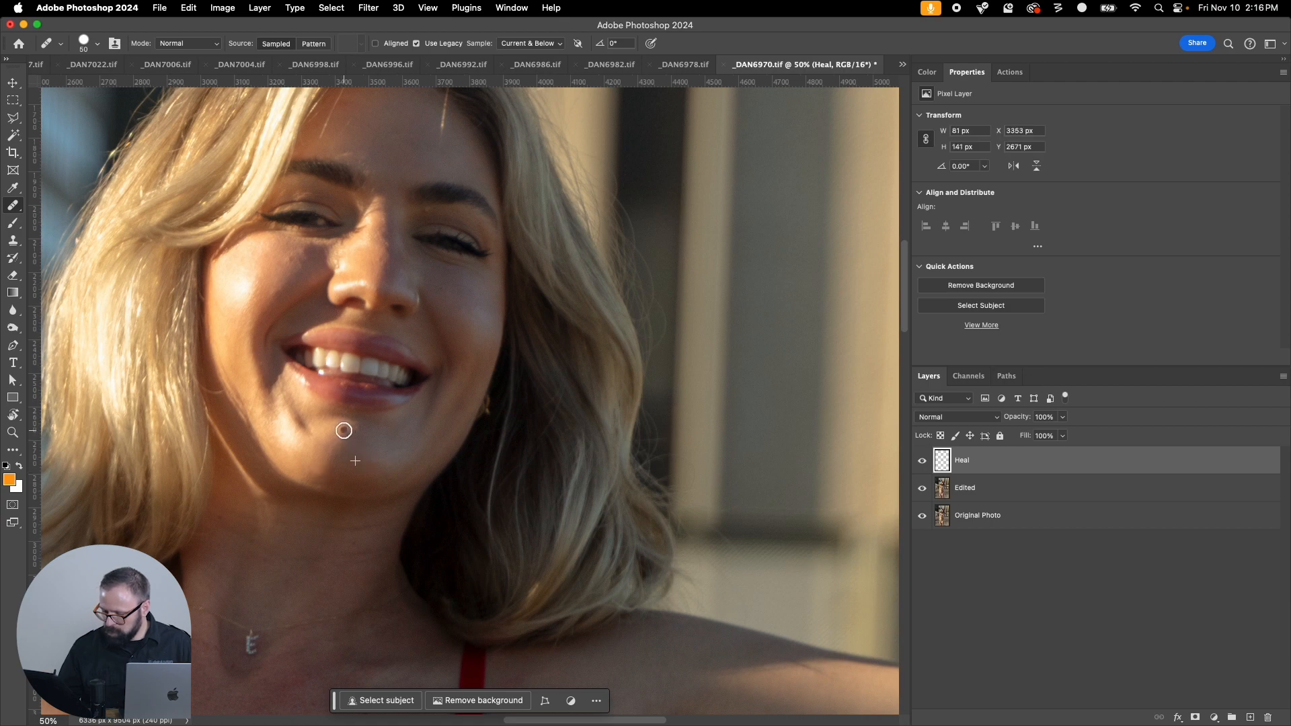
left_click(459, 308, "alt")
left_click(443, 296)
left_click(442, 215, "alt")
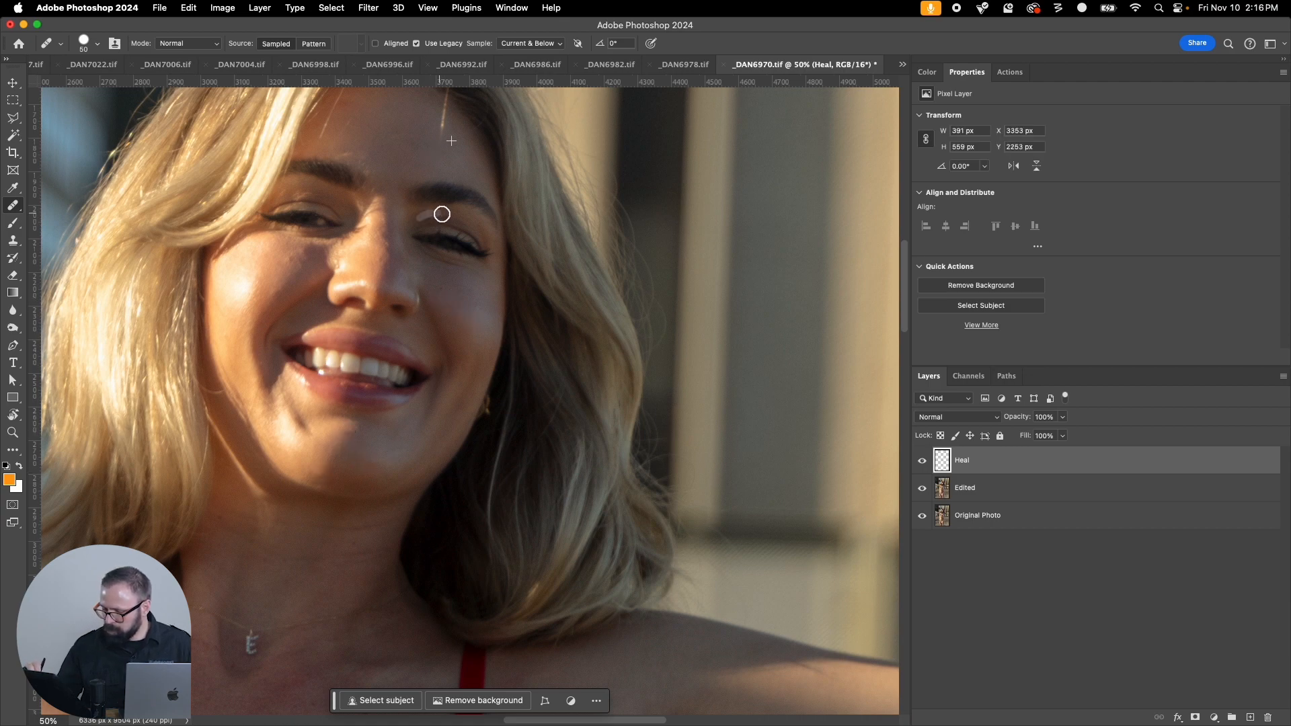
left_click(424, 208)
left_click(295, 259, "alt")
left_click(287, 258)
Step: Heal the thin vertical mark and the skin lines beside and above the navel, sampling from clean abdomen skin
left_click_drag(532, 553, 571, 115)
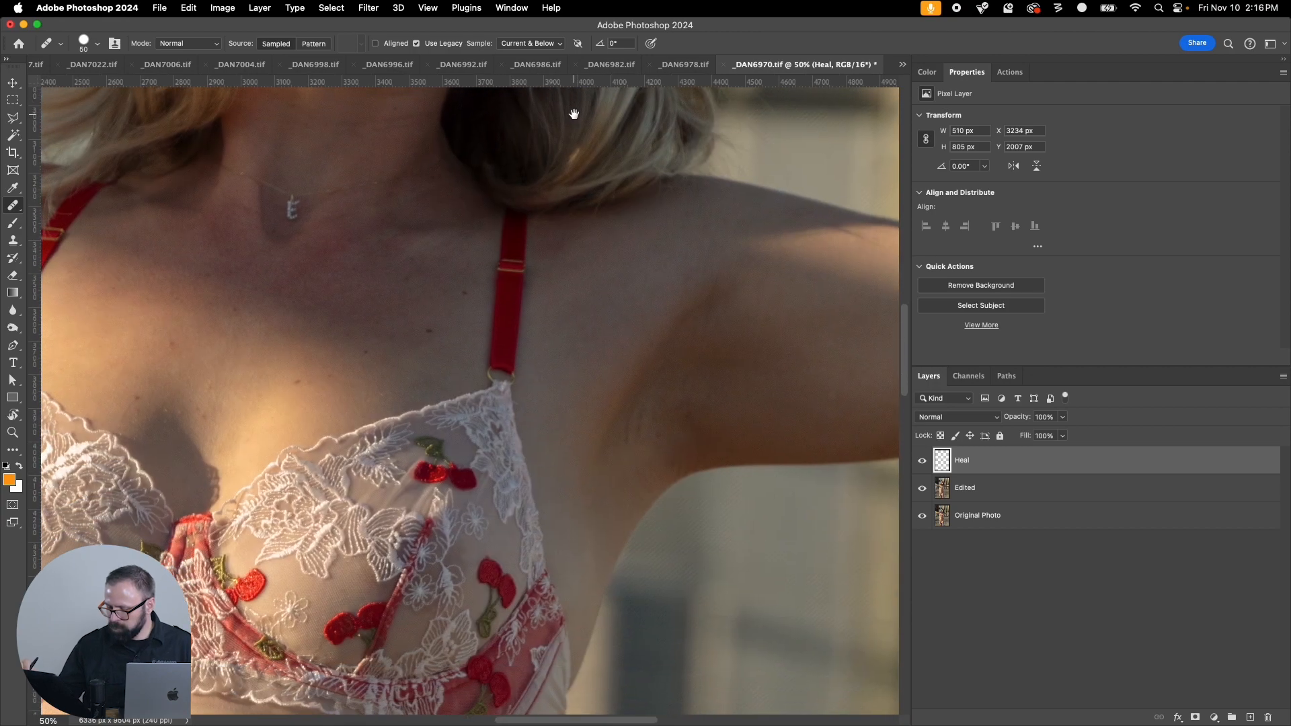
left_click_drag(375, 324, 773, 337)
left_click_drag(529, 391, 542, 101)
mouse_move(568, 285)
left_mouse_down()
mouse_move(466, 397)
mouse_move(446, 393)
mouse_move(409, 289)
left_mouse_up()
left_click(490, 459, "alt")
mouse_move(270, 311)
left_mouse_down()
mouse_move(273, 433)
mouse_move(264, 321)
left_mouse_up()
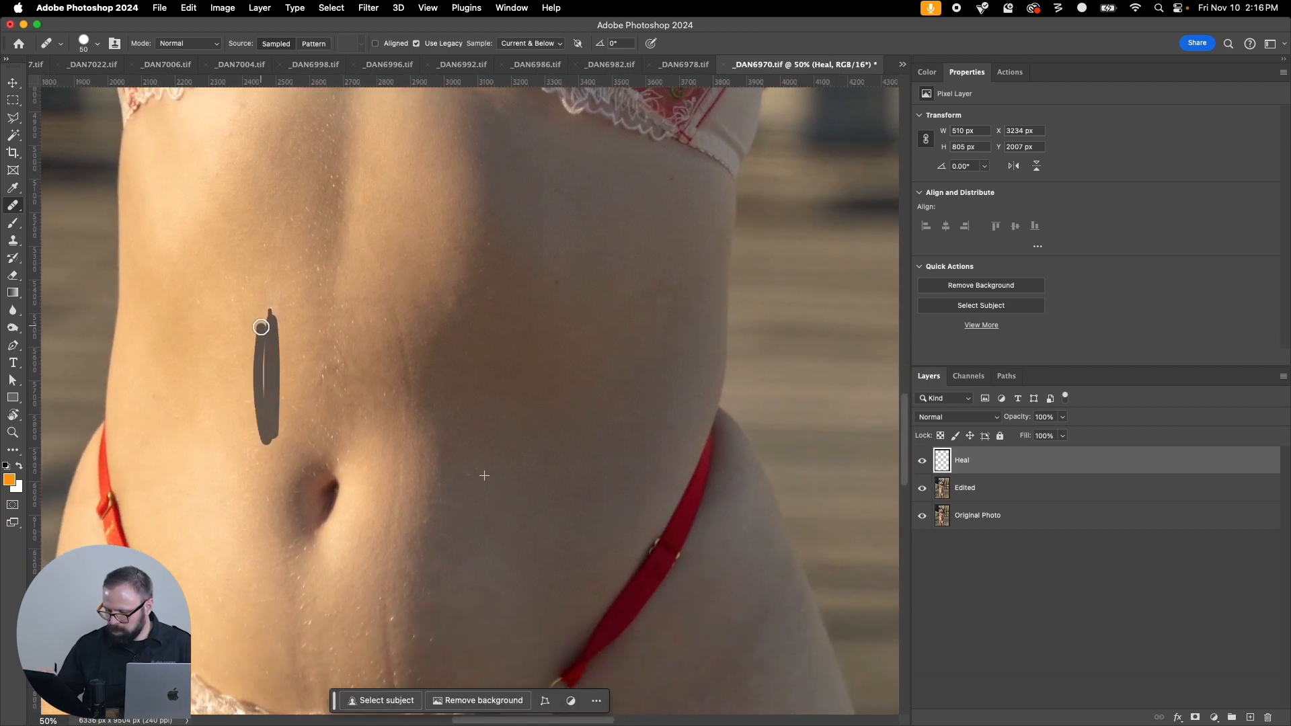
left_click_drag(386, 303, 402, 461)
left_click(495, 404, "alt")
mouse_move(406, 337)
left_mouse_down()
mouse_move(397, 511)
mouse_move(458, 432)
left_mouse_up()
Step: Enlarge the Healing Brush to 90 px and heal the light marks on the skin below the navel
key("bracketright")
key("bracketright")
key("bracketright")
key("bracketright")
left_click_drag(301, 577, 298, 625)
mouse_move(390, 537)
left_mouse_down()
mouse_move(386, 605)
mouse_move(393, 449)
mouse_move(389, 634)
left_mouse_up()
left_click_drag(312, 593, 314, 615)
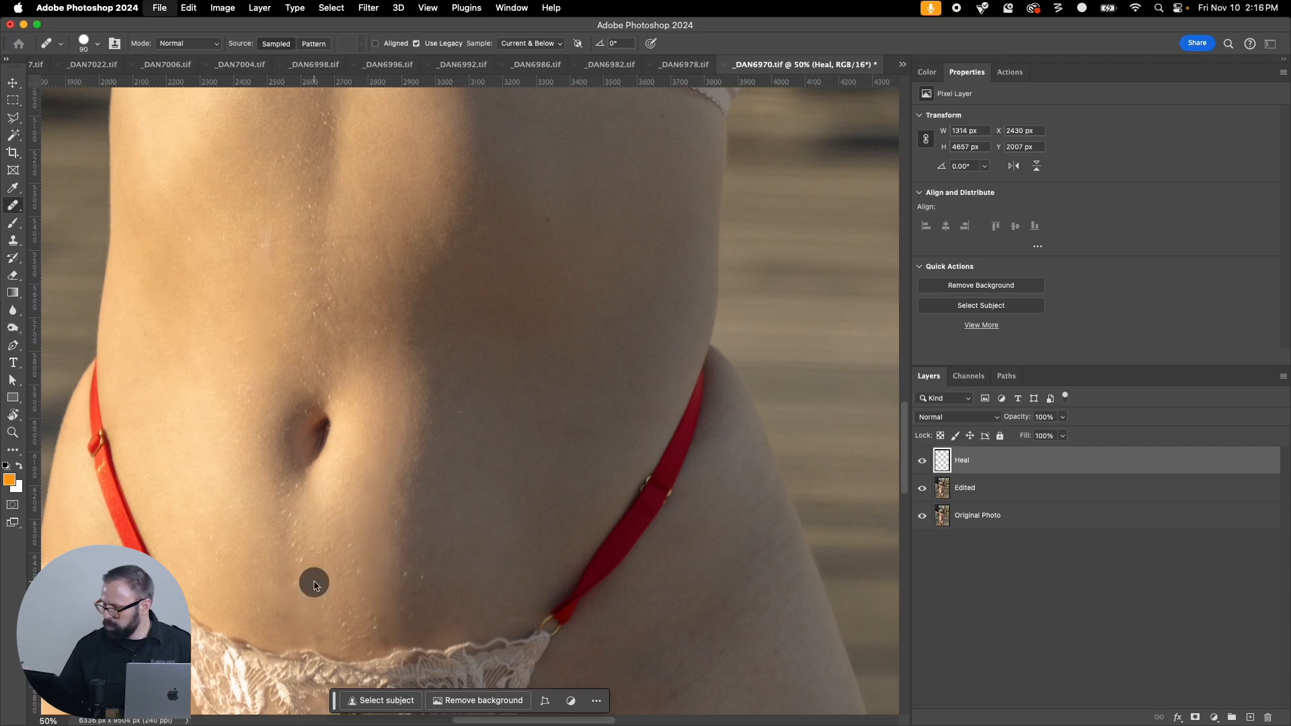
Step: Save and close _DAN6970.tif, moving on to _DAN6978.tif
key("super+w")
left_click(668, 265)
left_click(635, 66)
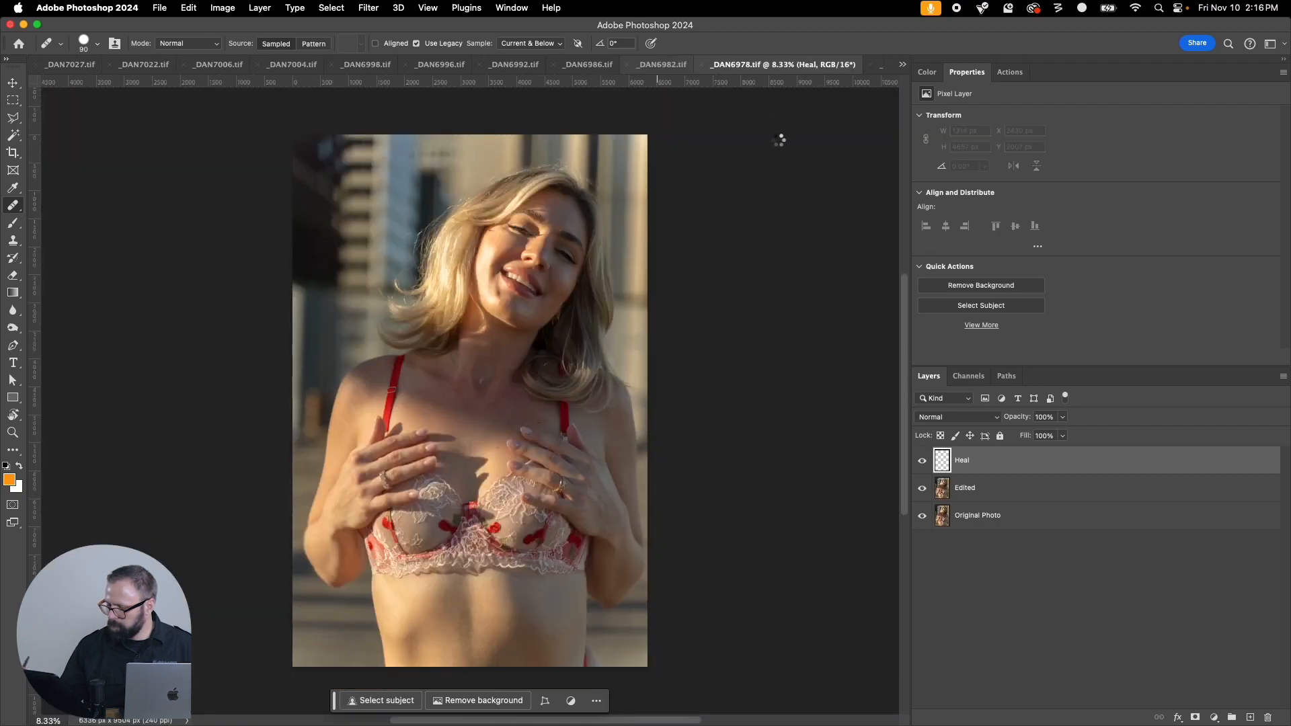
Step: Heal the spots on the cheeks, around the eyes and on the chin with the 90 px Healing Brush in _DAN6978.tif
key("z")
left_click_drag(449, 178, 646, 420)
key("j")
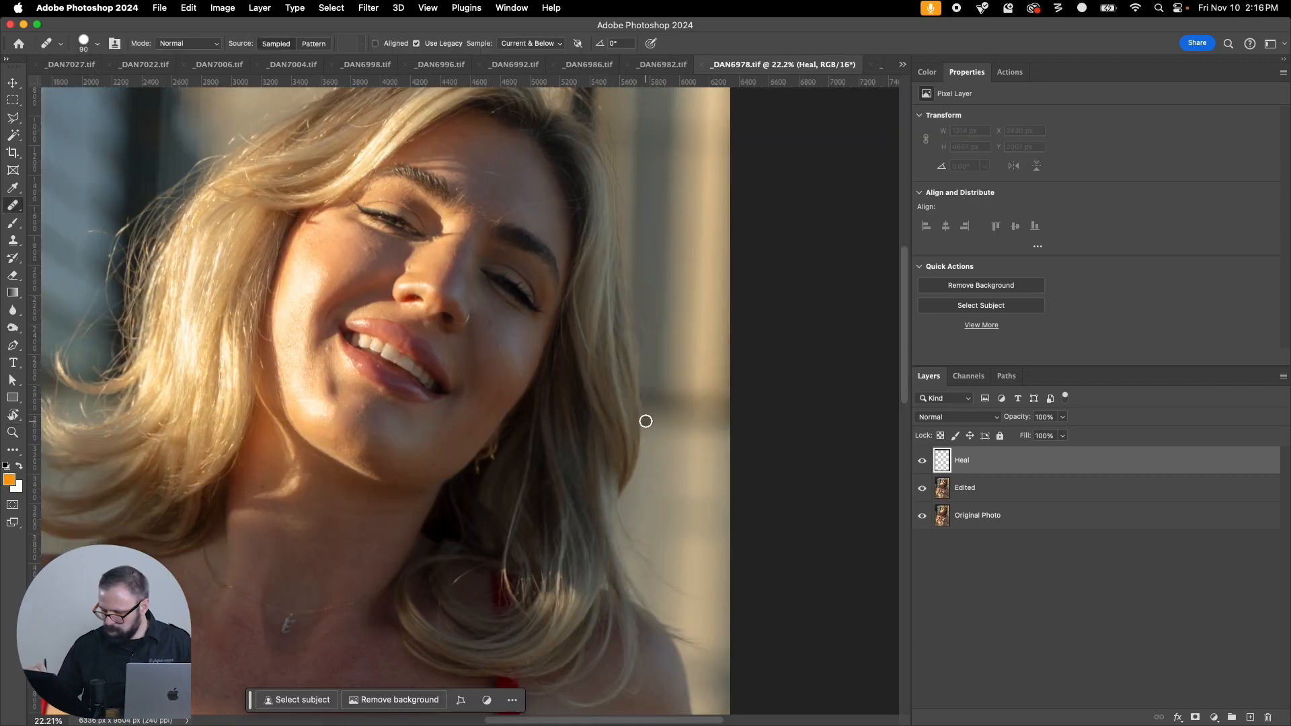
left_click(330, 347)
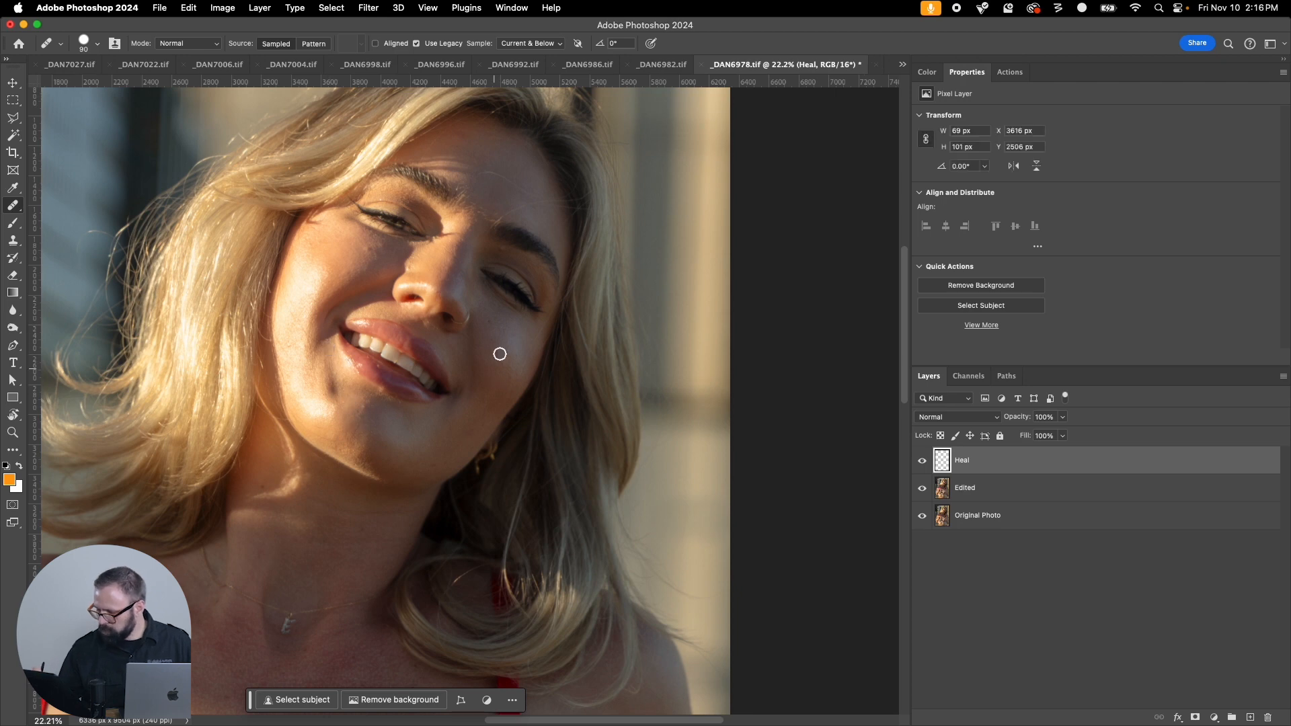
scroll(500, 354, "left", 5)
left_click(662, 323)
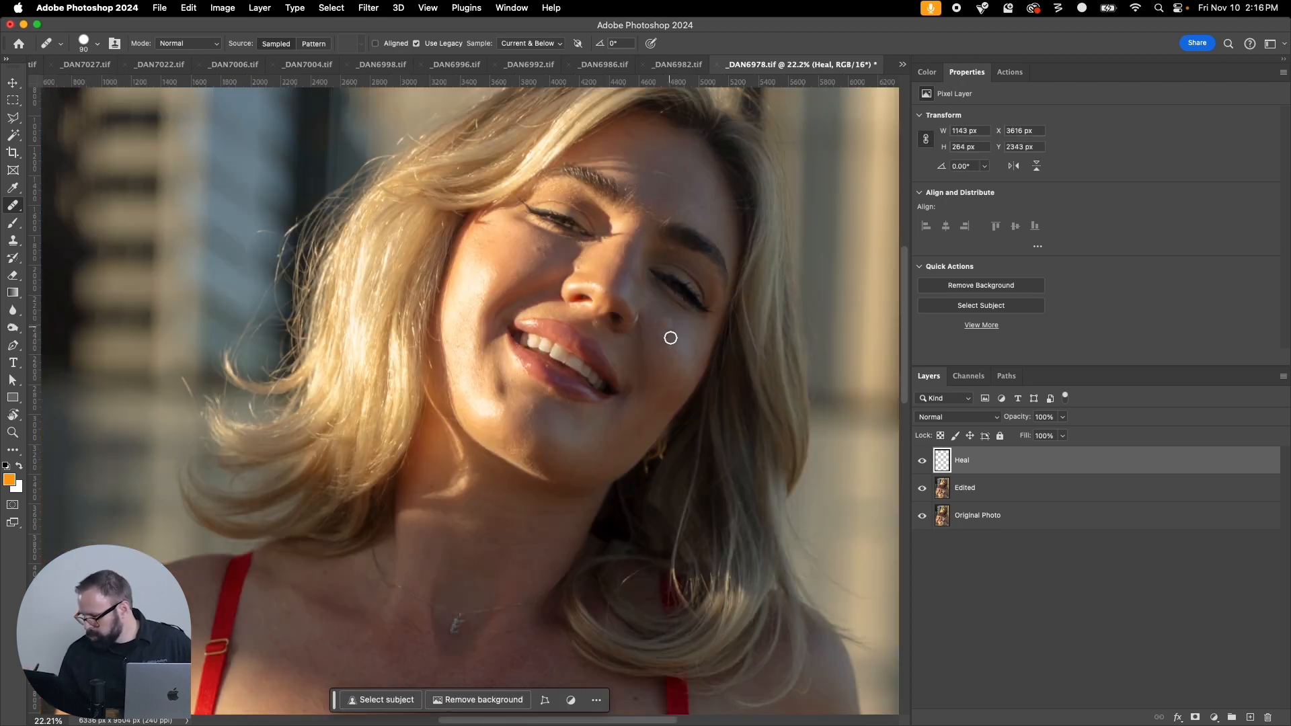
left_click(676, 254)
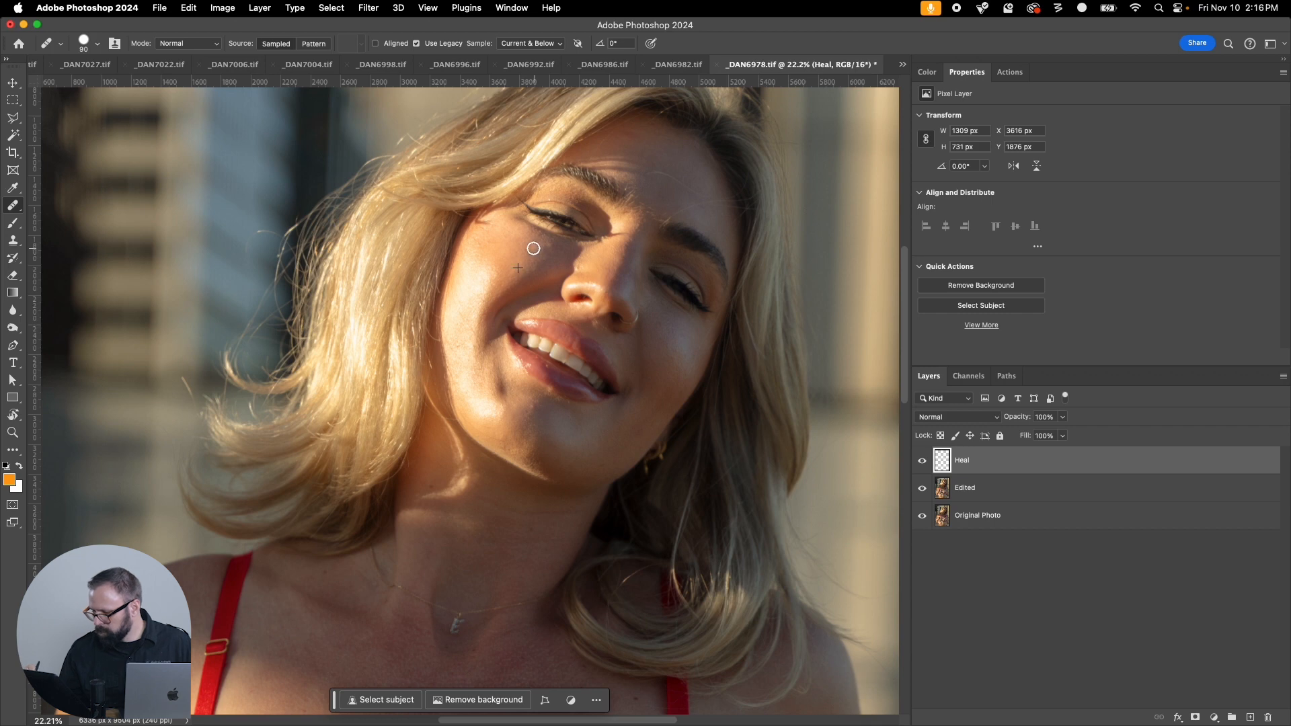
left_click(555, 247)
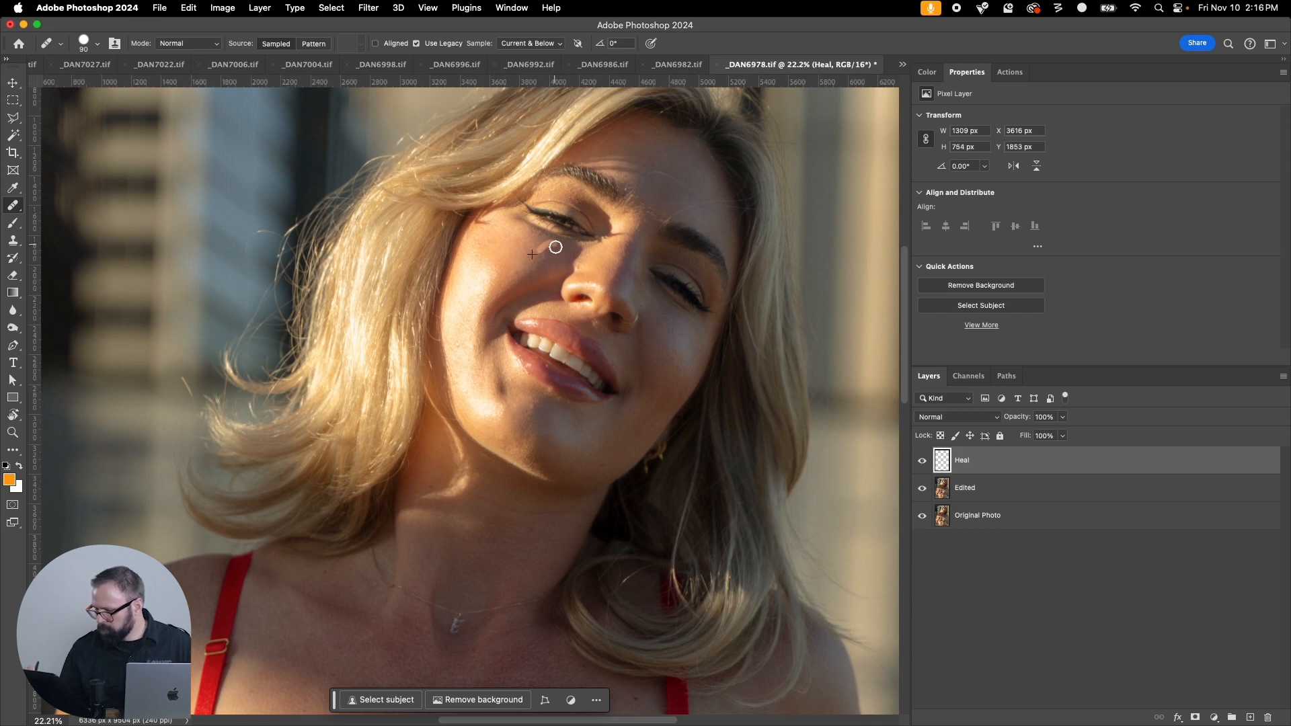
left_click(536, 411)
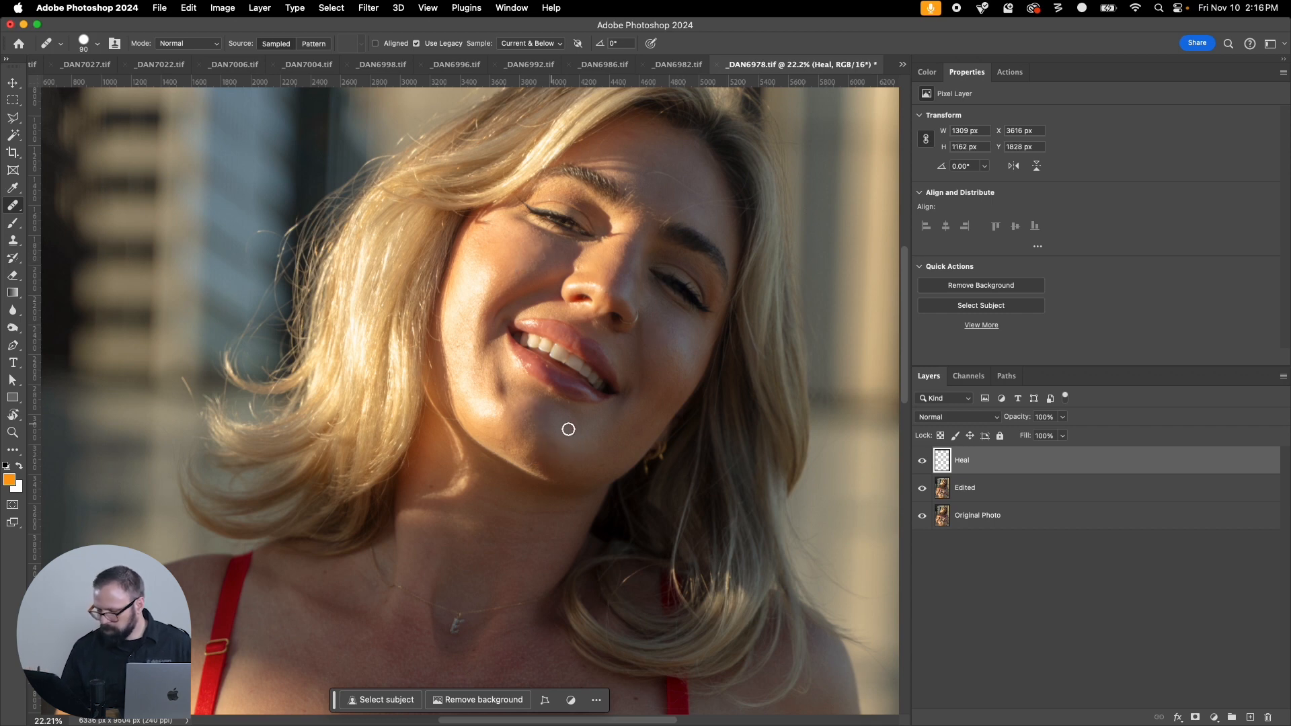
Step: Check the whole portrait at 8.33%, and save and close _DAN6978.tif
key("super+minus")
key("super+minus")
key("super+minus")
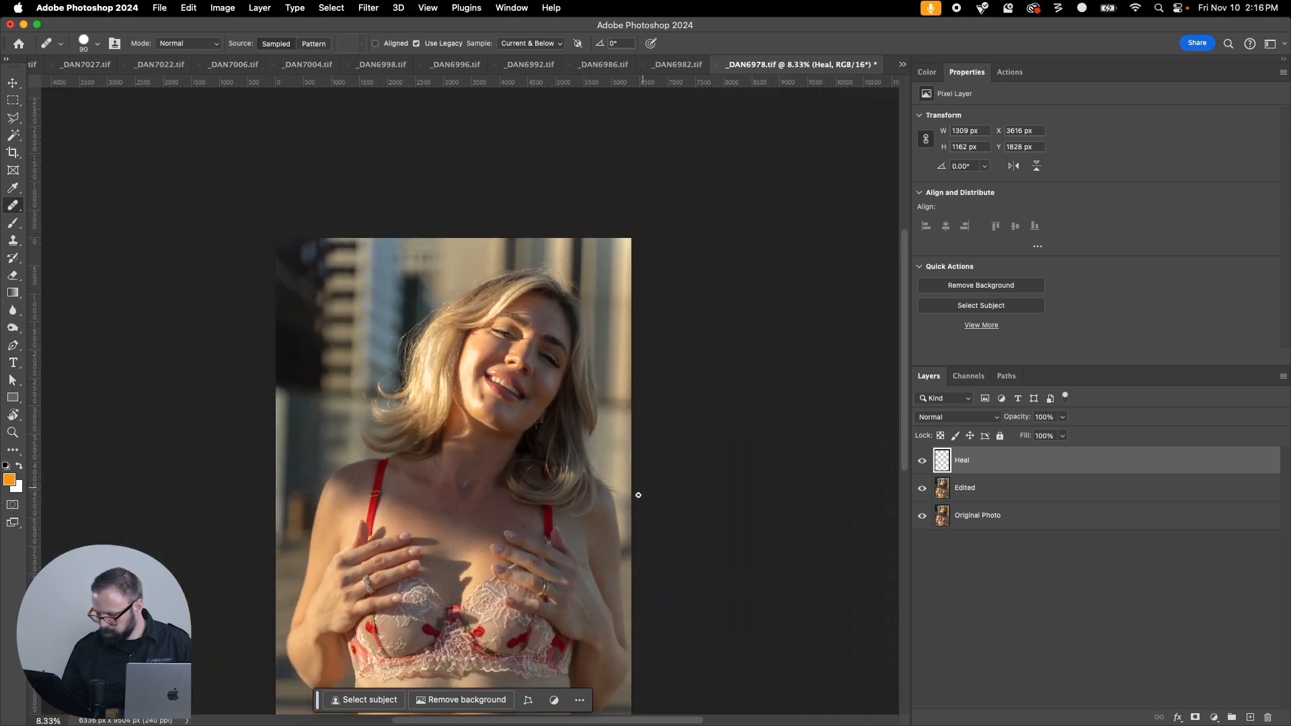
left_click_drag(584, 521, 579, 343)
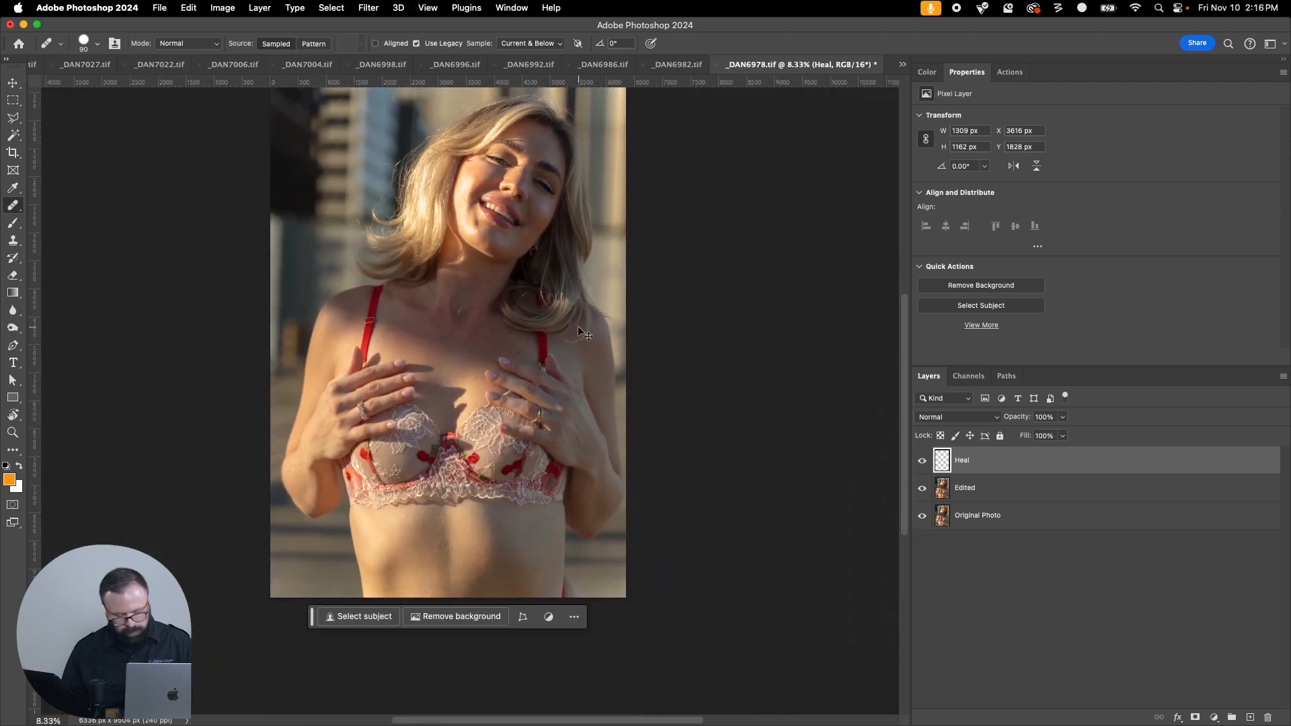
key("super+w")
left_click(670, 265)
Step: Heal the skin between the nose bridge and inner eye corner in _DAN6982.tif with a 60 px Healing Brush
key("z")
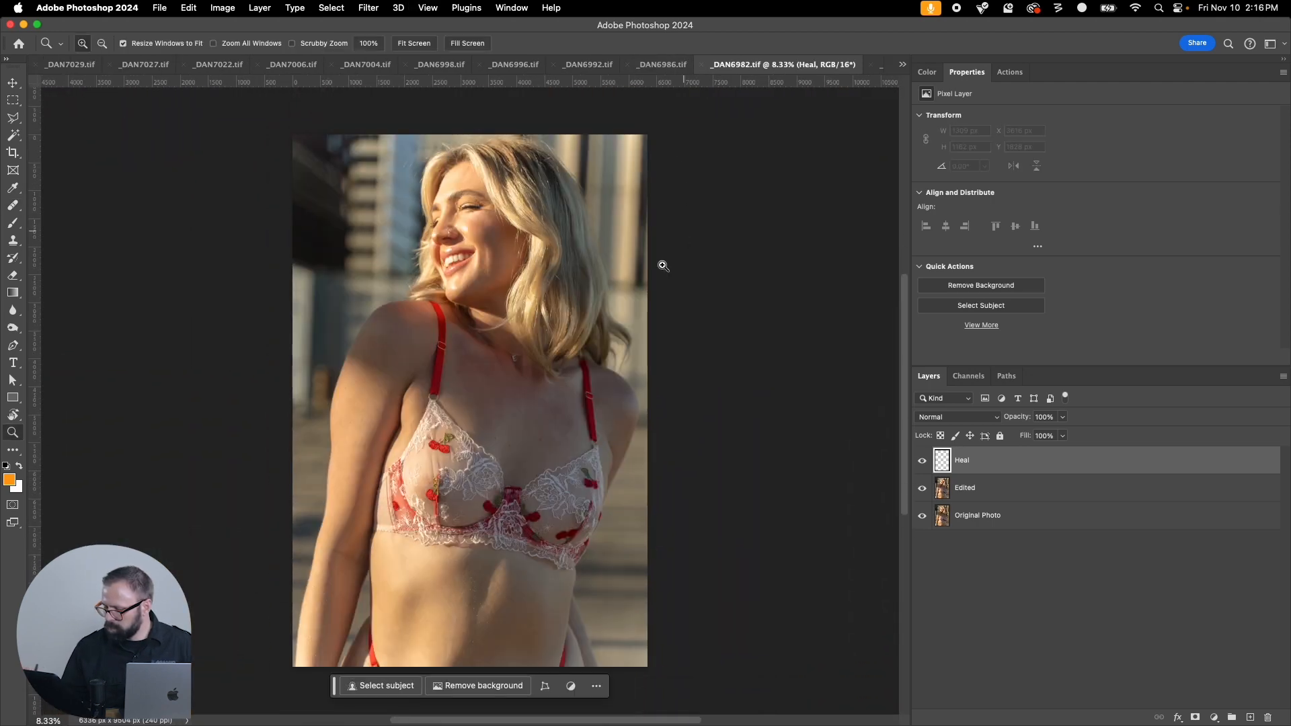
left_click_drag(423, 182, 525, 295)
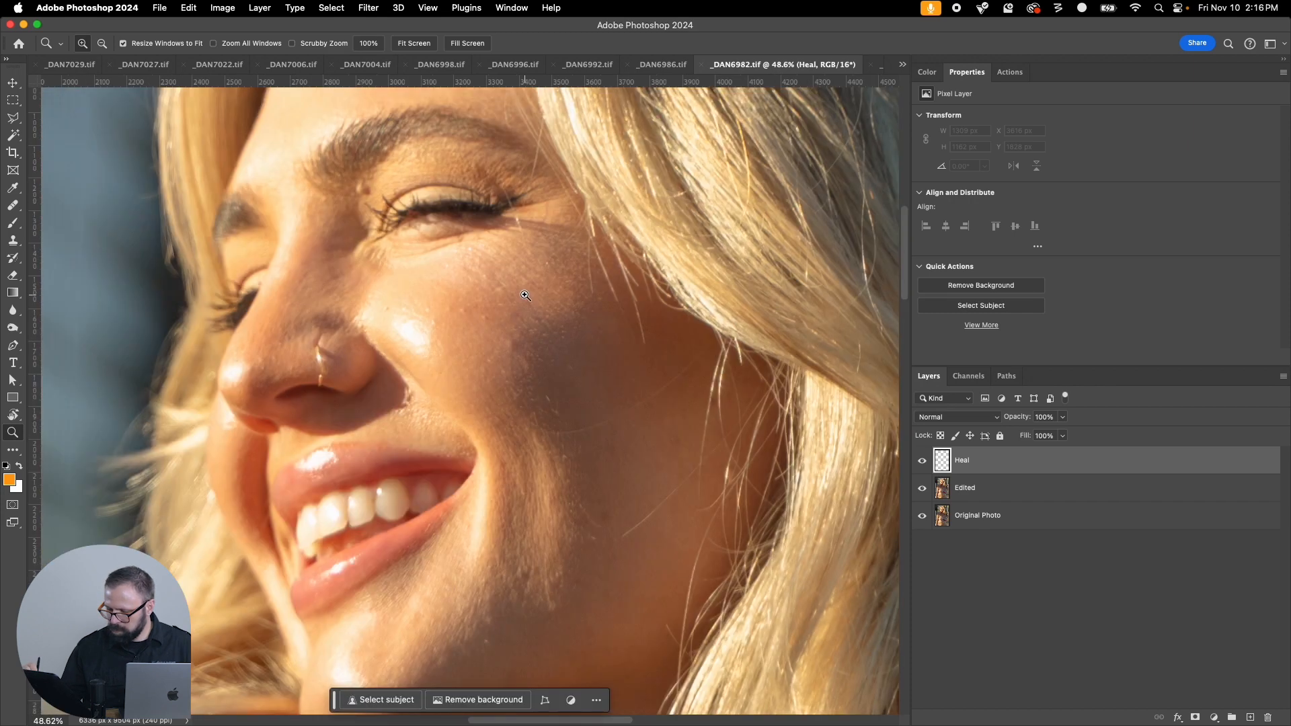
key("super+minus")
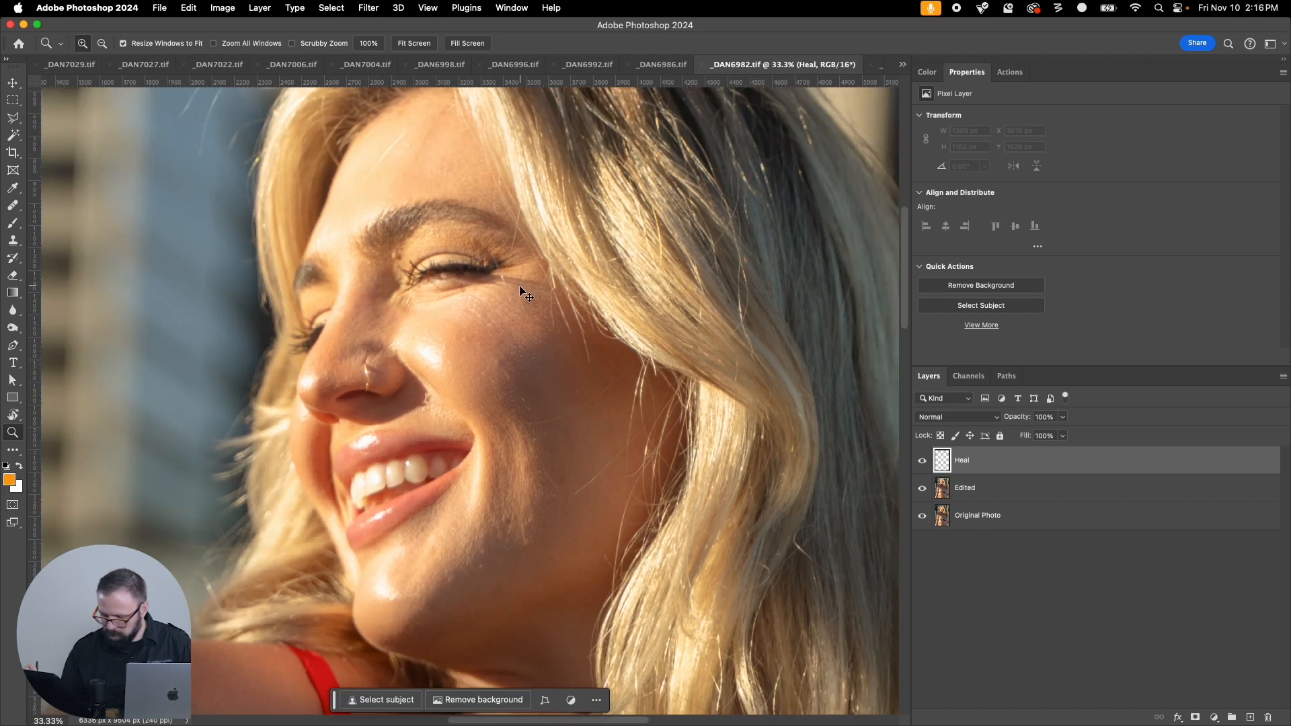
key("j")
left_click(483, 346)
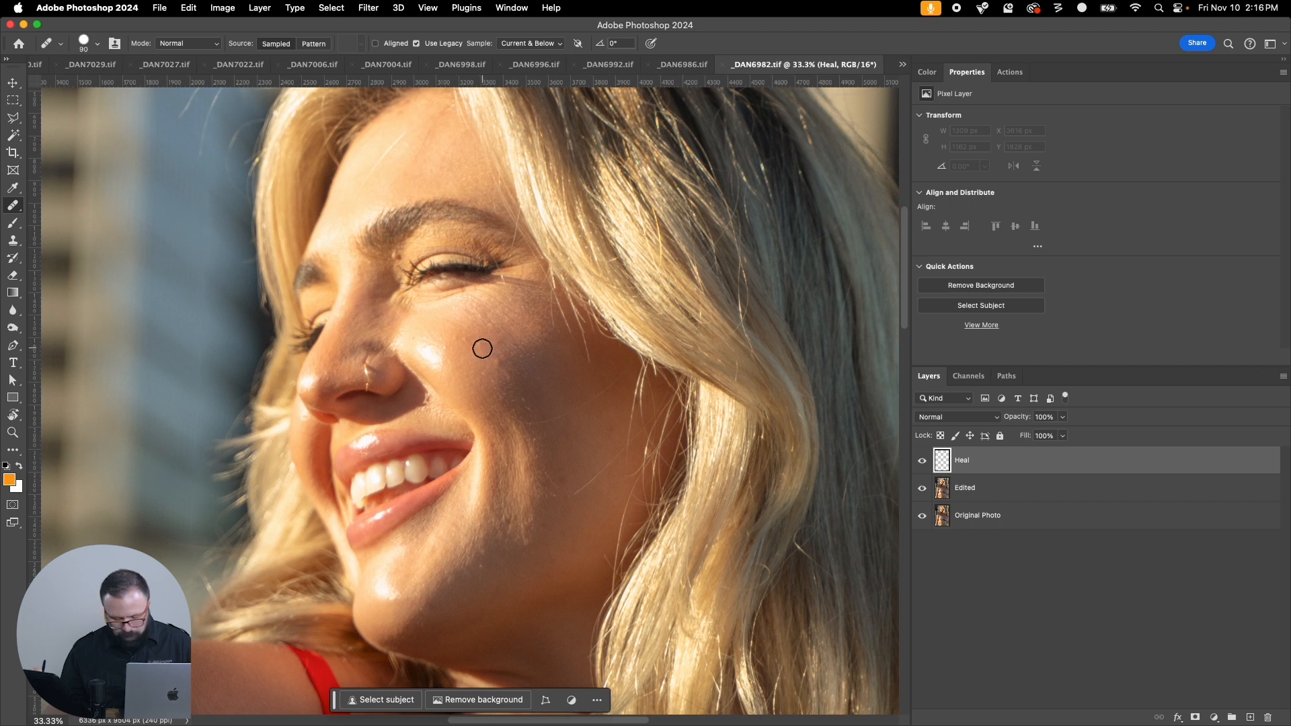
left_click(400, 261)
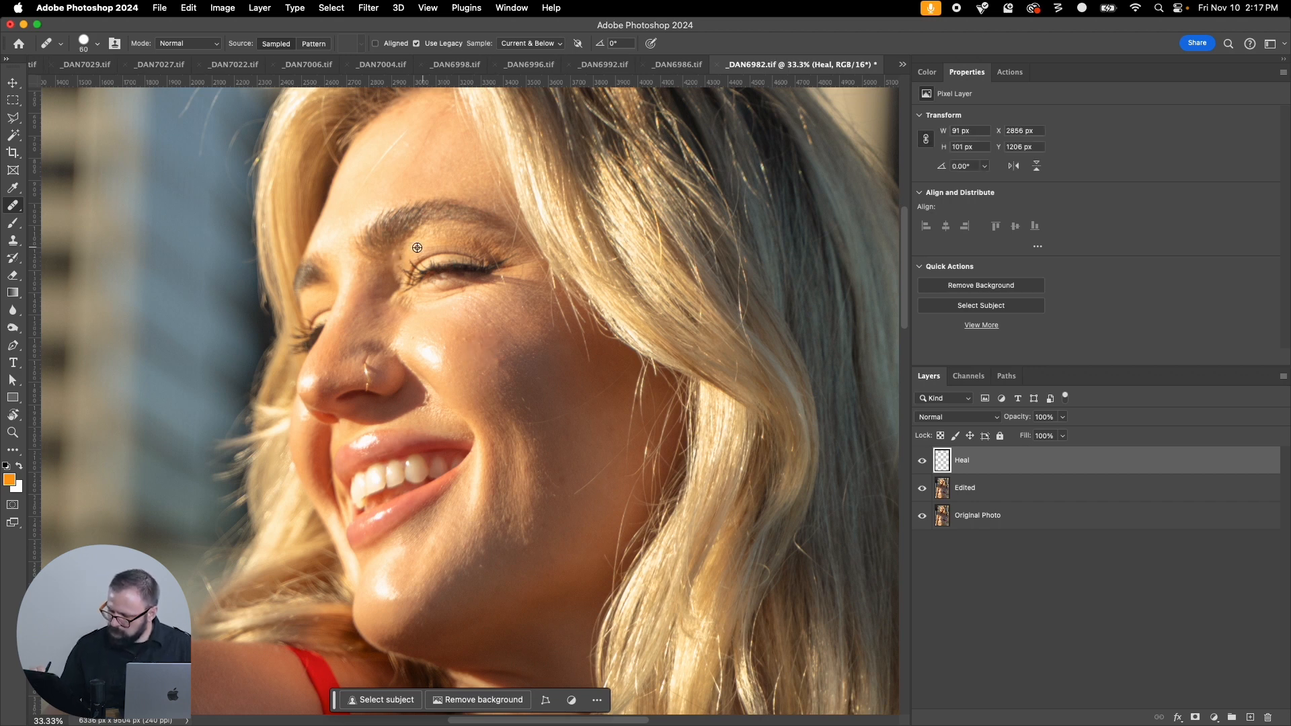
mouse_move(417, 247)
left_mouse_down()
mouse_move(390, 284)
mouse_move(374, 263)
left_mouse_up()
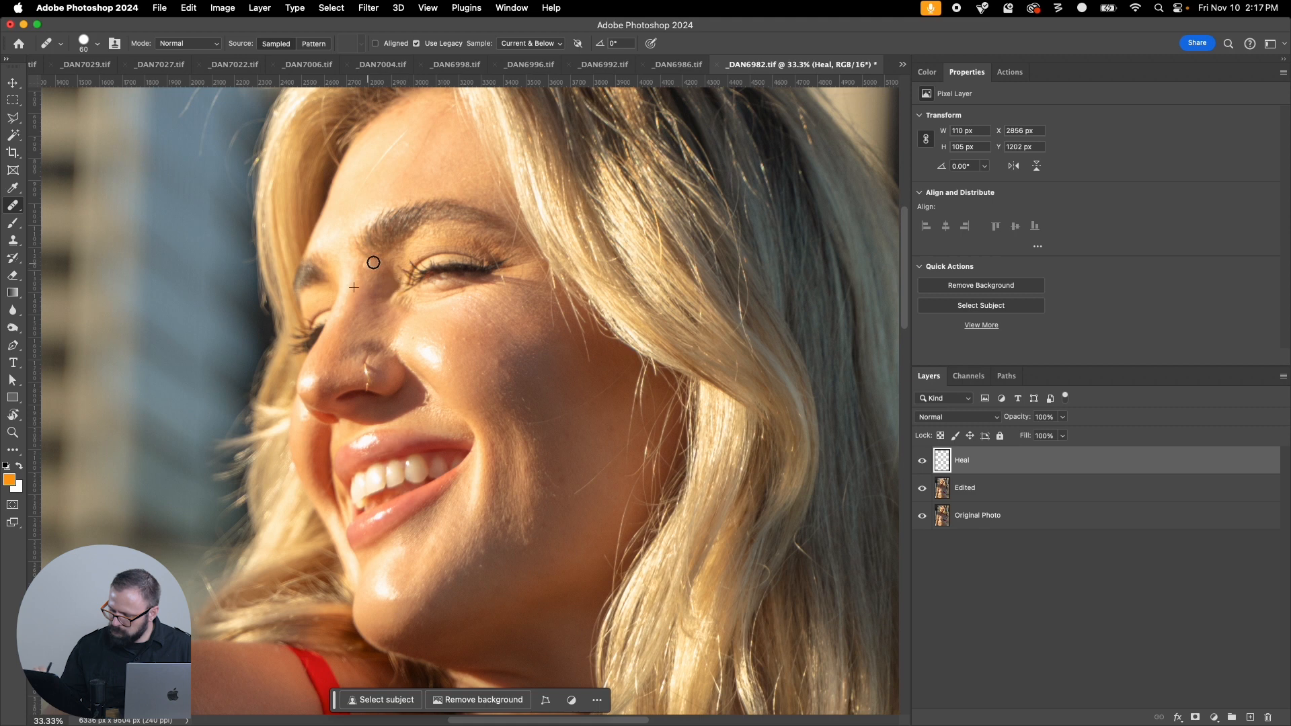
Step: Heal the remaining spots on the nose, cheek and chin using skin sampled from the cheek
left_click(478, 372, "alt")
left_click(324, 377)
left_click(413, 348)
left_click(481, 374)
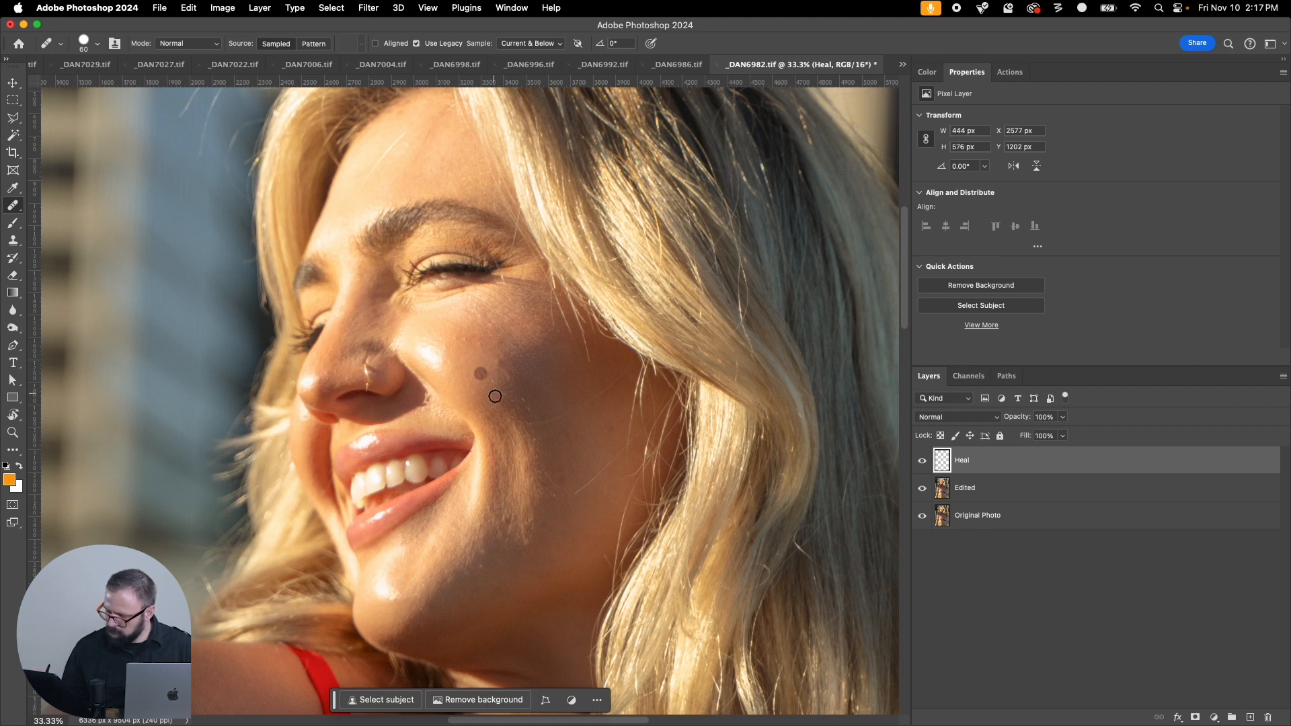
left_click(397, 600)
left_click(515, 465)
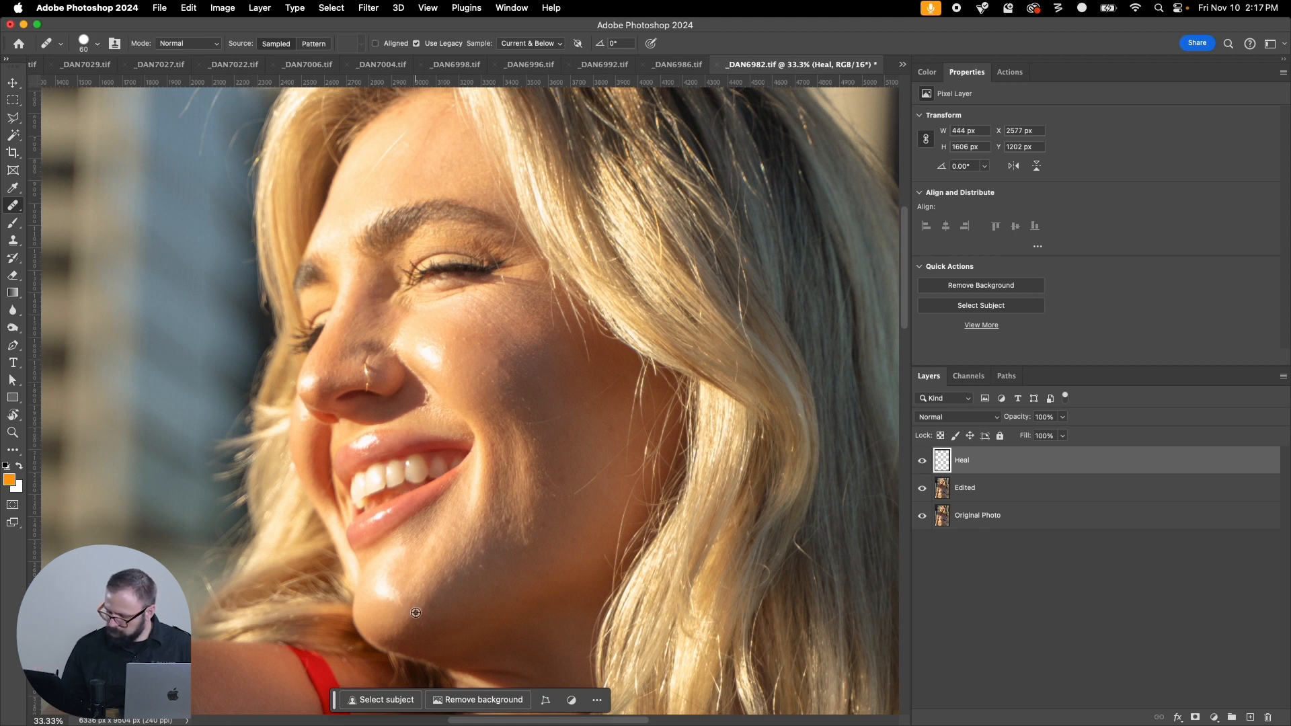
left_click(396, 603)
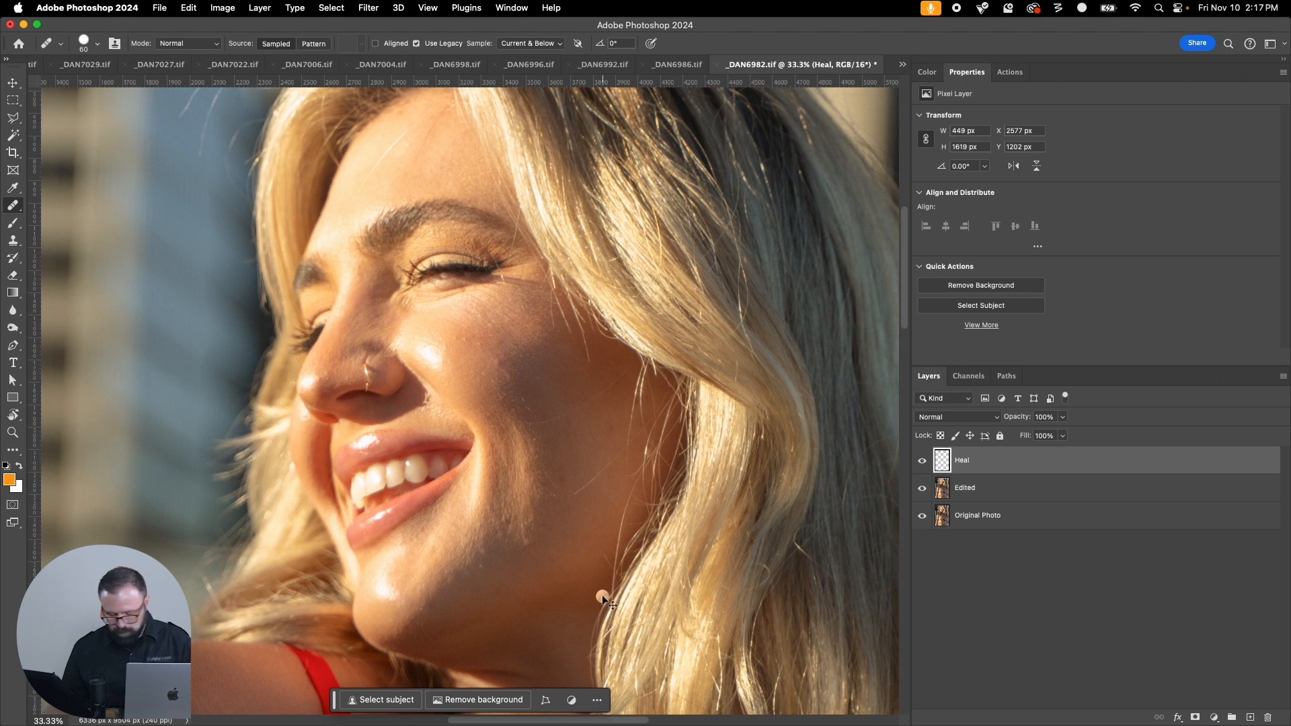
Step: Heal the marks on the lower abdomen with a 175 px Healing Brush, and save and close _DAN6982.tif
key("super+minus")
key("super+minus")
key("super+minus")
key("super+minus")
left_click_drag(581, 571, 568, 278)
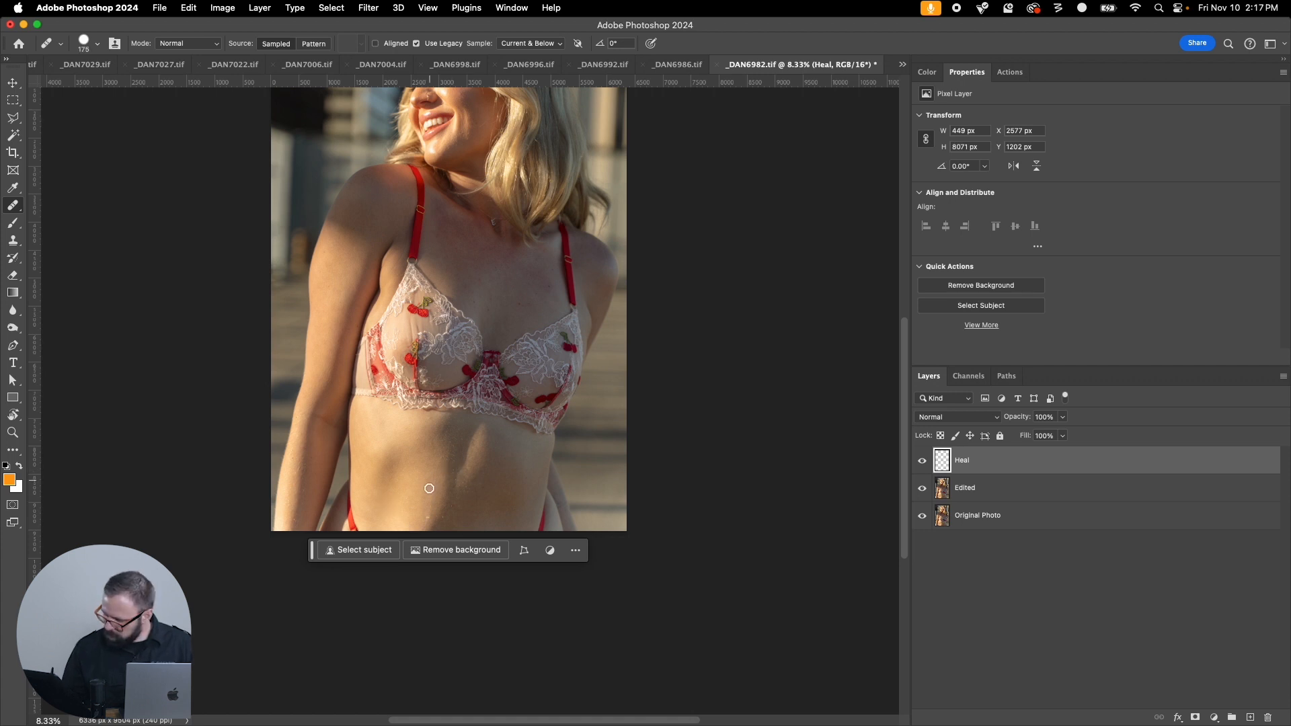
left_click_drag(429, 498, 431, 514)
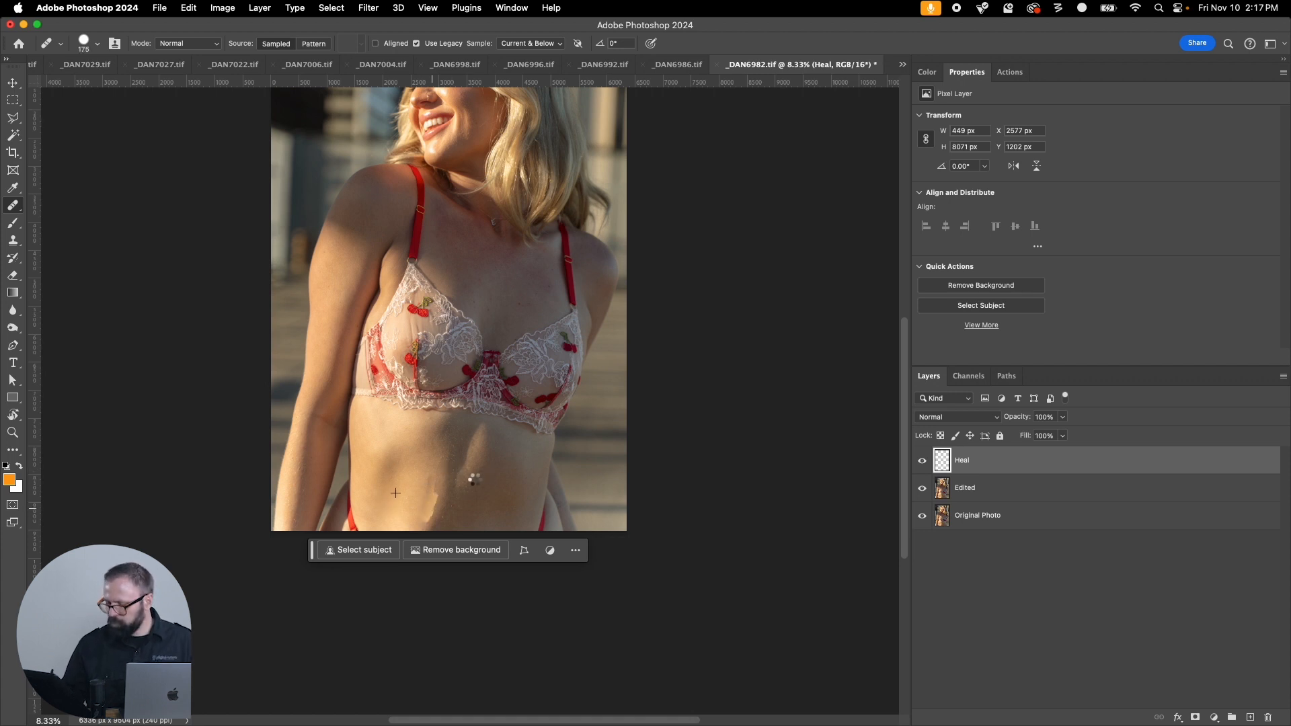
key("super+w")
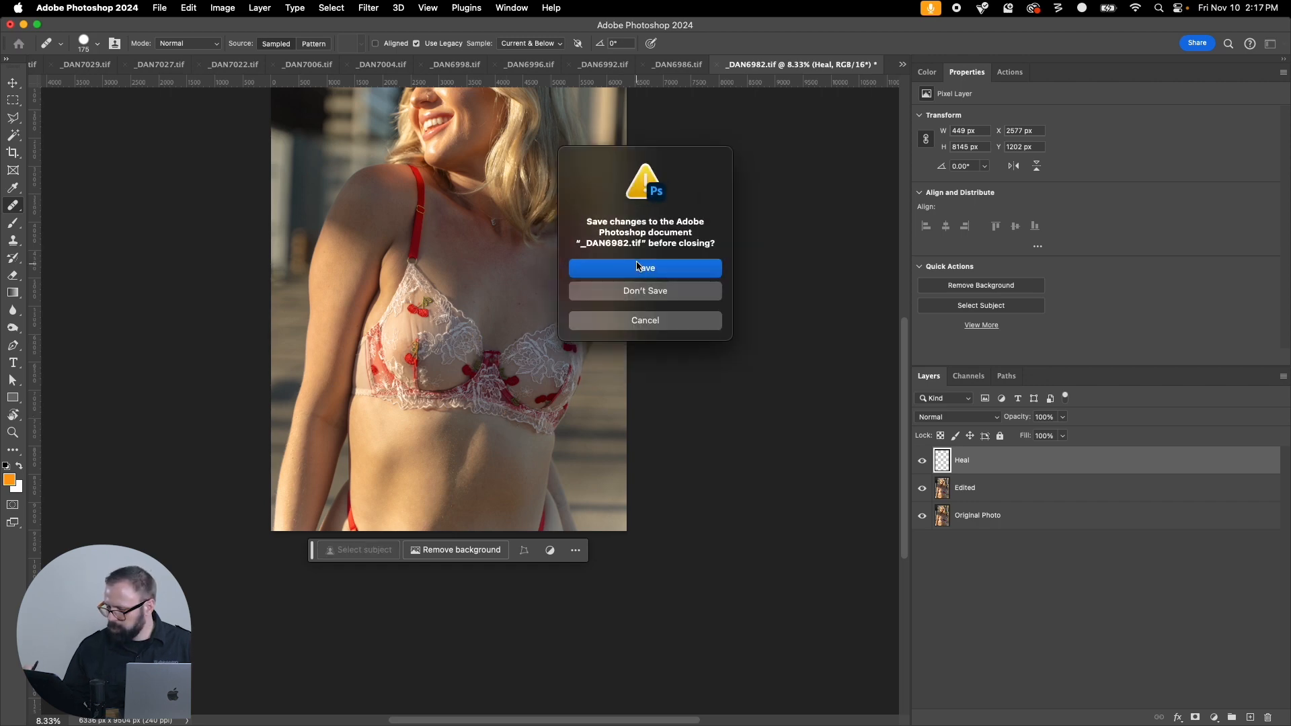
key("Return")
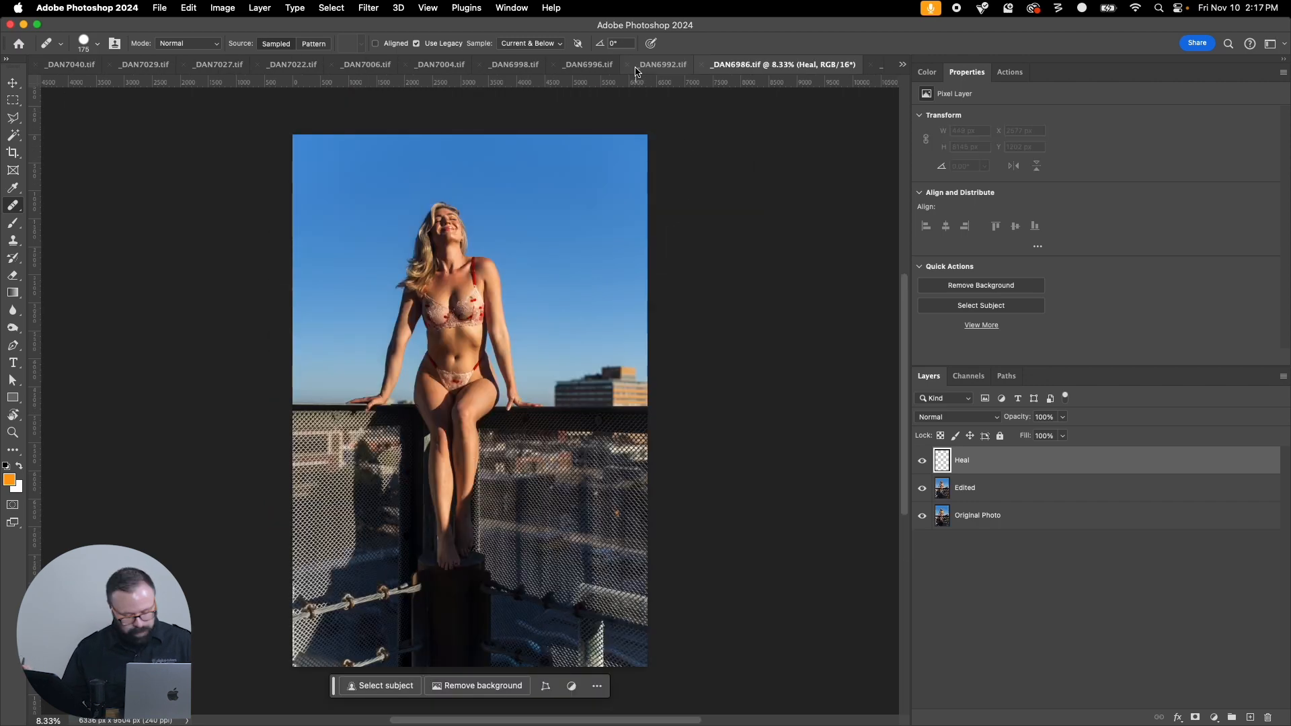
Step: Reduce the Healing Brush to 45 px for retouching the woman's face in _DAN6986.tif
key("z")
left_click_drag(378, 174, 543, 337)
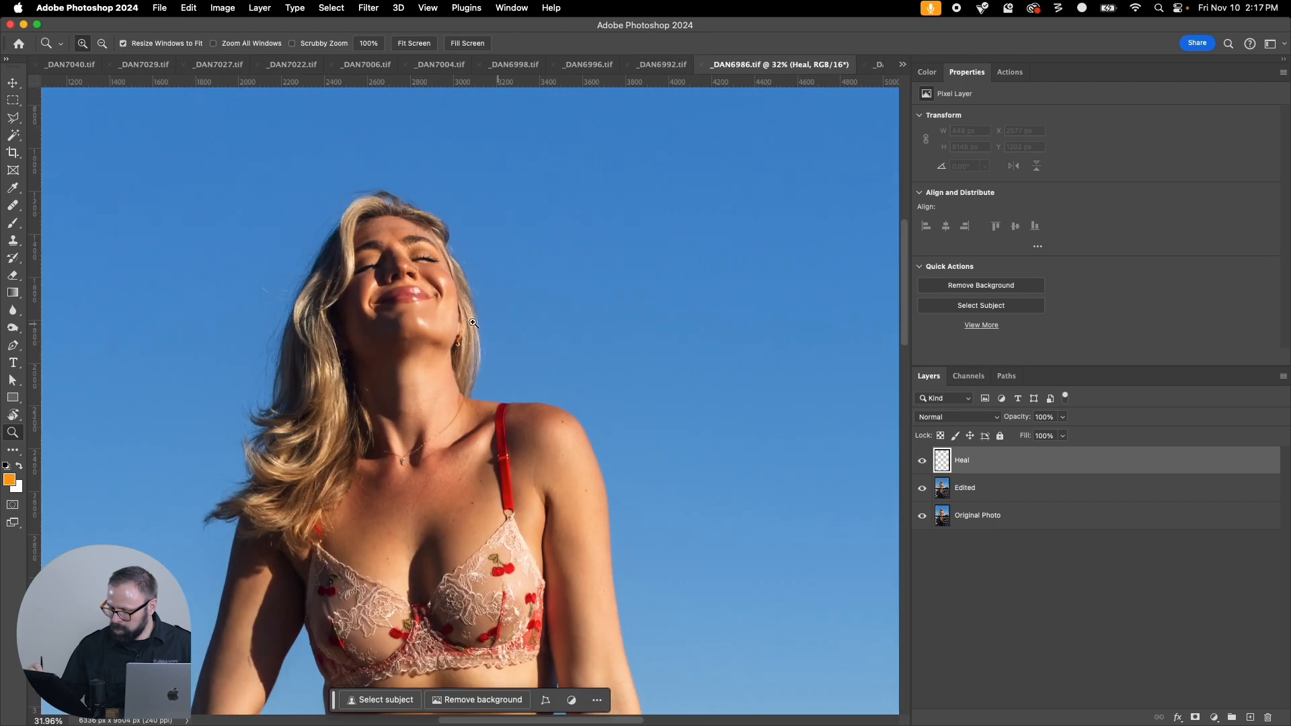
left_click(389, 316)
key("j")
left_click(404, 292, "alt")
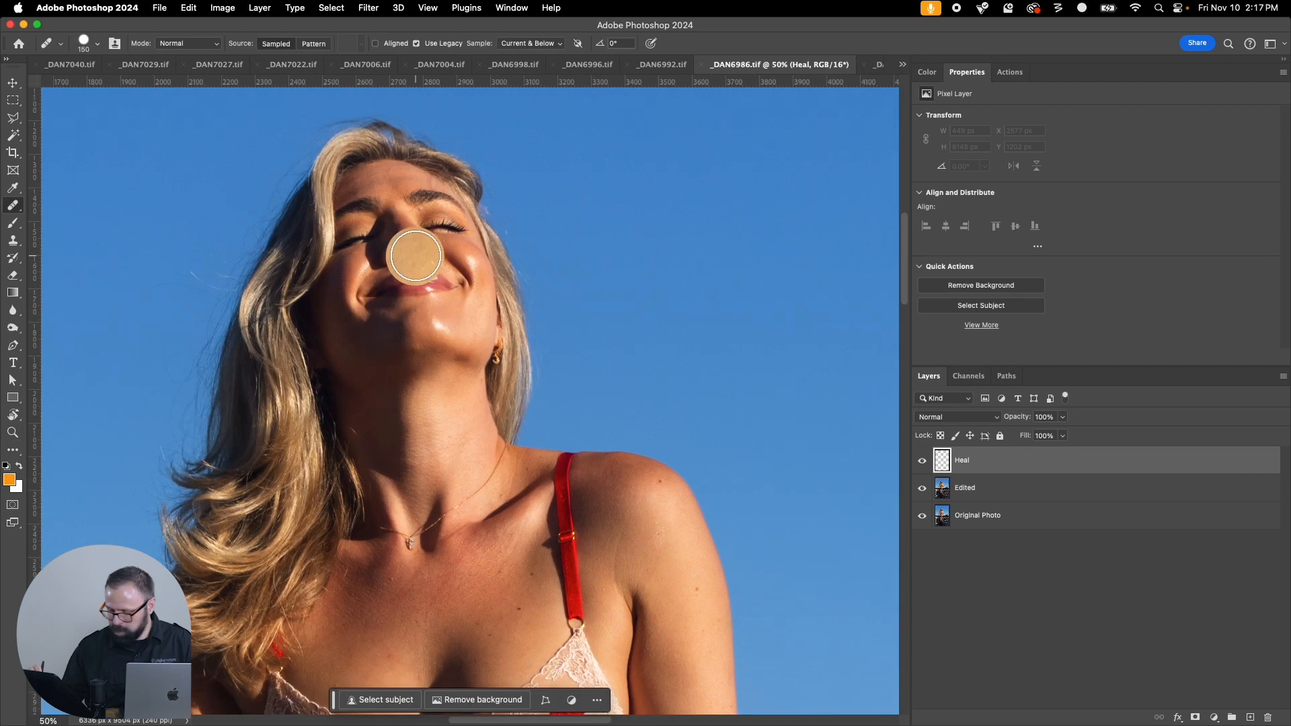
key("bracketleft")
key("bracketleft")
key("bracketleft")
key("bracketleft")
key("bracketleft")
key("bracketleft")
key("bracketleft")
key("bracketleft")
key("bracketleft")
left_click(446, 274)
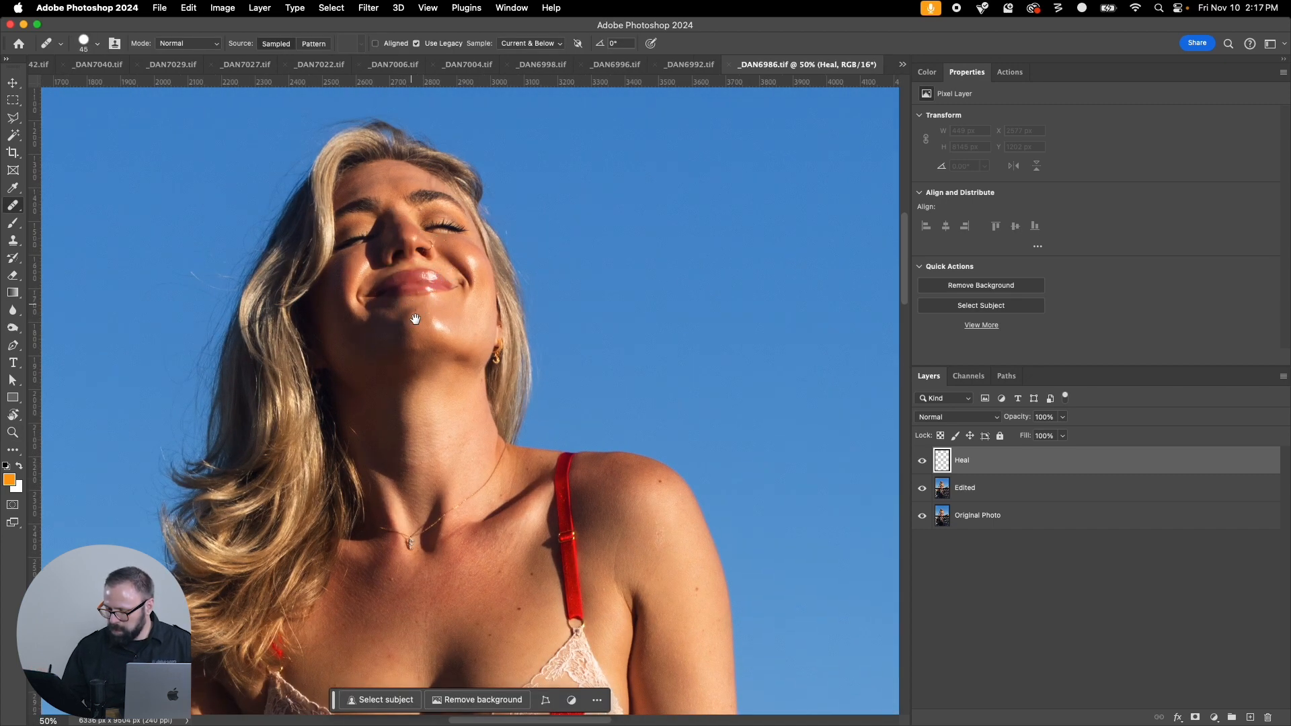
Step: Reduce the Healing Brush to 20 px and heal the spots under the eye, below the eyebrow, on the cheek and chin
left_click_drag(413, 380, 395, 565)
key("super+equal")
key("super+equal")
key("bracketleft")
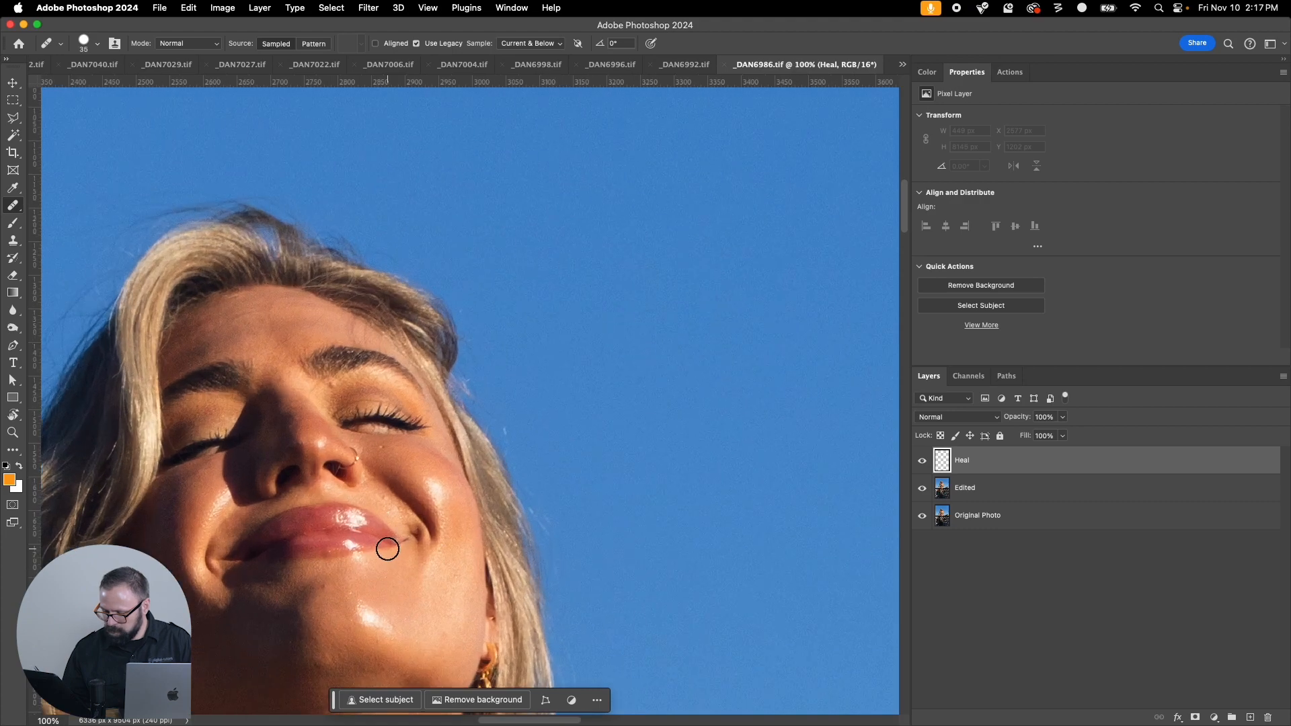
key("bracketleft")
key("bracketleft")
key("bracketleft")
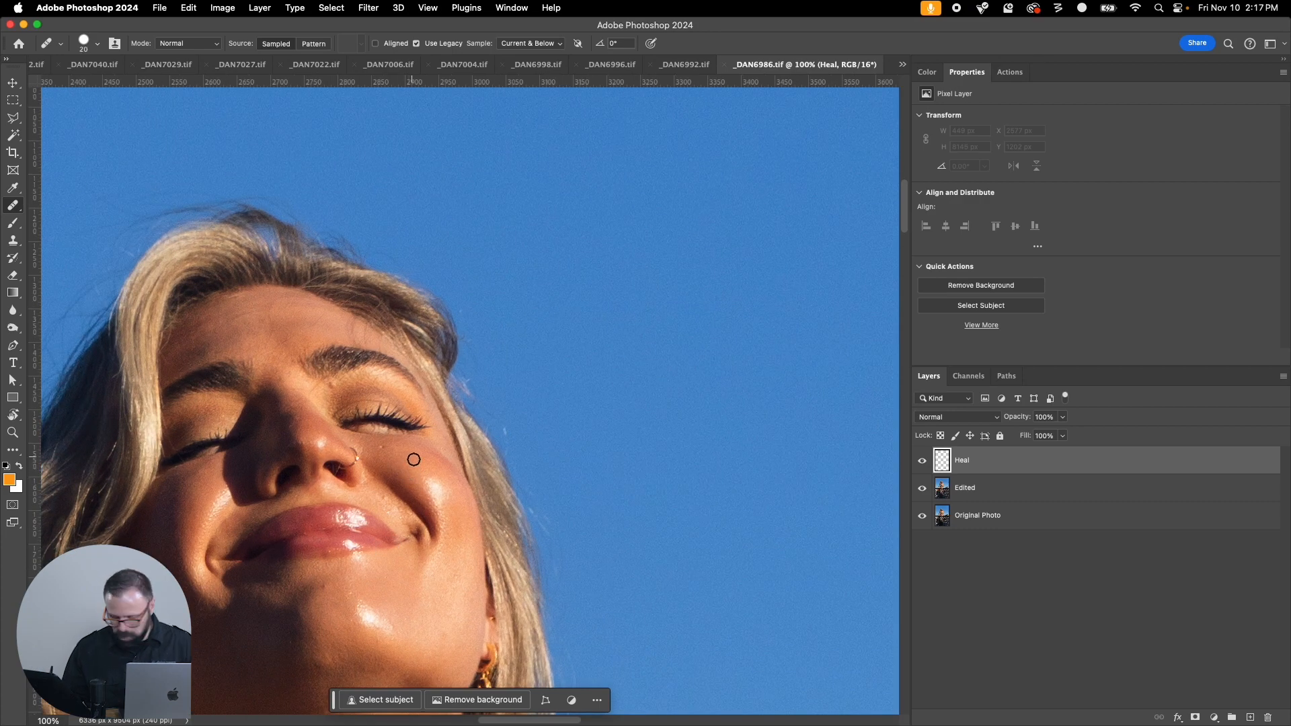
left_click(384, 449)
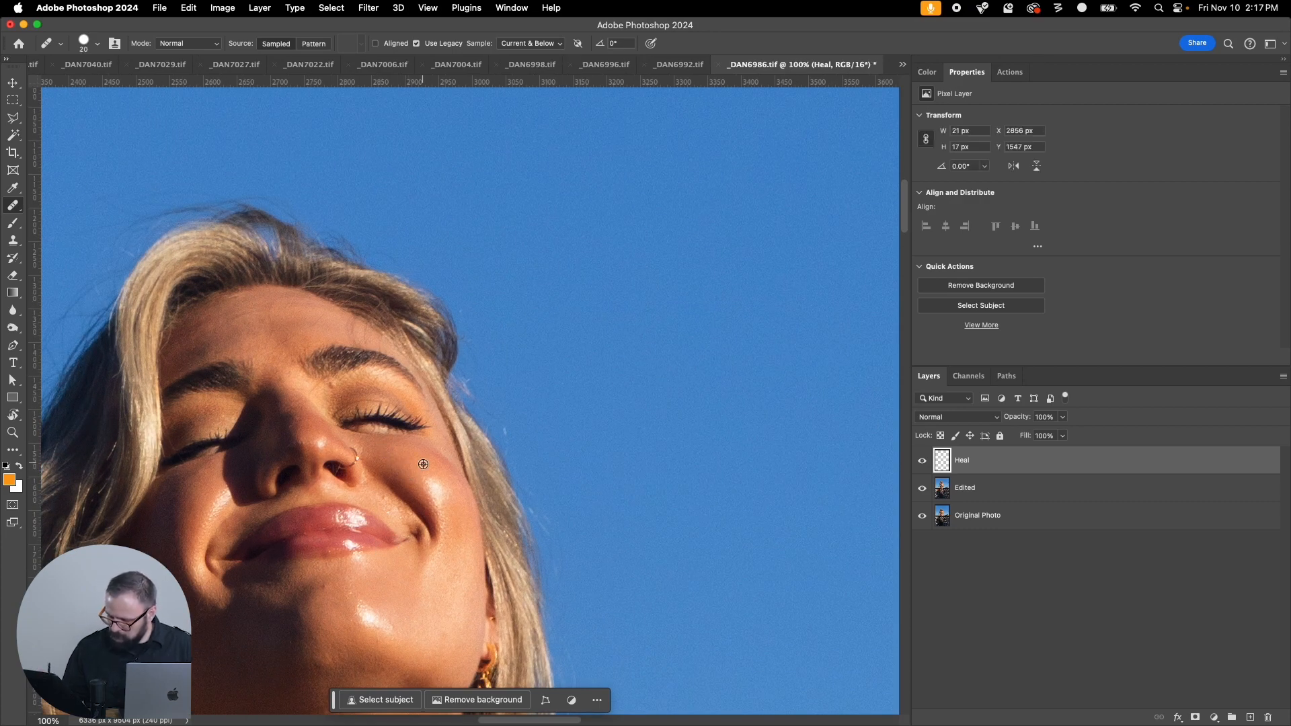
left_click(332, 388)
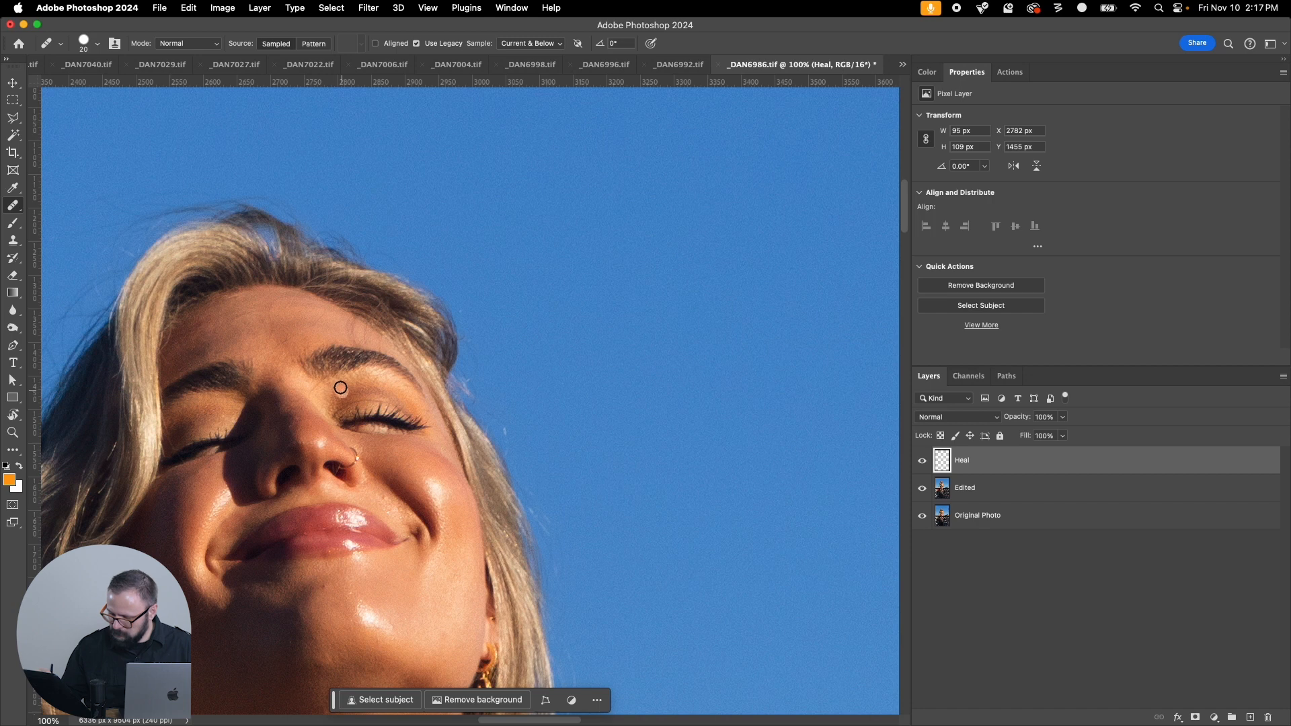
left_click(382, 496)
left_click(323, 586)
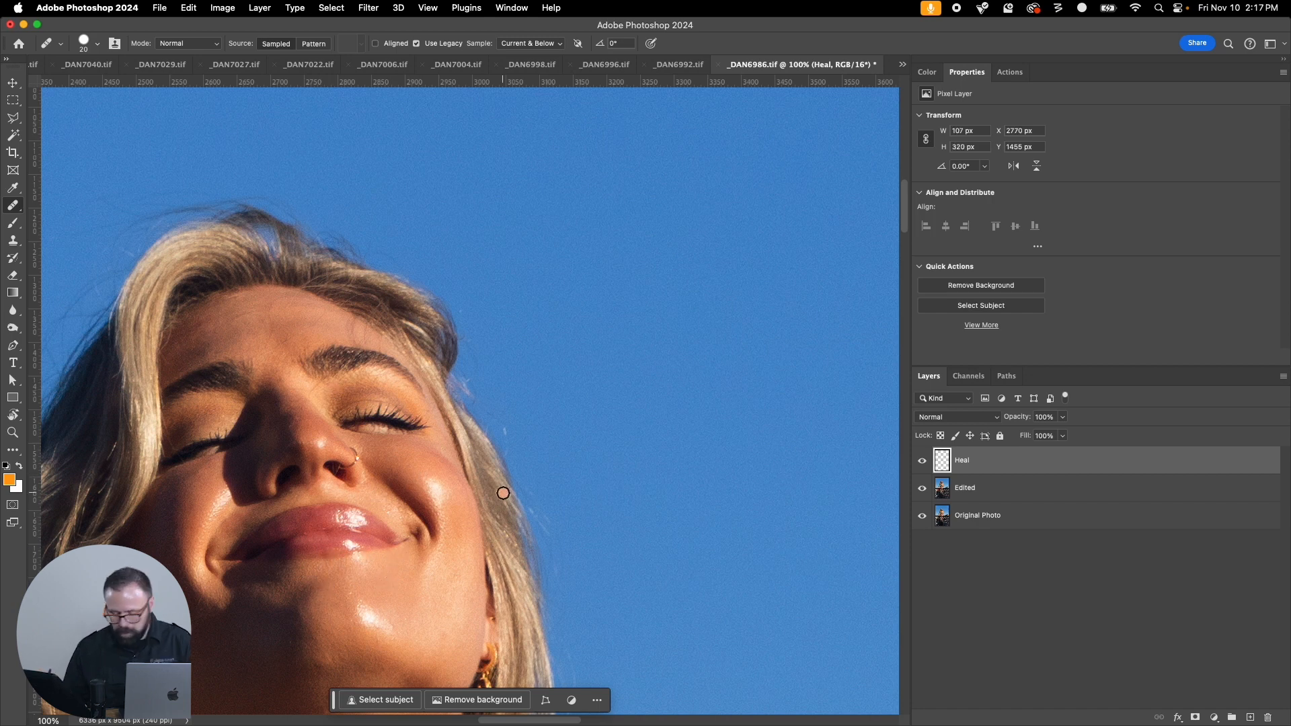
Step: Heal the marks on the upper abdomen and beside the navel in _DAN6986.tif with a 45 px Healing Brush
key("super+minus")
key("super+minus")
left_click_drag(567, 585, 508, 336)
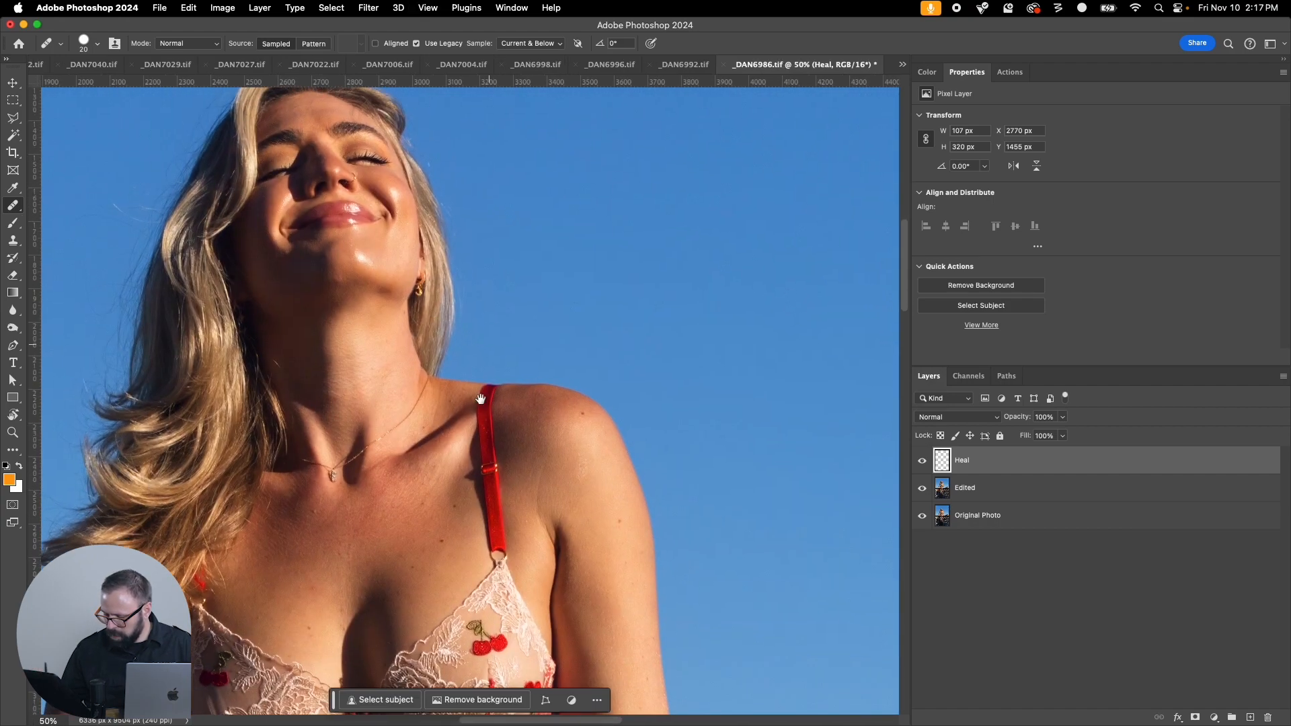
left_click_drag(468, 539, 498, 183)
left_click_drag(490, 509, 501, 422)
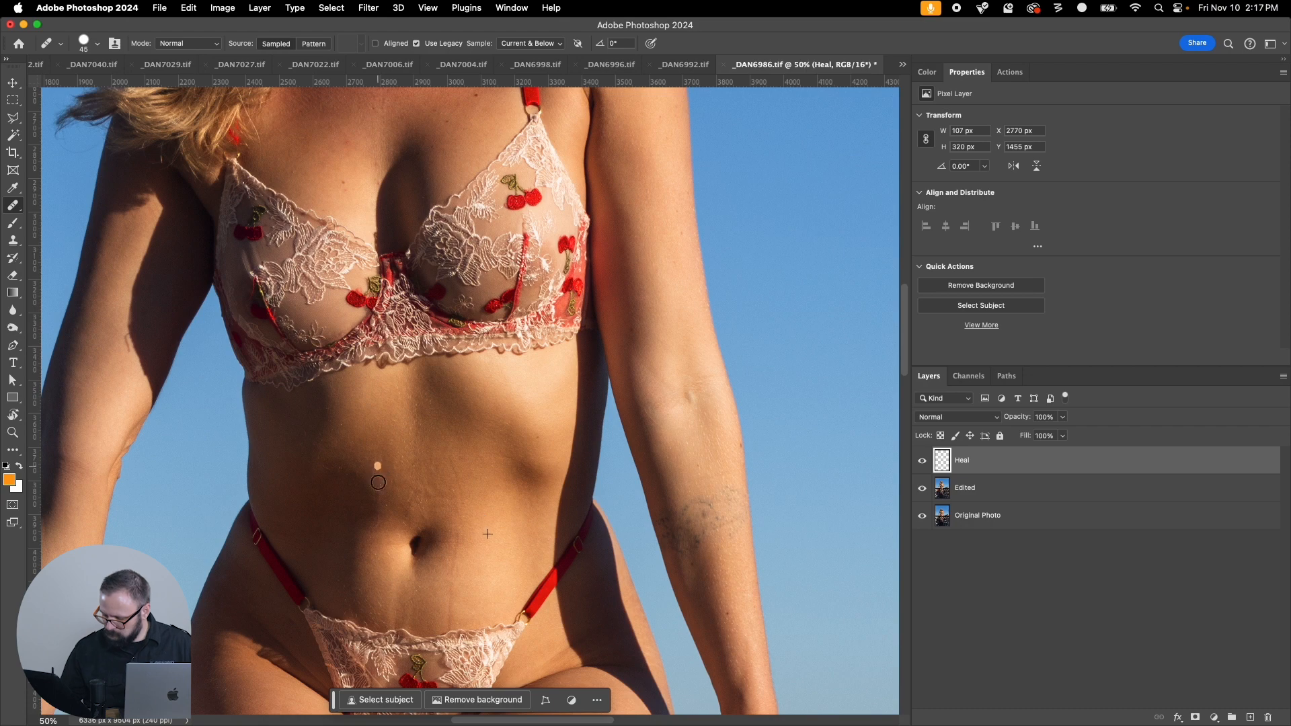
left_click_drag(378, 482, 383, 442)
left_click(490, 573, "alt")
left_click_drag(452, 609, 460, 529)
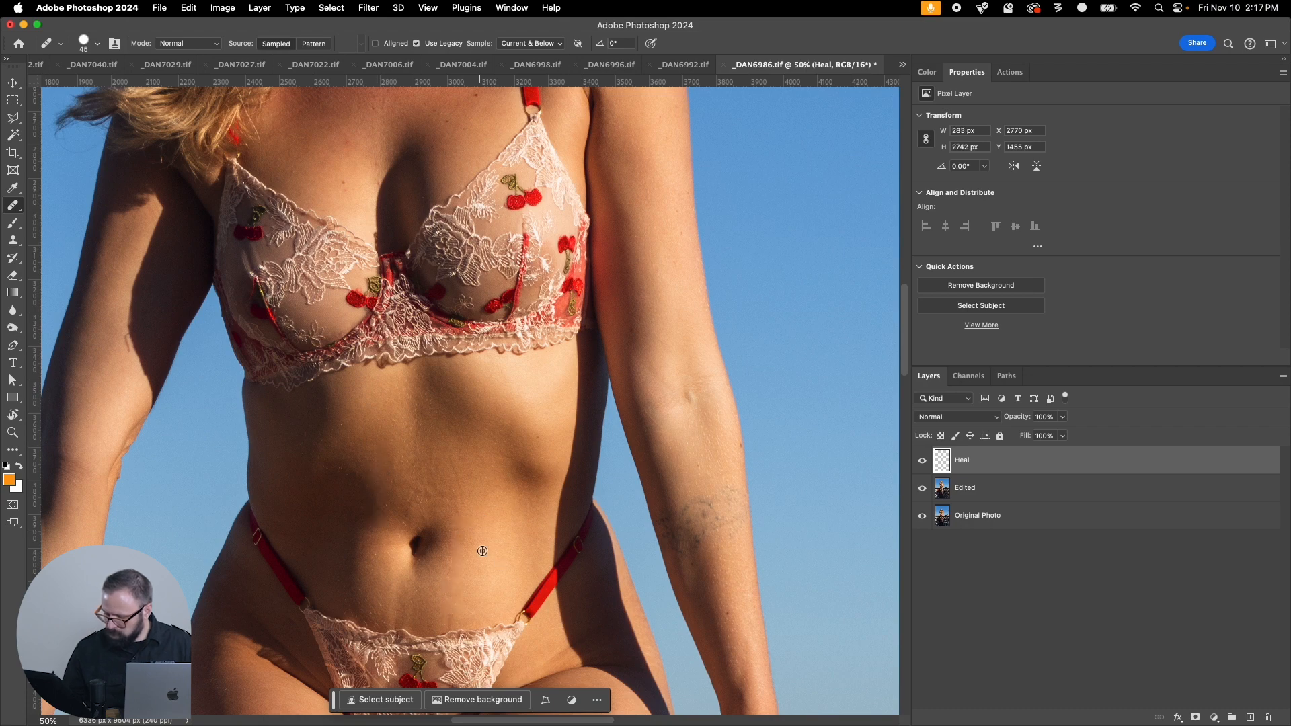
Step: Sample clean skin from the side of the abdomen and heal the remaining marks above and below the navel
left_click(483, 551, "alt")
left_click_drag(444, 470, 465, 520)
left_click_drag(462, 479, 467, 521)
left_click(502, 552, "alt")
mouse_move(398, 587)
left_mouse_down()
mouse_move(393, 614)
mouse_move(398, 601)
mouse_move(455, 614)
left_mouse_up()
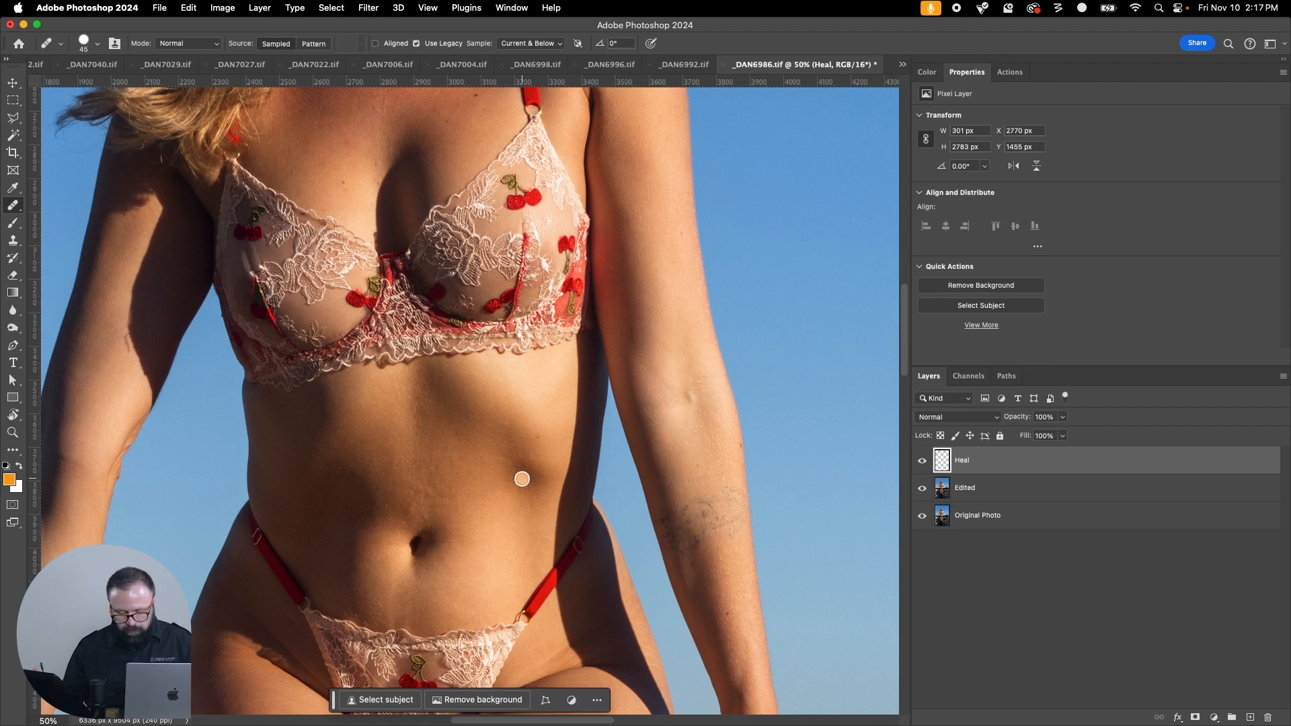
Step: Save the retouching in _DAN6986.tif and close the photo
key("super+minus")
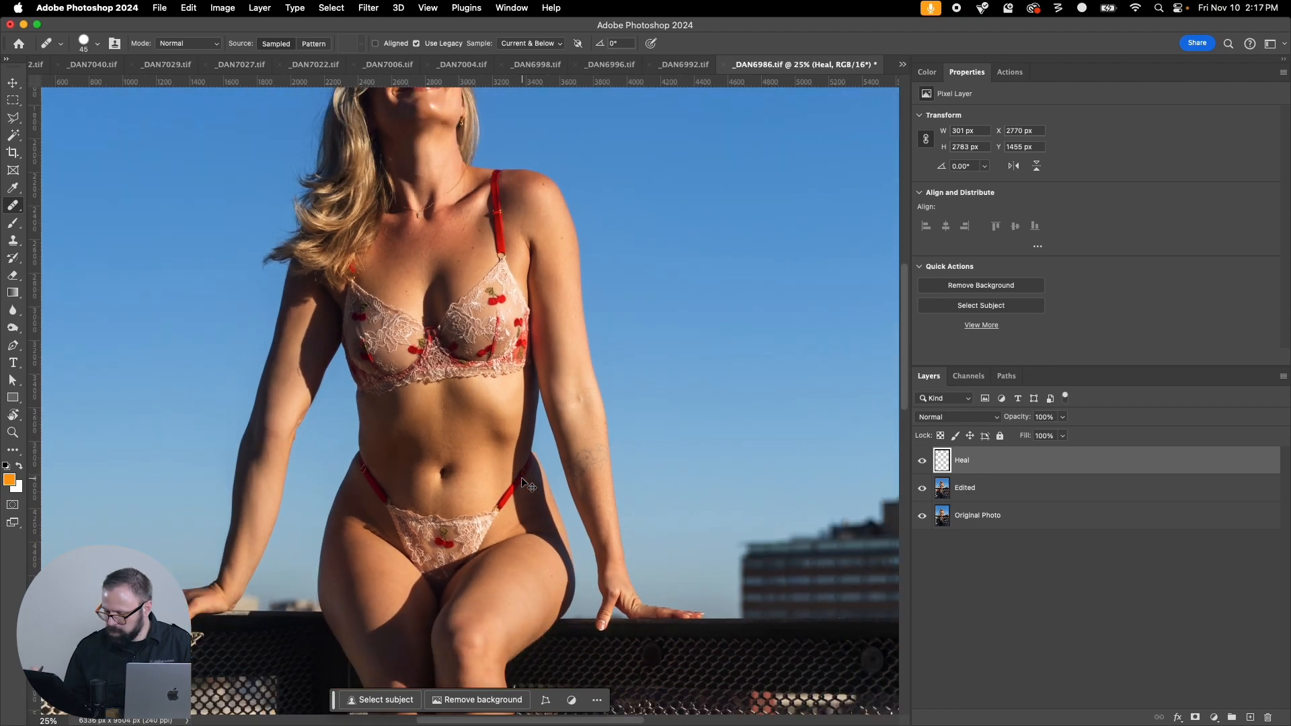
key("super+minus")
key("super+w")
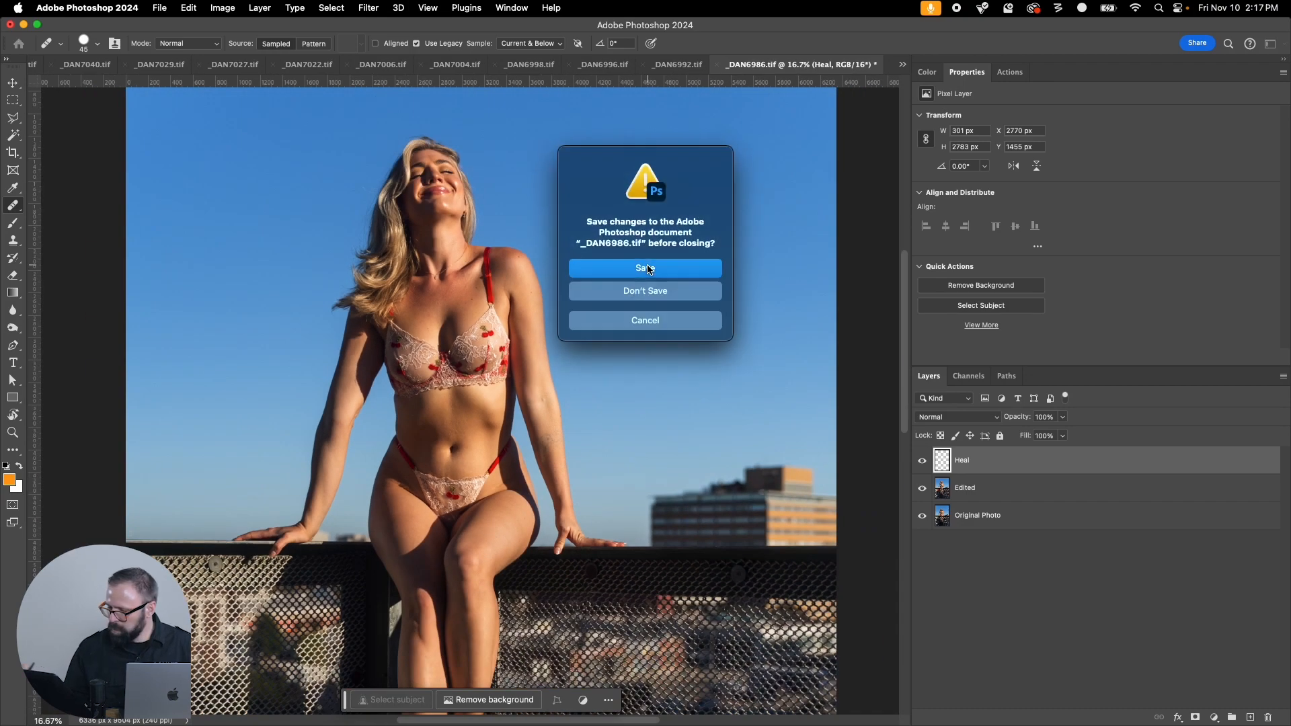
key("Return")
Step: Heal the marks above and below the navel in _DAN6992.tif with the 45 px Healing Brush
key("z")
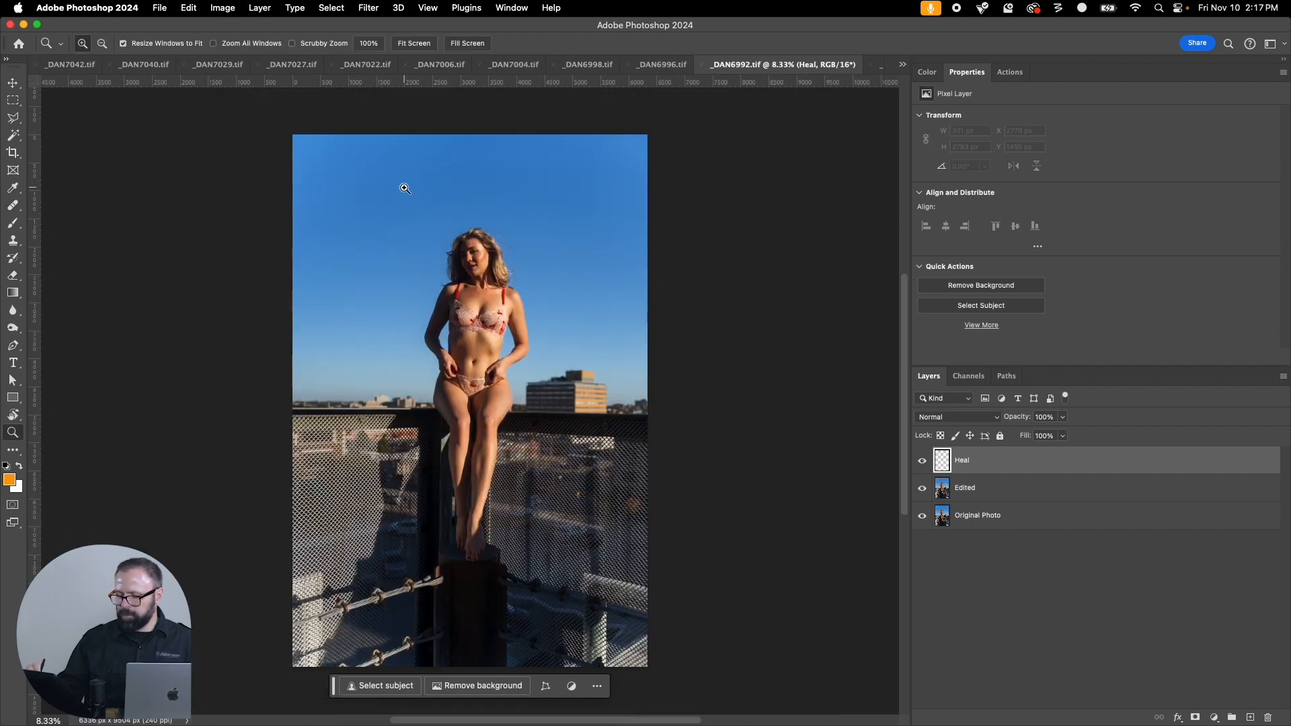
left_click_drag(404, 189, 567, 412)
left_click(425, 278)
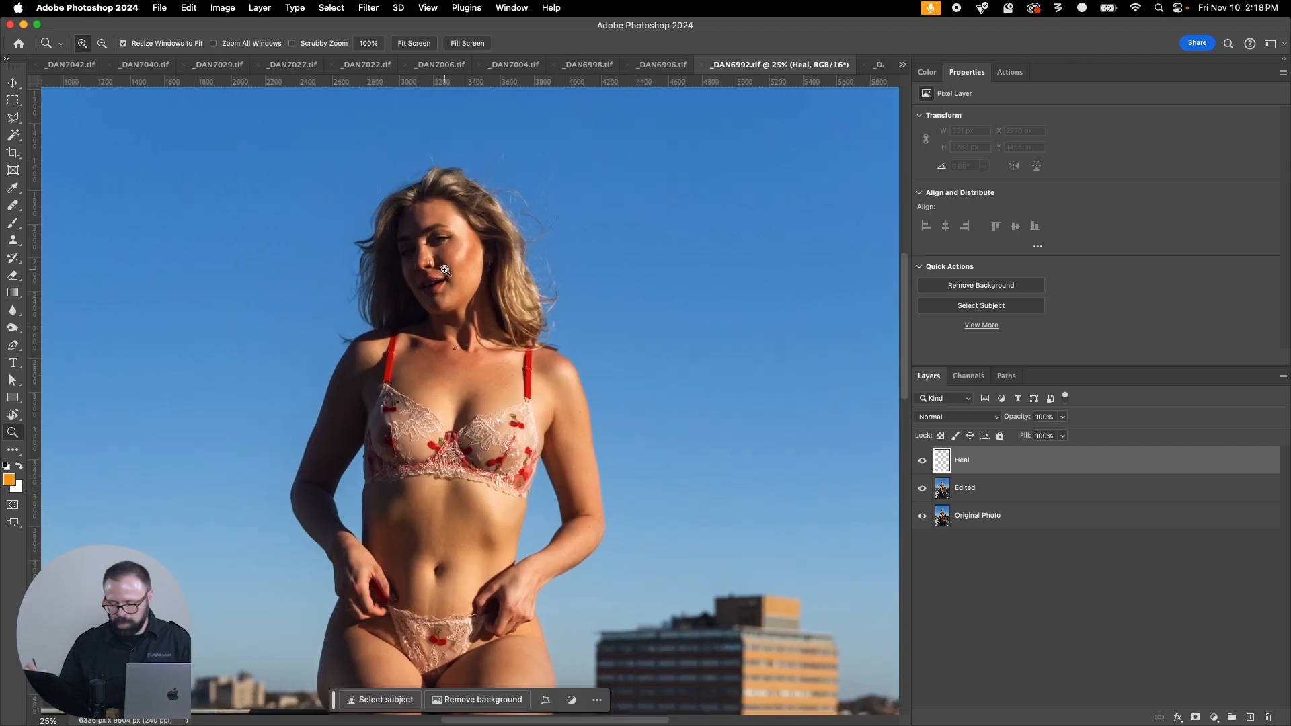
key("j")
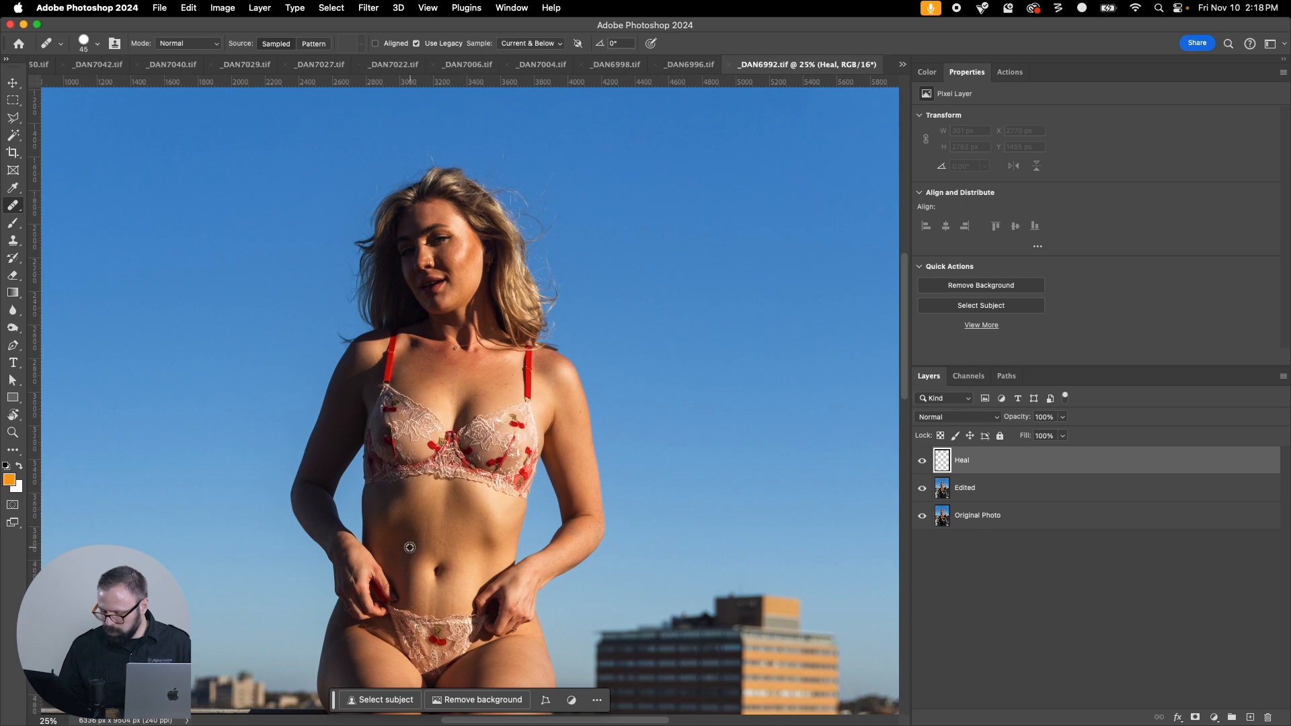
left_click_drag(425, 537, 427, 525)
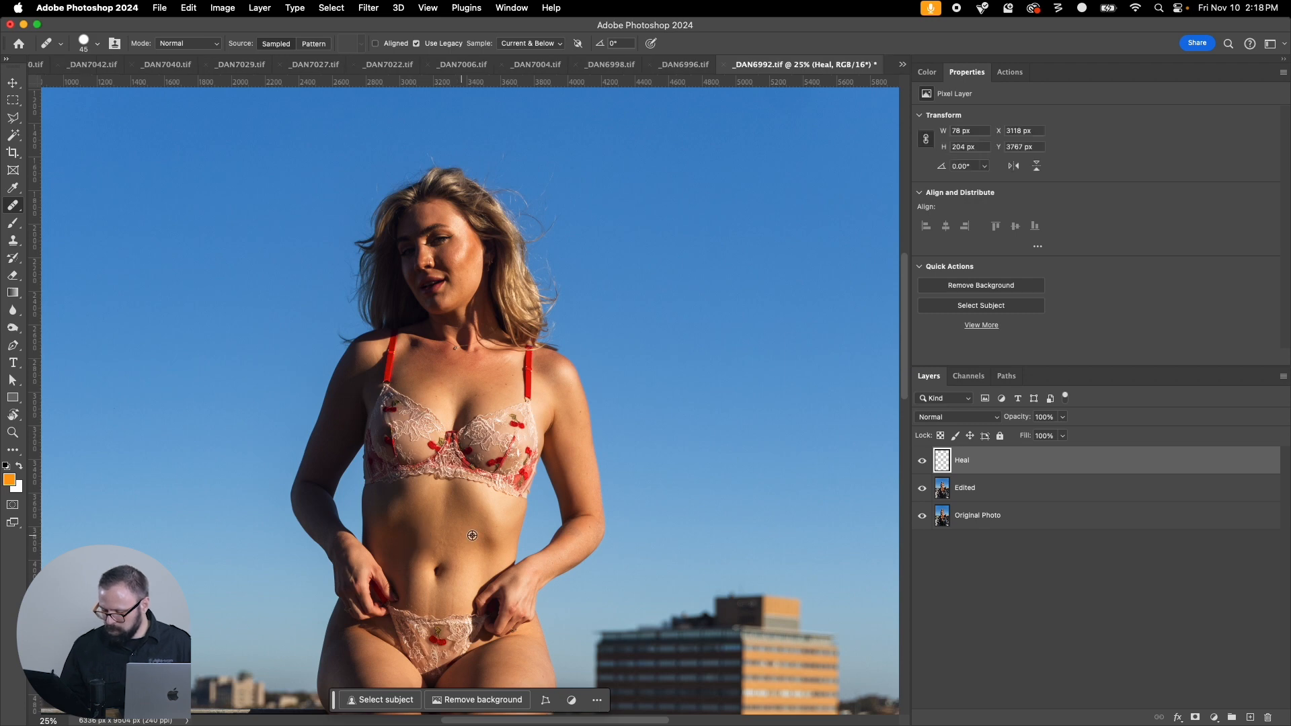
left_click(433, 594)
left_click(456, 595)
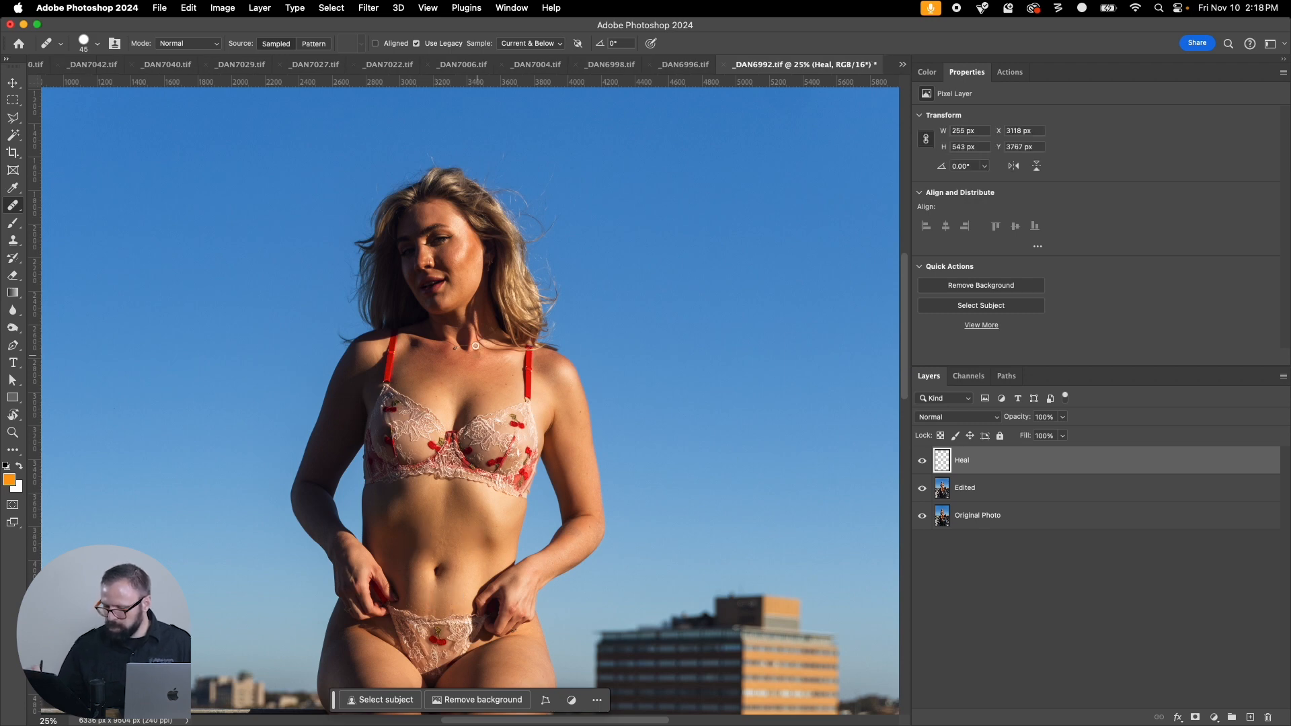
Step: Heal the spots near the eyebrow, on the cheek and chin with a 20 px Healing Brush, and save and close _DAN6992.tif
key("z")
left_click_drag(374, 173, 529, 369)
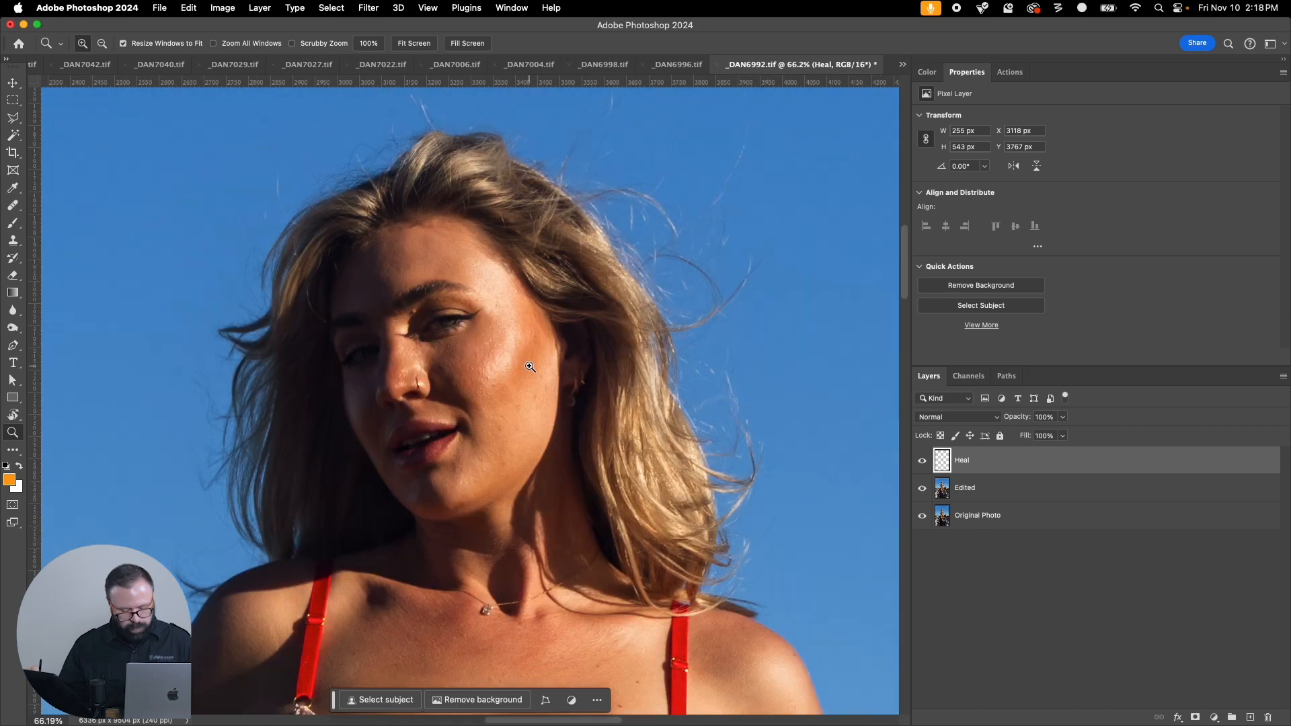
key("j")
key("bracketleft")
key("bracketleft")
key("bracketleft")
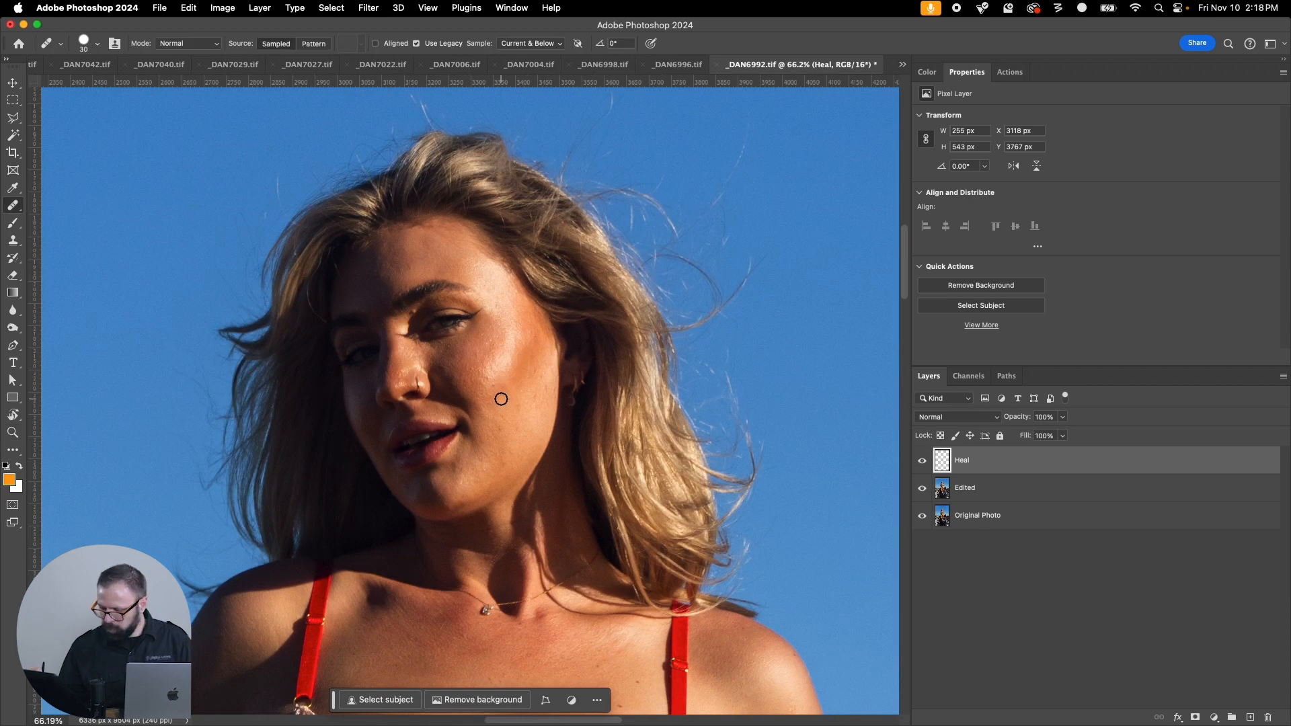
left_click(418, 310)
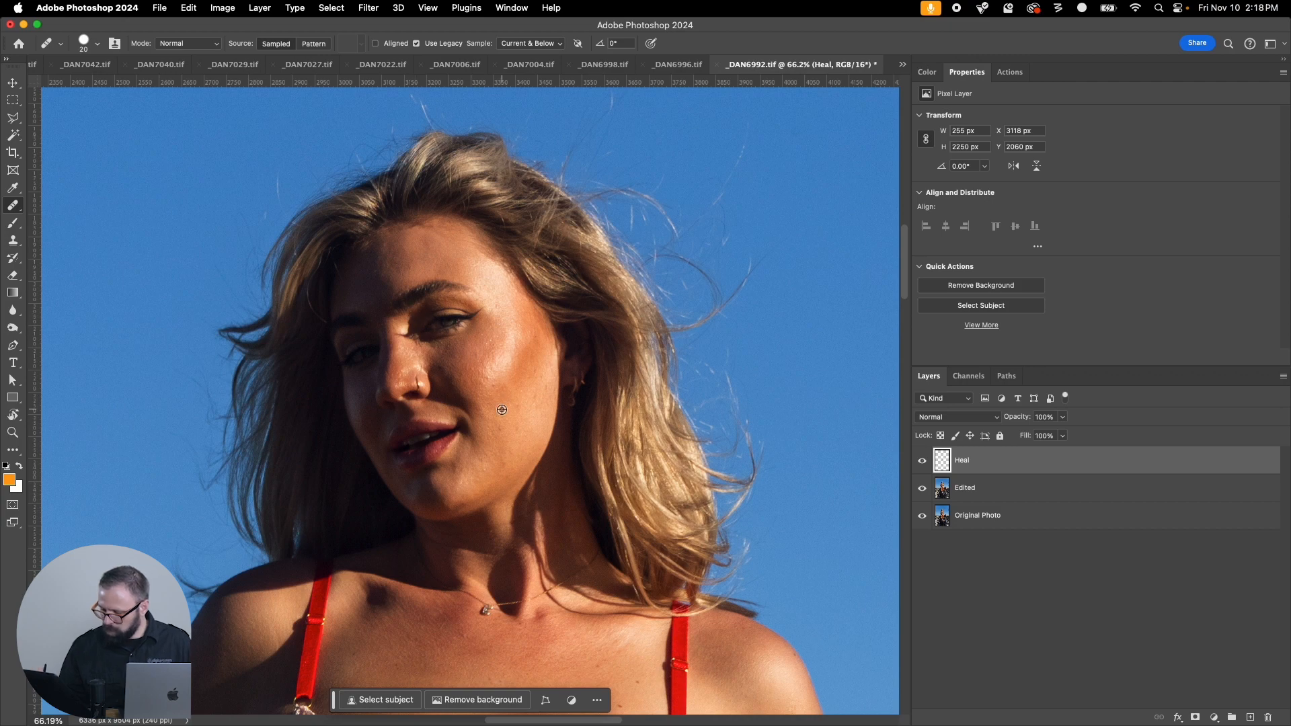
left_click(455, 360)
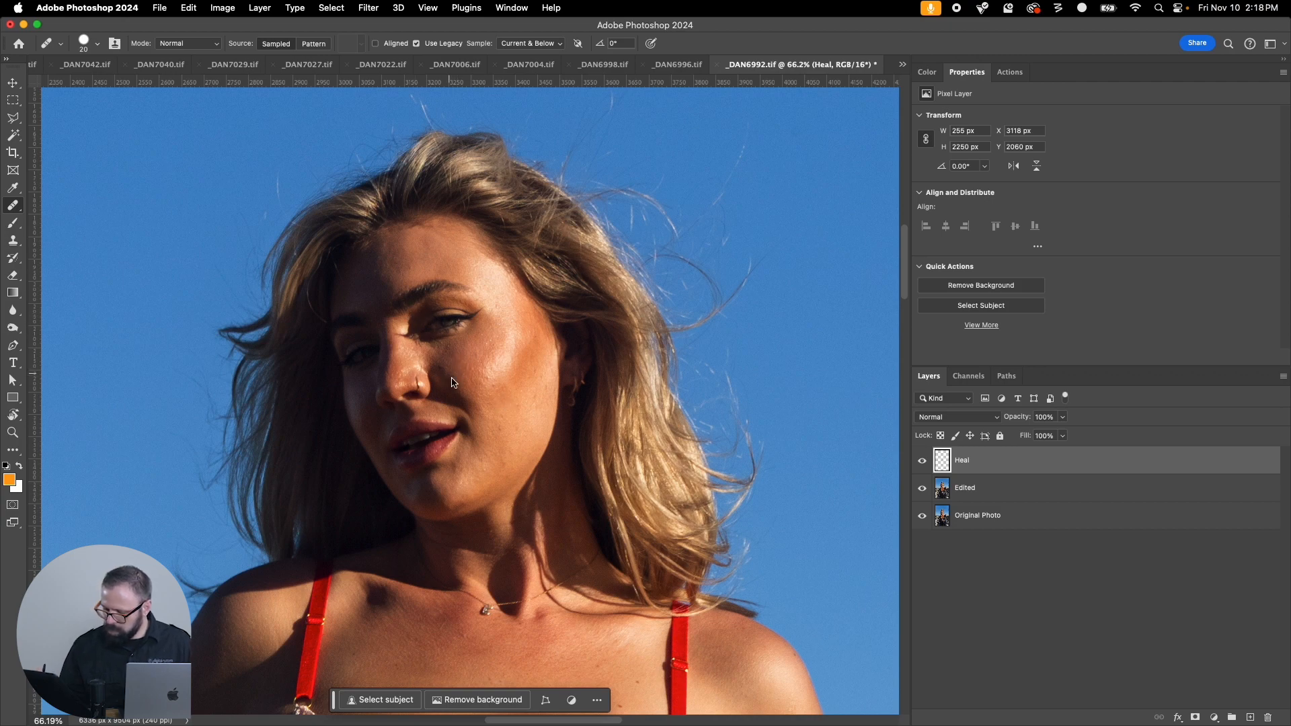
left_click(454, 478)
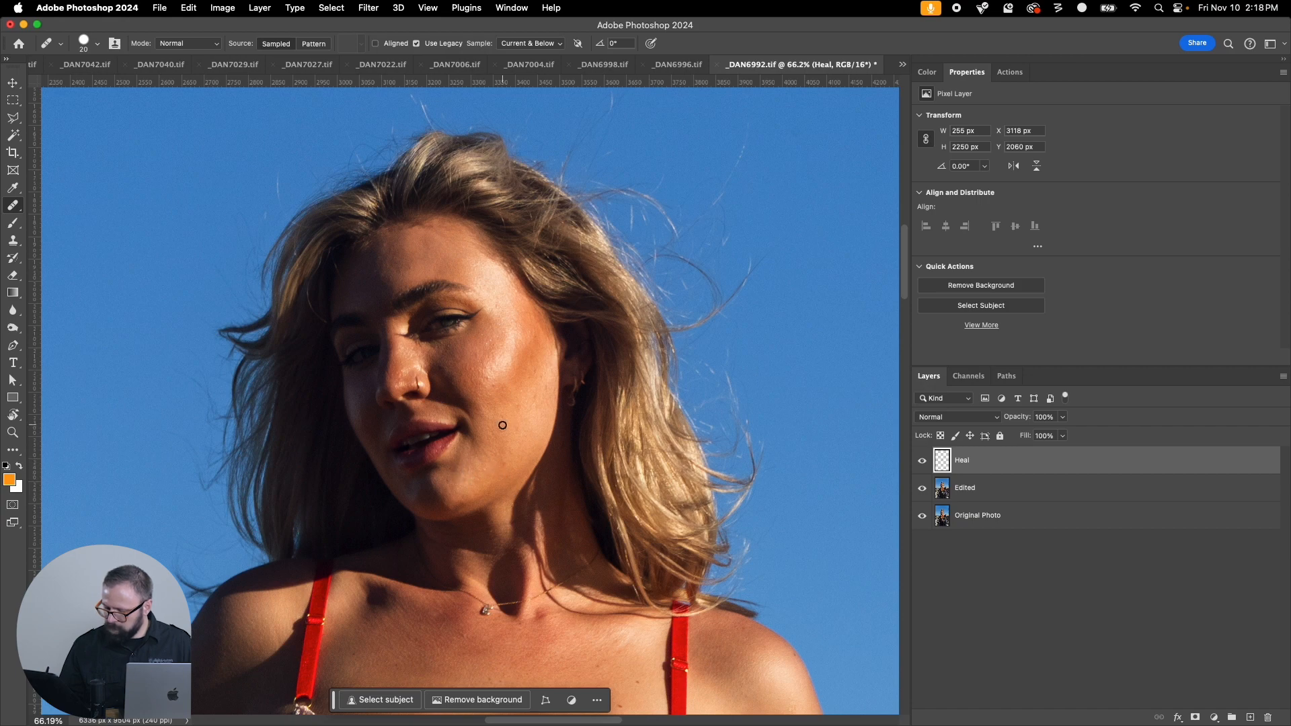
key("super+w")
left_click(642, 267)
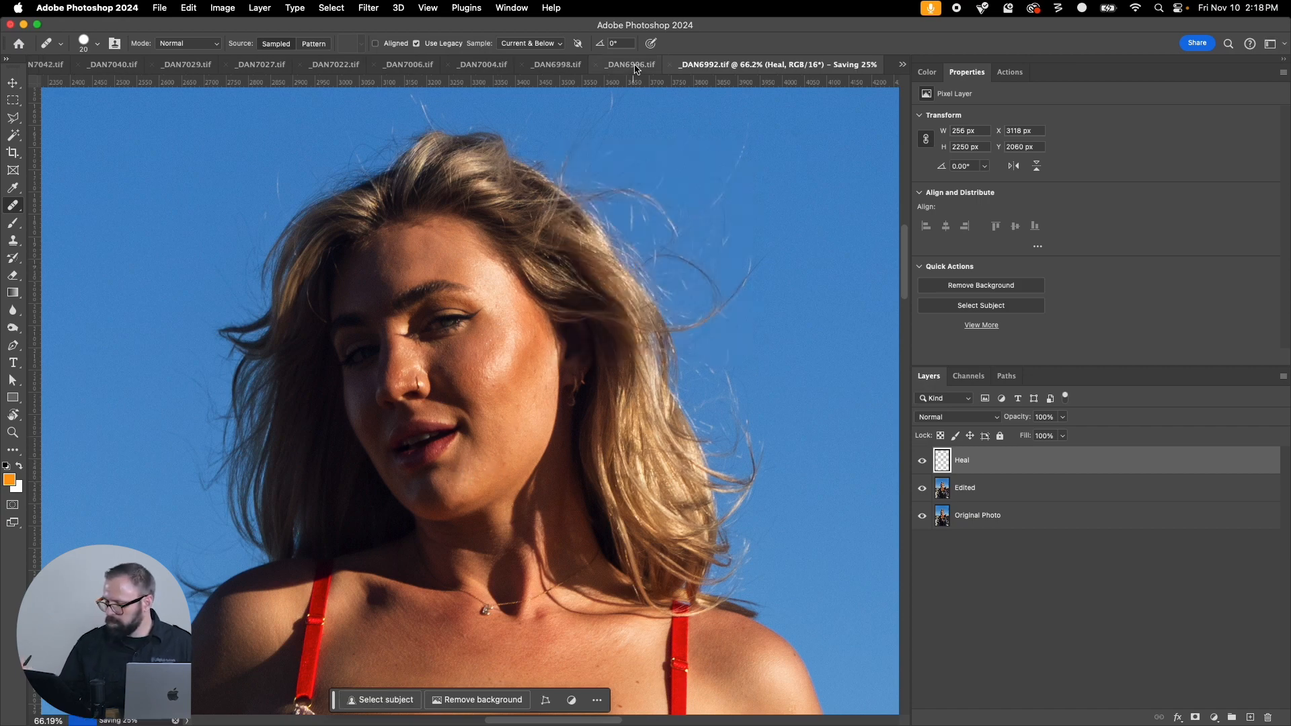
Step: Switch to _DAN6996.tif and heal the mark just below the navel with the 20 px Healing Brush
left_click(634, 68)
key("z")
left_click_drag(380, 181, 592, 410)
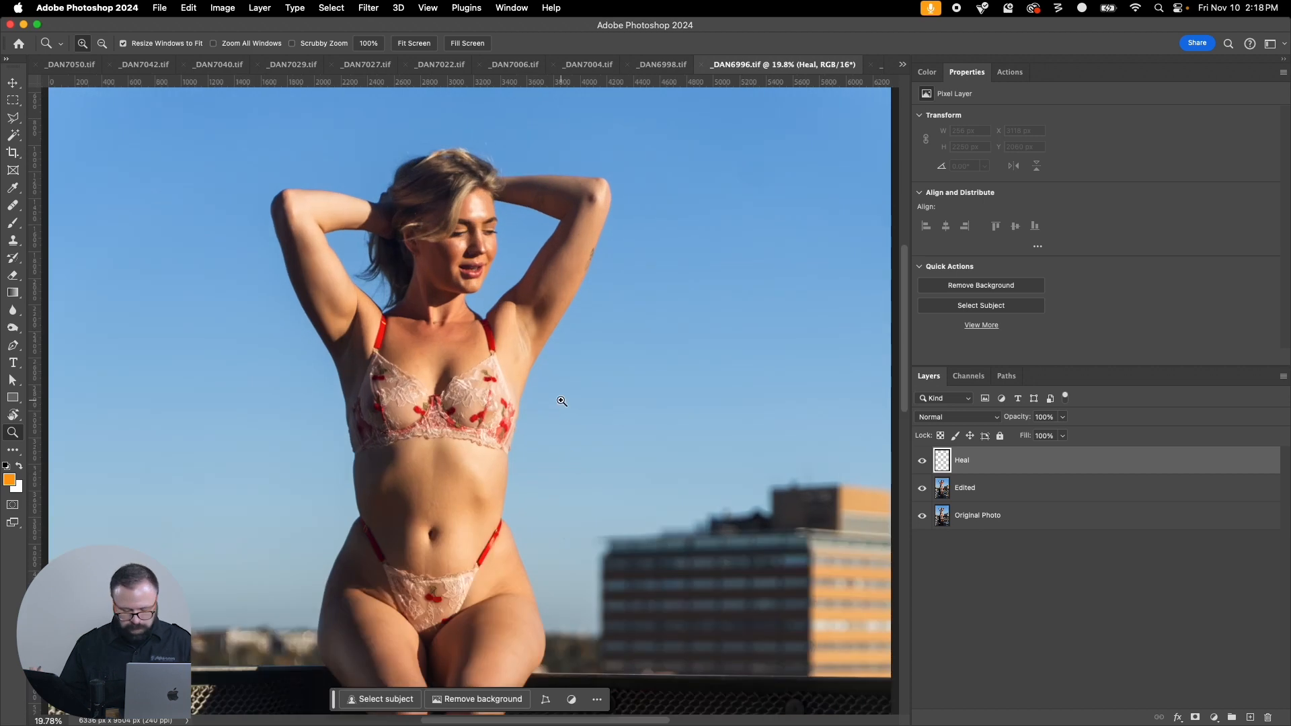
key("j")
left_click(424, 563)
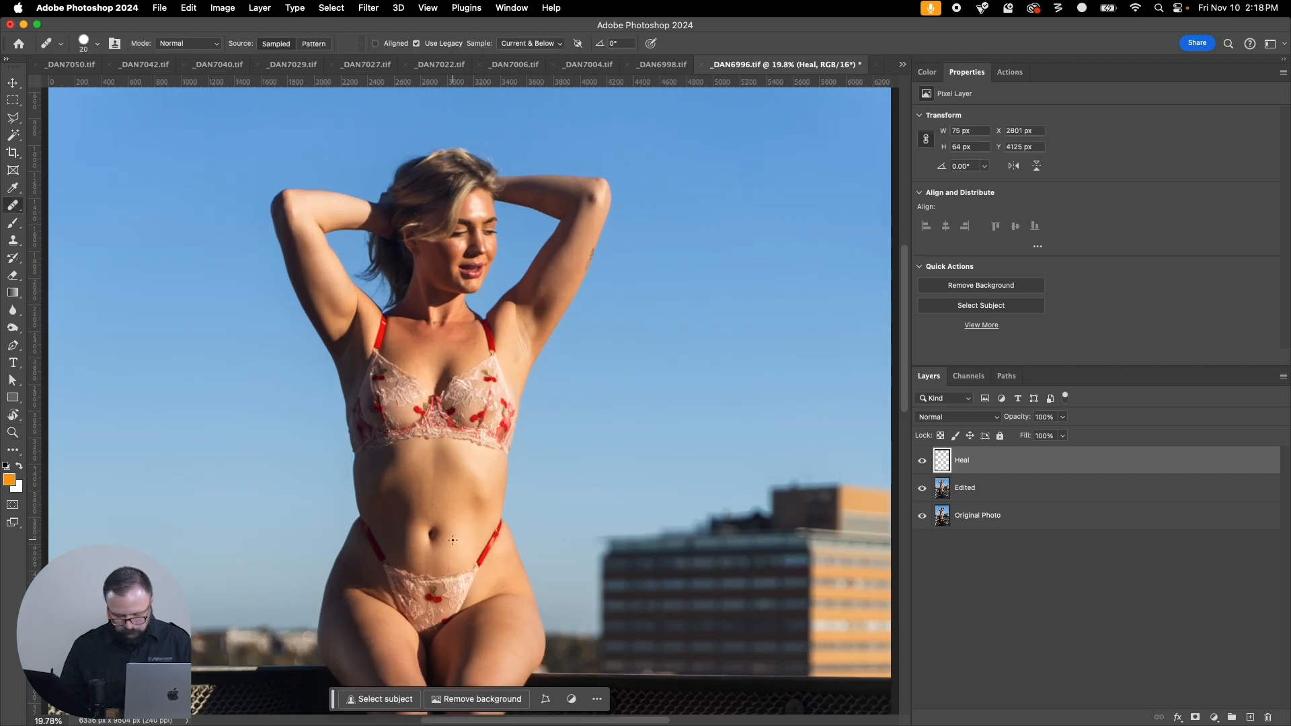
Step: Enlarge the Healing Brush to 70 px and heal the marks above and below the navel using skin sampled beside it
key("bracketright")
key("bracketright")
key("bracketright")
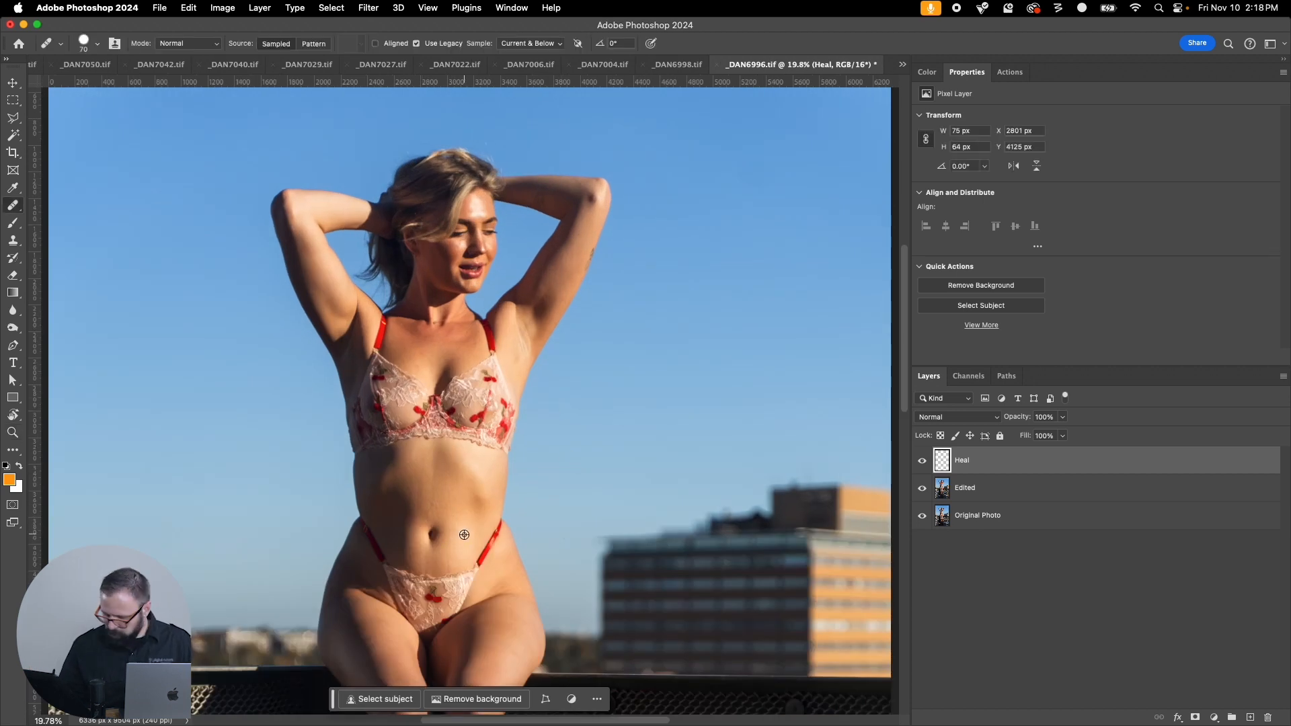
left_click(443, 507)
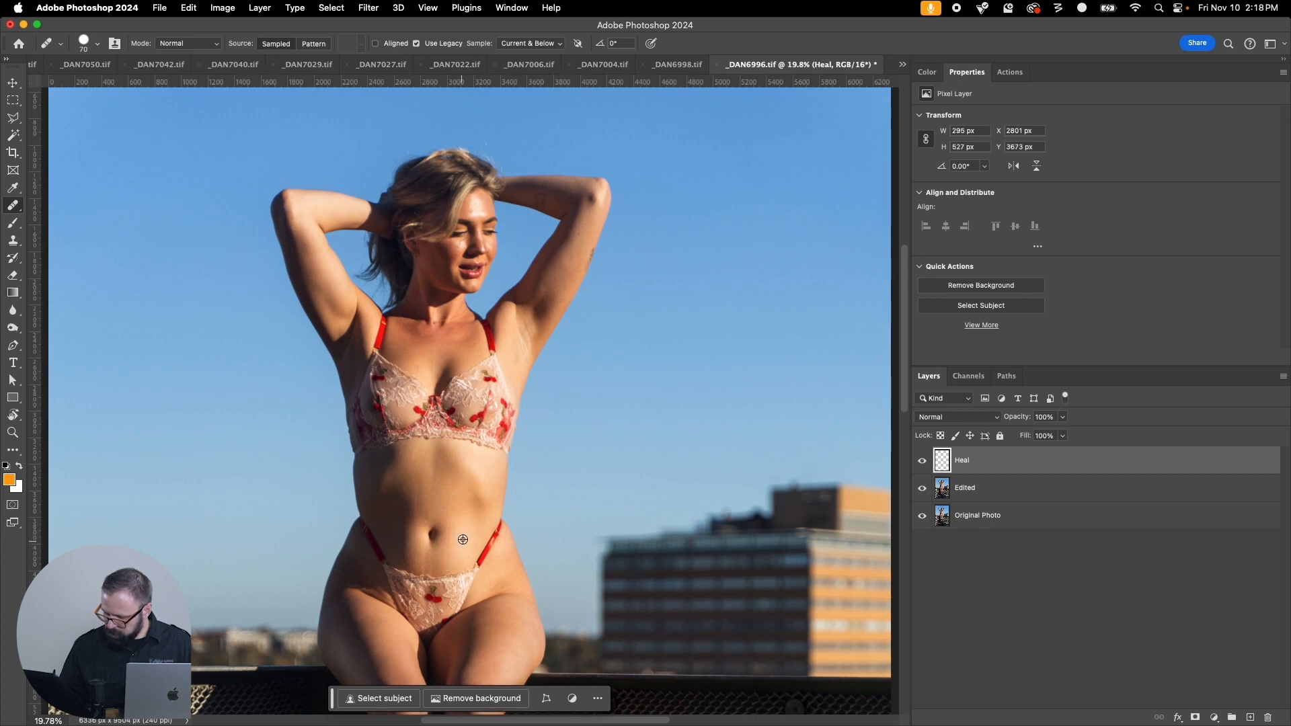
left_click(463, 539, "alt")
left_click_drag(426, 565, 425, 550)
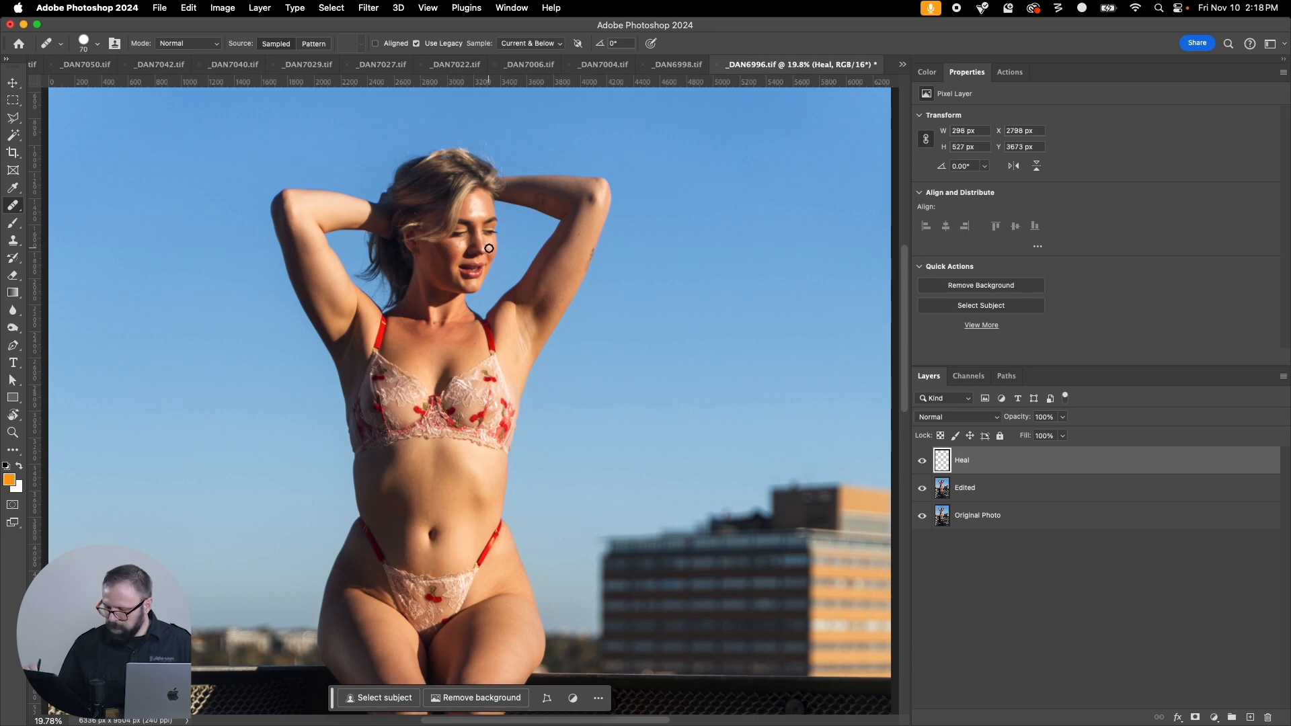
Step: Heal the shiny cheek area and the forehead with a 35 px Healing Brush, and save and close _DAN6996.tif
key("z")
mouse_move(355, 122)
left_mouse_down()
mouse_move(496, 241)
mouse_move(643, 451)
left_mouse_up()
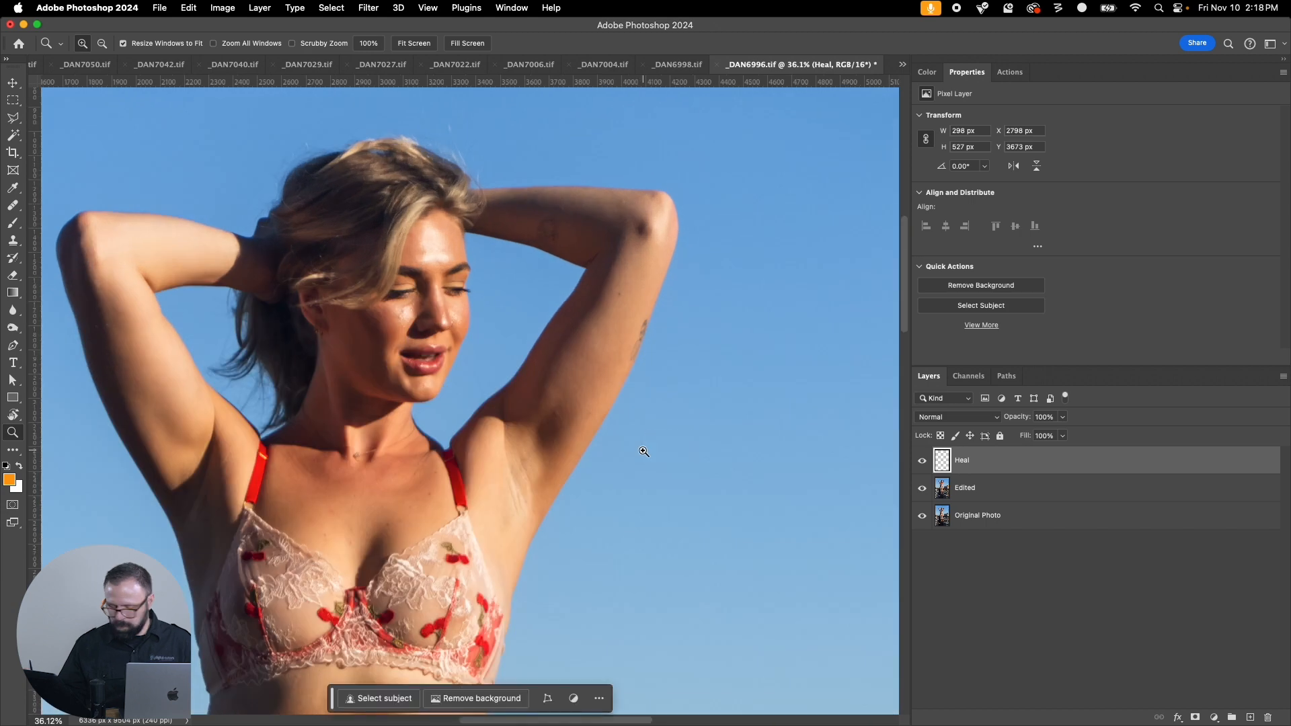
key("j")
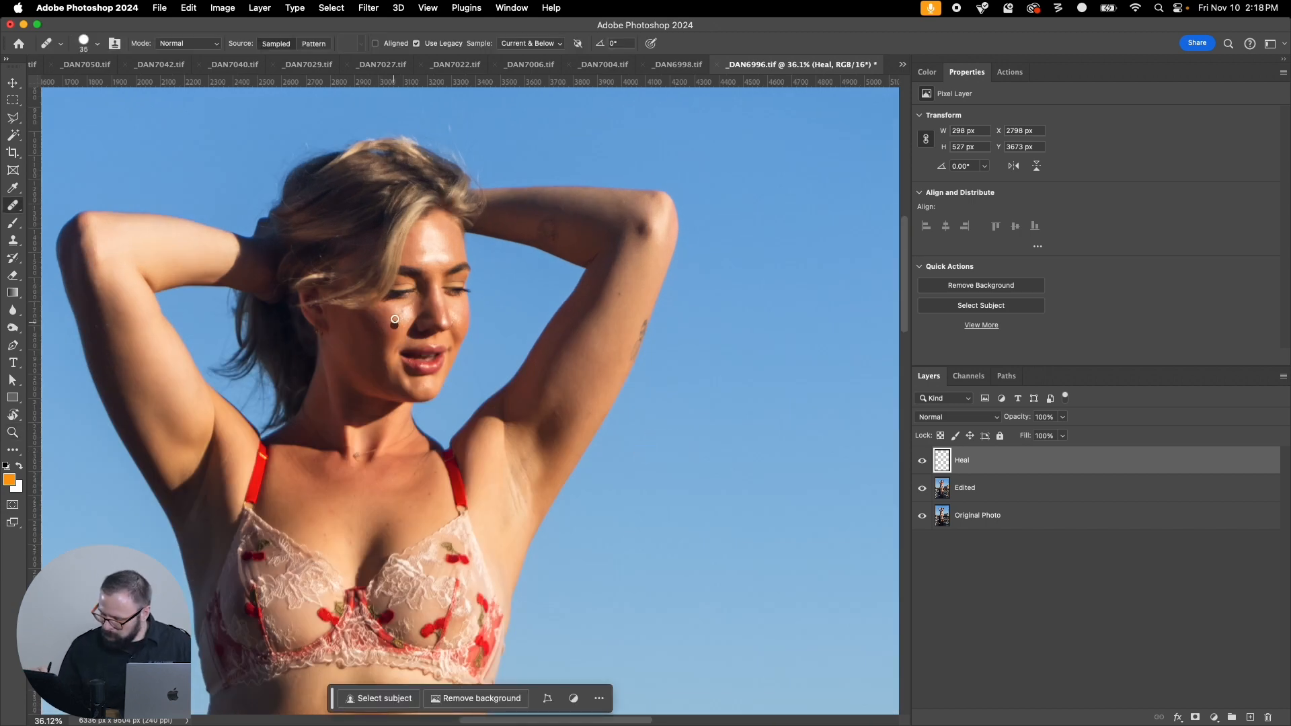
left_click_drag(407, 310, 399, 321)
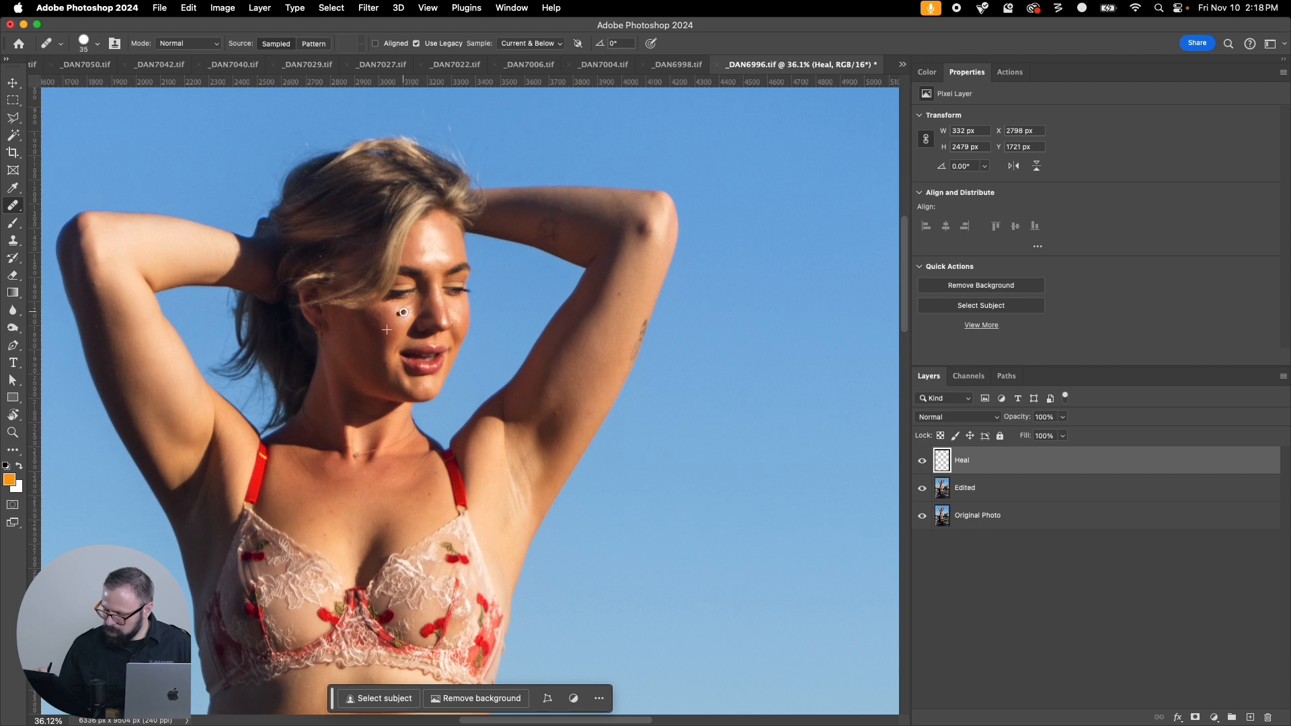
left_click(403, 311)
left_click(423, 255)
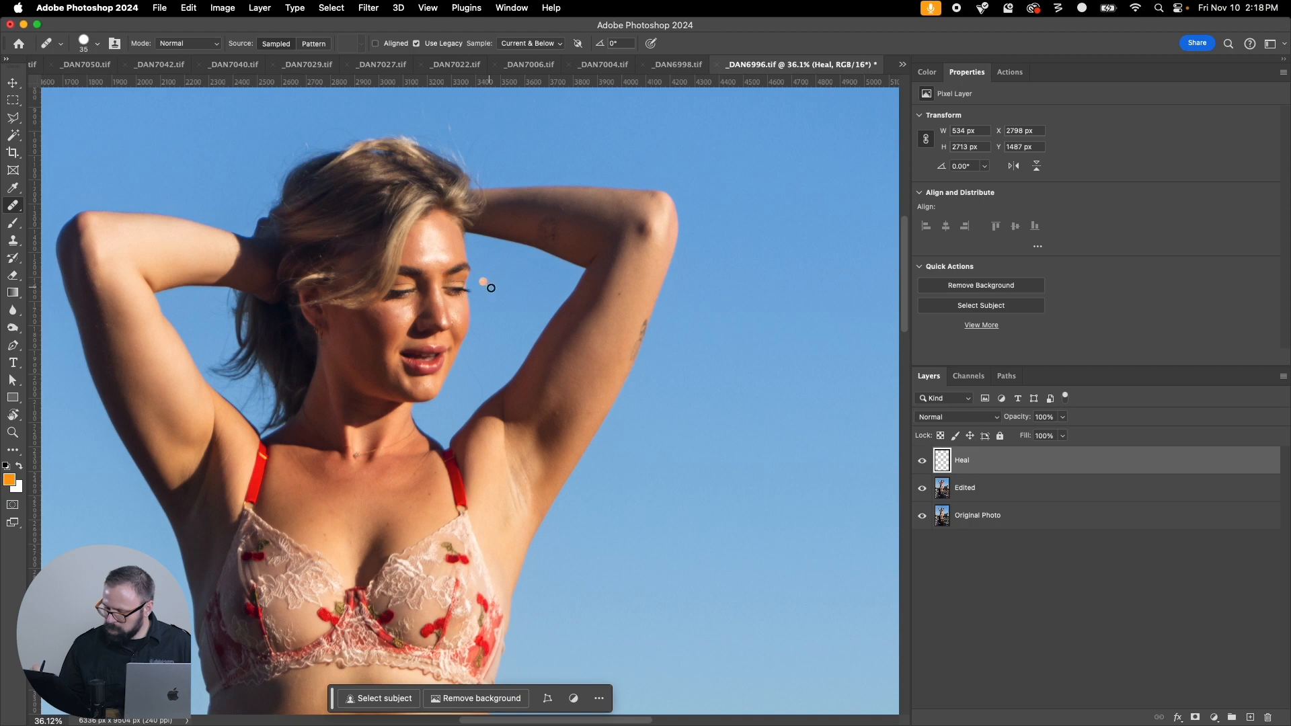
key("super+w")
left_click(666, 267)
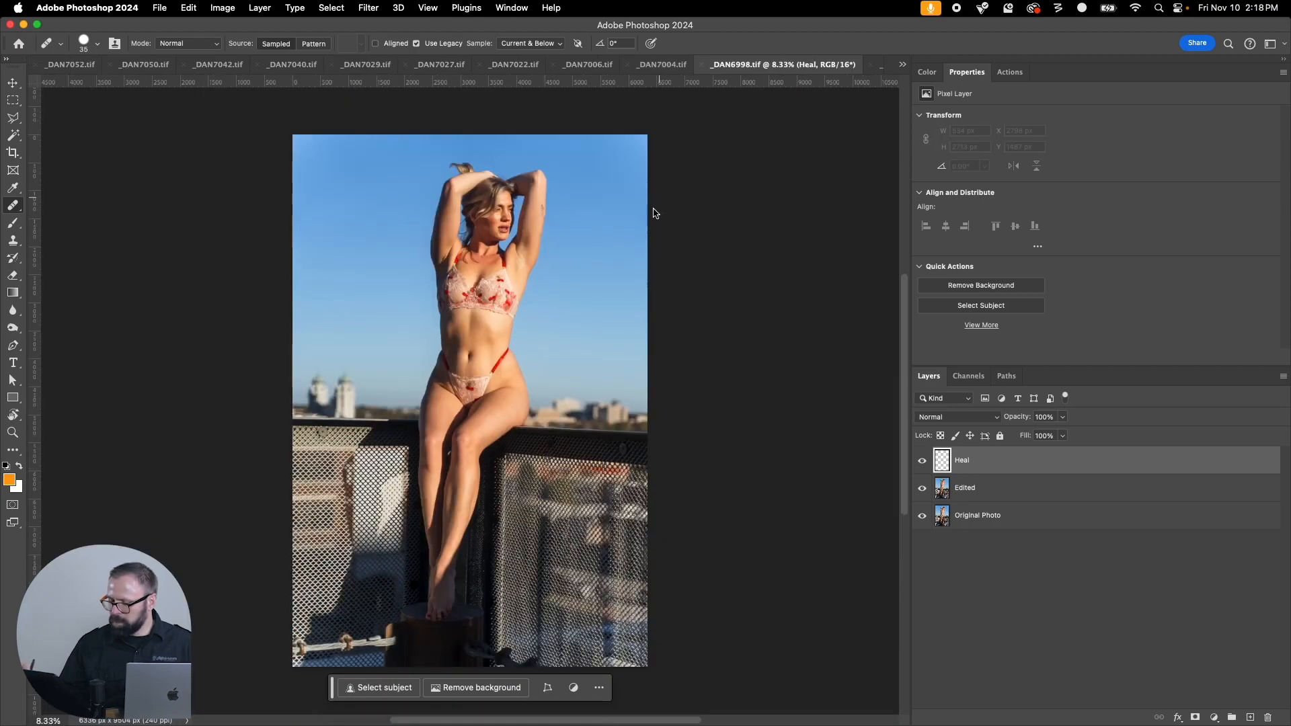
Step: Heal the marks on the abdomen above and below the navel in _DAN6998.tif with the 35 px Healing Brush
key("z")
left_click_drag(395, 157, 617, 482)
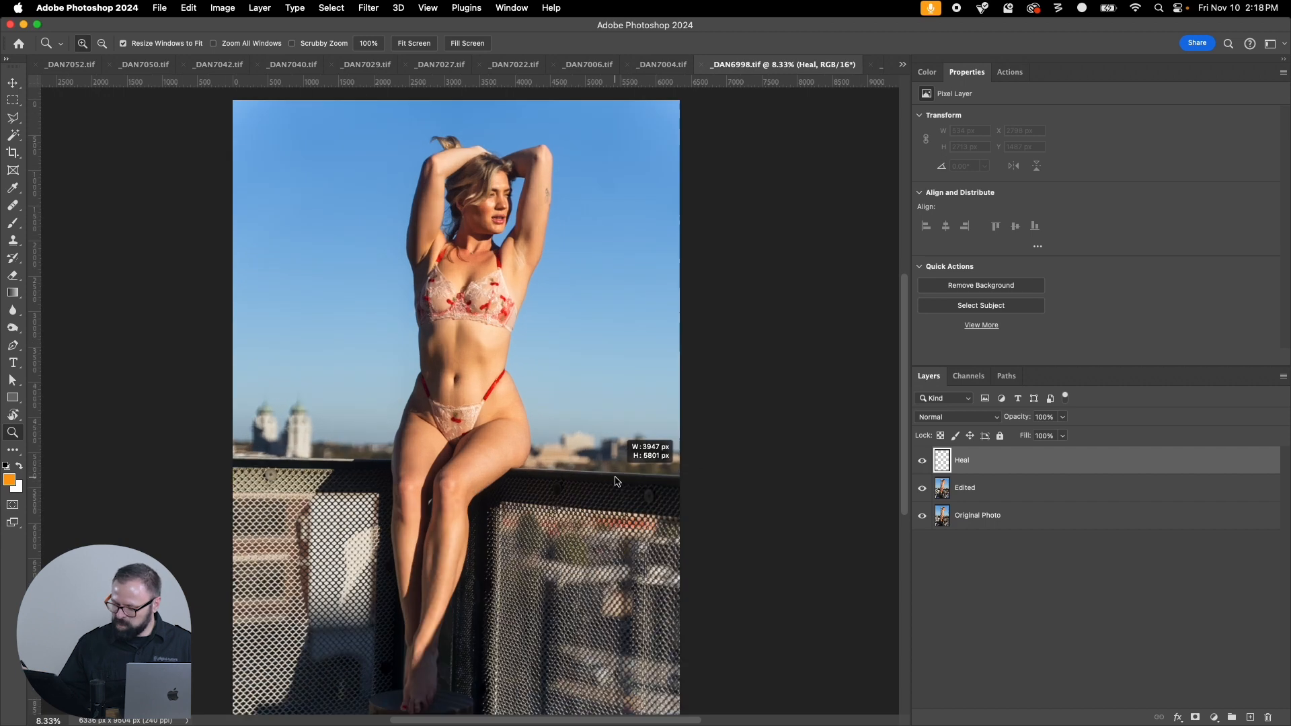
left_click(425, 225)
left_click(425, 225)
key("j")
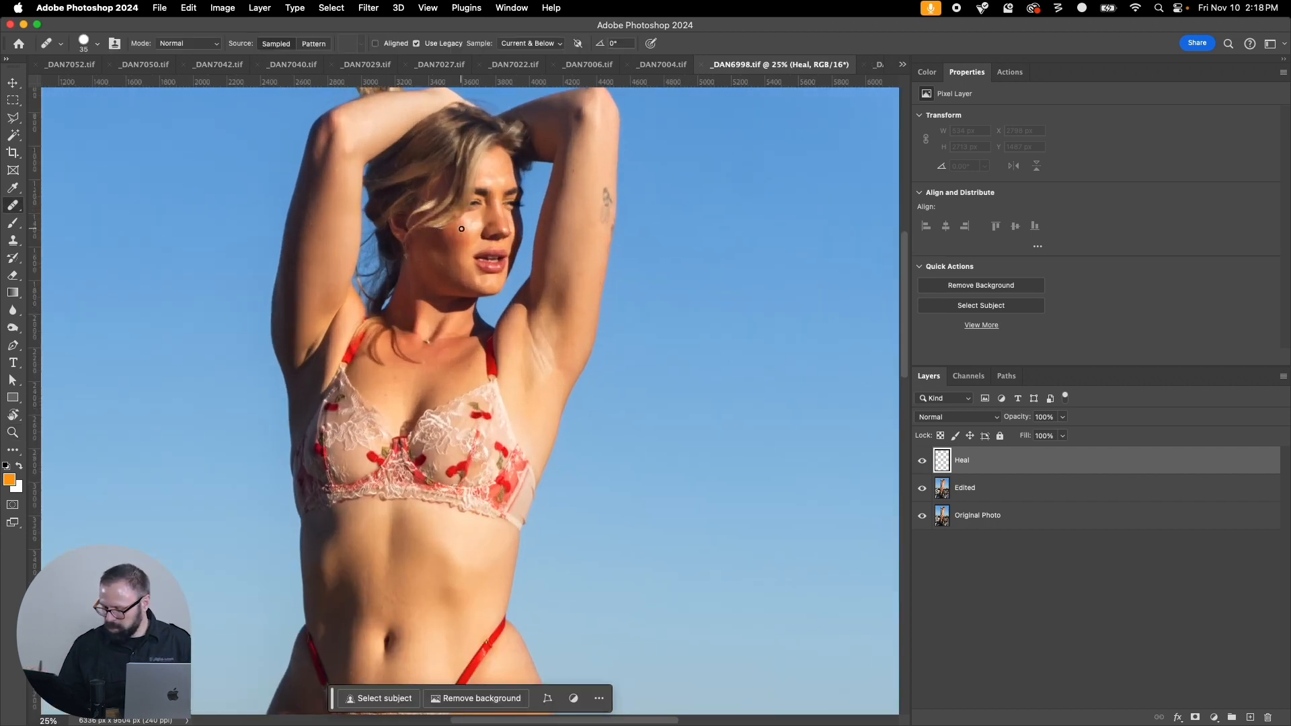
left_click(403, 571, "alt")
mouse_move(365, 573)
left_mouse_down()
mouse_move(367, 614)
mouse_move(433, 550)
left_mouse_up()
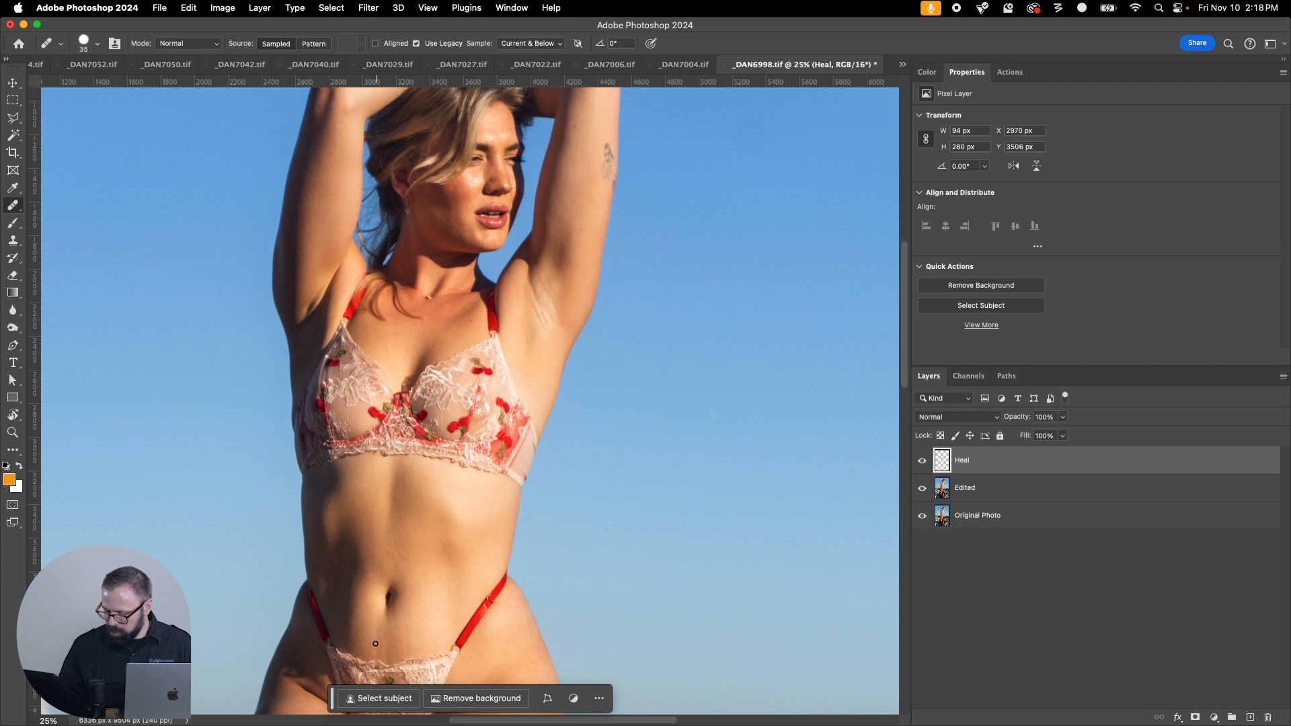
left_click_drag(388, 646, 410, 639)
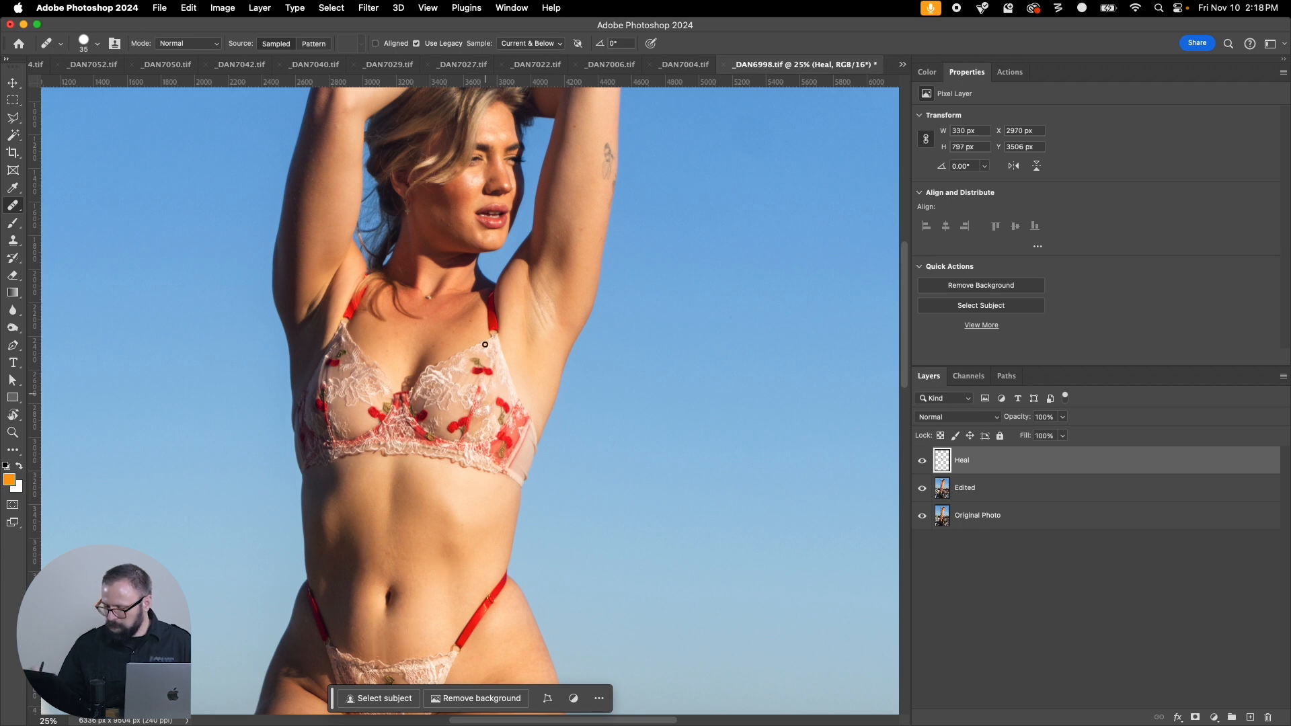
Step: Reduce the Healing Brush to 15 px and heal the spots on the jaw, cheek and beside the eyebrow
scroll(469, 422, "up", 5)
scroll(468, 420, "up", 4)
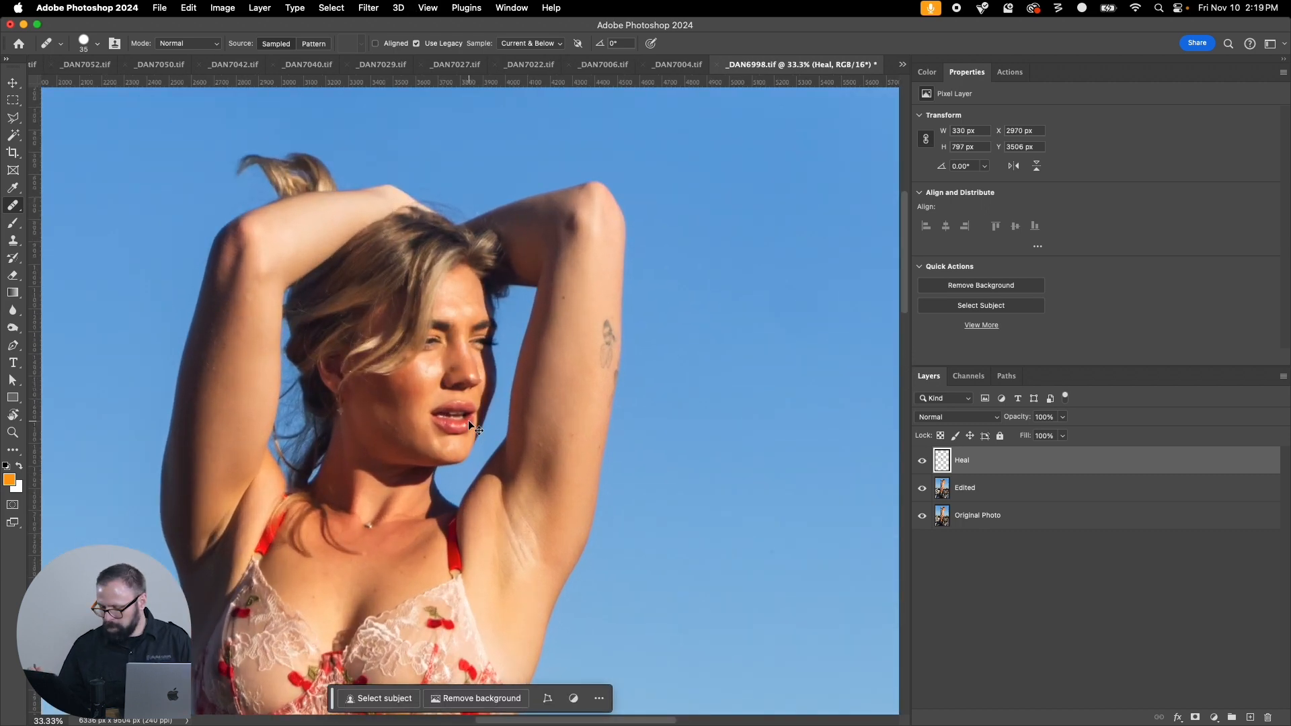
key("bracketleft")
key("bracketleft")
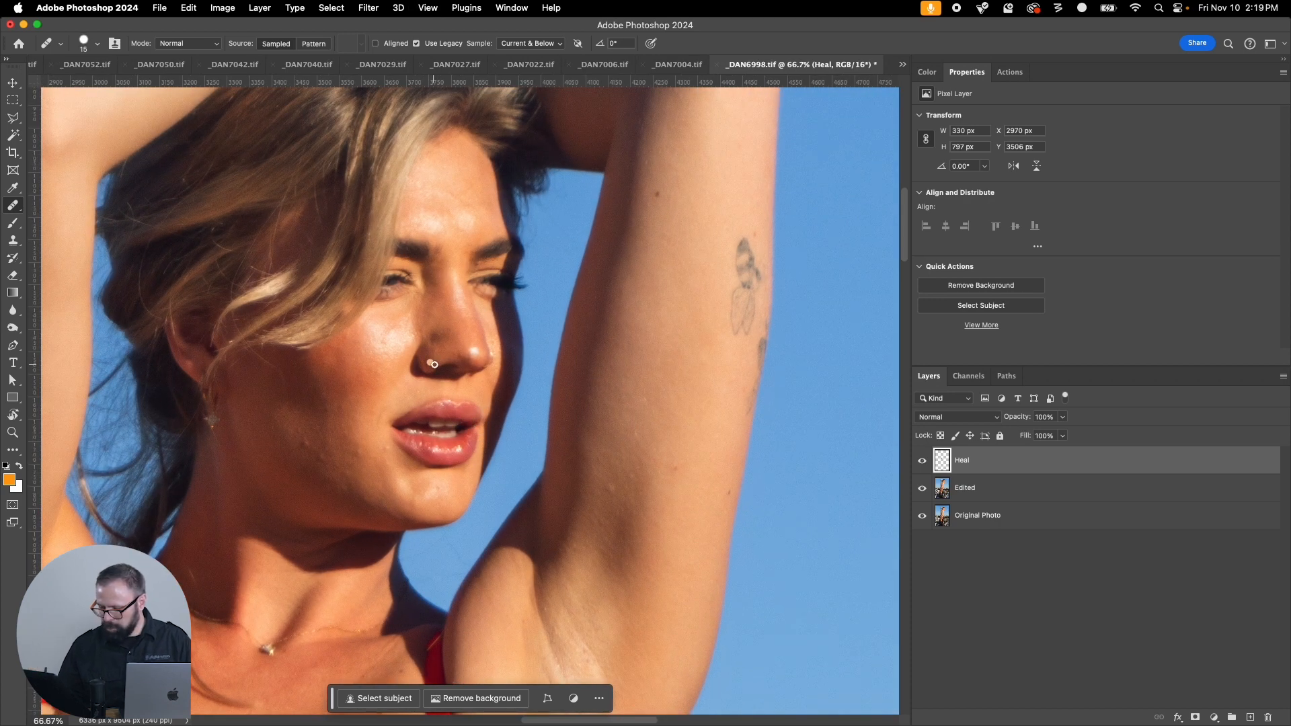
left_click(310, 446)
left_click(323, 454)
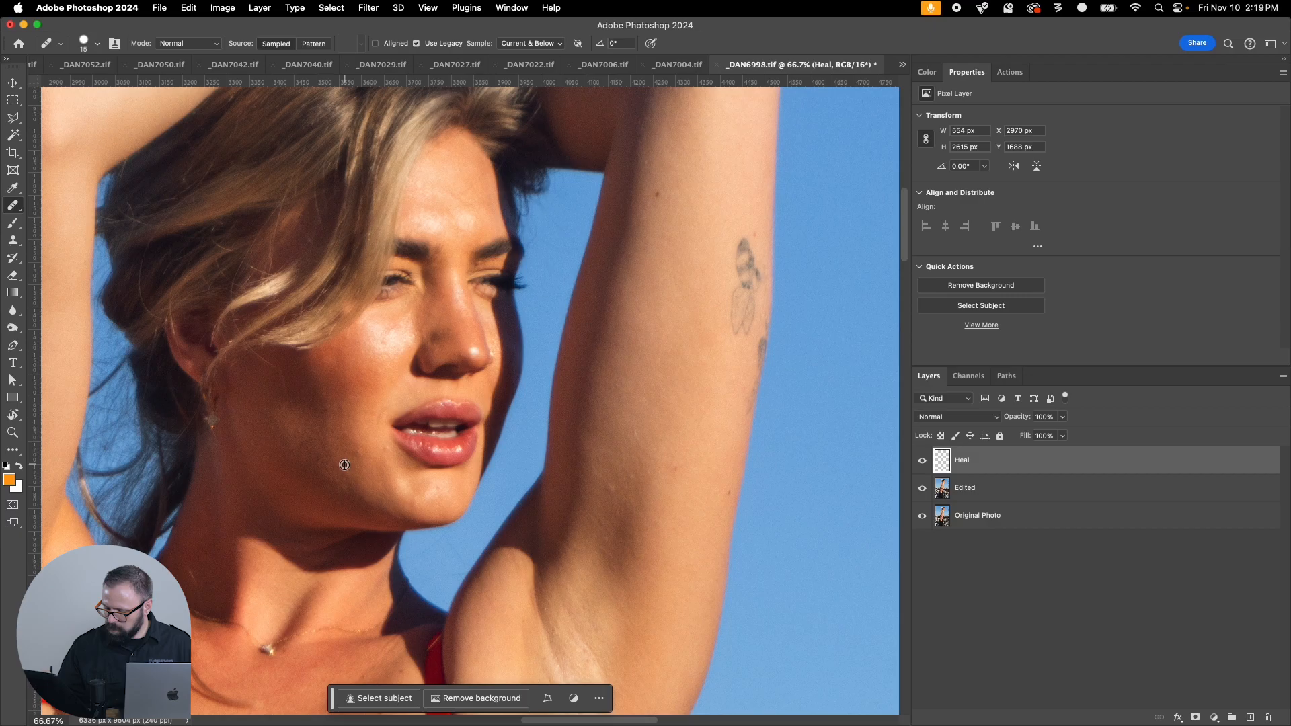
left_click(390, 342)
left_click(505, 262)
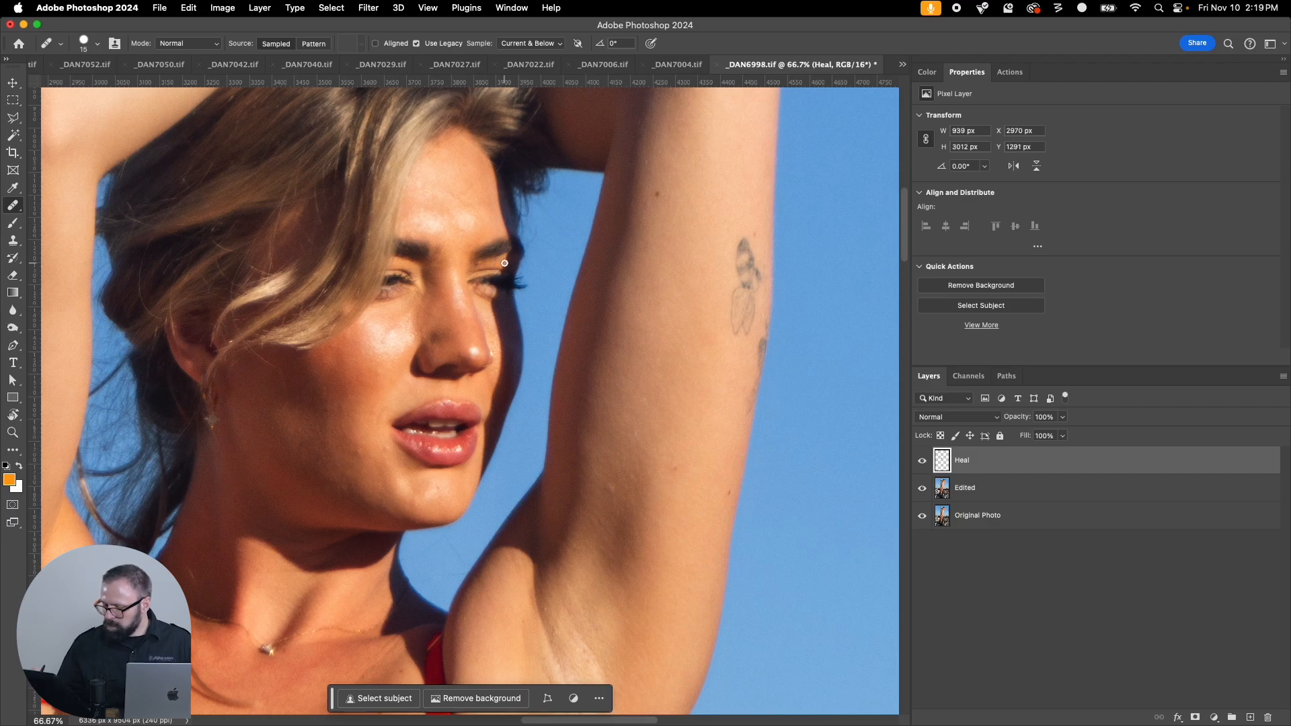
Step: Finish healing the face with sampled skin, and save and close _DAN6998.tif
left_click(491, 328, "alt")
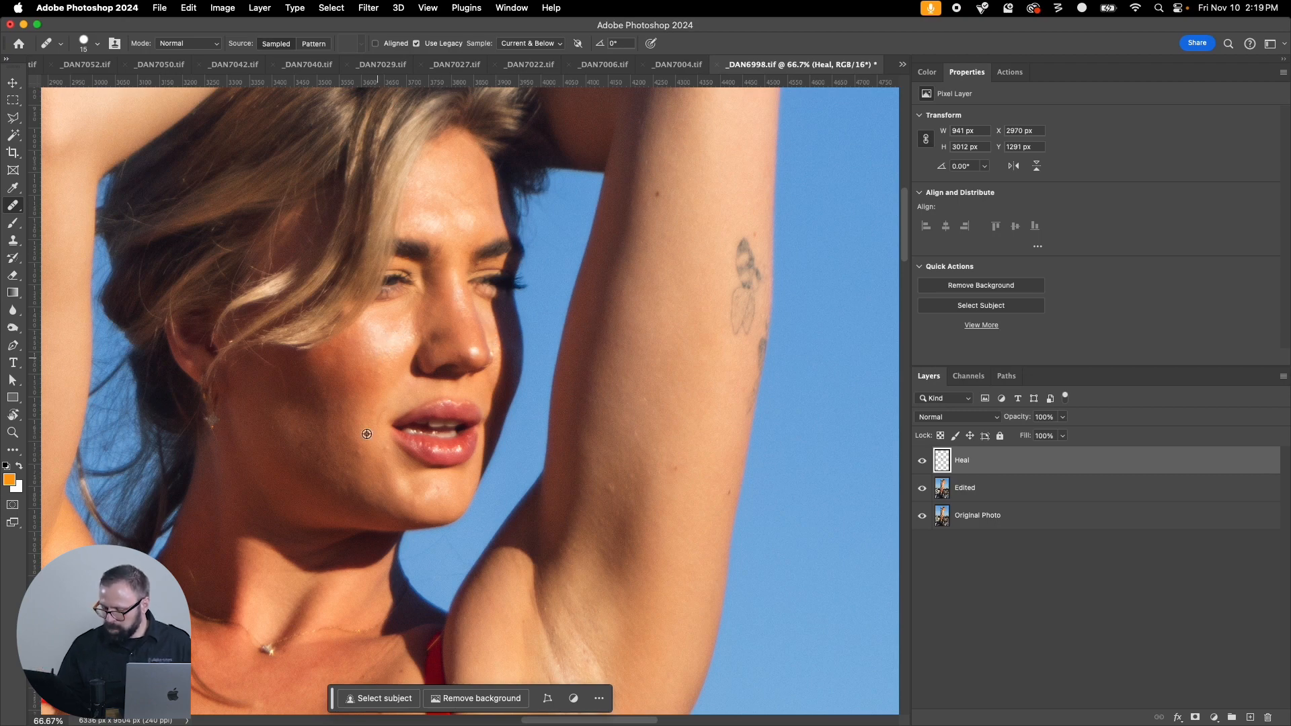
key("super+w")
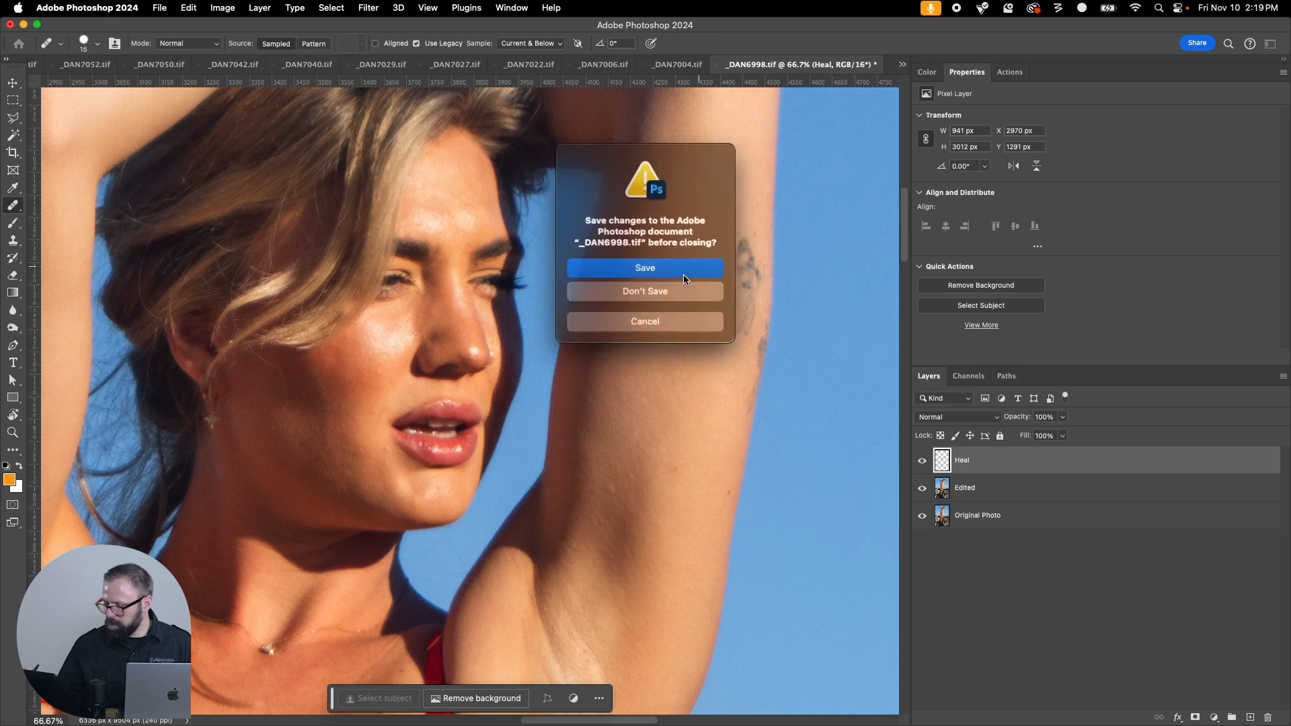
left_click(679, 269)
Step: Enlarge the Healing Brush to 35 px and heal the spots on the lower cheek and jaw in _DAN7004.tif
key("z")
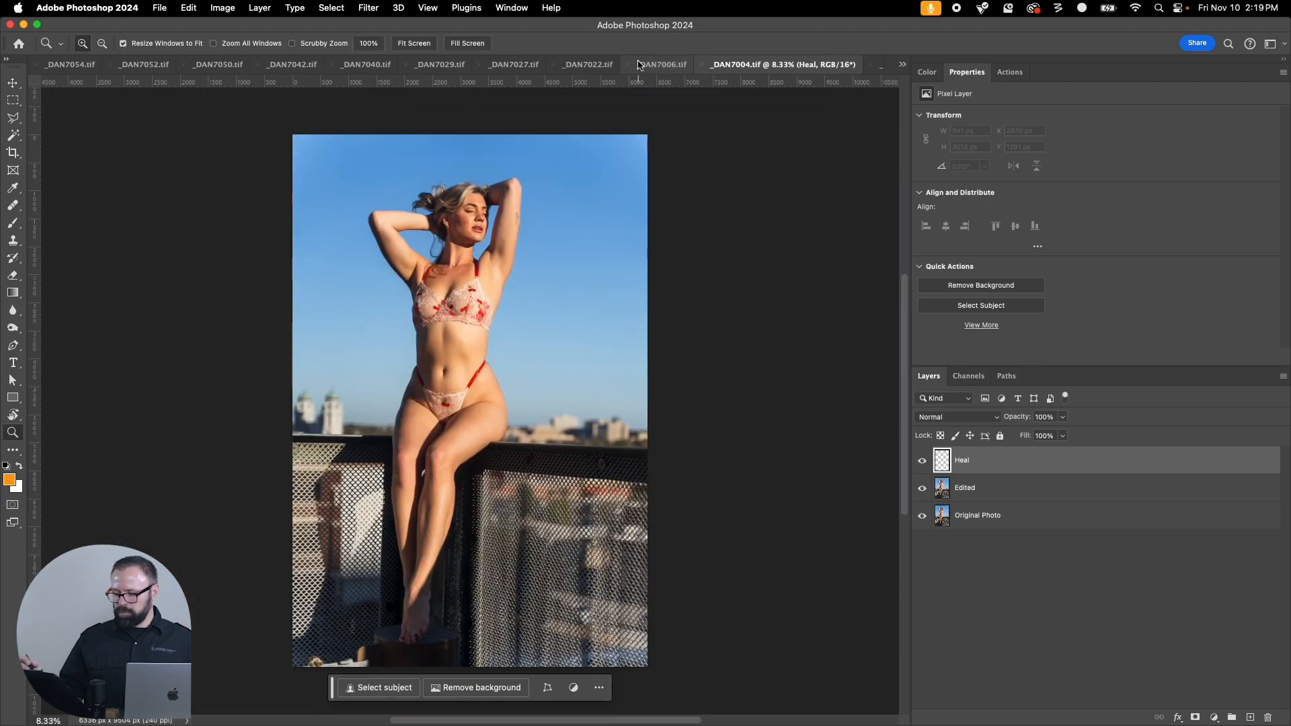
left_click_drag(355, 153, 604, 443)
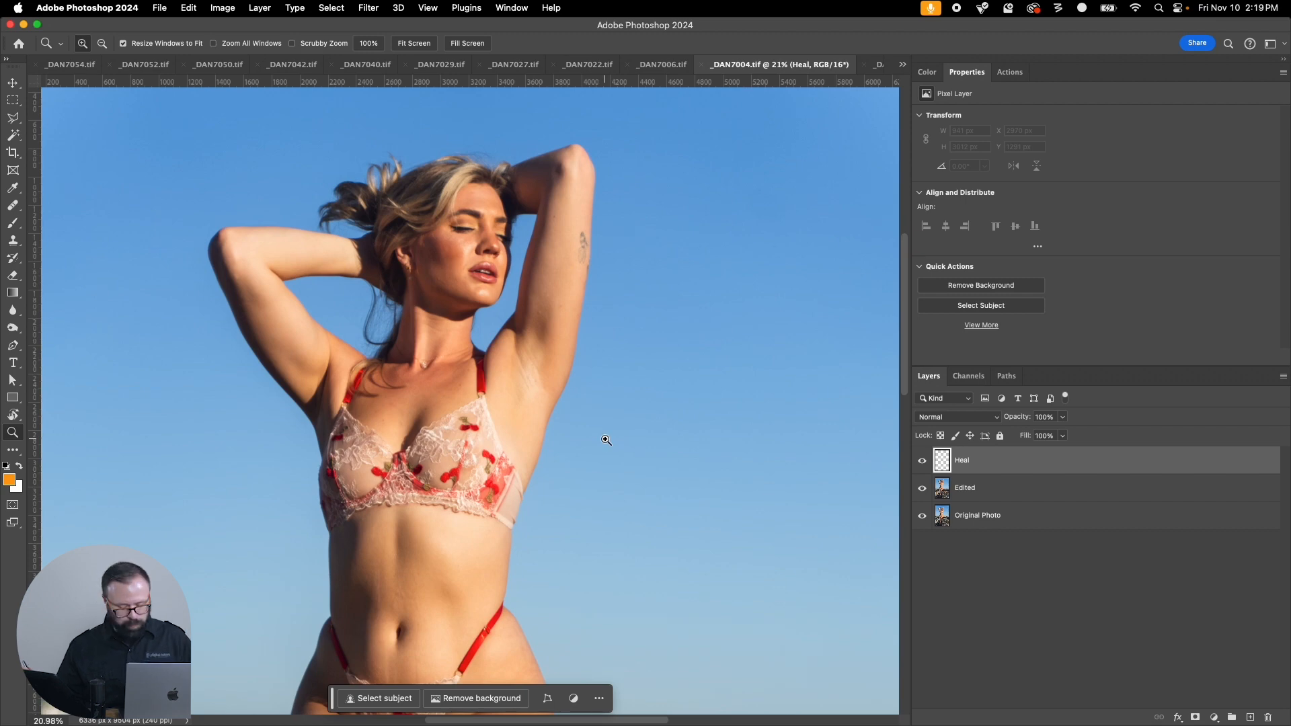
key("j")
key("super+=")
key("super+=")
key("super+=")
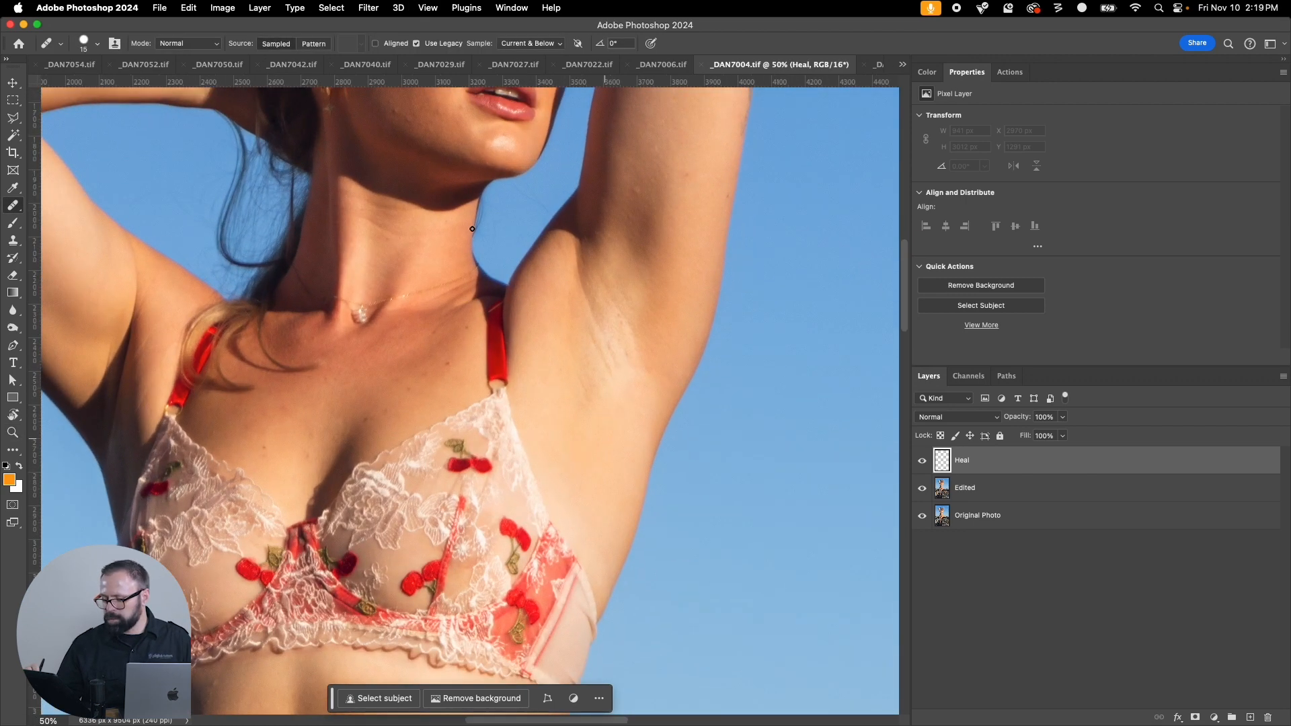
left_click_drag(462, 214, 472, 537)
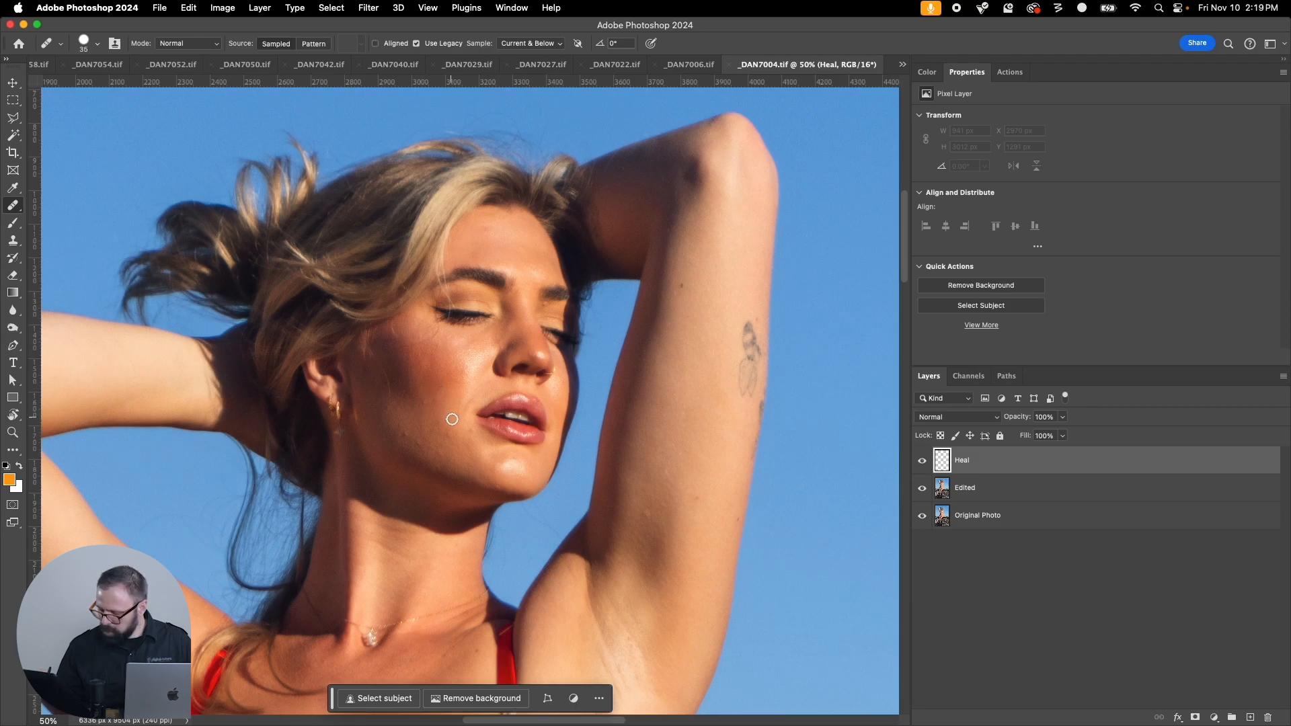
left_click(436, 412)
left_click_drag(401, 431, 401, 431)
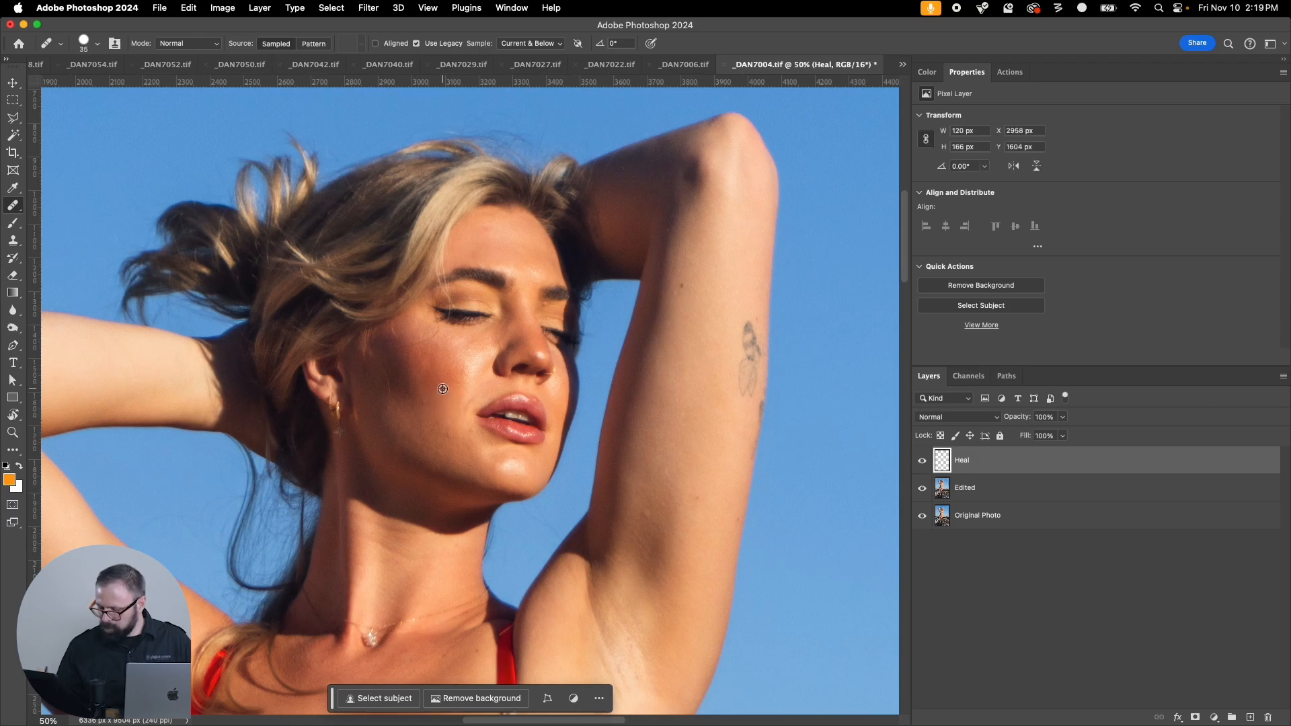
Step: Heal the spots below the eyebrow and on the far cheek, and the shiny skin under the near eye using sampled cheek skin
left_click(551, 306)
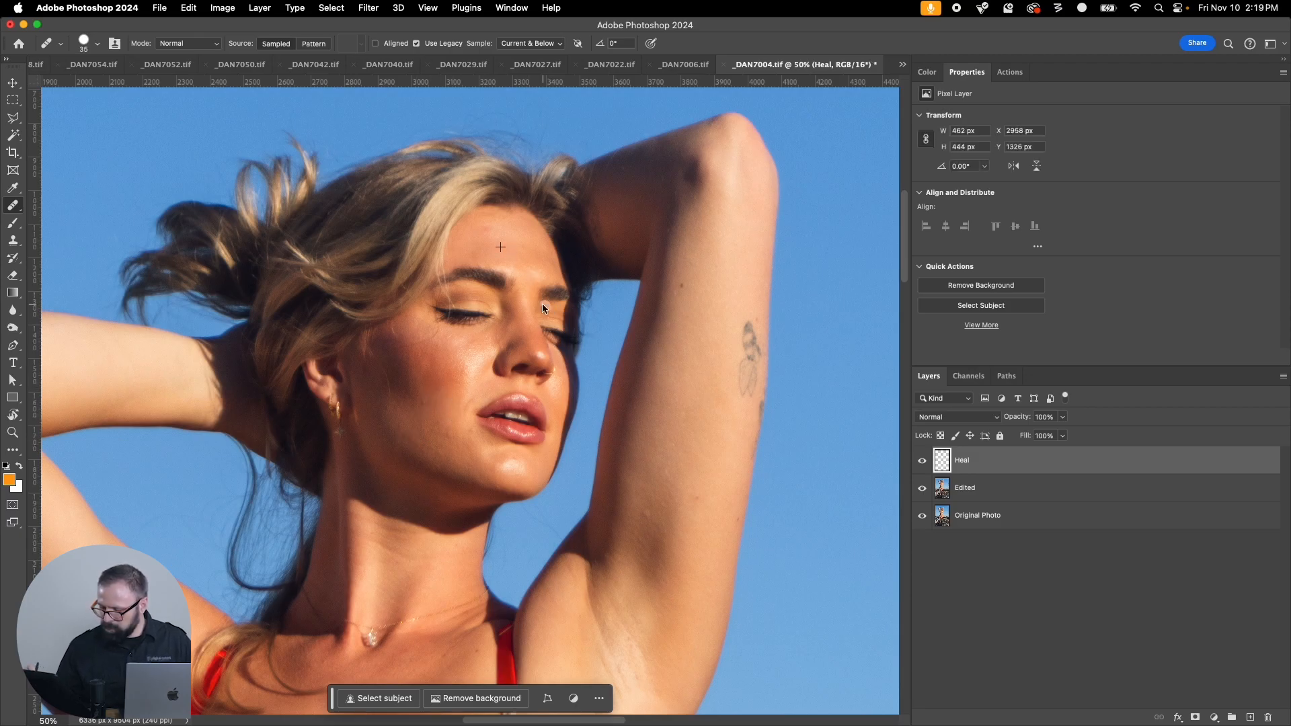
left_click(563, 393)
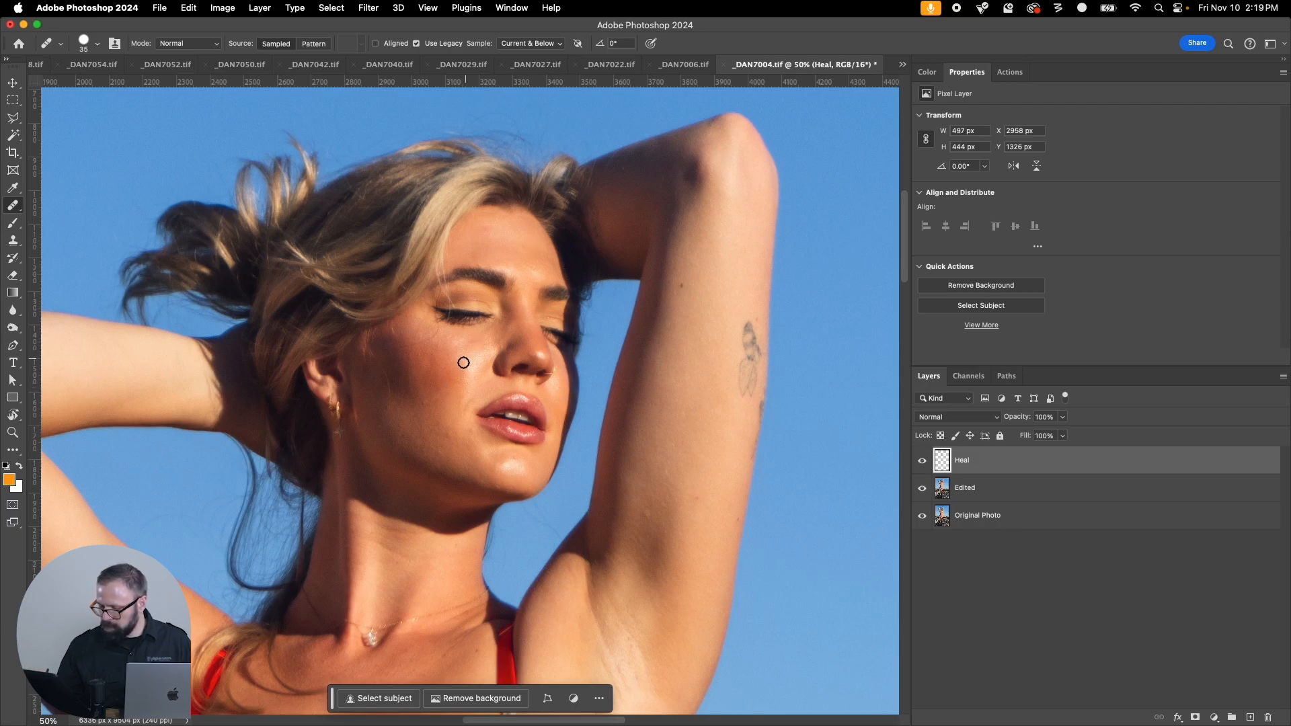
left_click(452, 369, "alt")
left_click_drag(457, 345, 476, 335)
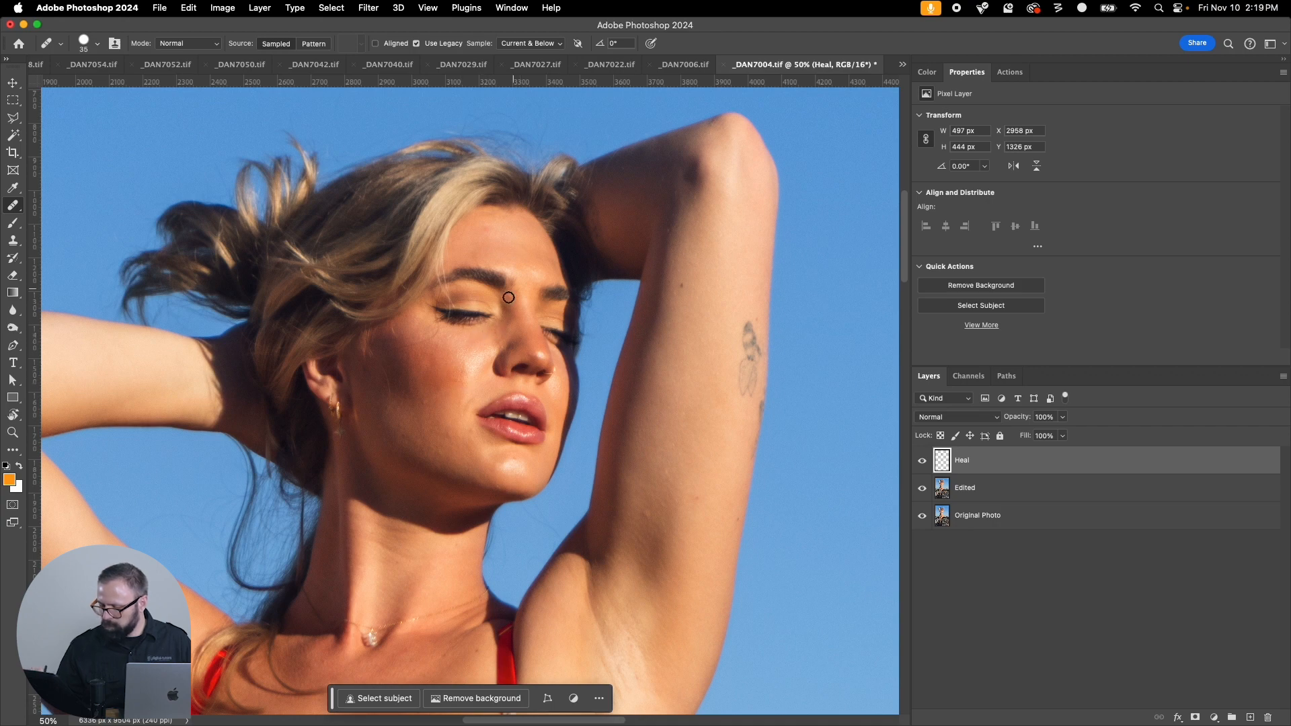
Step: Heal the marks on the abdomen above and below the navel, and save and close _DAN7004.tif
key("super+minus")
key("super+minus")
key("super+minus")
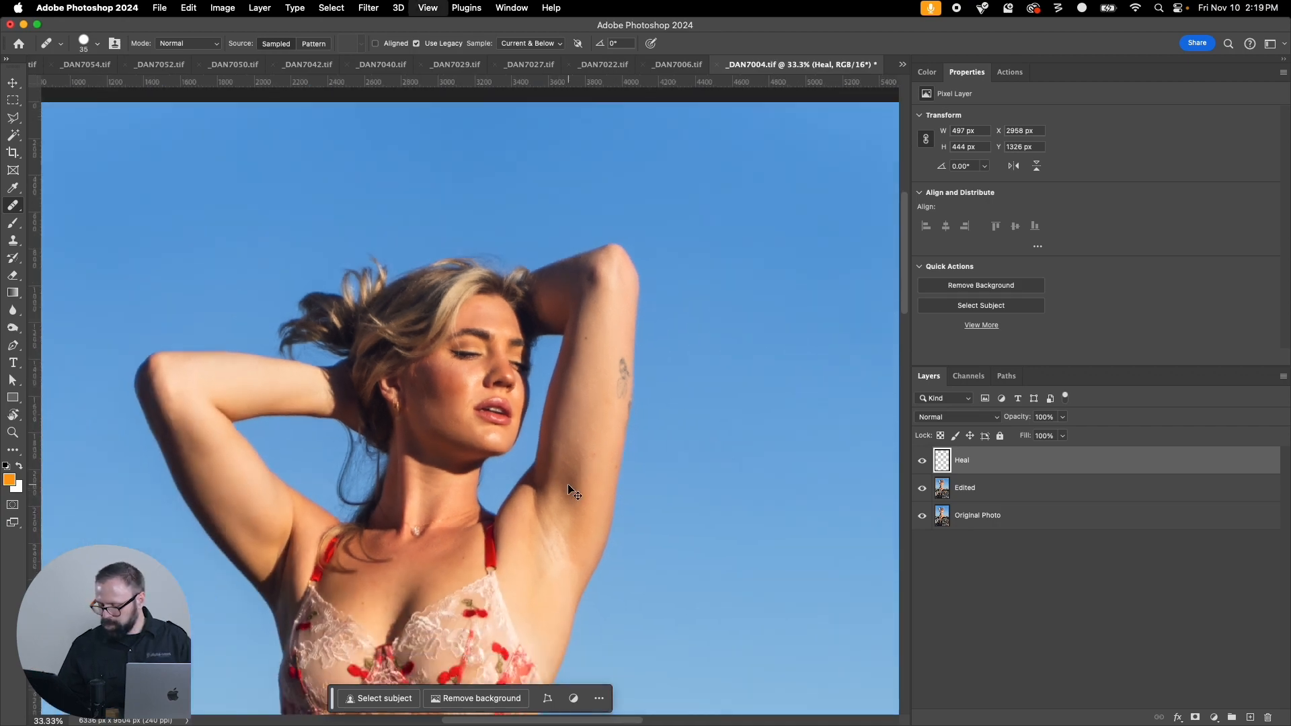
left_click_drag(579, 501, 520, 432)
key("super+plus")
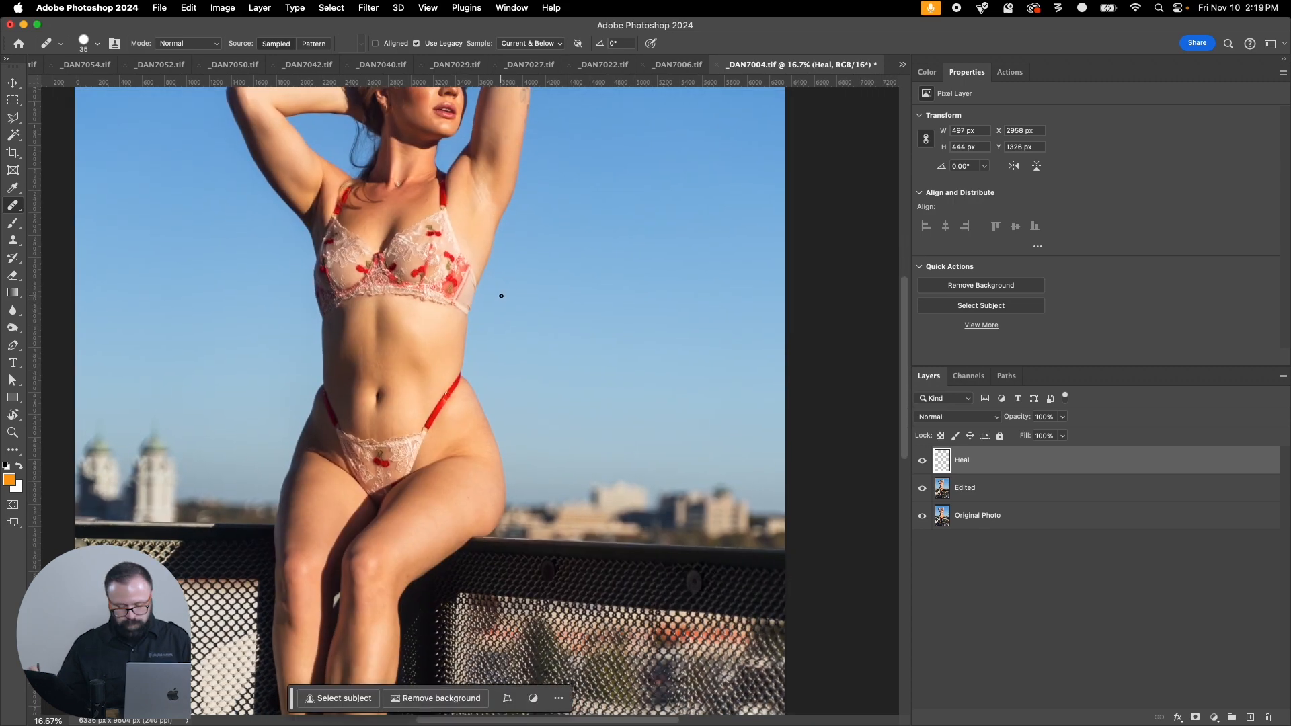
key("super+plus")
left_click_drag(392, 310, 442, 402)
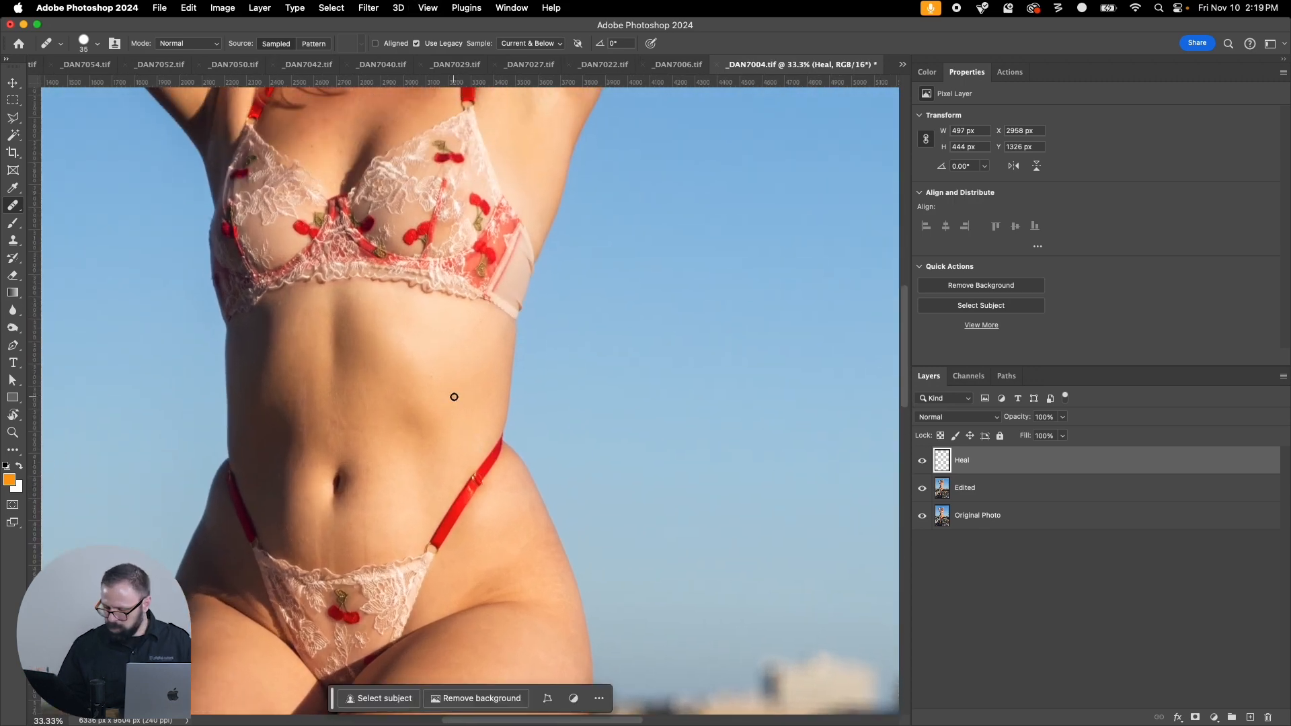
left_click_drag(304, 390, 304, 439)
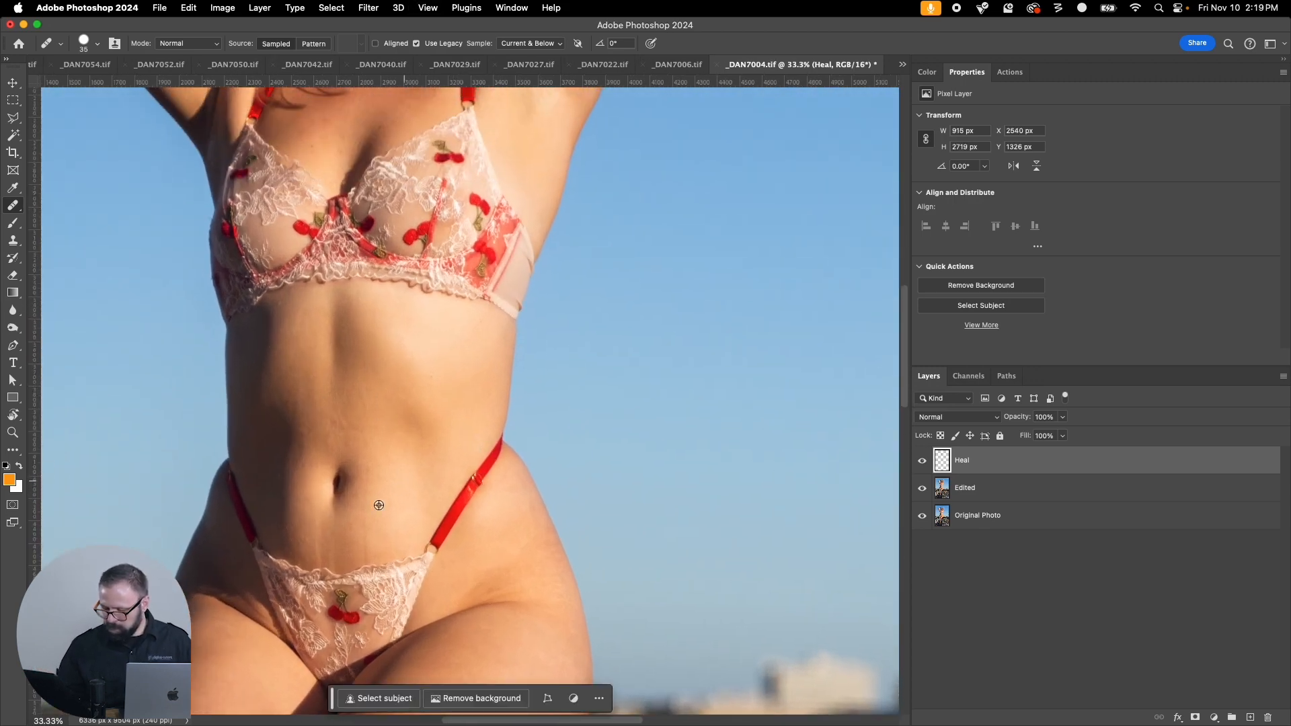
left_click_drag(319, 547, 319, 554)
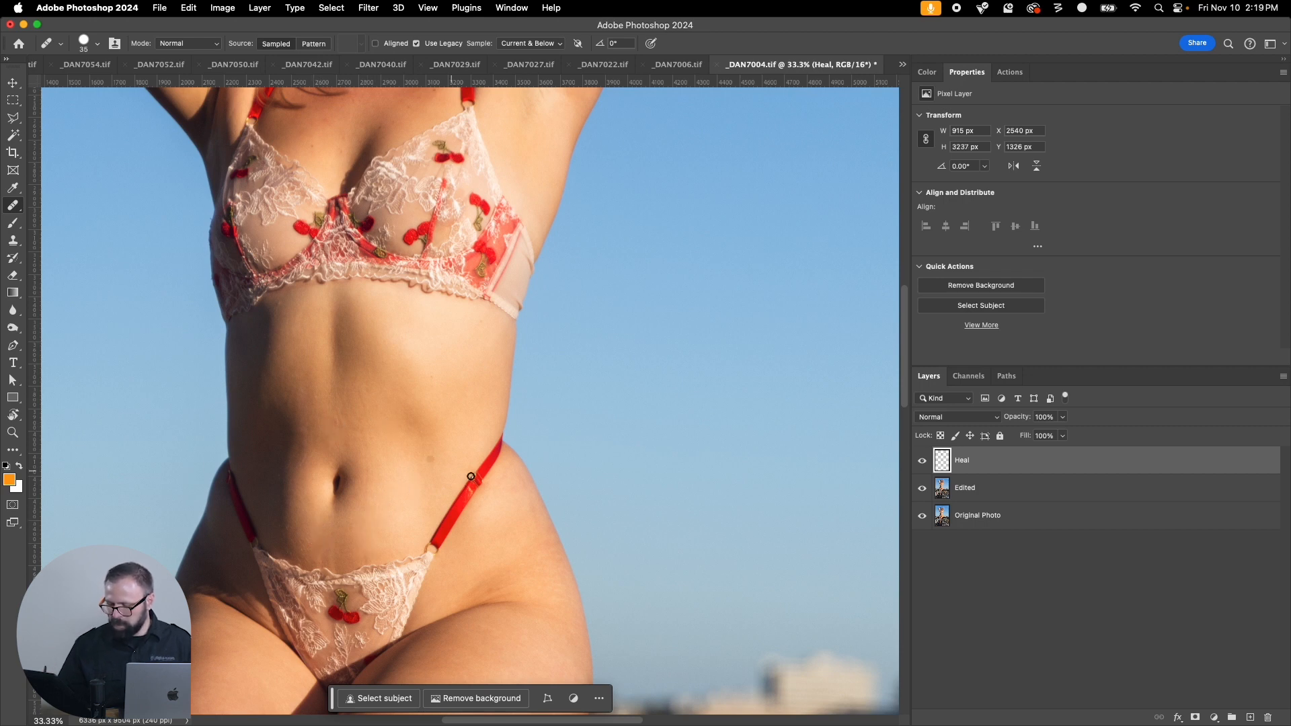
key("super+w")
left_click(647, 272)
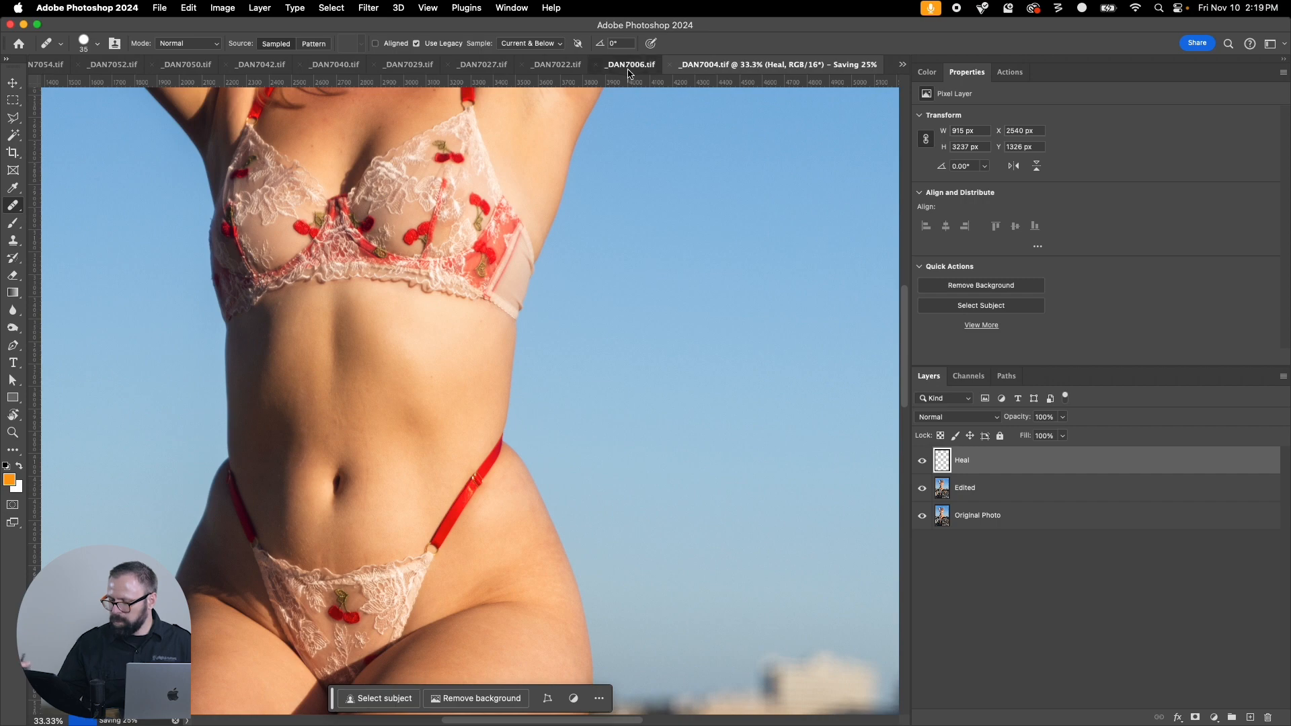
Step: Switch to _DAN7006.tif and heal the vertical line above the navel with the 35 px Healing Brush
left_click(631, 66)
key("z")
left_click_drag(369, 186, 594, 528)
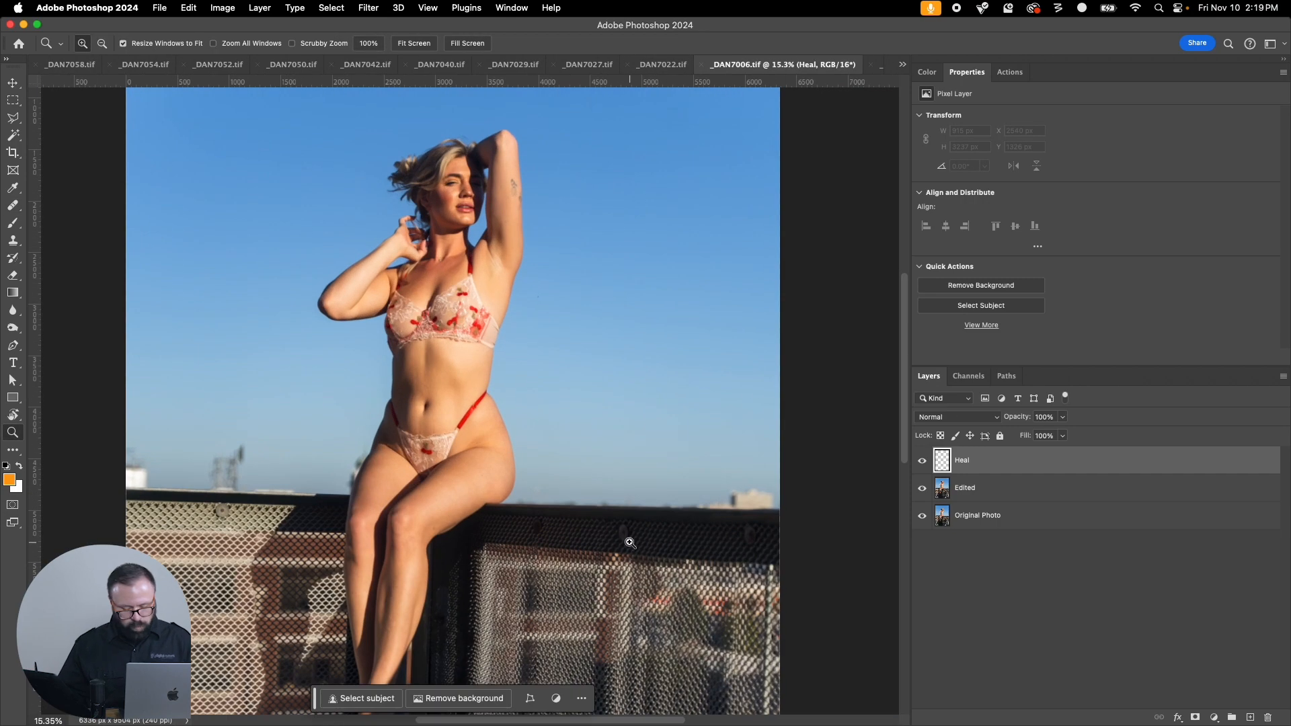
key("j")
key("super+equal")
key("super+equal")
key("super+equal")
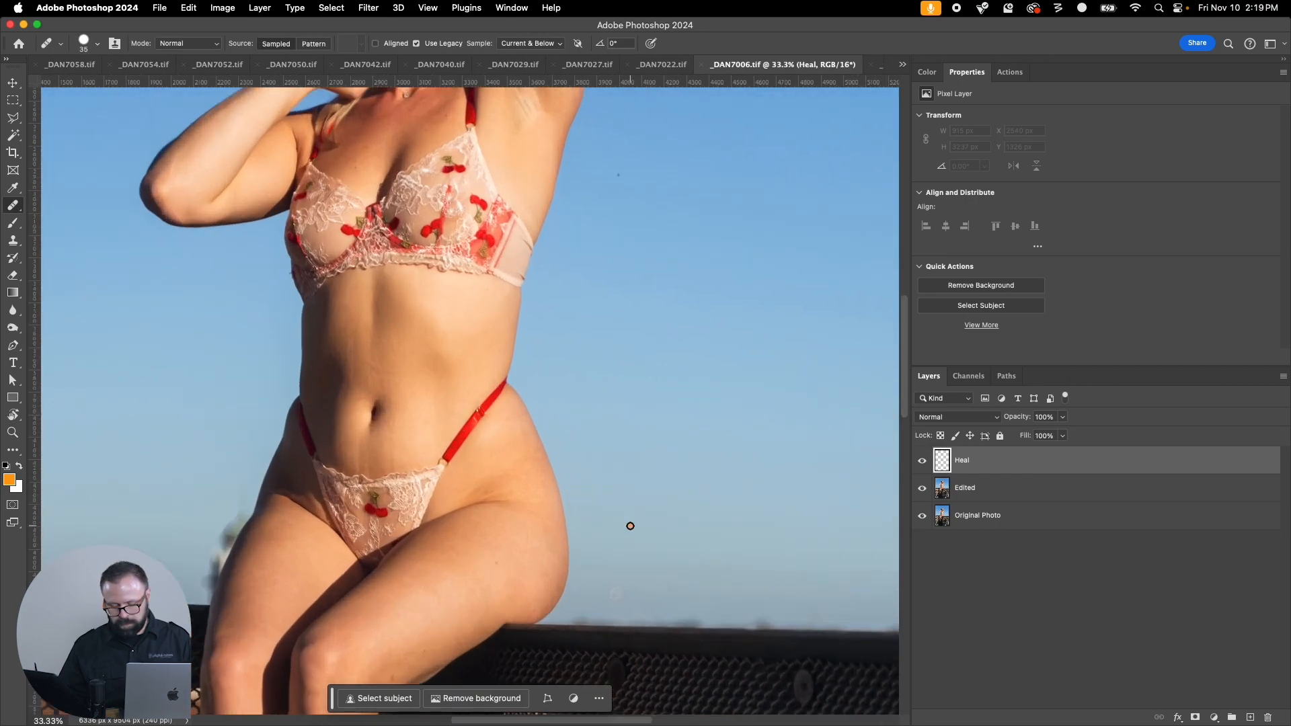
key("super+equal")
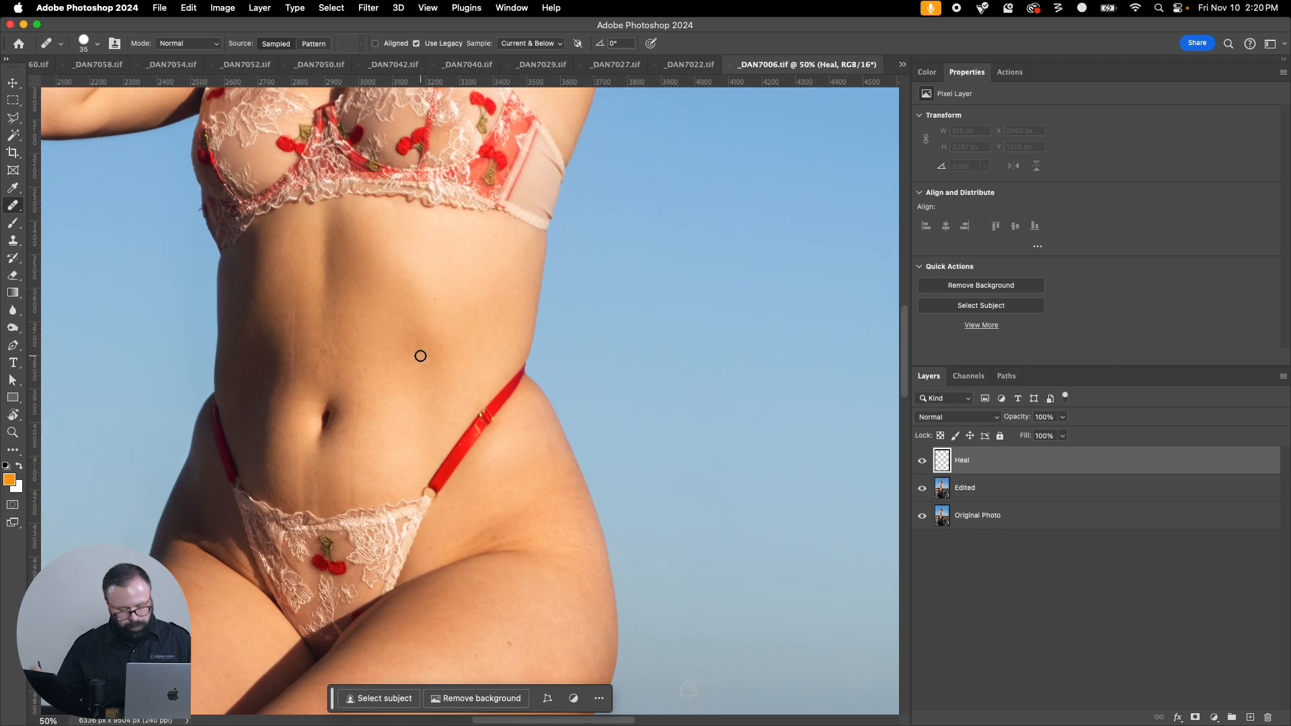
left_click_drag(294, 309, 296, 397)
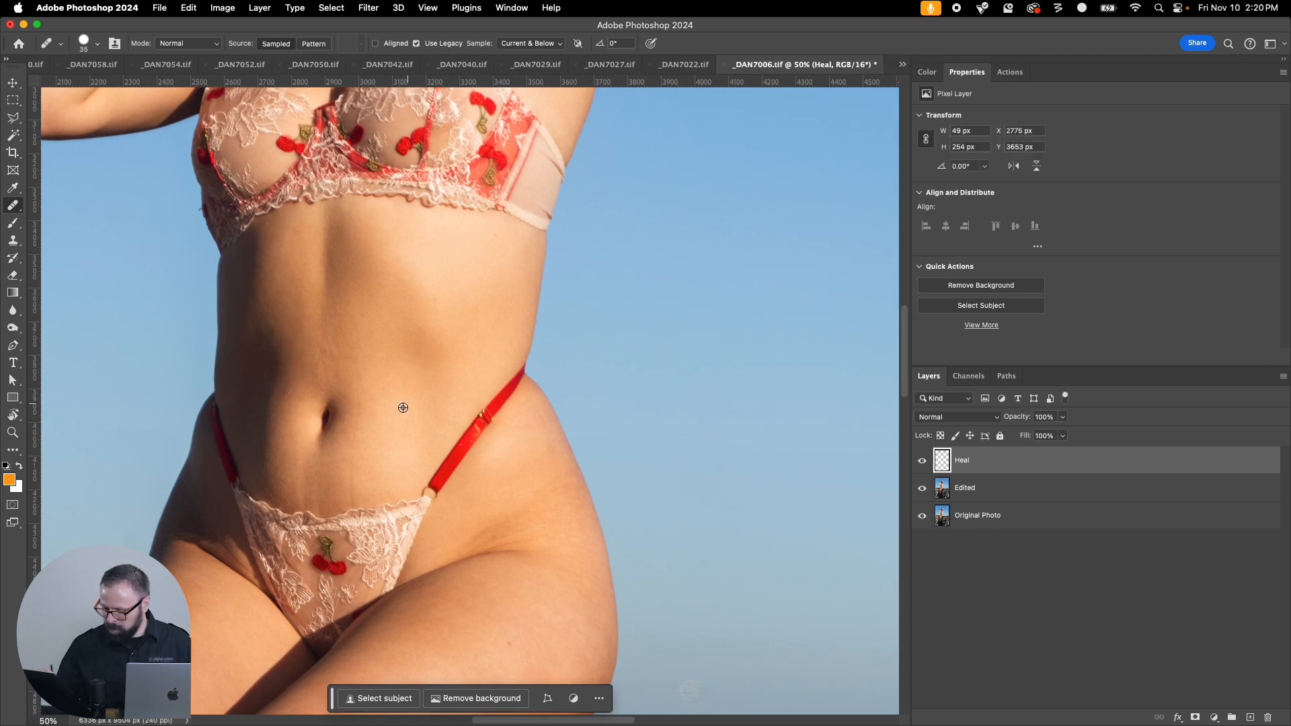
Step: Heal the marks beside and below the navel down to the waistband, using clean skin sampled beside the navel
left_click_drag(297, 451, 307, 497)
left_click_drag(356, 452, 351, 499)
left_click_drag(363, 406, 369, 417)
left_click(318, 480)
left_click(396, 421, "alt")
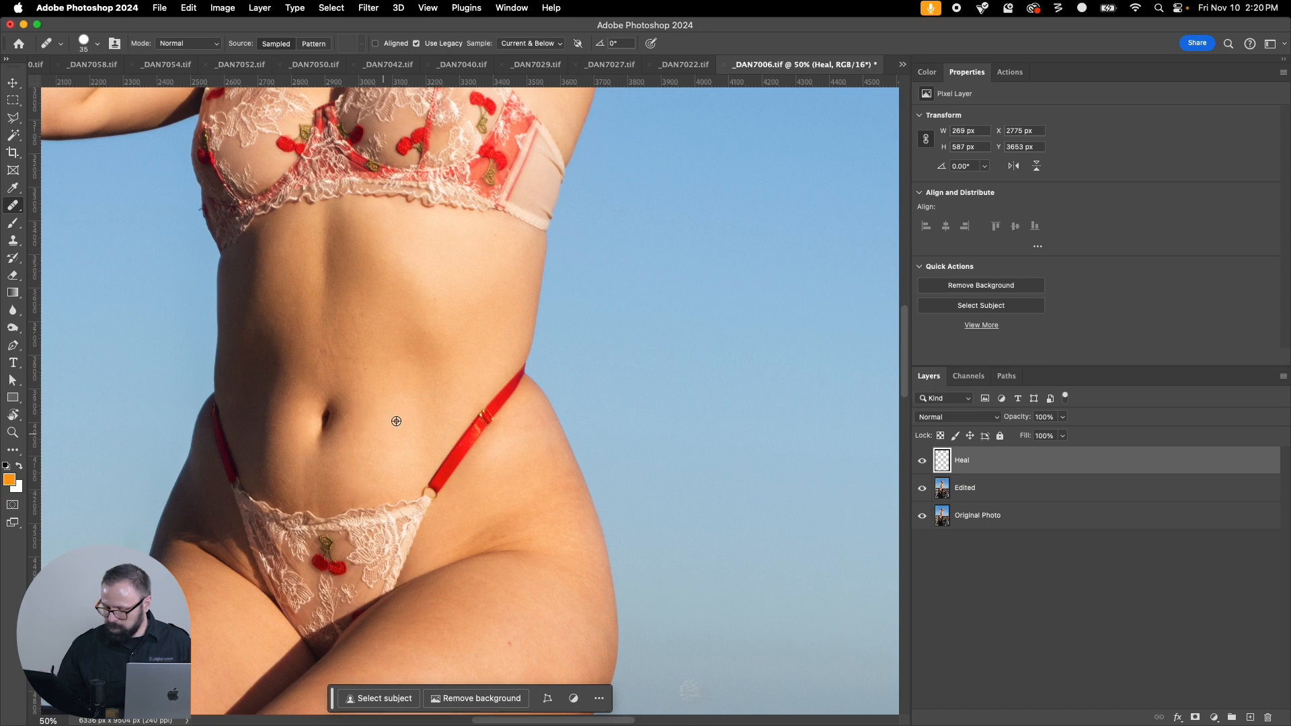
left_click_drag(318, 472, 320, 496)
Step: Heal the spots on the forehead, chin and cheek, and save and close _DAN7006.tif
left_click_drag(416, 315, 423, 689)
left_click_drag(446, 427, 412, 633)
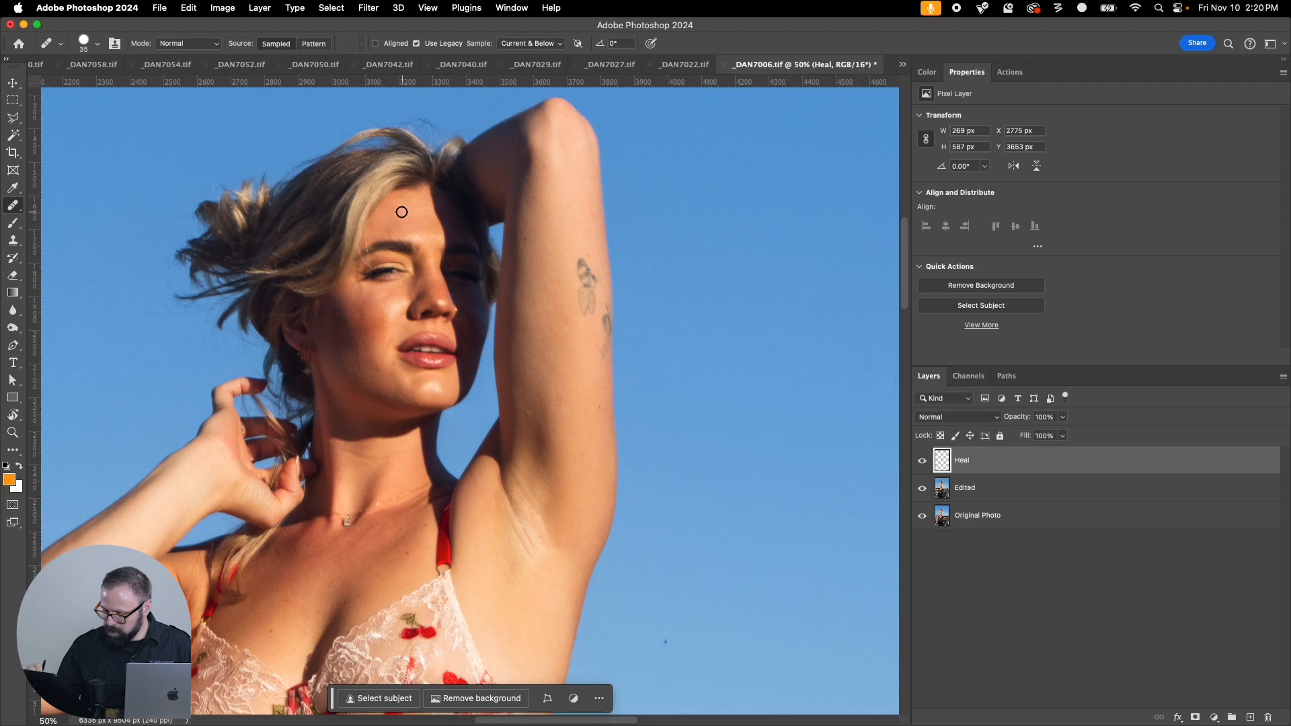
left_click(402, 212)
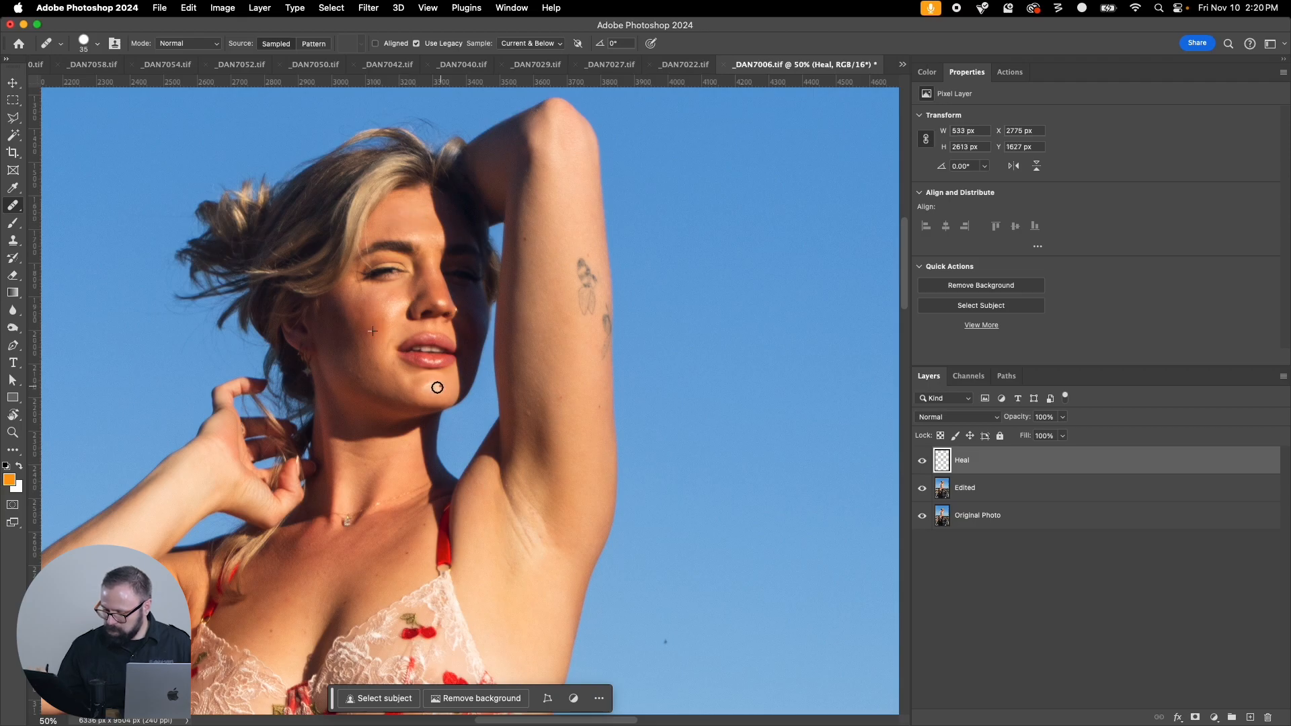
mouse_move(437, 387)
left_mouse_down()
mouse_move(424, 385)
mouse_move(437, 384)
left_mouse_up()
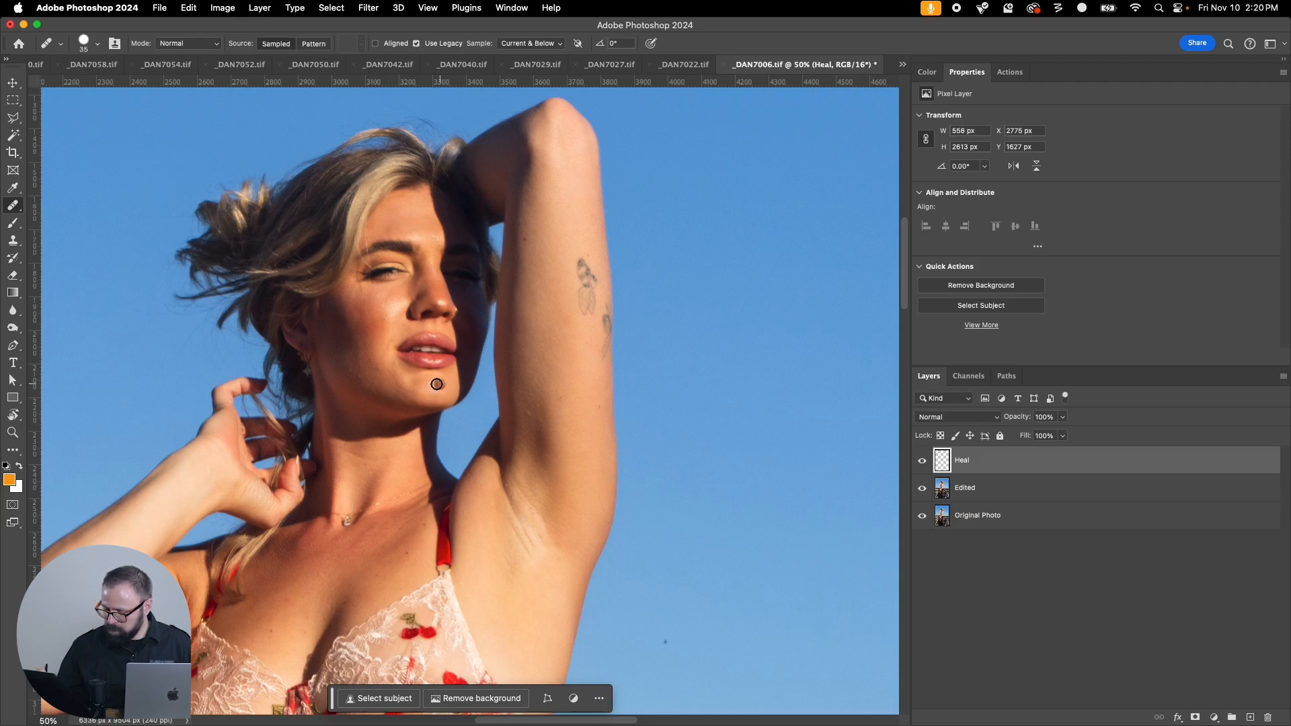
mouse_move(373, 310)
left_mouse_down()
mouse_move(394, 297)
mouse_move(378, 299)
left_mouse_up()
left_click(393, 309, "alt")
left_click(400, 357)
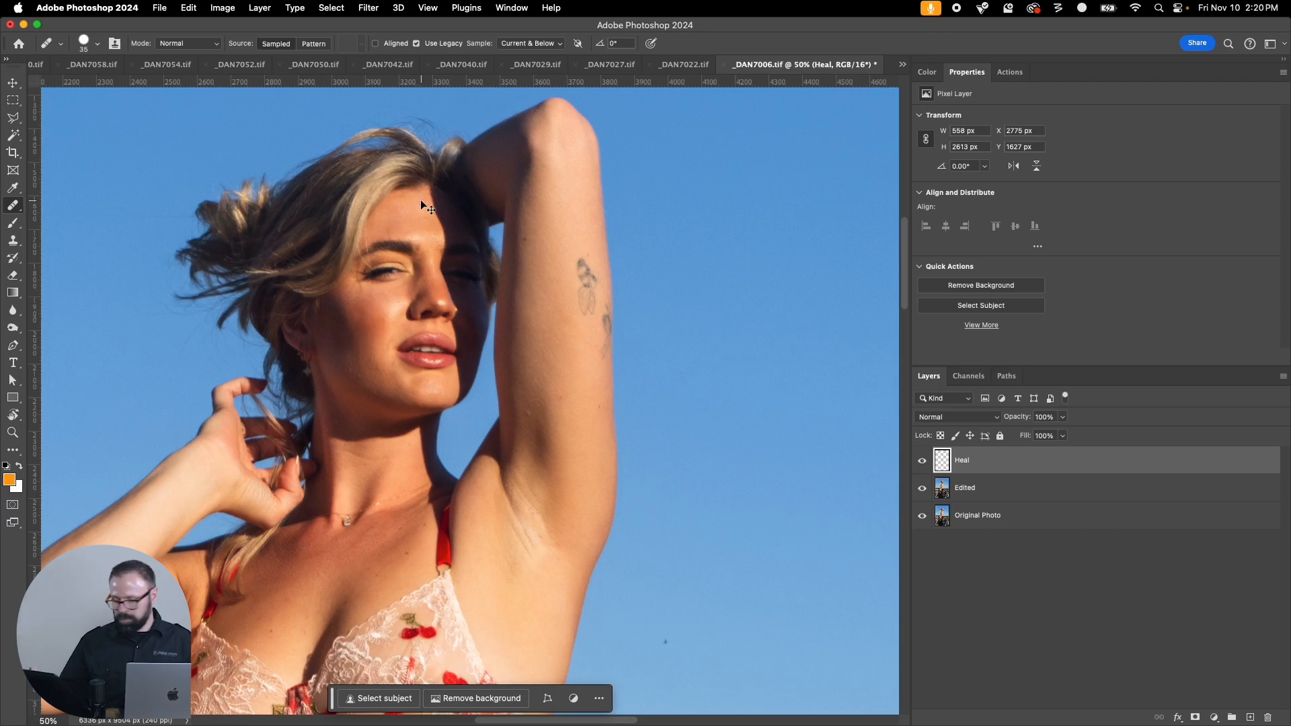
key("super+w")
left_click(703, 267)
Step: Heal the marks on the abdomen above and below the navel in _DAN7022.tif with the 35 px Healing Brush
key("z")
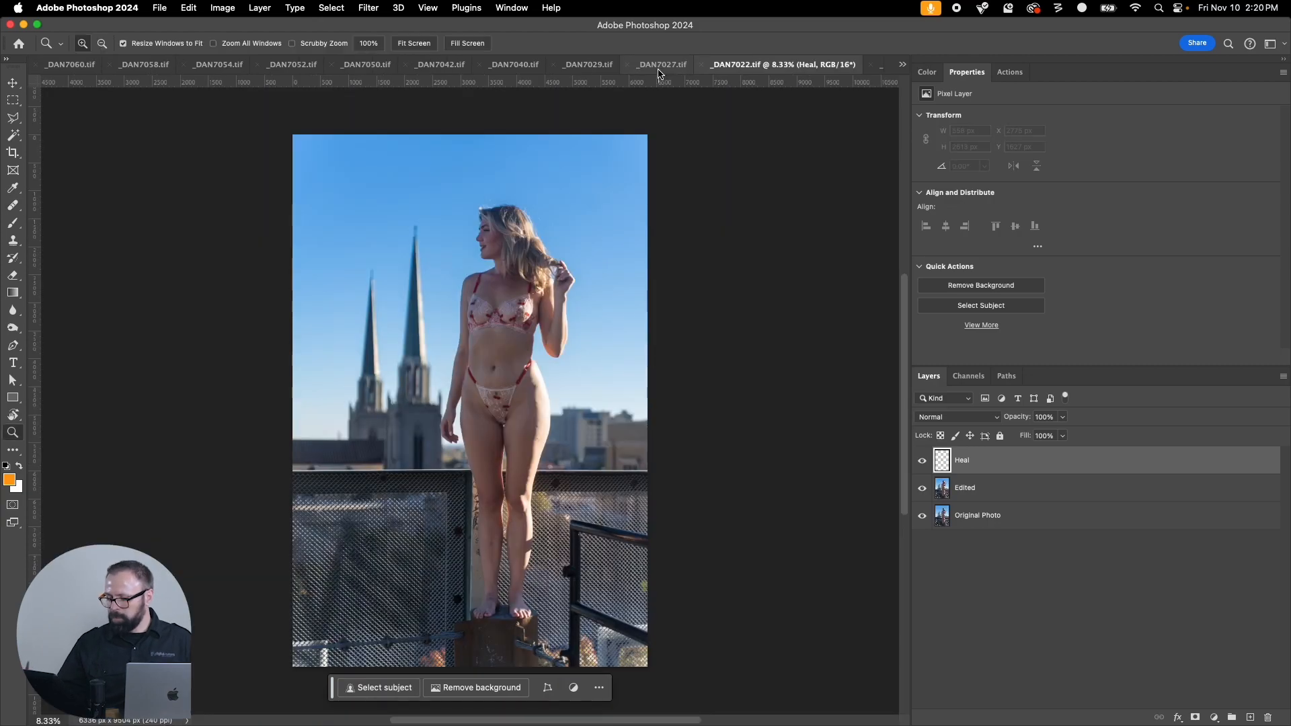
left_click(670, 556)
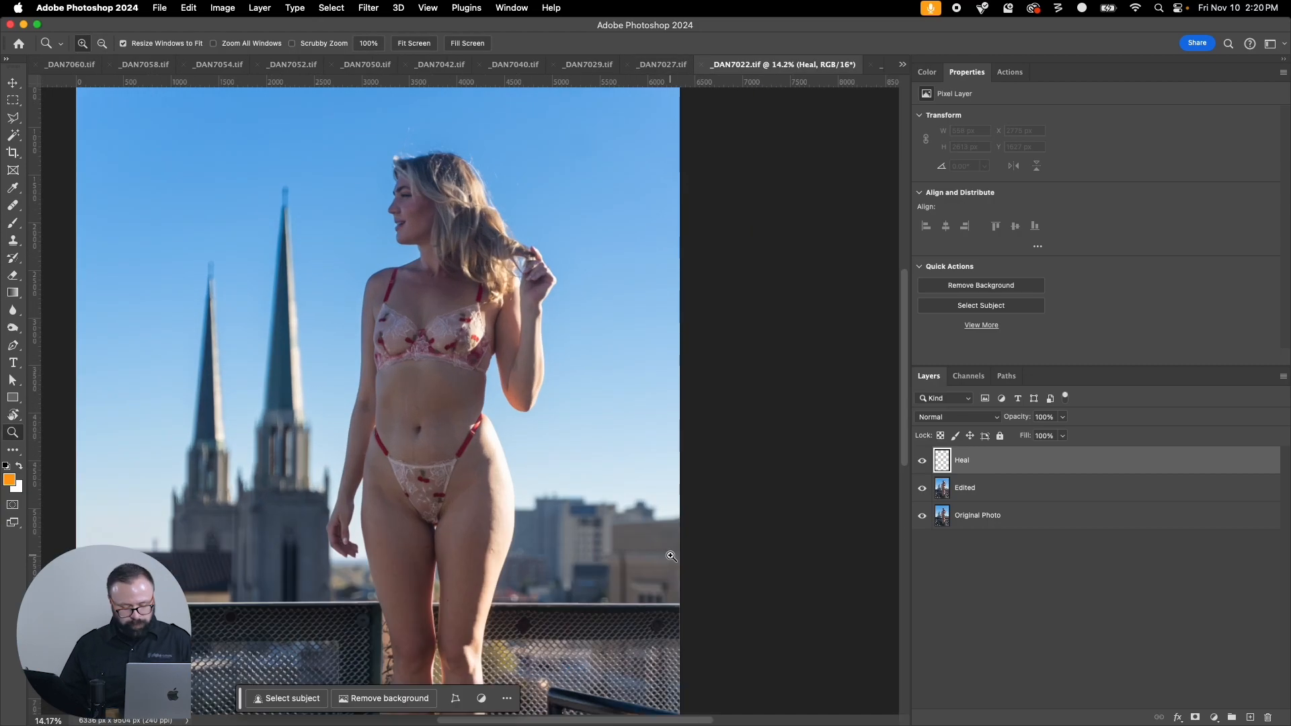
key("j")
key("super+plus")
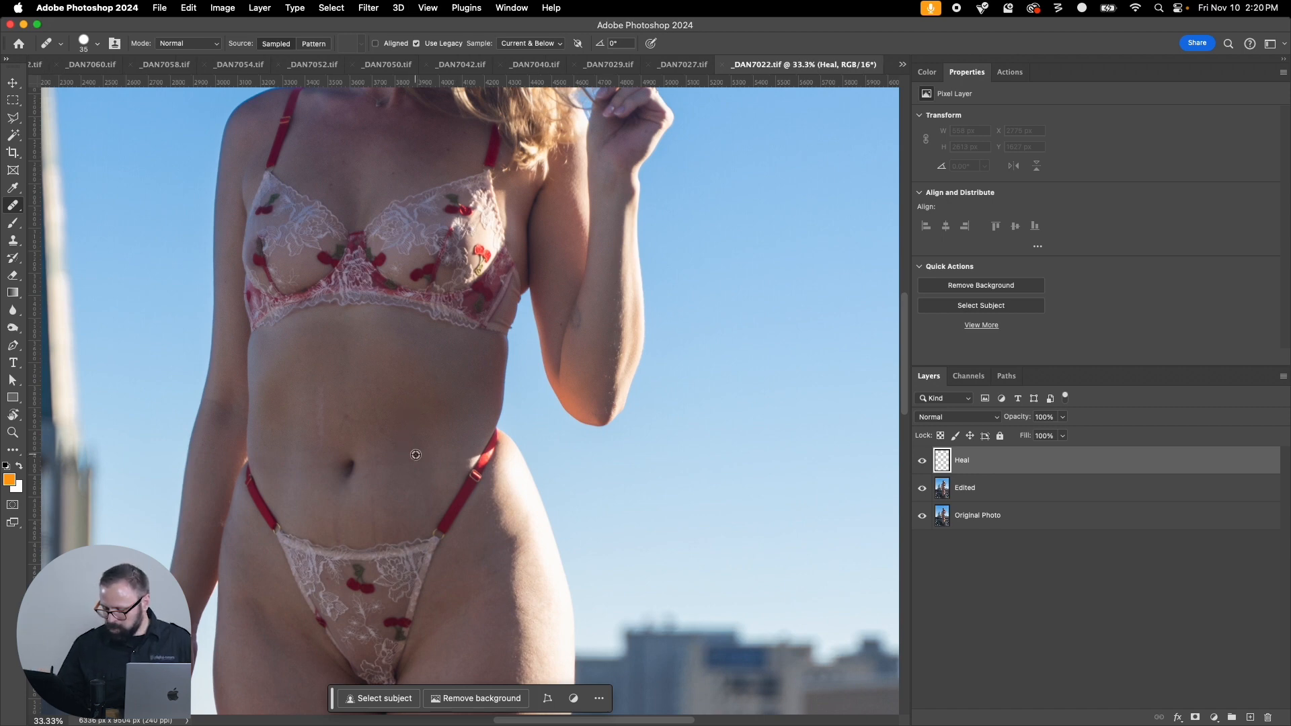
mouse_move(380, 482)
left_mouse_down()
mouse_move(387, 506)
mouse_move(334, 522)
left_mouse_up()
mouse_move(317, 397)
left_mouse_down()
mouse_move(334, 450)
mouse_move(358, 411)
mouse_move(346, 394)
mouse_move(386, 405)
left_mouse_up()
left_click(421, 409, "alt")
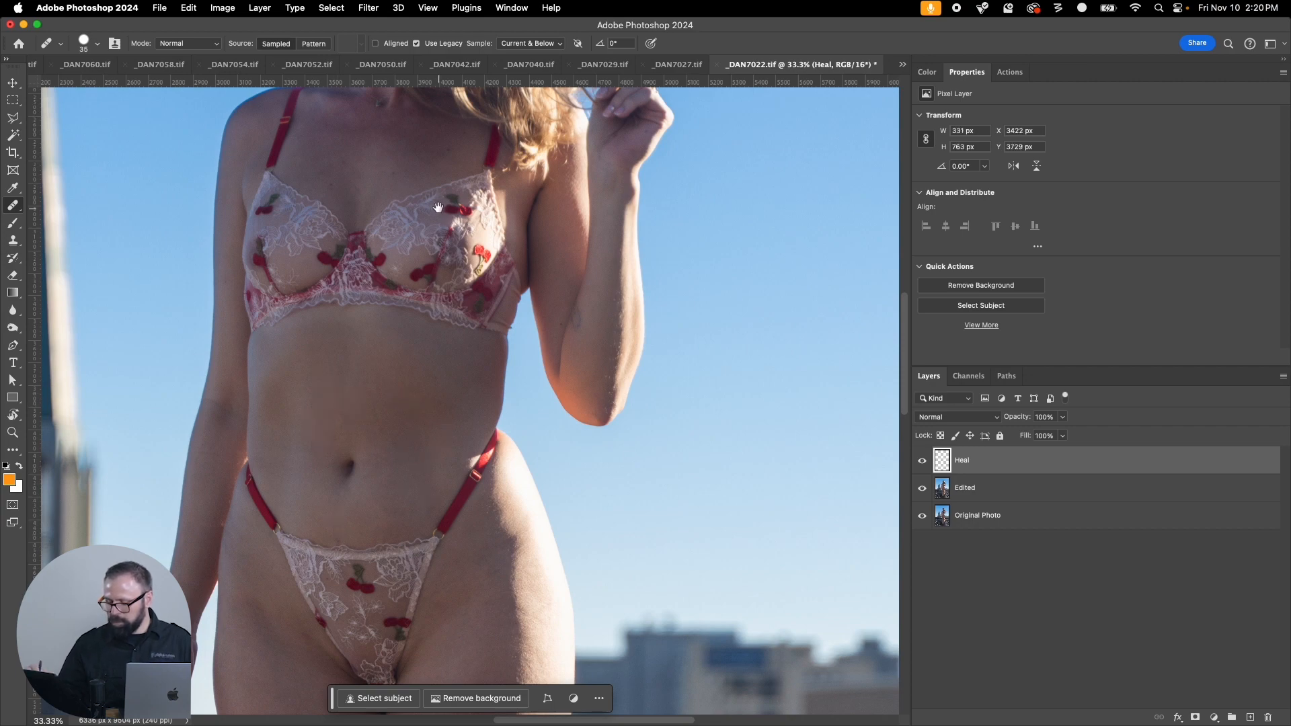
Step: Inspect the face and hair up close for blemishes, and save and close _DAN7022.tif
left_click_drag(418, 276, 426, 543)
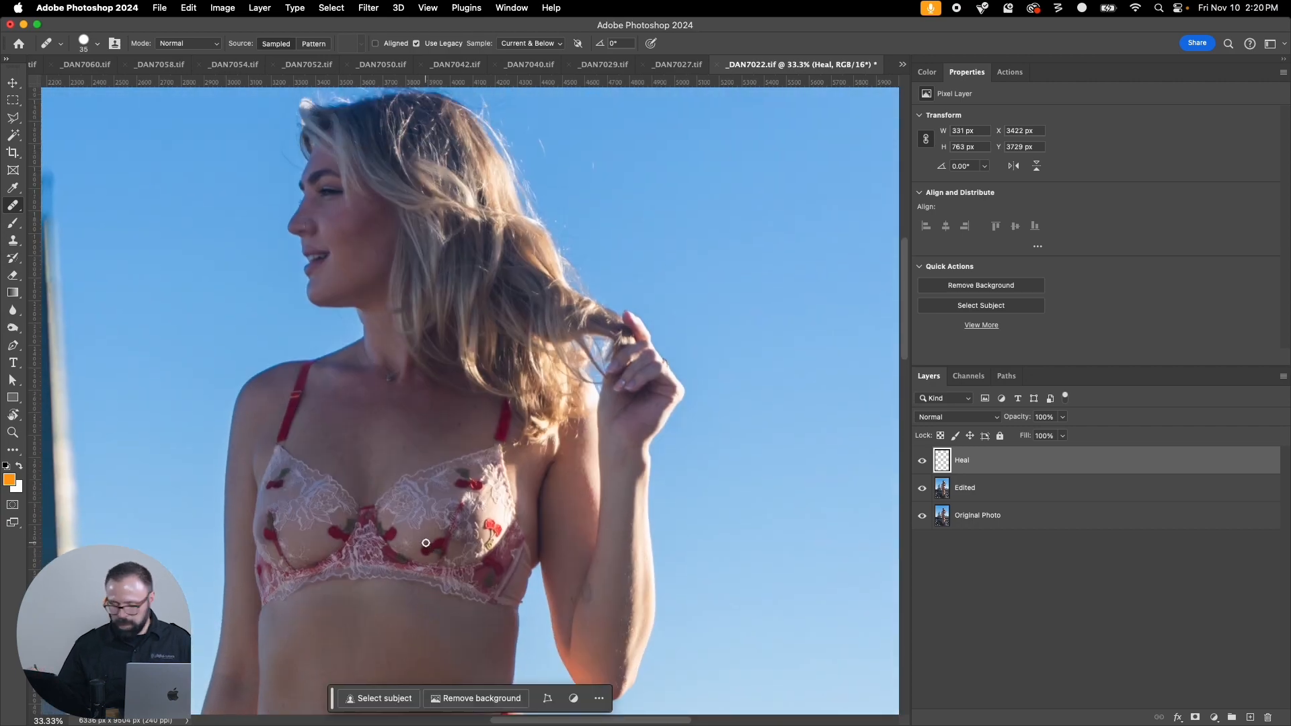
key("z")
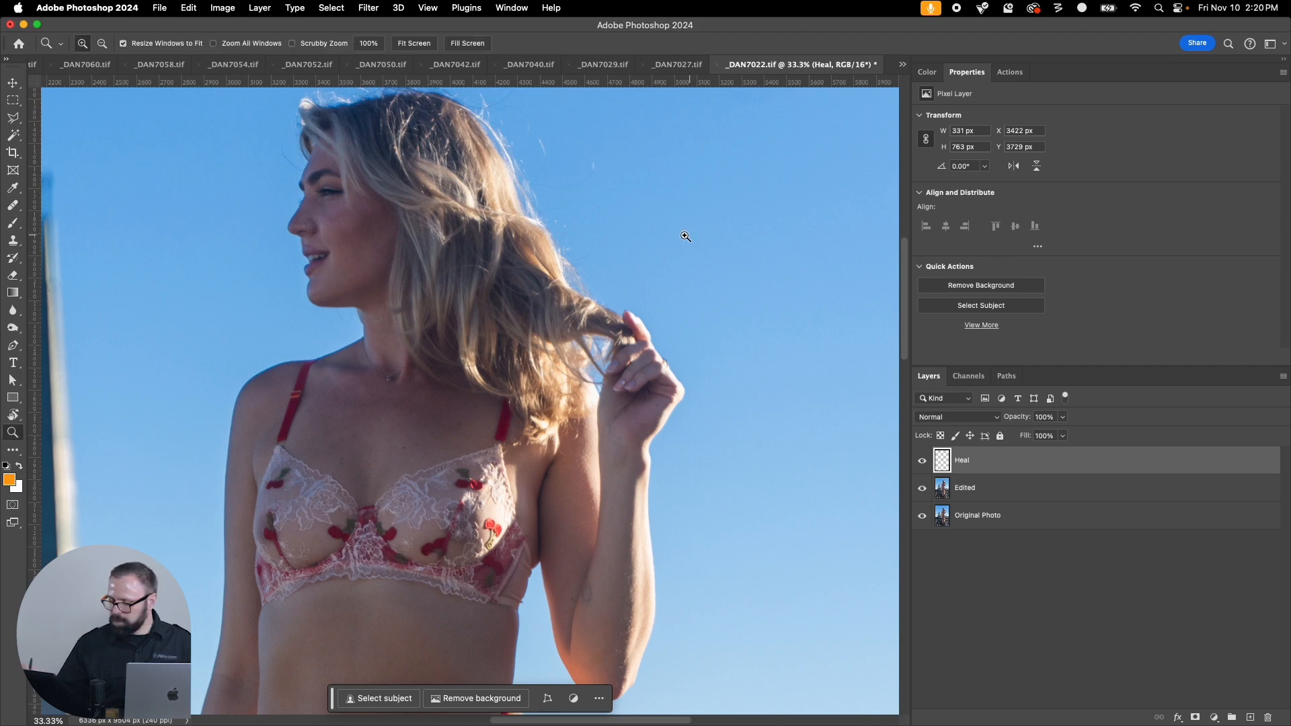
left_click_drag(270, 168, 470, 412)
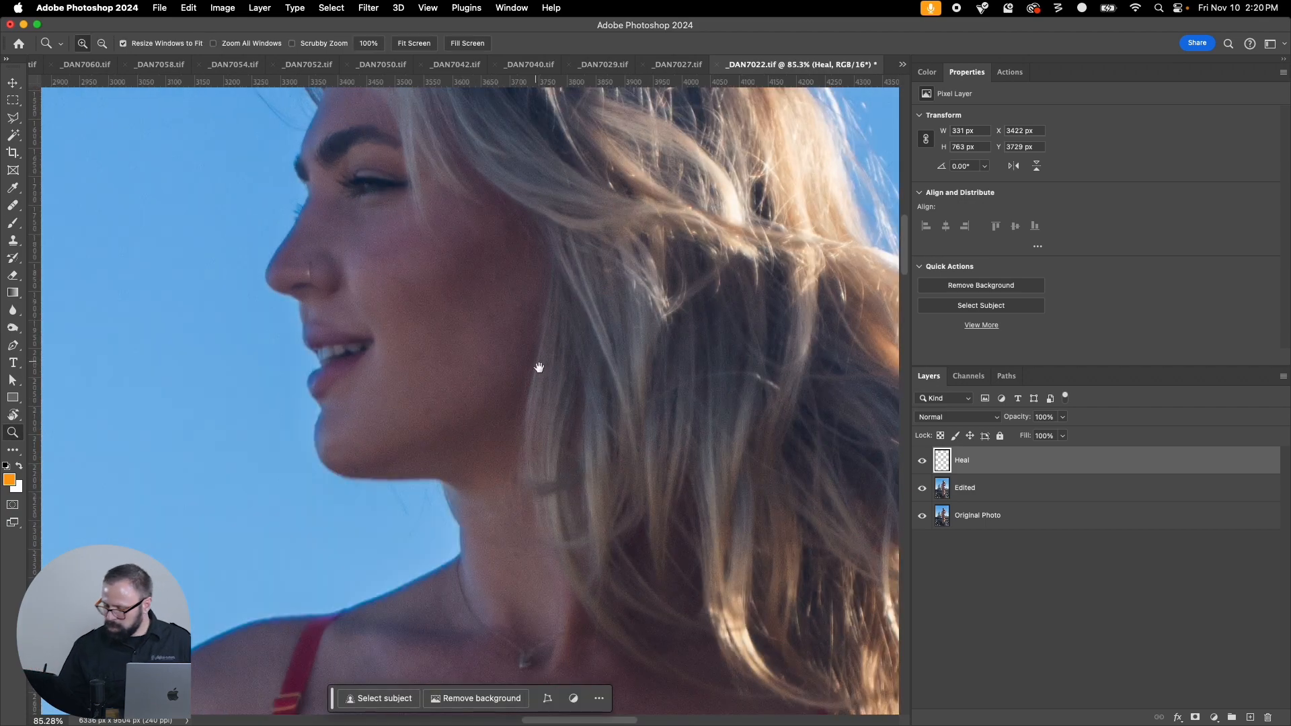
left_click_drag(538, 368, 560, 548)
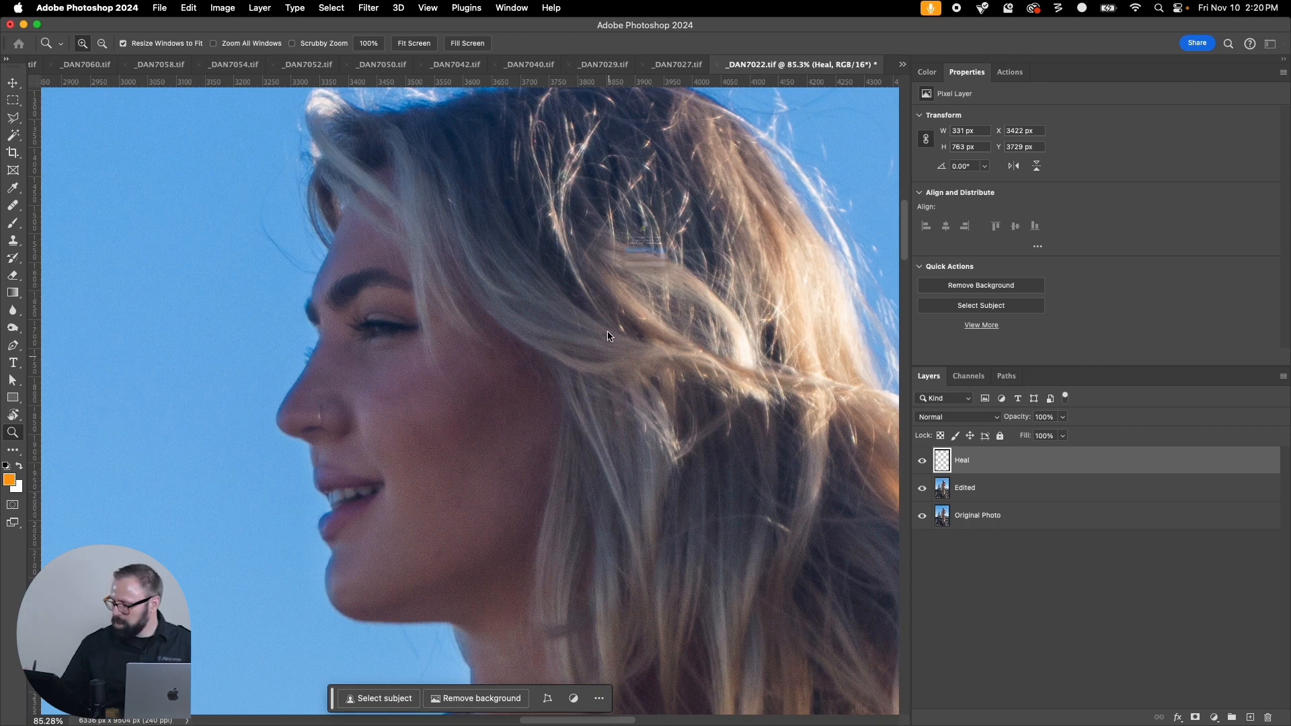
key("super+w")
key("Return")
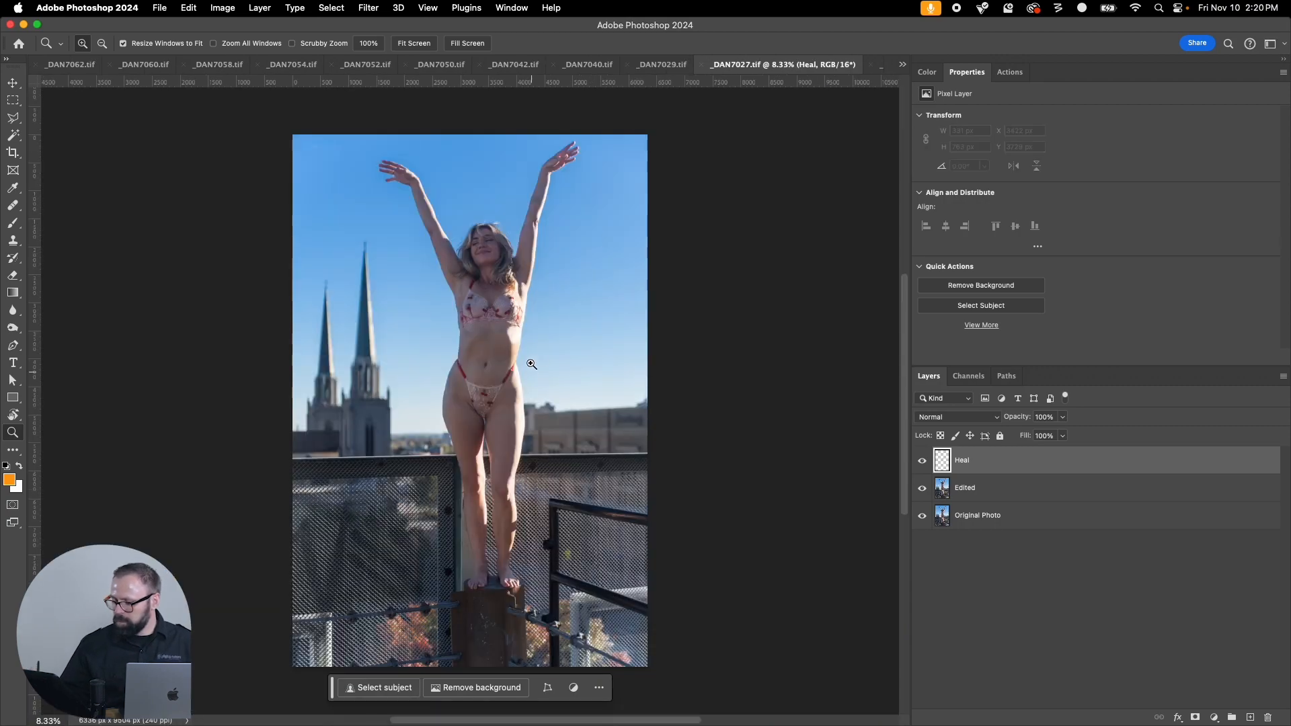
Step: Heal the spots under the eye and on the chin and cheek in _DAN7027.tif with the 20 px Healing Brush
left_click_drag(434, 183, 626, 410)
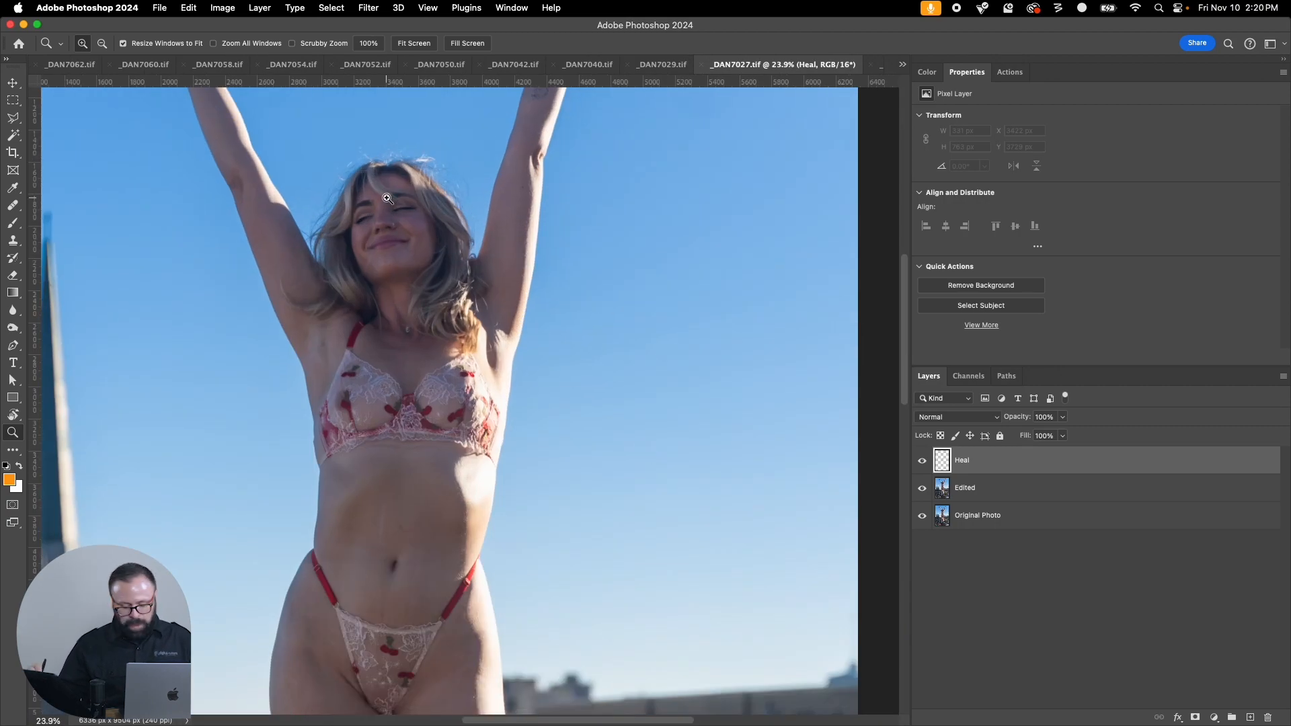
key("j")
key("super+plus")
key("super+plus")
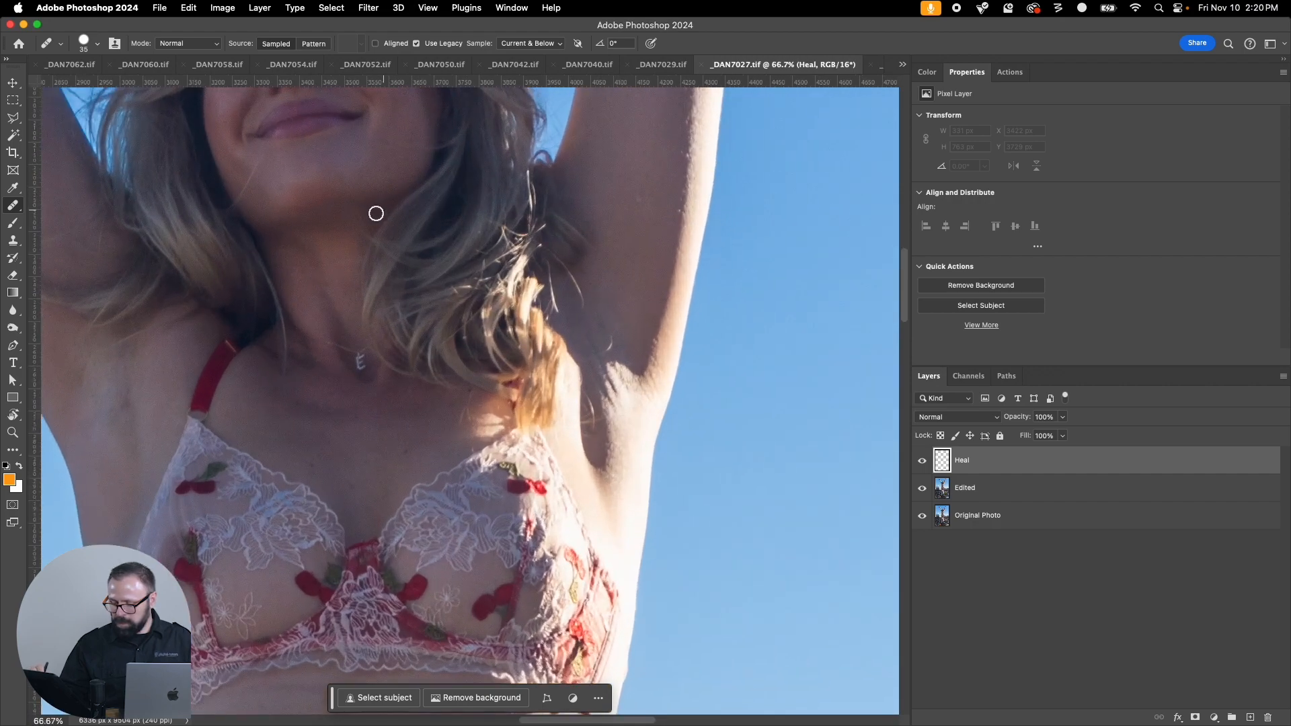
left_click_drag(385, 224, 486, 580)
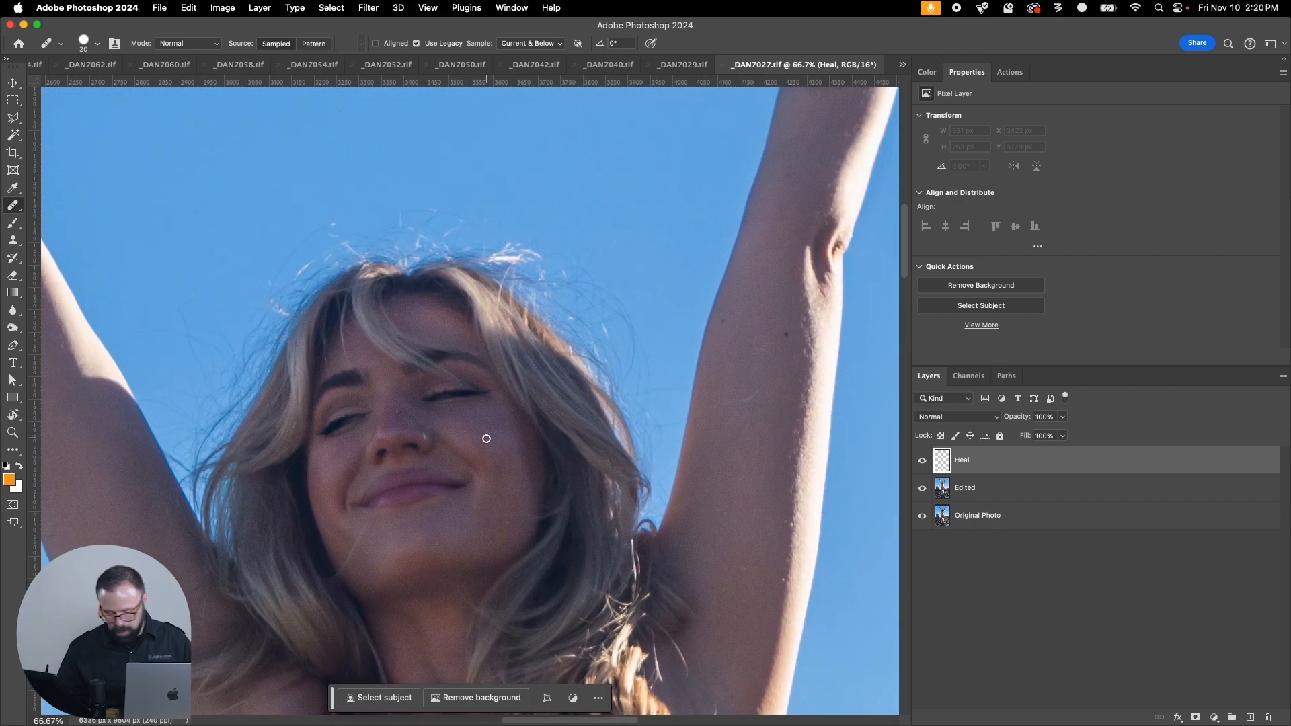
left_click(449, 417)
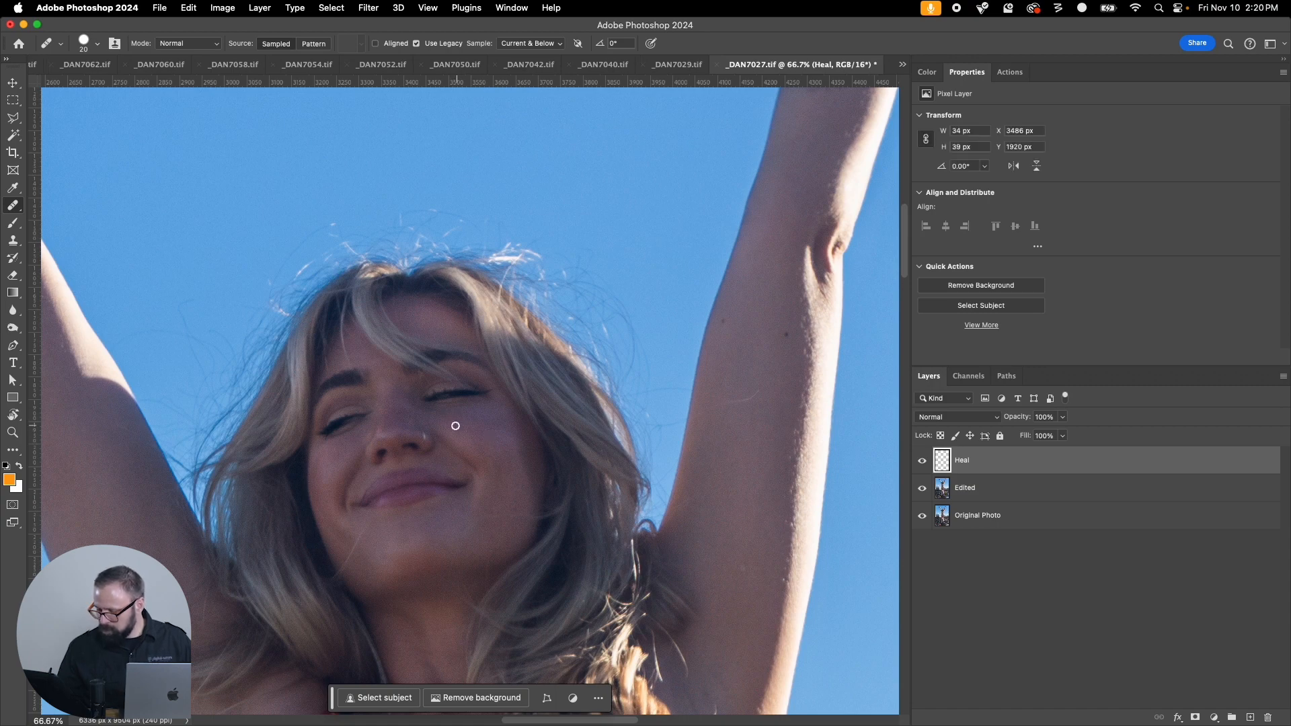
left_click(428, 549)
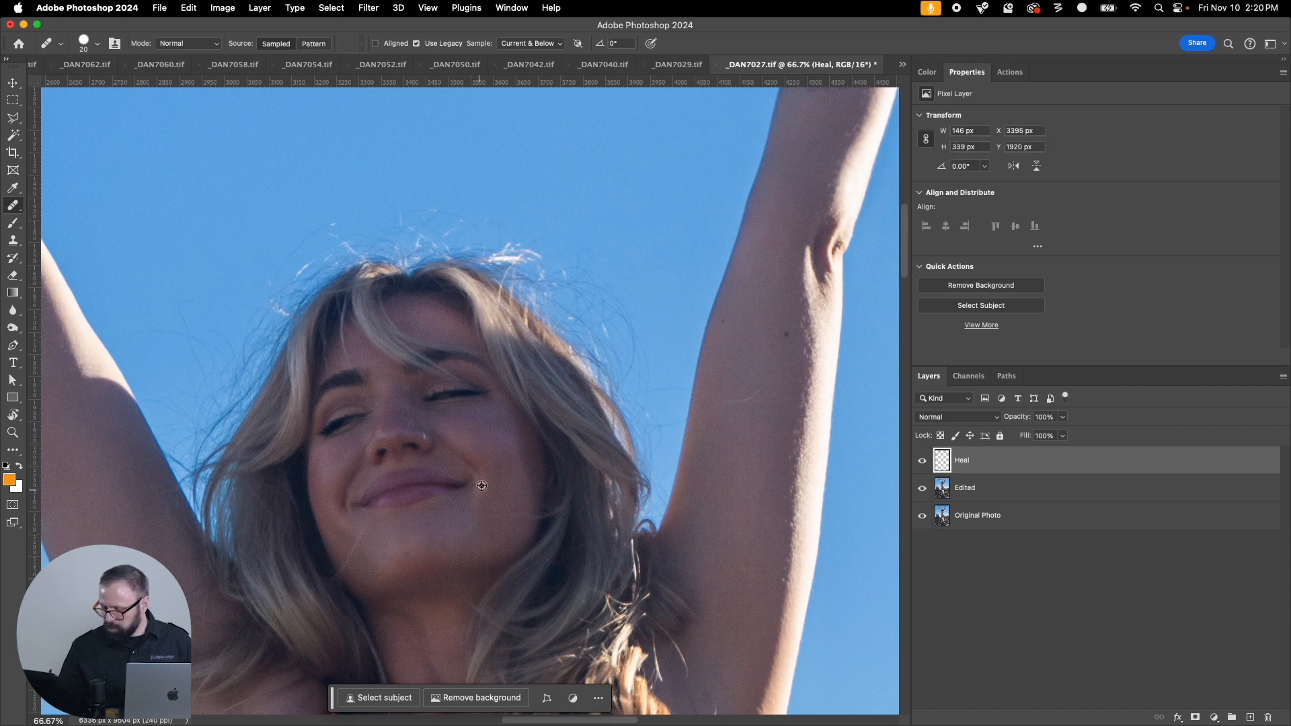
left_click(476, 430)
Step: Heal the marks on the abdomen above and below the navel with a 45 px Healing Brush, sampling clean skin beside them
key("super+minus")
key("super+minus")
key("super+minus")
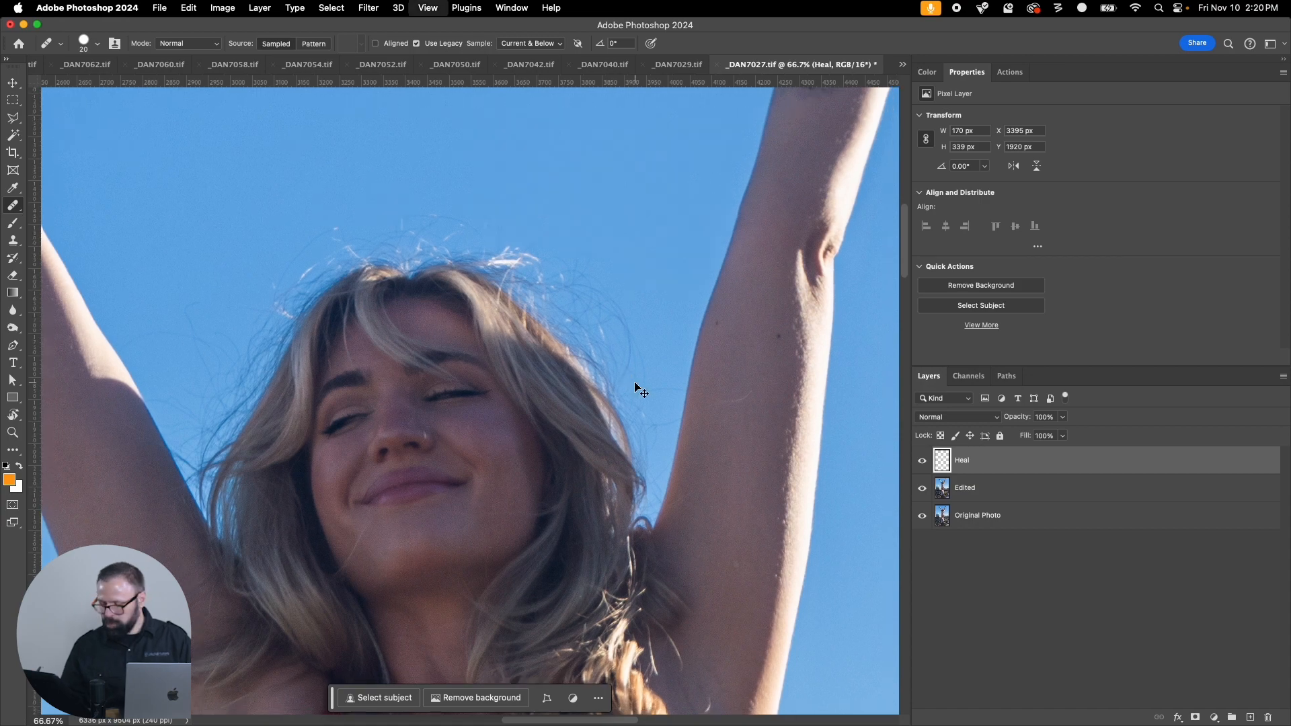
key("super+minus")
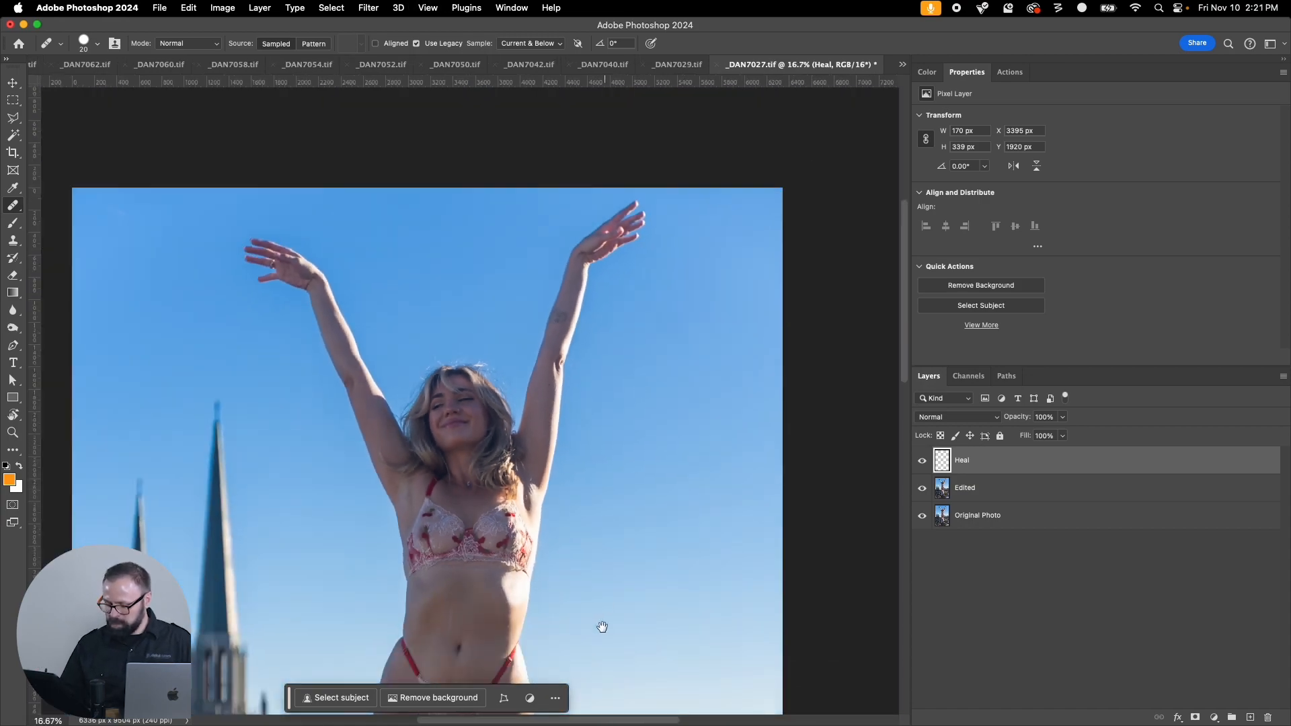
left_click_drag(602, 627, 617, 446)
key("super+plus")
key("super+plus")
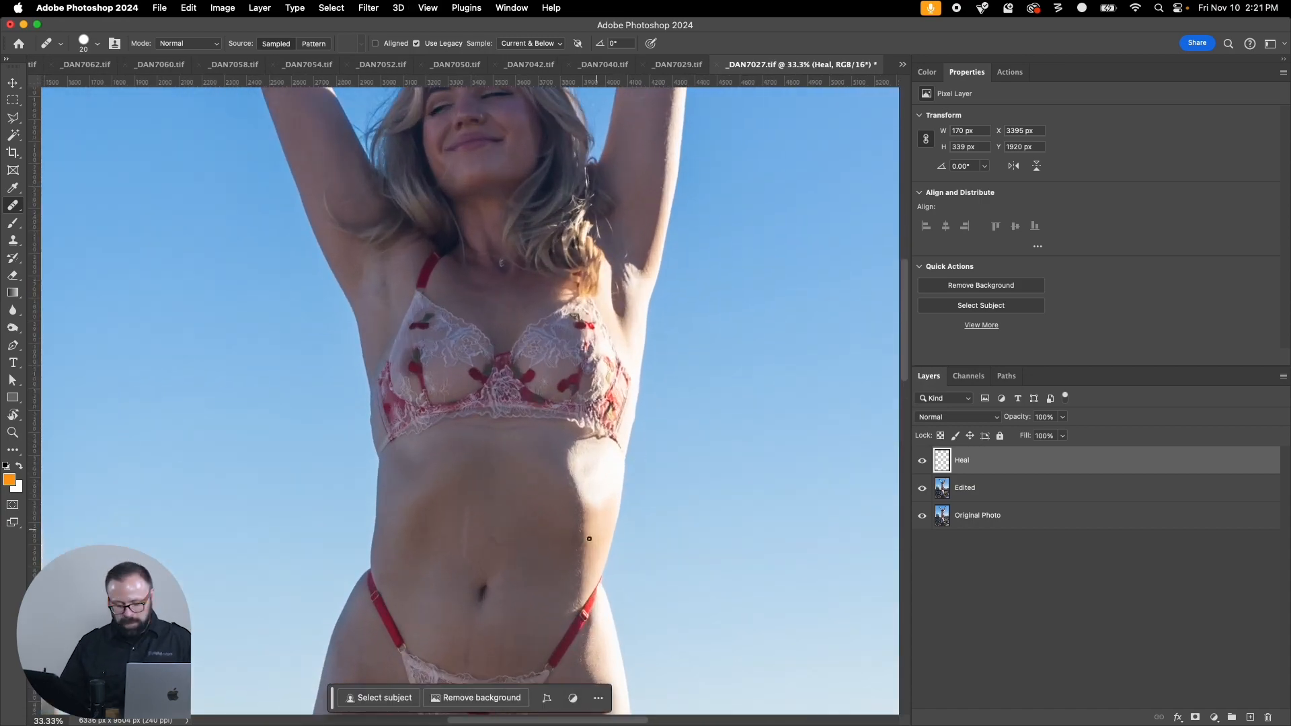
left_click_drag(569, 537, 539, 500)
key("super+plus")
key("bracketright")
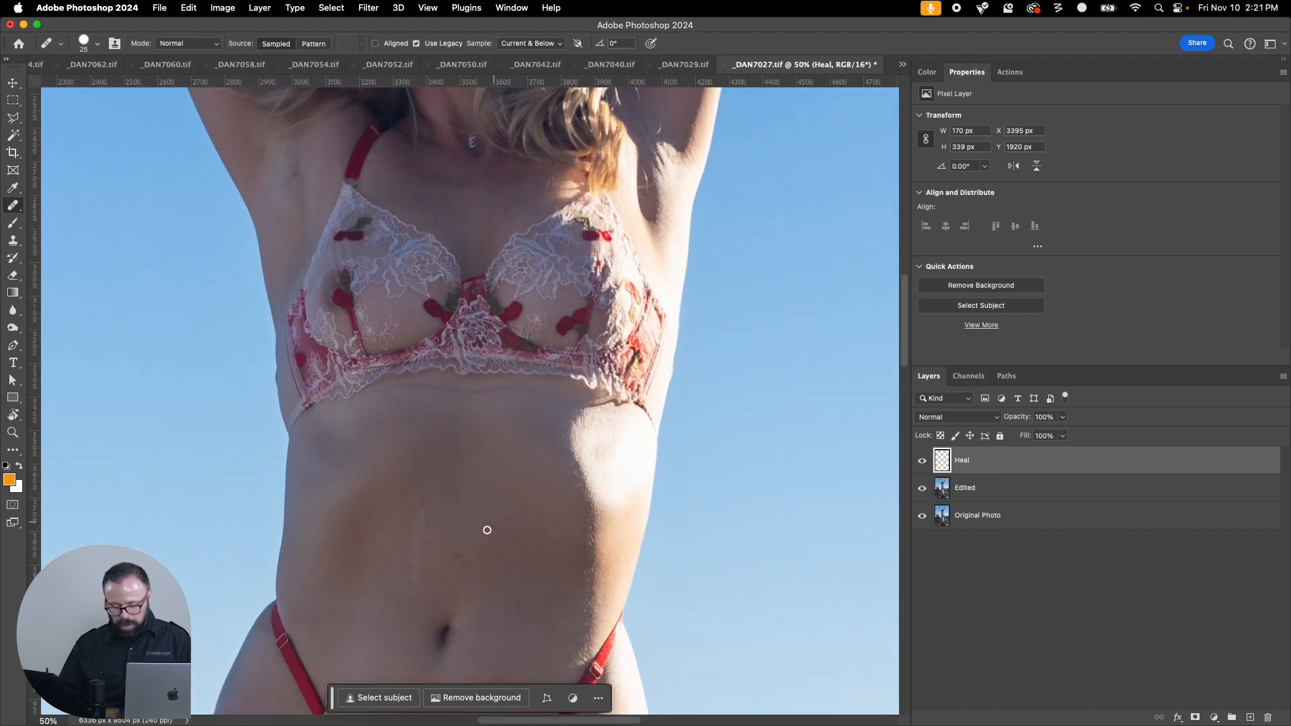
key("bracketright")
key("bracketright")
left_click(513, 510, "alt")
left_click_drag(422, 514, 420, 529)
left_click_drag(520, 583, 522, 484)
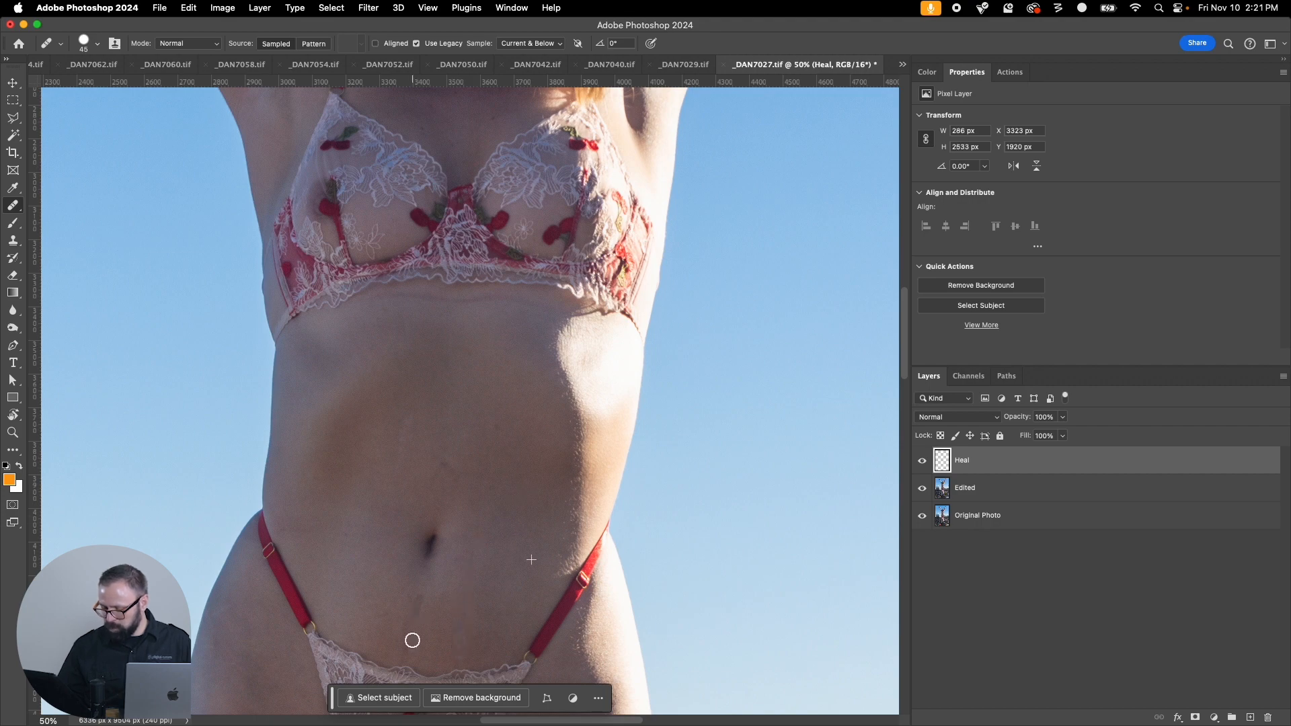
Step: Check the whole figure at a reduced view, and save and close _DAN7027.tif
key("super+minus")
key("super+minus")
key("super+minus")
key("super+minus")
key("super+minus")
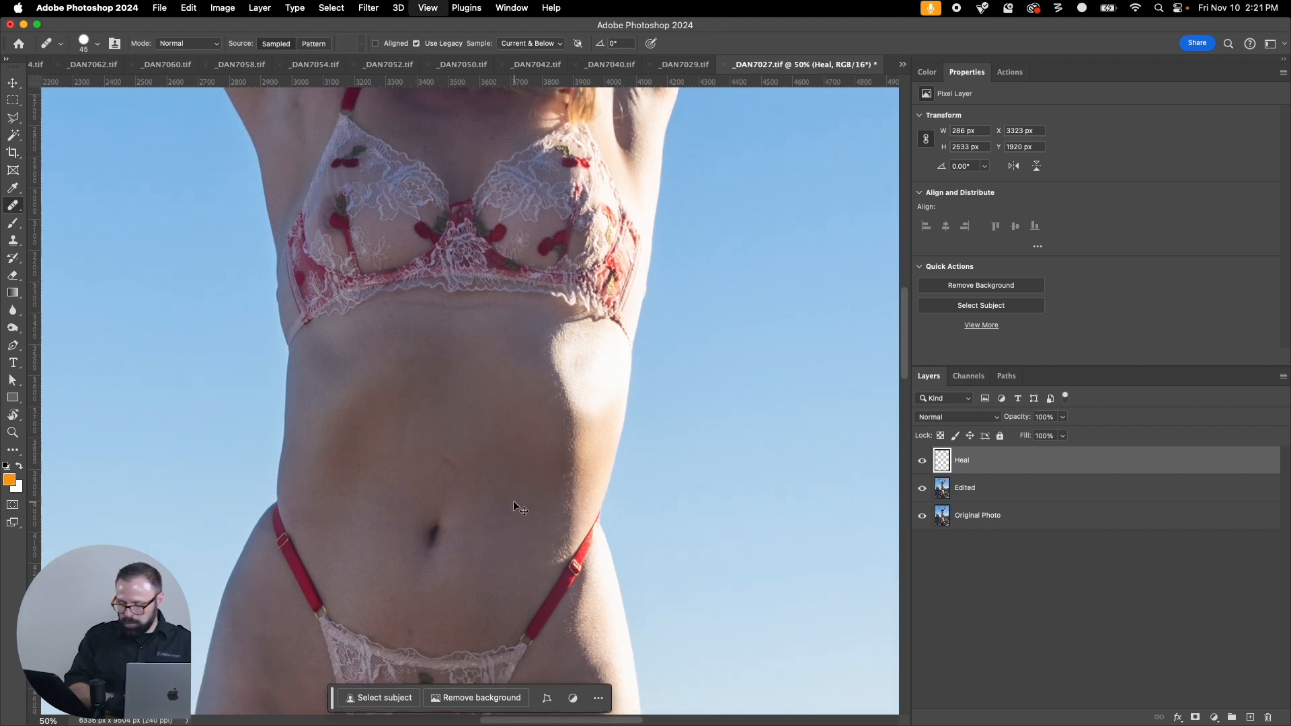
key("super+w")
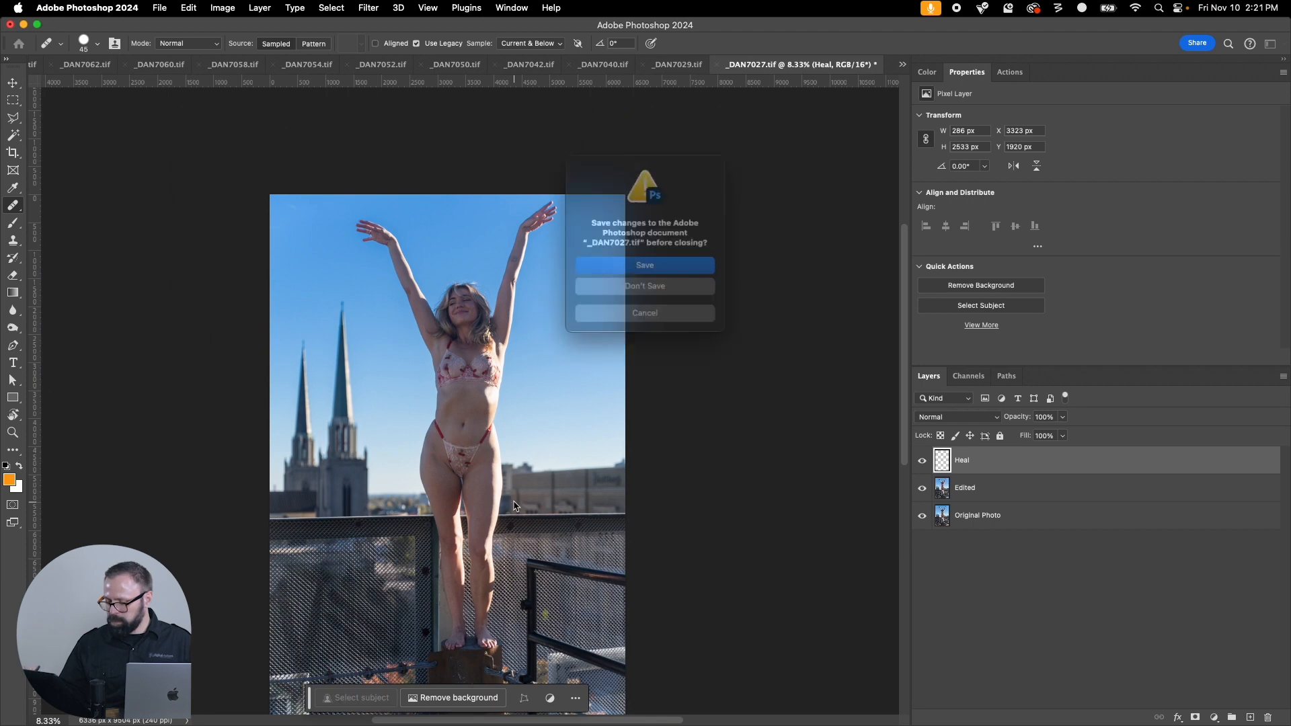
left_click(643, 289)
Step: Heal the spots on the cheek and chin in _DAN7029.tif with a 30 px Healing Brush, and save and close the photo
key("z")
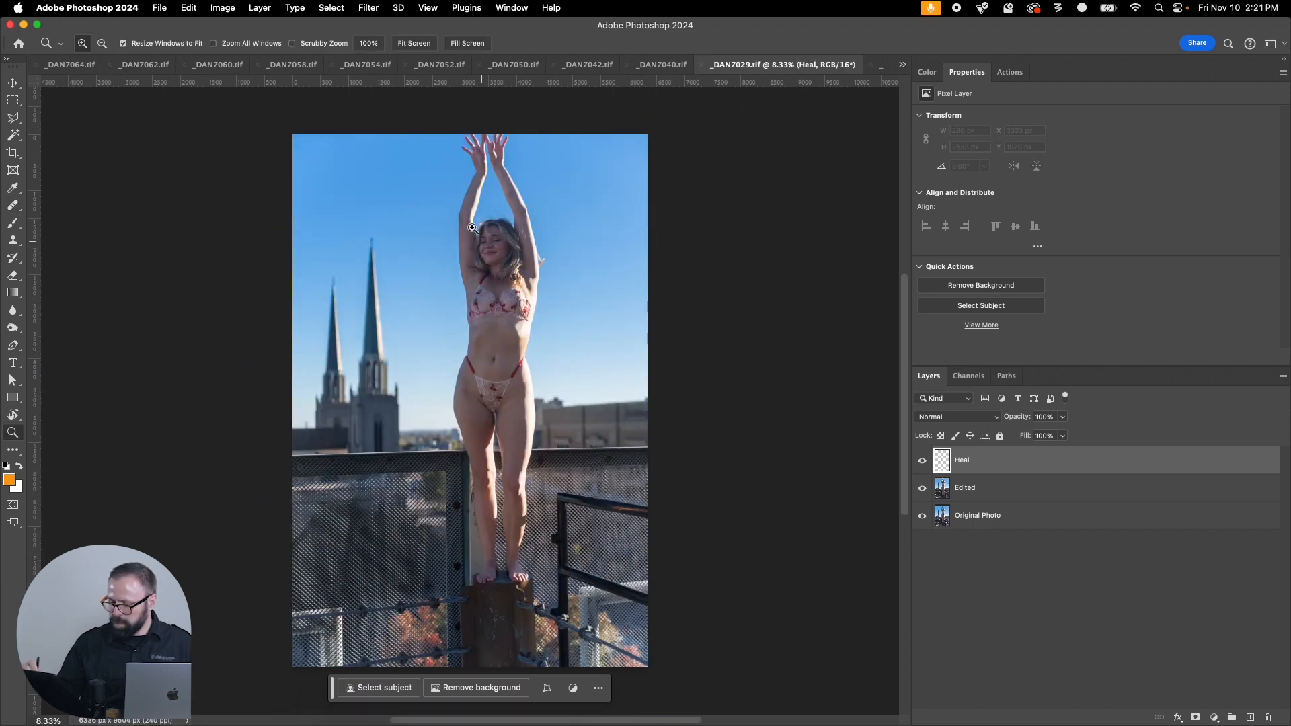
left_click_drag(432, 172, 593, 409)
left_click(410, 263)
left_click(410, 263)
left_click(410, 263)
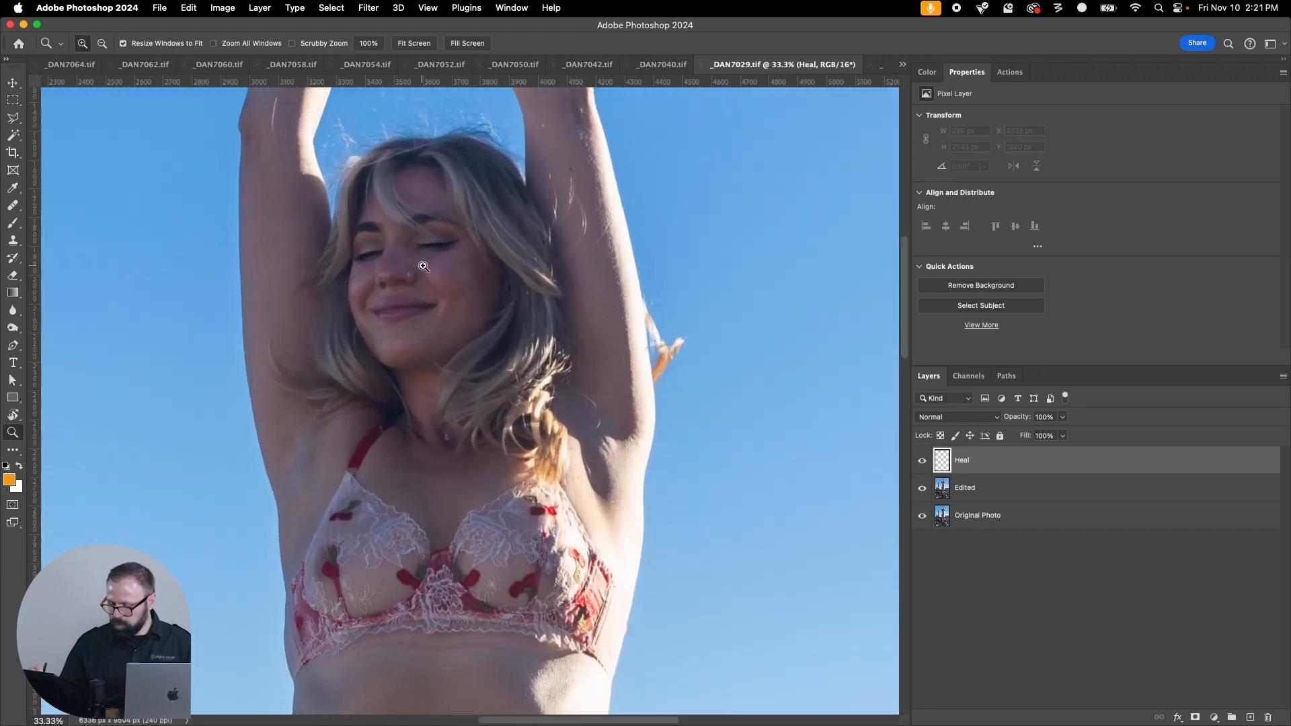
left_click(452, 257)
key("j")
key("super+equal")
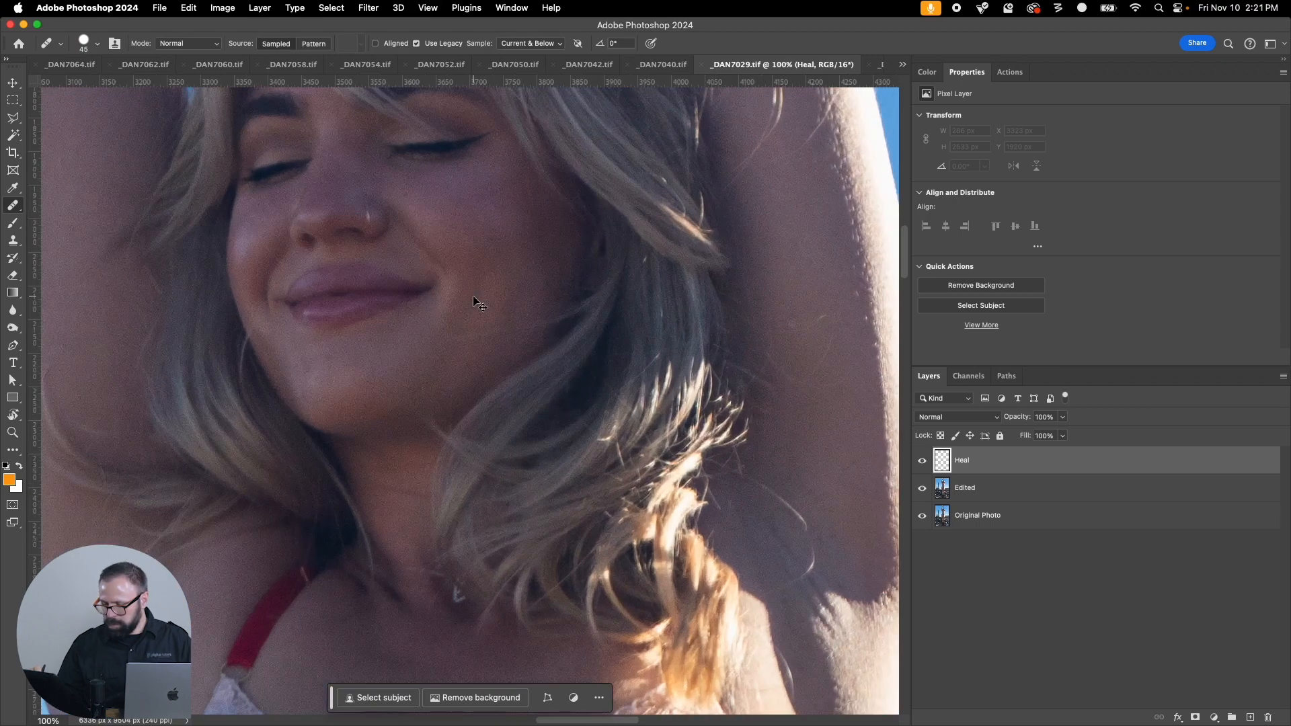
left_click_drag(472, 293, 494, 540)
key("bracketleft")
key("bracketleft")
key("bracketleft")
key("bracketleft")
key("bracketleft")
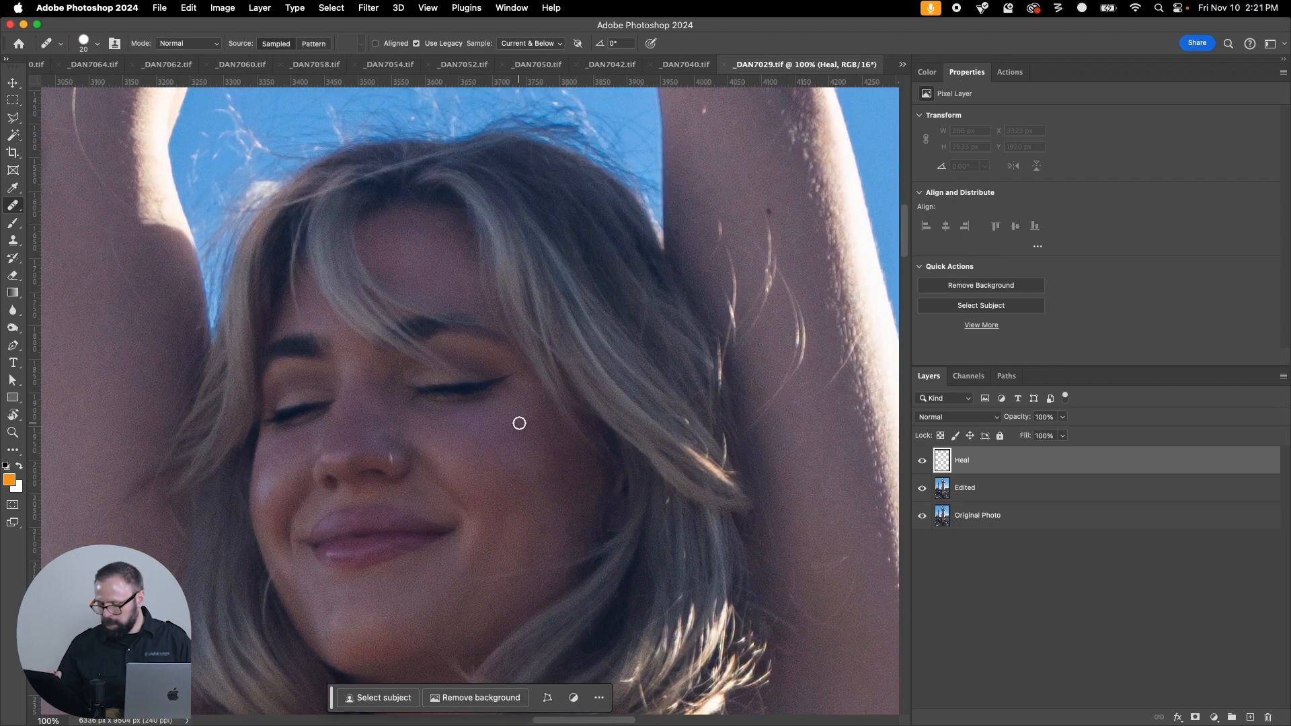
key("bracketright")
key("bracketright")
key("bracketright")
key("bracketright")
key("bracketright")
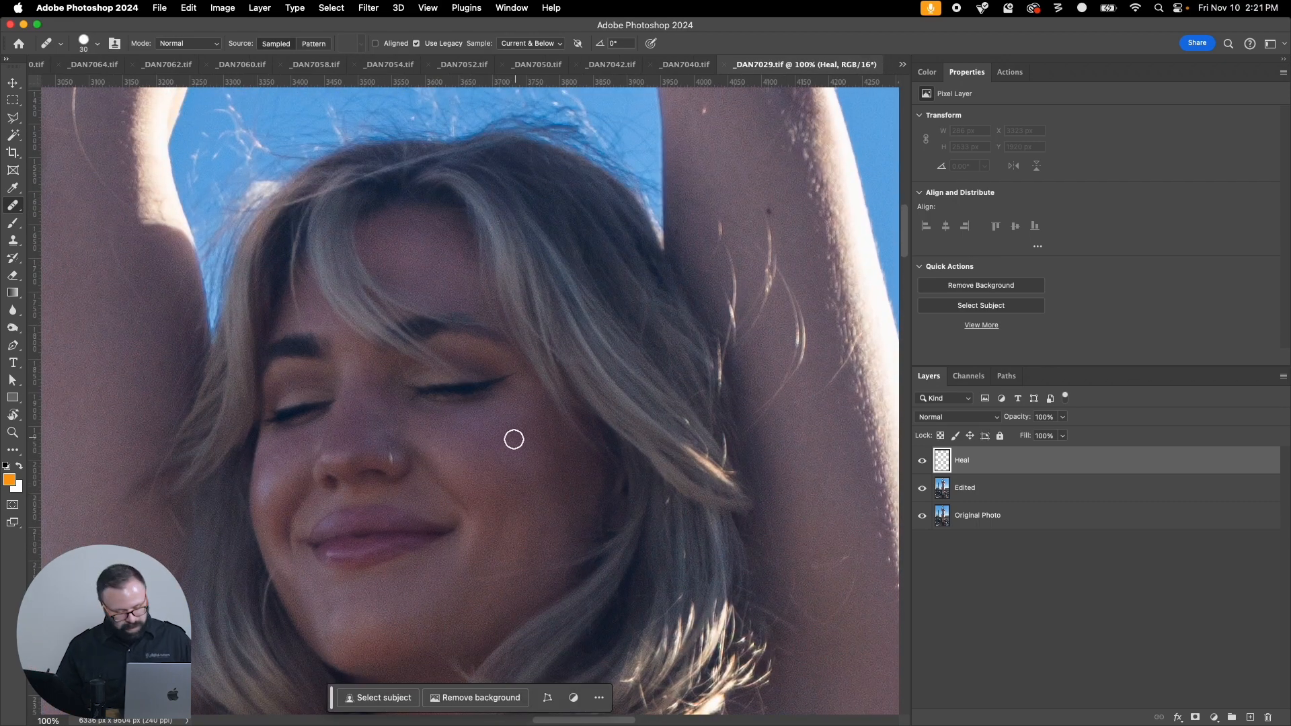
left_click(447, 454)
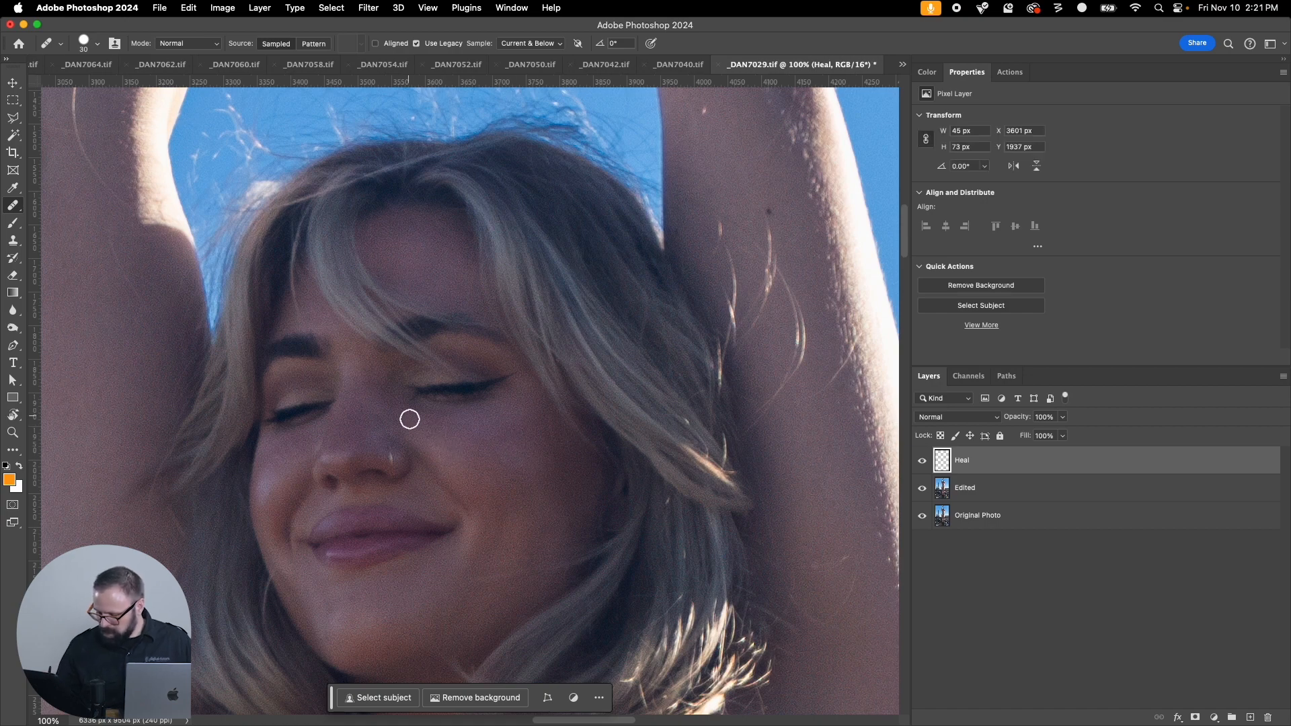
left_click(357, 635)
key("super+w")
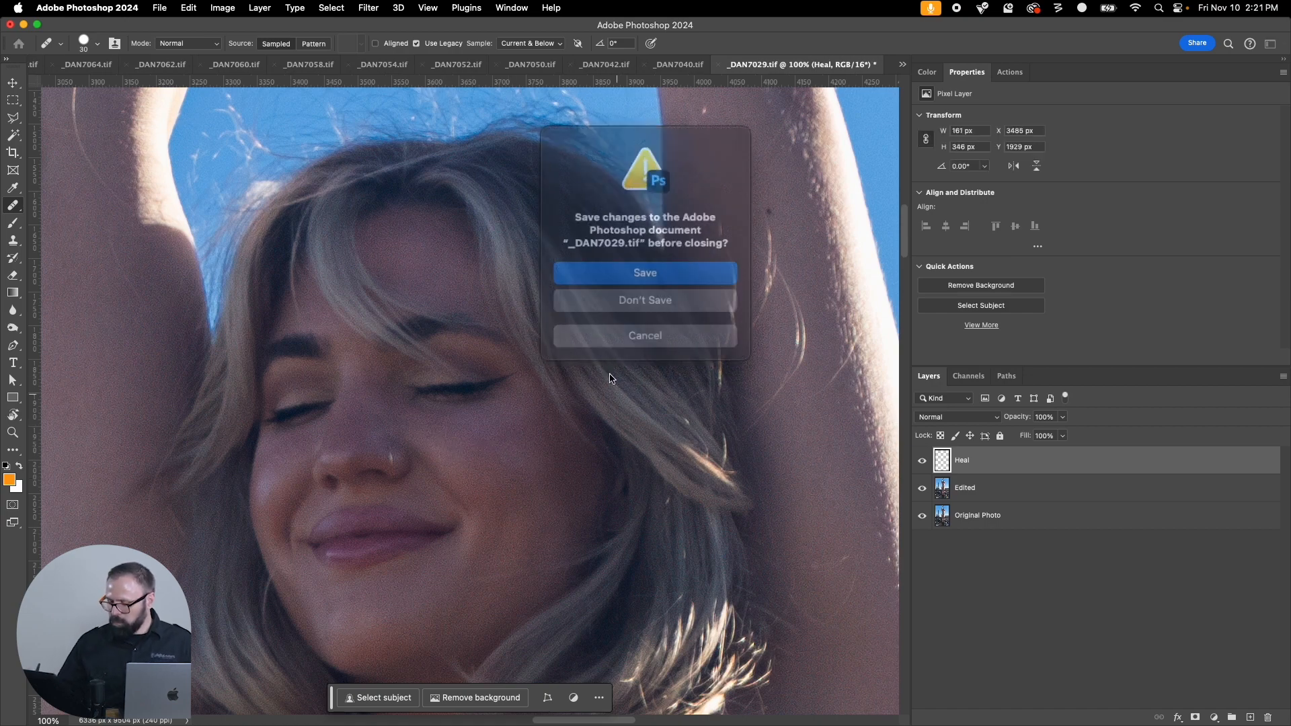
left_click(622, 267)
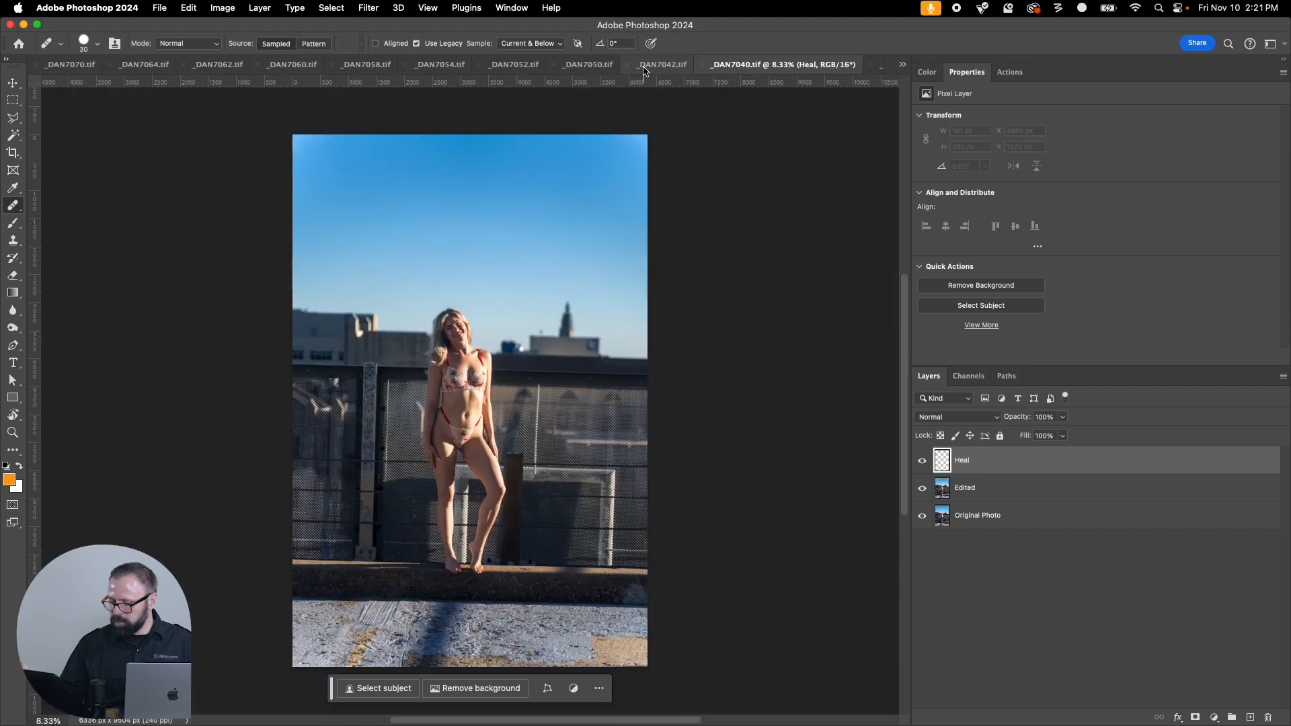
Step: Heal the spots on the cheek and forehead in _DAN7040.tif with the 30 px Healing Brush
key("z")
left_click_drag(372, 279, 565, 573)
left_click(439, 232)
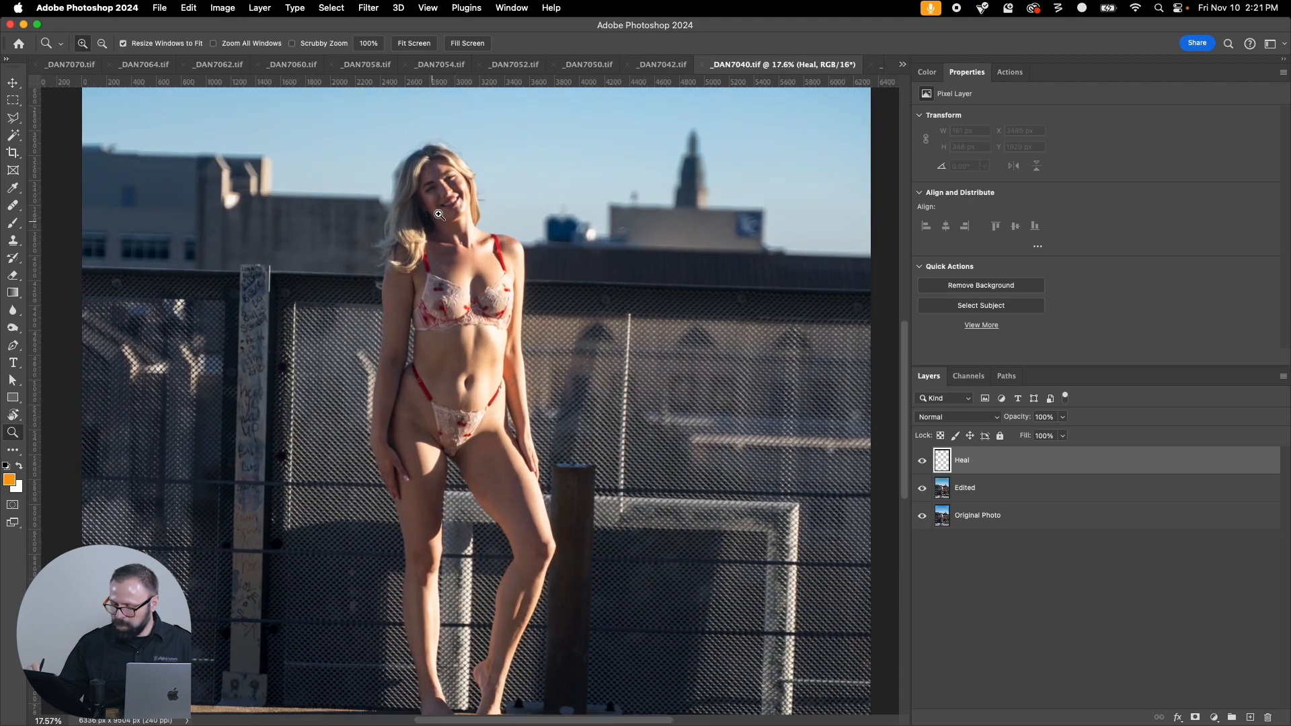
left_click(441, 226)
left_click(443, 222)
key("j")
scroll(581, 417, "up", 3)
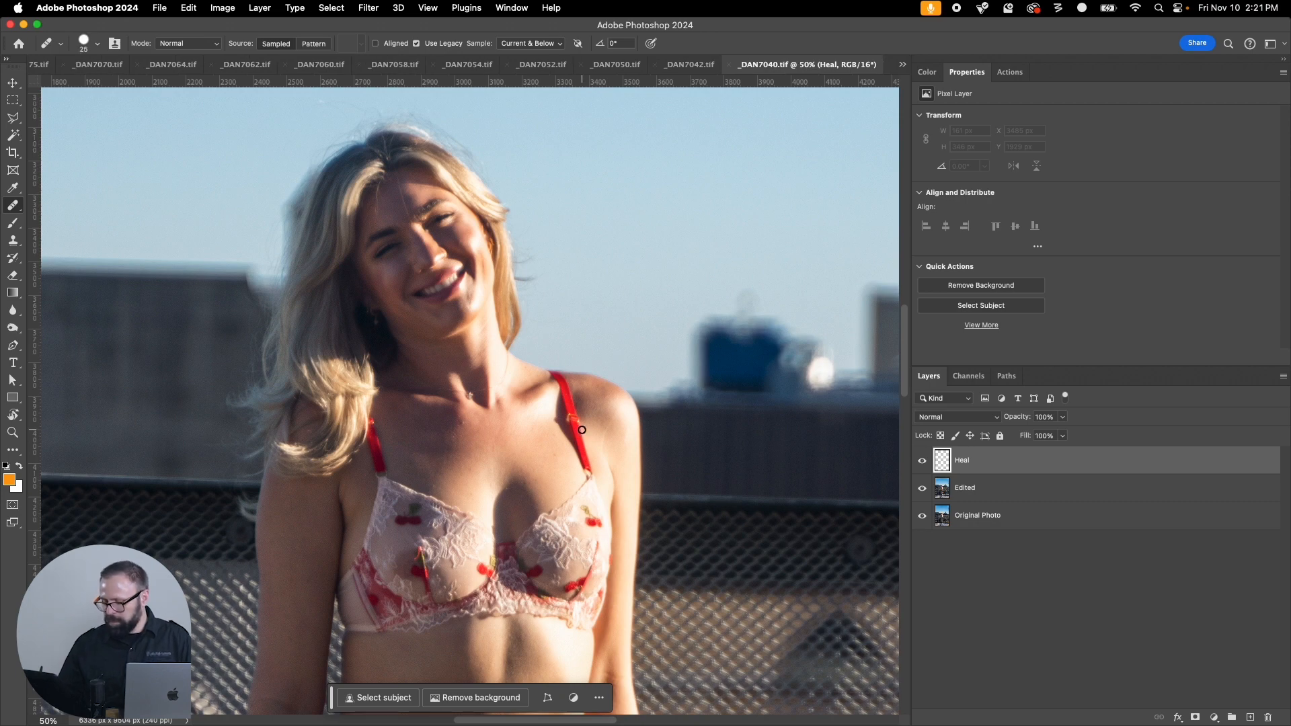
left_click(466, 238)
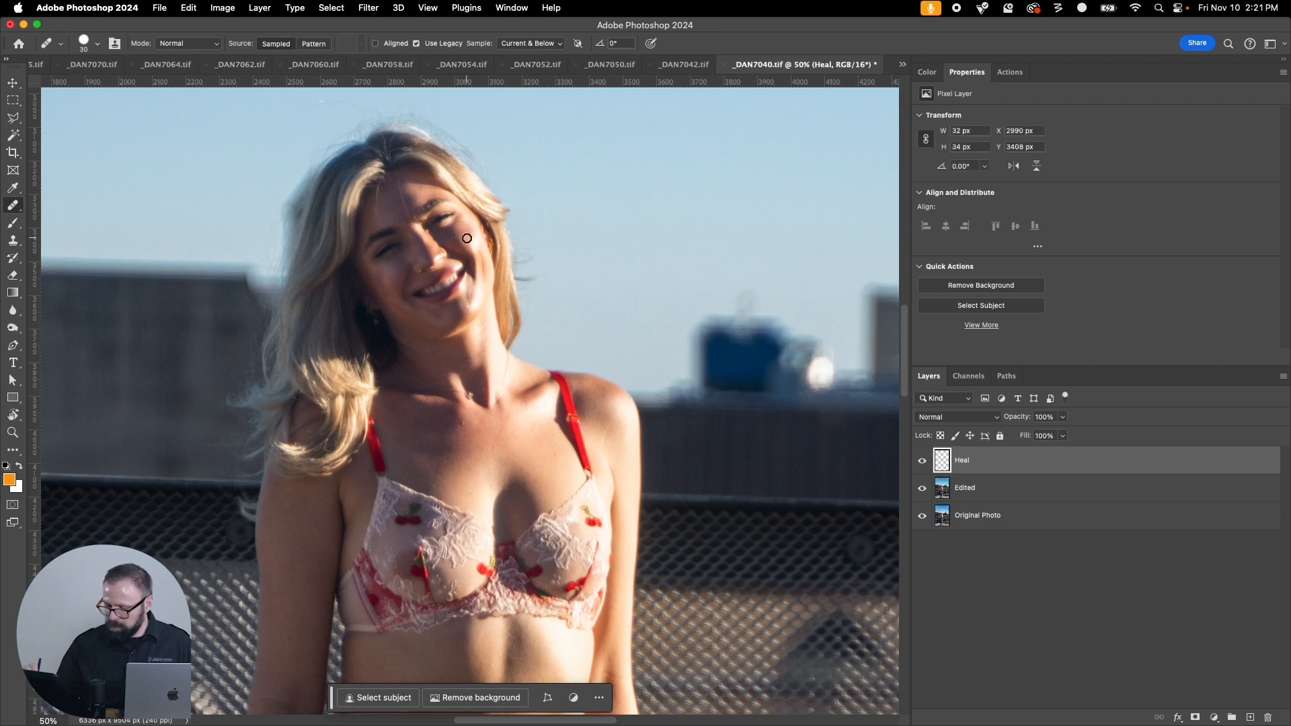
left_click(412, 207)
Step: Heal the marks above and below the navel using skin sampled beside them, and save and close _DAN7040.tif
scroll(538, 437, "down", 5)
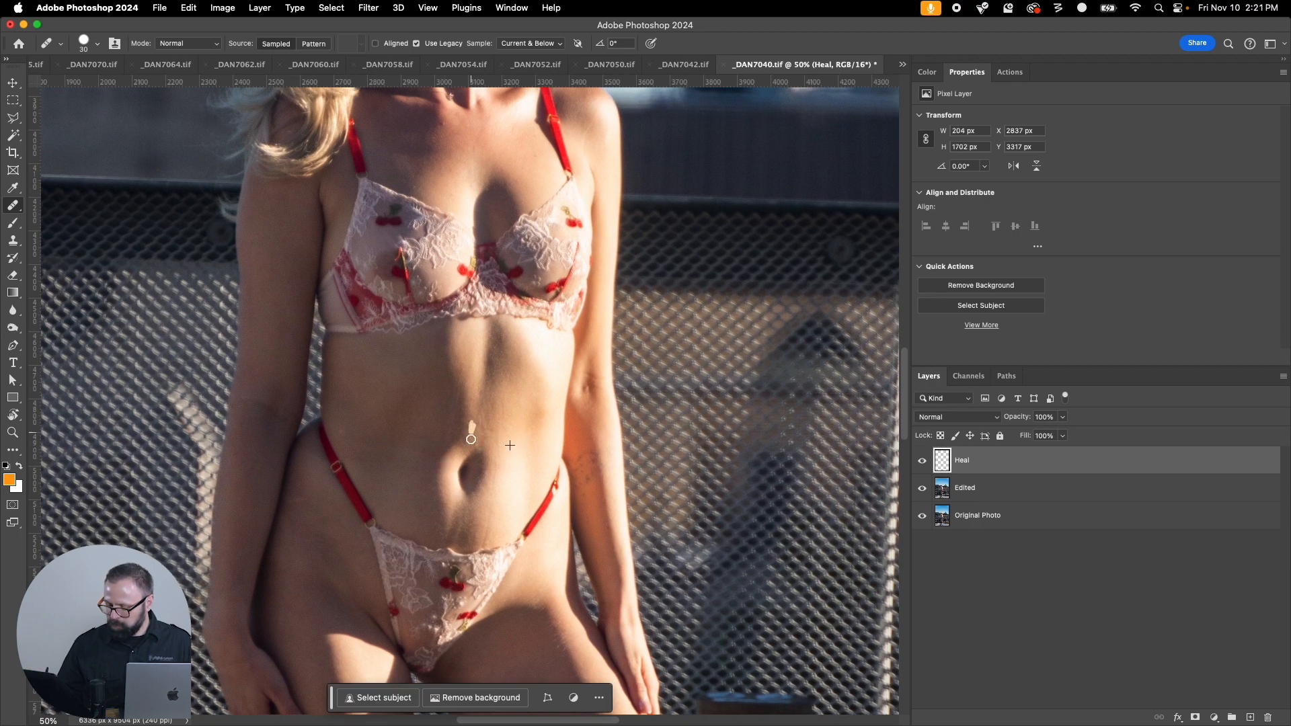
left_click_drag(470, 439, 471, 440)
left_click(527, 471, "alt")
mouse_move(485, 519)
left_mouse_down()
mouse_move(490, 500)
mouse_move(454, 524)
left_mouse_up()
left_click(511, 496, "alt")
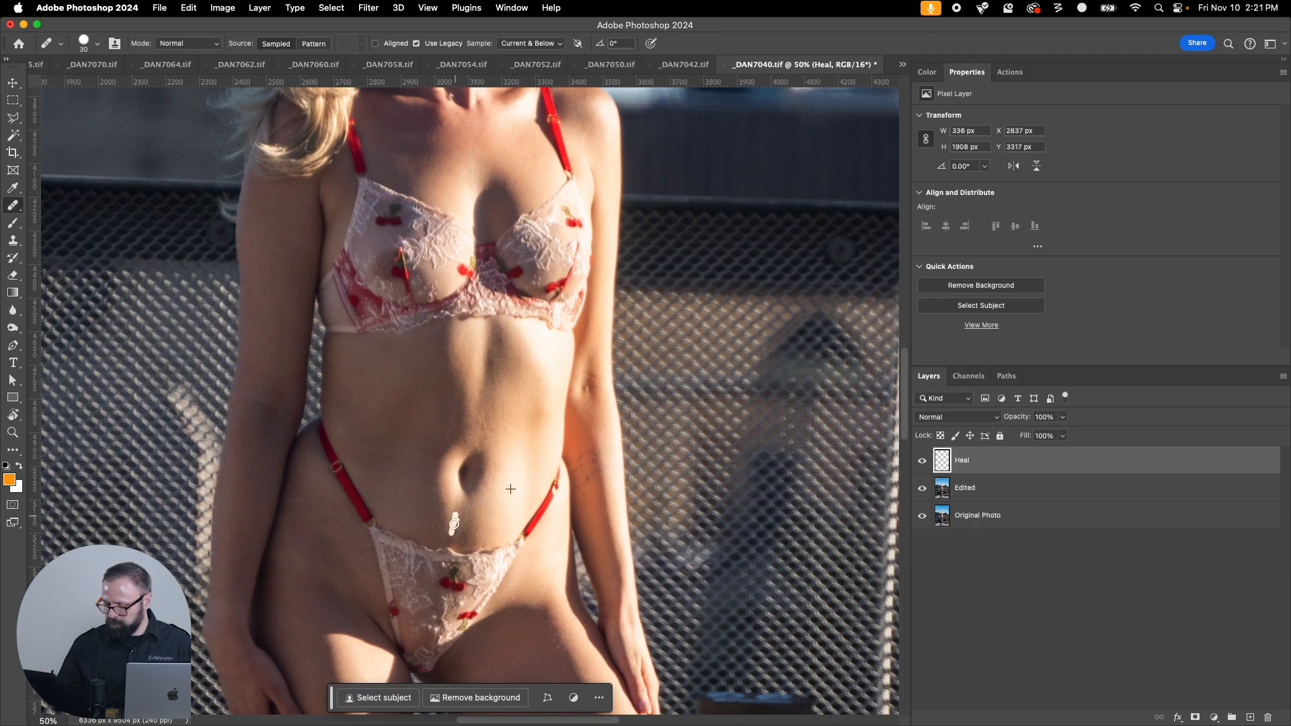
key("cmd+w")
key("Return")
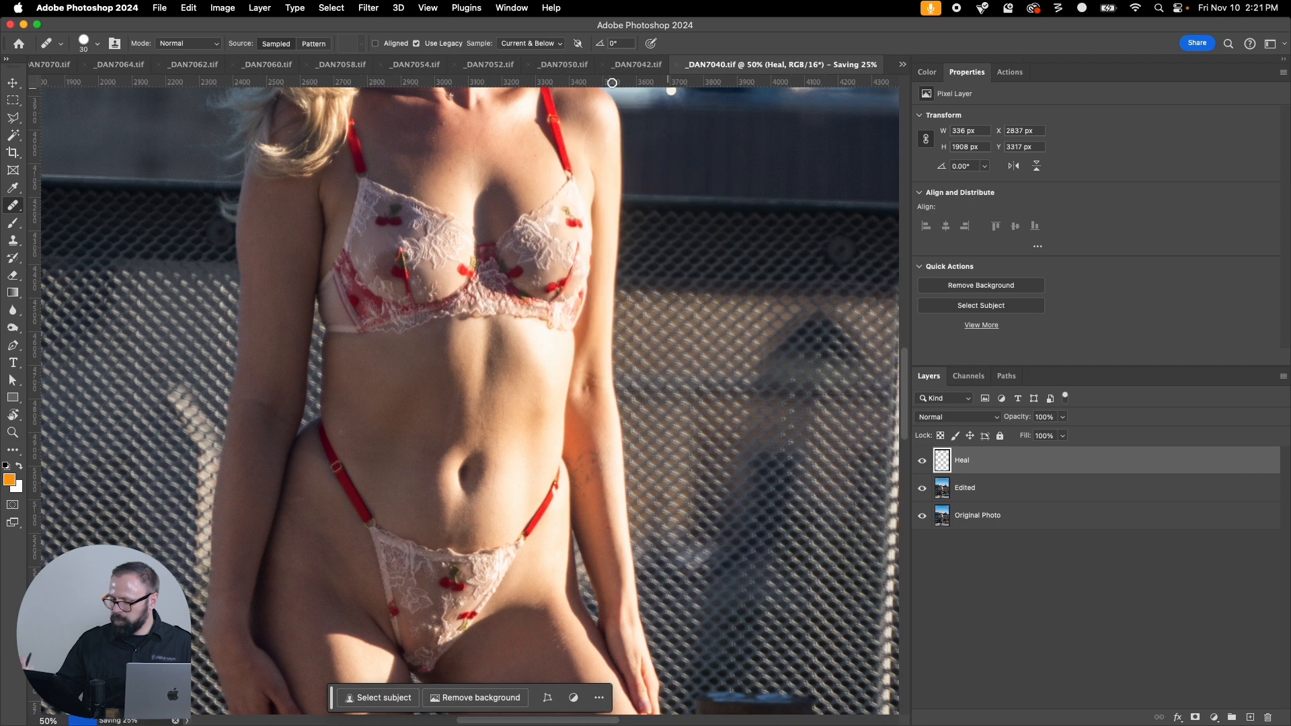
Step: Inspect the standing figure up close and the full frame, and save and close _DAN7042.tif
key("z")
left_click_drag(380, 451, 534, 645)
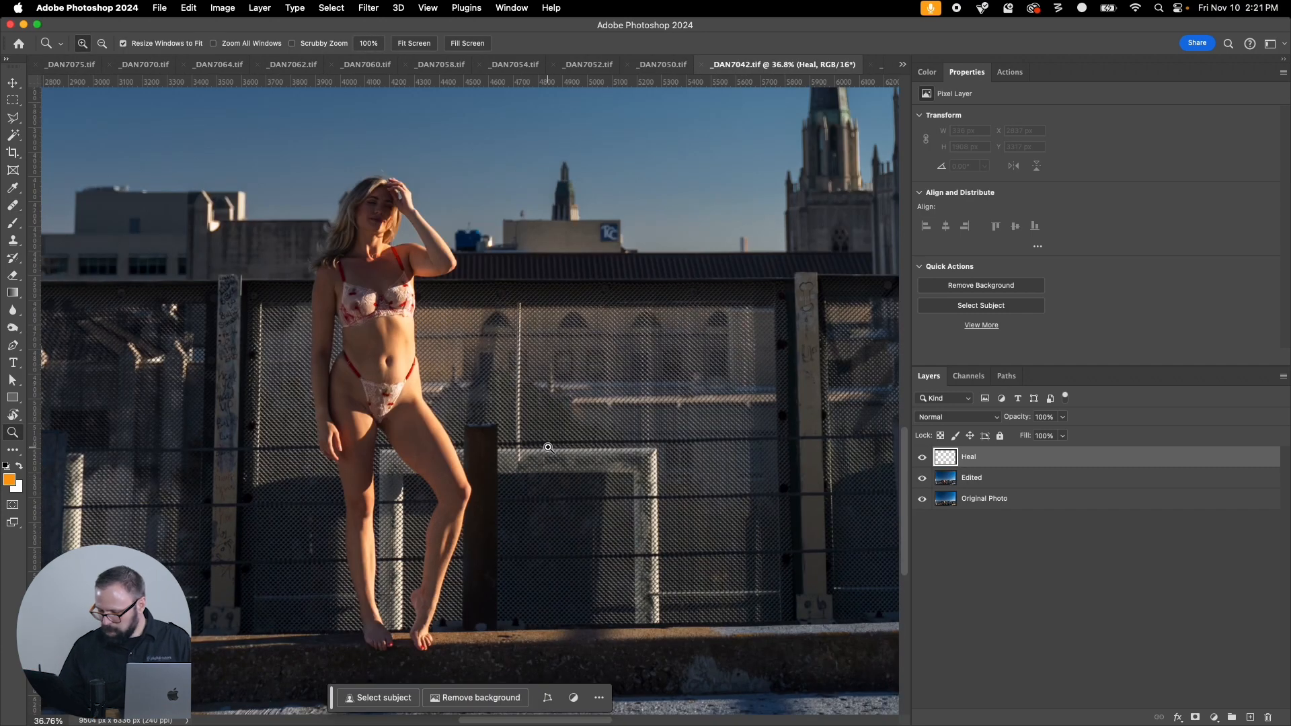
key("cmd+0")
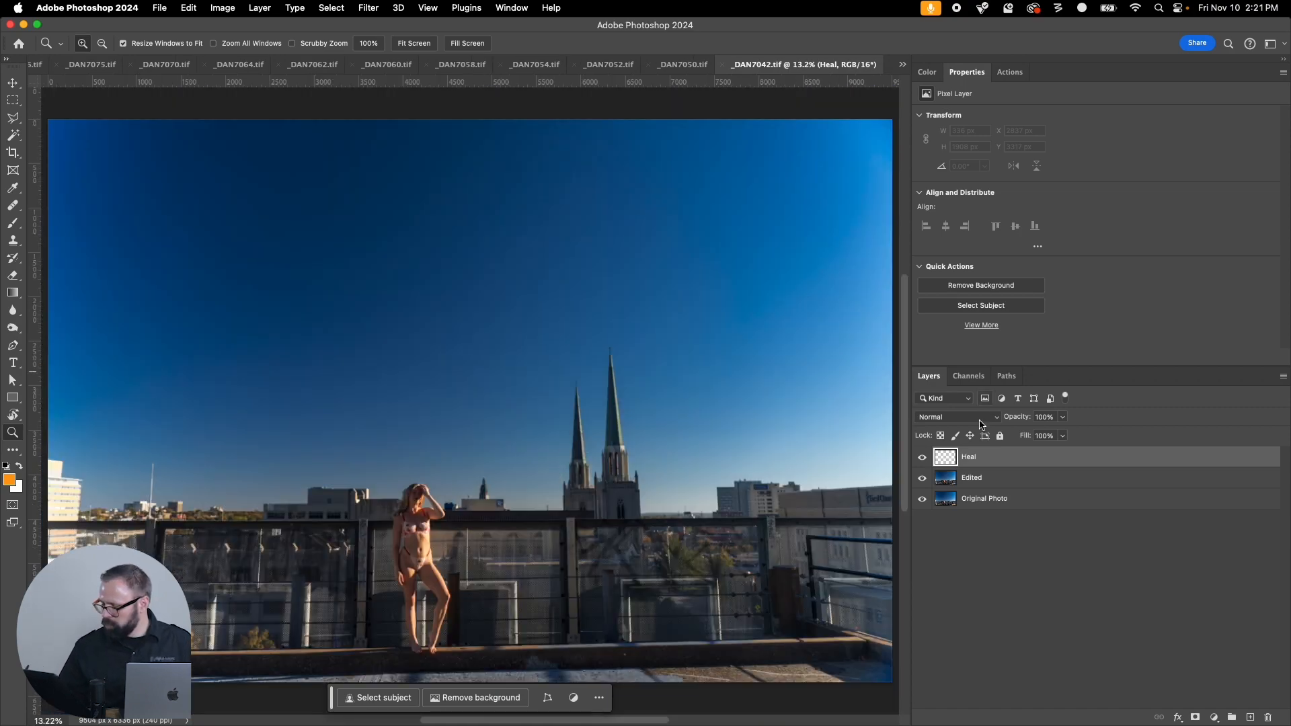
key("super+w")
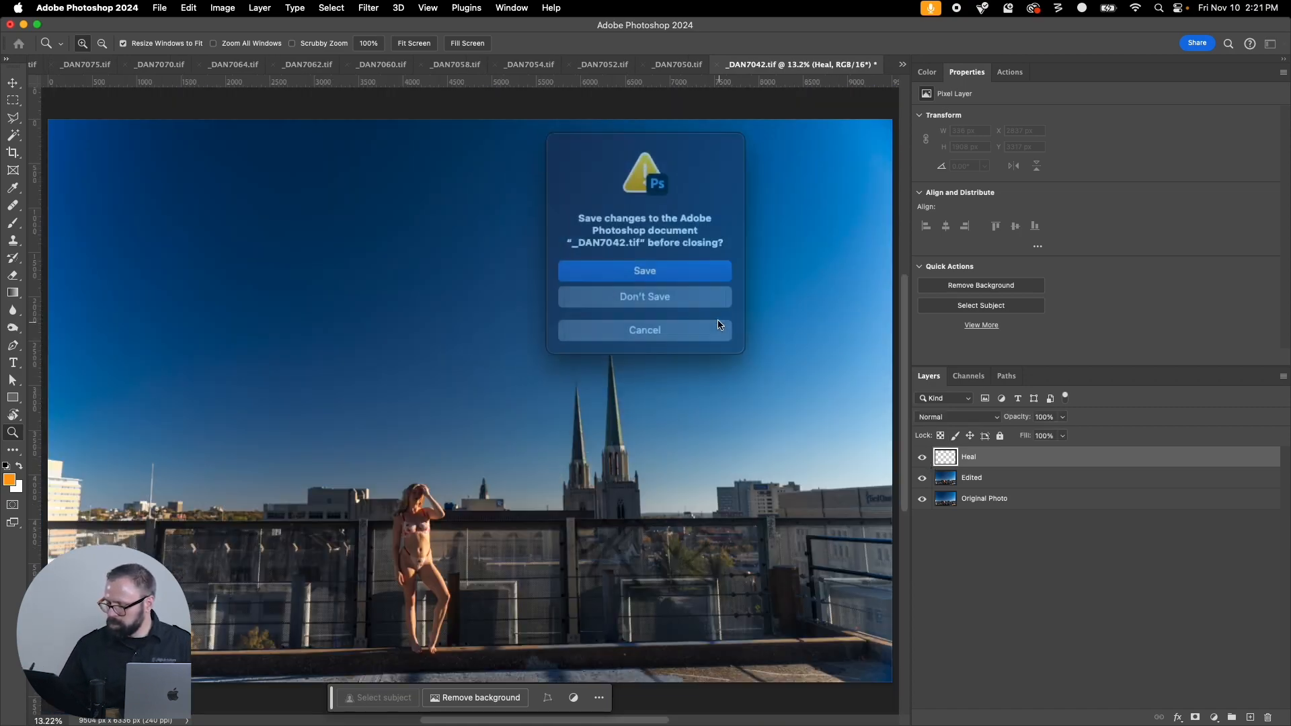
key("Return")
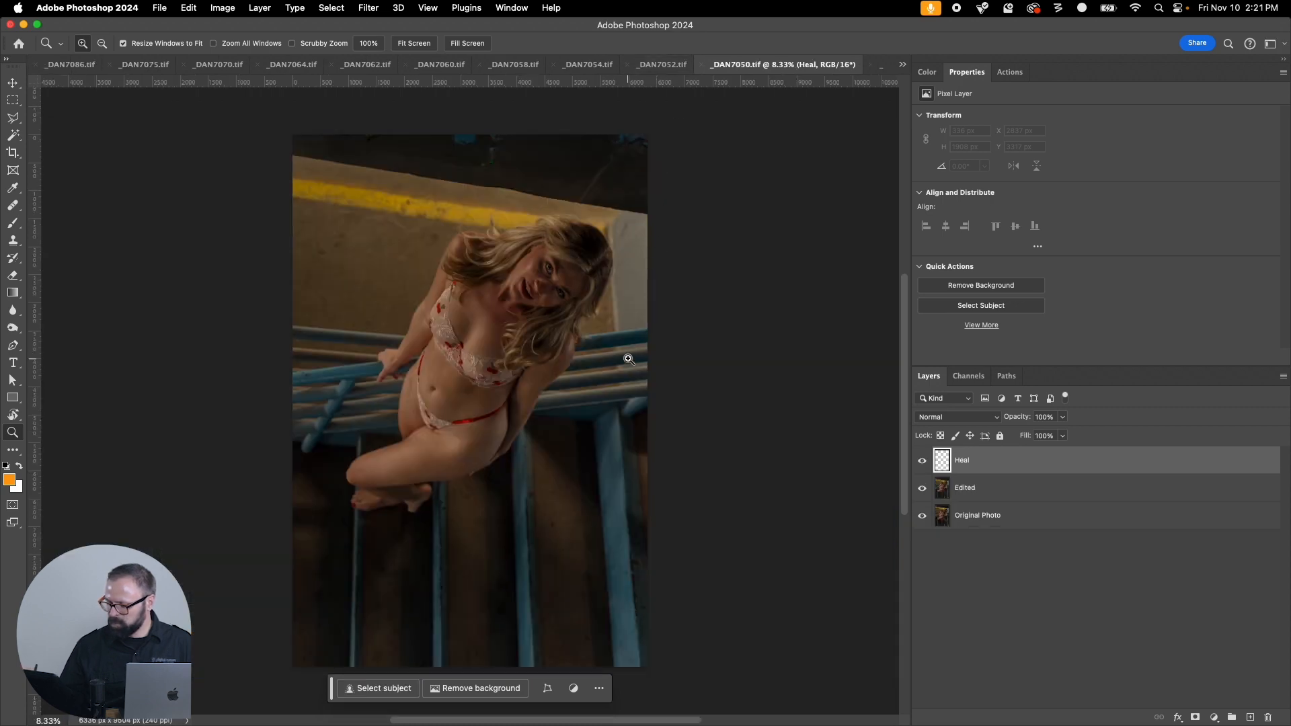
Step: Heal the spots on the cheeks and around the nose and mouth in _DAN7050.tif with the 30 px Healing Brush
left_click_drag(316, 172, 698, 553)
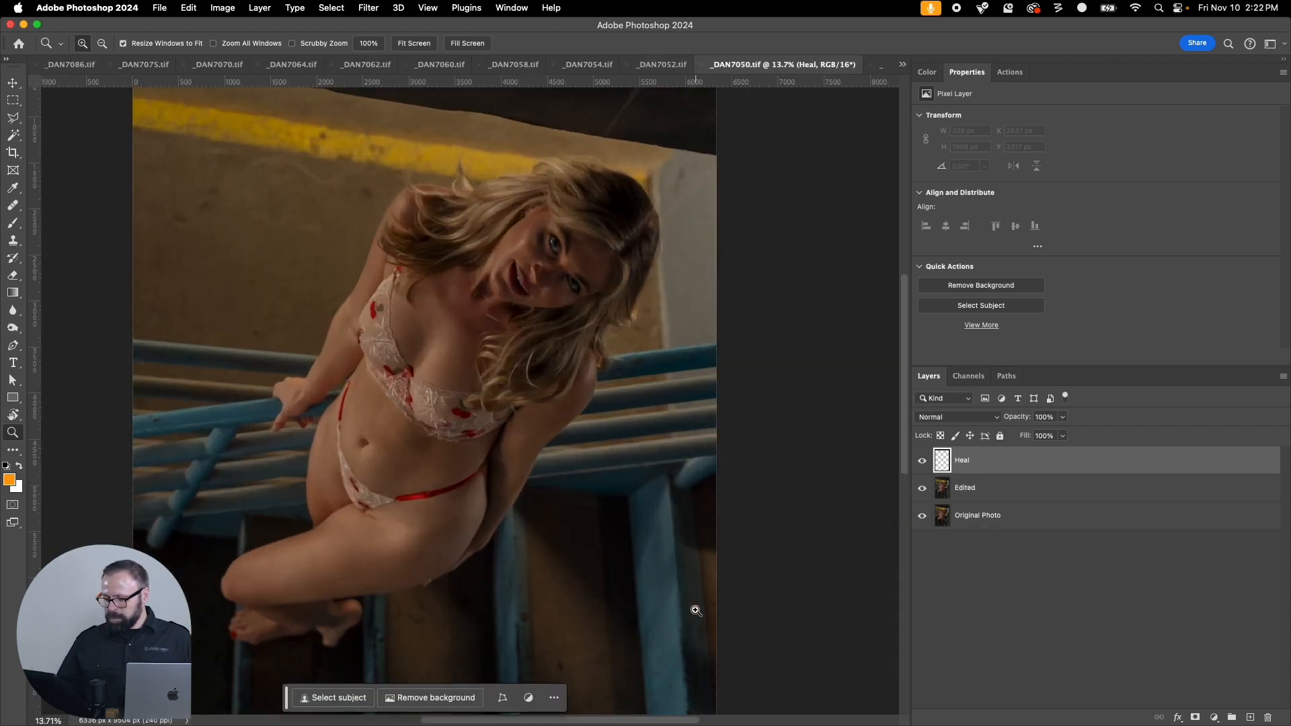
left_click(553, 251)
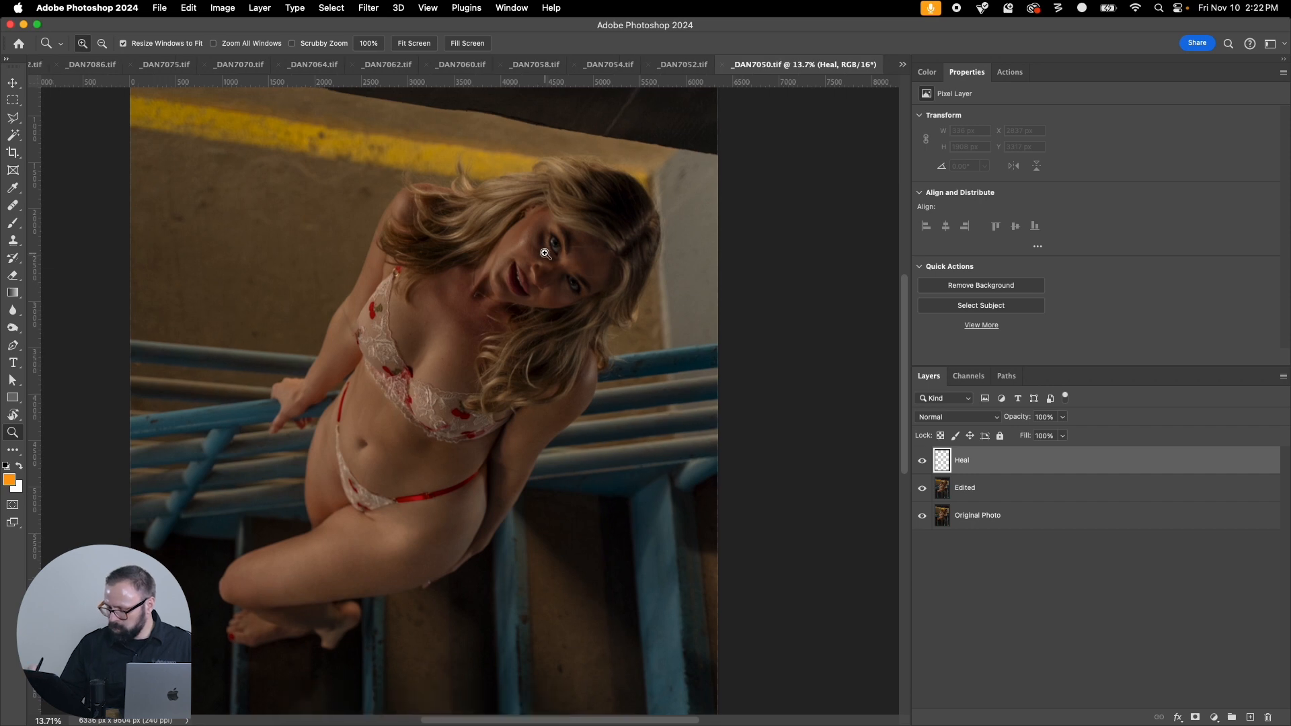
left_click(558, 254)
left_click(630, 308)
left_click(640, 355)
left_click_drag(597, 397, 559, 527)
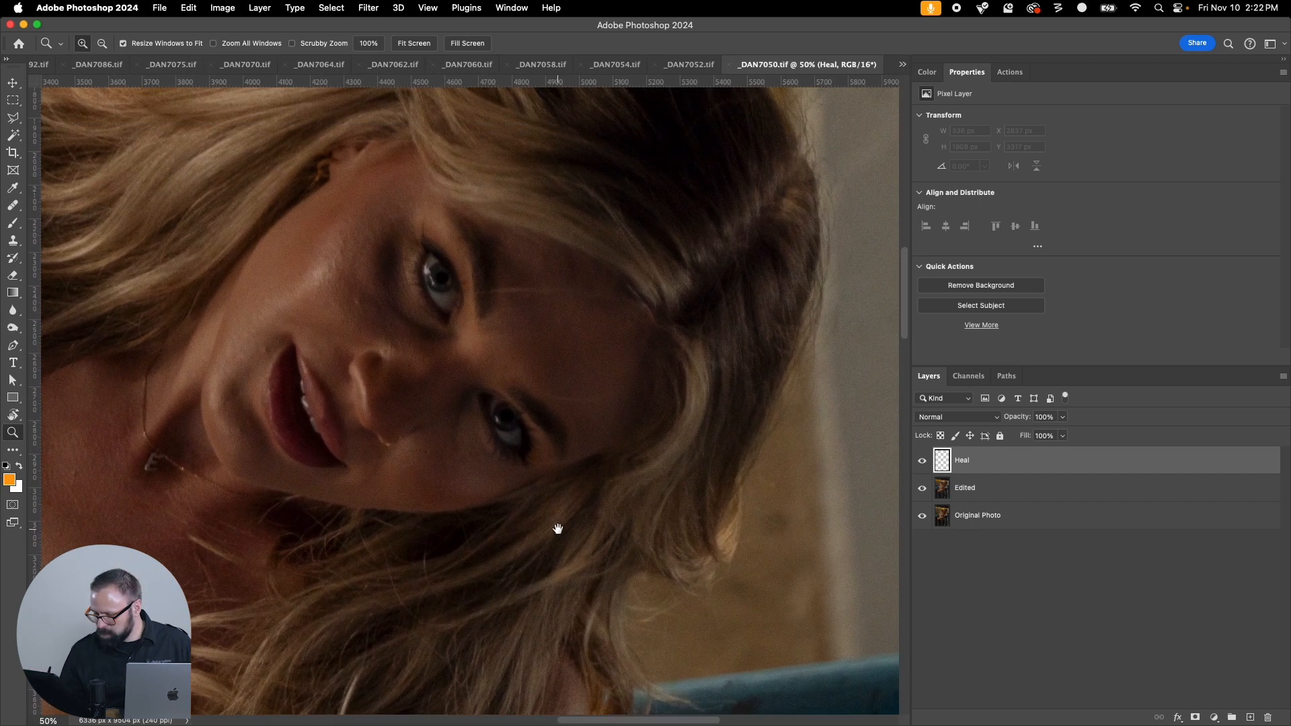
key("r")
mouse_move(426, 597)
left_mouse_down()
mouse_move(669, 493)
mouse_move(678, 453)
left_mouse_up()
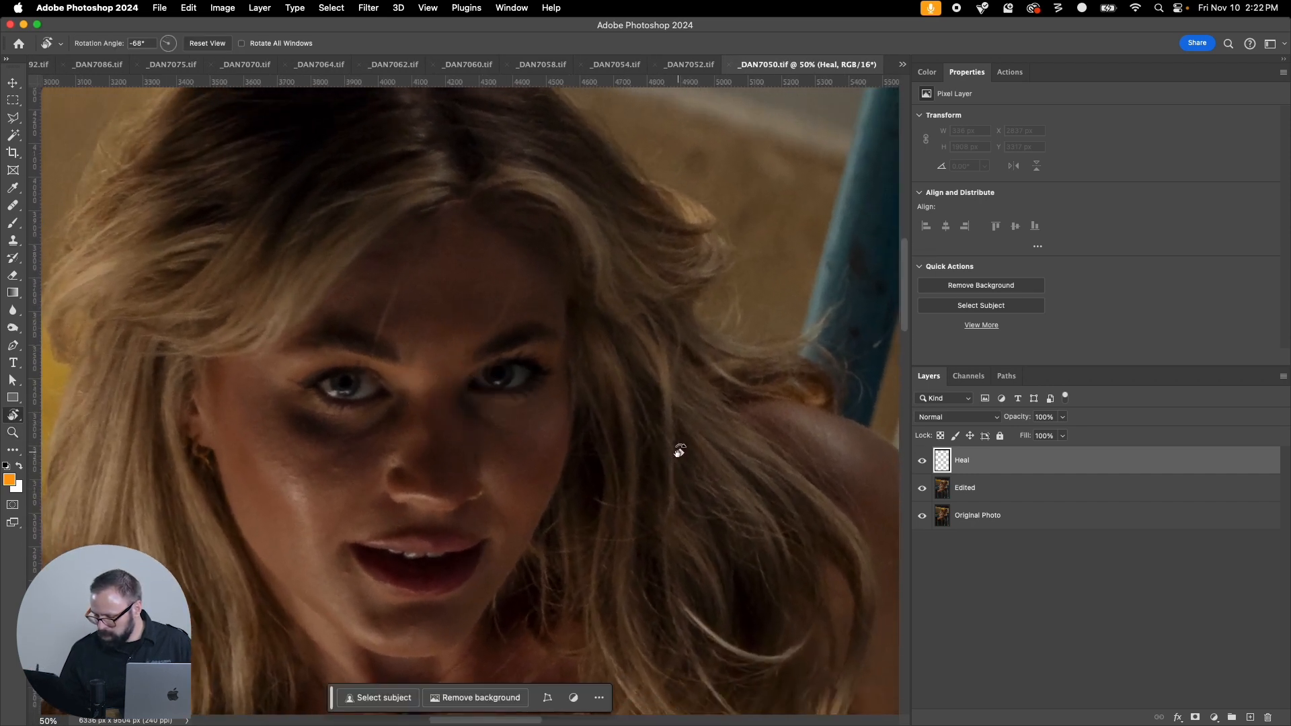
key("j")
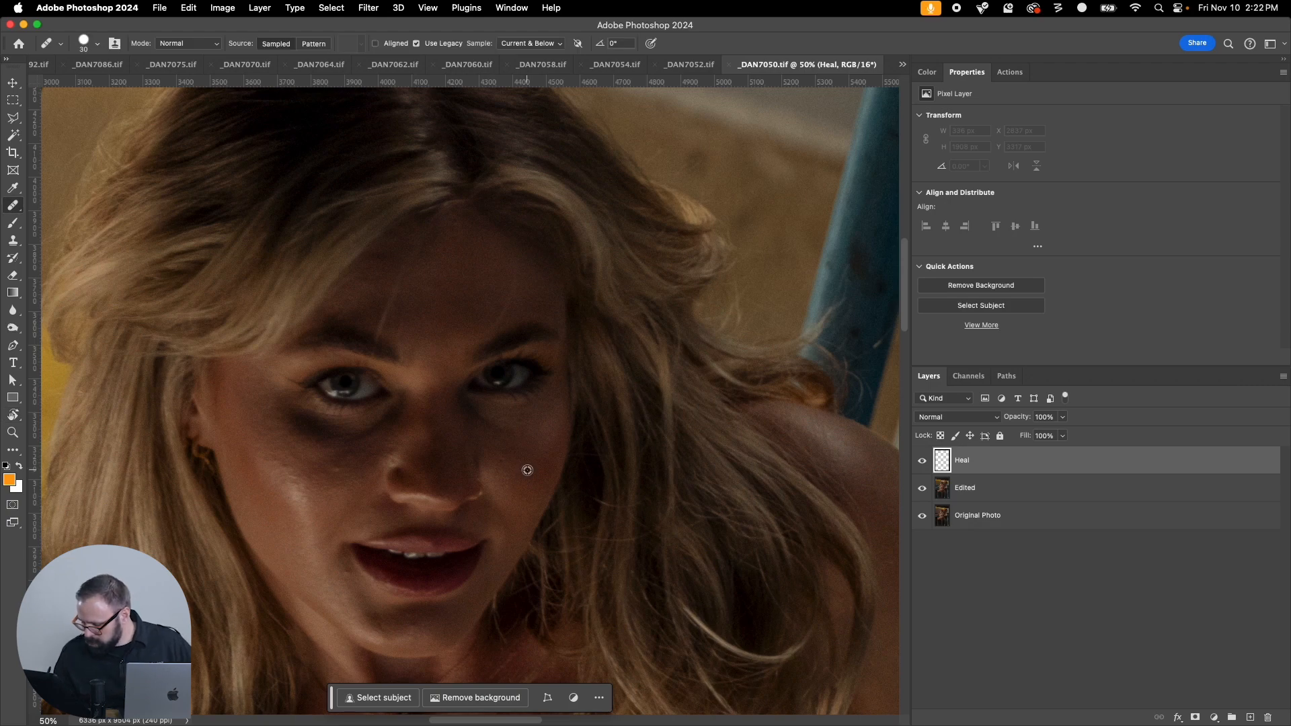
left_click(506, 461)
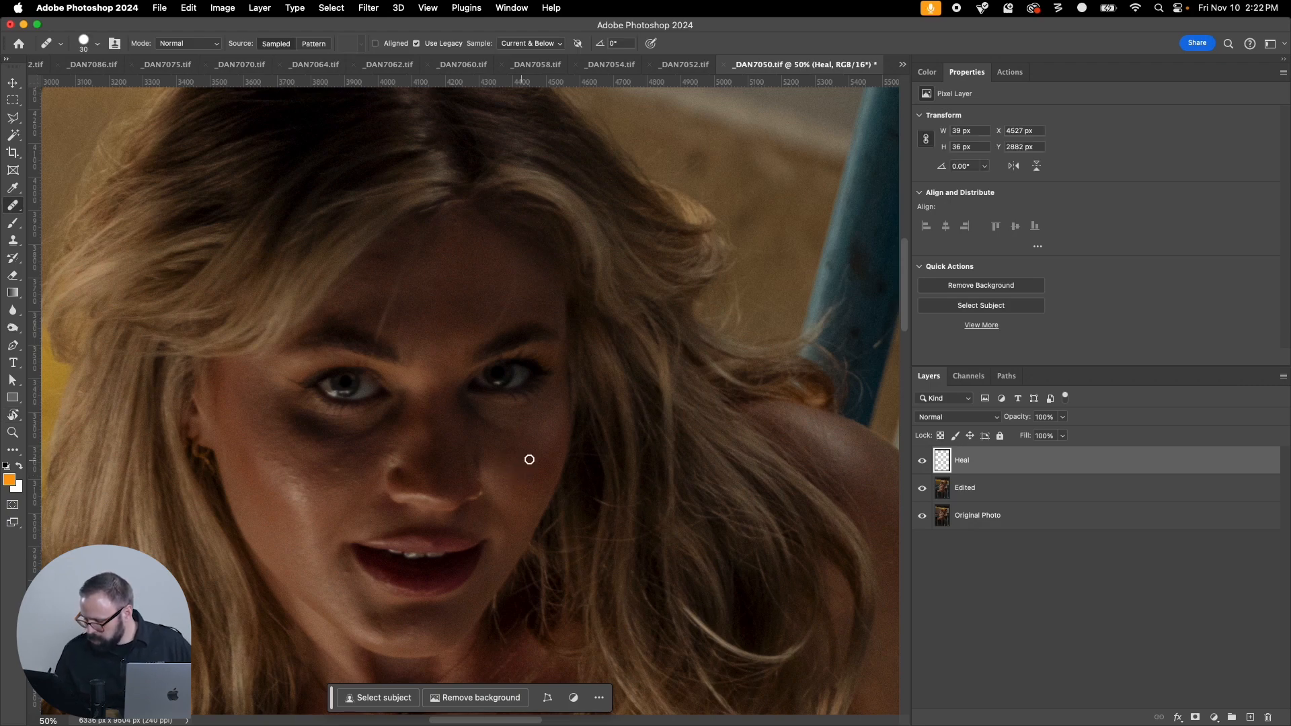
left_click(444, 373)
left_click(346, 578)
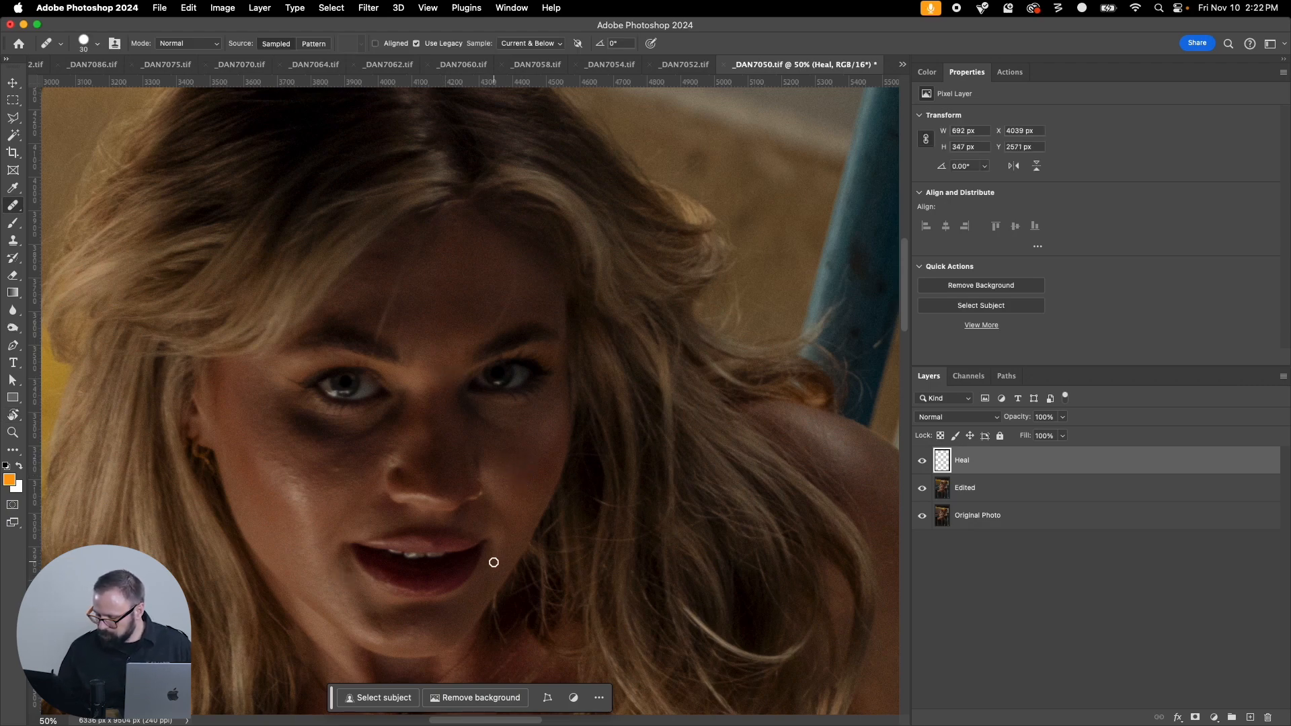
left_click(298, 487)
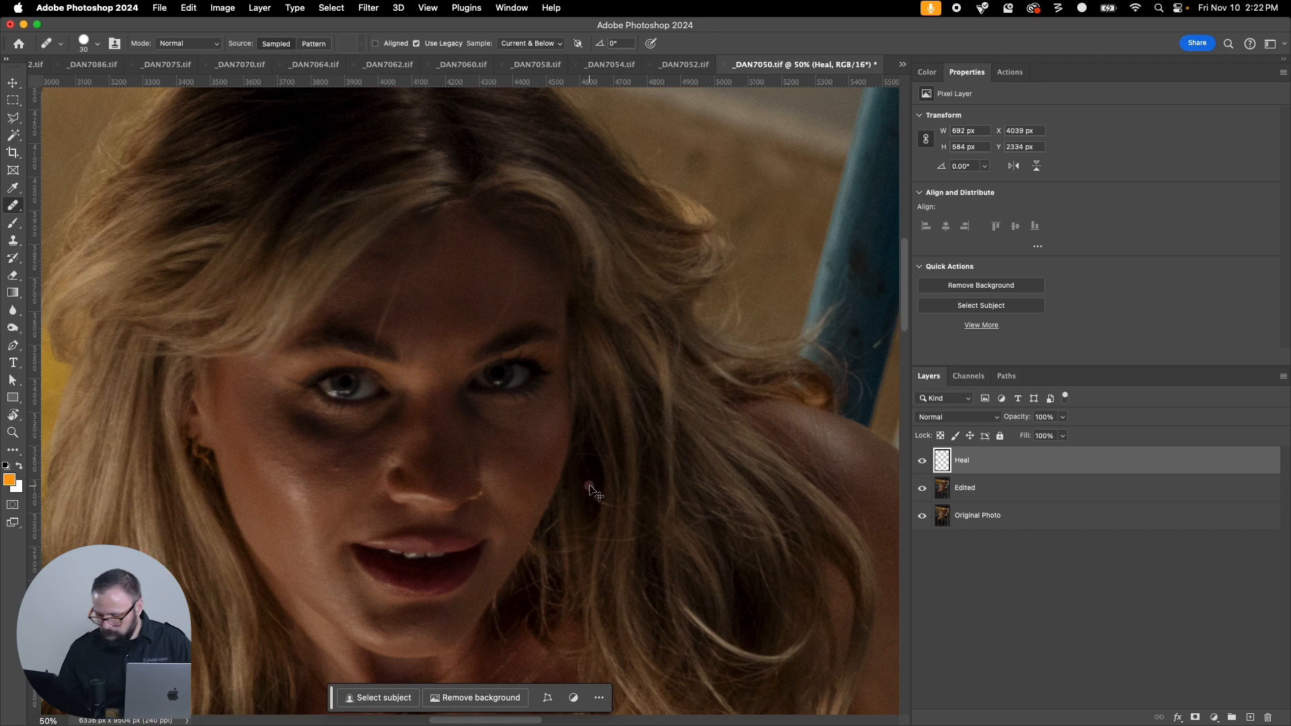
key("super+minus")
key("super+minus")
key("super+minus")
scroll(587, 498, "down", 2)
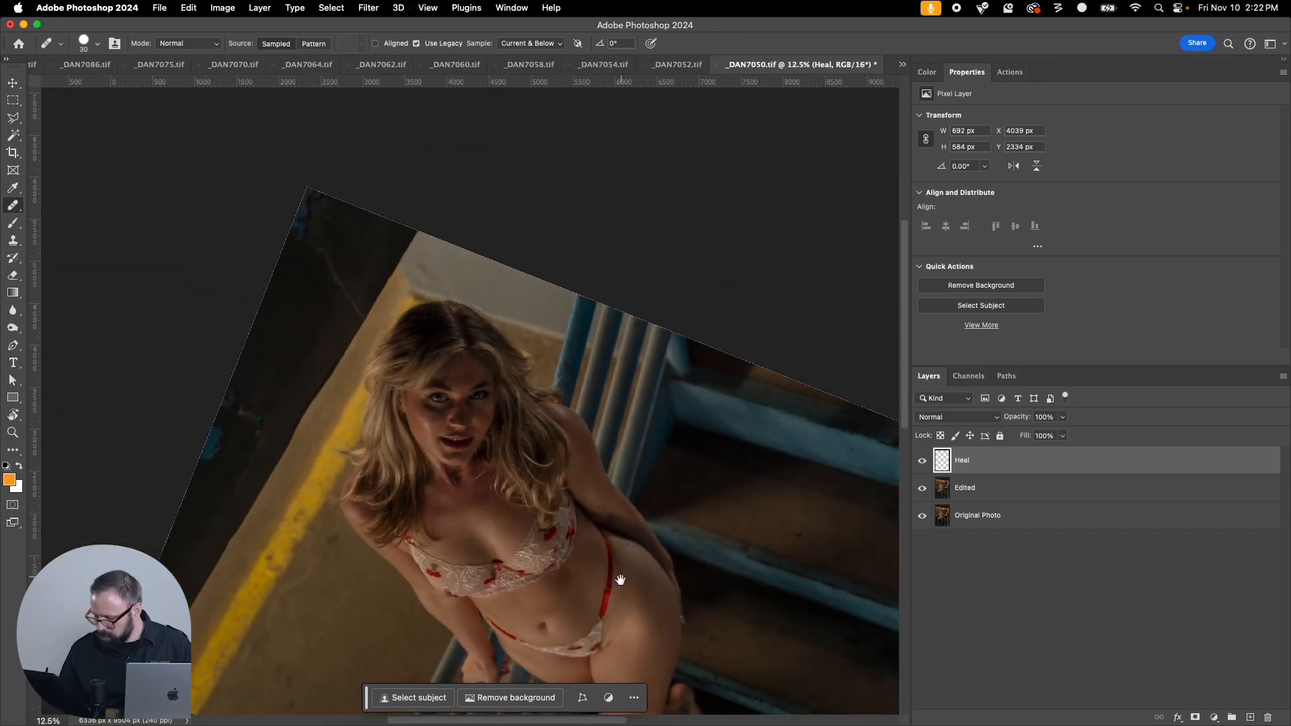
key("super+minus")
left_click(1014, 491)
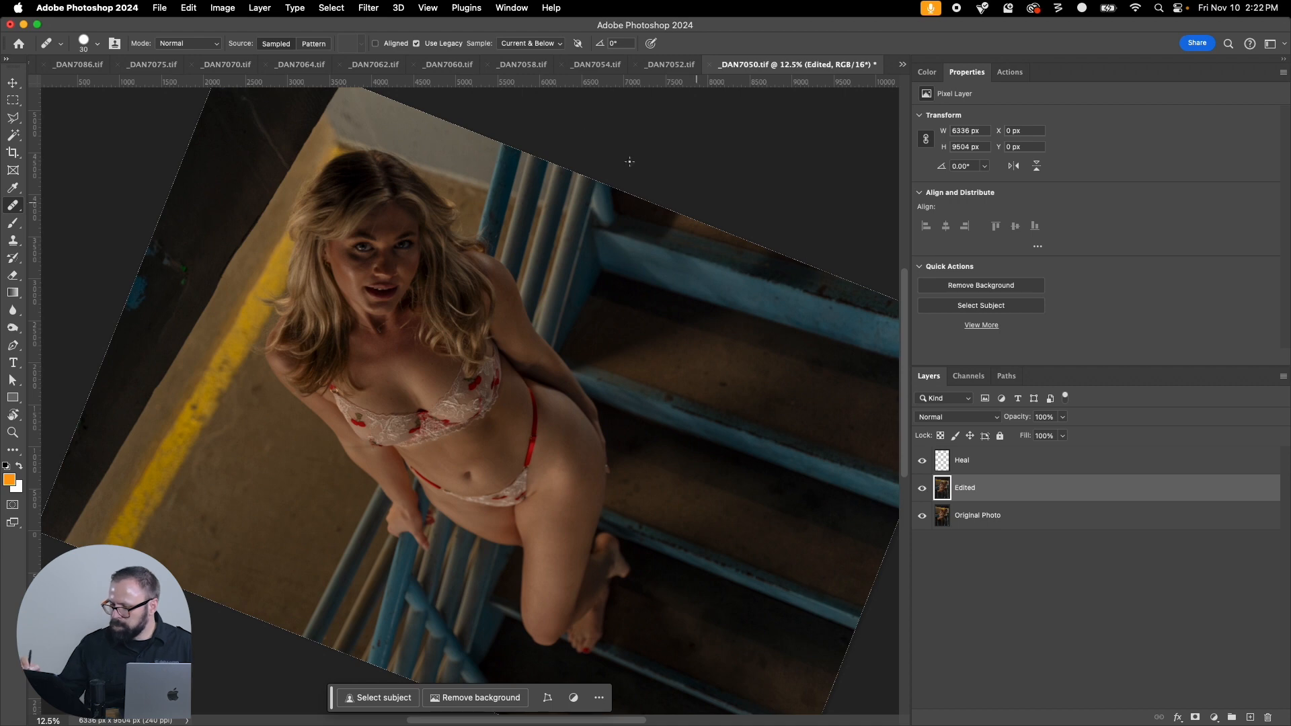
left_click(374, 10)
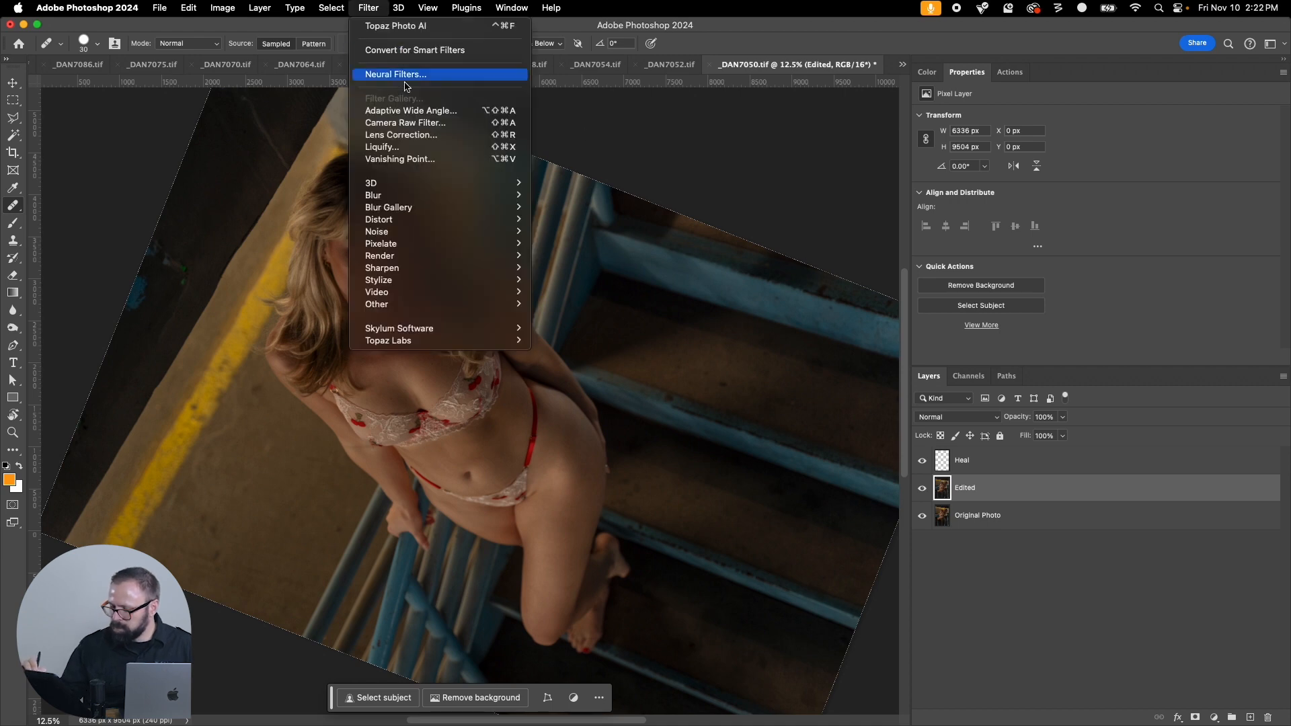
left_click(439, 29)
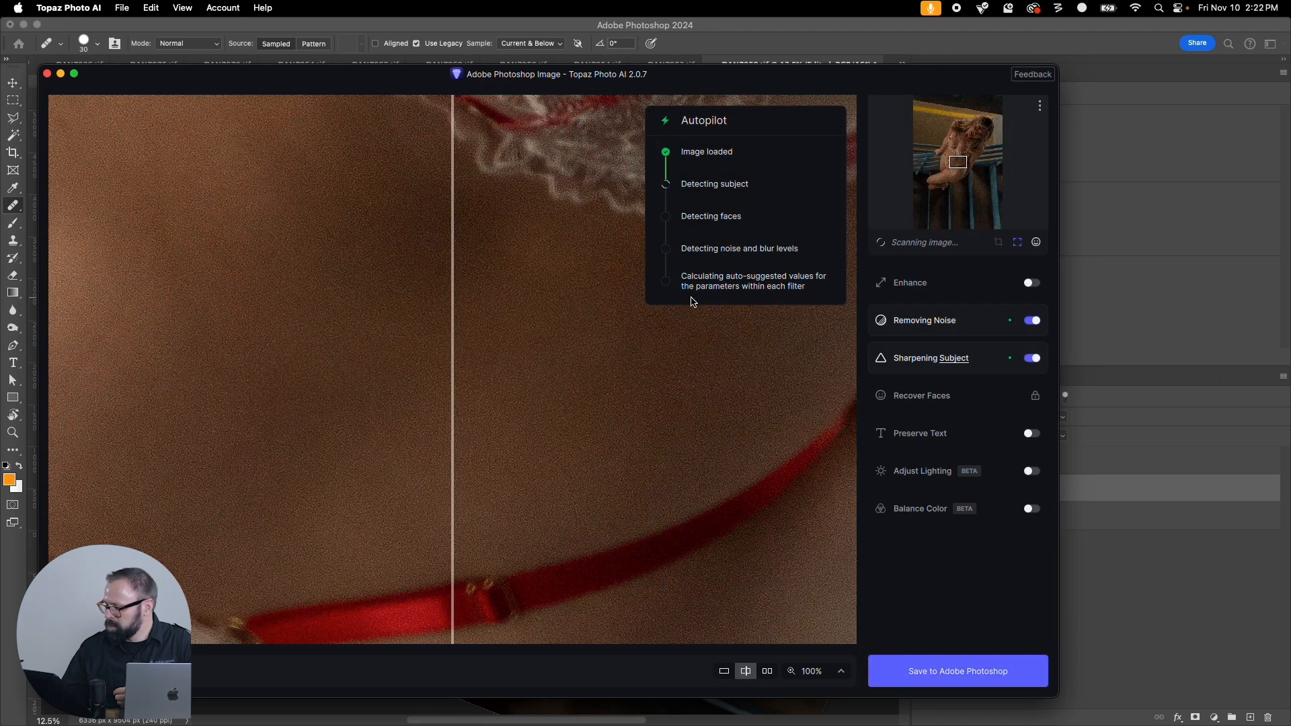
left_click(973, 136)
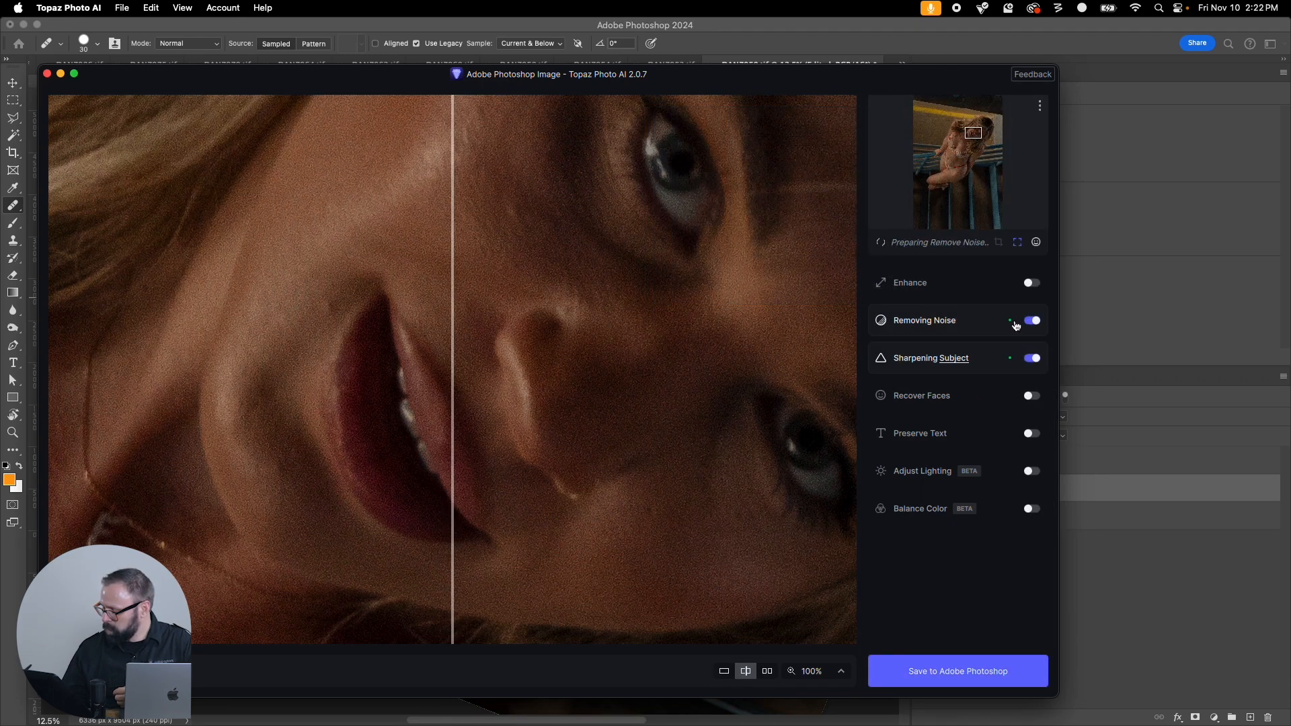
left_click(885, 329)
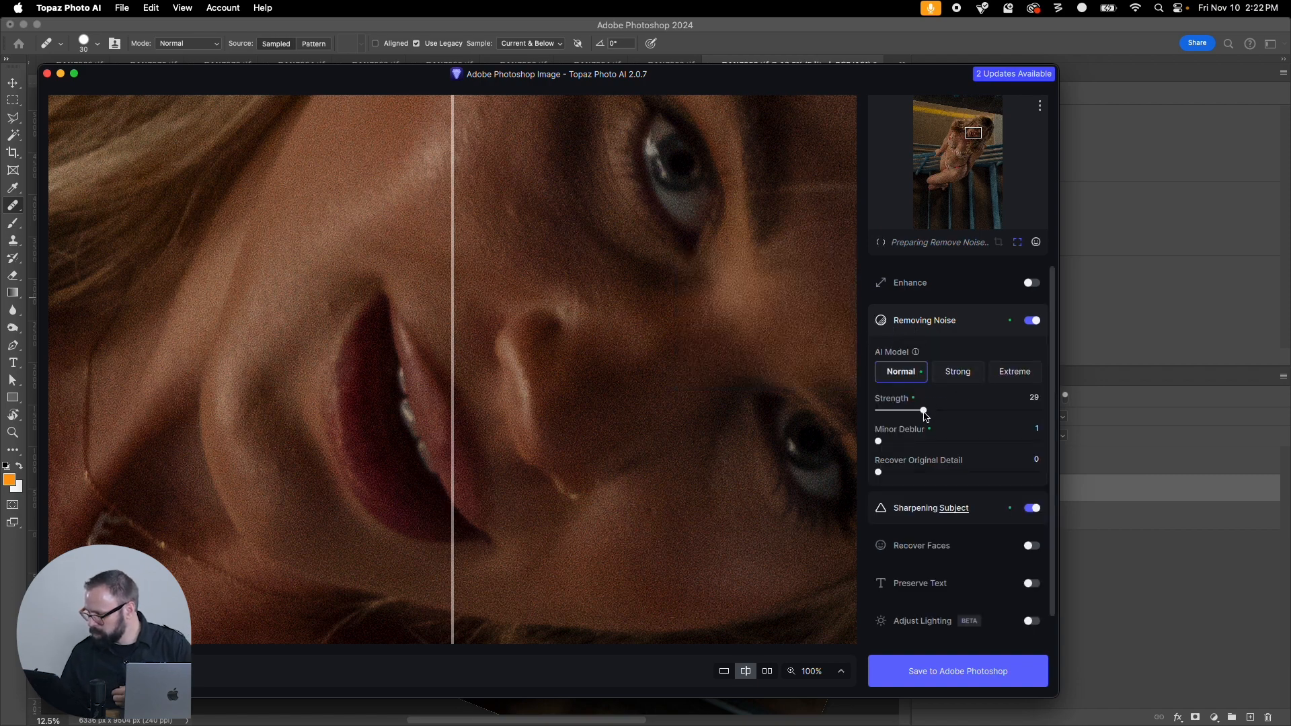
left_click_drag(924, 413, 914, 416)
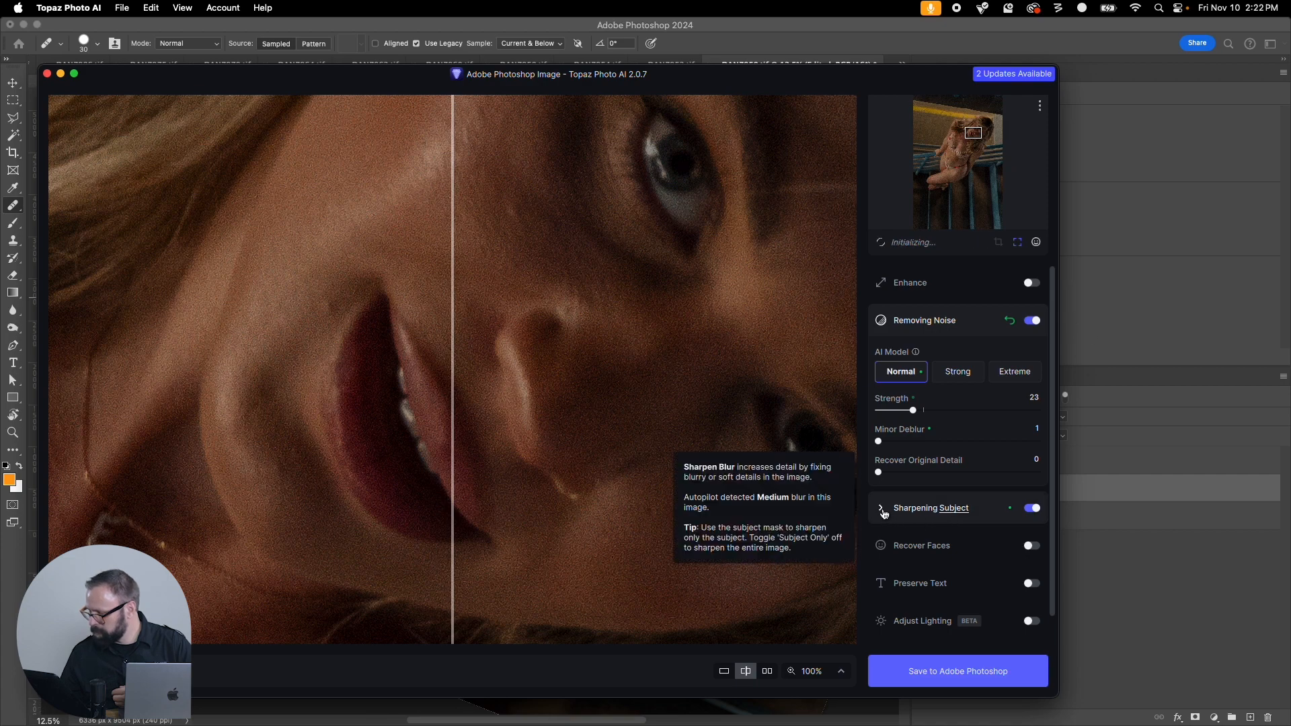
left_click(884, 511)
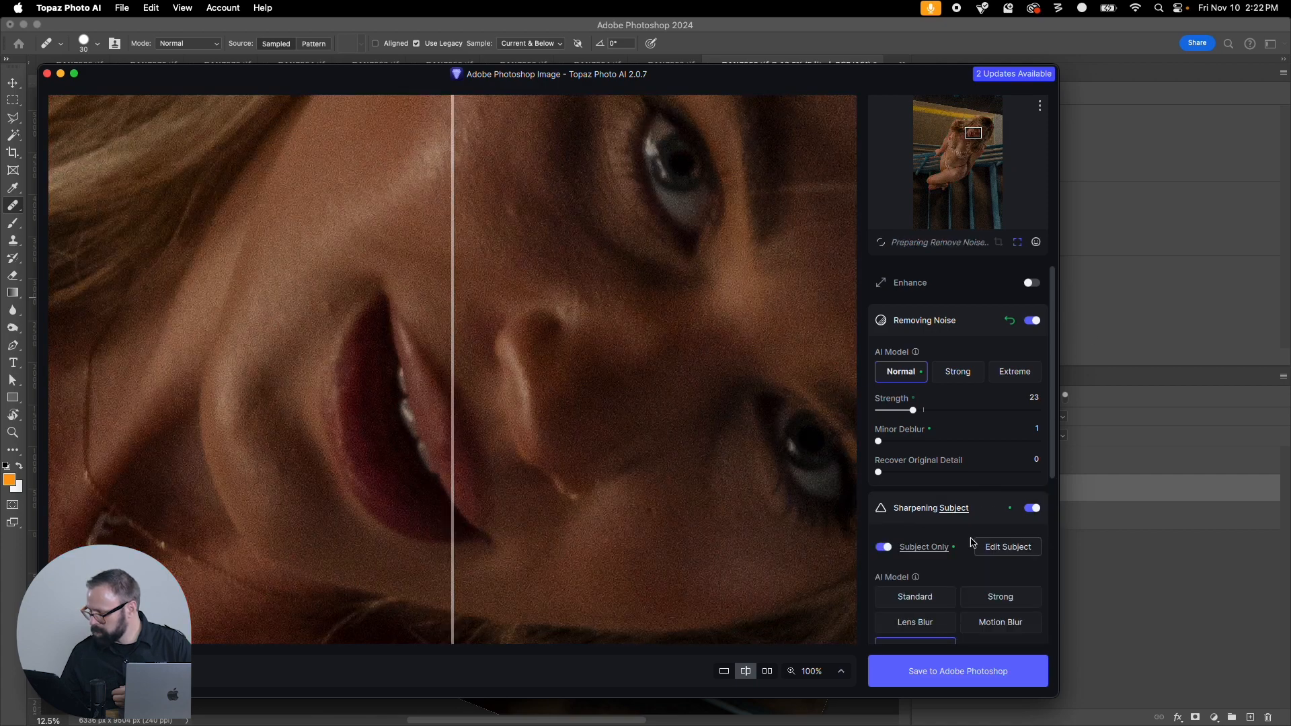
scroll(937, 540, "down", 3)
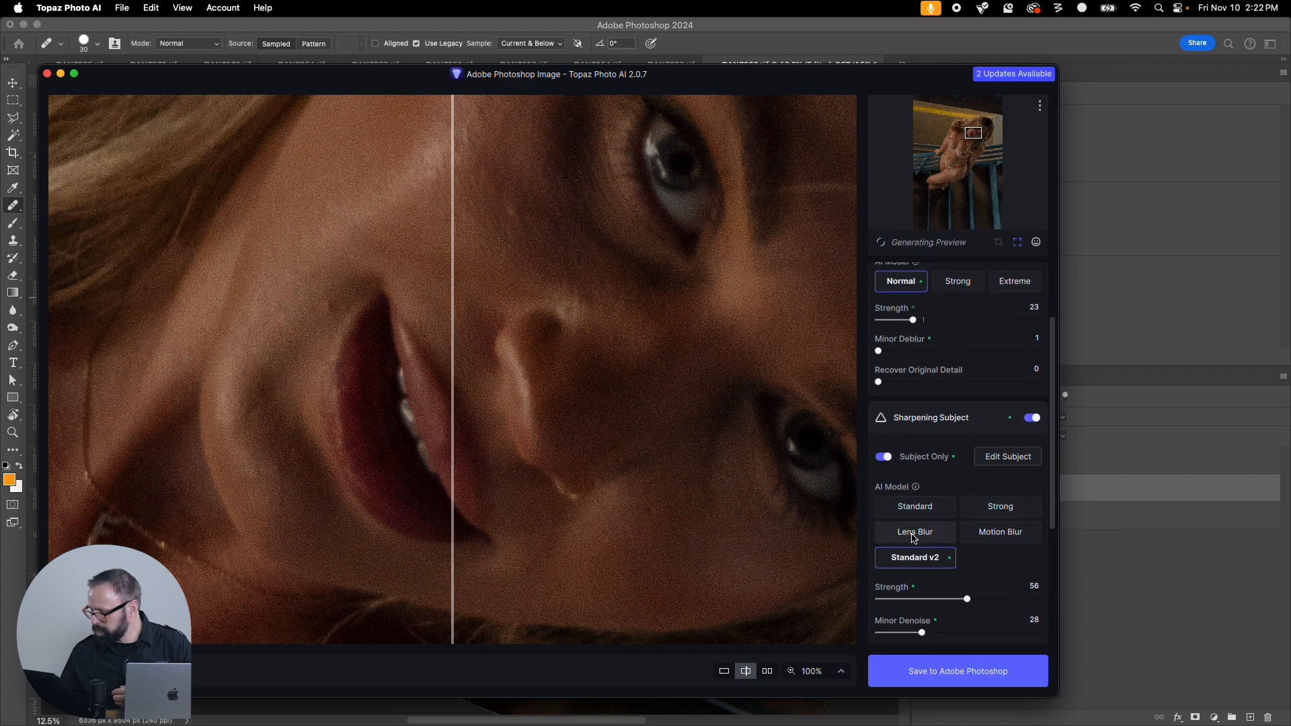
left_click(913, 534)
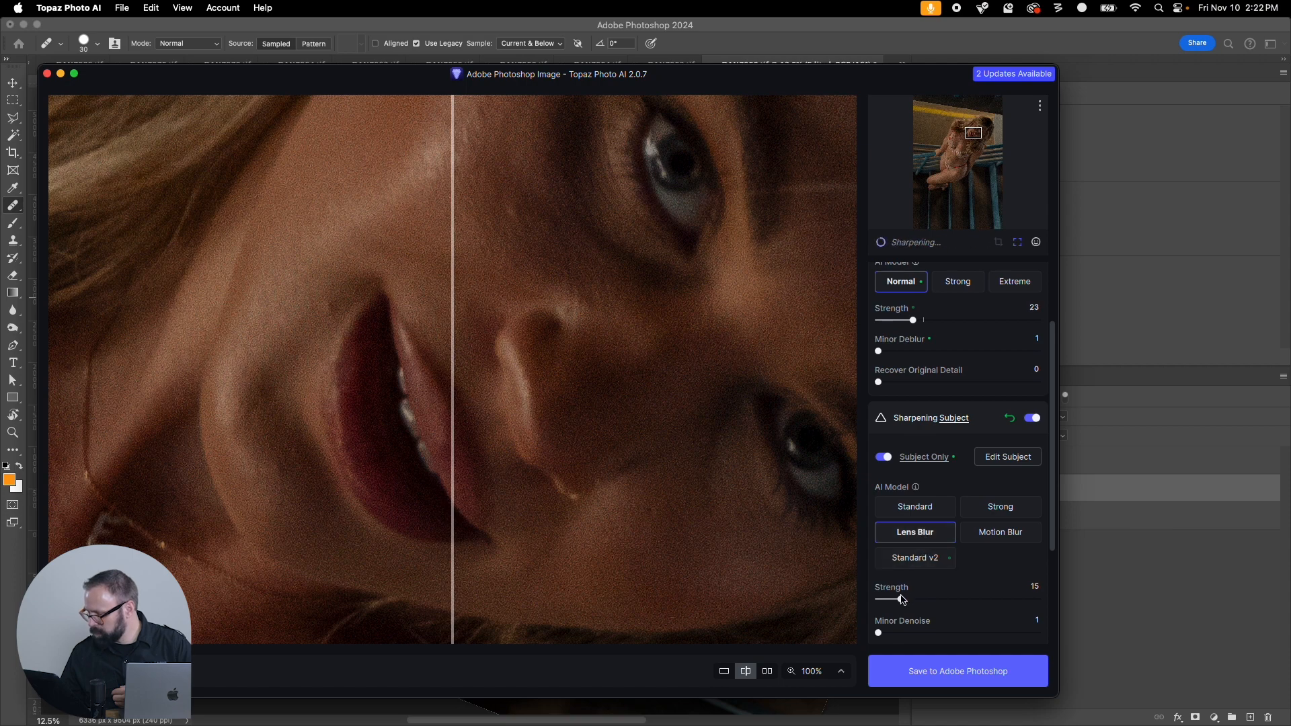
left_click_drag(901, 599, 891, 600)
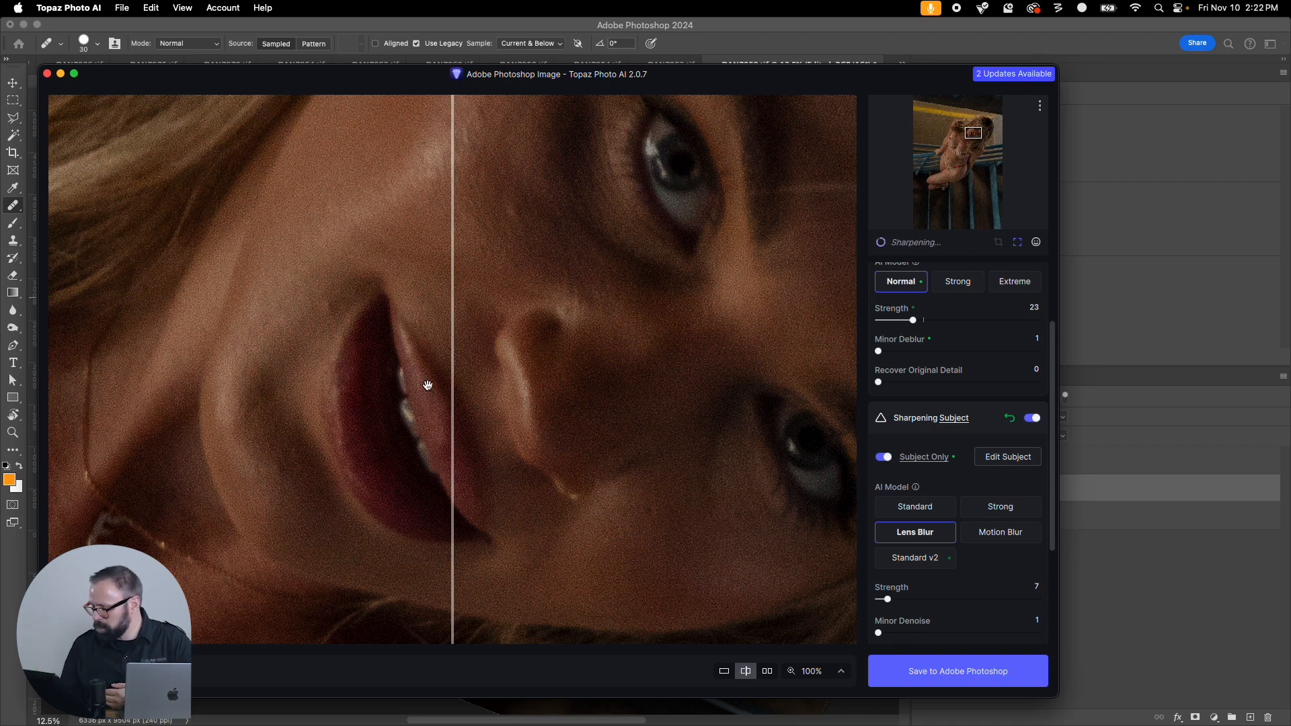
left_click_drag(453, 402, 387, 578)
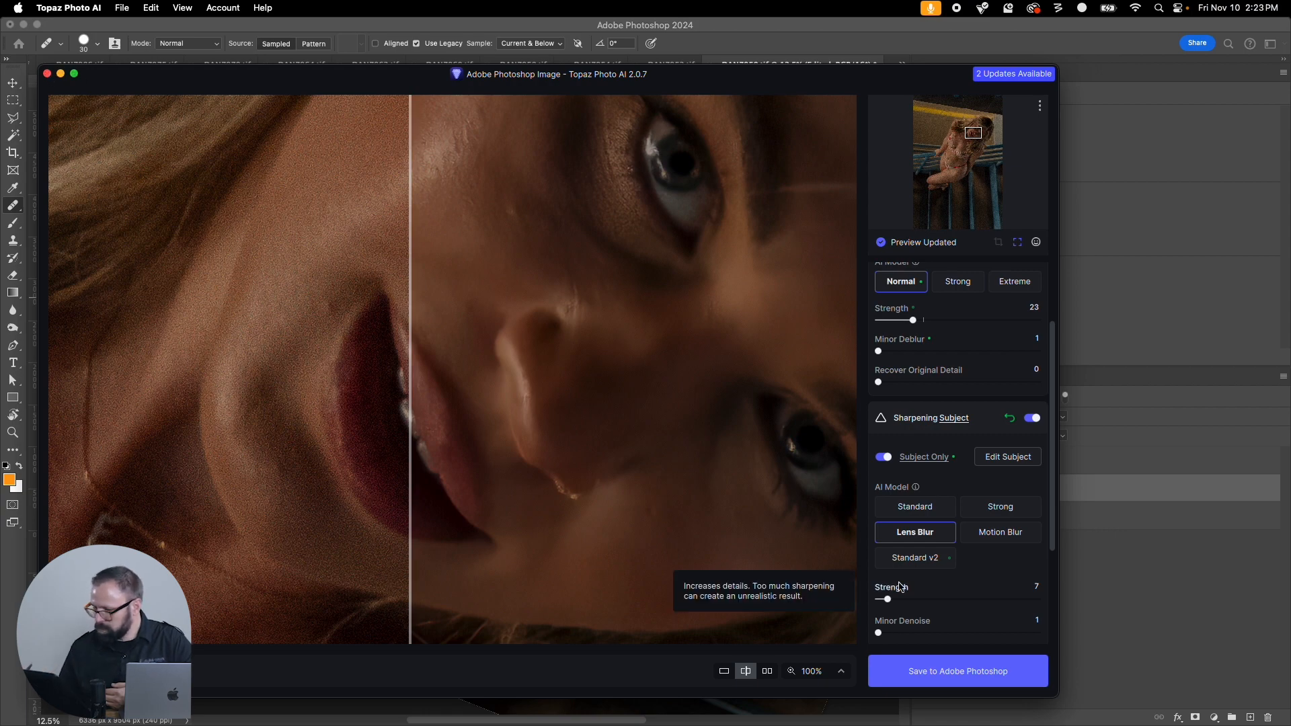
left_click(48, 74)
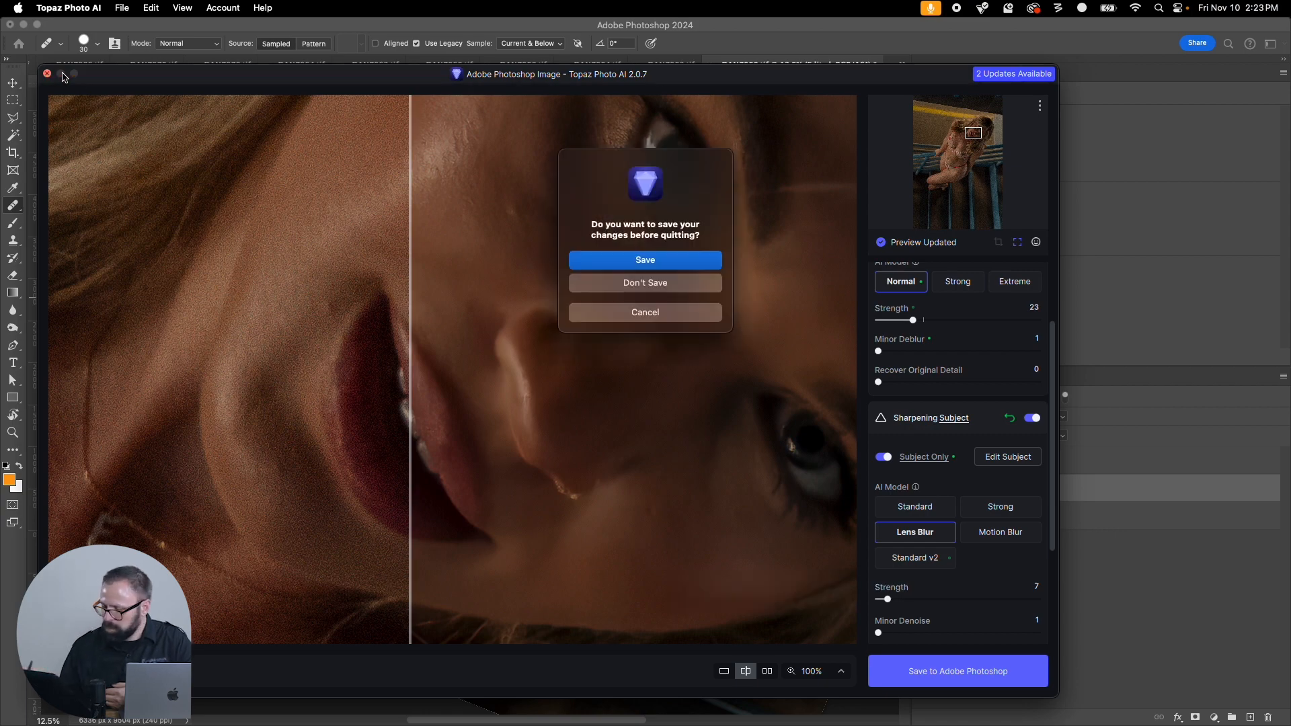
left_click(686, 286)
Step: Duplicate the Edited layer and rename the copy Sharpened
left_click_drag(1002, 496, 1251, 717)
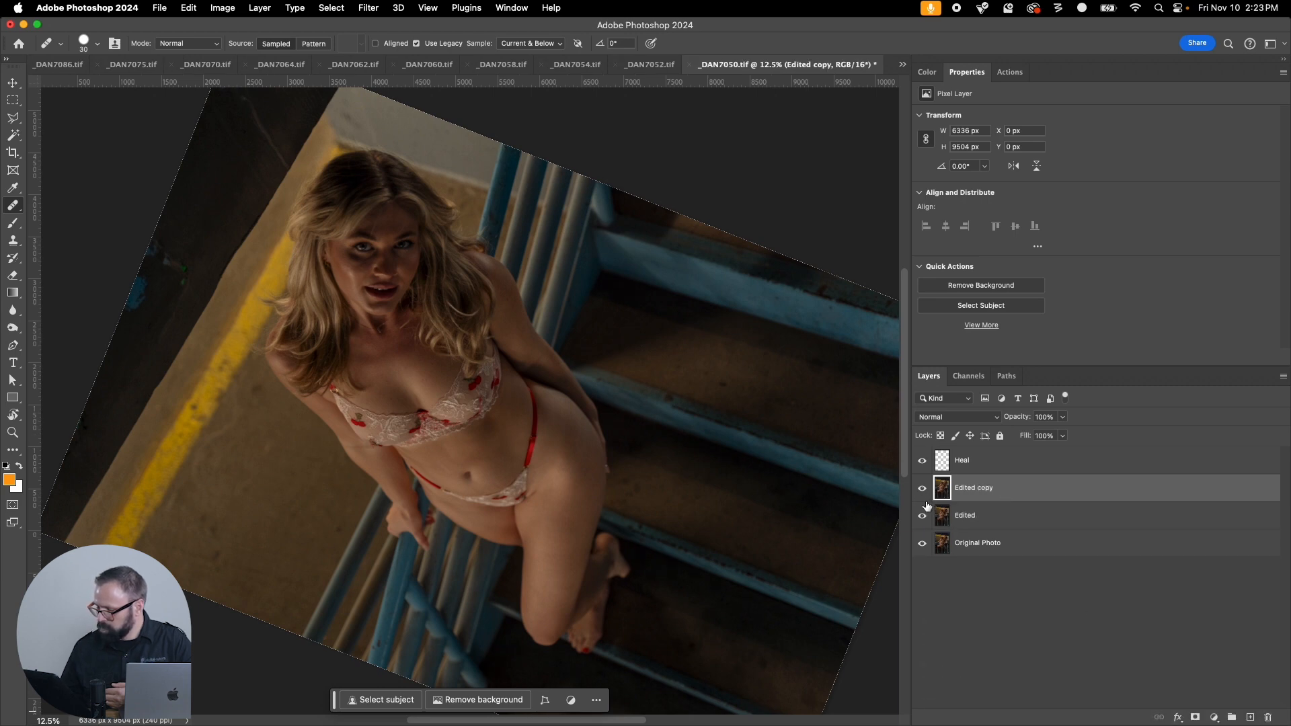
double_click(976, 489)
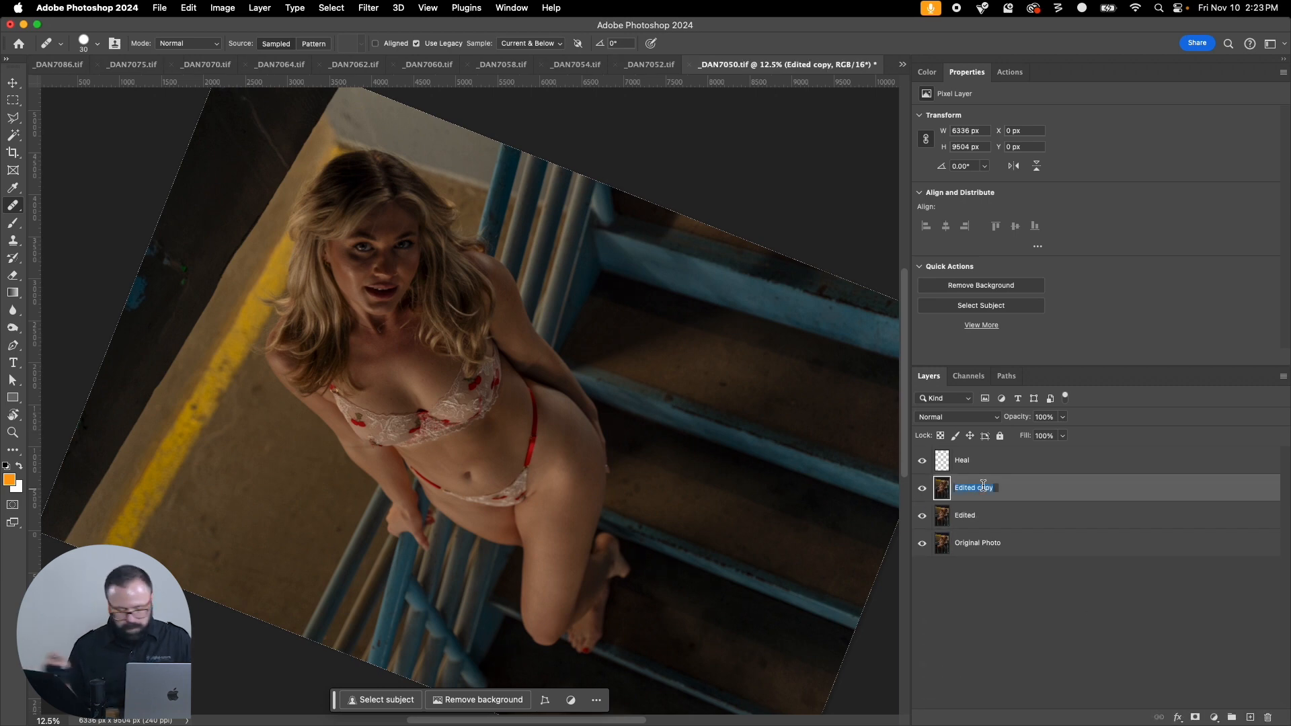
type("Sharpened")
key("Return")
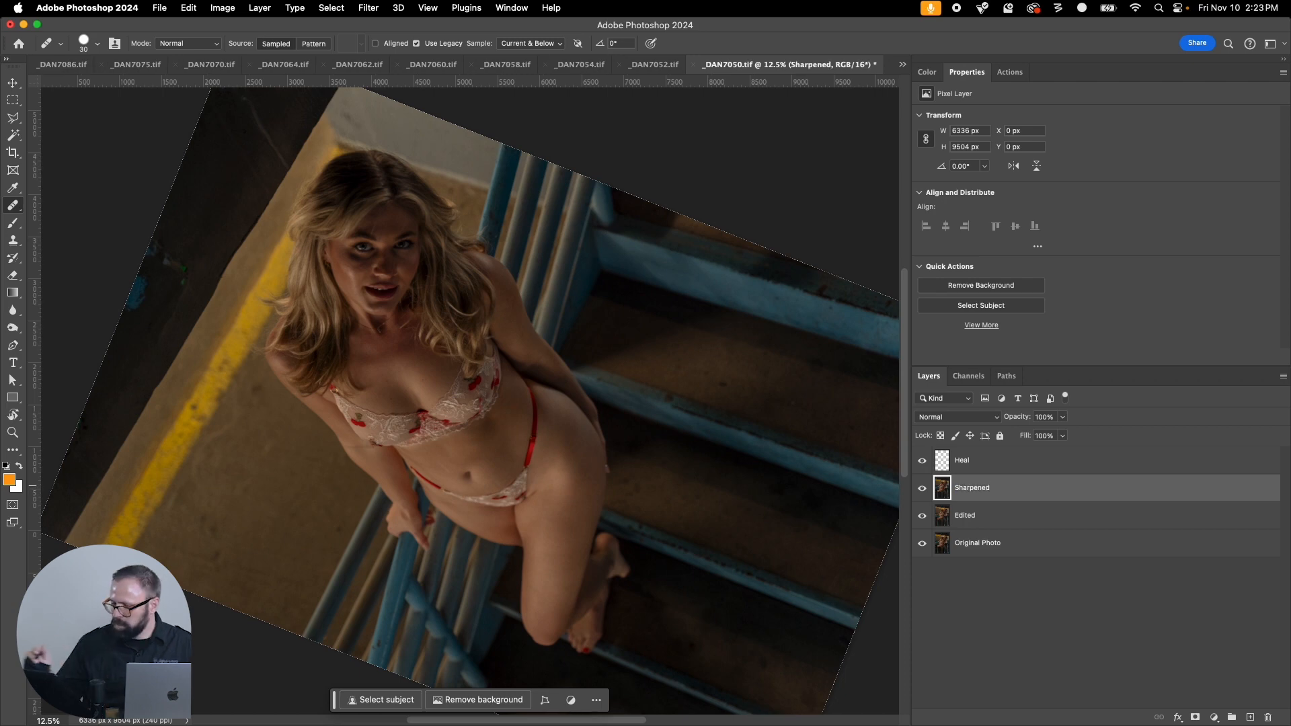
Step: Open the Sharpened layer in Topaz Photo AI and sharpen the subject with the Lens Blur model at strength 14, previewing the face
left_click(375, 12)
left_click(383, 31)
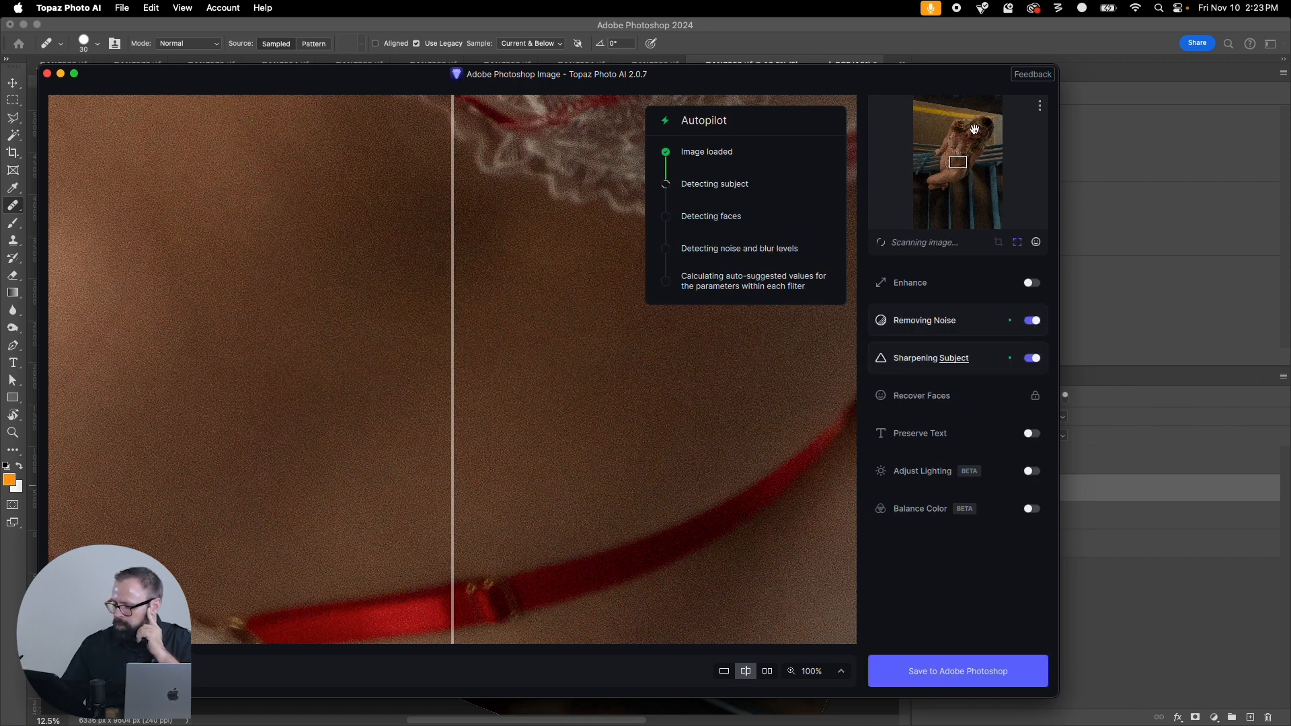
left_click(976, 129)
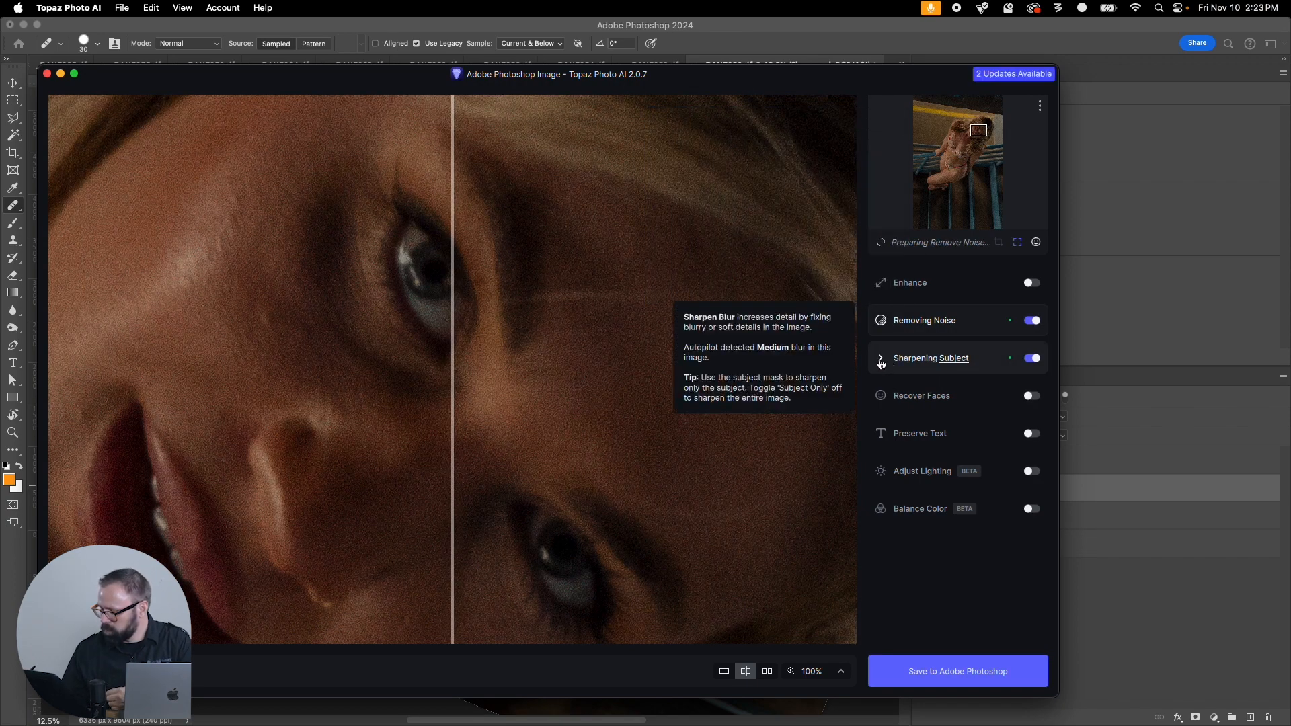
left_click(912, 360)
left_click(918, 474)
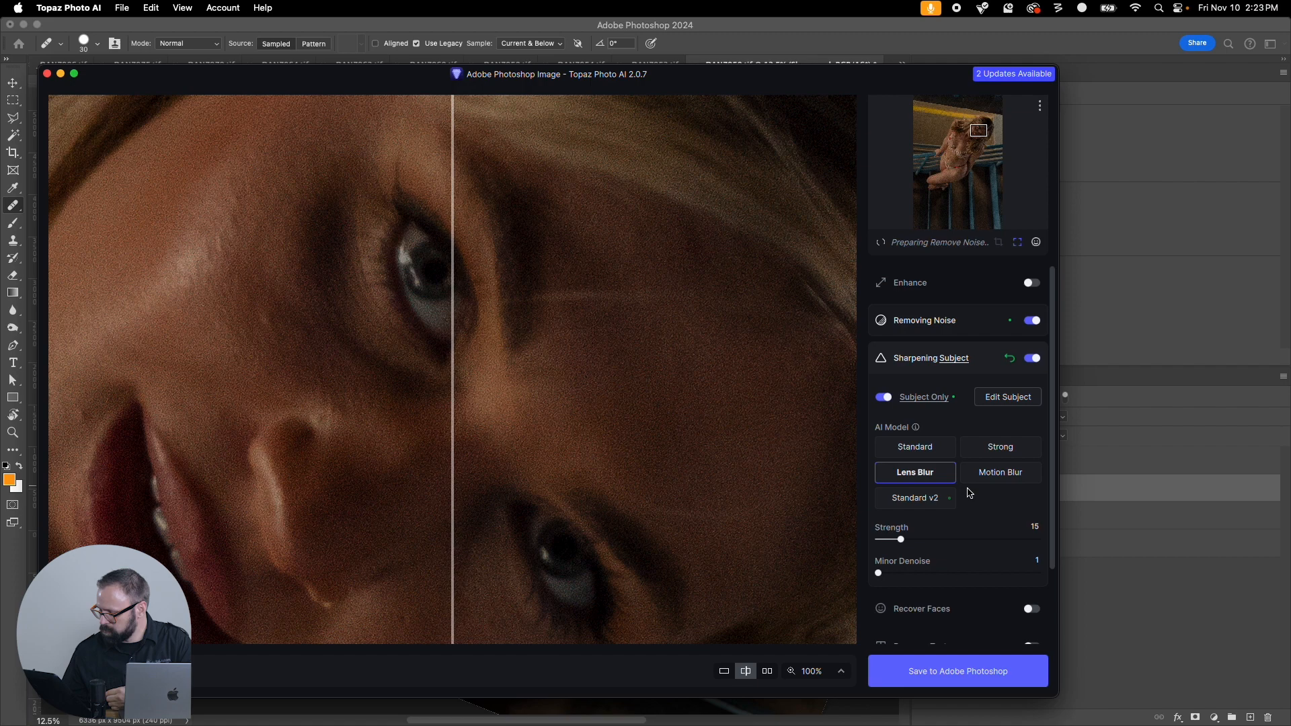
left_click(901, 542)
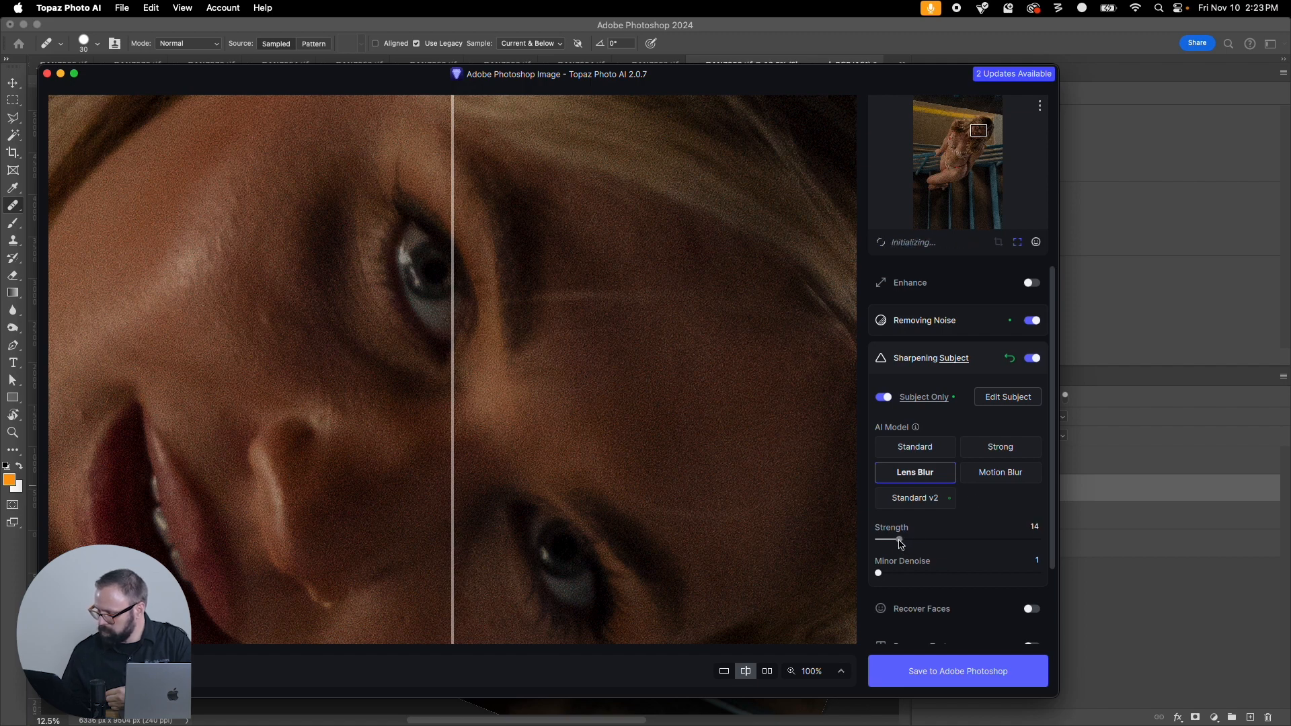
left_click_drag(453, 426, 235, 433)
Step: Set the noise removal strength to 26, compare the result on the eyes and nose, and save the image back to Photoshop
left_click(887, 326)
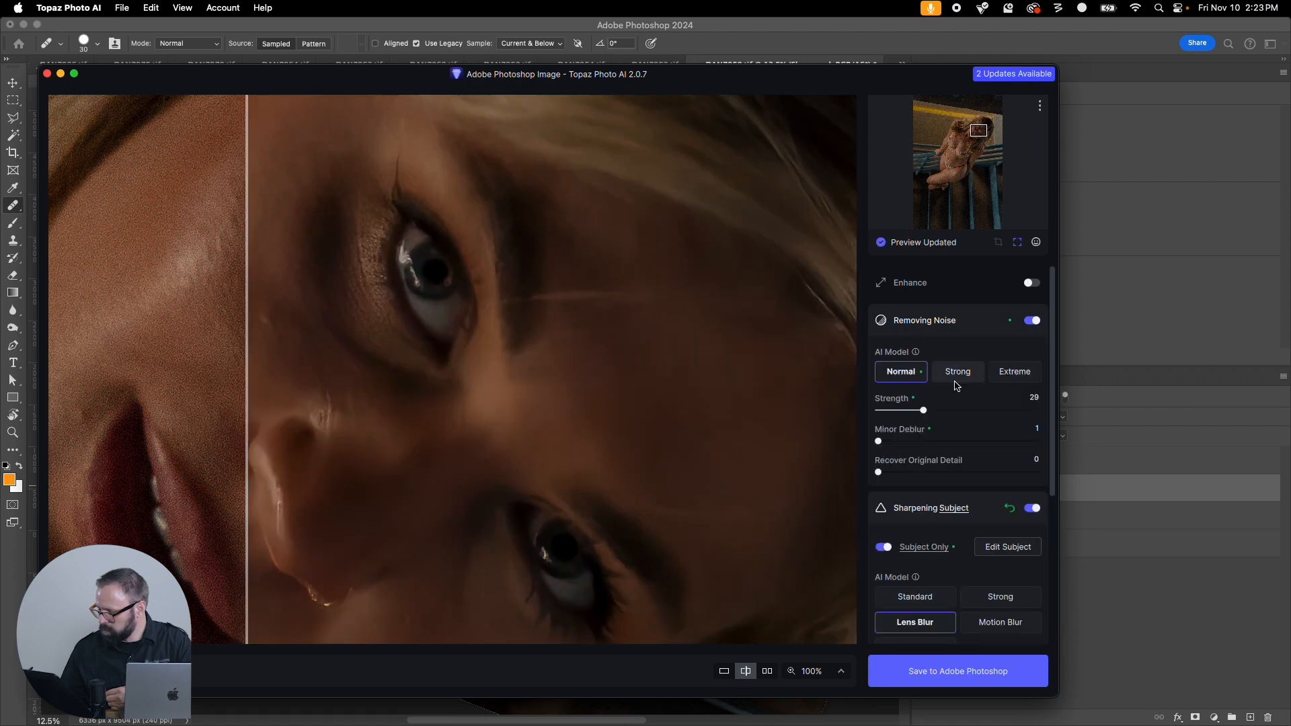
left_click_drag(925, 413, 920, 411)
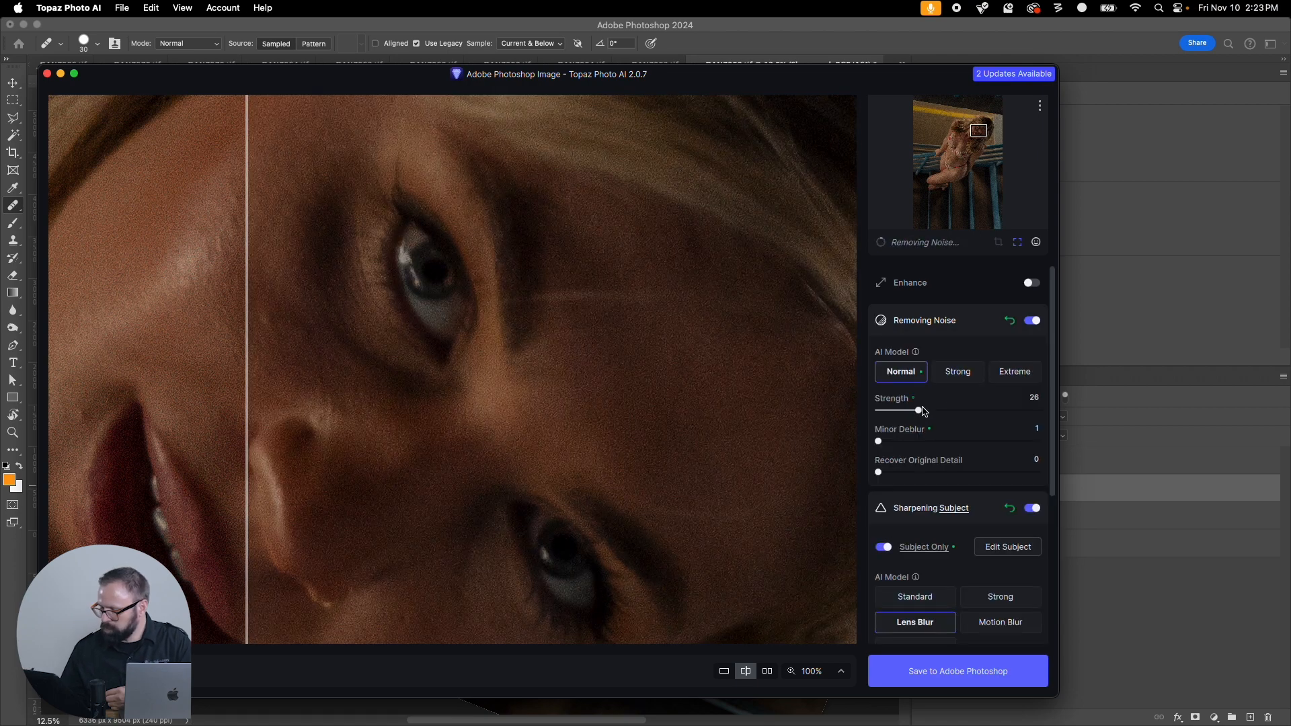
left_click_drag(249, 390, 269, 568)
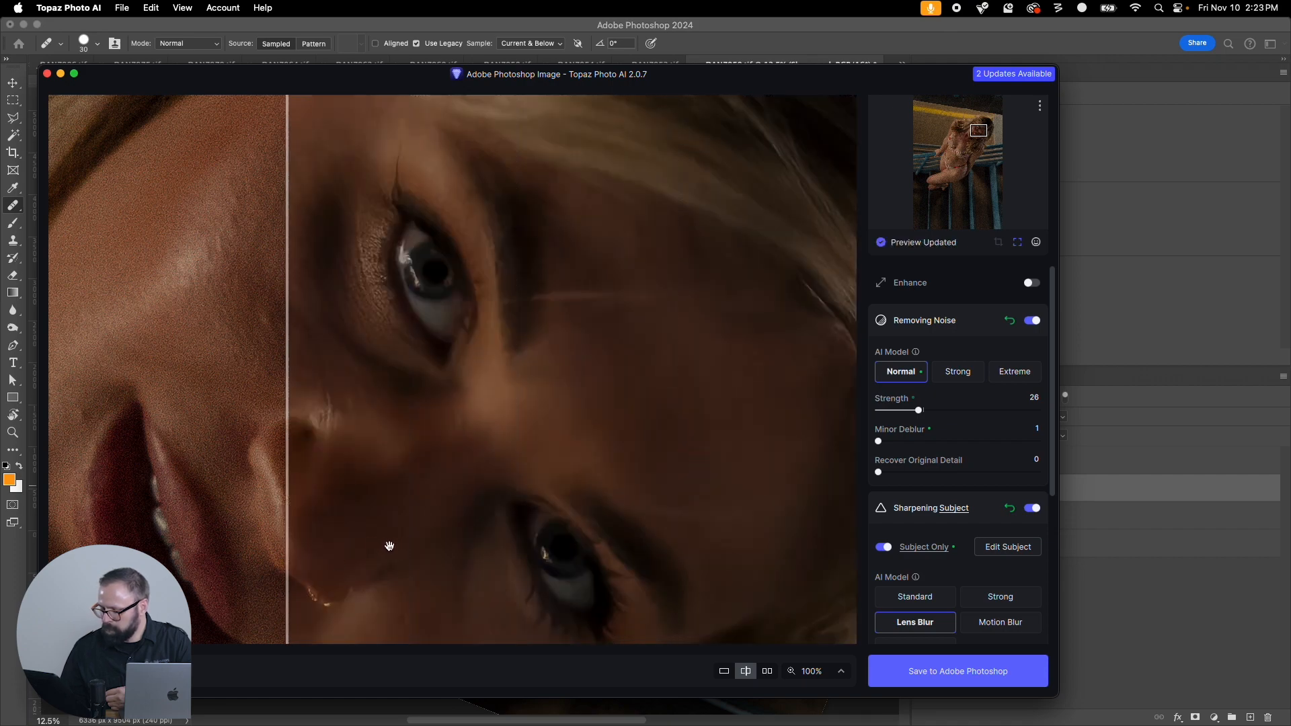
mouse_move(289, 519)
left_mouse_down()
mouse_move(159, 520)
mouse_move(315, 519)
left_mouse_up()
left_click(941, 672)
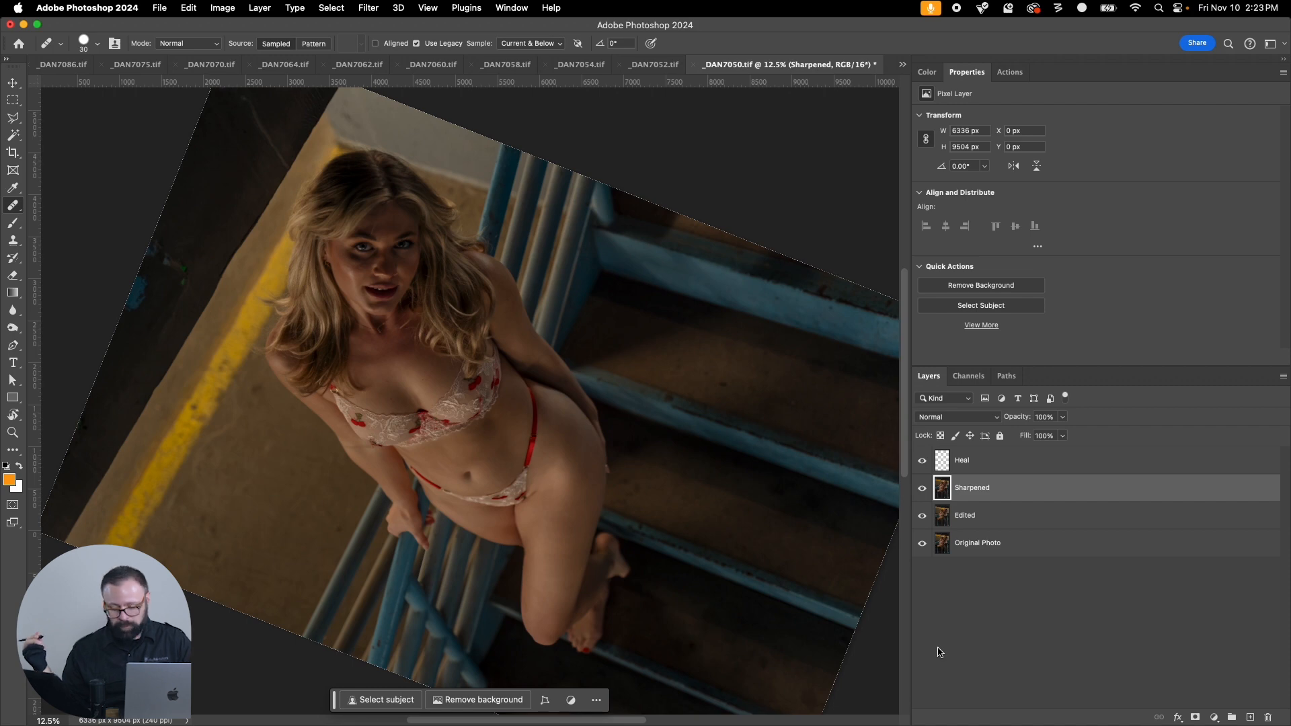
Step: Add a layer mask to the Sharpened layer, invert it to black, and switch to the Brush tool
key("super+plus")
key("super+plus")
key("super+plus")
left_click_drag(434, 292, 585, 487)
left_click(1195, 716)
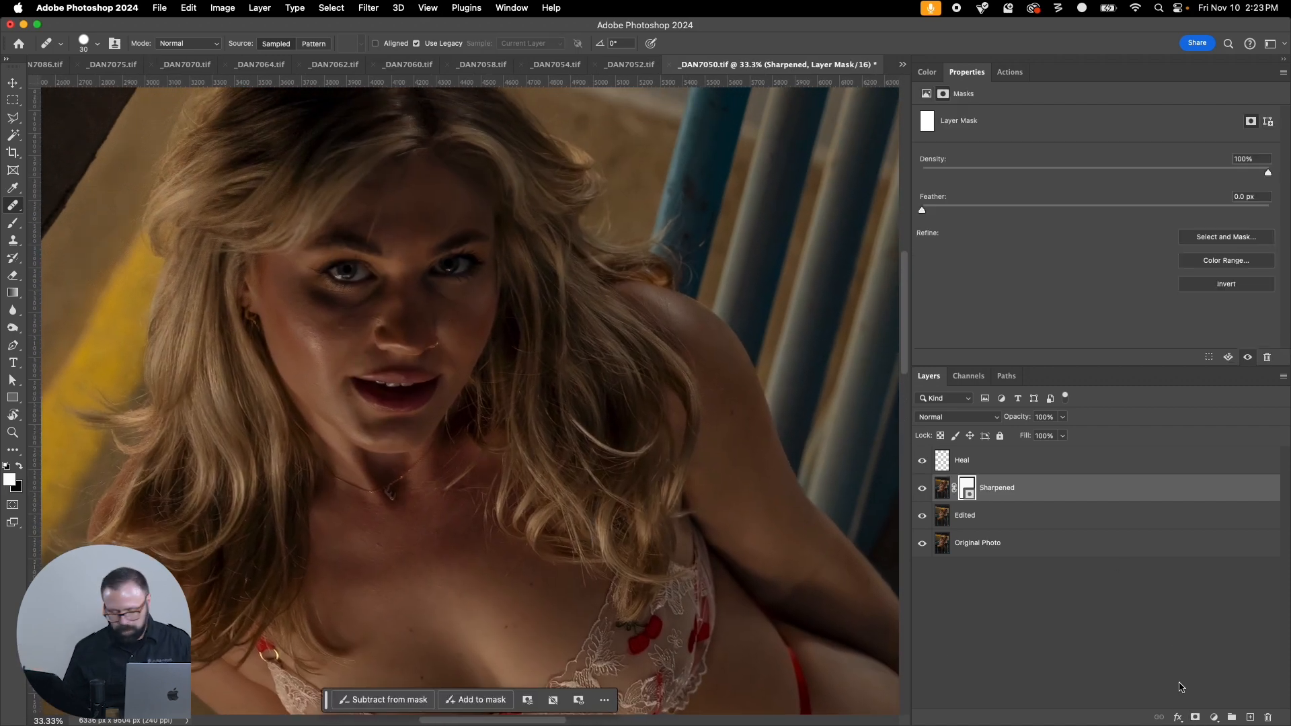
key("super+i")
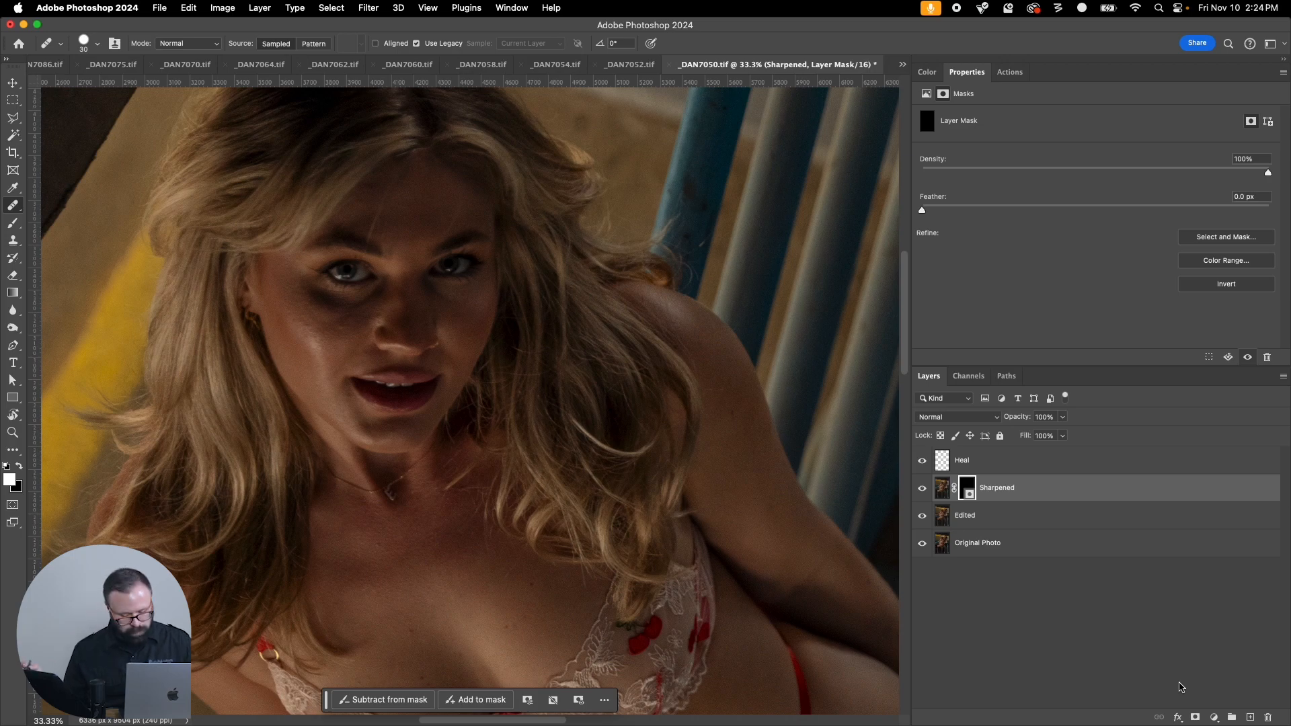
key("b")
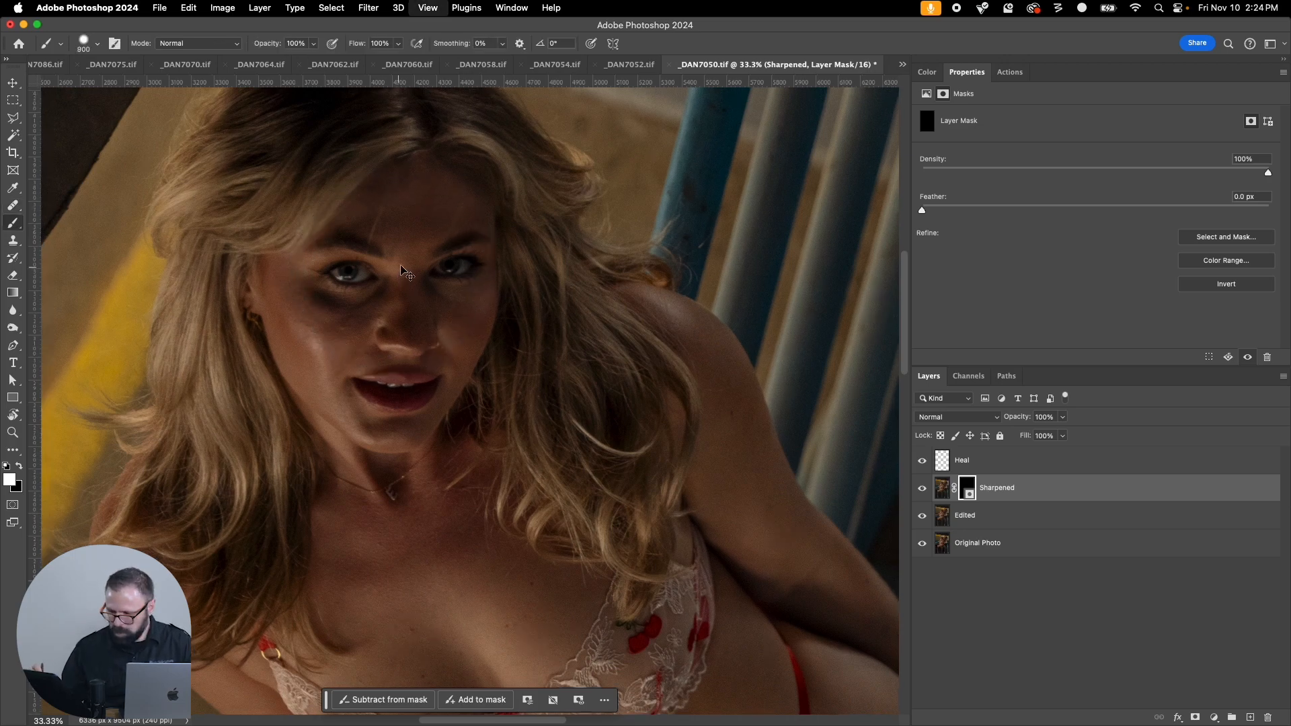
Step: Paint the Sharpened layer's mask white over the face, extend it over the hair and upper body at 71% flow, and inspect the mask
key("super+minus")
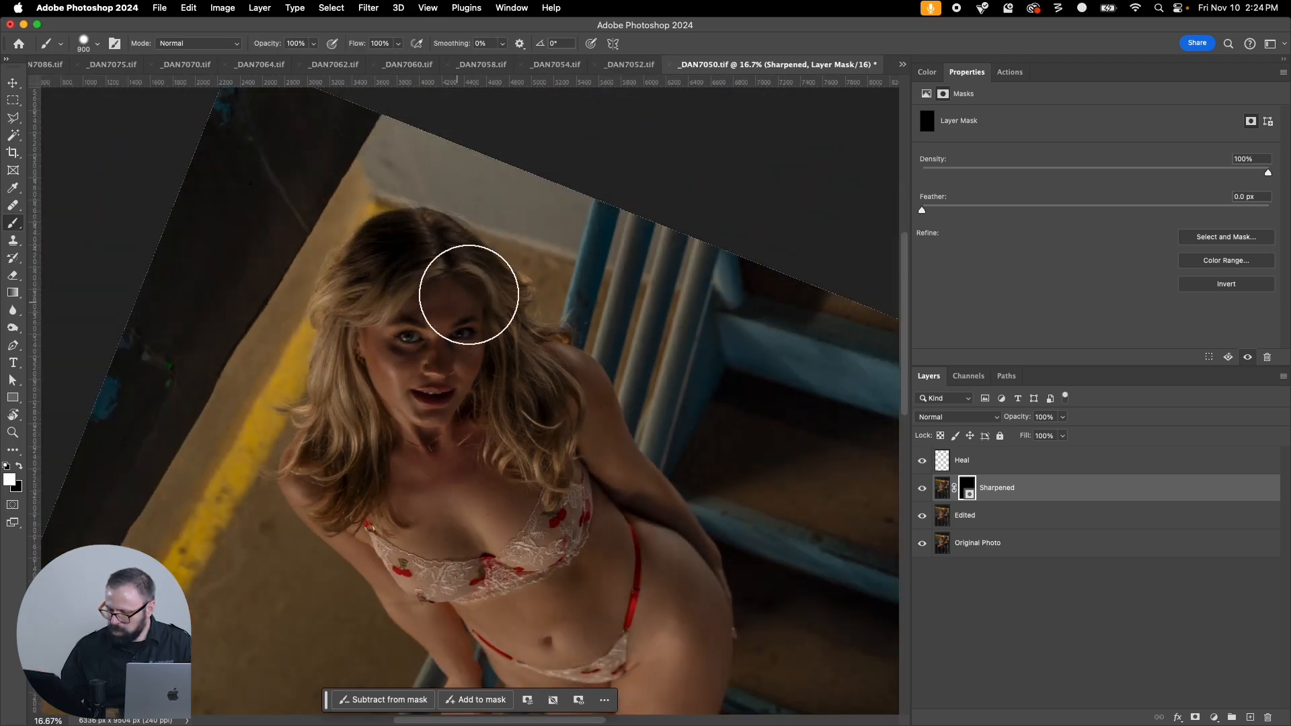
mouse_move(469, 295)
left_mouse_down()
mouse_move(491, 312)
mouse_move(468, 356)
mouse_move(385, 422)
mouse_move(396, 445)
mouse_move(453, 457)
mouse_move(513, 428)
mouse_move(448, 392)
left_mouse_up()
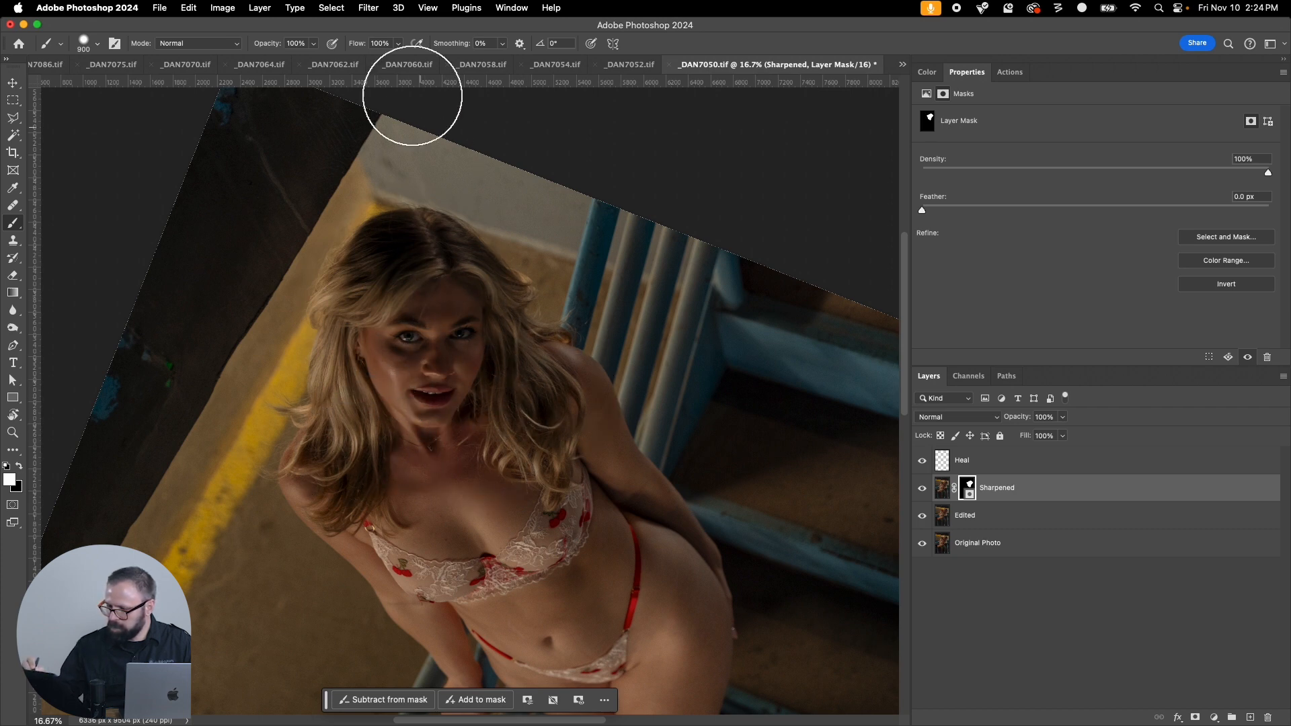
left_click(400, 45)
left_click_drag(403, 60, 382, 62)
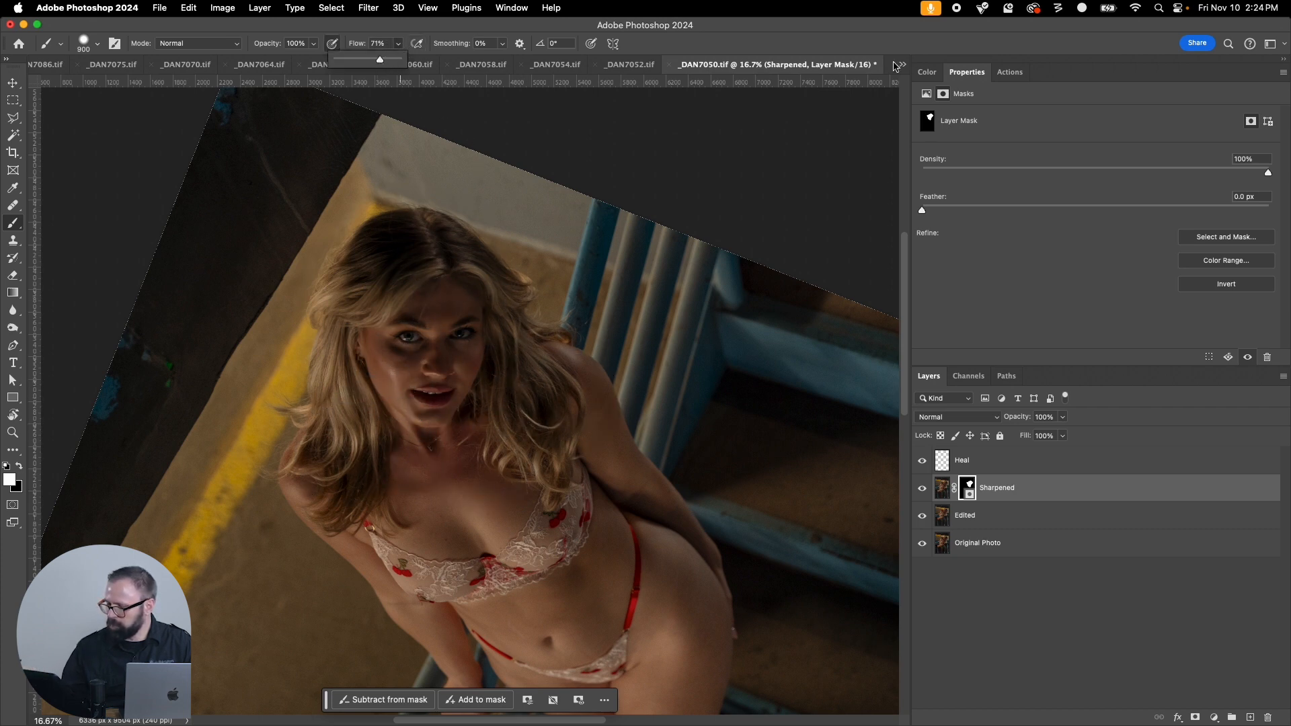
left_click(913, 56)
mouse_move(340, 320)
left_mouse_down()
mouse_move(417, 442)
mouse_move(525, 511)
mouse_move(349, 461)
mouse_move(515, 571)
left_mouse_up()
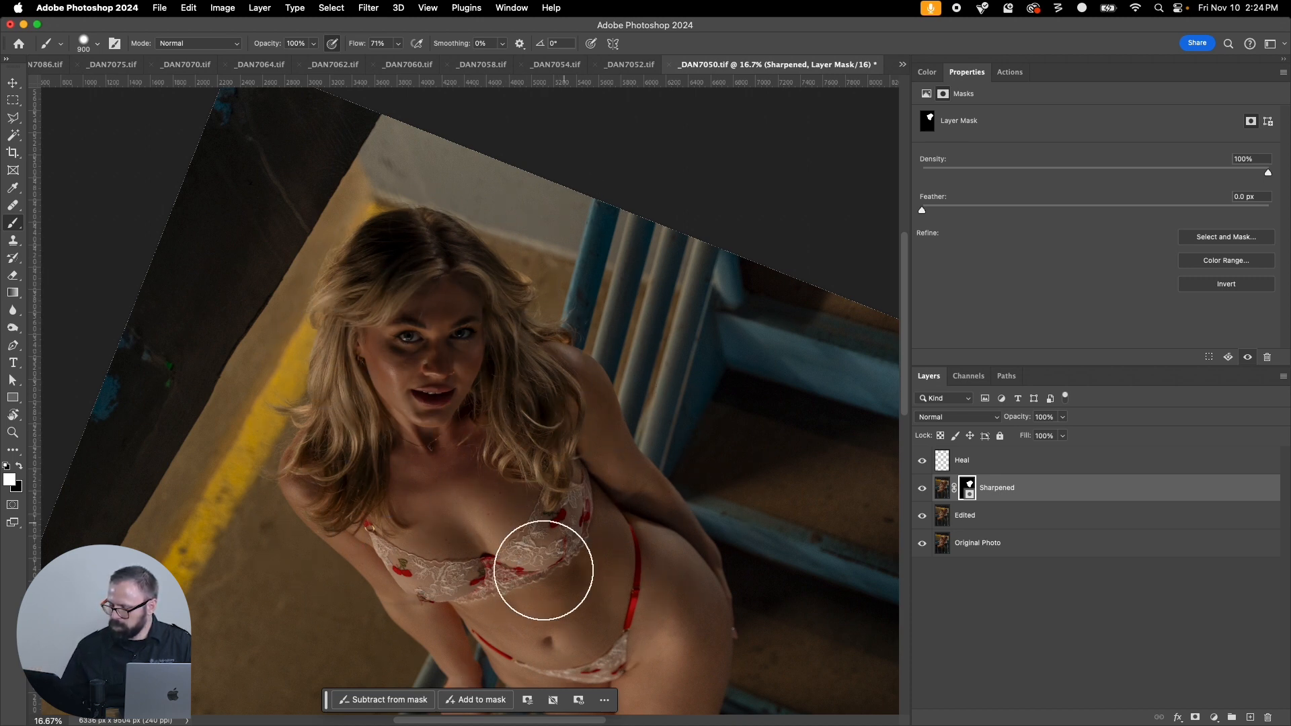
left_click(975, 484, "alt")
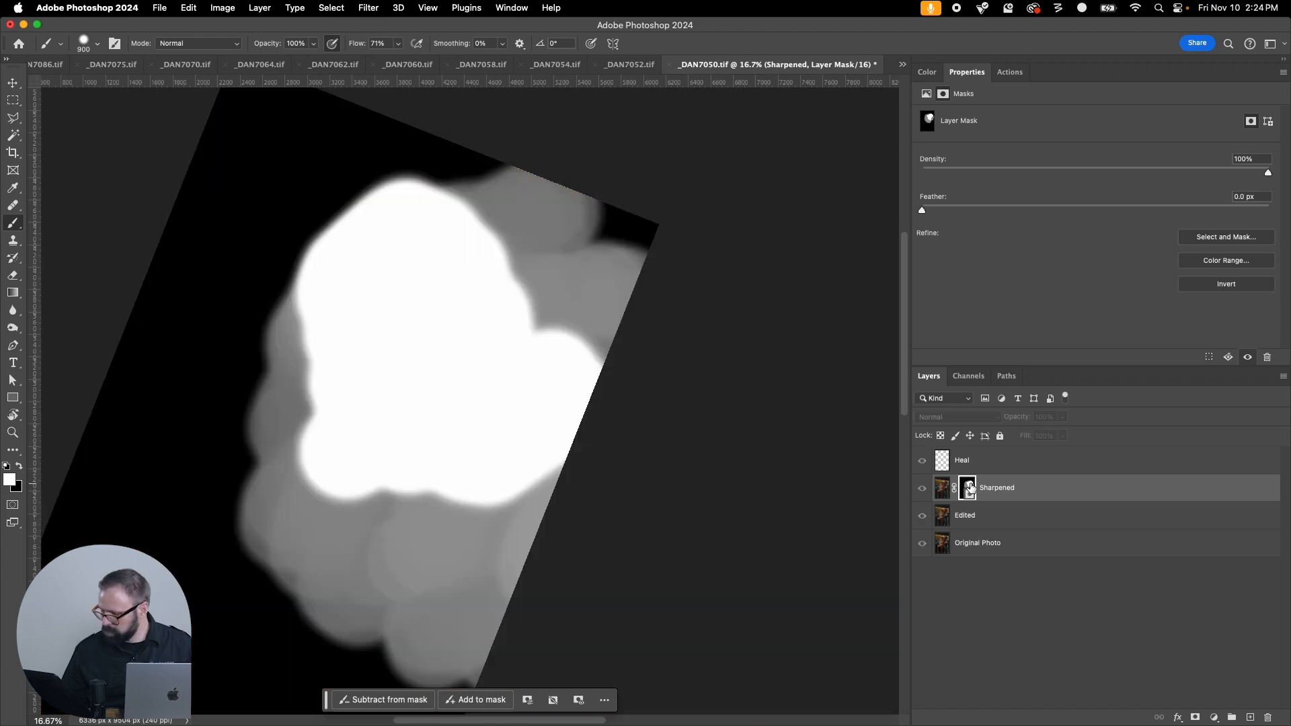
left_click(945, 490)
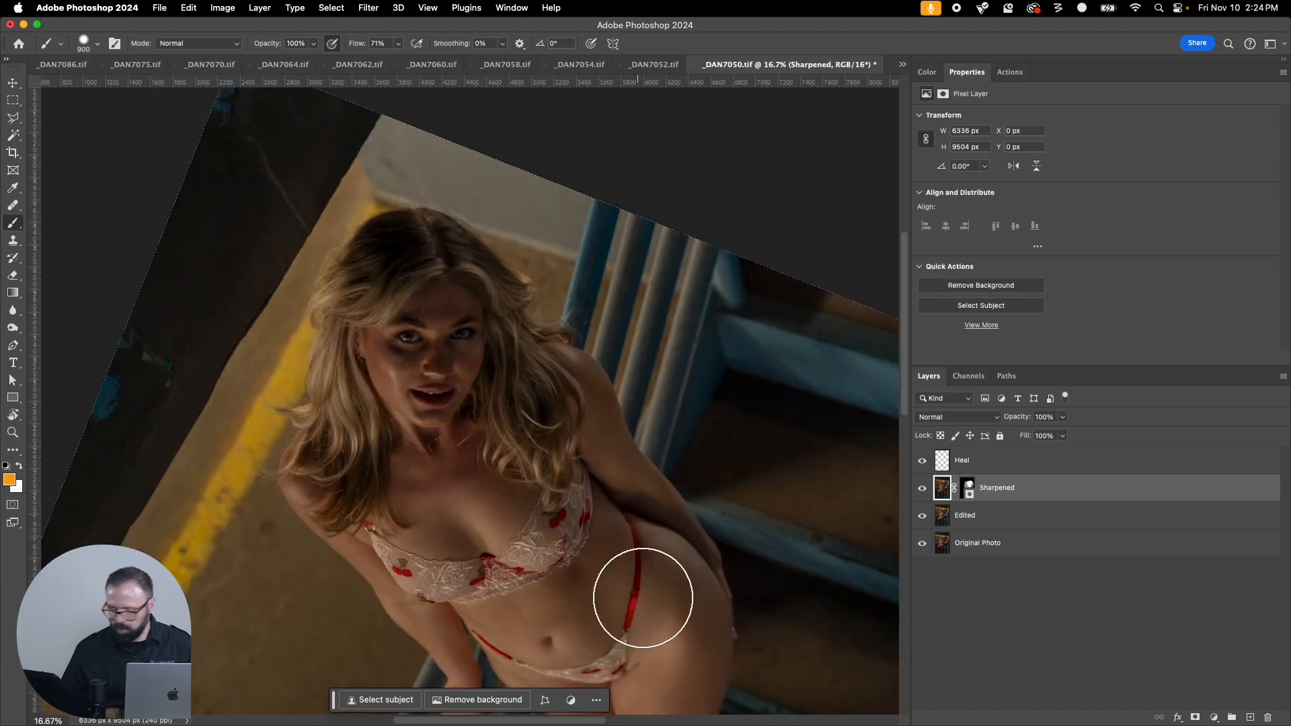
Step: Reset the rotated canvas view, and save and close _DAN7050.tif
key("r")
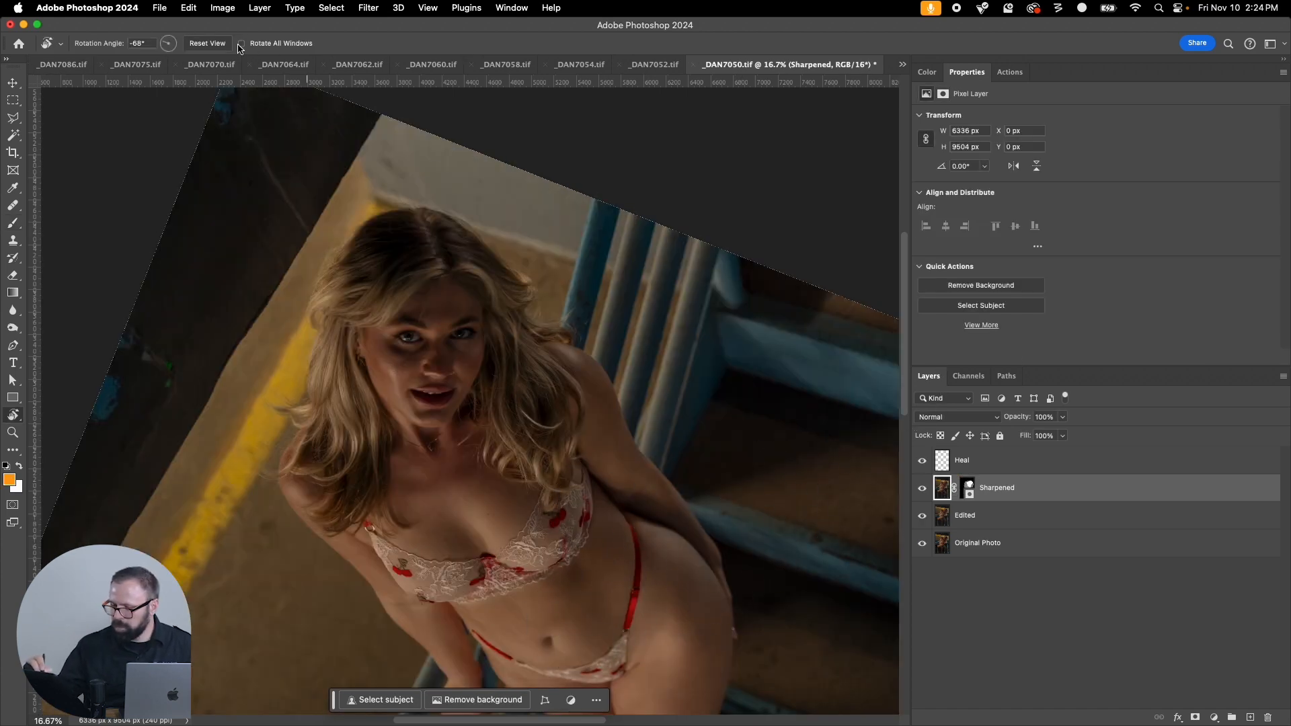
left_click(209, 44)
key("super+w")
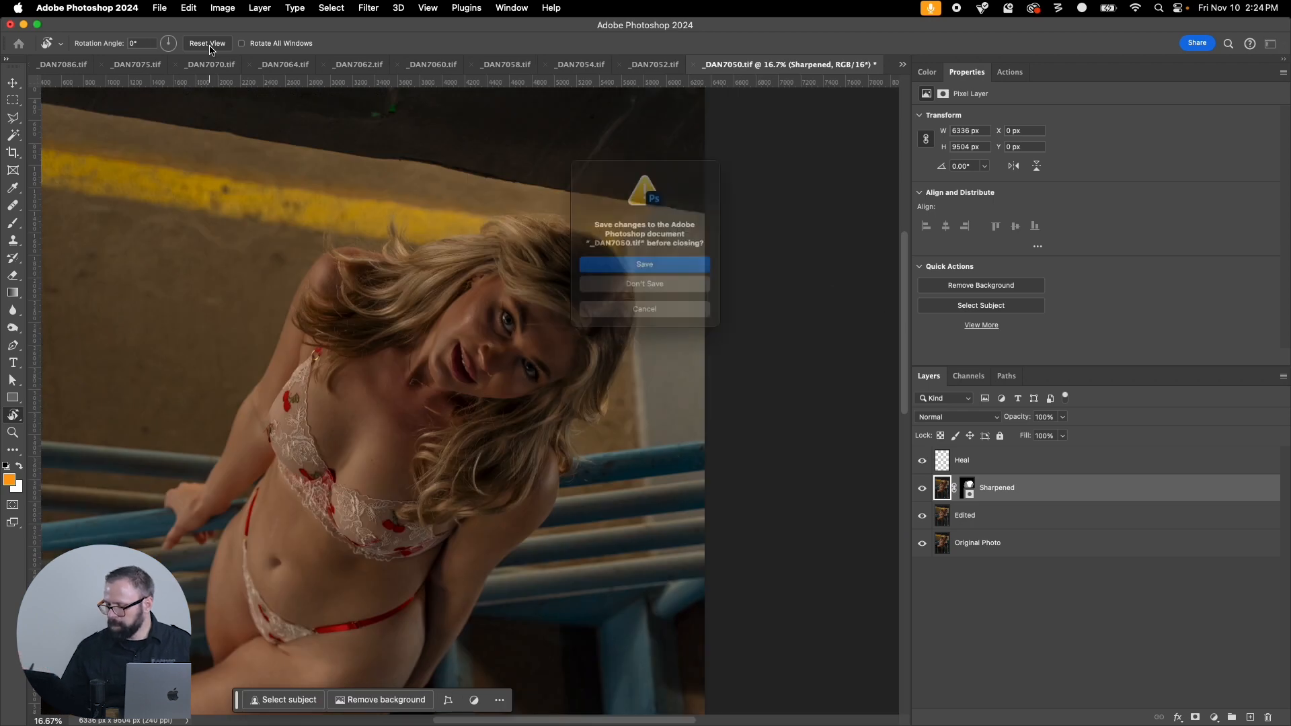
left_click(672, 270)
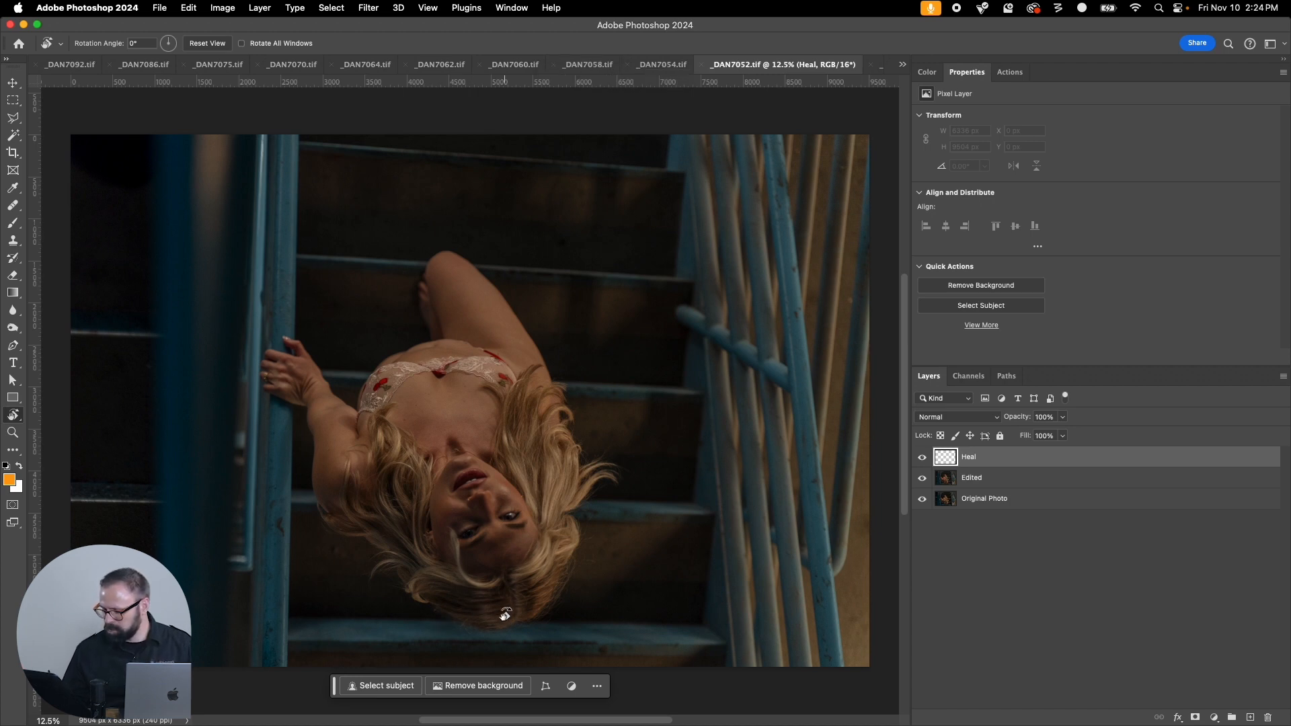
Step: Heal the small blemishes on both cheeks in _DAN7052.tif with the Healing Brush on the Heal layer
key("x")
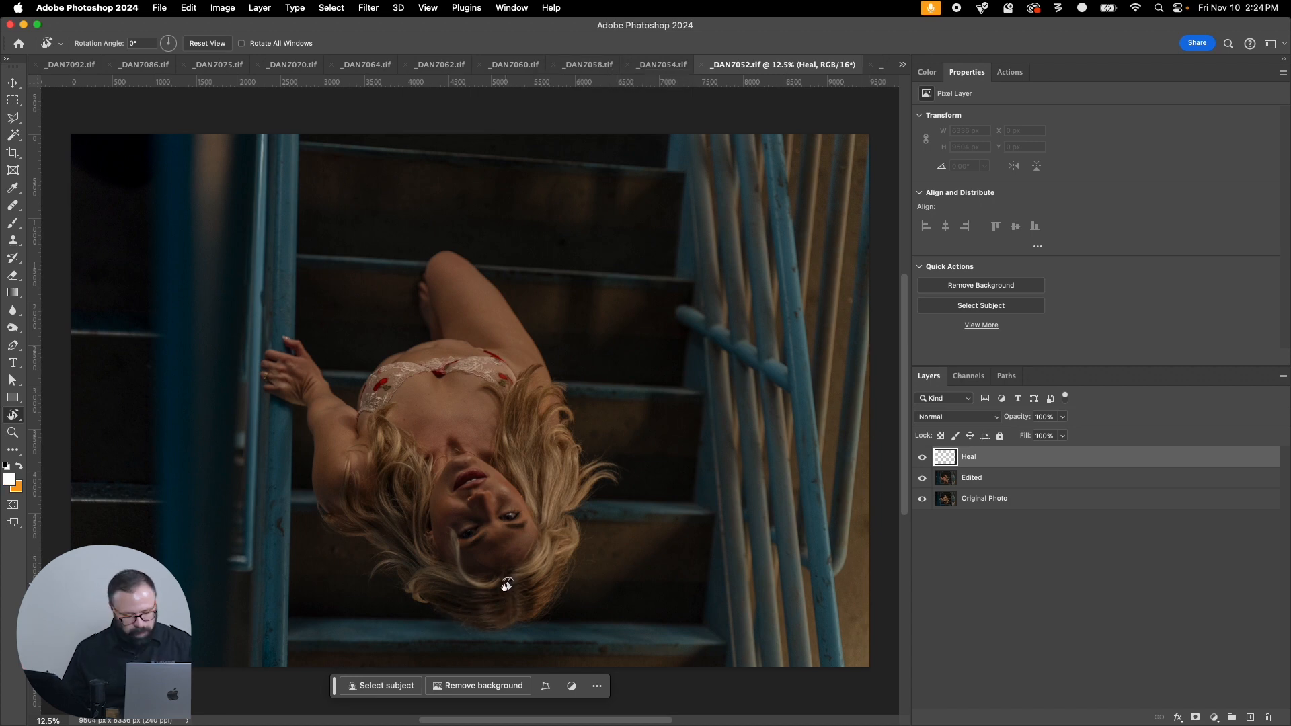
key("z")
left_click_drag(346, 350, 642, 626)
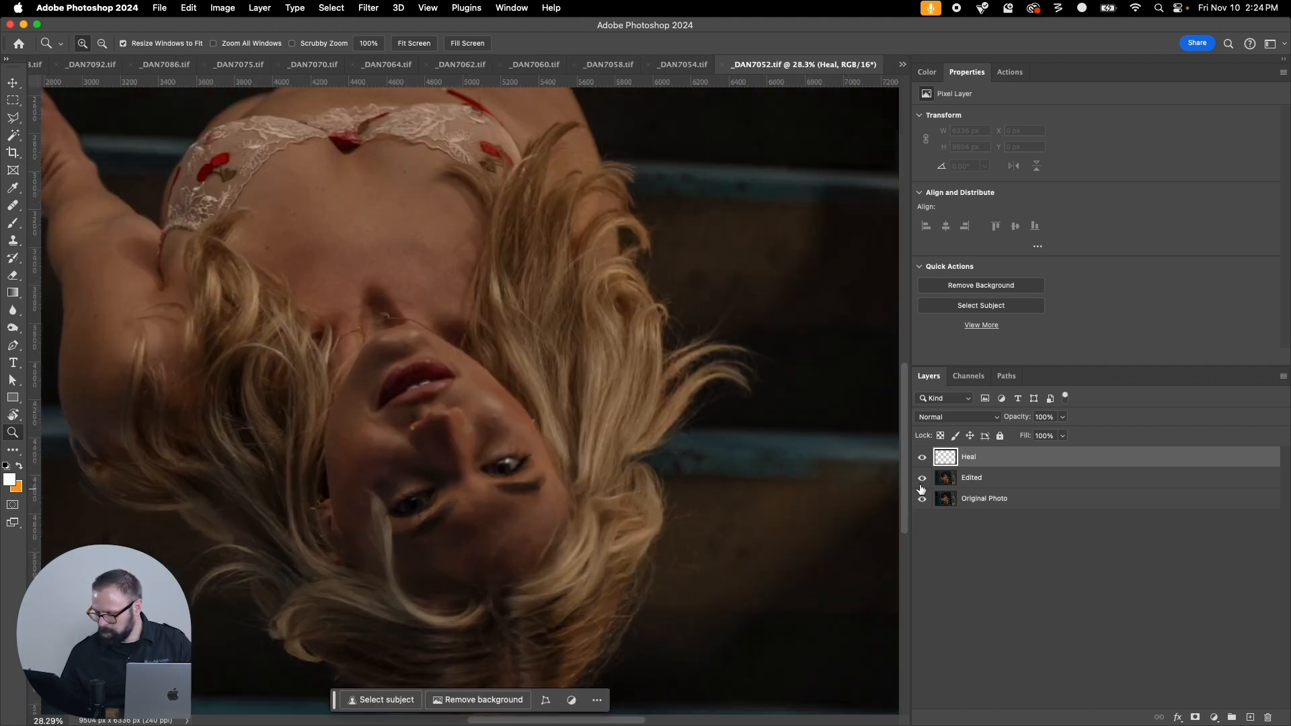
left_click(972, 479)
left_click(975, 461)
key("j")
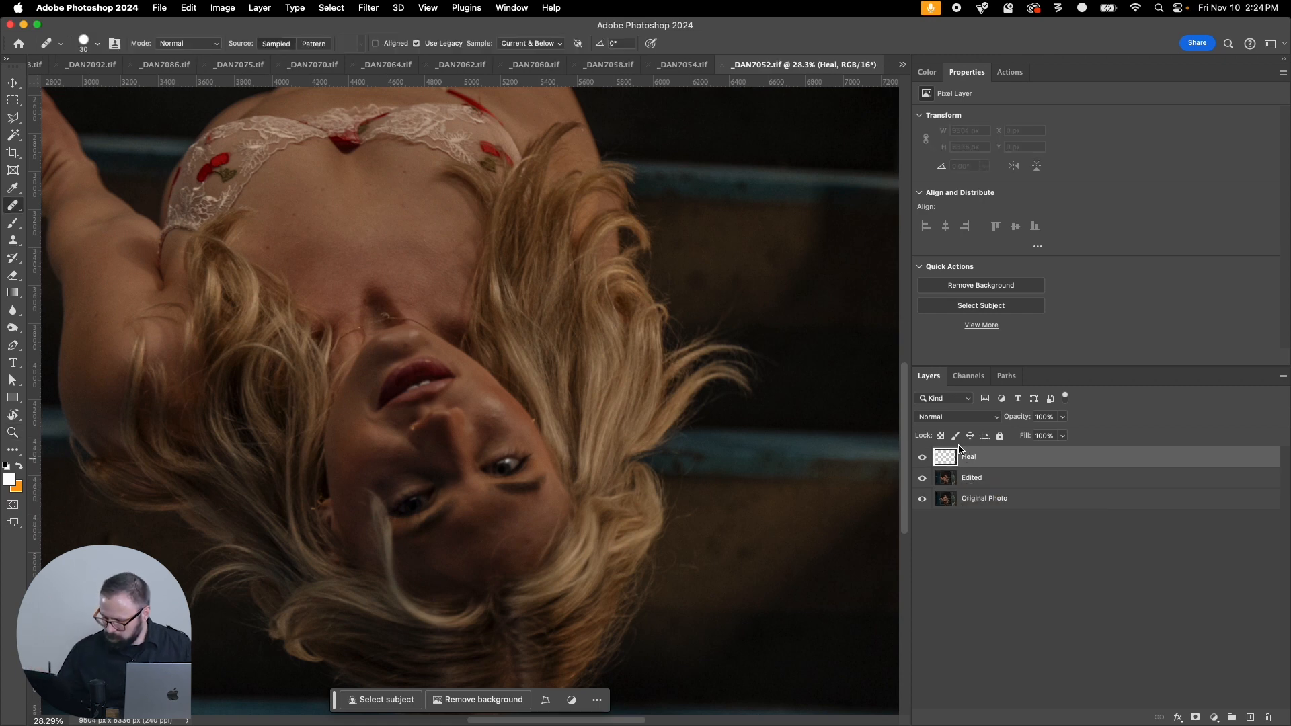
left_click(380, 453)
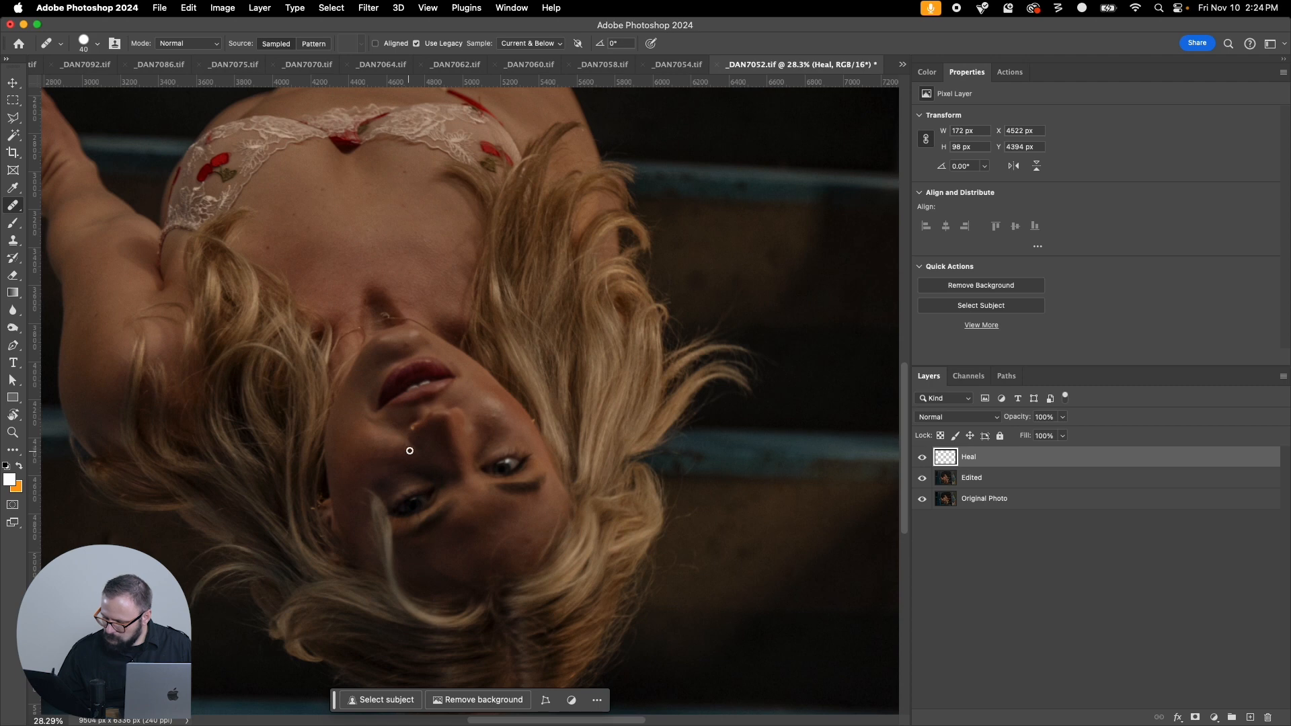
left_click(508, 420)
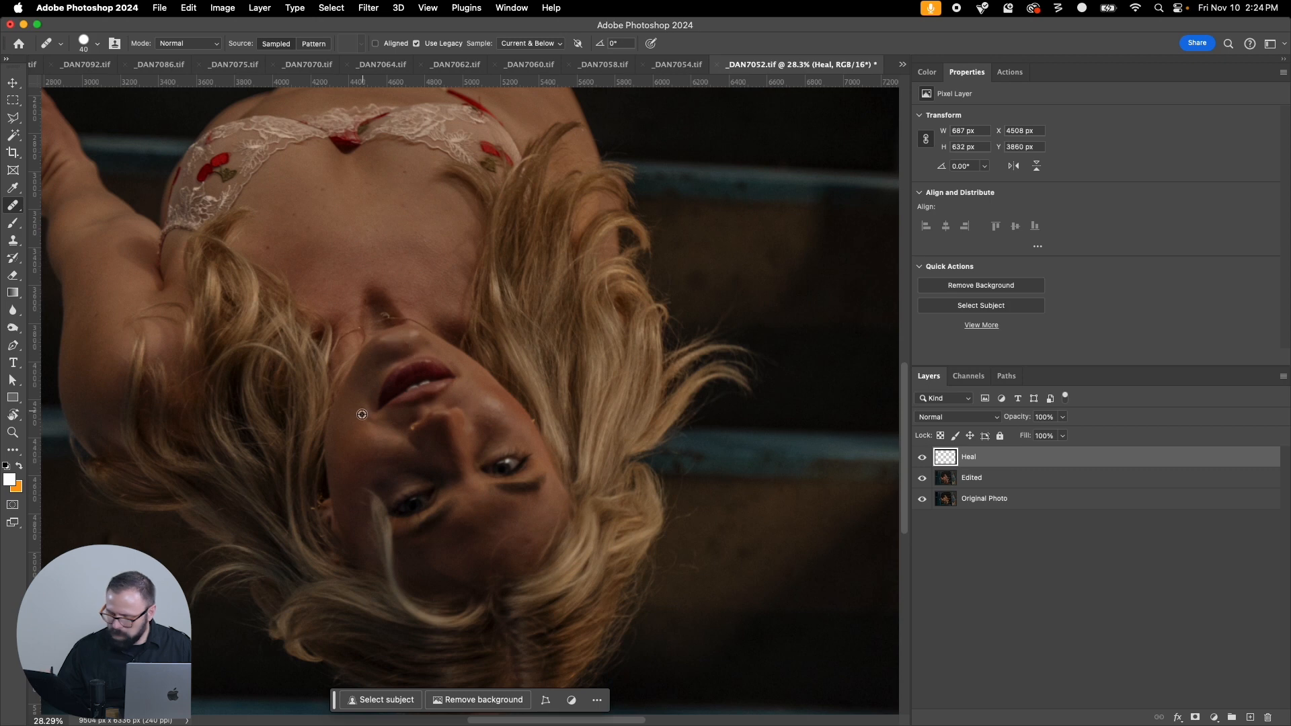
Step: Fit the whole photo in view, and save and close _DAN7052.tif
key("super+0")
key("super+w")
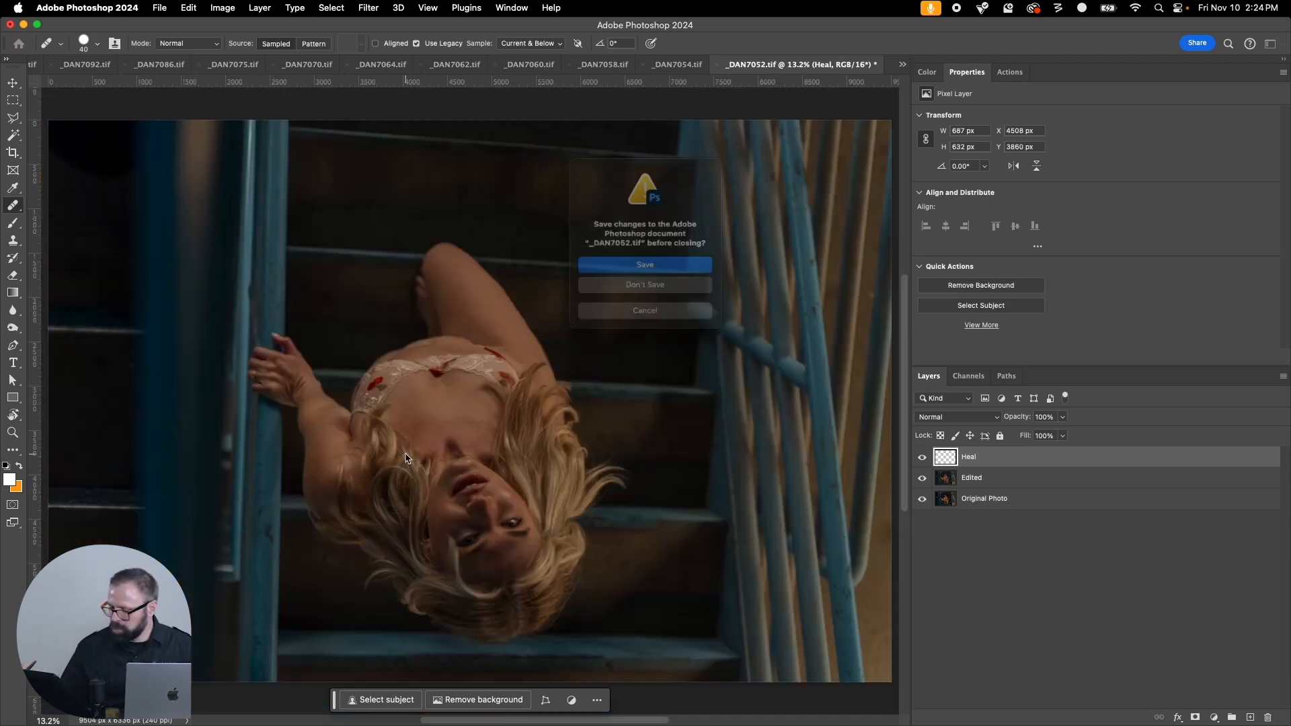
left_click(679, 271)
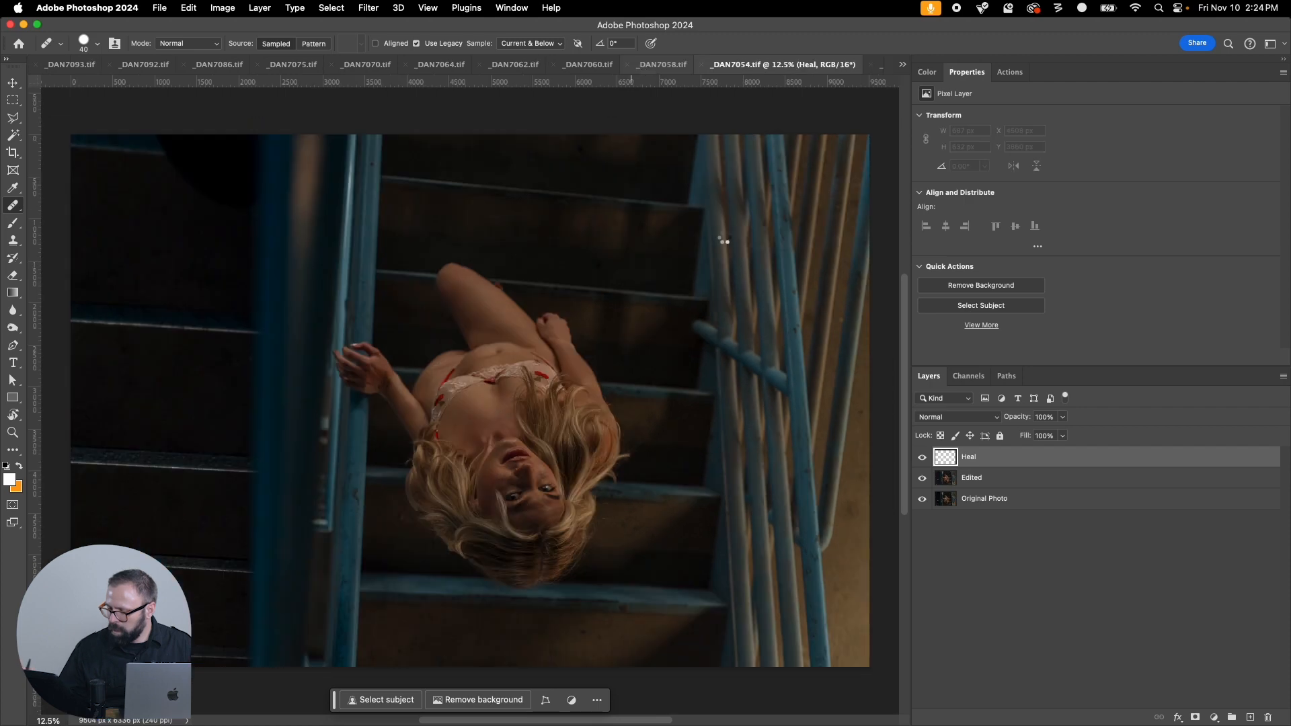
Step: Heal the blemishes on both cheeks in _DAN7054.tif with the Healing Brush on the Heal layer
key("z")
left_click_drag(376, 322, 639, 607)
left_click(538, 472)
left_click(558, 476)
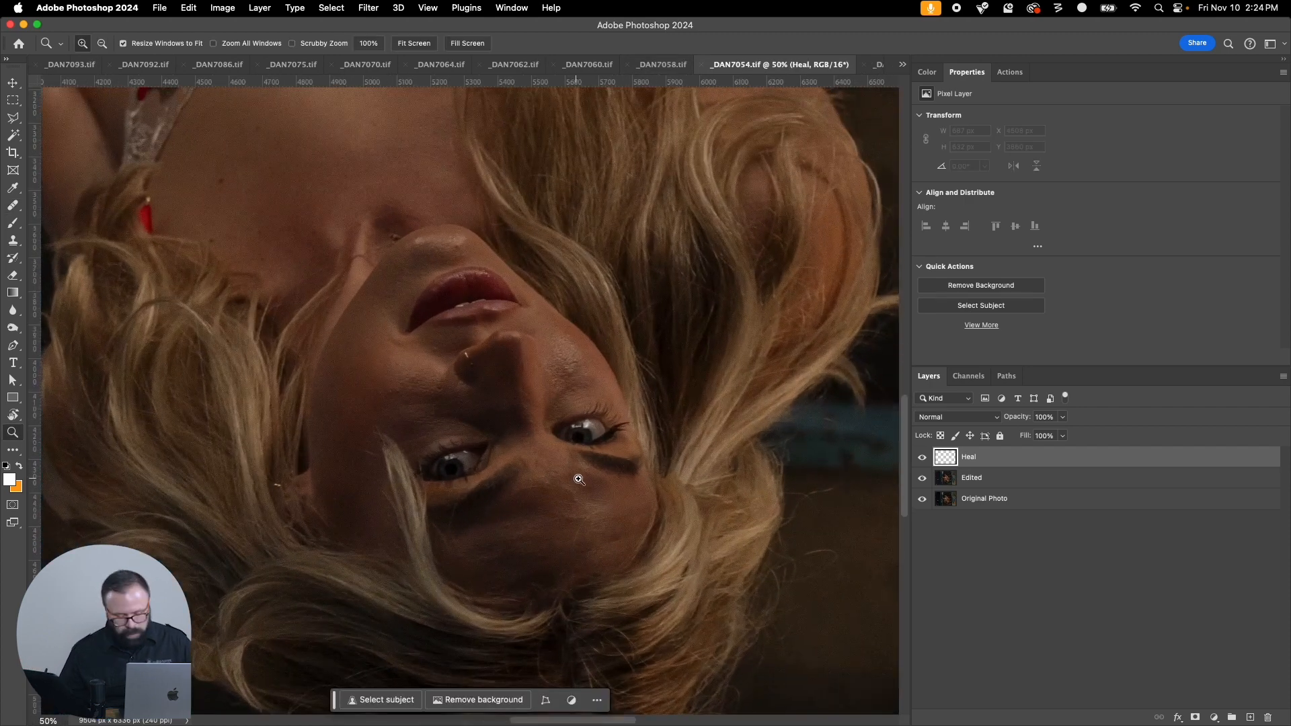
key("j")
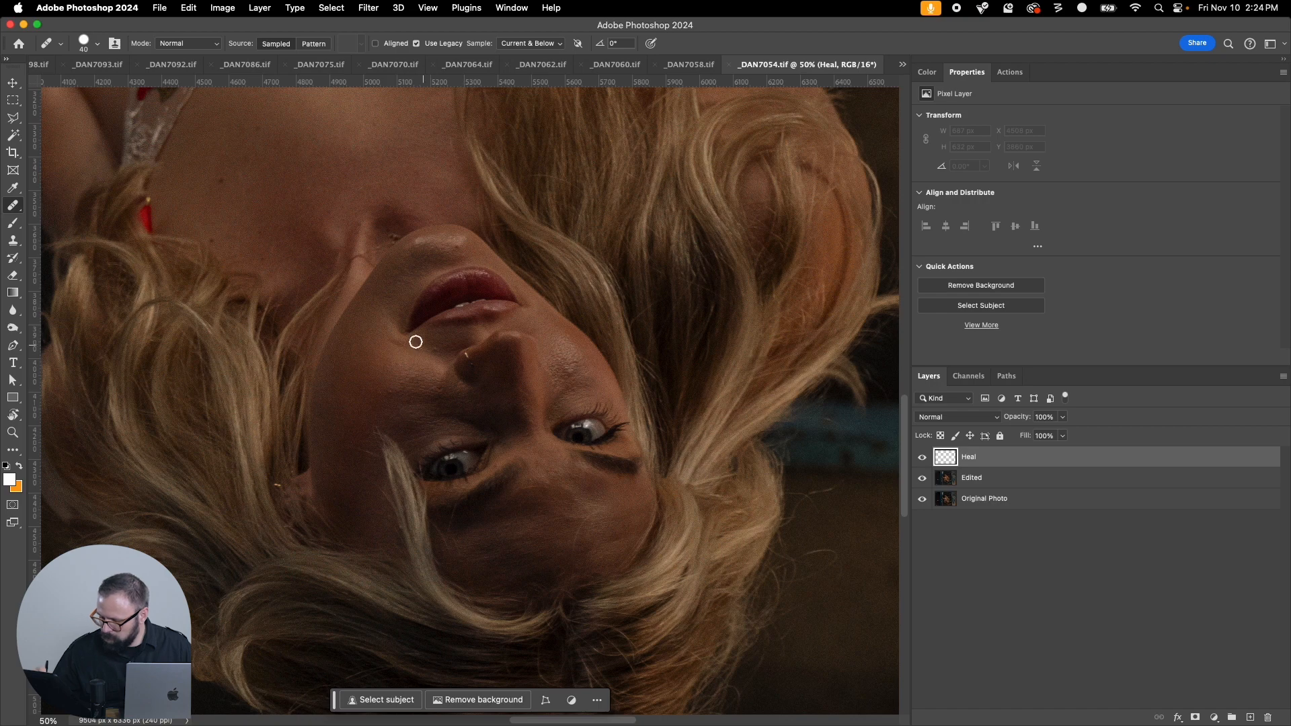
left_click(399, 344)
left_click(417, 404, "alt")
left_click(576, 362)
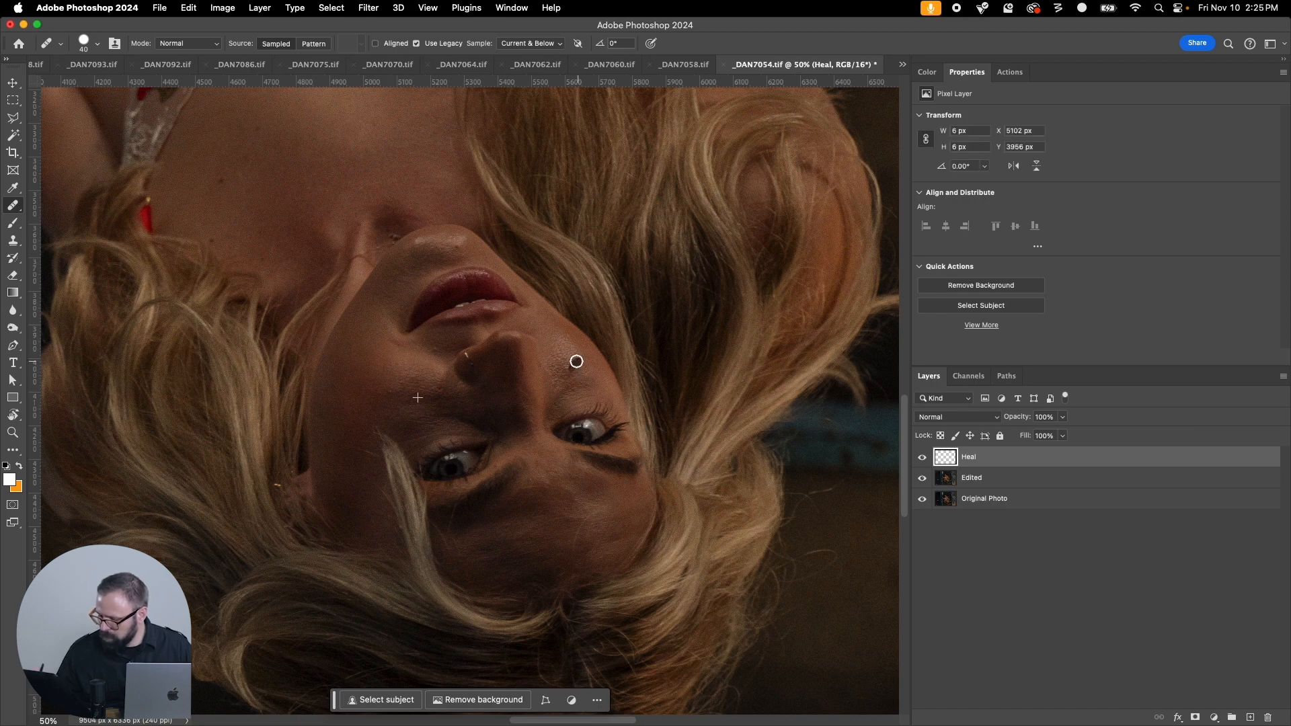
left_click(585, 380)
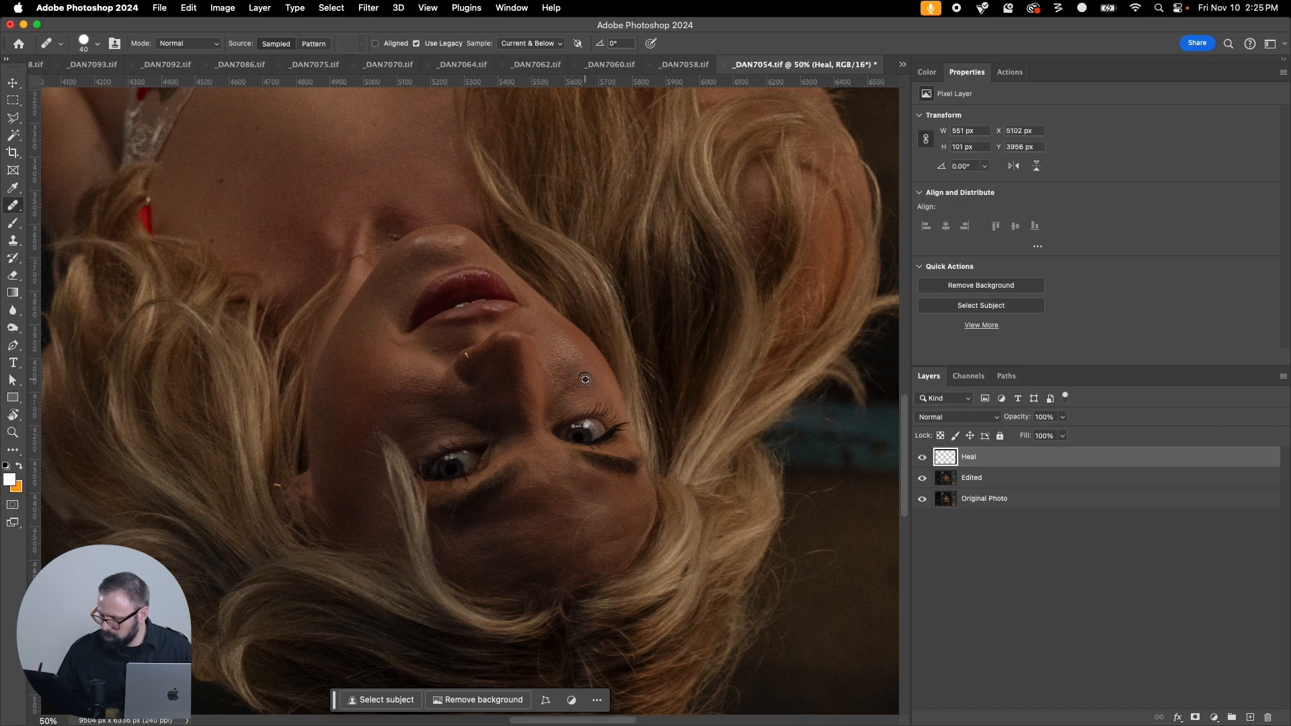
Step: Heal the spots on the chin and forehead, and save and close _DAN7054.tif
left_click(407, 386, "alt")
left_click(420, 240)
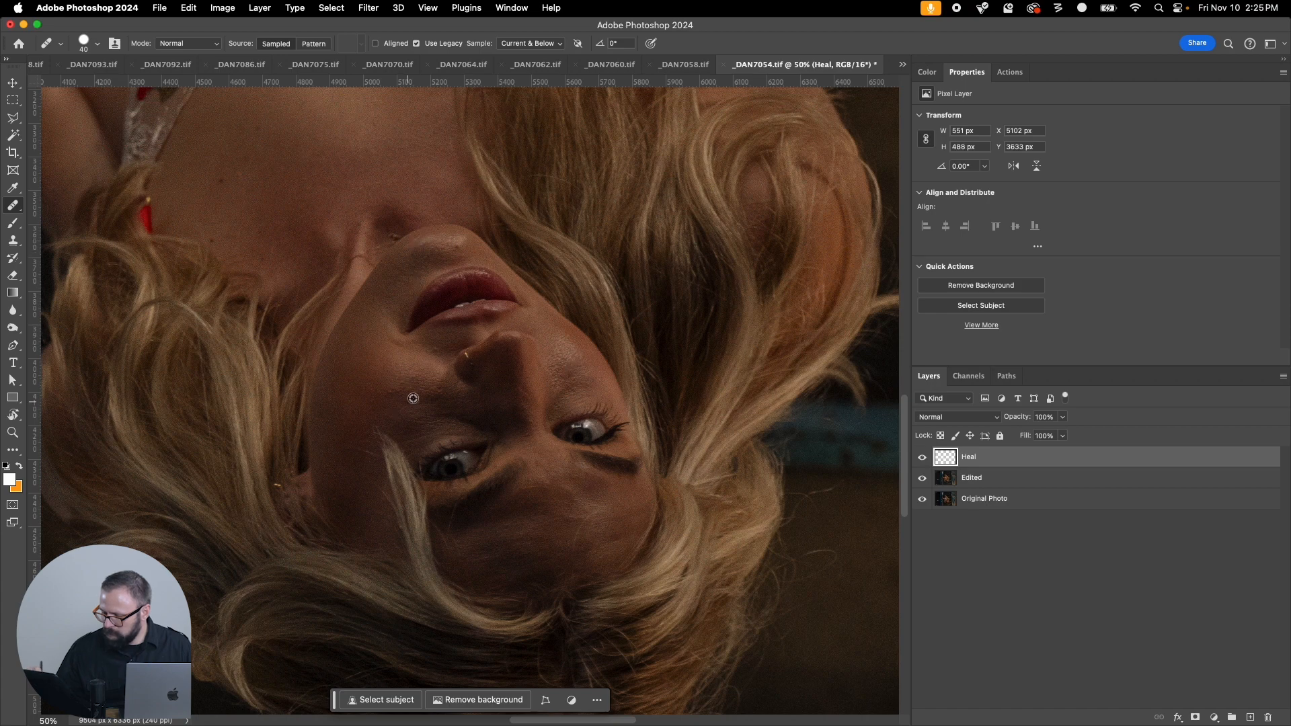
left_click(540, 464)
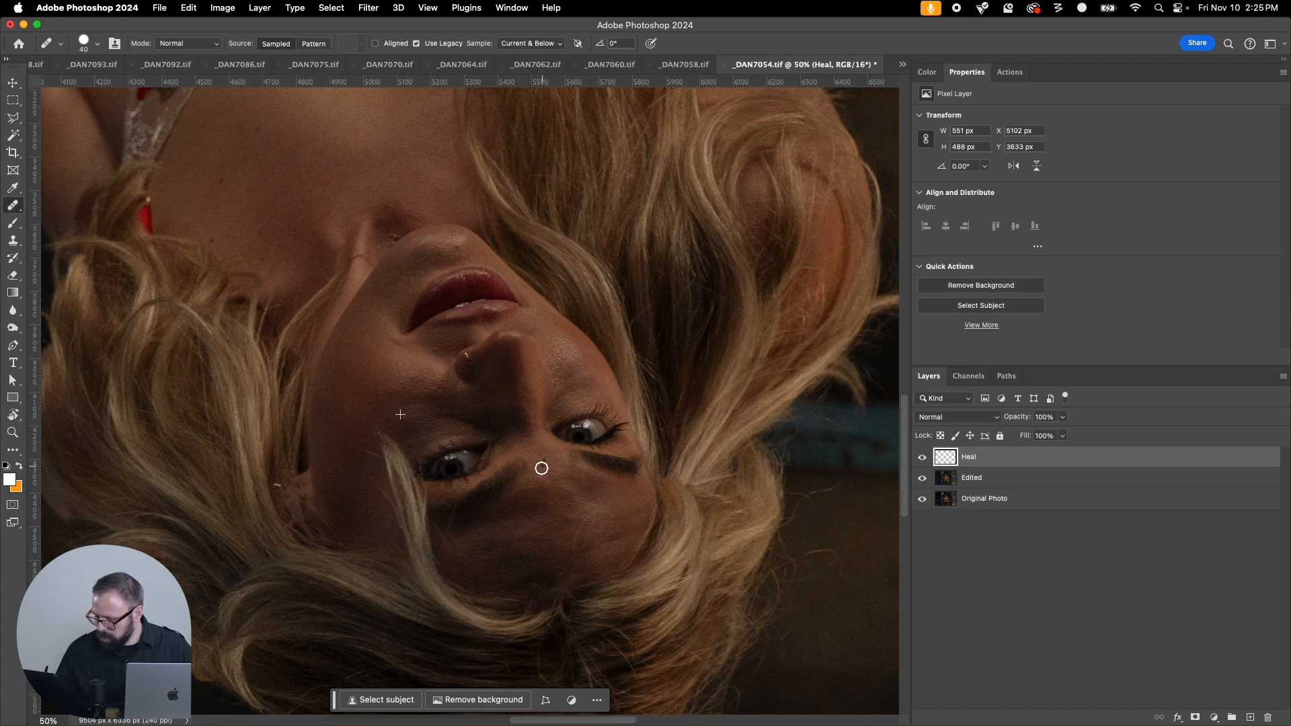
left_click(576, 517)
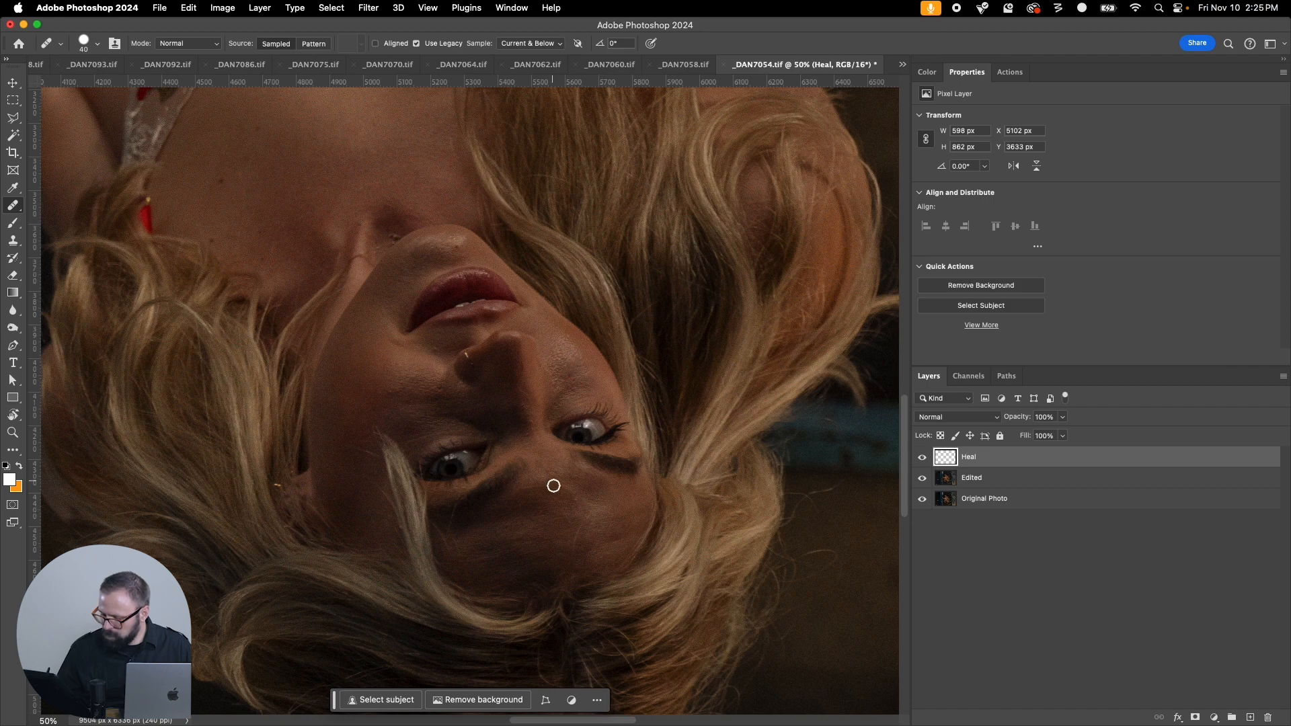
key("super+w")
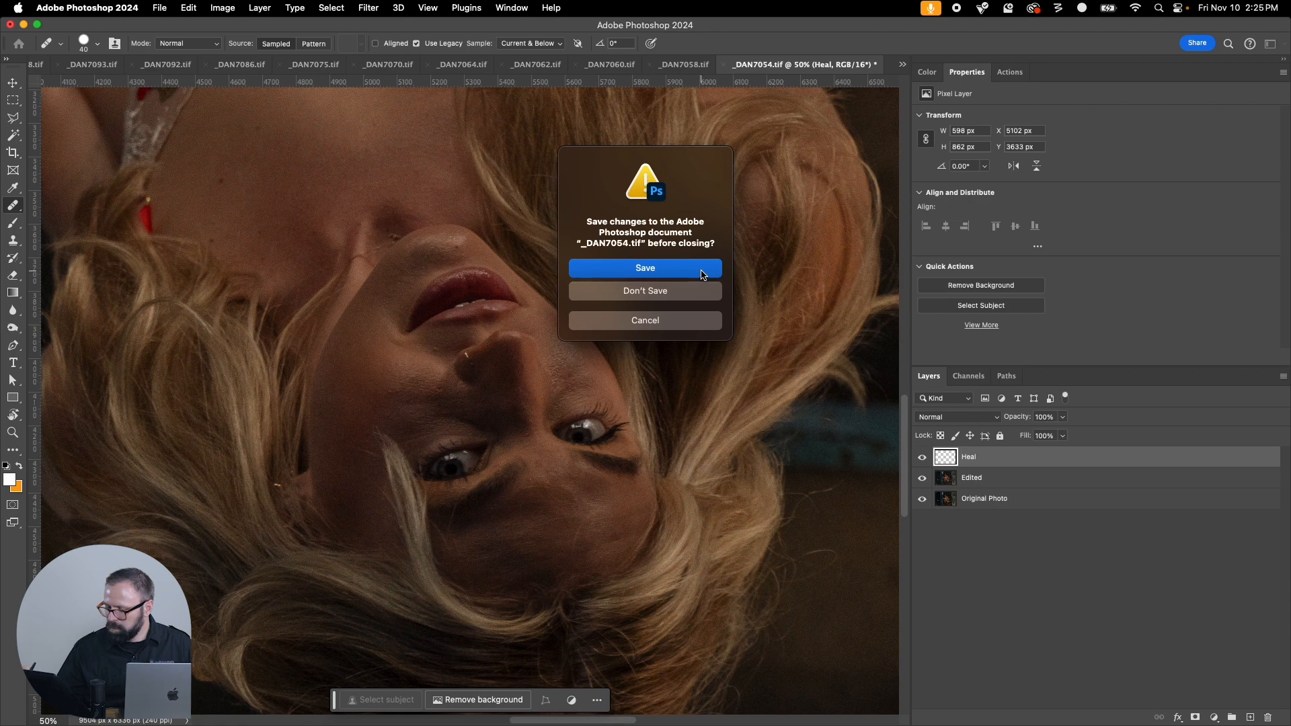
left_click(702, 269)
Step: Heal the blemishes on the lit cheek below the eye and on the chin in _DAN7058.tif with the Healing Brush
key("z")
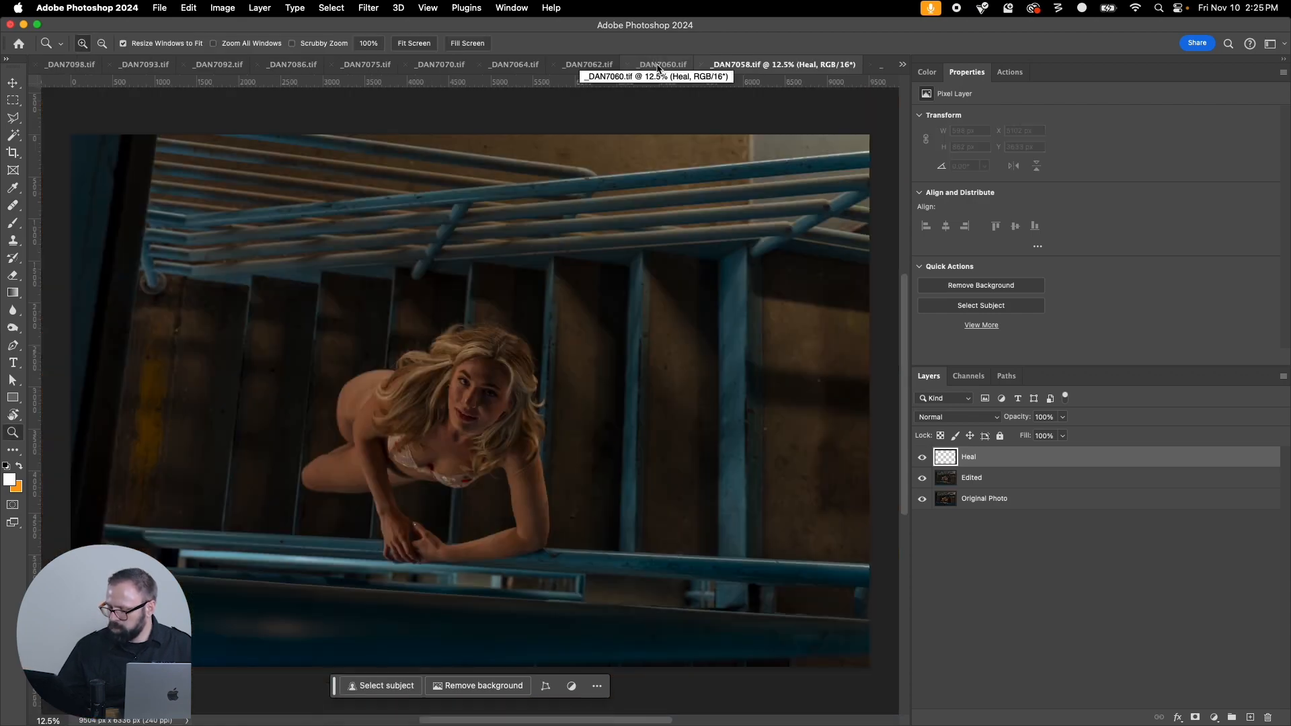
left_click_drag(320, 330, 586, 534)
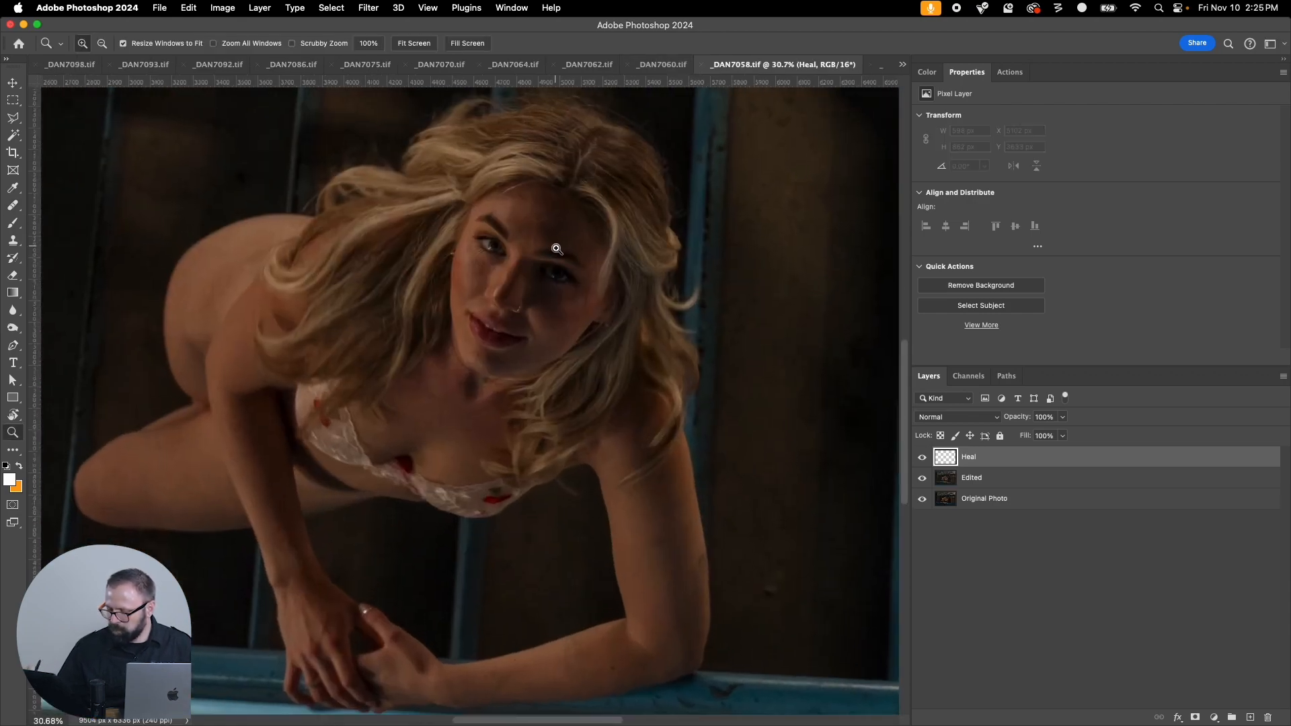
left_click(558, 252)
left_click(452, 456)
left_click(426, 456)
left_click(447, 438)
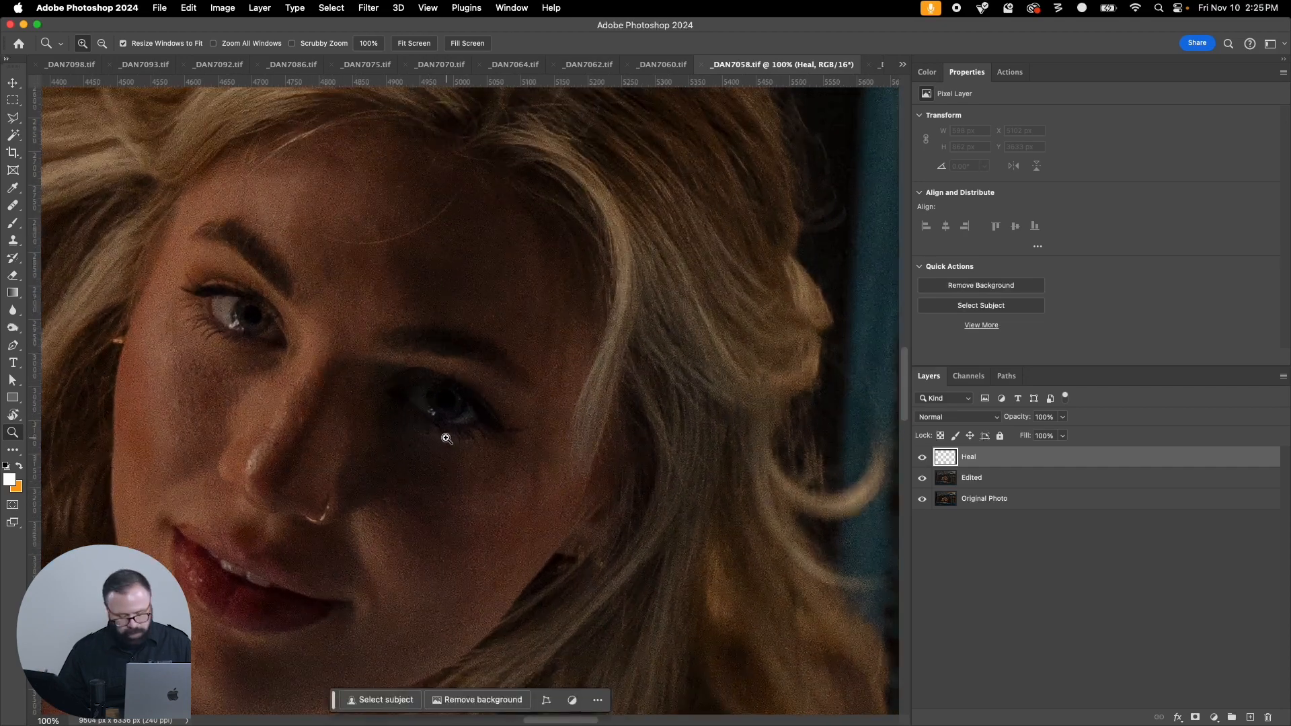
key("j")
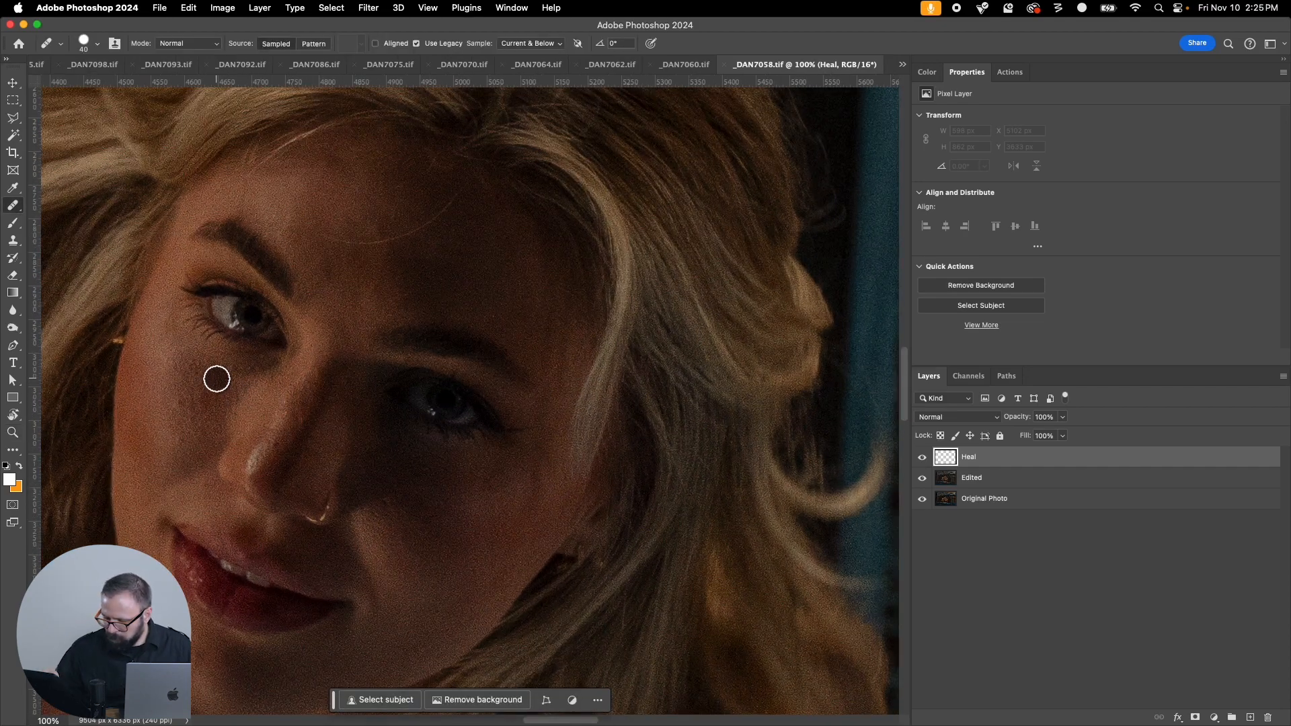
left_click(217, 379)
left_click(190, 421)
left_click(212, 379)
left_click(193, 372)
left_click_drag(186, 431, 180, 443)
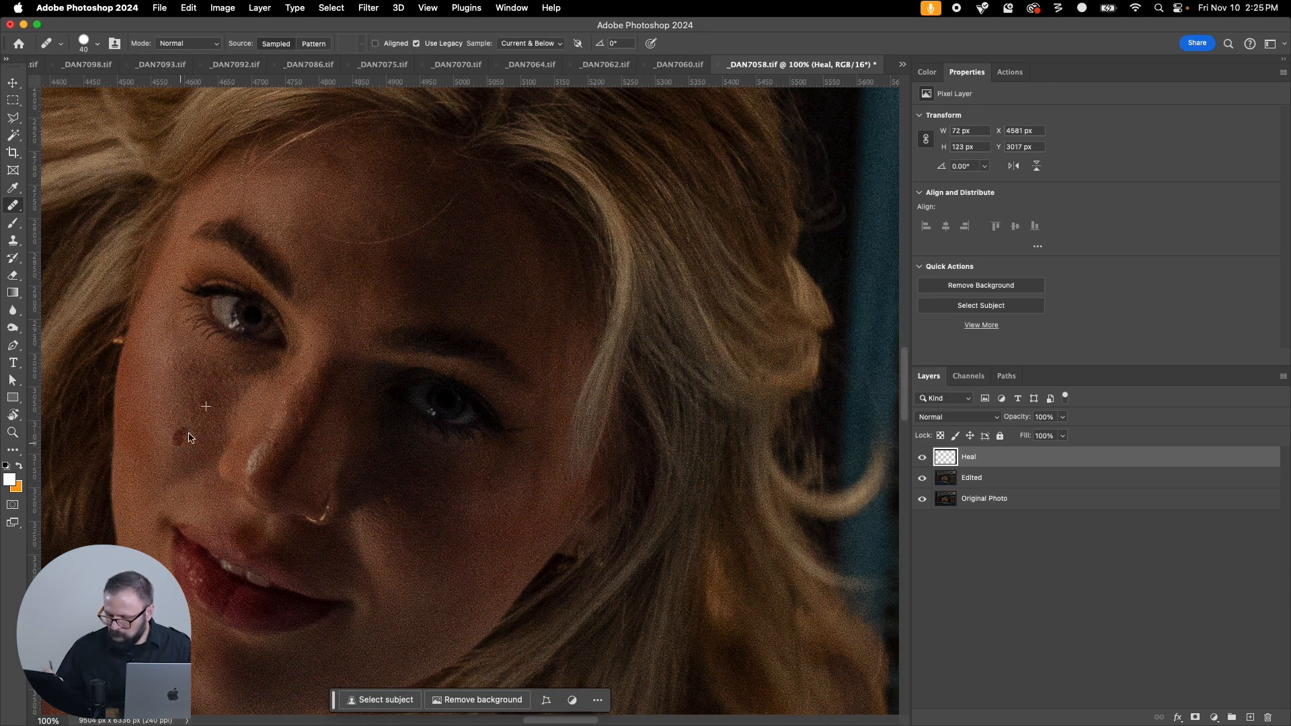
left_click(201, 658)
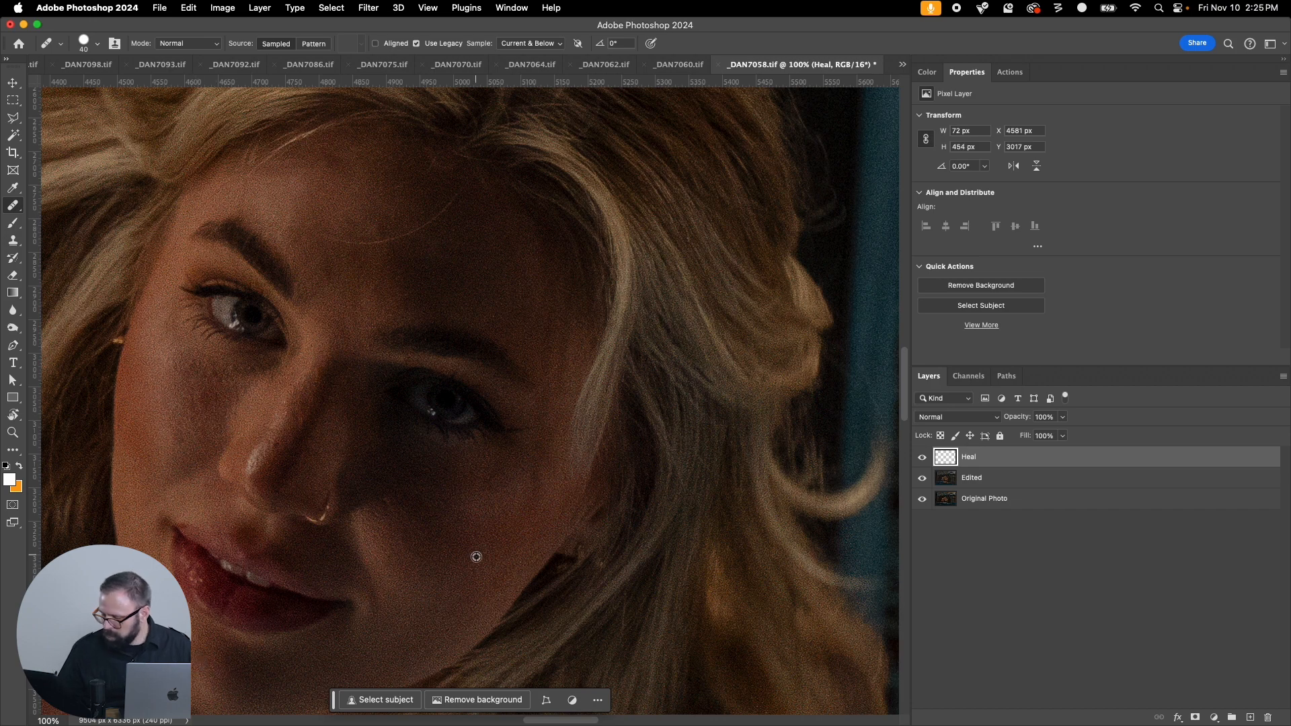
Step: Heal the marks on the shadowed cheek and around the nose in _DAN7058.tif, sampling clean skin on the same cheek
left_click(476, 556, "alt")
left_click(385, 506)
left_click(436, 542, "alt")
left_click(382, 540)
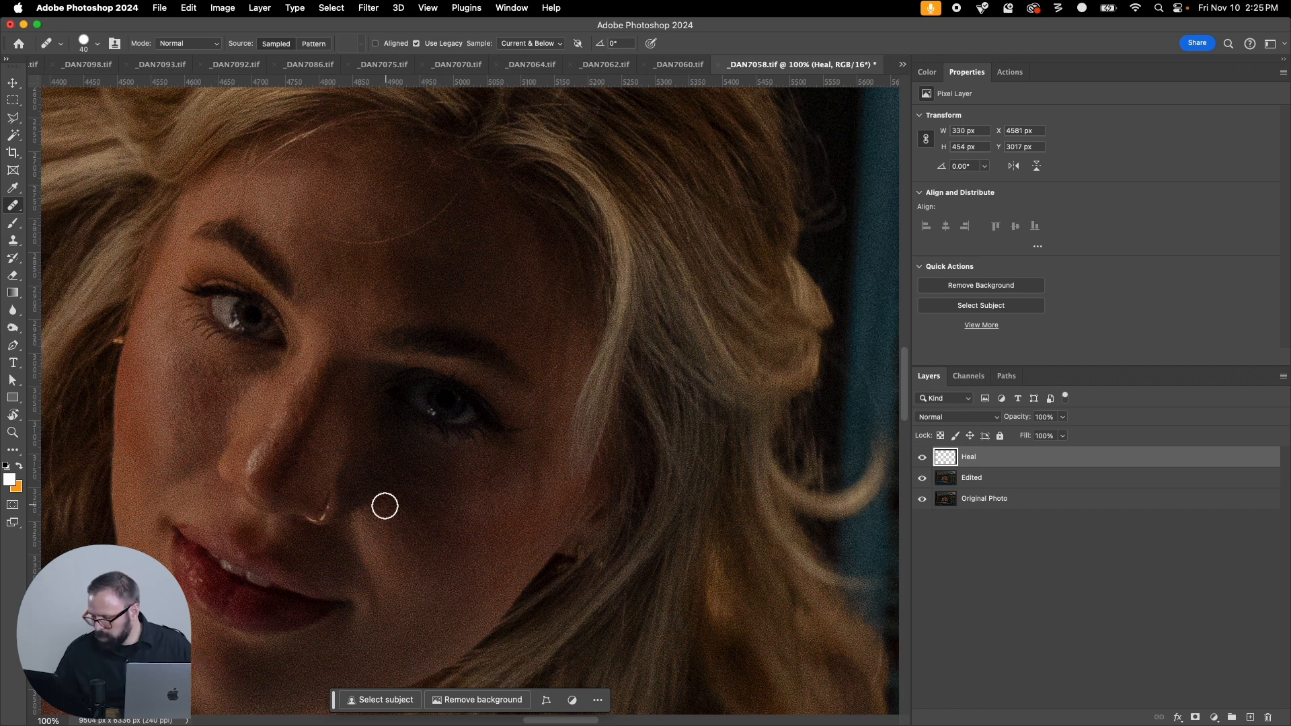
left_click(424, 511)
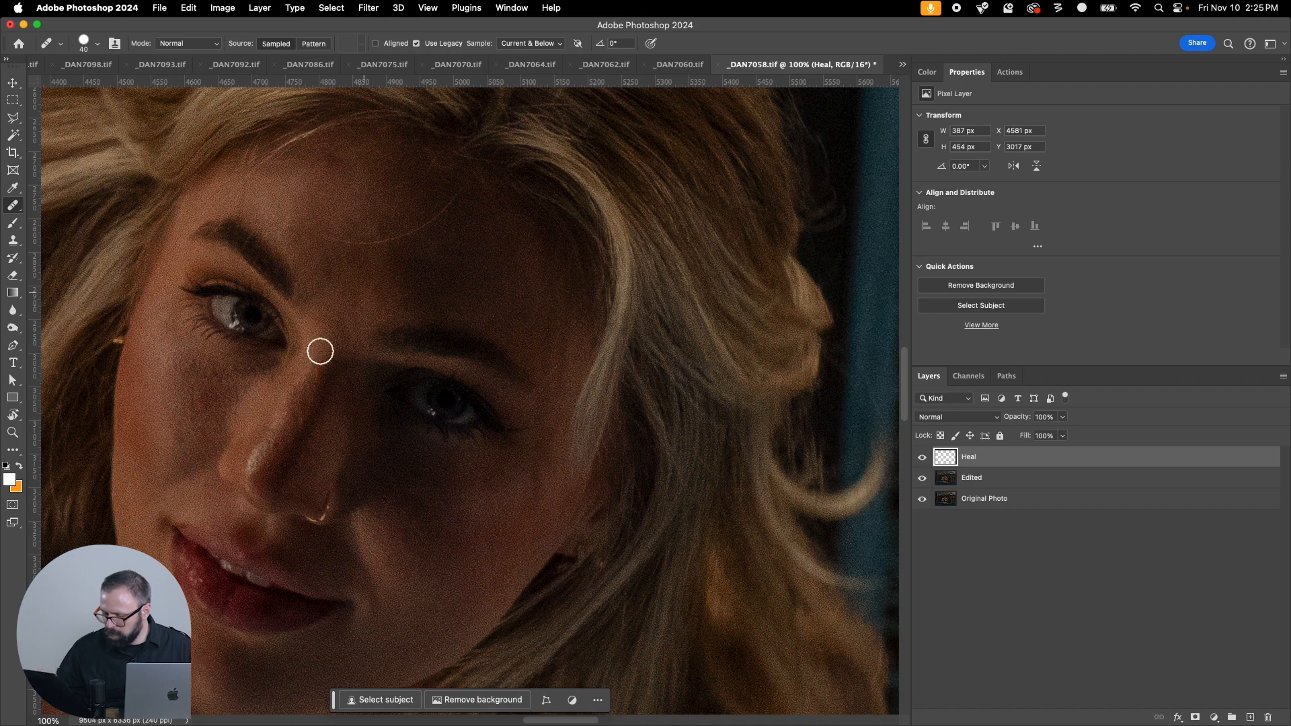
left_click(421, 370)
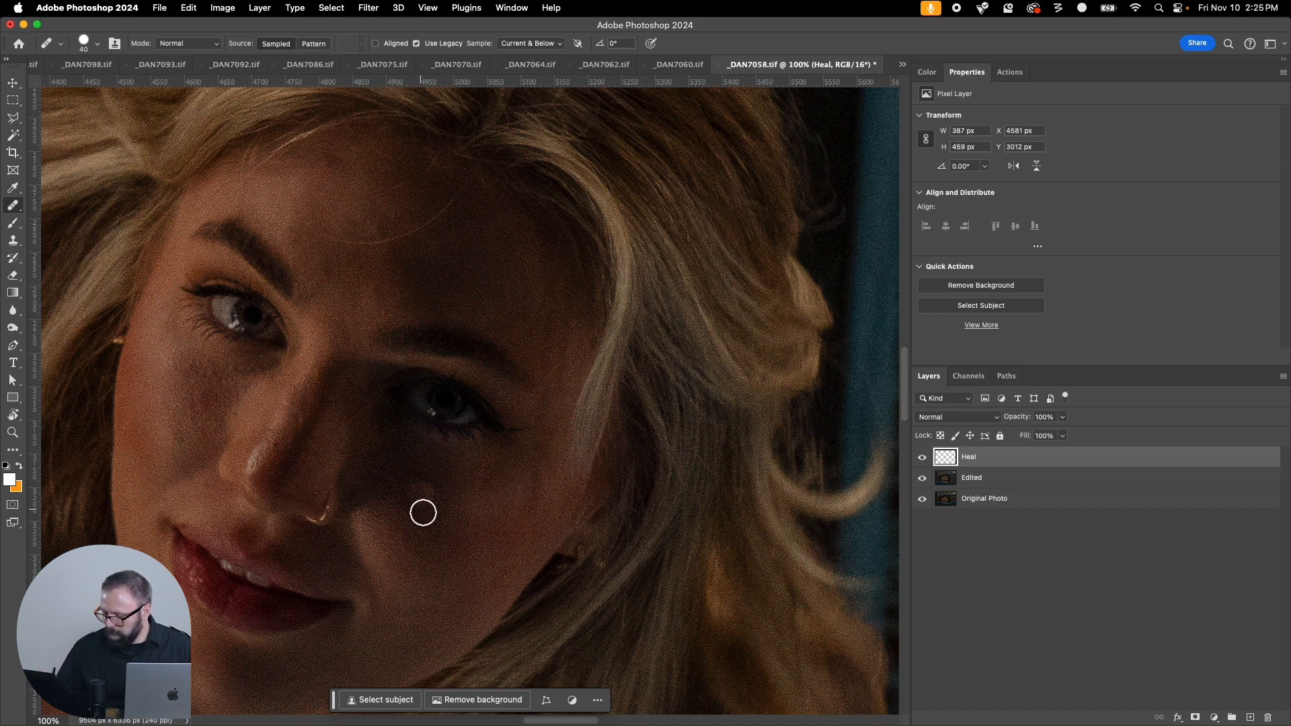
left_click(432, 529, "alt")
left_click_drag(383, 480, 368, 478)
key("super+w")
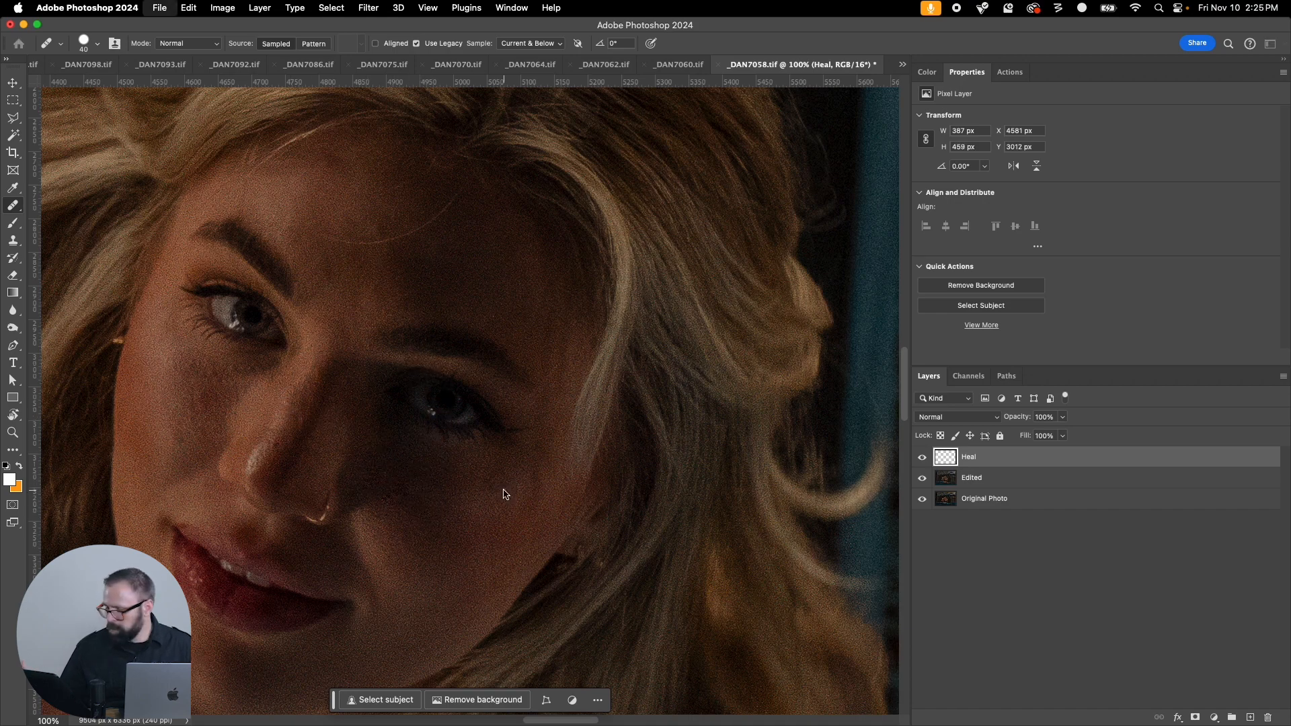
left_click(690, 321)
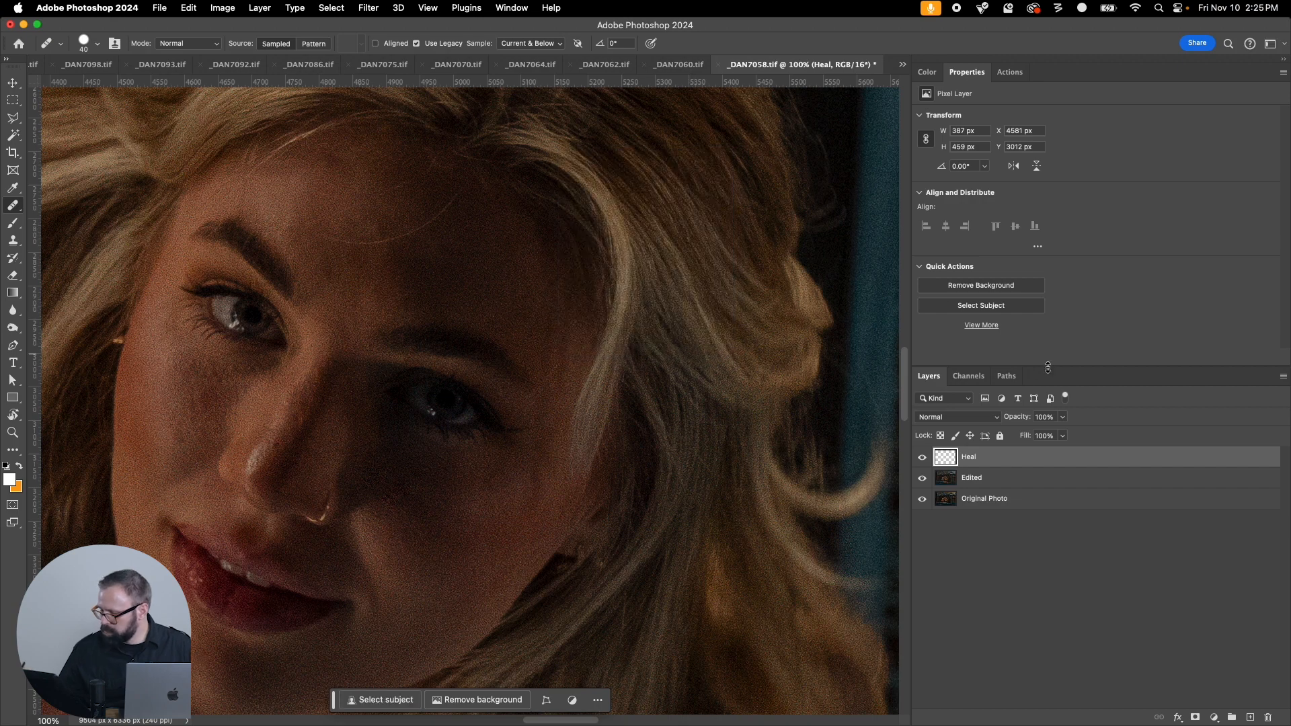
Step: Save and close _DAN7058.tif
left_click(1020, 483)
key("super+w")
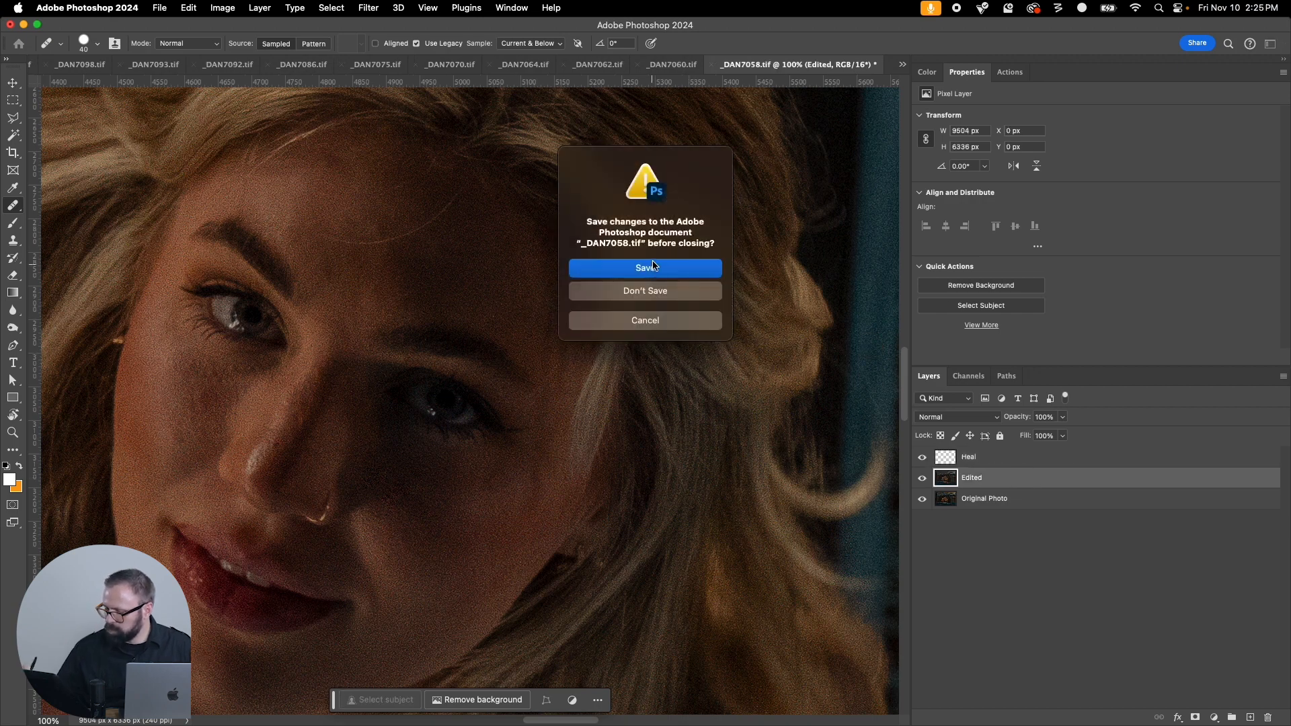
key("Return")
Step: Send the Edited layer of _DAN7060.tif to Topaz Photo AI and centre the before/after preview on the face
key("z")
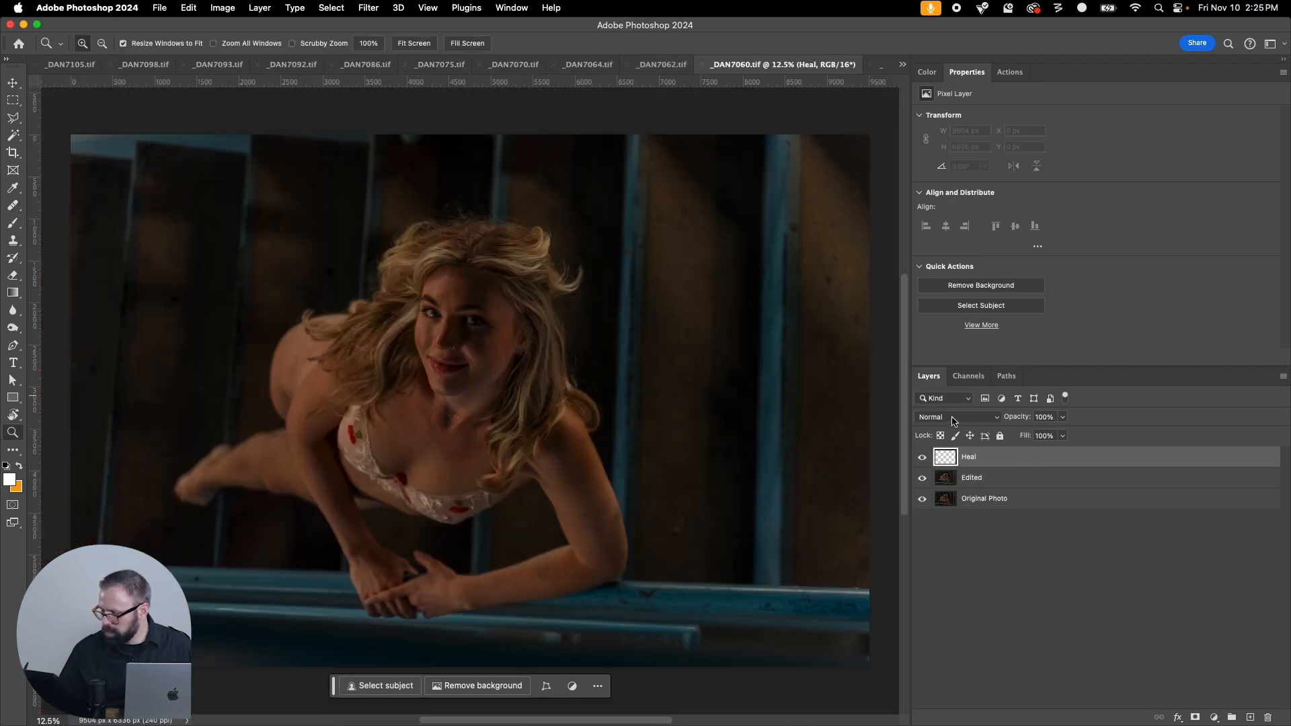
left_click(998, 478)
left_click(369, 7)
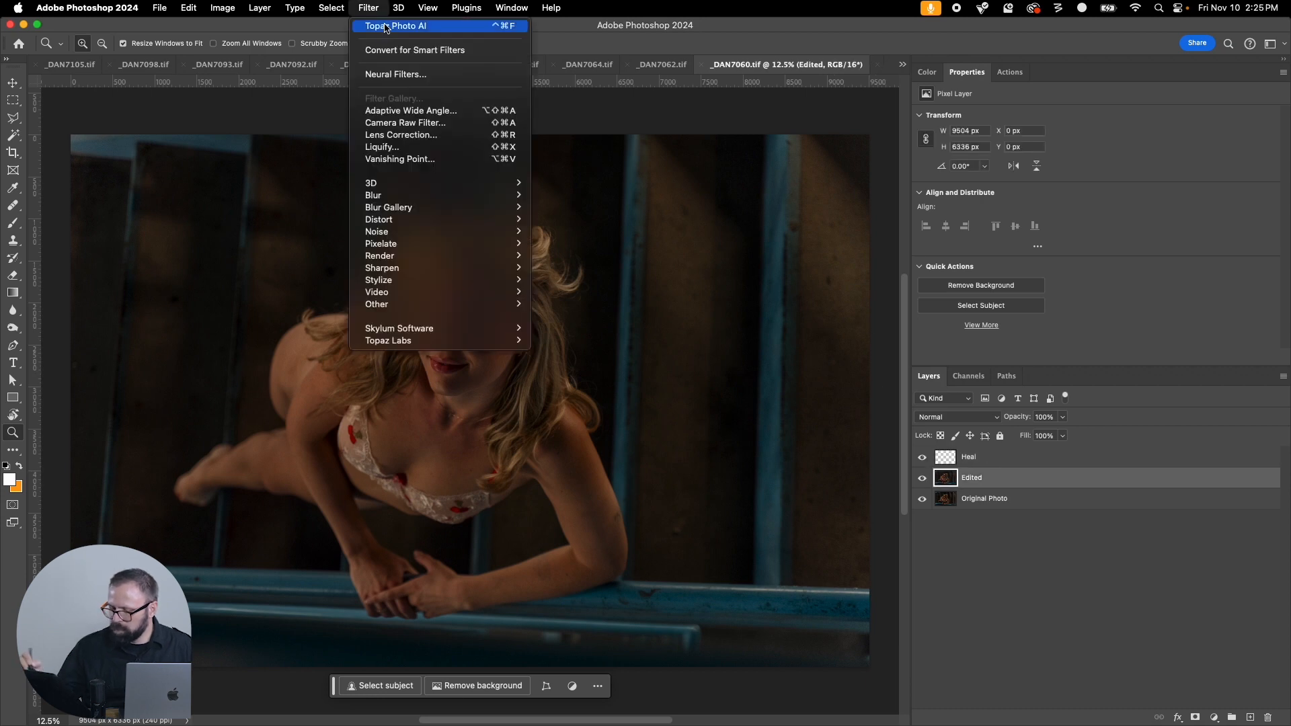
left_click(384, 24)
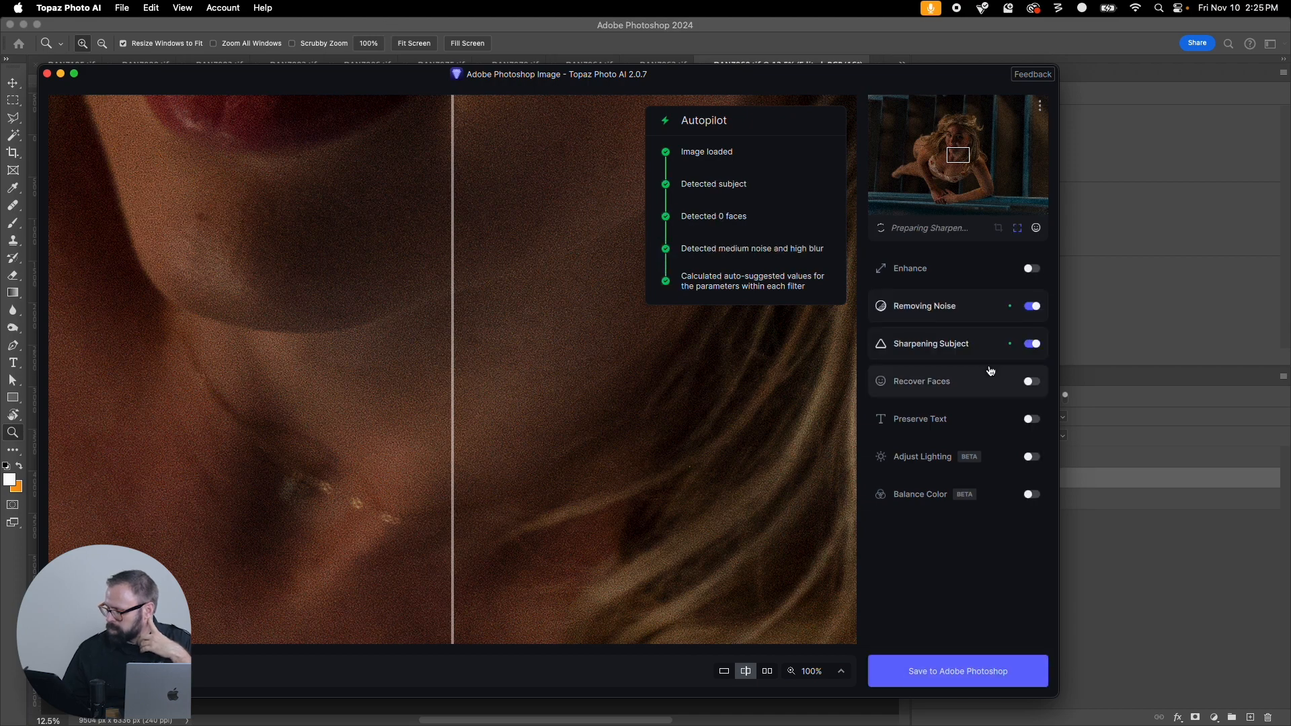
left_click(954, 140)
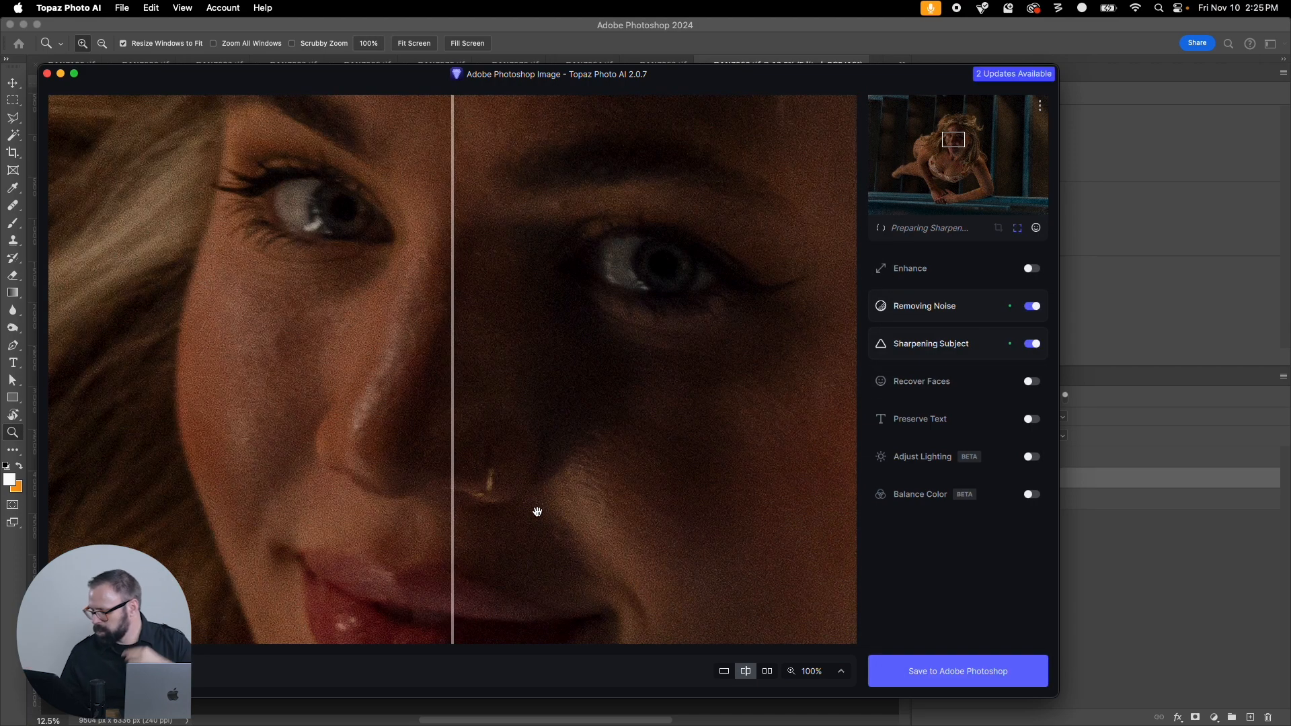
left_click_drag(452, 539, 329, 620)
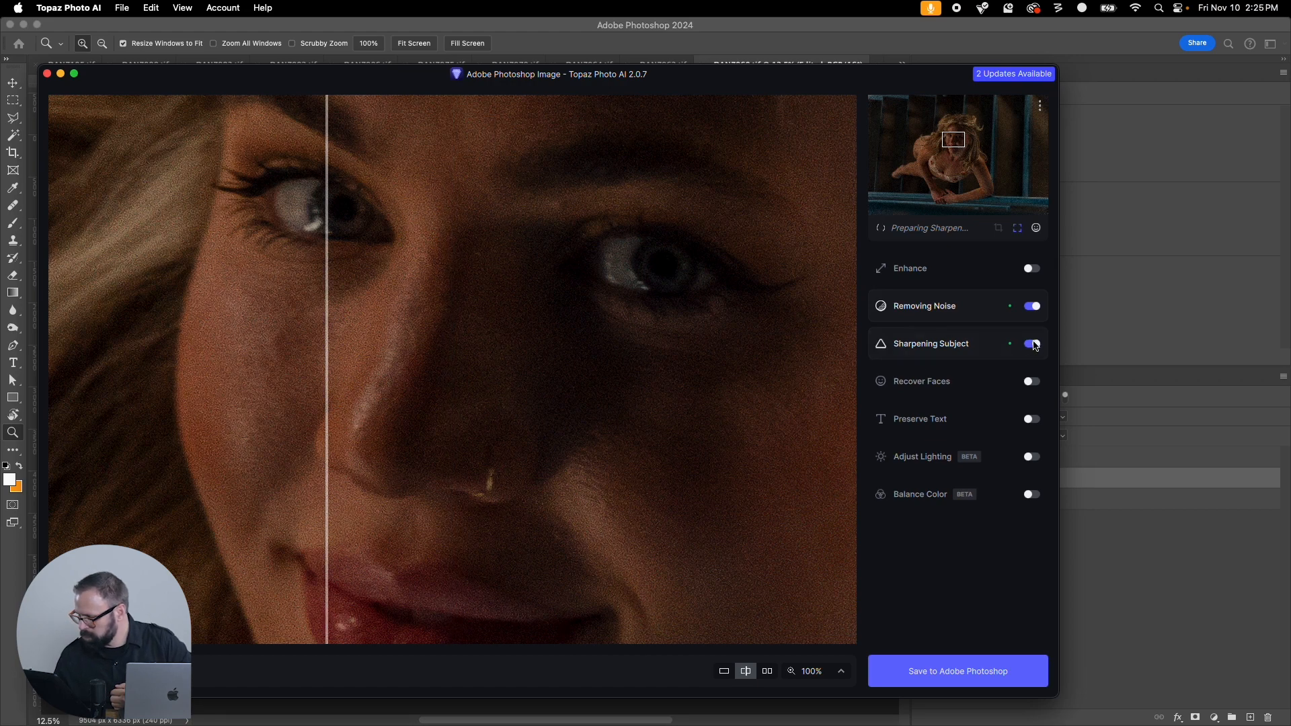
Step: Lower the Strength of the noise removal slightly, keeping the Normal AI model
left_click(903, 308)
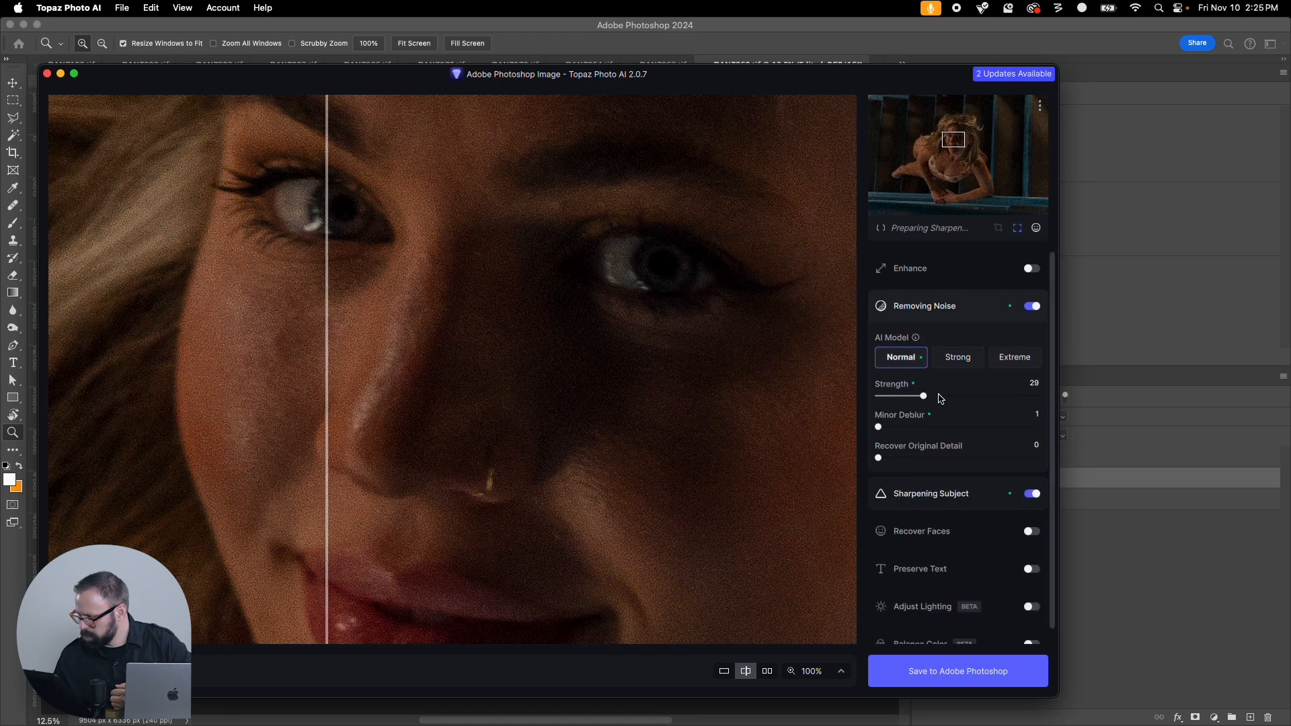
left_click_drag(925, 397, 913, 401)
left_click(924, 307)
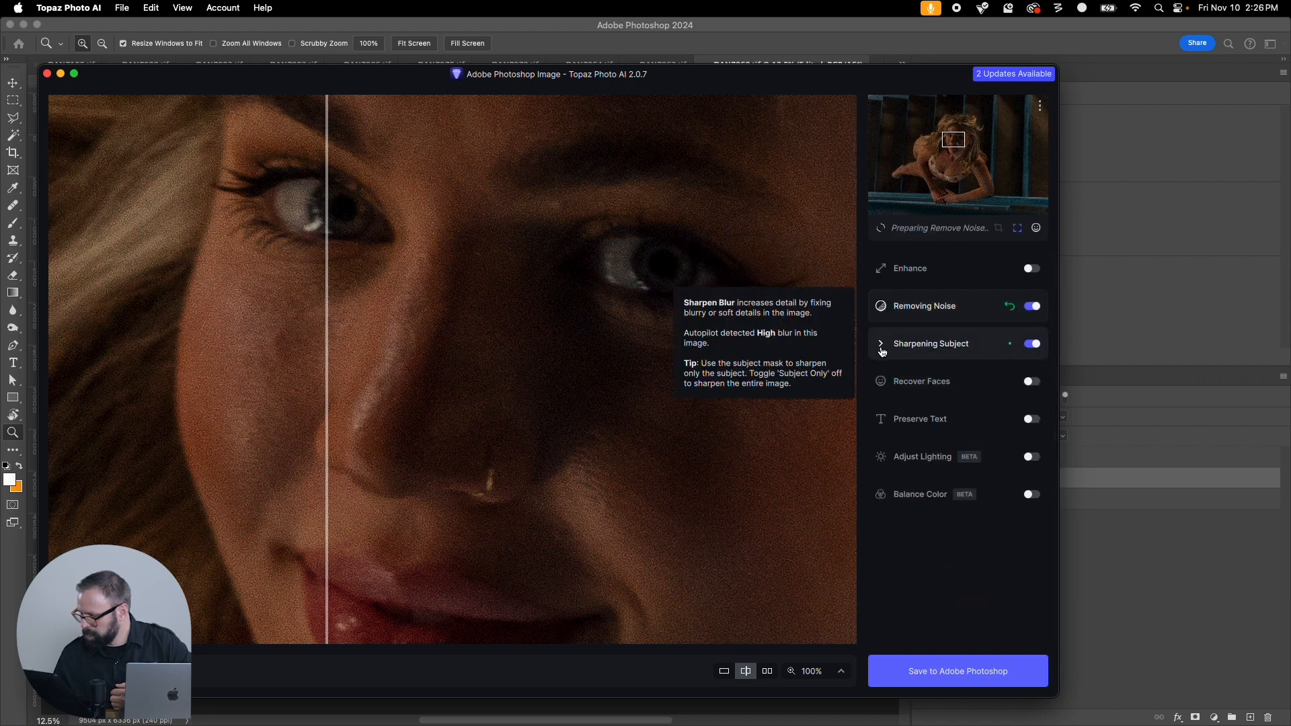
Step: Sharpen the subject with the Lens Blur model at strength 10, check the preview, and save the result back to Photoshop
left_click(902, 343)
mouse_move(938, 526)
left_mouse_down()
mouse_move(907, 525)
mouse_move(921, 530)
left_mouse_up()
left_click(927, 462)
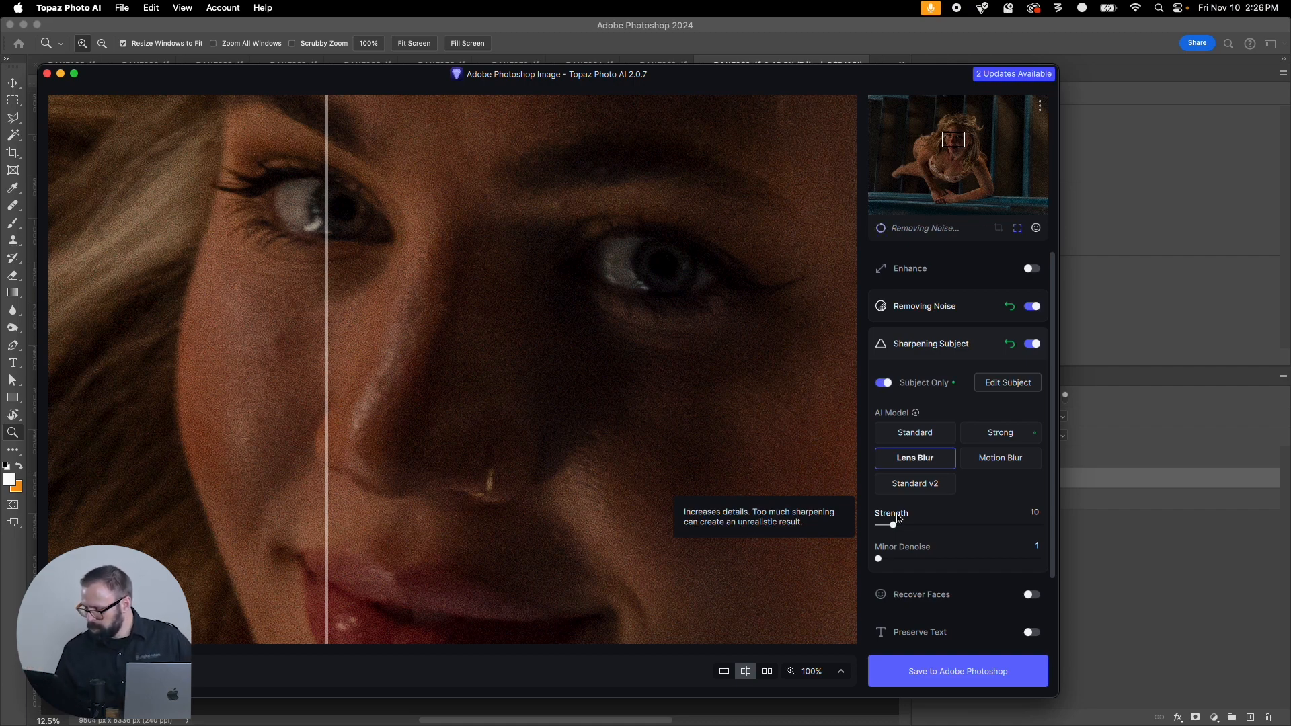
left_click_drag(325, 331, 225, 543)
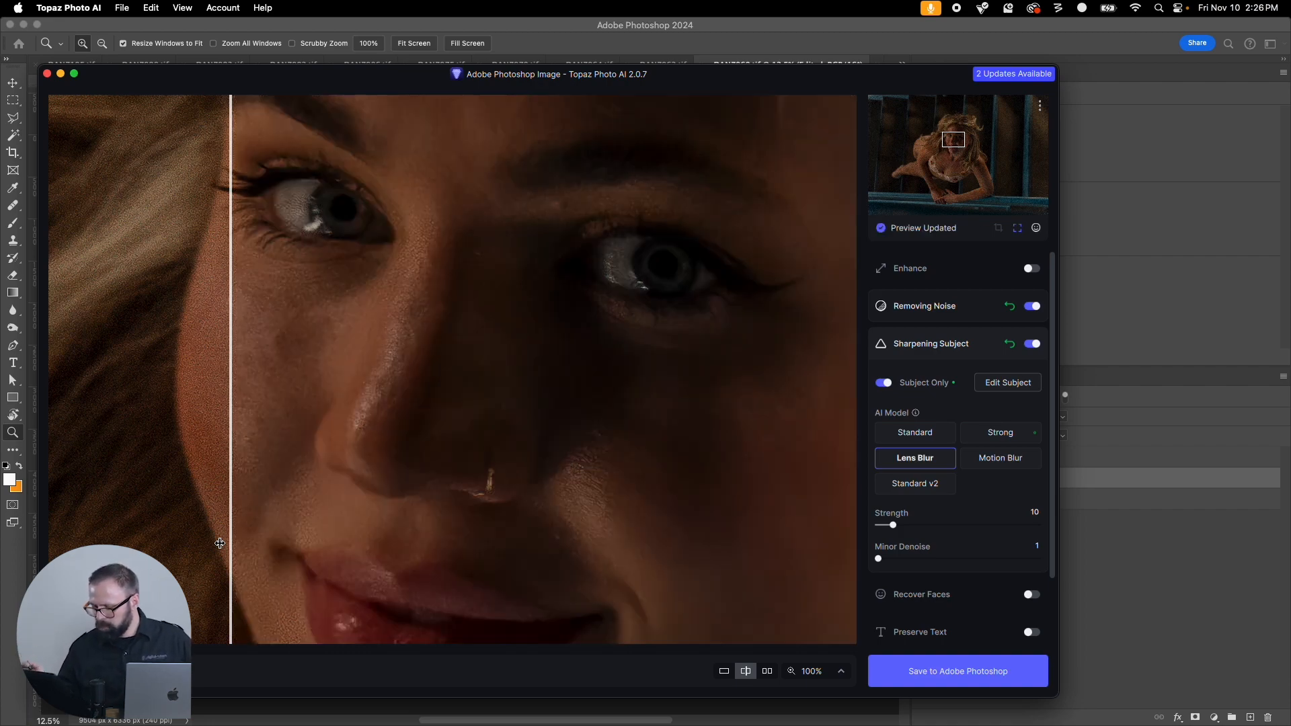
left_click(982, 659)
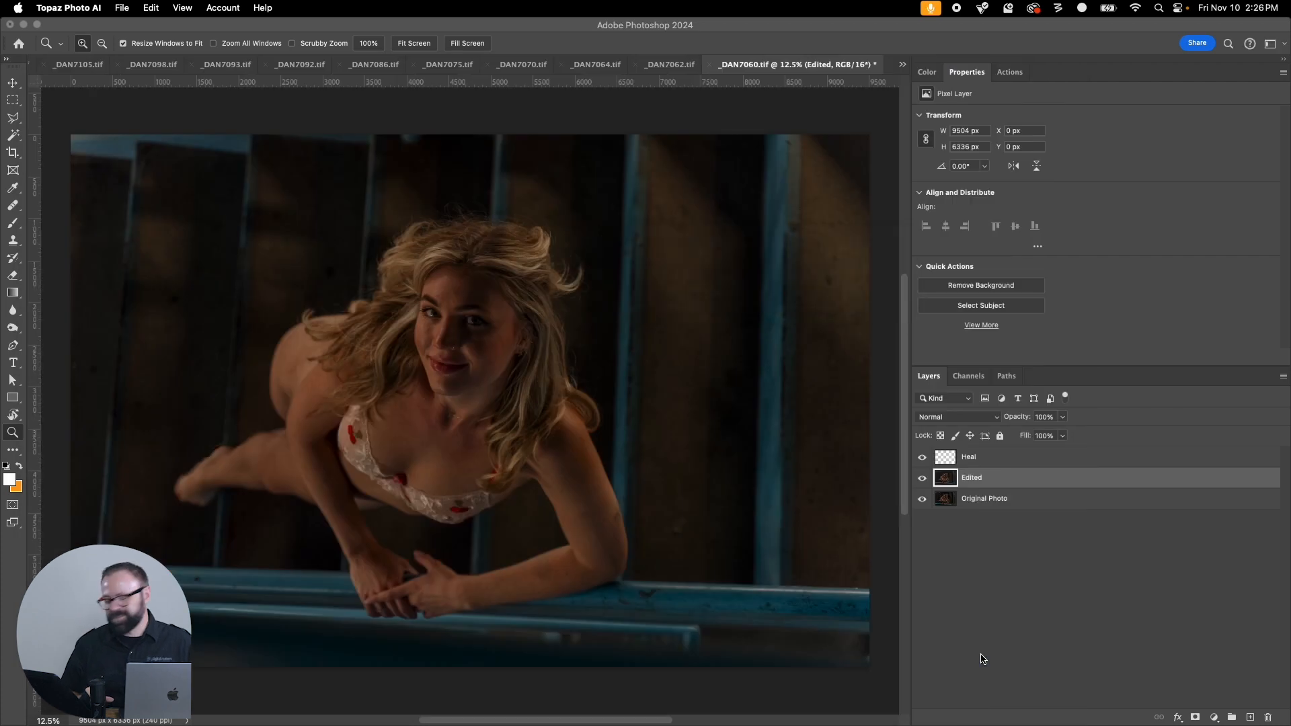
Step: Check the denoised and sharpened face up close, and save and close _DAN7060.tif
left_click(1007, 458)
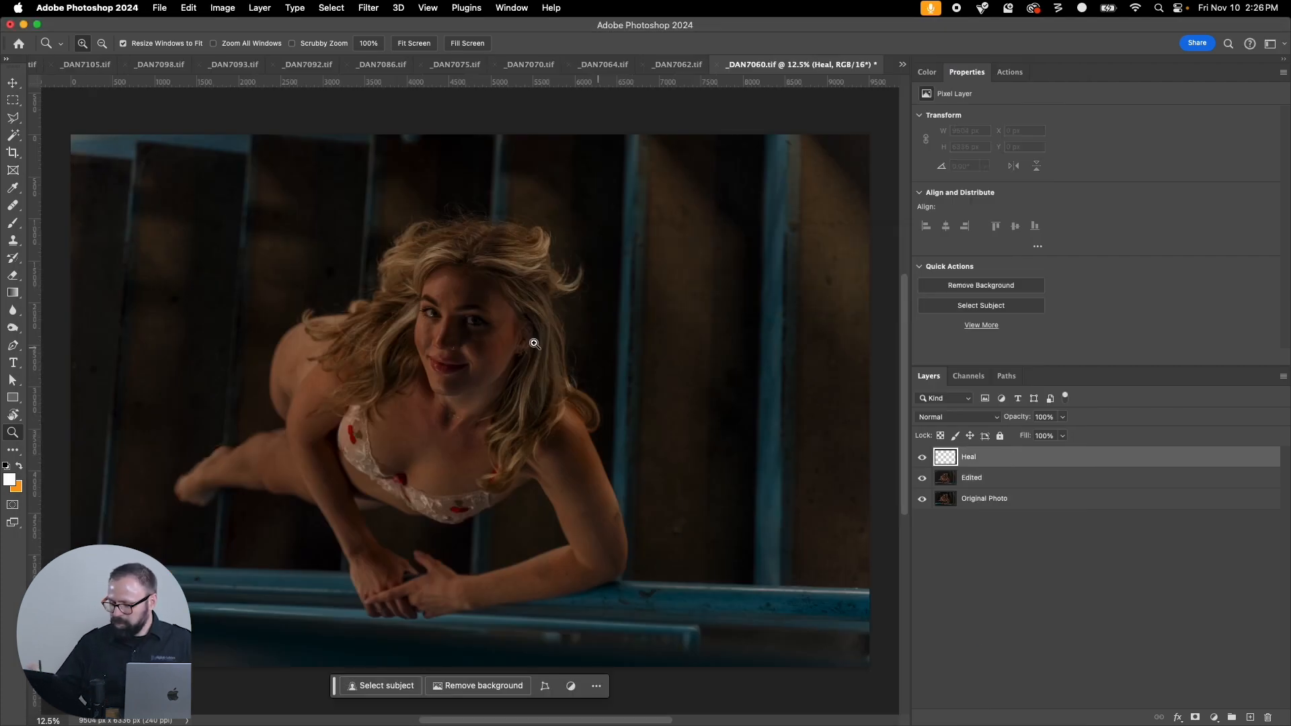
left_click_drag(309, 215, 643, 501)
left_click(470, 348)
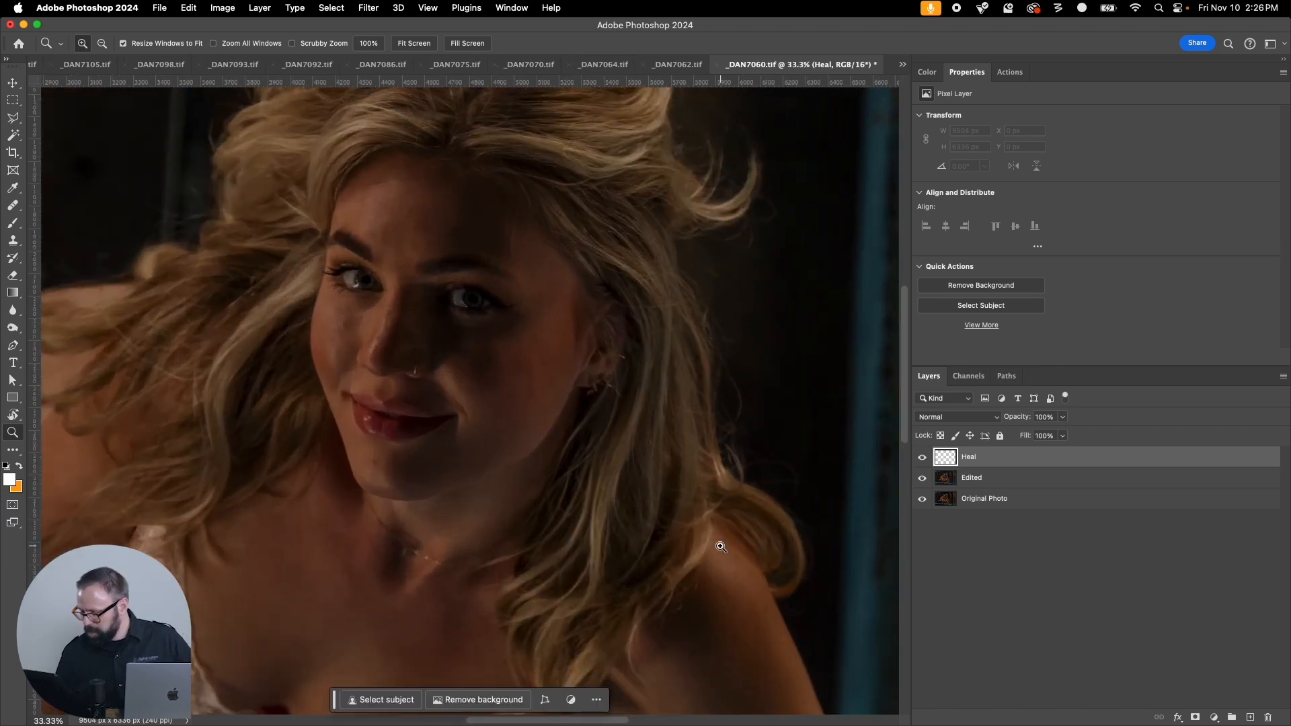
left_click(974, 486)
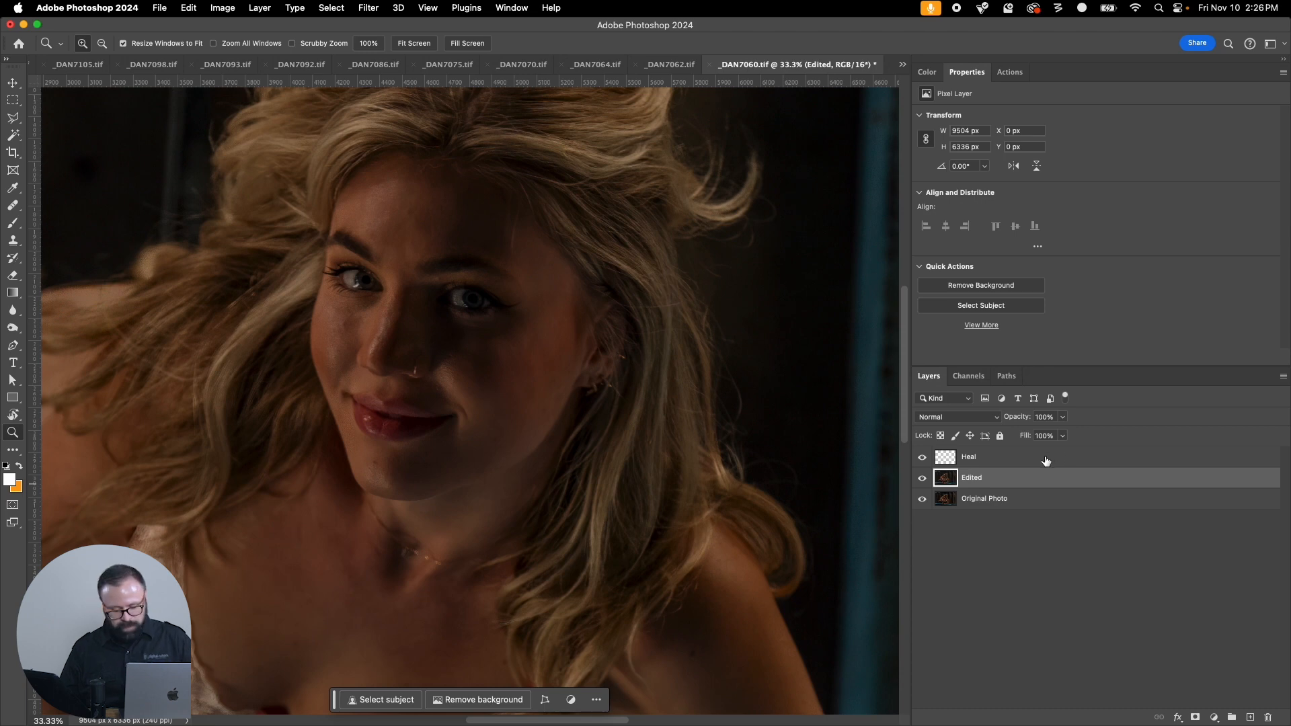
key("super+0")
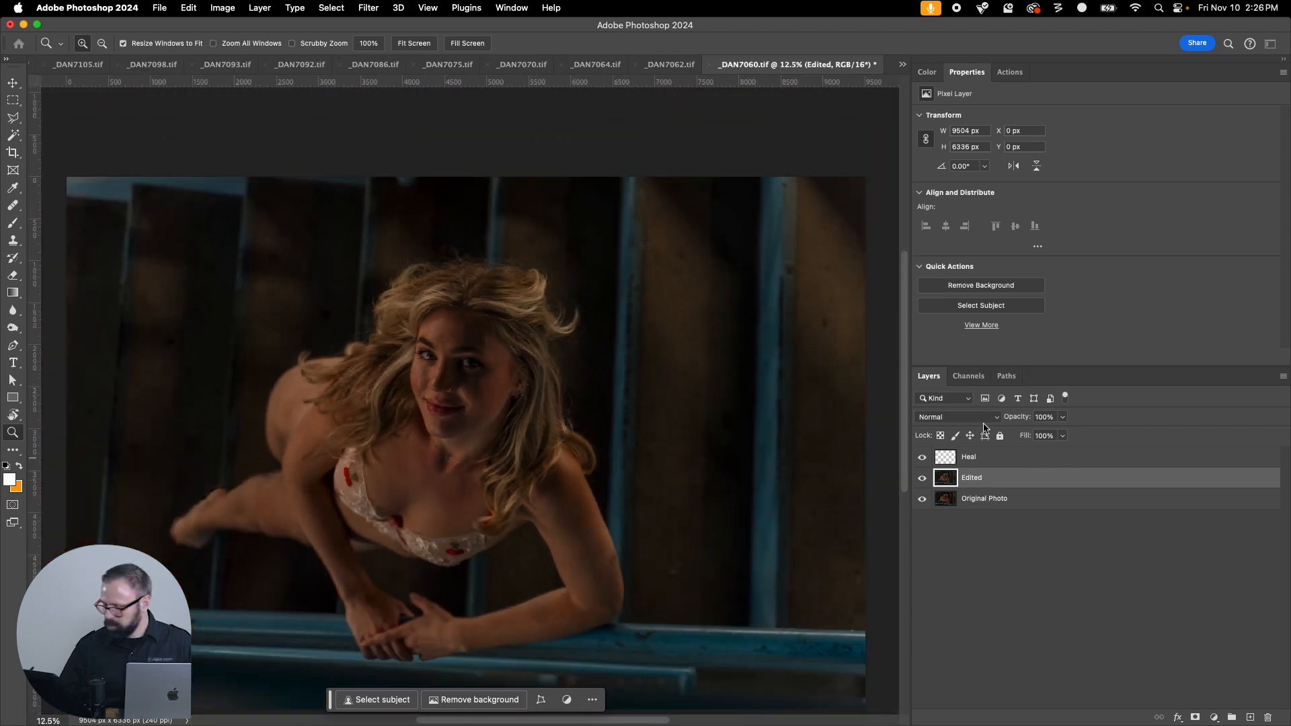
key("super+w")
left_click(706, 288)
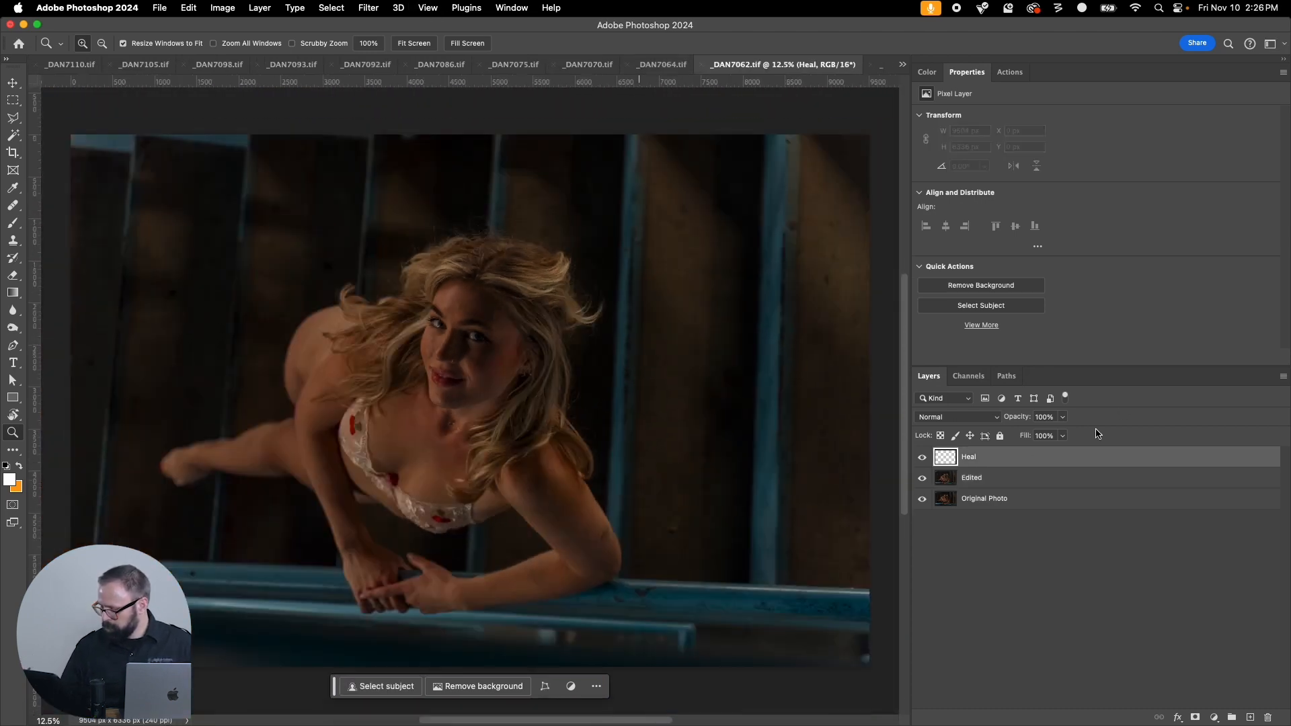
Step: Heal the blemishes on the lit cheek below the eye and on the chin in _DAN7062.tif with the Healing Brush
left_click_drag(349, 213, 602, 496)
left_click(485, 372)
left_click(487, 372)
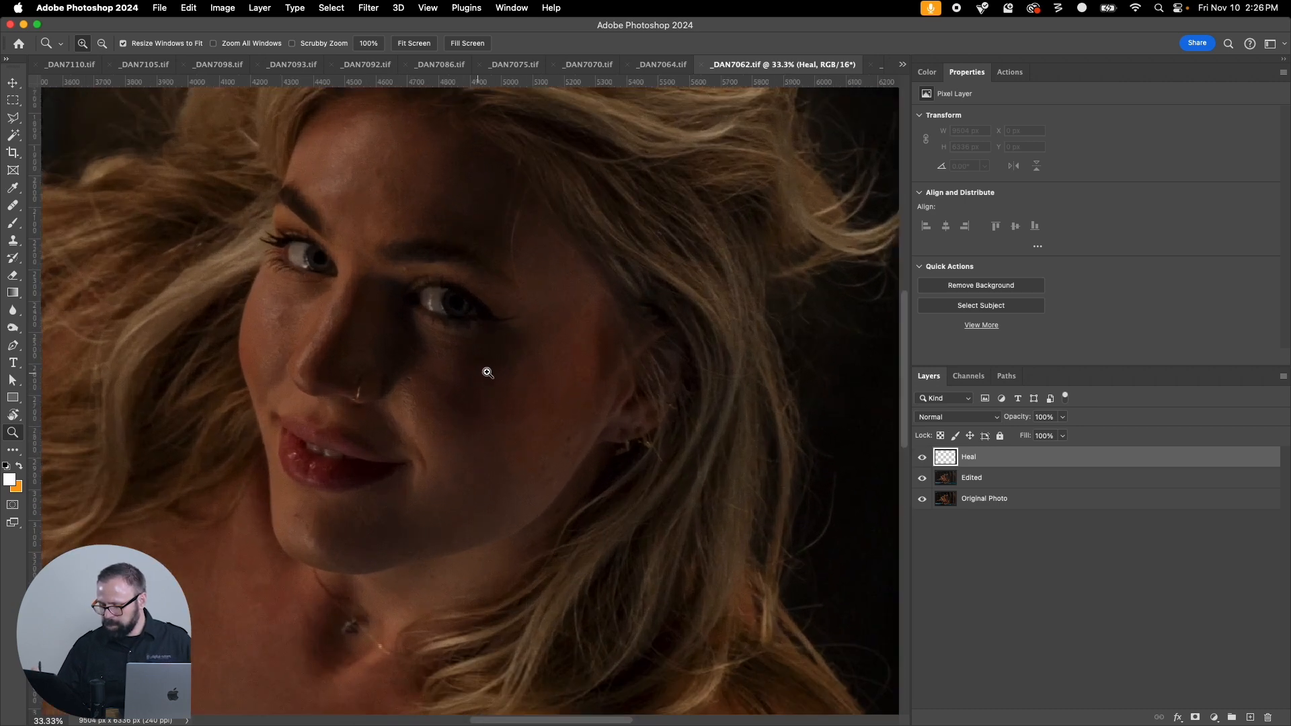
key("j")
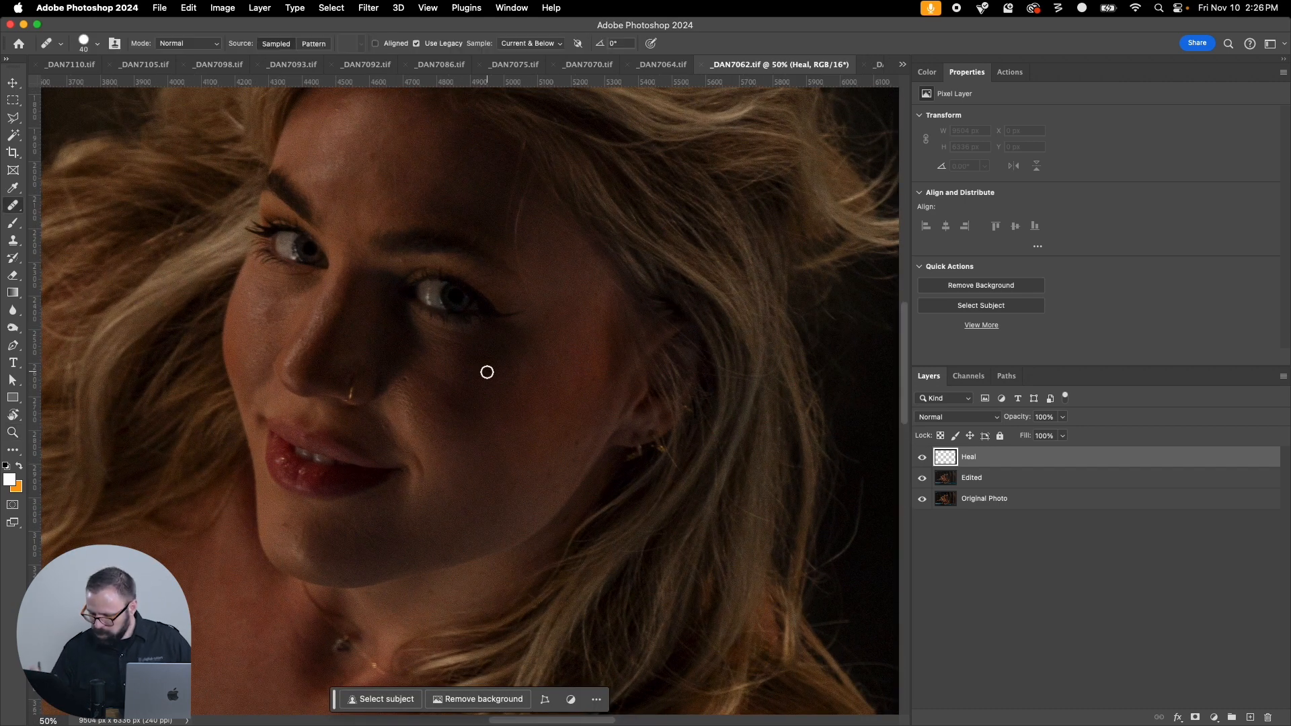
left_click(272, 343, "alt")
left_click_drag(270, 313, 276, 323)
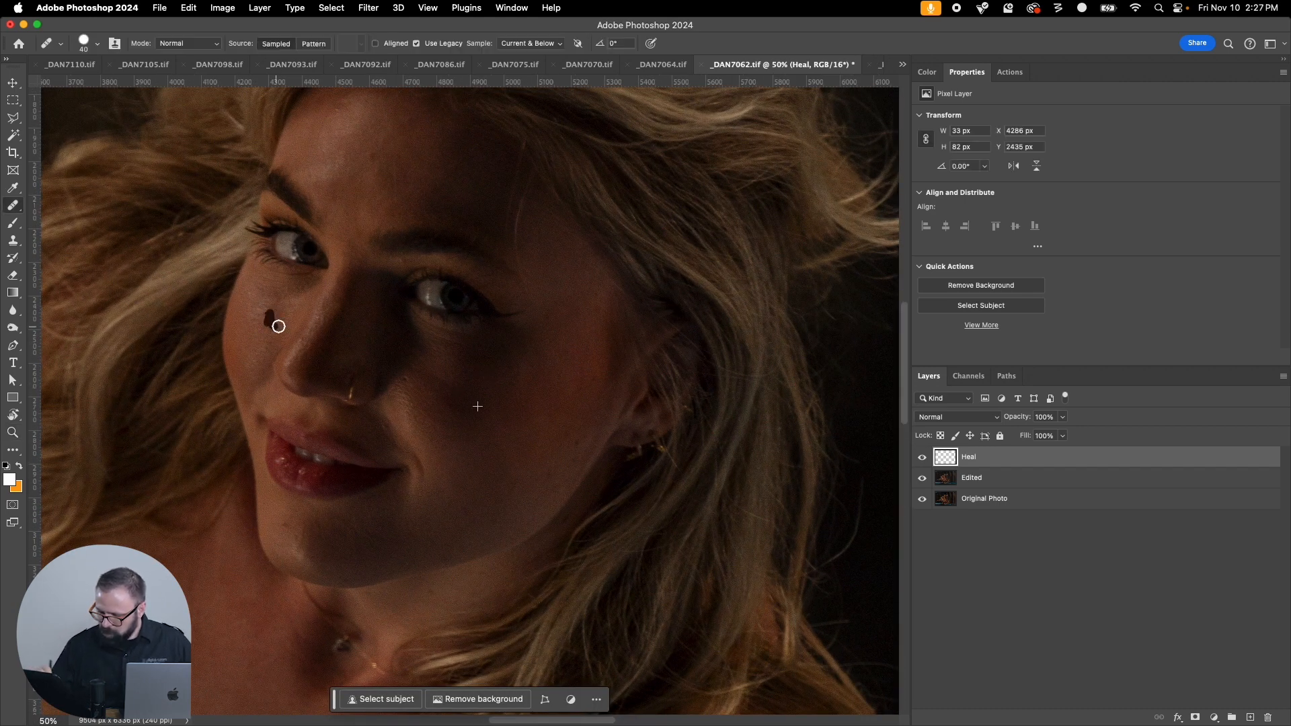
left_click_drag(283, 527, 282, 535)
Step: Heal the marks near the inner corner of the shadowed eye and beside the nose, plus the remaining spots on the lit cheek
left_click(480, 448, "alt")
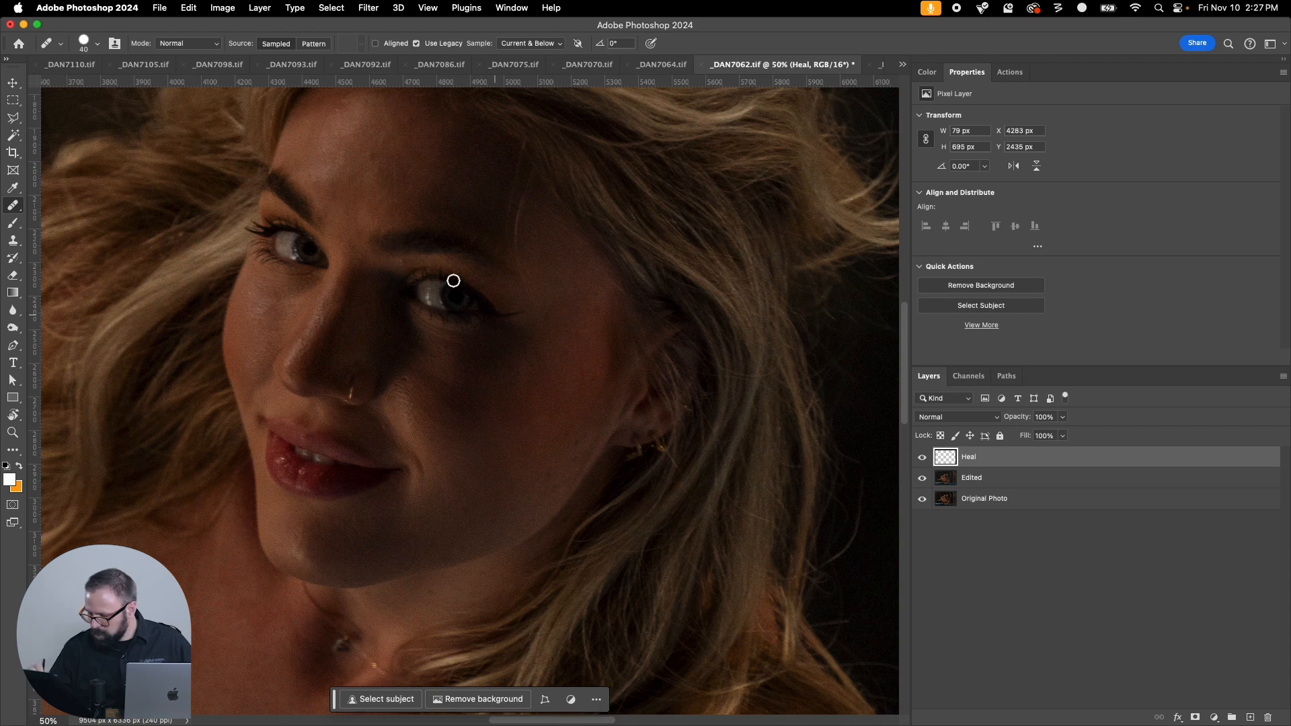
left_click_drag(402, 267, 399, 276)
left_click(486, 424, "alt")
left_click_drag(406, 384, 414, 400)
left_click(454, 401, "alt")
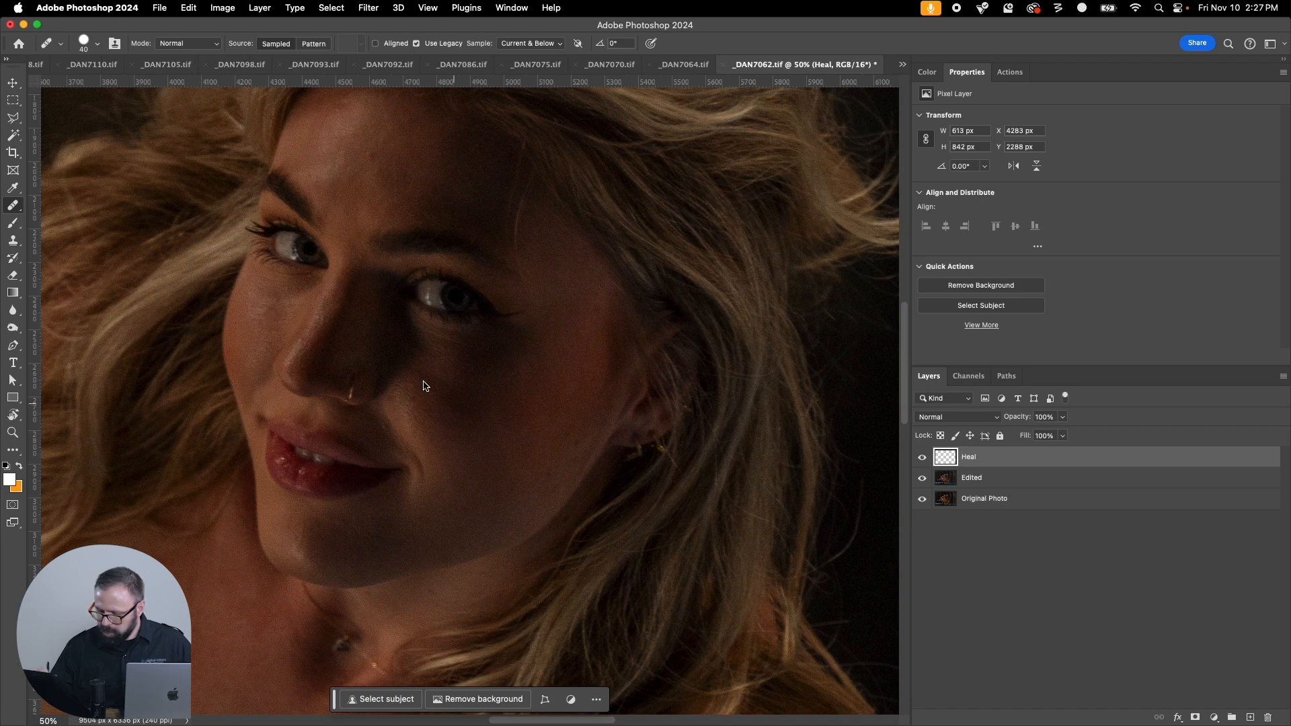
left_click(260, 328, "alt")
left_click(264, 306)
left_click_drag(280, 310, 283, 320)
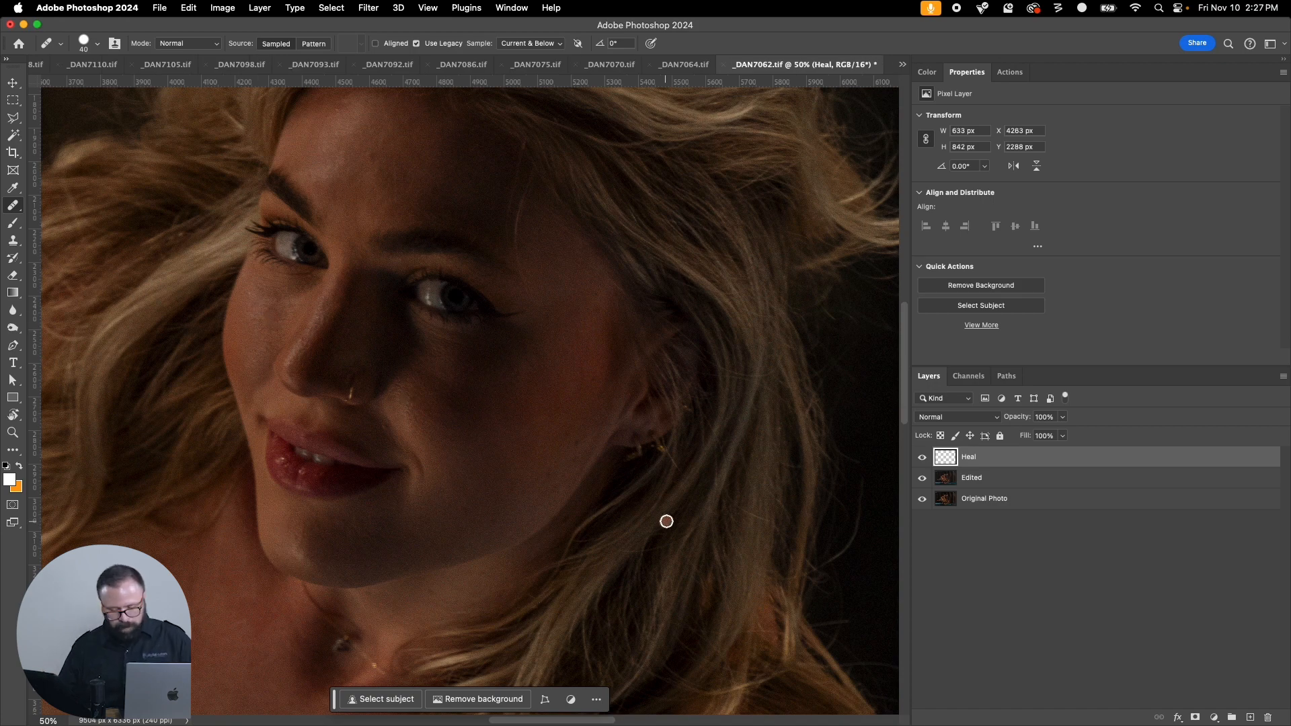
Step: Check the whole retouched photo, and save and close _DAN7062.tif
key("super+minus")
key("super+minus")
key("super+minus")
key("super+minus")
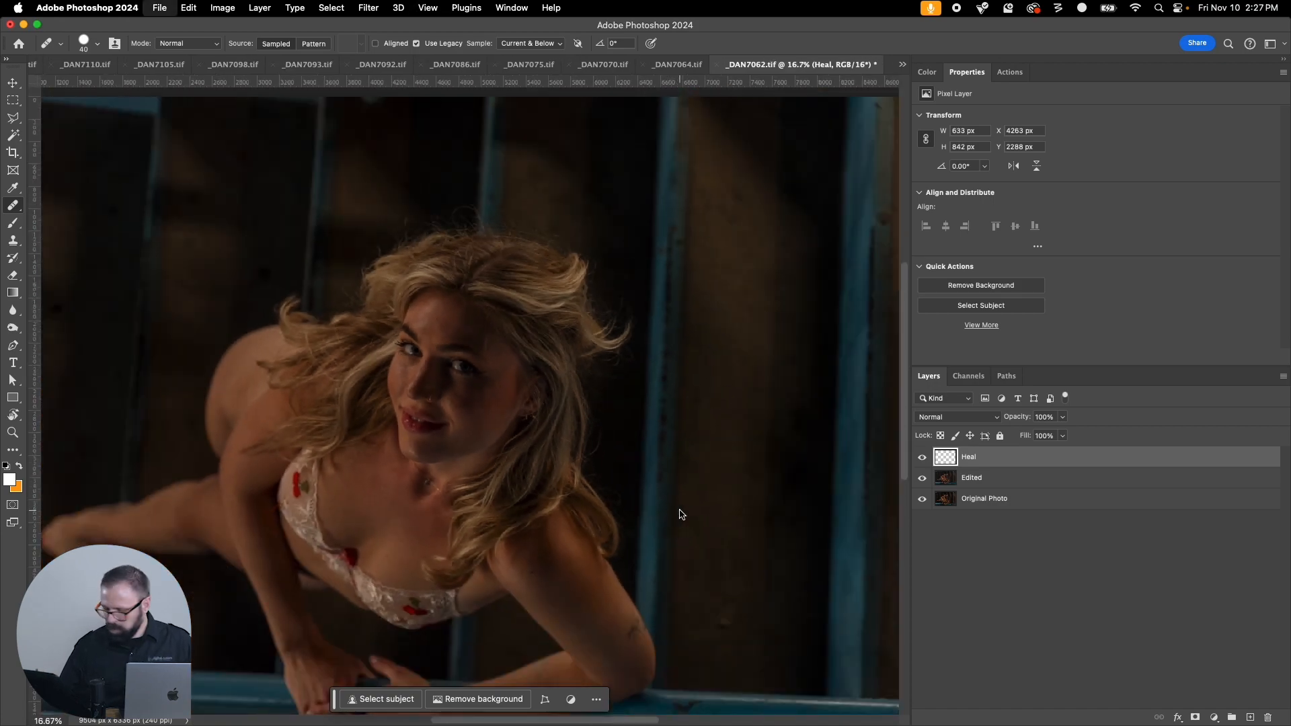
key("super+w")
left_click(684, 299)
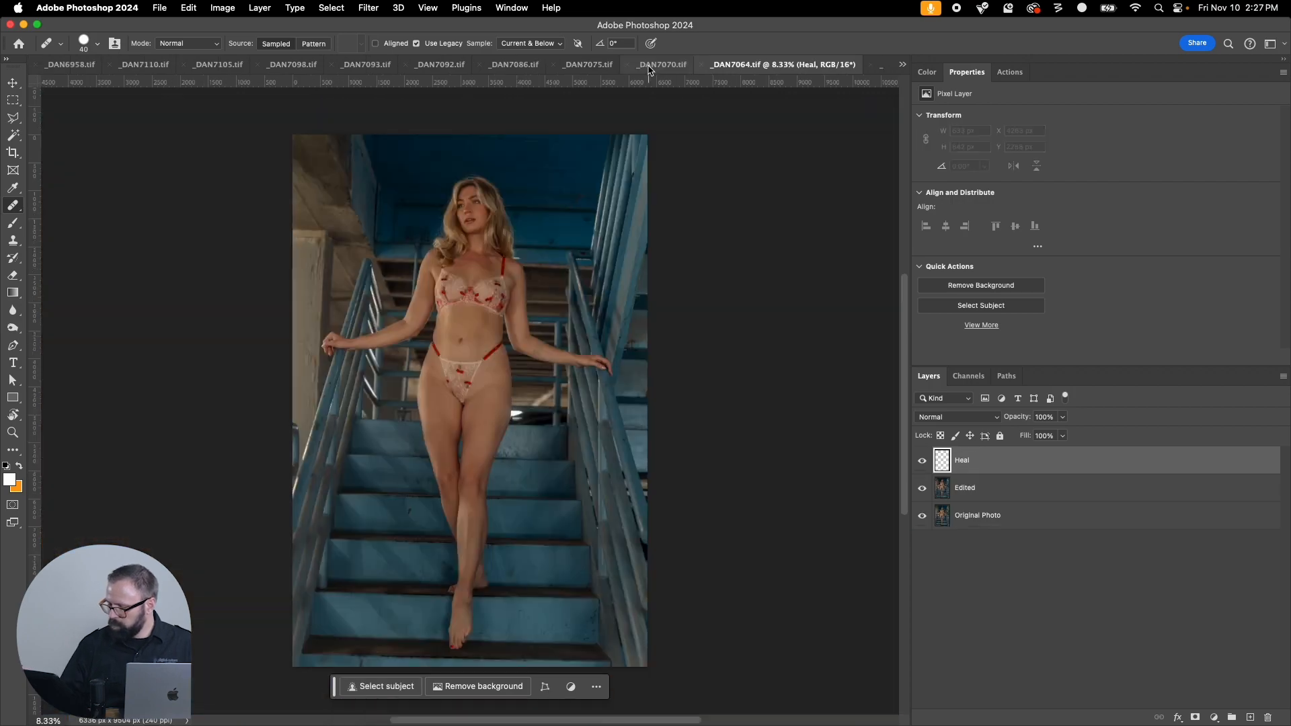
Step: Examine the face in _DAN7064.tif at 100% for noise and skin blemishes
key("z")
left_click_drag(411, 162, 642, 423)
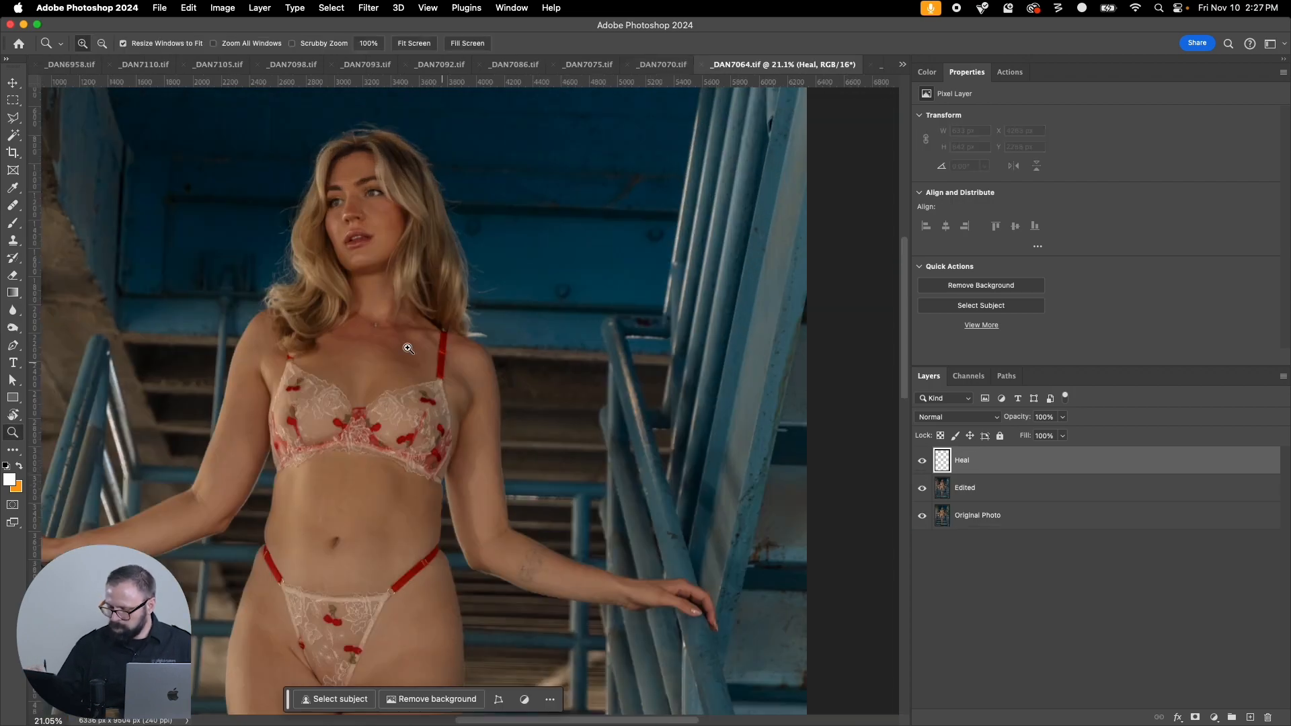
left_click(350, 262)
left_click(350, 263)
key("j")
scroll(403, 350, "up", 5)
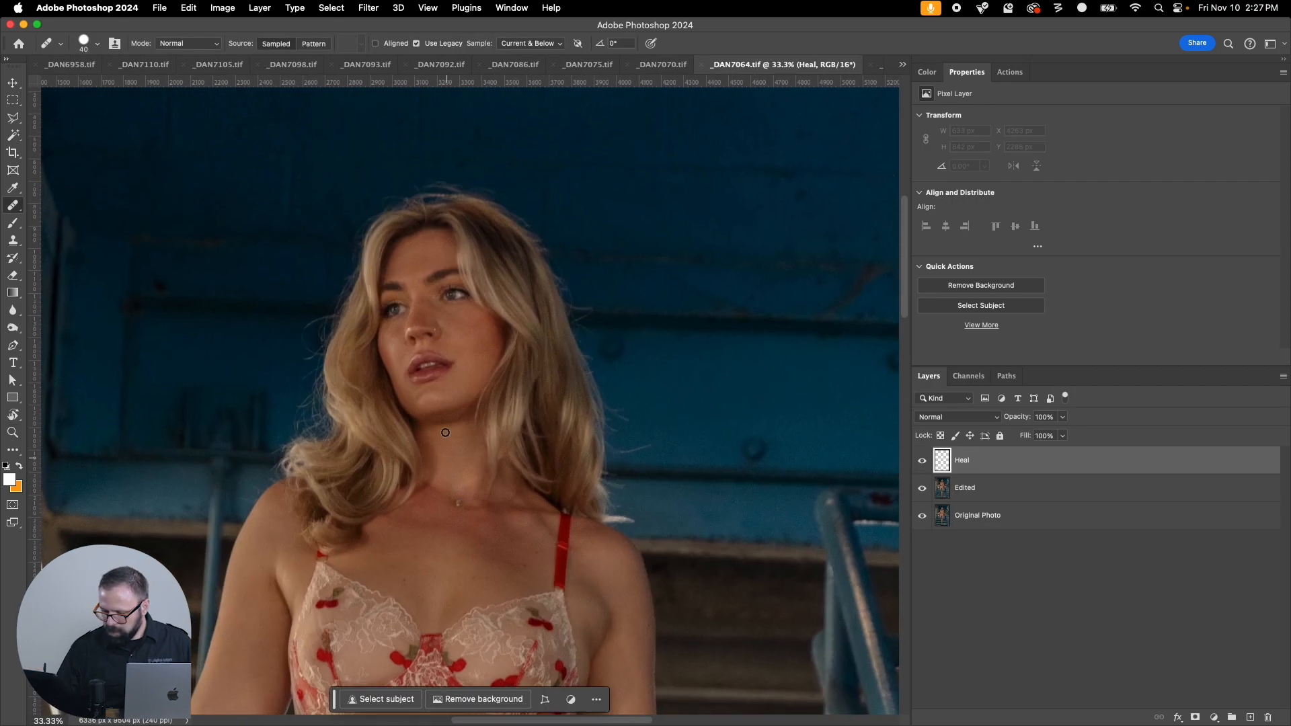
key("z")
left_click(434, 312)
left_click(435, 312)
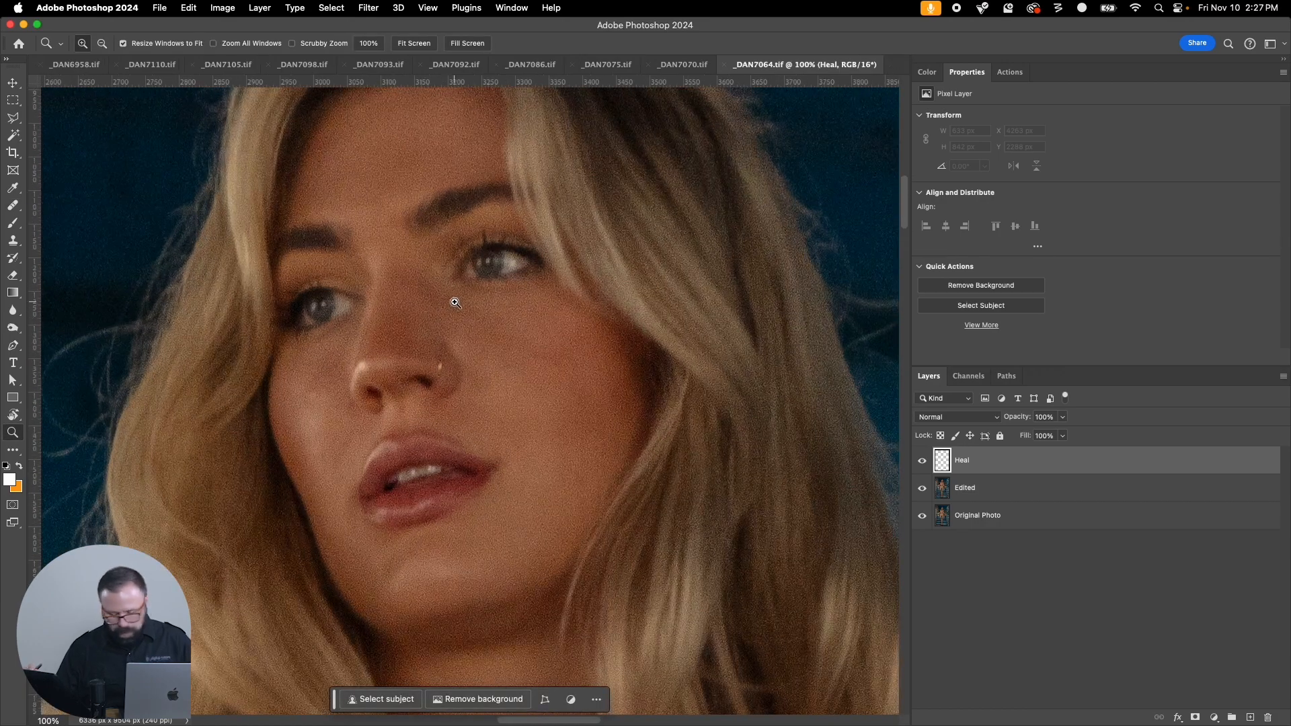
key("j")
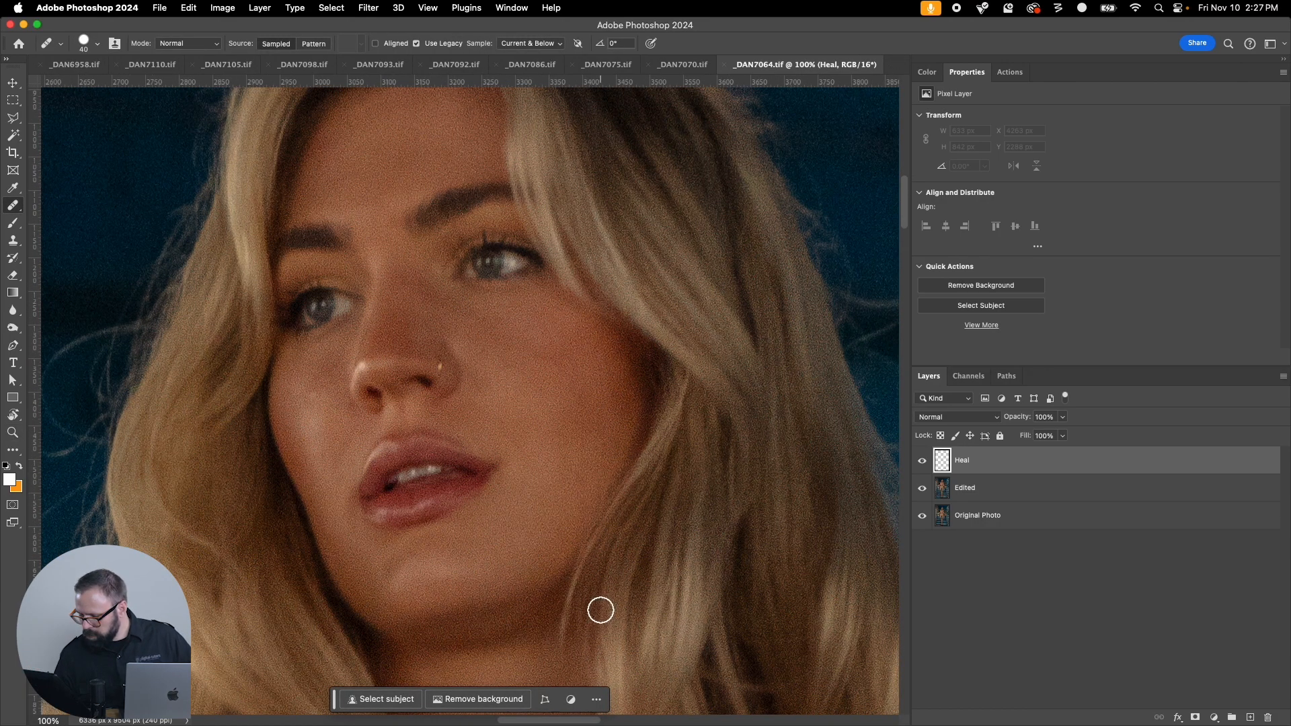
Step: Send the Edited layer of _DAN7064.tif to Topaz Photo AI and bring the whole face into the preview
left_click(996, 491)
left_click(370, 8)
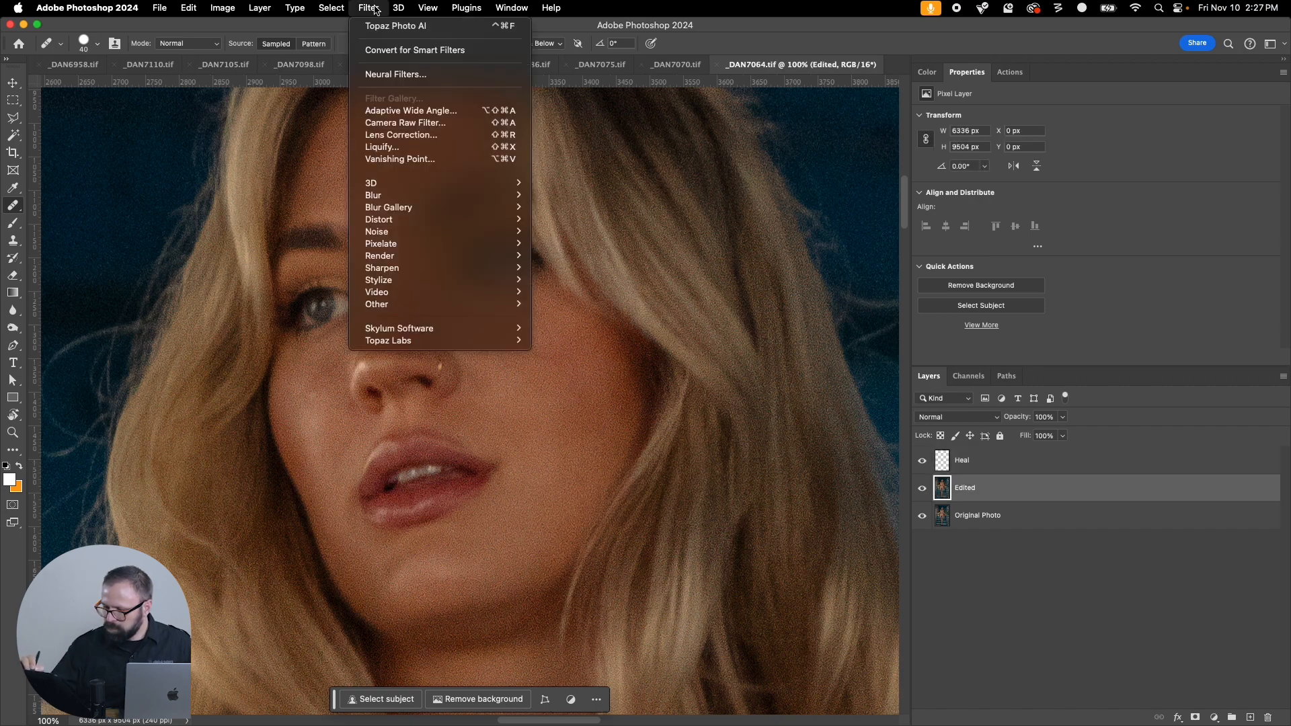
left_click(376, 22)
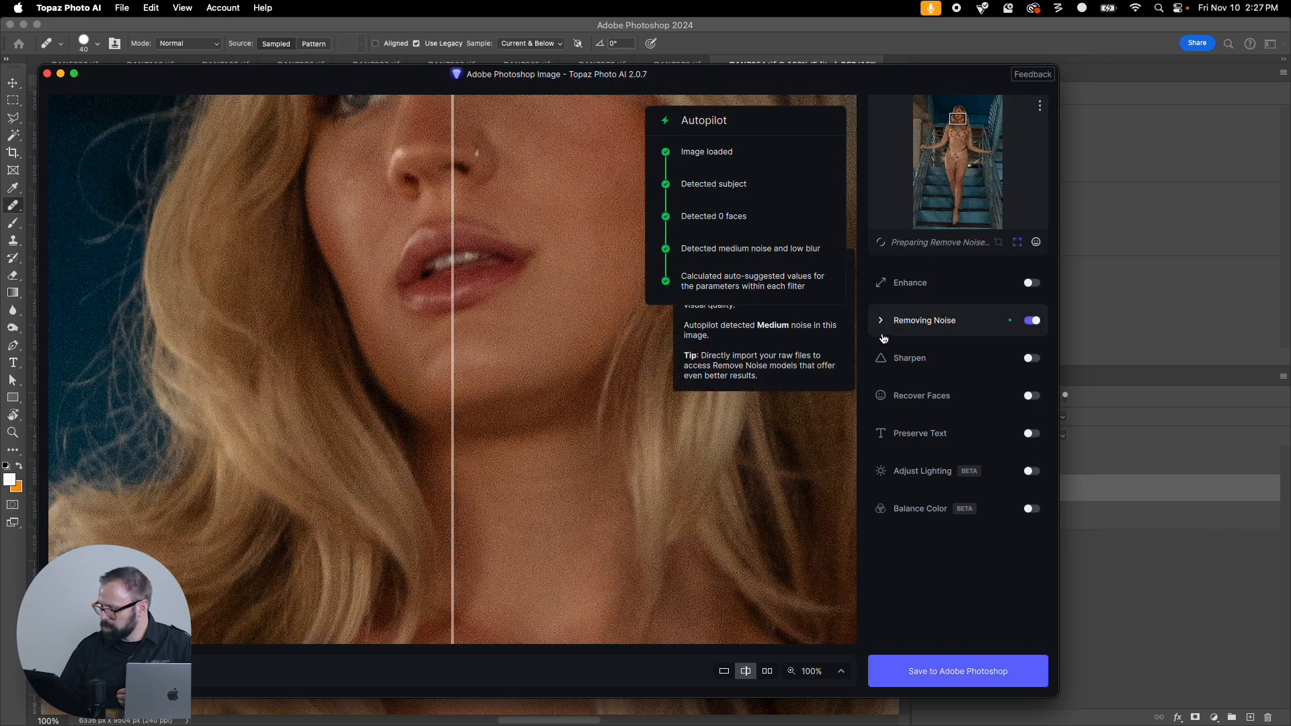
left_click_drag(621, 218, 661, 429)
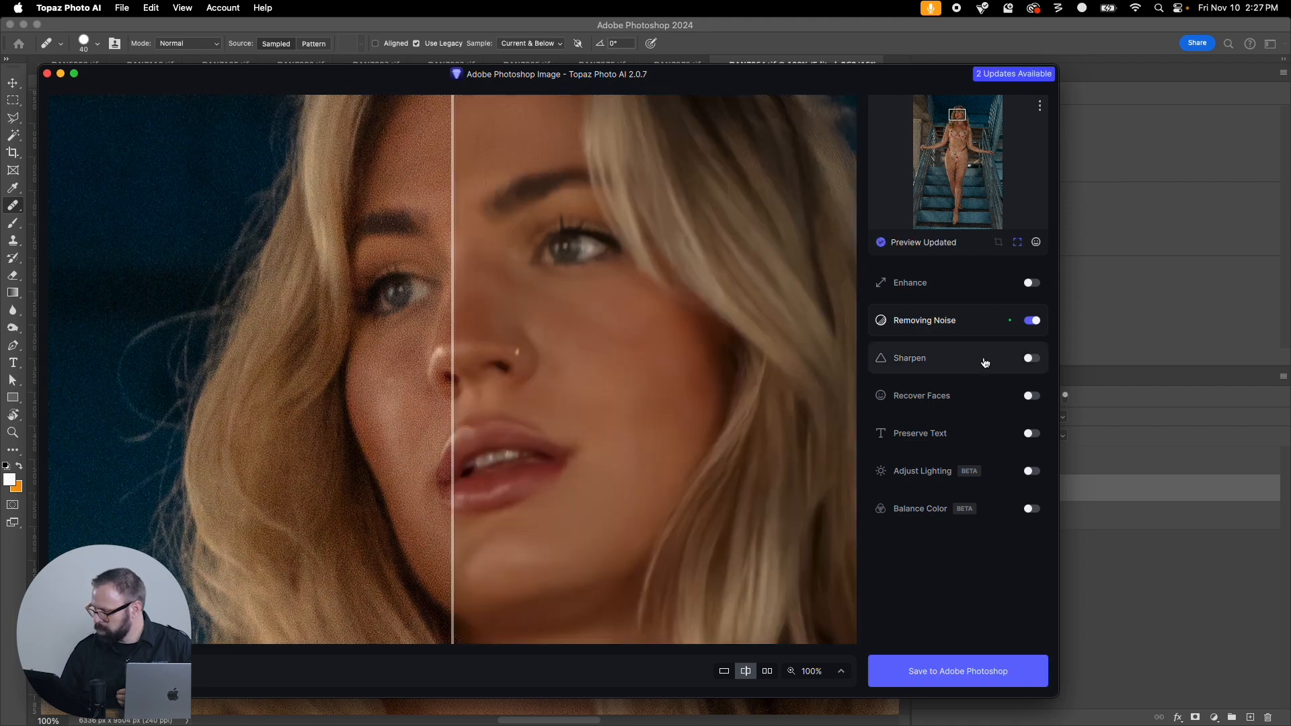
Step: Set noise removal to Strength 10 and Minor Deblur 3, compare the preview across the face, and save to Photoshop
left_click(884, 321)
left_click_drag(921, 411, 889, 444)
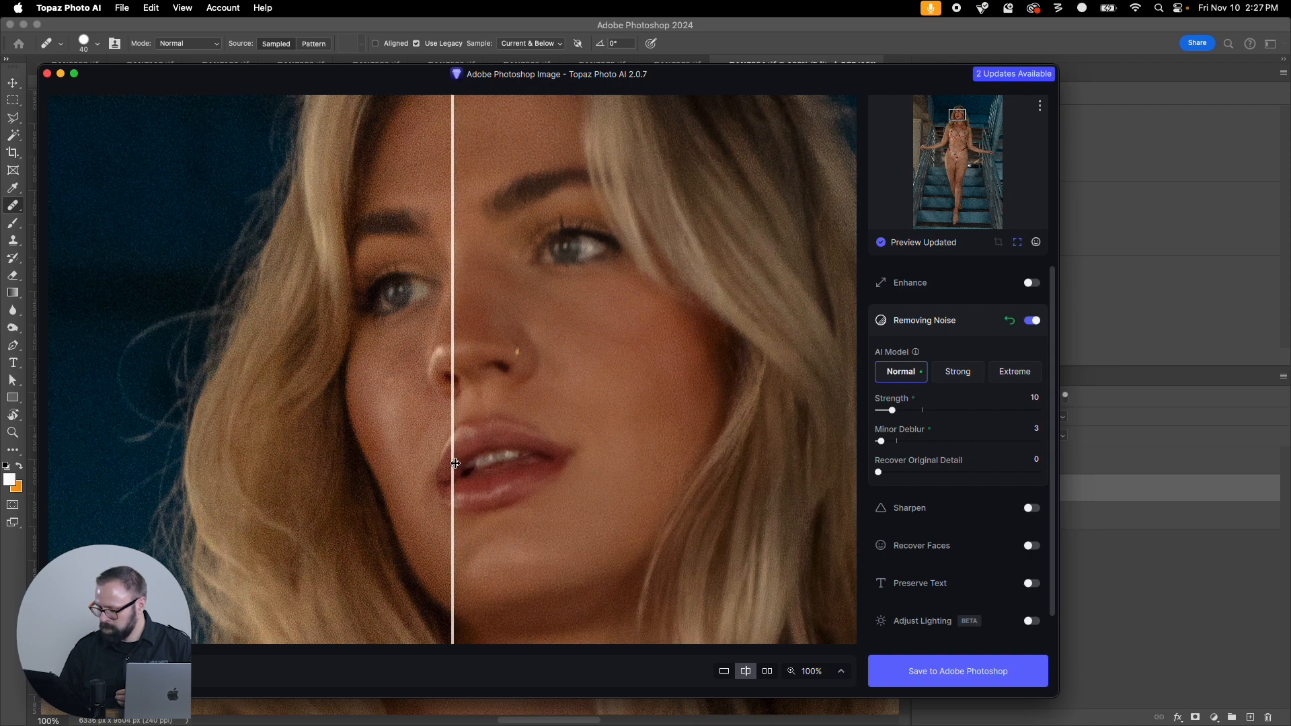
left_click_drag(454, 461, 214, 579)
left_click(943, 670)
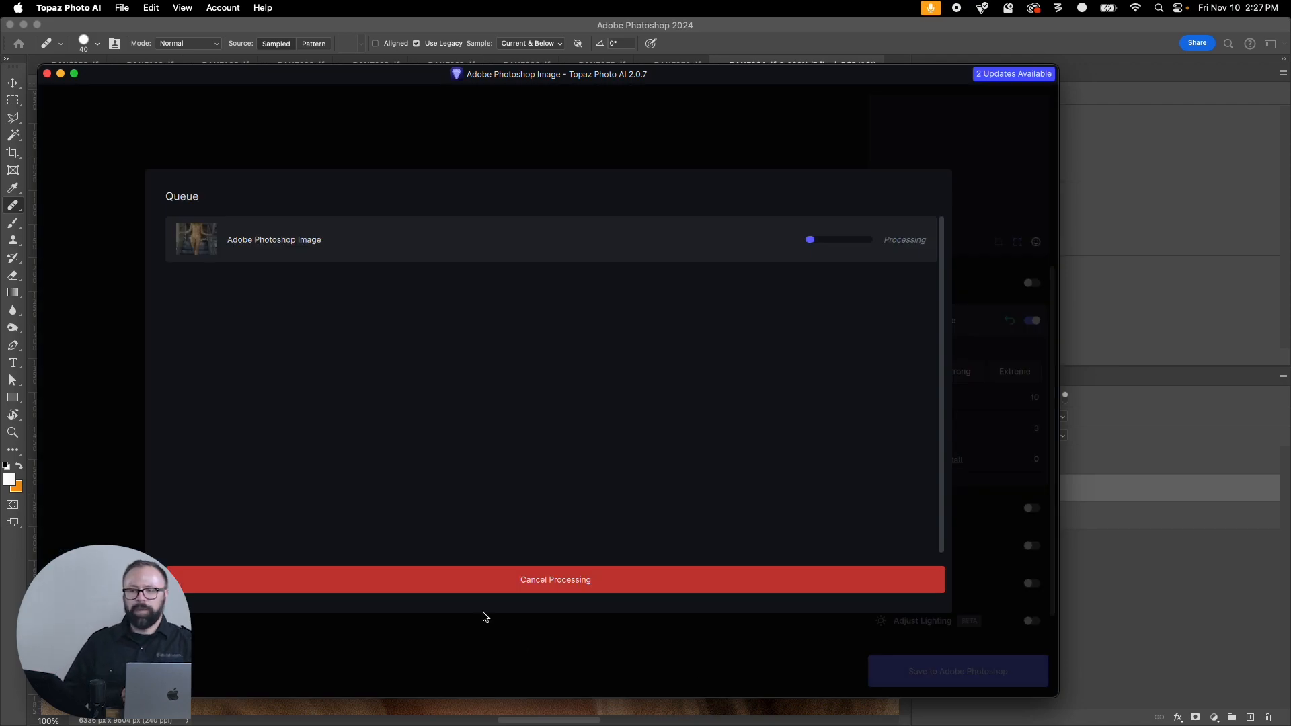
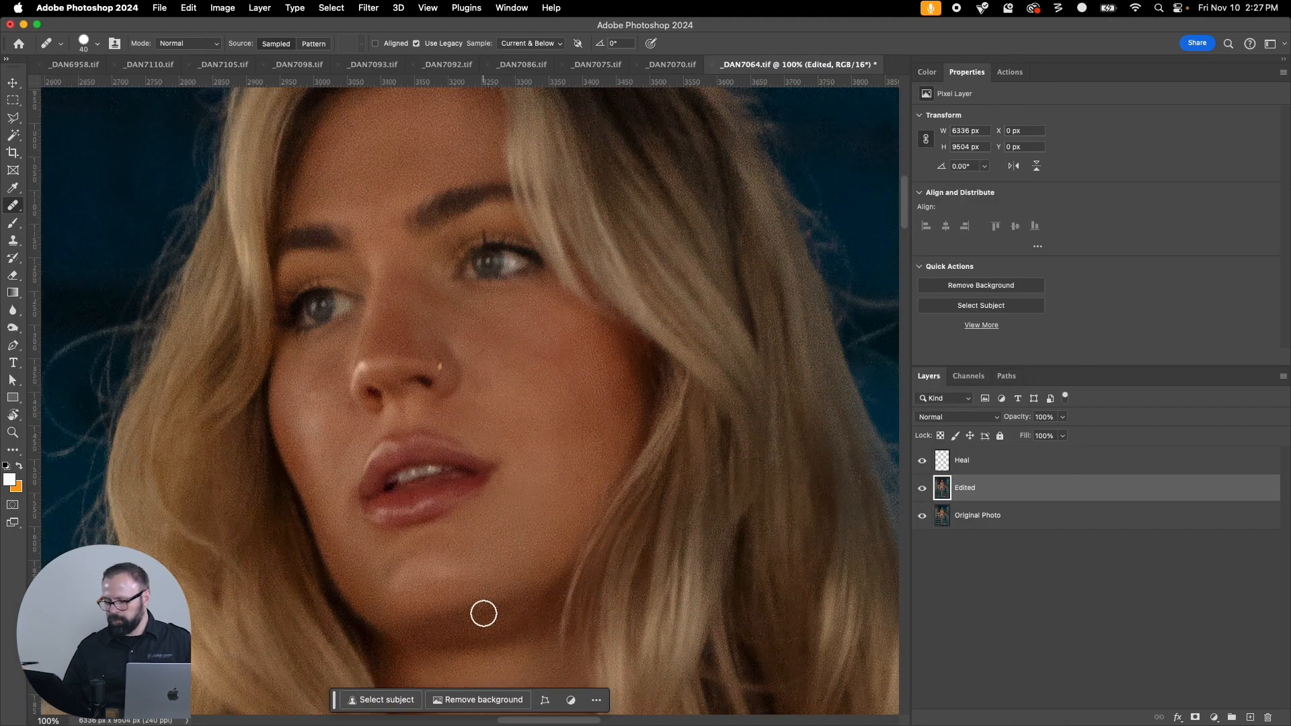
Step: Heal the blemishes on the face in _DAN7064.tif on the Heal layer with a size 40 Healing Brush
key("z")
left_click(974, 461)
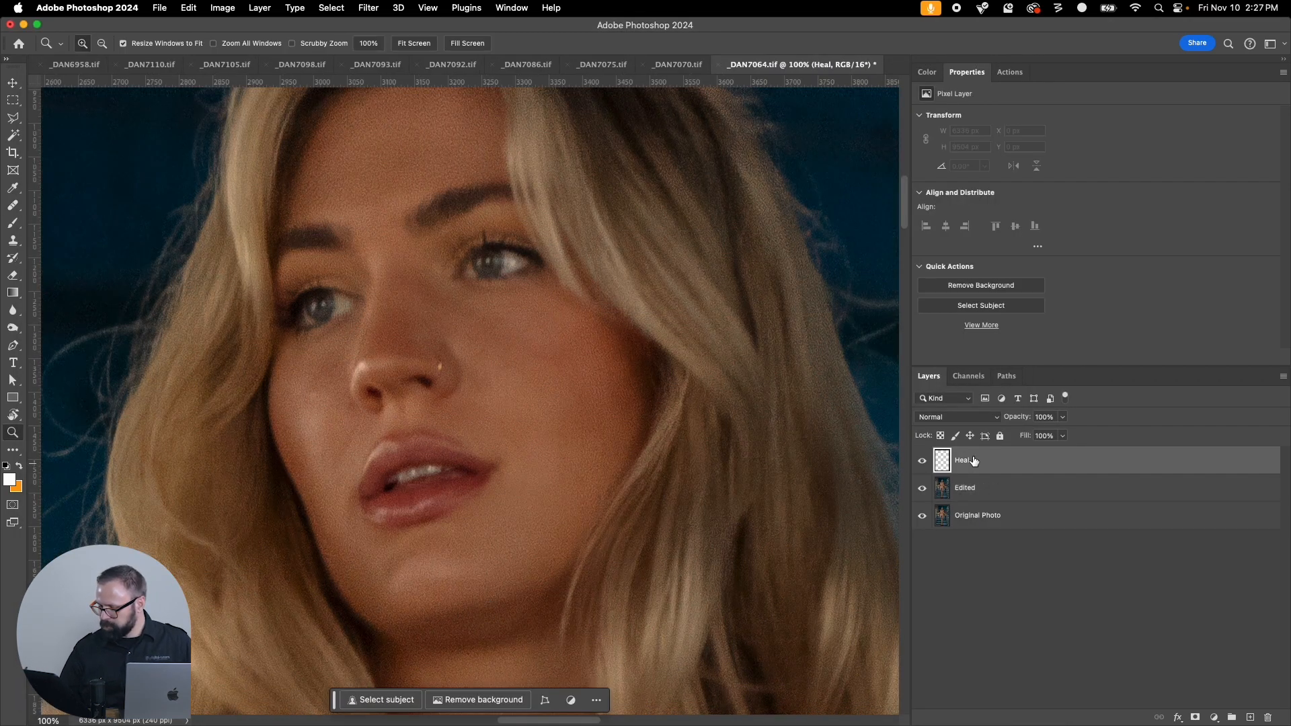
key("j")
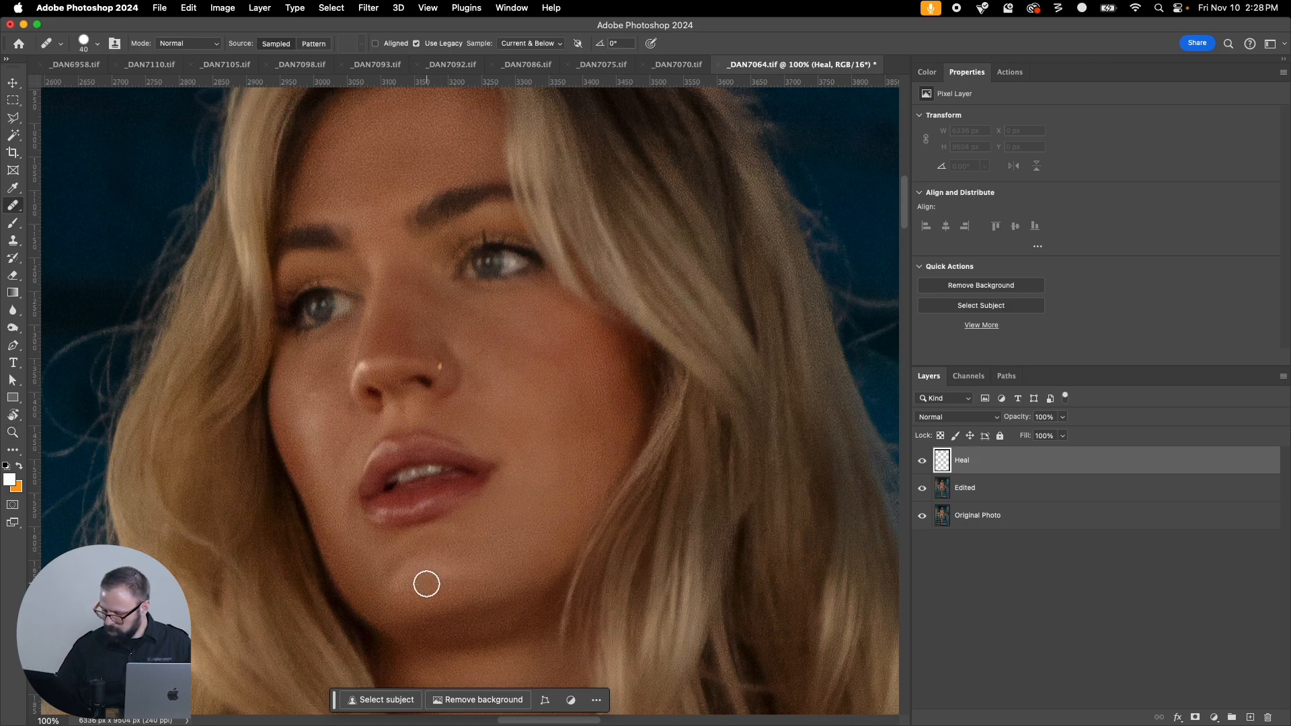
left_click(540, 362, "alt")
left_click_drag(498, 311, 497, 331)
left_click(505, 350, "alt")
left_click_drag(435, 295, 466, 308)
left_click(502, 322, "alt")
left_click(453, 239)
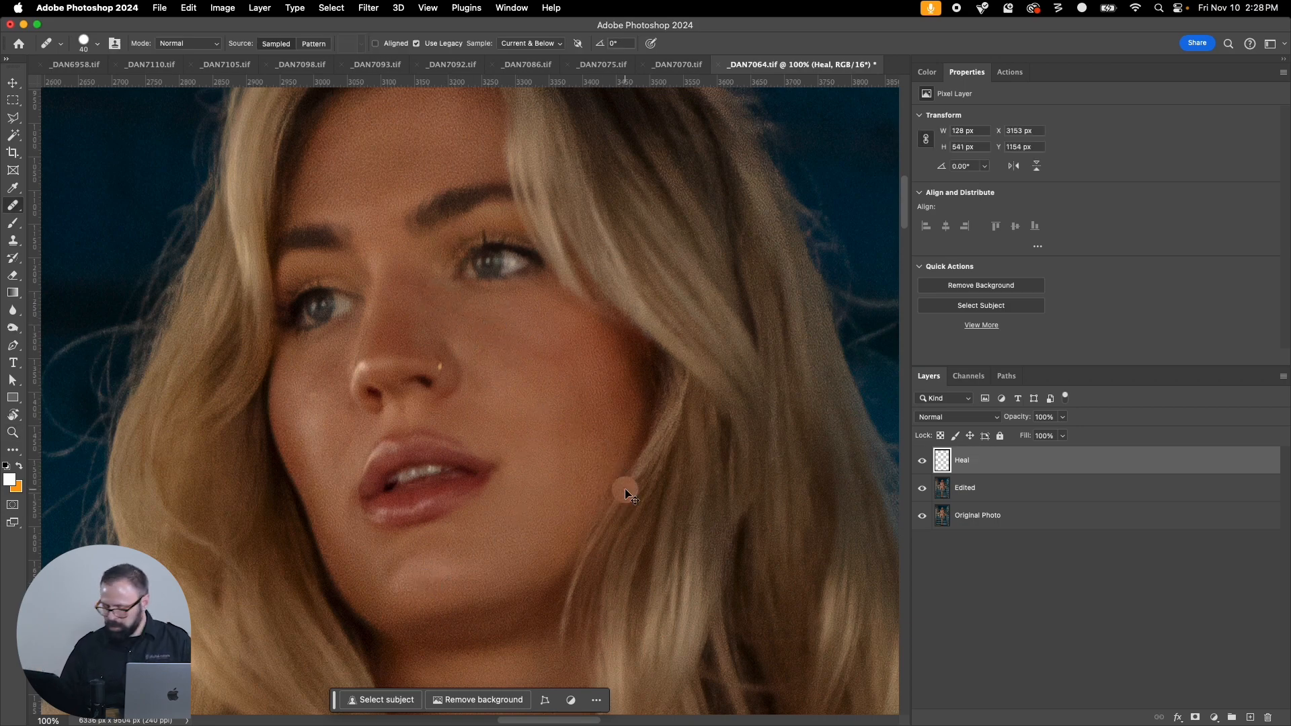
Step: Heal the skin marks above and below the navel with brush size 100, and save and close _DAN7064.tif
key("super+minus")
key("super+minus")
scroll(623, 490, "down", 10)
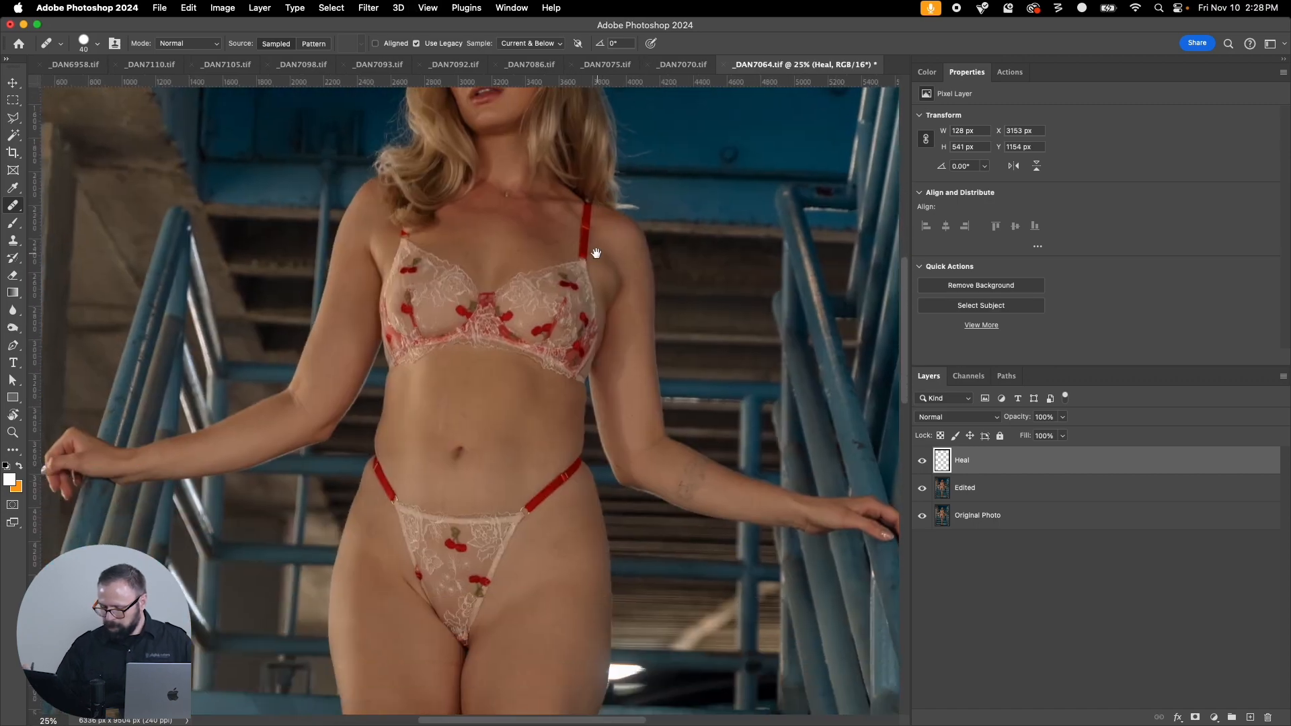
key("bracketright")
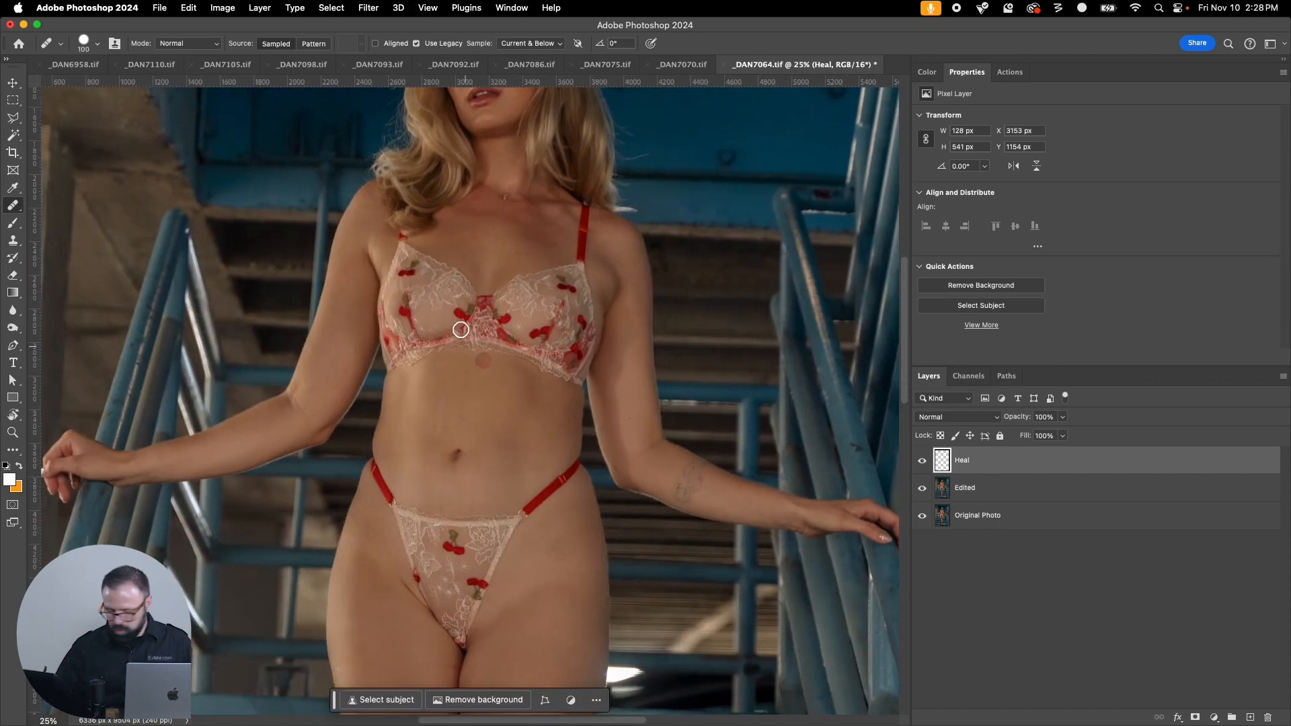
left_click(480, 395, "alt")
left_click_drag(443, 404, 440, 405)
left_click(518, 407, "alt")
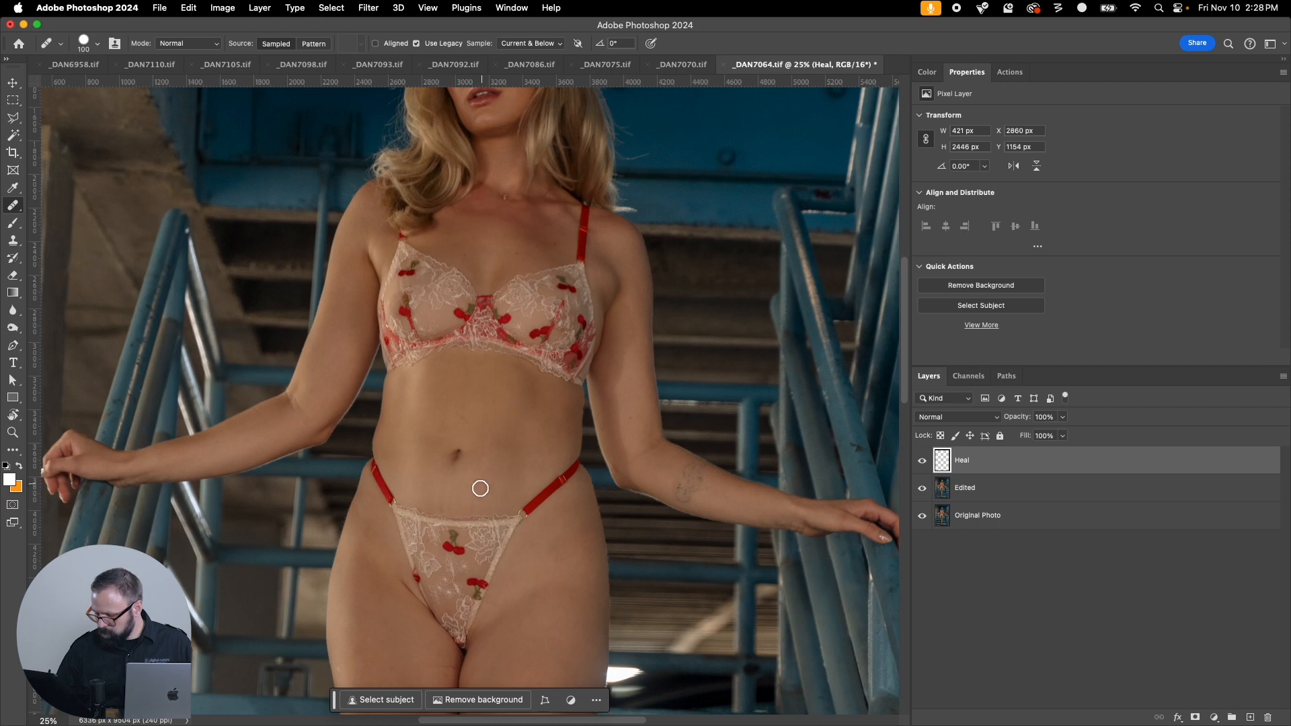
mouse_move(480, 489)
left_mouse_down()
mouse_move(481, 461)
mouse_move(490, 477)
left_mouse_up()
left_click(497, 425, "alt")
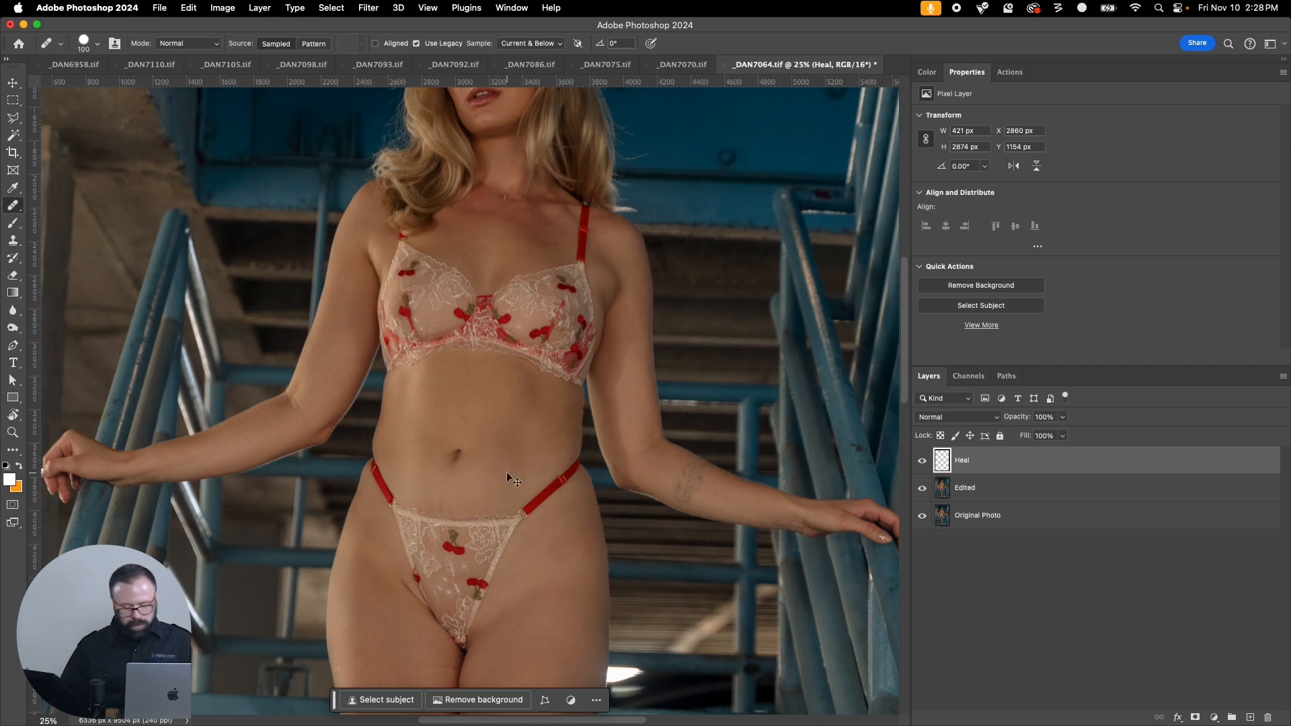
key("super+w")
left_click(705, 266)
Step: In _DAN7070.tif, heal the skin marks on the stomach around the navel on the Heal layer with the size 100 Healing Brush
left_click(632, 66)
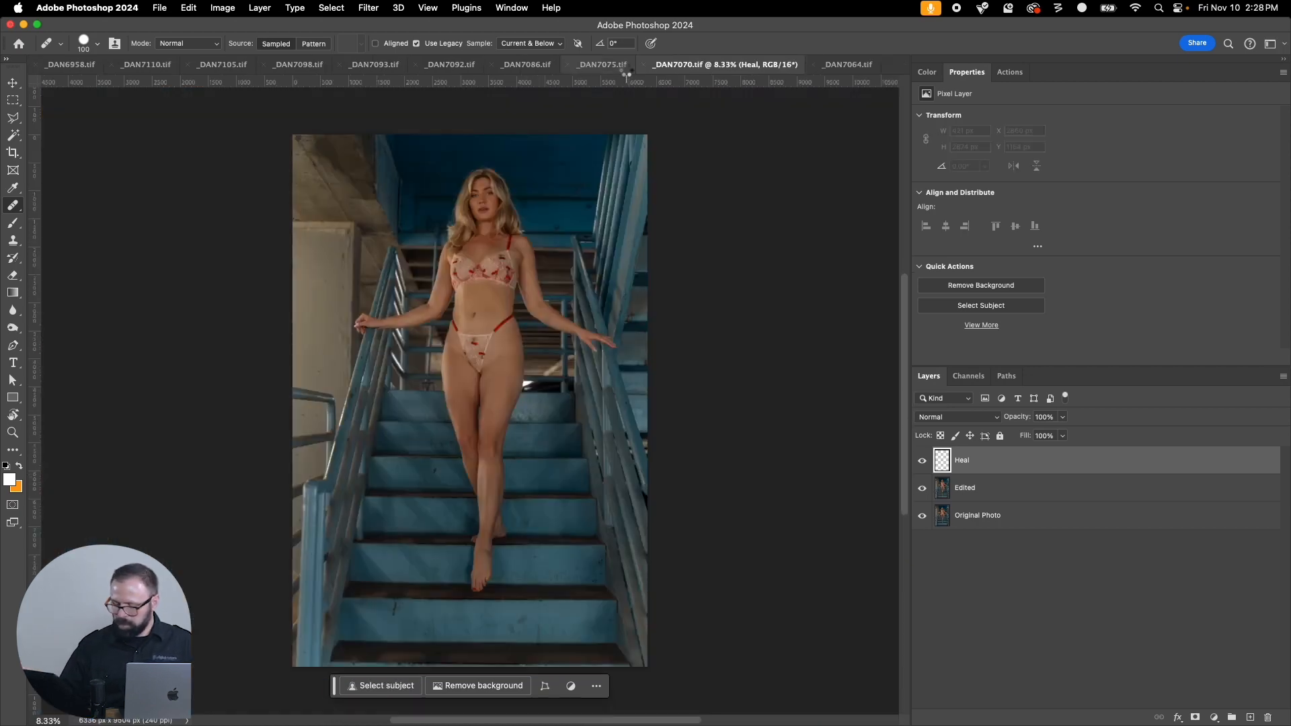
key("z")
left_click_drag(407, 159, 631, 479)
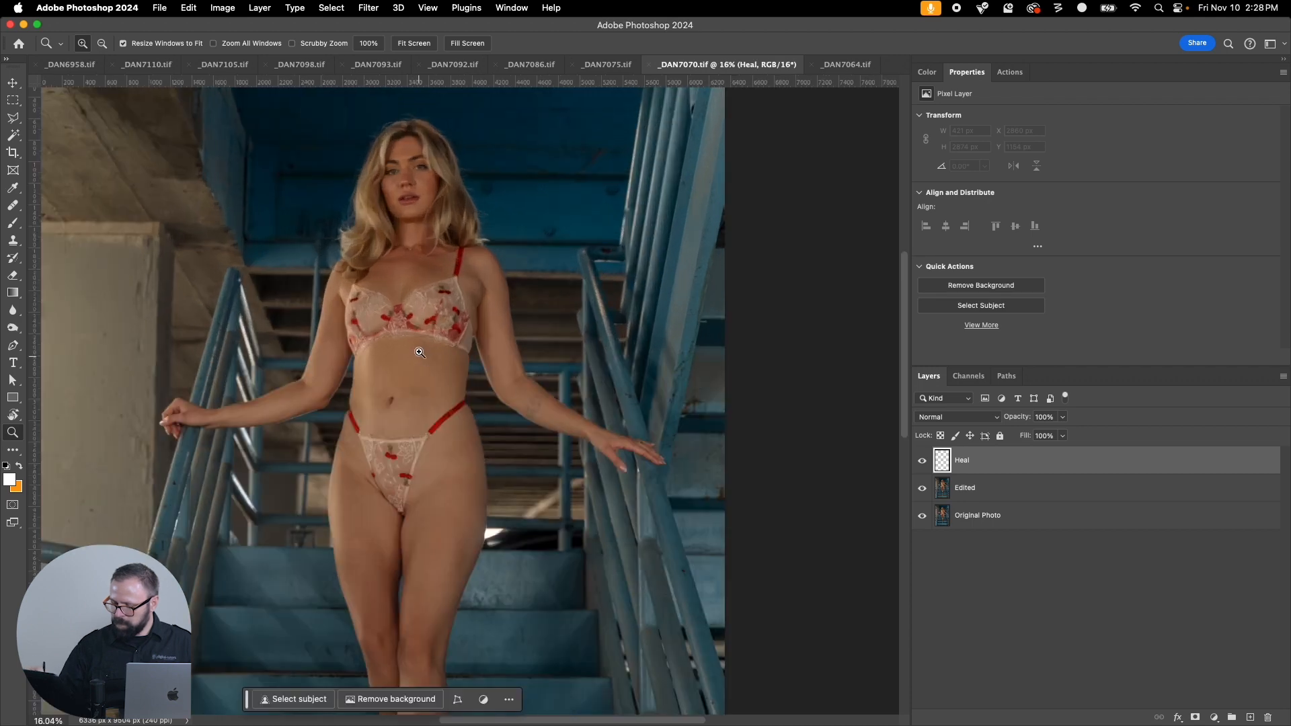
left_click(421, 351)
key("j")
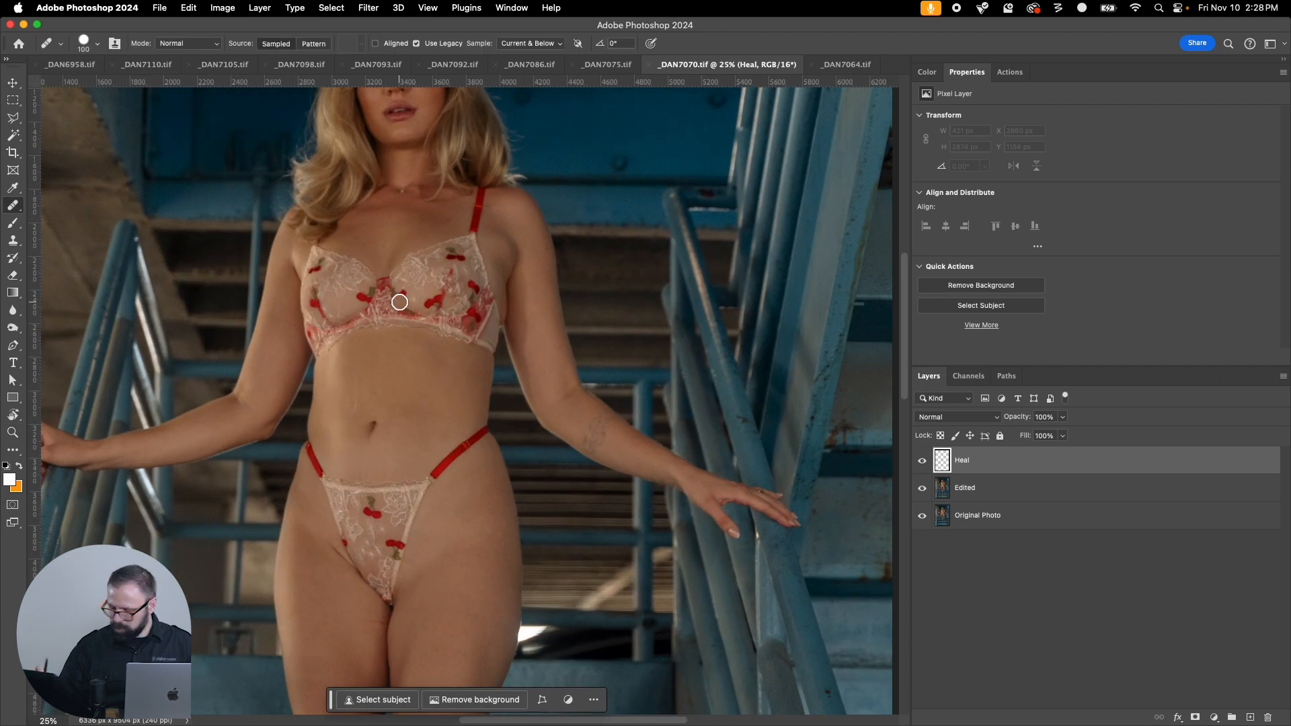
left_click(407, 405, "alt")
mouse_move(353, 384)
left_mouse_down()
mouse_move(353, 407)
mouse_move(364, 404)
left_mouse_up()
left_click(429, 396, "alt")
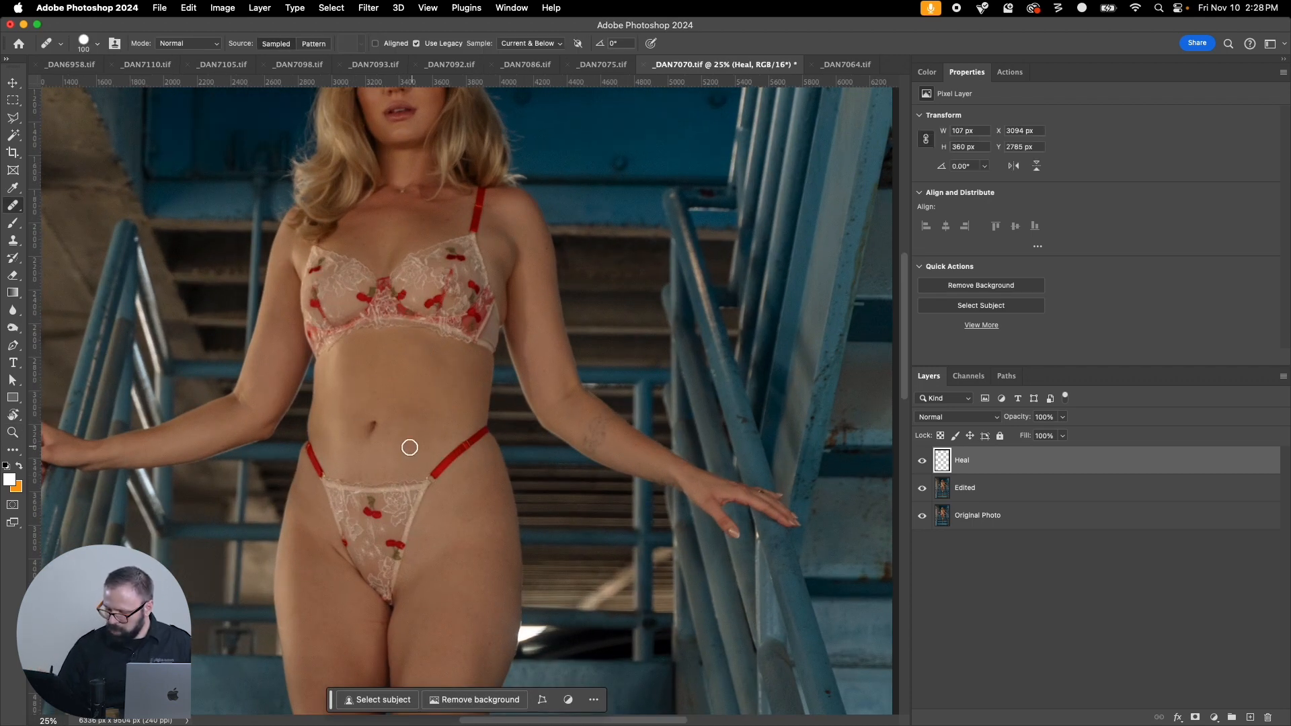
left_click_drag(394, 466, 402, 431)
left_click(407, 403, "alt")
left_click_drag(361, 380, 365, 396)
scroll(406, 377, "up", 6)
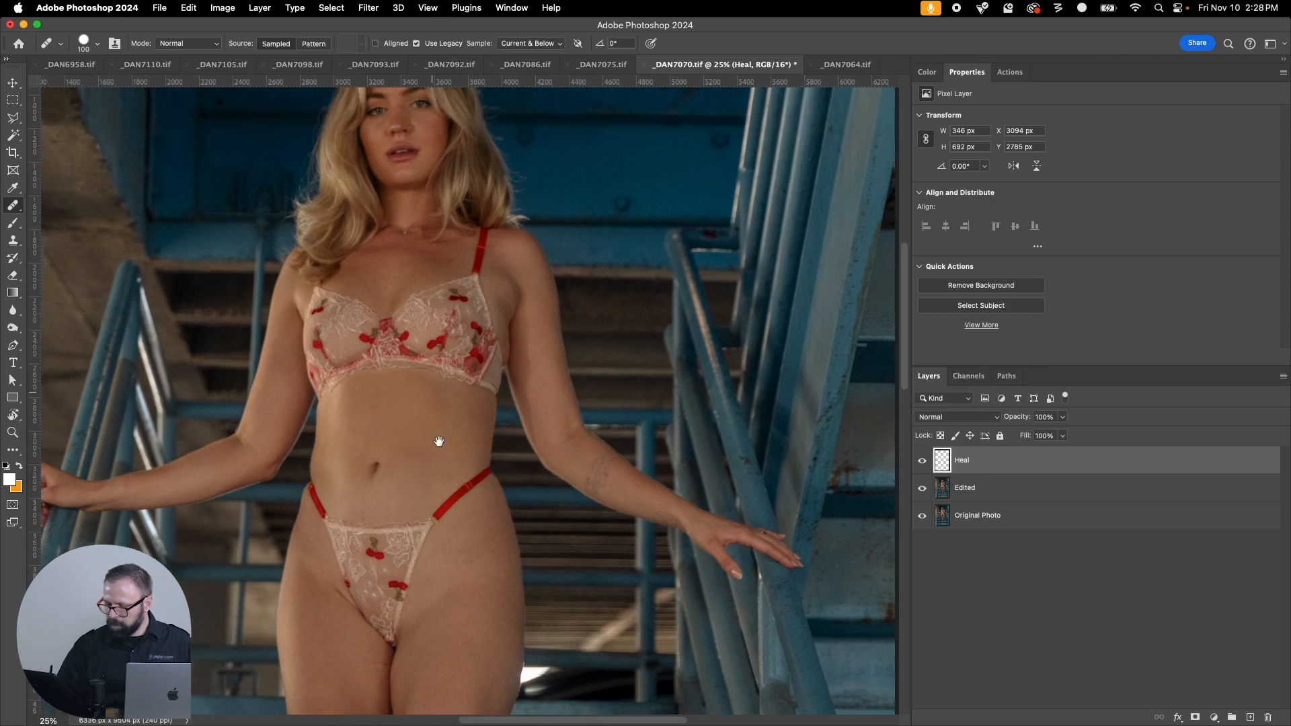
Step: Heal the under-eye and brow areas of the face with brush size 40, and save and close _DAN7070.tif
key("super+plus")
key("super+plus")
key("super+plus")
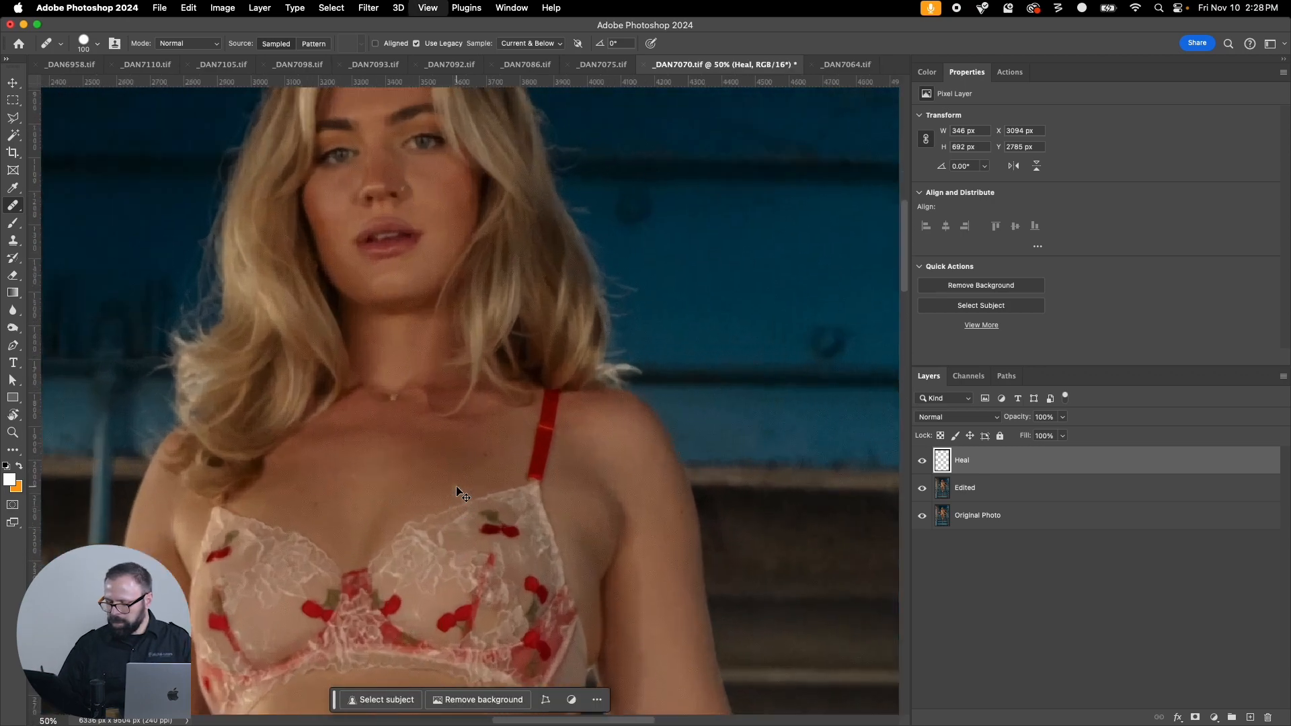
left_click_drag(421, 269, 477, 547)
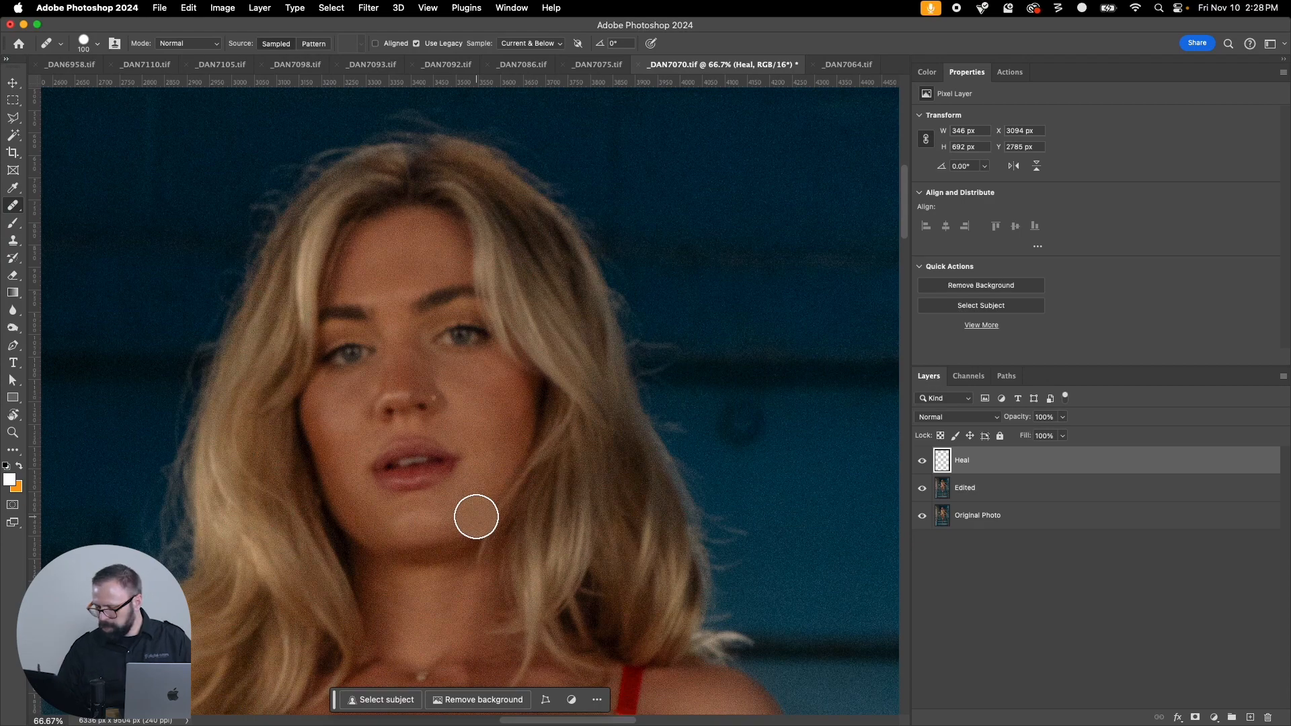
key("bracketleft")
key("bracketleft")
key("bracketleft")
key("bracketleft")
key("bracketleft")
key("bracketleft")
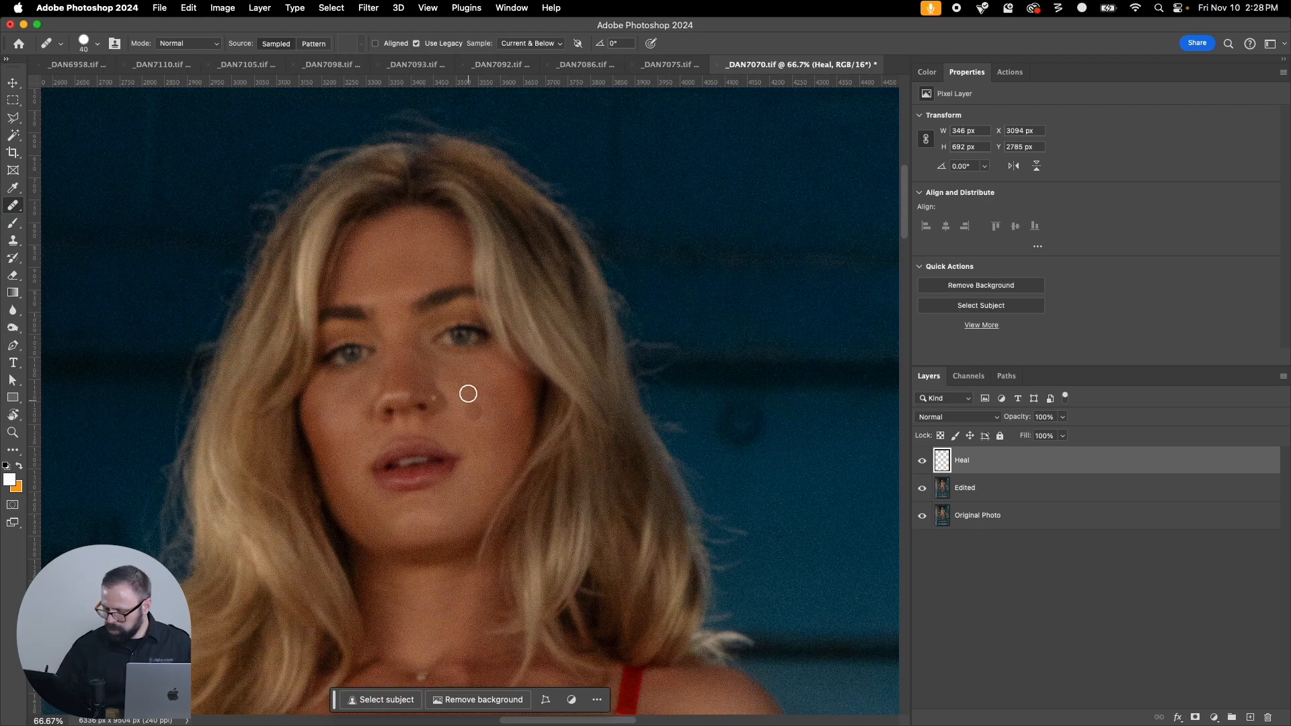
left_click(447, 377)
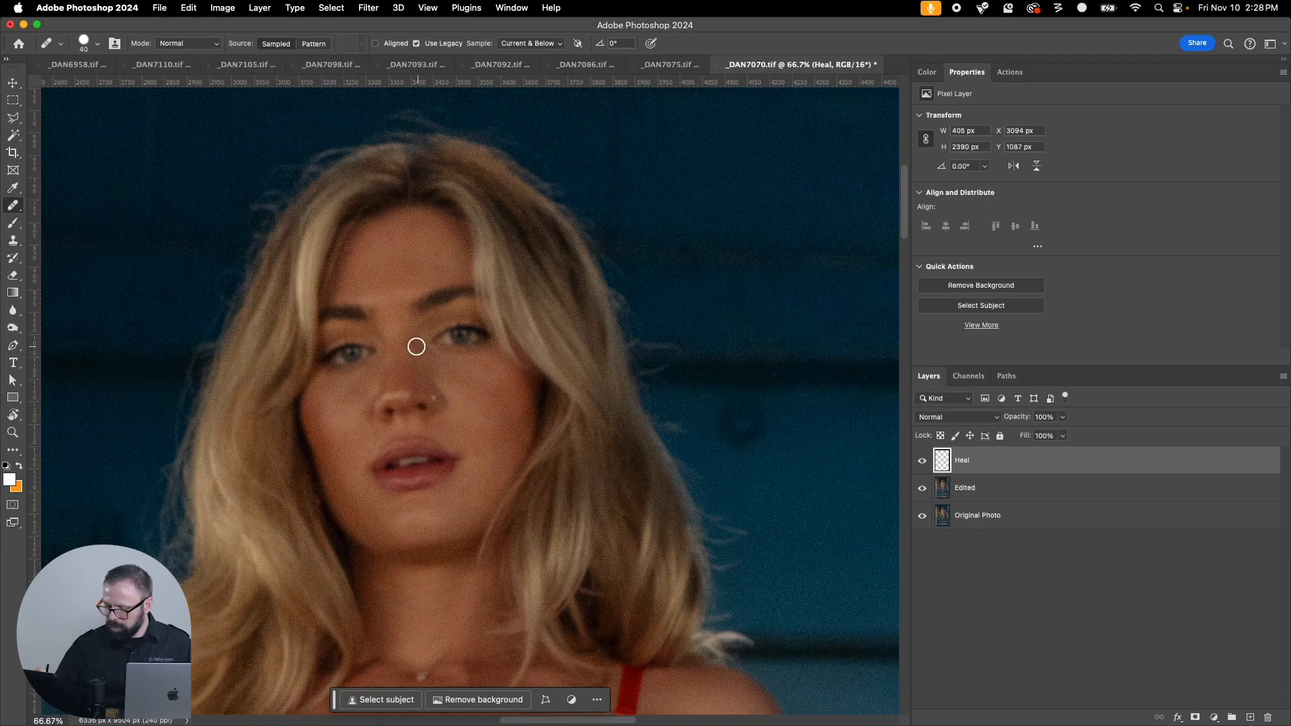
left_click(399, 302)
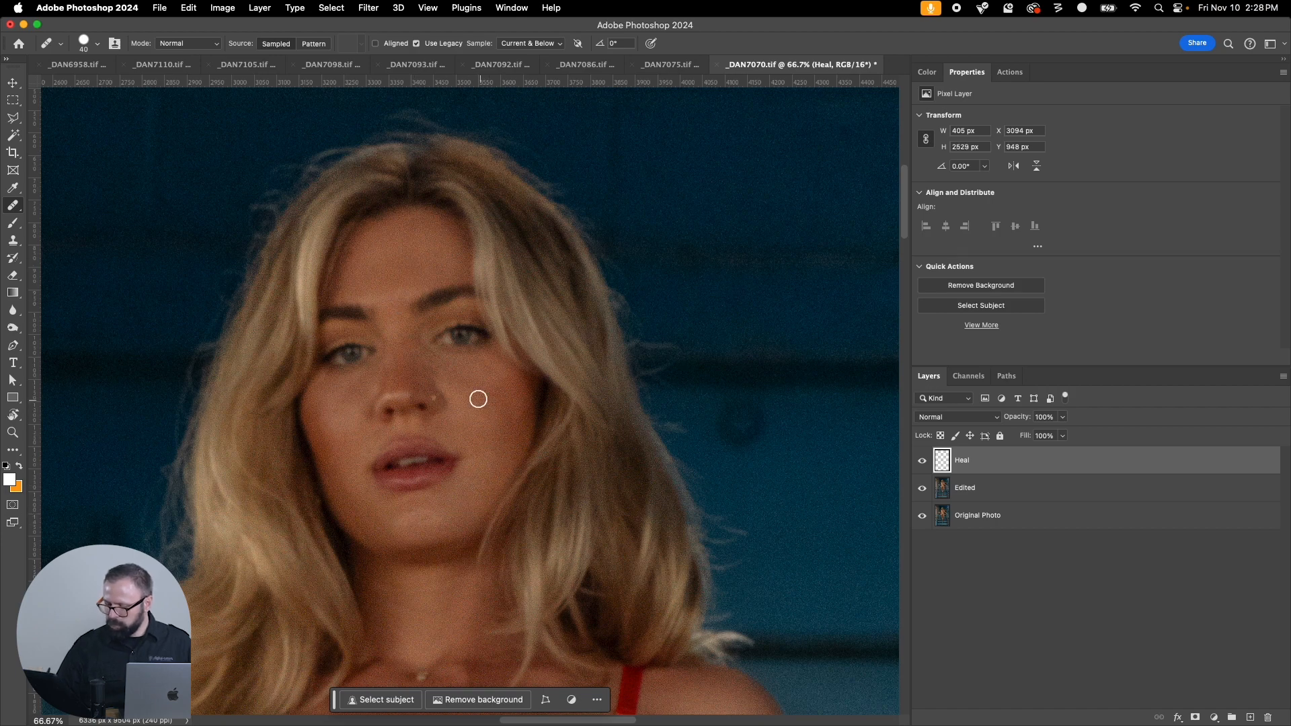
key("super+w")
left_click(658, 265)
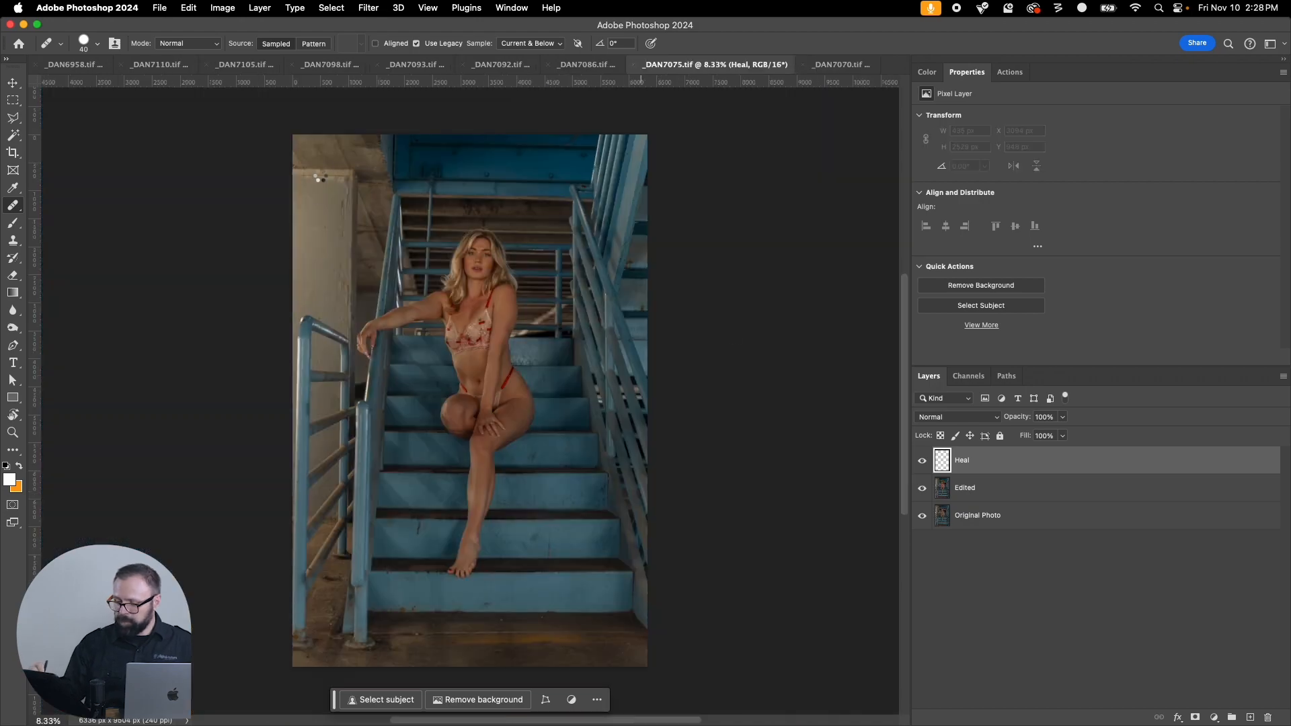
Step: In _DAN7075.tif, heal the marks on the stomach beside and below the navel on the Heal layer
key("z")
left_click_drag(343, 186, 616, 557)
left_click(486, 315)
key("j")
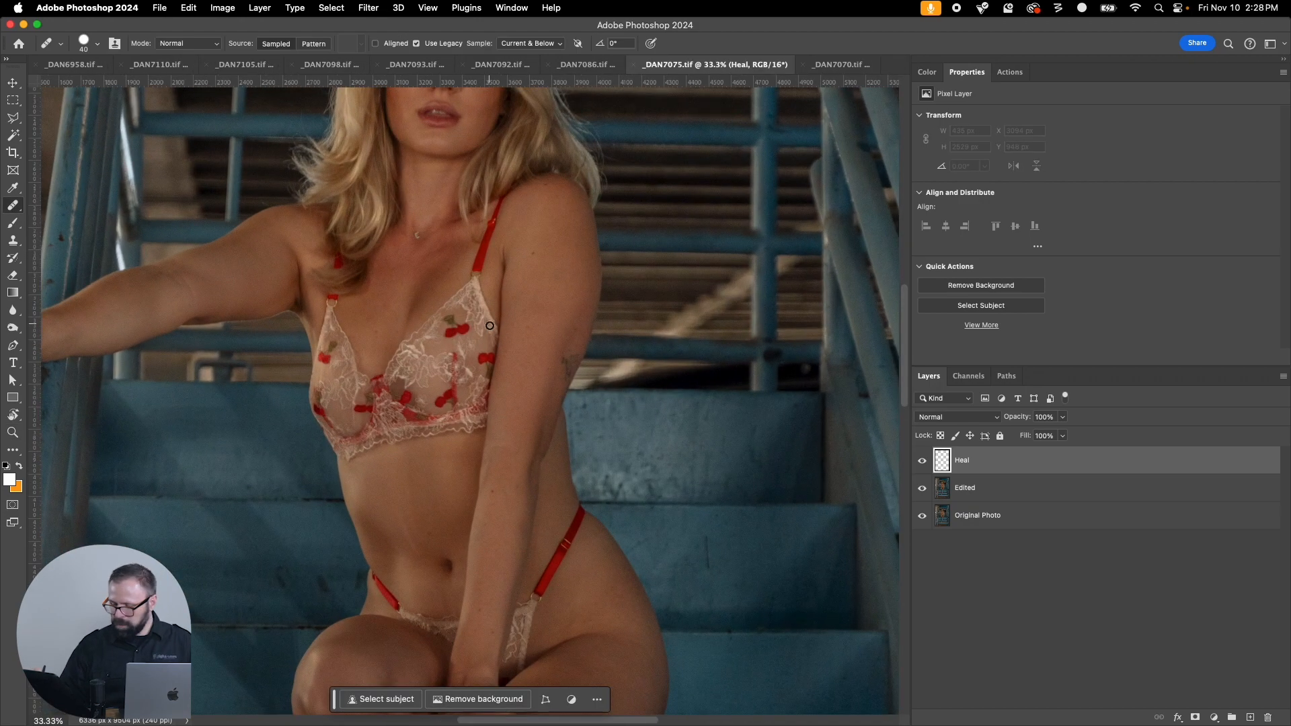
left_click_drag(401, 527, 405, 521)
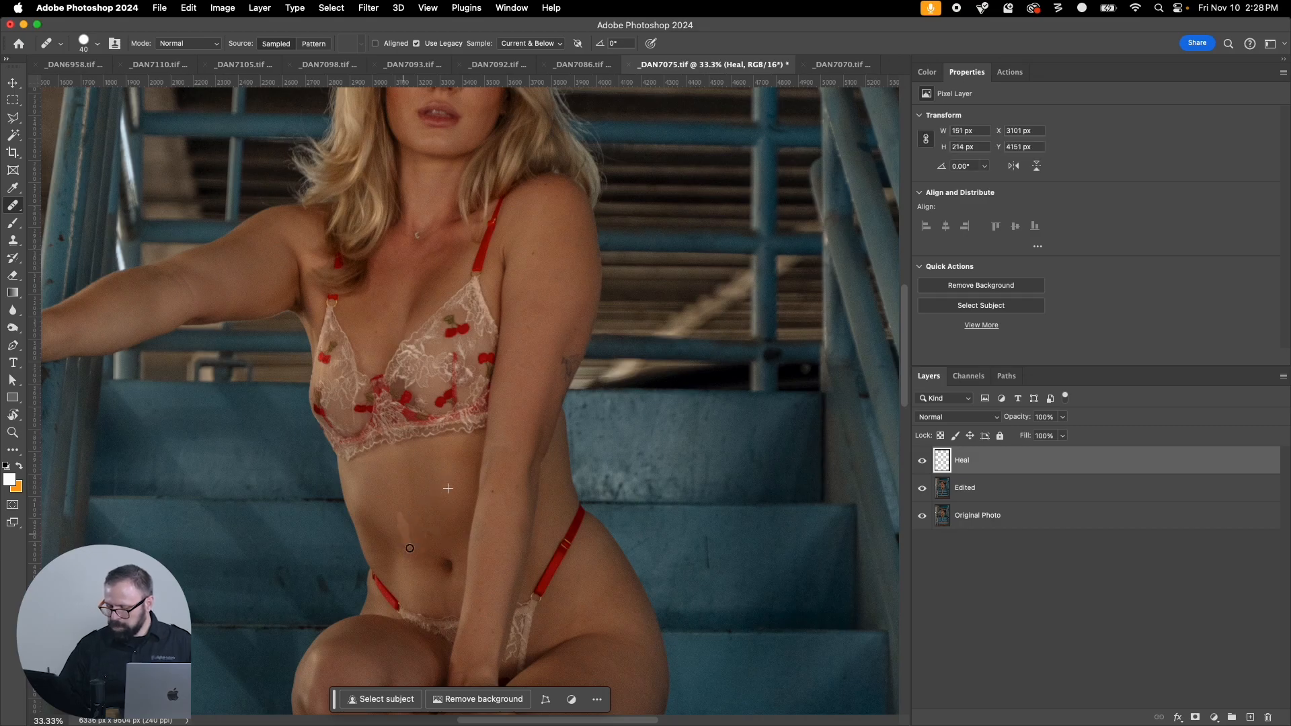
left_click(450, 605)
Step: Heal the outstretched arm and the skin around the eye, and save and close _DAN7075.tif
scroll(430, 538, "up", 5)
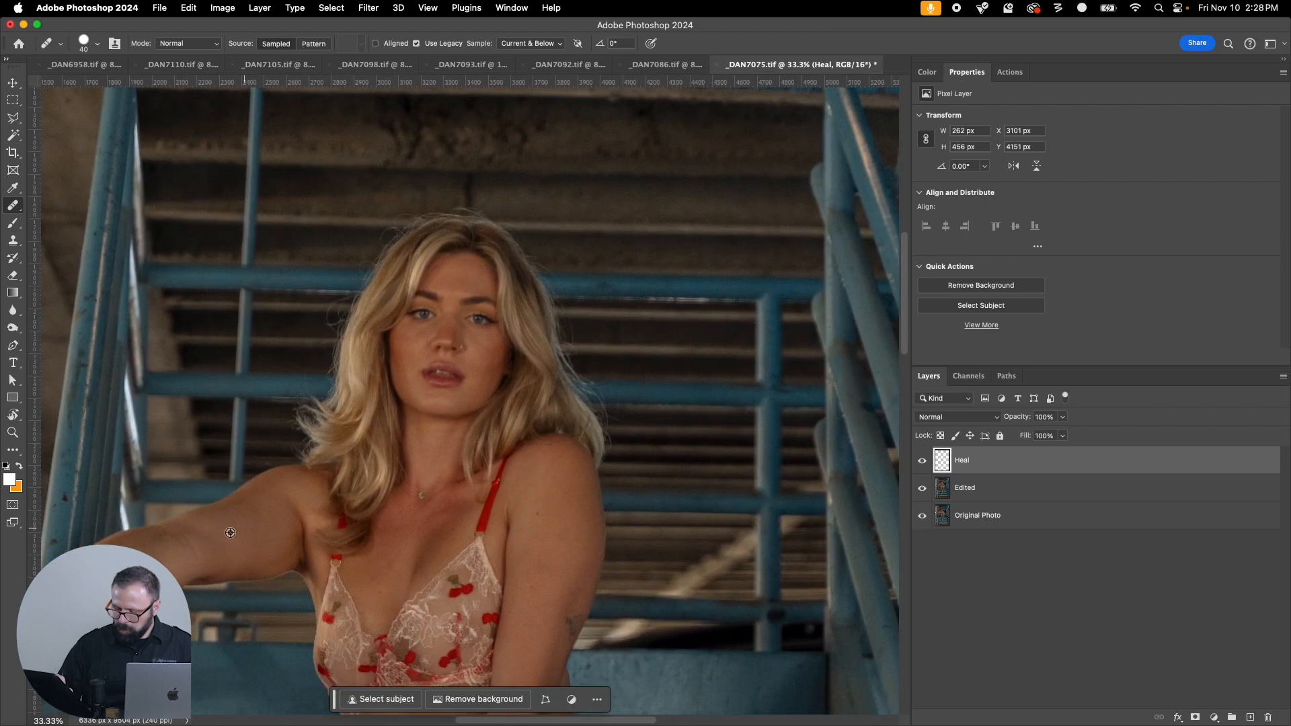
left_click_drag(197, 559, 258, 536)
left_click(477, 329)
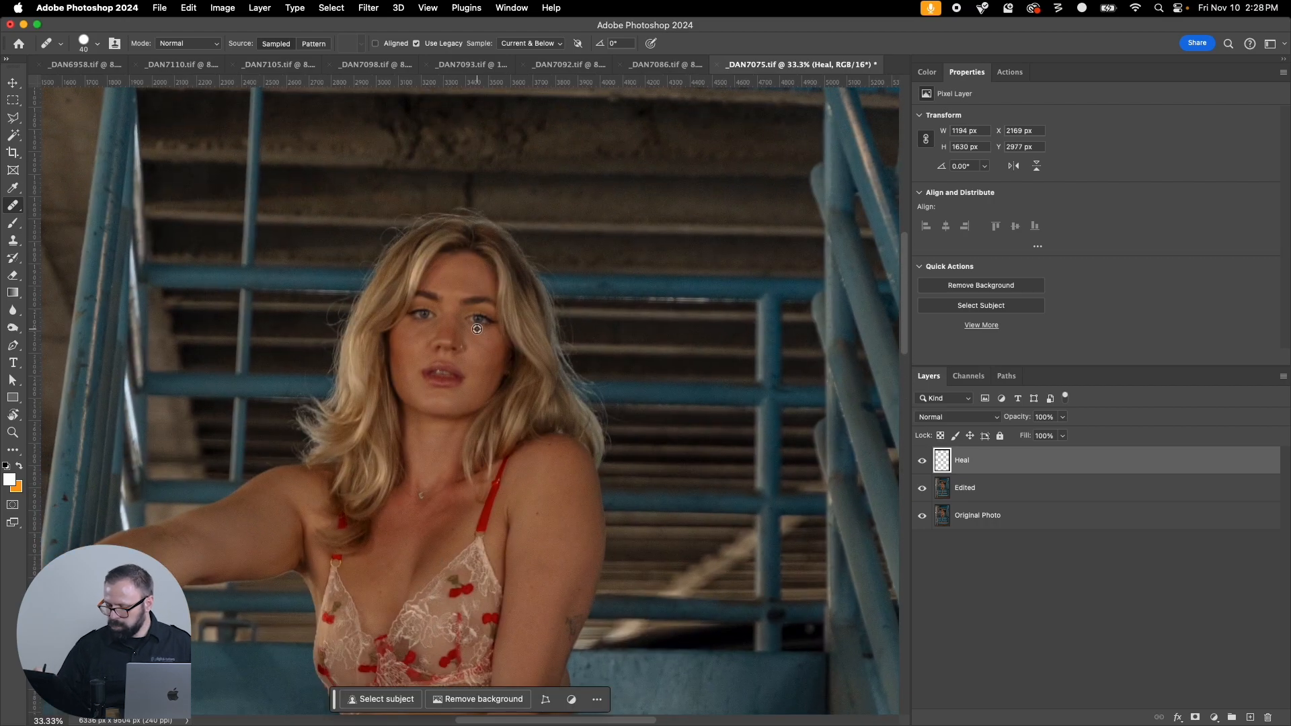
left_click(479, 345)
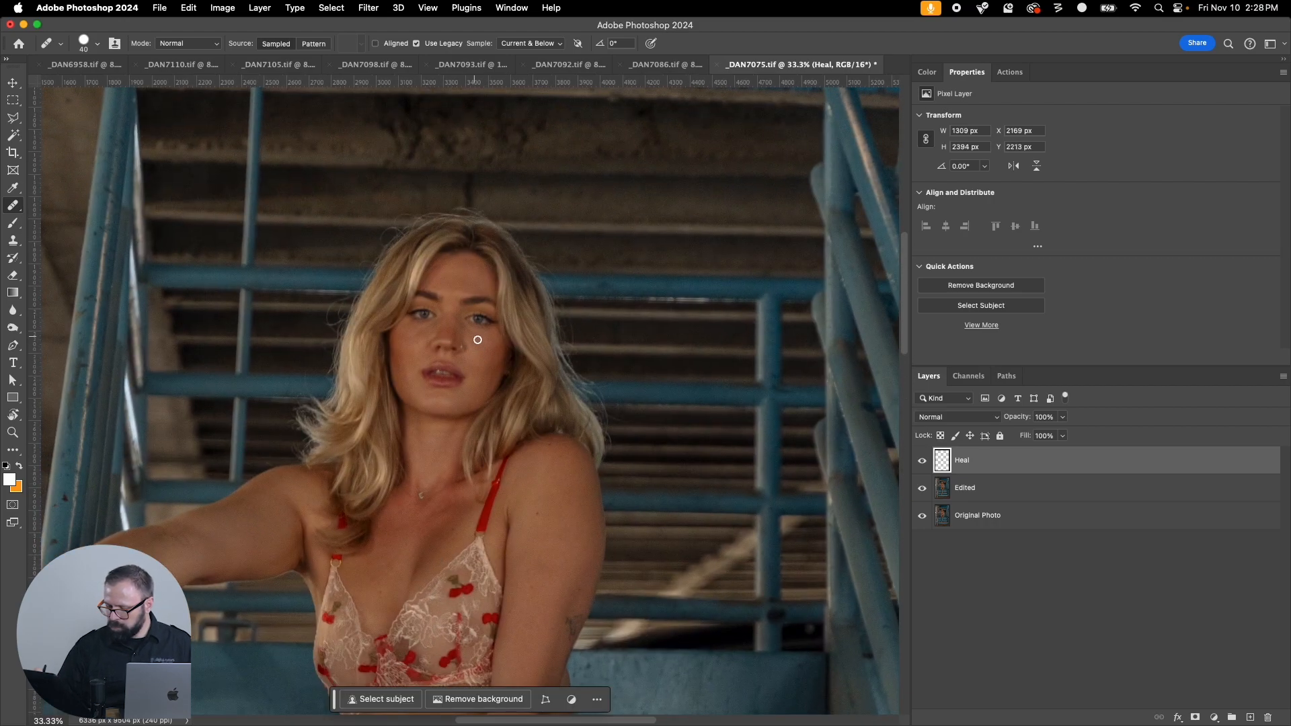
left_click_drag(470, 311, 477, 309)
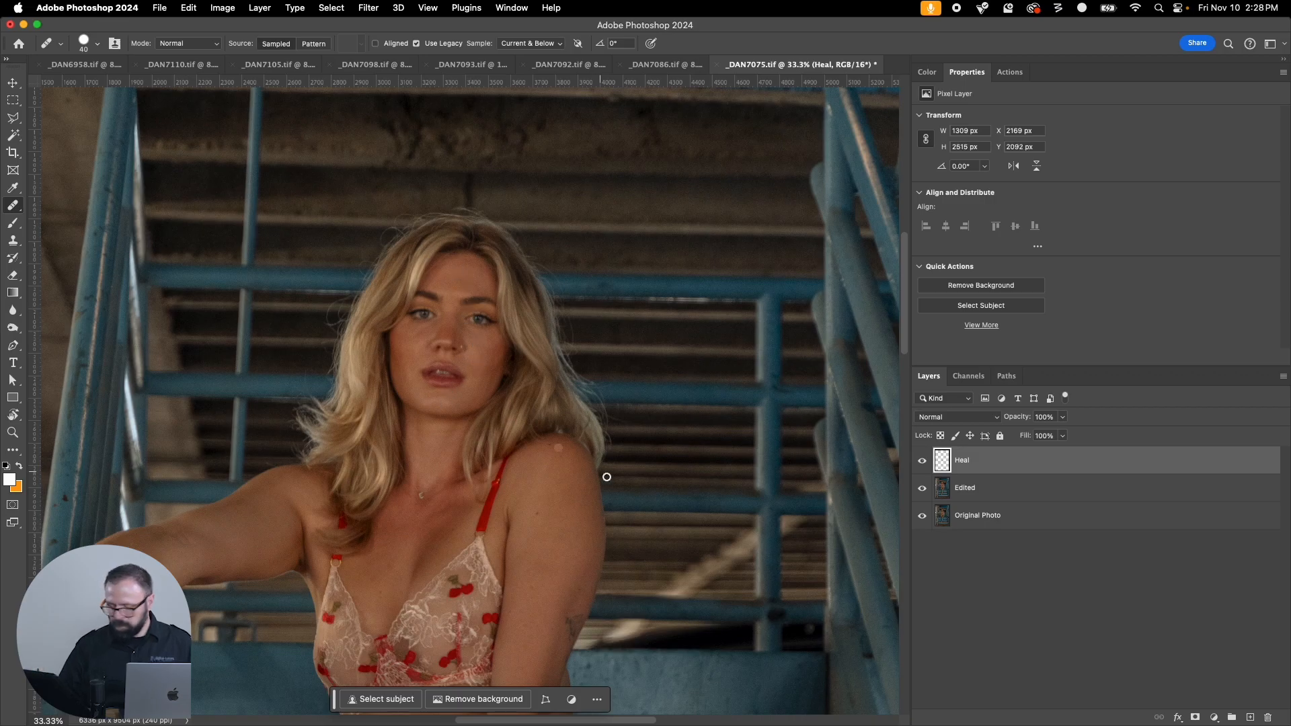
key("super+w")
left_click(666, 269)
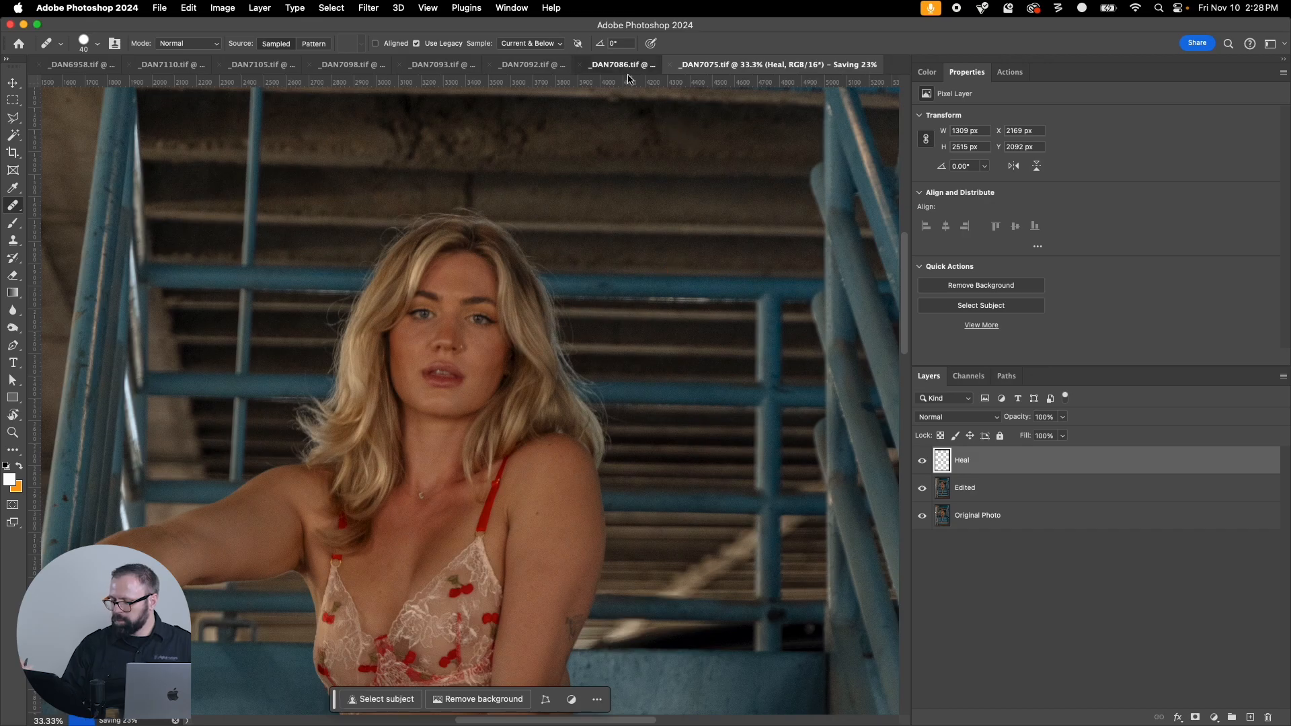
Step: Toggle the Heal layer's visibility off and on in _DAN7086.tif, and save and close the file
left_click(629, 70)
key("z")
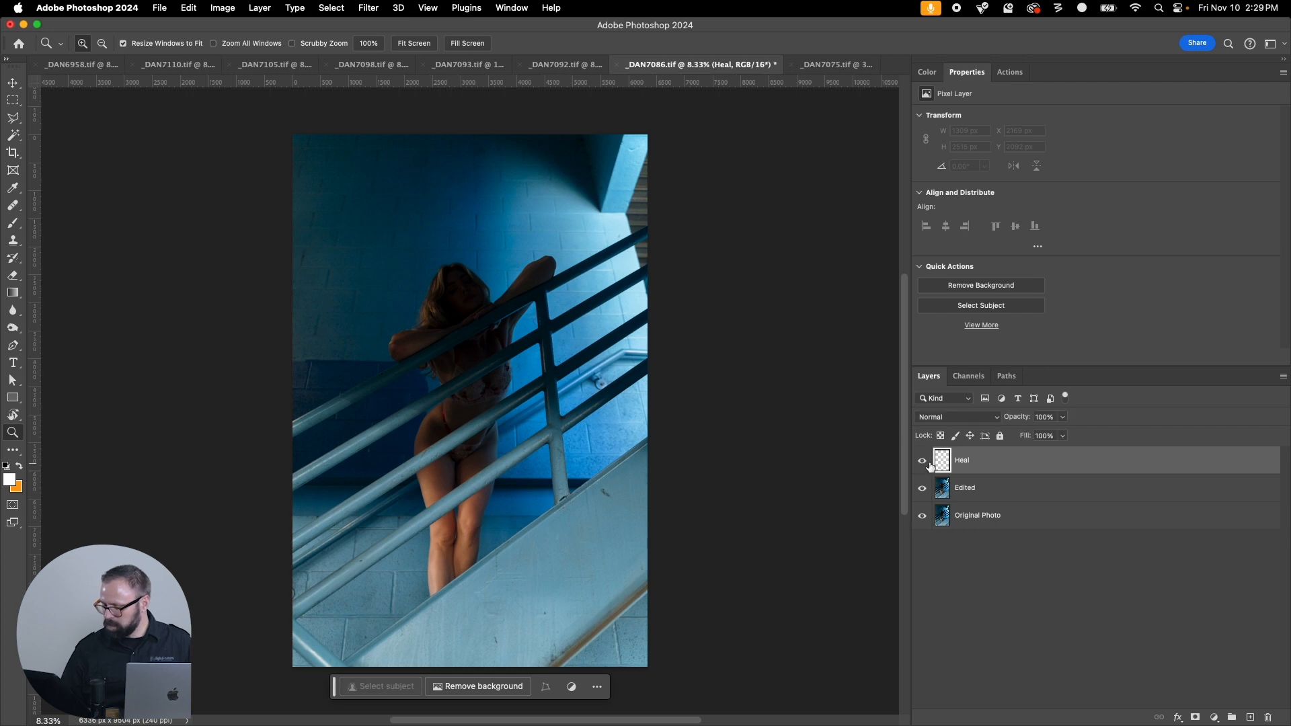
key("super+w")
left_click(674, 273)
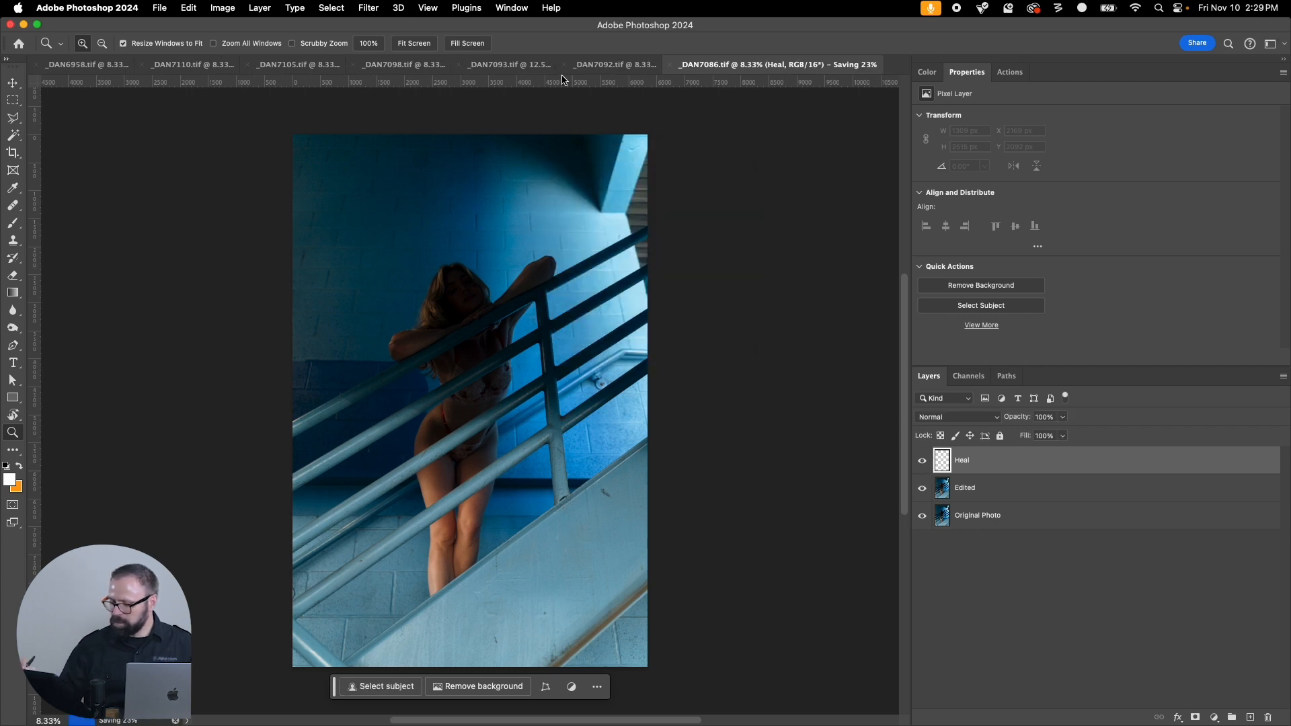
Step: Hide and show the Heal layer in _DAN7092.tif, and save and close the file
left_click(631, 68)
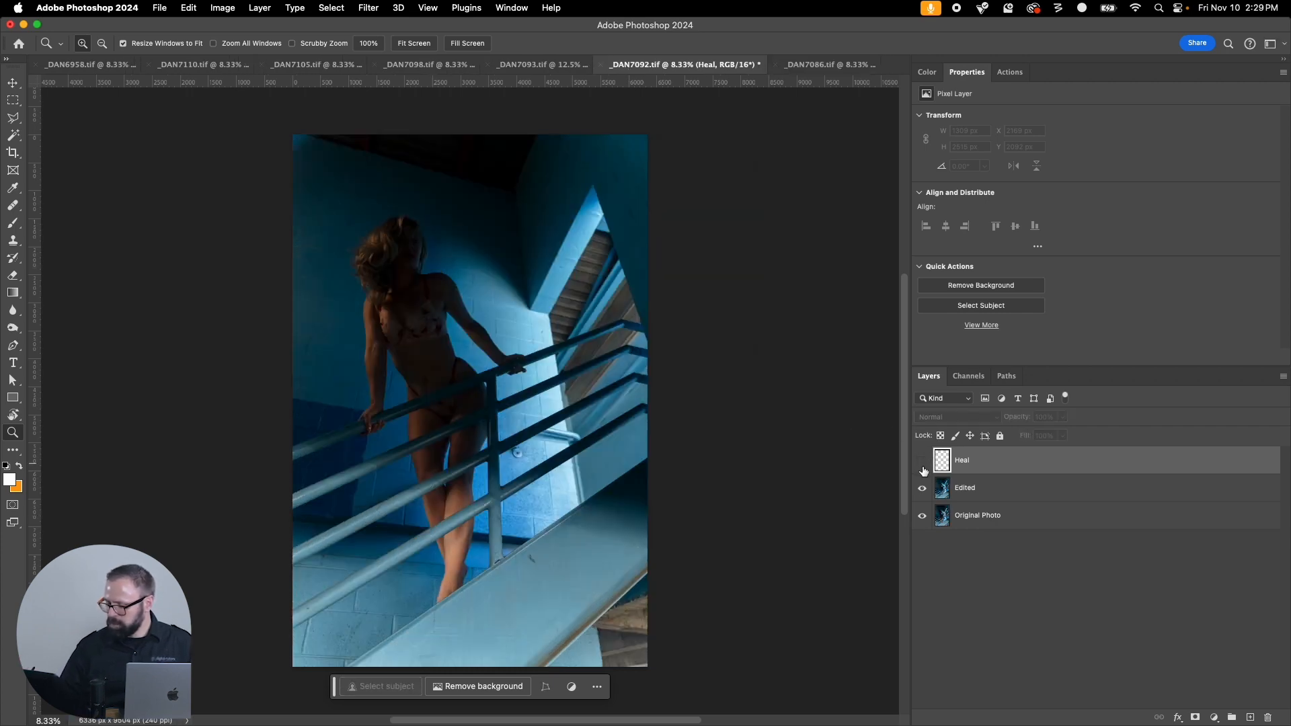
key("super+w")
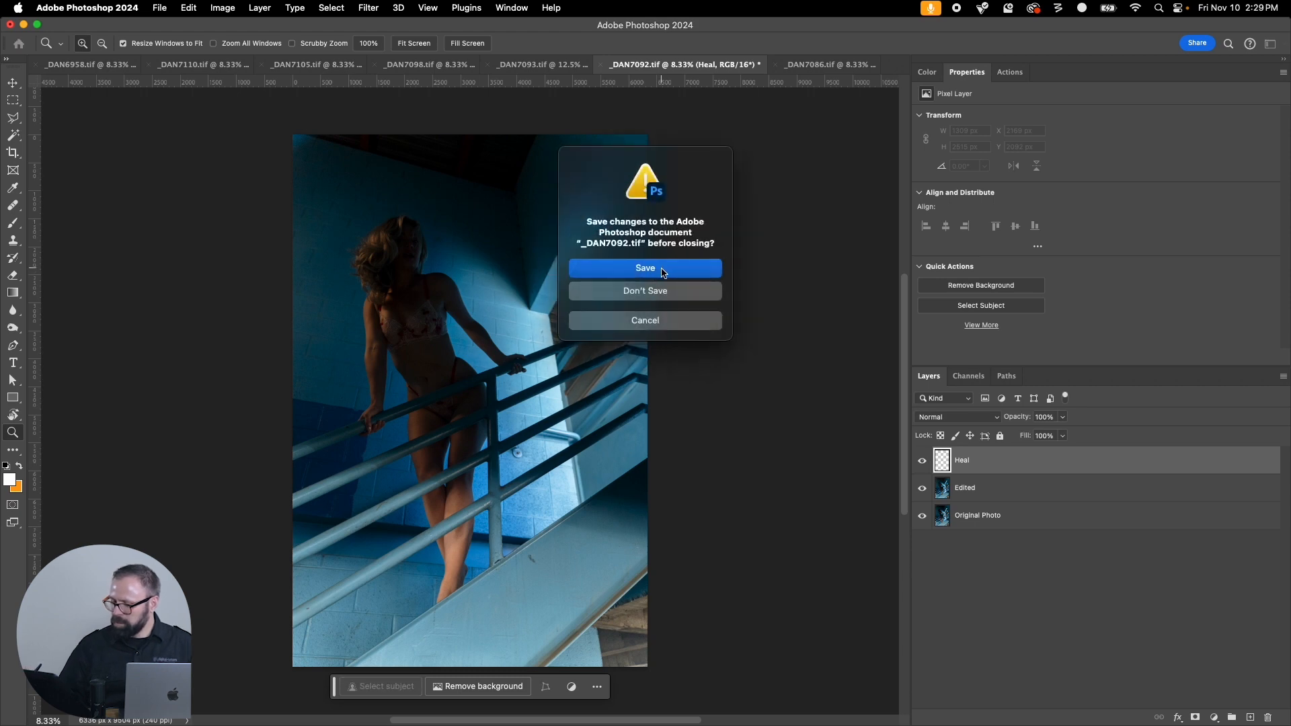
left_click(662, 268)
Step: Toggle the Heal layer off and on in _DAN7093.tif and _DAN7098.tif, and save and close both files
left_click(525, 67)
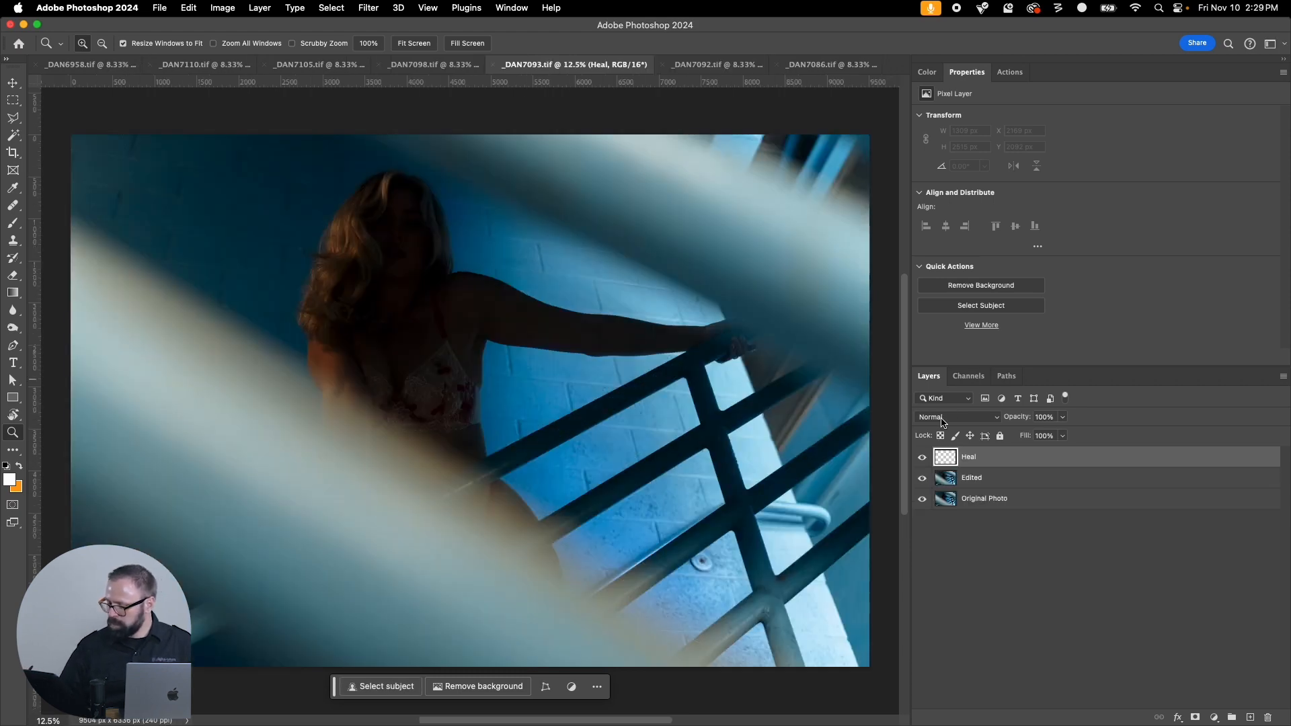
left_click(922, 460)
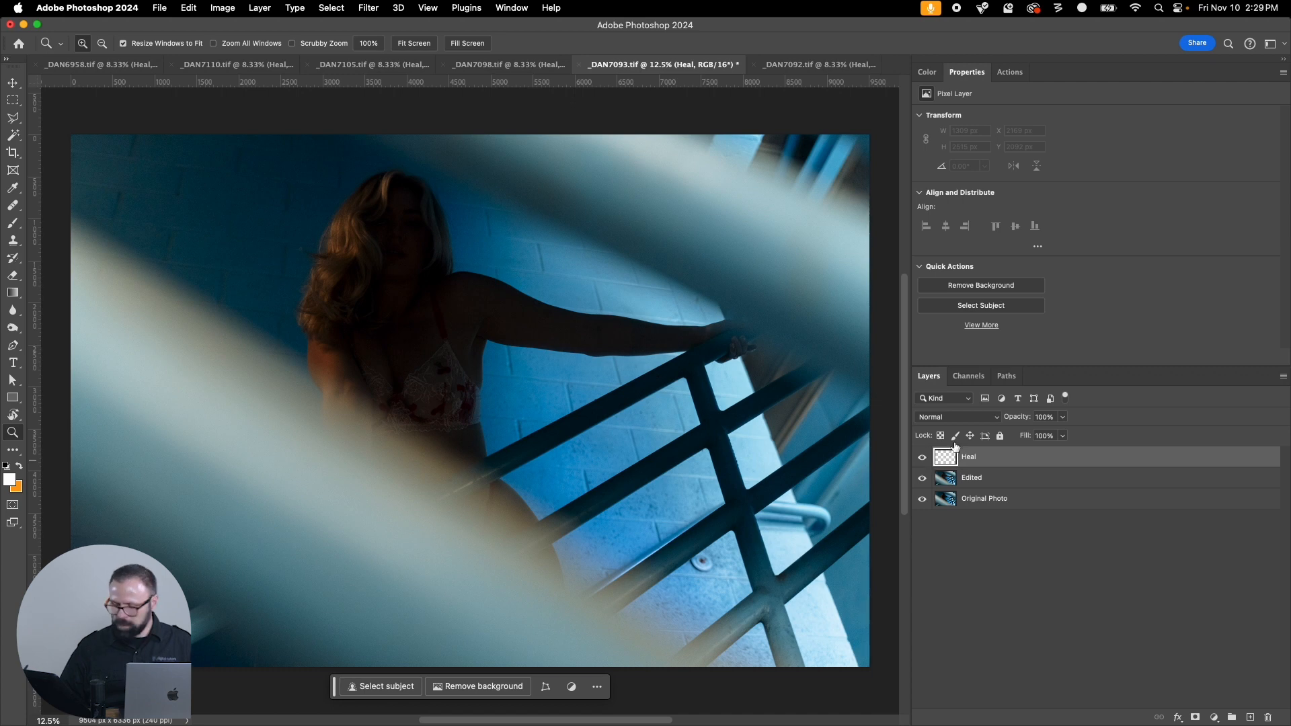
key("super+w")
left_click(646, 266)
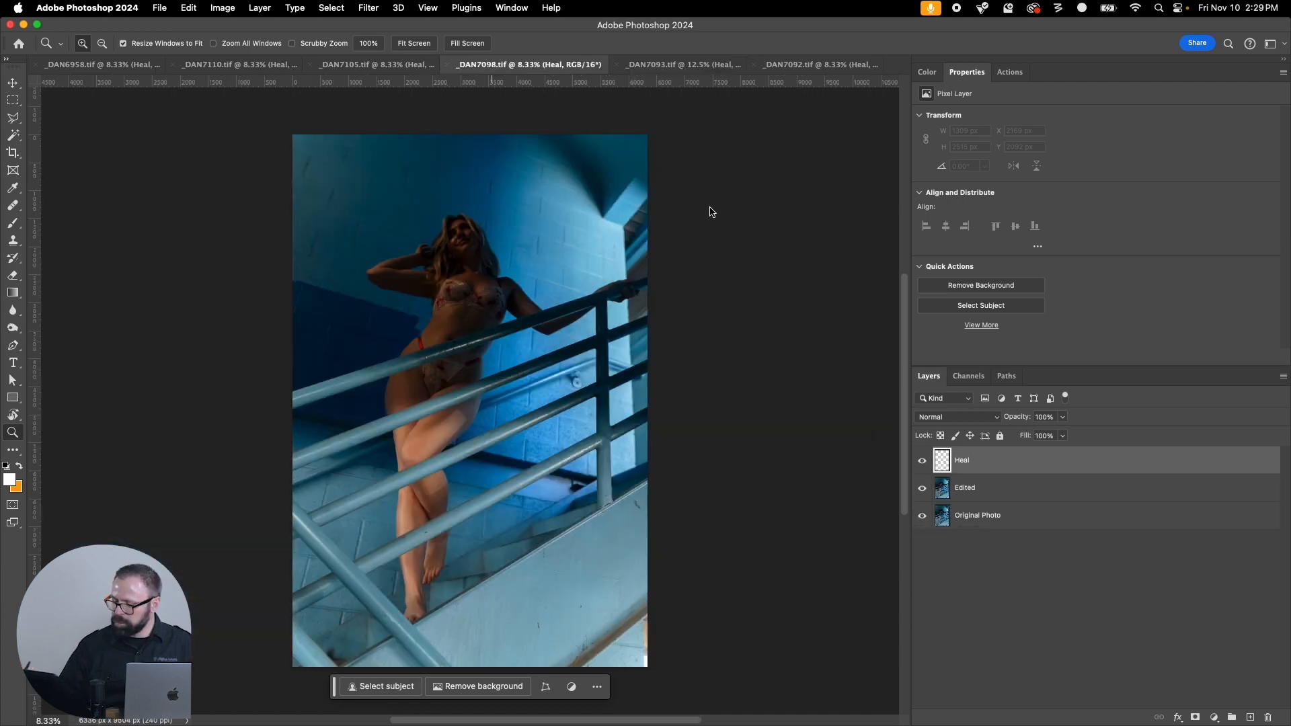
key("super+w")
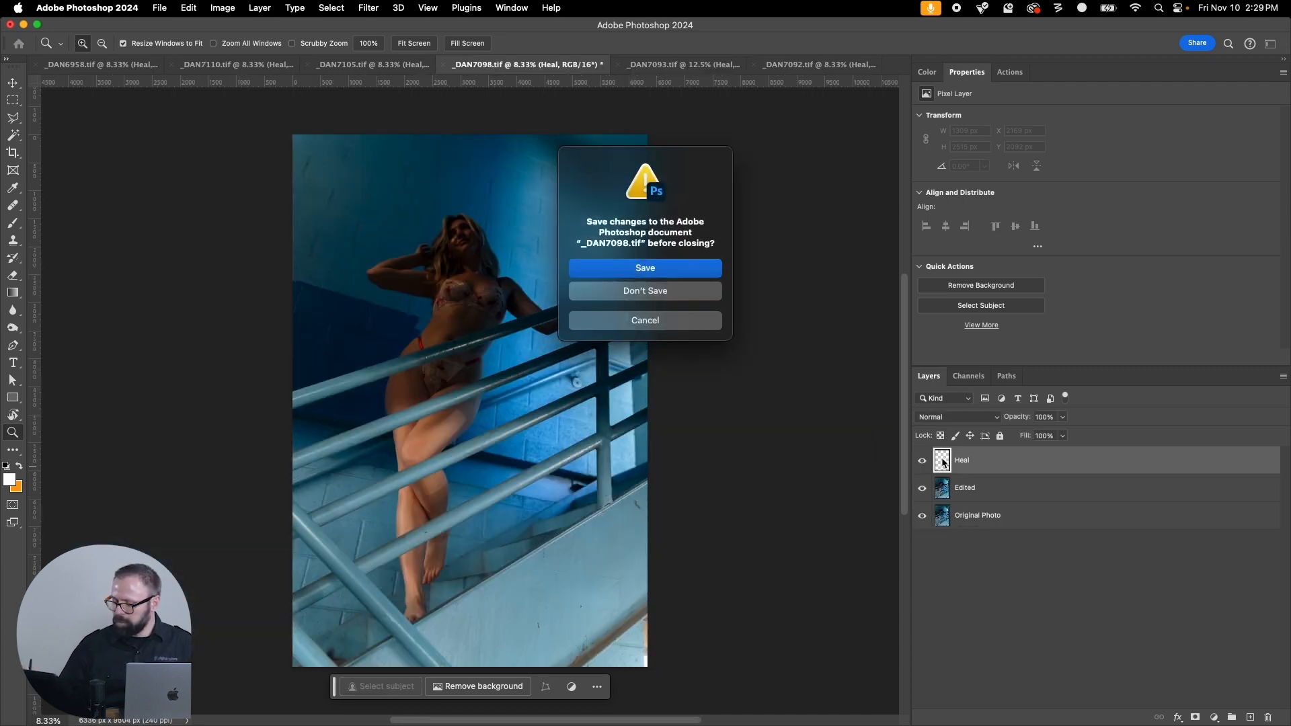
left_click(673, 272)
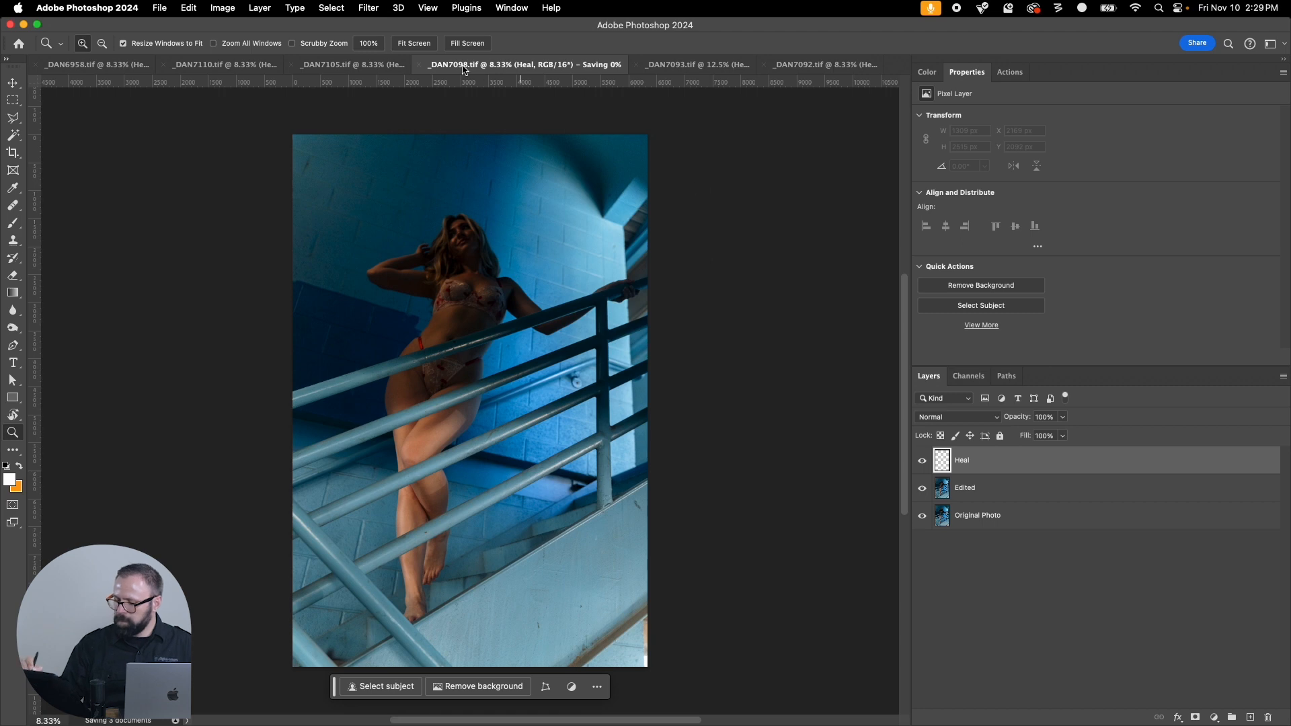
Step: Bring up _DAN7105.tif and heal the blemish on the cheek beside the nose on the Heal layer
left_click(358, 68)
left_click_drag(397, 209, 612, 465)
left_click(400, 215)
left_click(400, 215)
left_click(400, 215)
key("j")
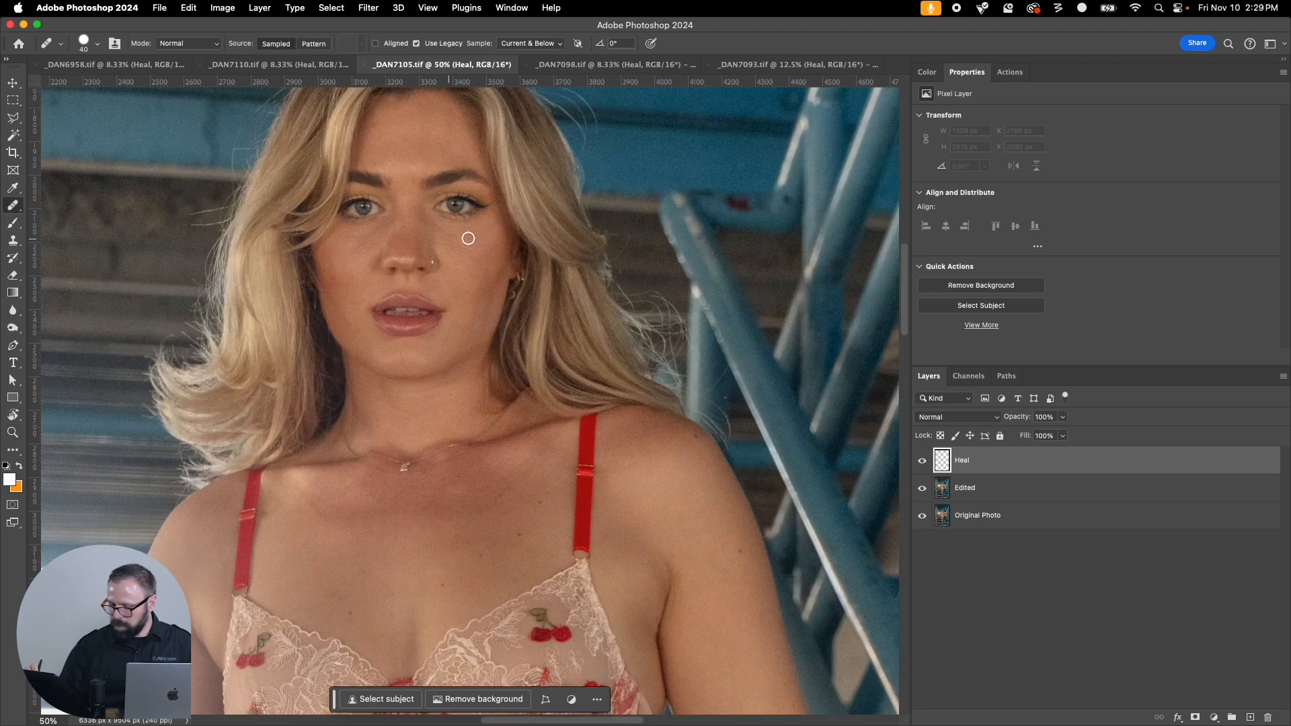
left_click_drag(469, 294, 475, 458)
left_click(473, 426)
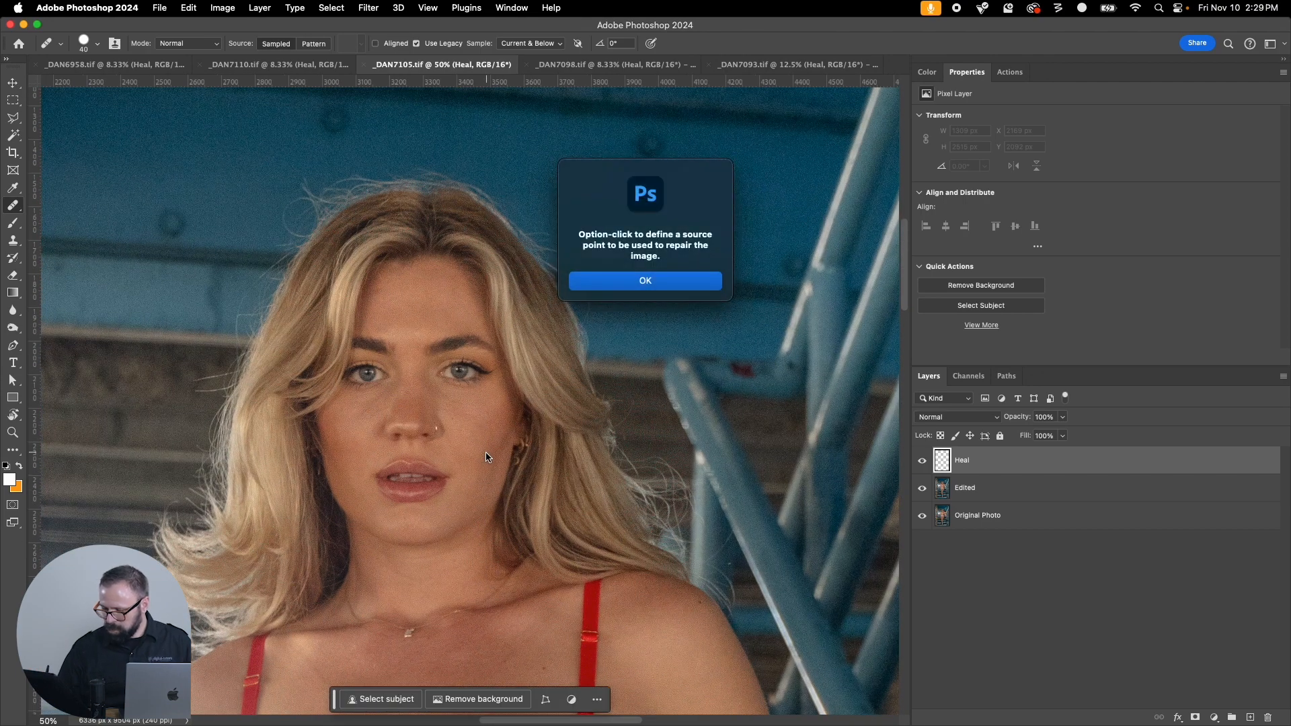
left_click(658, 286)
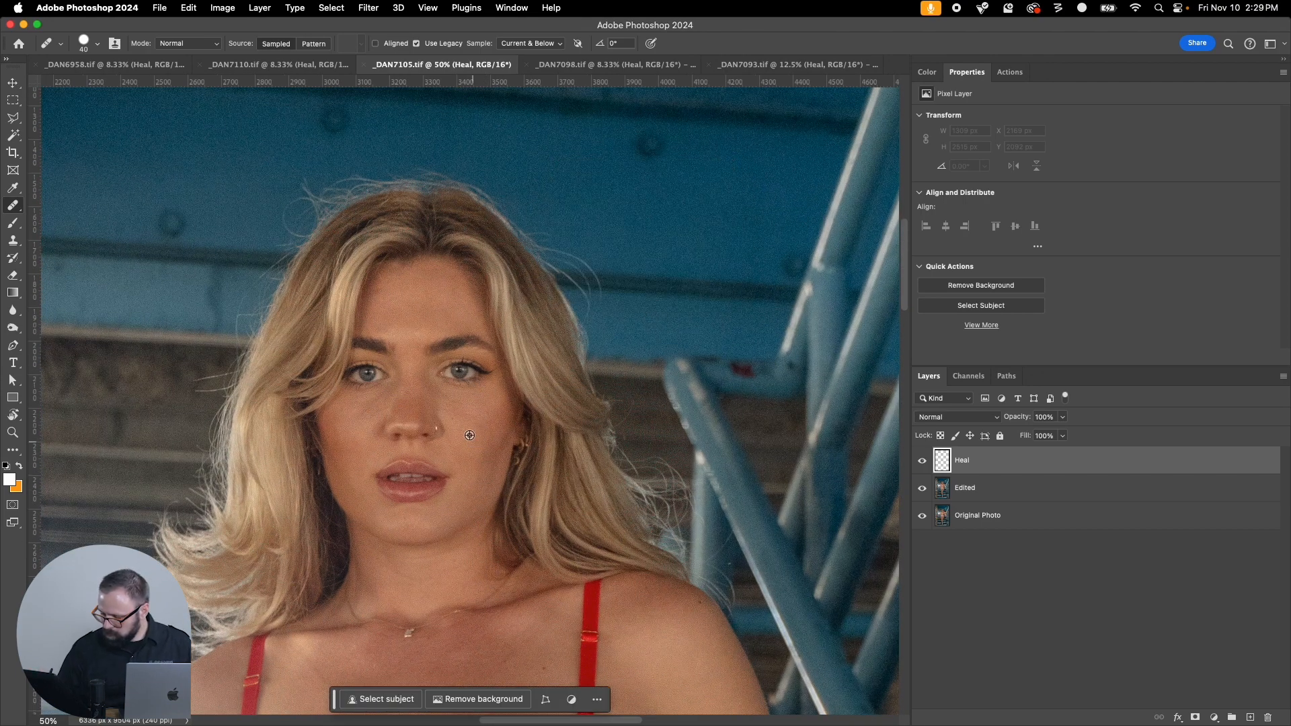
left_click(455, 425)
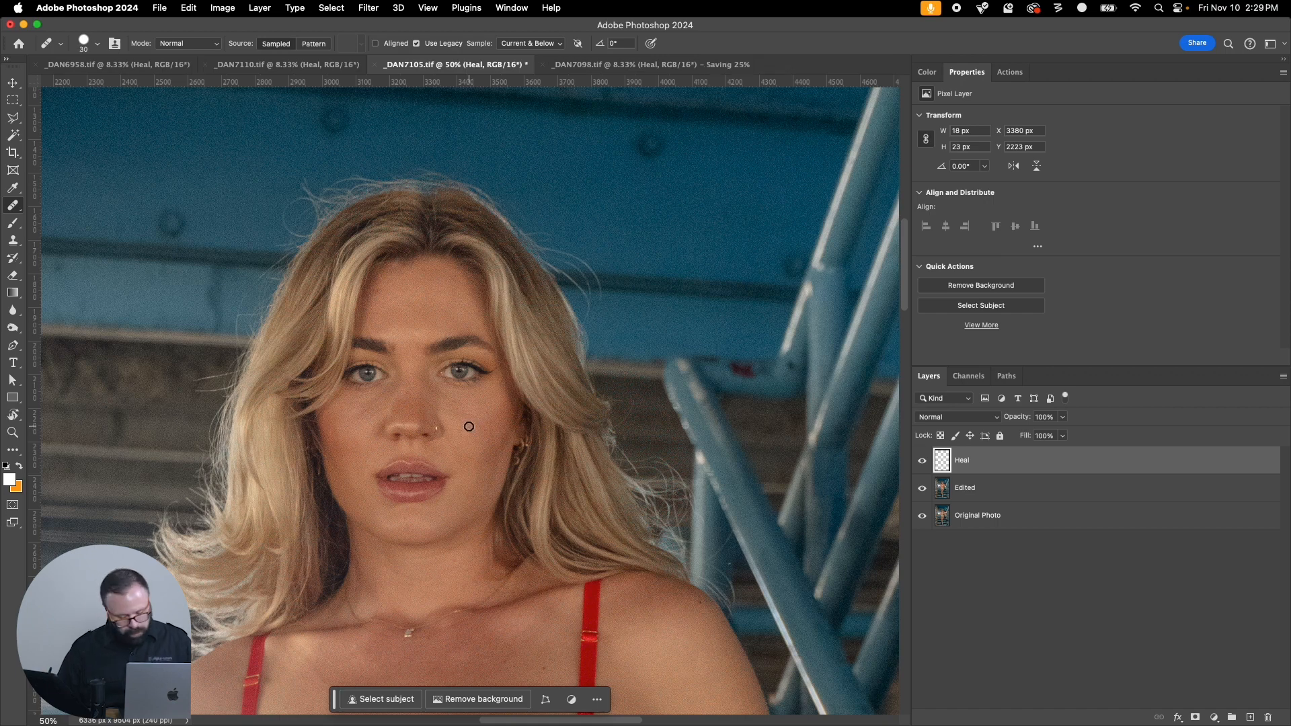
Step: Heal the remaining small spots around the eyes, forehead, chin and cheeks in _DAN7105.tif
left_click(439, 363)
left_click(441, 361)
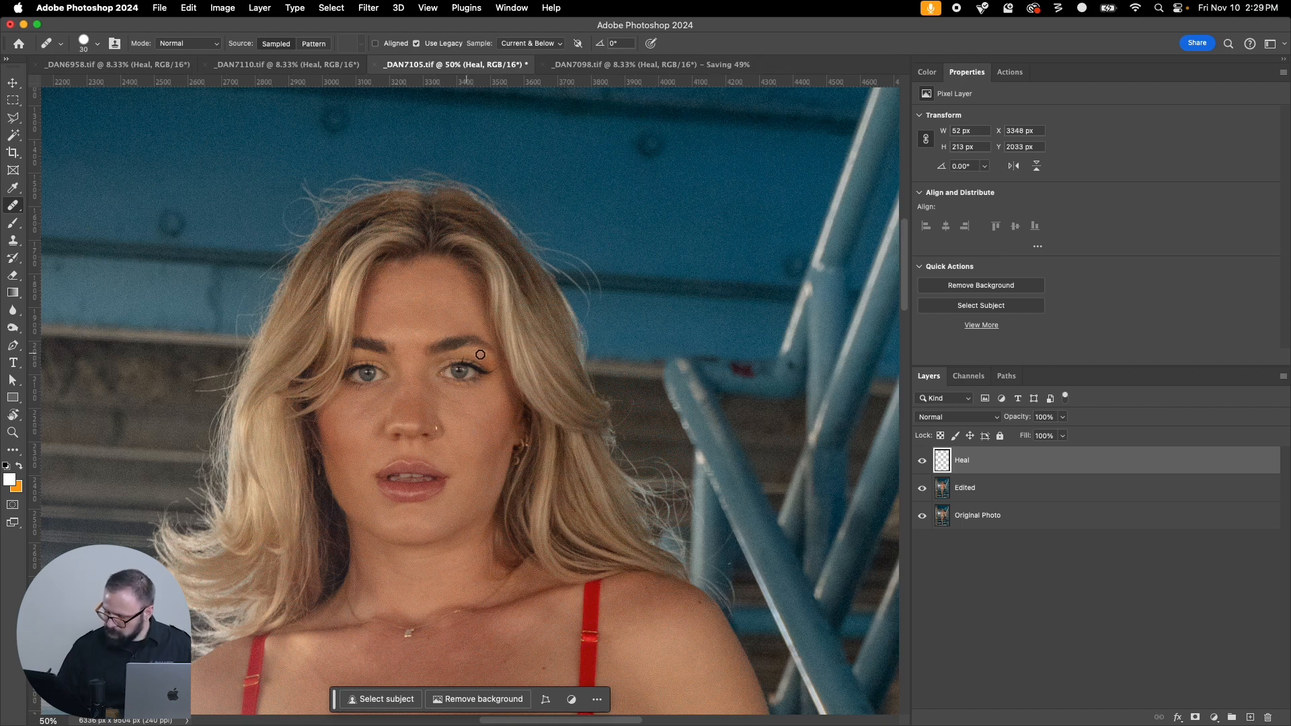
left_click(419, 337)
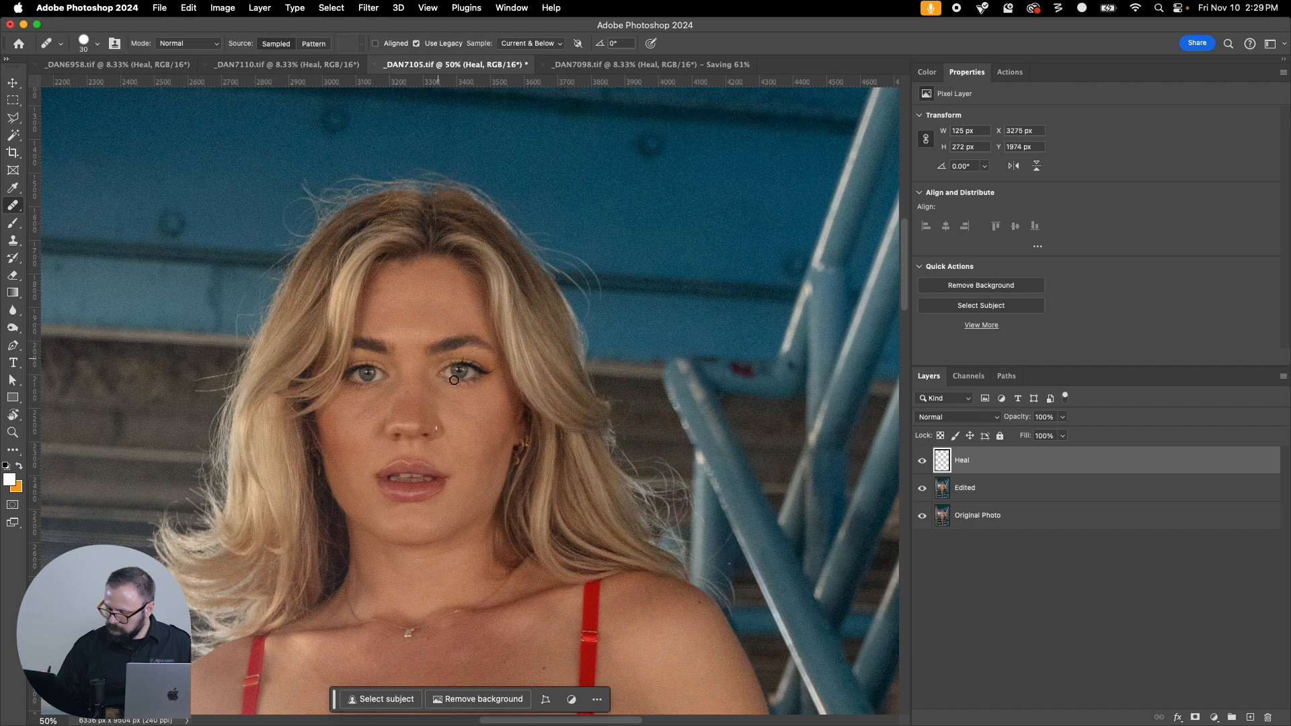
left_click(404, 523)
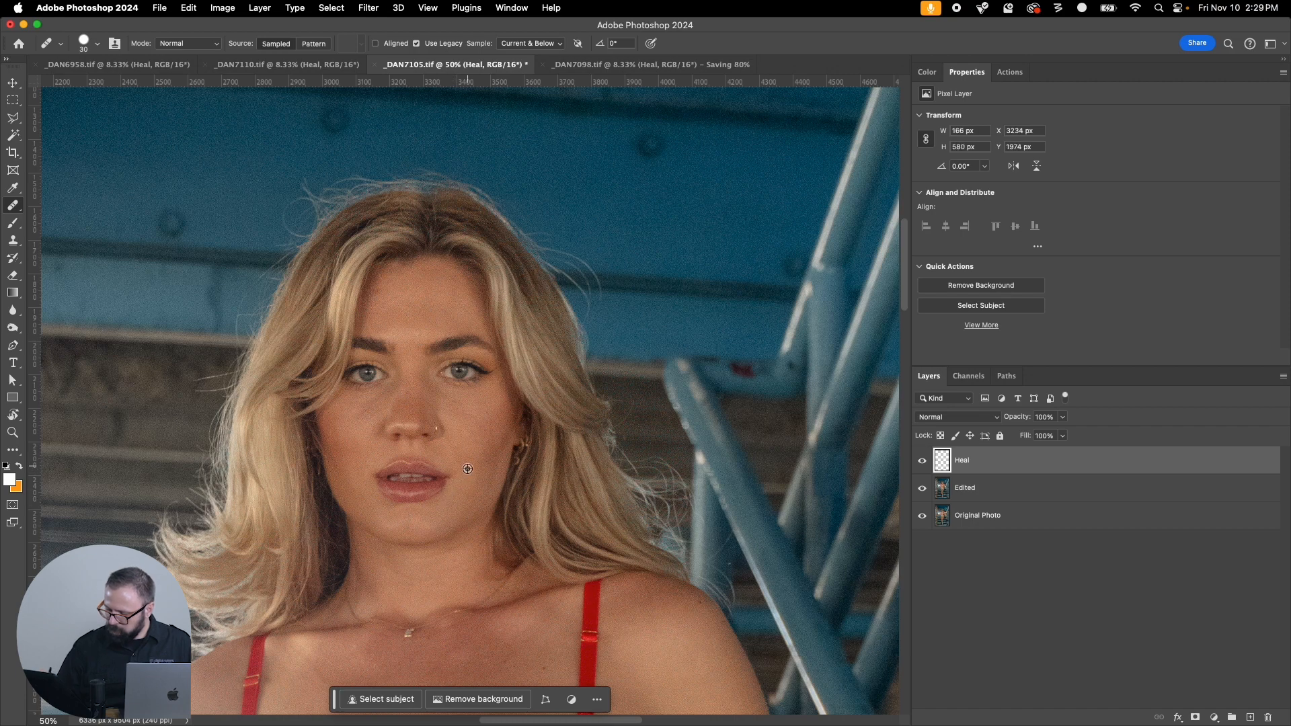
left_click(458, 416)
left_click(366, 412)
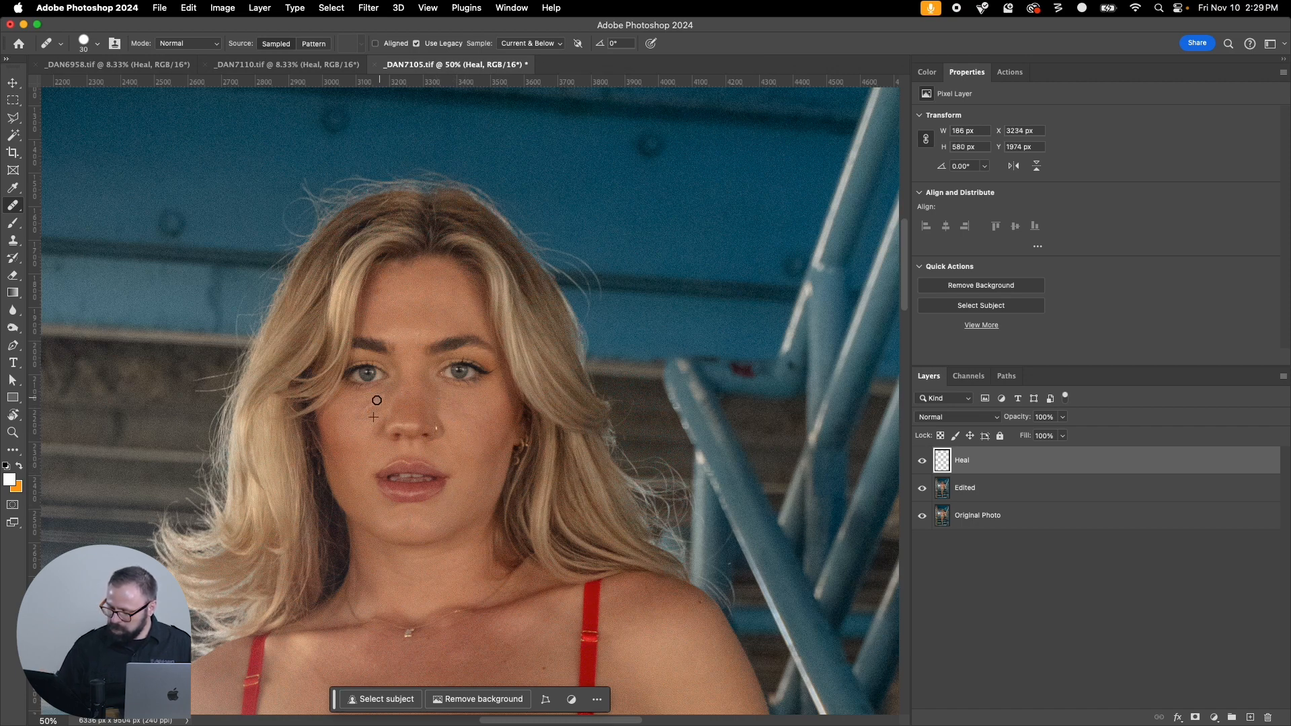
left_click(353, 429)
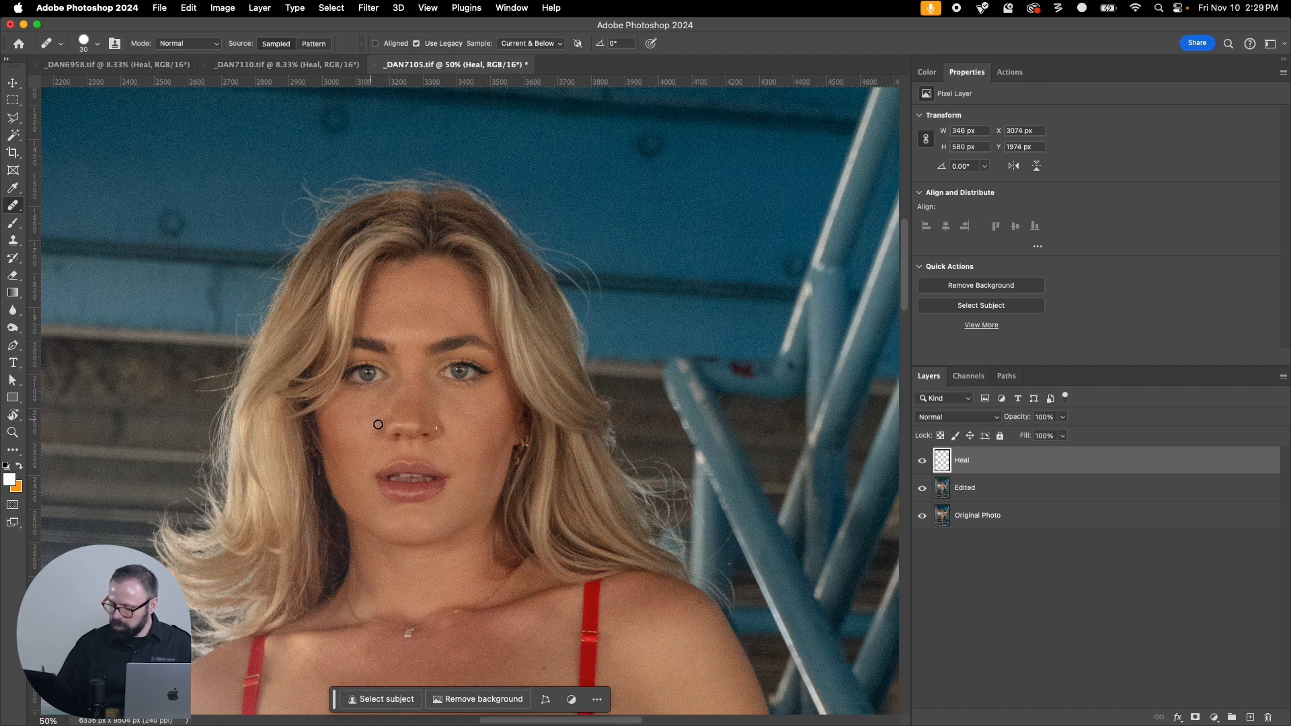
Step: Heal the marks on the abdomen with a 90 px brush, and save and close _DAN7105.tif
key("super+minus")
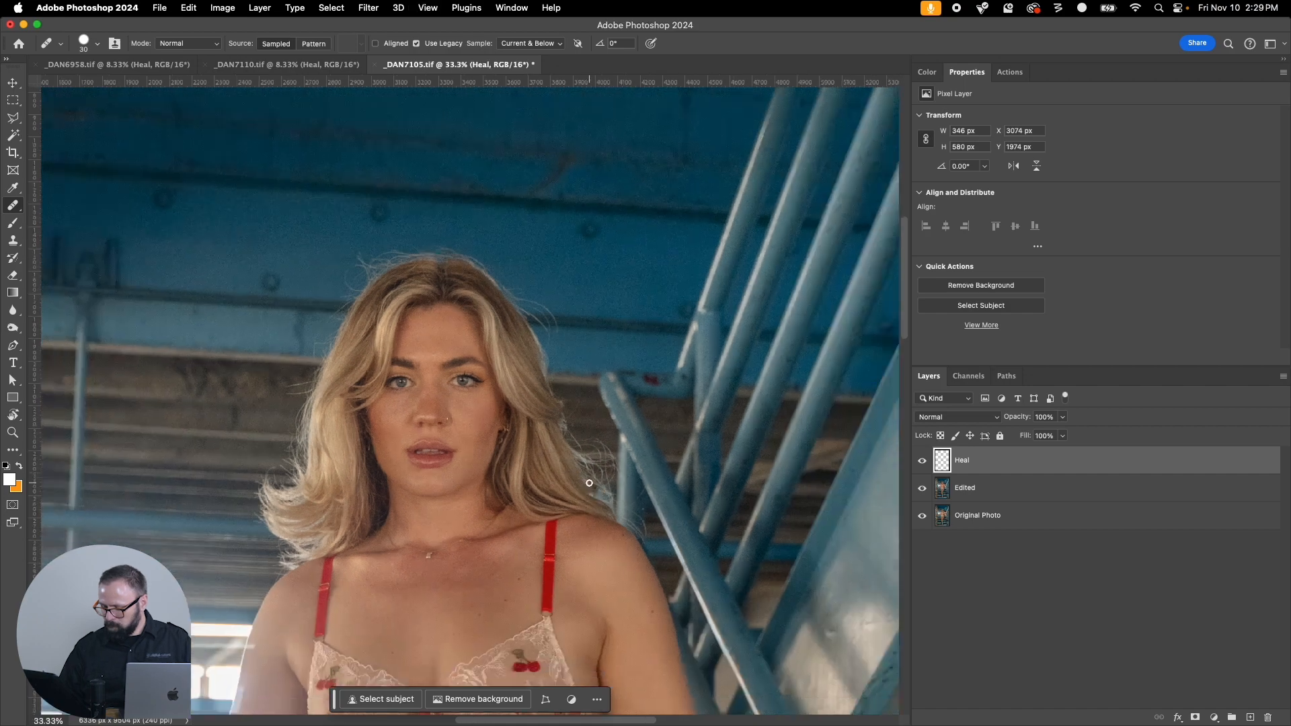
left_click_drag(623, 618, 640, 284)
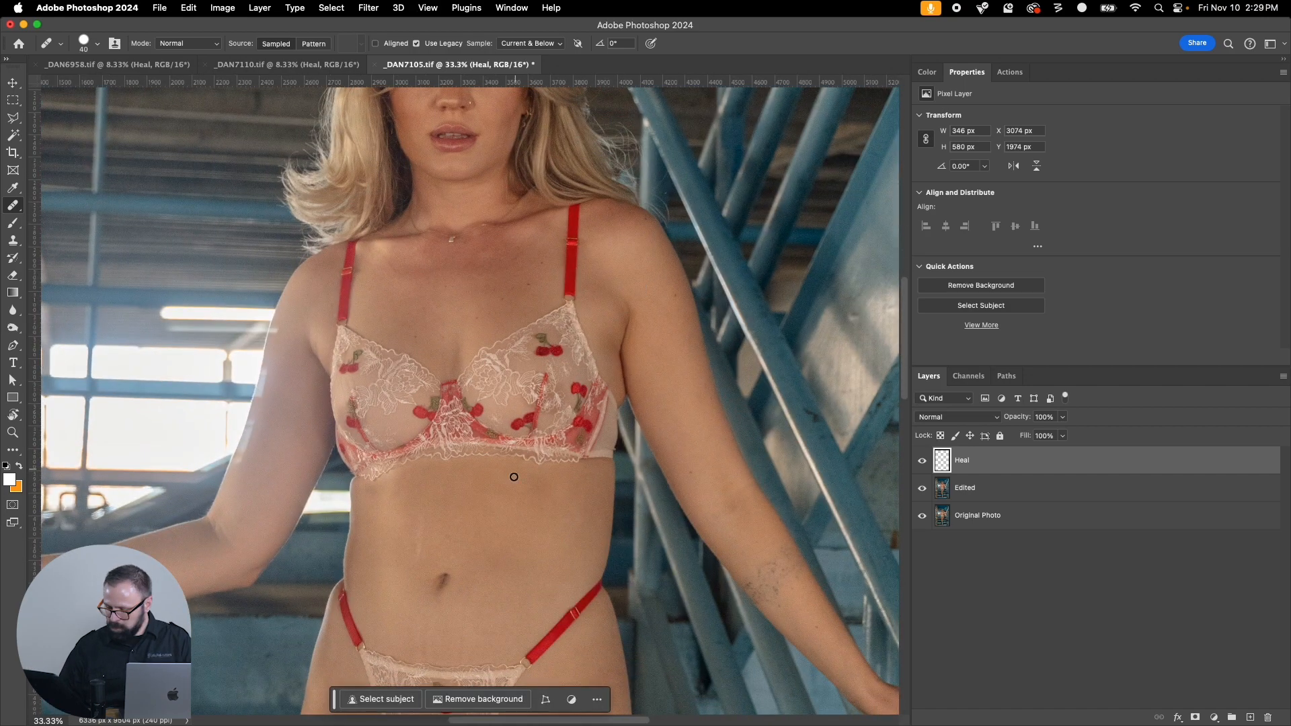
key("bracketright")
key("bracketright")
left_click(497, 529, "alt")
left_click_drag(419, 522, 426, 556)
left_click(525, 548, "alt")
mouse_move(431, 635)
left_mouse_down()
mouse_move(475, 599)
mouse_move(458, 651)
left_mouse_up()
left_click(497, 587, "alt")
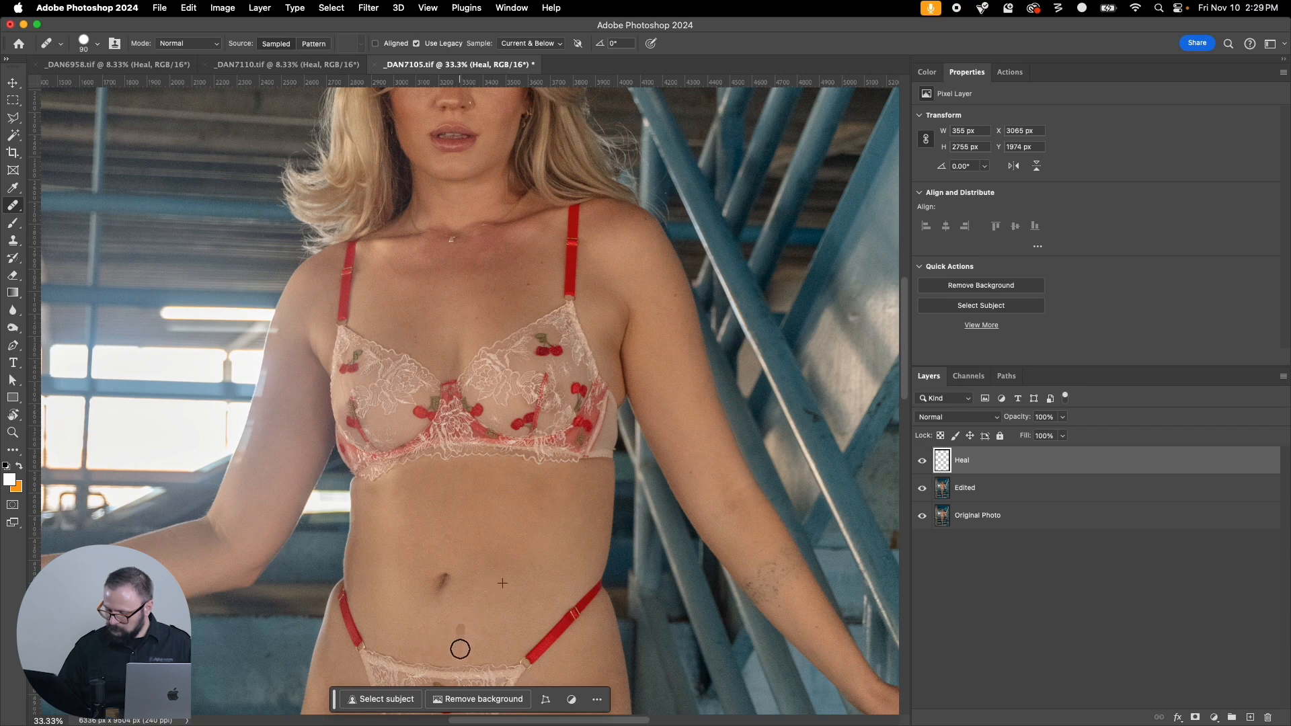
left_click(567, 532, "alt")
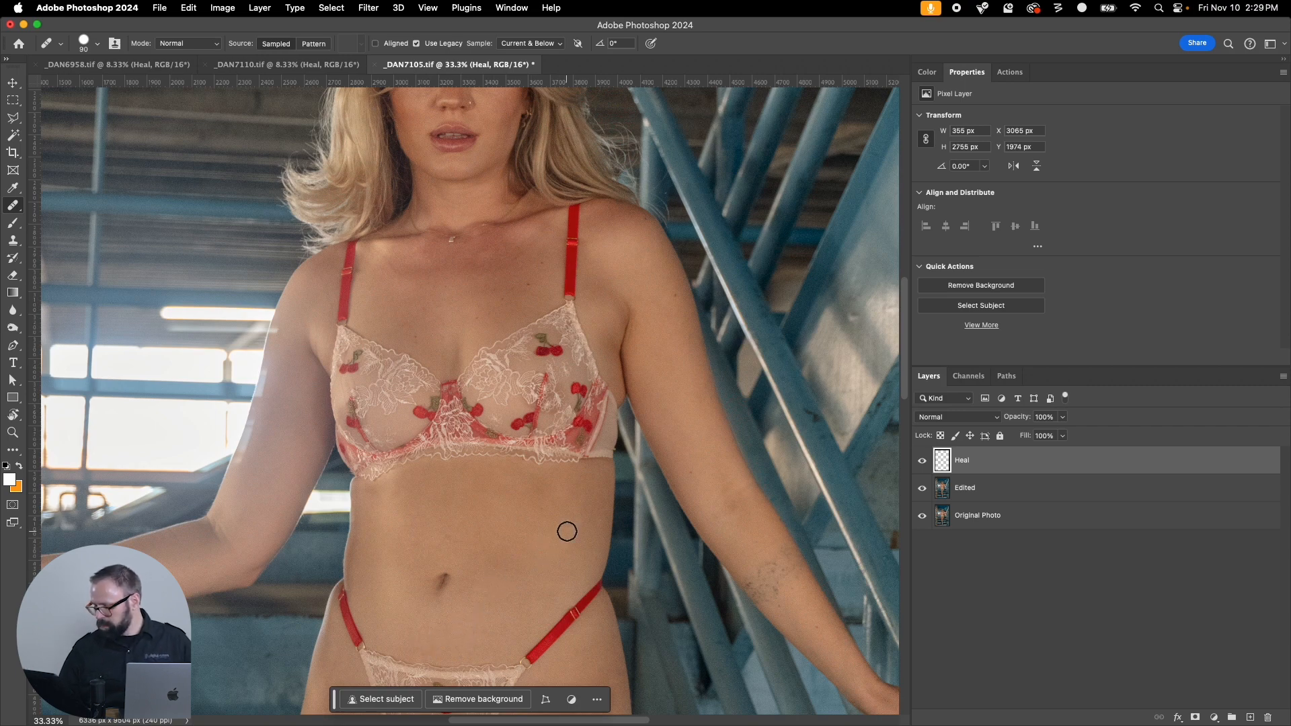
key("super+w")
key("Return")
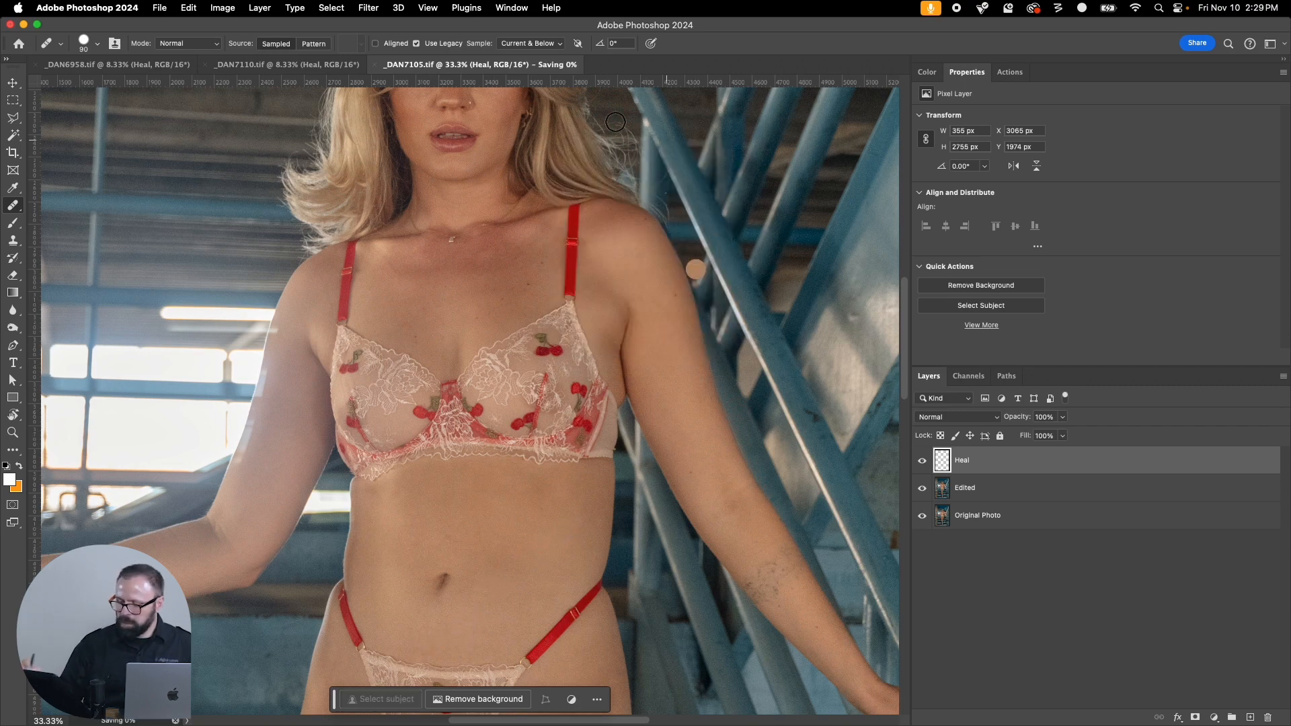
Step: Heal the marks on the abdomen around the navel in _DAN7110.tif with the 90 px Healing Brush
key("z")
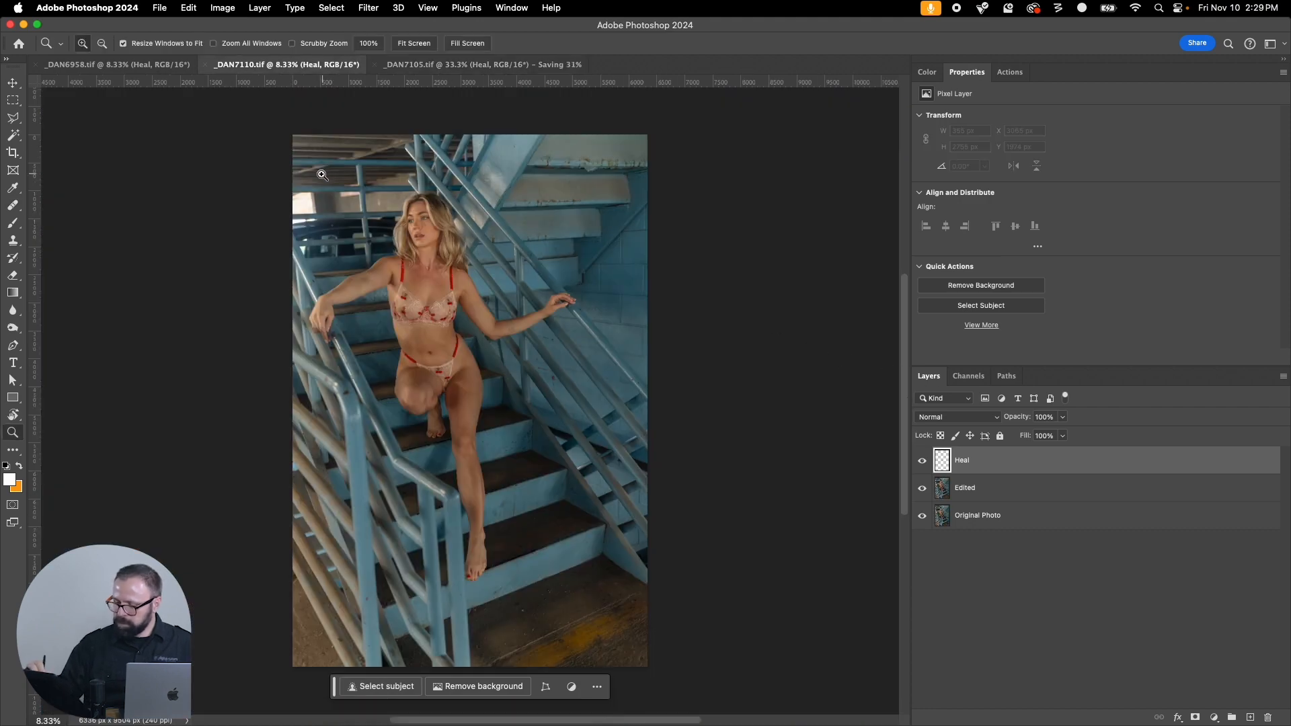
left_click_drag(323, 176, 602, 457)
key("j")
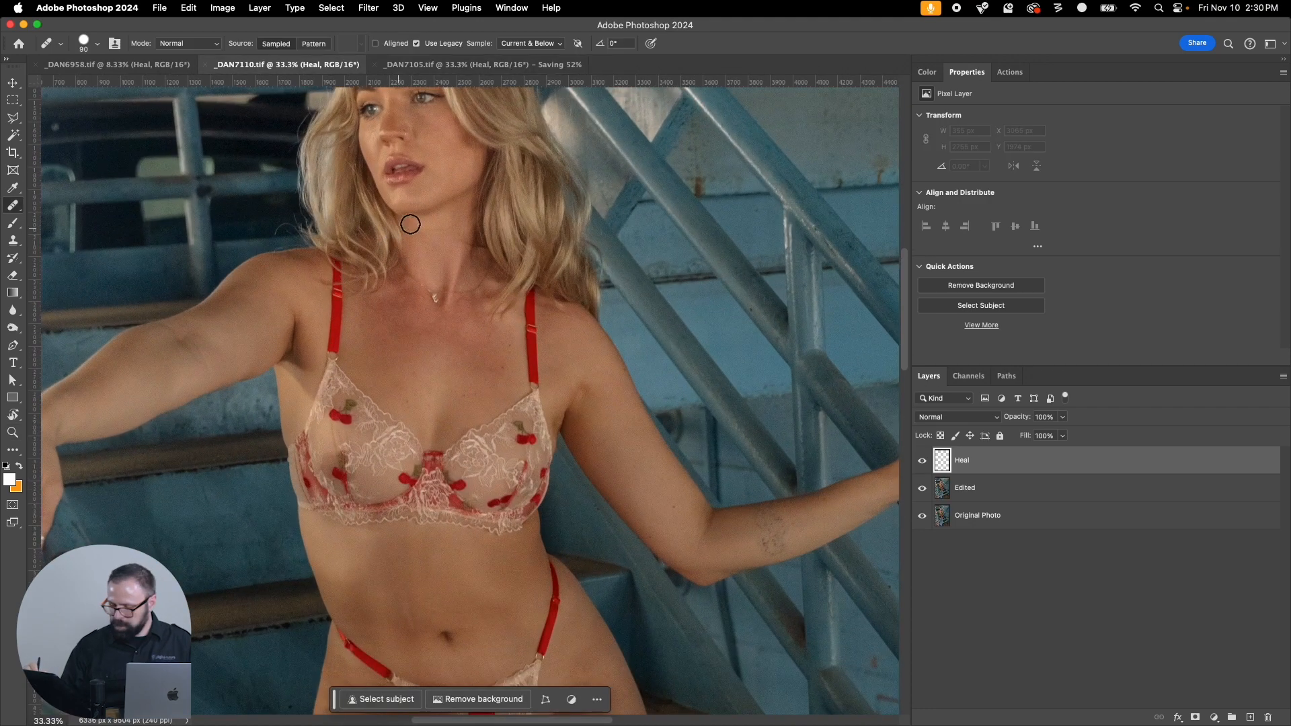
left_click_drag(408, 598, 410, 622)
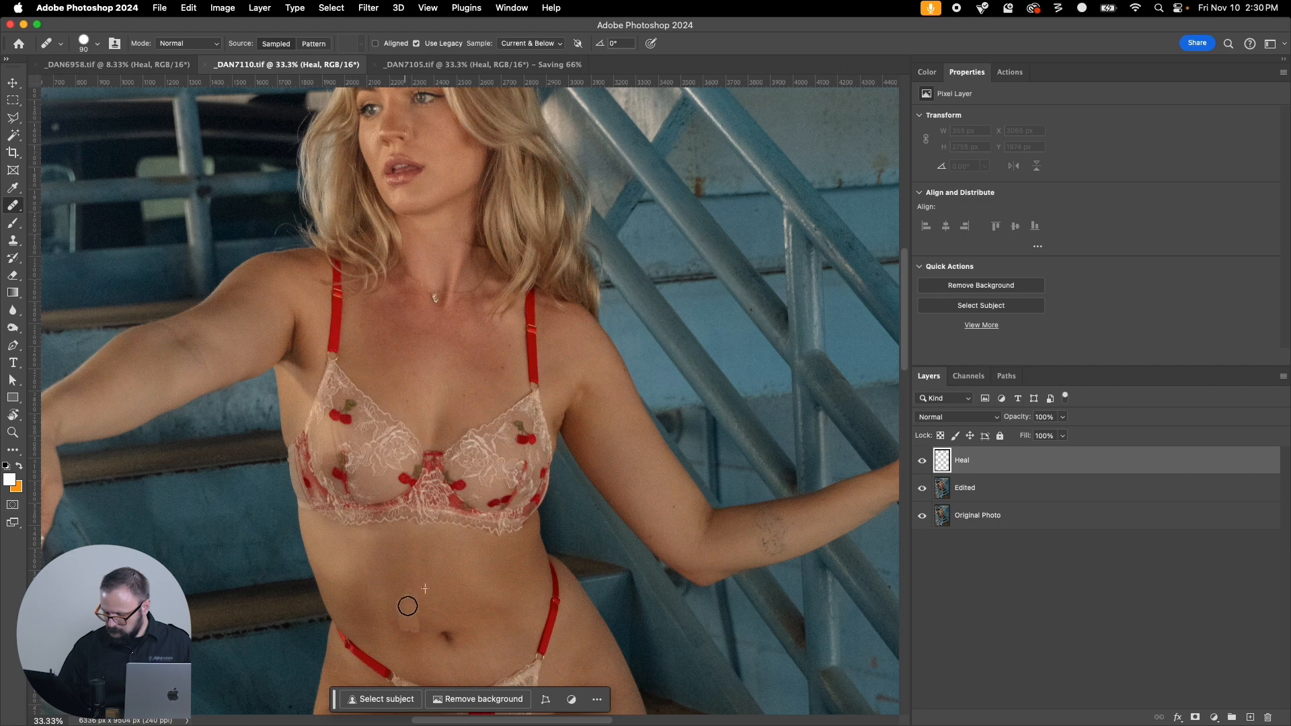
left_click(491, 624, "alt")
left_click_drag(487, 660, 497, 657)
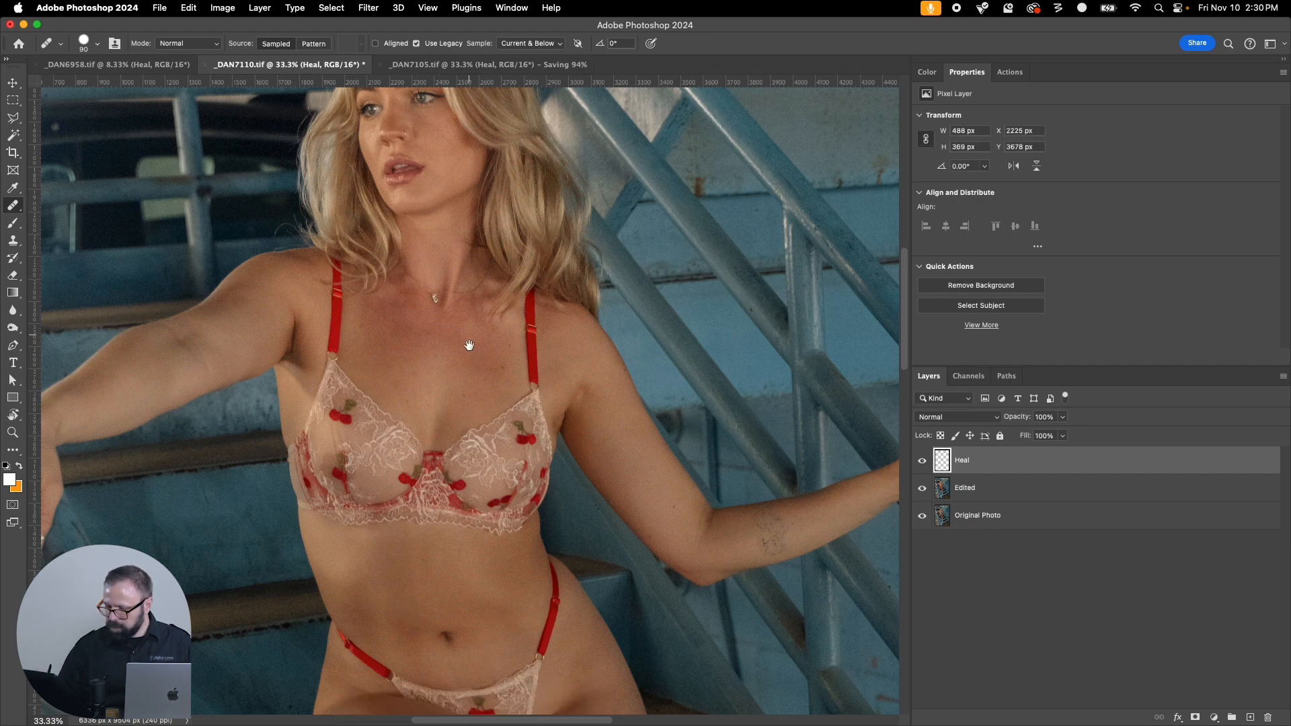
Step: Heal the spots on the cheek beside the nose in _DAN7110.tif with a 35 px brush
scroll(486, 404, "up", 5)
key("z")
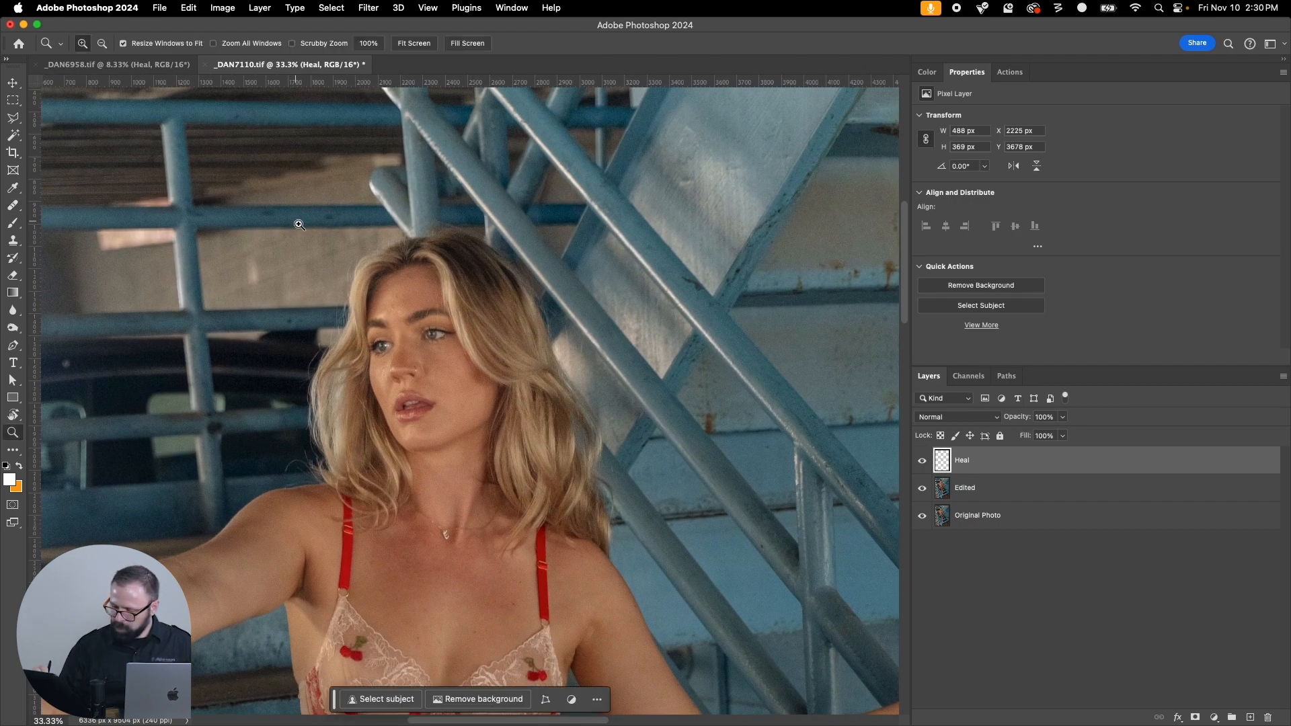
left_click_drag(299, 224, 632, 610)
key("j")
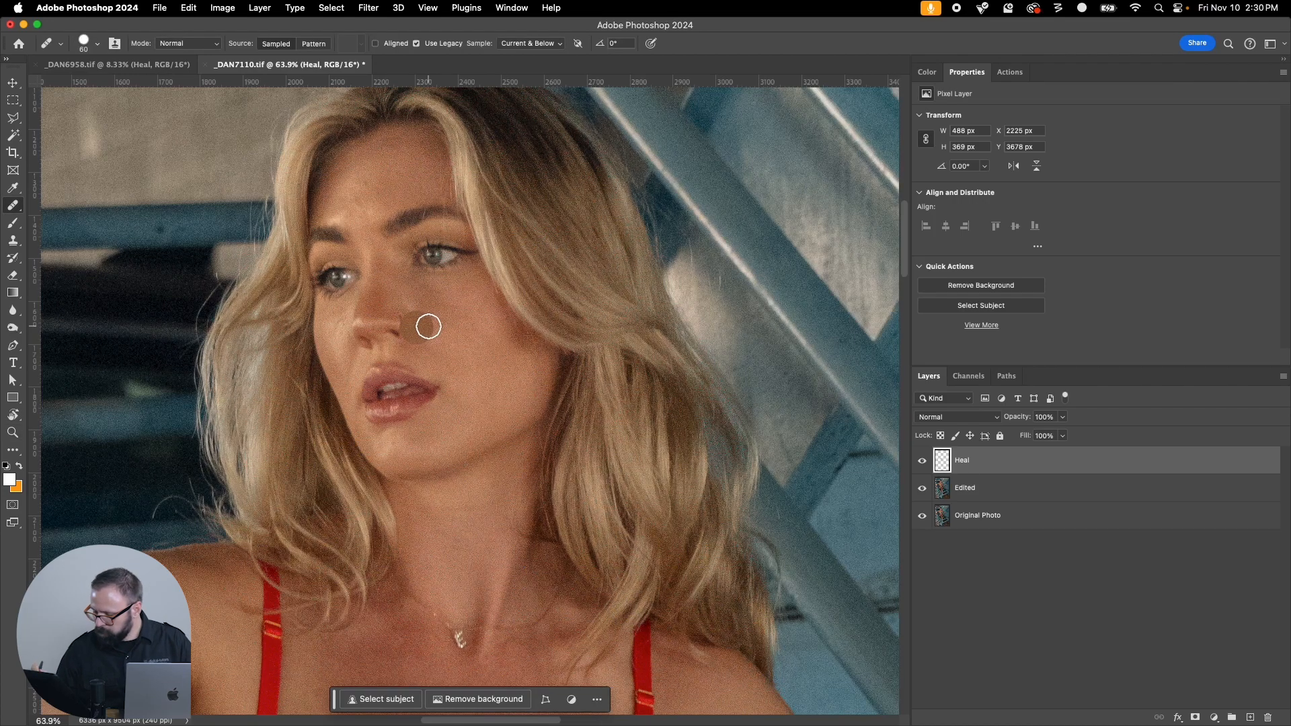
left_click(467, 356, "alt")
left_click(437, 328)
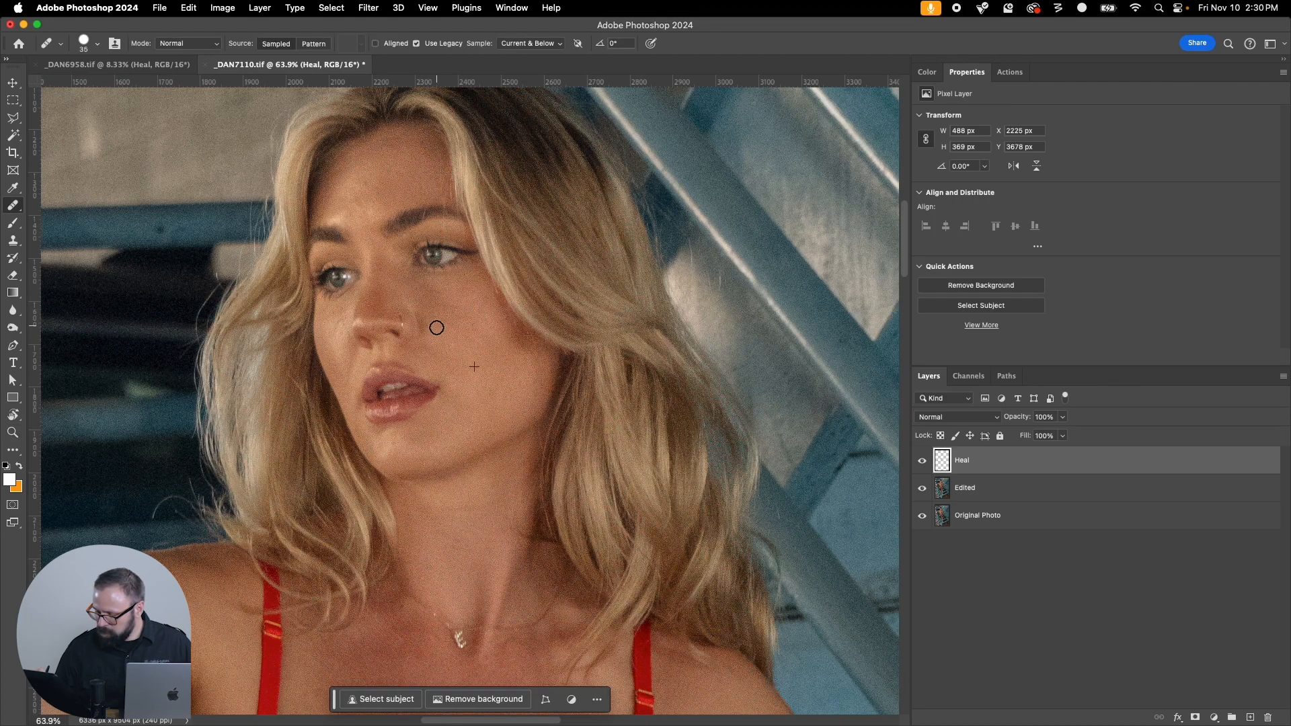
left_click(455, 351, "alt")
left_click(441, 334)
left_click(450, 323)
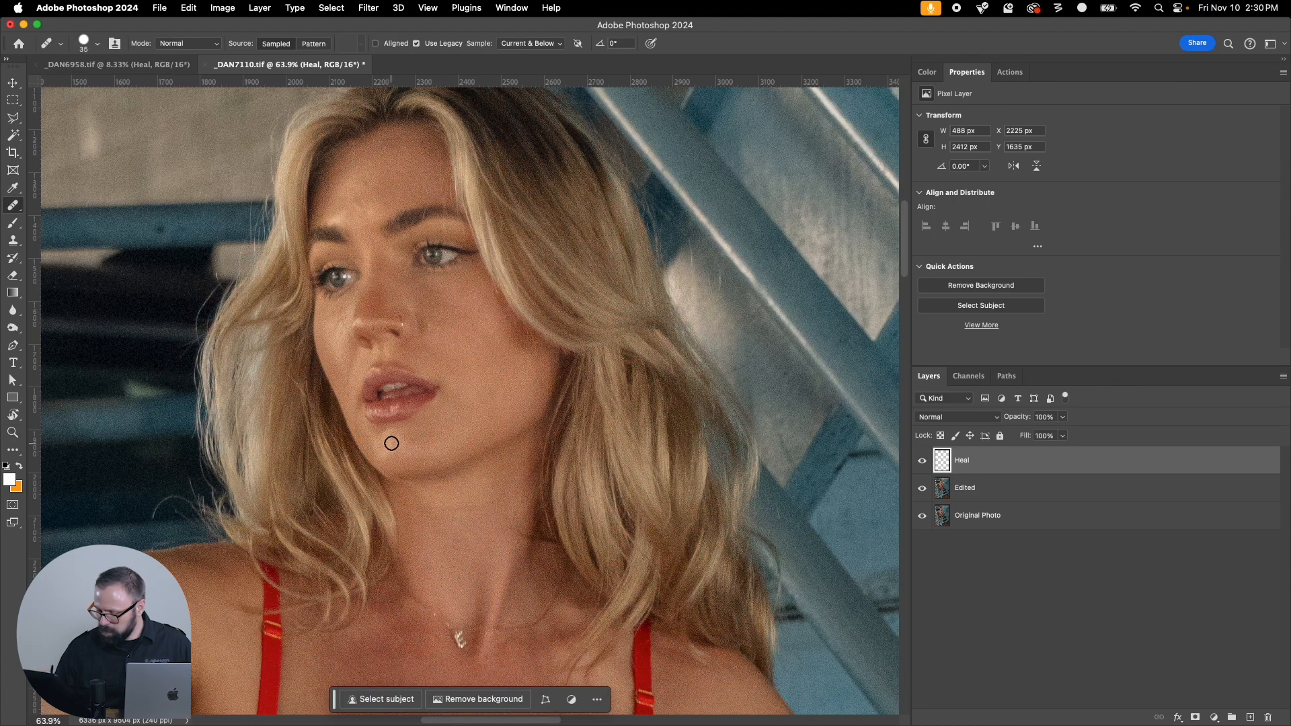
Step: Heal the forehead blemishes using nearby skin as the source, and save and close _DAN7110.tif
left_click(385, 183, "alt")
mouse_move(357, 205)
left_mouse_down()
mouse_move(384, 201)
mouse_move(373, 198)
left_mouse_up()
left_click(384, 180, "alt")
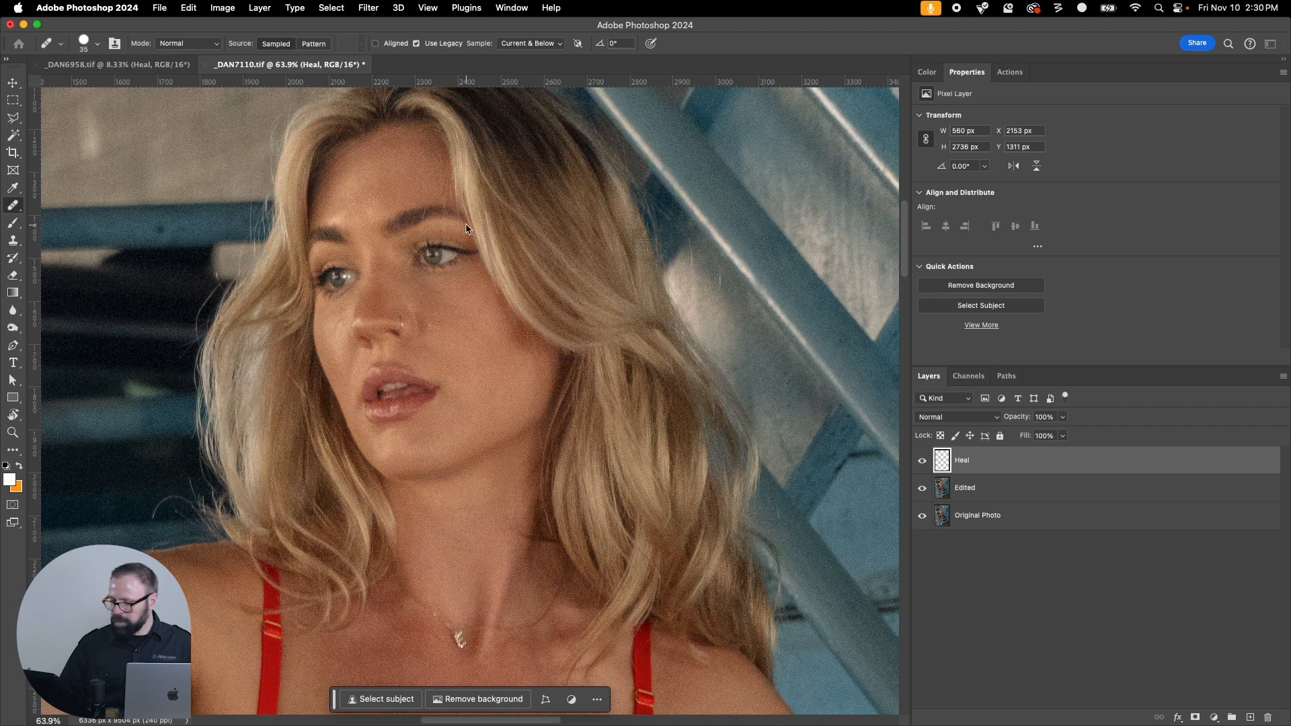
key("cmd+w")
left_click(690, 269)
Step: Bring up _DAN6958.tif and heal the skin under the eye and the spots on both cheeks
left_click(164, 65)
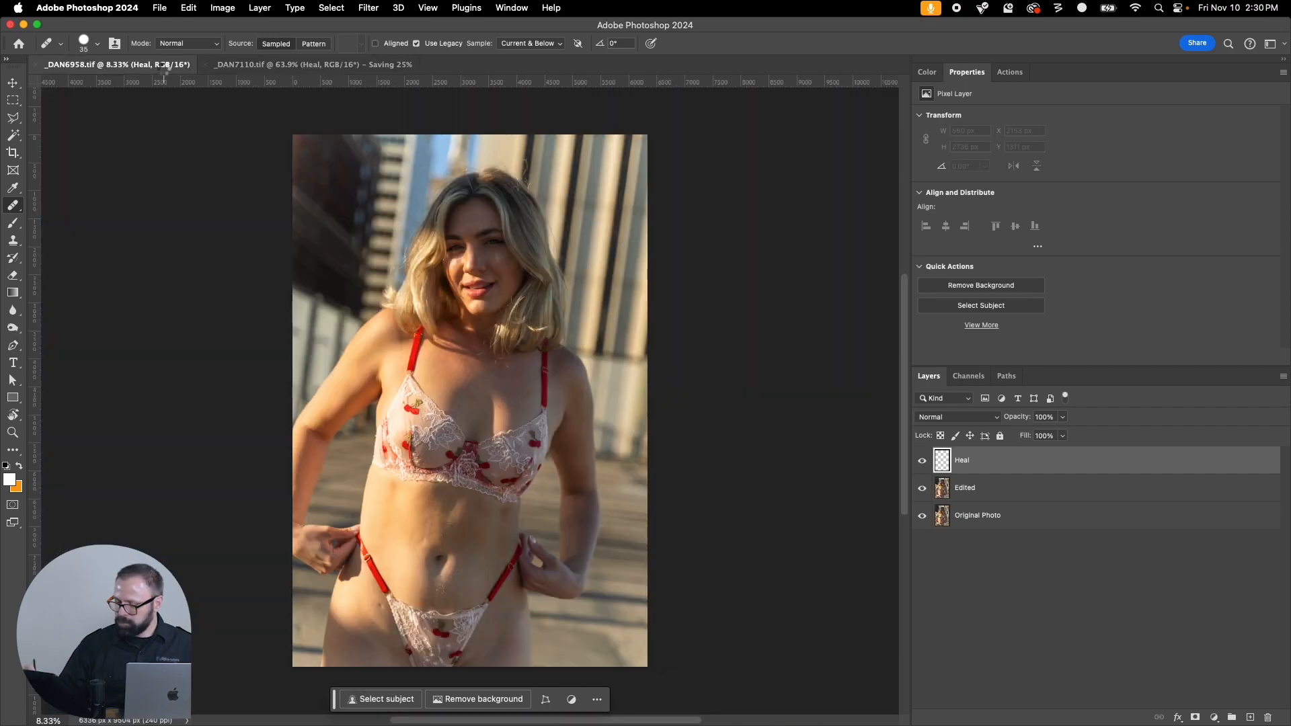
key("z")
left_click_drag(375, 154, 595, 402)
left_click(452, 290)
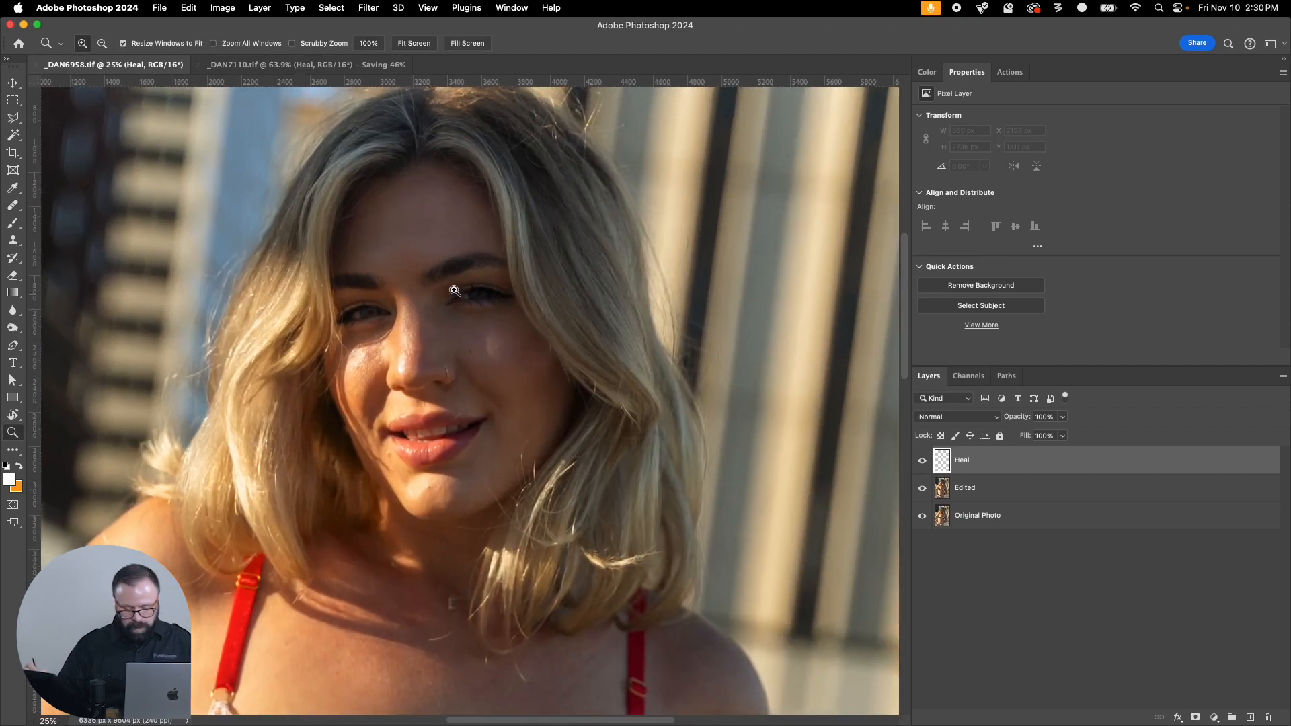
left_click(455, 291)
key("j")
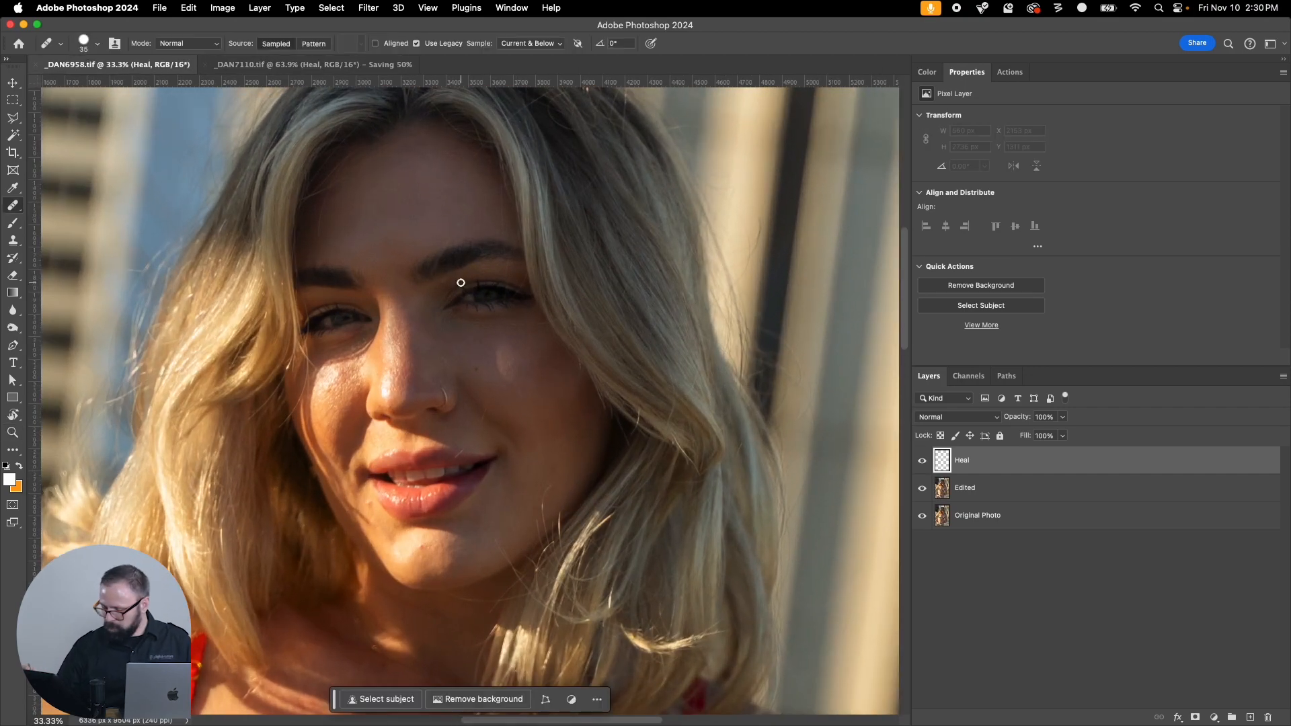
left_click(480, 365)
left_click_drag(459, 330, 462, 340)
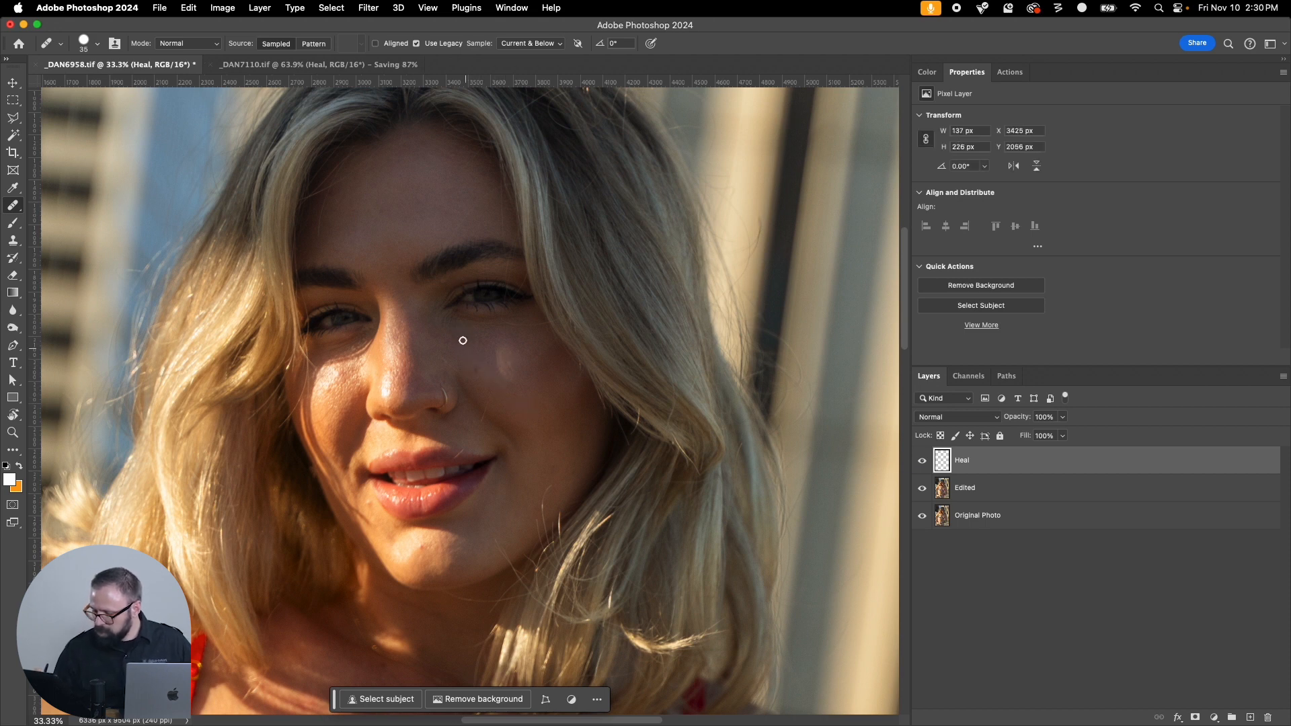
left_click_drag(331, 390, 348, 373)
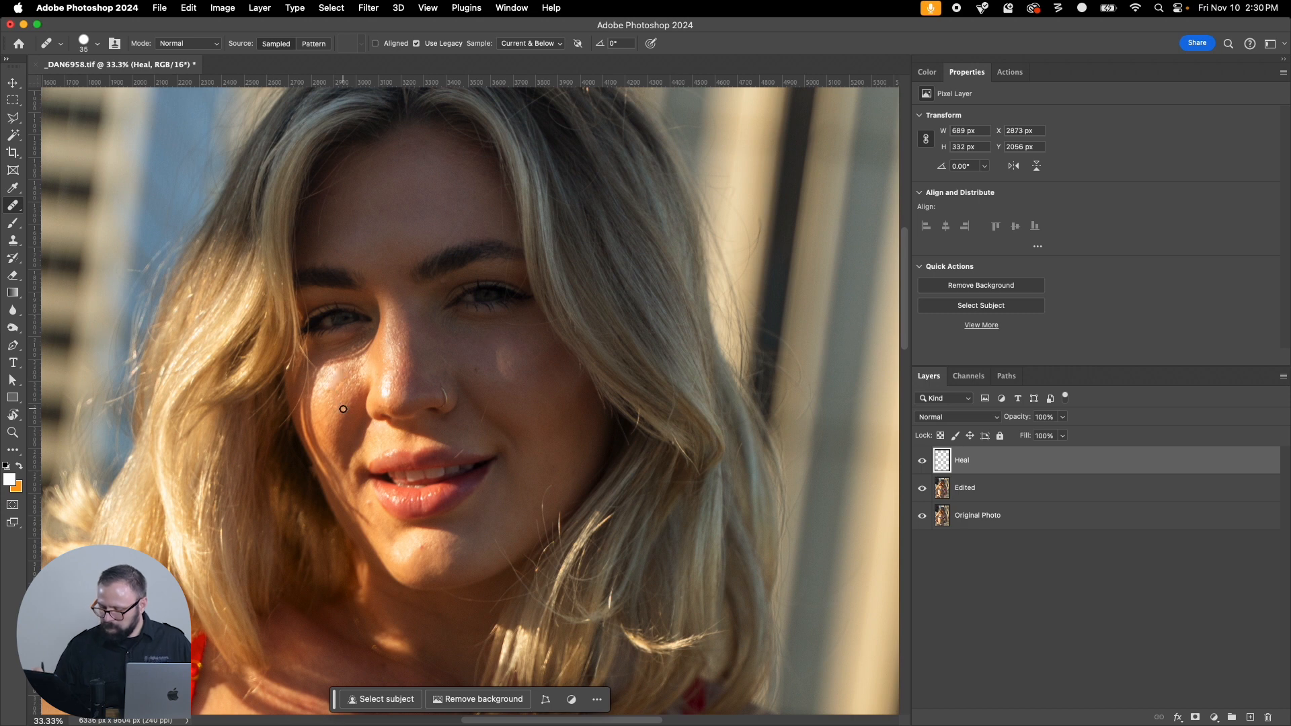
Step: Undo the last cheek stroke, and heal spots on the chin and between the eyebrows
key("super+z")
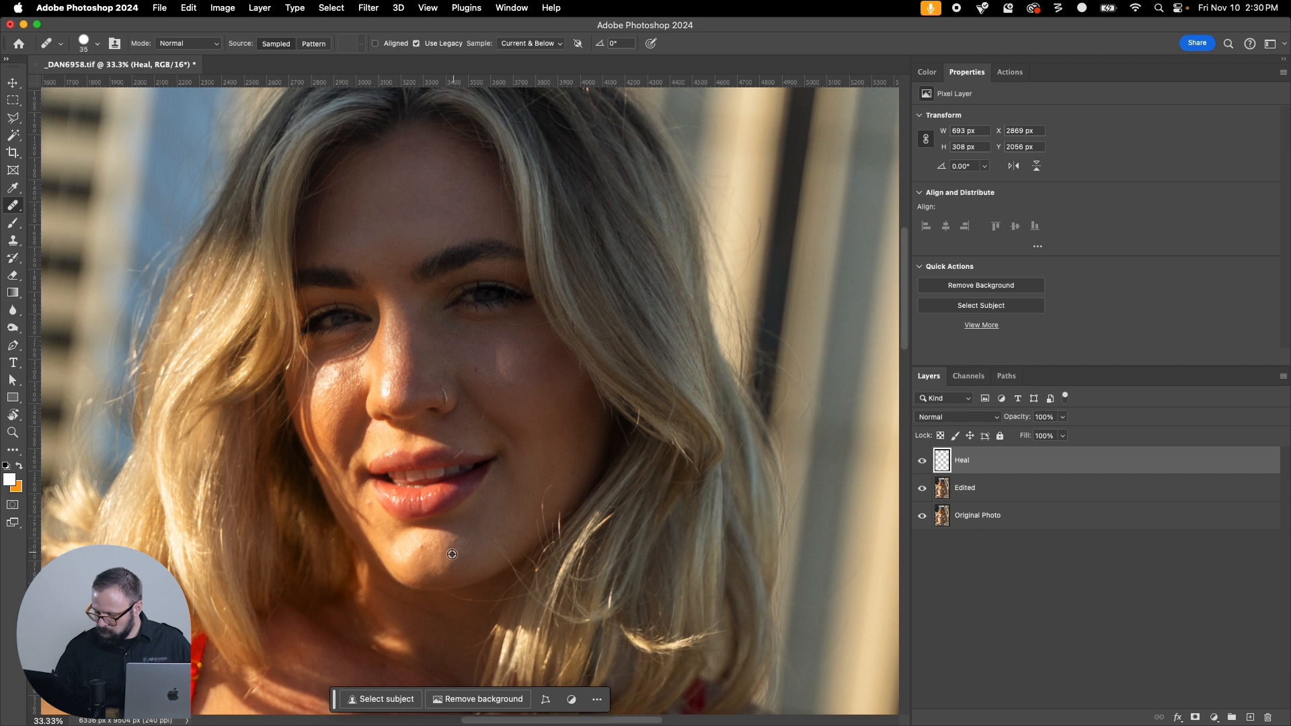
left_click(420, 549)
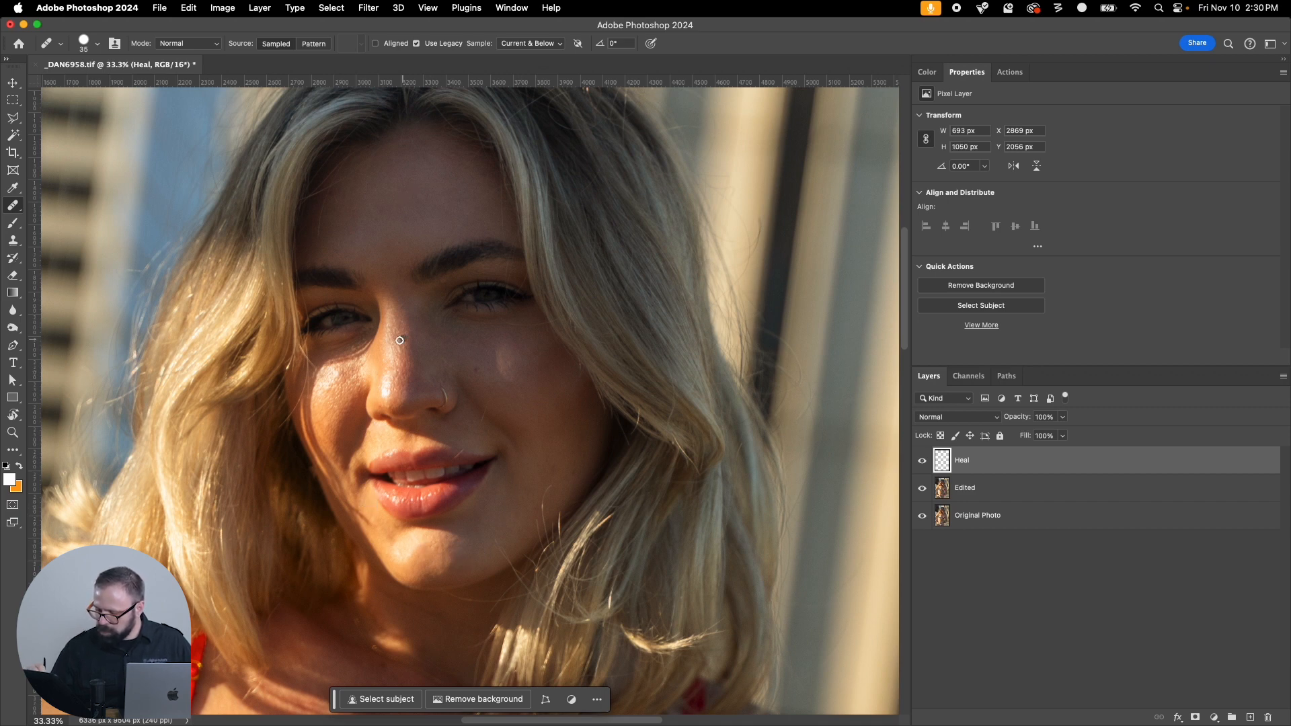
left_click(392, 268)
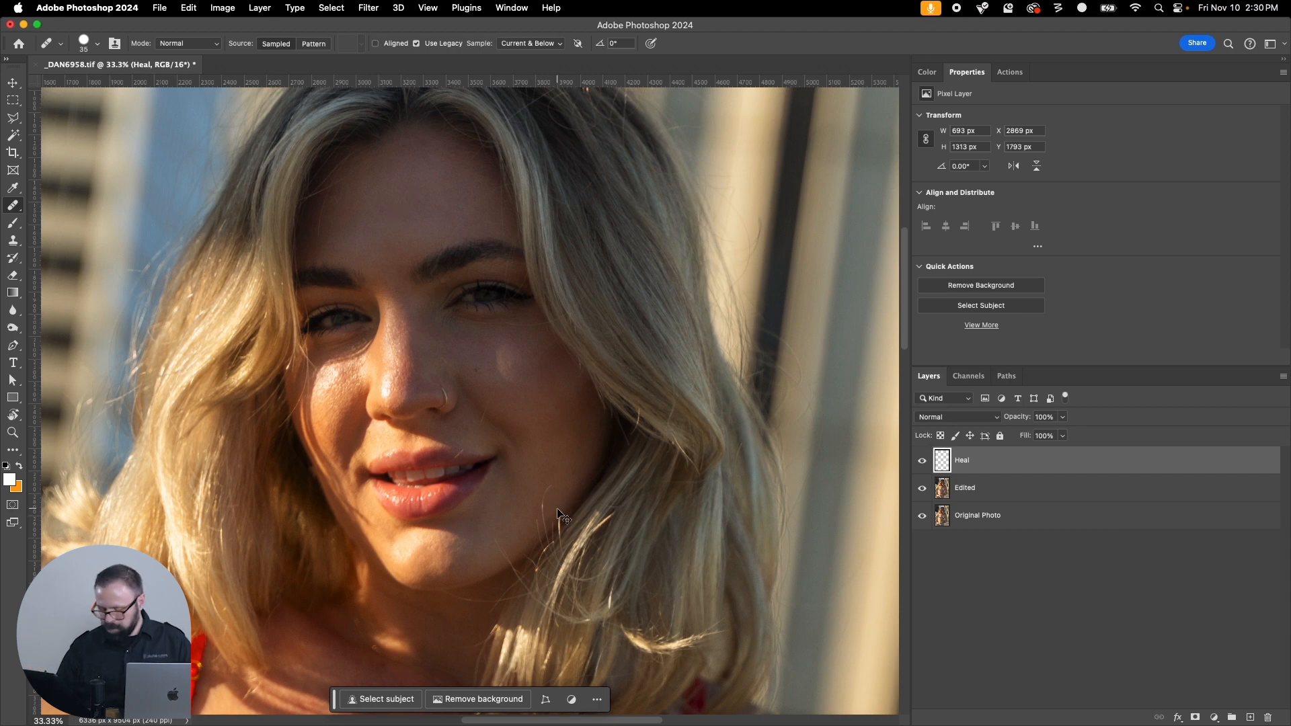
Step: Heal the marks on the abdomen in _DAN6958.tif with a 175 px brush, sampling nearby skin
key("super+minus")
scroll(538, 525, "down", 10)
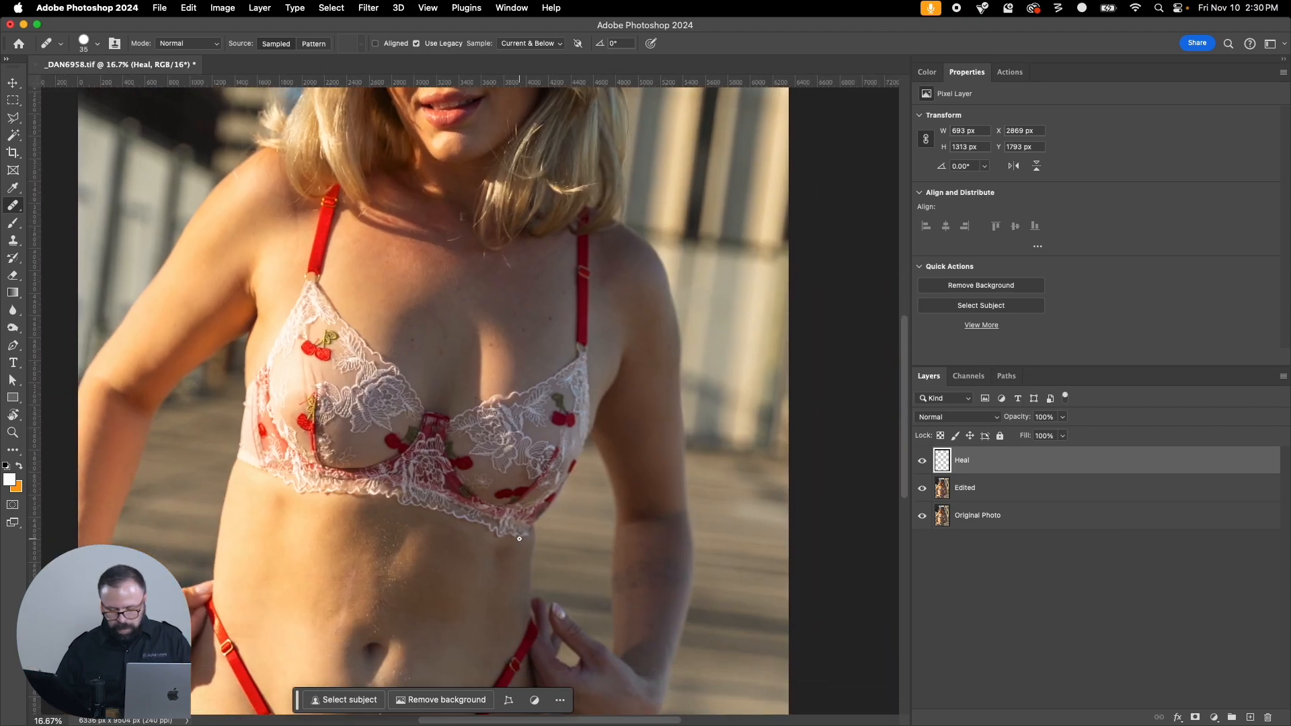
key("bracketright")
key("bracketright")
left_click(293, 574)
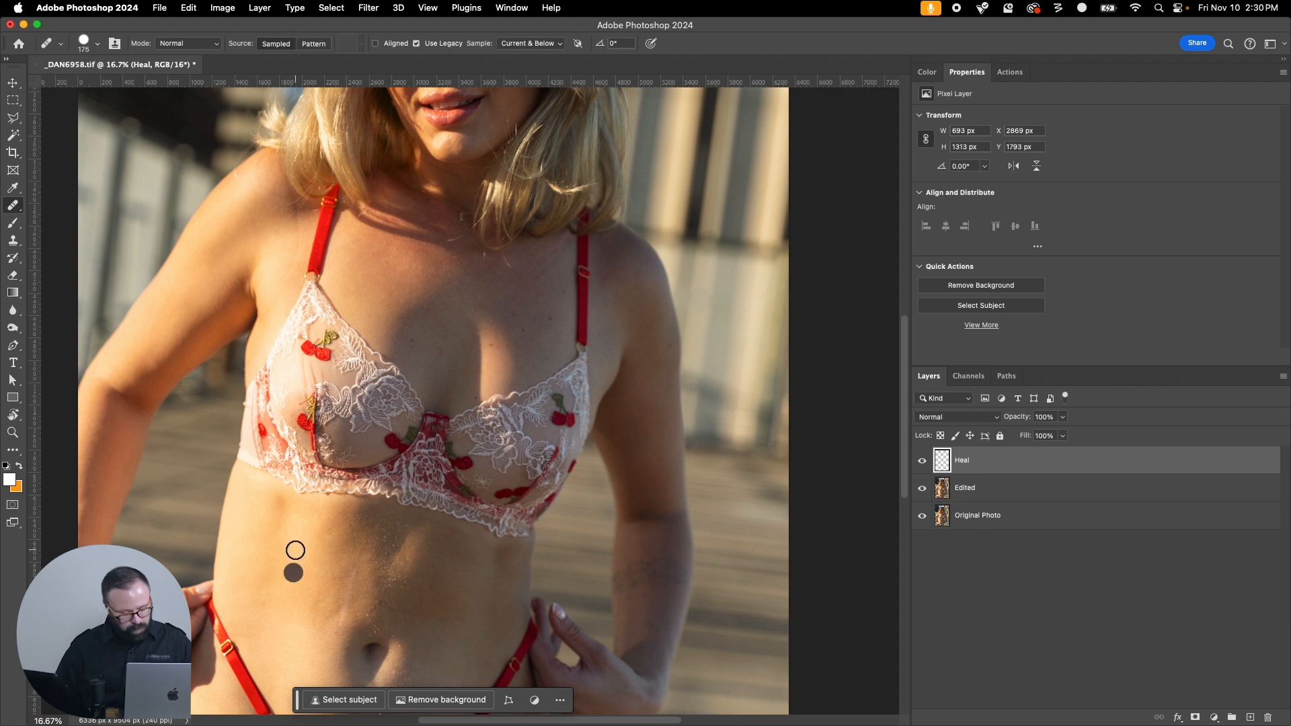
left_click(293, 551)
left_click(309, 622, "alt")
left_click(351, 567)
left_click_drag(361, 561, 362, 556)
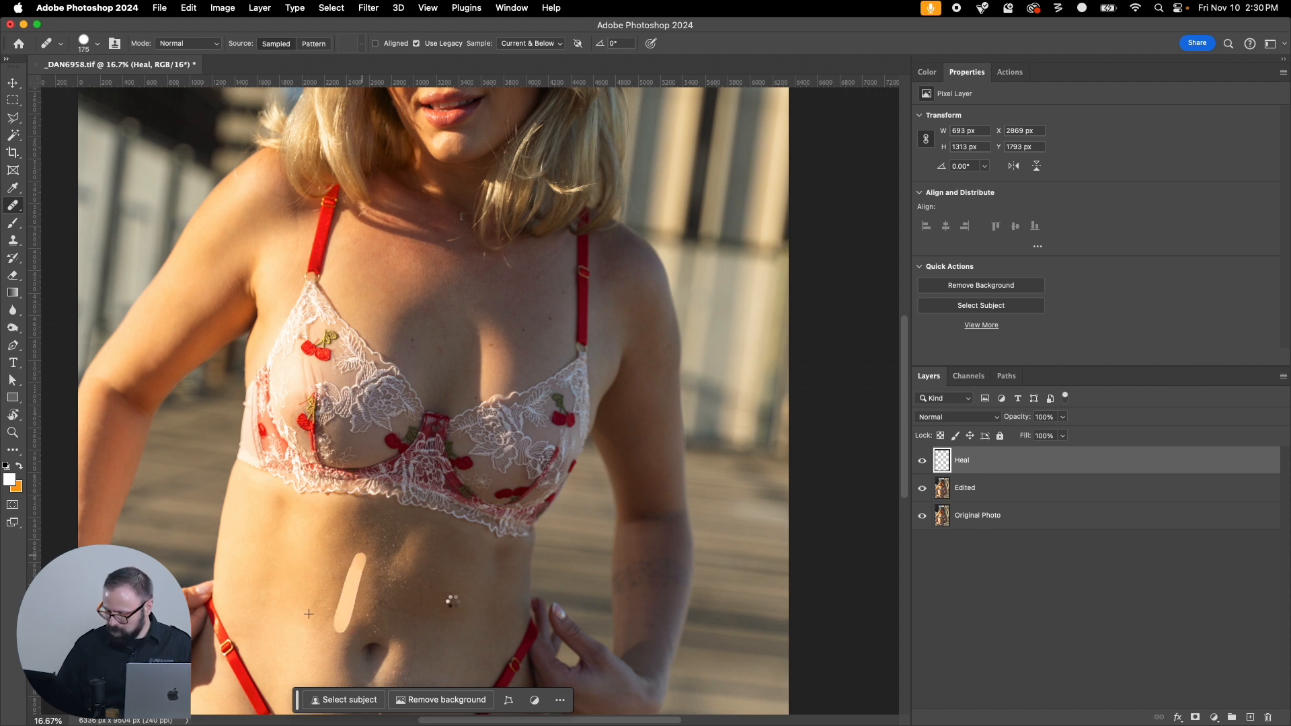
Step: Heal the spots on the upper thigh and lower abdomen, and save and close _DAN6958.tif
left_click_drag(494, 614, 508, 503)
left_click(472, 555, "alt")
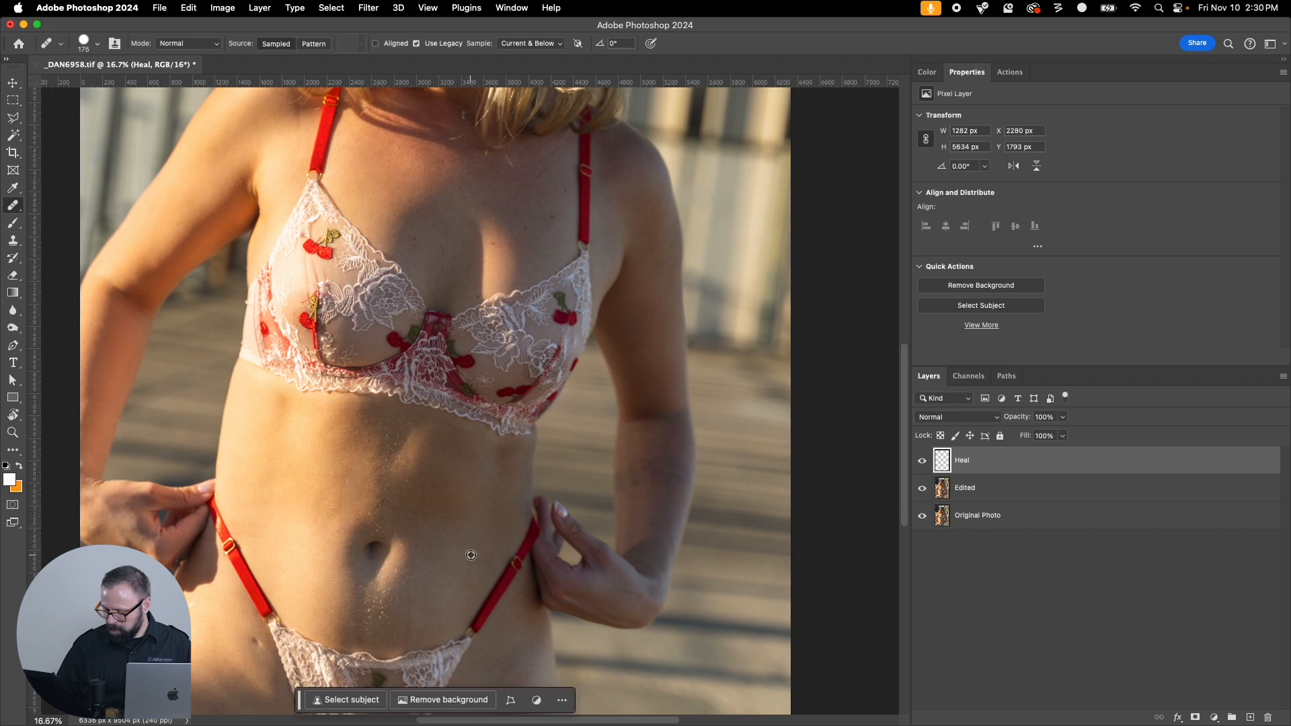
left_click(257, 641)
left_click(447, 452)
scroll(484, 452, "down", 3)
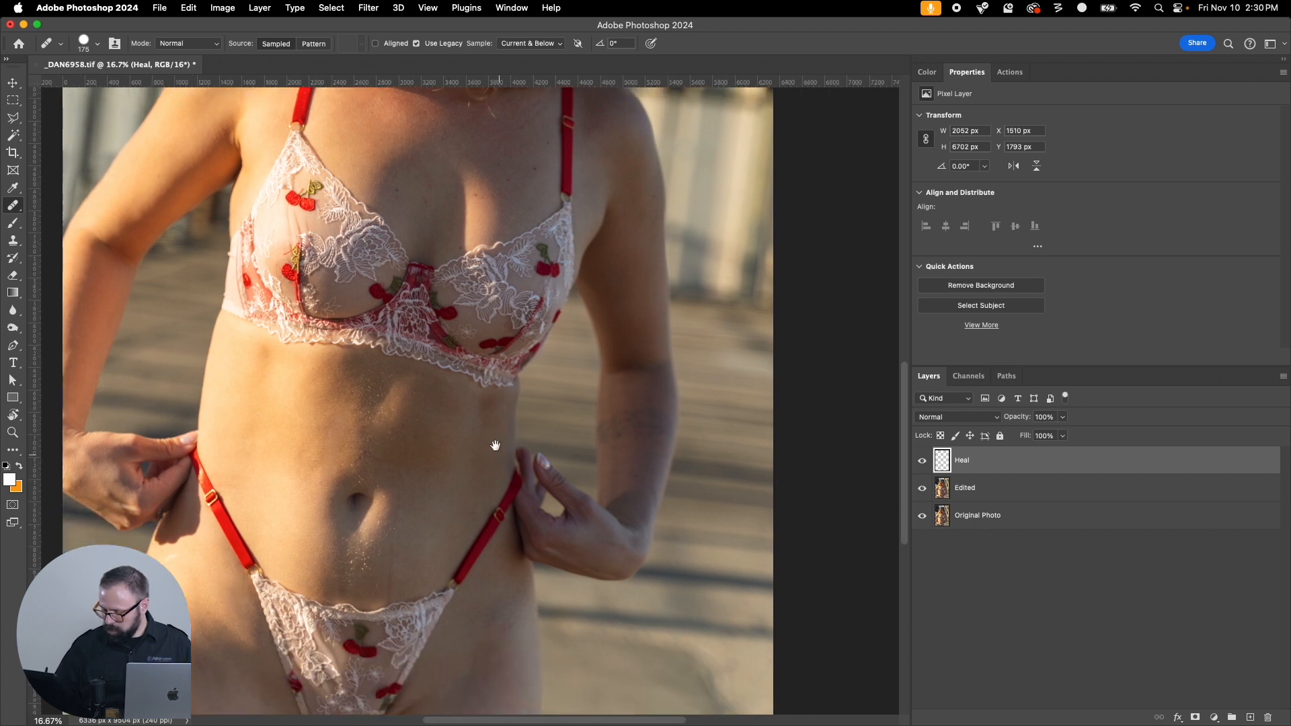
scroll(470, 496, "up", 10)
left_click_drag(550, 573, 555, 594)
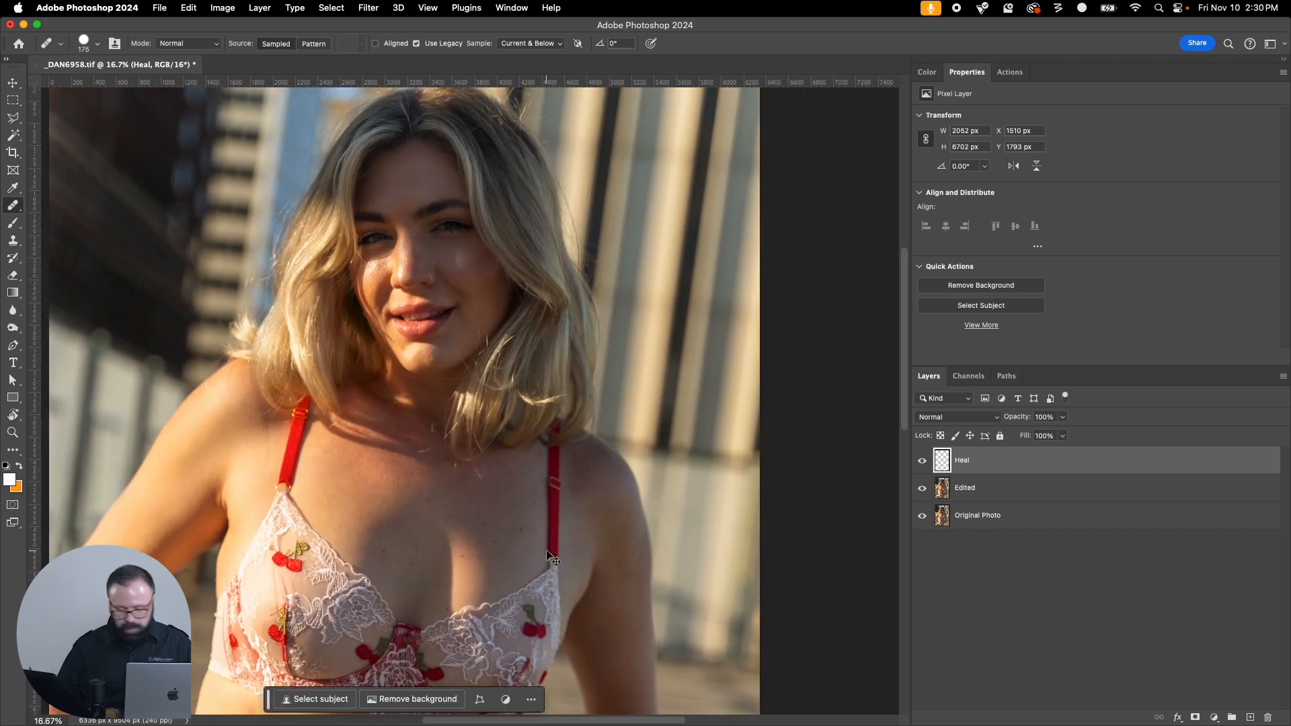
key("super+w")
key("Return")
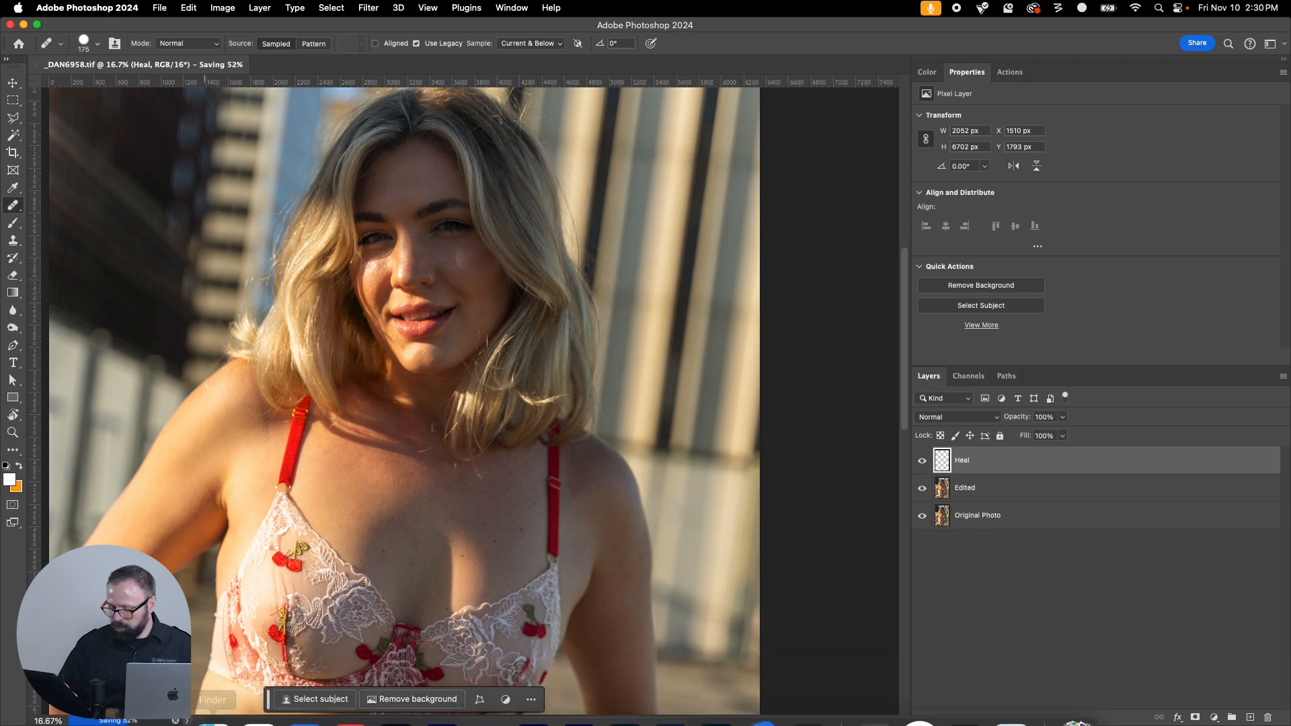
Step: In Finder, select the TIFFs from _DAN7114.tif up through _DAN7373.tif and open them all in Adobe Photoshop 2024
left_click(208, 696)
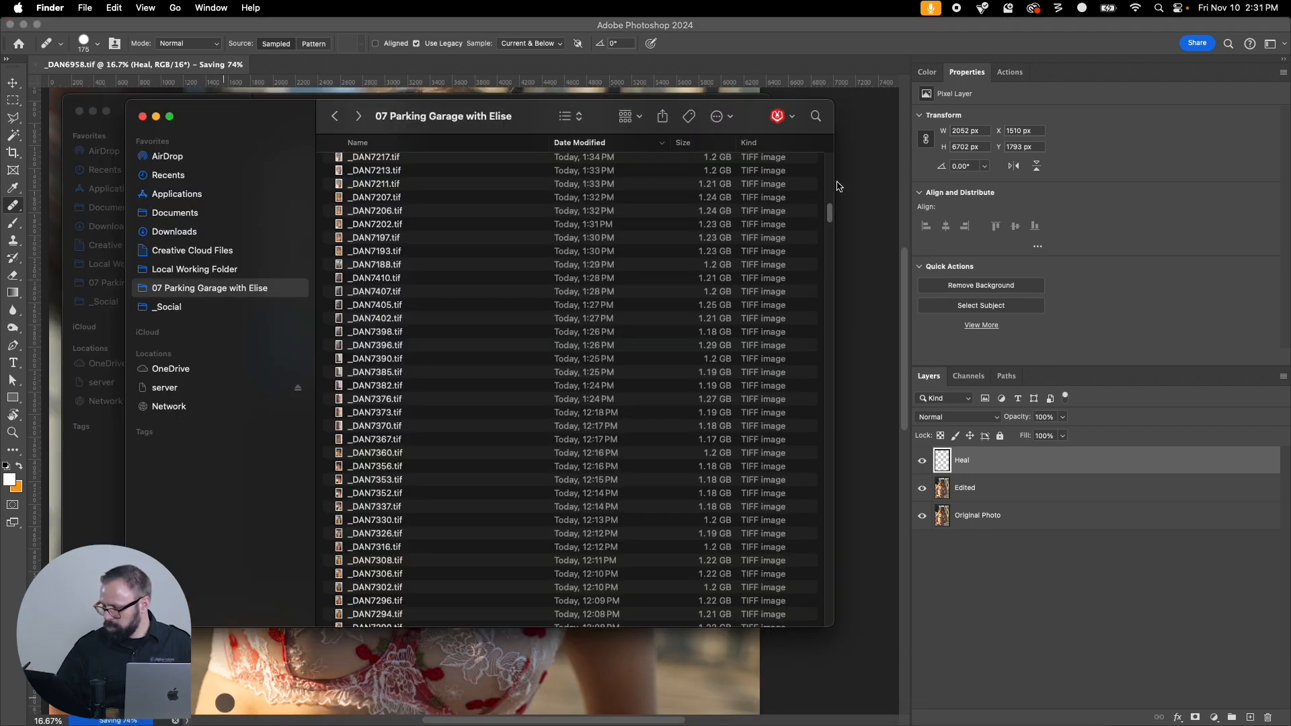
scroll(834, 202, "down", 10)
left_click(376, 428)
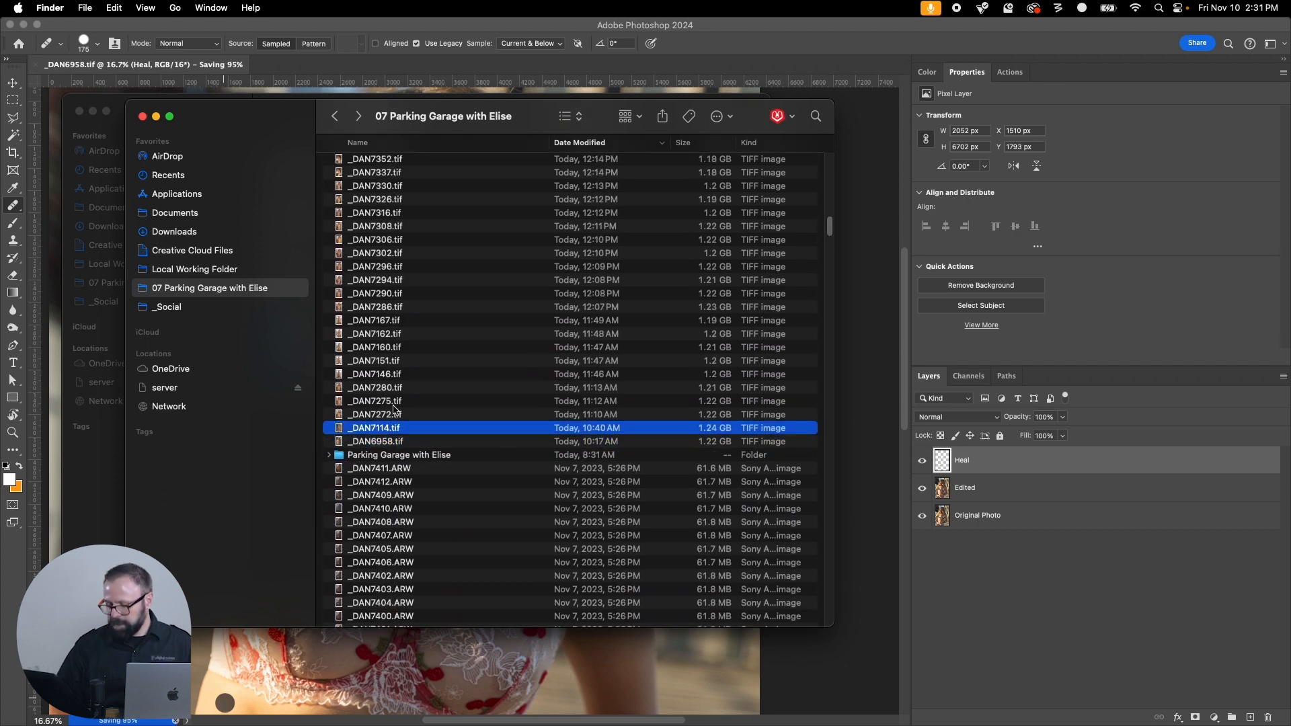
scroll(834, 232, "up", 5)
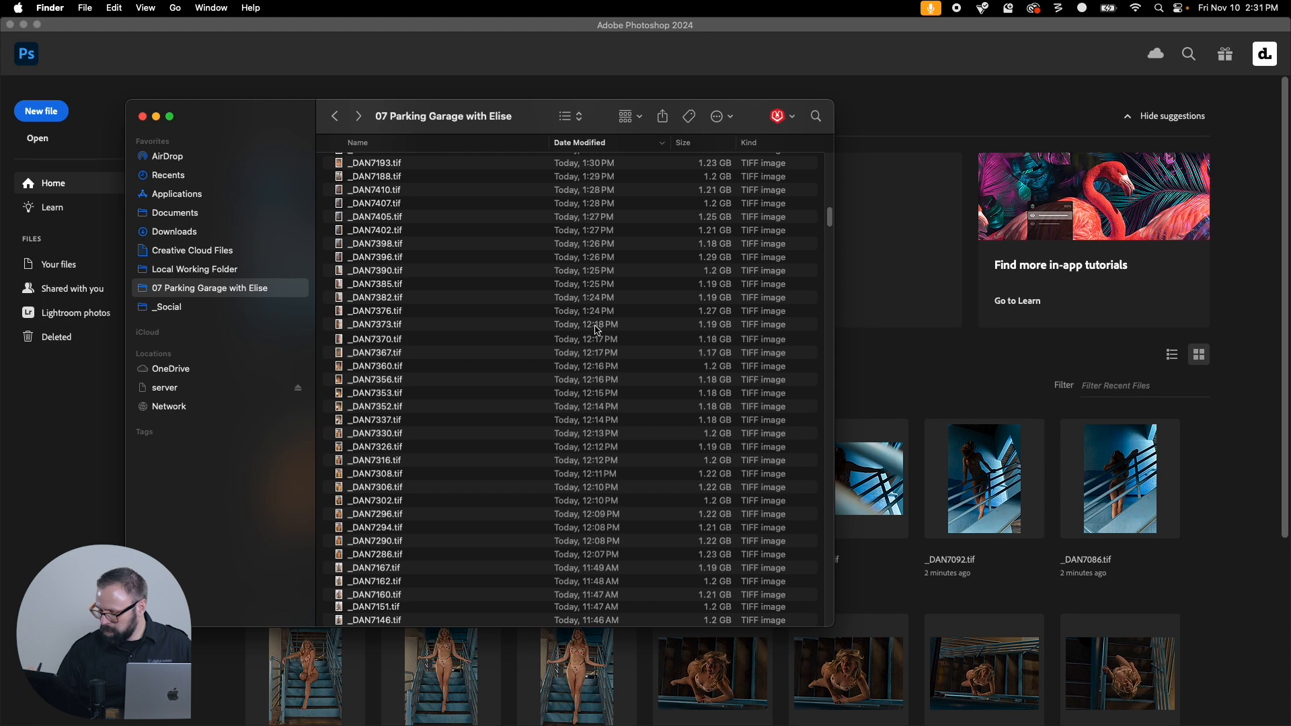
left_click(407, 323, "shift")
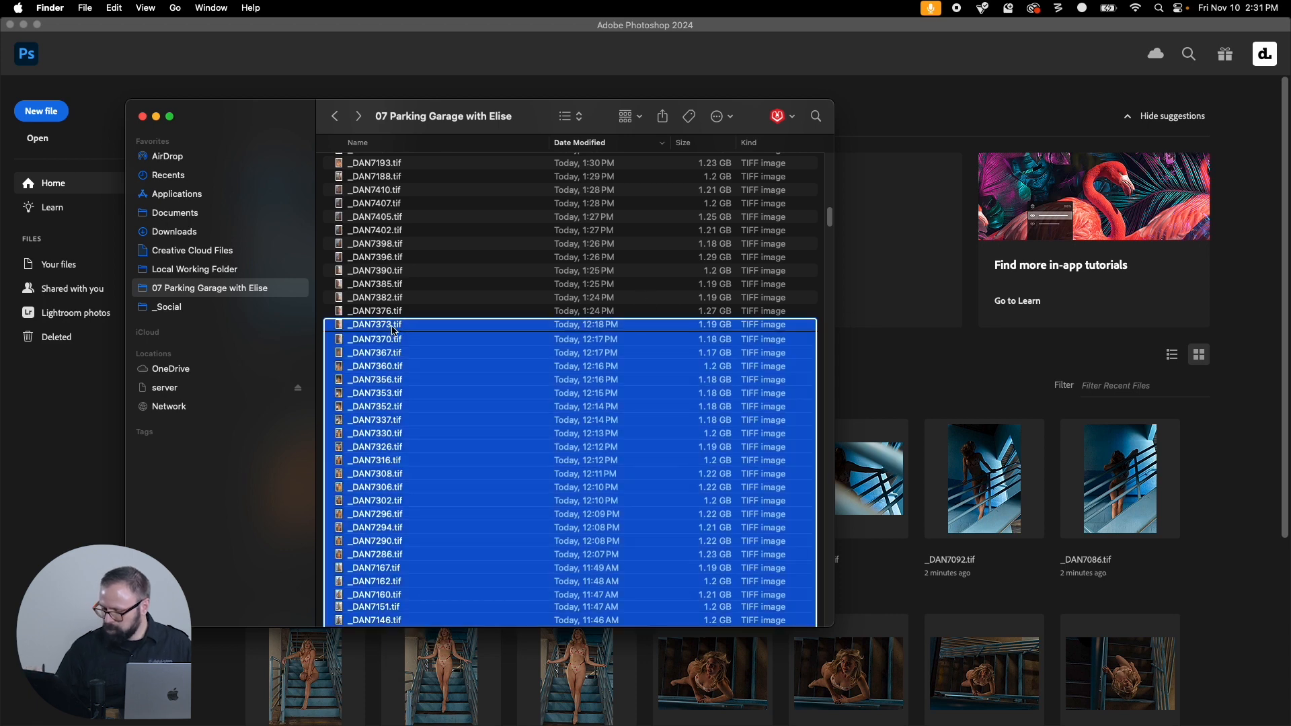
right_click(395, 328)
mouse_move(483, 364)
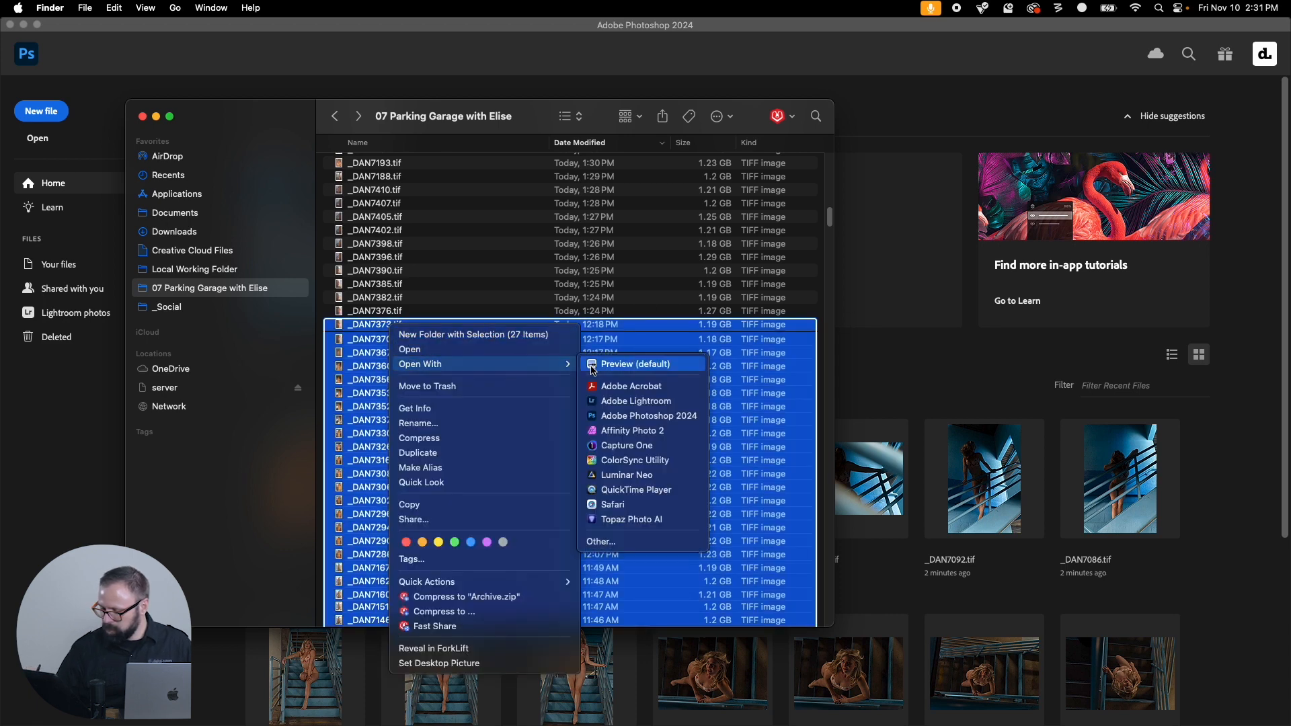
left_click(670, 414)
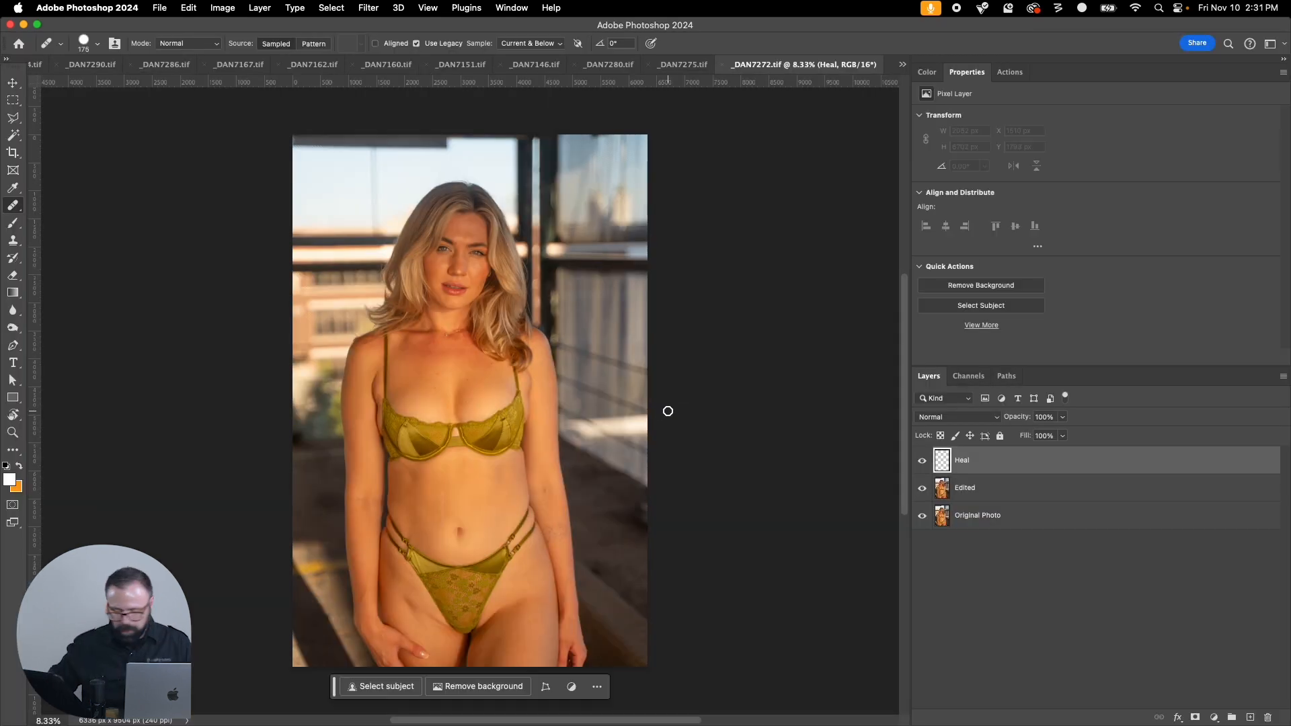
Step: Heal the spots on both cheeks in _DAN7272.tif with a 70 px healing brush, sampling clear cheek skin
key("z")
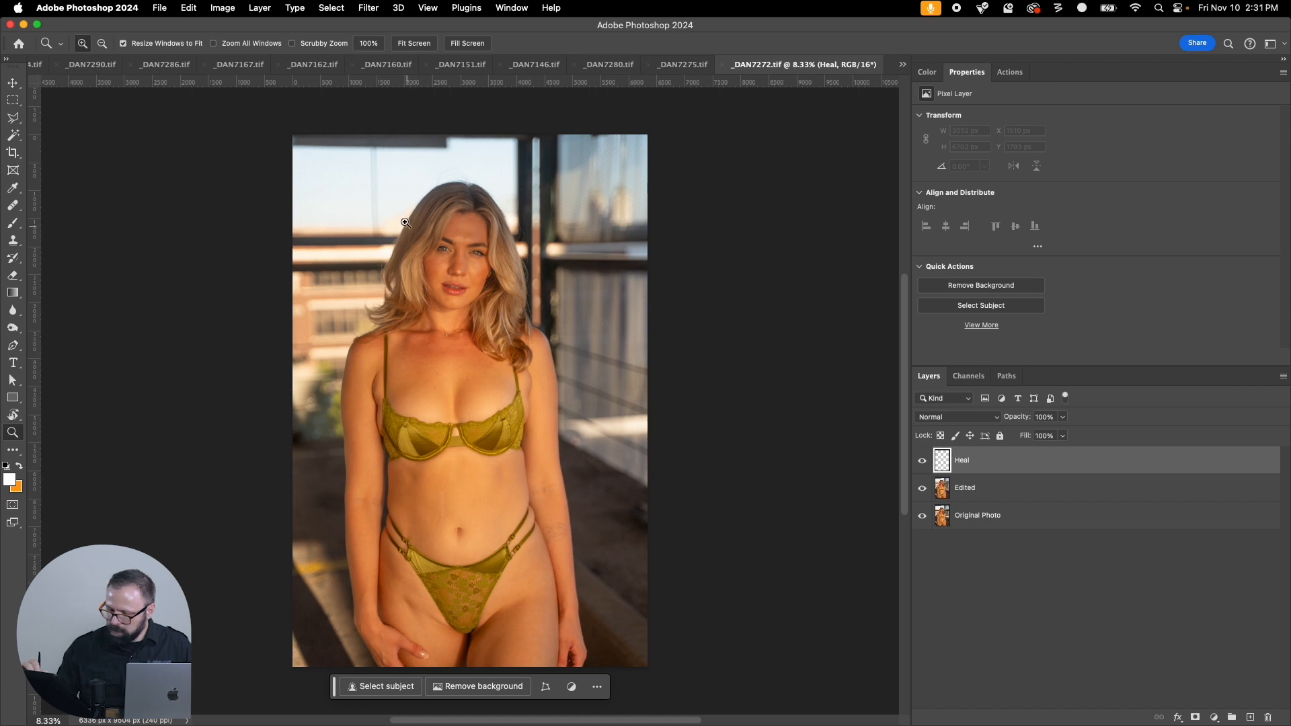
mouse_move(393, 191)
left_mouse_down()
mouse_move(474, 251)
mouse_move(568, 376)
left_mouse_up()
left_click(438, 354)
left_click(439, 354)
key("j")
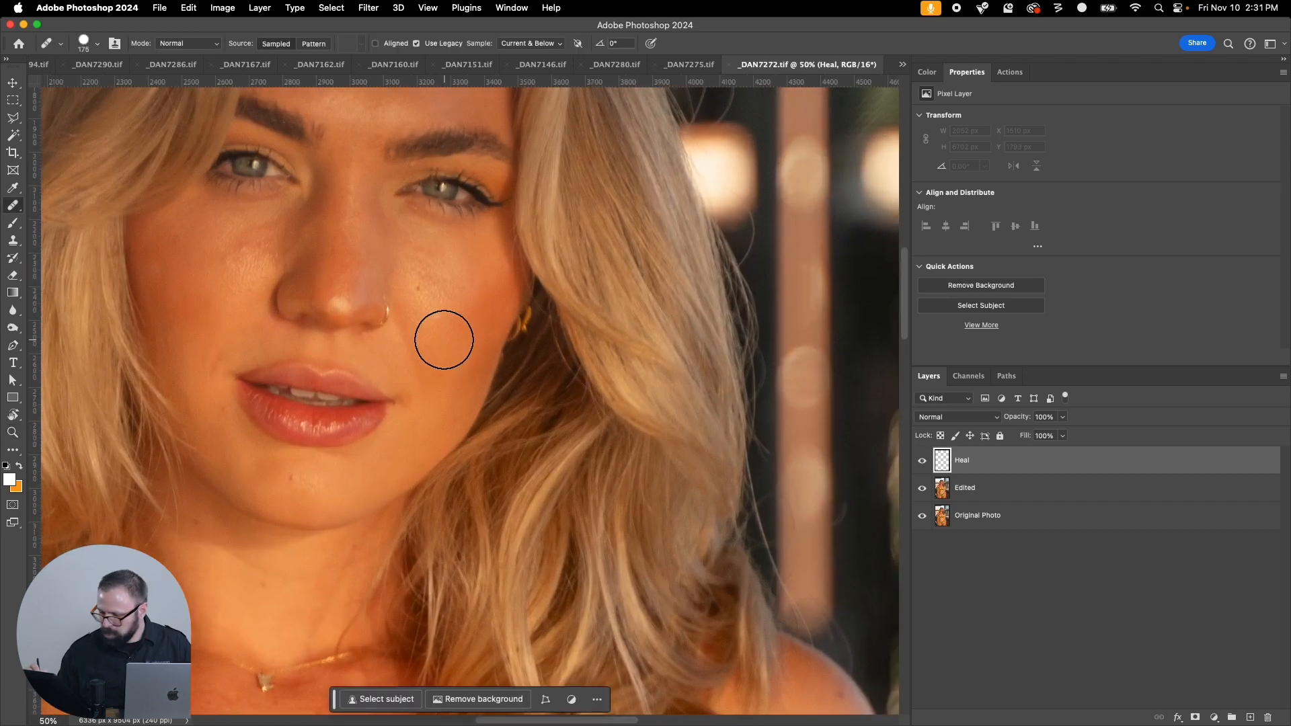
key("bracketleft")
key("bracketleft")
key("bracketleft")
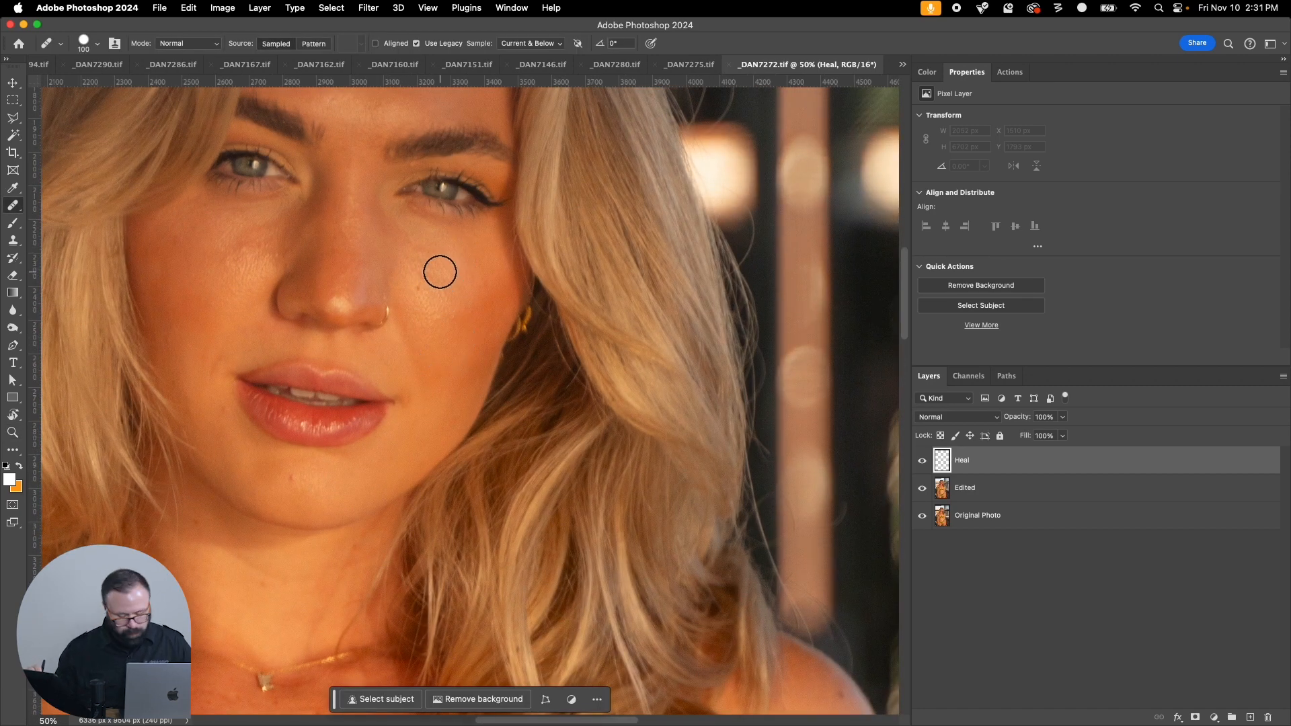
key("bracketleft")
key("bracketleft")
key("bracketleft")
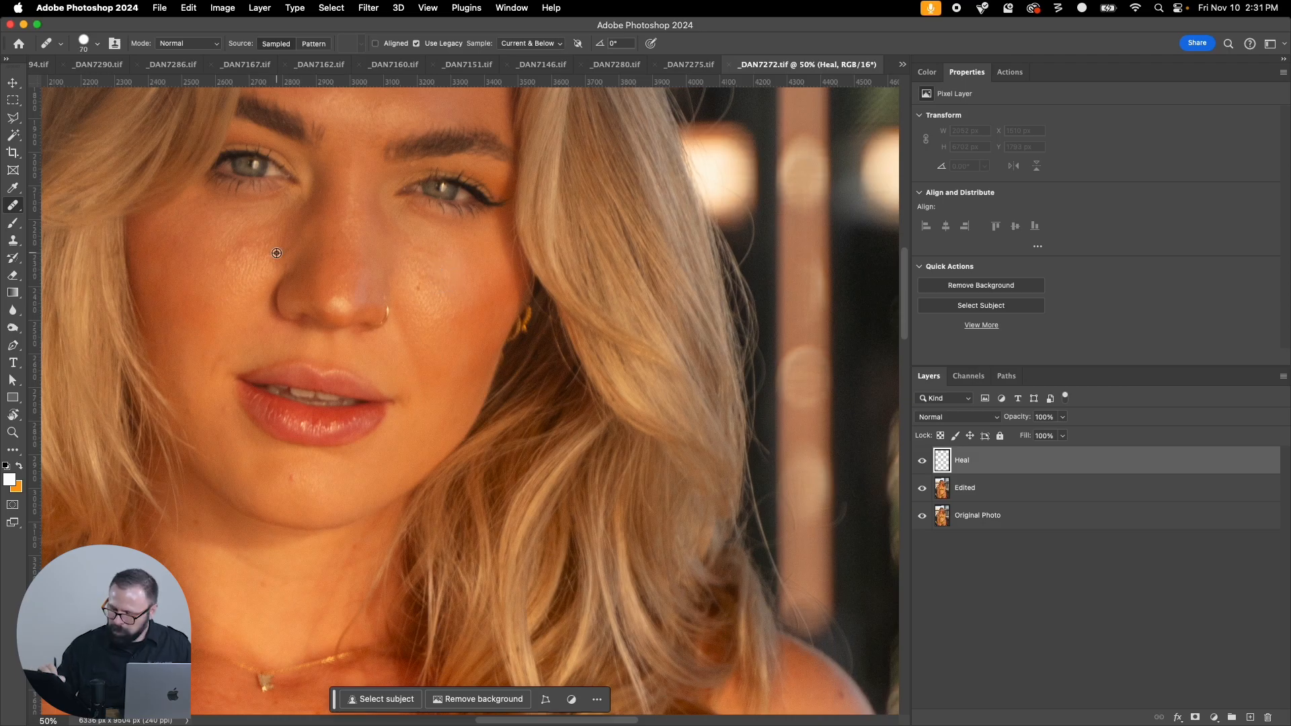
left_click(214, 306, "alt")
mouse_move(227, 270)
left_mouse_down()
mouse_move(251, 244)
mouse_move(224, 274)
left_mouse_up()
left_click(462, 306, "alt")
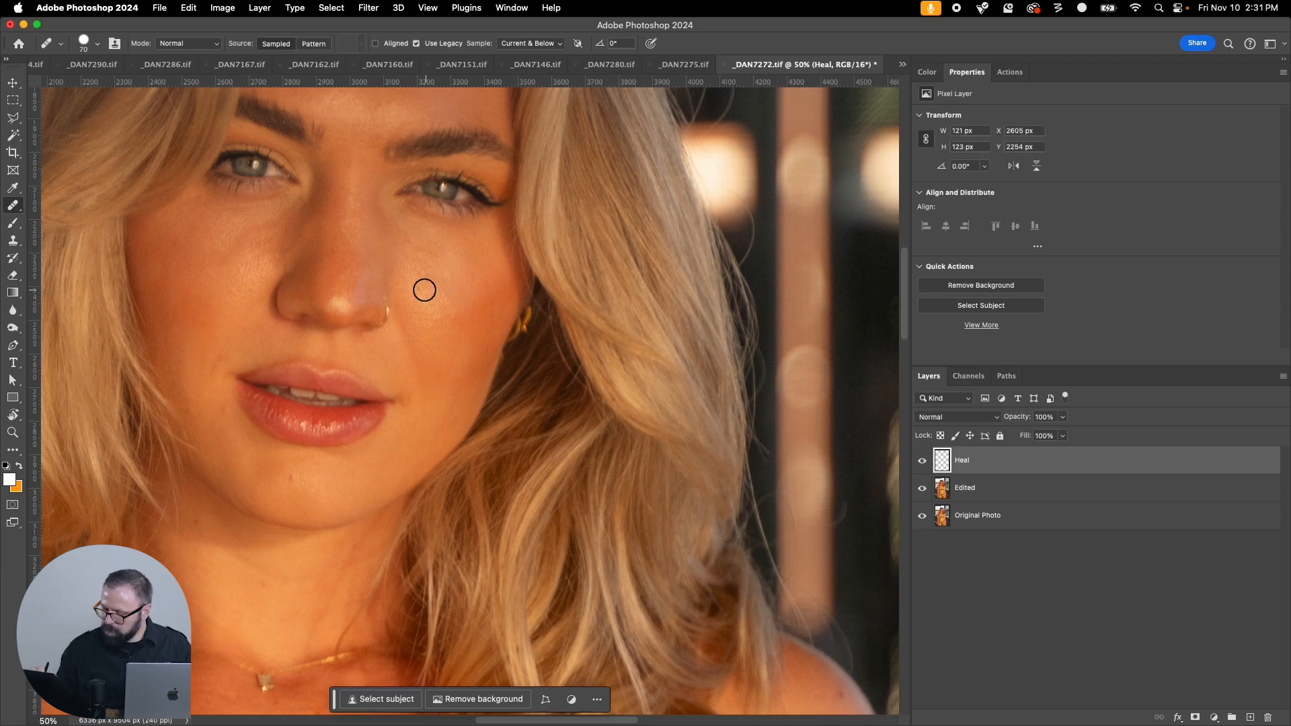
left_click(418, 288)
Step: With a smaller brush of 50 to 45 px, heal the skin around the inner eye corner and the chin spot
left_click(447, 253, "alt")
key("bracketleft")
key("bracketleft")
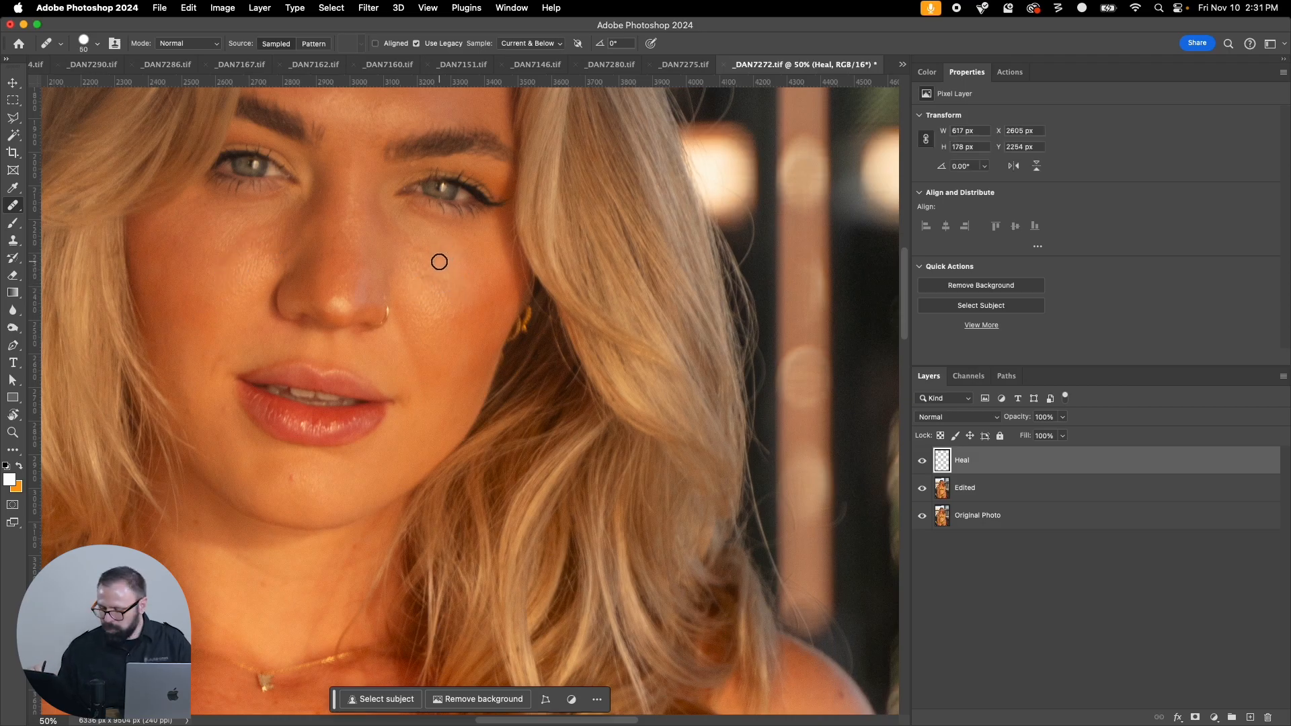
left_click(419, 166)
left_click(442, 296, "alt")
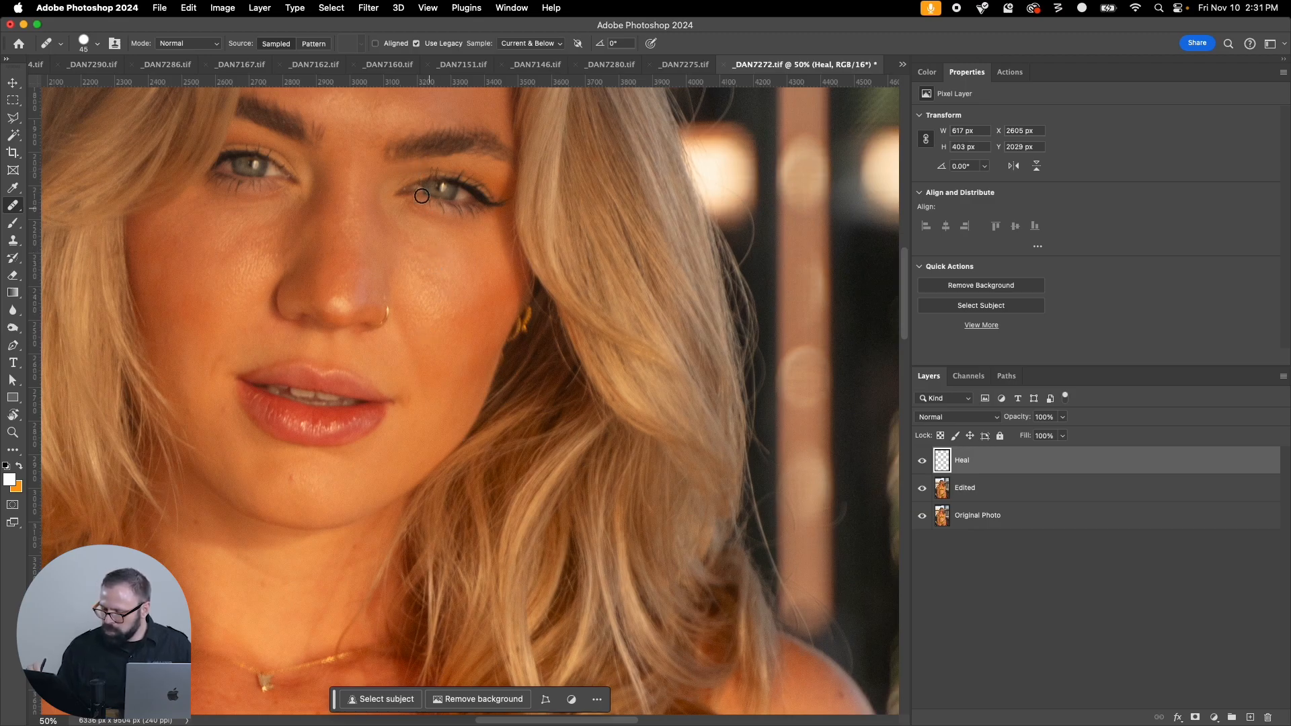
left_click_drag(408, 175, 398, 181)
left_click(292, 475)
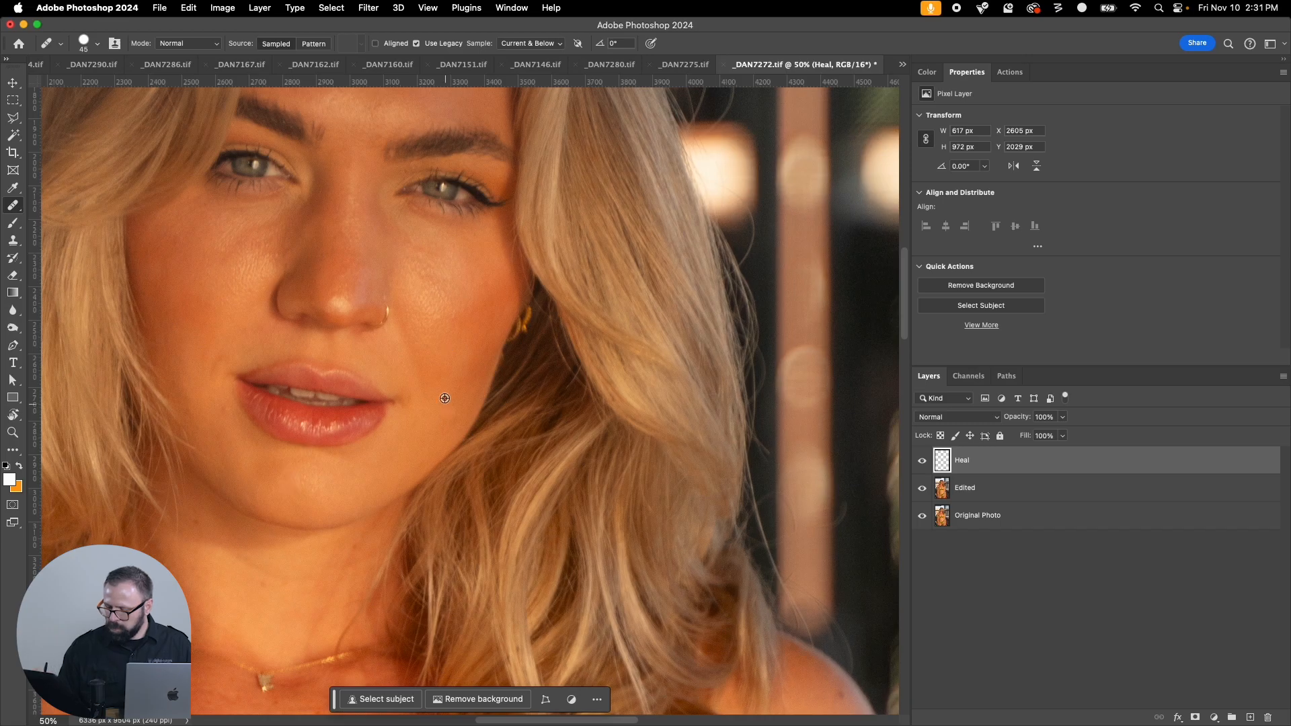
Step: Heal the skin under both eyes using nearby cheek skin as the source, and heal a blemish on the forehead
left_click(452, 285, "alt")
left_click_drag(417, 253, 412, 244)
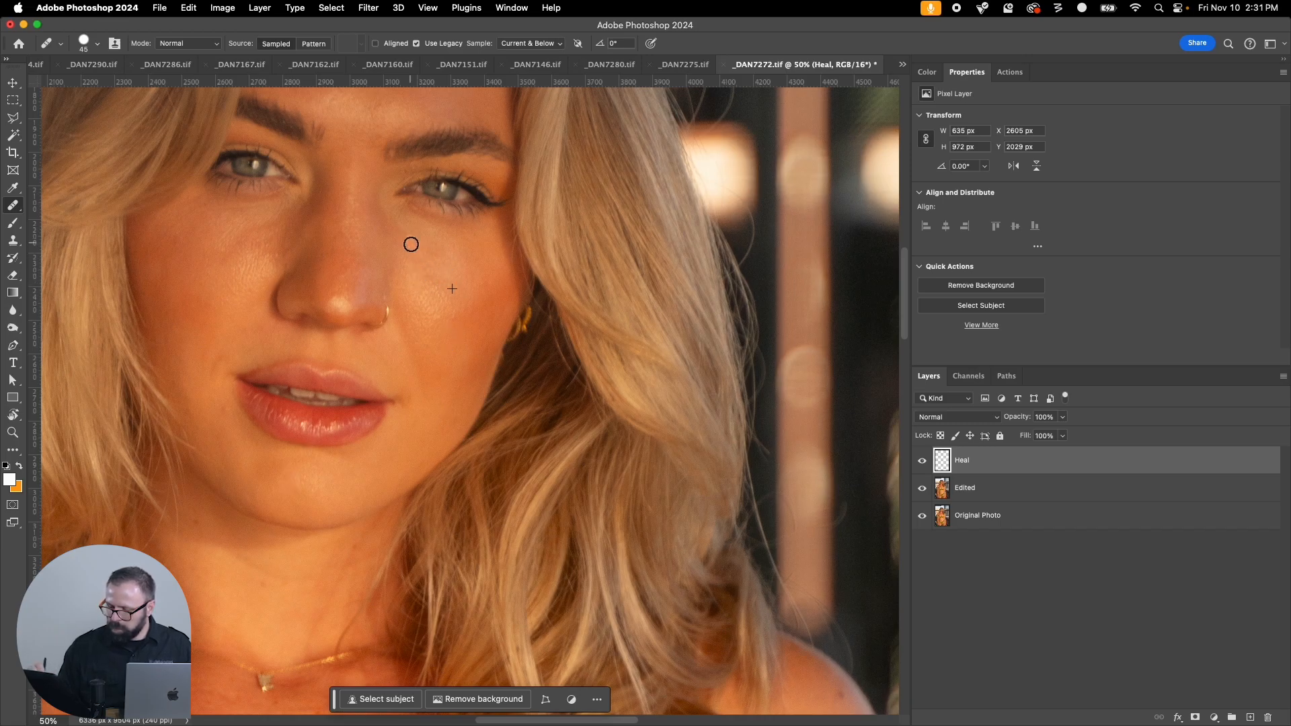
left_click(234, 265, "alt")
left_click_drag(222, 246, 253, 230)
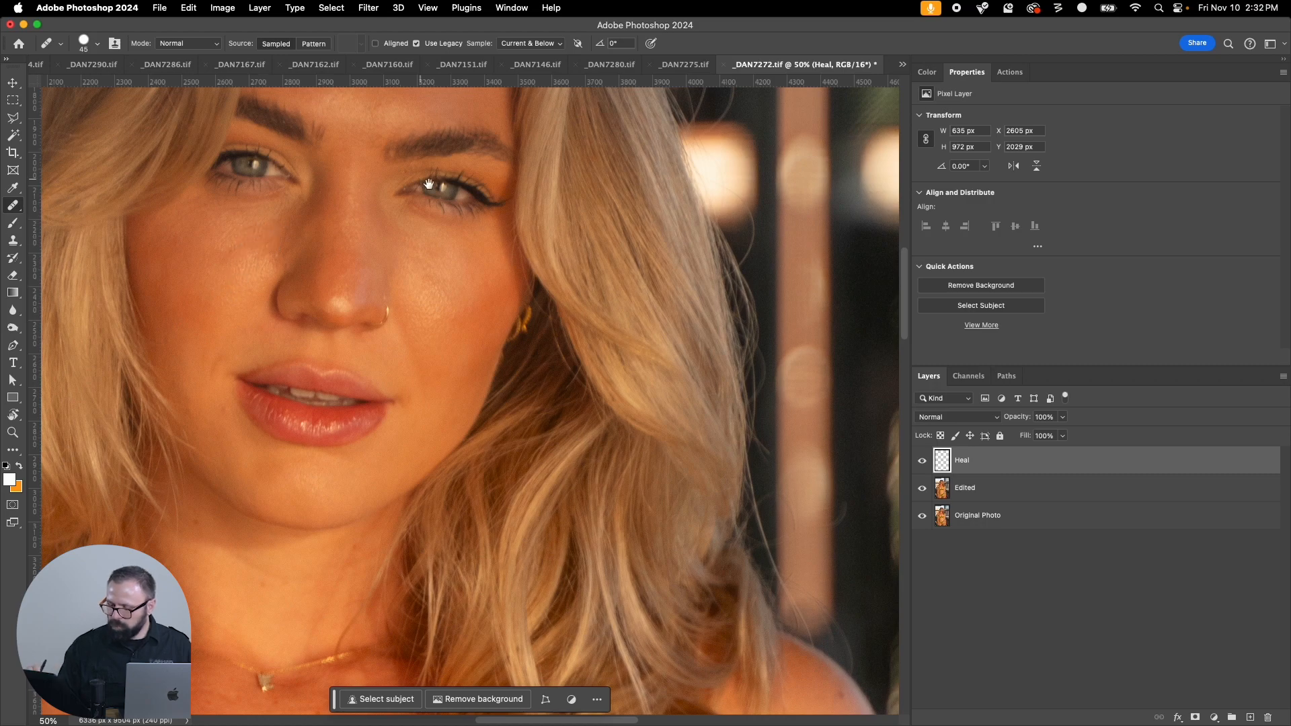
left_click_drag(429, 184, 404, 437)
left_click(301, 353)
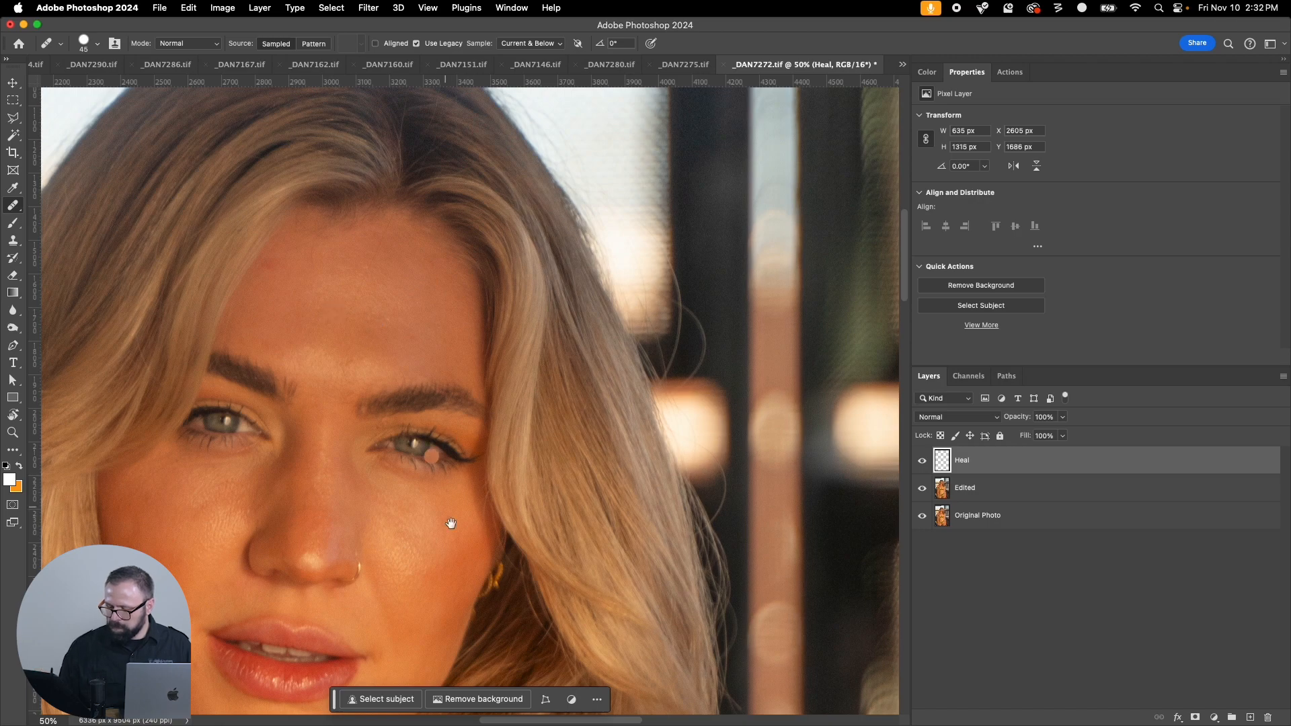
Step: Enlarge the healing brush and heal the vertical line beside the navel and the marks on the lower abdomen
scroll(456, 365, "down", 10)
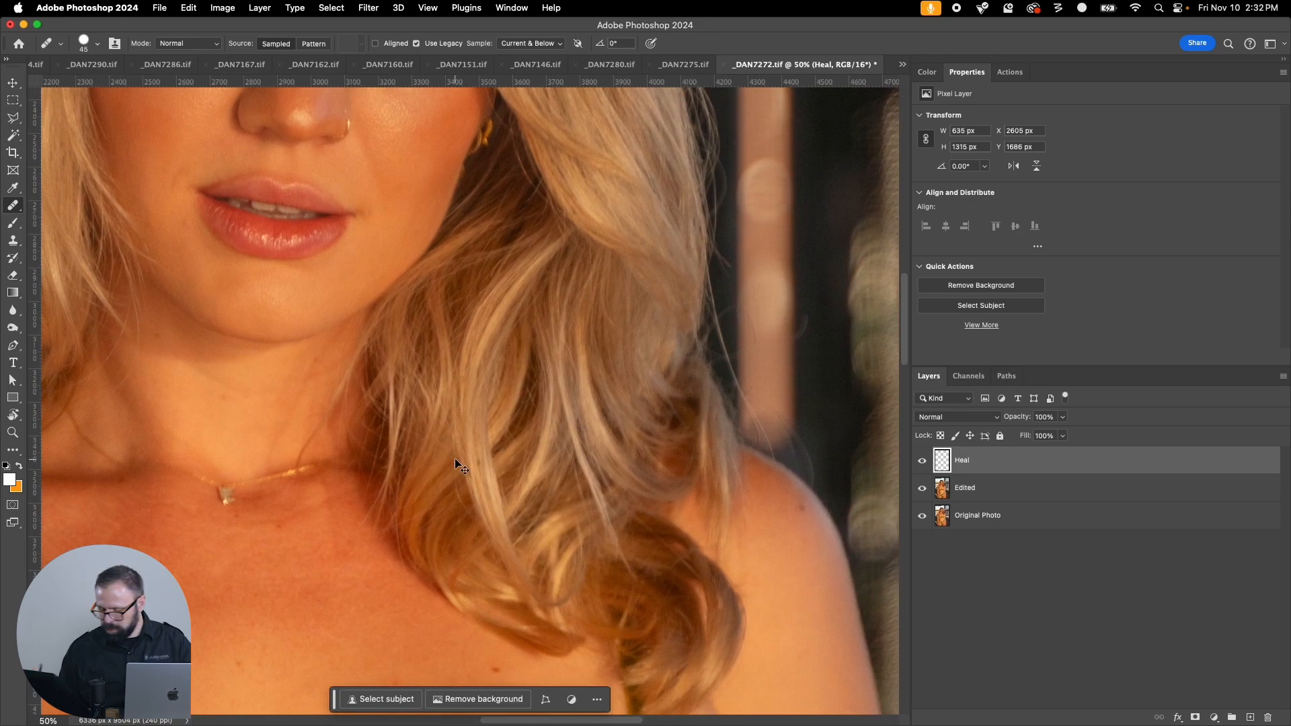
key("super+minus")
key("super+minus")
key("super+minus")
left_click_drag(597, 612, 632, 271)
key("bracketright")
key("bracketright")
key("bracketright")
key("bracketright")
key("bracketright")
key("bracketright")
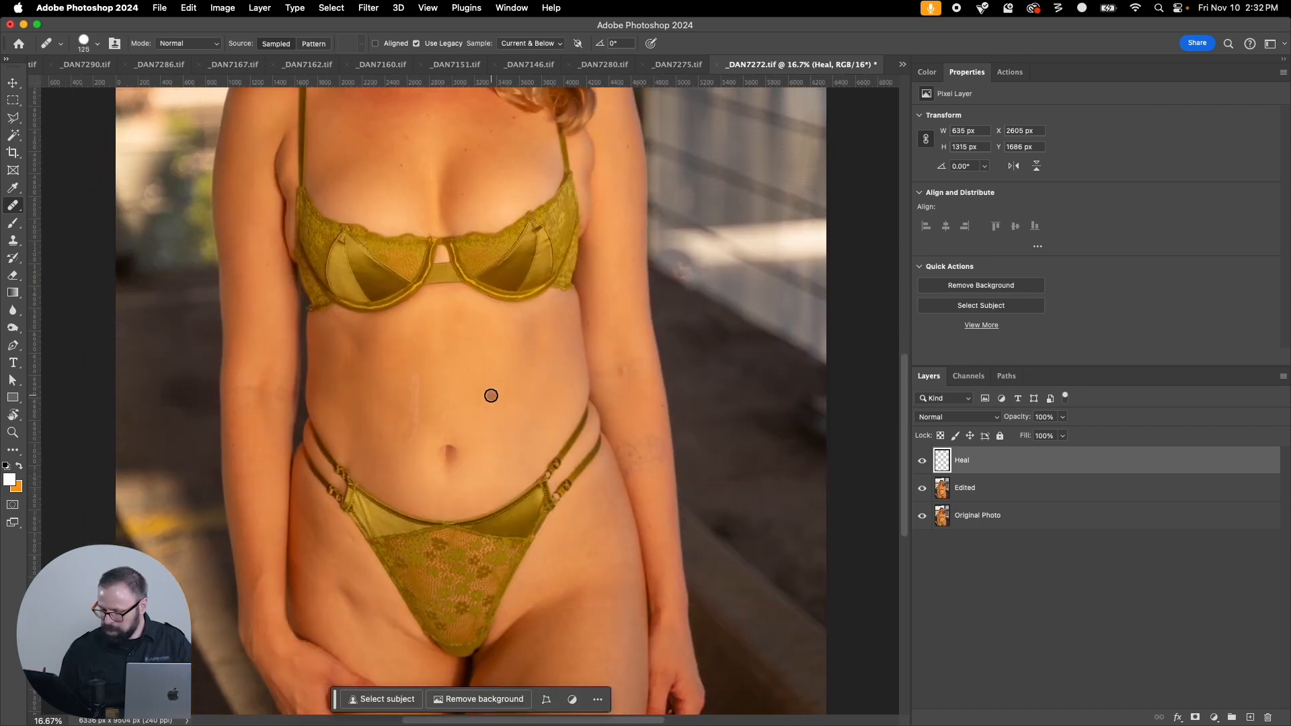
left_click_drag(421, 371, 412, 440)
left_click(517, 435, "alt")
mouse_move(487, 484)
left_mouse_down()
mouse_move(479, 491)
mouse_move(482, 476)
left_mouse_up()
Step: Heal the crease on the upper thigh and the edge of the waist with a 200 px brush, and save and close _DAN7272.tif
left_click(522, 408, "alt")
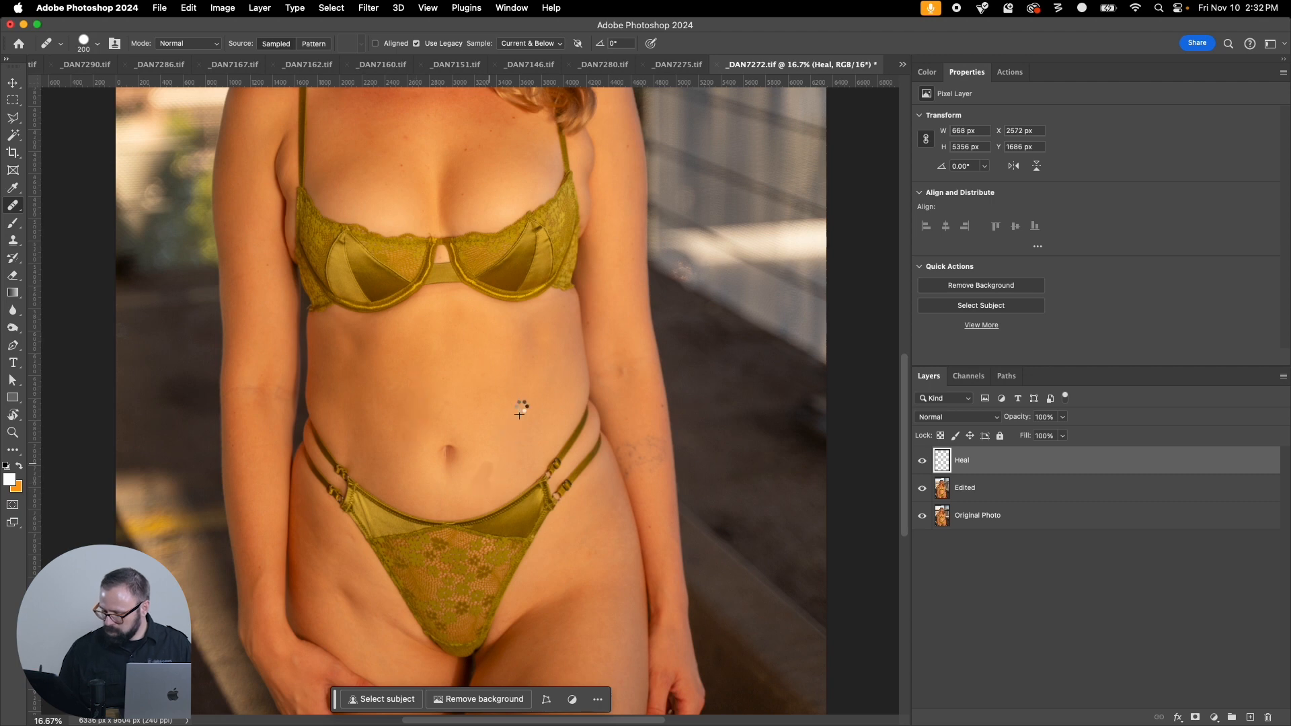
left_click_drag(346, 591, 355, 617)
left_click(504, 391, "alt")
left_click(514, 369, "alt")
left_click_drag(574, 345, 586, 349)
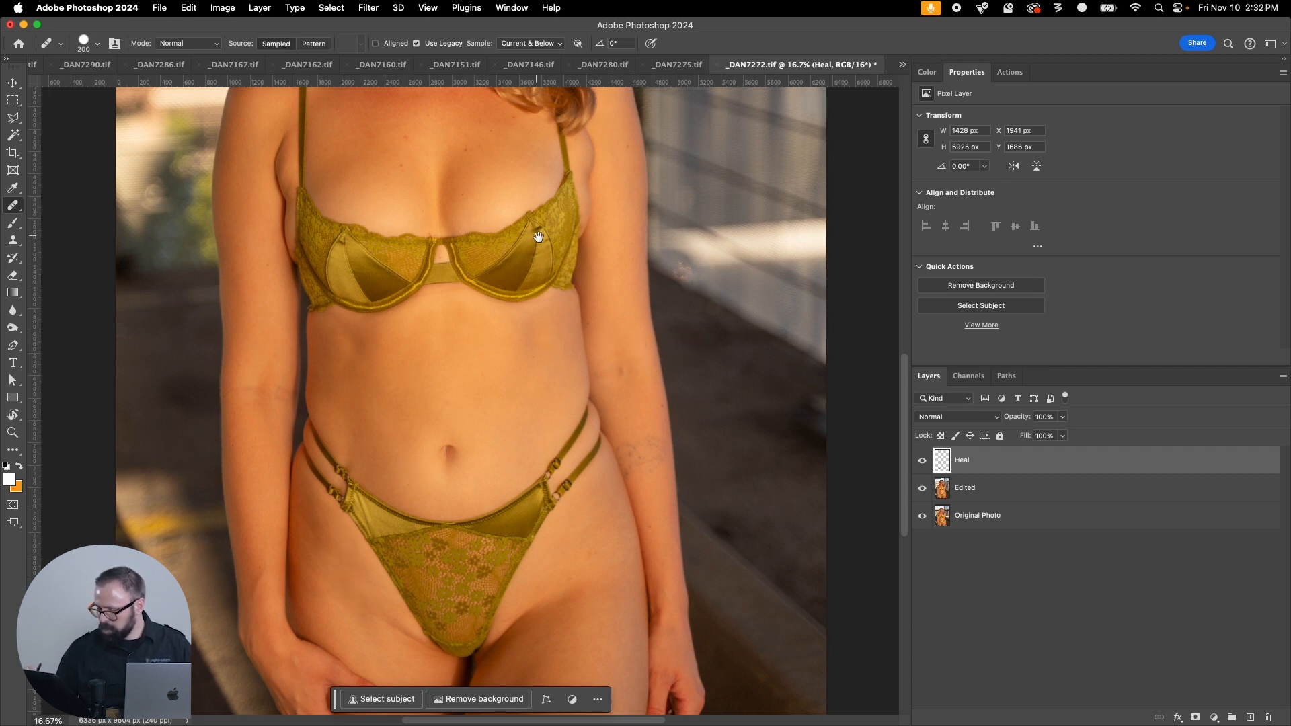
left_click_drag(545, 277, 573, 504)
key("super+w")
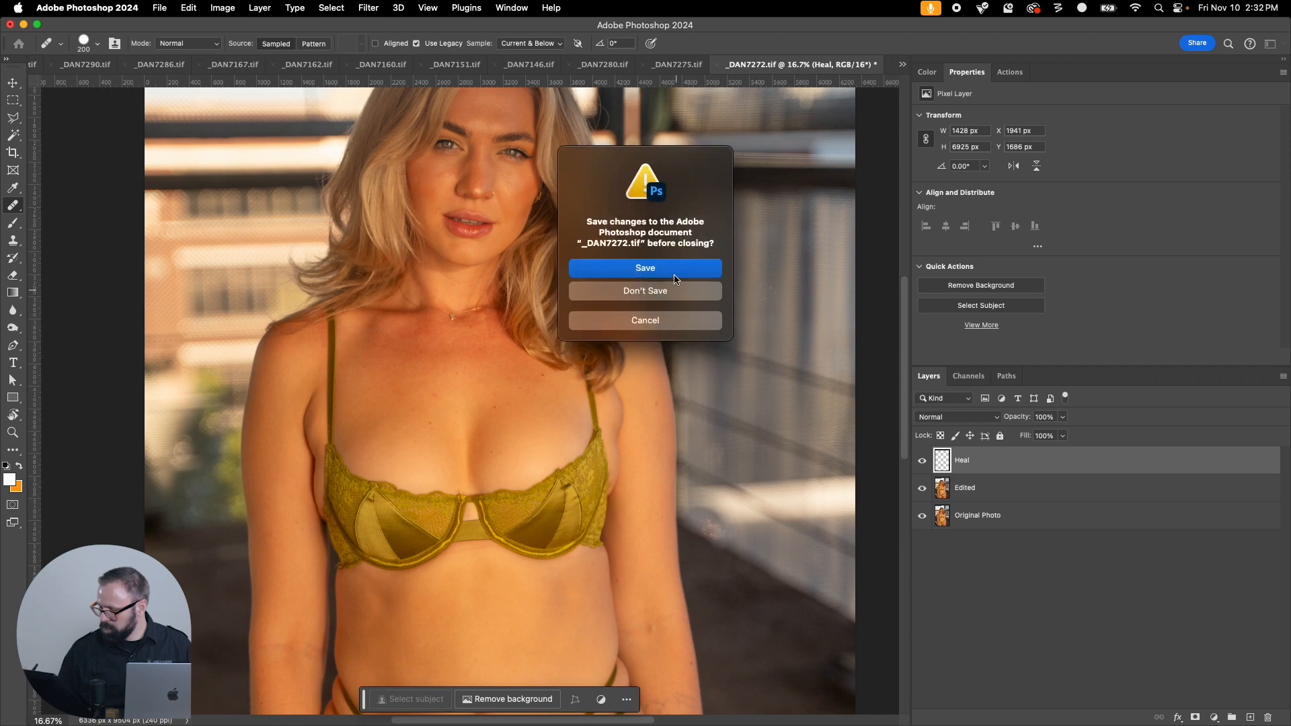
key("Return")
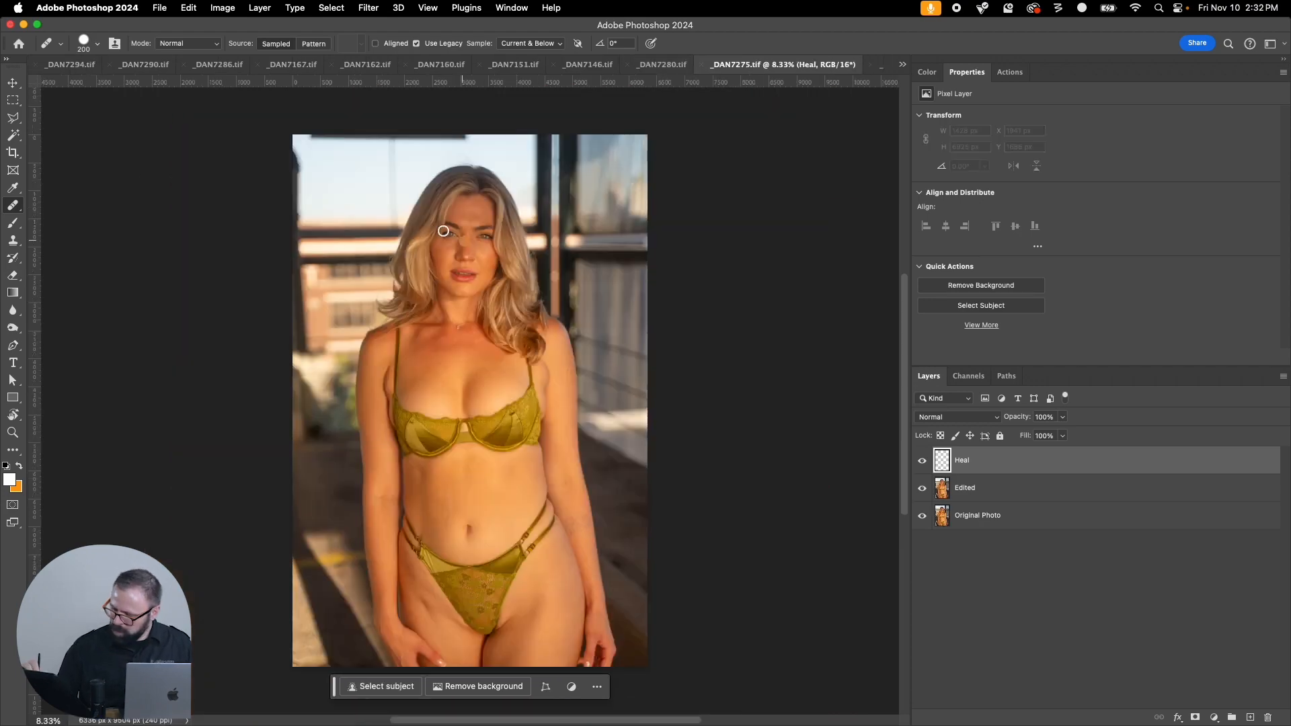
Step: Heal the spots on the cheek beside the nose ring in _DAN7275.tif with a 70 px brush
key("z")
left_click_drag(409, 174, 592, 300)
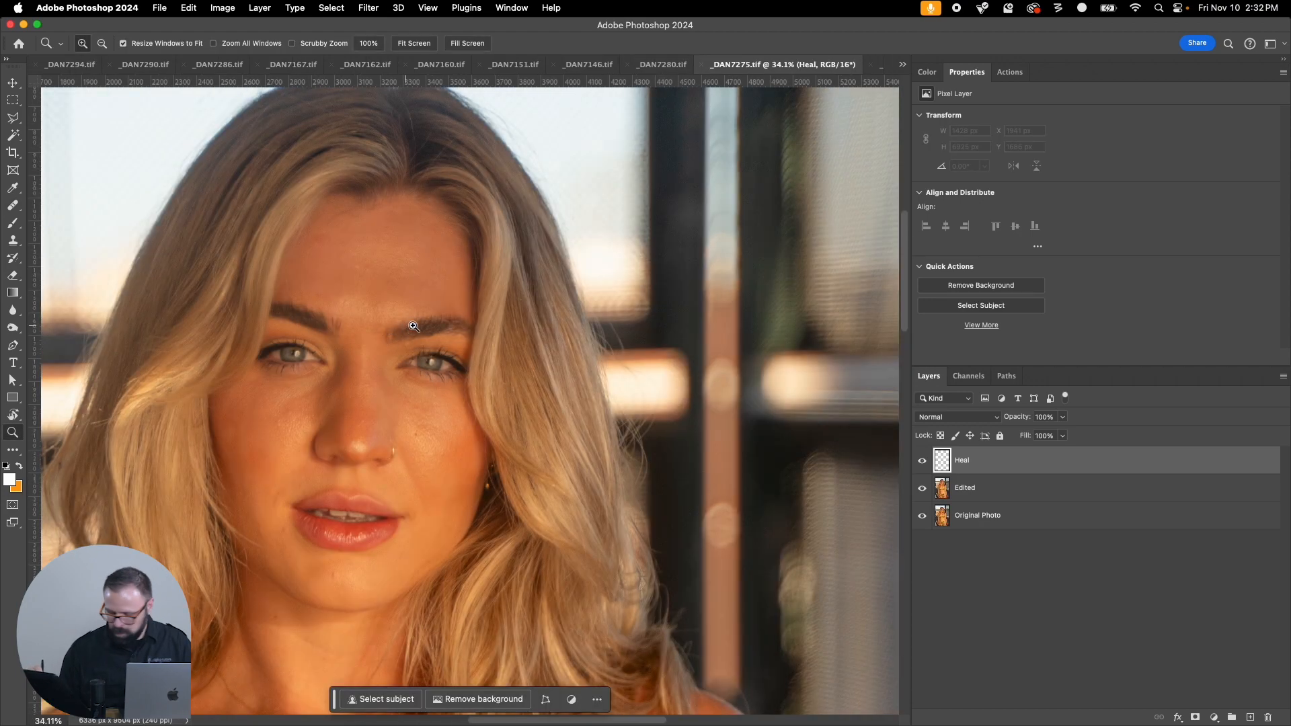
key("j")
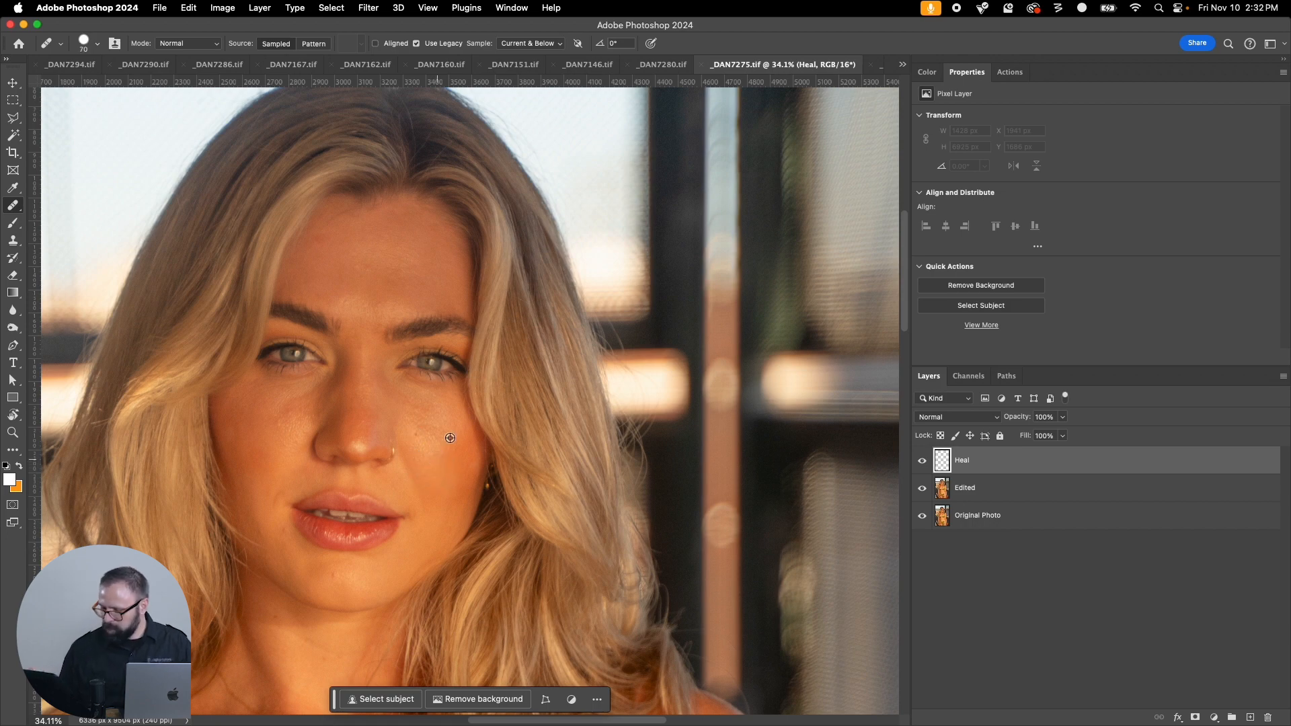
left_click(450, 438, "alt")
left_click(418, 435)
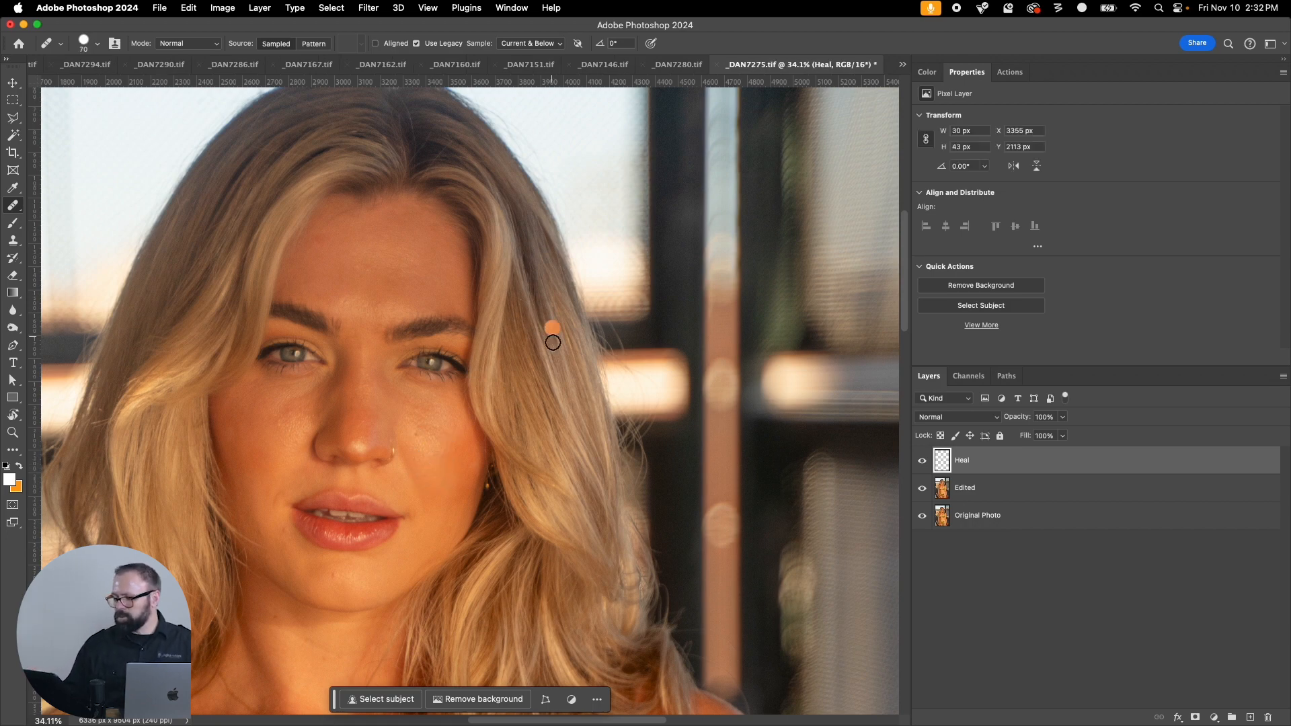
left_click(440, 453, "alt")
left_click(419, 434)
Step: Heal the blemish on the forehead and the spot on the opposite cheek in _DAN7275.tif
left_click(426, 430, "alt")
mouse_move(416, 412)
left_mouse_down()
mouse_move(393, 291)
mouse_move(417, 345)
left_mouse_up()
left_click(432, 427, "alt")
left_click(398, 271, "alt")
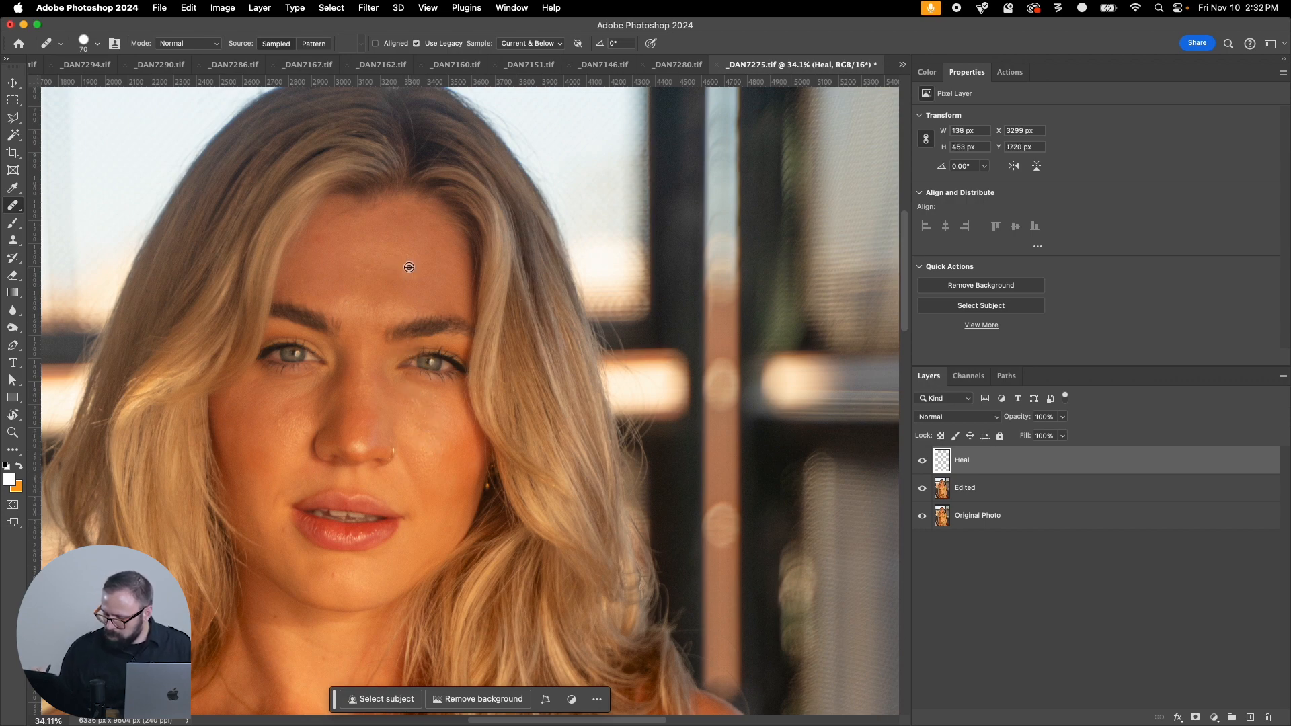
left_click(281, 417)
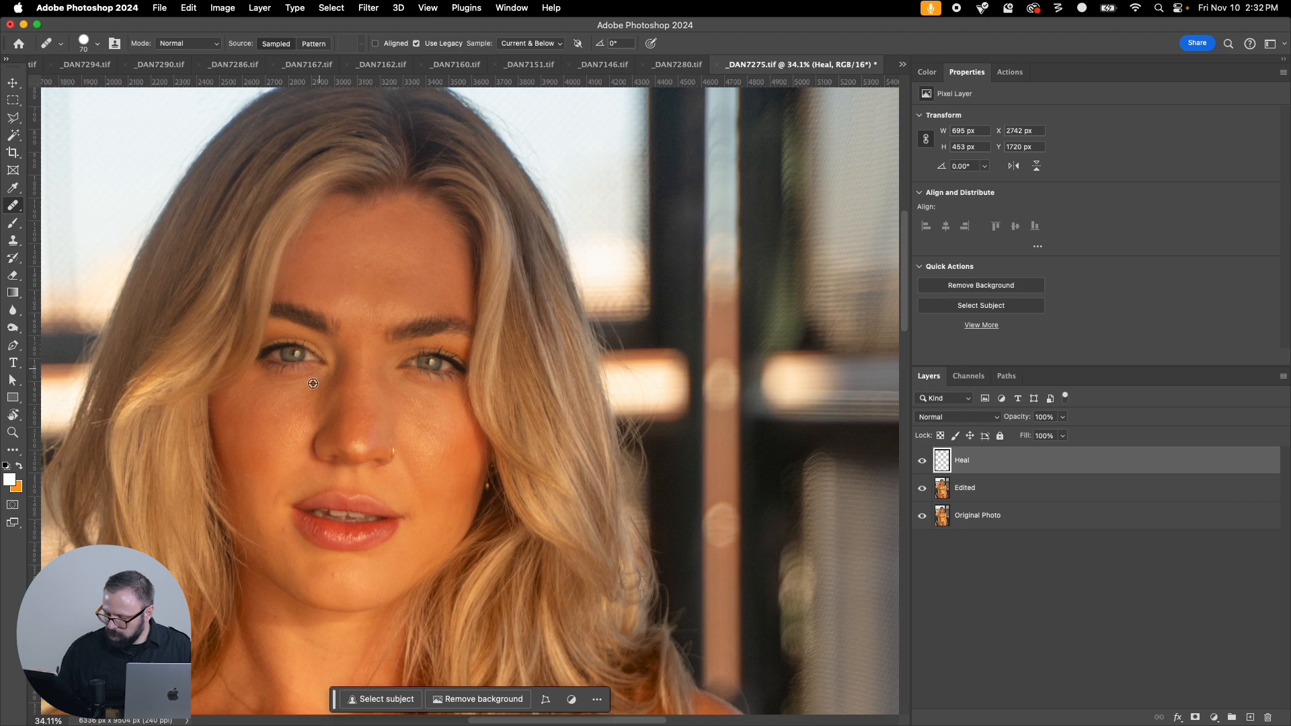
Step: Heal the skin under the eye, the marks between the eyebrows and the spot on the chin in _DAN7275.tif
left_click_drag(282, 417, 309, 394)
left_click(390, 271, "alt")
left_click_drag(369, 307, 371, 338)
left_click(405, 288, "alt")
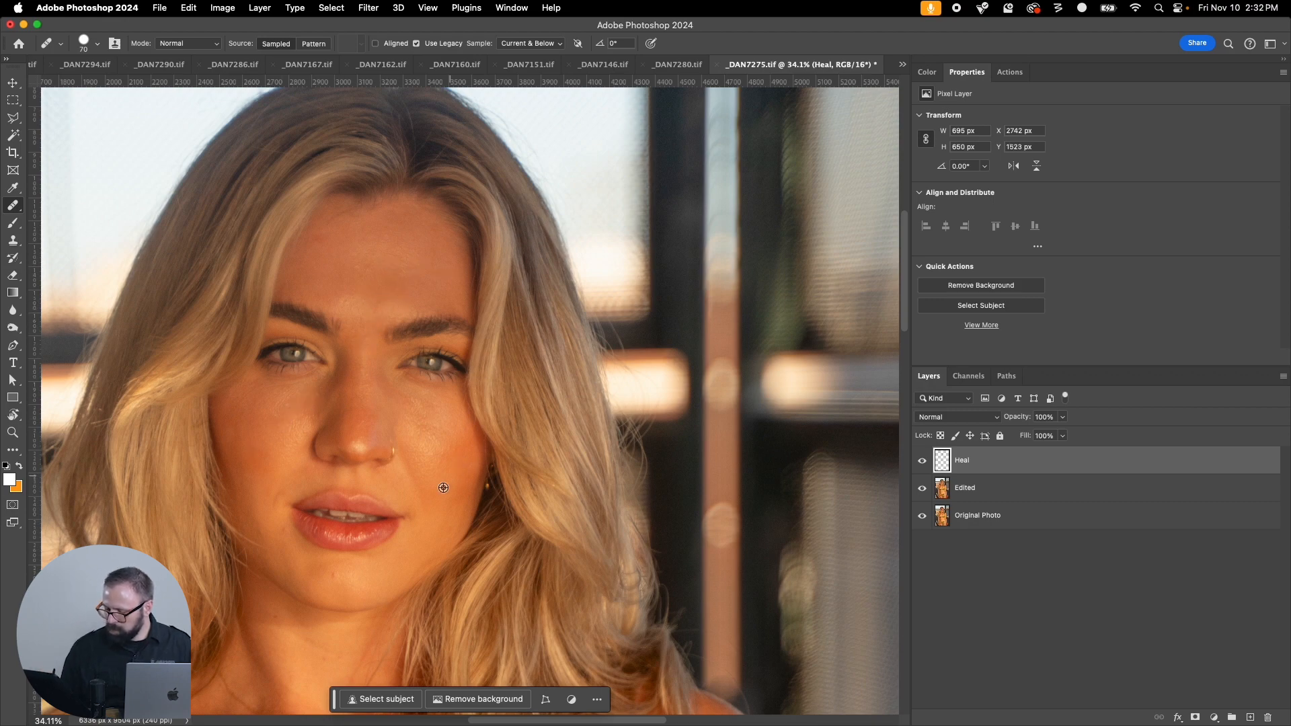
left_click(429, 530, "alt")
left_click(336, 575)
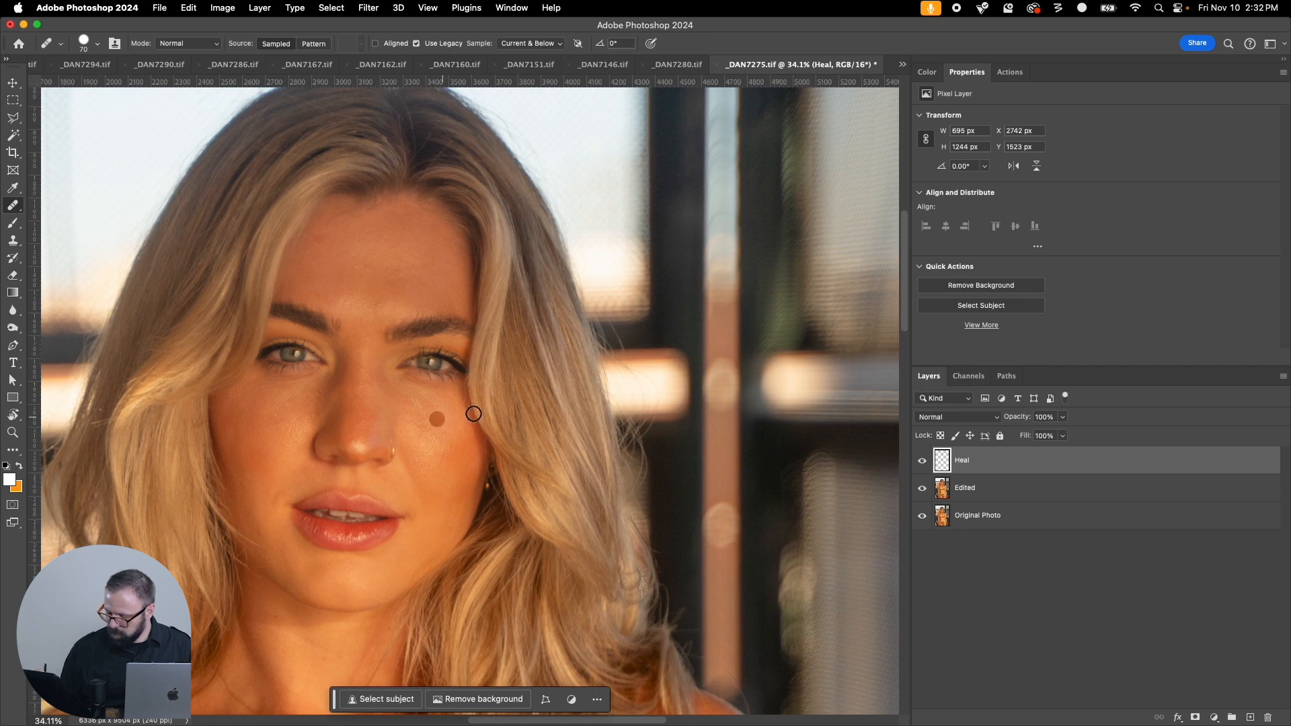
Step: Heal the light vertical line on the abdomen beside the navel in _DAN7275.tif with a 175 px brush
left_click_drag(474, 580, 502, 288)
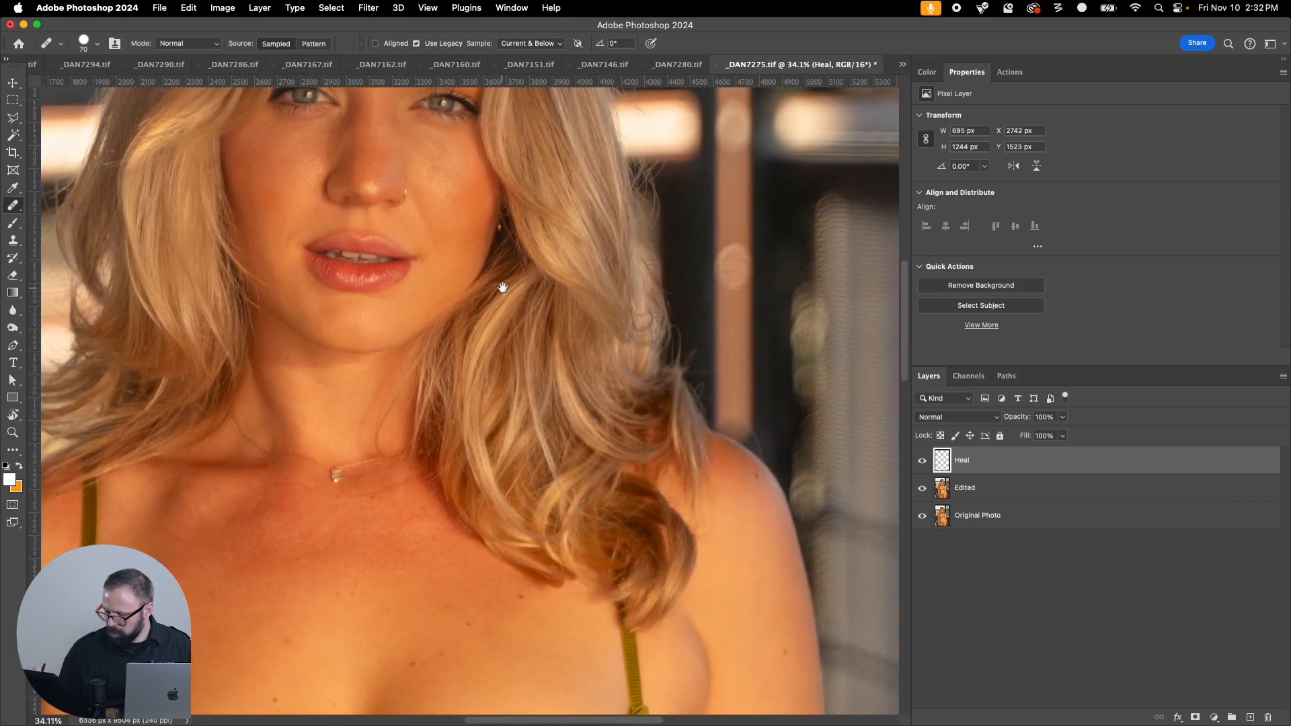
left_click_drag(397, 531, 449, 181)
left_click_drag(397, 643, 488, 373)
left_click_drag(476, 485, 392, 352)
key("bracketright")
key("bracketright")
key("bracketright")
key("bracketright")
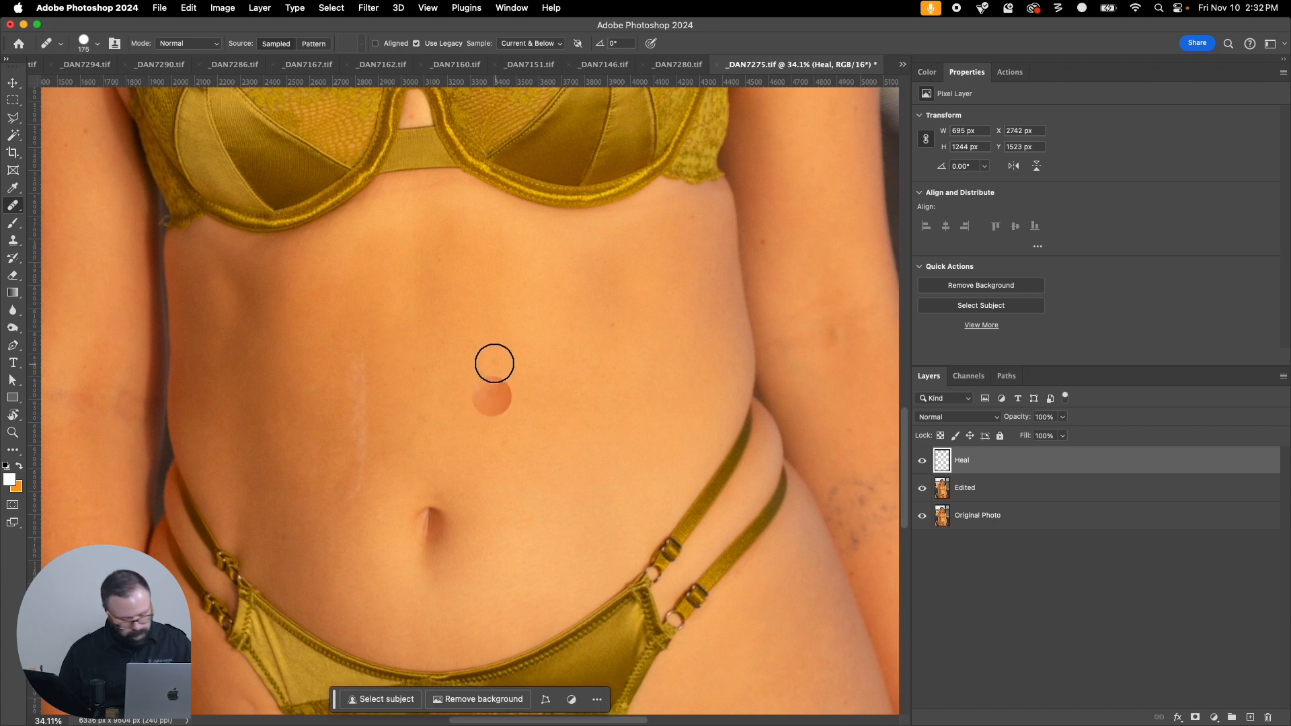
left_click(496, 375, "alt")
left_click_drag(356, 355, 361, 496)
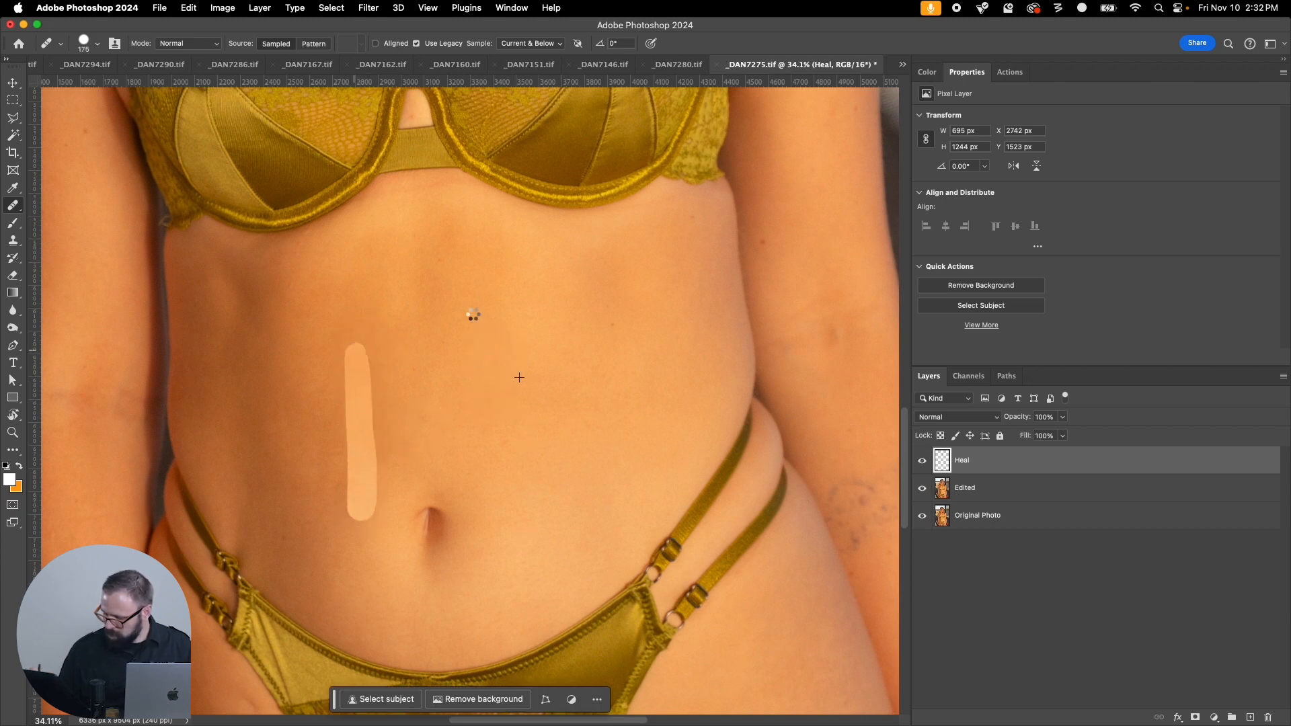
Step: Heal the creases on the upper thigh beside the bikini bottom, and save and close _DAN7275.tif
key("super+minus")
key("super+minus")
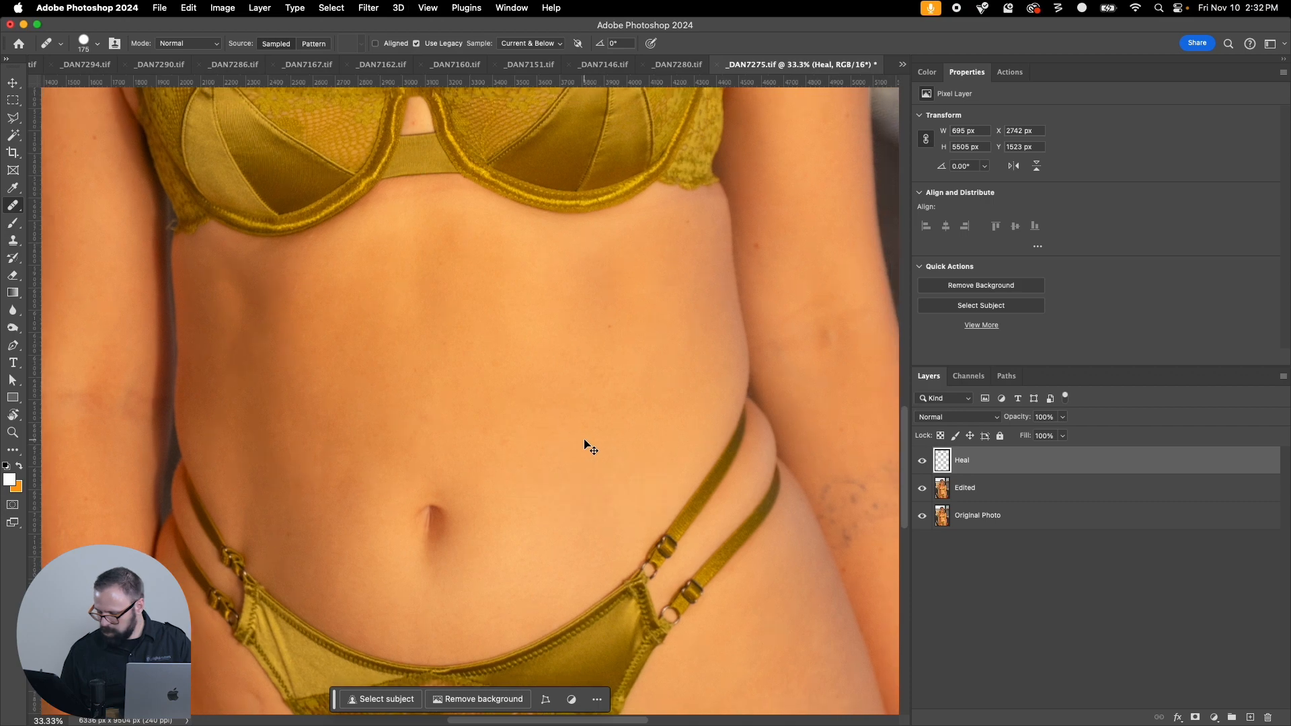
key("super+minus")
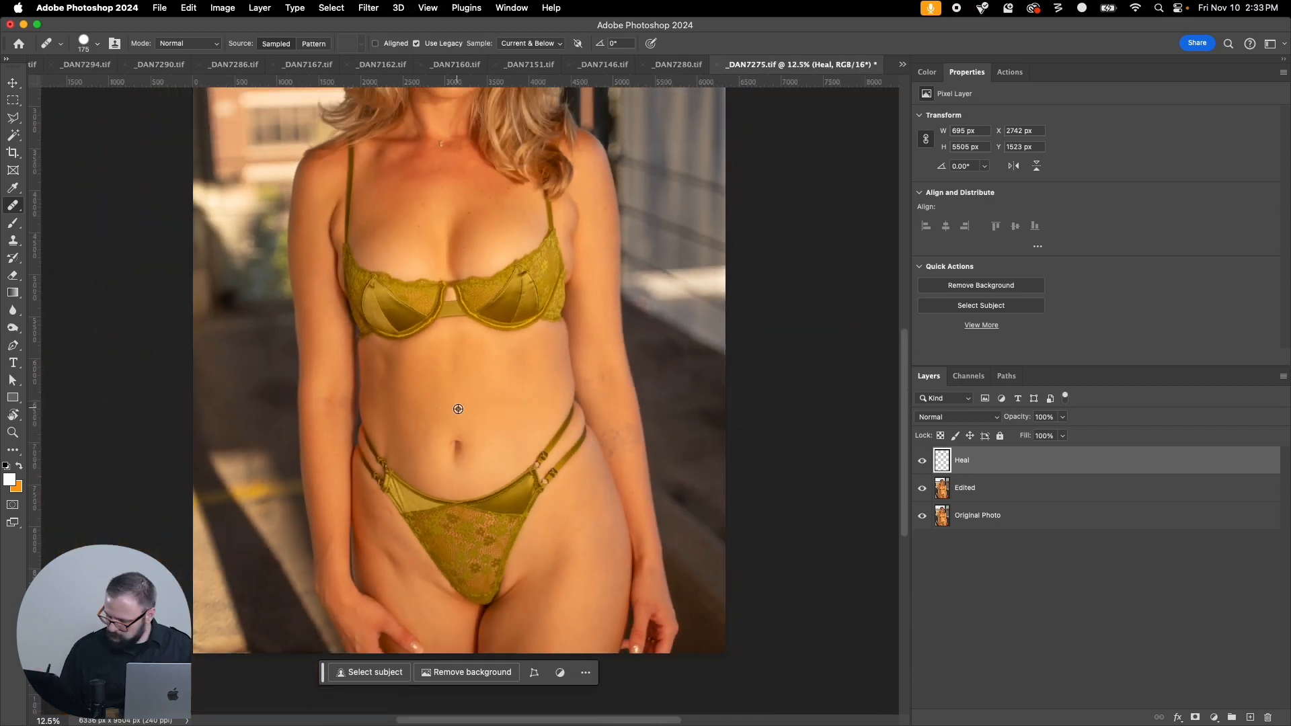
left_click_drag(396, 550, 383, 510)
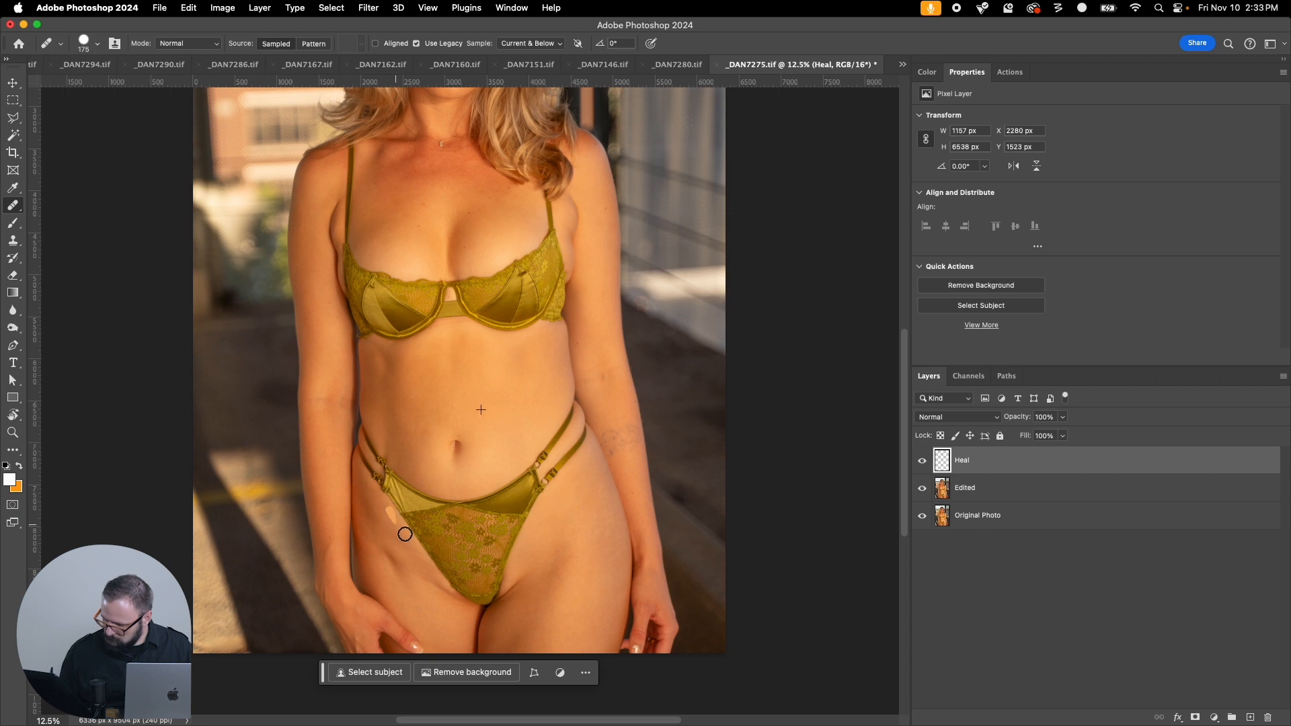
mouse_move(402, 556)
left_mouse_down()
mouse_move(386, 556)
mouse_move(402, 571)
left_mouse_up()
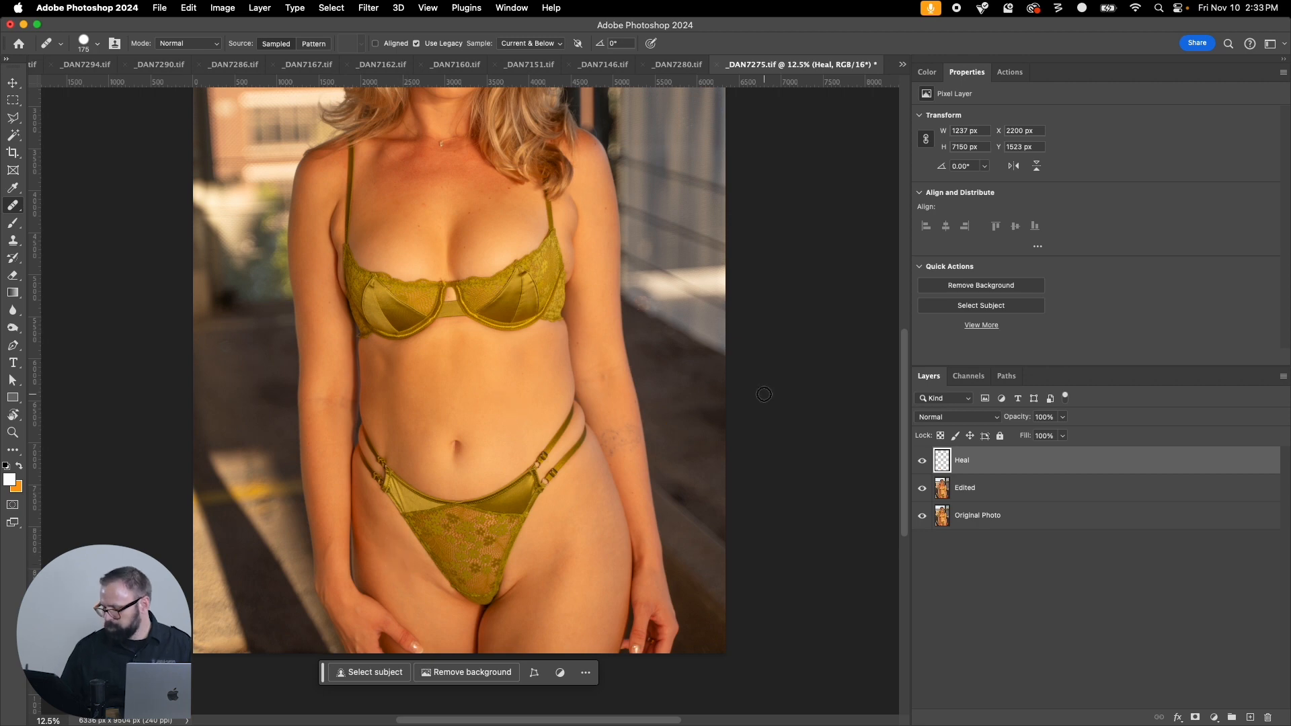
key("super+w")
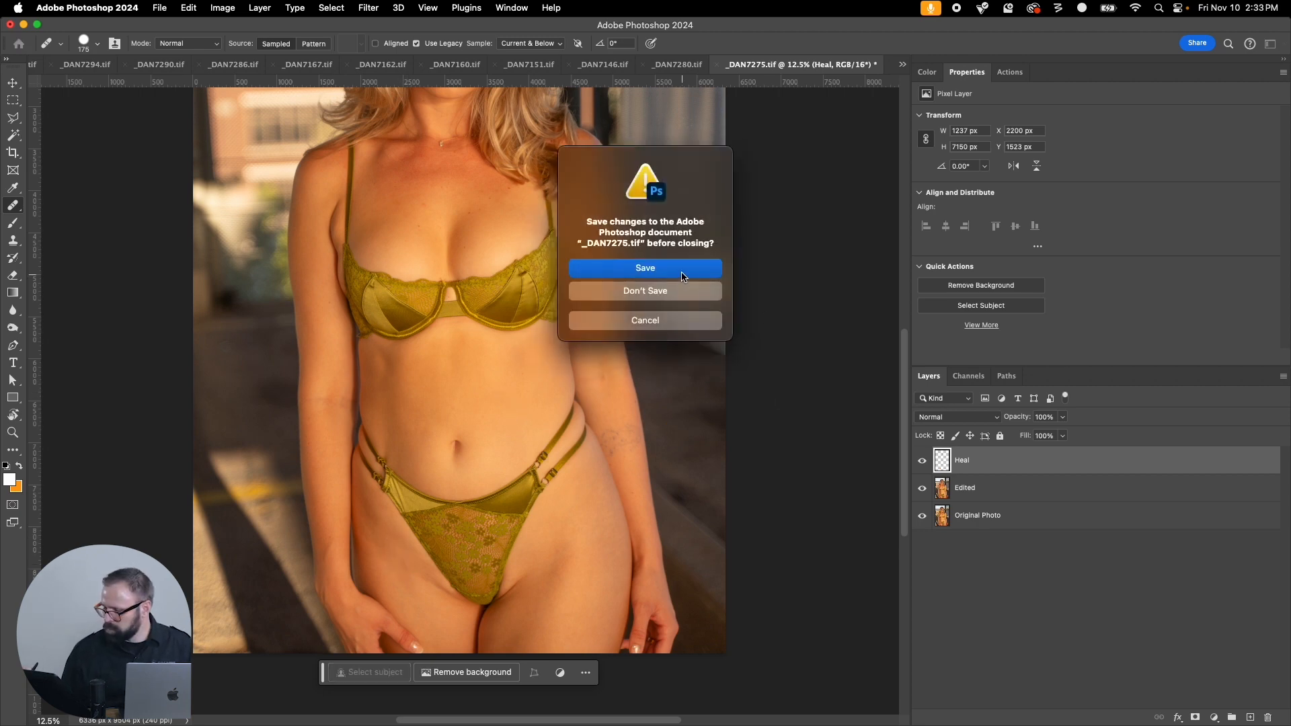
left_click(681, 271)
Step: Heal the spot on the cheek beside the nose ring and the chin blemishes in _DAN7280.tif with an 80 px brush
left_click(638, 66)
key("z")
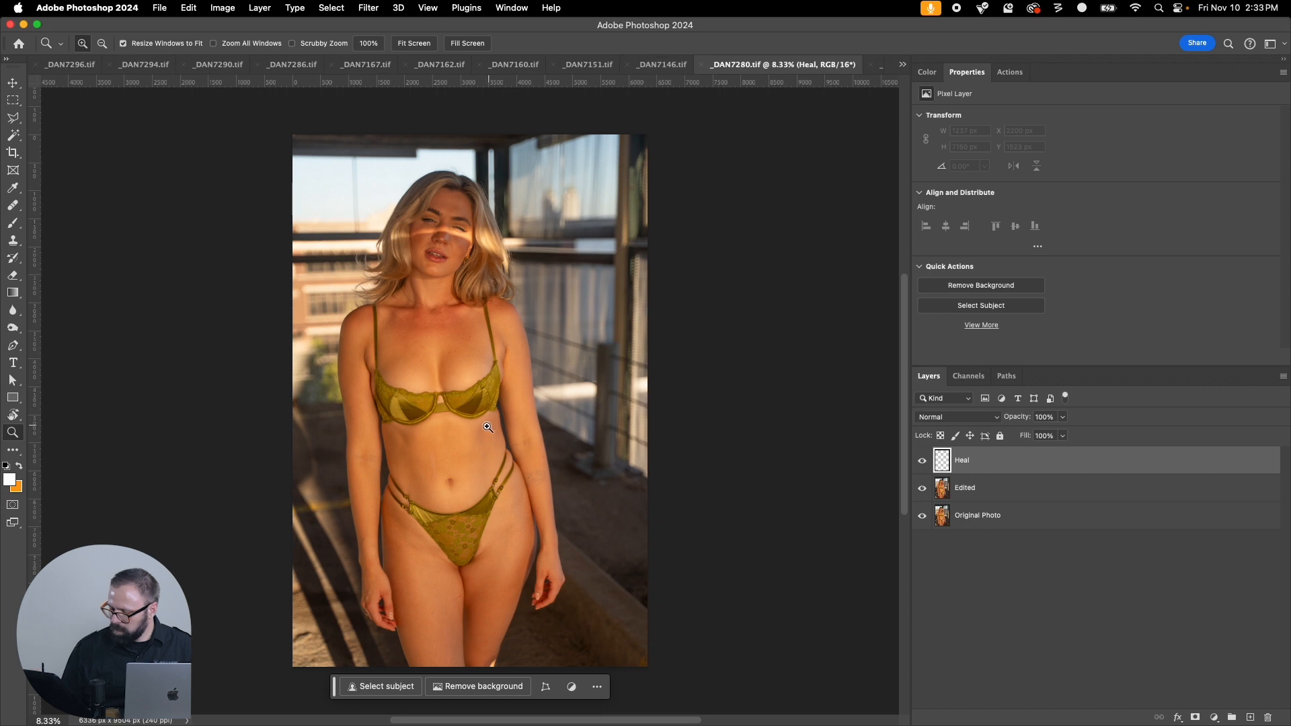
left_click(461, 195)
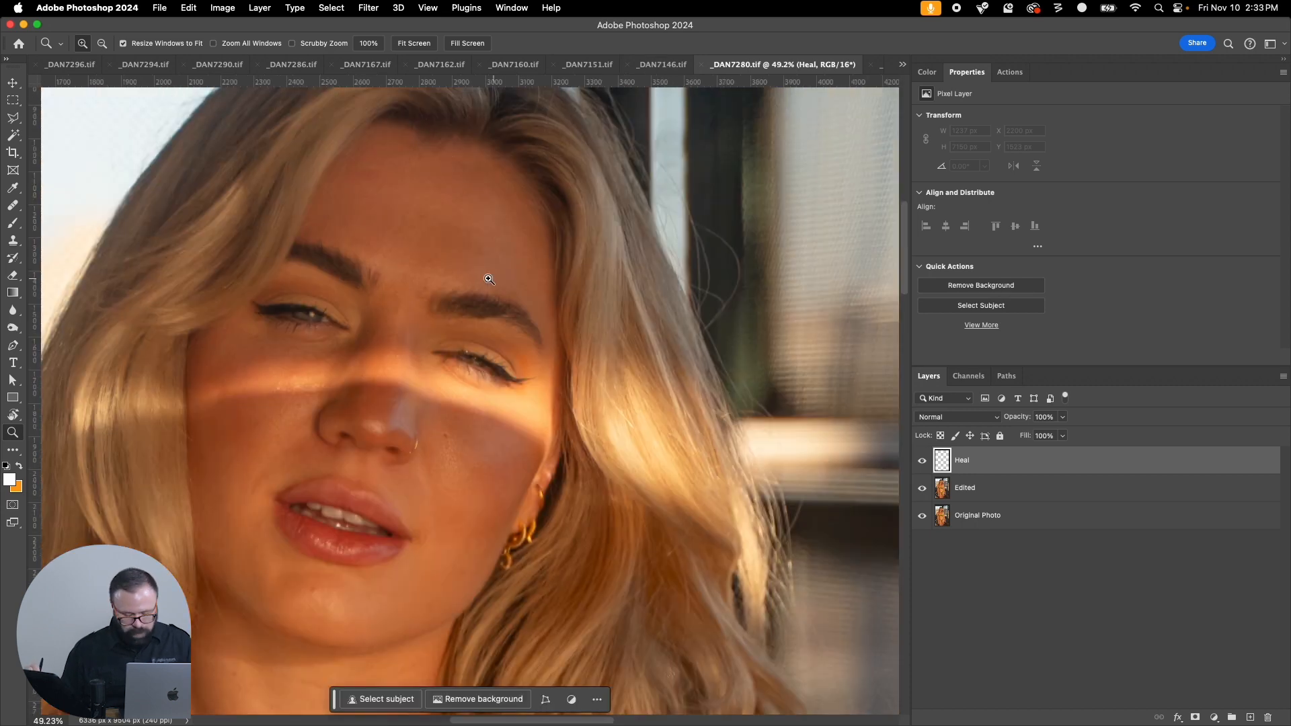
key("k")
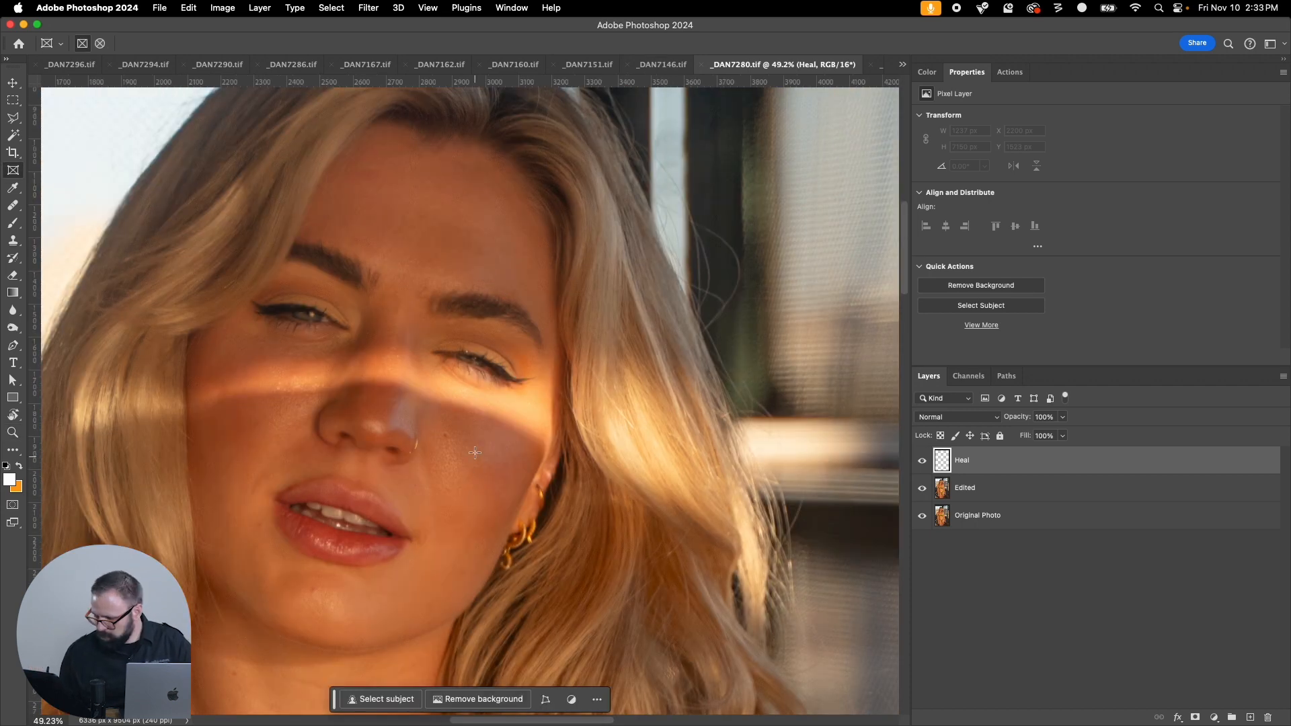
key("j")
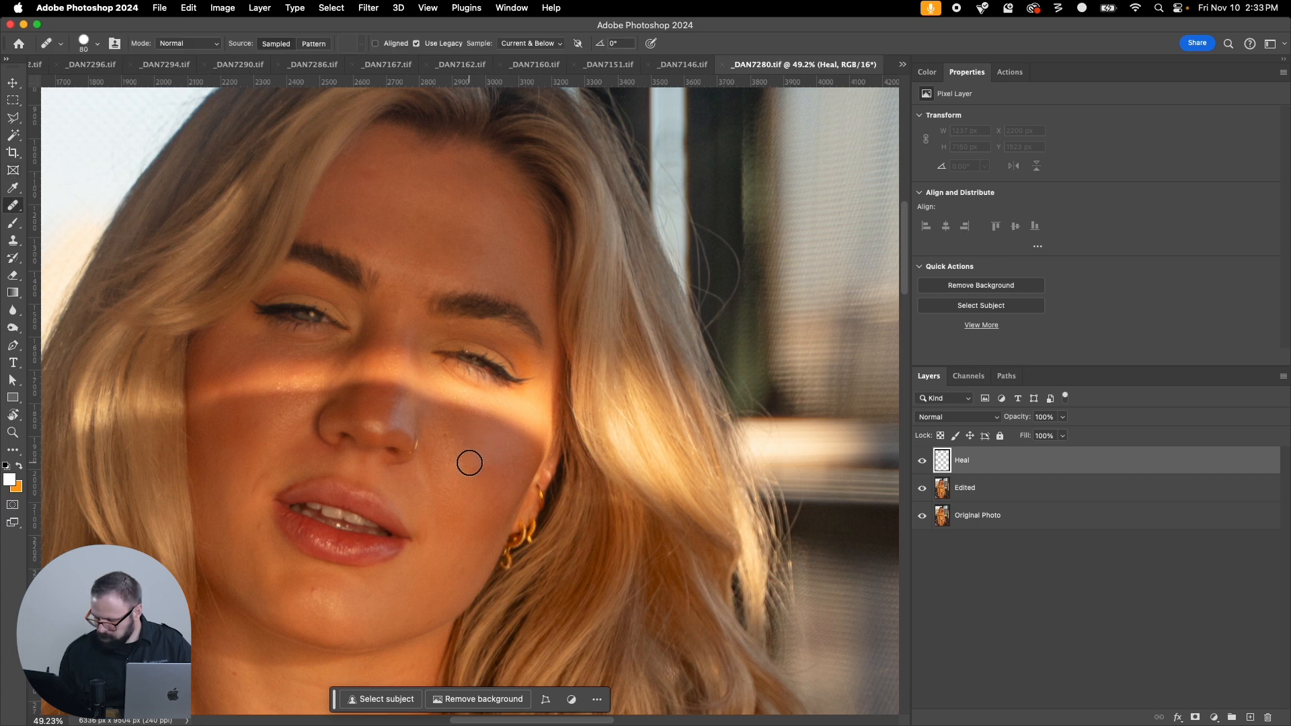
left_click(443, 434)
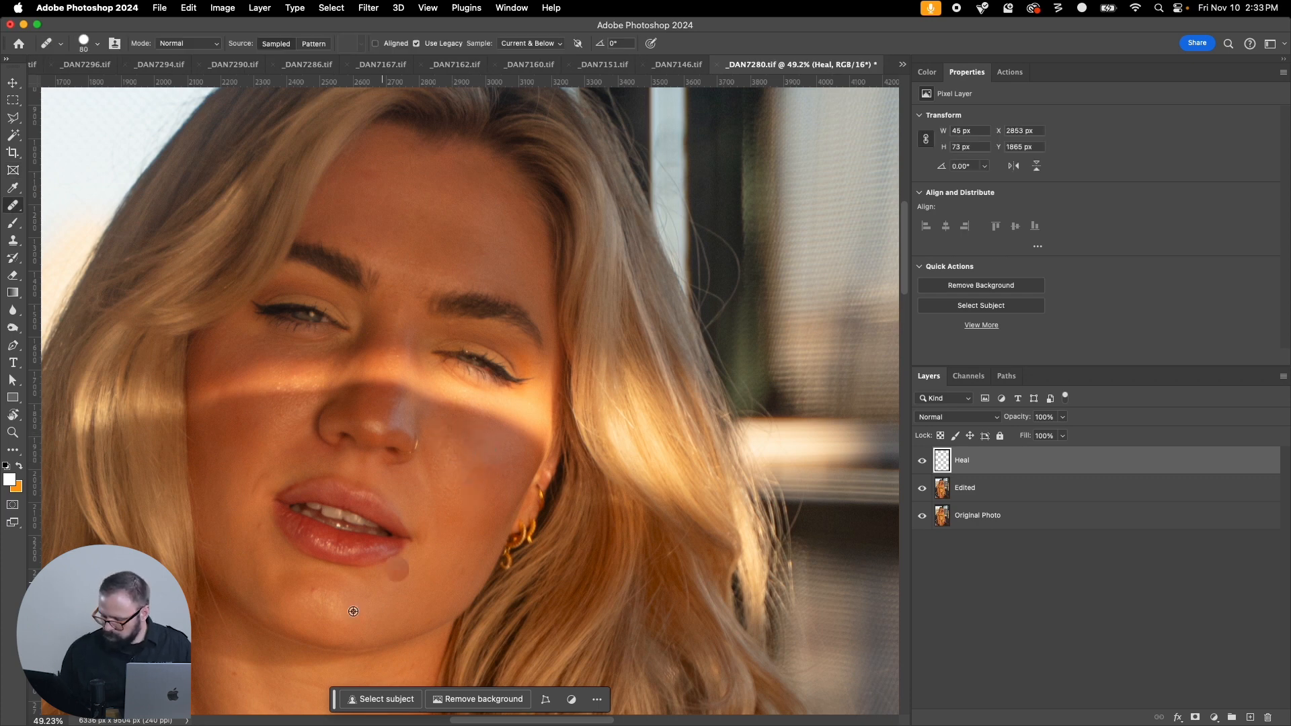
left_click(337, 612, "alt")
left_click(316, 591)
left_click_drag(425, 553, 439, 547)
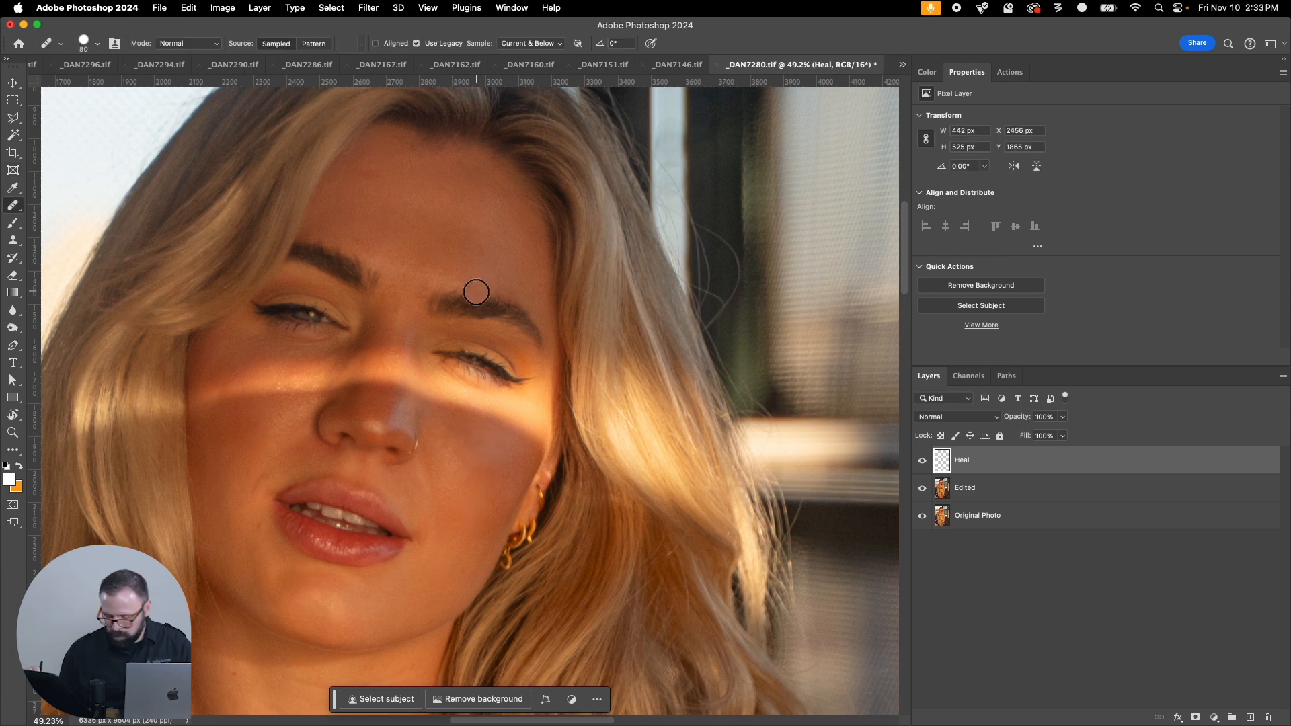
Step: Heal the small marks on the eyelid below the eyebrow, the opposite cheek and the forehead with a 45 px brush
key("bracketleft")
key("bracketleft")
key("bracketleft")
key("bracketleft")
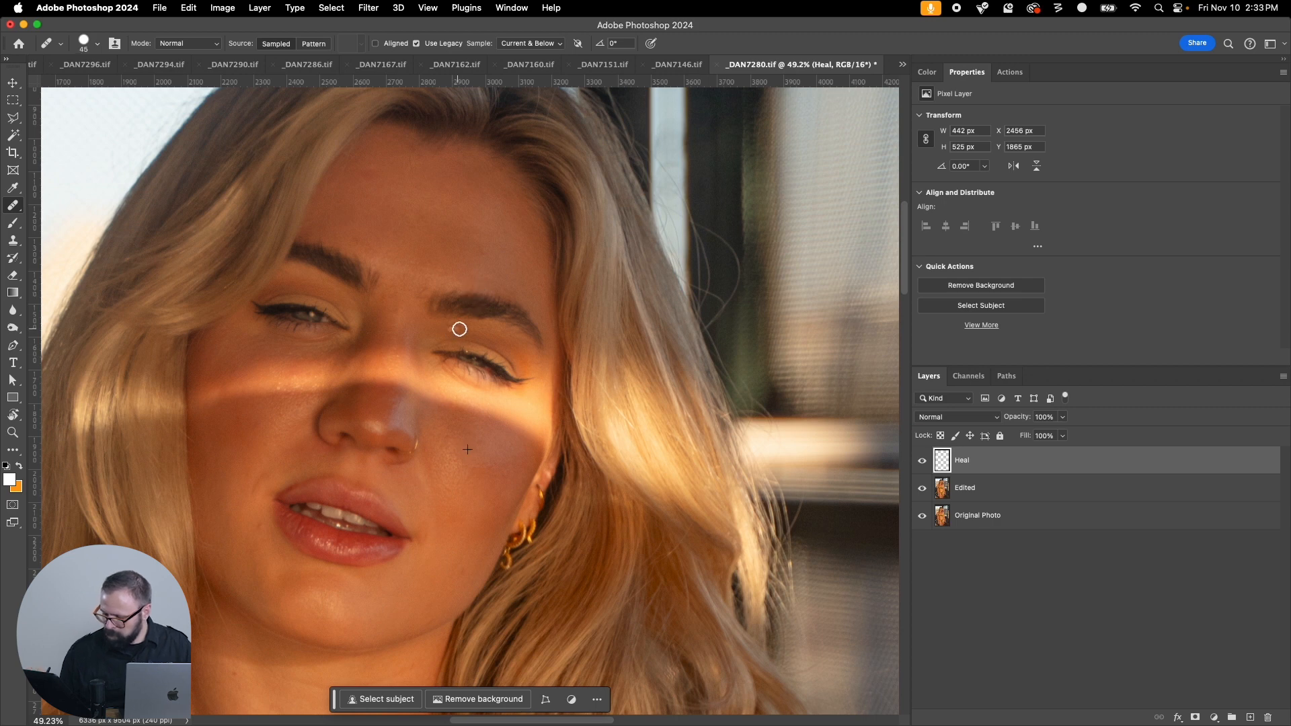
left_click_drag(459, 329, 471, 329)
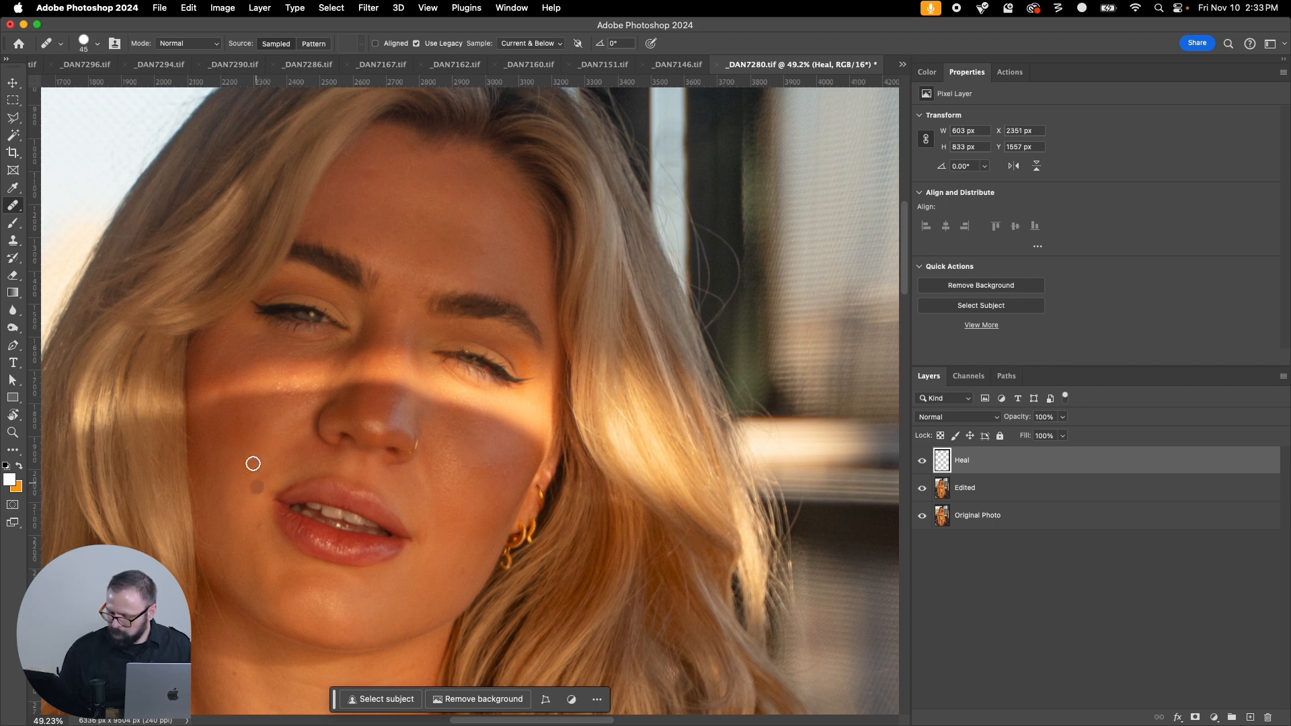
left_click(259, 522)
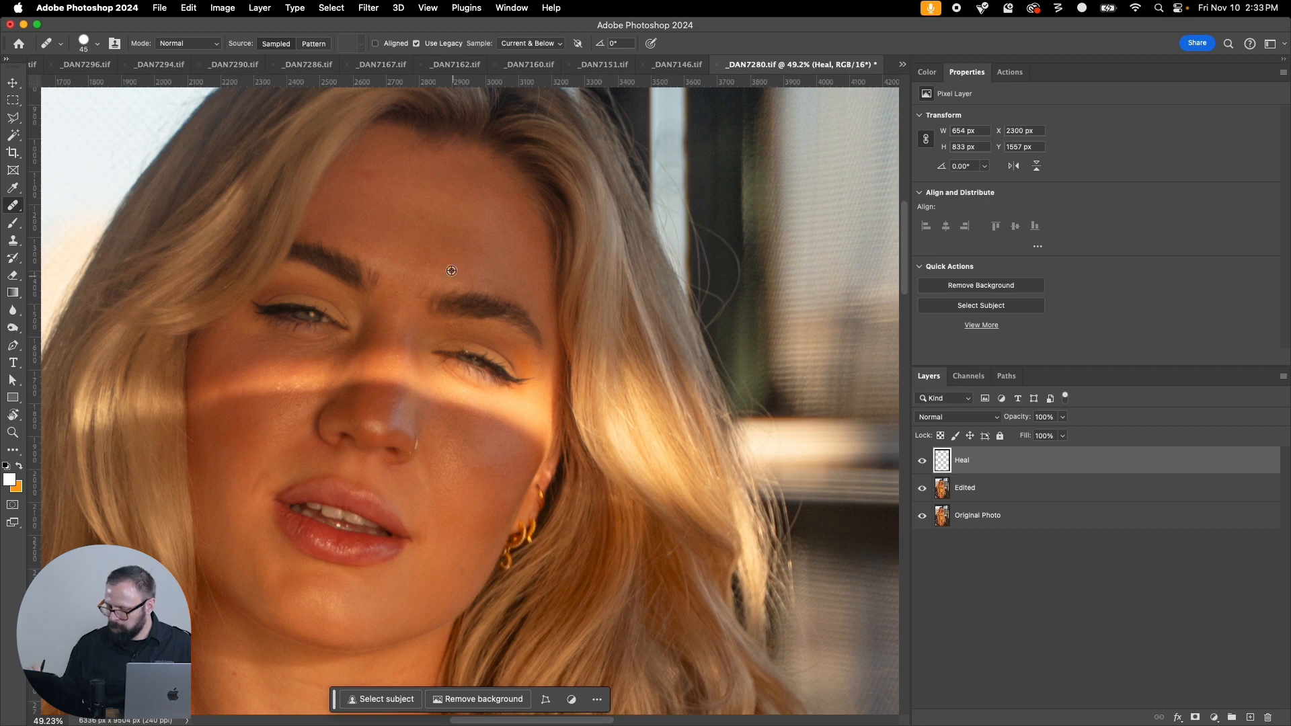
left_click(448, 226, "alt")
left_click(397, 230)
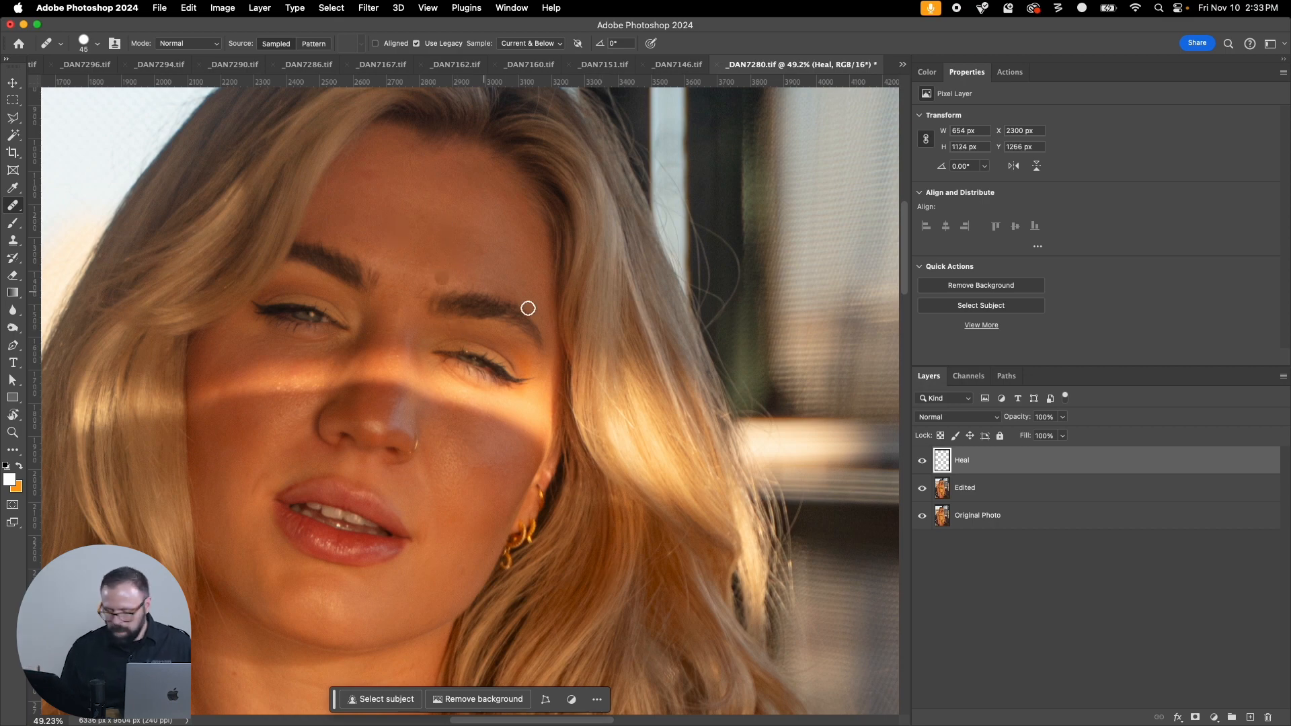
Step: Heal the vertical line on the abdomen above the navel in _DAN7280.tif with a 175 px brush
key("super+minus")
key("super+minus")
key("super+minus")
key("super+minus")
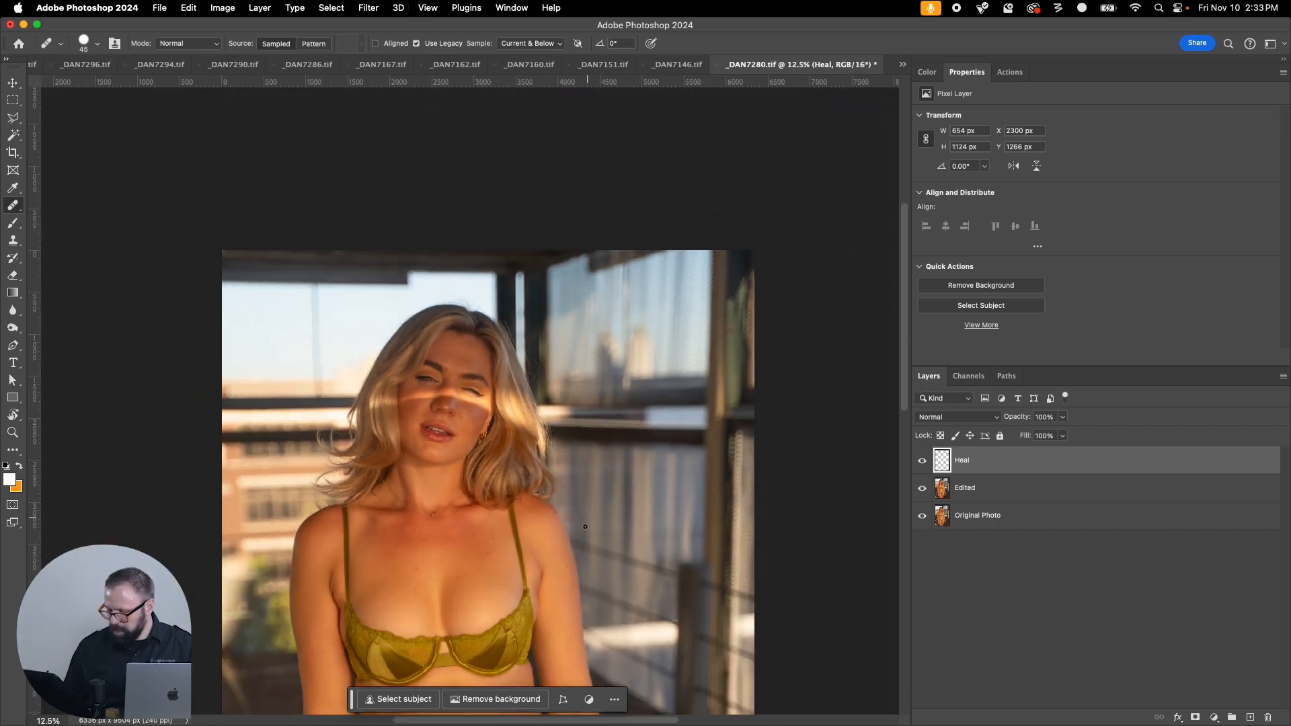
scroll(537, 317, "down", 5)
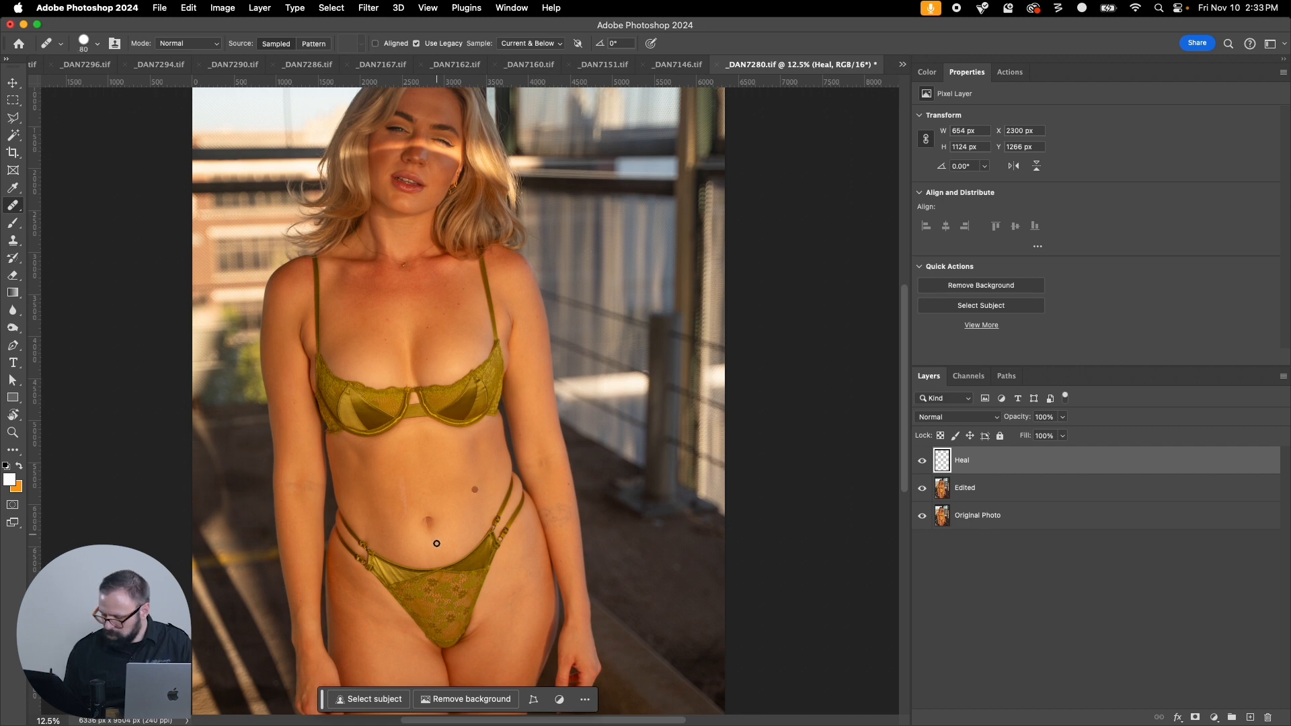
key("bracketright")
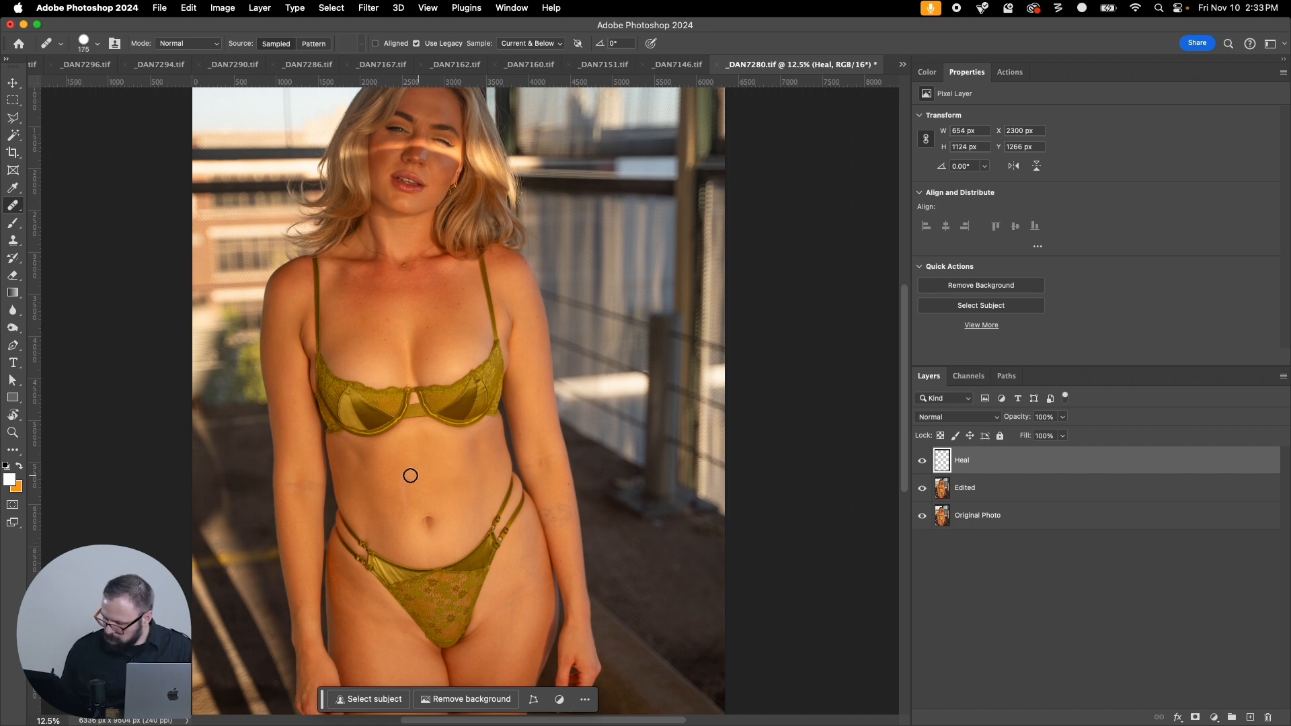
left_click(435, 480, "alt")
left_click_drag(403, 483, 405, 510)
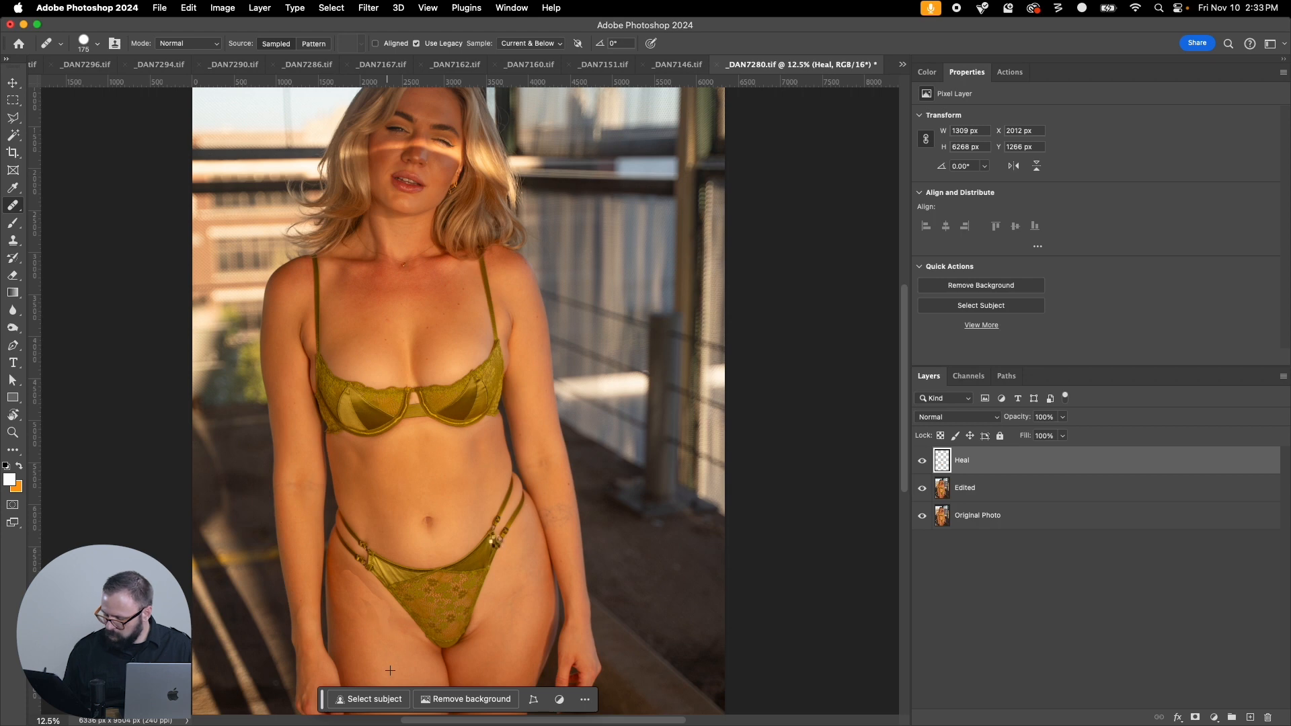
Step: Heal the mark on the upper thigh, and save and close _DAN7280.tif
left_click(378, 612)
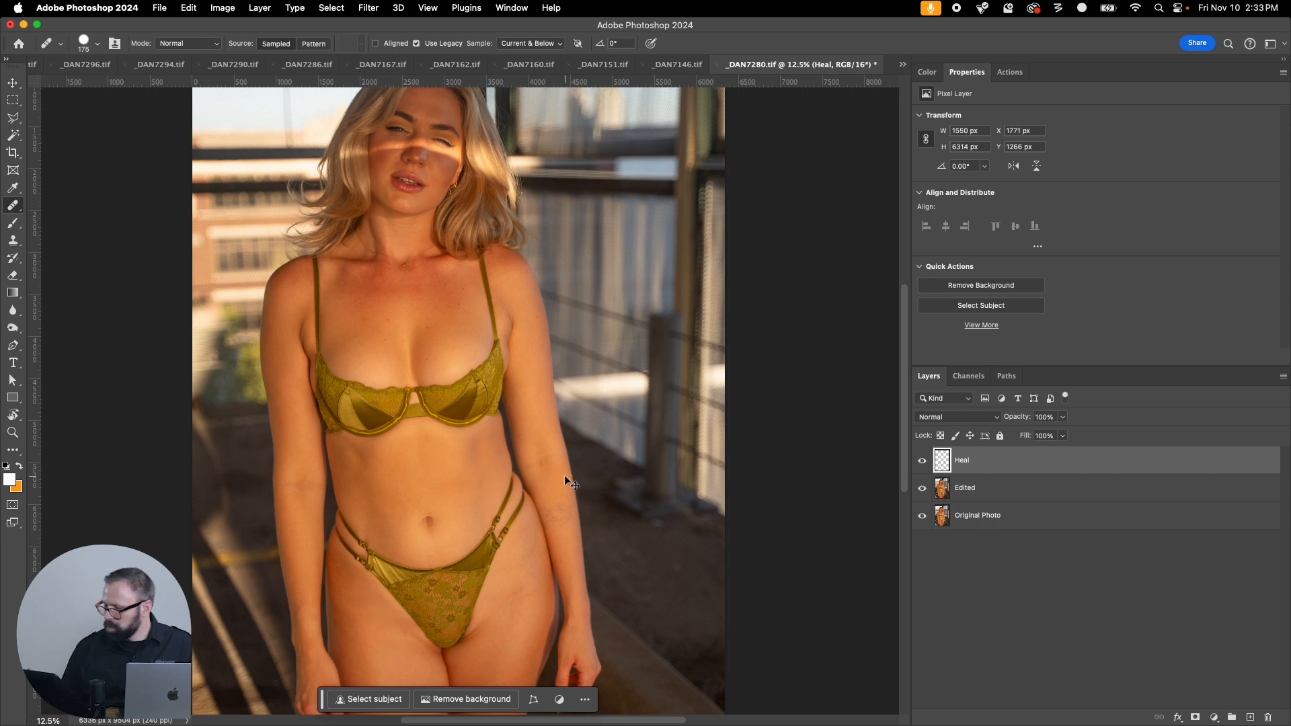
key("super+w")
key("Return")
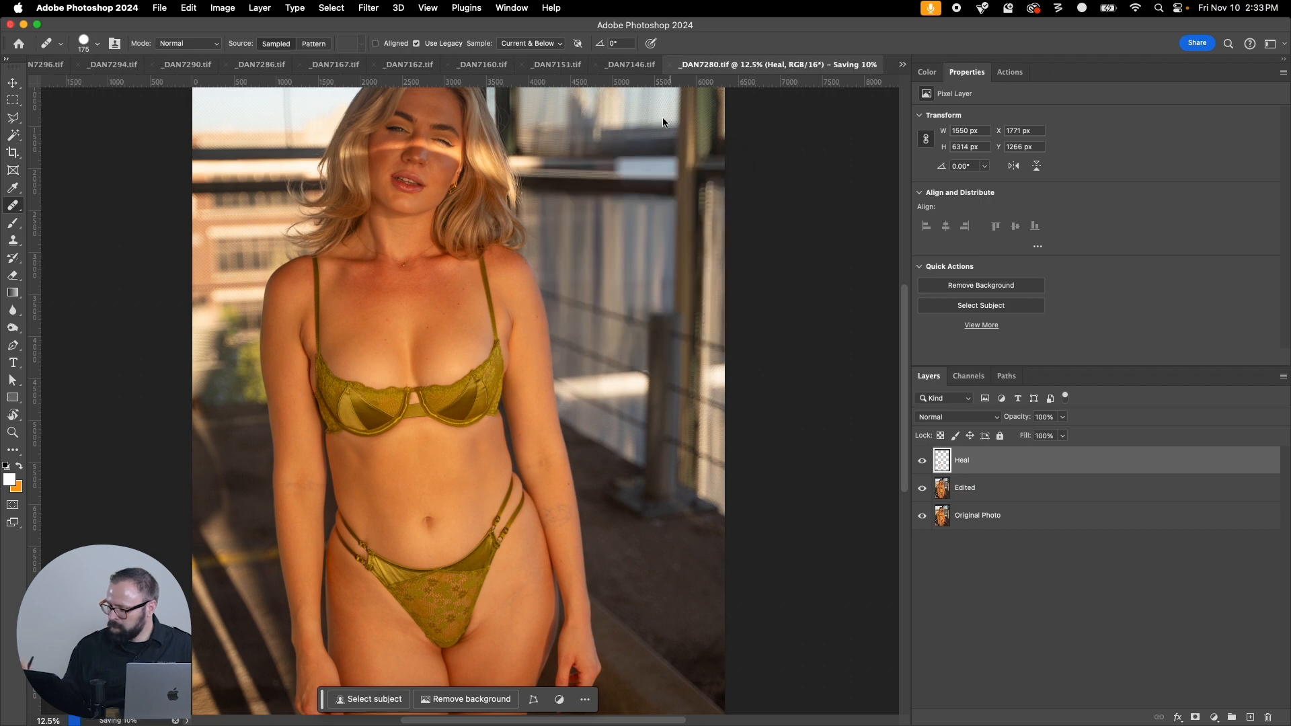
Step: Heal the cheek and the forehead spot above the eyebrow in _DAN7146.tif with a 70 px brush
key("z")
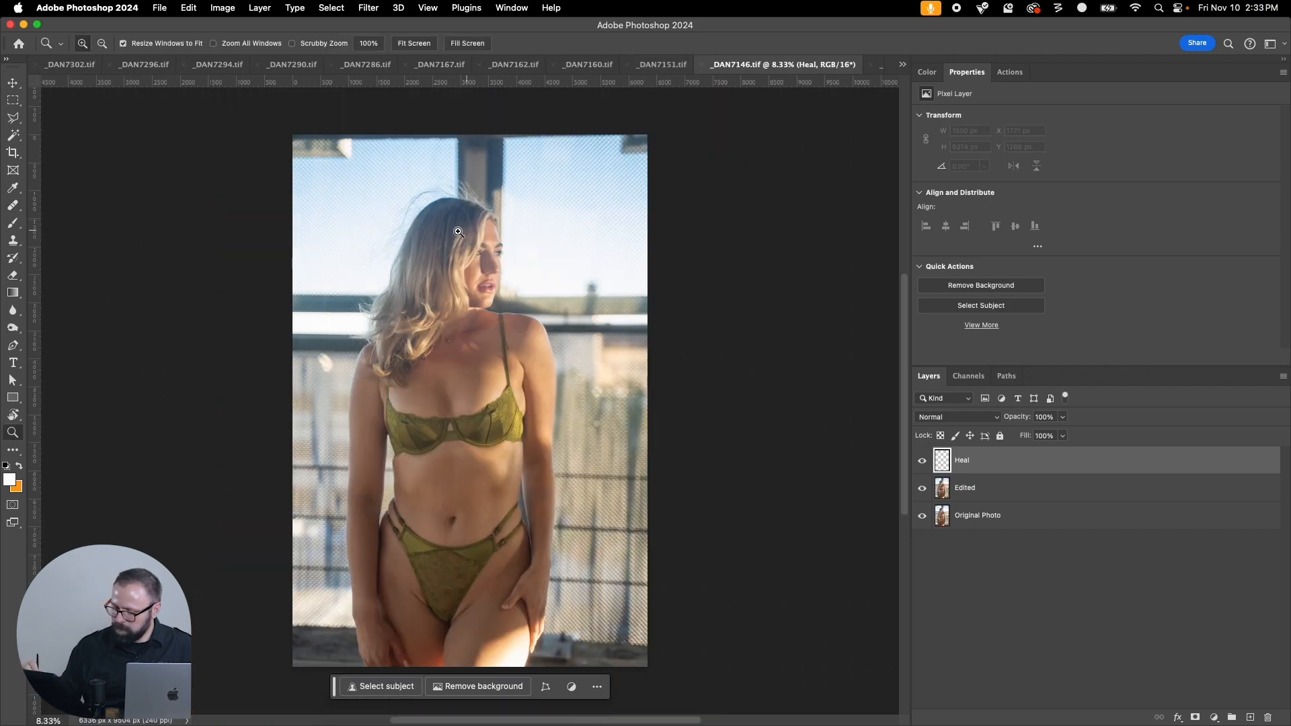
left_click_drag(391, 186, 544, 364)
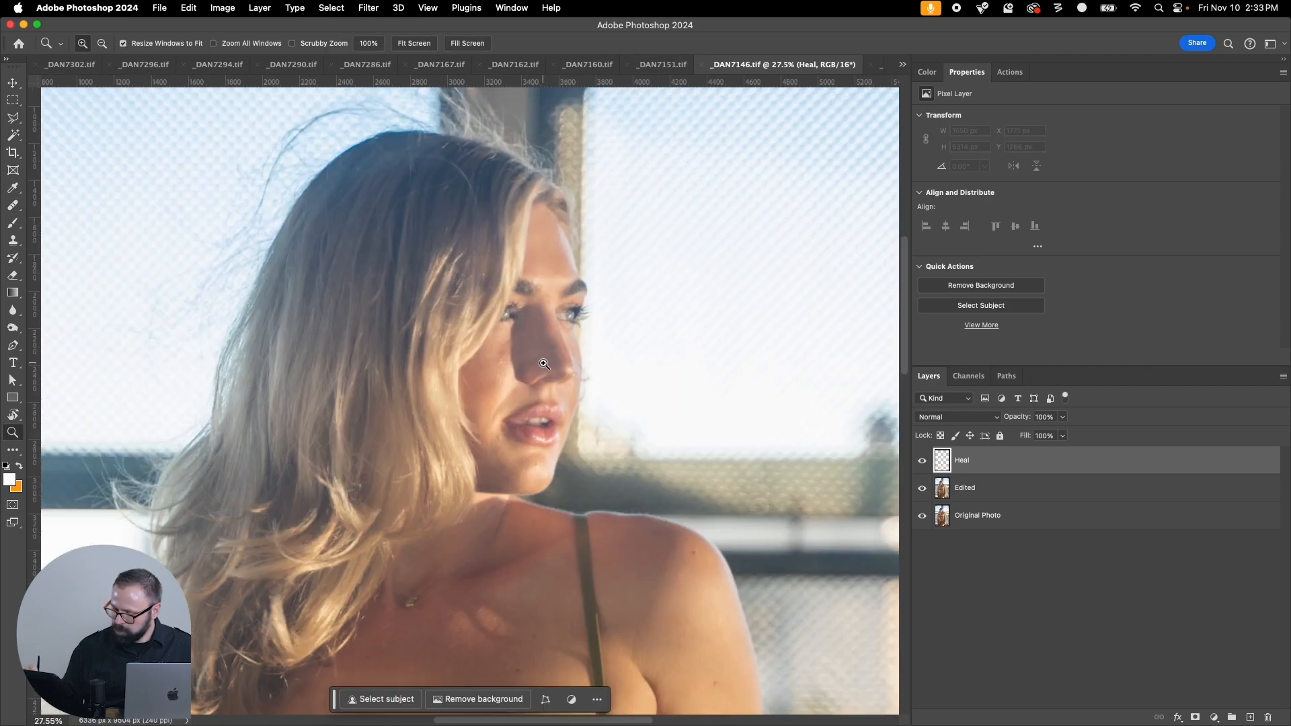
key("j")
left_click(590, 426, "alt")
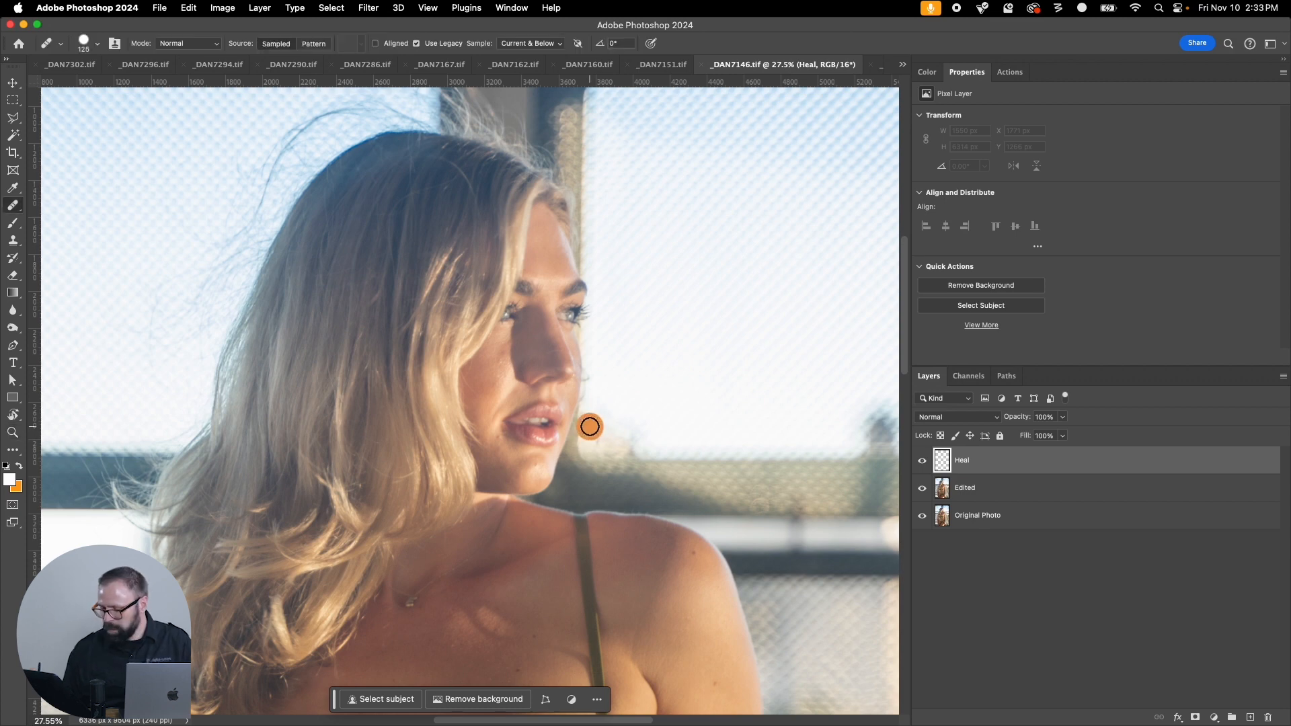
key("bracketleft")
key("bracketleft")
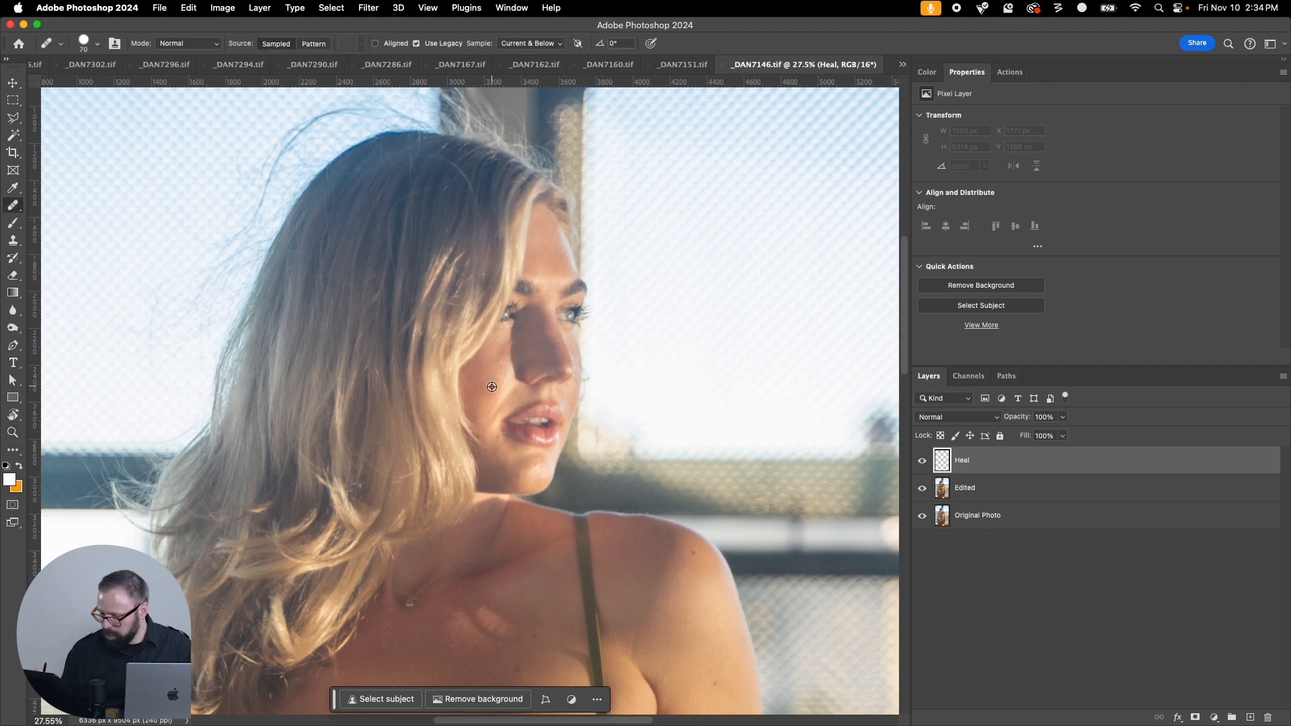
left_click_drag(502, 355, 493, 390)
left_click(554, 269)
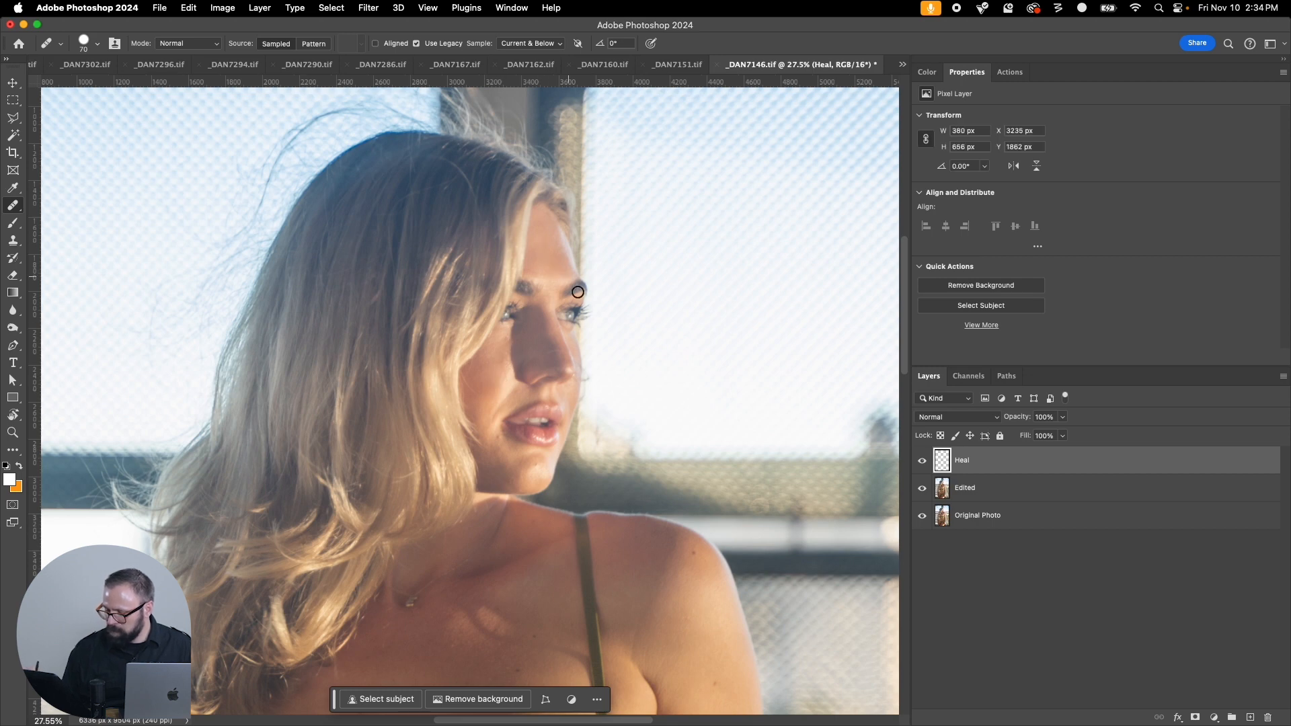
Step: Heal the vertical line on the abdomen above the navel in _DAN7146.tif with a 200 px brush
scroll(618, 618, "down", 5)
key("super+minus")
key("super+minus")
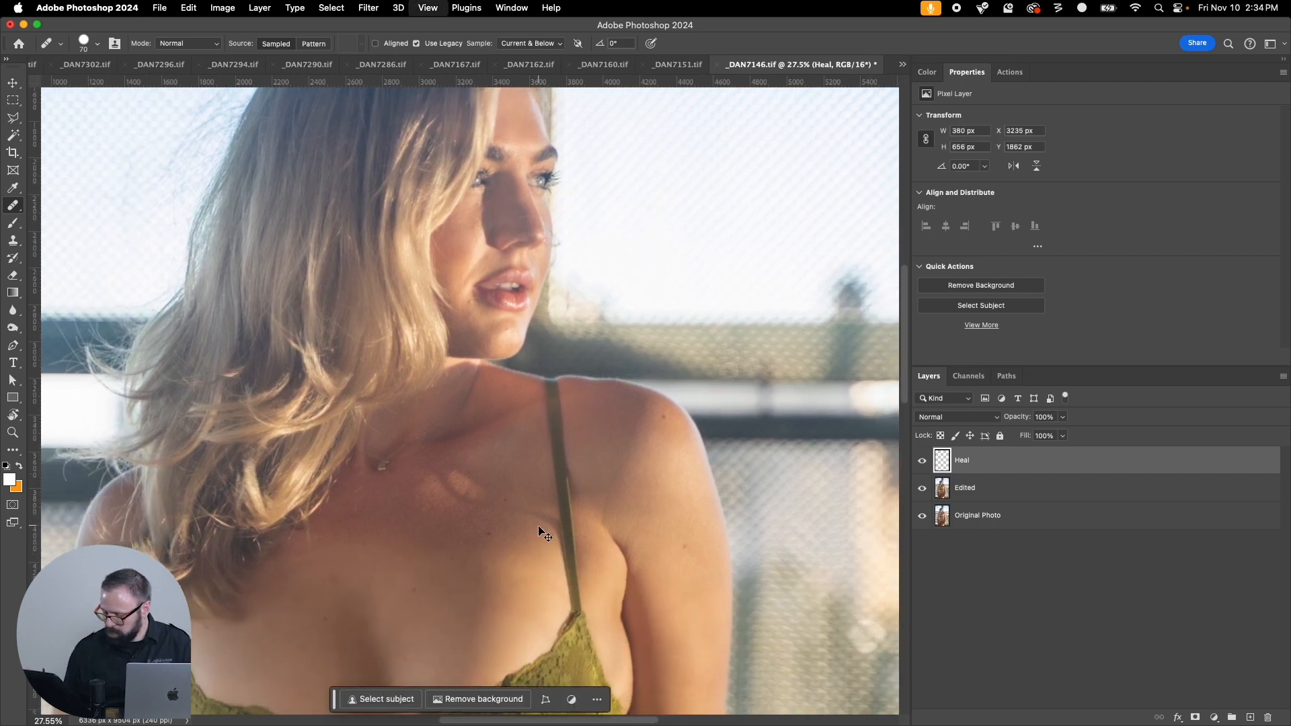
left_click_drag(543, 615, 603, 300)
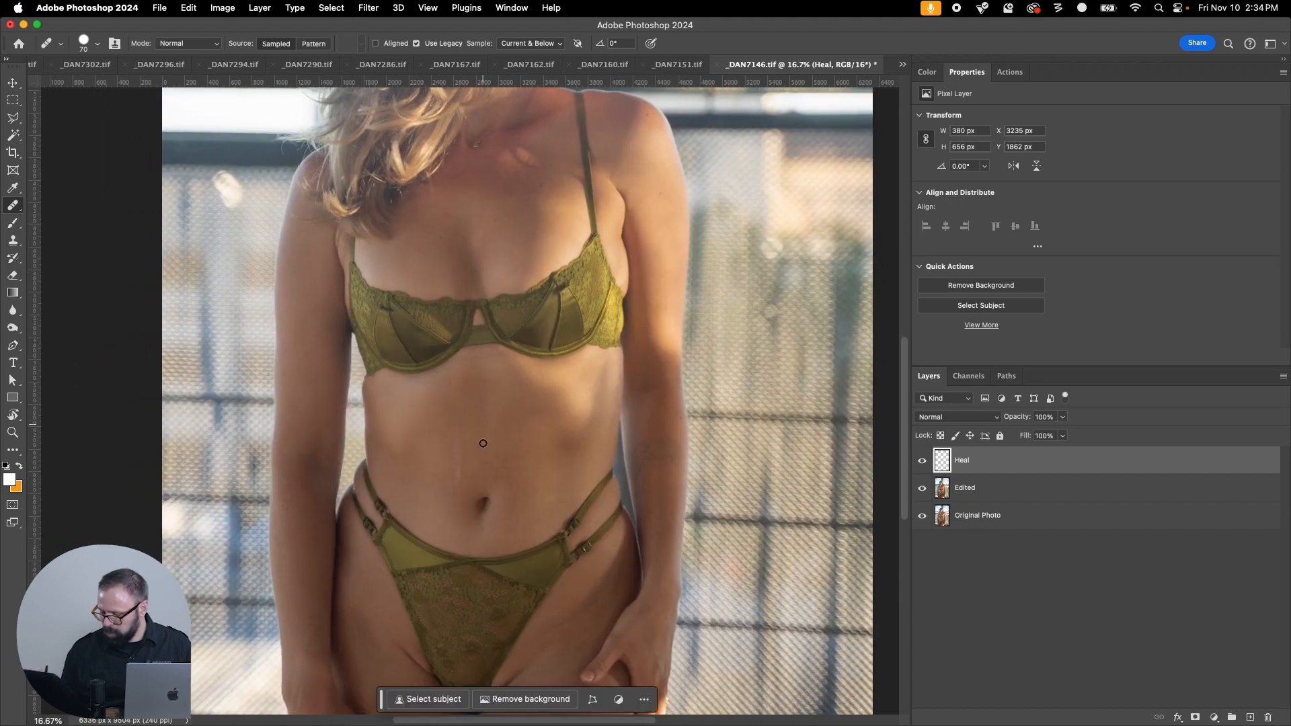
key("bracketright")
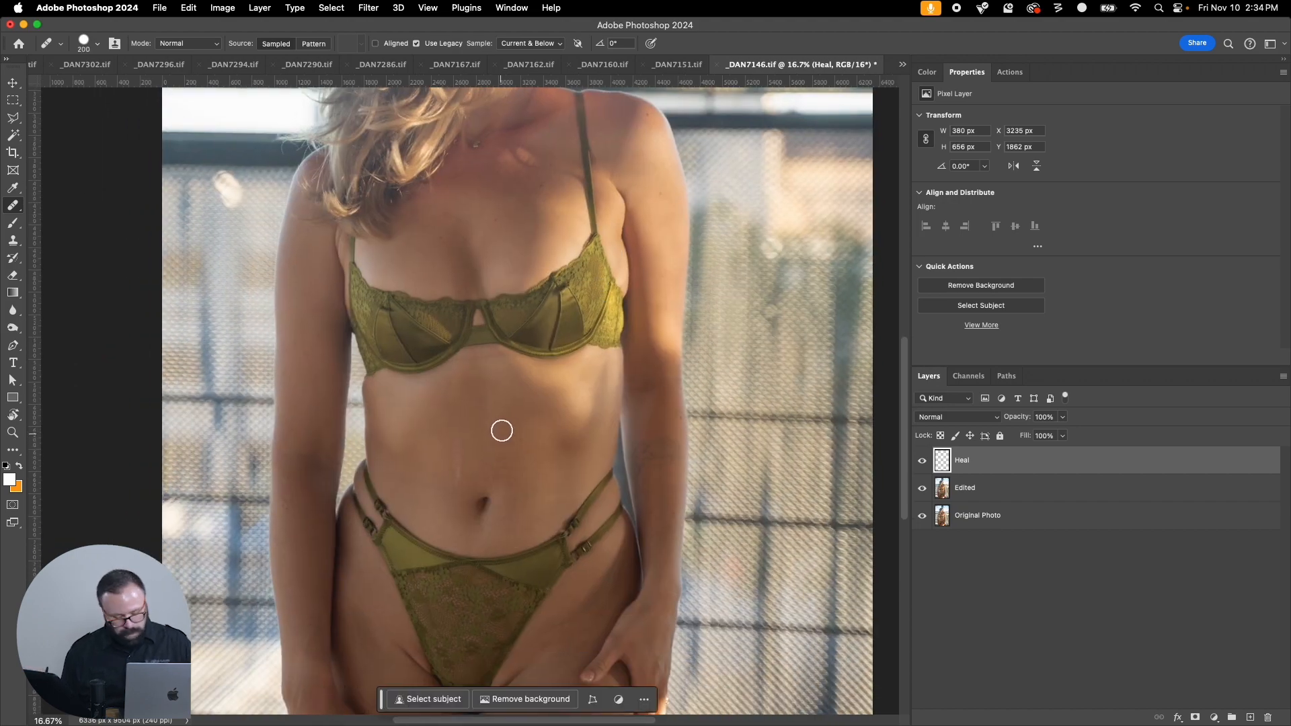
mouse_move(473, 438)
left_mouse_down()
mouse_move(455, 461)
mouse_move(465, 456)
left_mouse_up()
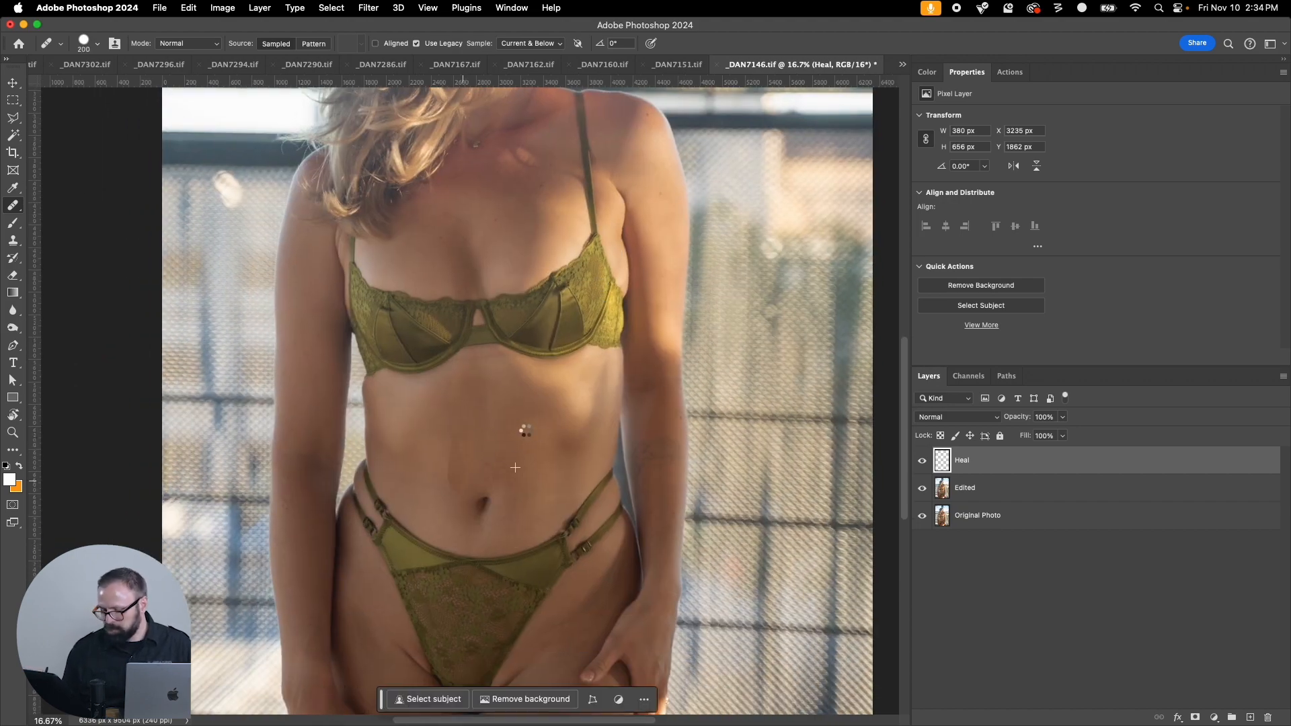
Step: Close _DAN7146.tif and save its healing changes
mouse_move(563, 589)
left_mouse_down()
mouse_move(555, 321)
mouse_move(547, 639)
left_mouse_up()
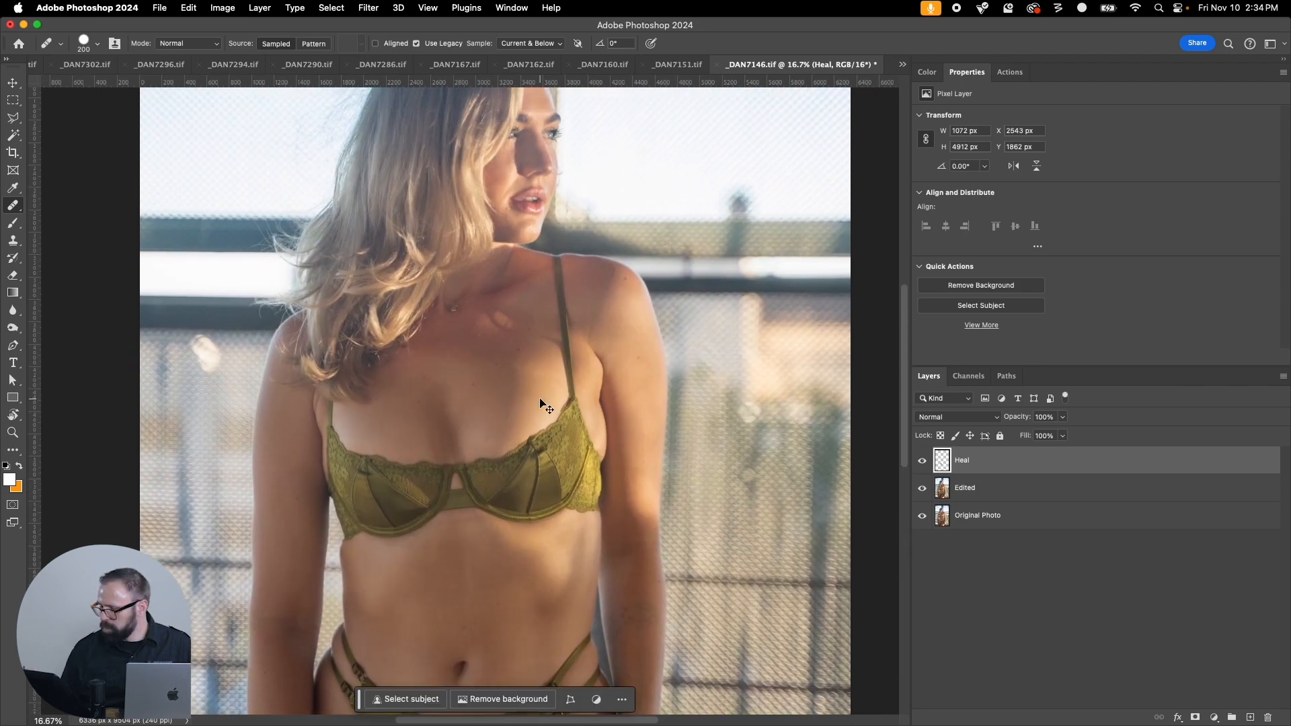
key("super+w")
left_click(695, 271)
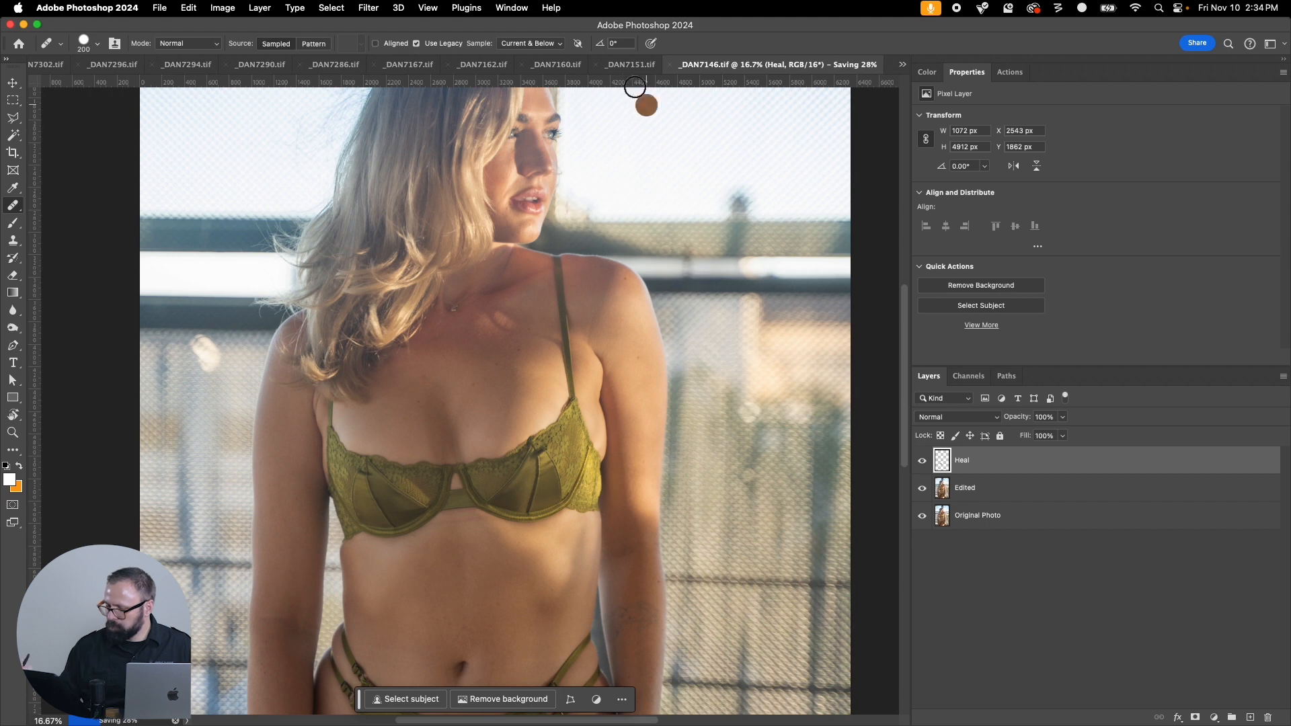
Step: Heal the cheek, the forehead spot between the eyebrows and the chin in _DAN7151.tif with a 70 px brush
key("z")
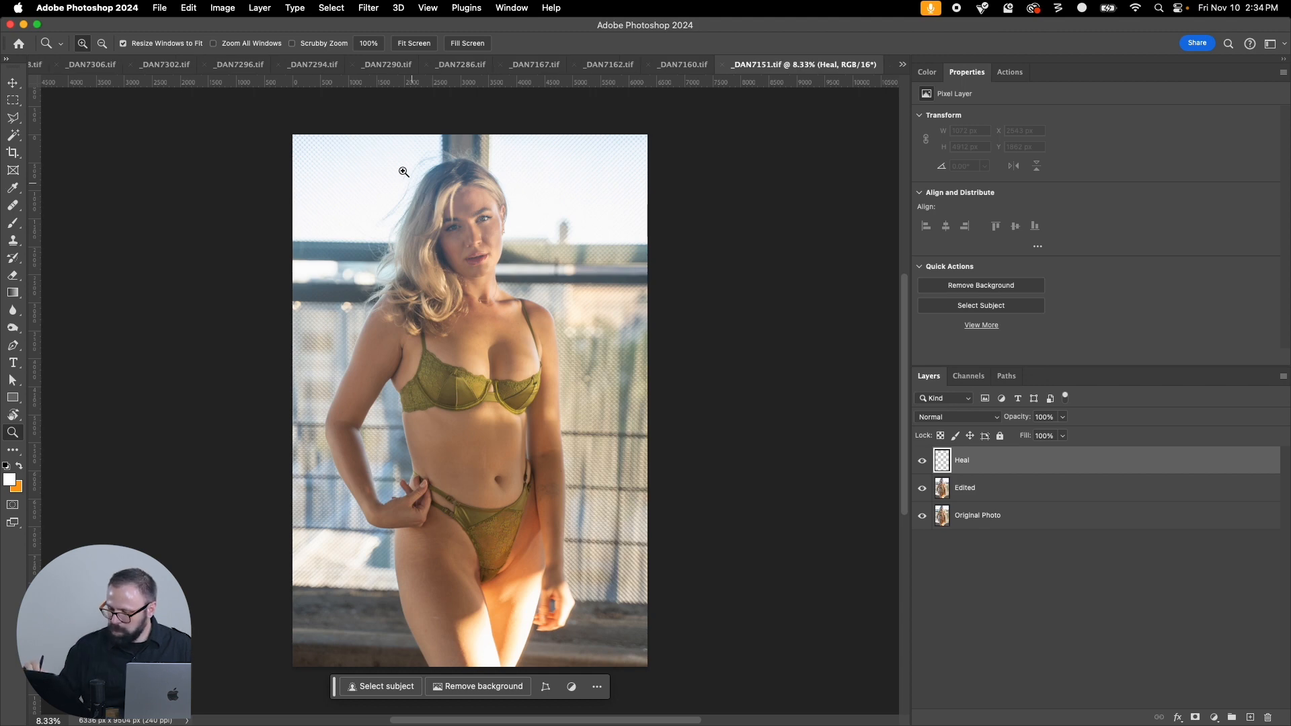
left_click_drag(403, 172, 577, 343)
key("j")
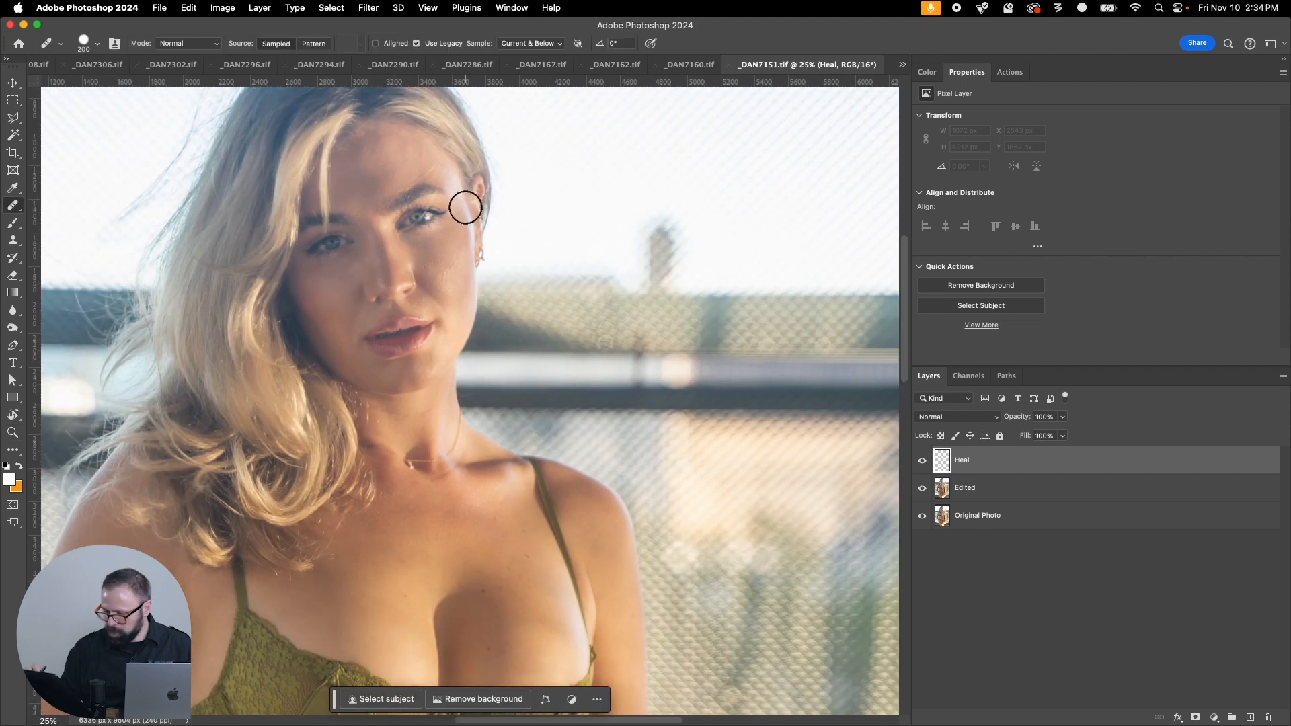
scroll(465, 208, "up", 5)
key("bracketleft")
key("bracketleft")
key("bracketleft")
key("bracketleft")
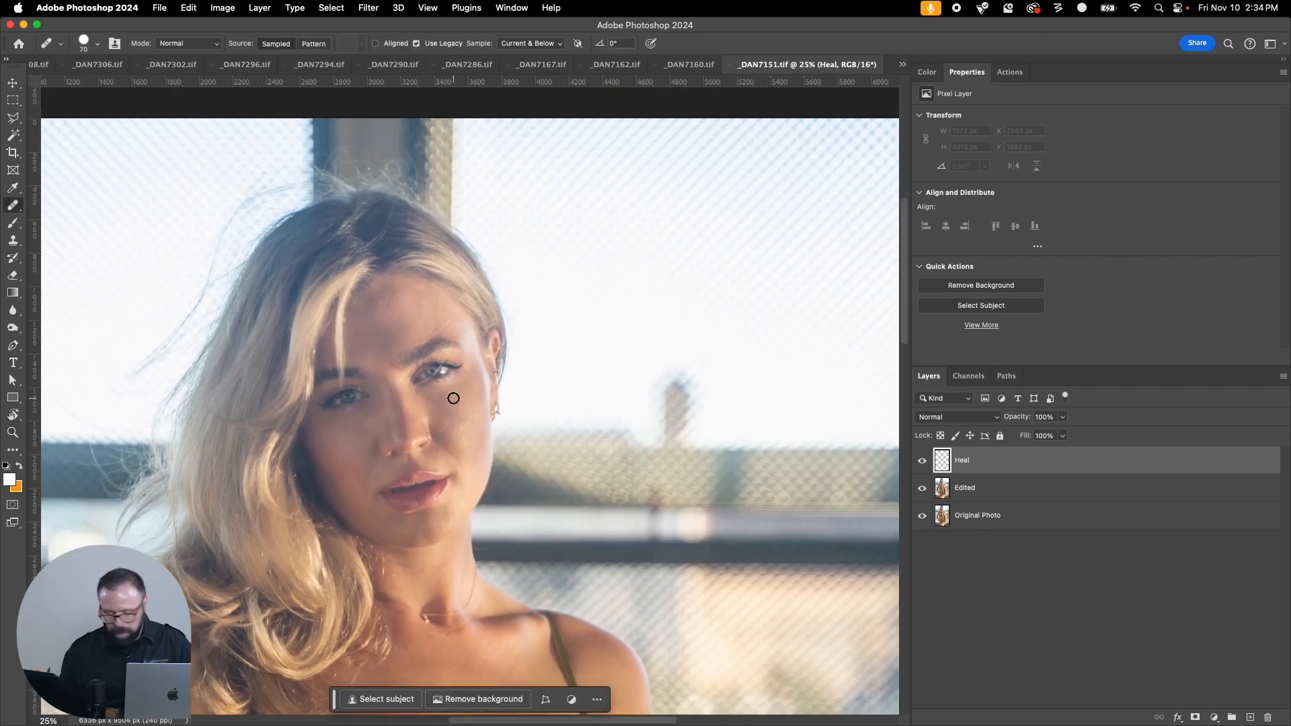
left_click(448, 422)
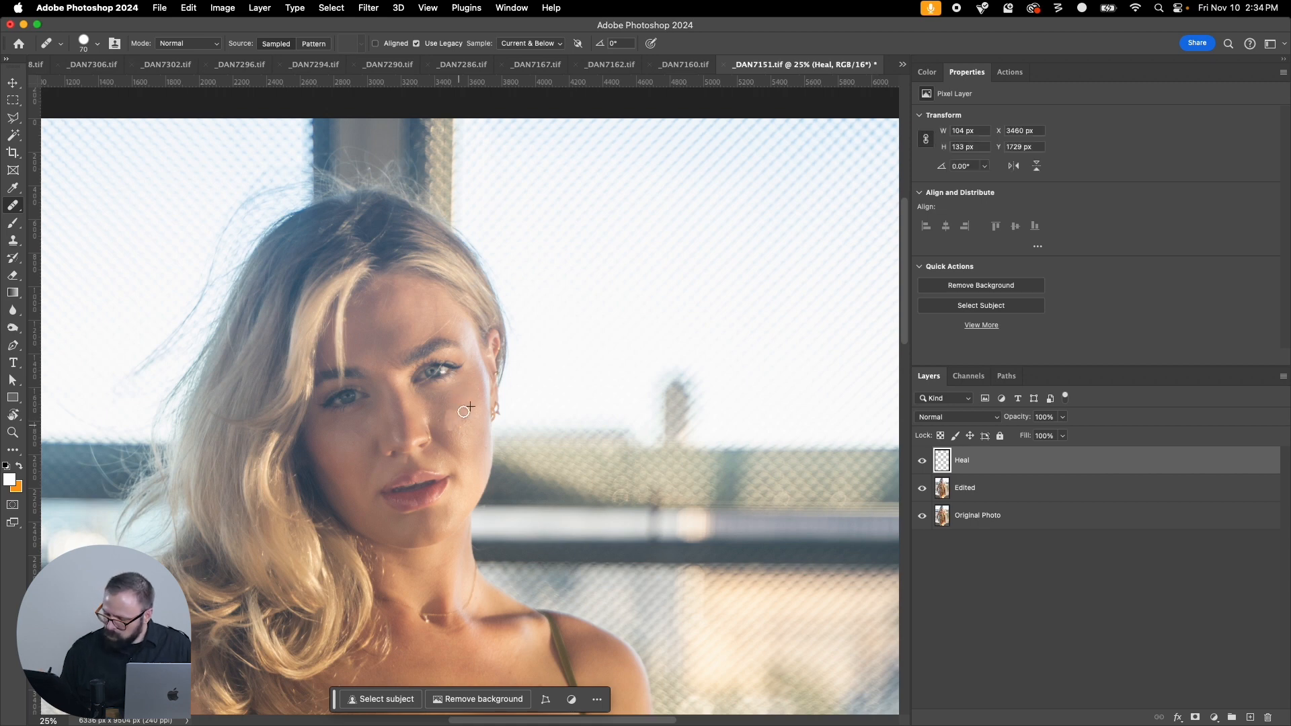
left_click(381, 364)
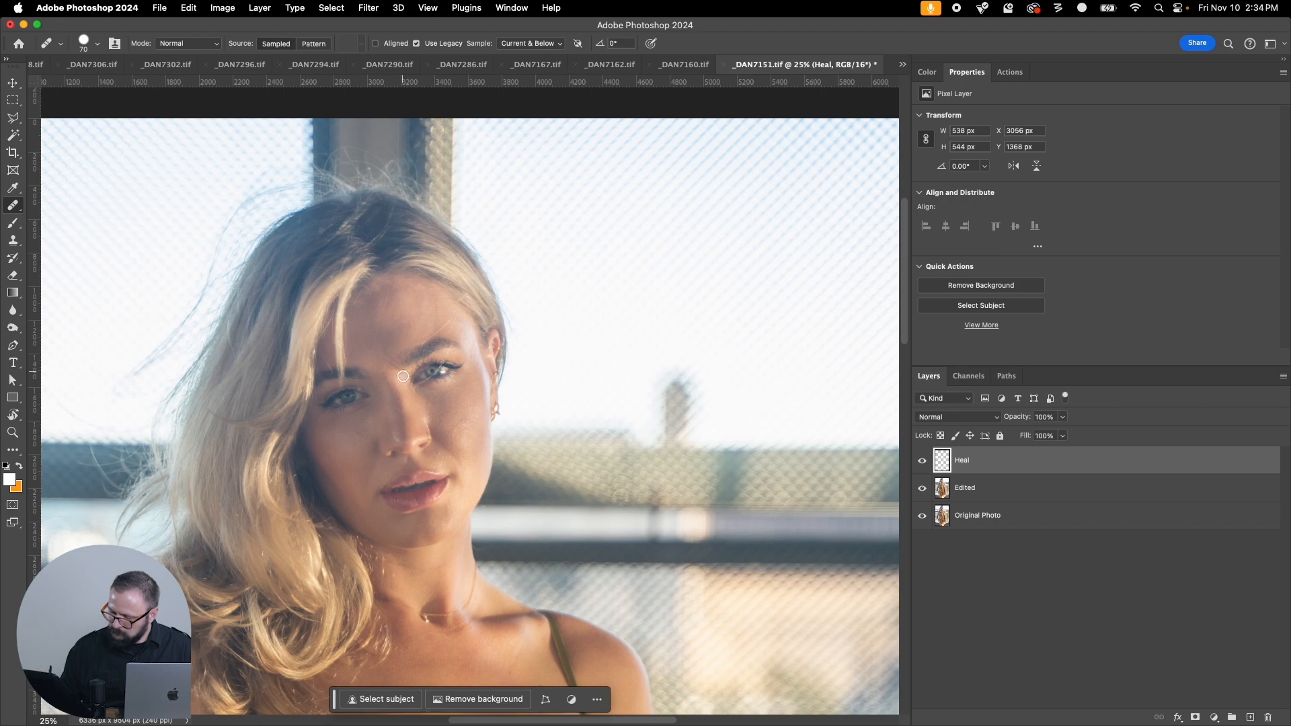
left_click(403, 527)
Step: Heal the abdomen skin near the waist in _DAN7151.tif with a larger healing brush
key("super+minus")
key("super+minus")
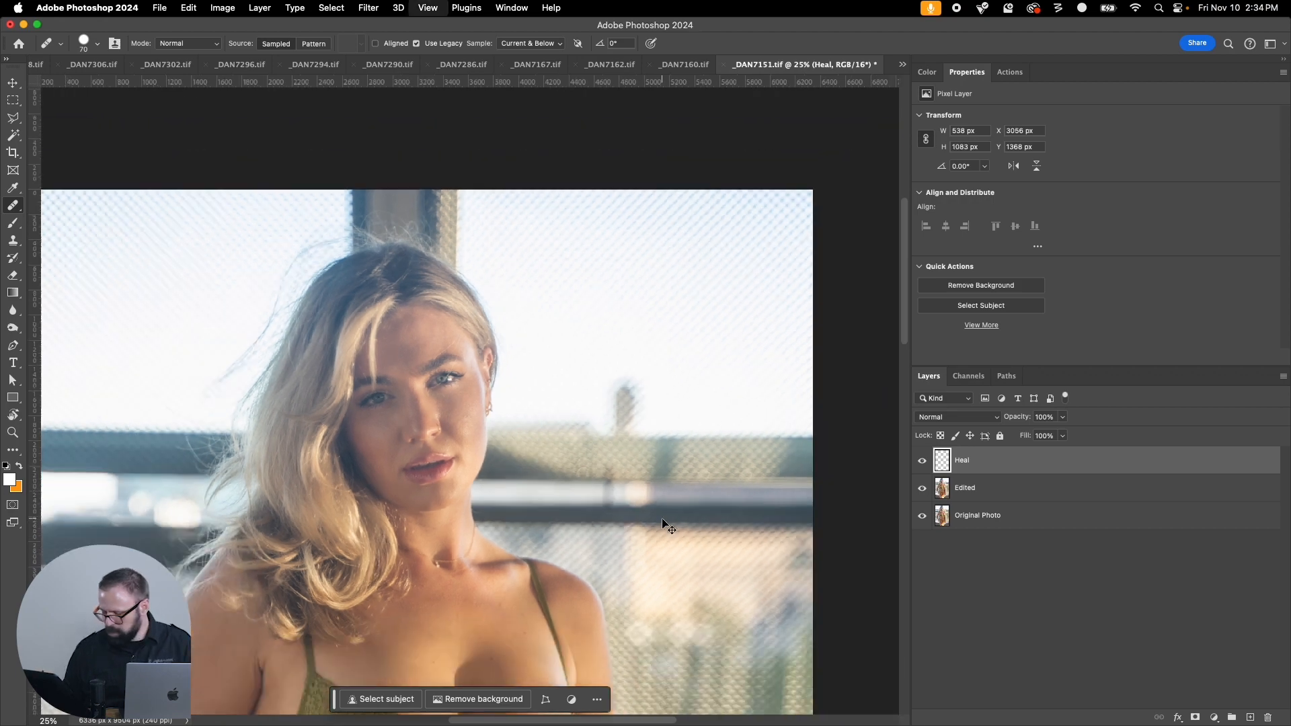
left_click_drag(564, 542, 556, 374)
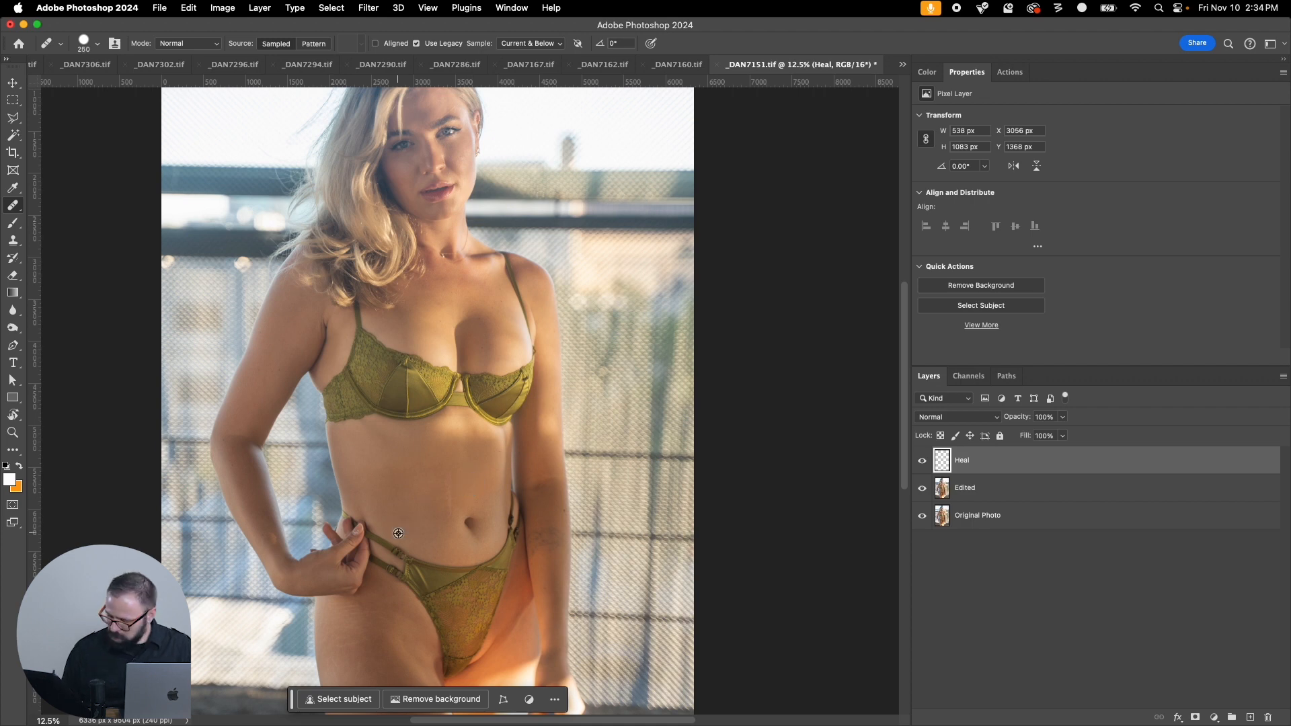
Step: Heal the remaining marks on the abdomen and forearm with the Healing Brush, sampling clean skin on the abdomen
left_click(406, 478, "alt")
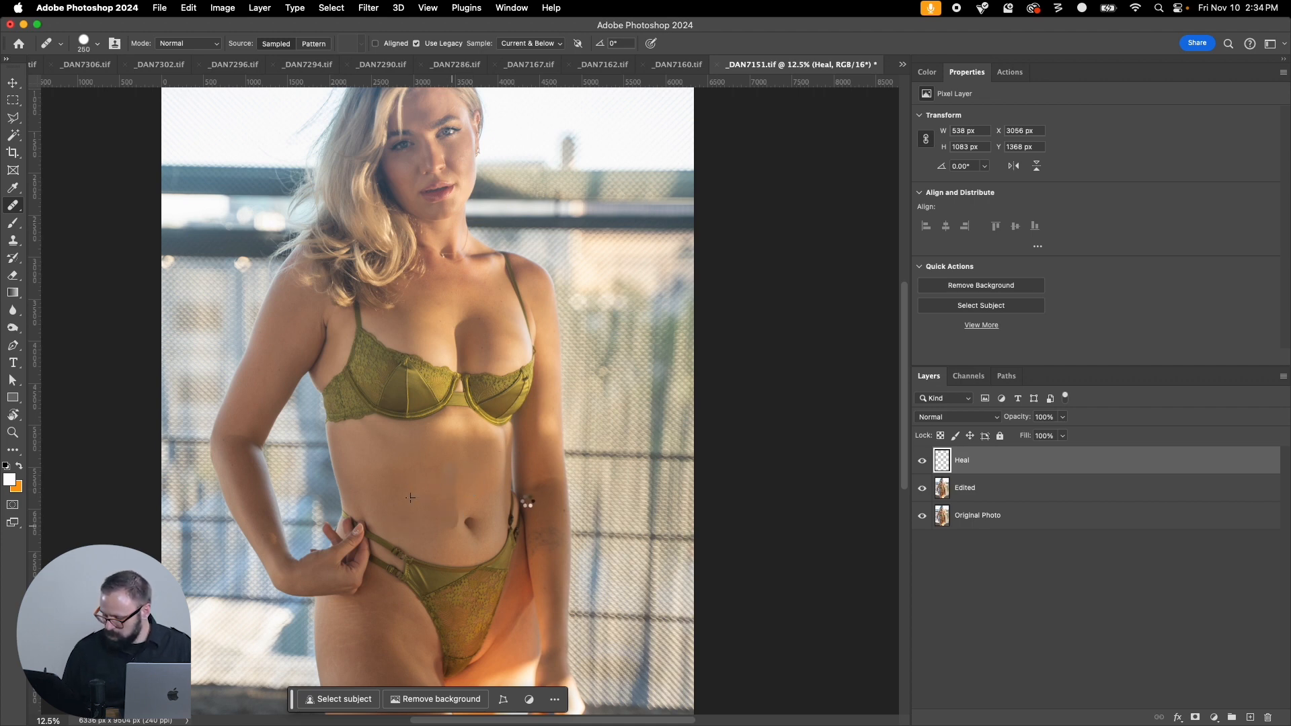
left_click(534, 489)
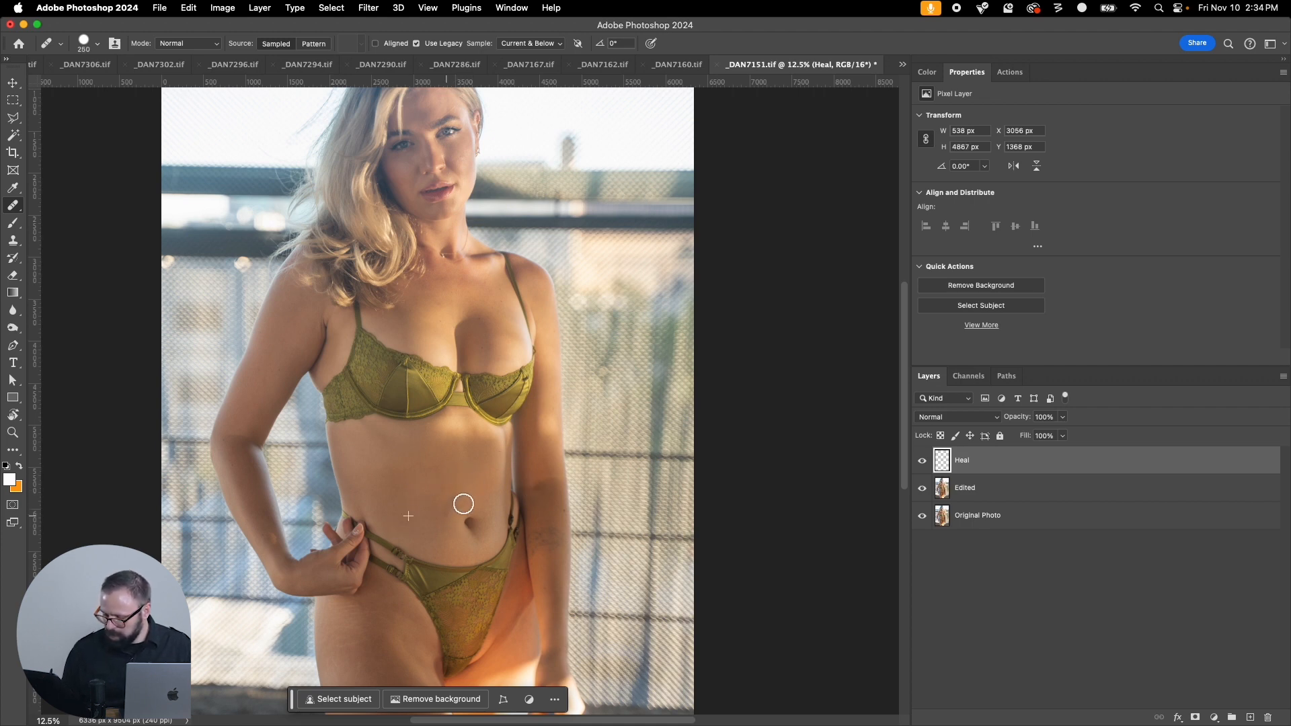
left_click(575, 460)
Step: Save the changes to _DAN7151.tif and close the file
key("super+w")
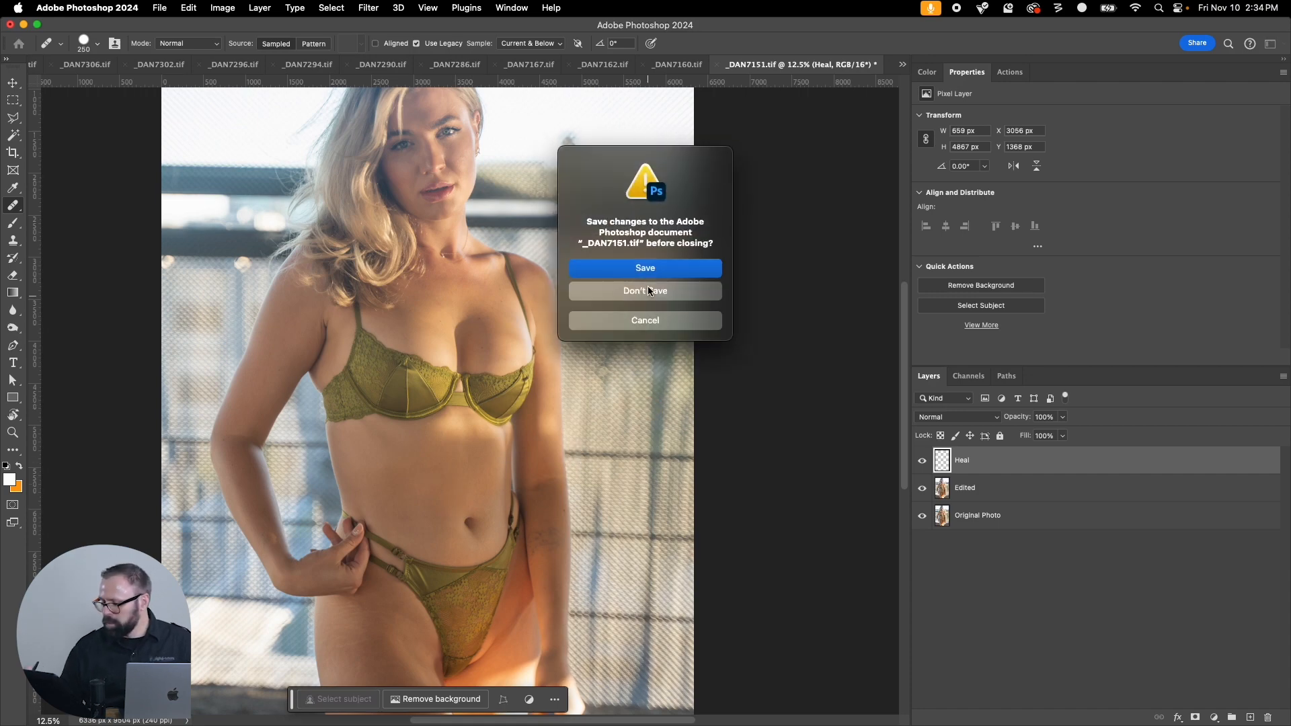
left_click(666, 265)
left_click(634, 72)
Step: Heal the blemishes on the cheek, near the eyebrow and on the forehead in _DAN7160.tif with an 80 px Healing Brush
key("z")
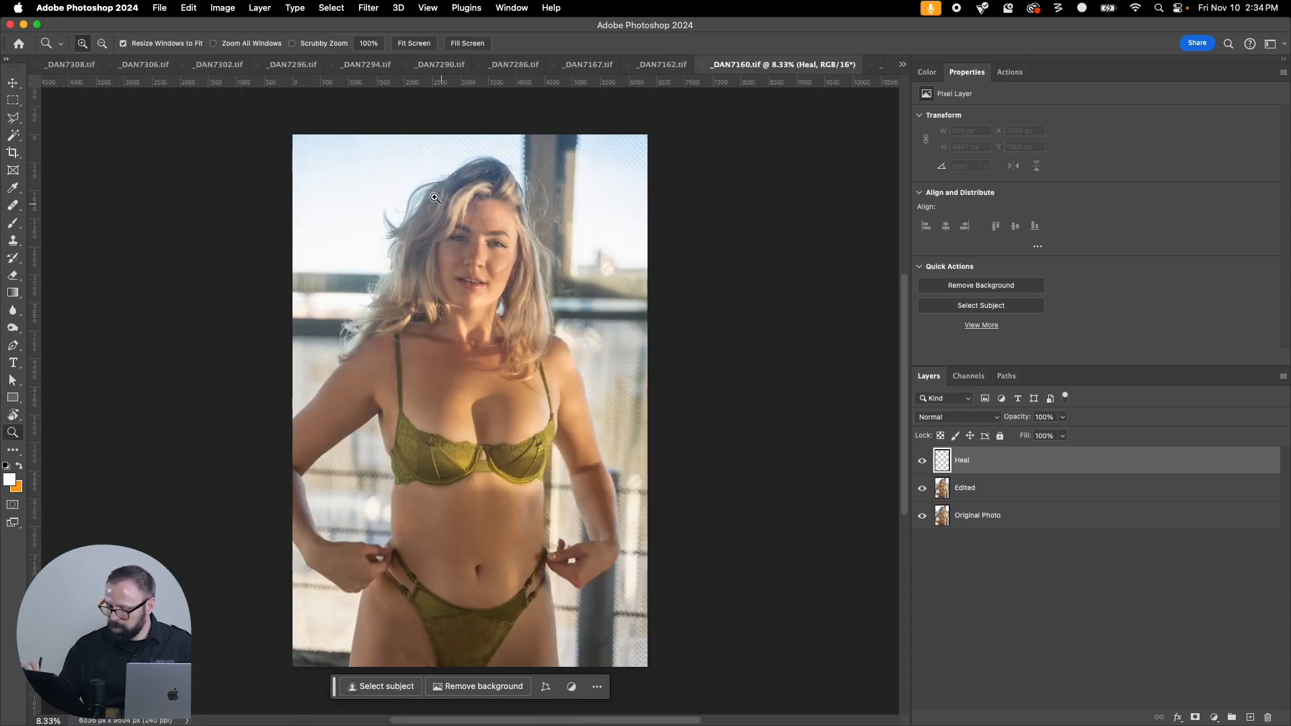
left_click_drag(411, 162, 529, 341)
key("j")
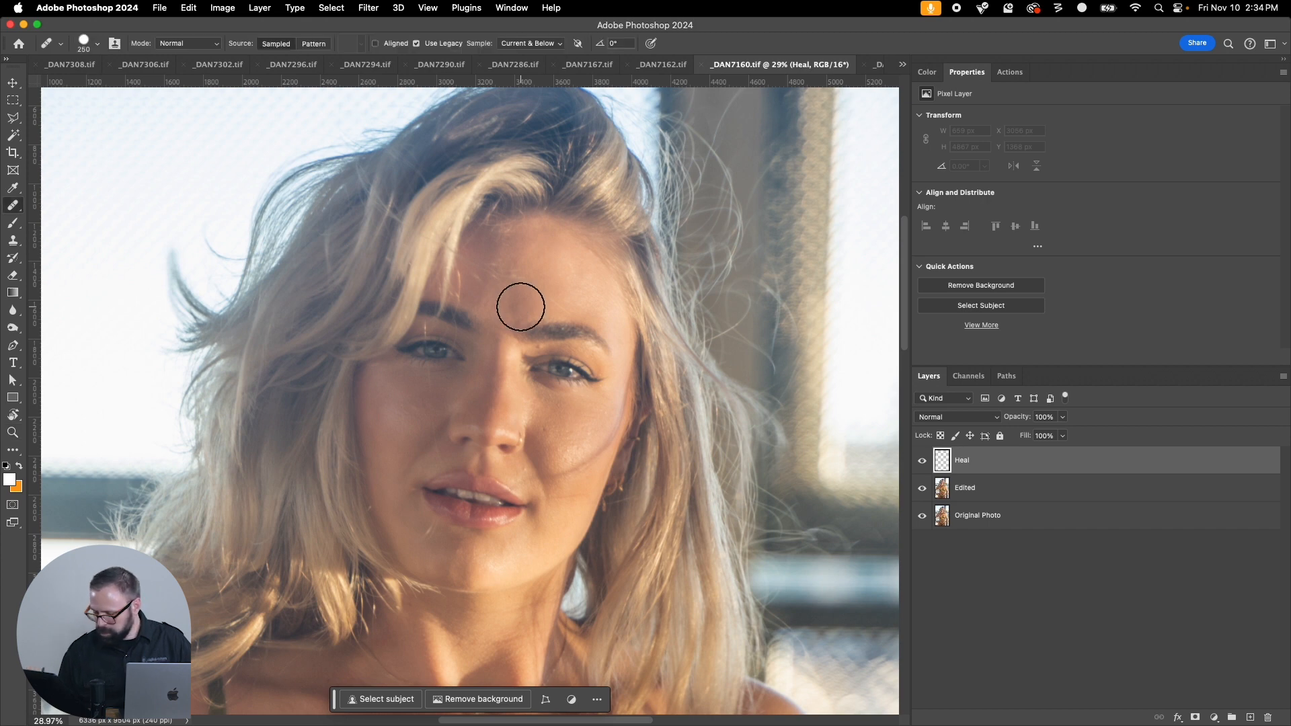
left_click(570, 426)
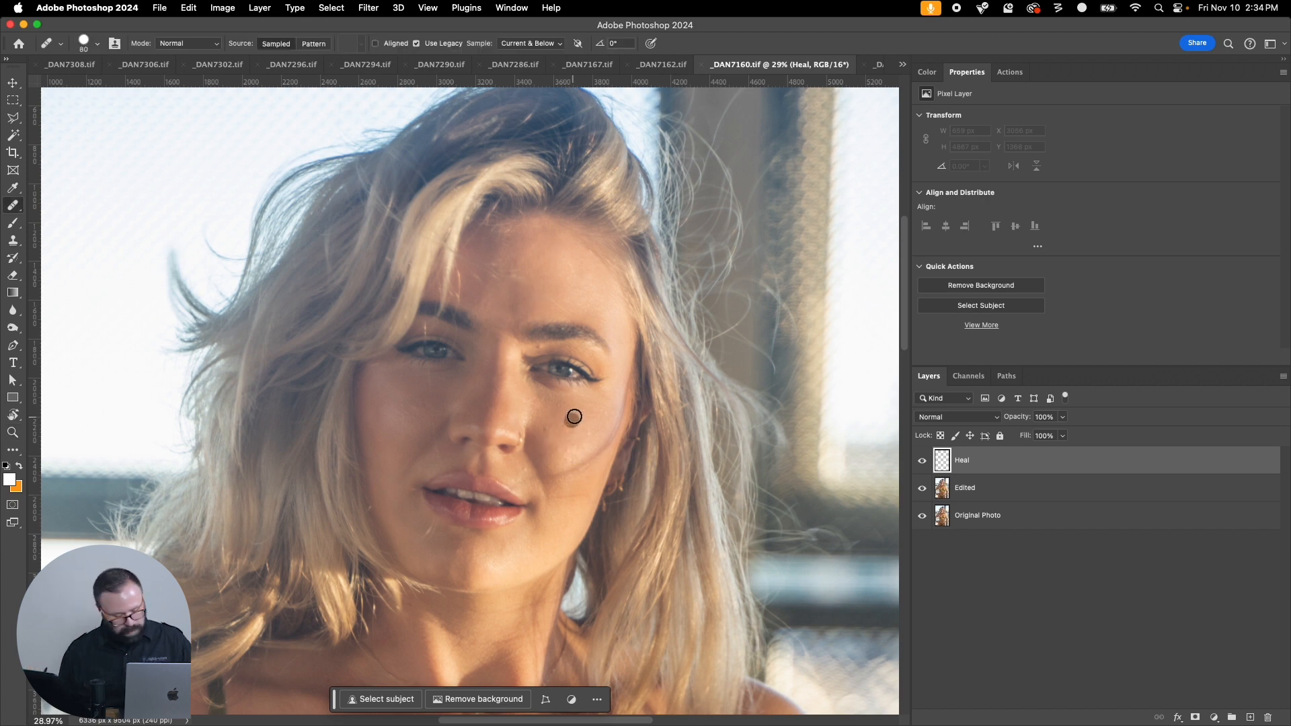
key("bracketleft")
left_click(547, 430)
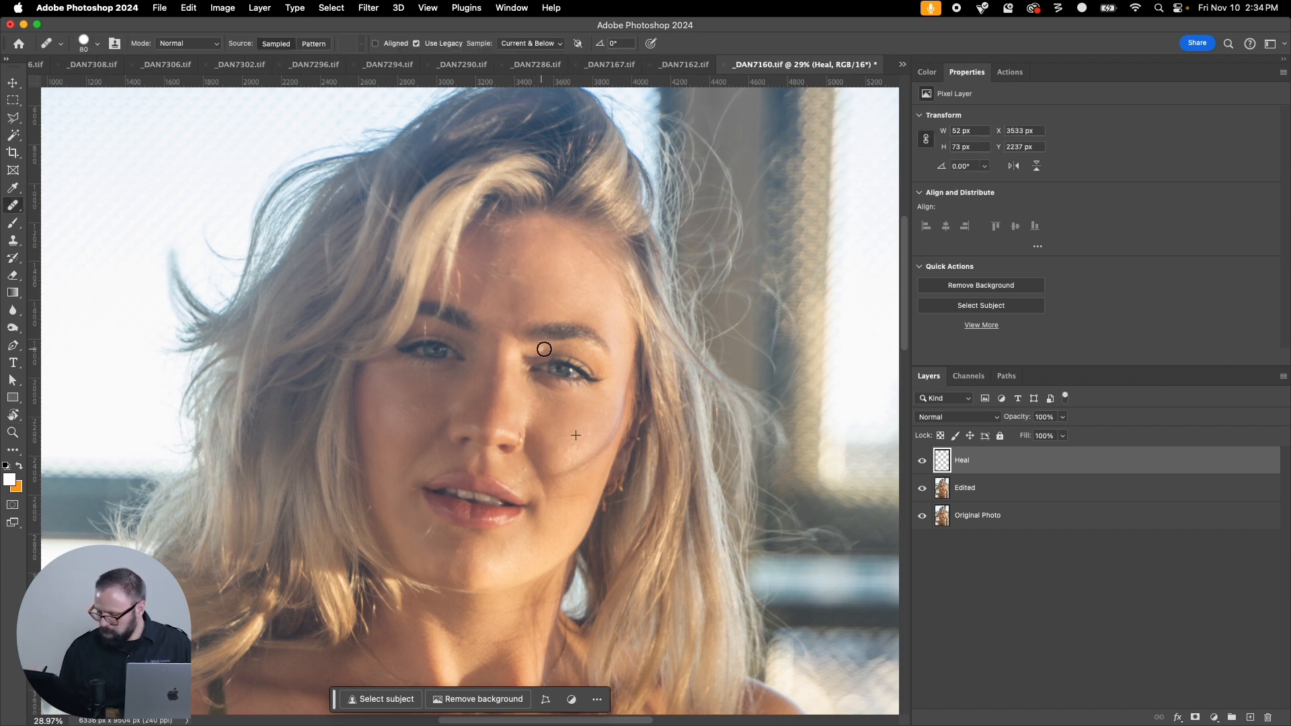
left_click(541, 350)
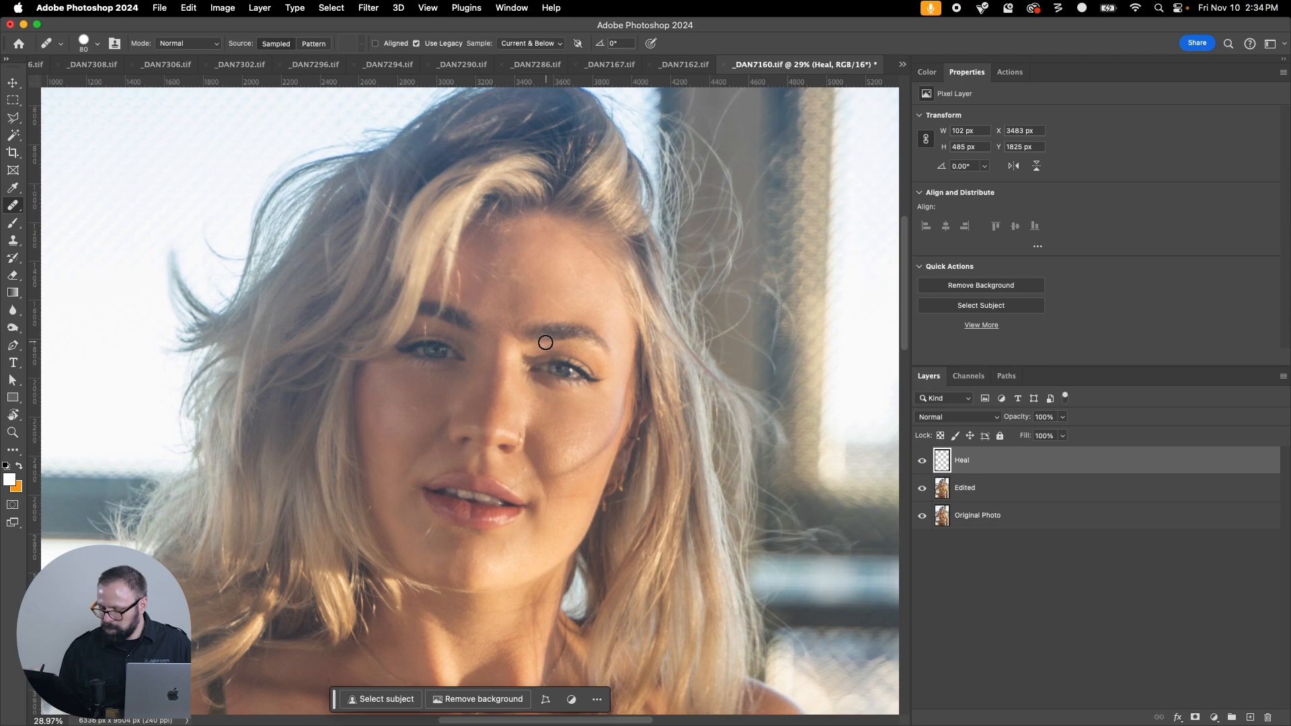
left_click(509, 300)
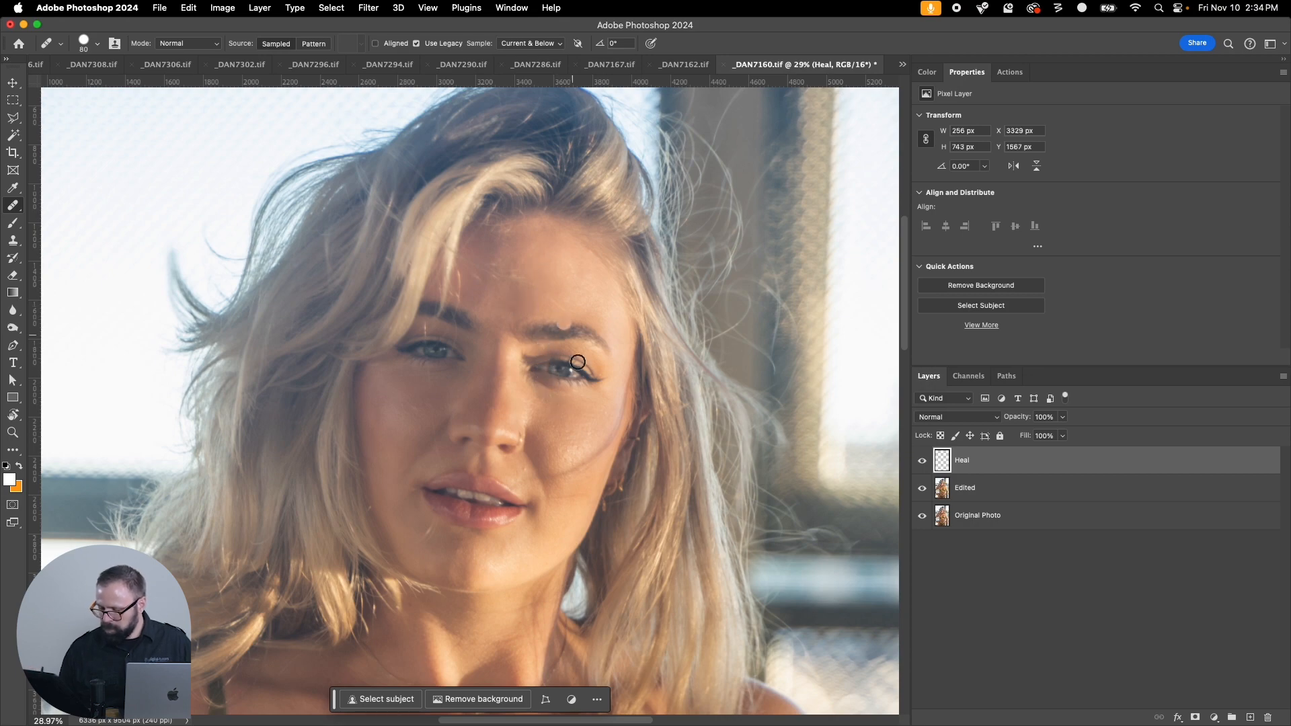
Step: Smooth the marks on the abdomen above the navel with a 300 px Healing Brush, sampling nearby skin
key("super+minus")
key("super+minus")
key("super+minus")
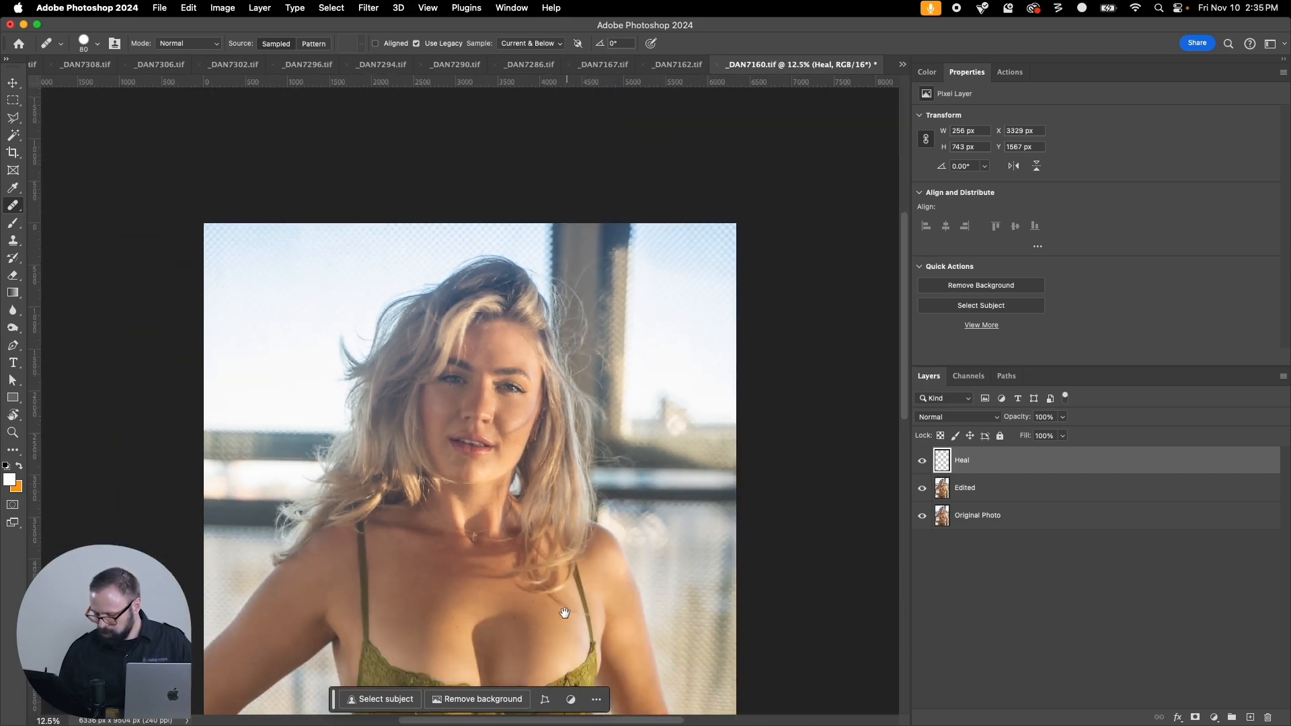
left_click_drag(565, 613, 555, 267)
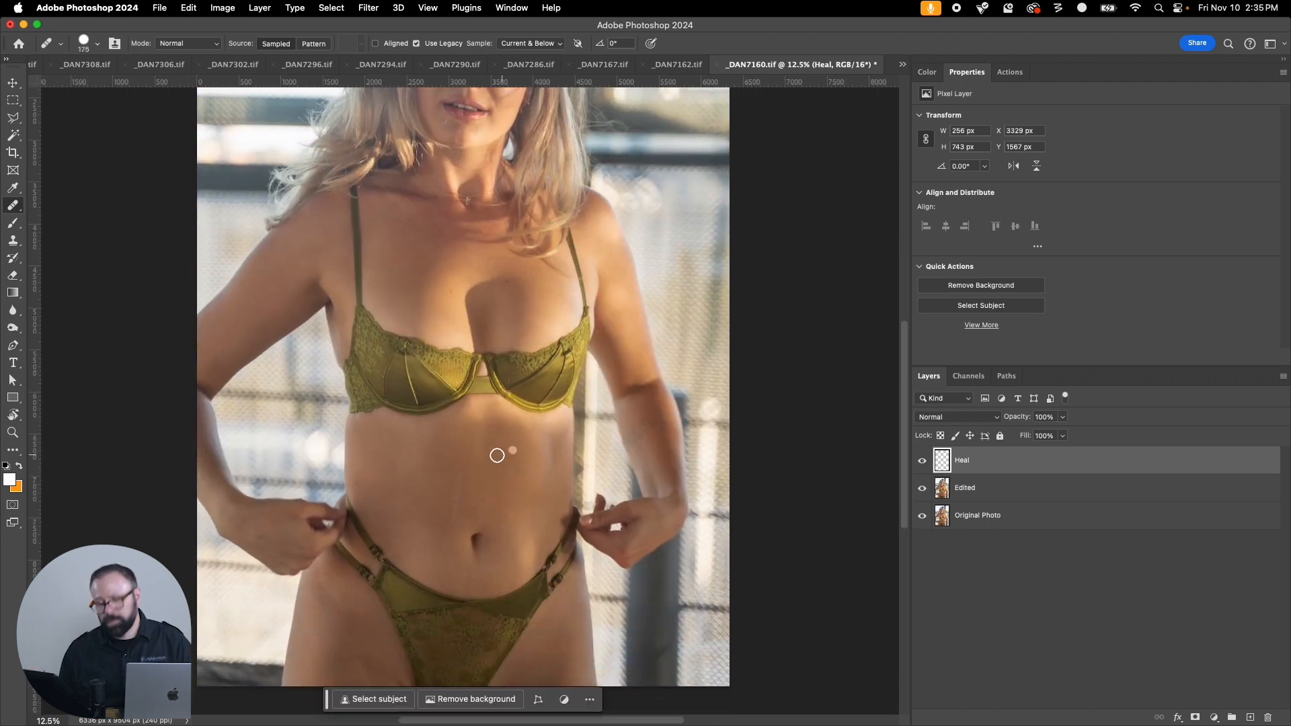
key("bracketright")
key("bracketright")
key("bracketright")
left_click(403, 478, "alt")
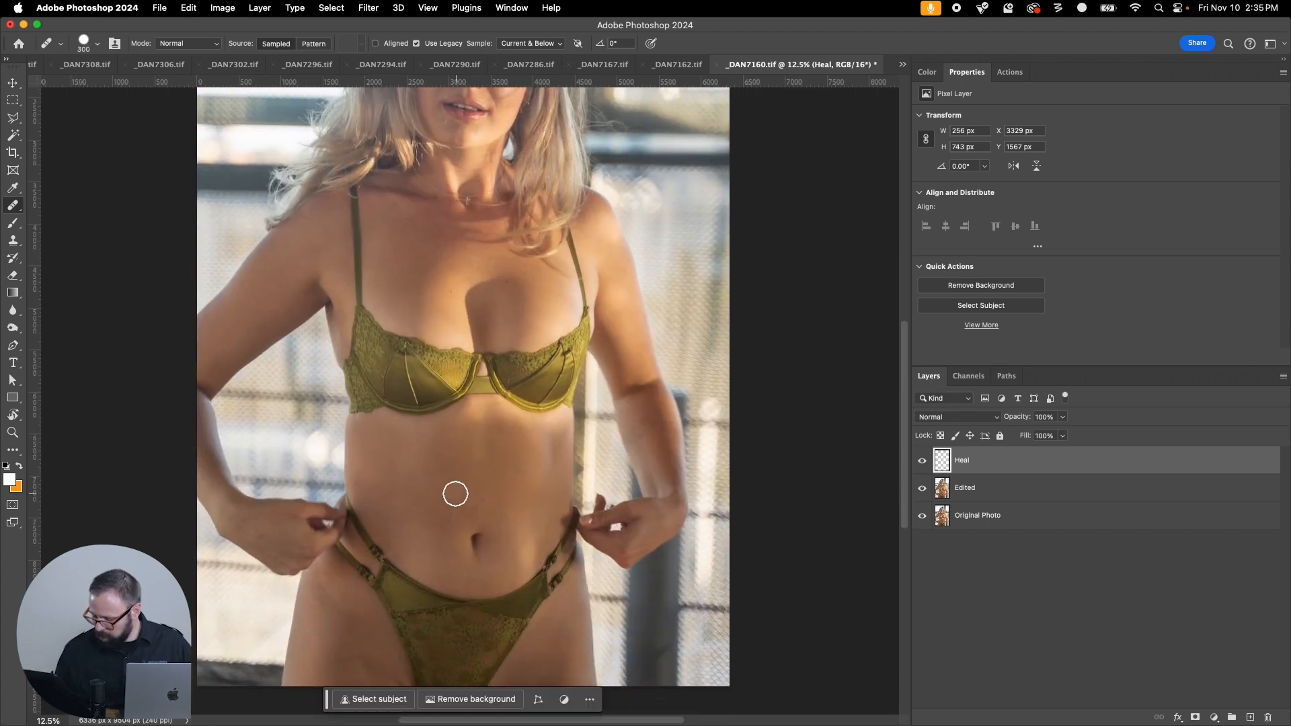
left_click_drag(498, 462, 506, 474)
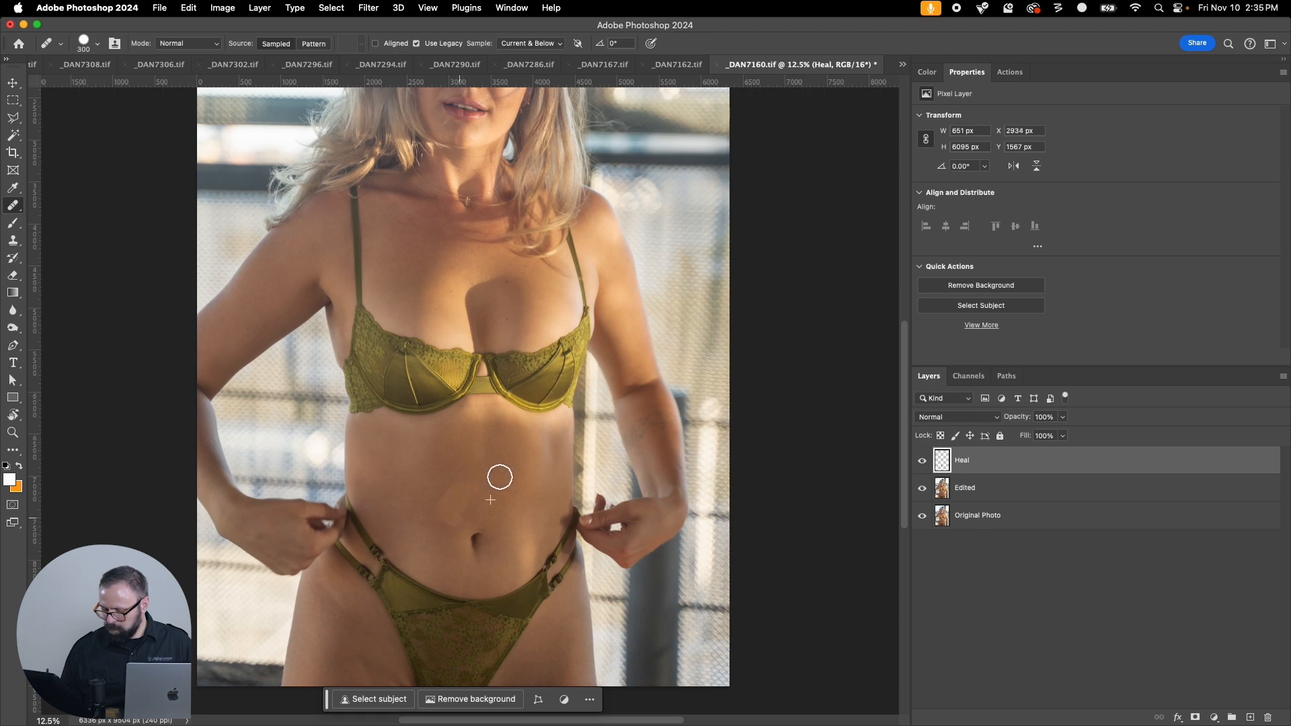
Step: Heal the uneven patches on the upper thigh using sampled skin, and save and close _DAN7160.tif
left_click_drag(325, 594, 332, 602)
left_click(450, 468, "alt")
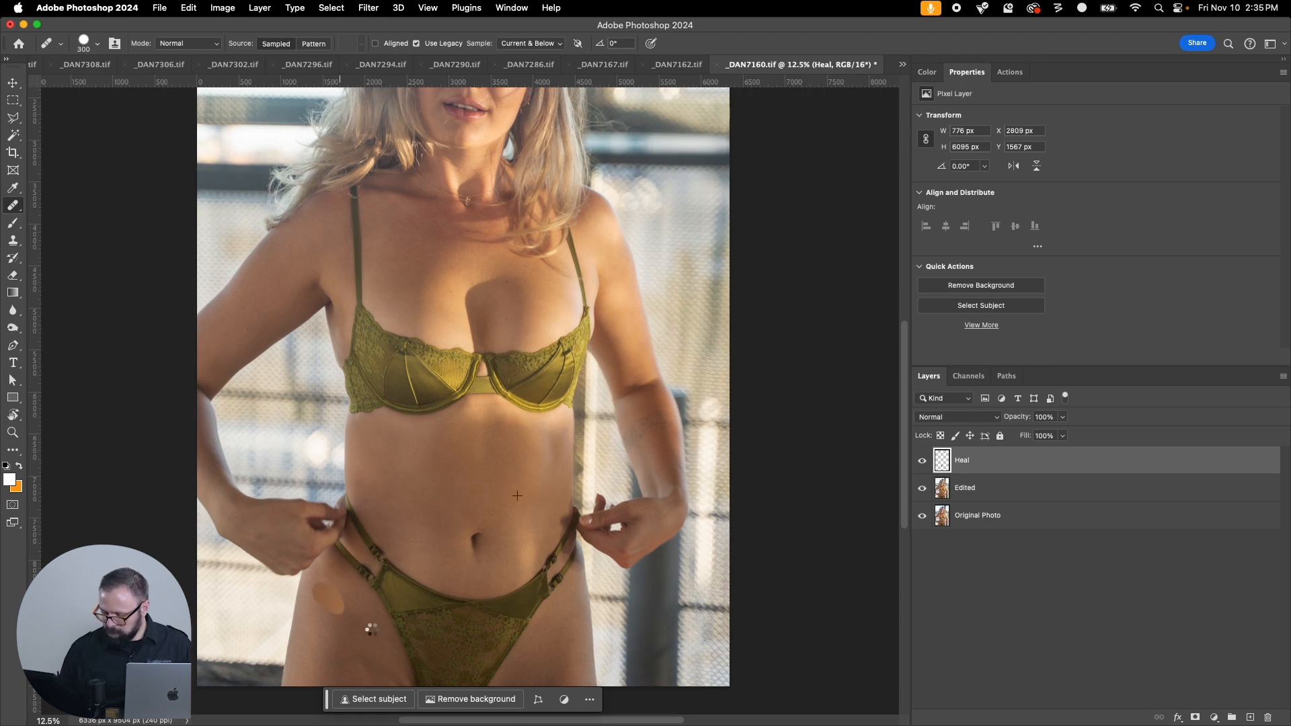
left_click_drag(357, 659, 376, 676)
left_click(341, 641, "alt")
left_click_drag(347, 624, 349, 625)
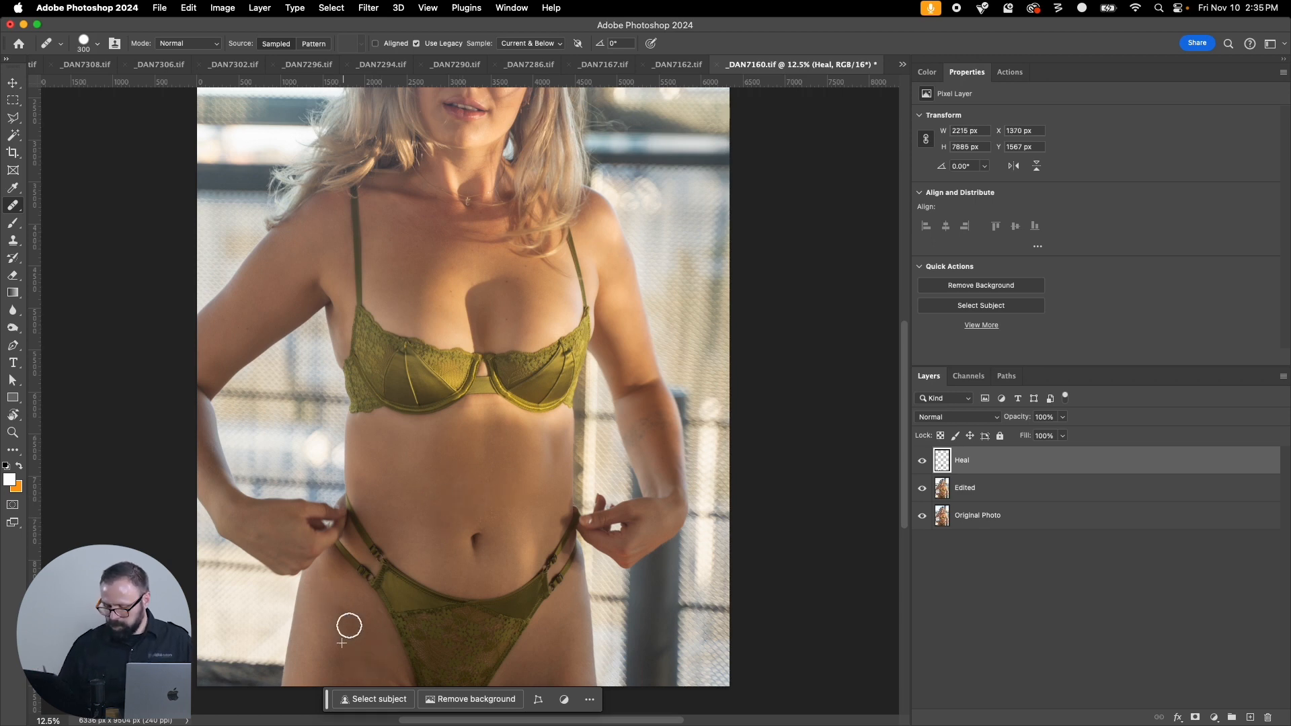
key("super+w")
left_click(680, 265)
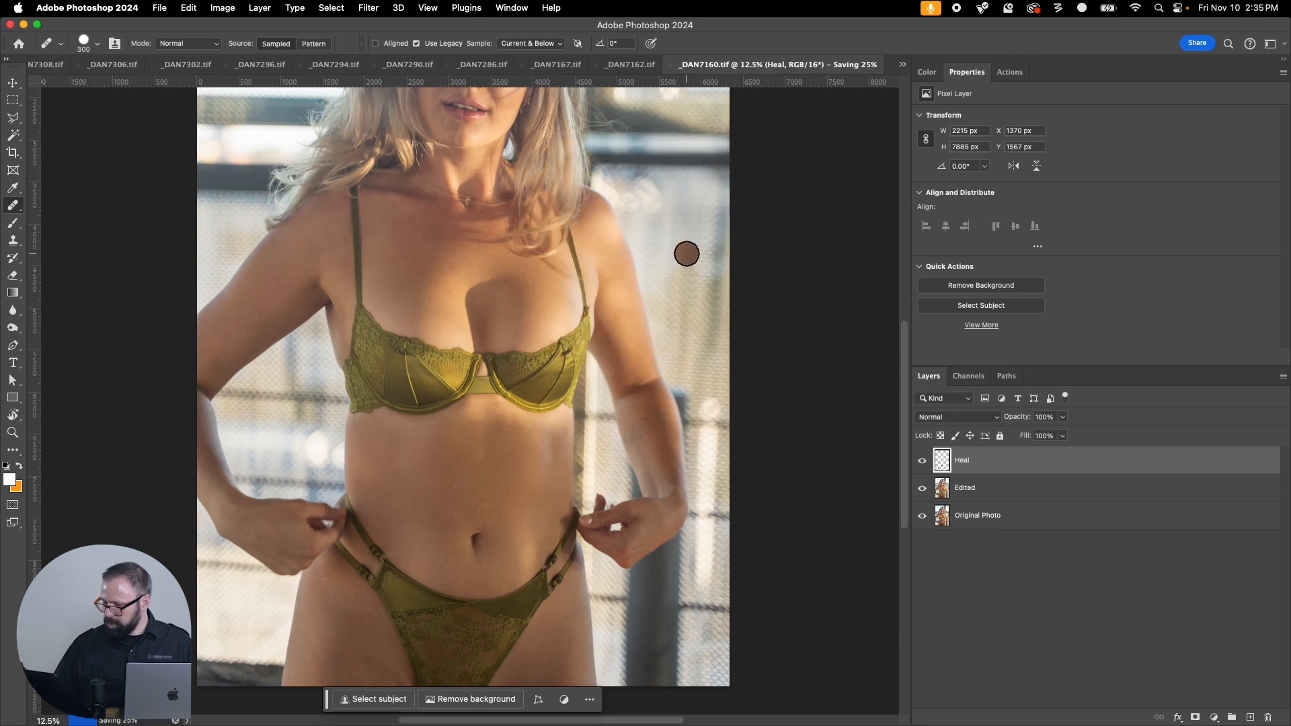
Step: Heal the shiny spot on the cheek beside the nose in _DAN7162.tif with an 80 px Healing Brush
key("z")
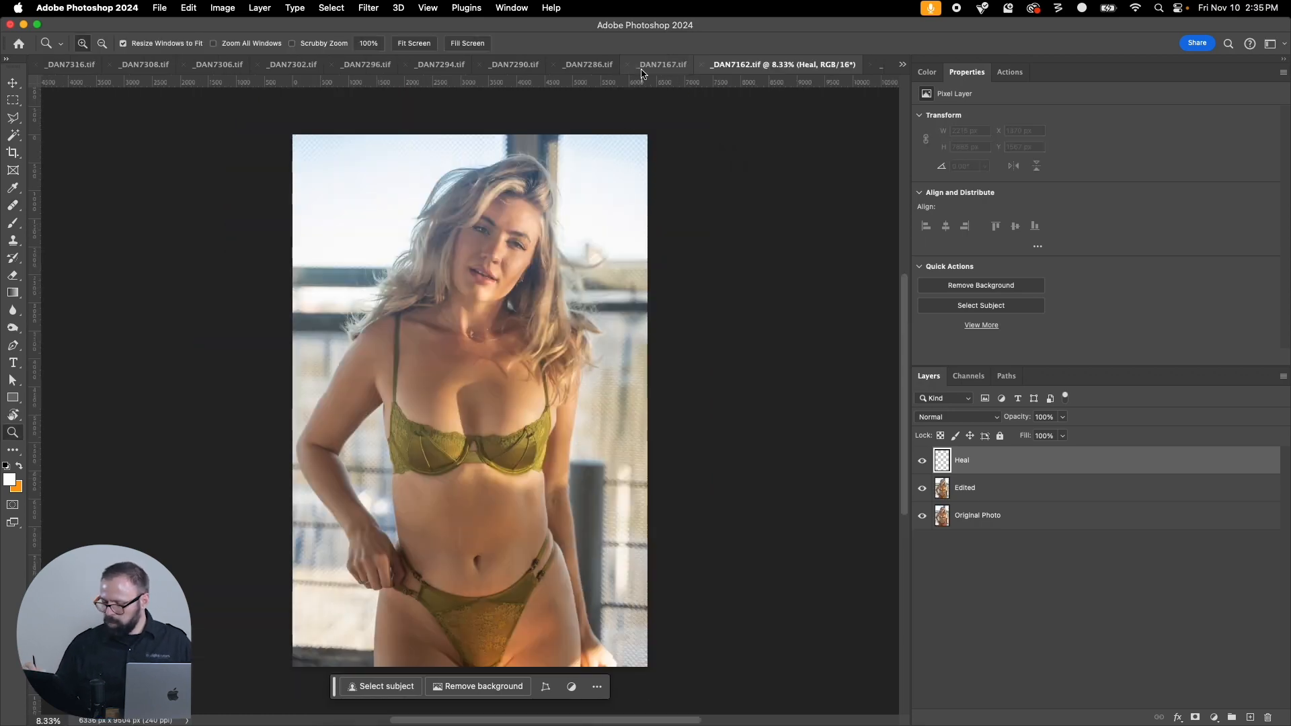
left_click_drag(424, 180, 598, 358)
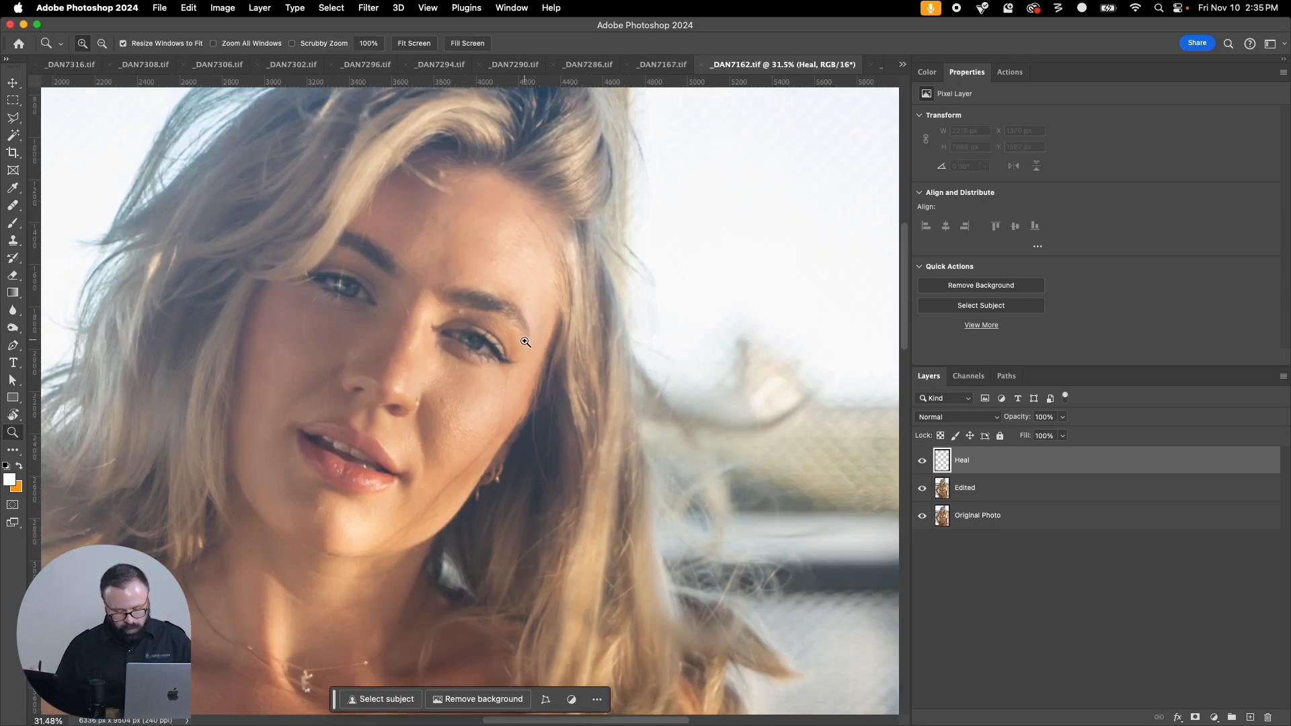
key("j")
key("bracketleft")
key("bracketleft")
key("bracketleft")
key("bracketleft")
key("bracketleft")
key("bracketleft")
key("bracketleft")
key("bracketleft")
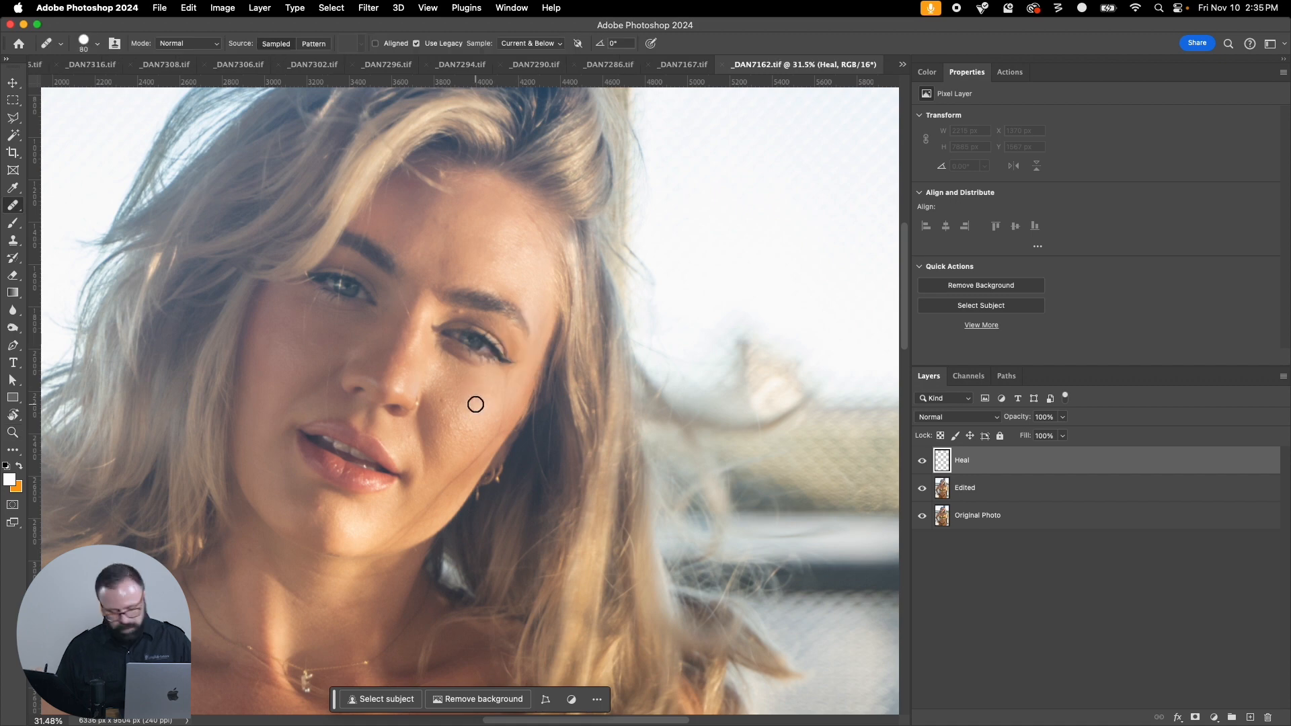
left_click(442, 402)
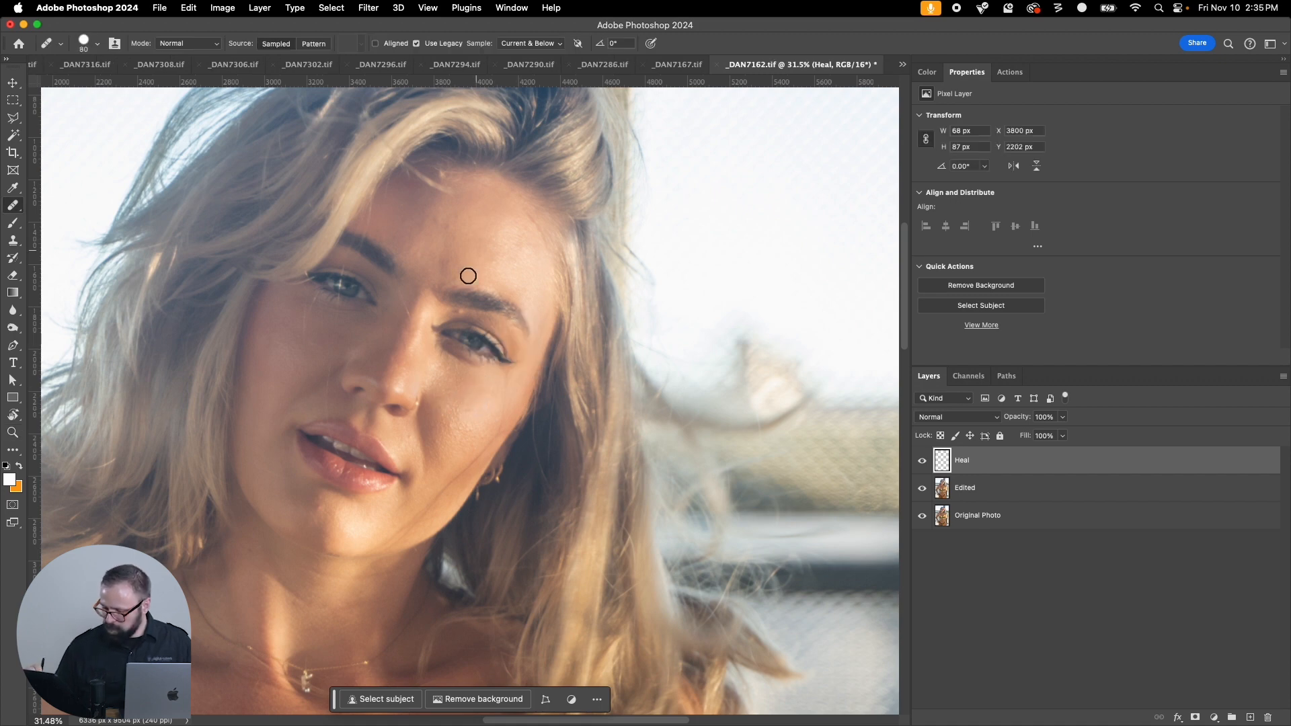
Step: Heal the small blemishes around the eyebrow, on the forehead and on the chin below the lips
left_click(465, 312)
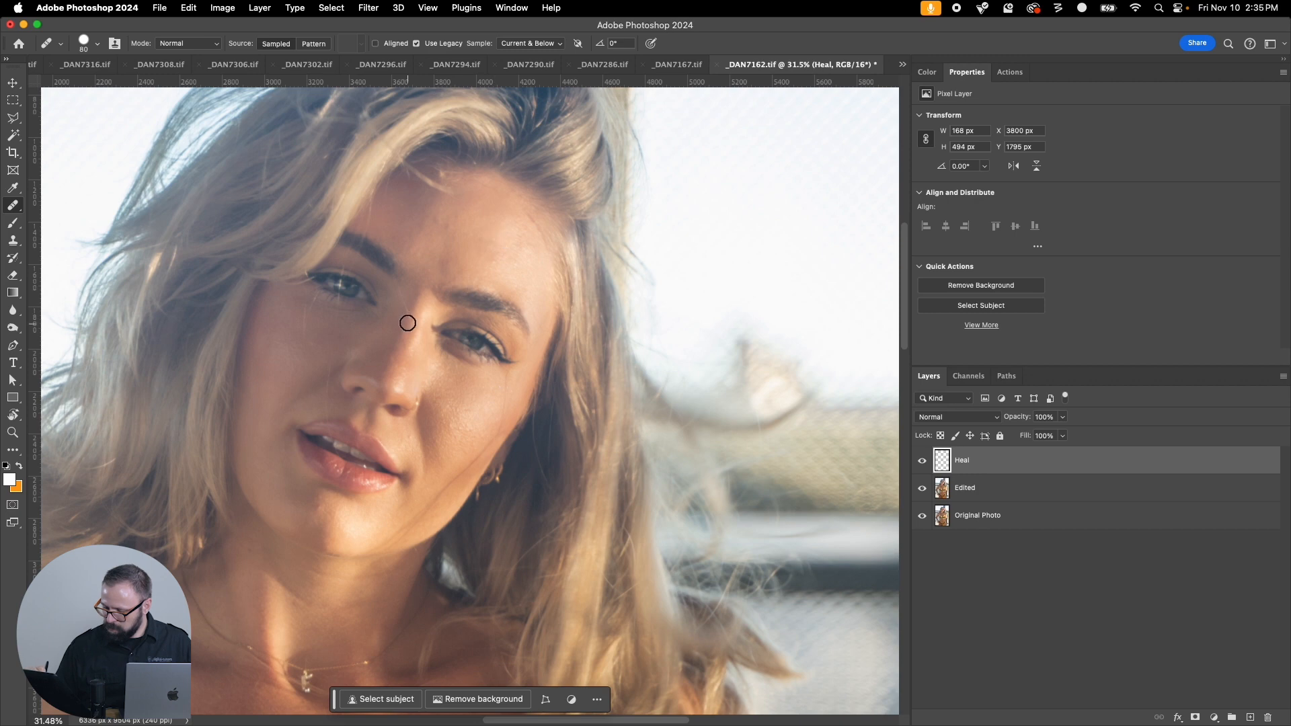
left_click(447, 220)
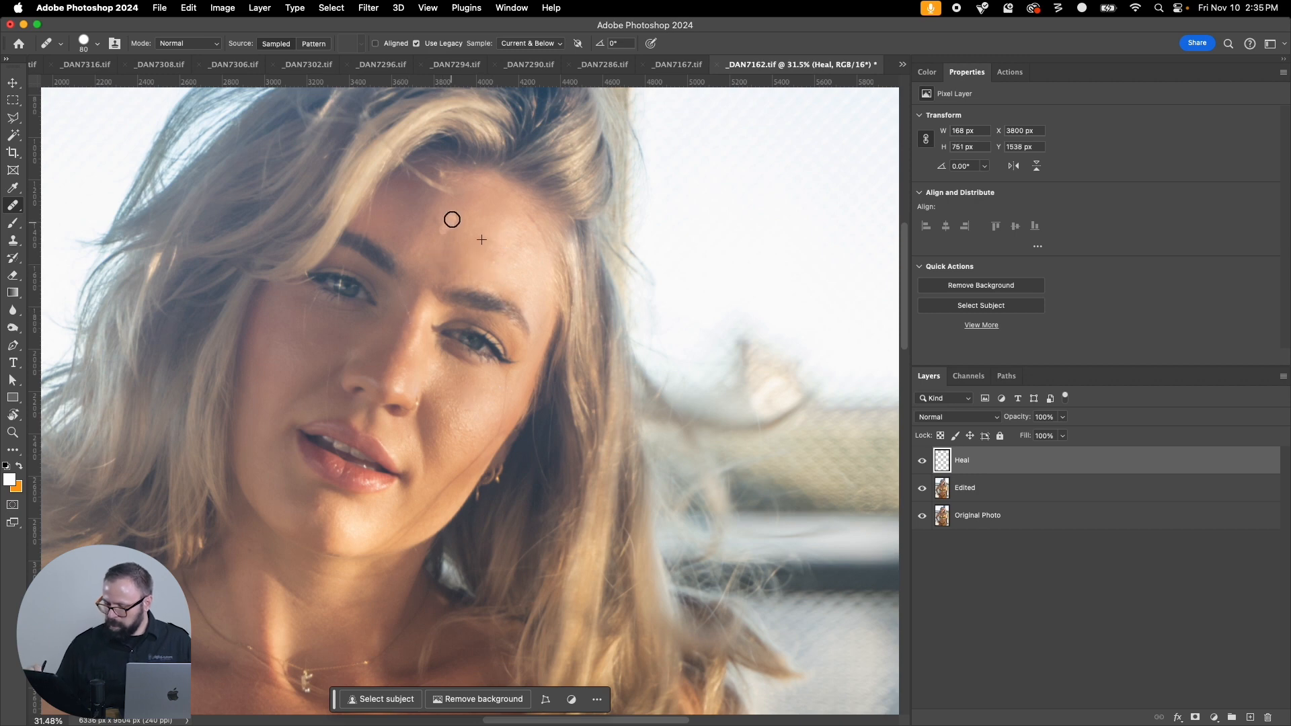
left_click(320, 505)
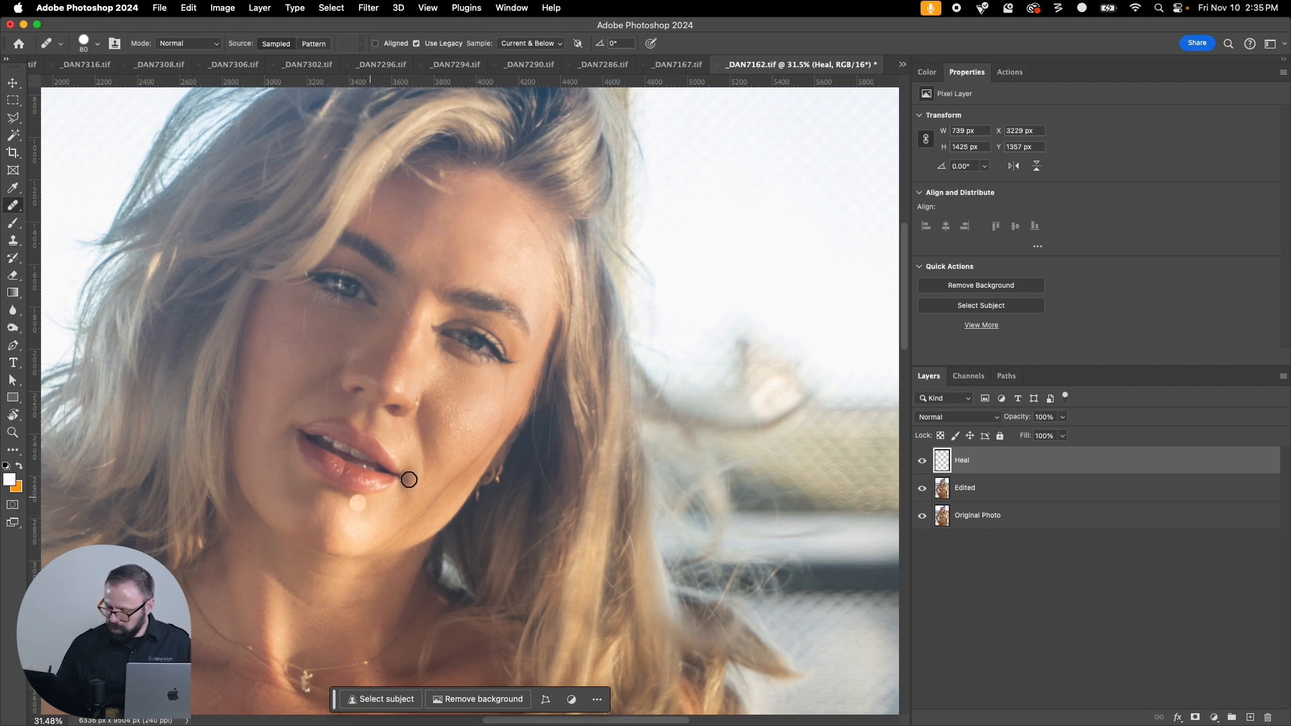
left_click(507, 264)
Step: Heal the vertical line above the navel with a 250 px Healing Brush, and close _DAN7162.tif
key("super+minus")
key("super+minus")
key("super+minus")
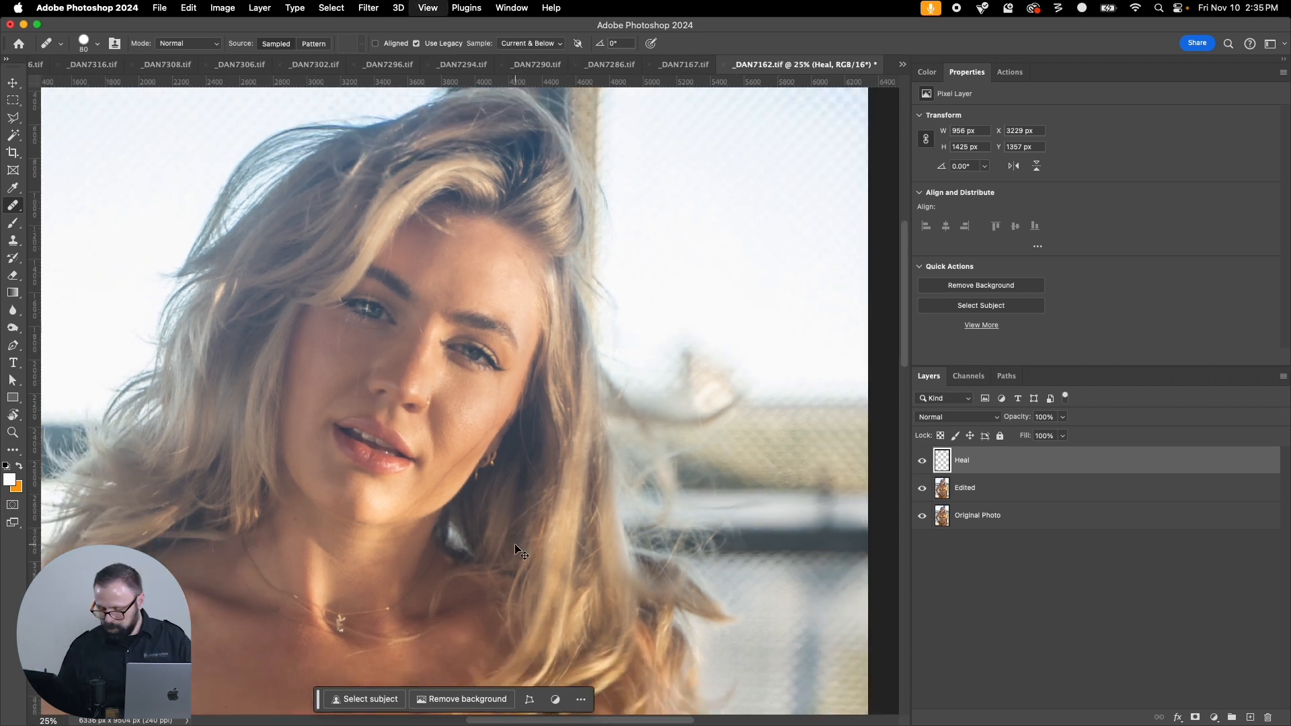
scroll(518, 562, "down", 5)
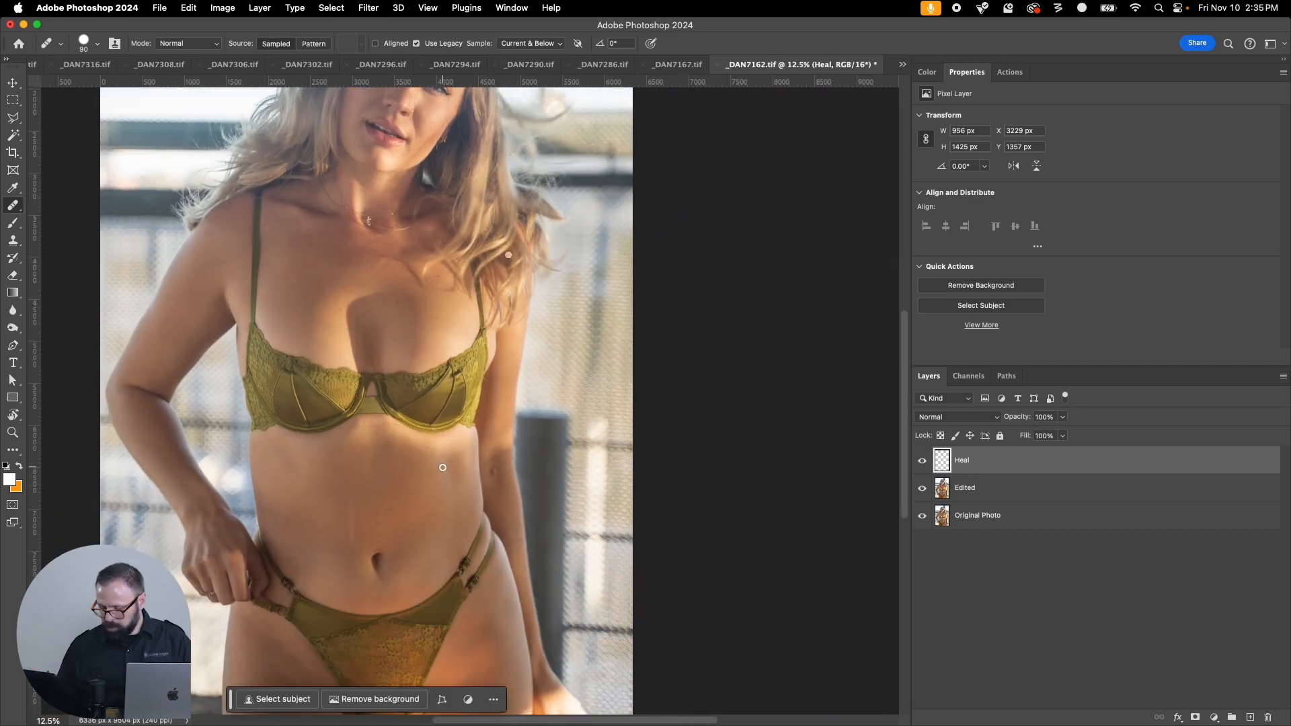
left_click_drag(351, 548, 349, 495)
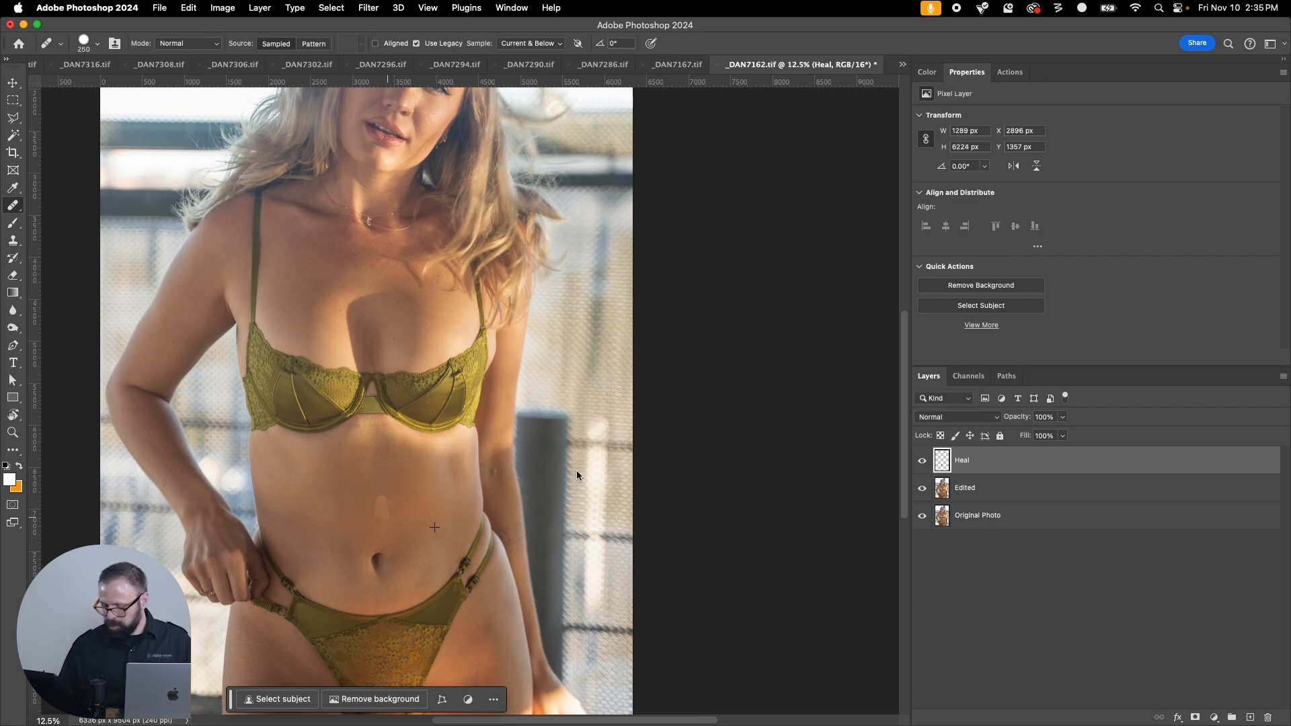
key("super+w")
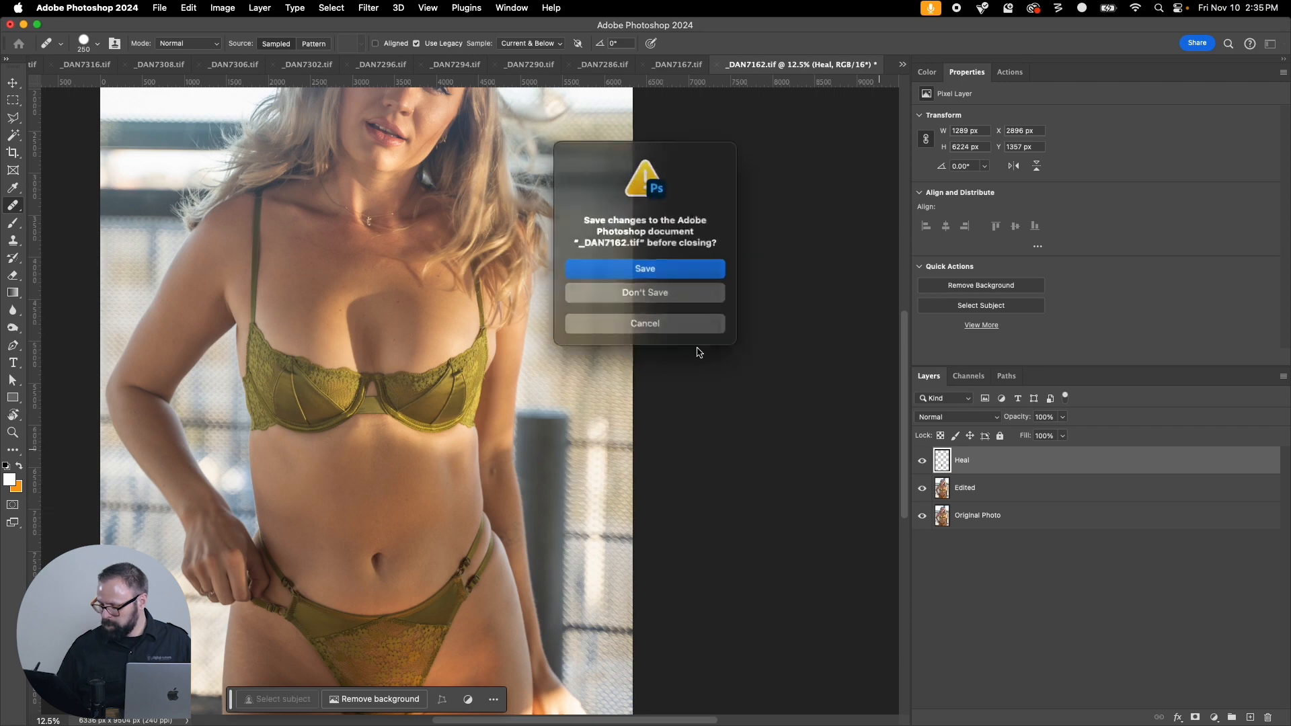
left_click(663, 291)
Step: Heal the blemishes on the cheek, around the eye and on the forehead in _DAN7167.tif with a 100 px Healing Brush
key("z")
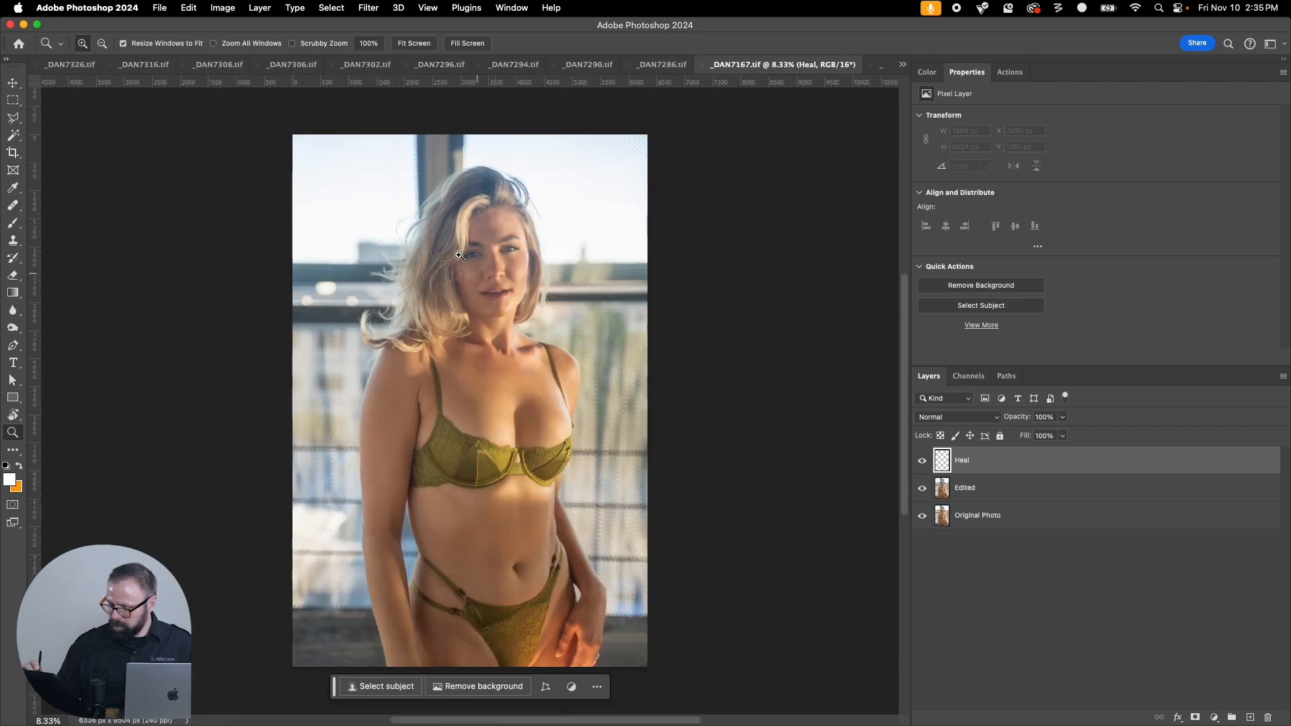
left_click_drag(418, 179, 604, 377)
key("j")
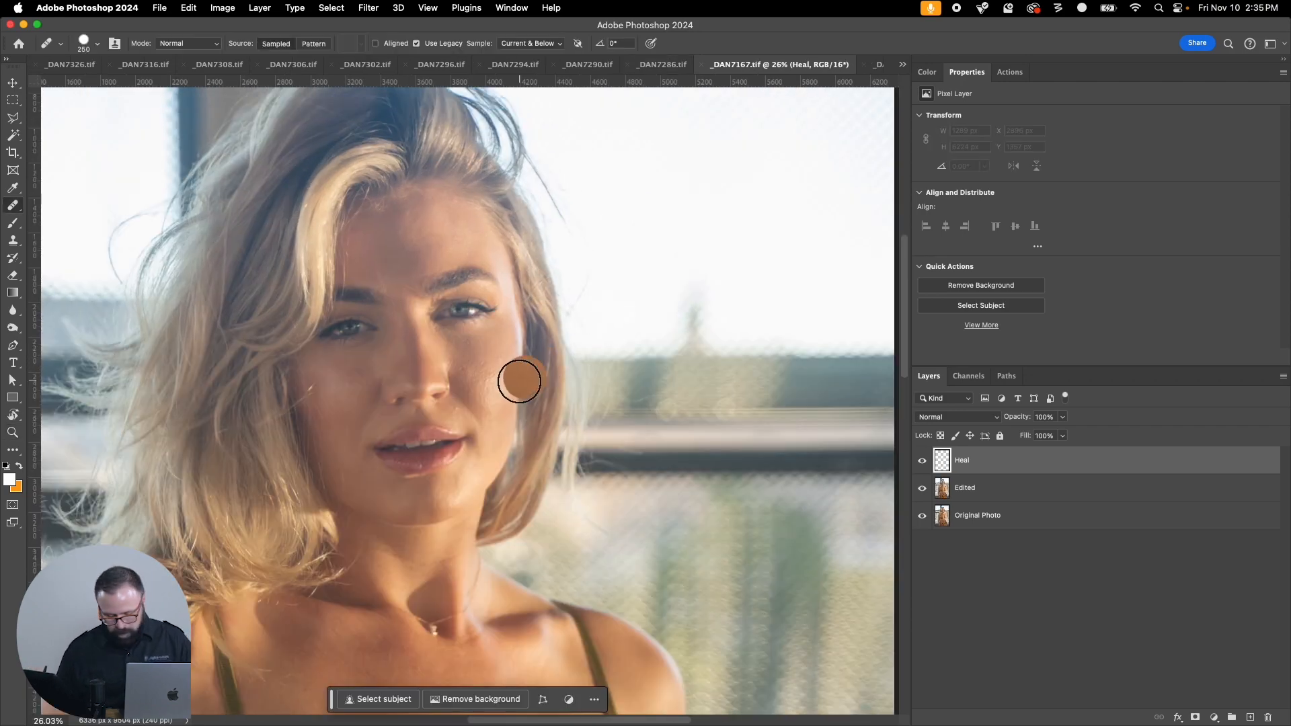
key("bracketleft")
key("bracketleft")
key("bracketleft")
key("bracketleft")
key("bracketleft")
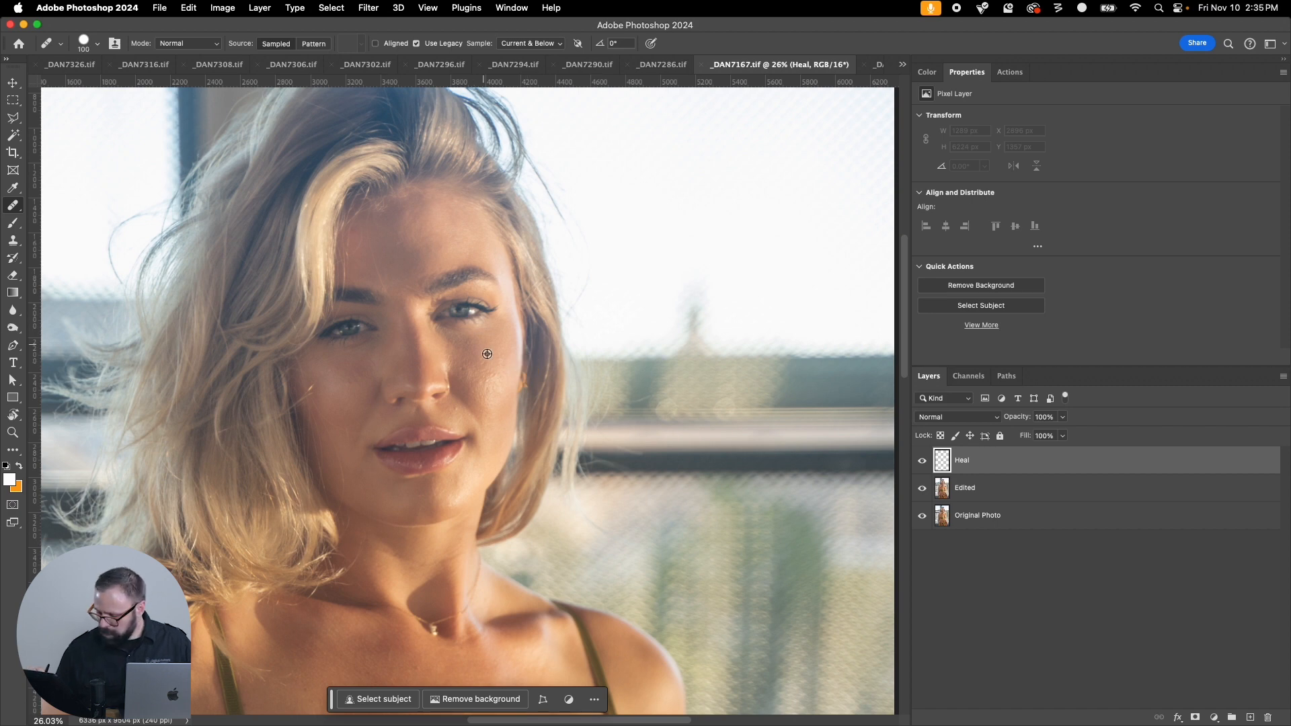
mouse_move(472, 376)
left_mouse_down()
mouse_move(486, 367)
mouse_move(463, 304)
left_mouse_up()
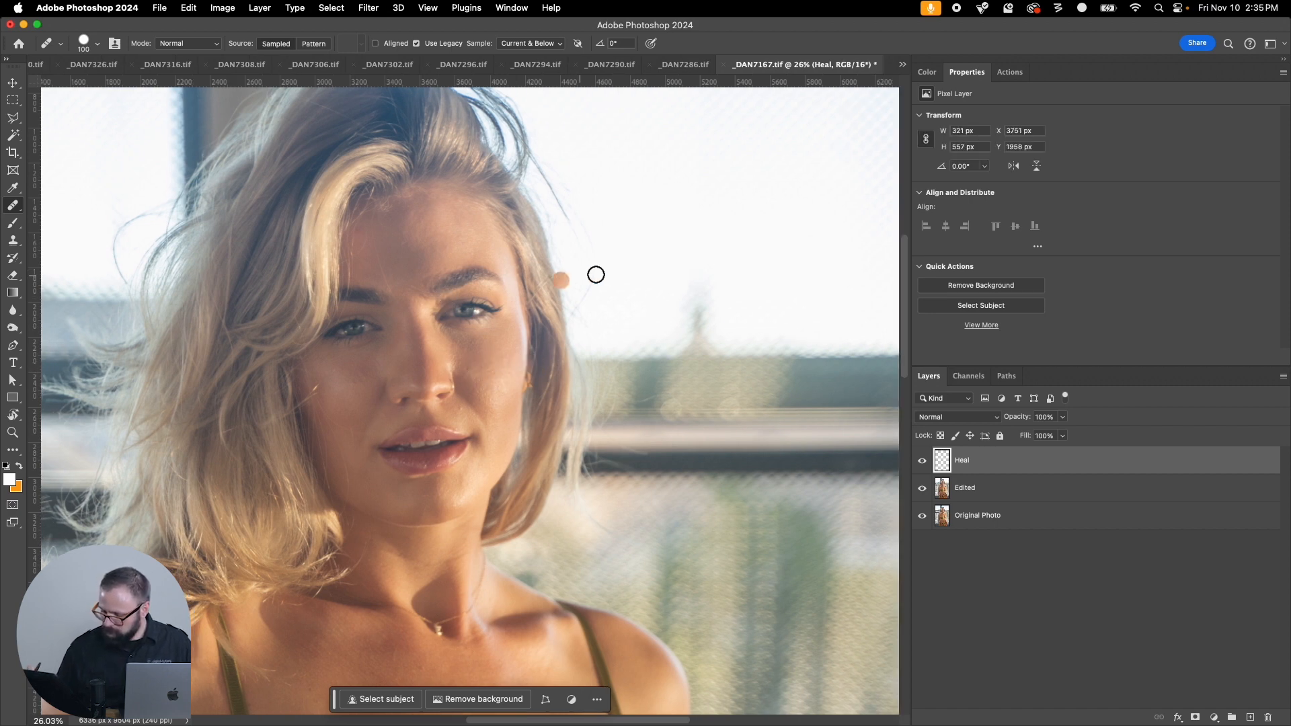
left_click(440, 249)
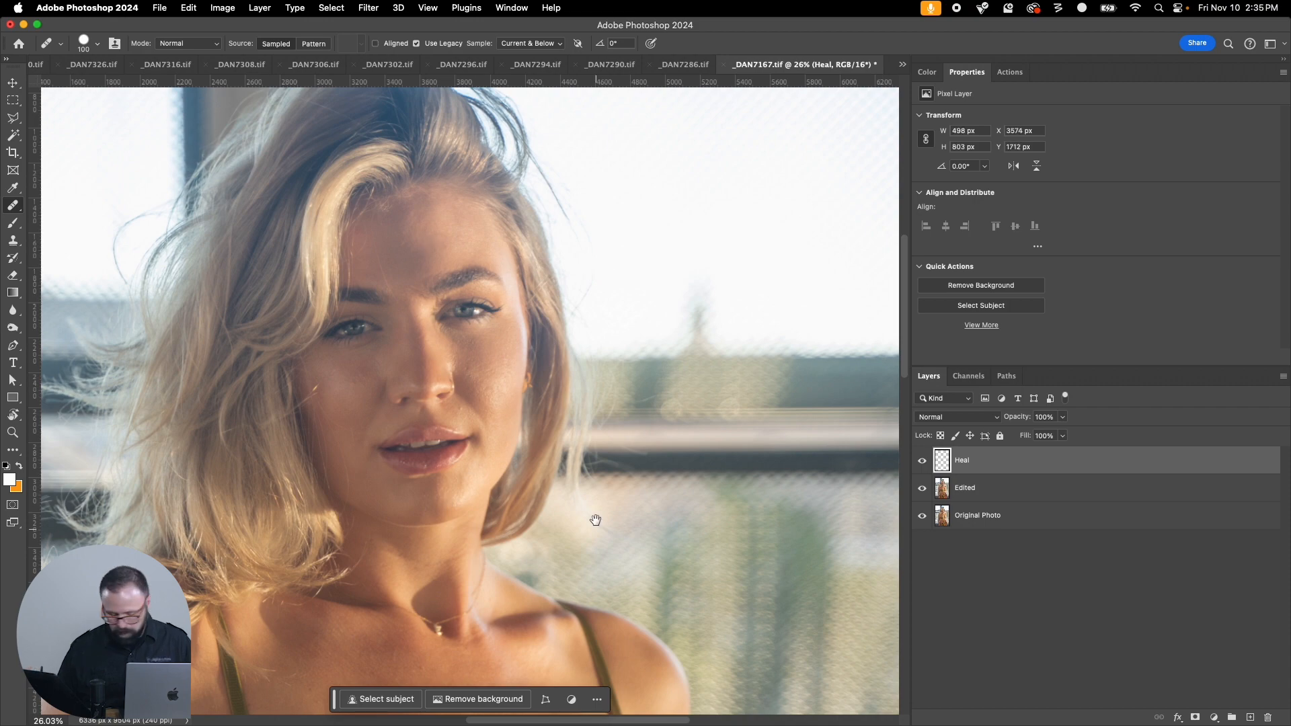
Step: Heal the uneven skin above the navel in _DAN7167.tif with a 400 px Healing Brush, and save and close the photo
key("super+minus")
key("super+minus")
key("super+minus")
key("super+minus")
left_click_drag(563, 519, 547, 302)
key("bracketright")
key("bracketright")
key("bracketright")
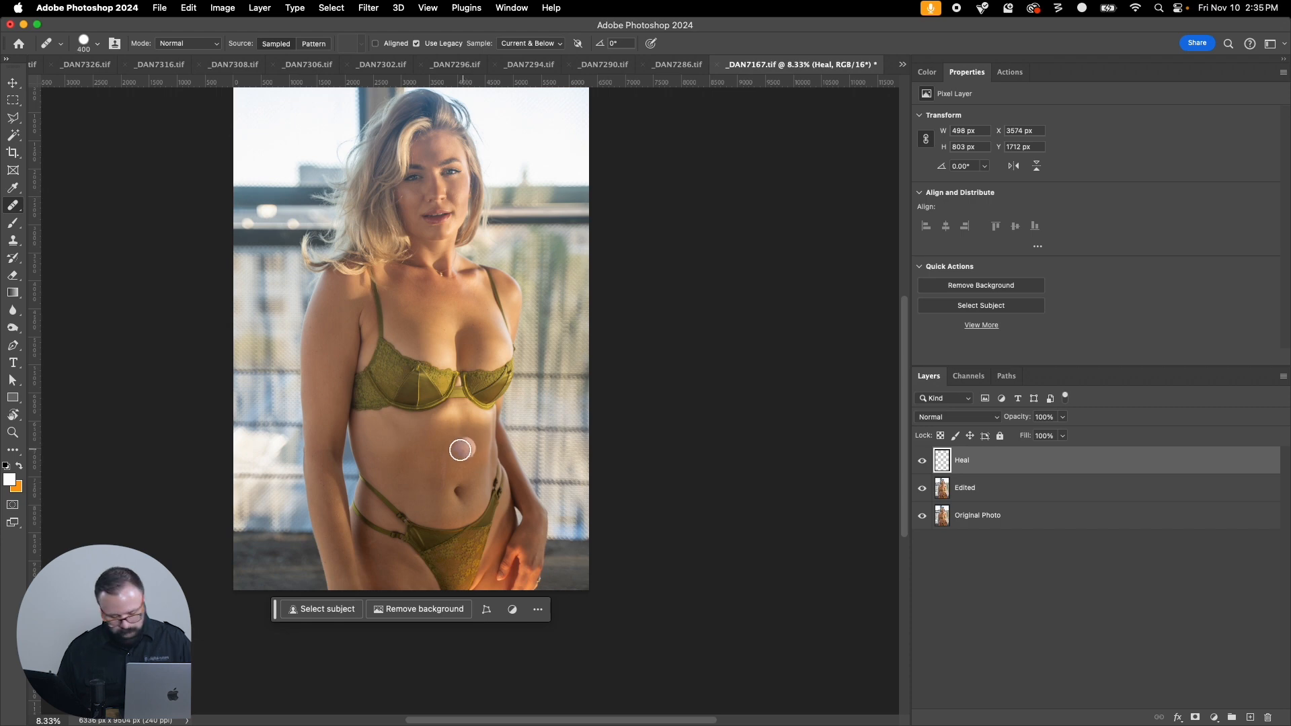
left_click(412, 474, "alt")
left_click_drag(443, 461, 441, 481)
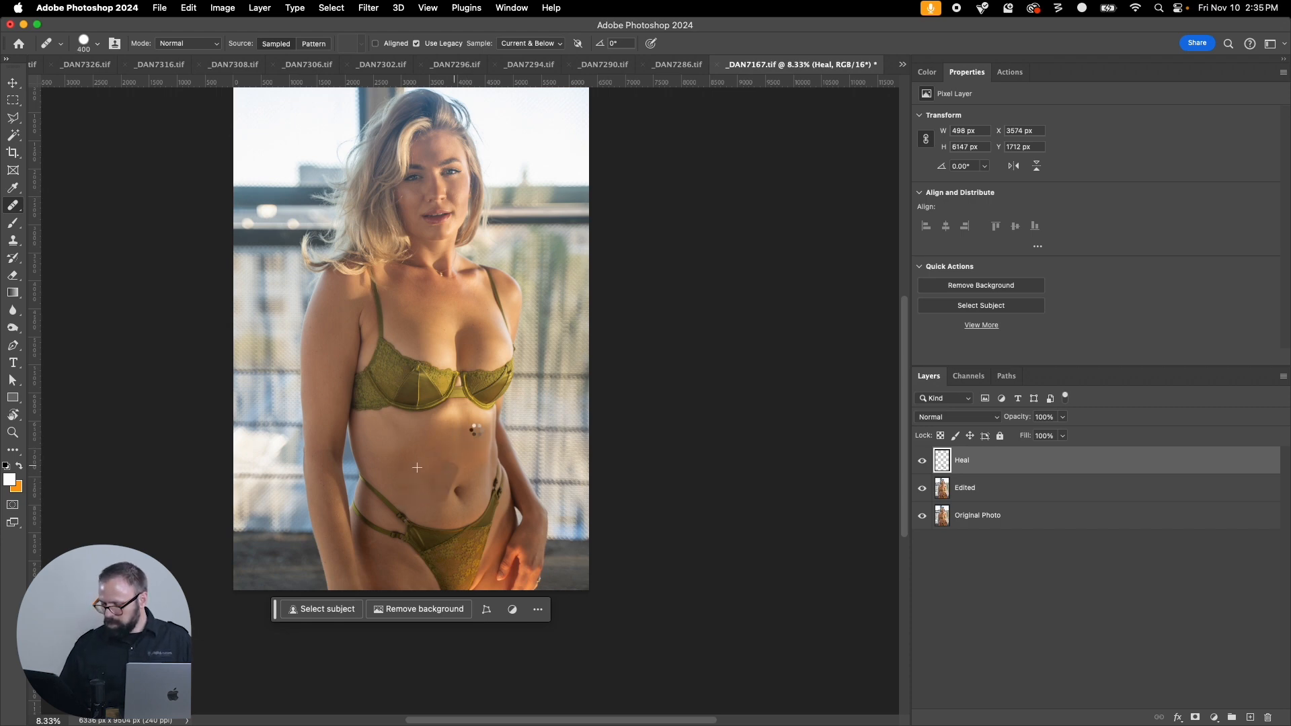
left_click(411, 531)
key("super+w")
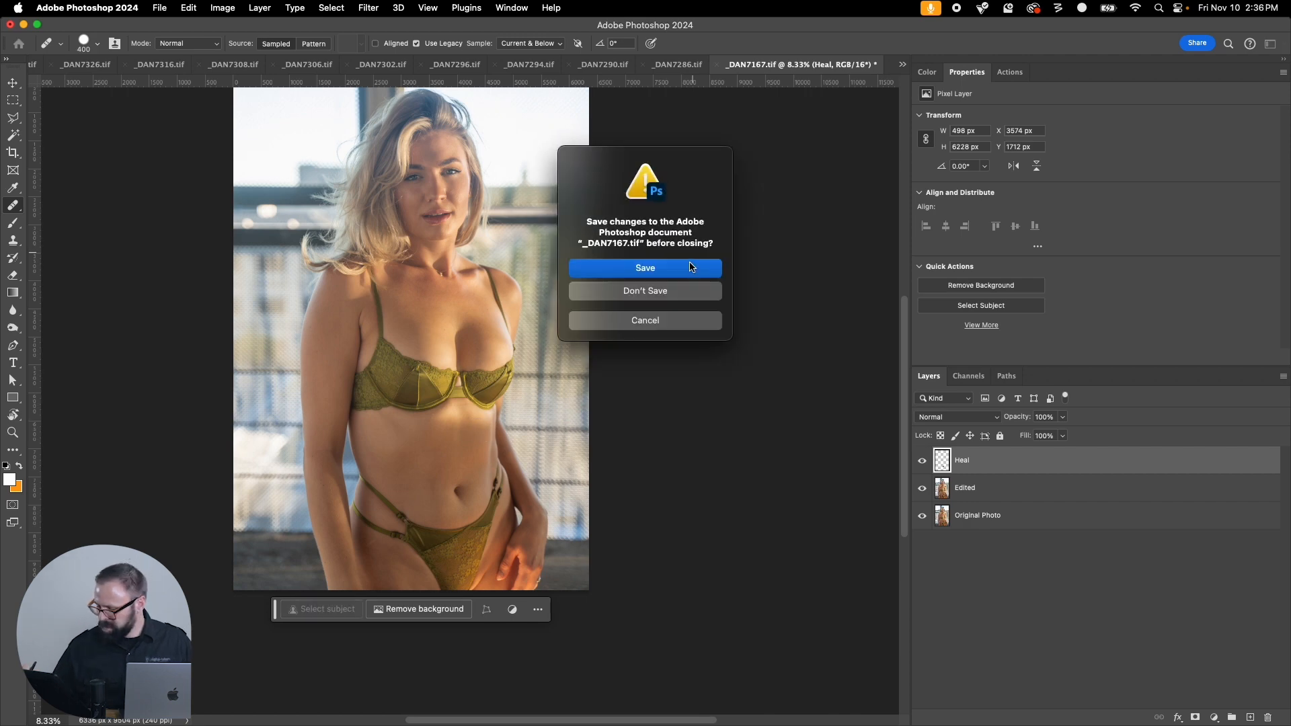
key("Return")
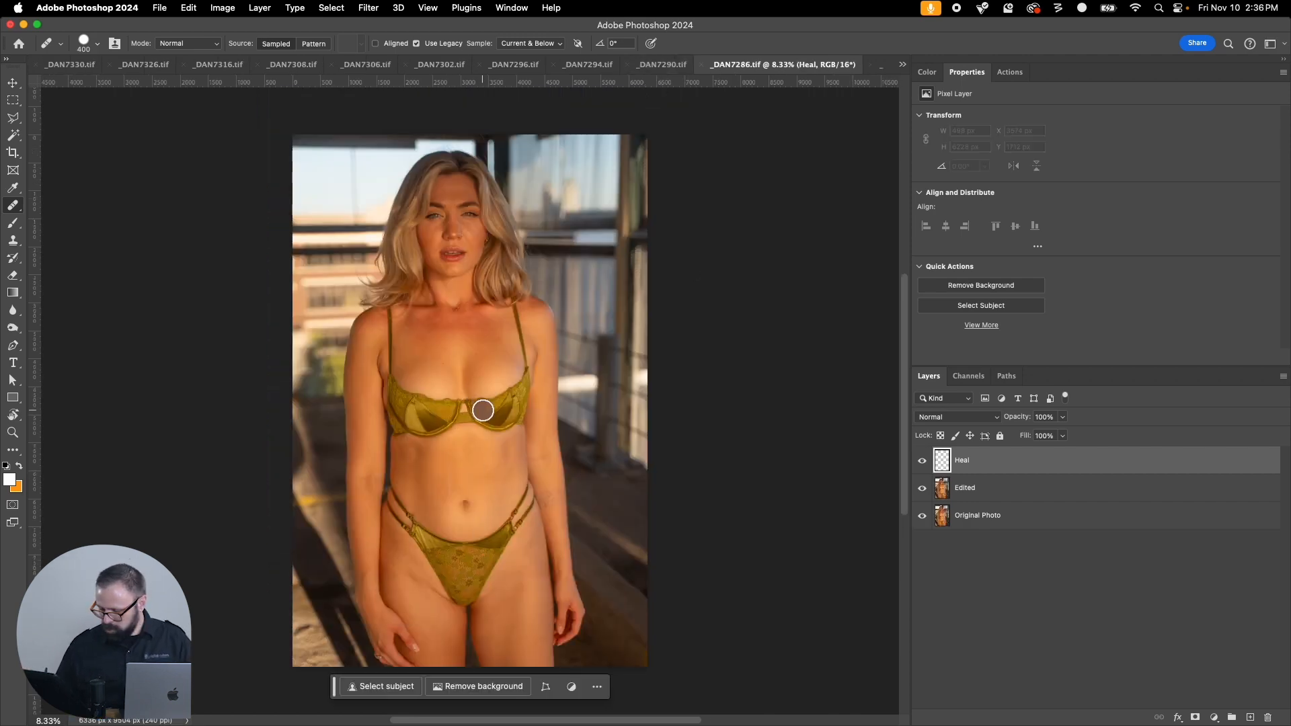
Step: Heal the shiny spots on both cheeks and the blemishes between the eyebrows in _DAN7286.tif with a 90 px Healing Brush
key("z")
mouse_move(400, 168)
left_mouse_down()
mouse_move(424, 176)
mouse_move(556, 316)
left_mouse_up()
key("j")
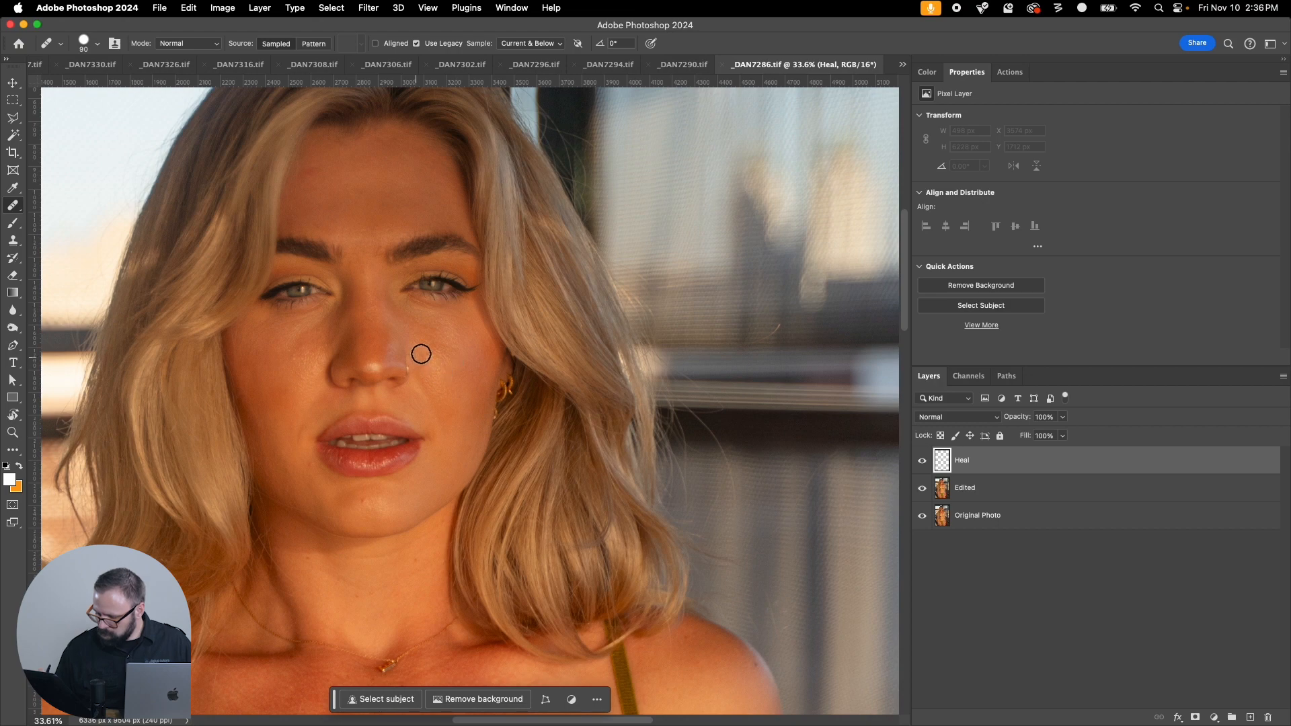
left_click_drag(418, 352, 426, 352)
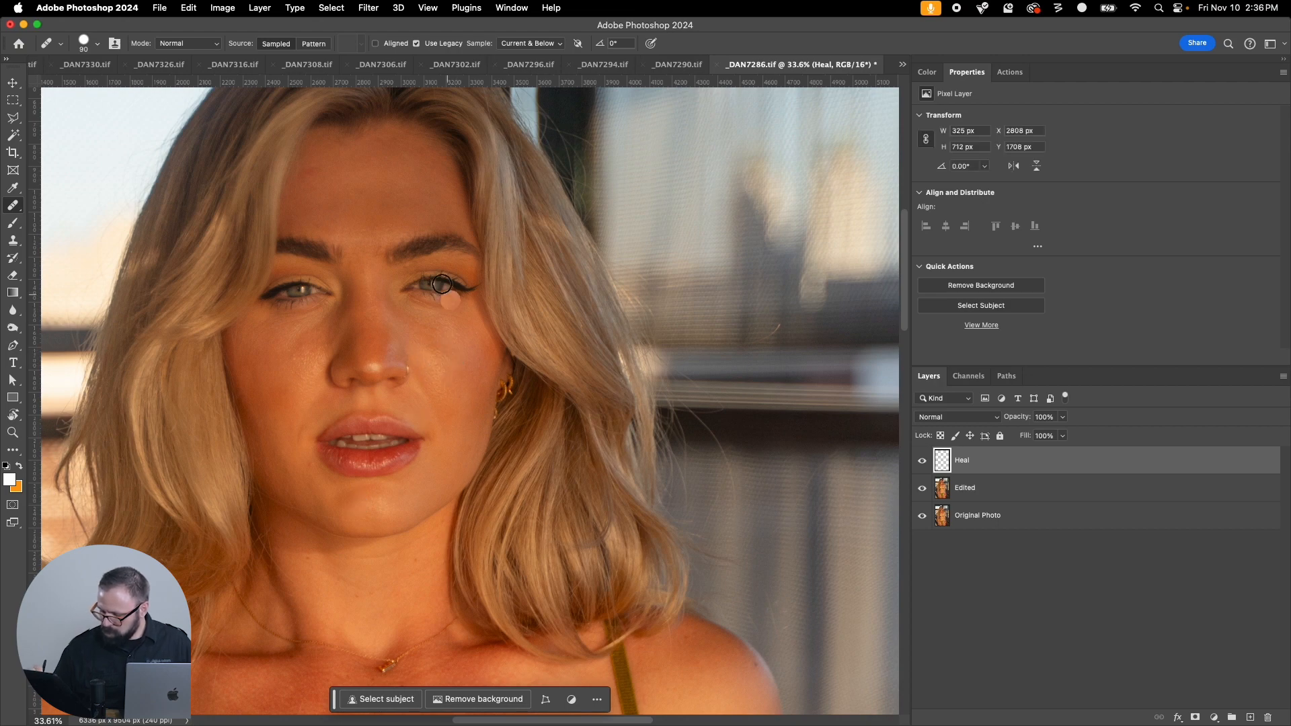
mouse_move(406, 265)
left_mouse_down()
mouse_move(432, 265)
mouse_move(403, 266)
left_mouse_up()
left_click(385, 246)
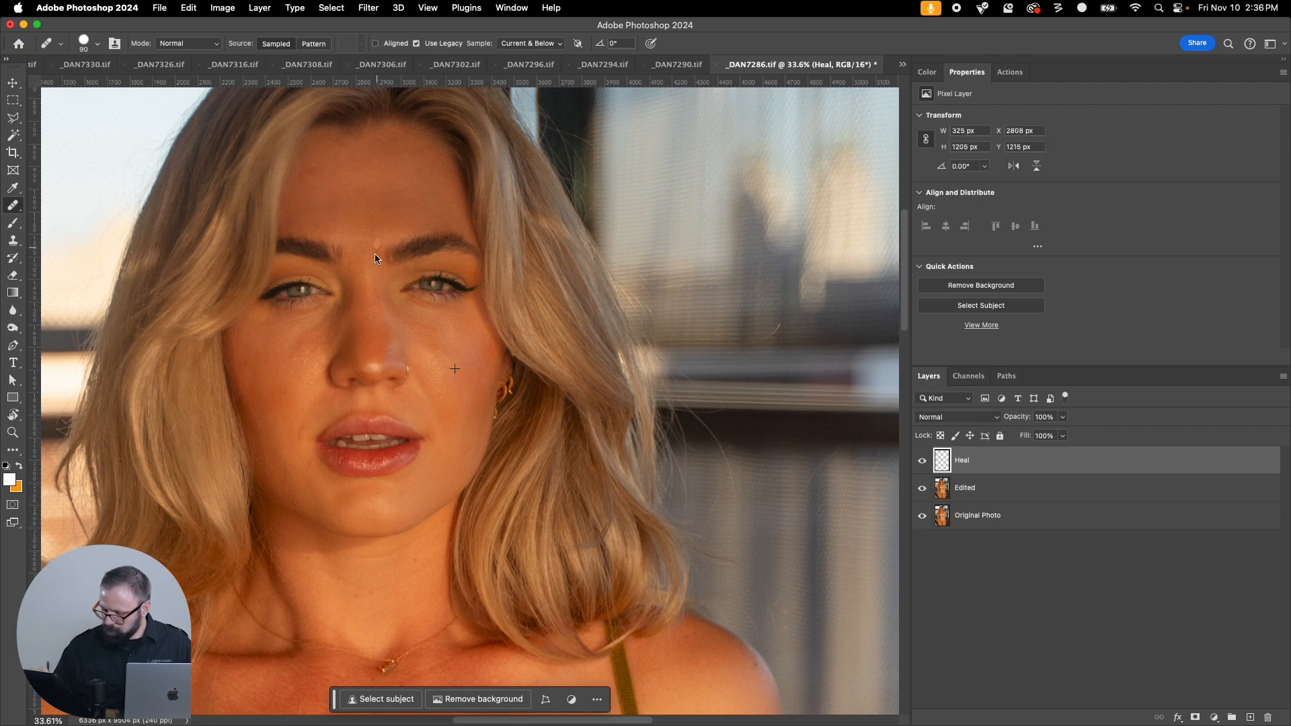
left_click(294, 381)
left_click(297, 357)
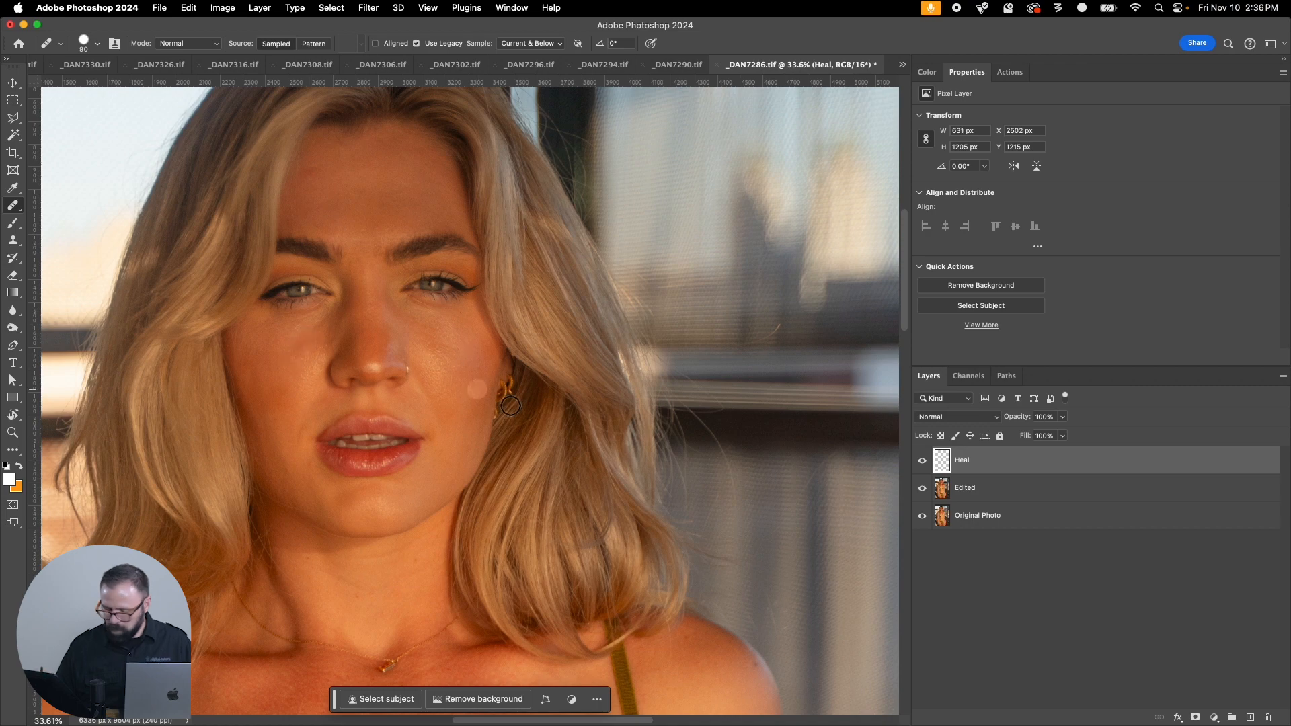
Step: Heal the skin crease on the upper thigh with a 400 px Healing Brush, and save and close _DAN7286.tif
key("super+minus")
key("super+minus")
key("super+minus")
key("super+minus")
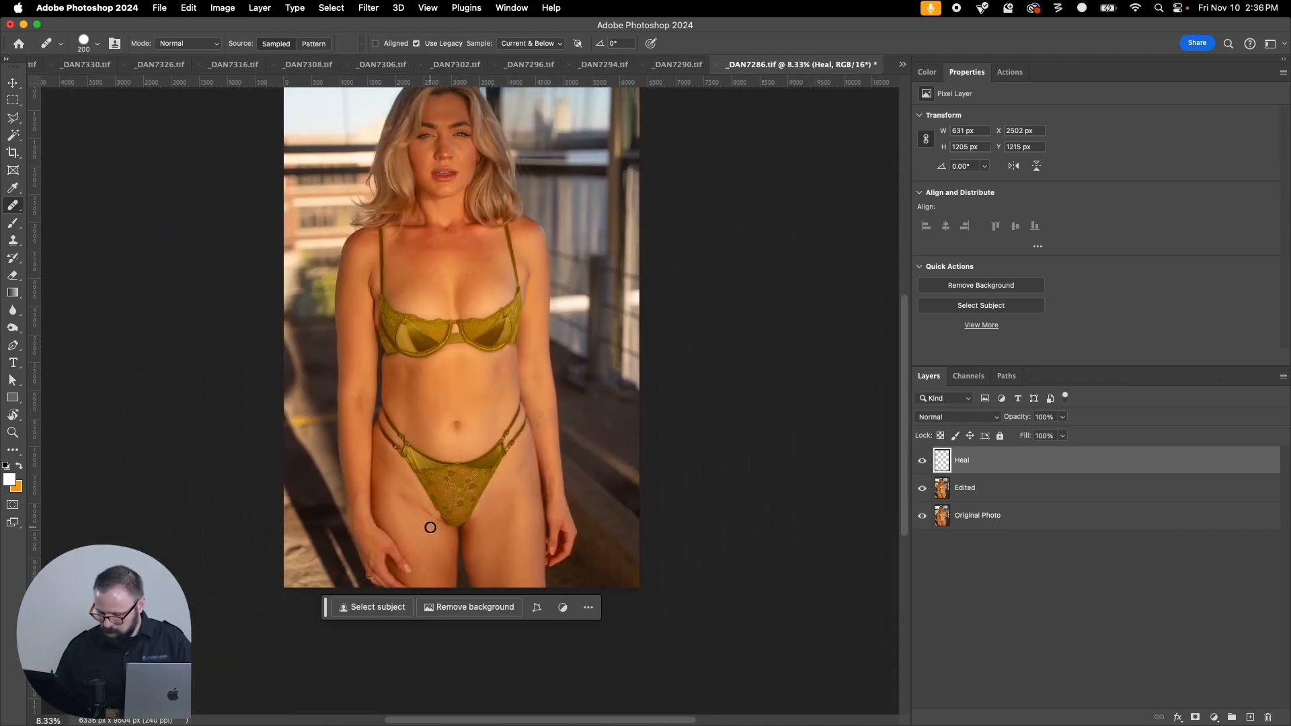
key("bracketright")
key("bracketright")
key("bracketright")
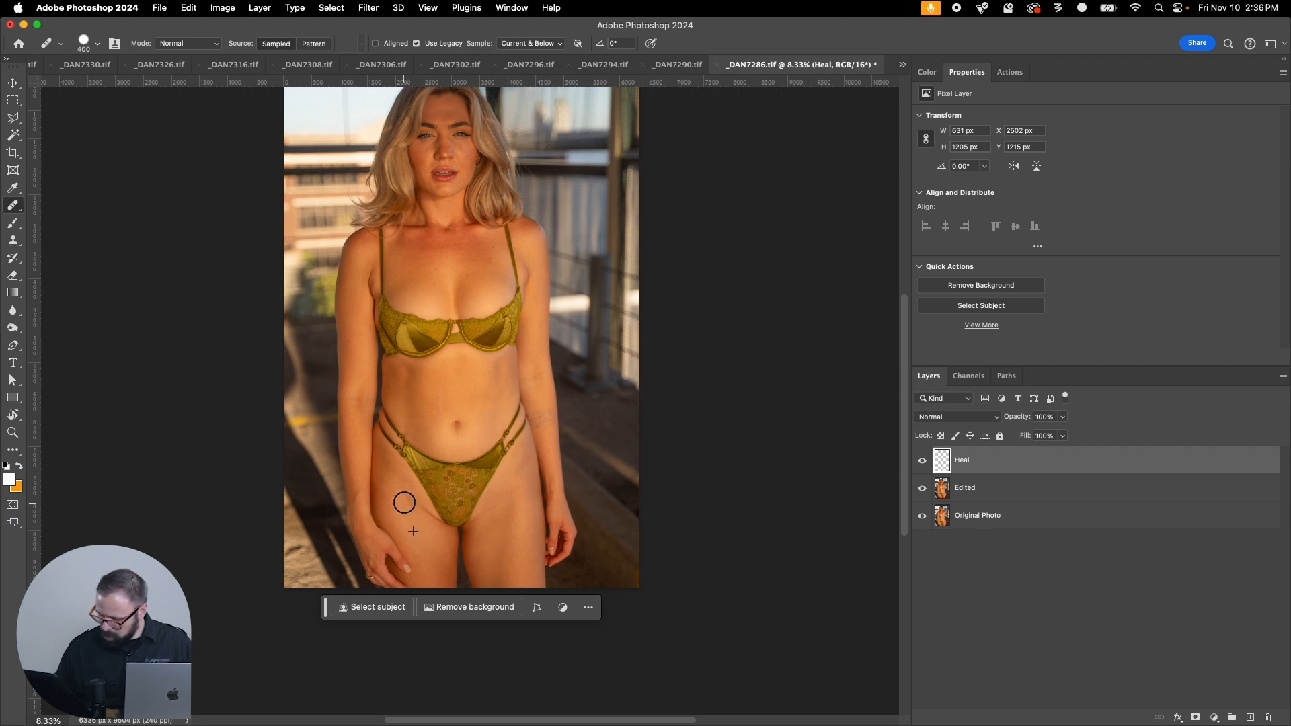
left_click(409, 507)
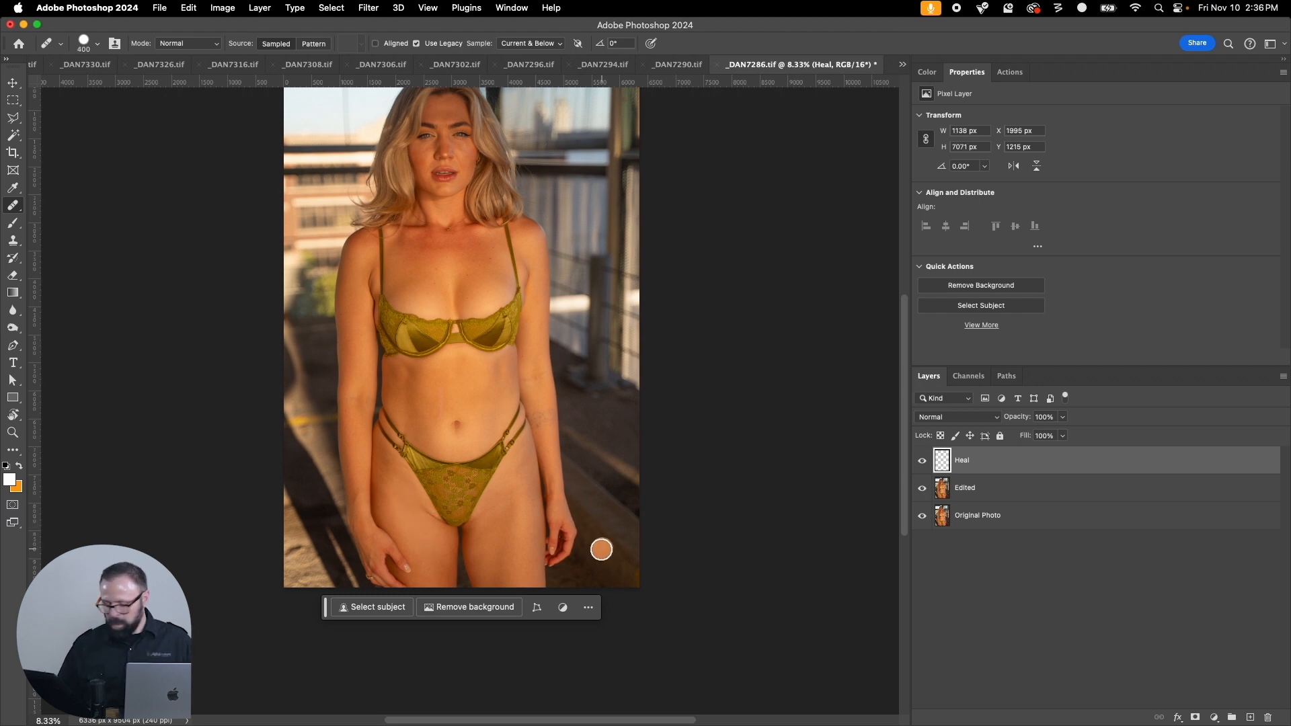
key("super+w")
key("Return")
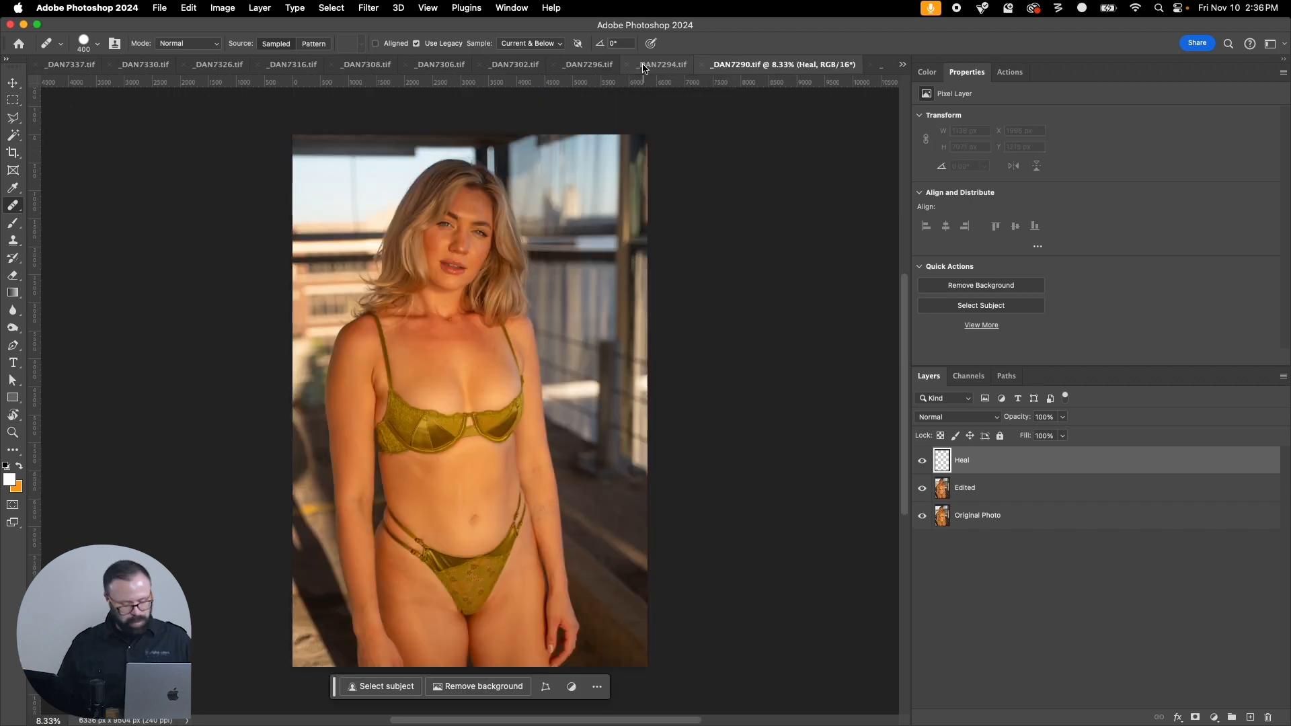
Step: Heal the shiny spot on the cheek beside the nose ring in _DAN7290.tif with an 80 px Healing Brush
key("z")
left_click_drag(380, 160, 562, 369)
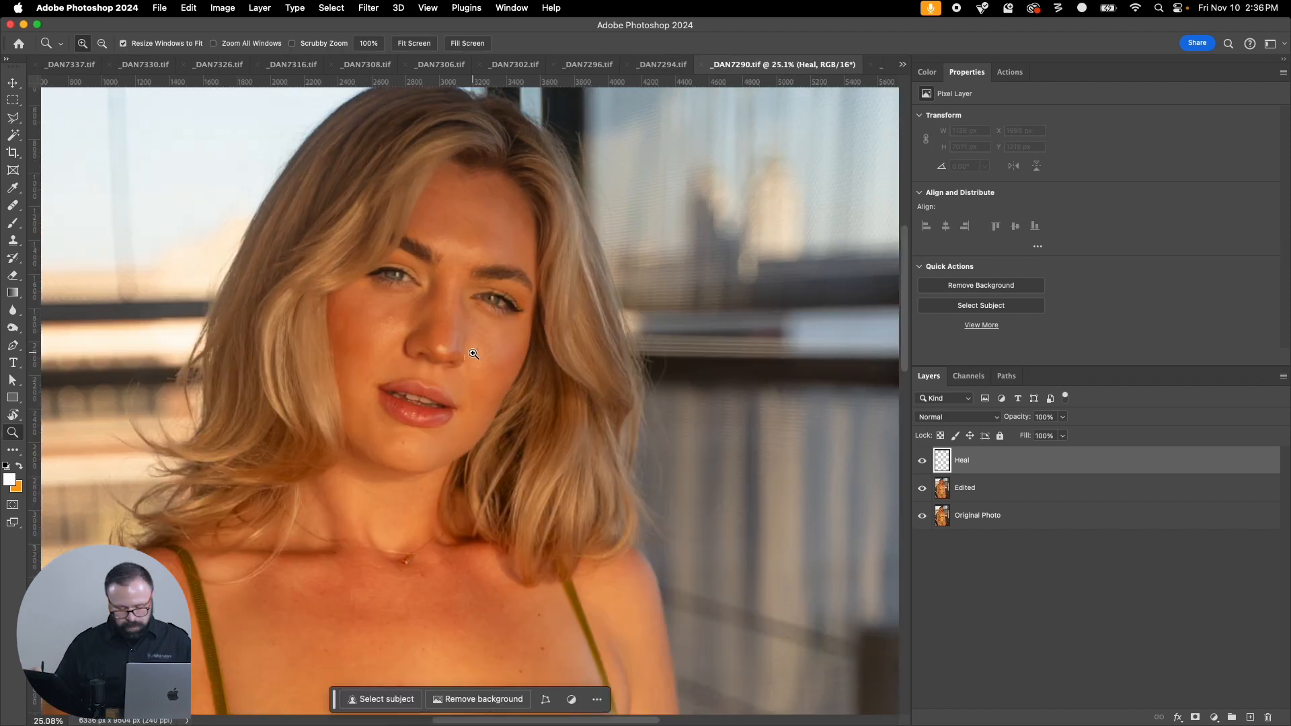
key("j")
key("bracketleft")
key("bracketleft")
key("bracketleft")
key("bracketleft")
key("bracketleft")
key("bracketleft")
key("bracketleft")
key("bracketleft")
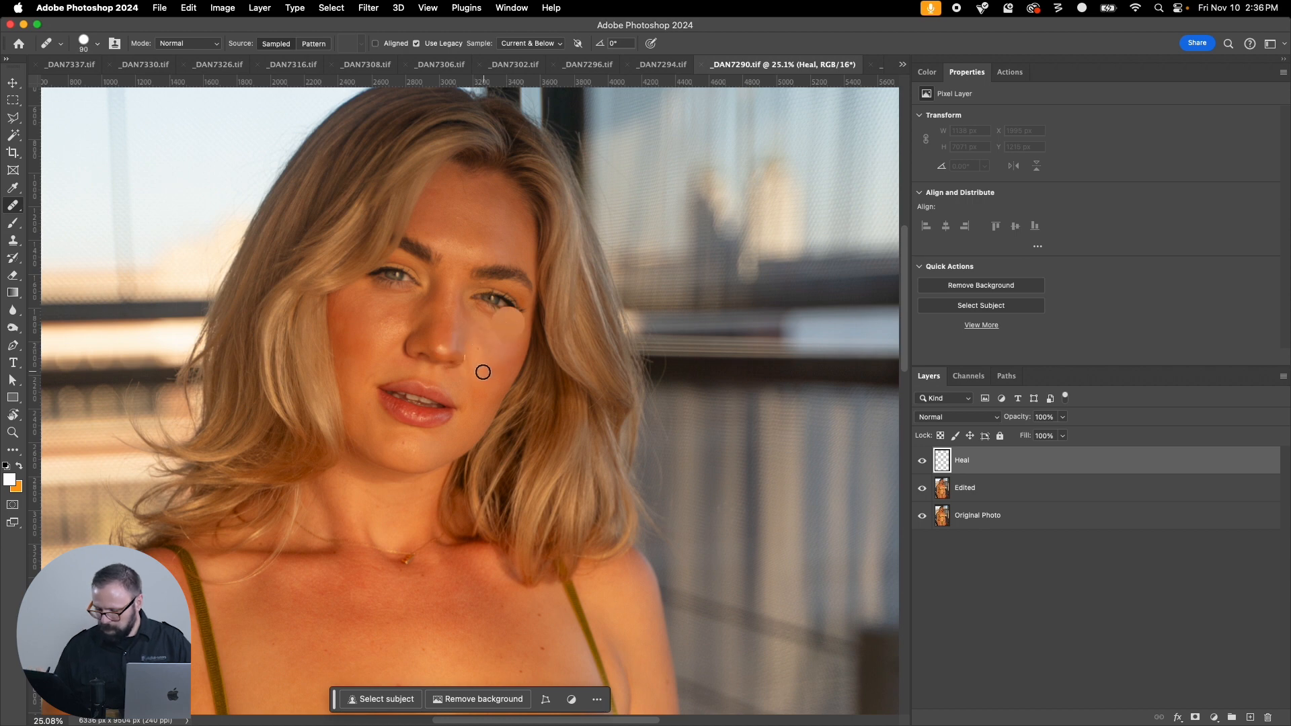
key("bracketleft")
left_click(479, 350)
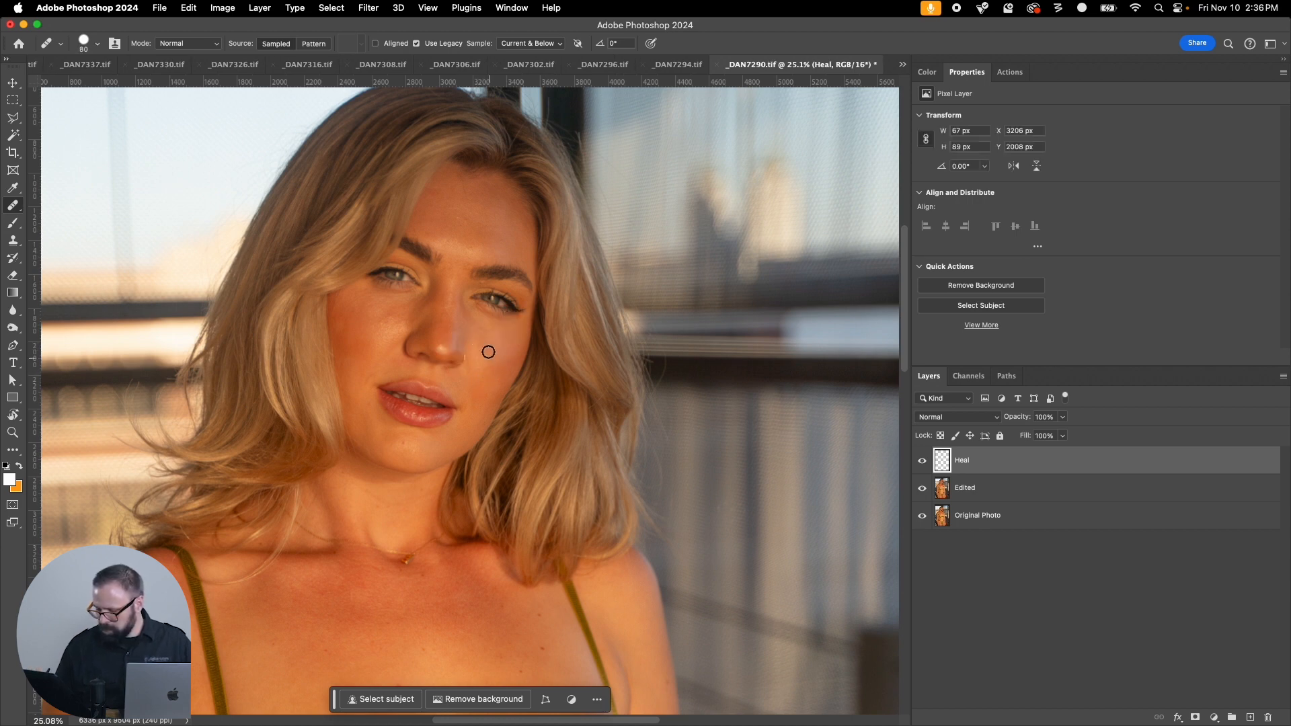
Step: Heal the small blemishes on the forehead and under the eye on the opposite cheek
left_click(469, 226)
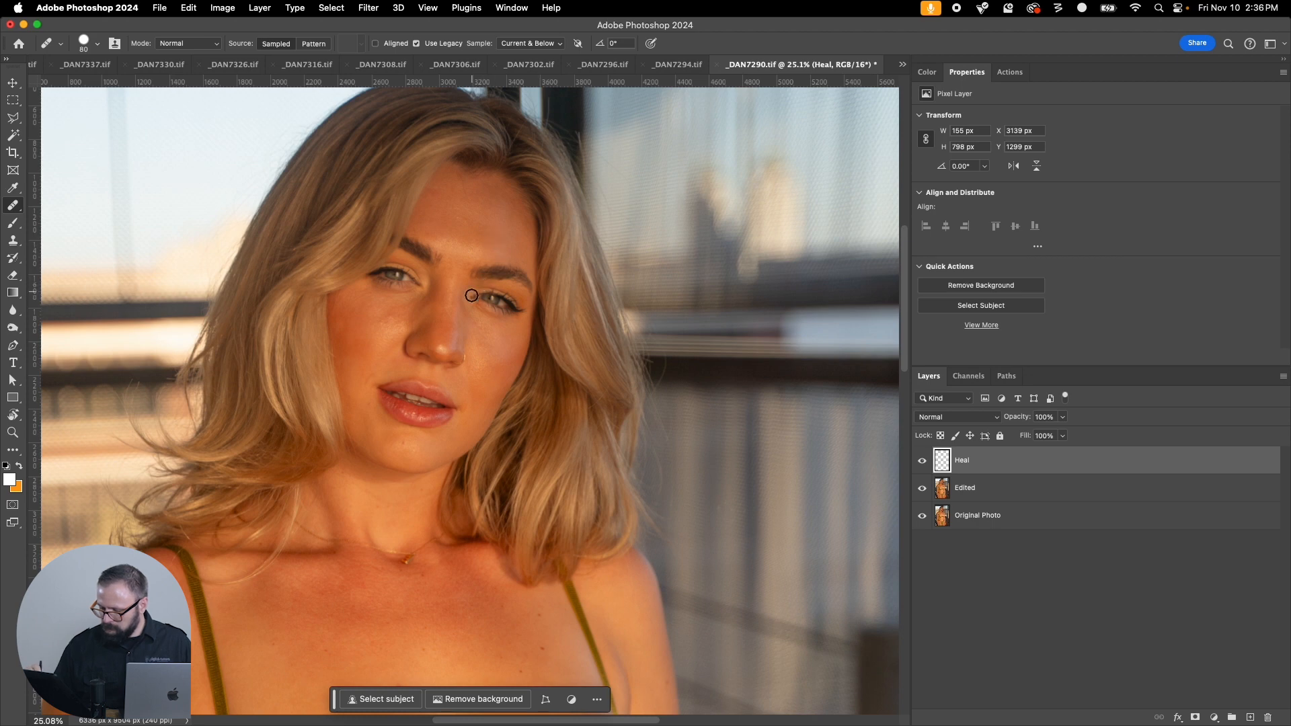
left_click(378, 325)
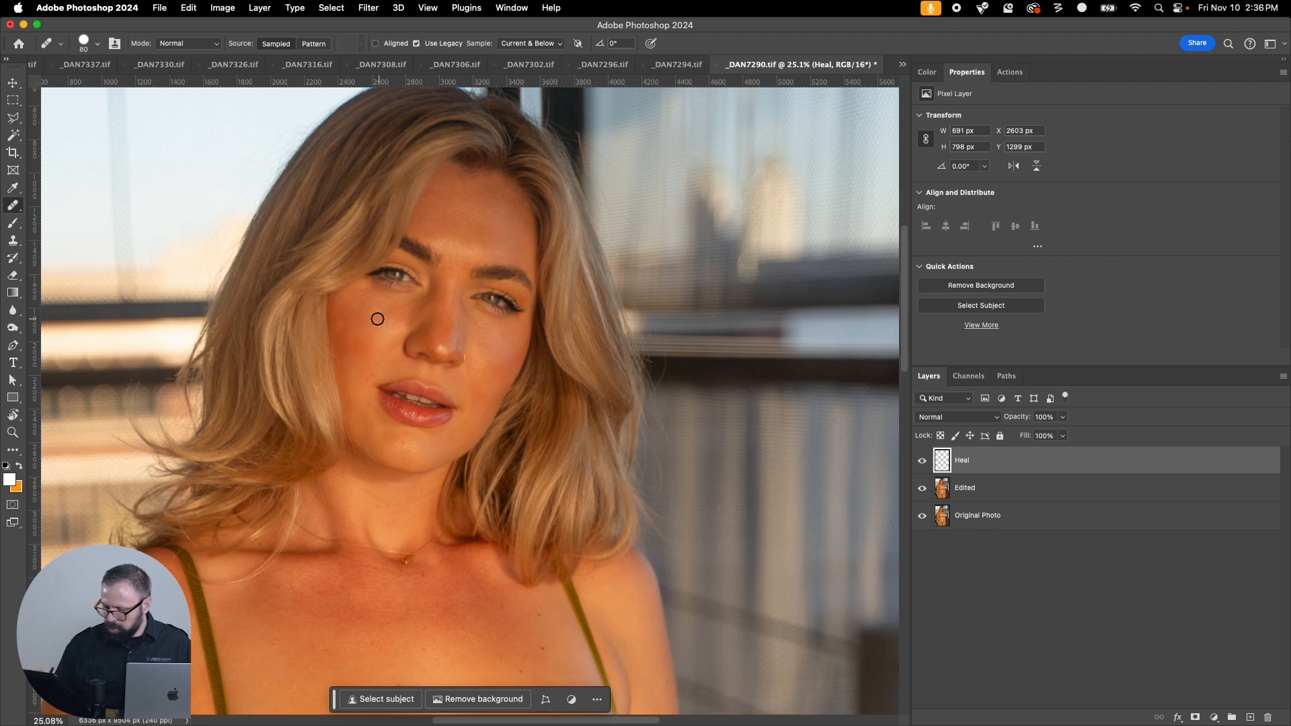
left_click(396, 311)
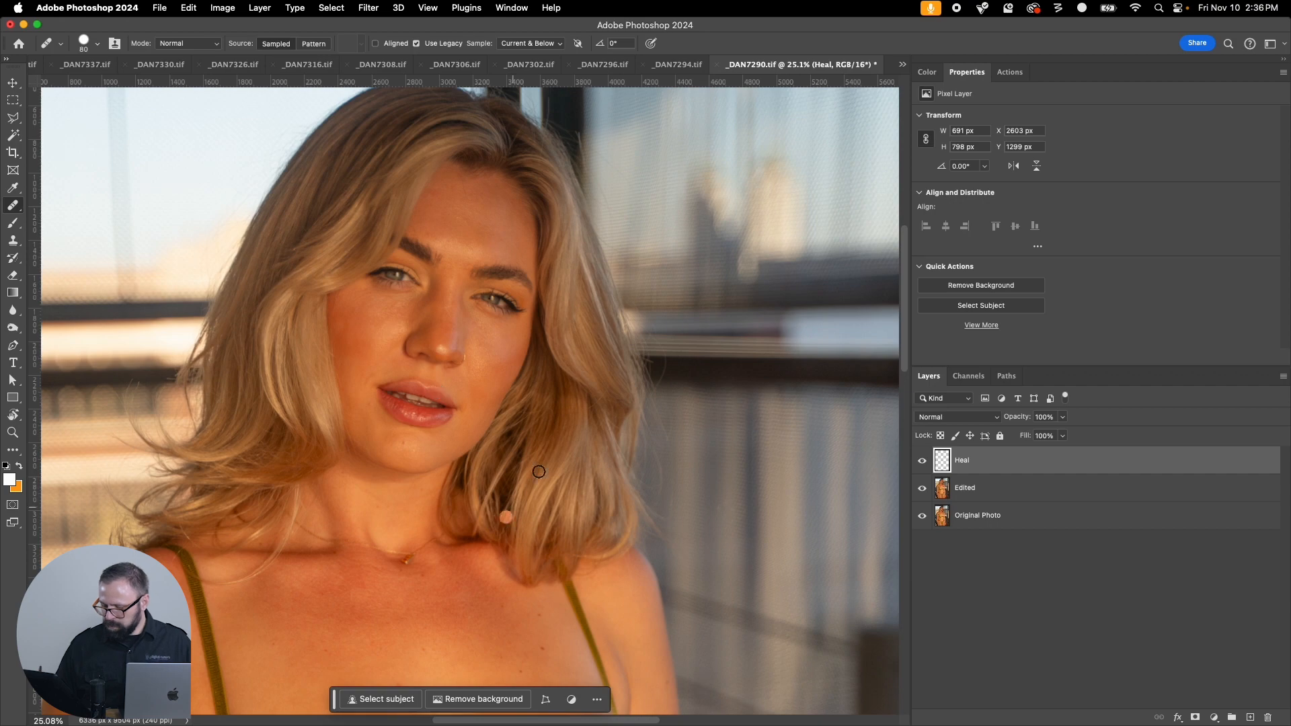
Step: Heal the creases on the upper thigh and the line on the abdomen beside the navel with a 300 px Healing Brush
key("super+minus")
key("super+minus")
key("super+minus")
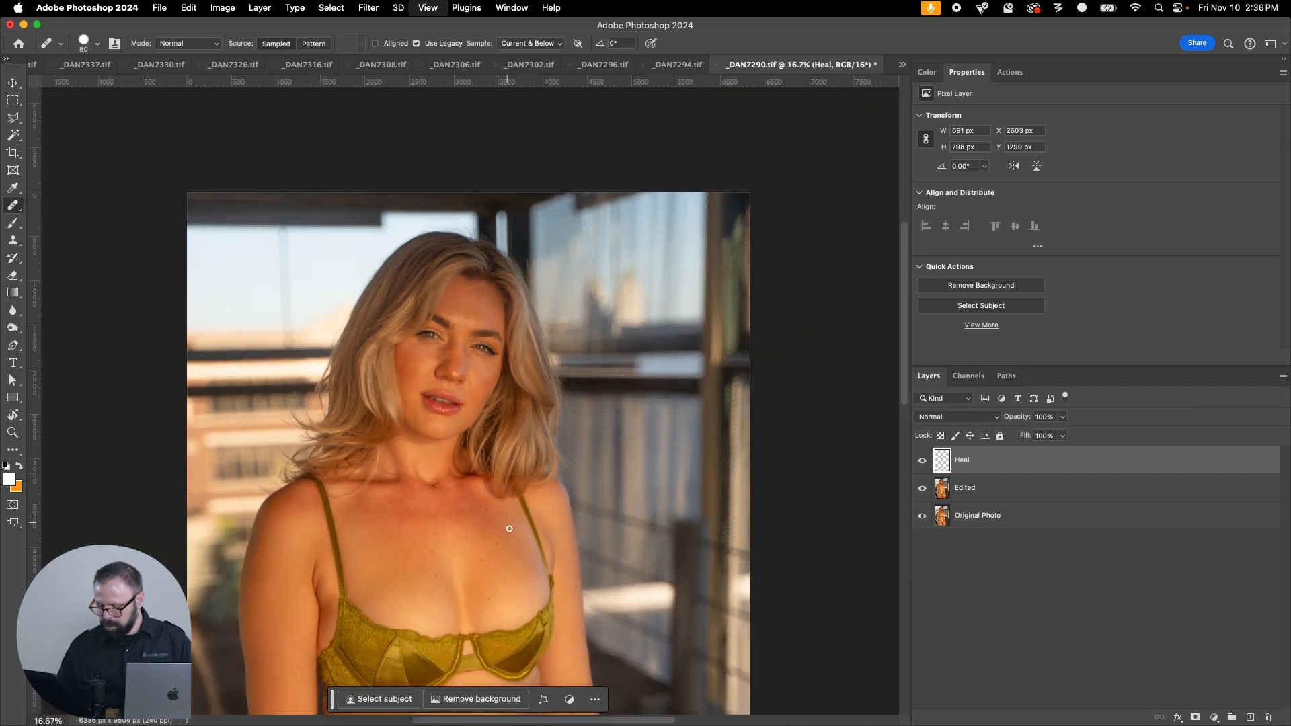
left_click_drag(510, 528, 502, 243)
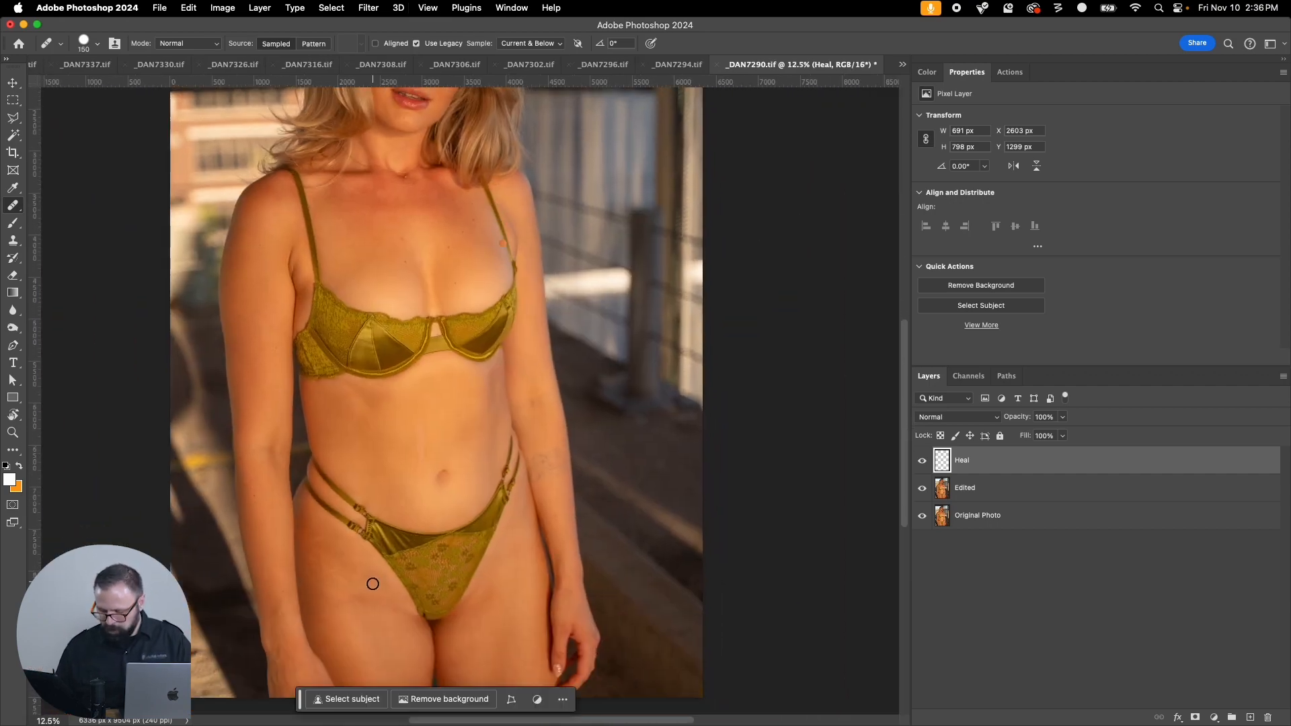
left_click(352, 612, "alt")
key("]")
left_click(364, 604)
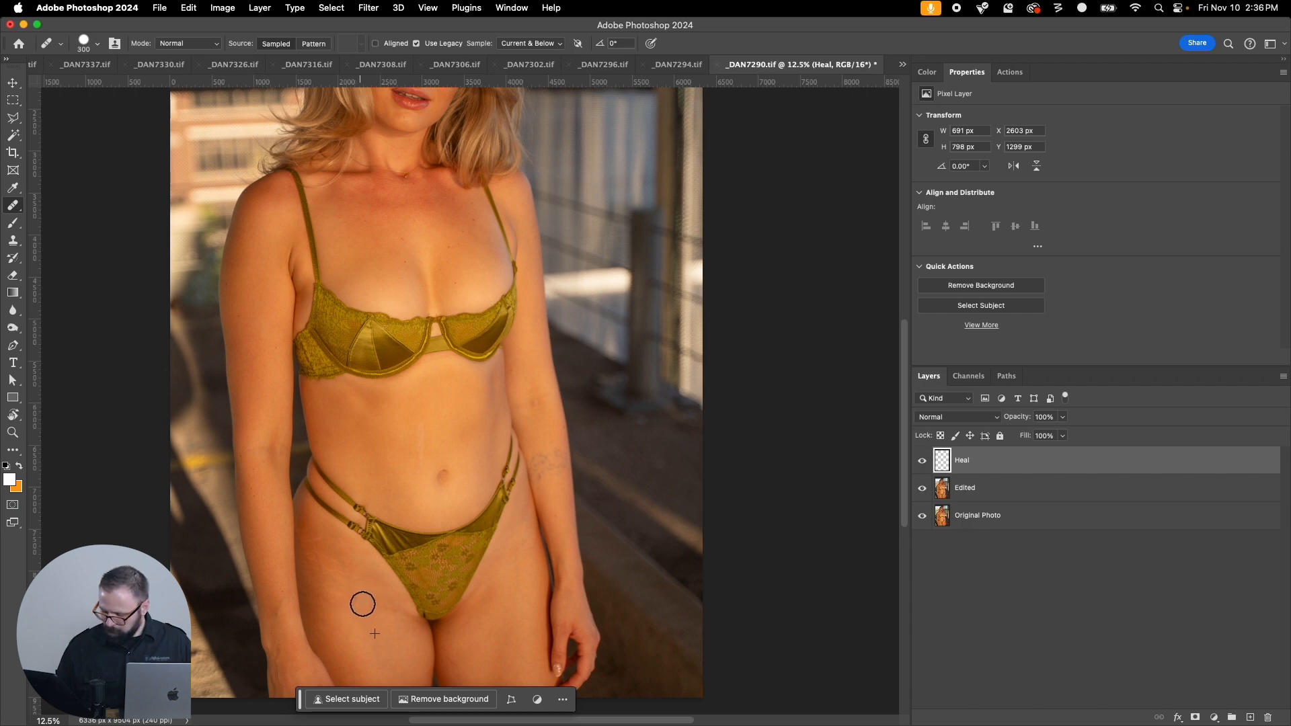
left_click_drag(344, 578, 337, 572)
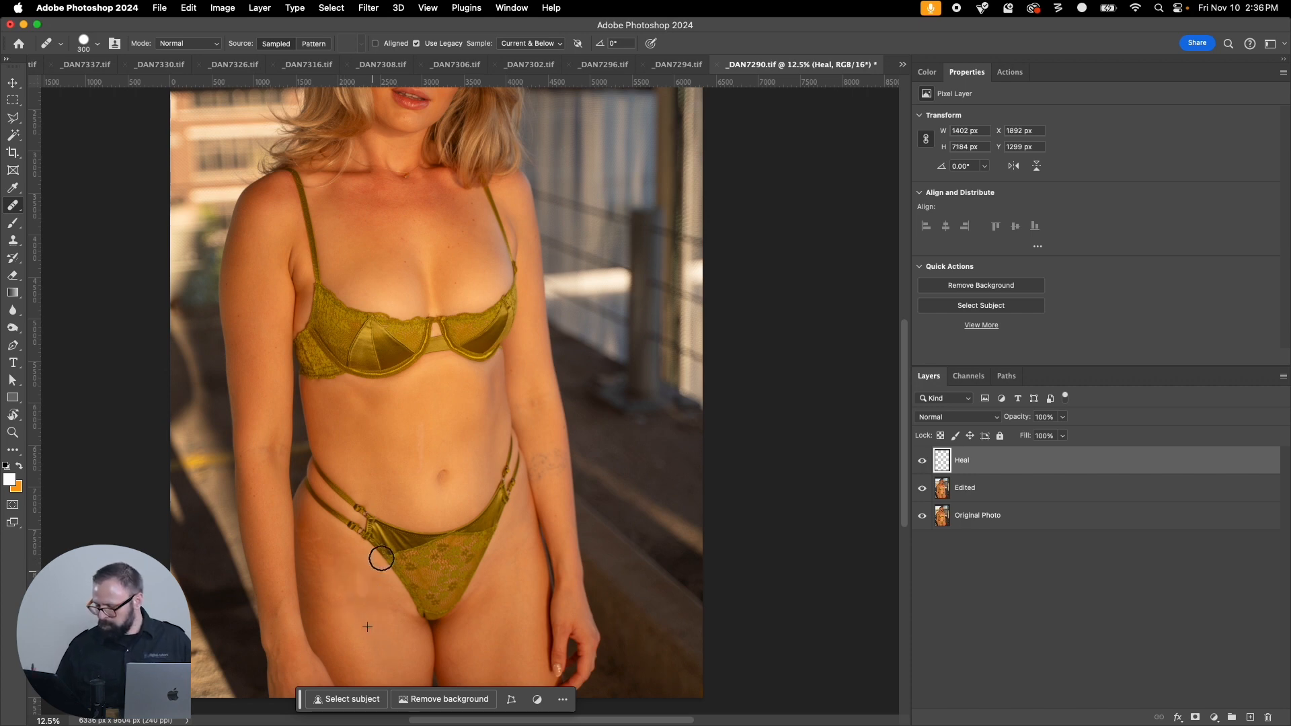
left_click(421, 473)
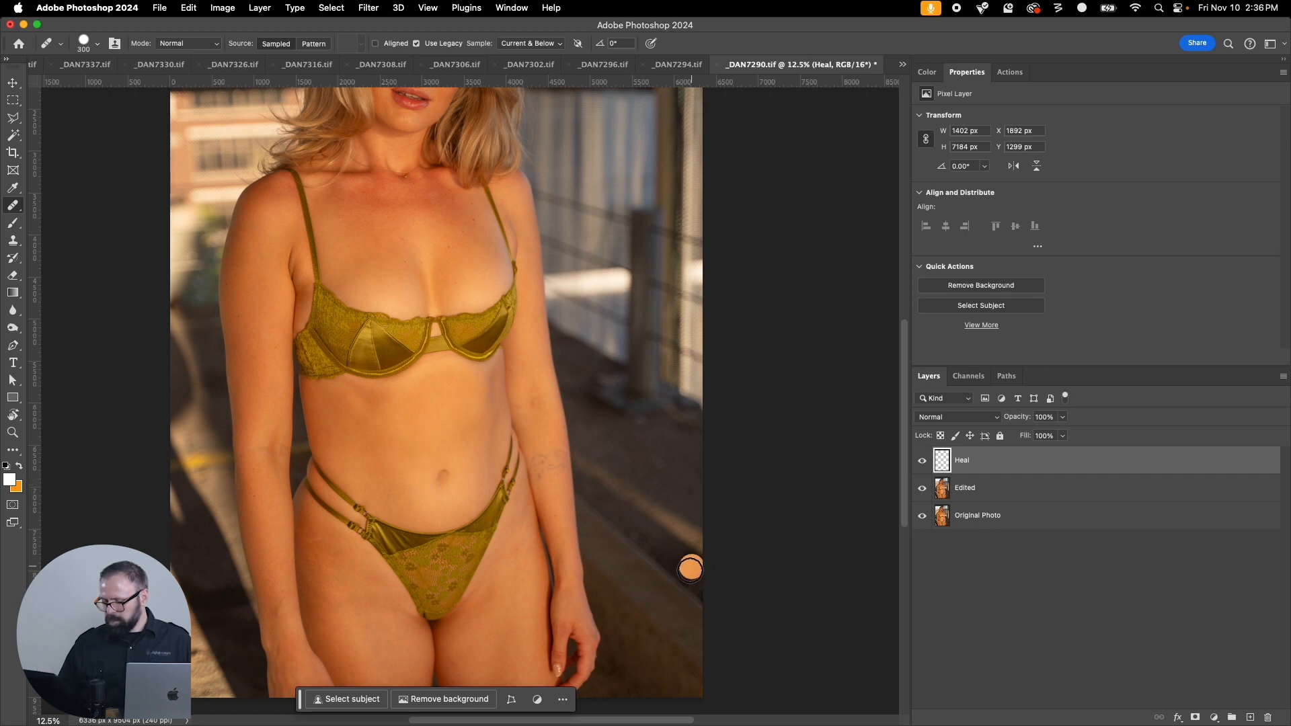
Step: Save and close _DAN7290.tif
key("super+s")
key("super+w")
left_click(663, 269)
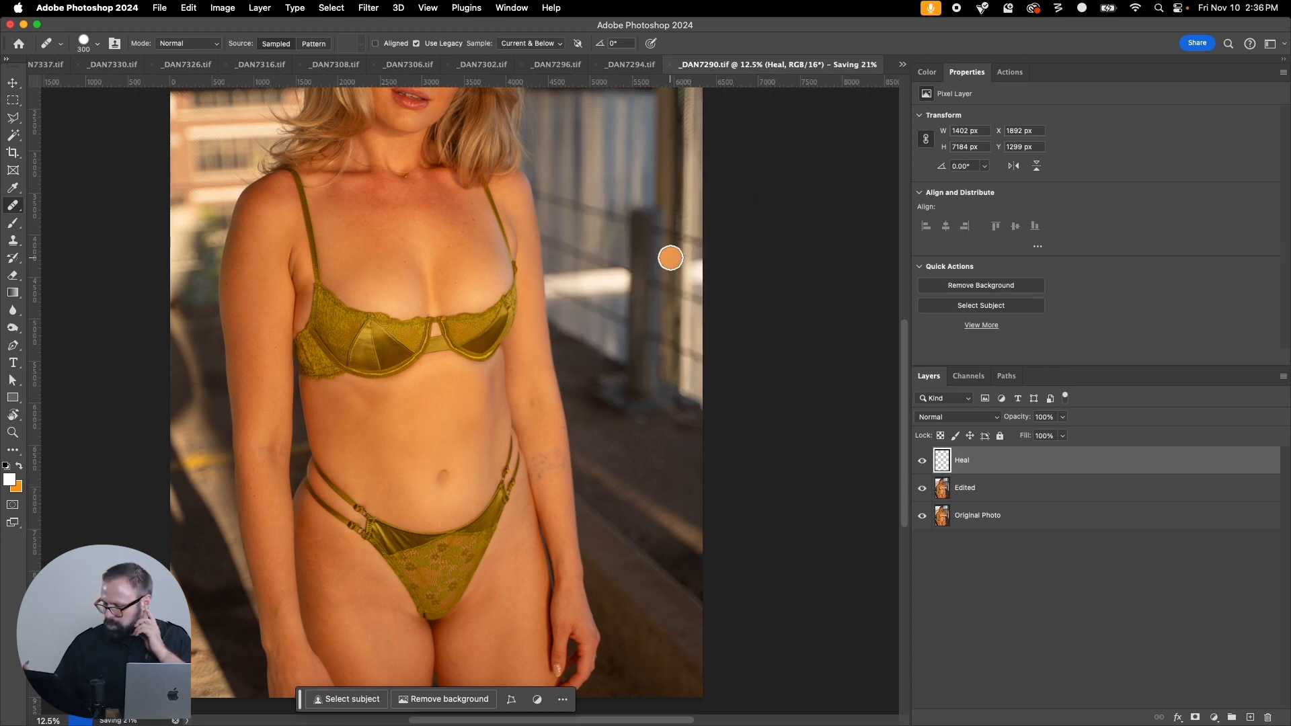
Step: Heal the shiny spots on both cheeks and the blemish at the bridge of the nose in _DAN7294.tif
key("z")
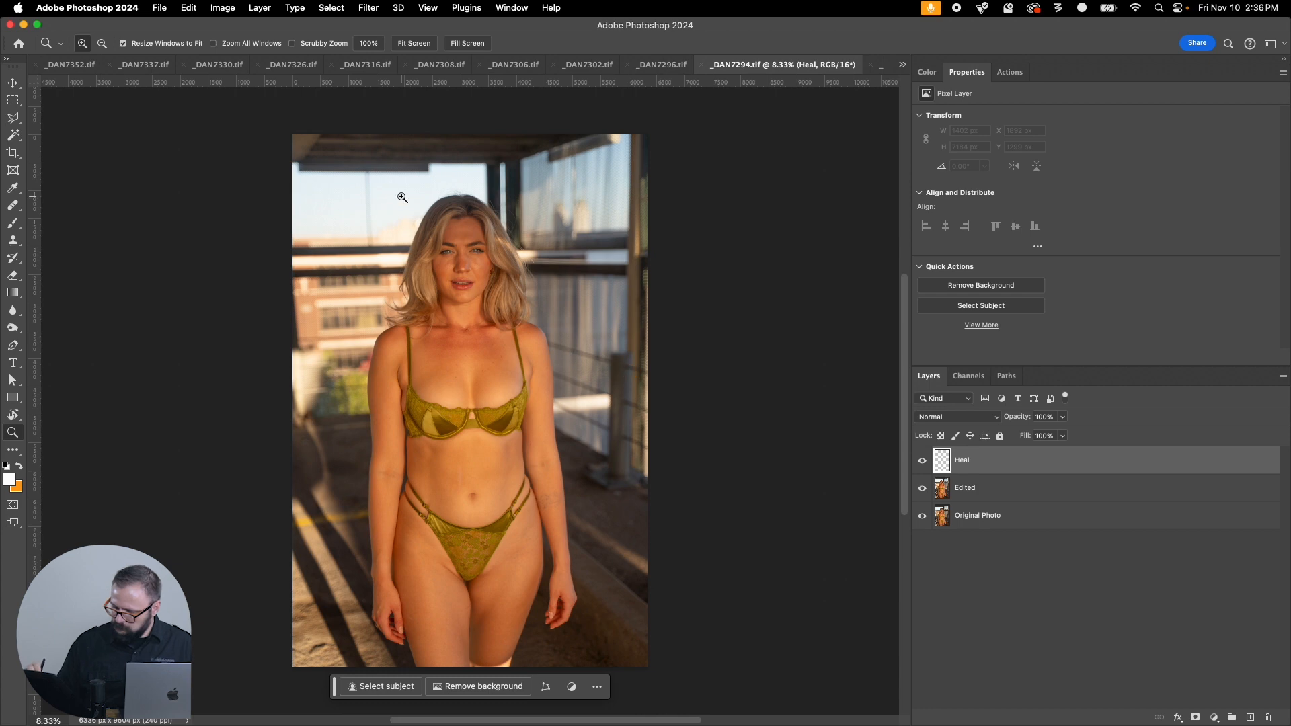
left_click_drag(402, 196, 515, 341)
key("j")
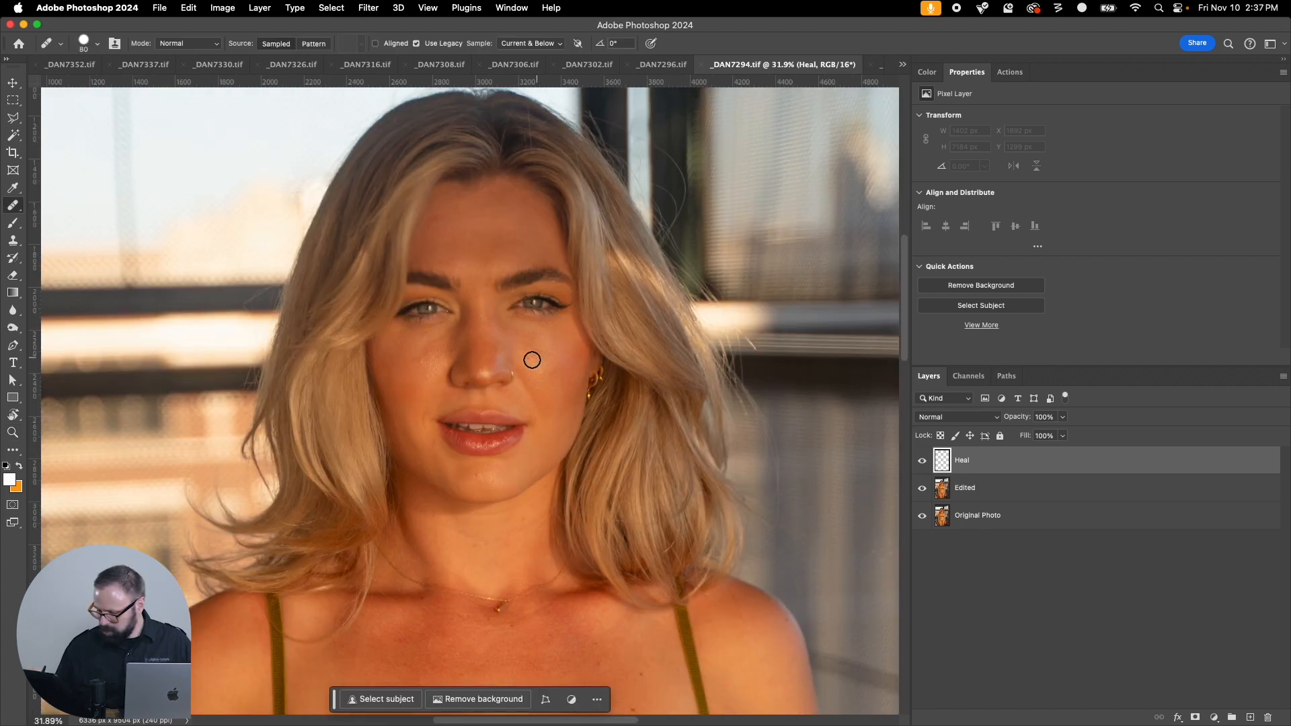
left_click(548, 375)
left_click(552, 351)
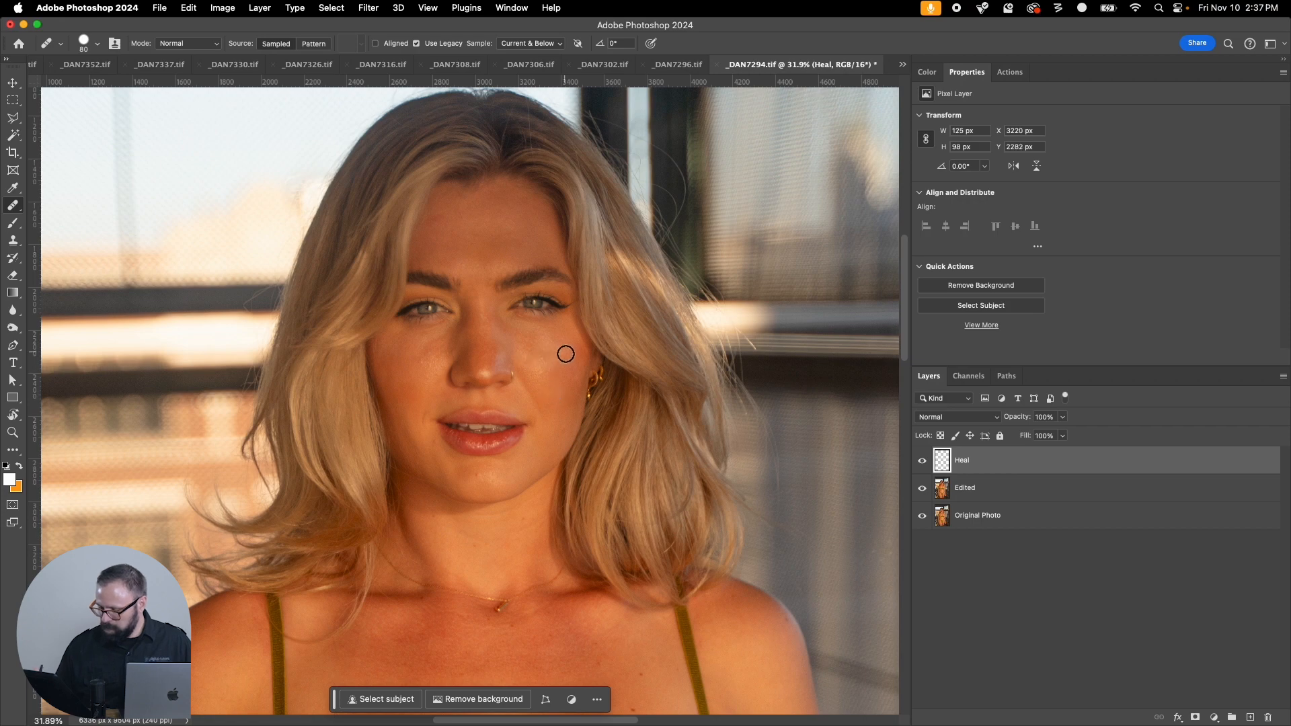
left_click_drag(445, 339, 427, 360)
left_click(424, 378, "alt")
left_click(426, 352)
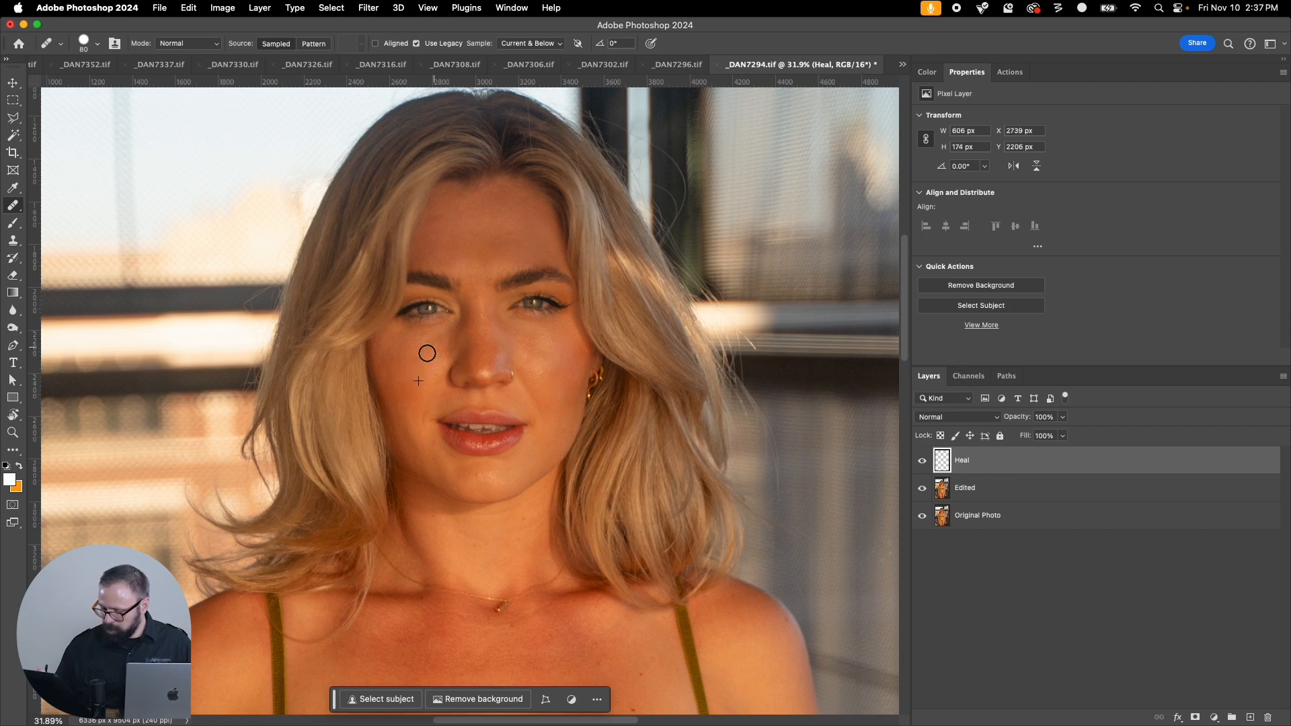
left_click(473, 305)
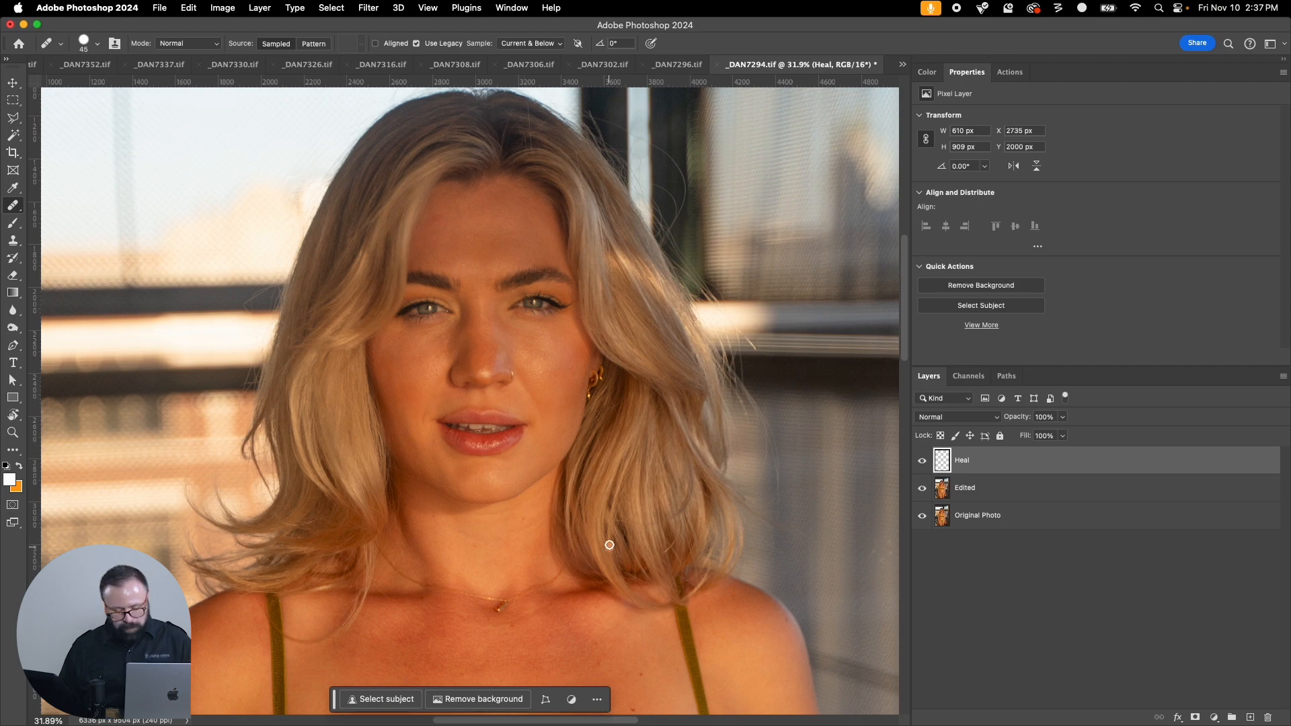
Step: Heal the vertical lines on the abdomen above the navel with a 90 px Healing Brush
key("super+minus")
key("super+minus")
key("super+minus")
key("super+minus")
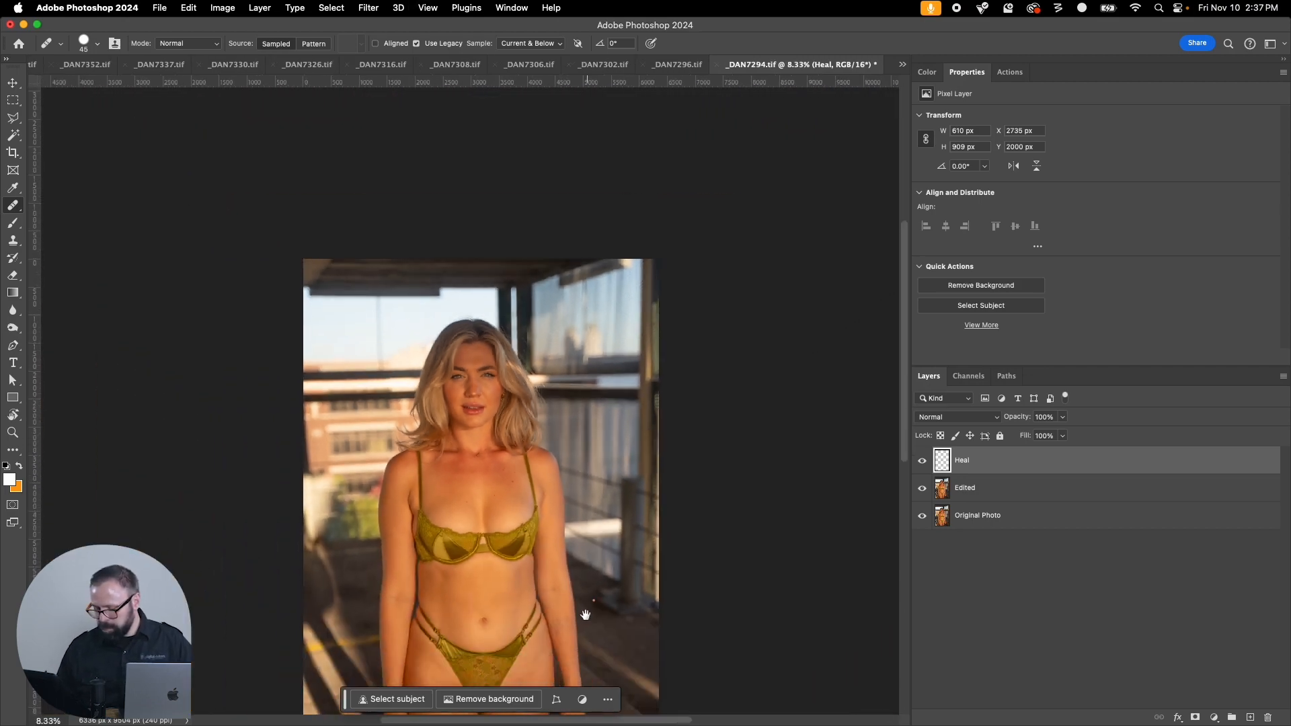
left_click_drag(585, 608, 580, 350)
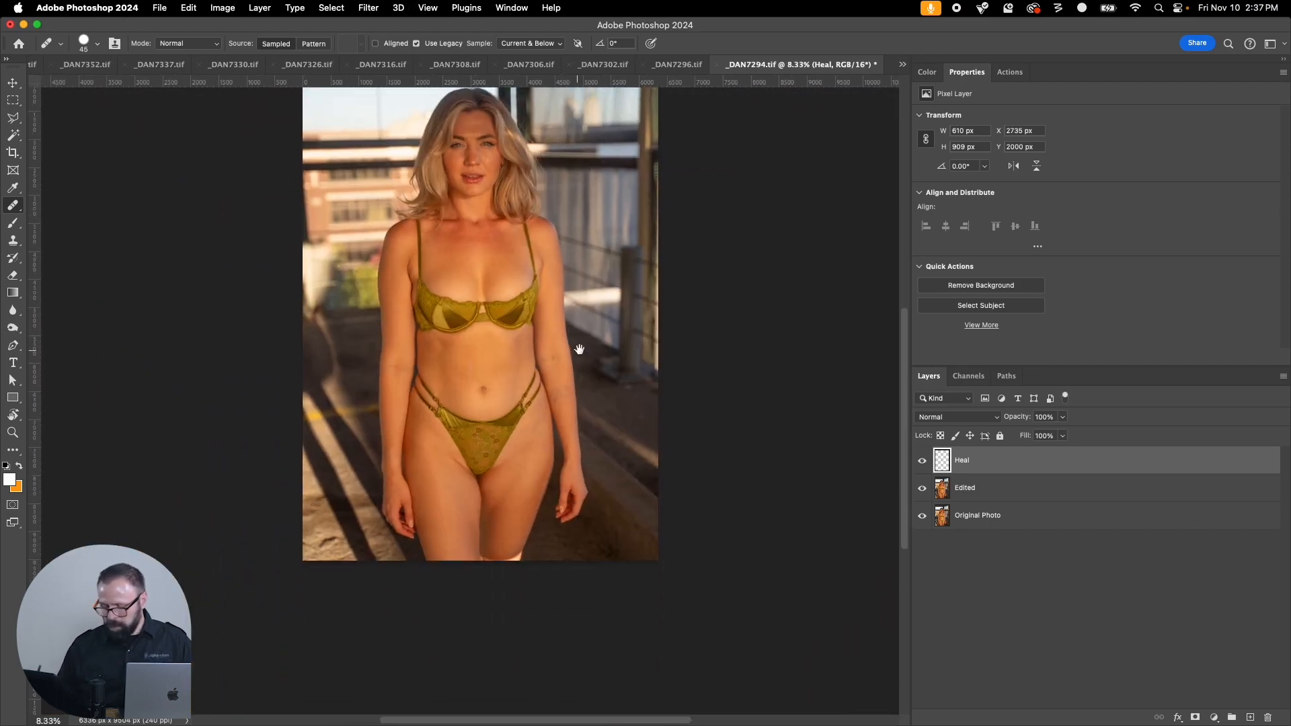
key("super+plus")
key("super+plus")
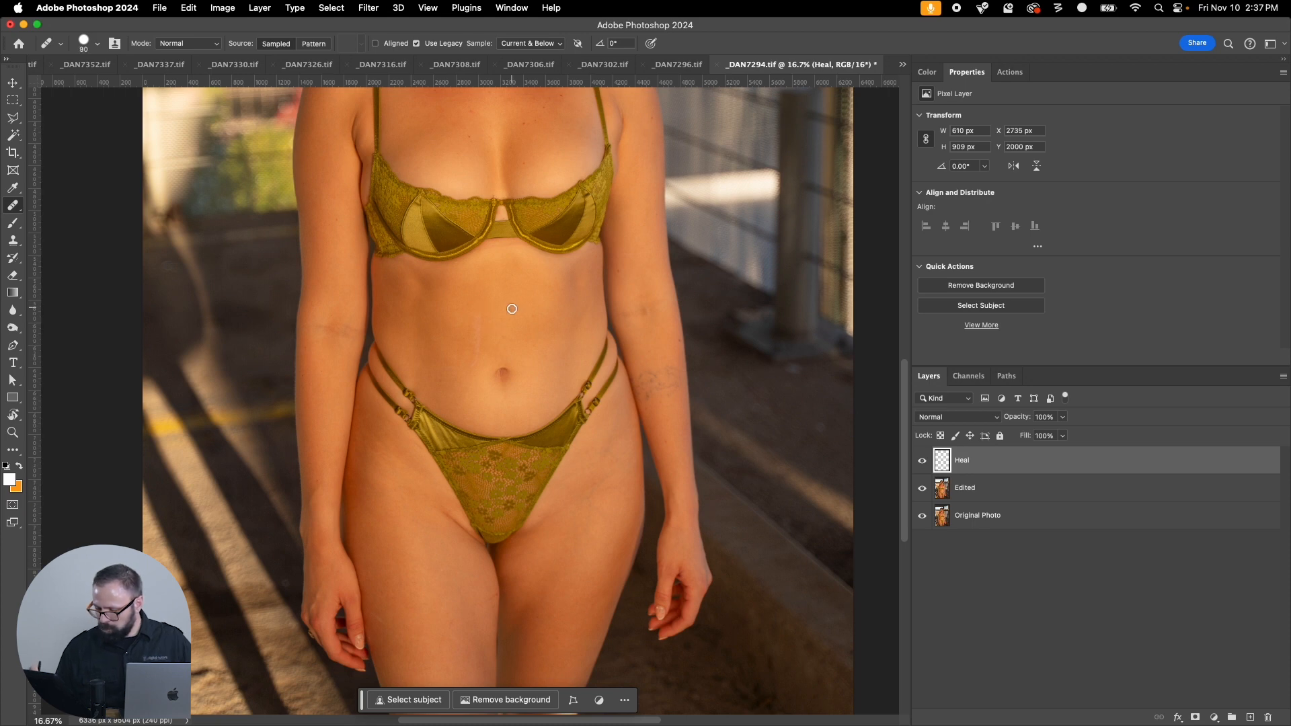
left_click_drag(465, 335, 465, 365)
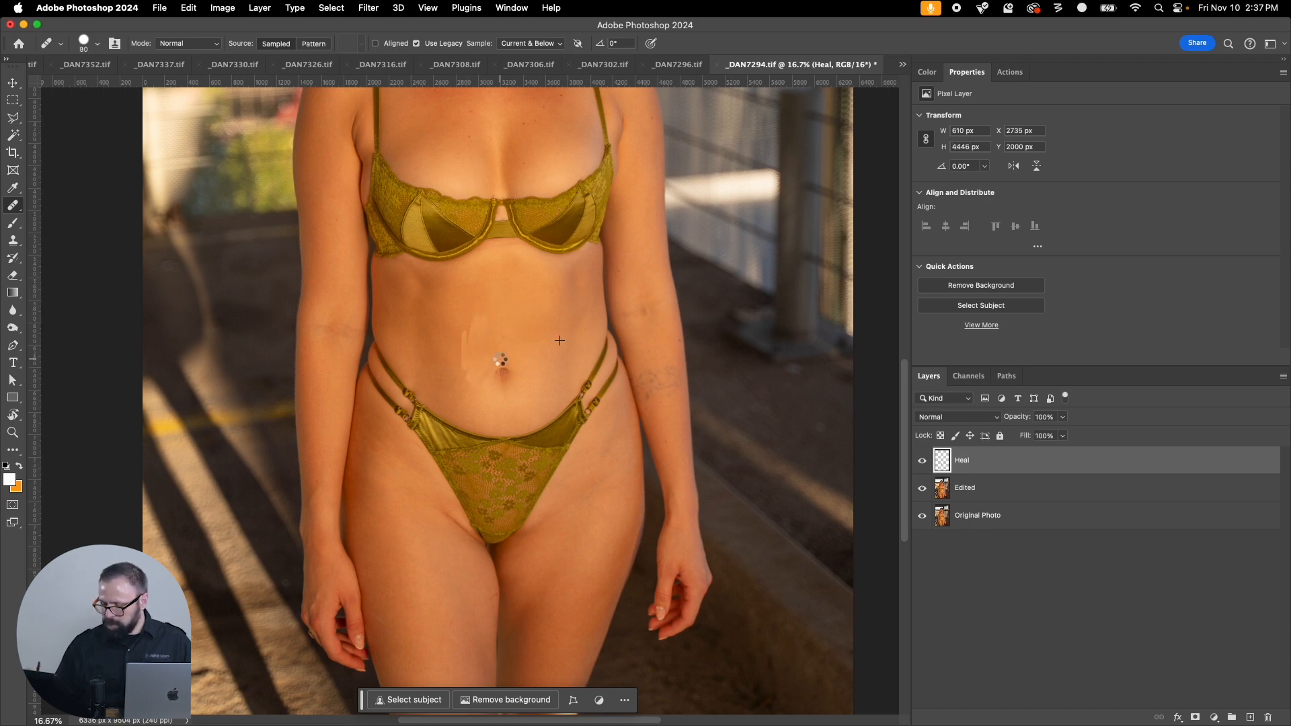
Step: Save and close _DAN7294.tif
key("super+minus")
key("super+minus")
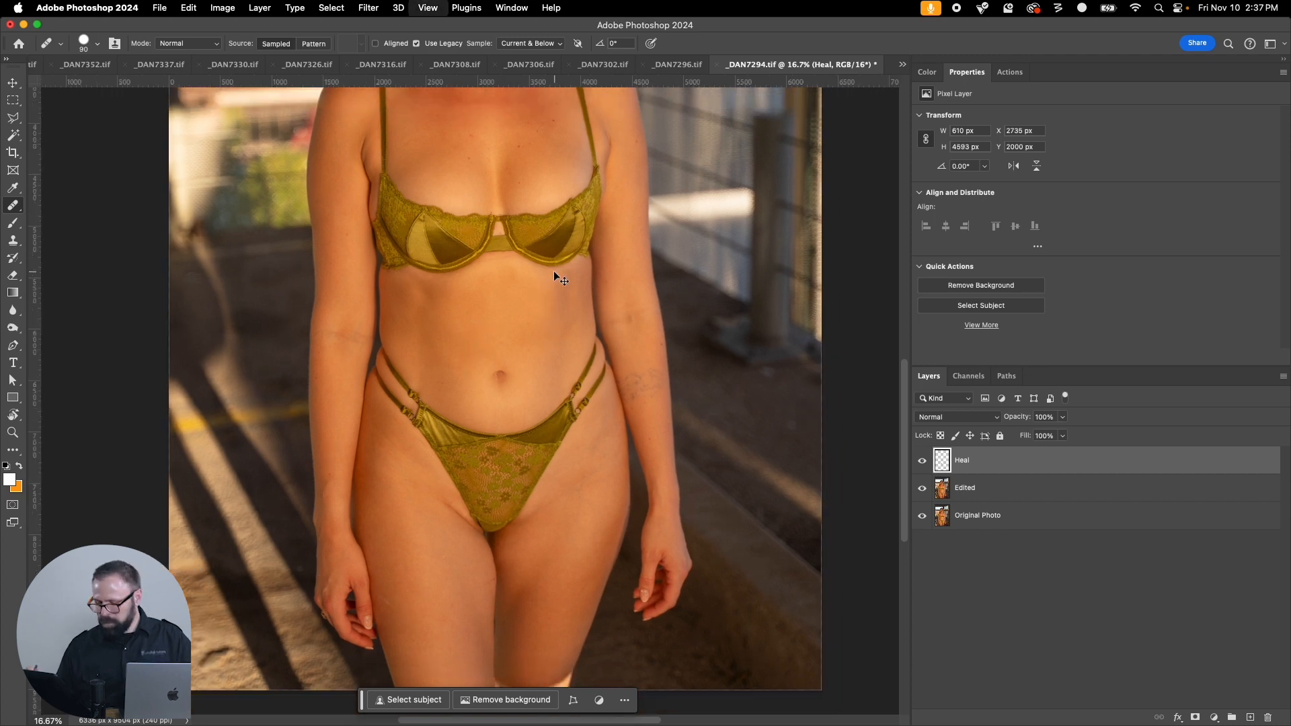
key("super+w")
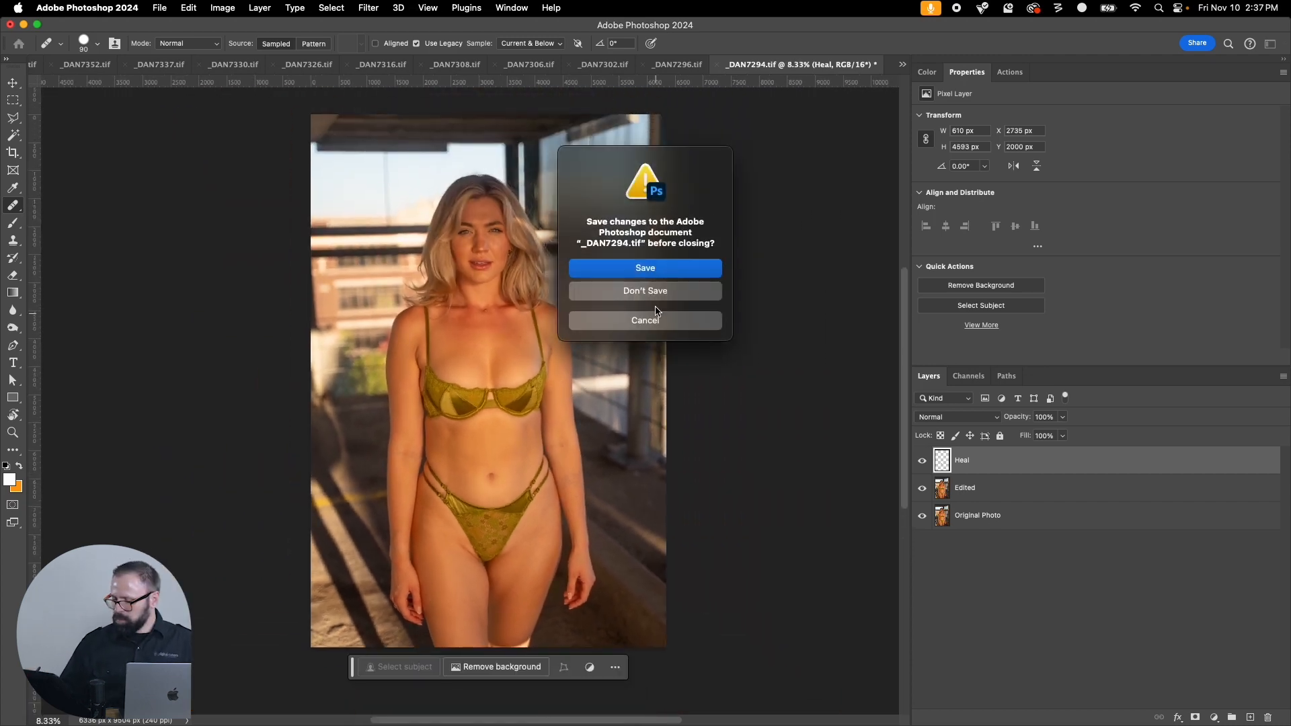
key("Return")
Step: Heal the shiny spots on both cheeks, chin, inner eye corner and between the brows in _DAN7296.tif with a 70 px Healing Brush
key("z")
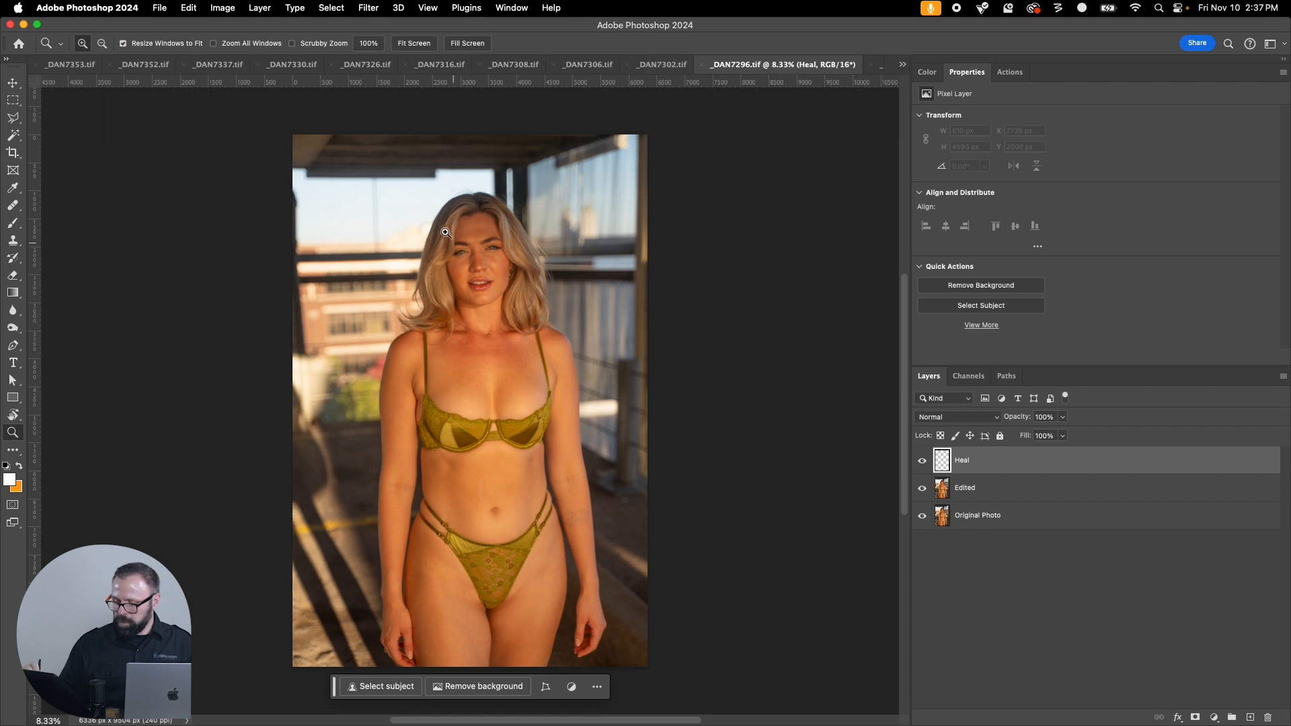
left_click_drag(414, 195, 564, 354)
key("j")
key("bracketleft")
key("bracketleft")
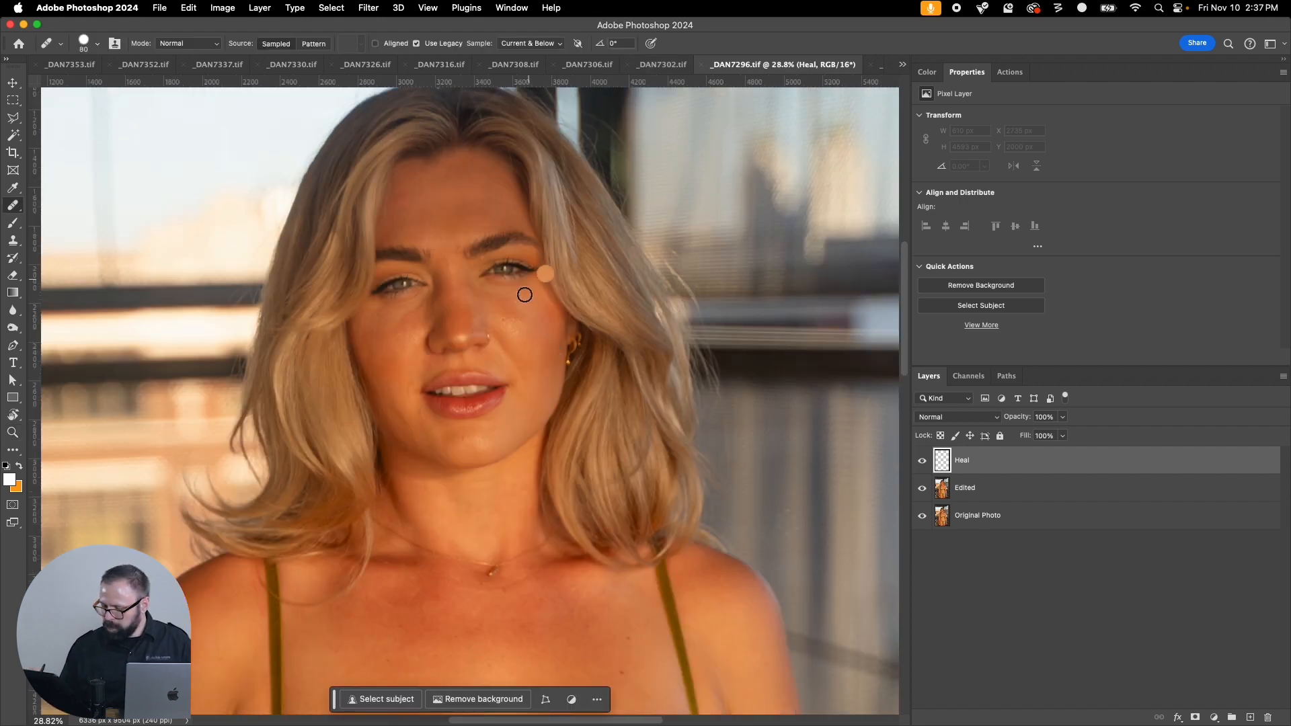
left_click(510, 323)
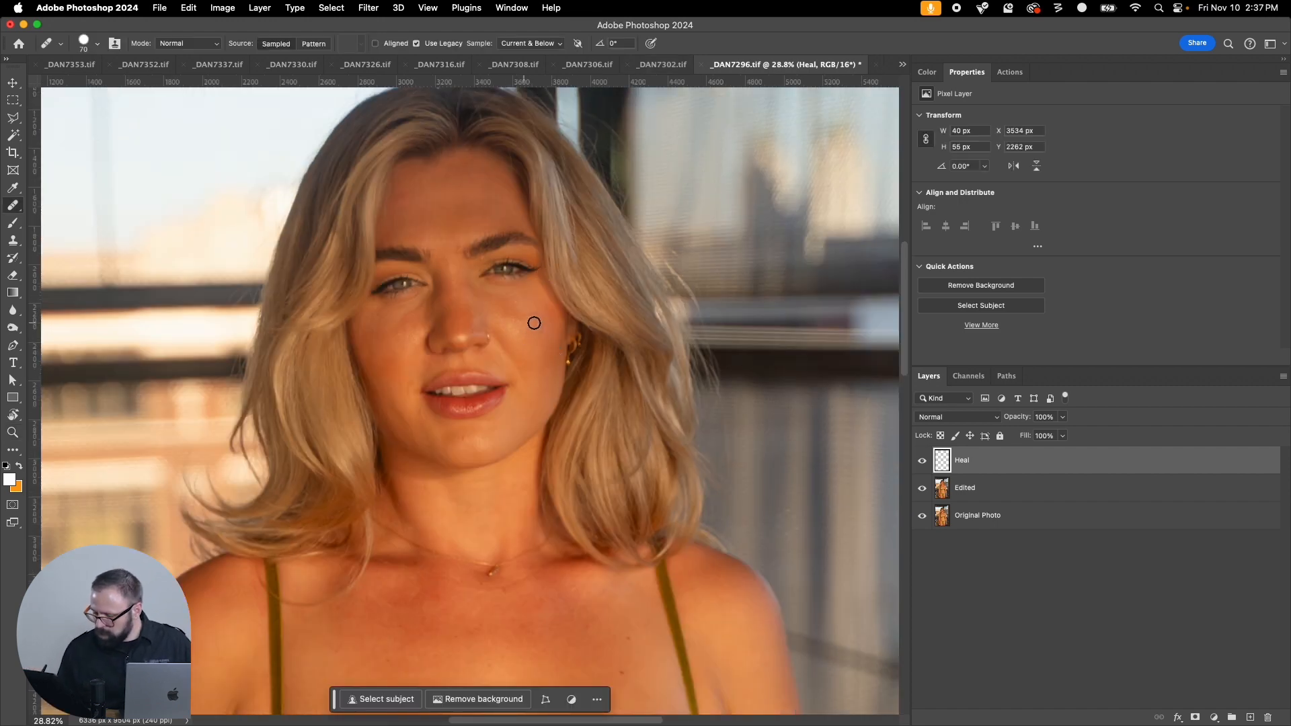
left_click(480, 429)
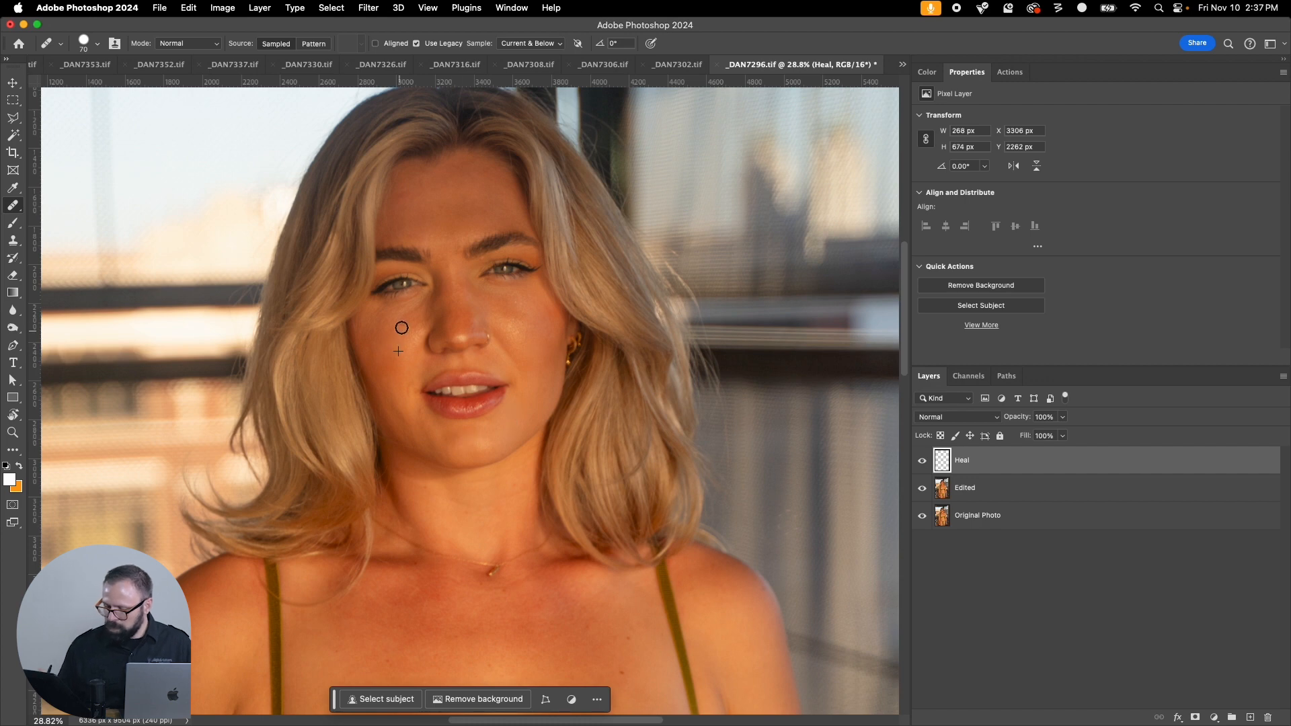
left_click_drag(398, 338, 417, 310)
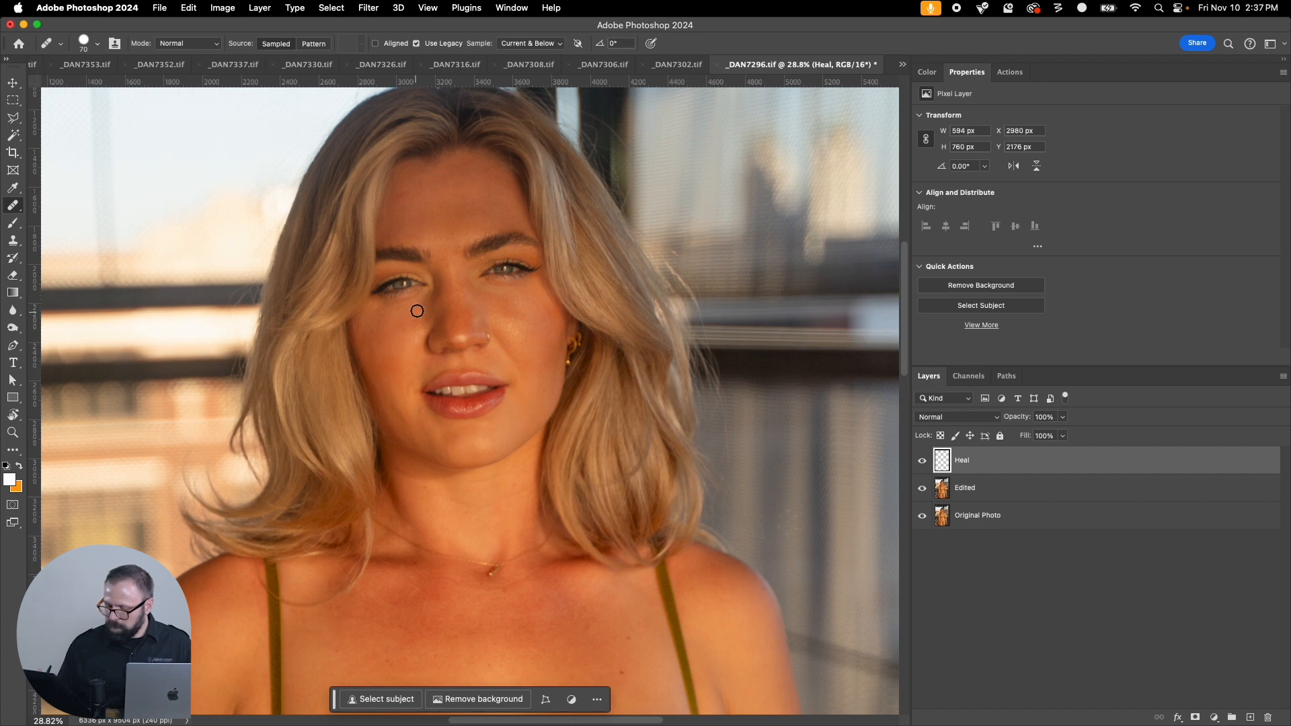
left_click(482, 262)
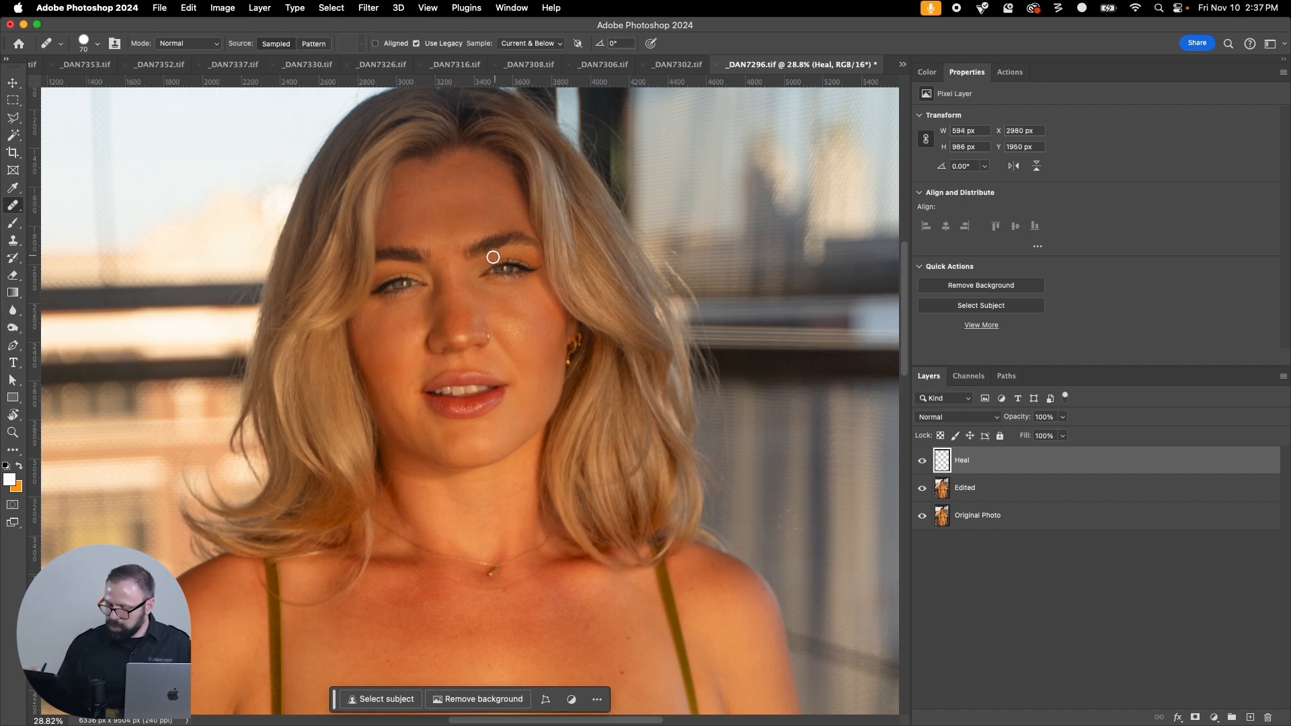
left_click(453, 240)
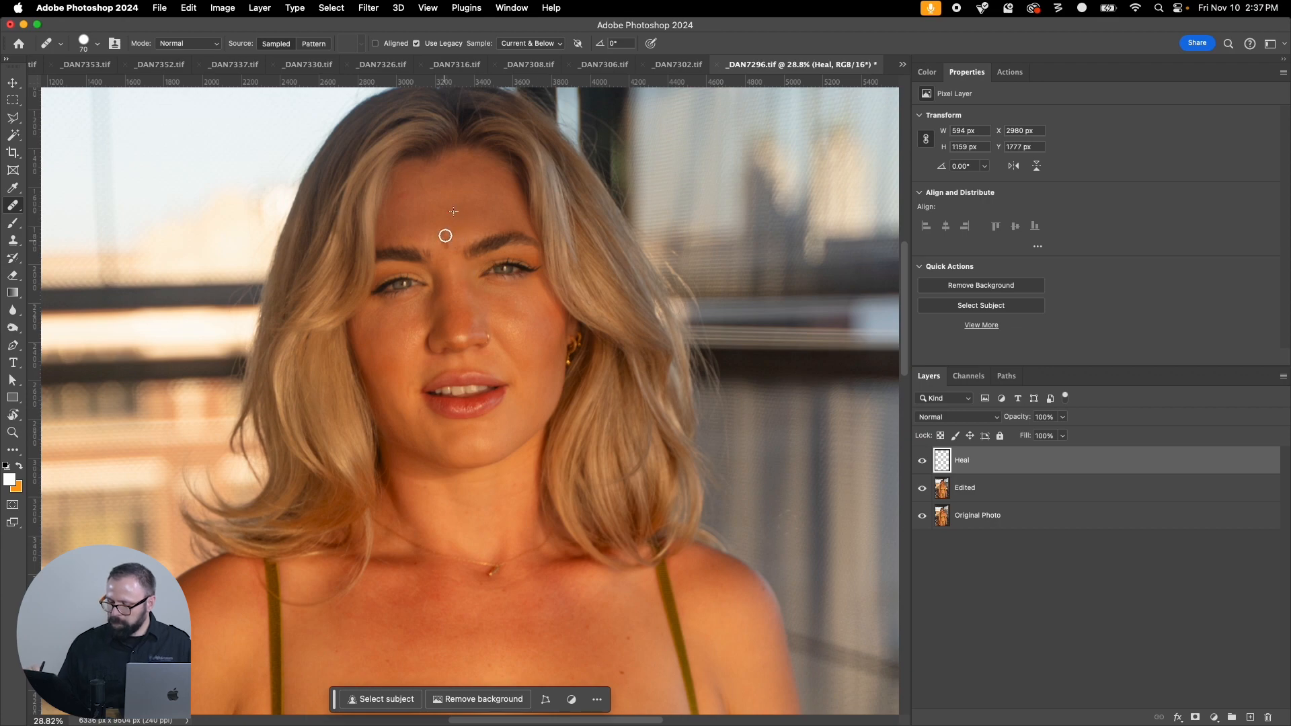
Step: Heal the creases on the upper thigh in _DAN7296.tif with a 250 px Healing Brush, sampling clean thigh skin
key("super+minus")
key("super+minus")
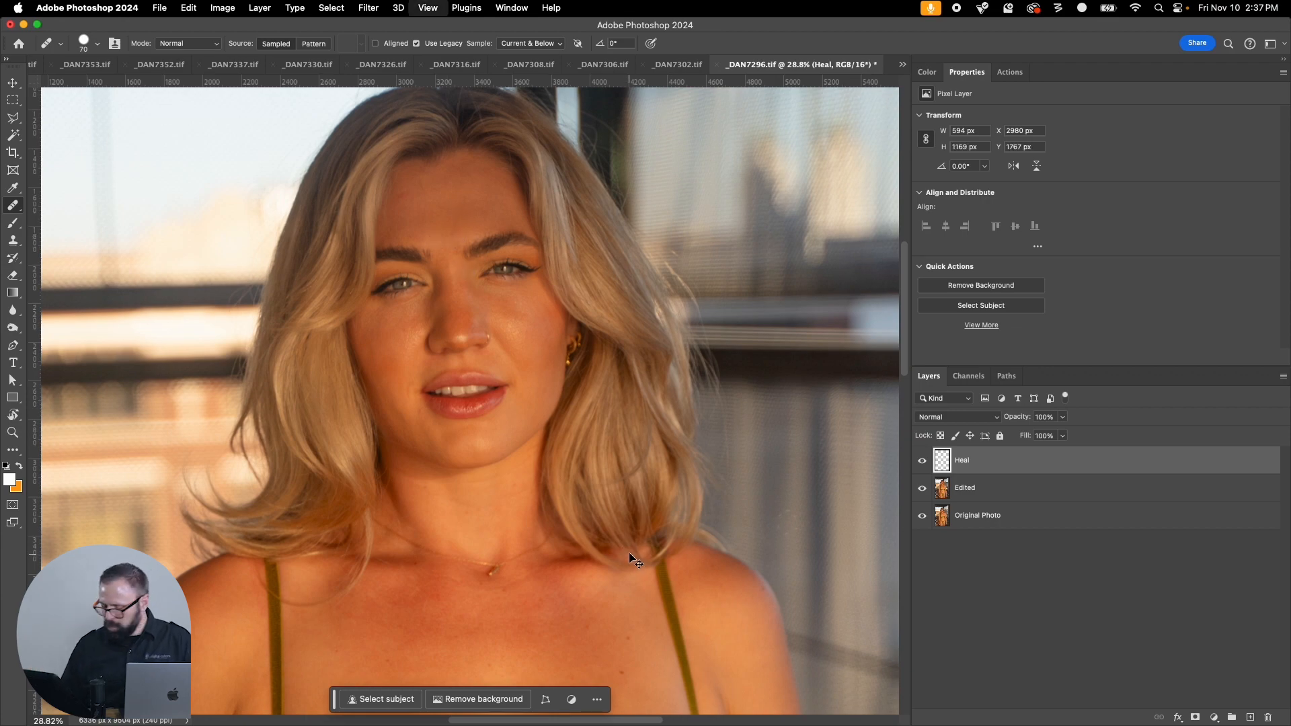
key("super+minus")
scroll(585, 348, "down", 5)
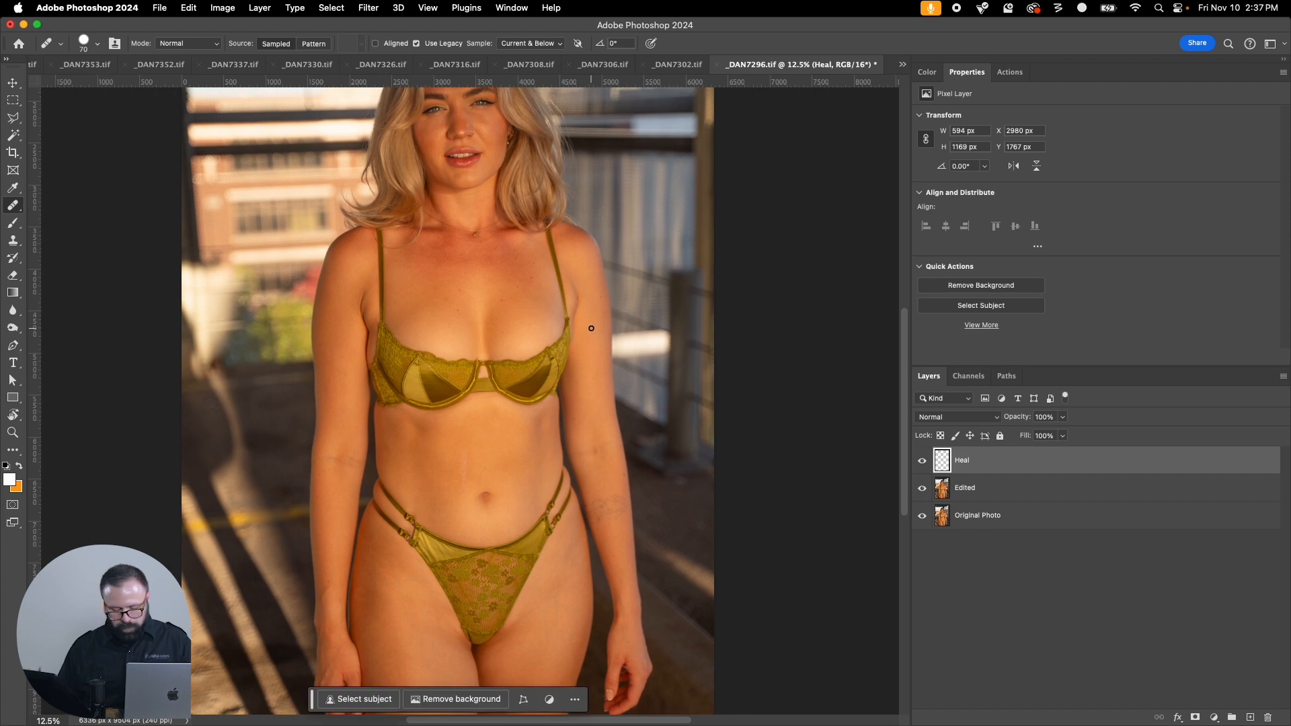
key("bracketright")
key("bracketright")
key("bracketright")
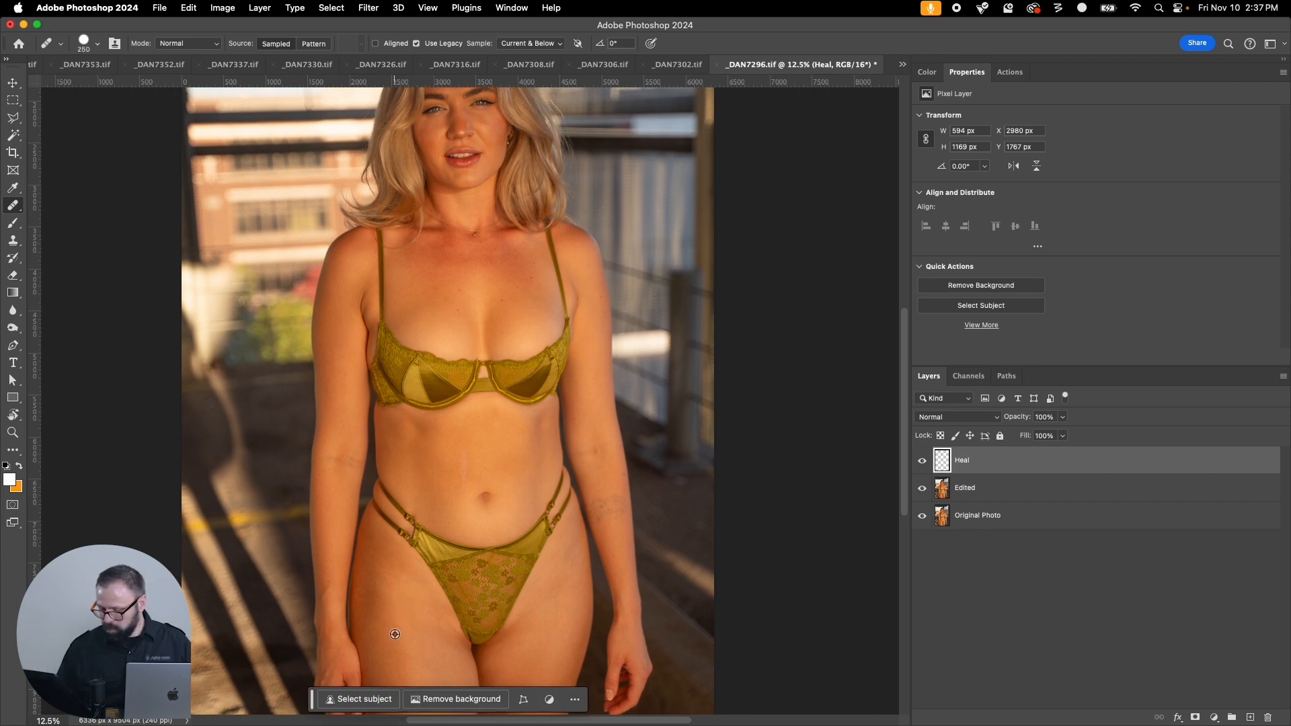
left_click(396, 635, "alt")
left_click_drag(398, 587, 402, 569)
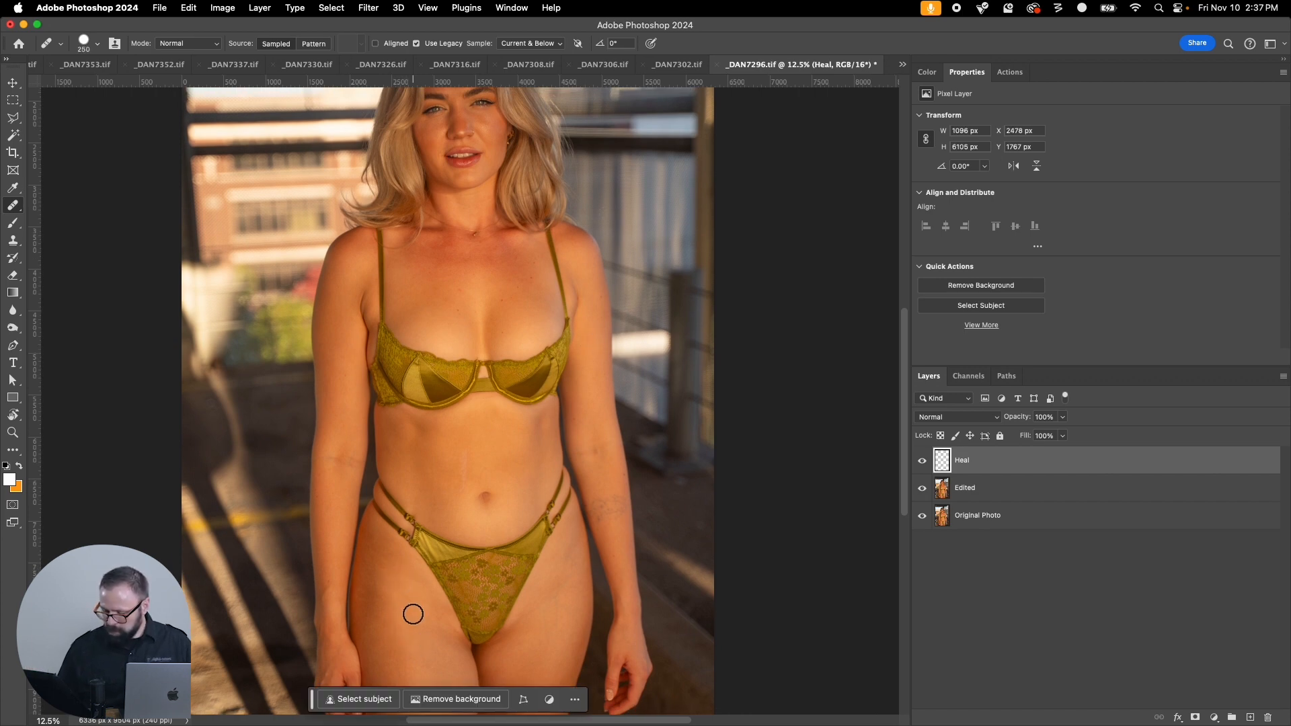
left_click_drag(413, 614, 422, 624)
Step: Heal the lines around the navel using skin sampled from the upper abdomen
left_click(487, 448, "alt")
mouse_move(463, 491)
left_mouse_down()
mouse_move(467, 445)
mouse_move(477, 455)
mouse_move(459, 492)
mouse_move(495, 485)
left_mouse_up()
left_click(492, 462, "alt")
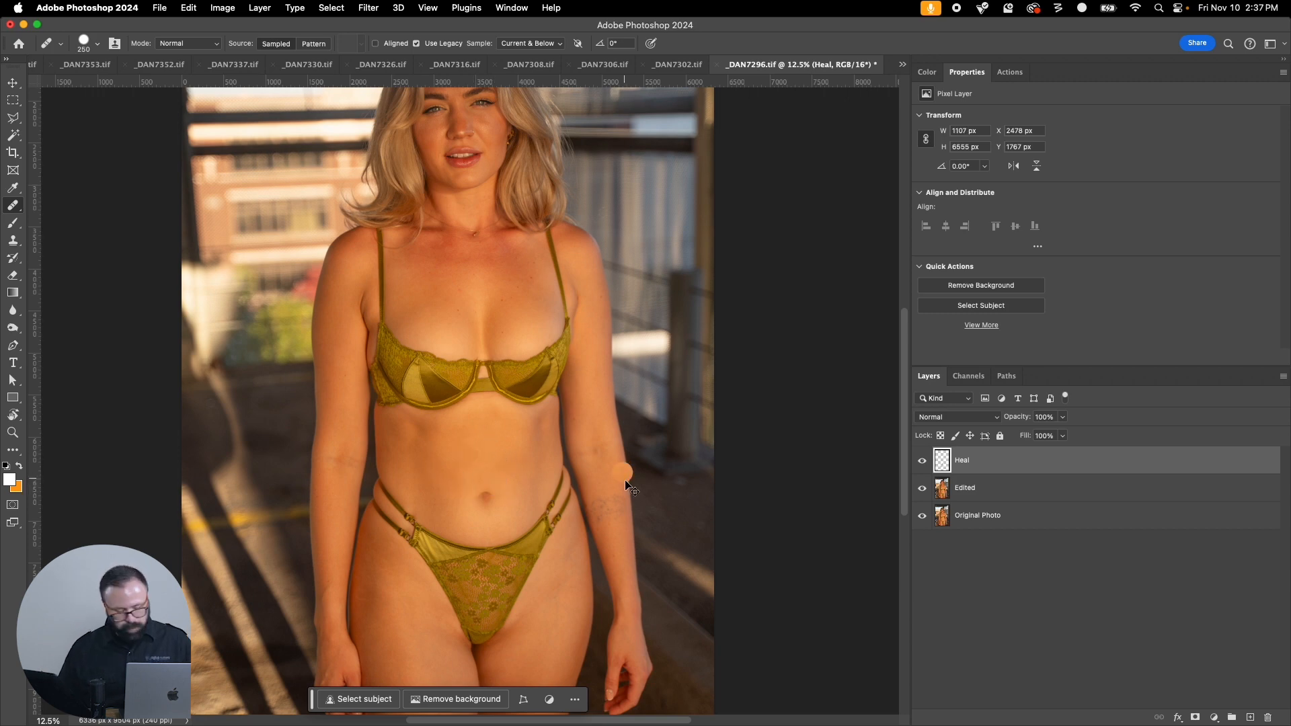
Step: Save and close _DAN7296.tif
key("super+w")
left_click(679, 269)
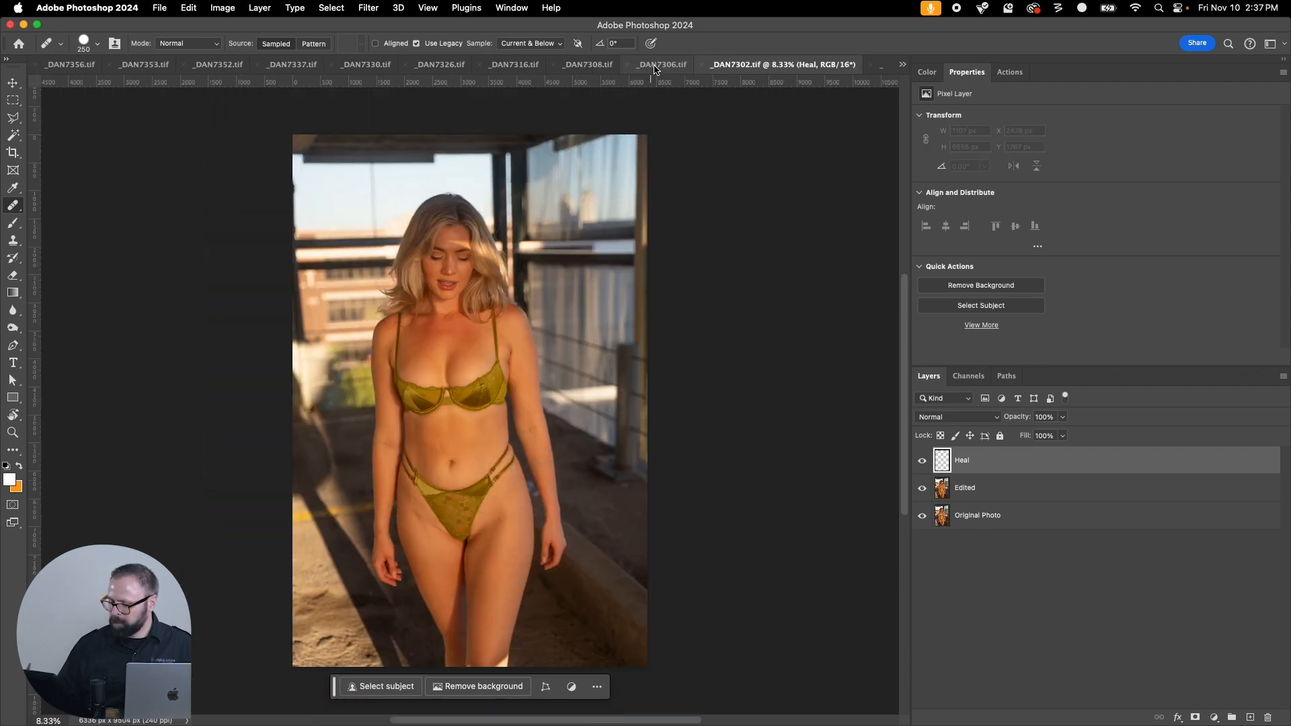
Step: Heal the spots on both cheeks and the forehead in _DAN7302.tif with a 60 px Healing Brush
key("z")
left_click_drag(415, 220, 544, 376)
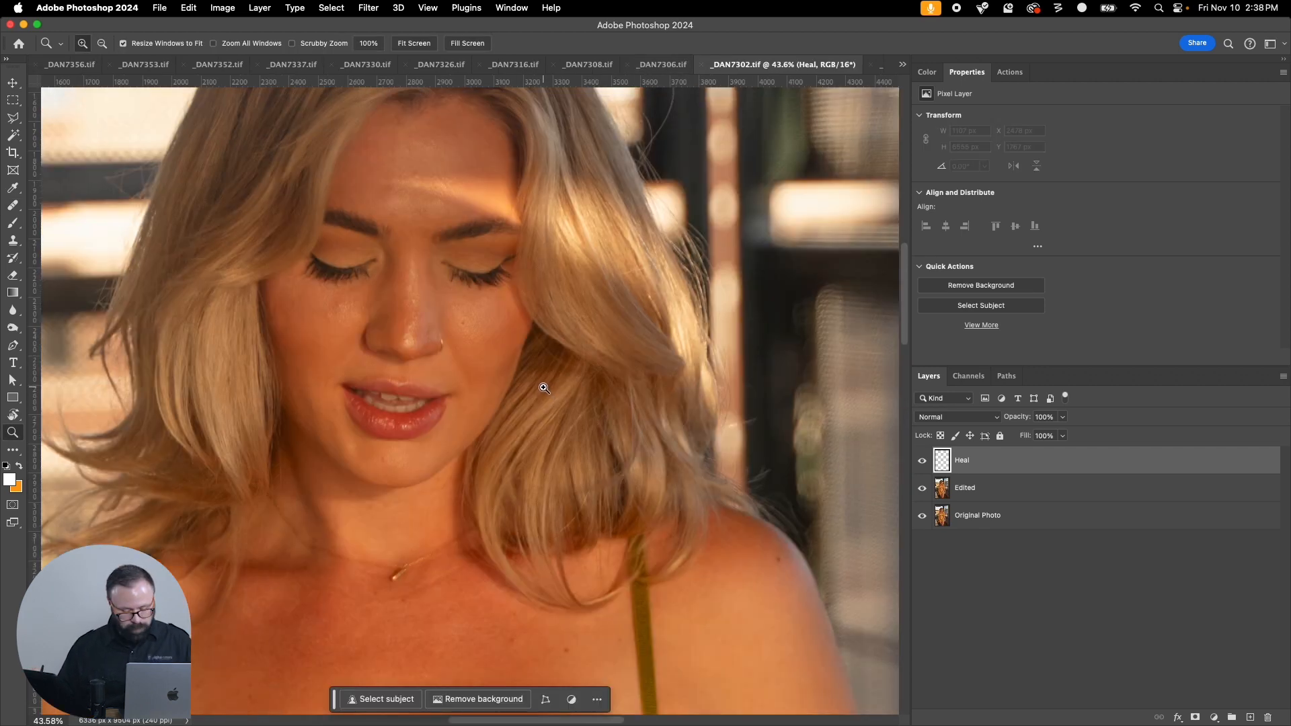
key("j")
key("bracketleft")
key("bracketleft")
key("bracketleft")
key("bracketleft")
key("bracketleft")
key("bracketleft")
key("bracketleft")
key("bracketleft")
key("bracketleft")
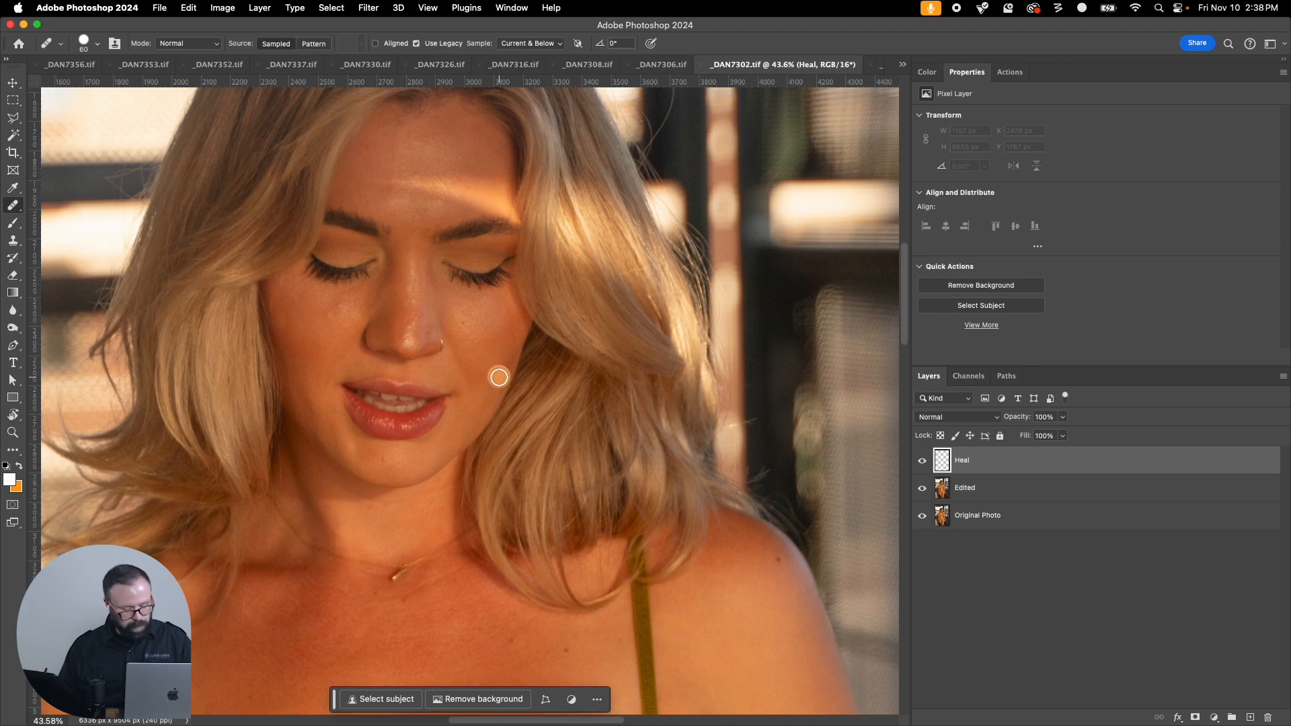
left_click(498, 375, "alt")
left_click(461, 330)
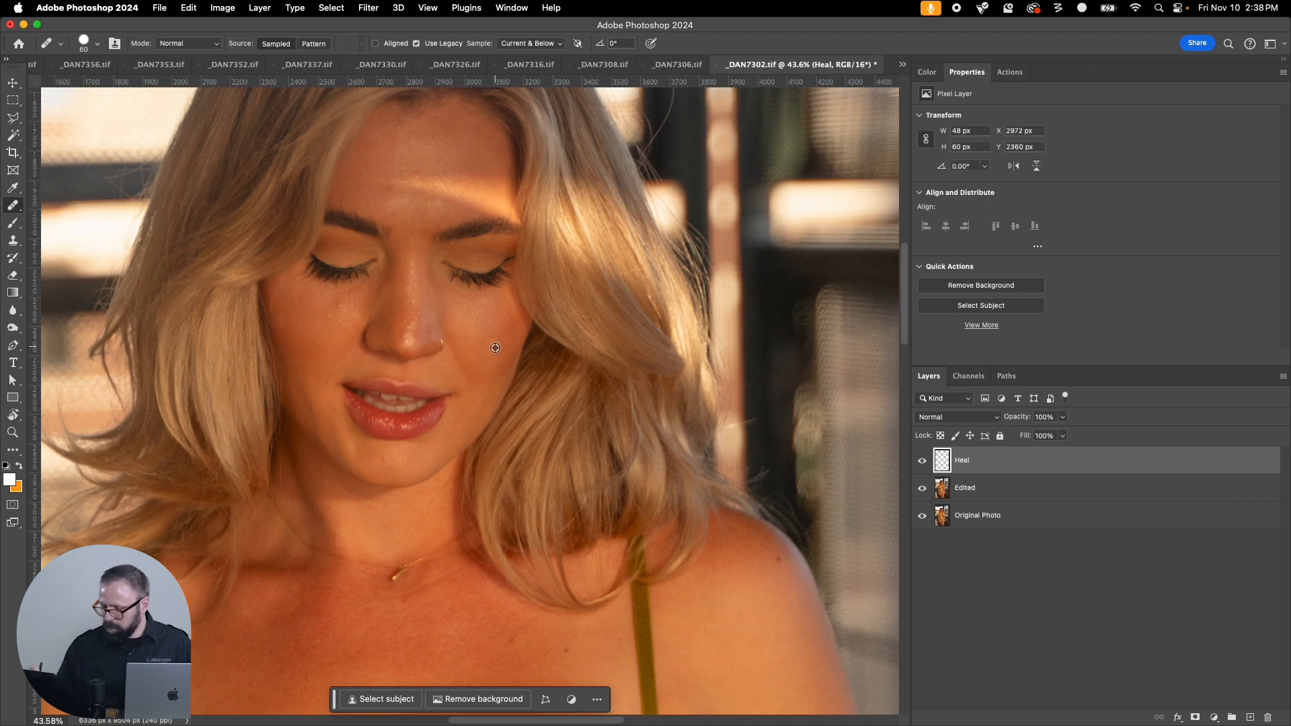
left_click(406, 199)
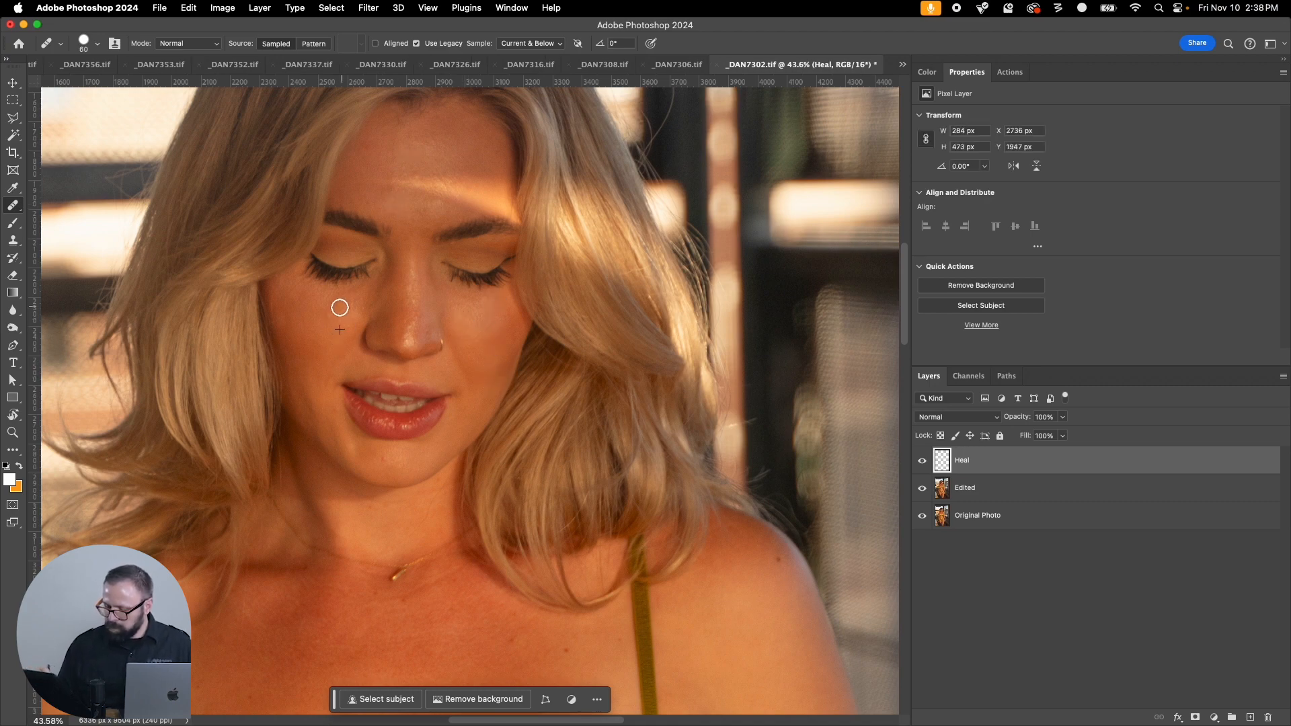
left_click(339, 307)
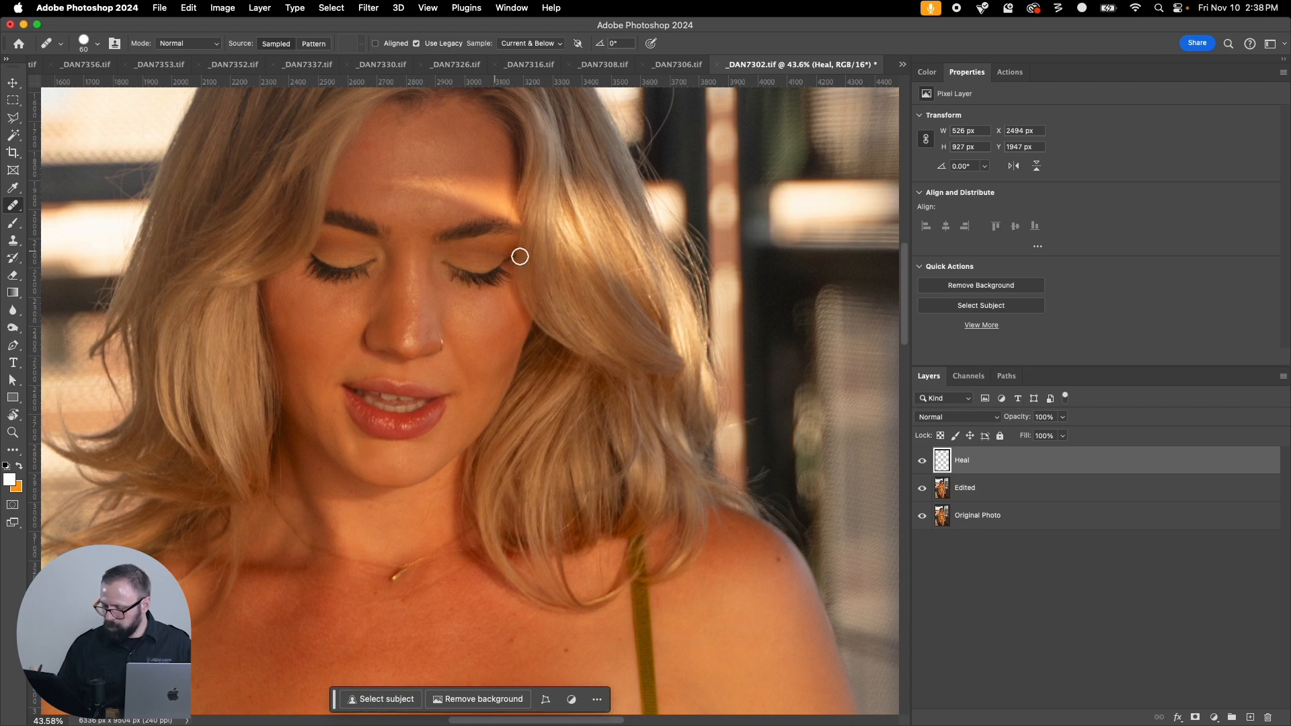
Step: Heal the upper-thigh creases and the line on the abdomen beside the navel in _DAN7302.tif with a 175 px Healing Brush
key("super+minus")
key("super+minus")
key("super+minus")
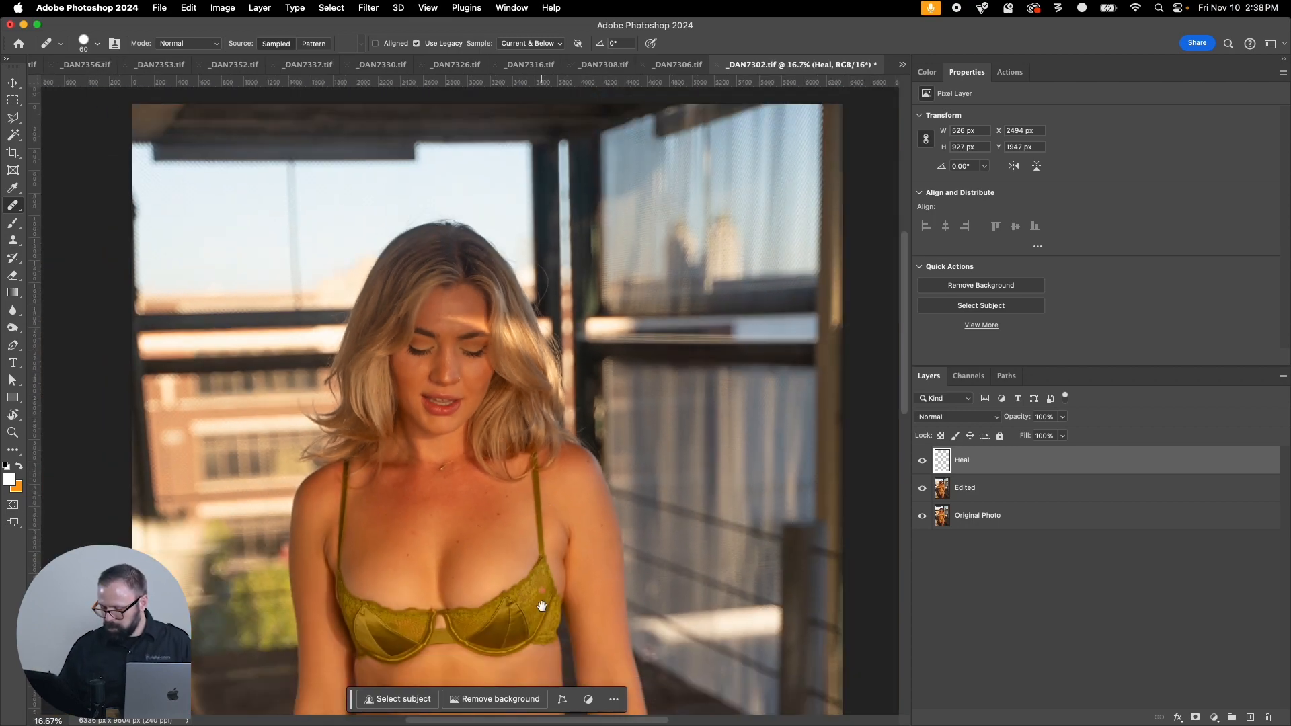
left_click_drag(542, 606, 551, 271)
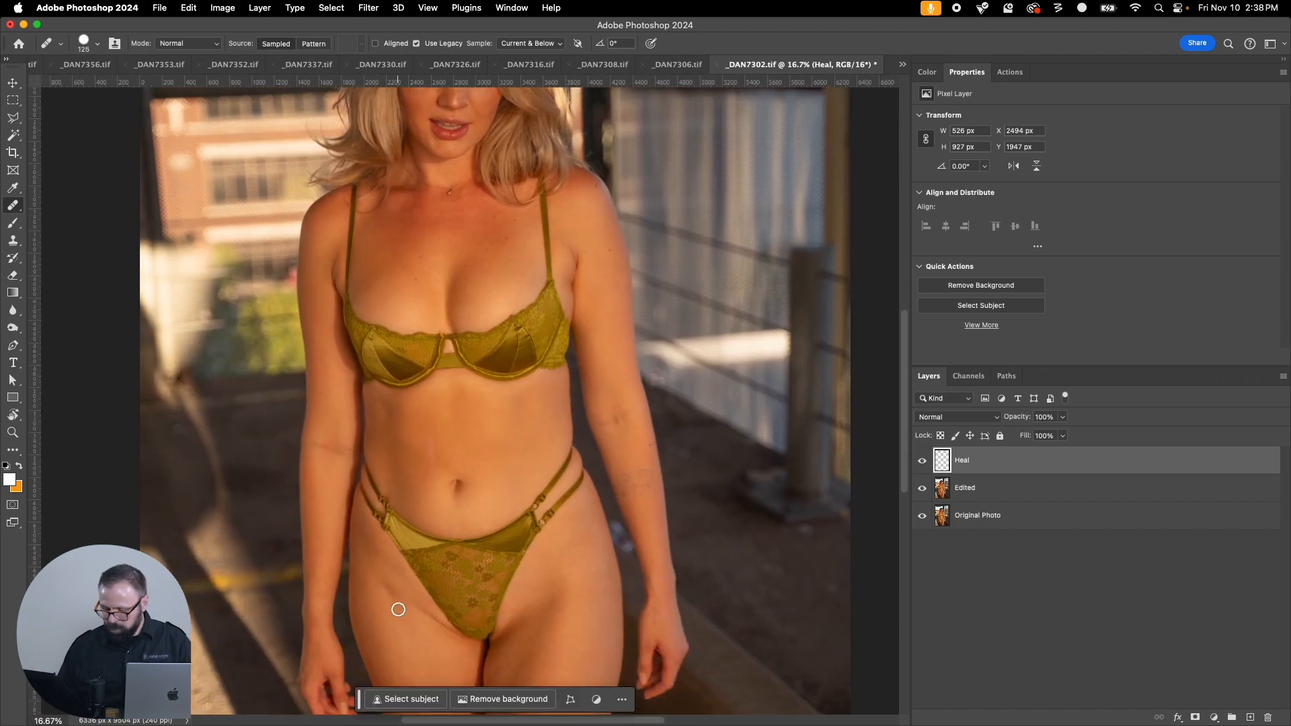
key("bracketright")
key("bracketright")
left_click(392, 646, "alt")
mouse_move(388, 585)
left_mouse_down()
mouse_move(409, 635)
mouse_move(386, 591)
mouse_move(397, 624)
left_mouse_up()
left_click(413, 647, "alt")
left_click(412, 649, "alt")
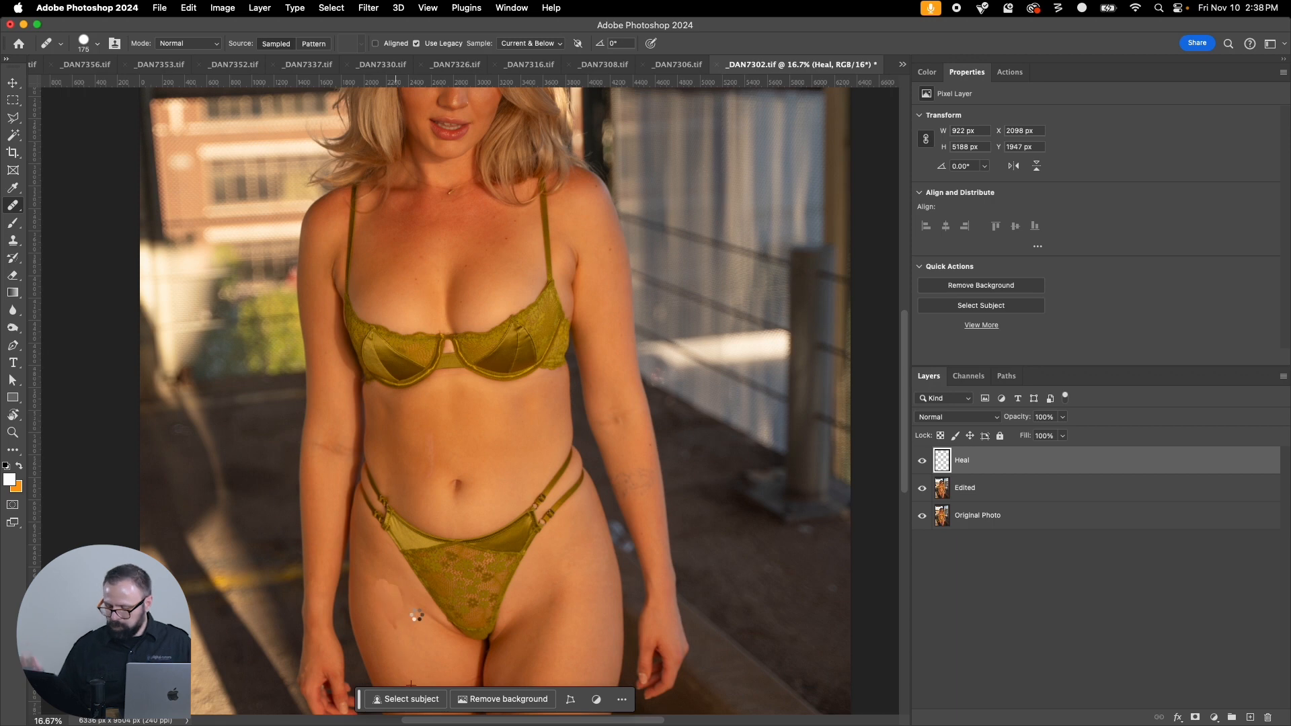
mouse_move(428, 467)
left_mouse_down()
mouse_move(428, 441)
mouse_move(432, 475)
mouse_move(439, 453)
mouse_move(426, 501)
left_mouse_up()
left_click(488, 434, "alt")
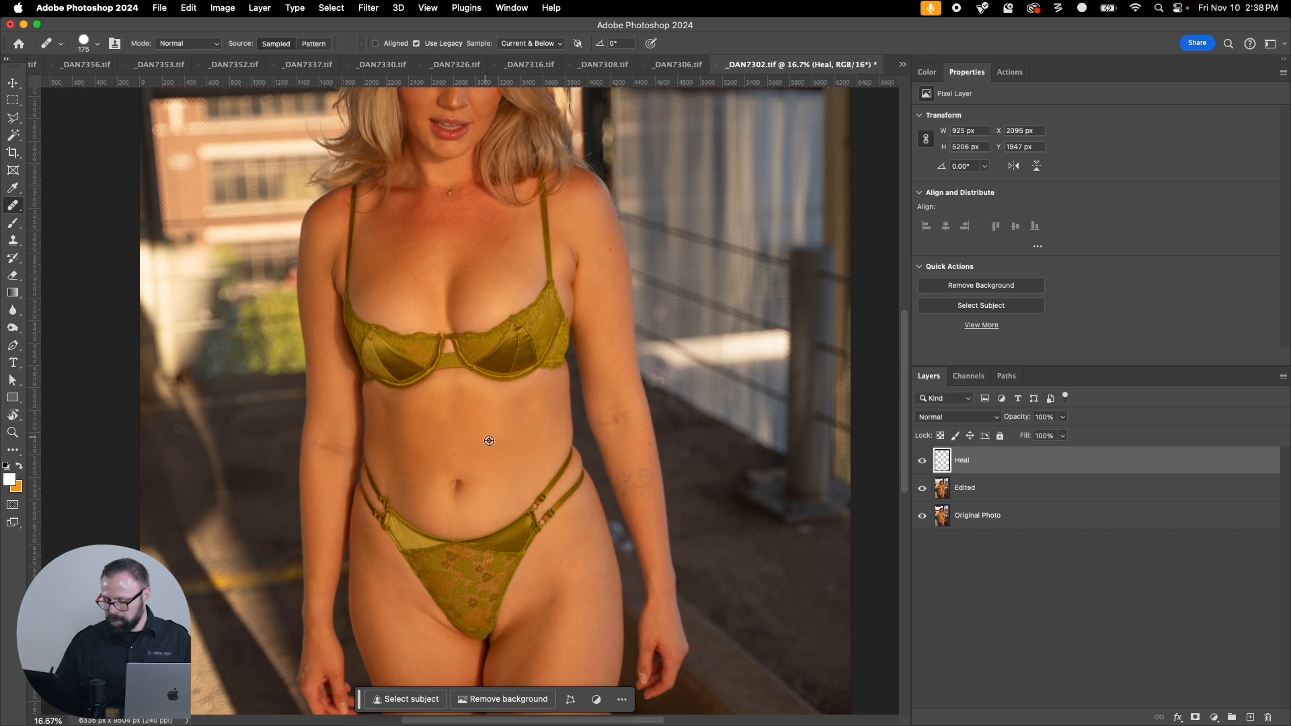
Step: Save and close _DAN7302.tif
key("super+w")
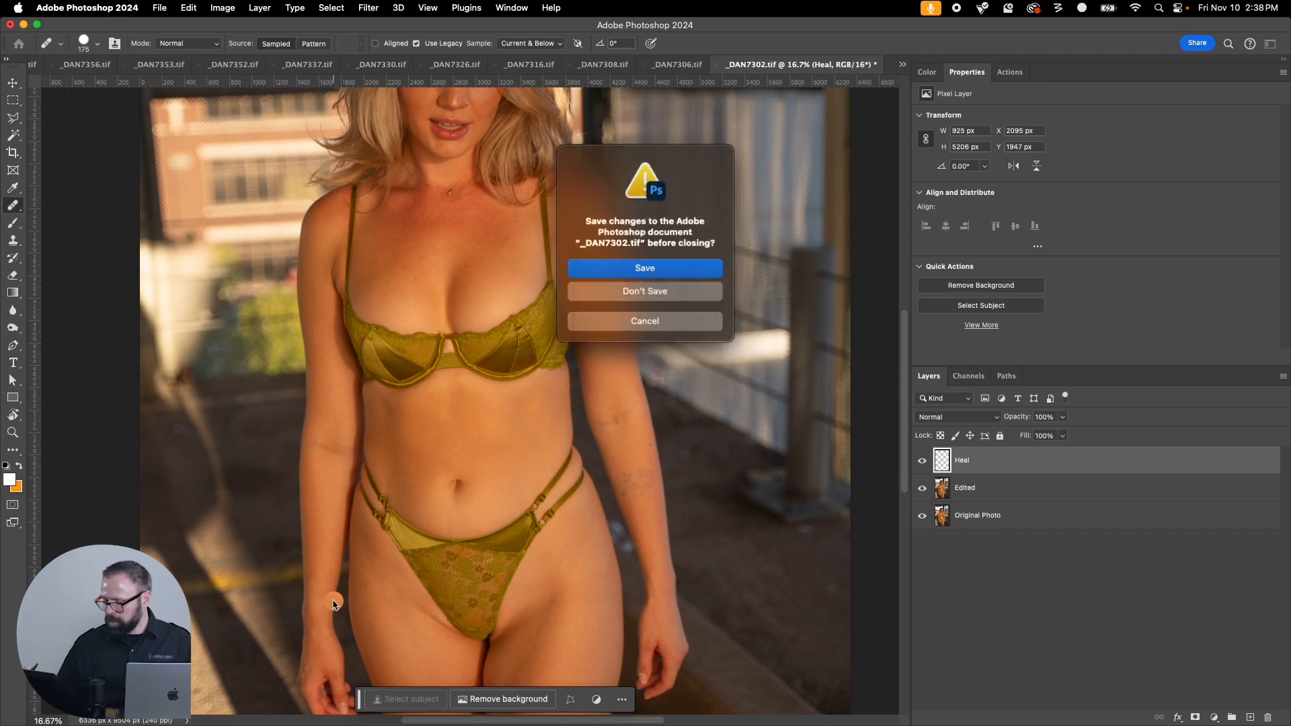
left_click(662, 264)
Step: Heal the blemishes beside the nose, at the inner eyelid, between the brows and on the forehead in _DAN7306.tif with an 80 px Healing Brush
key("super+space")
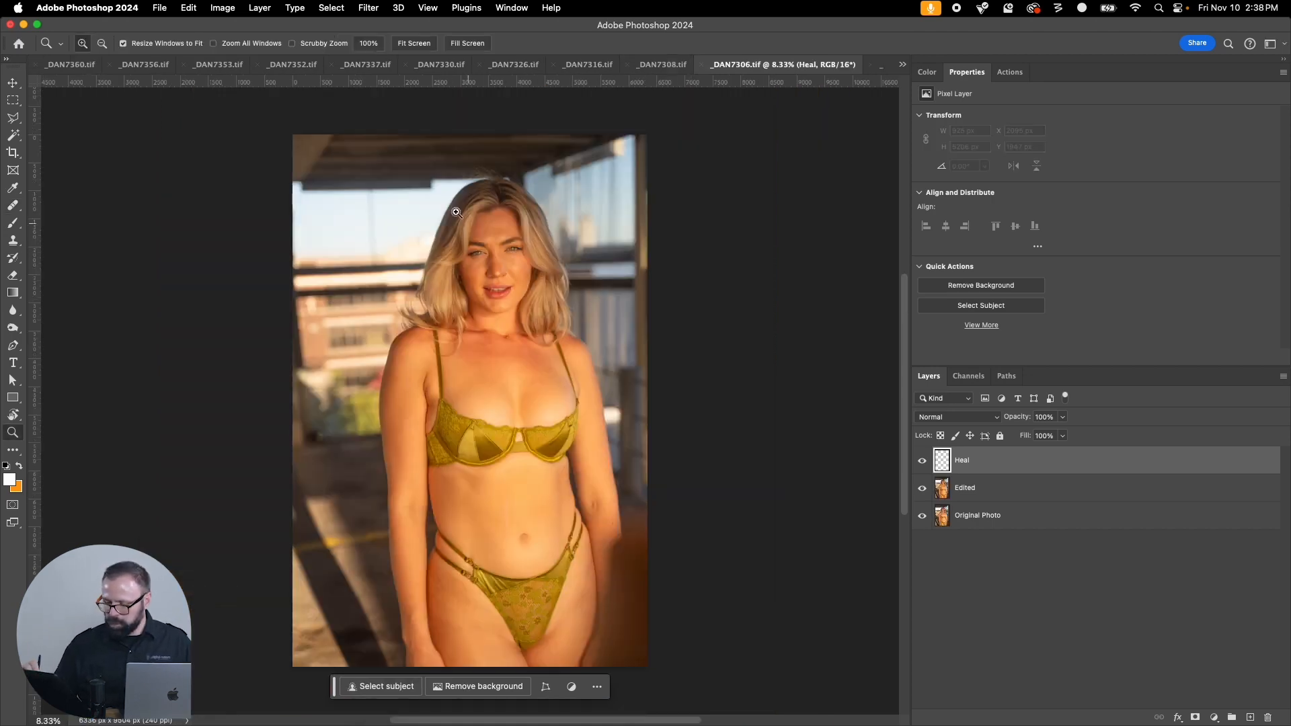
left_click_drag(431, 195, 551, 350)
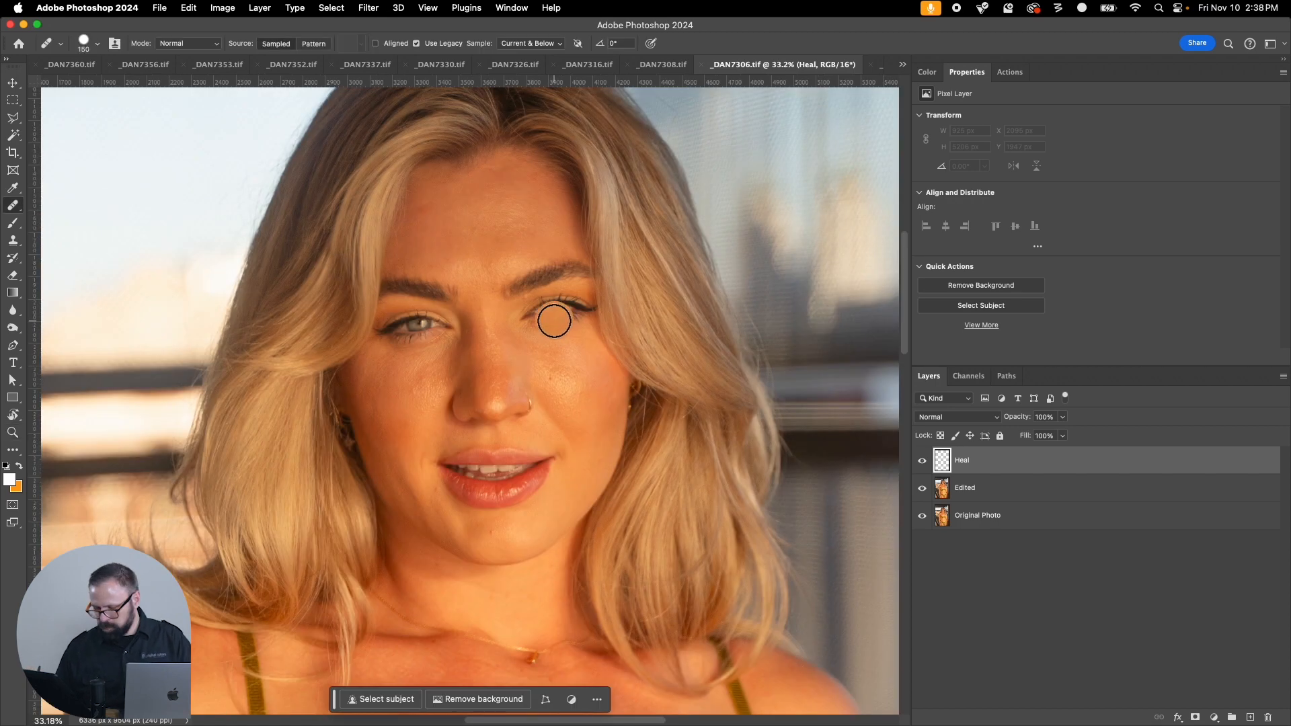
key("bracketleft")
key("bracketleft")
key("bracketleft")
key("bracketleft")
key("bracketleft")
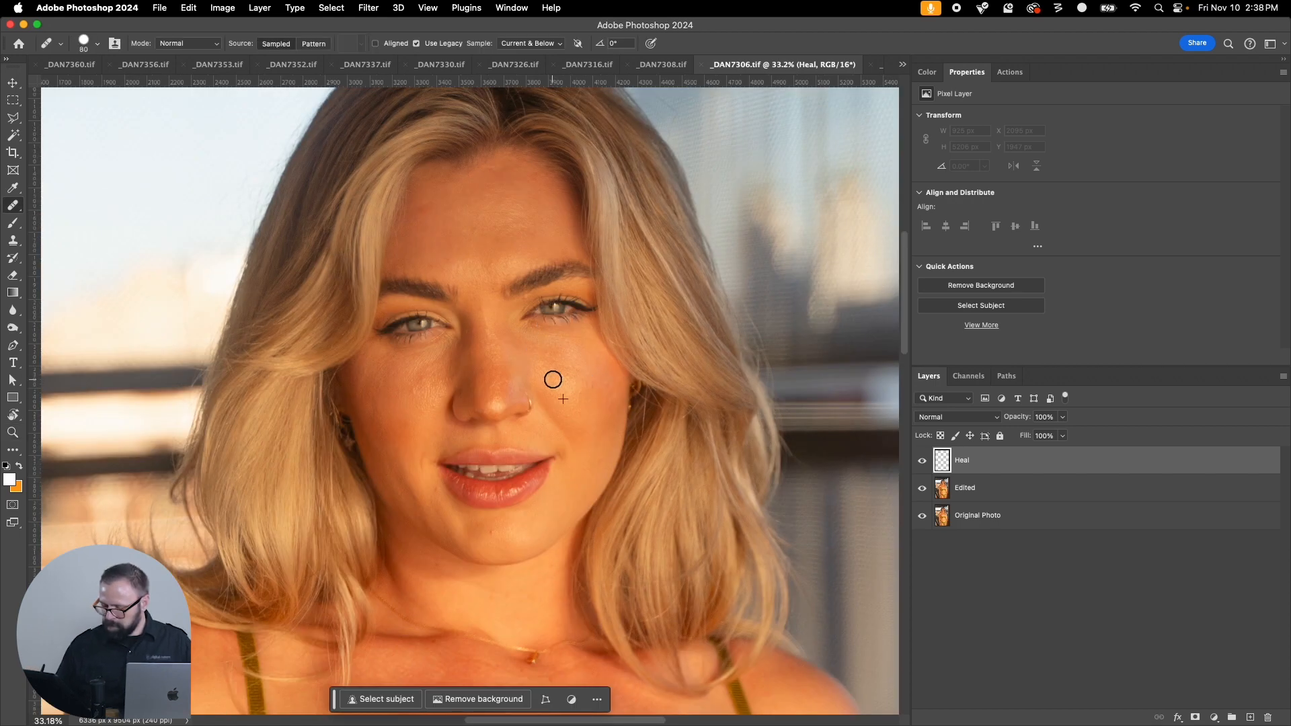
left_click(552, 379)
left_click(535, 301)
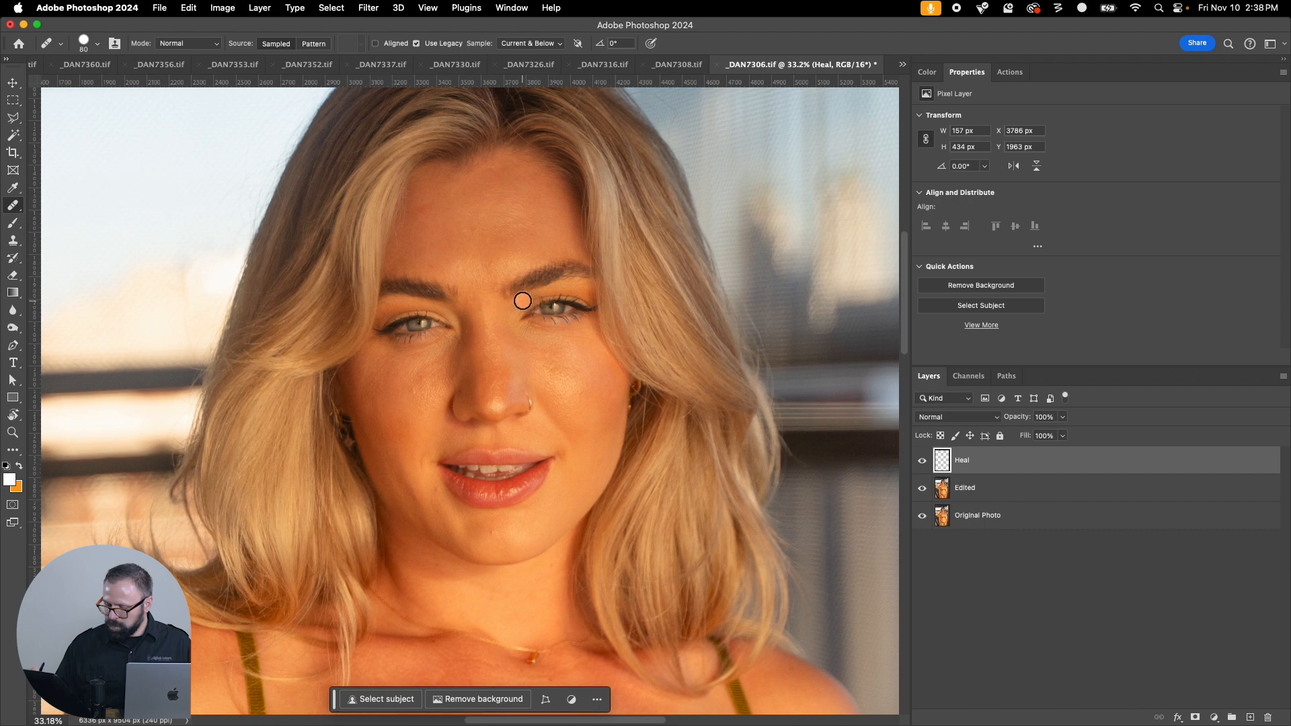
left_click(462, 272)
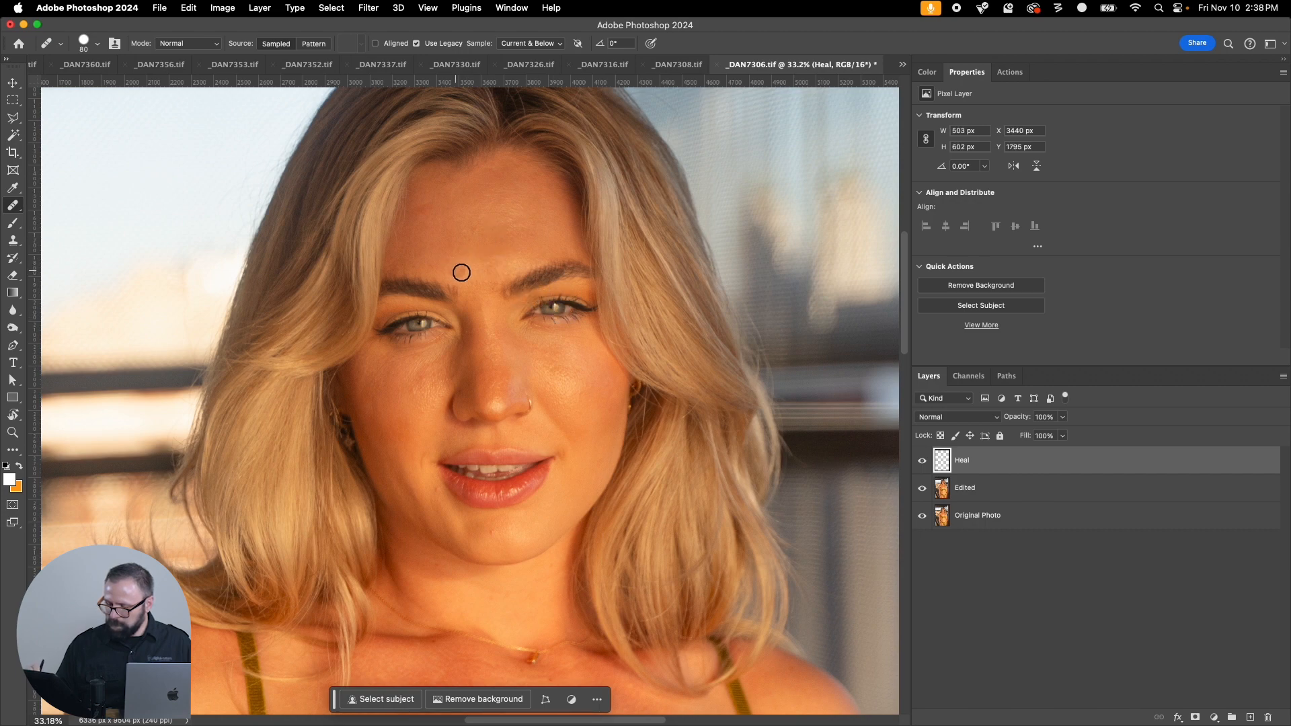
left_click(473, 233)
Step: Heal the shiny patch on the opposite cheek and the spot on the chin, sampling nearby clean skin
left_click(578, 395, "alt")
mouse_move(413, 396)
left_mouse_down()
mouse_move(433, 372)
mouse_move(413, 383)
mouse_move(427, 381)
left_mouse_up()
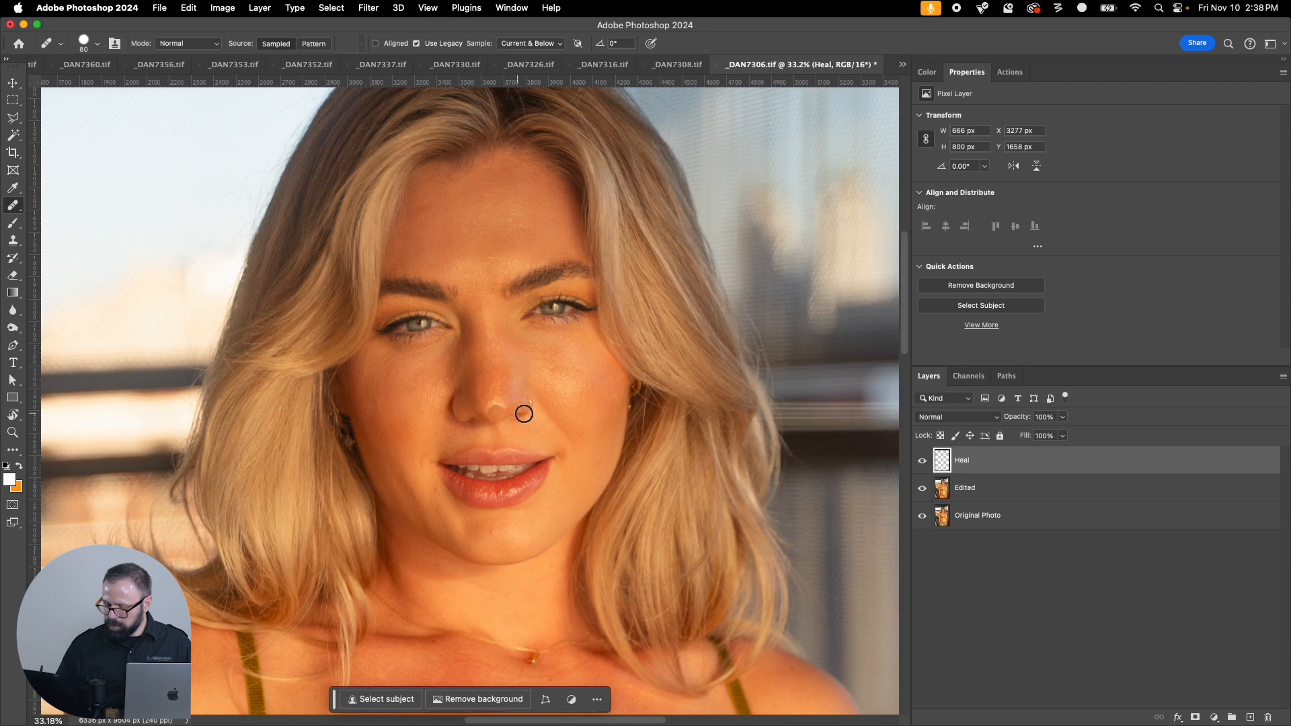
left_click(512, 524, "alt")
left_click(494, 527)
Step: Heal the line on the abdomen beside the navel in _DAN7306.tif with a 250 px Healing Brush
left_click_drag(594, 472, 568, 340)
key("super+minus")
key("super+minus")
key("super+minus")
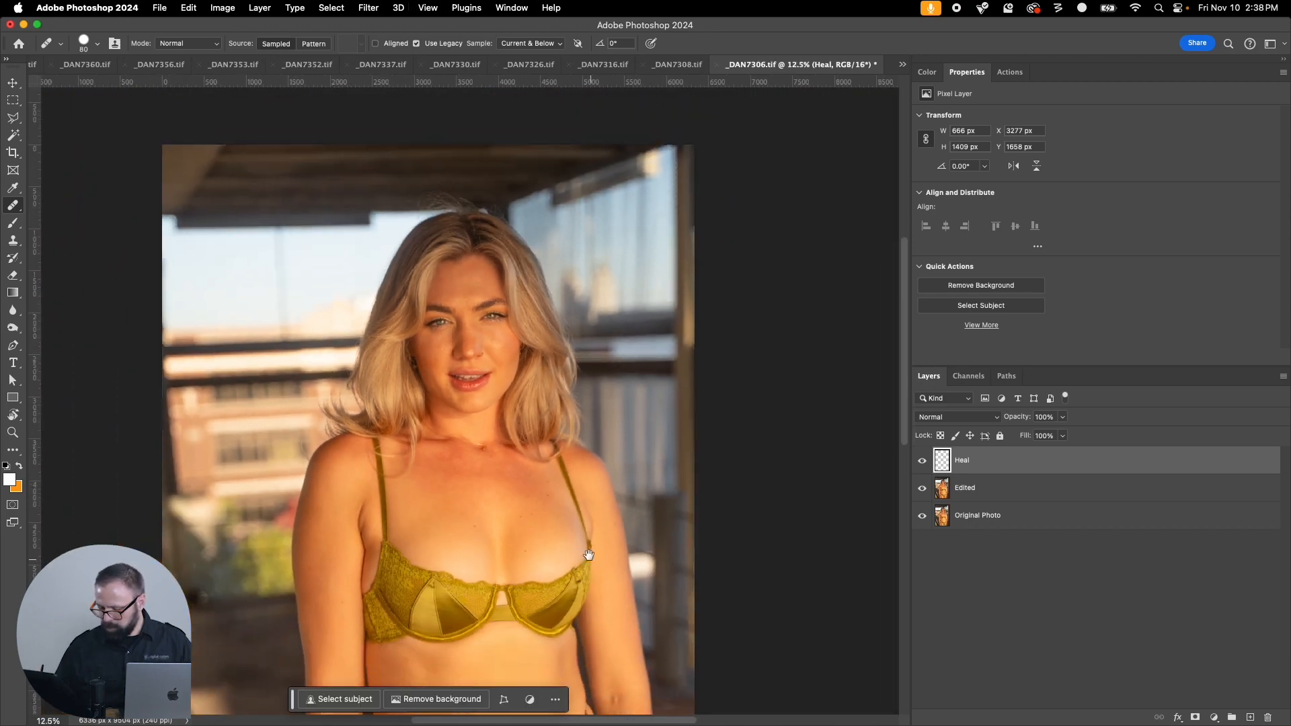
left_click_drag(588, 538, 567, 301)
key("bracketright")
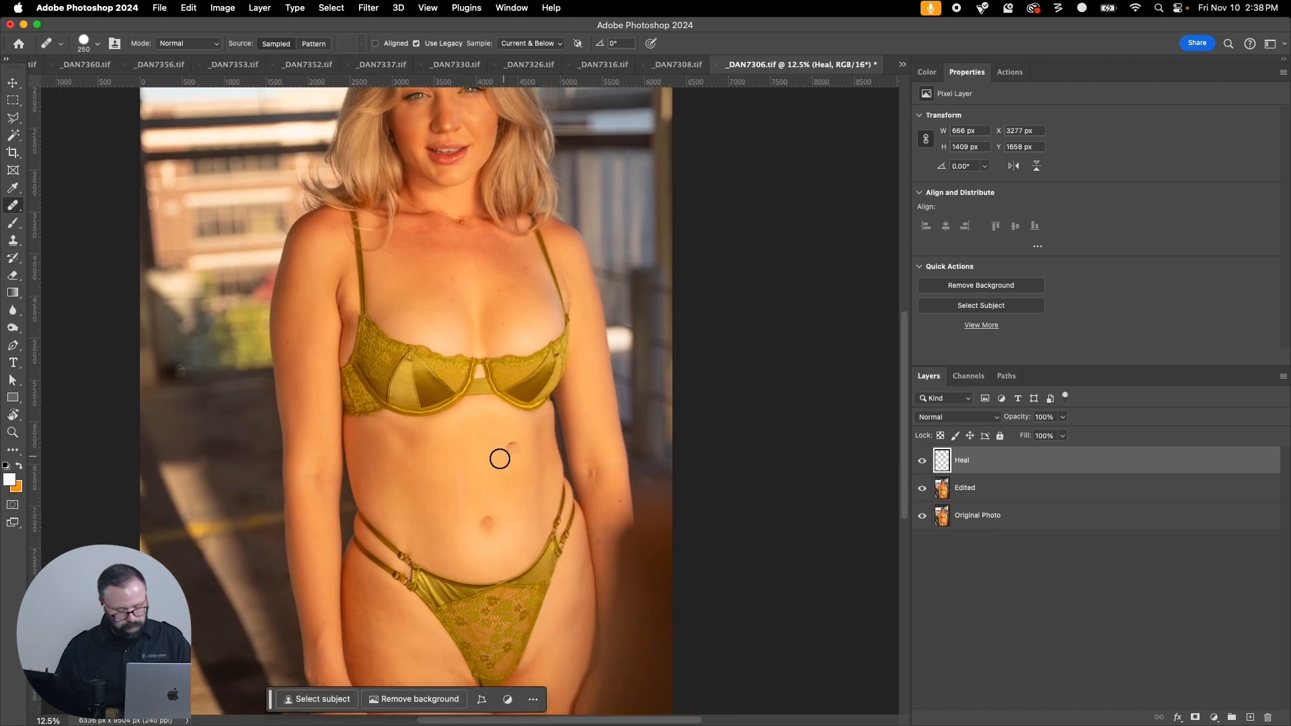
left_click(499, 461, "alt")
mouse_move(461, 515)
left_mouse_down()
mouse_move(464, 491)
mouse_move(453, 531)
left_mouse_up()
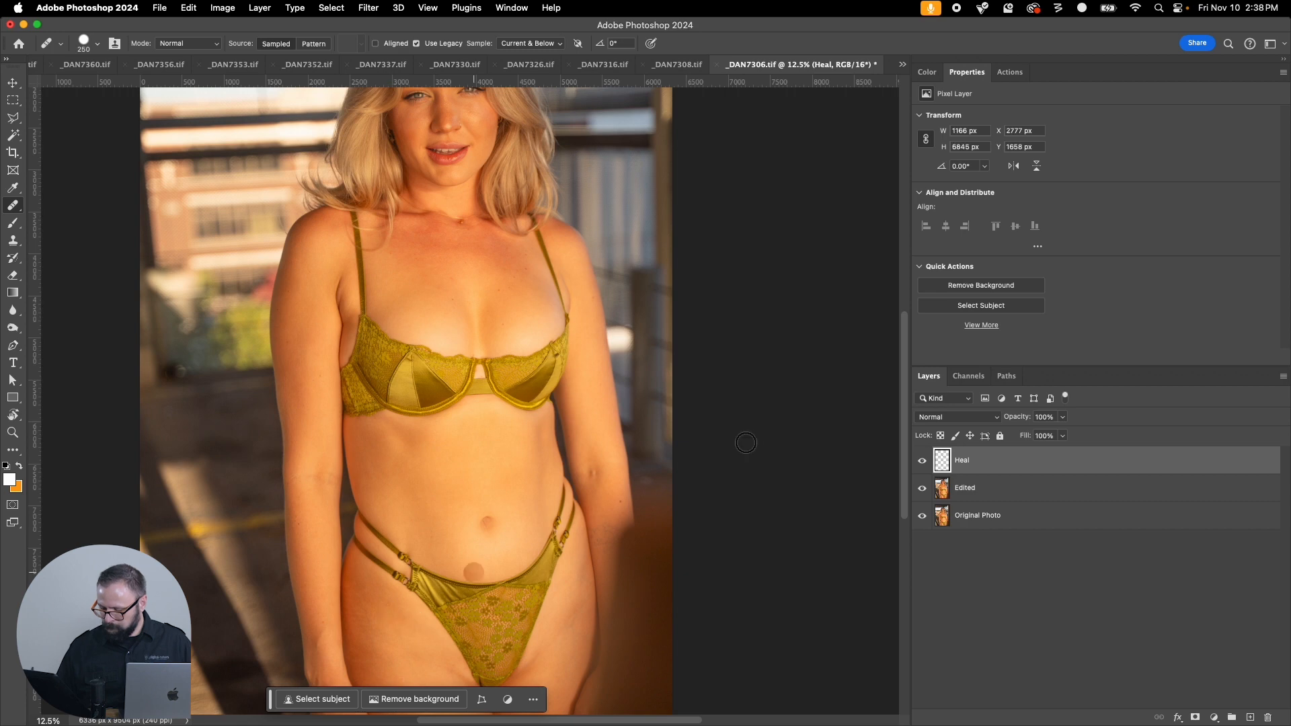
Step: Save and close _DAN7306.tif
key("super+w")
key("super+d")
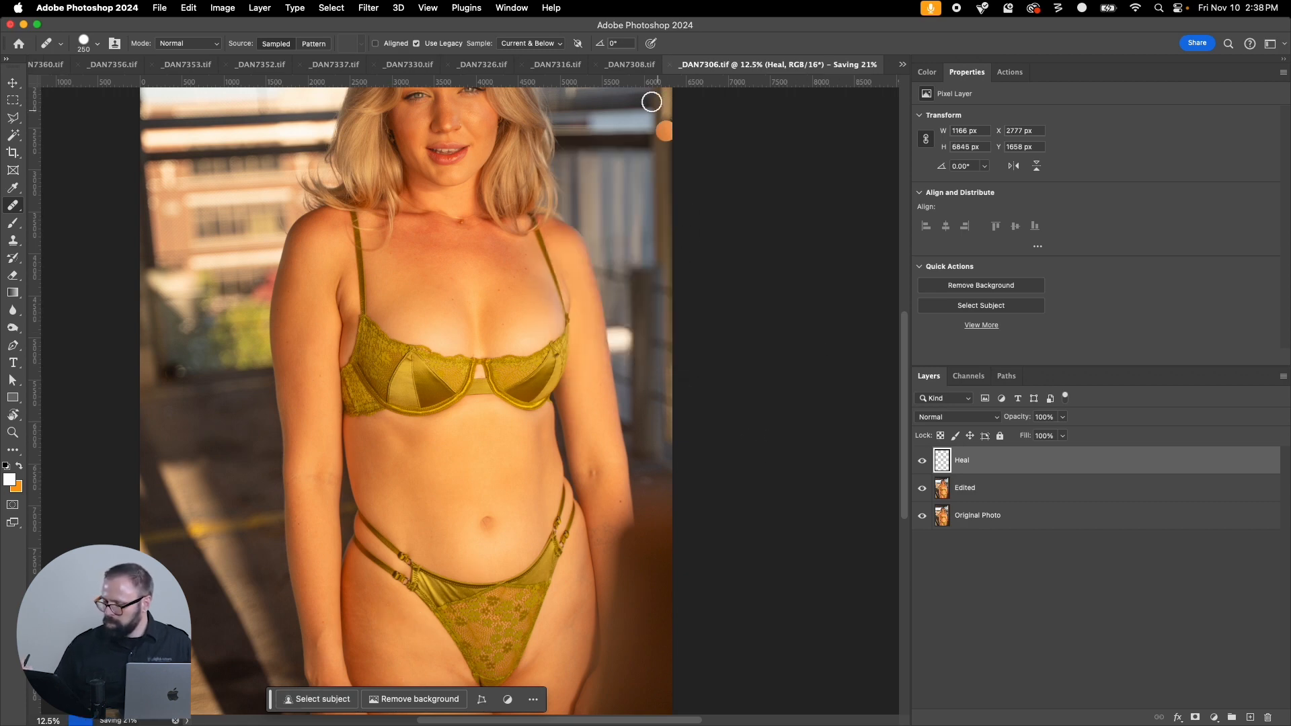
Step: Heal the blemish on the cheek below the eye in _DAN7308.tif with a 90 px Healing Brush
key("super+space")
mouse_move(374, 174)
left_mouse_down()
mouse_move(516, 294)
mouse_move(535, 362)
left_mouse_up()
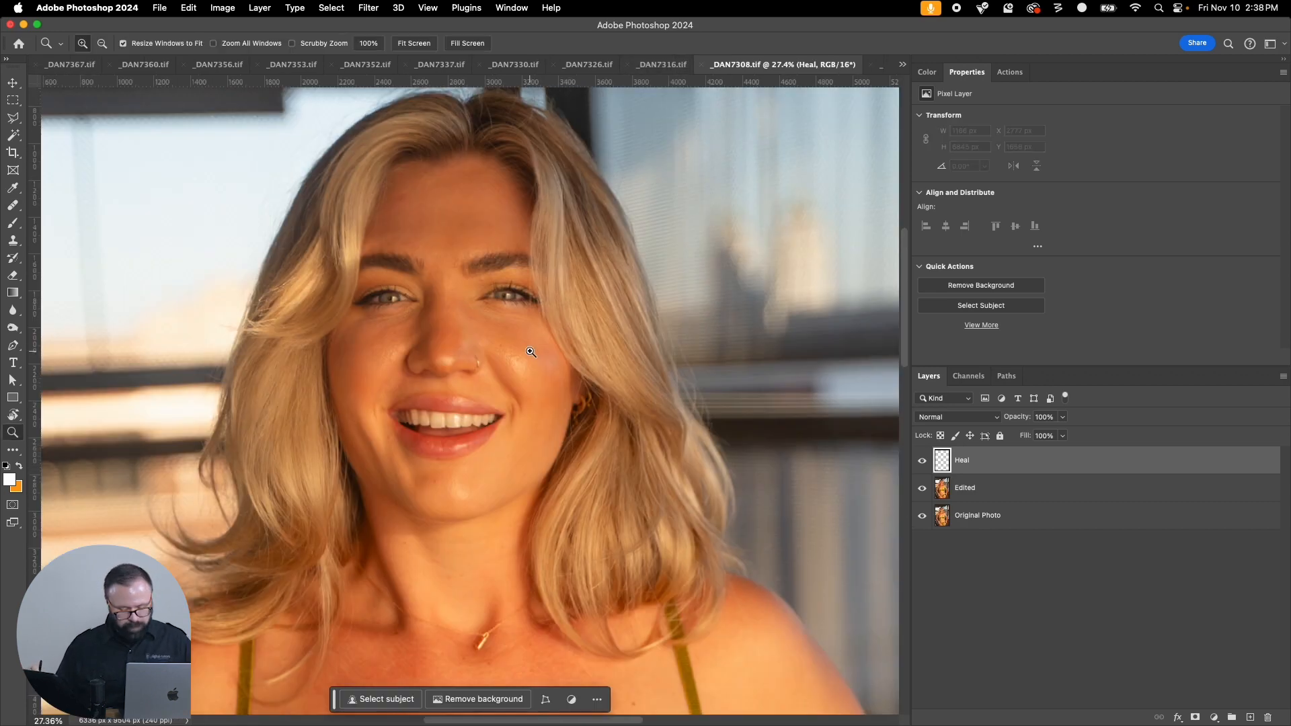
key("bracketleft")
key("bracketleft")
key("bracketleft")
key("bracketleft")
key("bracketleft")
key("bracketleft")
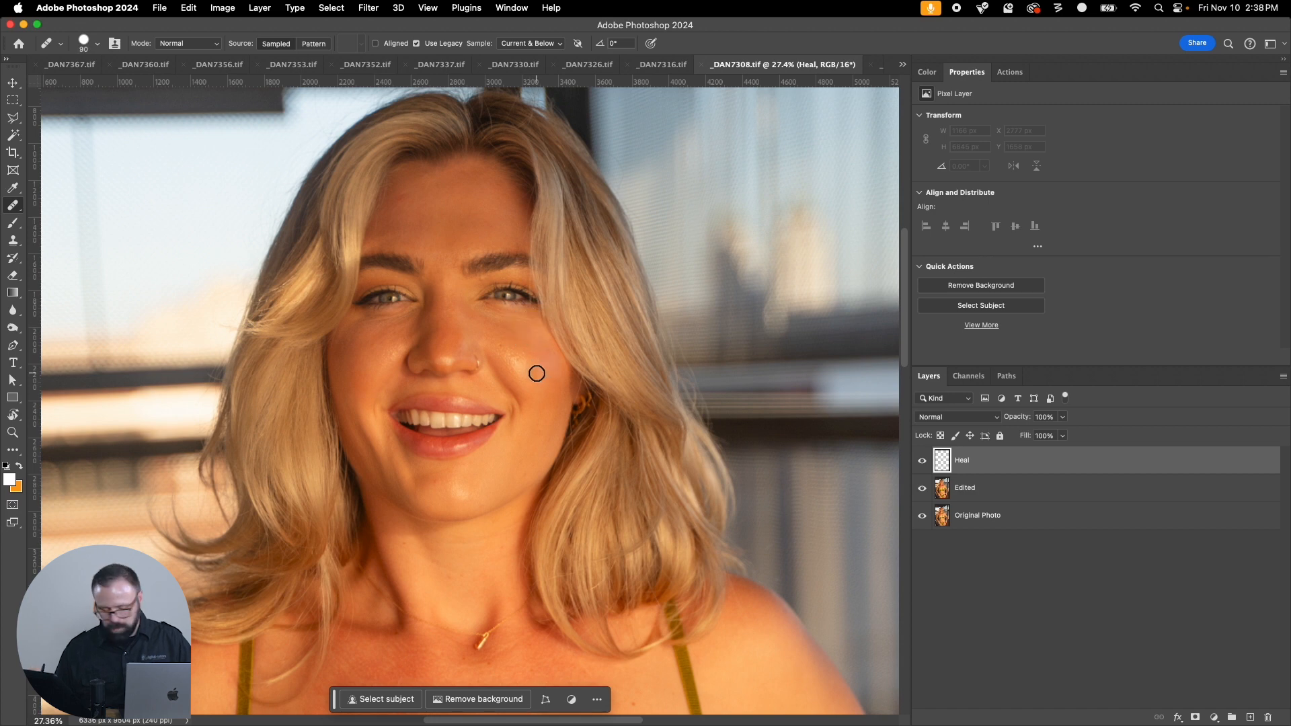
left_click(527, 363)
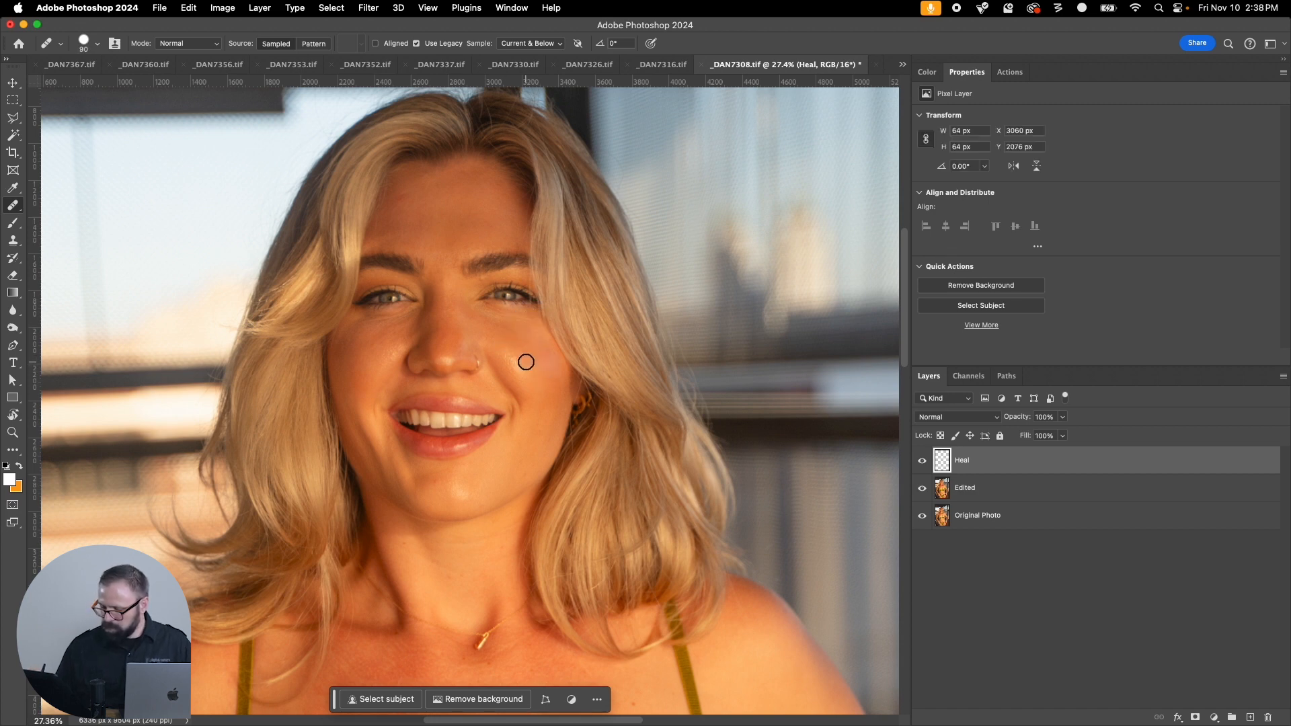
Step: Heal the spots at the inner eyelid, above the brow and on the chin in _DAN7308.tif
left_click(486, 280)
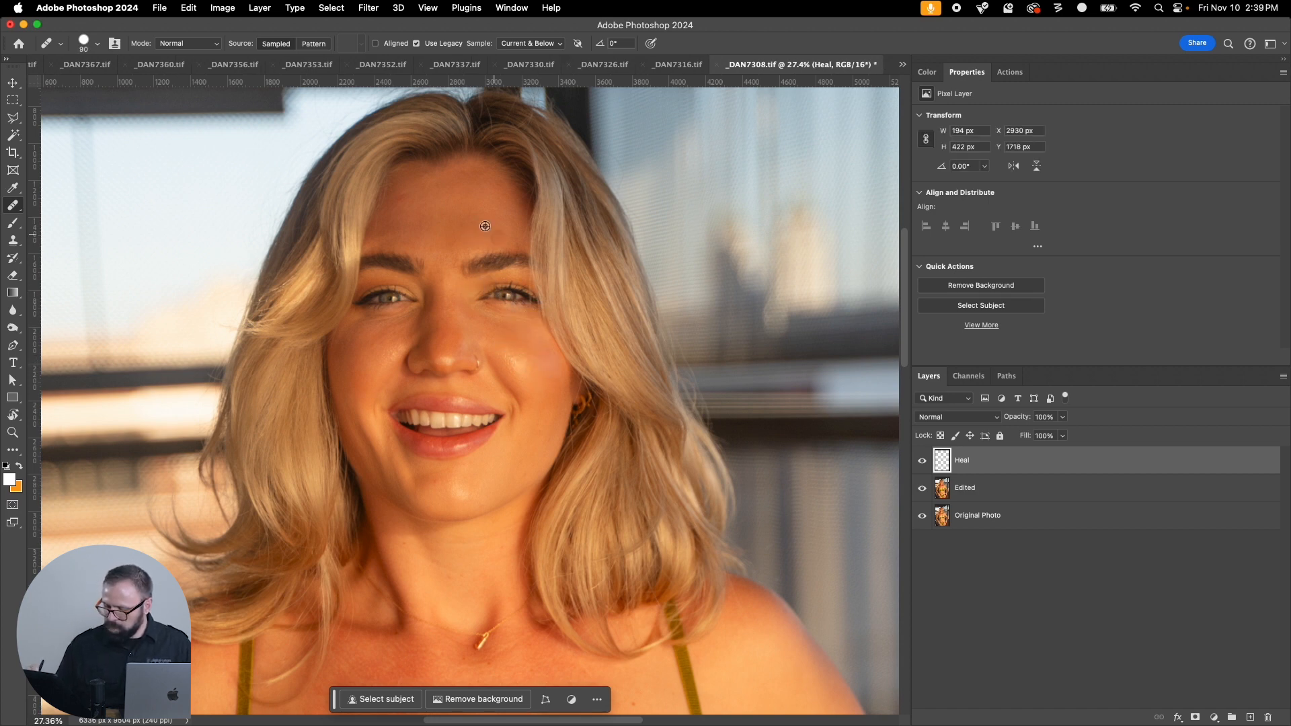
left_click(443, 251)
left_click(437, 485)
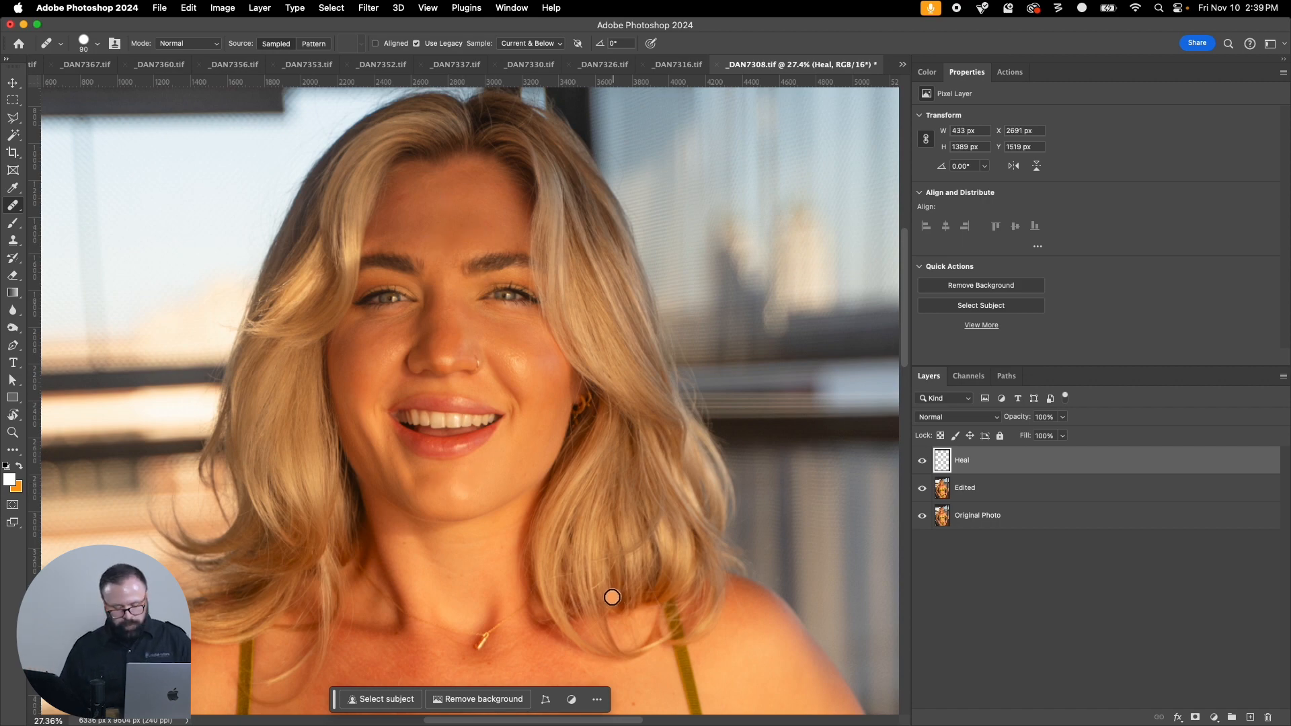
Step: Heal the line on the abdomen in _DAN7308.tif with a 300 px Healing Brush, and save and close the file
key("super+minus")
key("super+minus")
key("super+minus")
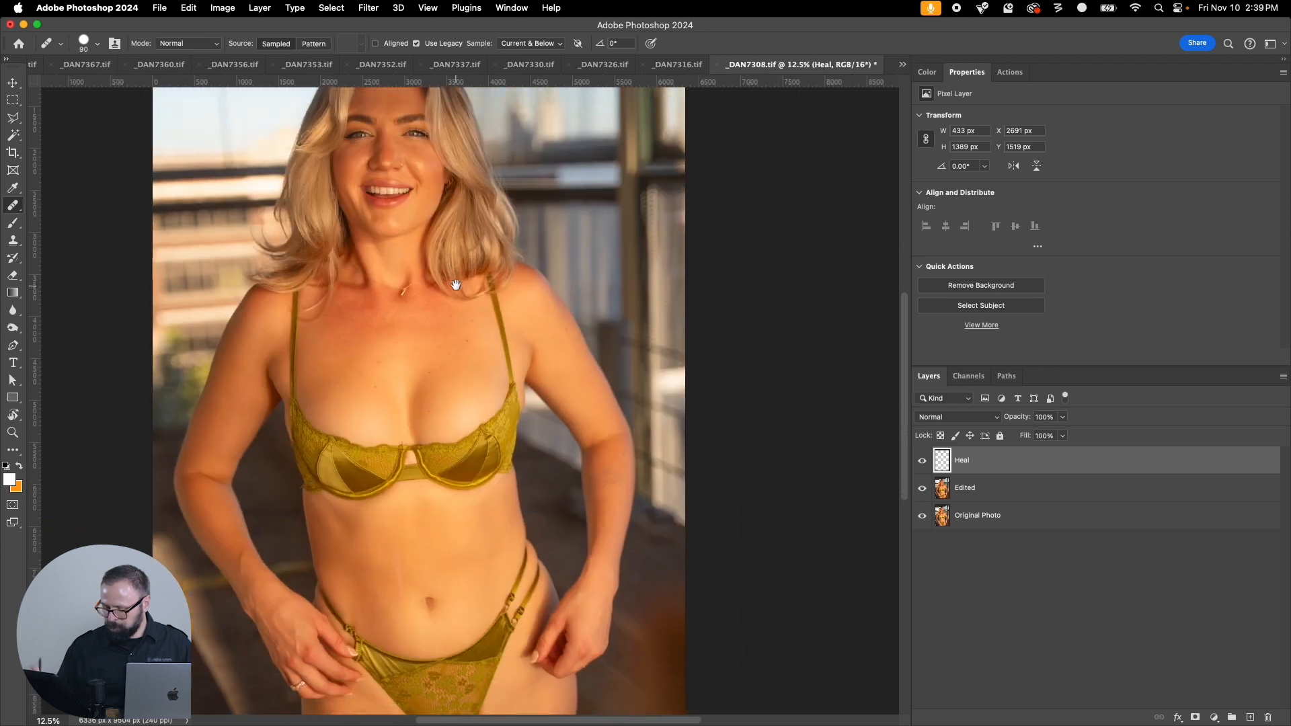
key("bracketright")
key("bracketright")
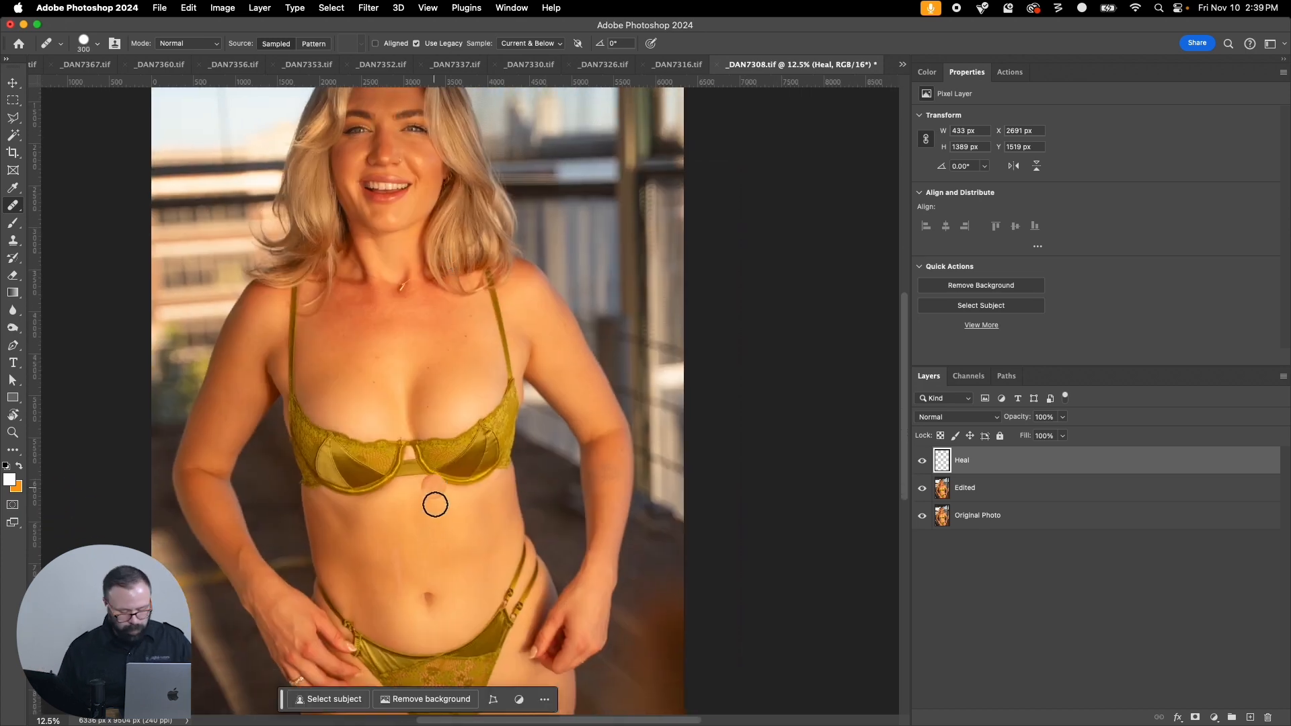
mouse_move(397, 558)
left_mouse_down()
mouse_move(398, 586)
mouse_move(397, 542)
left_mouse_up()
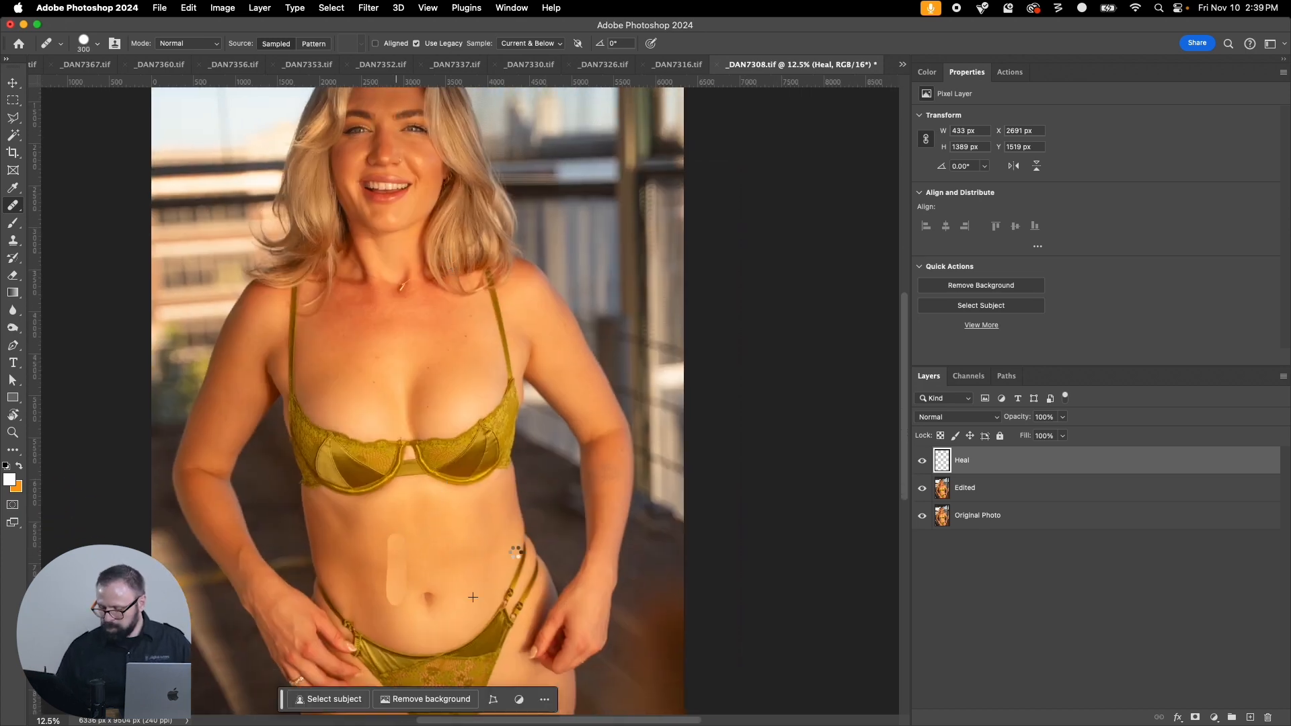
mouse_move(516, 546)
left_mouse_down()
mouse_move(505, 327)
mouse_move(480, 610)
mouse_move(470, 583)
left_mouse_up()
key("super+w")
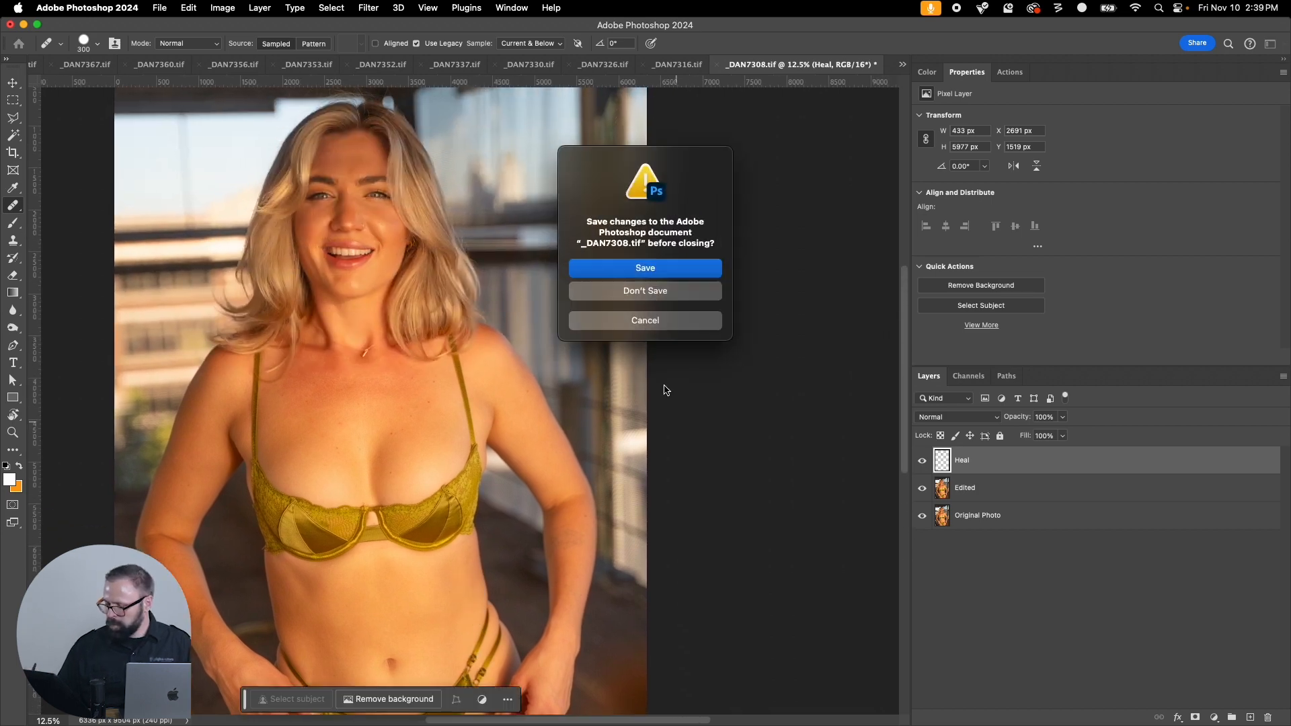
left_click(645, 269)
Step: Heal the blemishes on the cheek beside the nose in _DAN7316.tif with an 80 px Healing Brush, sampling clean cheek skin
key("z")
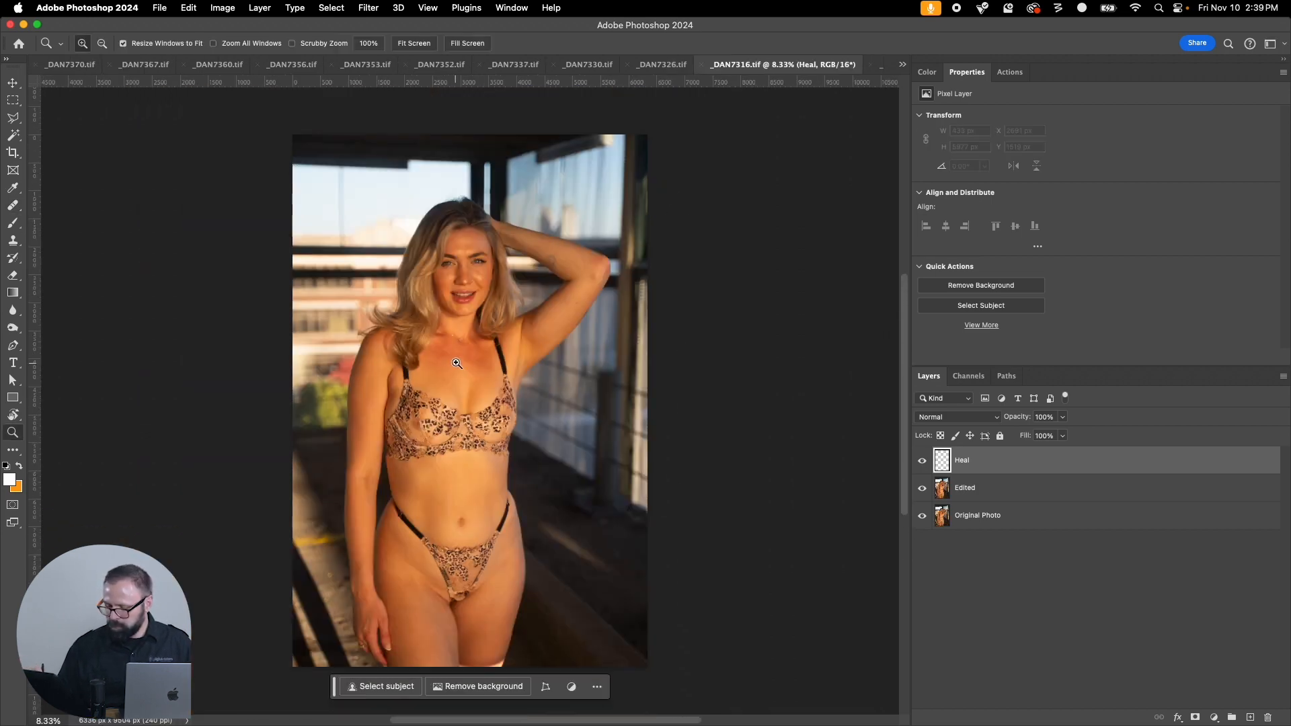
left_click_drag(386, 202, 543, 384)
key("j")
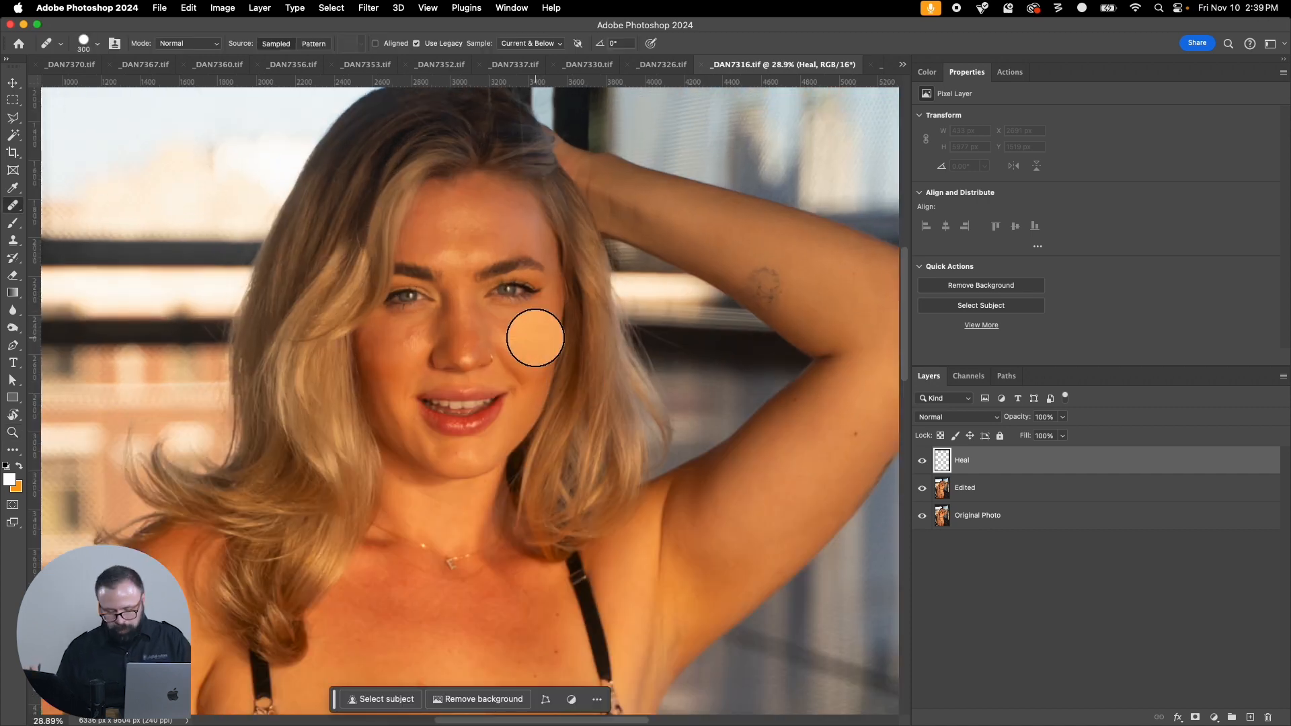
key("[")
key("[")
key("[")
key("bracketleft")
key("bracketleft")
key("bracketleft")
key("bracketleft")
key("bracketleft")
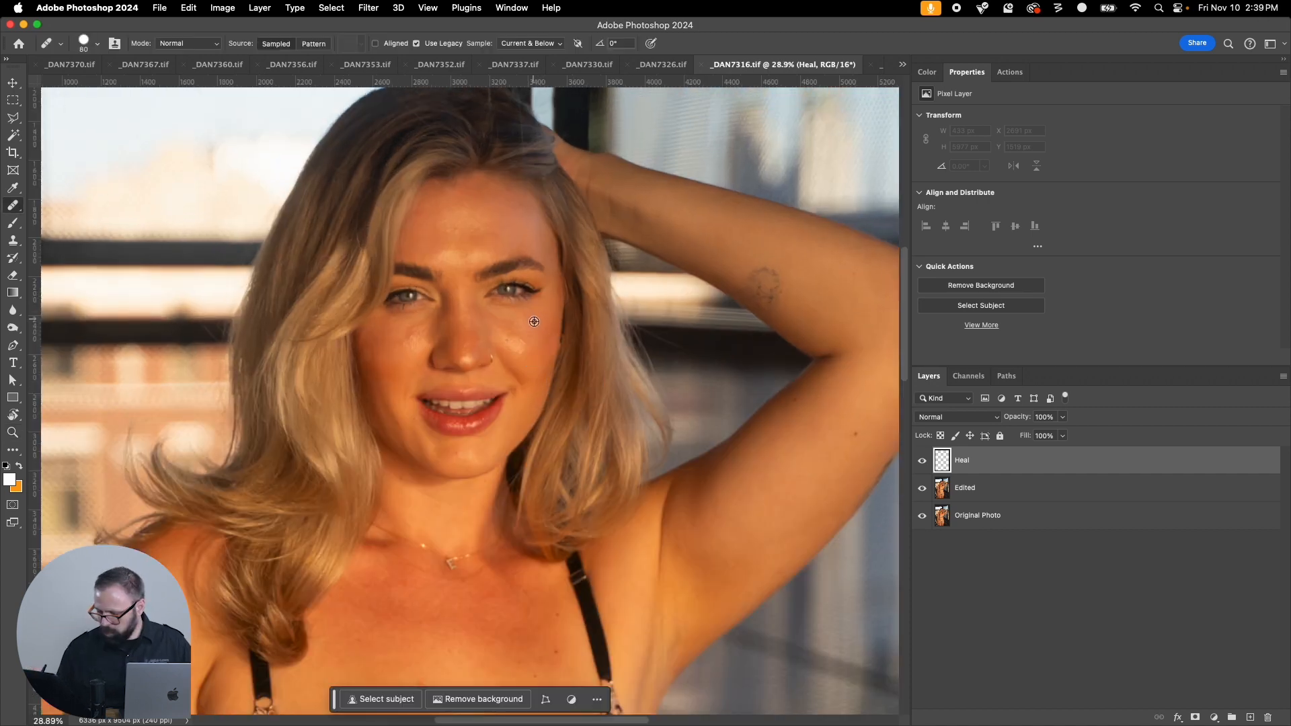
left_click(534, 322, "alt")
left_click(513, 343)
left_click(512, 333)
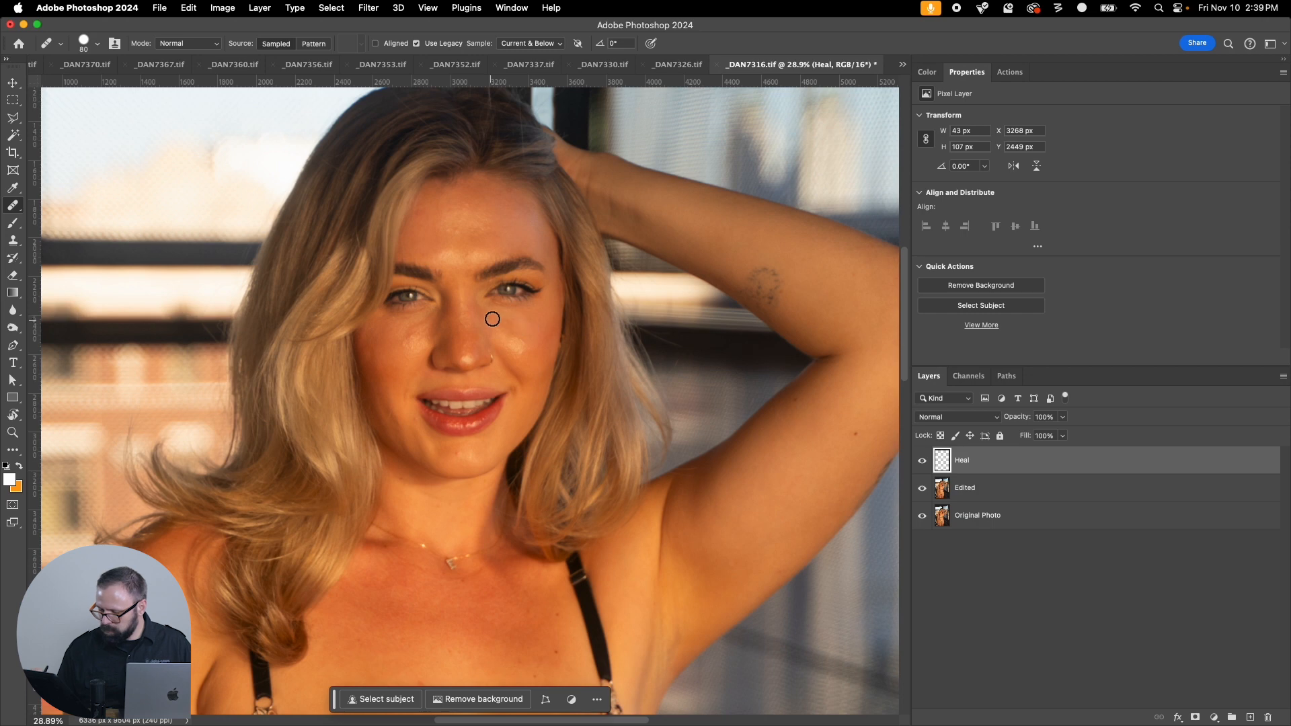
left_click(497, 321)
Step: Heal the spots on the forehead, the skin between the under-eye and nose, and the chin in _DAN7316.tif
left_click(466, 252)
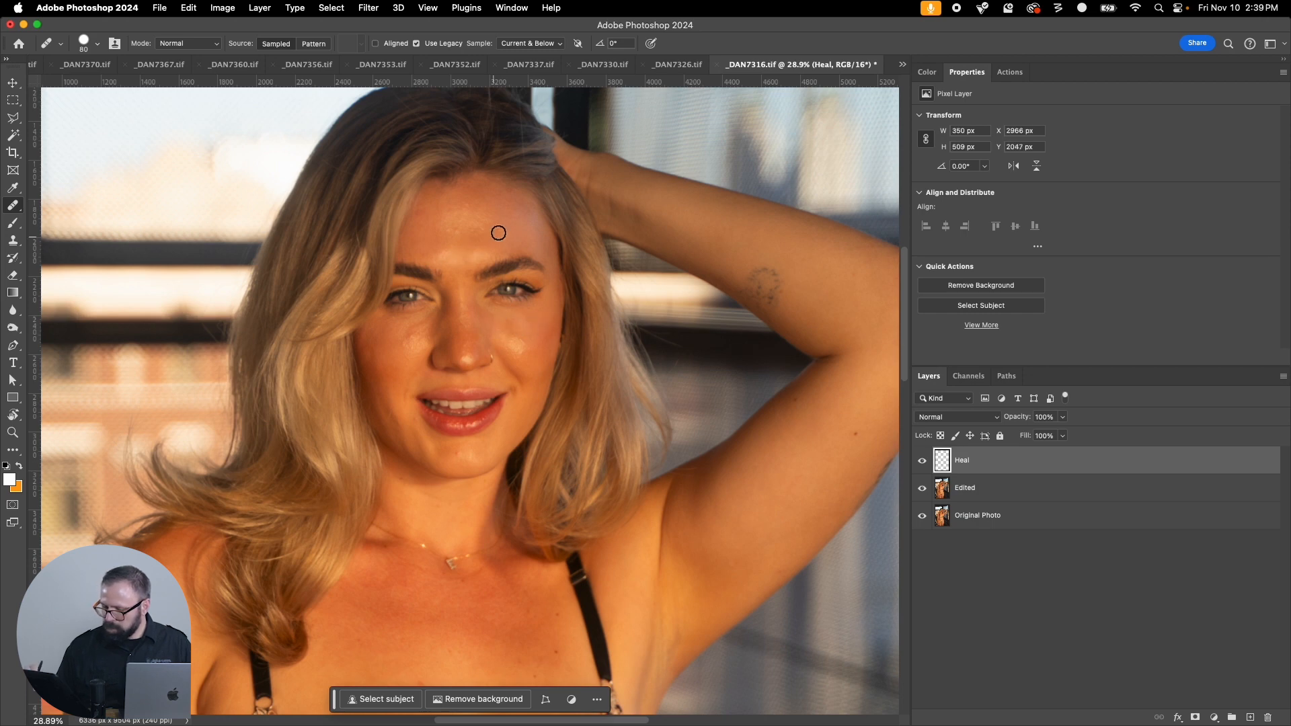
left_click(443, 254)
left_click(452, 227)
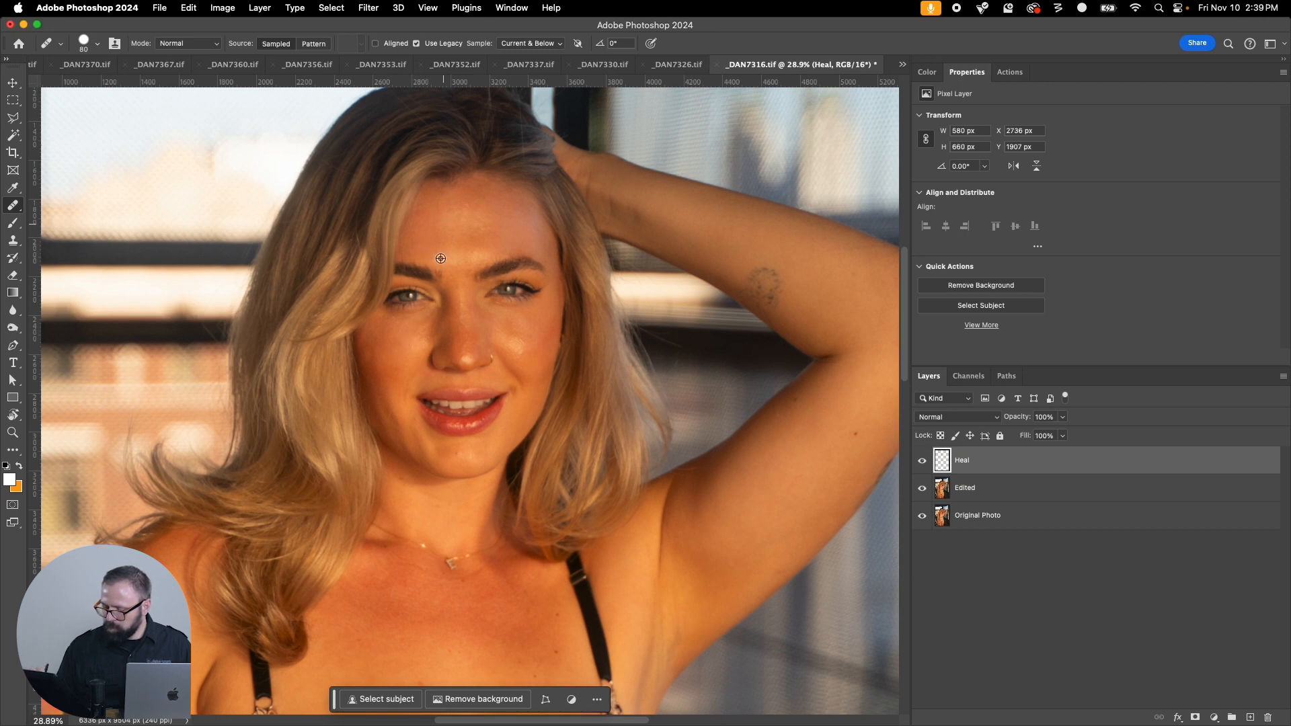
left_click(406, 365, "alt")
left_click_drag(425, 329, 452, 333)
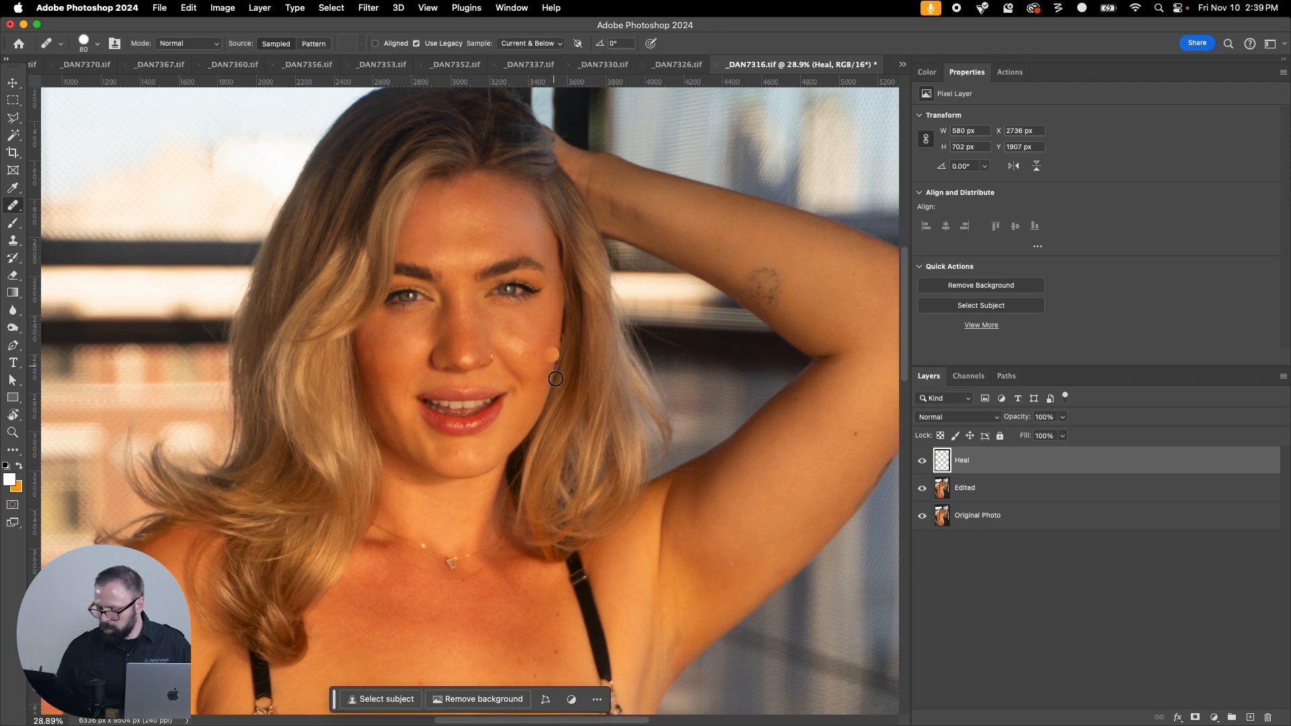
left_click(457, 457)
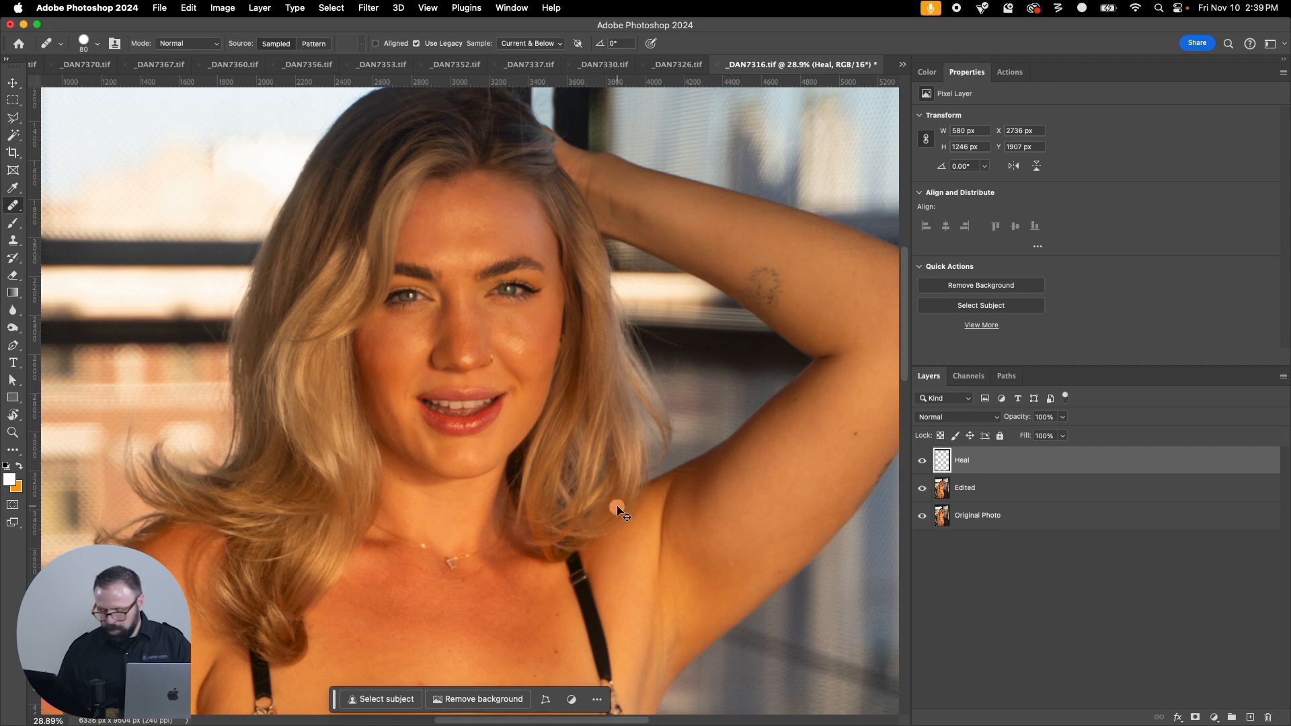
Step: Heal the line on the abdomen beside the navel in _DAN7316.tif with a 200 px Healing Brush, and save and close the file
scroll(617, 509, "down", 4)
scroll(524, 458, "down", 3)
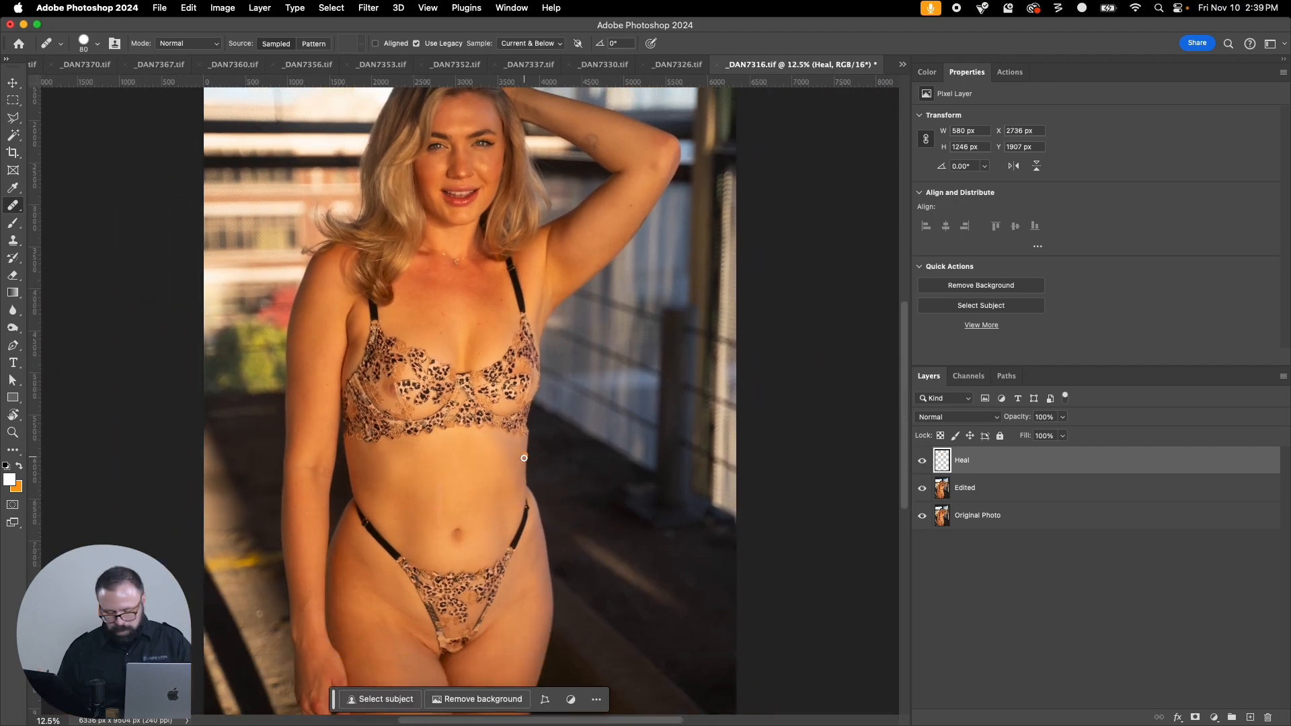
scroll(524, 458, "up", 2)
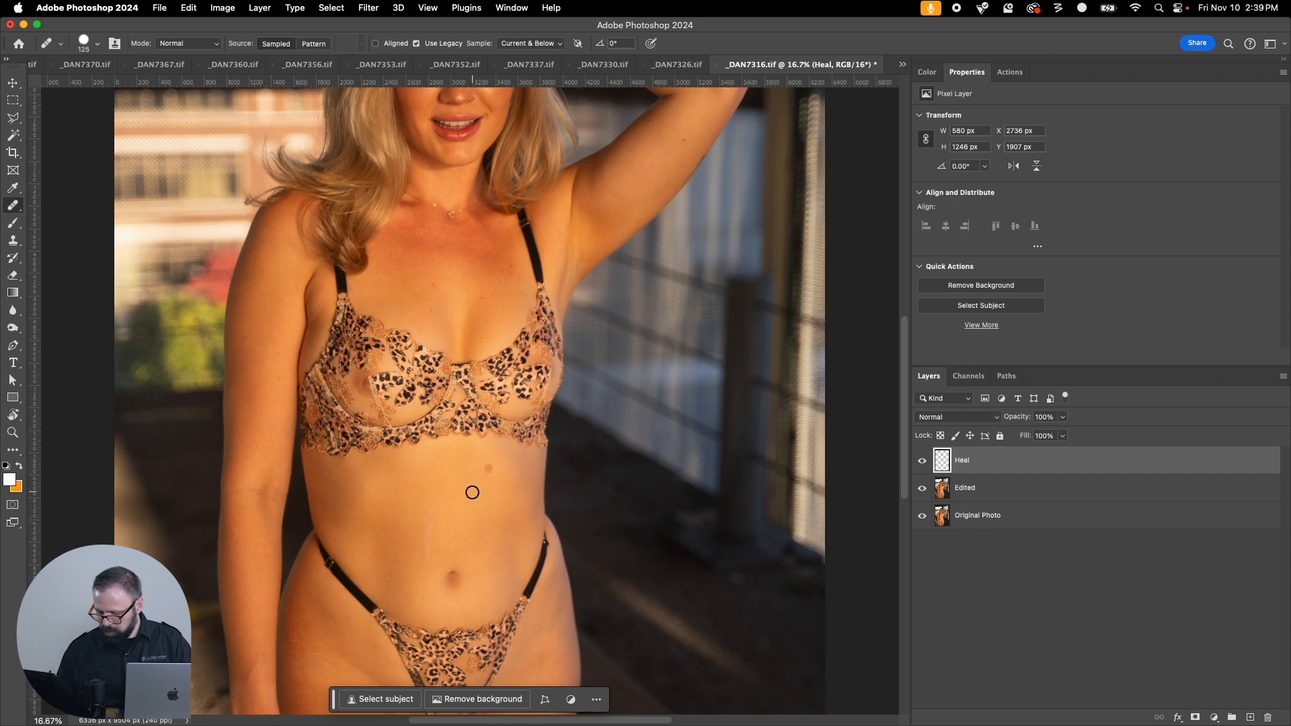
left_click(464, 508, "alt")
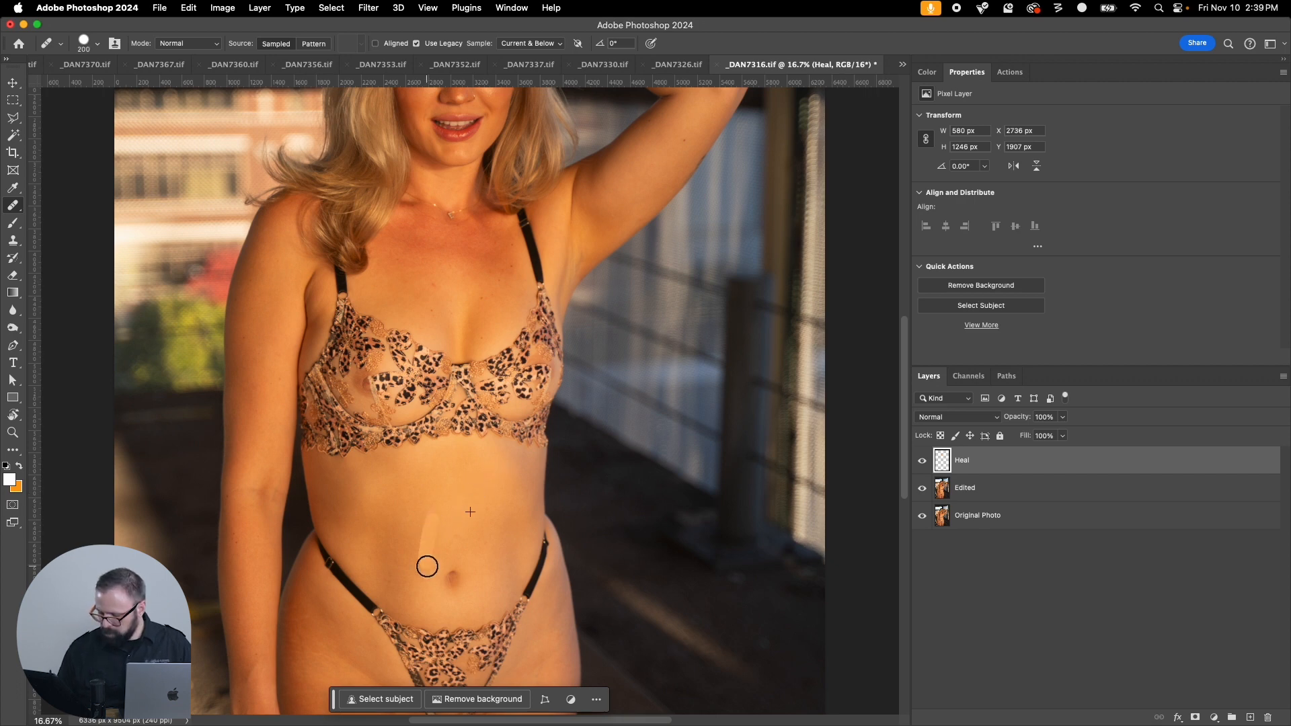
left_click_drag(427, 565, 427, 524)
key("super+w")
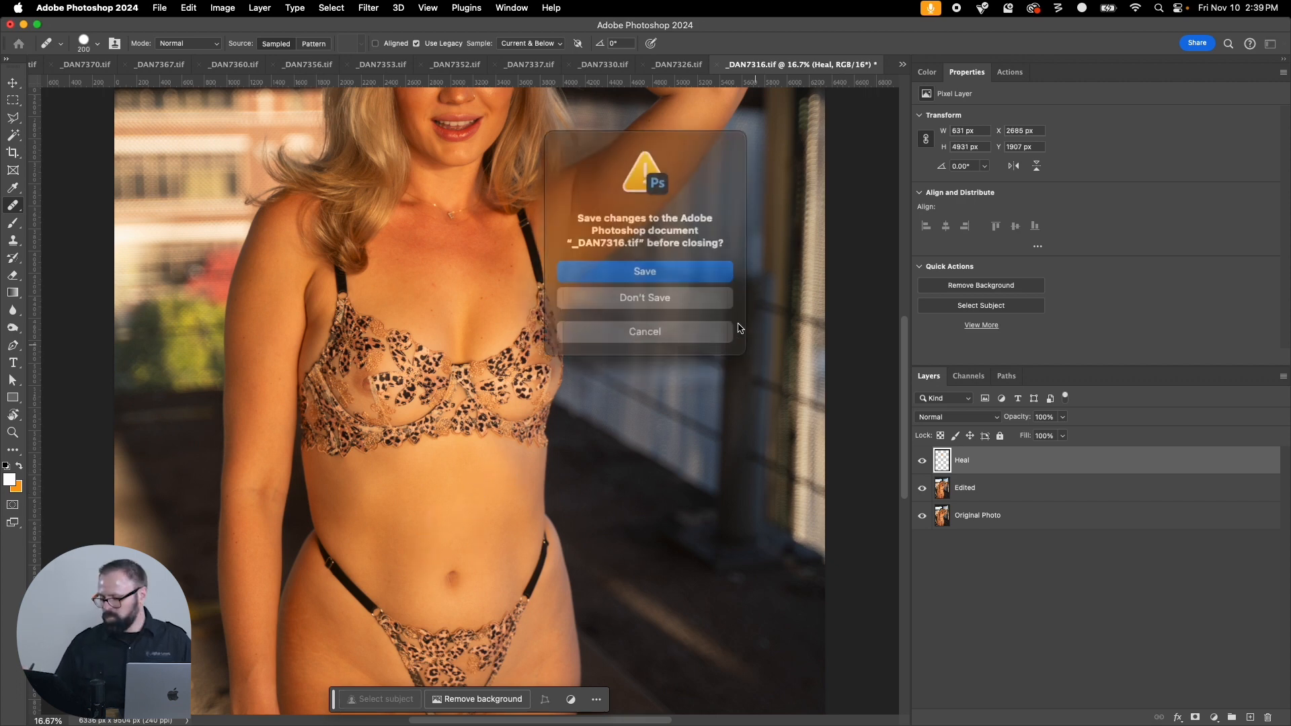
key("Return")
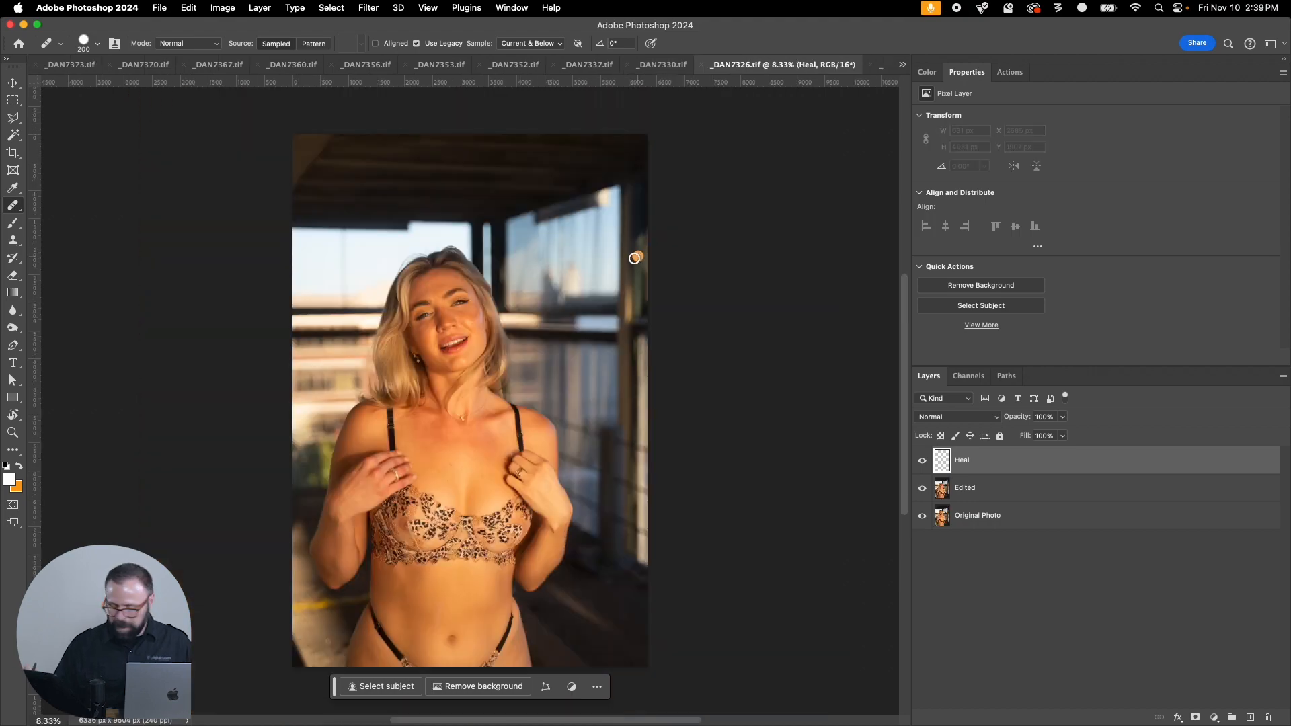
Step: Heal the blemishes on the cheek, near the mouth corner and on the chin in _DAN7326.tif with an 80 px Healing Brush
key("z")
left_click_drag(389, 257, 519, 423)
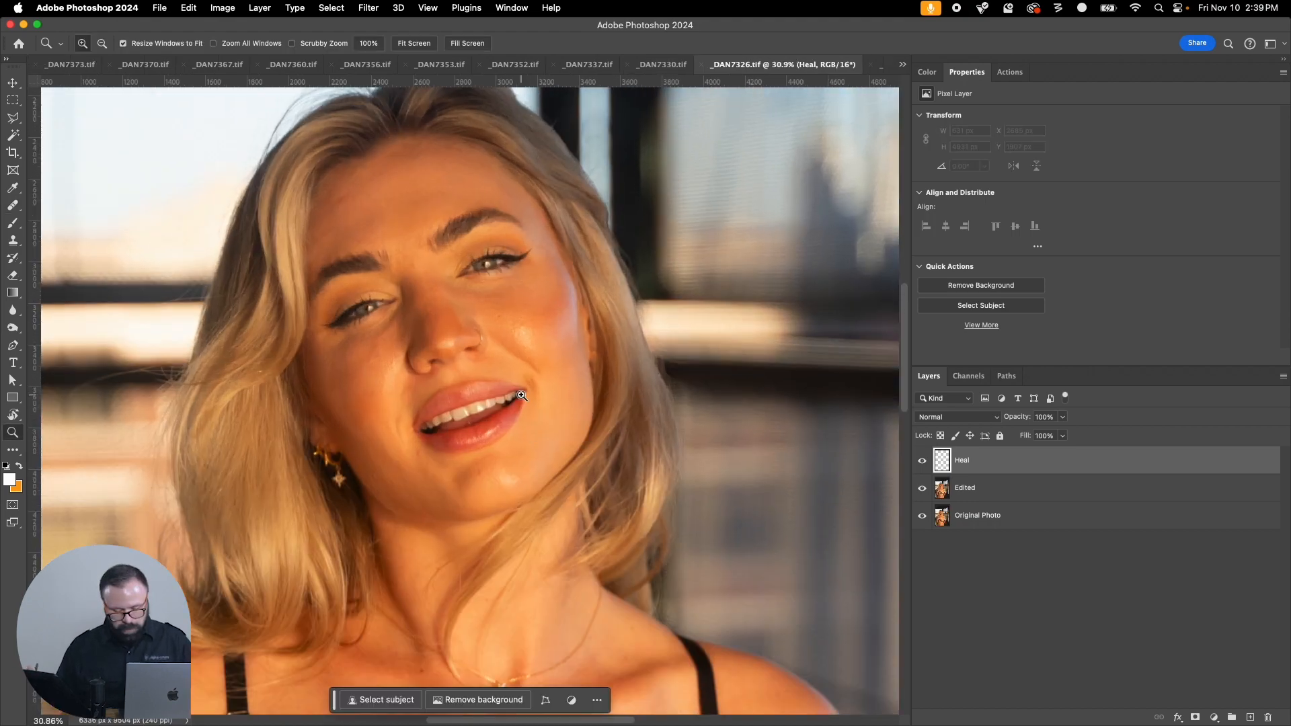
key("j")
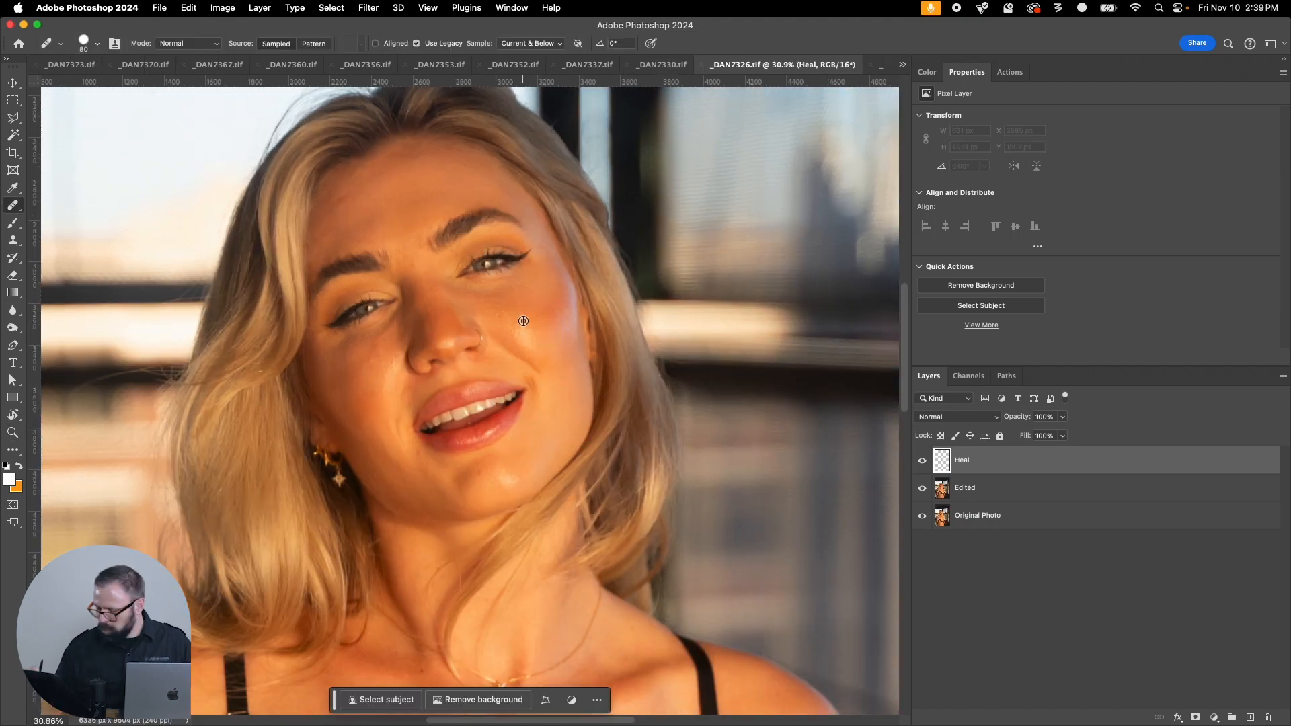
left_click_drag(500, 318, 501, 326)
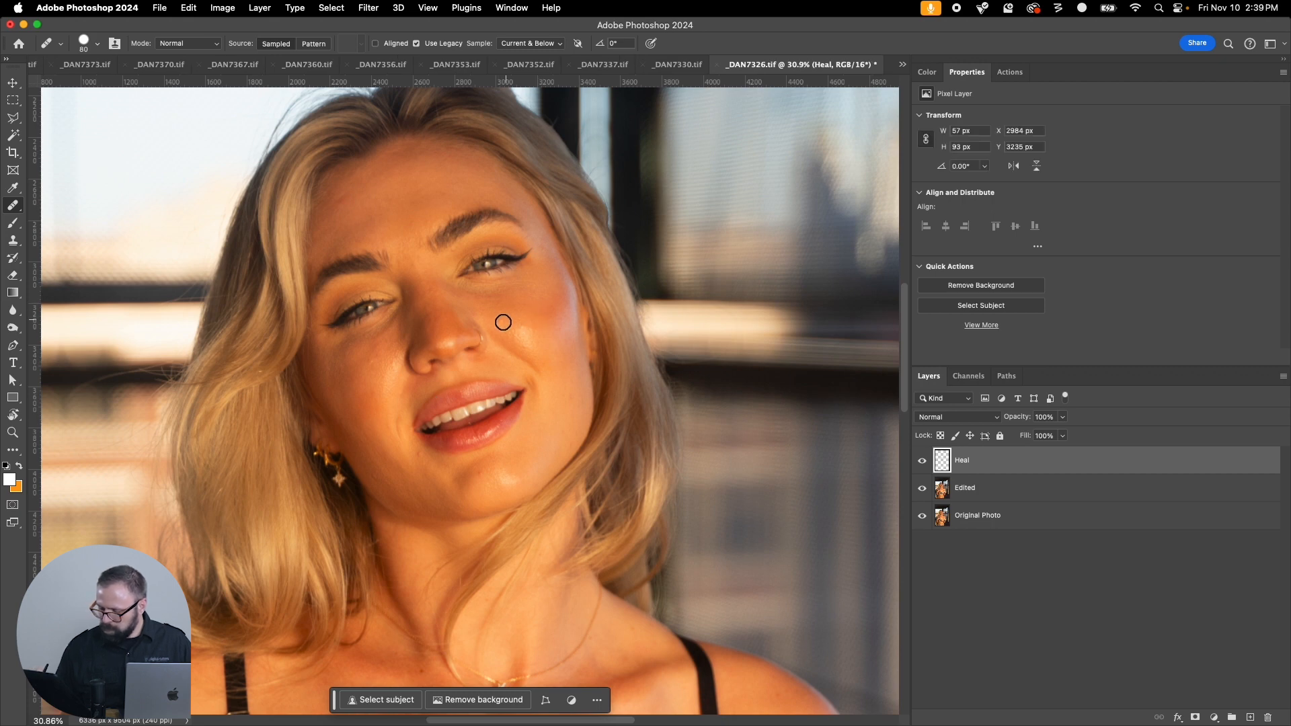
left_click(419, 455)
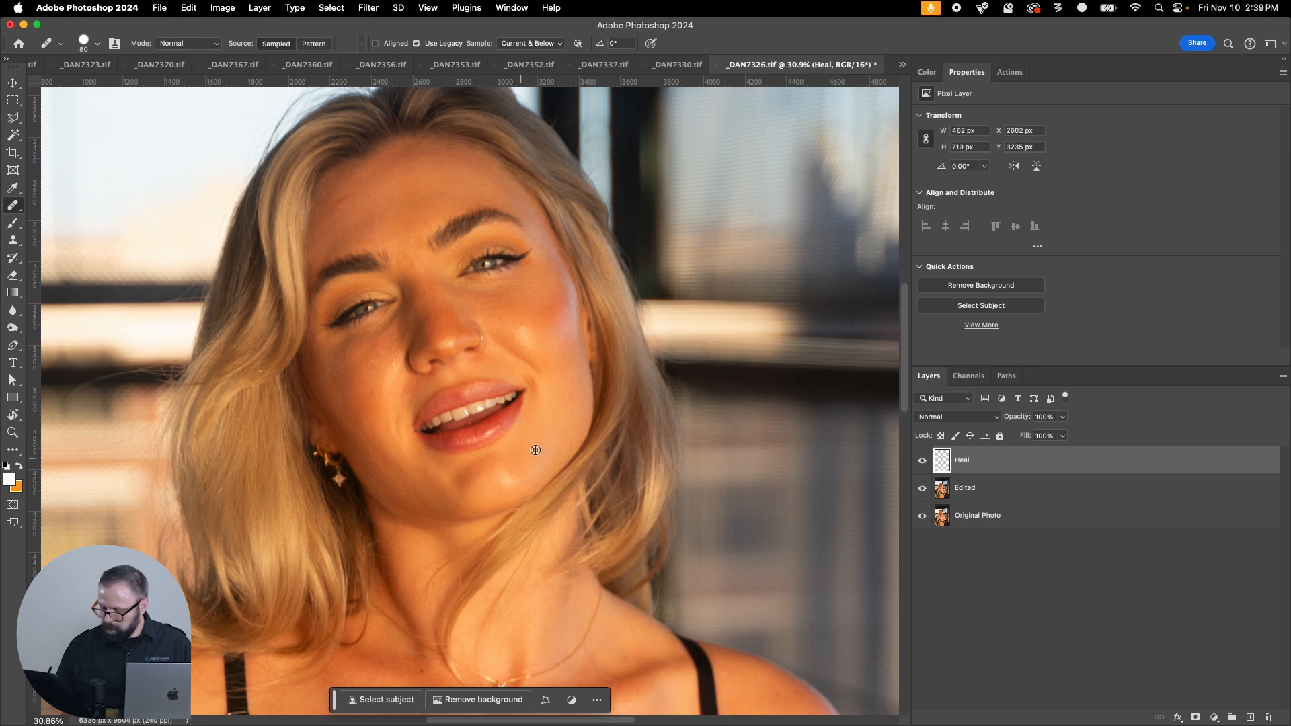
left_click(476, 476)
Step: Heal the spots at the inner eyelid and above the brow in _DAN7326.tif, sampling clean forehead skin
left_click(402, 196, "alt")
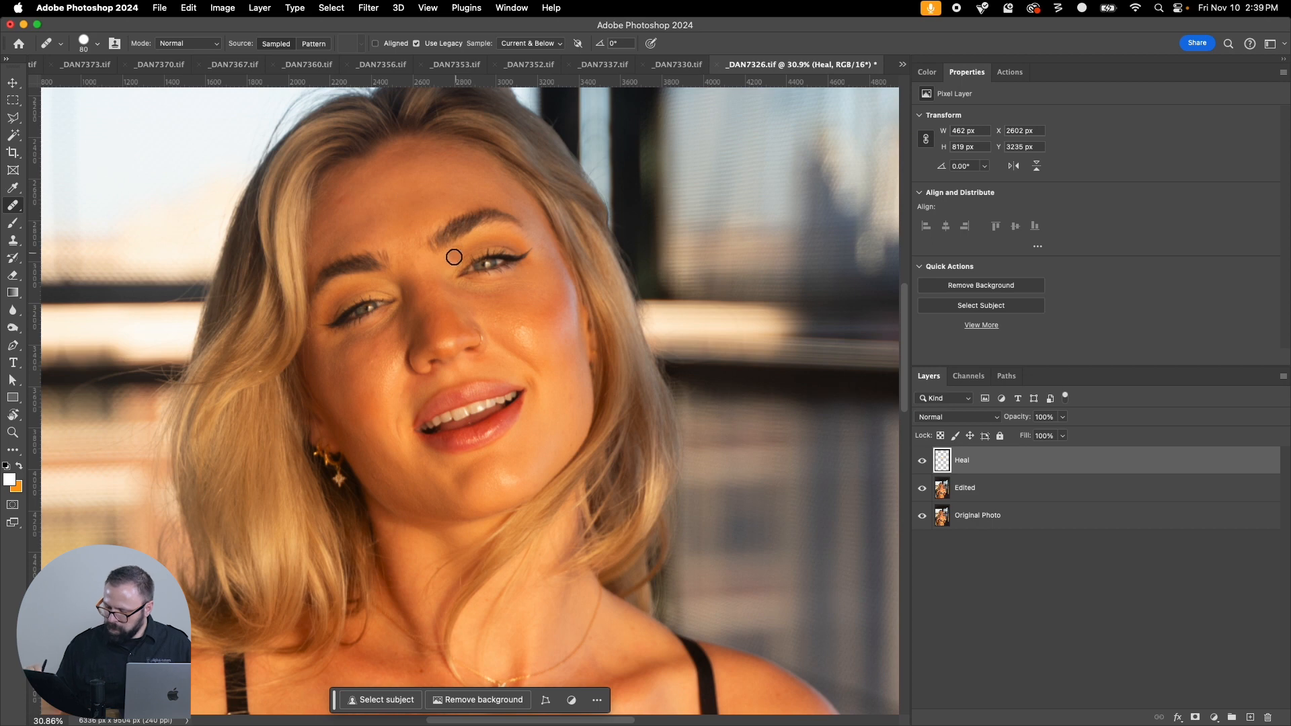
left_click(456, 256)
left_click(367, 222)
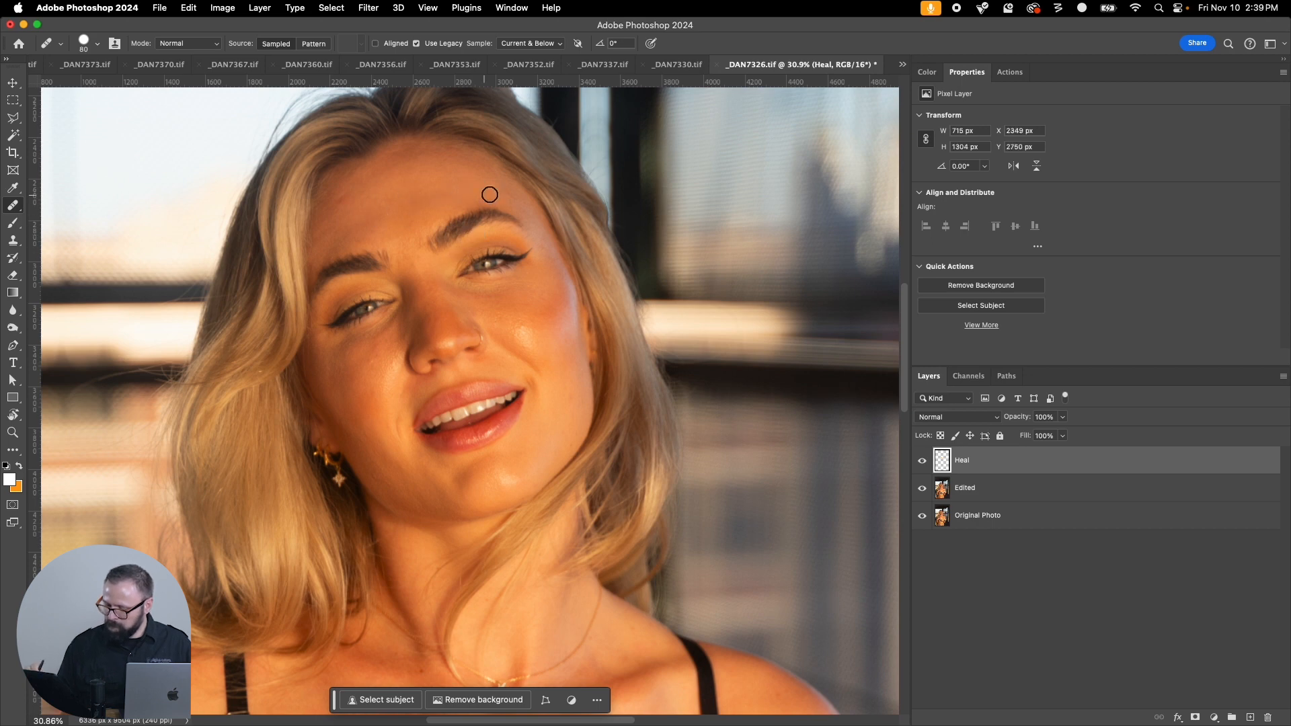
left_click(399, 204)
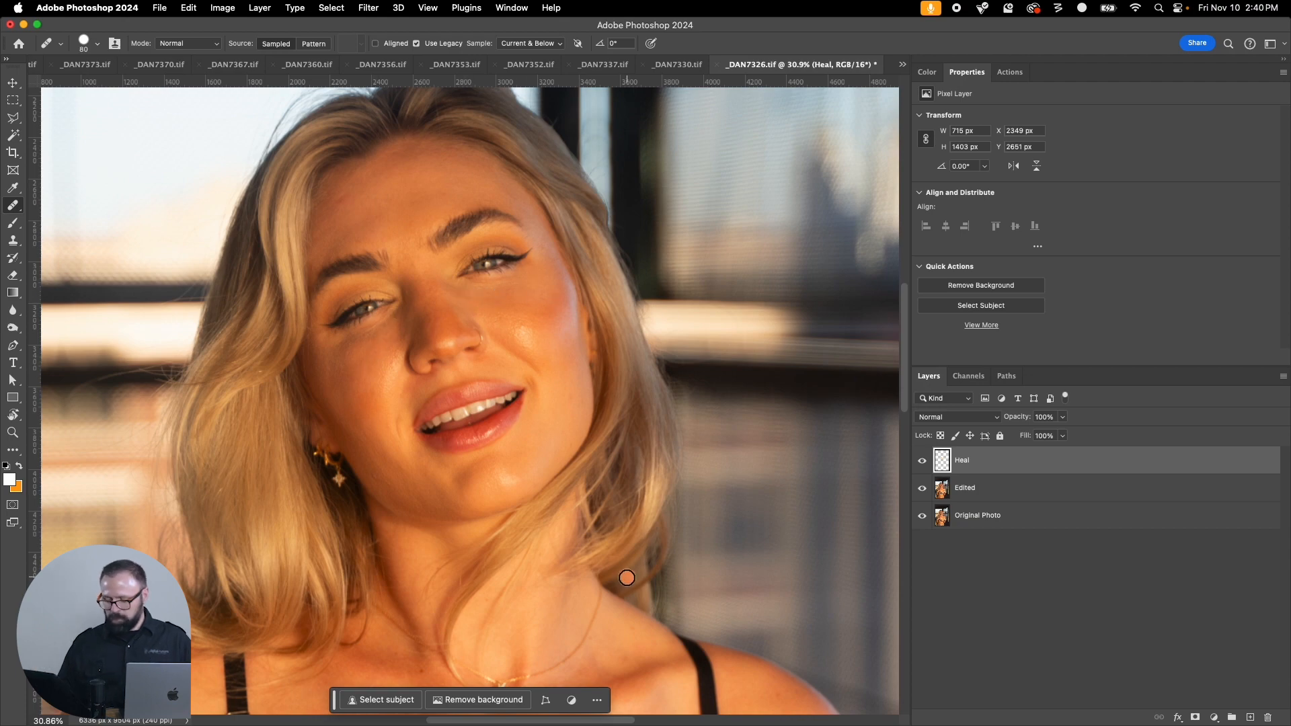
Step: Heal the line on the abdomen beside the navel in _DAN7326.tif with a 250 px Healing Brush, and save and close the file
key("super+minus")
key("super+minus")
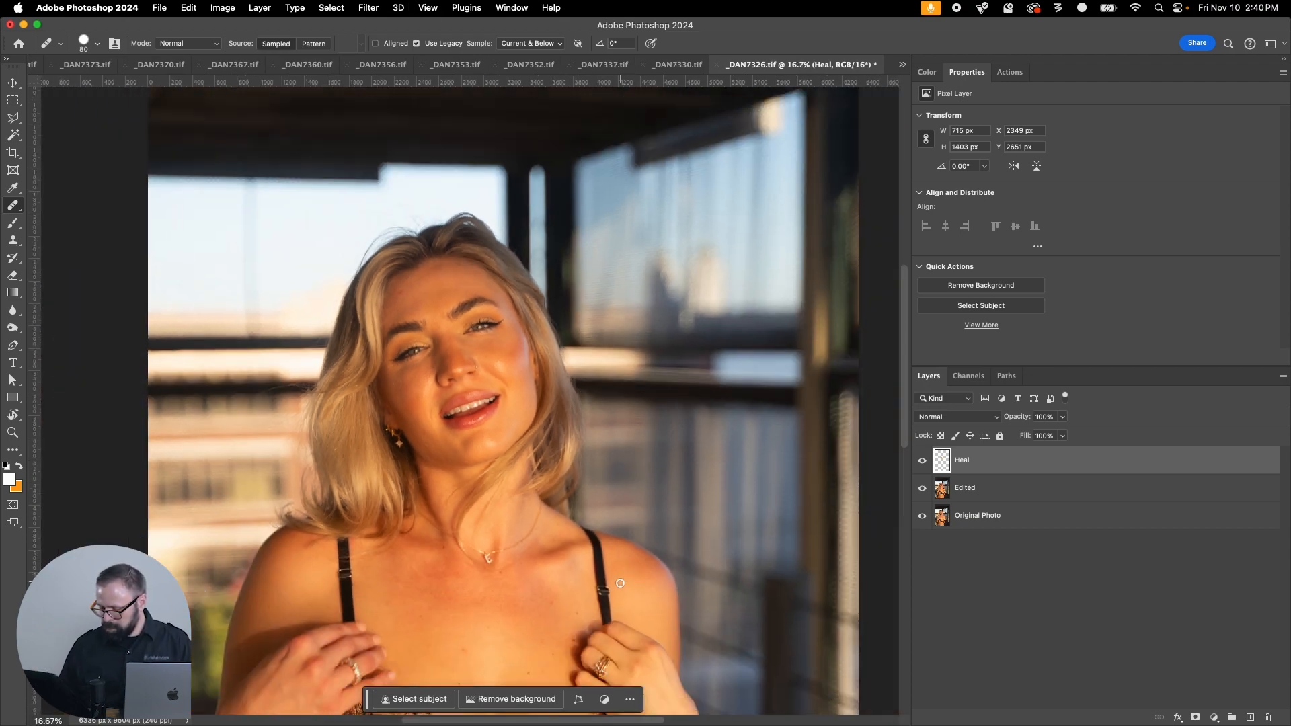
scroll(620, 583, "down", 10)
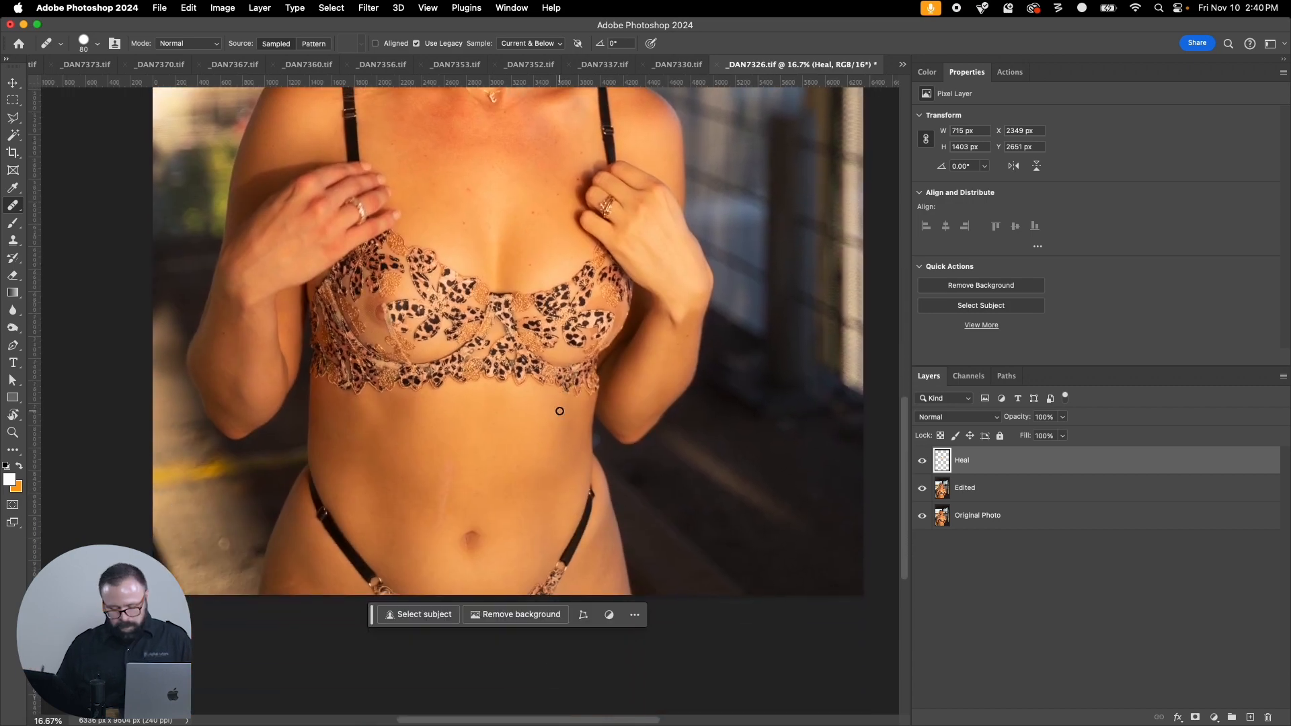
key("bracketright")
key("bracketright")
key("bracketright")
key("bracketright")
key("bracketright")
key("bracketright")
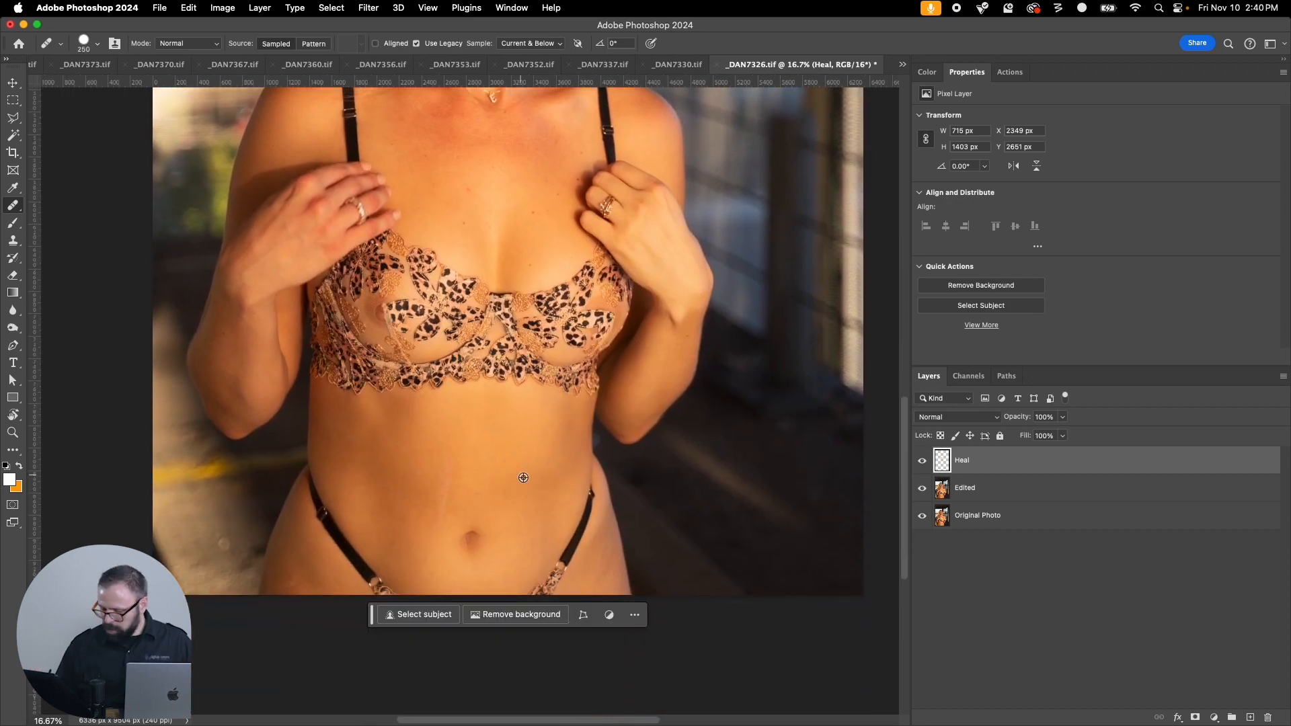
left_click_drag(439, 544, 438, 513)
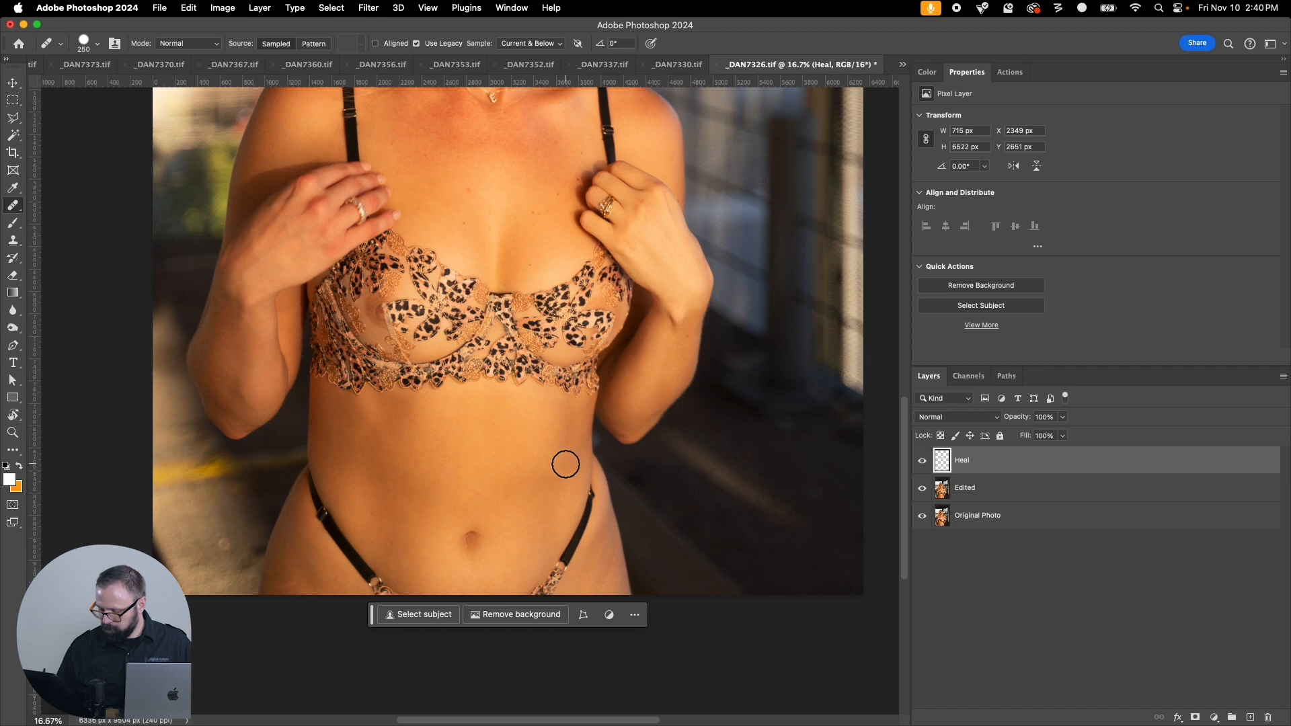
key("super+w")
left_click(673, 291)
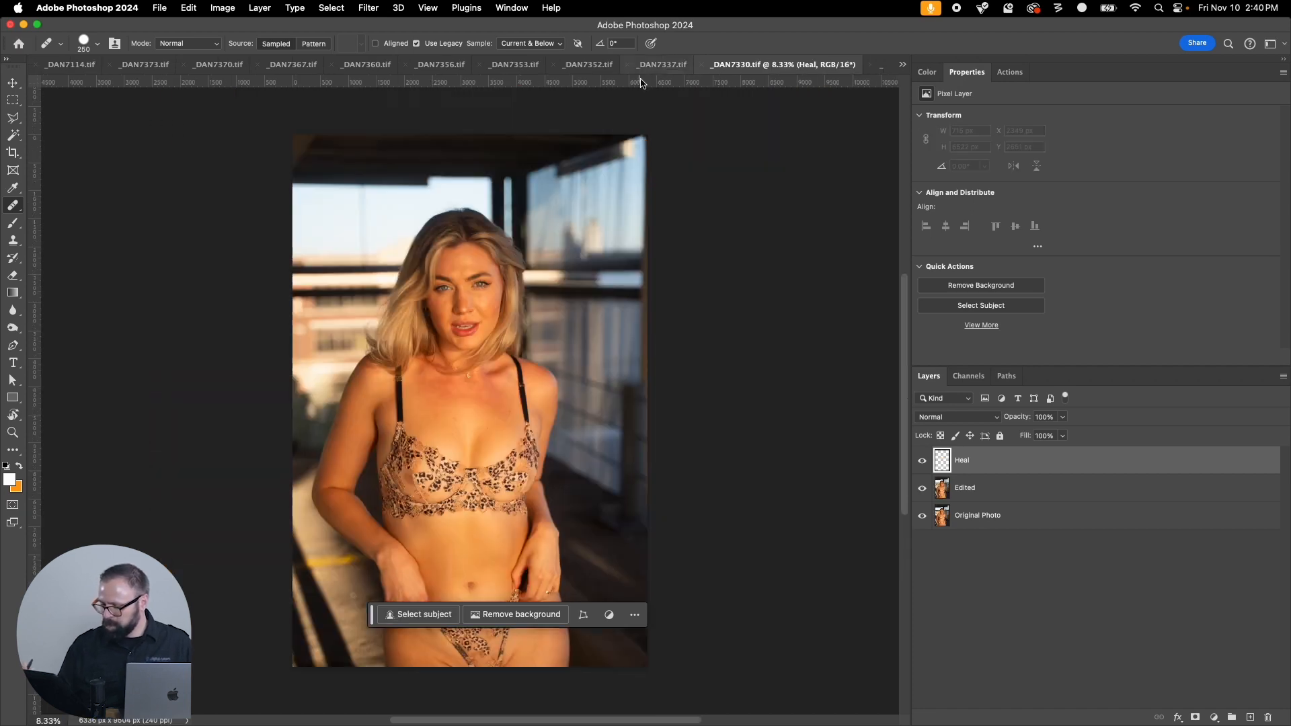
Step: Heal the blemishes on both cheeks in _DAN7330.tif with a 100 px Healing Brush
key("super+minus")
key("z")
left_click_drag(394, 215, 532, 390)
key("j")
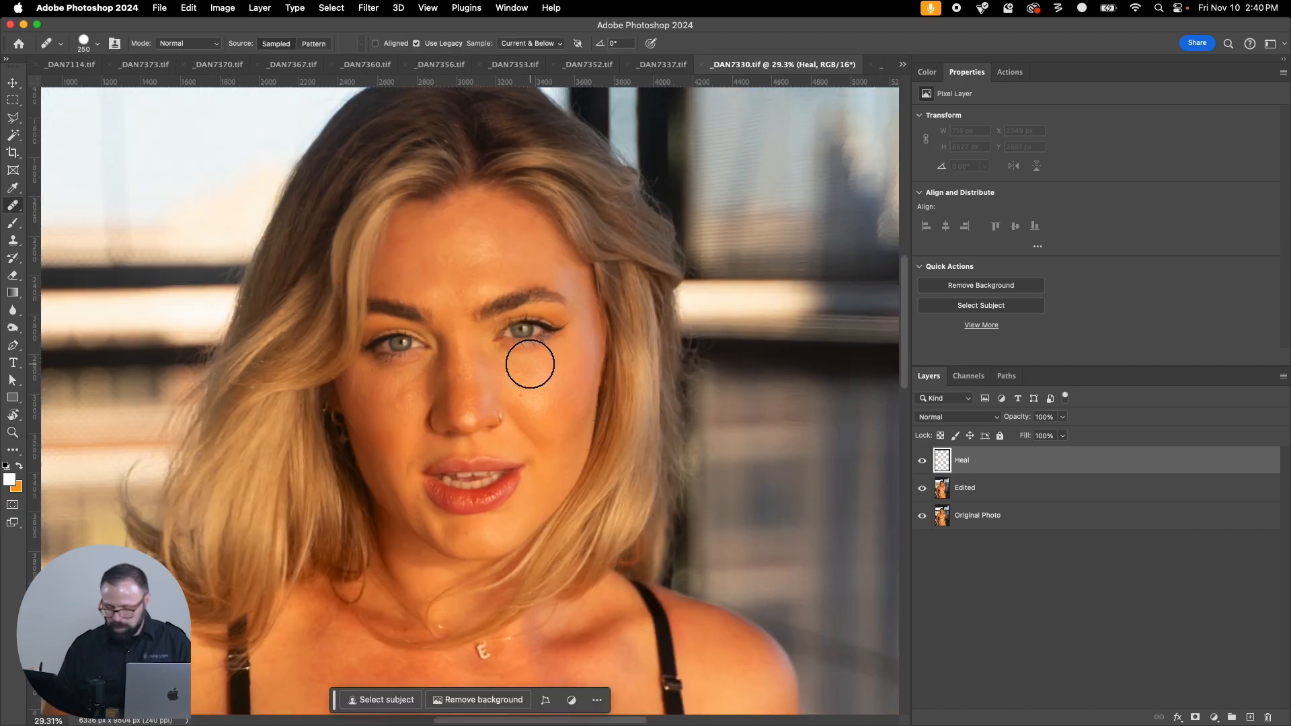
key("bracketleft")
key("bracketleft")
key("bracketleft")
key("bracketleft")
key("bracketleft")
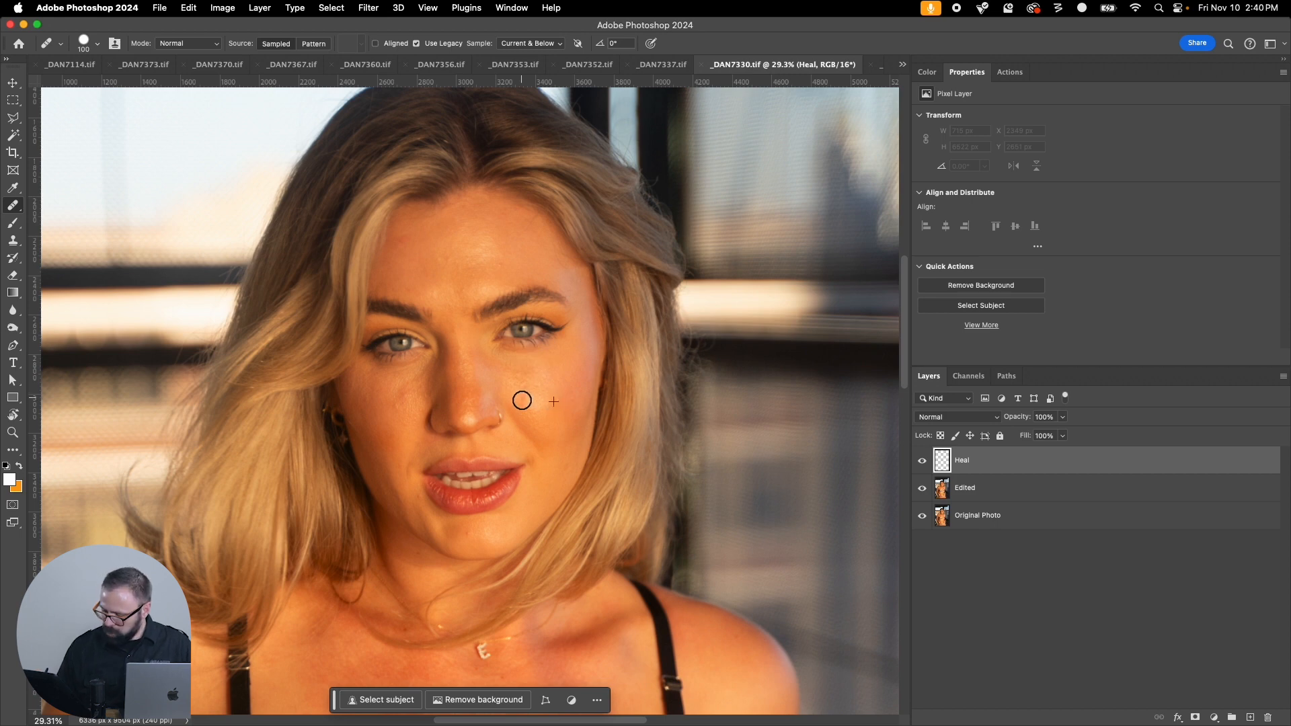
left_click(522, 401)
mouse_move(404, 388)
left_mouse_down()
mouse_move(404, 416)
mouse_move(392, 397)
mouse_move(410, 393)
left_mouse_up()
Step: Heal the spots on the forehead above the brows and on the chin in _DAN7330.tif
left_click(379, 430, "alt")
left_click_drag(461, 289, 450, 279)
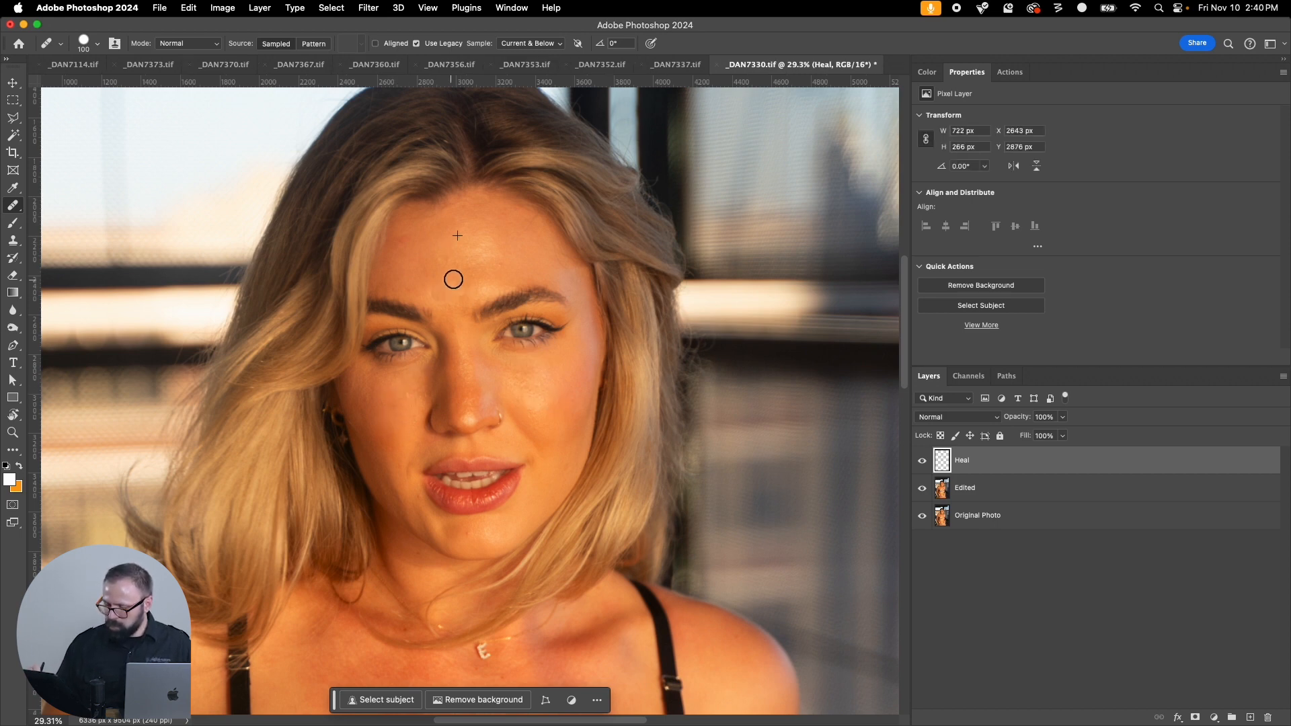
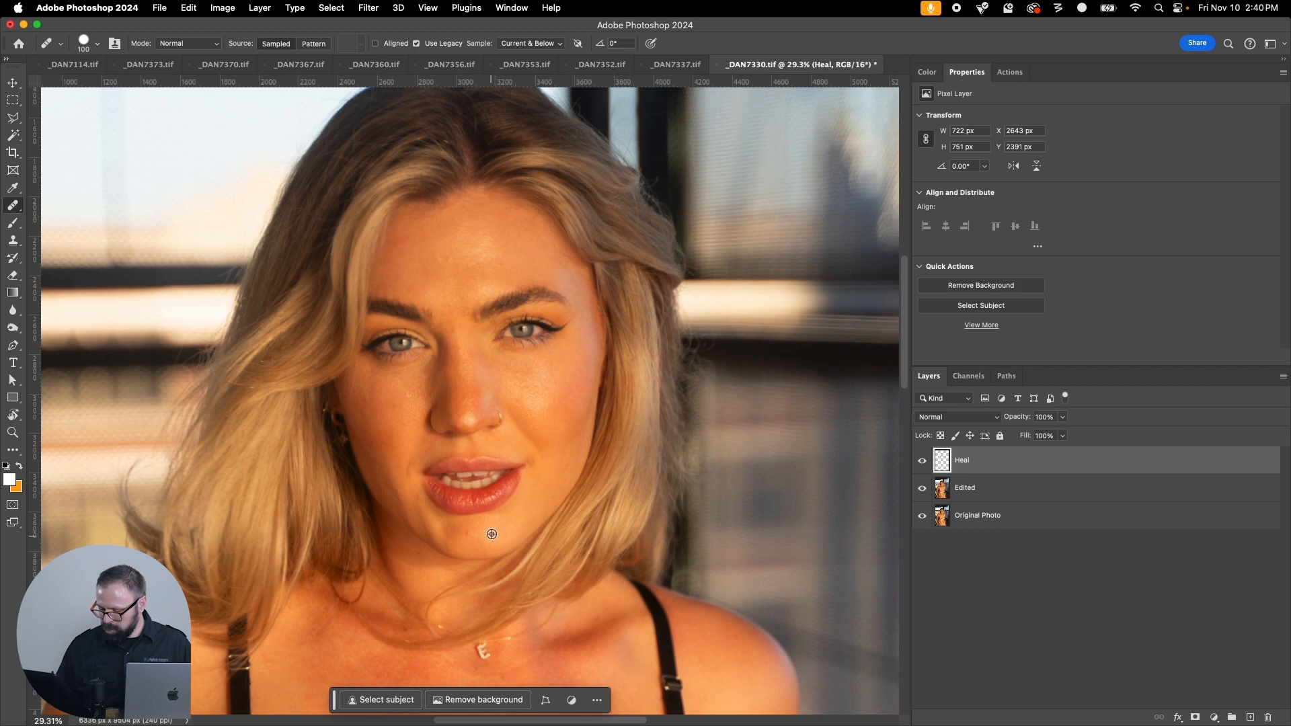
left_click(467, 539)
Step: Heal the line on the abdomen above and beside the navel in _DAN7330.tif with a 250 px Healing Brush, sampling clean abdomen skin
scroll(523, 562, "down", 10)
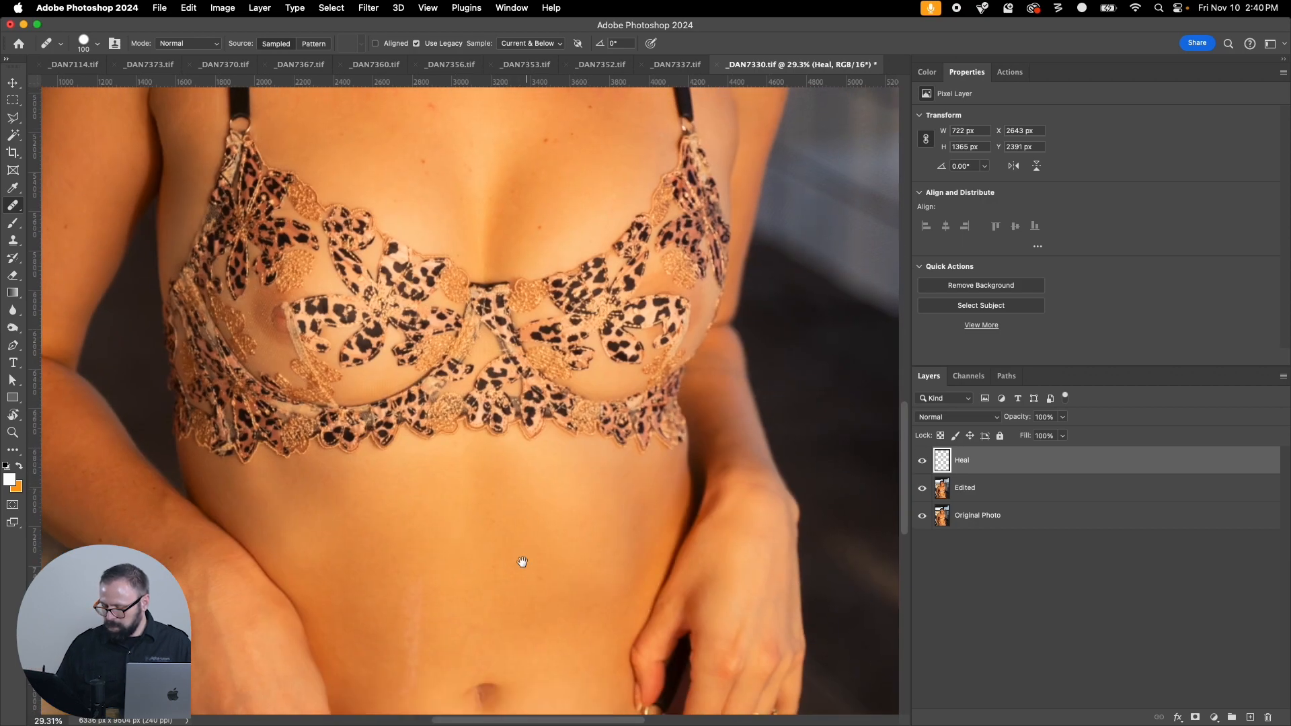
left_click_drag(523, 561, 520, 418)
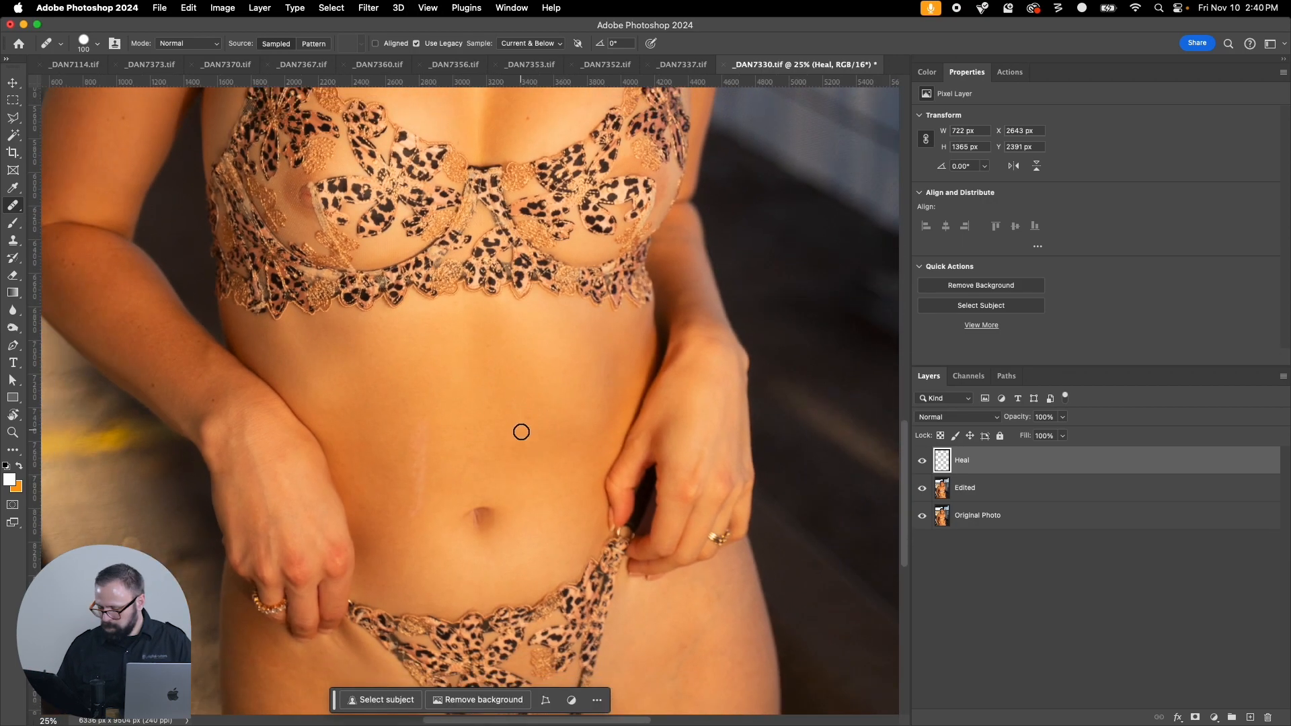
key("super+minus")
key("bracketright")
key("bracketright")
key("bracketright")
key("bracketright")
key("bracketright")
left_click(534, 421, "alt")
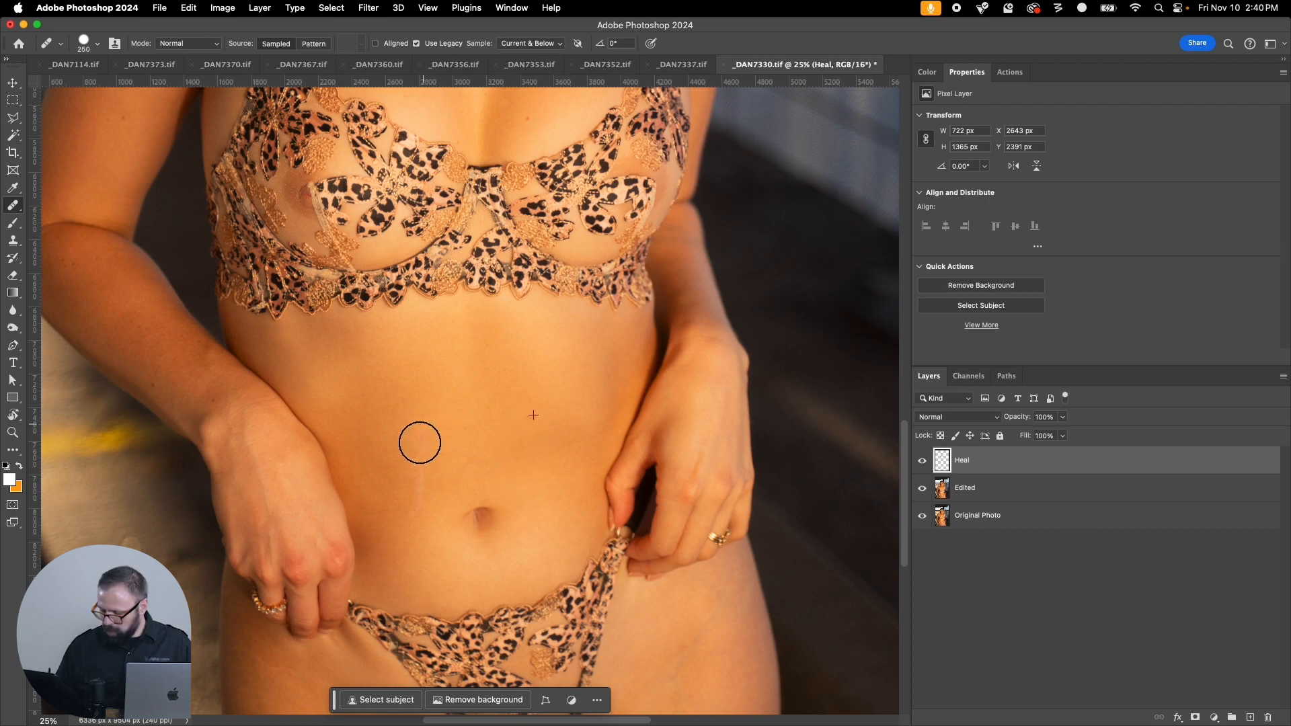
left_click_drag(418, 441, 423, 421)
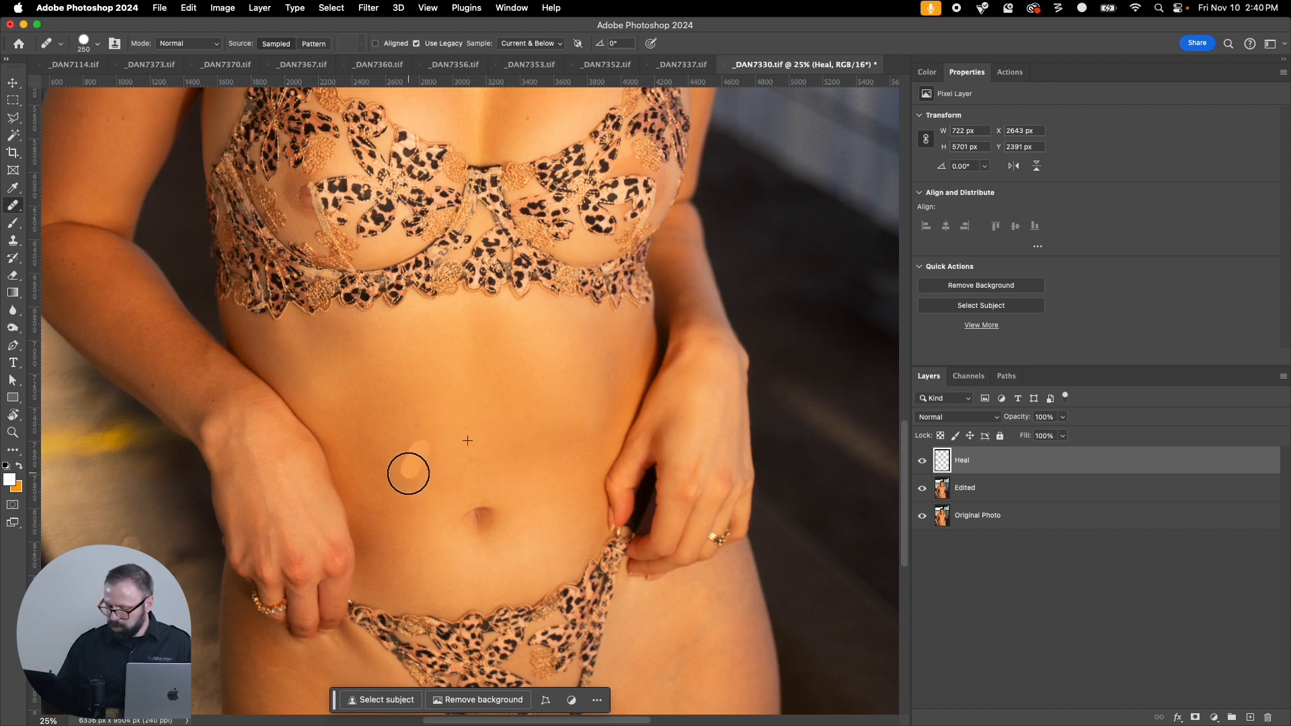
Step: Check the retouched torso in _DAN7330.tif, and save and close the file
left_click_drag(482, 314, 529, 630)
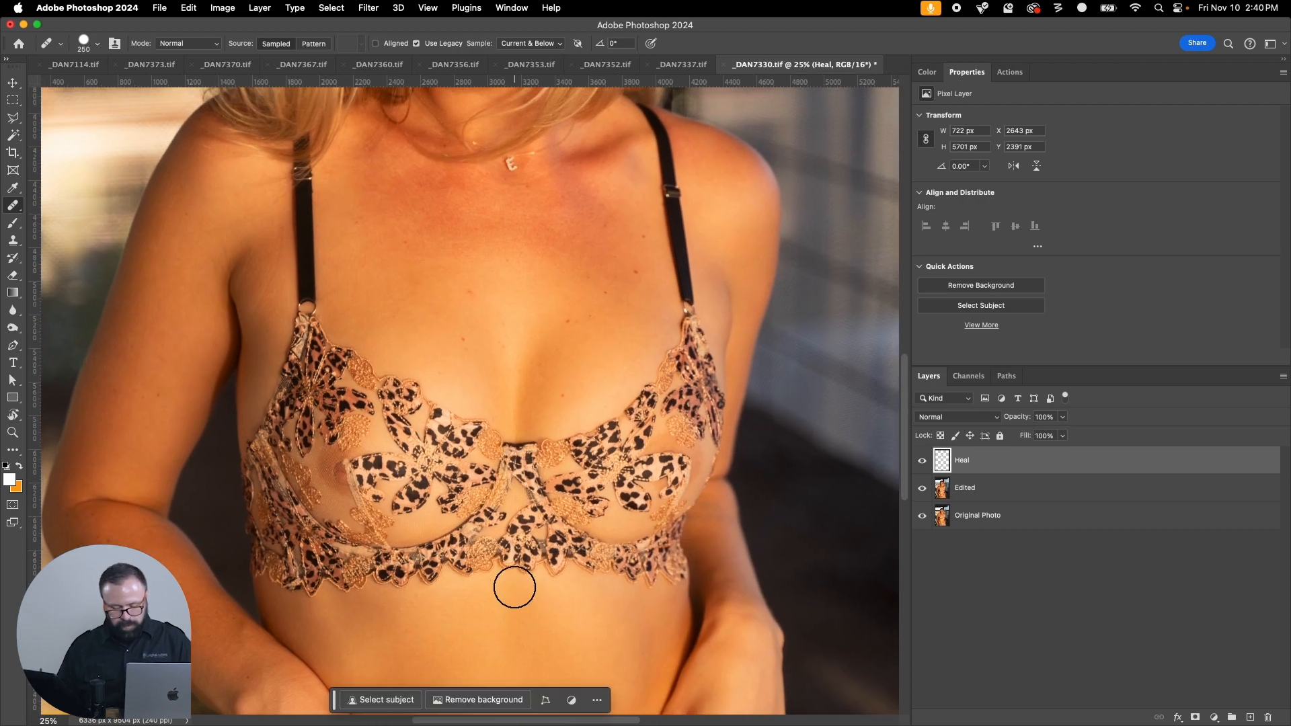
key("super+minus")
key("super+minus")
left_click_drag(541, 480, 509, 446)
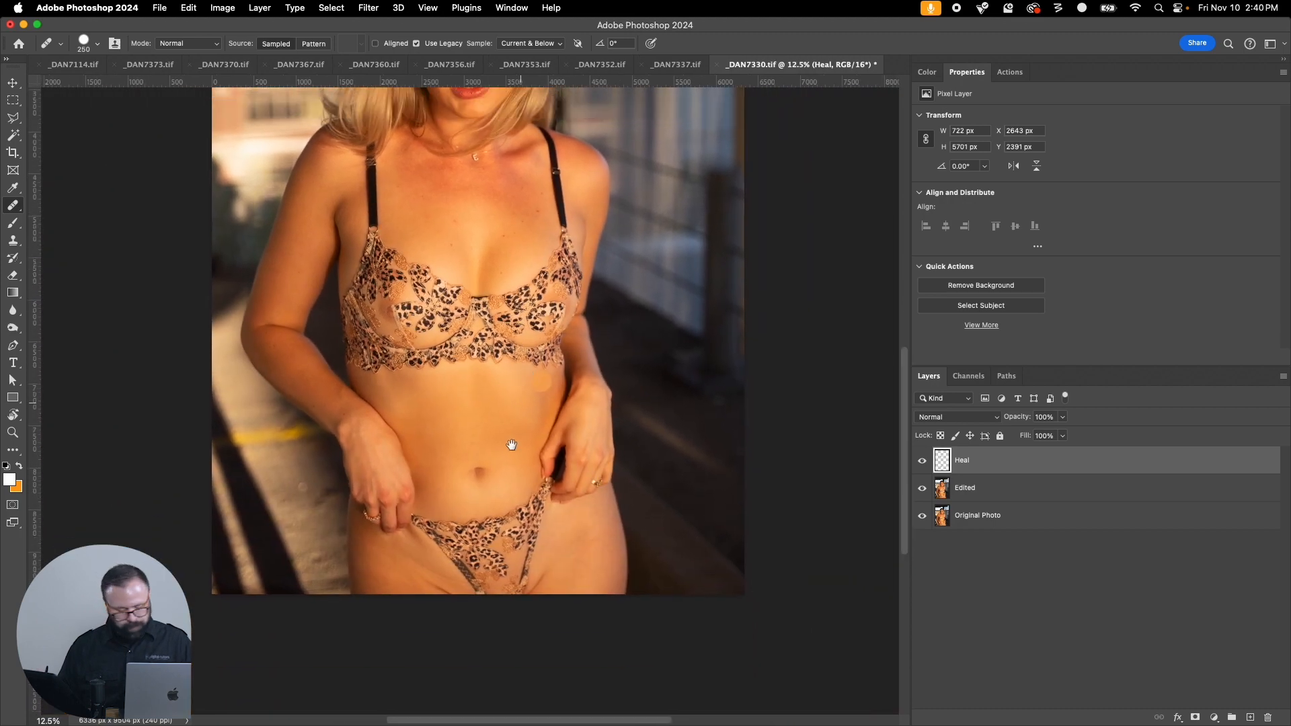
key("super+w")
left_click(694, 273)
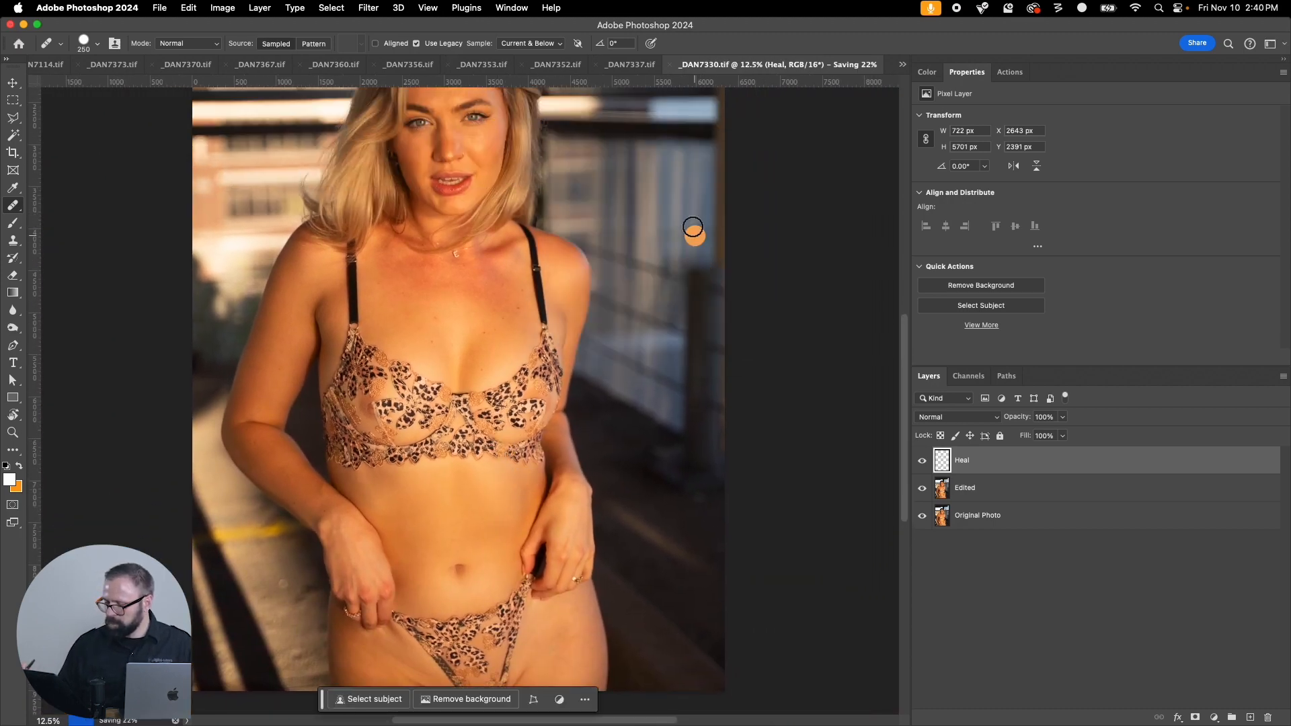
Step: Heal the blemishes on the forehead and both cheeks in _DAN7337.tif with a 70 px Healing Brush
key("z")
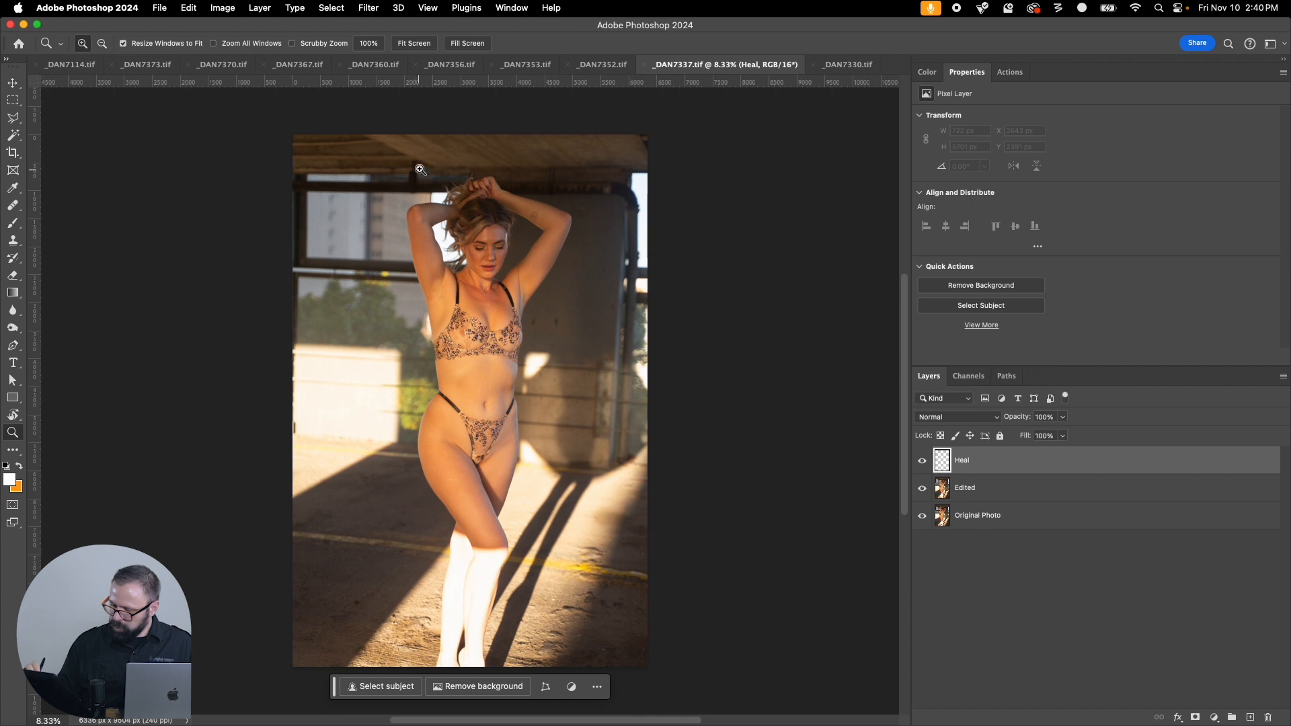
left_click_drag(419, 169, 570, 368)
key("super+plus")
key("super+plus")
key("j")
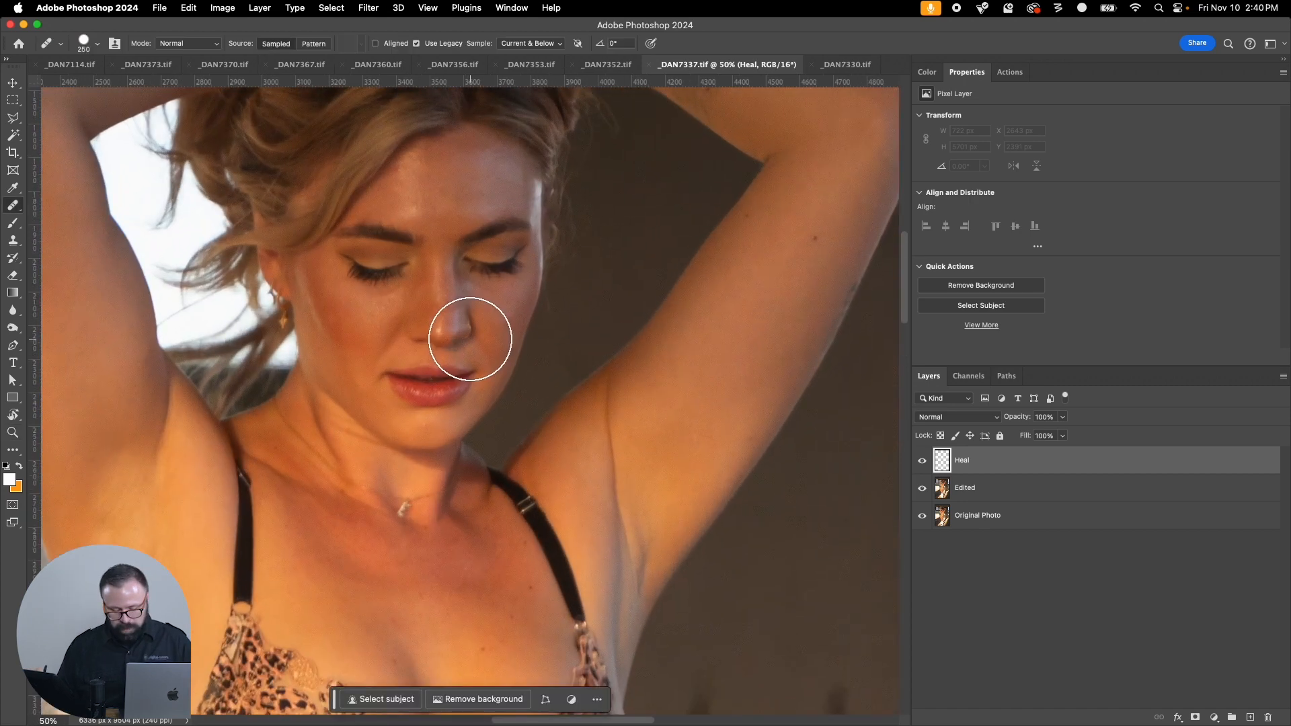
key("bracketleft")
key("bracketleft")
key("bracketleft")
key("bracketleft")
key("bracketleft")
key("bracketleft")
key("bracketleft")
key("bracketleft")
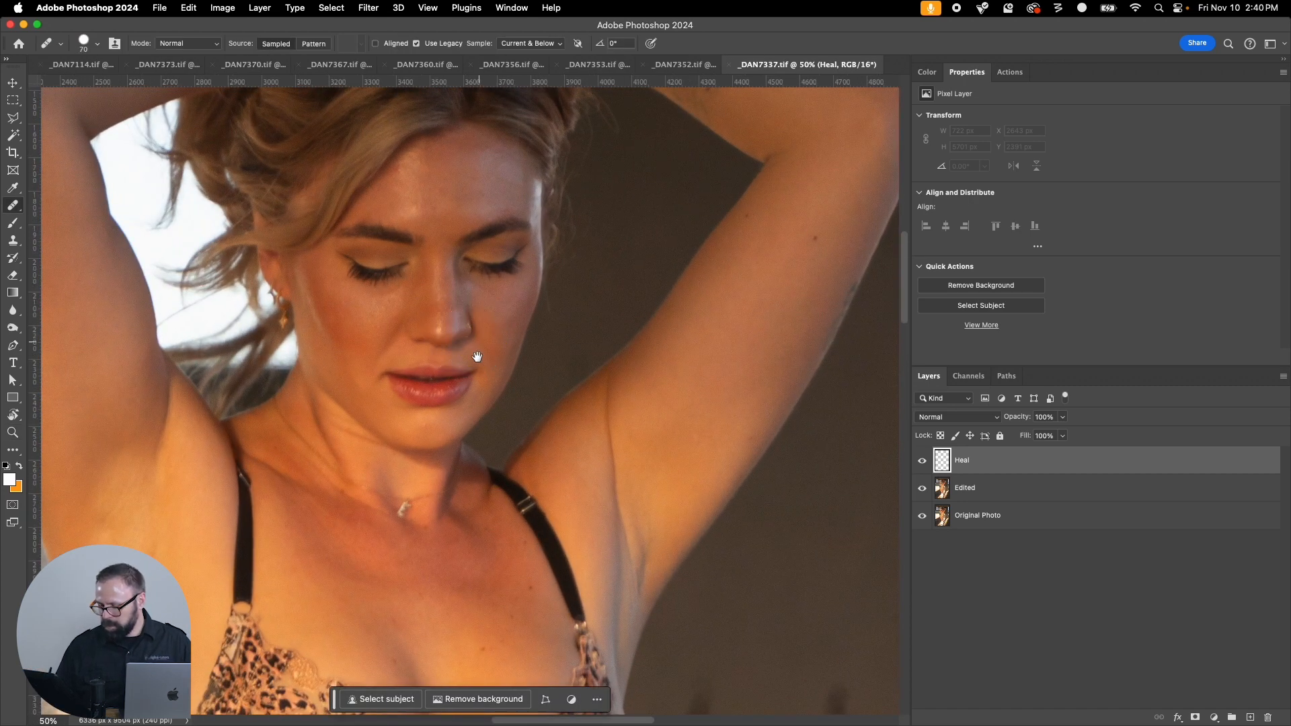
left_click_drag(478, 357, 447, 491)
left_click(397, 374)
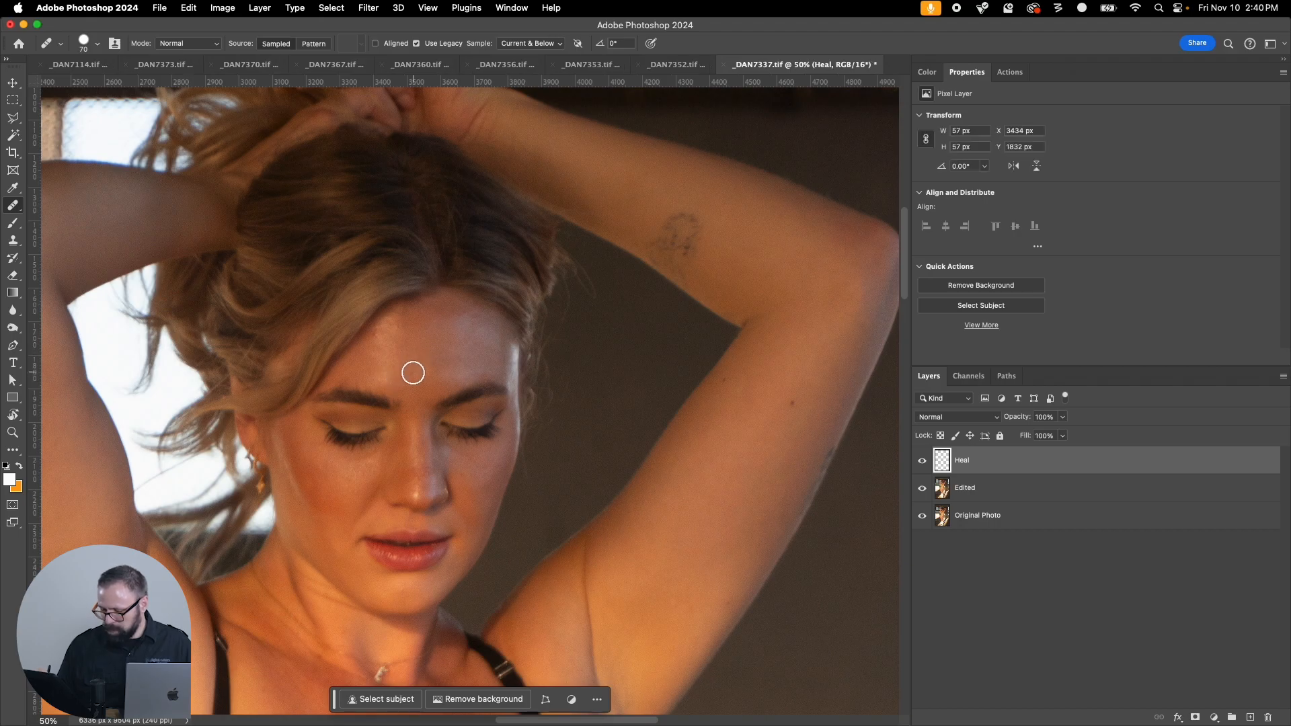
left_click(475, 469)
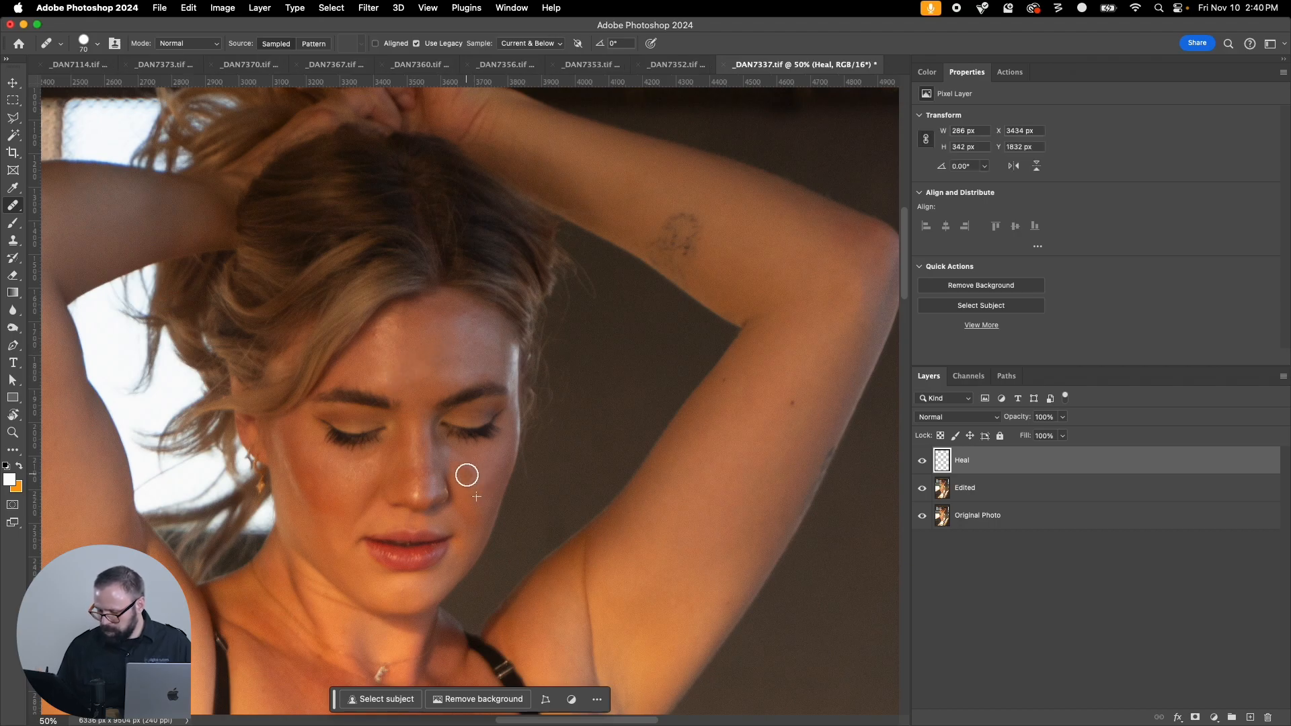
left_click(367, 465)
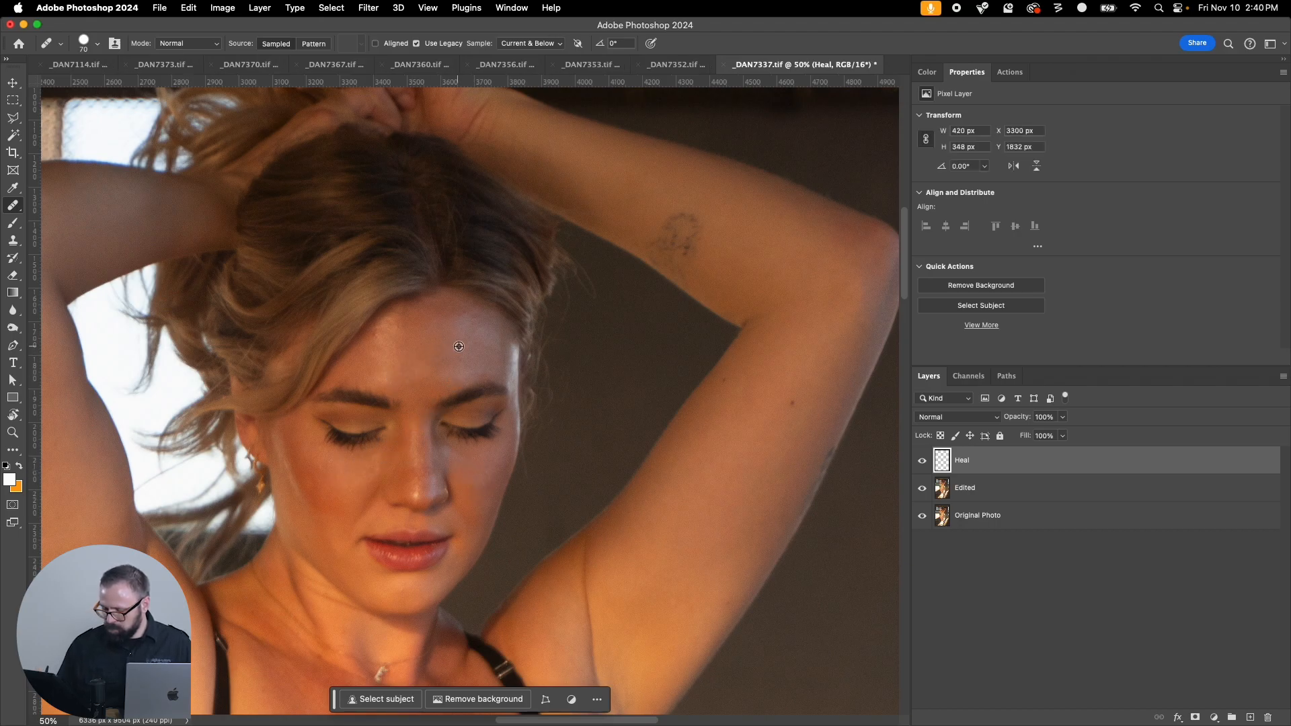
Step: Heal the blemish on the chin in _DAN7337.tif with a 40 px Healing Brush, sampling nearby chin skin
key("bracketleft")
left_click(423, 585, "alt")
left_click_drag(396, 588, 411, 590)
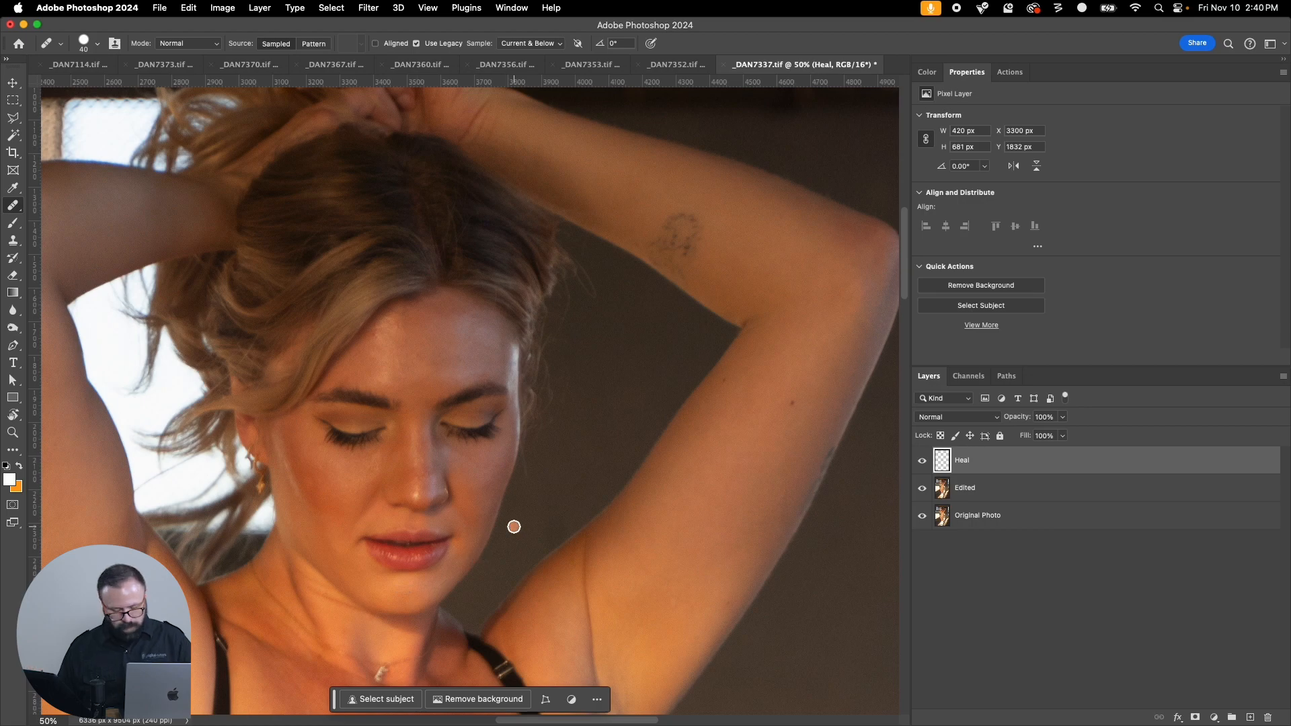
Step: Heal the marks on the abdomen and upper thigh in _DAN7337.tif with a 125 px Healing Brush, and save and close the file
key("super+minus")
key("super+minus")
key("super+minus")
key("super+minus")
scroll(511, 366, "down", 3)
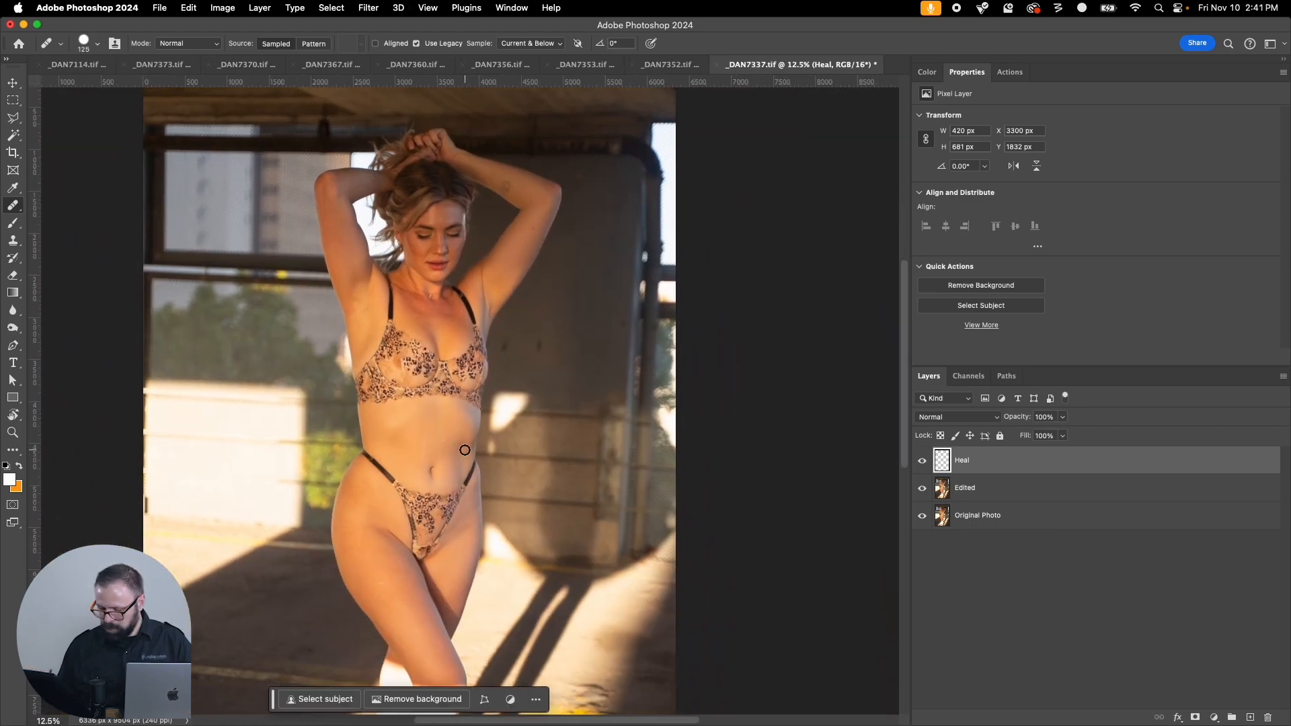
left_click(384, 415)
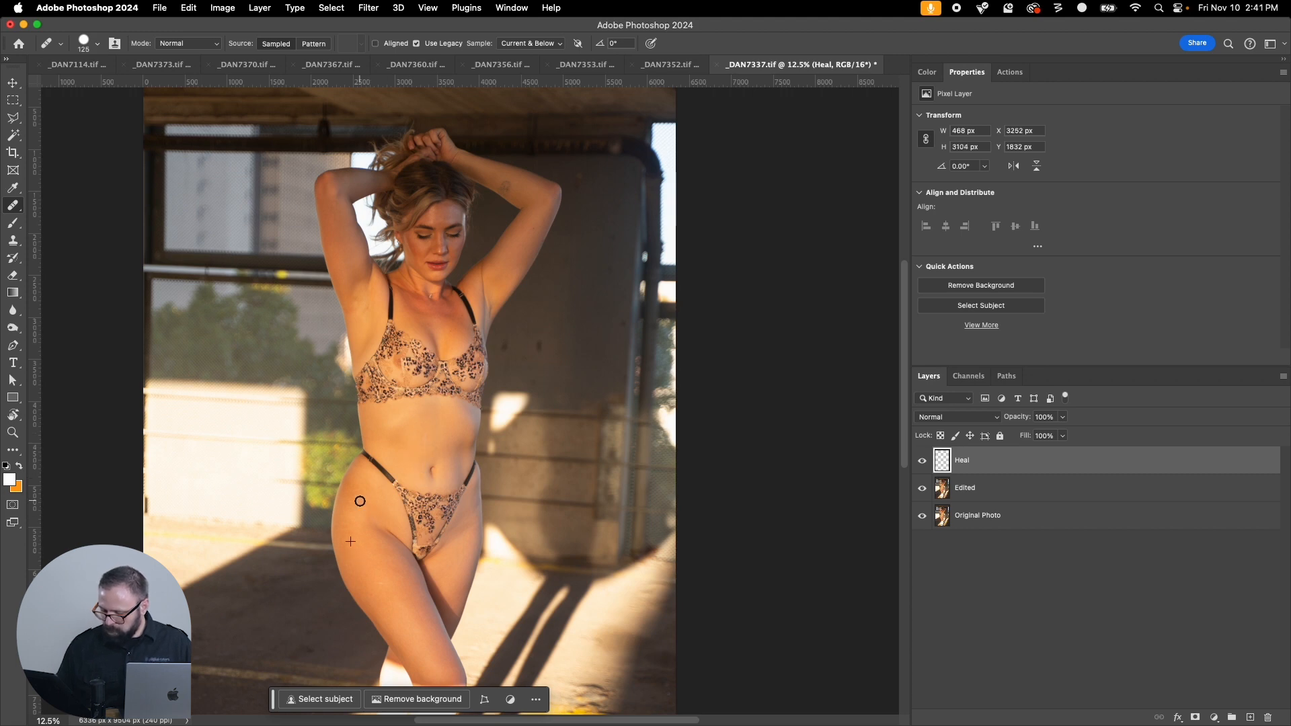
left_click(371, 549)
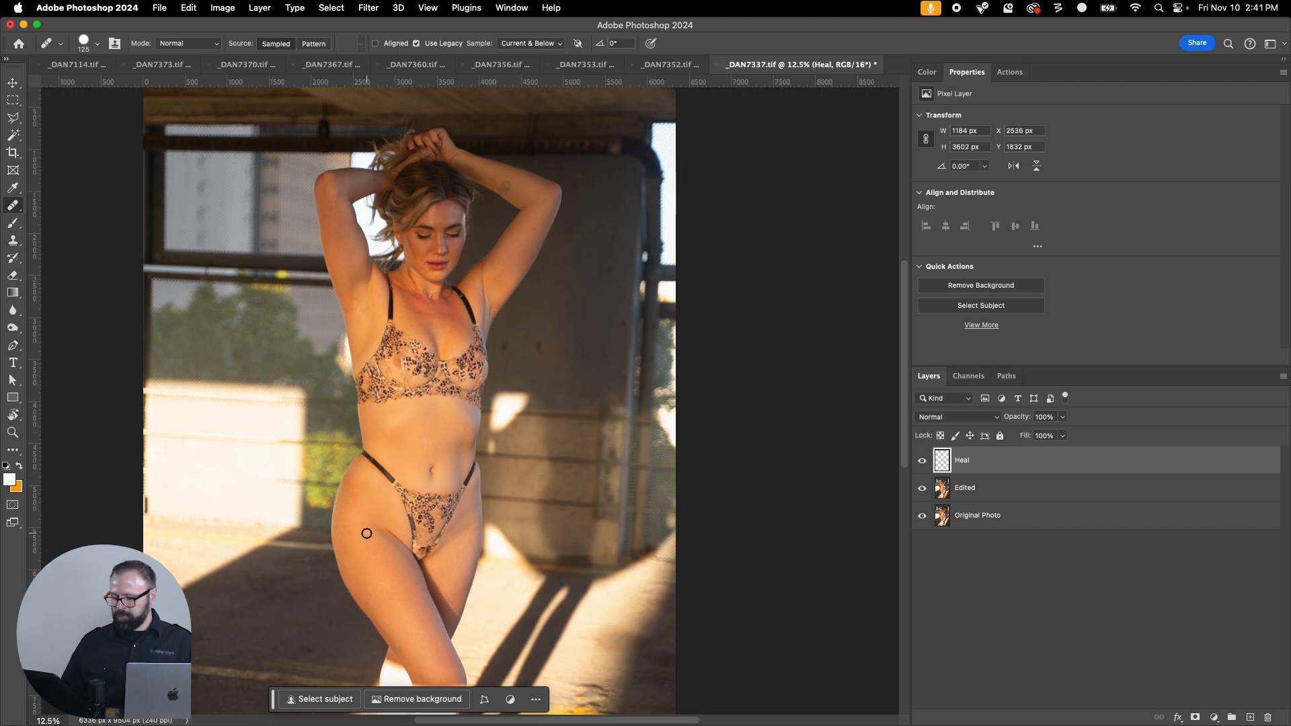
key("super+w")
left_click(647, 270)
Step: Heal the creases under the eye and on both cheeks in _DAN7352.tif with a 60 px Healing Brush
left_click(634, 65)
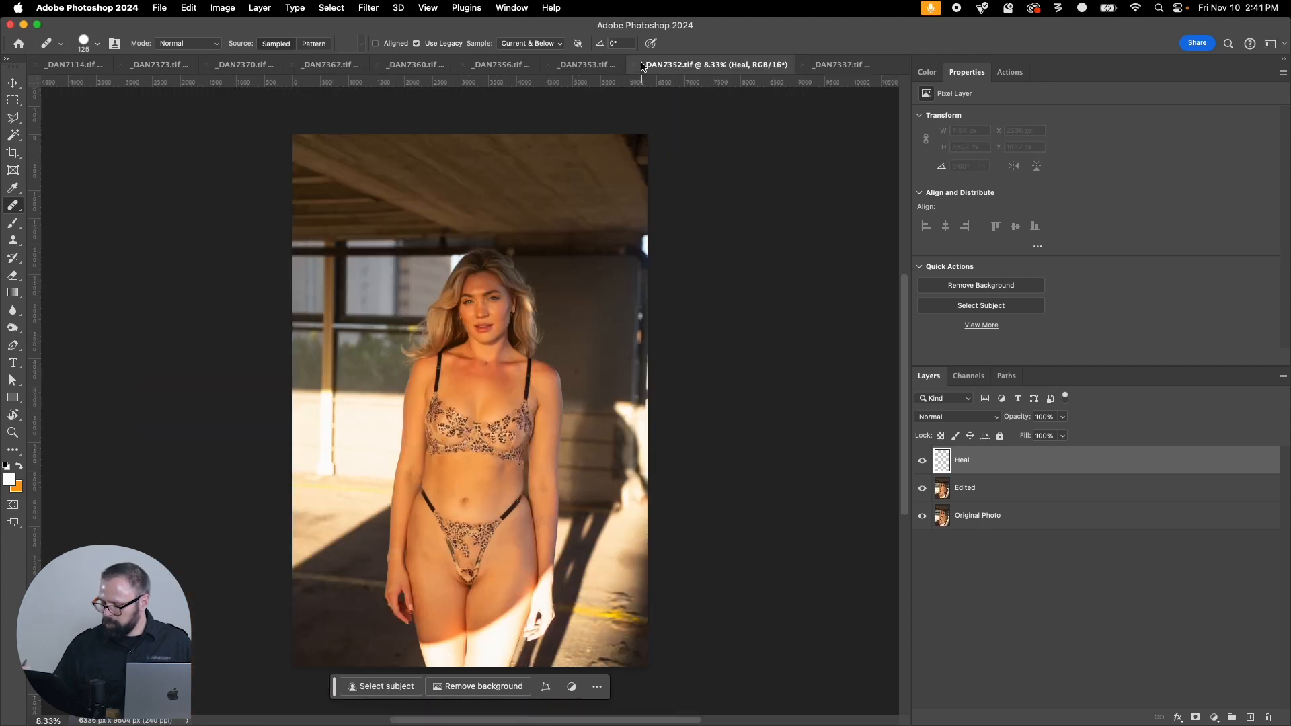
key("z")
left_click(448, 298)
key("j")
left_click(534, 365)
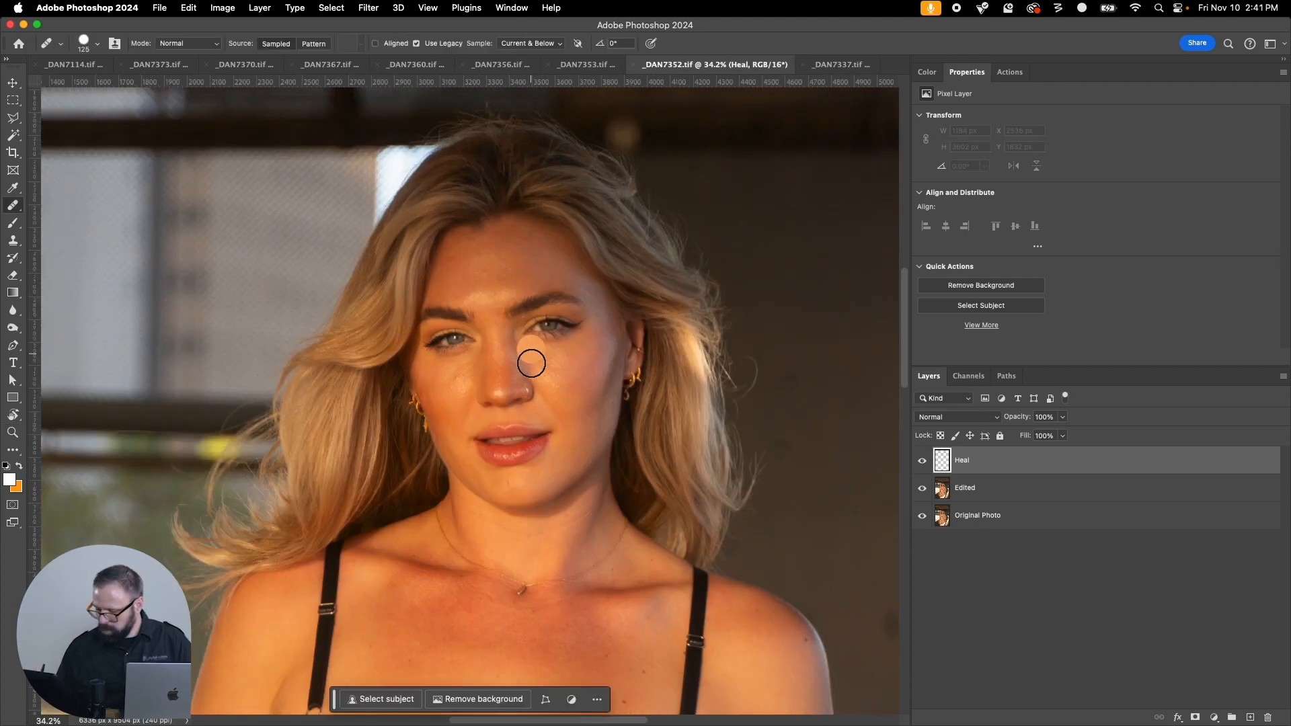
key("bracketleft")
key("bracketleft")
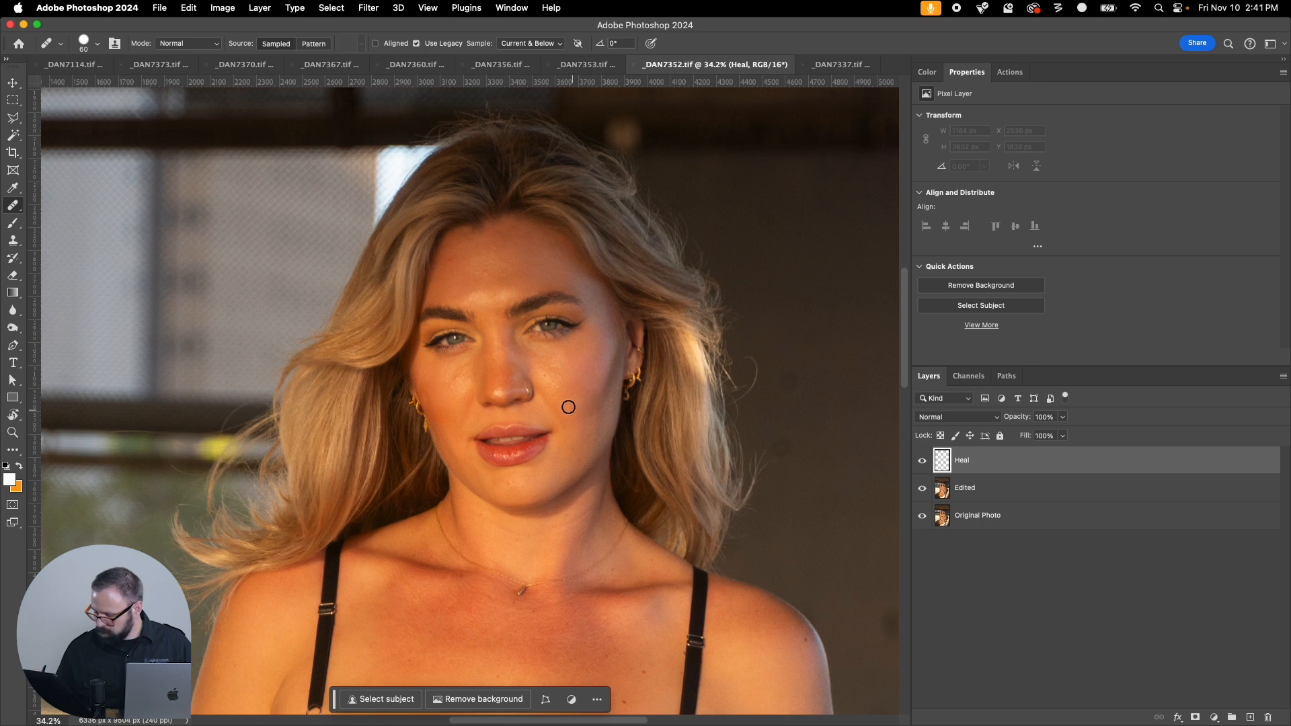
left_click_drag(546, 373, 534, 356)
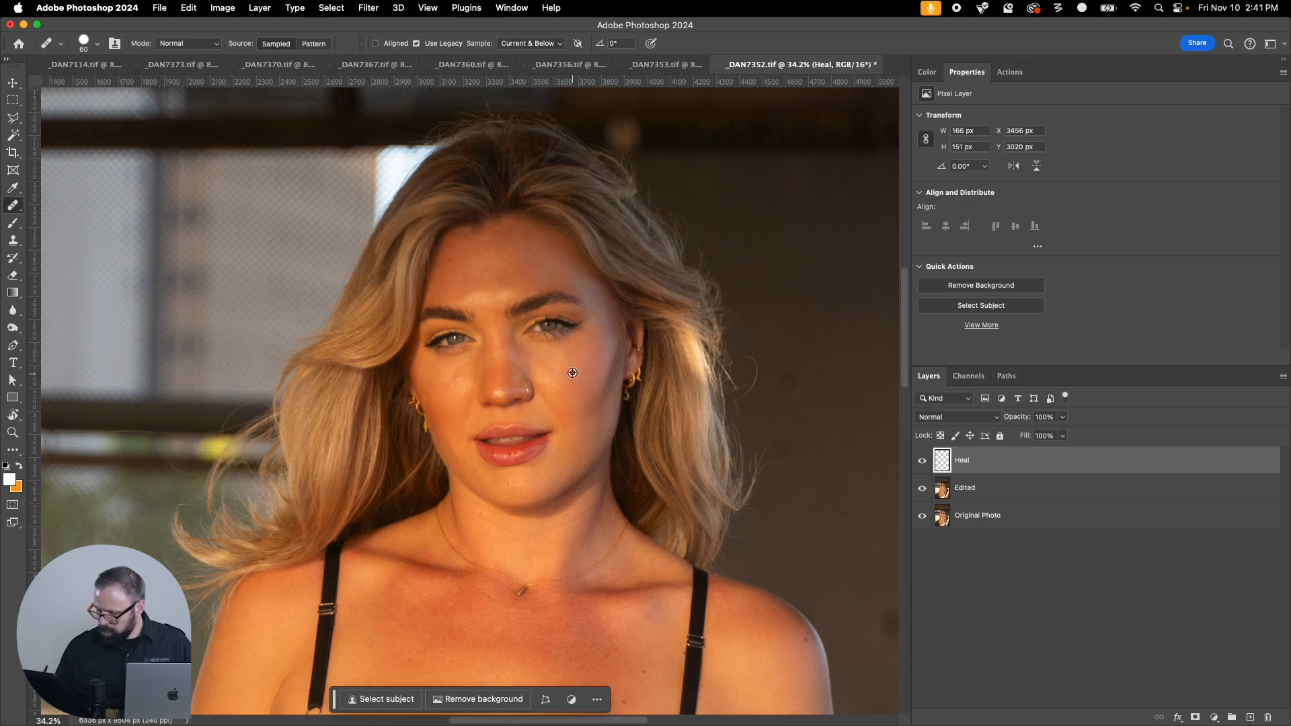
left_click_drag(446, 393, 455, 404)
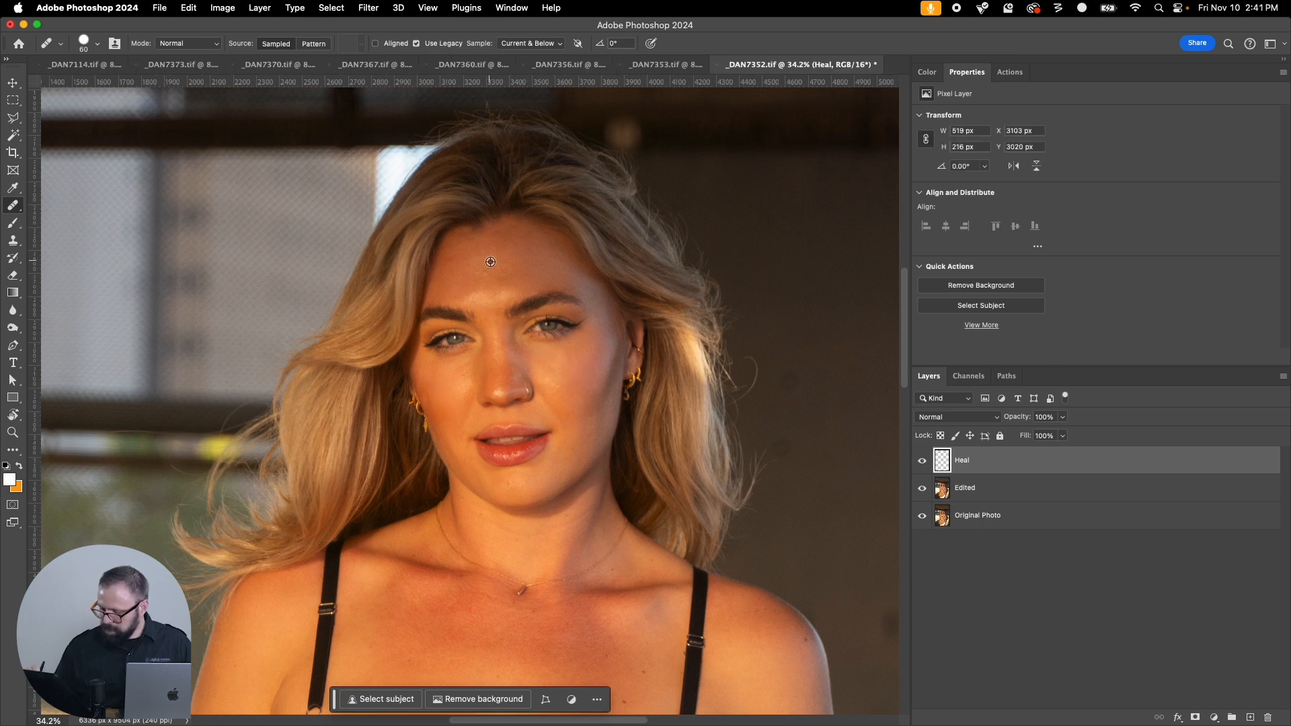
Step: Heal the spots on the forehead, near the eye and below the lower lip in _DAN7352.tif
mouse_move(490, 262)
left_mouse_down()
mouse_move(499, 293)
mouse_move(478, 295)
mouse_move(518, 271)
mouse_move(474, 272)
left_mouse_up()
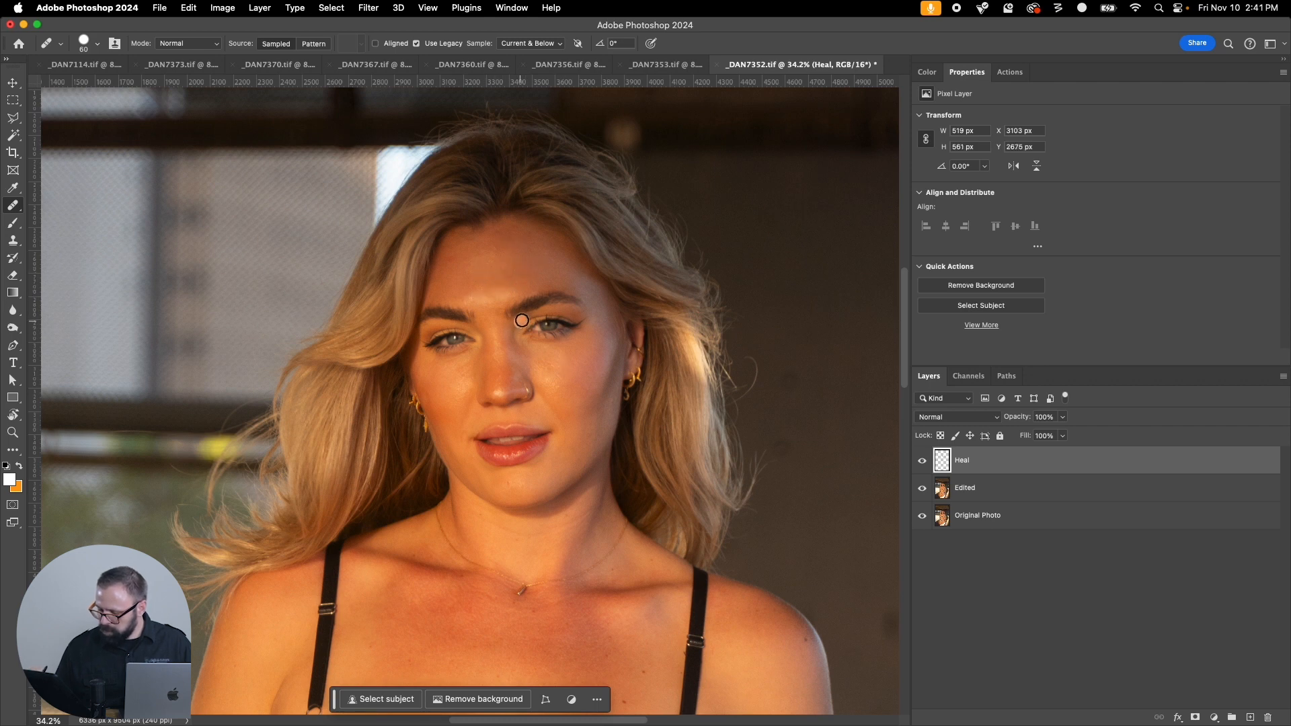
left_click_drag(571, 322, 572, 322)
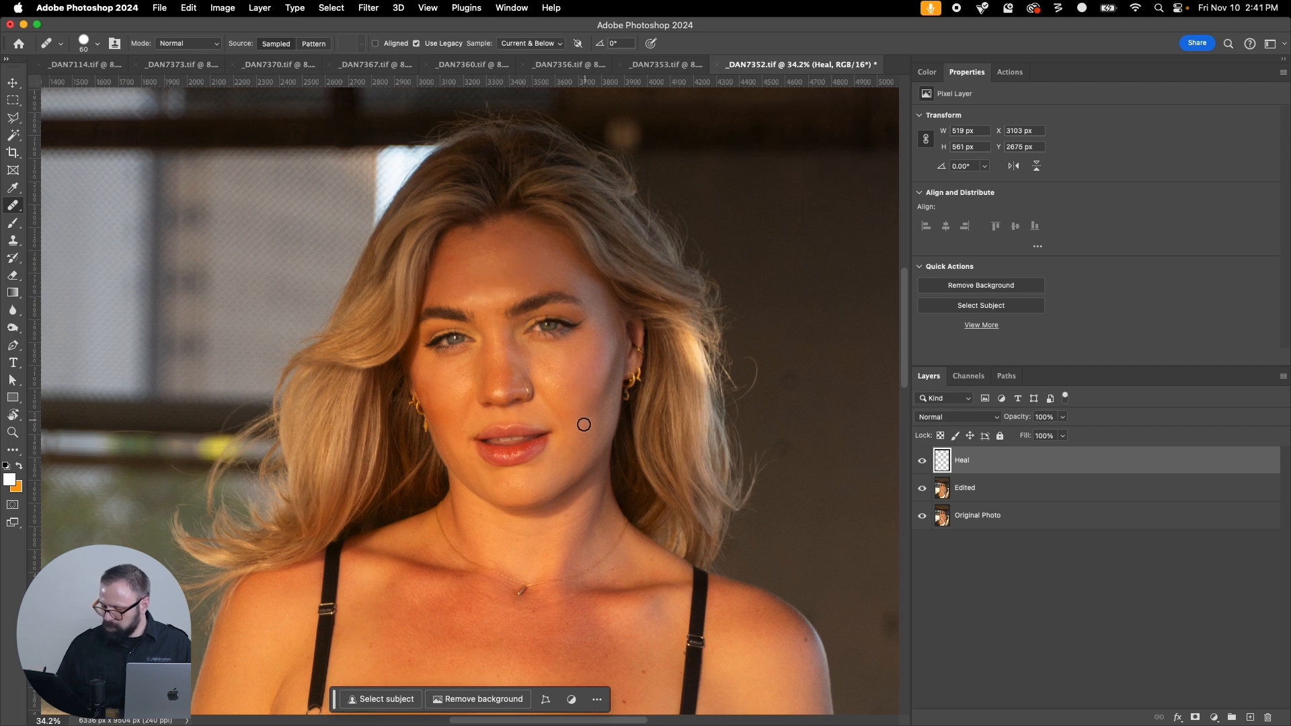
left_click(521, 480)
Step: Heal the line above the navel and the marks on the upper thigh in _DAN7352.tif with a 100 px Healing Brush, sampling nearby skin
key("super+minus")
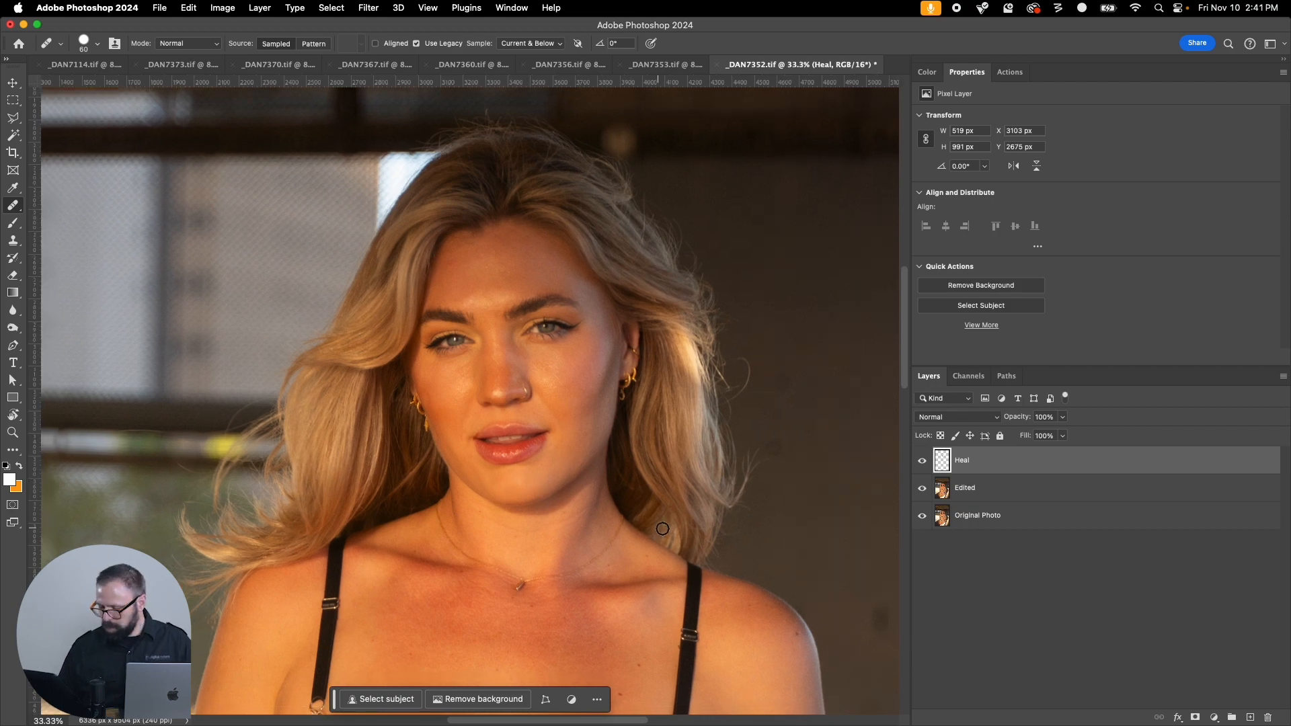
left_click_drag(566, 473, 486, 179)
left_click_drag(495, 521, 608, 289)
left_click_drag(534, 611, 569, 490)
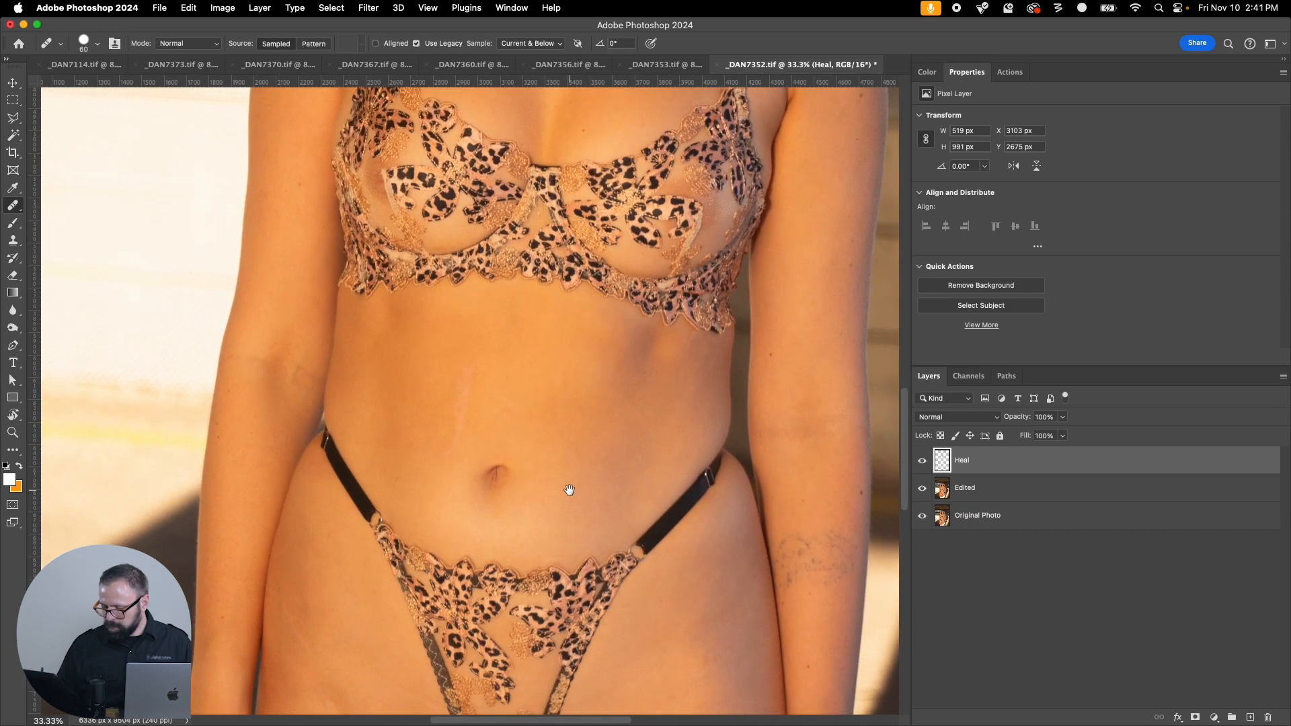
key("bracketright")
key("bracketright")
key("bracketright")
left_click(554, 362, "alt")
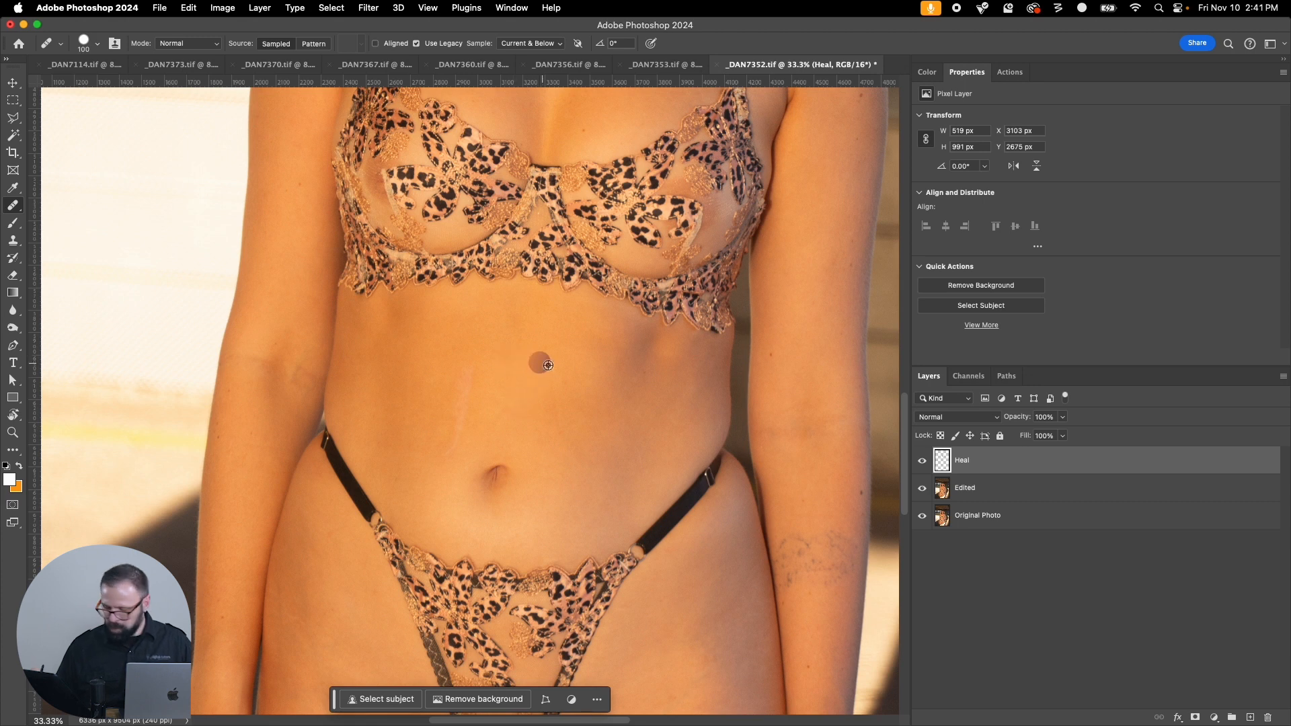
left_click_drag(472, 364, 471, 445)
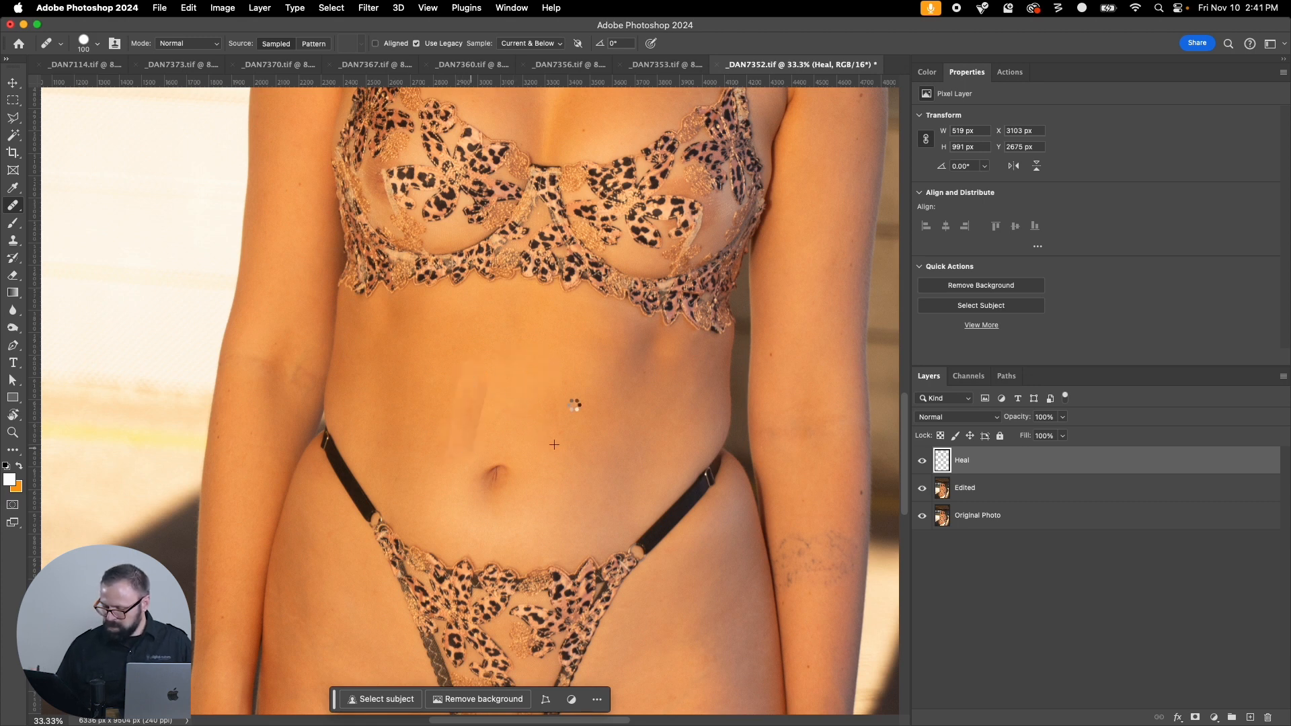
left_click(337, 593, "alt")
left_click_drag(313, 581, 311, 642)
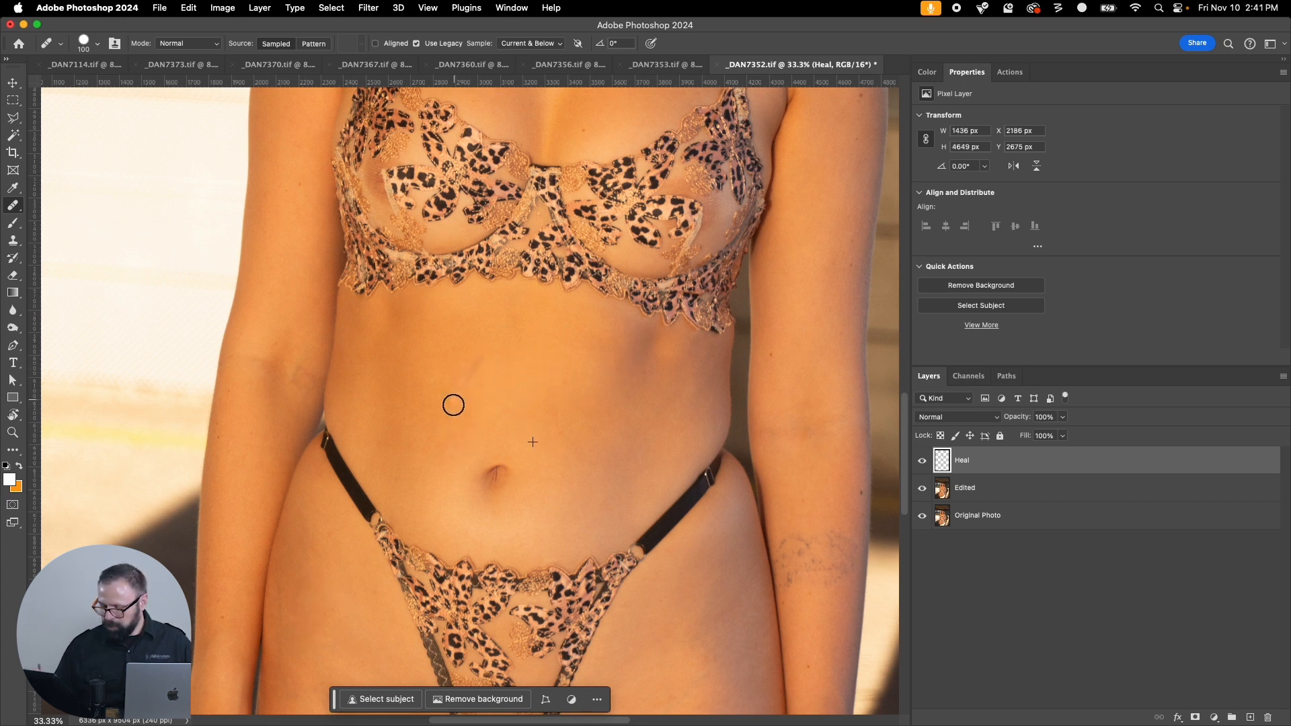
Step: Check the whole figure in _DAN7352.tif, and save and close the file
key("super+minus")
key("super+minus")
key("super+minus")
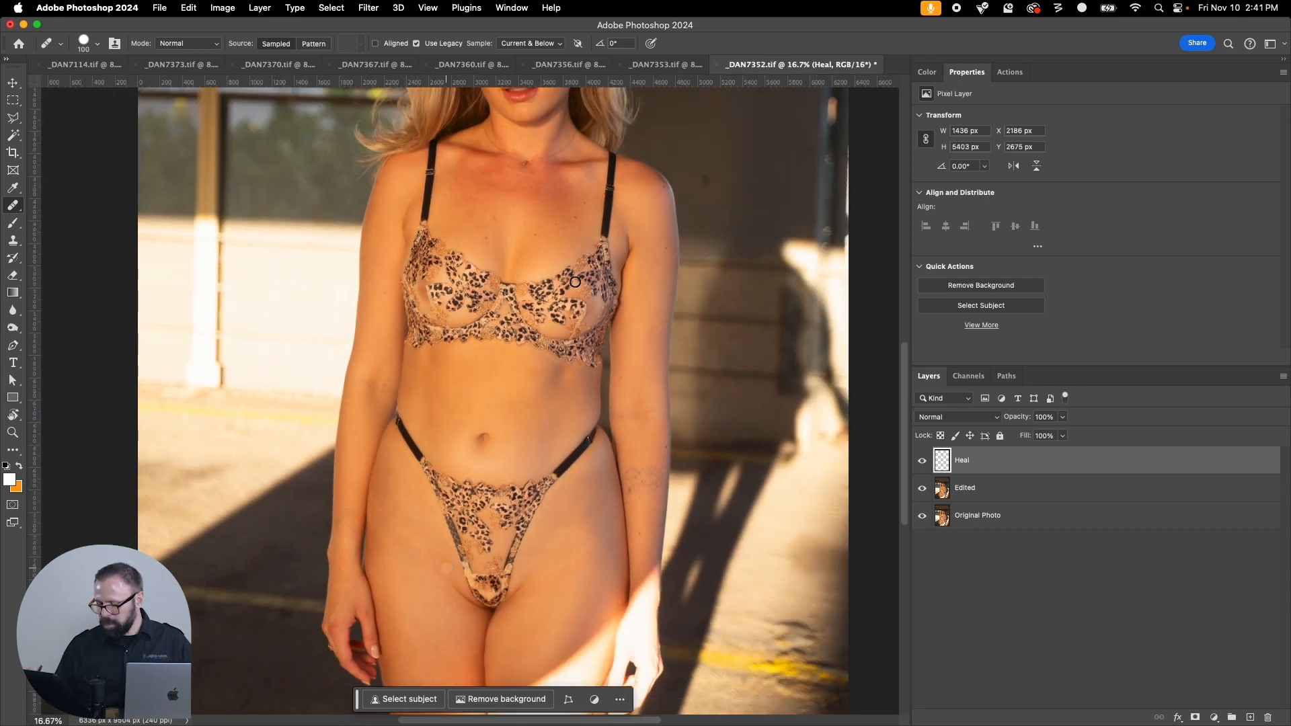
scroll(432, 677, "up", 6)
key("super+w")
left_click(688, 269)
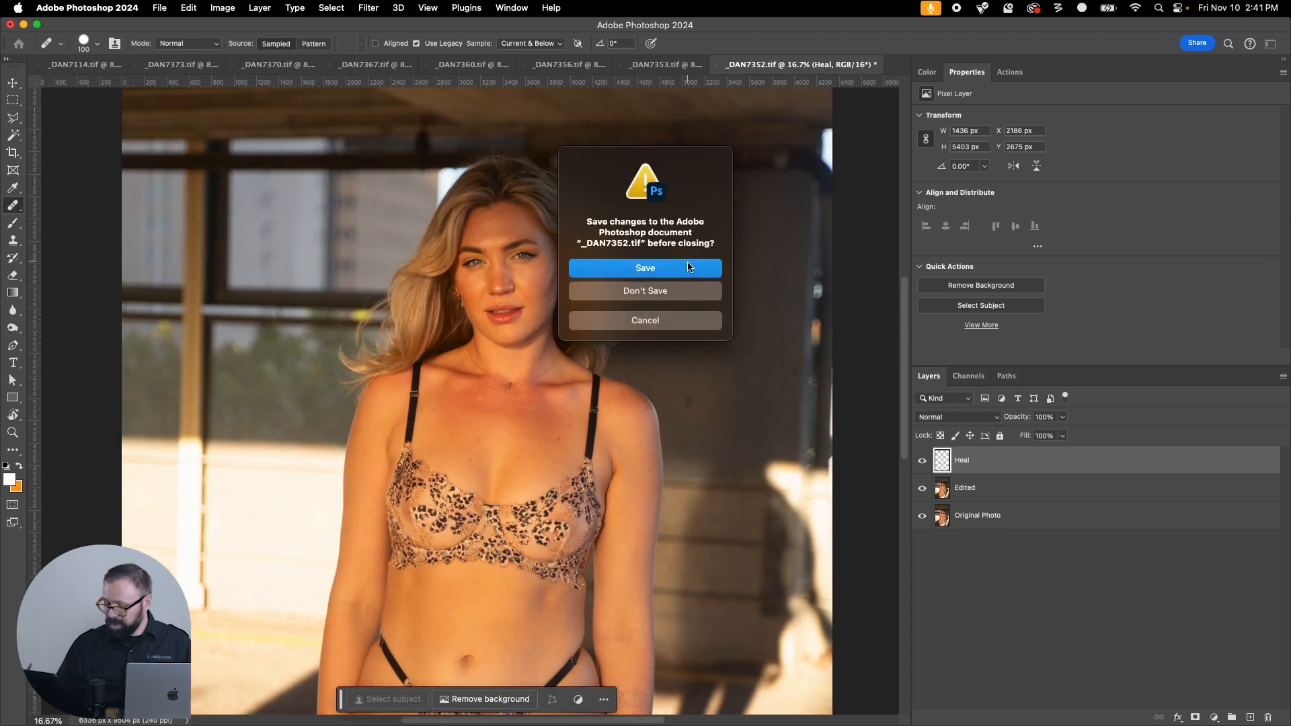
Step: Heal the spots and creases on both cheeks, near the brow and on the forehead in _DAN7353.tif with a 70 px Healing Brush
left_click(631, 67)
key("z")
left_click_drag(424, 267, 565, 366)
key("j")
key("bracketleft")
key("bracketleft")
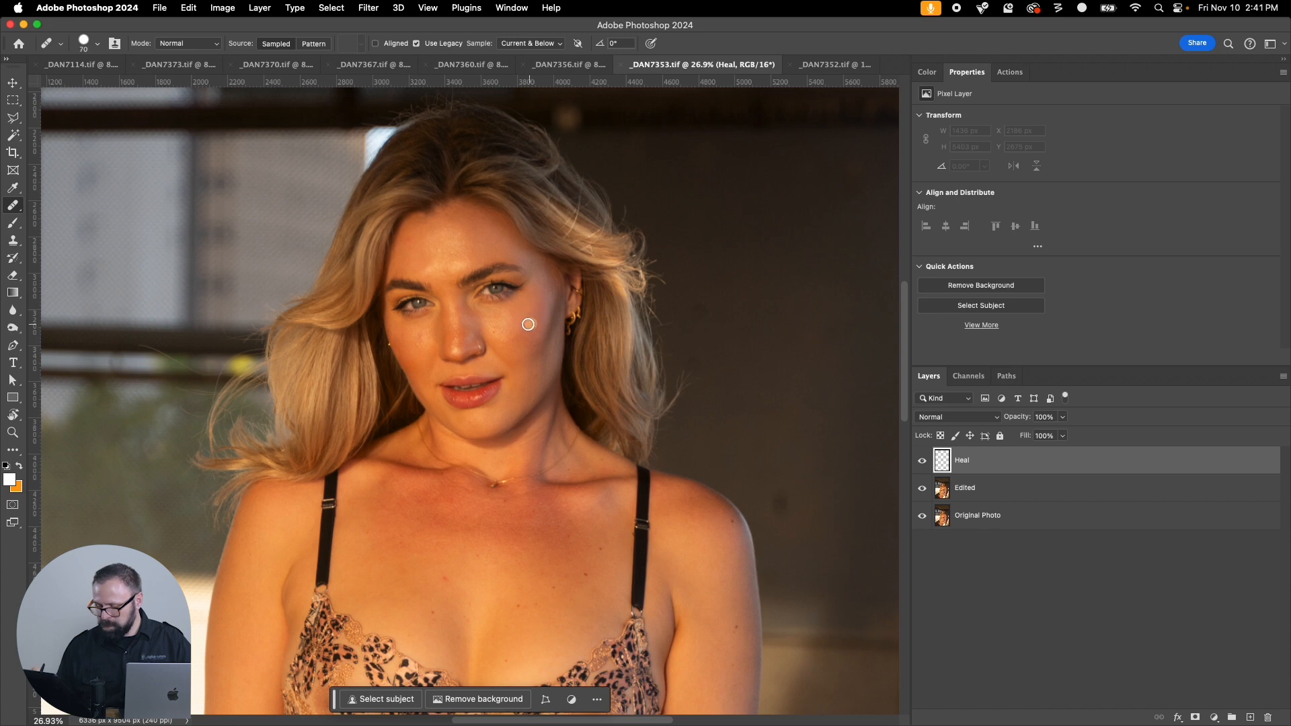
left_click(495, 330)
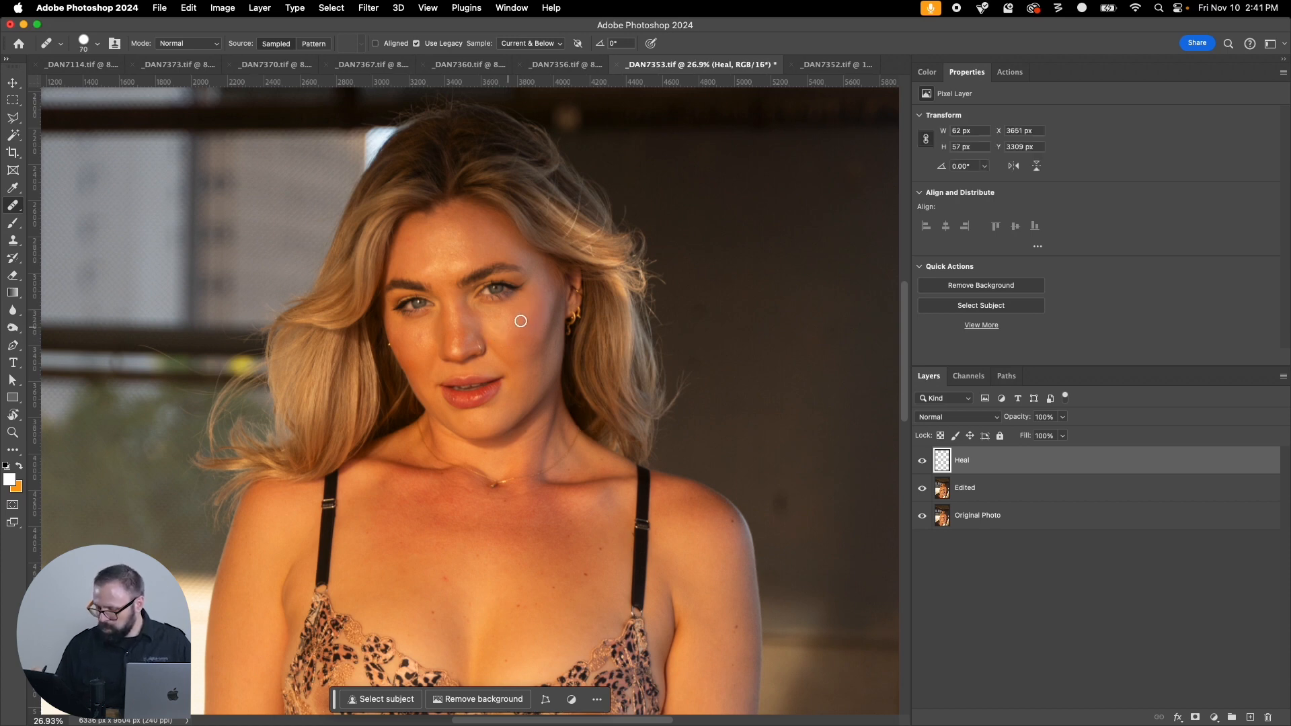
left_click(473, 287)
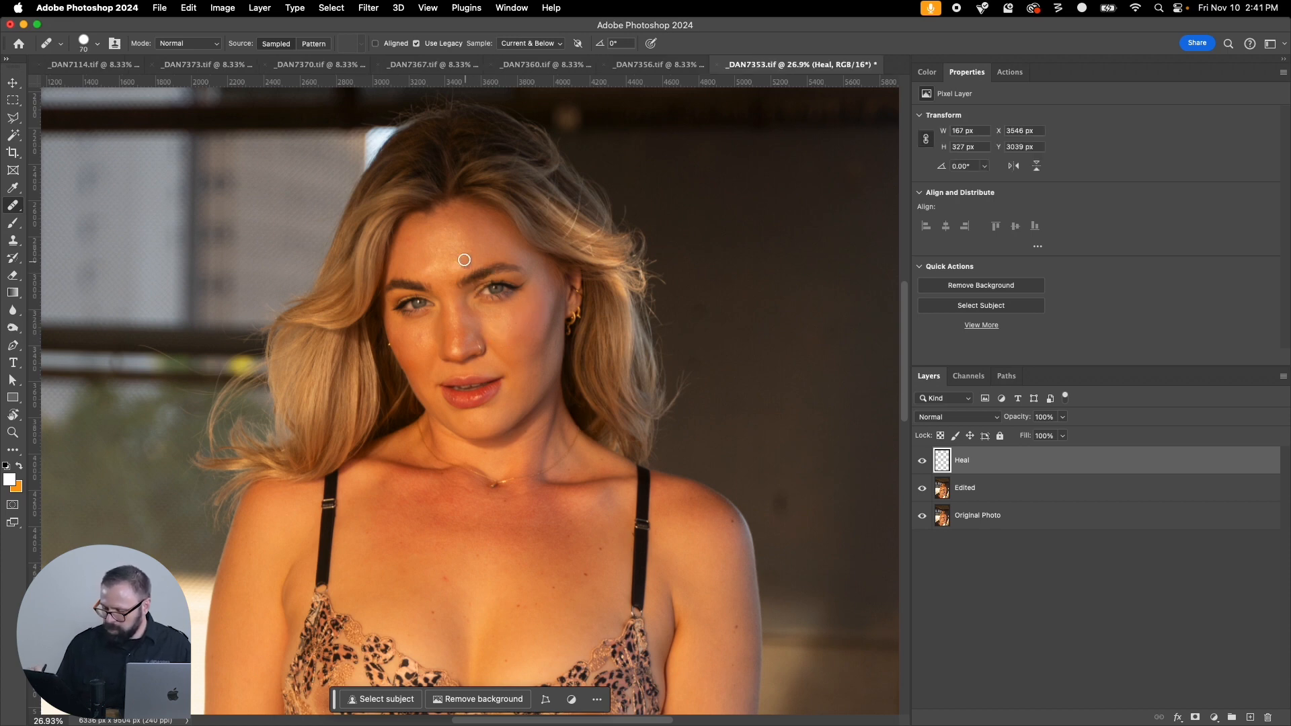
left_click(428, 268)
left_click(418, 344)
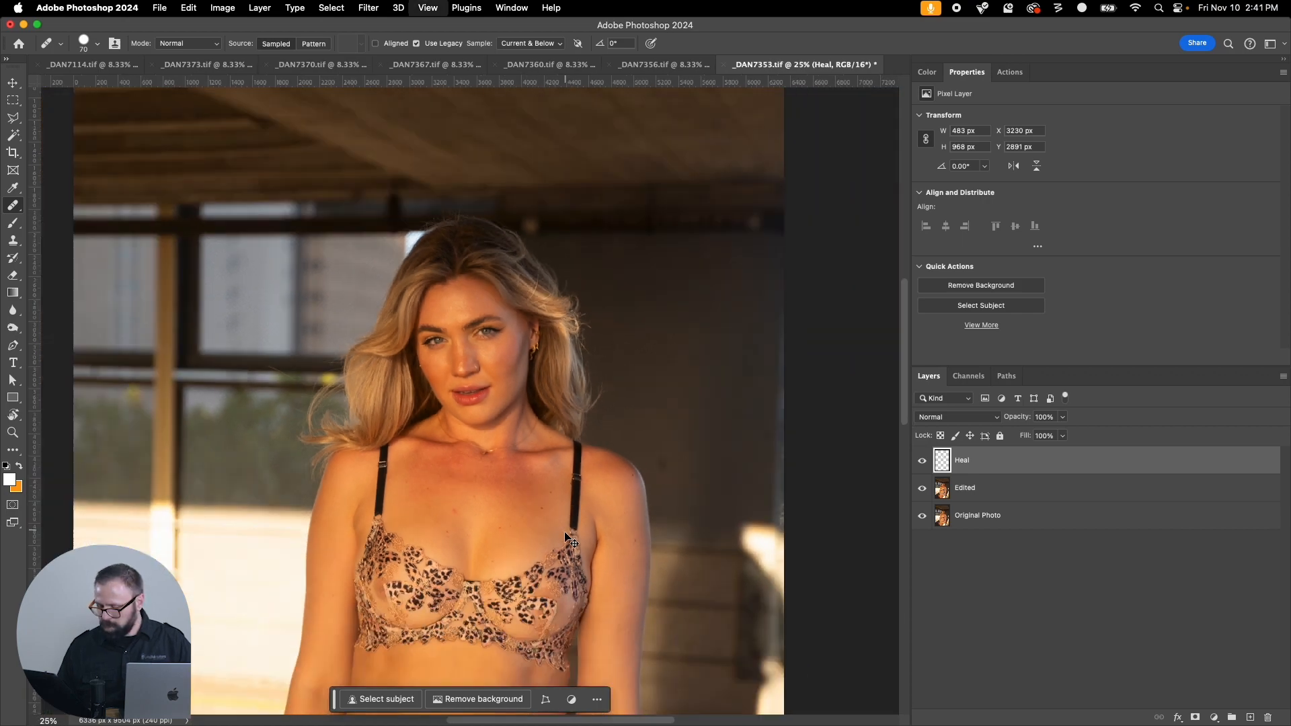
Step: Heal the line above the navel and the upper-thigh mark in _DAN7353.tif with a 250 px brush, and save and close the file
left_click_drag(561, 546, 562, 293)
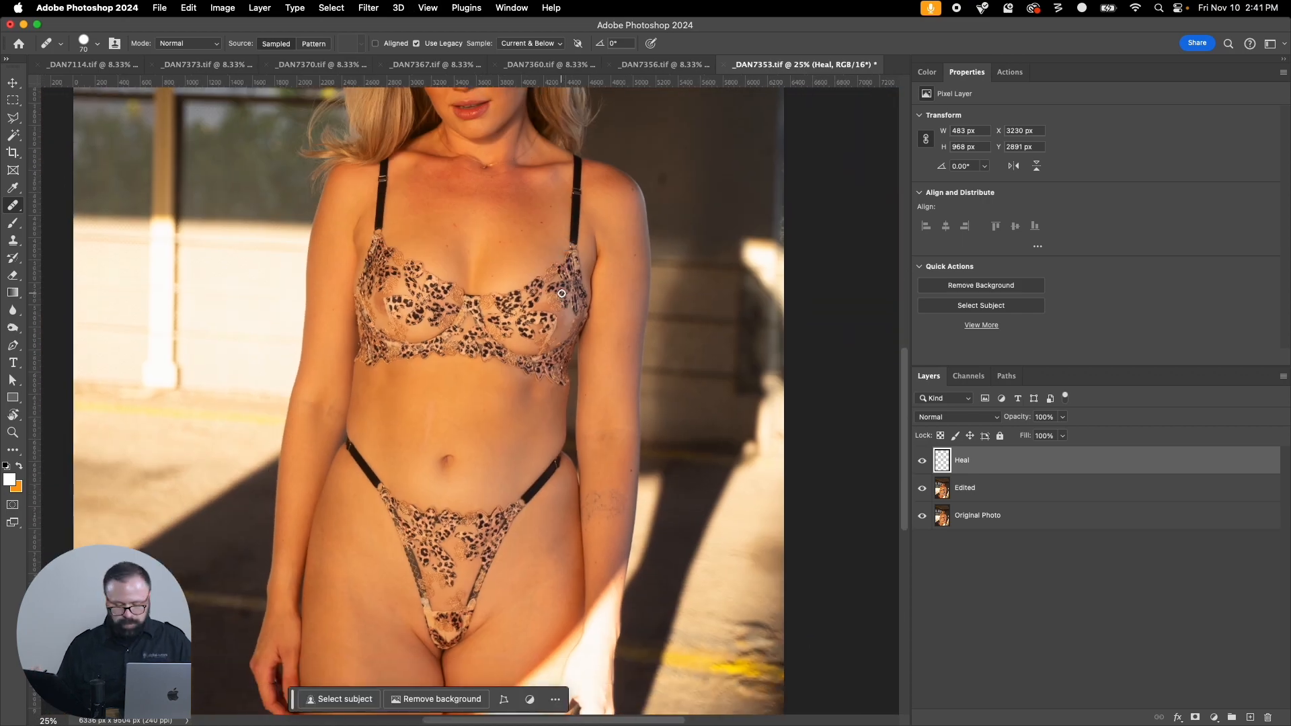
key("bracketright")
key("bracketright")
key("bracketright")
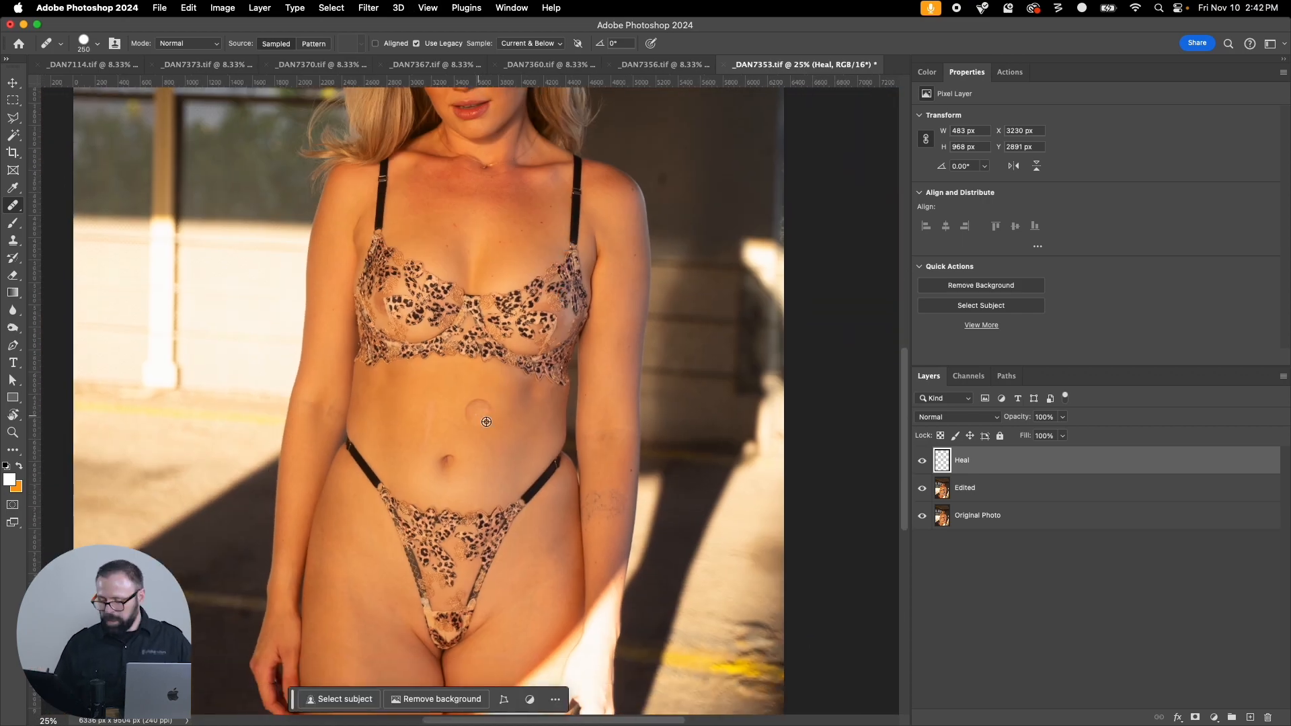
mouse_move(431, 424)
left_mouse_down()
mouse_move(427, 451)
mouse_move(433, 413)
left_mouse_up()
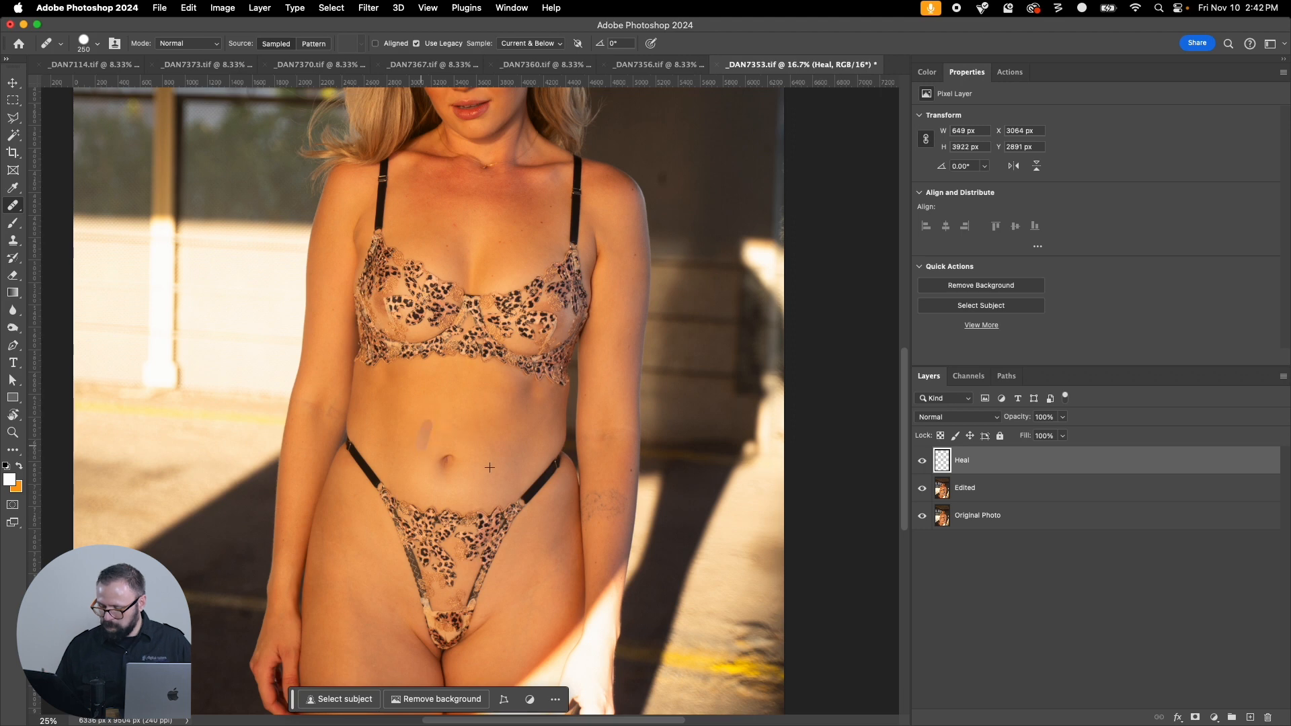
left_click_drag(348, 591, 344, 573)
key("super+w")
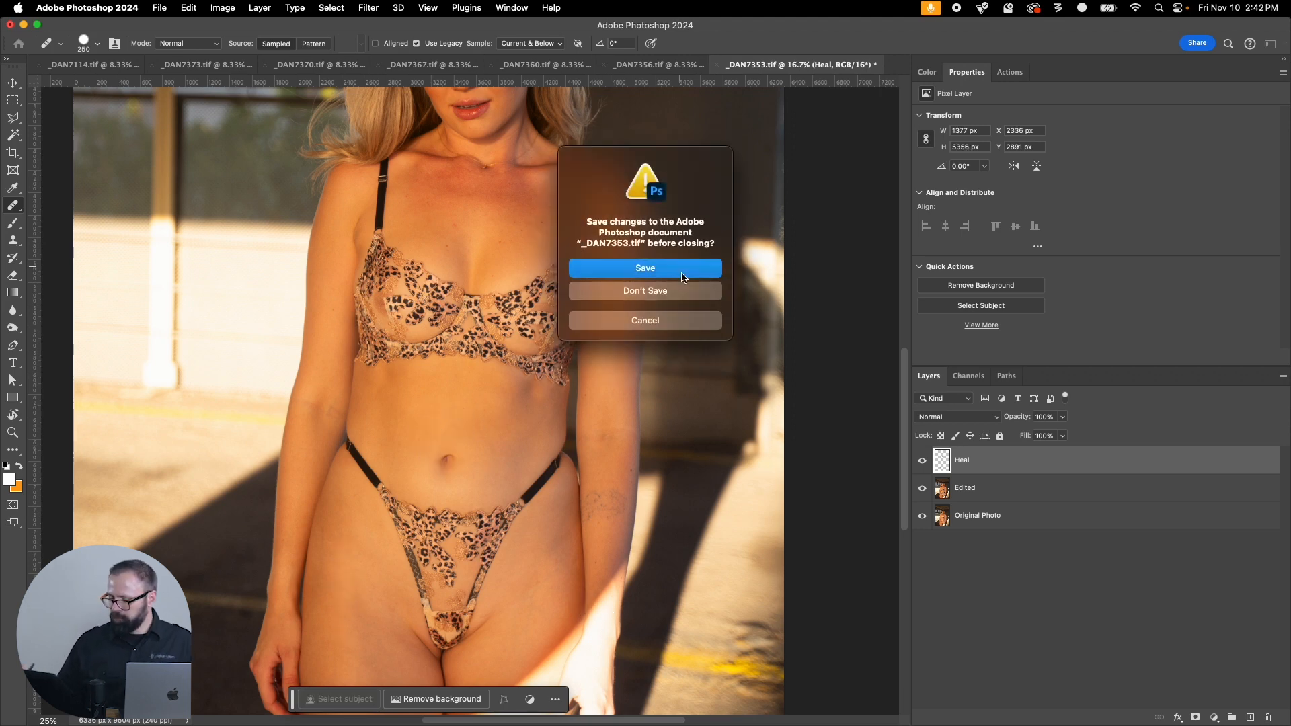
left_click(681, 277)
Step: Heal the marks on the cheeks, forehead and chin in _DAN7356.tif with a 90 px Healing Brush
key("z")
left_click_drag(387, 262, 555, 449)
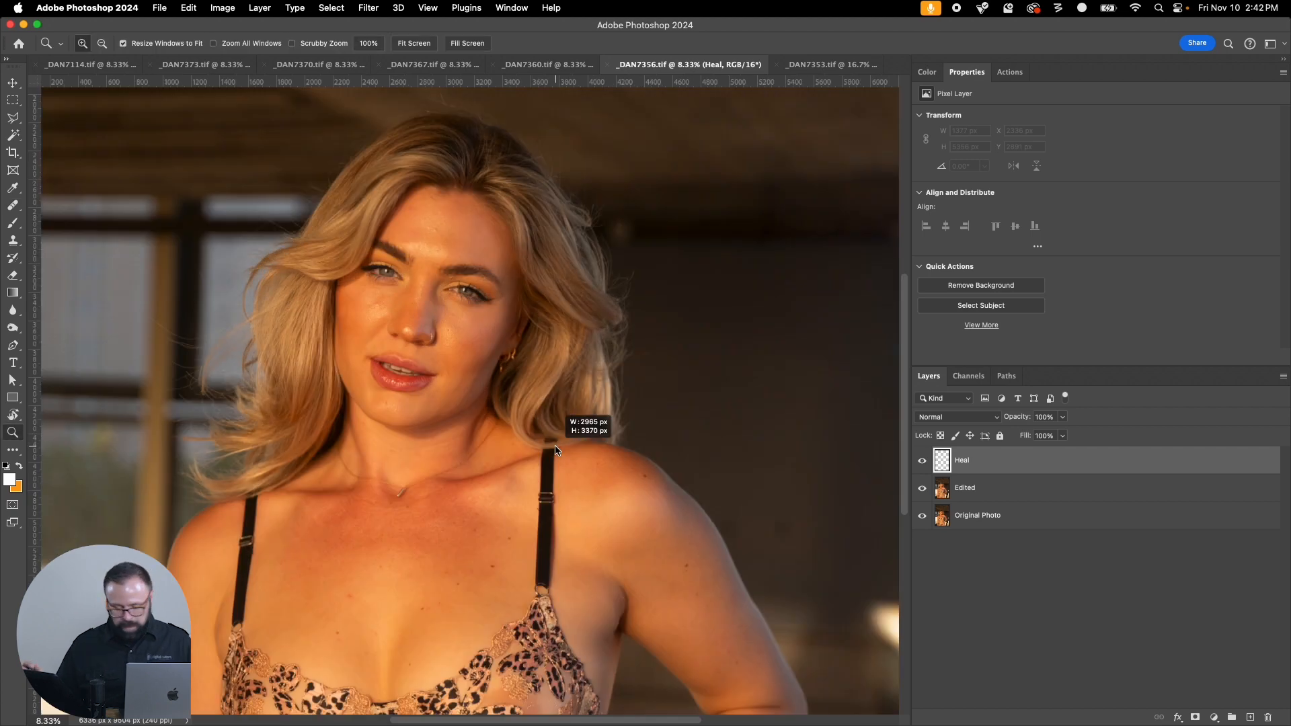
key("j")
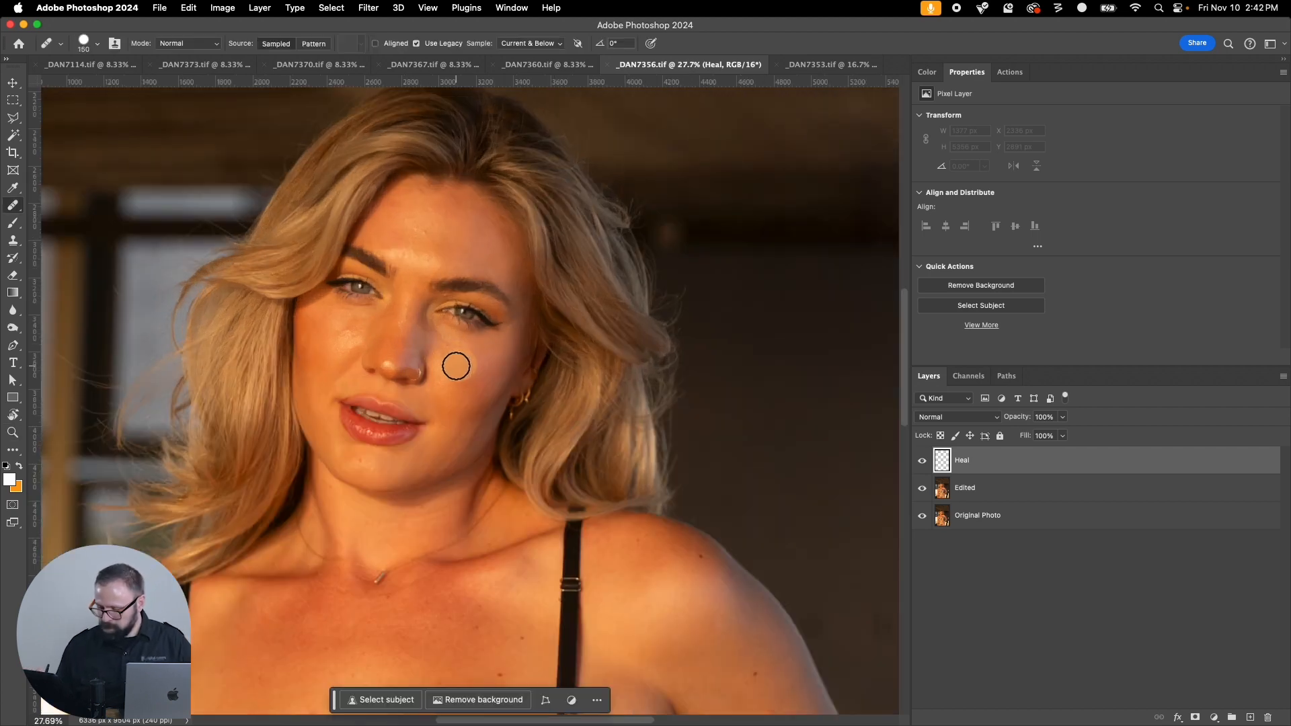
key("bracketleft")
key("bracketleft")
key("bracketleft")
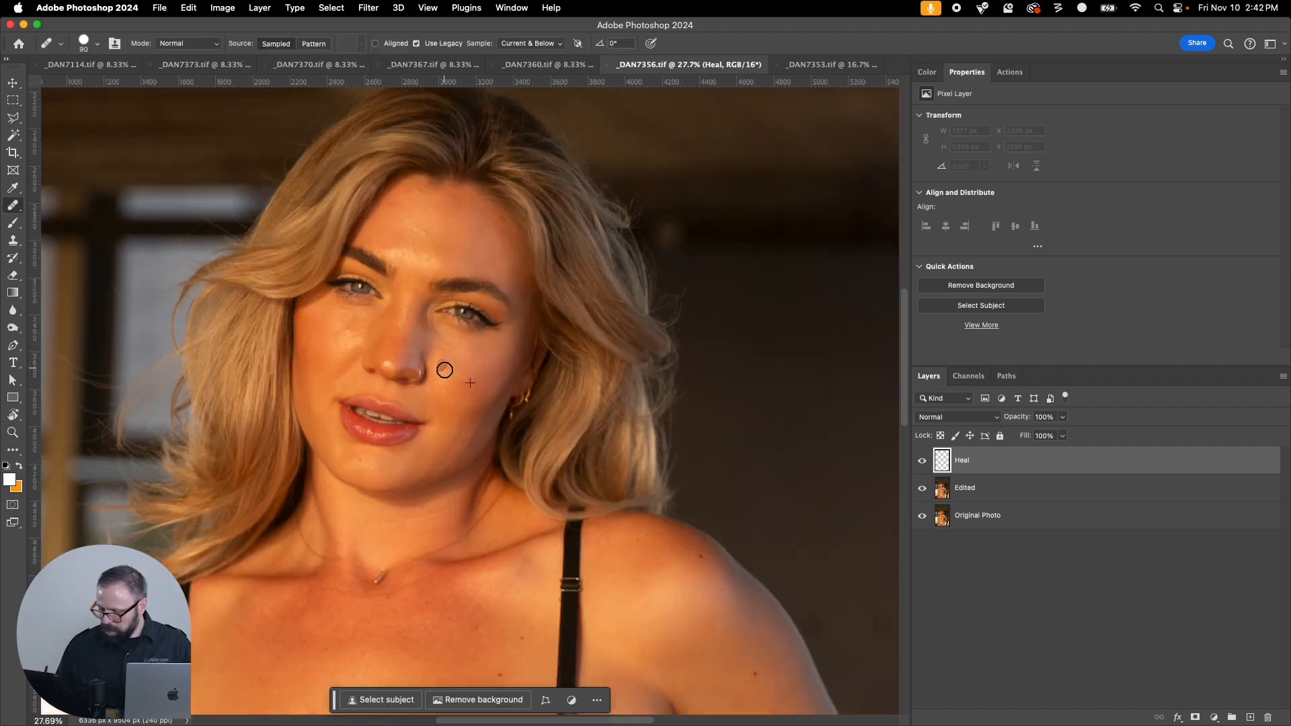
left_click(447, 367)
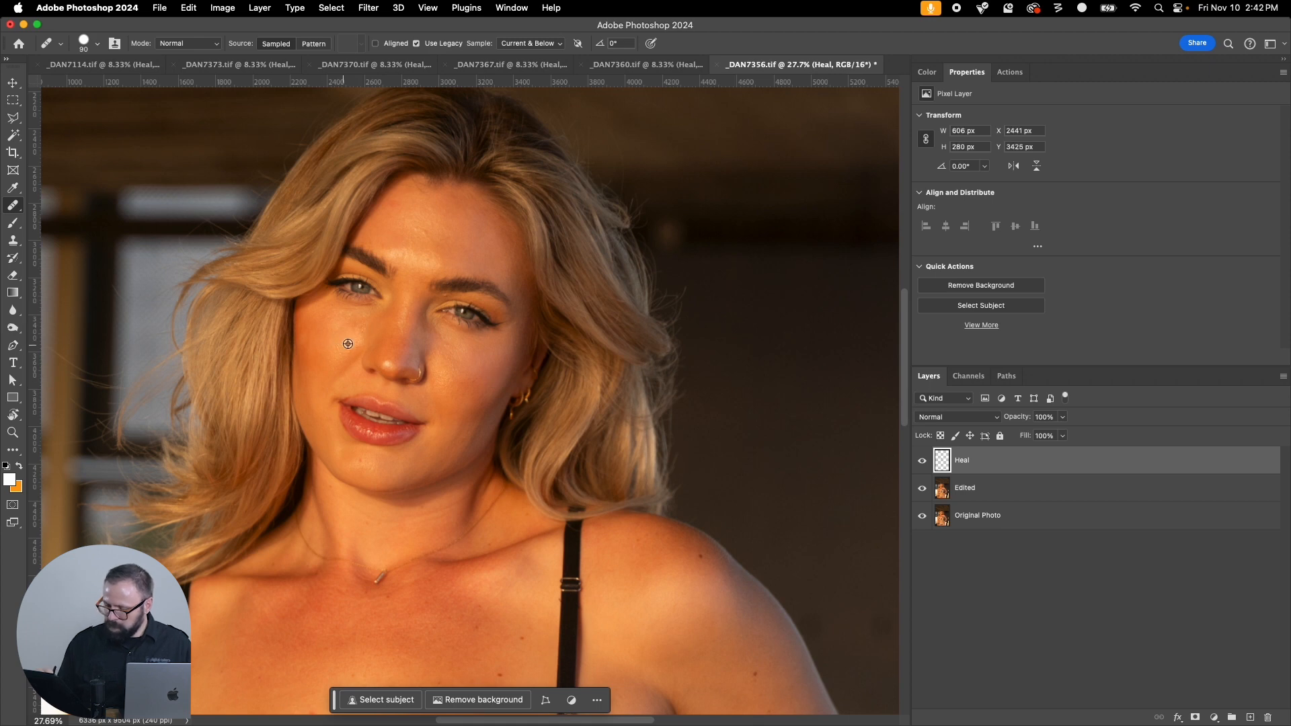
left_click(399, 250)
left_click(420, 229)
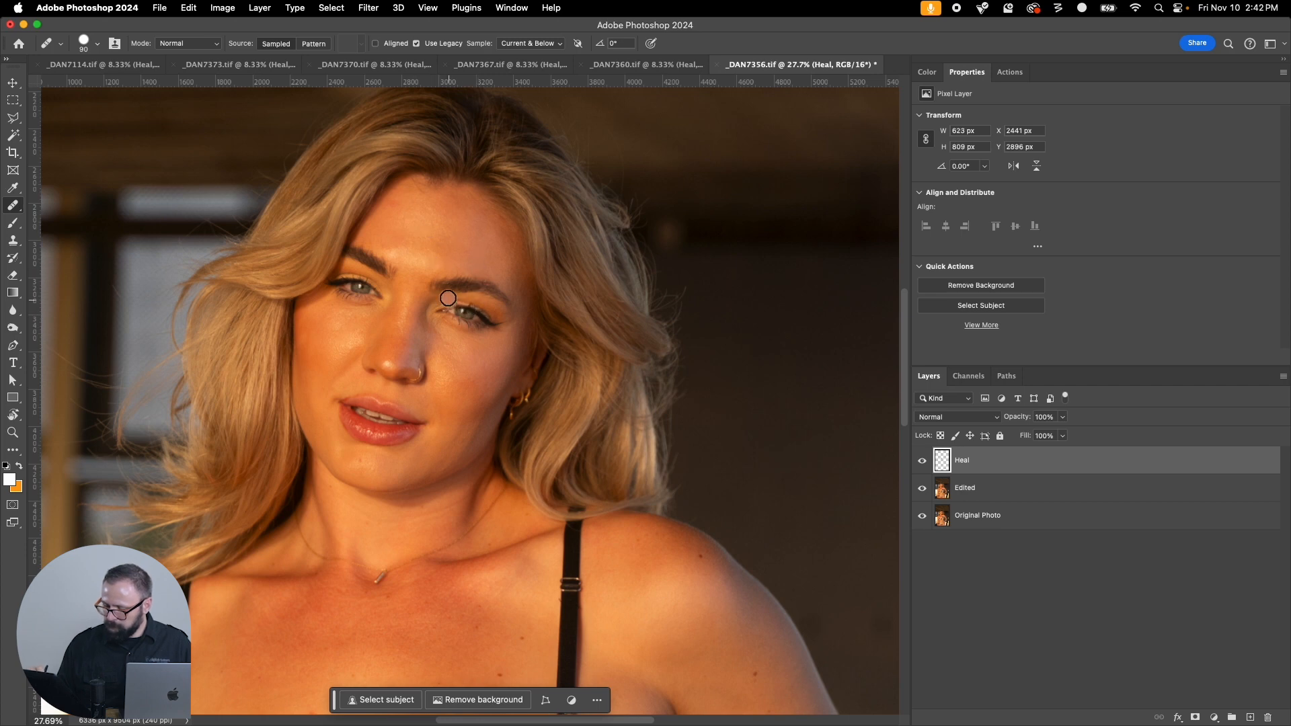
left_click(358, 459)
Step: Heal the line above the navel in _DAN7356.tif with a 250 px brush, sampling nearby skin, and save and close the file
key("super+minus")
key("super+minus")
key("super+minus")
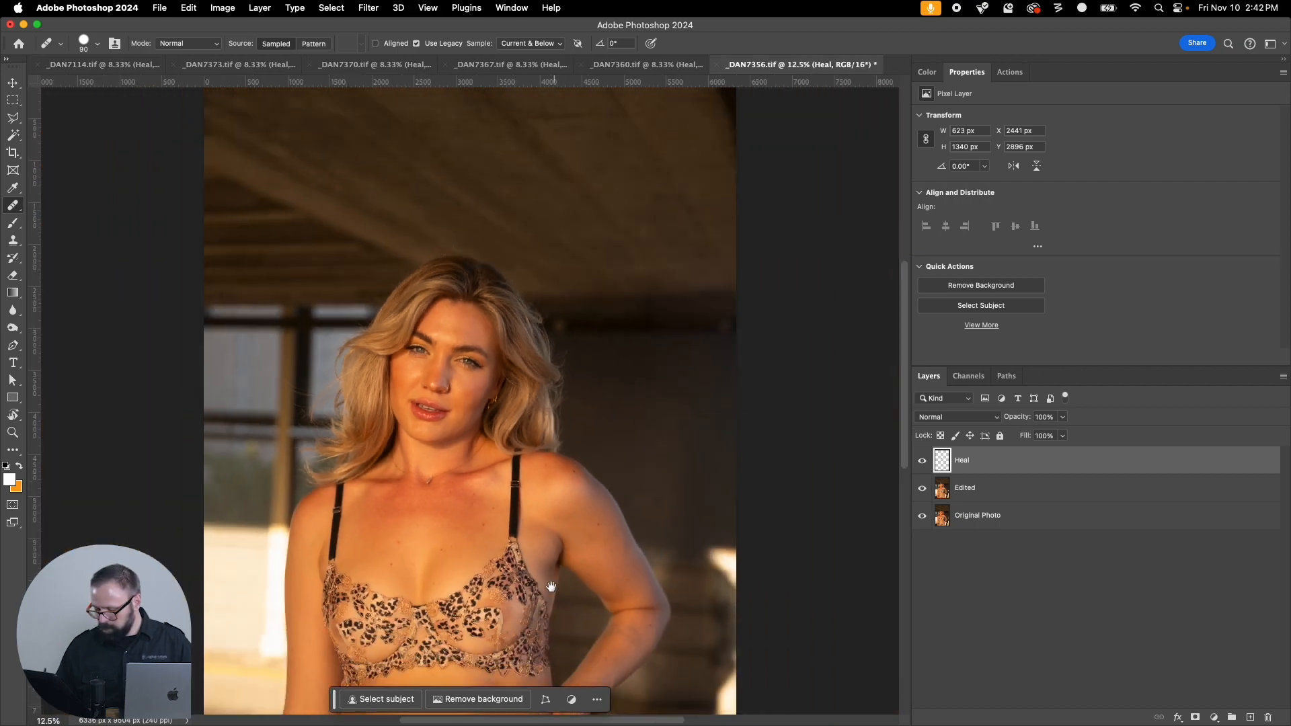
left_click_drag(552, 587, 598, 260)
key("bracketright")
key("bracketright")
key("bracketright")
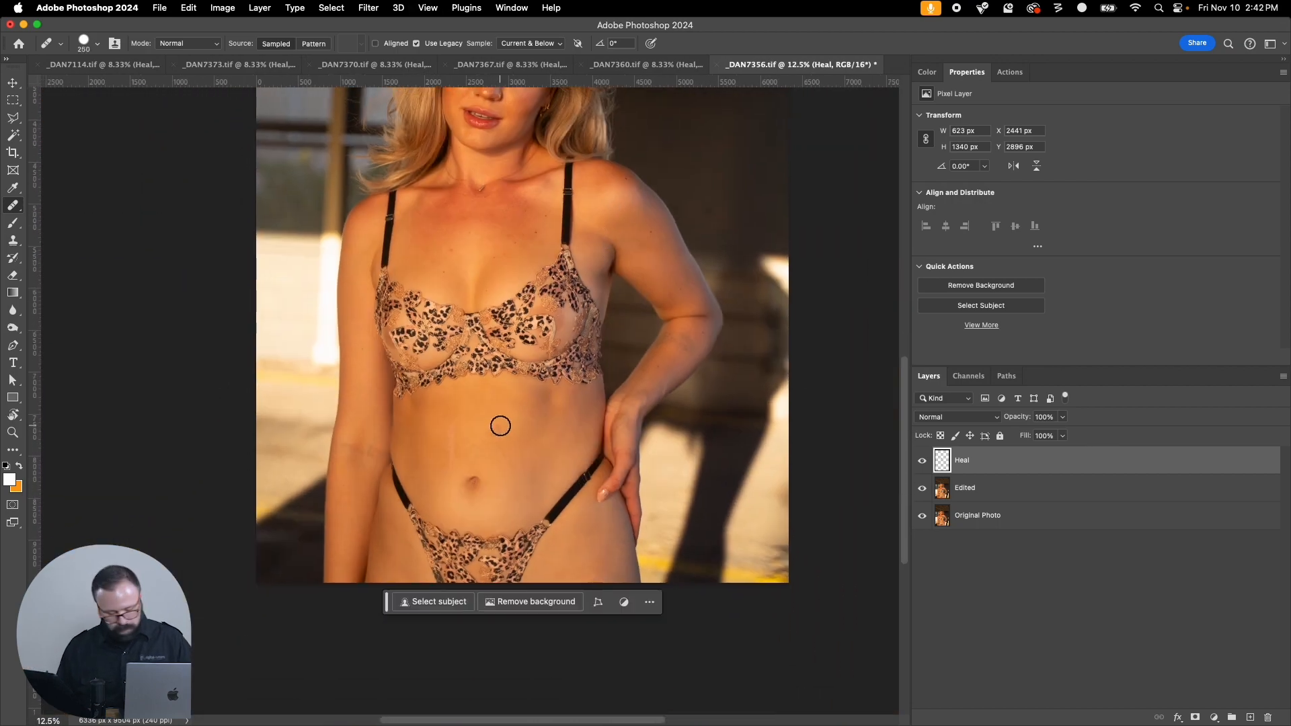
left_click(504, 427, "alt")
left_click_drag(449, 424, 452, 476)
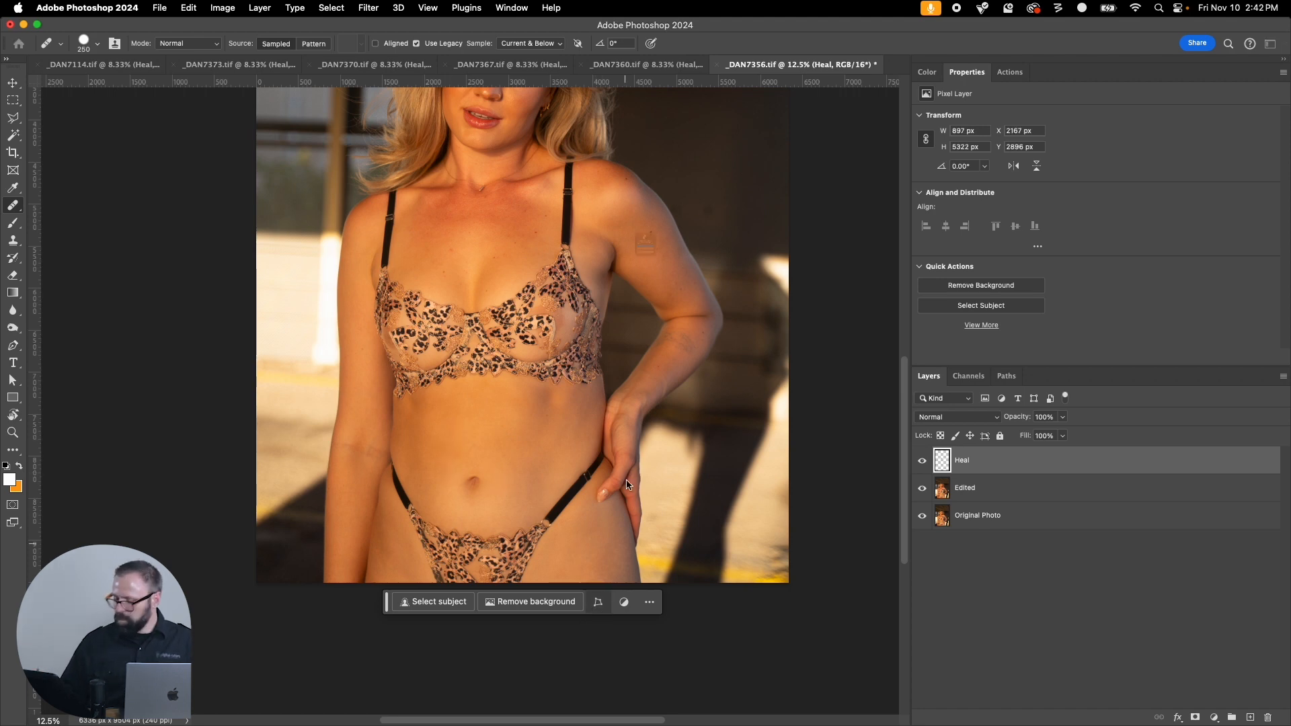
key("super+w")
key("Return")
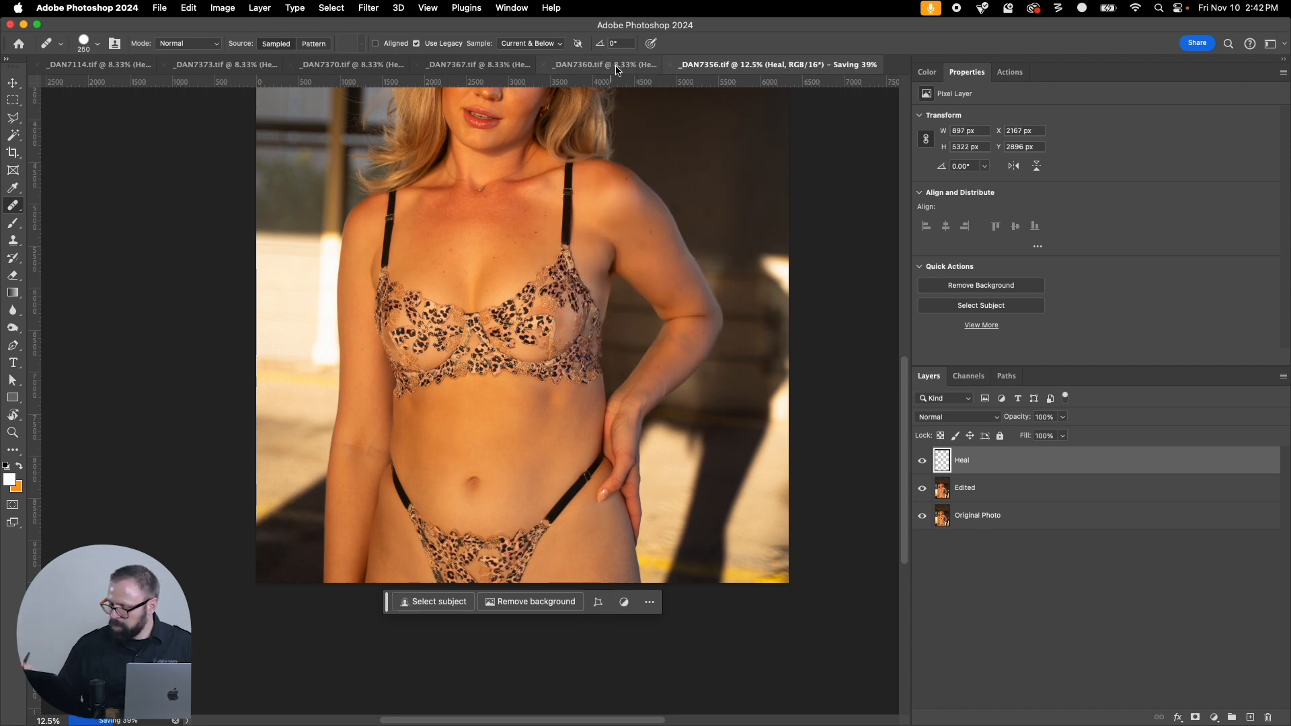
Step: Heal the marks on both cheeks, between the brows and on the chin in _DAN7360.tif with a 90 px Healing Brush
left_click(577, 65)
key("z")
left_click_drag(397, 209, 561, 409)
key("j")
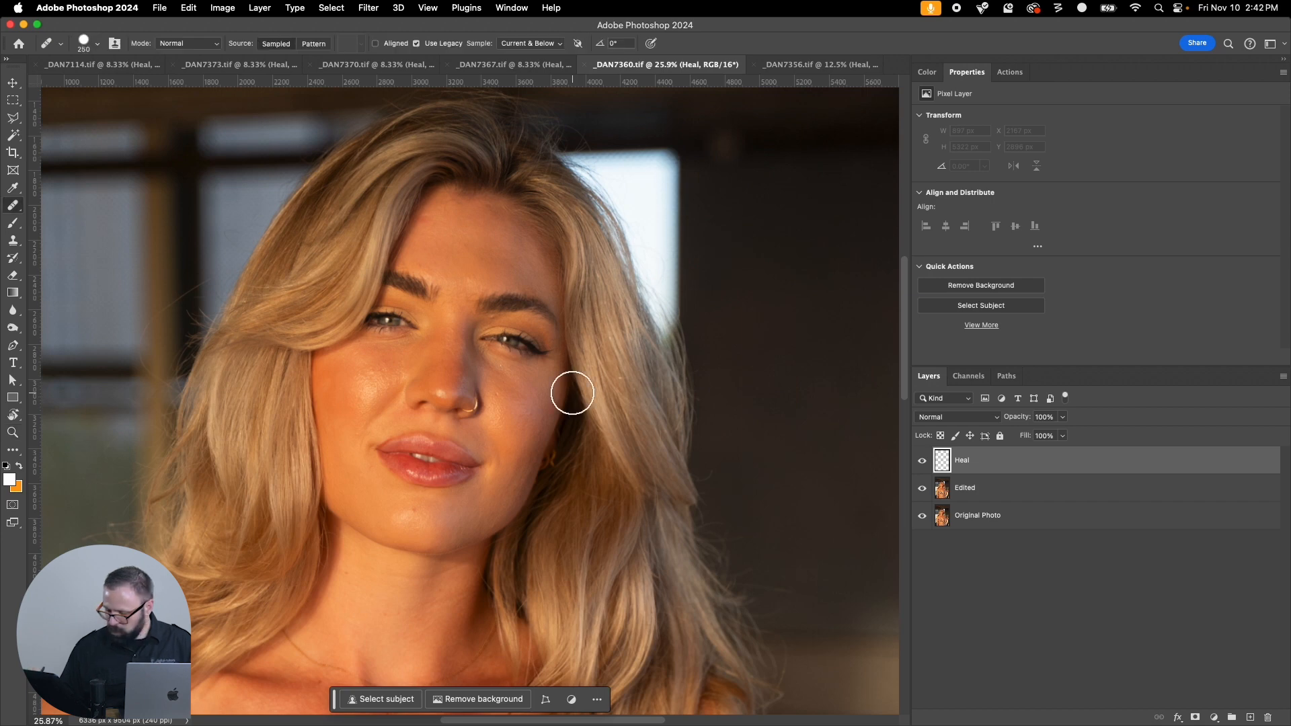
key("bracketleft")
key("bracketleft")
key("bracketleft")
key("bracketleft")
key("bracketleft")
key("bracketleft")
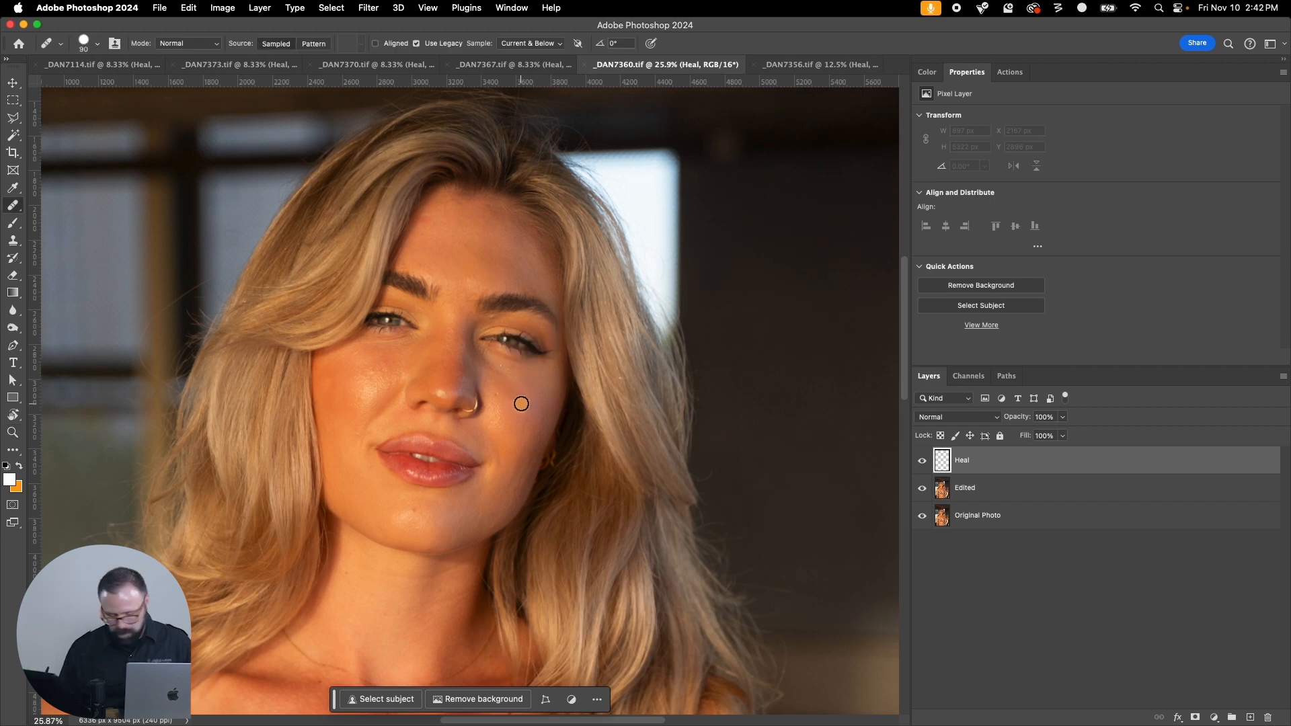
left_click(498, 400)
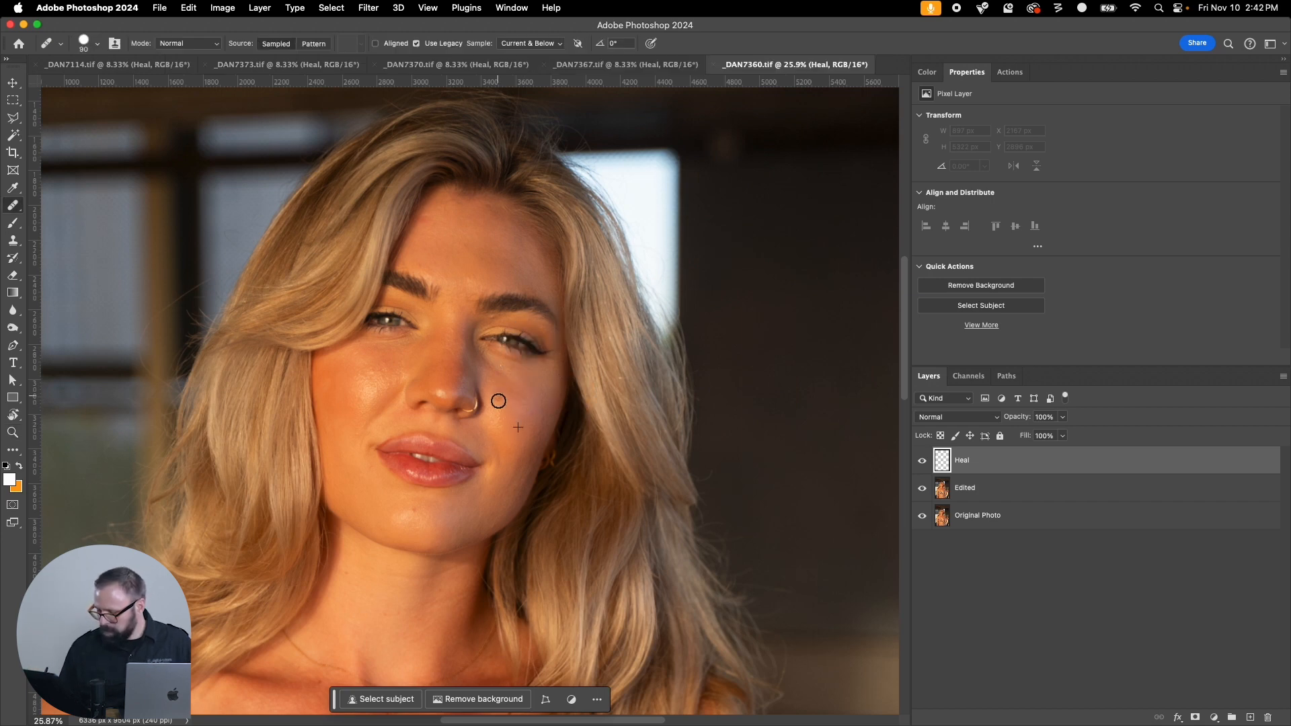
left_click(366, 380)
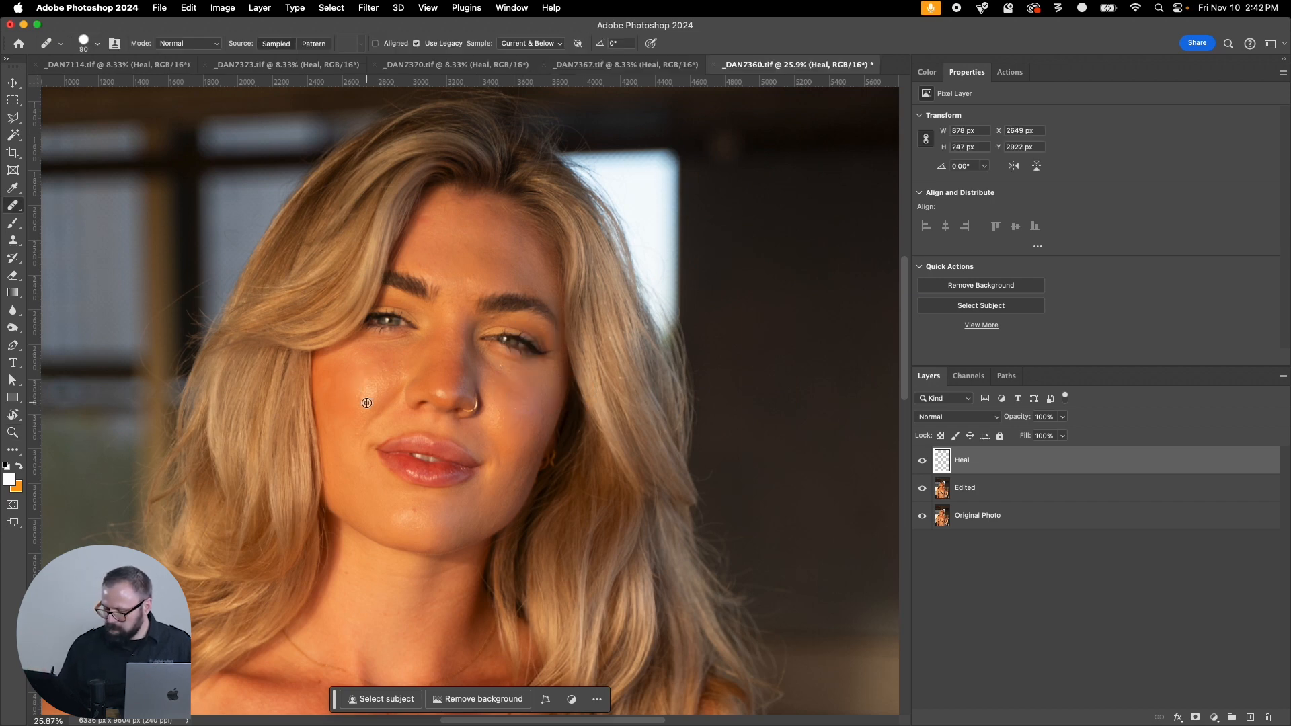
left_click(466, 286)
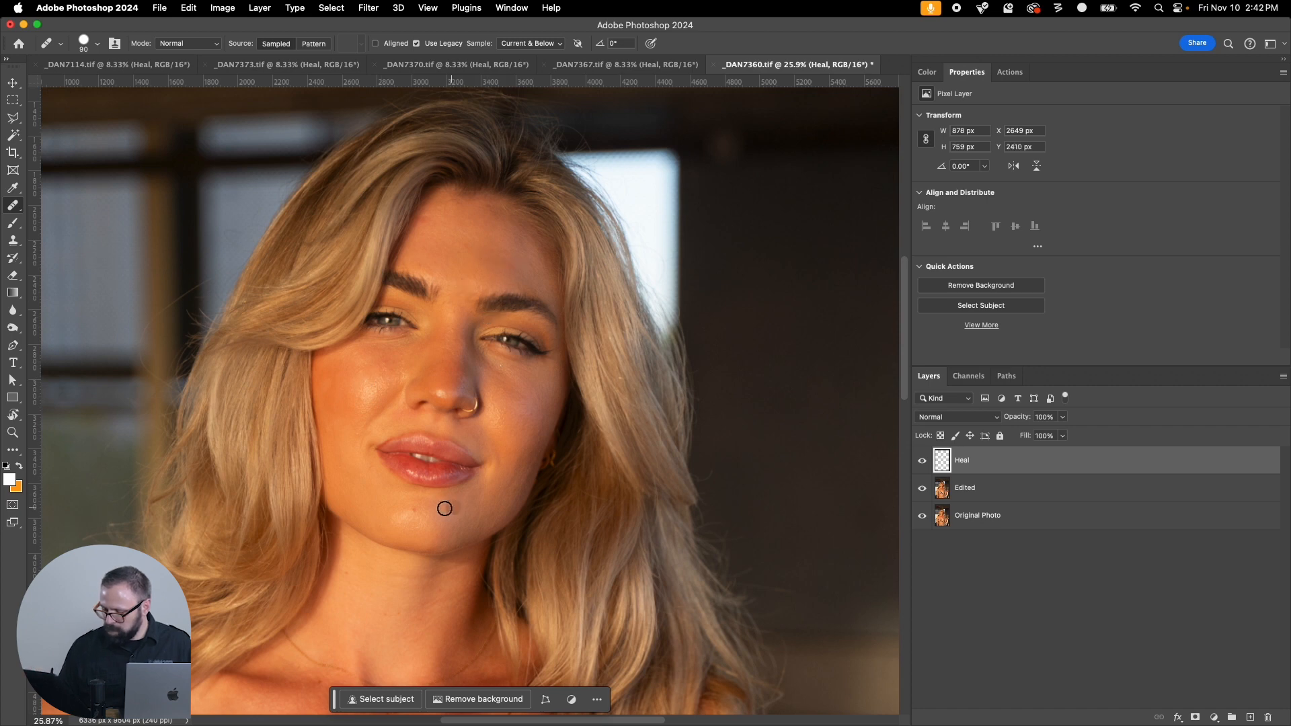
left_click(415, 509)
Step: Heal the pale line and nearby marks above the navel in _DAN7360.tif with a 200 px Healing Brush, sampling adjacent skin
left_click_drag(559, 541, 544, 261)
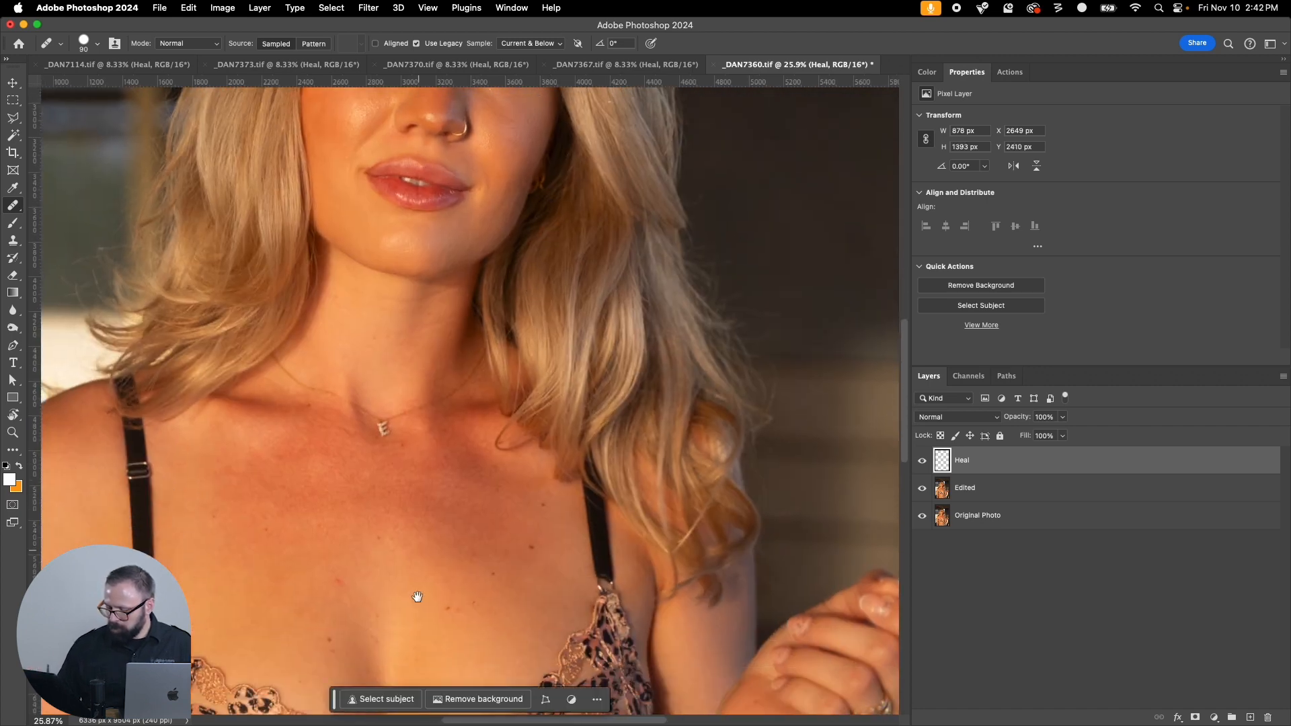
left_click_drag(415, 596, 526, 359)
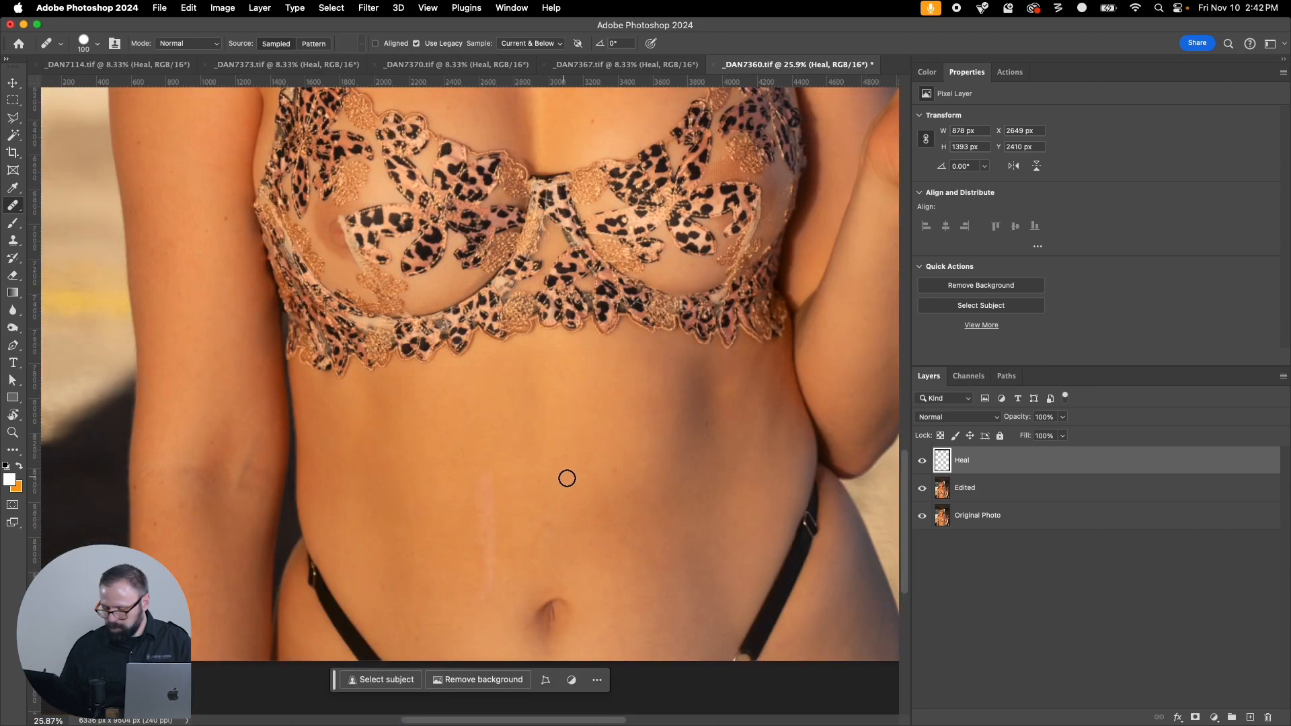
key("bracketright")
key("bracketright")
key("bracketright")
key("bracketright")
left_click(598, 479, "alt")
left_click_drag(502, 486, 484, 523)
left_click(528, 467)
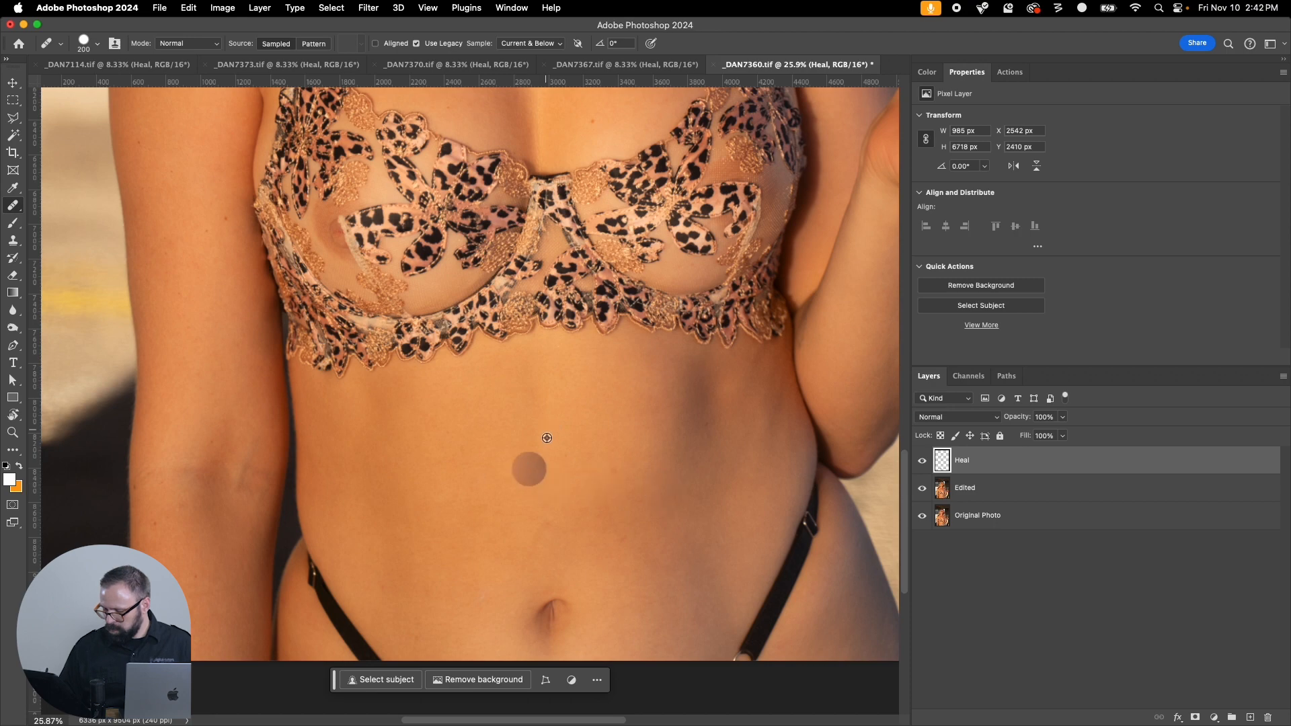
left_click(635, 525)
Step: Check the whole figure in _DAN7360.tif, and save and close the file
key("super+minus")
key("super+minus")
key("super+minus")
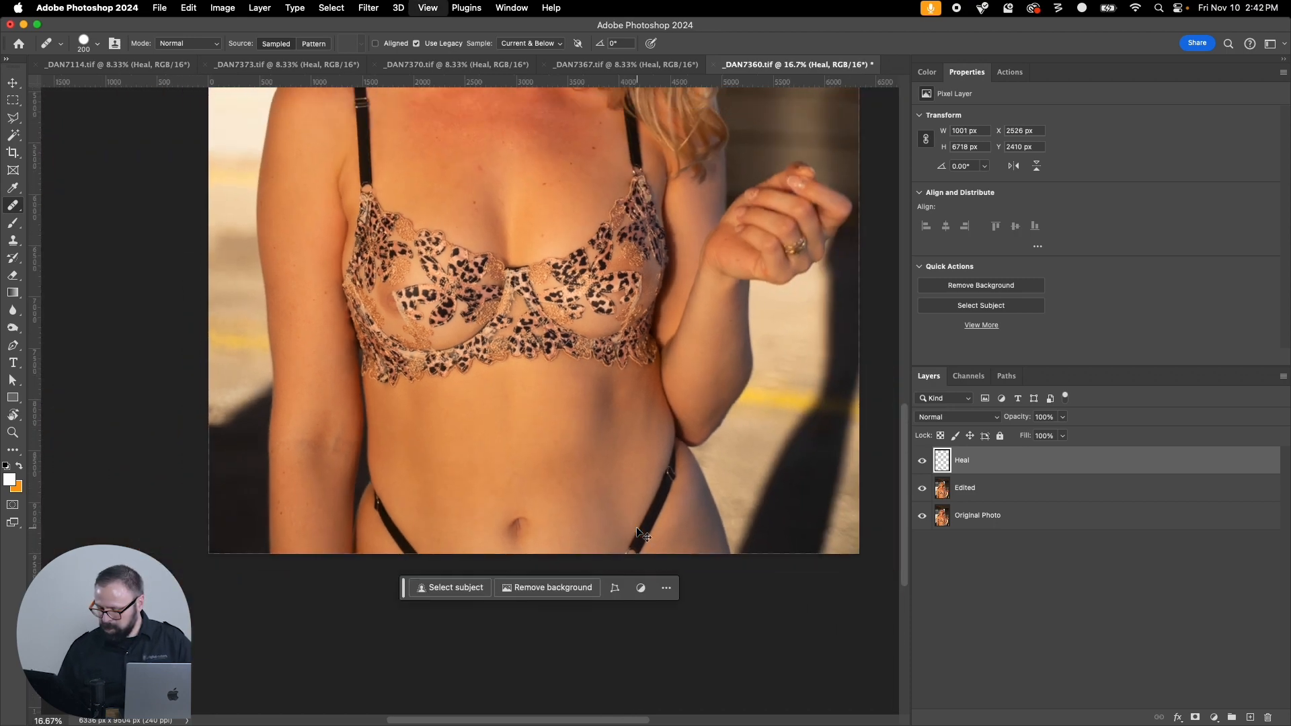
left_click_drag(531, 261, 513, 590)
key("super+w")
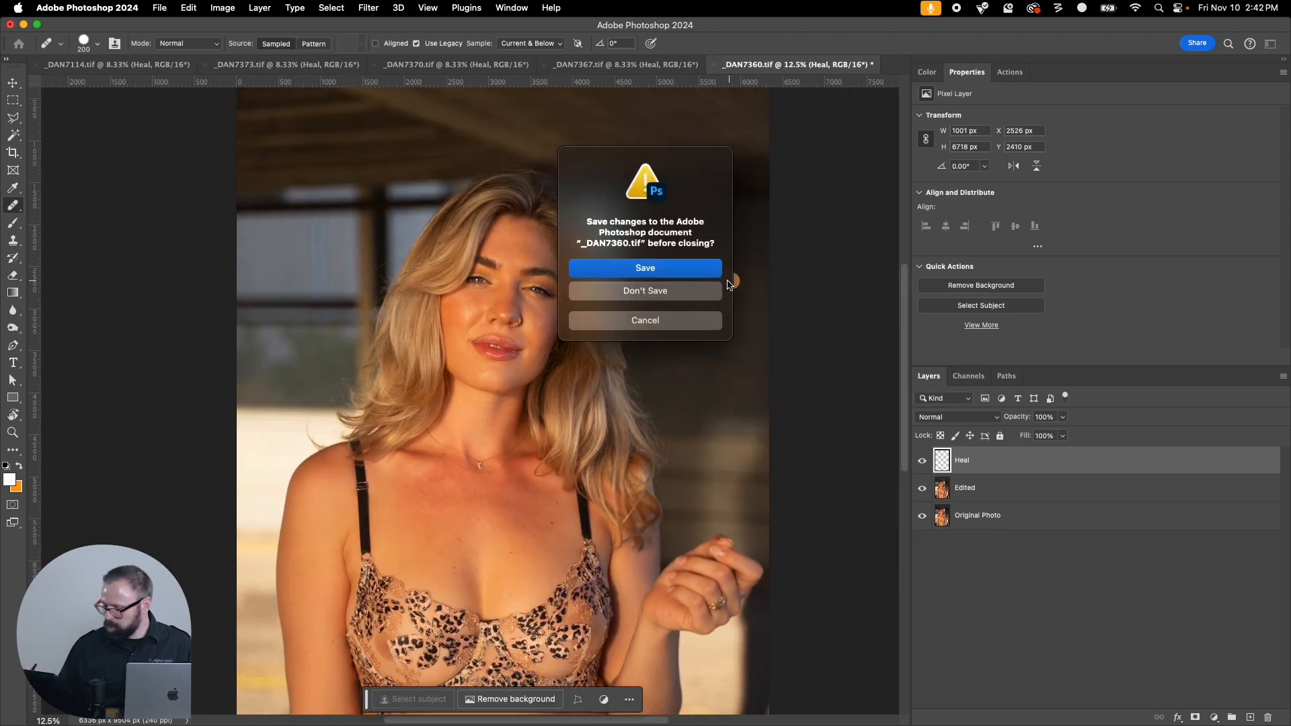
key("Return")
Step: Heal the crease under the eye beside the nose ring and the mark on its eyelid in _DAN7367.tif with a 45 px Healing Brush
key("z")
left_click_drag(385, 276, 543, 441)
key("j")
left_click_drag(492, 325, 500, 422)
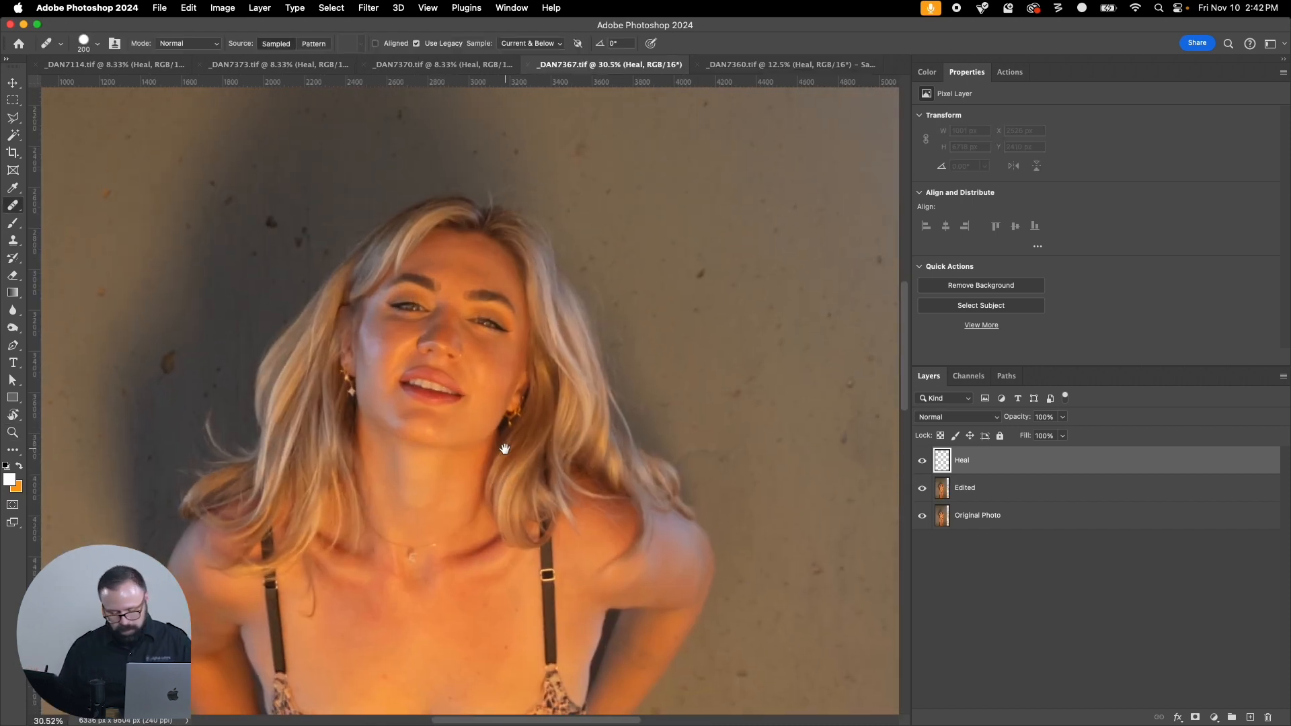
key("super+plus")
key("bracketleft")
key("bracketleft")
key("bracketleft")
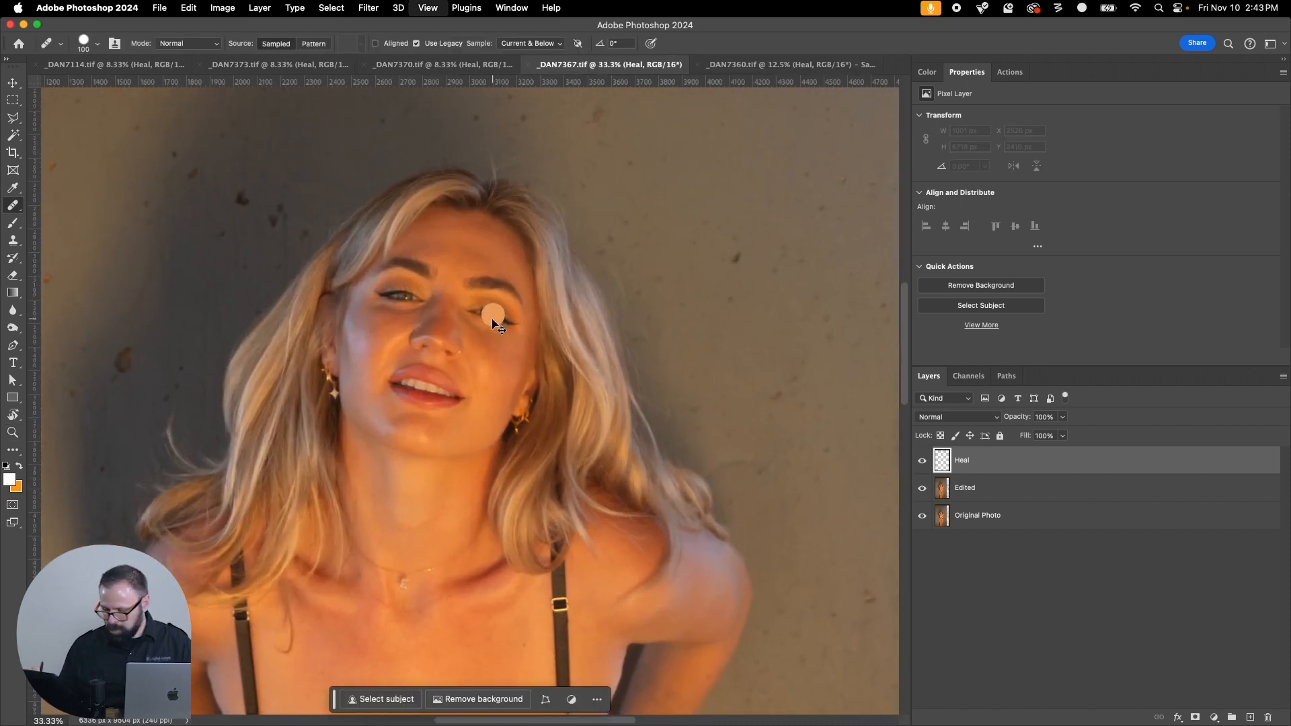
key("super+plus")
left_click_drag(507, 363, 481, 514)
key("bracketleft")
key("bracketleft")
key("bracketleft")
key("bracketleft")
key("bracketleft")
key("bracketleft")
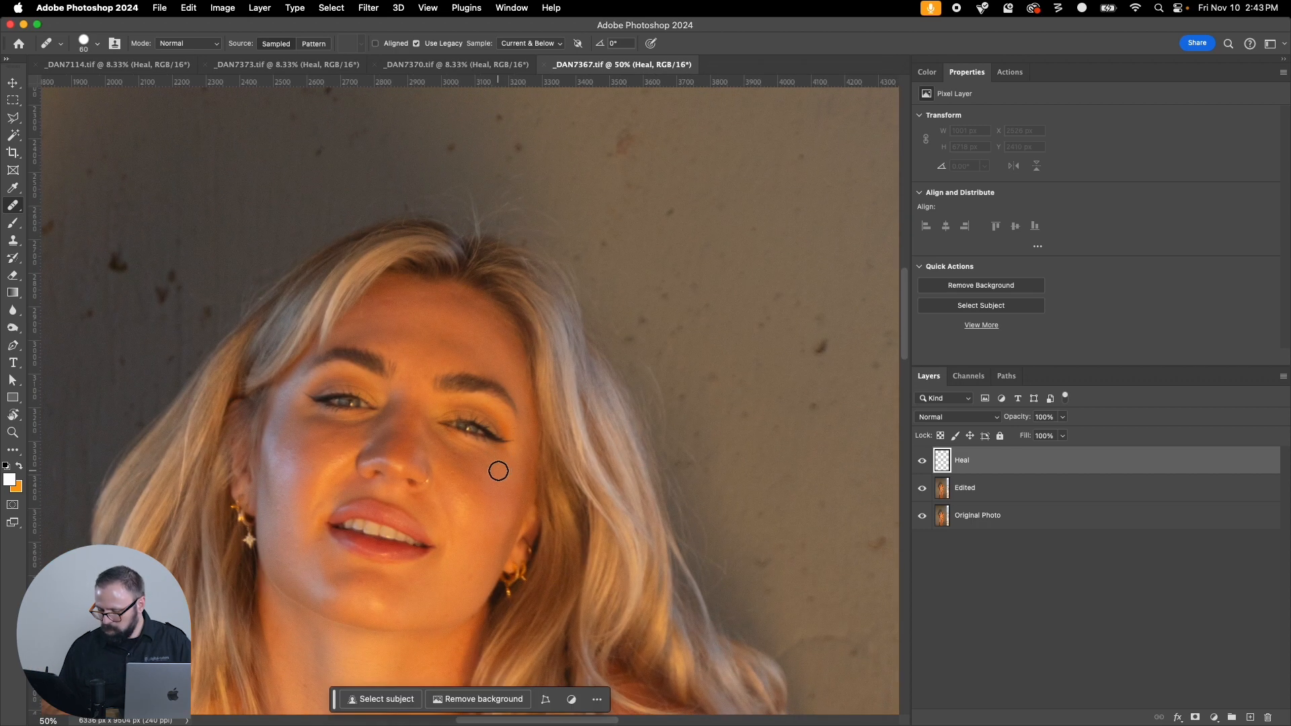
left_click(472, 489, "alt")
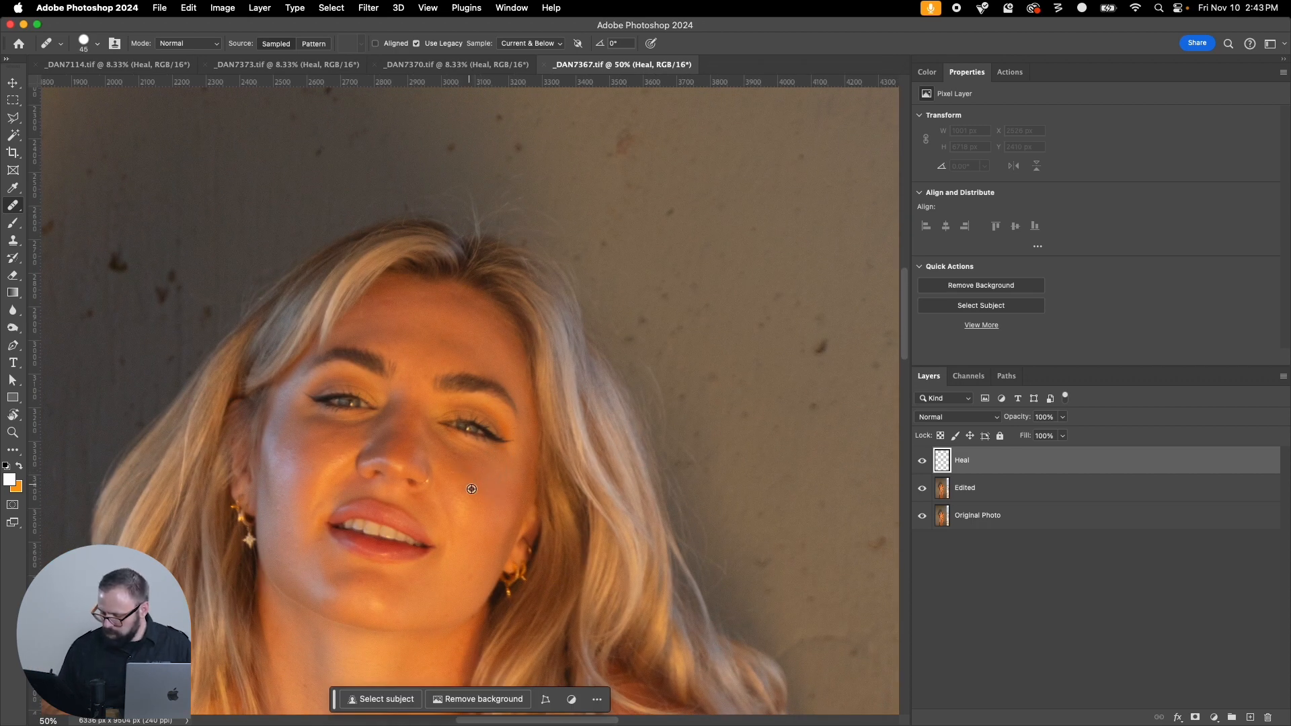
left_click_drag(459, 468, 460, 474)
left_click(485, 470, "alt")
left_click_drag(454, 398, 455, 403)
Step: Heal the forehead, the crease under the other eye and the chin in _DAN7367.tif, sampling clean skin for each area
left_click(453, 329, "alt")
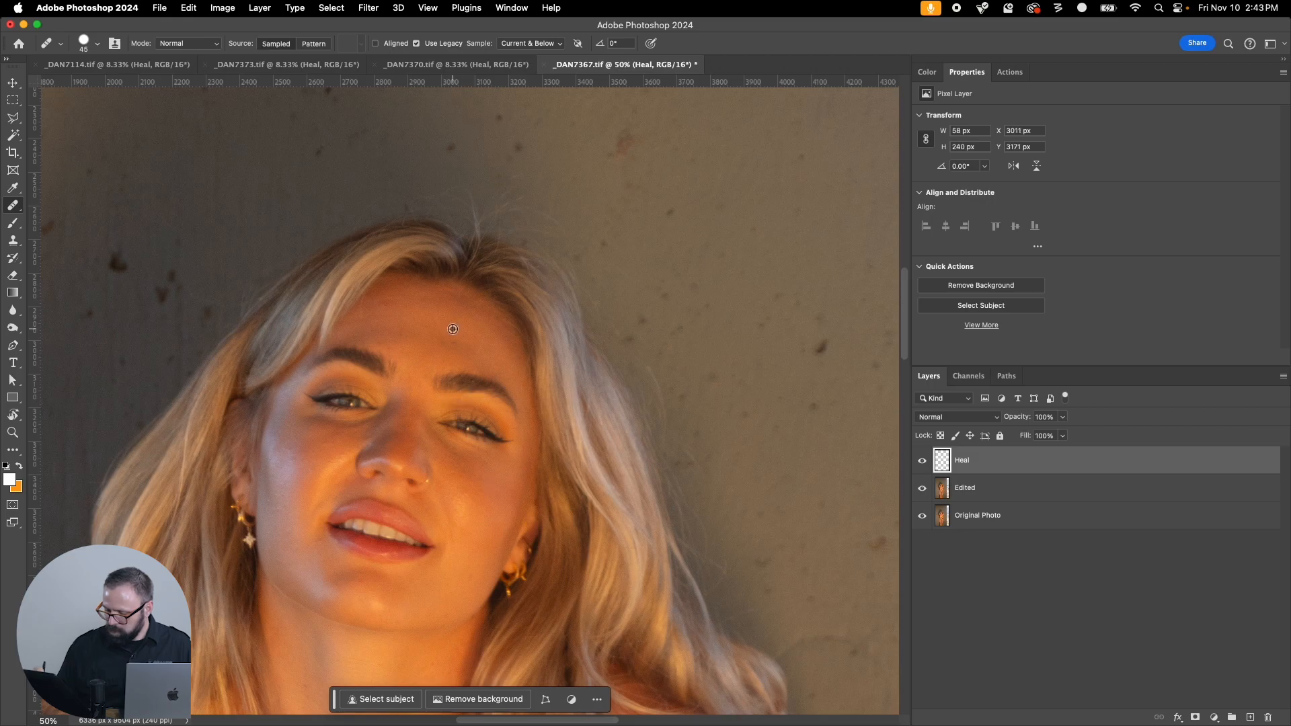
left_click_drag(426, 343, 416, 353)
left_click(413, 370, "alt")
mouse_move(349, 438)
left_mouse_down()
mouse_move(358, 425)
mouse_move(312, 438)
left_mouse_up()
left_click(404, 597, "alt")
left_click_drag(375, 598, 369, 602)
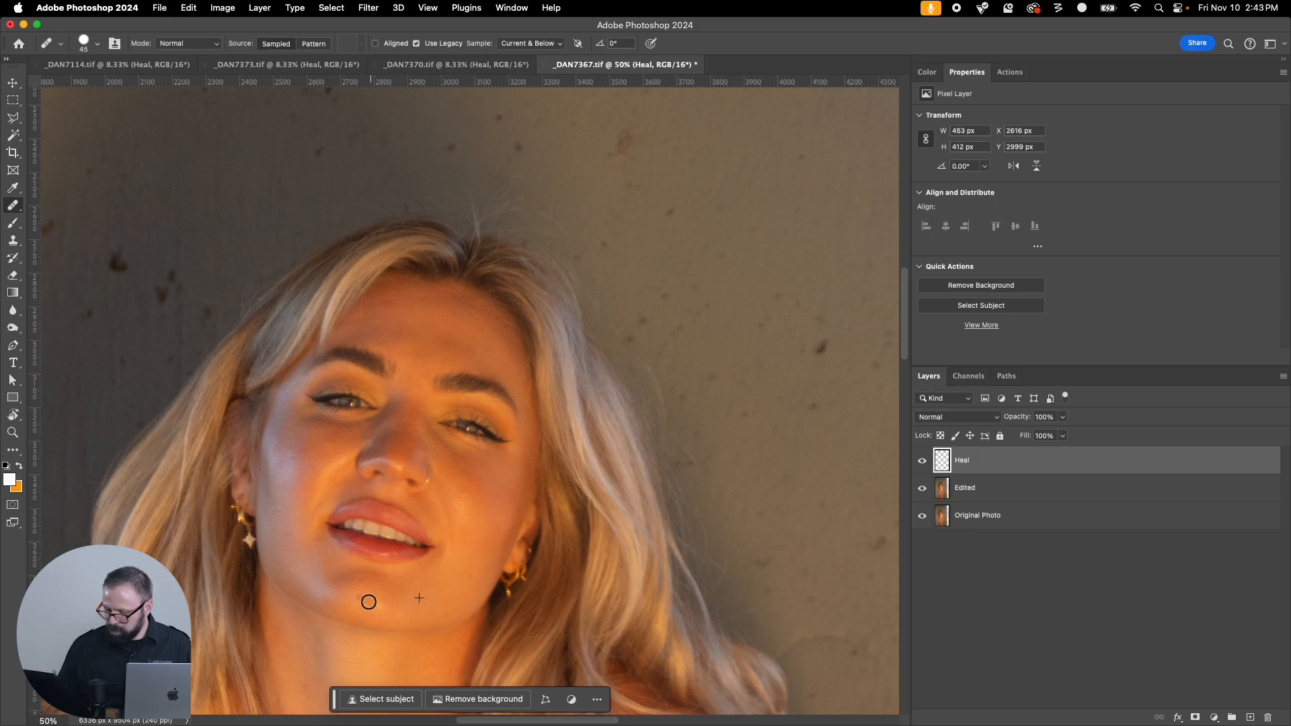
Step: Heal the pale line above the navel in _DAN7367.tif with a 125 px Healing Brush, and save and close the file
key("super+minus")
key("super+minus")
left_click_drag(560, 543, 535, 242)
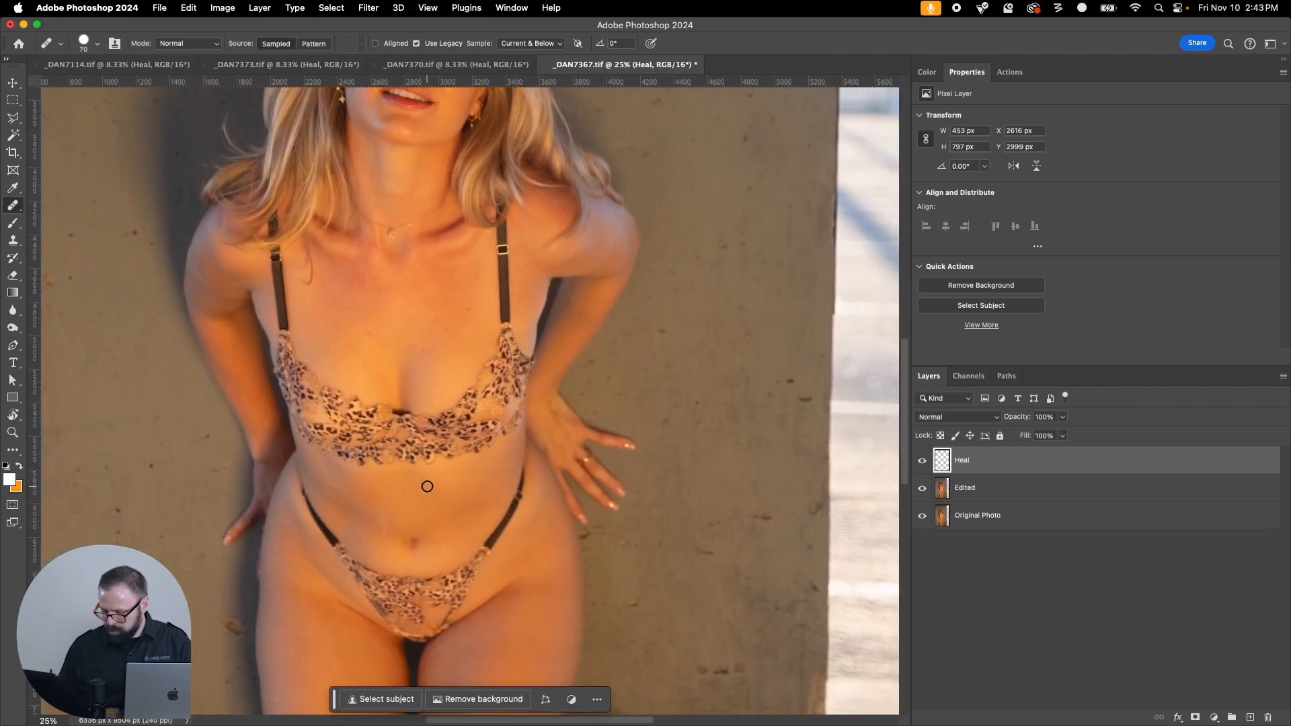
key("bracketright")
key("bracketright")
key("bracketright")
key("bracketright")
left_click(453, 497, "alt")
left_click_drag(383, 520, 381, 523)
key("super+w")
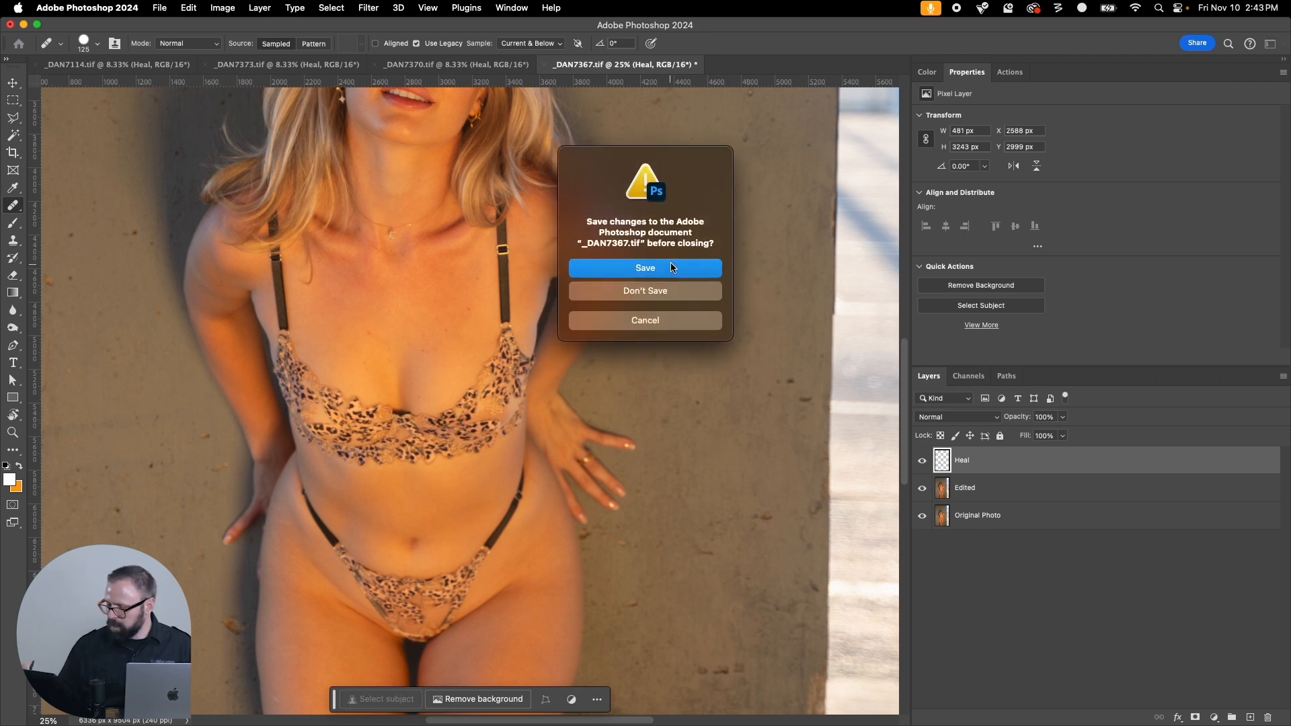
left_click(673, 268)
Step: Heal the under-eye crease on the brighter side of the face, the area between the brows and the chin in _DAN7370.tif with a 70 px Healing Brush
key("z")
left_click_drag(403, 175, 544, 328)
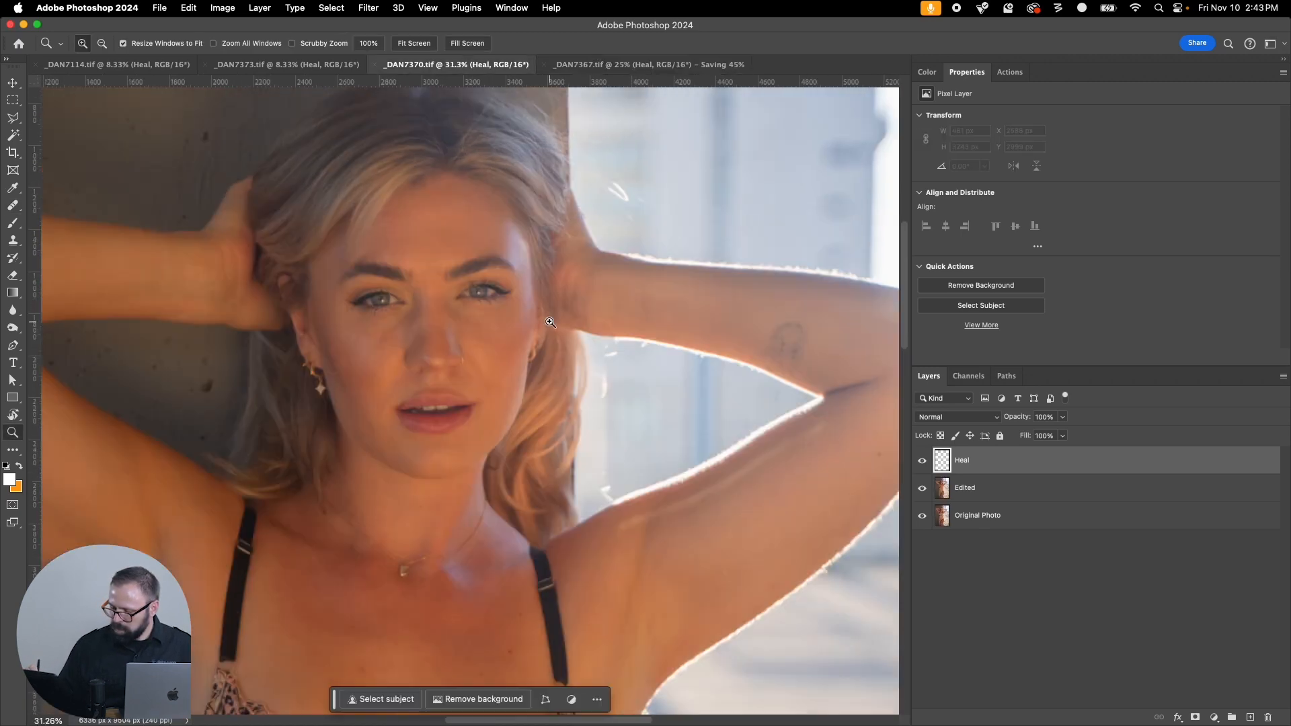
left_click(550, 322)
key("j")
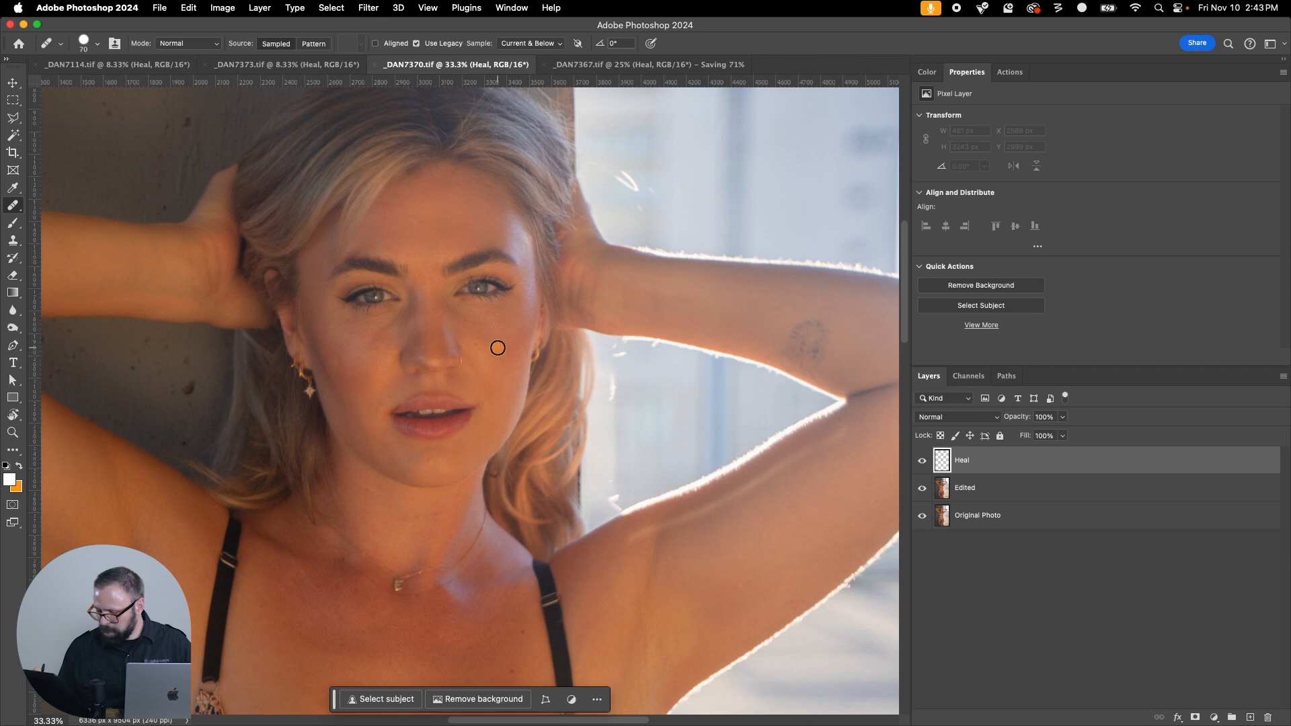
left_click(499, 346)
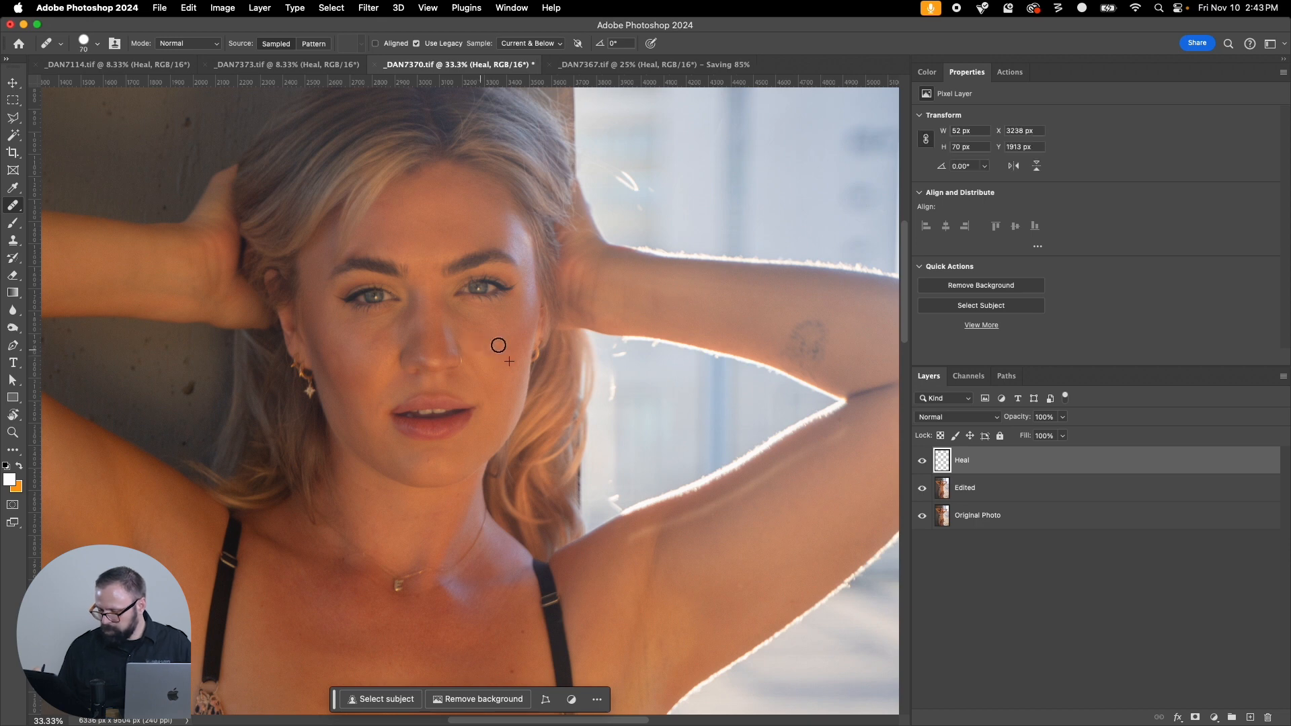
left_click(433, 263)
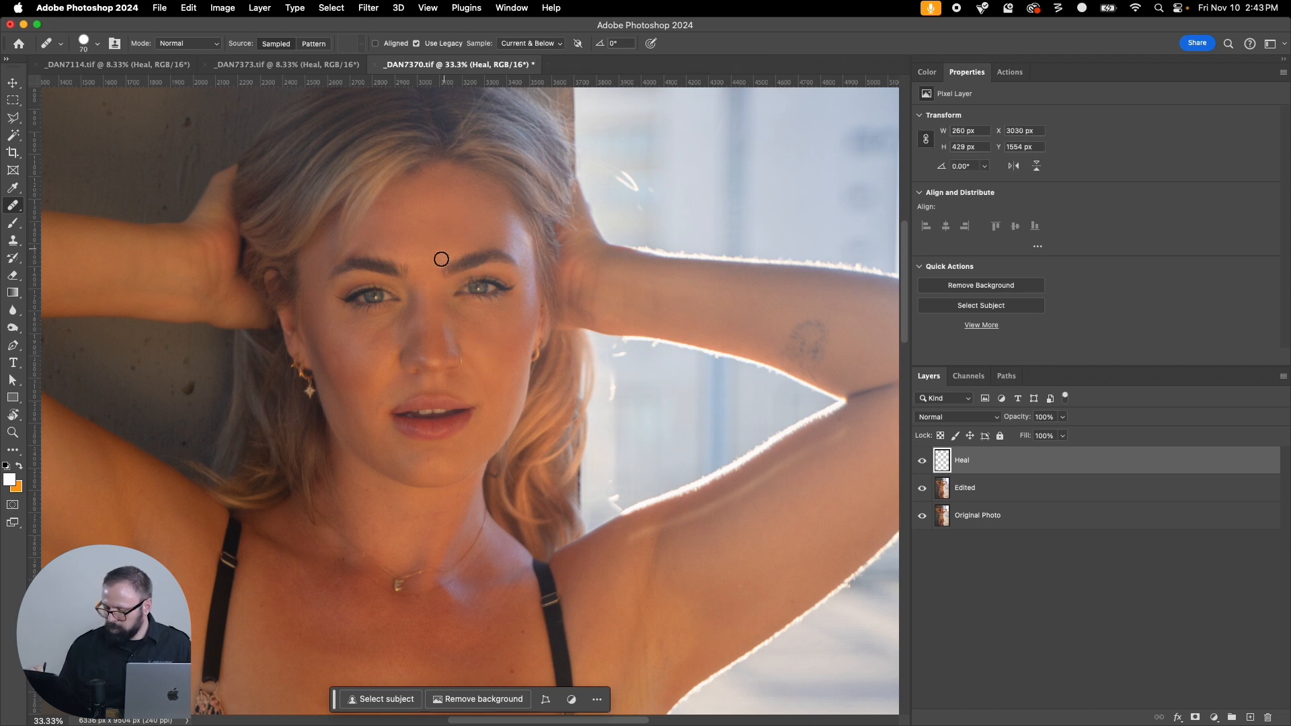
left_click(423, 460)
Step: Heal the pale marks above the navel in _DAN7370.tif with a 150 px Healing Brush, and save and close the file
key("super+minus")
key("super+minus")
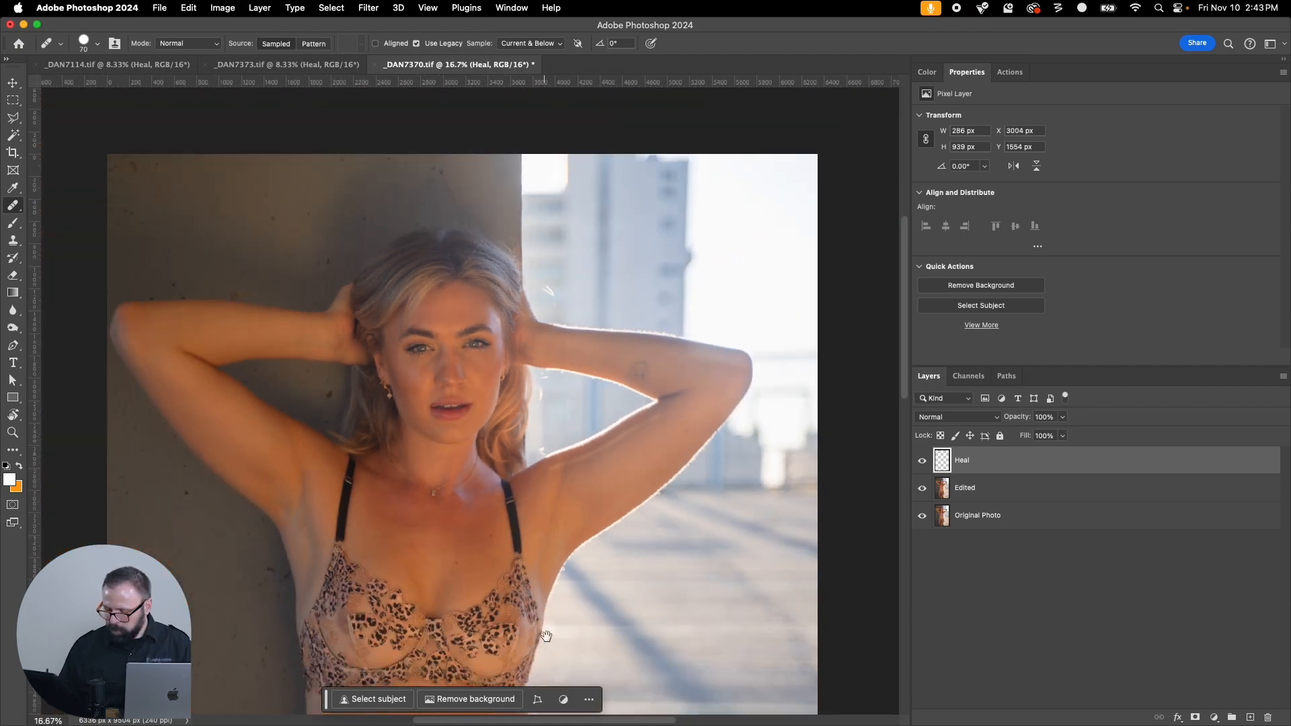
left_click_drag(546, 637, 550, 247)
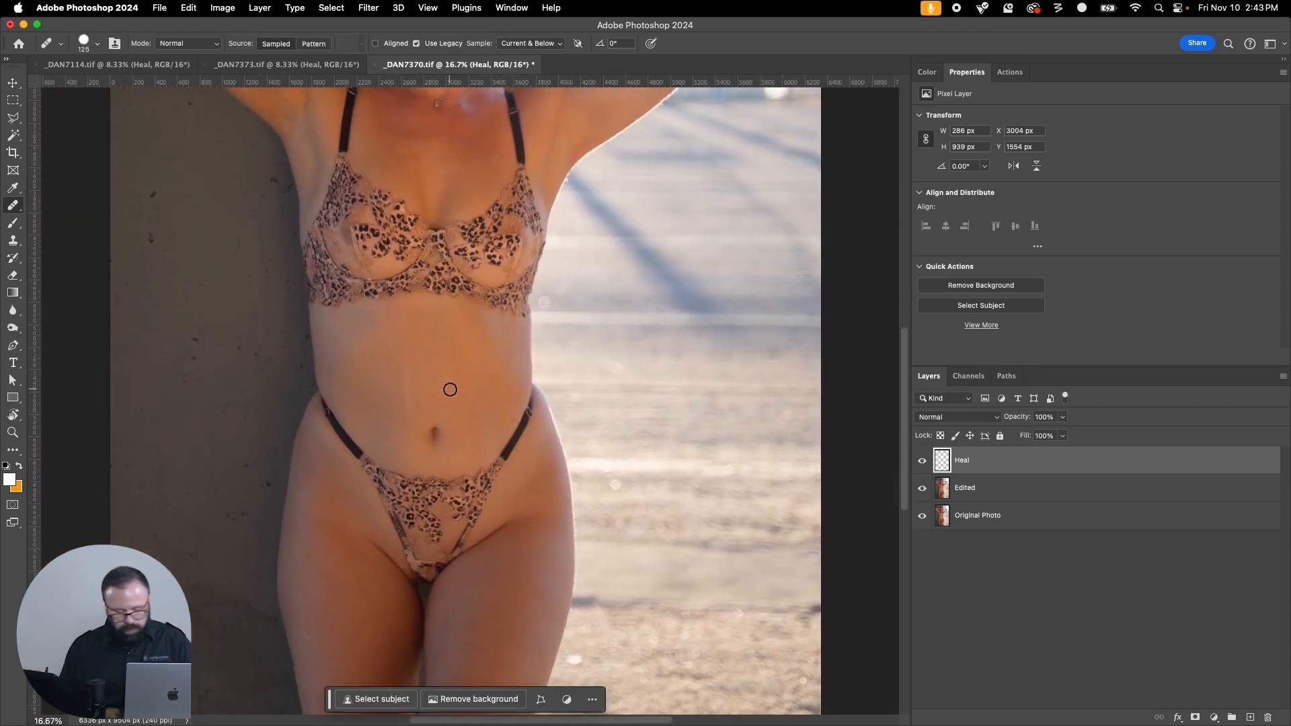
left_click(409, 399)
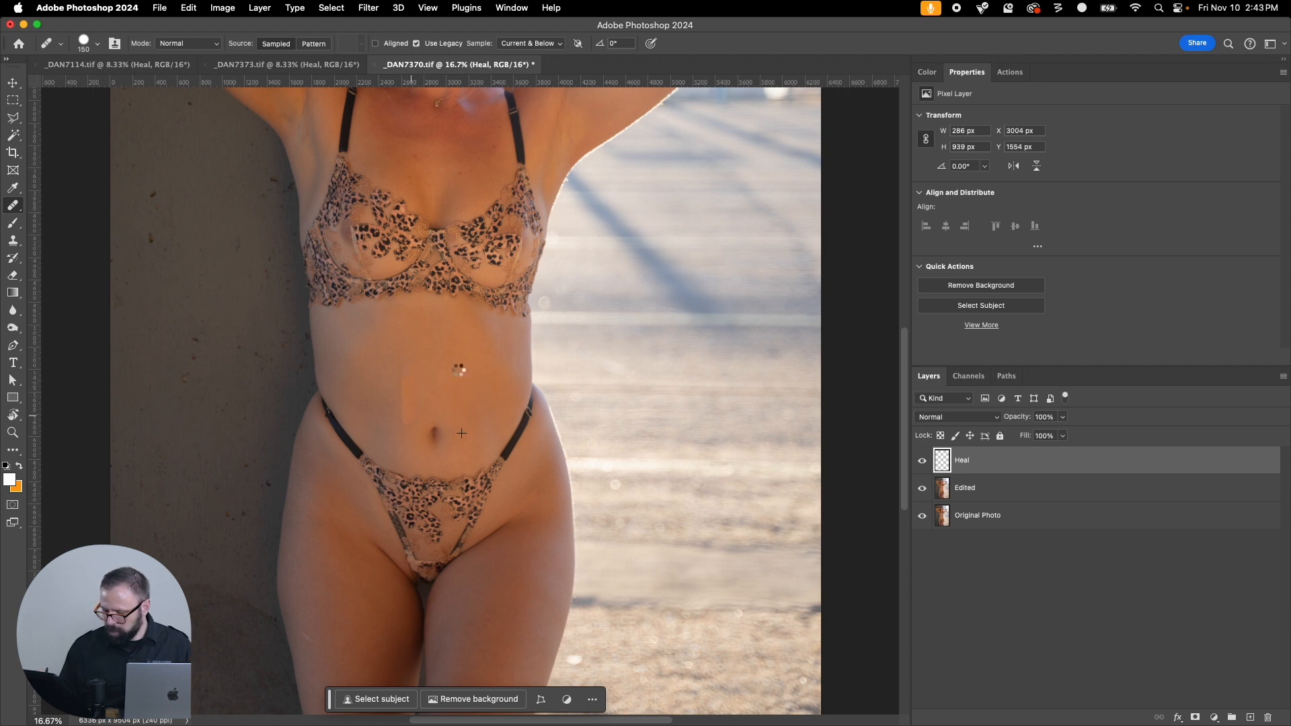
mouse_move(400, 377)
left_mouse_down()
mouse_move(392, 416)
mouse_move(418, 398)
left_mouse_up()
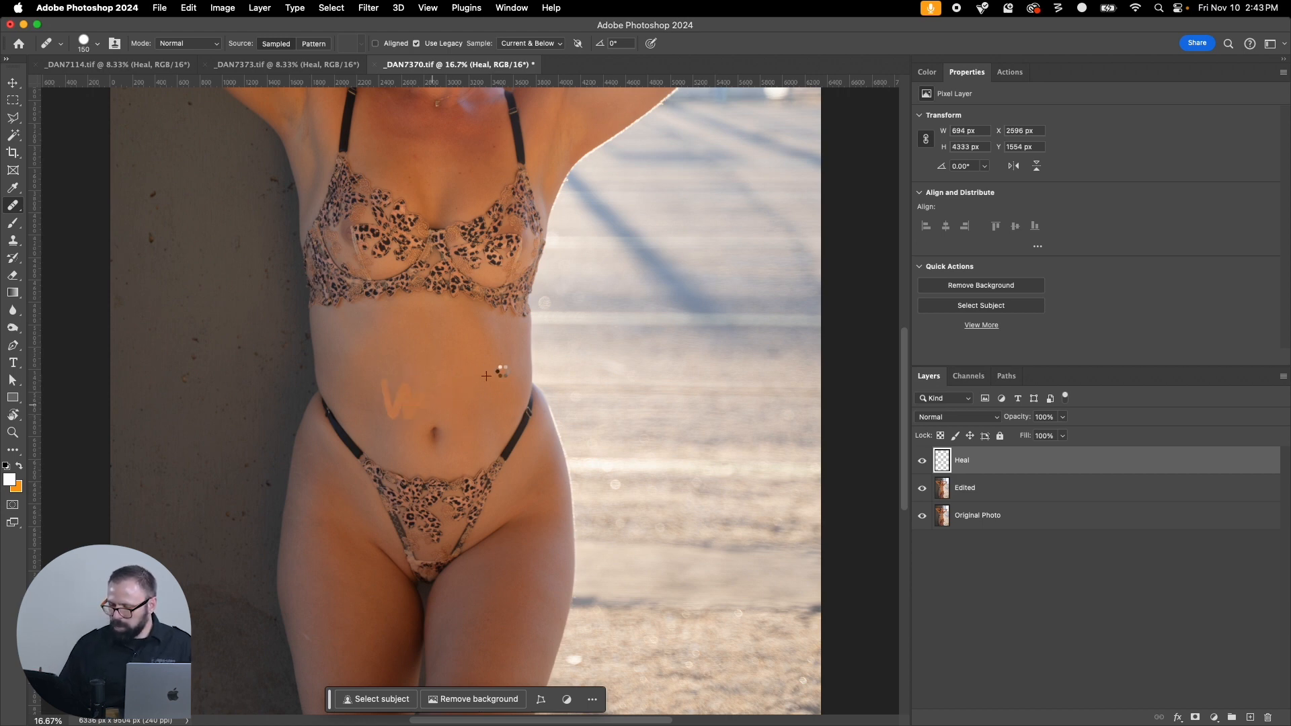
key("super+w")
left_click(597, 265)
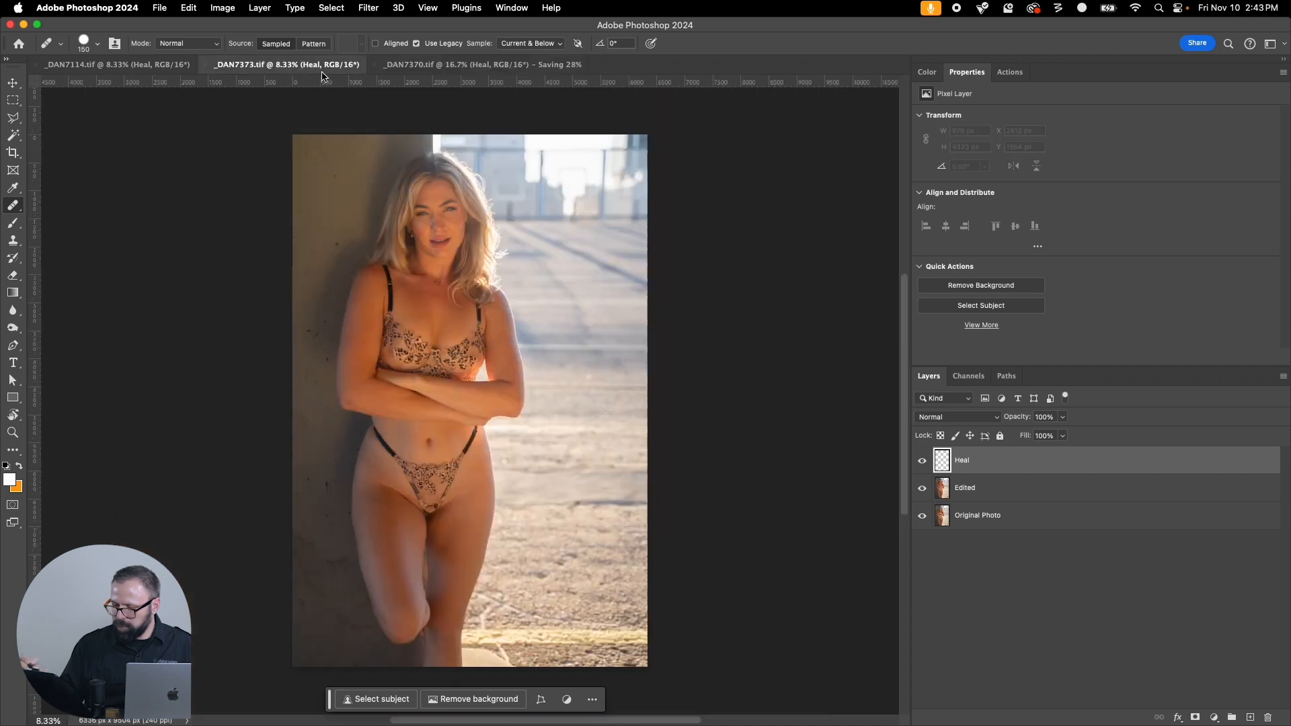
Step: Heal the creases under both eyes, the area between the brows and the chin in _DAN7373.tif with an 80 px Healing Brush
key("z")
left_click_drag(387, 183, 500, 335)
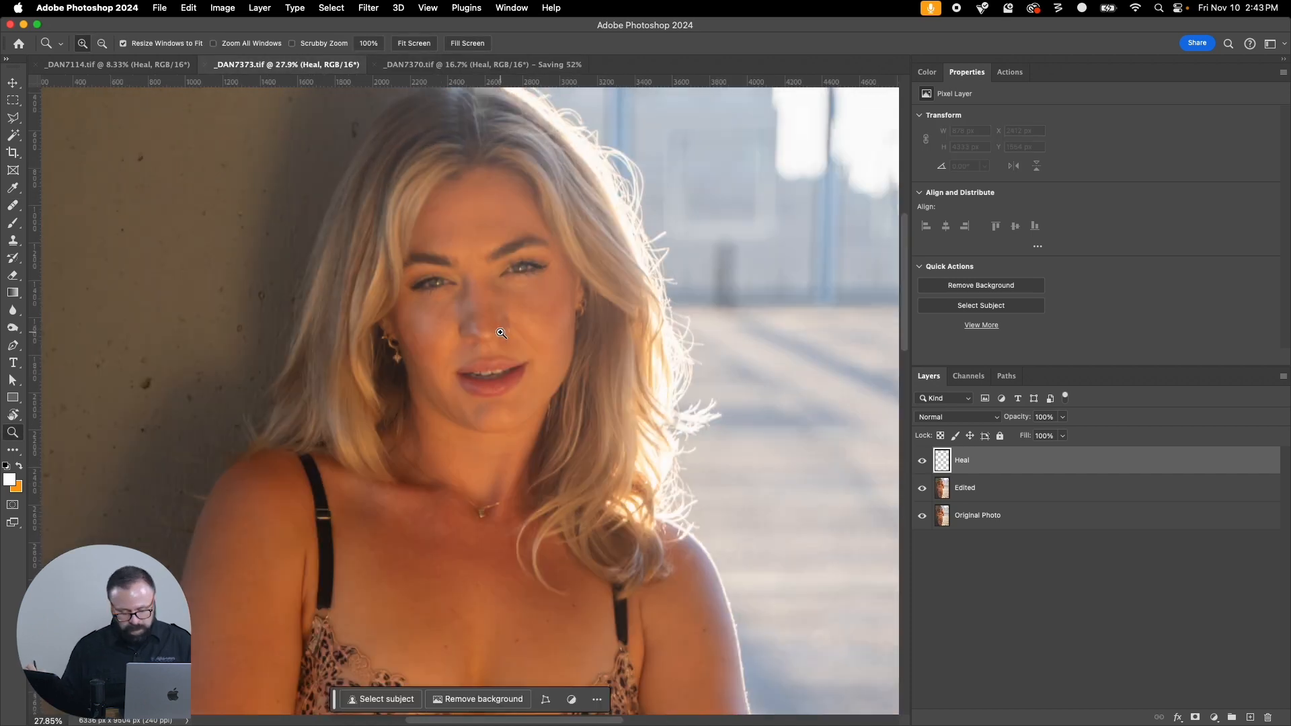
key("j")
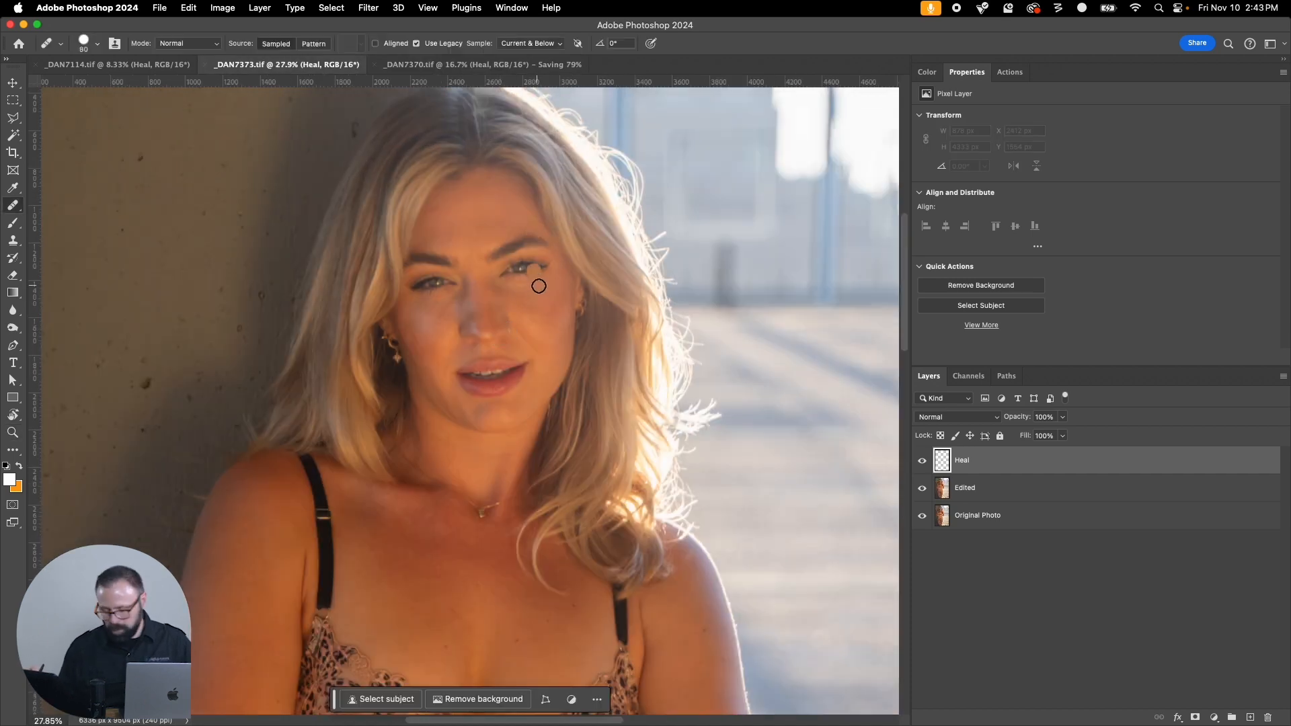
left_click(545, 296, "alt")
left_click_drag(524, 318, 536, 318)
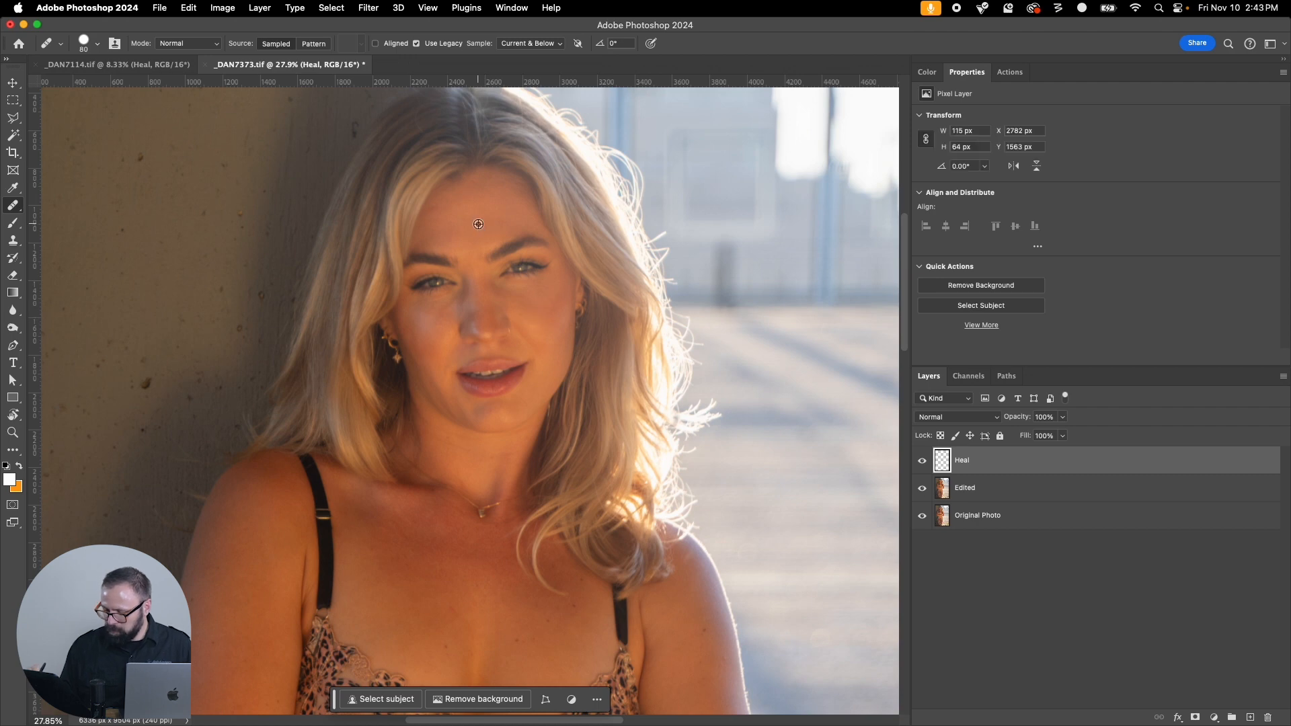
left_click(491, 269)
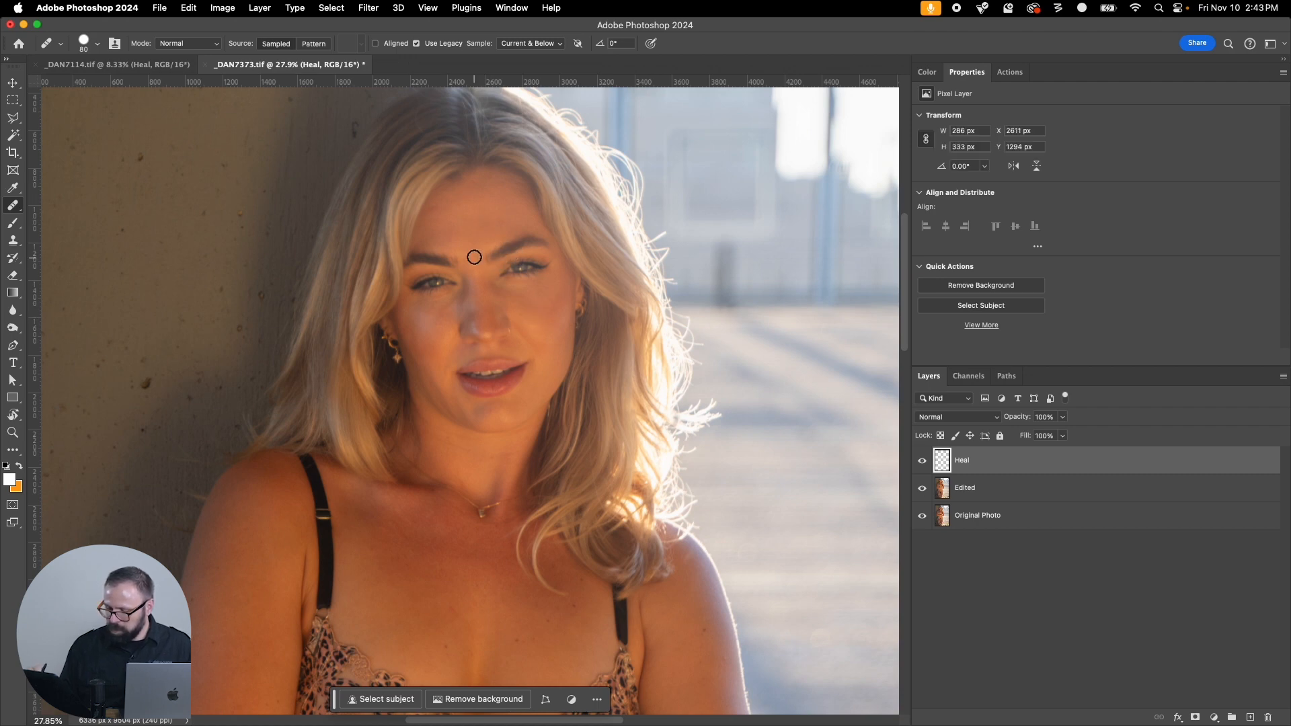
left_click(503, 414)
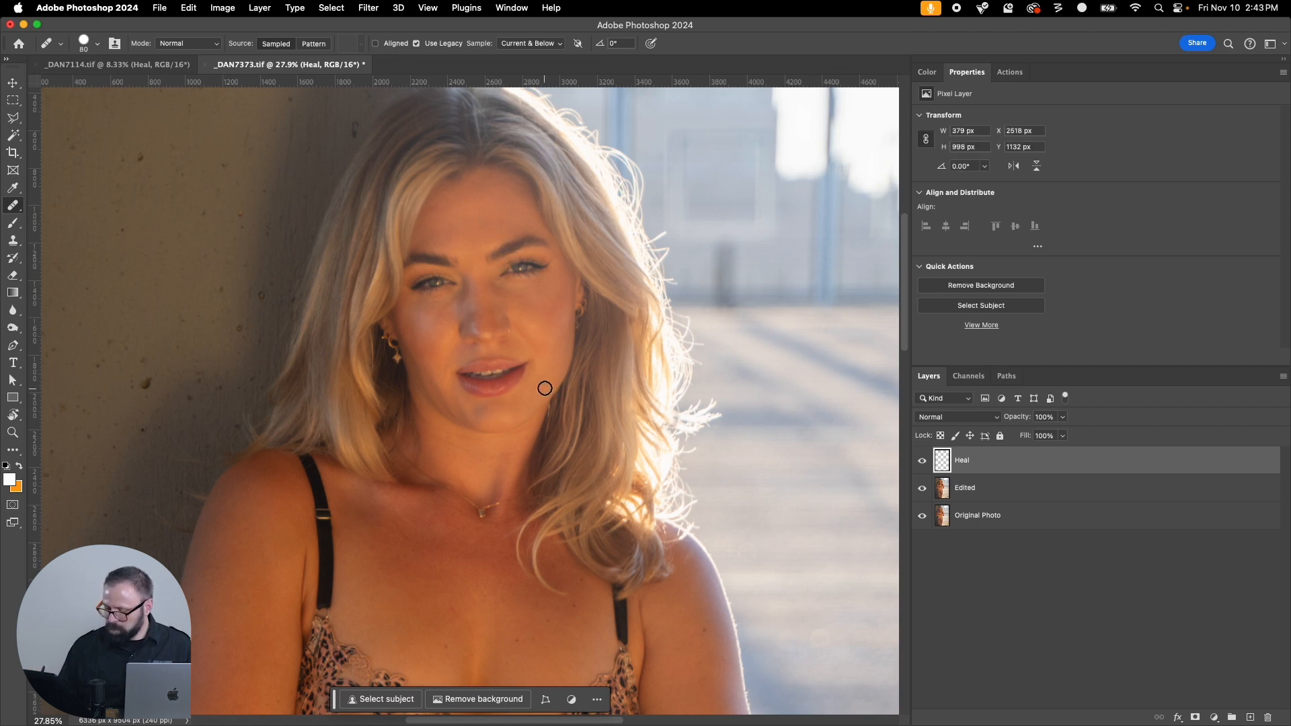
left_click(444, 313)
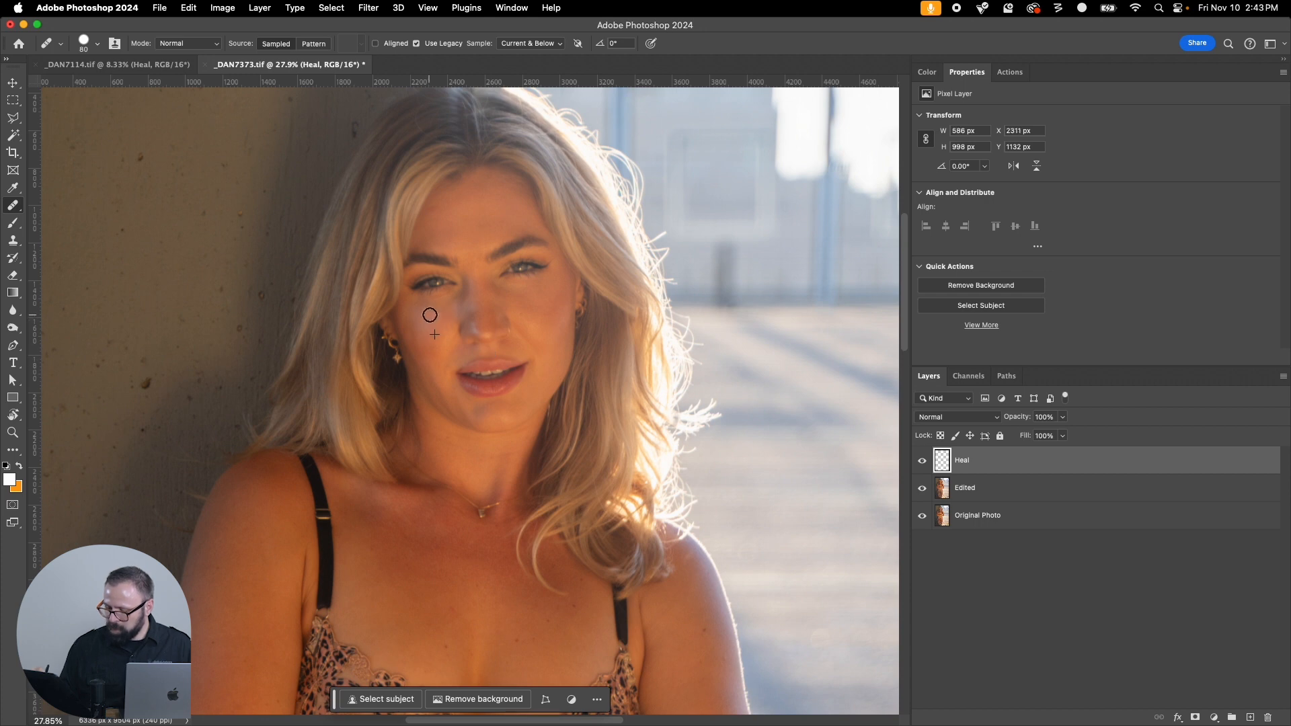
left_click(430, 314)
Step: Heal the pale line beside the navel in _DAN7373.tif with a 175 px Healing Brush, and save and close the file
key("super+minus")
key("super+minus")
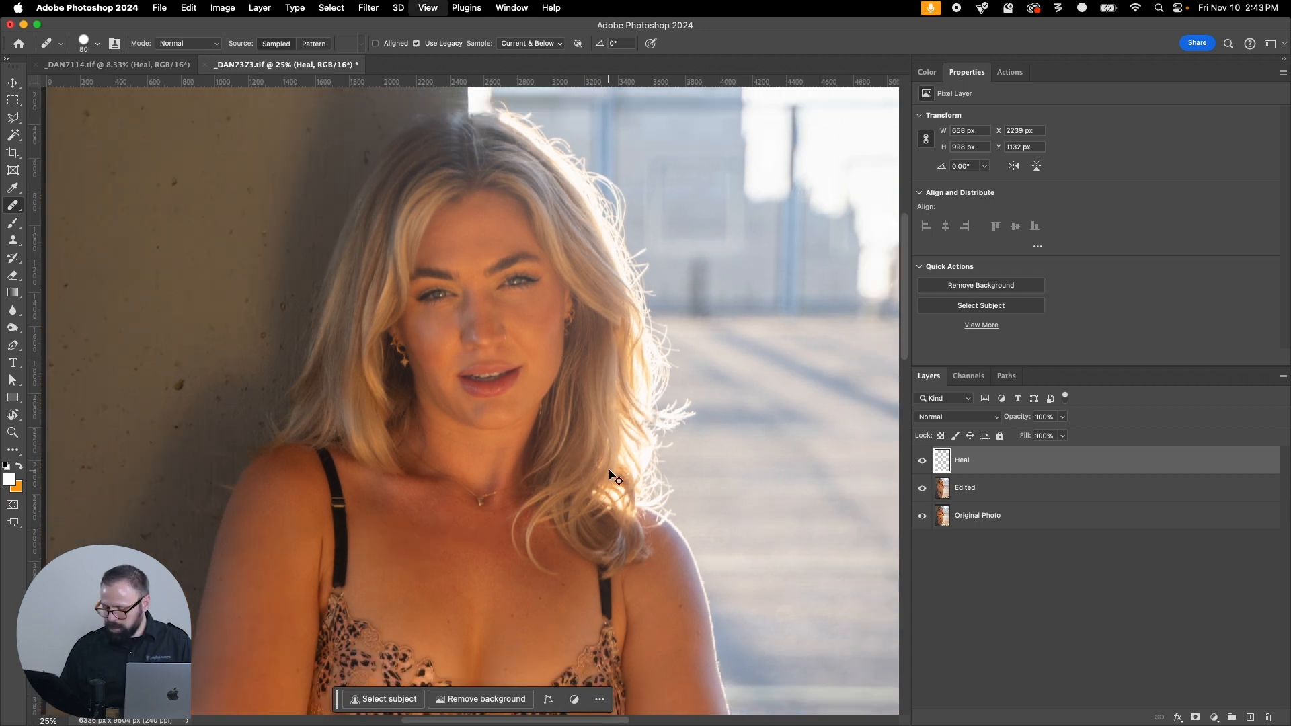
left_click_drag(585, 367, 586, 248)
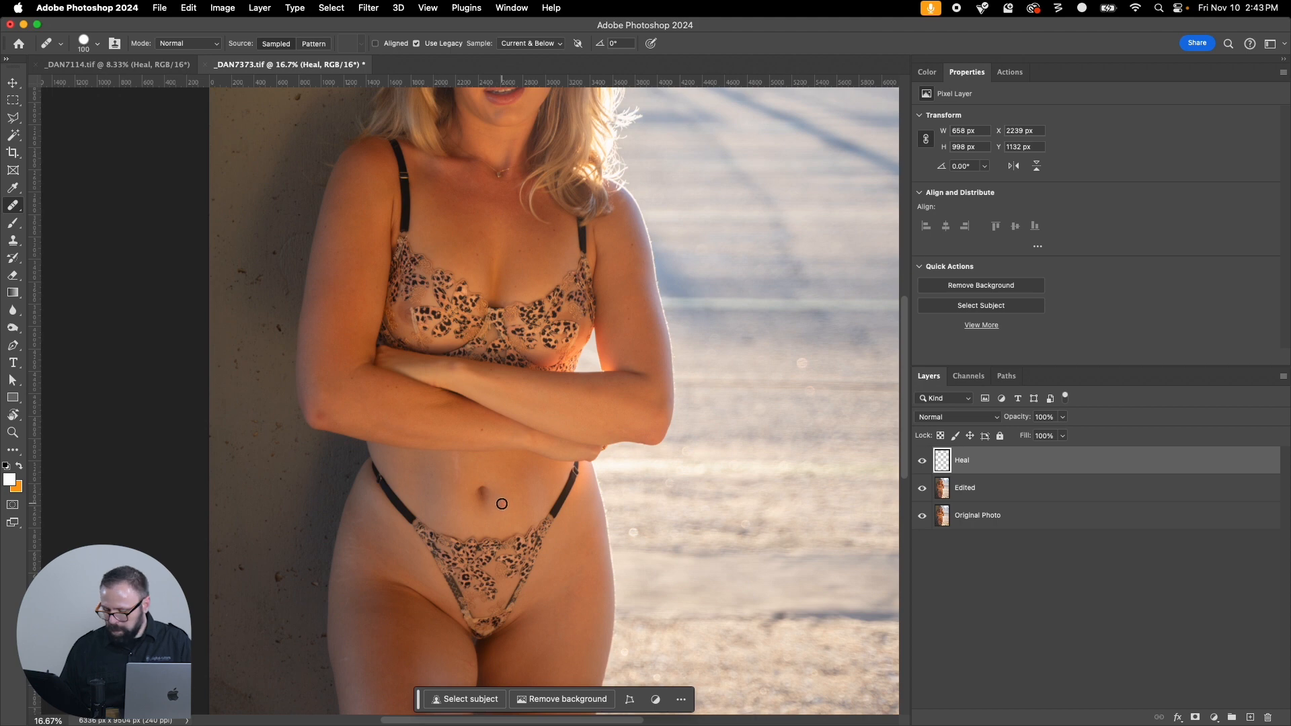
key("]")
key("]")
key("]")
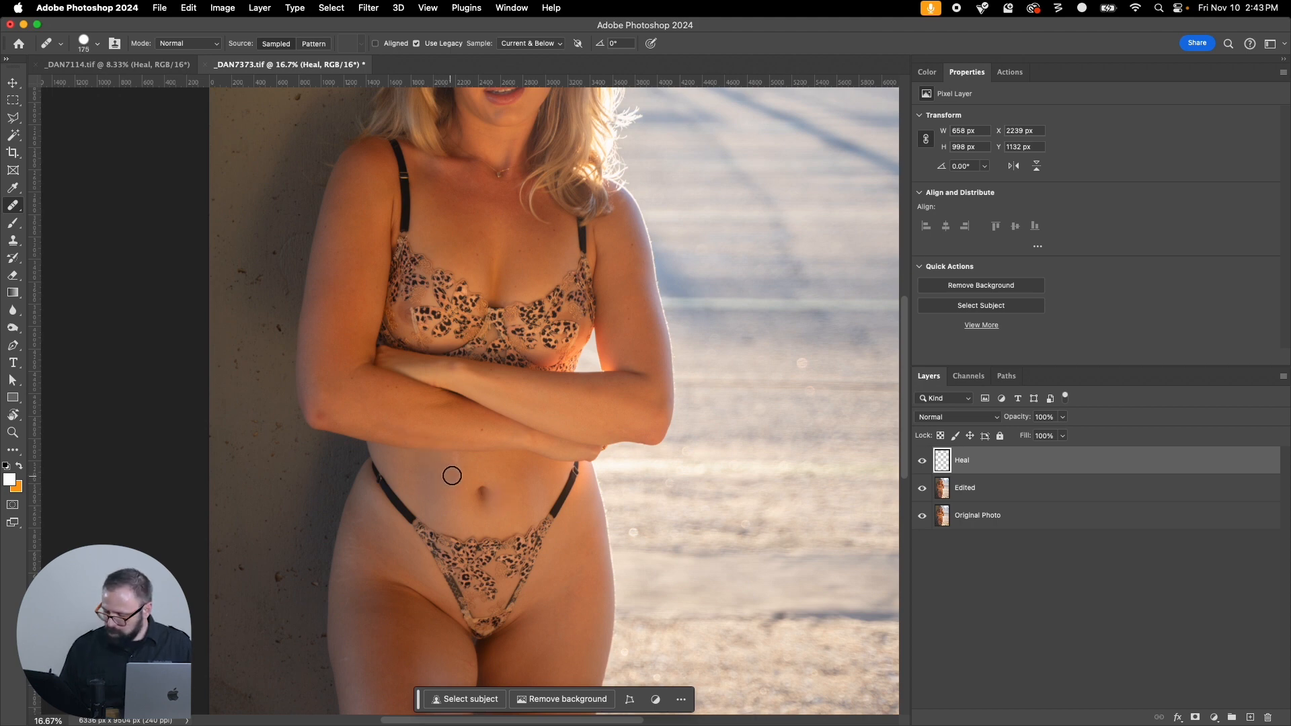
key("super+w")
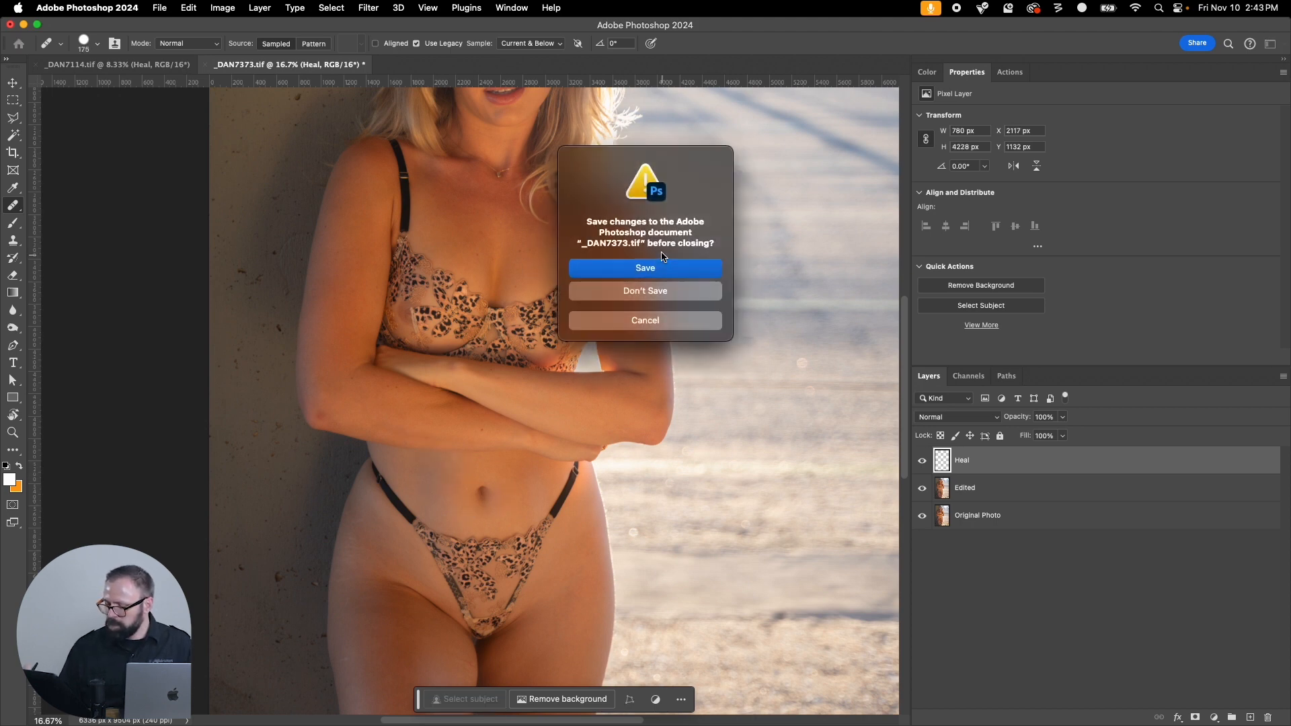
left_click(658, 267)
Step: Heal the cheek and eyelid on the nose-ring side and the area between the brows in _DAN7114.tif with a 90 px Healing Brush
key("z")
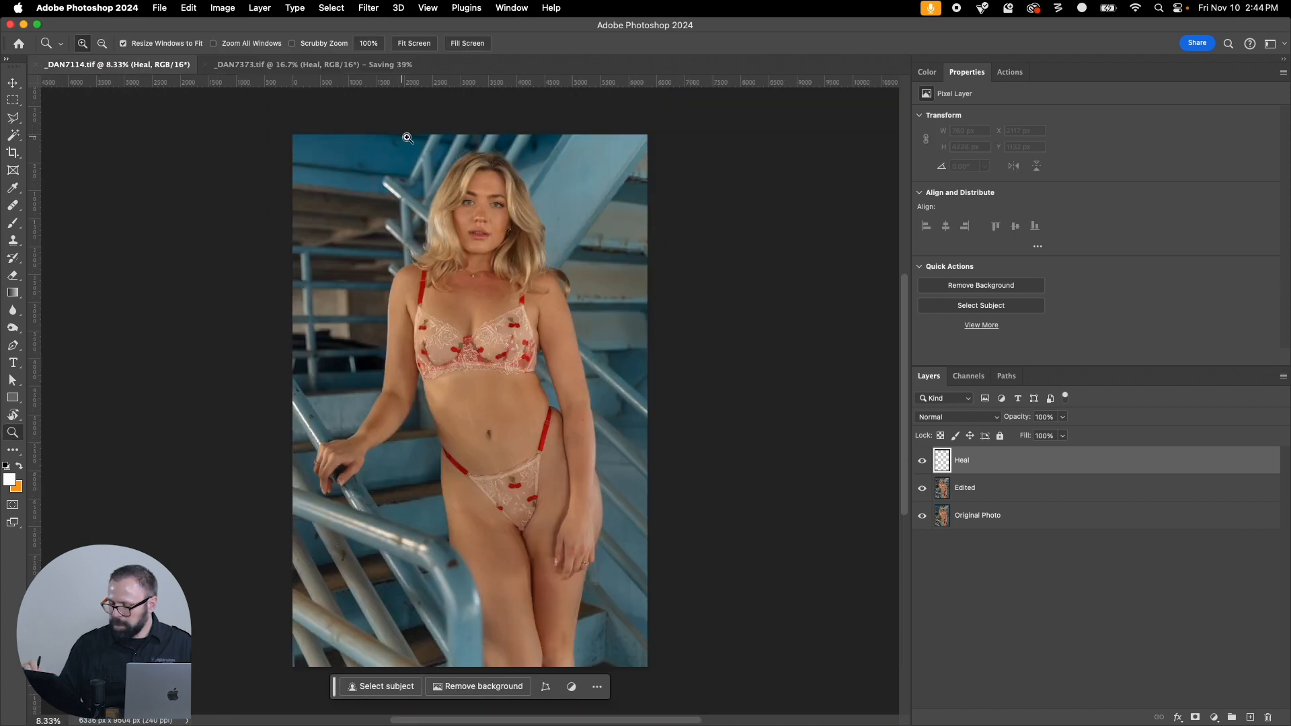
left_click_drag(408, 138, 601, 309)
key("j")
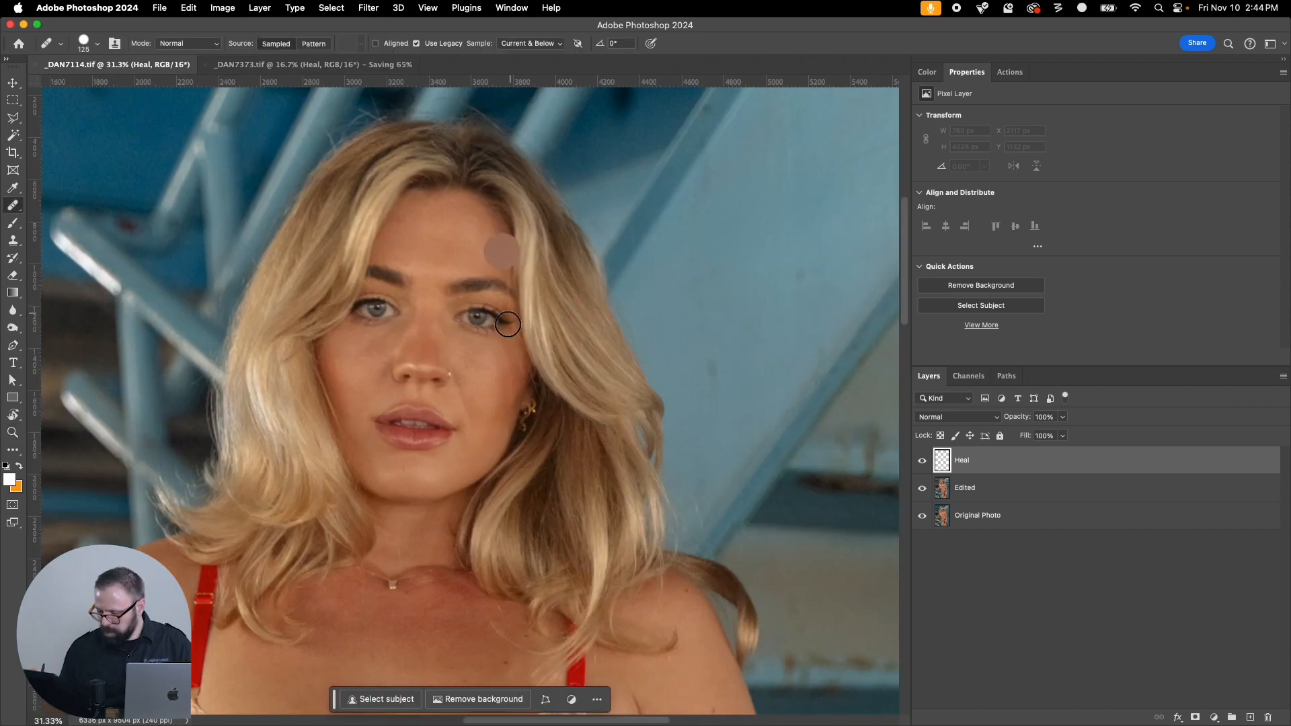
left_click(481, 396, "alt")
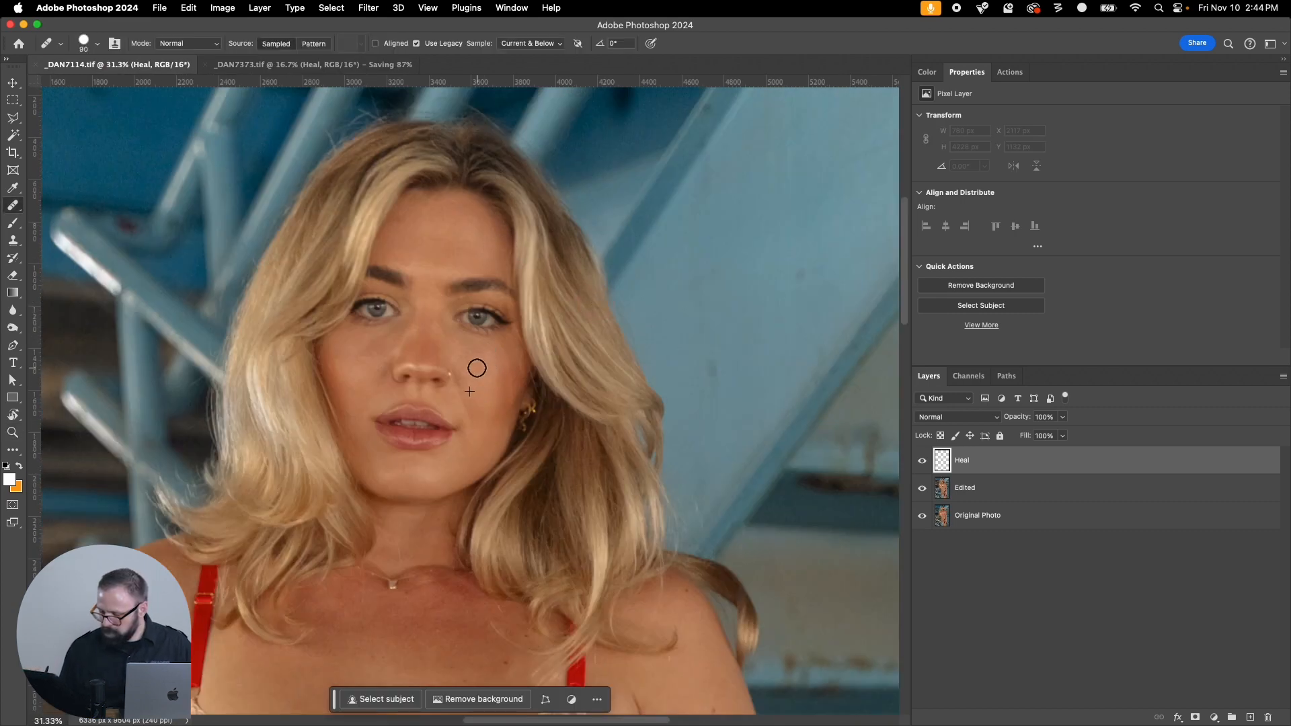
mouse_move(482, 367)
left_mouse_down()
mouse_move(469, 367)
mouse_move(487, 374)
left_mouse_up()
left_click_drag(461, 302, 465, 301)
left_click(439, 234, "alt")
left_click_drag(425, 263, 422, 266)
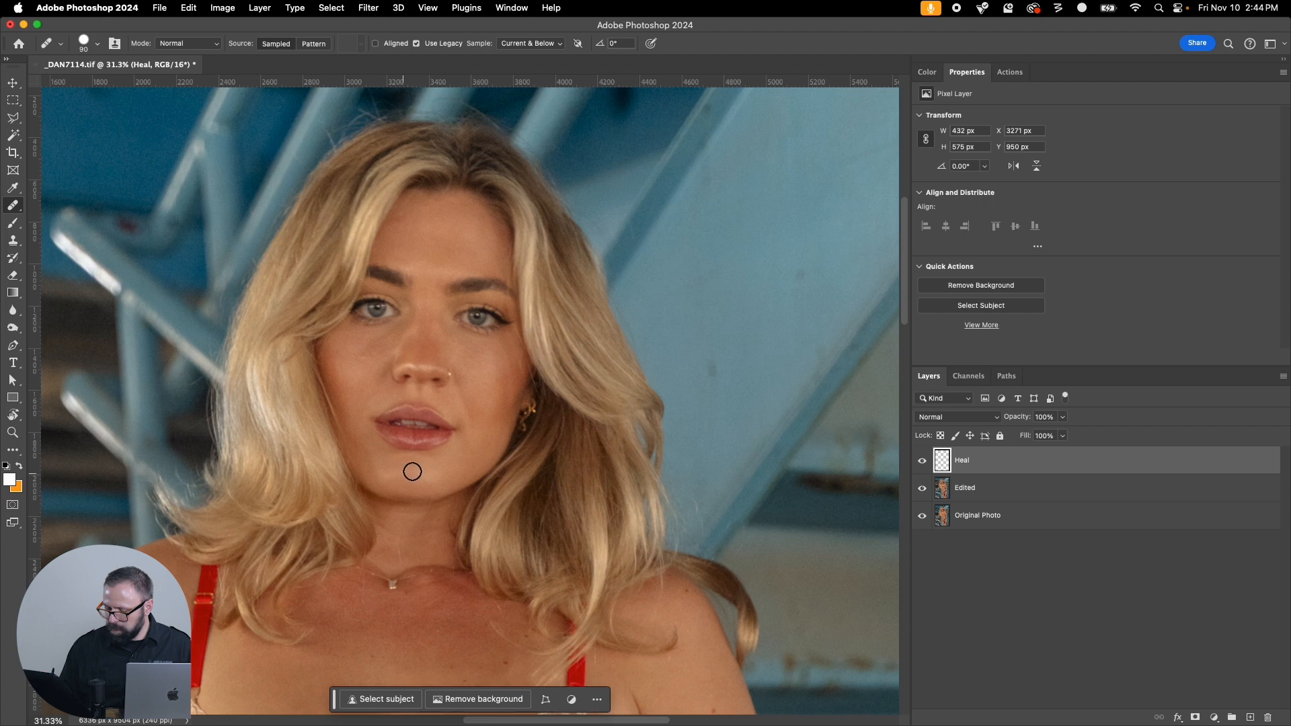
Step: Heal the crease under the eye opposite the nose ring in _DAN7114.tif, sampling clean skin from the cheek below it
left_click(359, 364, "alt")
mouse_move(364, 357)
left_mouse_down()
mouse_move(356, 347)
mouse_move(381, 340)
left_mouse_up()
left_click(360, 366, "alt")
left_click(365, 359, "alt")
left_click(379, 341)
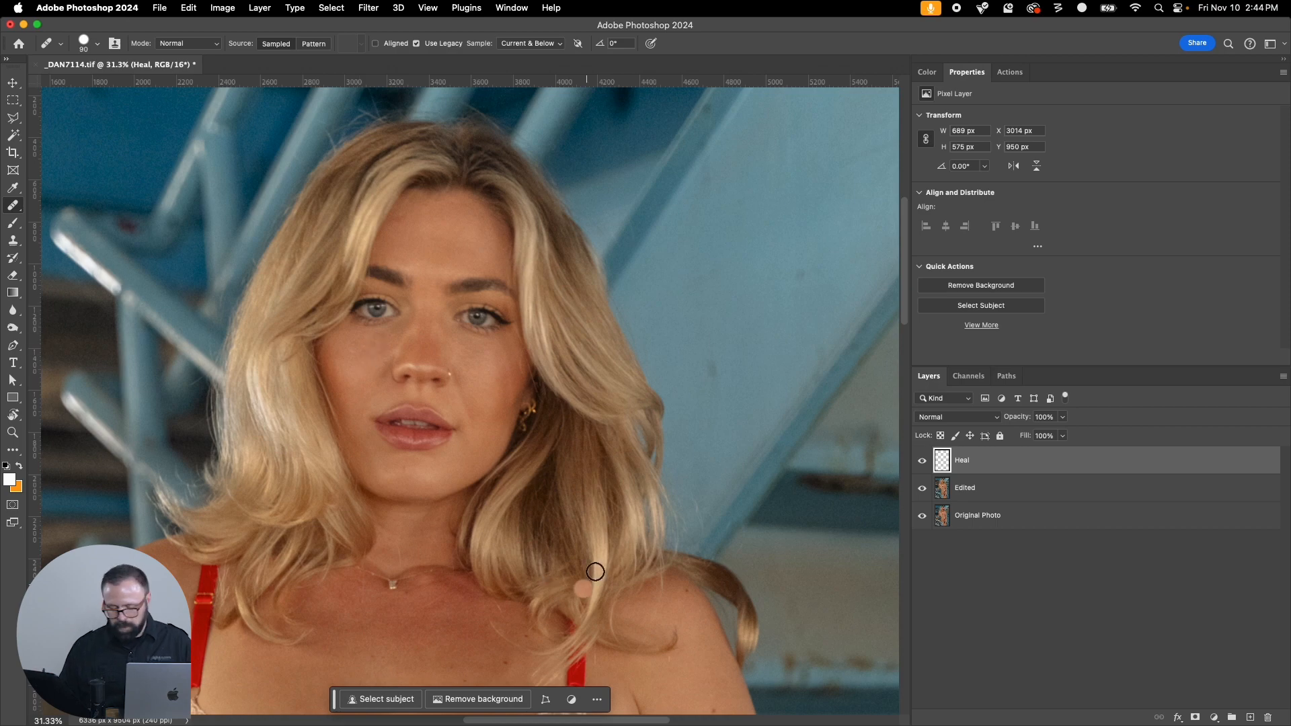
Step: Heal the pale line beside the navel in _DAN7114.tif with a 400 px Healing Brush, and save and close the file
key("super+minus")
key("super+minus")
key("super+minus")
left_click_drag(596, 486, 581, 289)
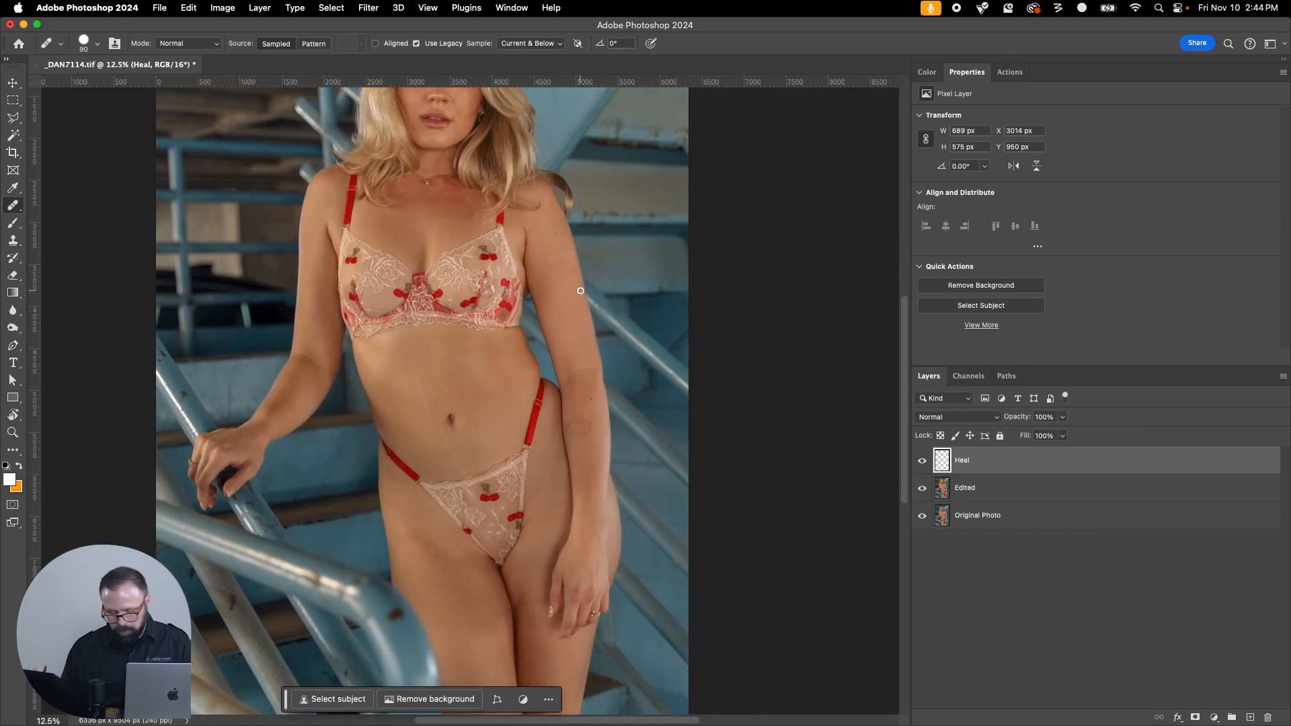
key("bracketright")
key("bracketright")
key("bracketright")
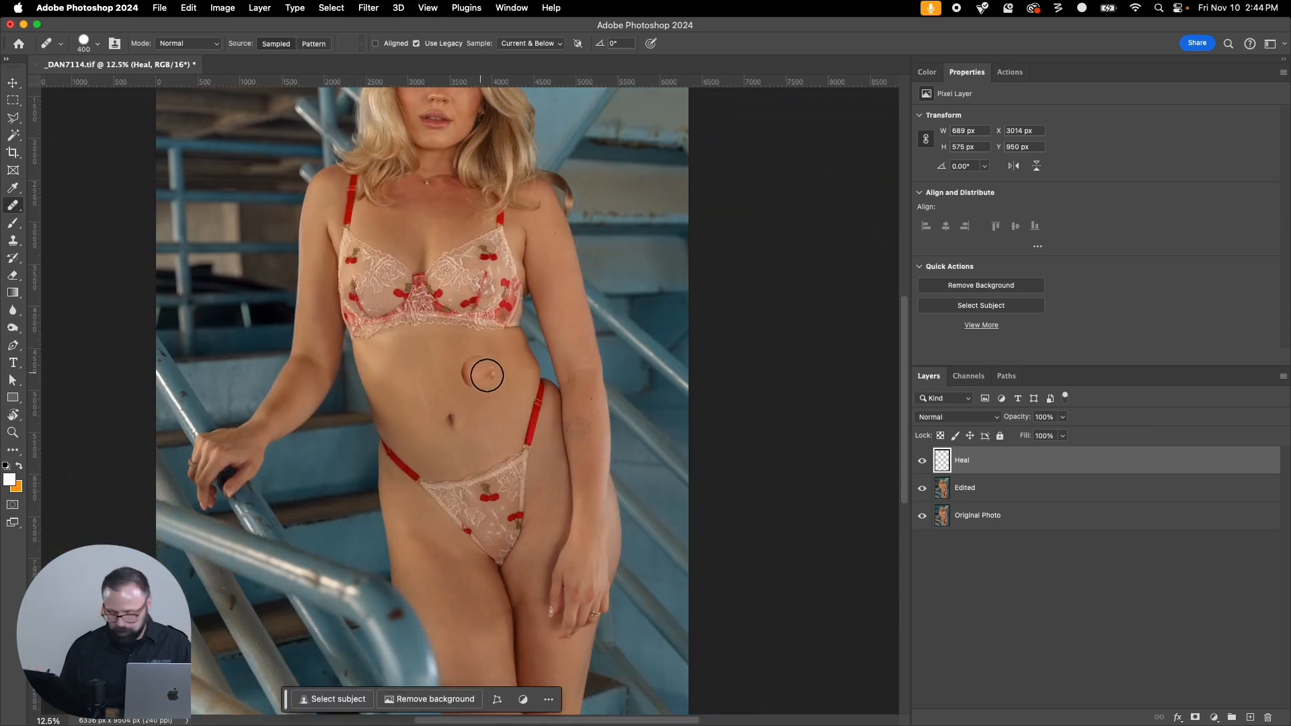
left_click(485, 375, "alt")
left_click_drag(423, 380, 418, 420)
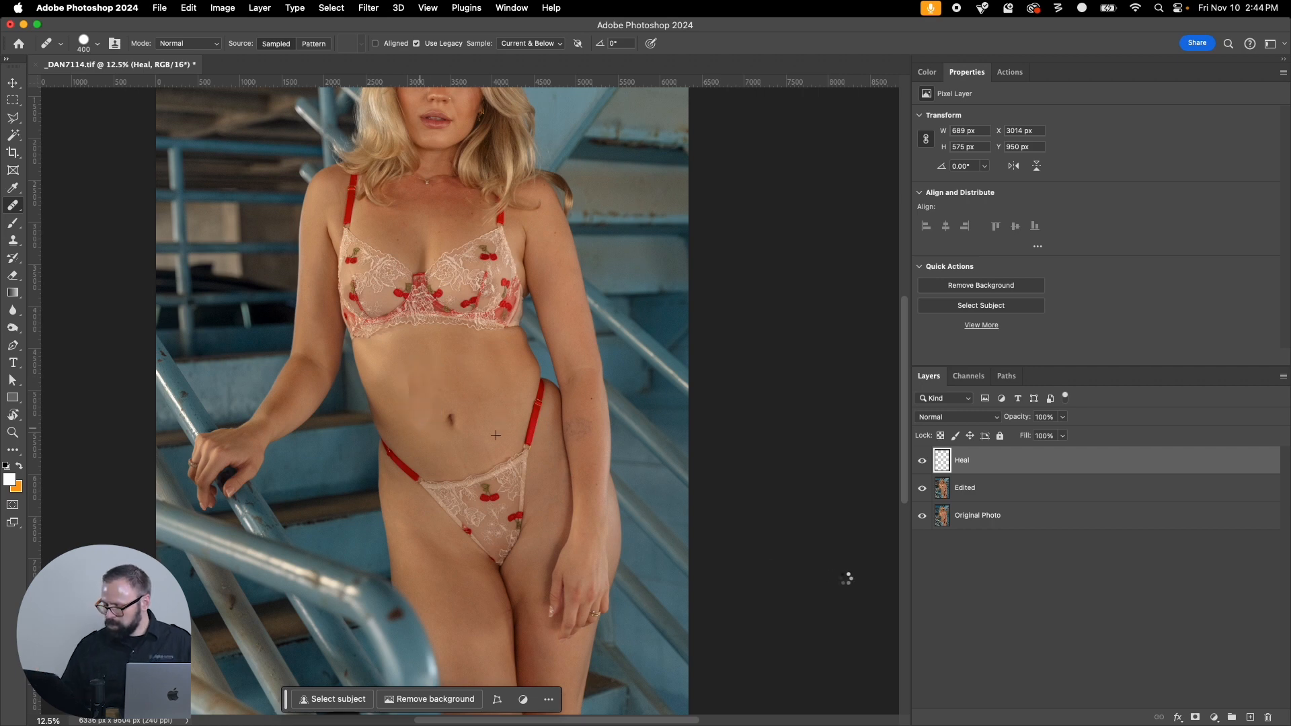
key("super+w")
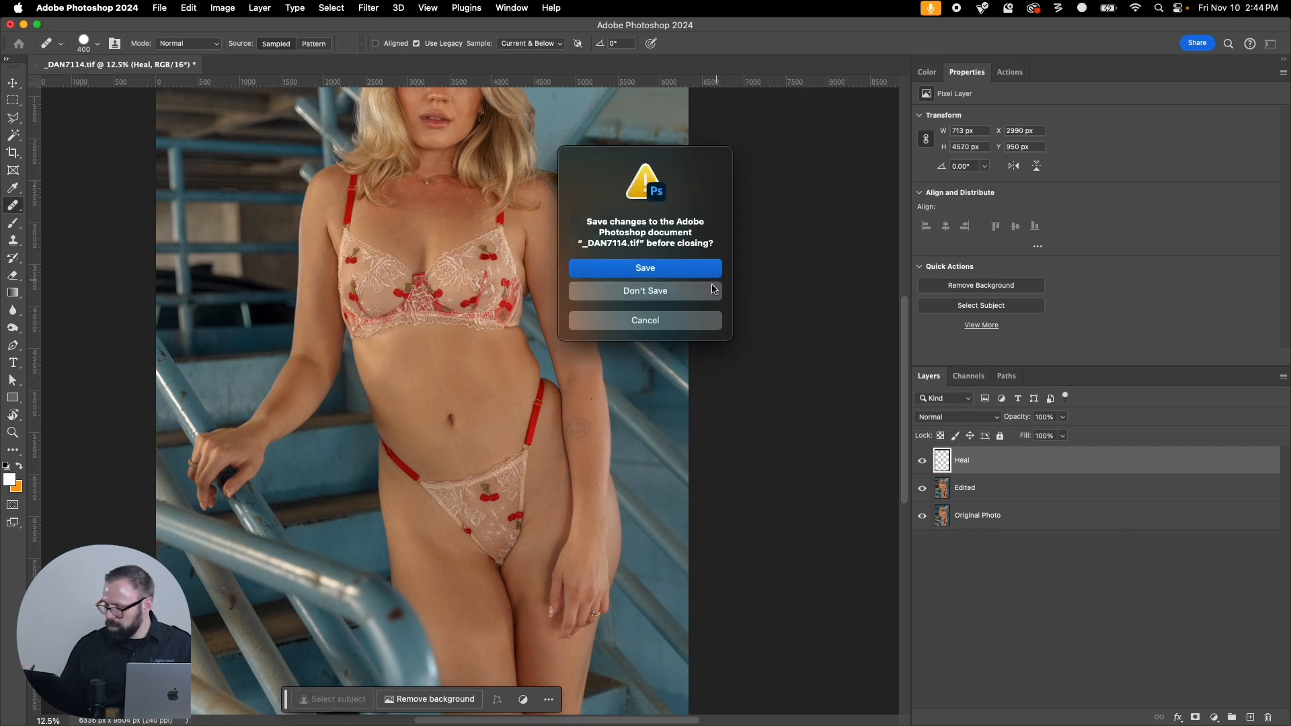
key("Return")
Step: Switch to Finder and select _DAN7376.tif in the parking garage shoot folder, just above the raw files
left_click(214, 696)
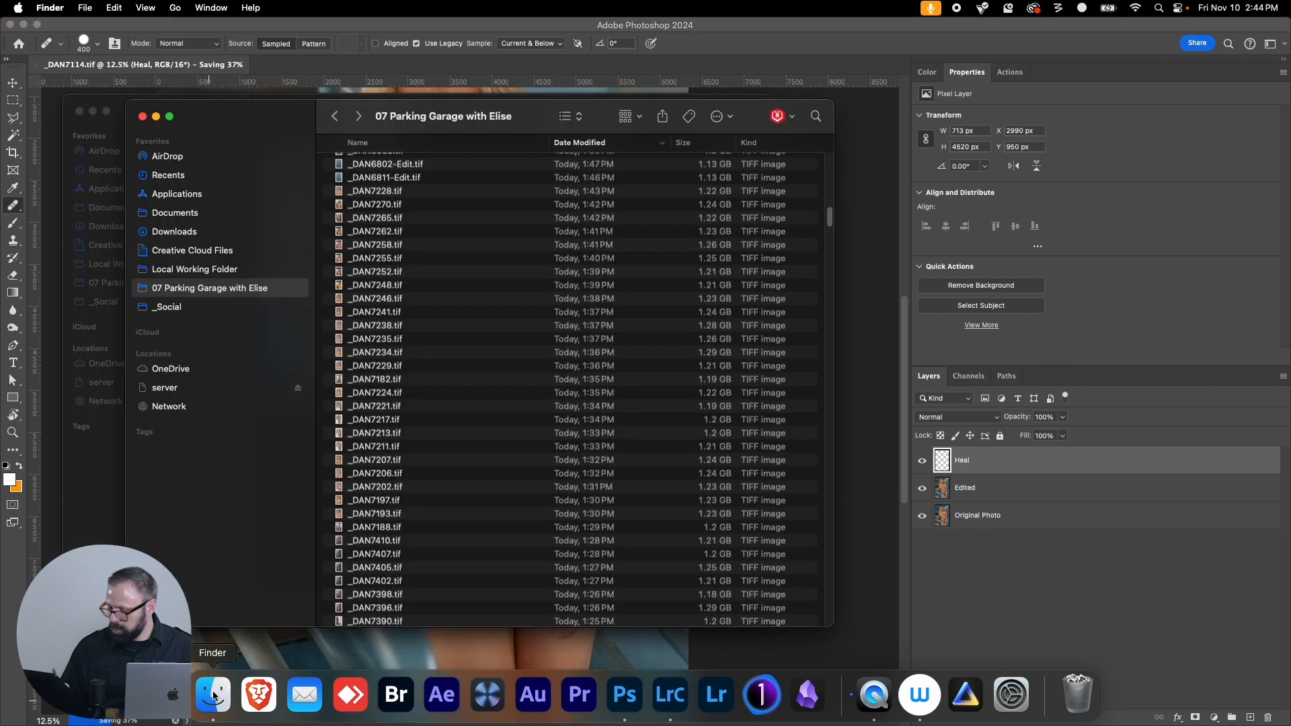
scroll(832, 227, "down", 5)
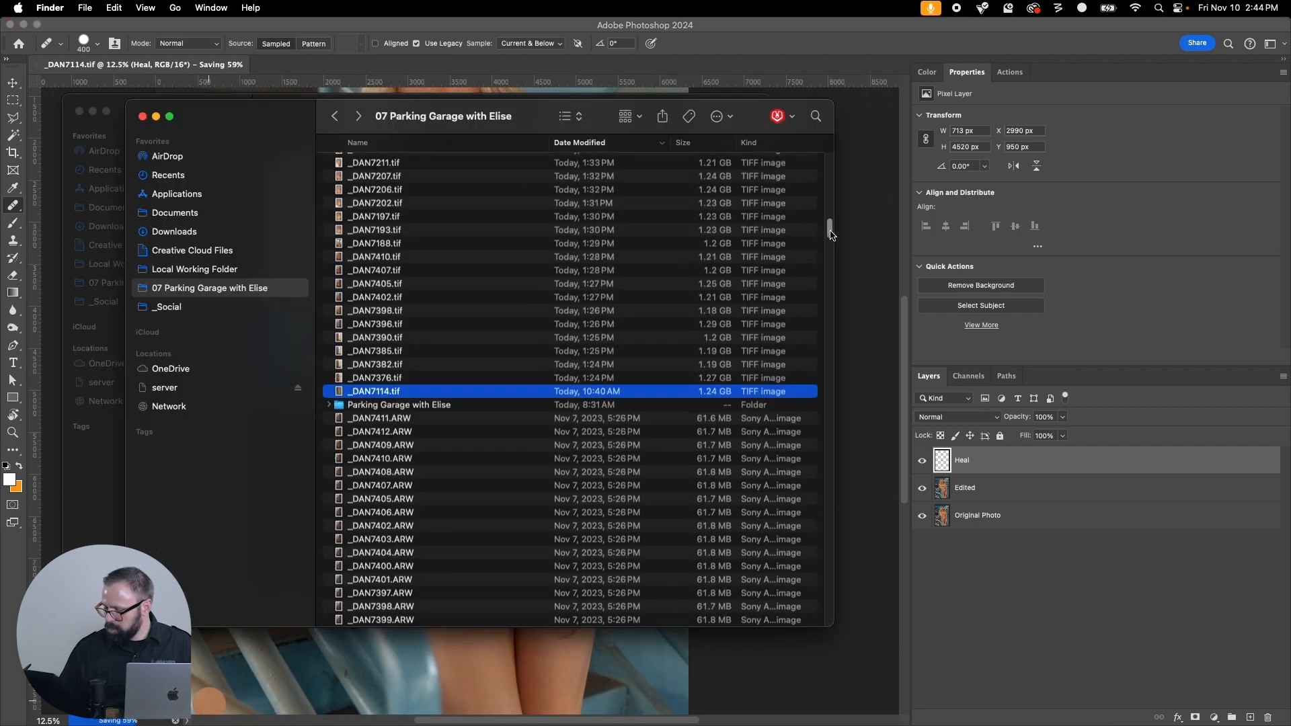
scroll(834, 230, "up", 2)
scroll(834, 222, "up", 10)
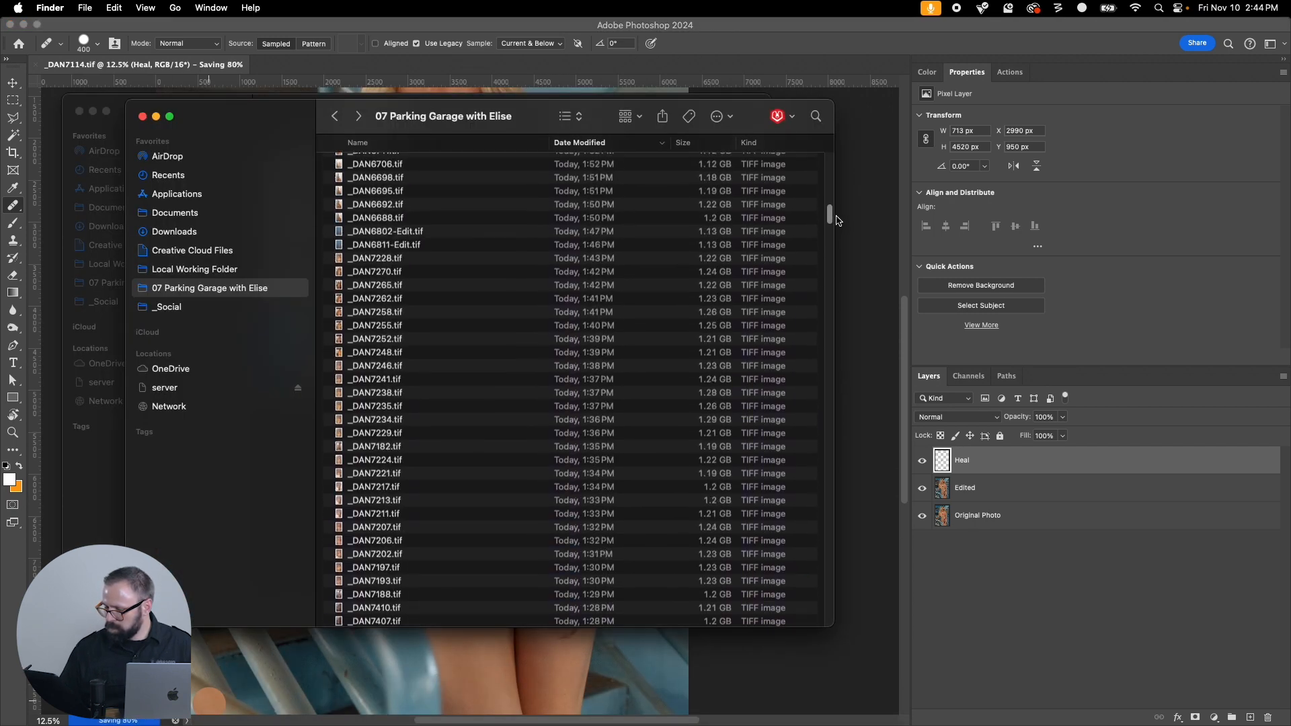
left_click_drag(840, 195, 834, 231)
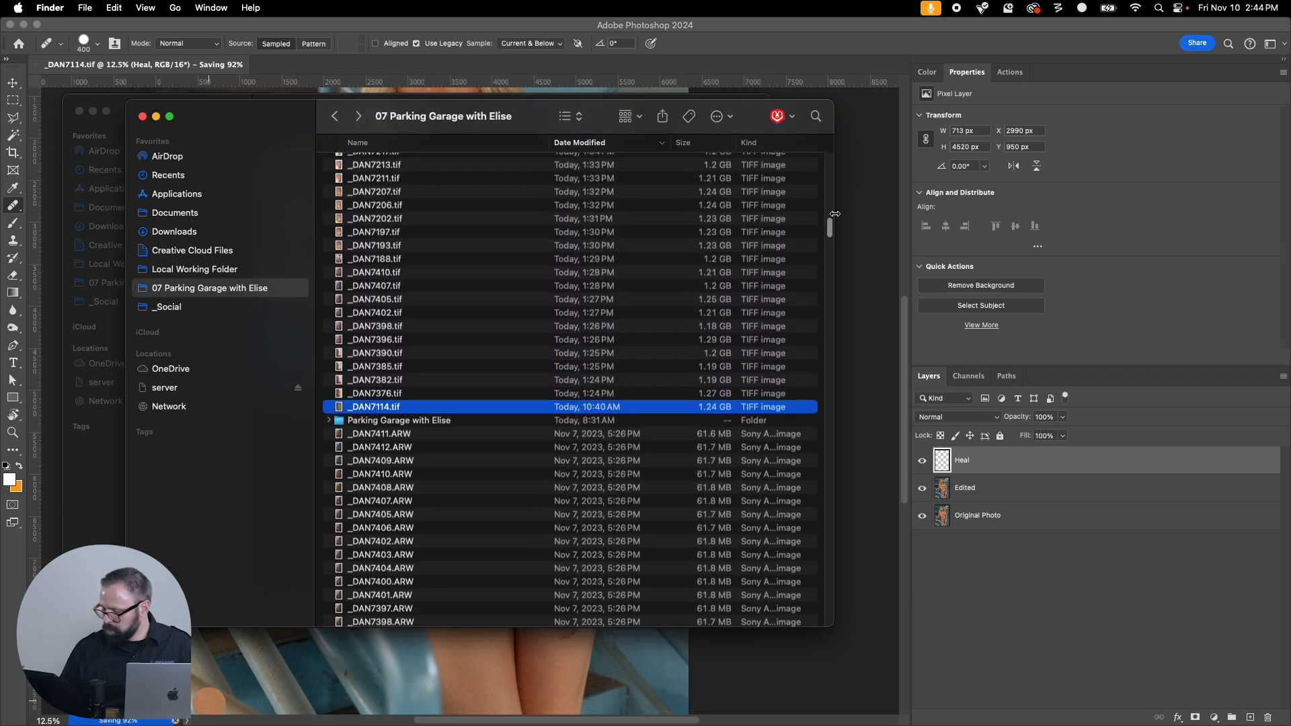
left_click(375, 395)
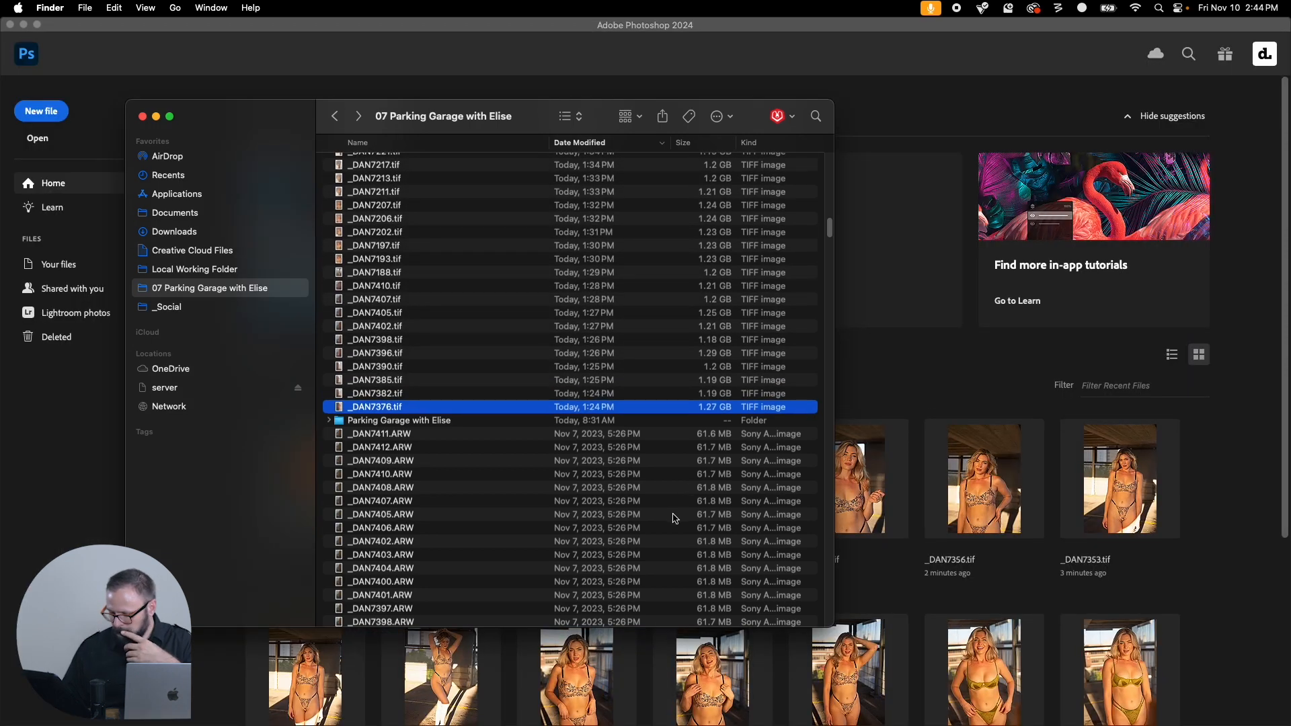
Step: Switch to Lightroom Classic and look over the flagged photo grid from its beginning
left_click(674, 517)
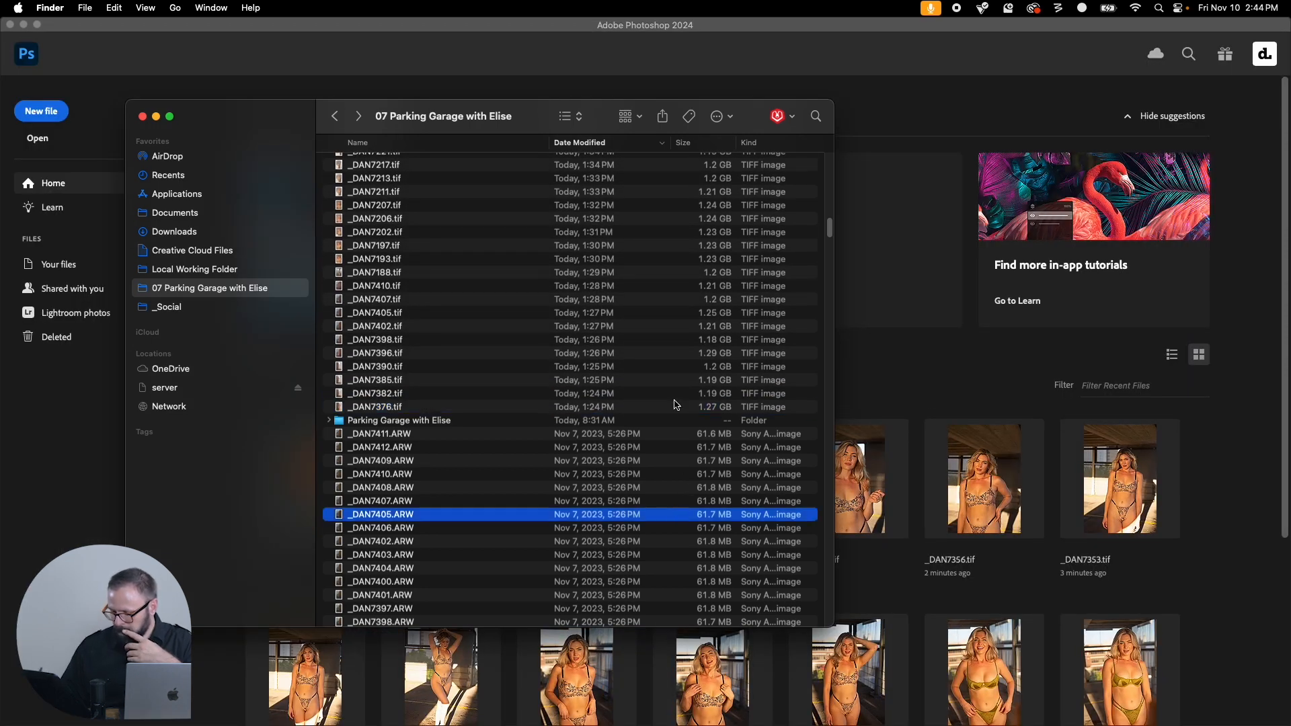
left_click(671, 699)
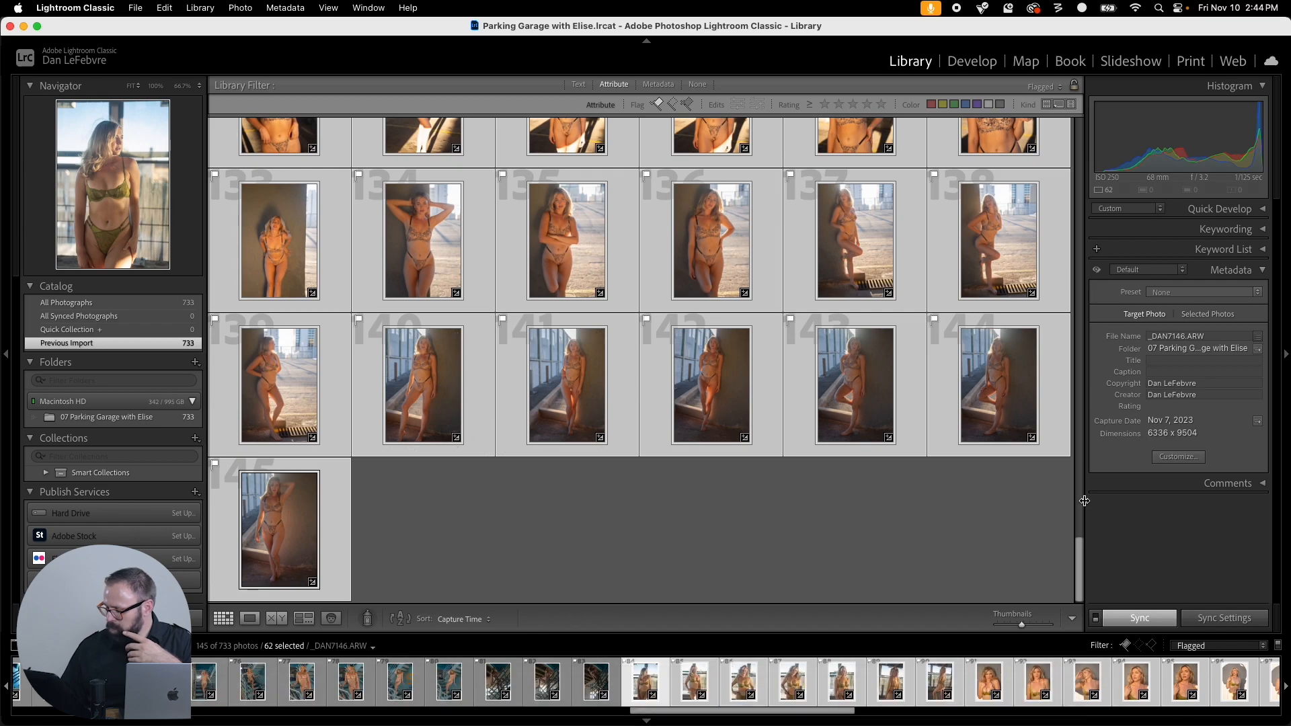
left_click_drag(1080, 550, 1093, 110)
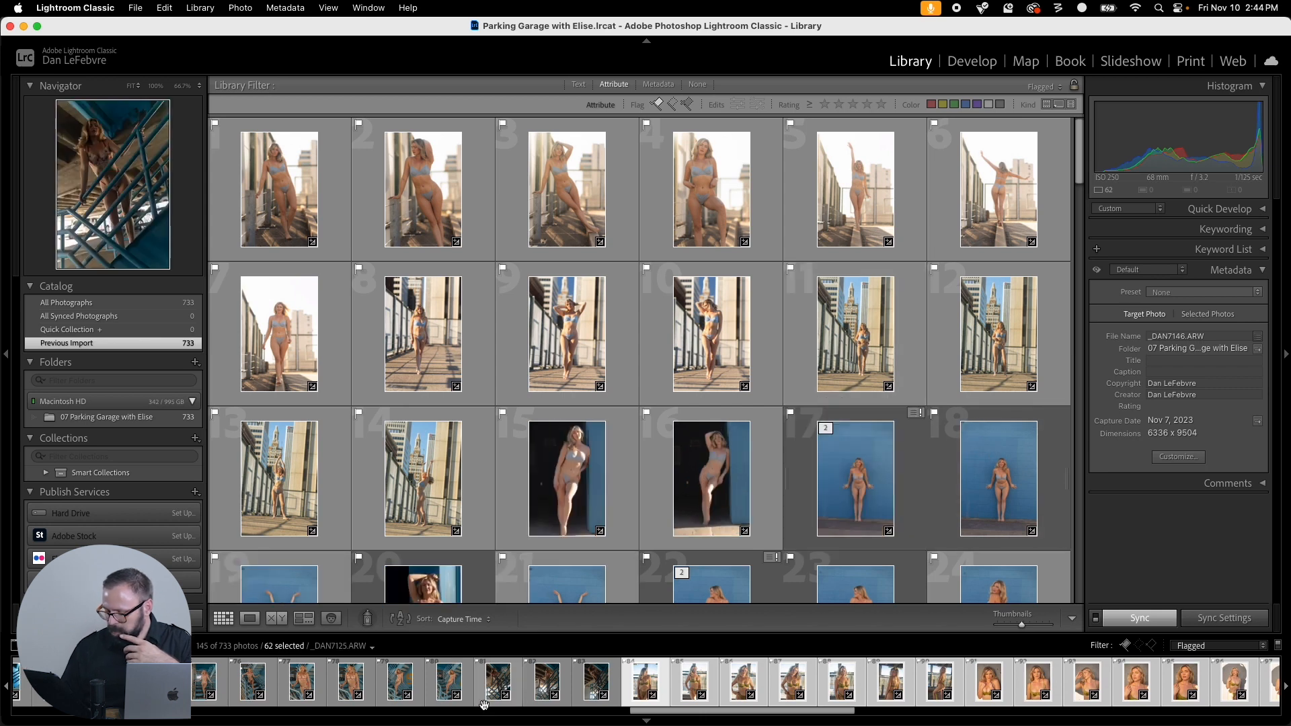
mouse_move(487, 725)
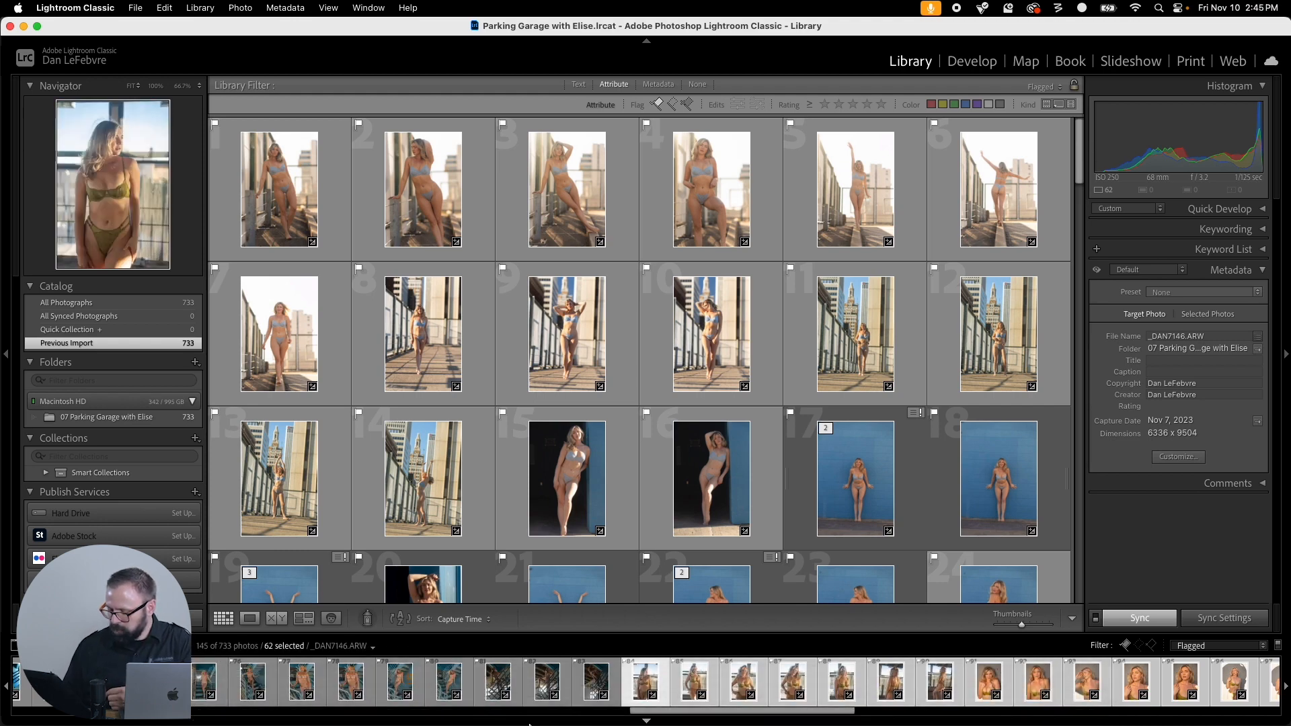
Step: In Finder, group all the TIFF images of the parking garage shoot folder, down to _DAN7376.tif, into a new folder named TIF Files
left_click(213, 694)
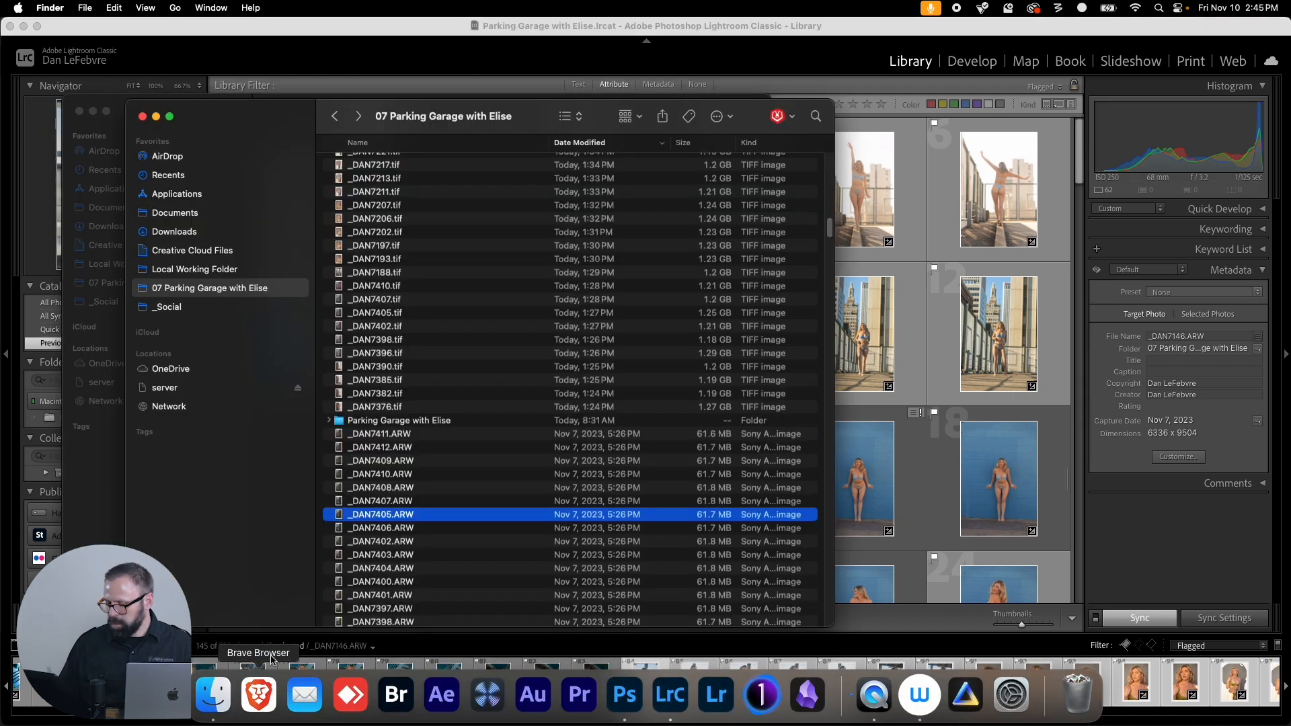
left_click(400, 408)
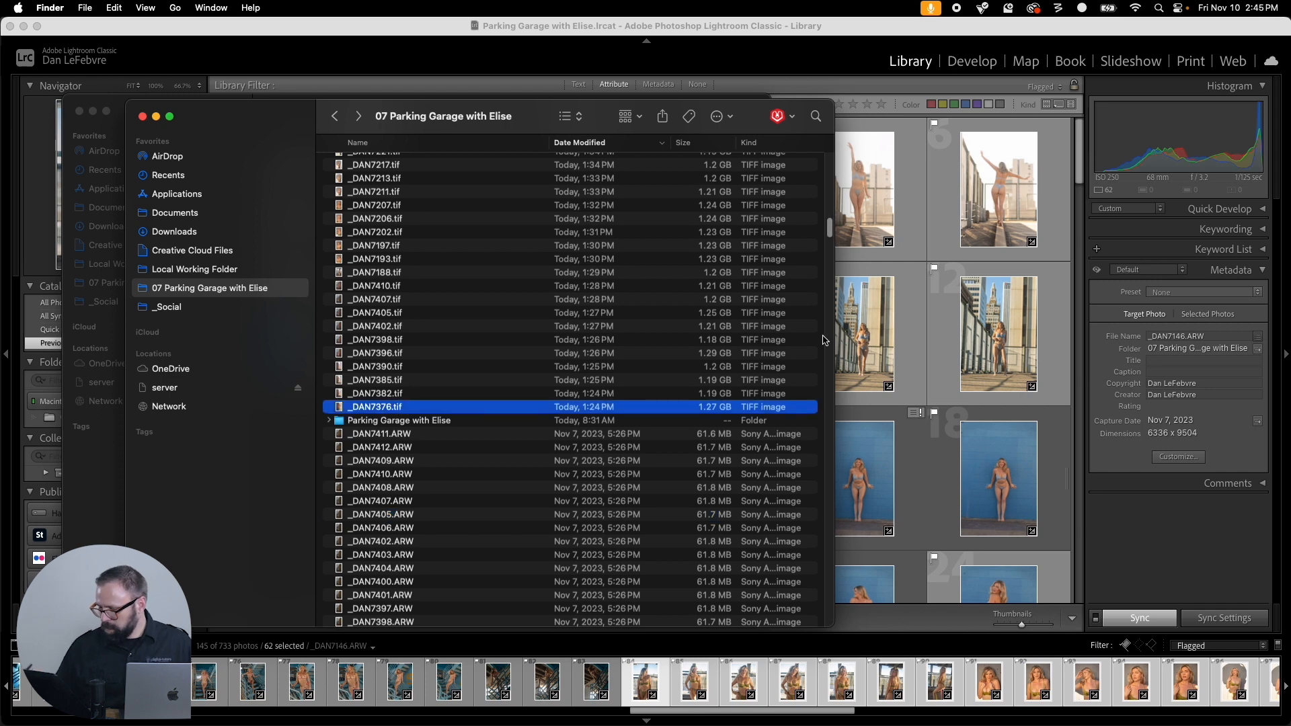
scroll(832, 231, "up", 15)
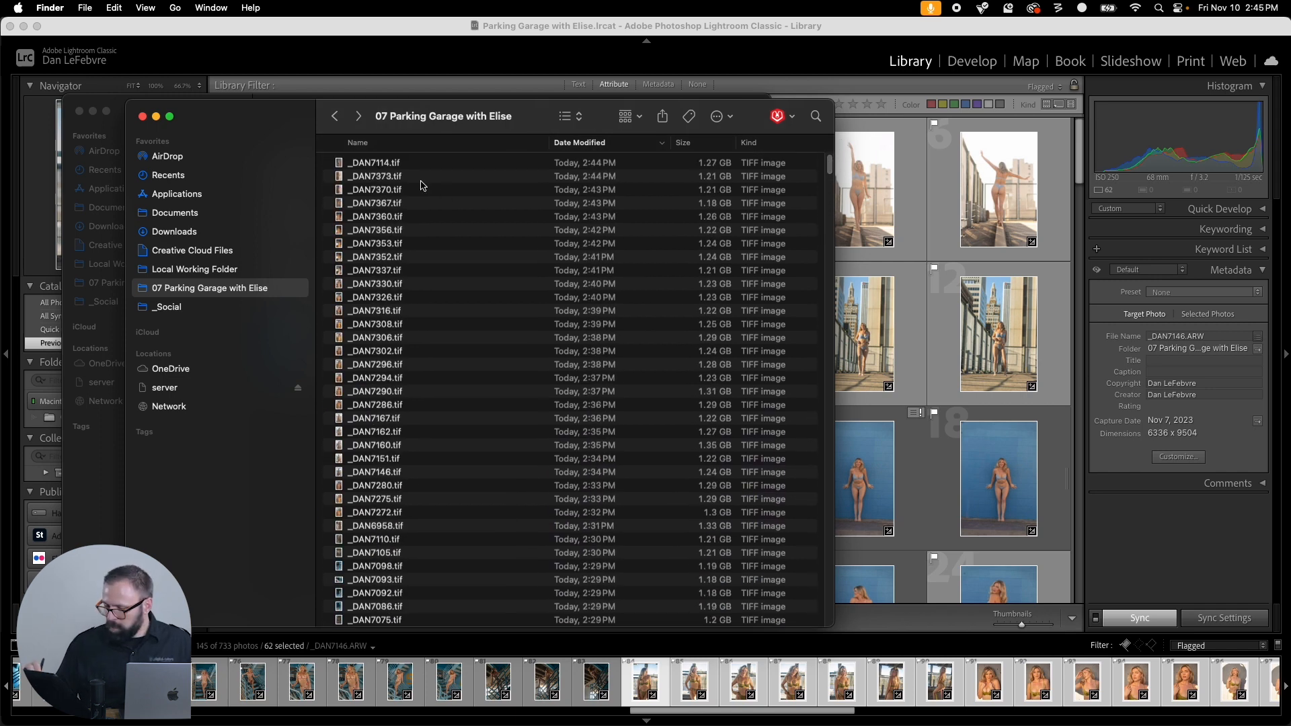
key("super+a")
key("super+c")
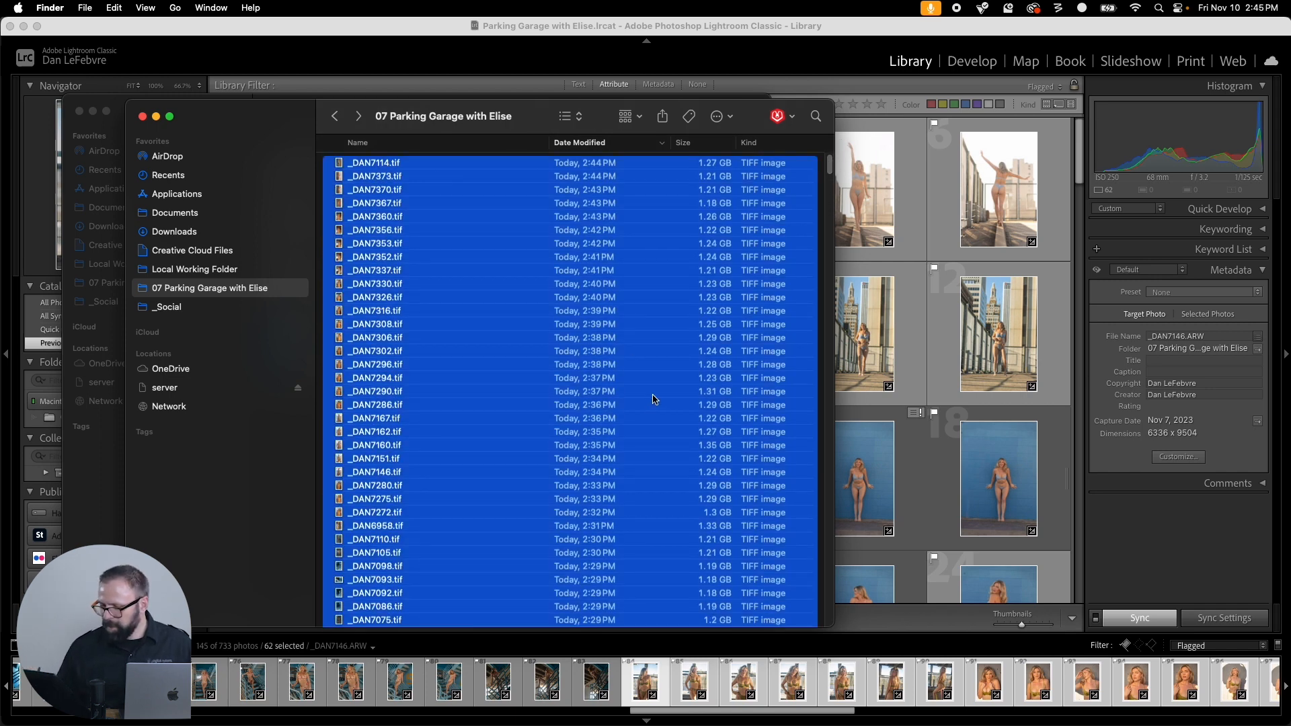
left_click(85, 8)
left_click(102, 41)
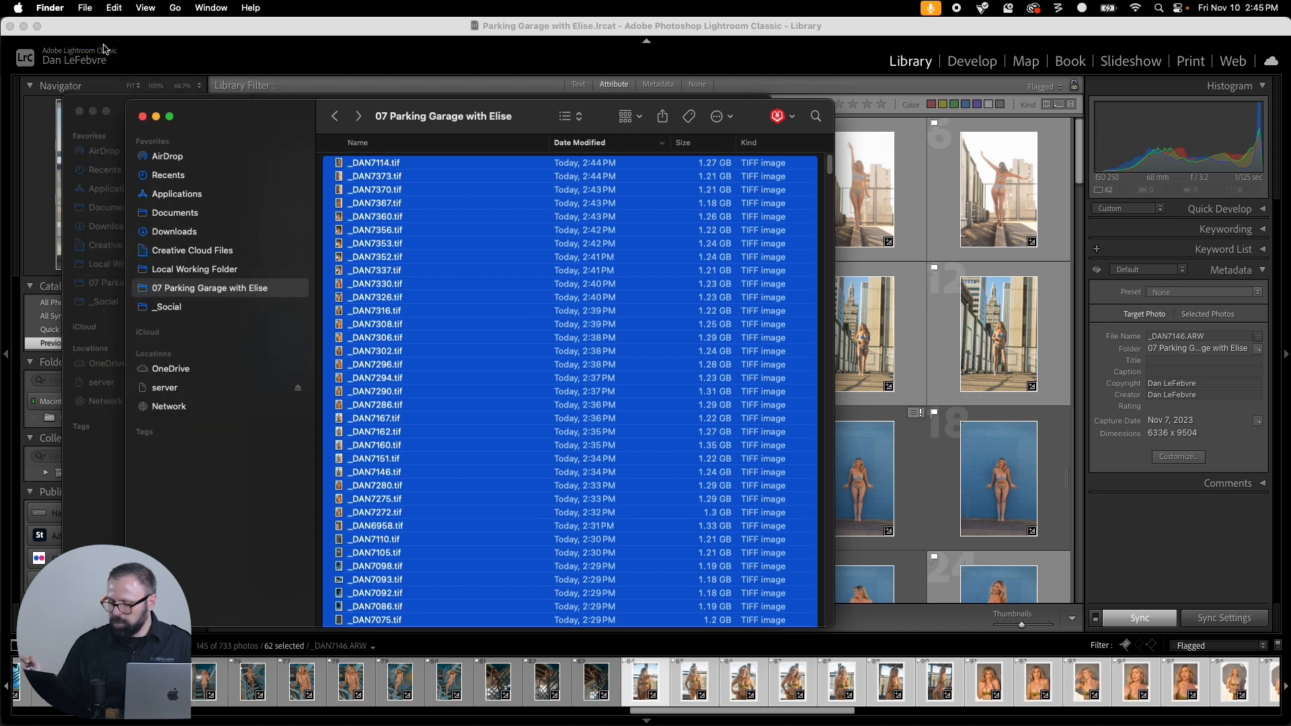
type("TIF Files")
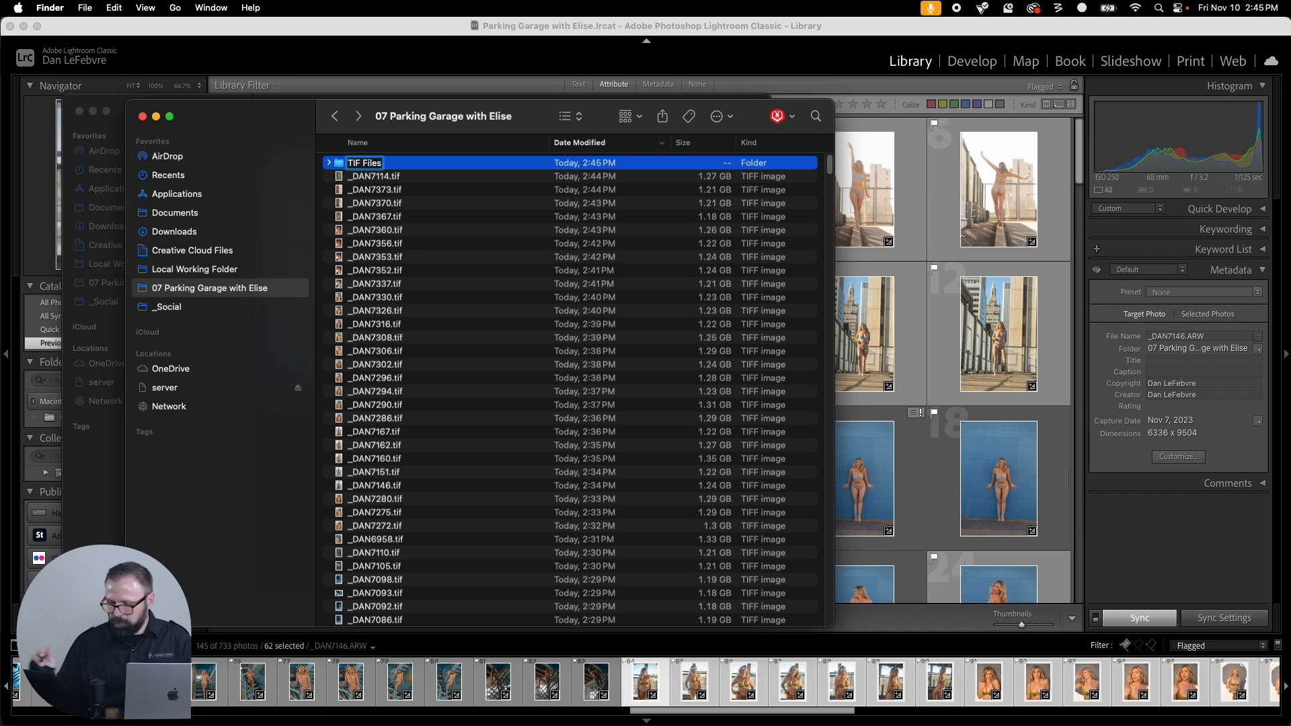
key("Return")
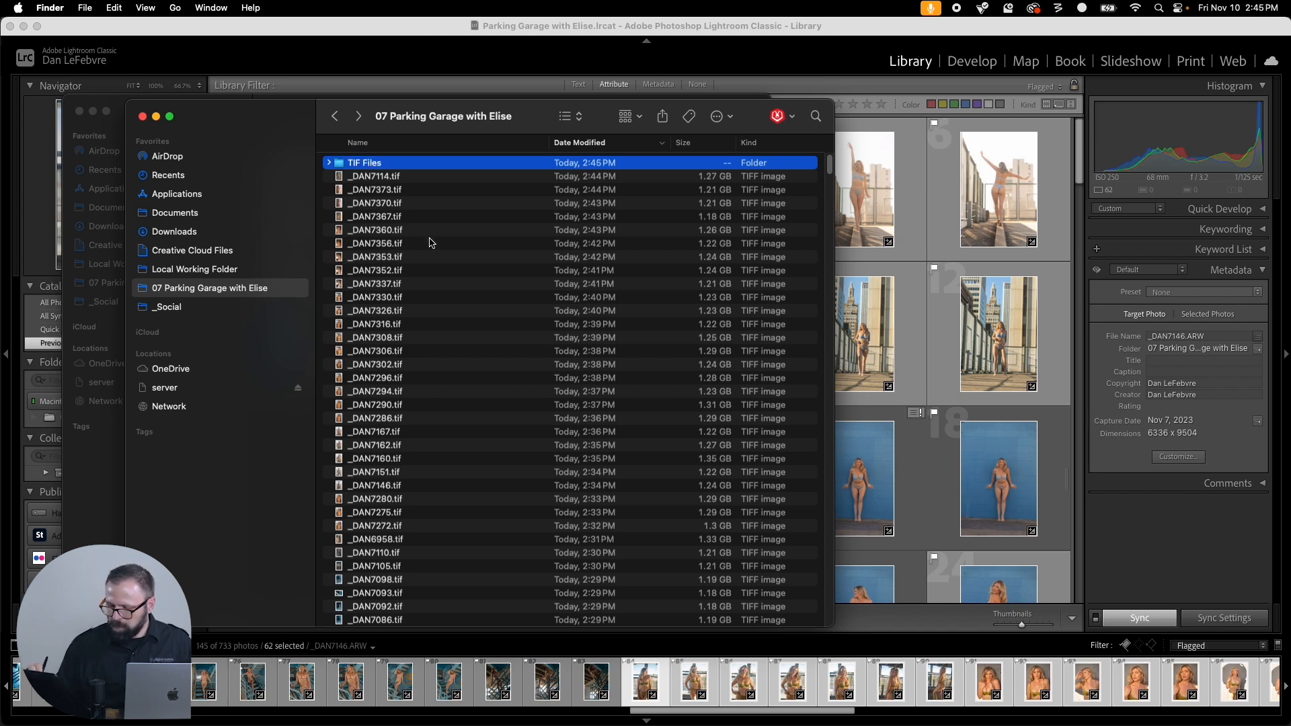
Step: Open the TIF Files folder and check that the TIFF images were moved into it
double_click(369, 166)
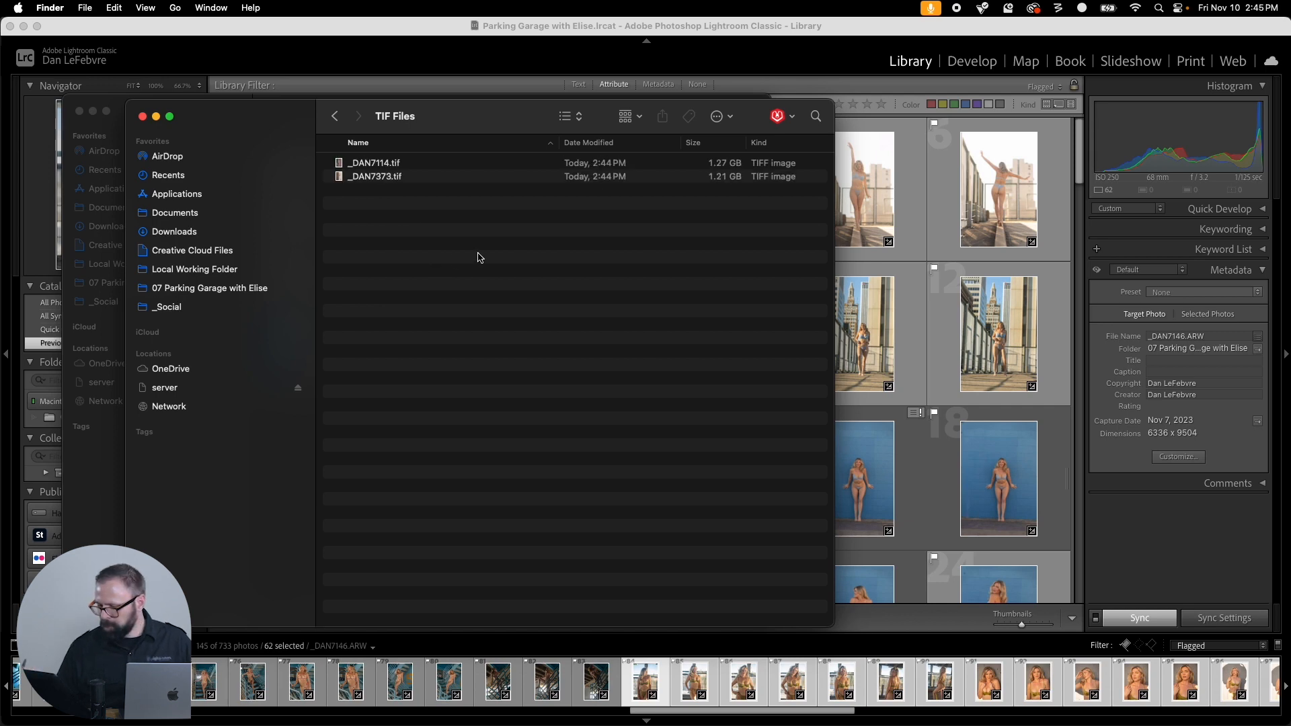
left_click(335, 116)
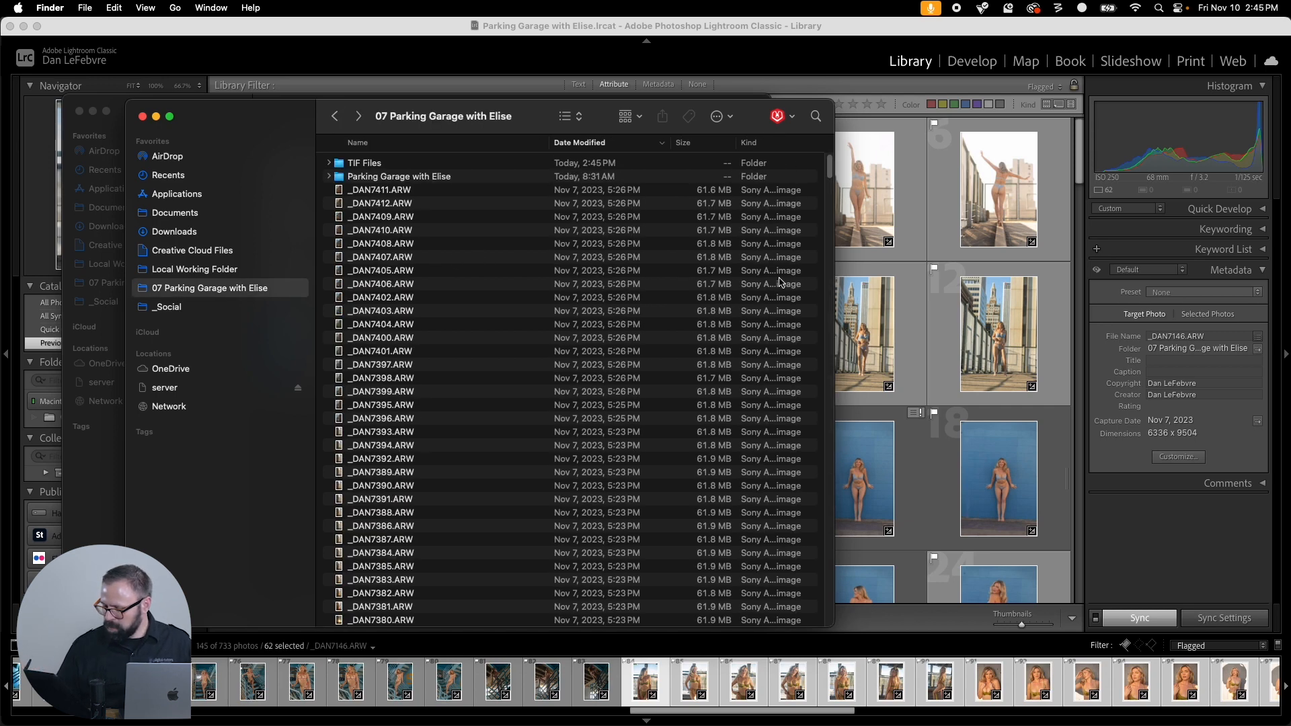
double_click(353, 164)
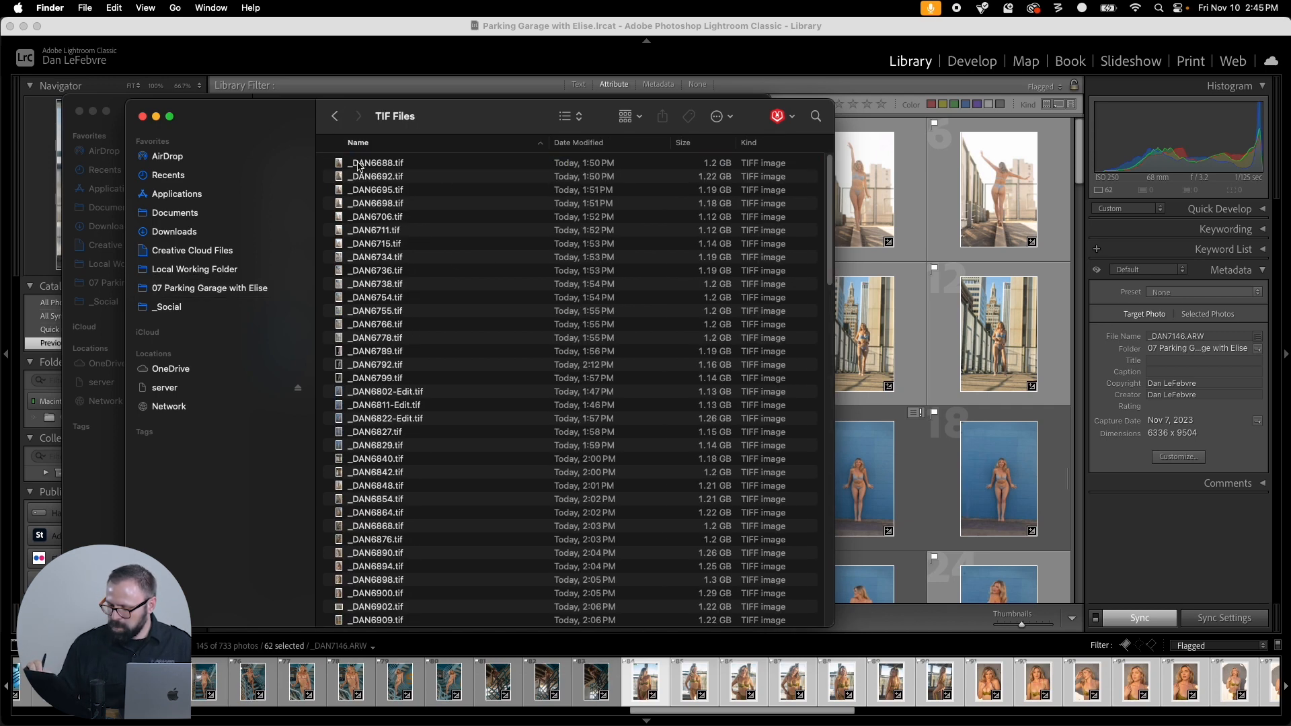
Step: Switch back to Lightroom Classic and select the photo _DAN6738.ARW in the flagged grid
left_click(282, 53)
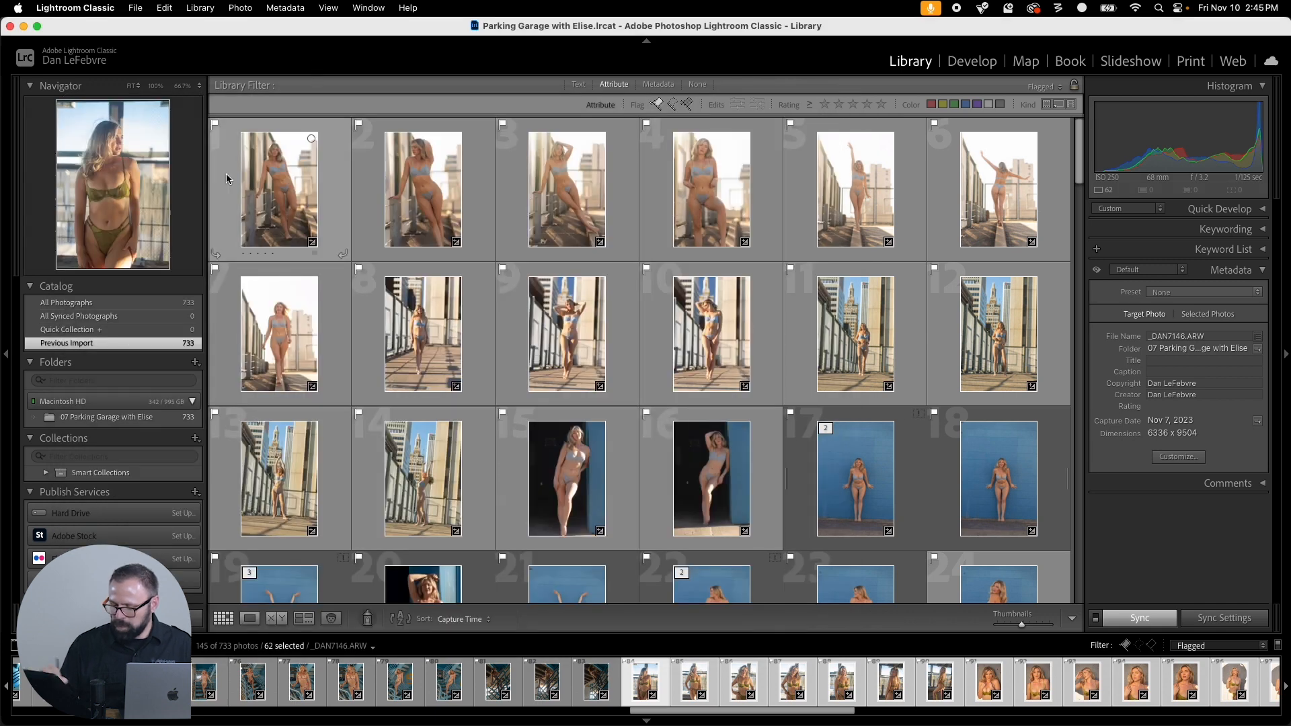
left_click(137, 8)
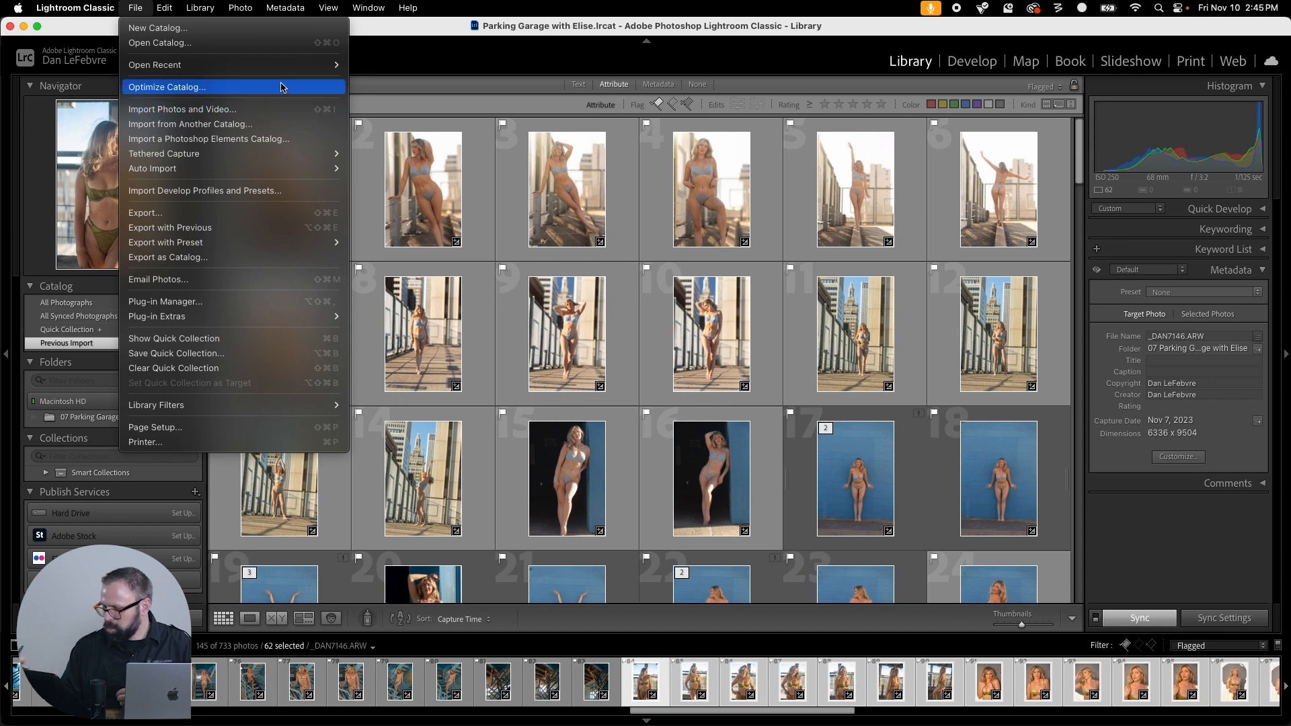
left_click(710, 31)
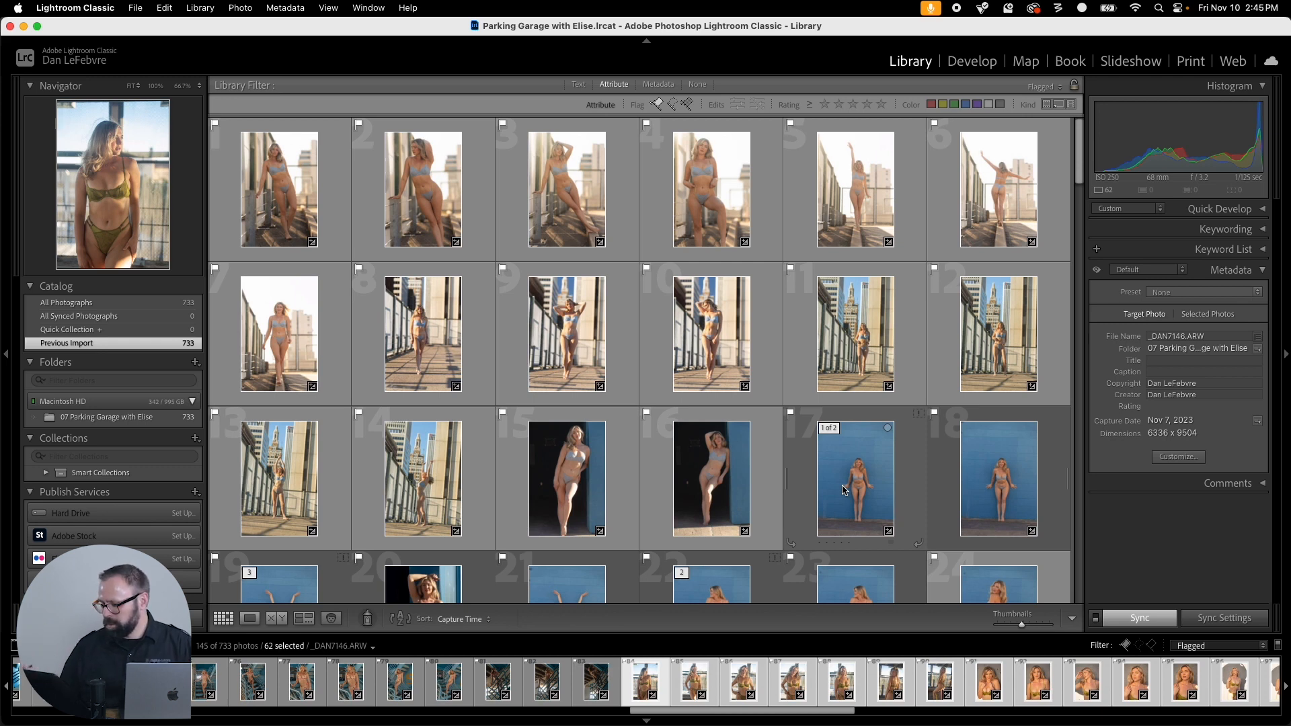
left_click(713, 336)
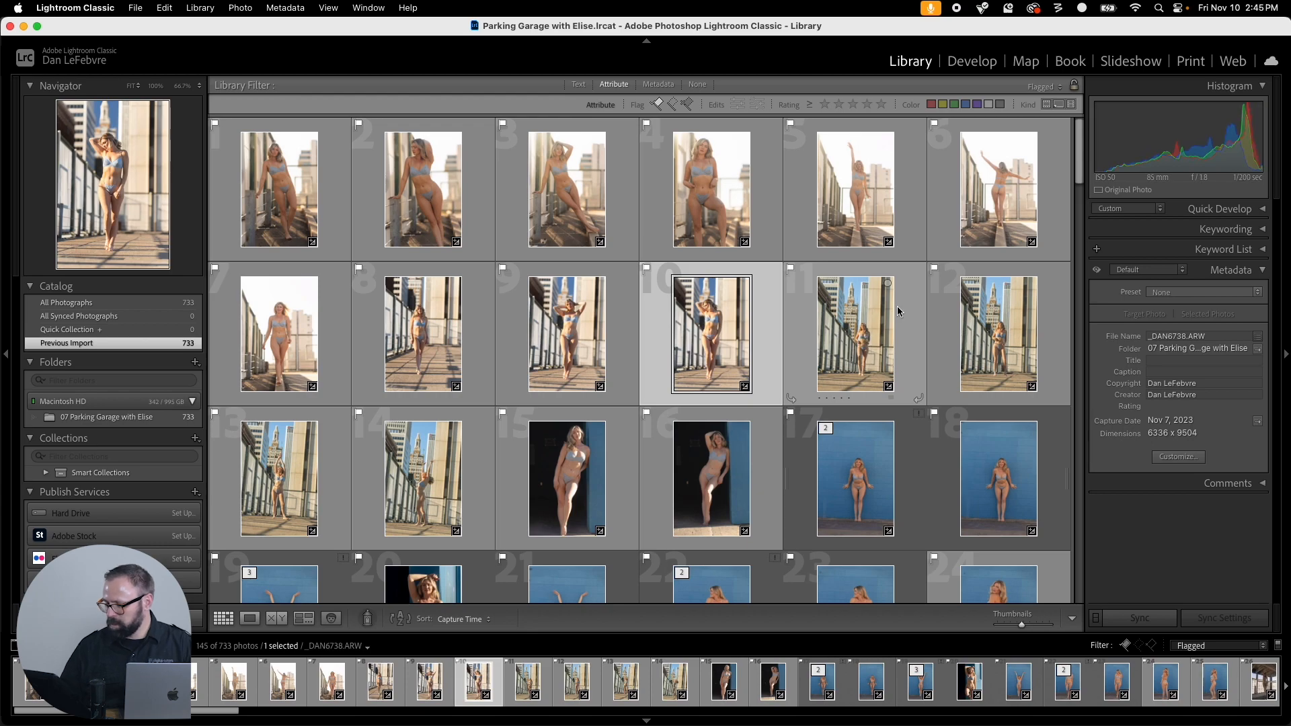
mouse_move(1080, 185)
left_mouse_down()
mouse_move(1075, 482)
mouse_move(1078, 186)
left_mouse_up()
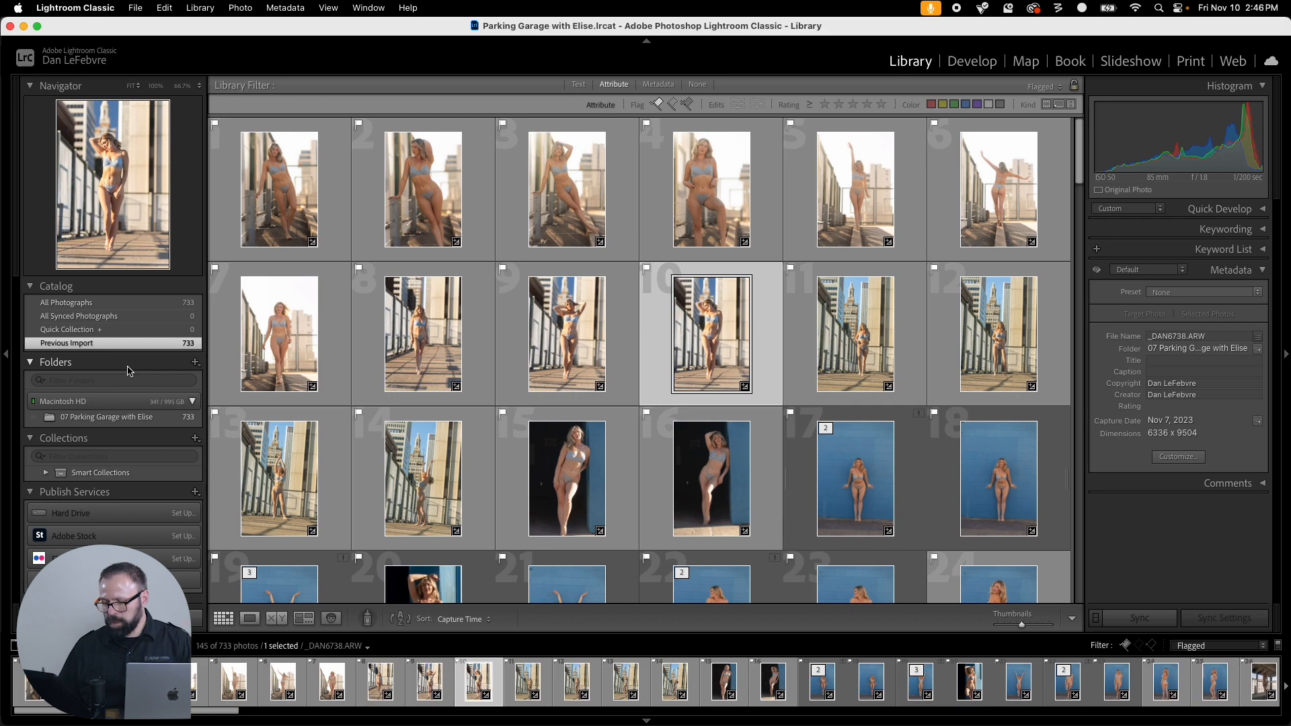
Step: Import all photos from the TIF Files folder into the catalog, adding them without moving the files
left_click(135, 8)
left_click(189, 110)
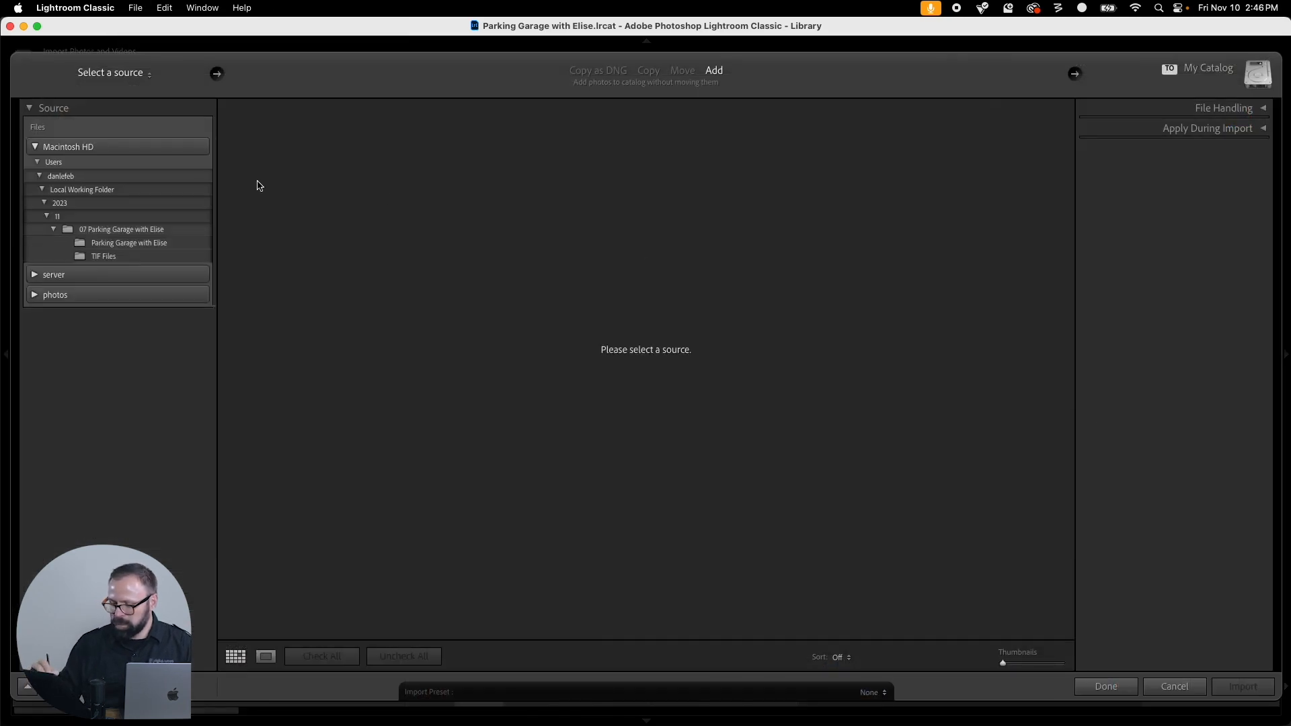
left_click(107, 259)
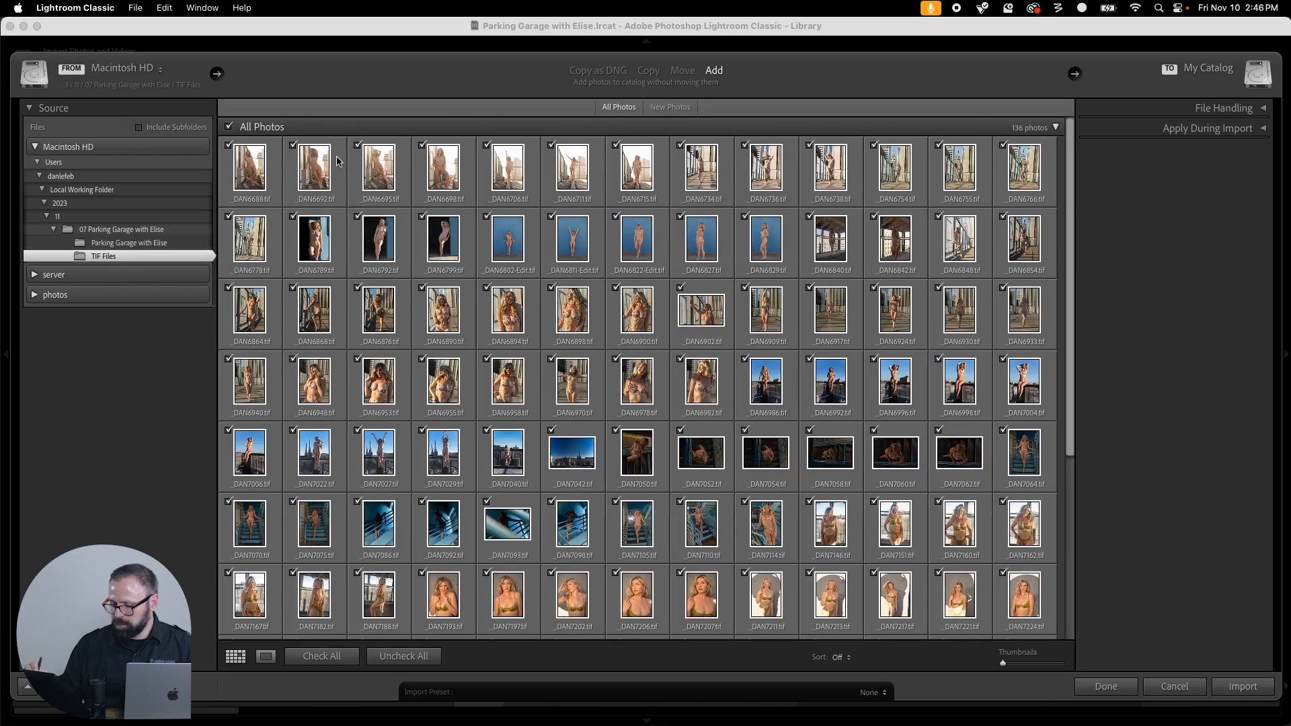
left_click(132, 231)
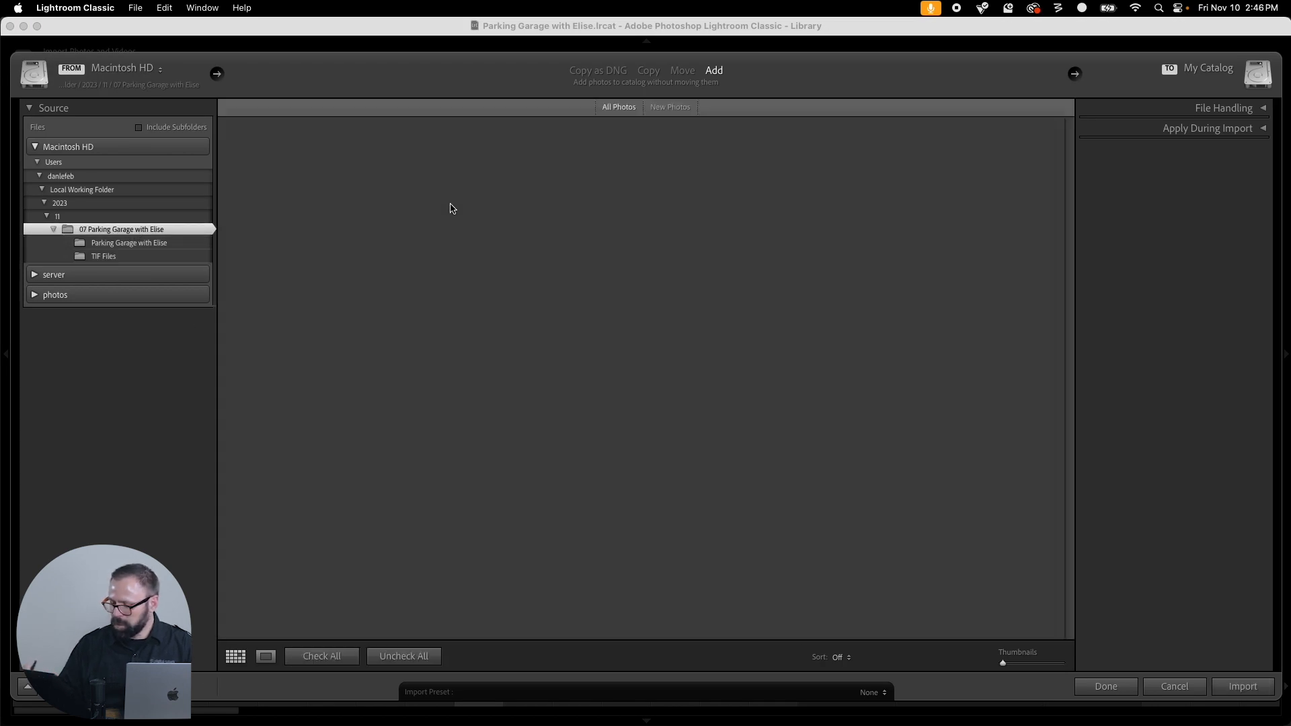
left_click(104, 256)
left_click_drag(1070, 198, 1074, 134)
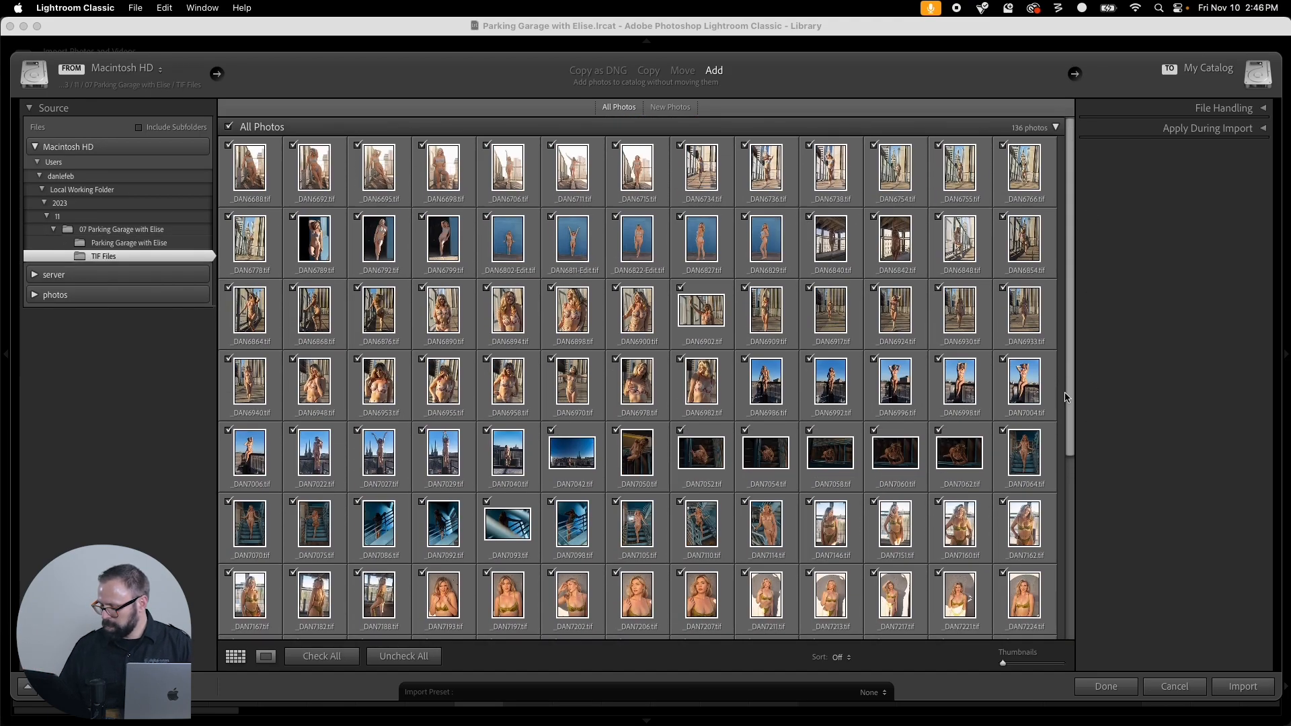
left_click(1245, 687)
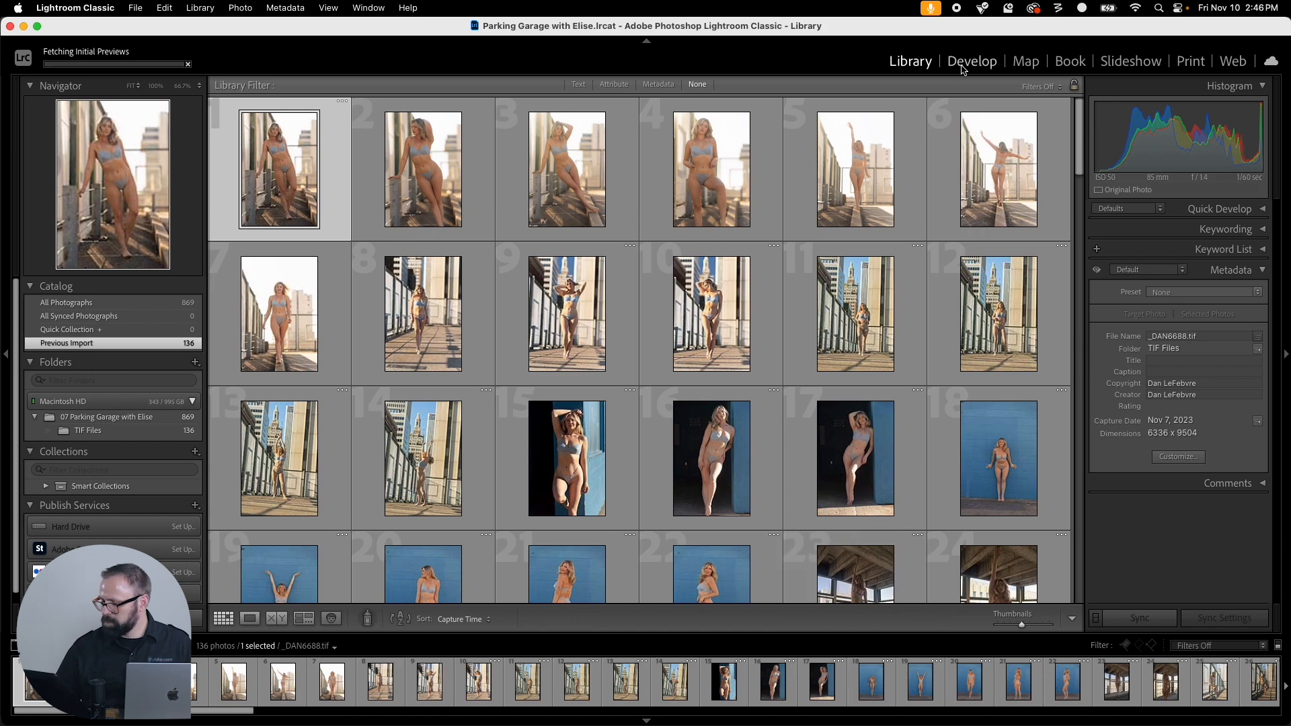
Step: Open _DAN6688.tif in Develop and straighten it along the vertical post beside the model, to an angle of about -0.46
left_click(969, 62)
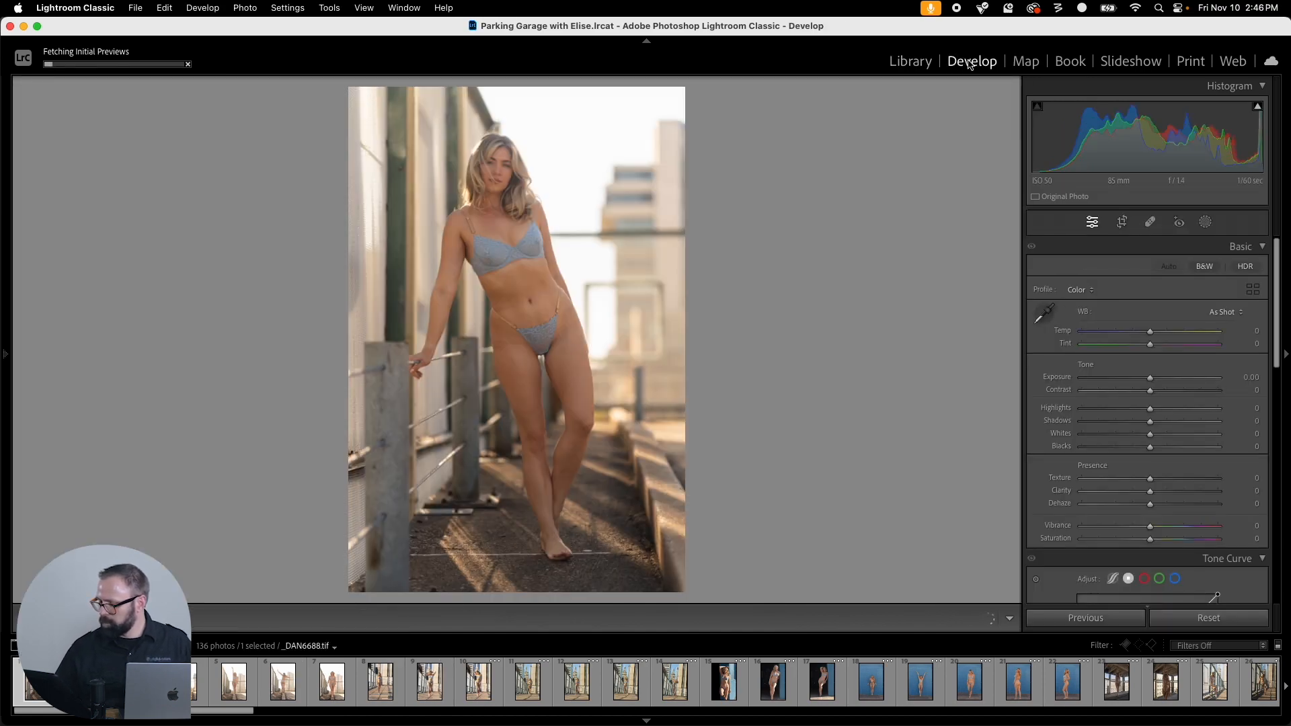
left_click(1123, 223)
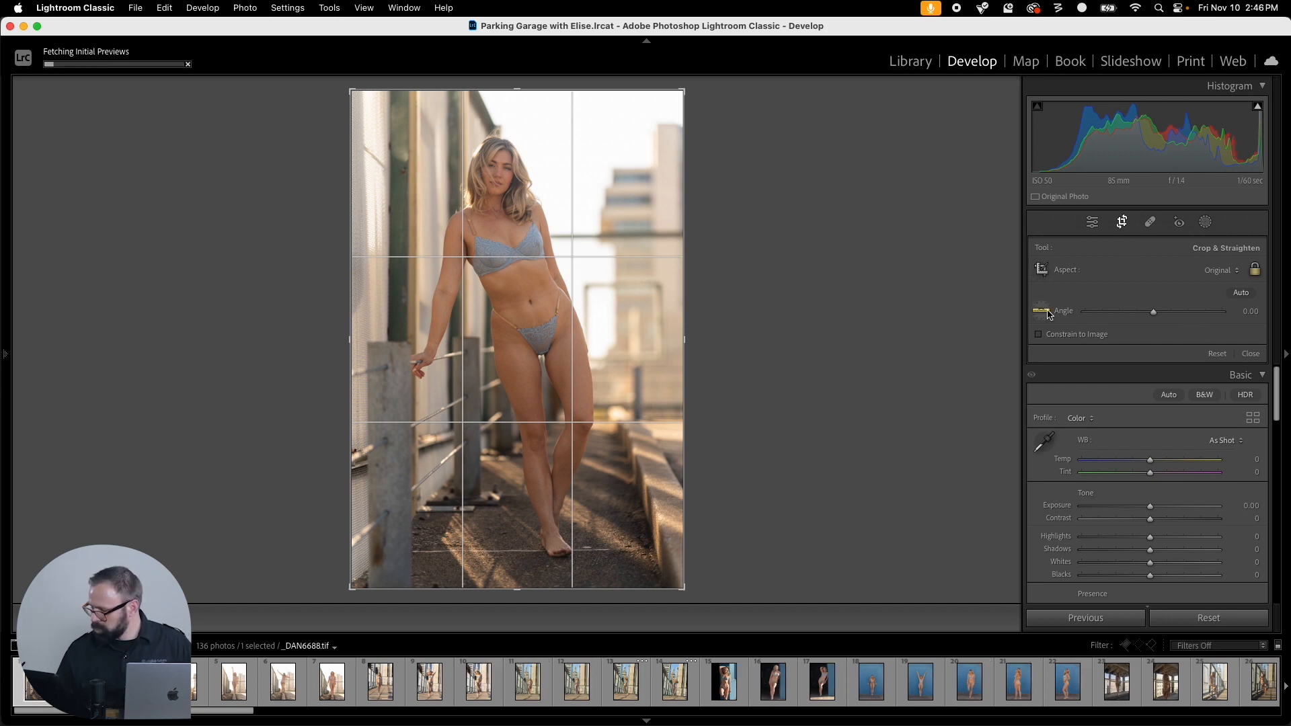
left_click(1042, 311)
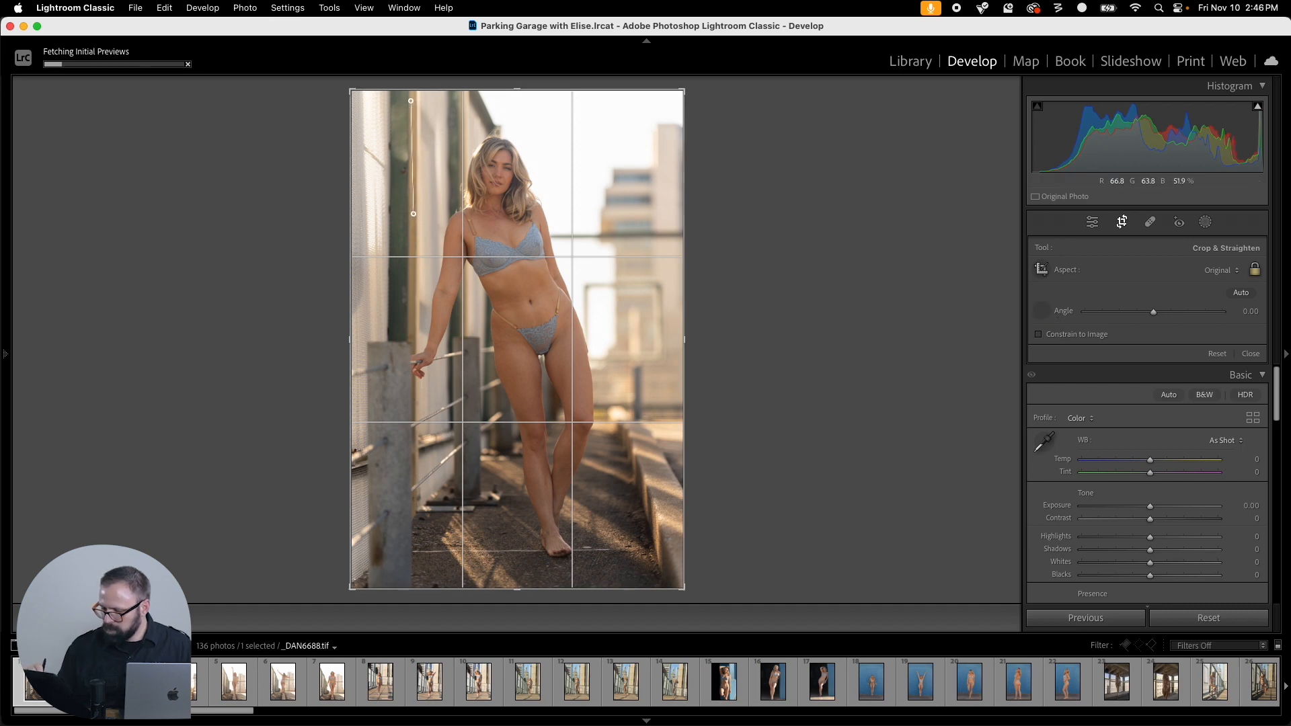
mouse_move(413, 213)
left_mouse_down()
mouse_move(410, 371)
mouse_move(410, 226)
left_mouse_up()
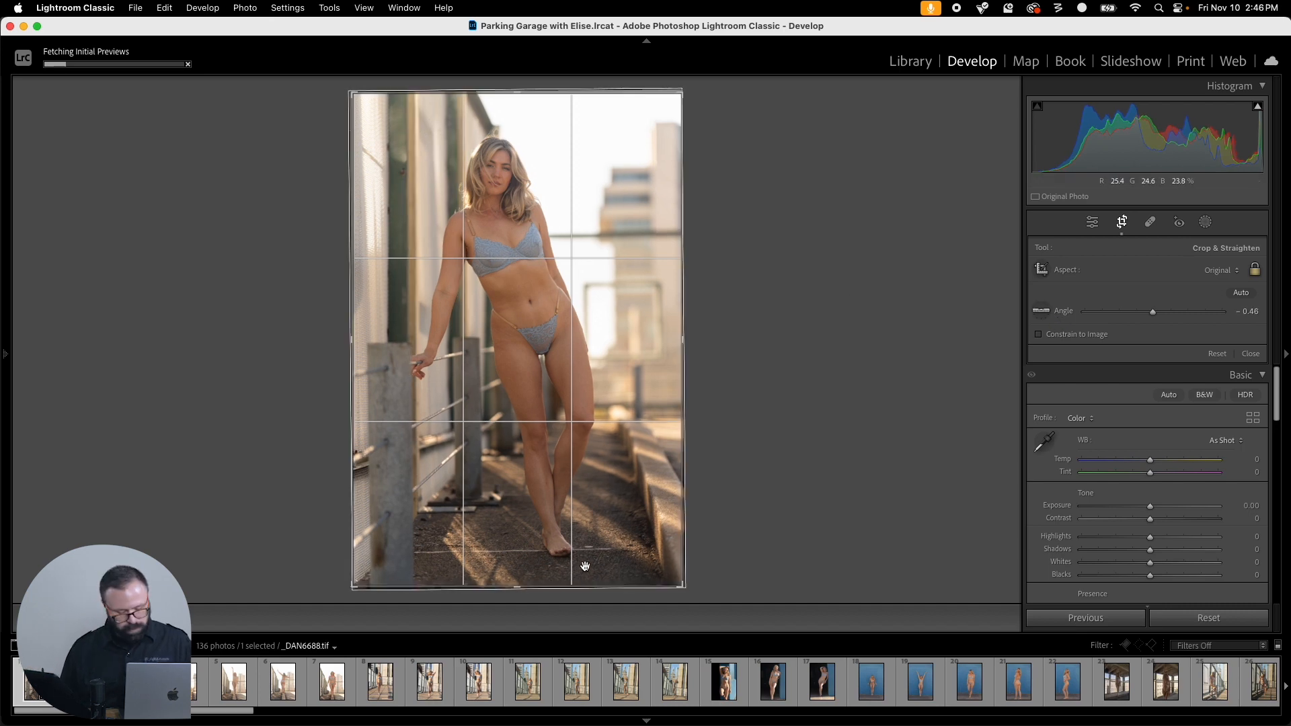
Step: Try a 4 x 5 / 8 x 10 crop ratio on _DAN6688.tif and shift the photo slightly within the frame
left_click(1233, 272)
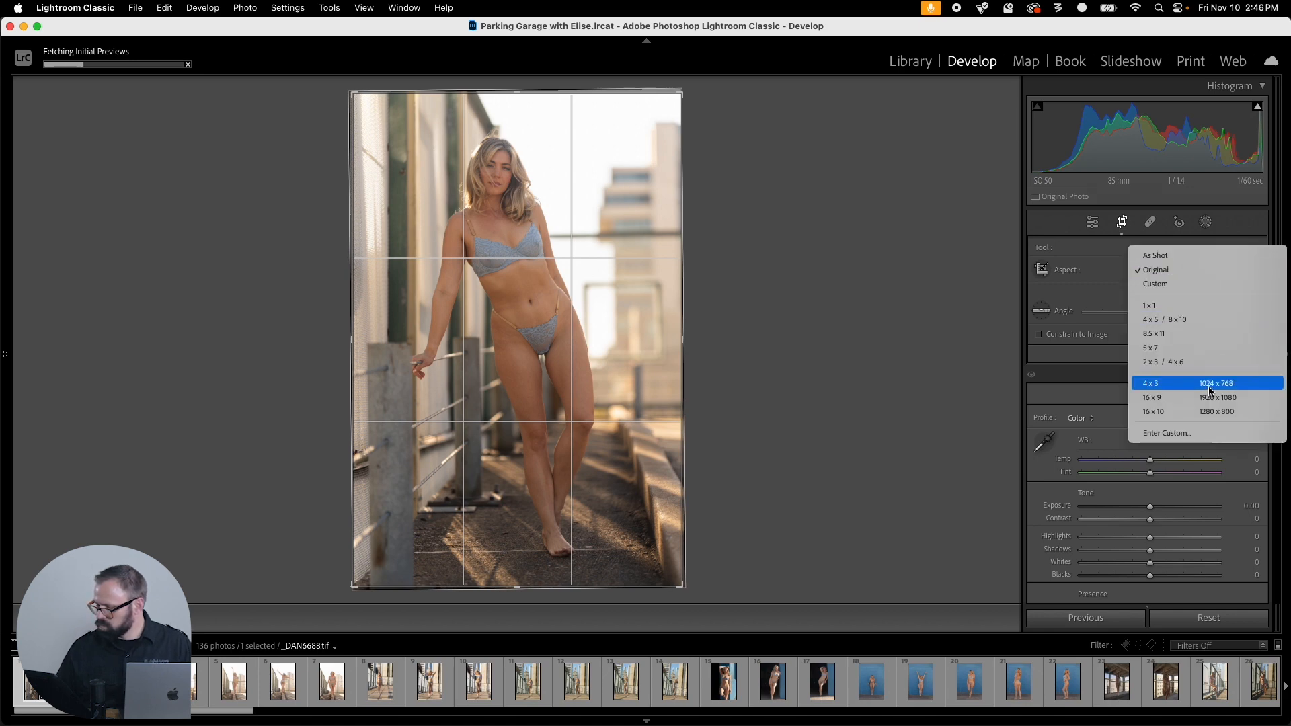
left_click(1204, 319)
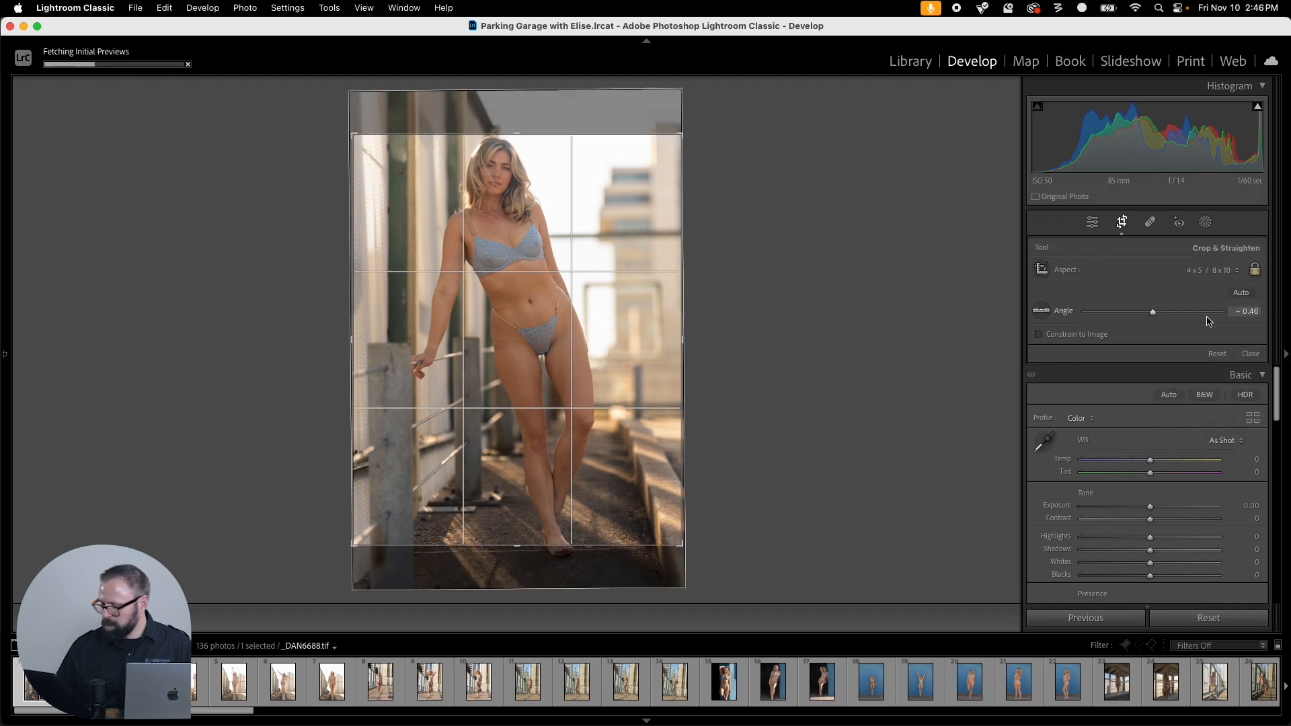
mouse_move(581, 363)
left_mouse_down()
mouse_move(569, 373)
mouse_move(582, 368)
left_mouse_up()
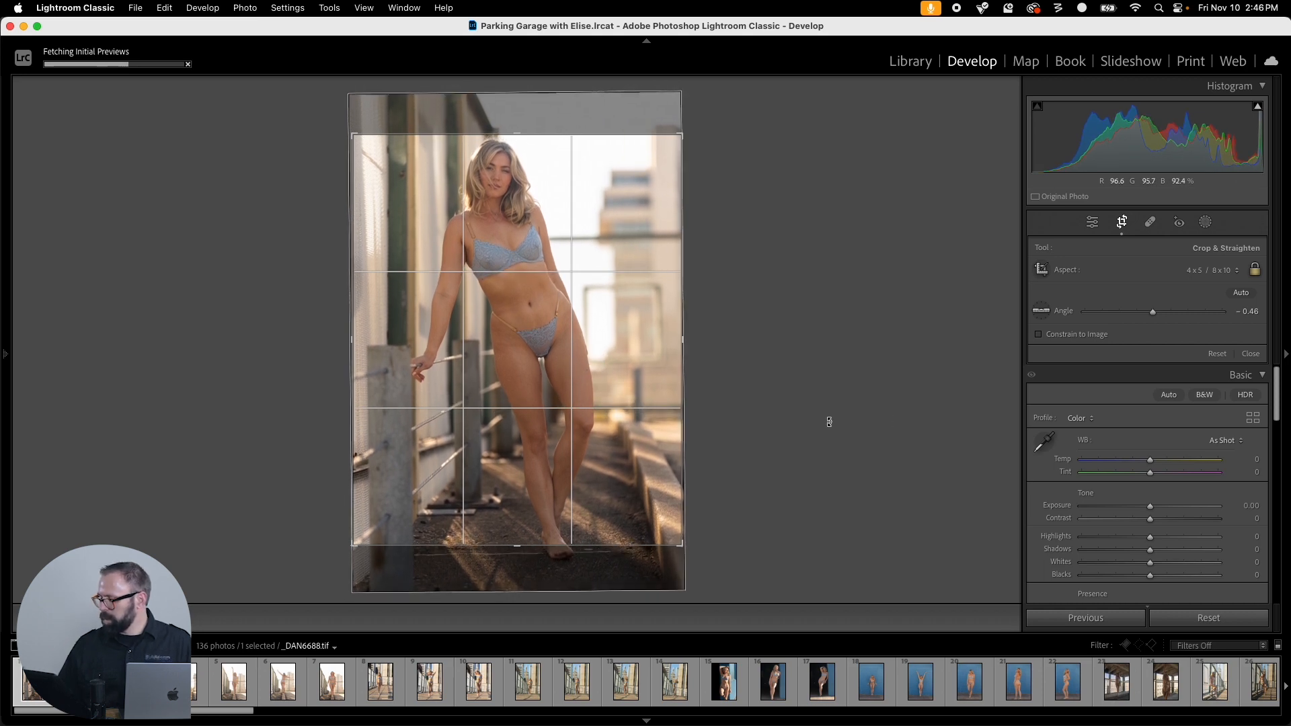
Step: Return the crop of _DAN6688.tif to the Original aspect, tighten the frame around the model and reposition the photo inside it
left_click(1233, 270)
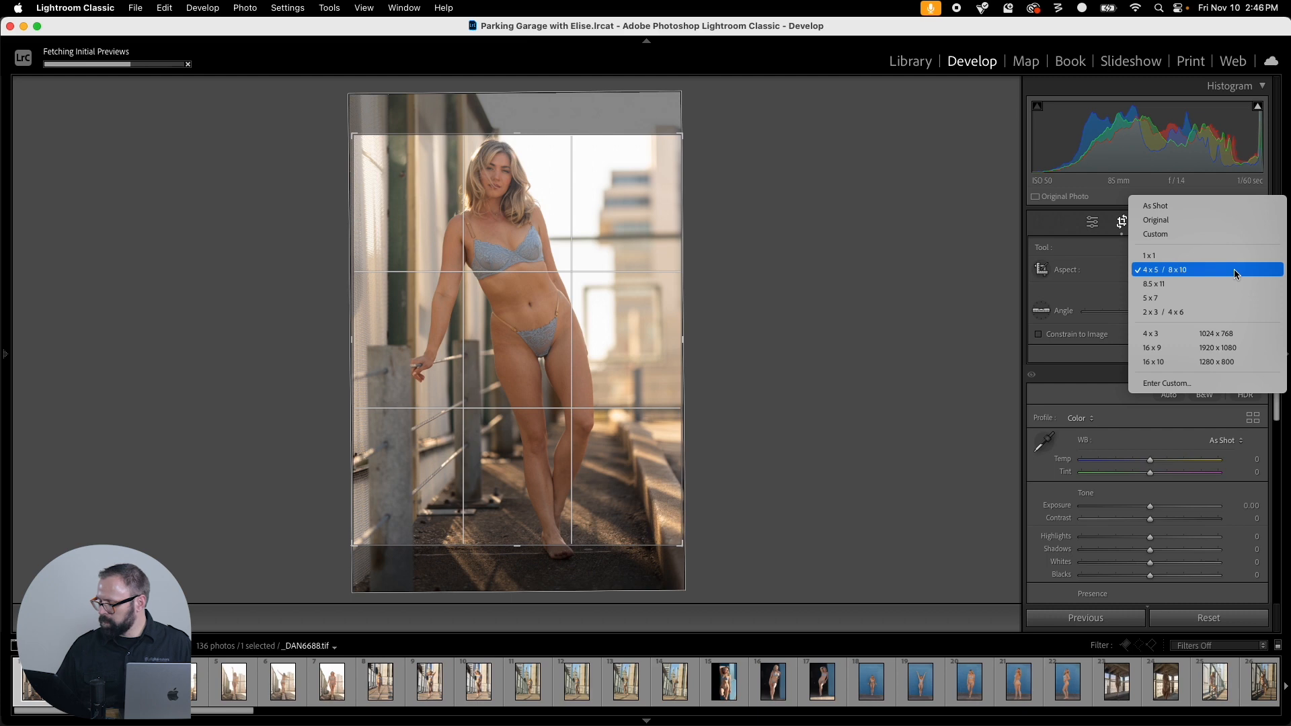
left_click(1181, 234)
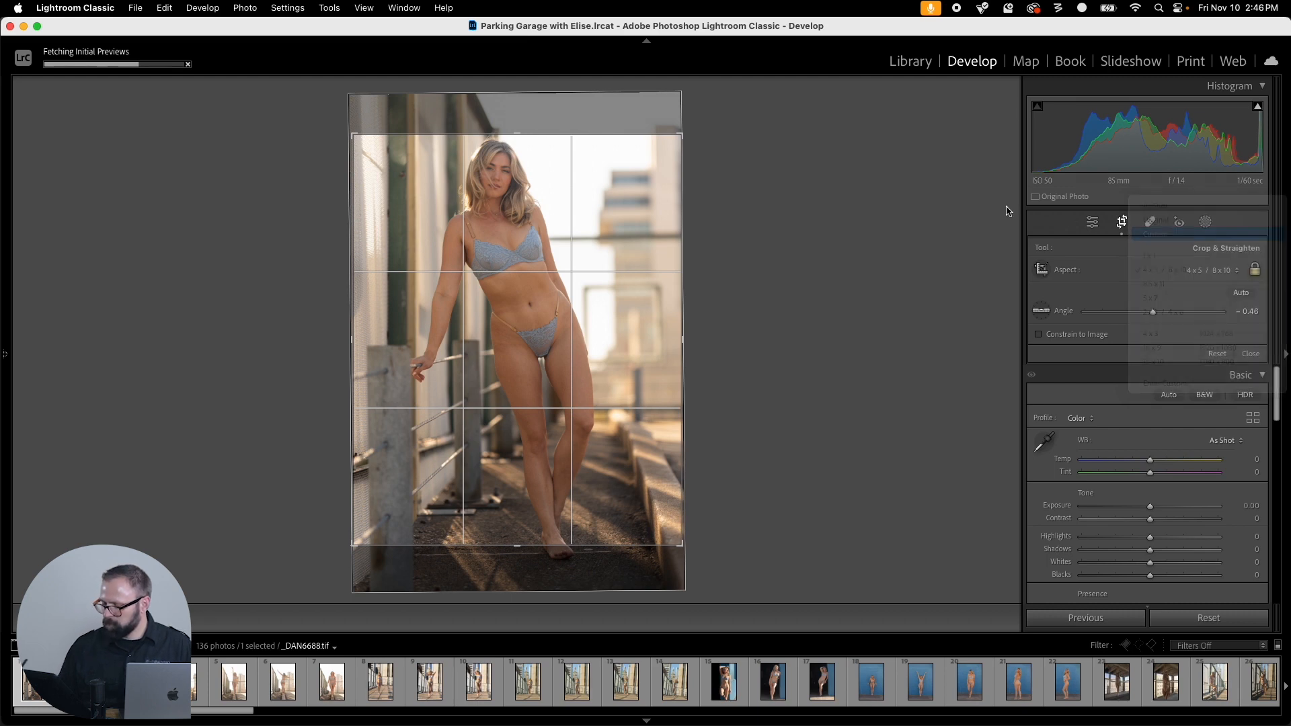
left_click_drag(662, 134, 665, 128)
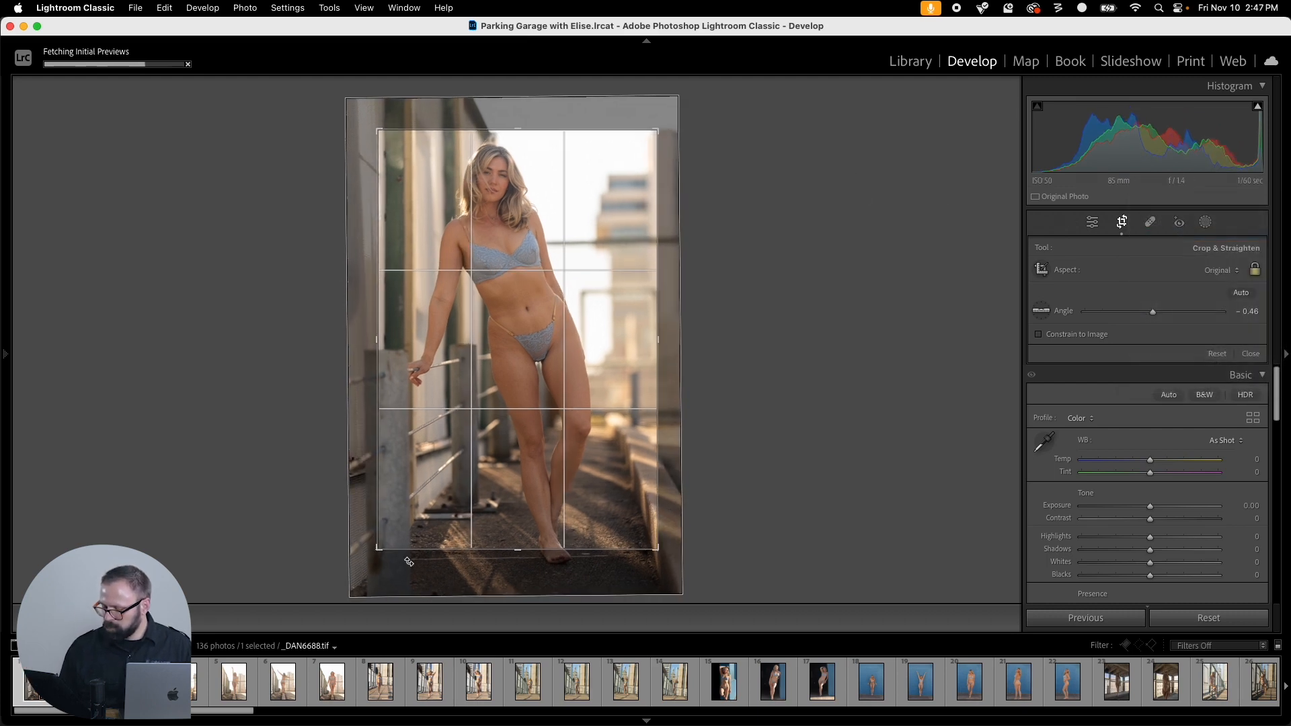
left_click_drag(380, 553, 373, 564)
left_click_drag(632, 508, 624, 507)
left_click_drag(664, 121, 661, 124)
left_click_drag(550, 263, 548, 263)
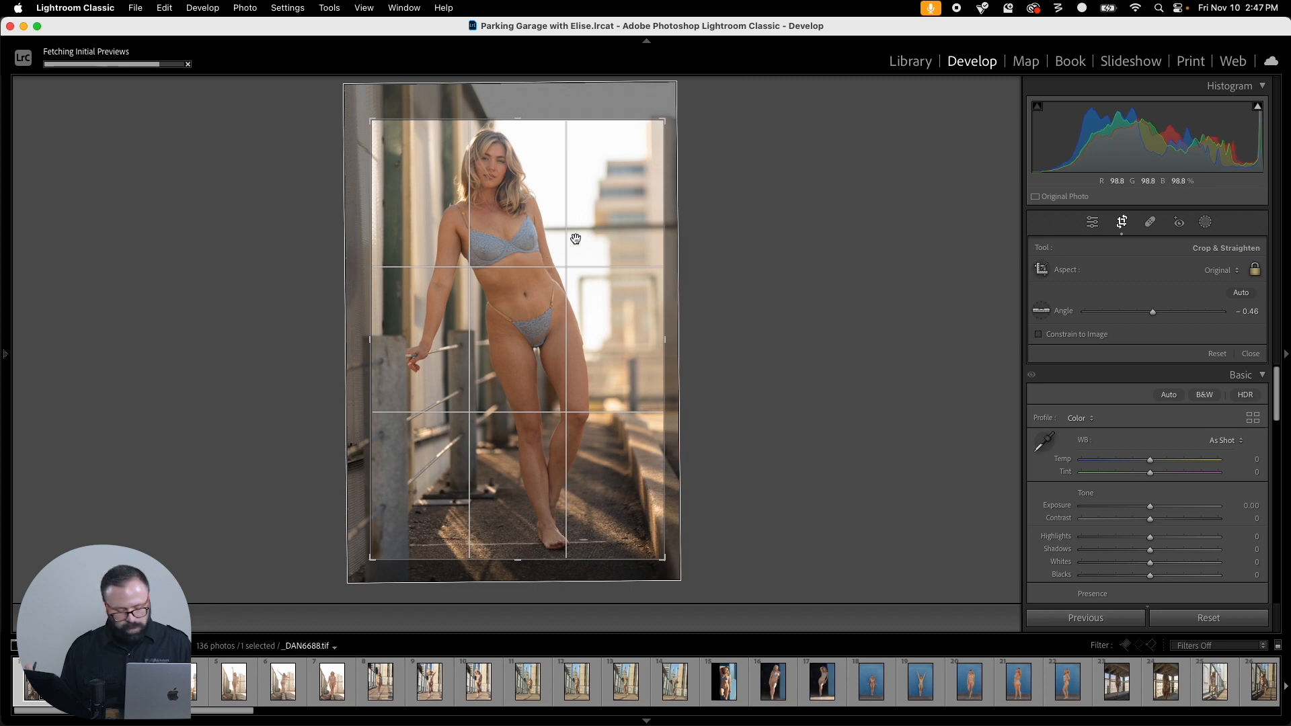
Step: Apply the crop to _DAN6688.tif and move on to the following photo, _DAN6692.tif, in Develop
key("Return")
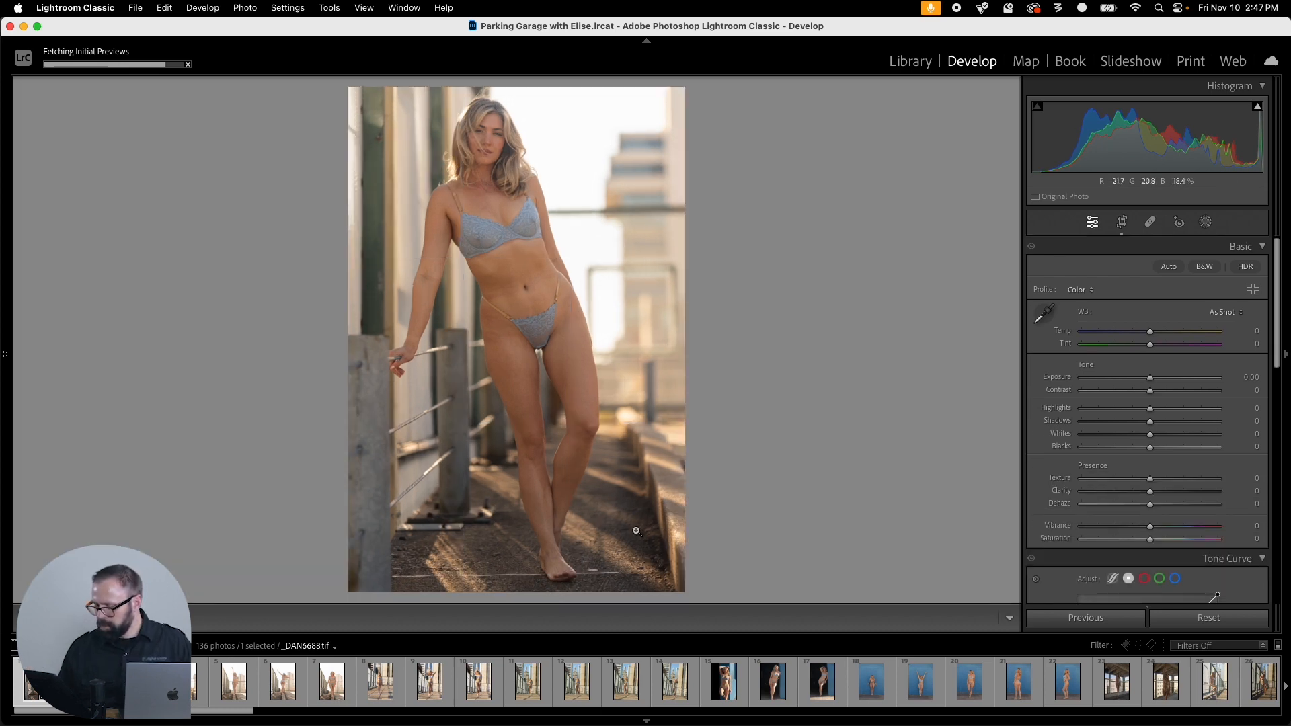
key("c")
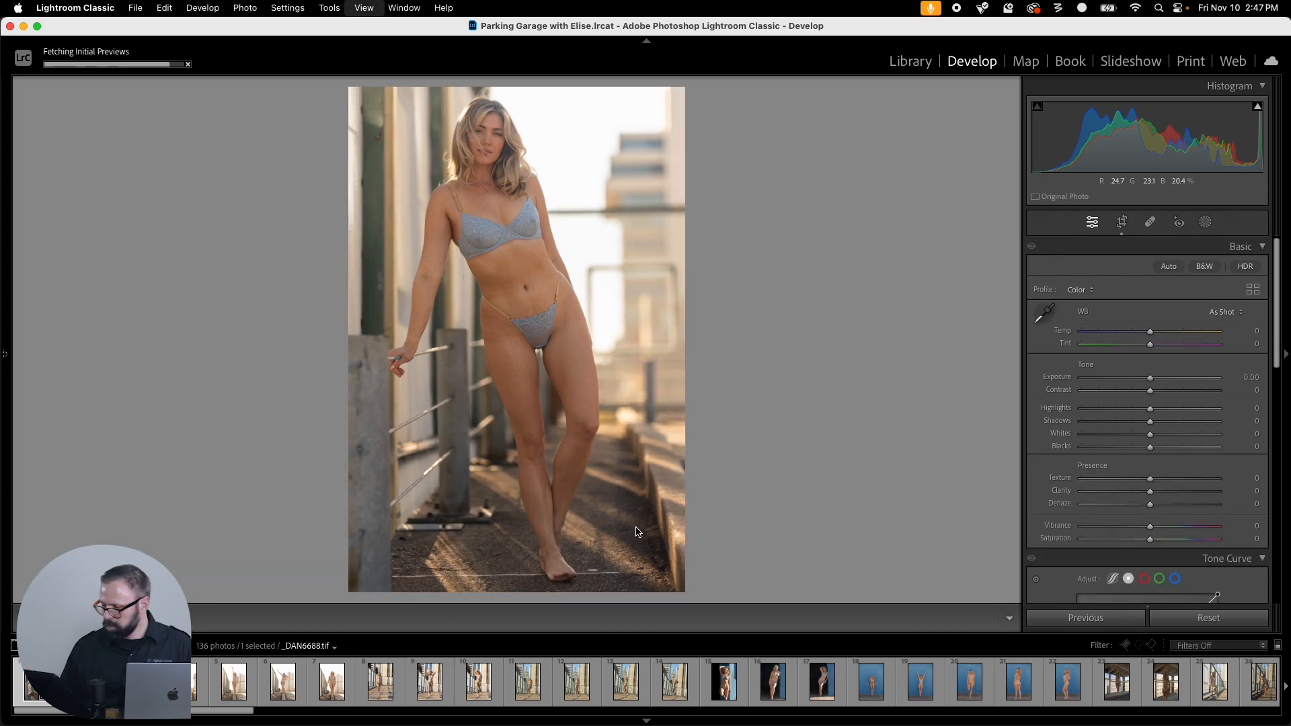
key("e")
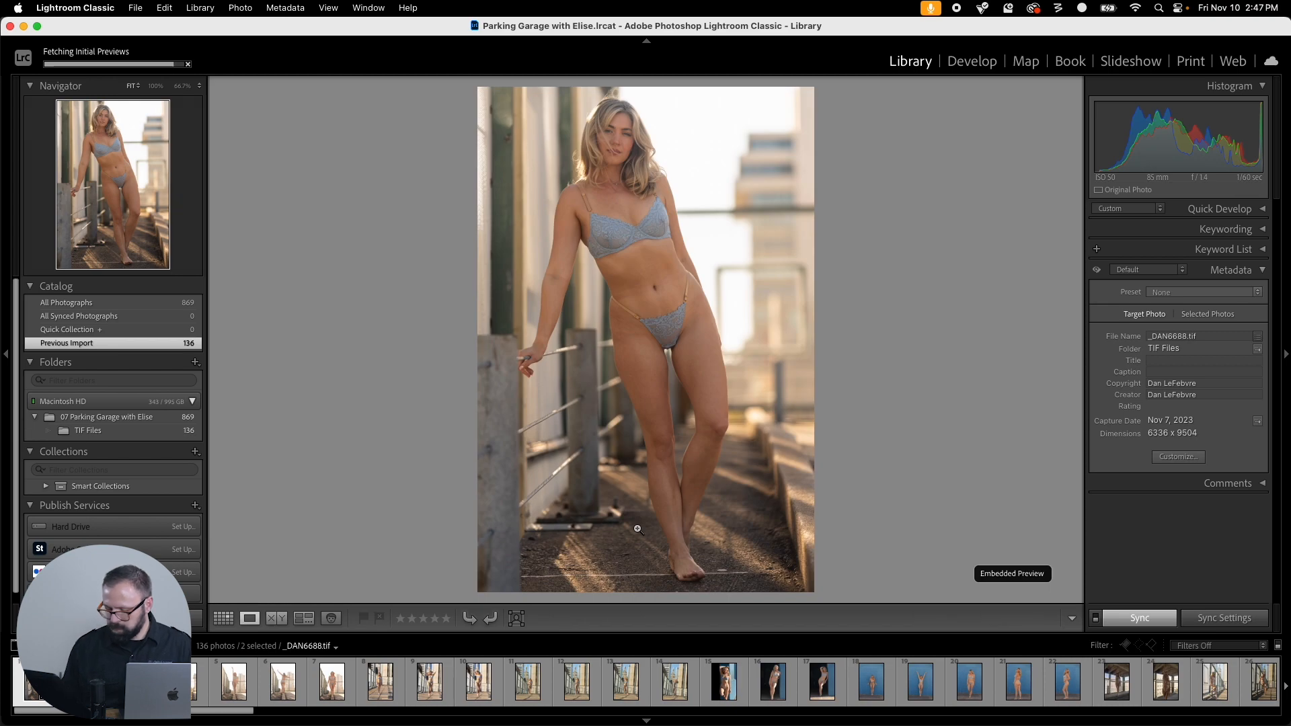
key("r")
key("Return")
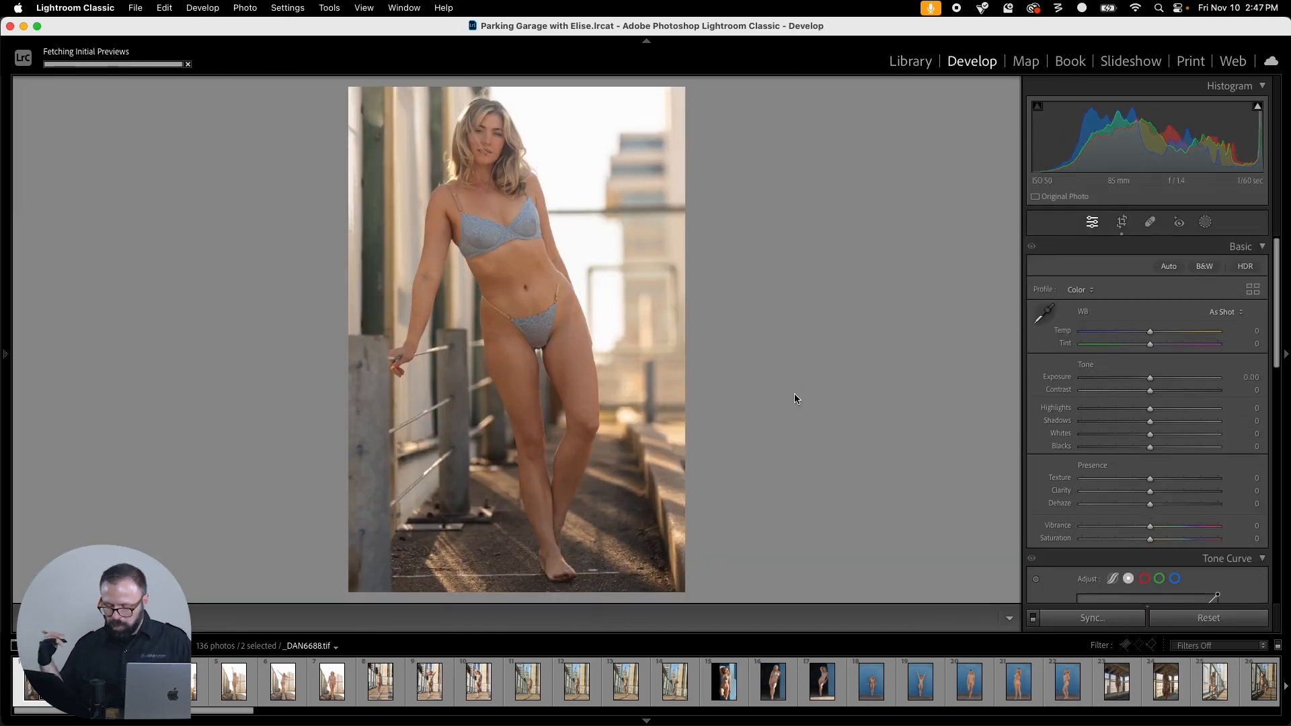
key("Right")
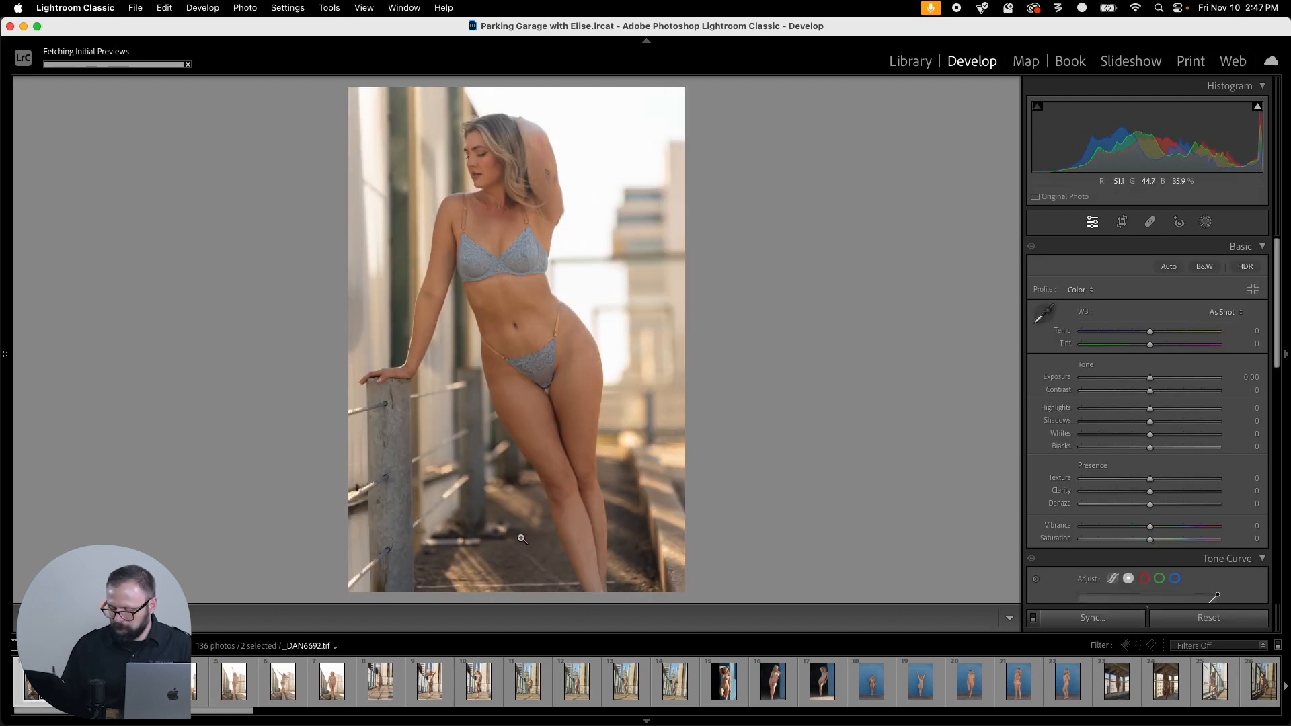
key("r")
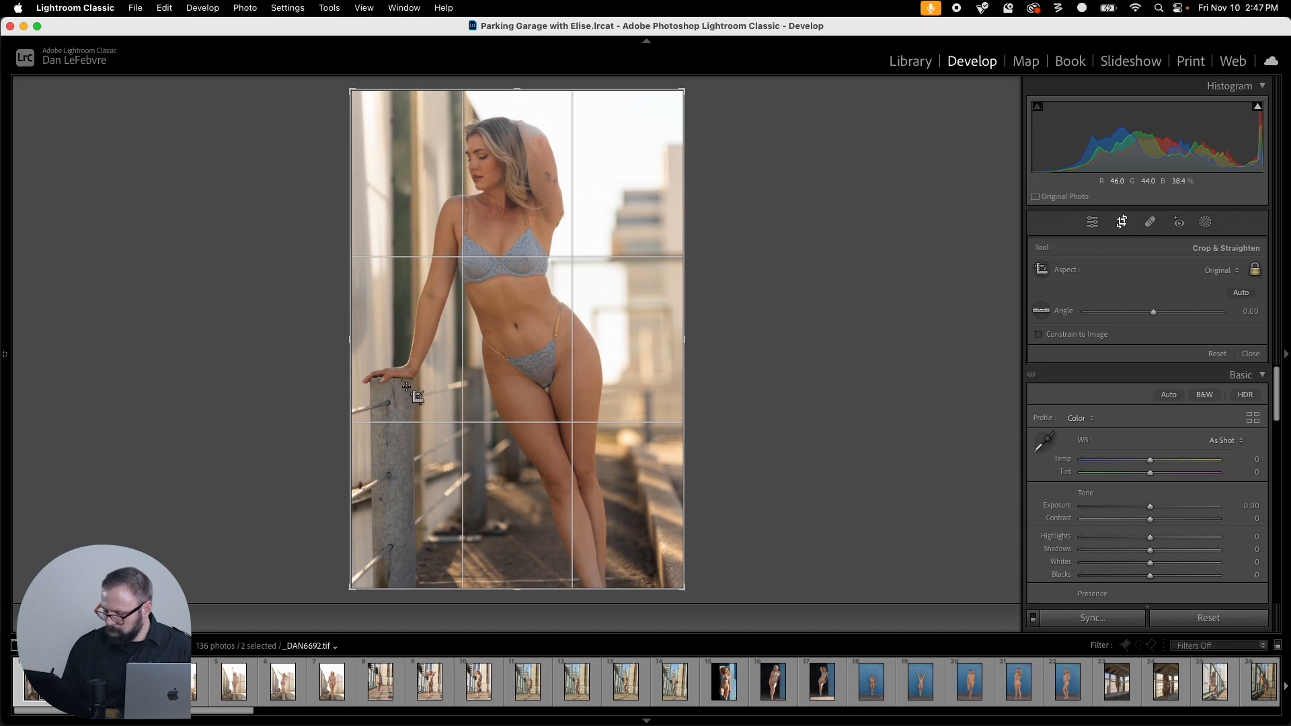
left_click_drag(413, 381, 413, 423)
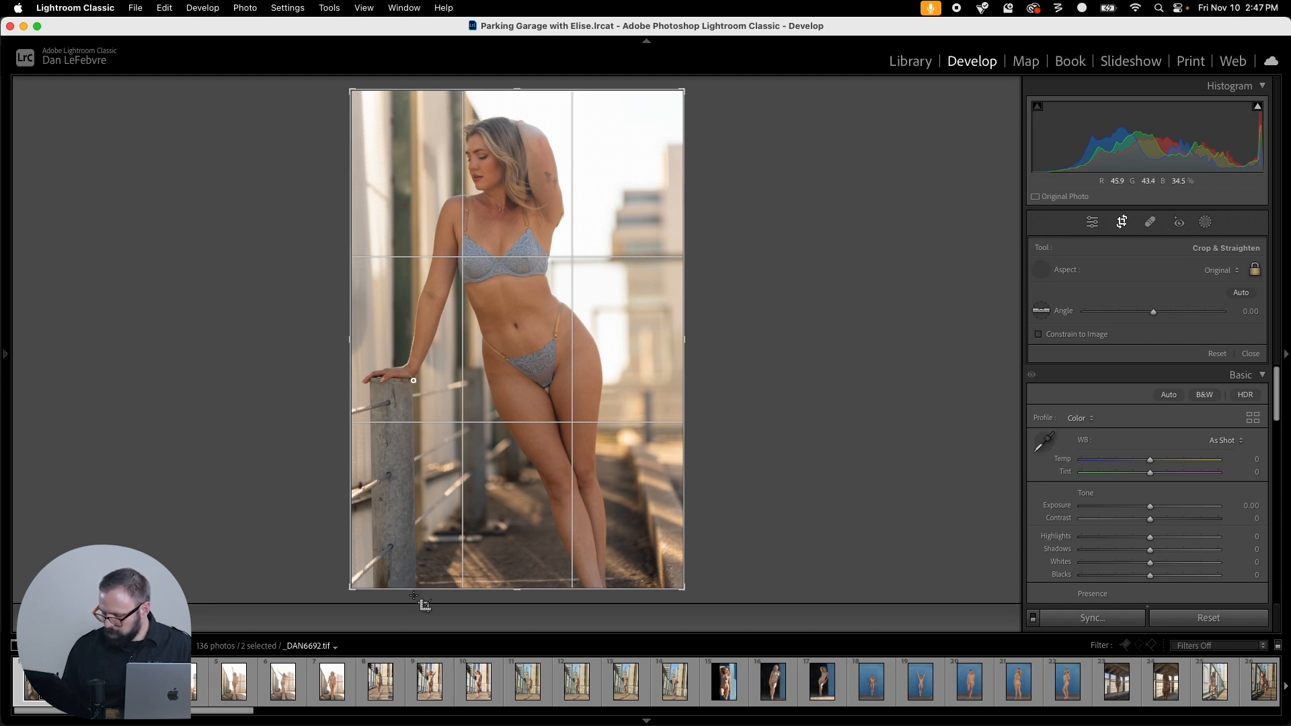
left_click_drag(412, 637, 471, 478)
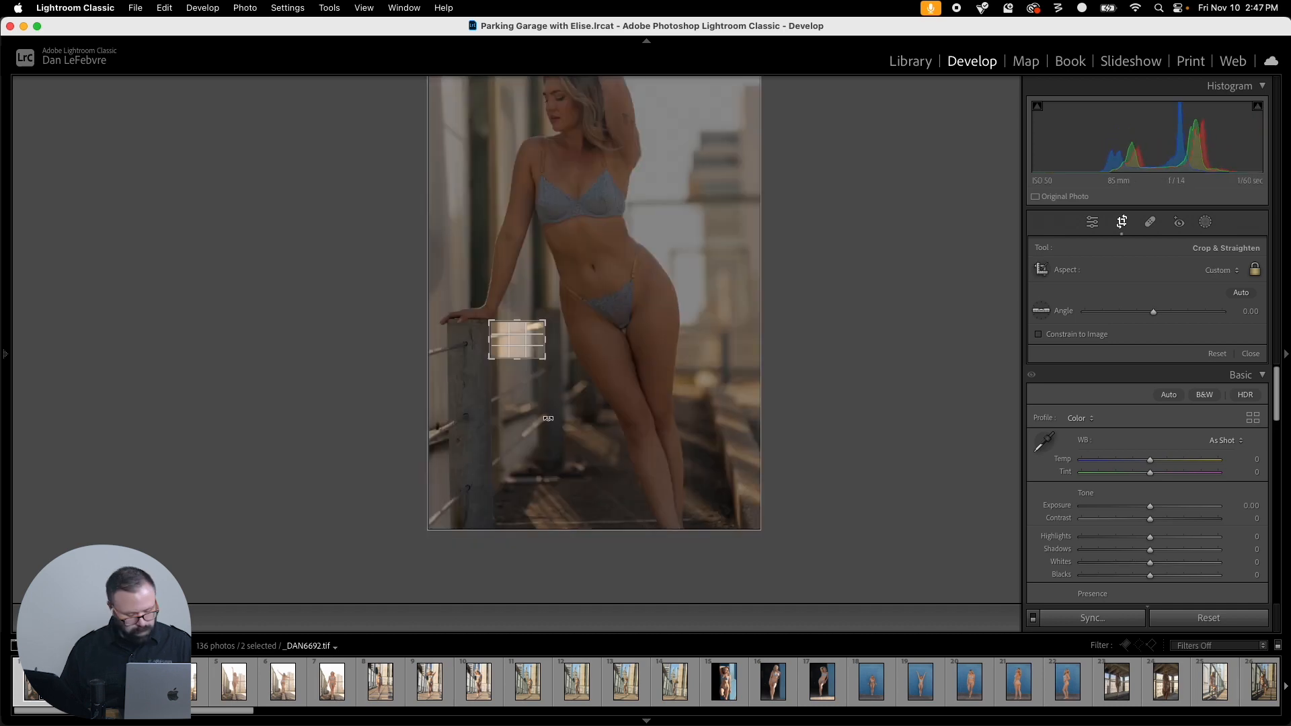
key("Return")
key("super+z")
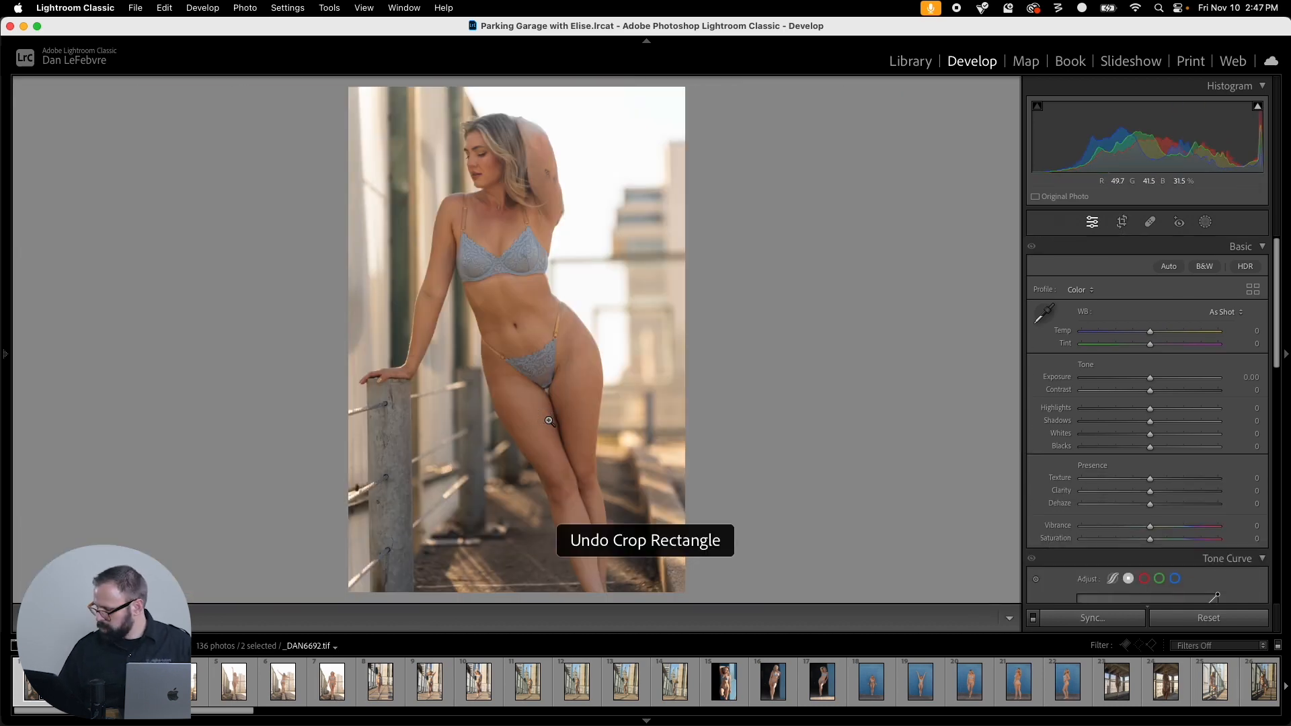
Step: Straighten _DAN6692.tif along the vertical edge of the concrete post under the model's hand, to an angle of about 0.98
left_click(1122, 222)
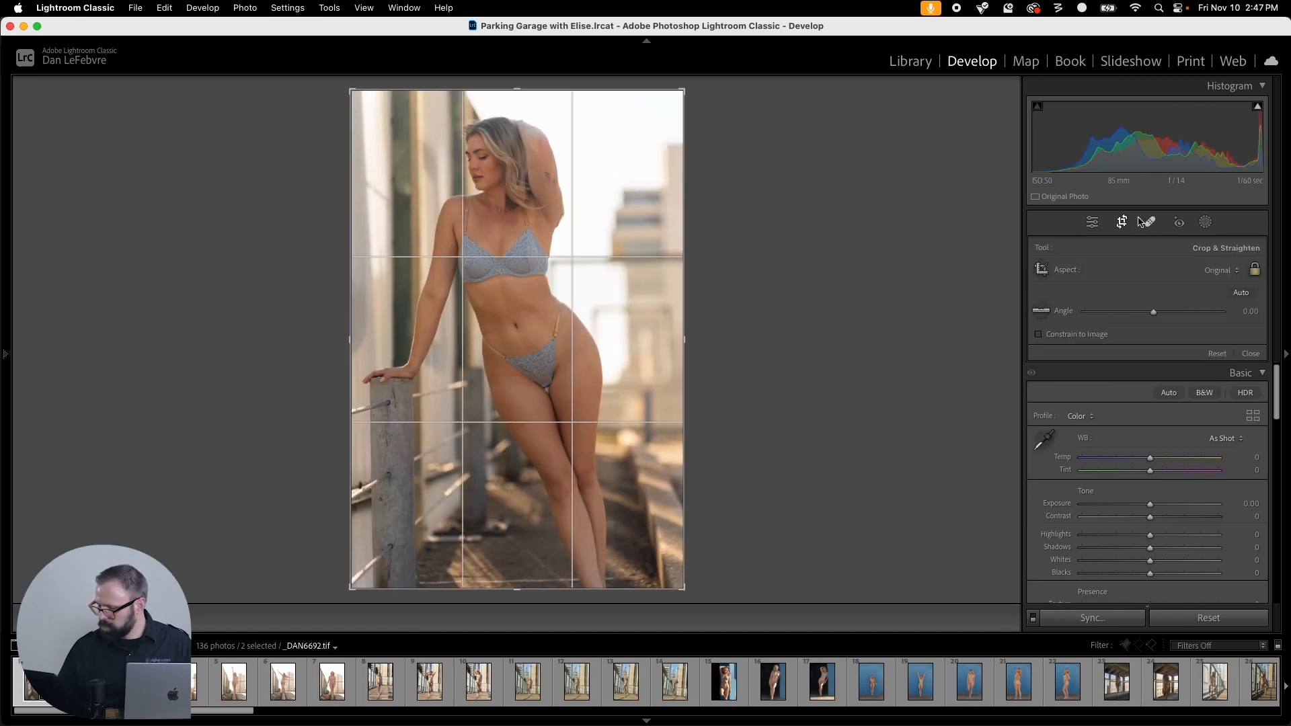
left_click(1121, 221)
key("r")
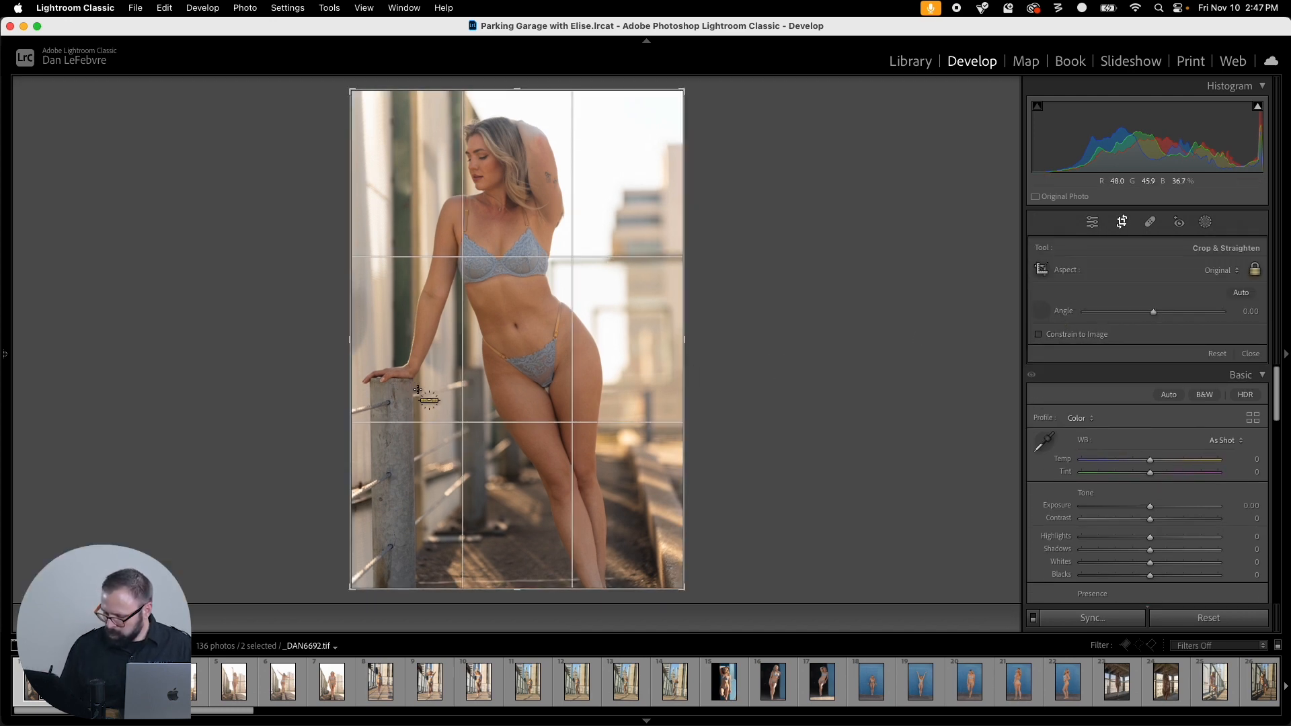
left_click_drag(413, 442, 414, 599)
Step: Try the Custom crop aspect on _DAN6692.tif and pull the frame's upper corner slightly inward to tighten it around the model
left_click(1230, 272)
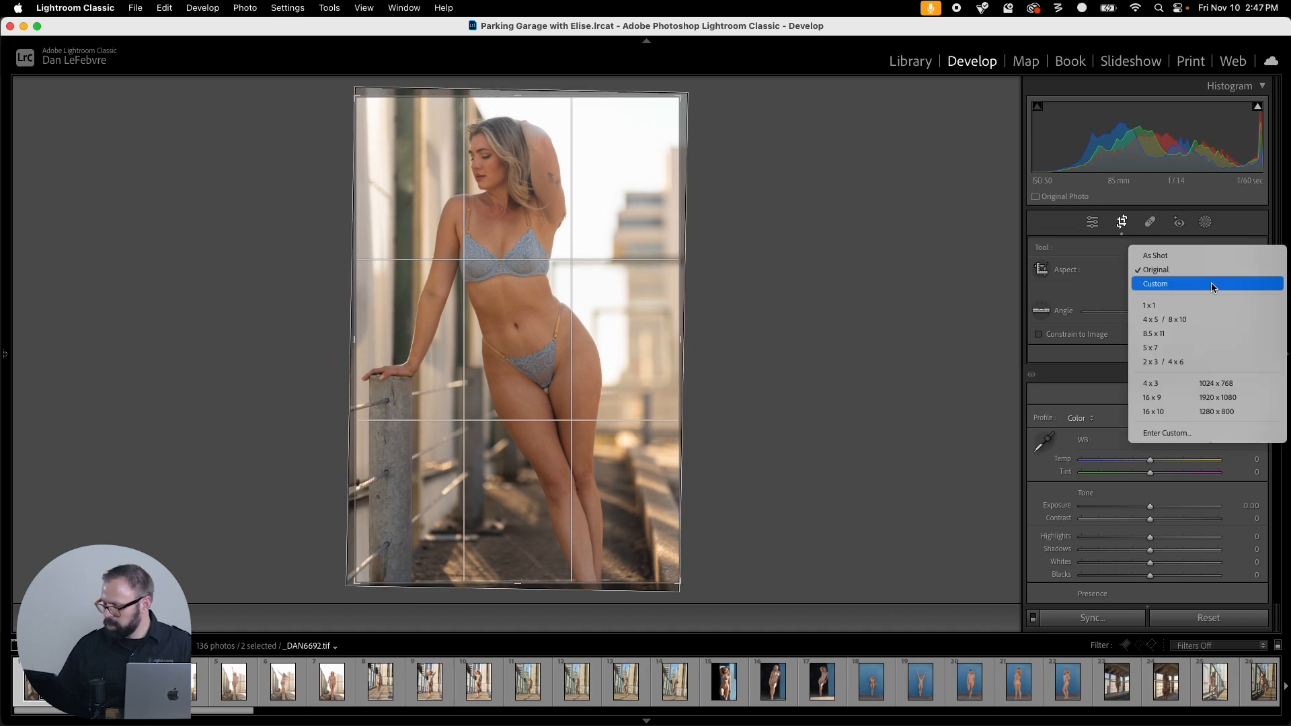
left_click(1225, 282)
left_click_drag(679, 105, 670, 108)
left_click(1230, 274)
left_click(1196, 291)
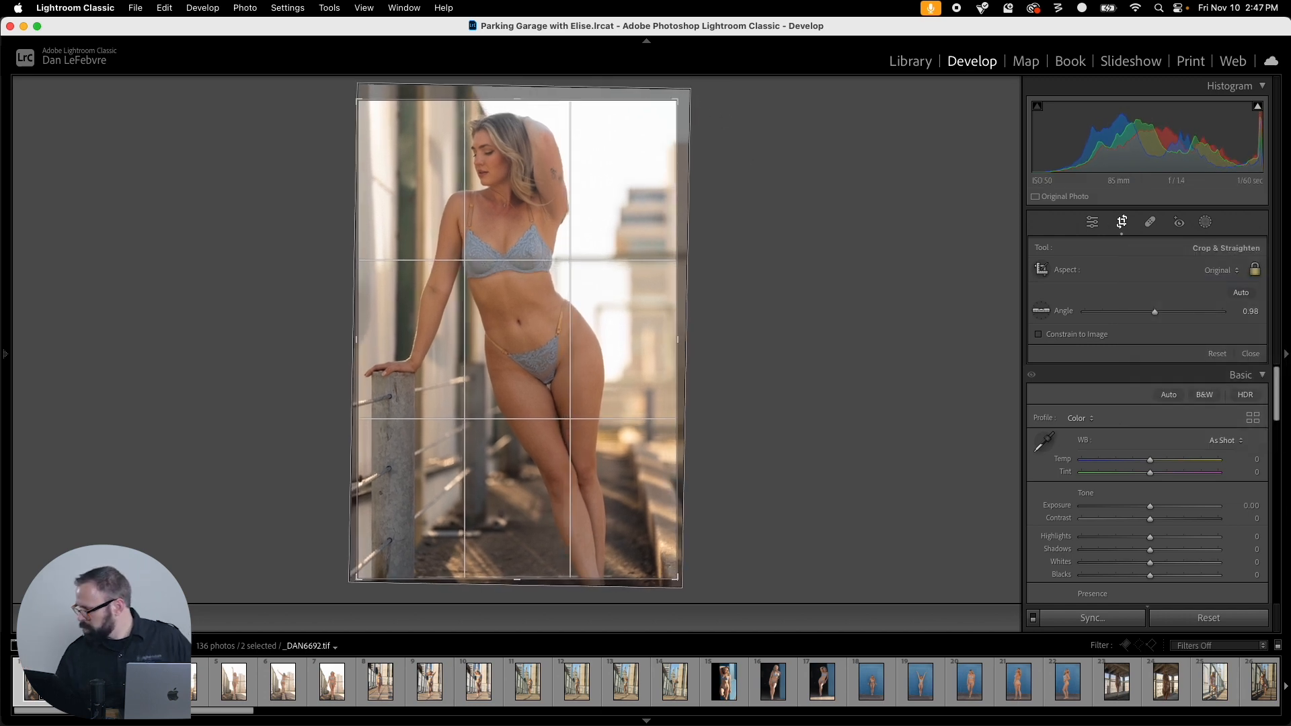
left_click(1236, 278)
left_click(1210, 289)
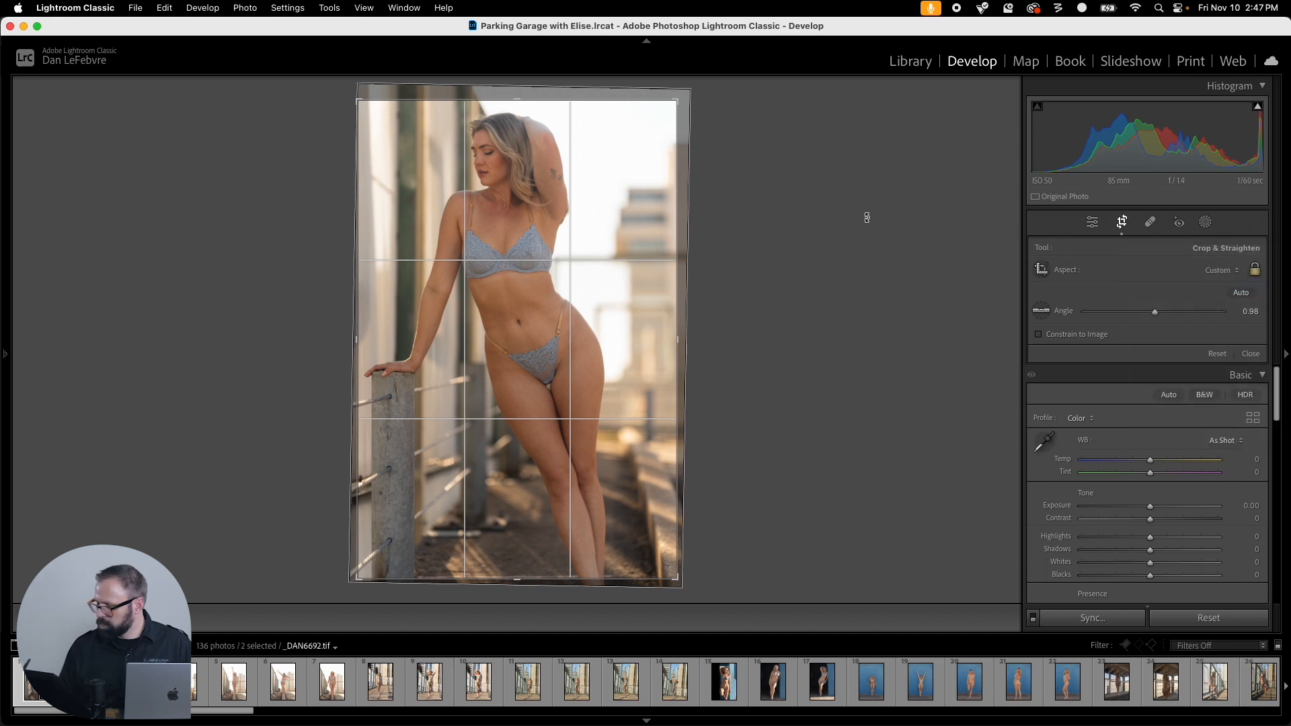
left_click_drag(687, 106, 687, 114)
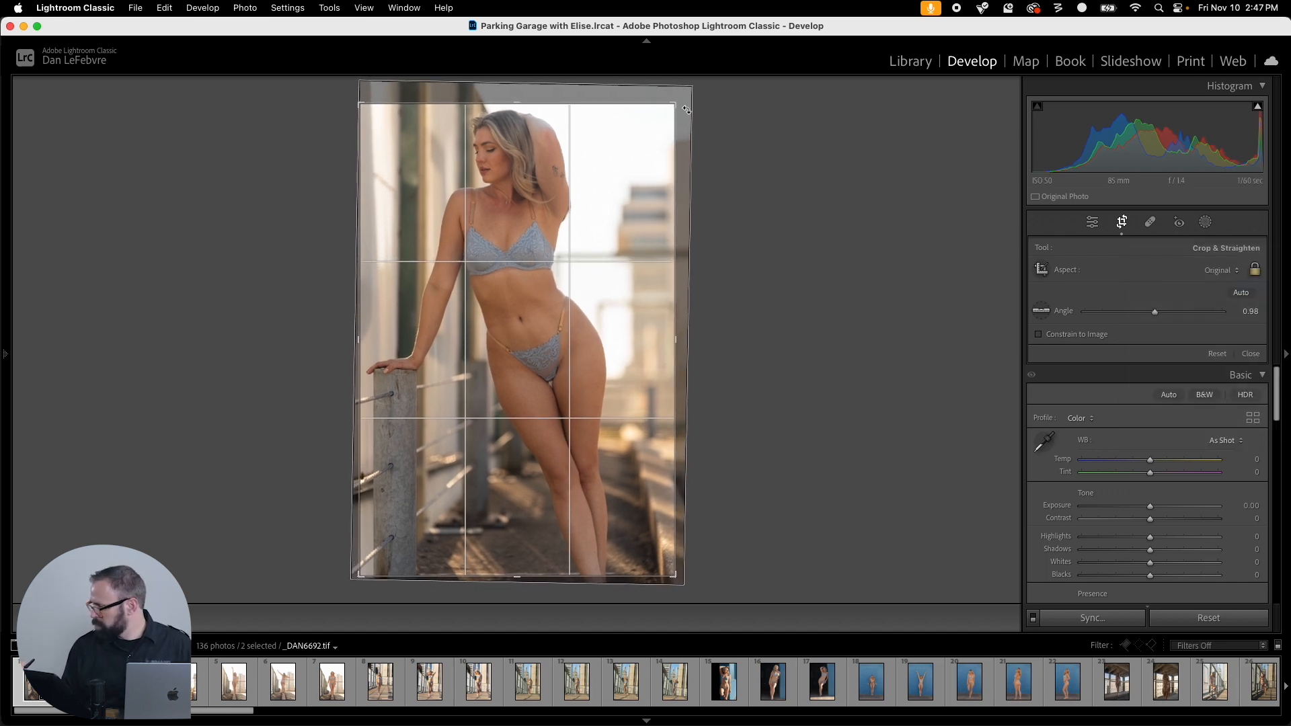
Step: Set the crop aspect of _DAN6692.tif to Custom with the ratio unlocked, fine-tune the frame's corners and apply the crop
left_click(1242, 272)
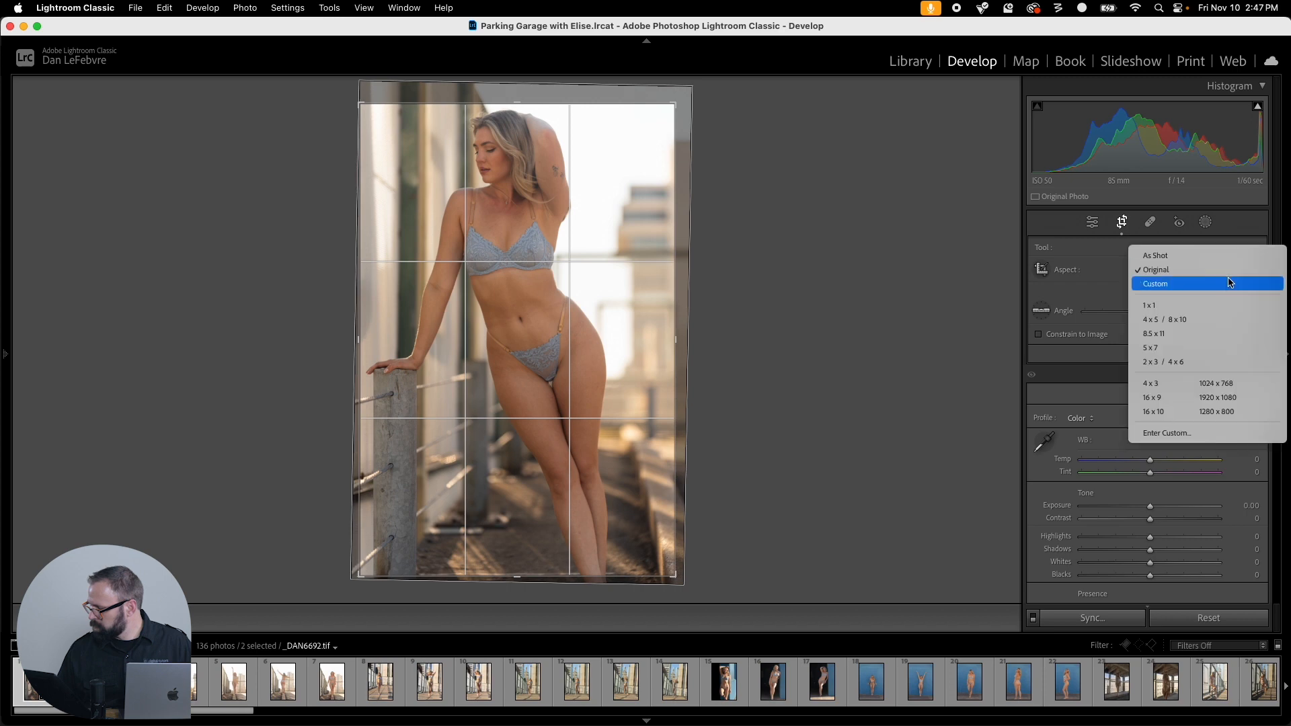
left_click(1229, 283)
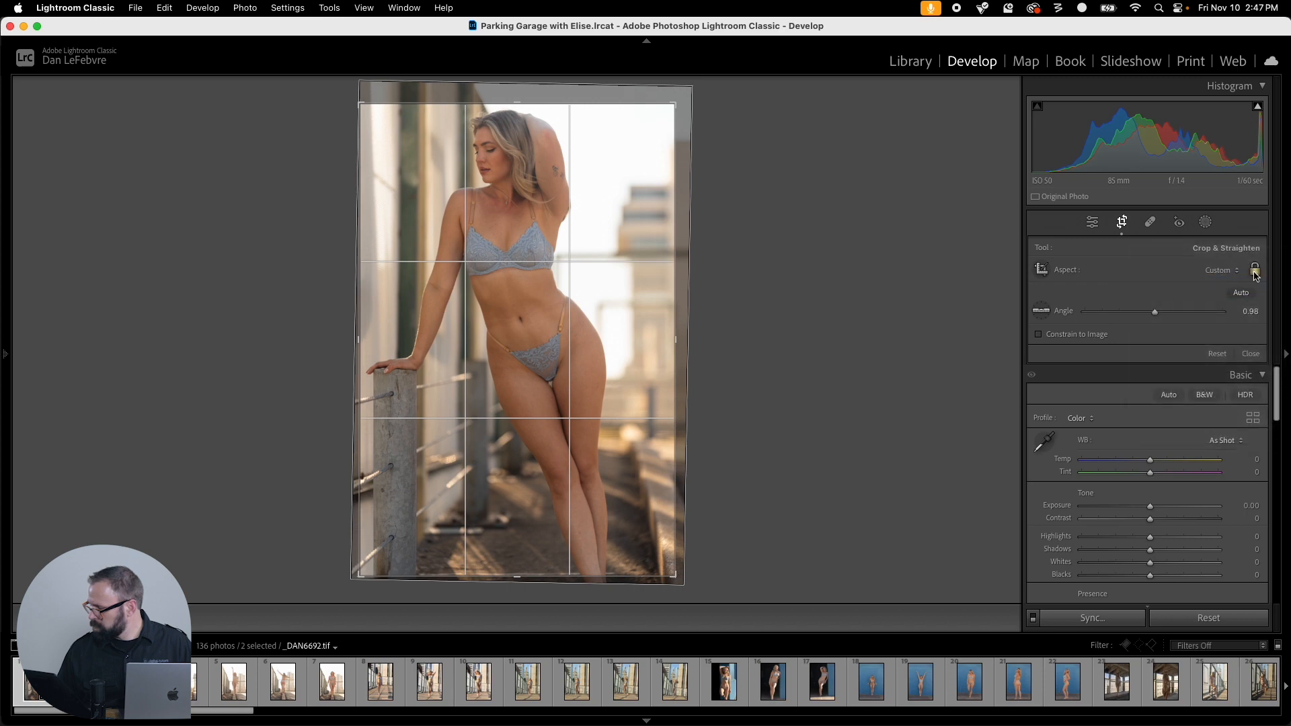
mouse_move(677, 106)
left_mouse_down()
mouse_move(688, 101)
mouse_move(678, 106)
left_mouse_up()
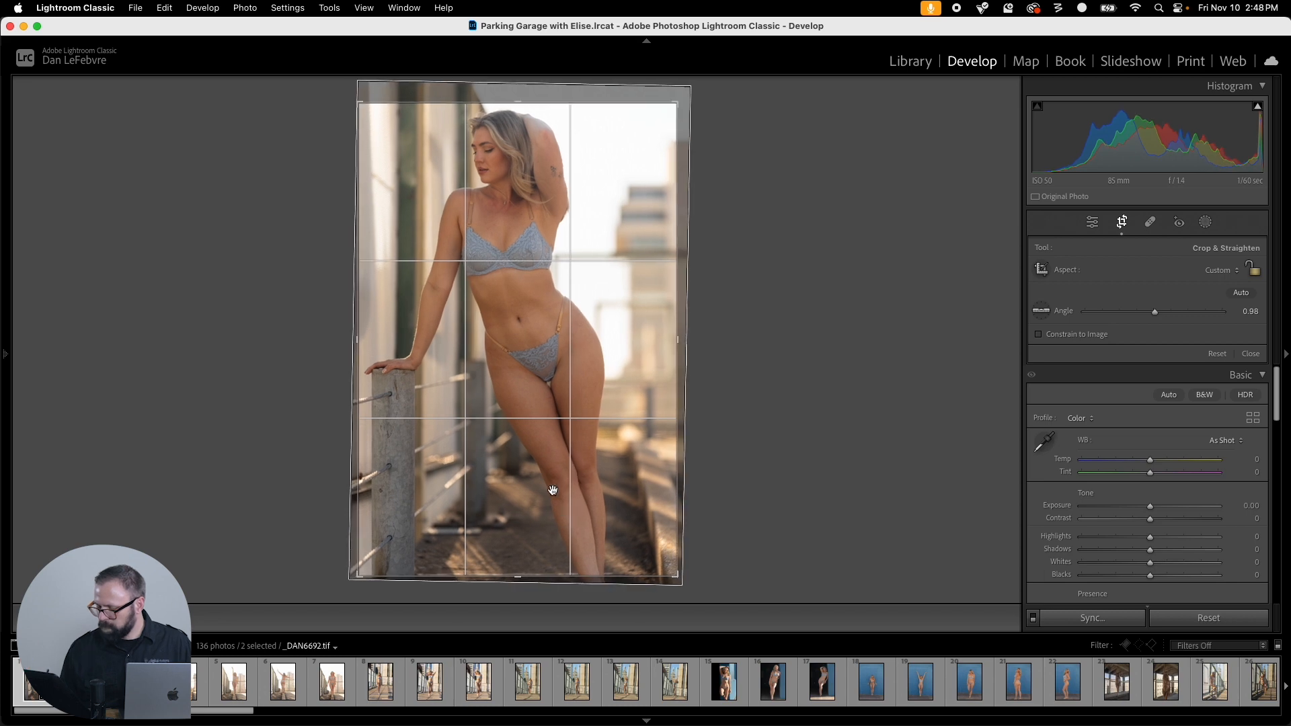
left_click_drag(676, 572, 678, 576)
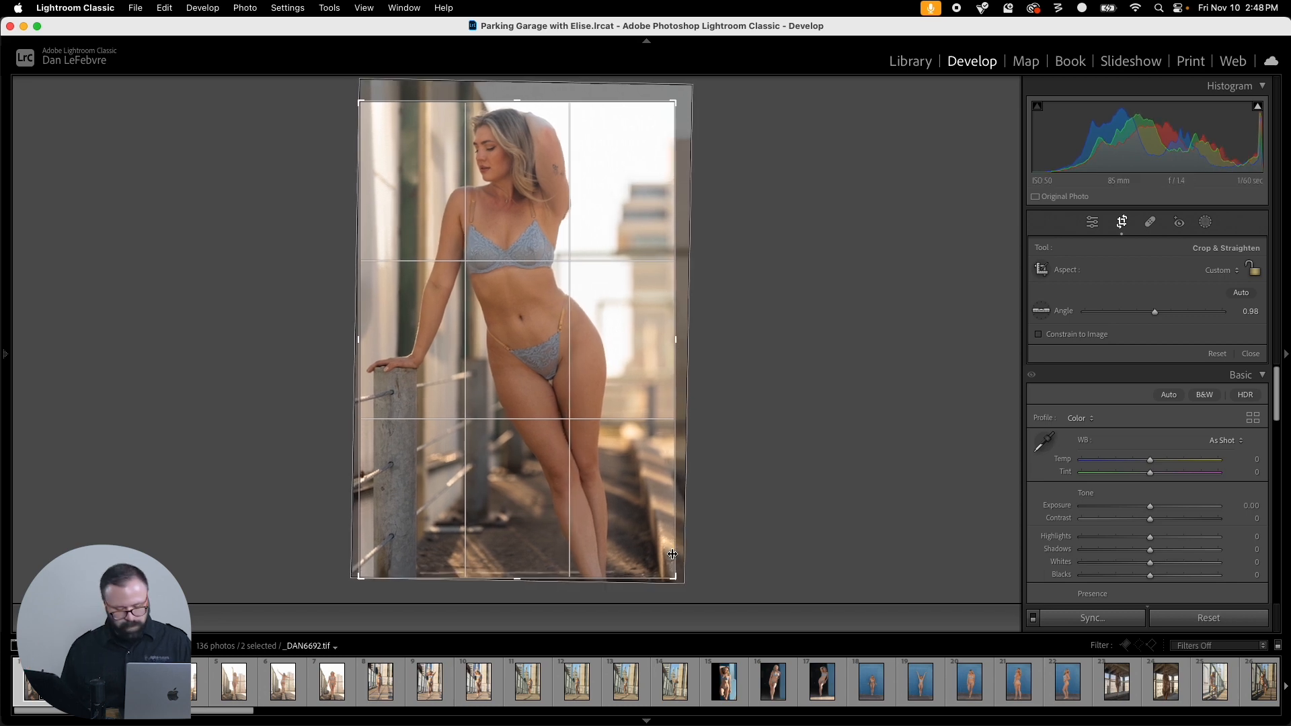
key("Return")
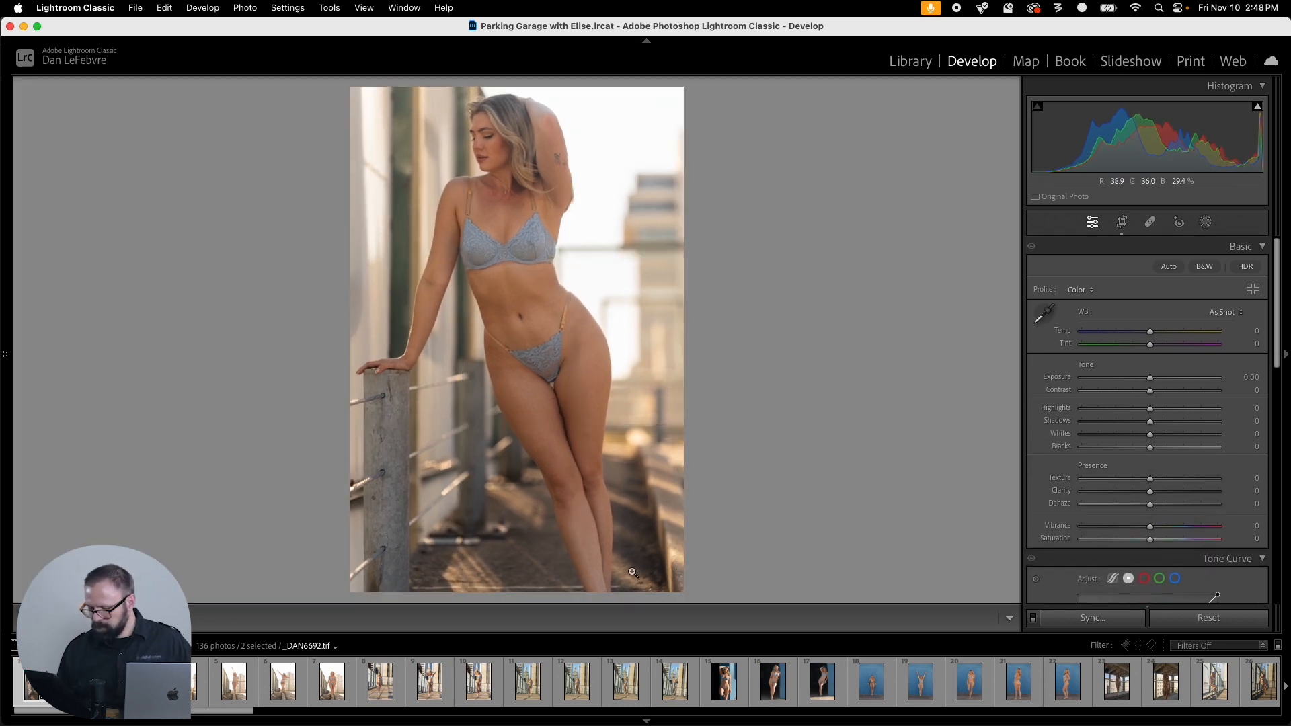
Step: Copy only the Crop settings, including straighten angle and aspect ratio, from _DAN6692.tif
key("Right")
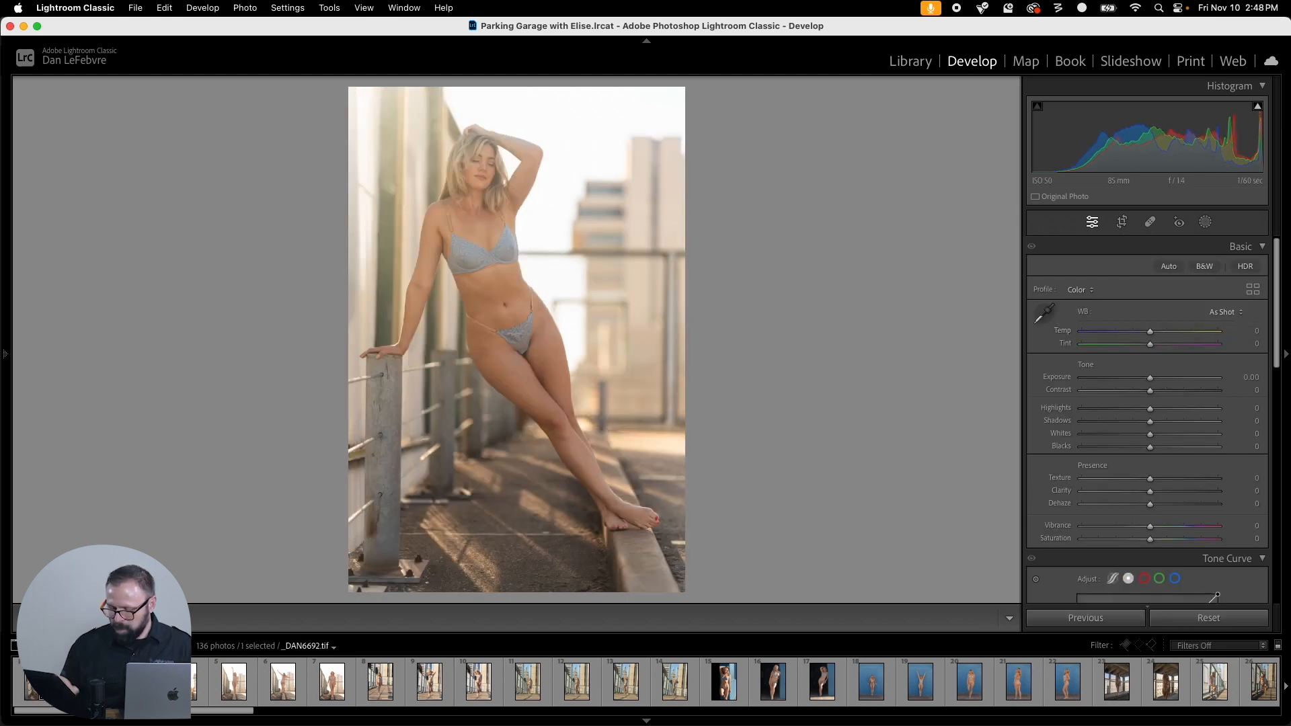
key("Left")
key("super+shift+c")
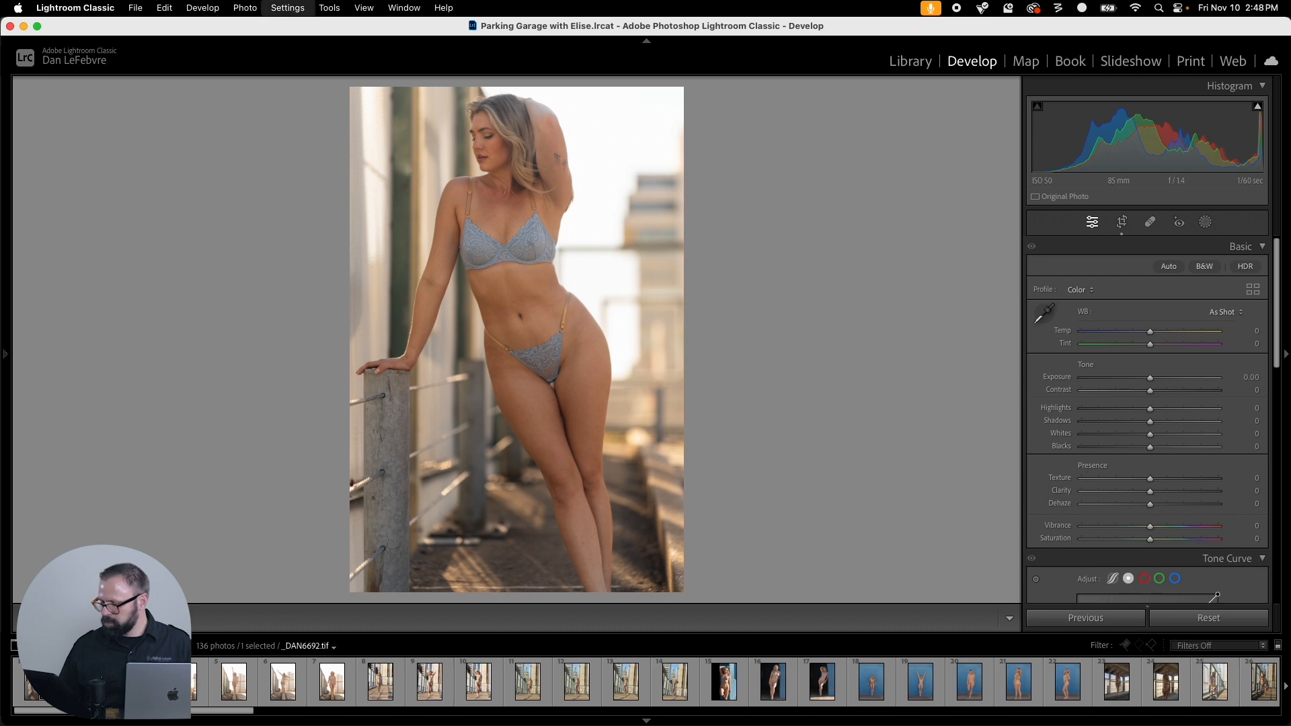
left_click(449, 421)
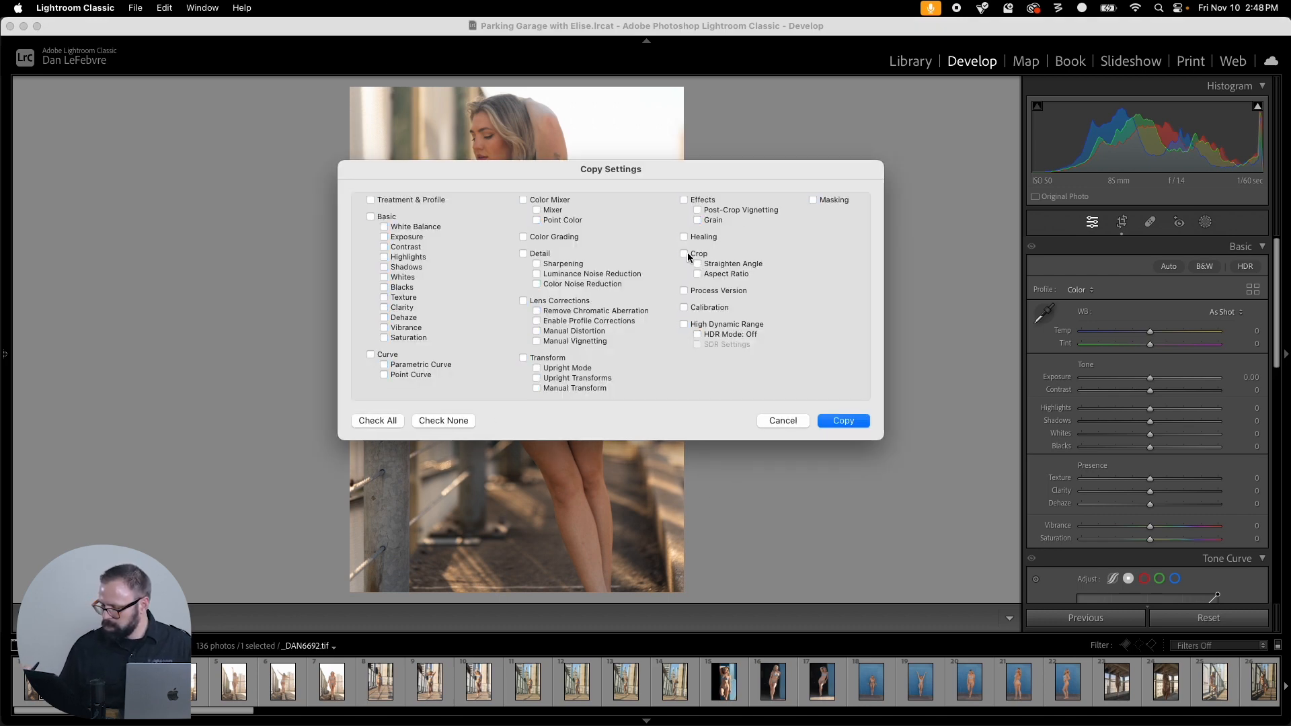
left_click(837, 421)
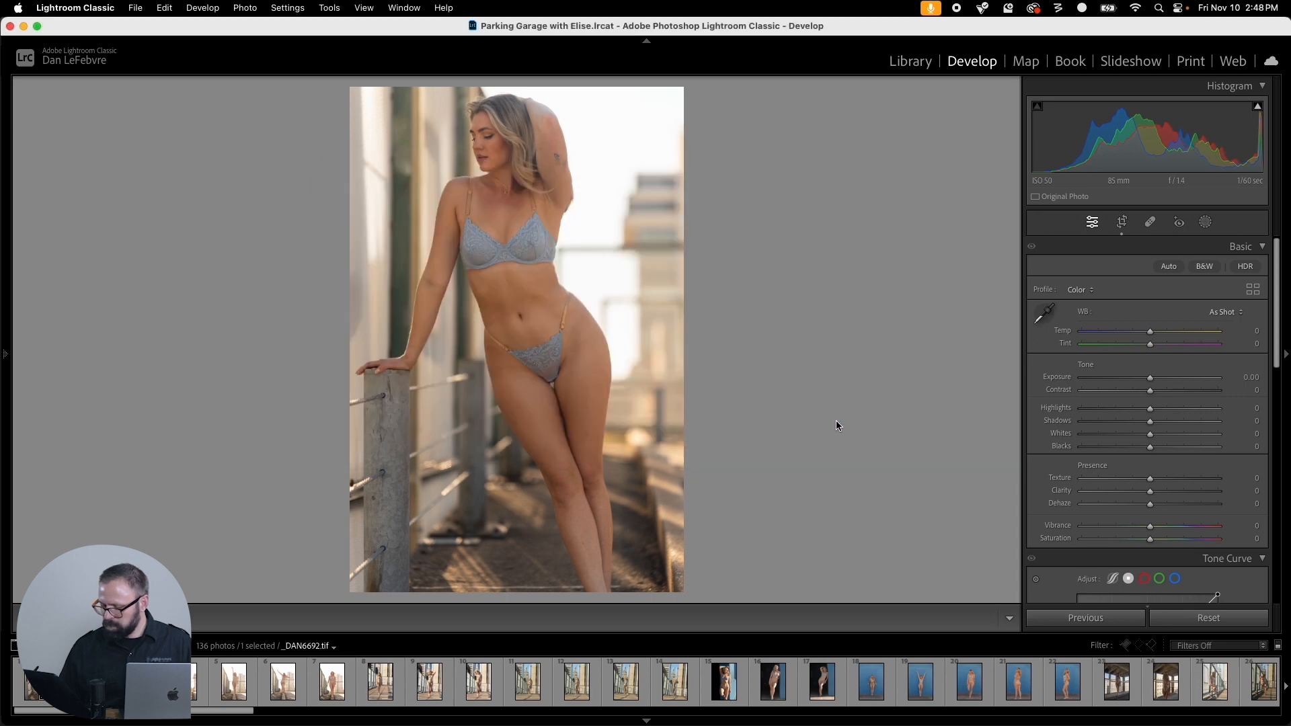
Step: Paste the copied crop onto _DAN6695.tif and straighten it along the post beside the model, to an angle of about -0.81
key("Right")
key("super+shift+v")
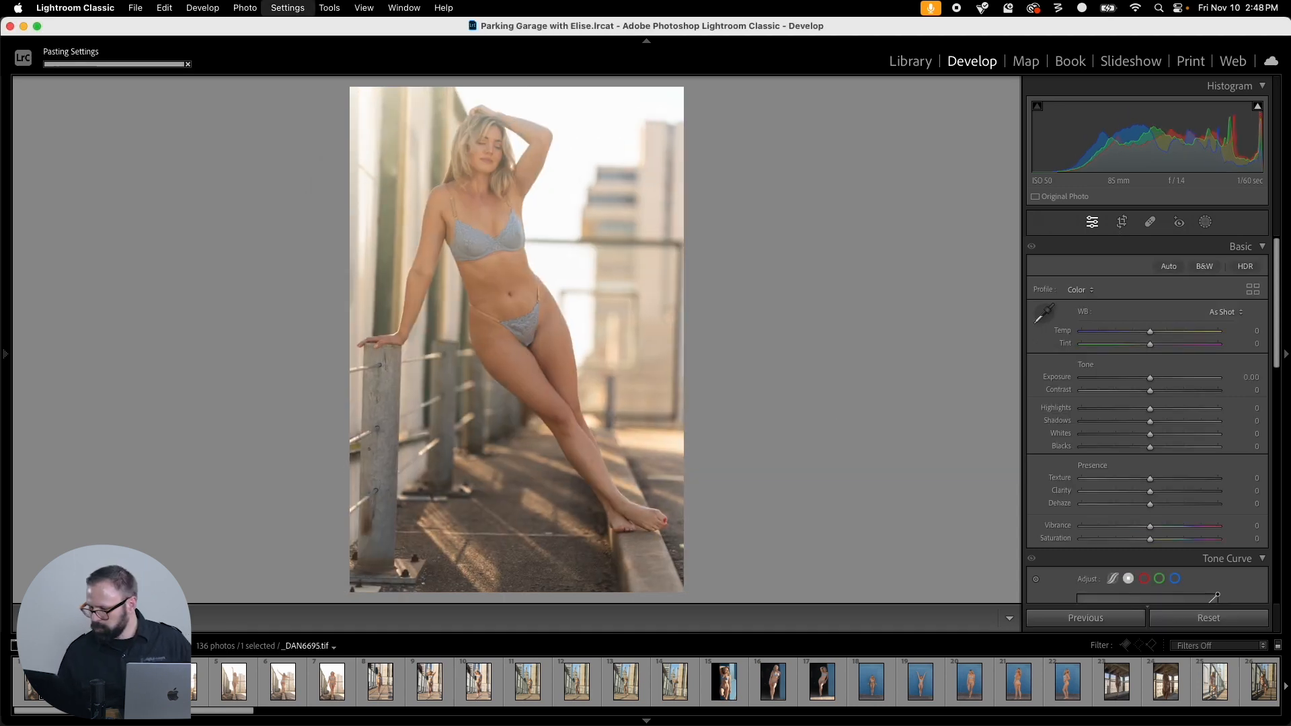
key("r")
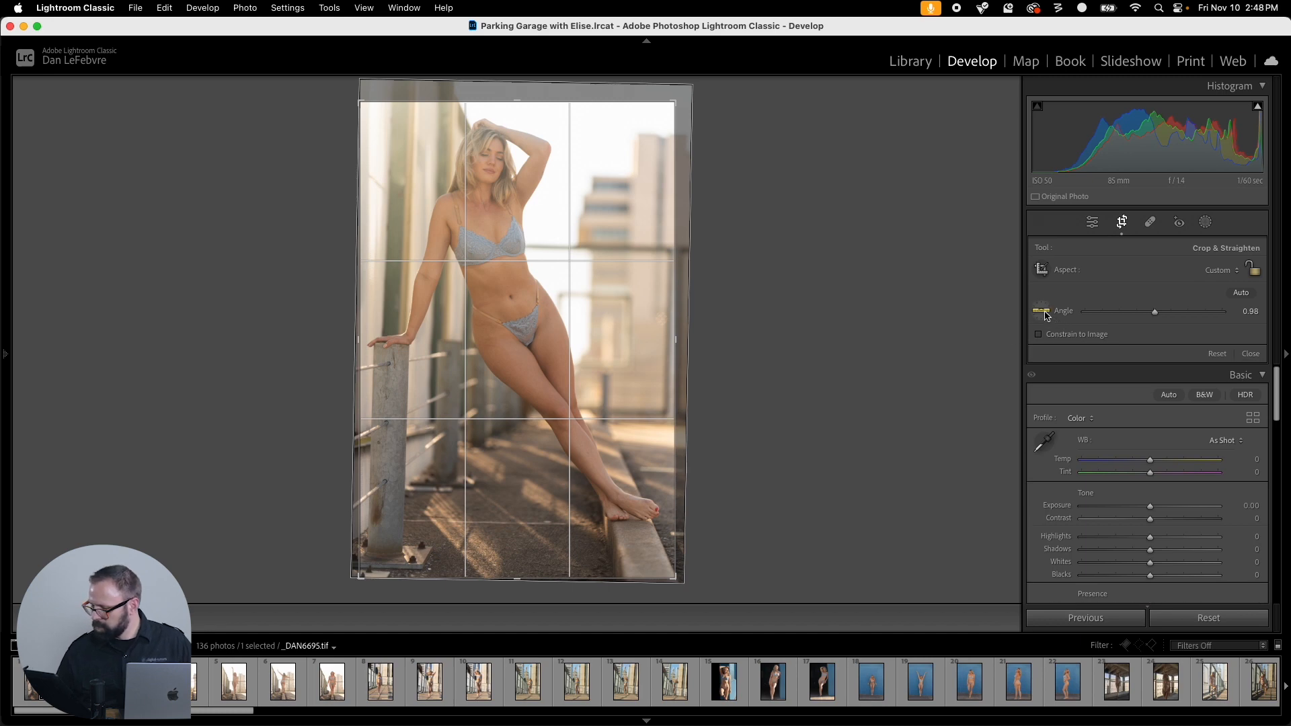
left_click(1045, 315)
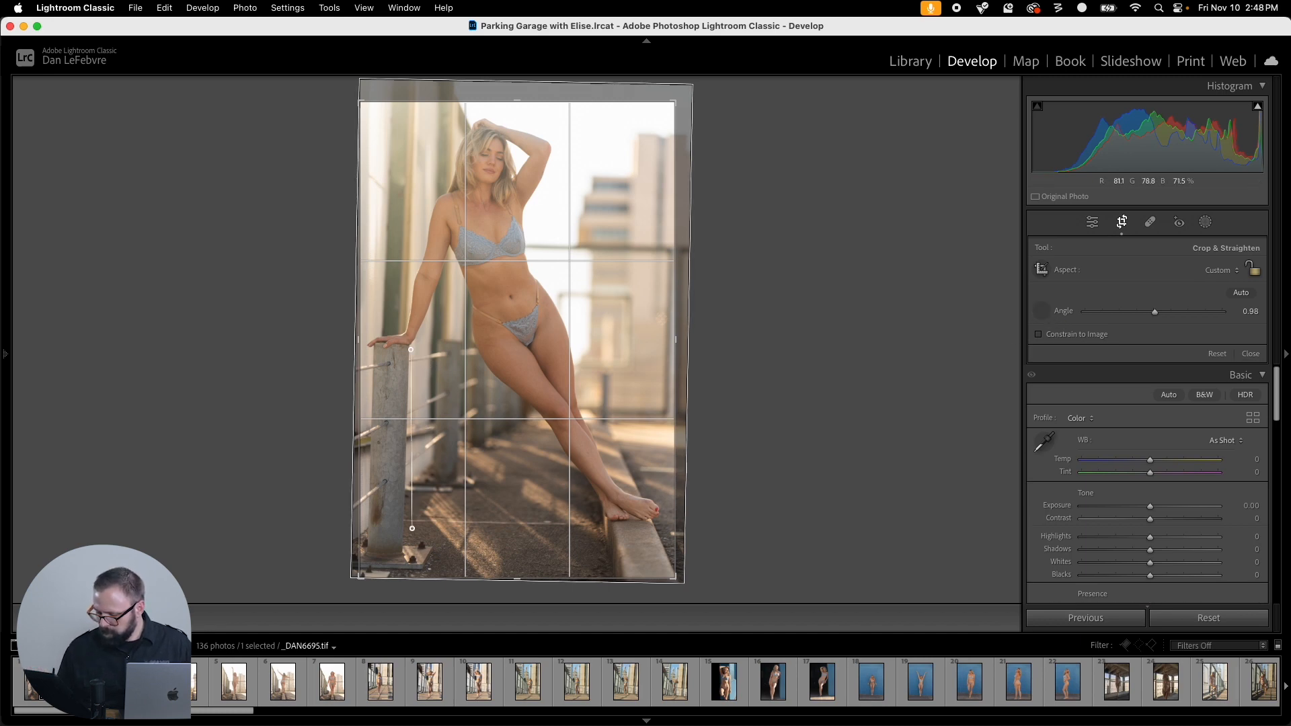
left_click_drag(412, 528, 403, 577)
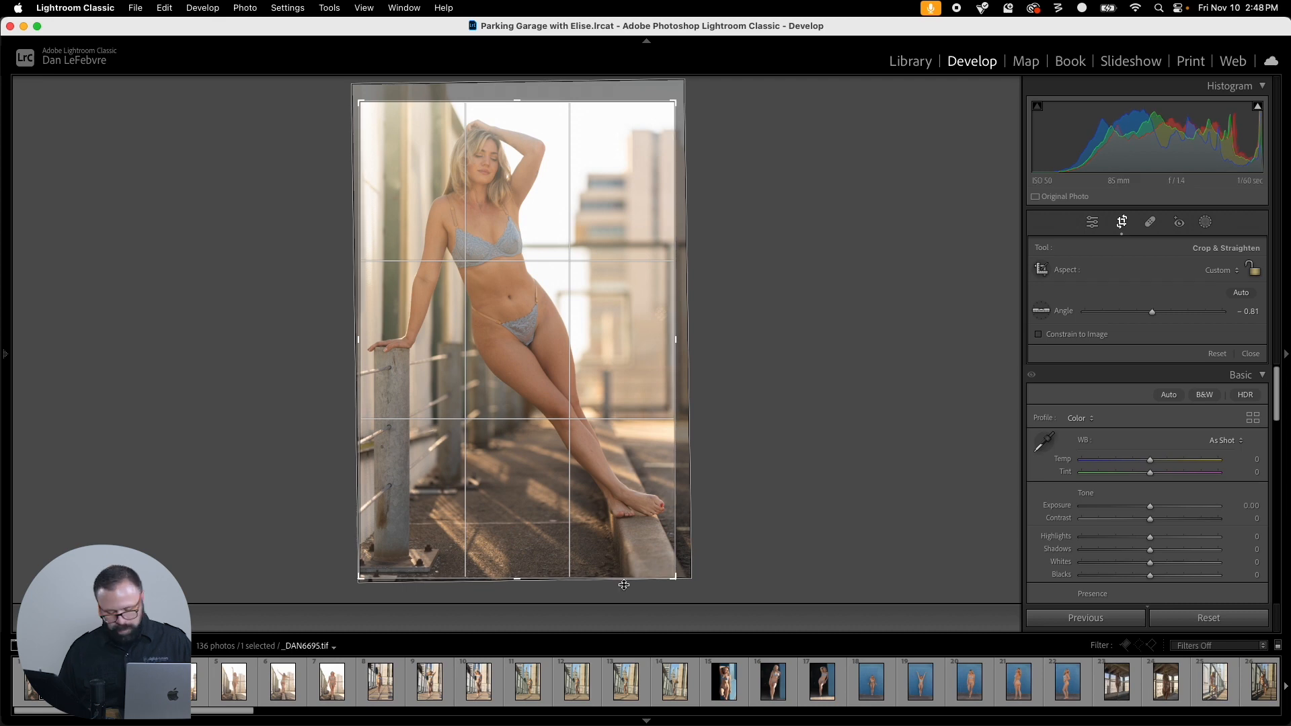
key("Return")
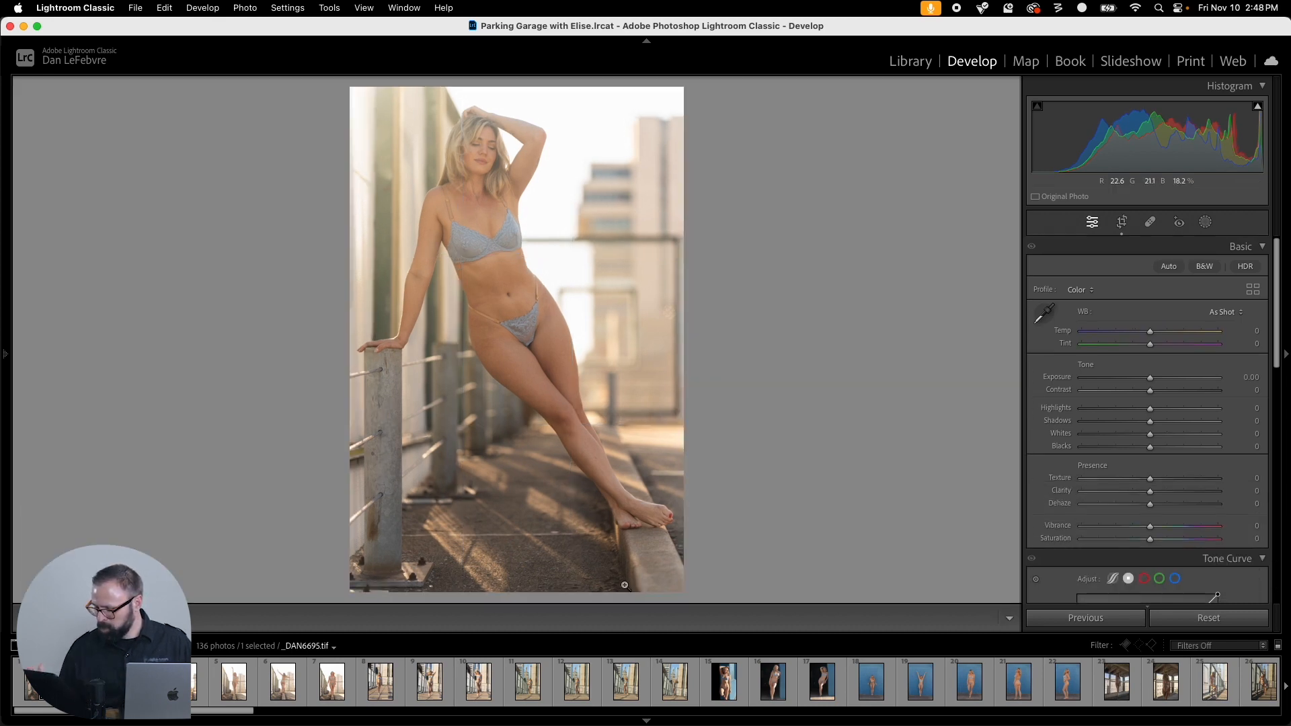
Step: Paste the copied crop onto _DAN6698.tif and straighten it along a vertical line behind the model, to an angle of about -1.32
left_click(183, 683)
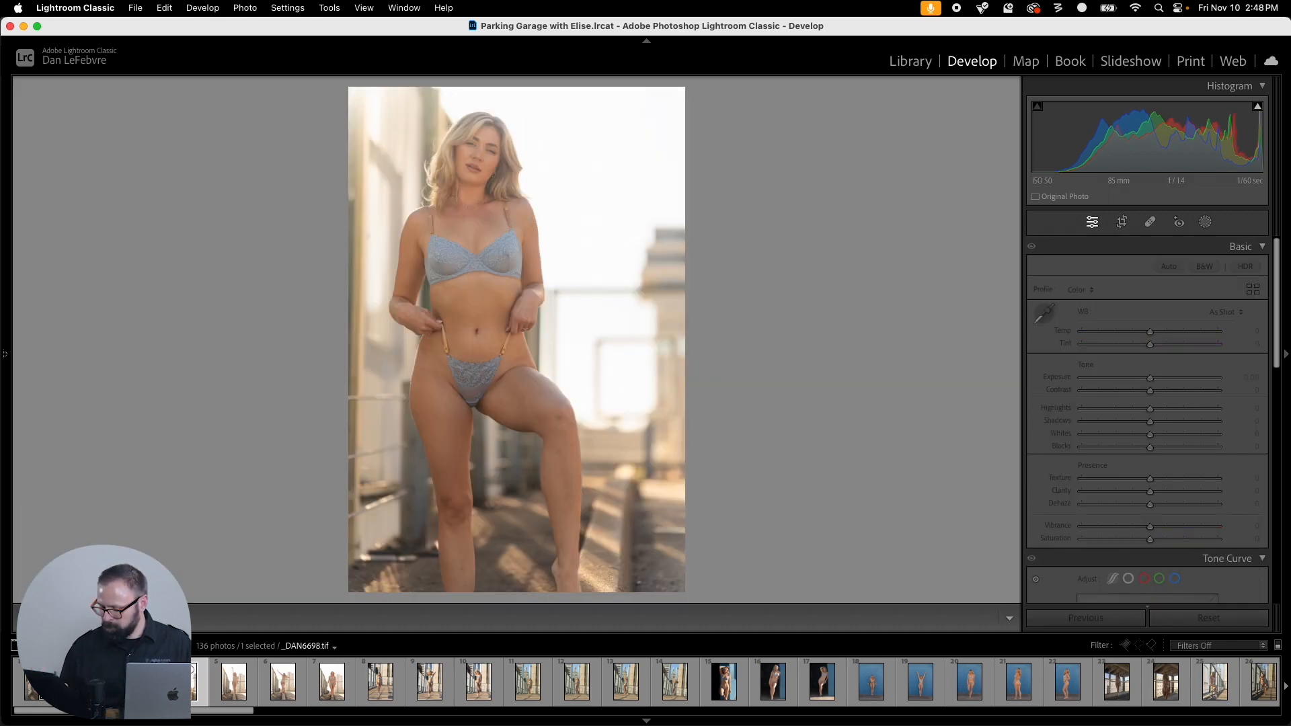
key("super+shift+v")
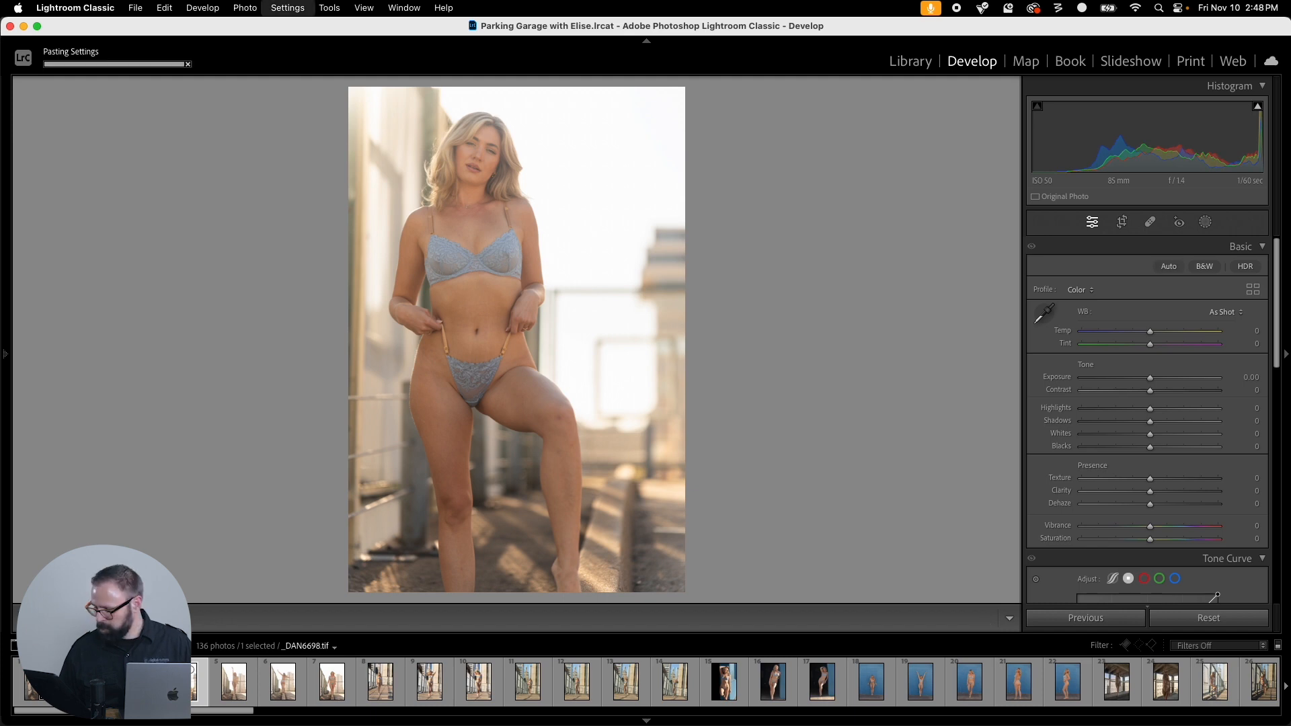
key("r")
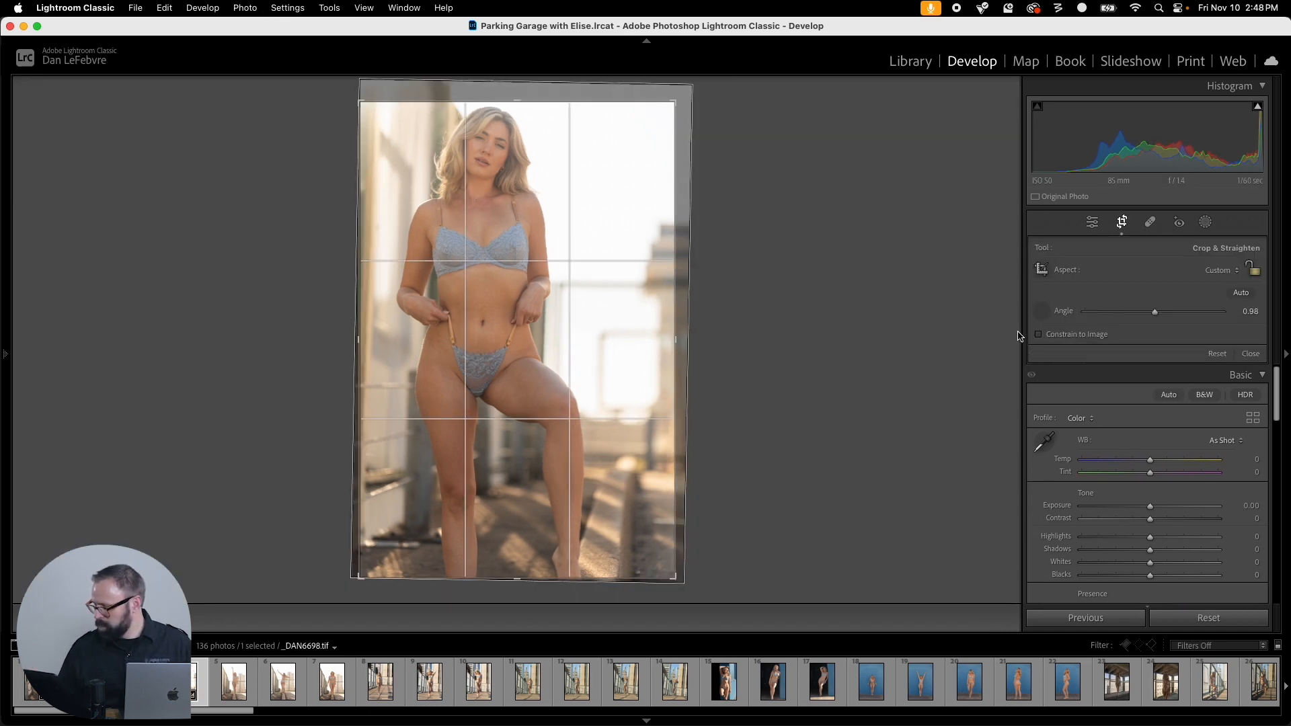
mouse_move(384, 248)
left_mouse_down()
mouse_move(378, 160)
mouse_move(361, 591)
left_mouse_up()
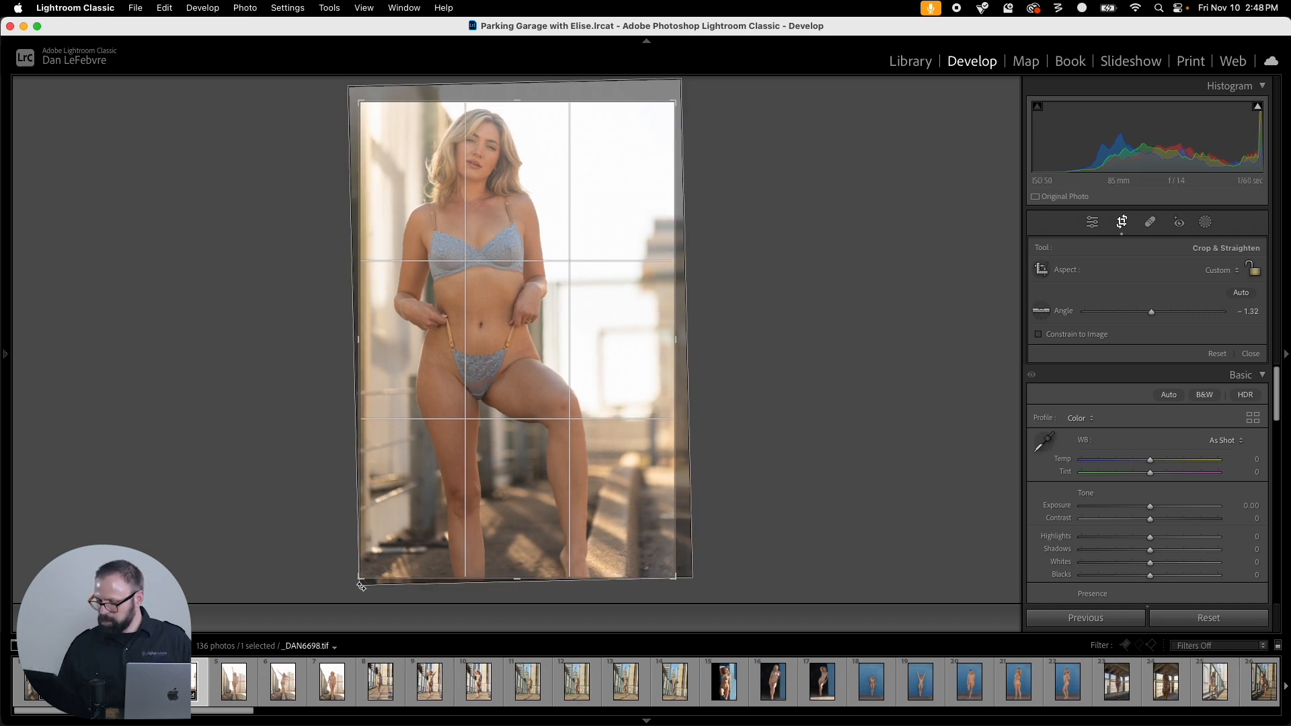
key("Return")
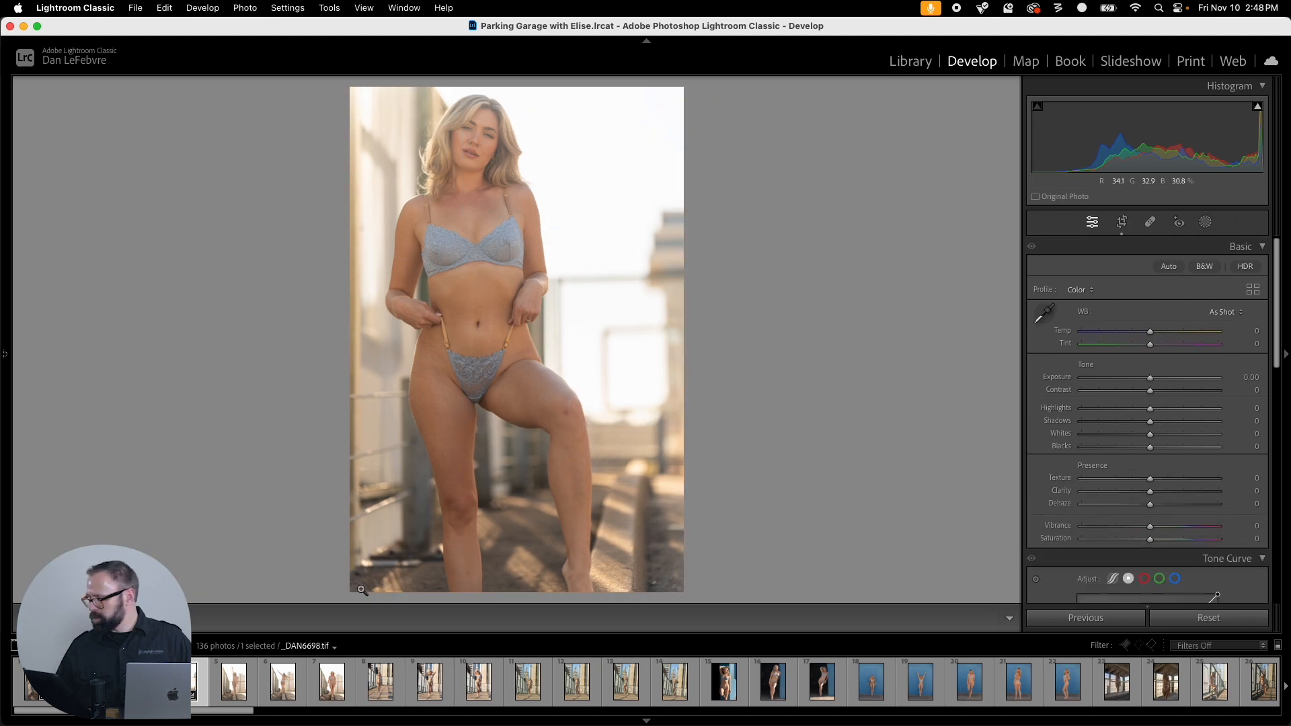
Step: Paste the copied crop onto _DAN6706.tif and straighten it along the fence post behind the model, to an angle of about -0.87
left_click(234, 681)
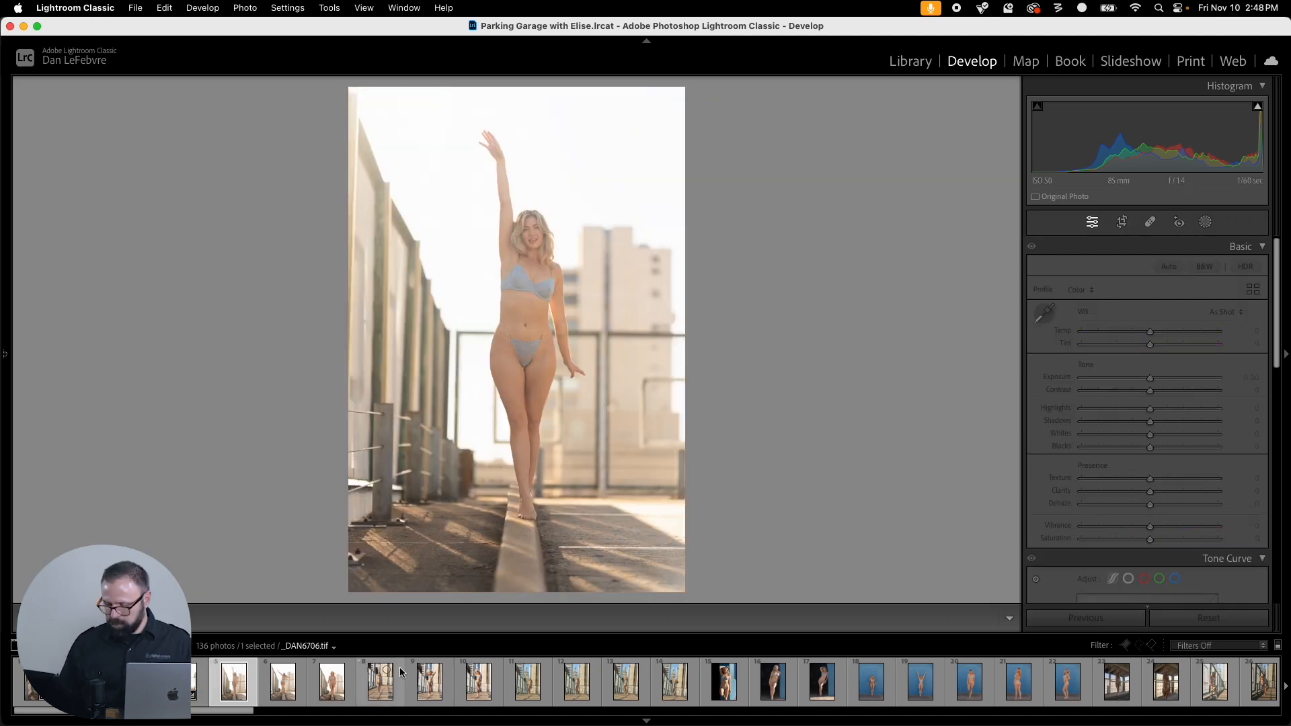
key("super+alt+v")
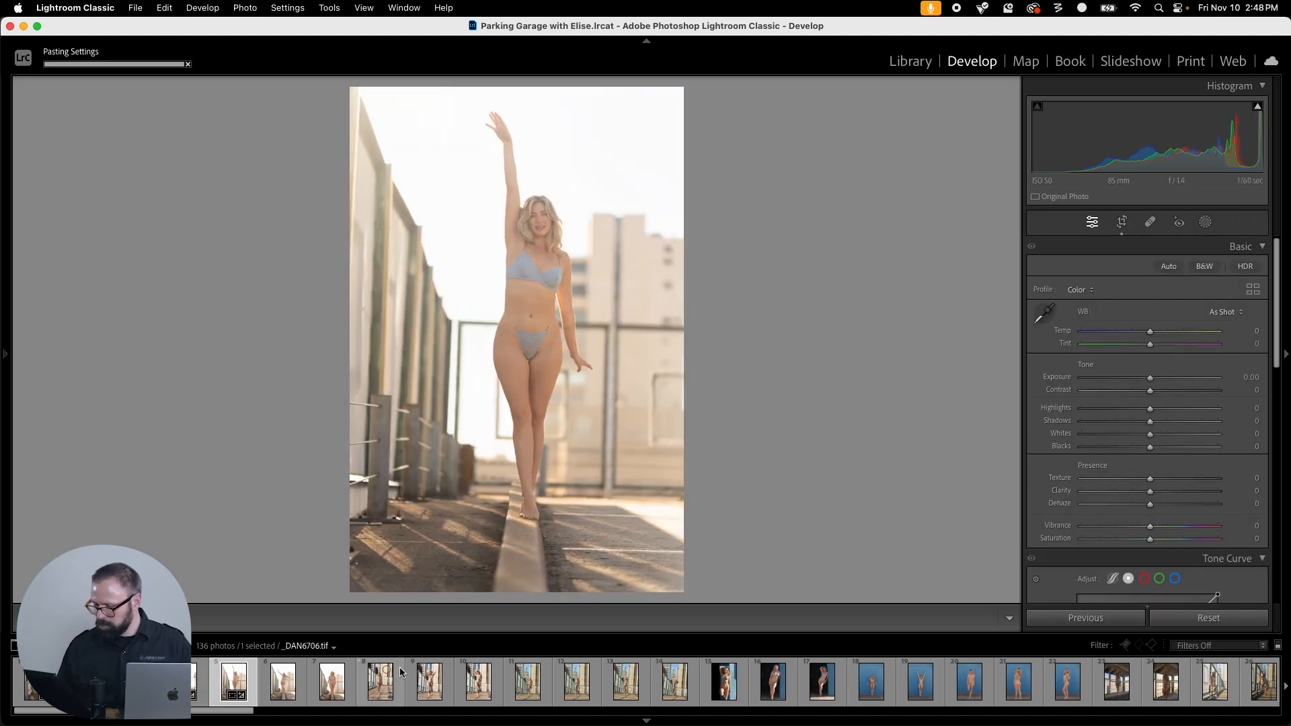
key("r")
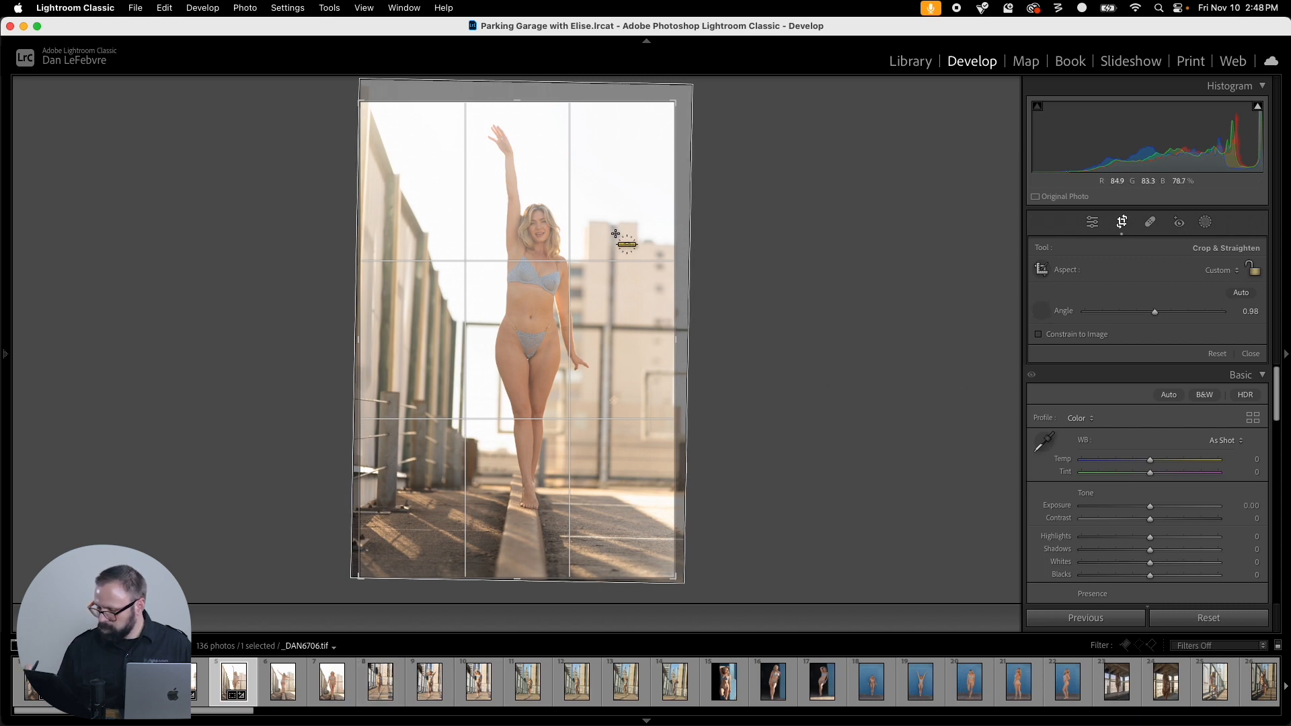
left_click_drag(614, 295, 608, 538)
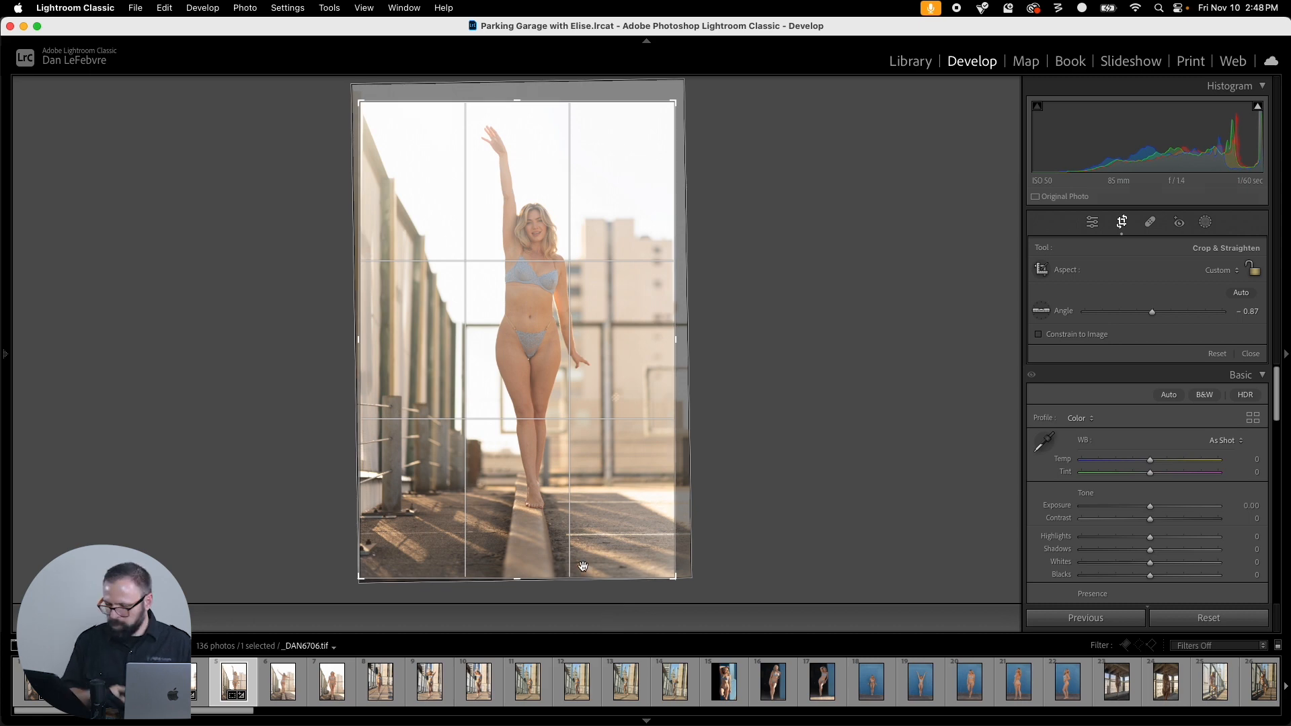
Step: Tighten the crop frame of _DAN6706.tif at its corners and lower edge, reposition the photo inside it and apply the crop
mouse_move(362, 103)
left_mouse_down()
mouse_move(479, 121)
mouse_move(361, 115)
mouse_move(372, 110)
left_mouse_up()
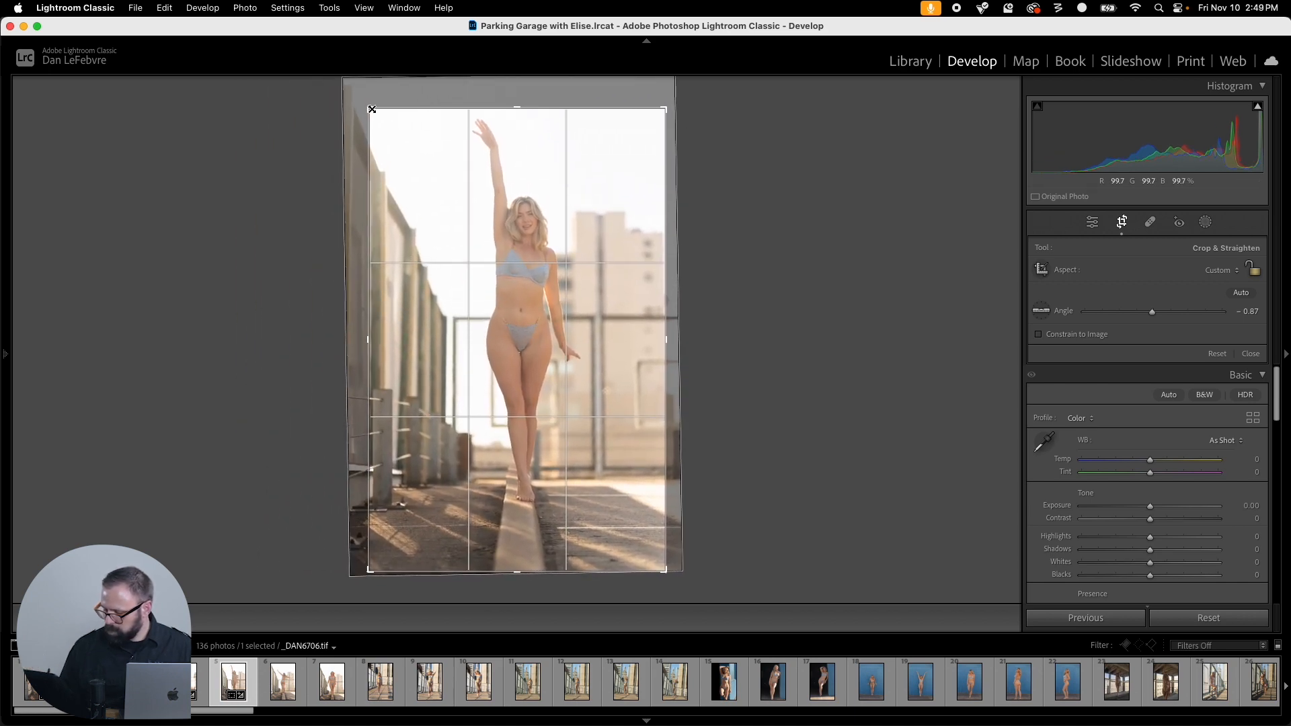
left_click_drag(517, 573, 517, 554)
left_click_drag(666, 127, 668, 129)
left_click_drag(617, 219, 618, 215)
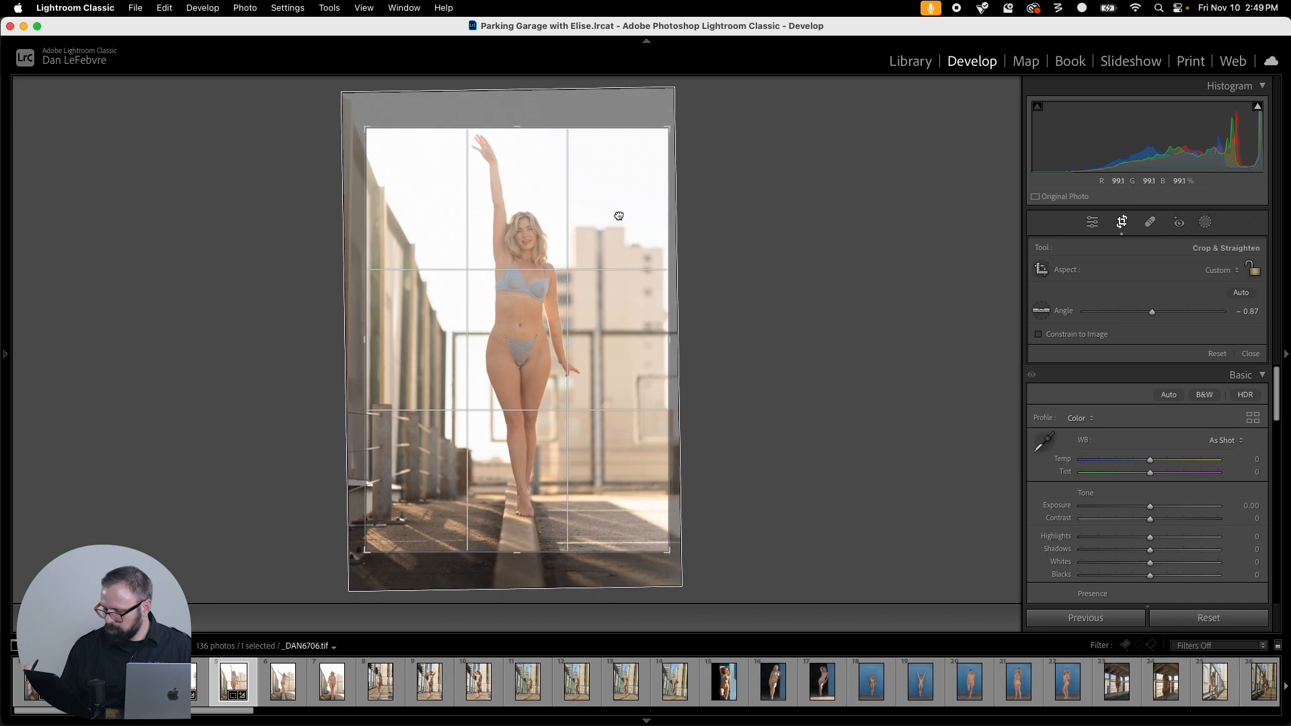
key("Return")
Step: Paste the copied crop onto _DAN6711.tif and straighten it along a post of the side fence, to an angle of about -0.31
left_click(276, 700)
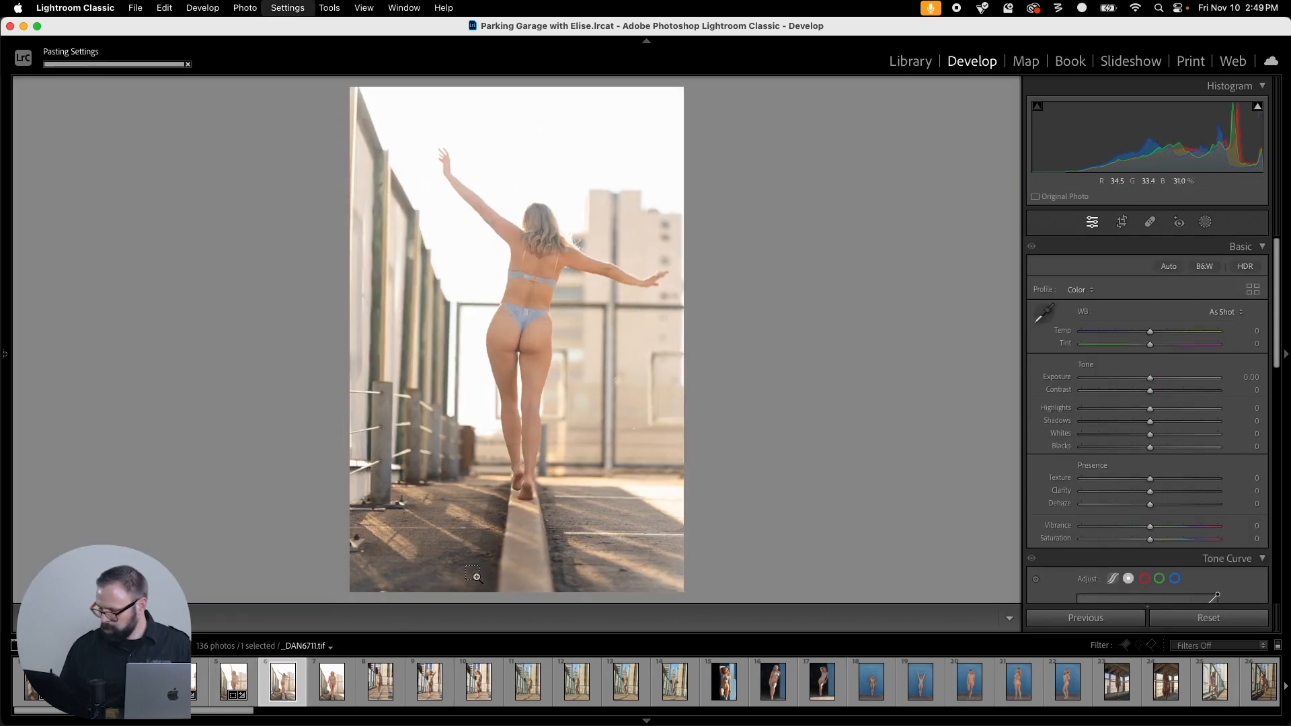
key("r")
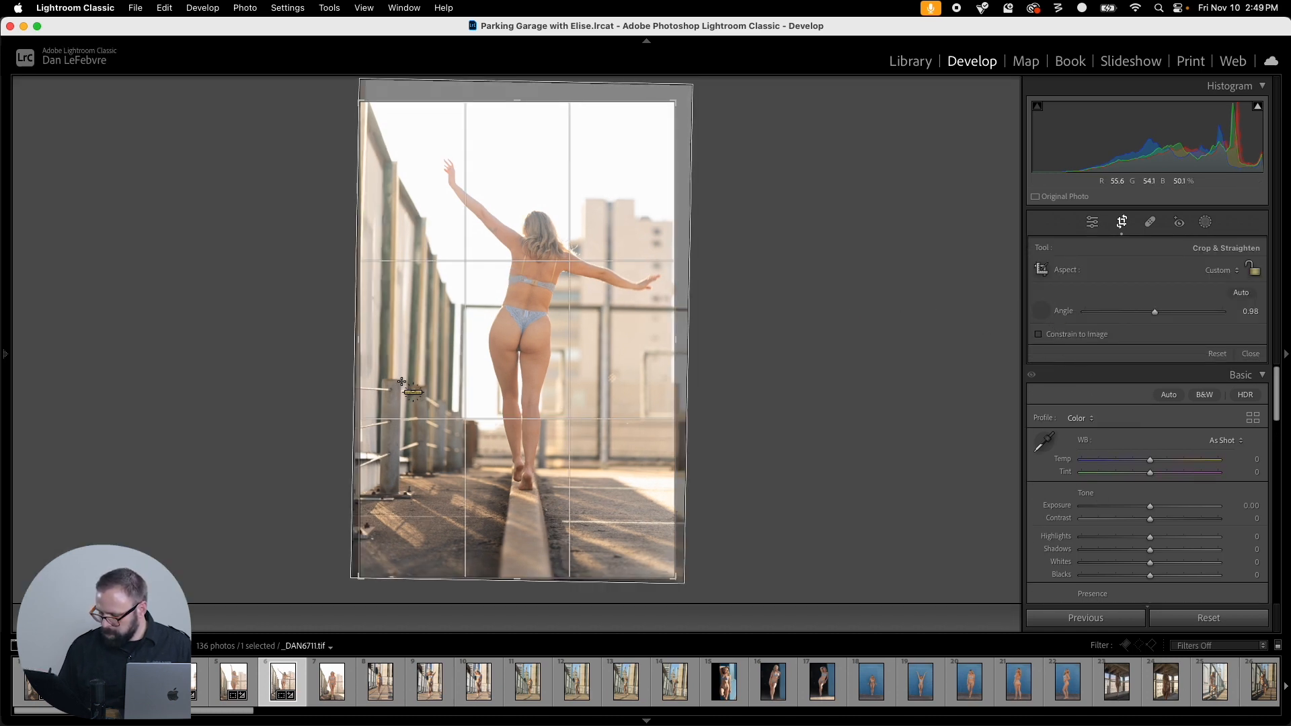
left_click_drag(397, 530, 398, 531)
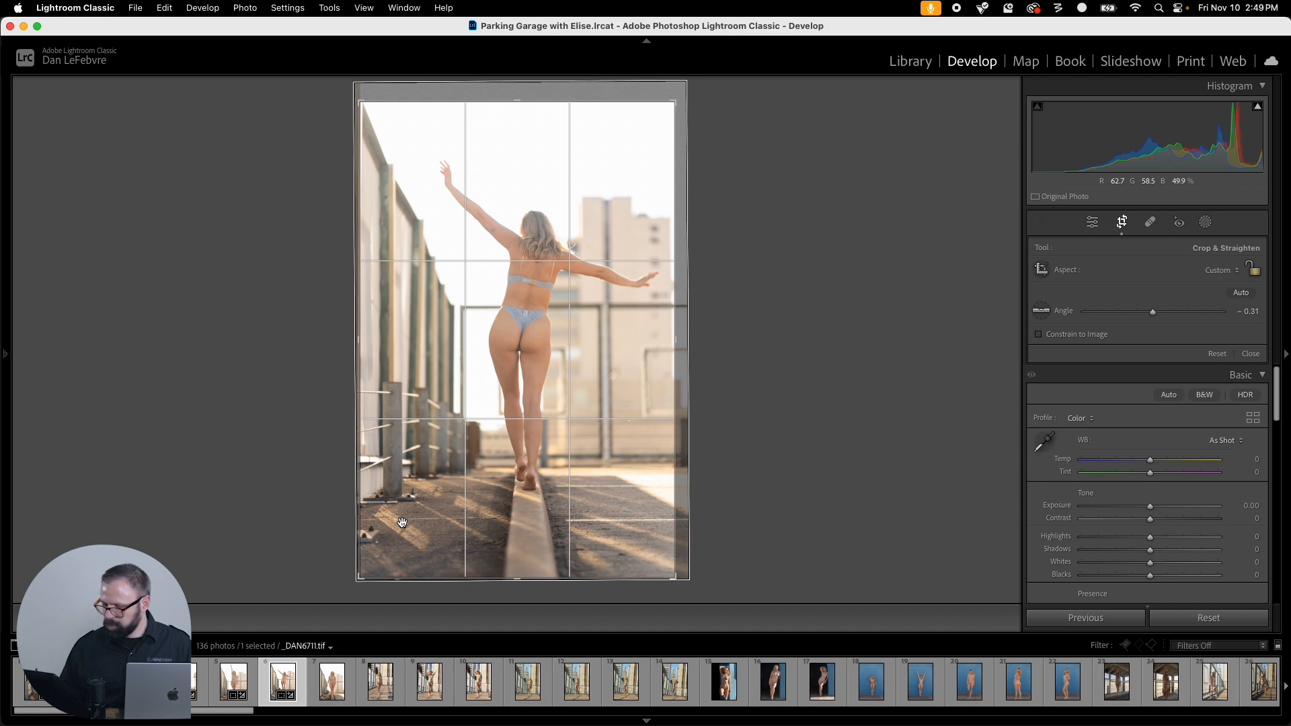
Step: Trim the height and side edges of the crop on _DAN6711.tif, reposition the model within the frame and apply it
left_click_drag(674, 102, 684, 117)
left_click_drag(612, 189, 613, 220)
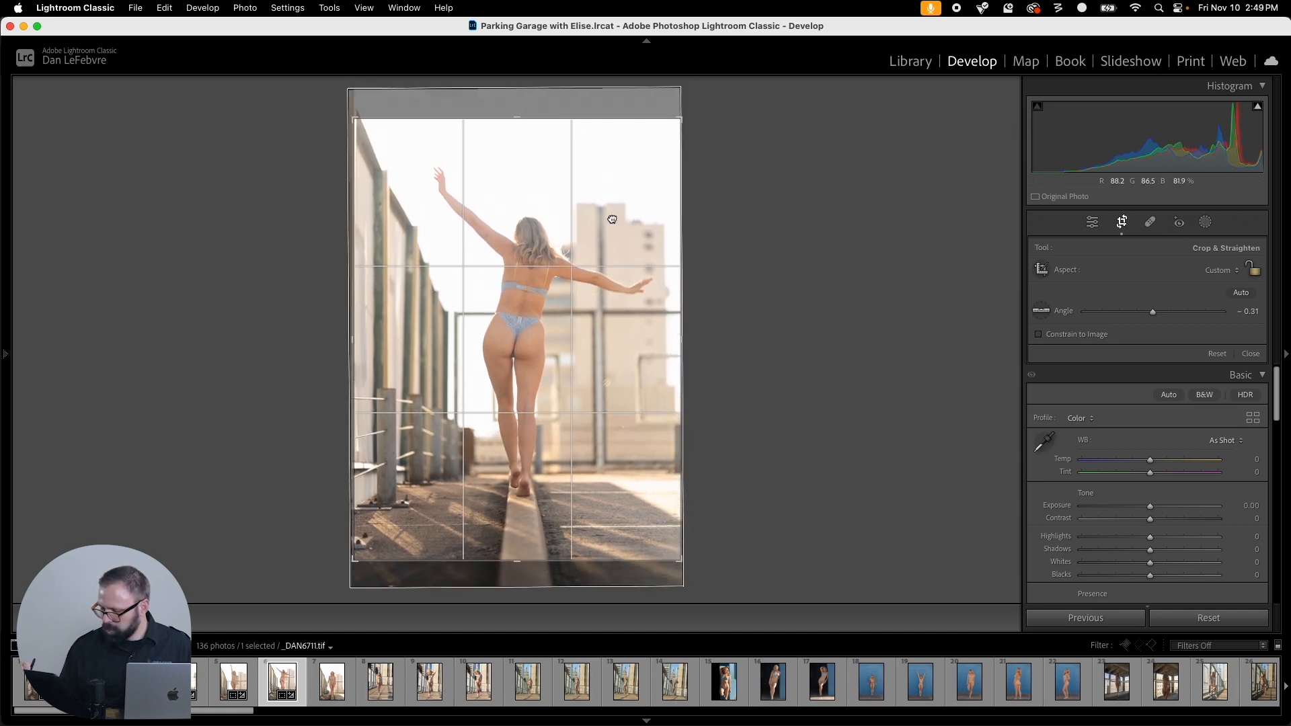
left_click_drag(544, 122, 542, 141)
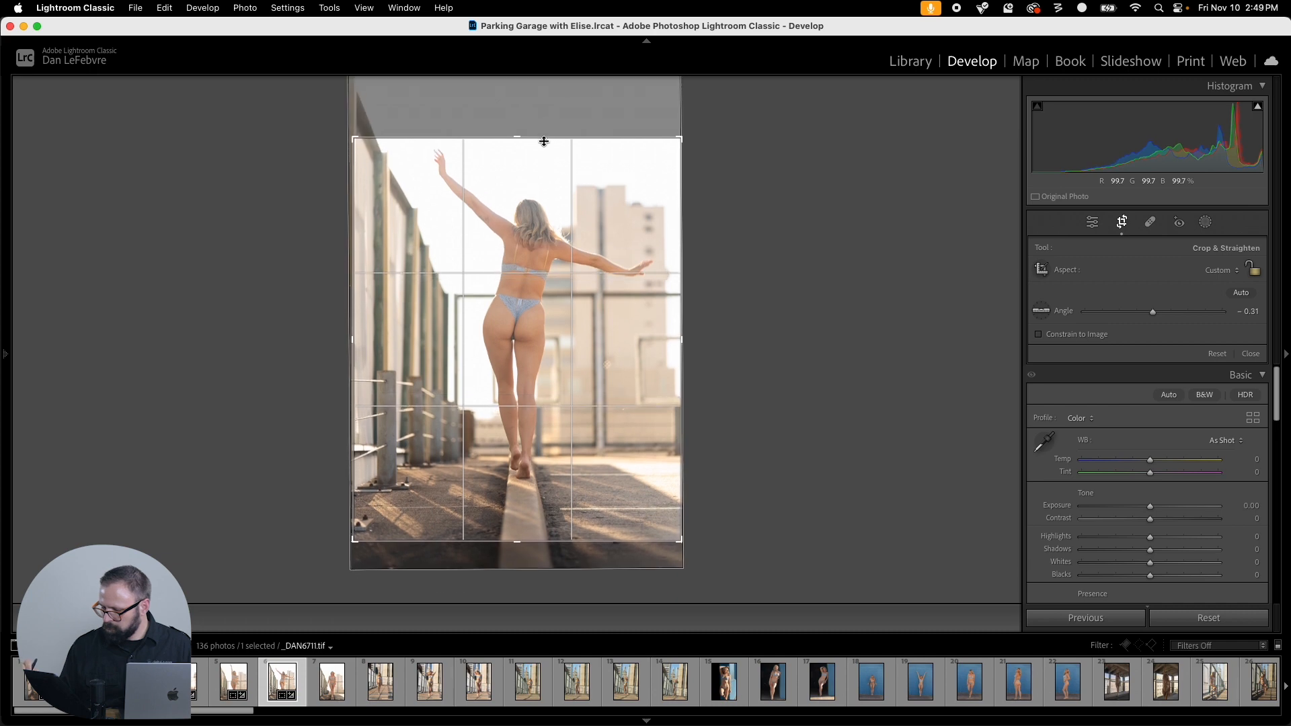
left_click_drag(582, 212, 584, 232)
left_click_drag(681, 268, 617, 293)
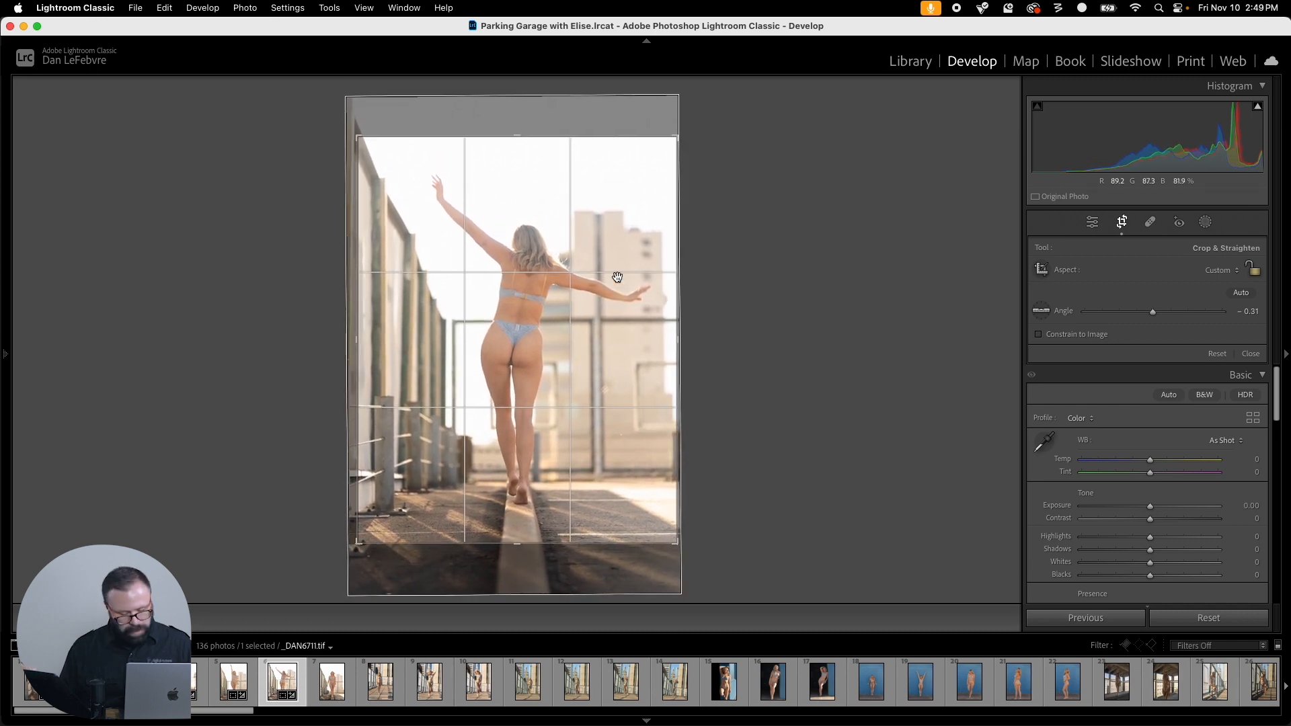
key("Return")
Step: Paste the copied crop onto _DAN6715.tif and straighten it along the fence post behind the model, to an angle of about 0.15
left_click(324, 693)
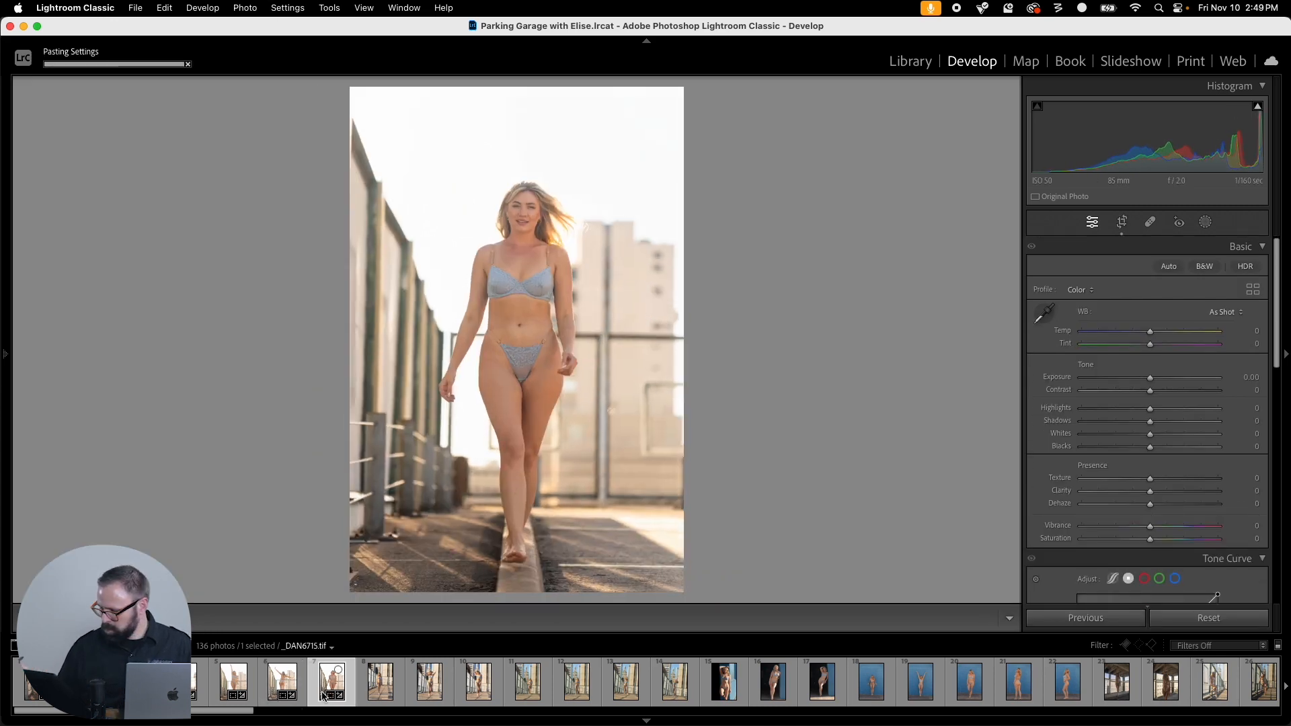
key("r")
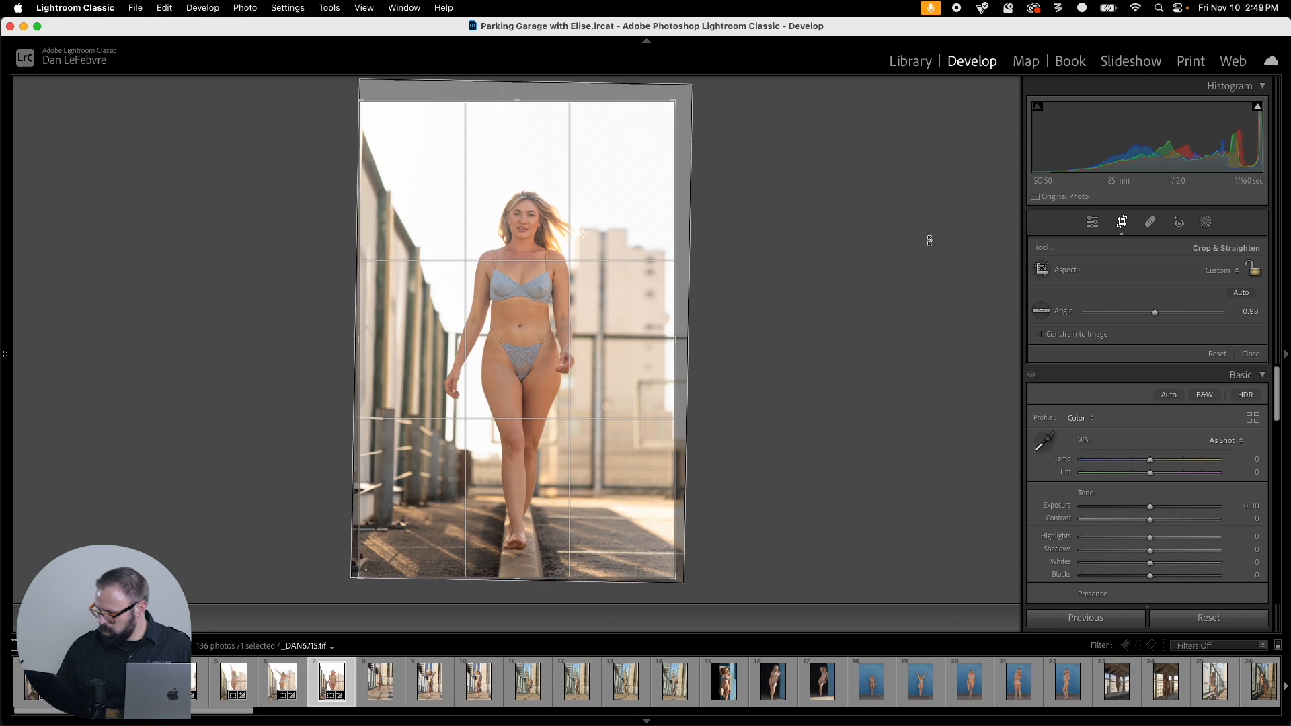
left_click(1042, 312)
left_click_drag(601, 277, 602, 552)
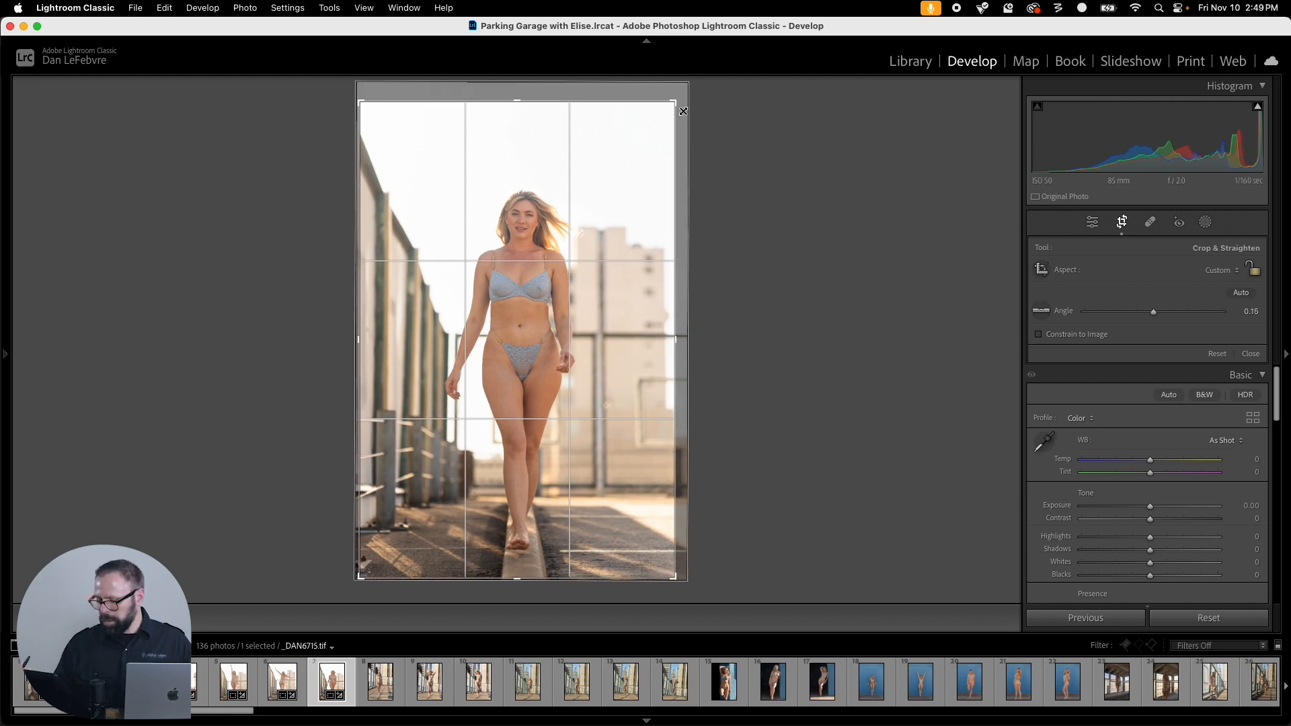
Step: Widen and shorten the crop frame of _DAN6715.tif from its upper corner, reposition the photo and apply the crop
left_click_drag(676, 103, 678, 143)
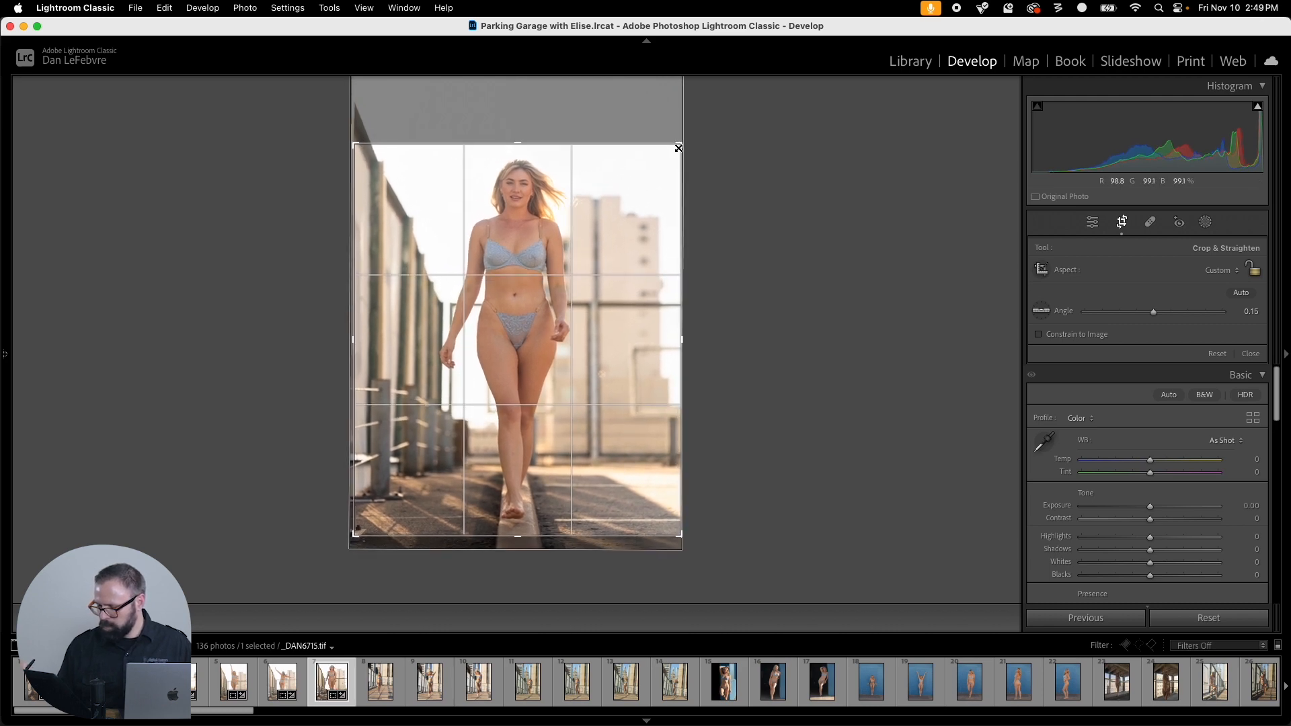
left_click_drag(629, 218, 564, 194)
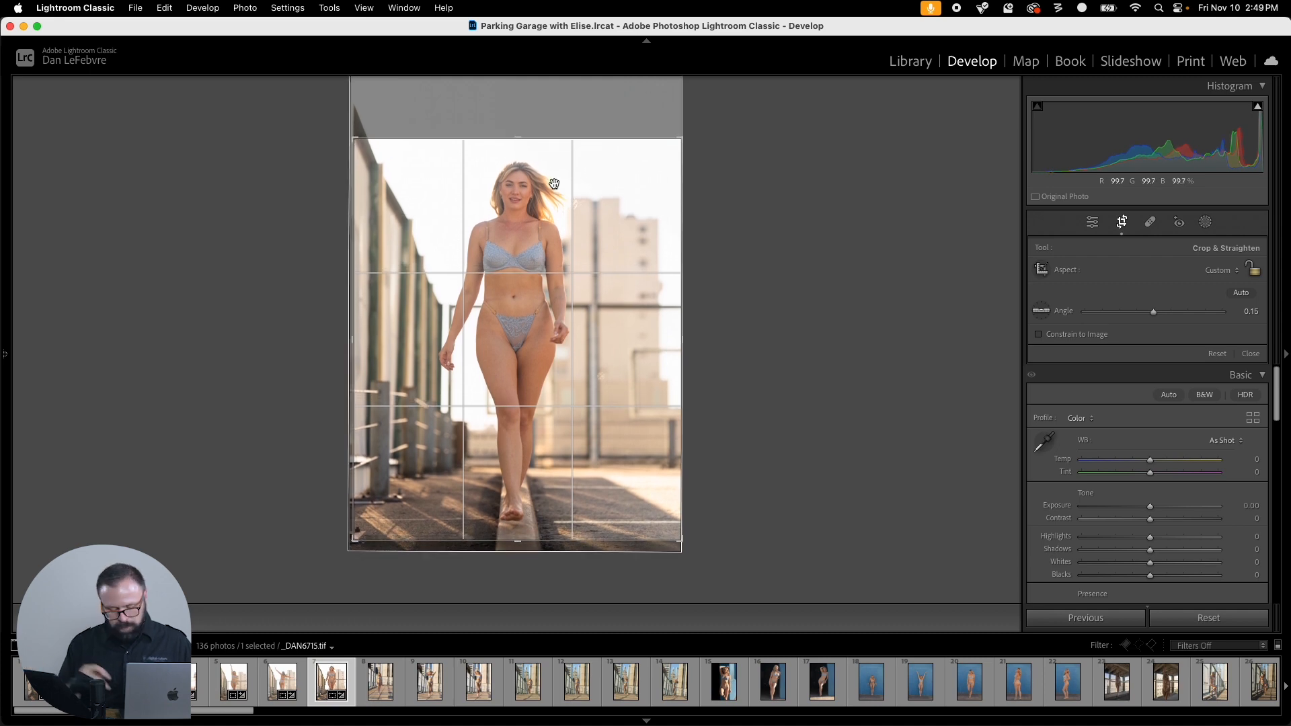
key("Return")
Step: Paste the copied crop onto _DAN6734.tif and straighten it along a vertical line in the background, to an angle of about -2.17
left_click(387, 699)
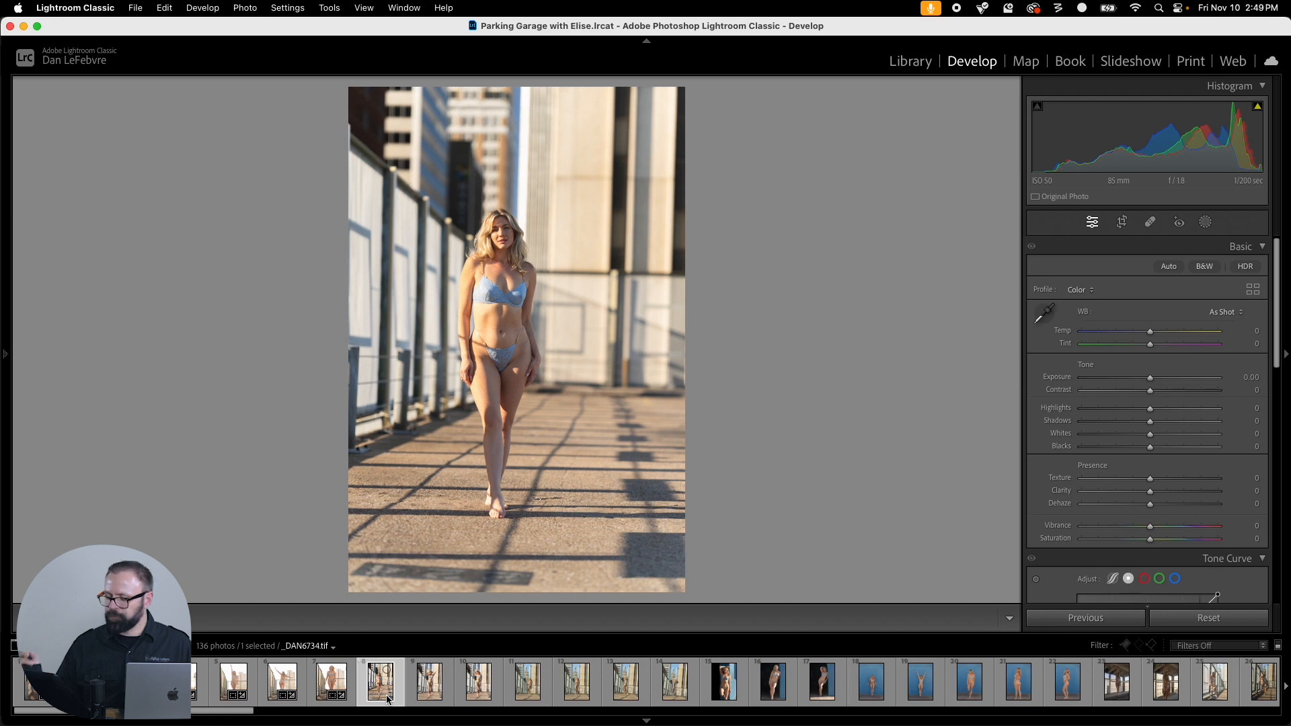
key("super+alt+v")
key("r")
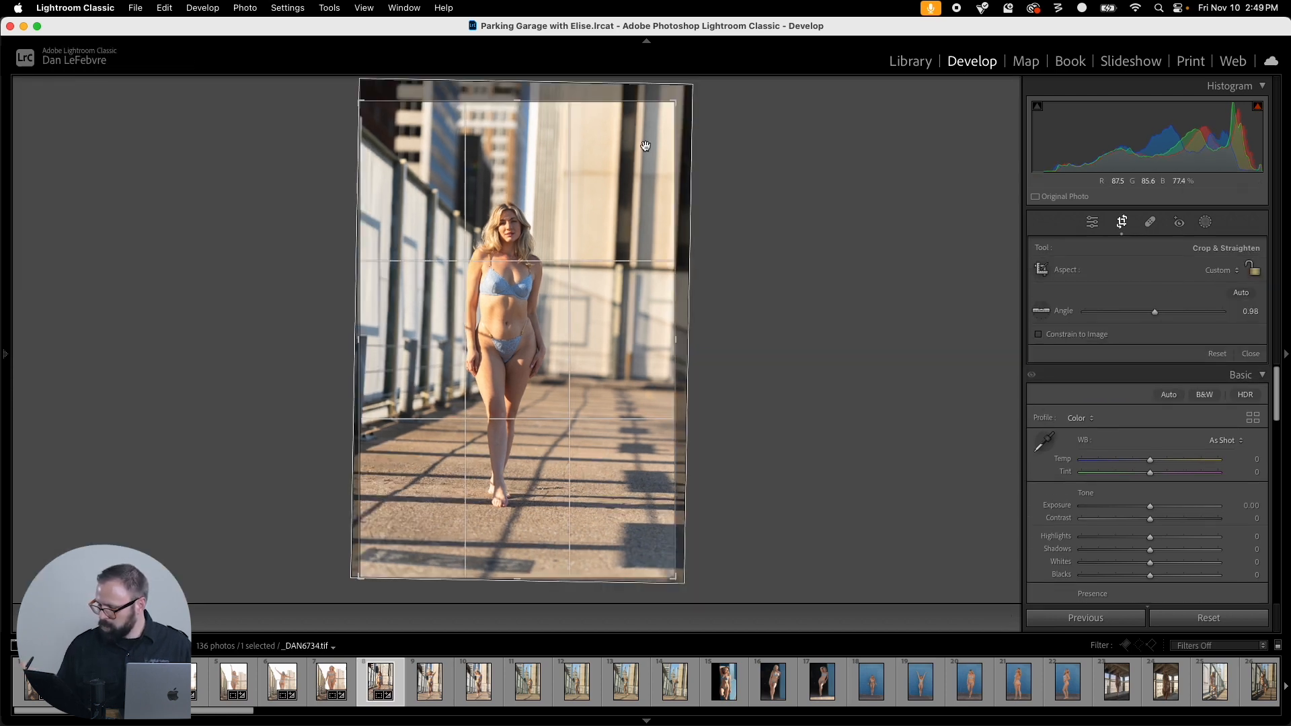
key("super")
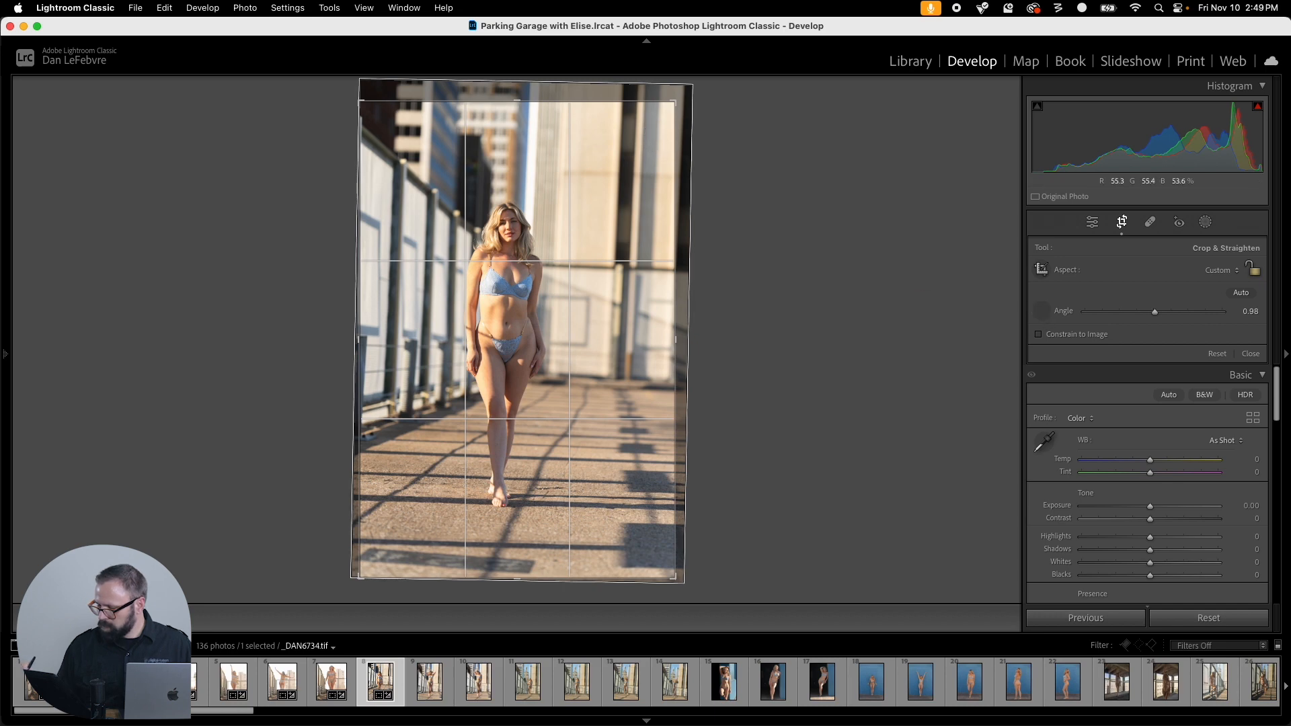
left_click_drag(636, 476, 627, 484)
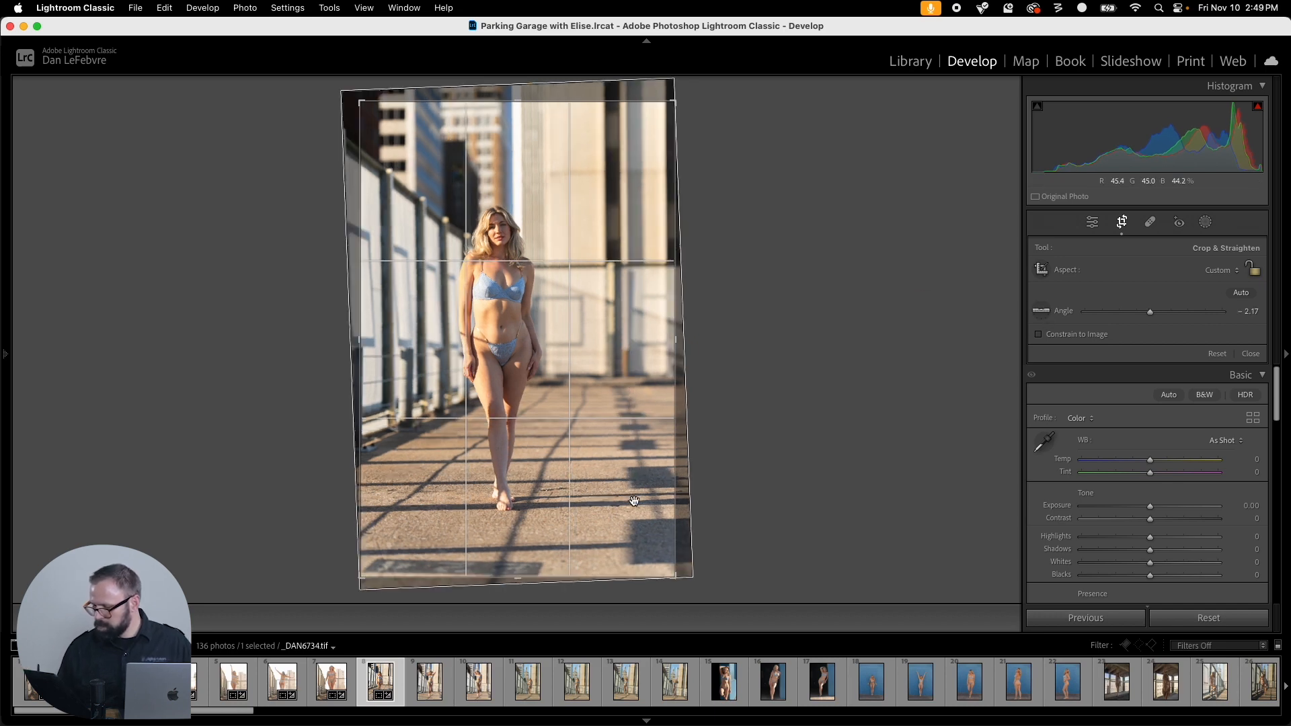
Step: Tighten the crop frame around the model in _DAN6734.tif, reposition the photo and apply the crop
left_click_drag(675, 101, 675, 118)
left_click_drag(642, 201, 661, 246)
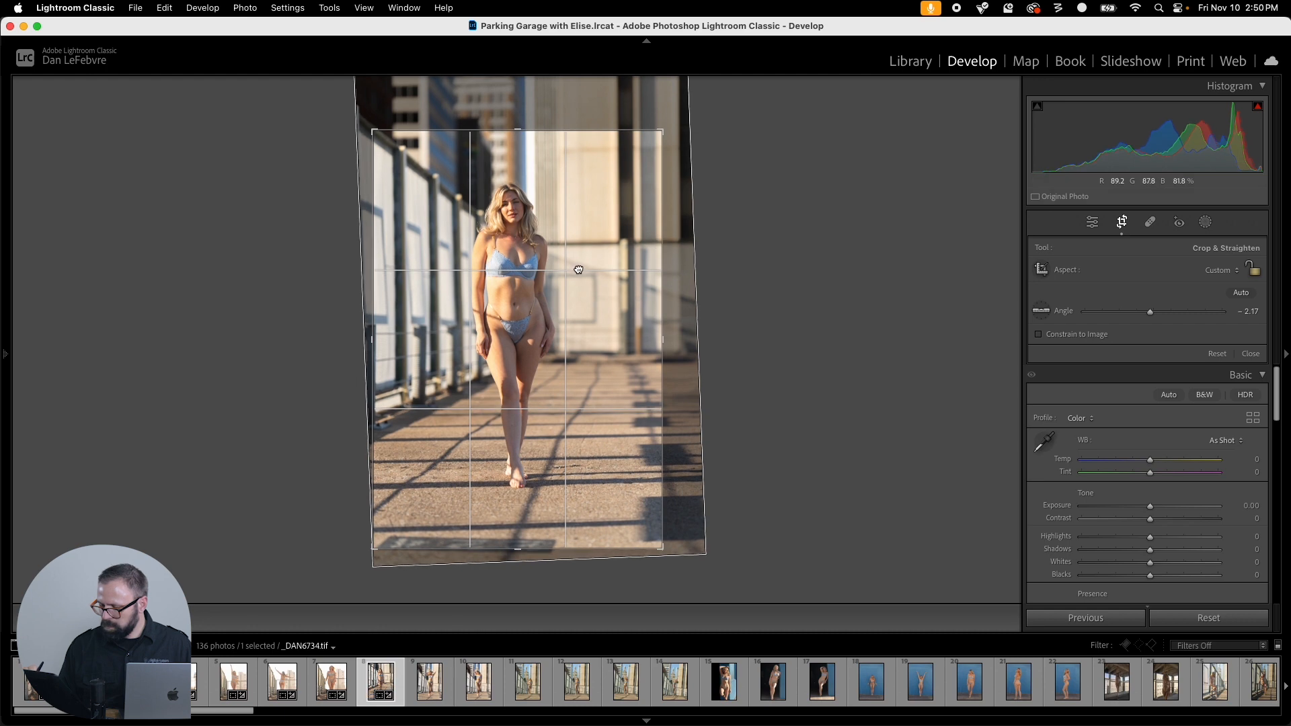
key("Return")
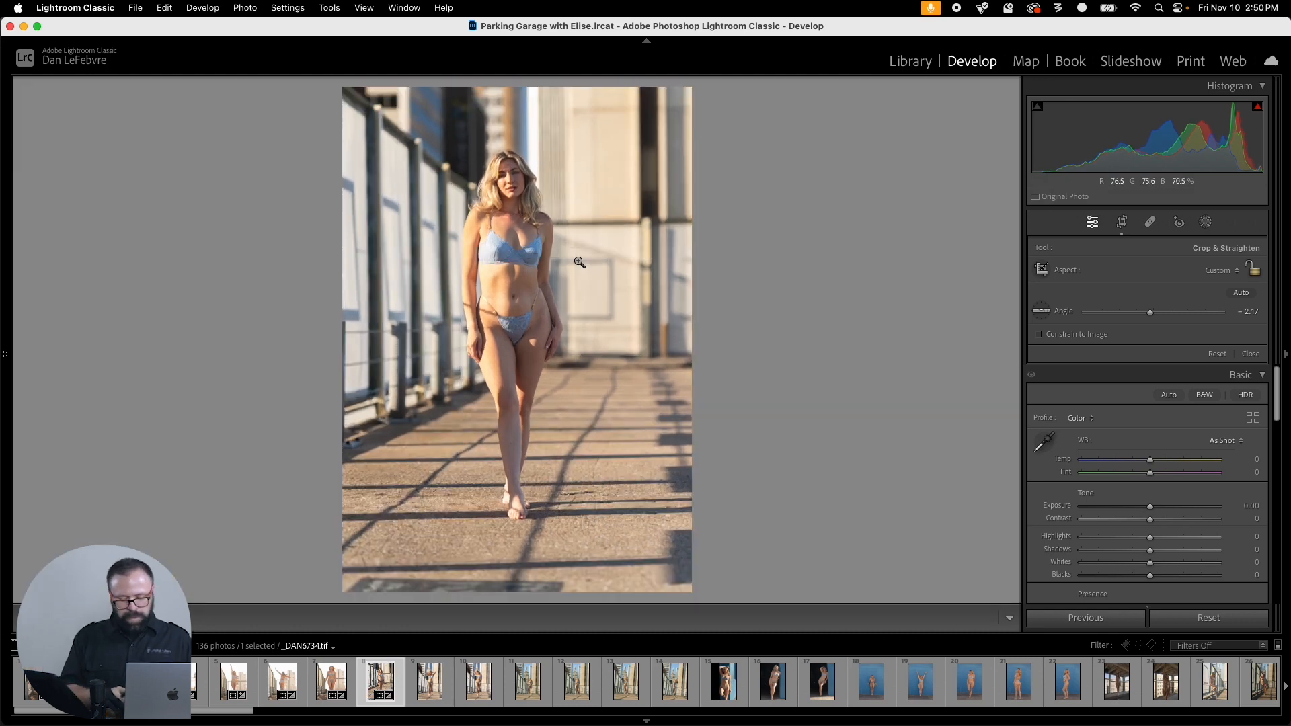
Step: Paste the copied crop onto _DAN6736.tif and straighten it along a vertical line in the background, to an angle of about -2.19
left_click(442, 686)
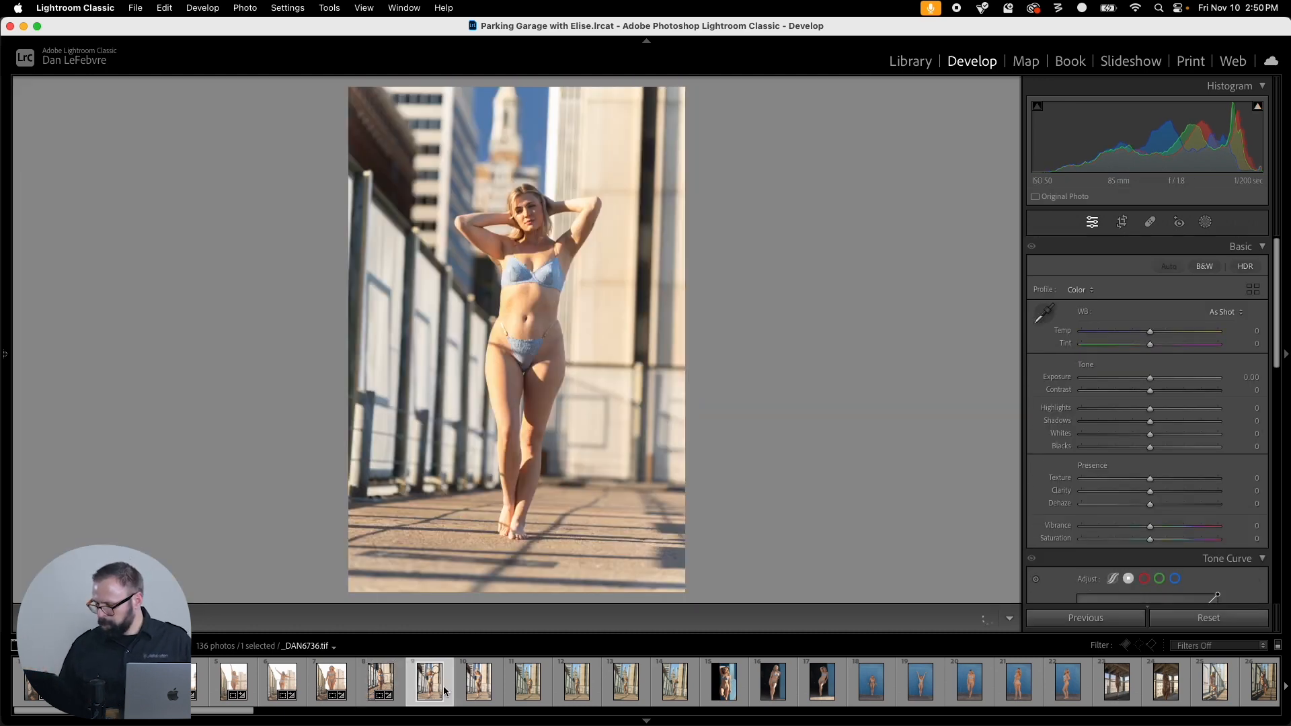
key("super+shift+v")
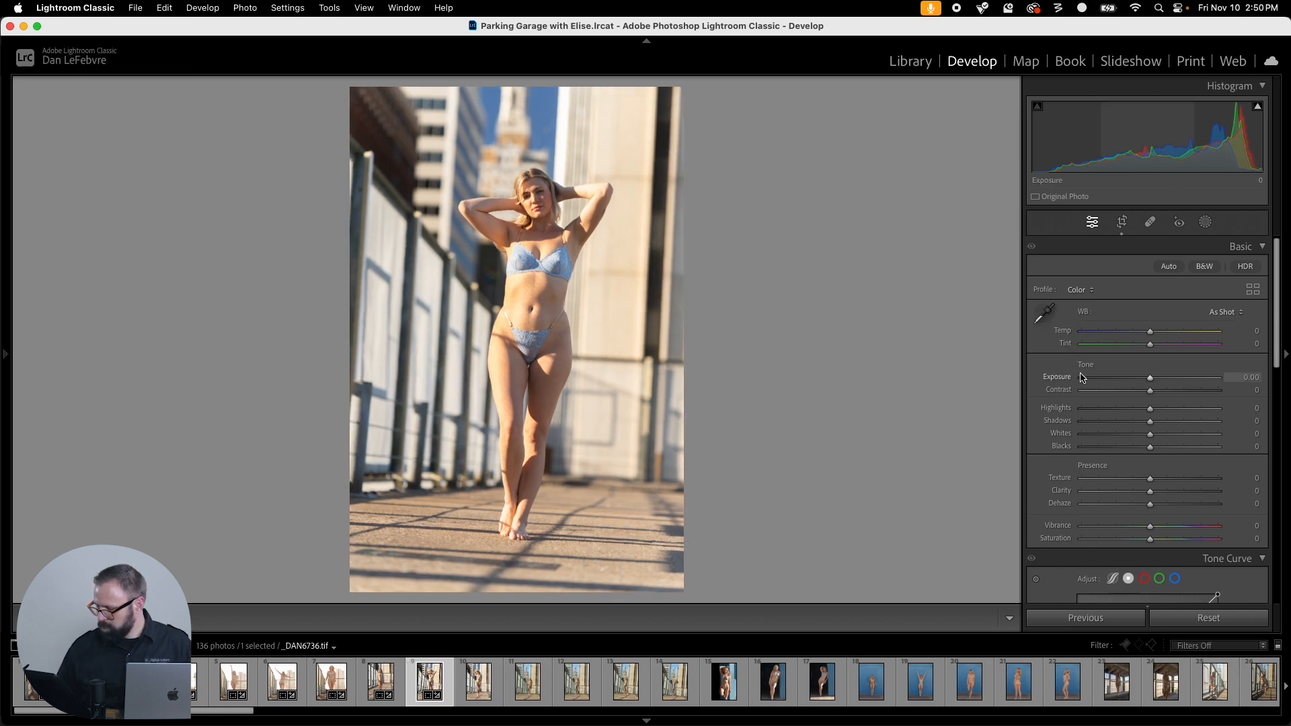
key("t")
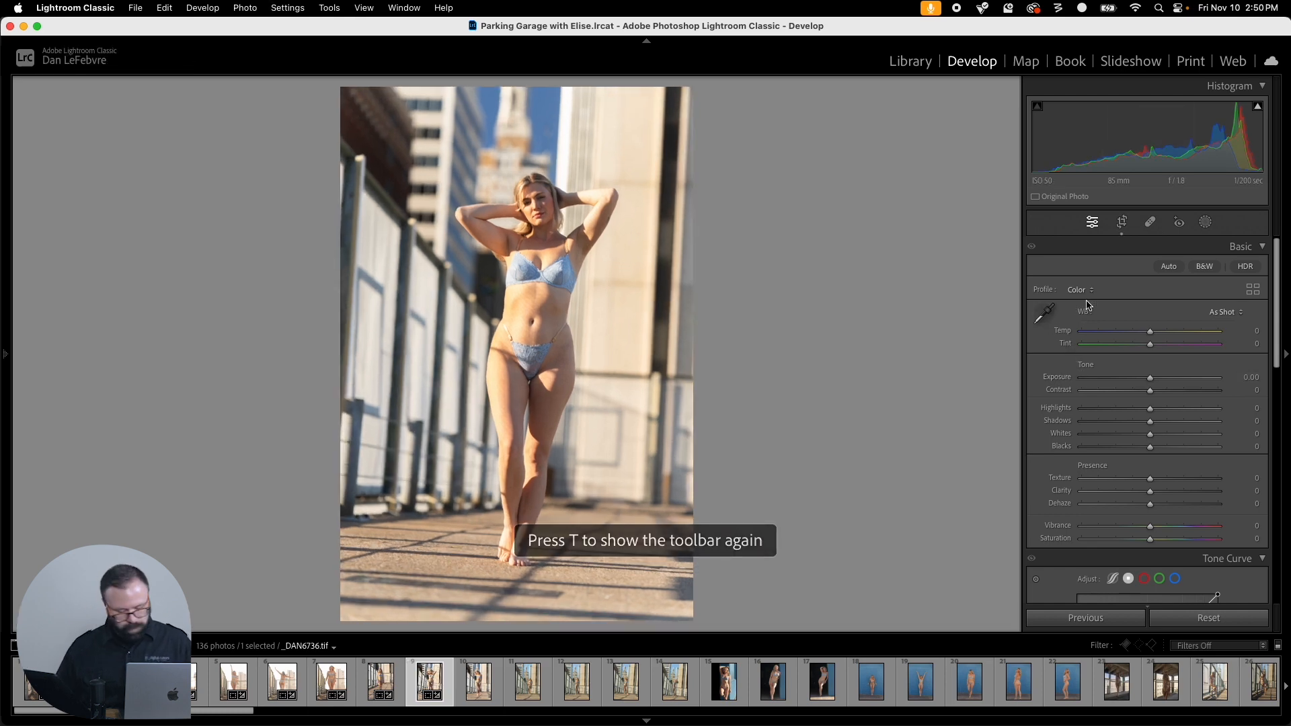
key("t")
key("r")
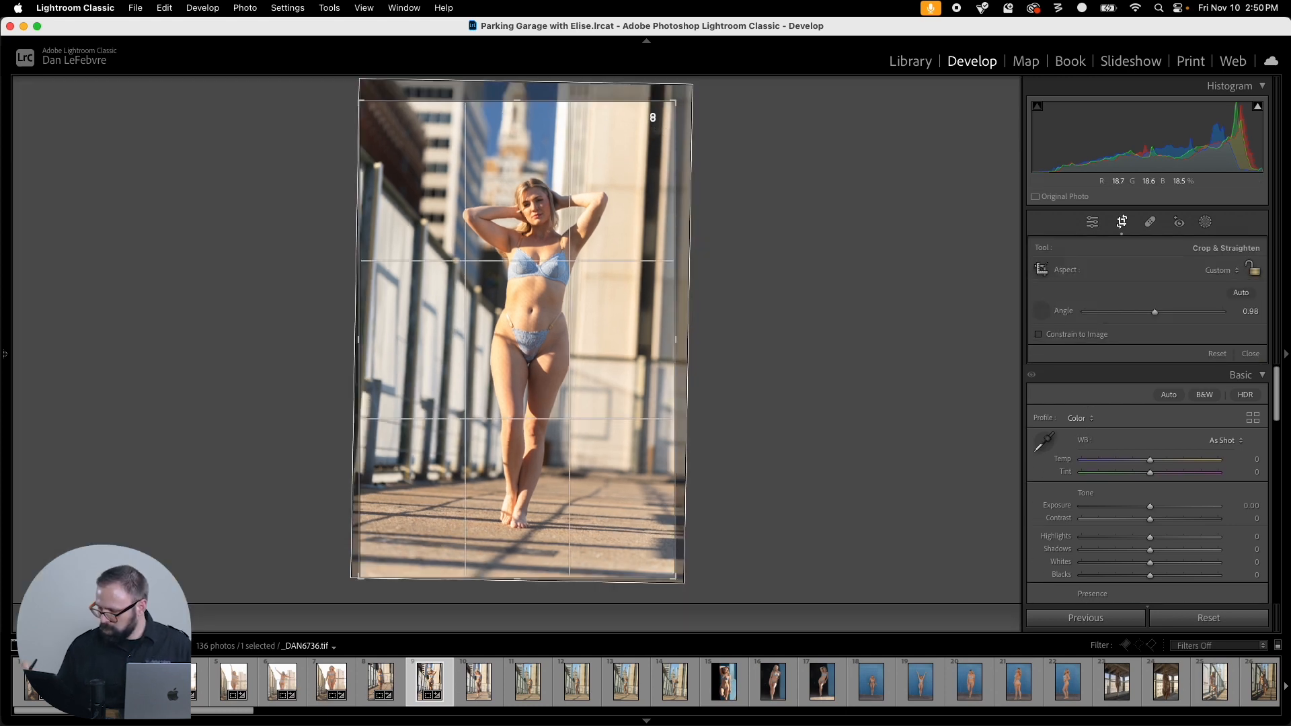
mouse_move(618, 483)
left_mouse_down()
mouse_move(624, 471)
mouse_move(635, 495)
left_mouse_up()
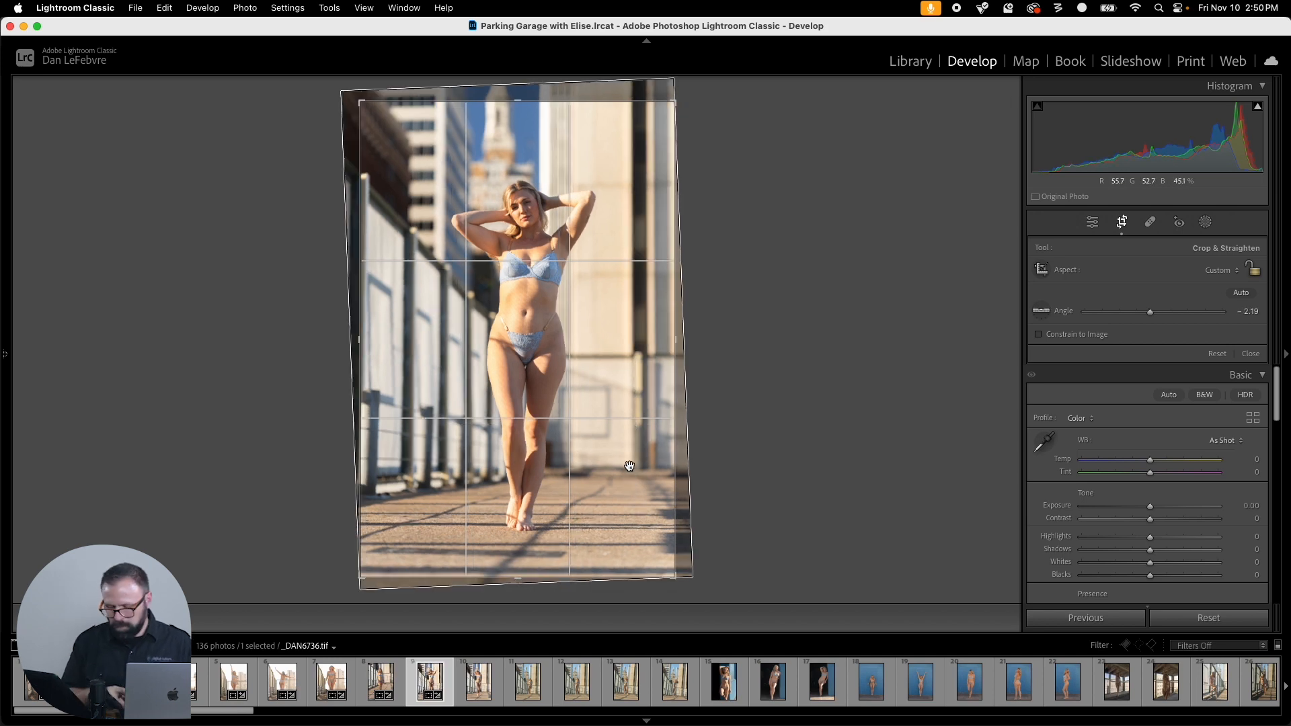
Step: Reduce the crop height of _DAN6736.tif, reposition the model within the frame and apply the crop
key("Return")
key("r")
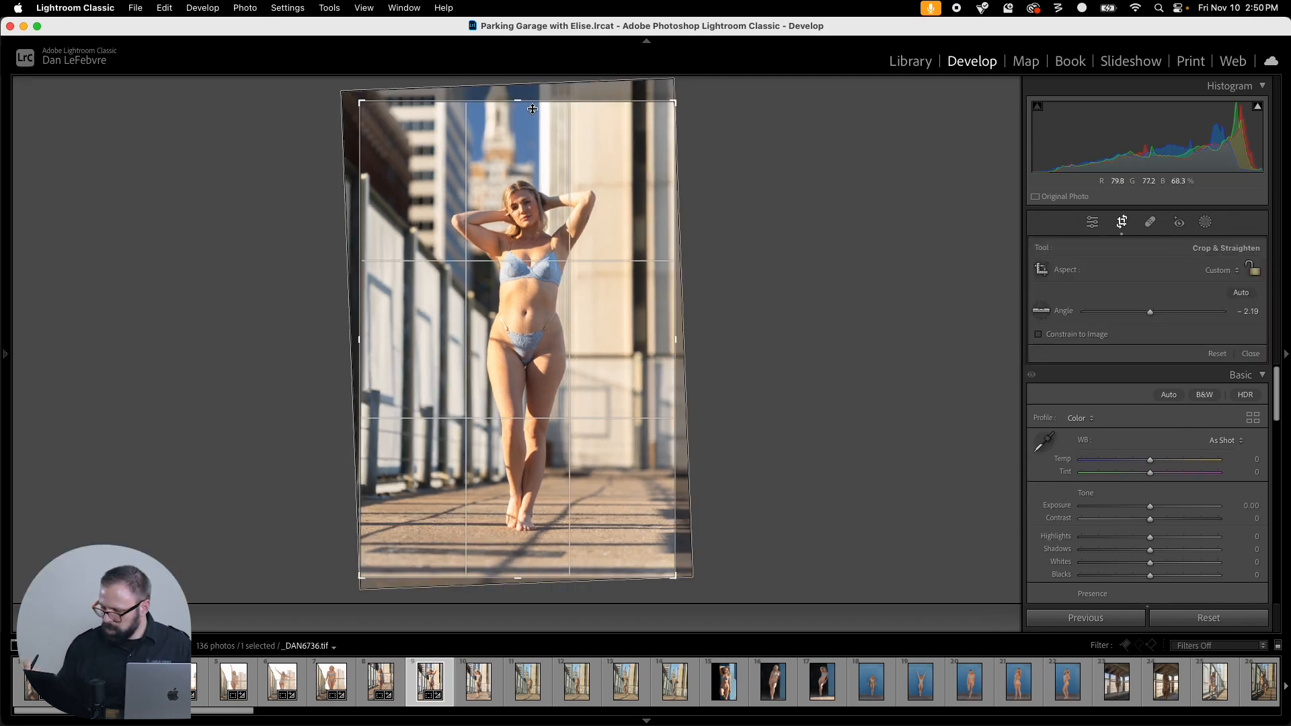
mouse_move(590, 397)
left_mouse_down()
mouse_move(589, 408)
mouse_move(591, 393)
left_mouse_up()
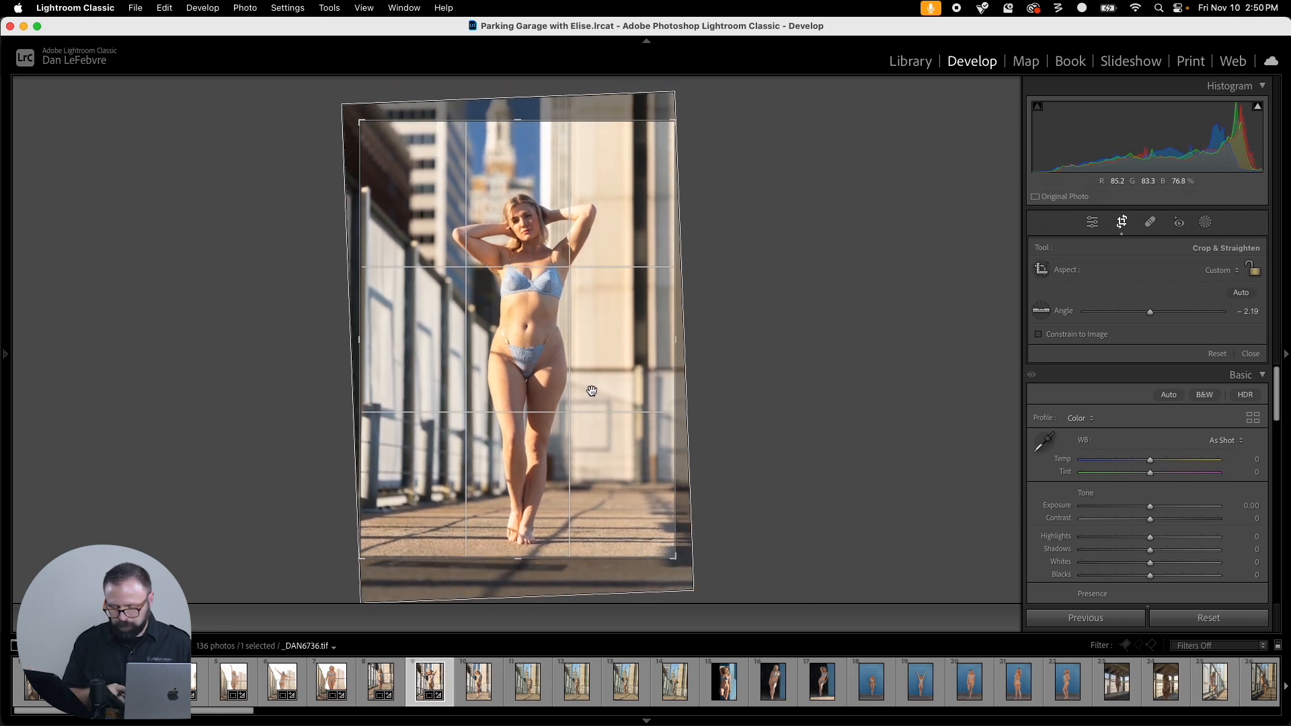
key("Return")
Step: Copy the crop settings from _DAN6736.tif and paste them onto _DAN6738.tif
left_click(477, 678)
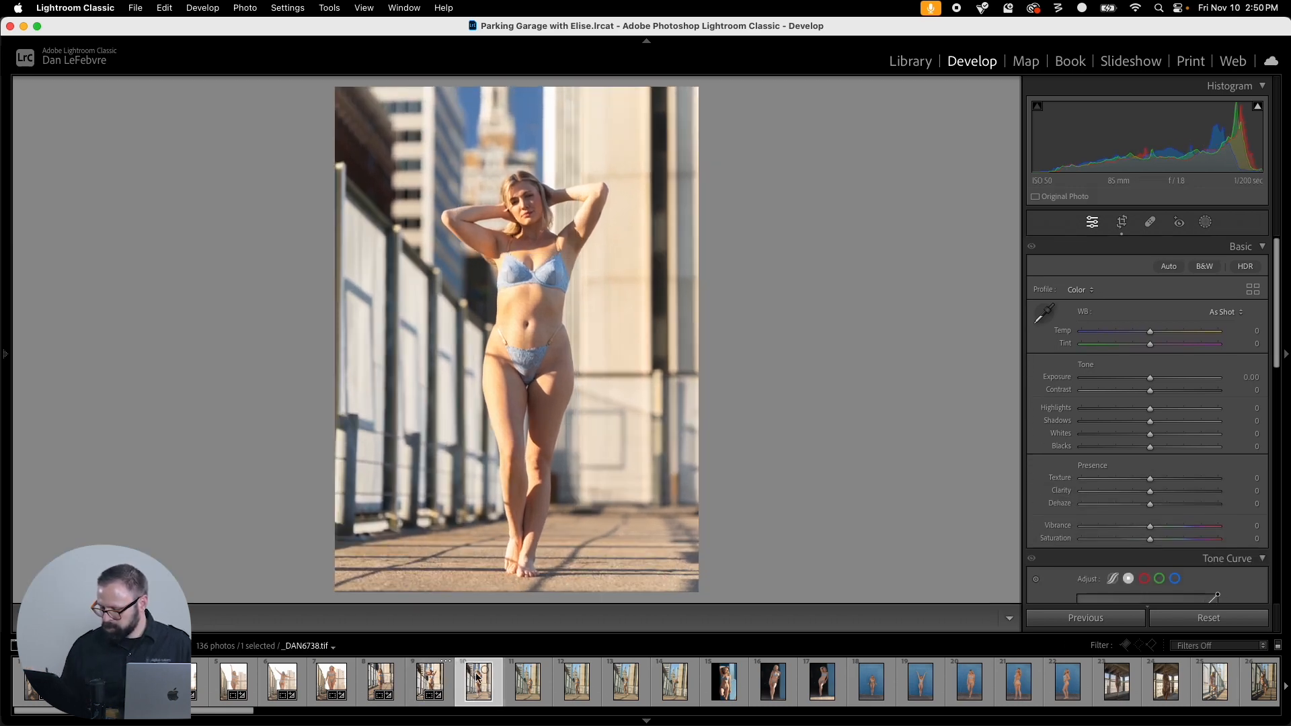
left_click(429, 681)
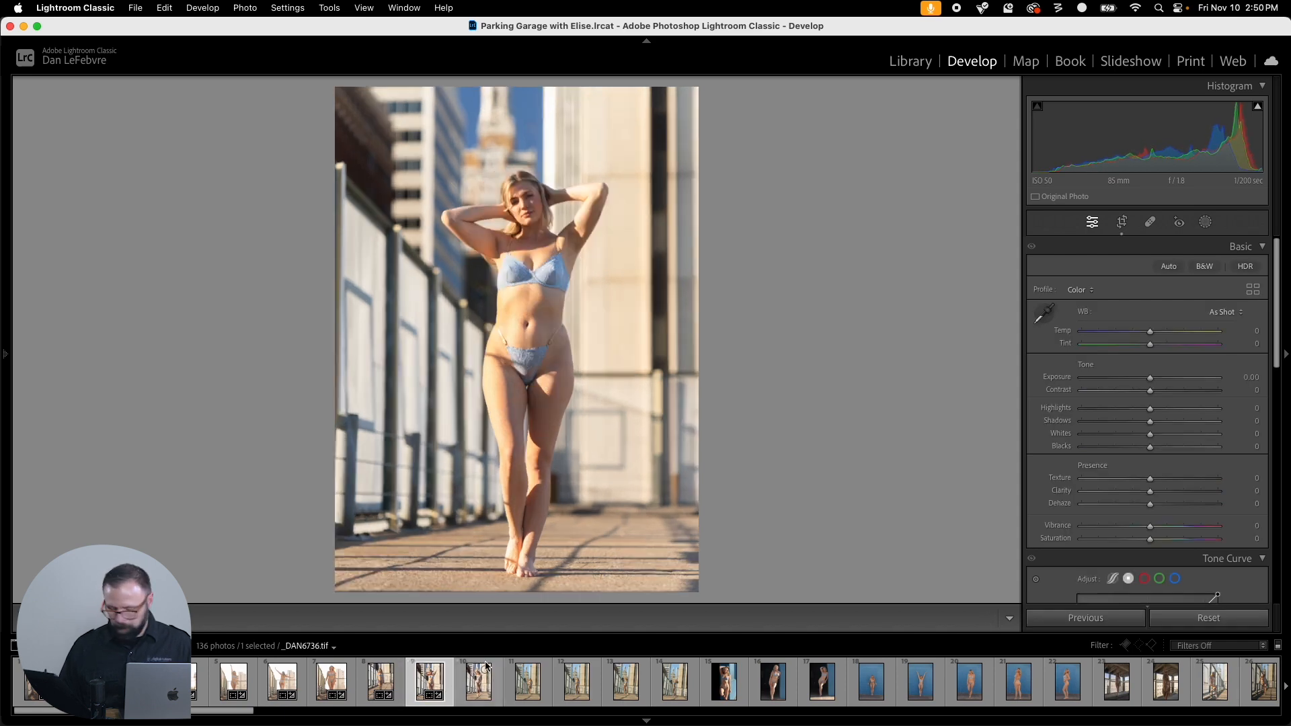
key("super+shift+c")
left_click(833, 418)
left_click(478, 680)
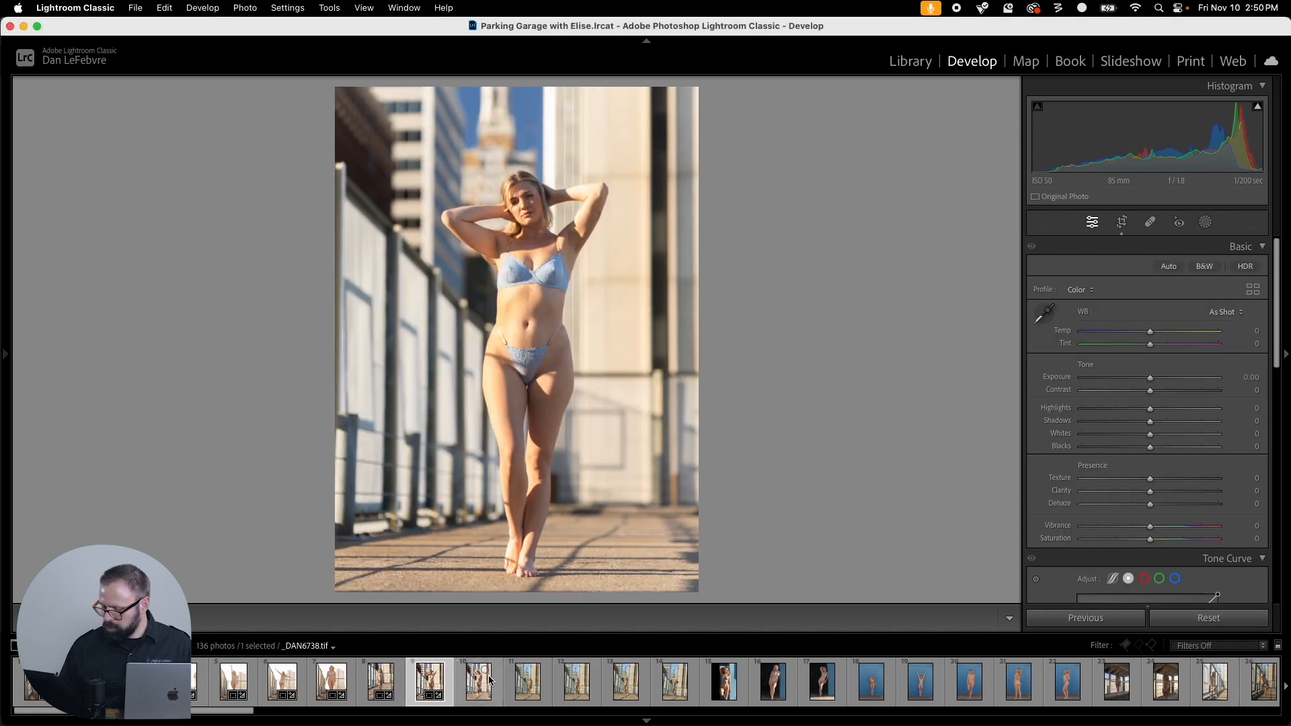
key("super+shift+v")
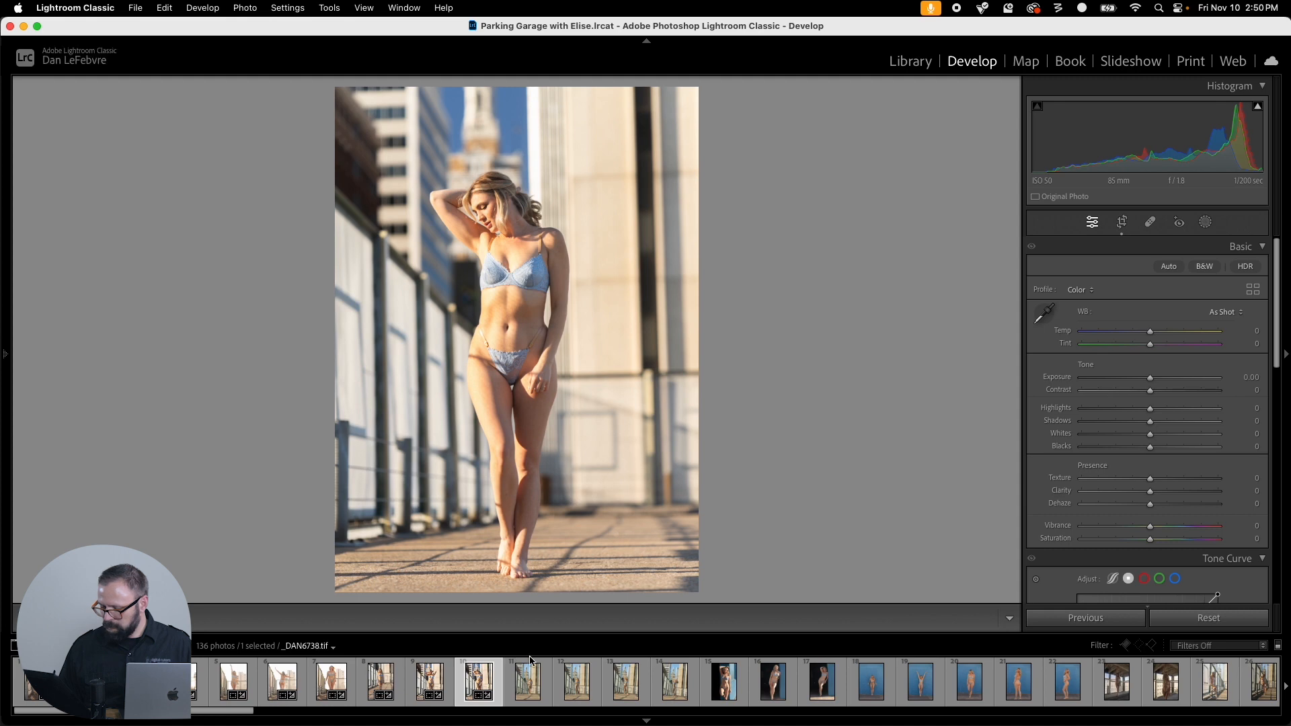
Step: Paste the copied crop onto _DAN6754.tif, straighten it along a vertical line in the background to about -2.71, and apply the crop
left_click(527, 683)
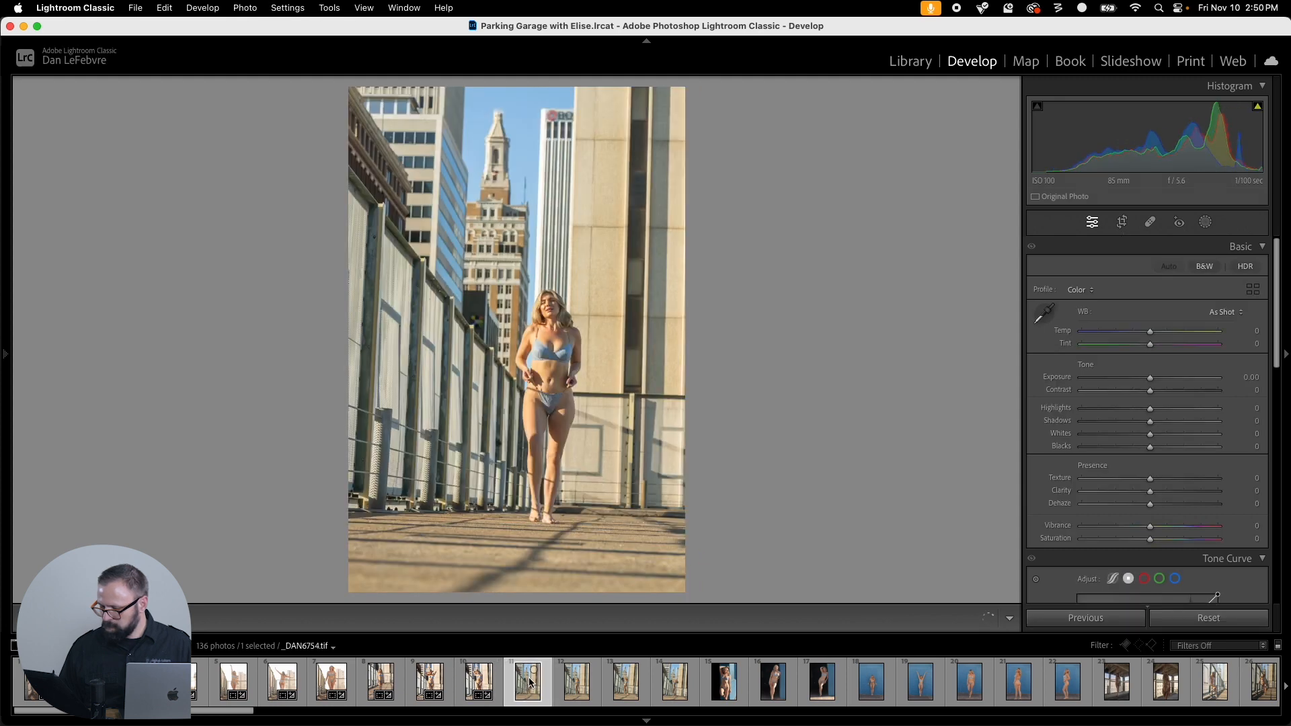
key("super+shift+v")
key("r")
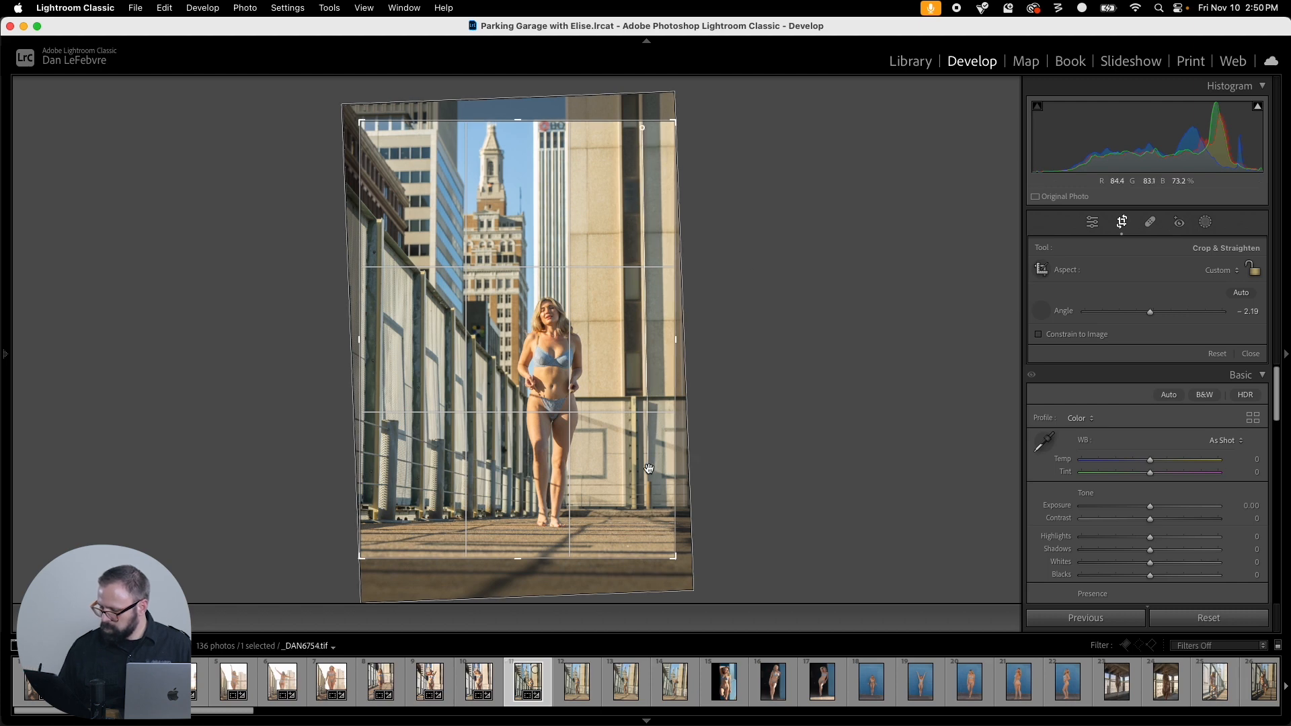
left_click_drag(649, 469, 649, 470)
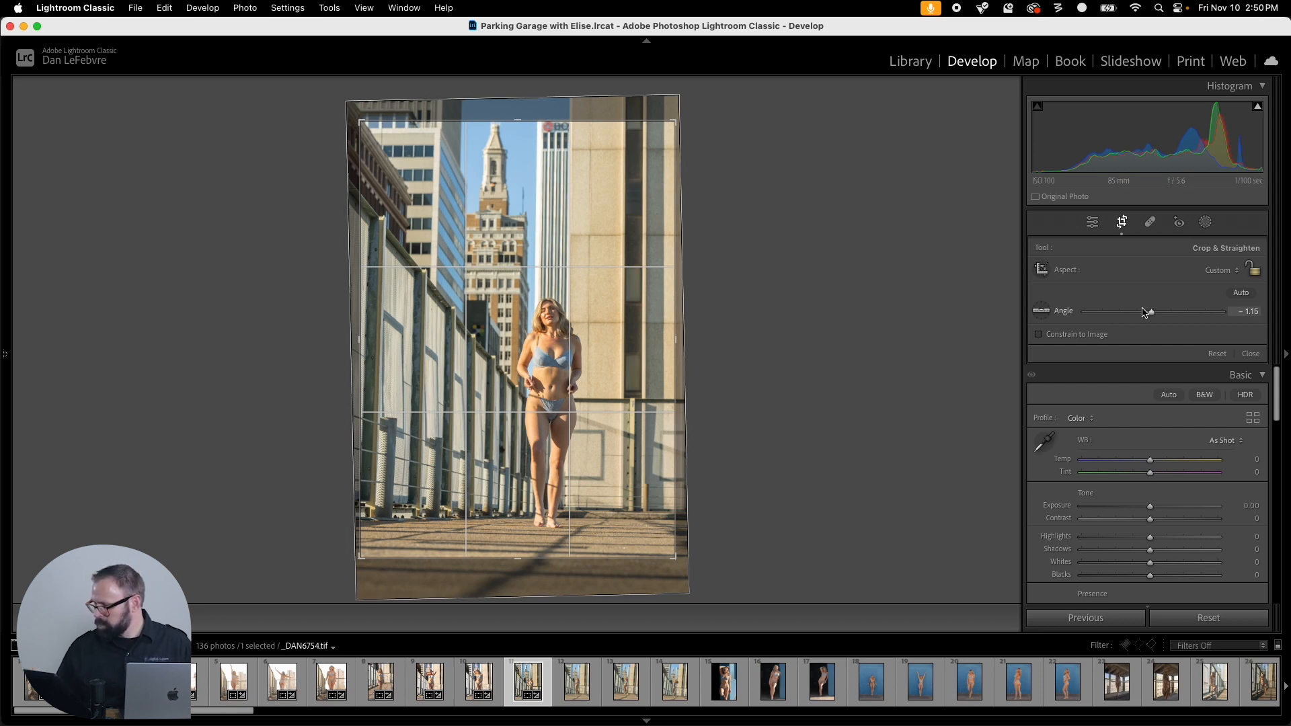
left_click(1041, 312)
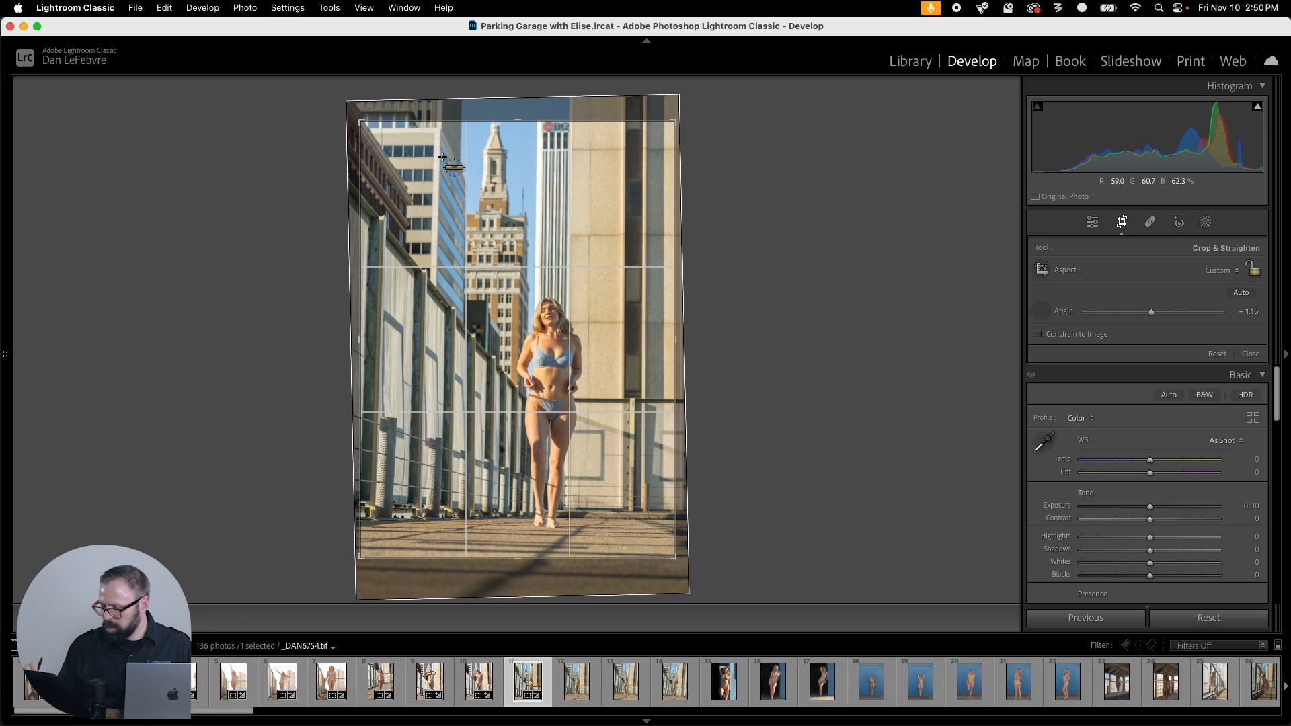
left_click_drag(441, 230, 430, 530)
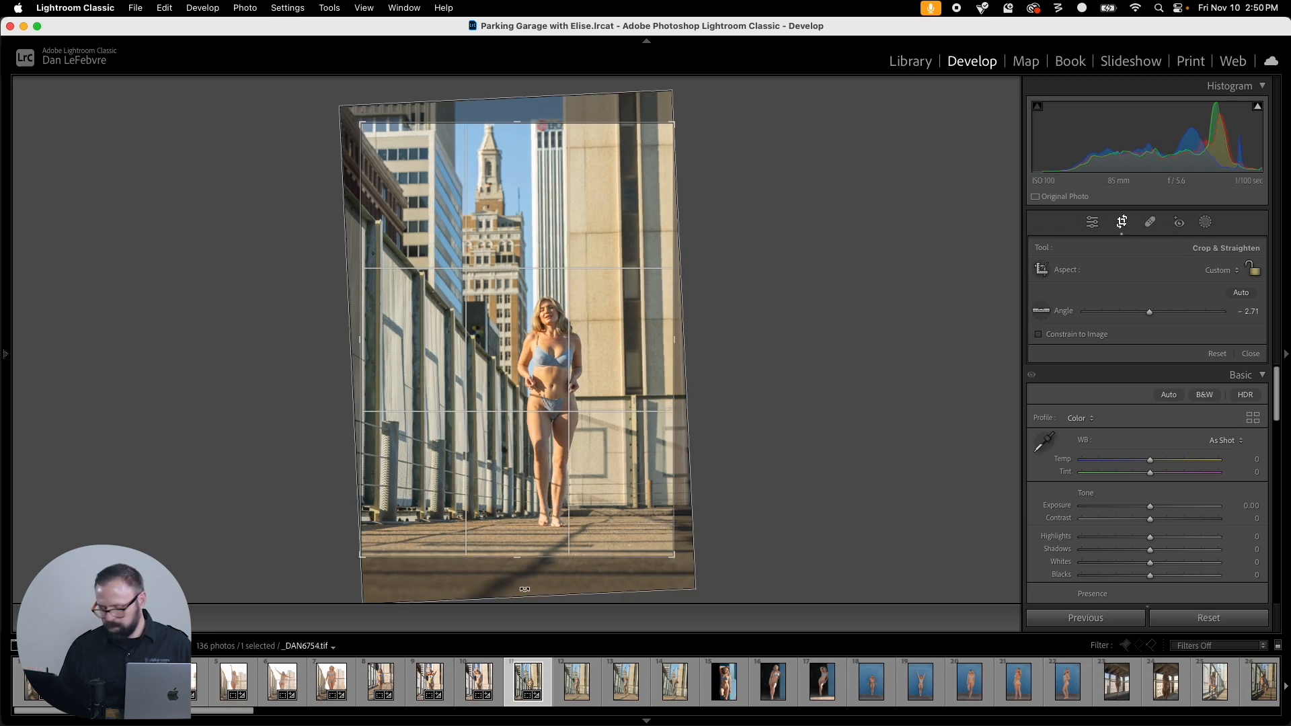
key("Return")
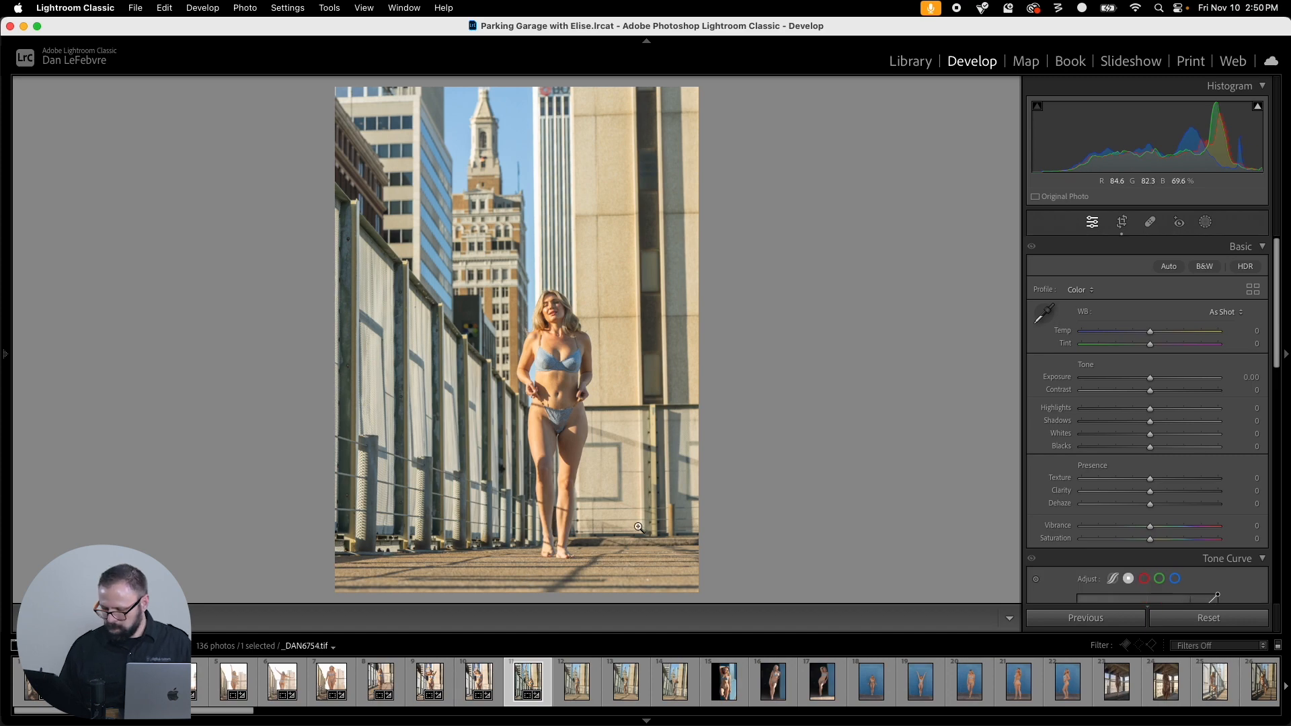
Step: Compare _DAN6754.tif with the neighbouring photos _DAN6755.tif and _DAN6738.tif in the Library
key("c")
key("e")
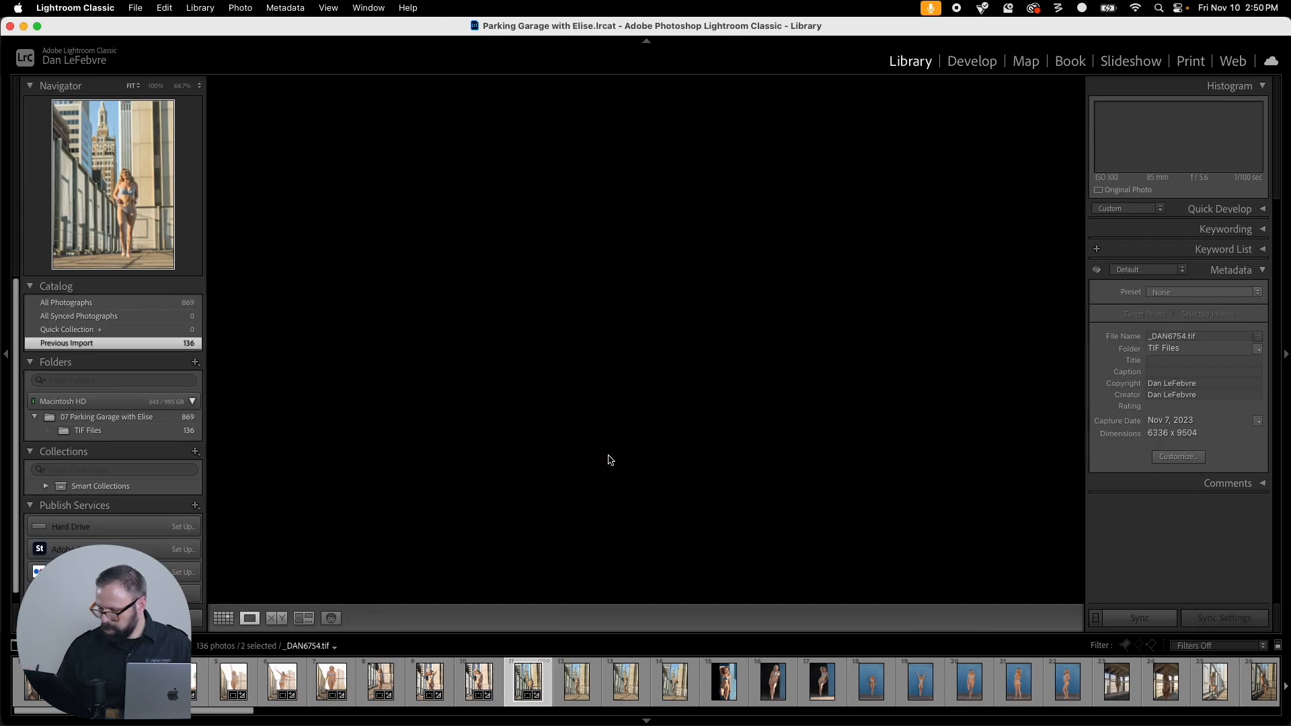
left_click(577, 683)
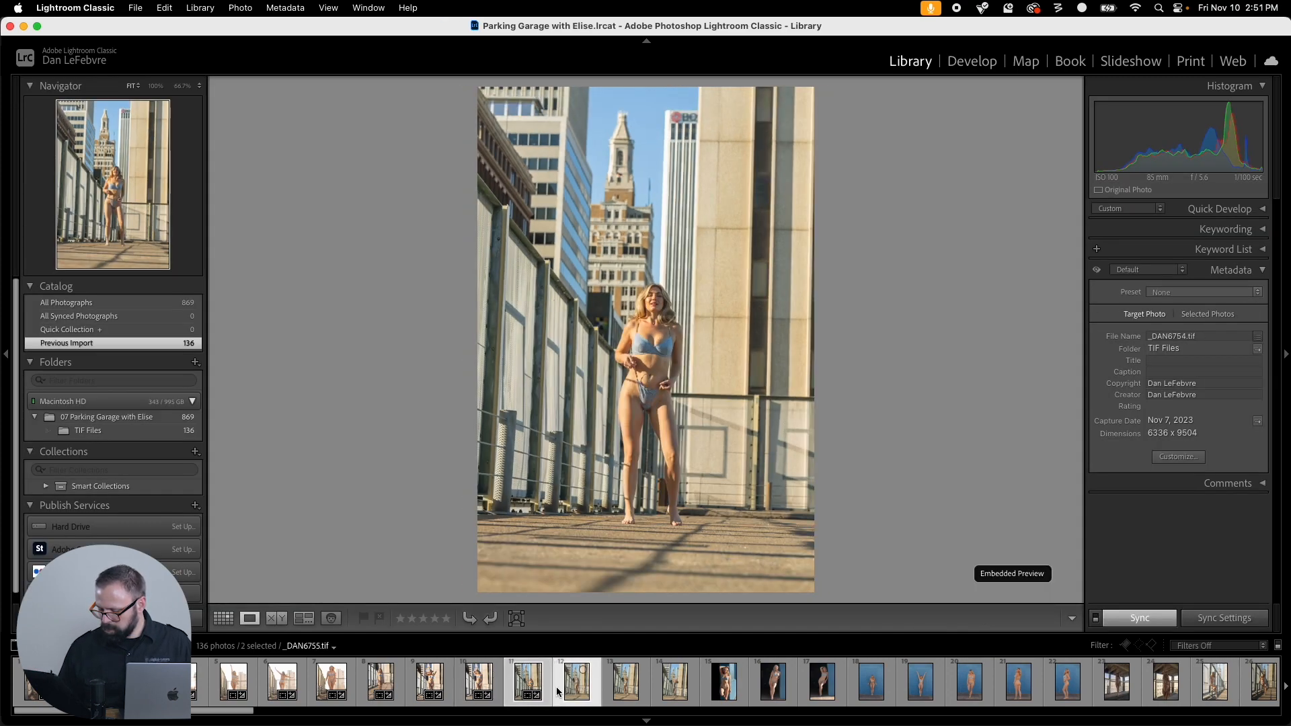
left_click(536, 684)
left_click(491, 685)
left_click(531, 680)
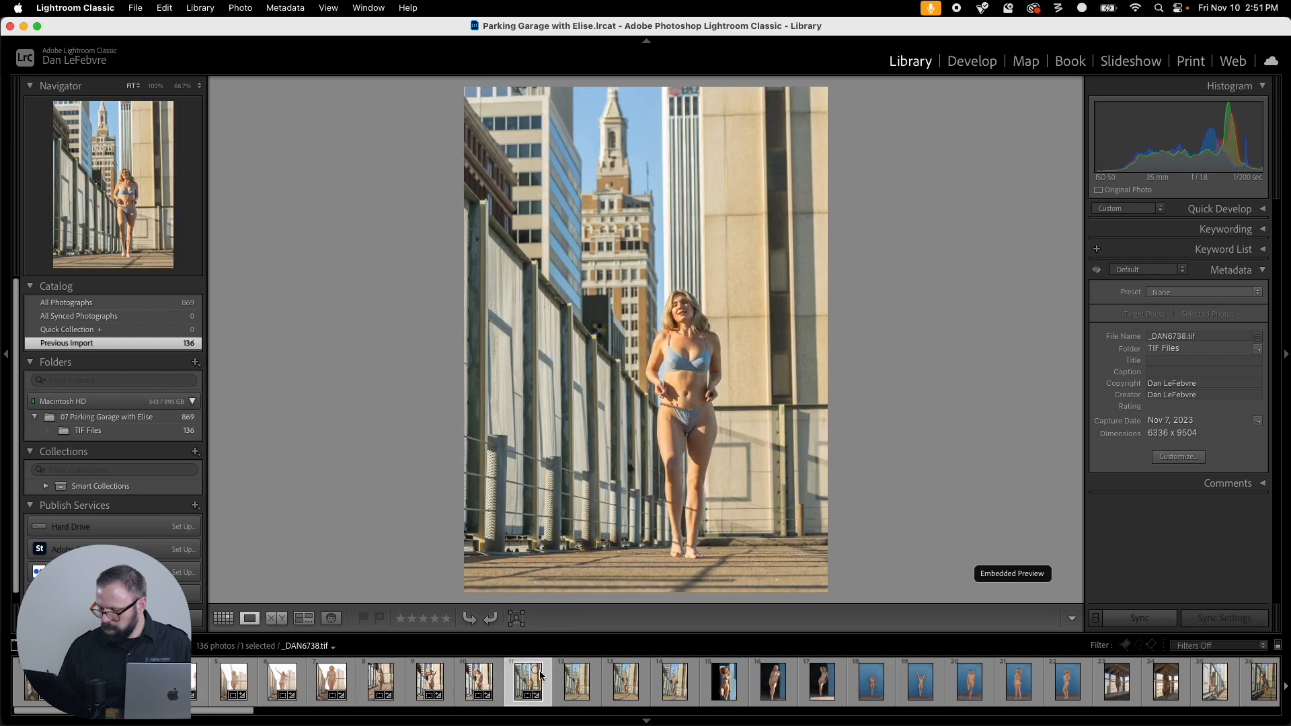
Step: Tighten the crop frame of _DAN6754.tif, reposition the model within it and apply the crop
key("r")
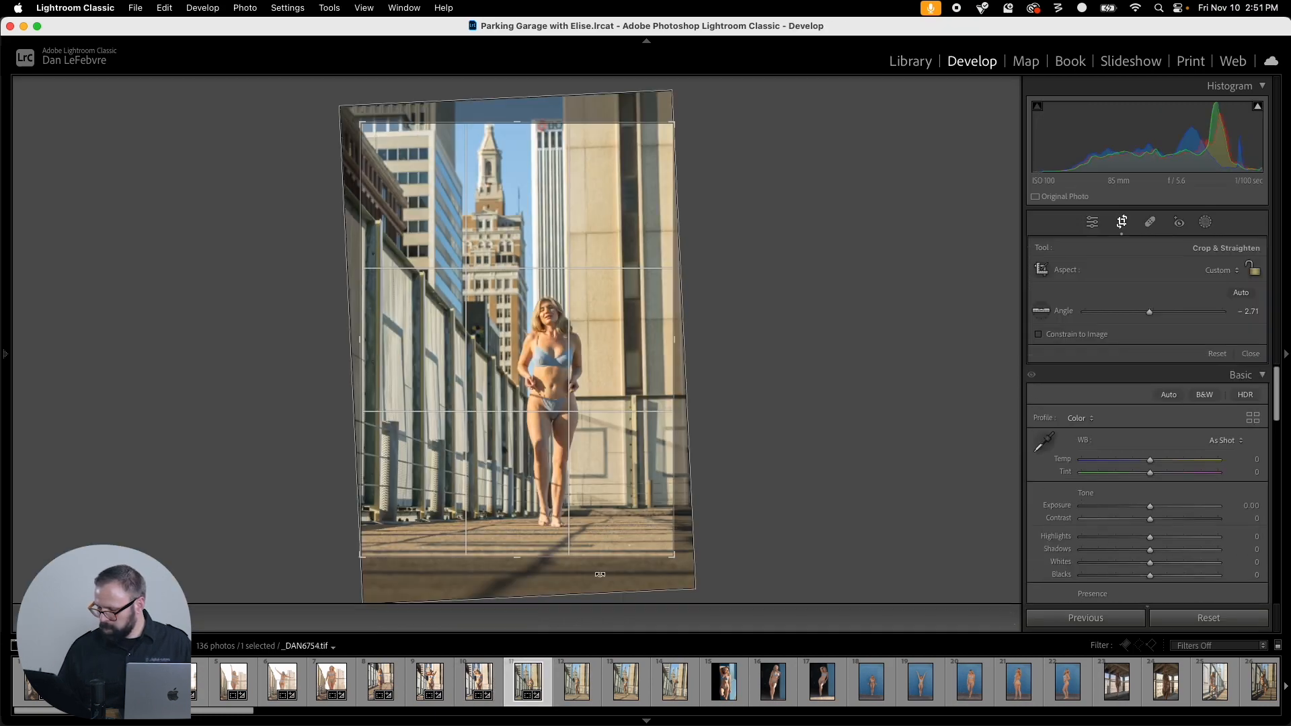
left_click_drag(361, 123, 384, 133)
left_click_drag(584, 320, 579, 314)
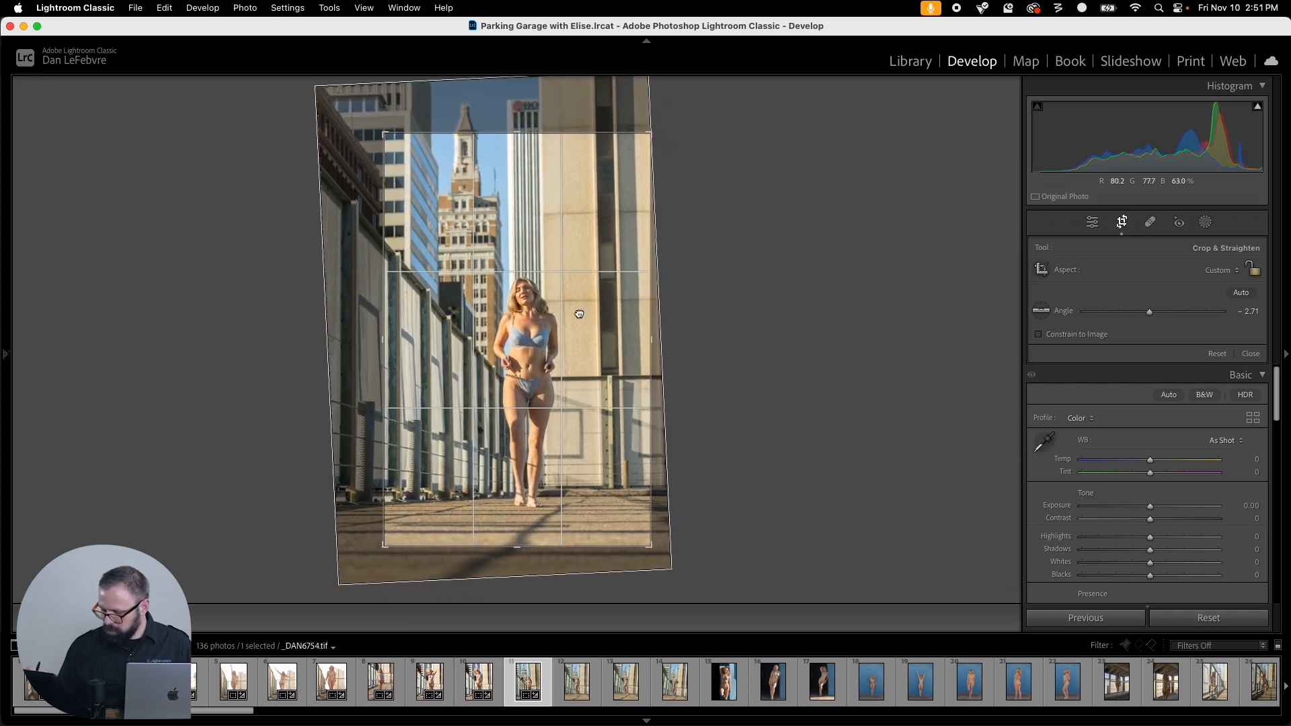
key("Return")
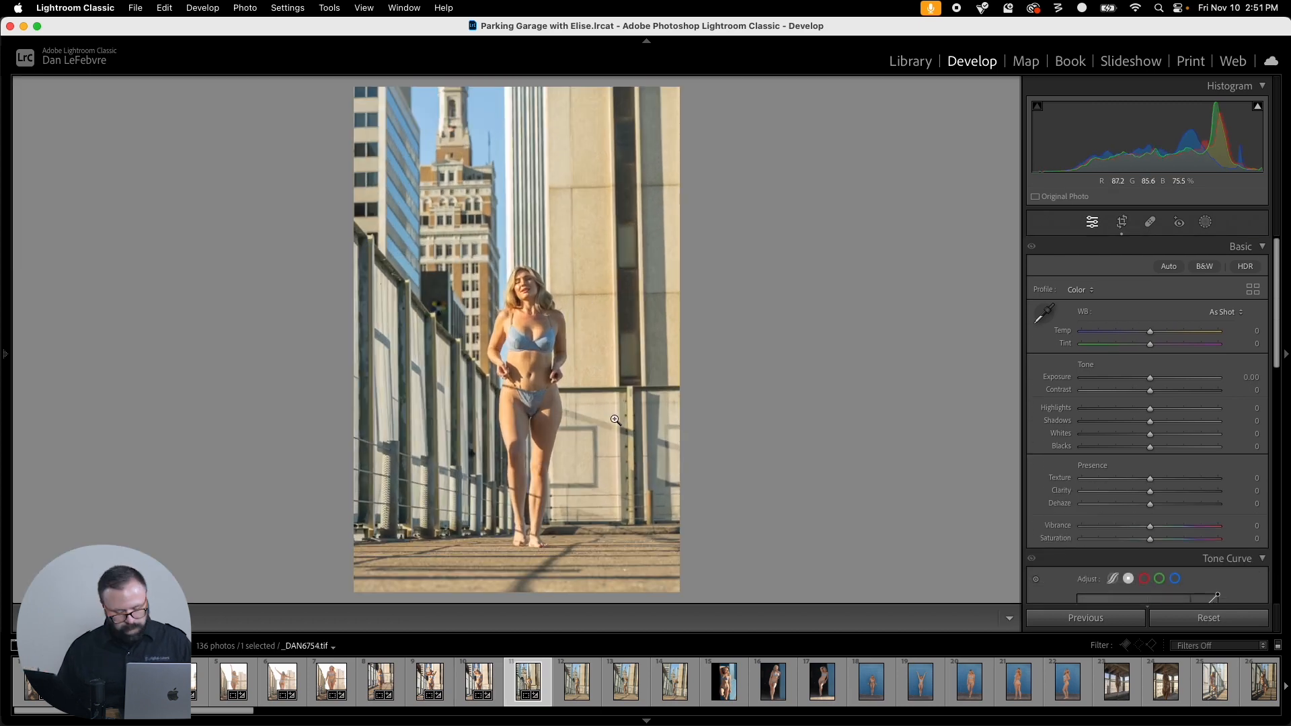
Step: Straighten _DAN6755.tif along a vertical line of the background building, to an angle of about -1.07
left_click(592, 664)
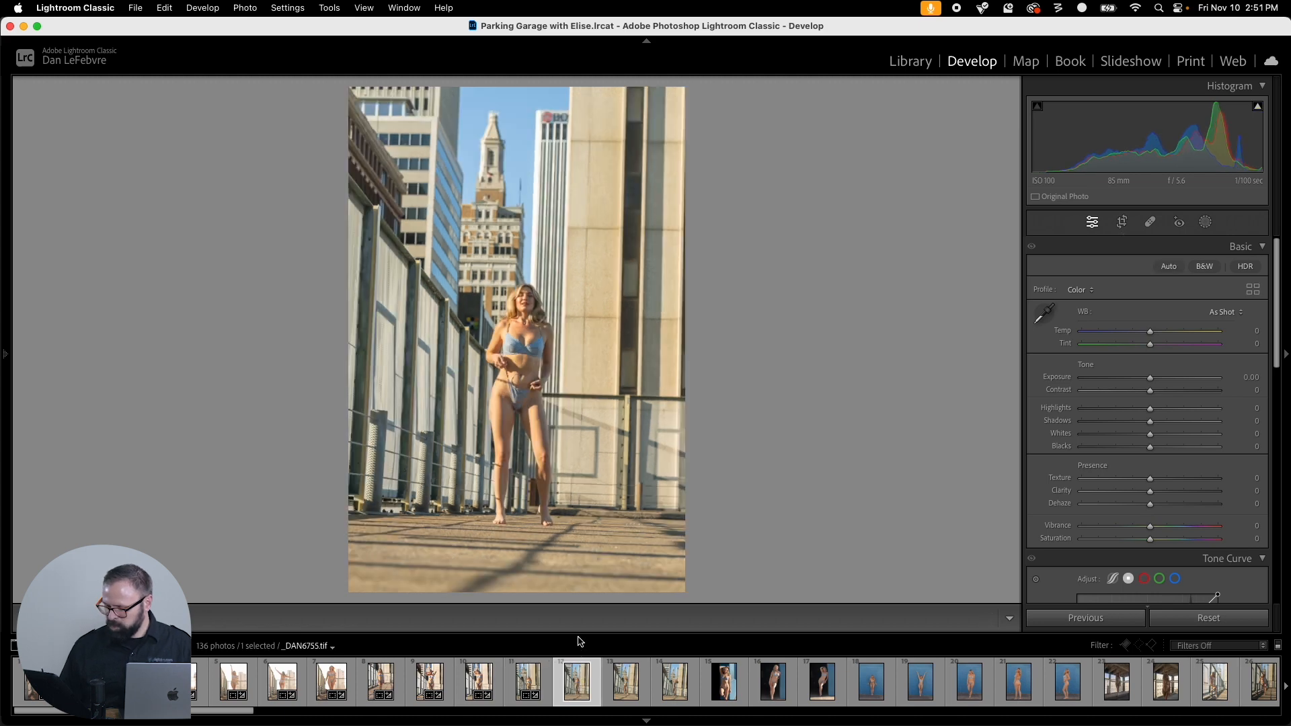
key("r")
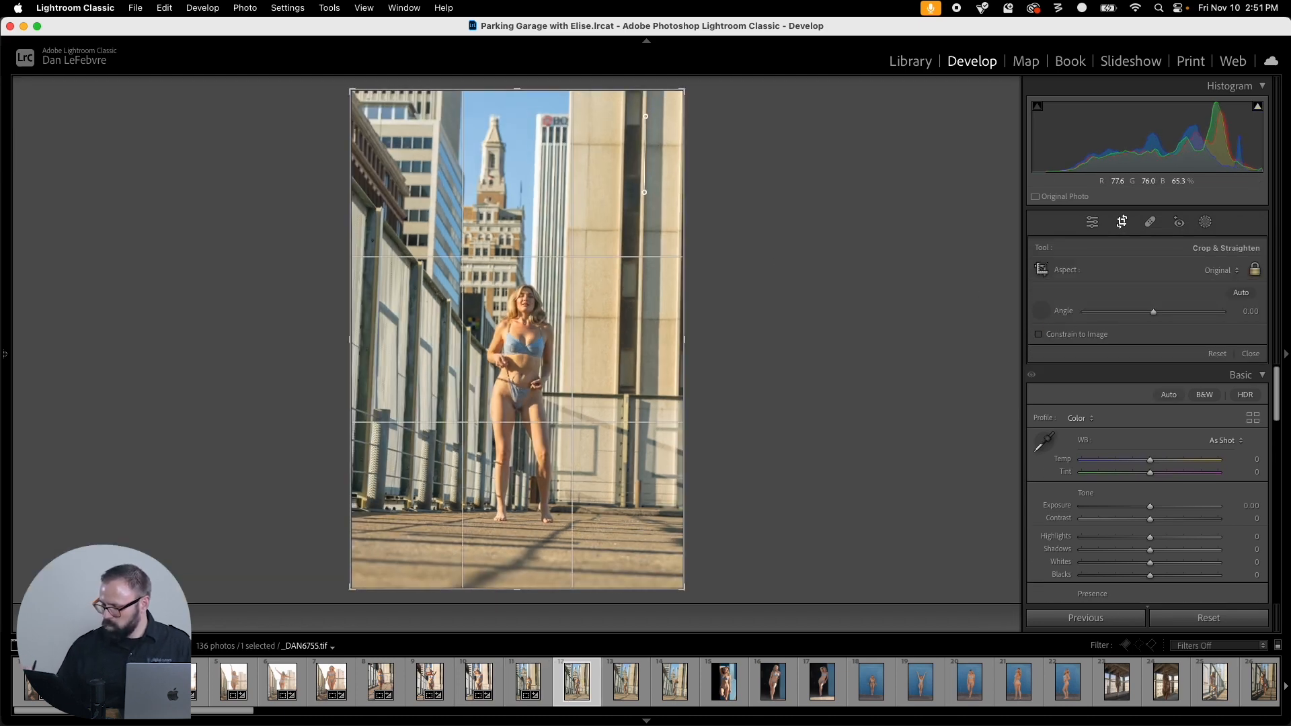
left_click_drag(645, 193, 639, 507)
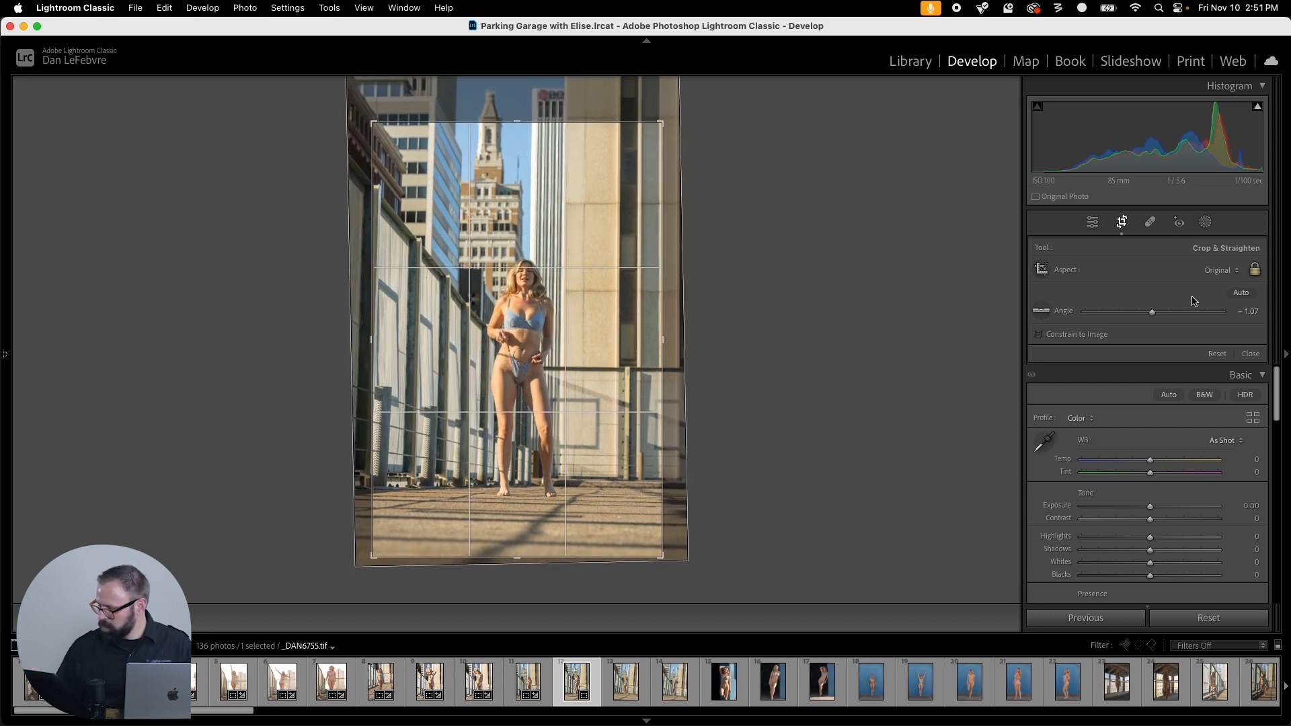
Step: Give _DAN6755.tif an unlocked custom crop aspect, reduce the crop height, reposition the model and apply the crop
left_click(1226, 271)
left_click(1204, 280)
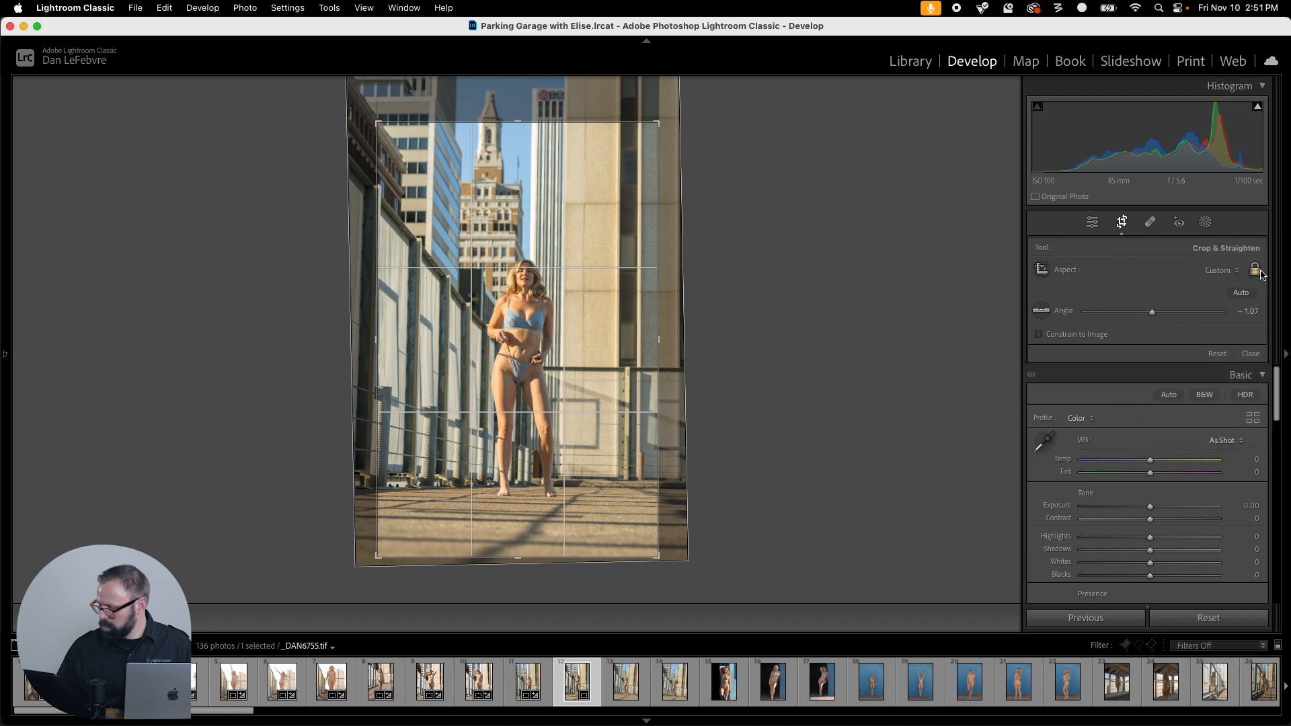
mouse_move(584, 302)
left_mouse_down()
mouse_move(583, 278)
mouse_move(580, 303)
left_mouse_up()
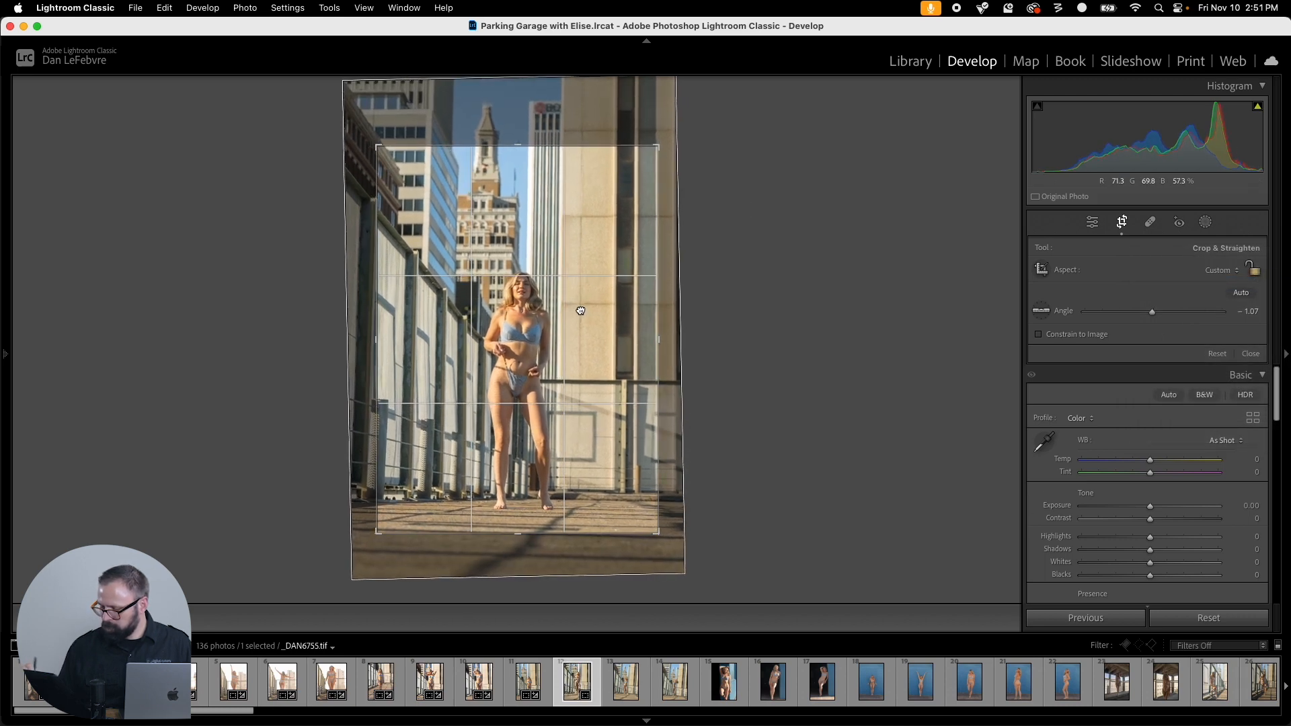
key("Return")
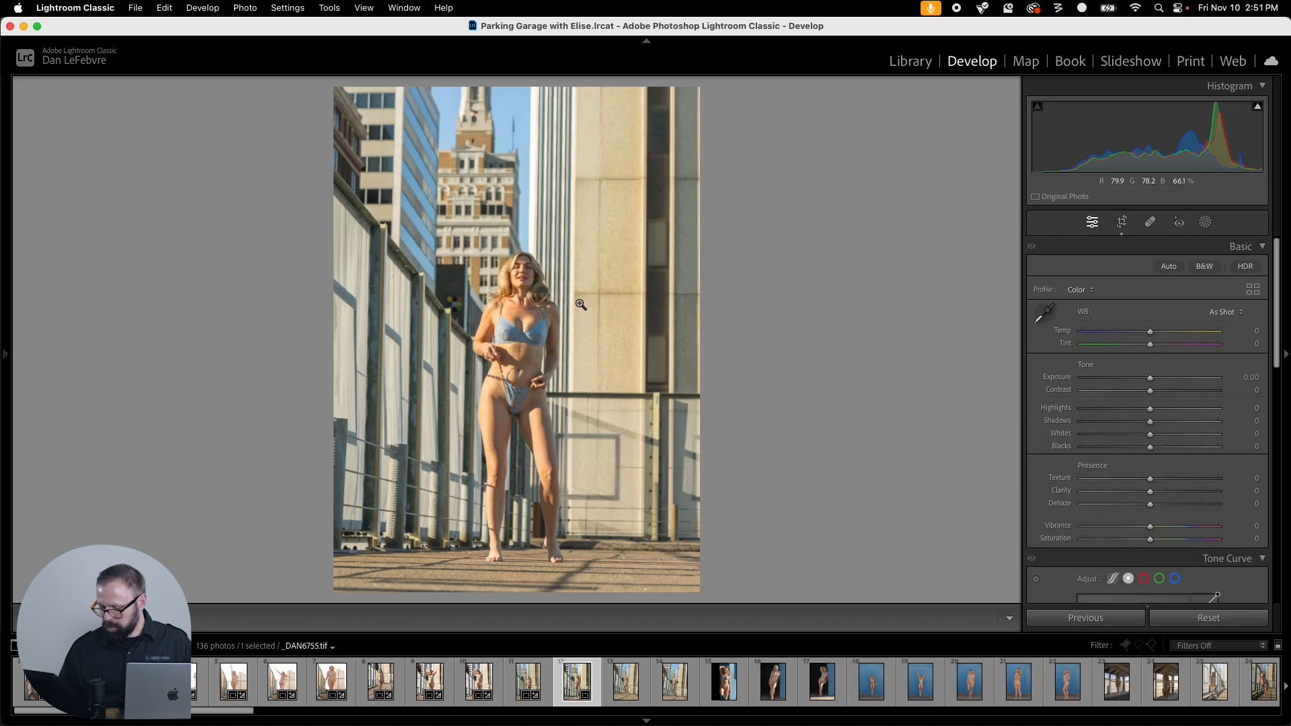
Step: Copy the crop settings from _DAN6755.tif and paste them onto _DAN6766.tif
left_click(626, 676)
left_click(582, 671)
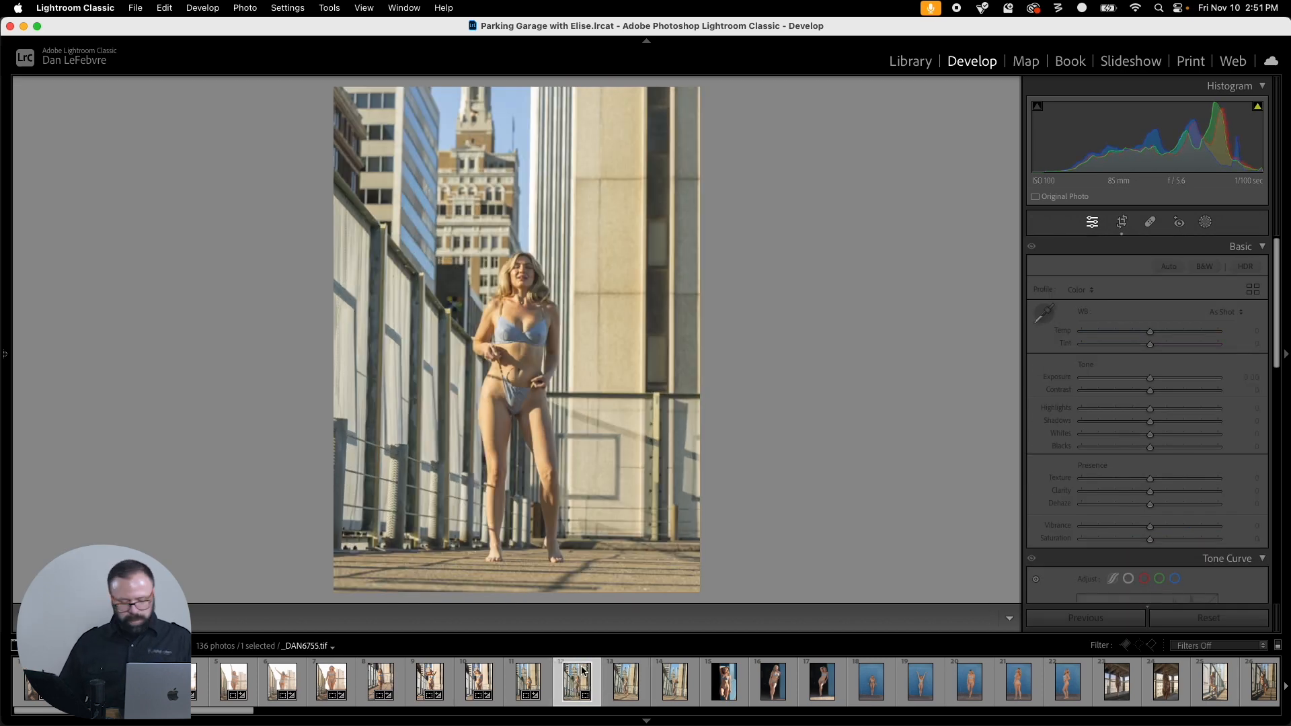
key("super+shift+c")
left_click(855, 422)
left_click(625, 676)
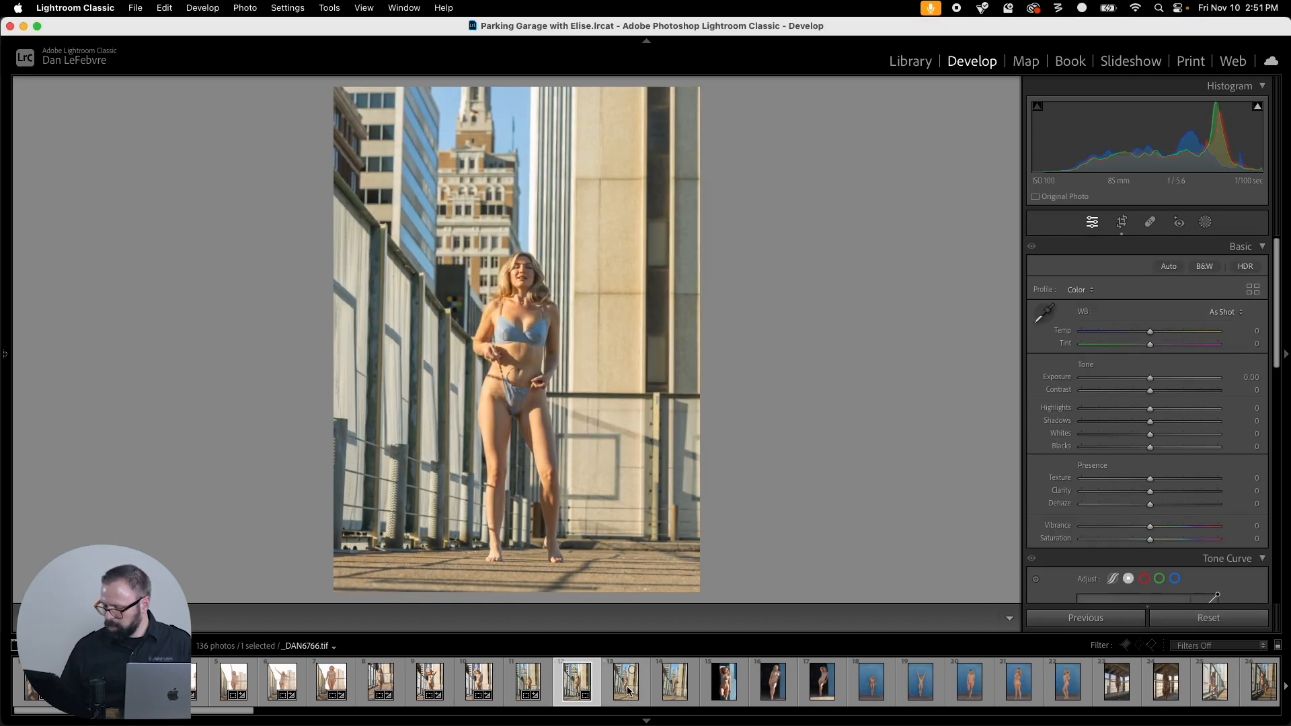
key("super+shift+v")
Step: Straighten _DAN6766.tif along a vertical line in the background to an angle of about -4.28 and apply the crop
key("r")
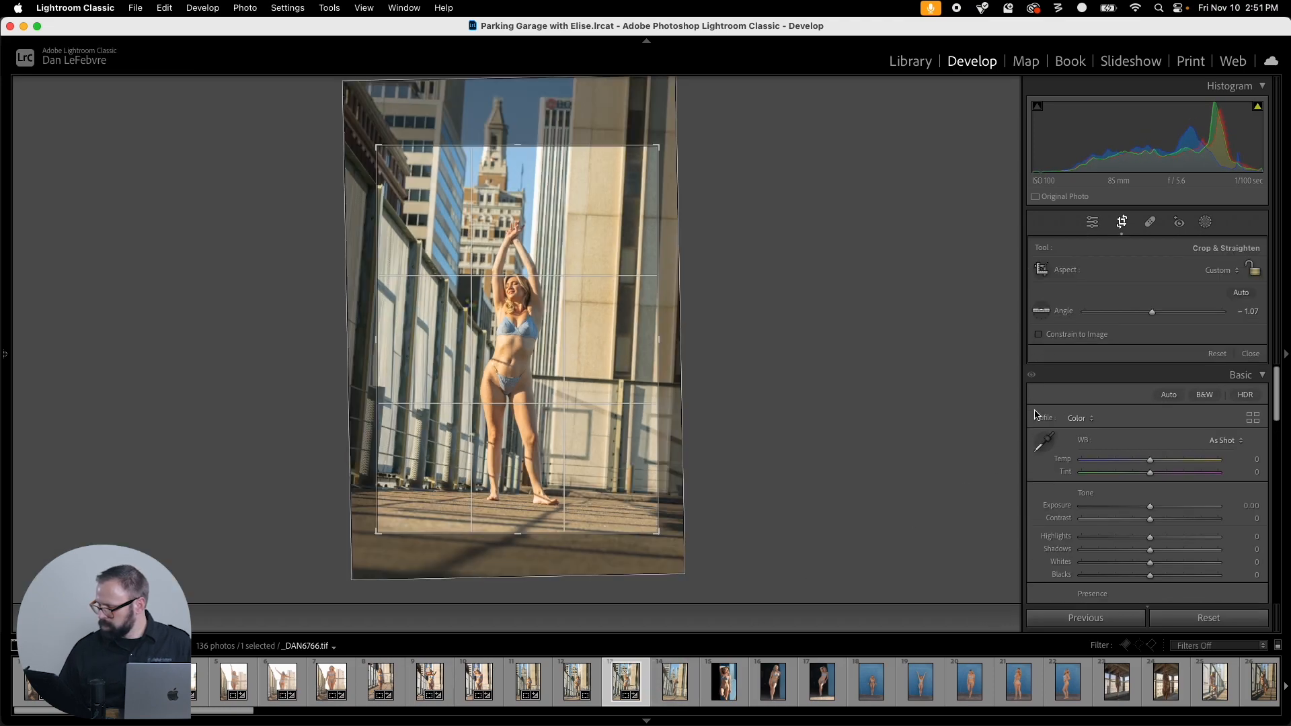
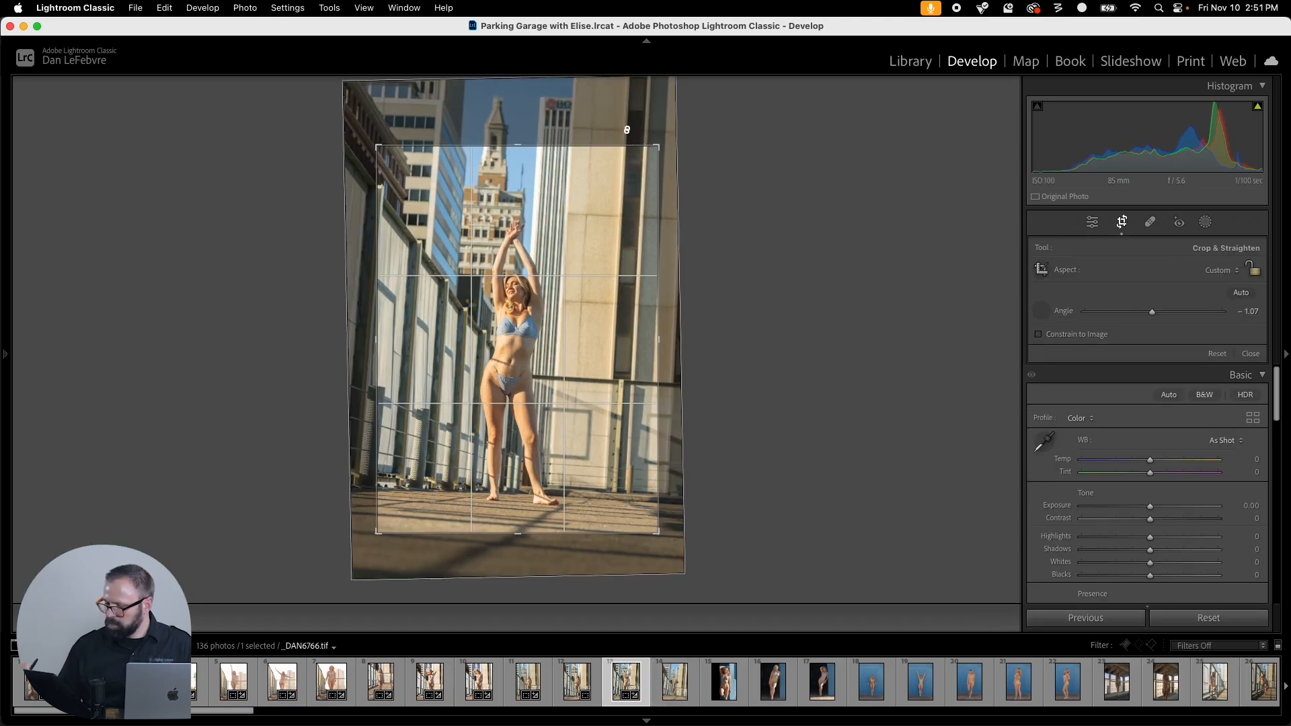
left_click_drag(604, 553, 604, 553)
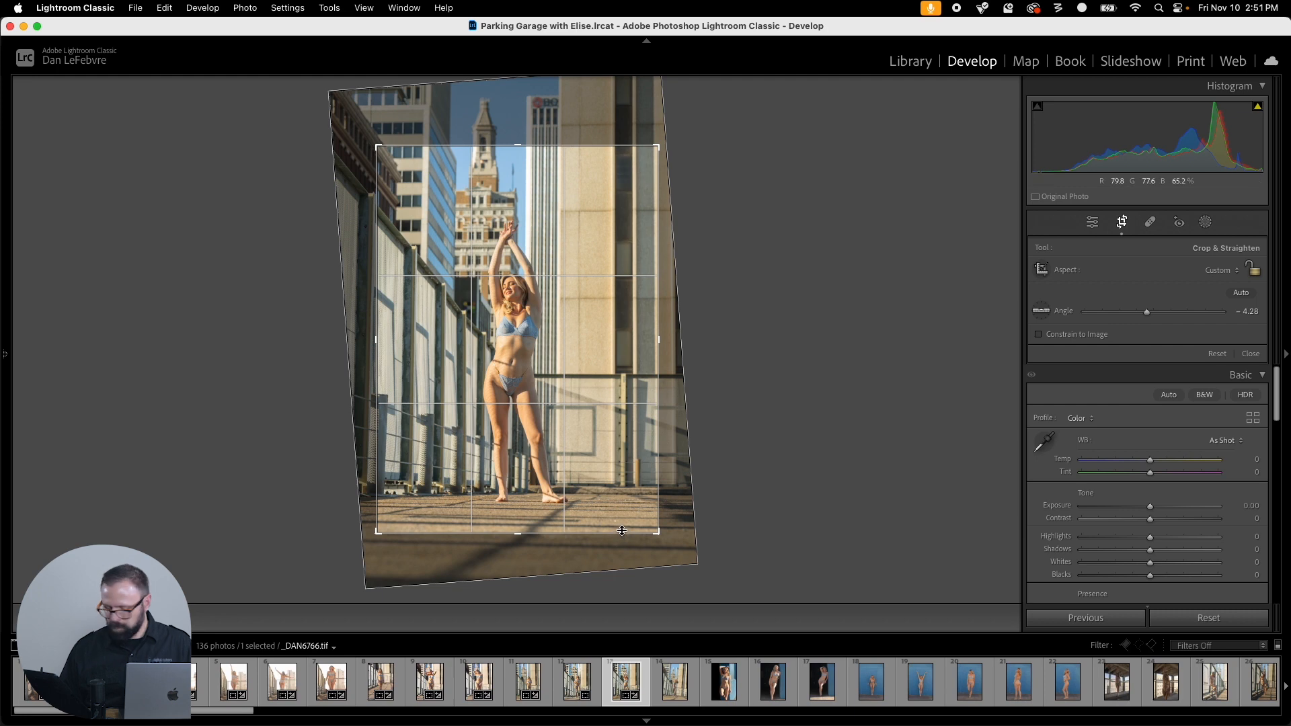
key("Return")
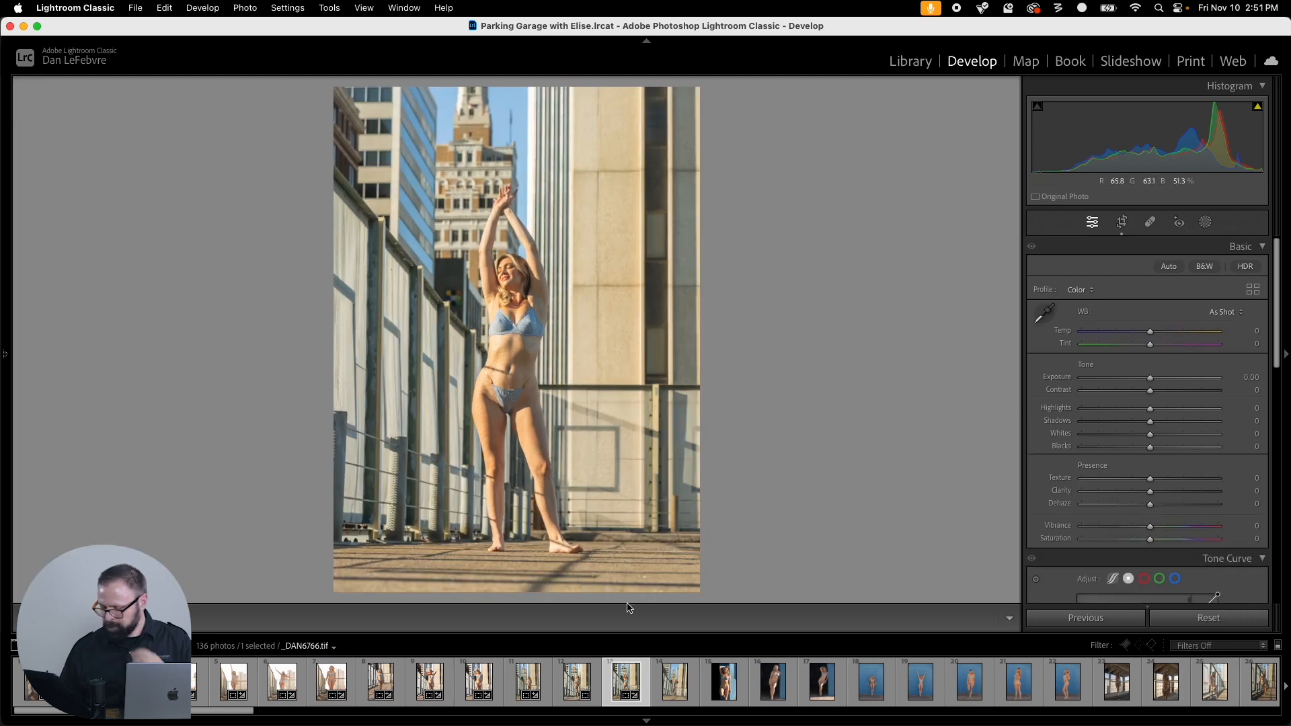
Step: Extend the crop of _DAN6755.tif upward to include more of the buildings and sky, and apply it
left_click(576, 686)
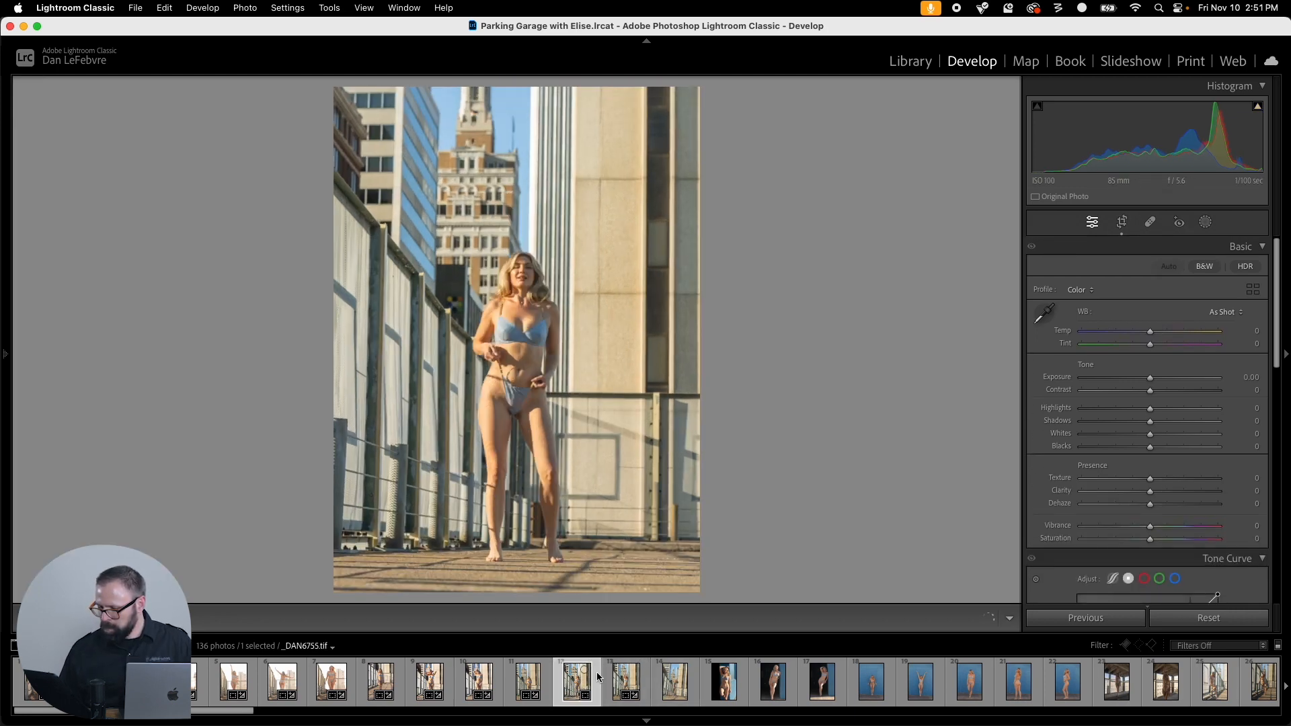
key("r")
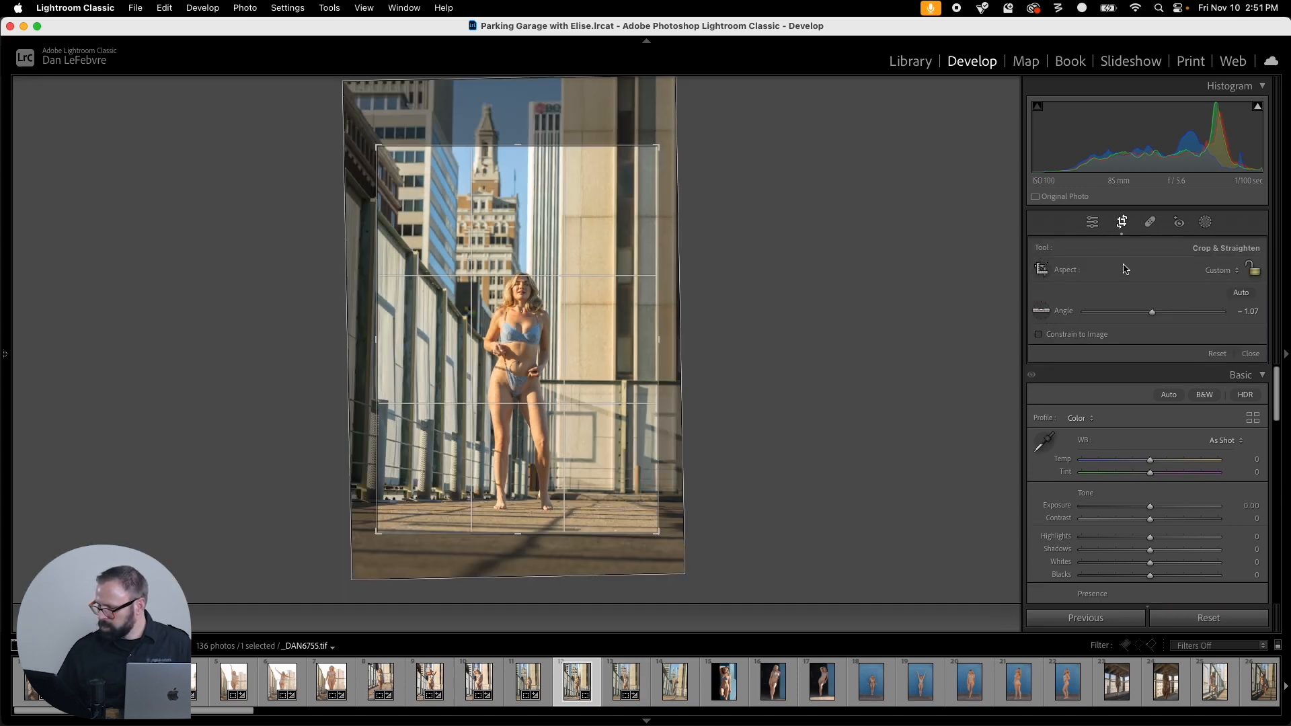
left_click_drag(518, 145, 523, 121)
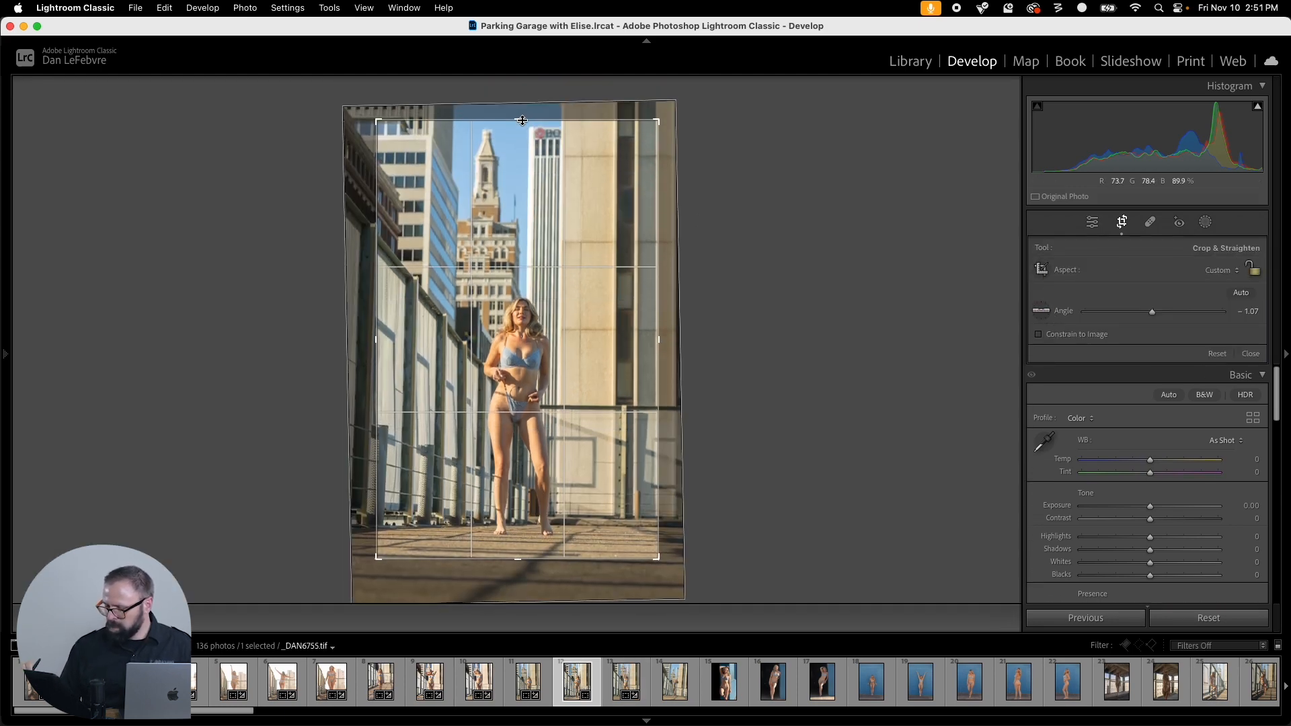
key("Return")
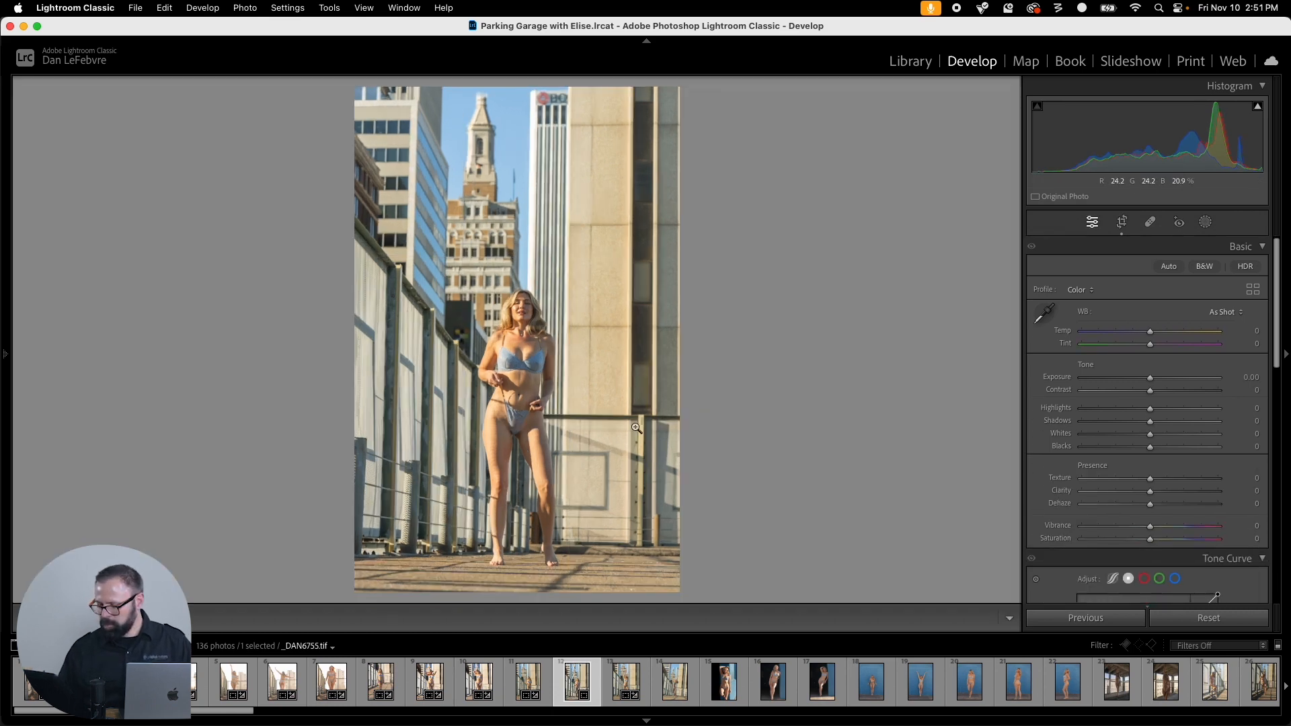
Step: Extend the crop of _DAN6766.tif upward above the model's raised arms and apply it
left_click(531, 678)
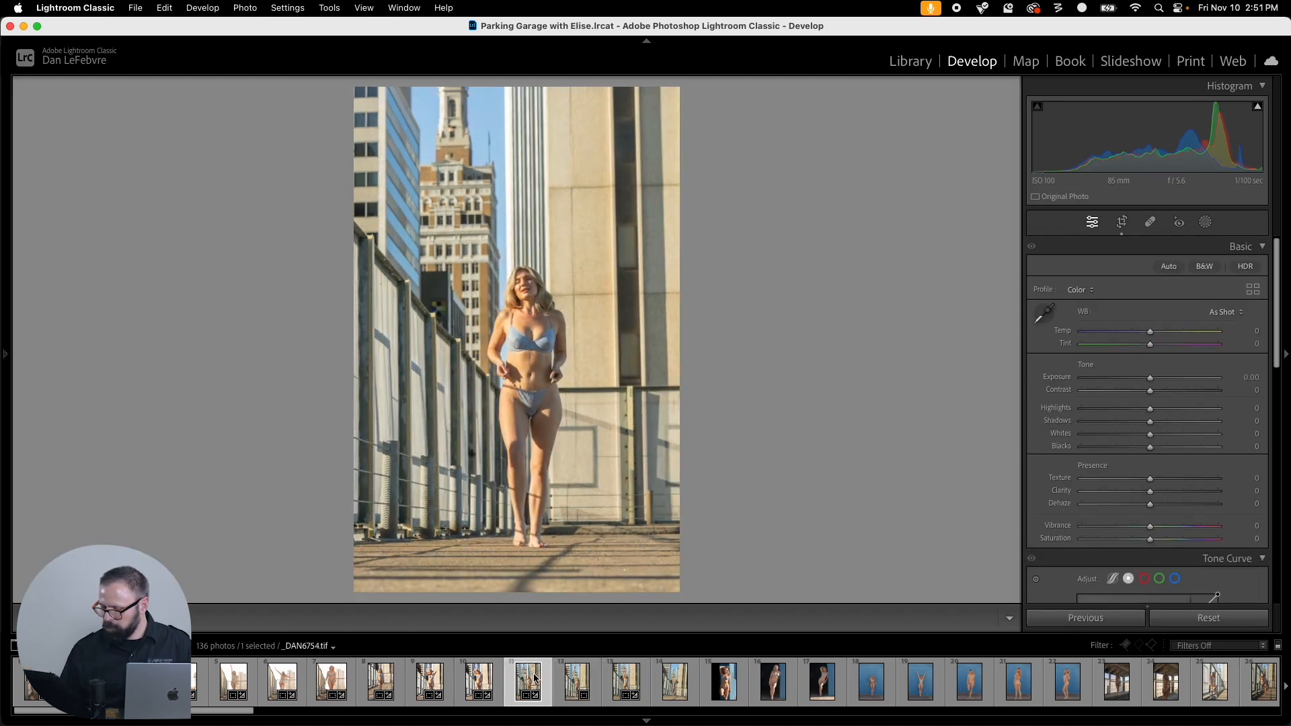
left_click(625, 679)
key("r")
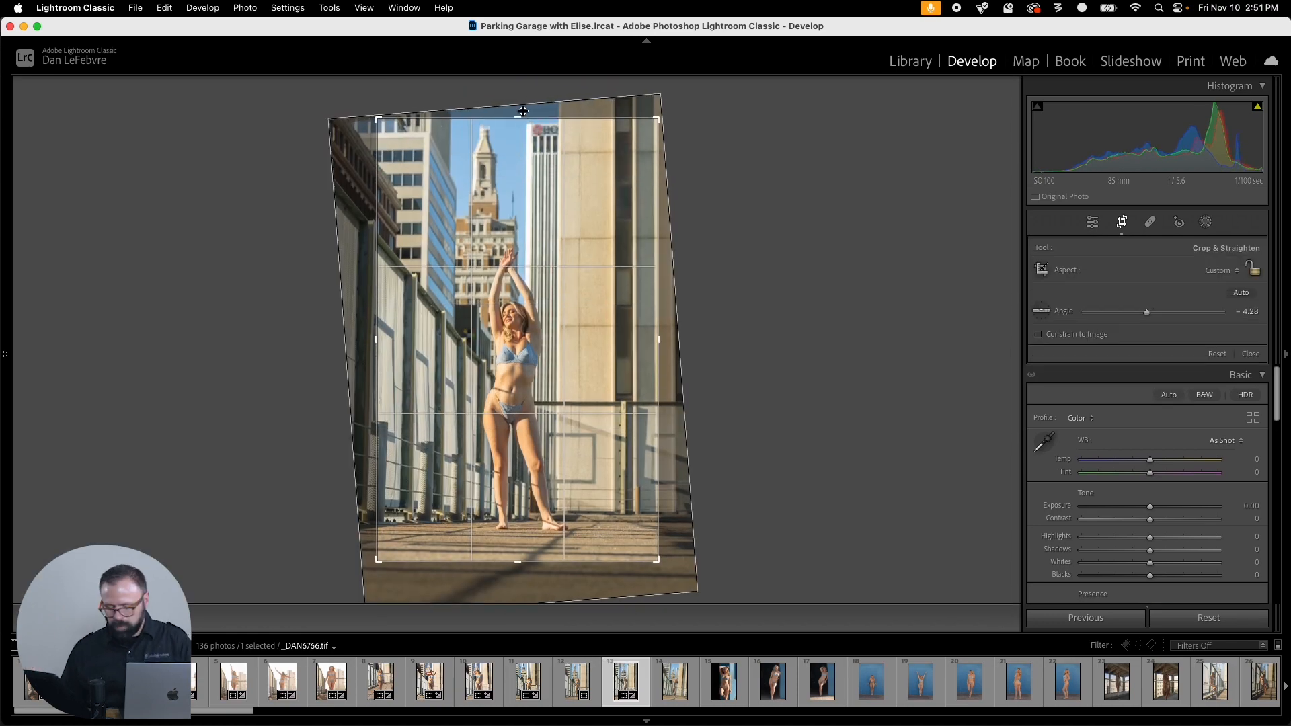
key("r")
Step: Paste the copied crop onto _DAN6778.tif and straighten it along a vertical building edge, to an angle of about -5.06
left_click(677, 686)
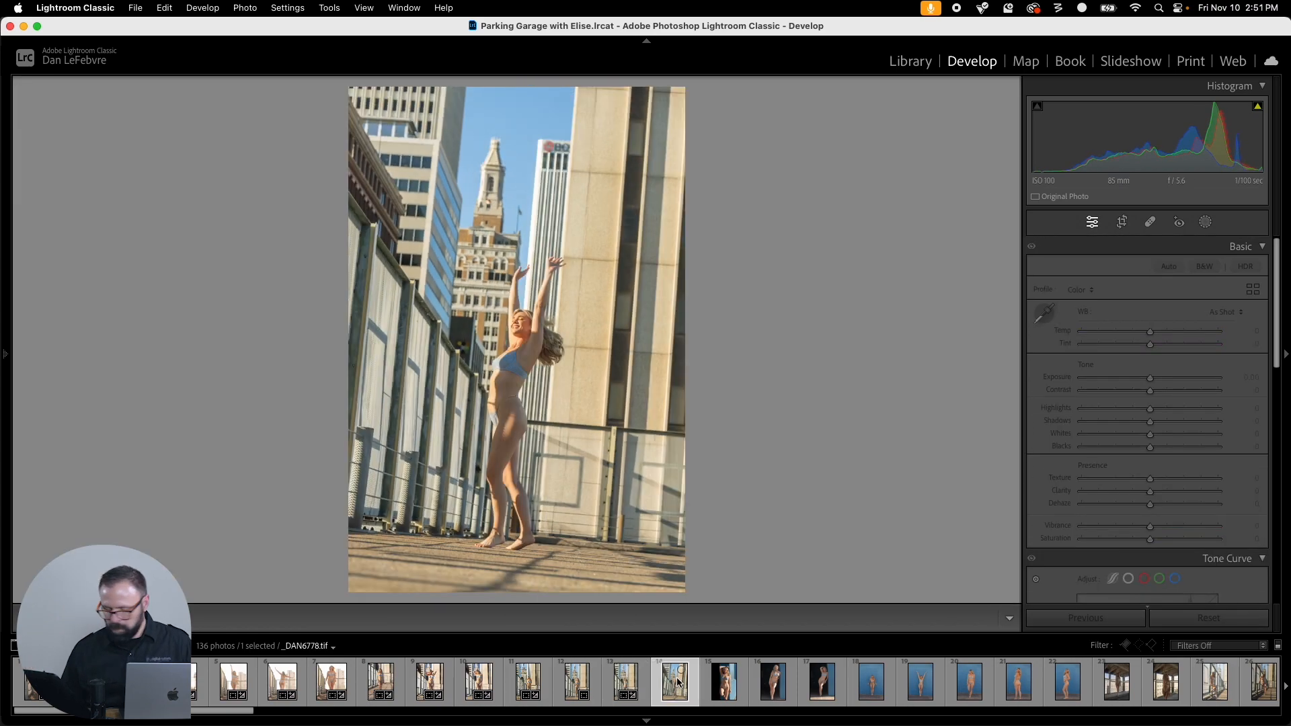
key("super+shift+v")
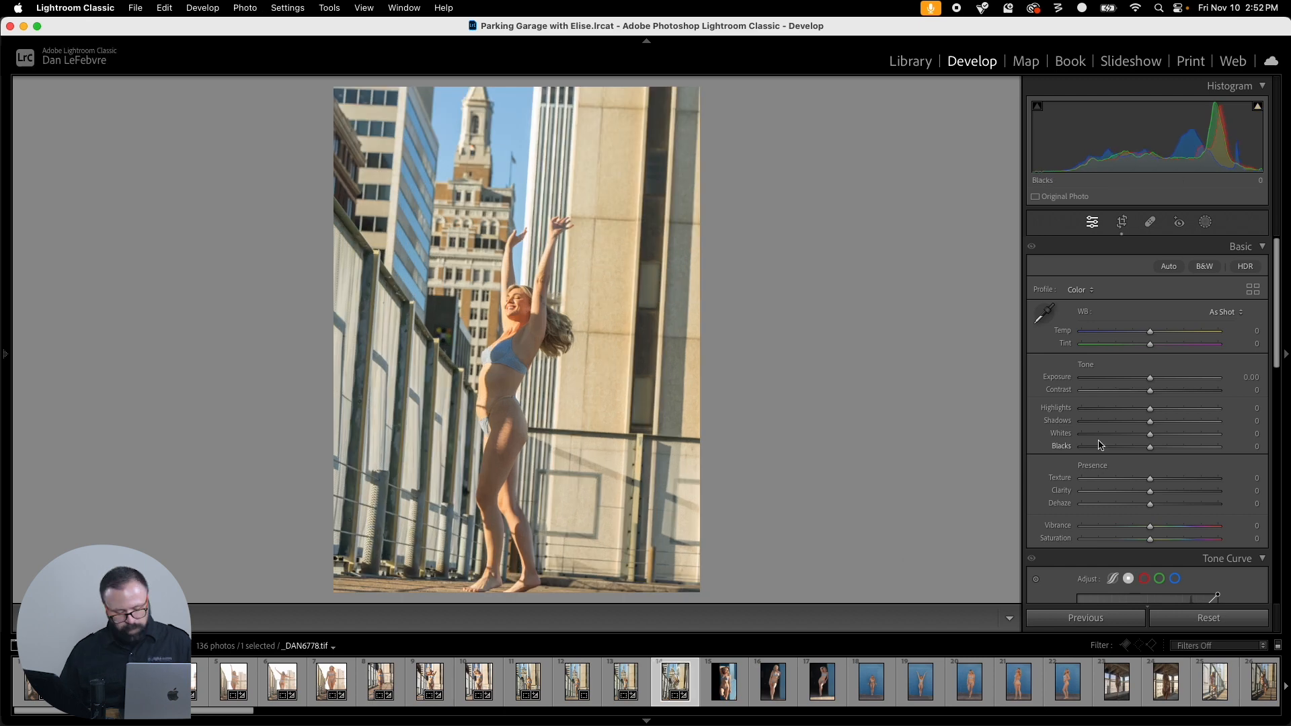
key("r")
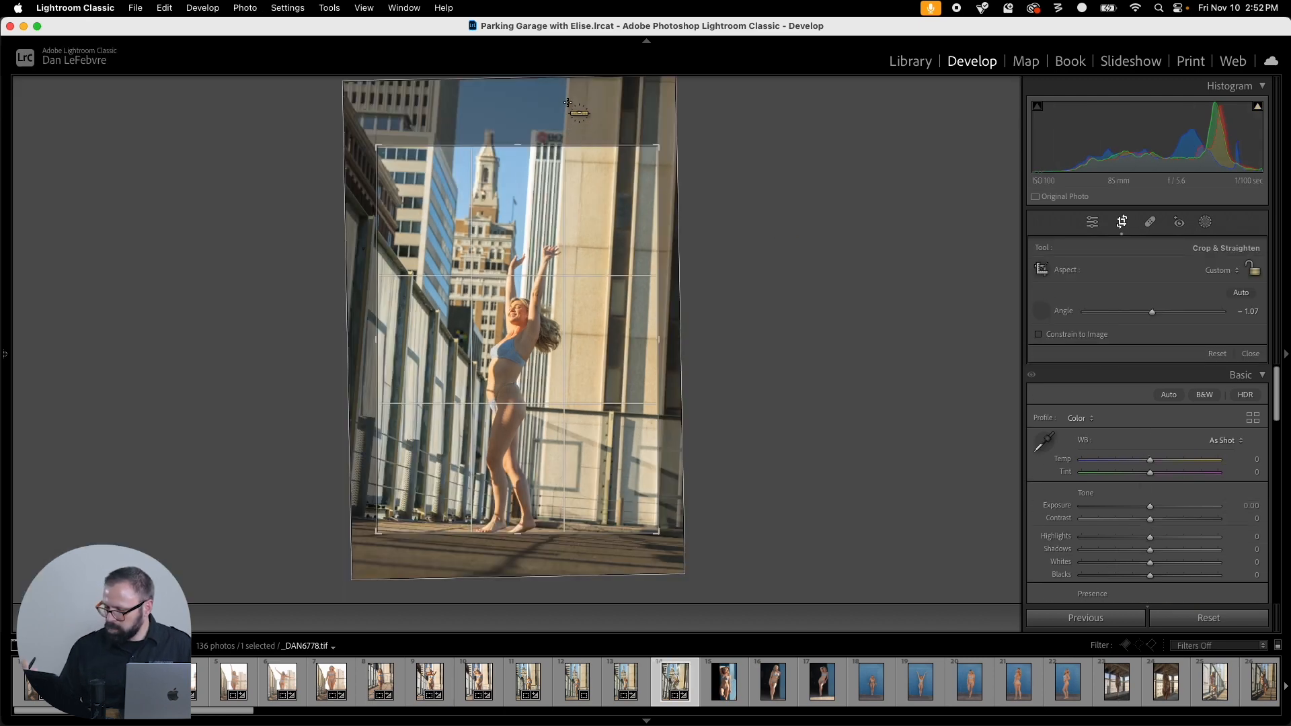
left_click_drag(563, 168, 533, 559)
Step: Increase the crop height of _DAN6778.tif, reposition the model within the frame and apply the crop
left_click_drag(520, 145, 522, 133)
left_click_drag(567, 438, 570, 431)
left_click_drag(517, 134, 518, 128)
left_click_drag(598, 332, 600, 327)
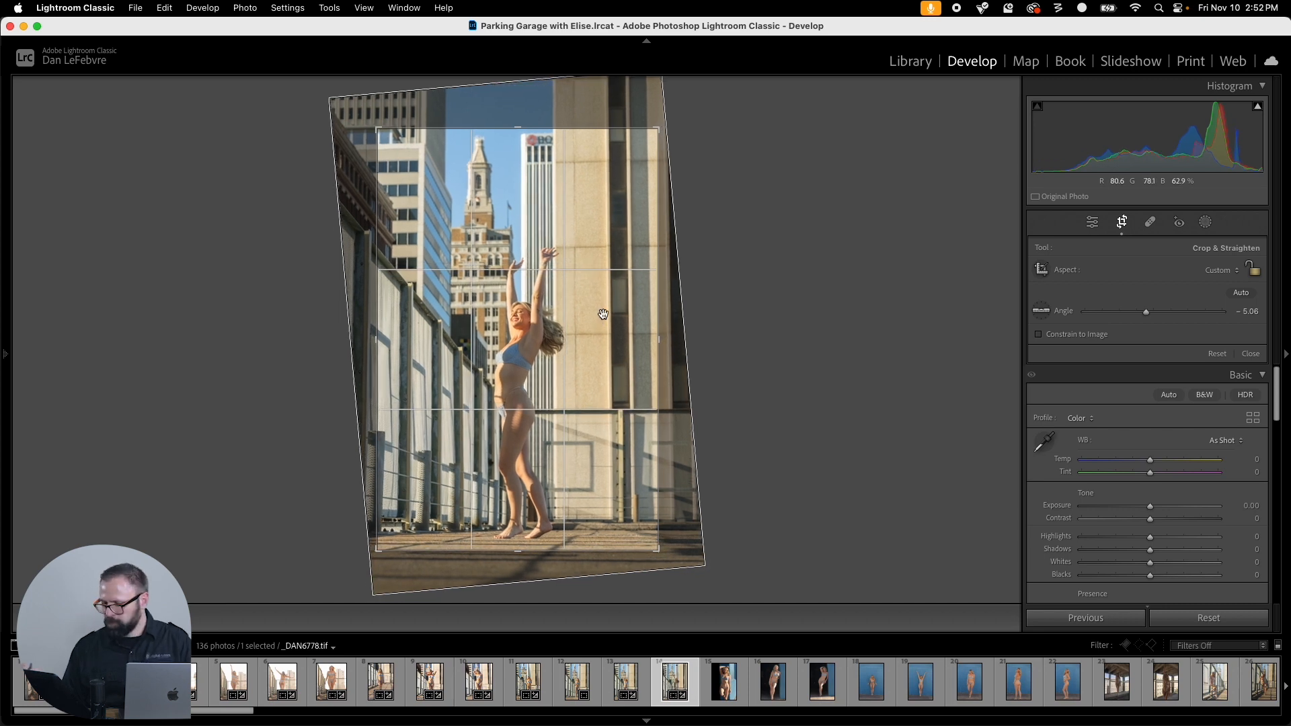
left_click_drag(518, 128, 518, 123)
left_click_drag(584, 248, 591, 237)
key("Return")
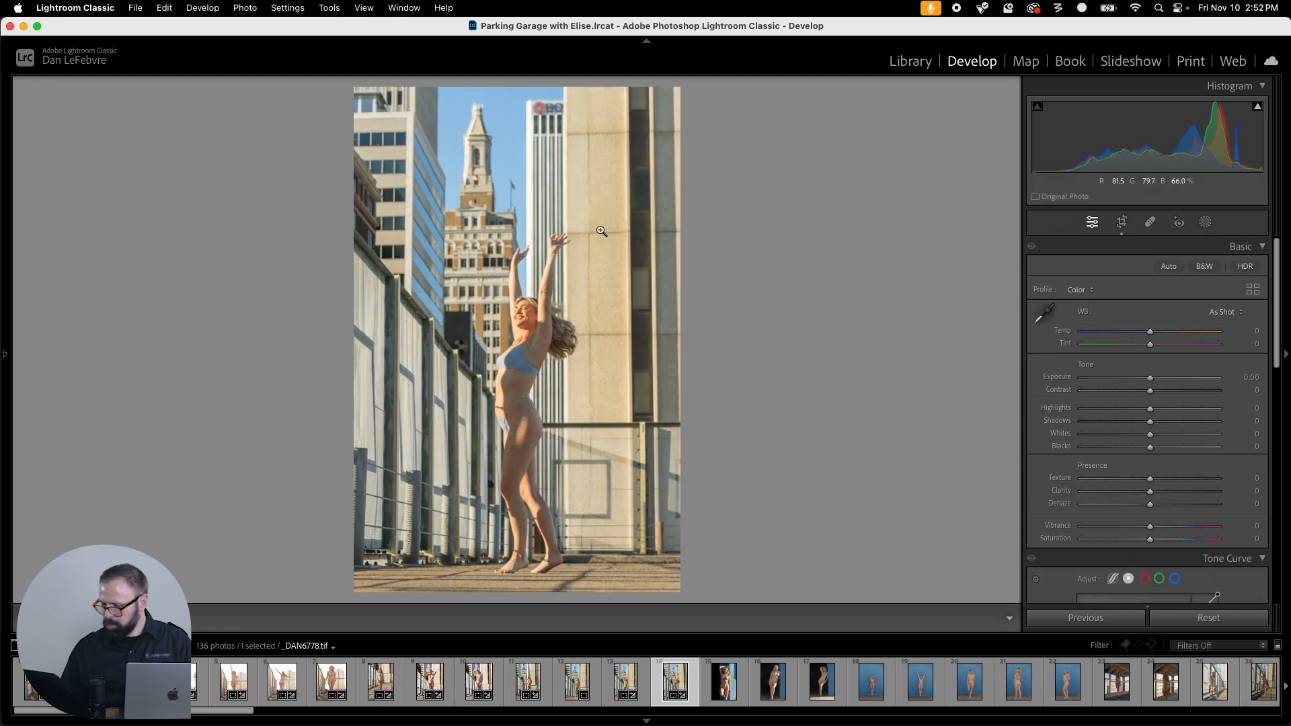
Step: Paste the copied crop onto _DAN6789.tif and straighten it along the vertical edge of the blue wall, to an angle of about 0.6
key("Right")
key("r")
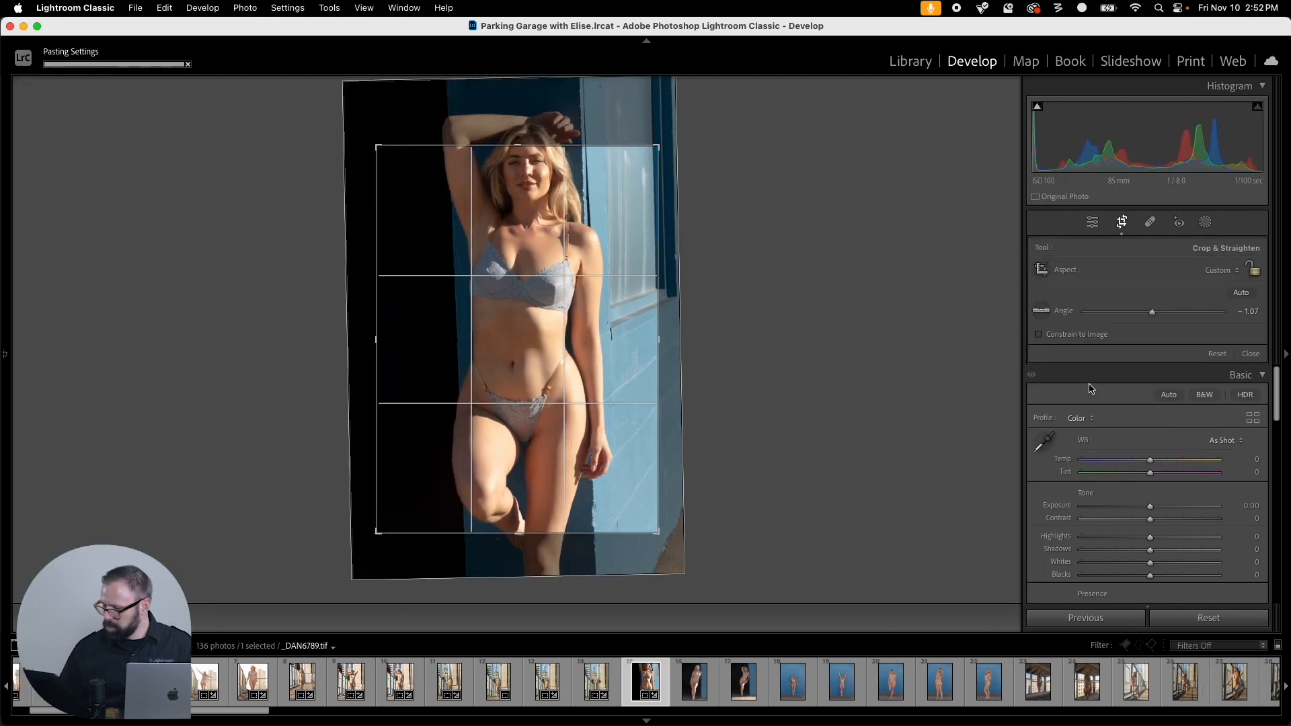
key("r")
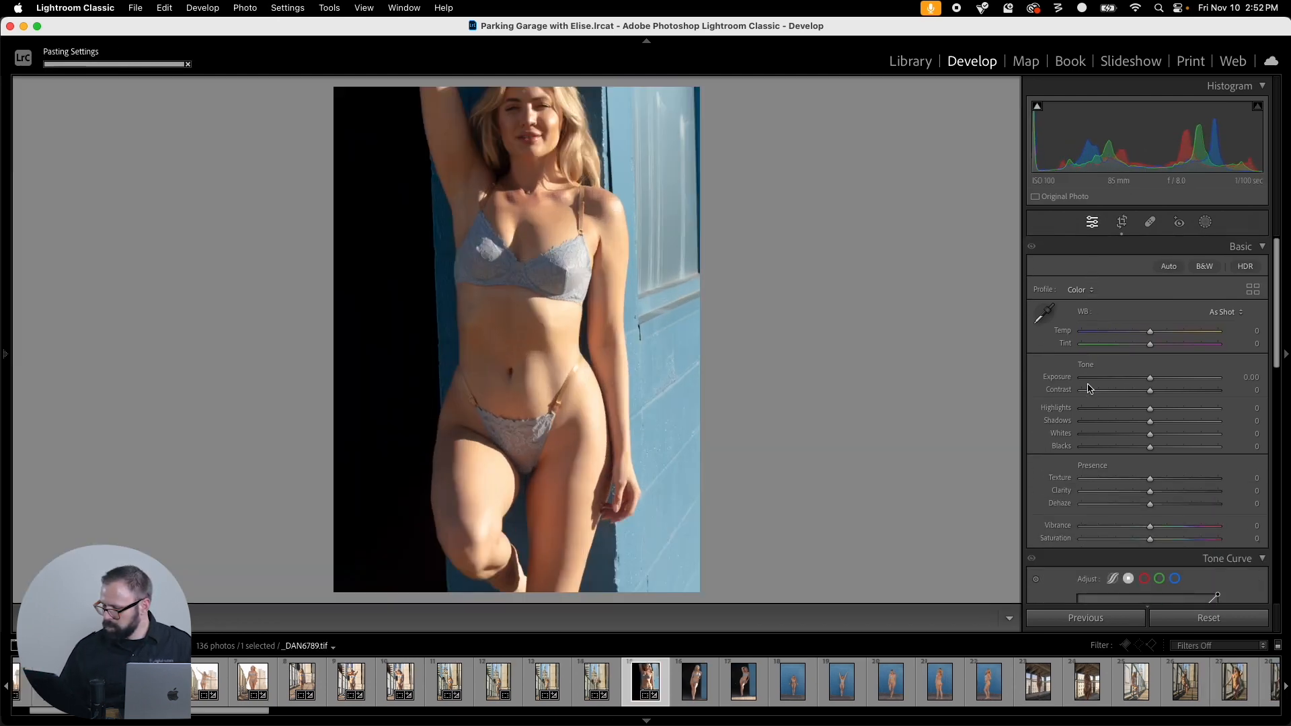
key("r")
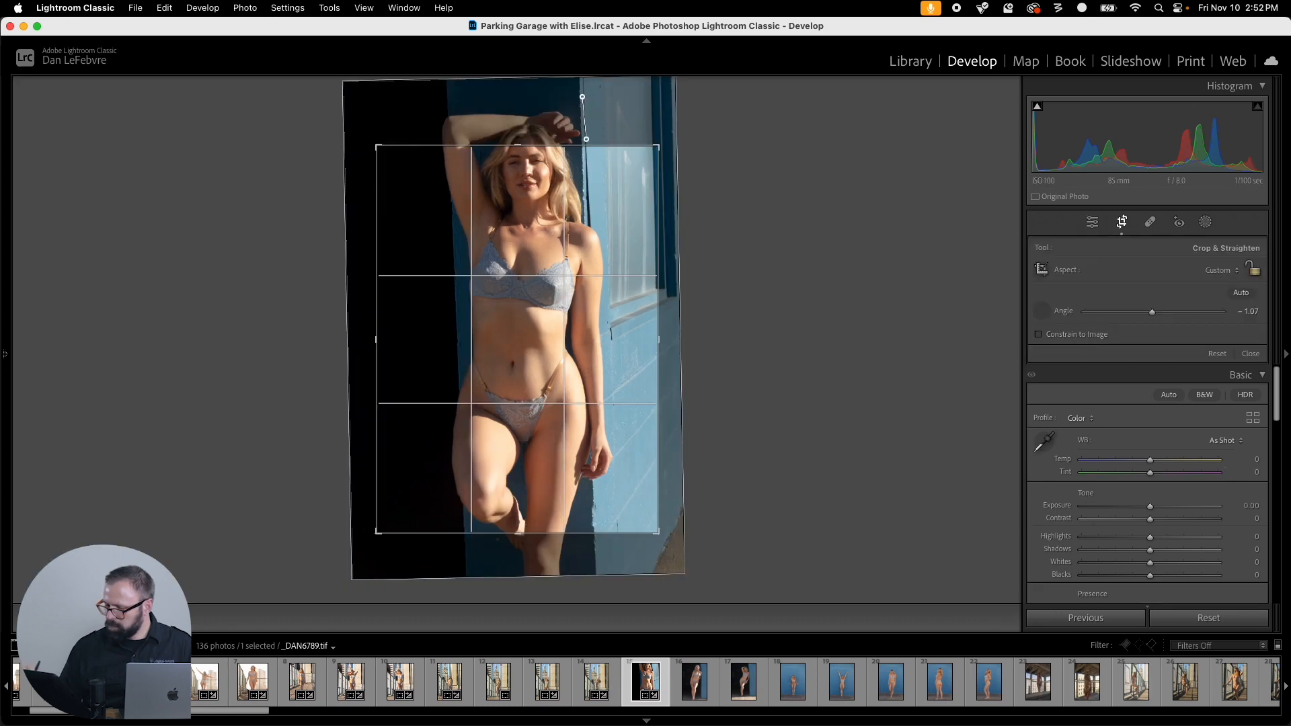
left_click_drag(611, 527, 597, 571)
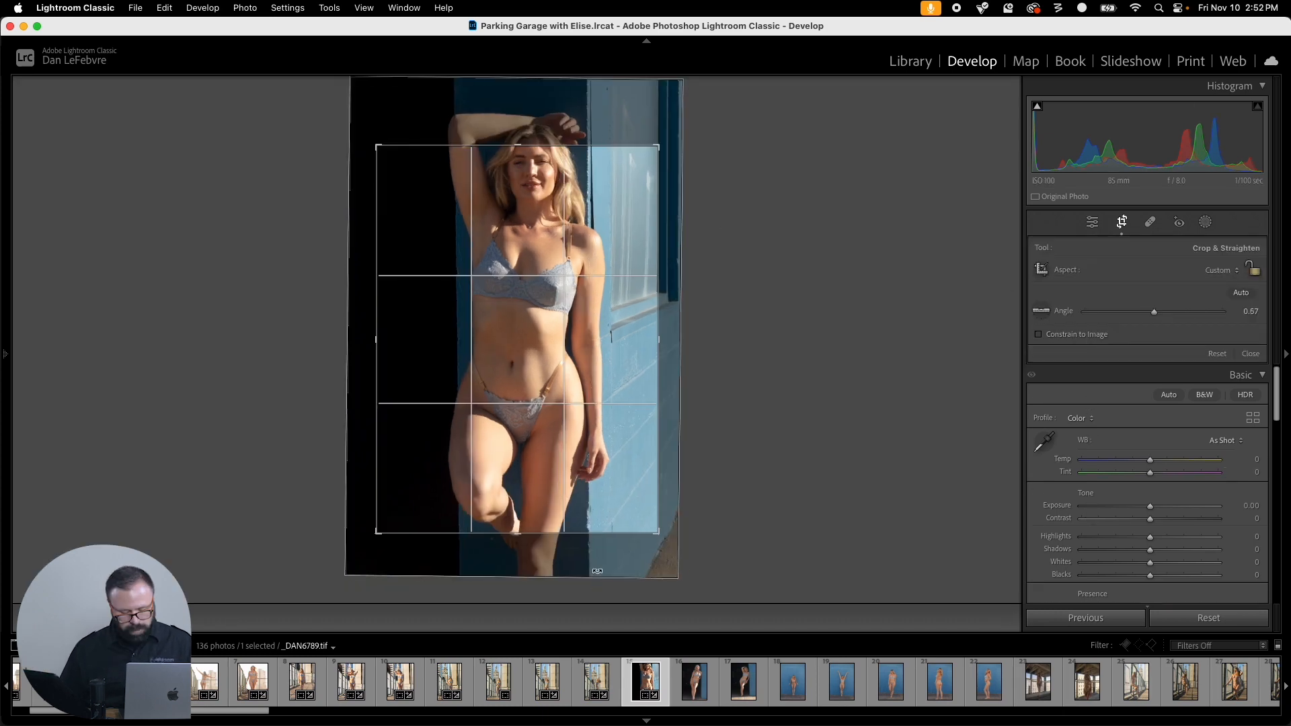
Step: Enlarge the crop of _DAN6789.tif to include the model's raised arm and more of her legs, and apply it
left_click_drag(517, 145, 516, 95)
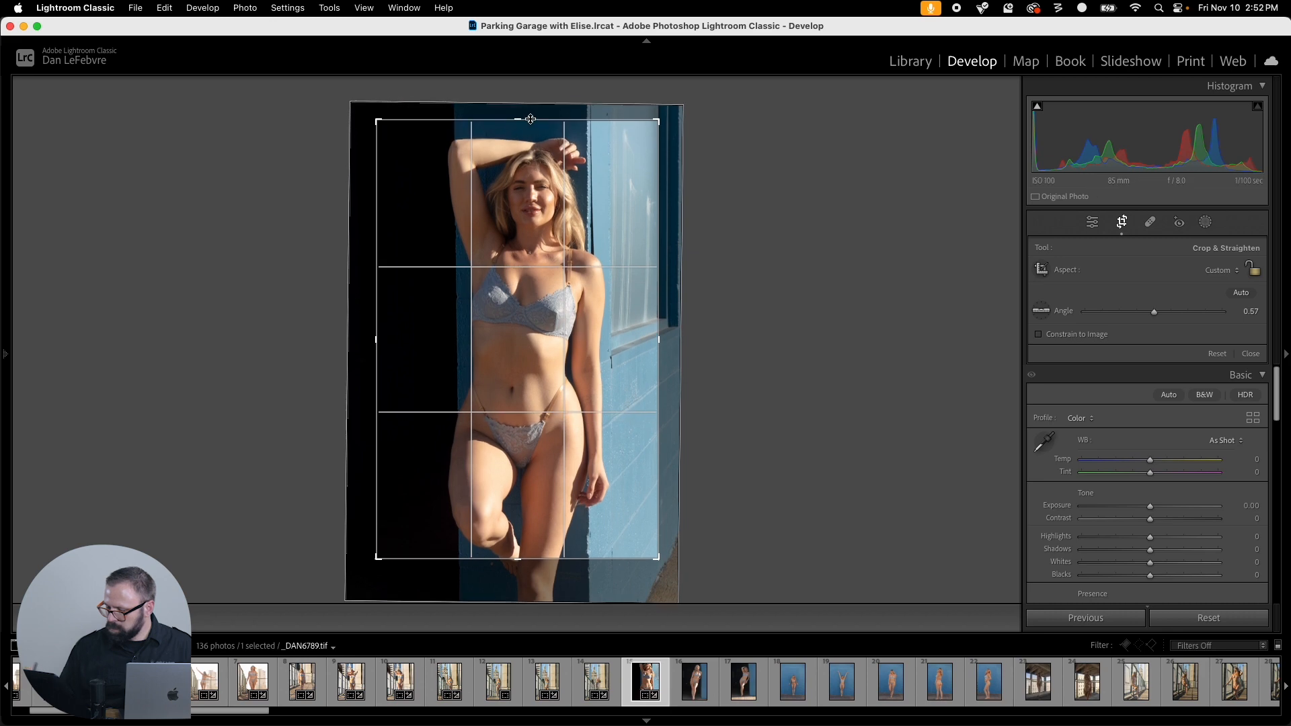
left_click_drag(652, 559, 660, 589)
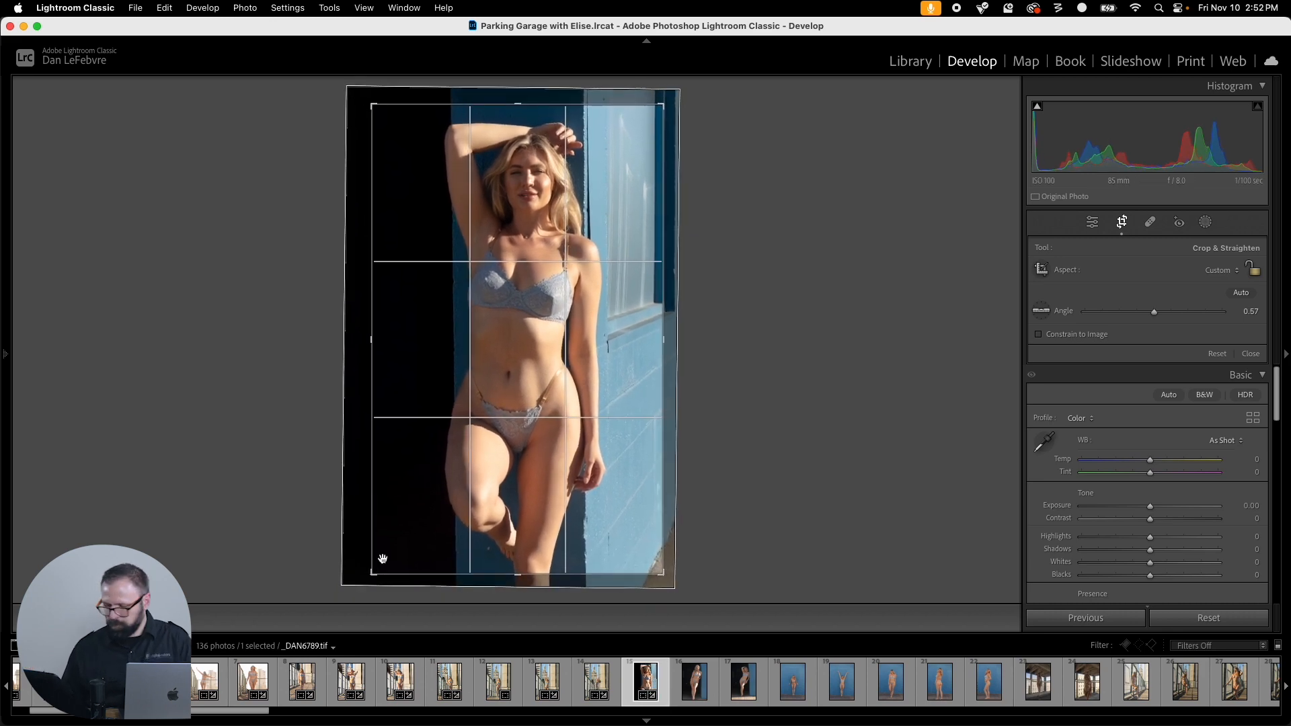
key("Return")
Step: Paste the copied crop onto _DAN6792.tif and open its crop for adjustment
key("Right")
key("super+shift+v")
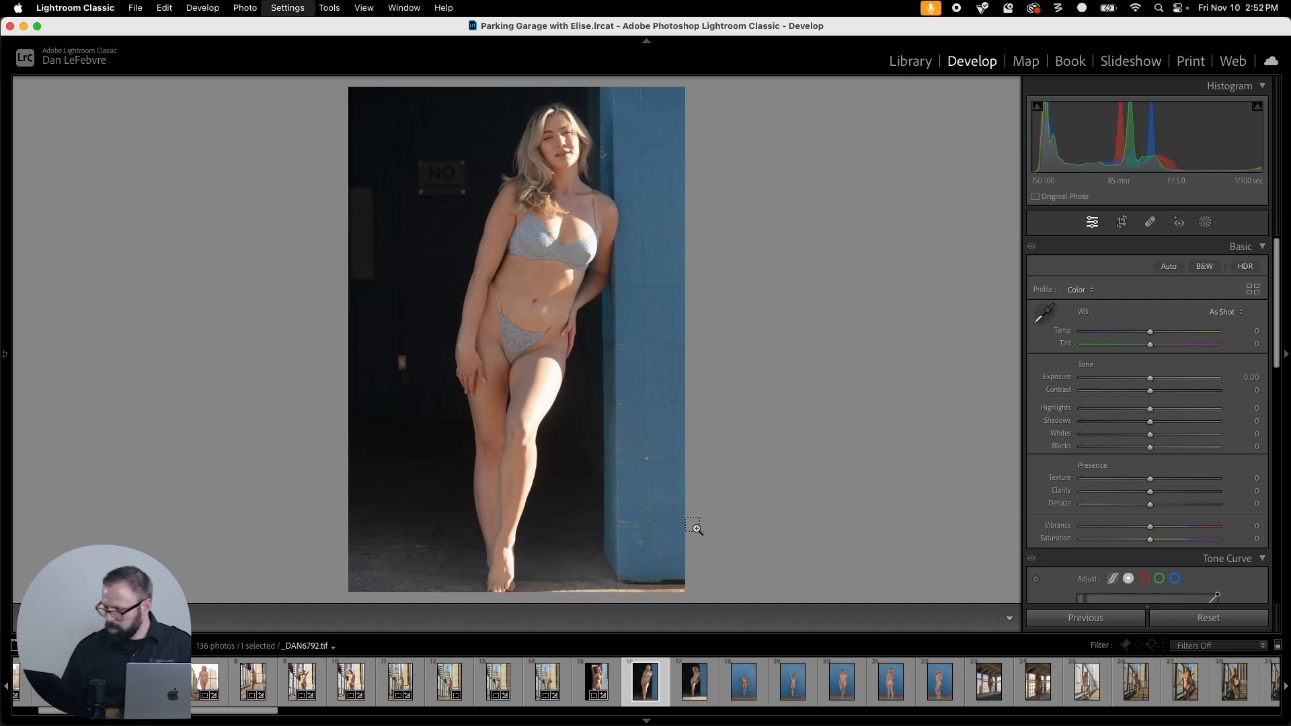
key("r")
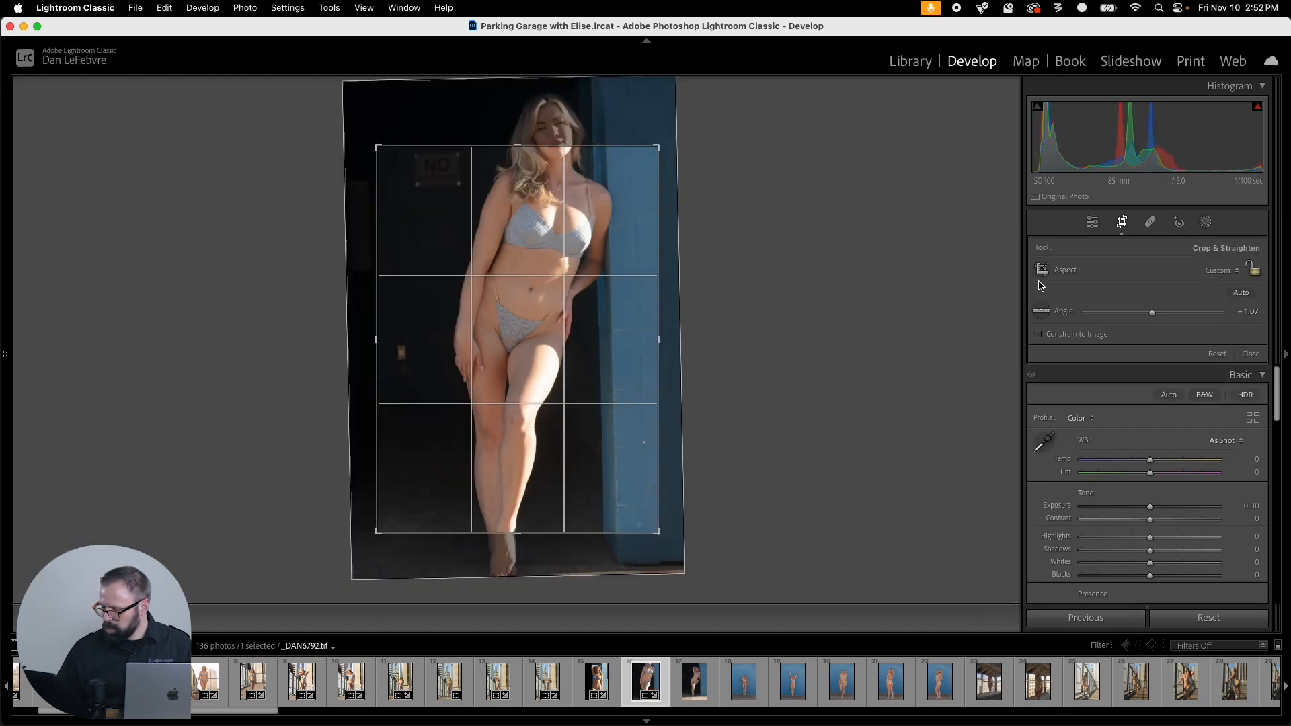
Step: Straighten _DAN6792.tif along the blue wall's vertical edge to 0.64, and extend the crop vertically to include the woman's head and more of her feet
left_click_drag(607, 129, 618, 587)
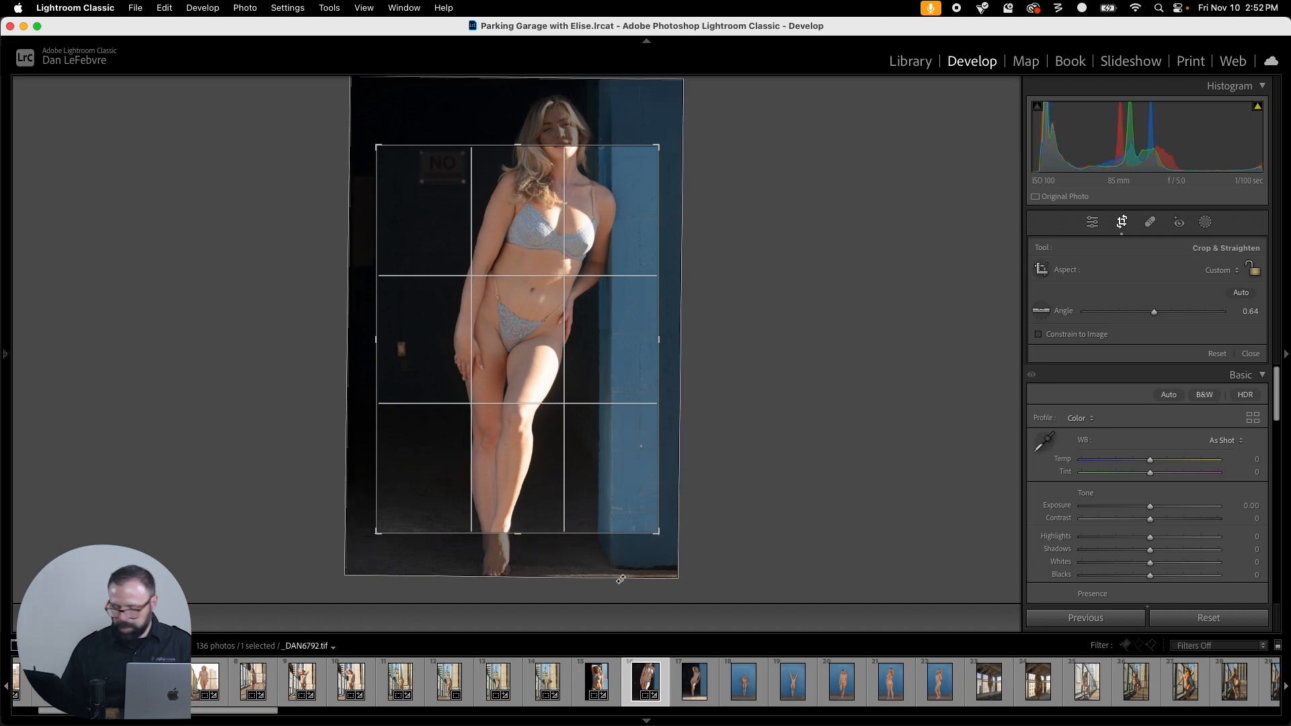
left_click_drag(522, 143, 530, 115)
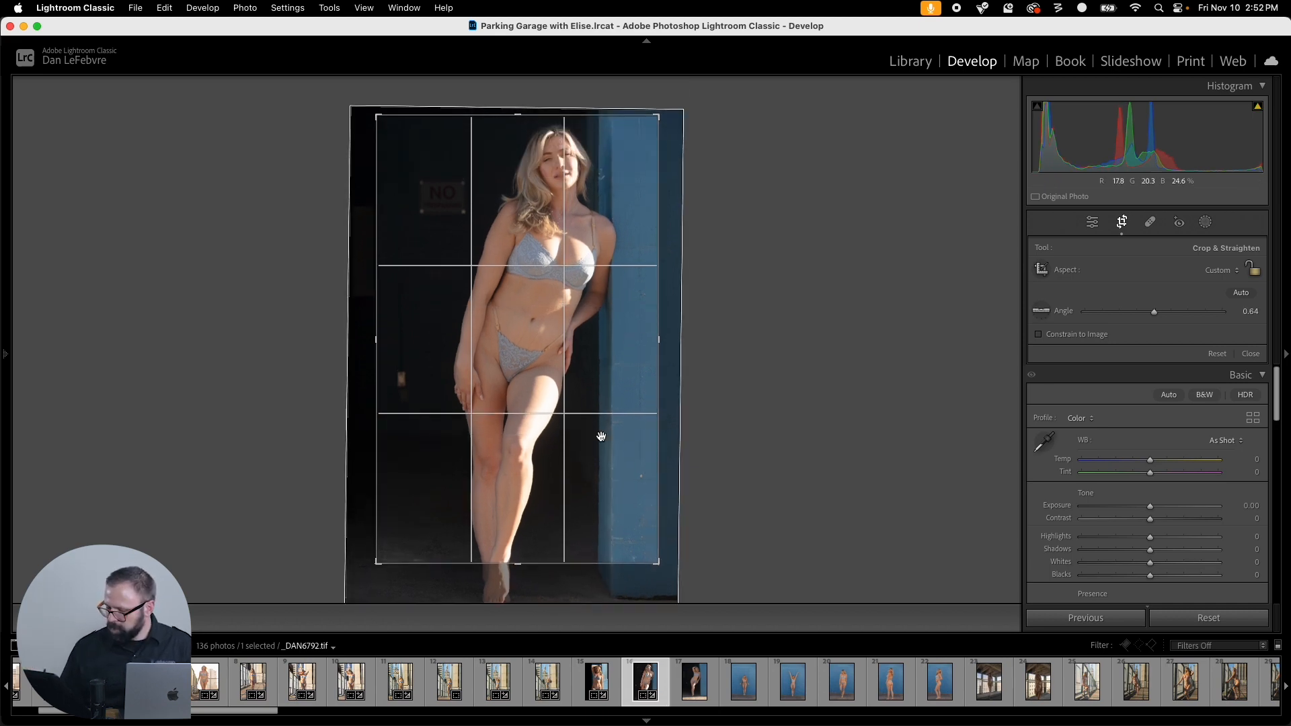
left_click_drag(658, 563, 657, 581)
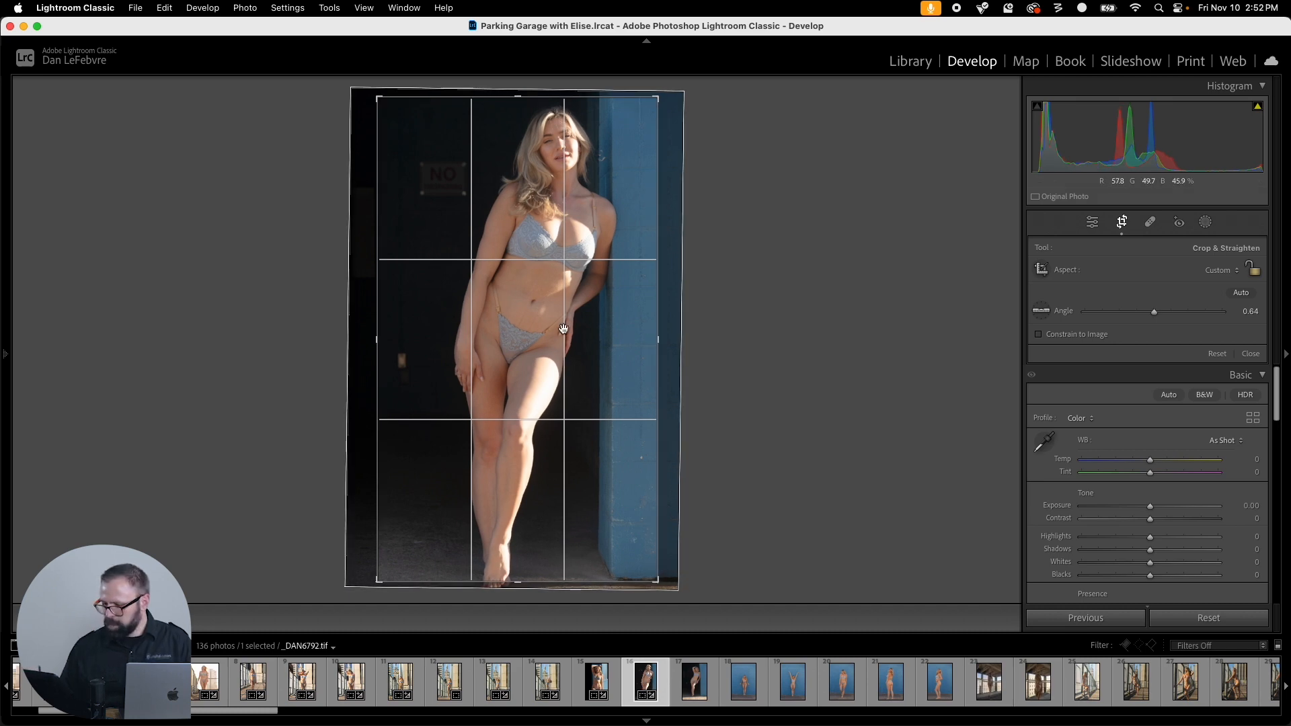
key("Return")
Step: Paste the copied crop settings onto _DAN6799.tif and straighten it along the blue wall's vertical edge to an angle of 1.99
key("Right")
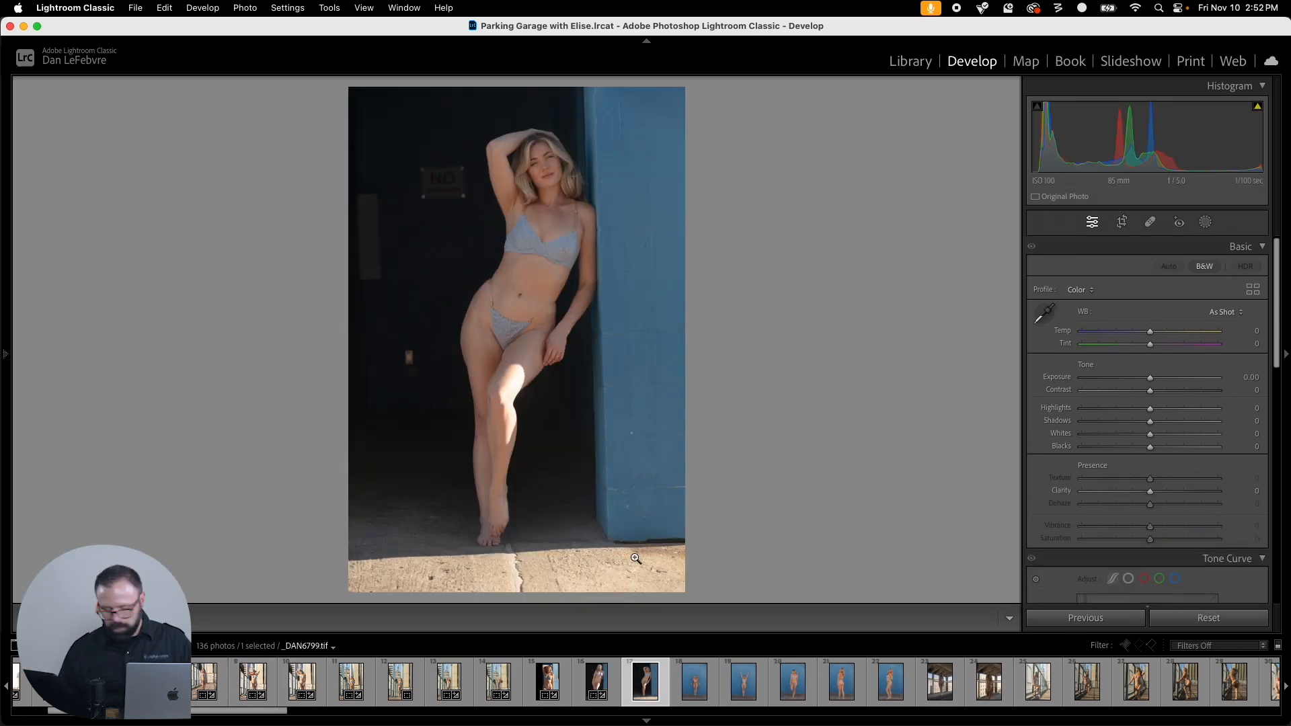
key("super+shift+v")
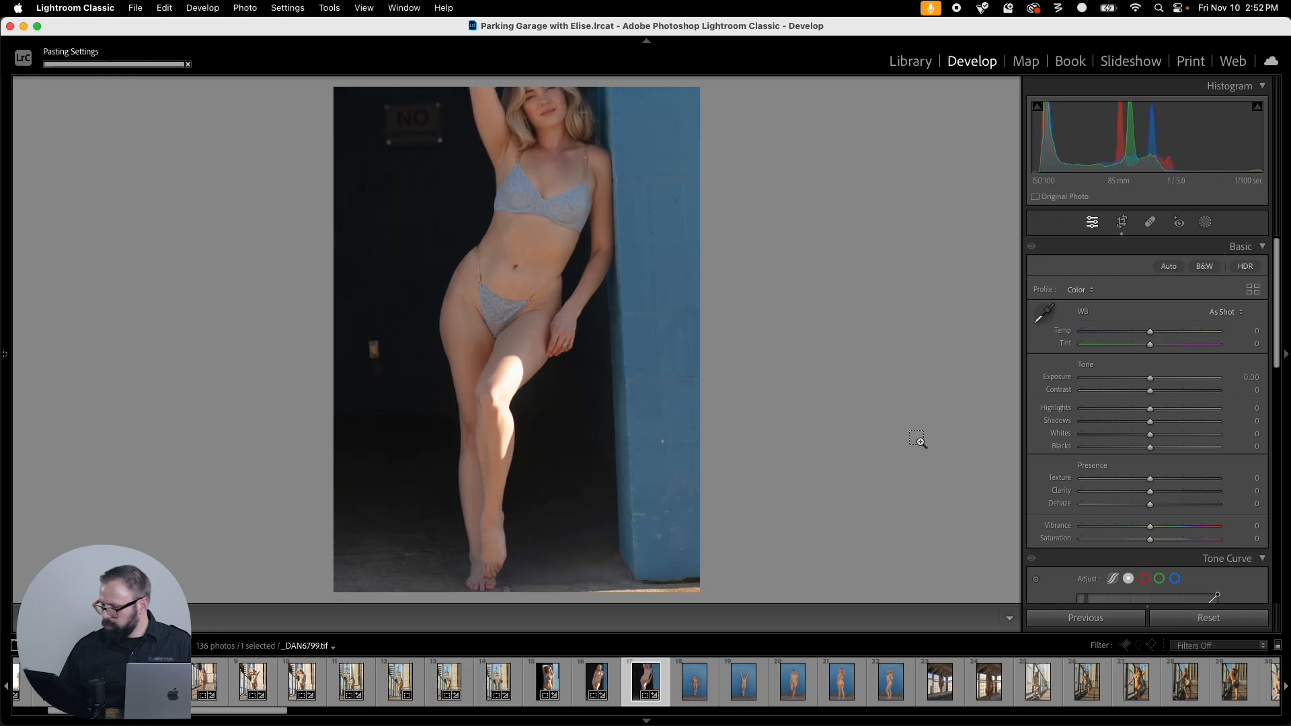
key("r")
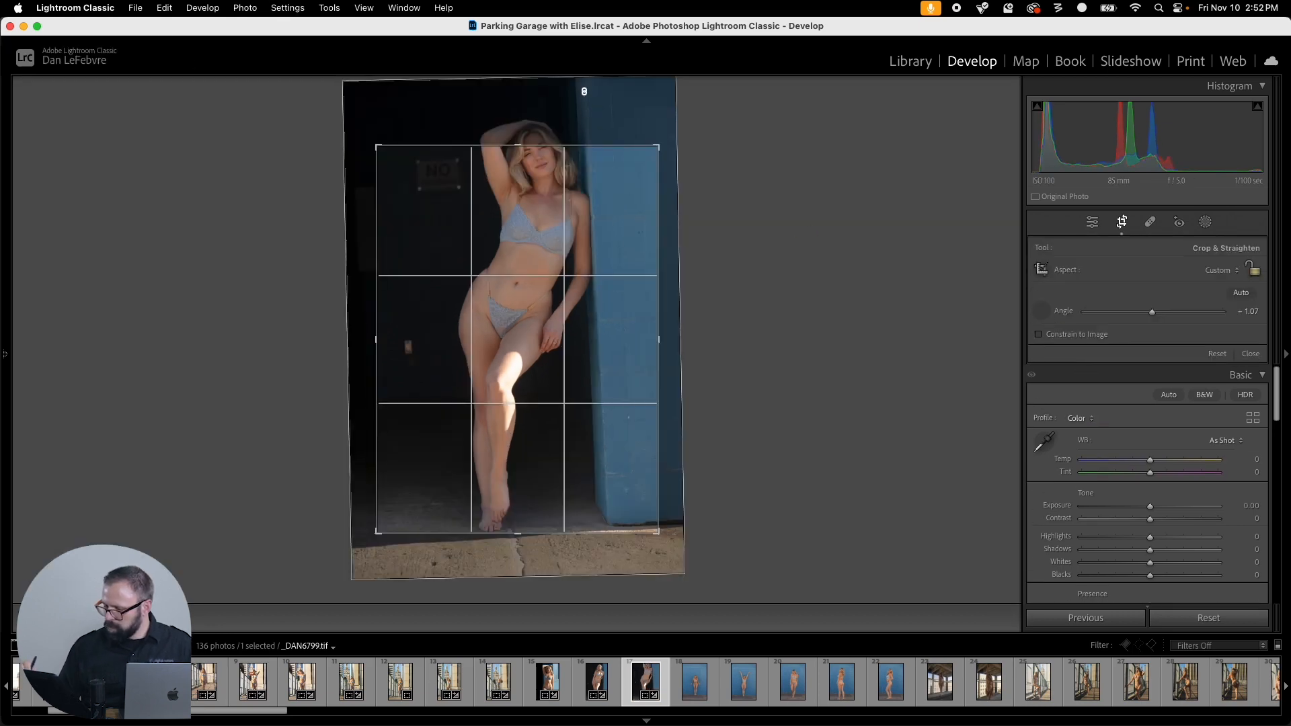
left_click_drag(582, 89, 617, 589)
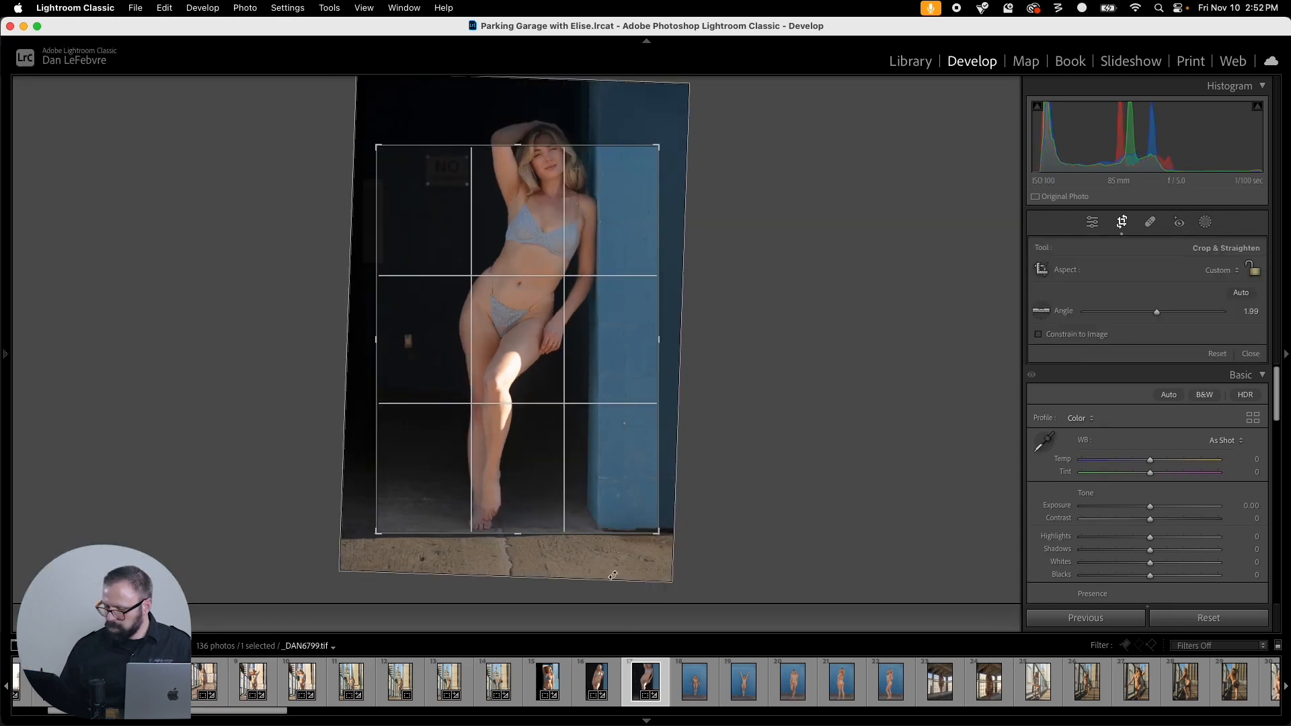
Step: Extend the crop of _DAN6799.tif vertically to leave room above the raised arm and below the feet, and apply it
left_click_drag(518, 144, 518, 107)
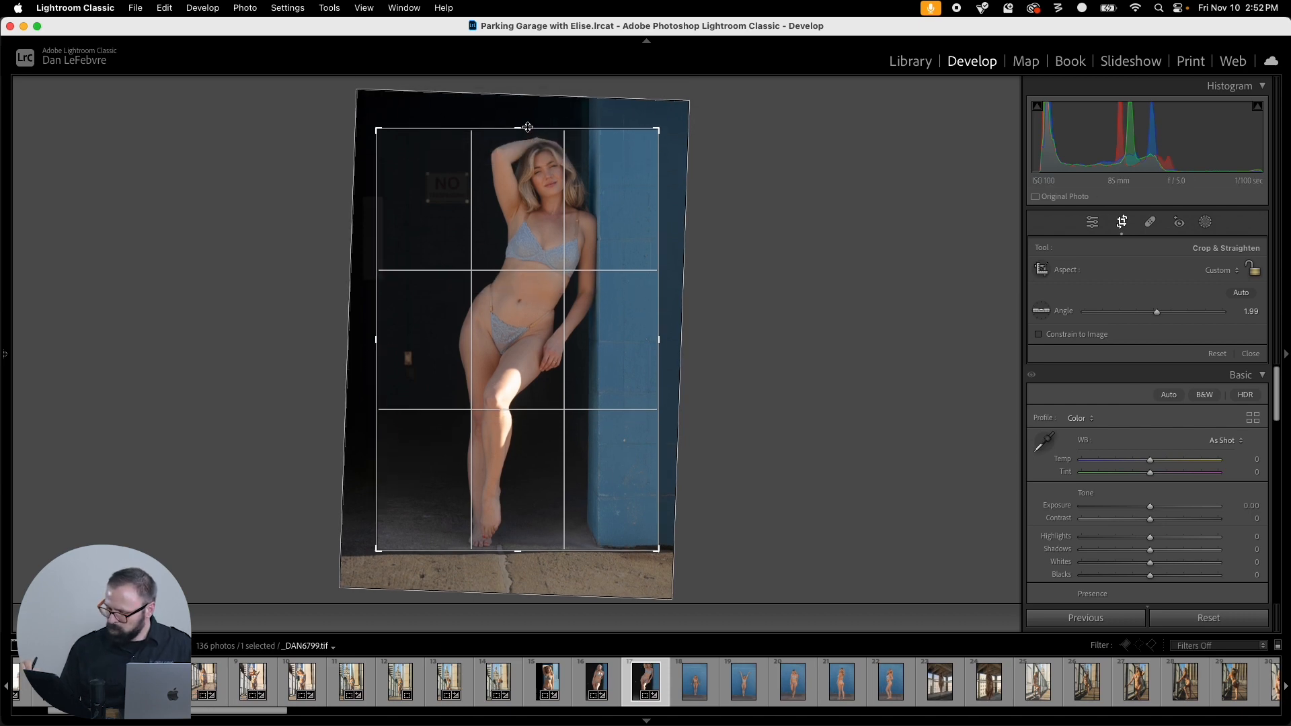
left_click_drag(517, 555, 517, 555)
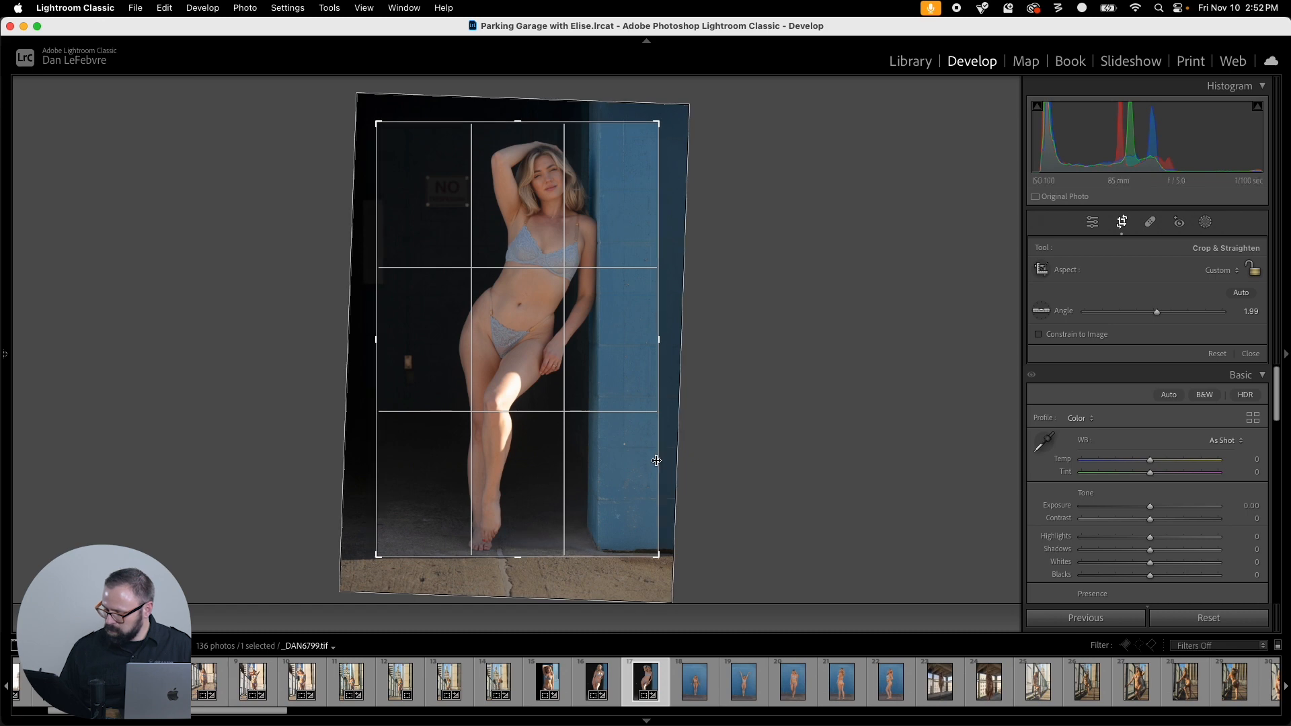
left_click_drag(661, 332, 658, 331)
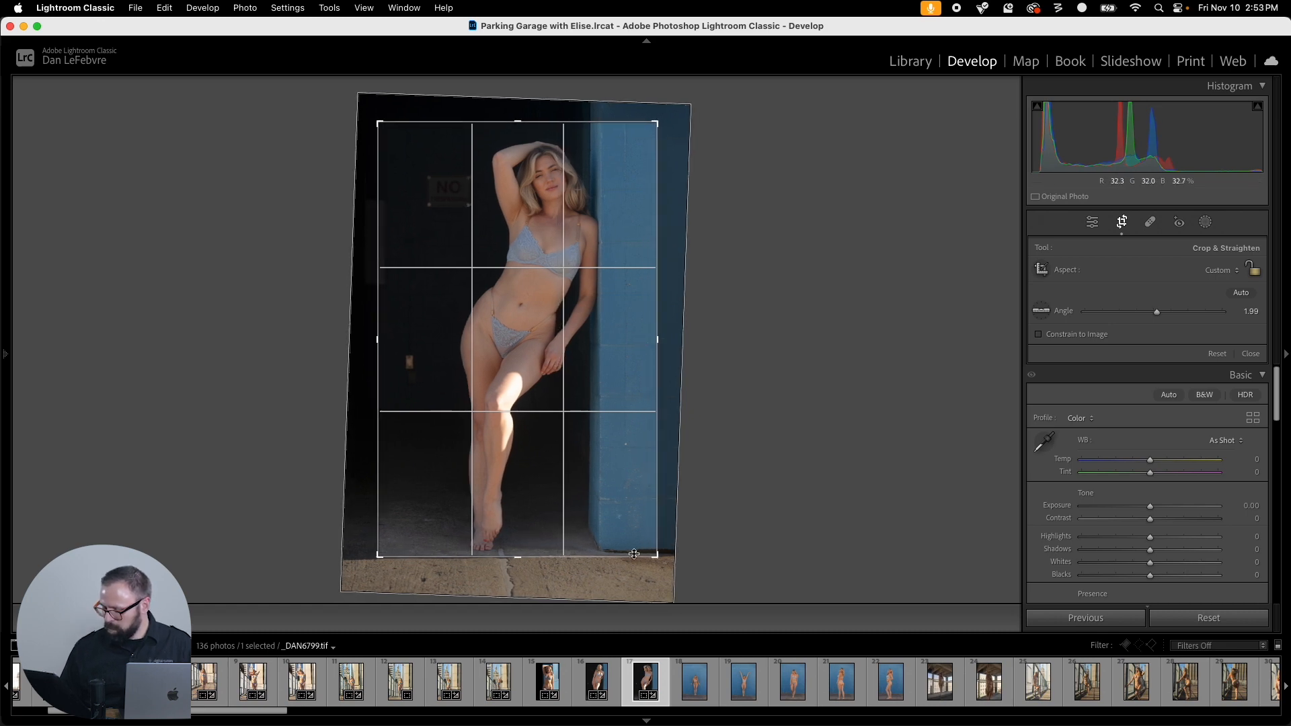
key("Return")
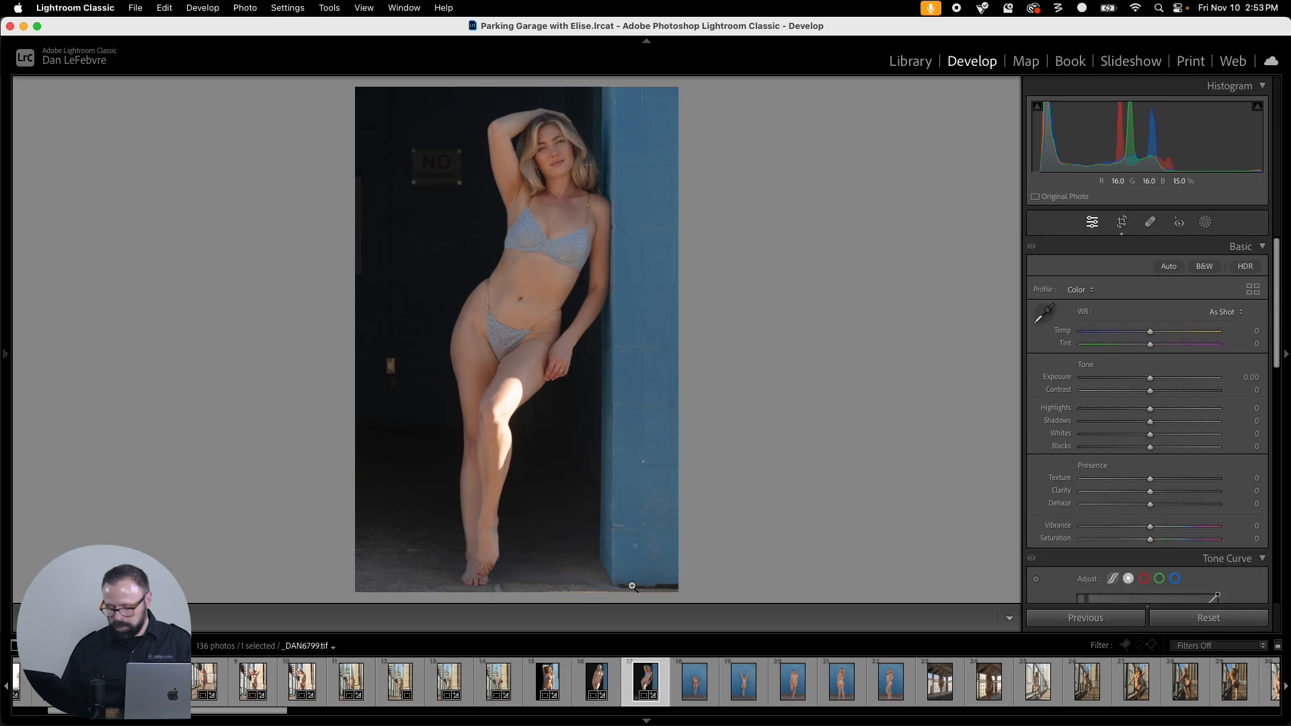
Step: Paste the copied crop settings onto _DAN6802-Edit.tif and straighten it along the horizontal wall lines to an angle of -1.70
key("Right")
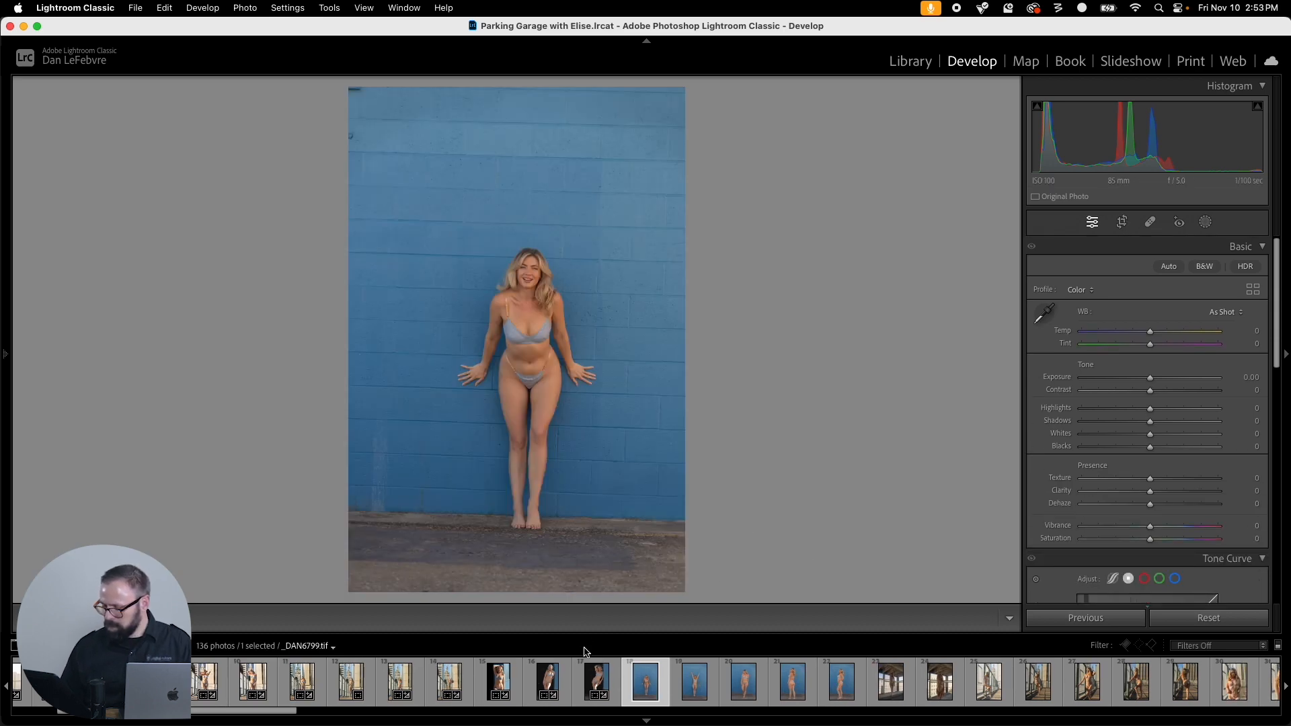
key("super+shift+v")
key("r")
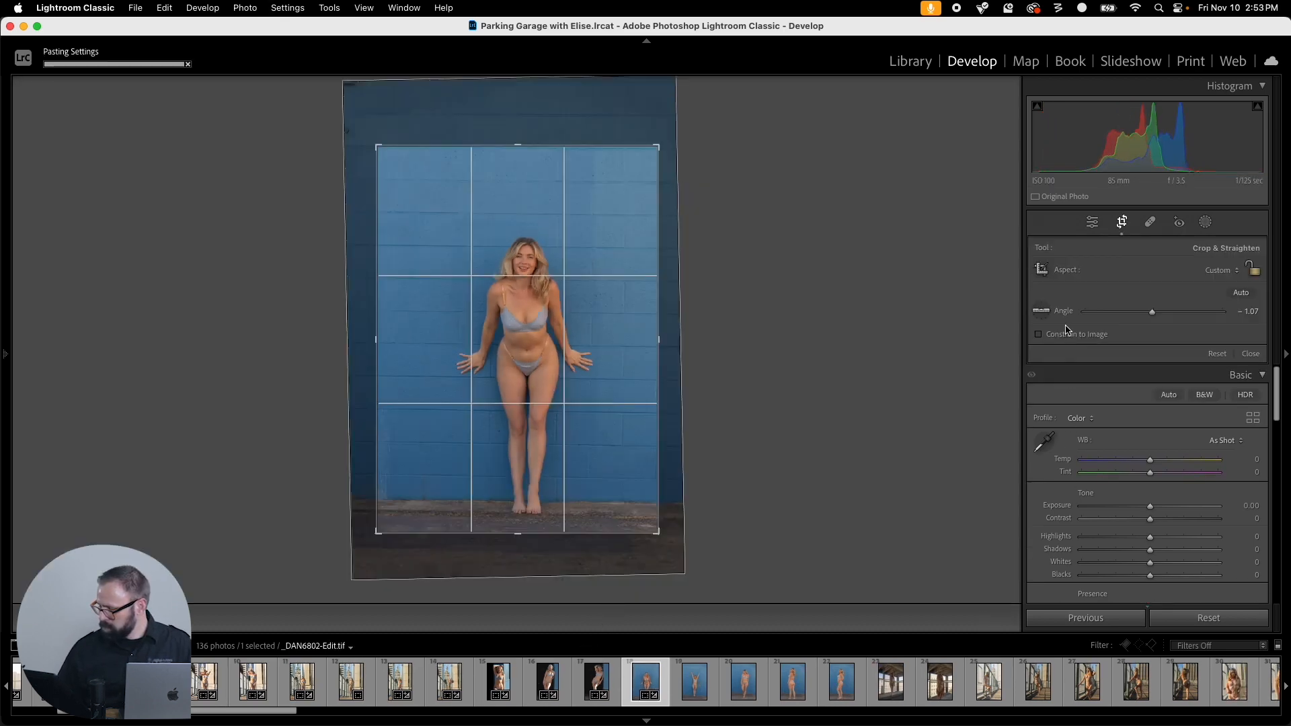
left_click_drag(397, 500, 703, 506)
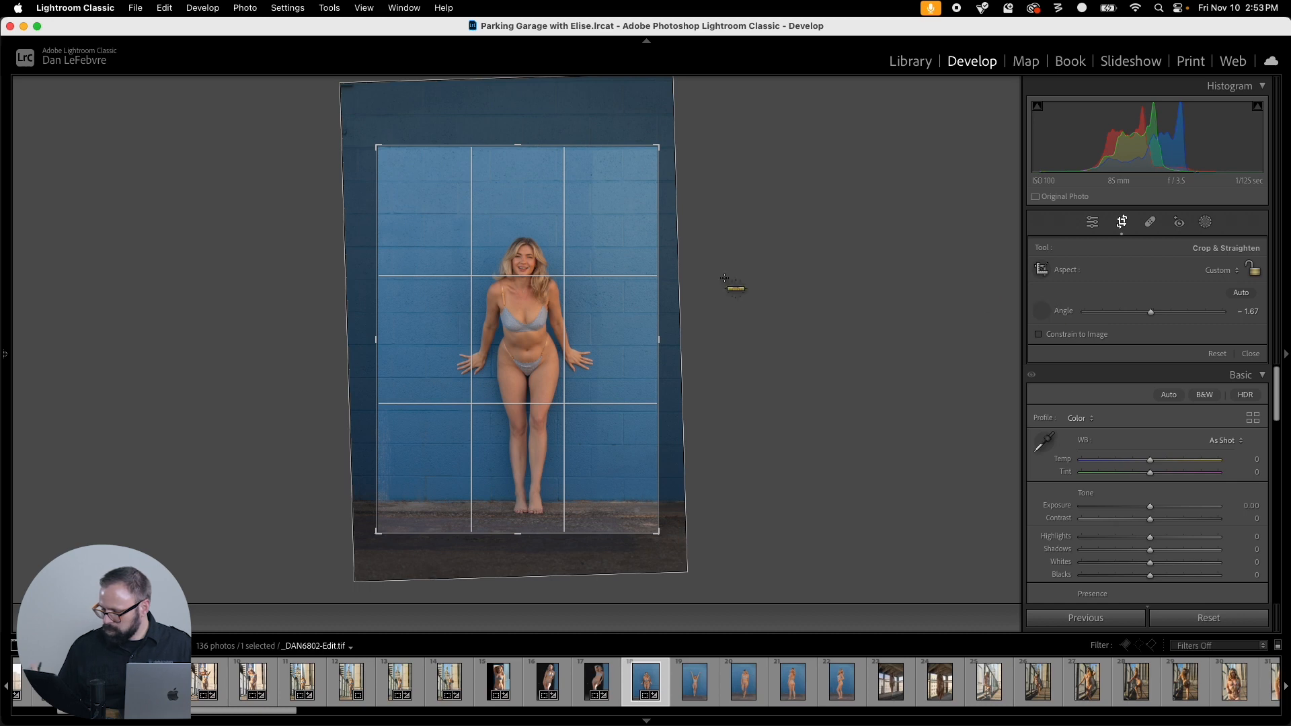
left_click_drag(406, 247, 780, 246)
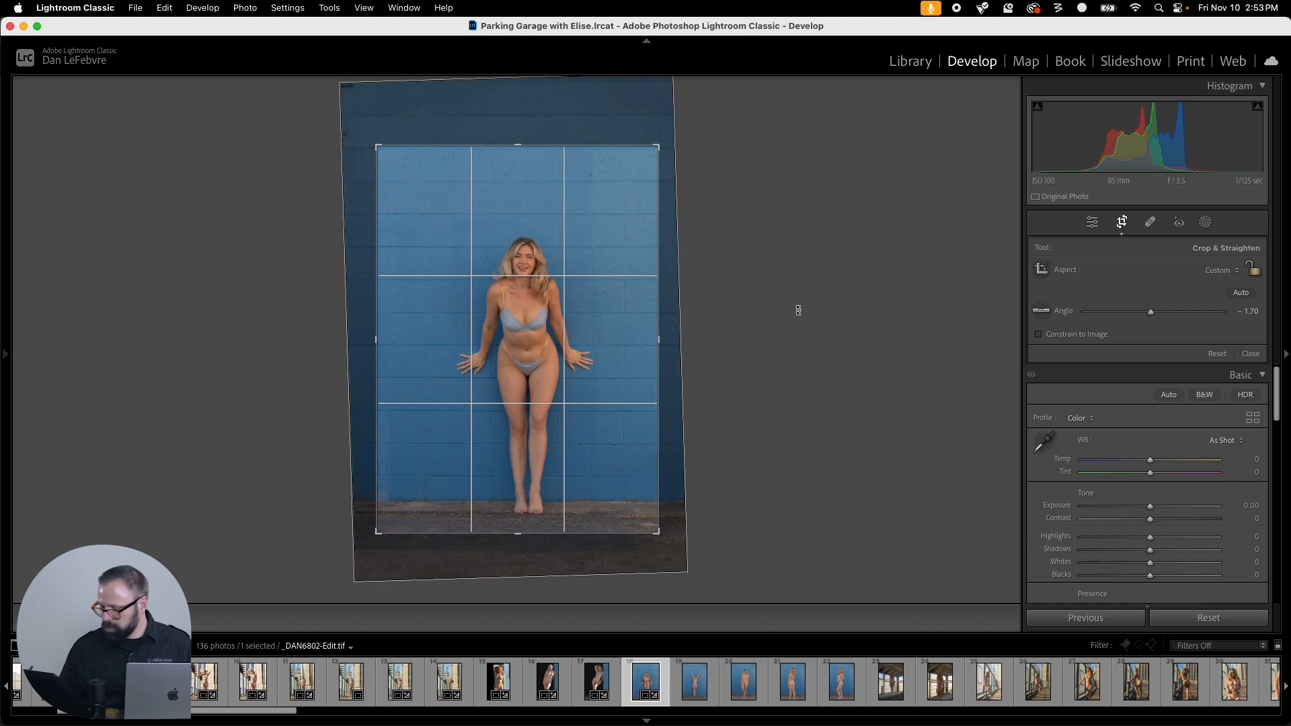
Step: Tighten the crop of _DAN6802-Edit.tif to a shorter frame and reposition the image within it around the woman
left_click_drag(658, 146, 662, 179)
left_click_drag(599, 280, 592, 279)
left_click_drag(660, 182, 659, 187)
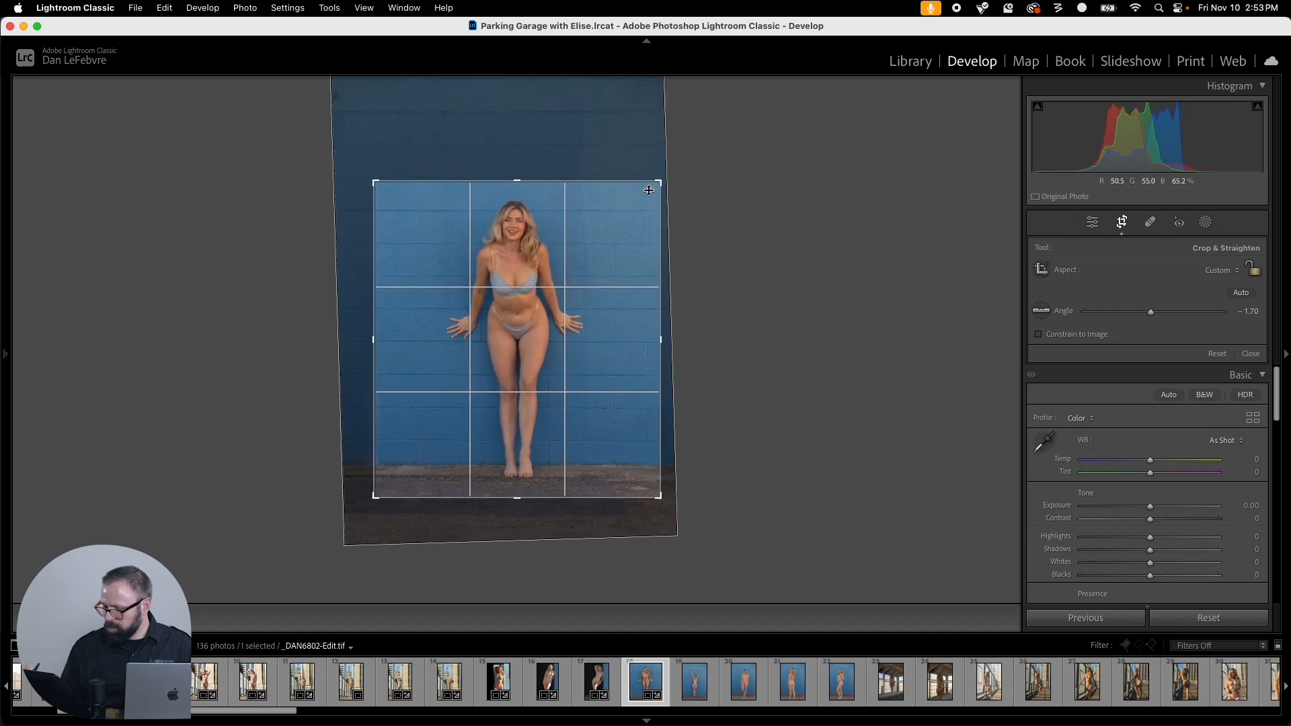
left_click_drag(615, 259, 615, 264)
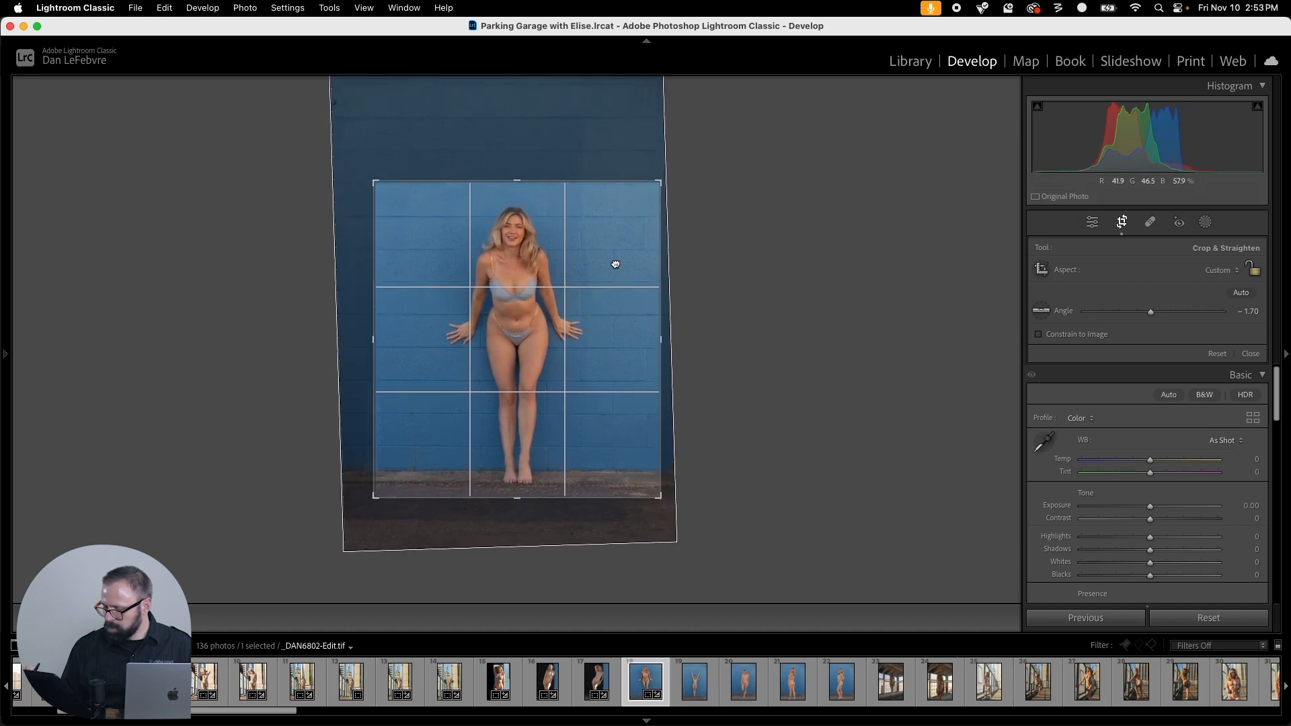
Step: Set the crop aspect ratio to 1 x 1, enlarge the square frame slightly around the full figure, and apply the crop
left_click(1235, 270)
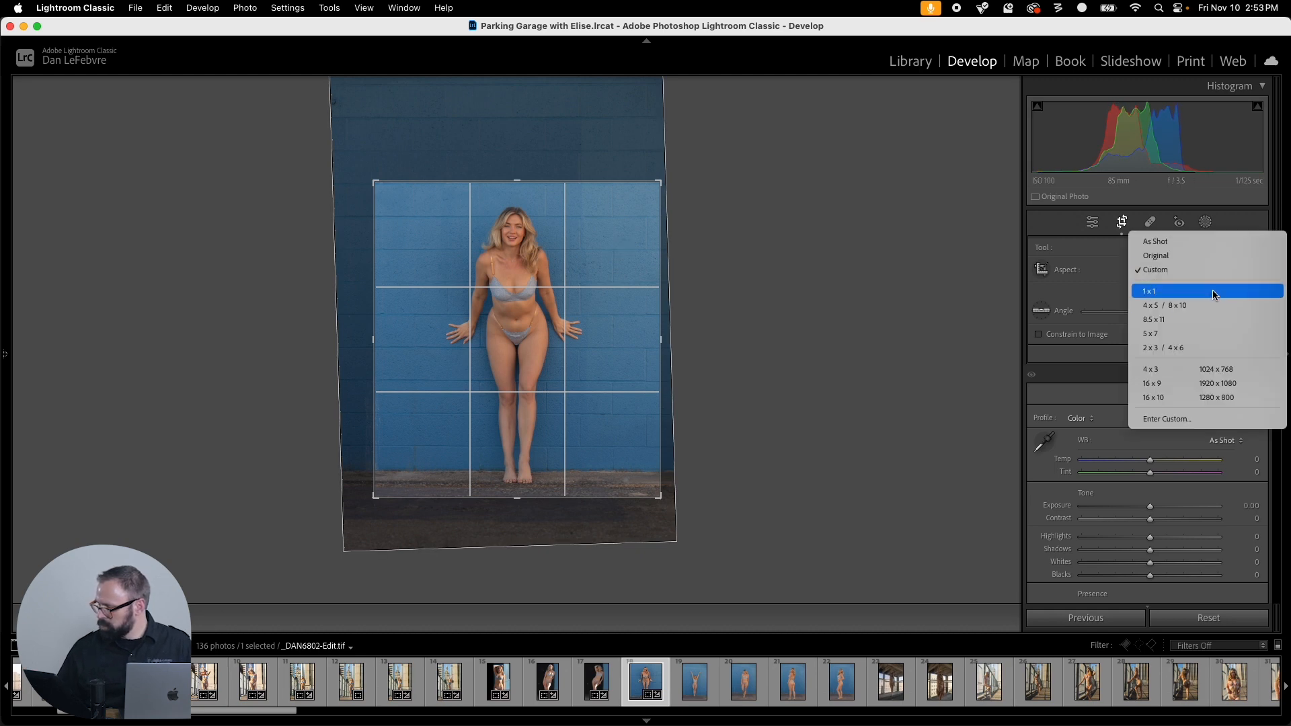
left_click(1212, 290)
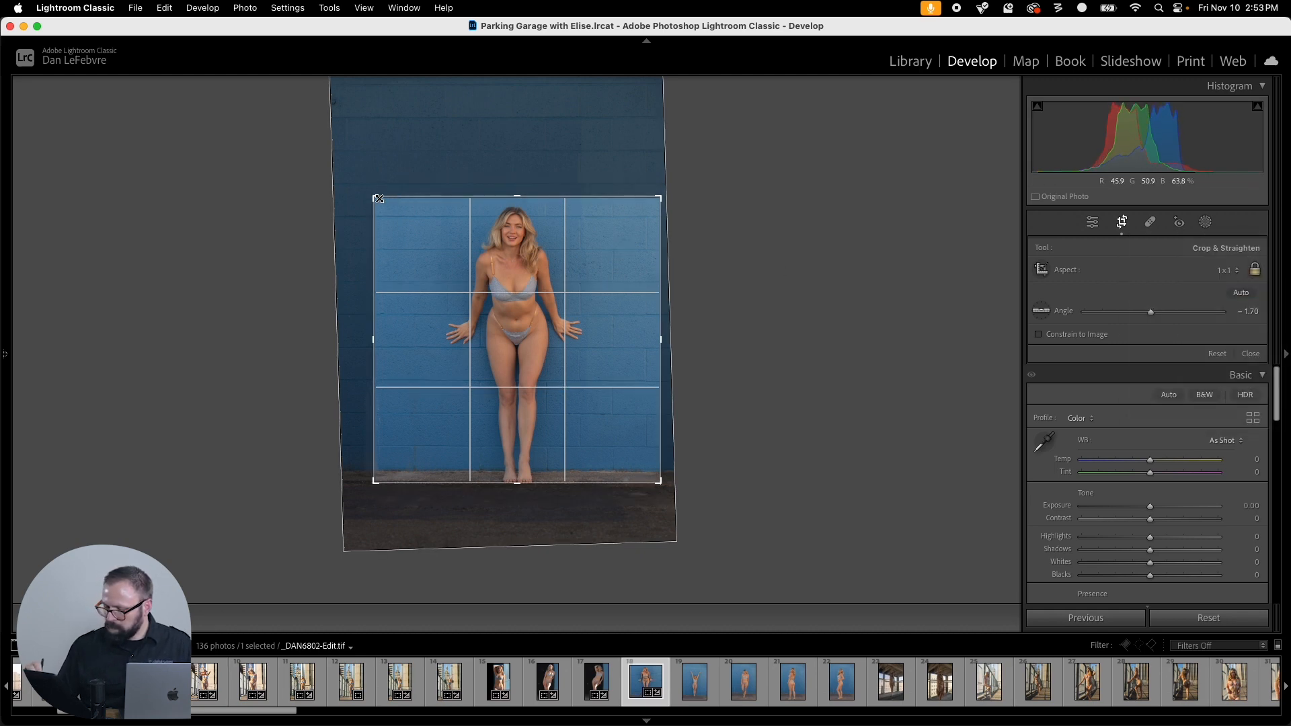
left_click_drag(379, 199, 365, 188)
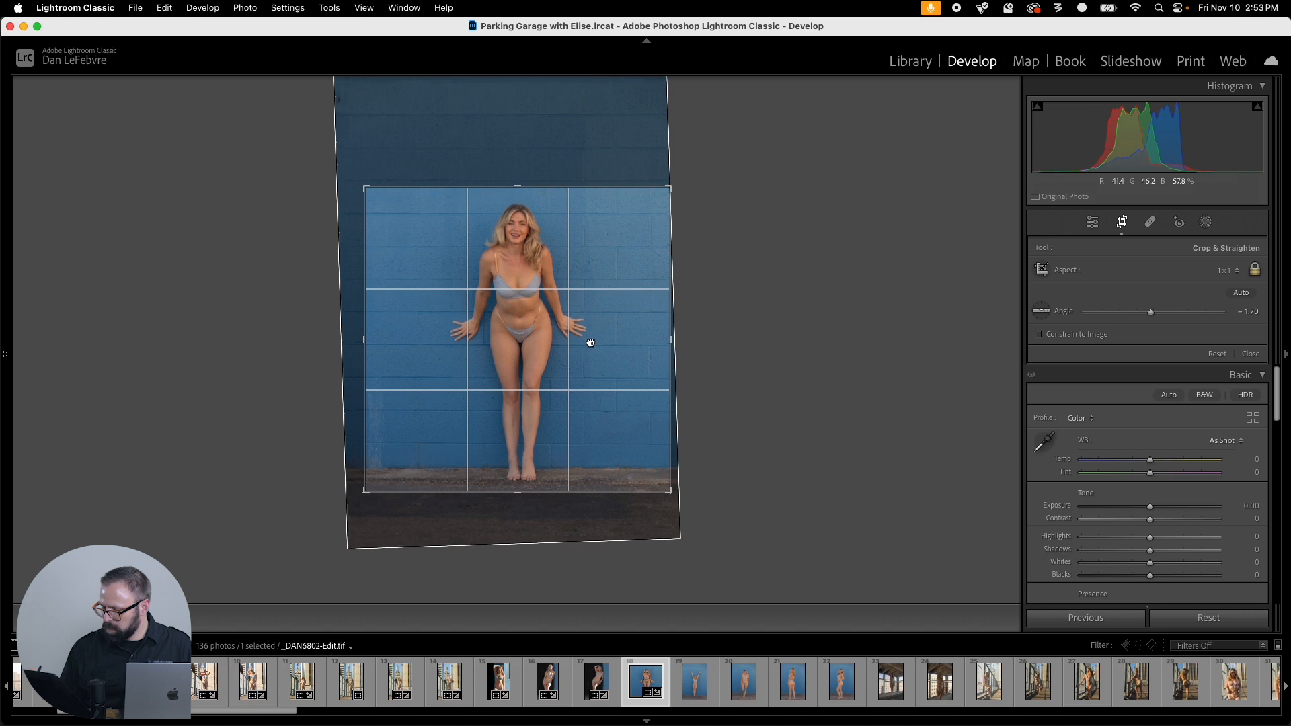
key("Return")
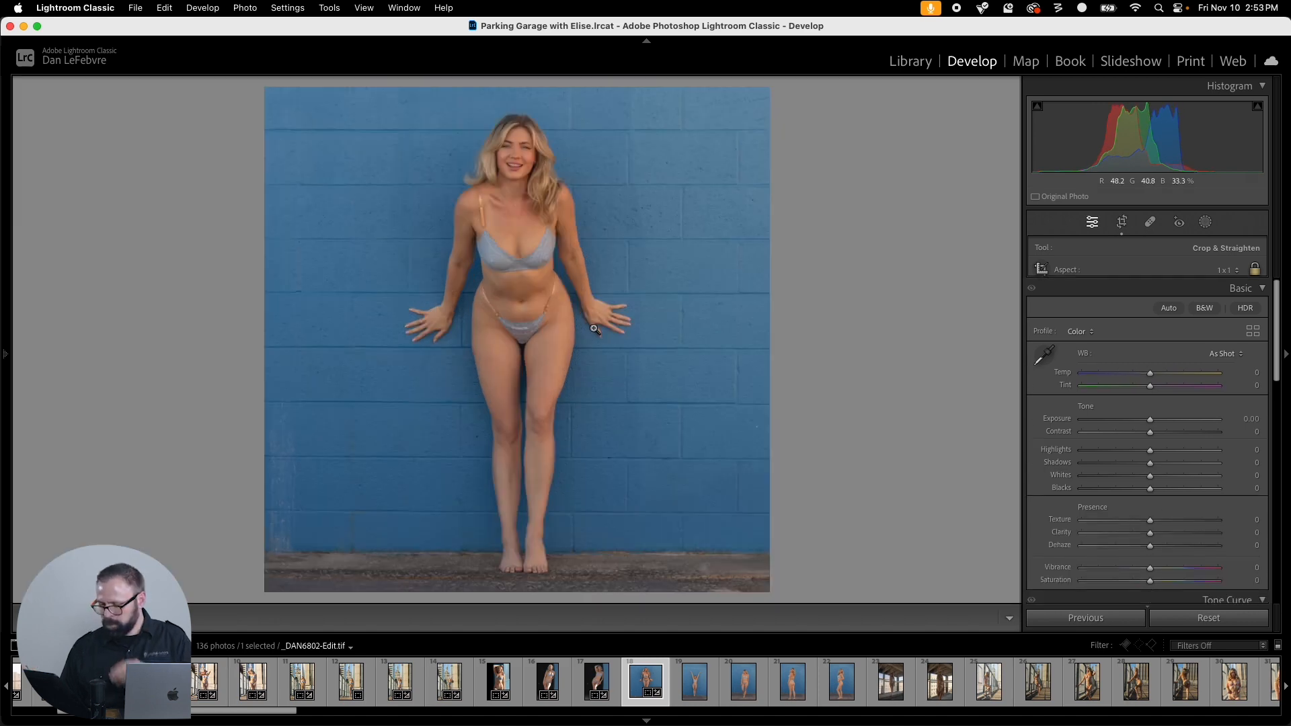
Step: Copy only the crop settings, with straighten angle and aspect ratio, from _DAN6802-Edit.tif and paste them onto _DAN6811-Edit.tif
key("super+shift+c")
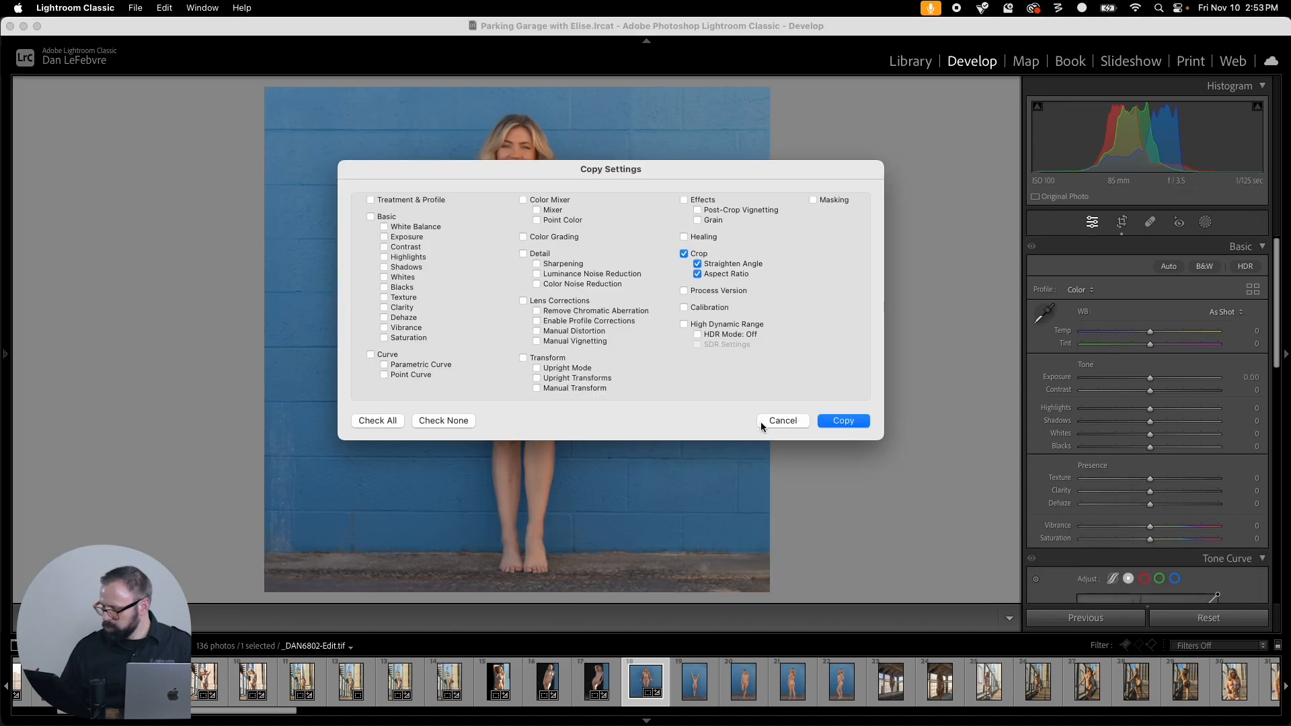
left_click(833, 422)
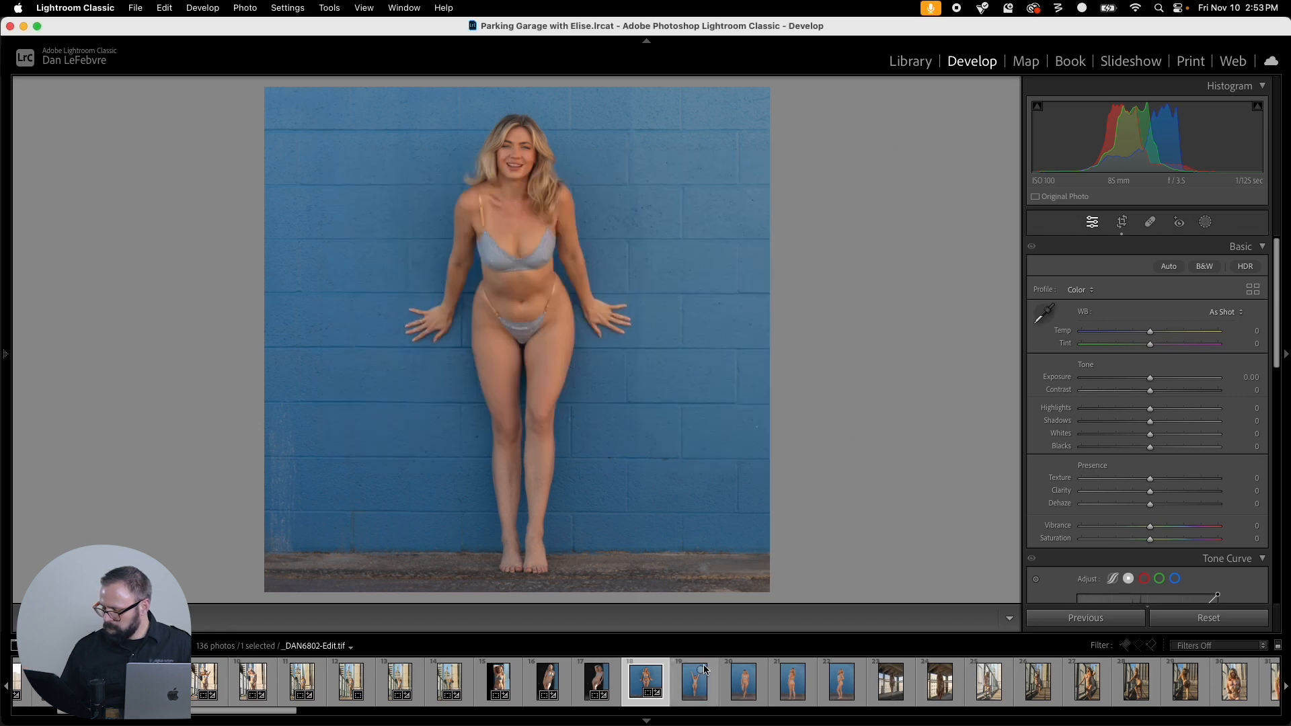
left_click(695, 681)
key("super+shift+v")
key("c")
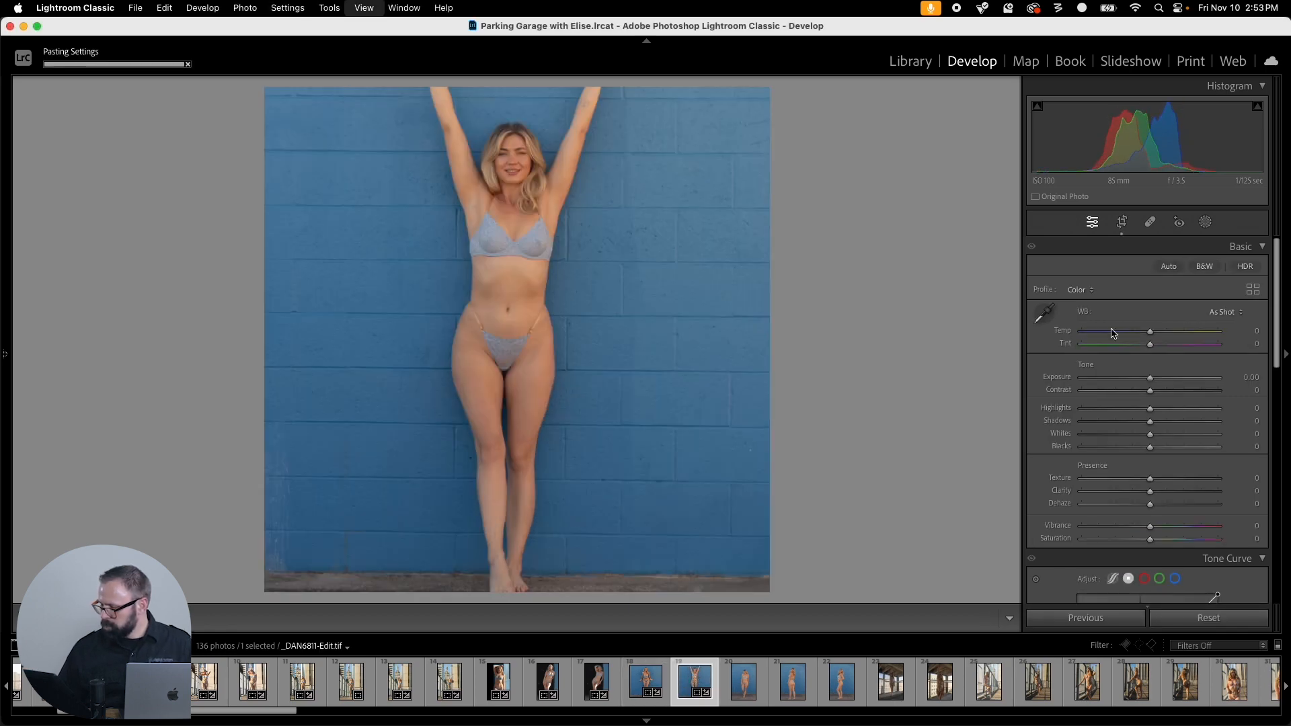
key("e")
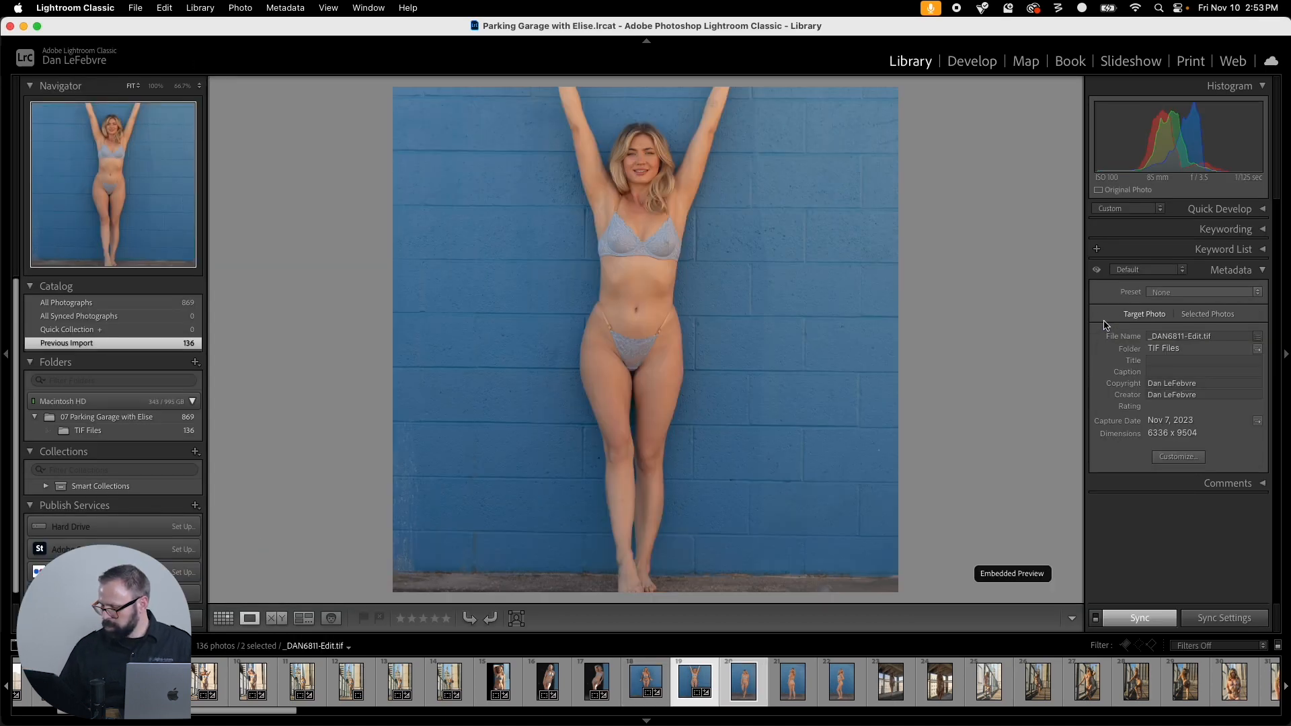
key("r")
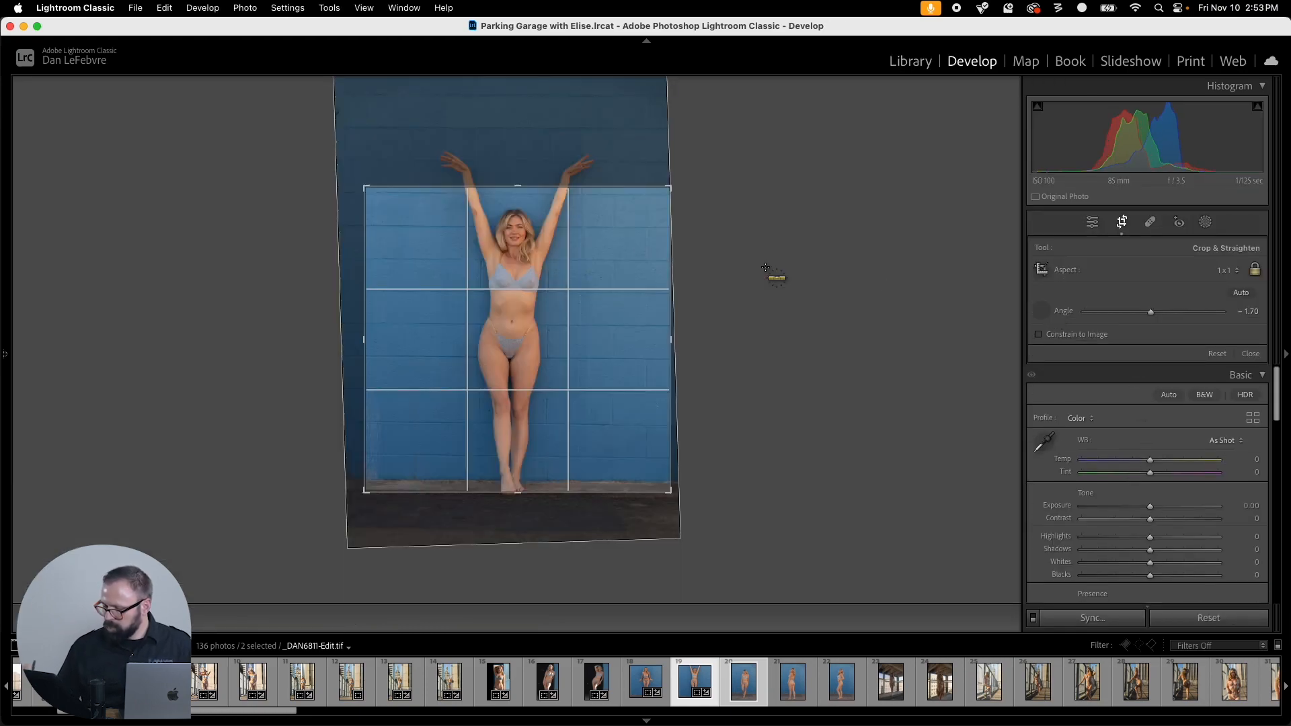
key("Return")
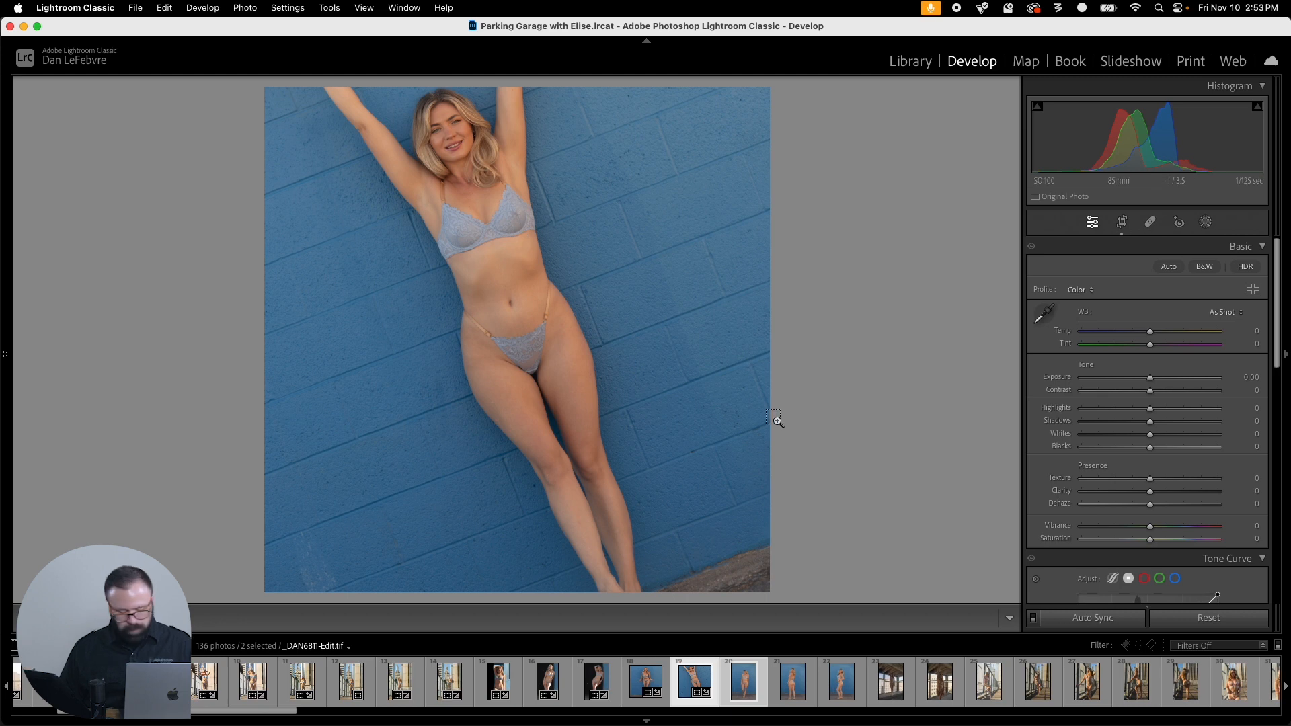
key("super+z")
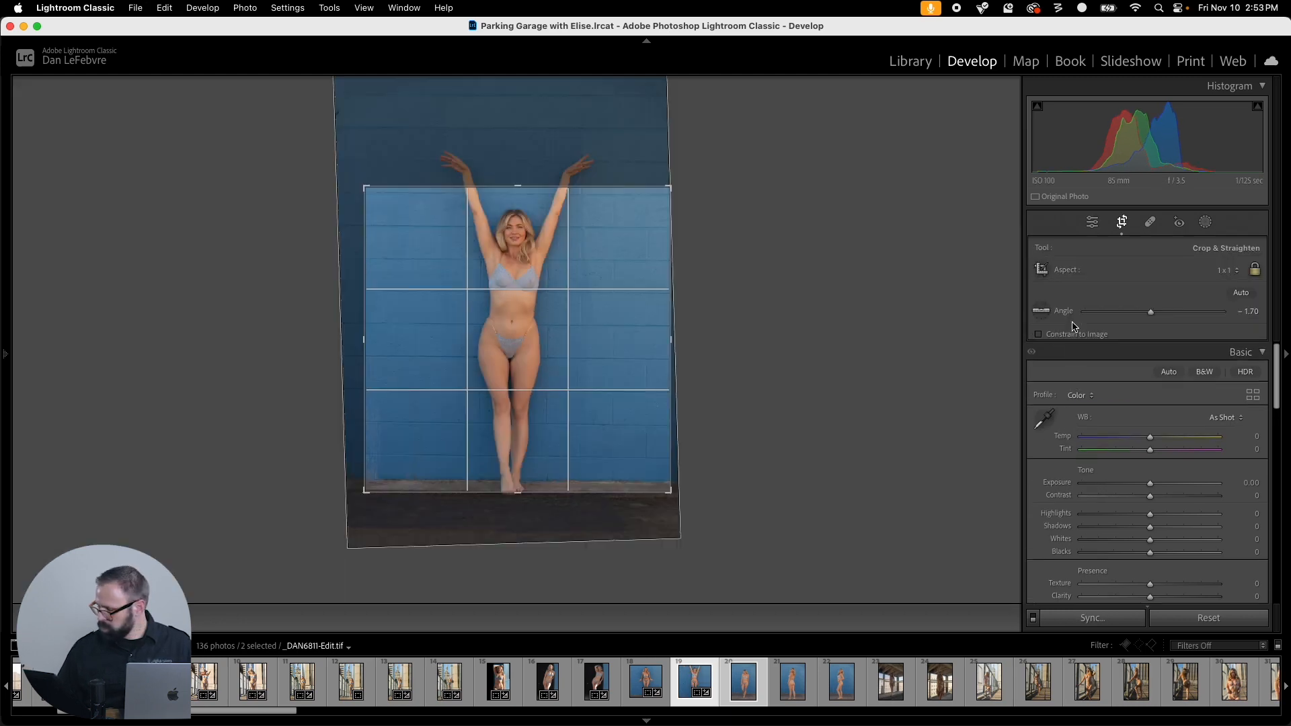
Step: Straighten _DAN6811-Edit.tif along a horizontal wall line to an angle of -1.67
key("r")
left_click(1041, 311)
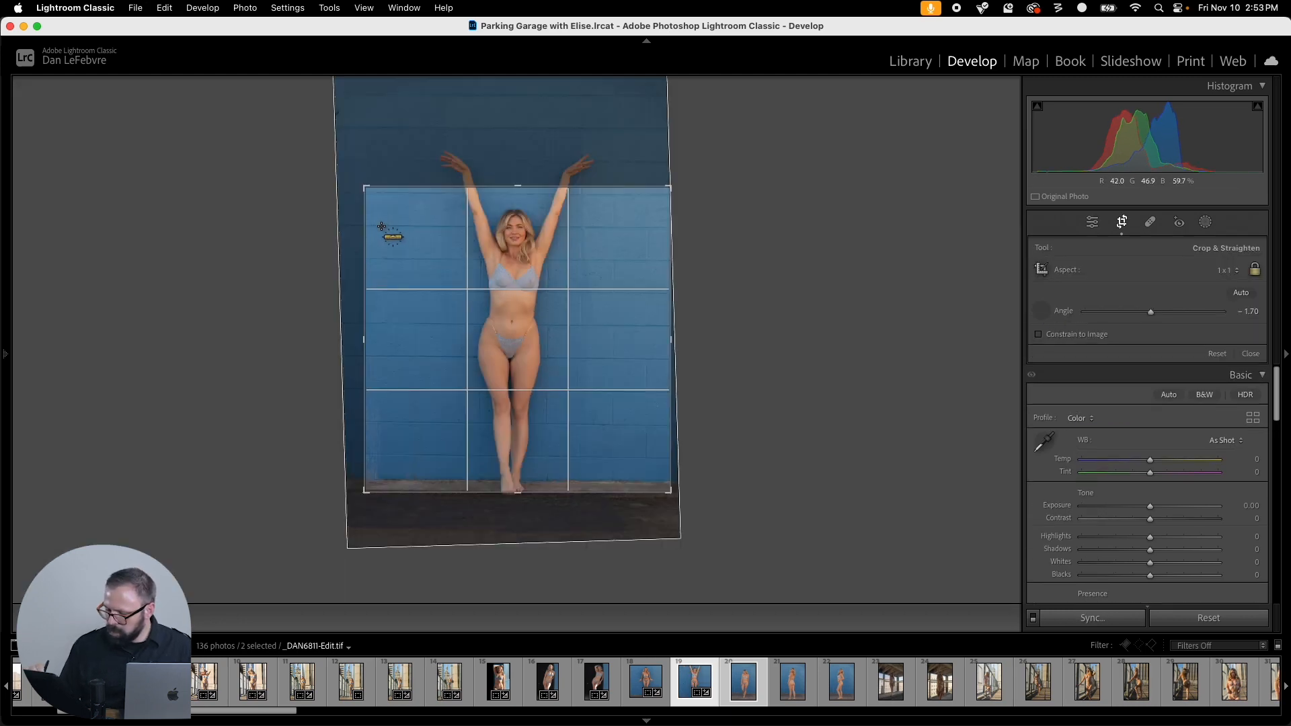
left_click_drag(381, 227, 706, 219)
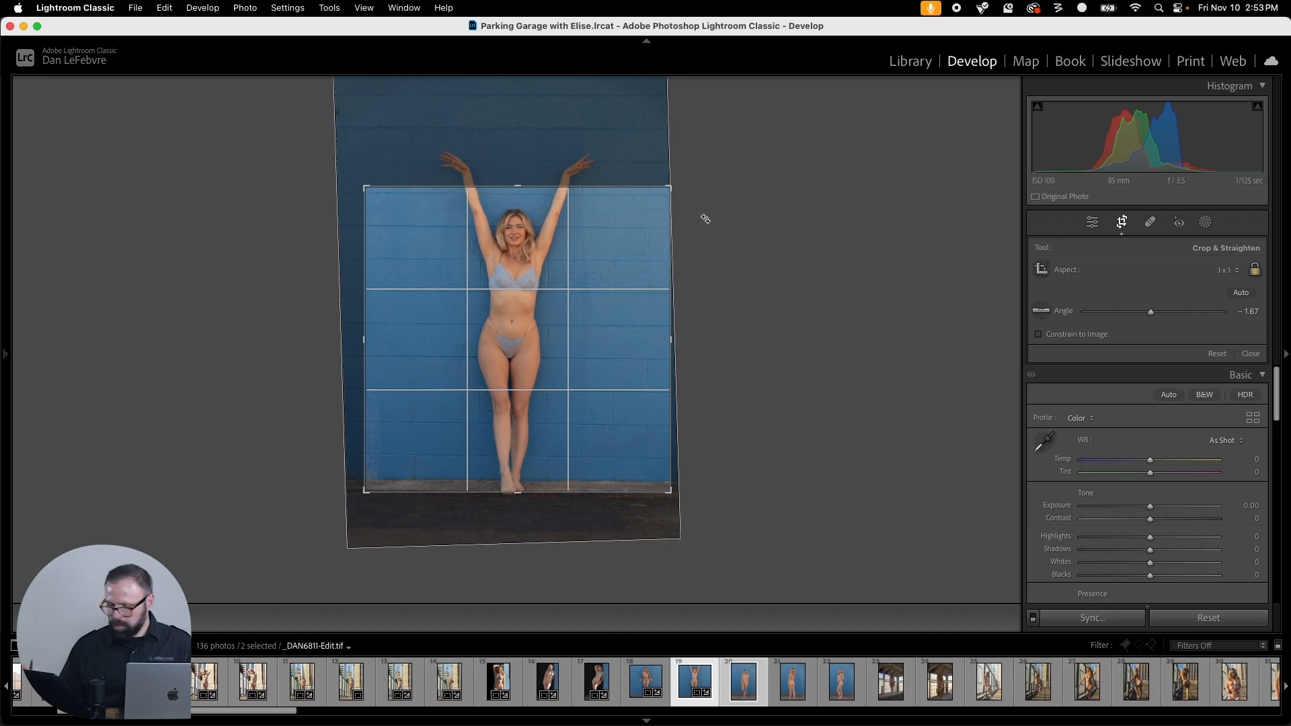
Step: Crop _DAN6811-Edit.tif to the 4 x 5 / 8 x 10 aspect ratio, framing the raised hands and feet, and apply it
left_click_drag(365, 188, 346, 162)
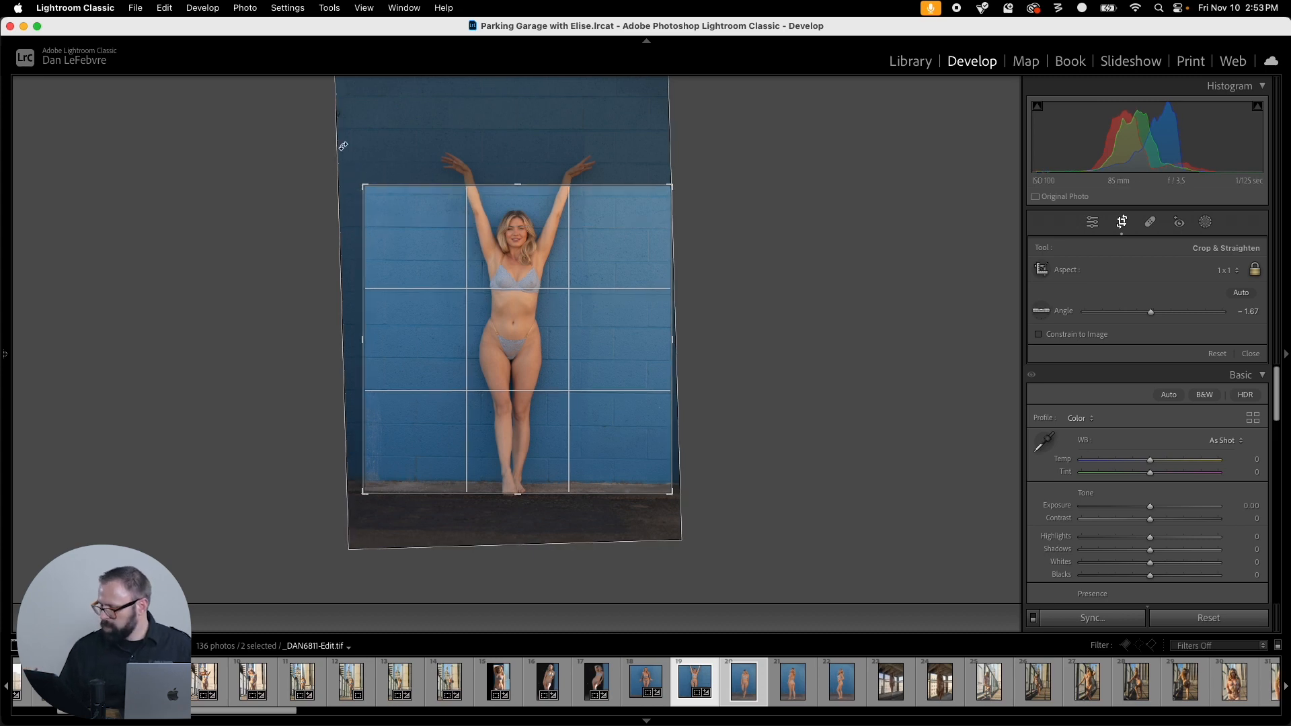
left_click(1235, 275)
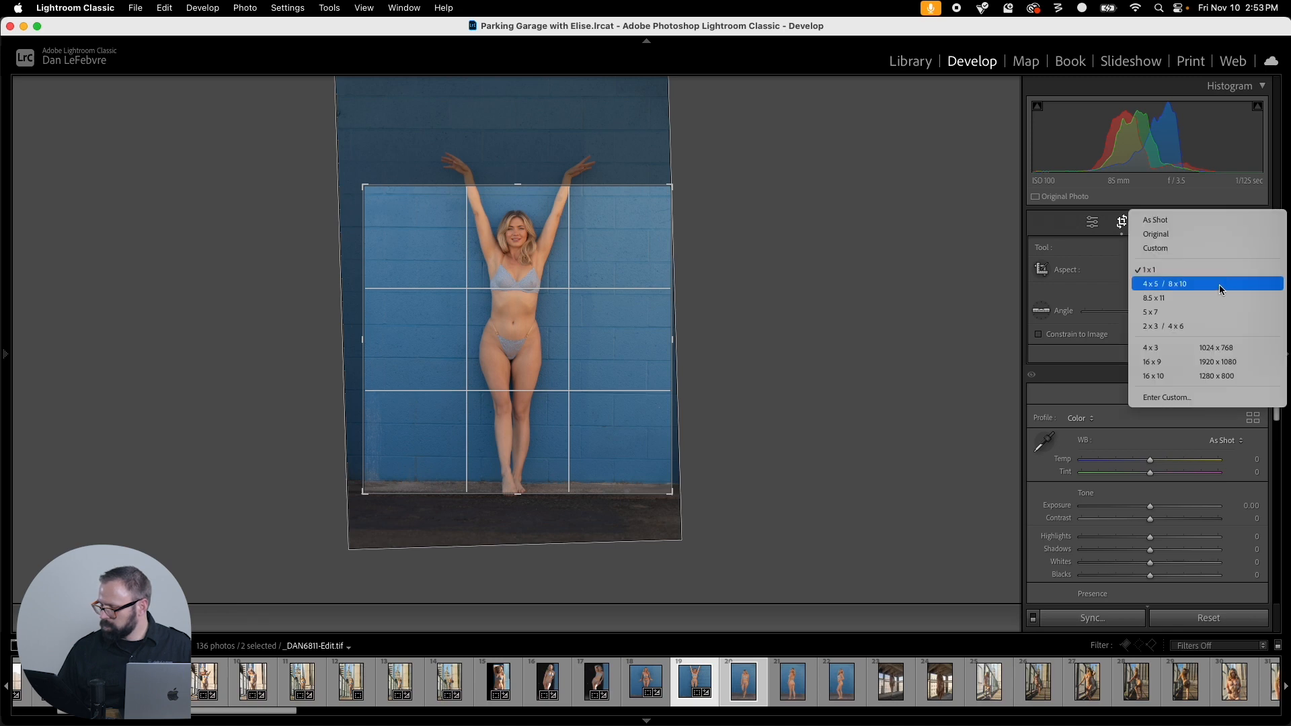
left_click(1220, 284)
left_click_drag(671, 218, 645, 148)
left_click_drag(612, 223, 533, 303)
left_click_drag(516, 513, 516, 522)
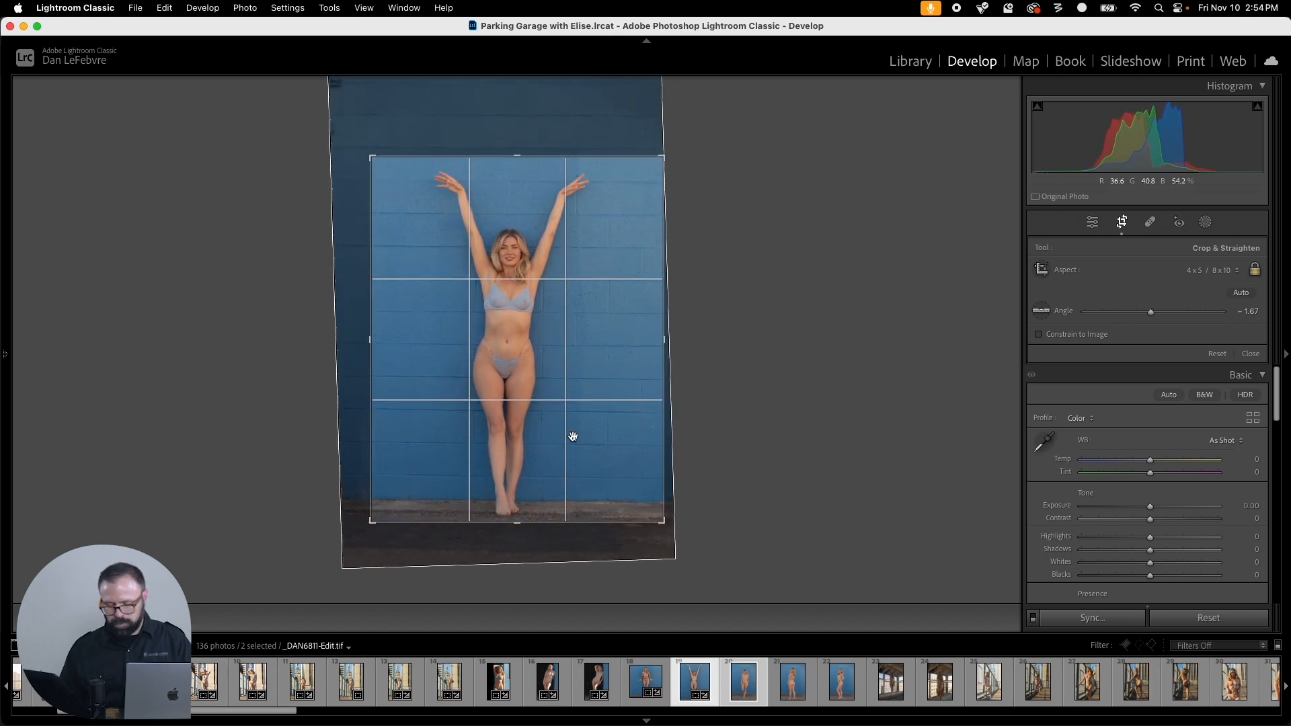
key("Return")
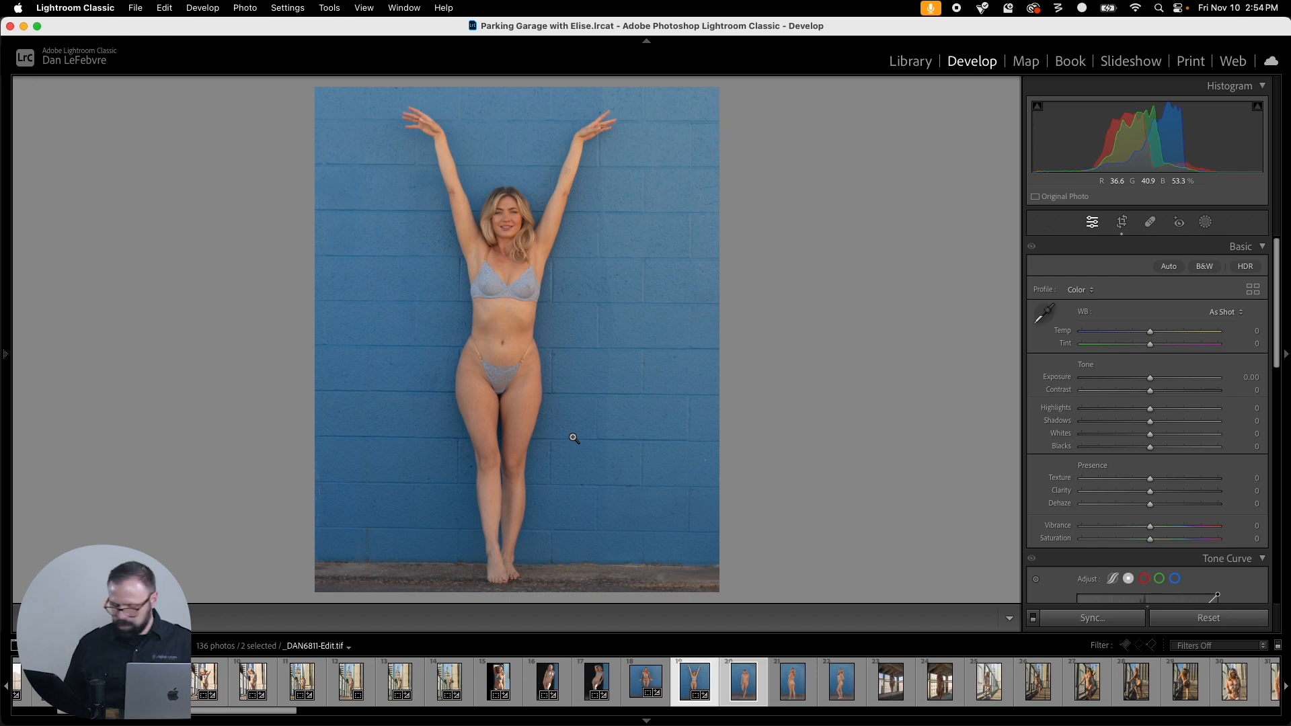
Step: Copy the crop settings, including straighten angle and aspect ratio, from _DAN6811-Edit.tif and paste them onto _DAN6822-Edit.tif
key("super+shift+c")
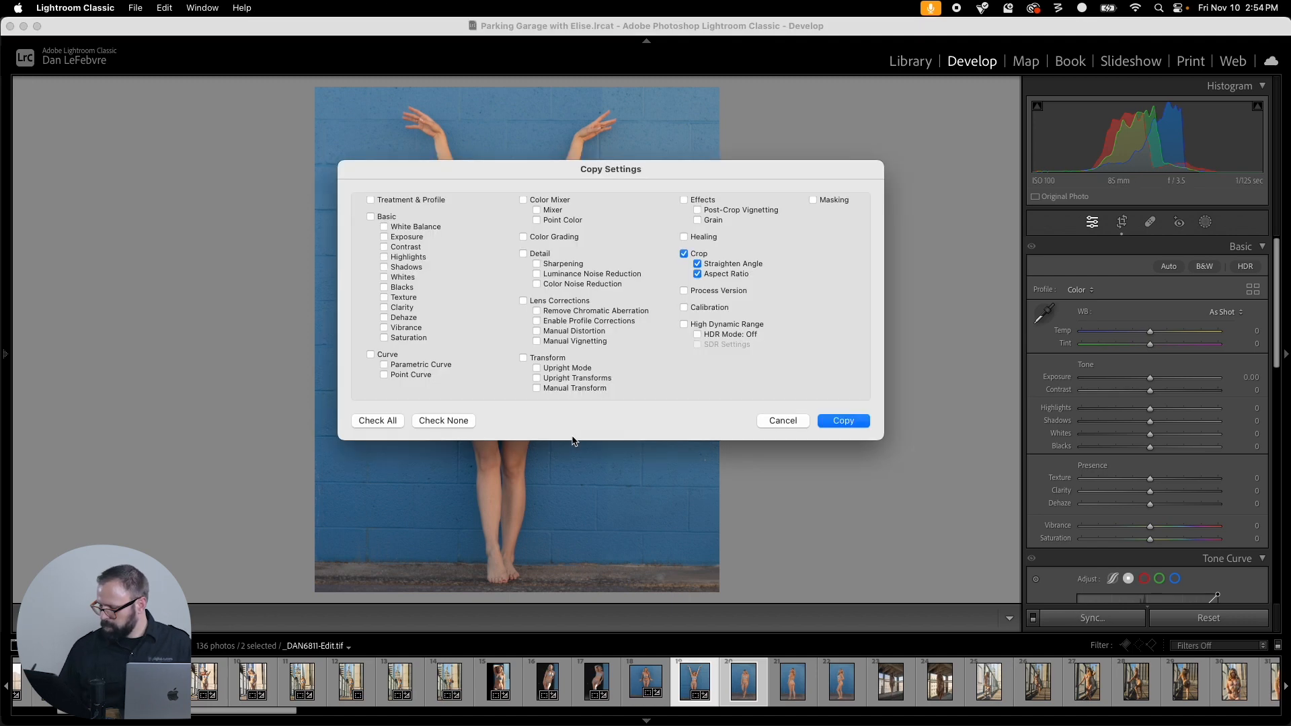
left_click(834, 422)
left_click(747, 692)
key("super+shift+v")
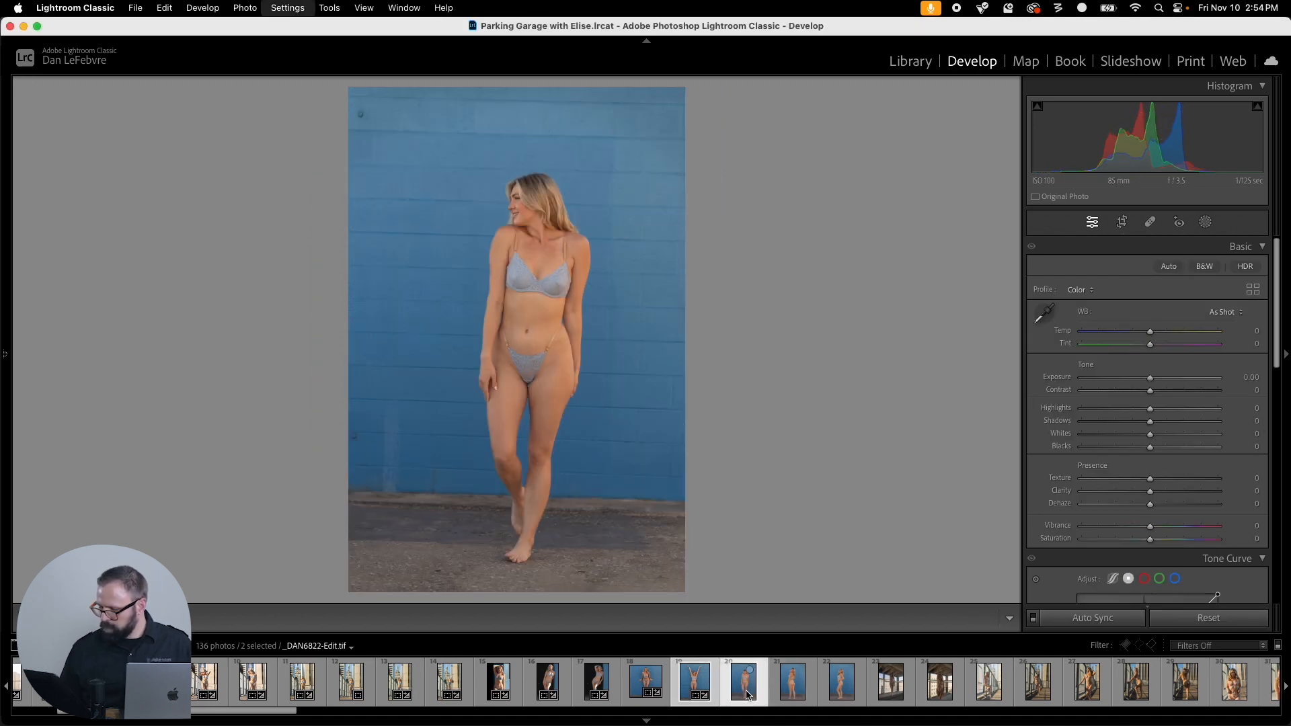
Step: Reposition and enlarge the 4 x 5 / 8 x 10 crop on _DAN6822-Edit.tif to fit the full figure, and apply it
key("r")
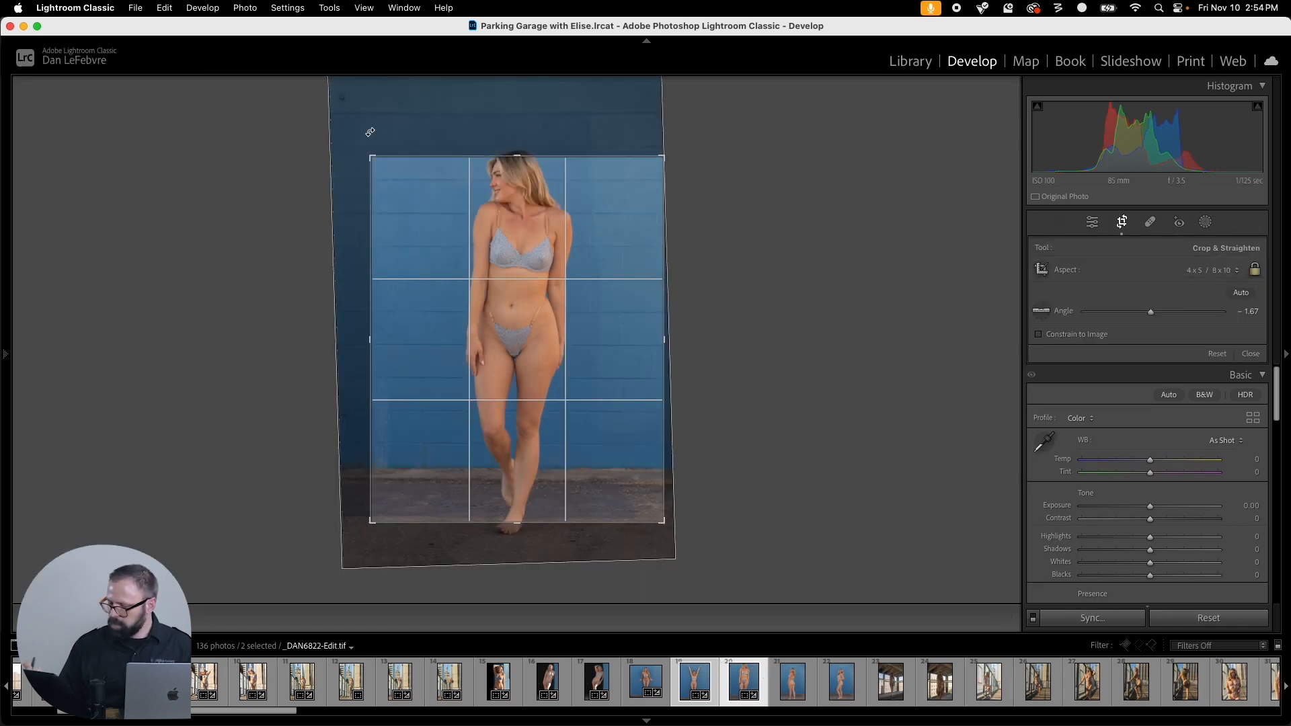
left_click_drag(542, 264, 552, 280)
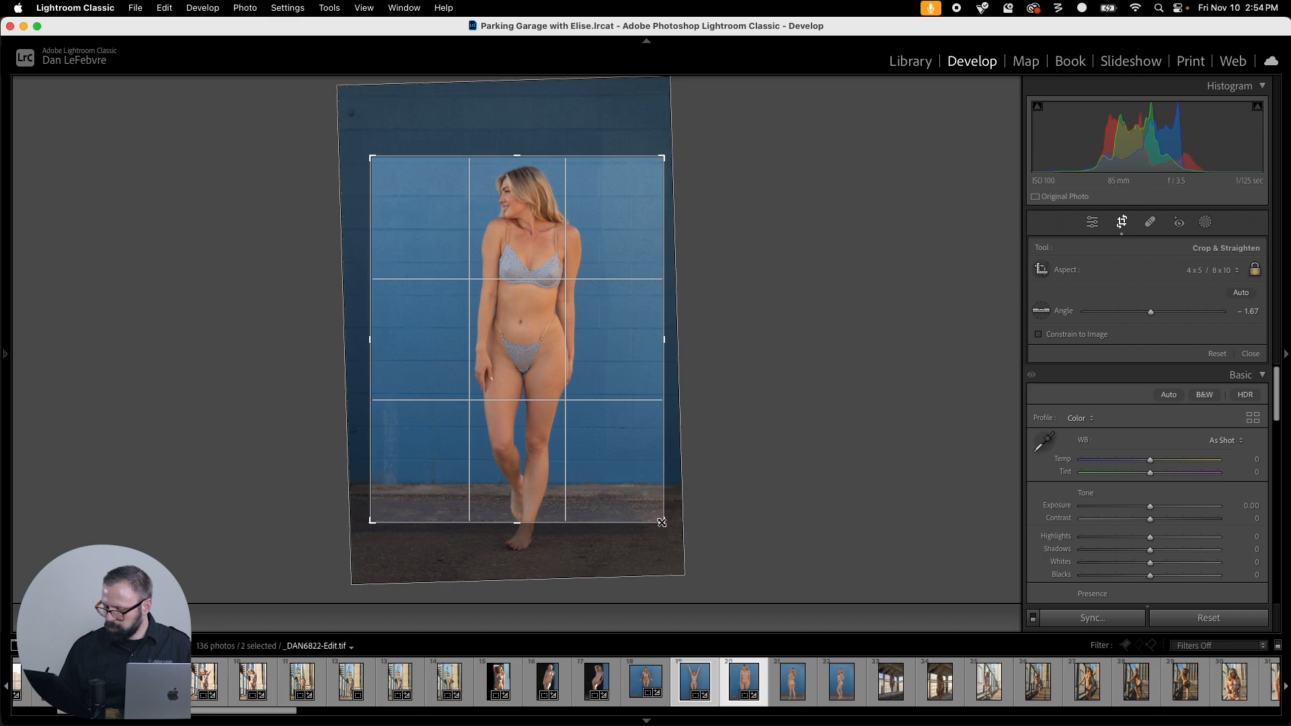
left_click_drag(662, 522, 691, 557)
left_click_drag(370, 525, 340, 569)
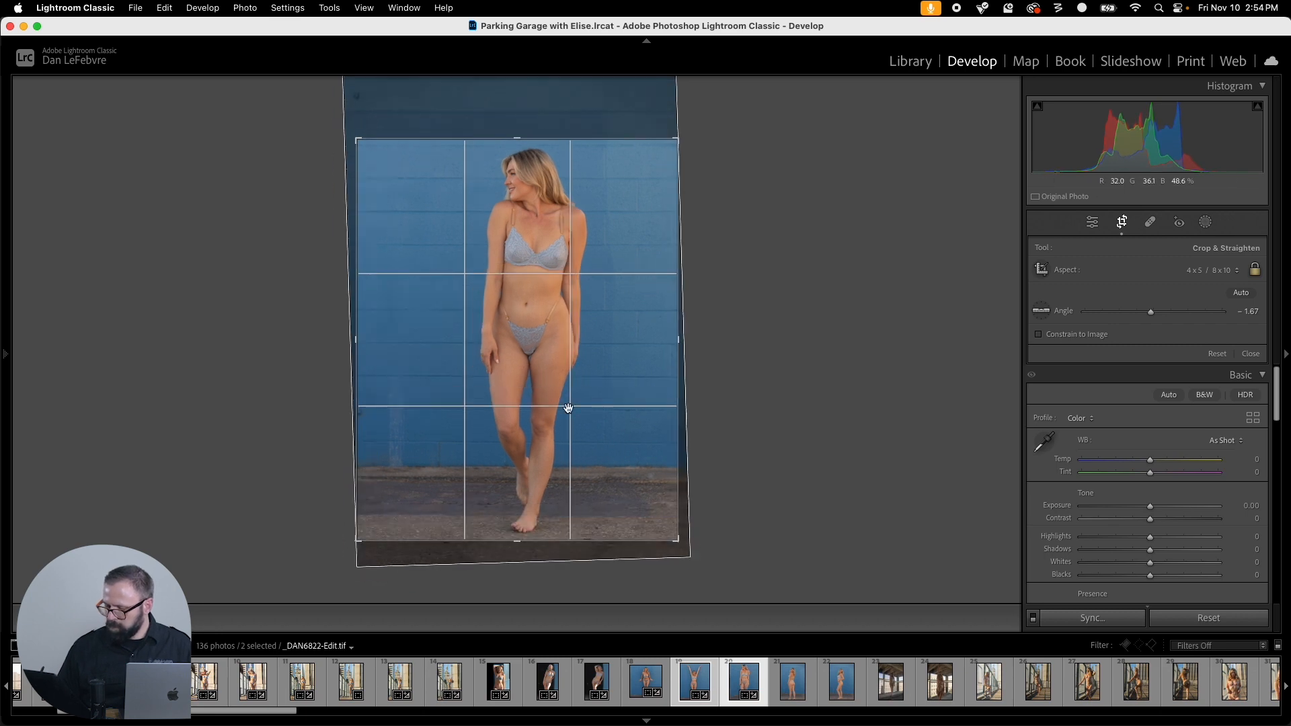
left_click_drag(608, 386, 609, 384)
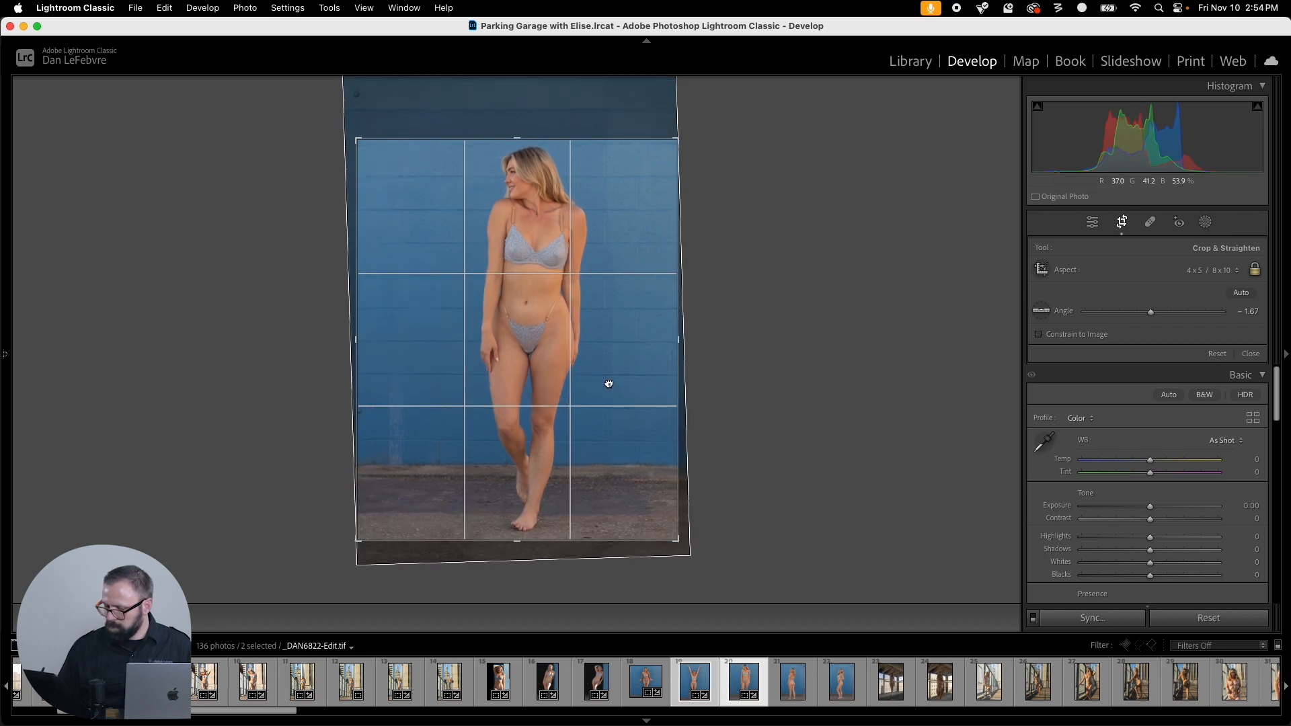
key("Return")
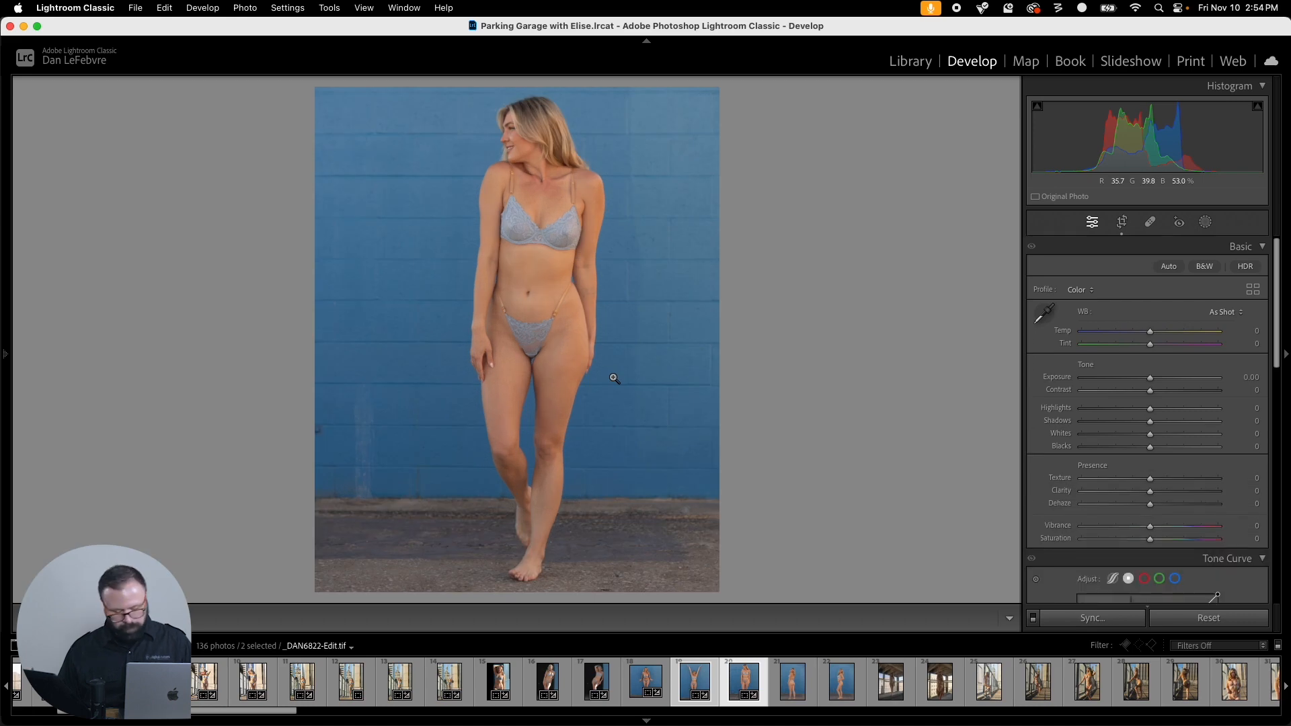
Step: Copy the crop settings from _DAN6822-Edit.tif and paste them onto _DAN6827.tif
key("super+shift+c")
key("Return")
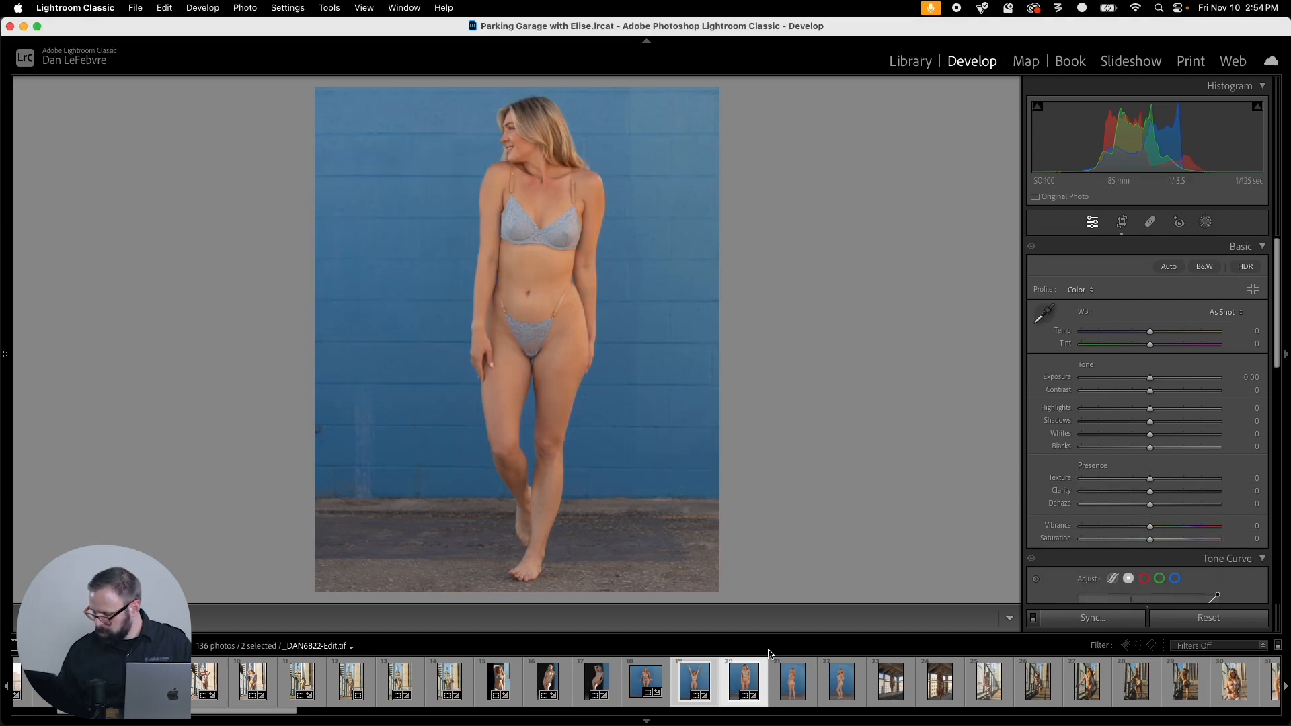
left_click(798, 696)
key("super+shift+v")
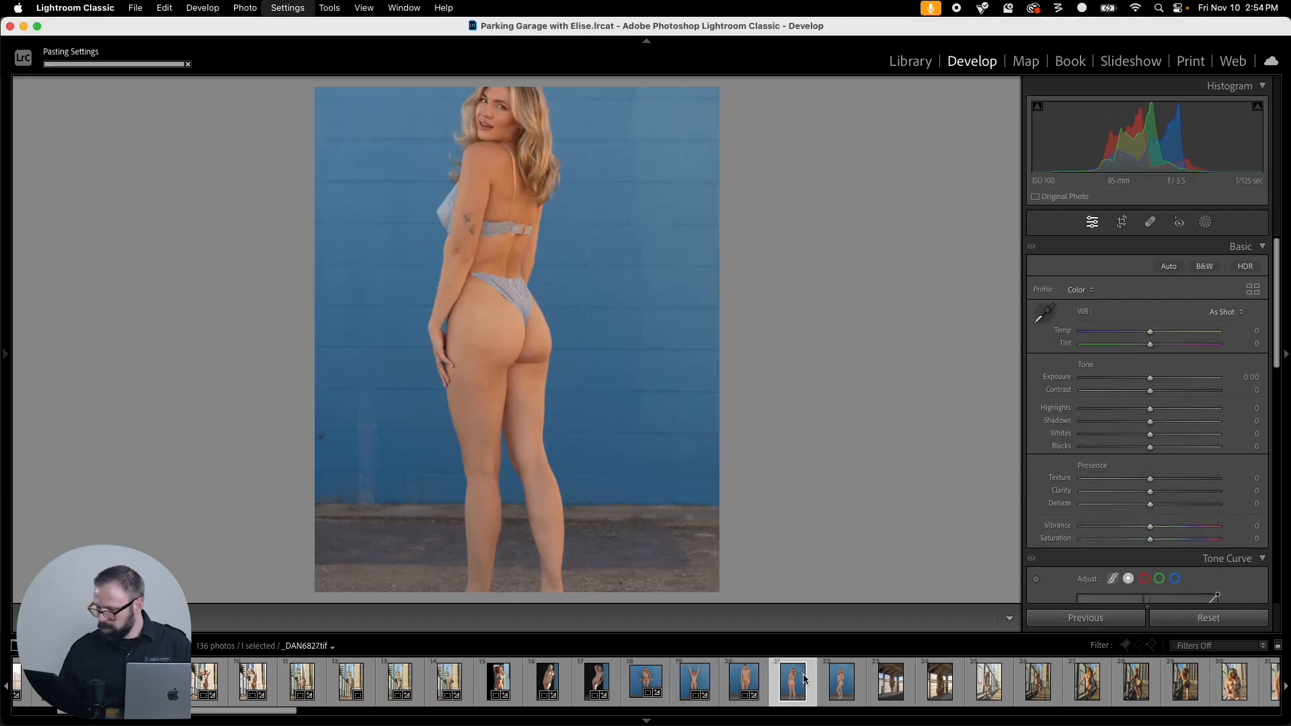
Step: Shift _DAN6827.tif within its crop frame to bring the whole head inside, and unlock the aspect ratio to Custom
key("r")
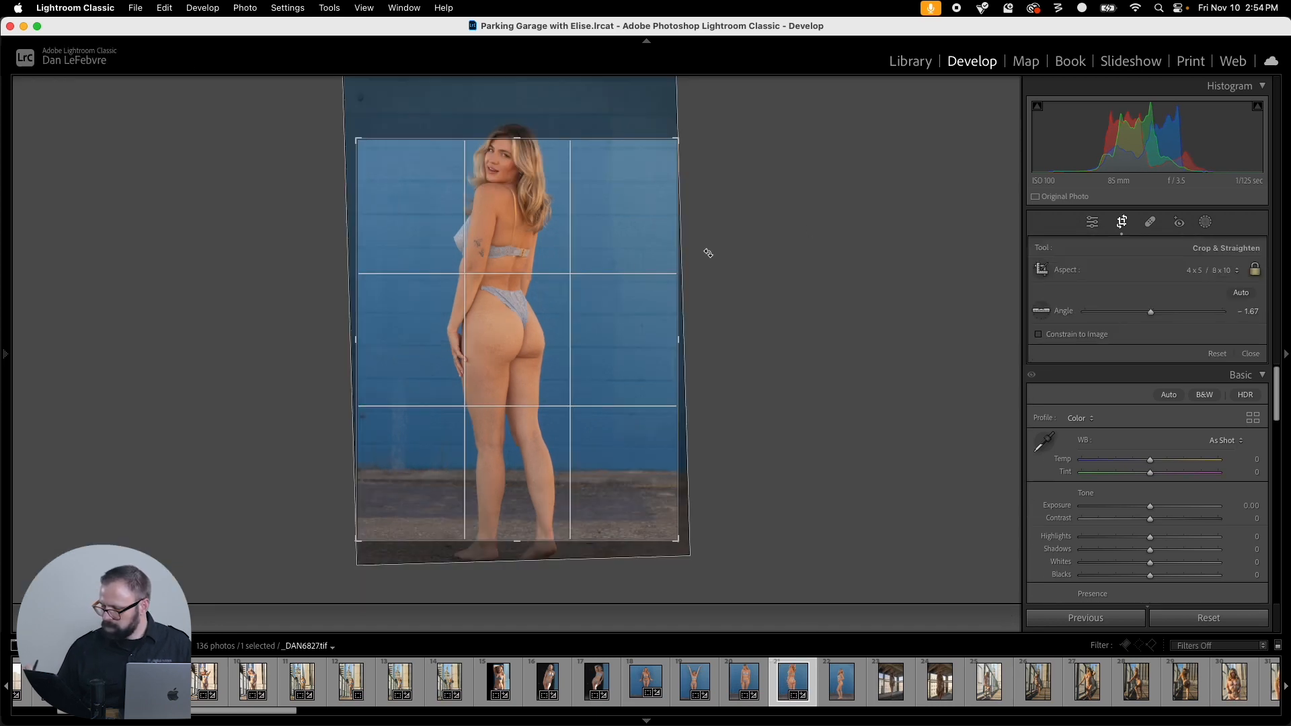
left_click_drag(606, 280, 605, 300)
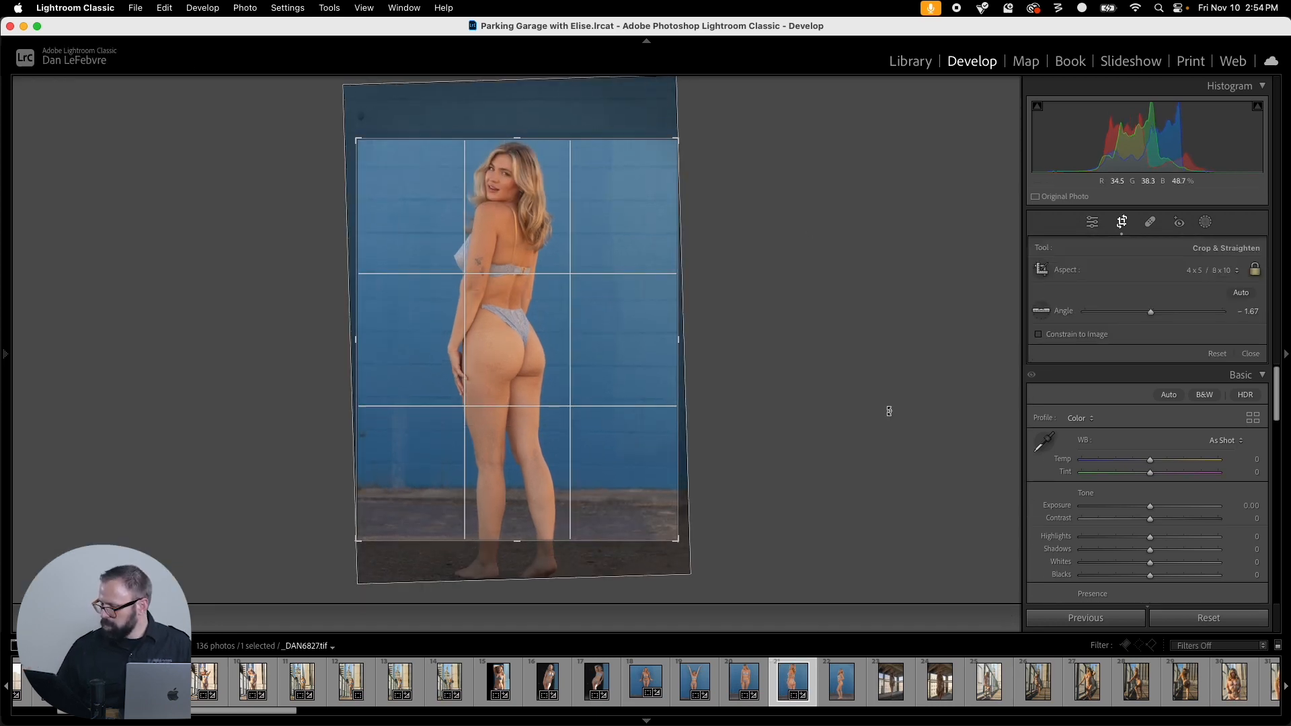
left_click(1236, 271)
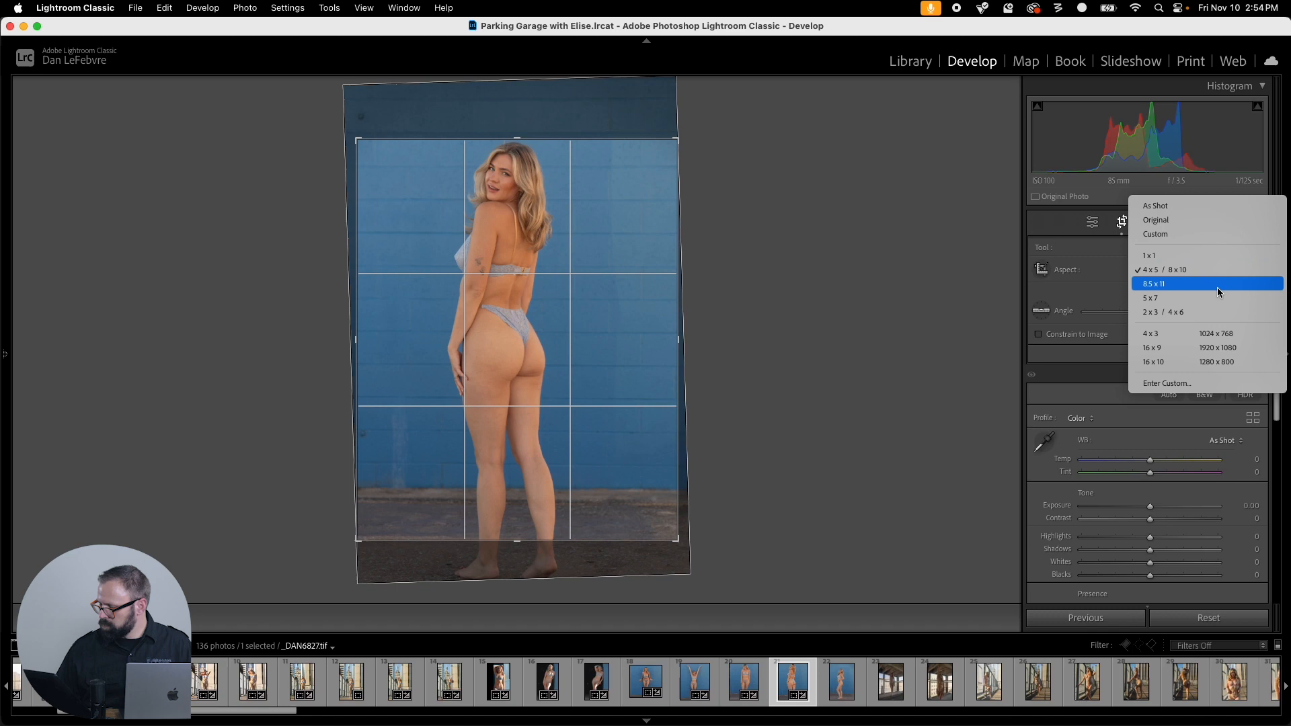
left_click(1204, 219)
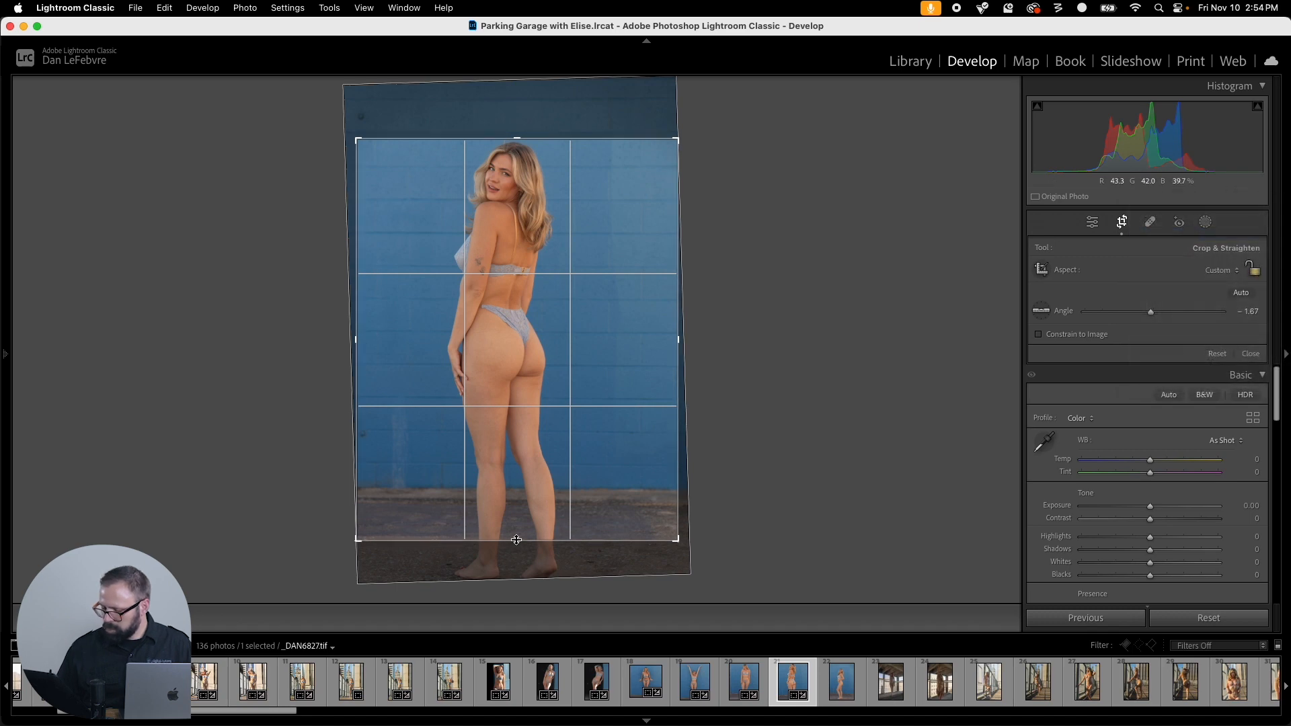
Step: Extend the custom crop frame on _DAN6827.tif to take in the feet and some wall above the head, and apply it
left_click_drag(676, 538, 668, 570)
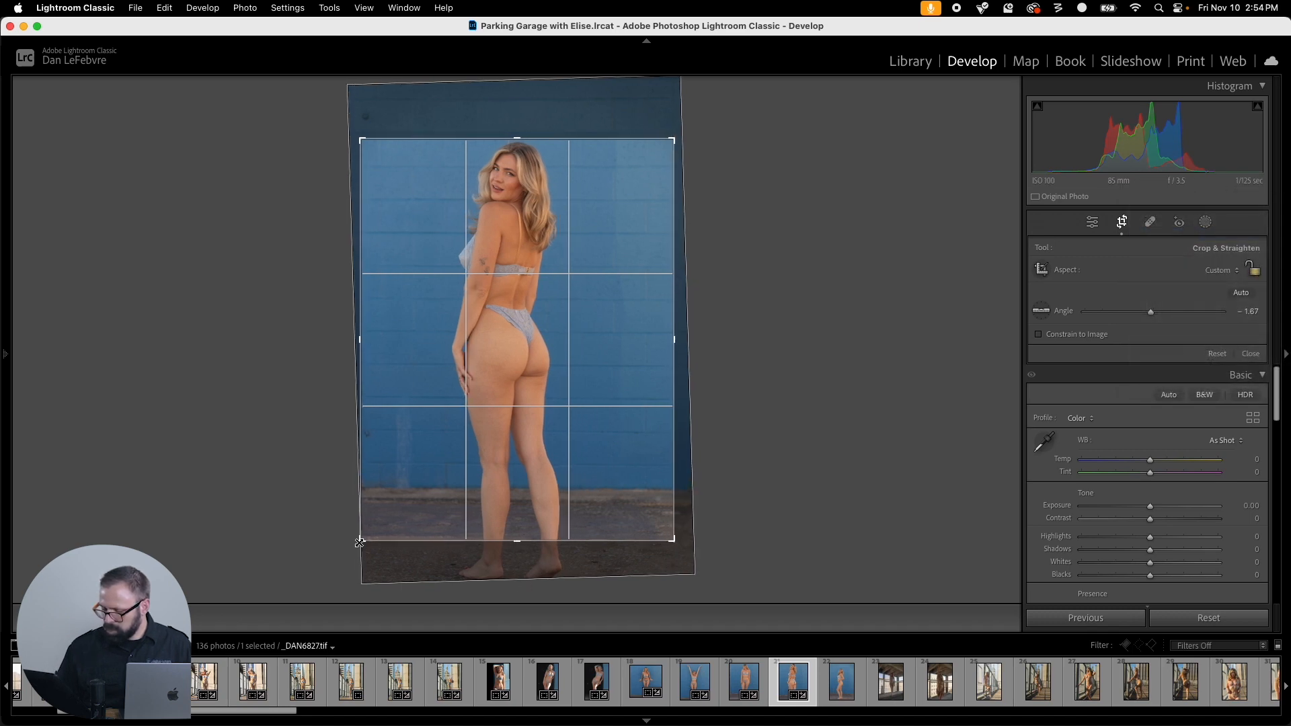
left_click_drag(361, 540, 361, 571)
left_click_drag(522, 121, 524, 108)
left_click_drag(671, 116, 666, 125)
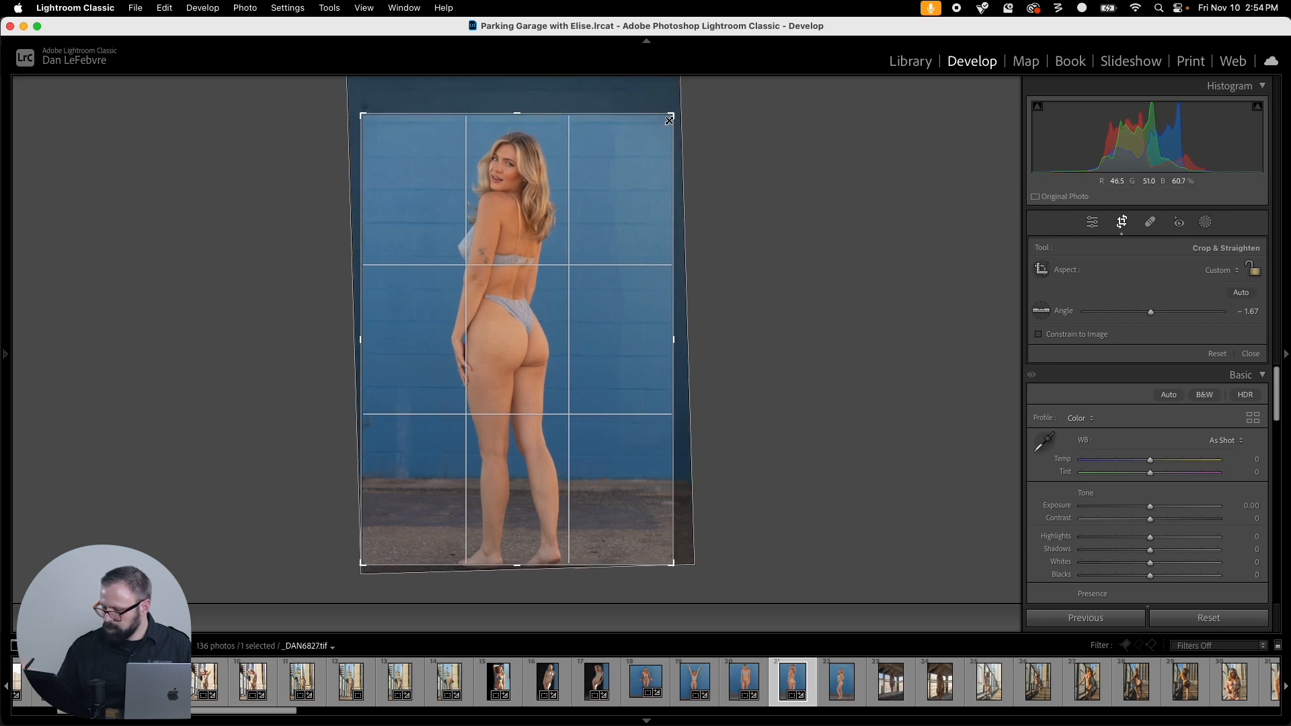
key("Return")
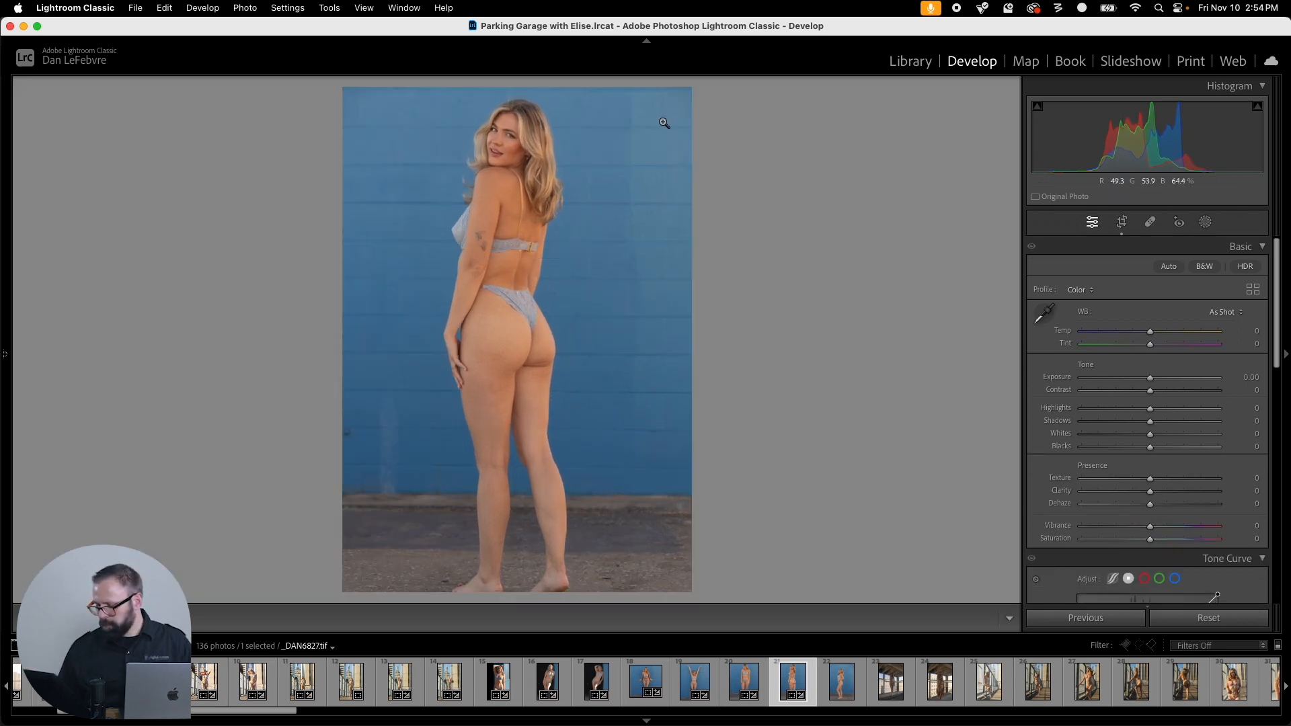
Step: Paste the copied crop settings onto _DAN6829.tif and straighten it along the base of the wall to an angle of -1.94
left_click(849, 696)
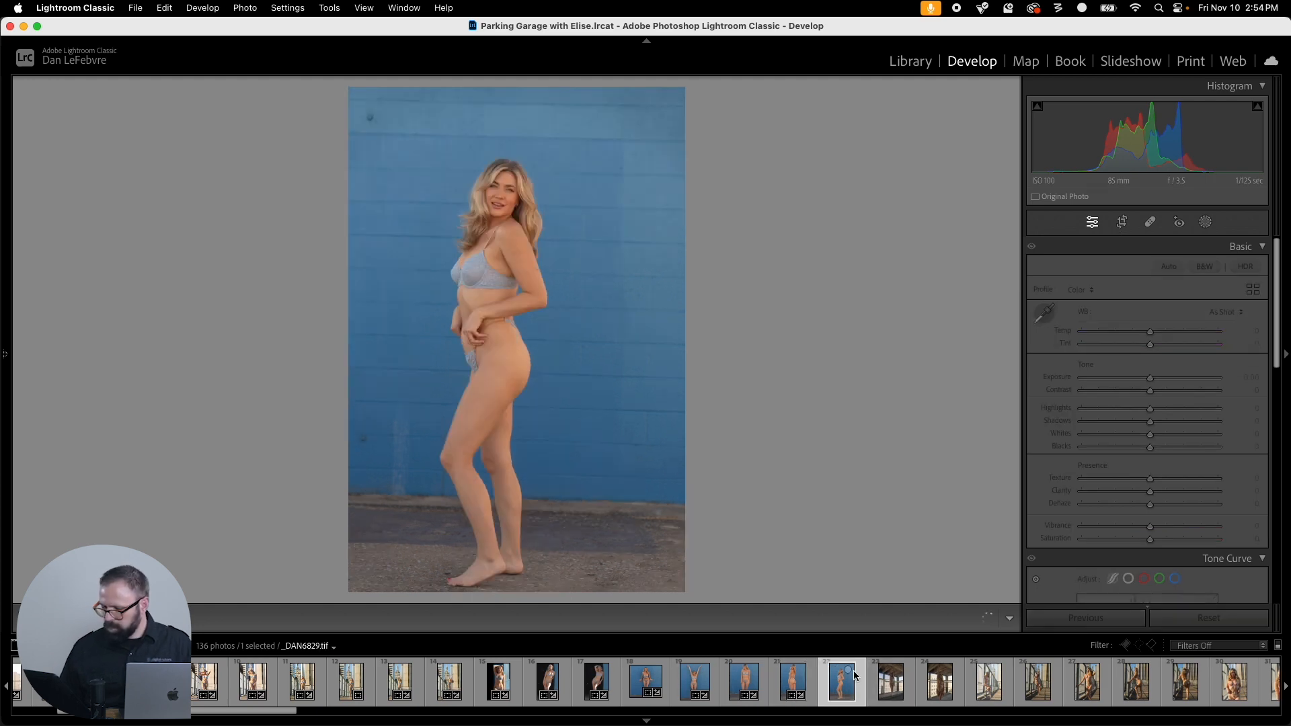
key("super+shift+v")
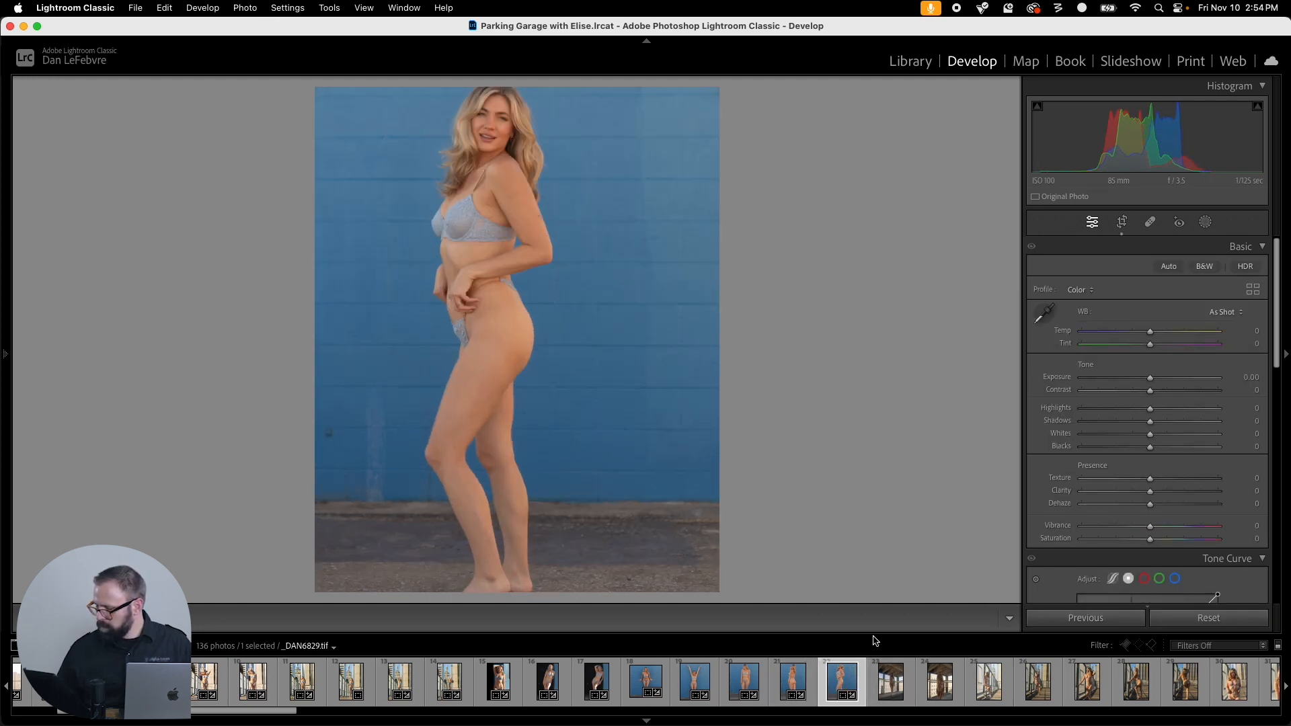
key("r")
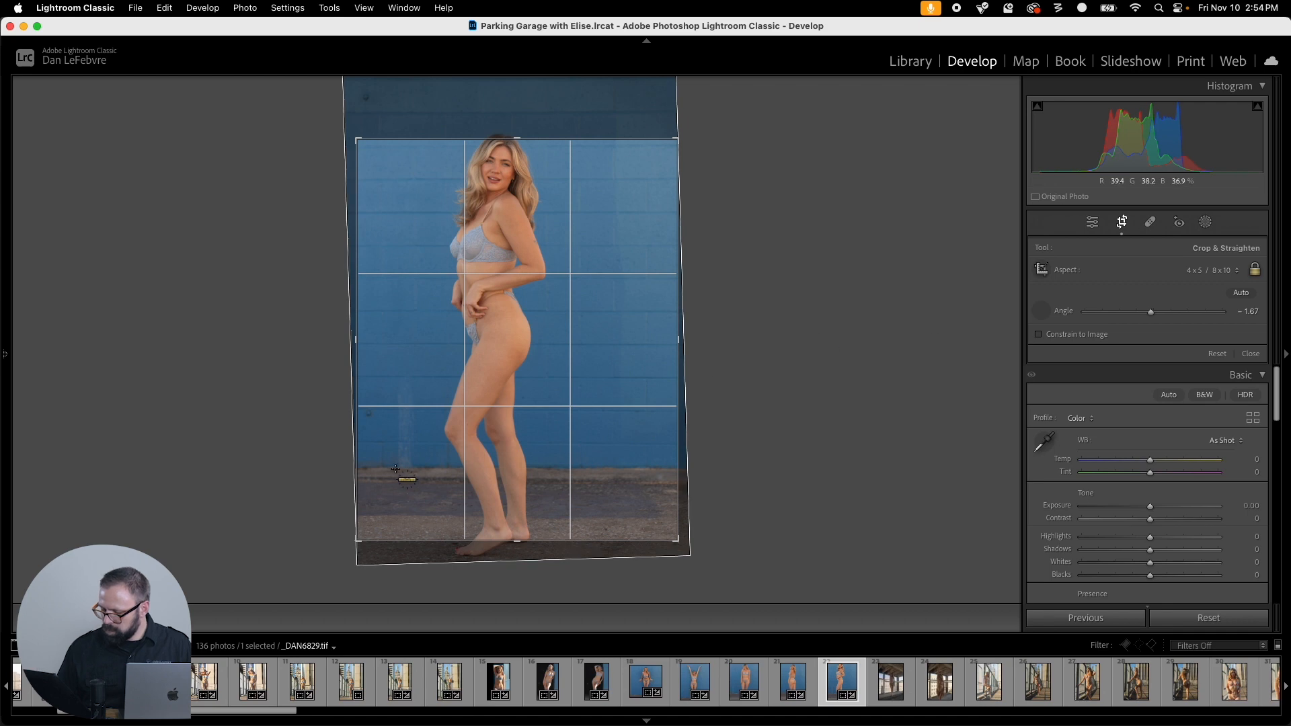
left_click_drag(395, 467, 728, 463)
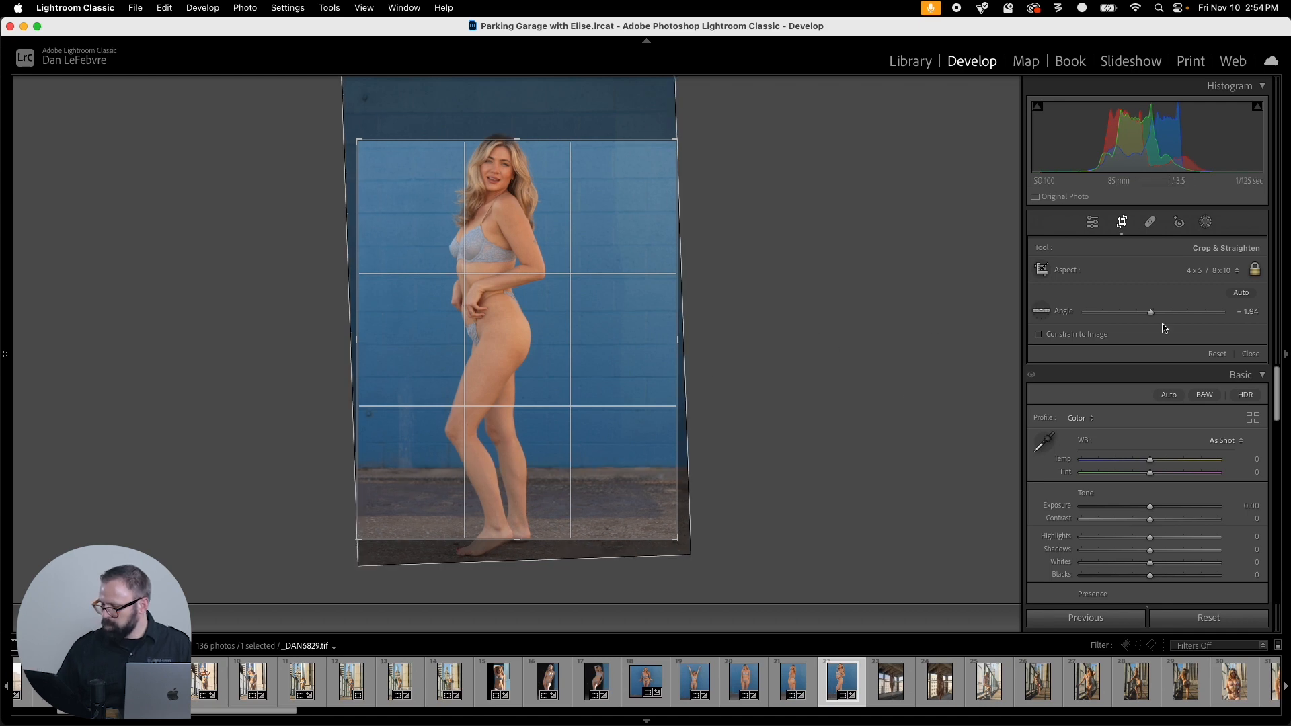
Step: Set the crop aspect ratio of _DAN6829.tif to Custom, enlarge the frame around the full figure, and apply the crop
left_click(1227, 276)
left_click(1221, 232)
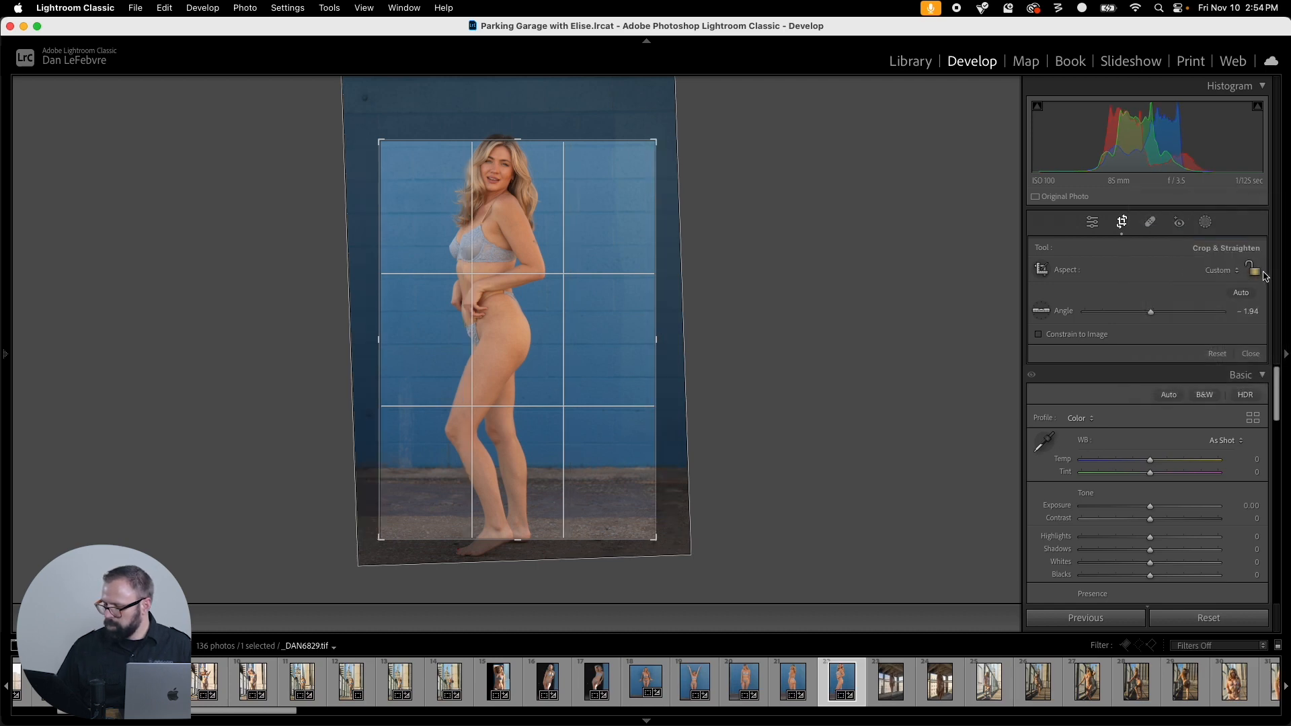
left_click_drag(657, 142, 659, 132)
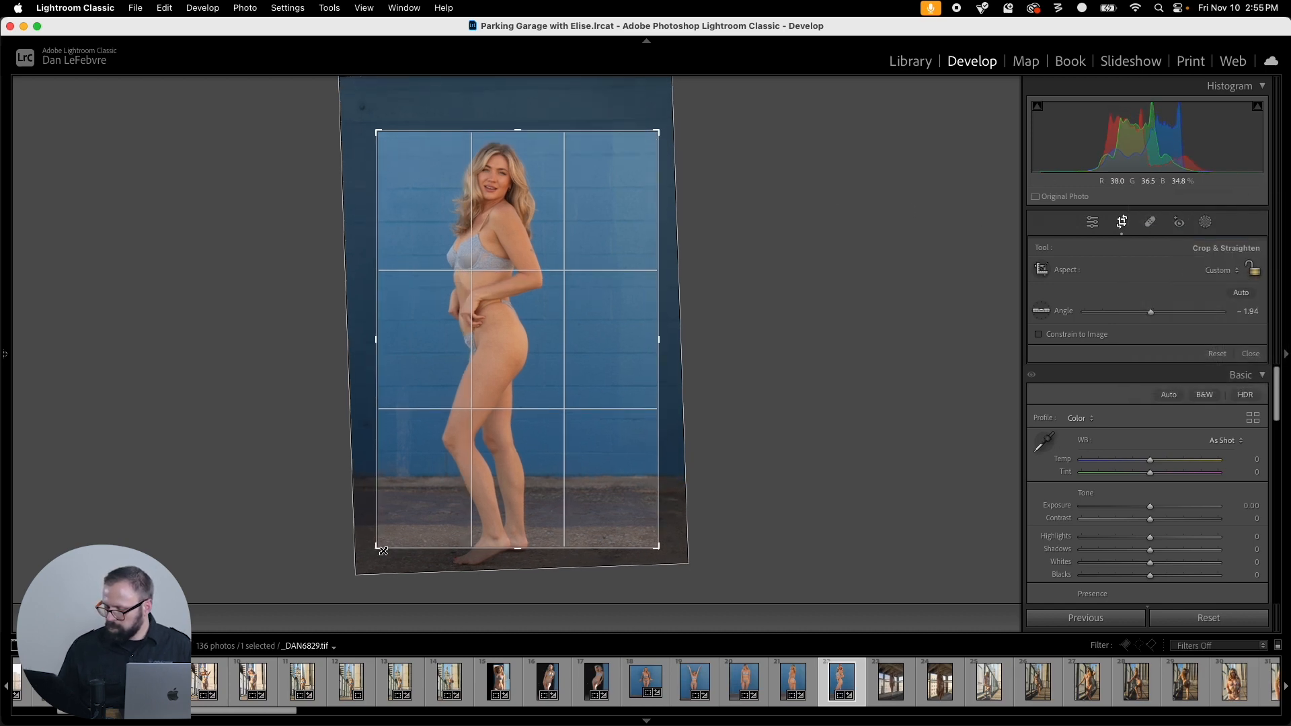
left_click_drag(383, 551, 358, 567)
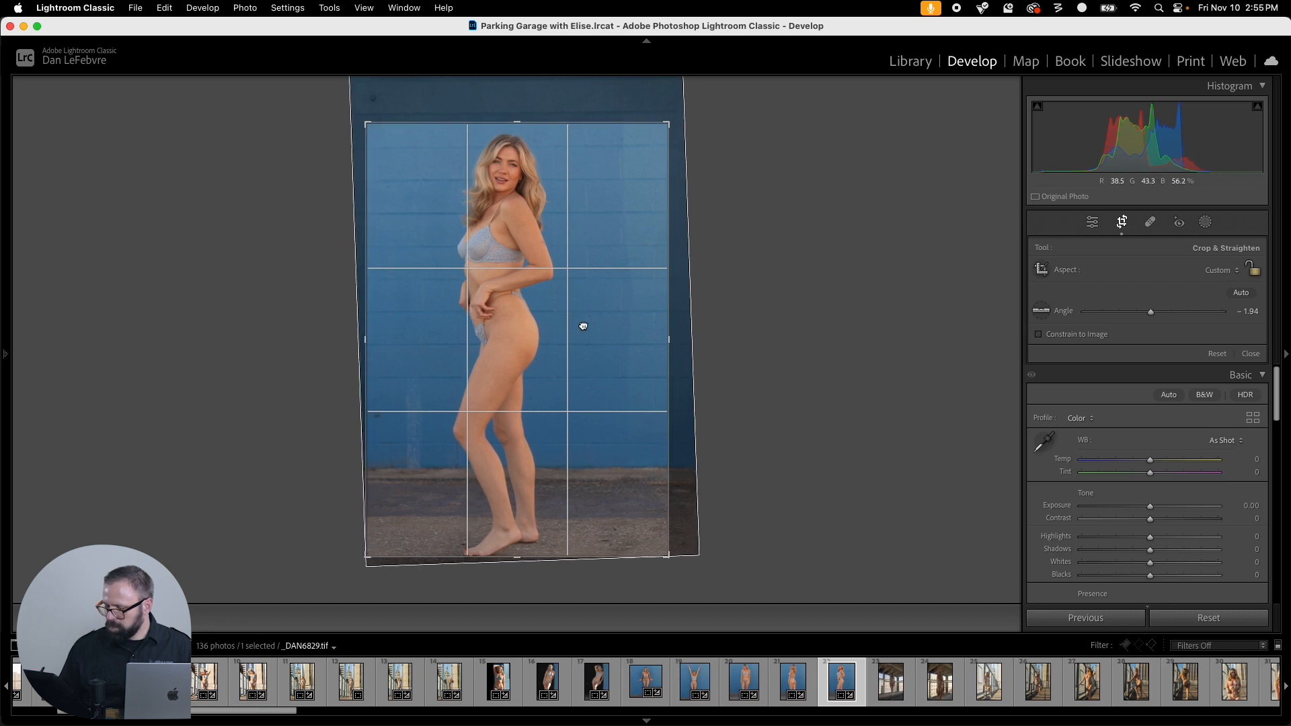
key("Return")
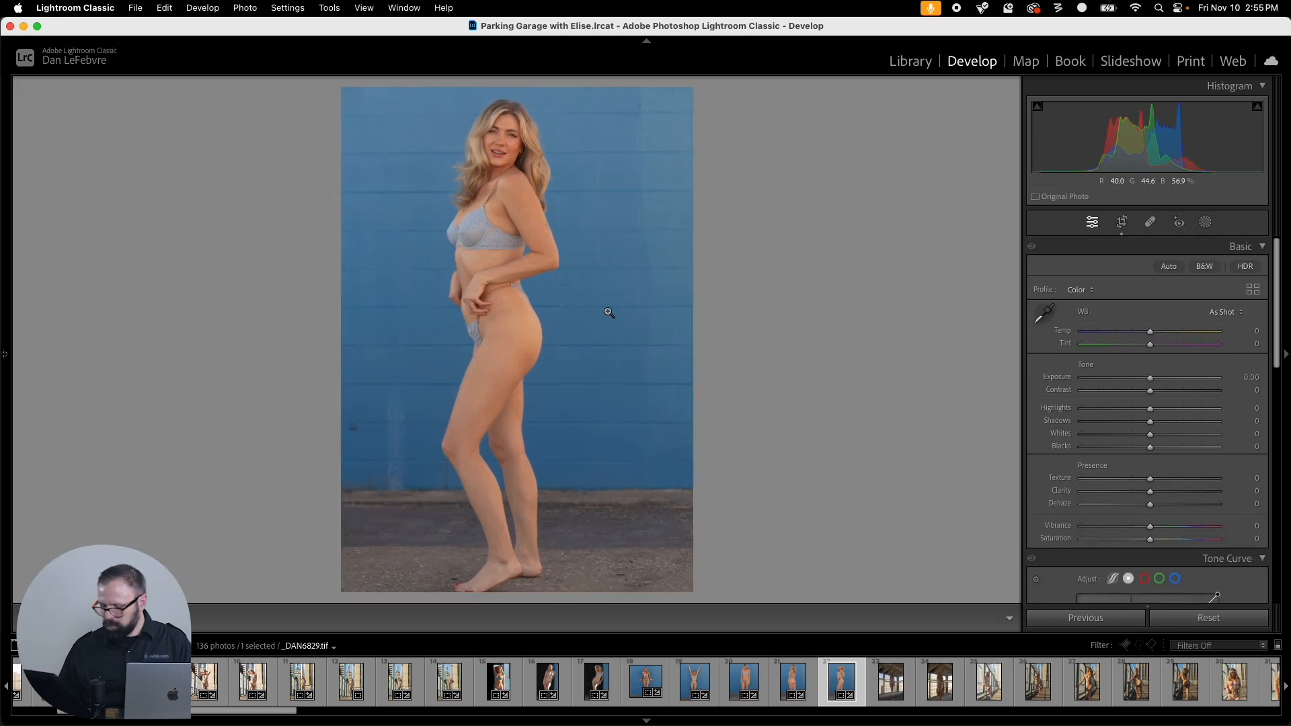
Step: Paste the copied crop settings onto _DAN6840.tif and straighten it along the vertical window post to an angle of -1.78
key("Right")
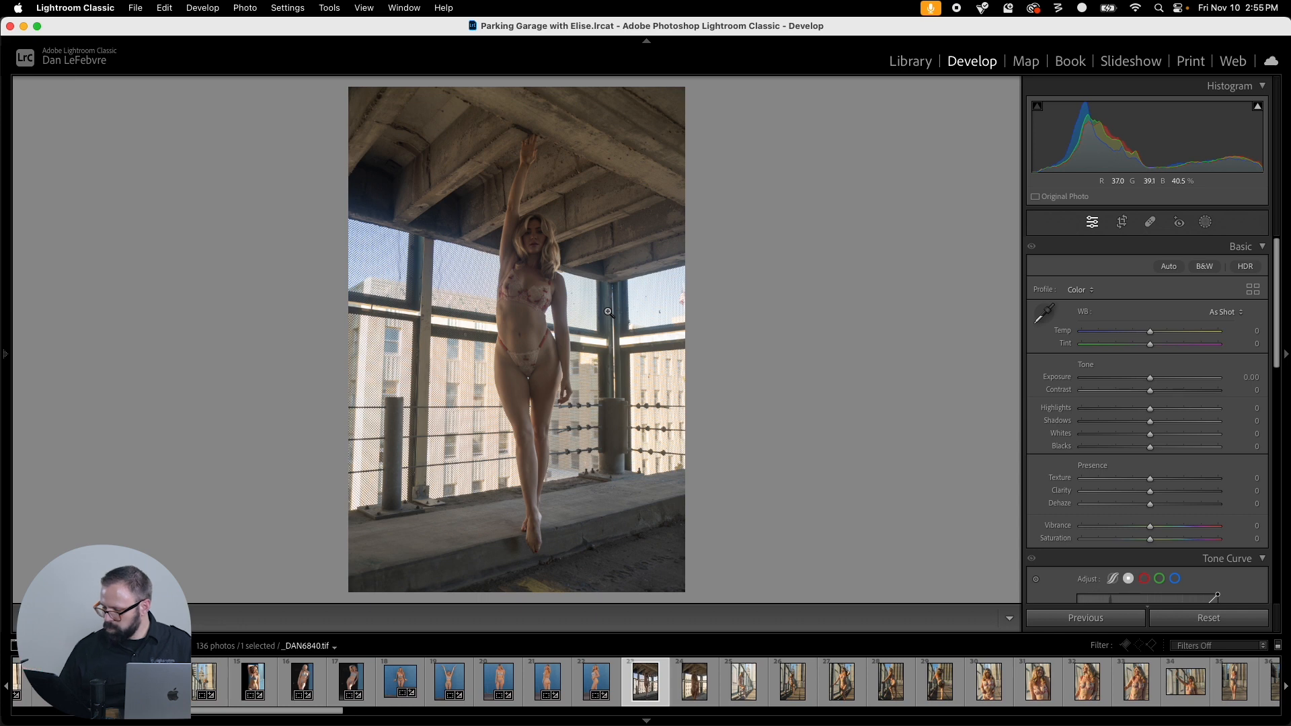
key("super+shift+v")
key("r")
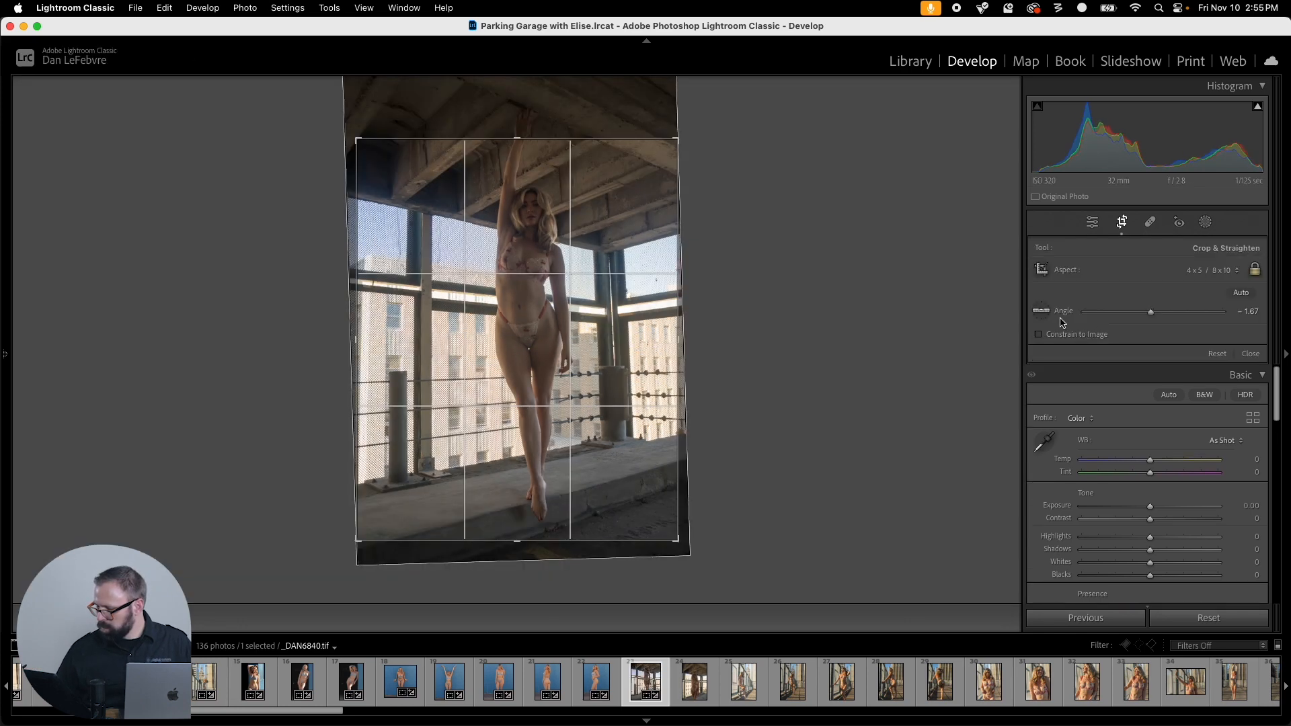
left_click(1042, 310)
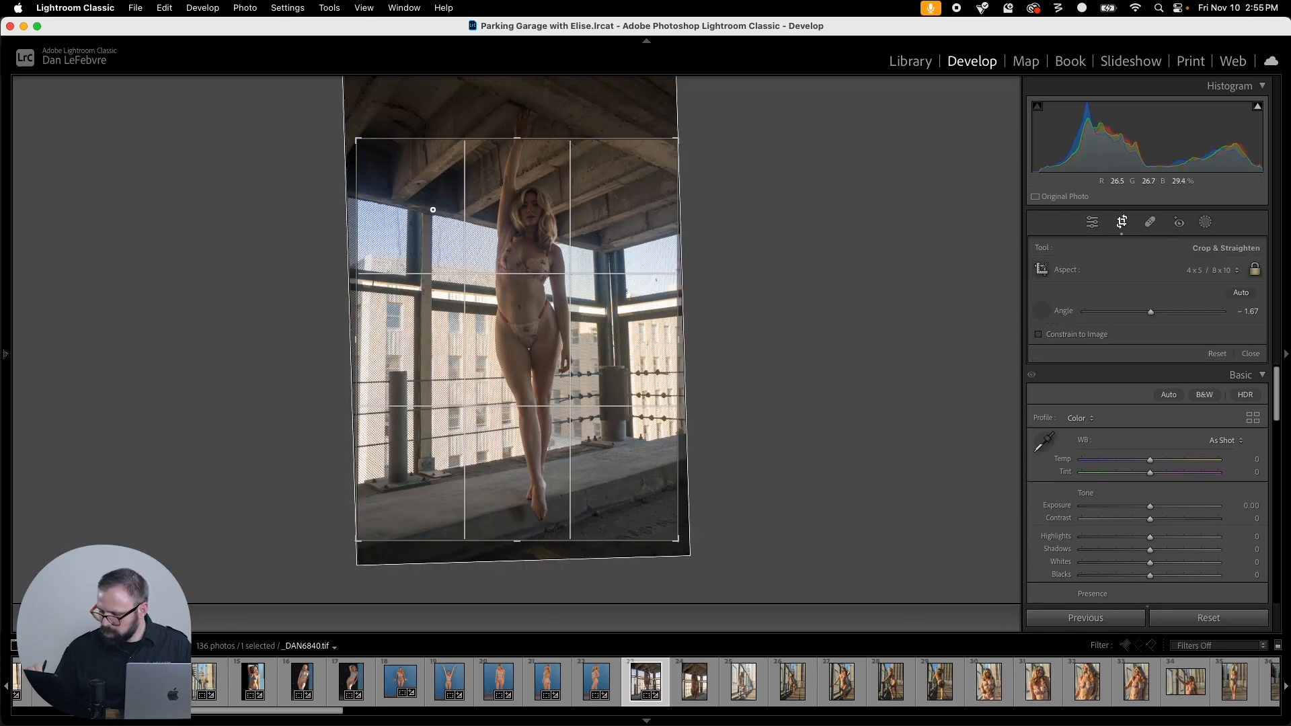
left_click_drag(432, 556, 433, 557)
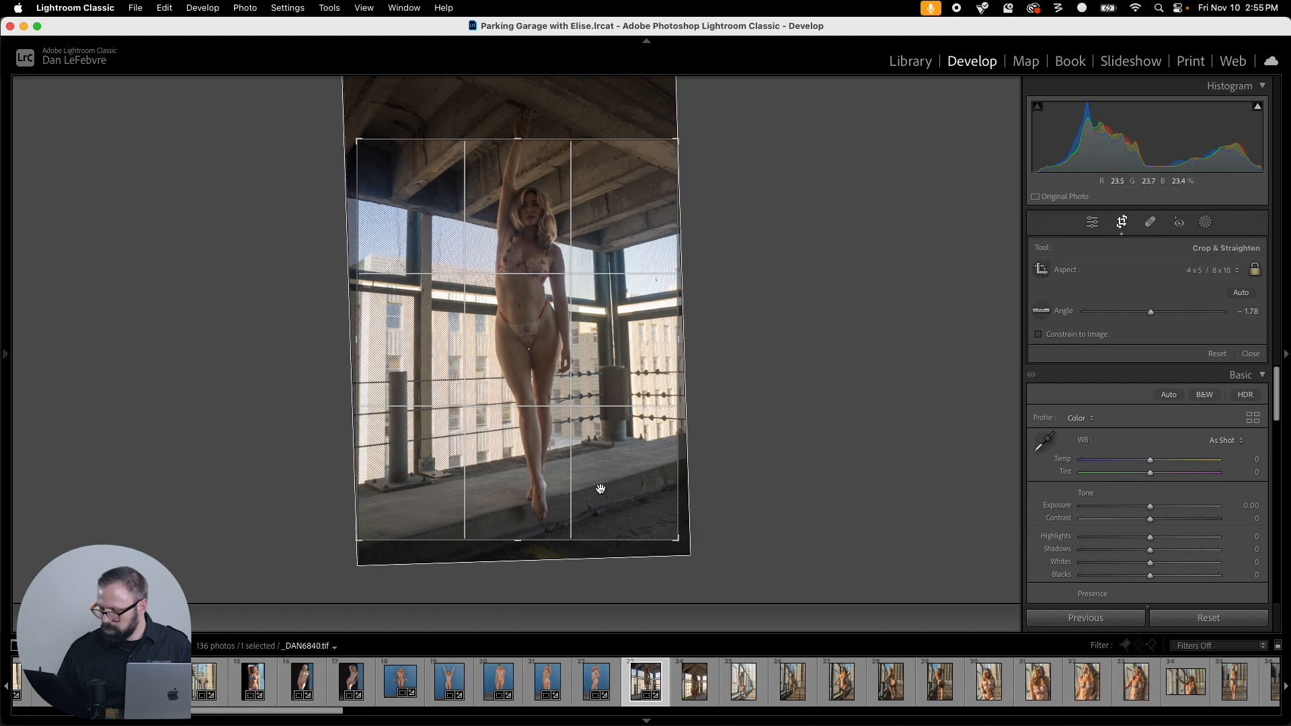
Step: Crop _DAN6840.tif with a Custom aspect ratio, framing from above the raised hand to below the feet, and apply it
left_click_drag(584, 285, 587, 325)
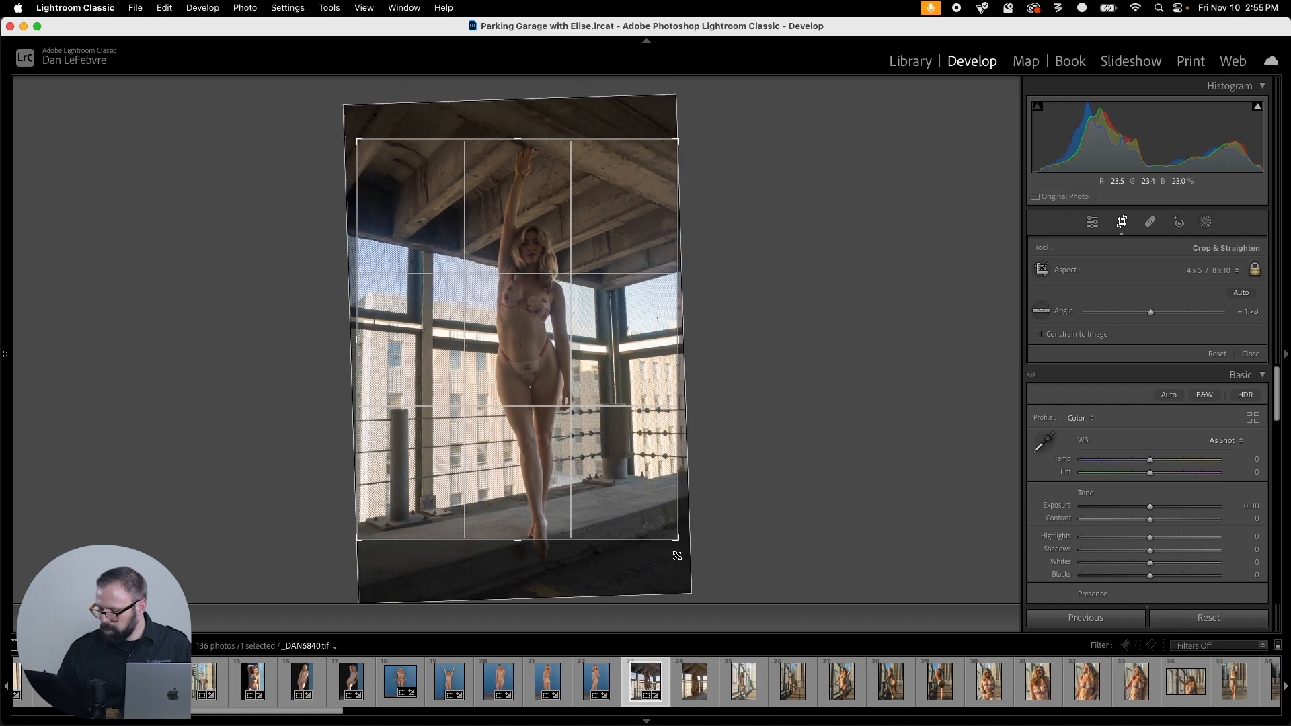
left_click(1233, 277)
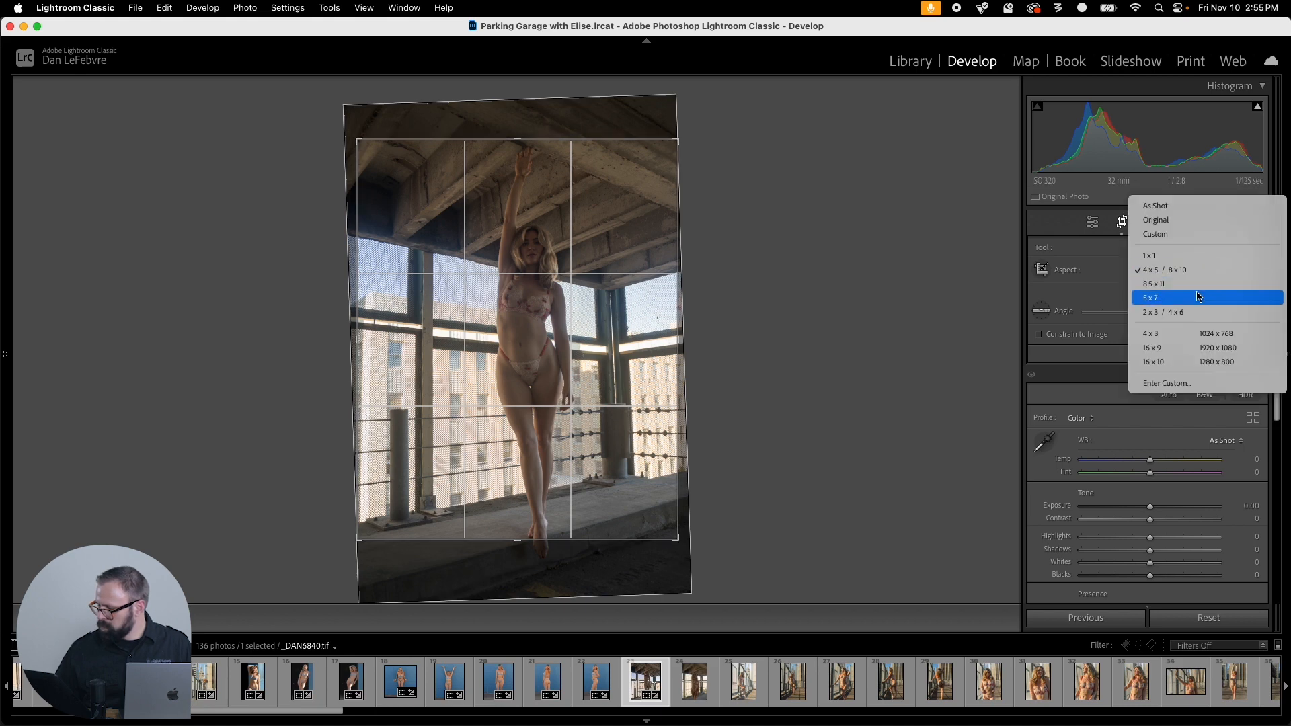
left_click(1197, 234)
left_click_drag(383, 544, 414, 569)
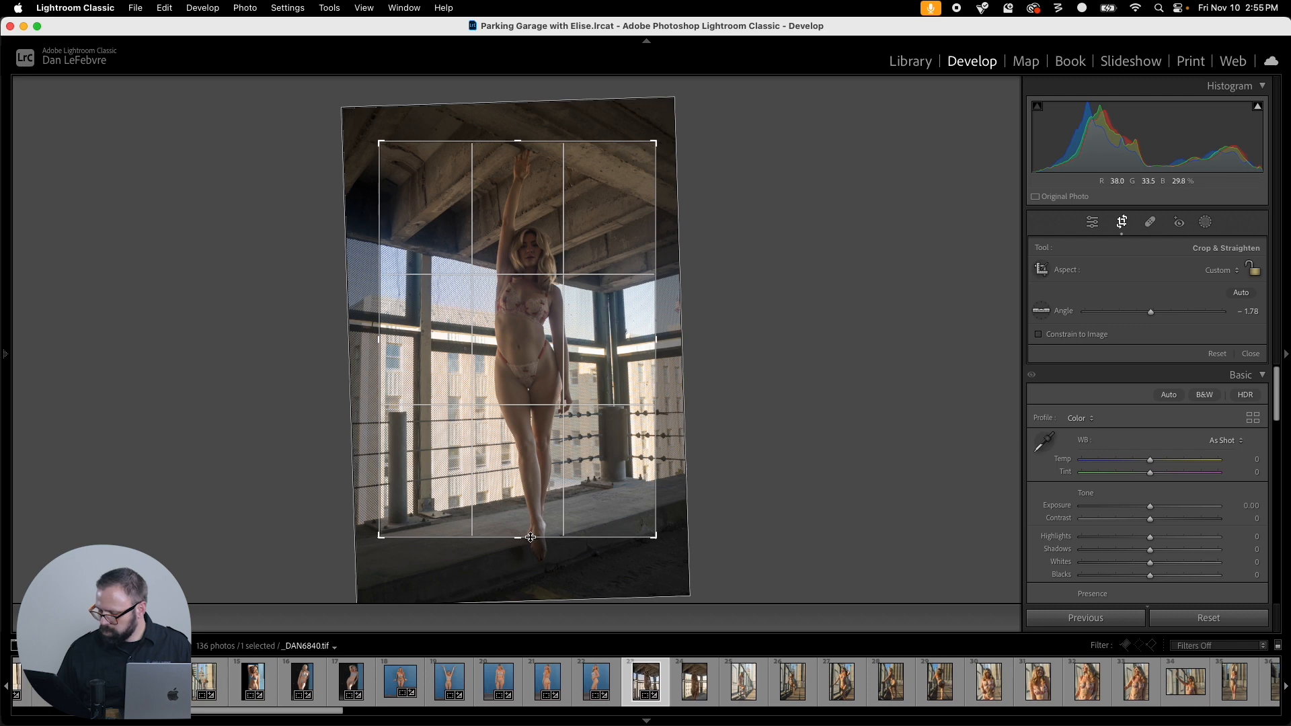
left_click_drag(535, 536, 530, 559)
left_click_drag(531, 121, 531, 115)
left_click_drag(657, 328, 634, 357)
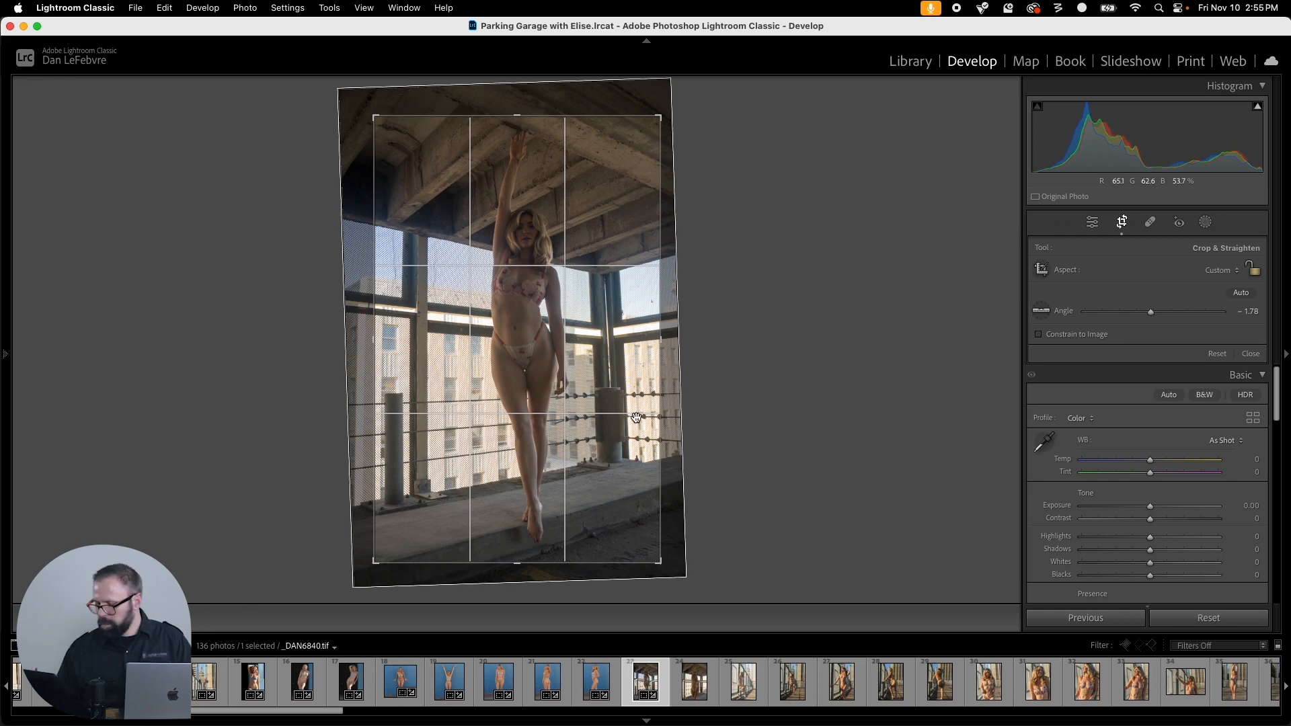
key("r")
Step: Copy the crop settings from _DAN6840.tif, paste them onto _DAN6842.tif, and open its crop for adjustment
key("super+shift+c")
left_click(845, 421)
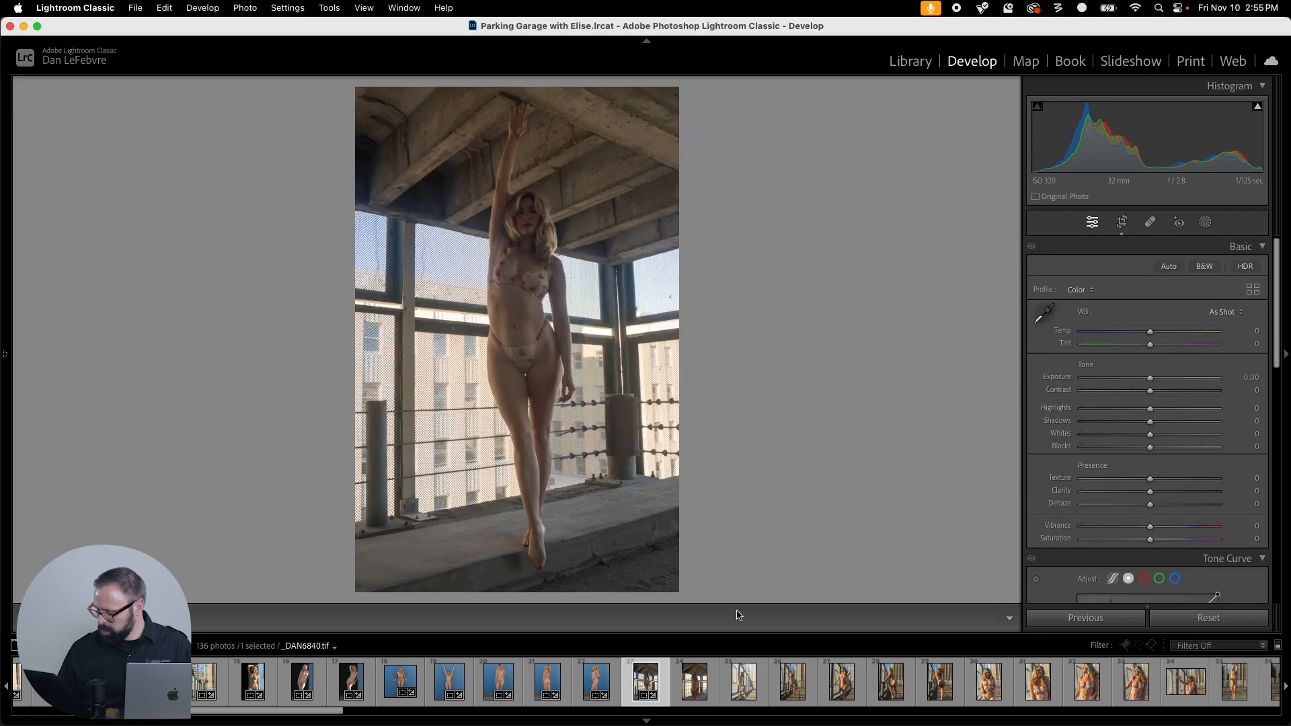
left_click(695, 681)
key("super+shift+v")
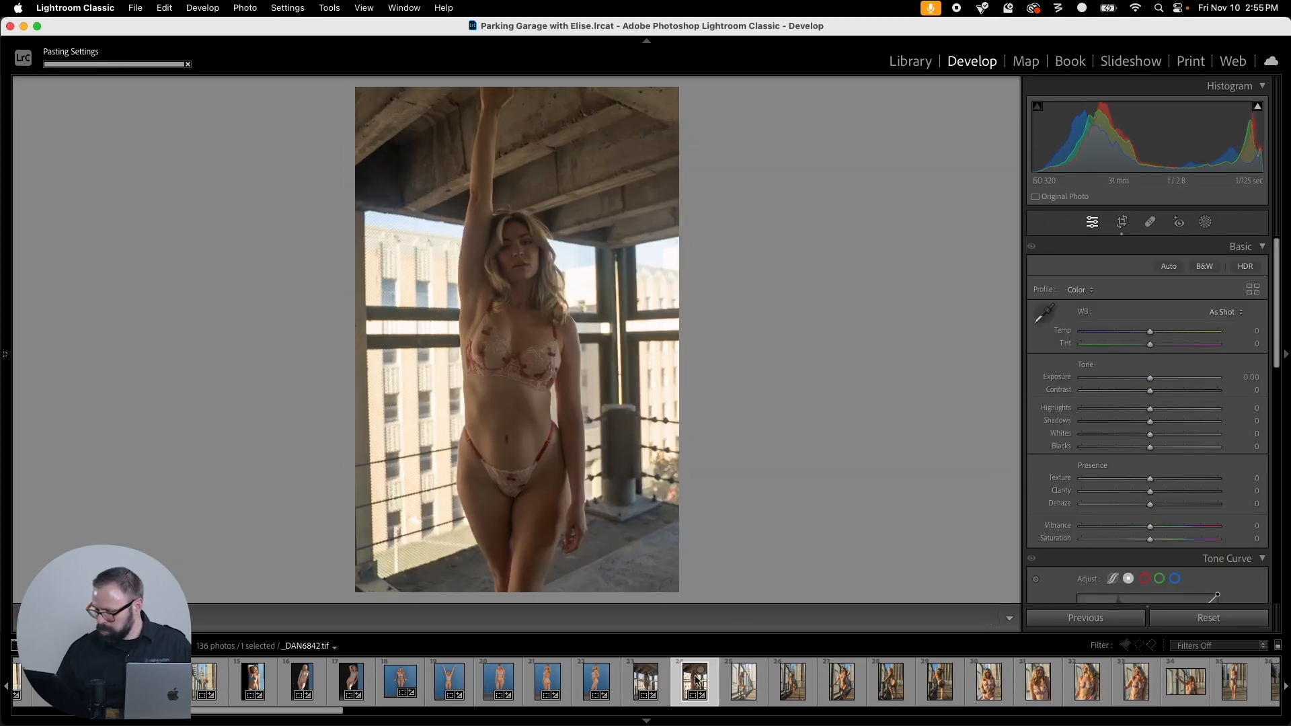
key("r")
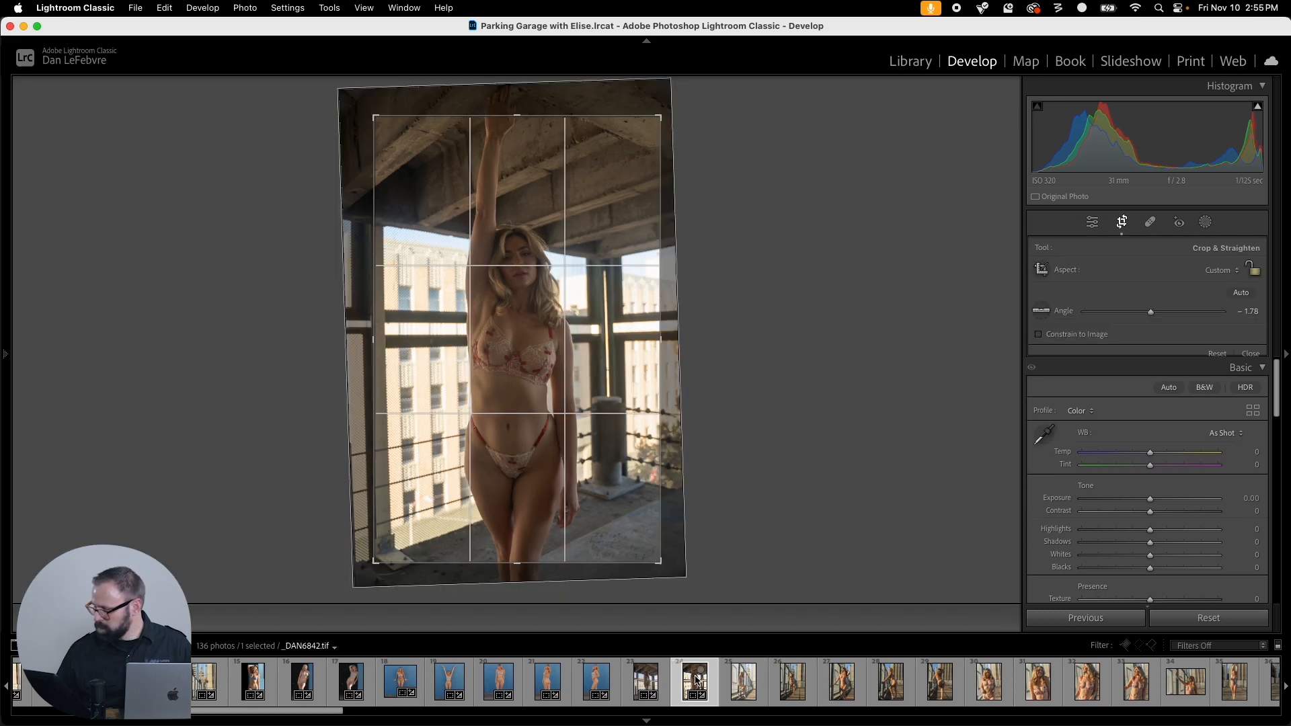
Step: Extend the crop of _DAN6842.tif upward to include the whole raised hand and slightly downward, and apply it
key("r")
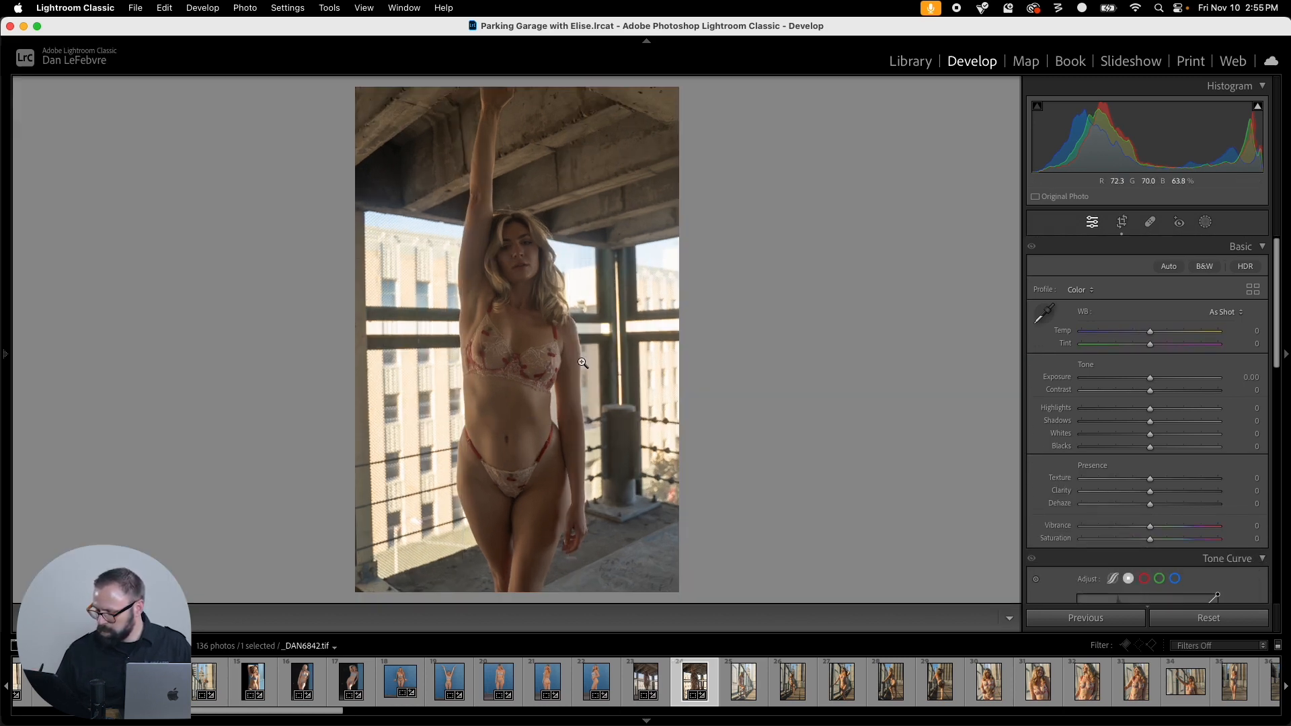
key("r")
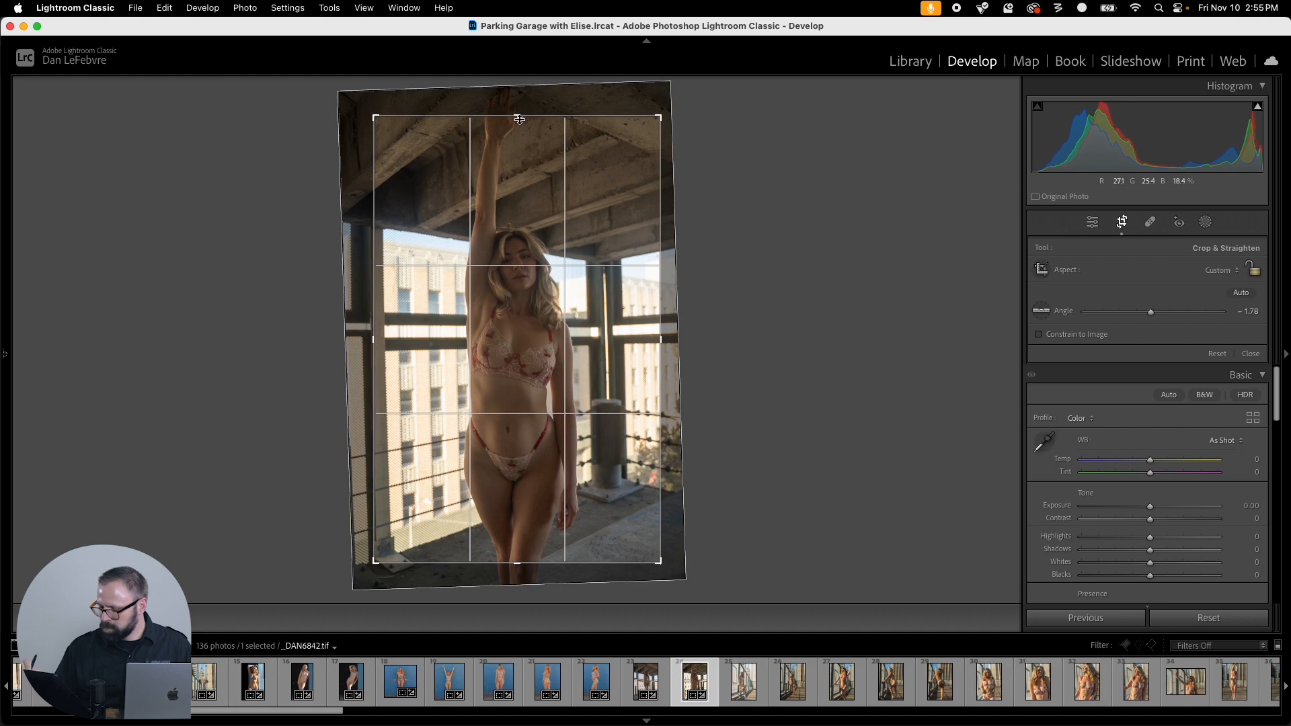
left_click_drag(519, 116, 524, 102)
left_click_drag(523, 575, 525, 580)
key("r")
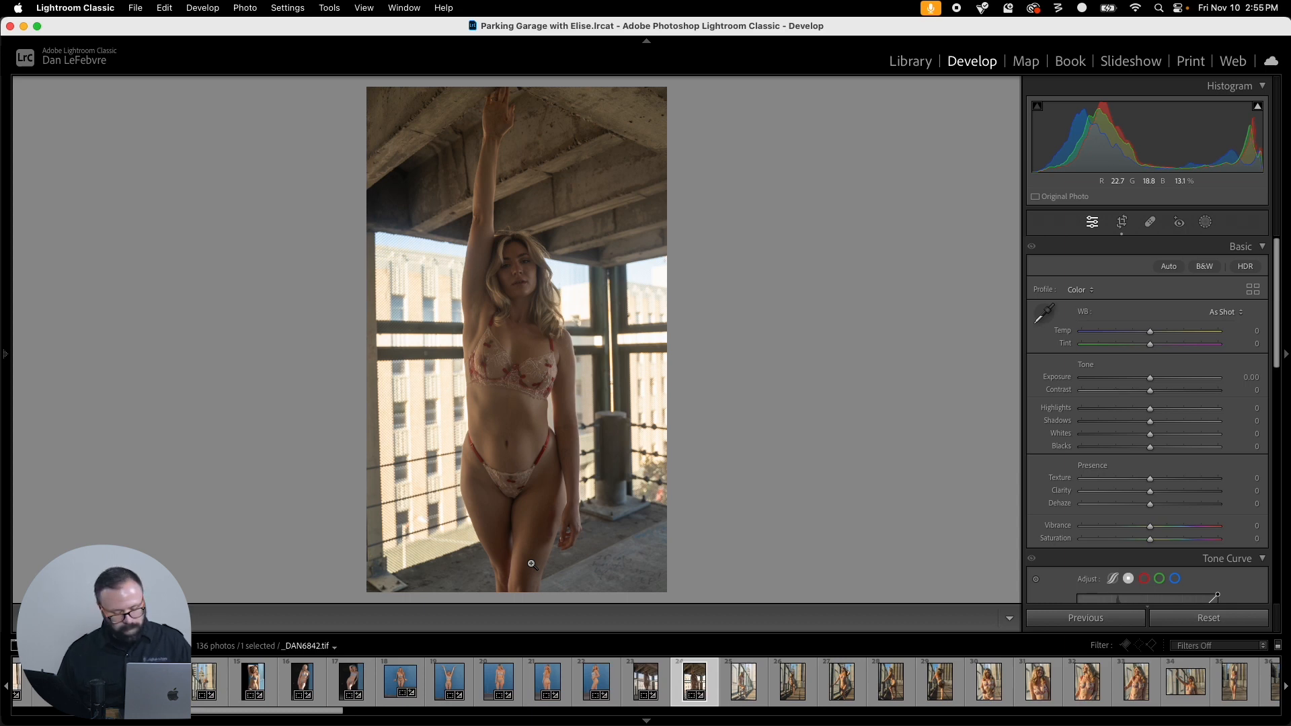
Step: Paste the copied crop settings onto _DAN6848.tif and trim the frame's top closer to the woman's head while widening it slightly
key("Right")
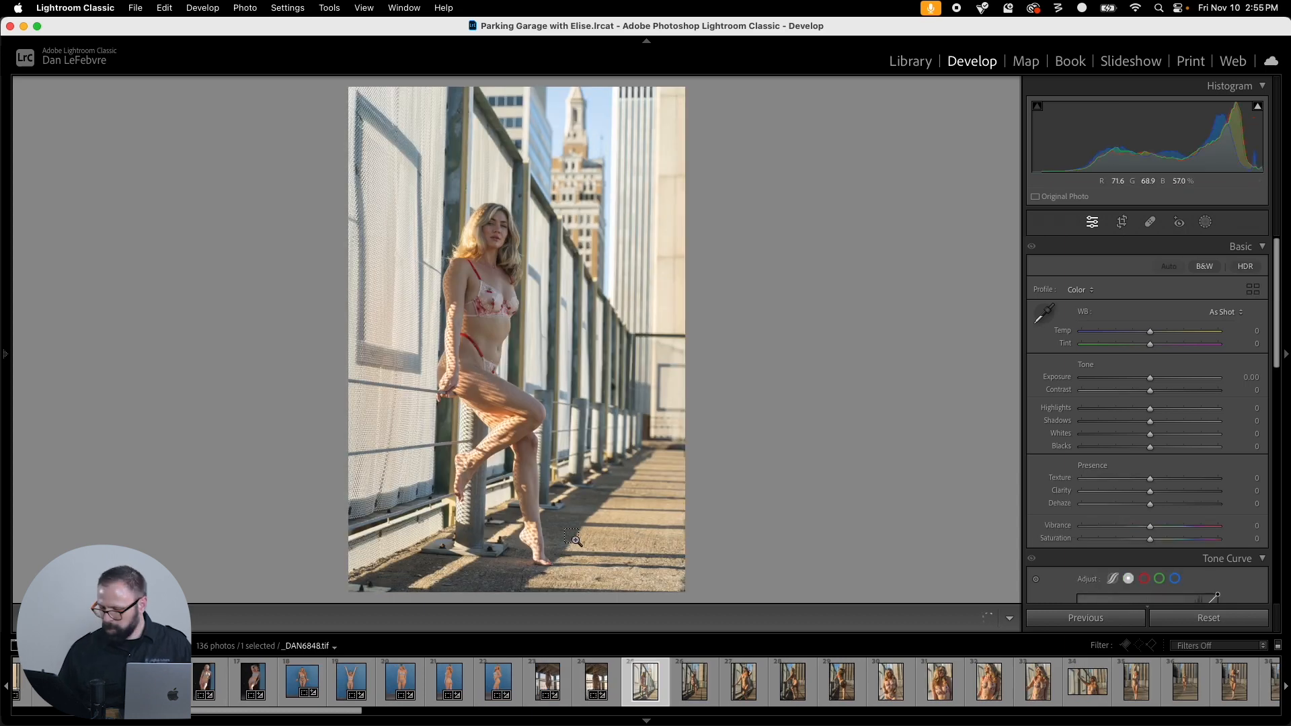
key("super+shift+v")
key("r")
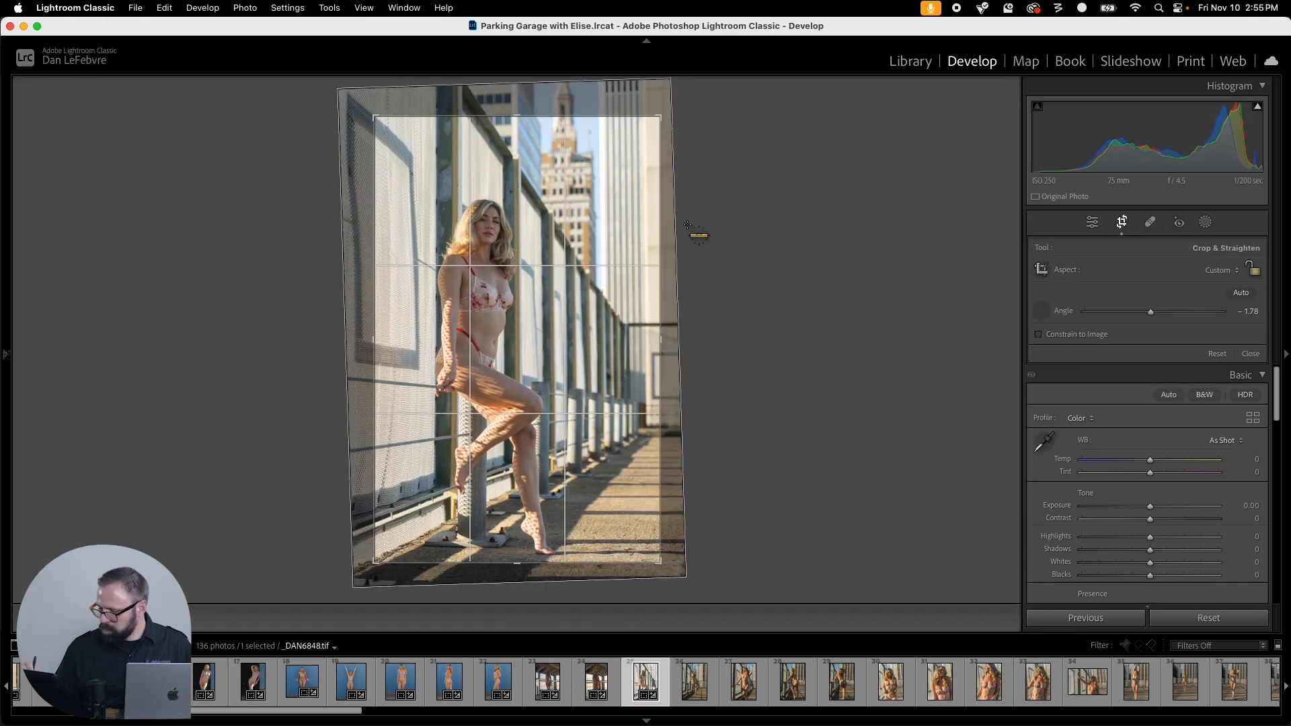
left_click_drag(534, 400, 526, 575)
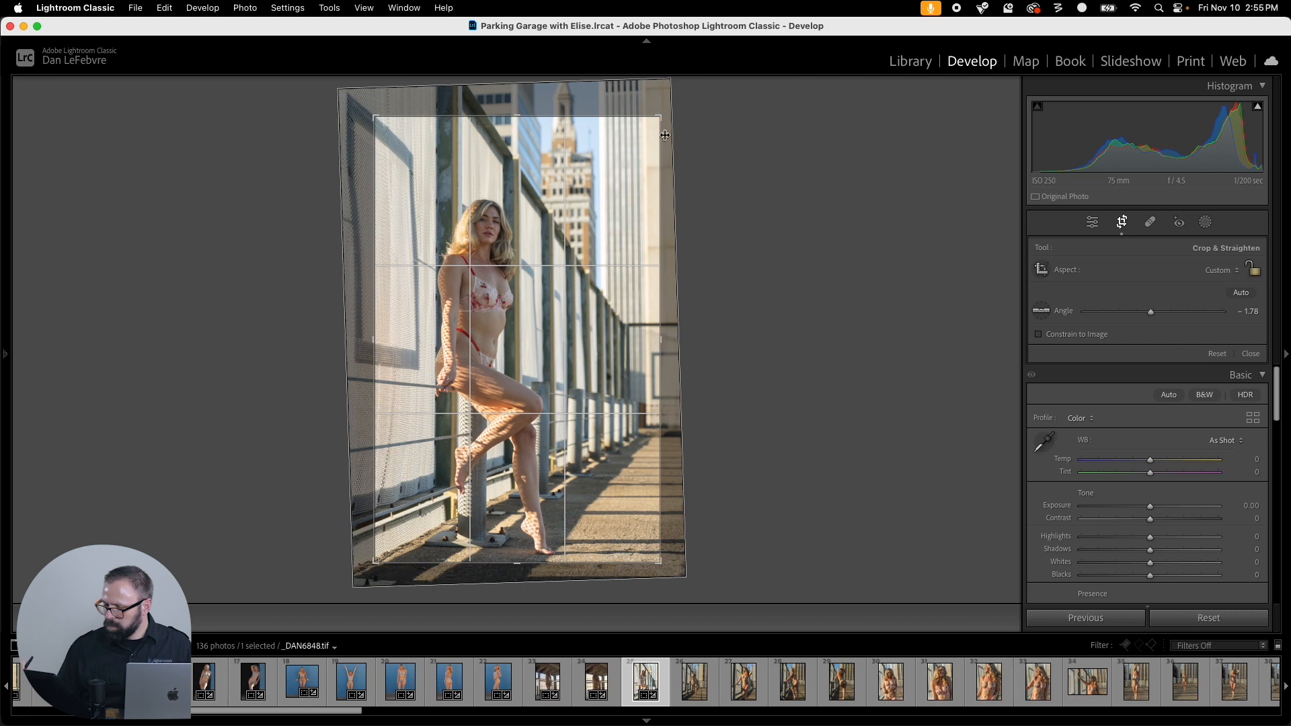
left_click_drag(665, 135, 668, 144)
Step: Set the crop aspect ratio of _DAN6848.tif to 4 x 5 / 8 x 10, reposition the photo to fit the full figure, and apply the crop
left_click(1221, 270)
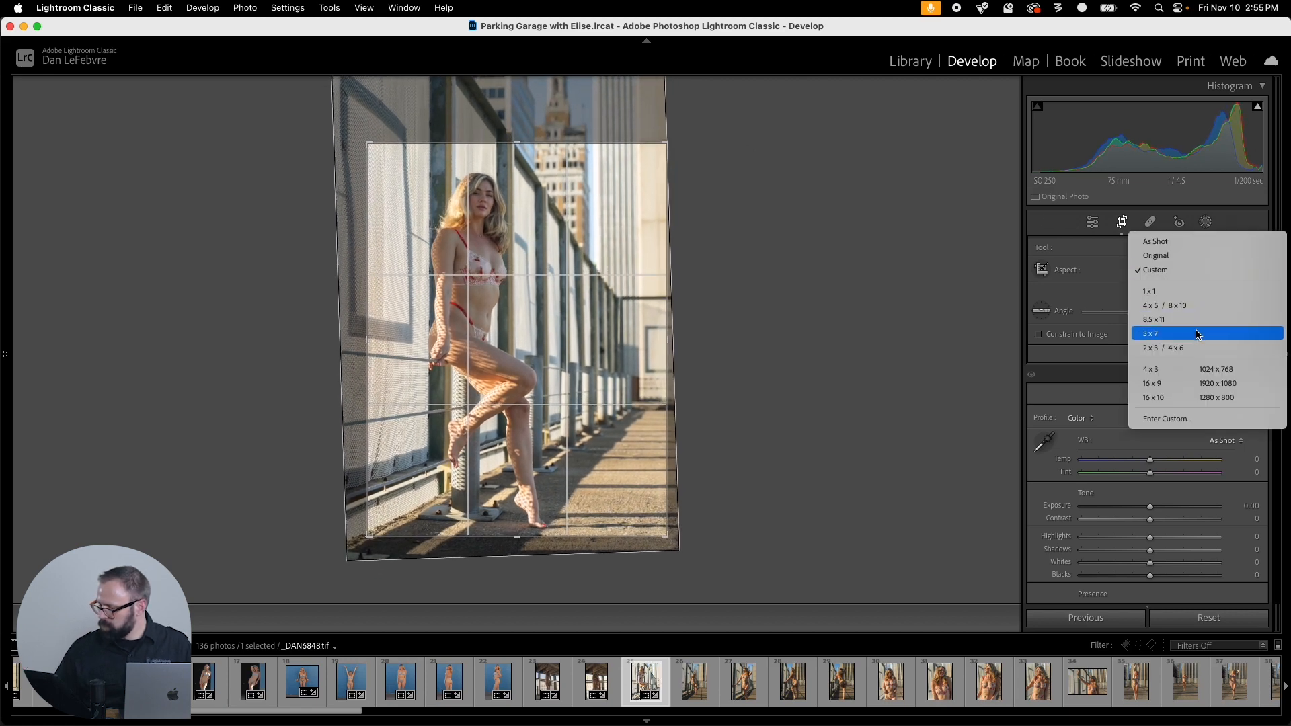
left_click(1213, 305)
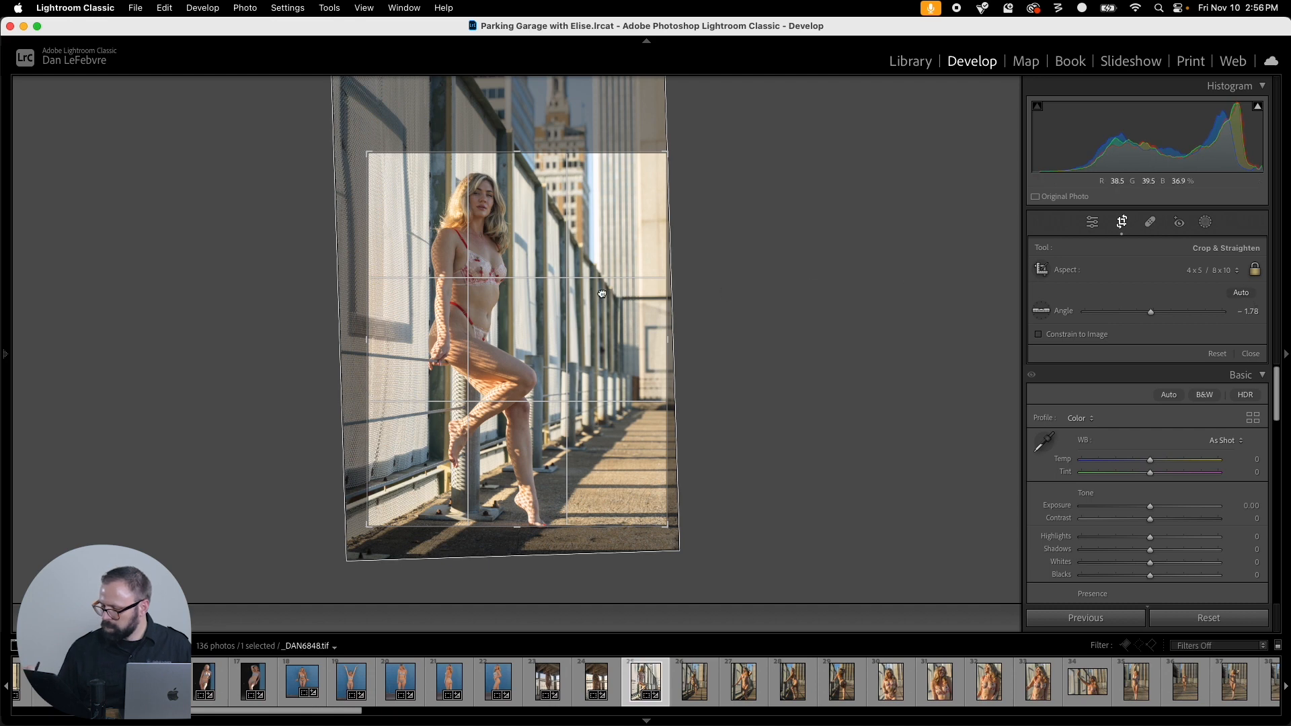
left_click_drag(601, 294, 603, 286)
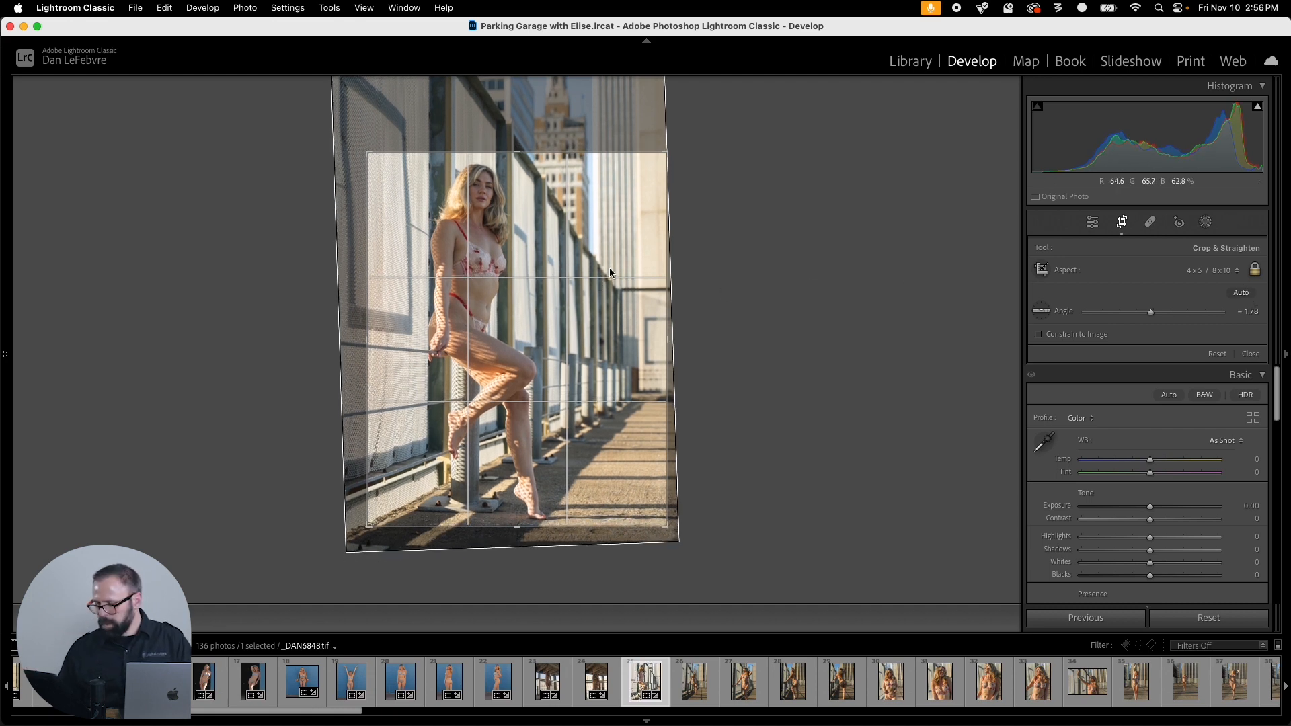
key("Return")
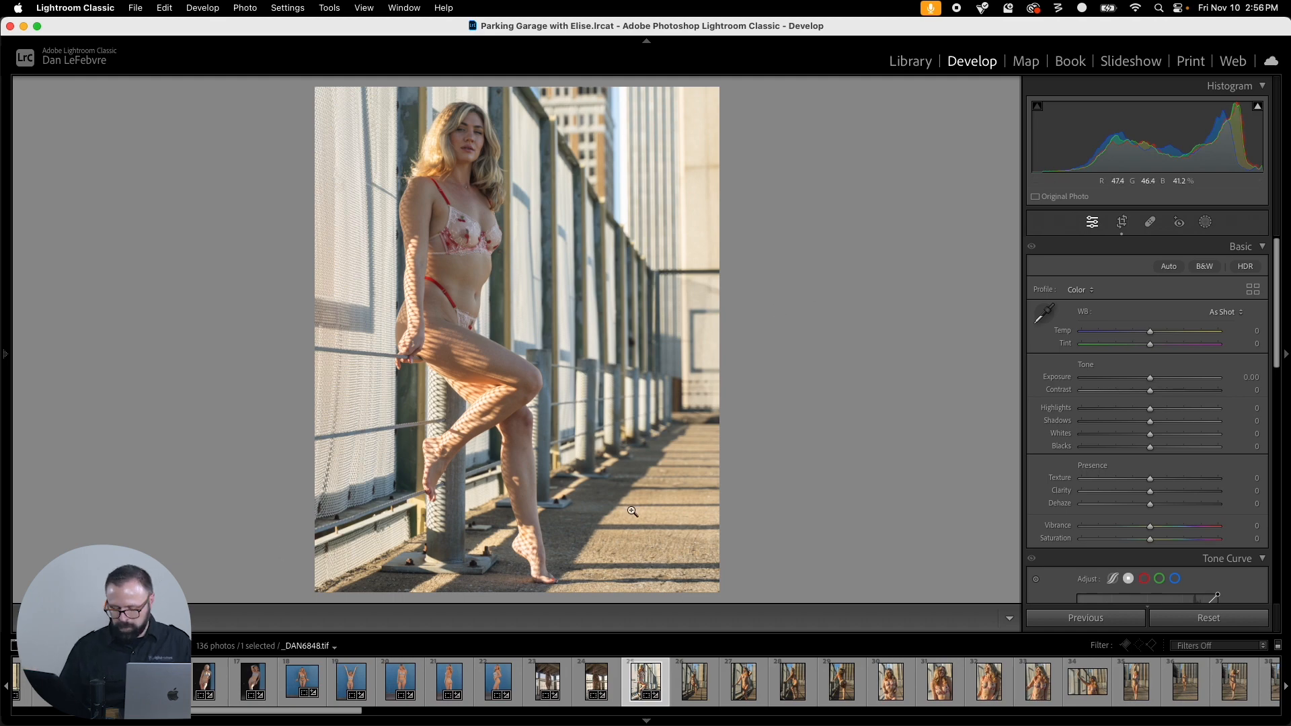
Step: Copy the crop settings from _DAN6848.tif, paste them onto _DAN6854.tif, and straighten it along the building's vertical edge to an angle of -1.35
key("Right")
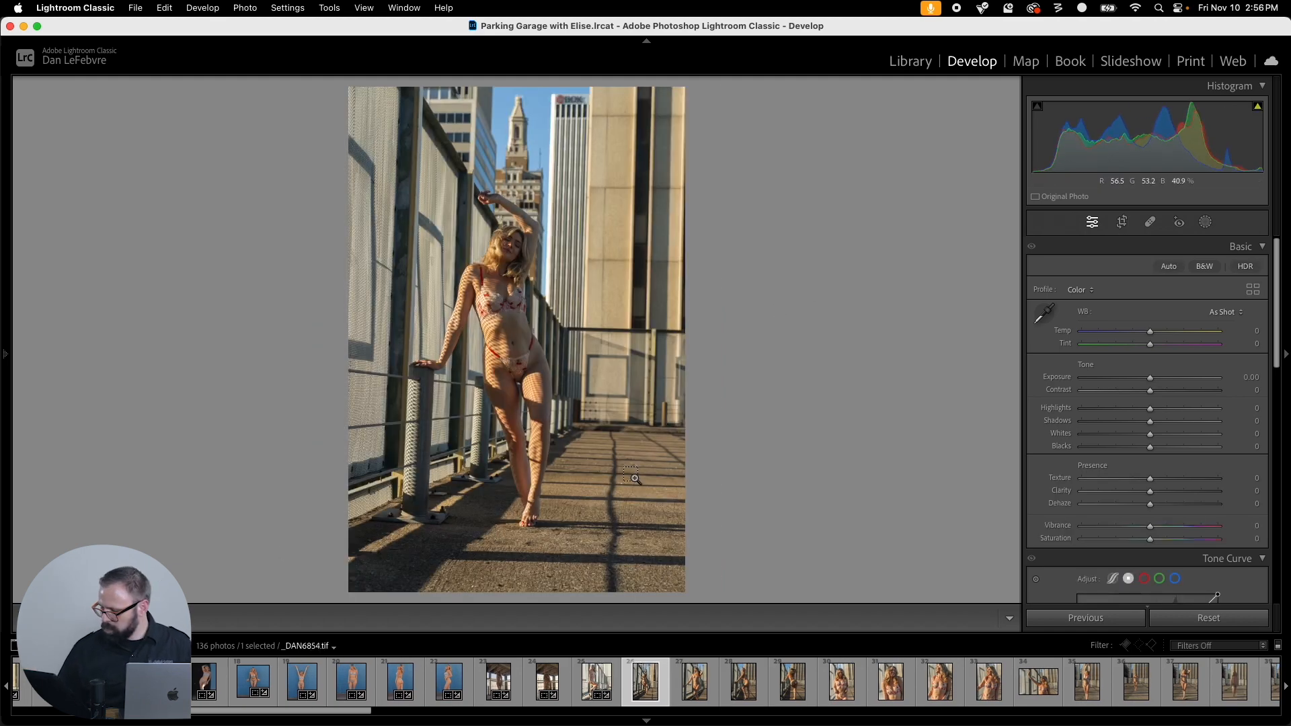
key("ctrl+shift+c")
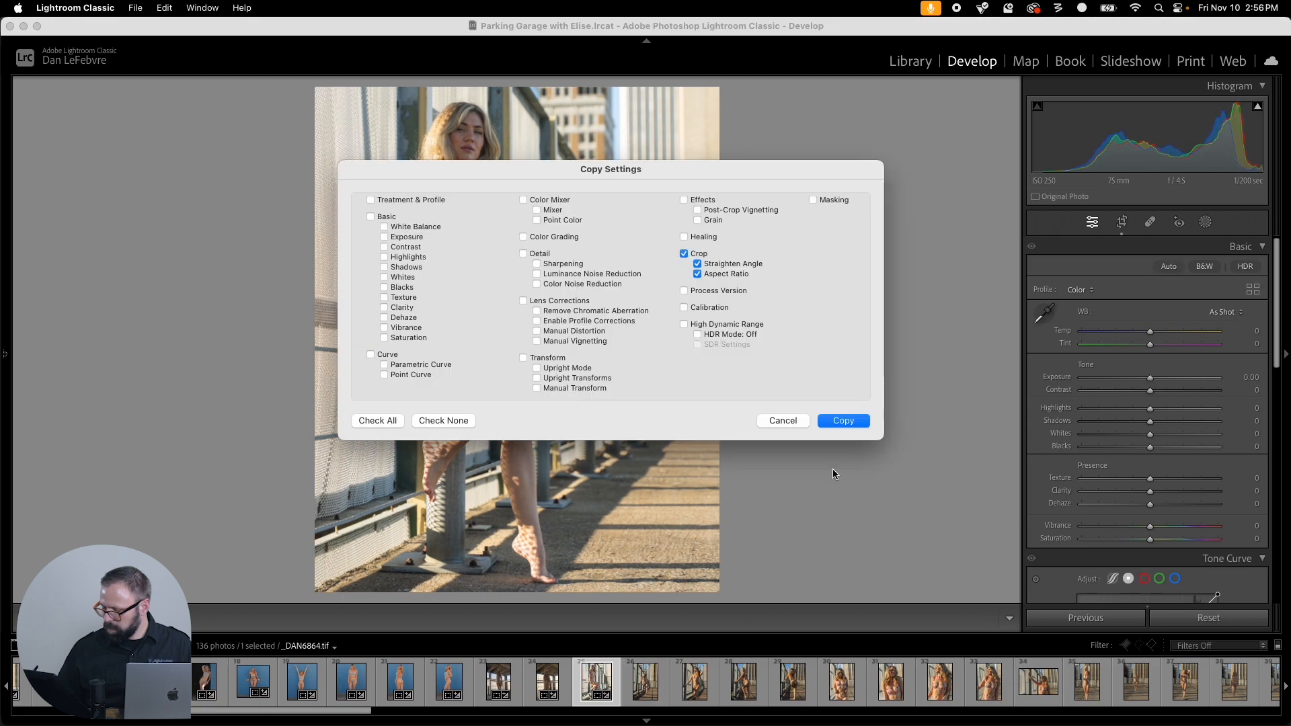
key("Return")
left_click(664, 669)
key("ctrl+shift+v")
key("r")
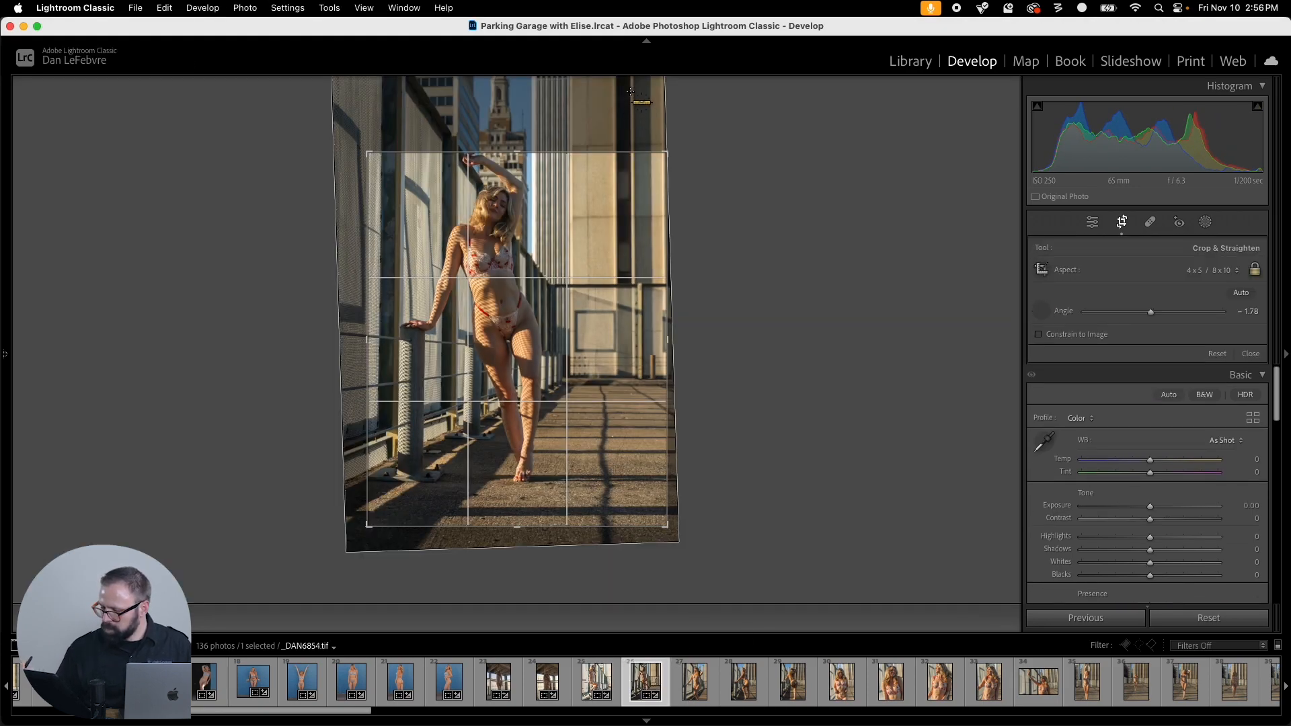
left_click_drag(635, 207, 637, 458)
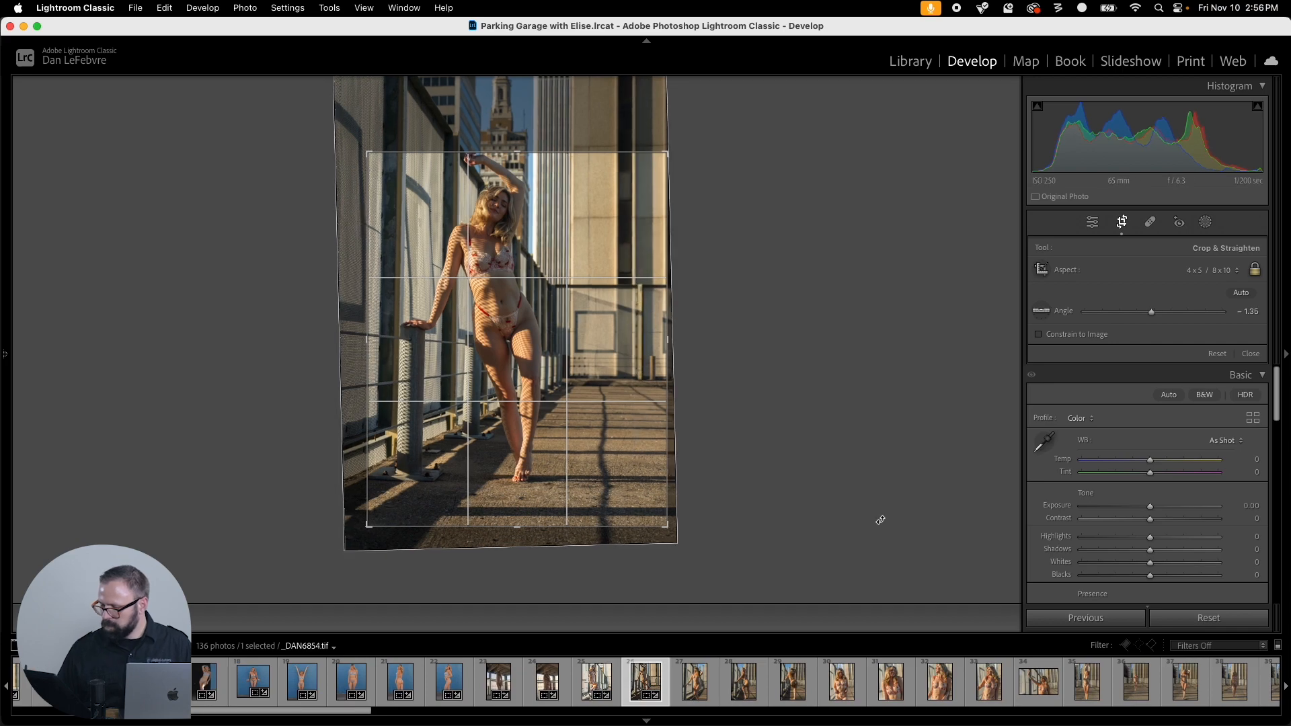
Step: Reposition the crop of _DAN6854.tif to leave more room above the raised hand, and apply it
key("c")
key("e")
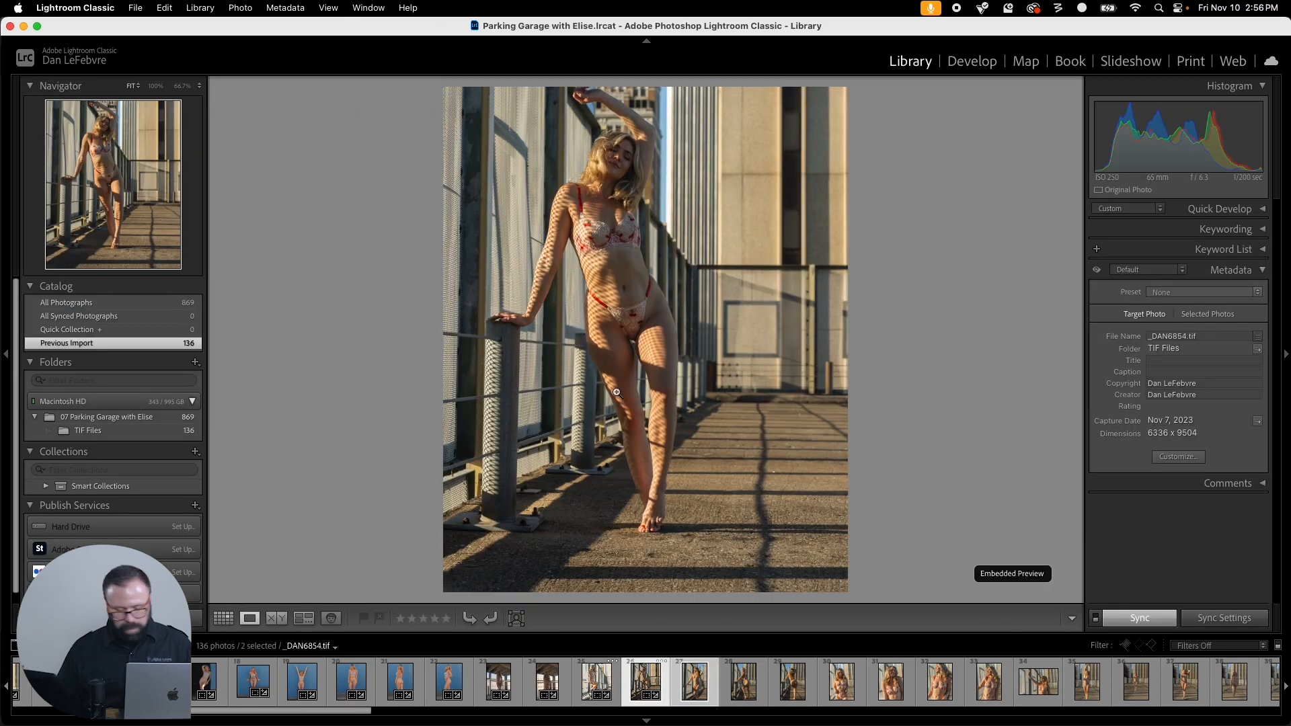
key("r")
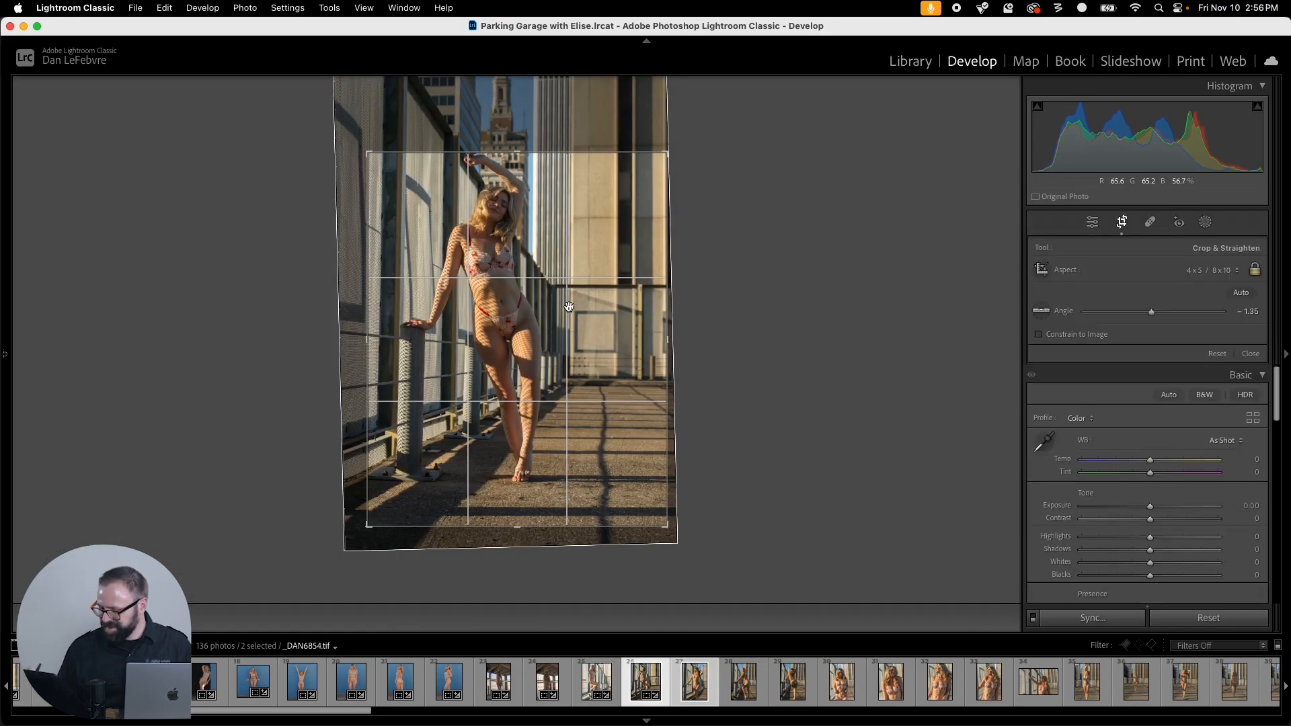
left_click_drag(575, 348, 583, 368)
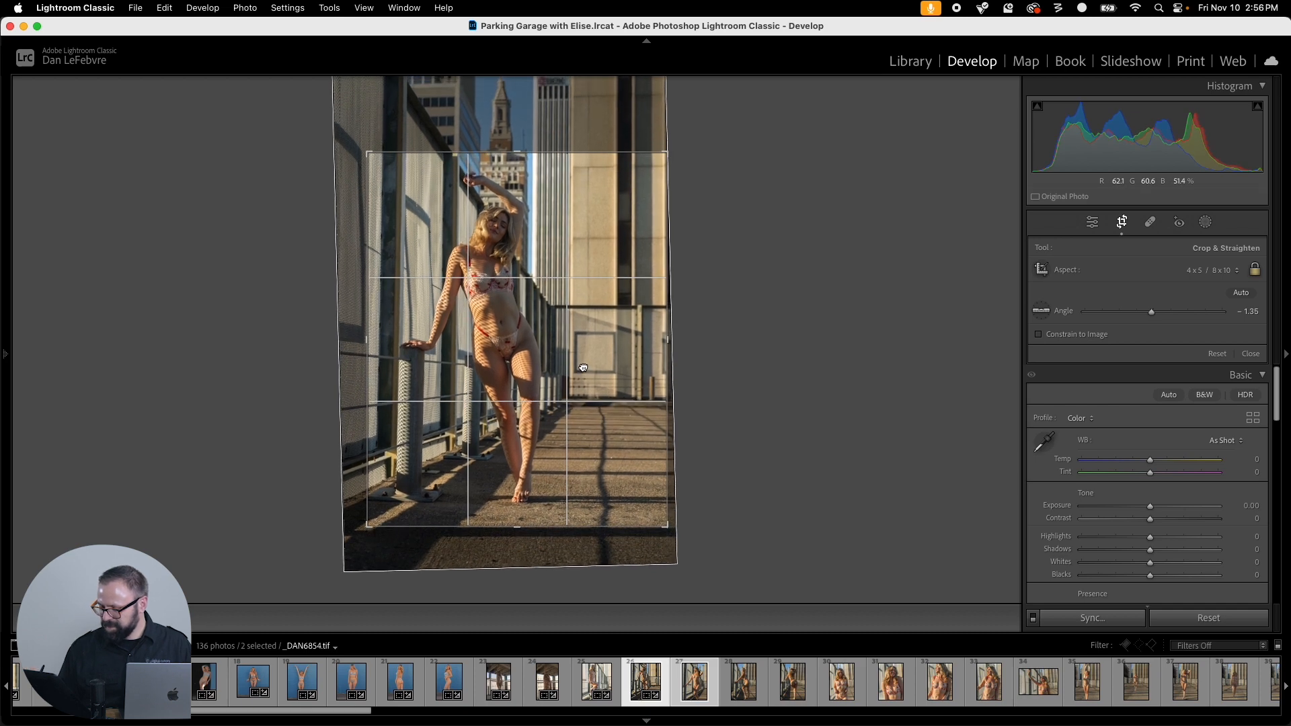
key("Return")
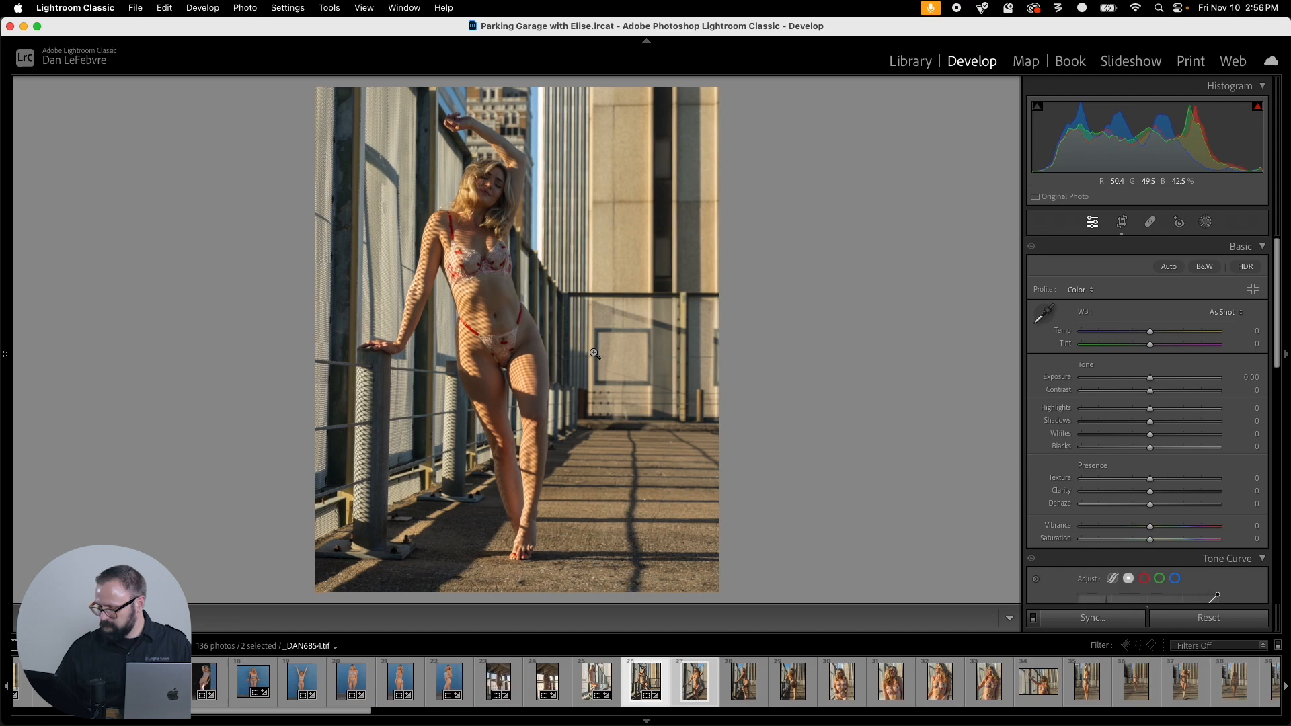
Step: Select _DAN6864.tif, open its crop, and paste the copied crop settings onto it
left_click(702, 689)
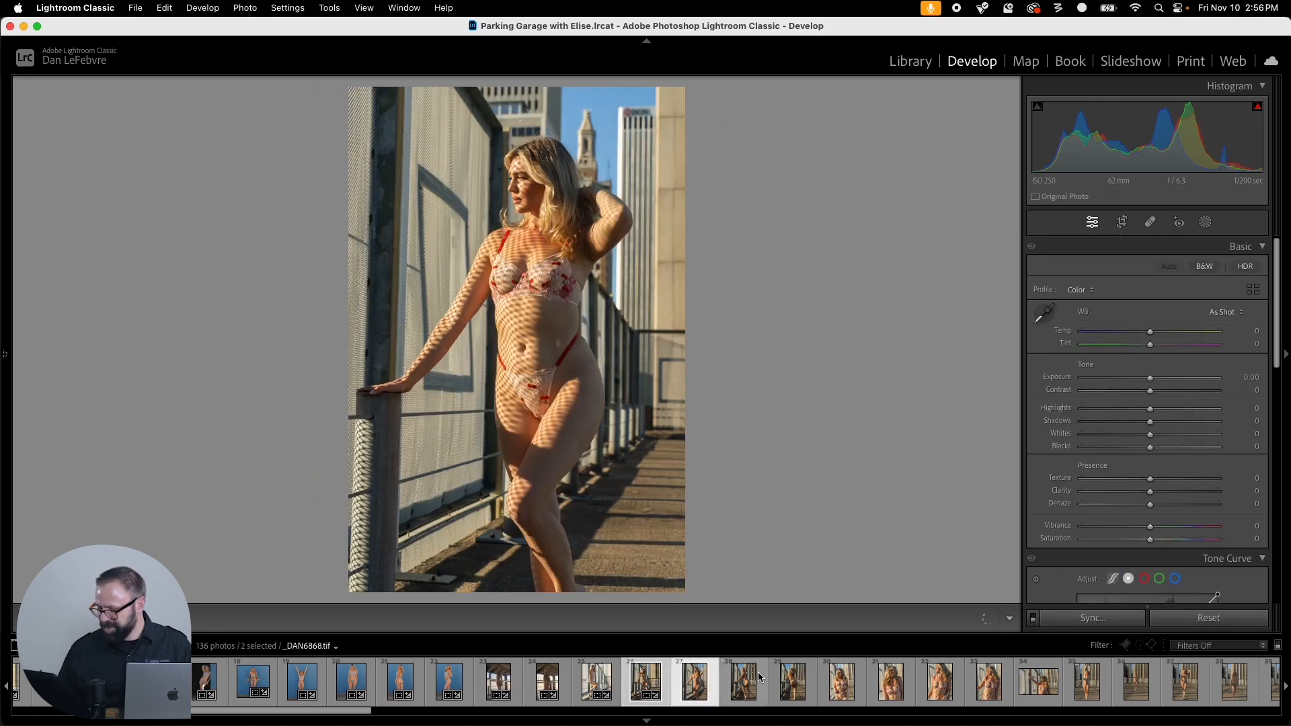
key("r")
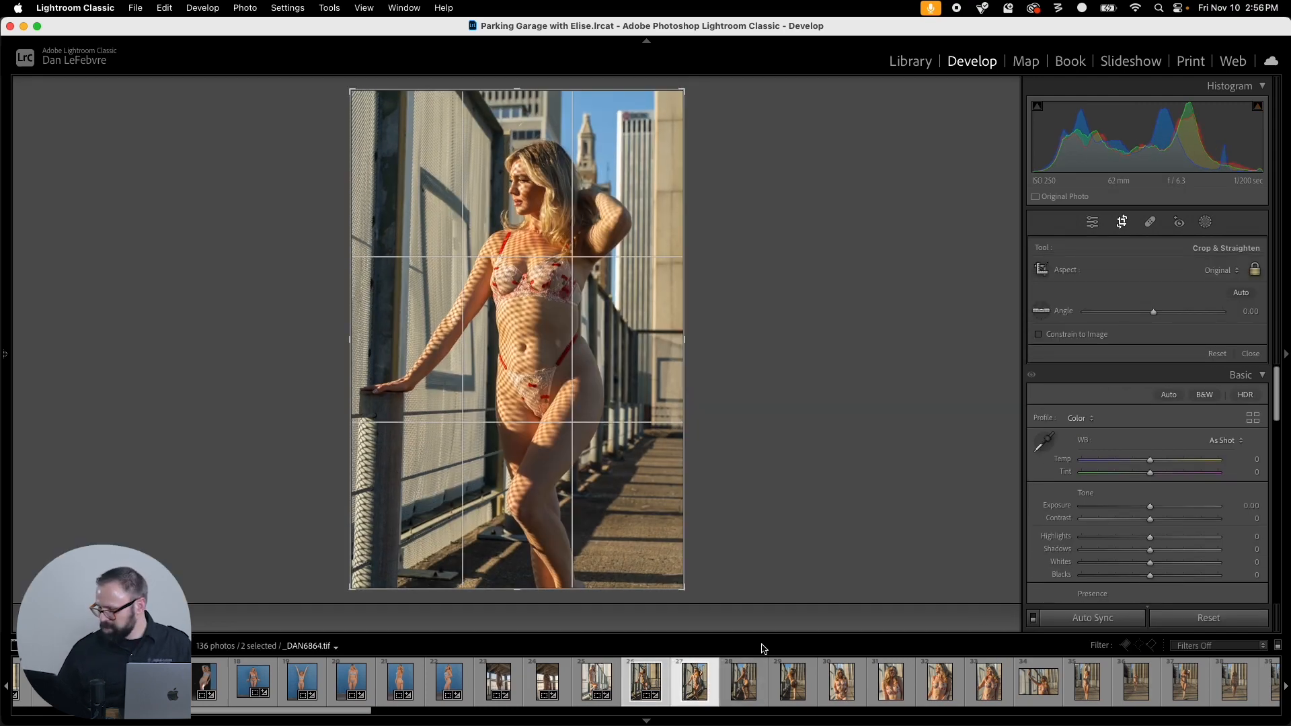
key("super+shift+v")
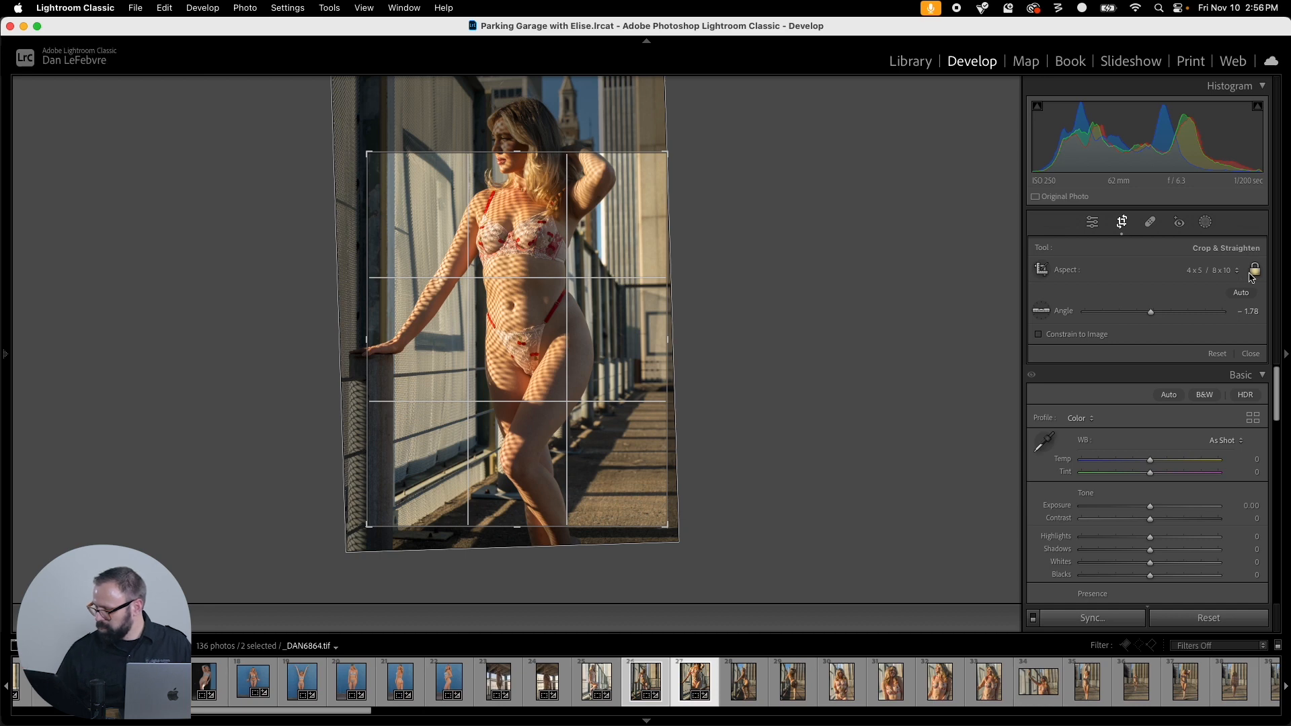
left_click(1233, 270)
left_click(1196, 232)
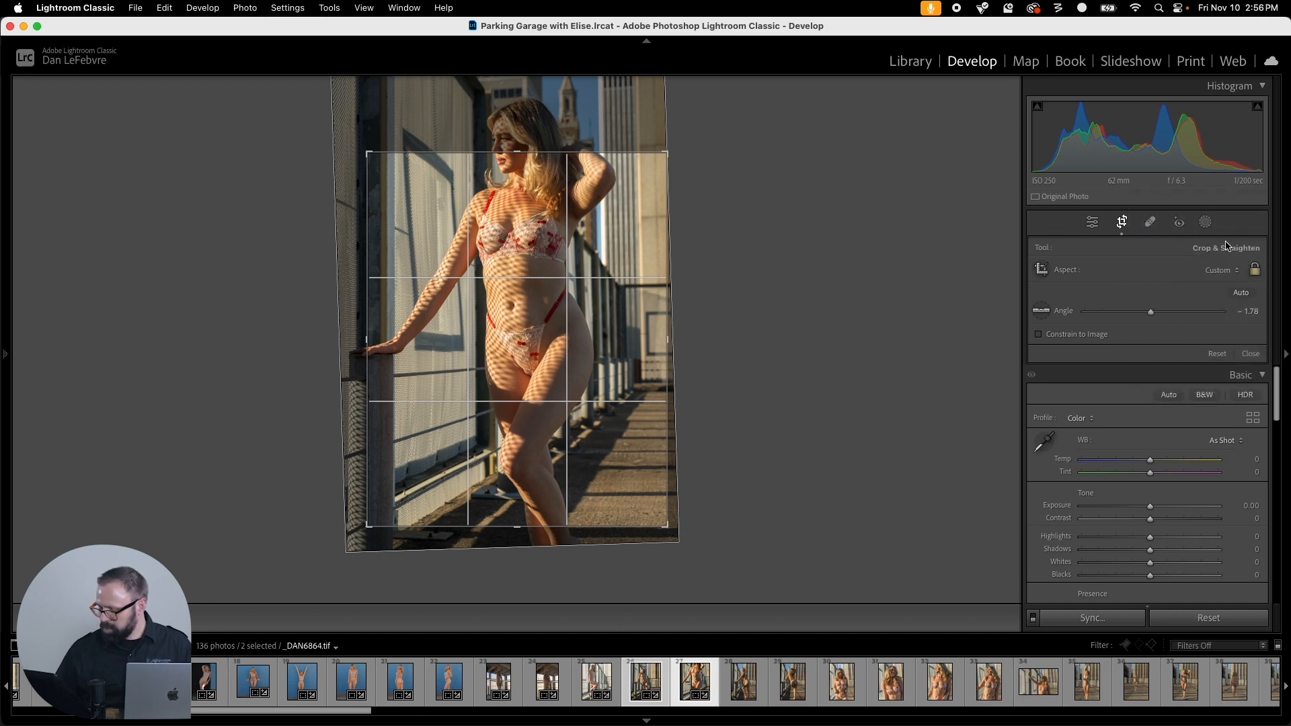
left_click_drag(369, 154, 354, 106)
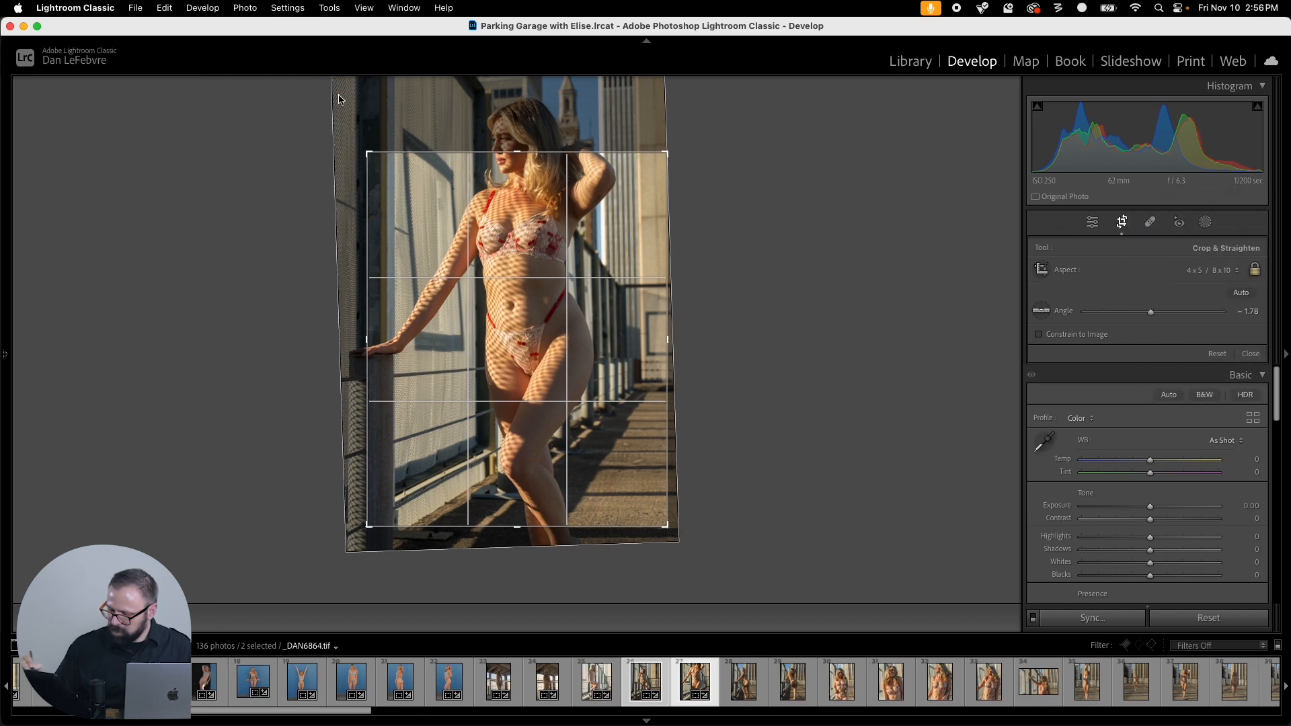
Step: Crop _DAN6864.tif with a Custom aspect ratio, framing from above the head to the lower legs, and apply it
left_click_drag(536, 189, 558, 251)
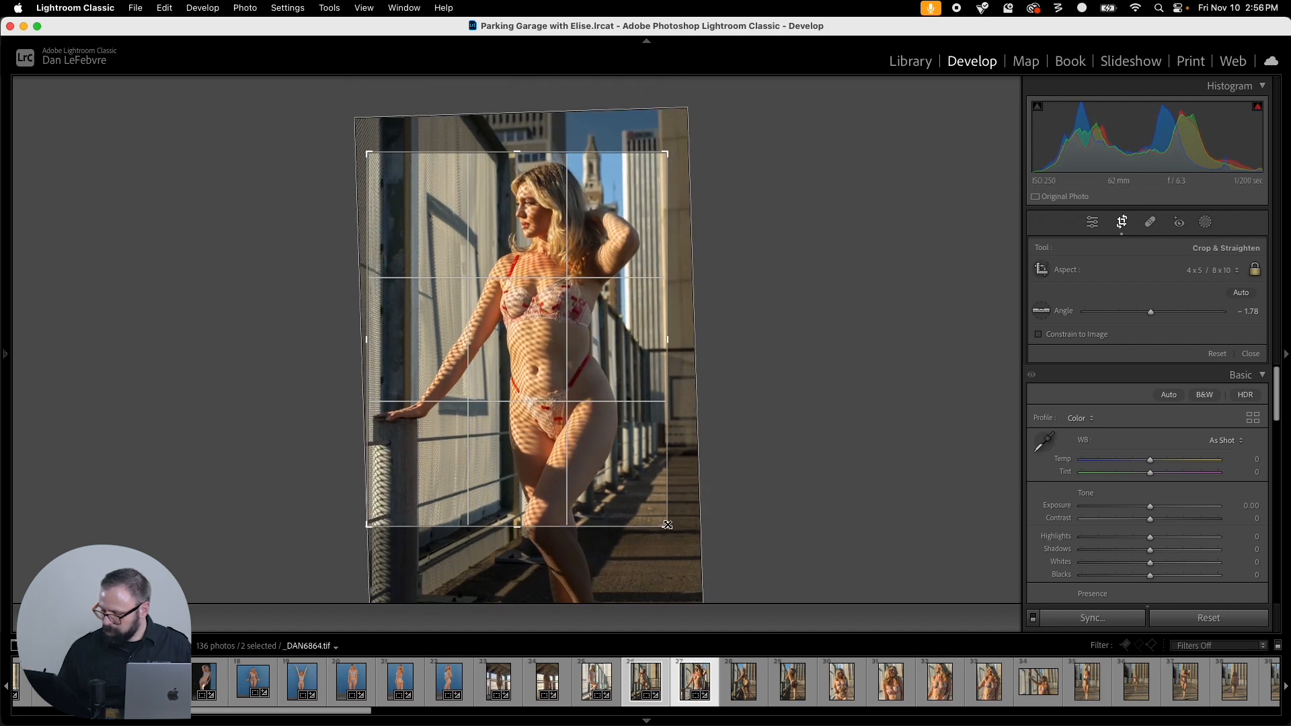
left_click(1222, 271)
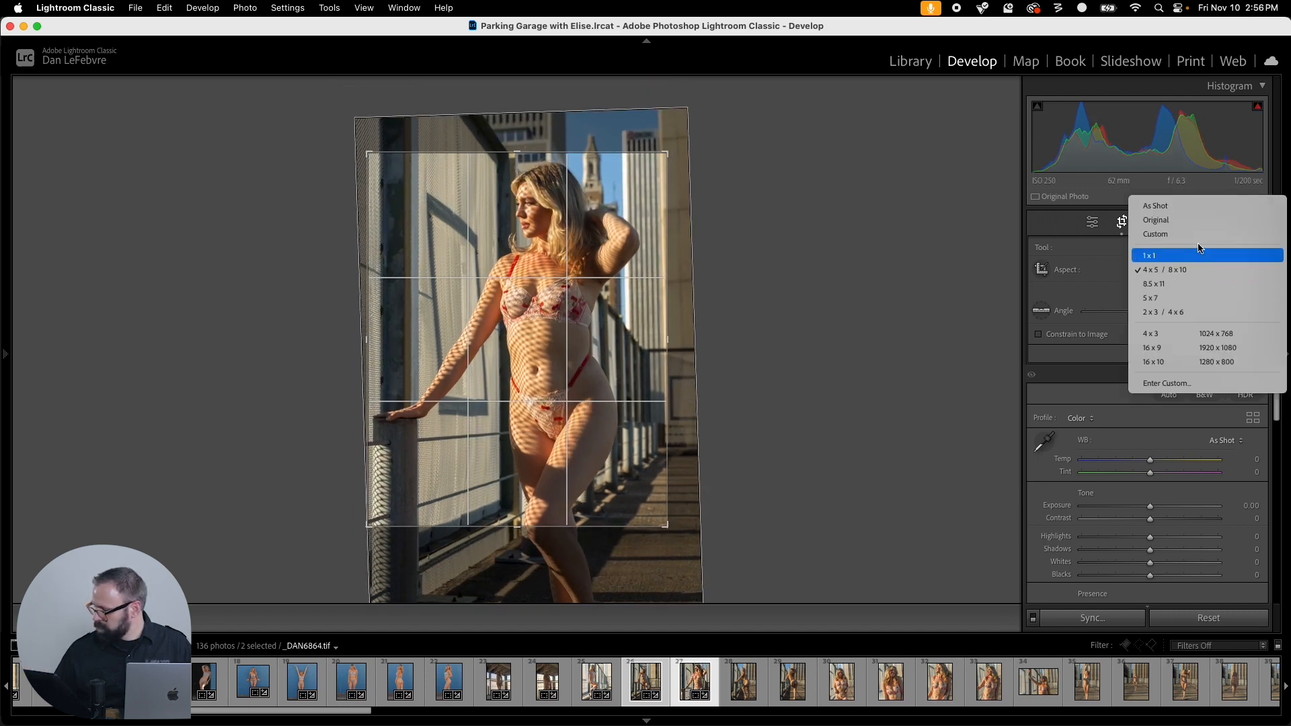
left_click(1204, 234)
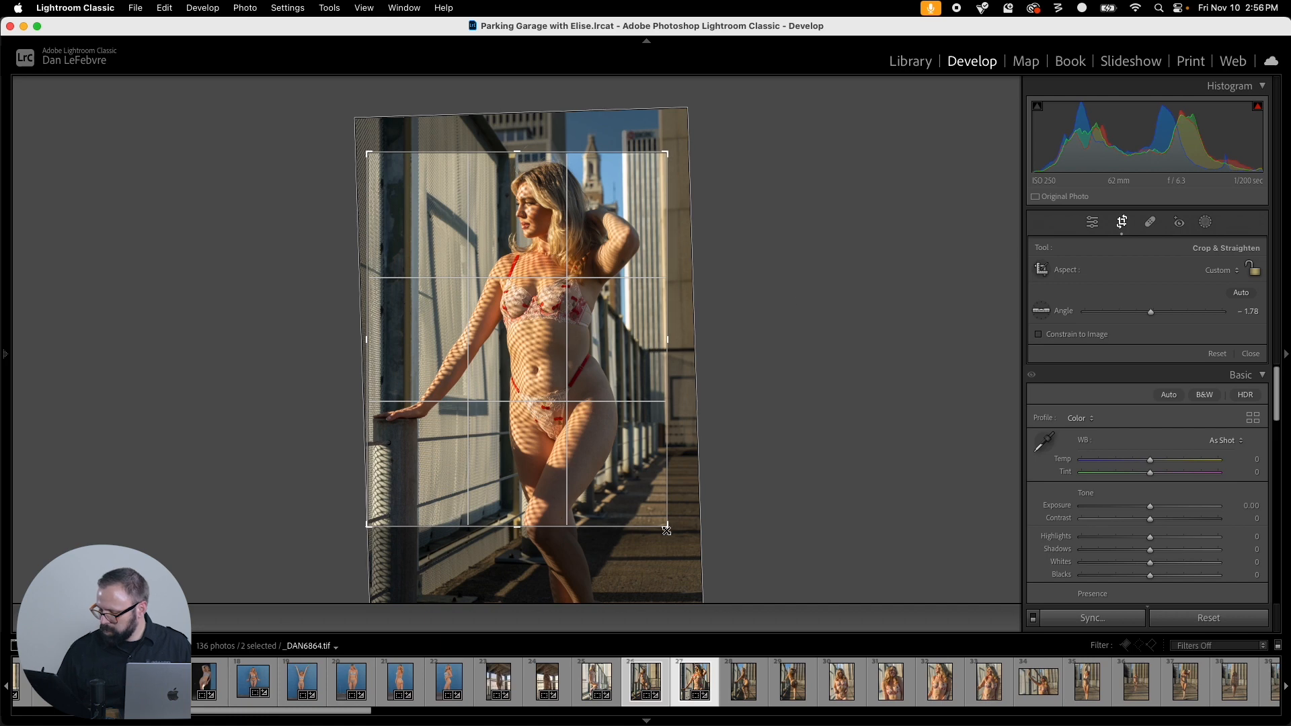
left_click_drag(668, 527, 671, 583)
left_click_drag(367, 526, 372, 580)
left_click_drag(597, 461, 601, 462)
left_click_drag(521, 115, 577, 100)
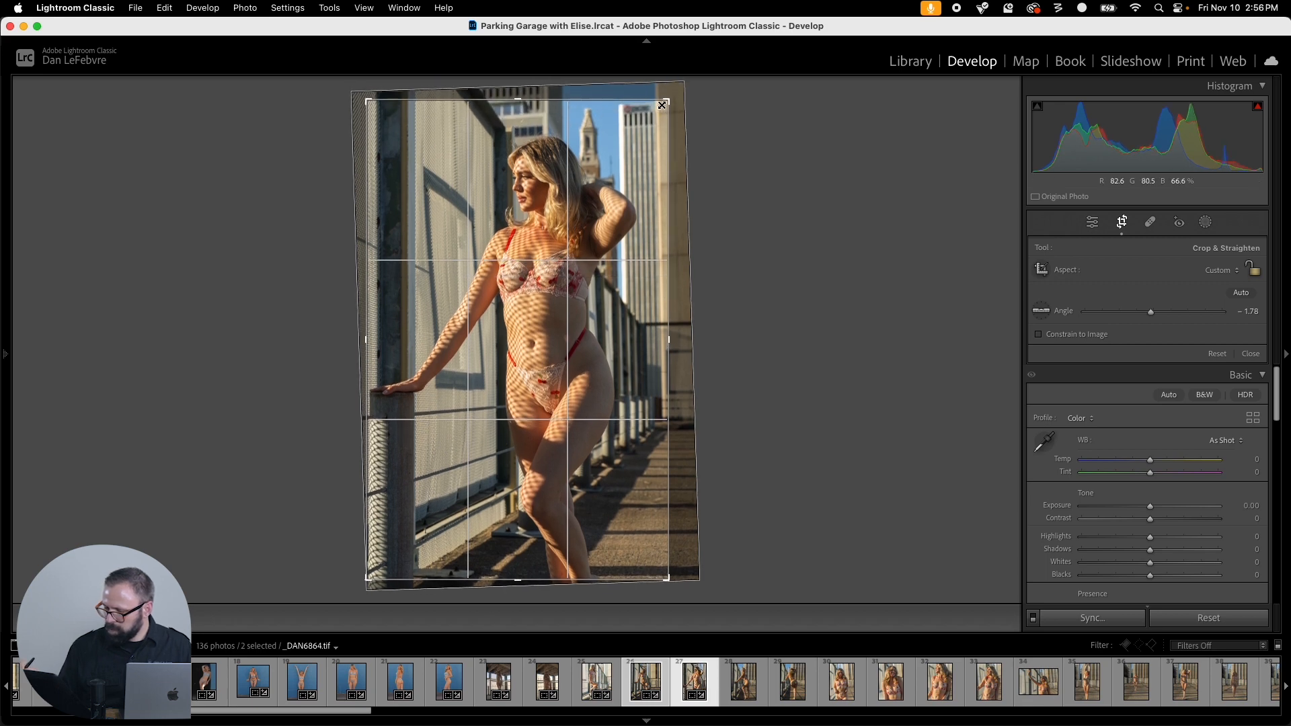
key("Return")
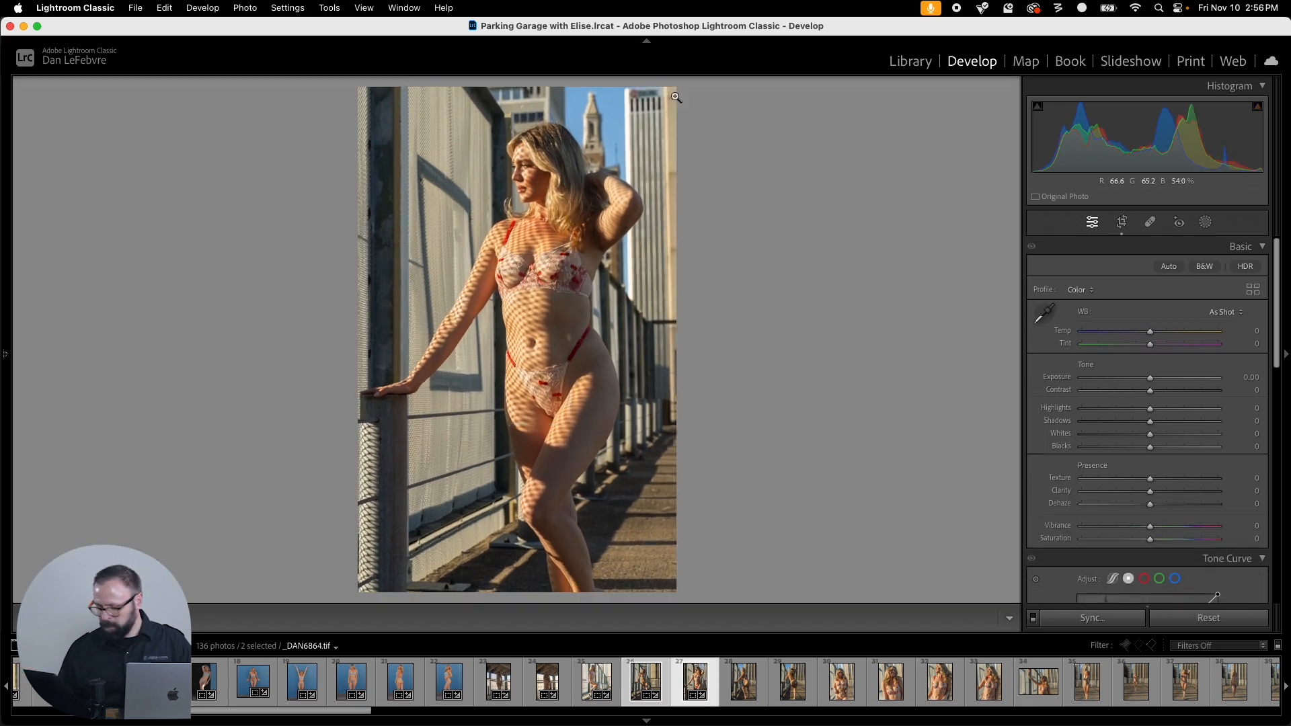
Step: Copy the crop settings from _DAN6864.tif and paste them onto _DAN6868.tif
left_click(744, 682)
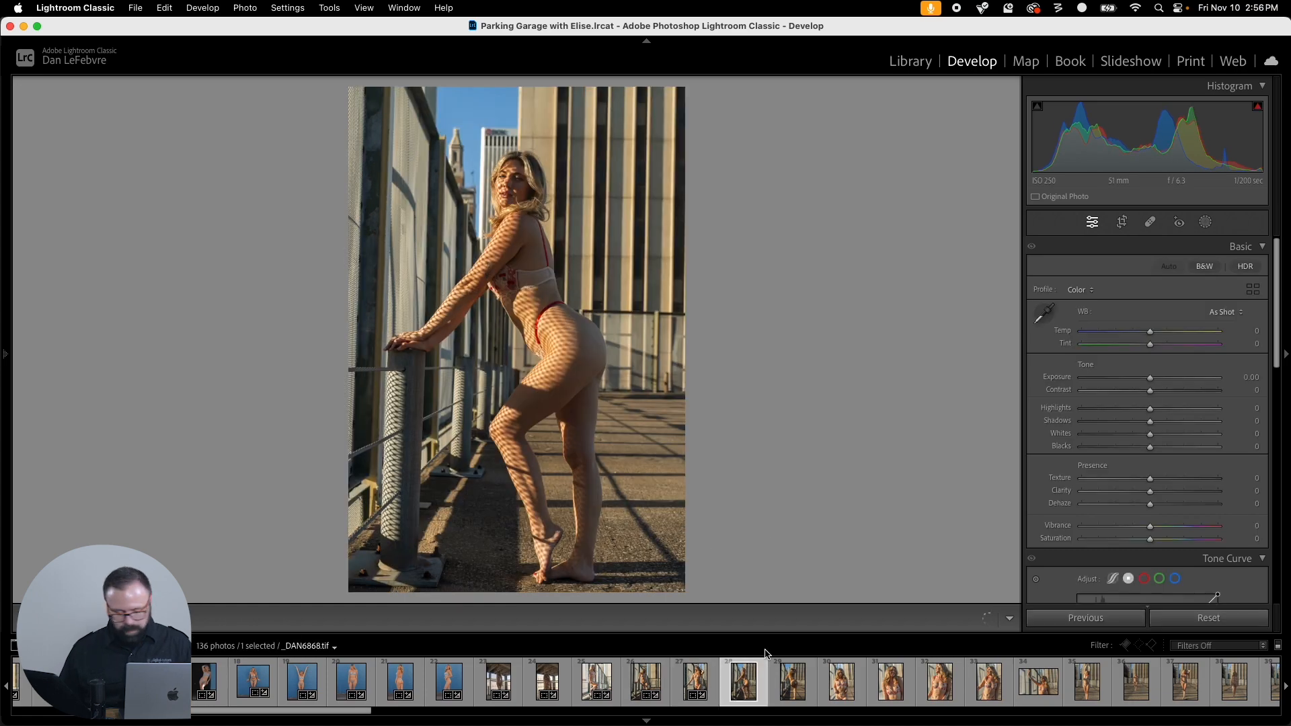
key("Left")
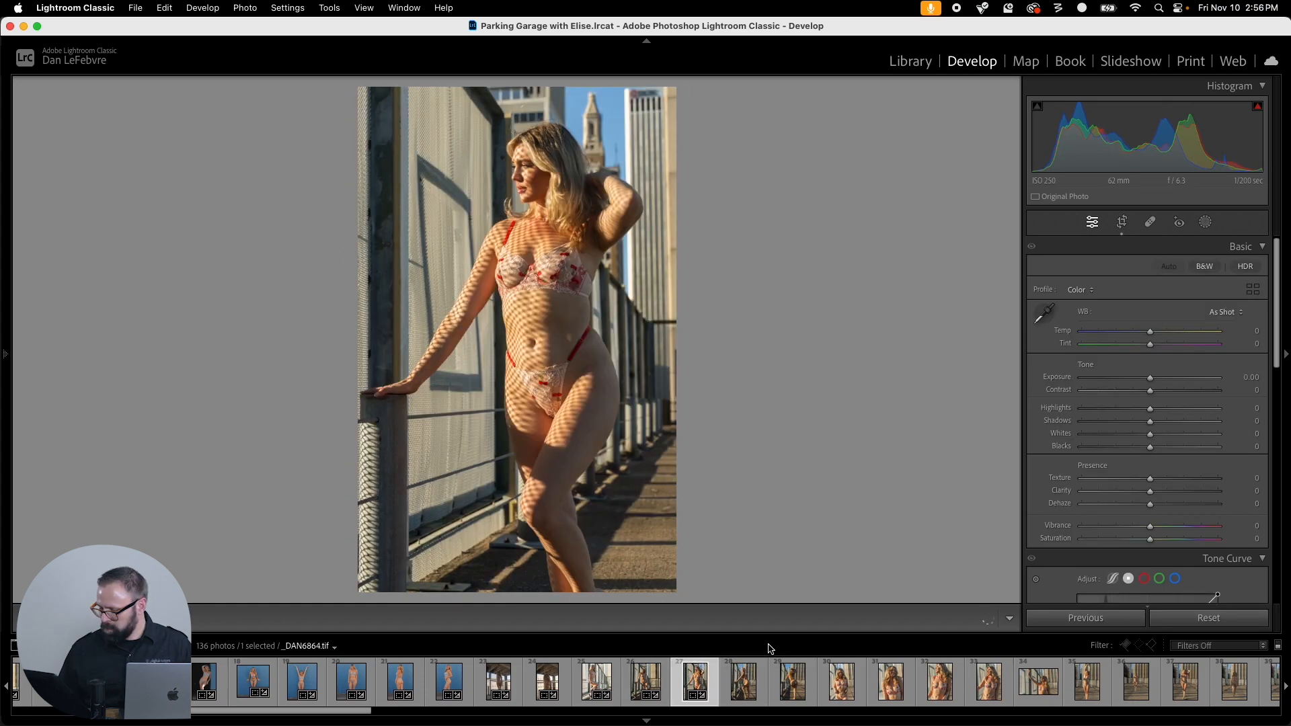
key("super+shift+c")
left_click(841, 423)
left_click(763, 673)
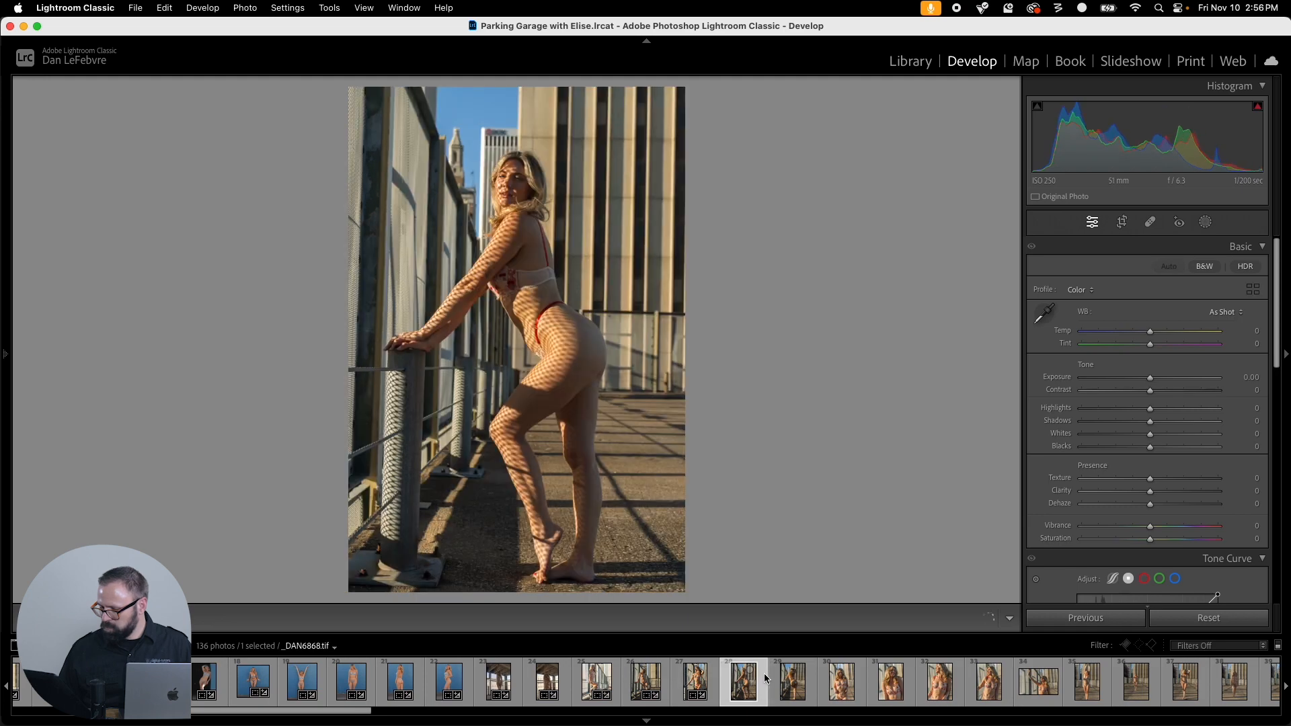
key("super+shift+v")
Step: Examine _DAN6868.tif in the Compare and Loupe views, and return to the Develop module
key("c")
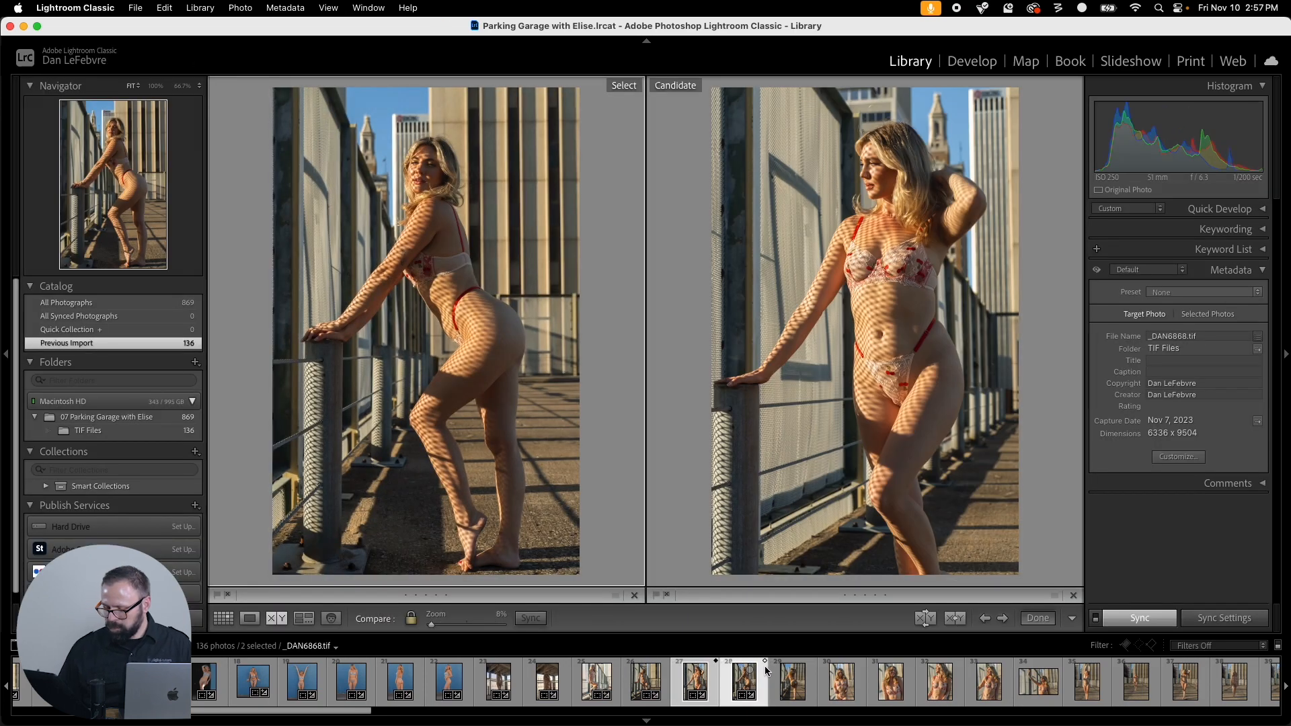
key("e")
key("c")
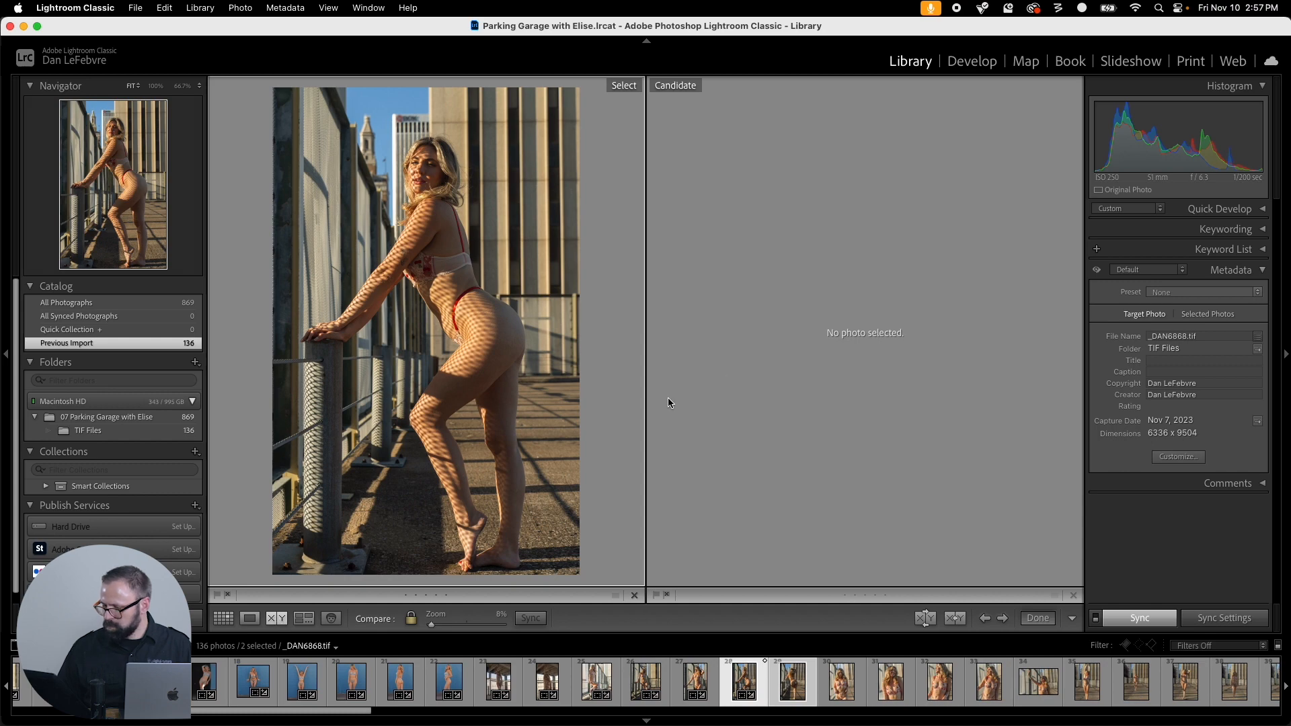
key("e")
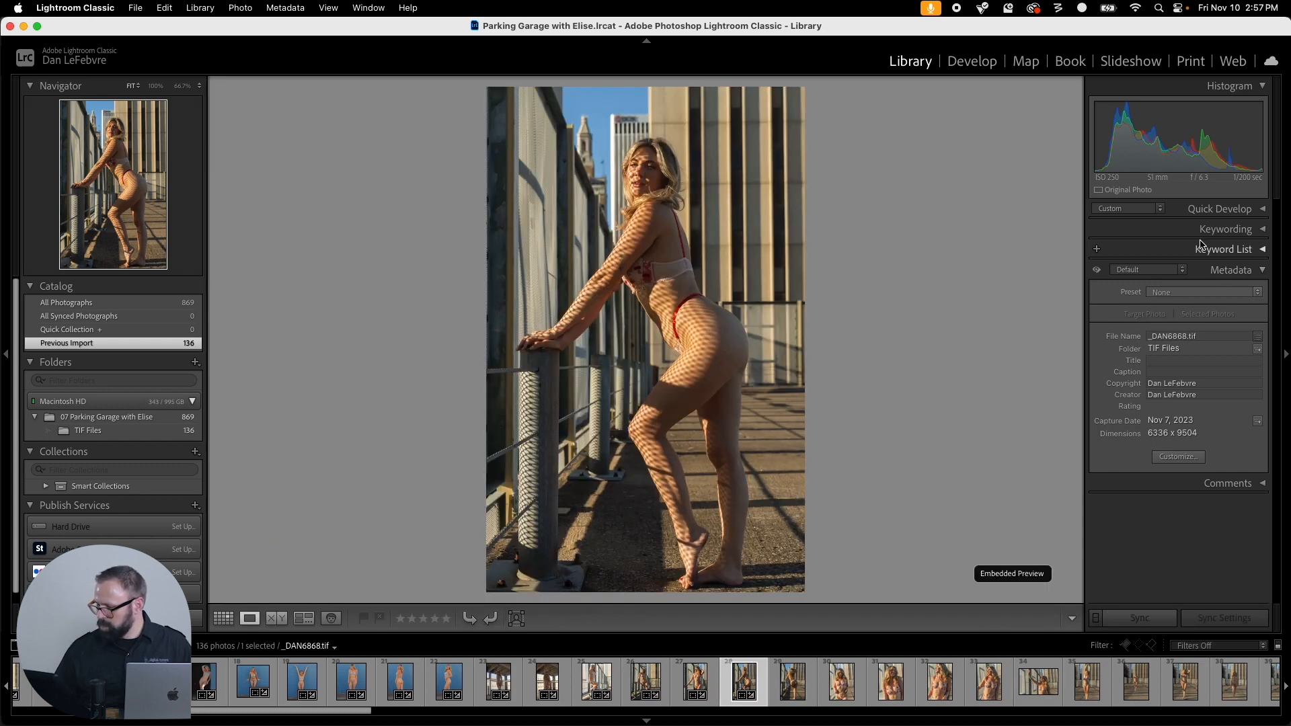
left_click(971, 62)
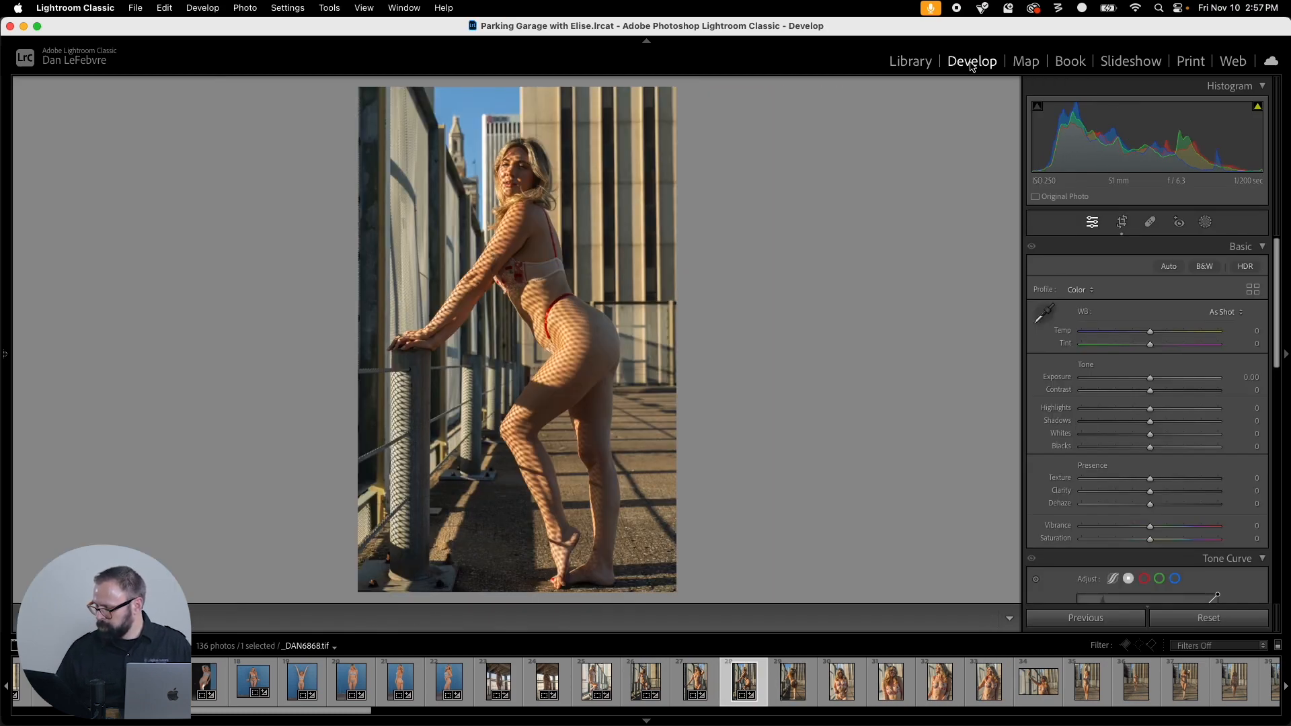
Step: Trim the upper edge of the crop on _DAN6868.tif closer to the subject's head and apply it
key("r")
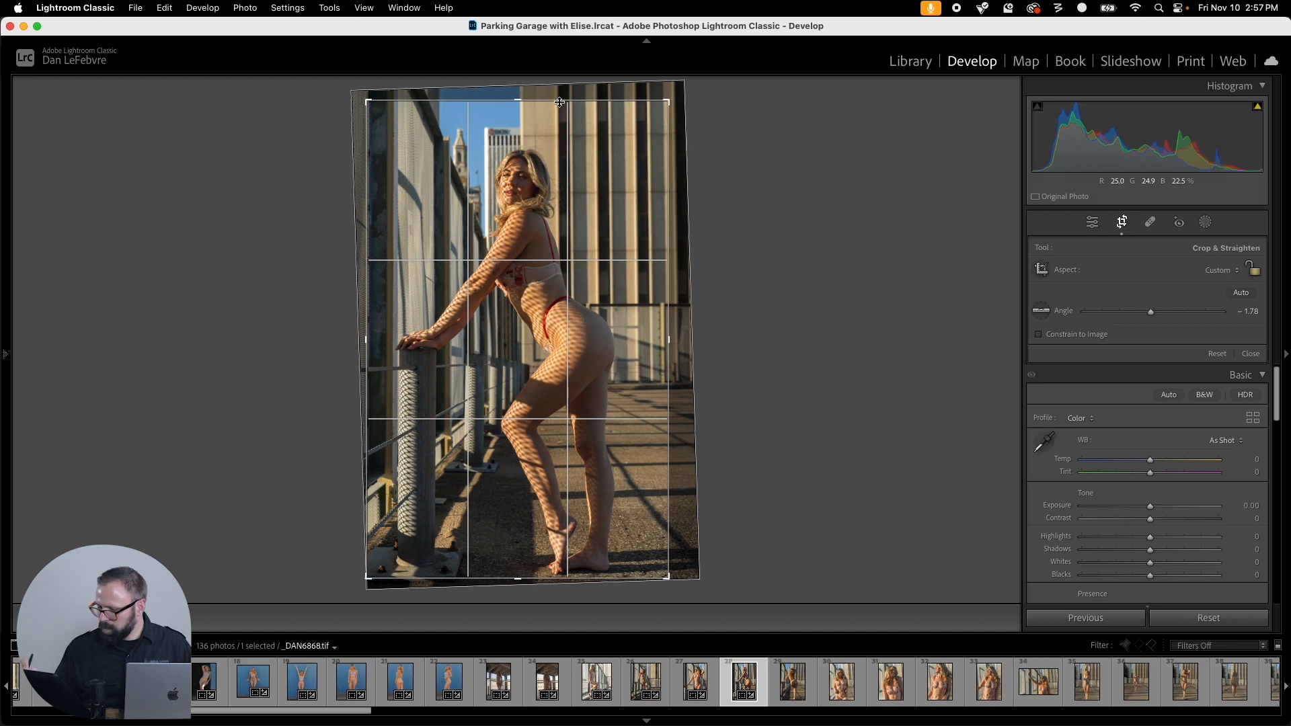
left_click_drag(531, 102, 531, 111)
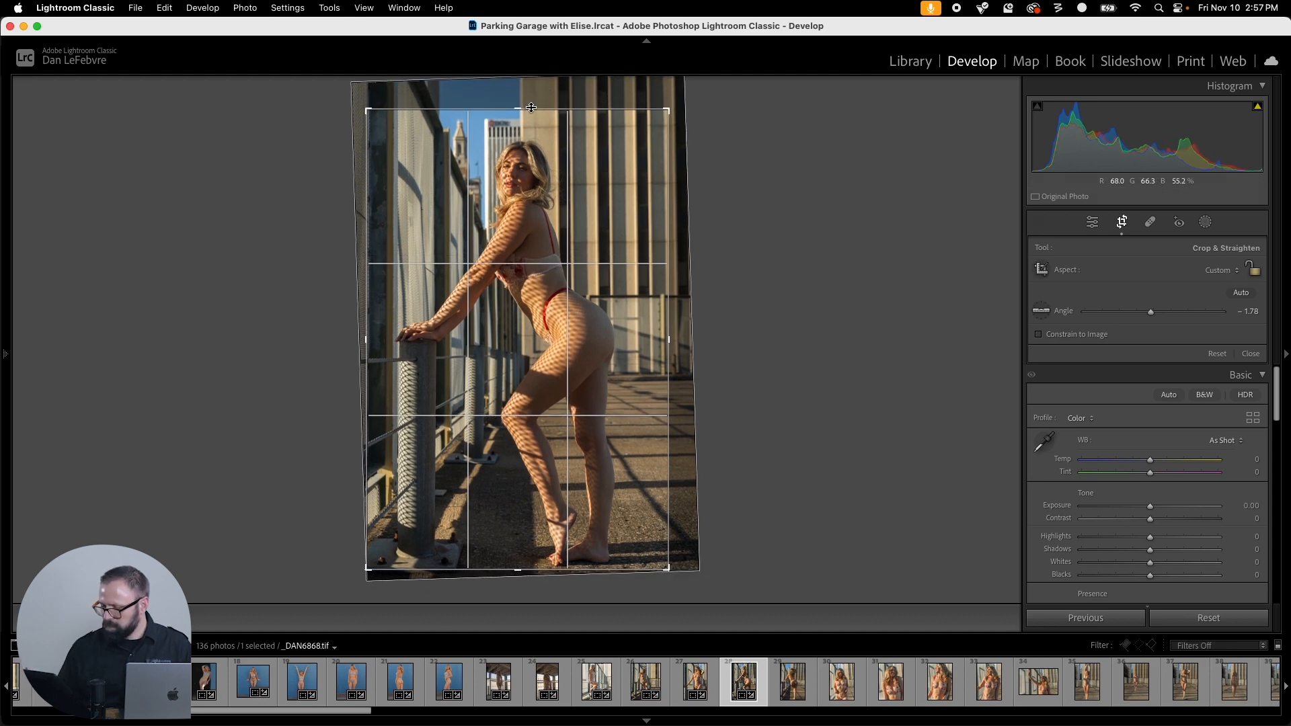
key("r")
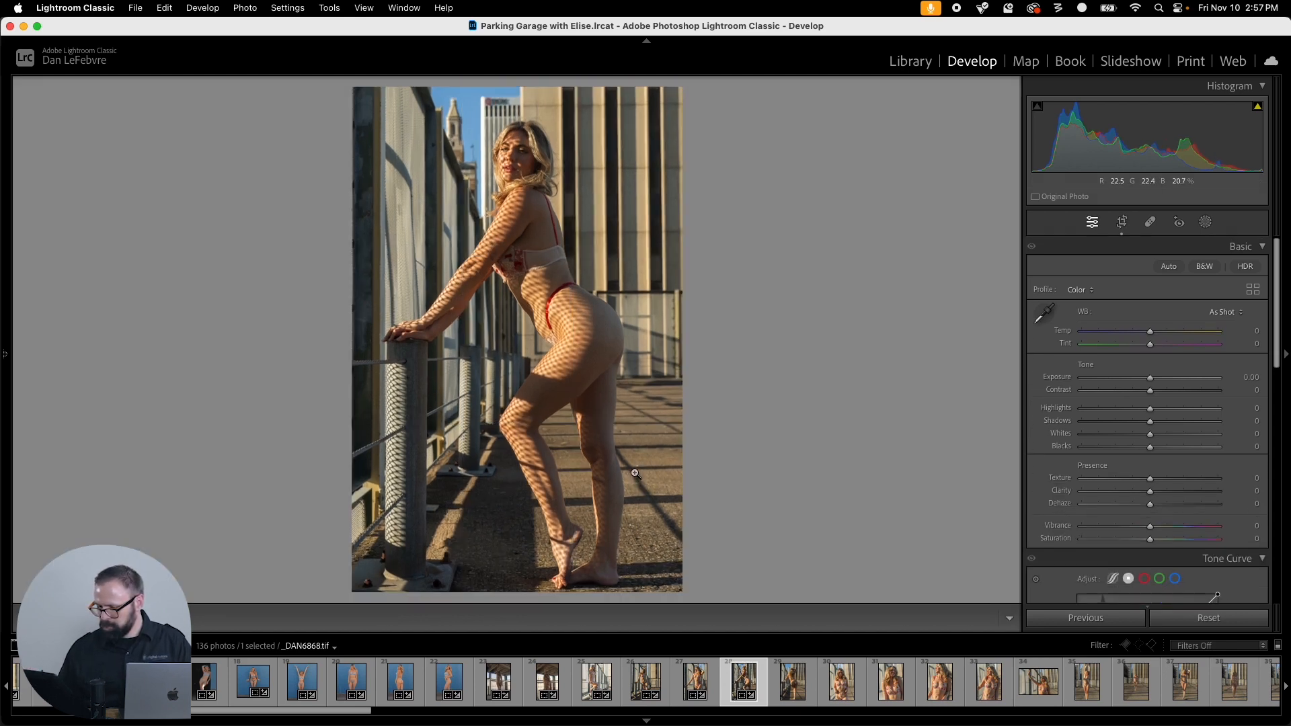
Step: Paste the copied crop settings onto _DAN6876.tif and trim the upper edge closer to the raised arm
key("Right")
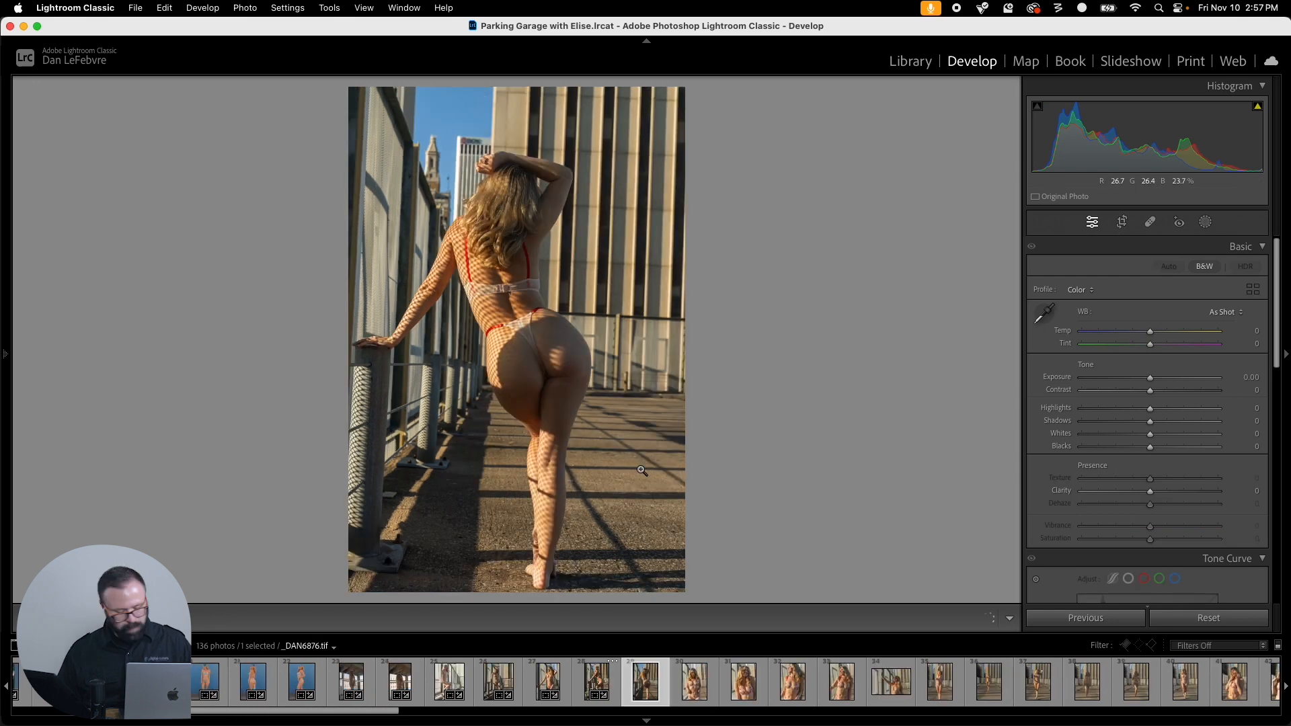
key("super+alt+v")
key("r")
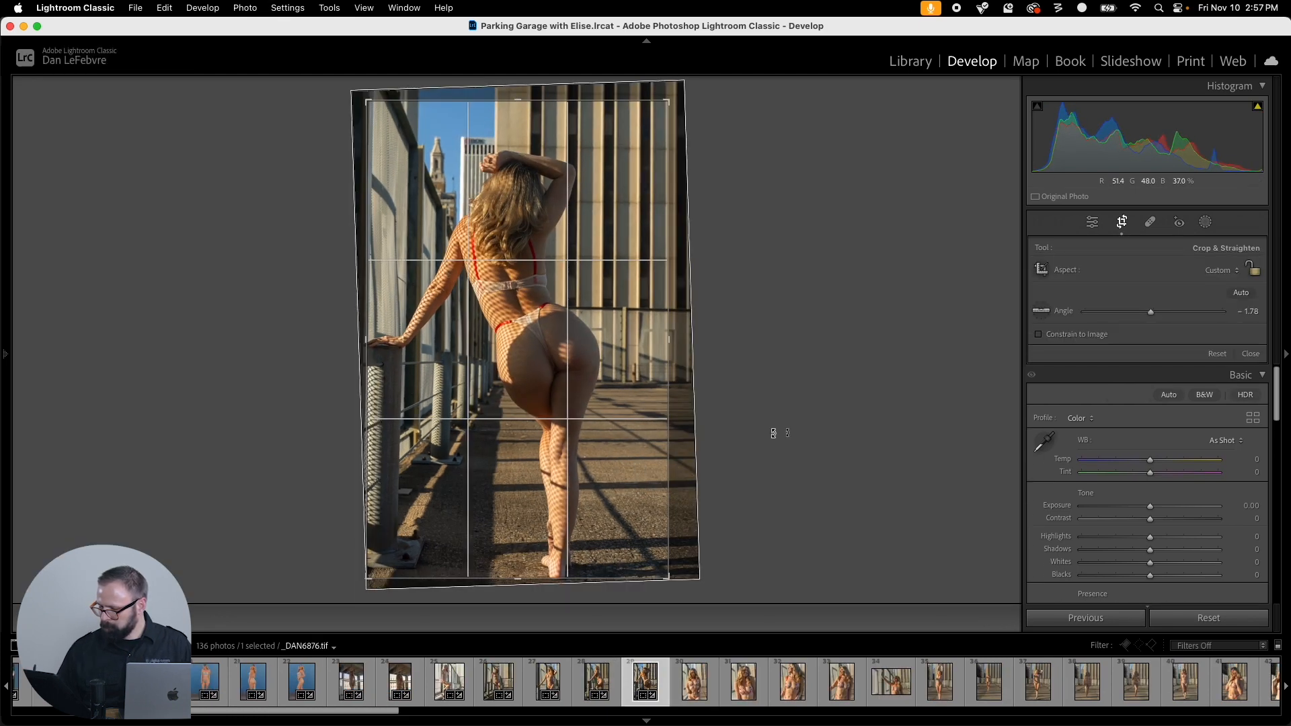
left_click_drag(519, 102, 520, 115)
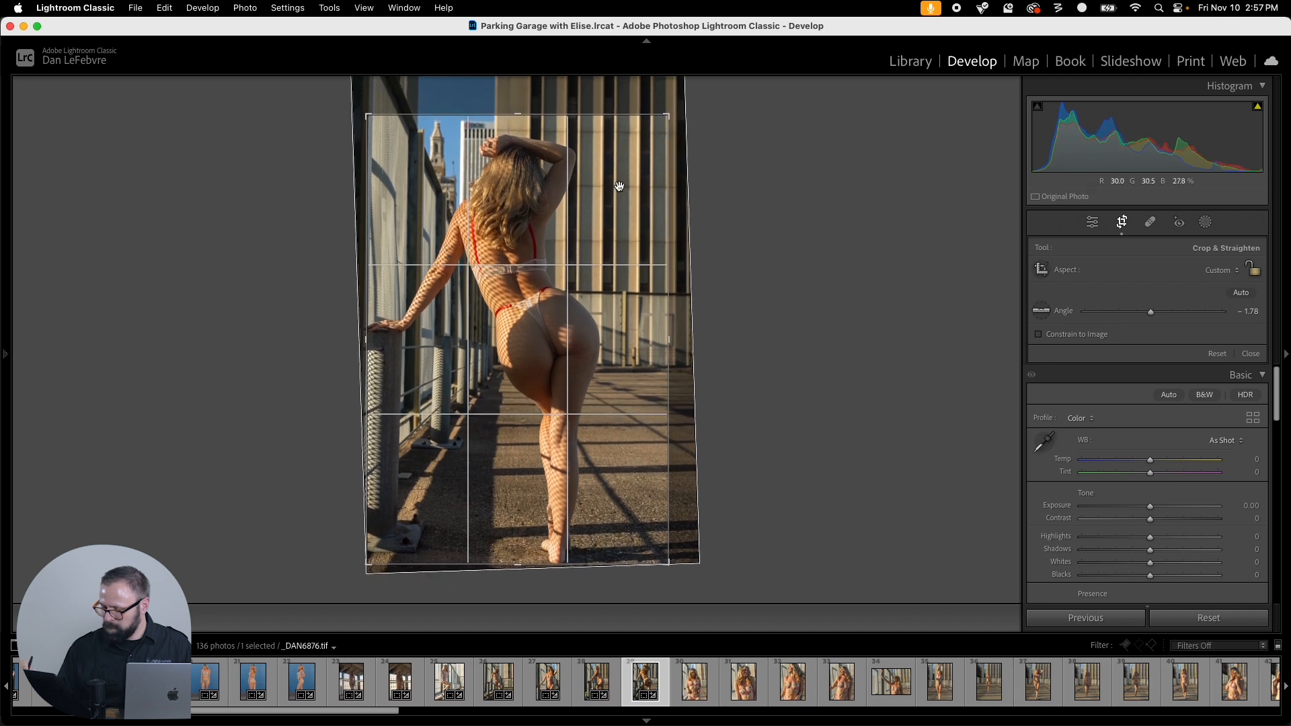
Step: Straighten _DAN6876.tif to an angle of -1.92 along a vertical reference and apply the crop
left_click(1042, 311)
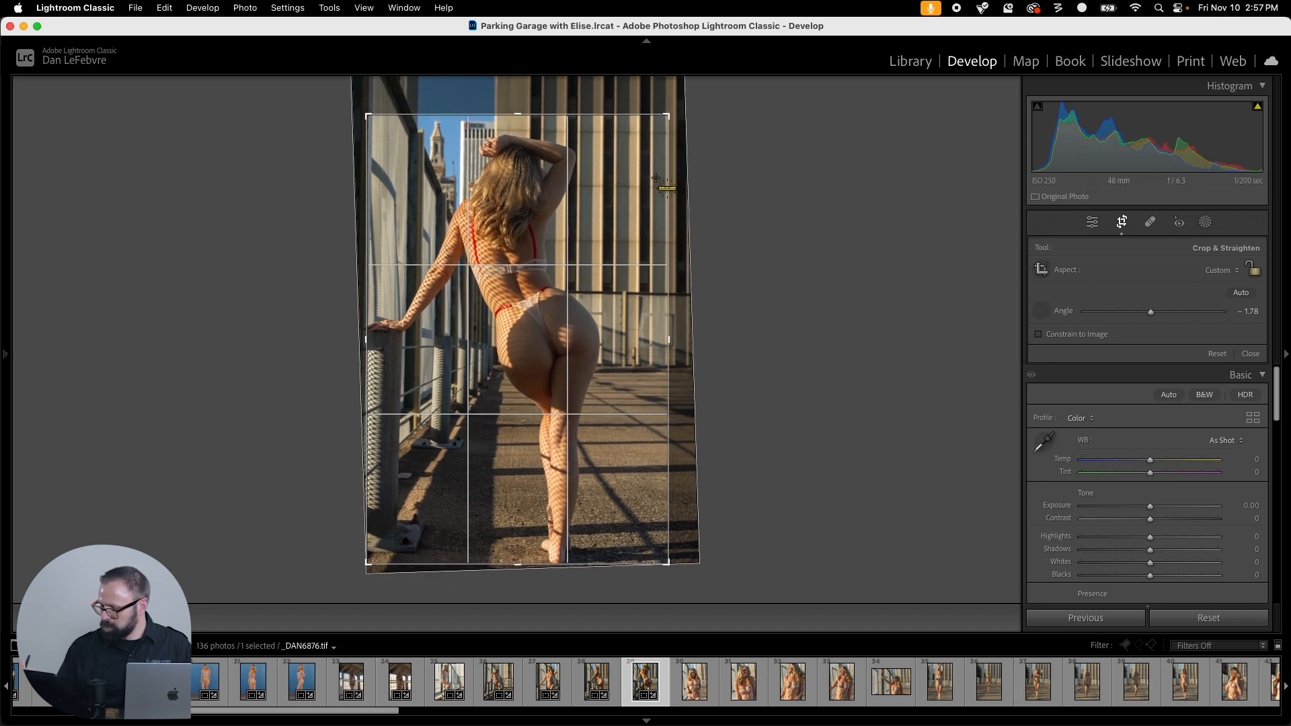
left_click_drag(615, 471, 615, 470)
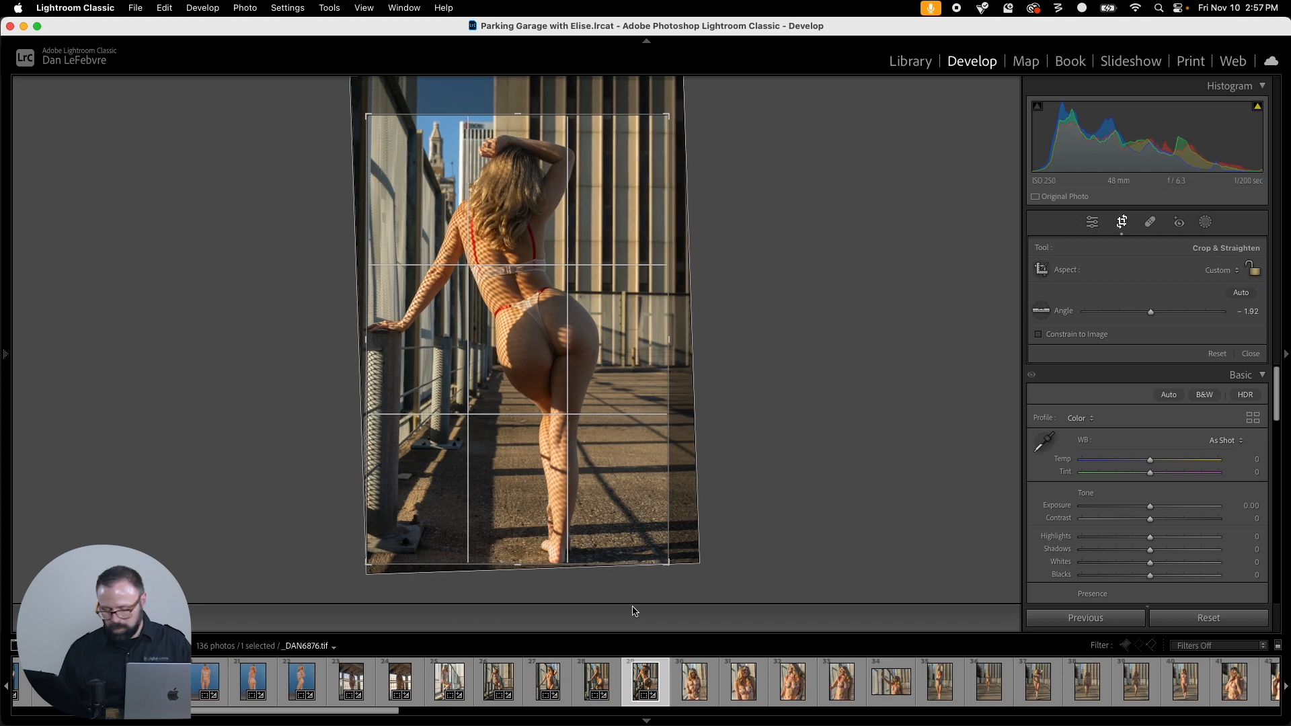
key("Return")
Step: Select _DAN6890.tif, paste the copied crop settings, and set the crop's aspect ratio to 4 x 5 / 8 x 10
key("Right")
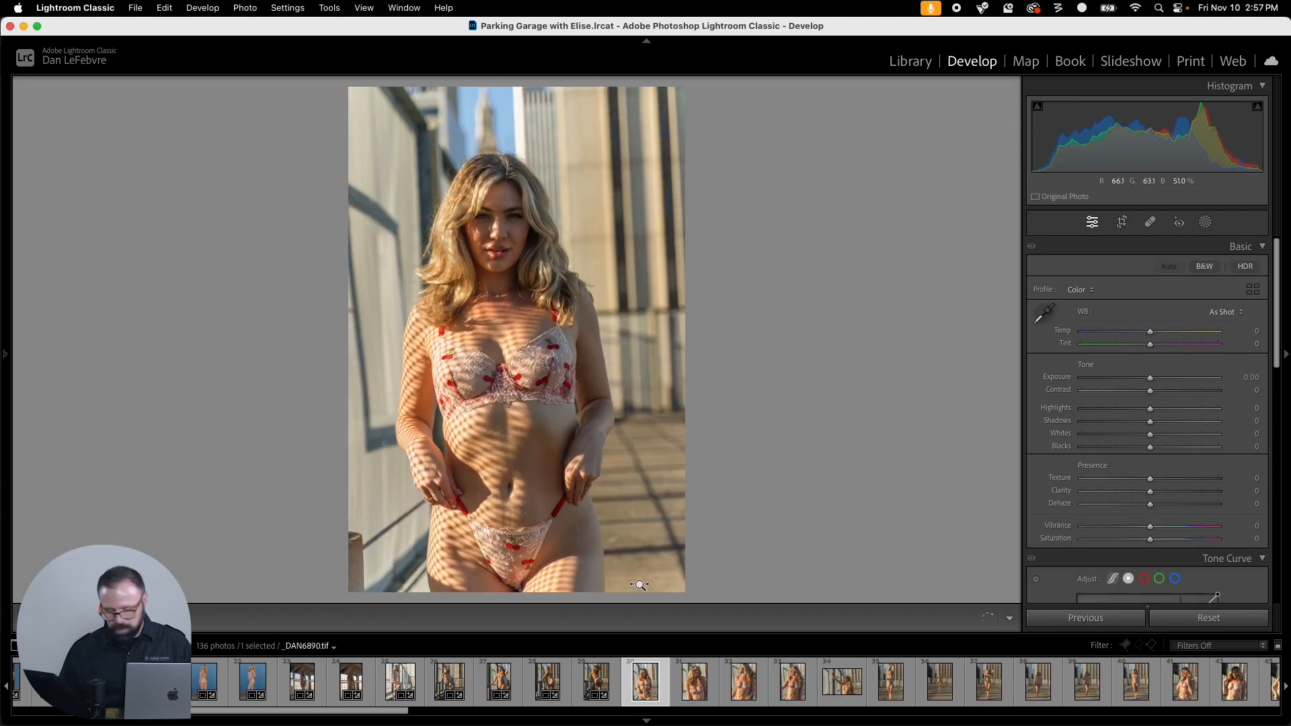
key("r")
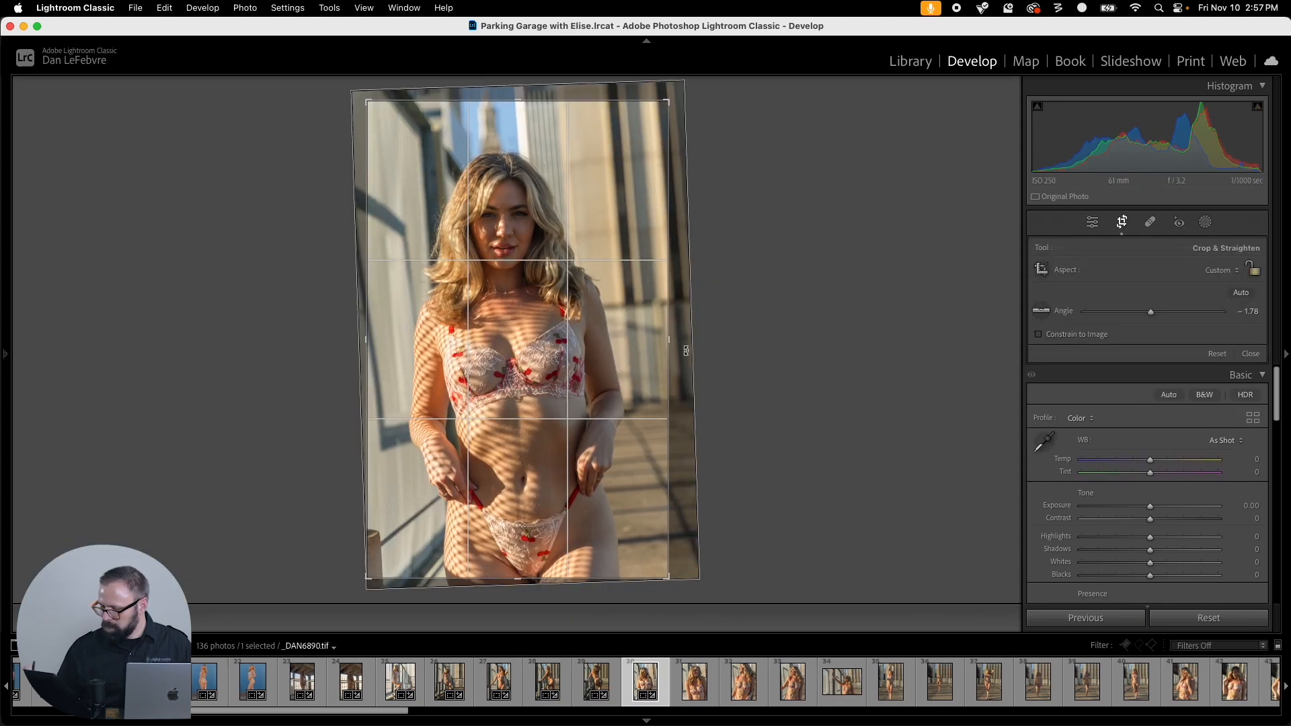
left_click(1231, 271)
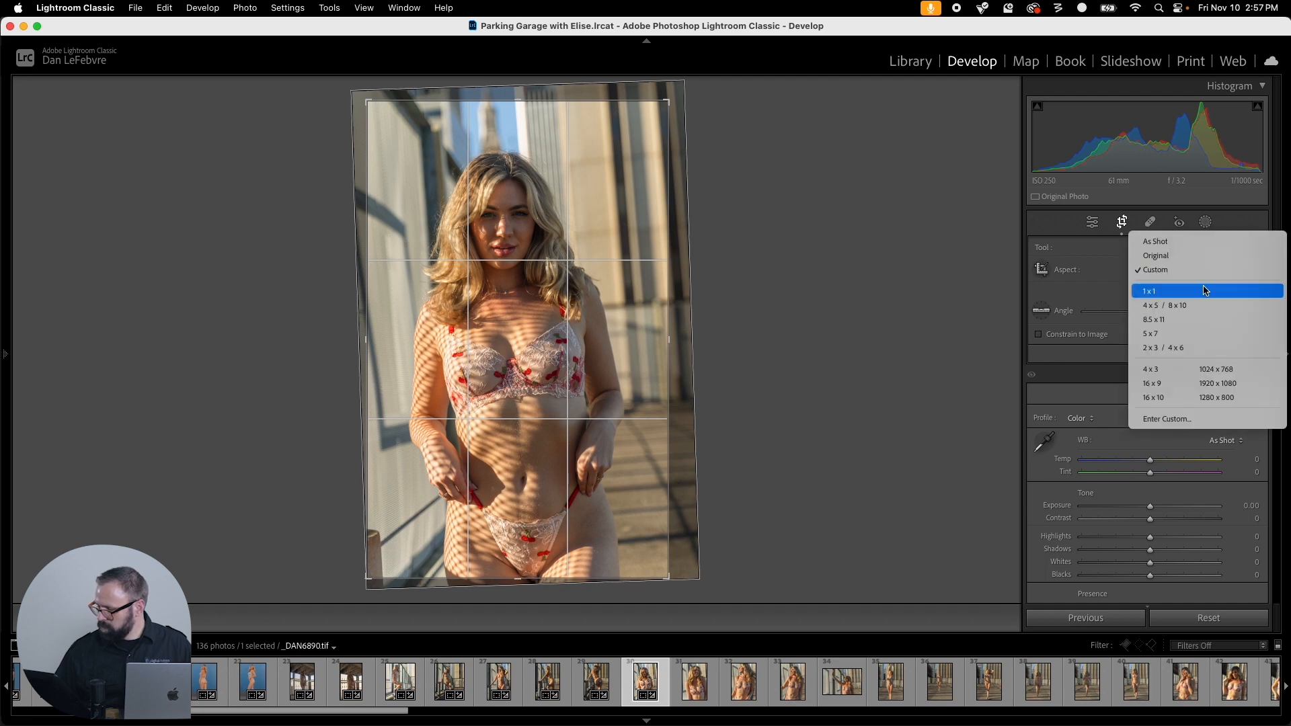
left_click(1170, 302)
Step: Frame the crop on _DAN6890.tif from just above the head to the hips and apply it
left_click_drag(577, 262, 587, 270)
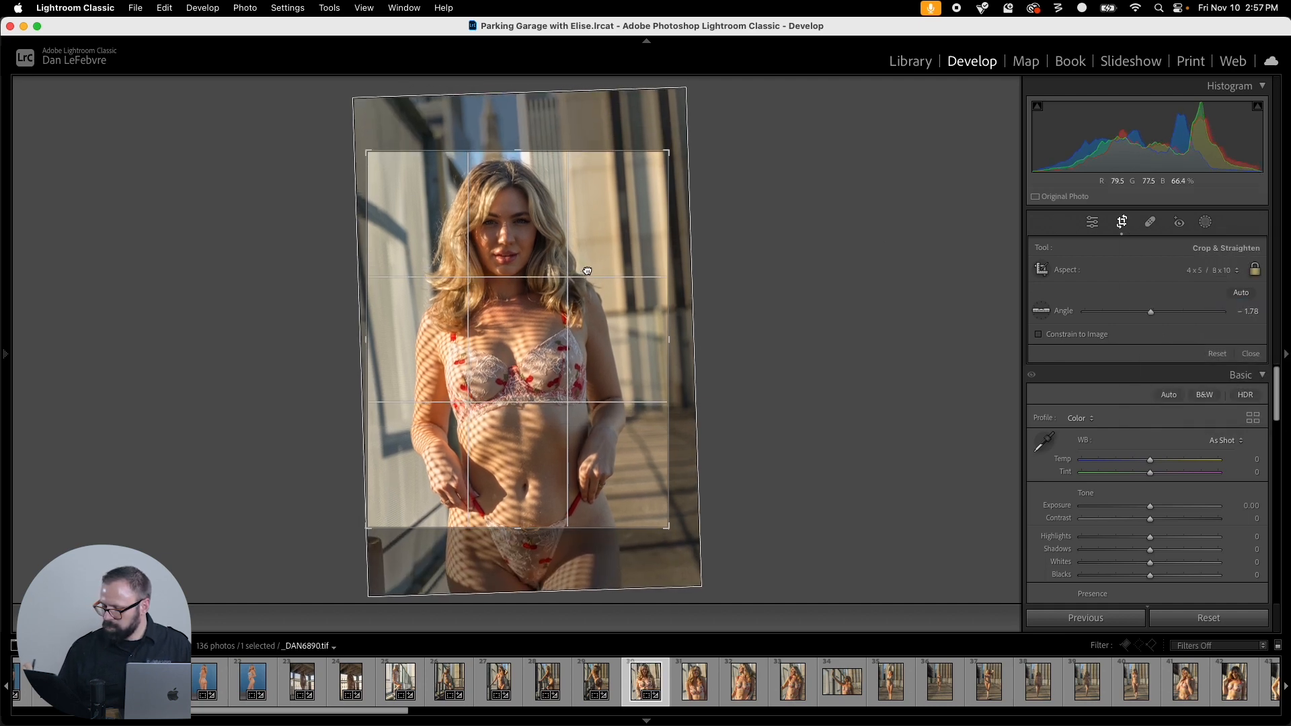
left_click_drag(664, 524, 663, 524)
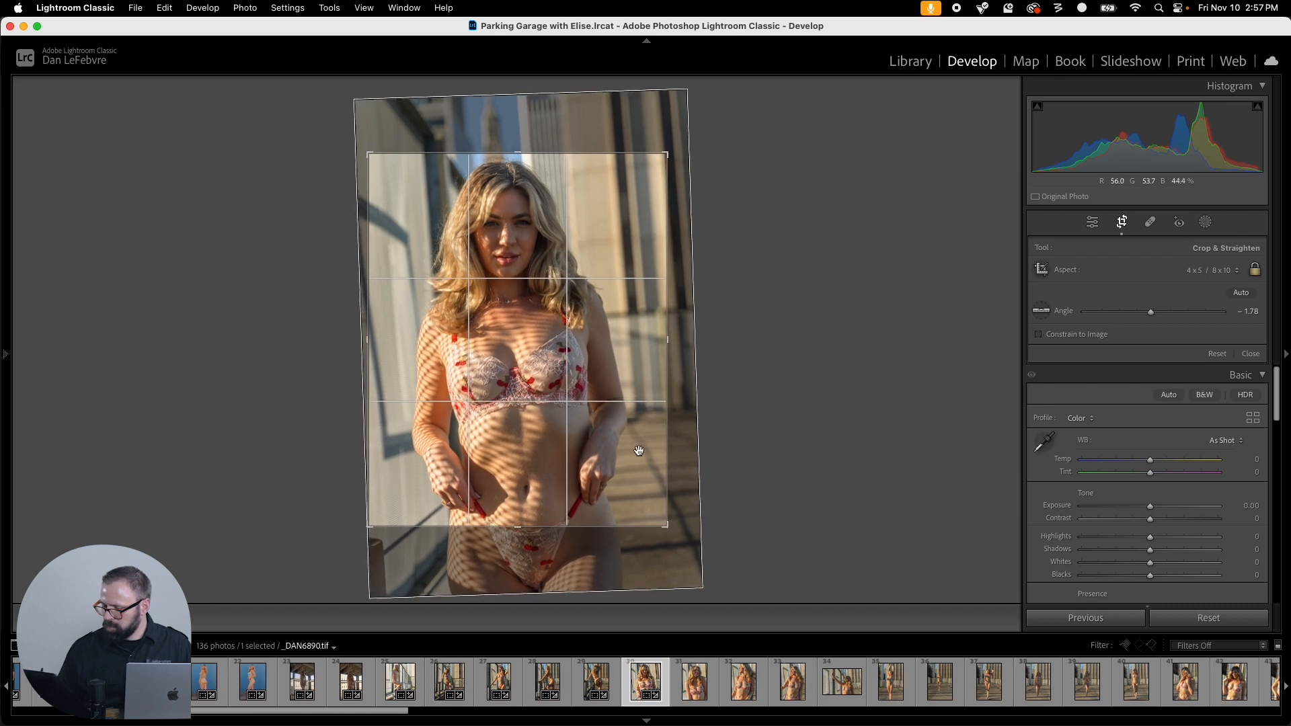
left_click_drag(633, 439, 656, 415)
key("Return")
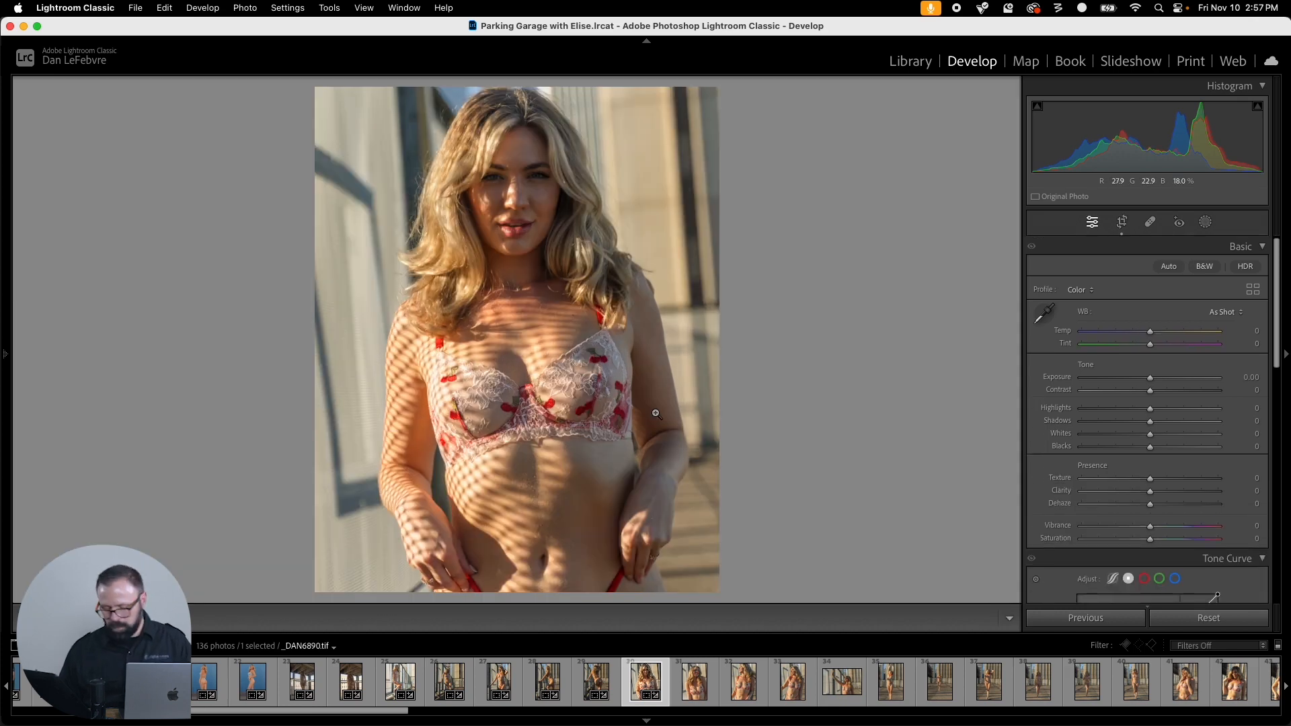
Step: Copy the crop settings from _DAN6890.tif and paste them onto _DAN6894.tif
key("Right")
key("super+shift+v")
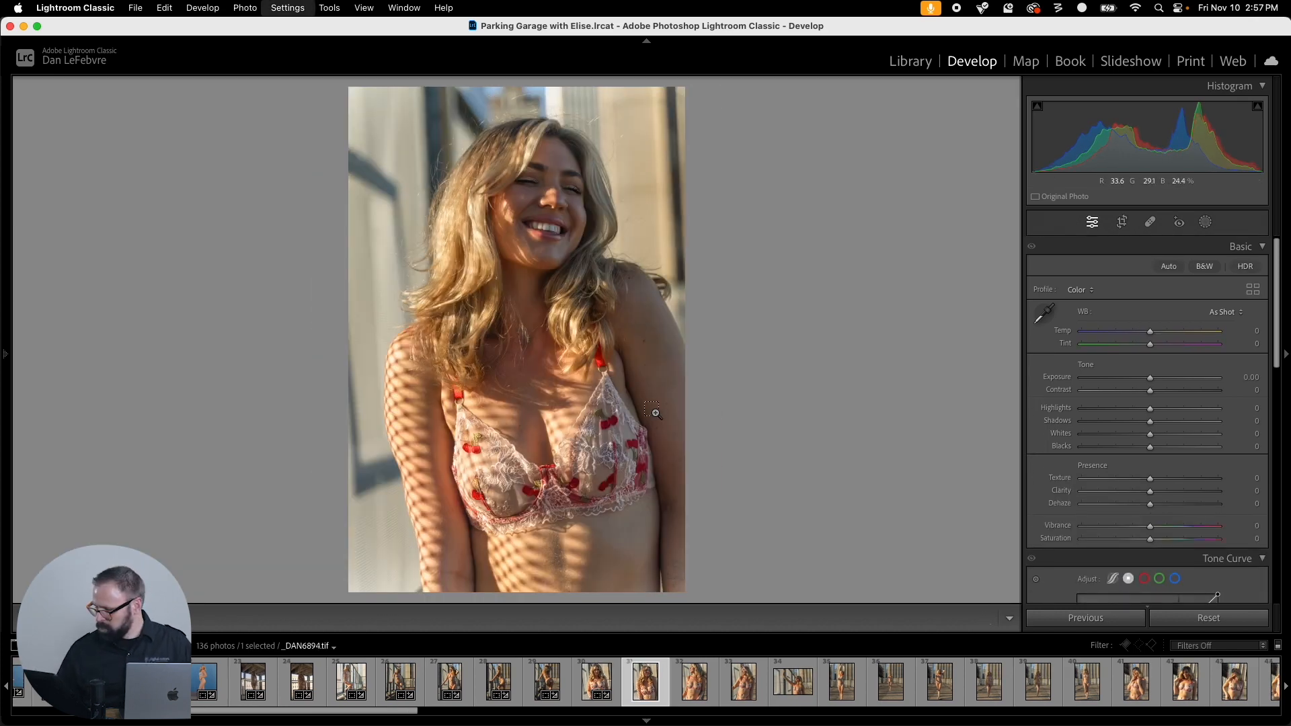
left_click(596, 681)
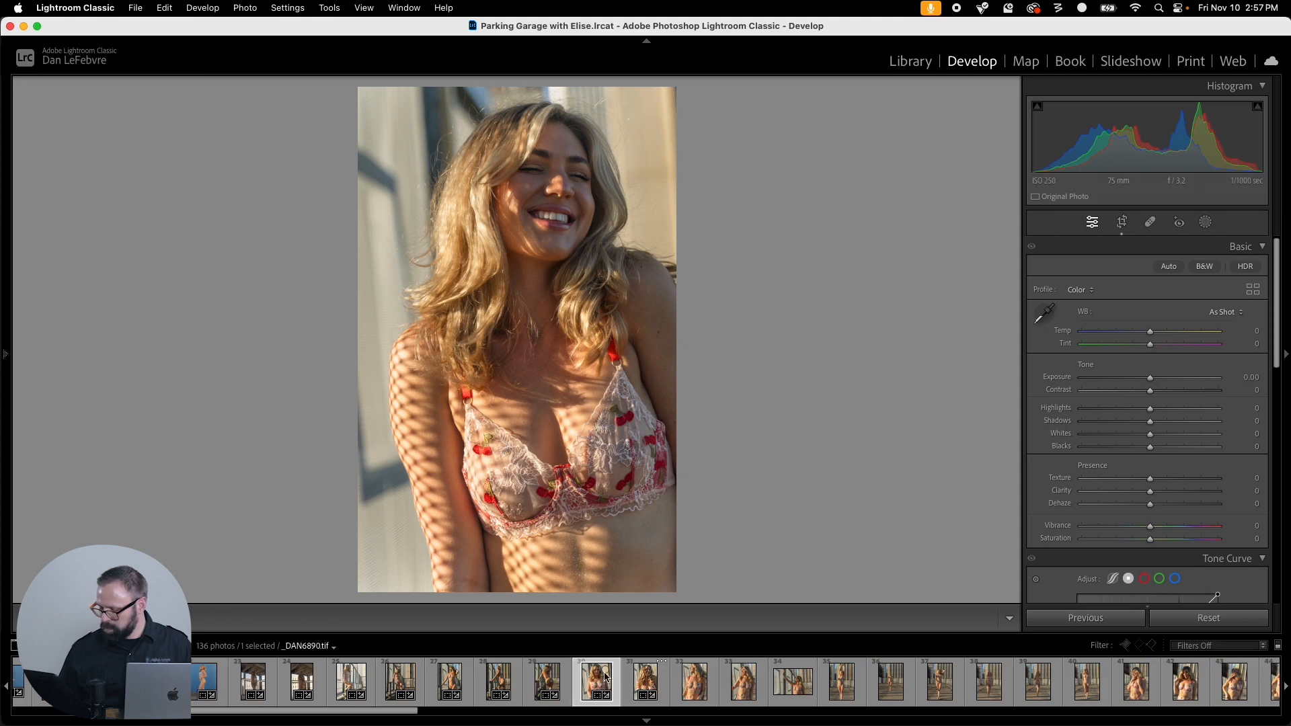
key("super+shift+c")
key("Return")
left_click(662, 669)
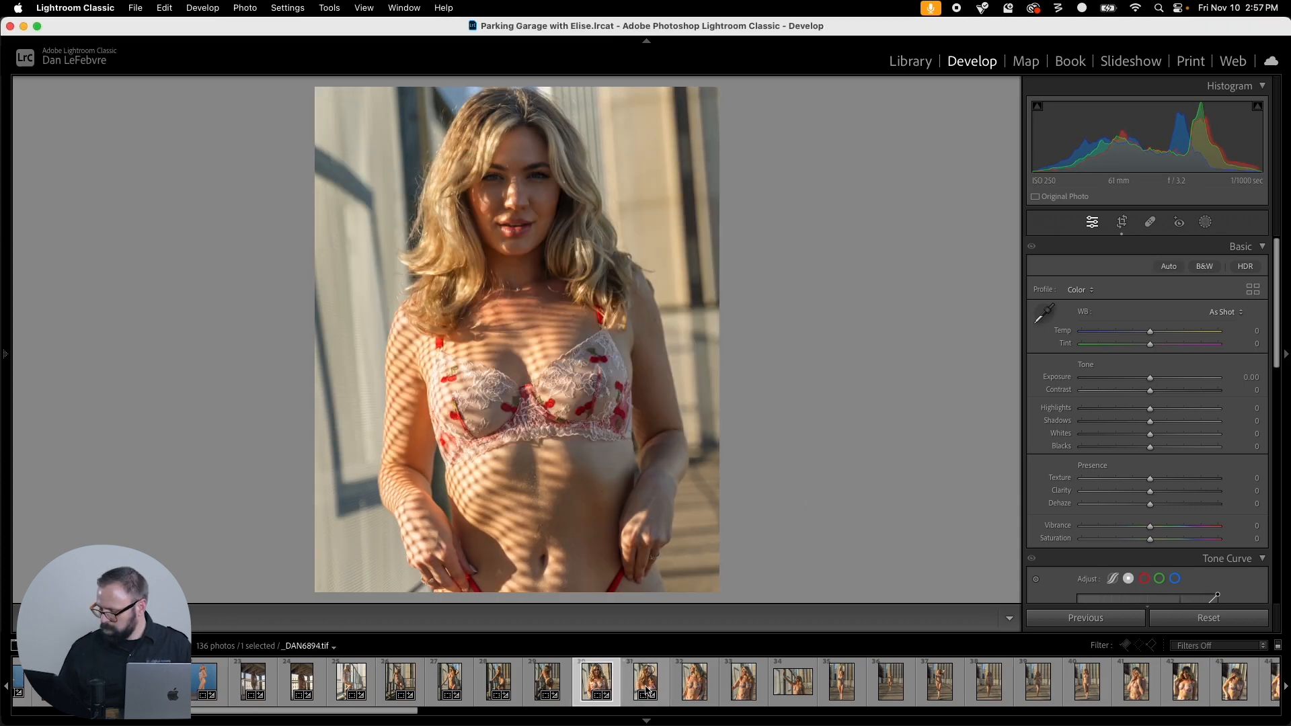
key("super+shift+v")
Step: Enlarge and reposition the crop on _DAN6894.tif to include the whole head and upper torso, and apply it
key("r")
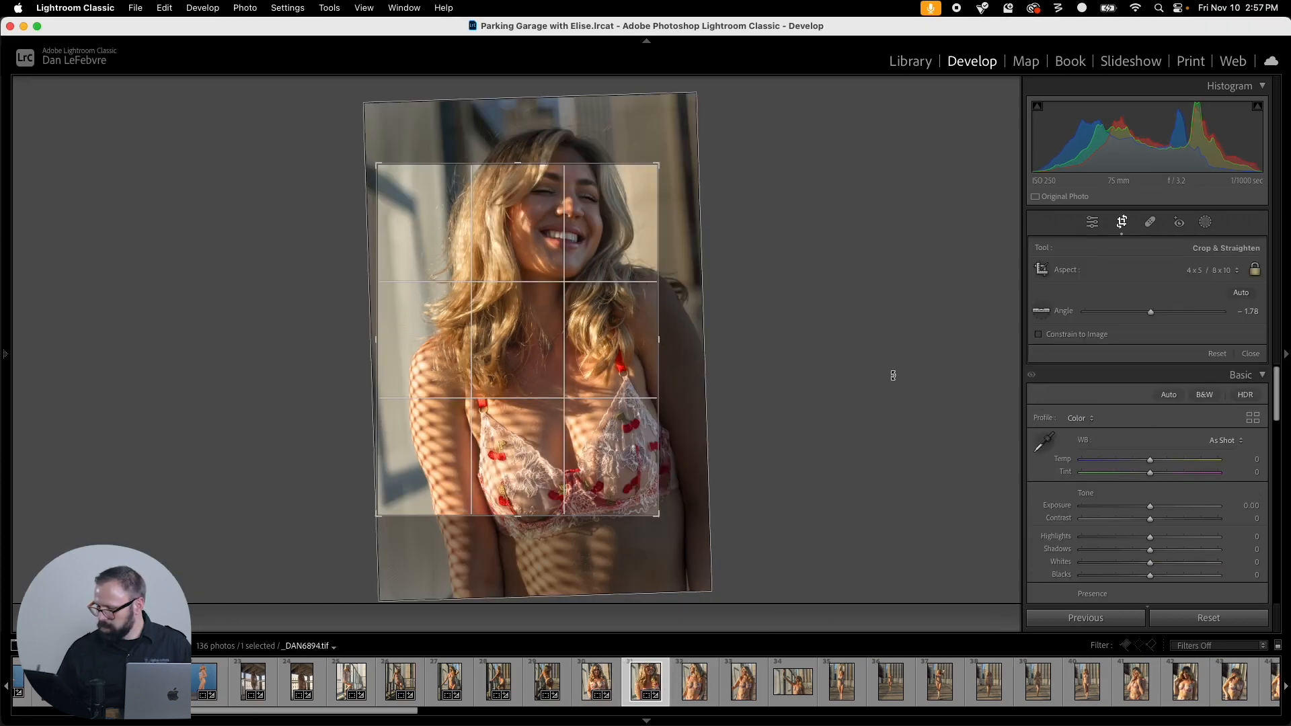
left_click_drag(686, 143, 697, 132)
left_click_drag(583, 345, 582, 333)
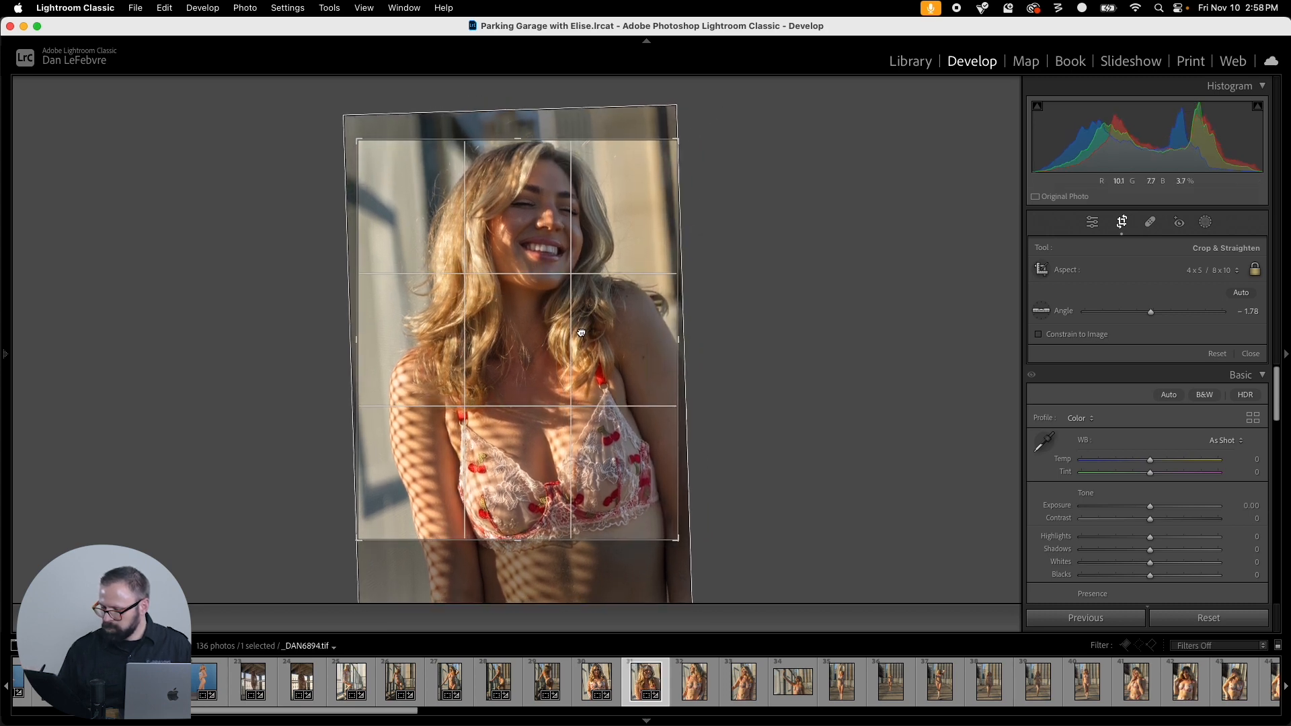
key("r")
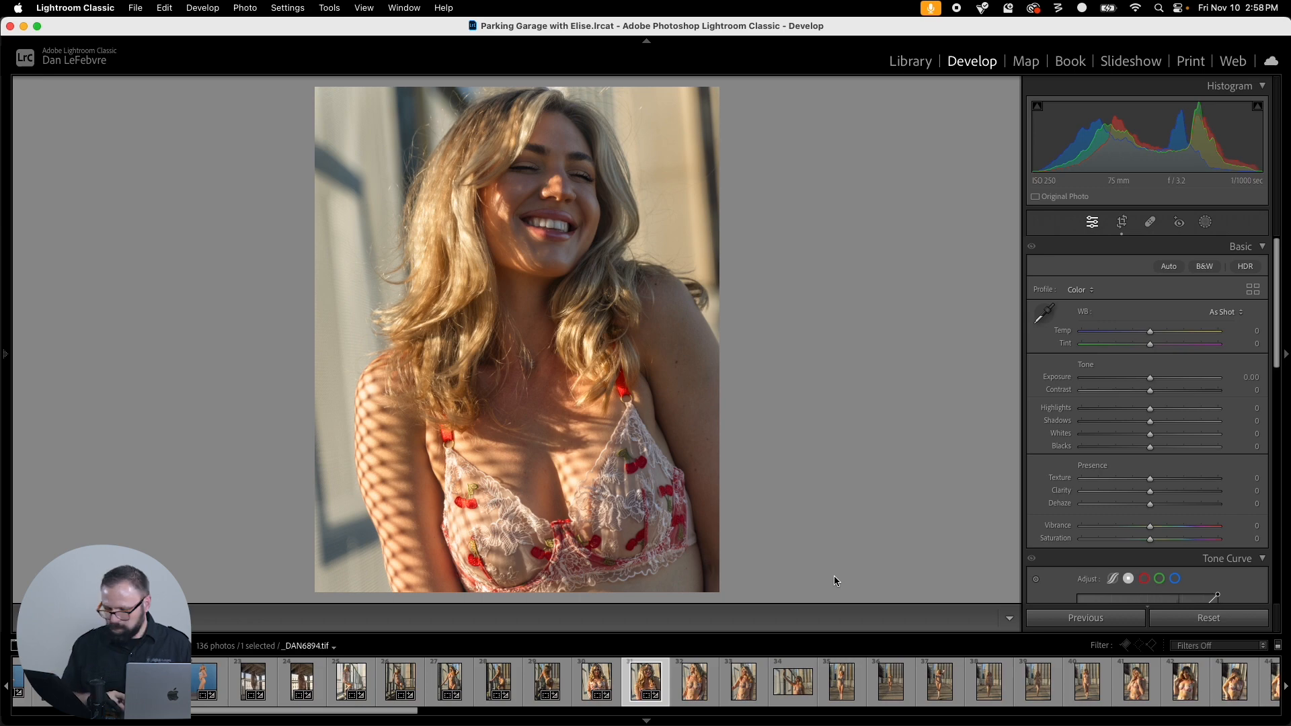
Step: Paste the copied crop settings onto _DAN6898.tif, shift the framing to include more of the hair and shoulder, and apply it
key("Right")
key("super+shift+v")
key("r")
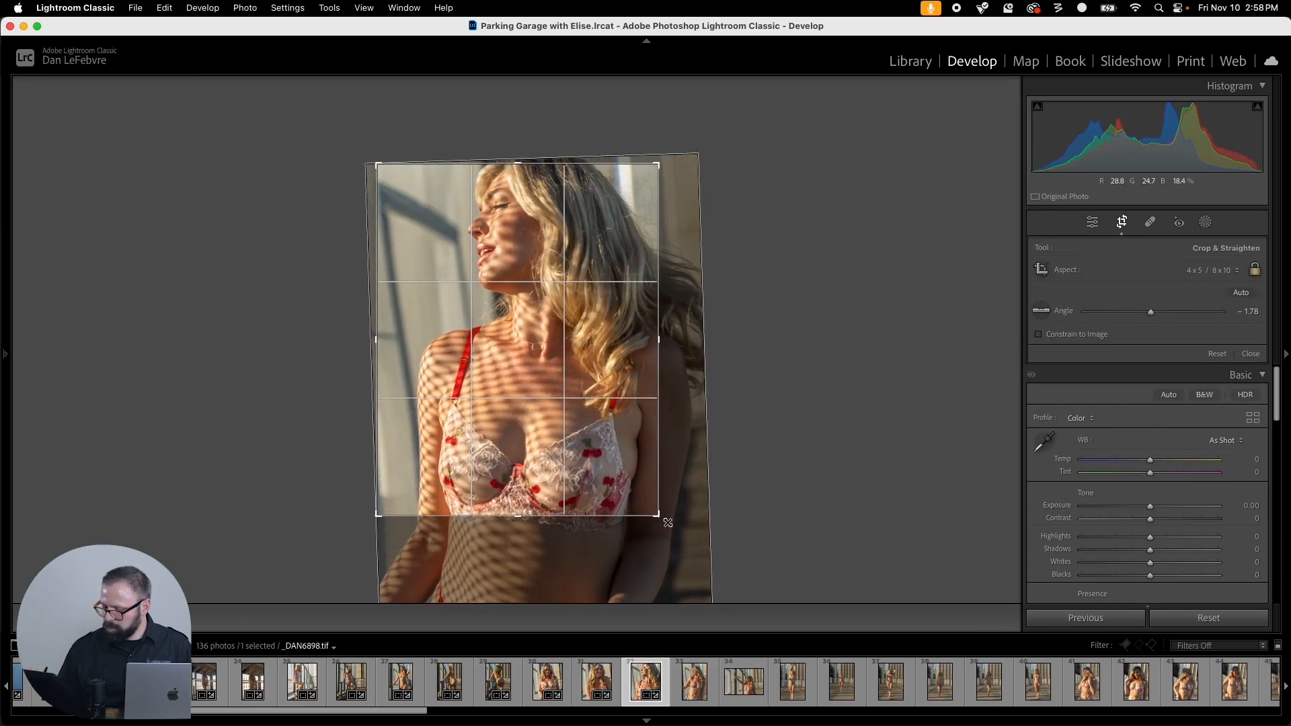
left_click_drag(649, 471, 597, 469)
key("Return")
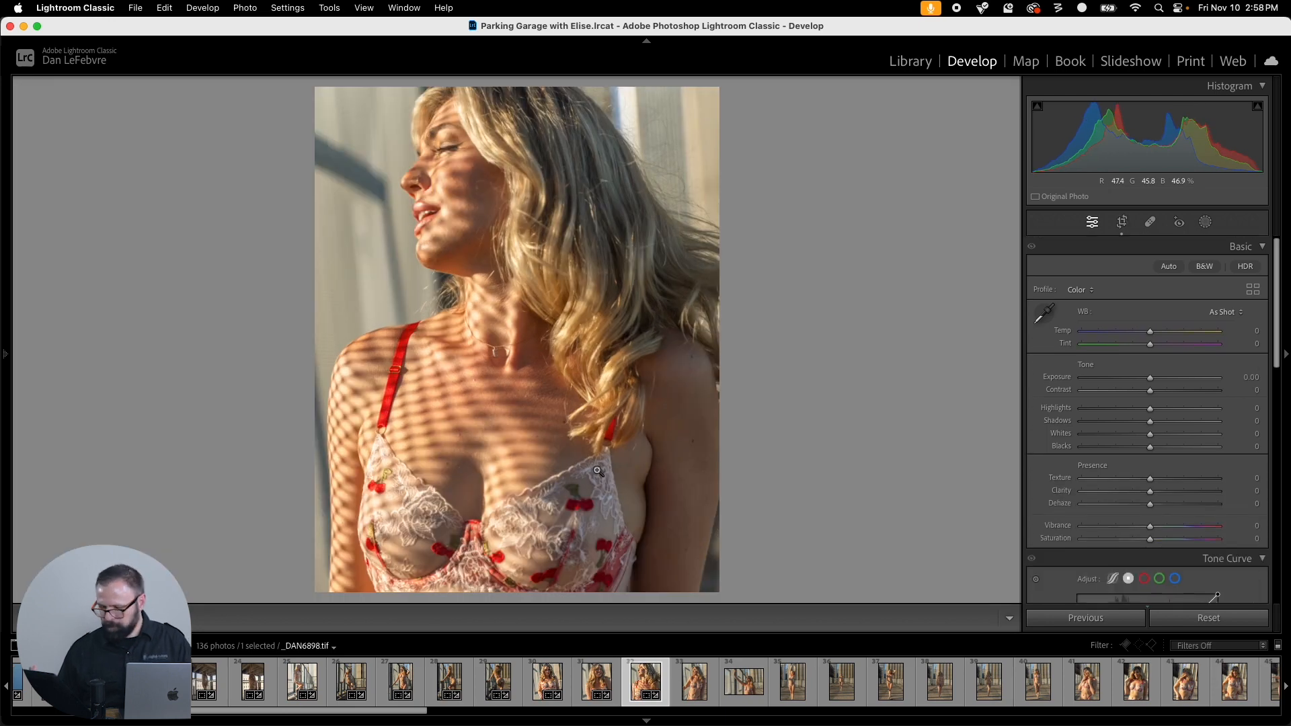
Step: Paste the copied crop settings onto _DAN6900.tif, and reposition and enlarge the crop around the head and torso
key("Right")
key("super+shift+v")
key("r")
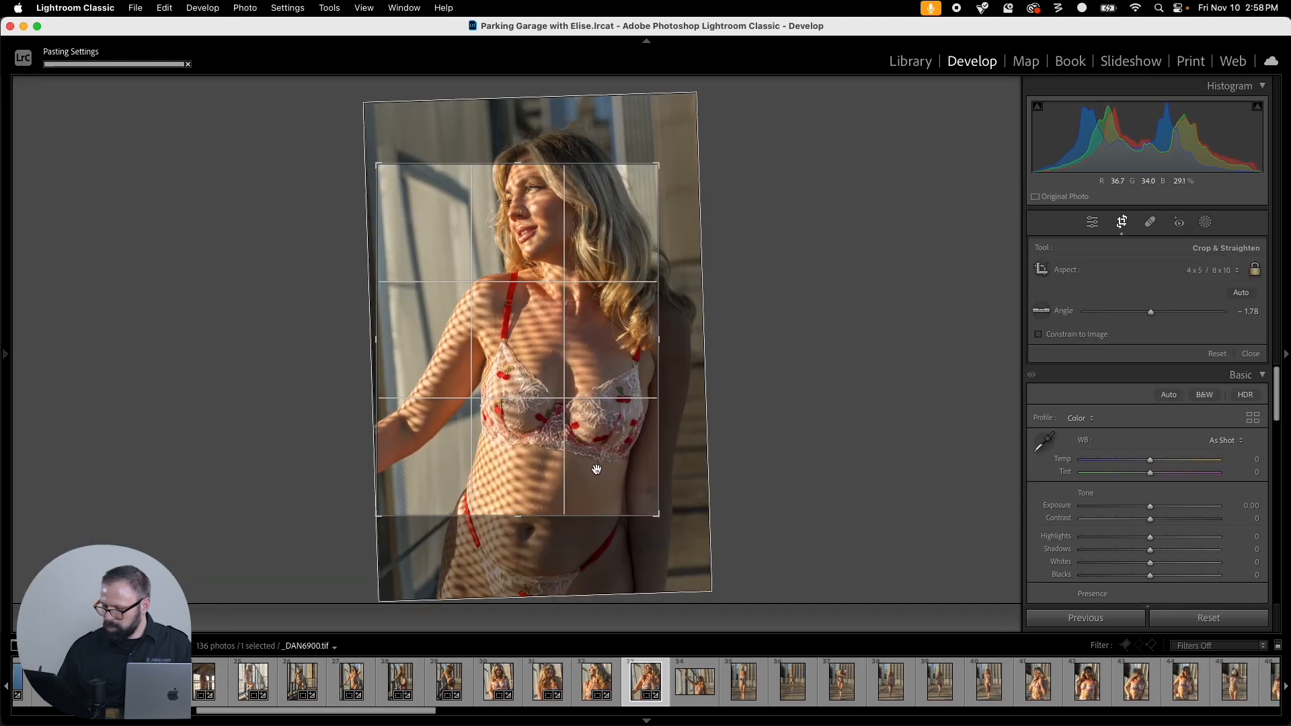
left_click_drag(563, 381, 563, 442)
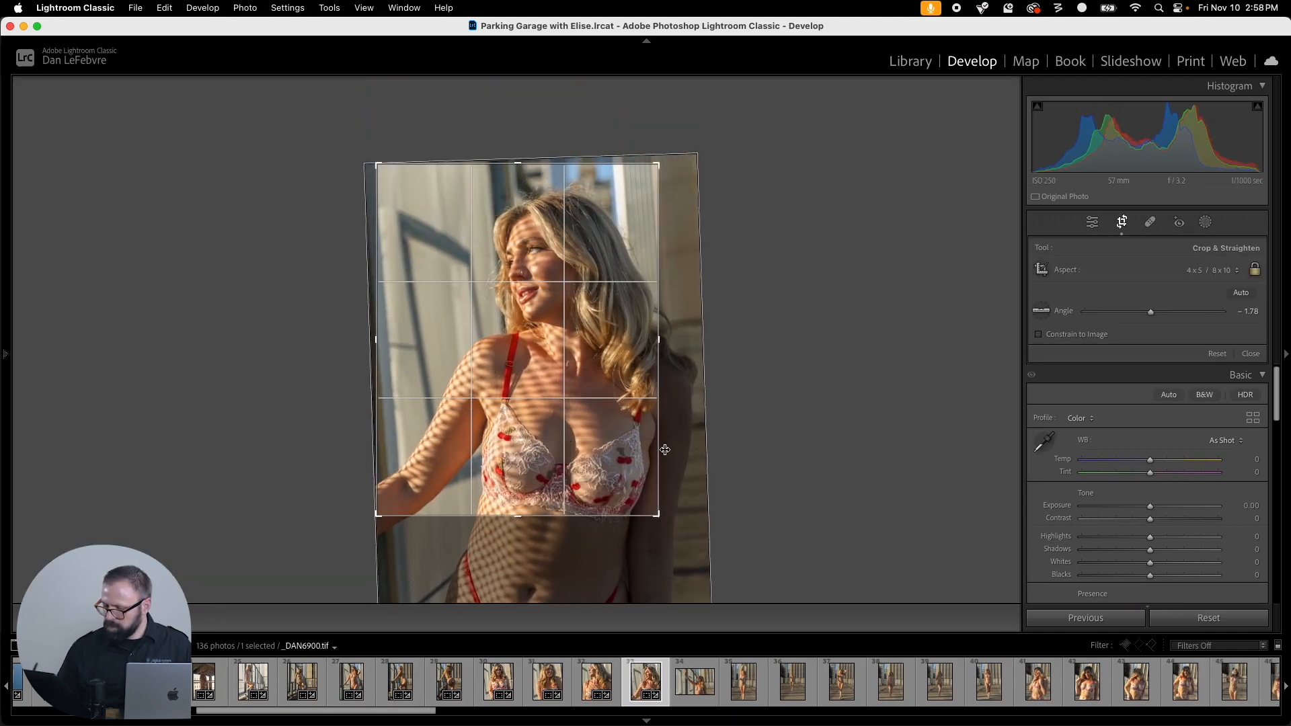
left_click_drag(626, 274, 607, 259)
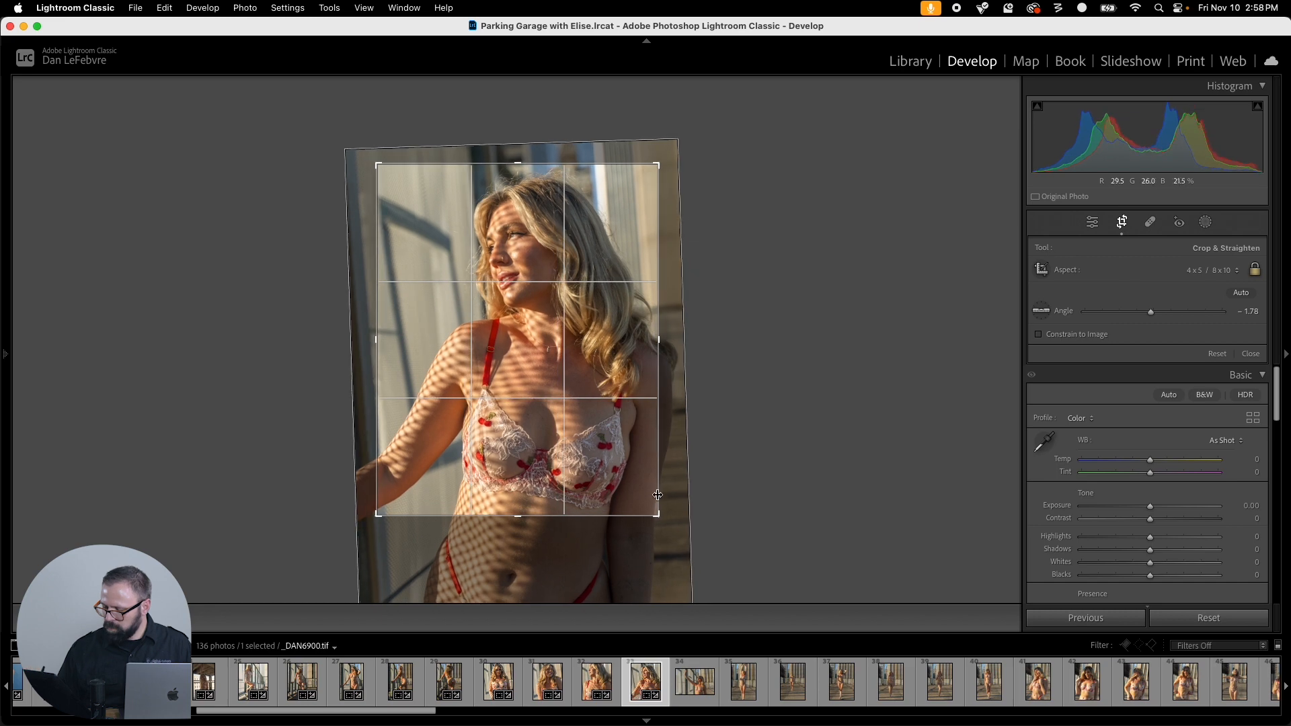
left_click_drag(658, 515, 686, 566)
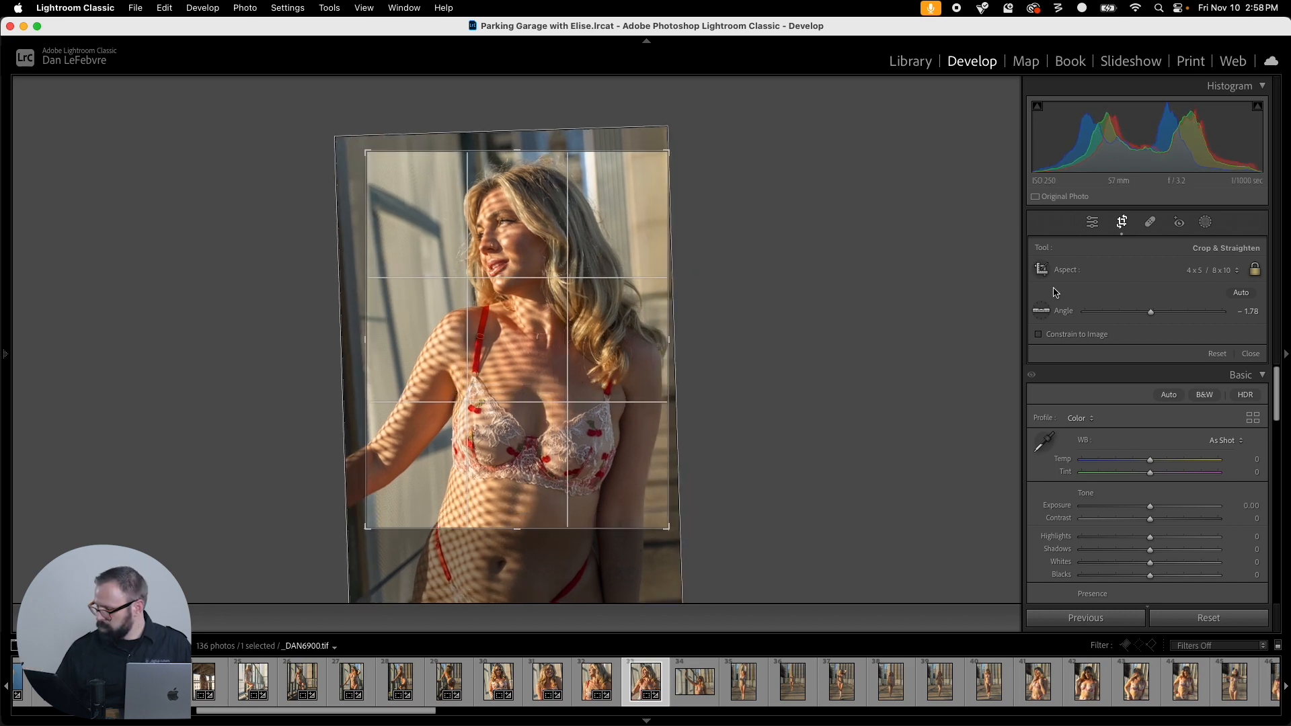
Step: Straighten _DAN6900.tif to an angle of 1.49, tighten the space above the head, and apply the crop
left_click_drag(628, 191, 652, 590)
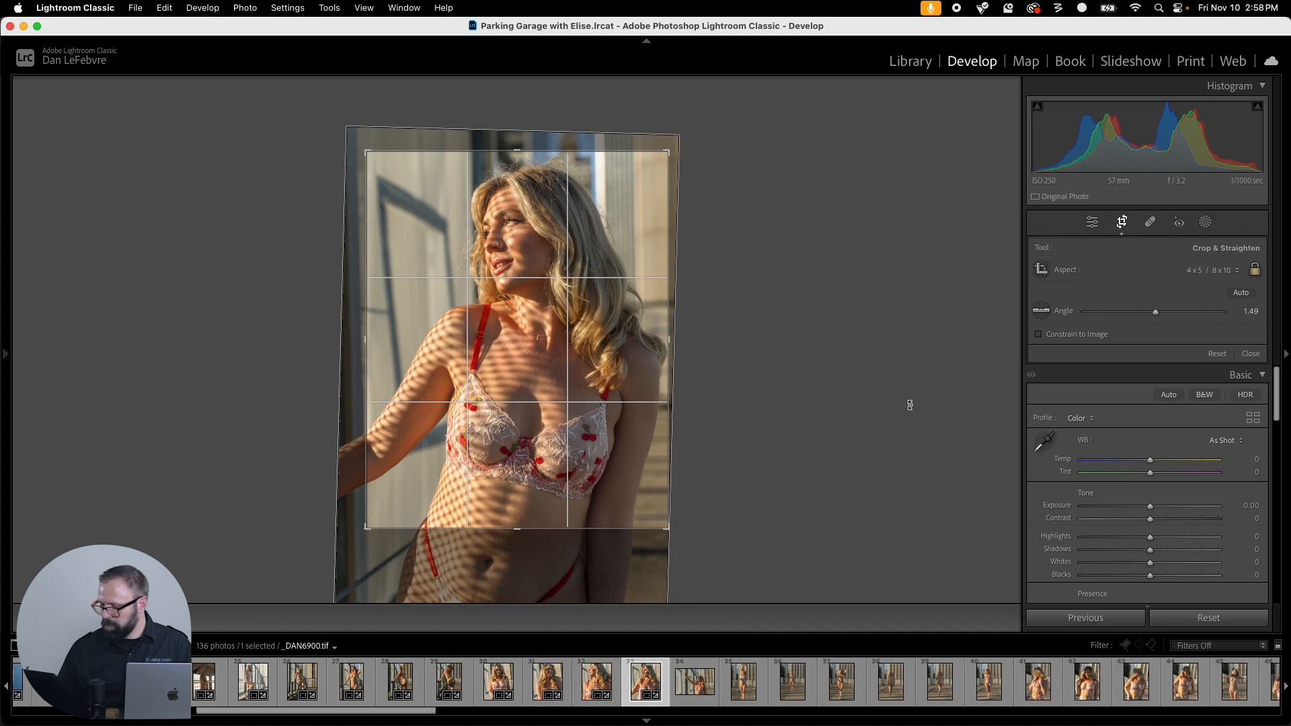
left_click_drag(604, 337, 602, 332)
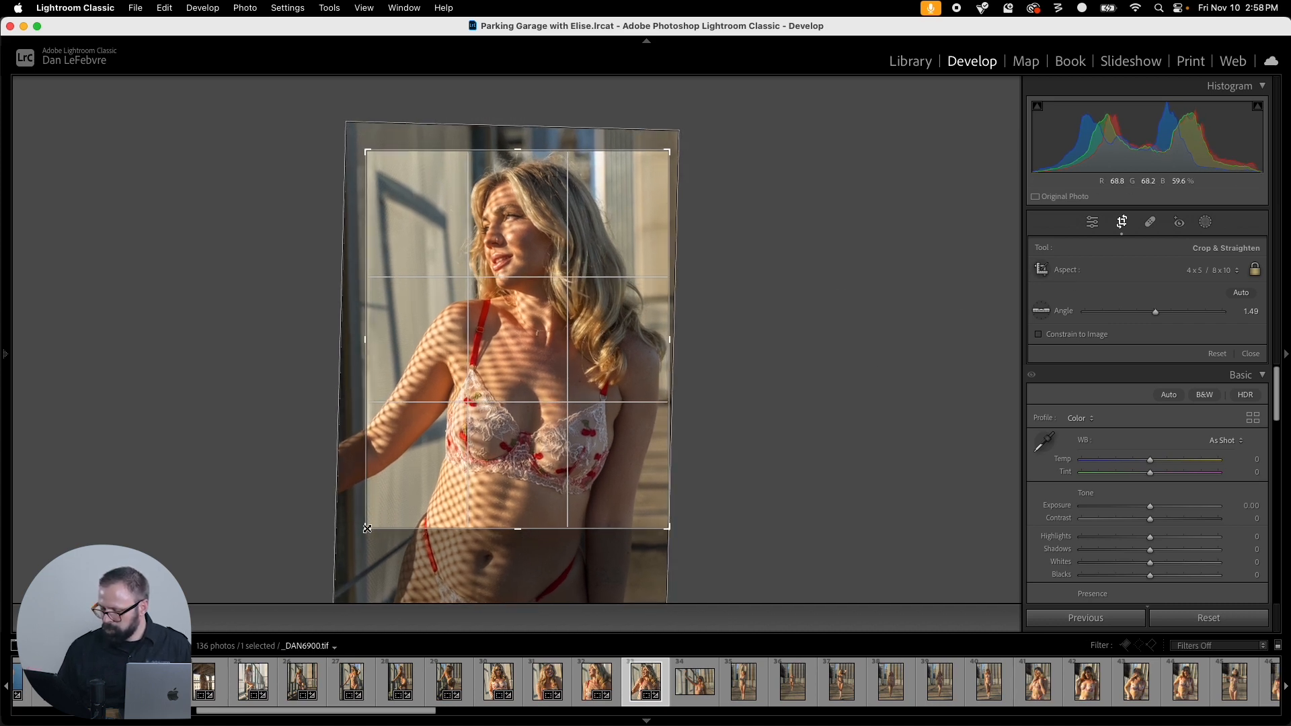
left_click_drag(506, 459, 506, 451)
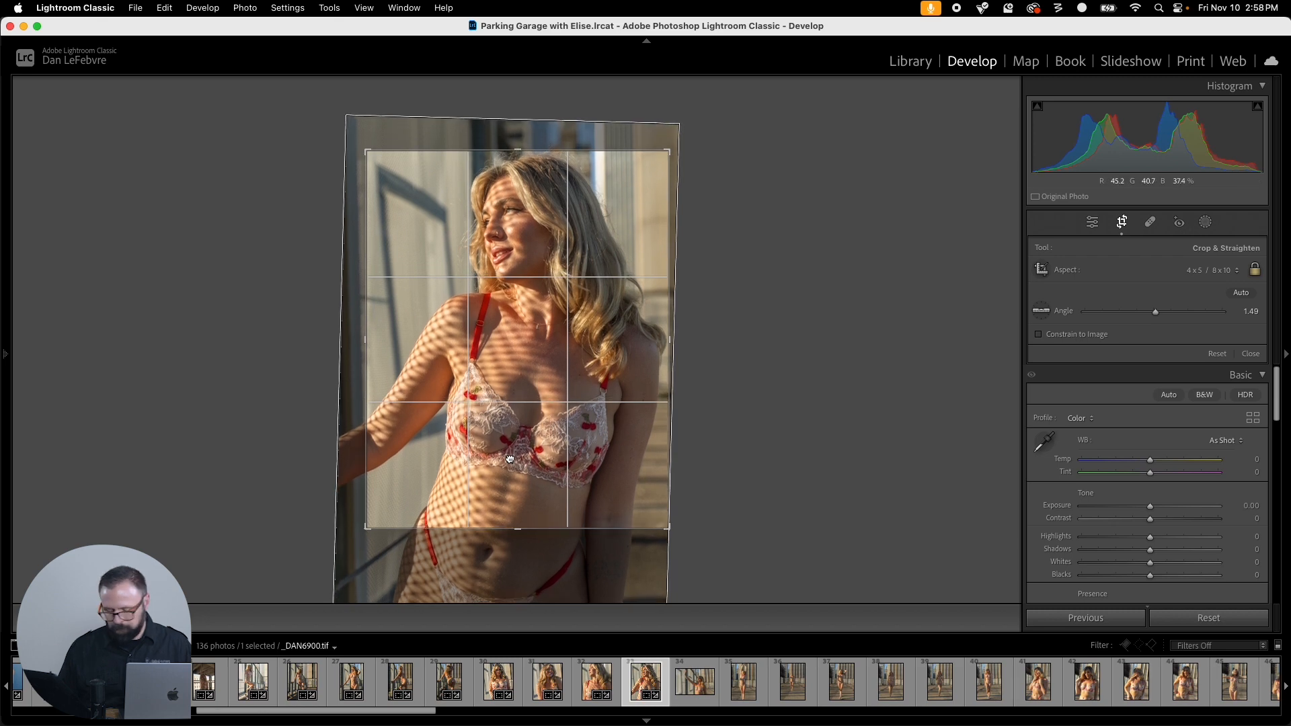
key("Return")
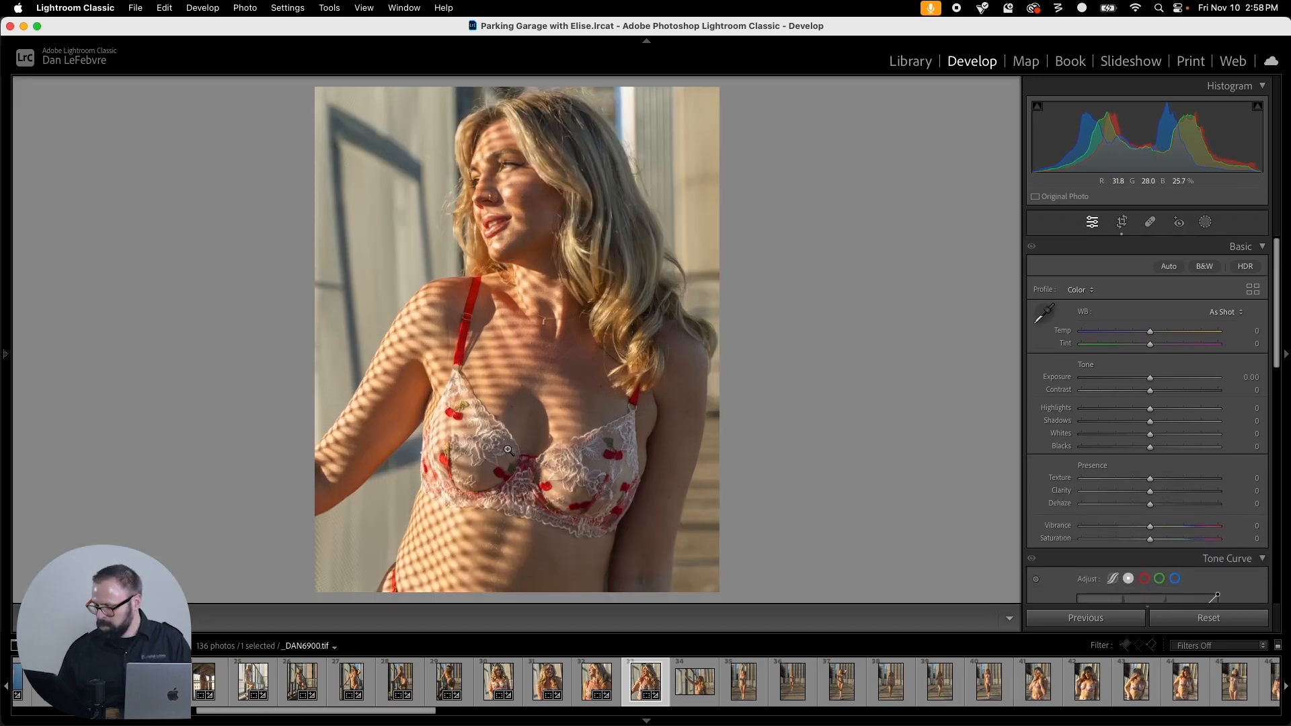
Step: Paste the copied crop settings onto _DAN6902.tif and change the crop's aspect ratio to 2 x 3 / 4 x 6
key("Right")
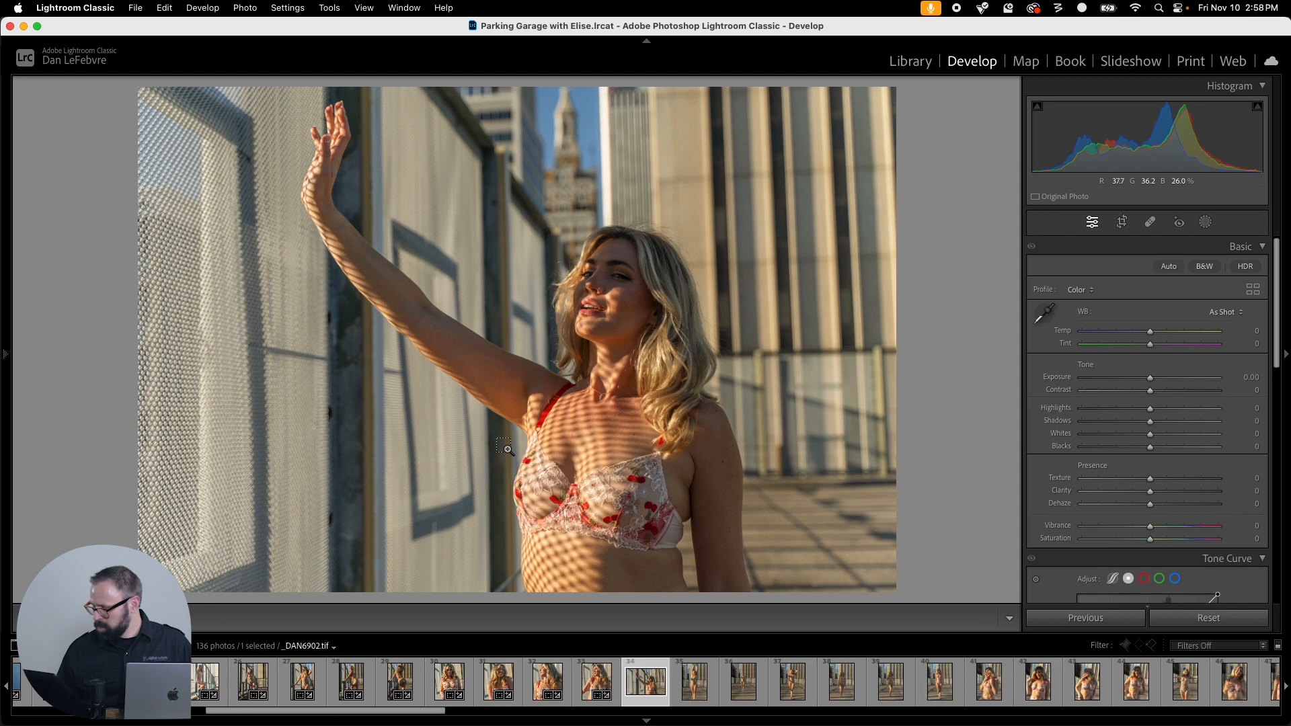
key("super+alt+v")
key("r")
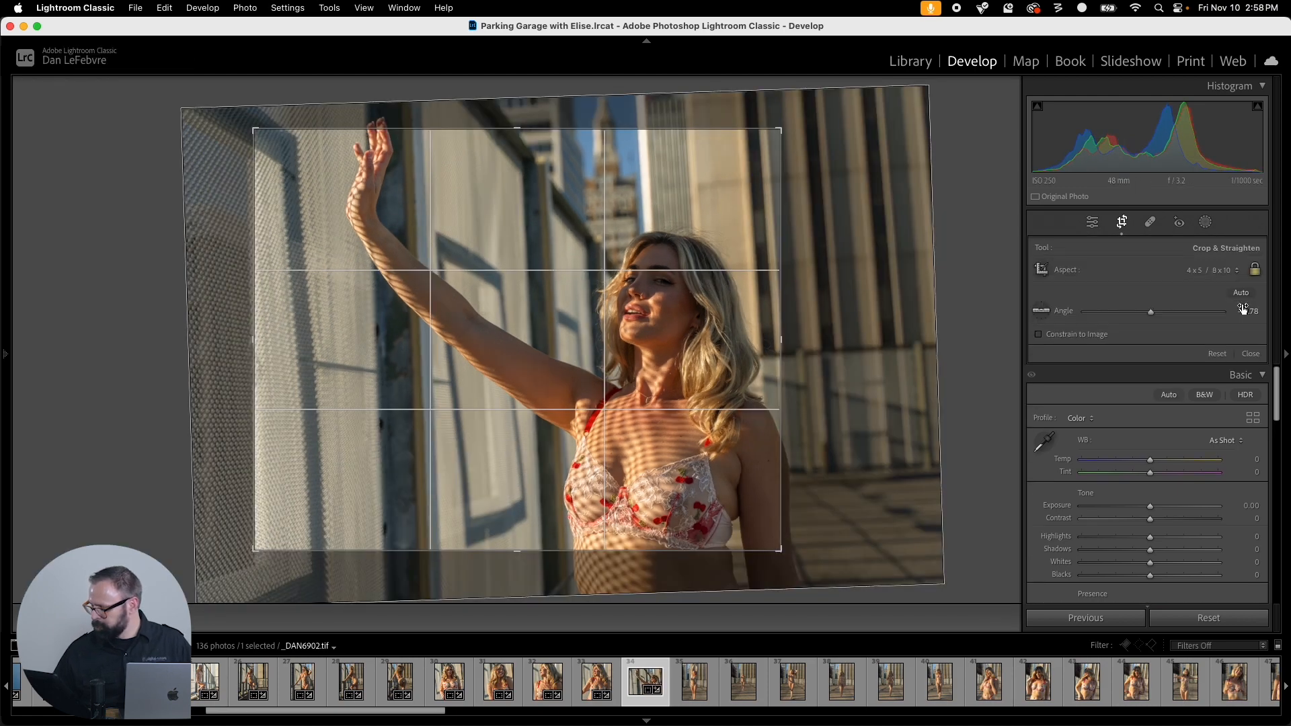
left_click(1225, 271)
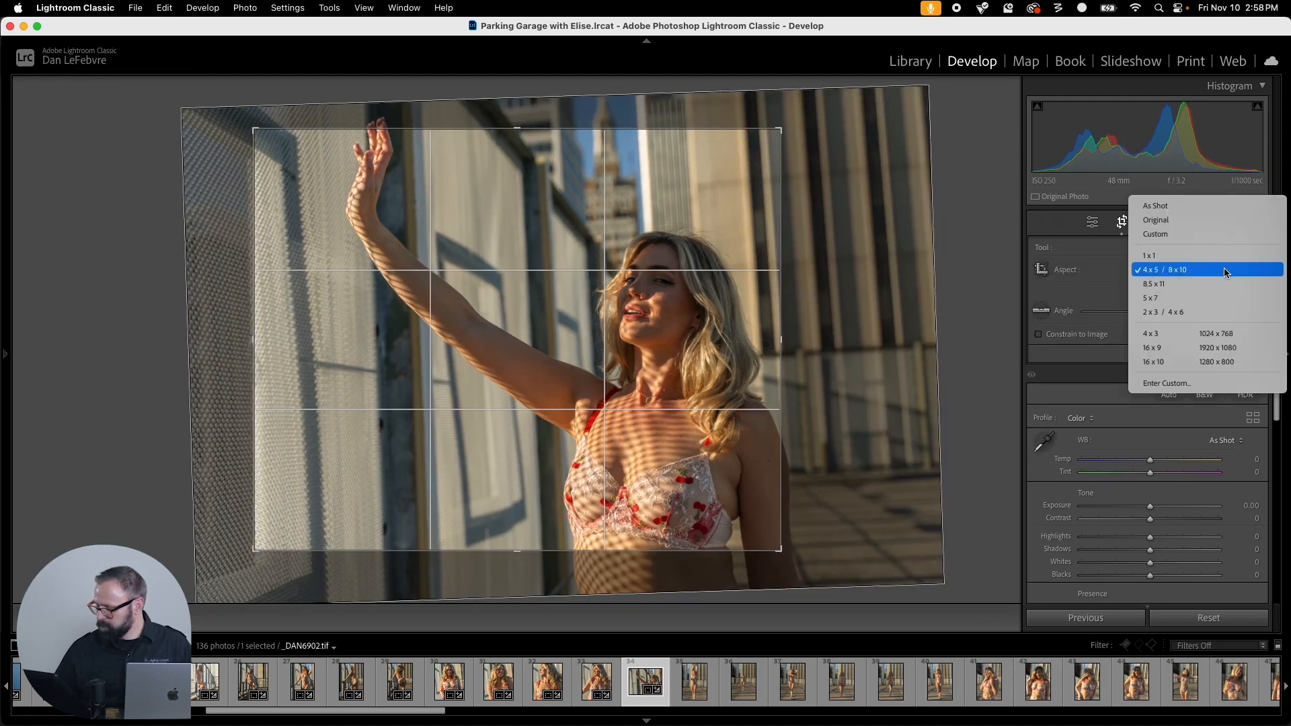
left_click(1204, 312)
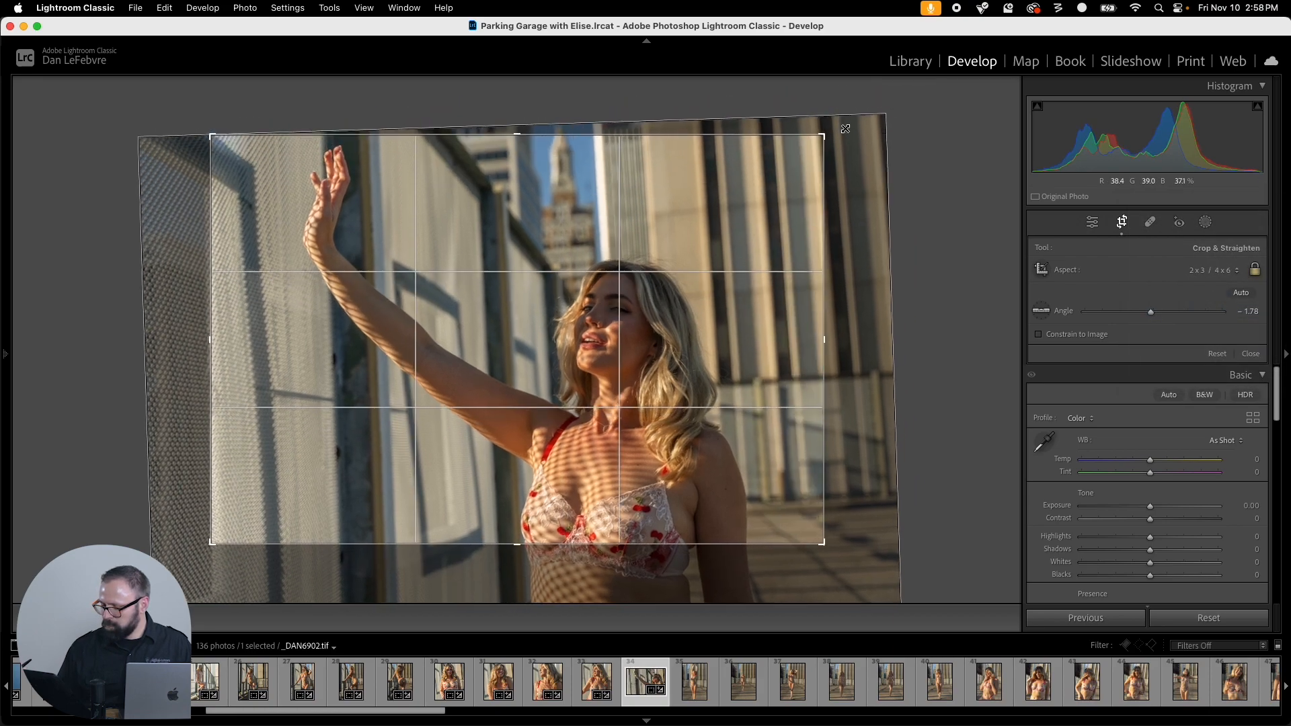
Step: Enlarge and reposition the crop on _DAN6902.tif to frame the raised hand, head and torso, and apply it
left_click_drag(704, 331, 696, 374)
left_click_drag(829, 549, 864, 576)
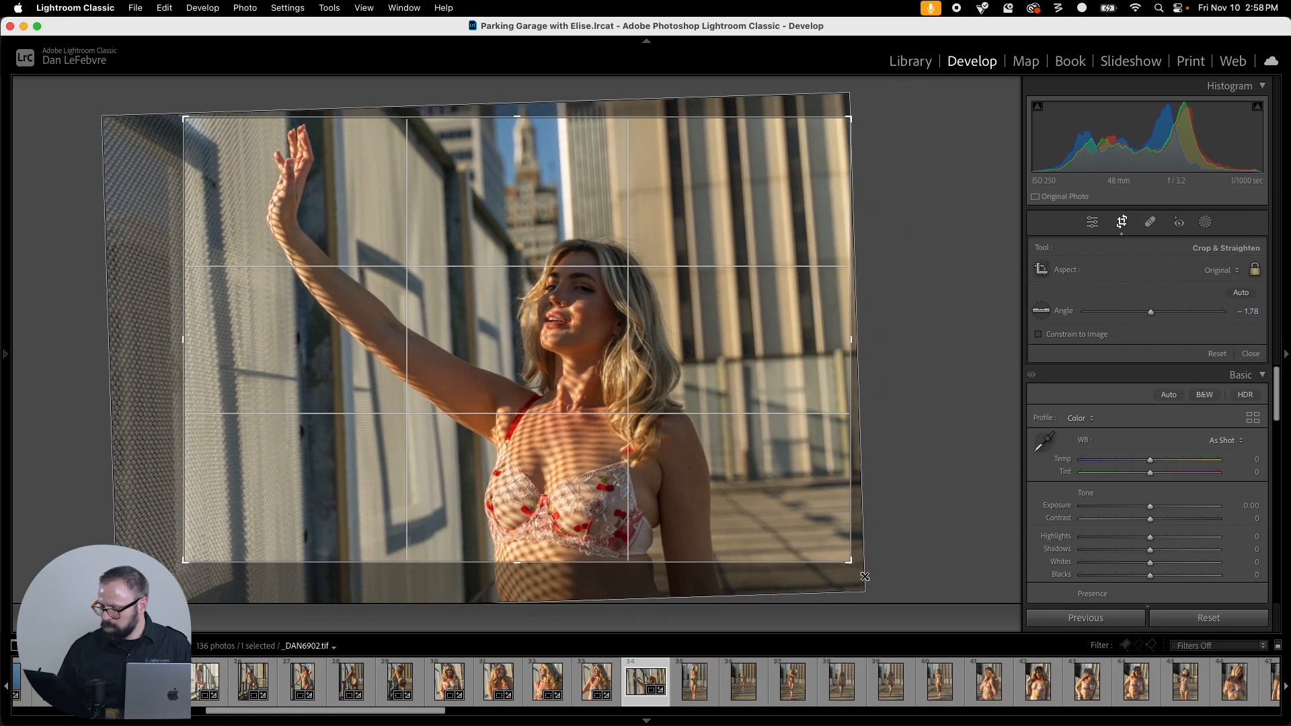
left_click_drag(715, 462, 747, 453)
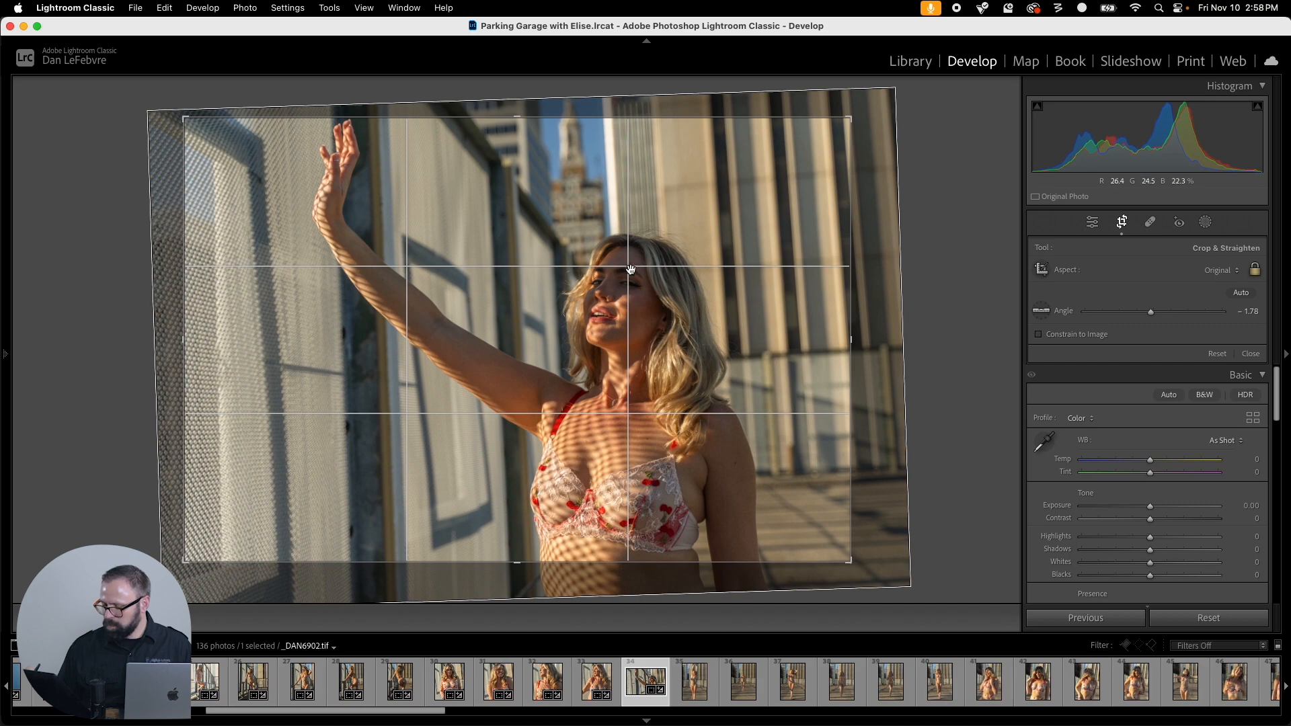
key("Return")
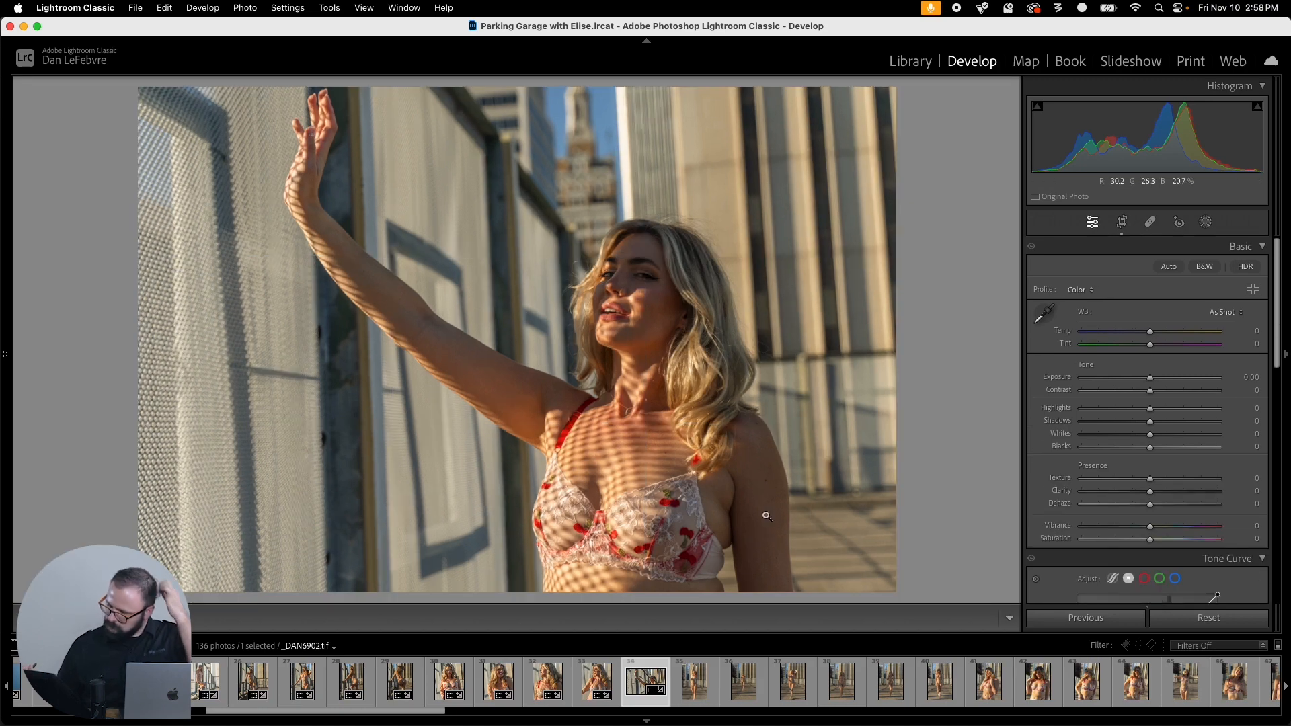
Step: Straighten _DAN6902.tif to an angle of 0.69 along the vertical post behind the raised arm, and apply the crop
key("r")
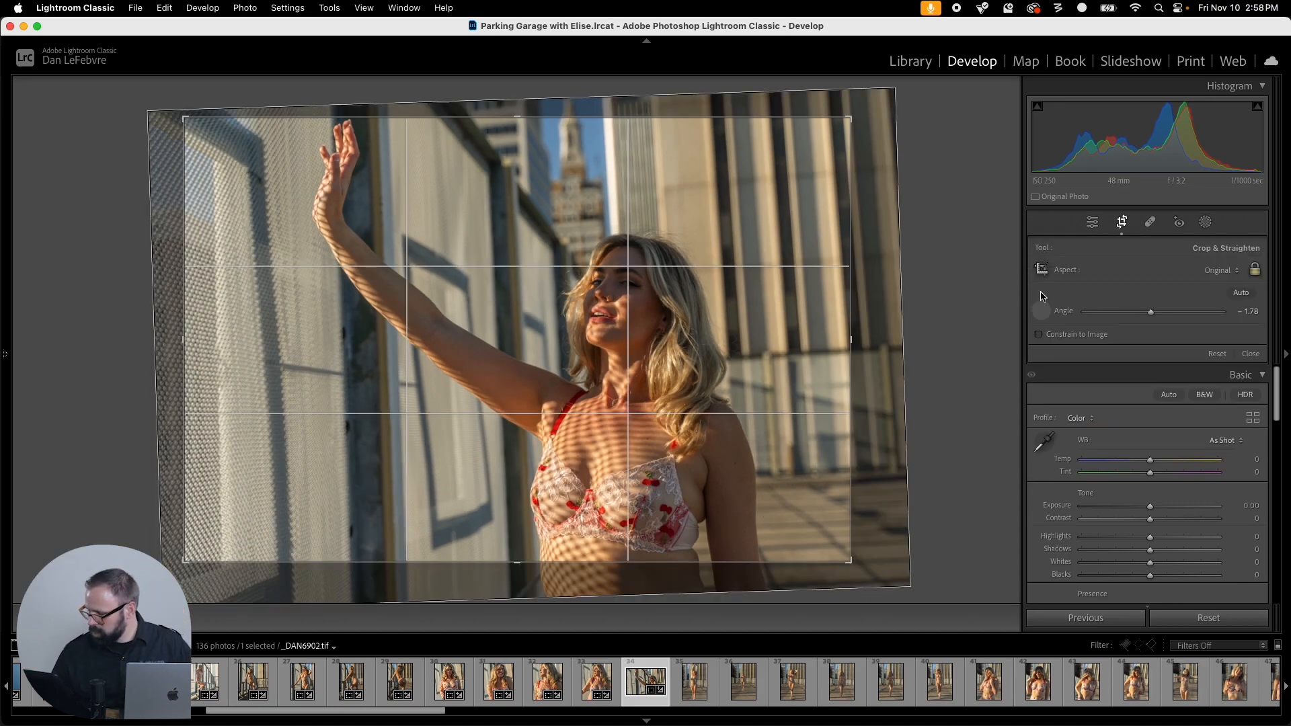
left_click_drag(628, 128, 638, 583)
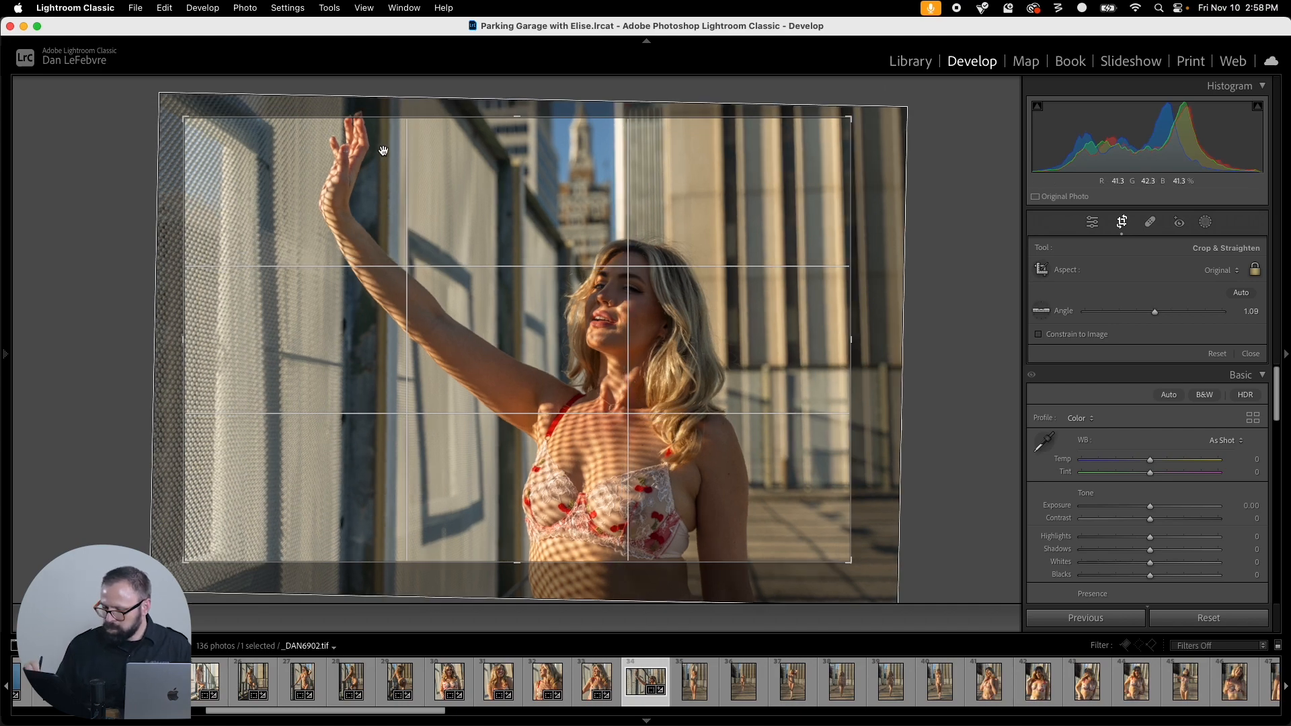
left_click(1043, 311)
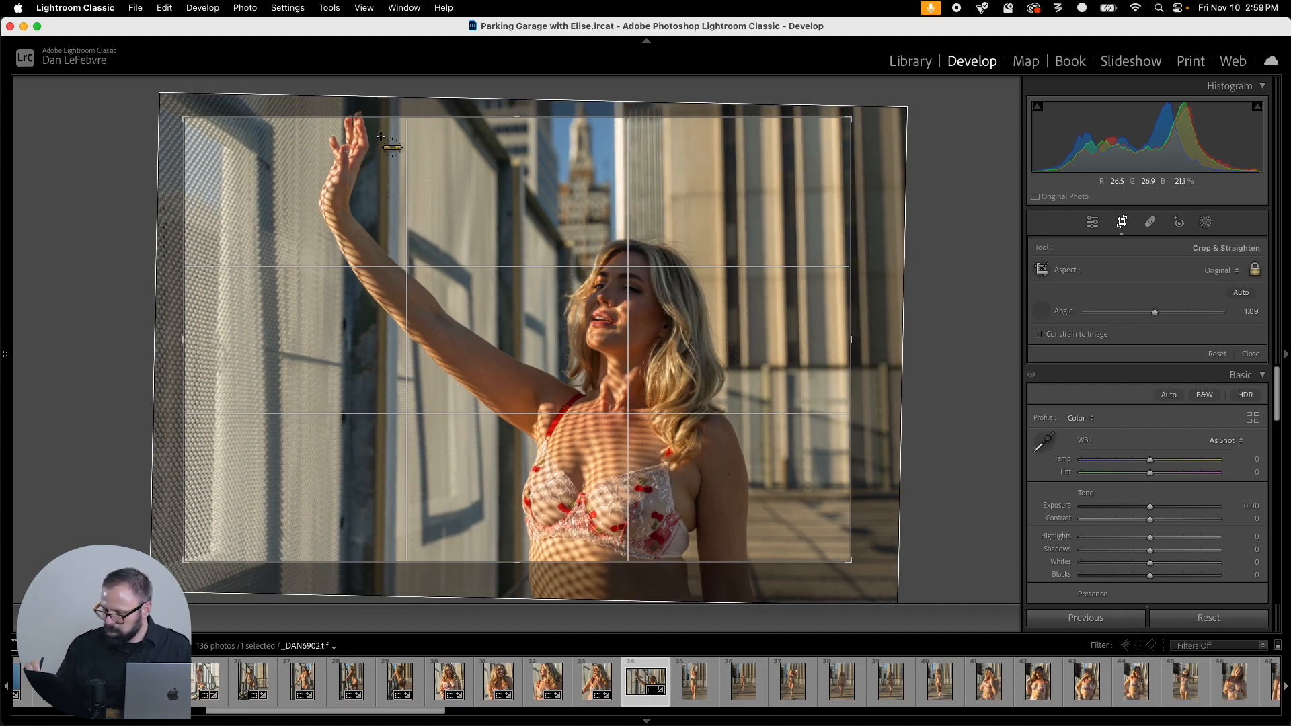
left_click_drag(378, 285, 377, 600)
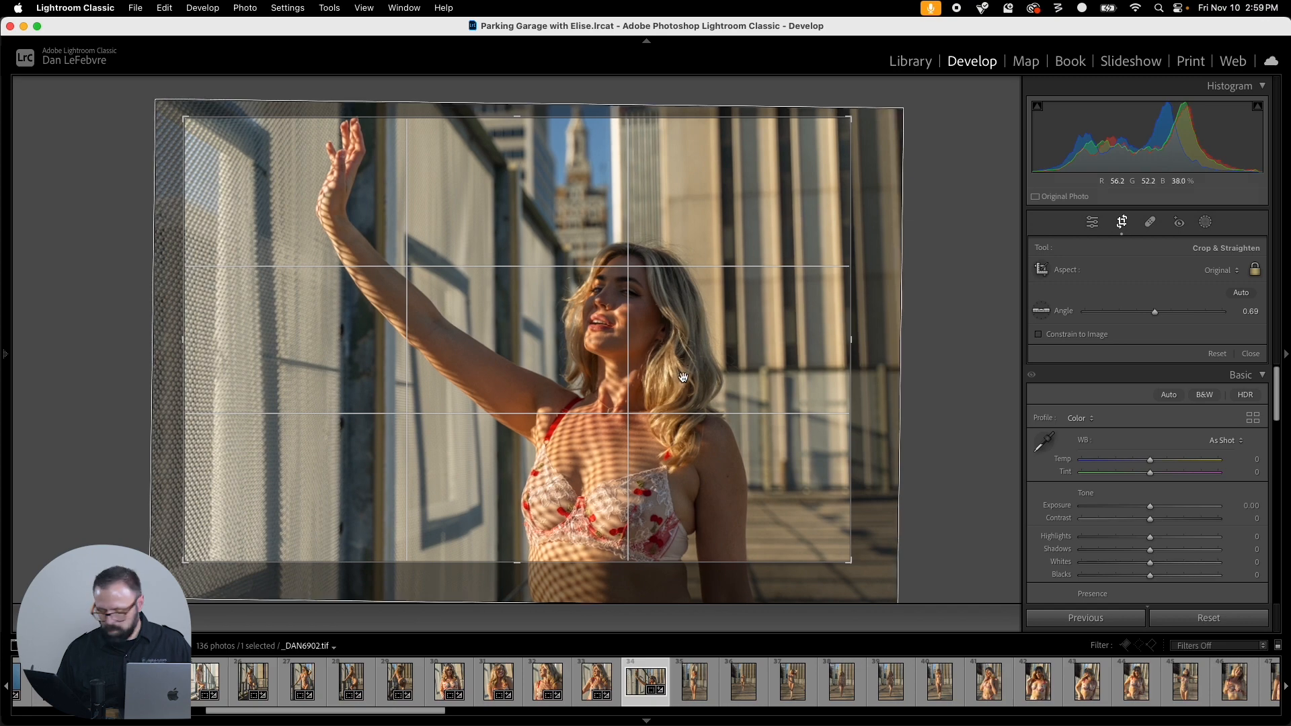
left_click(1122, 223)
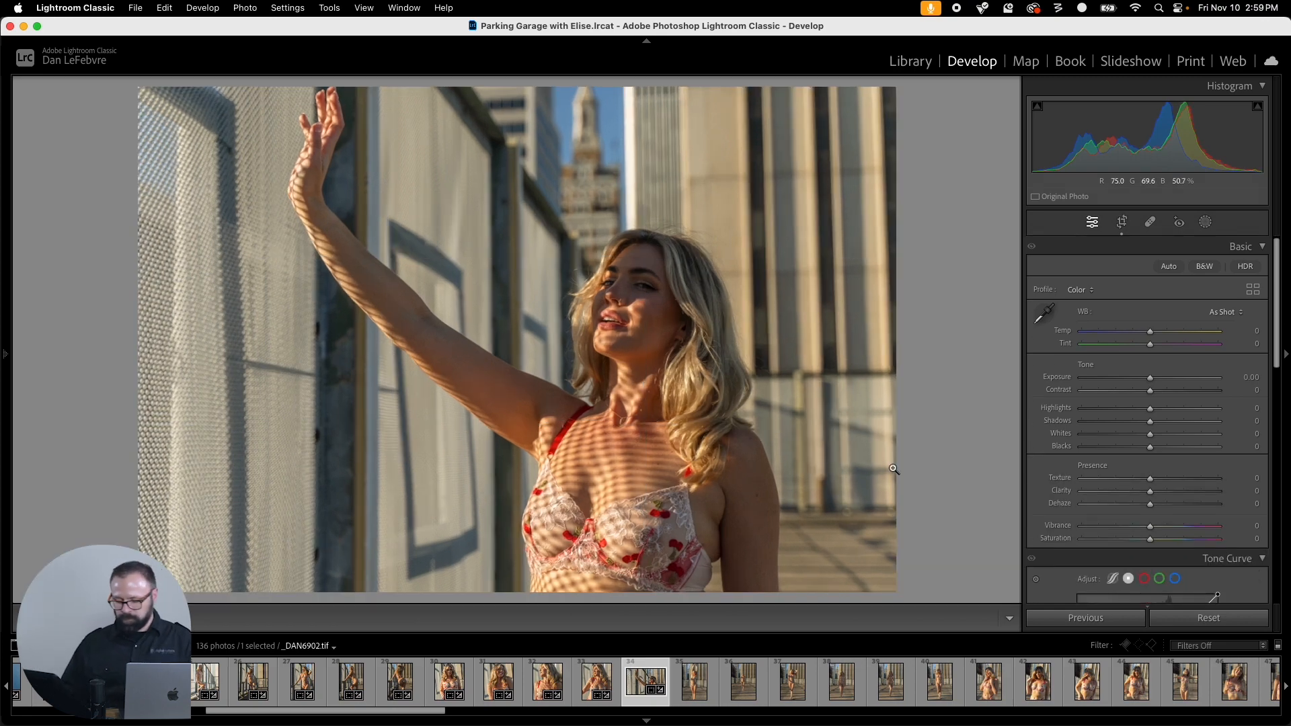
Step: Paste the copied crop settings onto _DAN6909.tif, slightly enlarge the crop, and reposition it around the raised arms and body
key("Right")
key("super+shift+v")
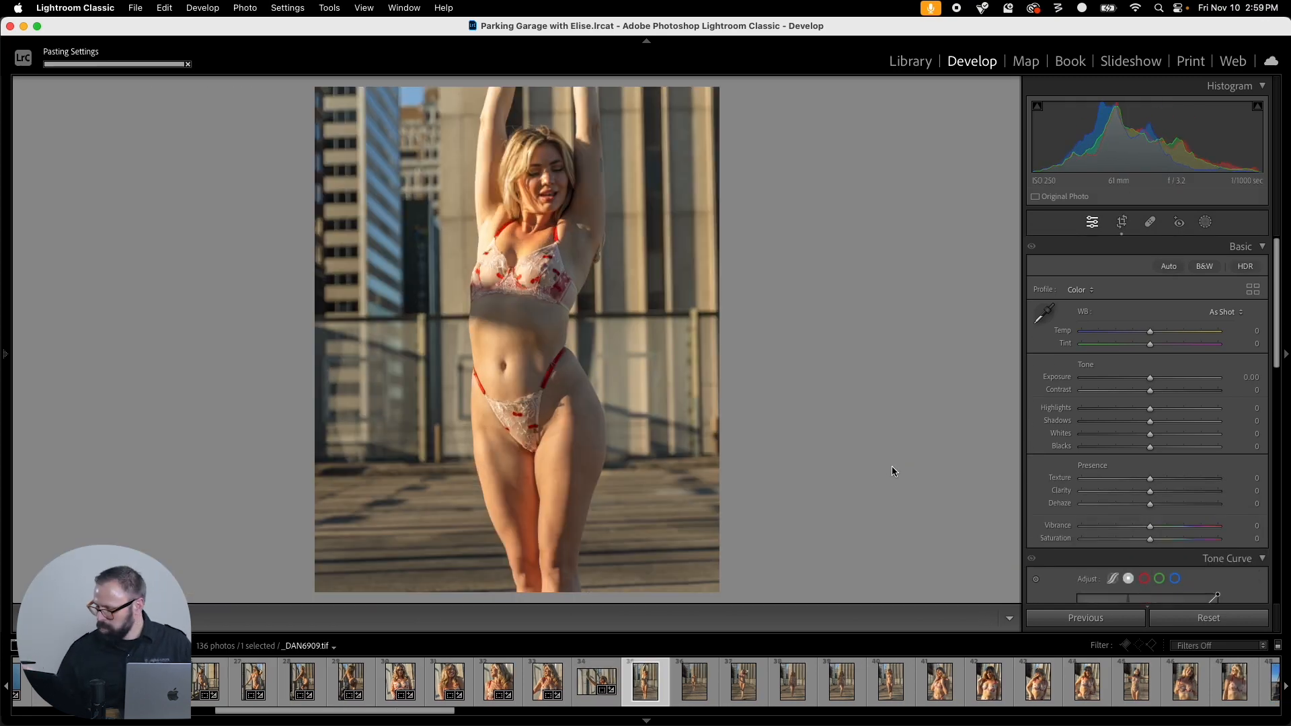
key("r")
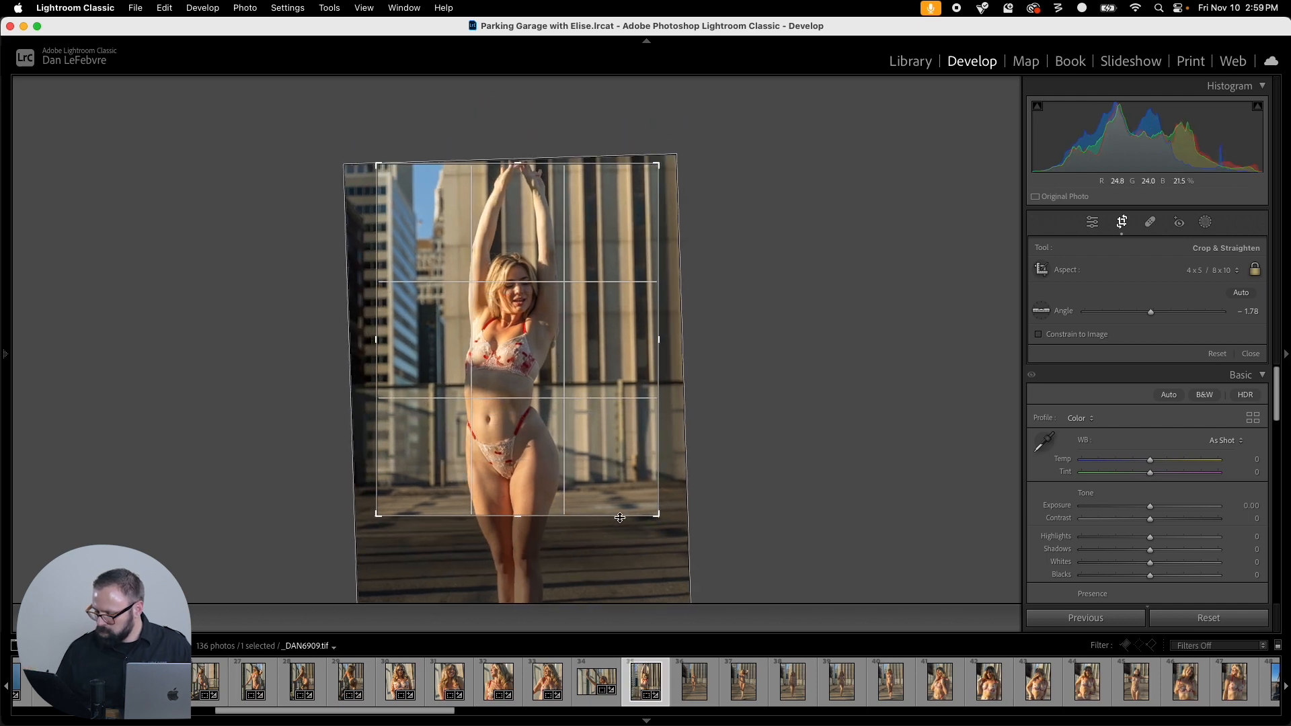
left_click_drag(658, 515, 667, 528)
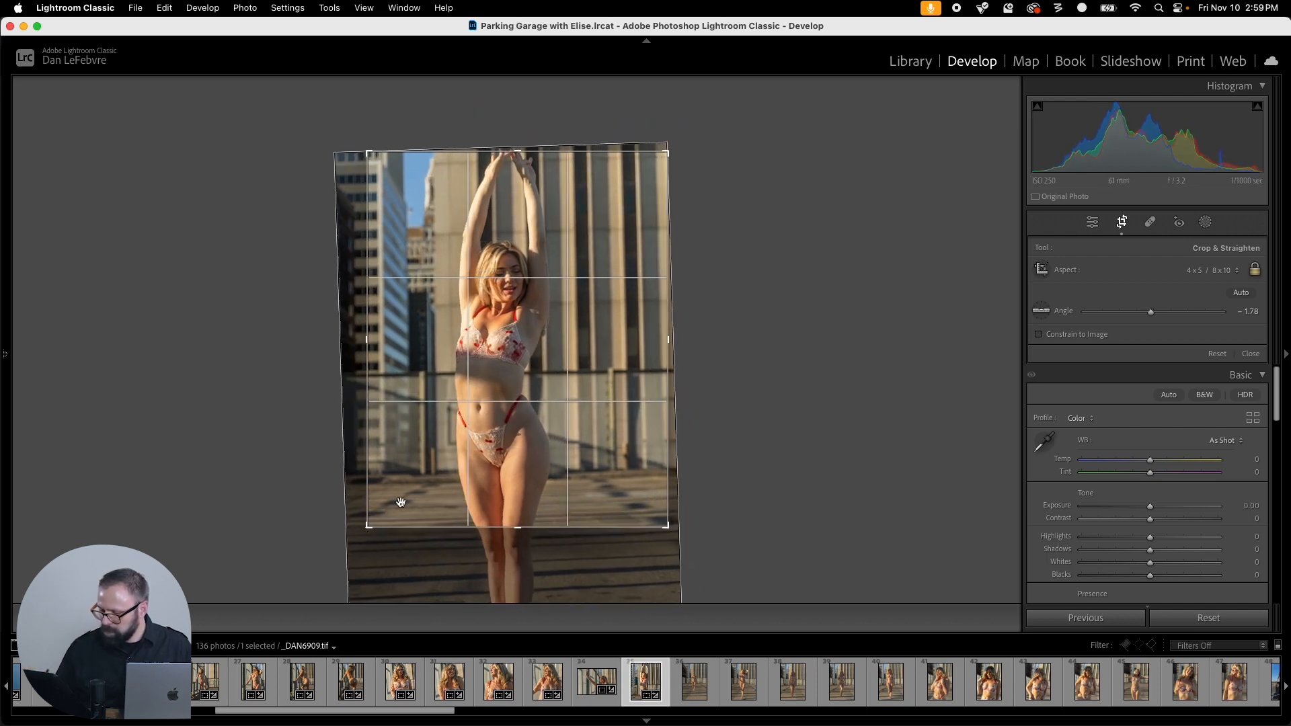
left_click_drag(604, 428, 614, 424)
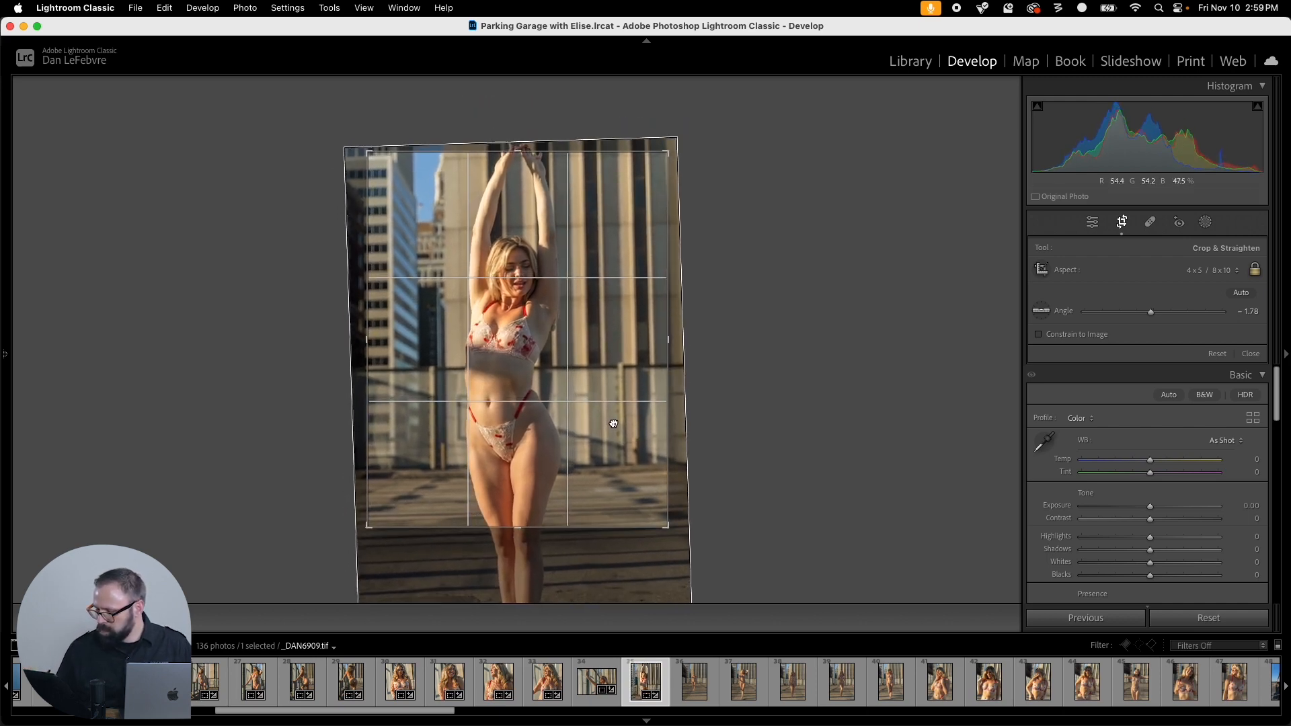
Step: Extend the crop on _DAN6909.tif down the legs with a Custom aspect, straighten it to an angle of -1.17, and apply it
left_click(1218, 270)
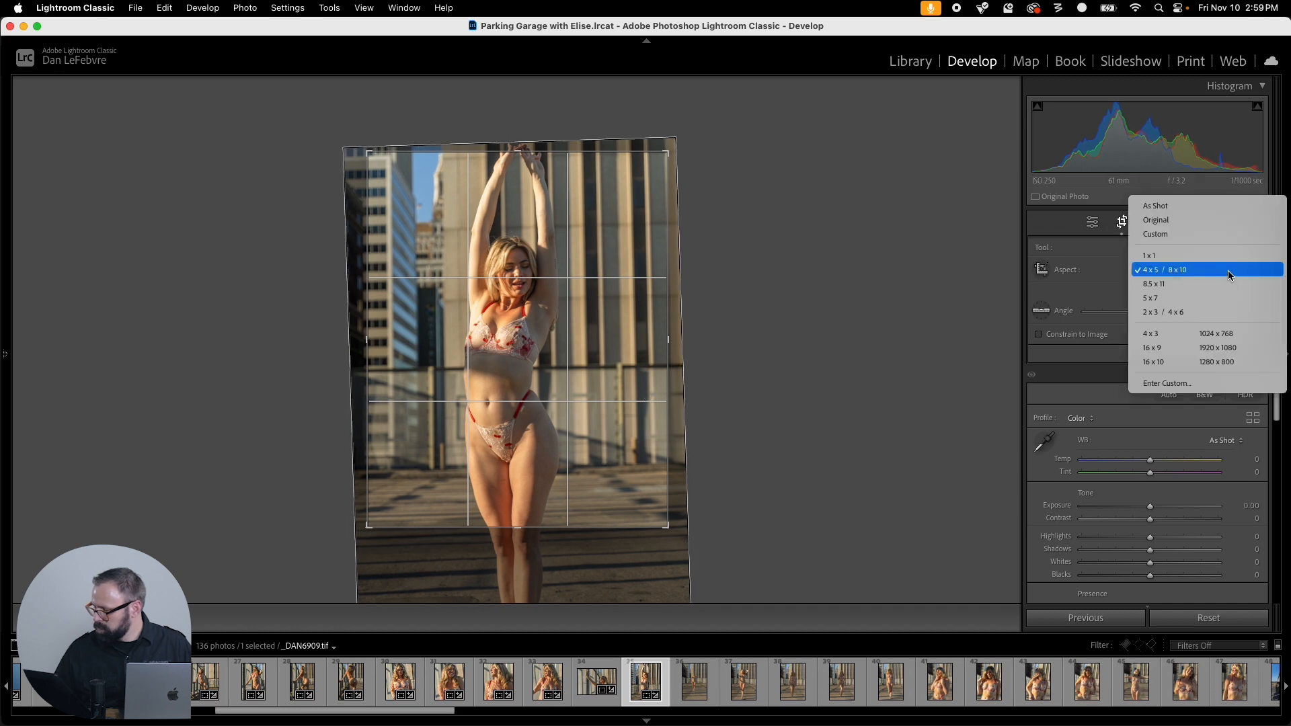
left_click(1241, 235)
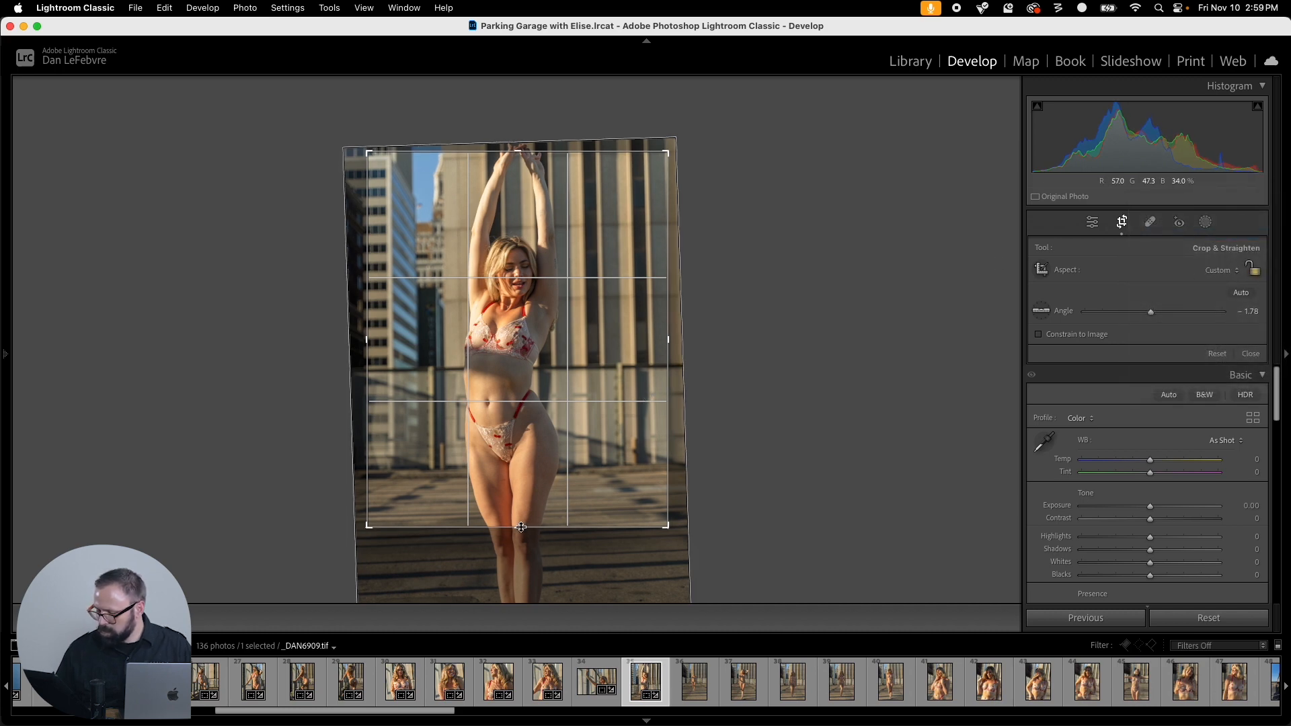
left_click_drag(520, 528, 522, 574)
left_click_drag(571, 512, 578, 517)
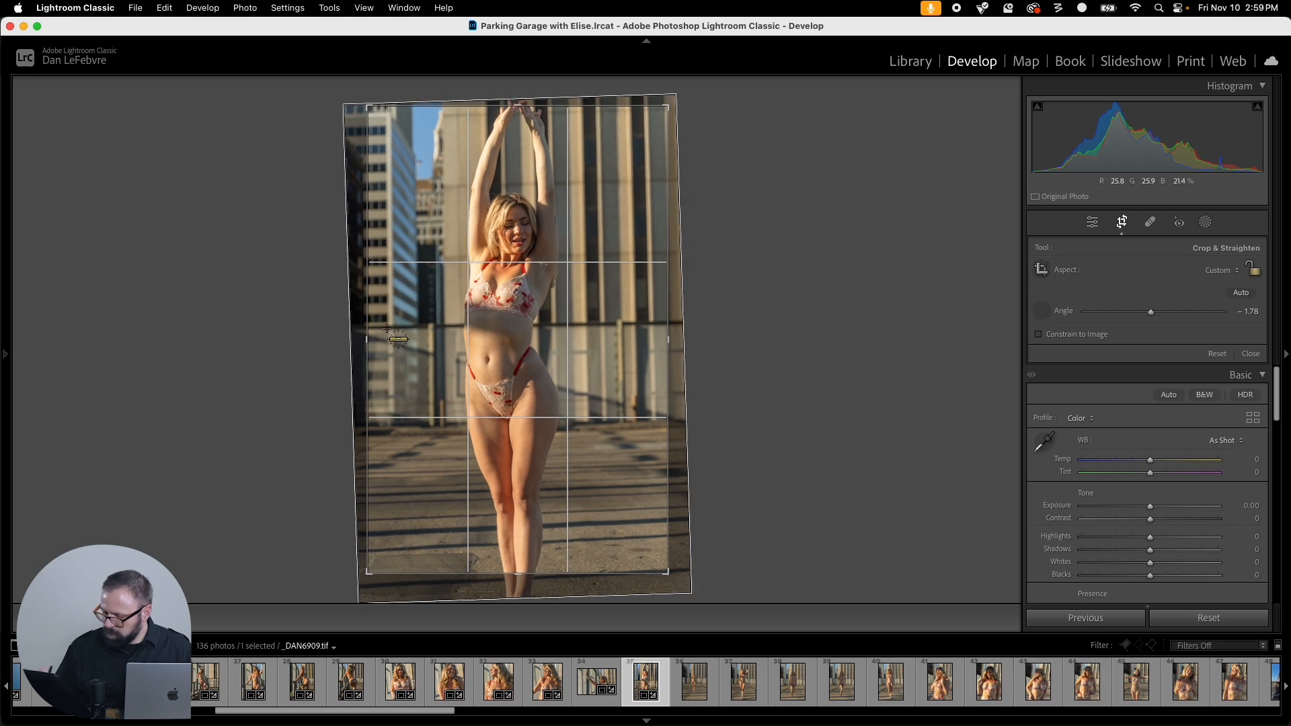
left_click_drag(747, 324, 749, 321)
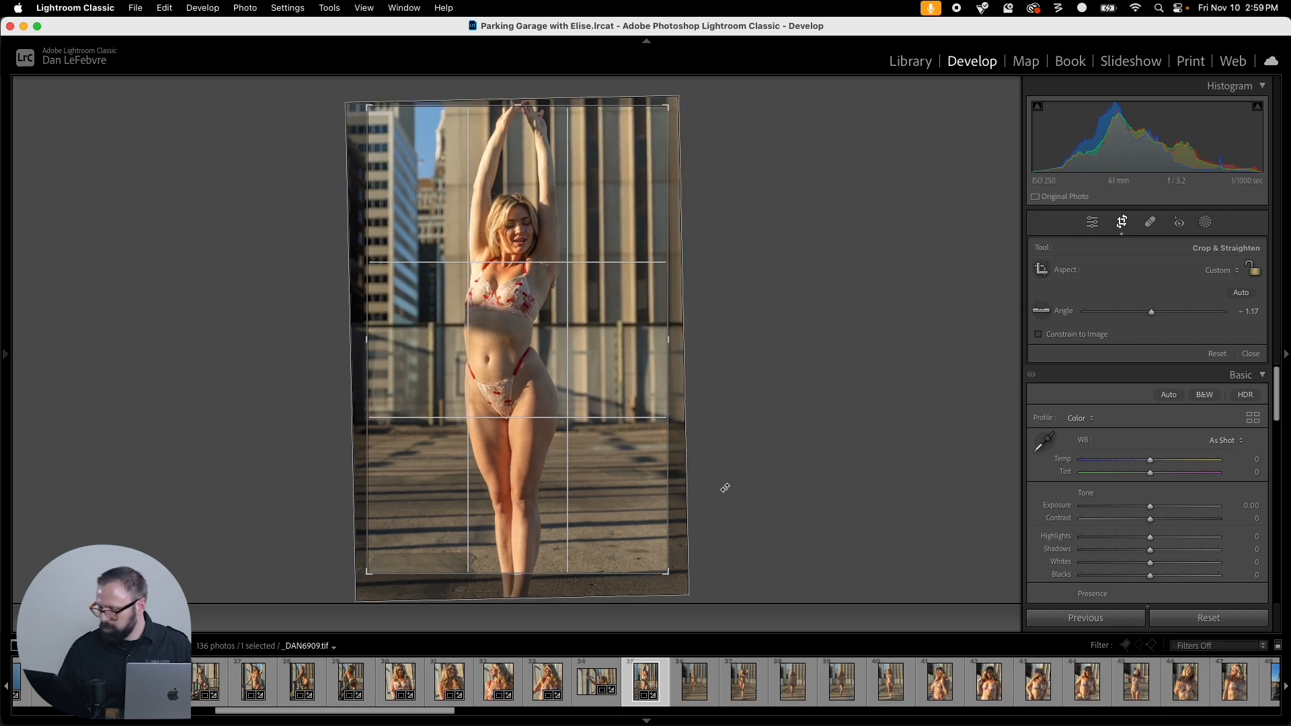
key("Return")
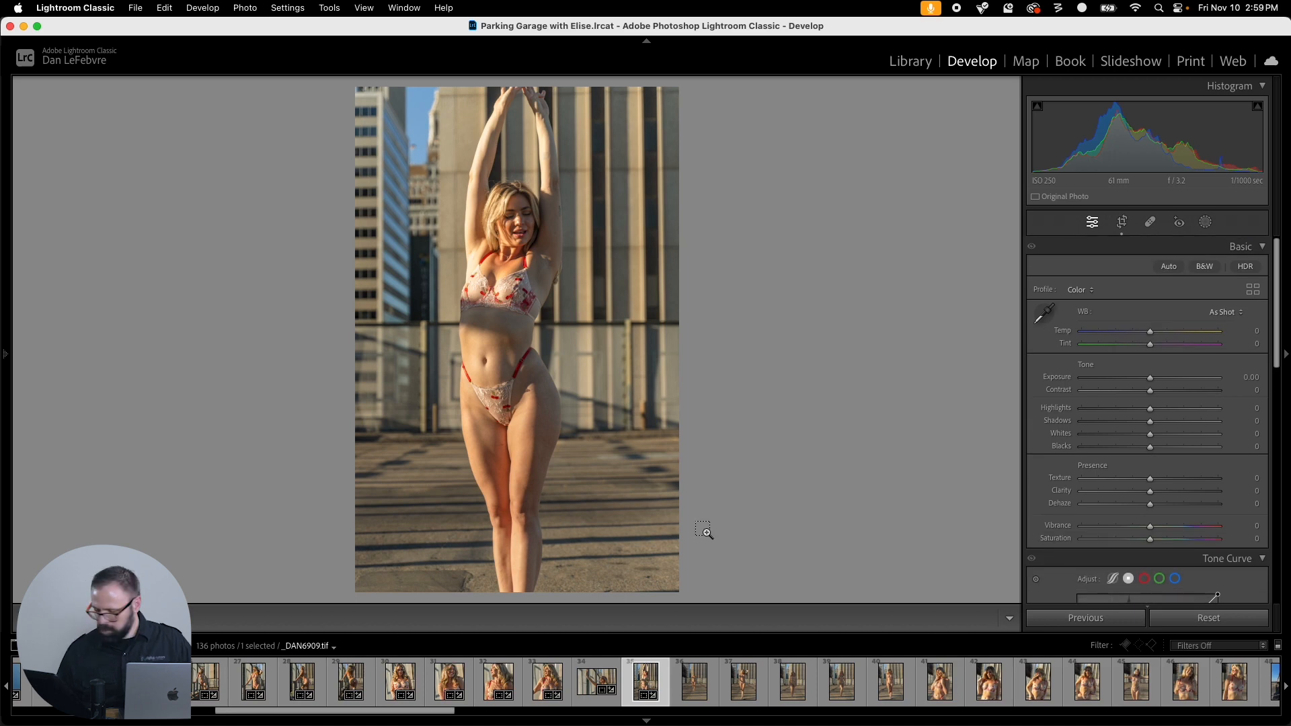
Step: Copy the crop settings of _DAN6909.tif and paste them onto _DAN6917.tif
key("super+shift+c")
left_click(694, 682)
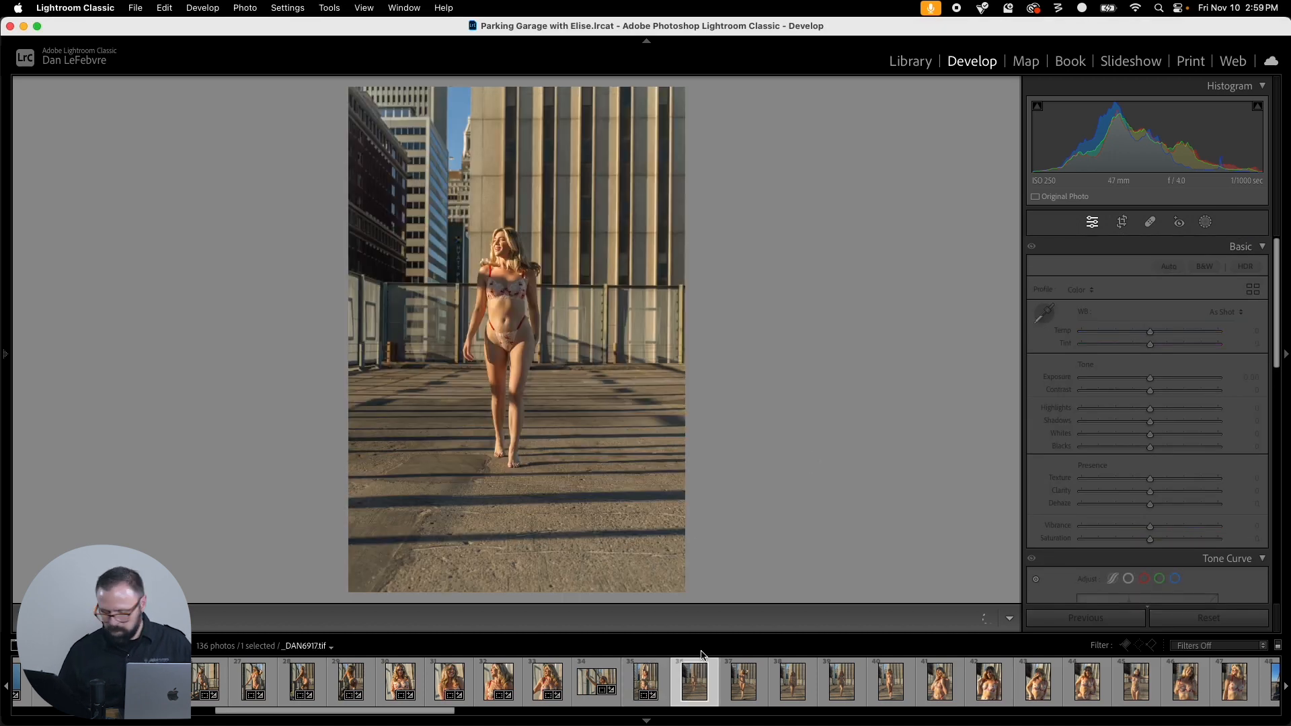
key("super+shift+v")
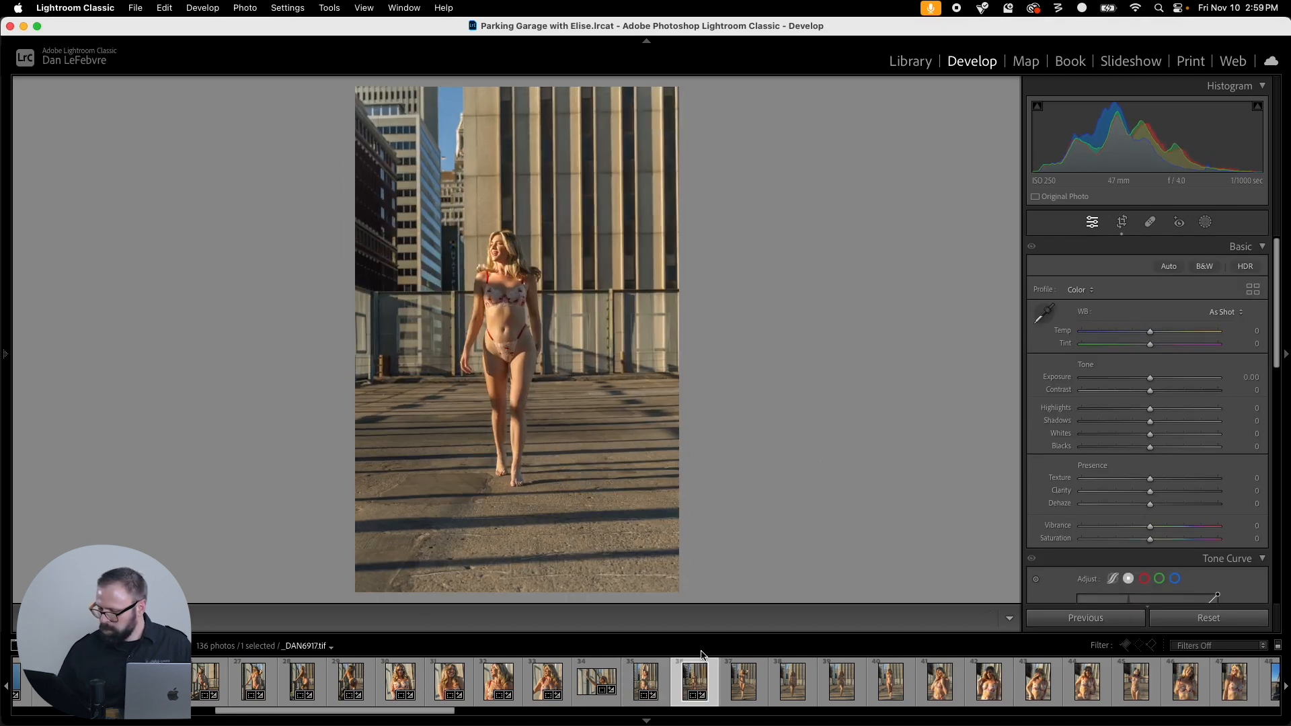
Step: Change the crop on _DAN6917.tif to a 4 x 5 / 8 x 10 aspect, reposition it around the full figure, and apply it
key("r")
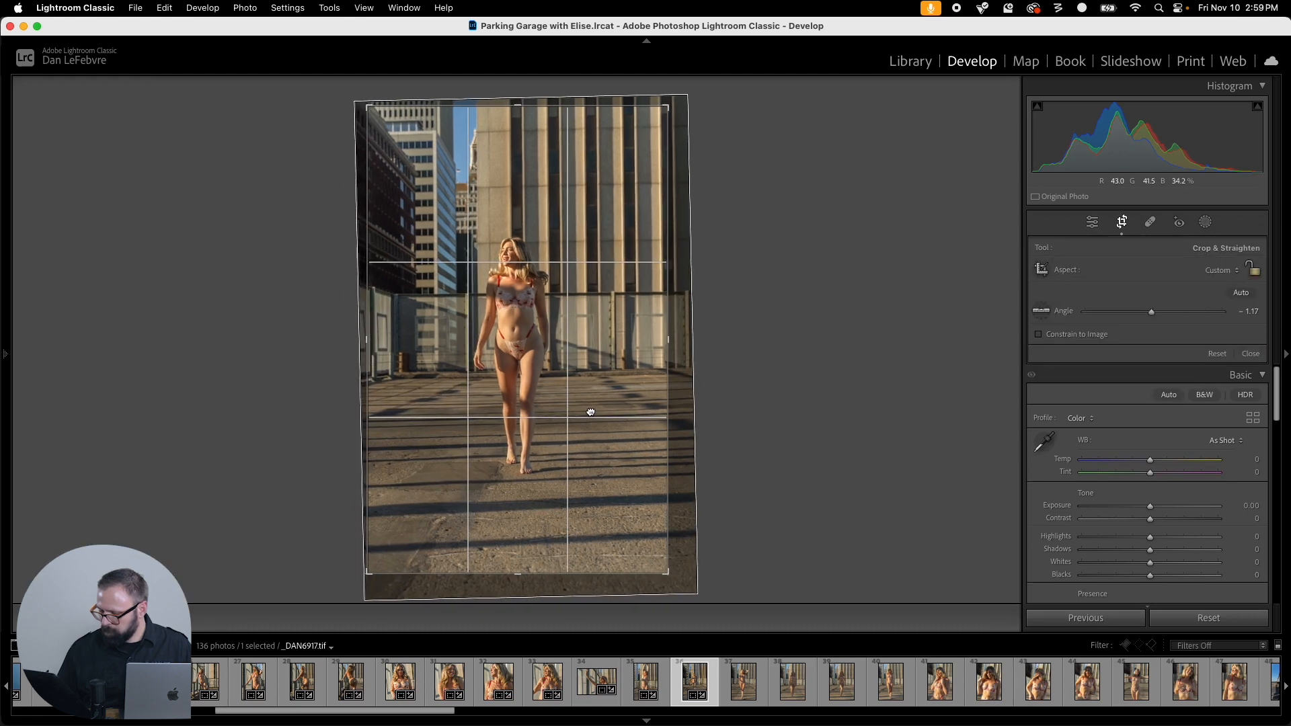
left_click(1219, 270)
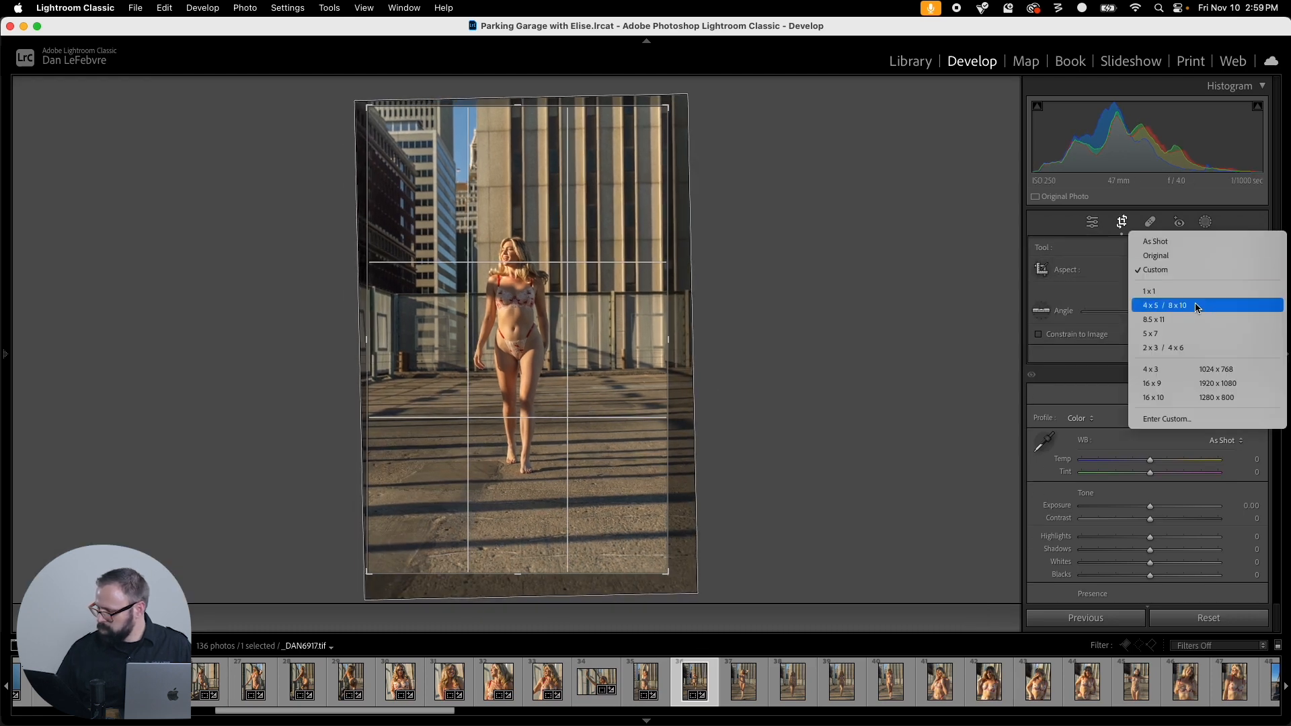
left_click(1197, 307)
mouse_move(599, 441)
left_mouse_down()
mouse_move(600, 389)
mouse_move(522, 543)
mouse_move(602, 461)
left_mouse_up()
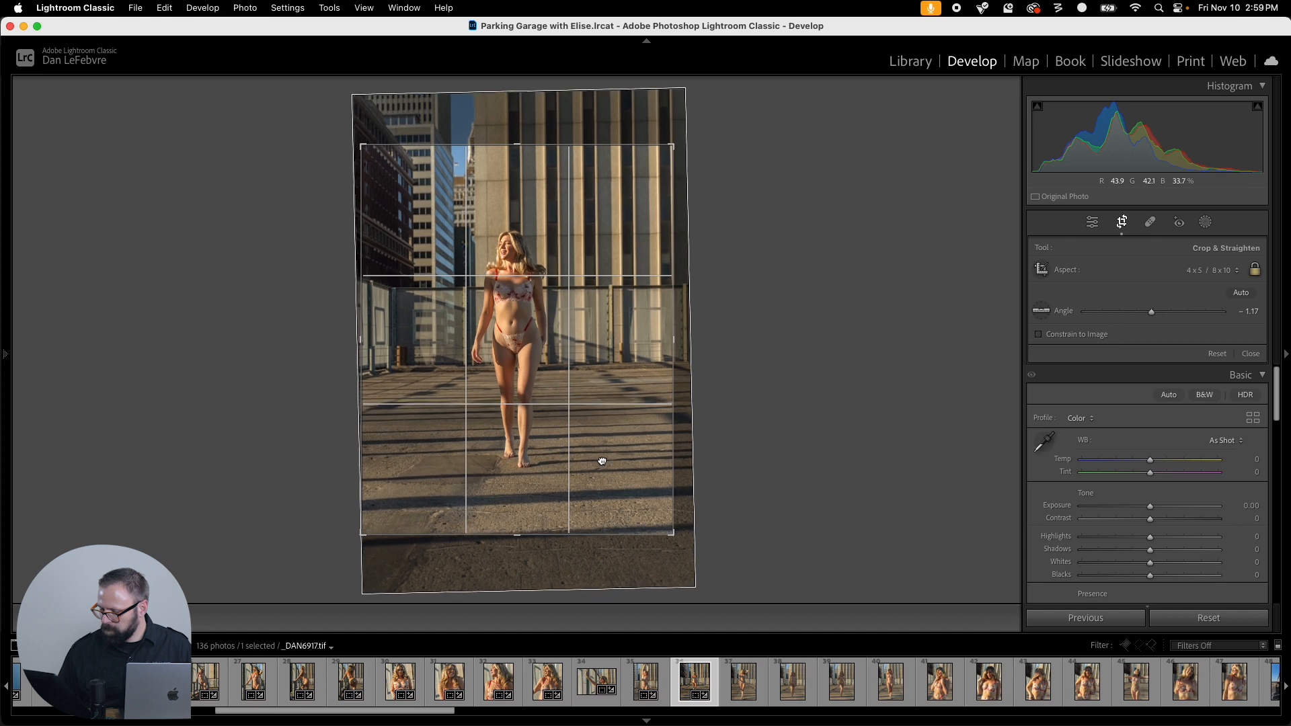
key("Return")
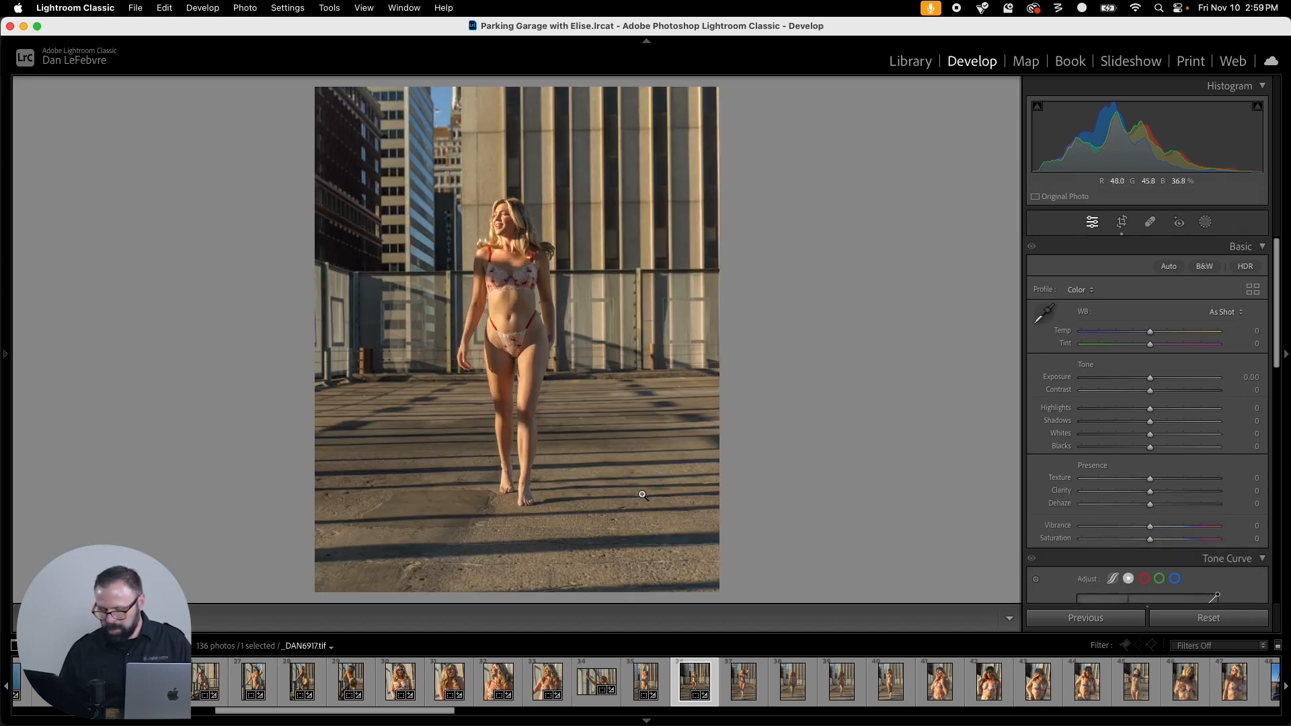
Step: Straighten _DAN6917.tif to an angle of -0.91 along the top of the fence, and apply the crop
key("r")
left_click(1041, 310)
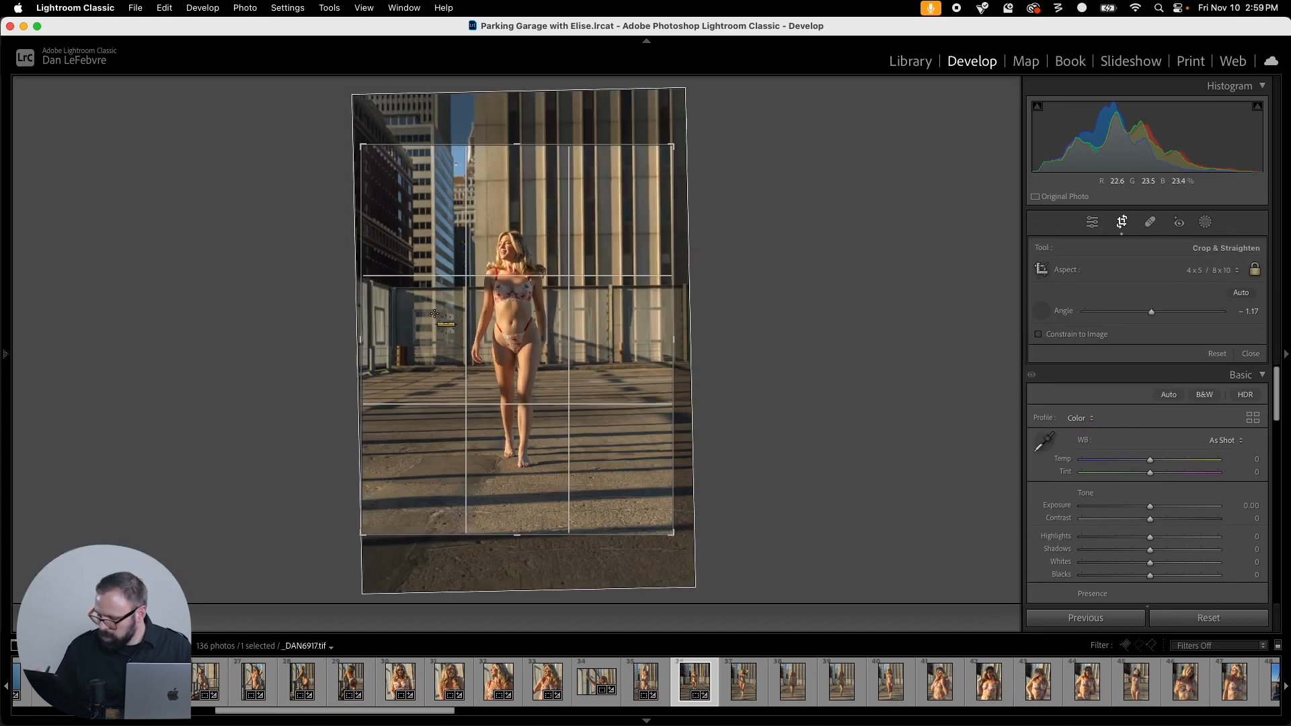
left_click_drag(725, 279, 743, 287)
key("Return")
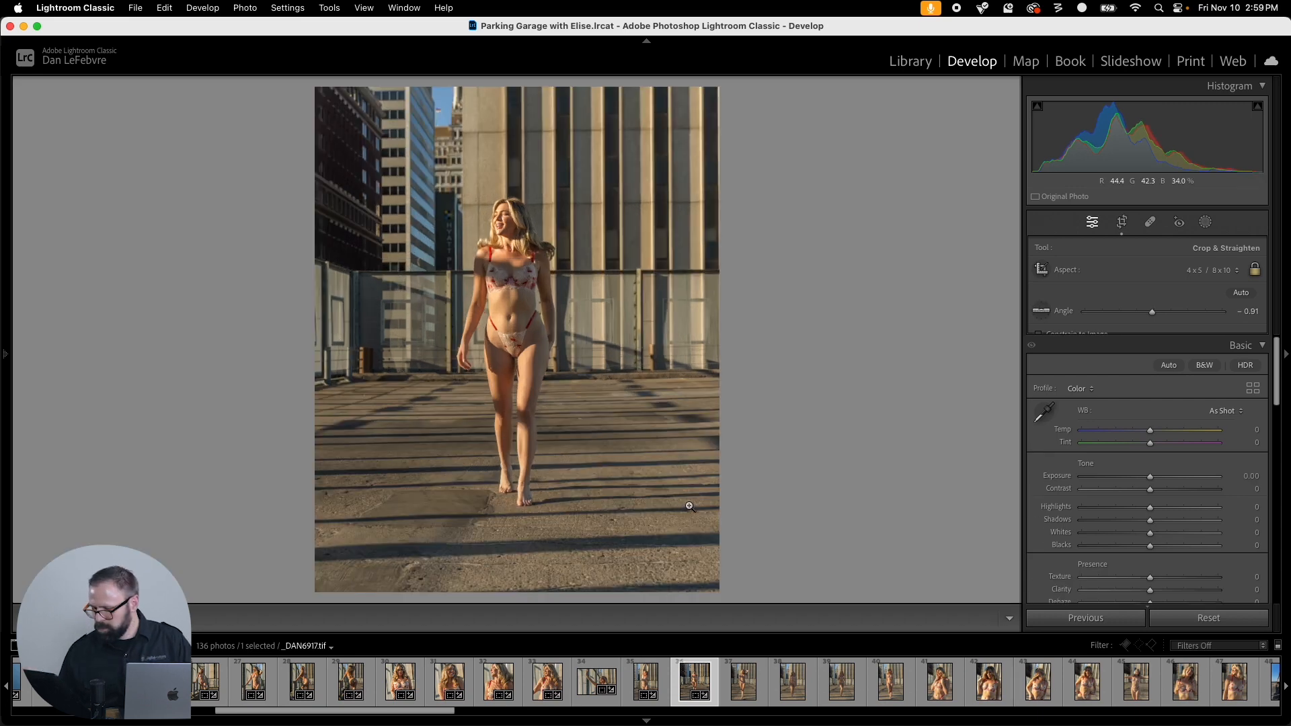
Step: Copy the crop settings of _DAN6917.tif and paste them onto _DAN6924.tif
key("Right")
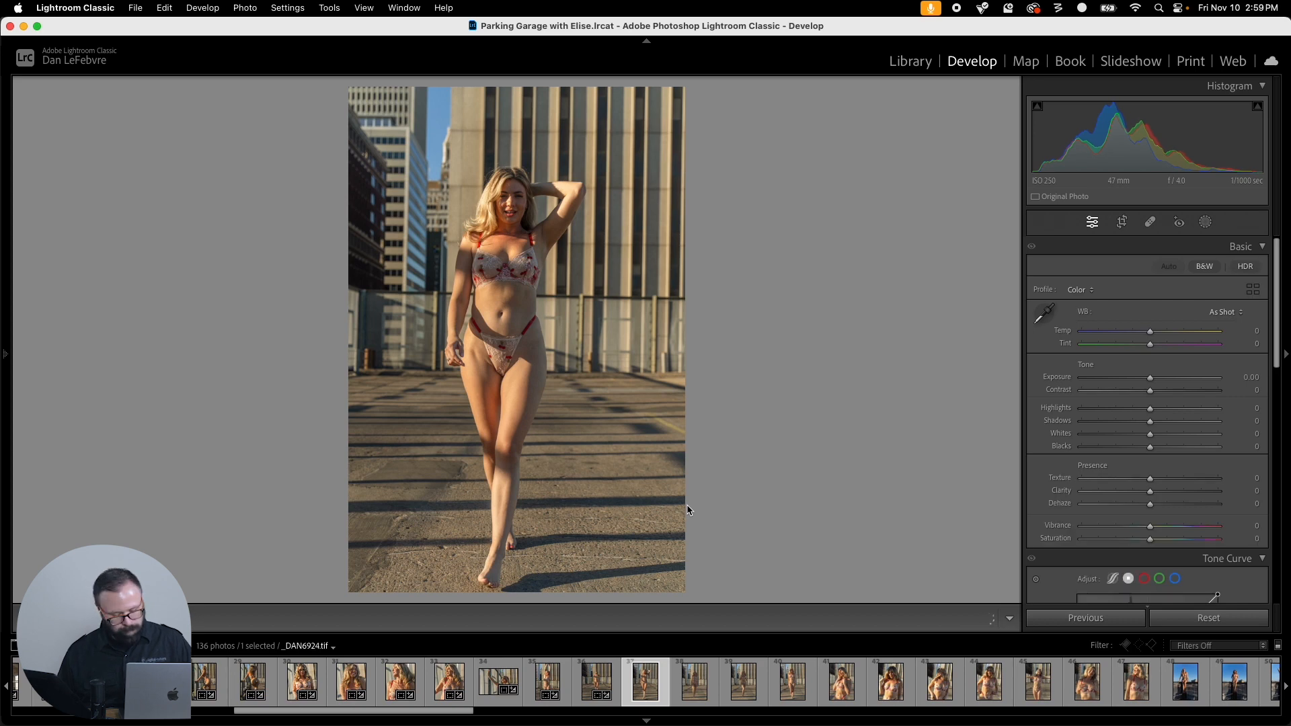
left_click(606, 701)
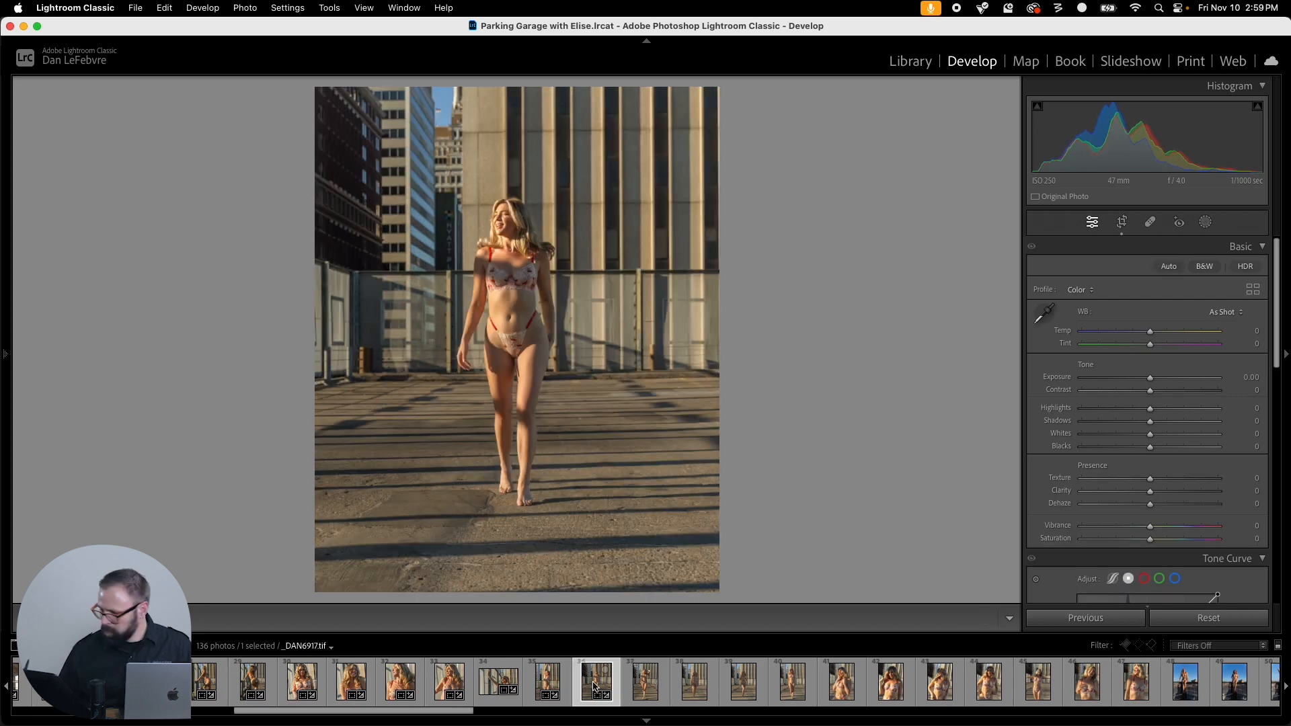
key("super+shift+c")
key("Return")
key("Right")
key("super+shift+v")
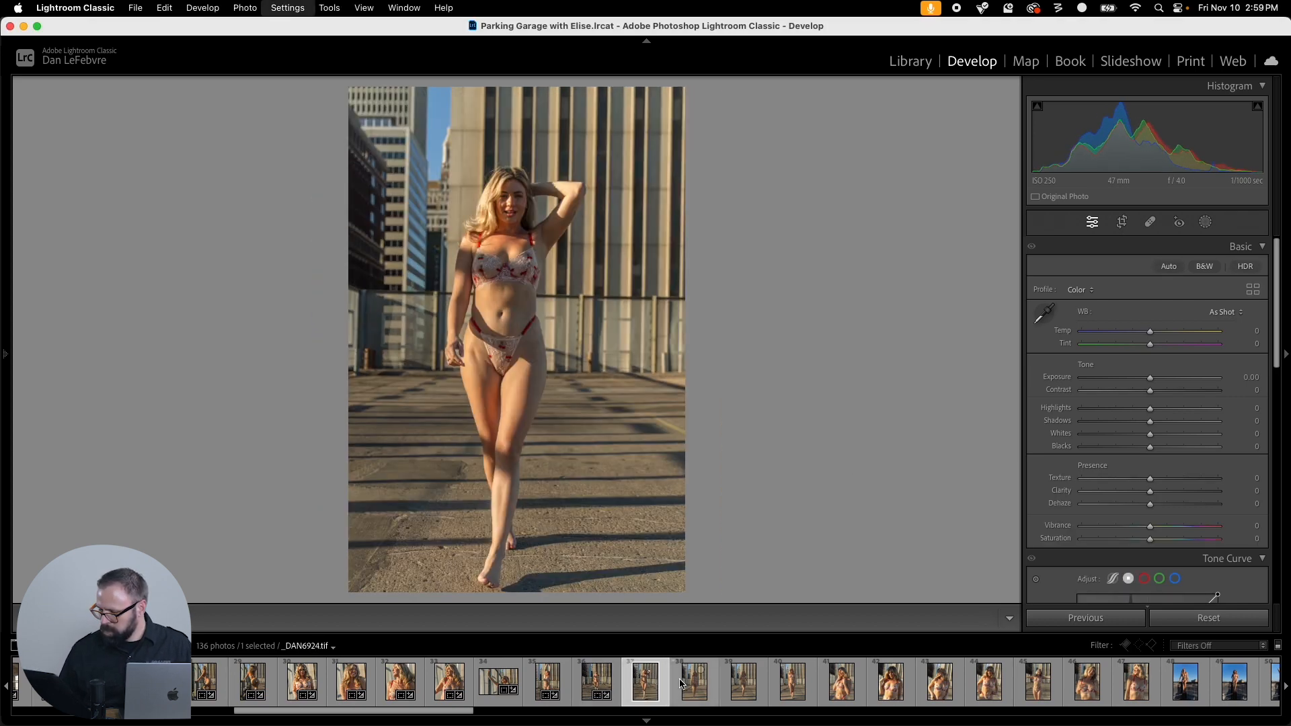
Step: Straighten _DAN6924.tif to an angle of -1.12 along the top of the fence, shift the crop down toward the feet, and apply it
key("r")
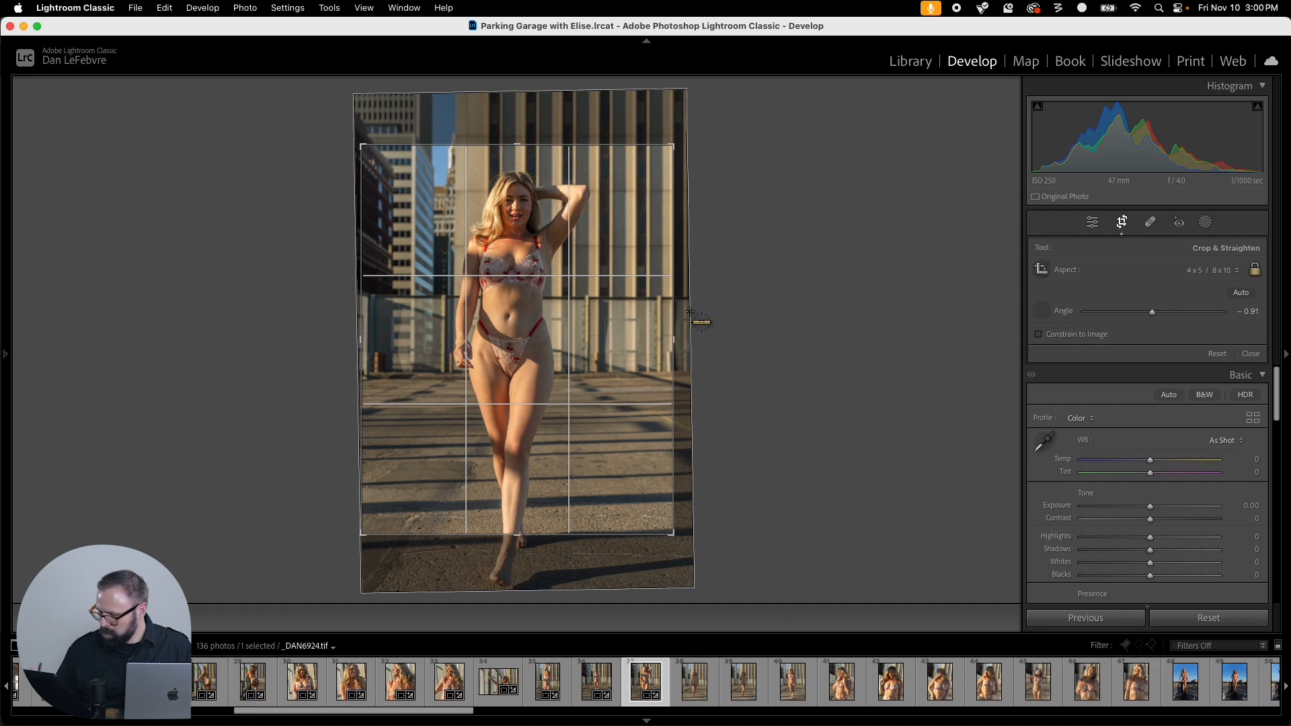
left_click_drag(475, 299, 784, 300)
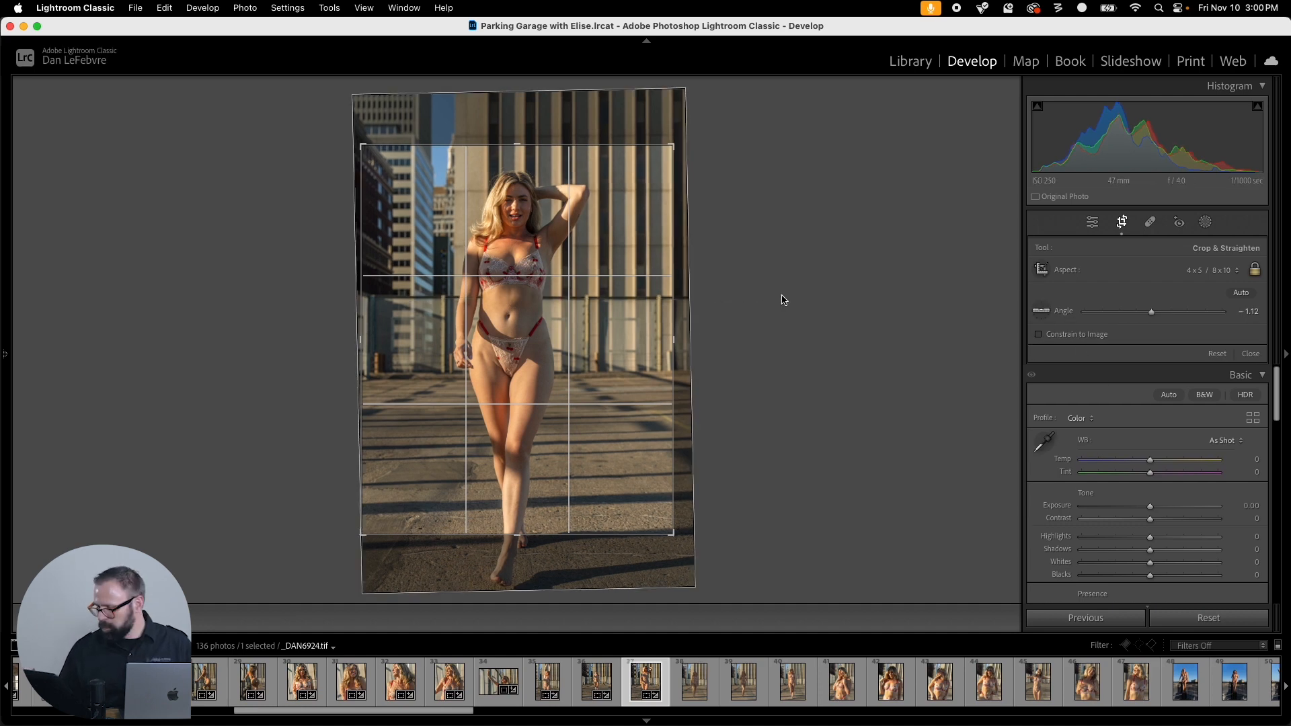
left_click_drag(585, 464, 584, 450)
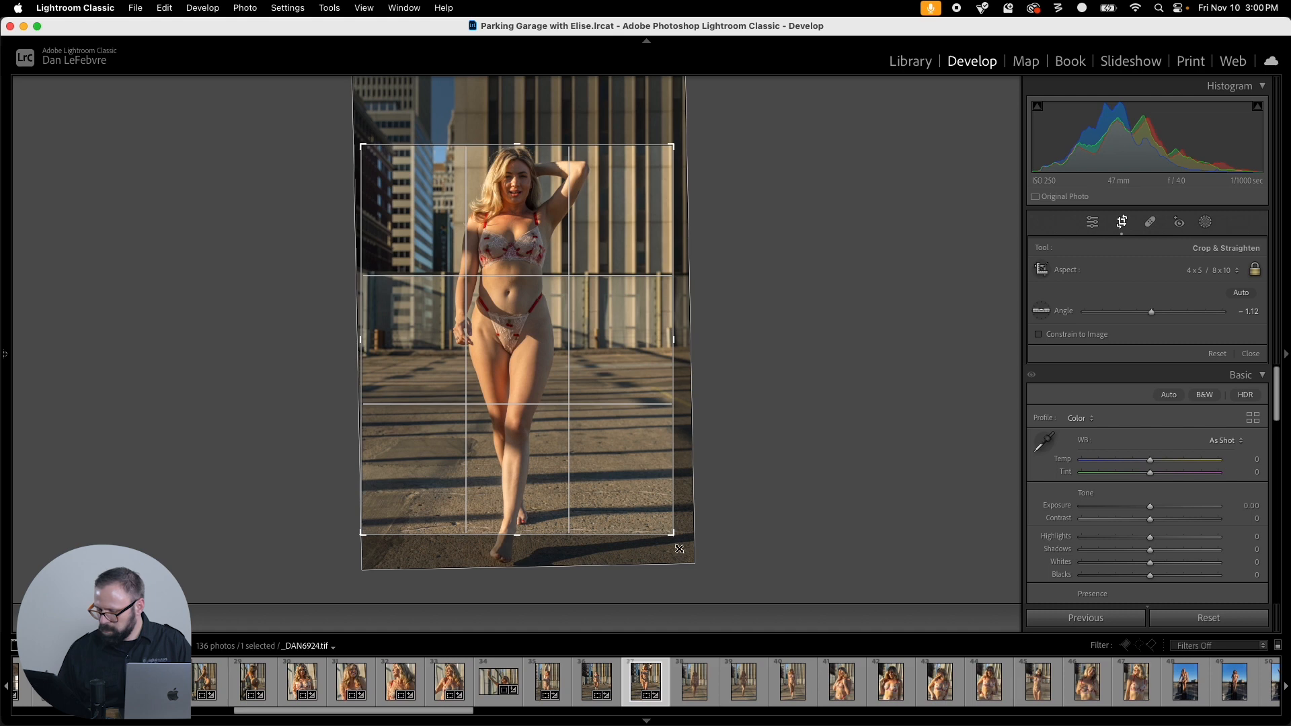
key("Return")
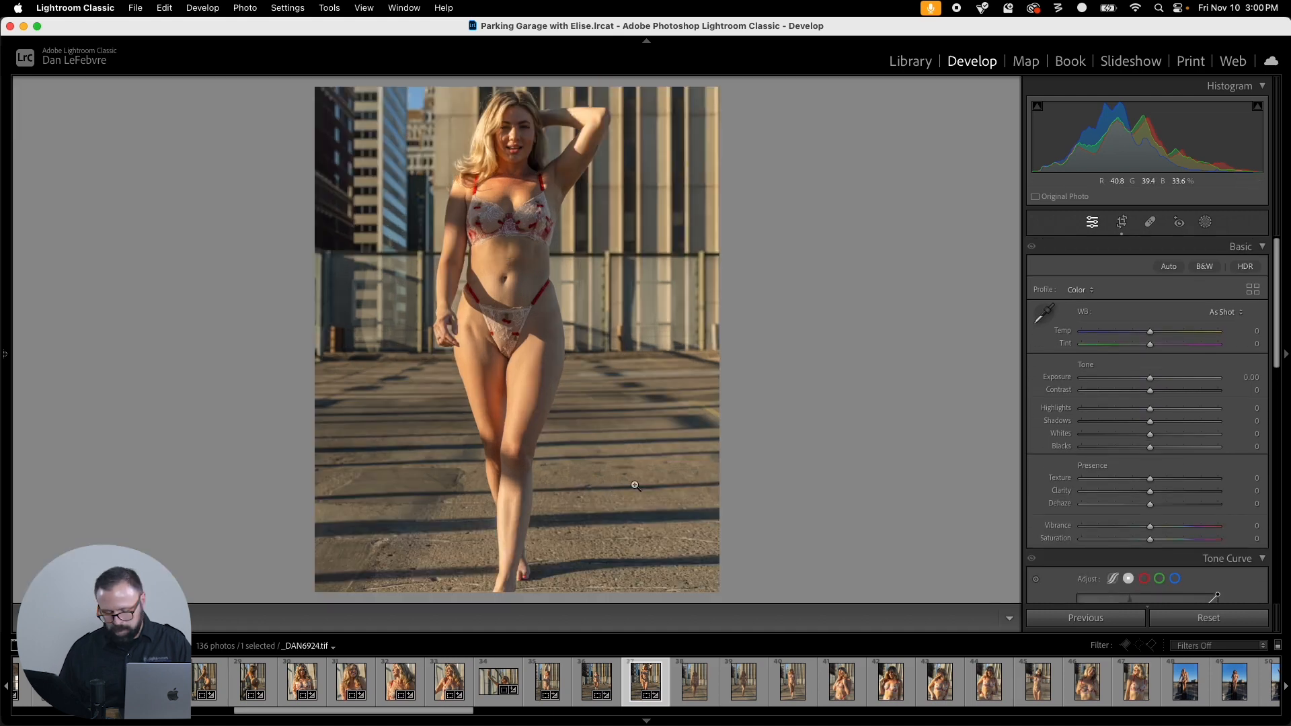
Step: Paste the copied crop settings onto _DAN6930.tif and reposition the crop around the full figure, including the feet
key("Right")
key("super+shift+v")
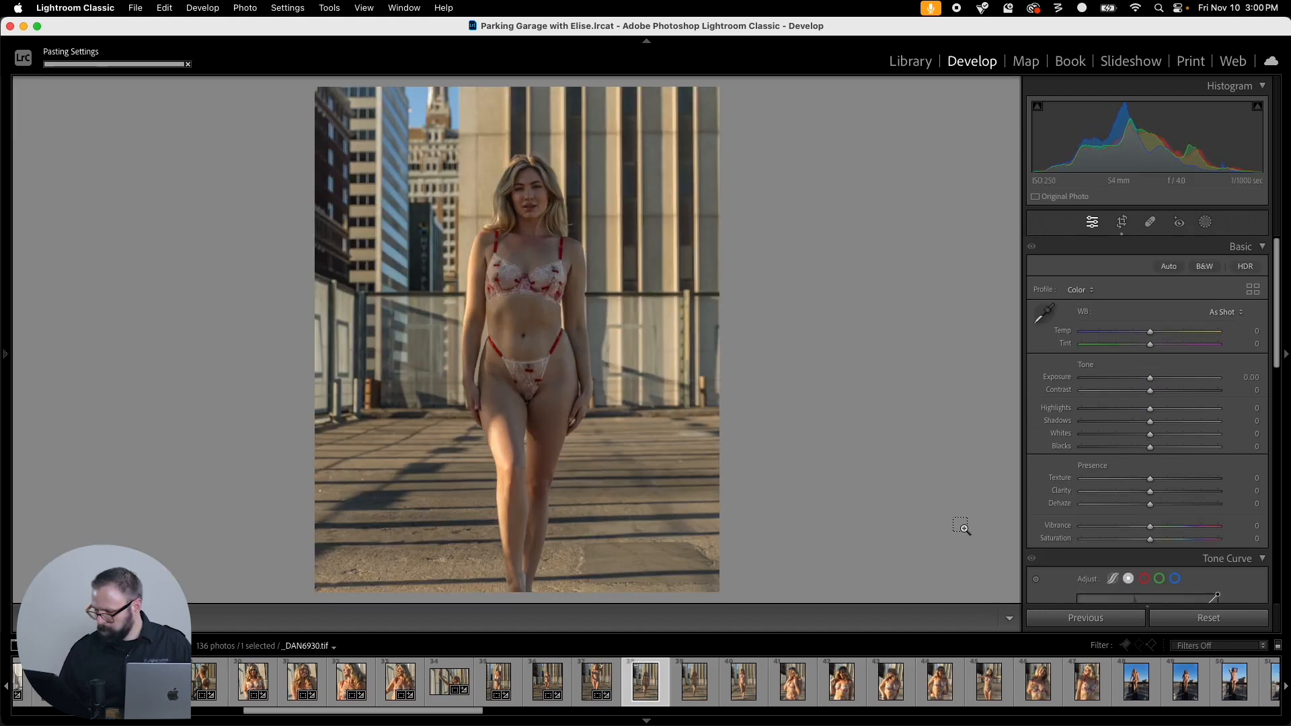
key("r")
left_click_drag(596, 426, 590, 376)
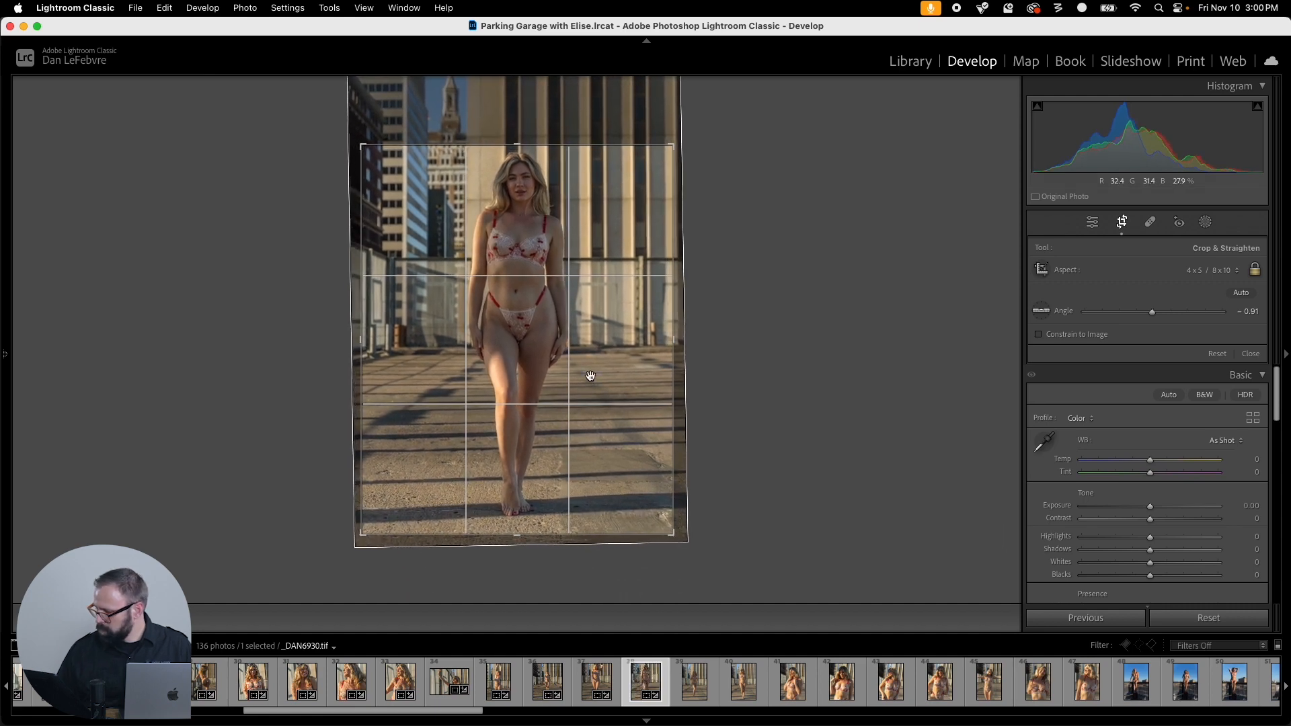
Step: Straighten _DAN6930.tif along the top of the fence and apply the crop
left_click(1041, 311)
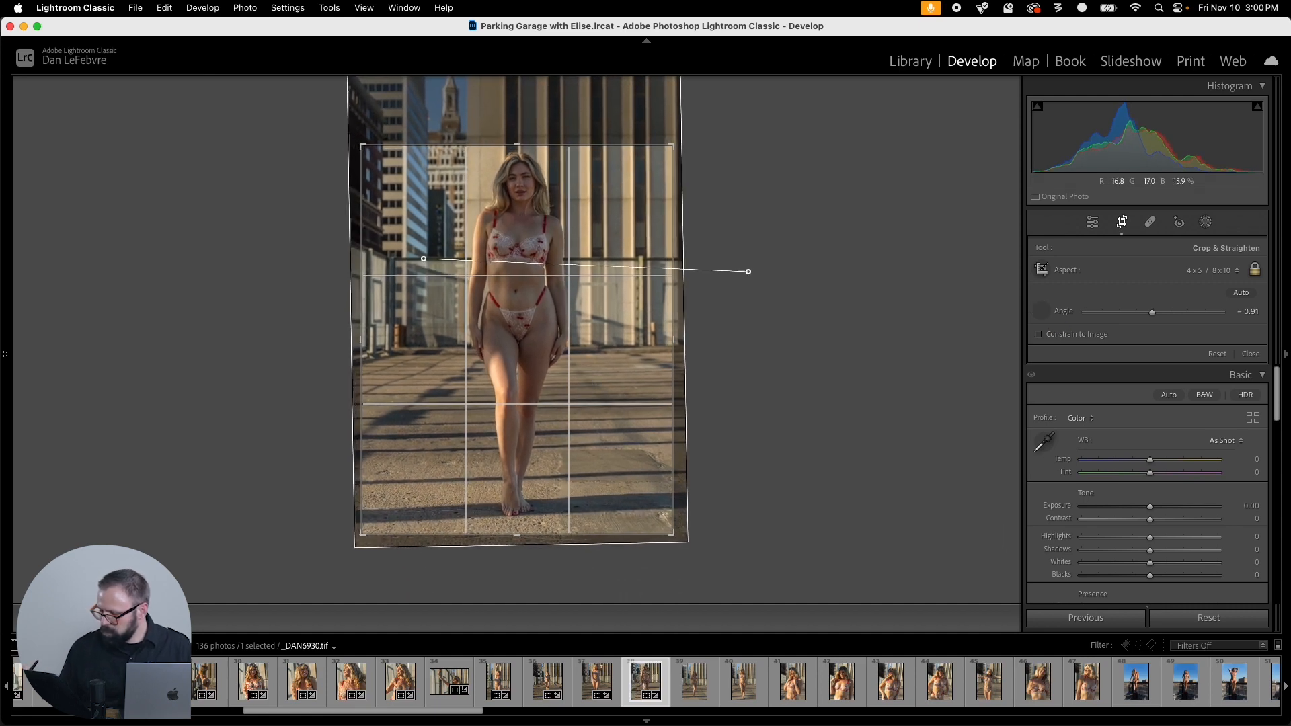
left_click_drag(748, 271, 764, 258)
key("Return")
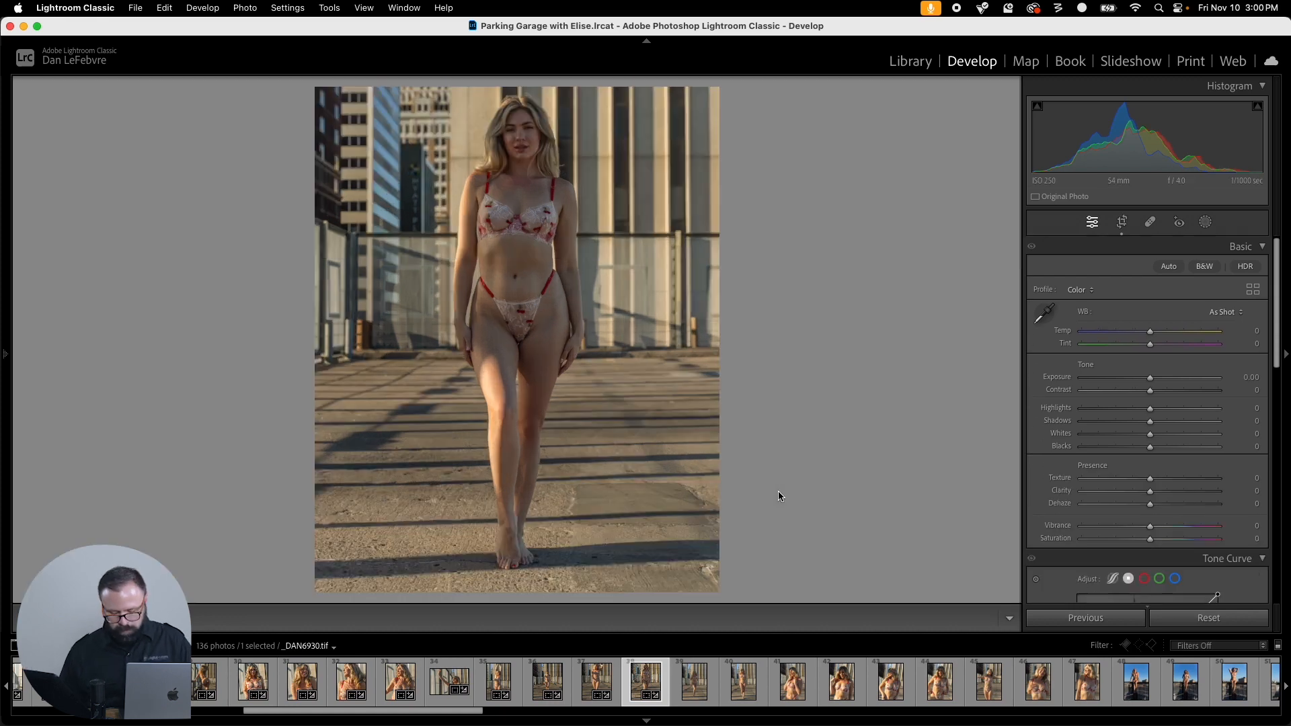
Step: Crop _DAN6933.tif with the pasted settings, straightened to -1.29 along the fence top and reframed around the full figure
key("Right")
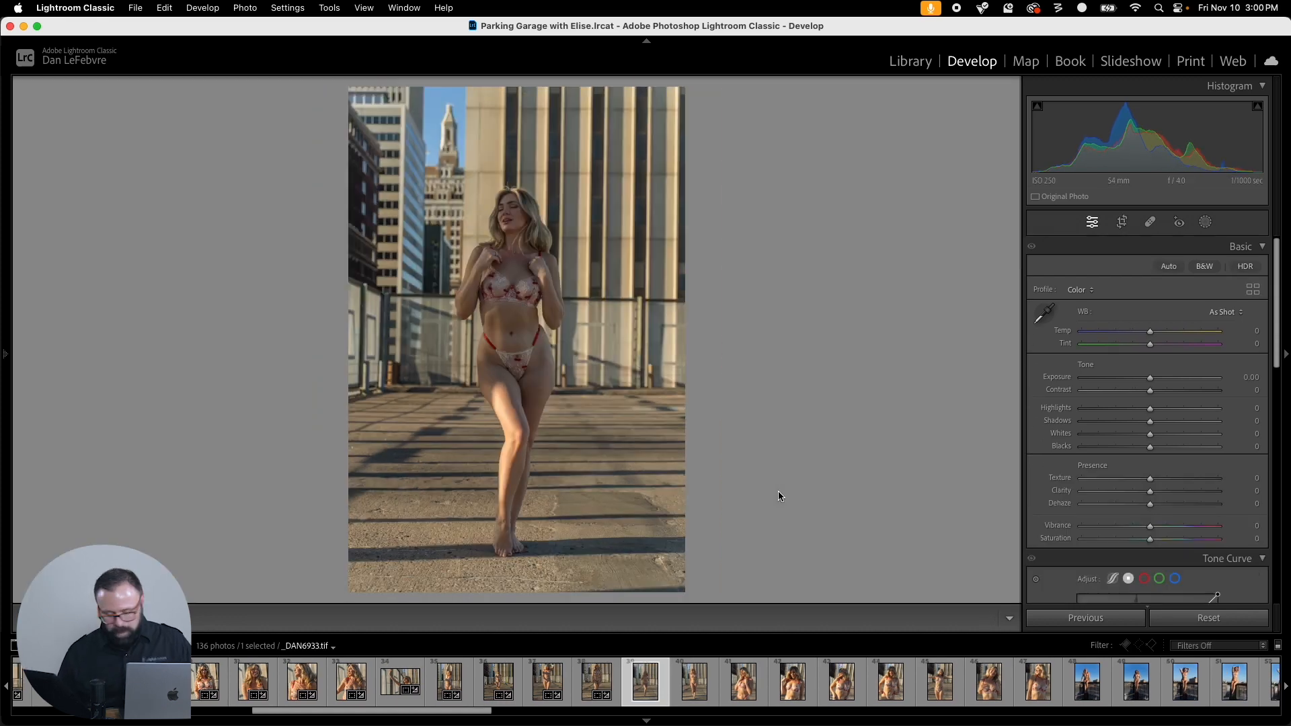
key("super+shift+v")
key("r")
left_click(1041, 310)
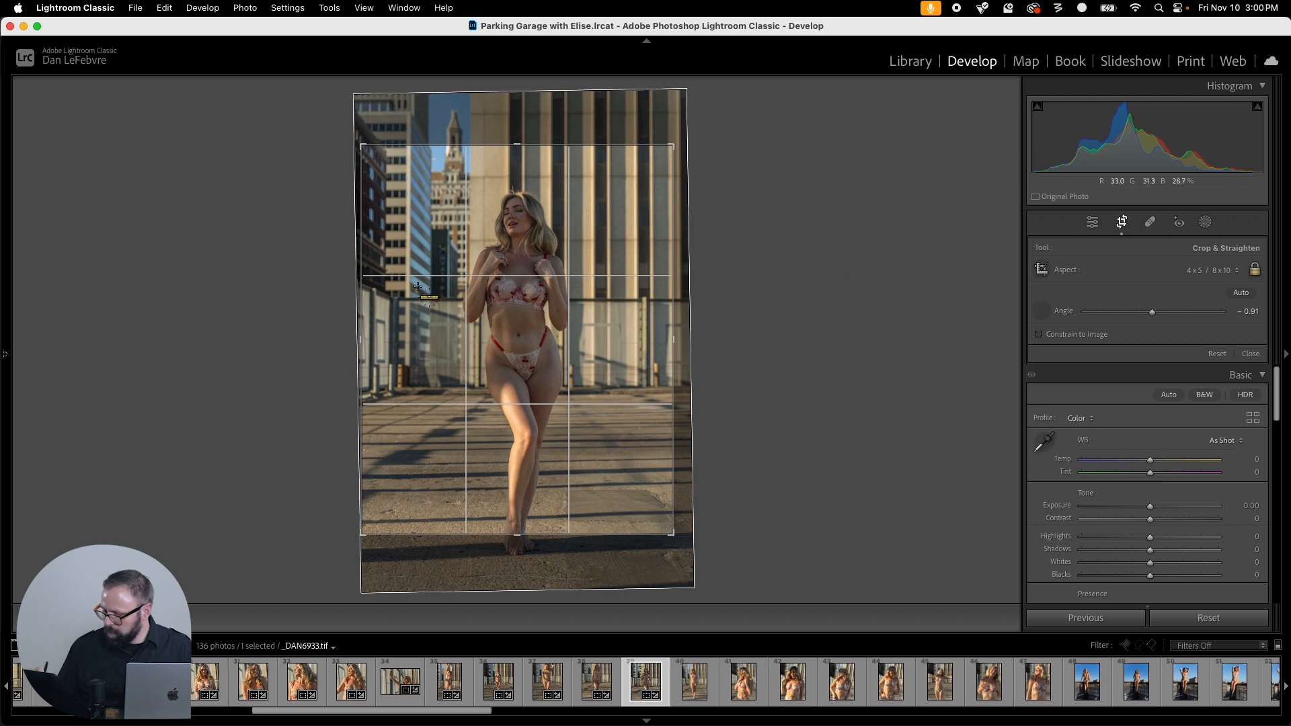
left_click_drag(641, 297, 765, 294)
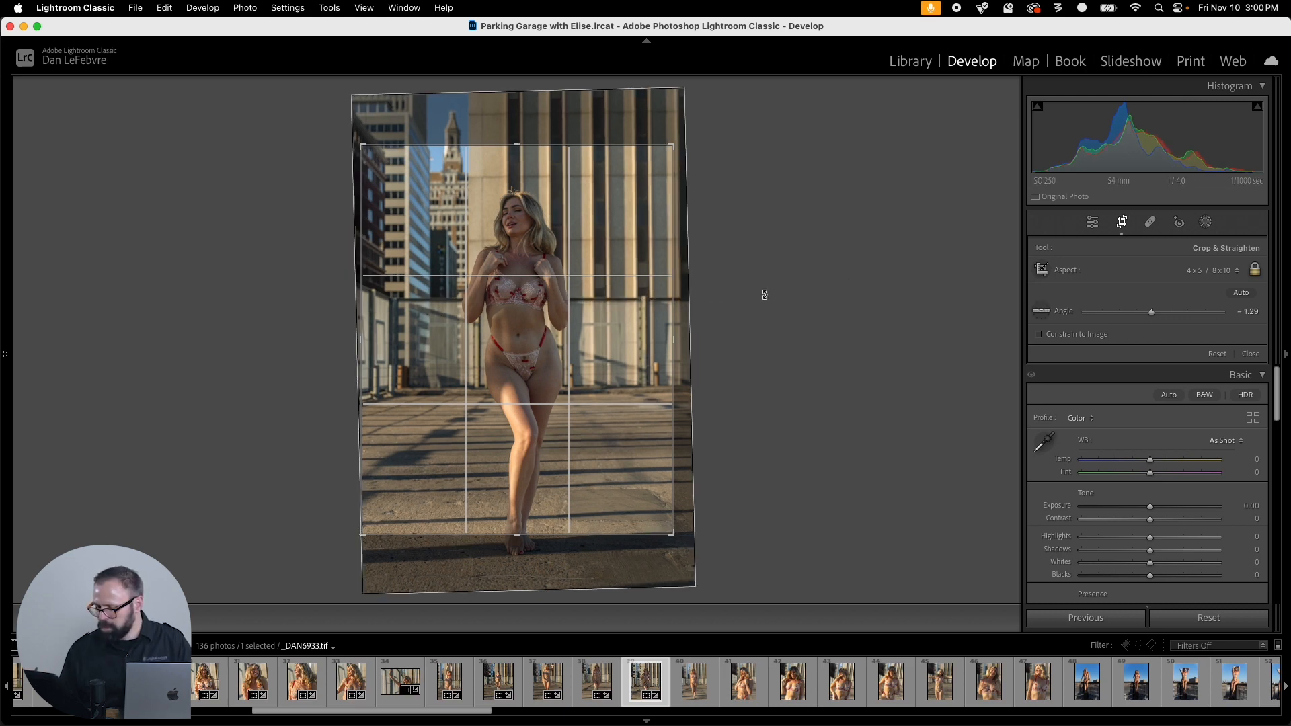
left_click_drag(603, 427, 610, 400)
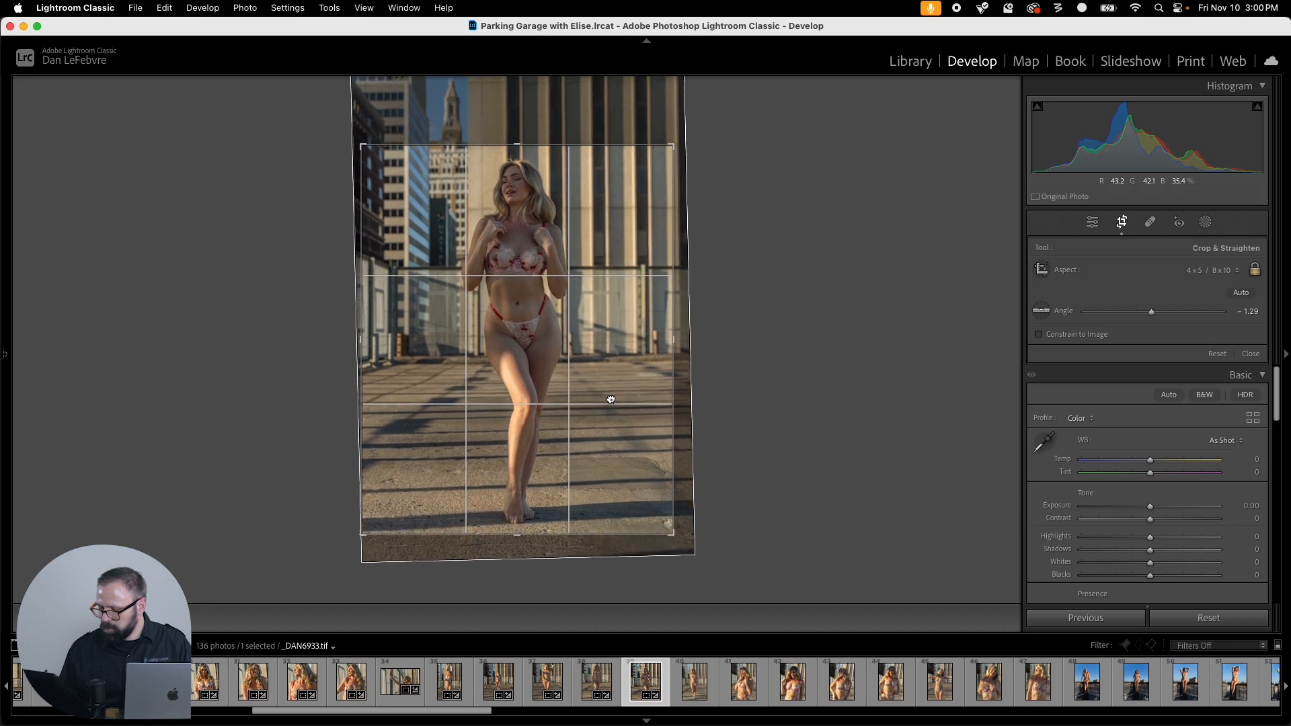
key("Return")
Step: Paste the copied crop settings onto _DAN6940.tif and straighten it to an angle of 1.20 along the top of the fence
key("Right")
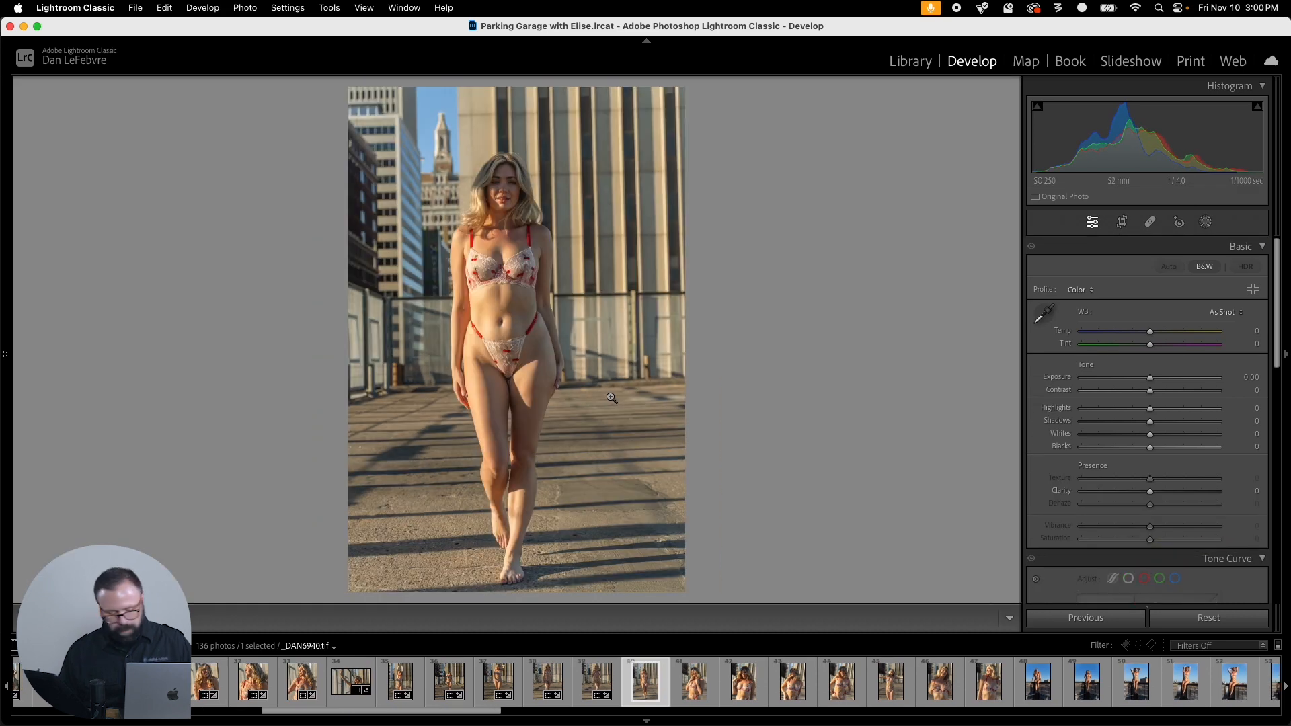
key("super+shift+v")
key("r")
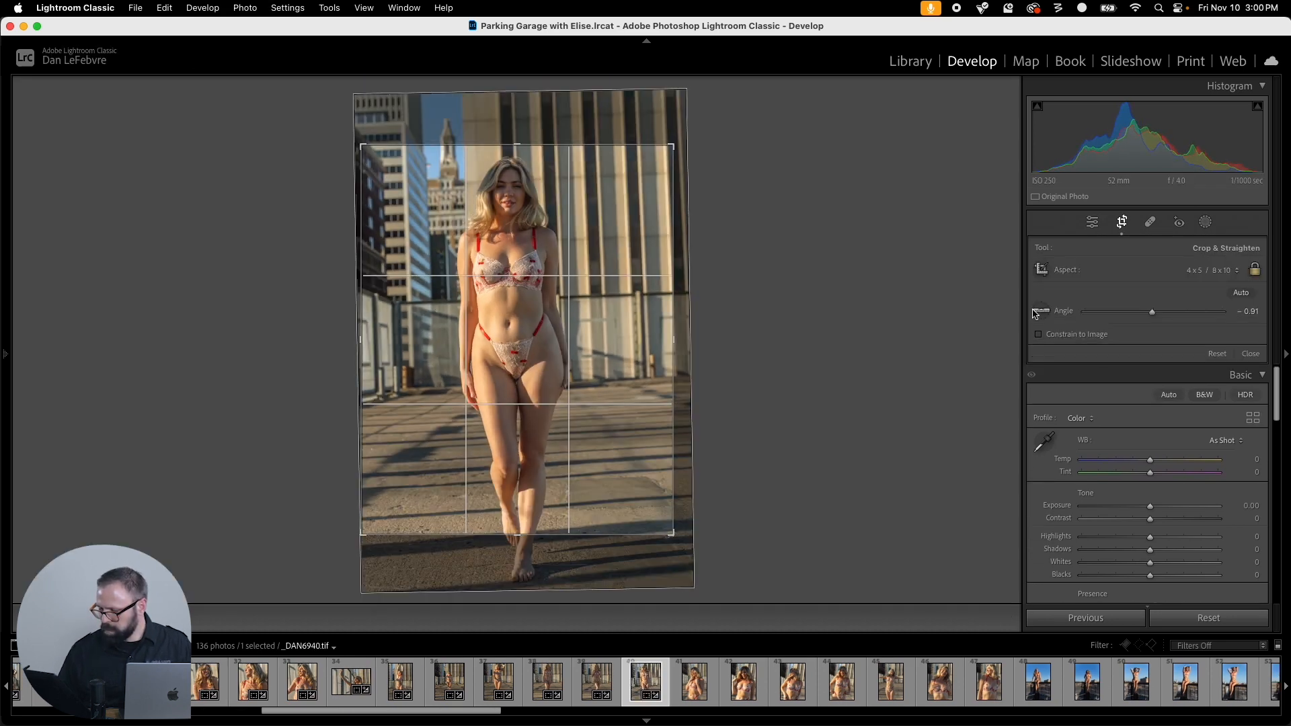
left_click(1042, 310)
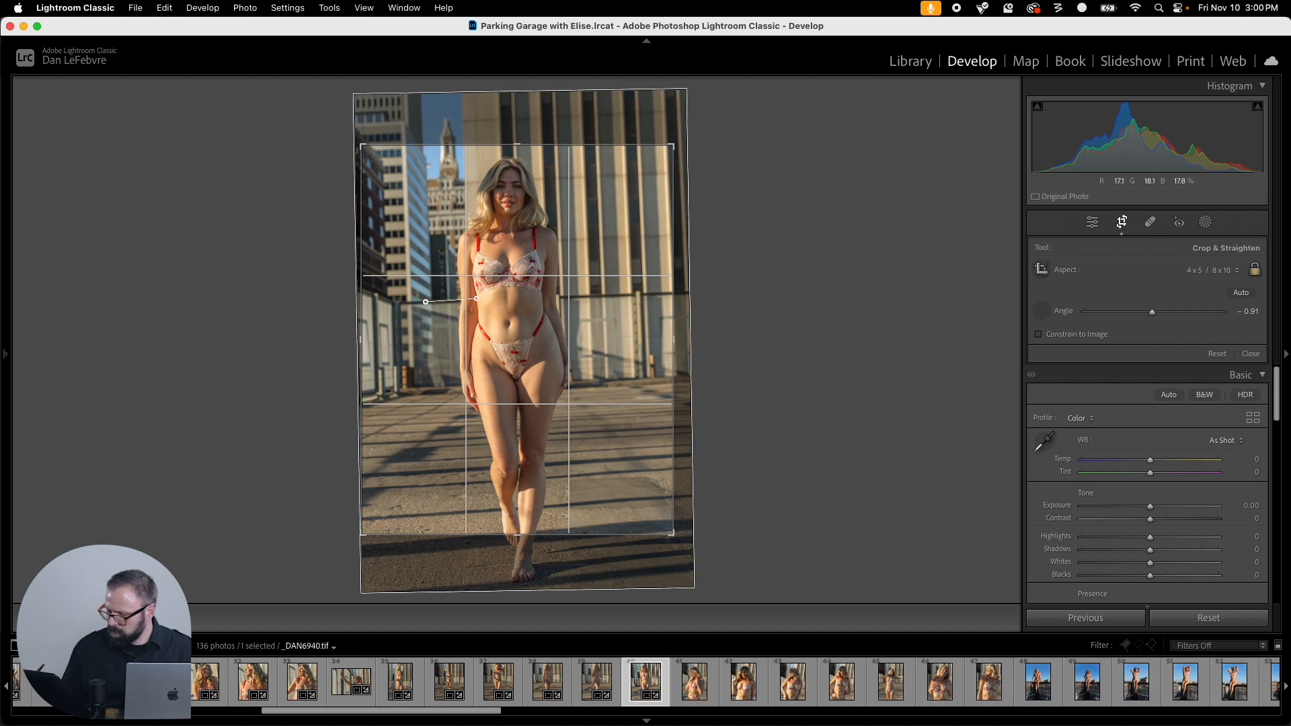
left_click_drag(477, 298, 778, 288)
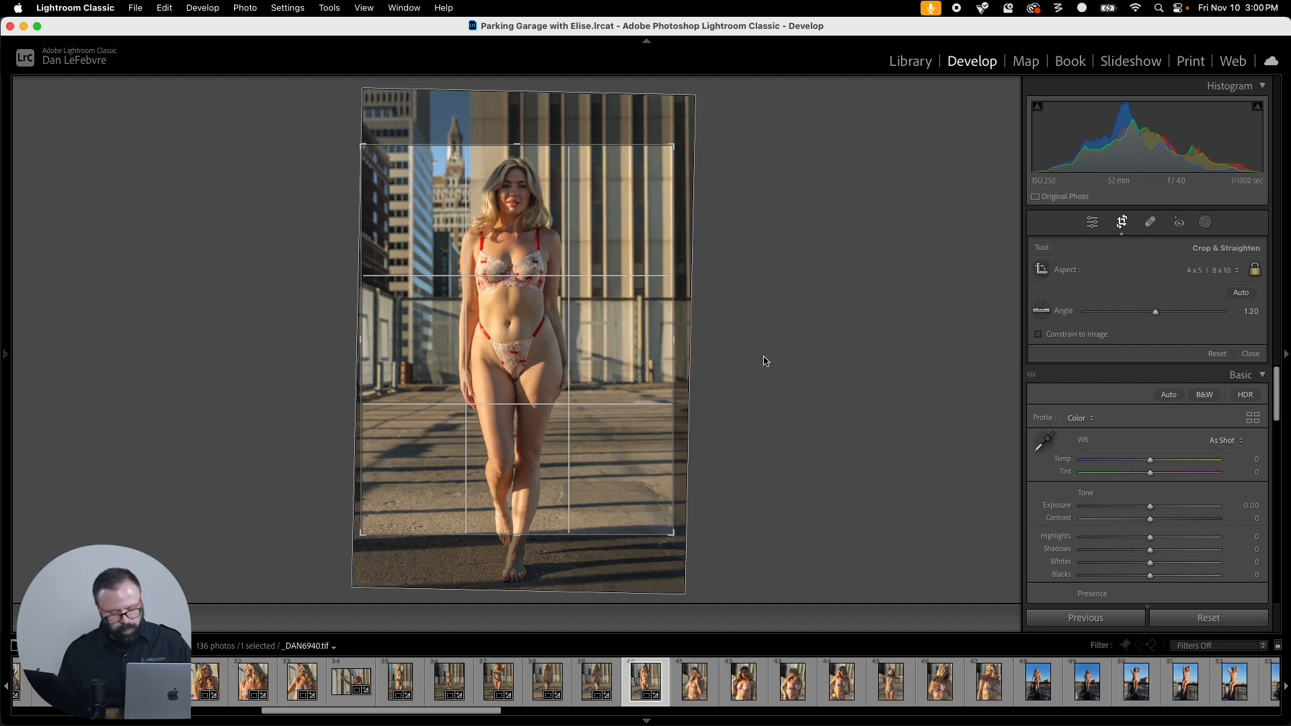
key("c")
key("e")
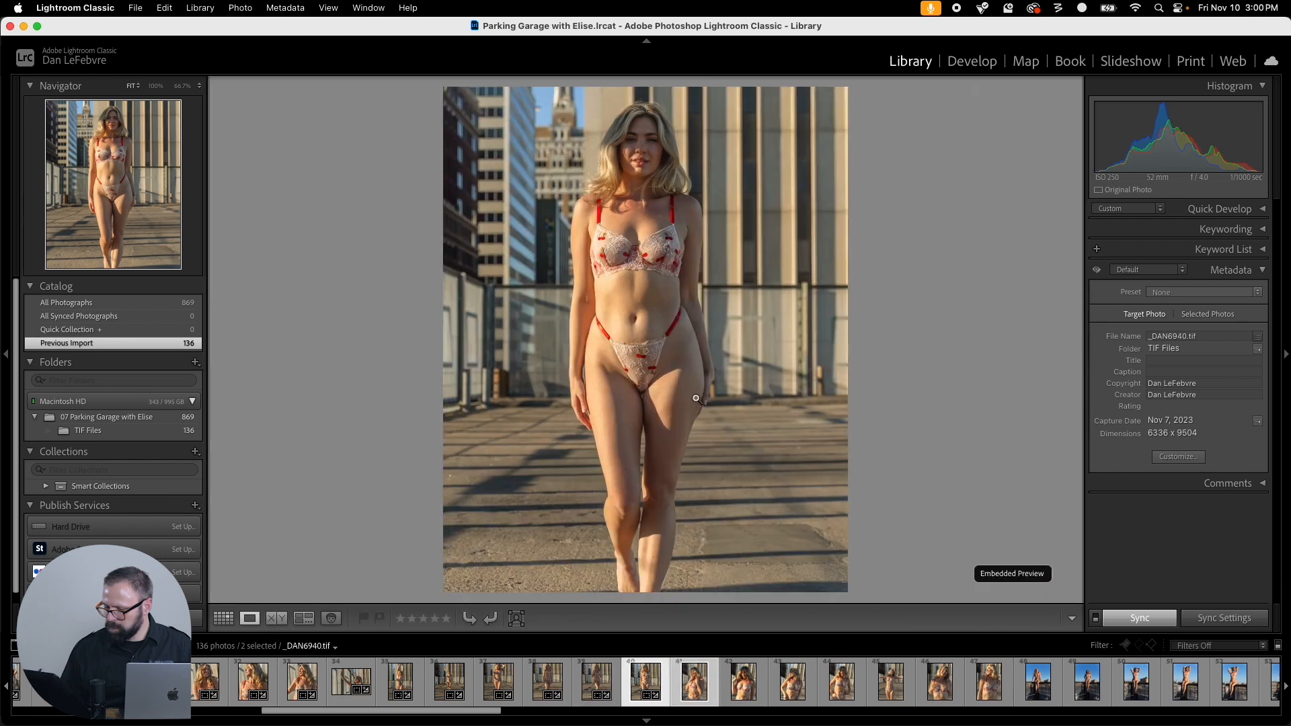
left_click(970, 73)
Step: Unlock the crop on _DAN6940.tif to a custom aspect, extend its lower edge below the feet, and apply it
key("r")
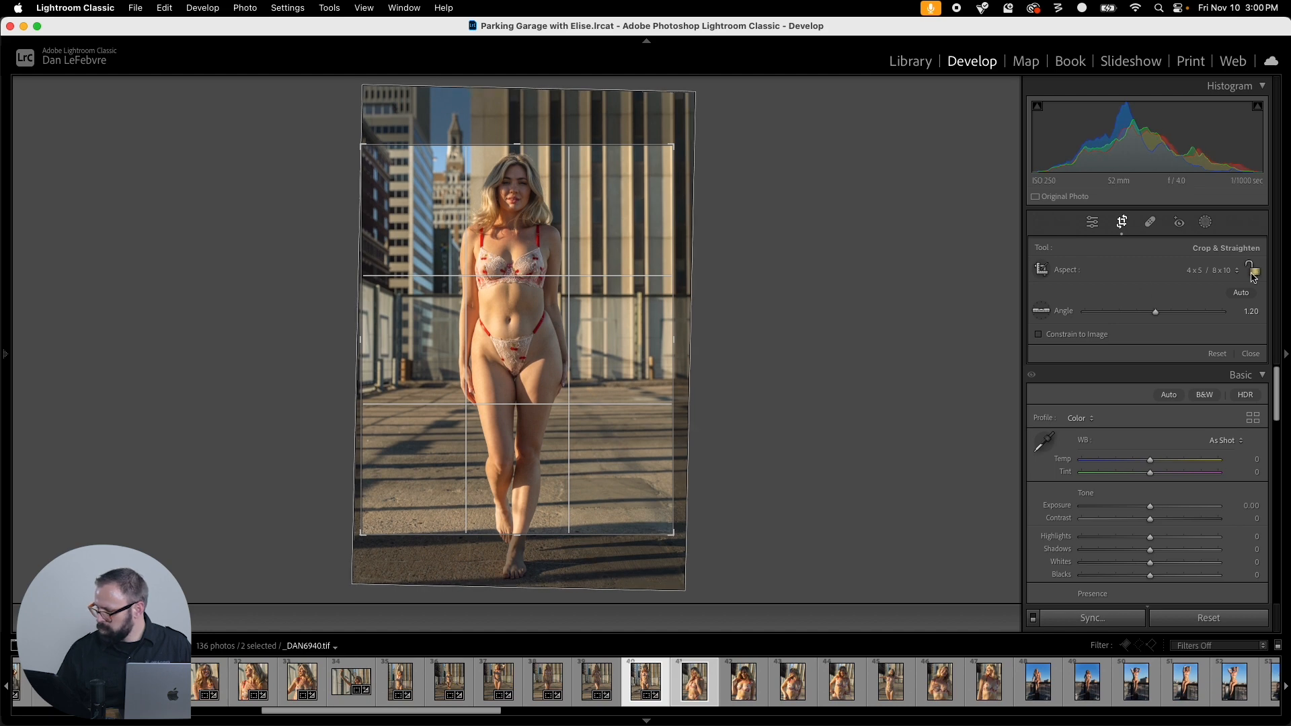
left_click(1221, 270)
left_click(1197, 231)
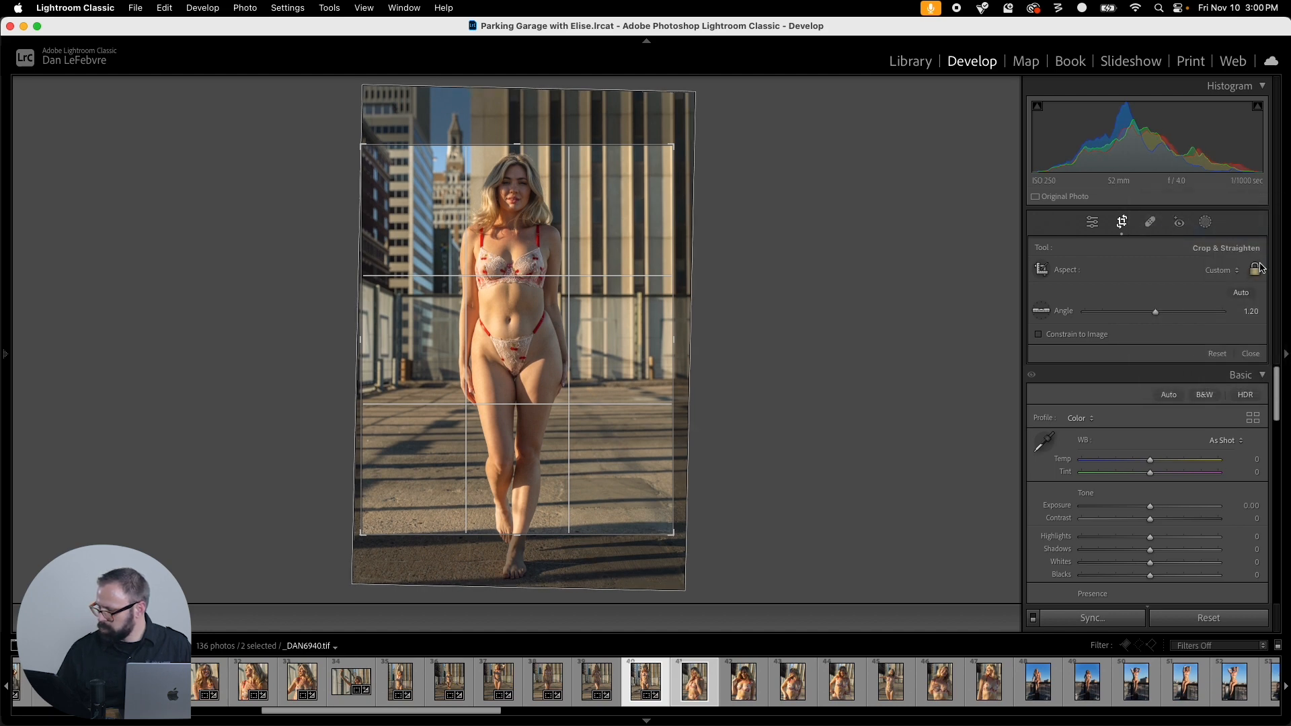
left_click(1255, 270)
left_click_drag(517, 535, 517, 583)
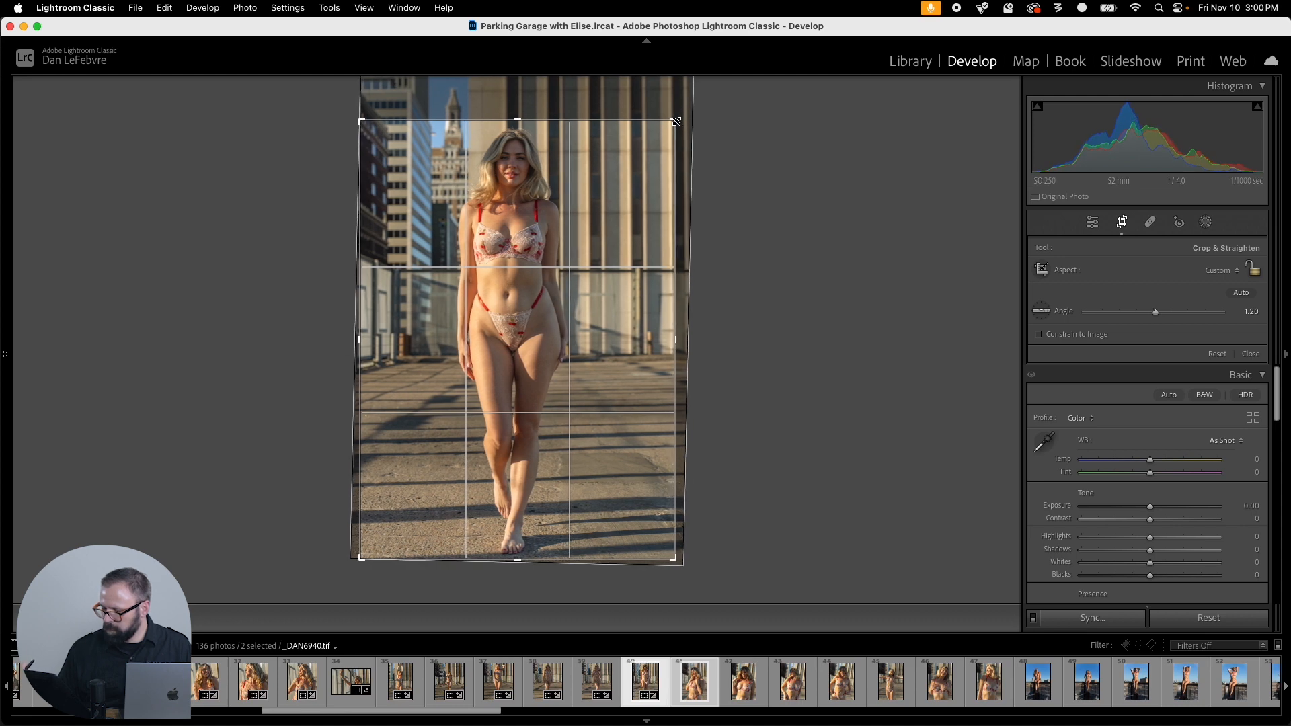
key("Return")
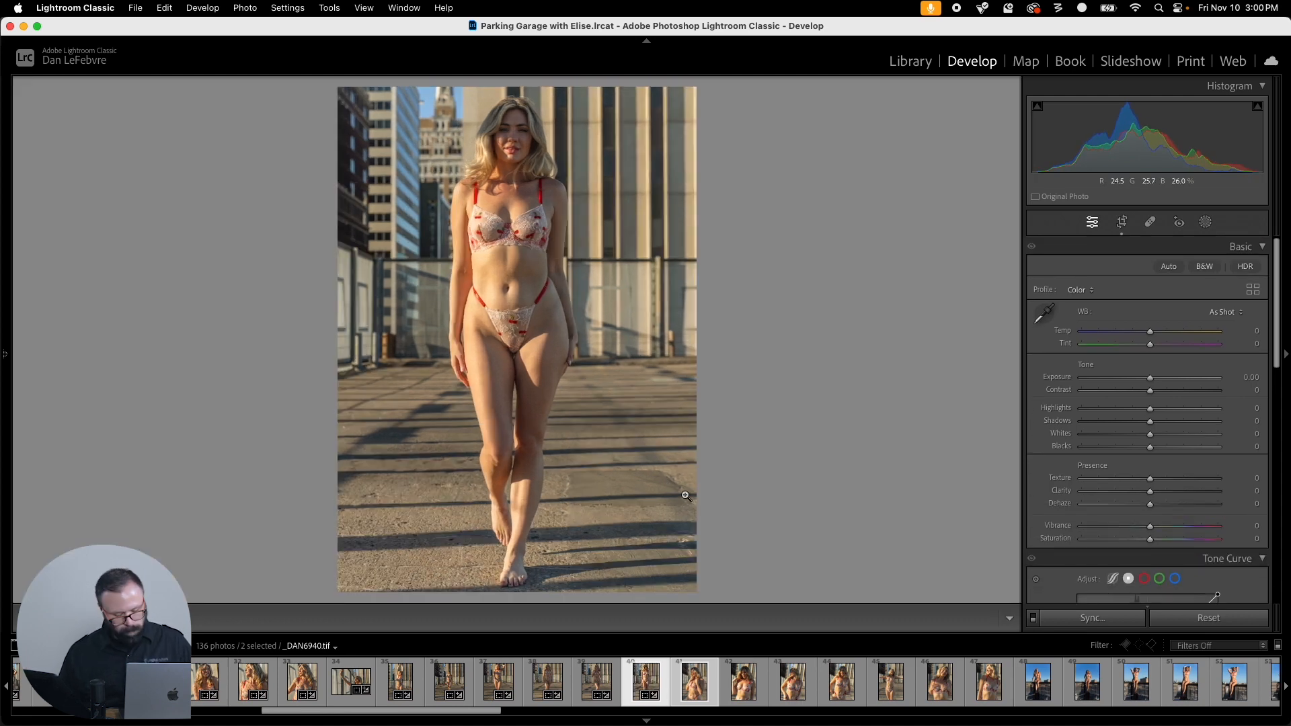
Step: Copy the crop settings of _DAN6940.tif and paste them onto _DAN6948.tif
key("super+shift+c")
left_click(845, 424)
left_click(739, 674)
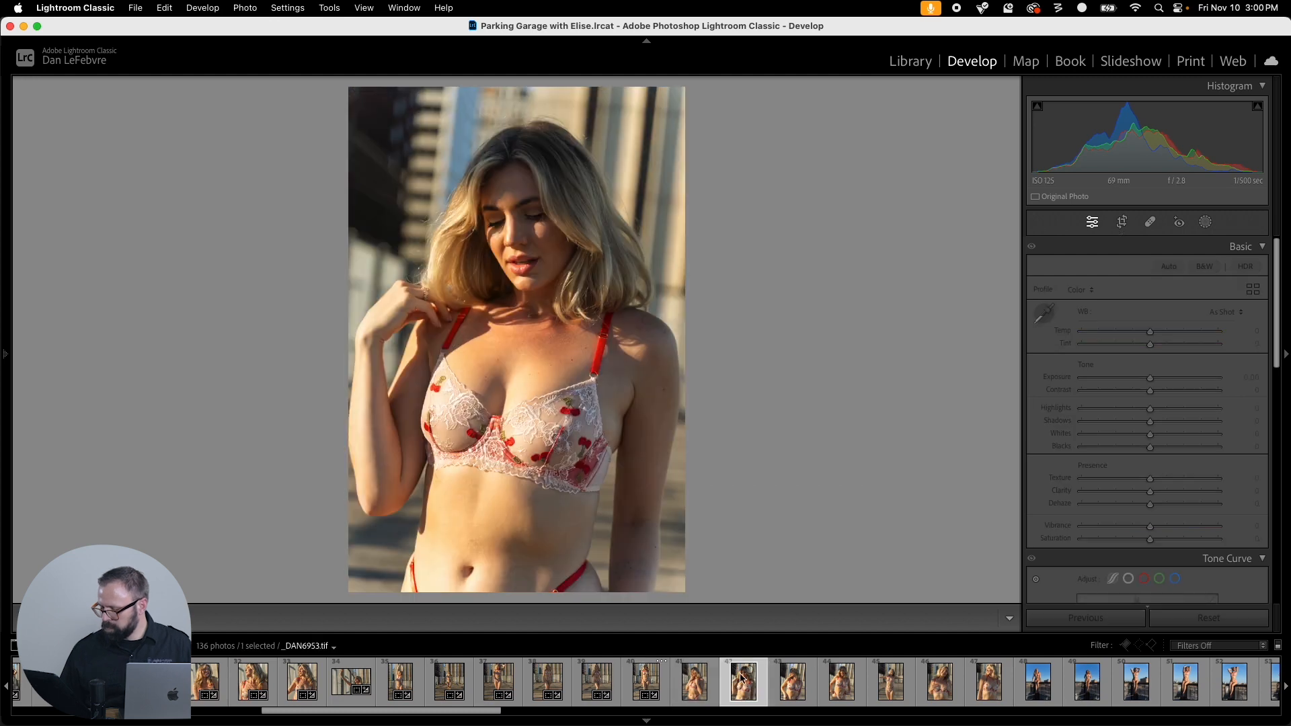
left_click(705, 676)
key("super+shift+v")
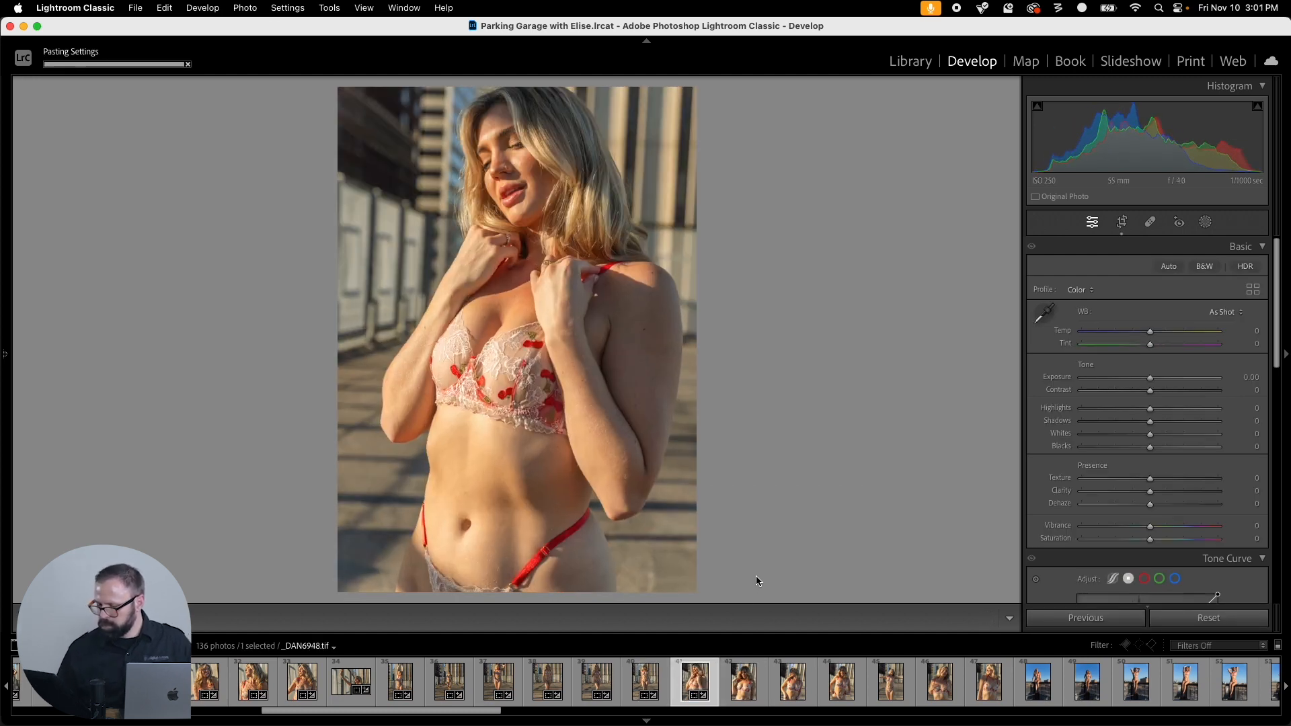
Step: Reframe the crop on _DAN6948.tif around the upper body, straighten it to -1.32 along the background building, and apply it
key("r")
mouse_move(577, 333)
left_mouse_down()
mouse_move(571, 350)
mouse_move(569, 336)
left_mouse_up()
left_click_drag(648, 417, 632, 453)
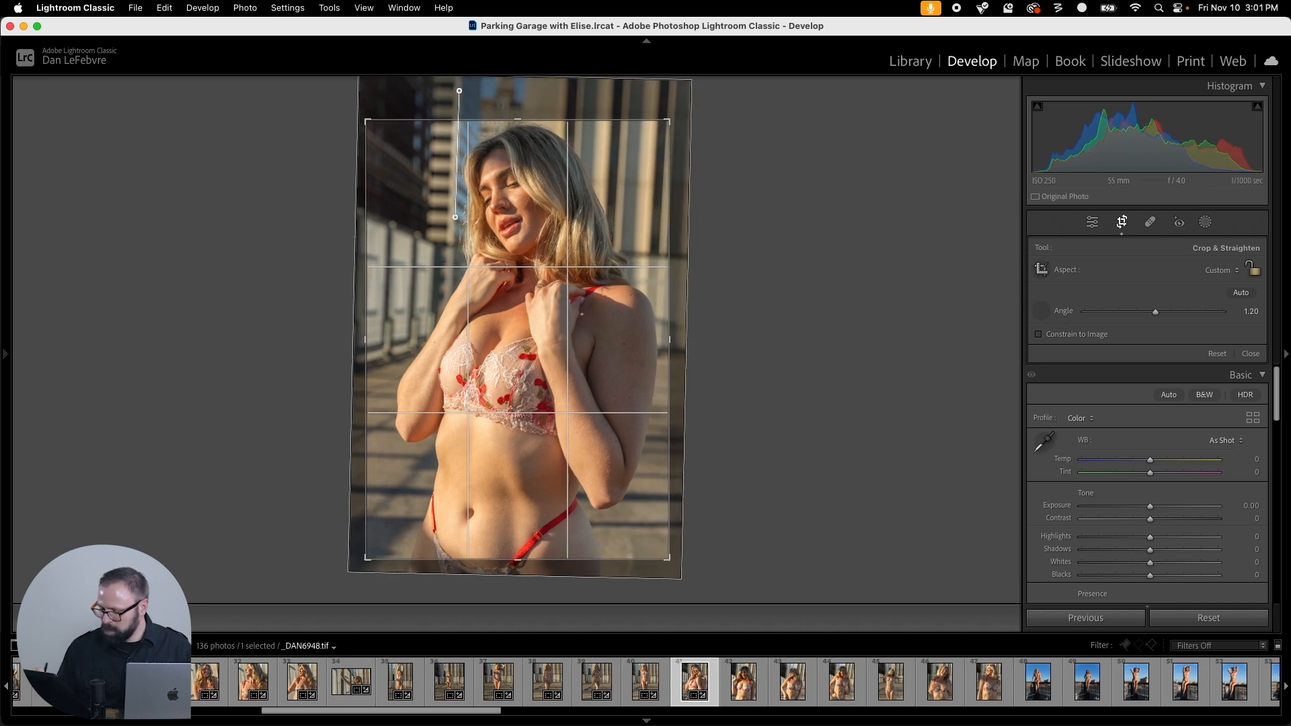
left_click_drag(423, 499, 440, 547)
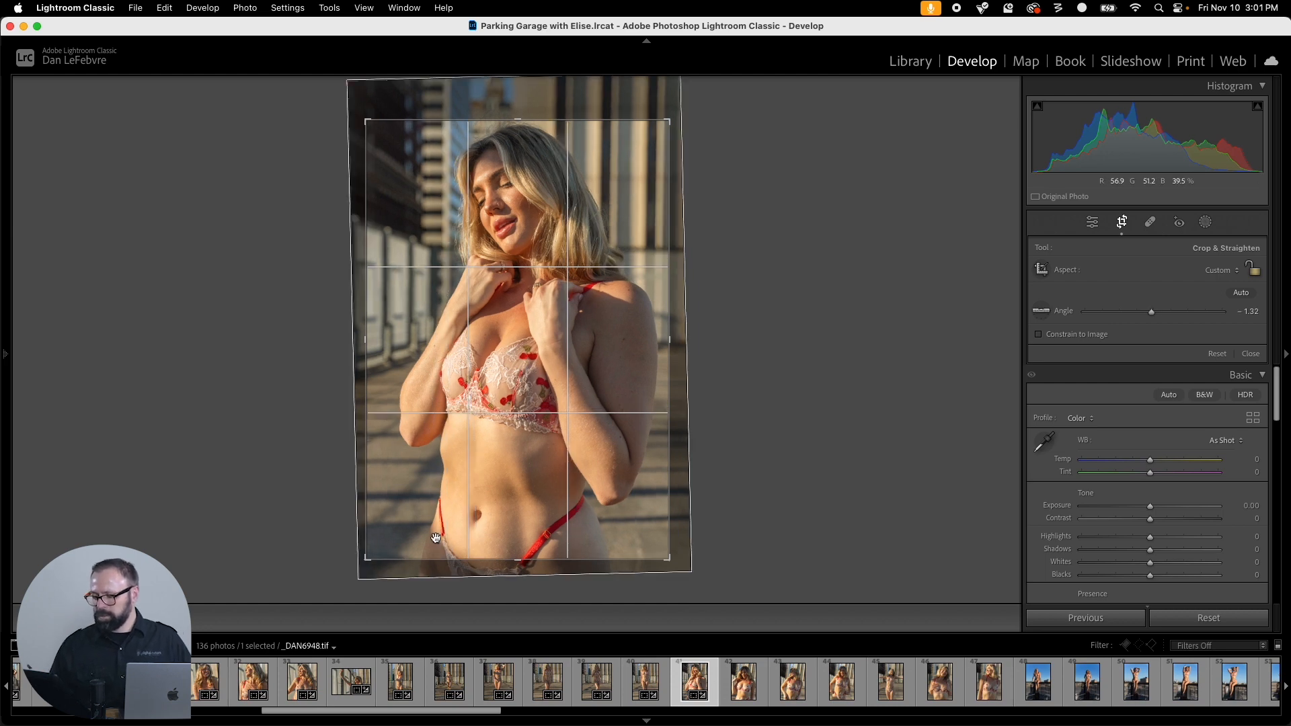
key("Return")
Step: Paste the copied crop onto _DAN6953.tif and try a 1 x 1 aspect reframed around the head and chest
key("Right")
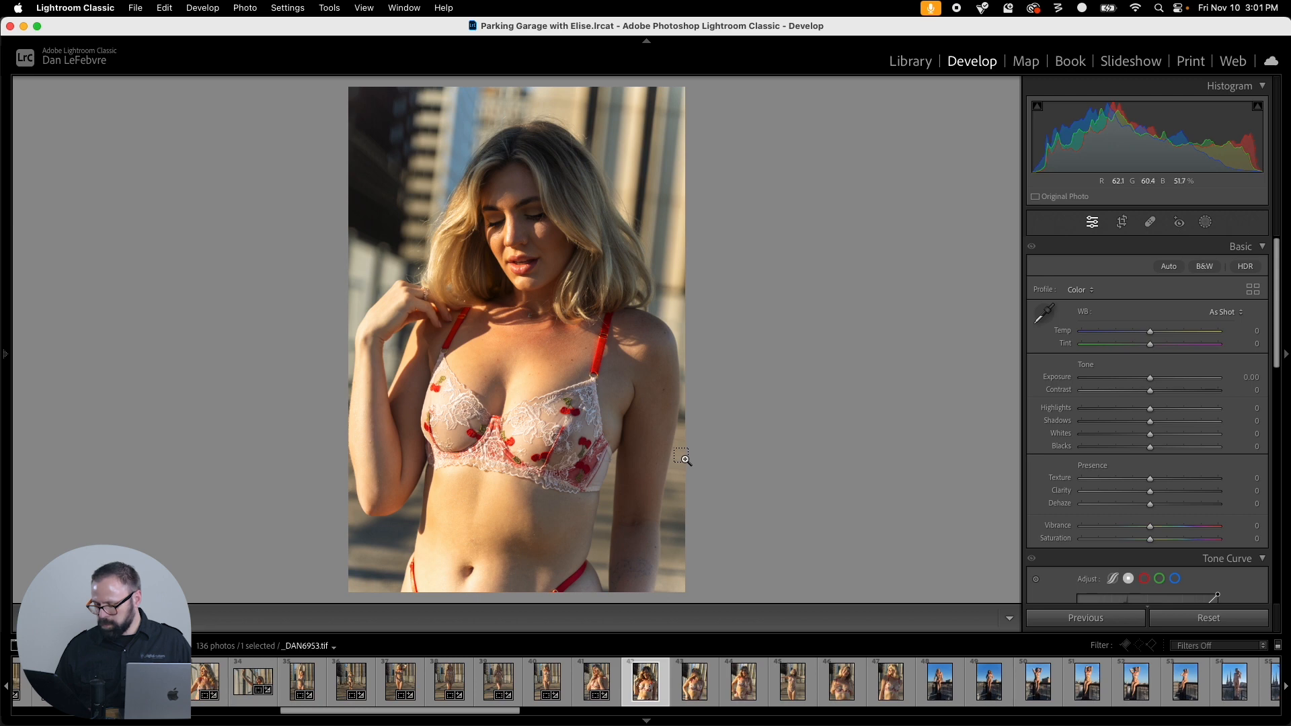
key("r")
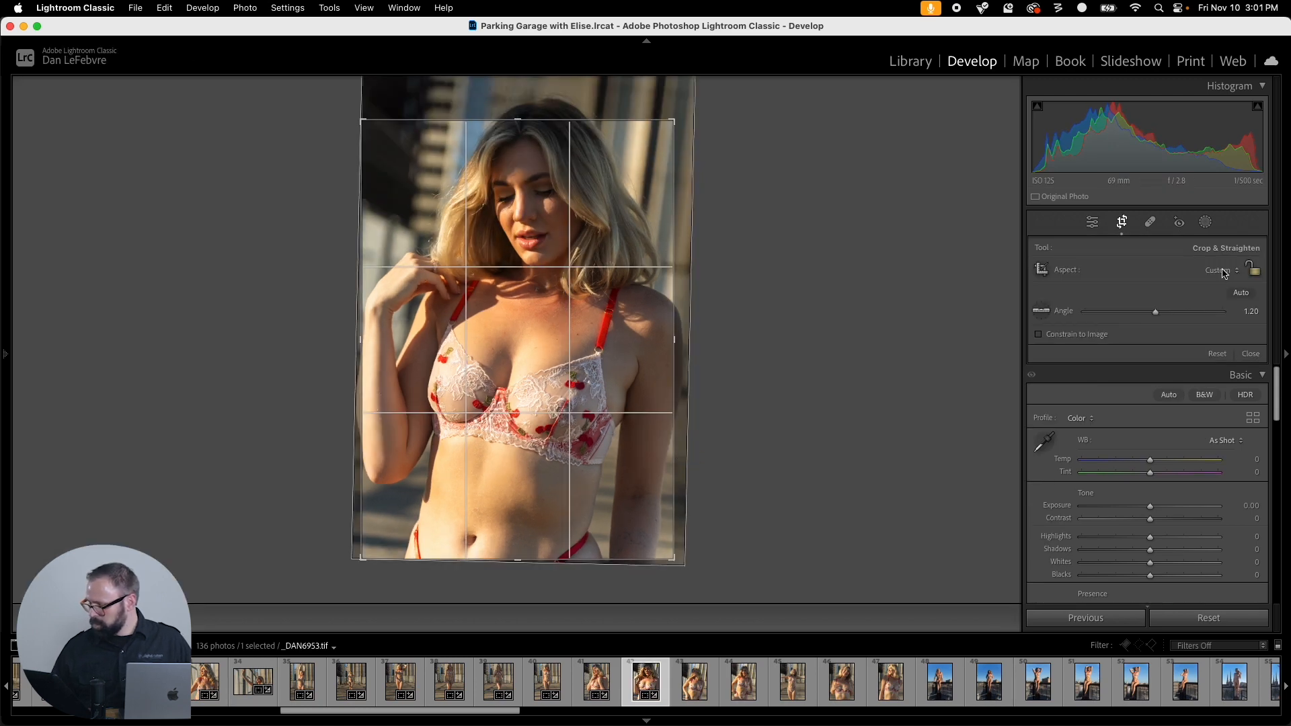
left_click(1224, 271)
left_click(1198, 285)
left_click_drag(574, 336, 574, 381)
left_click_drag(362, 184, 337, 167)
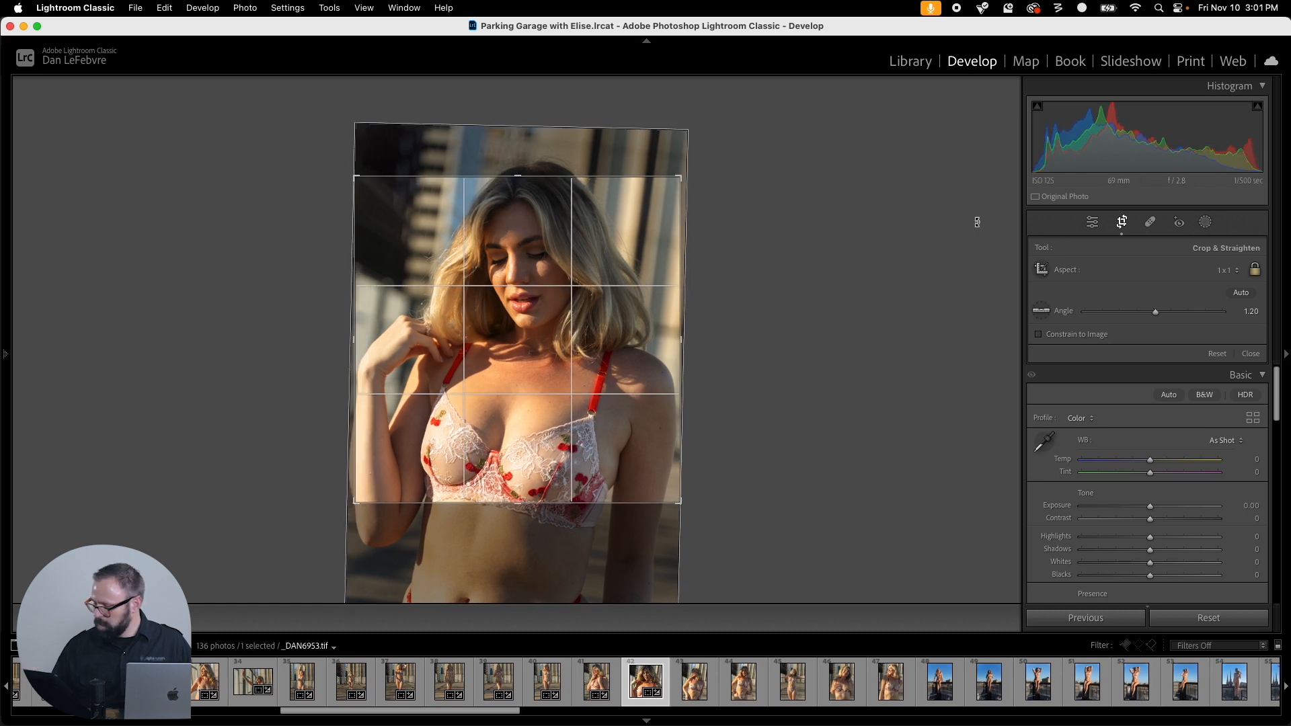
Step: Change the crop on _DAN6953.tif to an upright 4 x 5 / 8 x 10 aspect, reposition it with space above the head, and apply it
left_click(1228, 271)
left_click(1210, 283)
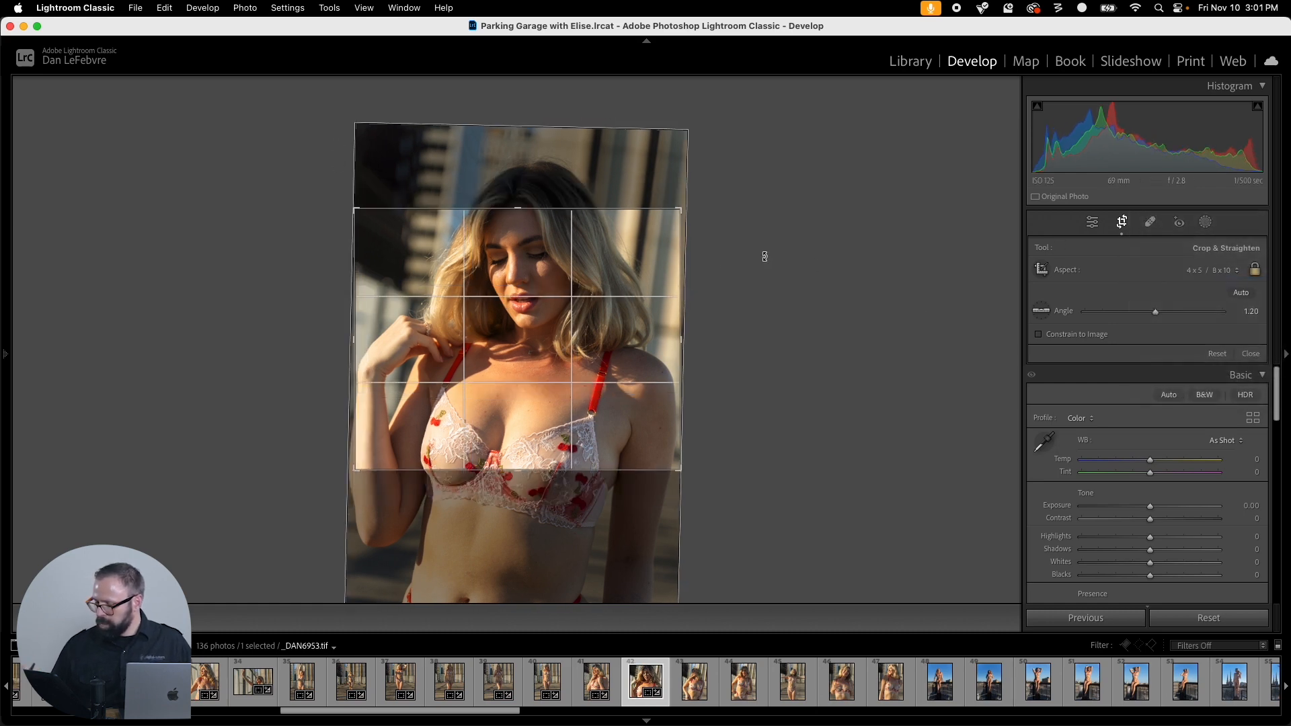
left_click_drag(680, 470, 715, 631)
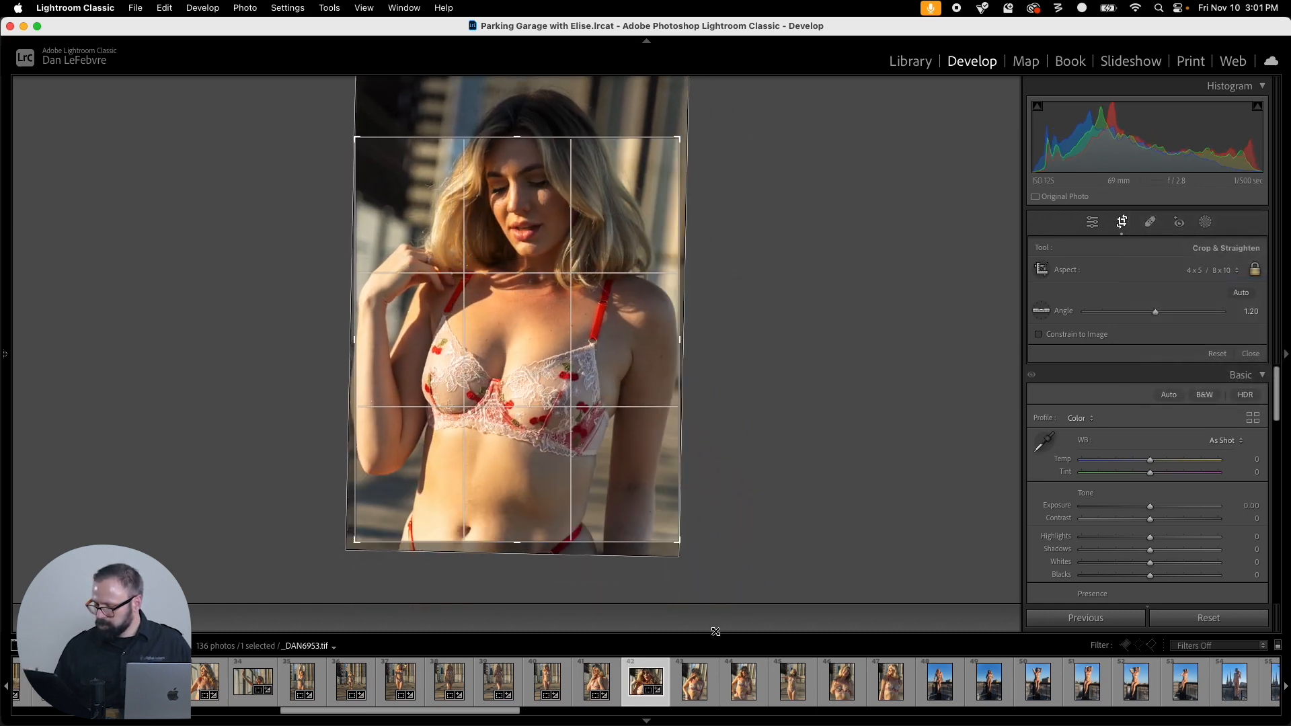
left_click_drag(597, 323, 604, 380)
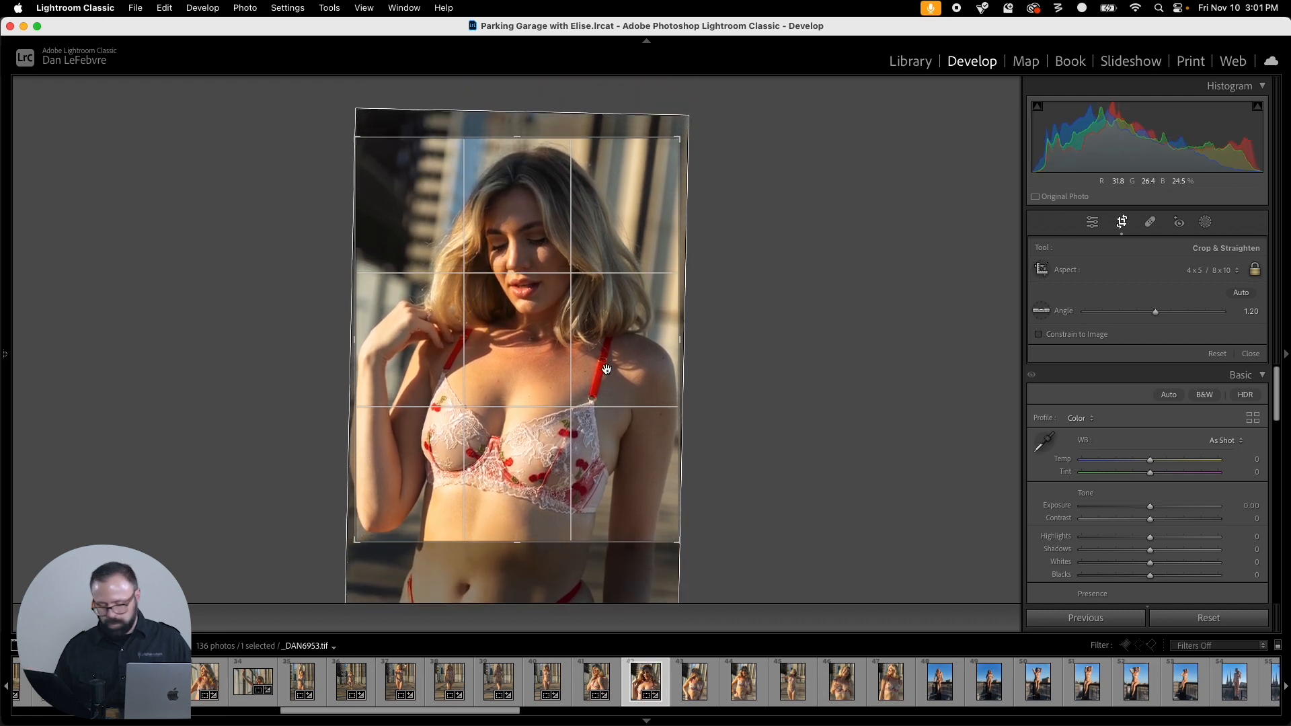
key("Return")
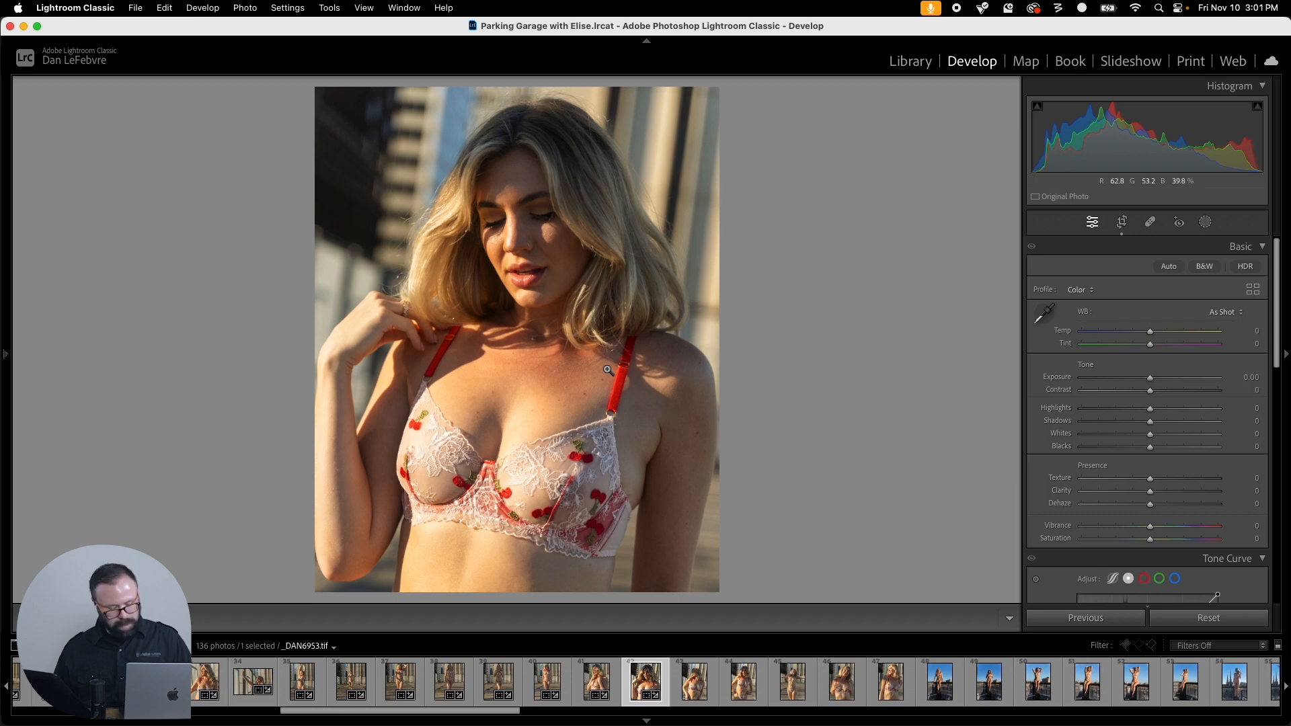
key("r")
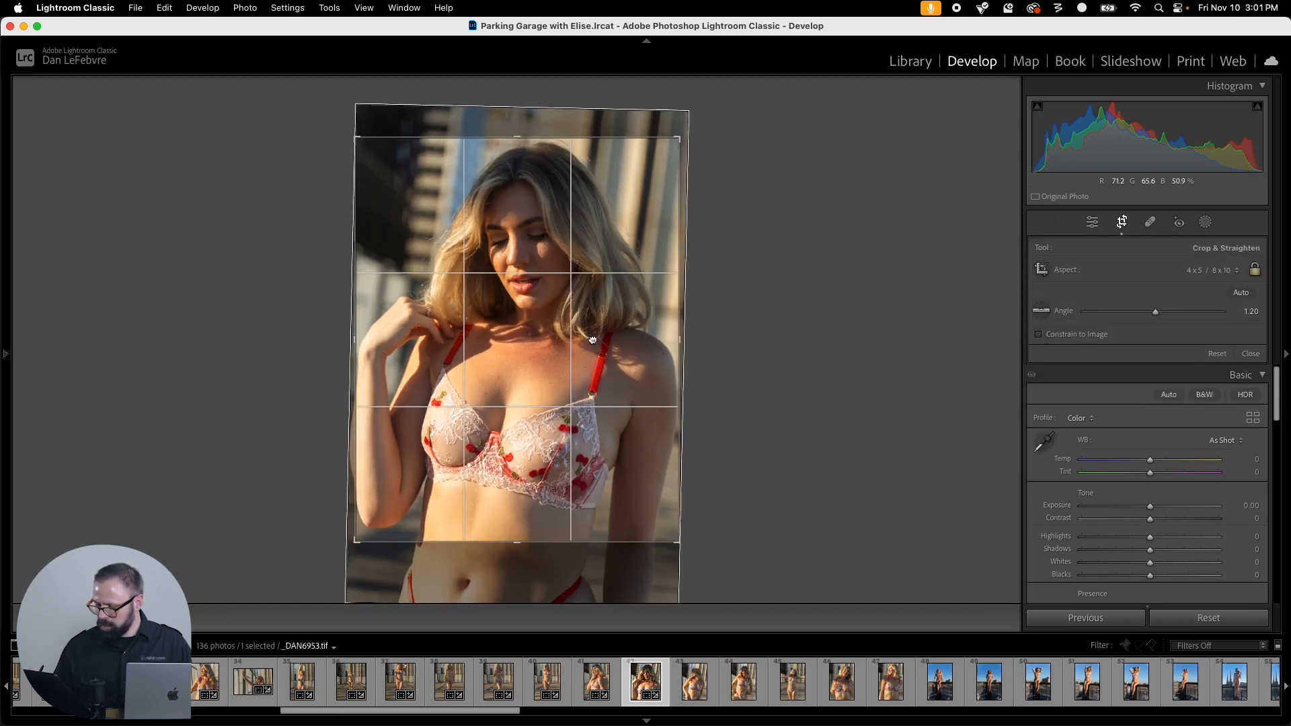
key("Return")
Step: Copy the crop settings of _DAN6953.tif and paste them onto _DAN6955.tif
key("Right")
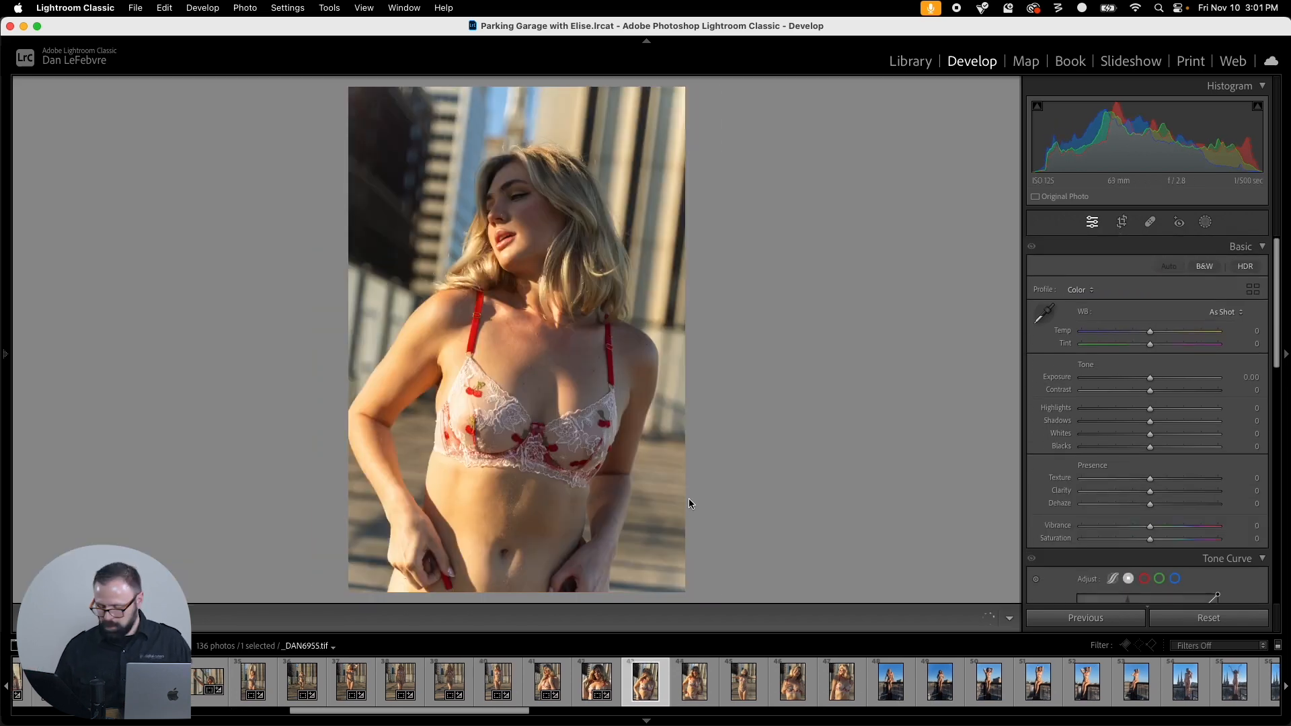
left_click(609, 675)
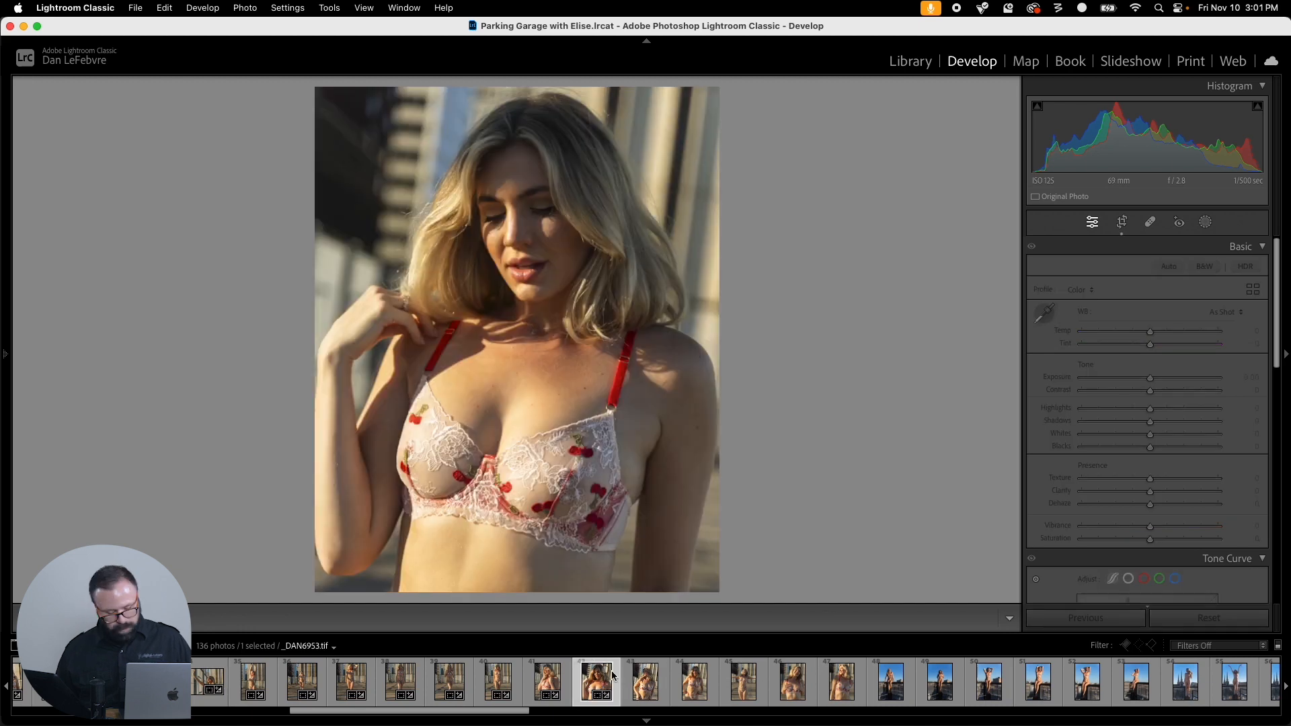
key("super+shift+c")
left_click(843, 421)
key("Right")
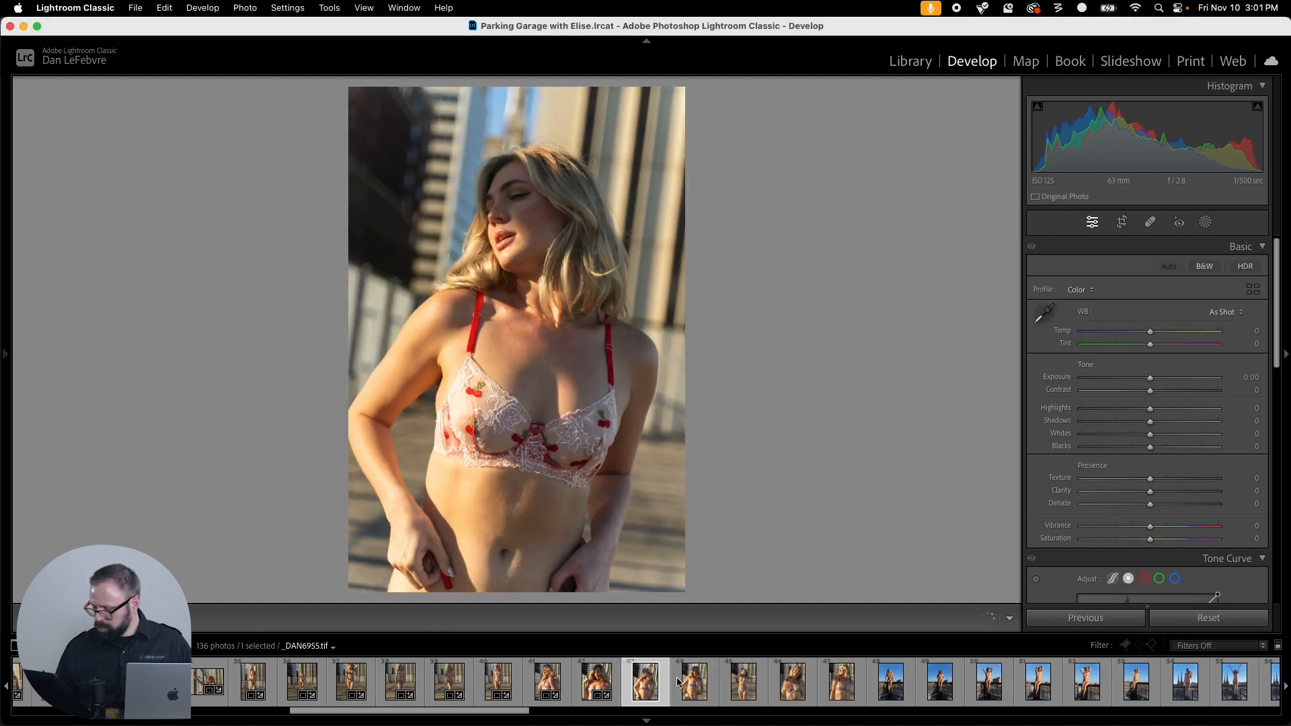
key("super+shift+v")
Step: Straighten the crop on _DAN6955.tif to -7.00 along the vertical lines of the background building and apply it
key("r")
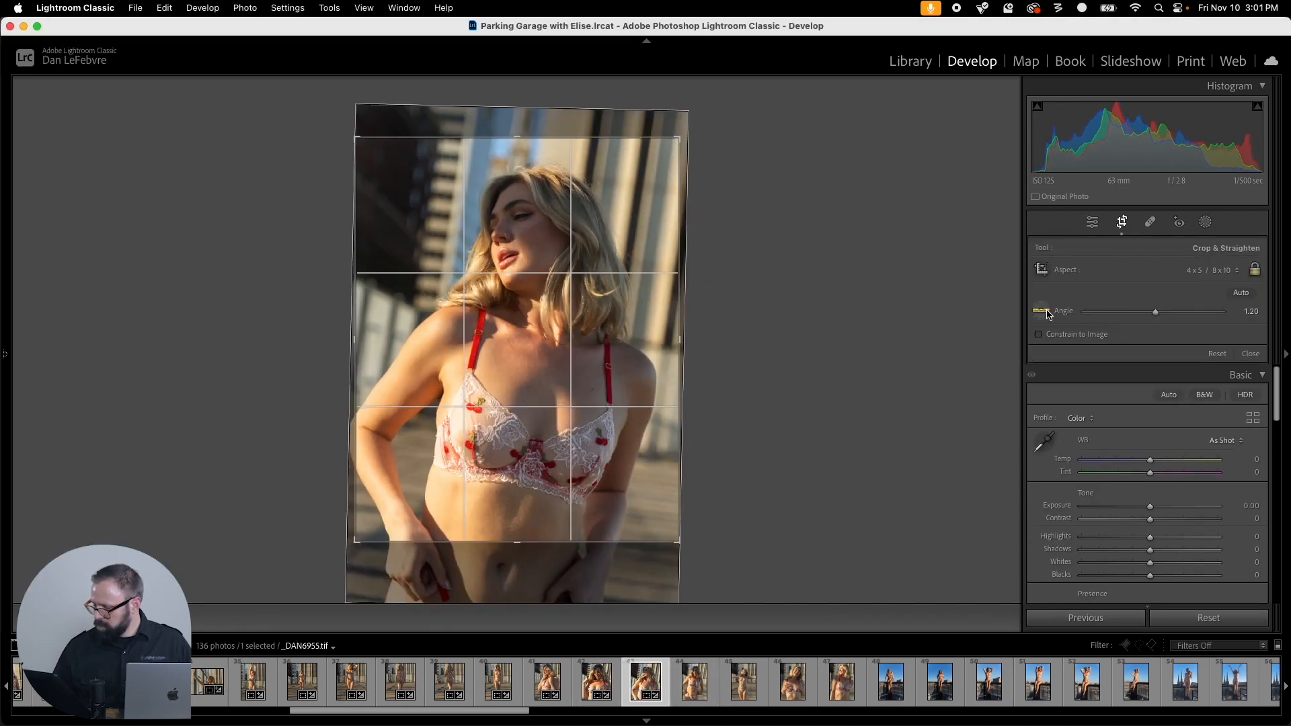
left_click_drag(608, 344, 599, 437)
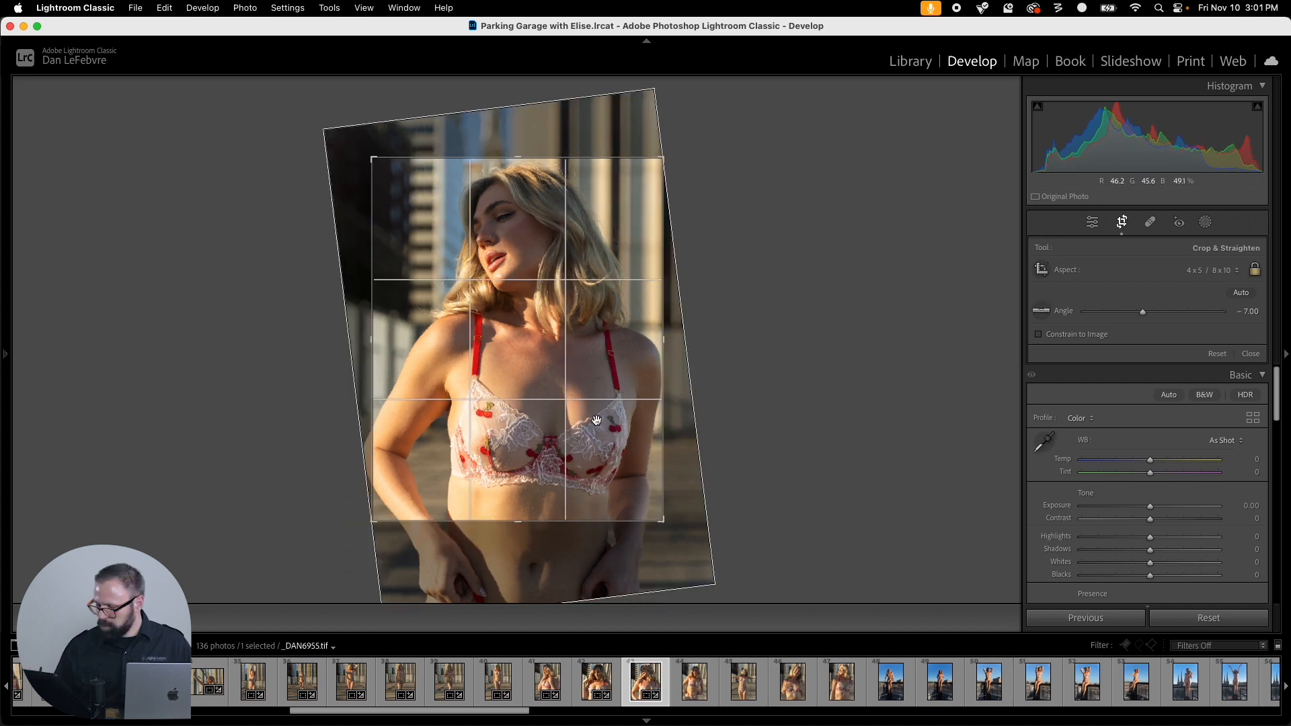
key("Return")
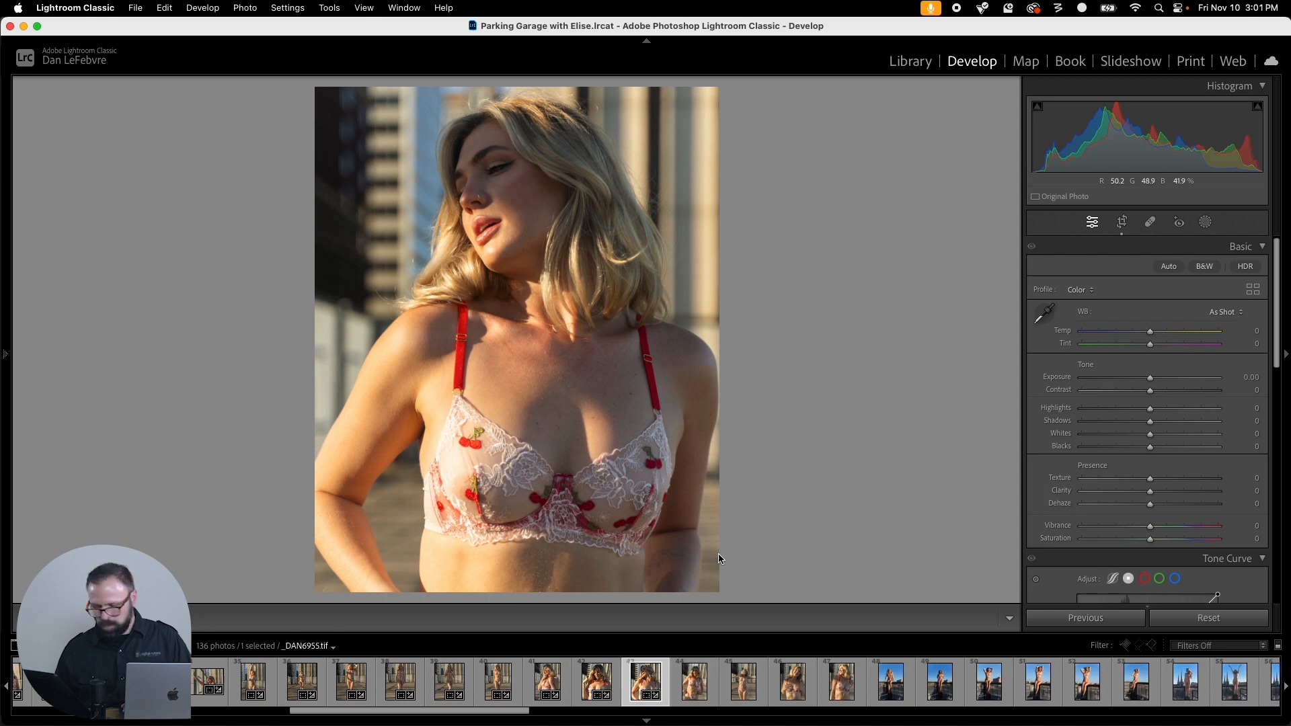
Step: Paste the copied crop onto _DAN6958.tif and straighten it to -6.78 along the background building's vertical lines
key("Right")
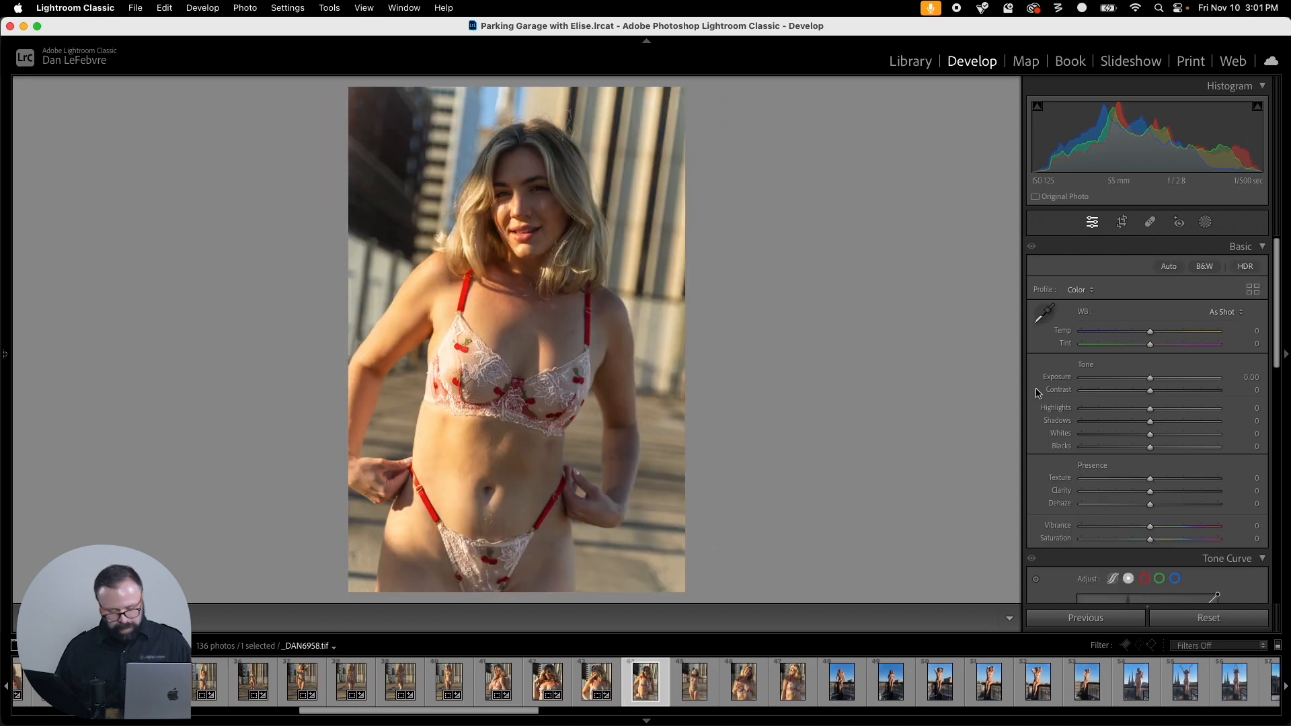
key("super+alt+v")
key("r")
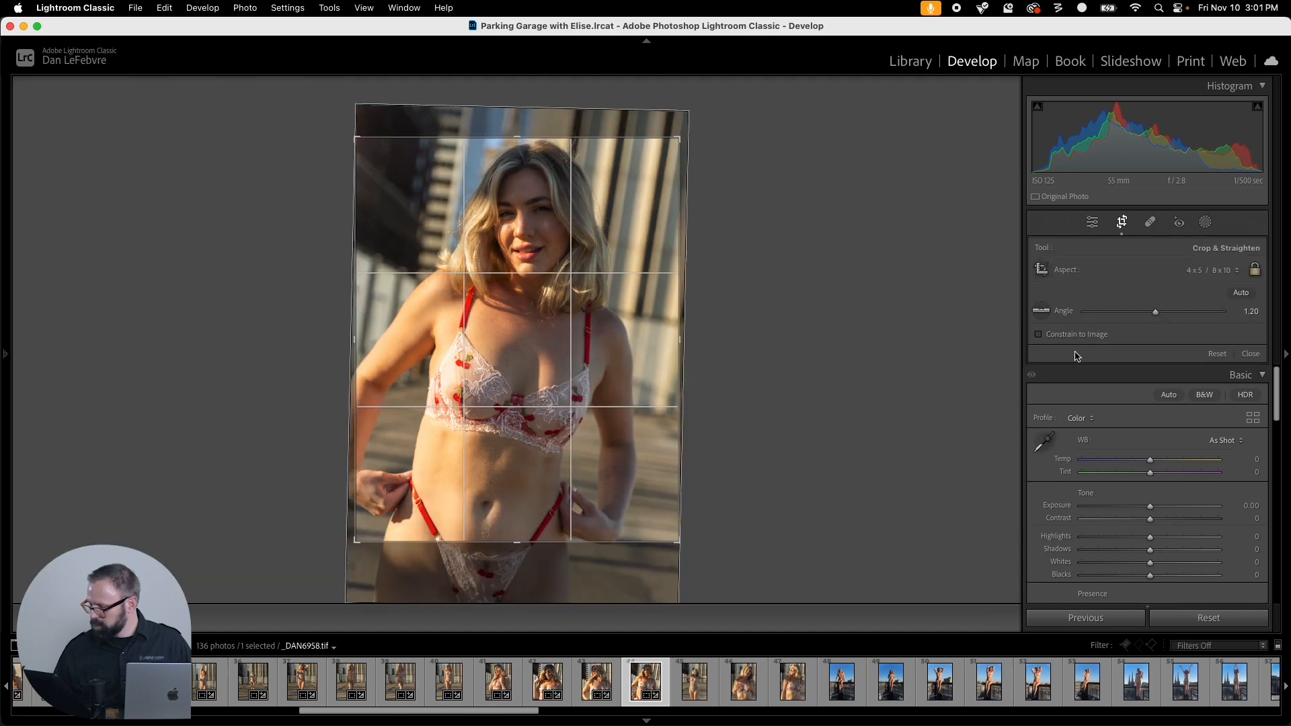
left_click(1045, 313)
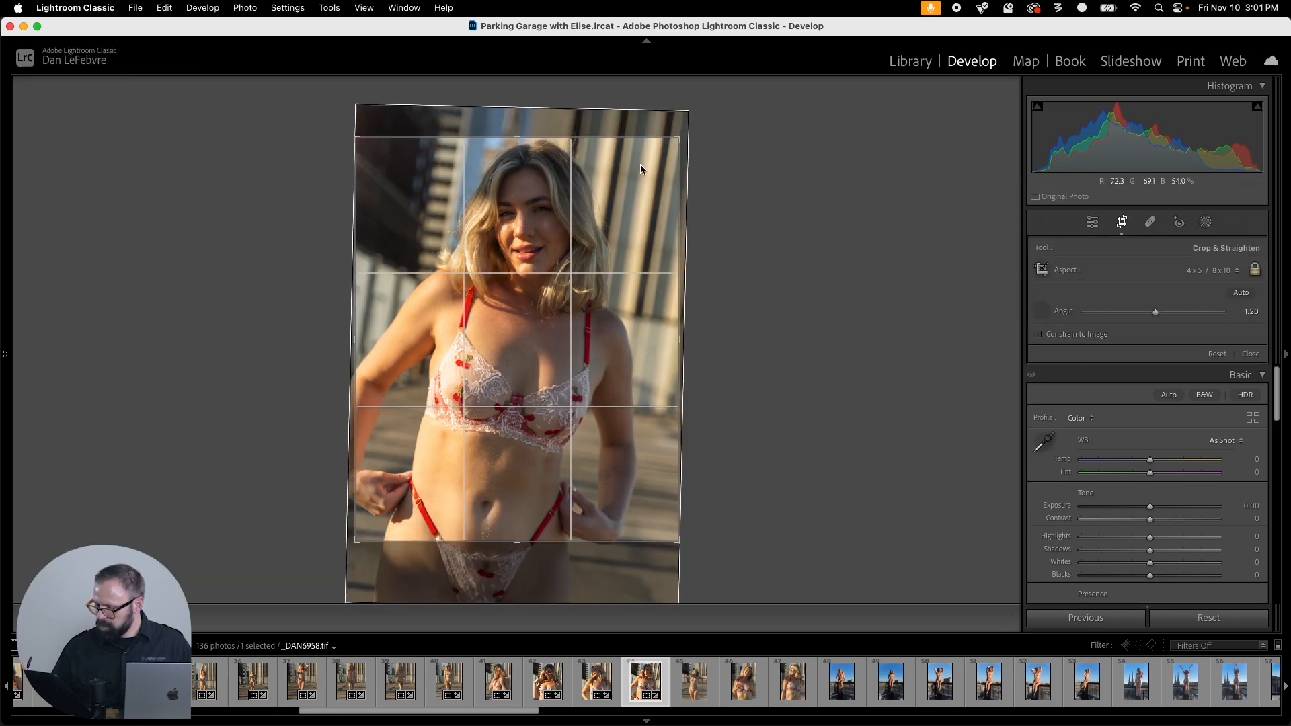
left_click_drag(595, 385, 576, 482)
key("r")
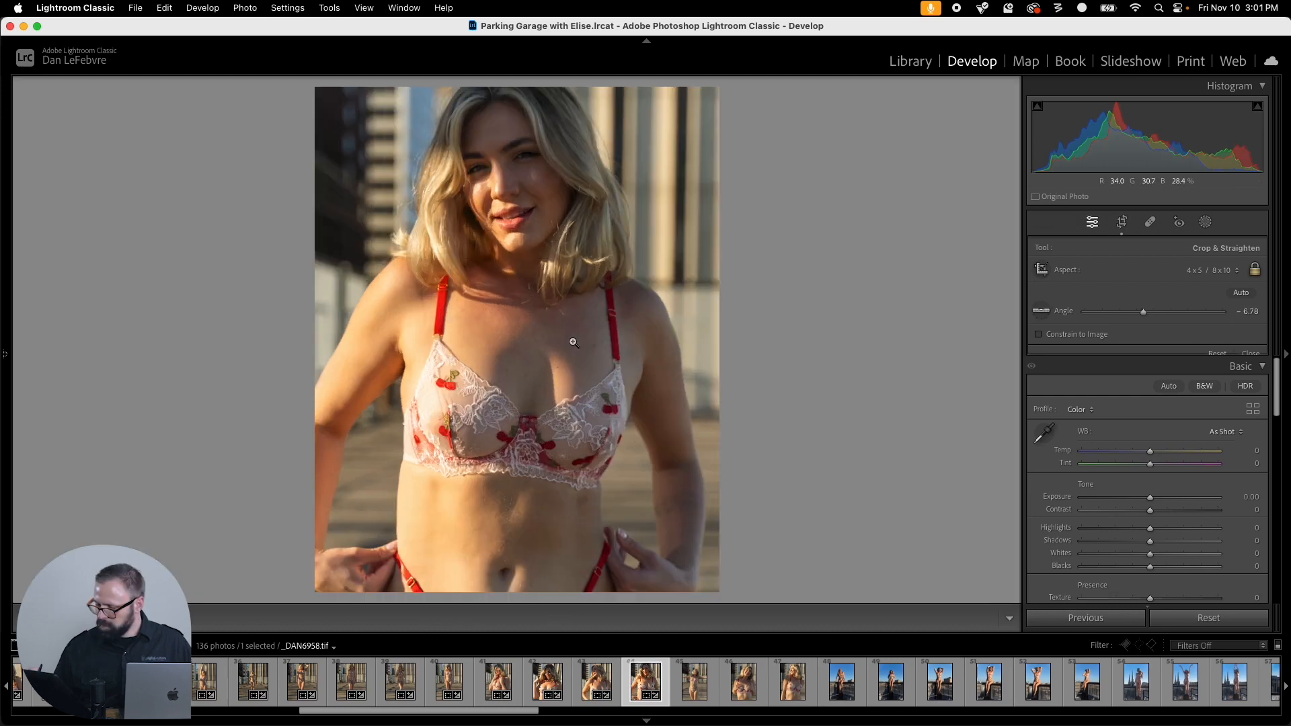
Step: Reposition the crop on _DAN6958.tif to leave space above the head and apply it
key("r")
left_click_drag(581, 347, 592, 369)
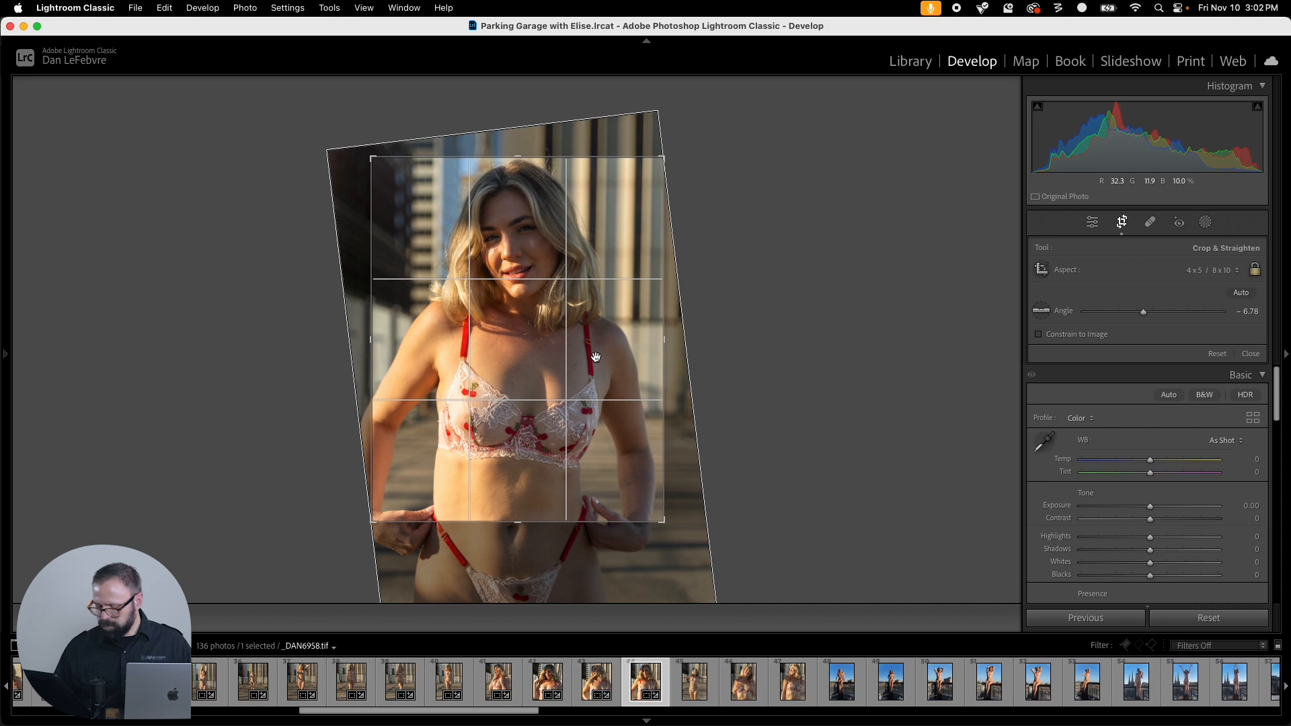
key("r")
Step: Paste the copied crop onto _DAN6970.tif, straighten it to -2.86 along the building, and reposition the frame lower to include more of the legs
key("Right")
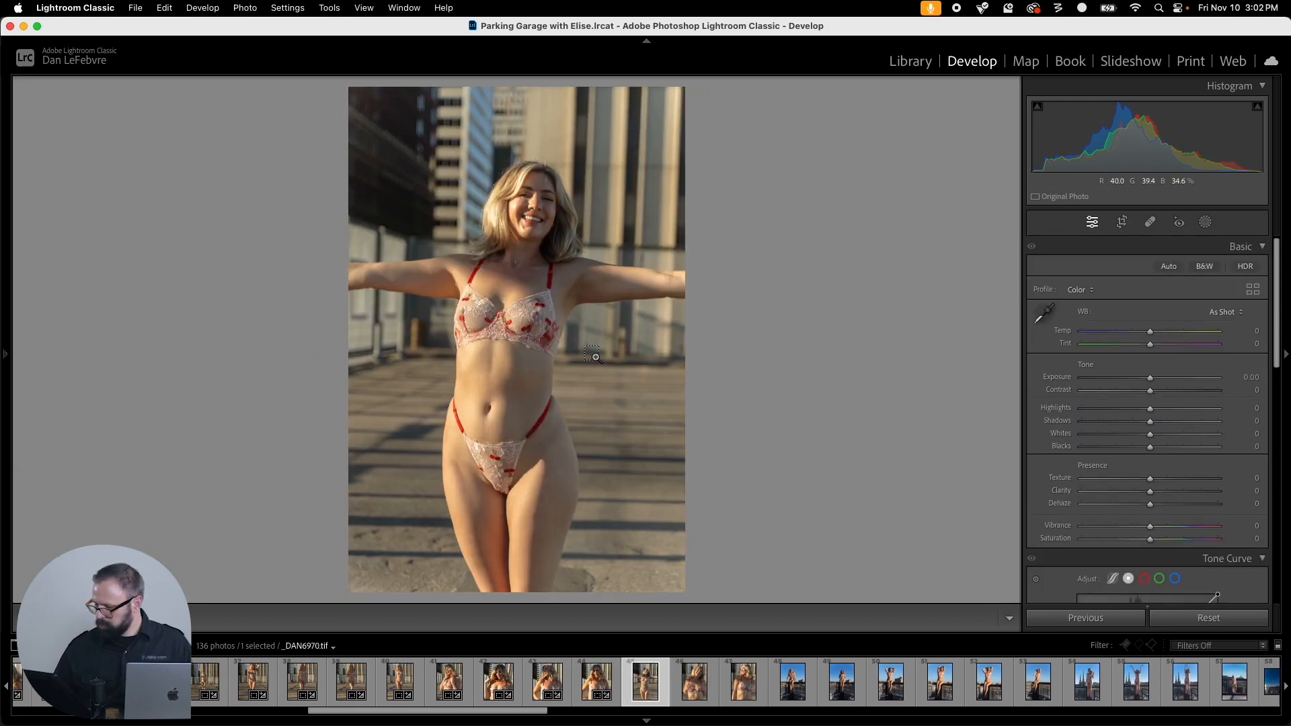
key("super+alt+v")
key("r")
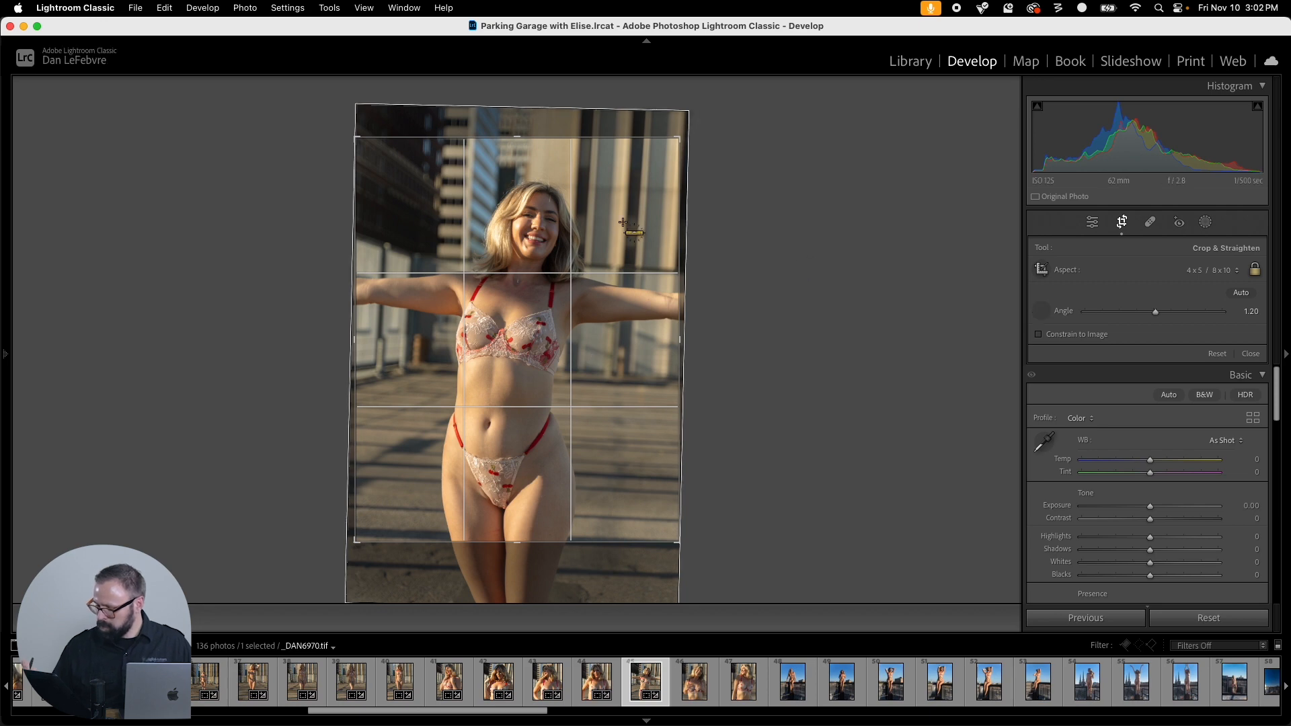
left_click_drag(583, 409, 574, 509)
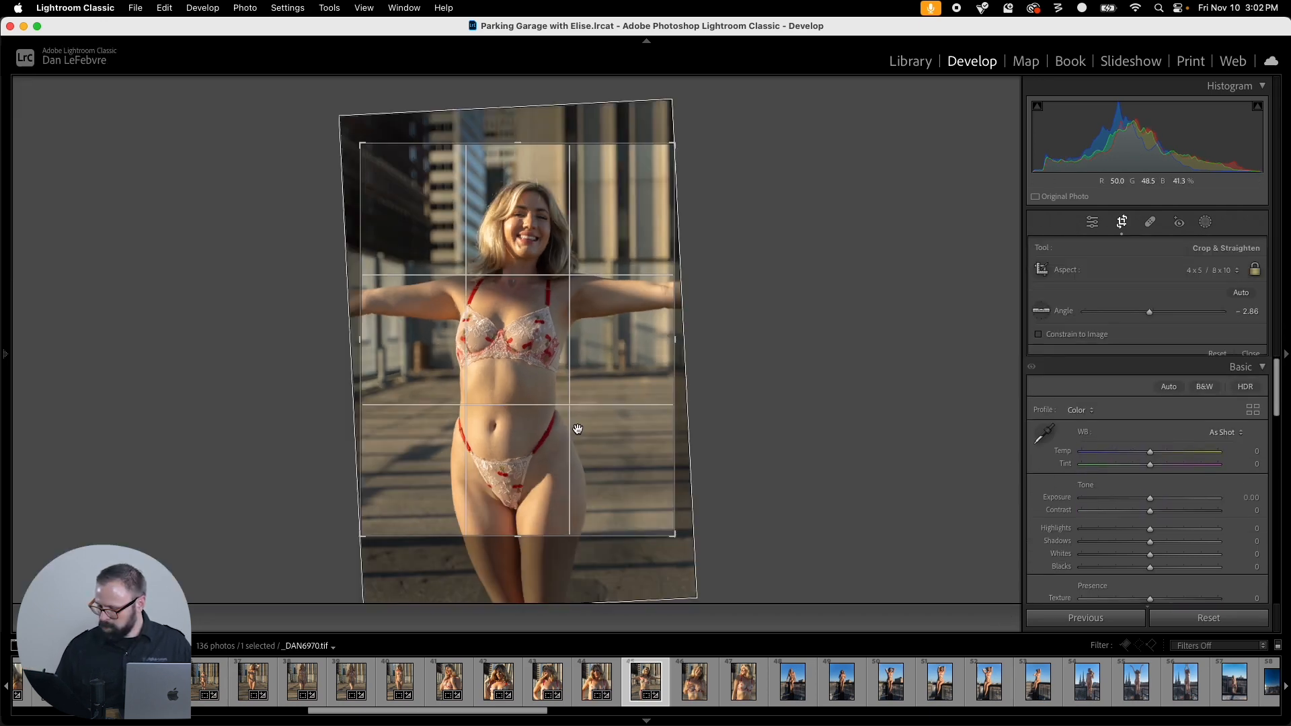
left_click_drag(571, 449, 564, 407)
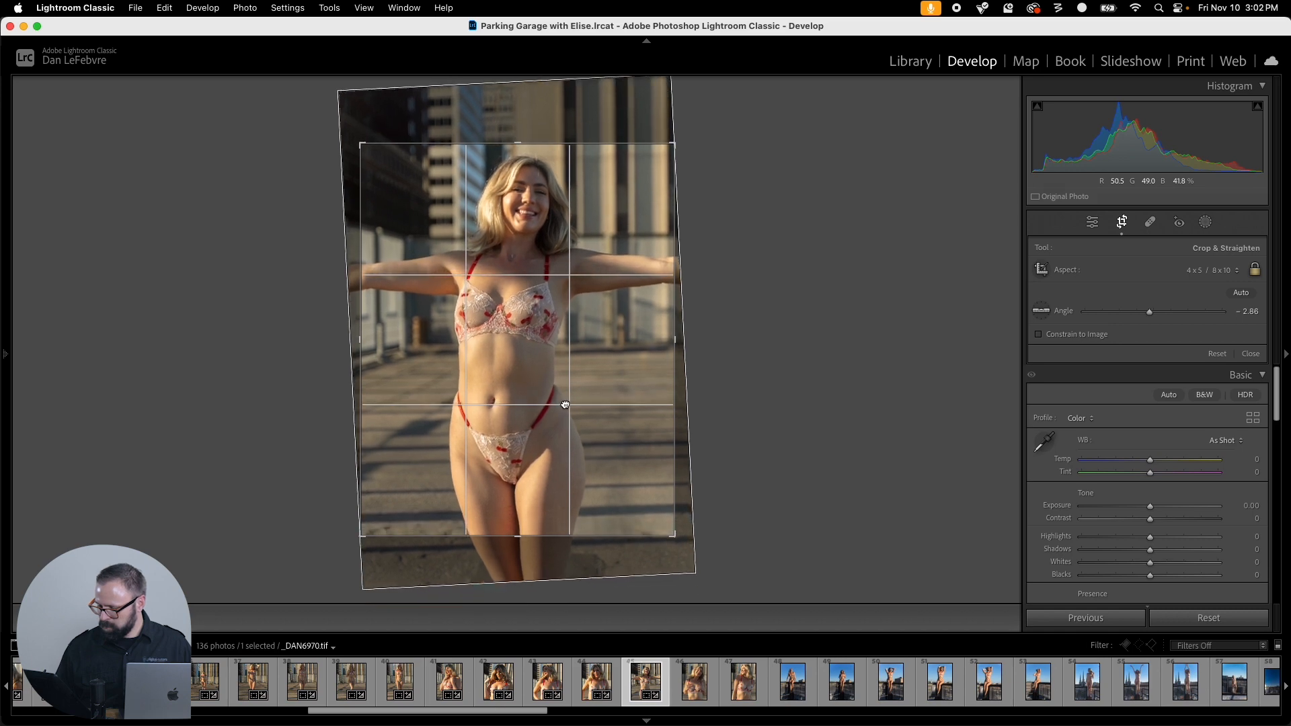
key("Return")
Step: Paste the copied crop onto _DAN6978.tif and apply it with its pasted framing
key("Right")
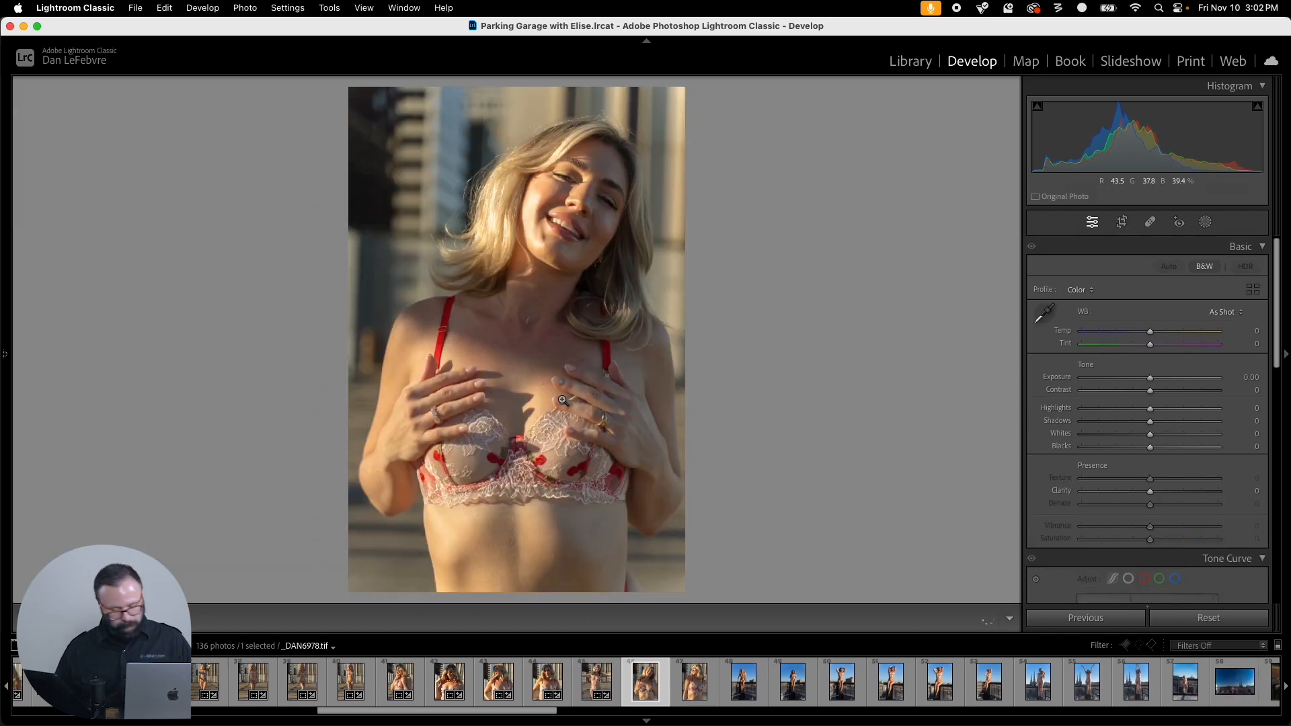
key("super+shift+v")
key("r")
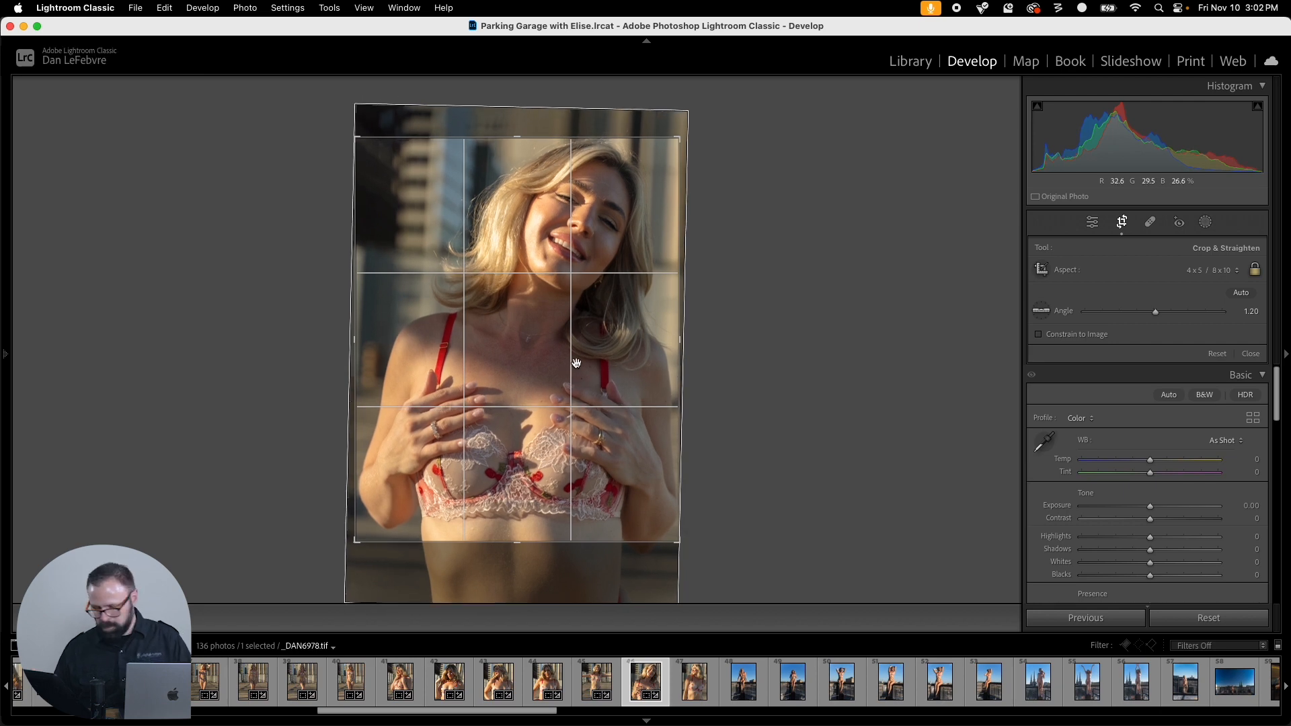
key("Return")
Step: Paste the copied crop onto _DAN6982.tif and move the frame up to include the whole head
key("Right")
key("super+shift+v")
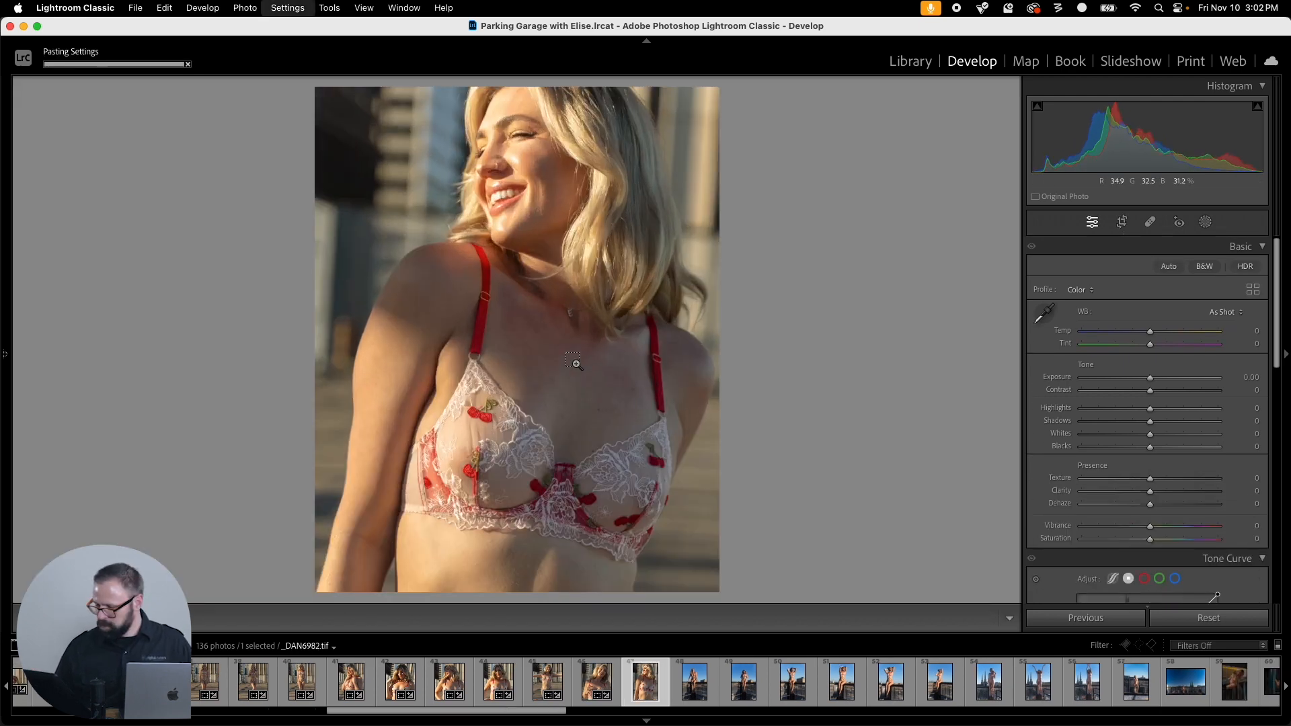
key("r")
left_click_drag(575, 365, 575, 409)
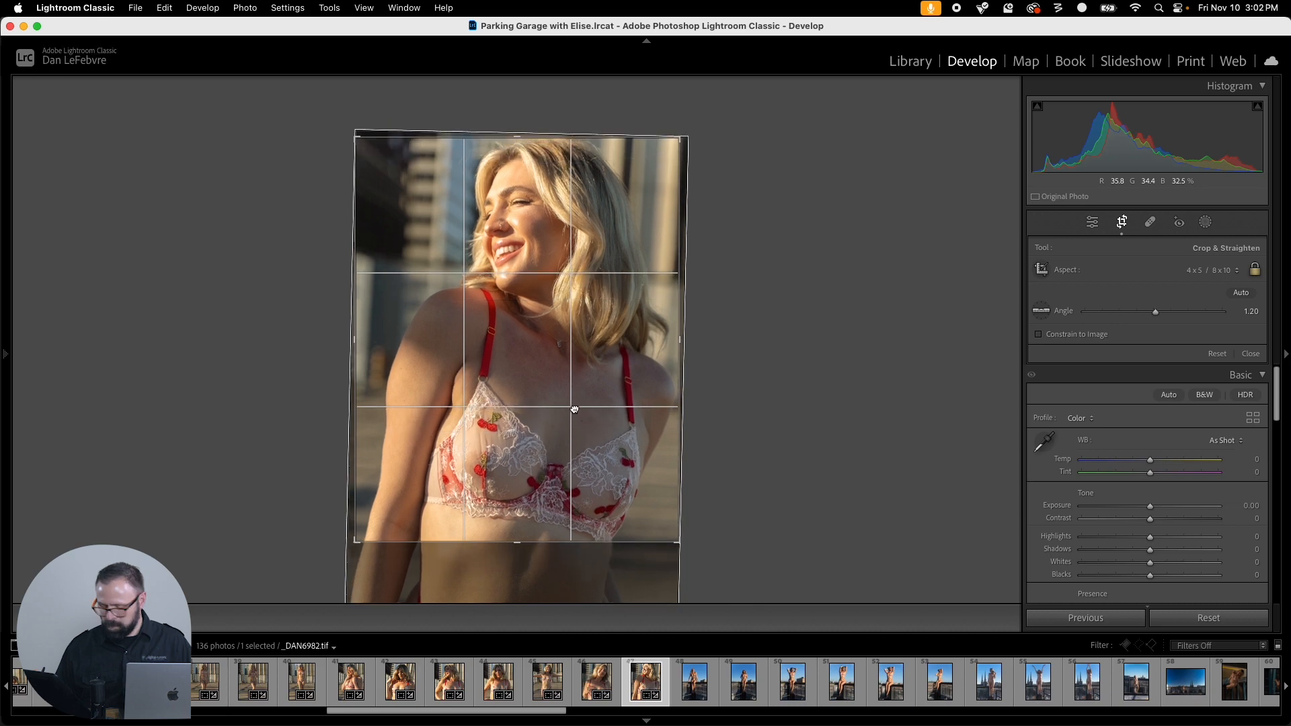
key("Return")
Step: Paste the copied crop onto _DAN6986.tif, reframe it around the full seated figure, and straighten it to 0.15 along the fence post
key("Right")
key("super+shift+v")
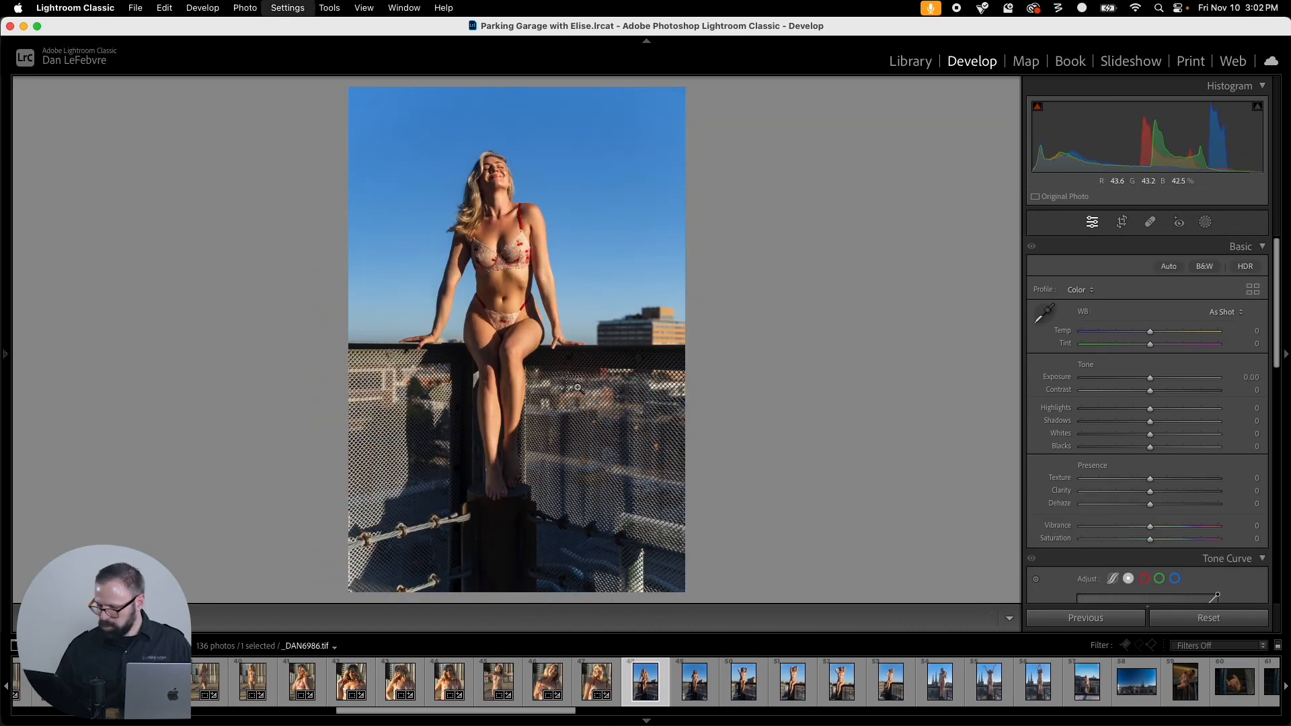
key("r")
left_click_drag(591, 378, 599, 346)
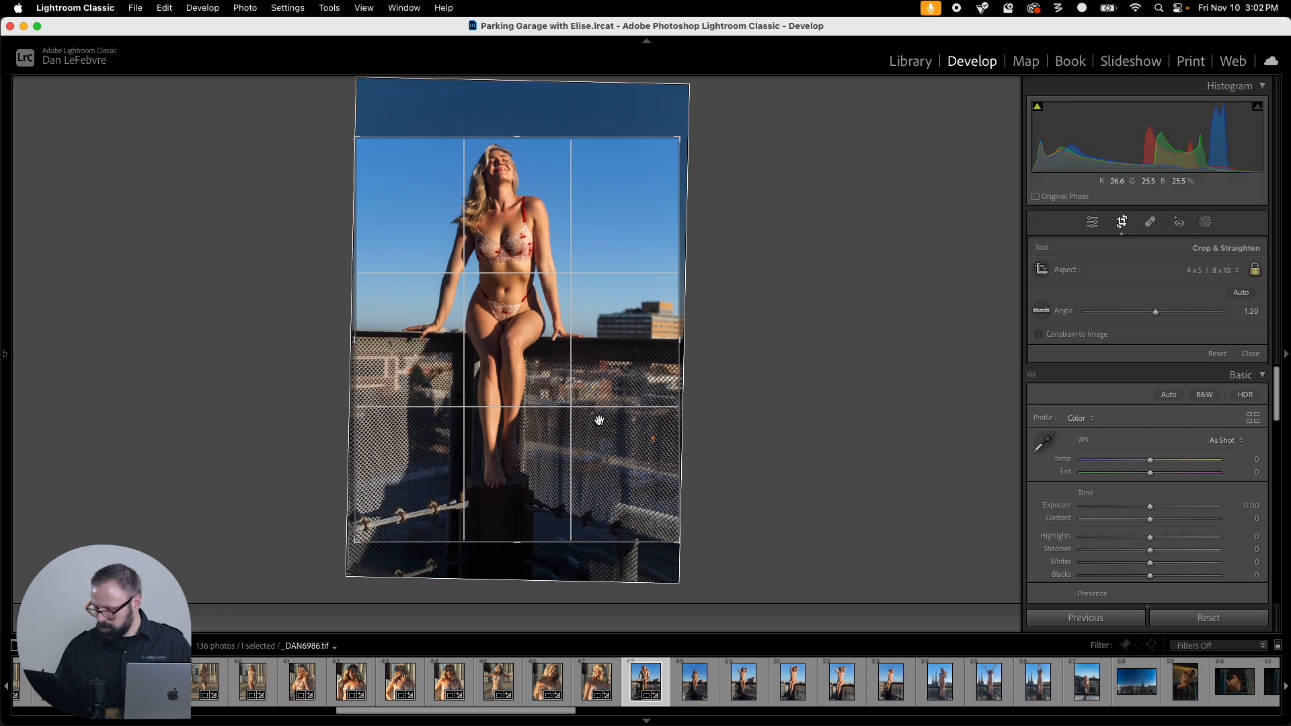
left_click(1041, 310)
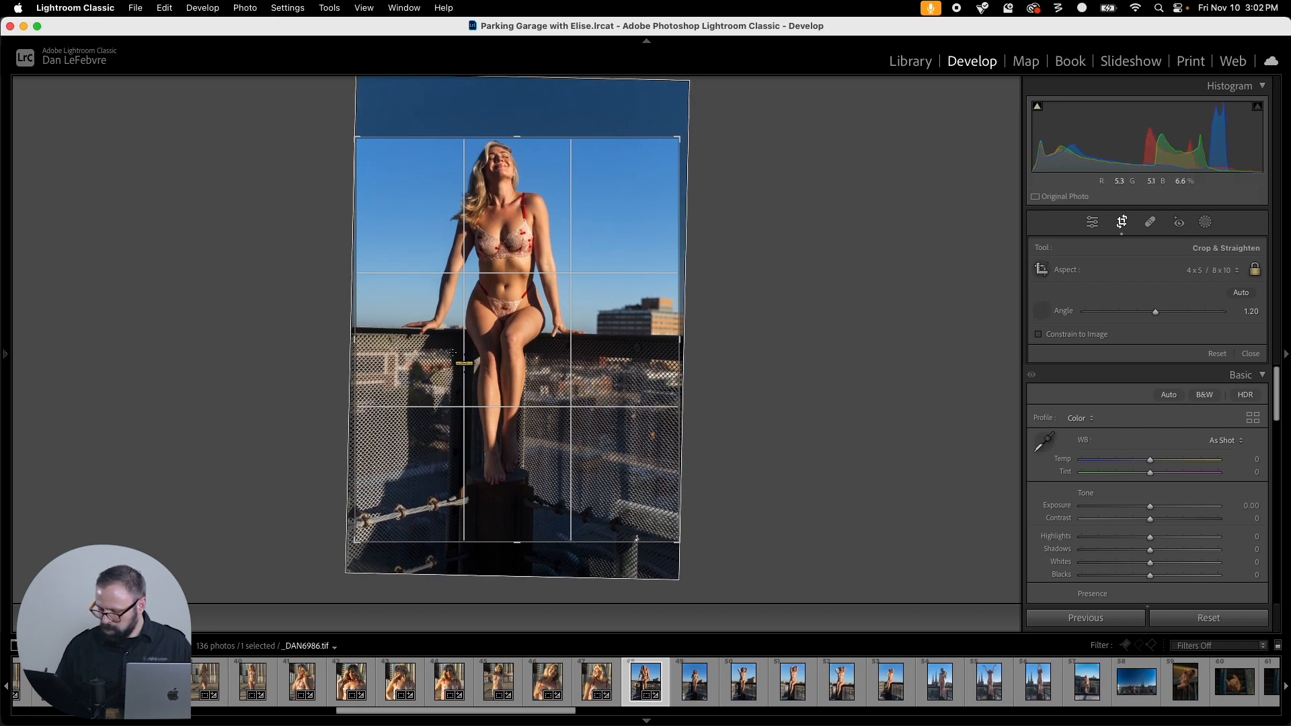
left_click_drag(448, 576, 456, 562)
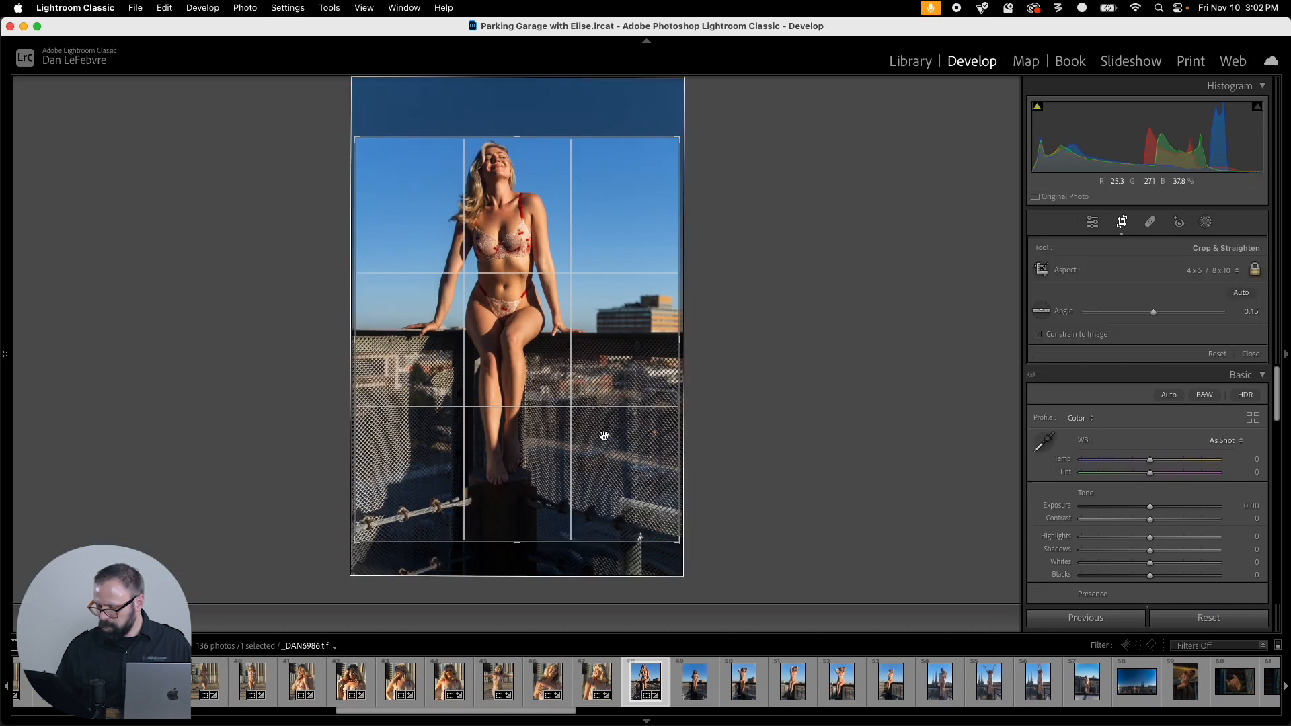
Step: Tighten the 4 x 5 / 8 x 10 crop on _DAN6986.tif slightly, recentre it on the seated figure, and apply it
left_click_drag(604, 437, 611, 441)
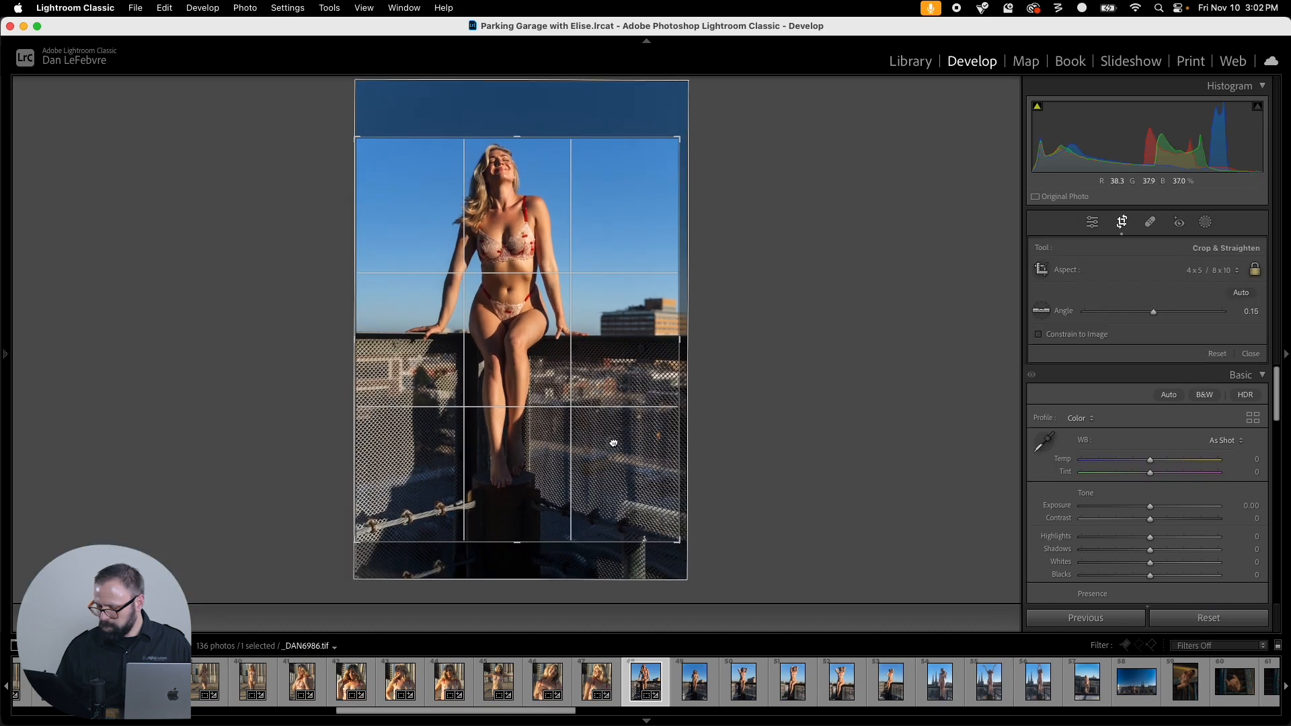
left_click_drag(680, 343, 676, 345)
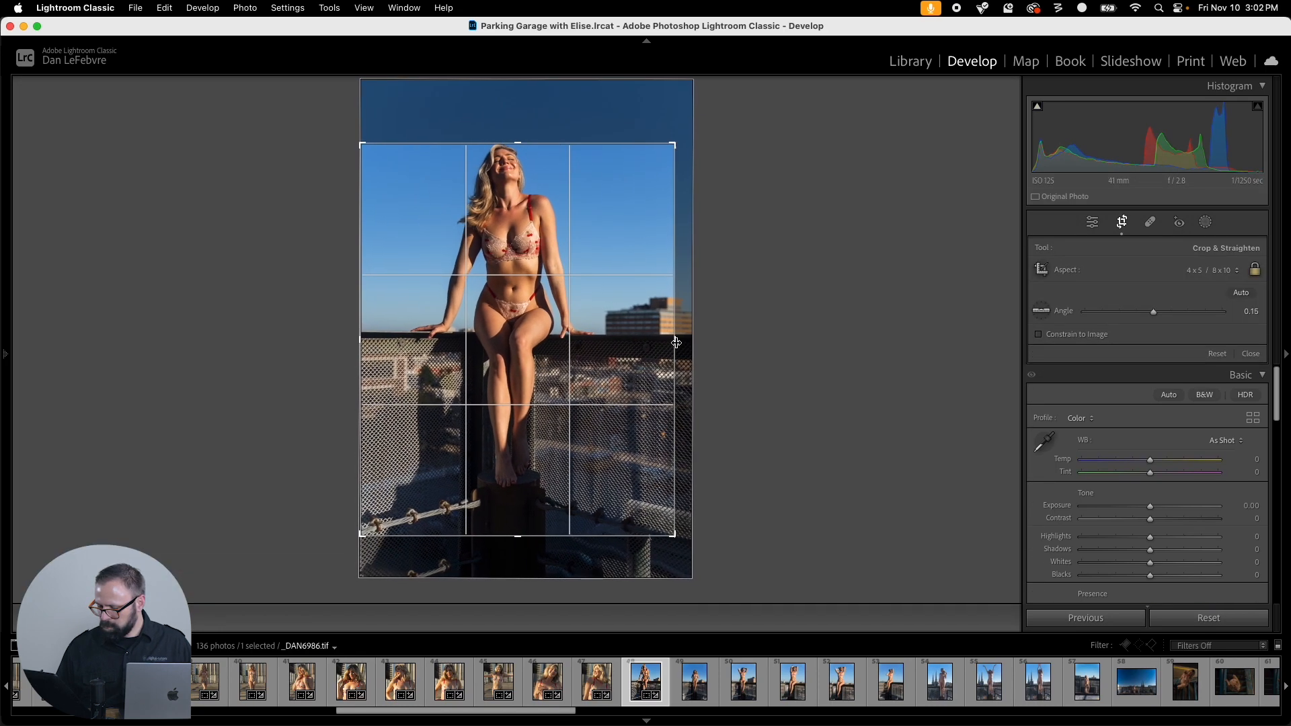
mouse_move(624, 386)
left_mouse_down()
mouse_move(623, 405)
mouse_move(635, 373)
left_mouse_up()
key("Return")
Step: Copy the crop, straighten angle and aspect ratio of _DAN6986.tif and paste them onto _DAN6992.tif
key("super+shift+c")
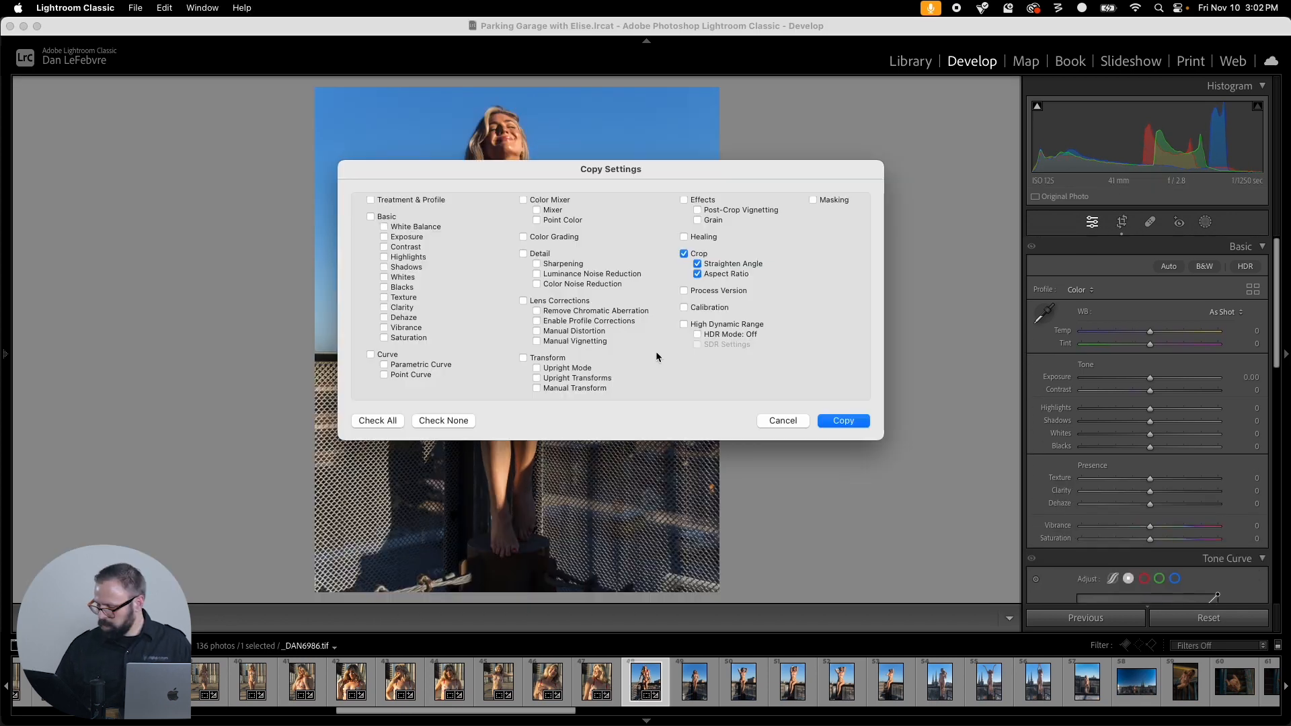
left_click(834, 422)
left_click(700, 671)
key("super+shift+v")
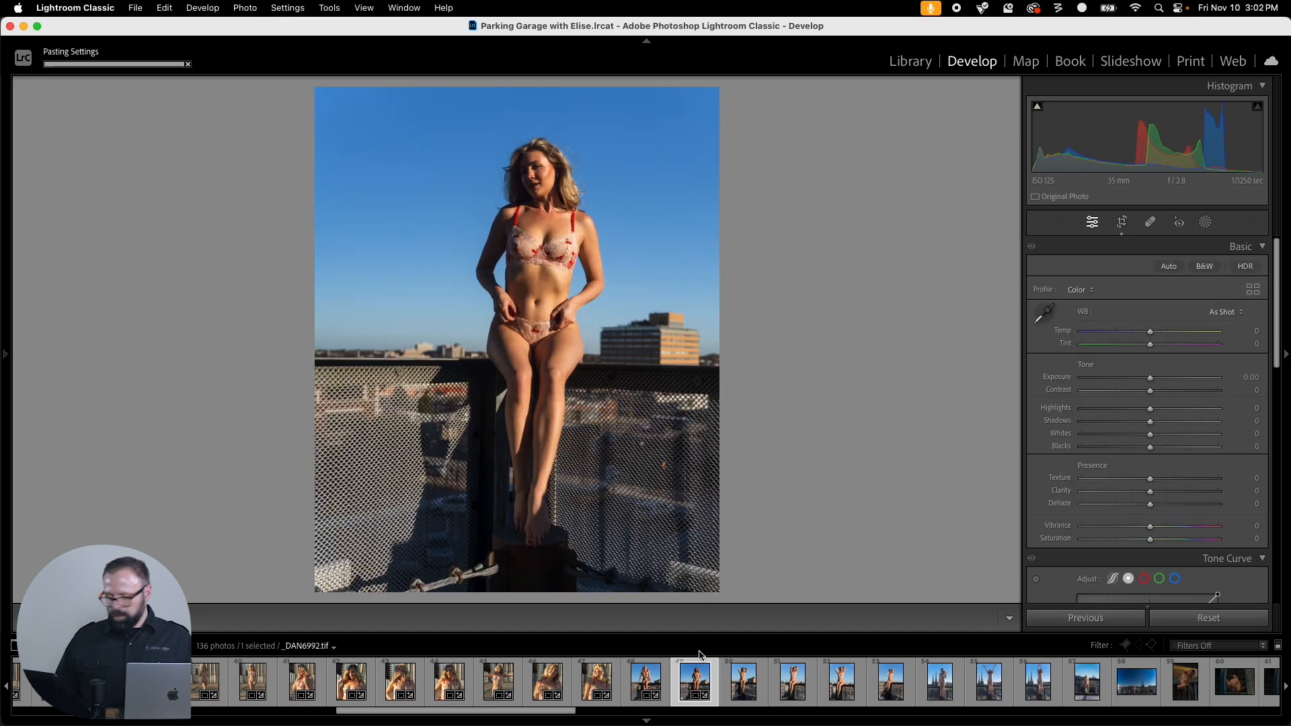
Step: Reposition the crop on _DAN6992.tif to centre the seated figure and apply it
key("r")
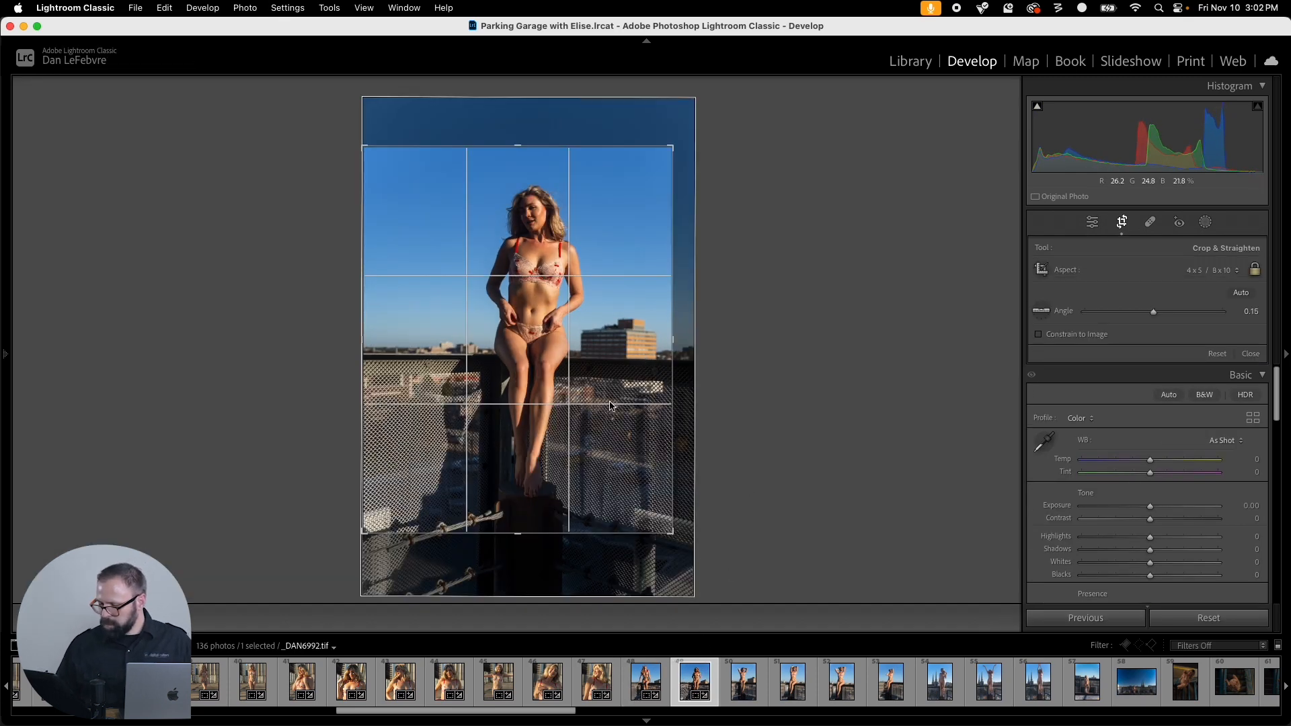
left_click_drag(626, 264, 602, 277)
key("Return")
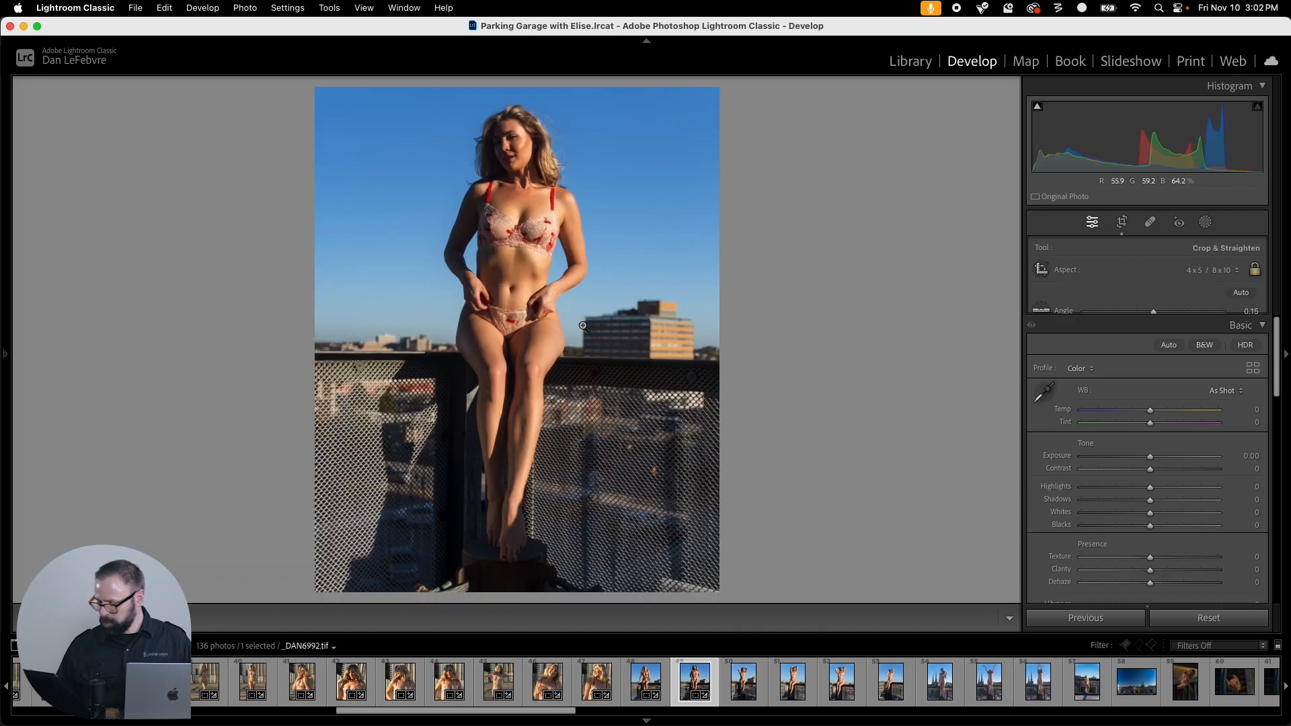
Step: Paste the copied crop onto _DAN6996.tif and reposition the frame around the raised arms and feet
left_click(740, 681)
key("super+shift+v")
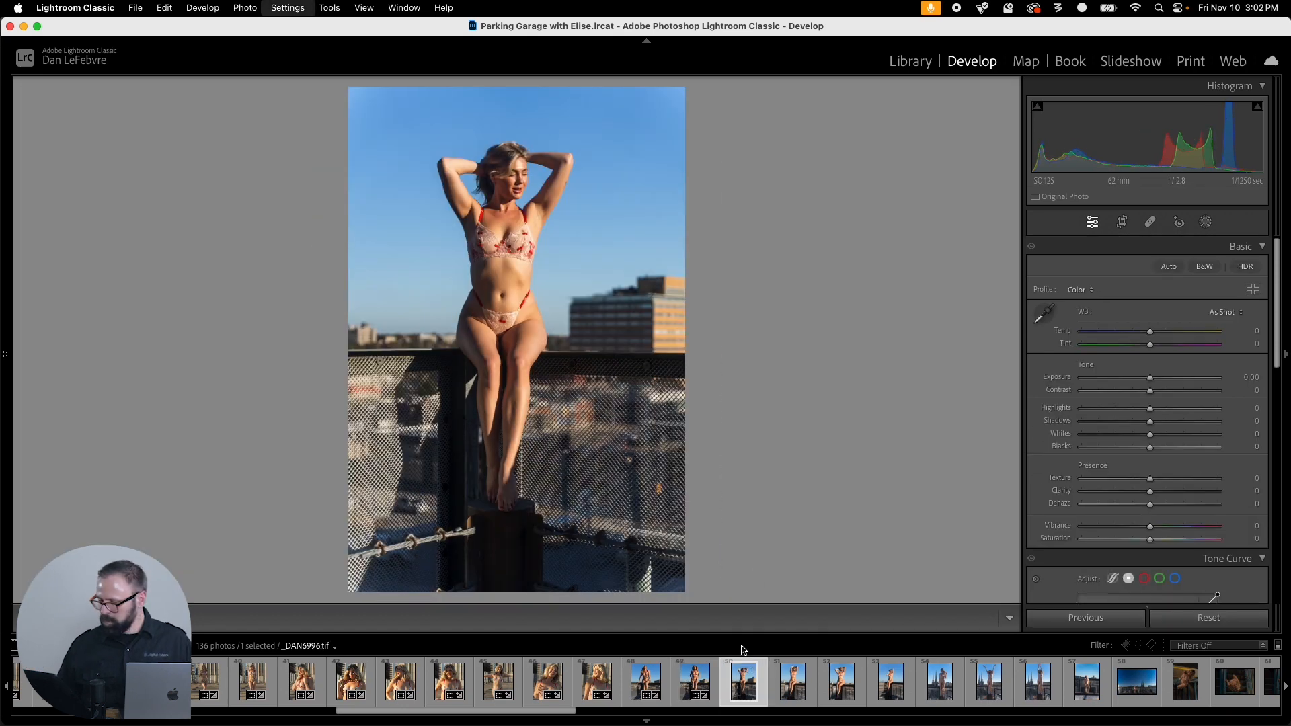
key("r")
left_click_drag(627, 289, 635, 209)
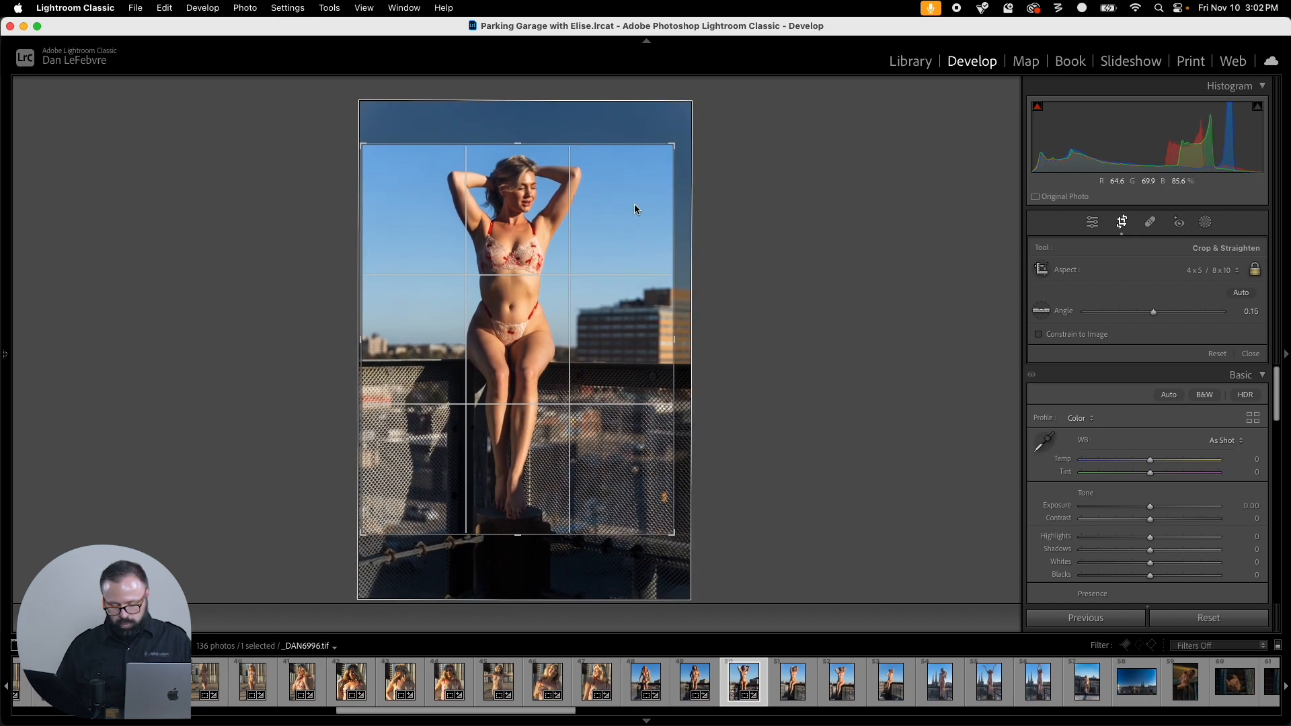
key("Return")
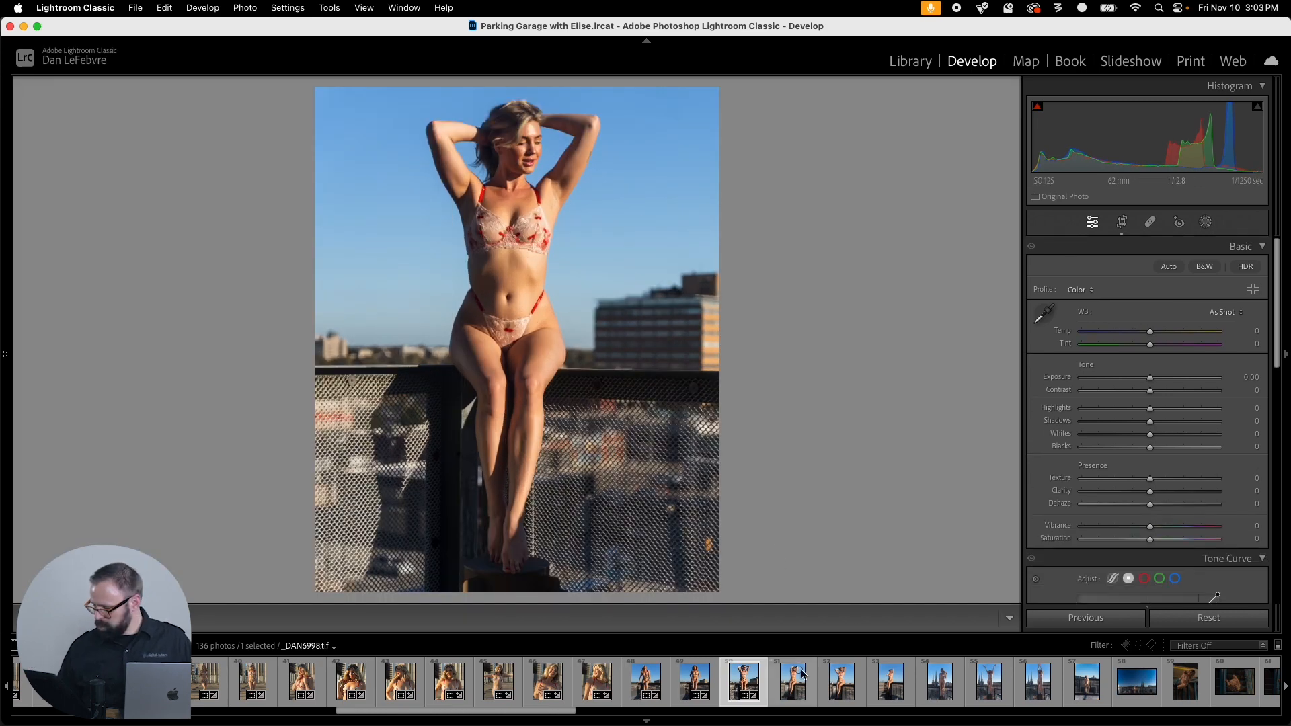
Step: Straighten the crop on _DAN6996.tif along the vertical fence post and apply it
key("r")
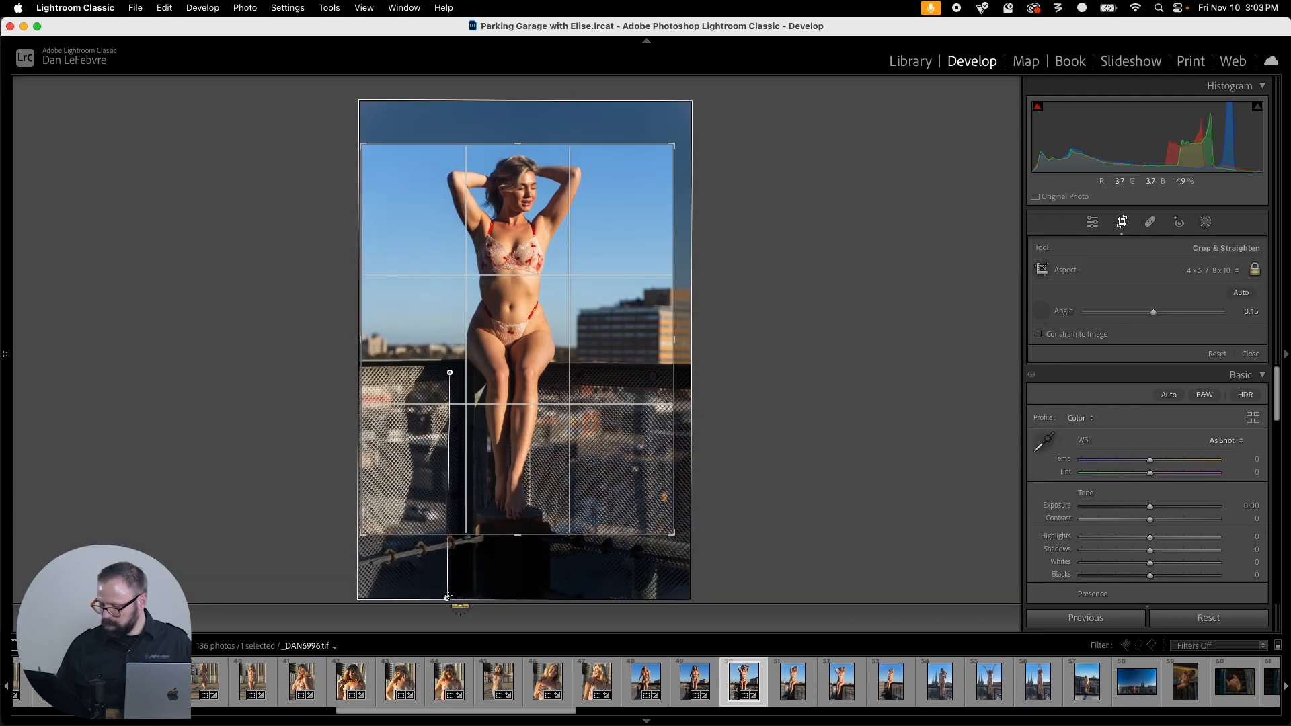
left_click_drag(448, 597, 447, 597)
key("Return")
Step: Paste the copied crop onto _DAN6998.tif, then shift and enlarge the frame around the raised arms
left_click(805, 668)
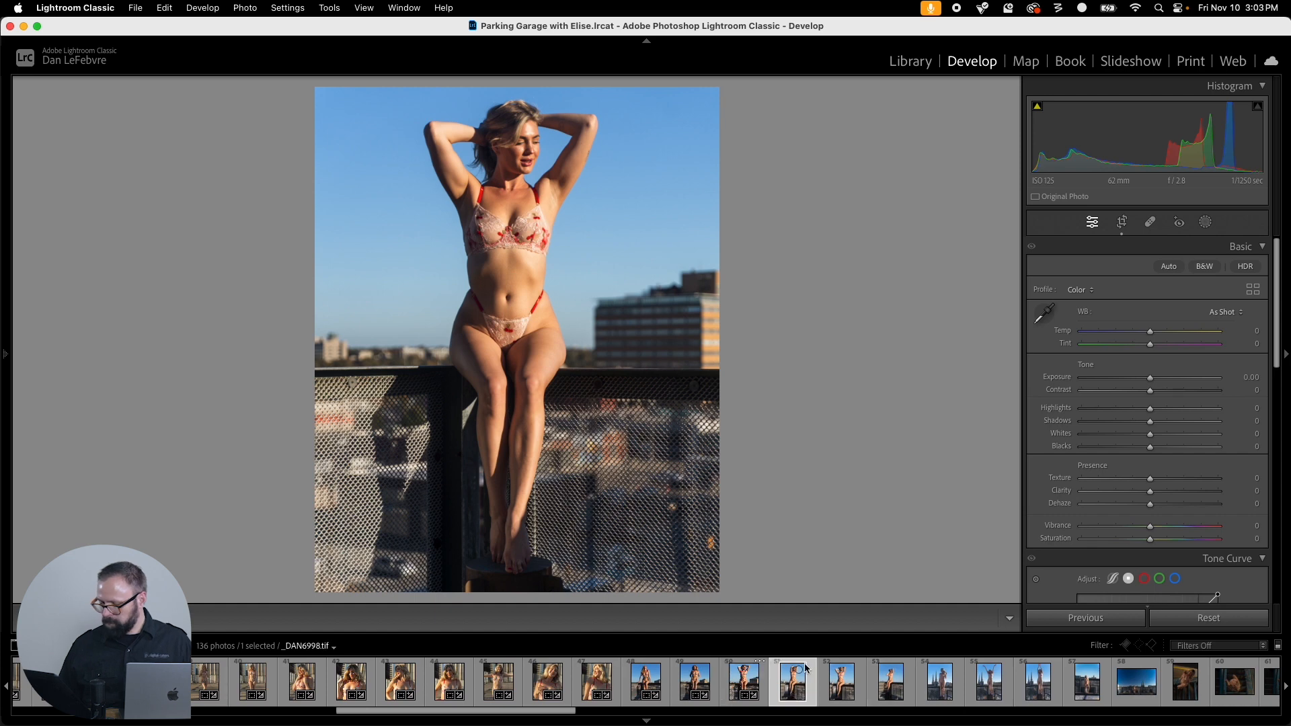
key("super+shift+v")
key("r")
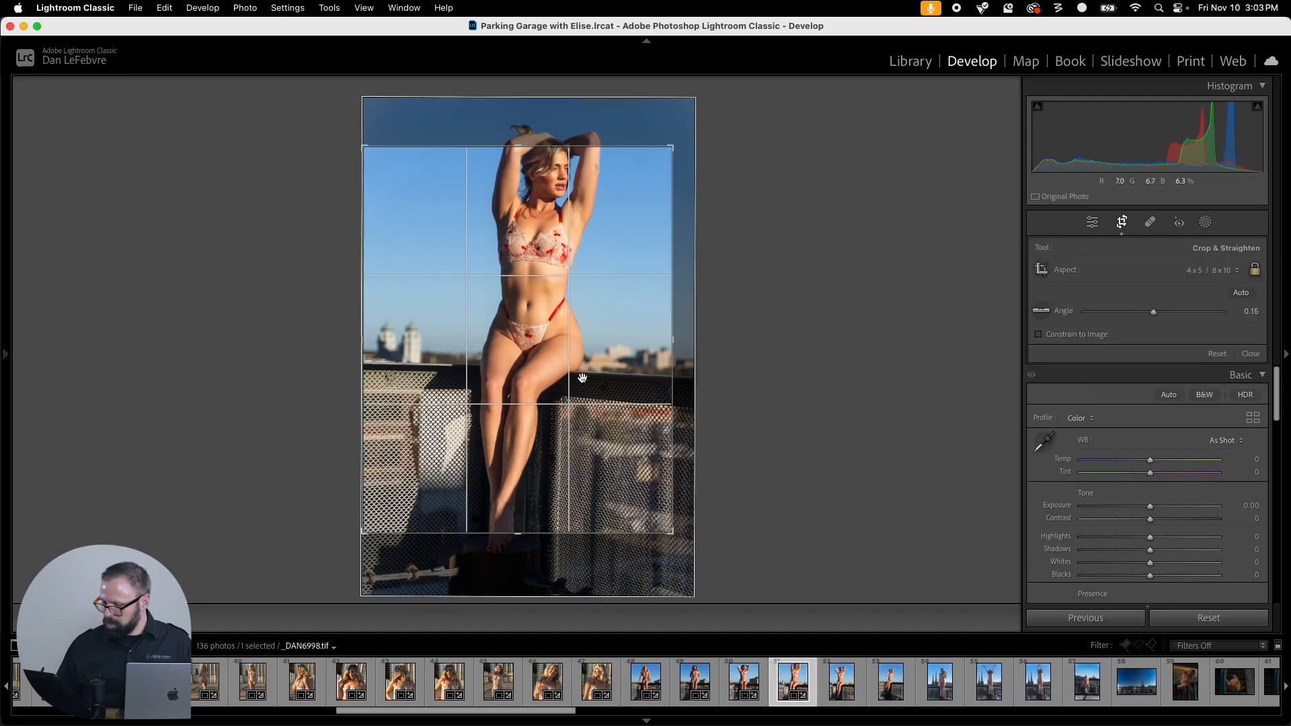
left_click_drag(582, 378, 572, 405)
left_click_drag(372, 533, 361, 551)
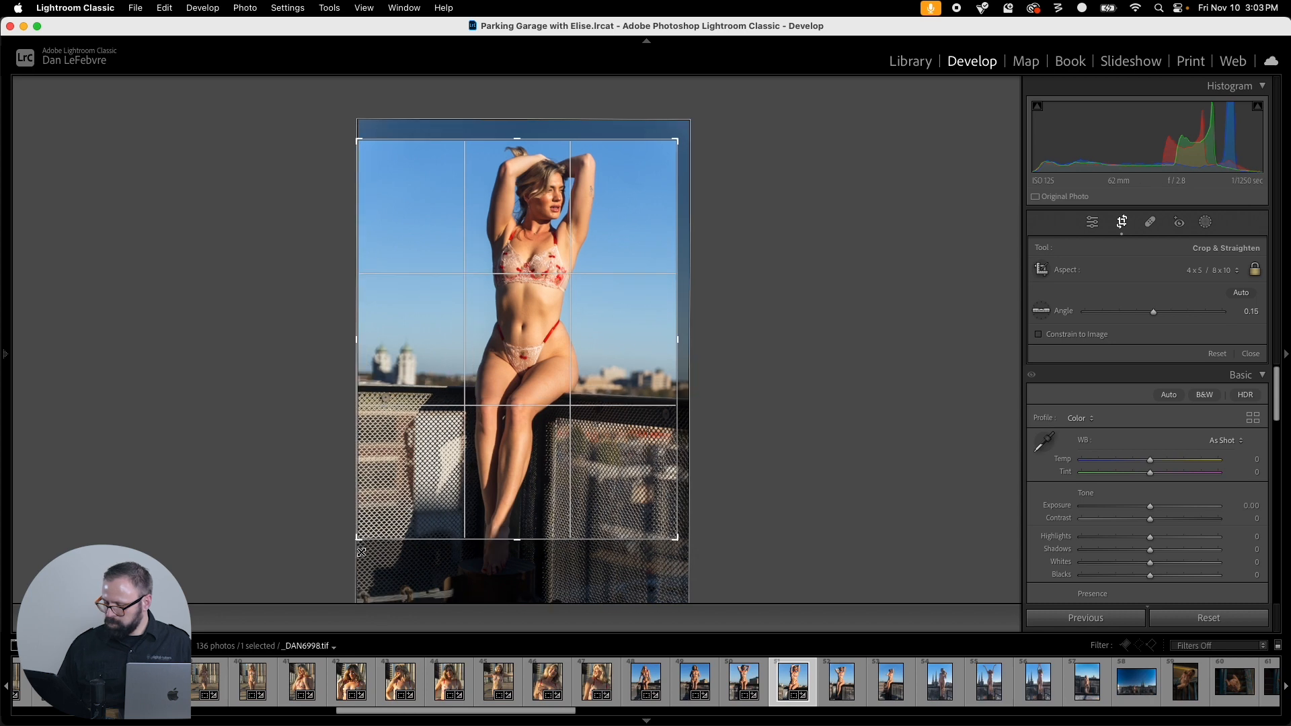
Step: Switch the _DAN6998.tif crop to a custom aspect ratio and extend it to include the raised arms and the feet
left_click(1219, 270)
left_click(1205, 234)
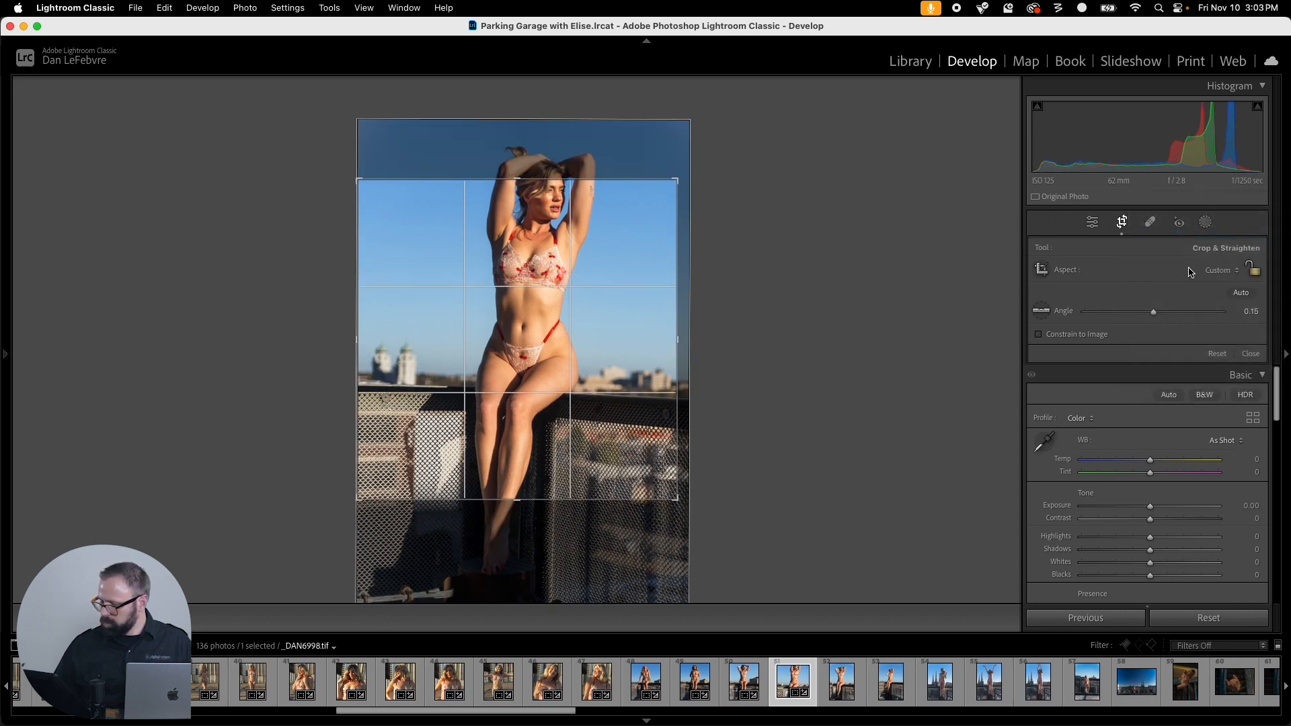
left_click_drag(606, 180, 606, 140)
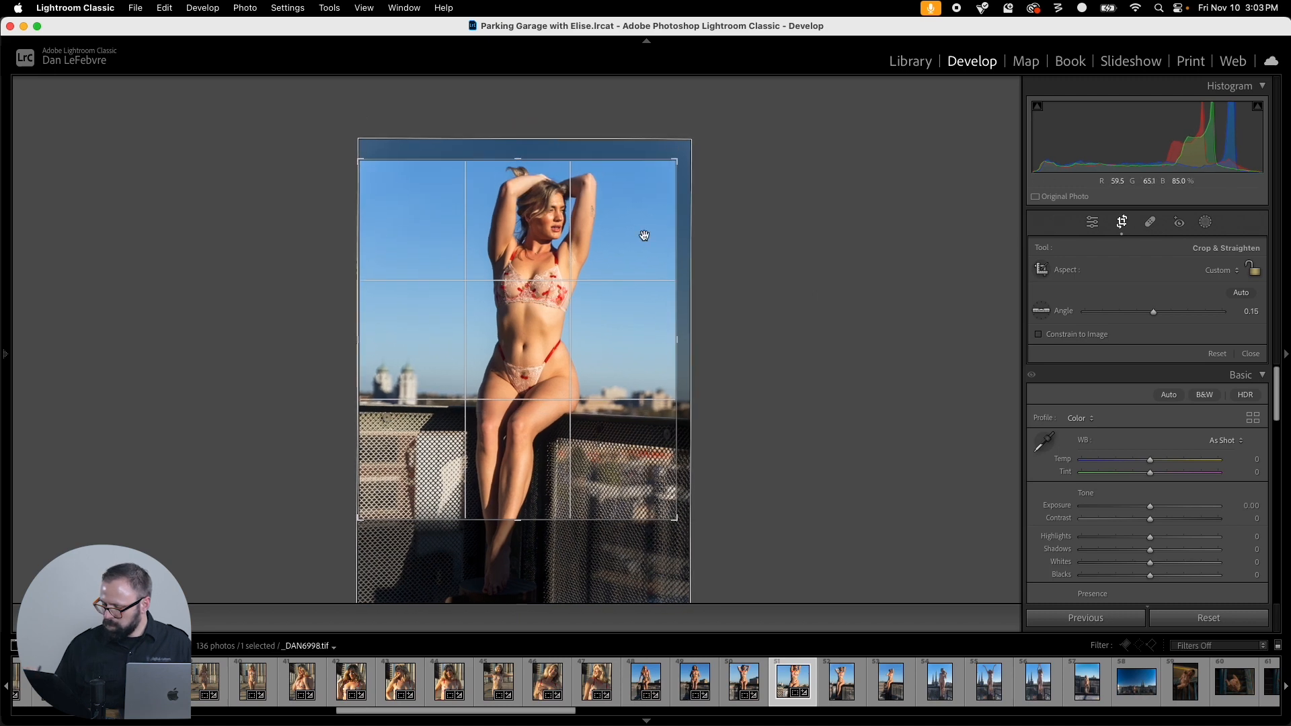
left_click_drag(360, 518, 364, 572)
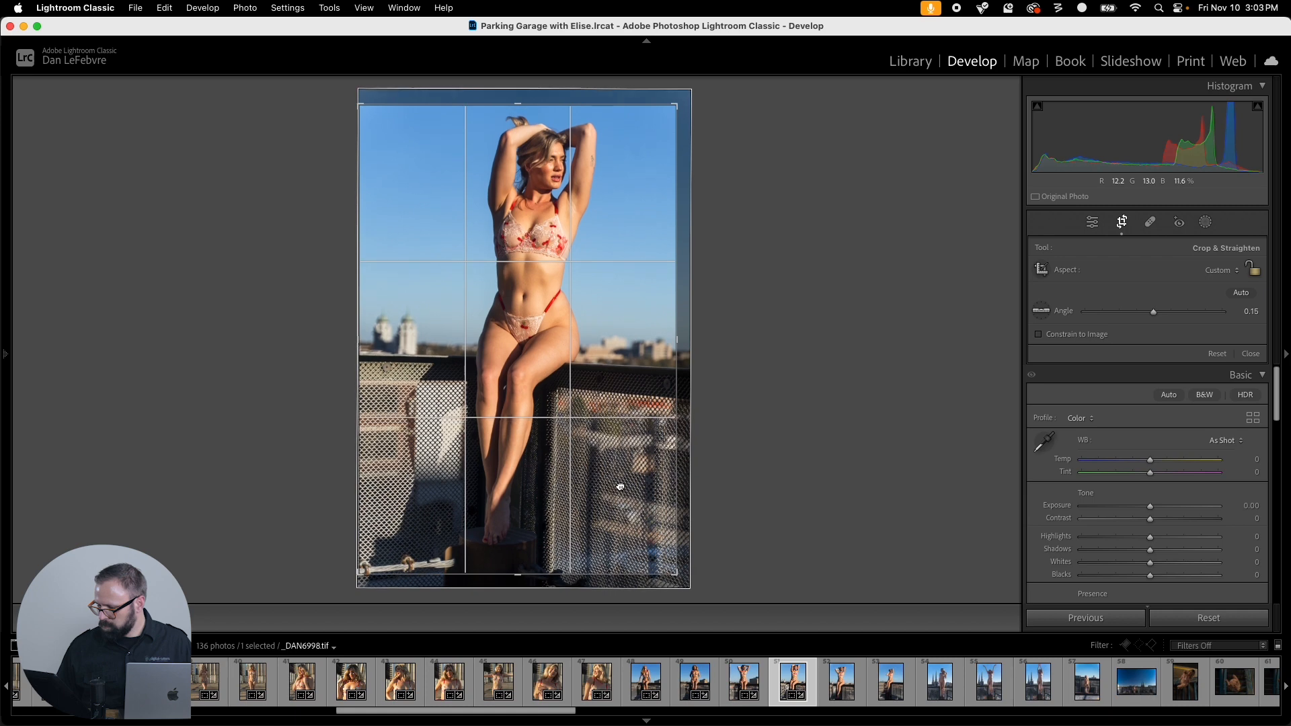
Step: Straighten the crop on _DAN6998.tif along the vertical fence post and apply it
left_click(1042, 312)
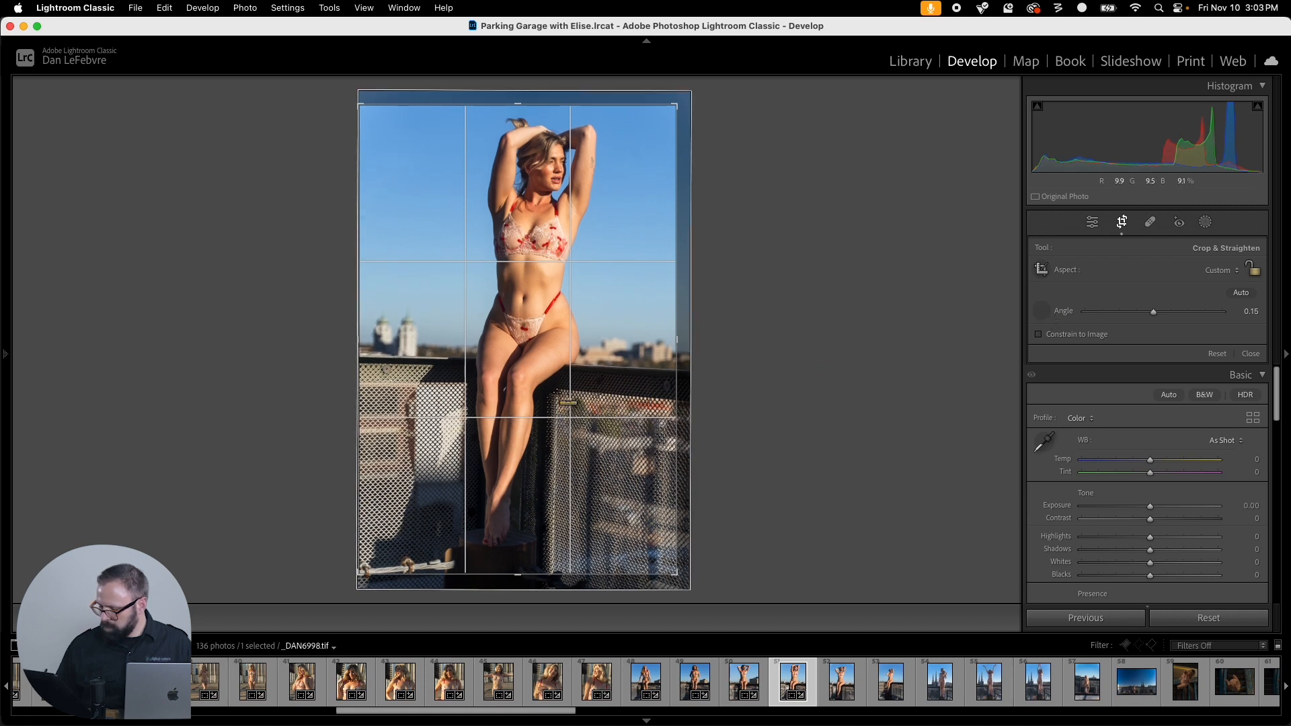
left_click_drag(549, 602, 550, 602)
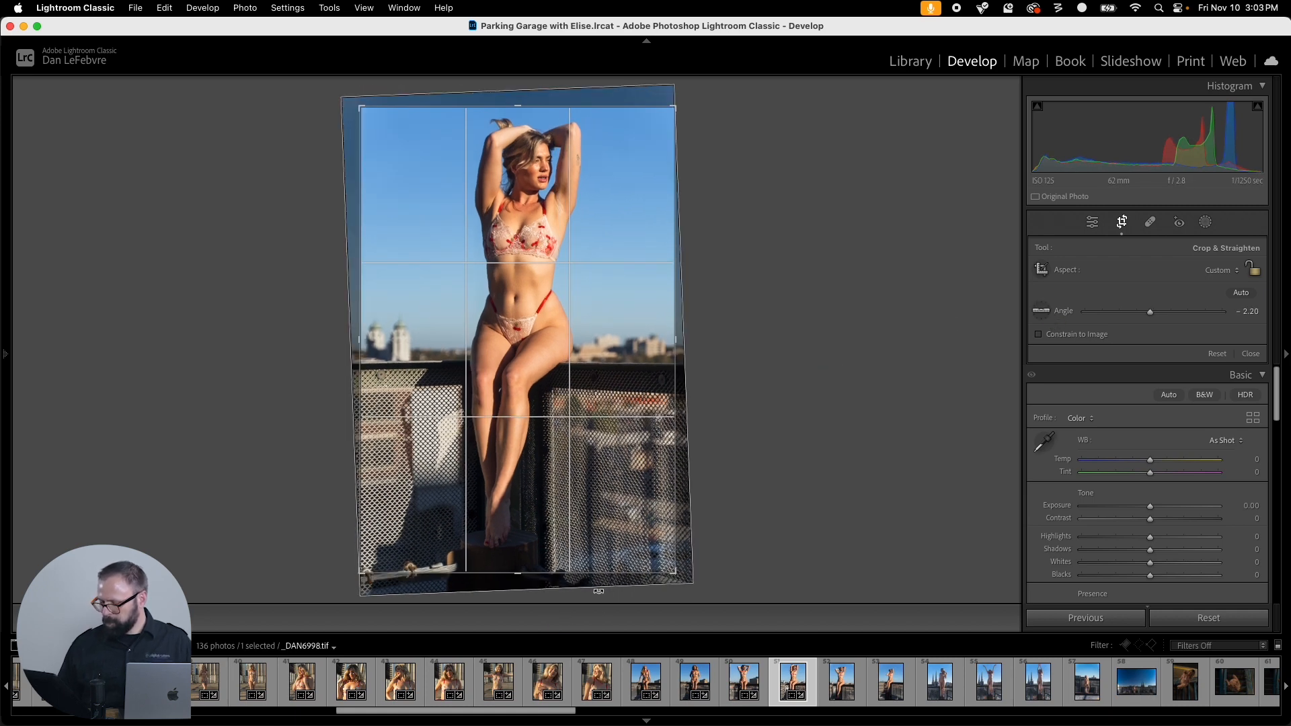
key("Return")
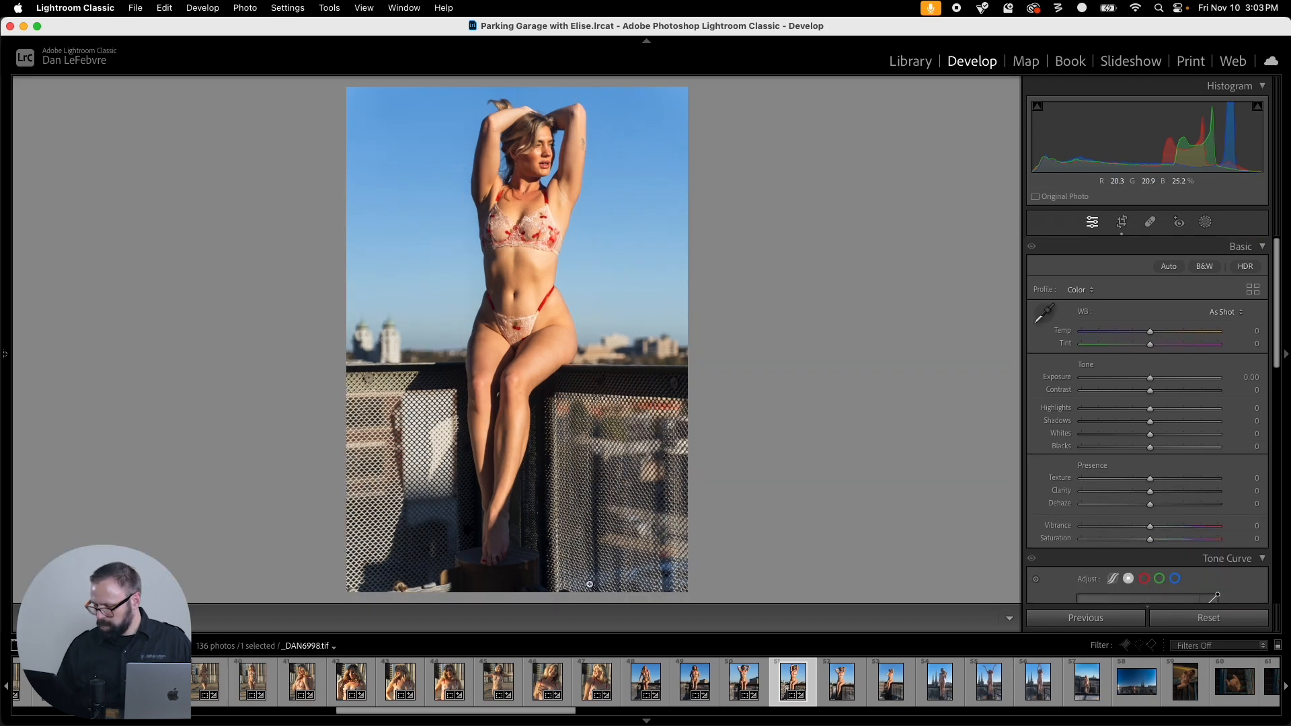
Step: Copy the crop settings of _DAN6998.tif, paste them onto _DAN7004.tif and open its crop for adjustment
left_click(843, 687)
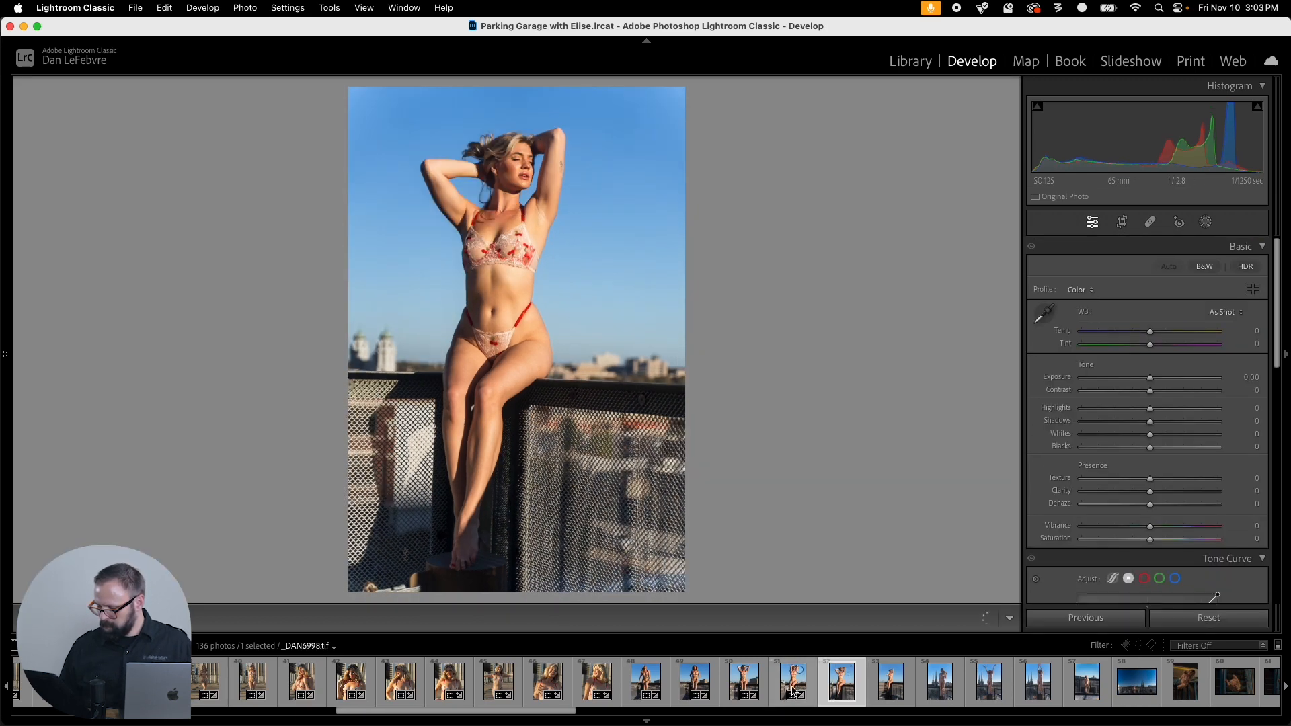
left_click(793, 691)
key("super+shift+c")
left_click(840, 424)
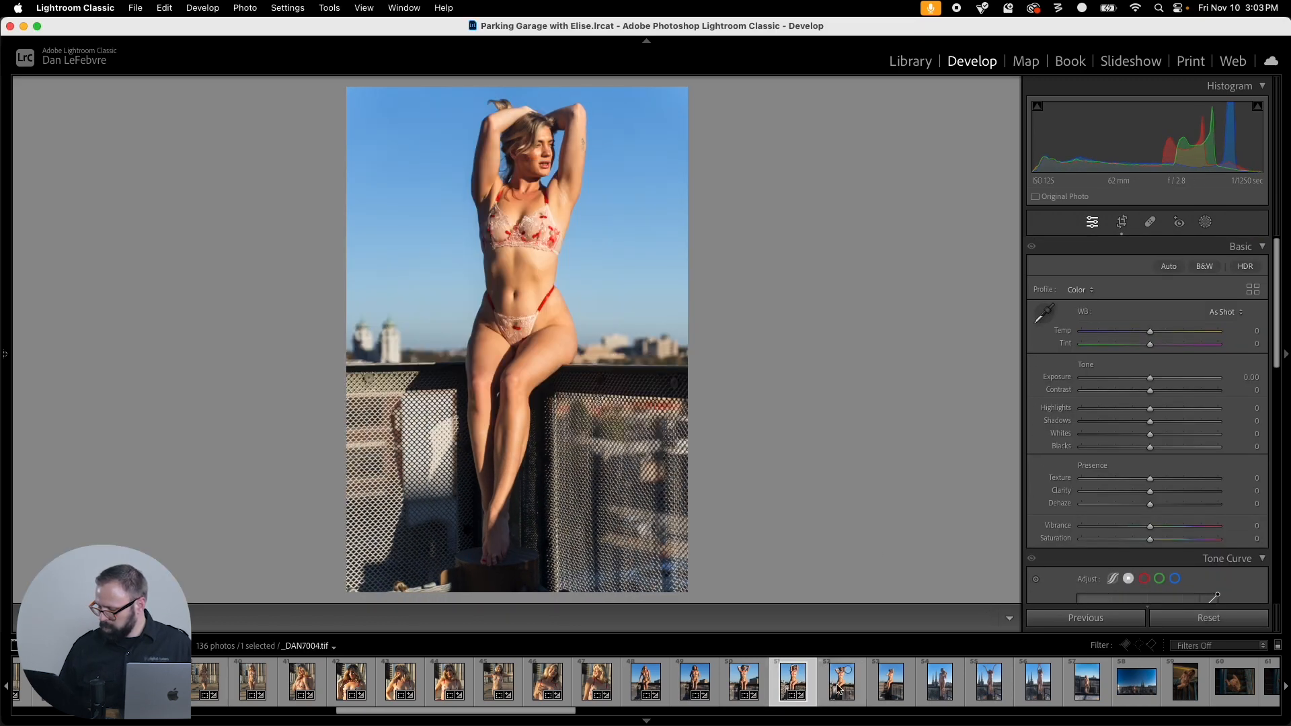
left_click(838, 689)
key("super+shift+v")
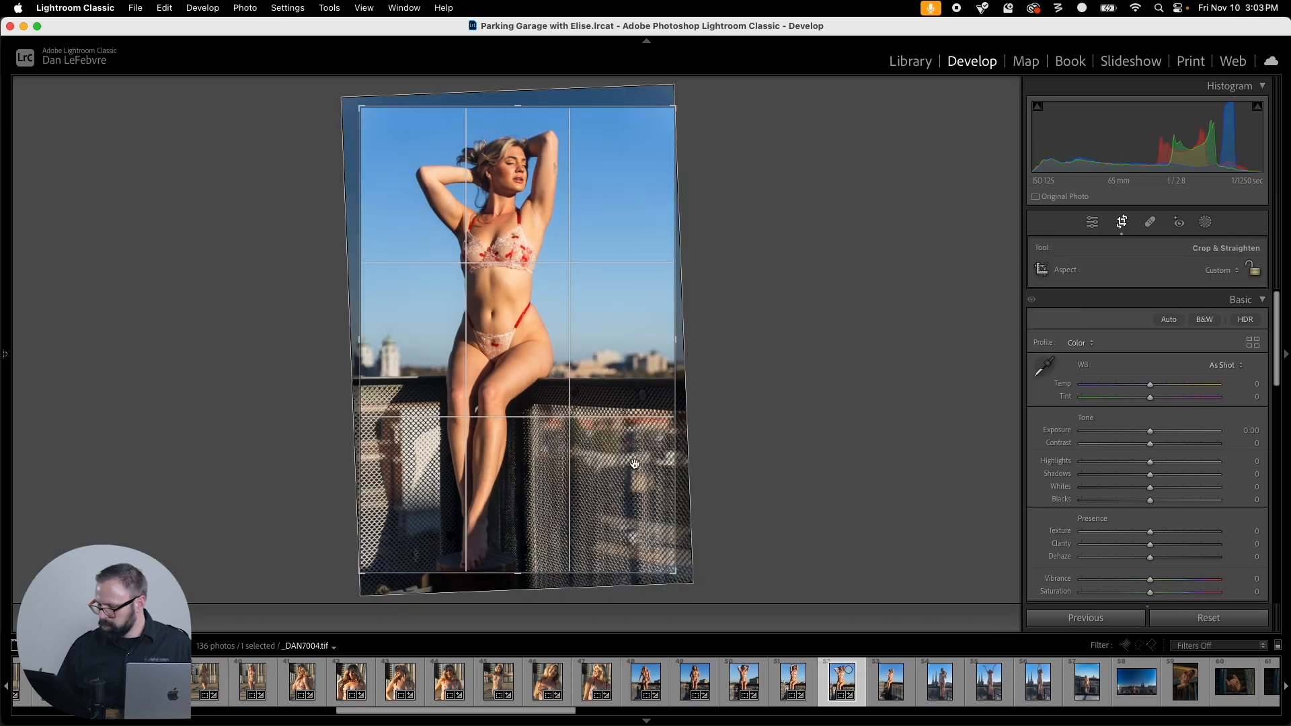
key("r")
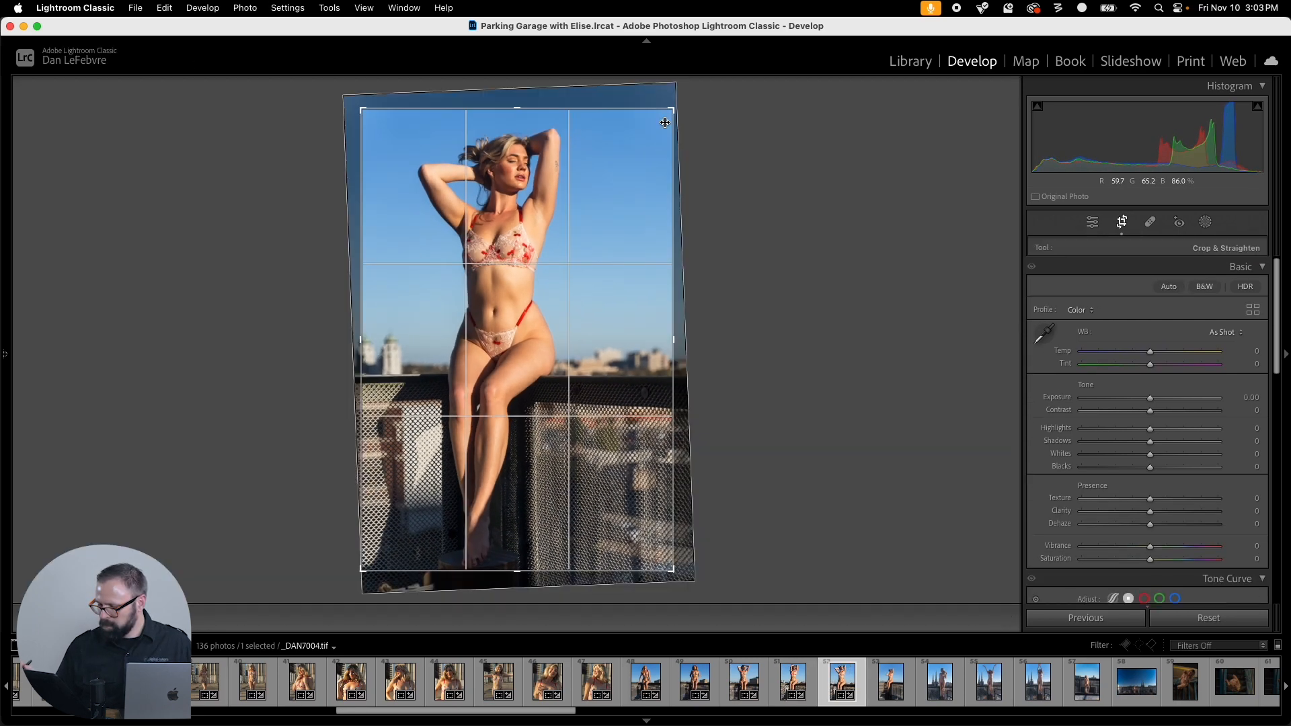
Step: Tighten the crop on _DAN7004.tif around the seated figure and apply it
left_click_drag(672, 129, 674, 121)
left_click_drag(618, 279, 667, 280)
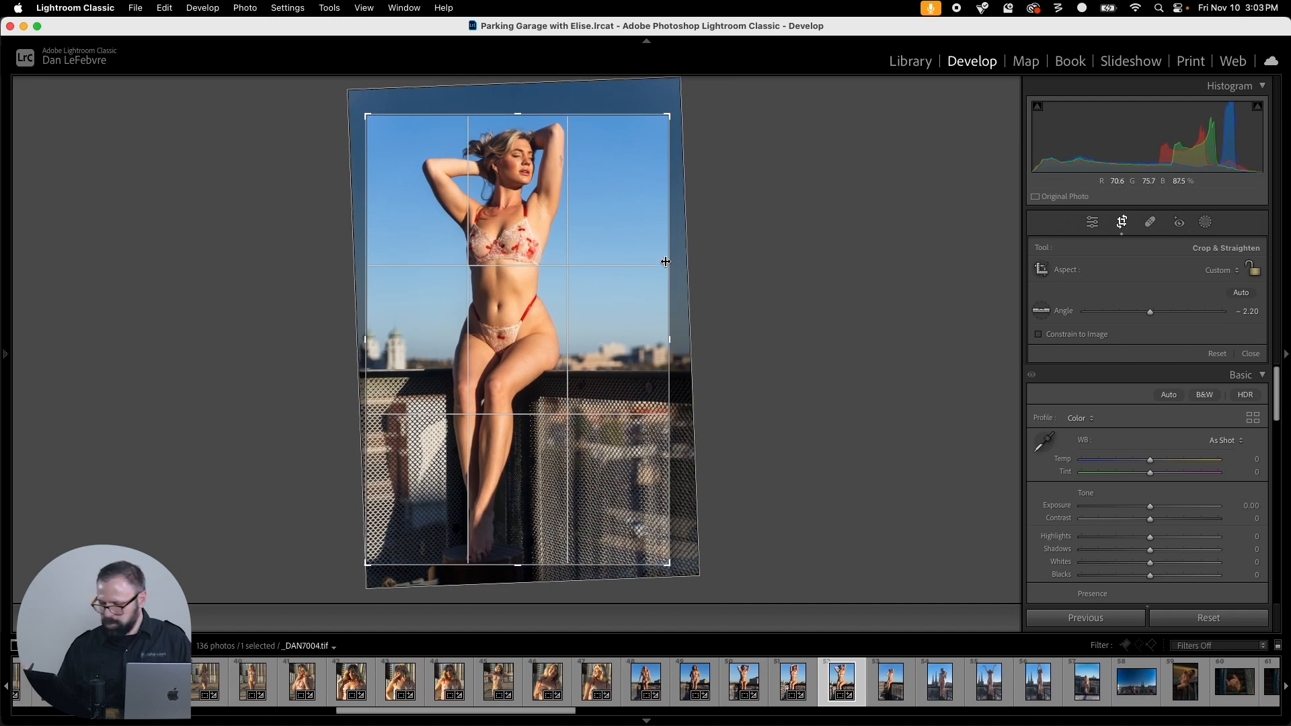
key("Return")
Step: Paste the copied crop onto _DAN7006.tif and straighten it along the vertical fence post
left_click(891, 662)
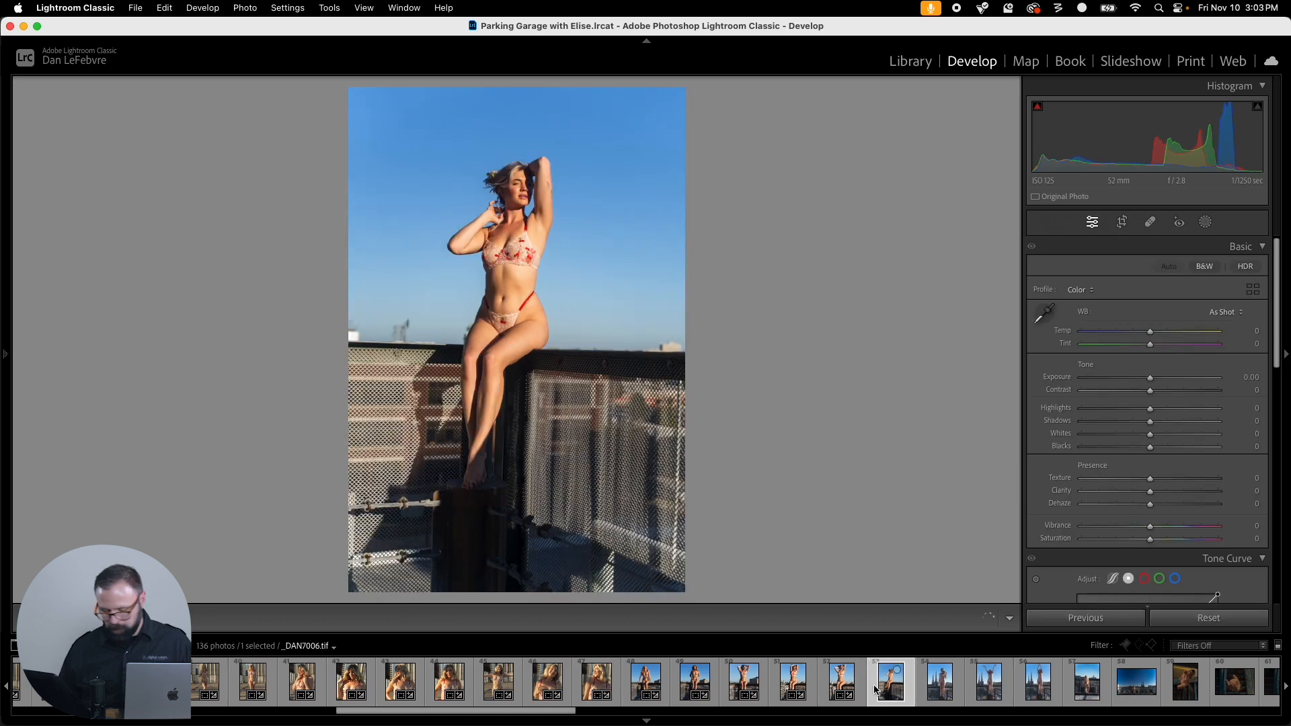
key("super+shift+v")
key("r")
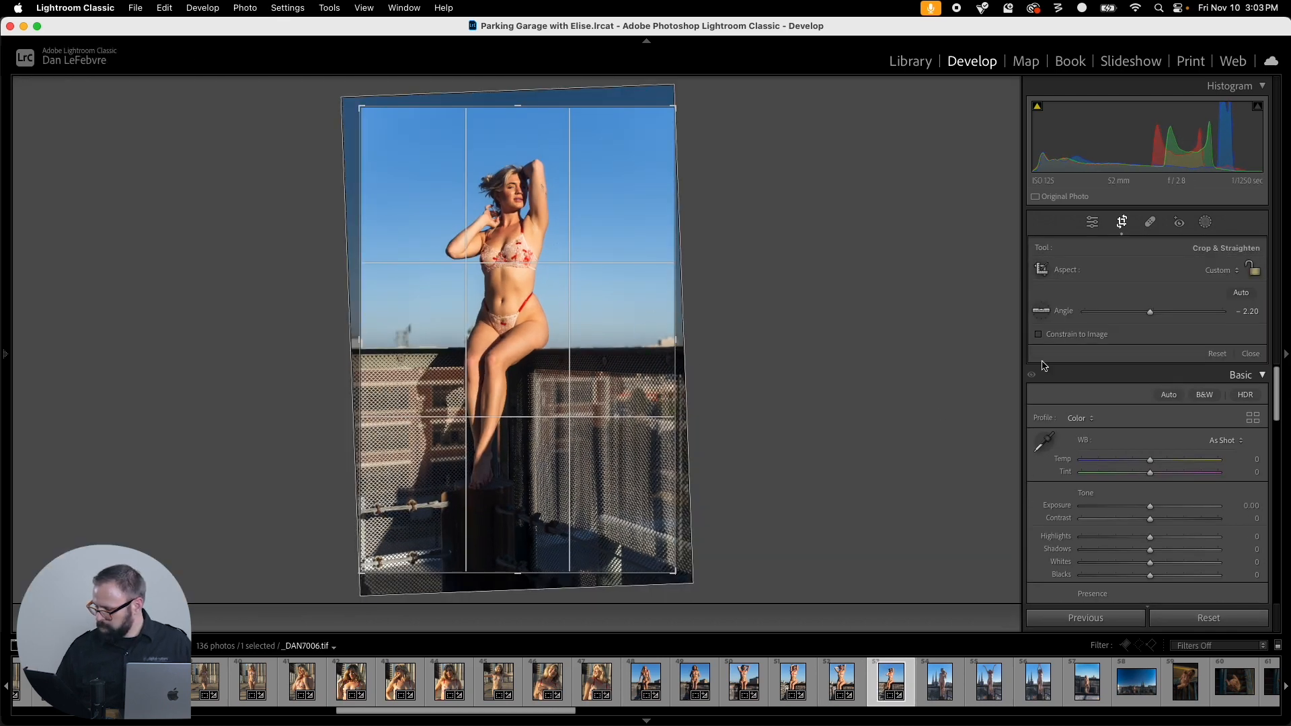
left_click_drag(536, 528, 548, 632)
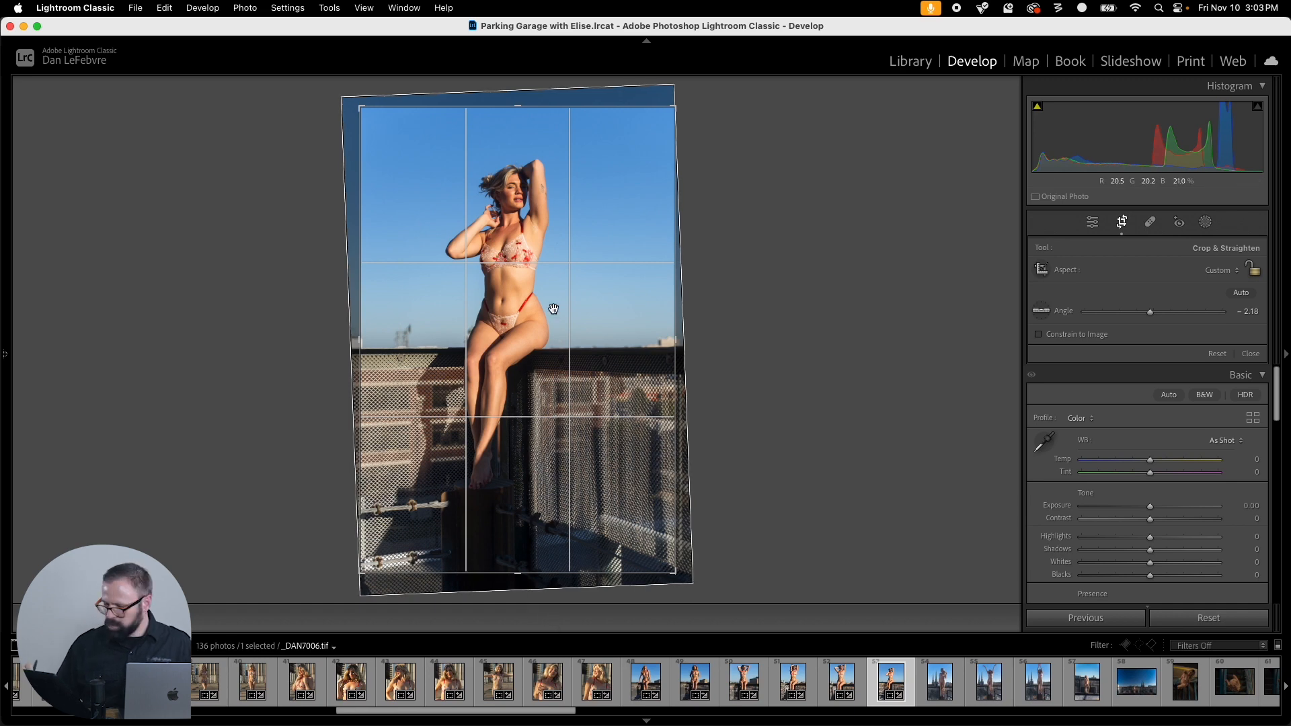
Step: Tighten the _DAN7006.tif crop around the seated figure, set its aspect ratio to 4 x 5 / 8 x 10, reposition and apply it
left_click_drag(519, 106, 522, 130)
left_click_drag(595, 275, 597, 321)
left_click_drag(675, 306, 671, 306)
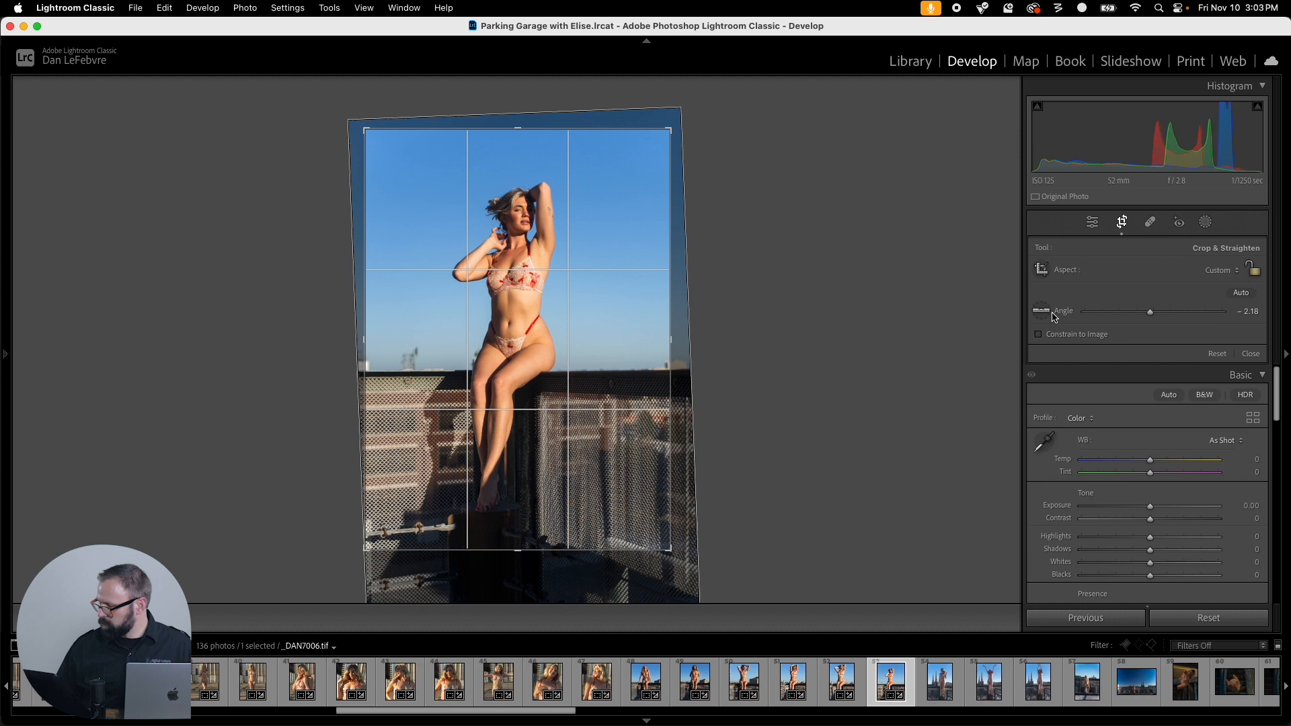
left_click(1214, 269)
left_click(1165, 305)
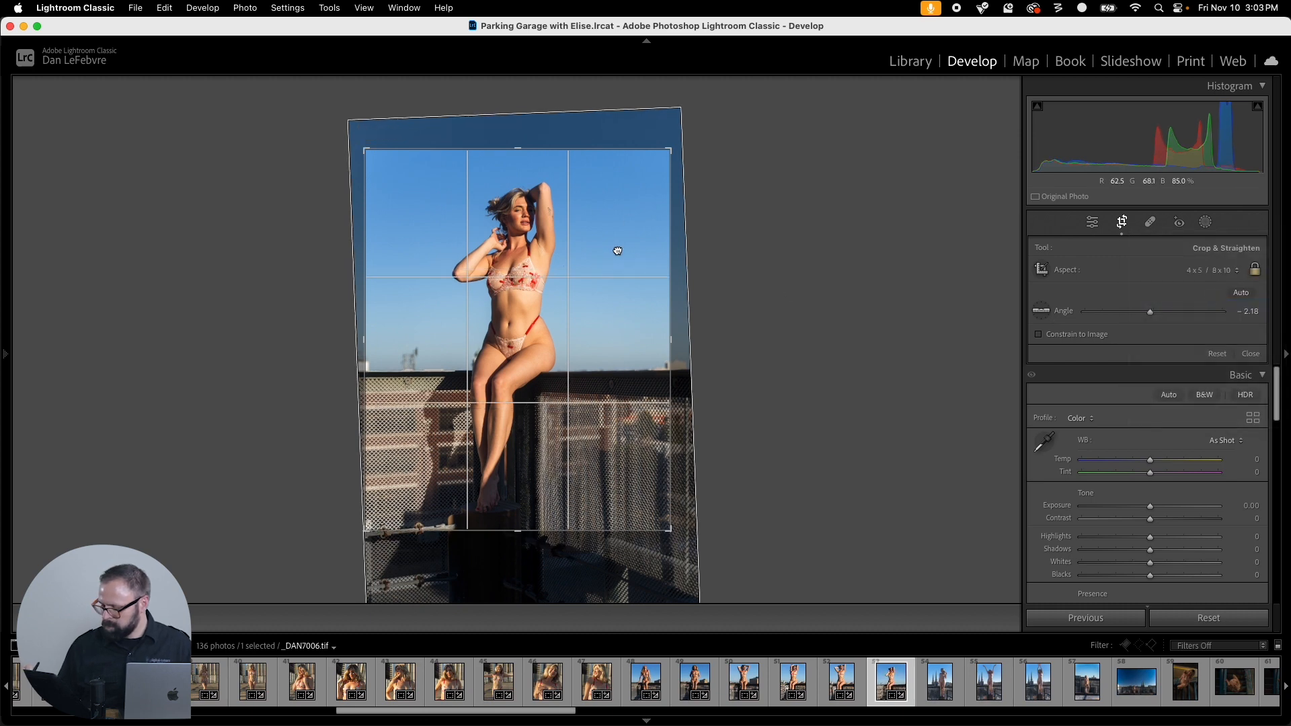
left_click_drag(614, 250, 621, 240)
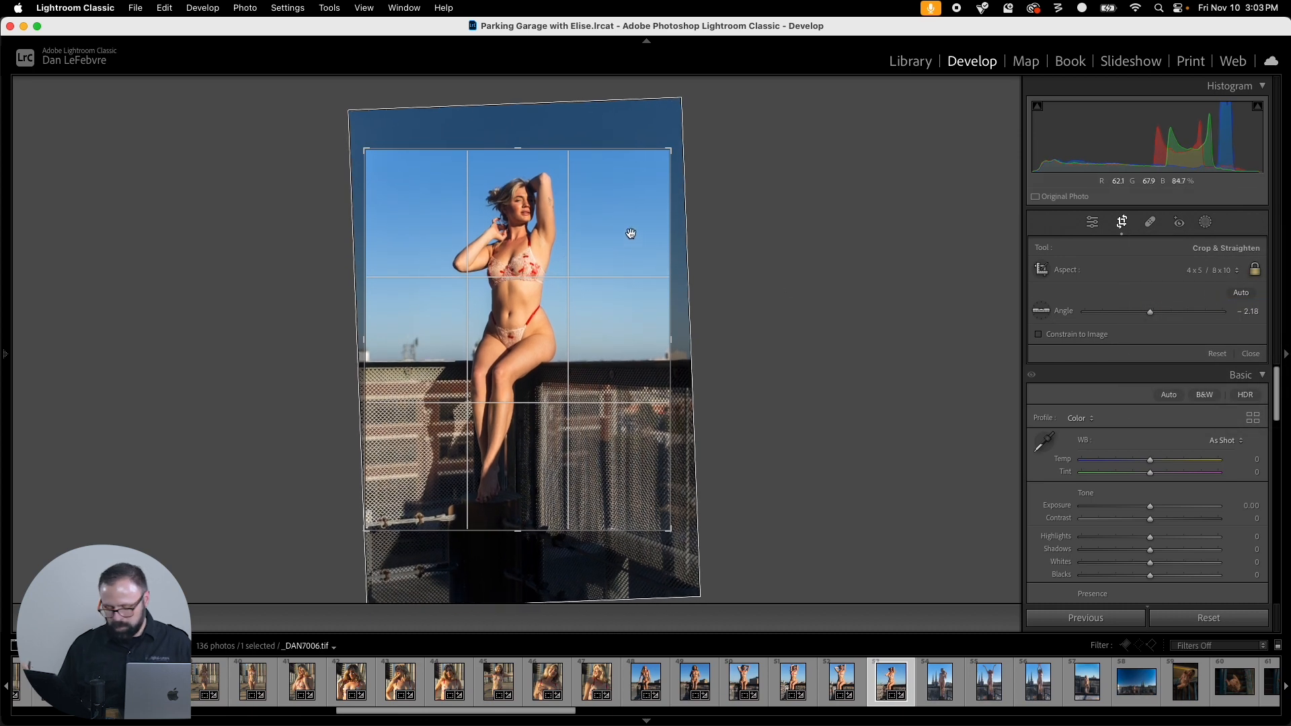
key("Return")
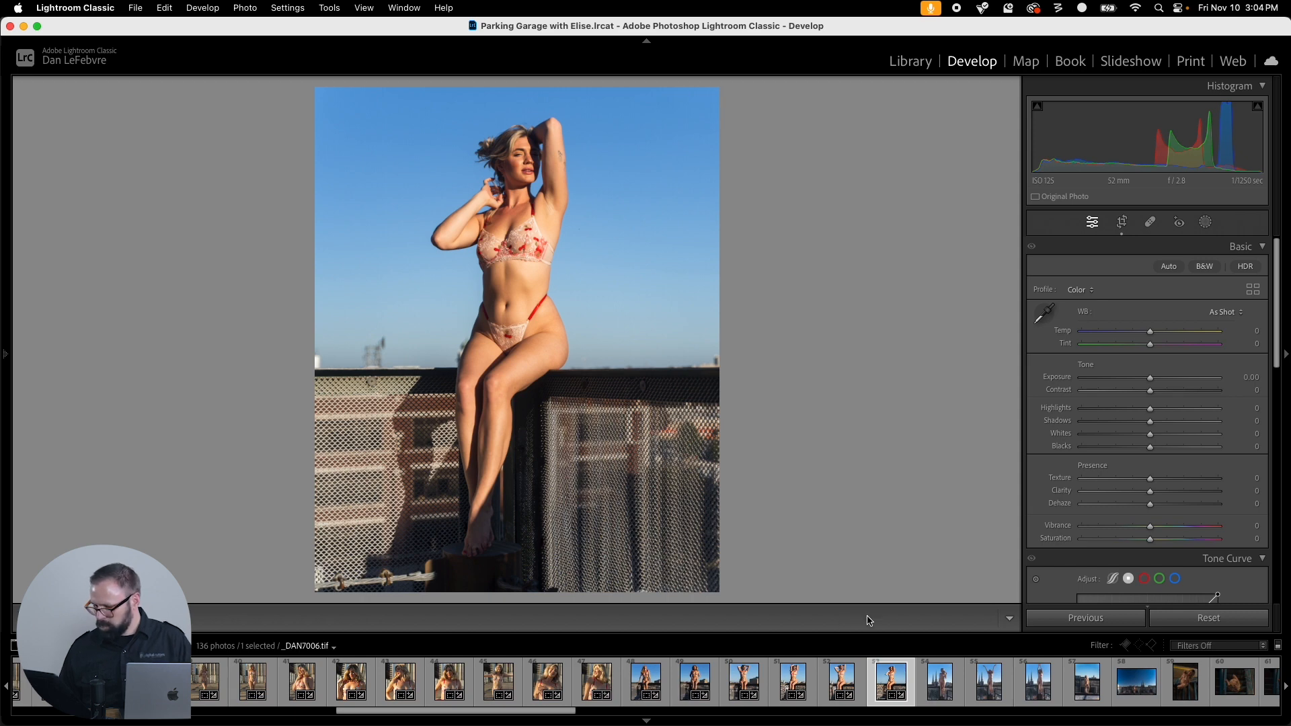
Step: Paste the copied crop onto _DAN7022.tif and straighten it along the vertical railing post
key("Right")
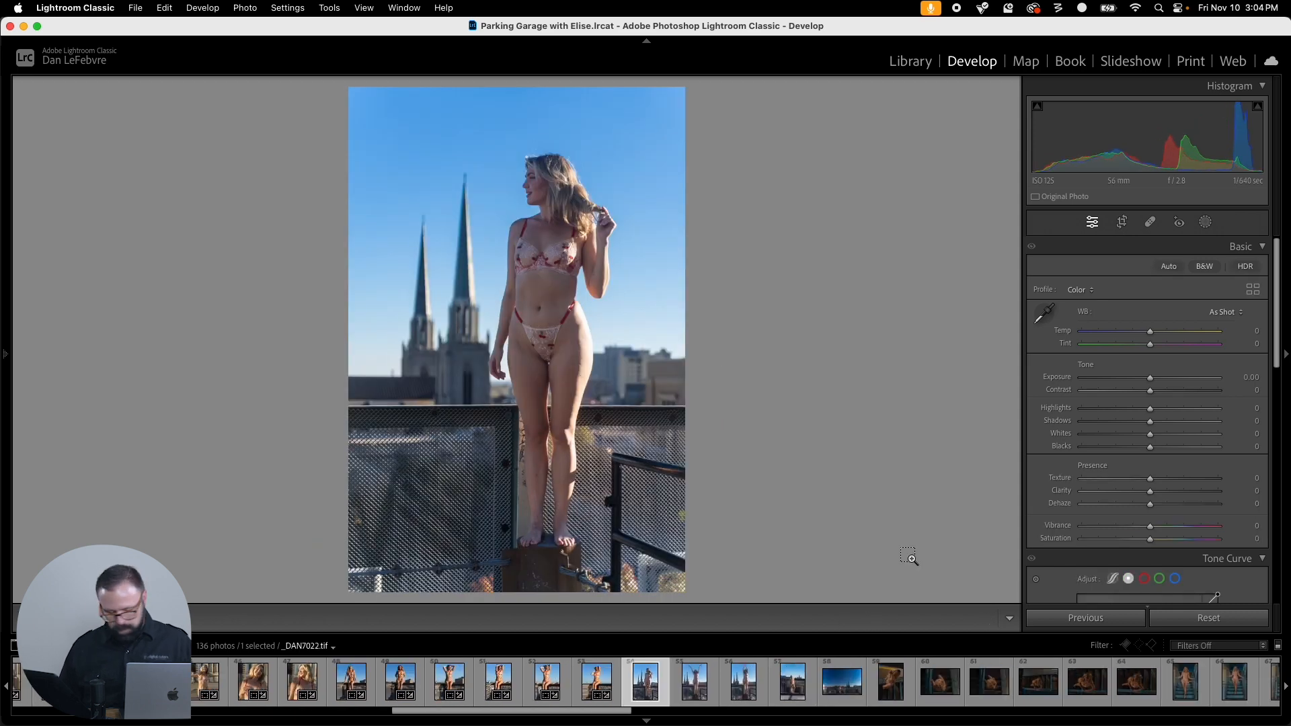
key("super+shift+v")
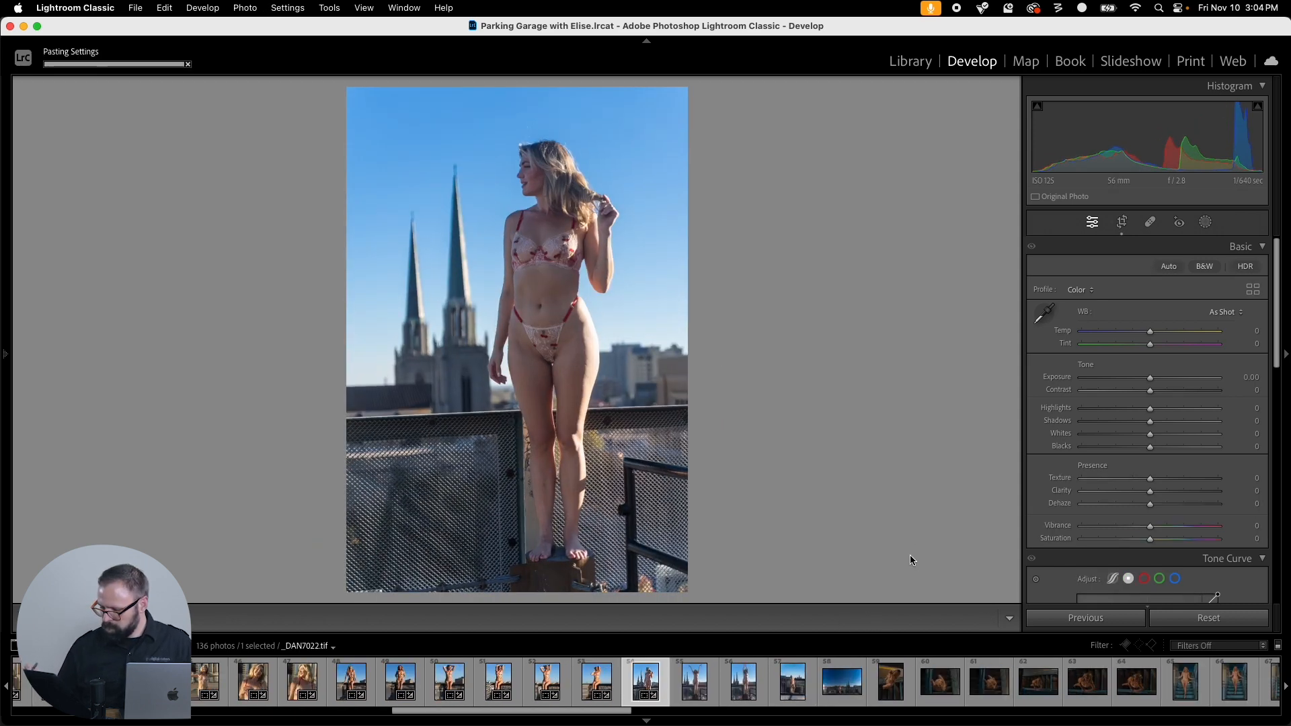
key("r")
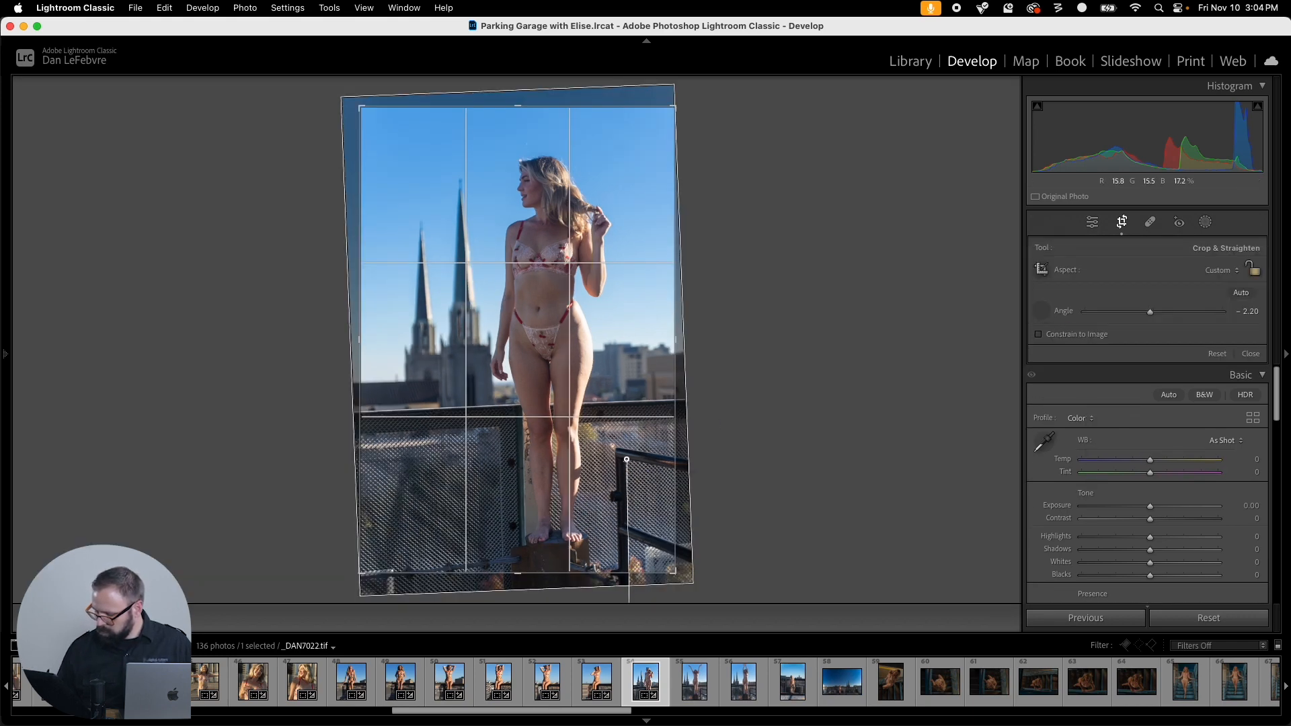
left_click_drag(628, 602, 636, 617)
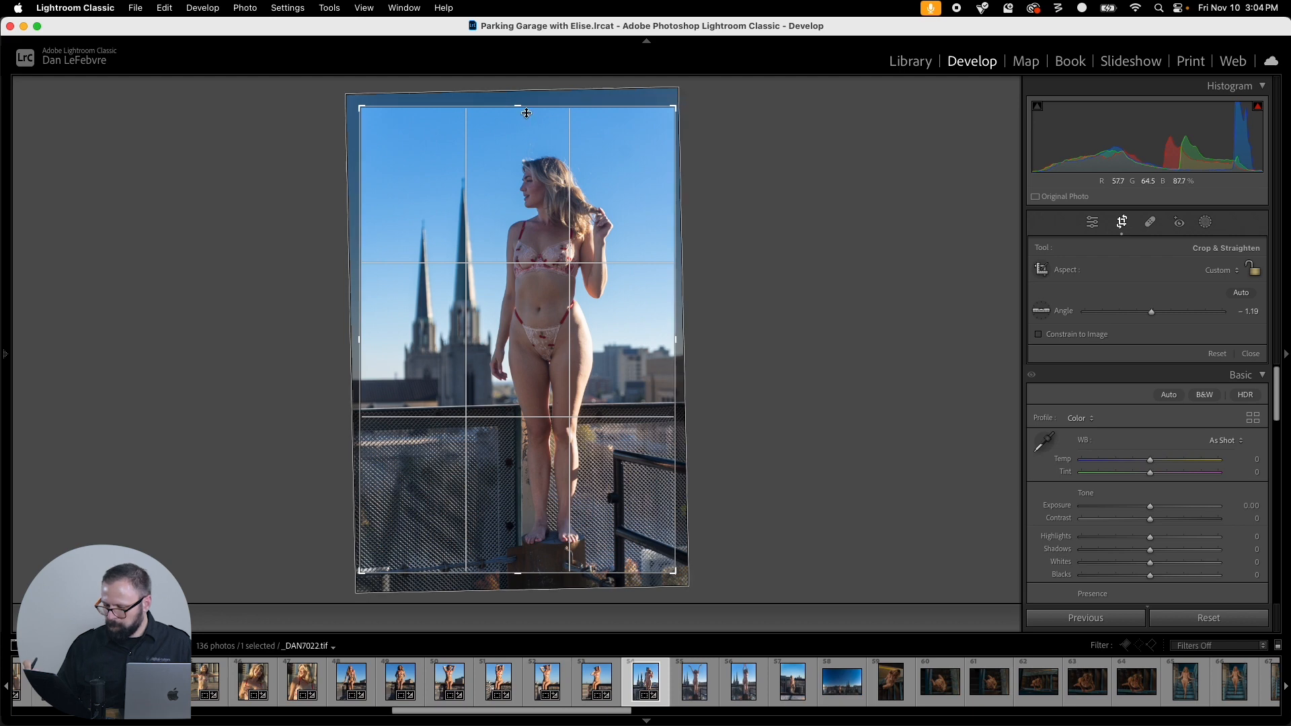
Step: Trim the sky from the _DAN7022.tif crop, reposition the frame around the standing figure and apply it
left_click_drag(524, 106, 527, 128)
left_click_drag(589, 250, 591, 258)
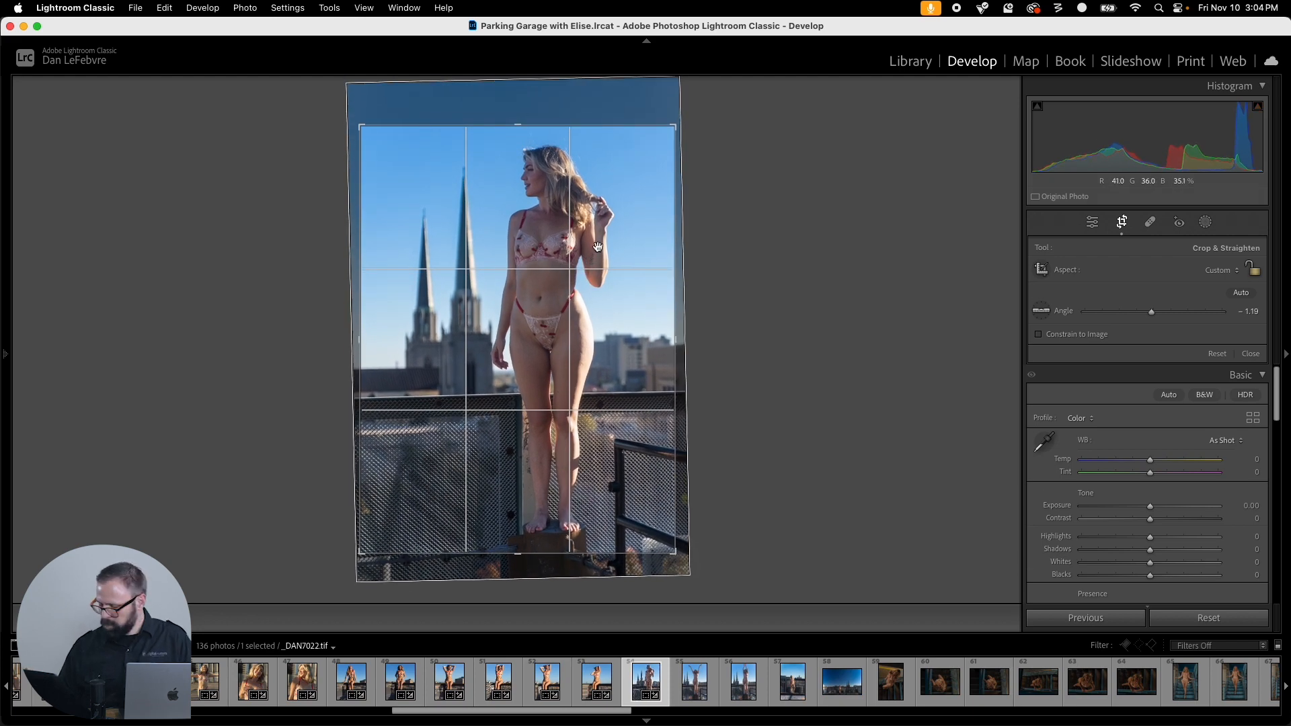
key("Return")
Step: Copy the crop settings of _DAN7022.tif, paste them onto _DAN7027.tif and open its crop for adjustment
key("super+shift+c")
left_click(843, 420)
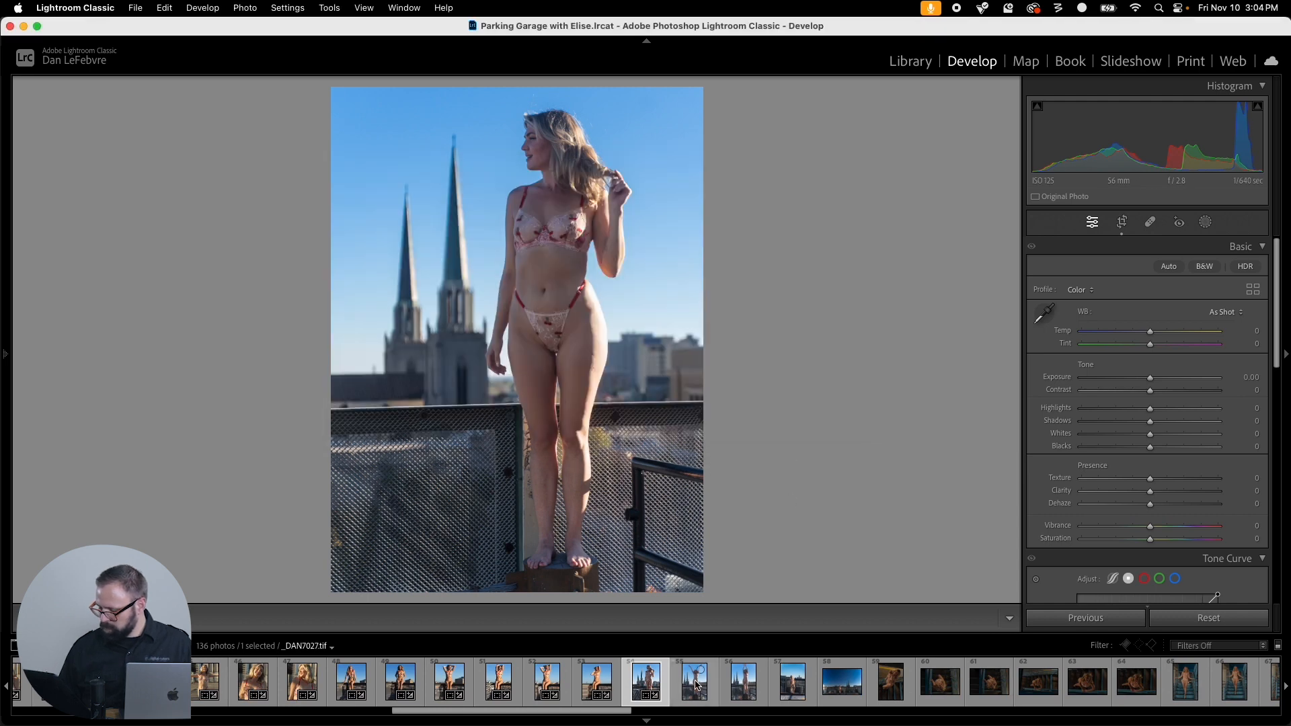
left_click(695, 666)
key("super+shift+v")
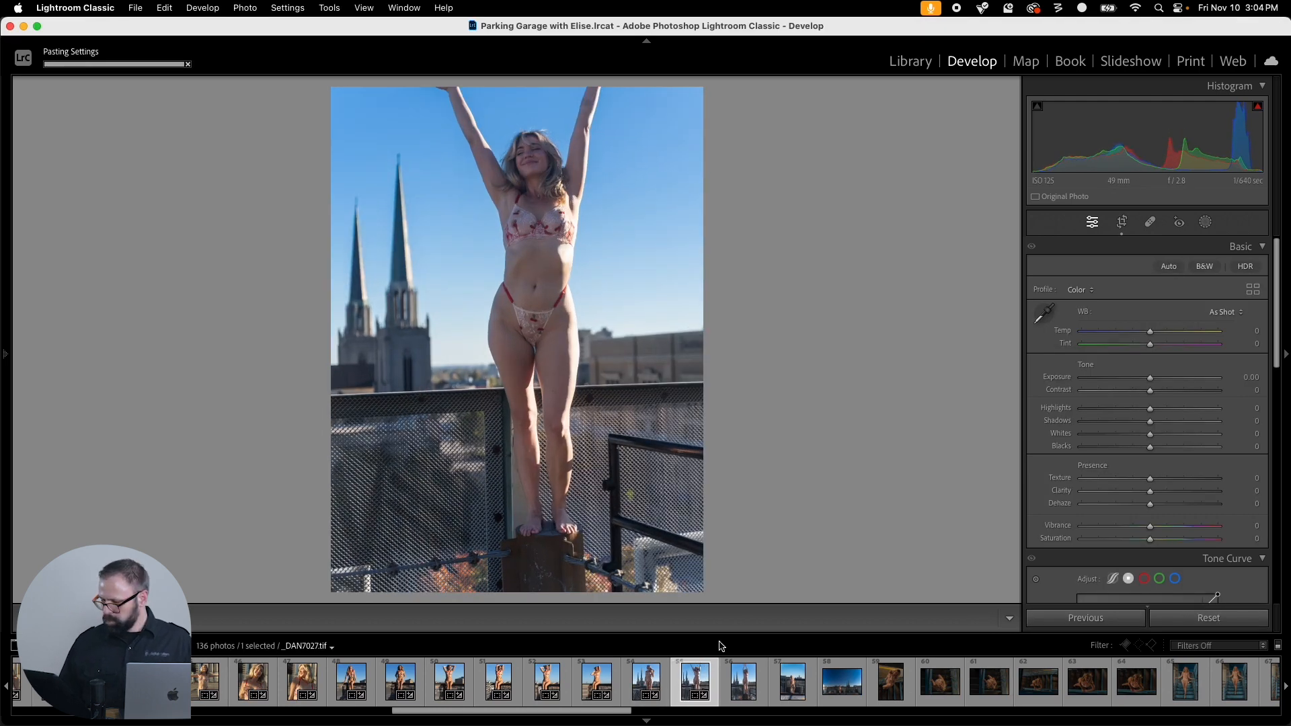
key("r")
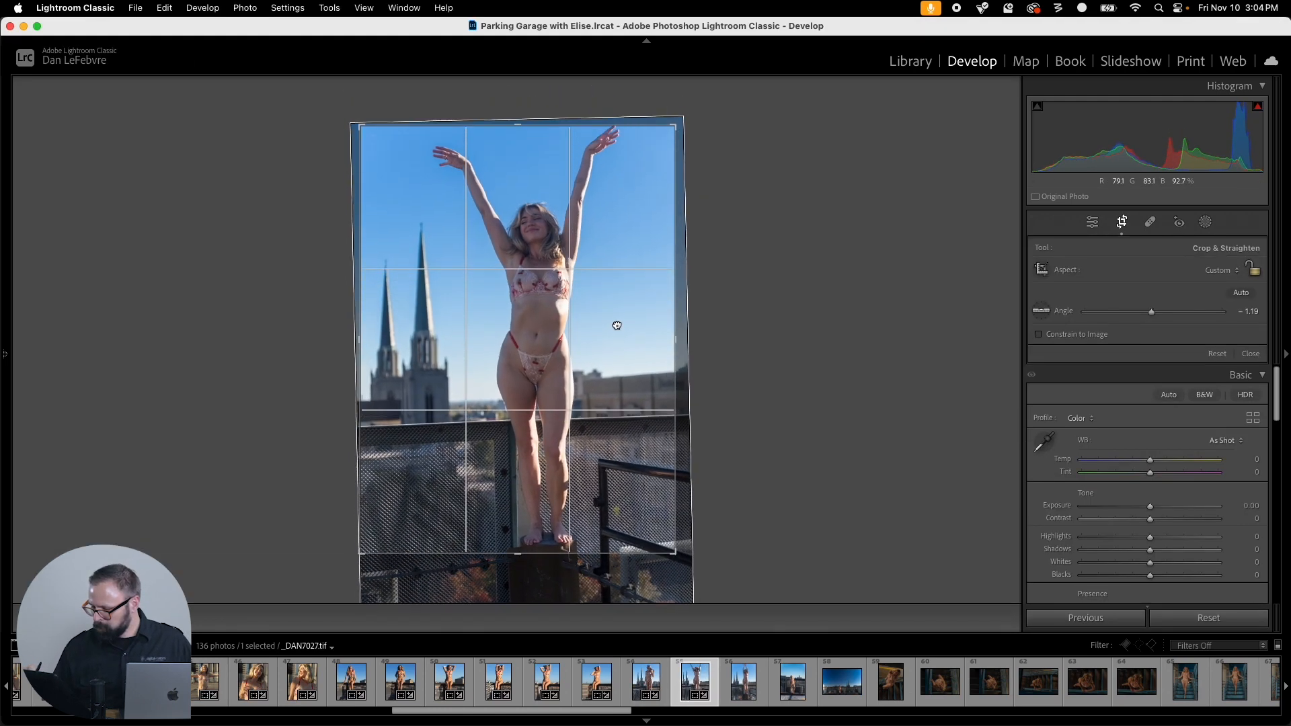
Step: Reposition the _DAN7027.tif crop around the raised hands and feet, straighten it along the railing post and apply it
left_click_drag(617, 325, 613, 333)
left_click(1041, 312)
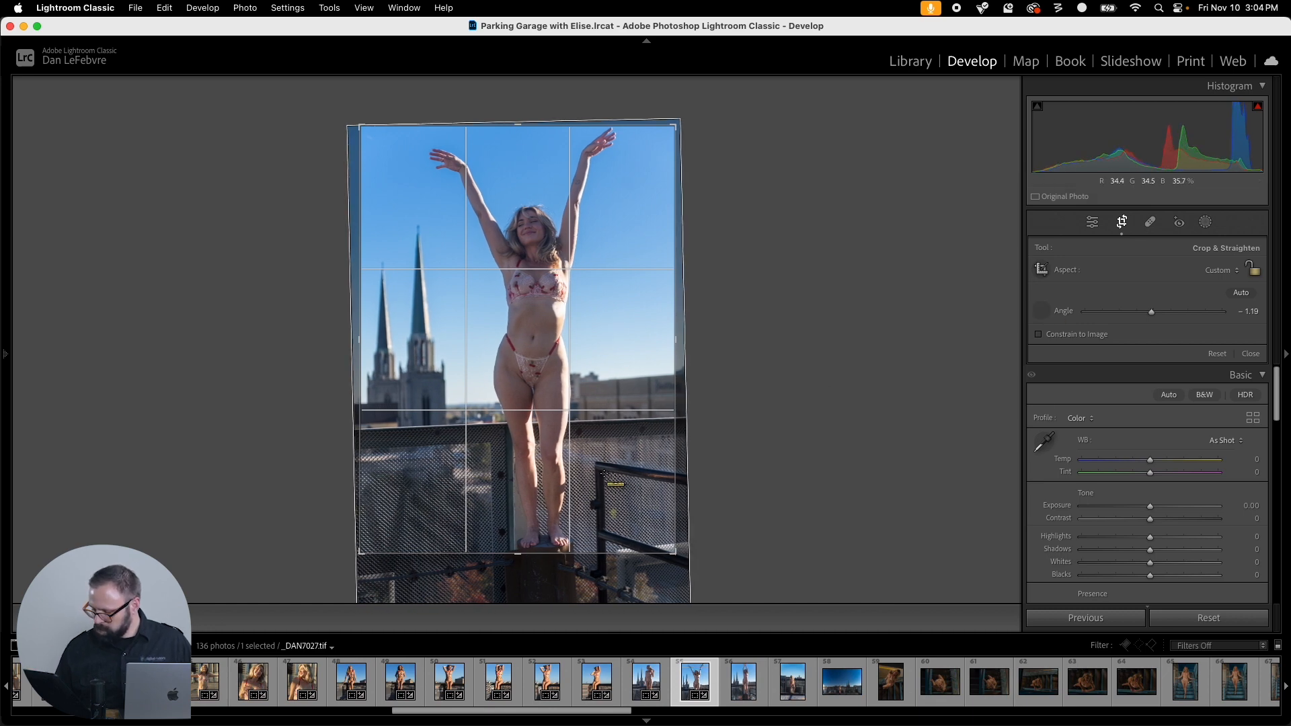
left_click_drag(609, 598, 609, 597)
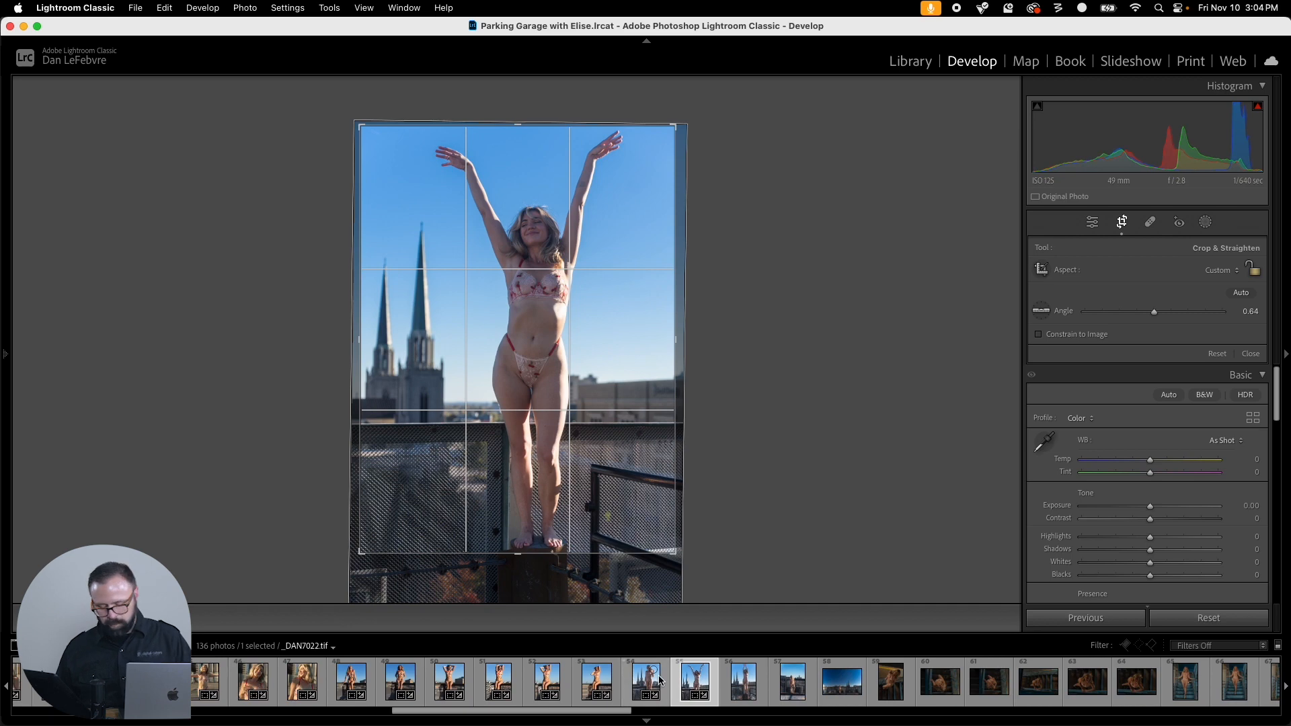
key("Return")
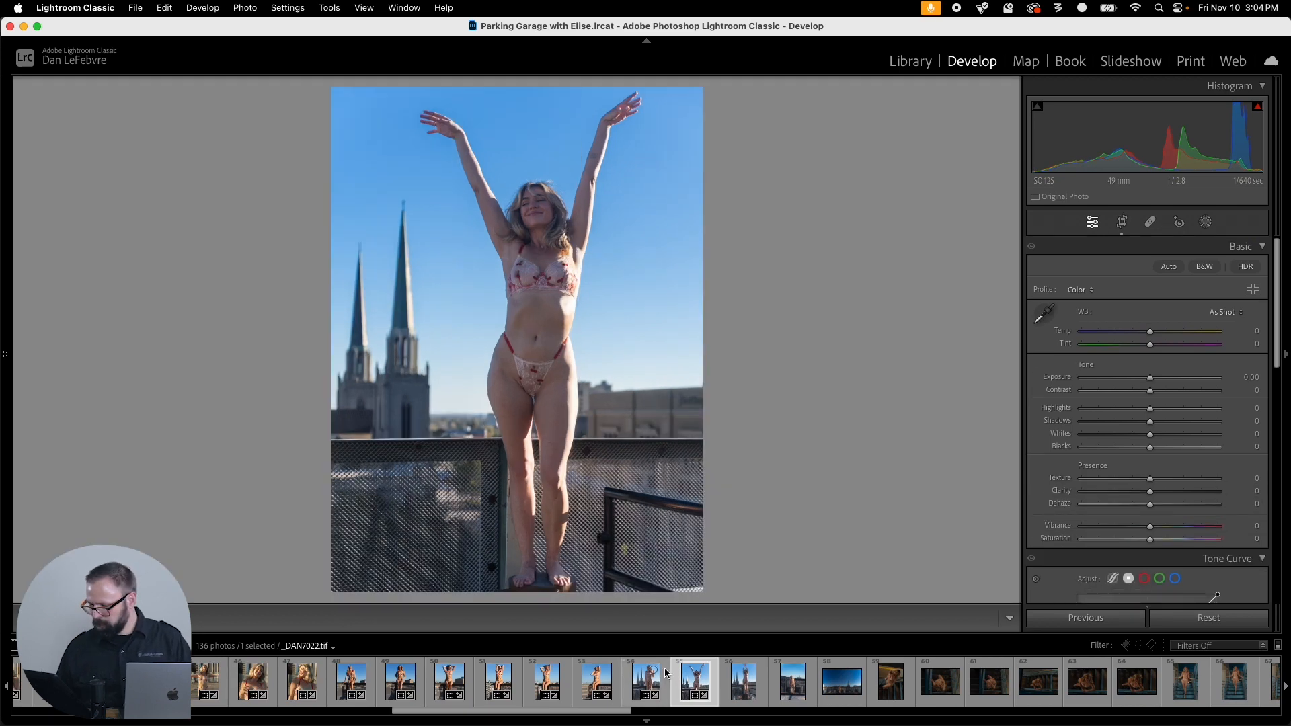
Step: Paste the copied crop onto _DAN7029.tif and straighten it along the vertical railing post
key("Right")
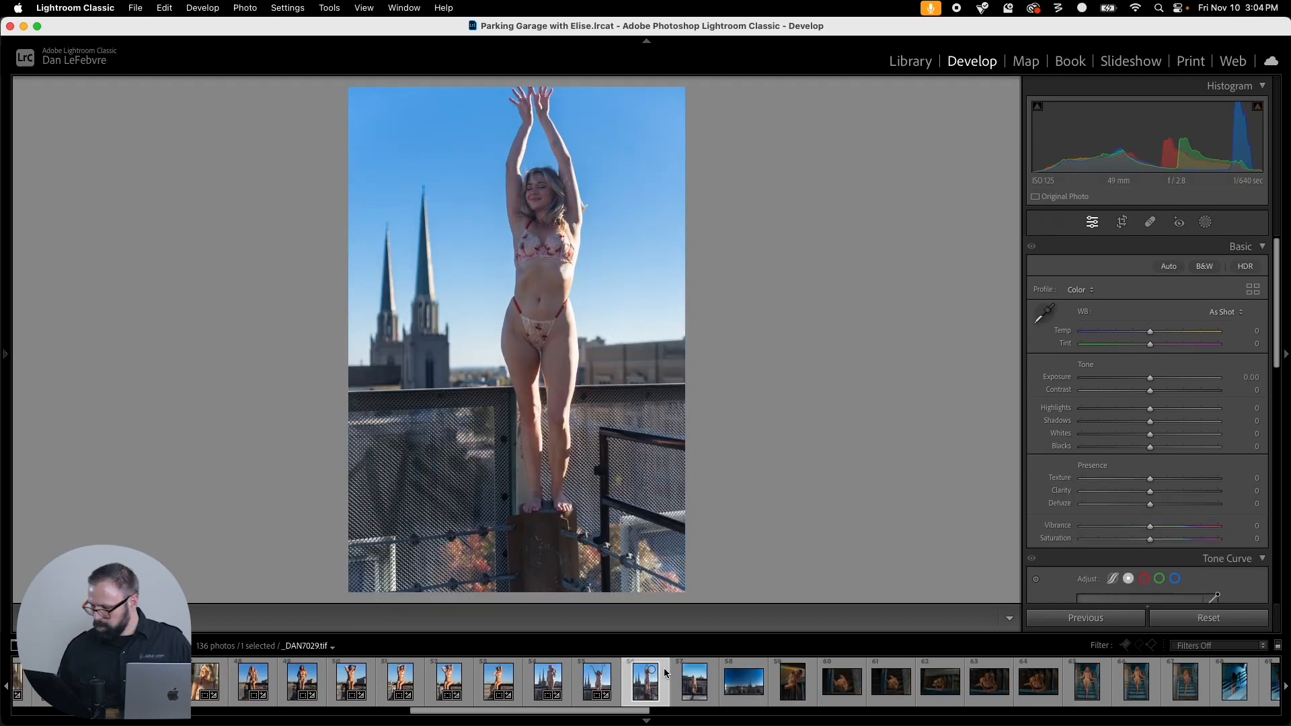
key("shift+super+v")
key("r")
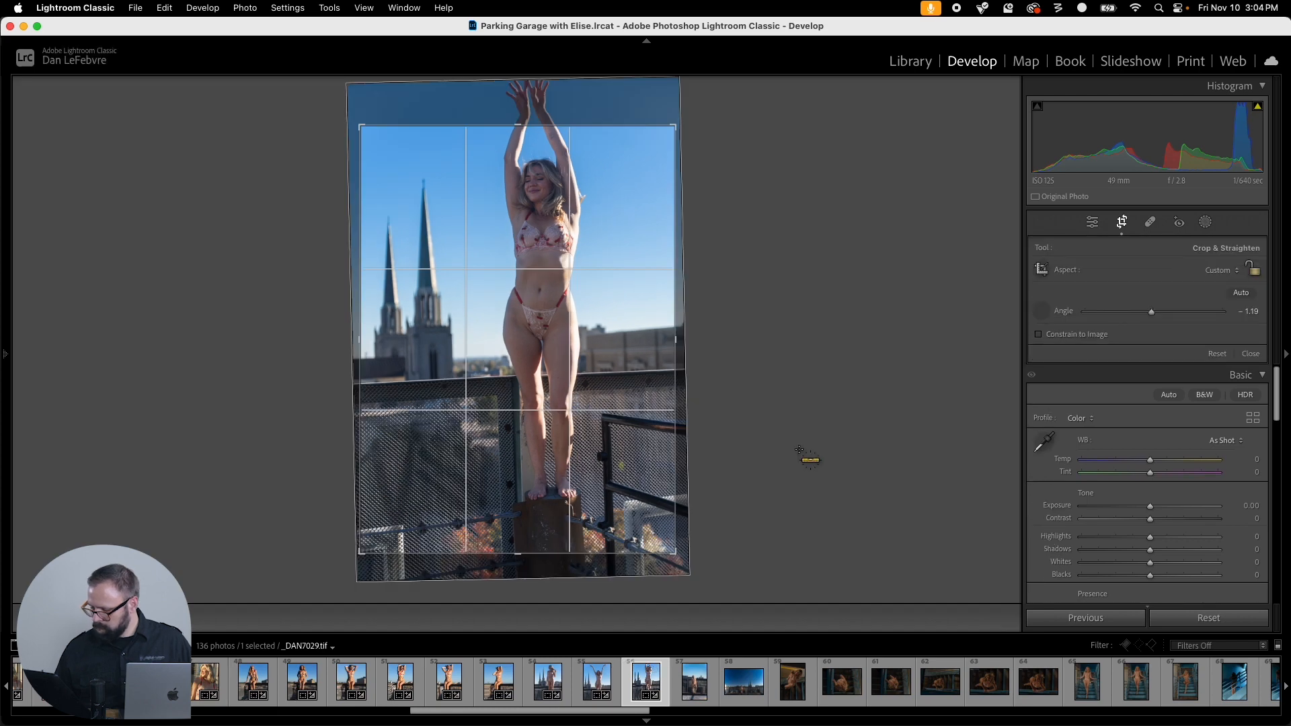
left_click_drag(617, 603, 616, 604)
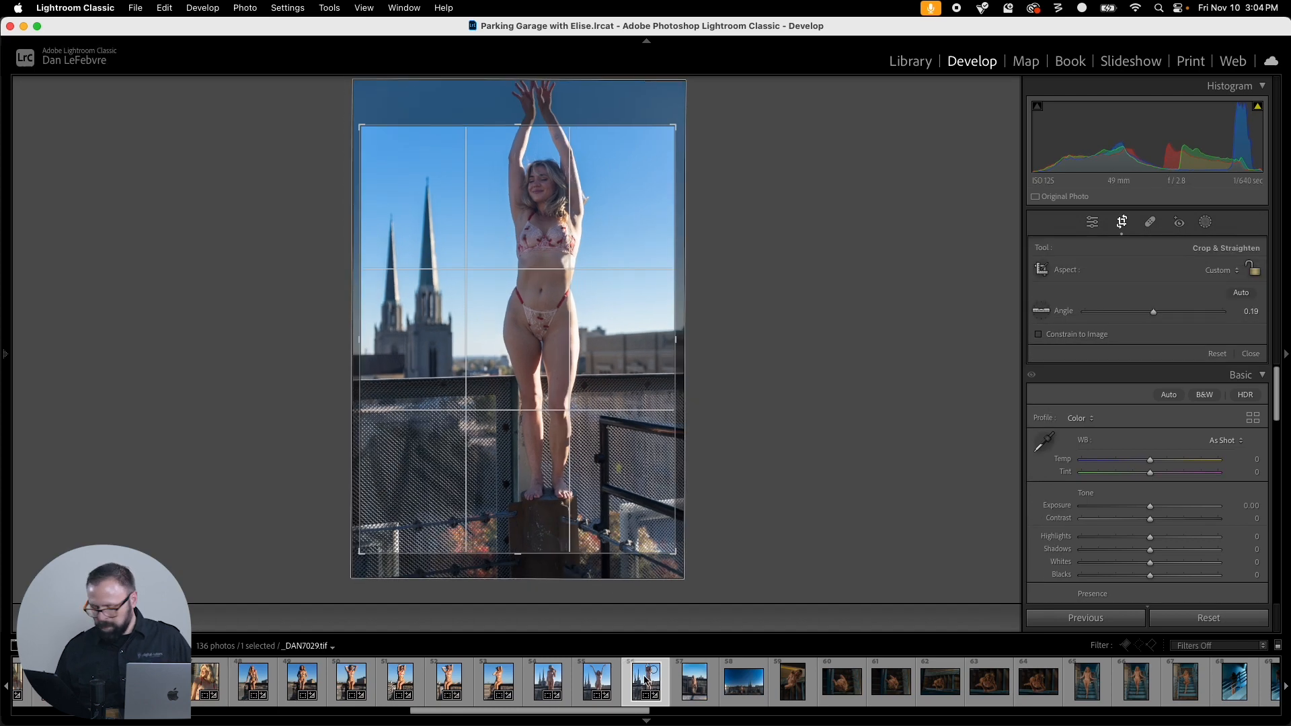
Step: Reposition the _DAN7029.tif crop to include the raised hands above the figure and apply it
key("r")
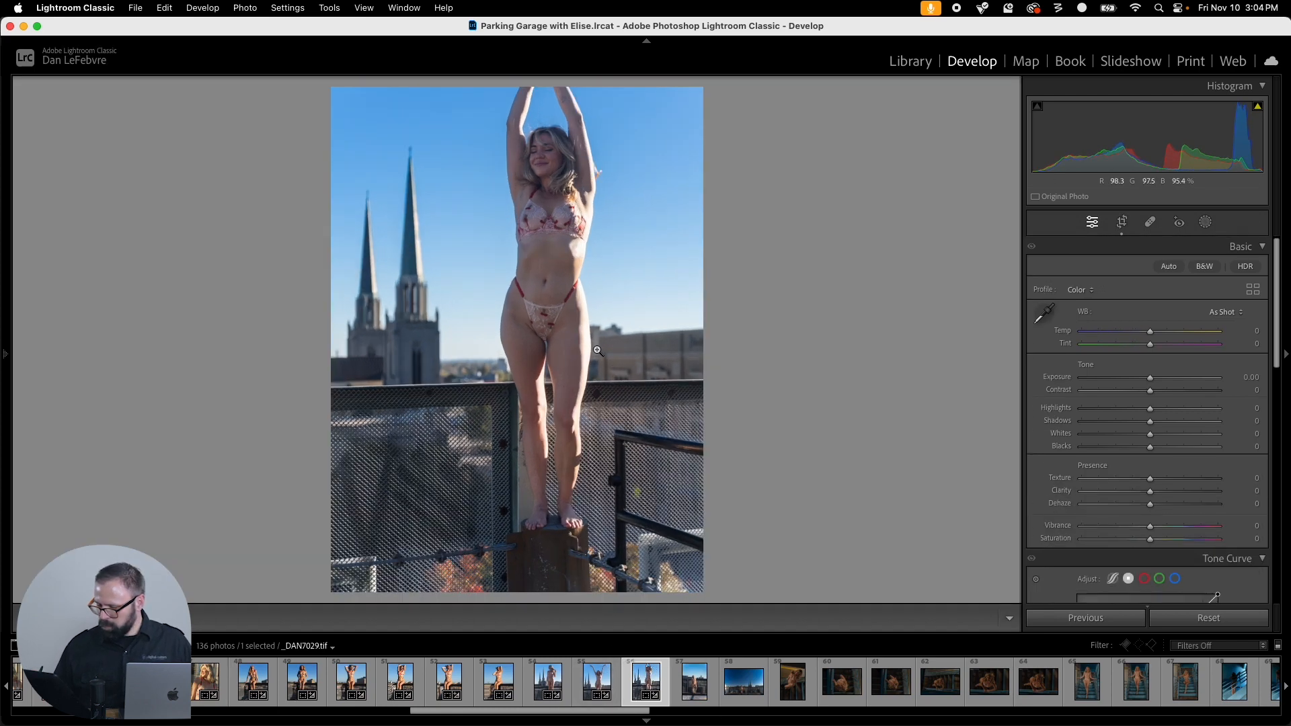
key("r")
left_click_drag(599, 356, 596, 400)
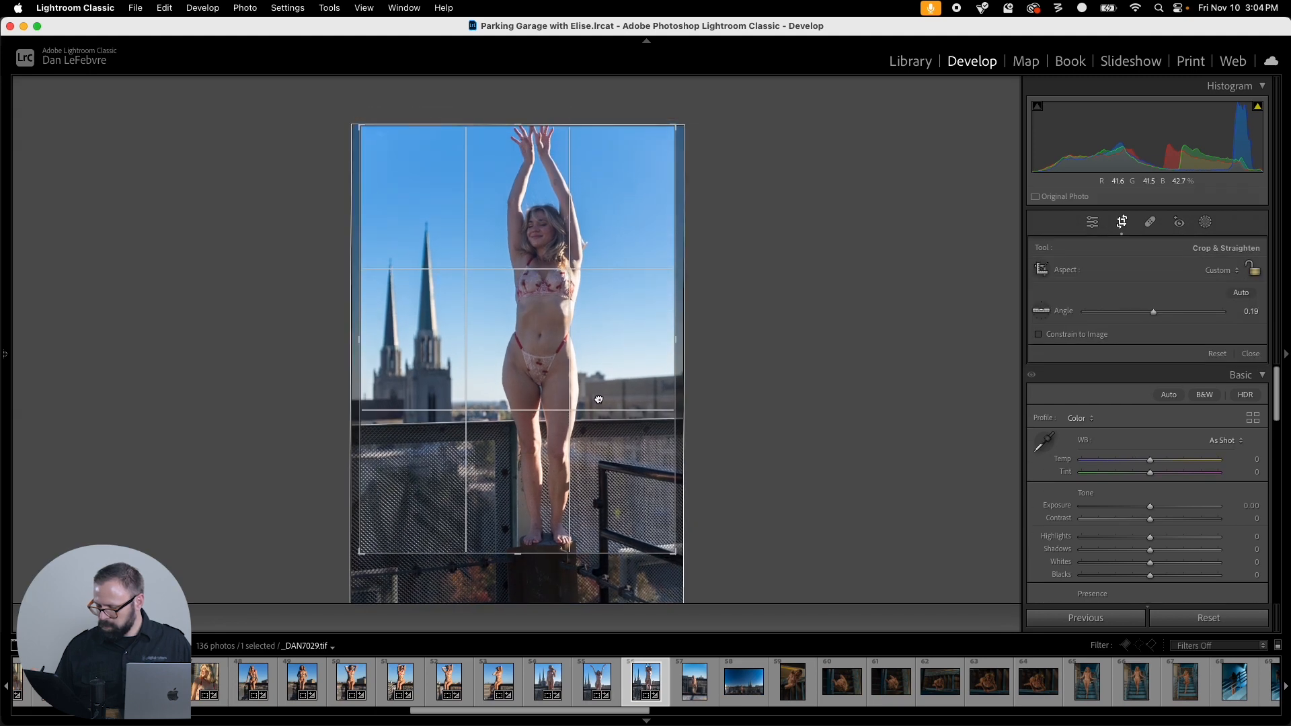
key("r")
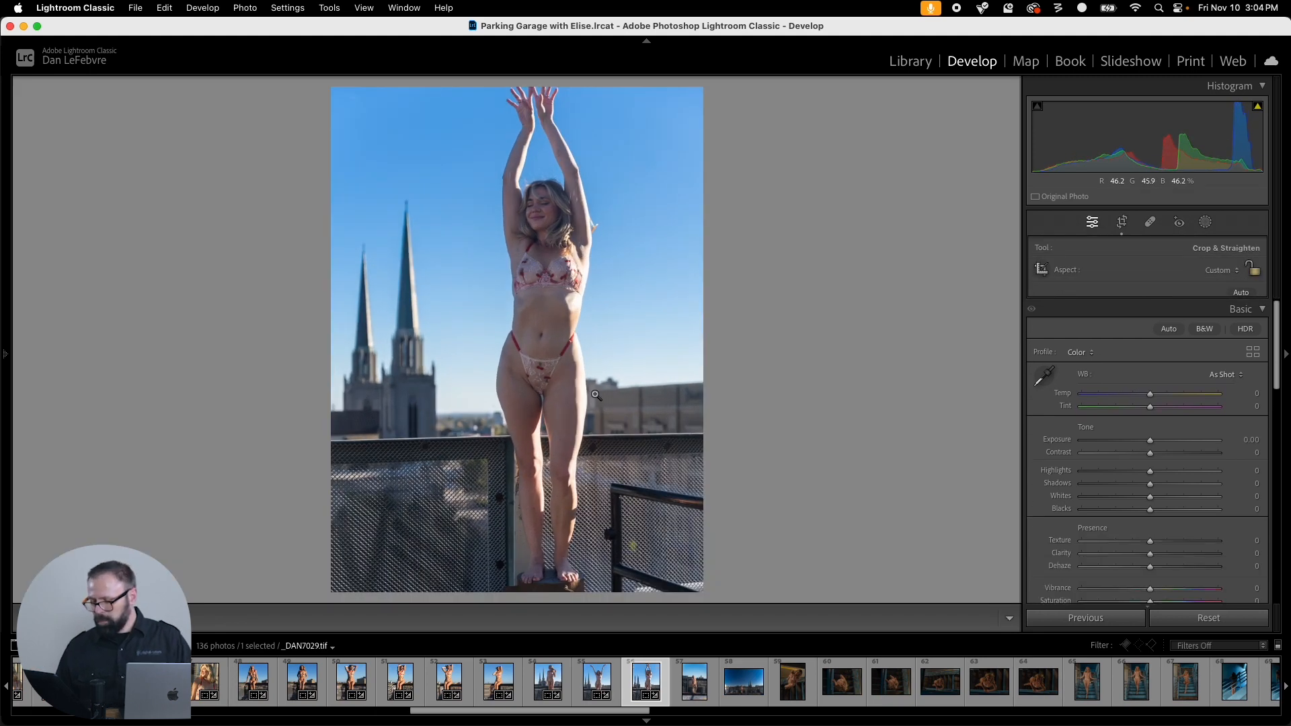
Step: Paste the copied crop onto _DAN7040.tif and straighten it along the concrete ledge under the feet
key("Right")
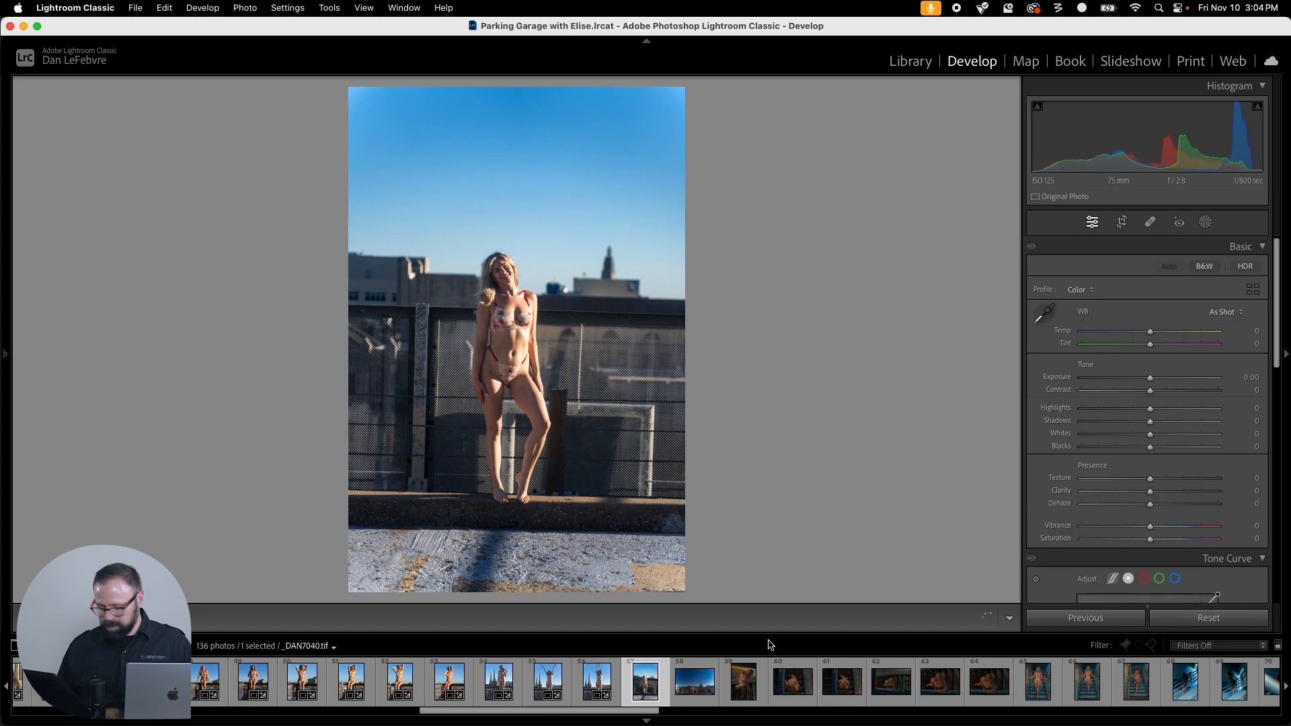
key("shift+super+v")
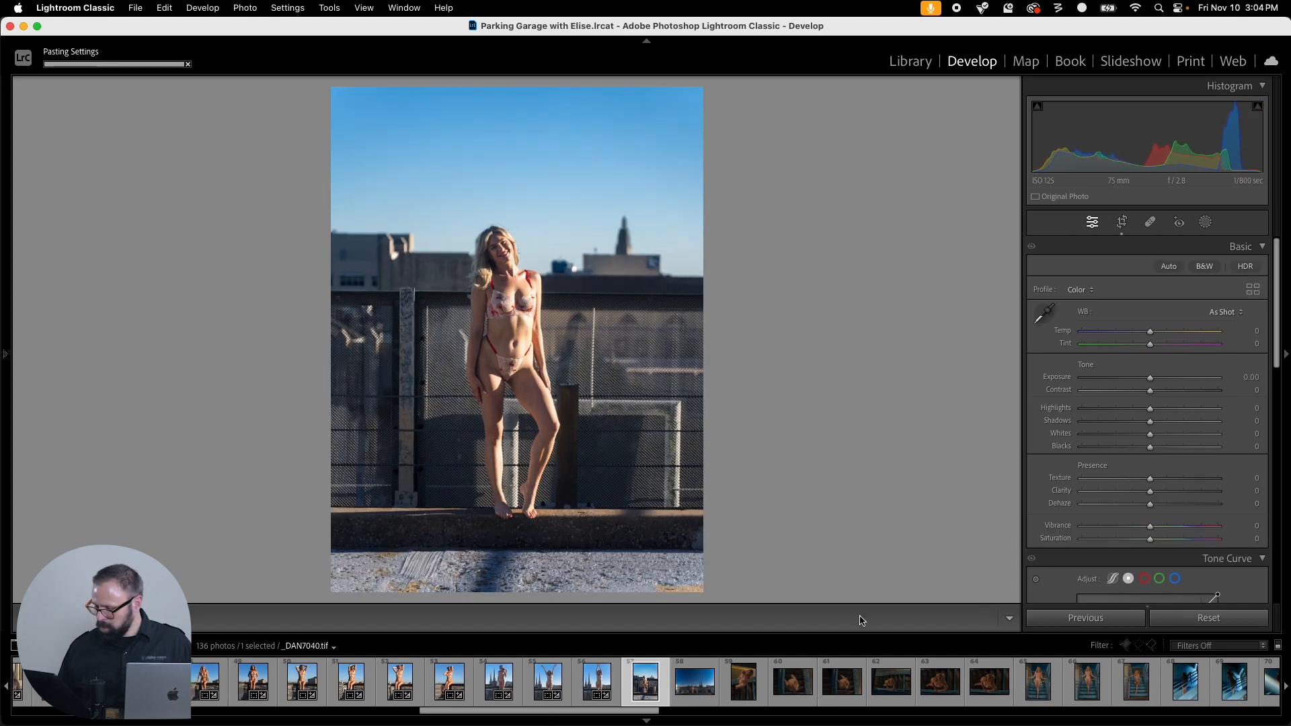
key("r")
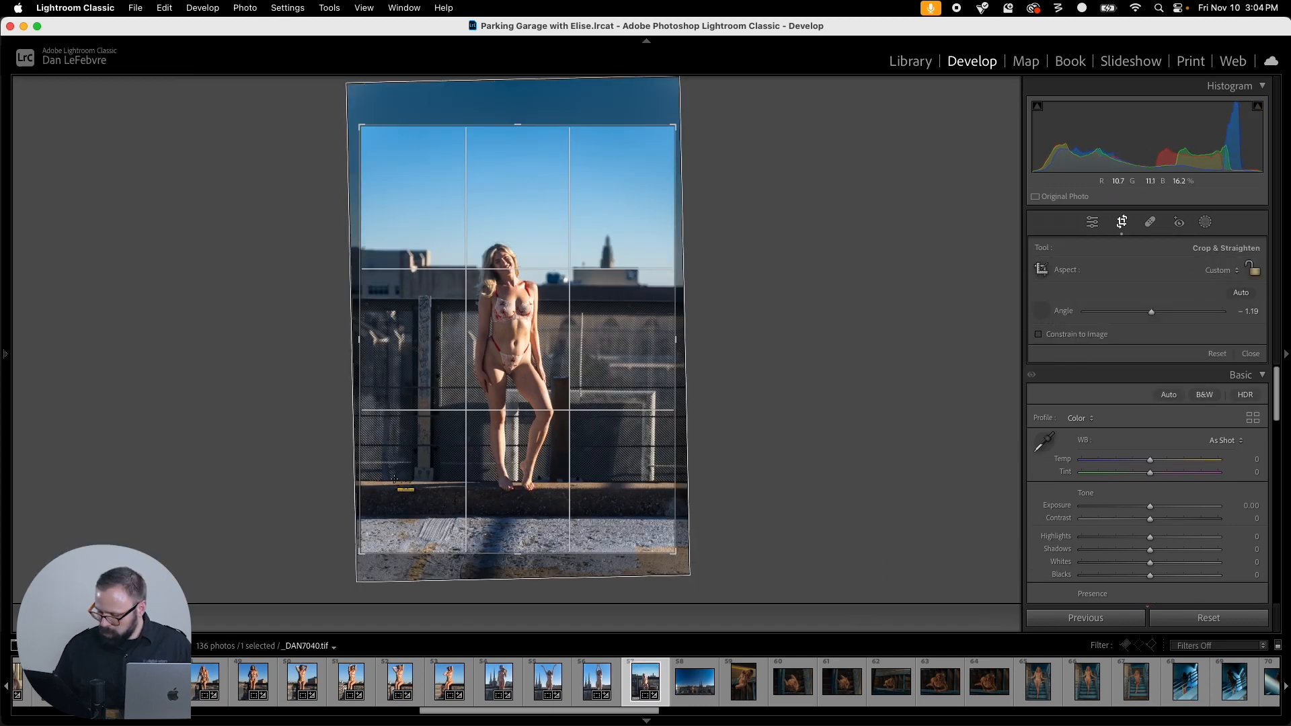
left_click_drag(387, 481, 796, 485)
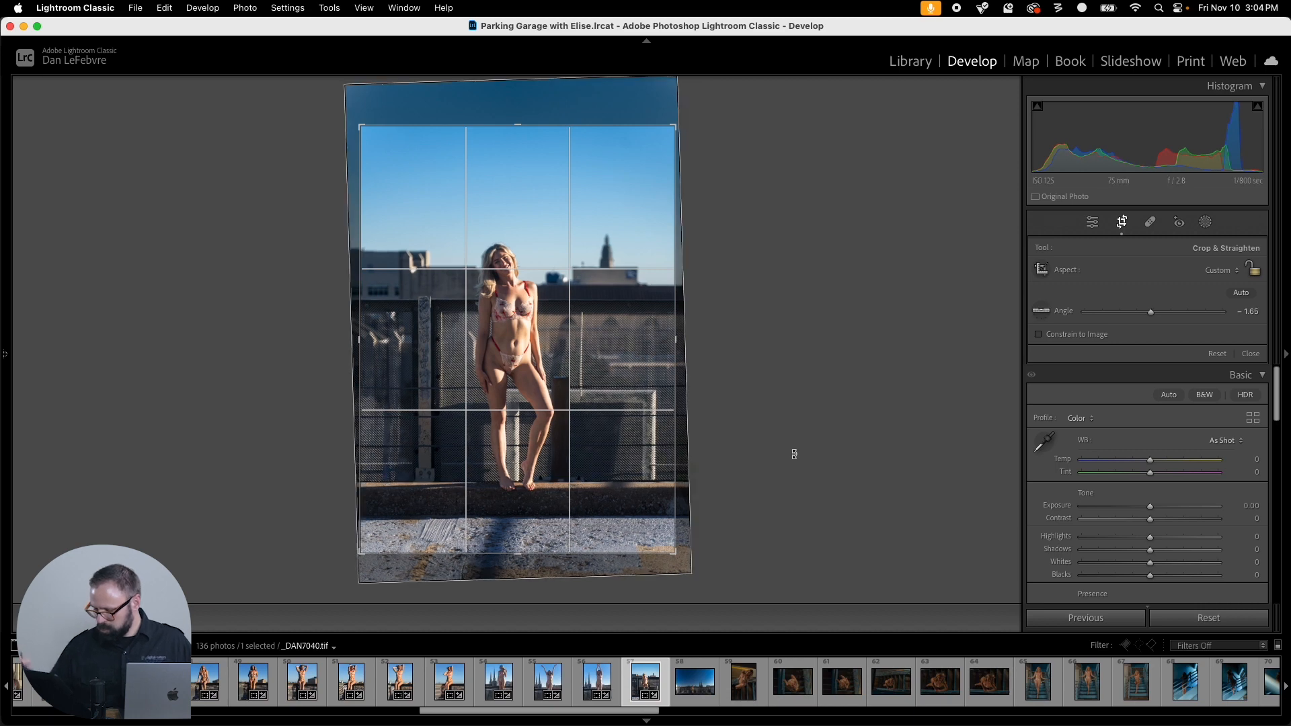
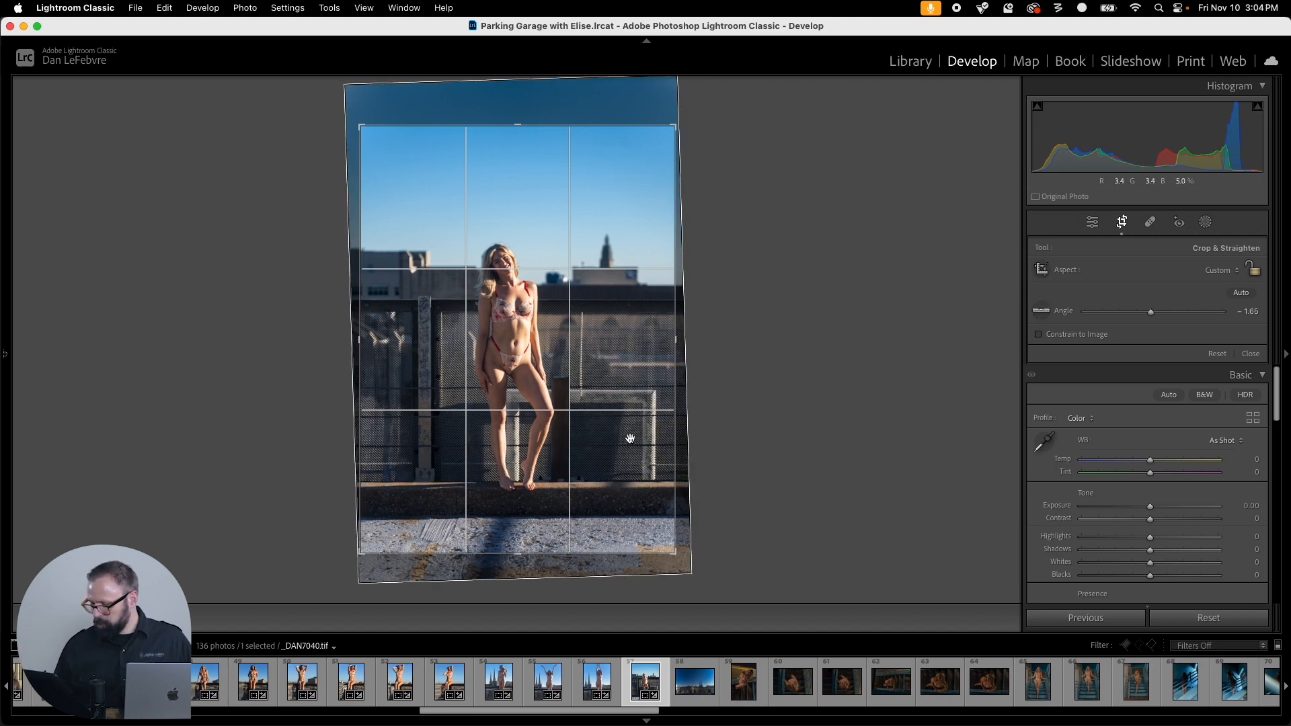
key("Return")
key("r")
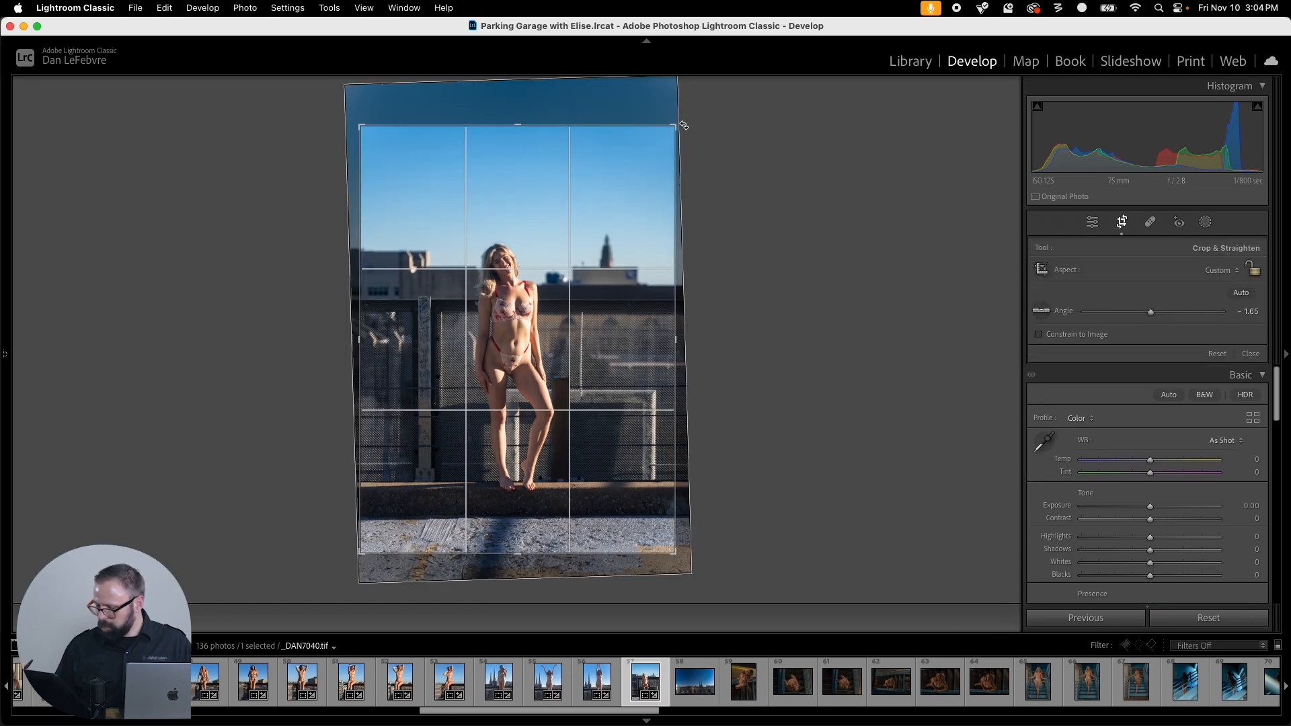
Step: Set the _DAN7040.tif crop to the 4 x 5 / 8 x 10 aspect, tighten it around the standing figure and apply it
left_click(1216, 271)
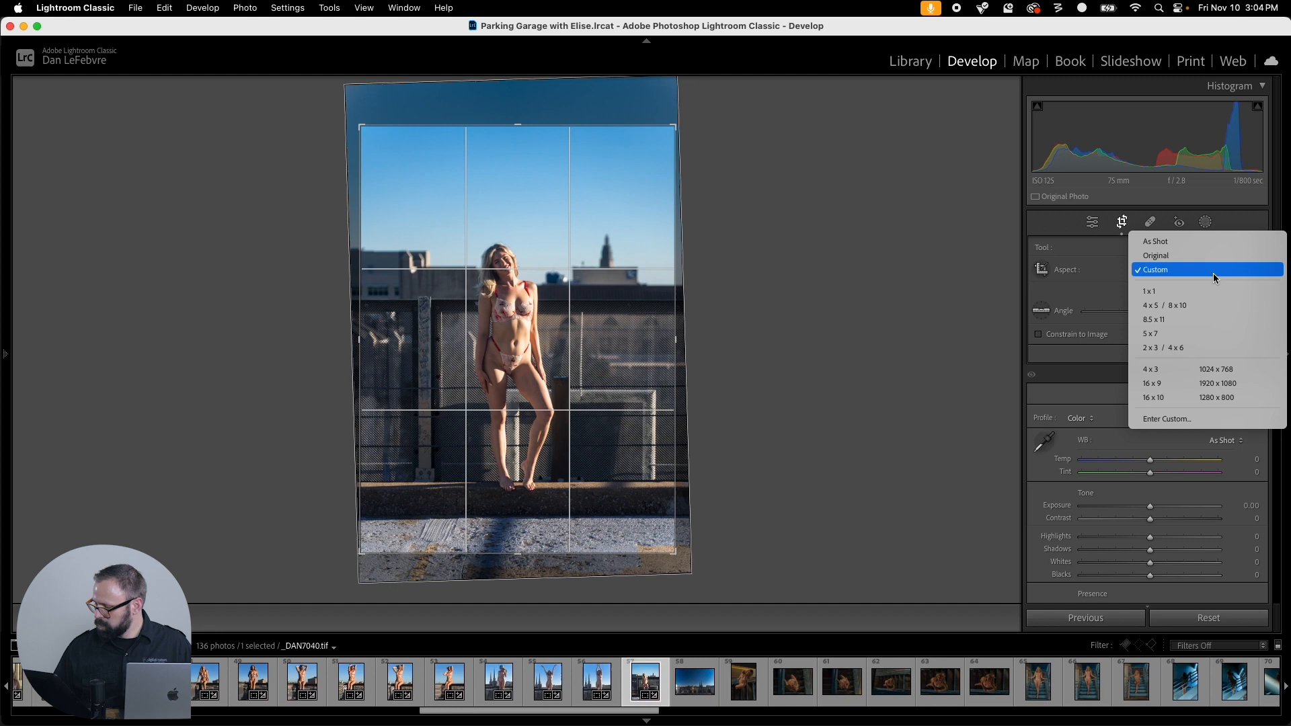
left_click(1189, 304)
left_click_drag(675, 143, 664, 158)
left_click_drag(616, 261, 606, 257)
key("Return")
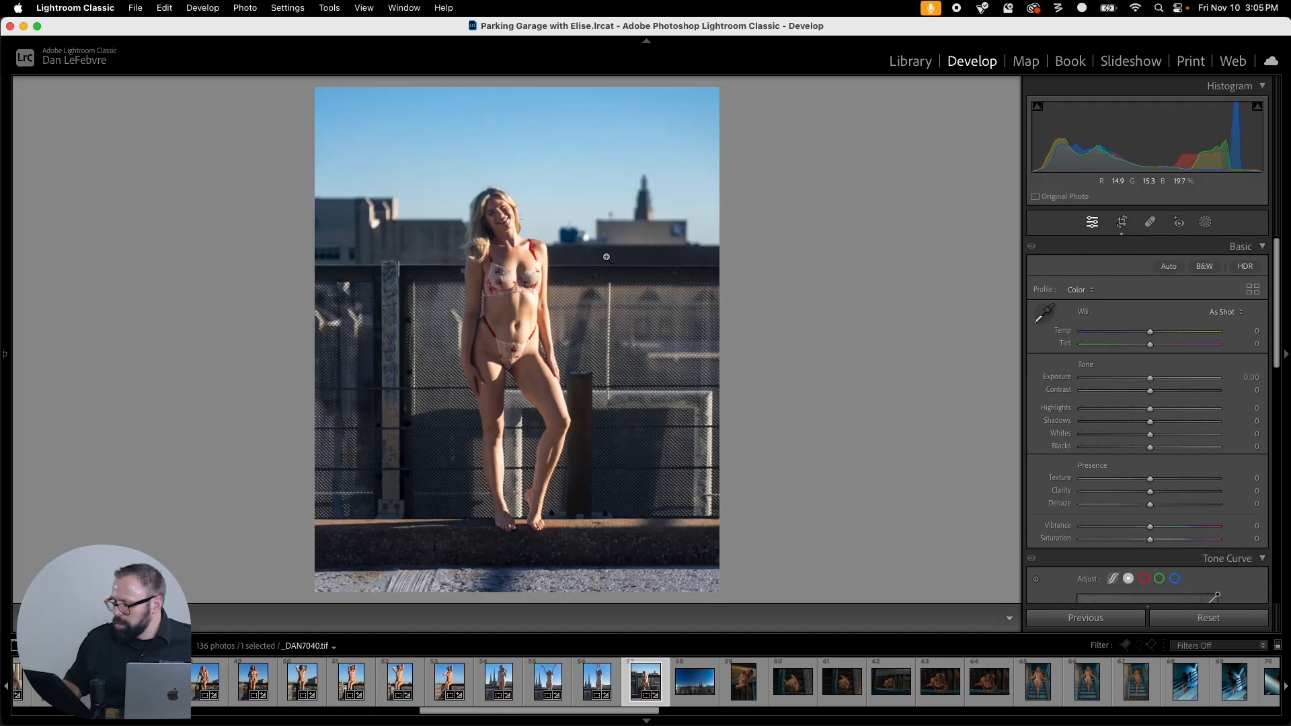
Step: Paste the copied crop onto _DAN7042.tif and straighten it along the top of the rooftop railing
left_click(698, 684)
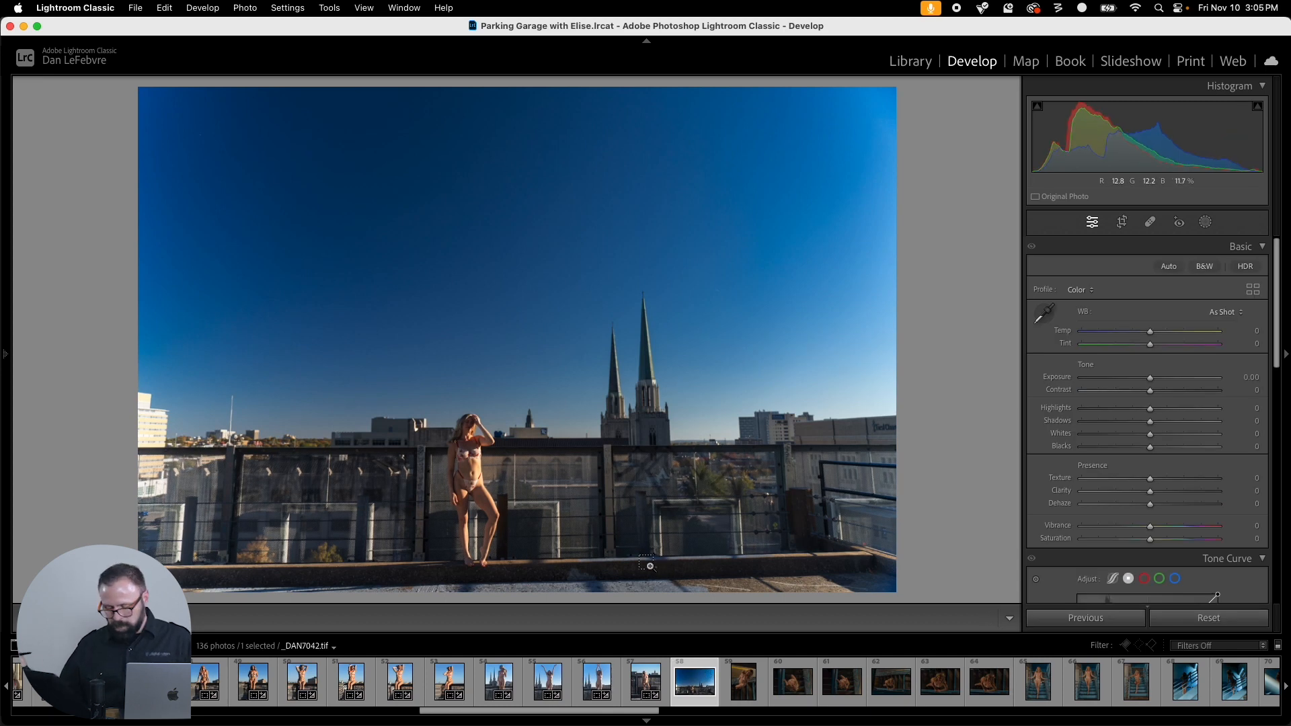
key("r")
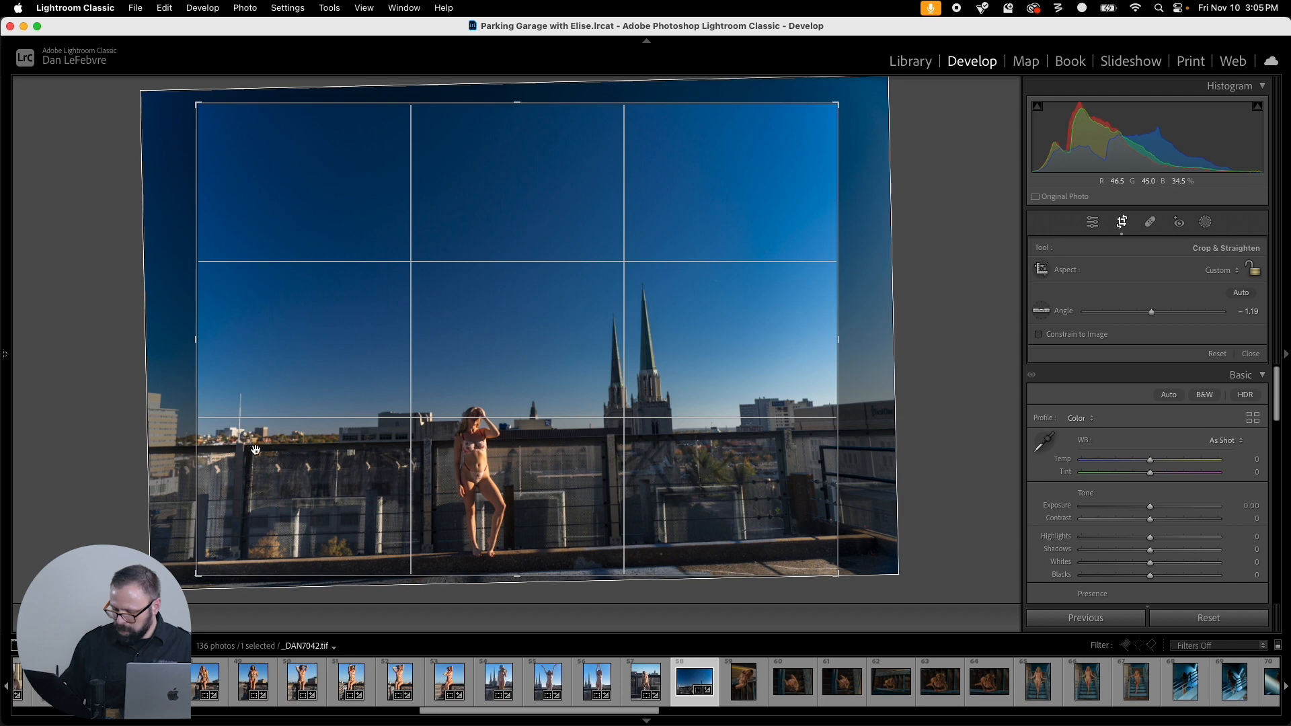
left_click(1042, 311)
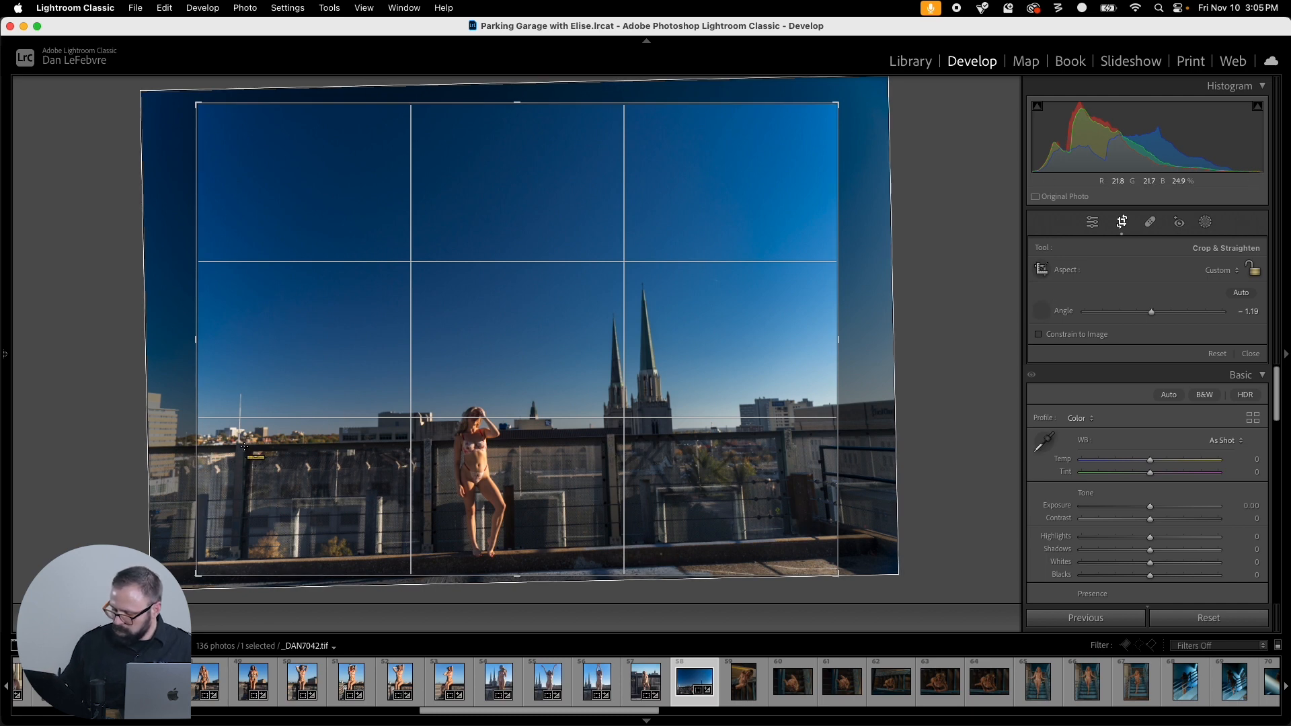
left_click_drag(292, 440, 928, 429)
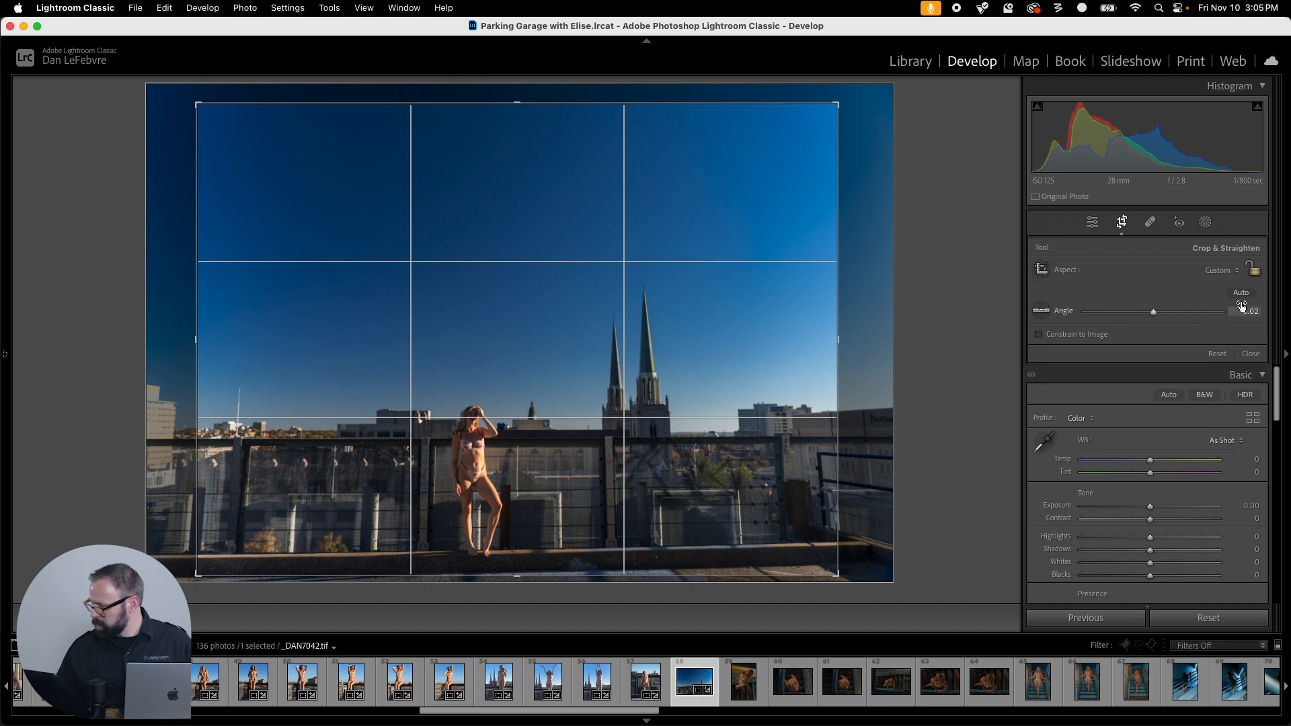
Step: Set the _DAN7042.tif crop to the 16 x 9 aspect, reposition it over the figure and church spires, and apply it
left_click(1231, 270)
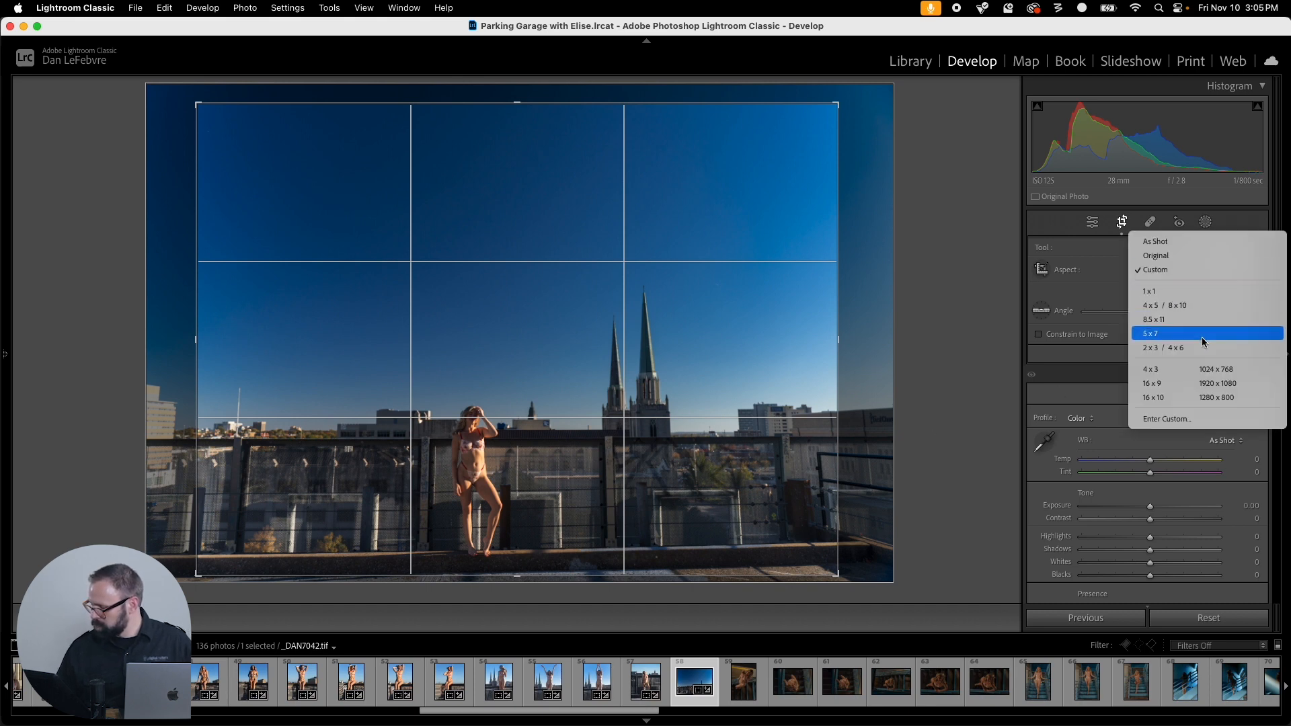
left_click(1194, 383)
left_click_drag(787, 268, 816, 199)
key("Return")
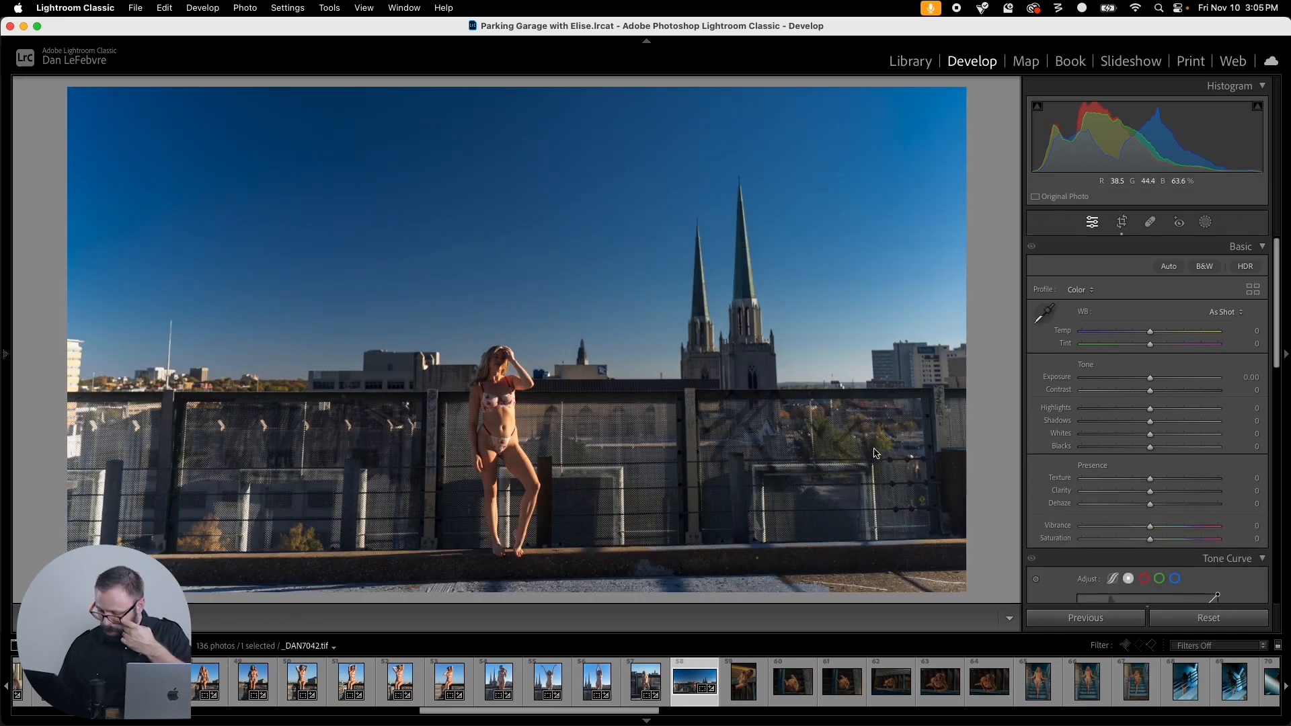
Step: Paste the copied crop onto _DAN7050.tif, shorten the frame and reposition it around the seated figure
key("Right")
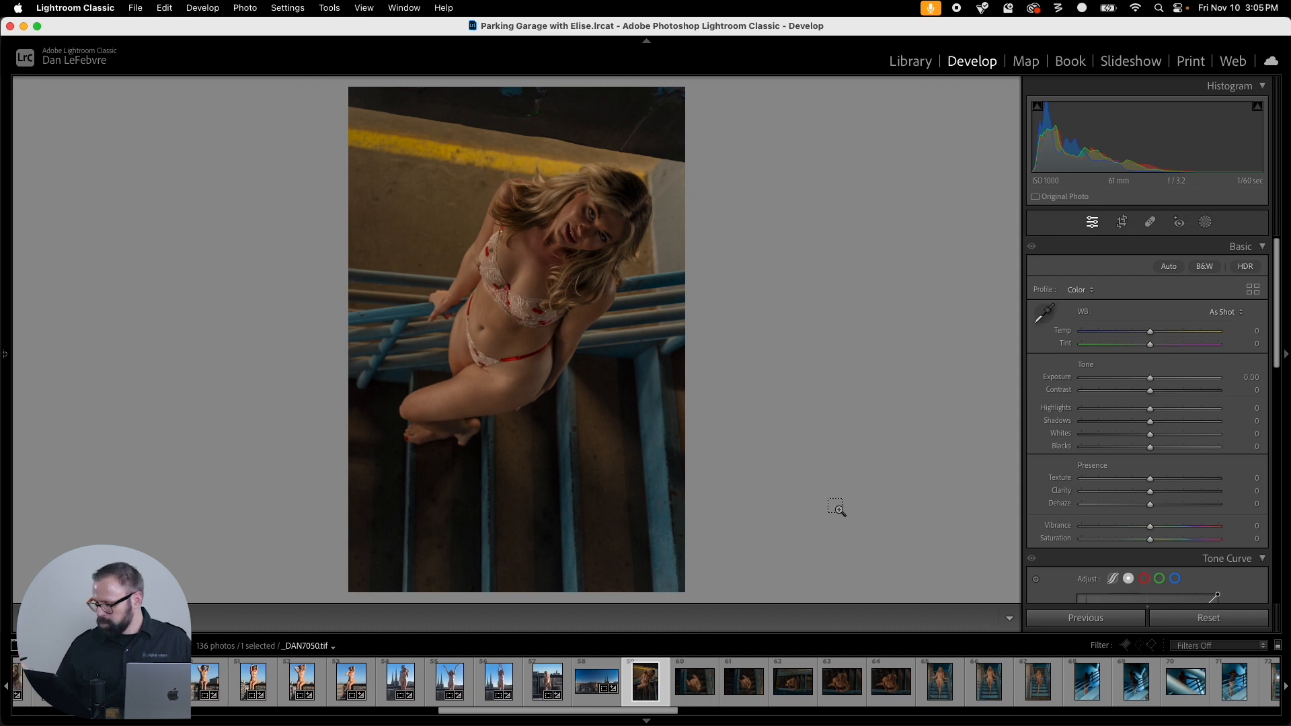
key("r")
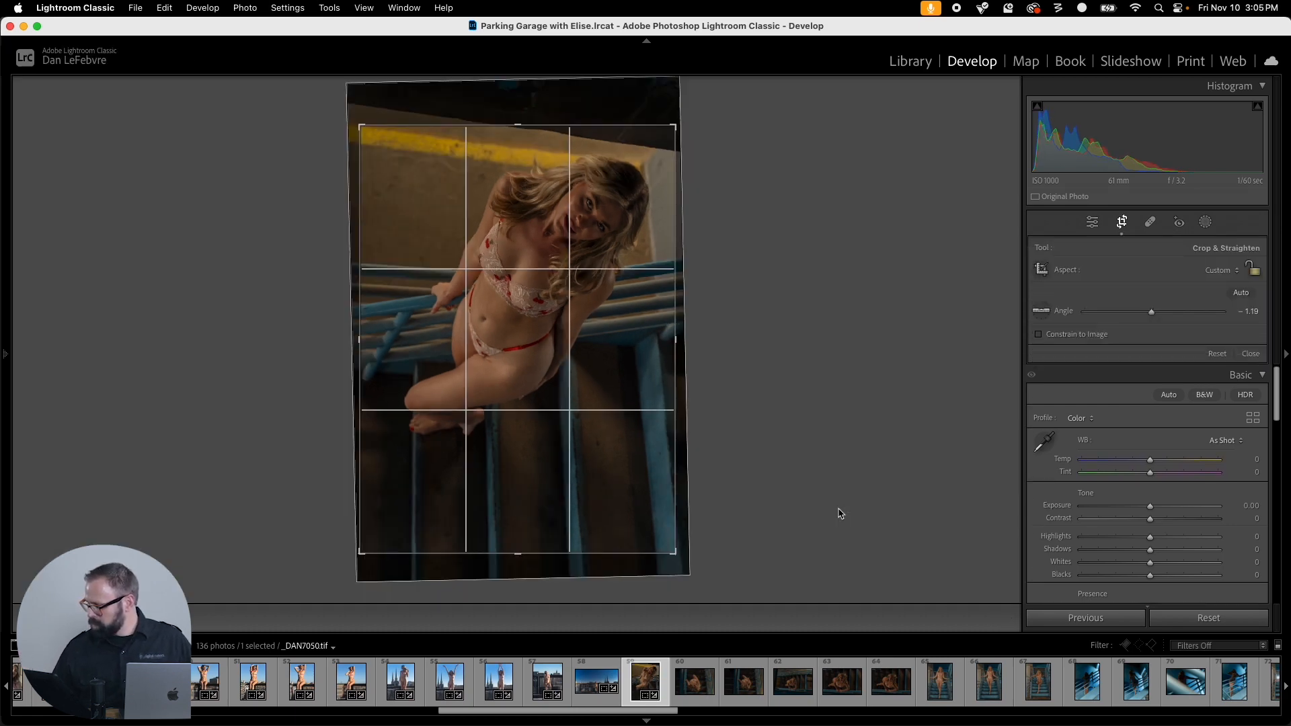
left_click_drag(608, 395, 611, 427)
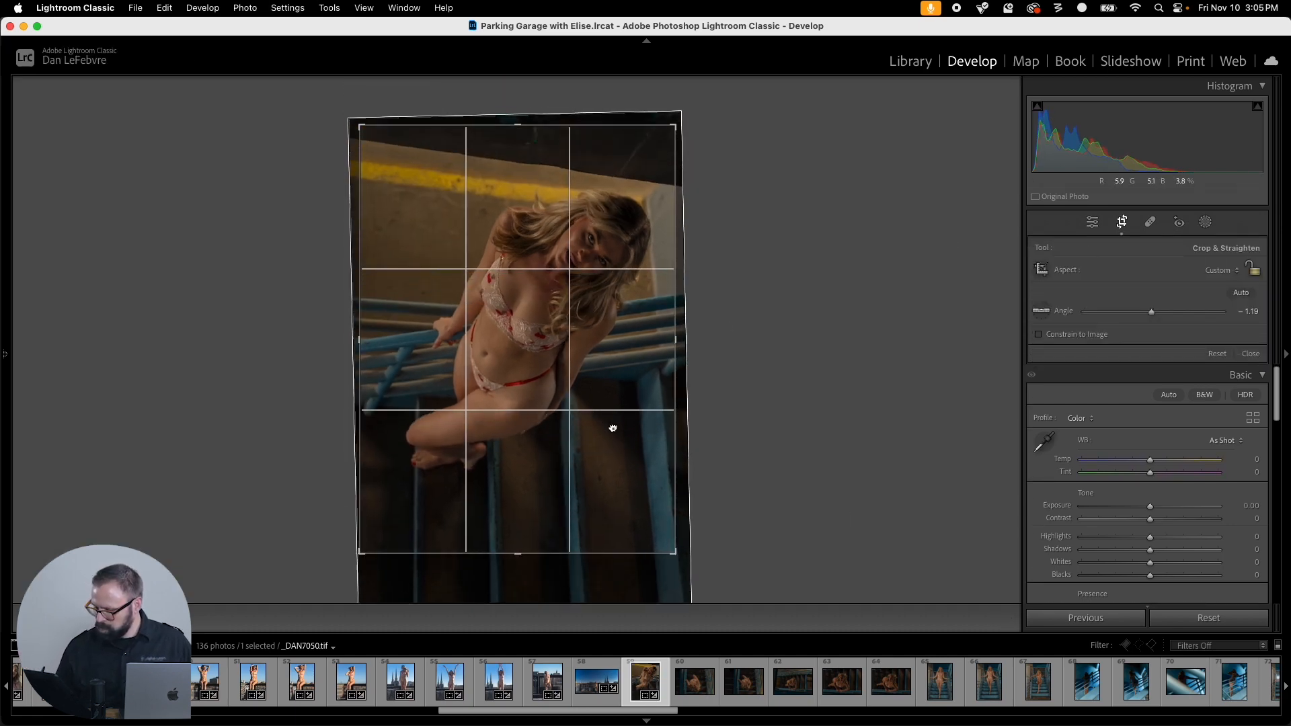
left_click_drag(675, 548, 678, 505)
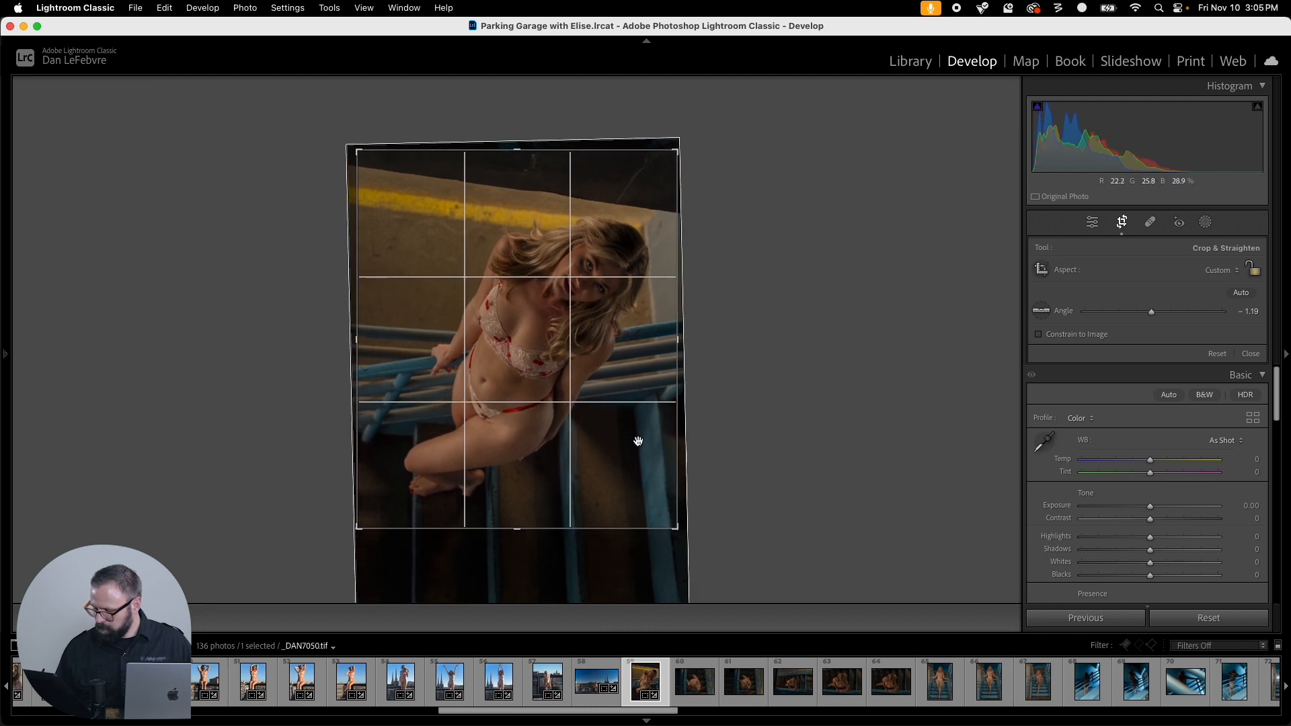
left_click_drag(628, 431, 629, 424)
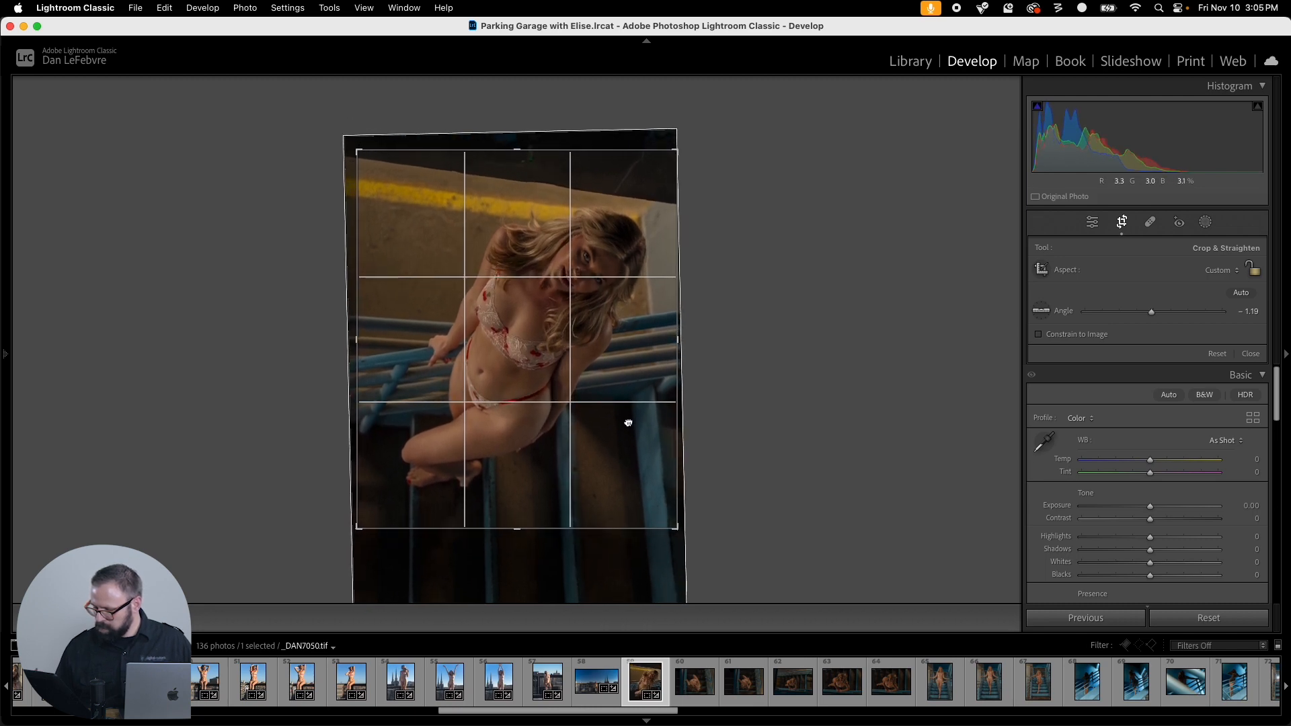
Step: Straighten the _DAN7050.tif crop along the blue stair edge, recenter the figure in the frame and apply it
left_click(1042, 312)
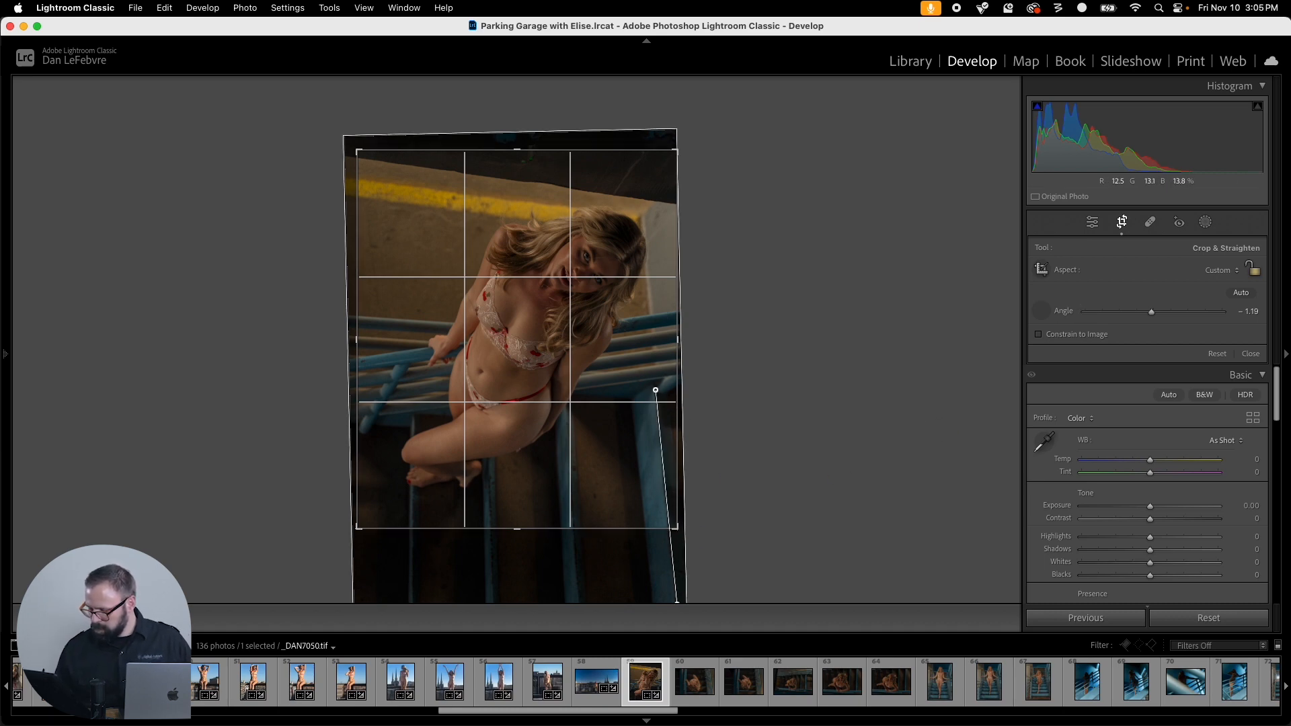
left_click_drag(674, 604, 681, 607)
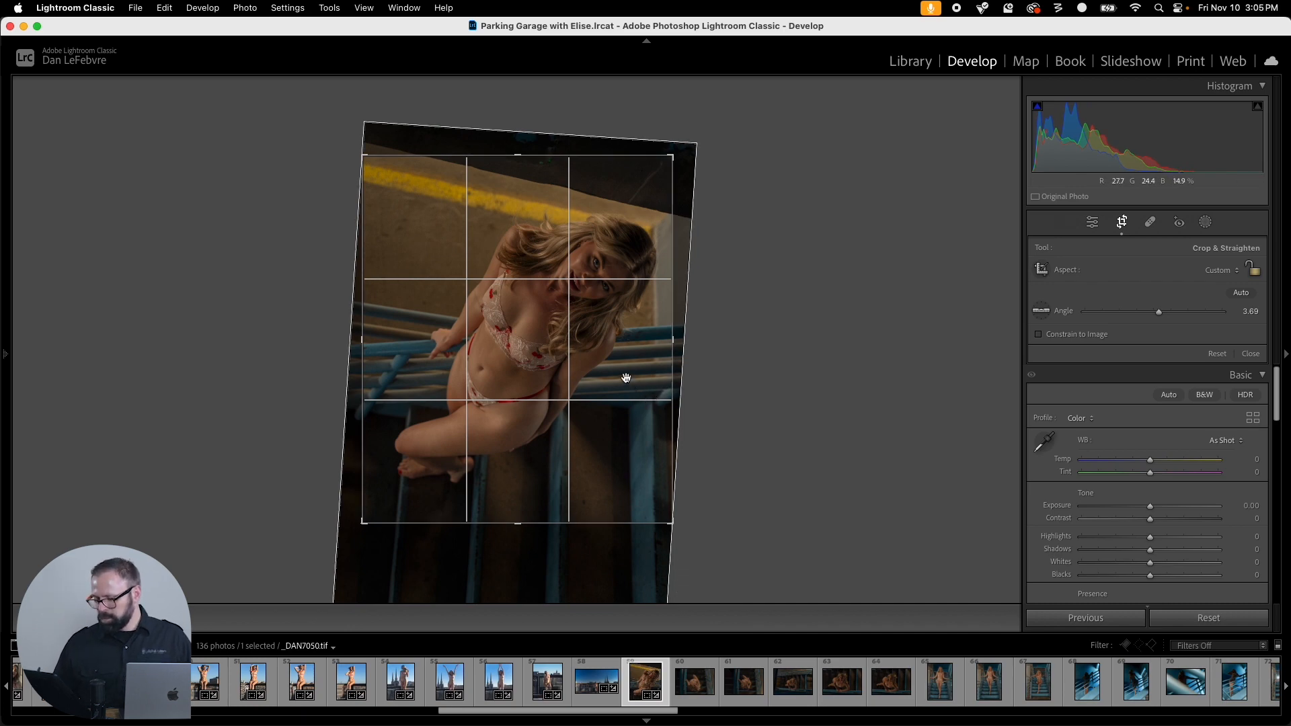
left_click_drag(626, 377, 620, 343)
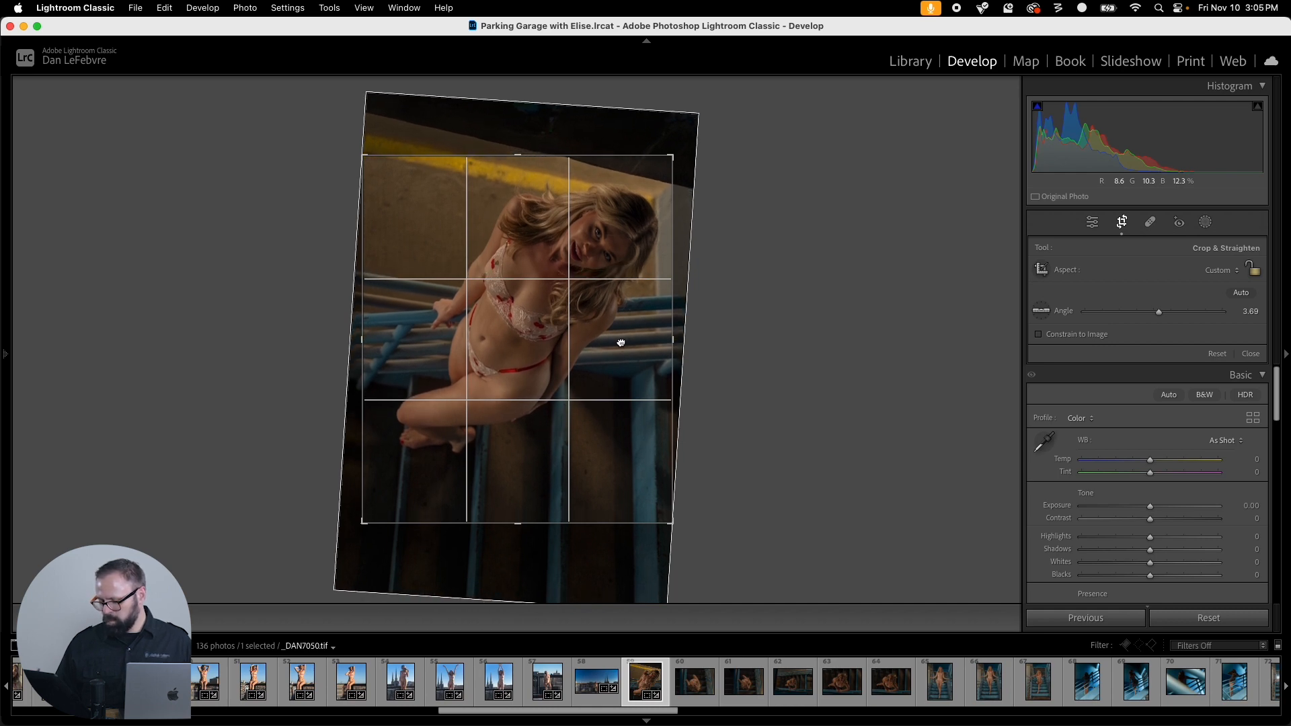
key("Return")
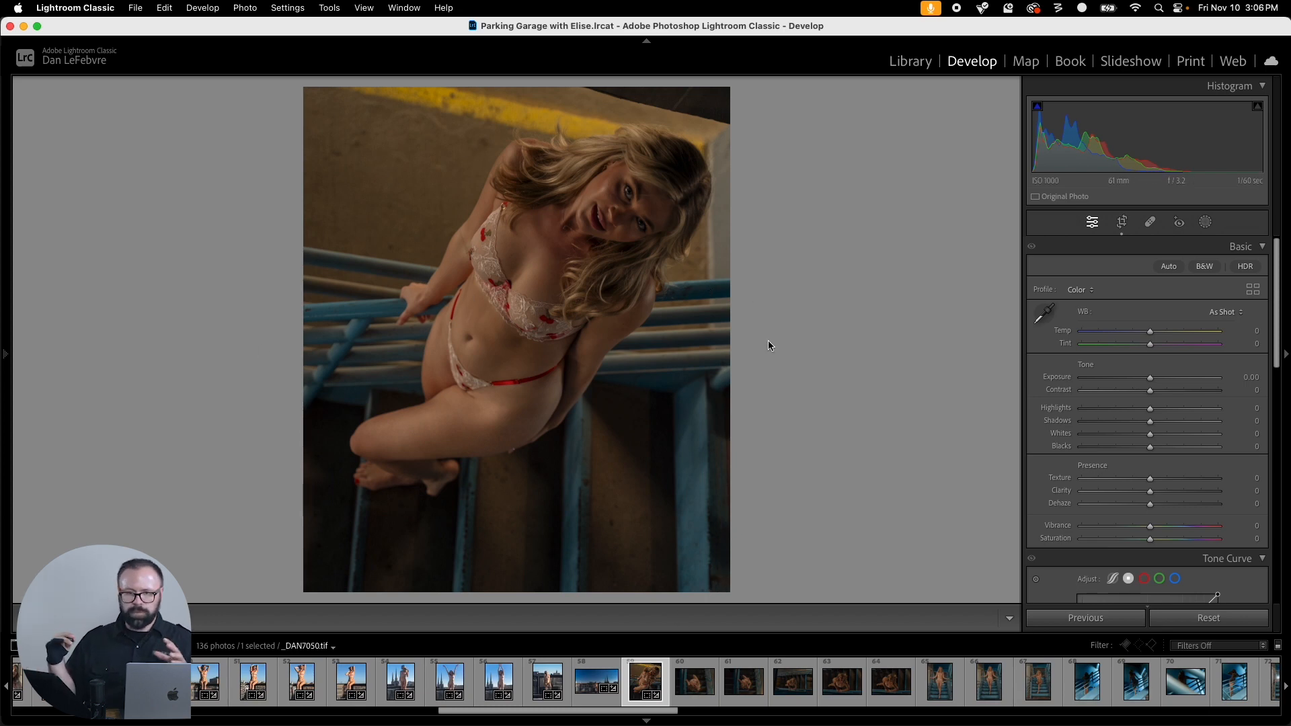
Step: Copy the crop settings of _DAN7050.tif, paste them onto _DAN7052.tif and open its crop for adjustment
left_click(705, 672)
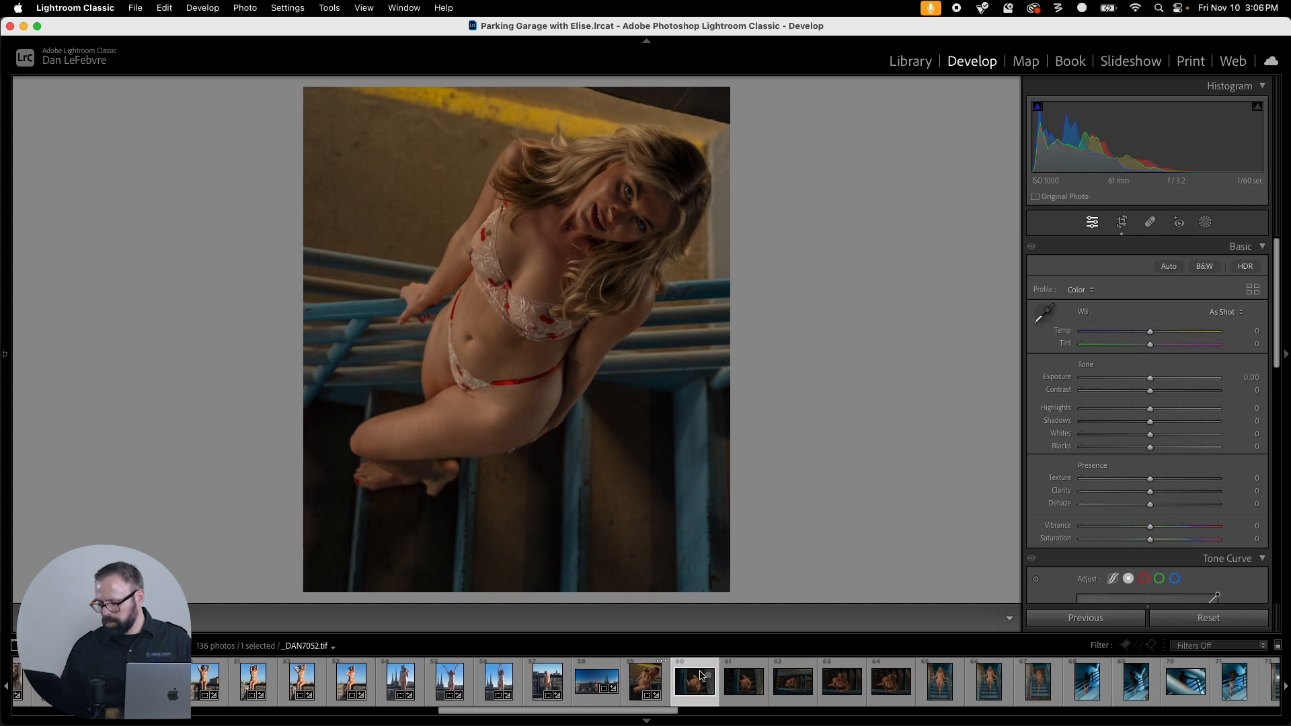
left_click(666, 690)
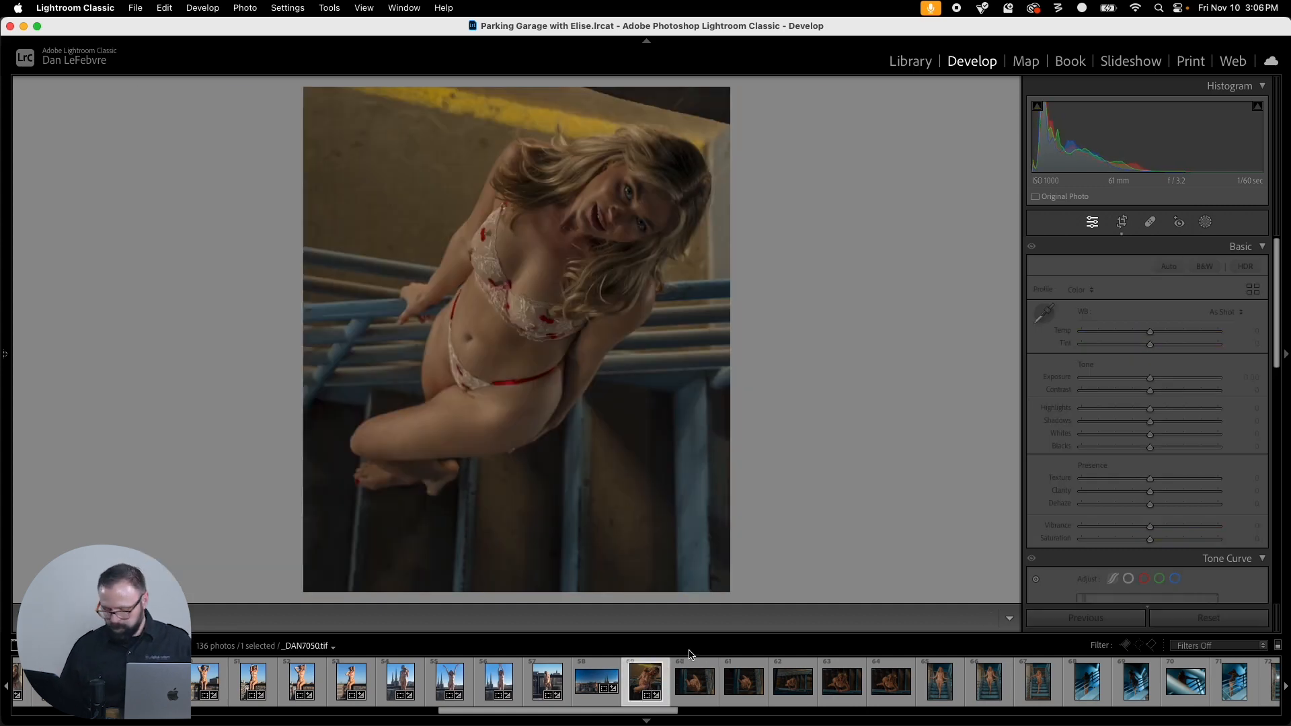
key("super+shift+c")
left_click(832, 422)
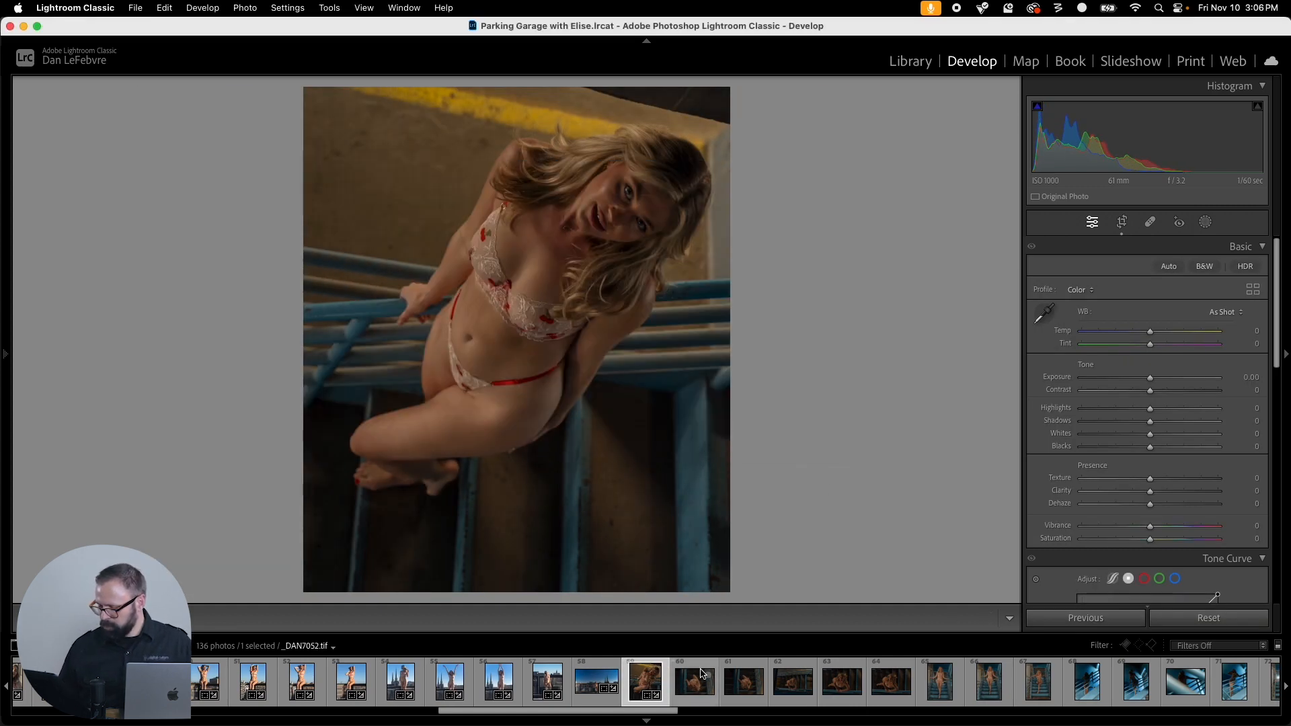
left_click(700, 683)
key("super+shift+v")
key("r")
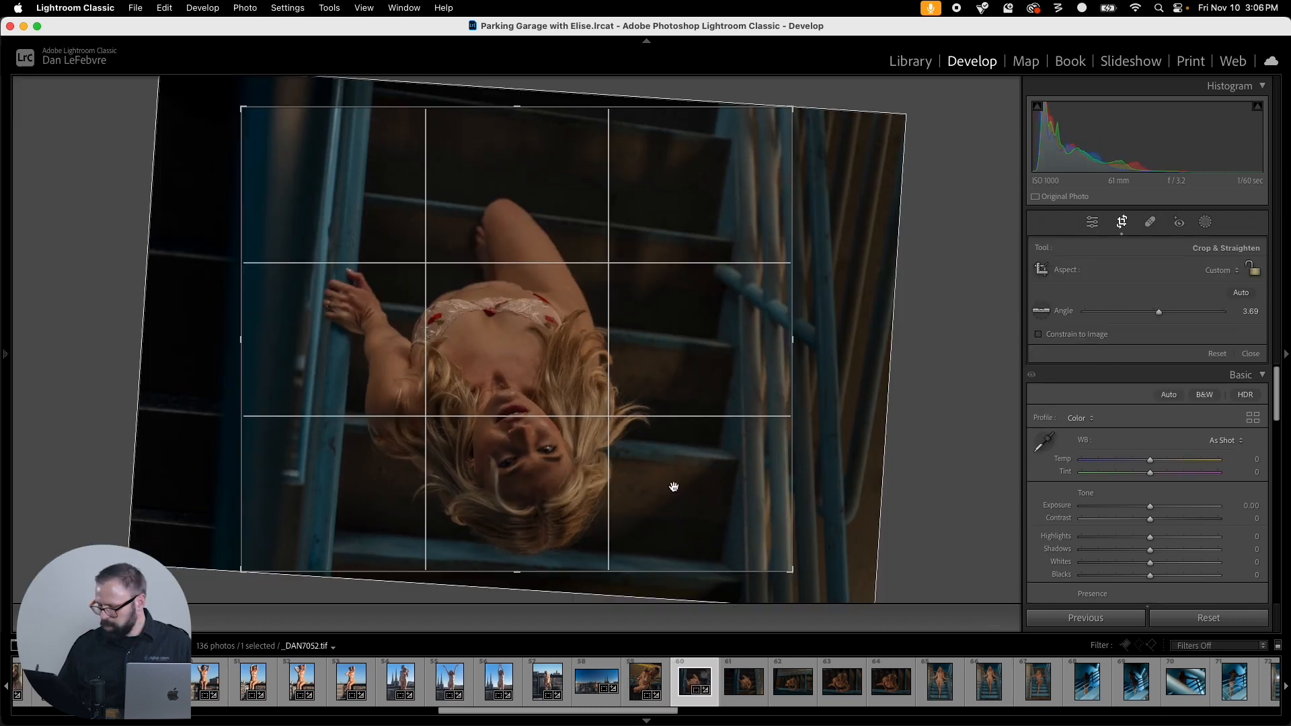
Step: Straighten the _DAN7052.tif crop along the upper stair edge, recenter the figure between the railings and apply it
left_click(1040, 312)
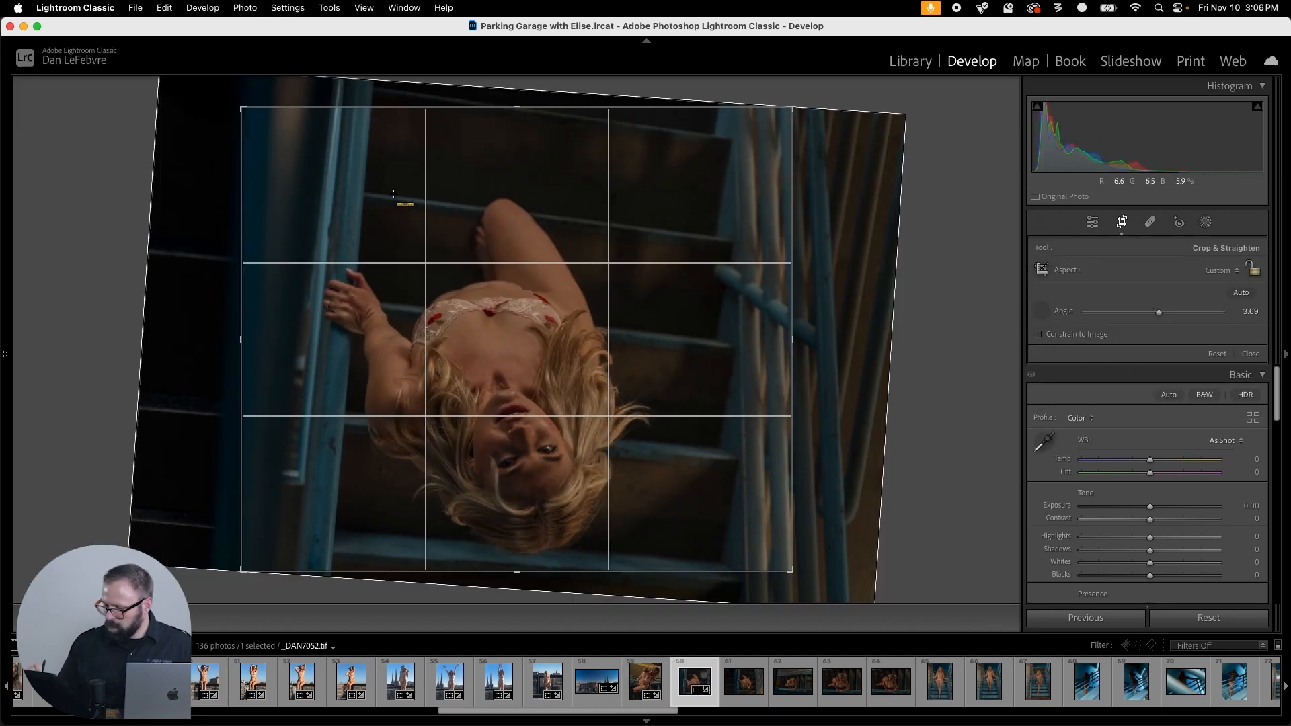
left_click_drag(376, 195, 854, 254)
left_click_drag(741, 384, 674, 380)
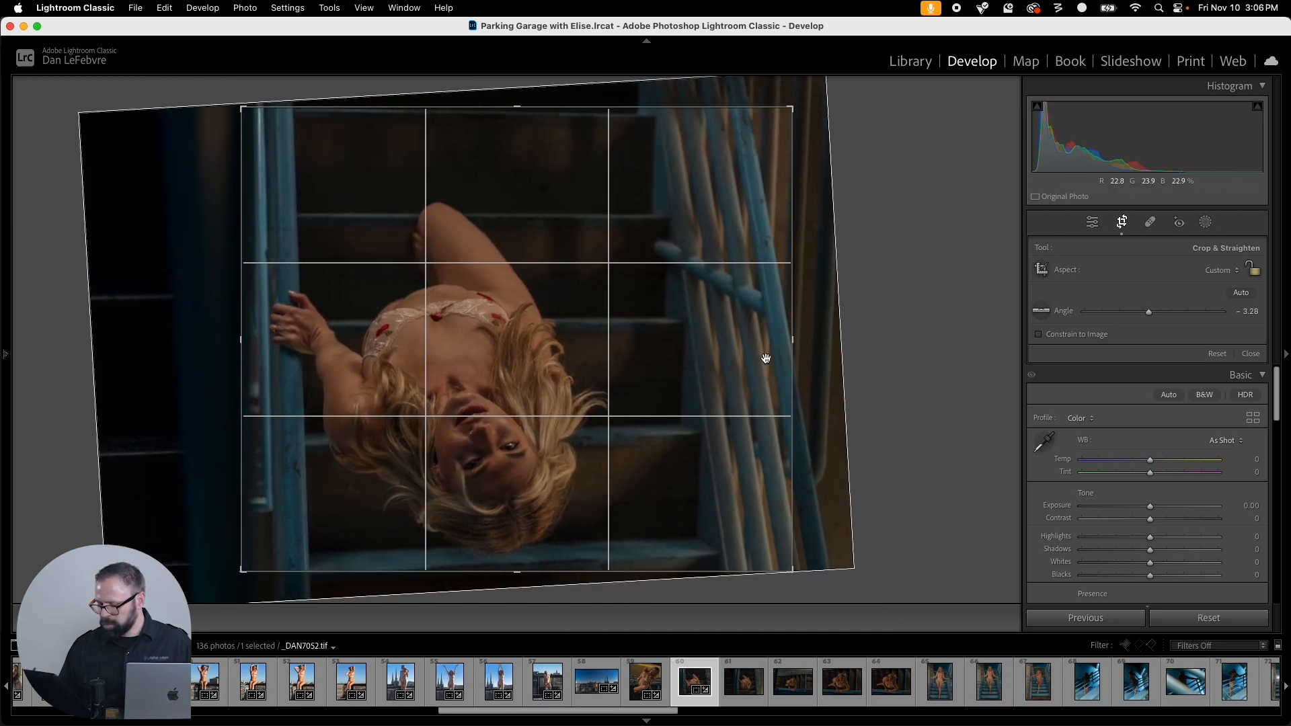
left_click_drag(790, 357, 738, 366)
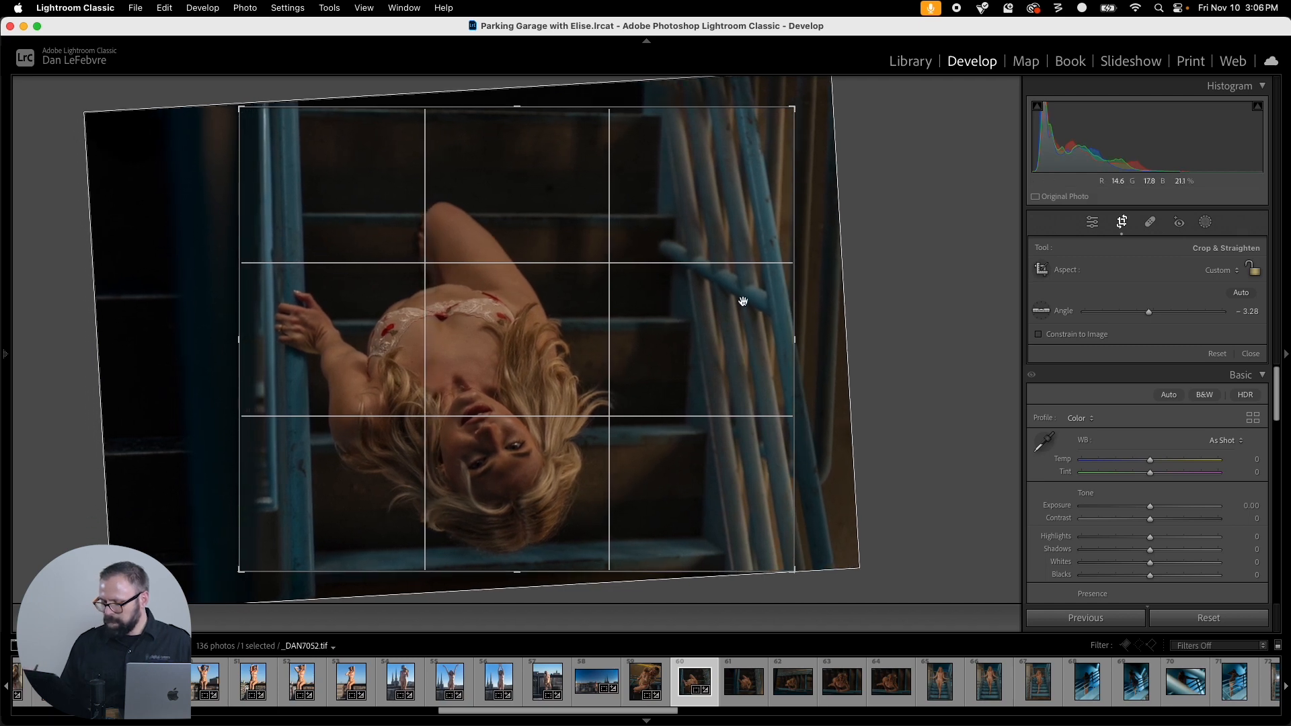
key("Return")
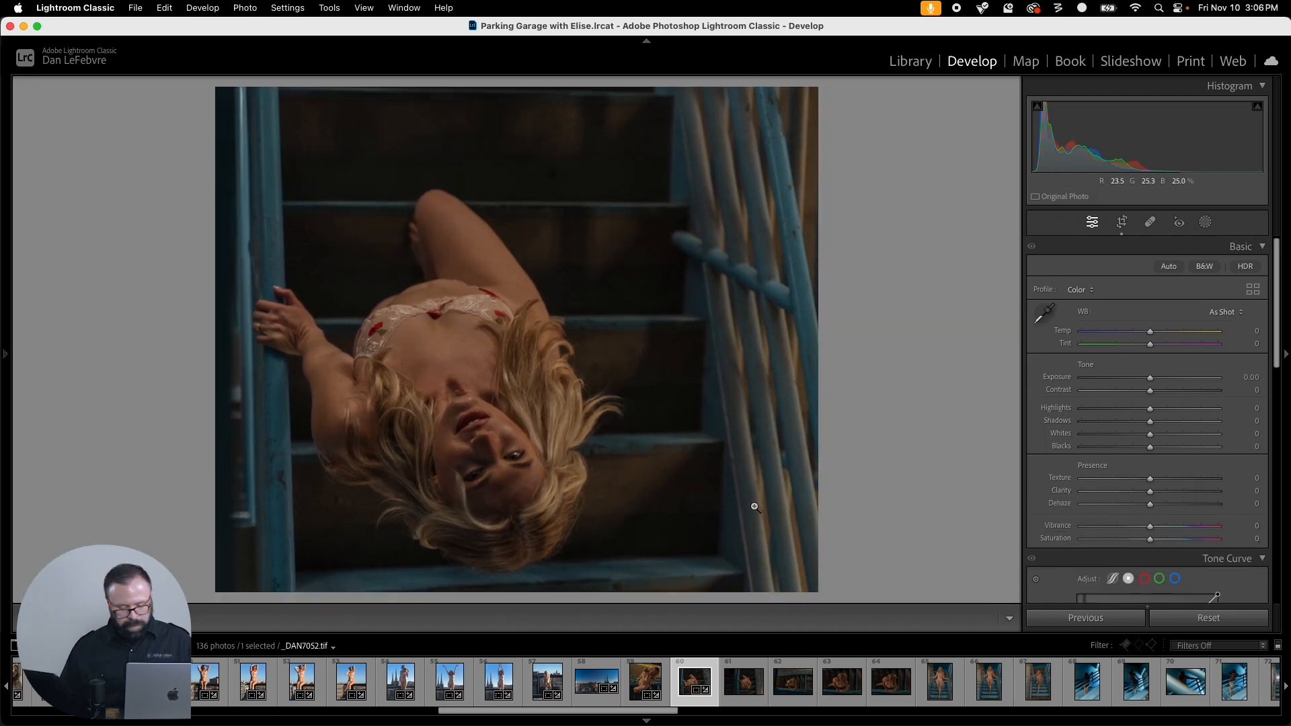
Step: Reopen the _DAN7052.tif crop, straighten it again along the lowest blue stair edge, nudge the framing and apply it
key("r")
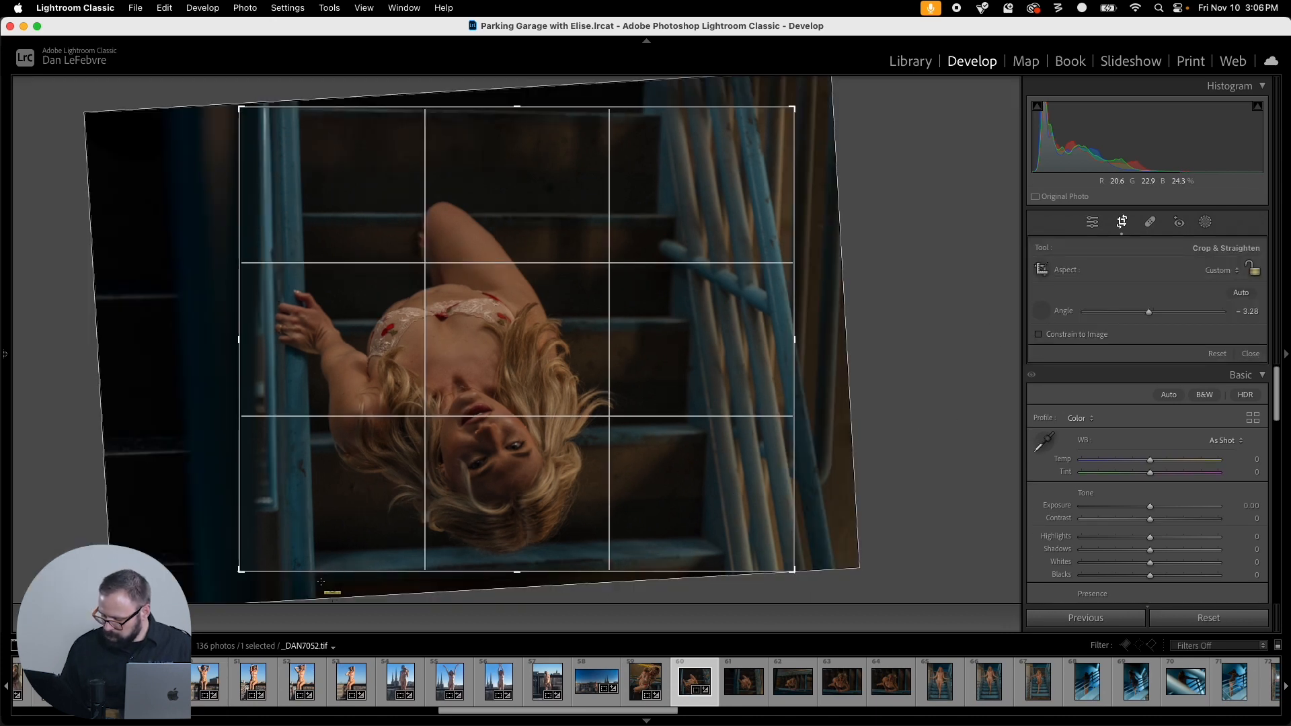
left_click_drag(321, 573, 775, 554)
left_click_drag(677, 439, 680, 441)
key("Return")
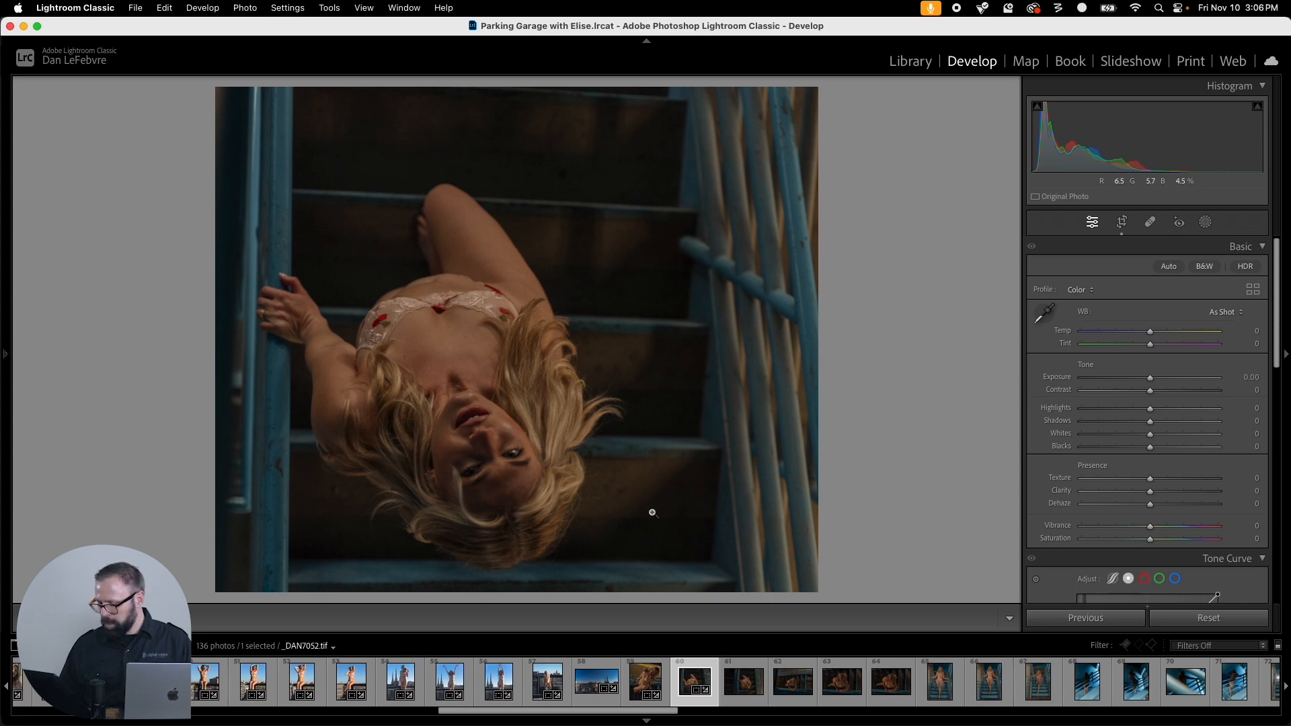
Step: Paste the copied crop onto _DAN7054.tif, straighten it along the lower blue stair edge and reposition the slightly reduced frame around the figure
key("Right")
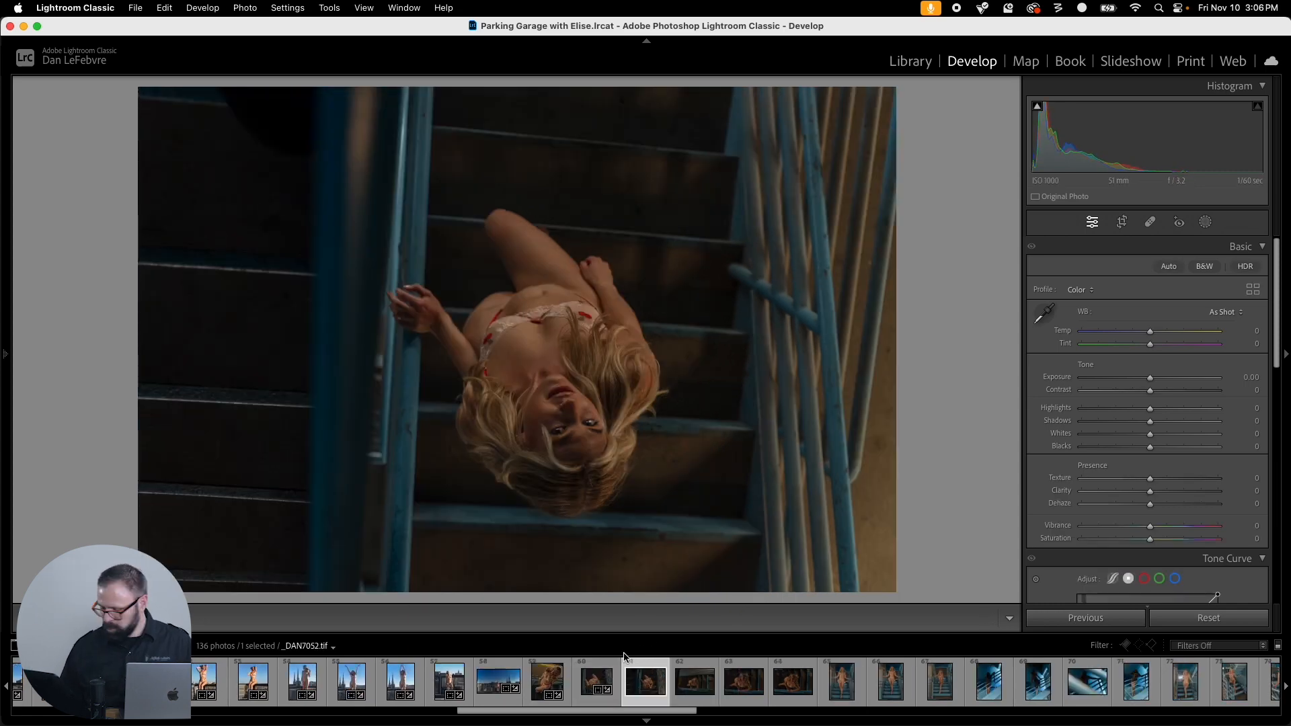
key("super+shift+v")
key("r")
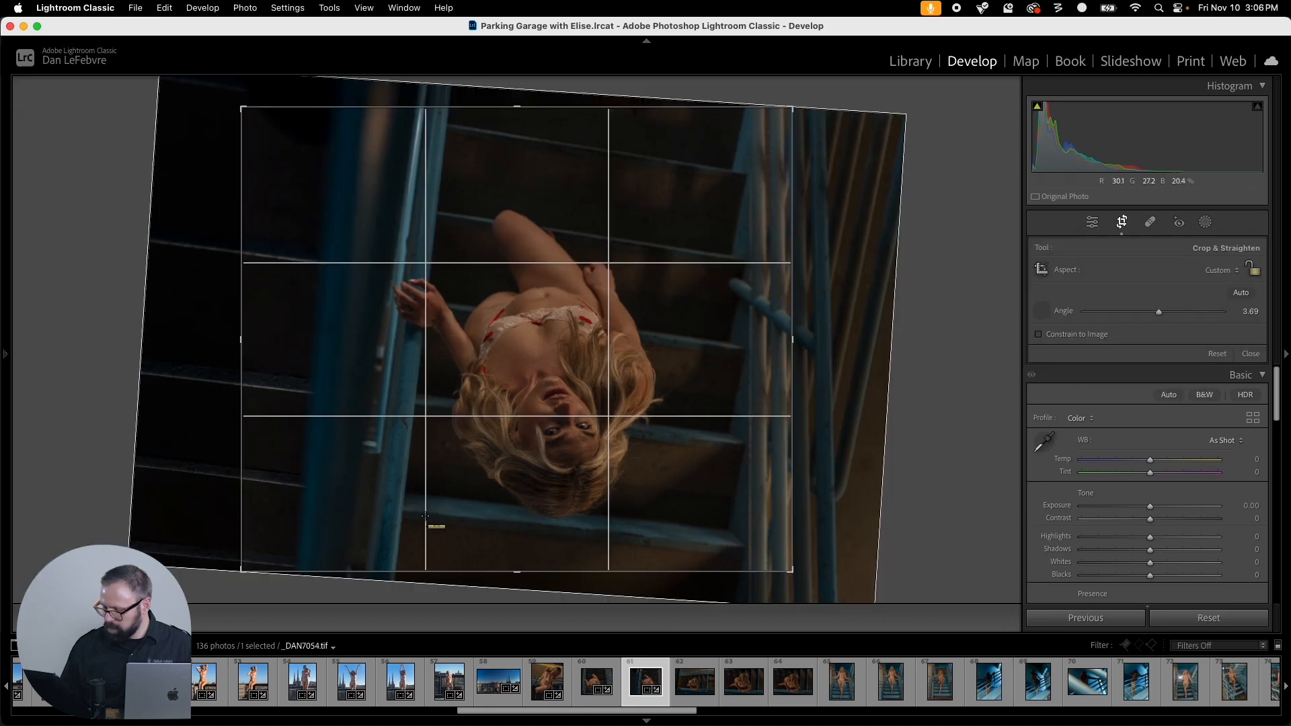
left_click_drag(415, 512, 815, 554)
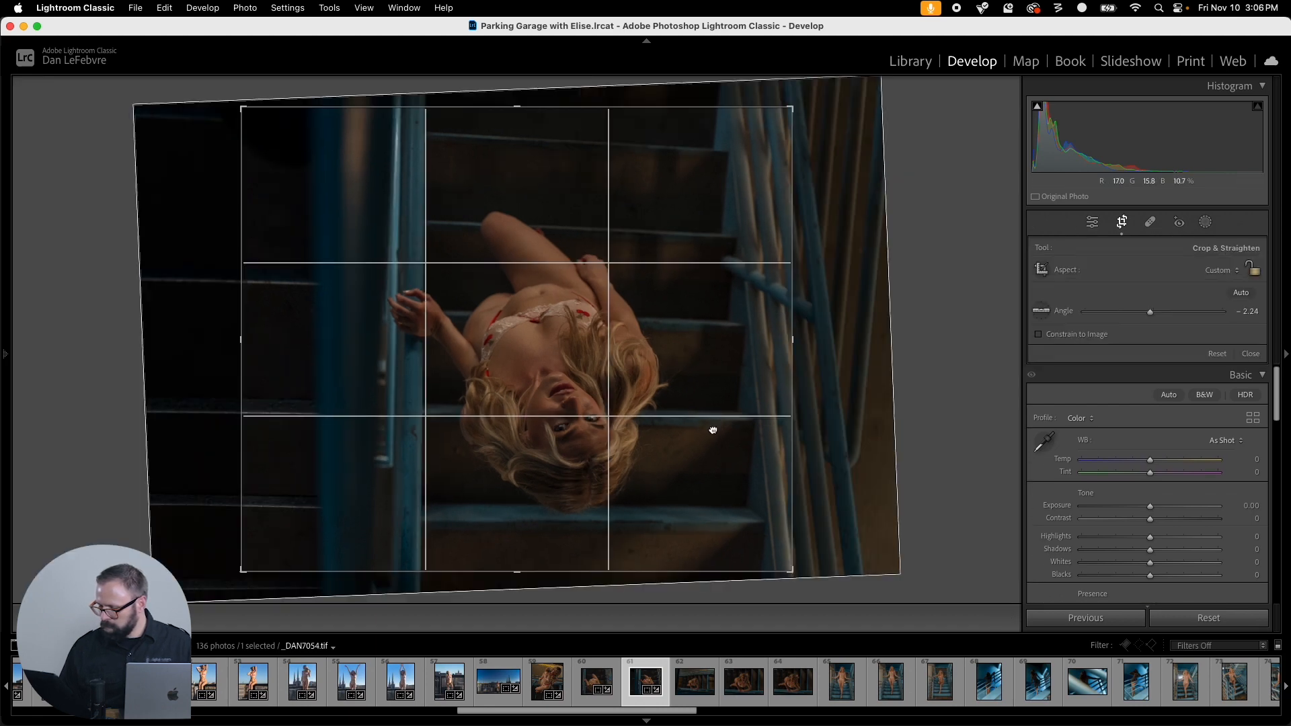
left_click_drag(706, 427, 604, 446)
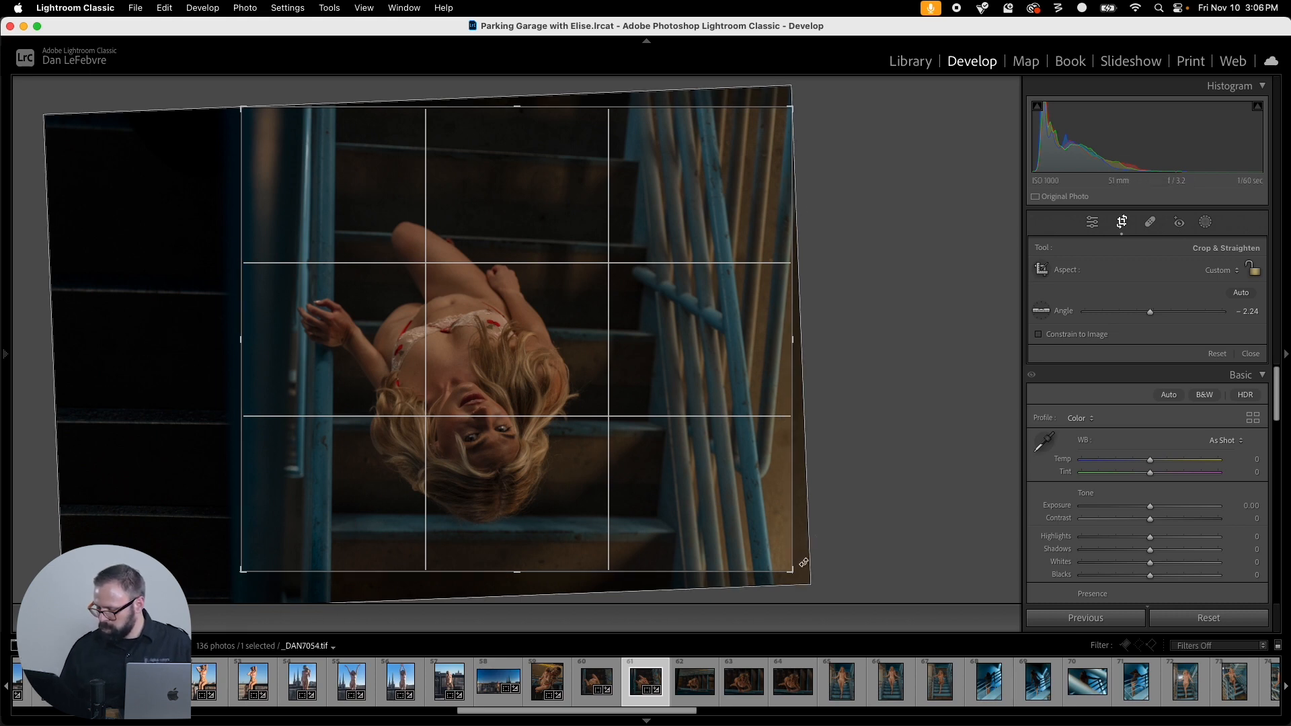
left_click_drag(793, 571, 788, 563)
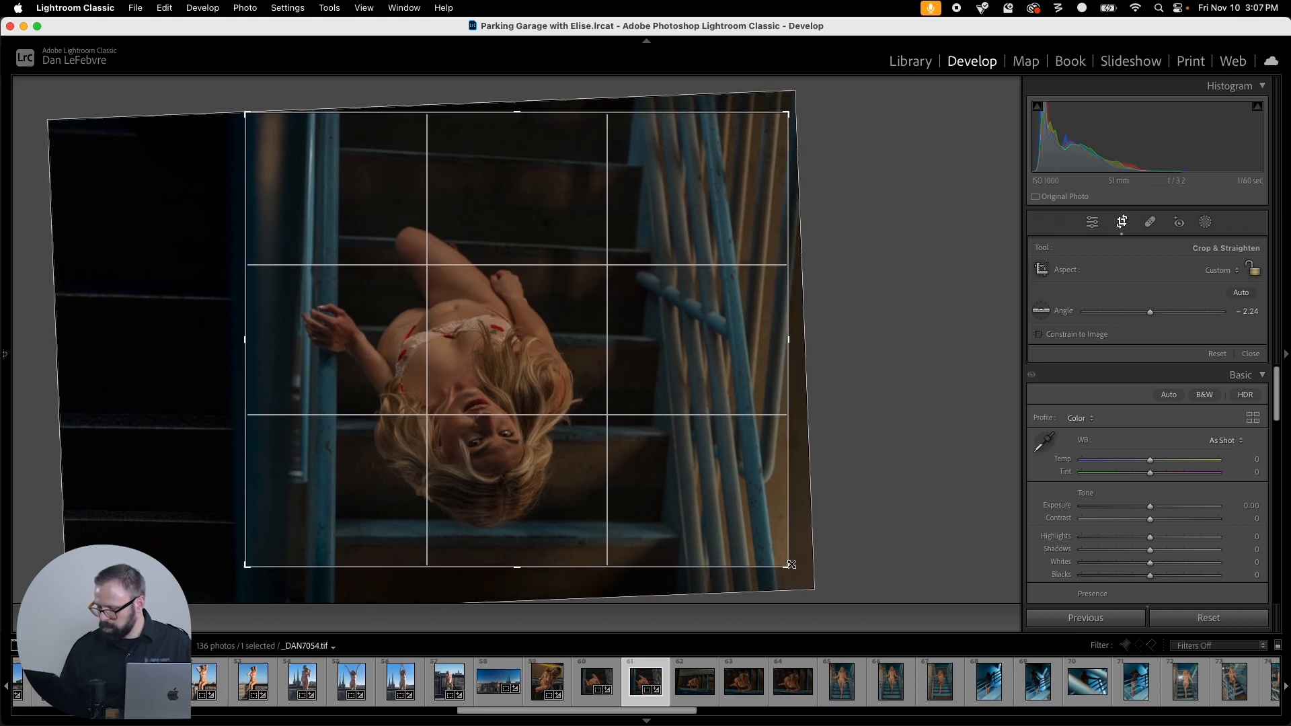
Step: Set the _DAN7054.tif crop to the 1 x 1 aspect, enlarge and reposition the frame between the railings, and apply it
left_click(1230, 271)
left_click(1204, 288)
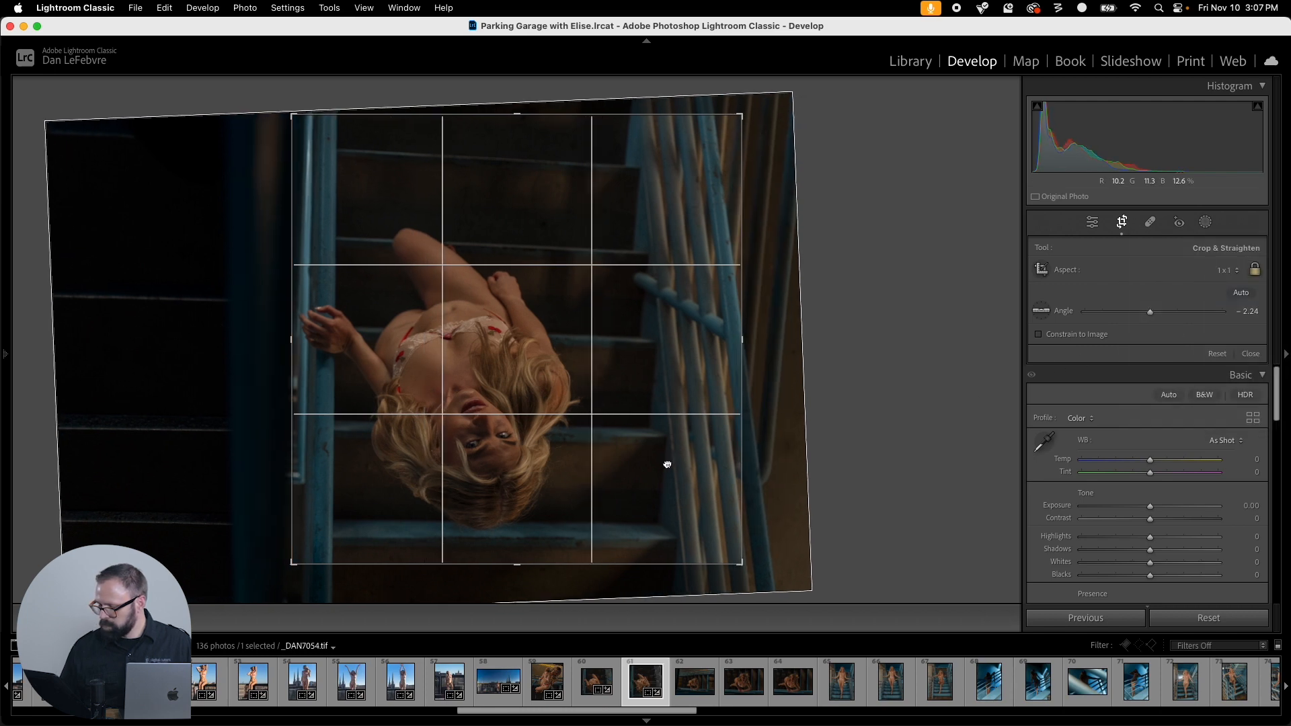
left_click_drag(742, 563, 756, 586)
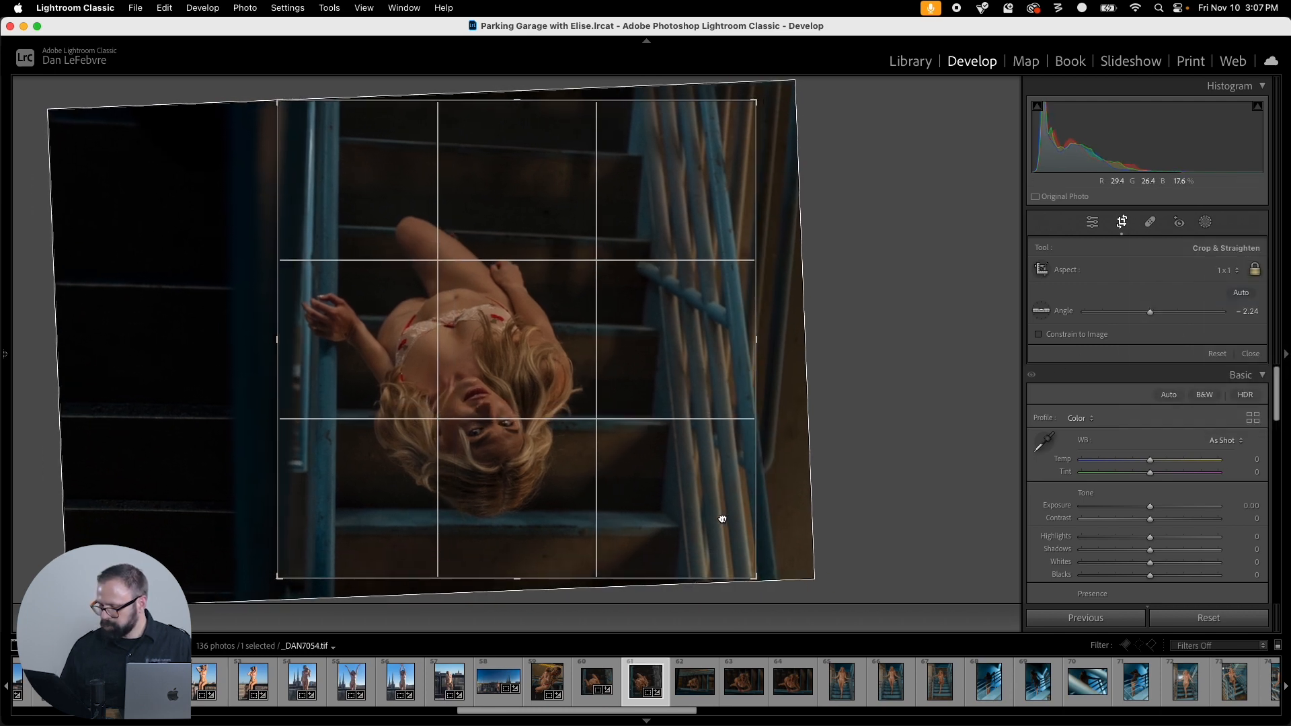
left_click_drag(722, 519, 732, 525)
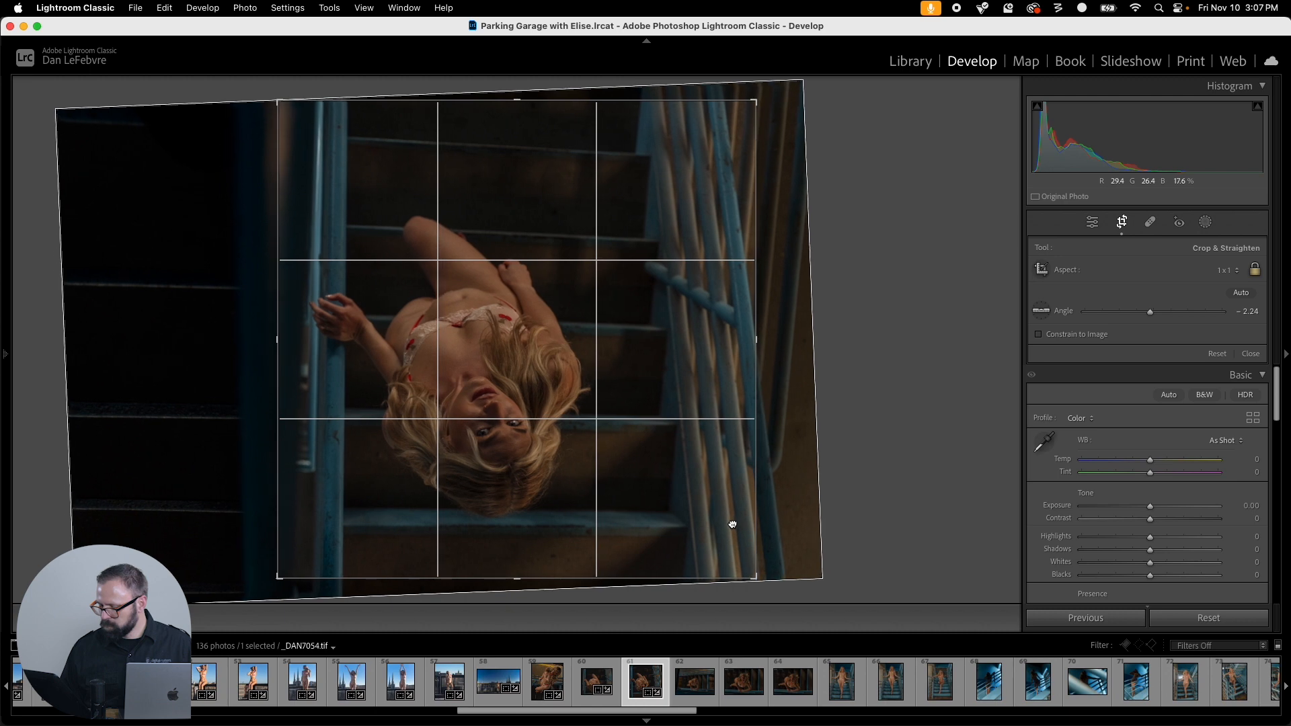
left_click_drag(536, 577, 540, 571)
key("Return")
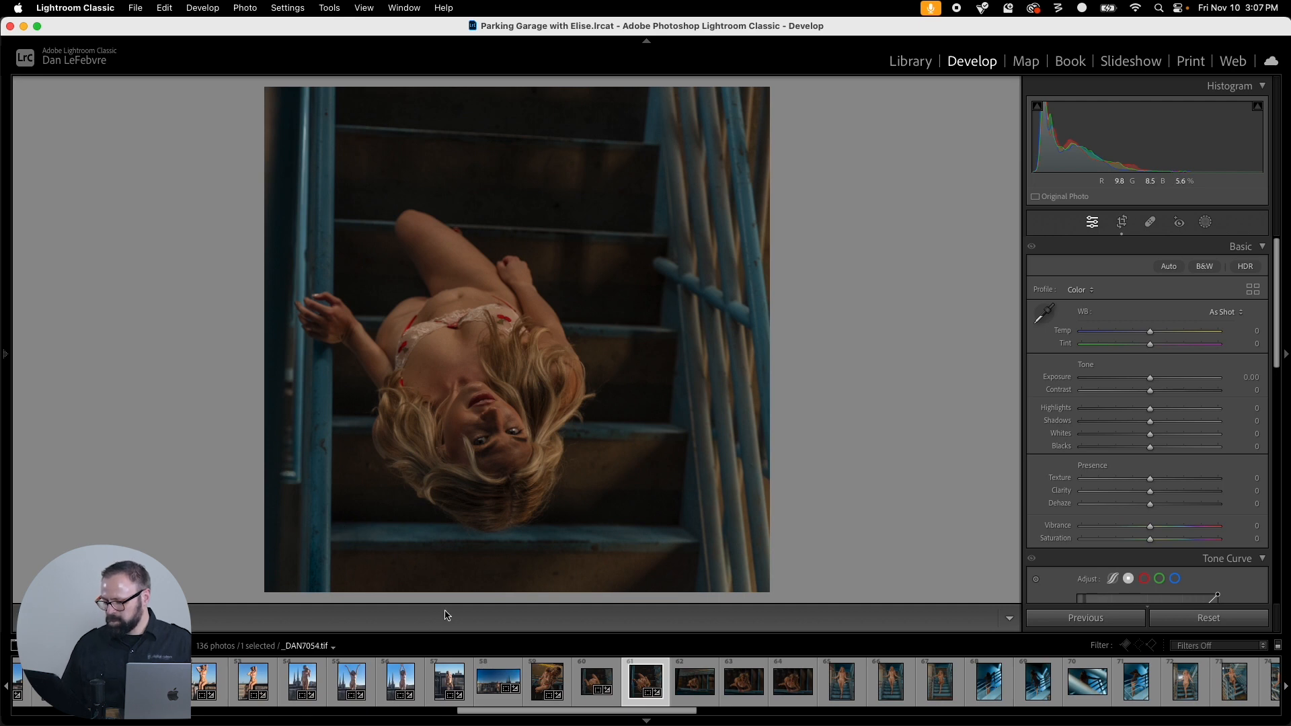
Step: Paste the copied crop onto _DAN7058.tif, straighten it along the blue vertical stair edge, adjust the frame's upper corner and apply it
key("Right")
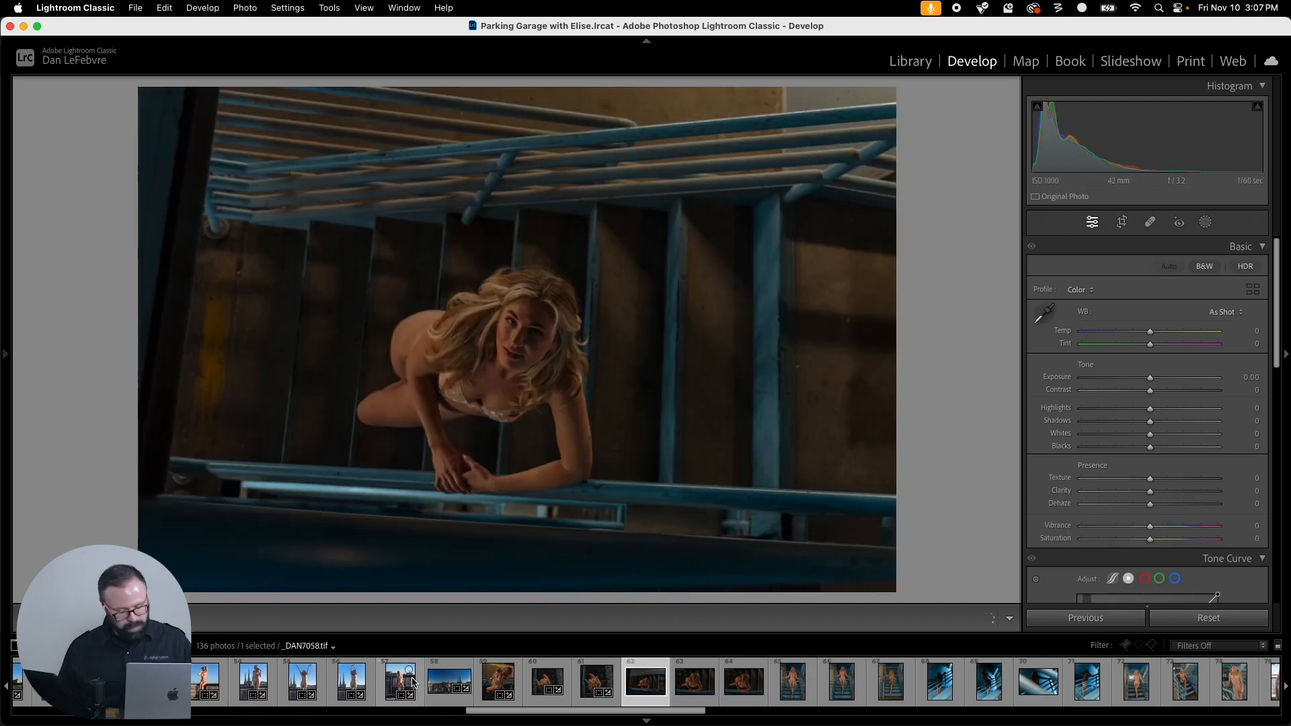
key("r")
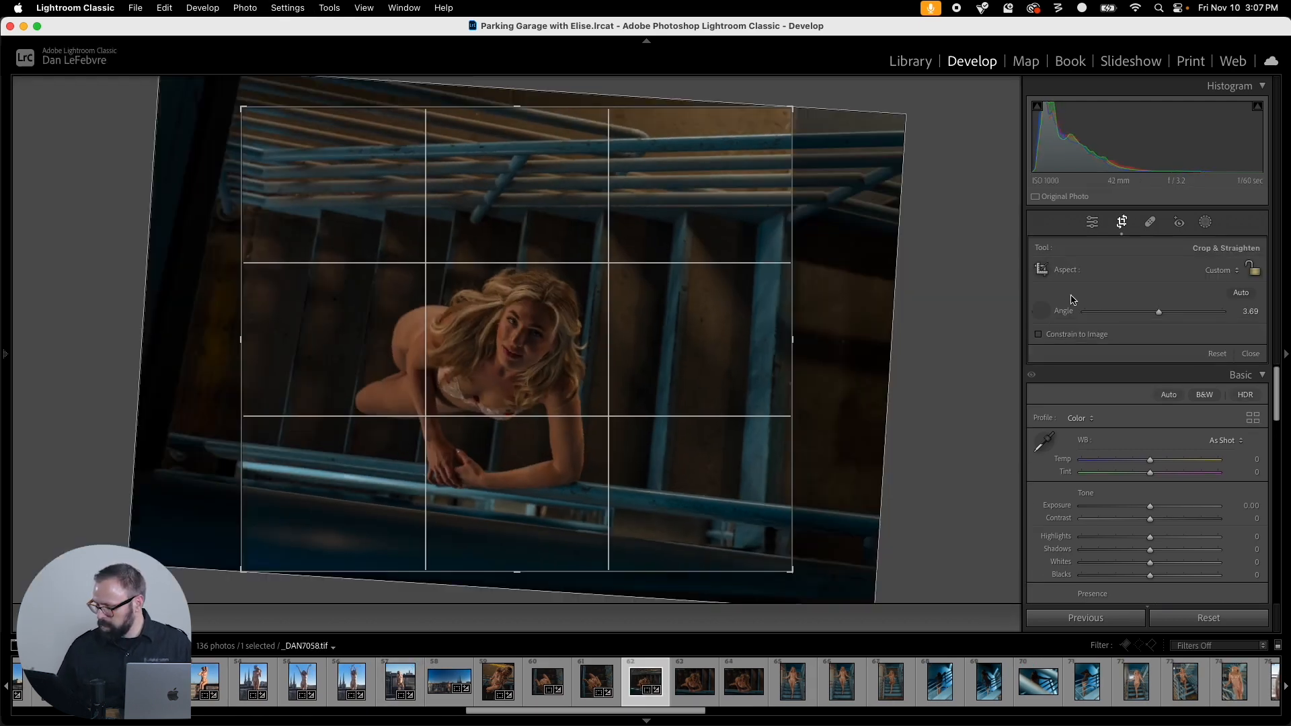
left_click_drag(779, 225, 760, 598)
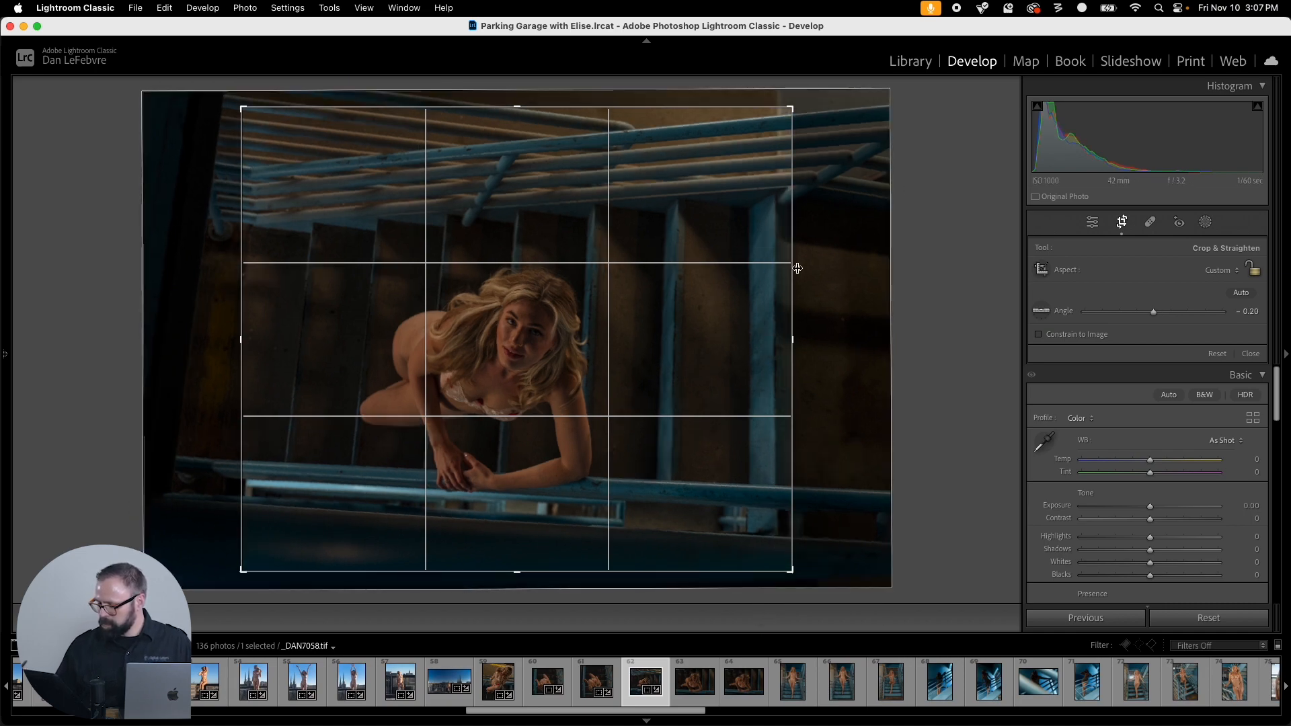
left_click_drag(796, 104, 815, 158)
key("Return")
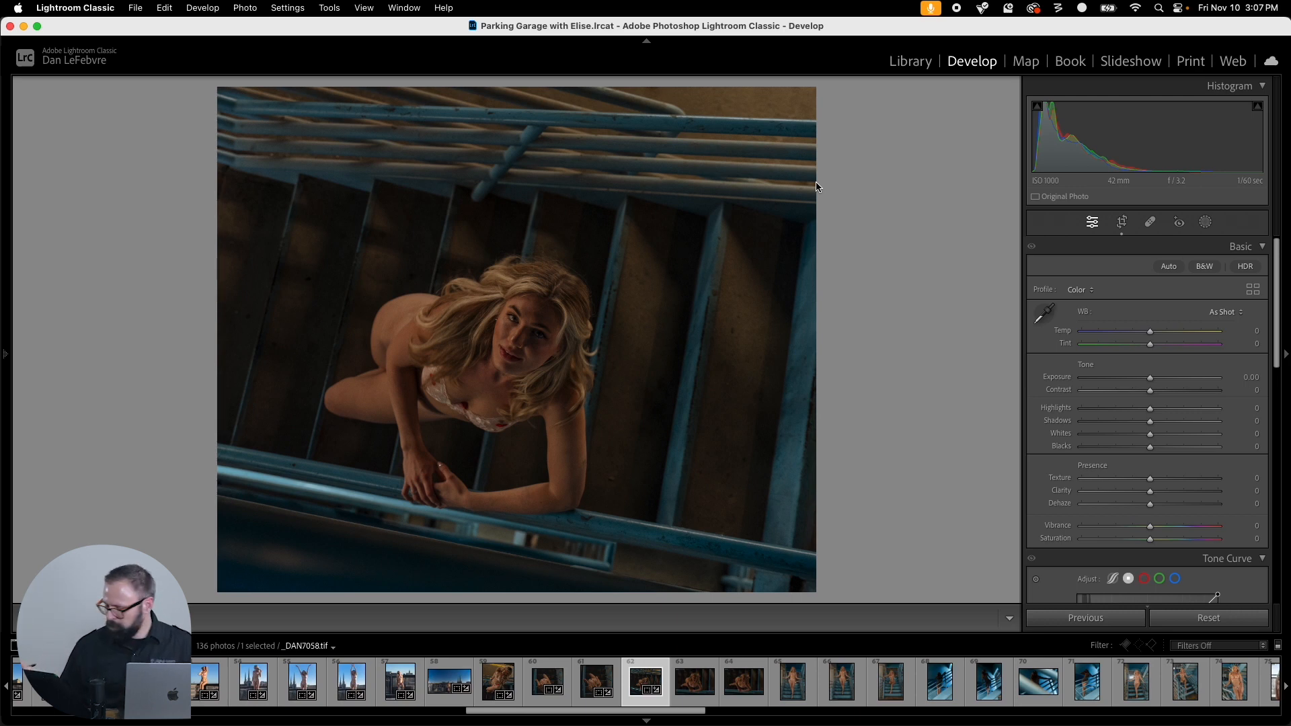
Step: Set the _DAN7058.tif crop to the 1 x 1 aspect around the figure, re-straighten it along a blue stair edge and apply it
key("r")
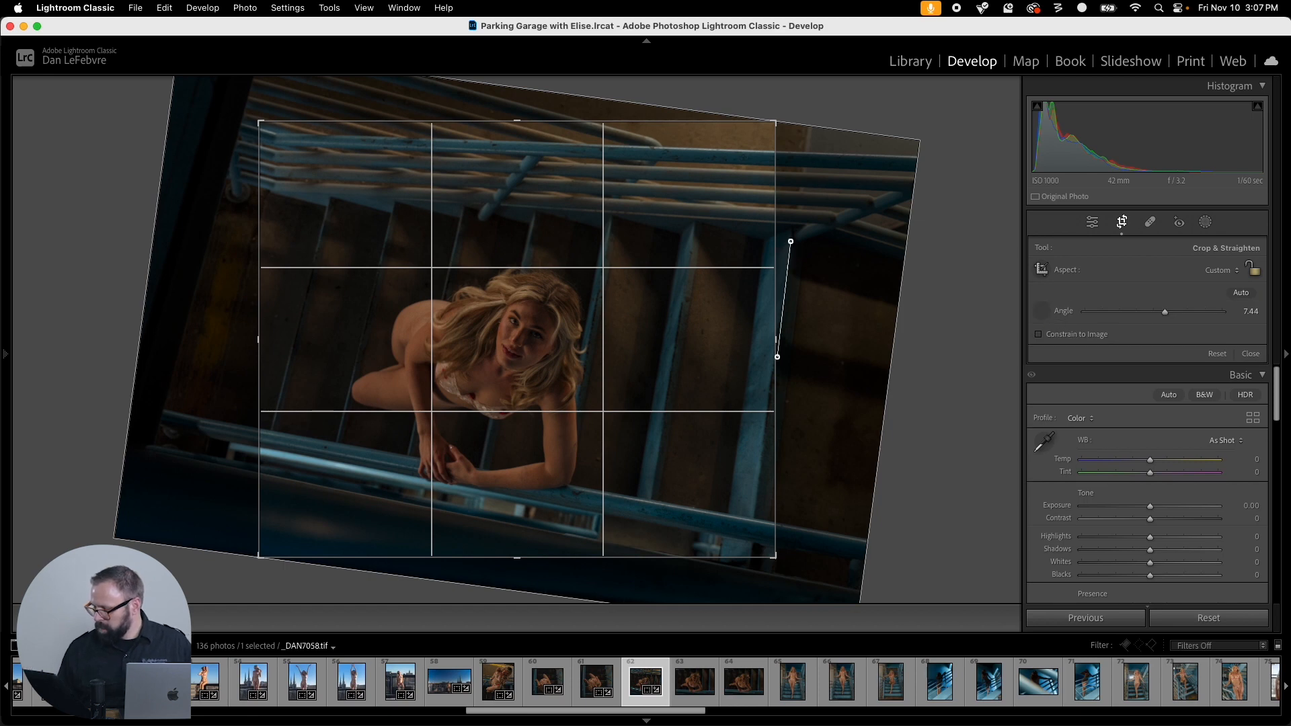
left_click_drag(777, 356, 748, 570)
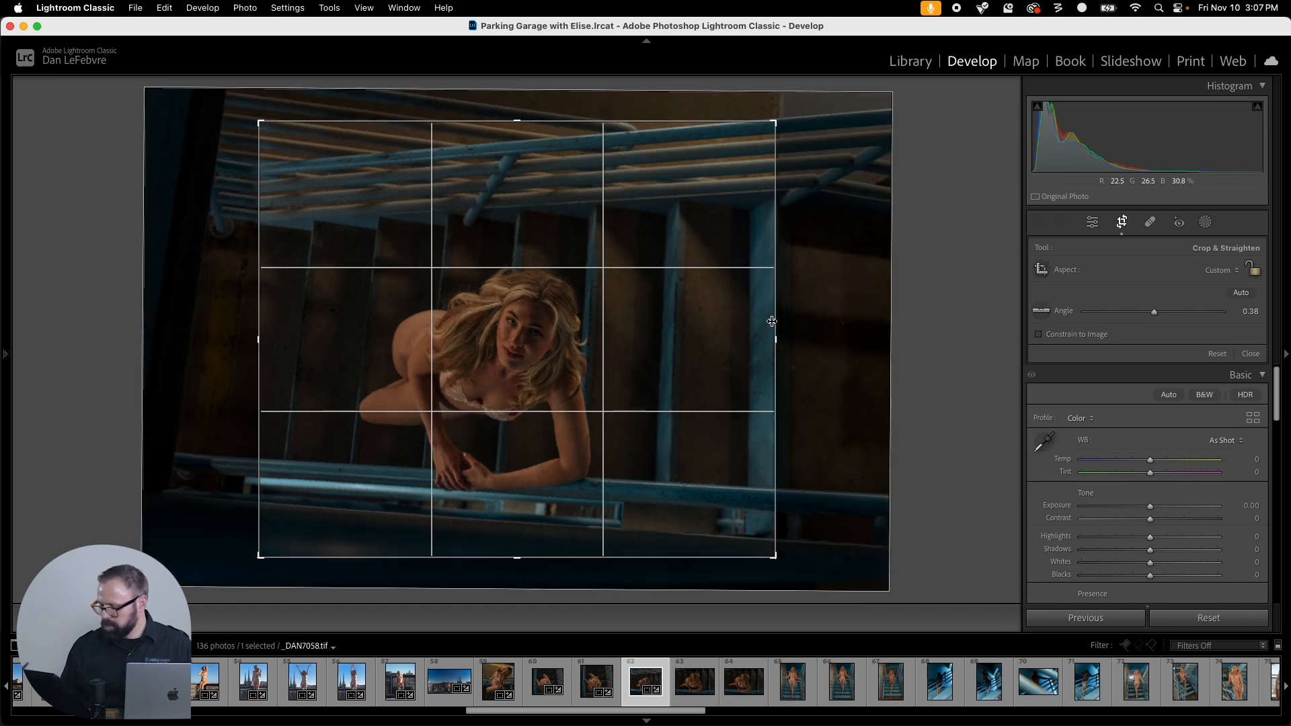
left_click(1236, 271)
left_click(1189, 291)
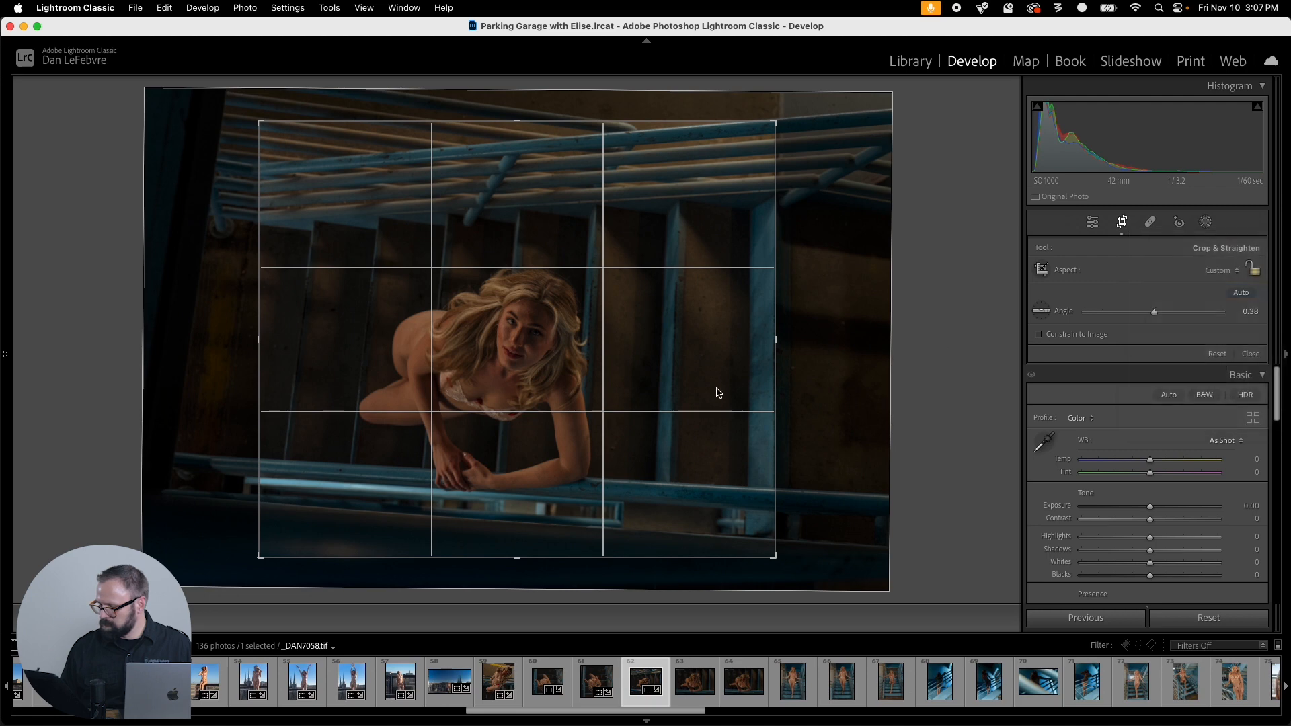
left_click_drag(666, 369, 679, 401)
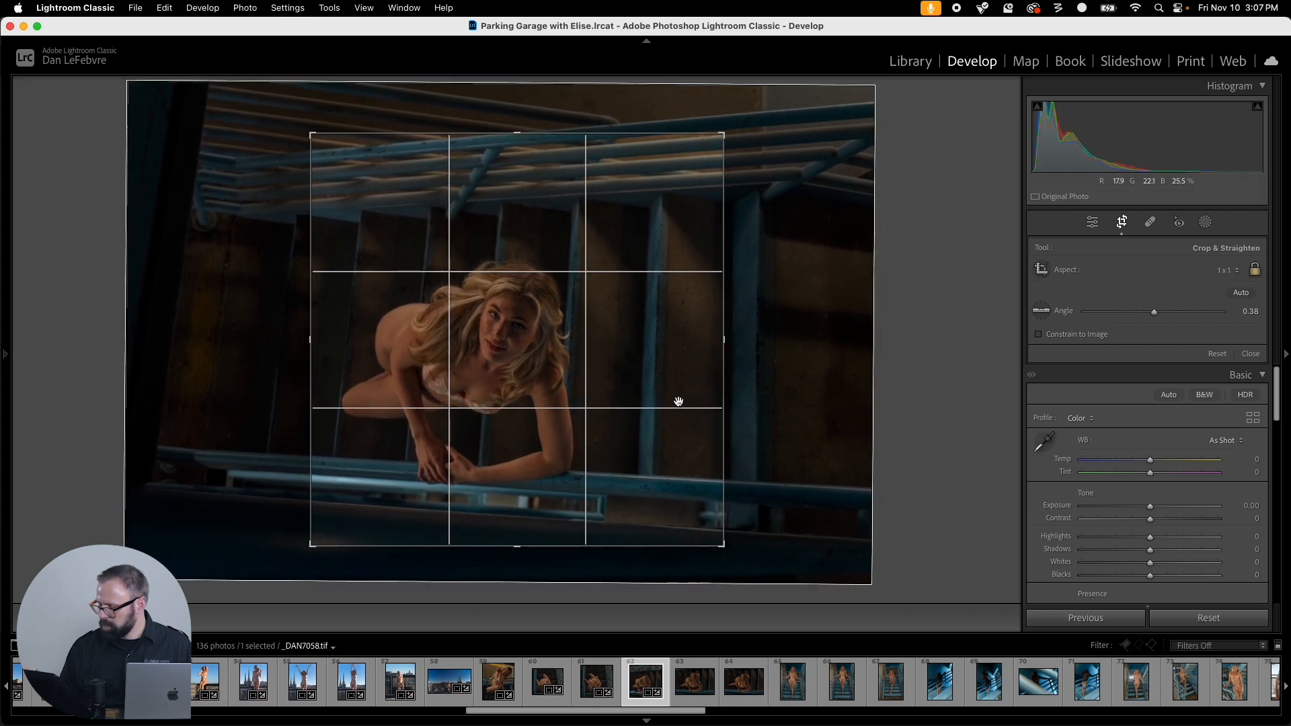
left_click_drag(665, 200, 650, 536)
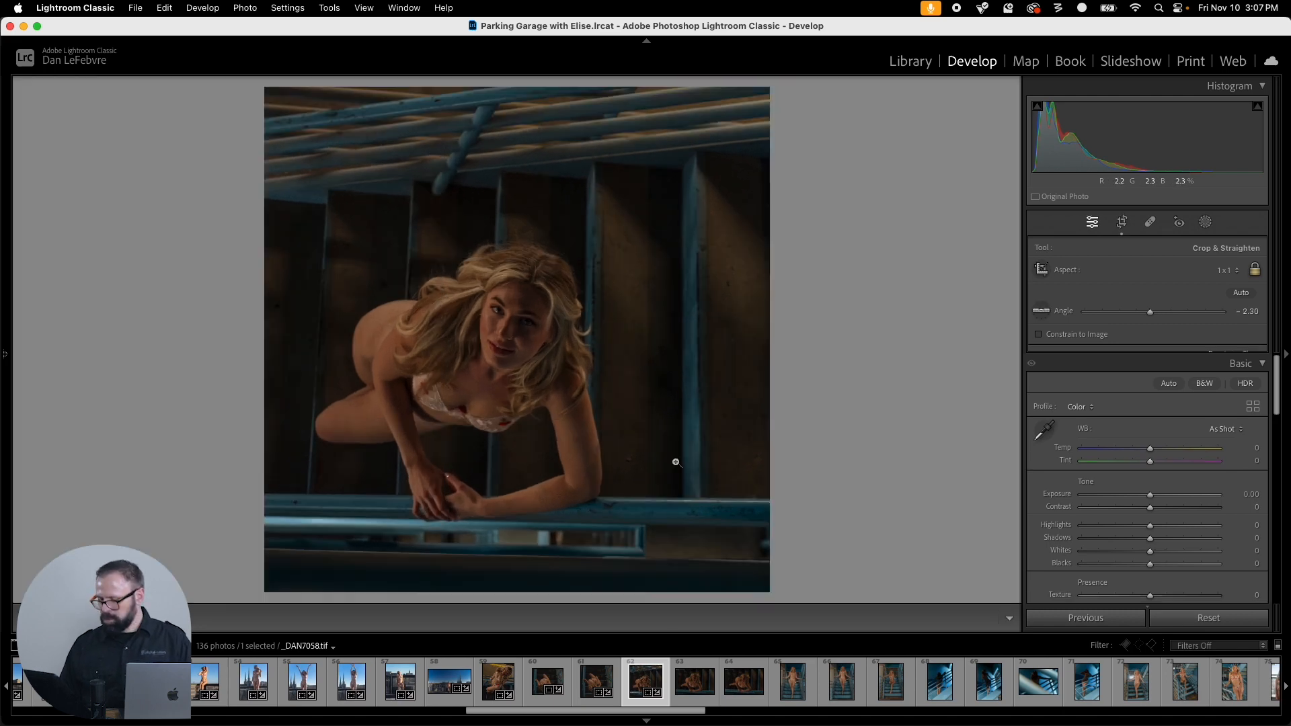
key("Return")
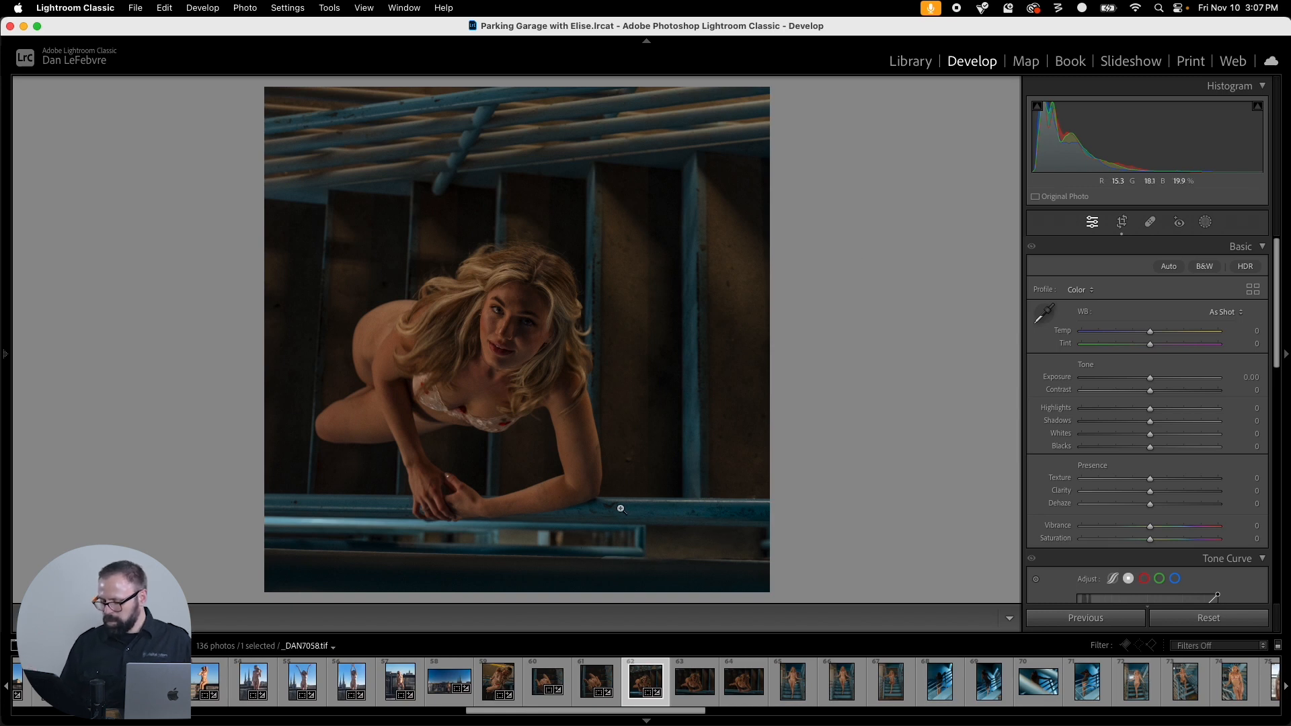
Step: Open the crop of _DAN7060.tif and straighten it along the blue vertical stair edge beside the figure
key("Right")
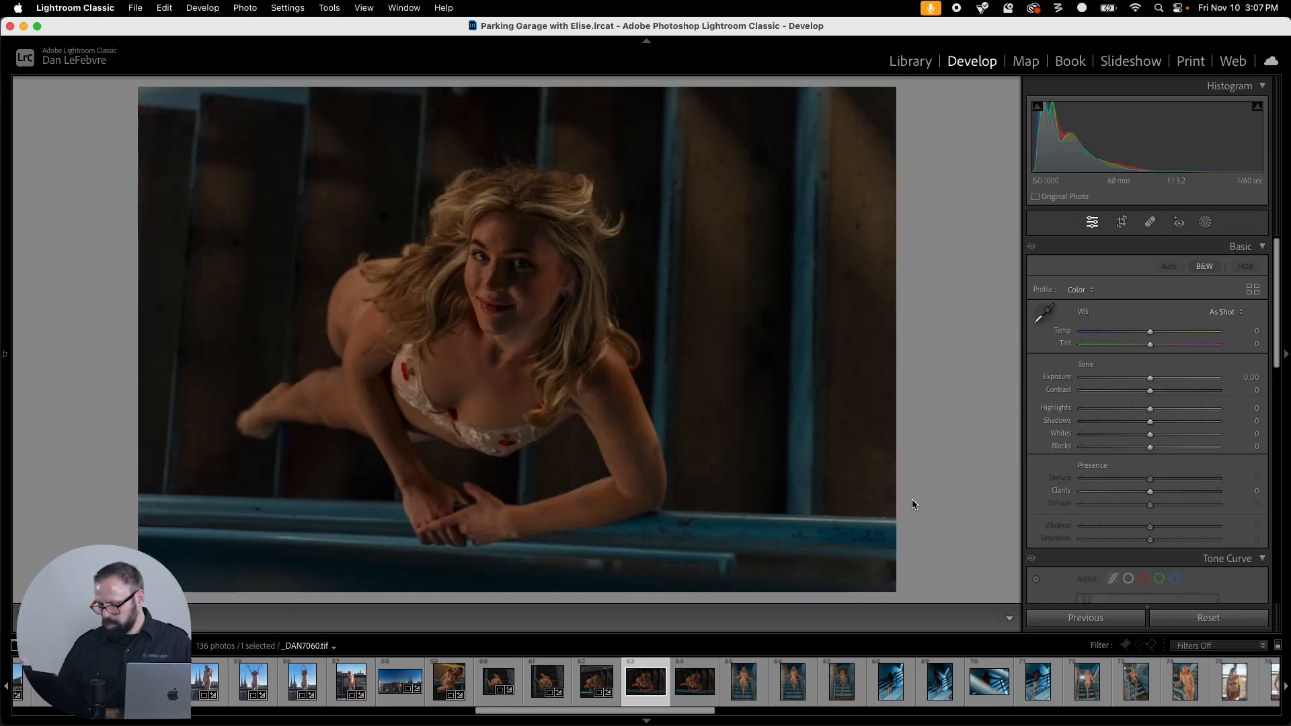
key("r")
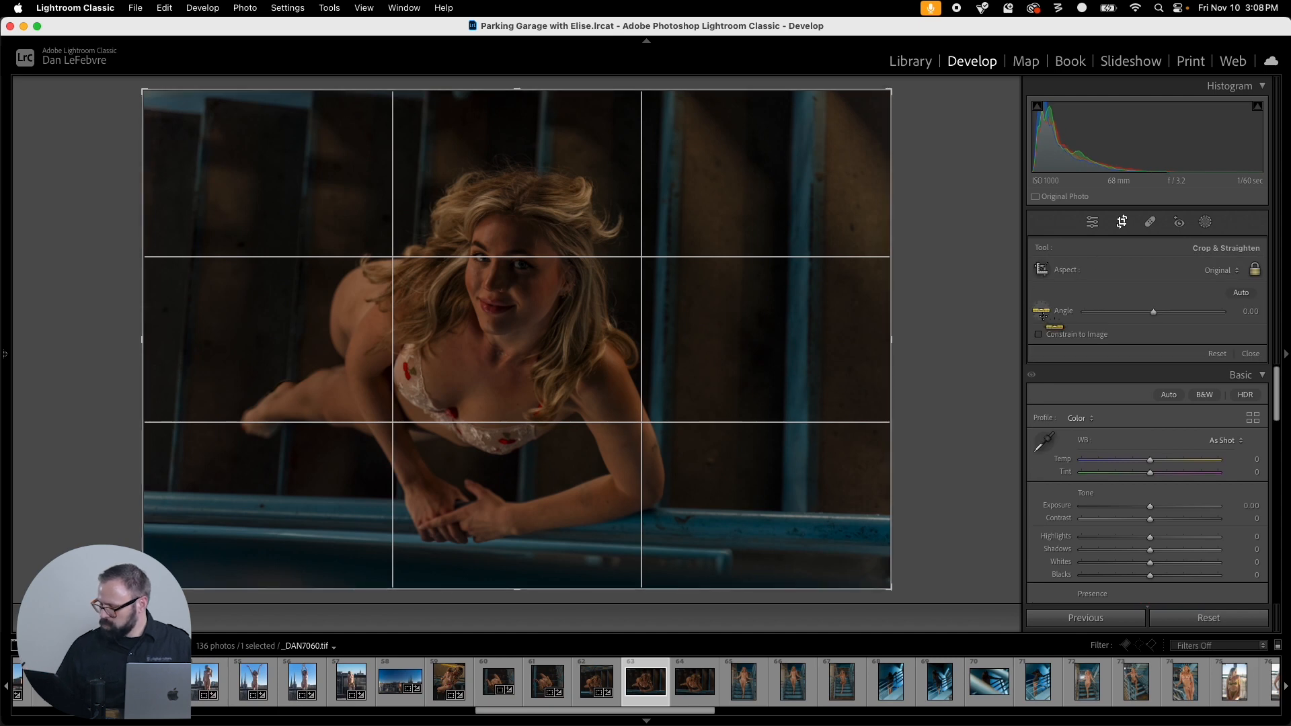
left_click(1042, 313)
left_click_drag(818, 160, 800, 599)
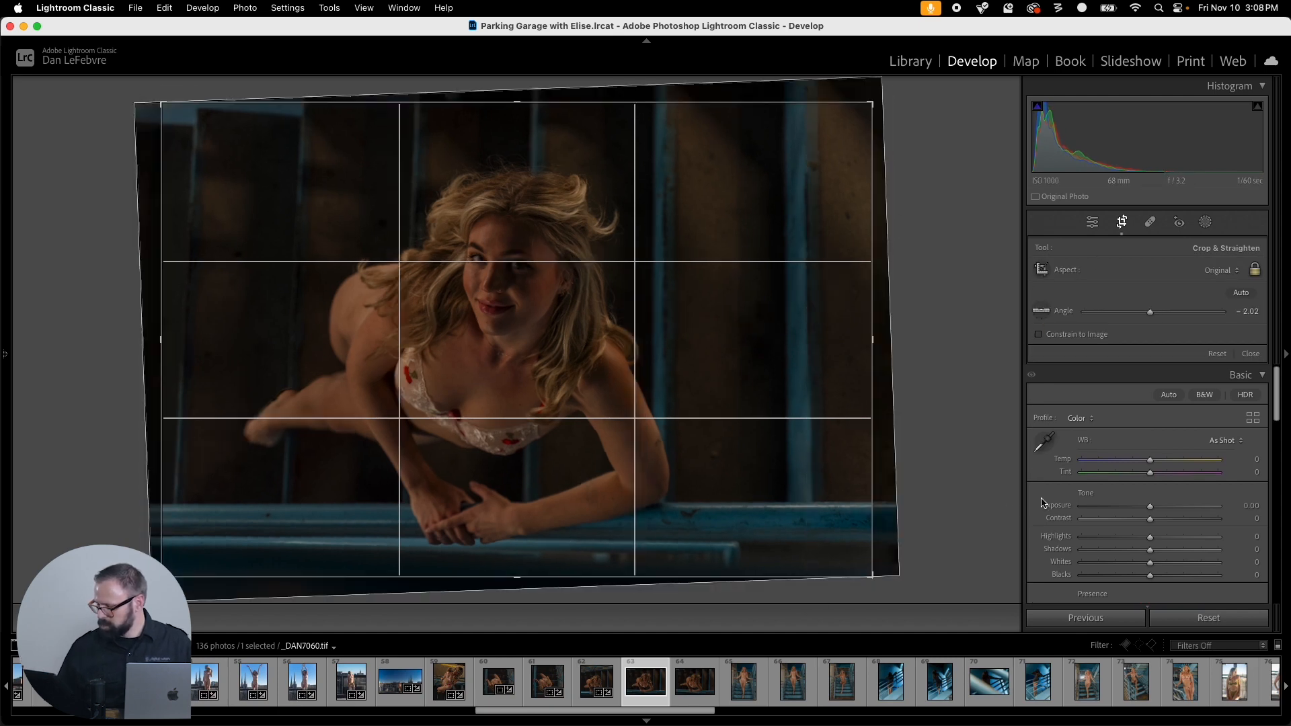
Step: Make the _DAN7060.tif crop square, unlock its aspect, widen and shorten the frame, and reposition it around the figure
left_click(1230, 272)
left_click(1157, 304)
key("a")
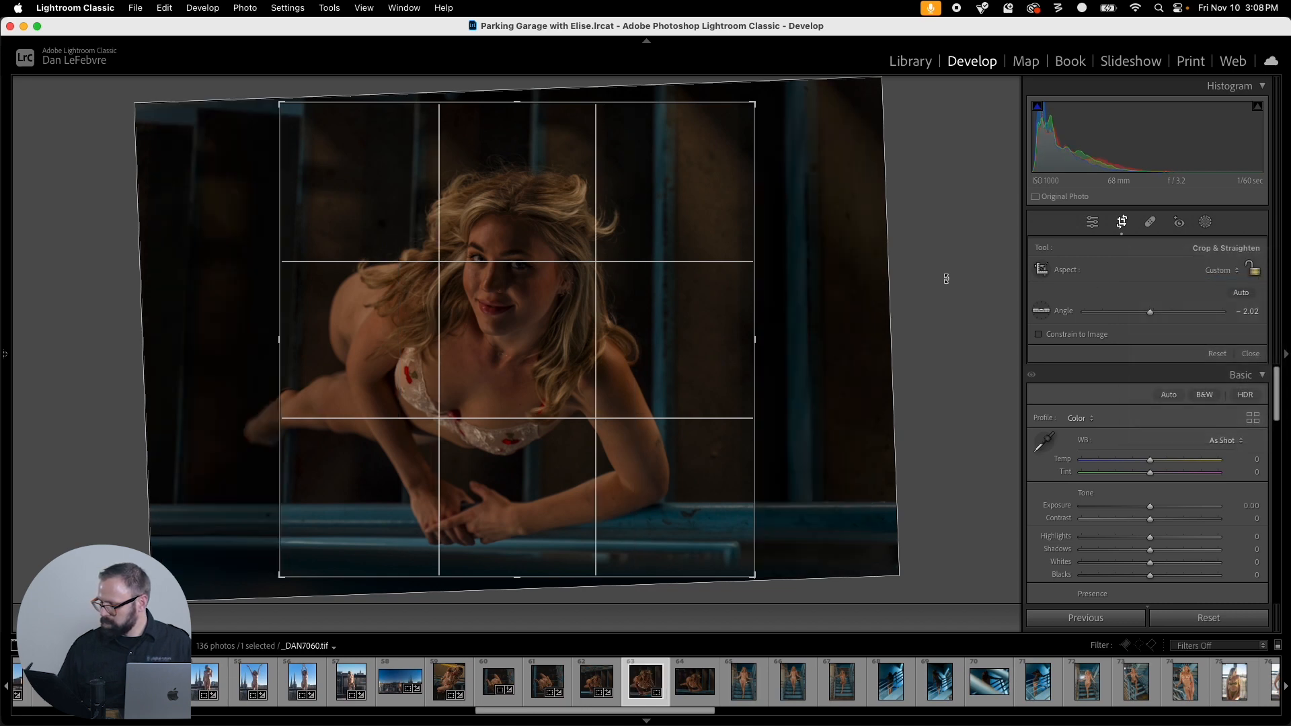
left_click_drag(754, 104, 787, 126)
left_click_drag(710, 221, 802, 238)
Step: Refine the _DAN7060.tif angle by straightening along the blue vertical stair edge inside the frame, and apply the crop
key("super")
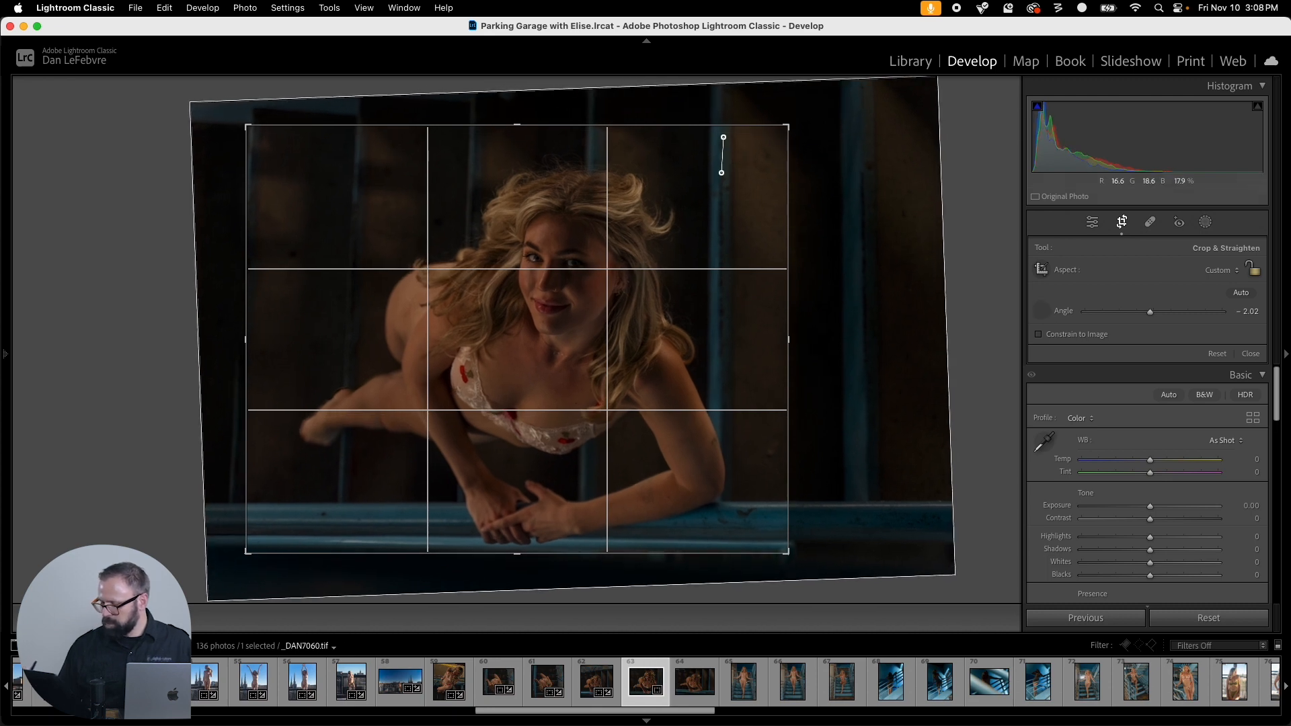
left_click_drag(722, 173, 726, 581)
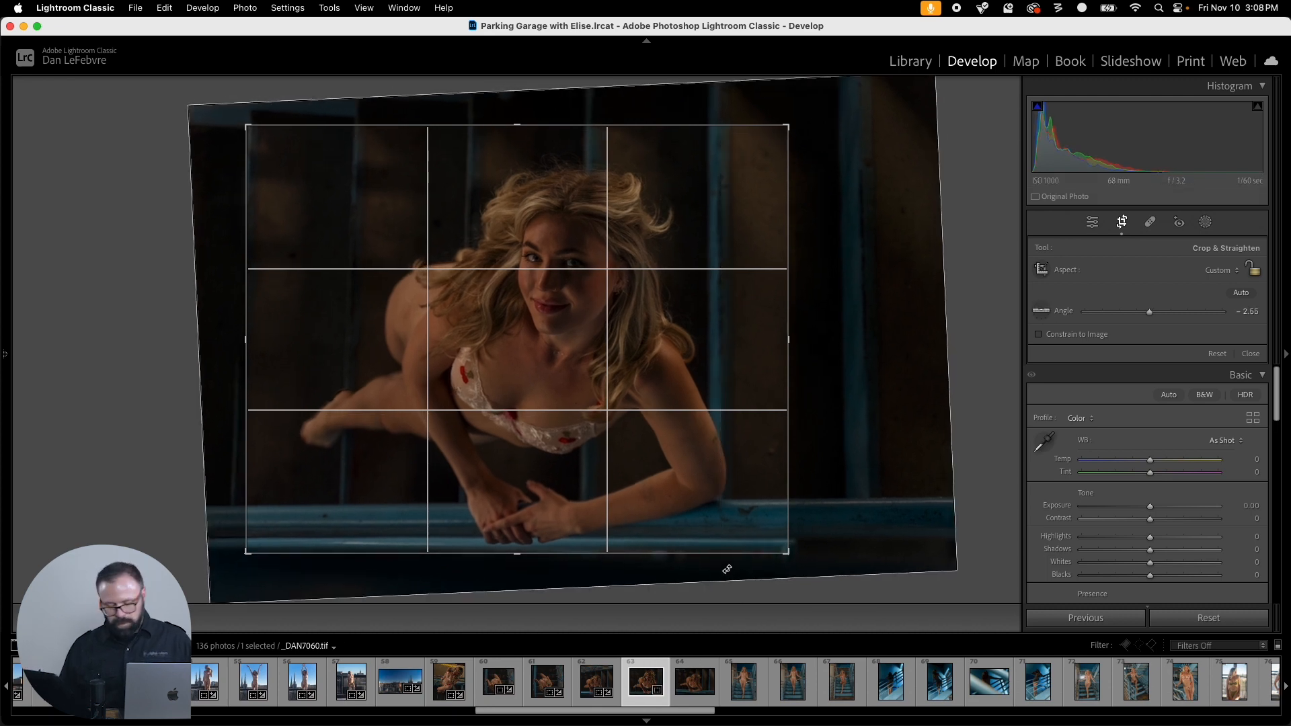
key("Return")
Step: Copy the crop settings of _DAN7060.tif, paste them onto _DAN7062.tif and open its crop for adjustment
key("Right")
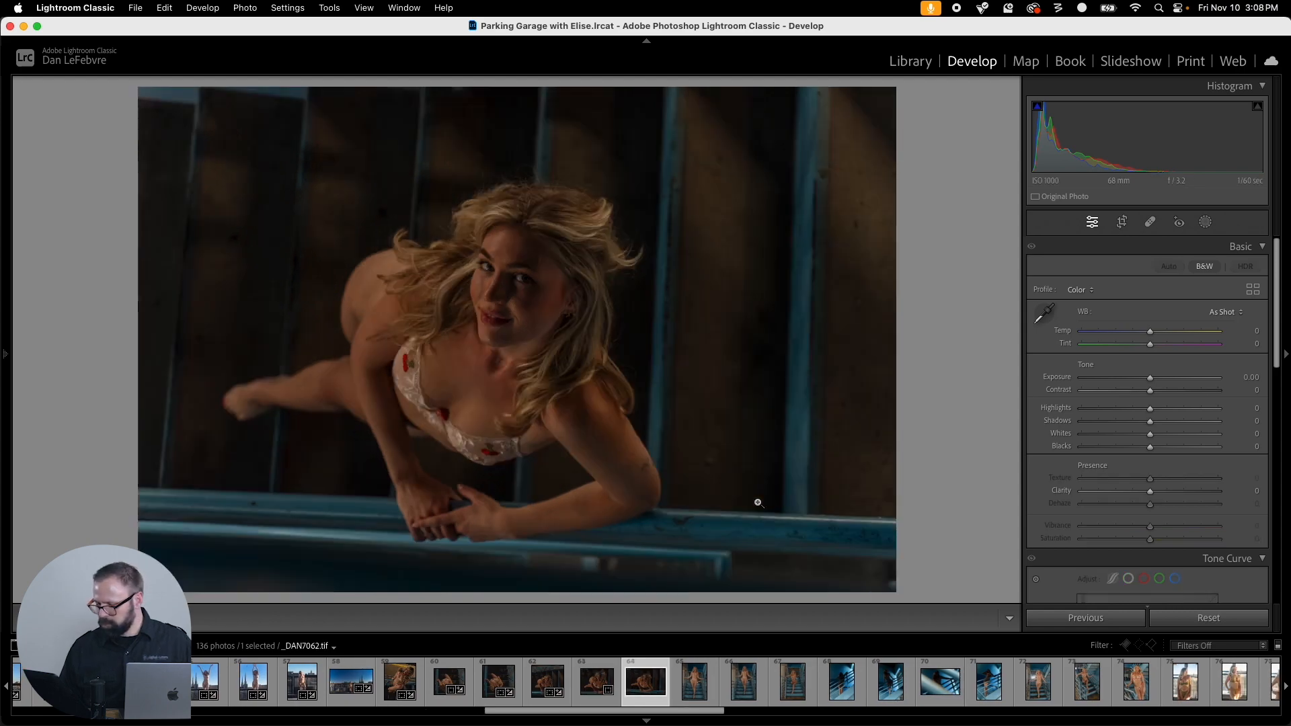
left_click(612, 667)
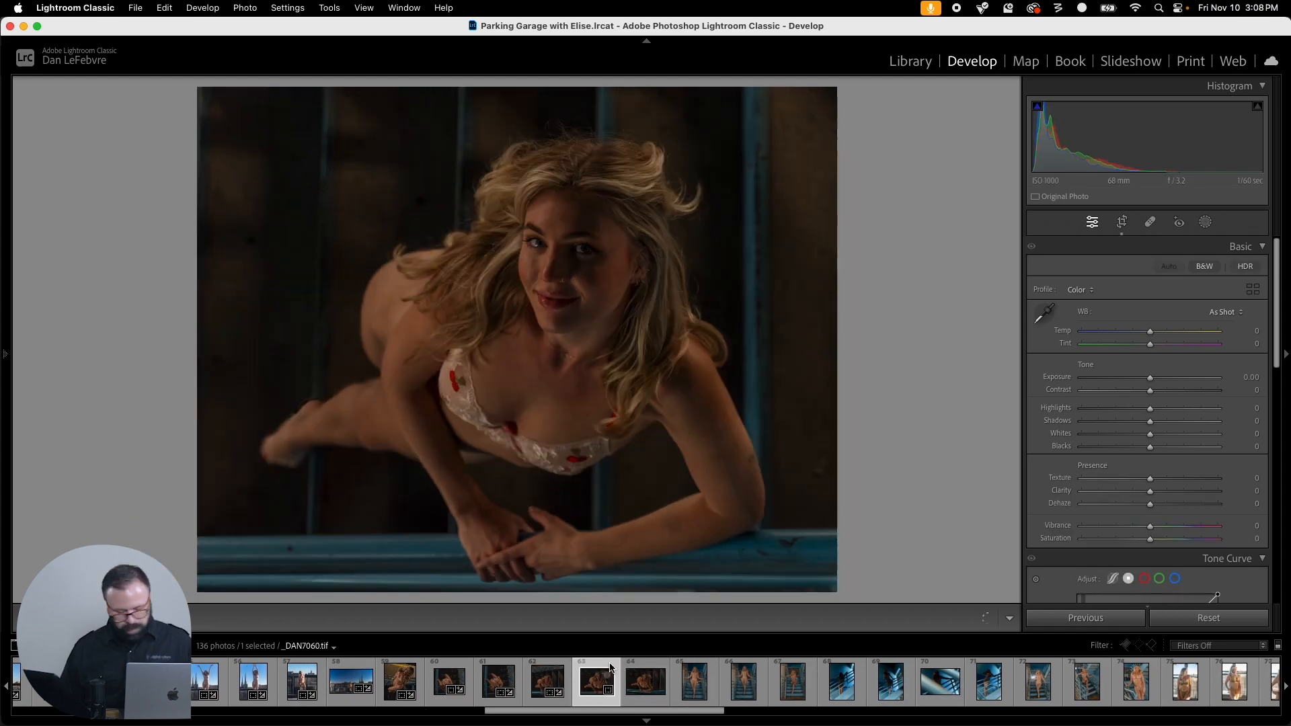
key("super+shift+c")
left_click(848, 429)
left_click(637, 683)
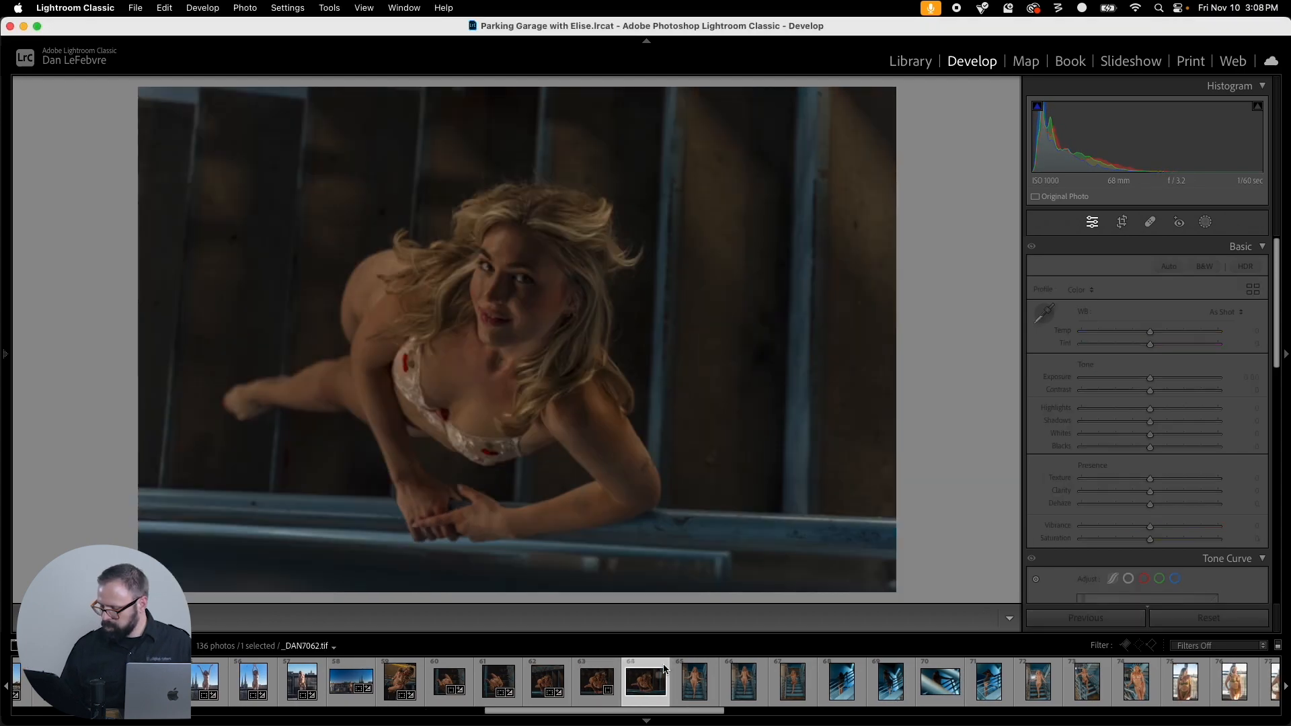
key("super+shift+v")
key("r")
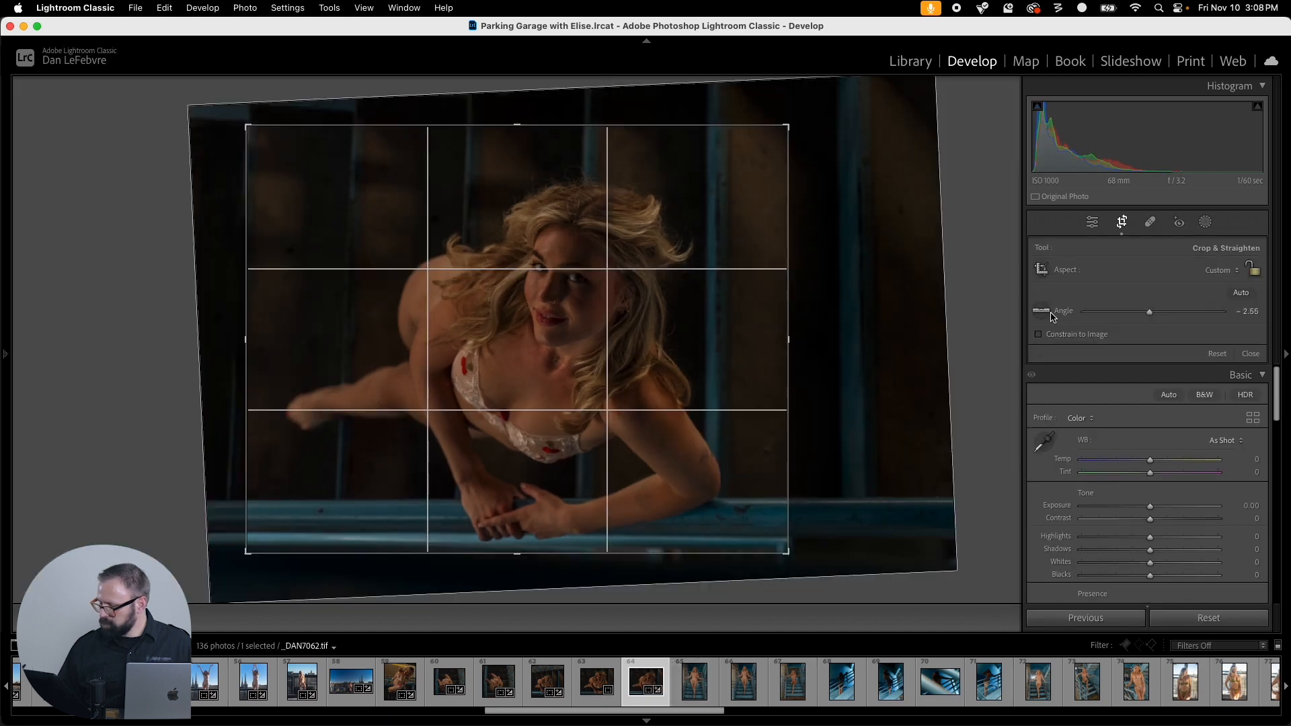
Step: Straighten the _DAN7062.tif crop along the blue vertical bar beside the figure, reposition the photo within the frame and apply the crop
left_click_drag(723, 139, 739, 401)
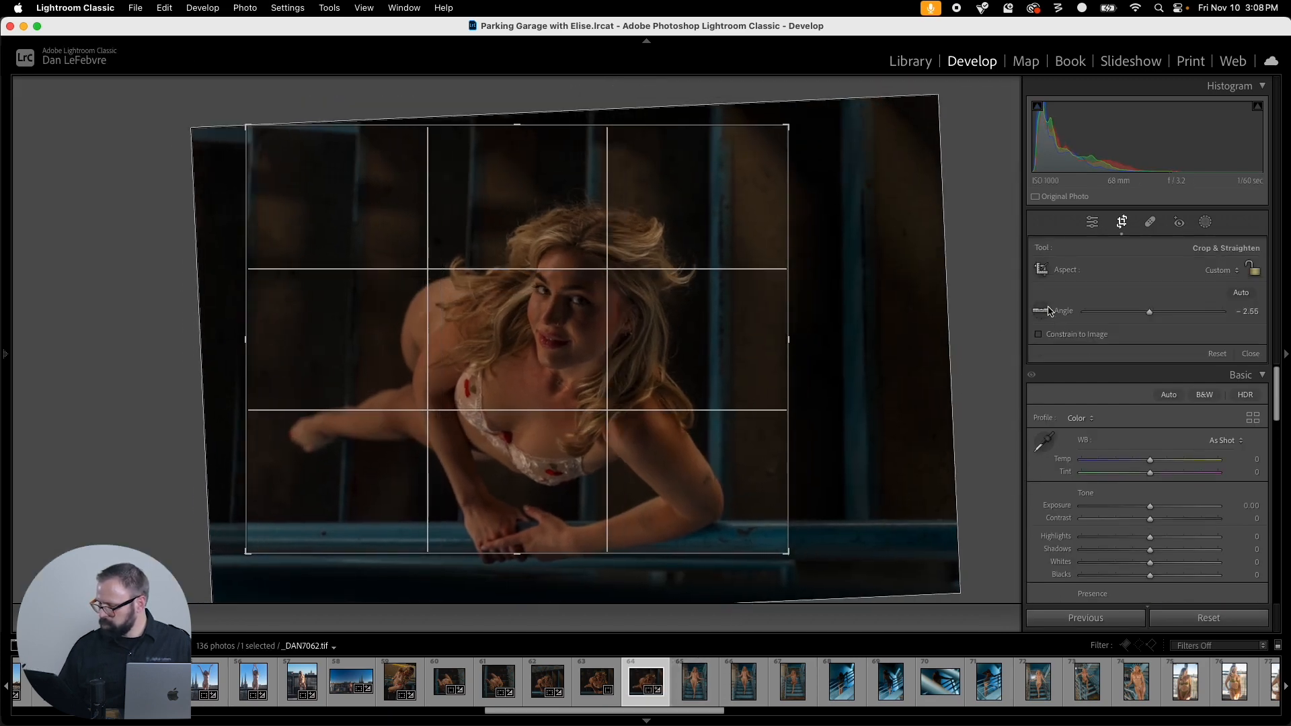
left_click(1050, 311)
left_click_drag(727, 171, 725, 618)
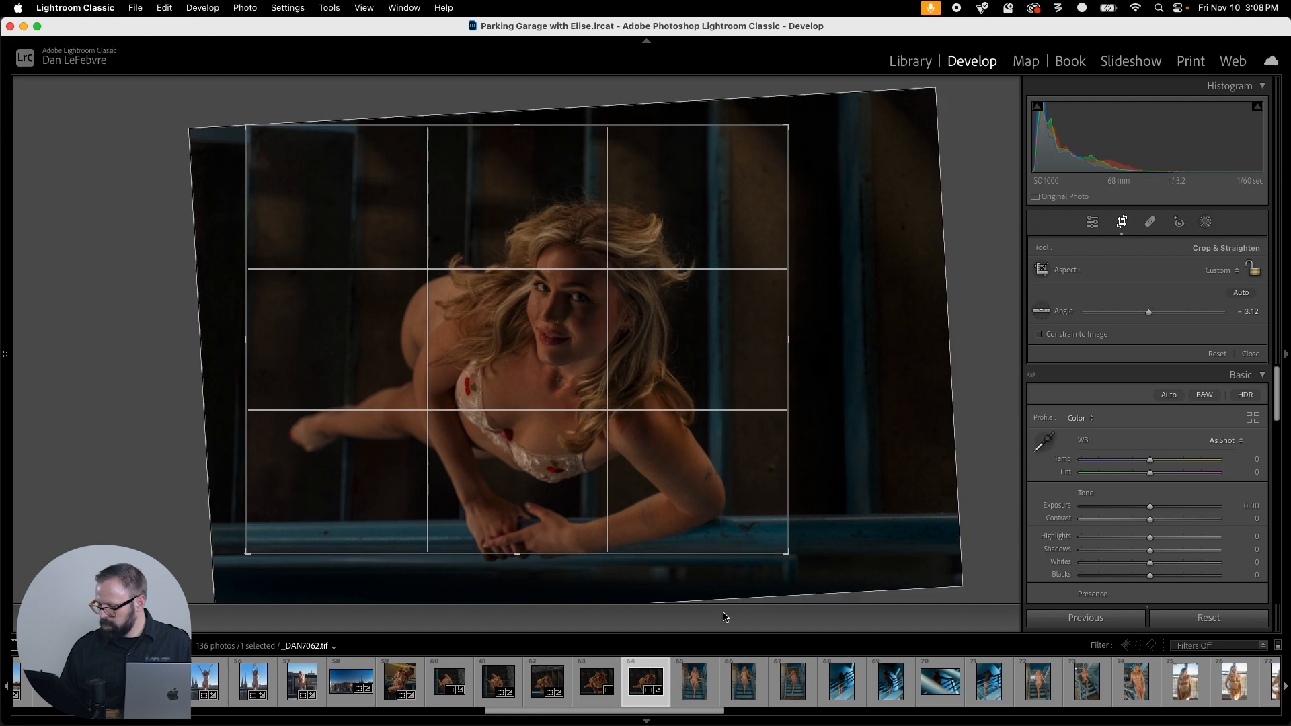
left_click_drag(669, 458, 687, 425)
key("Return")
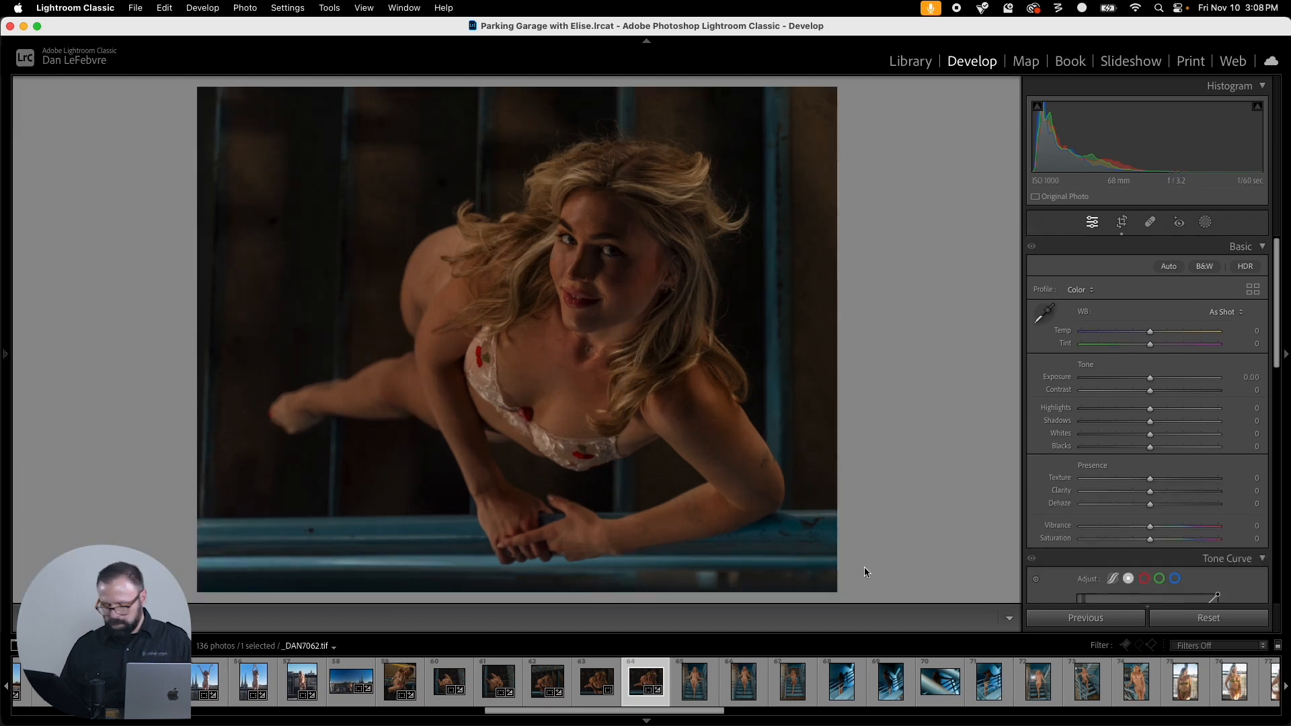
Step: Paste the copied crop settings onto _DAN7064.tif and straighten its crop along a horizontal stair edge
key("Right")
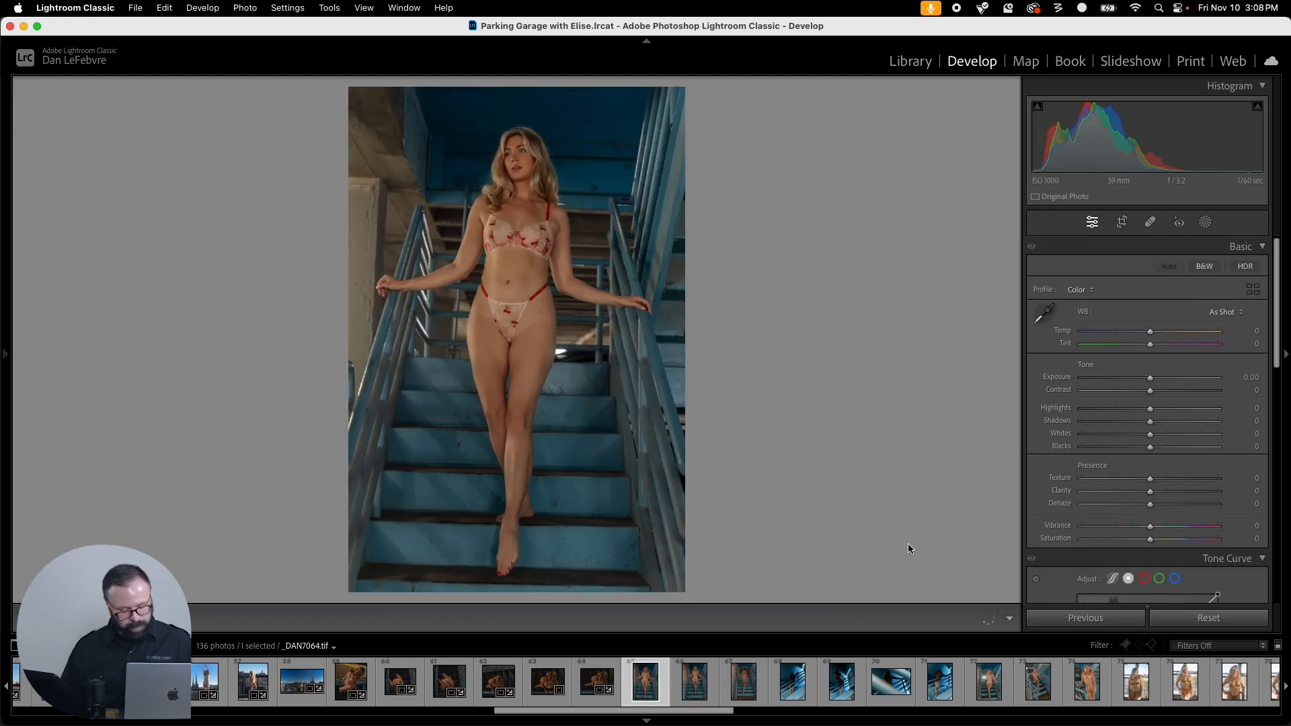
key("super+shift+v")
key("r")
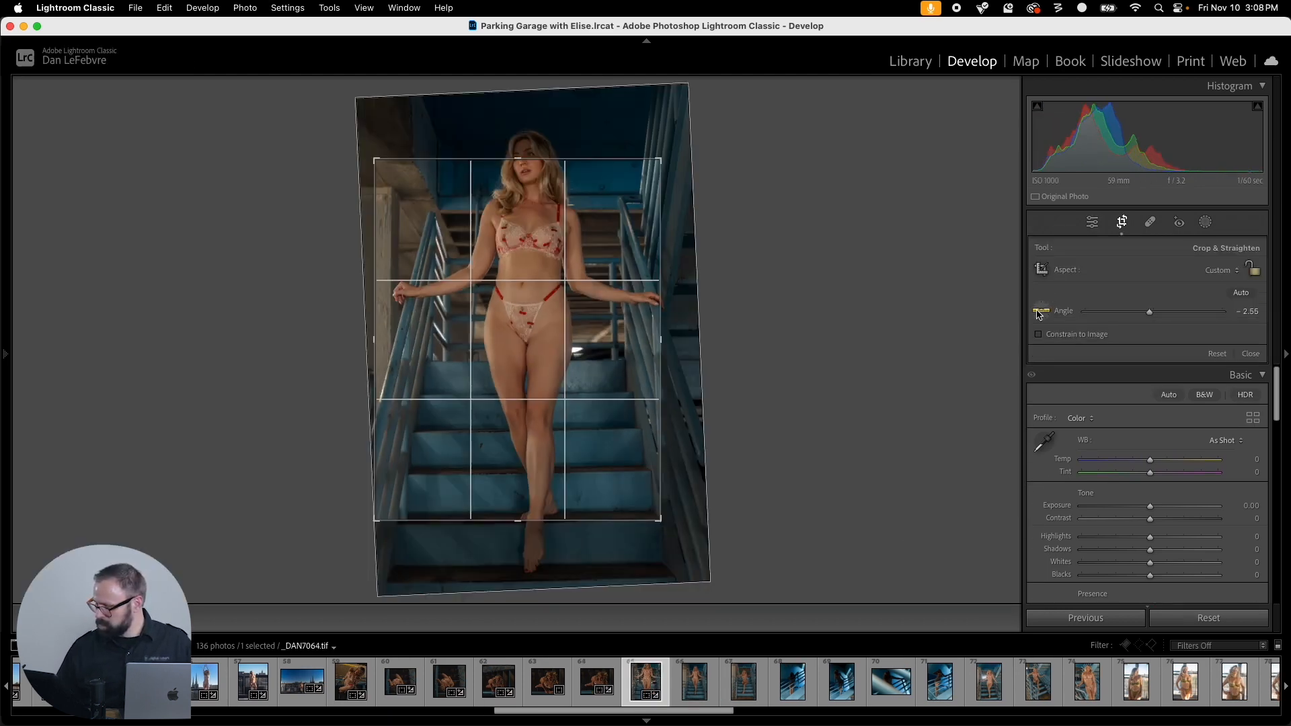
left_click(1040, 311)
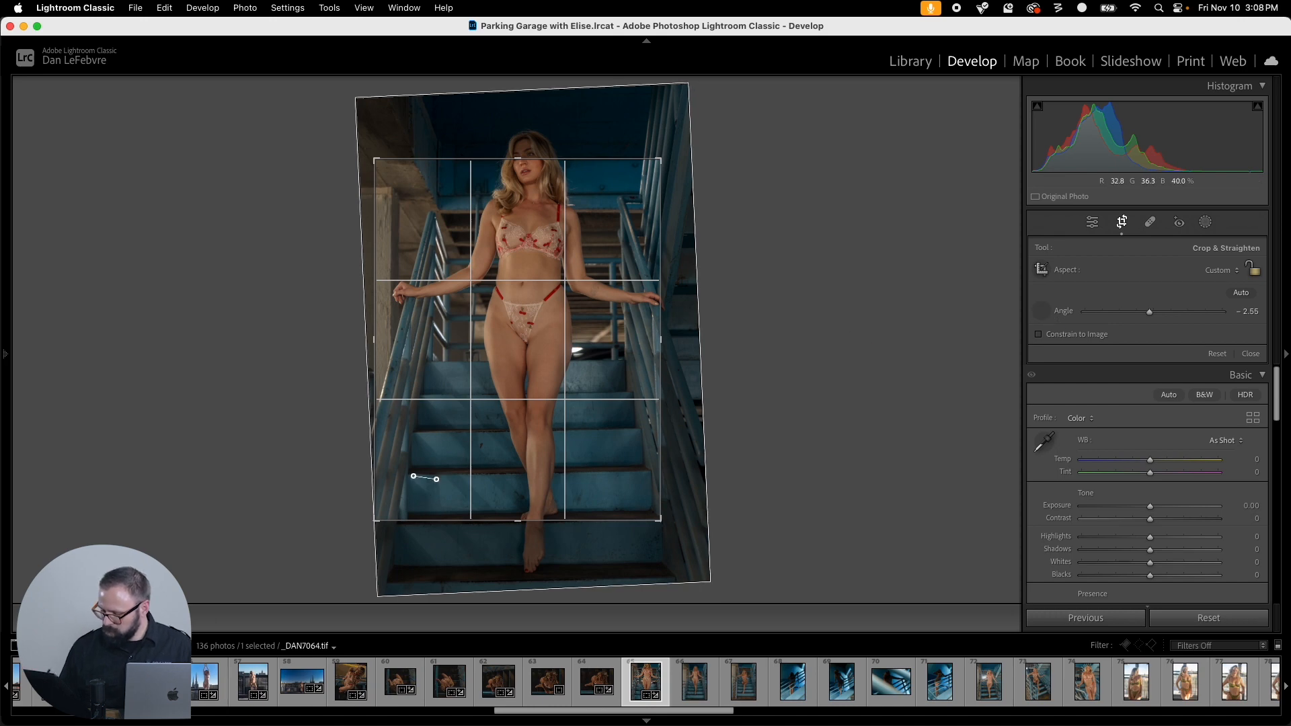
left_click_drag(437, 478, 731, 475)
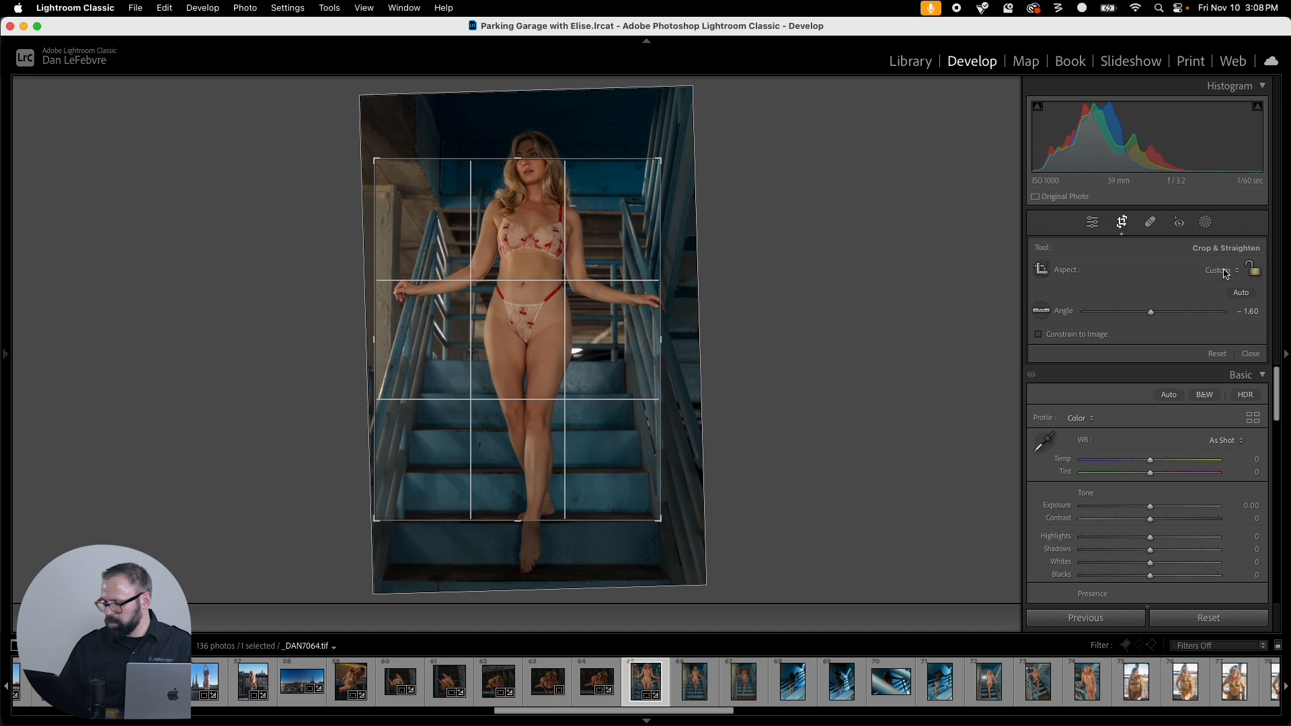
Step: Enlarge the _DAN7064.tif crop to take in the whole figure and feet, straighten it along the lowest stair edge and apply it
left_click_drag(662, 162, 669, 138)
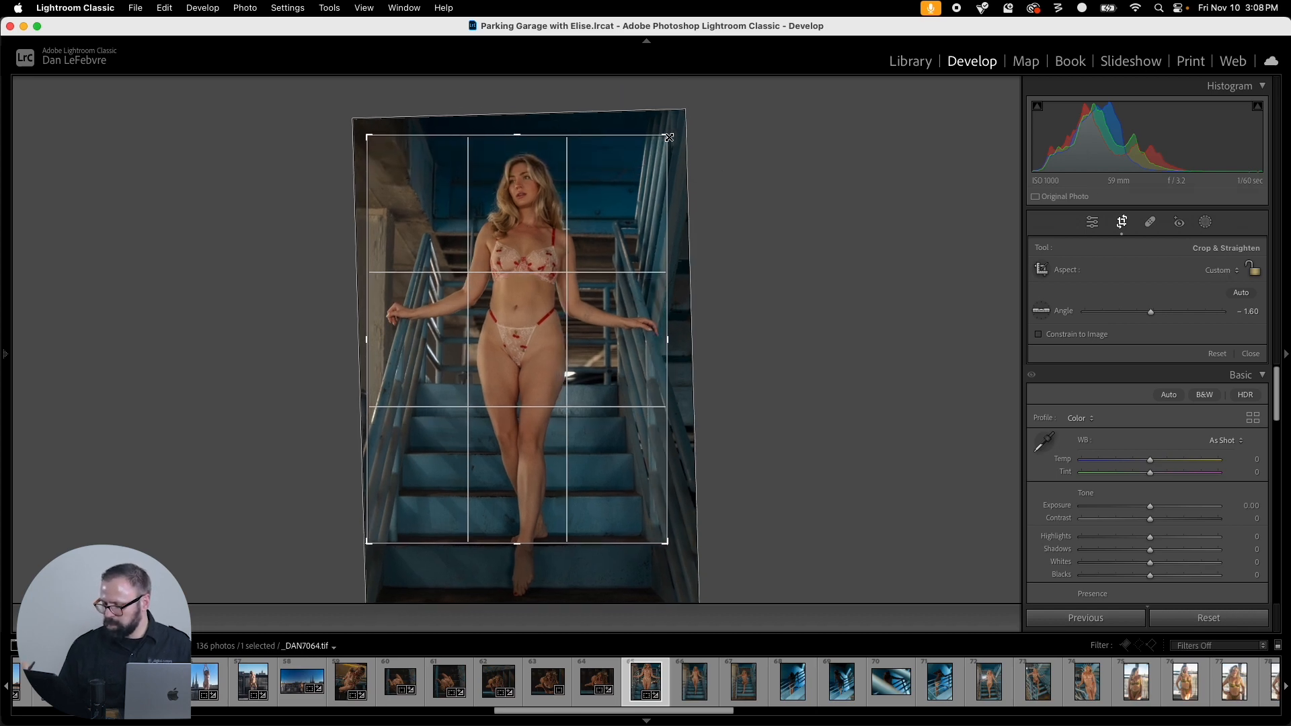
left_click_drag(667, 543, 675, 577)
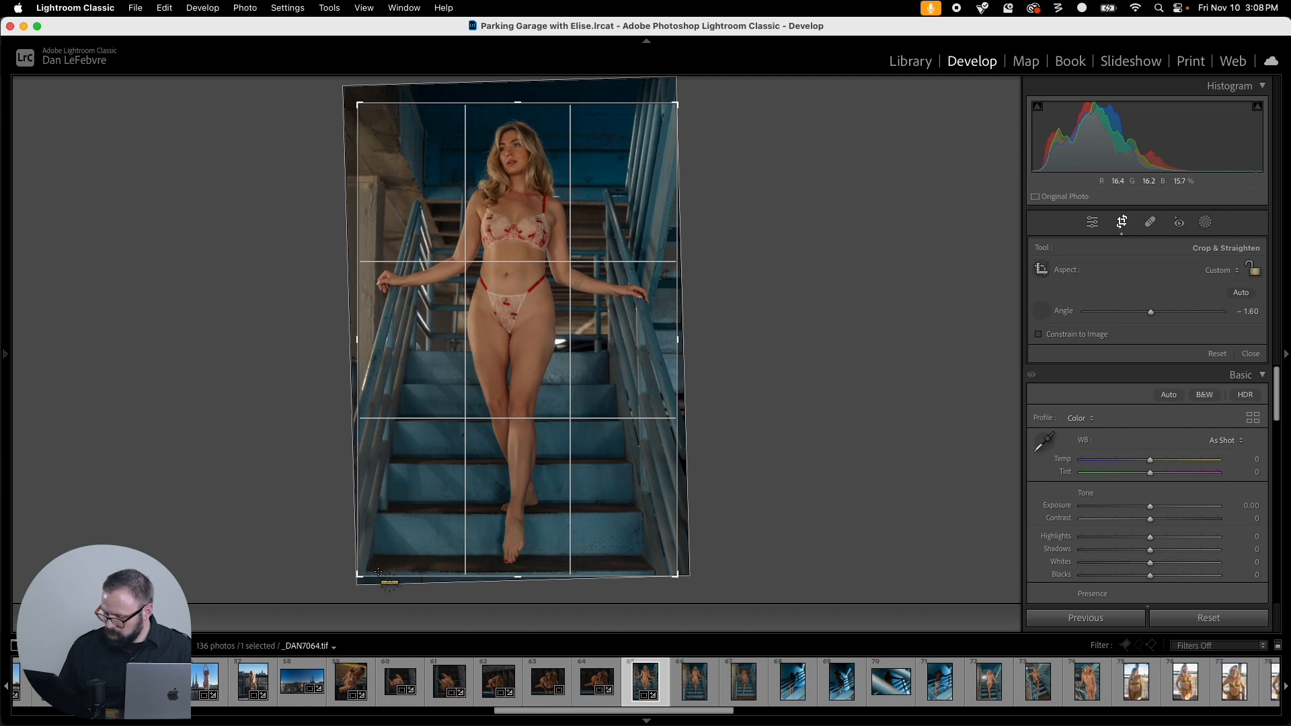
left_click_drag(379, 572, 673, 571)
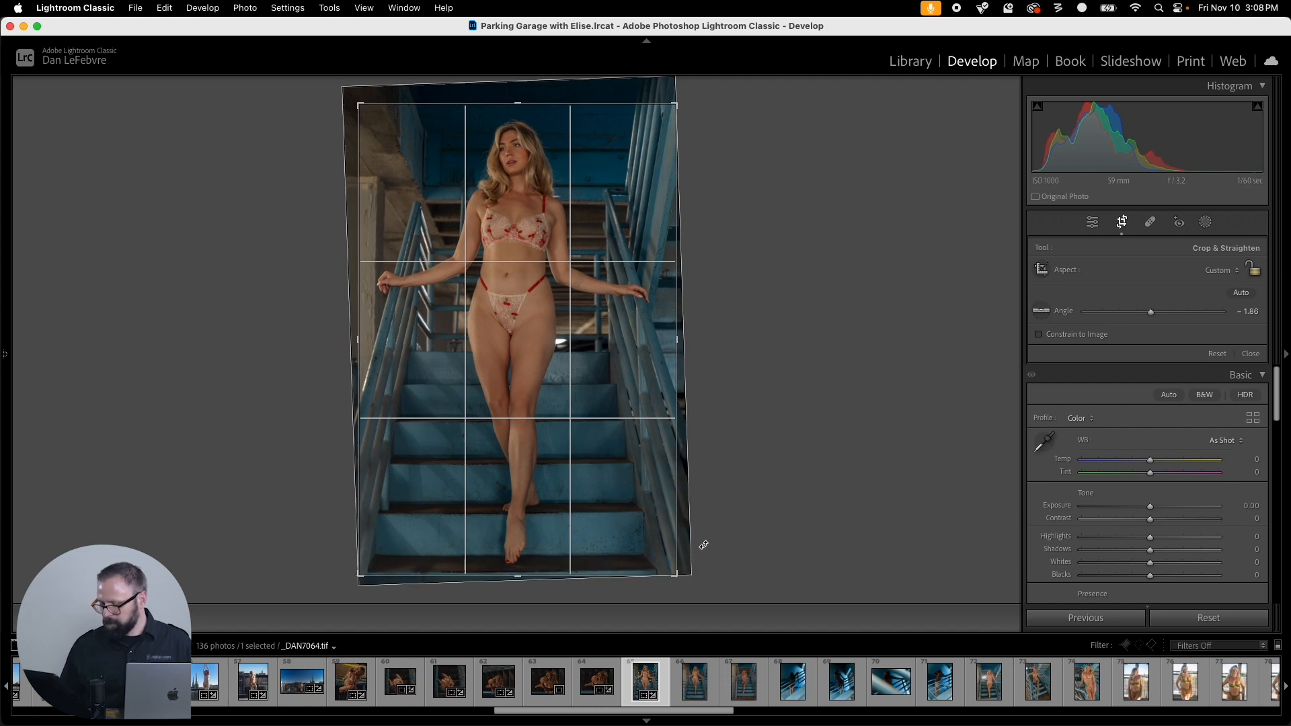
key("Return")
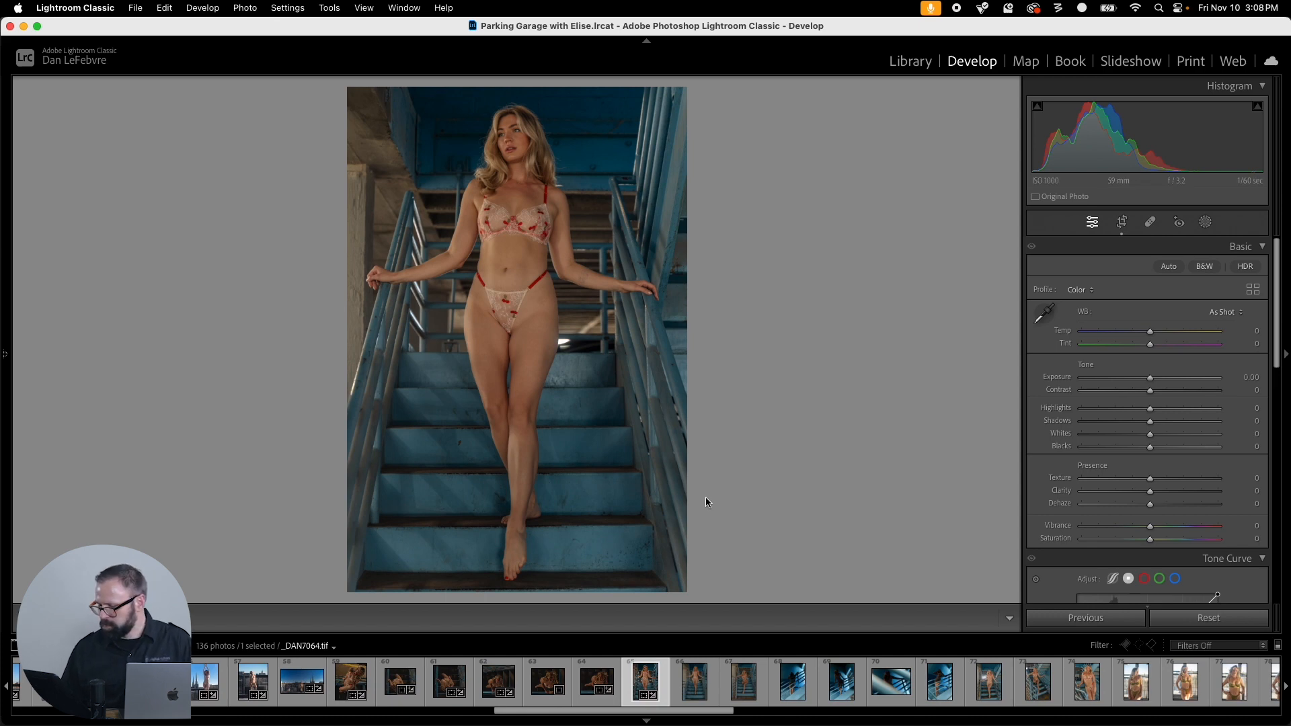
Step: Copy the crop settings of _DAN7064.tif, paste them onto _DAN7070.tif and open its crop for adjustment
key("Right")
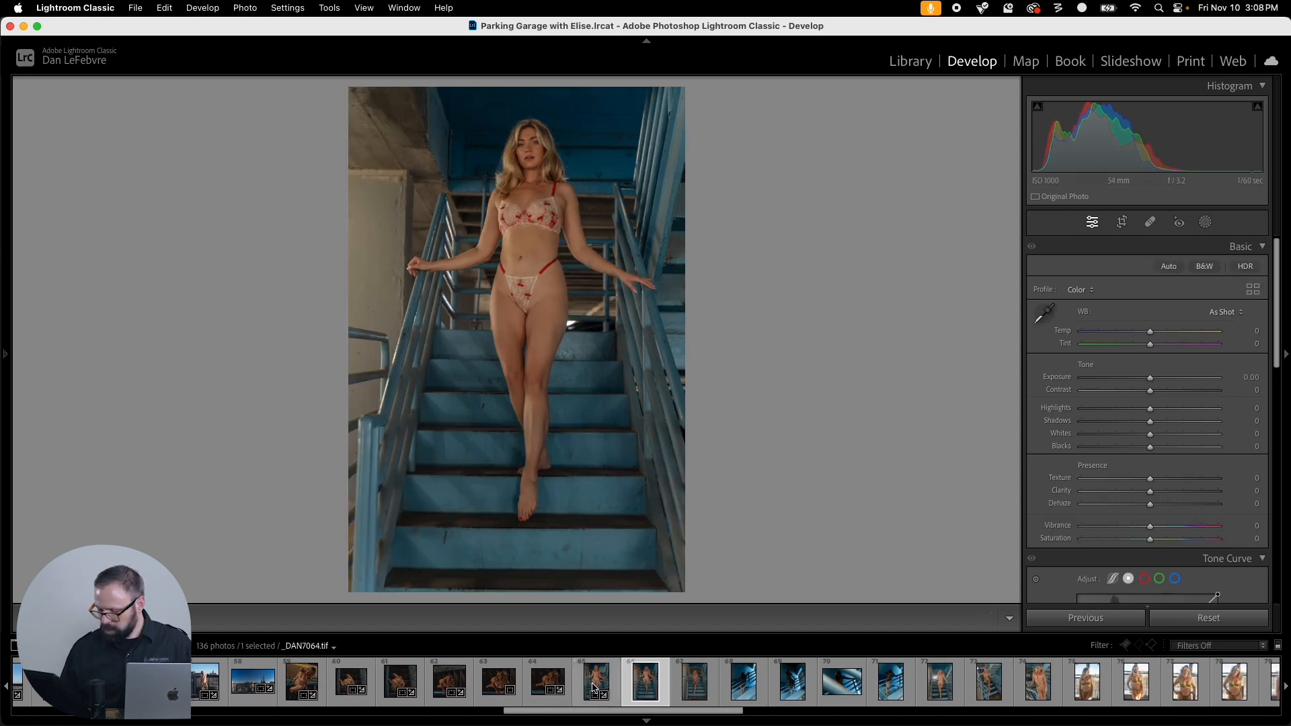
key("super+shift+c")
key("Return")
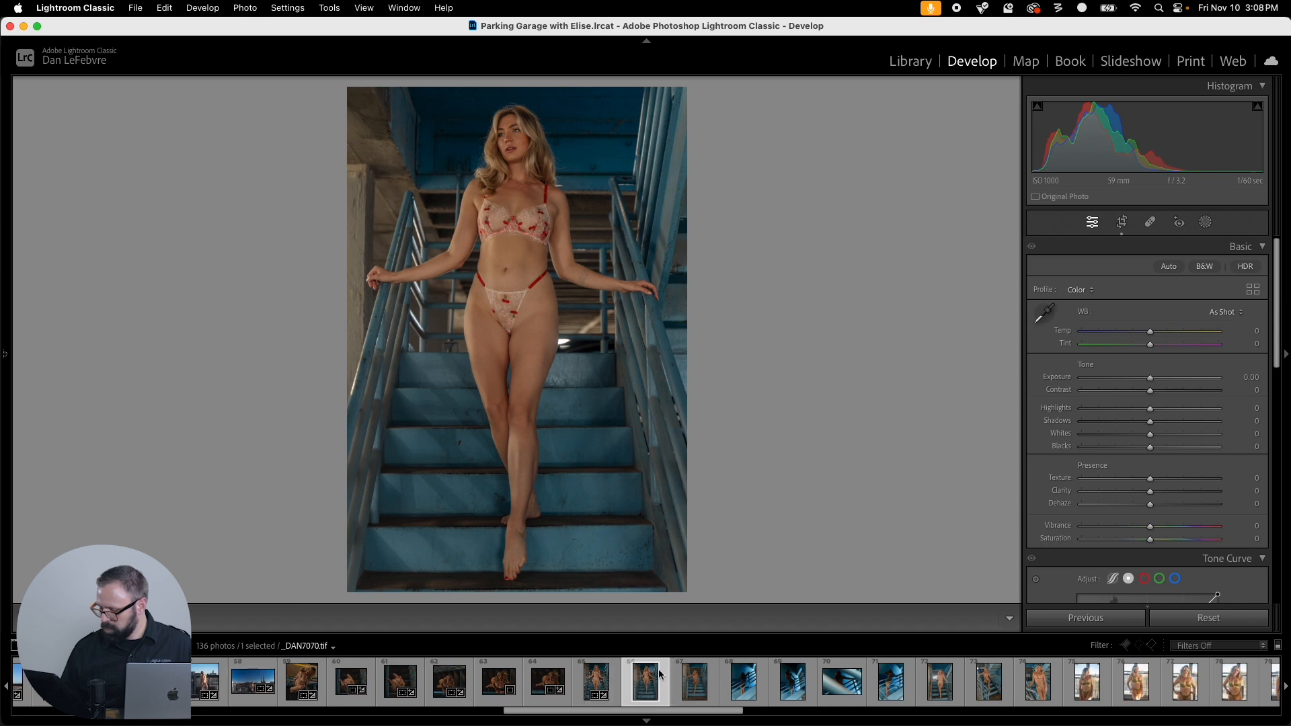
key("super+shift+v")
key("r")
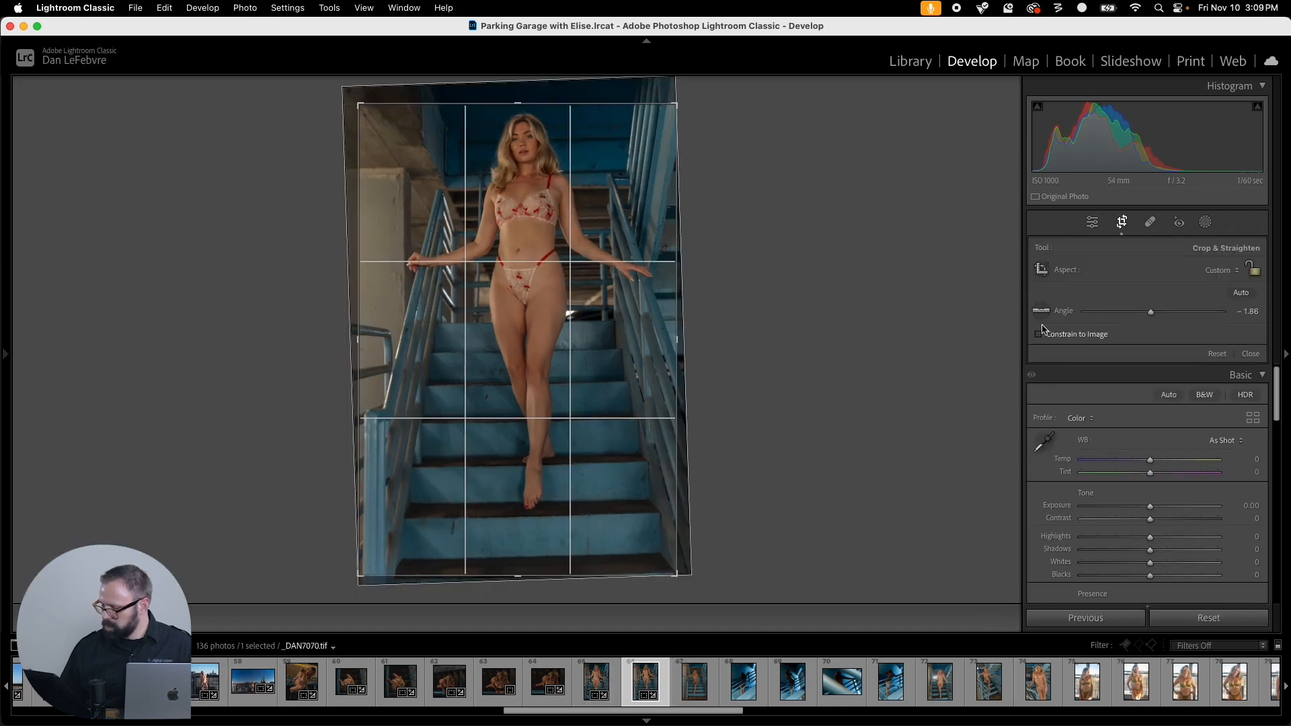
Step: Straighten the _DAN7070.tif crop along the lowest step, trim the frame's lower edge, reposition the photo and apply the crop
left_click_drag(412, 559, 714, 549)
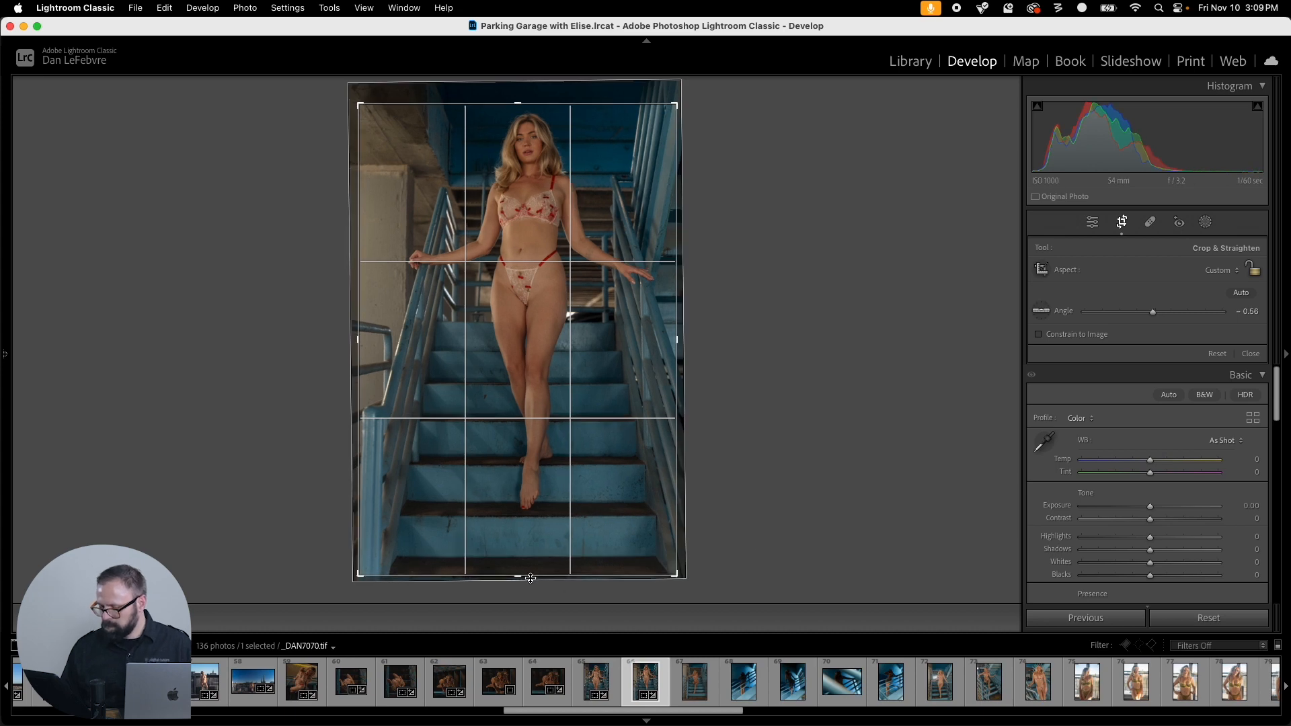
left_click_drag(518, 577, 522, 568)
left_click_drag(597, 449, 606, 443)
key("Return")
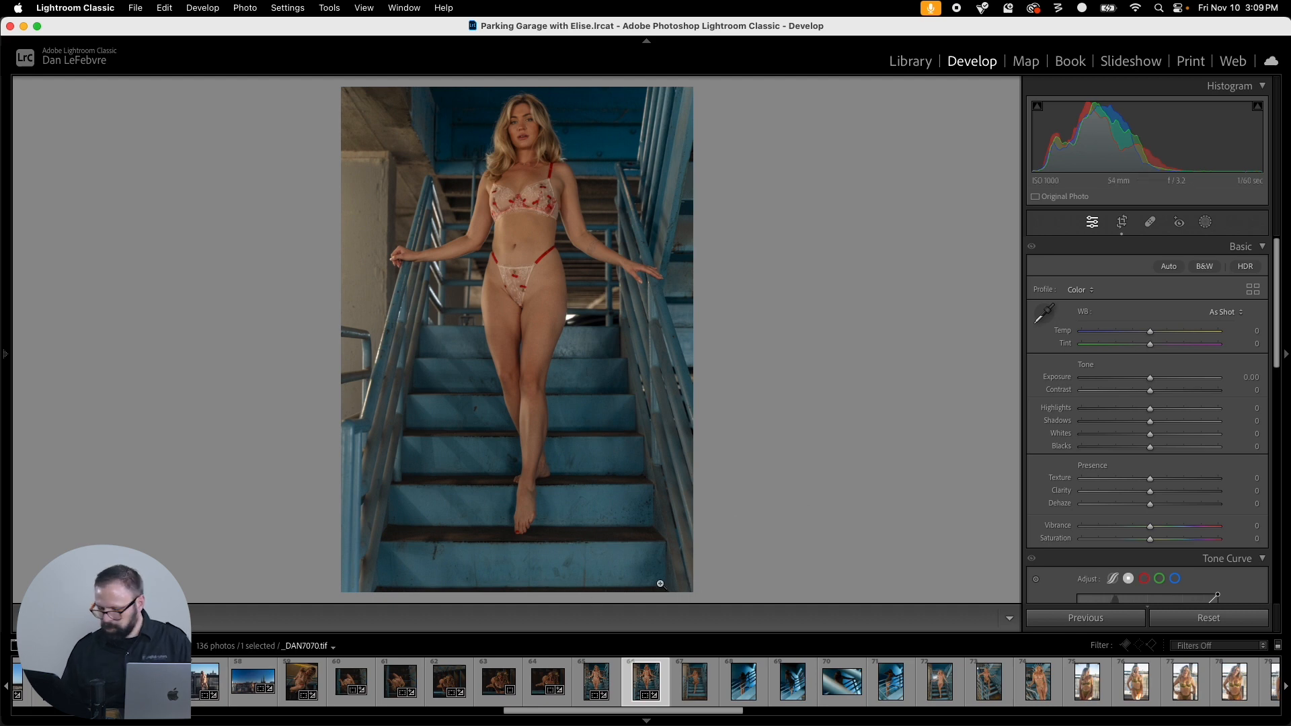
Step: Paste the copied crop settings onto _DAN7075.tif and straighten its crop along the lowest step
key("Right")
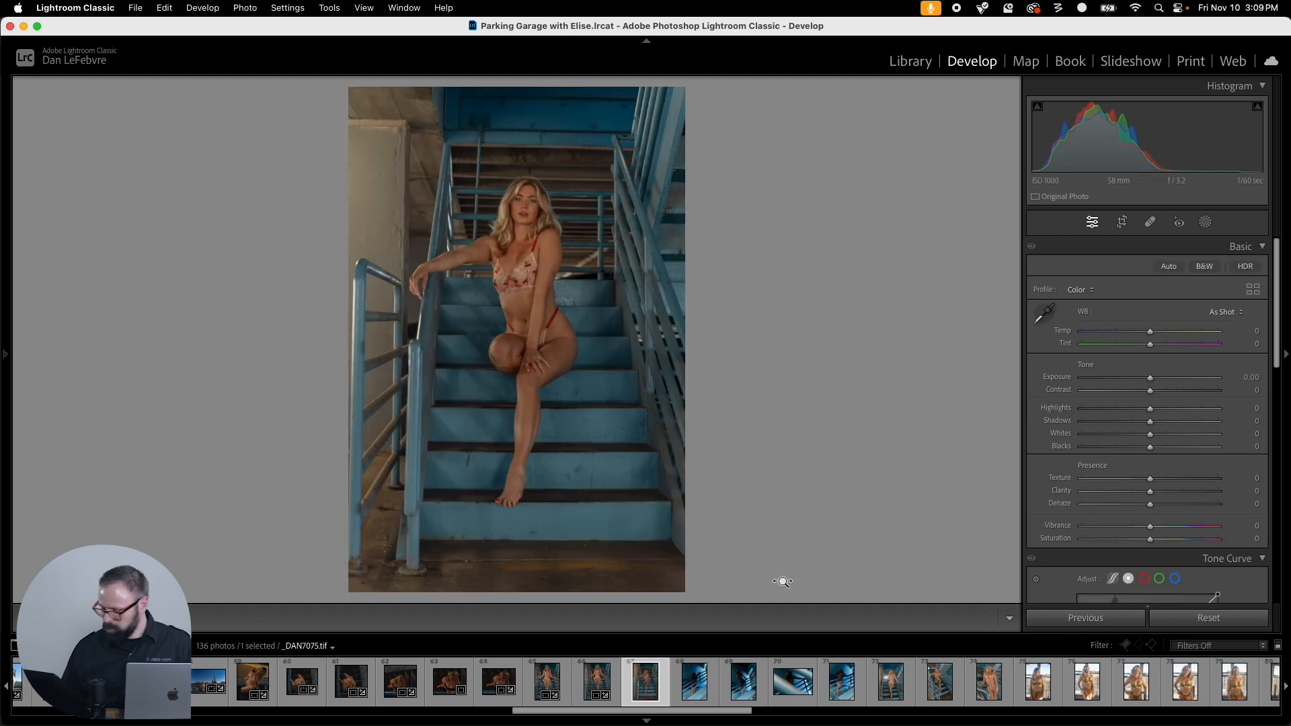
key("super+shift+v")
key("r")
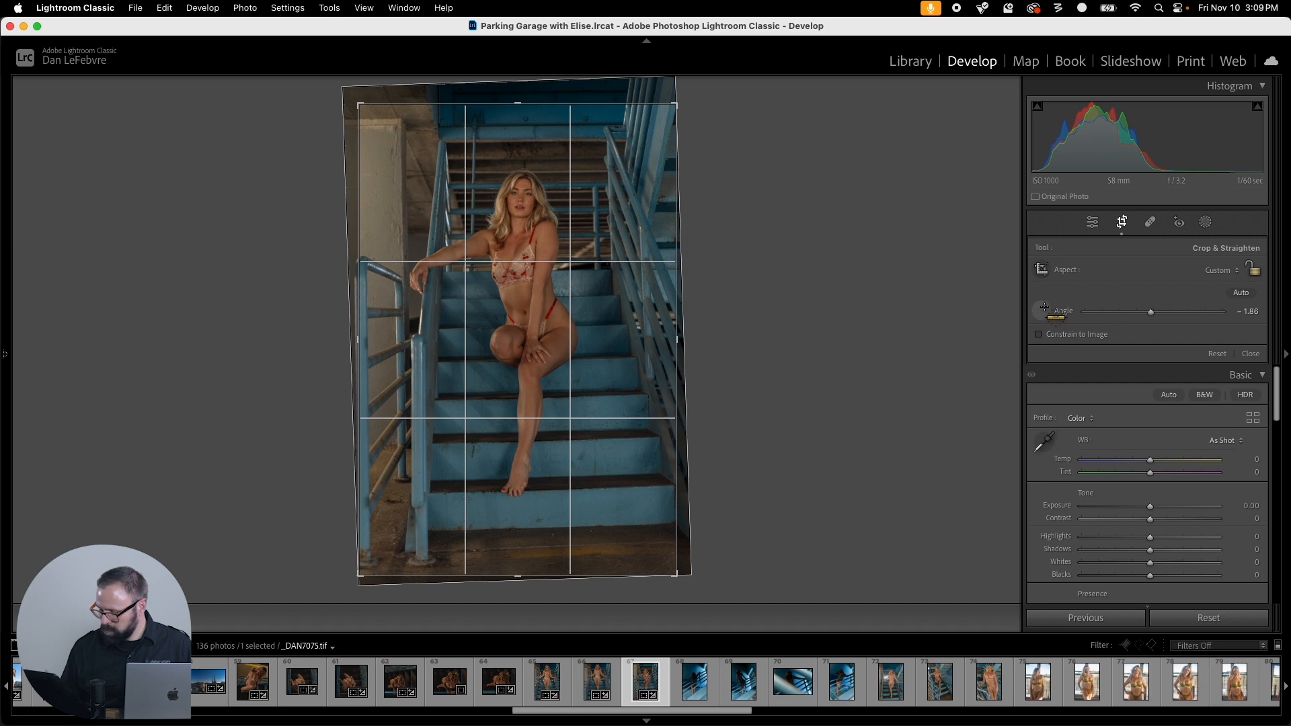
left_click_drag(437, 531, 749, 525)
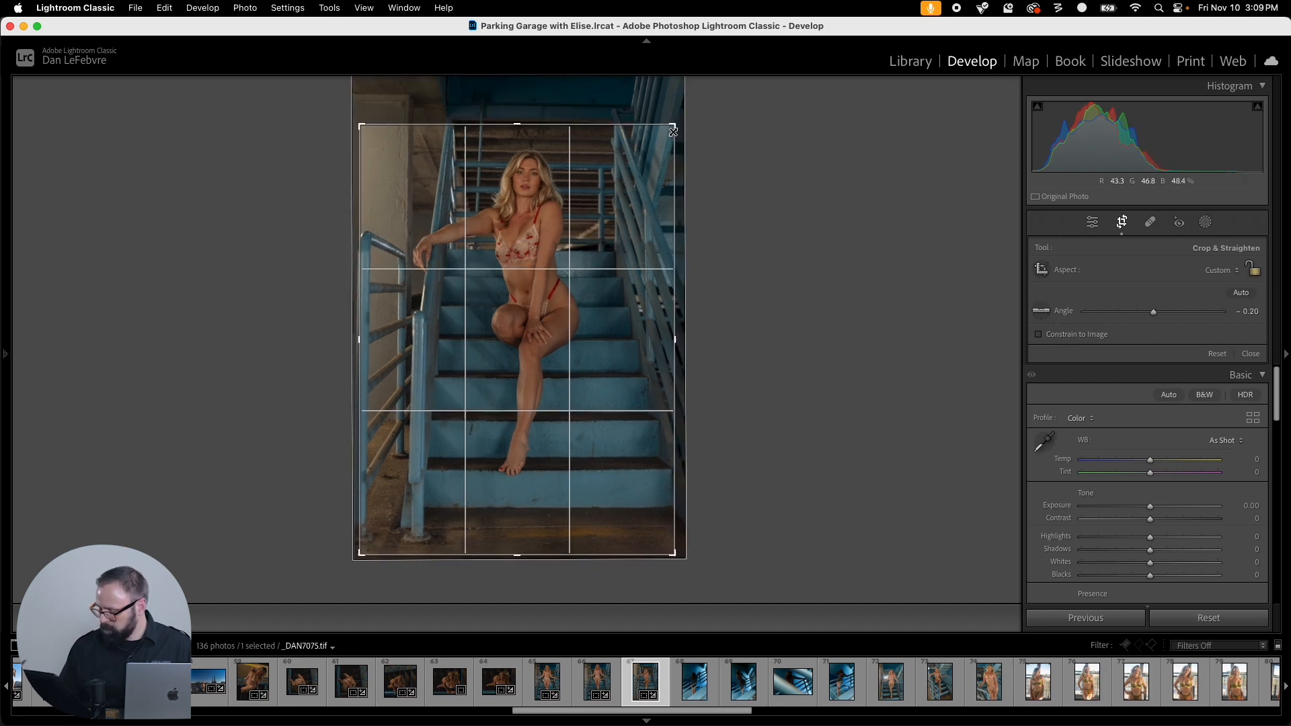
Step: Set the _DAN7075.tif crop to 4 x 5 / 8 x 10, reposition the photo, straighten it along the lowest step and apply the crop
left_click(1219, 272)
left_click(1189, 307)
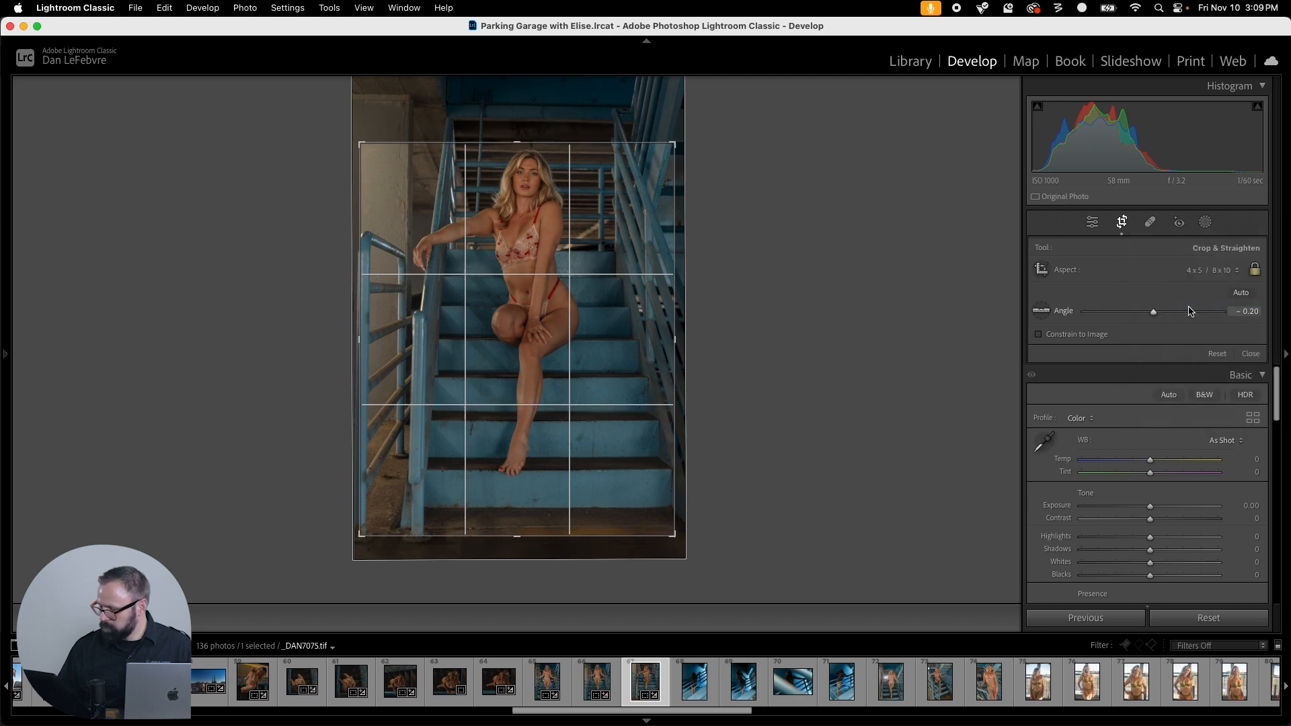
left_click_drag(594, 472, 589, 470)
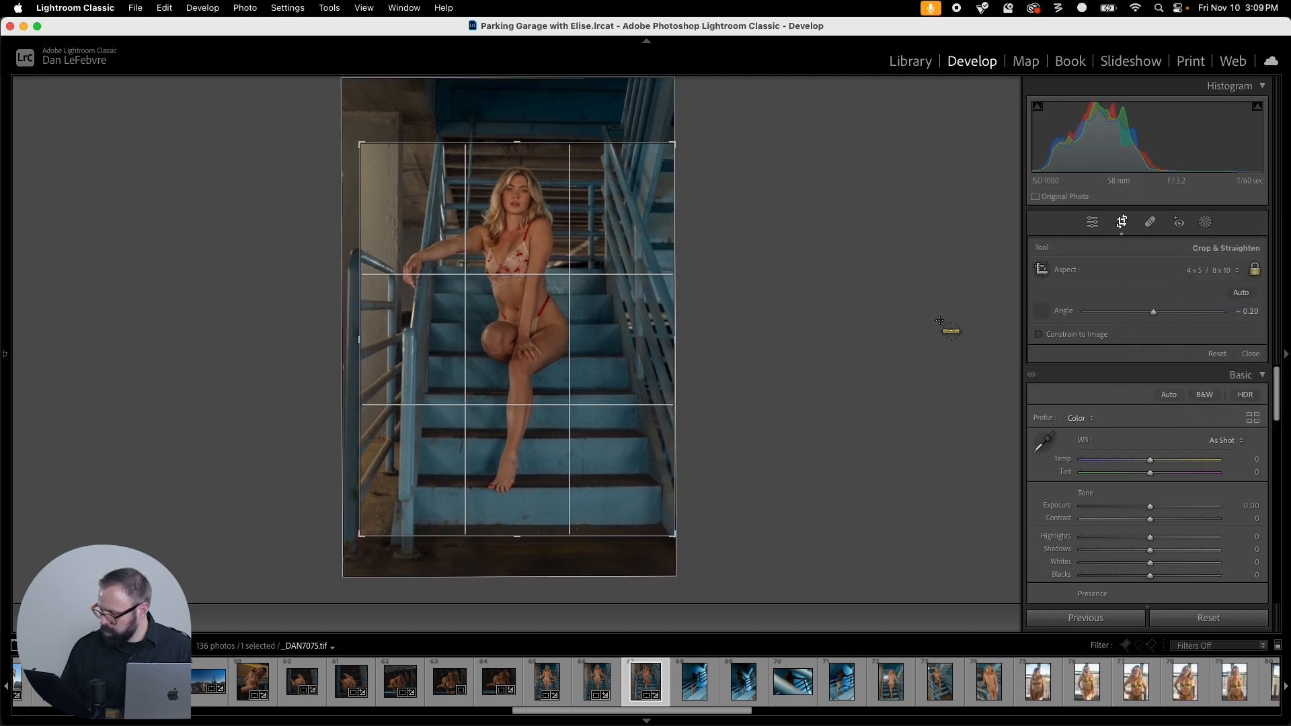
left_click_drag(428, 526, 717, 525)
key("Return")
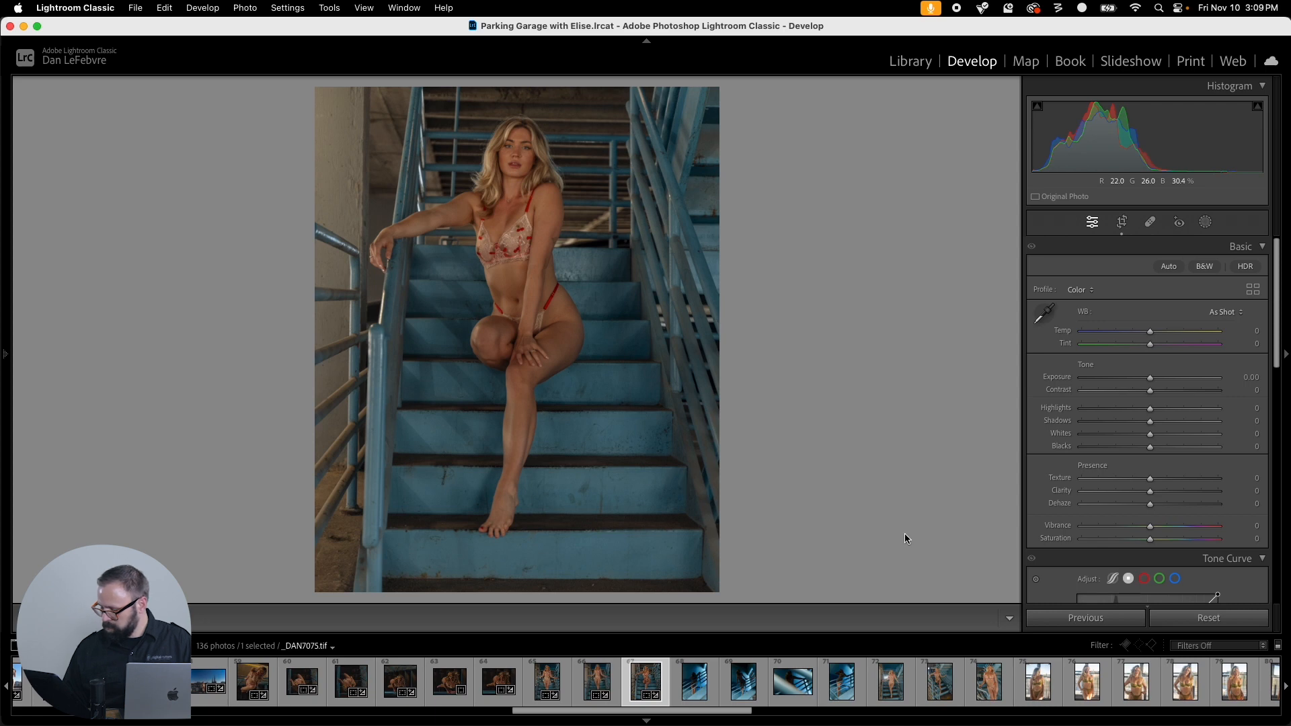
Step: Apply the copied crop settings to _DAN7086.tif, open its crop and straighten it along the vertical railing post
key("Right")
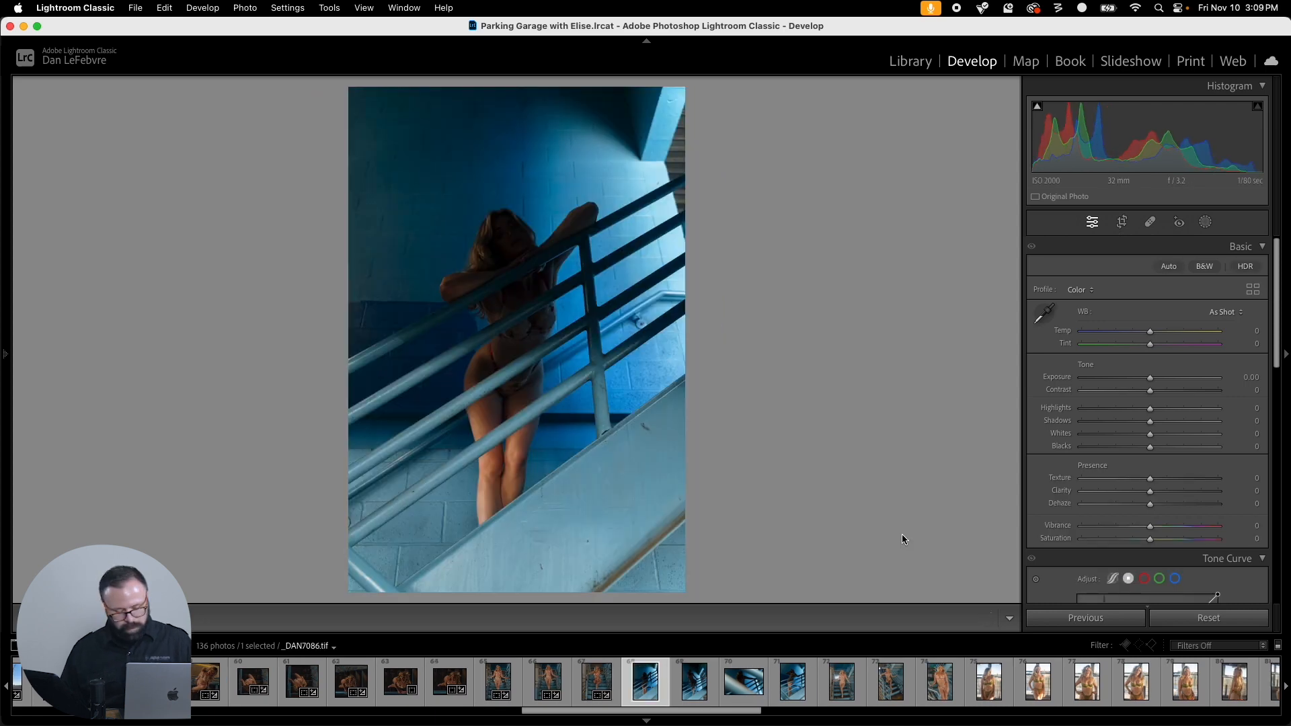
key("r")
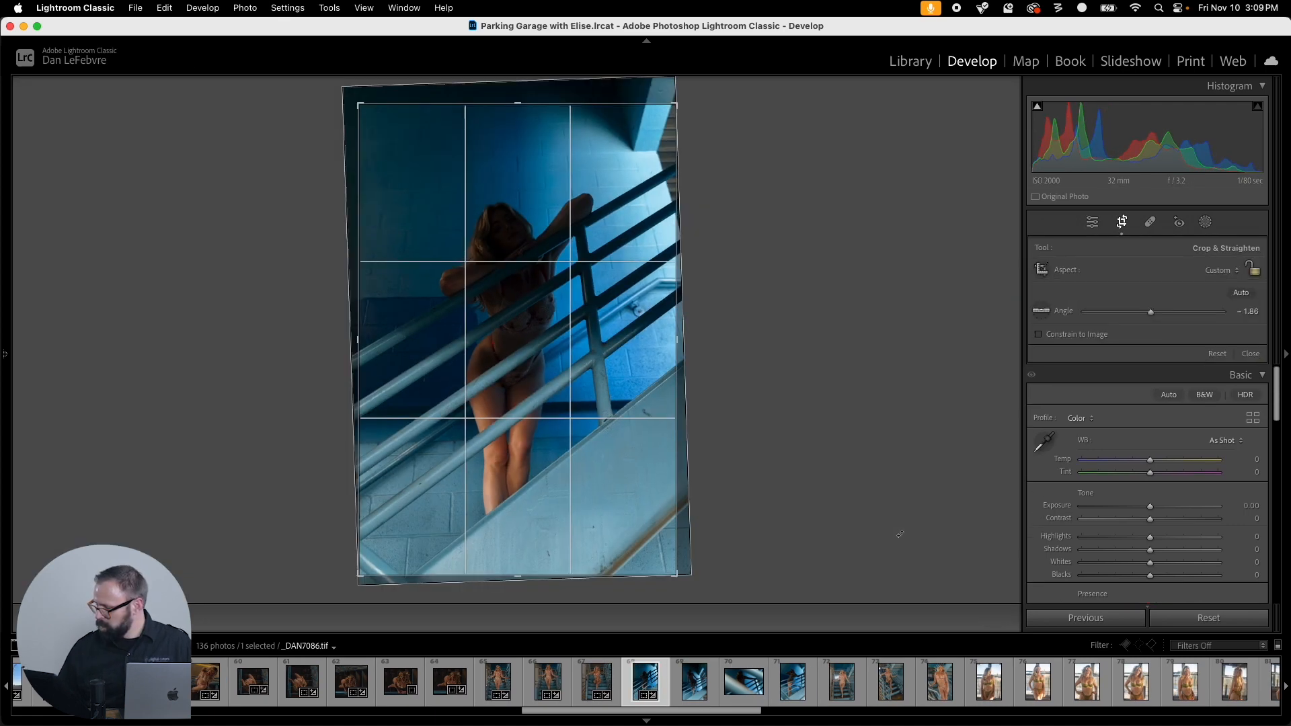
left_click(1041, 311)
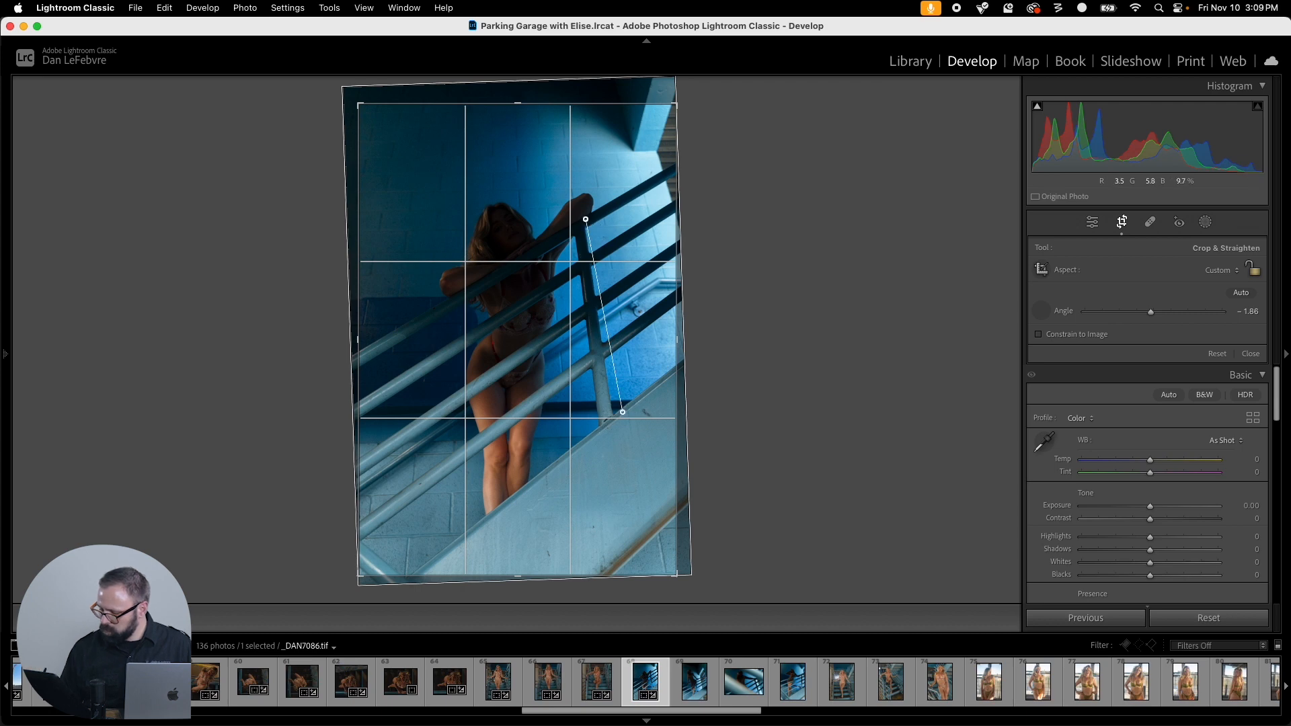
left_click_drag(623, 412, 624, 519)
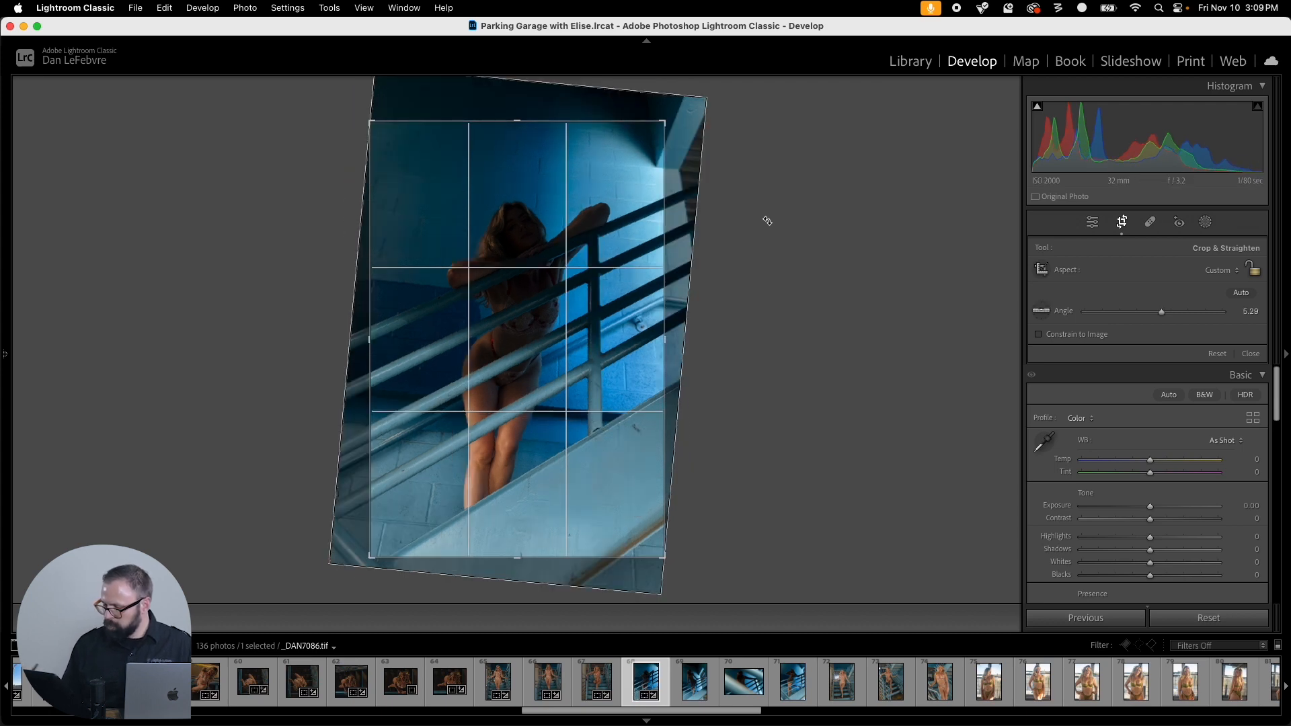
Step: Set the _DAN7086.tif crop to 4 x 5 / 8 x 10, enlarge the frame, reposition the photo around the figure and apply the crop
left_click(1221, 271)
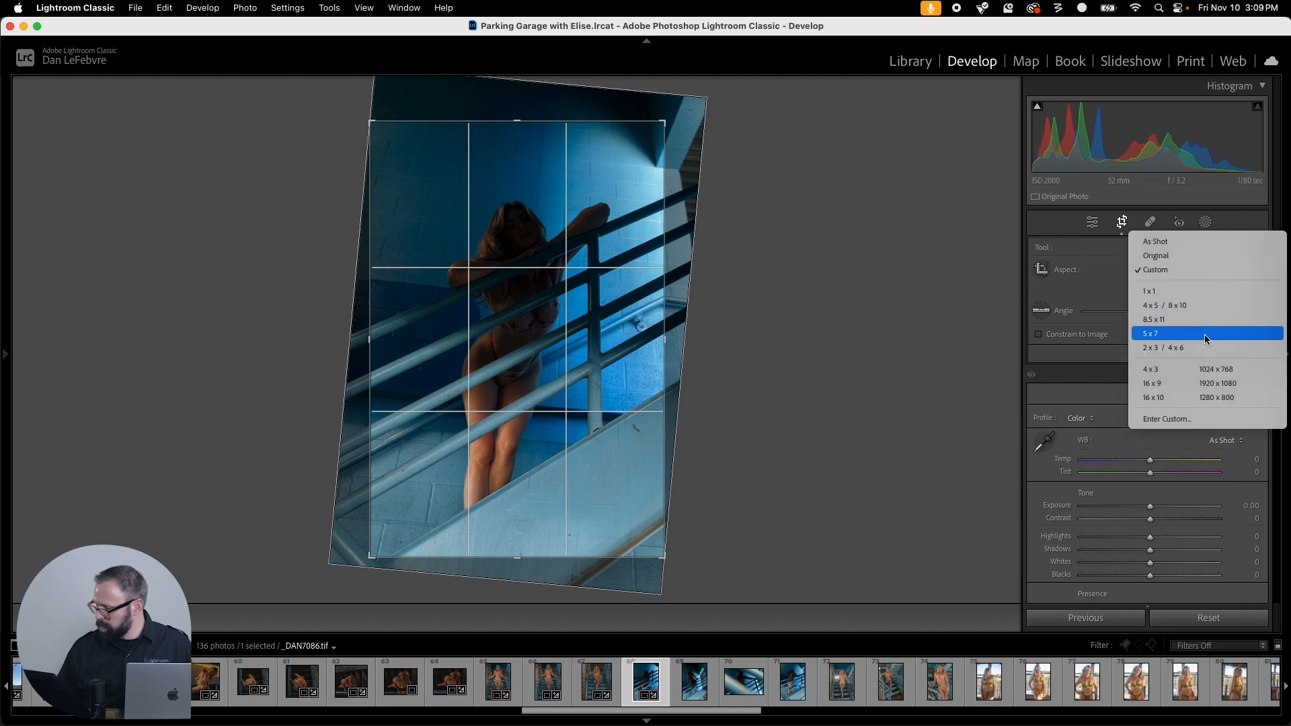
left_click(1204, 305)
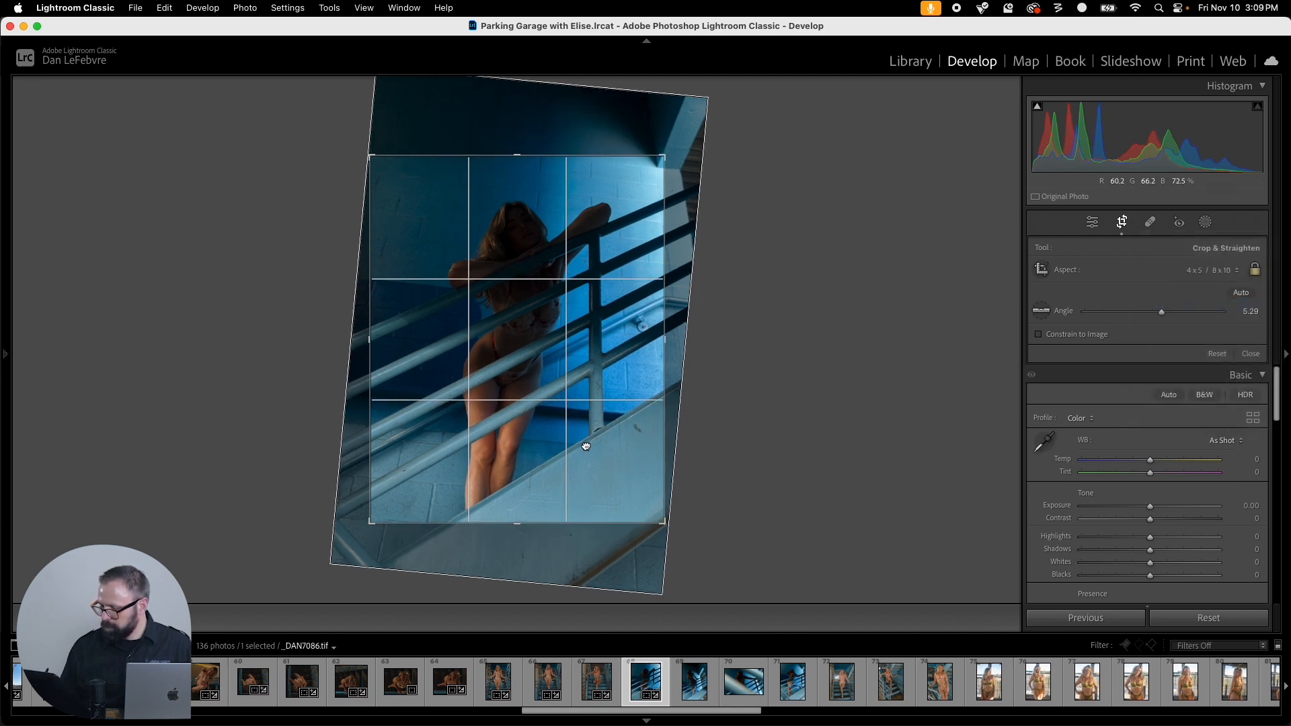
left_click_drag(665, 160, 687, 140)
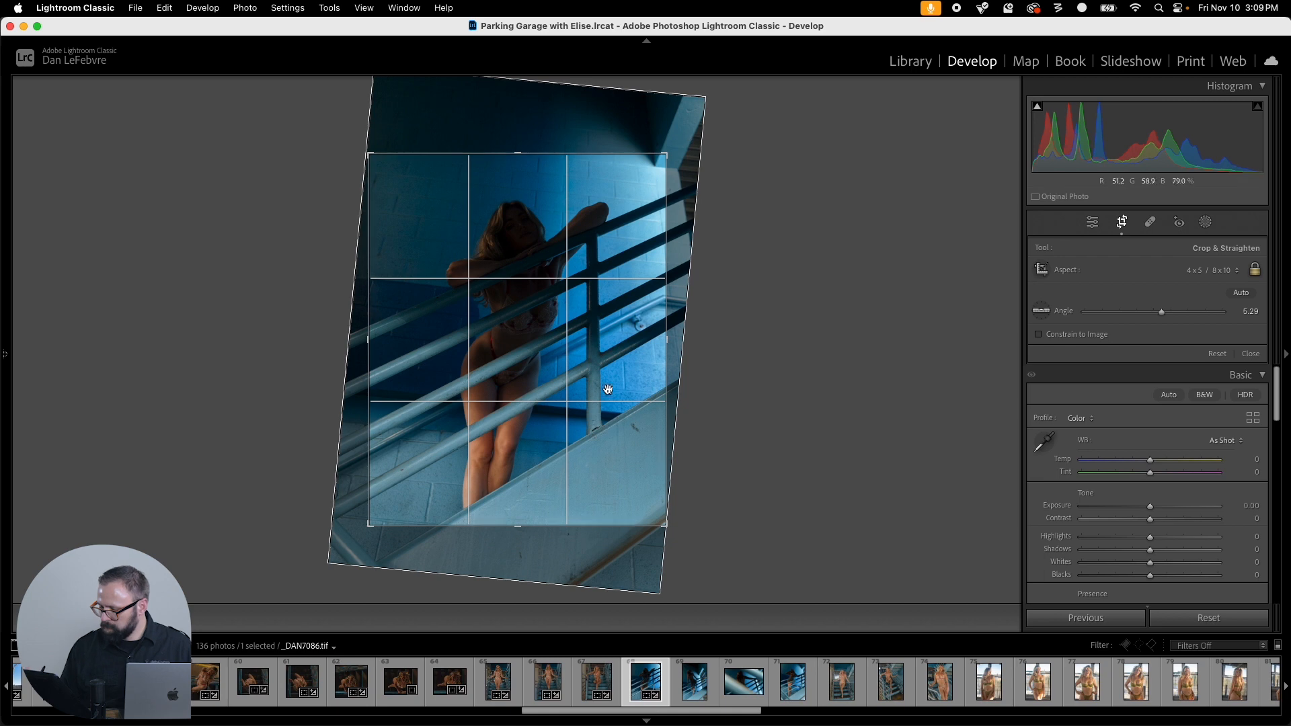
left_click_drag(605, 389, 615, 378)
left_click_drag(664, 525, 674, 532)
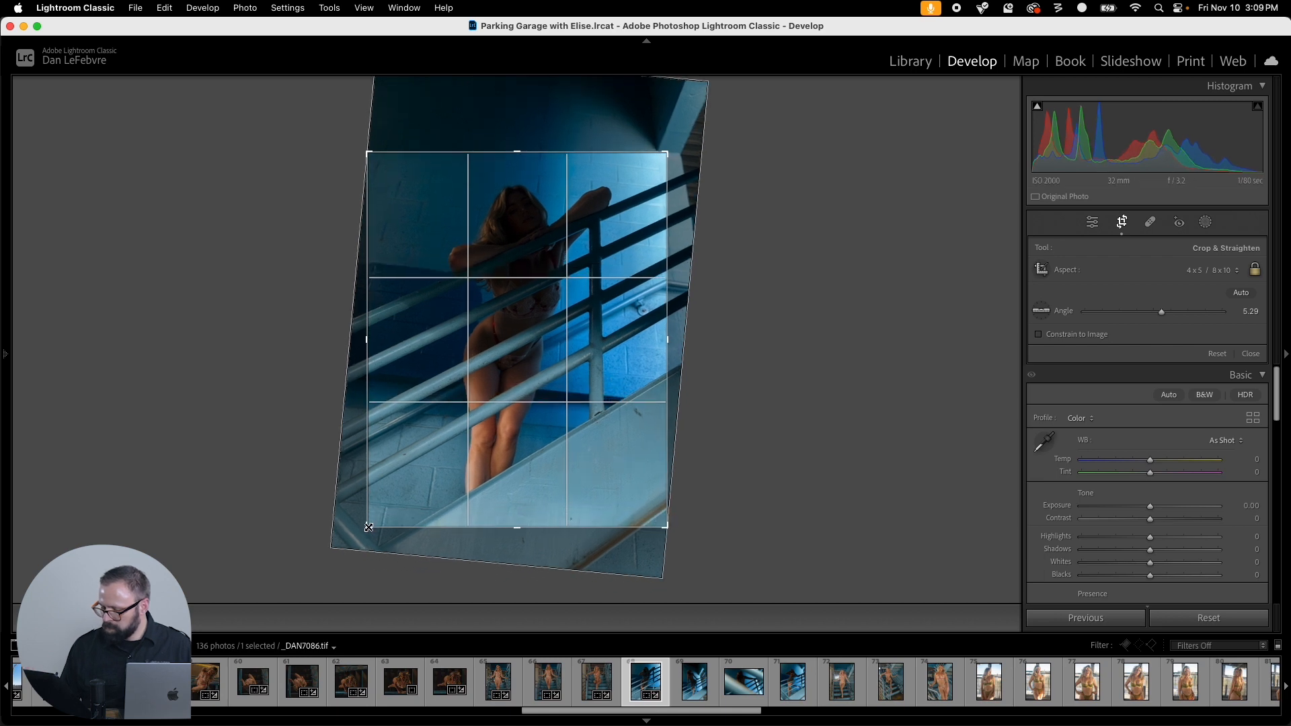
left_click_drag(368, 529, 351, 546)
left_click_drag(673, 156, 675, 155)
left_click_drag(635, 298, 650, 307)
key("Return")
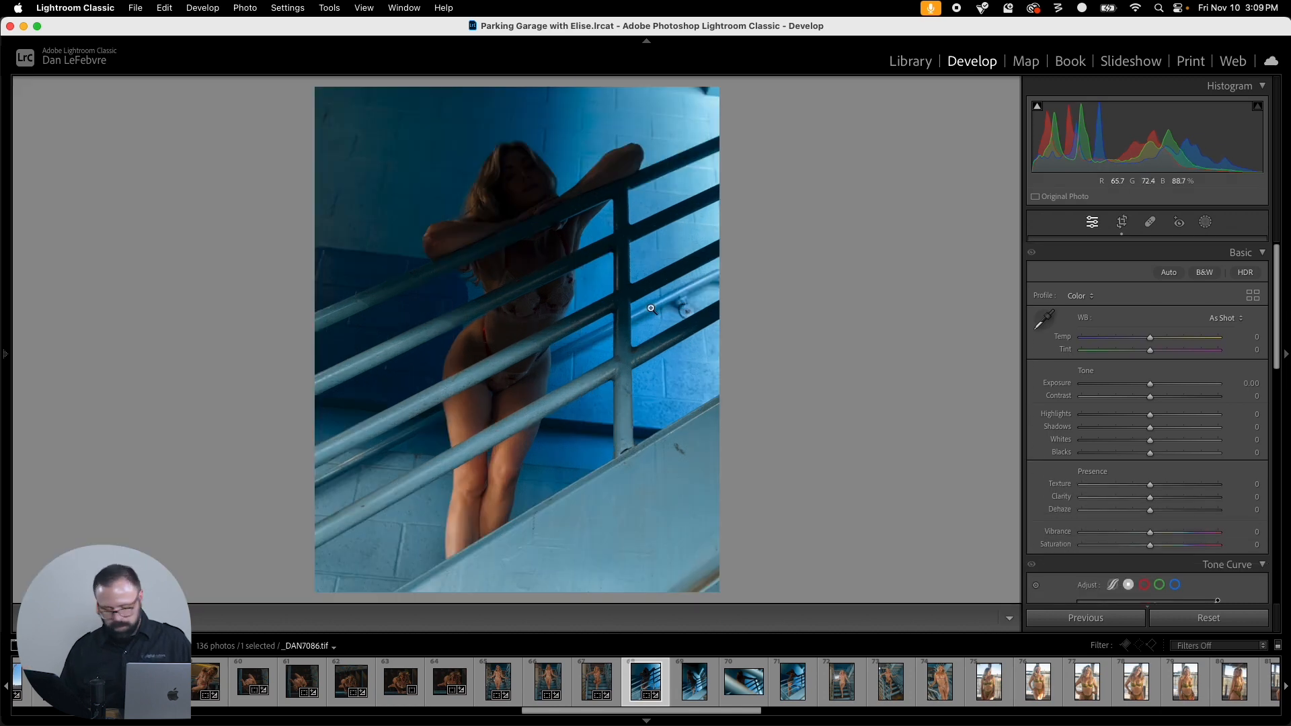
Step: Copy the crop settings of _DAN7086.tif onto _DAN7092.tif and straighten its crop along the vertical wall edge behind the railing
key("super+shift+c")
left_click(845, 422)
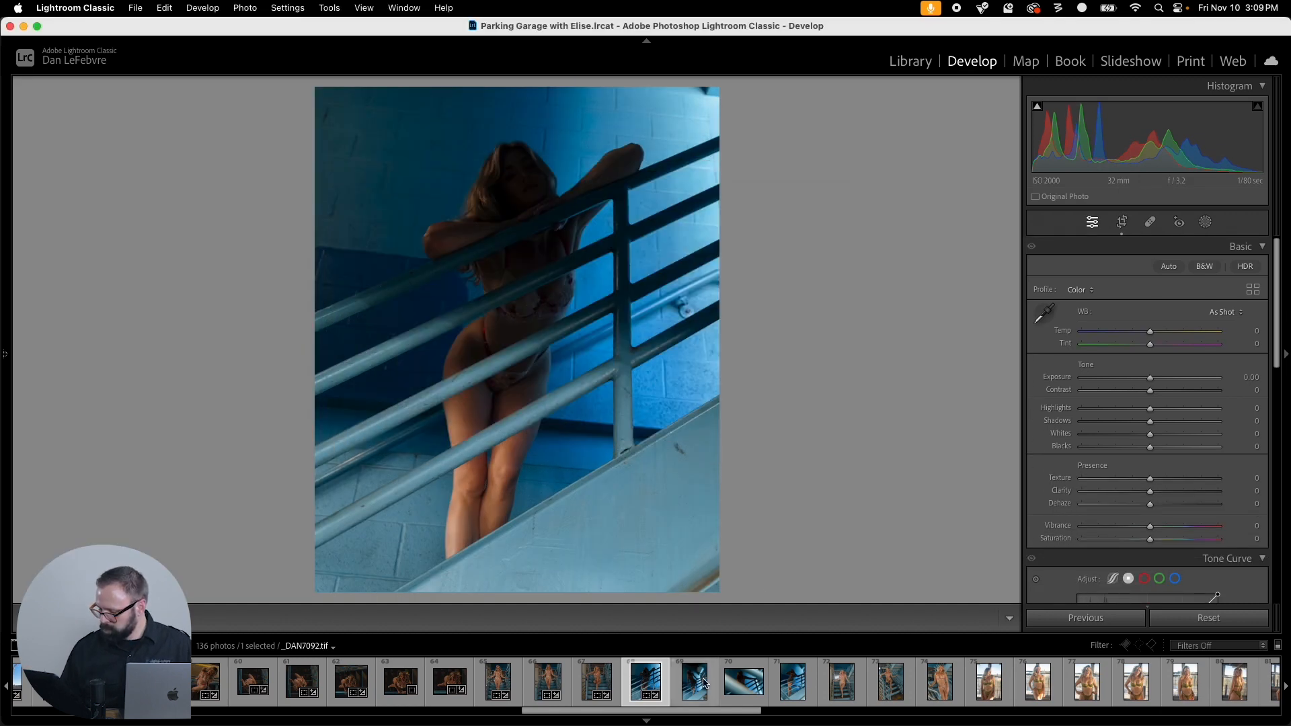
left_click(711, 673)
key("super+shift+v")
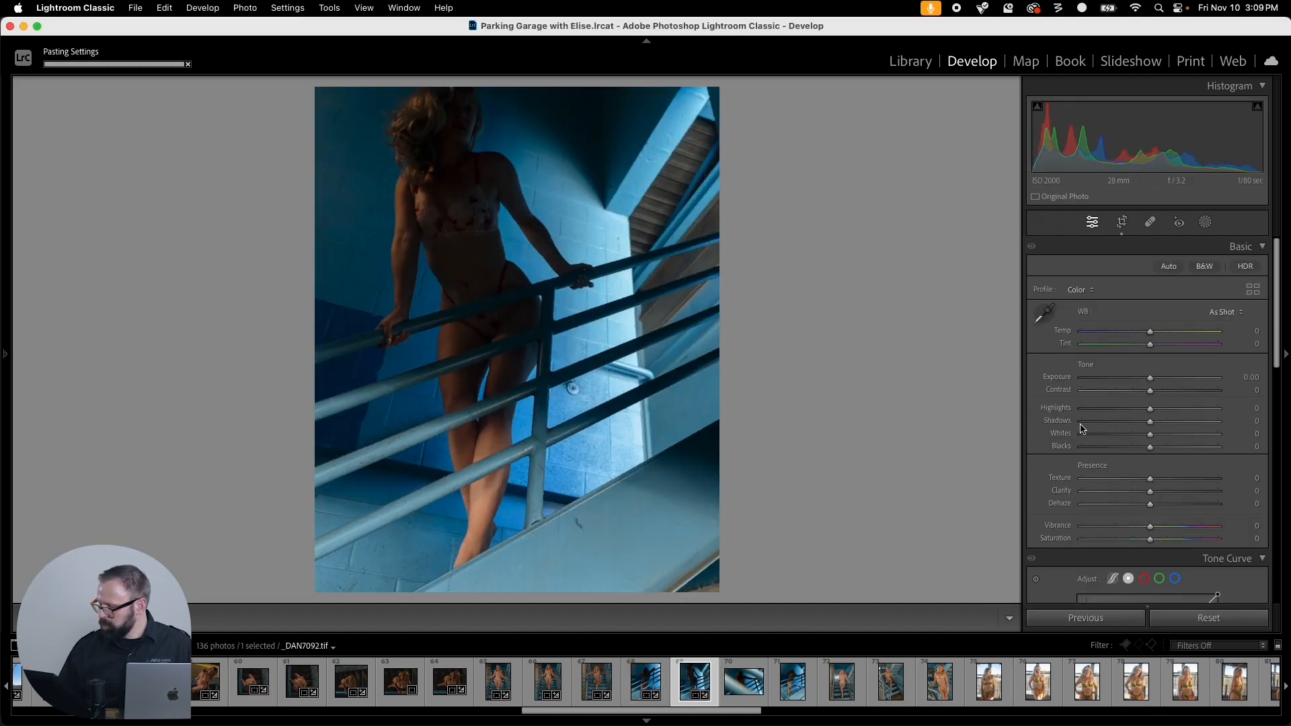
key("r")
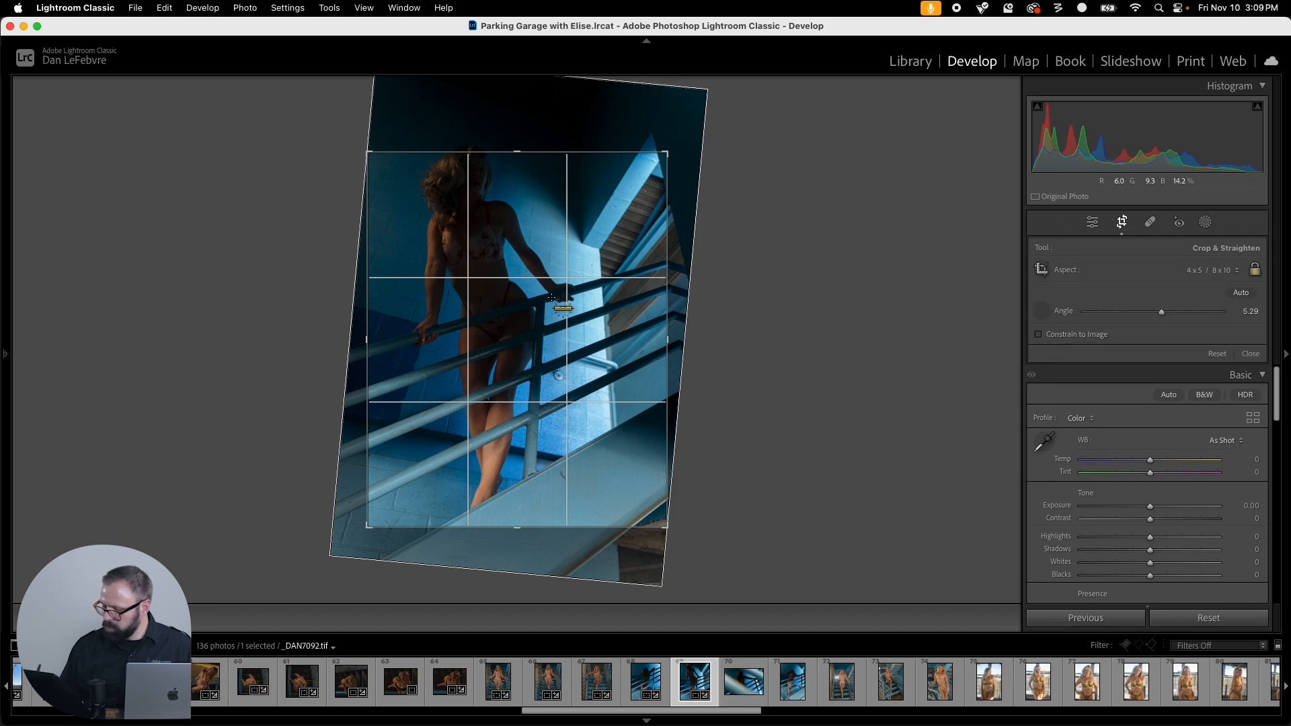
left_click_drag(620, 384, 618, 558)
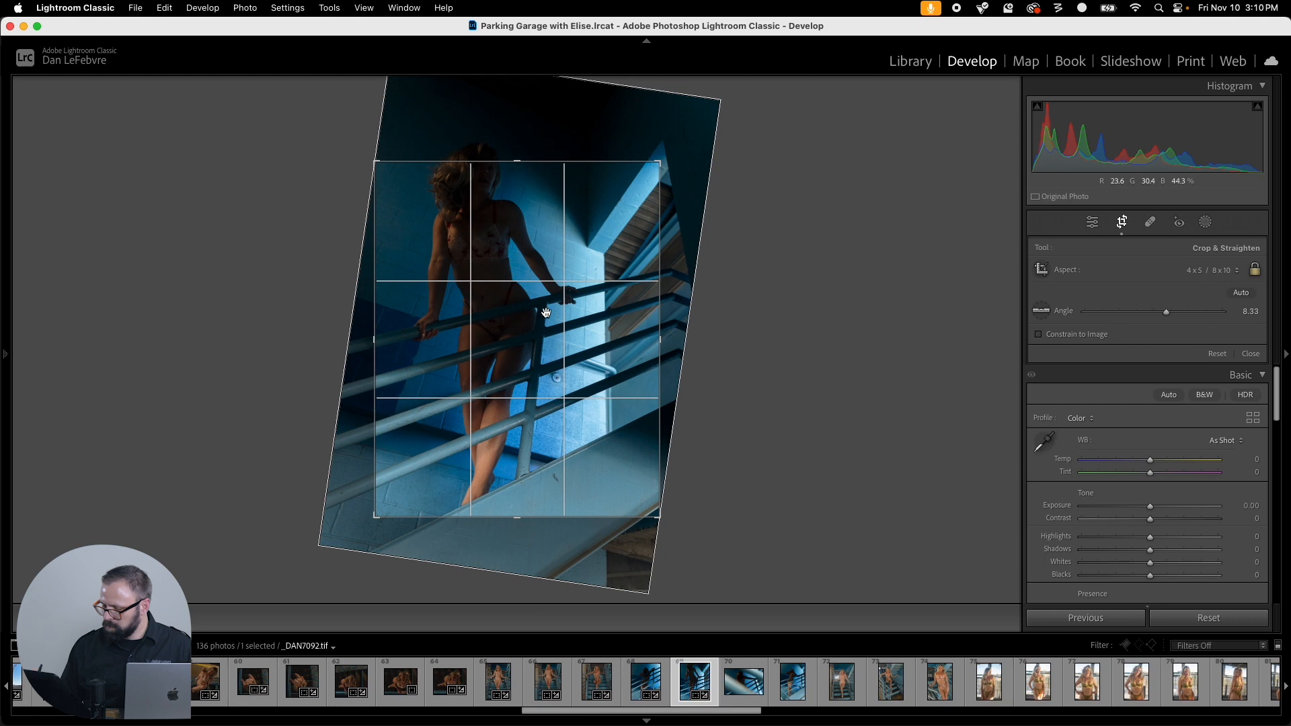
Step: Straighten the _DAN7092.tif crop again, this time along the vertical railing post beside the figure
left_click(1041, 311)
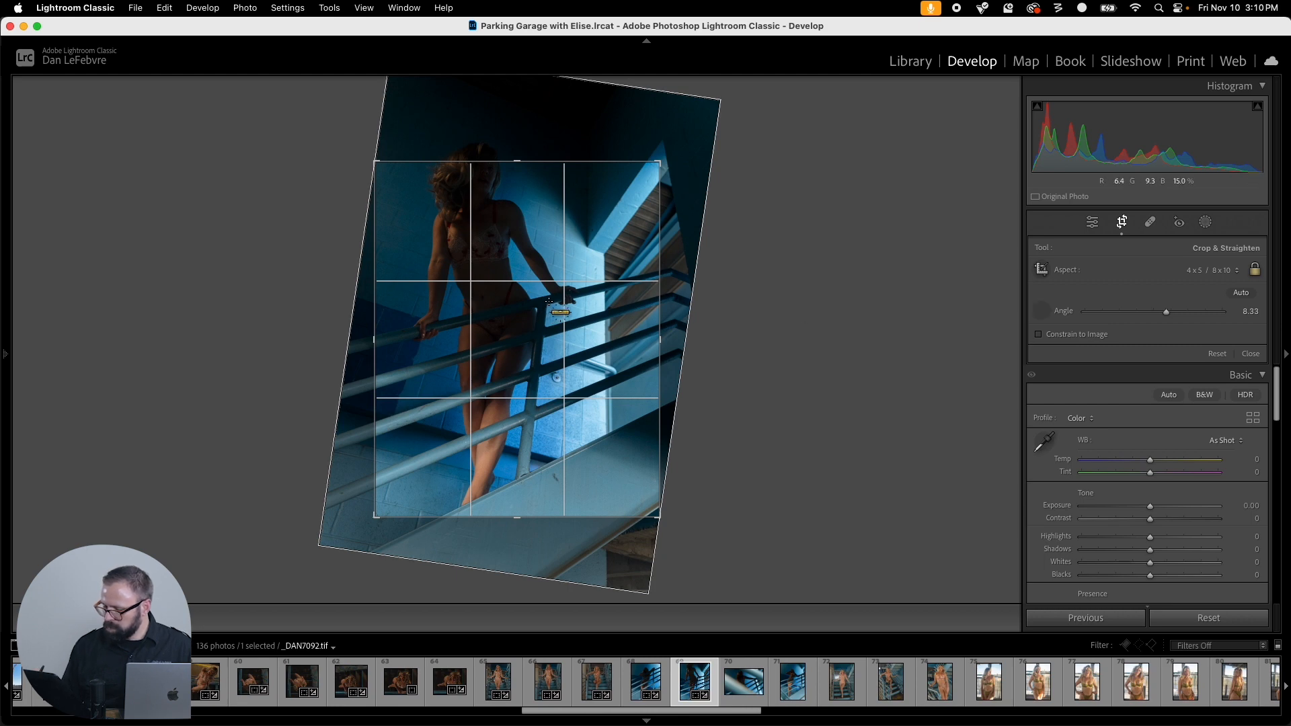
left_click_drag(524, 568, 518, 586)
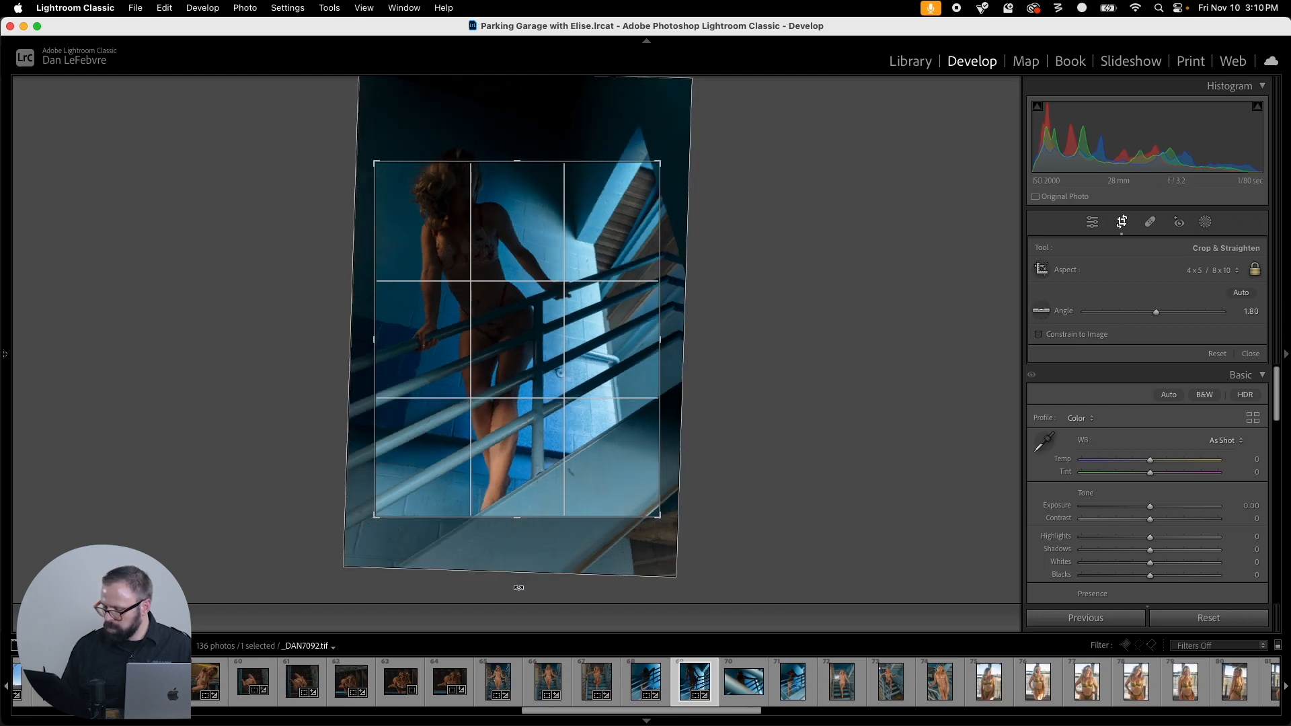
key("r")
key("r")
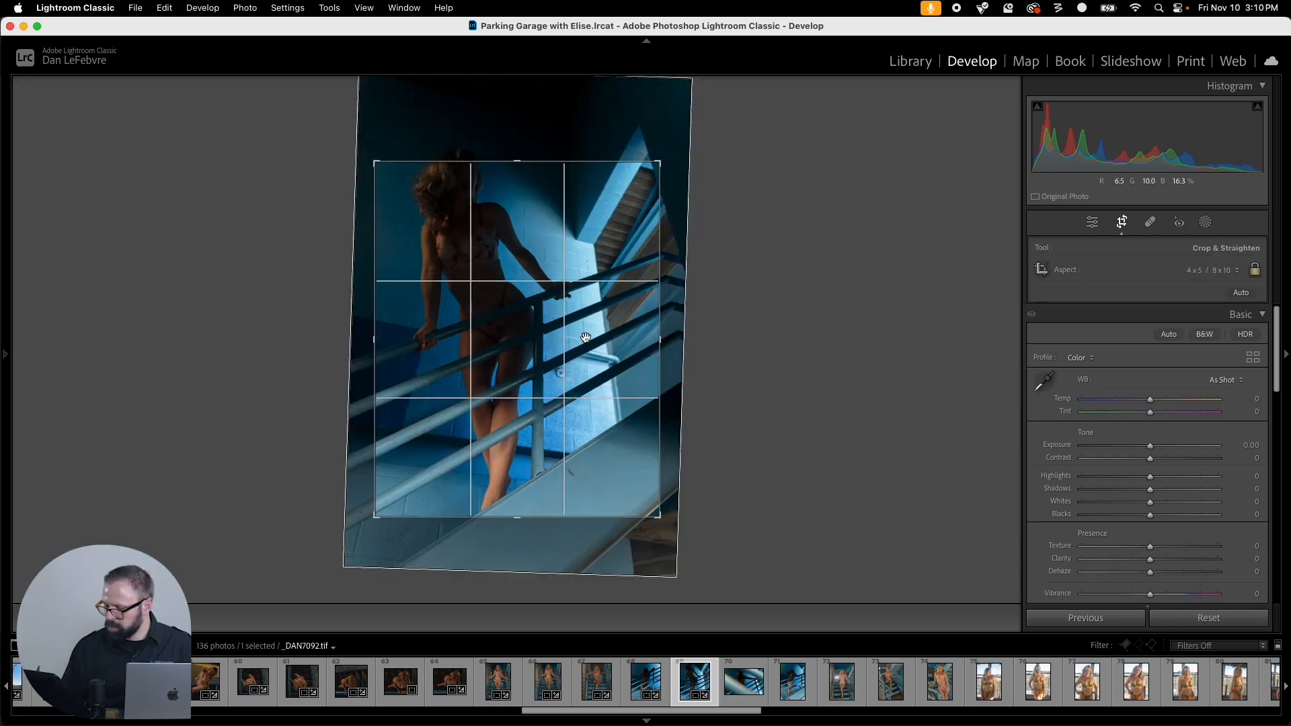
Step: Enlarge the _DAN7092.tif crop frame at opposite corners to nearly the photo's full width and apply the crop
left_click_drag(387, 162, 361, 127)
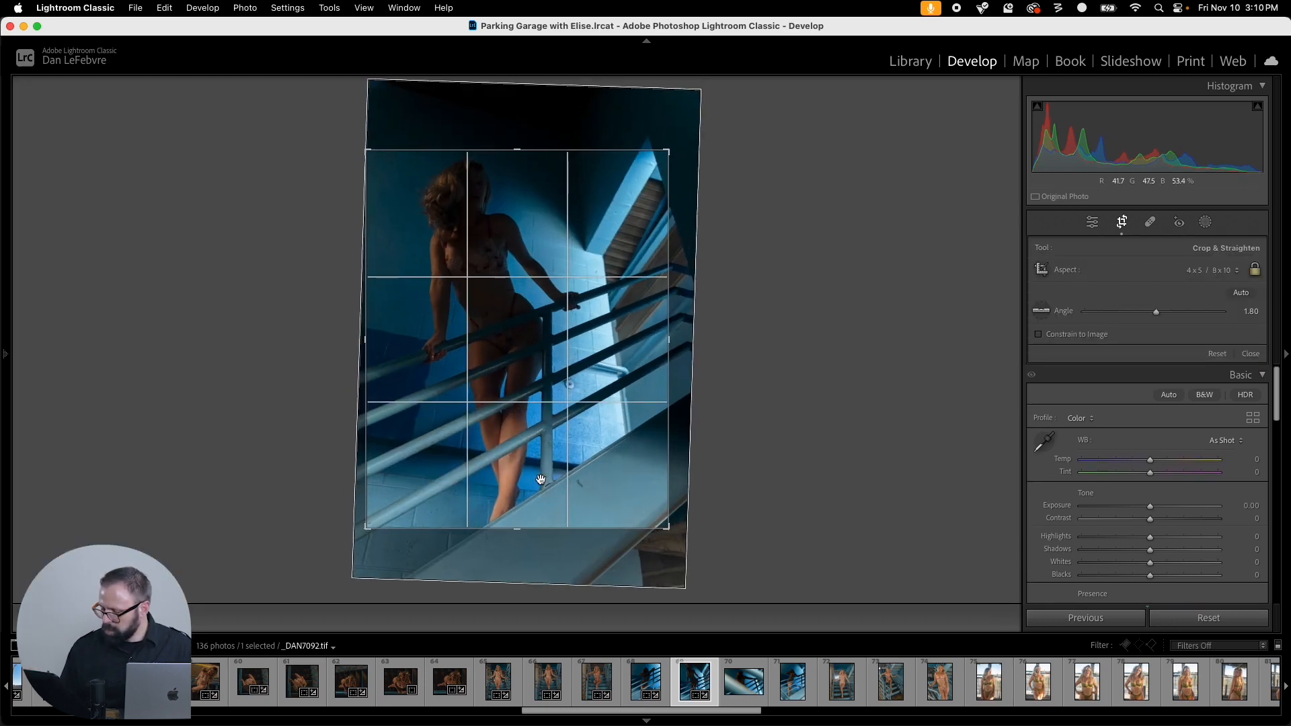
left_click_drag(672, 530, 703, 571)
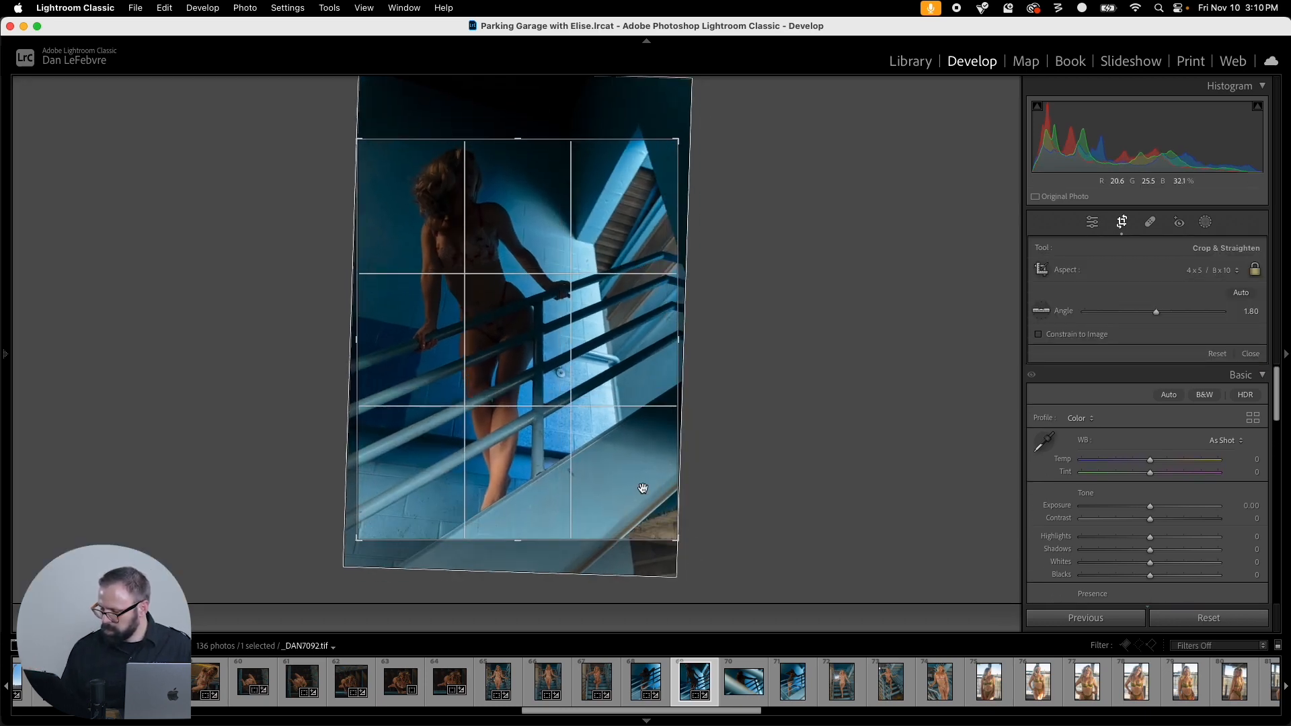
left_click_drag(643, 488, 637, 471)
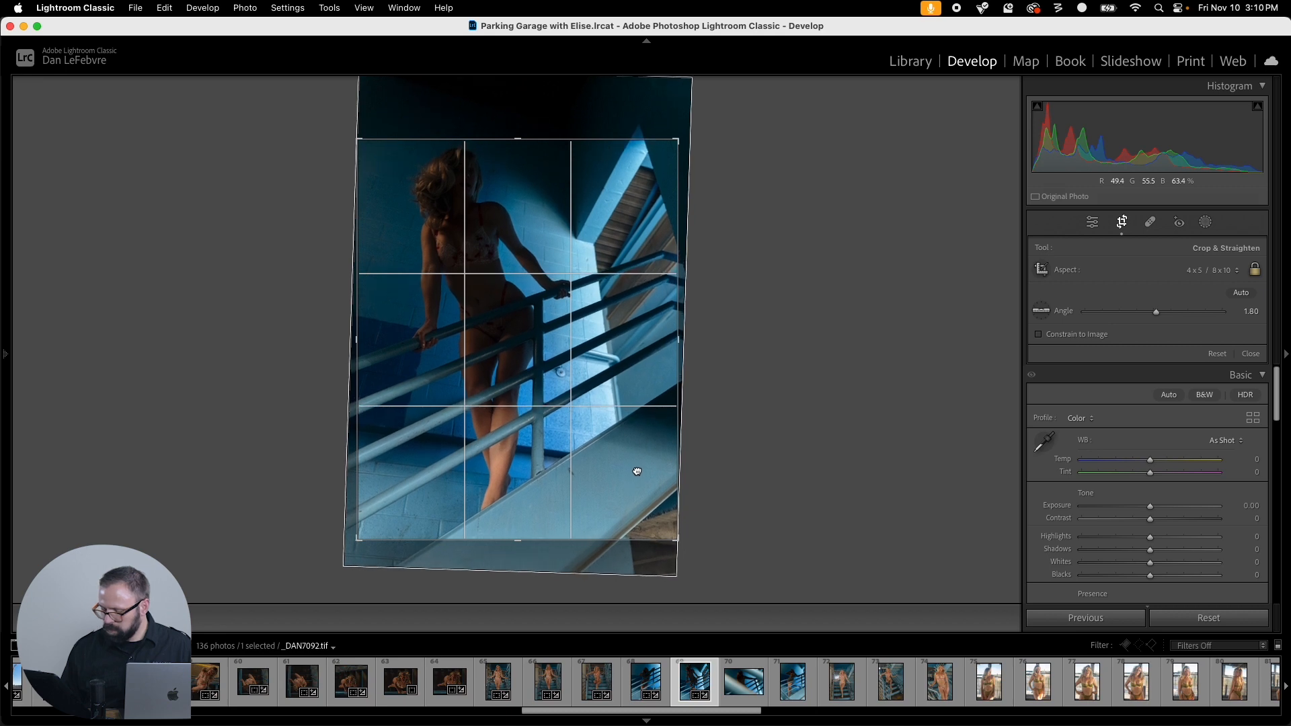
key("Return")
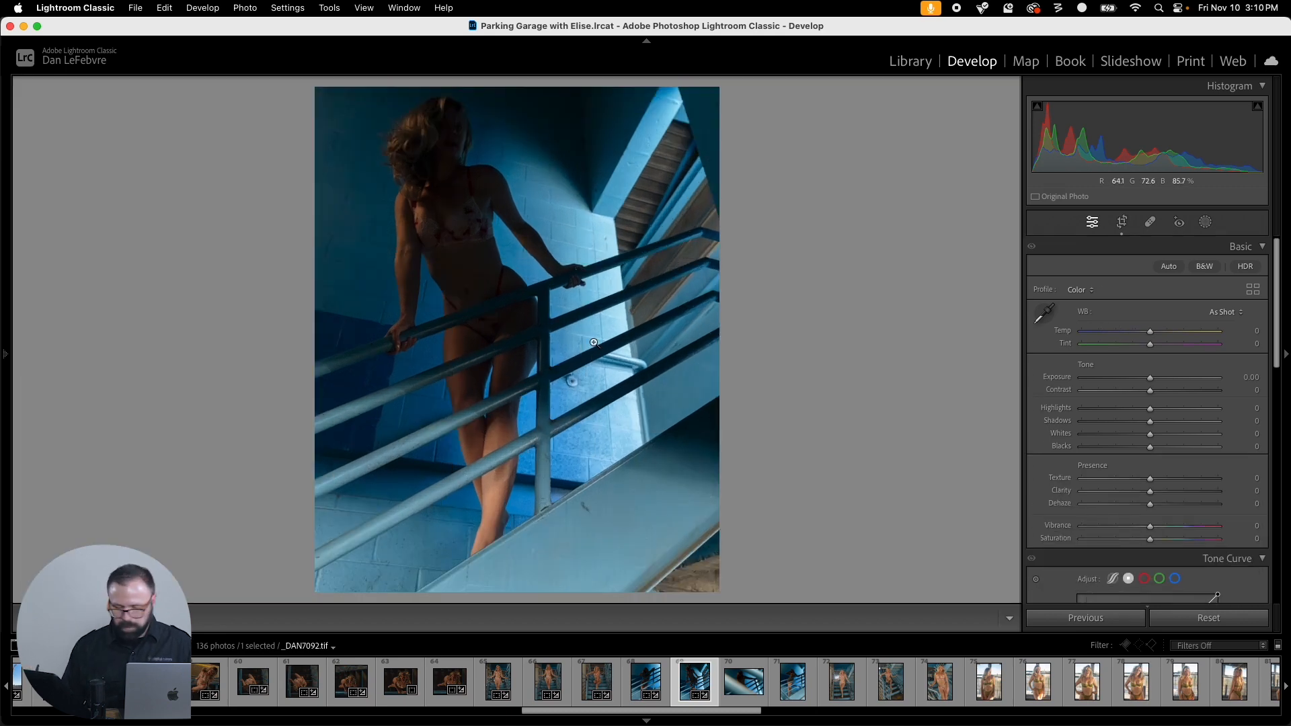
Step: Reopen the _DAN7092.tif crop, shift the photo slightly down to give the head more room and apply it
key("r")
left_click_drag(594, 343, 596, 353)
key("Return")
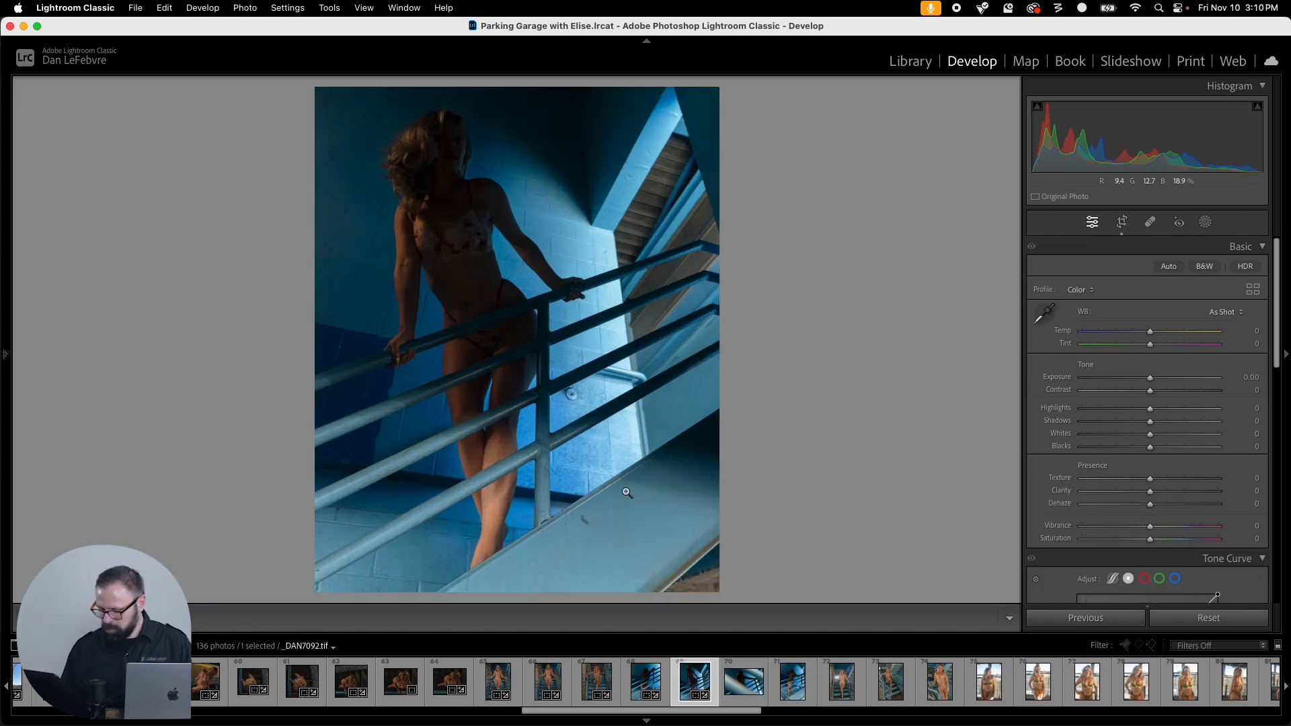
Step: Copy the crop, straighten angle and aspect ratio settings of _DAN7092.tif onto _DAN7093.tif
key("super+shift+c")
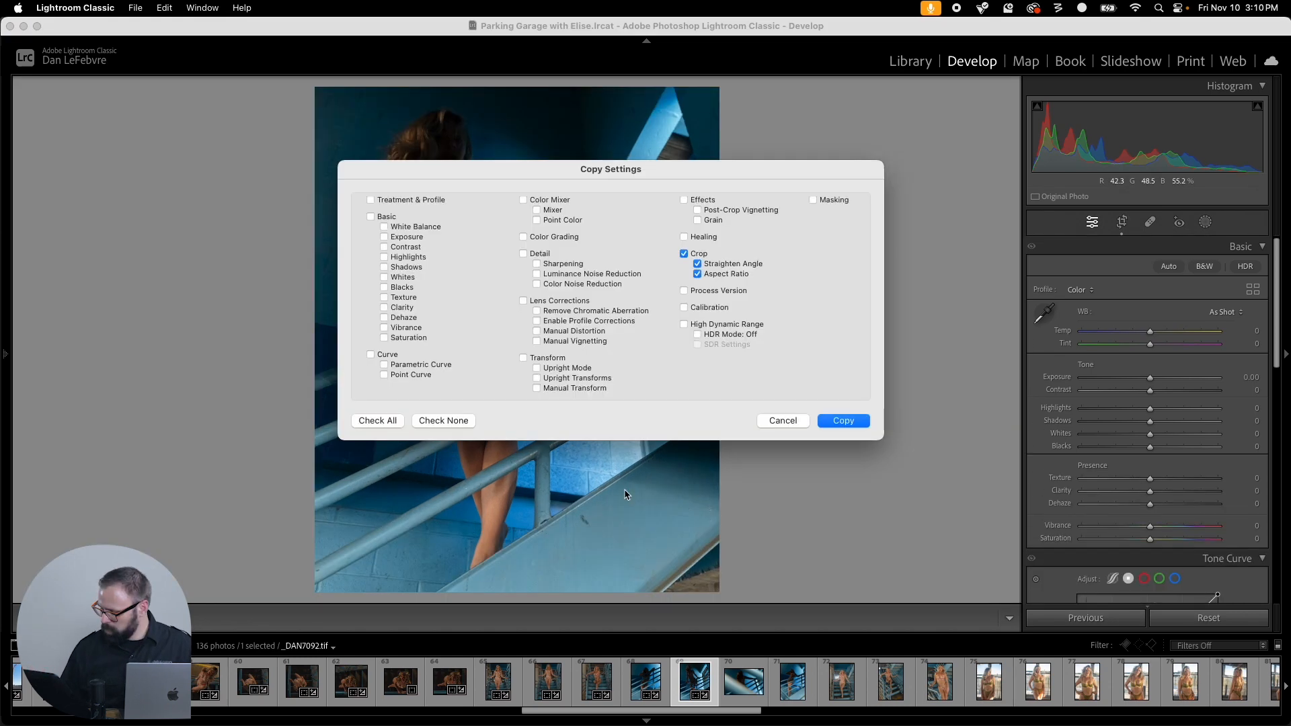
left_click(851, 425)
key("Right")
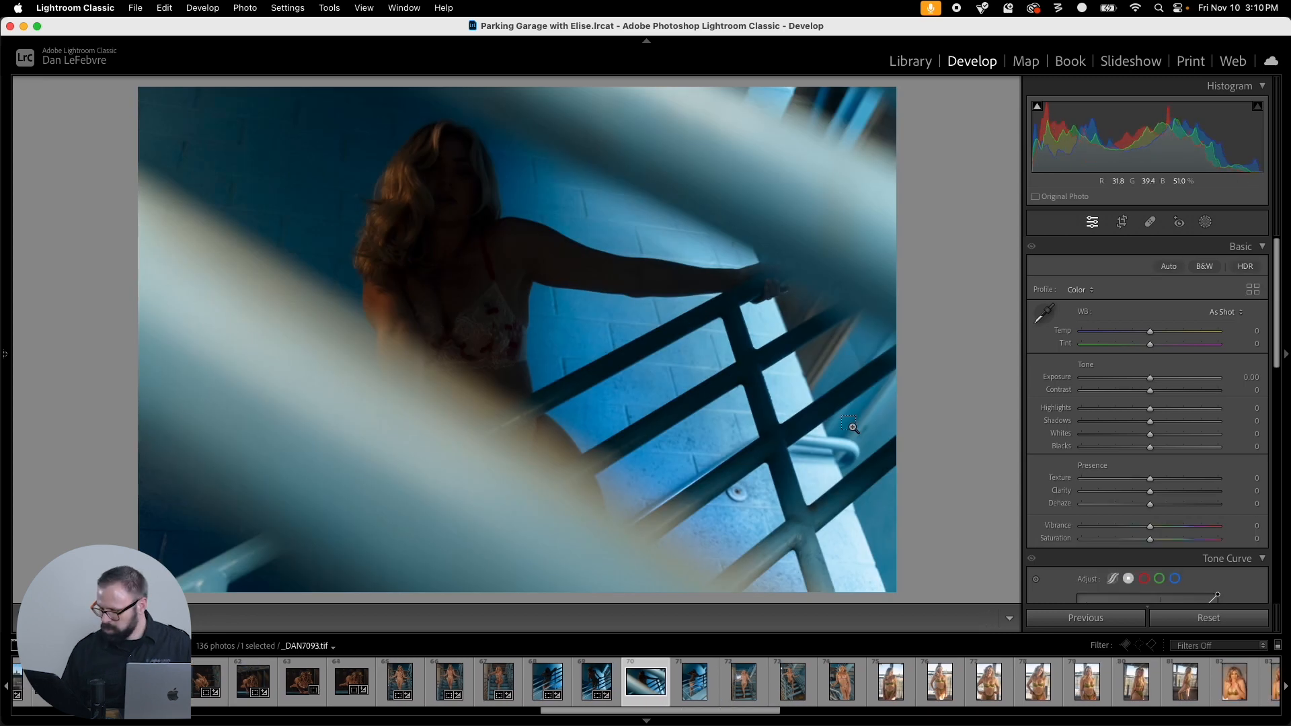
key("super+shift+v")
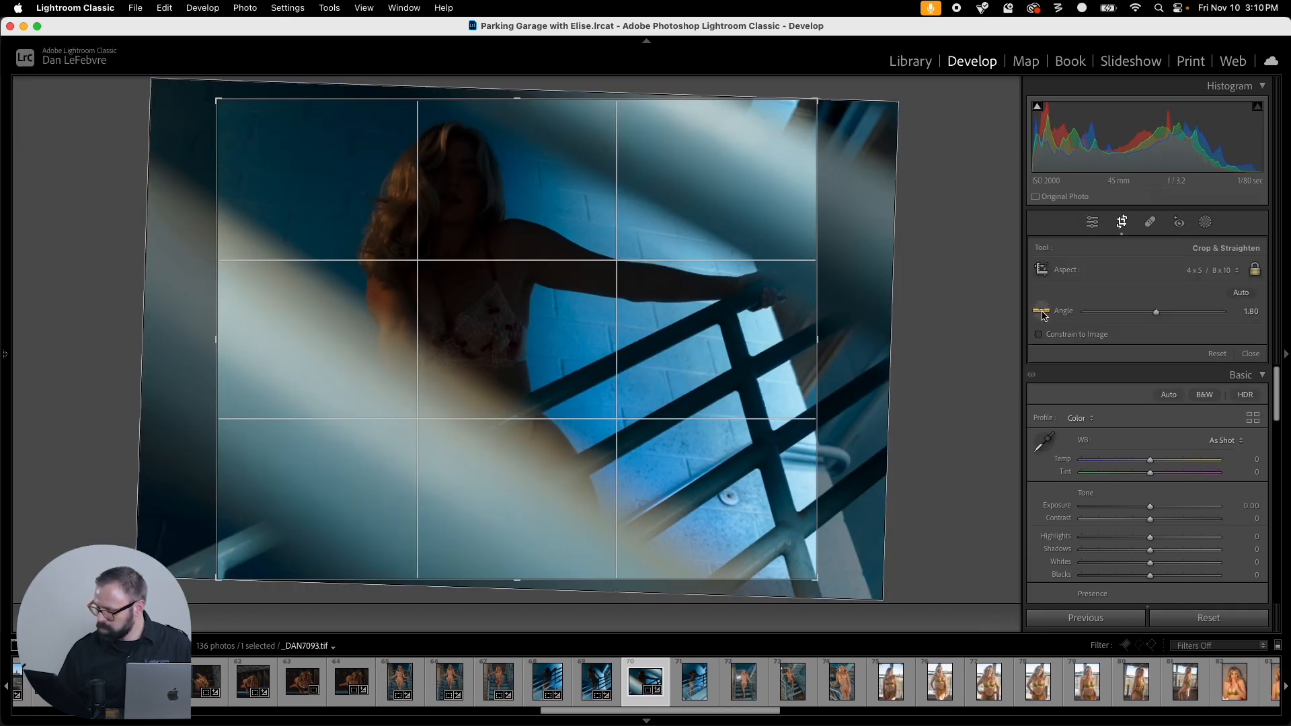
Step: Try straightening the _DAN7093.tif crop along the slanted railing post, apply it and undo the straightening
left_click(1042, 313)
left_click_drag(738, 315, 740, 337)
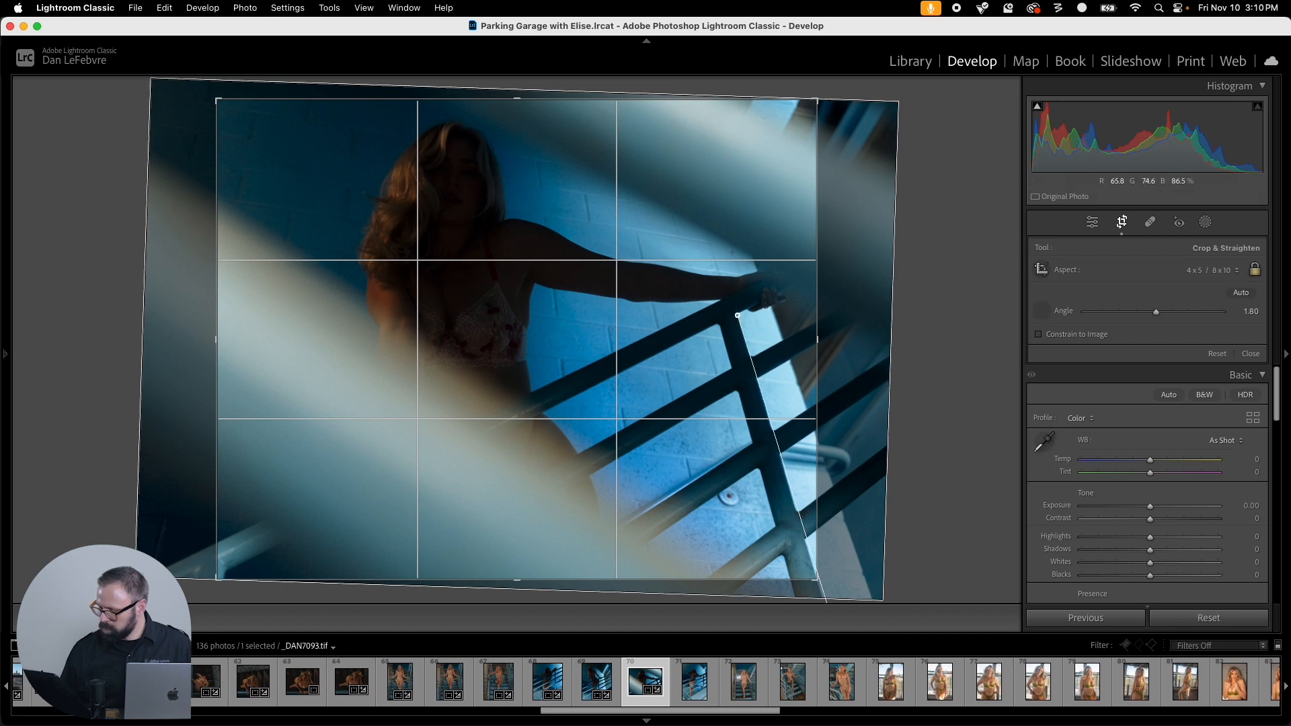
left_click_drag(823, 601, 825, 603)
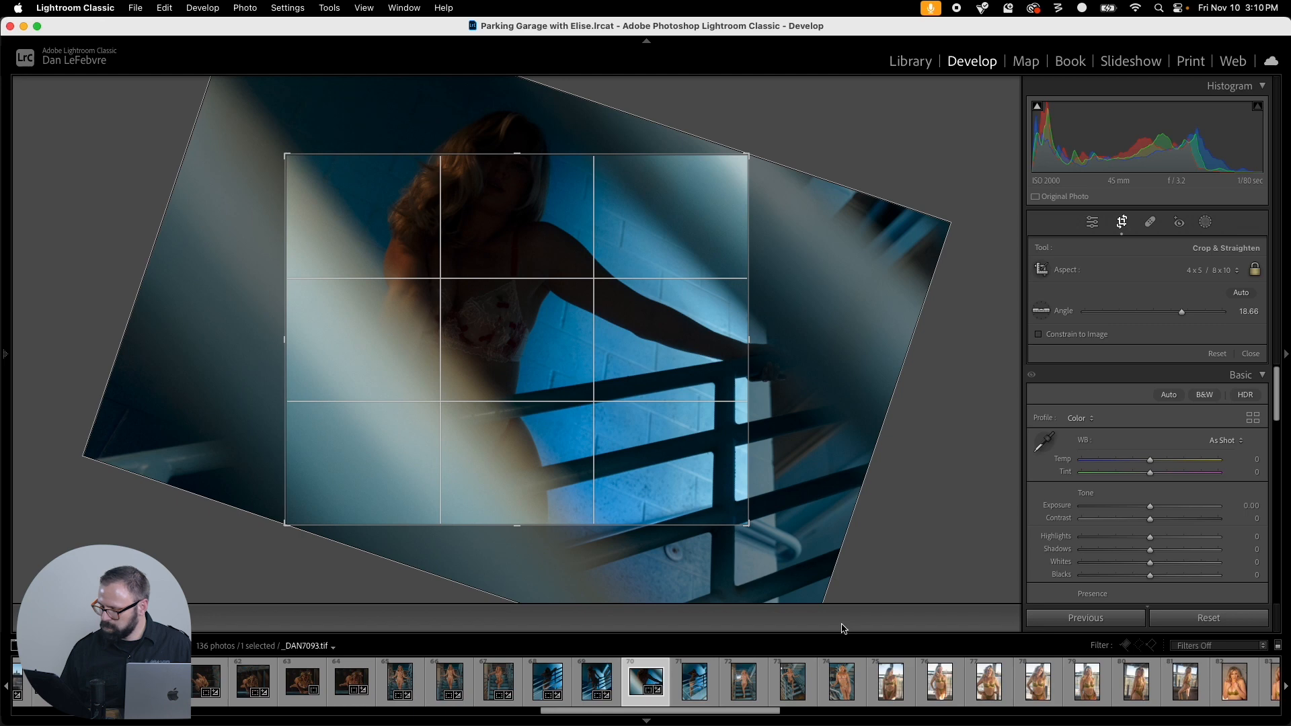
key("Return")
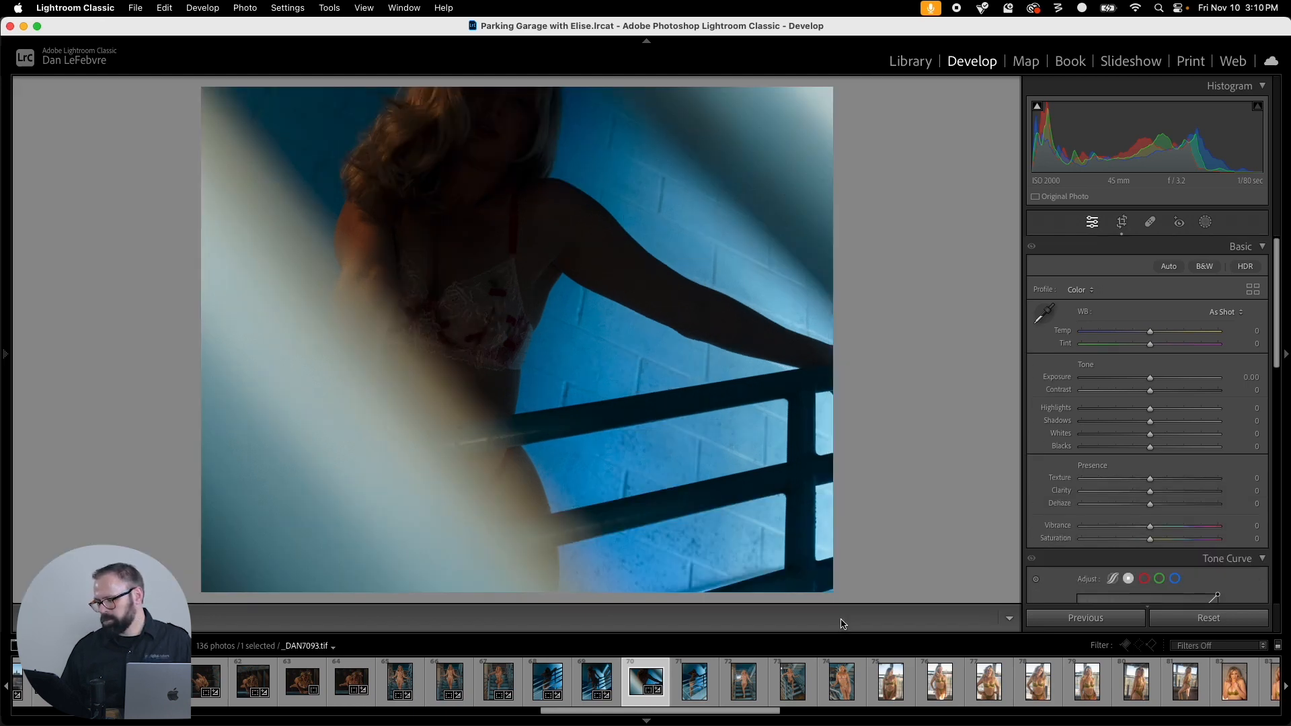
key("cmd+z")
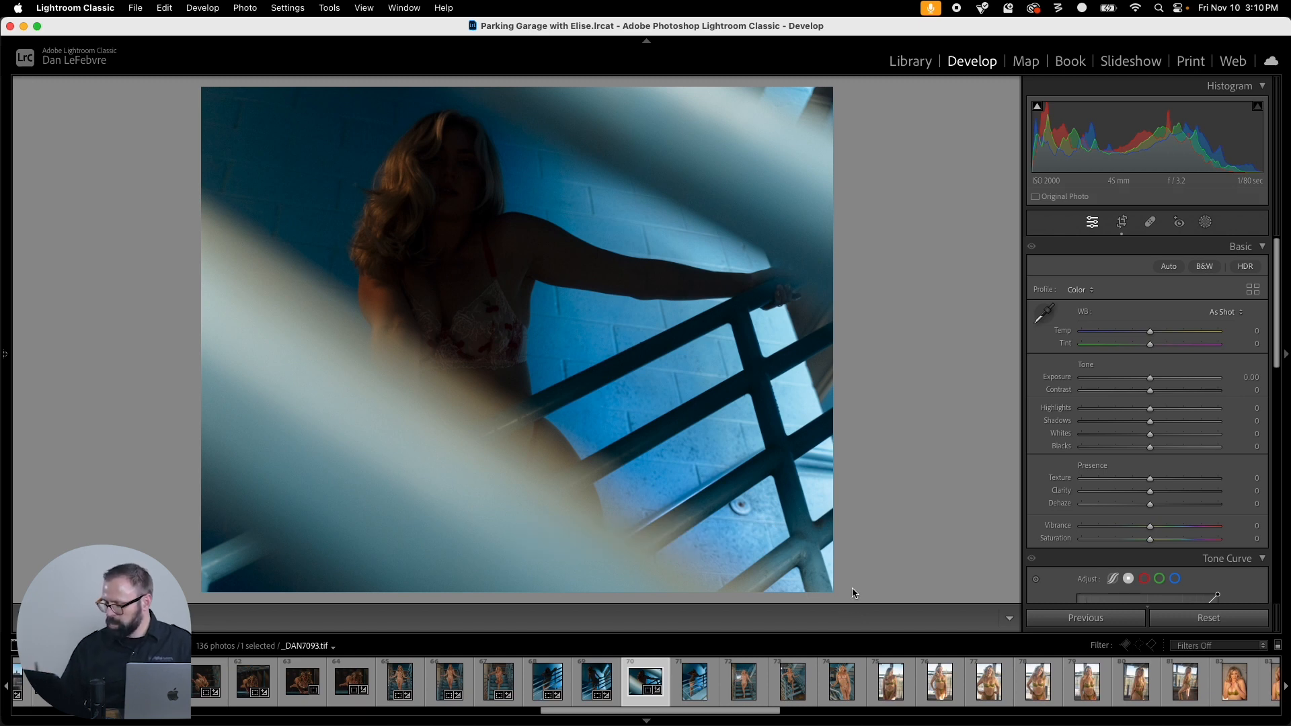
Step: Reopen the _DAN7093.tif crop and bring up its aspect ratio choices
key("r")
left_click(1220, 272)
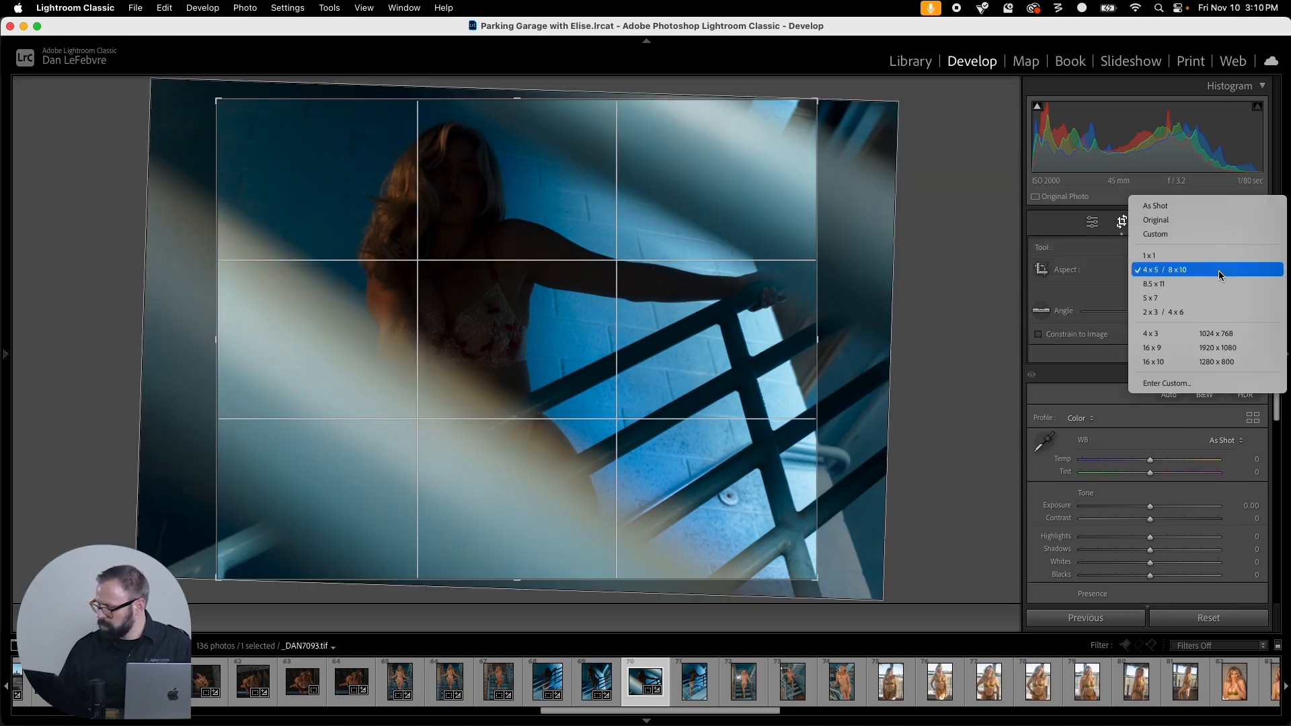
Step: Set the crop aspect to a portrait 4 x 5 / 8 x 10, reposition the photo to frame the model's outstretched arm, and apply the crop
left_click(1210, 269)
key("x")
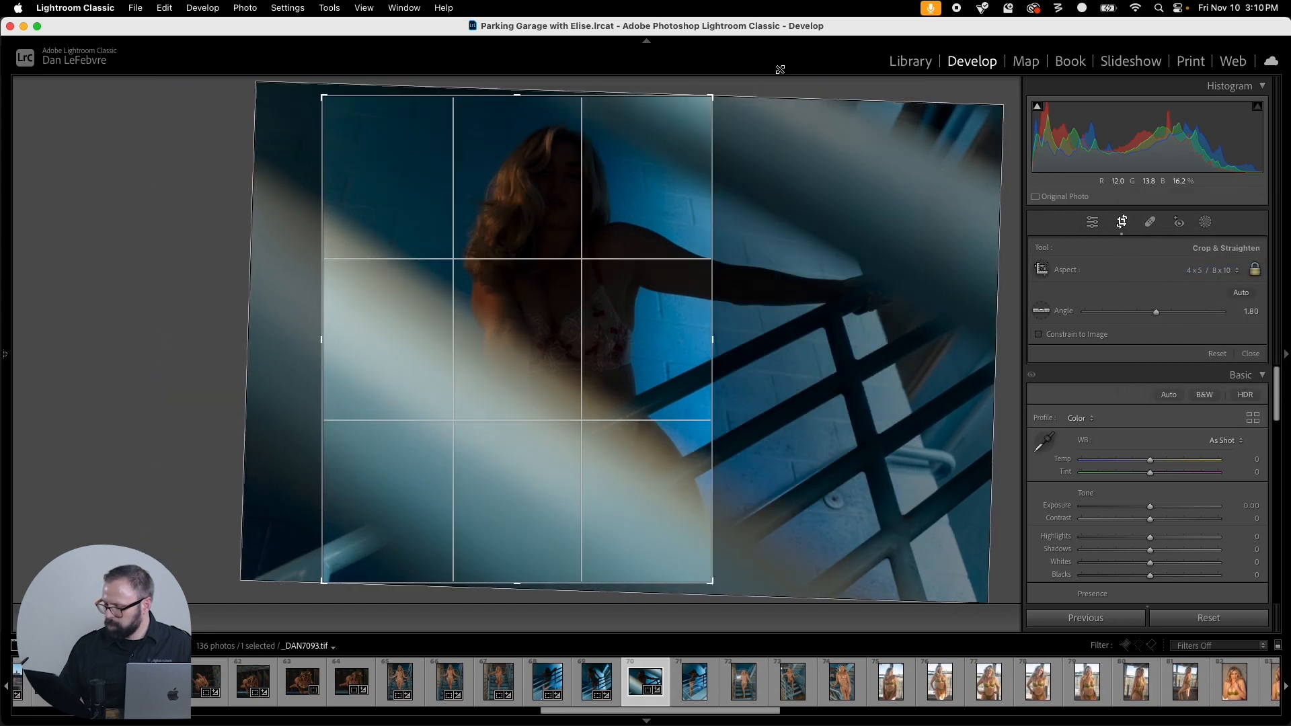
left_click_drag(587, 437, 456, 425)
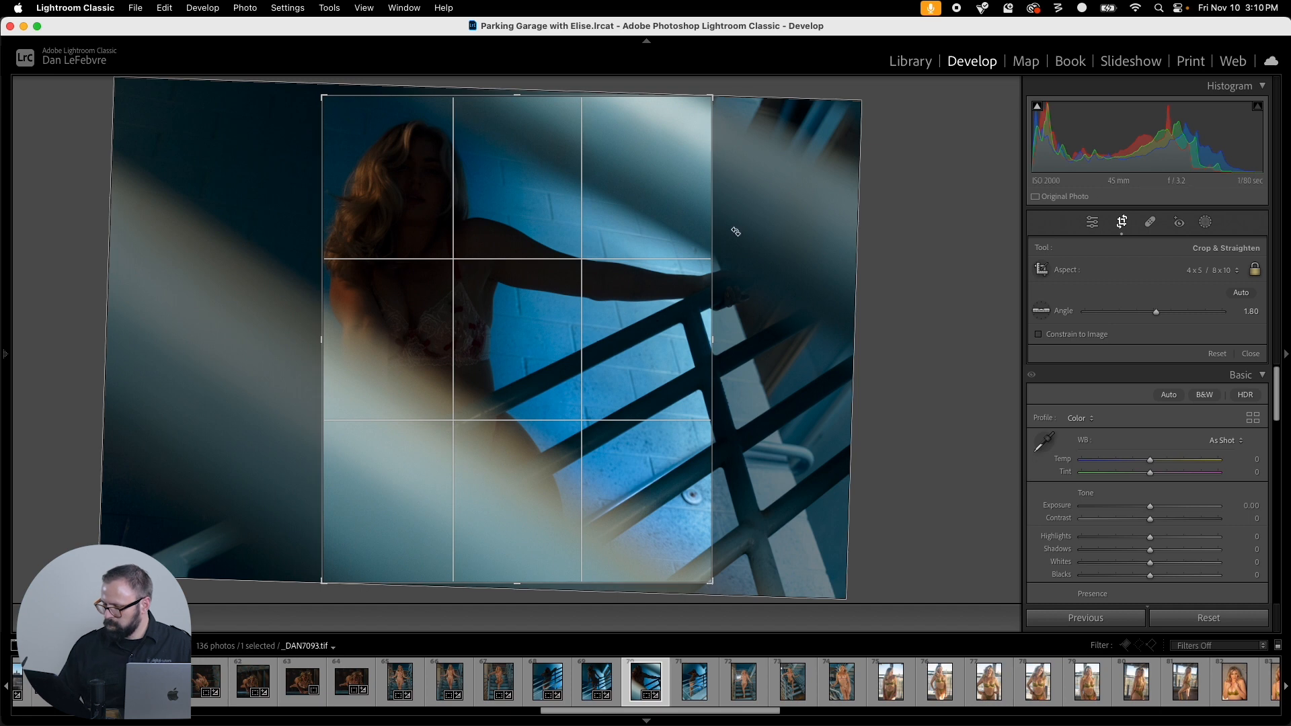
left_click_drag(652, 326, 660, 334)
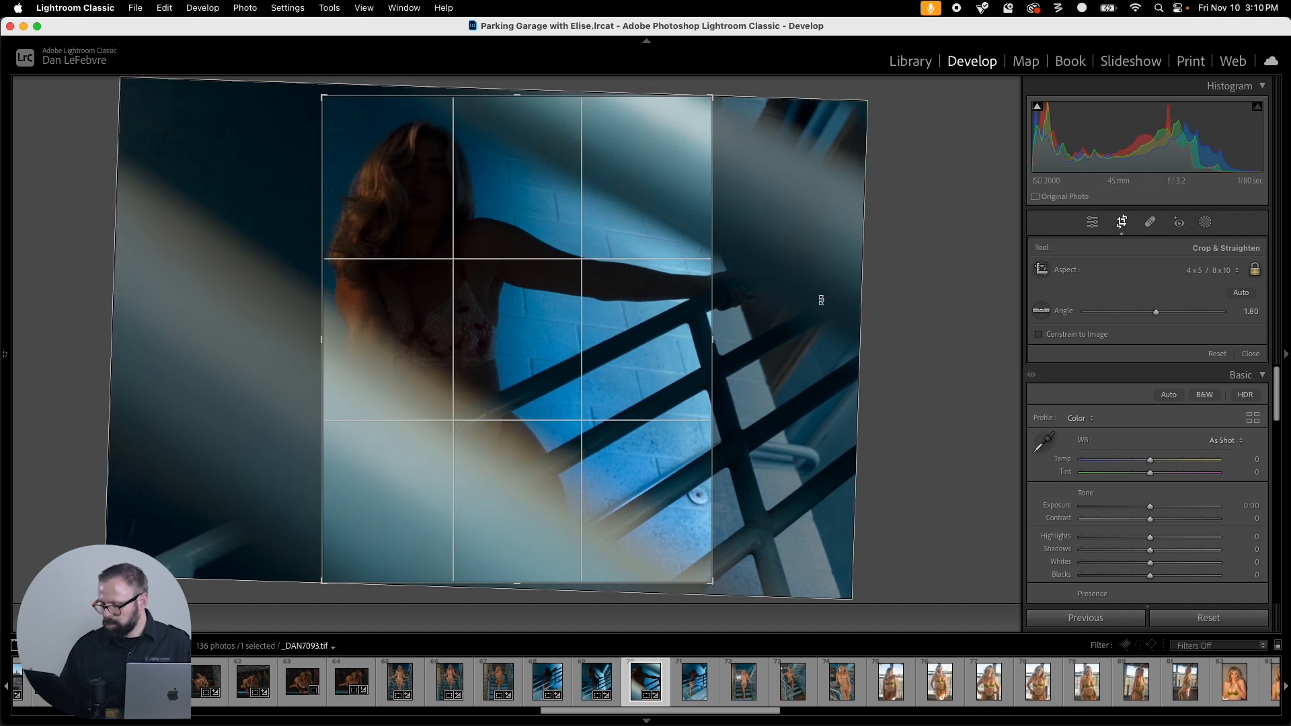
key("Return")
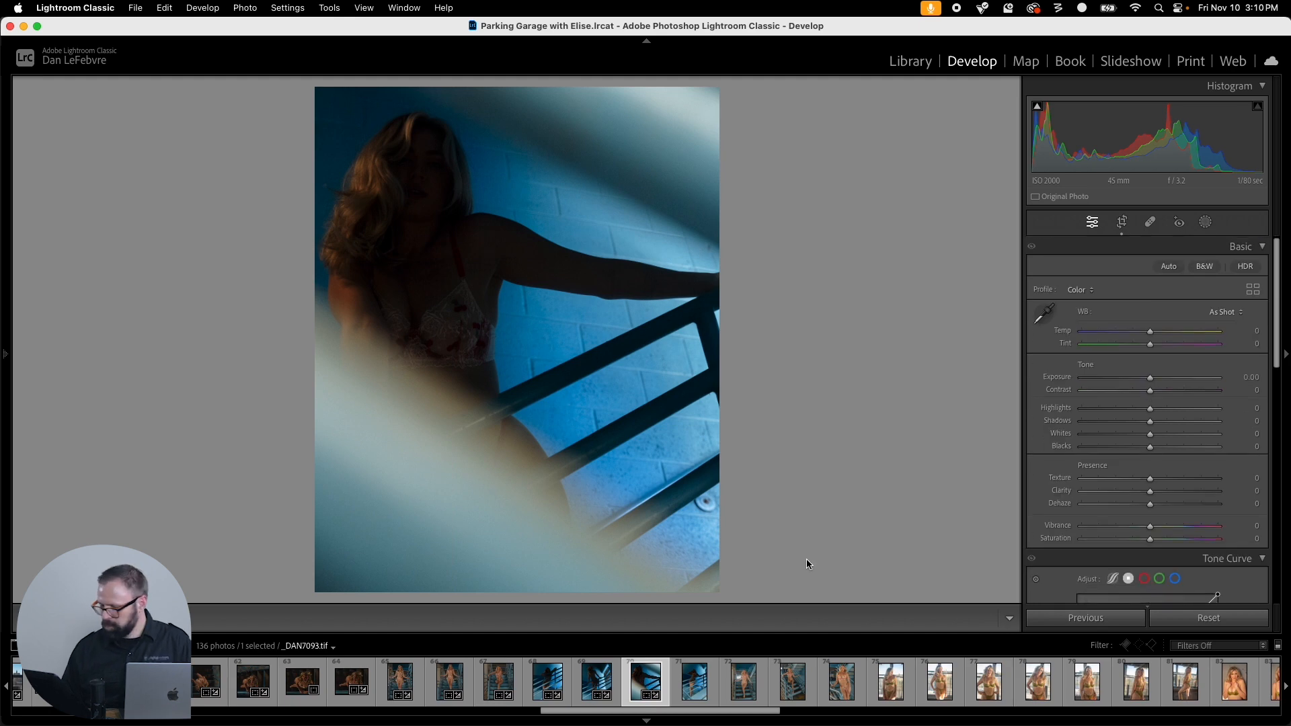
Step: Paste the copied crop onto _DAN7098.tif and straighten it along the vertical railing post to an angle of about 1.08
key("Right")
key("super+shift+v")
key("r")
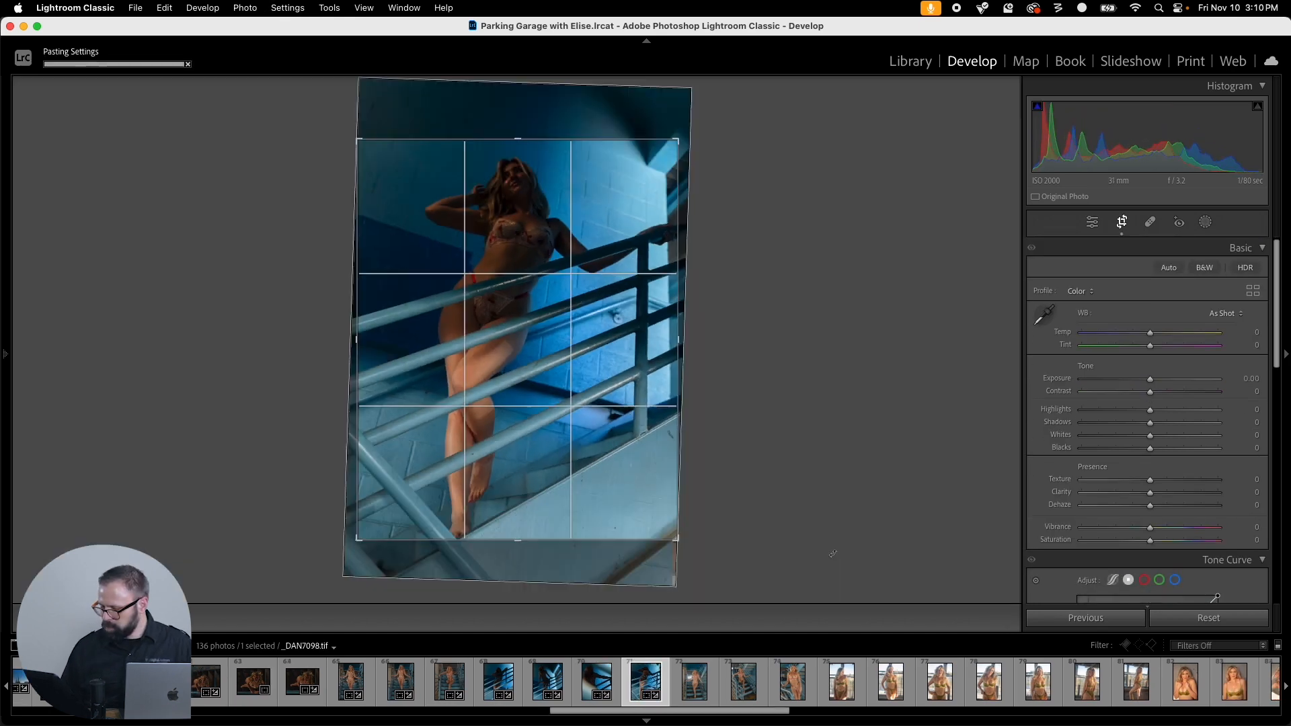
left_click(1041, 311)
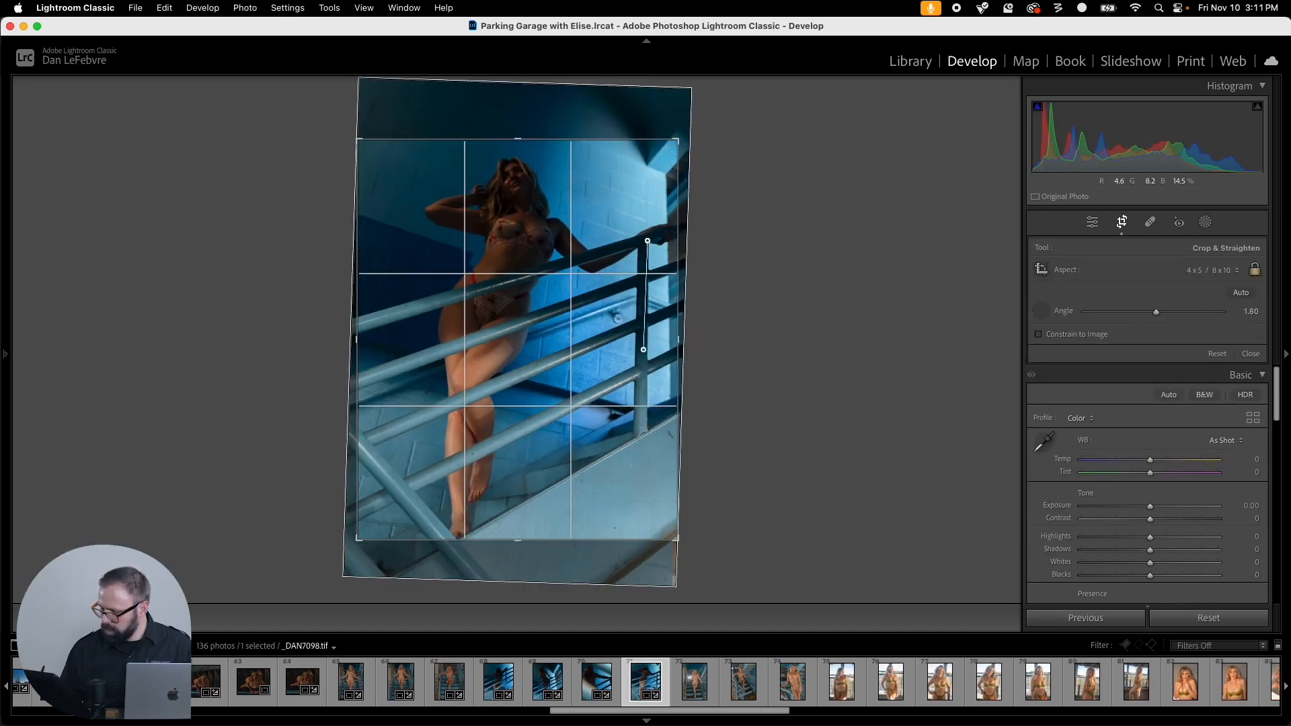
left_click_drag(644, 349, 641, 571)
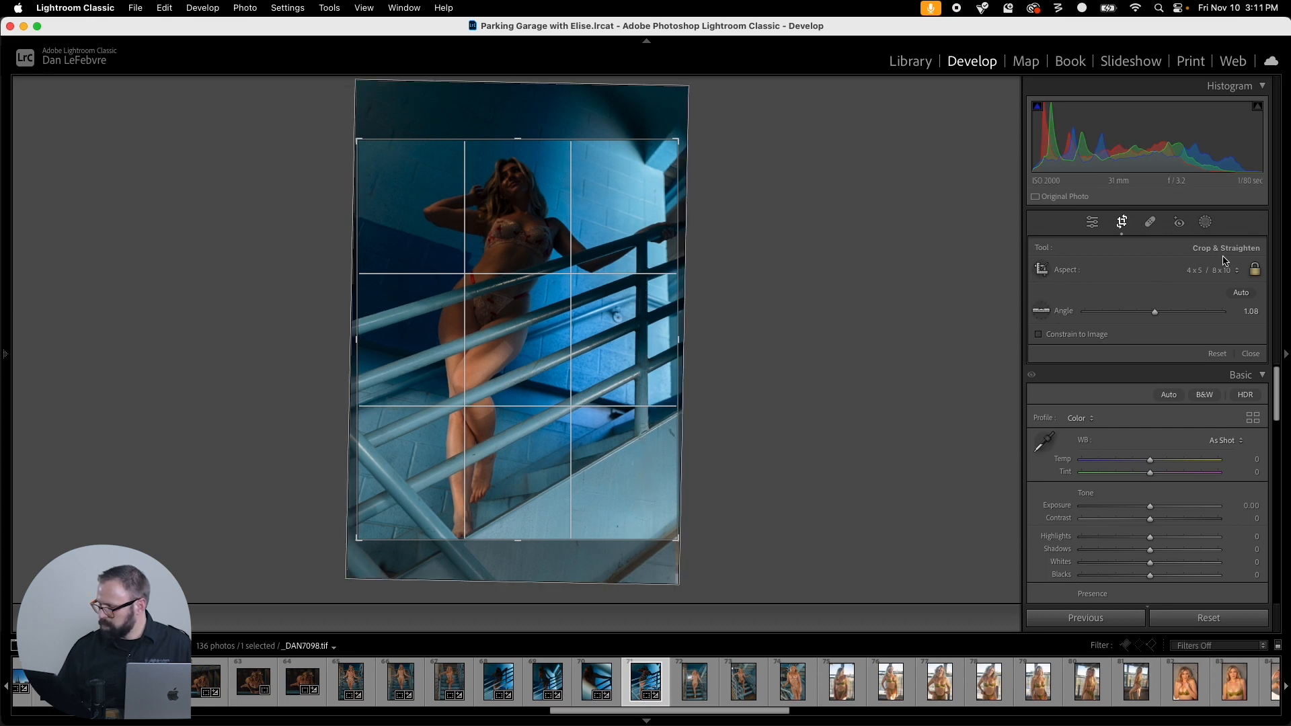
Step: Move the photo slightly up inside the crop, enlarge the frame to nearly full width, apply it, and go to the following photo
mouse_move(588, 394)
left_mouse_down()
mouse_move(585, 366)
mouse_move(591, 382)
left_mouse_up()
left_click_drag(674, 541, 693, 556)
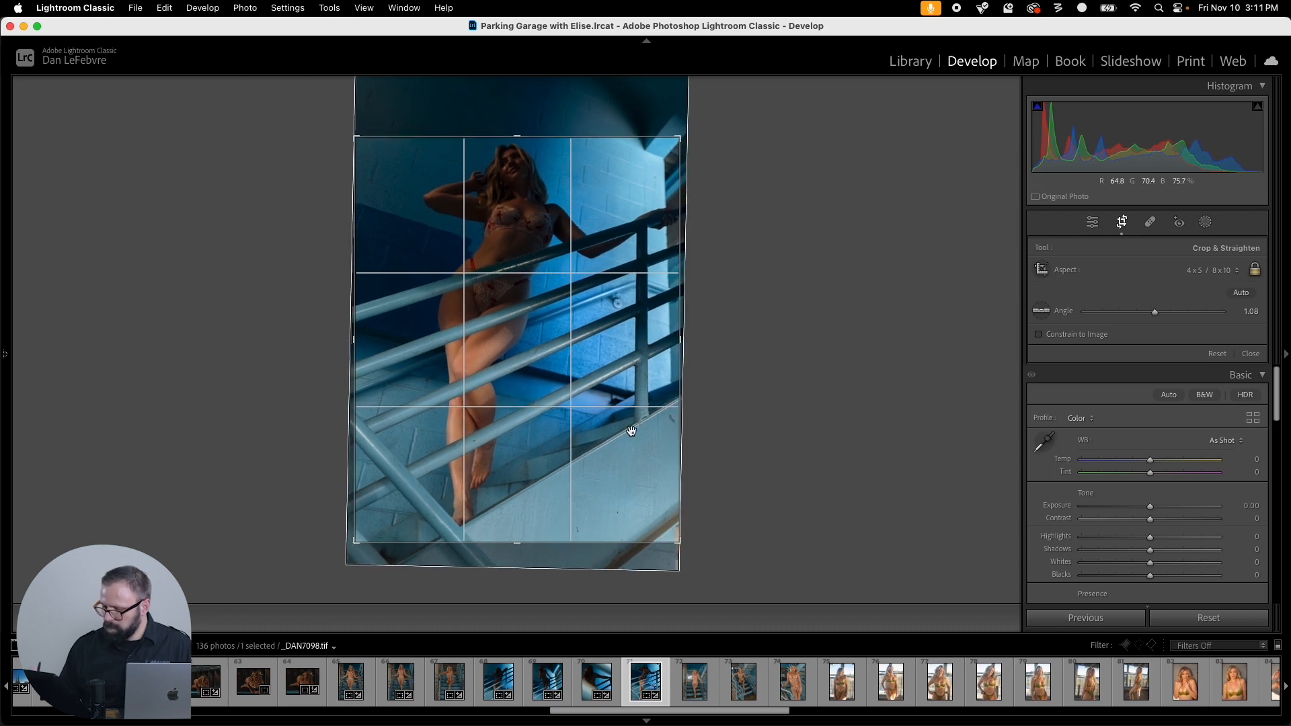
left_click_drag(363, 139, 337, 101)
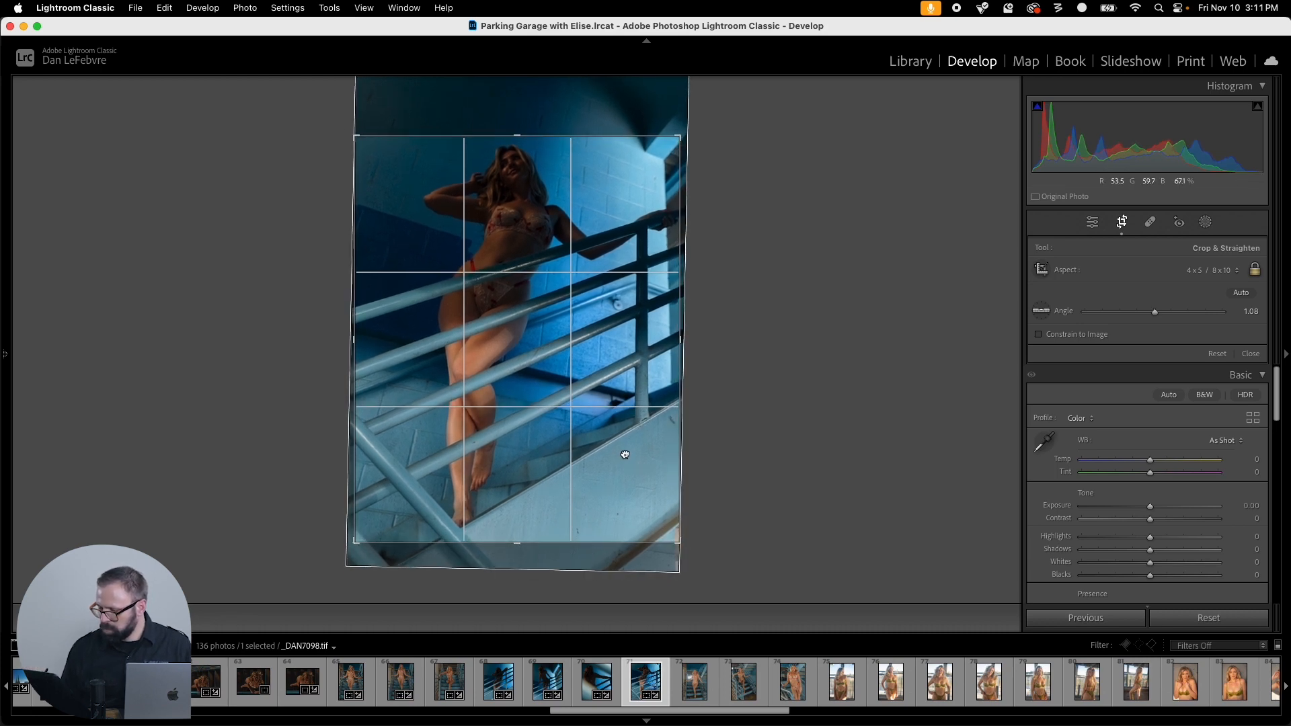
key("Return")
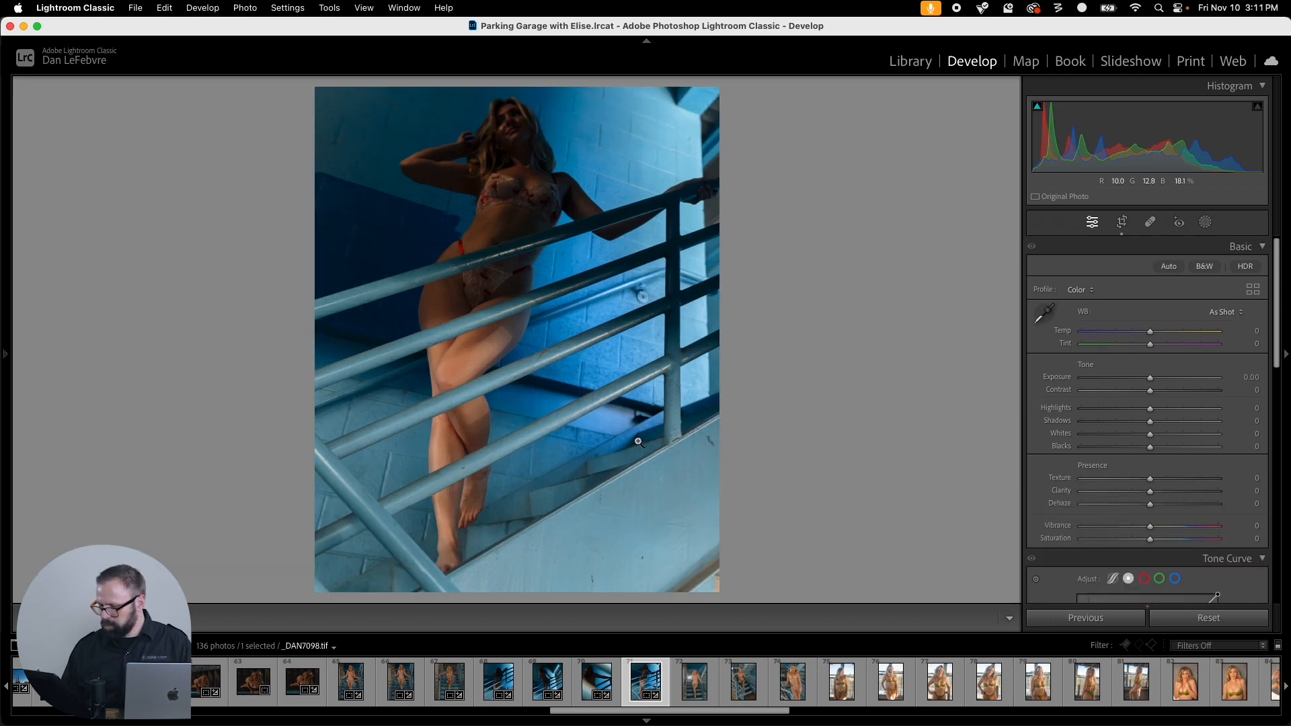
key("Right")
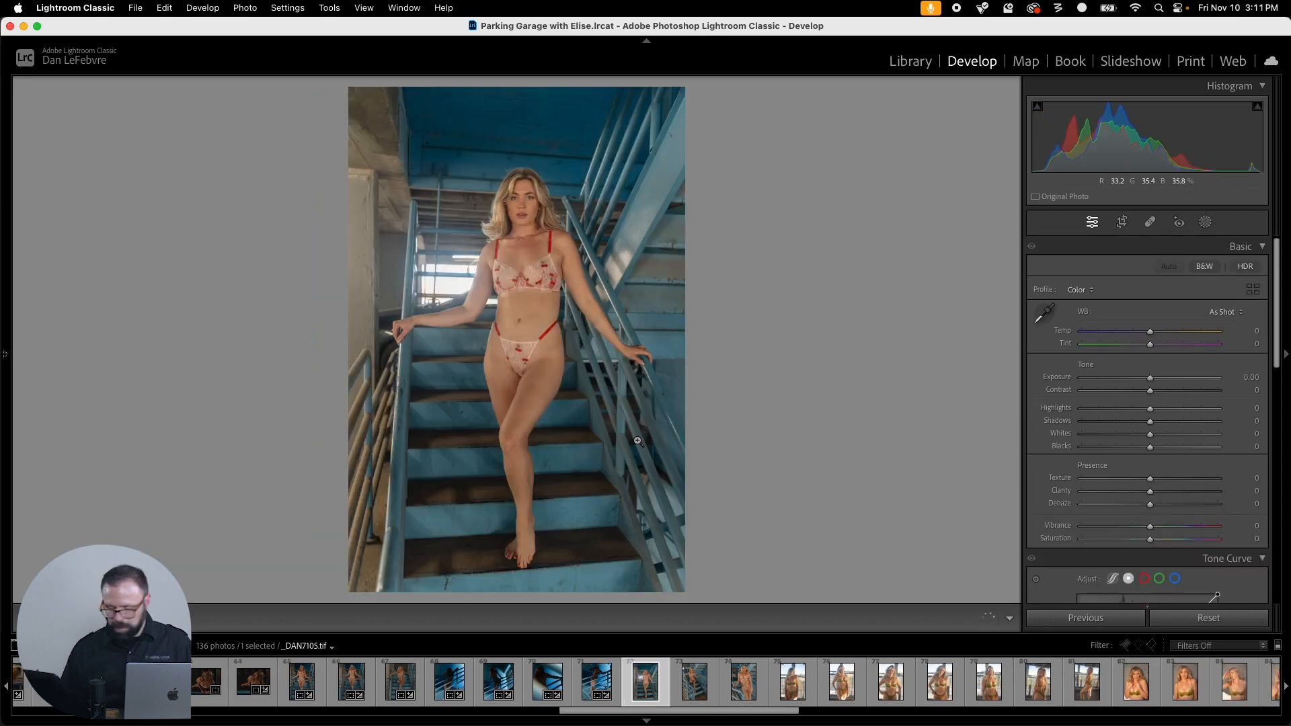
Step: Try the pasted 4 x 5 crop on _DAN7105.tif, straightening it along the lower stair edge and framing the full figure
key("super+alt+v")
key("r")
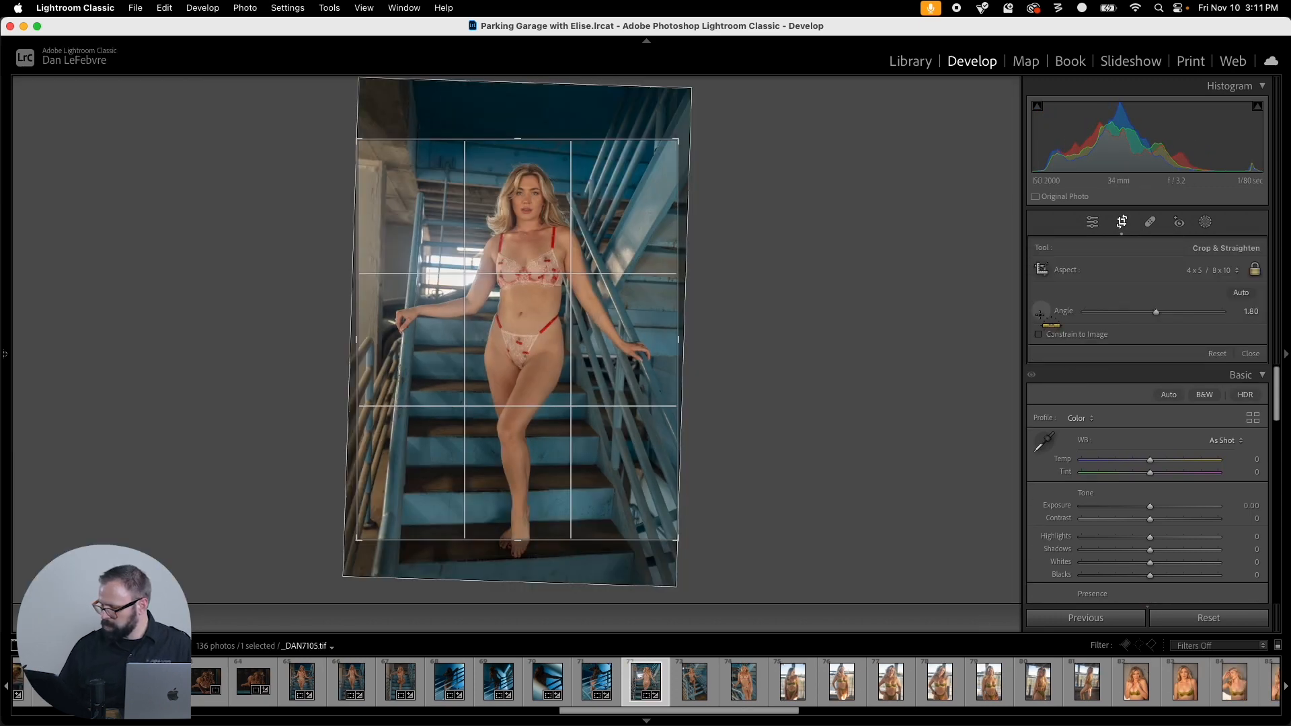
left_click_drag(406, 526, 670, 520)
left_click_drag(614, 433, 591, 412)
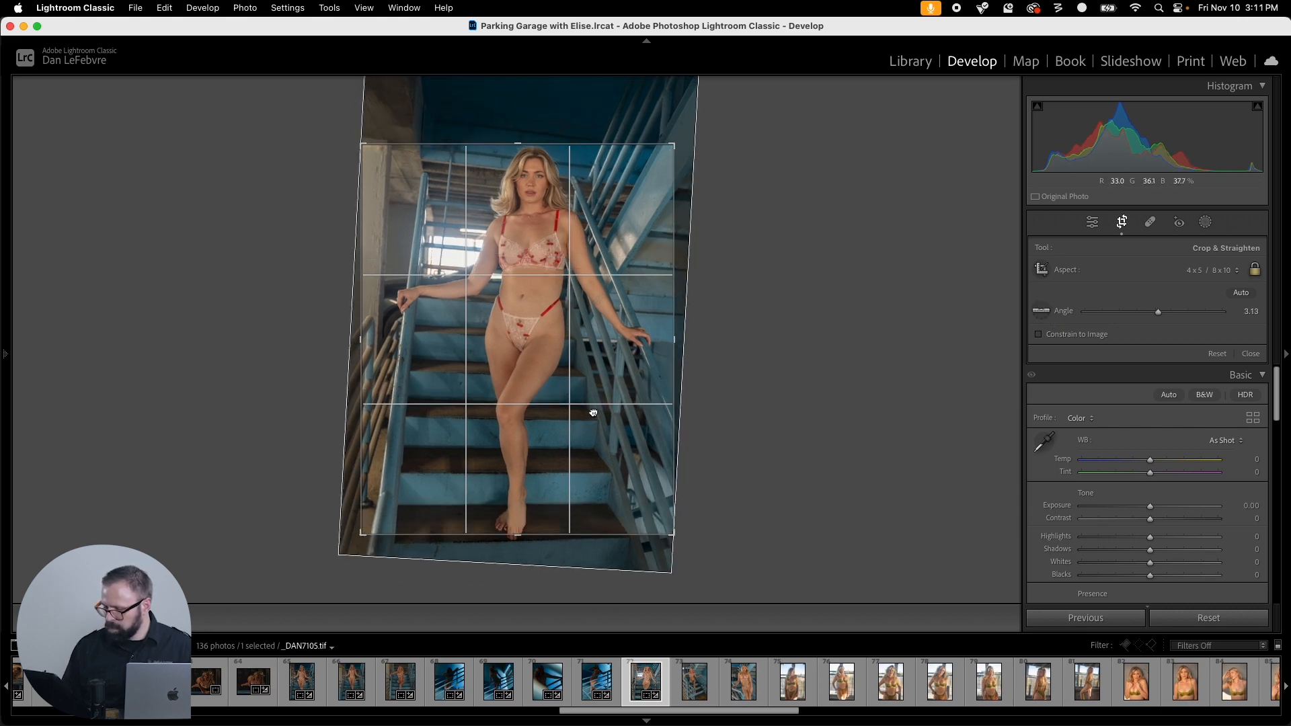
left_click_drag(590, 503, 591, 507)
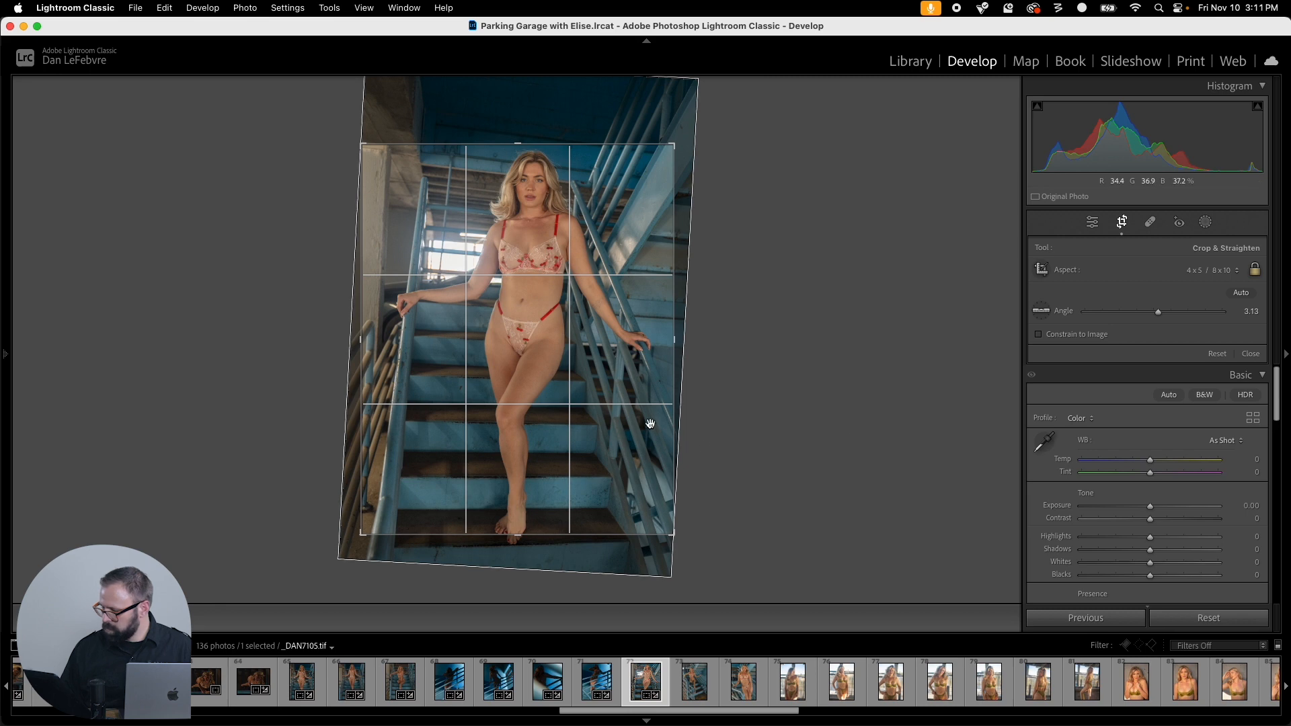
Step: Try a Custom aspect for the crop, resizing the frame and shifting the photo inside it
left_click(1217, 270)
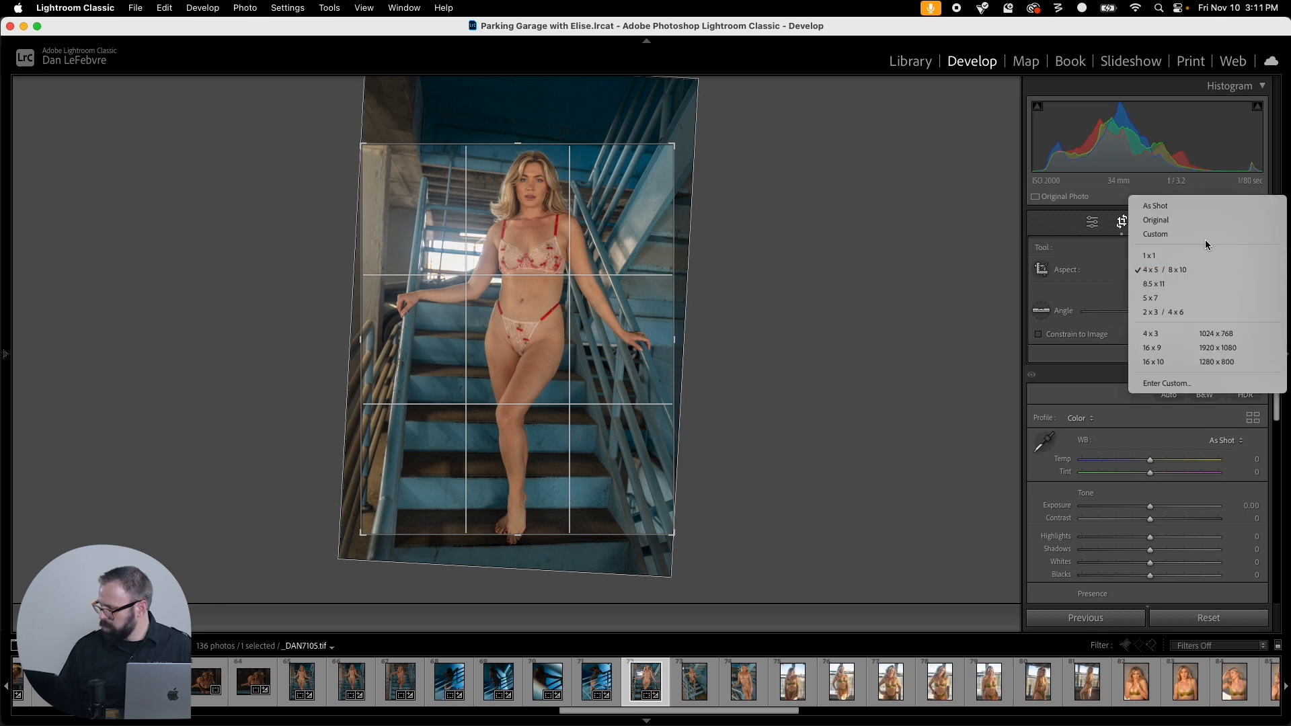
left_click(1205, 239)
left_click_drag(676, 535, 673, 533)
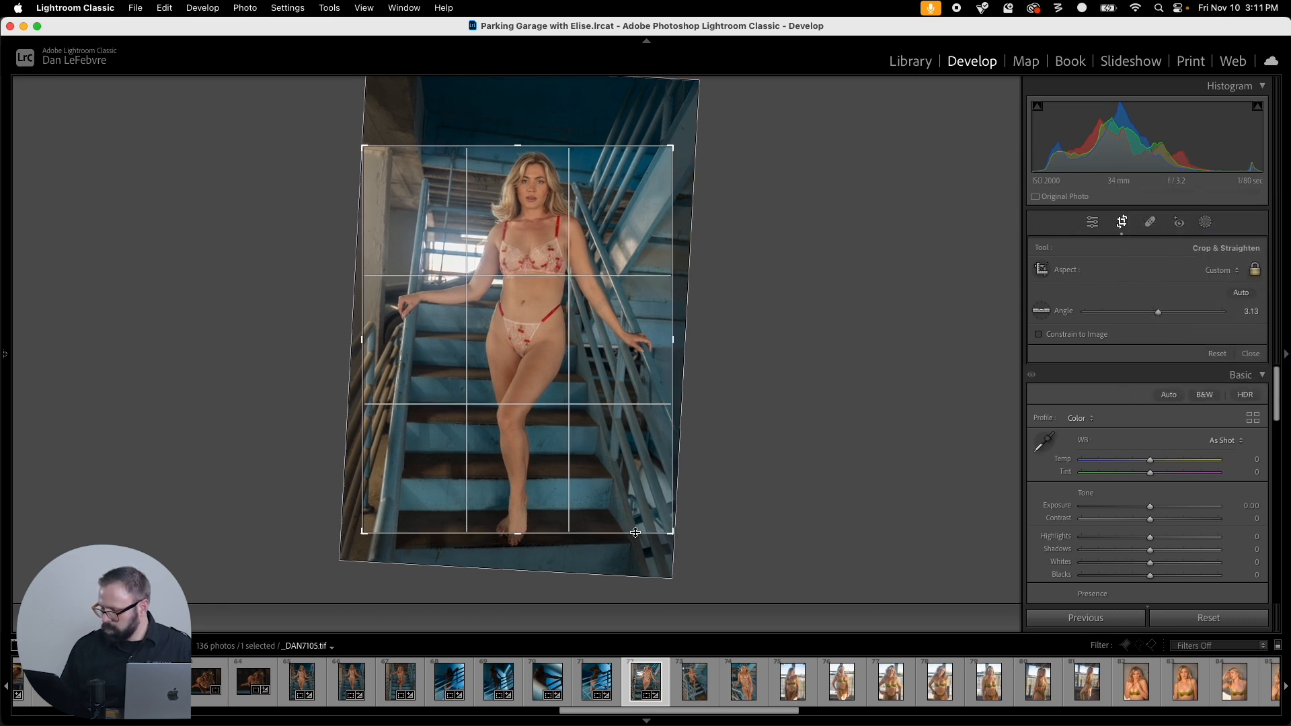
left_click(1211, 268)
left_click(1204, 234)
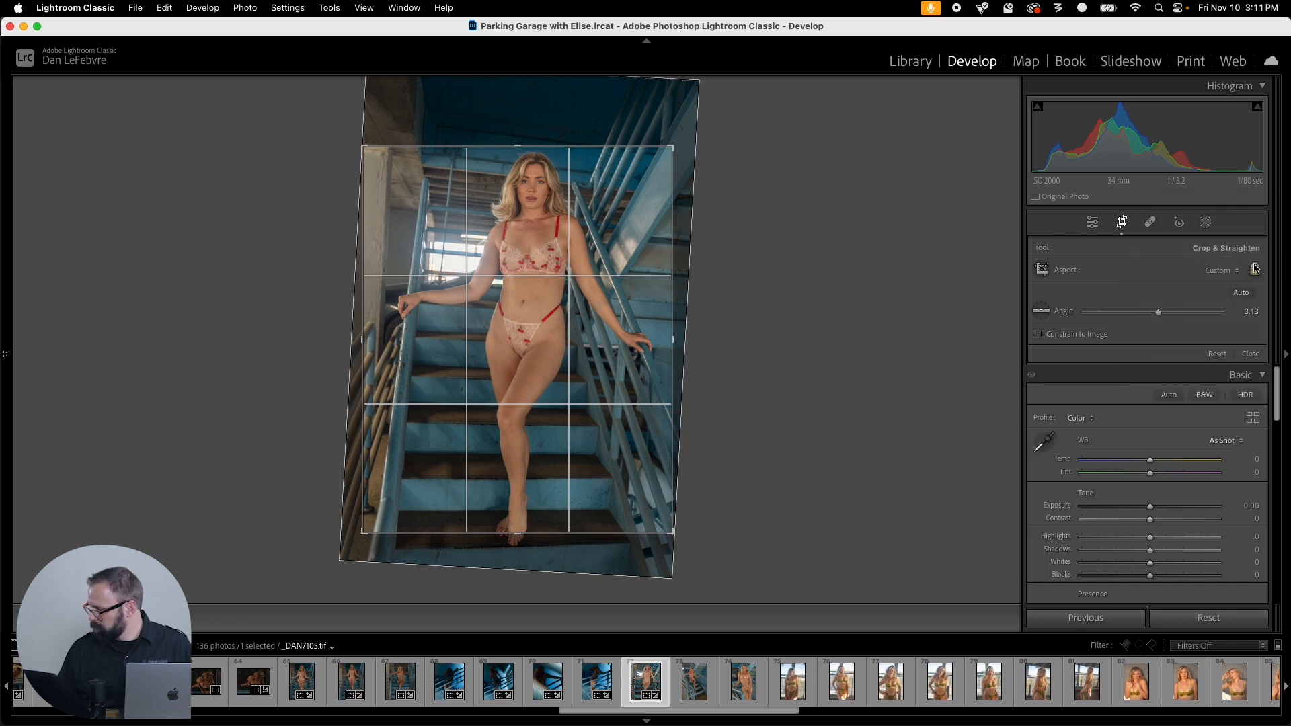
left_click_drag(363, 533, 375, 562)
left_click_drag(612, 429, 612, 436)
Step: Reset the crop on _DAN7105.tif and set its aspect to Custom
right_click(646, 124)
left_click(650, 131)
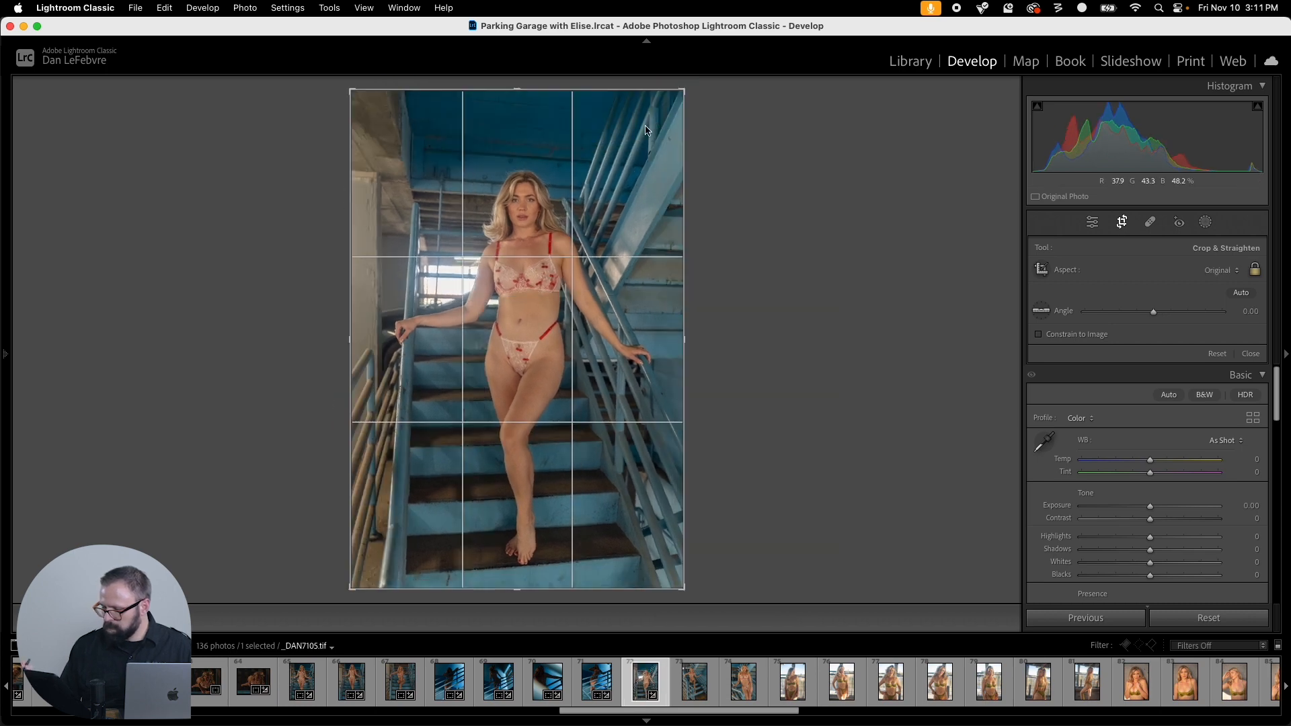
left_click(1230, 270)
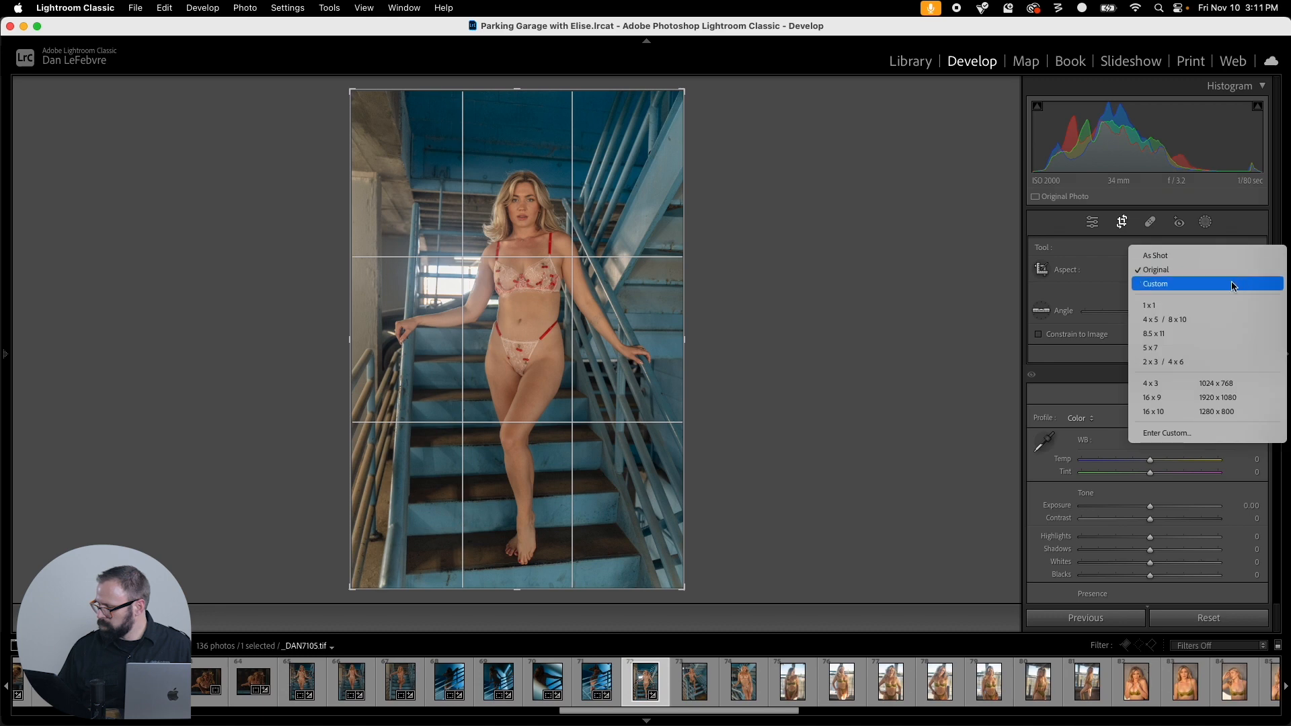
left_click(1231, 285)
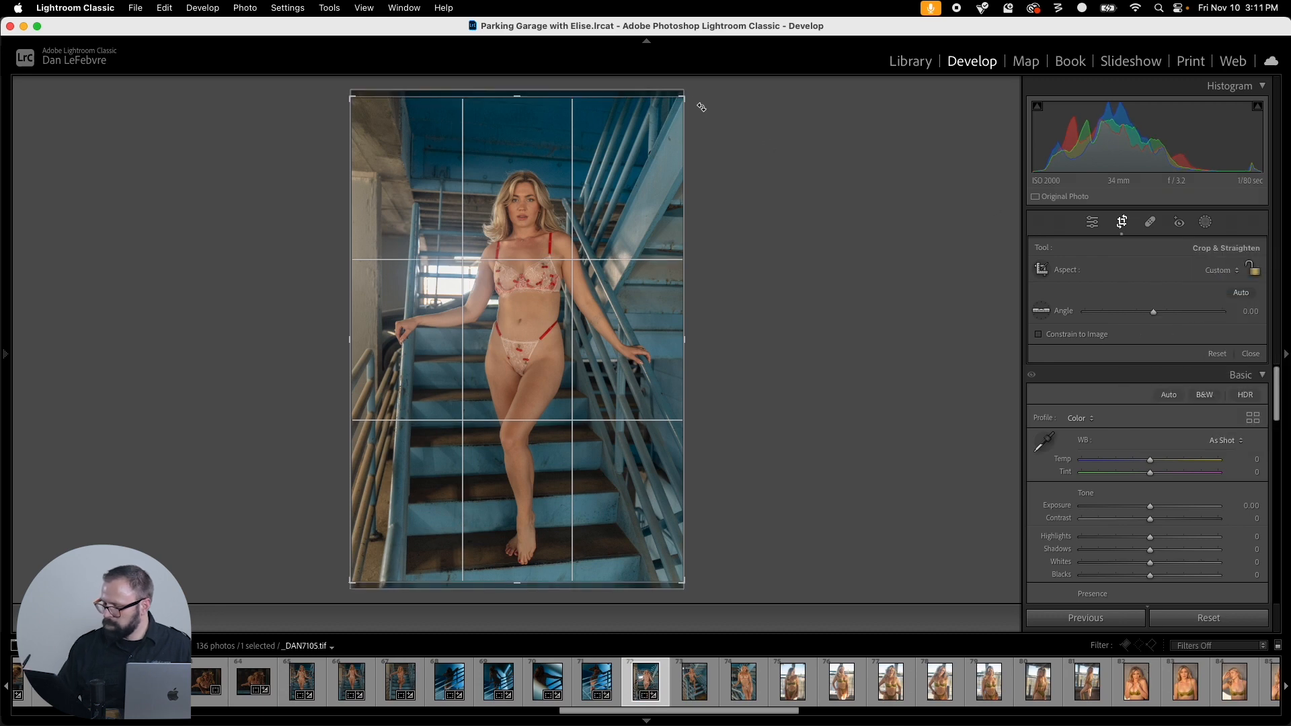
Step: Shrink the crop frame around the full figure and straighten it along the bottom stair to an angle of about 4.22
left_click_drag(684, 98, 685, 128)
left_click_drag(606, 382, 405, 522)
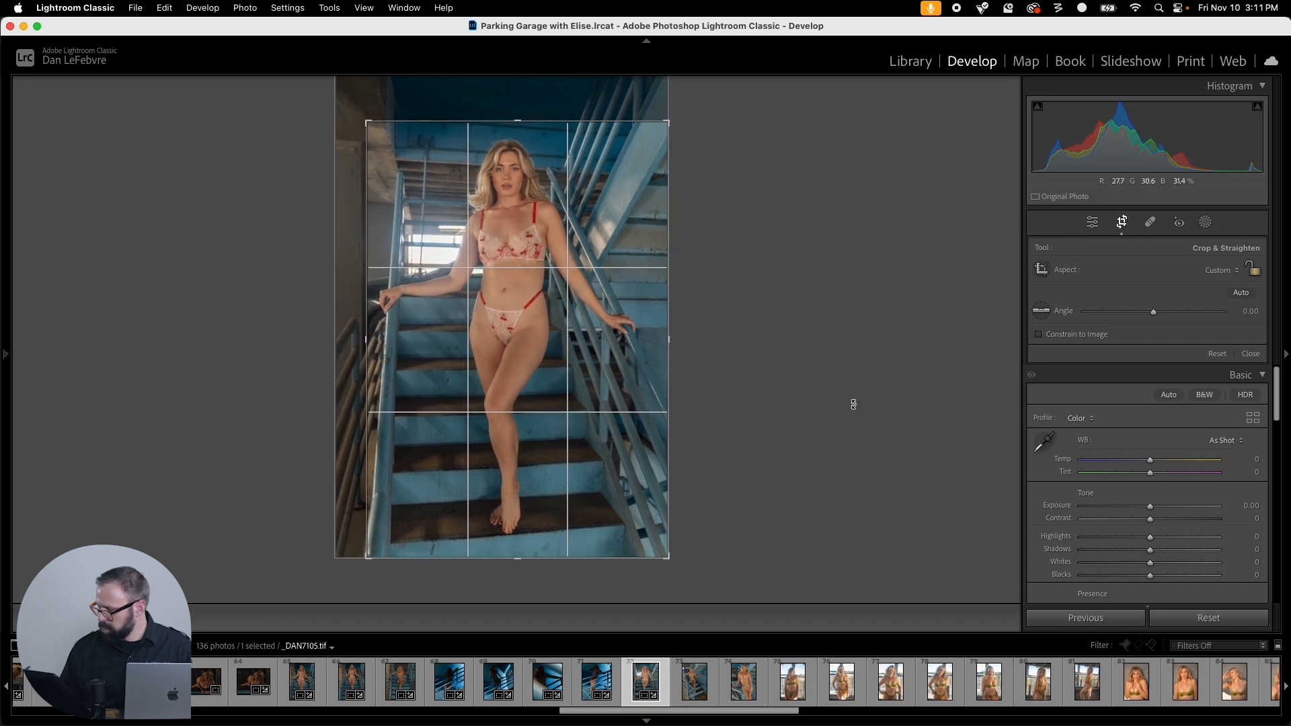
left_click(1041, 311)
left_click_drag(399, 544, 706, 531)
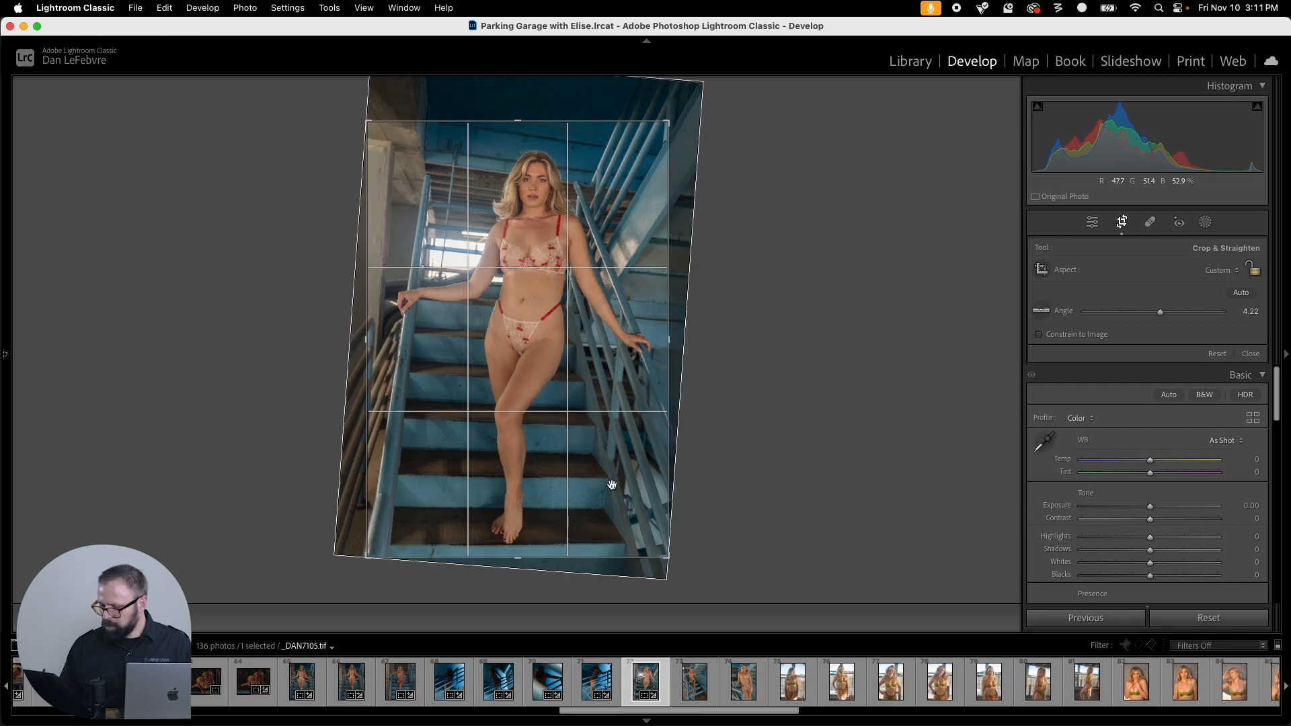
Step: Tighten the crop frame, recenter the model and staircase inside it, and apply the crop
left_click_drag(580, 449, 580, 452)
left_click_drag(372, 125, 382, 129)
left_click_drag(599, 418, 599, 411)
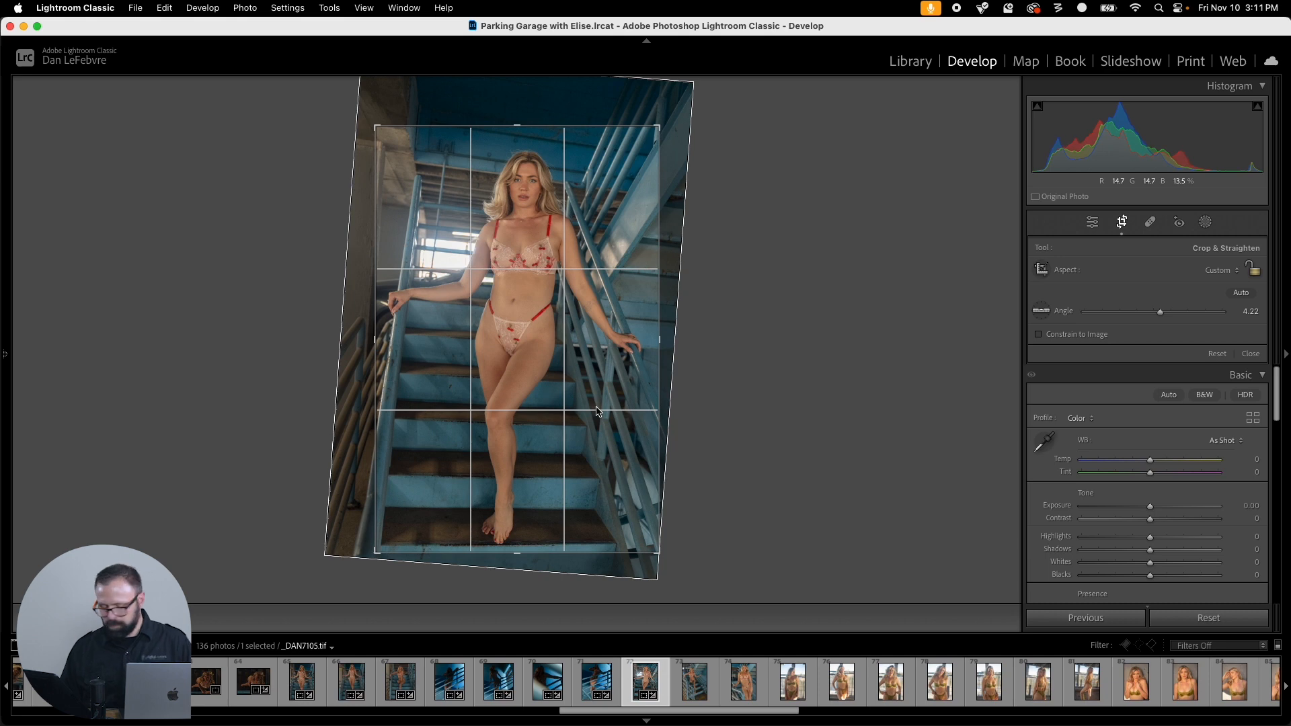
key("Return")
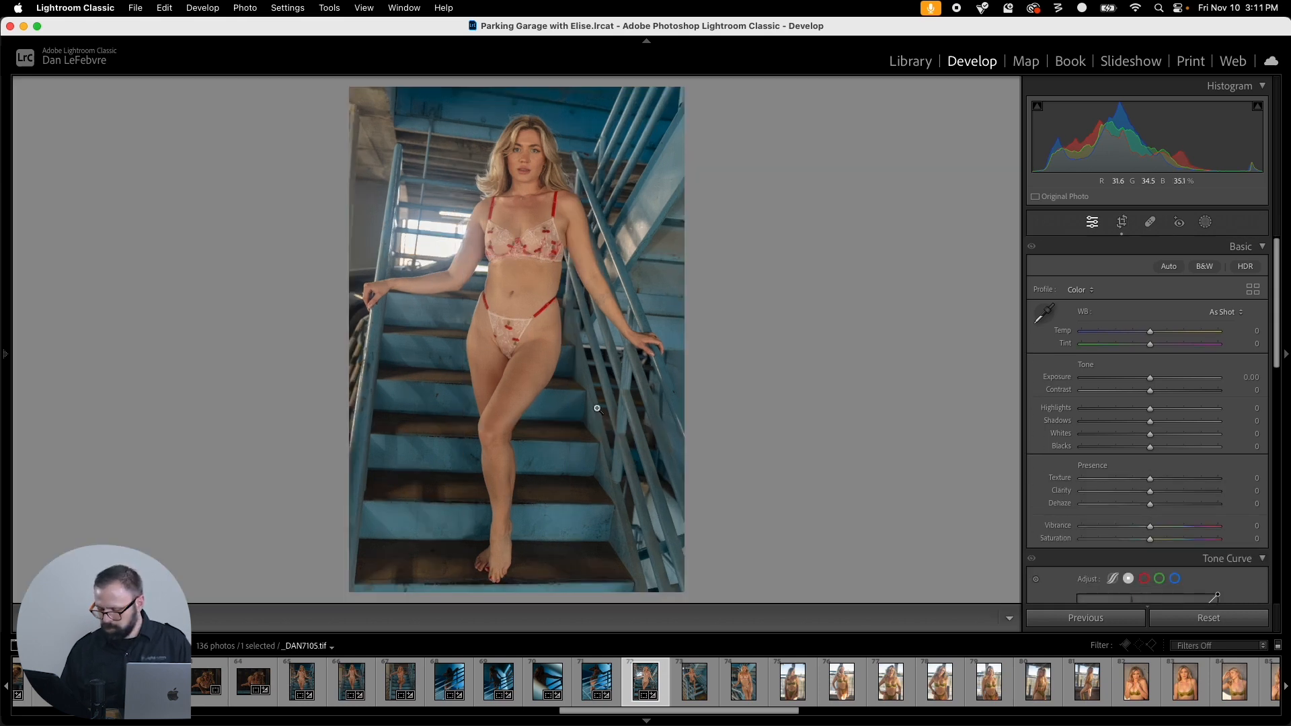
Step: Copy only the Crop settings, including Straighten Angle and Aspect Ratio, and paste them onto _DAN7110.tif
key("super+shift+c")
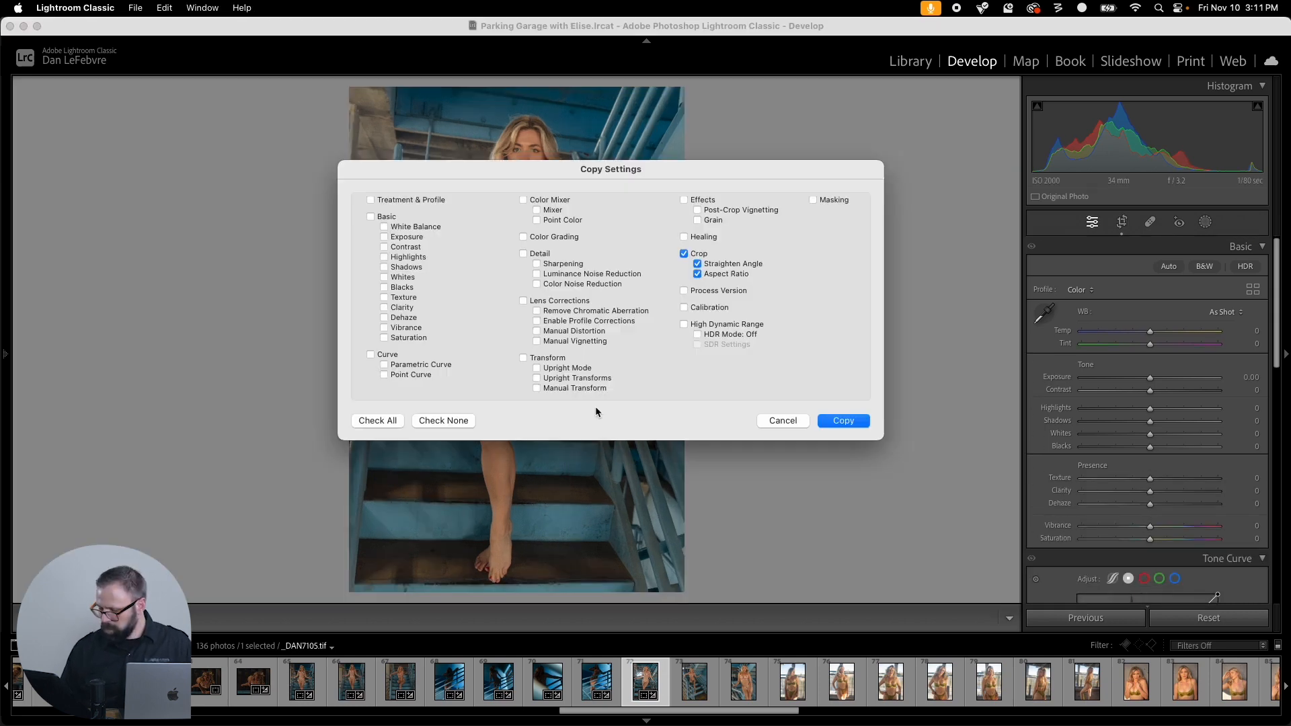
left_click(844, 421)
left_click(695, 680)
key("super+shift+v")
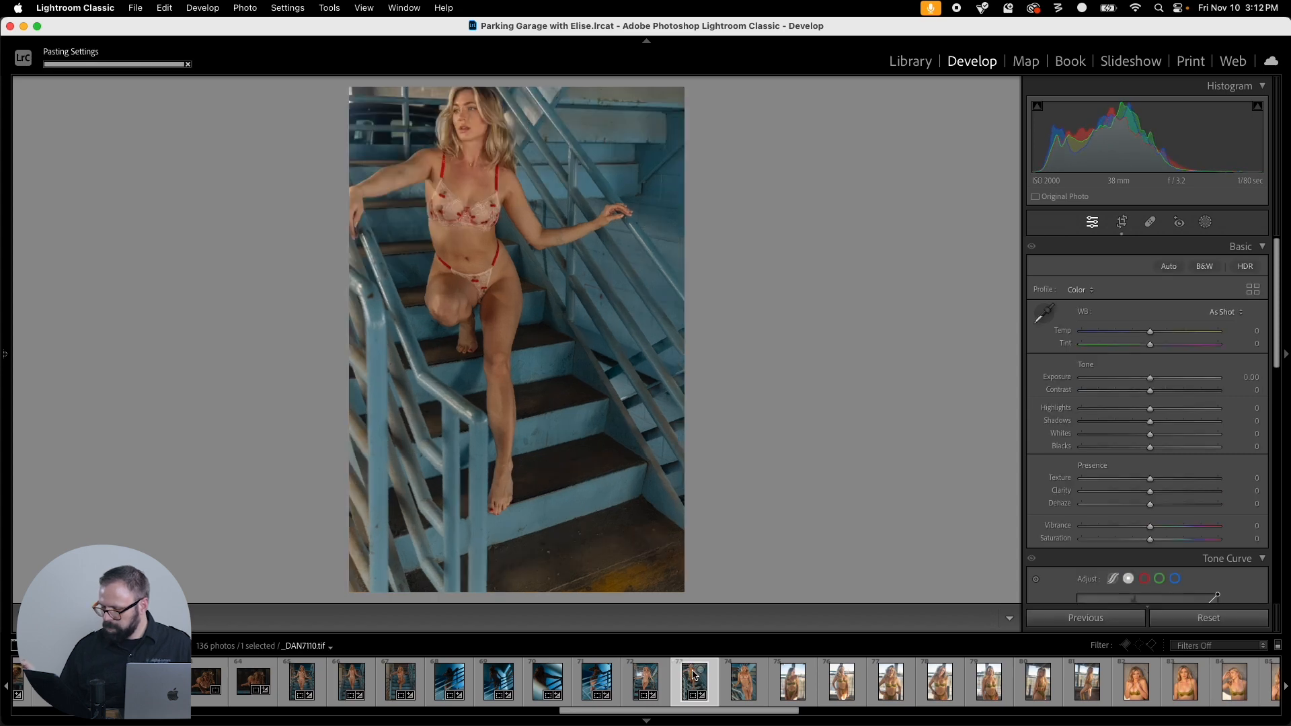
Step: Straighten the crop along the railing posts to an angle of about 4.55, move the photo down to leave headroom, and apply it
key("r")
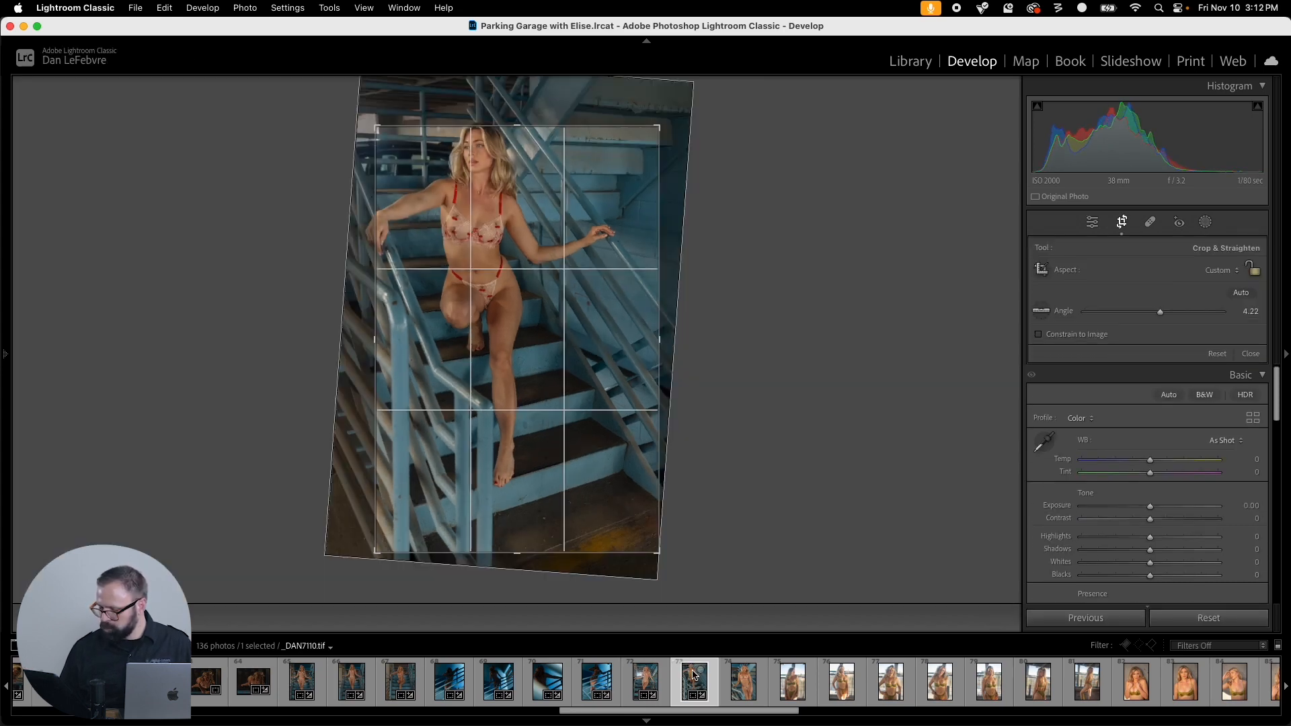
left_click(1042, 311)
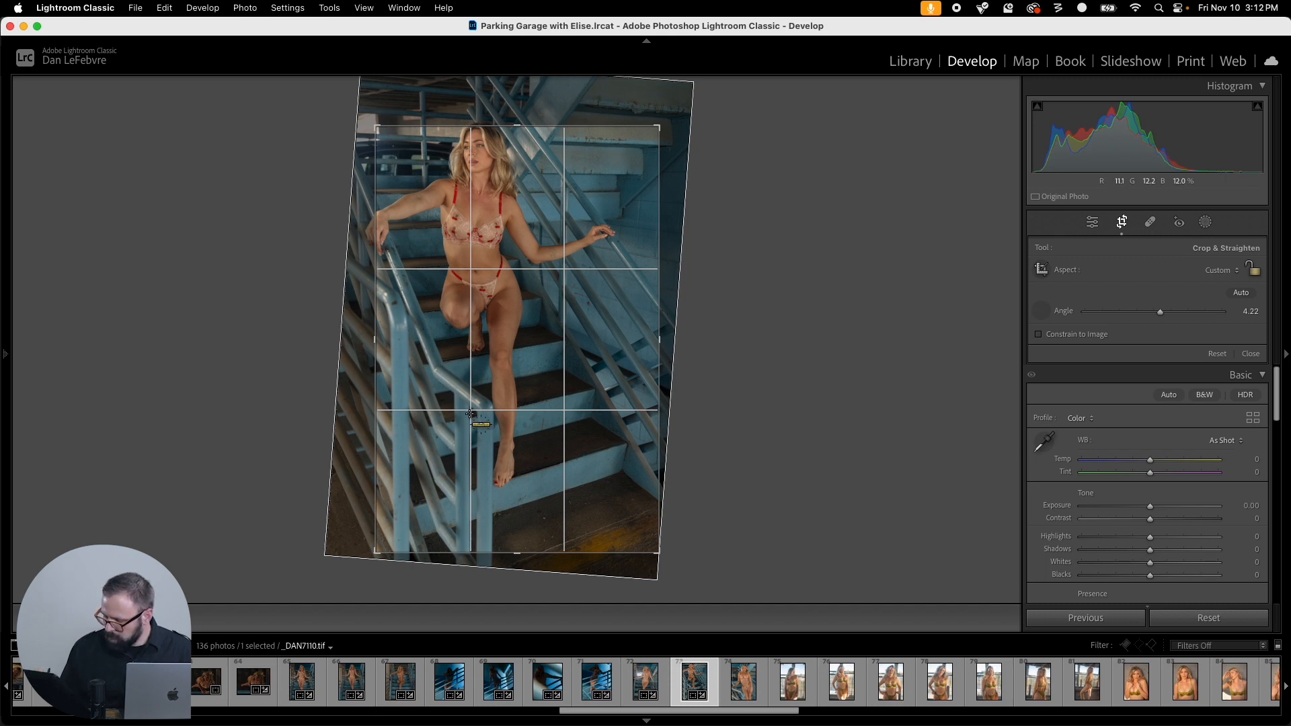
left_click_drag(473, 594, 469, 606)
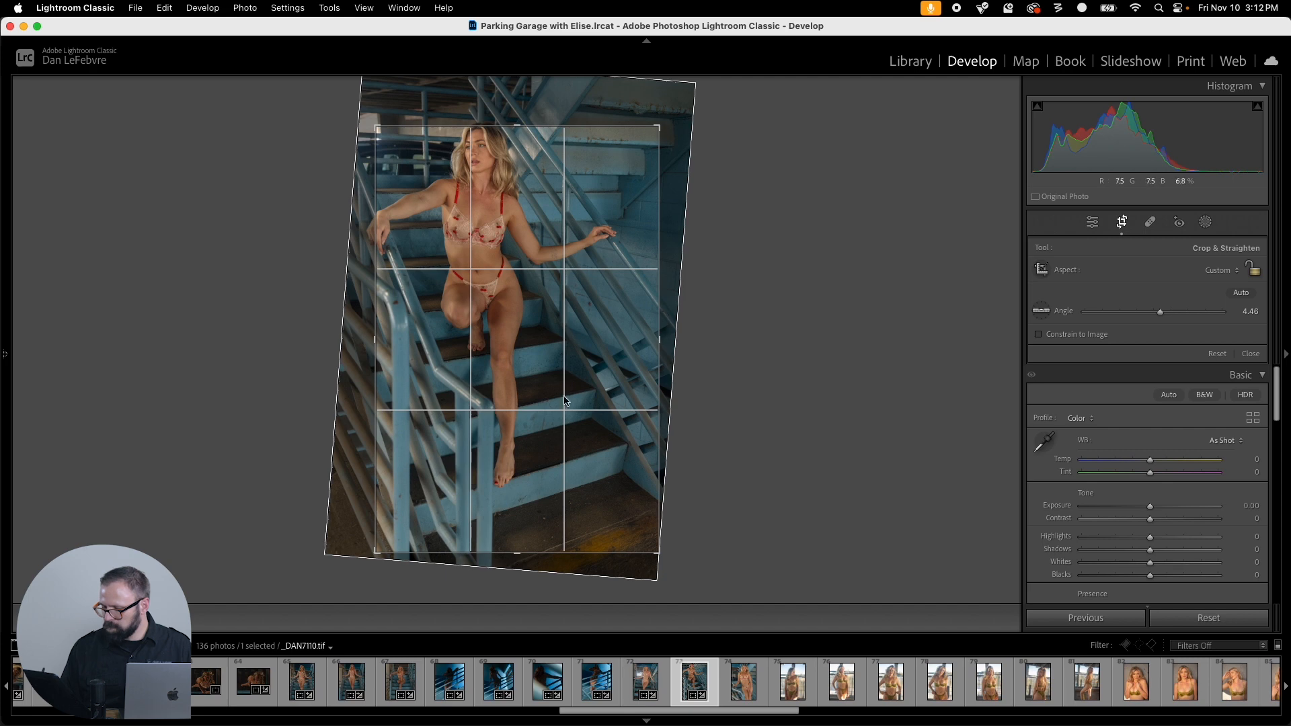
left_click_drag(565, 401, 614, 441)
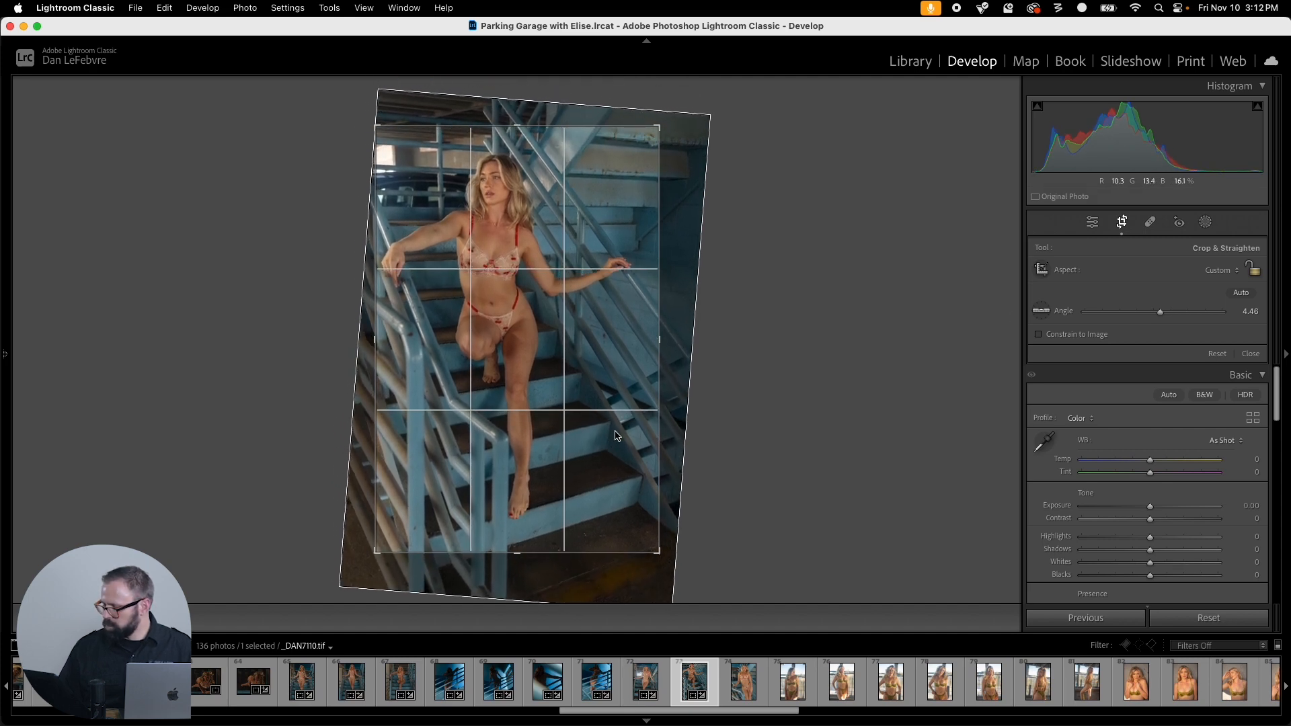
left_click(1041, 311)
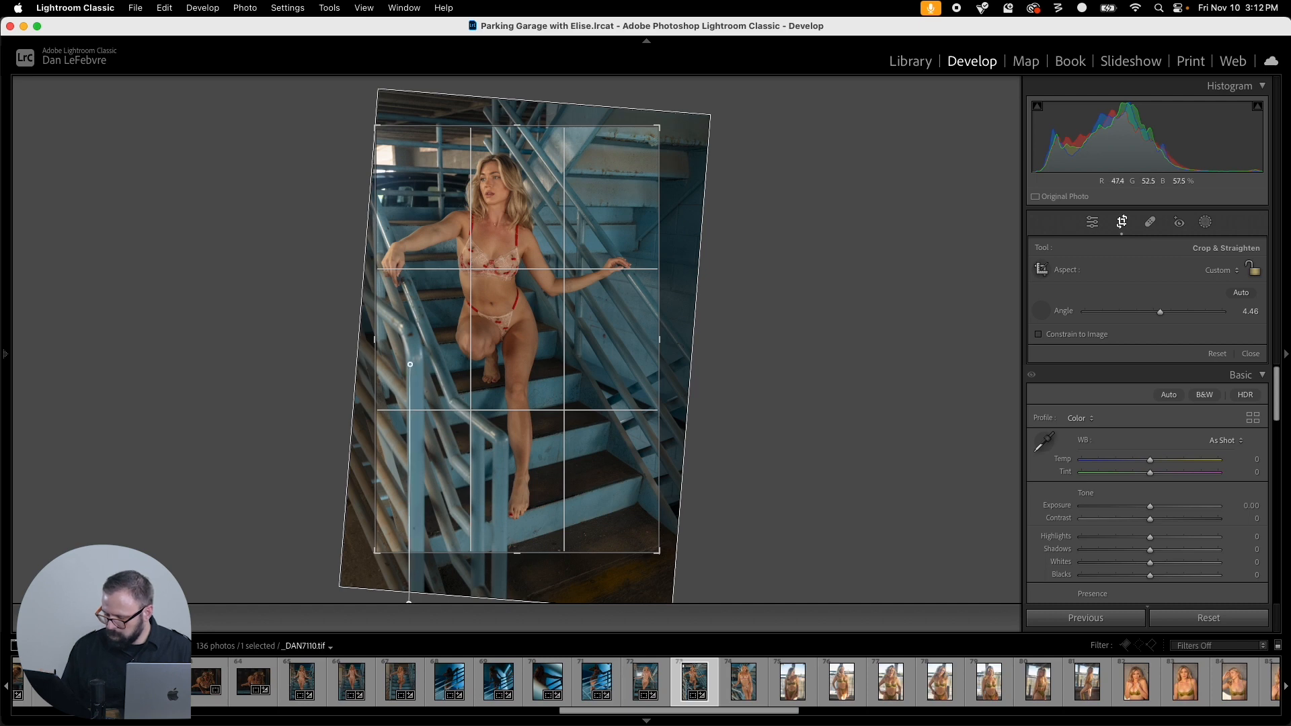
left_click_drag(409, 601, 408, 602)
key("Return")
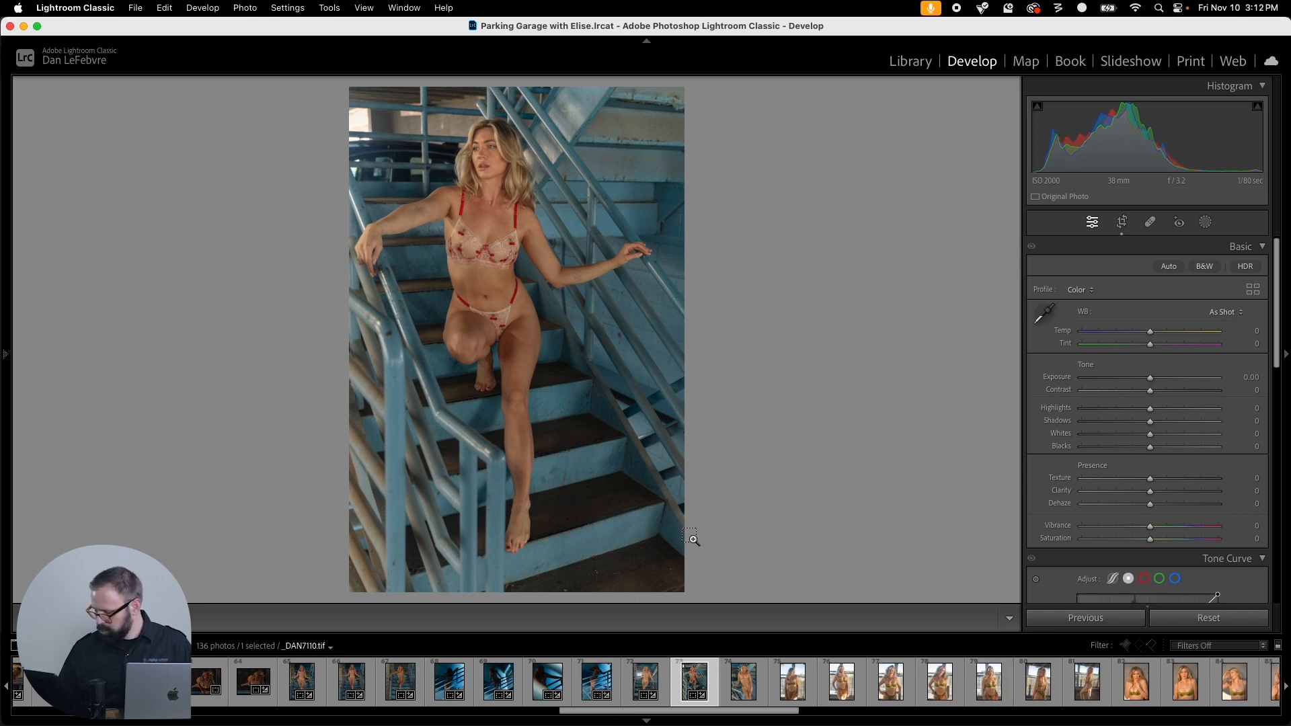
Step: Copy the crop settings from this photo and paste them onto _DAN7114.tif
key("super+shift+c")
left_click(844, 422)
left_click(744, 674)
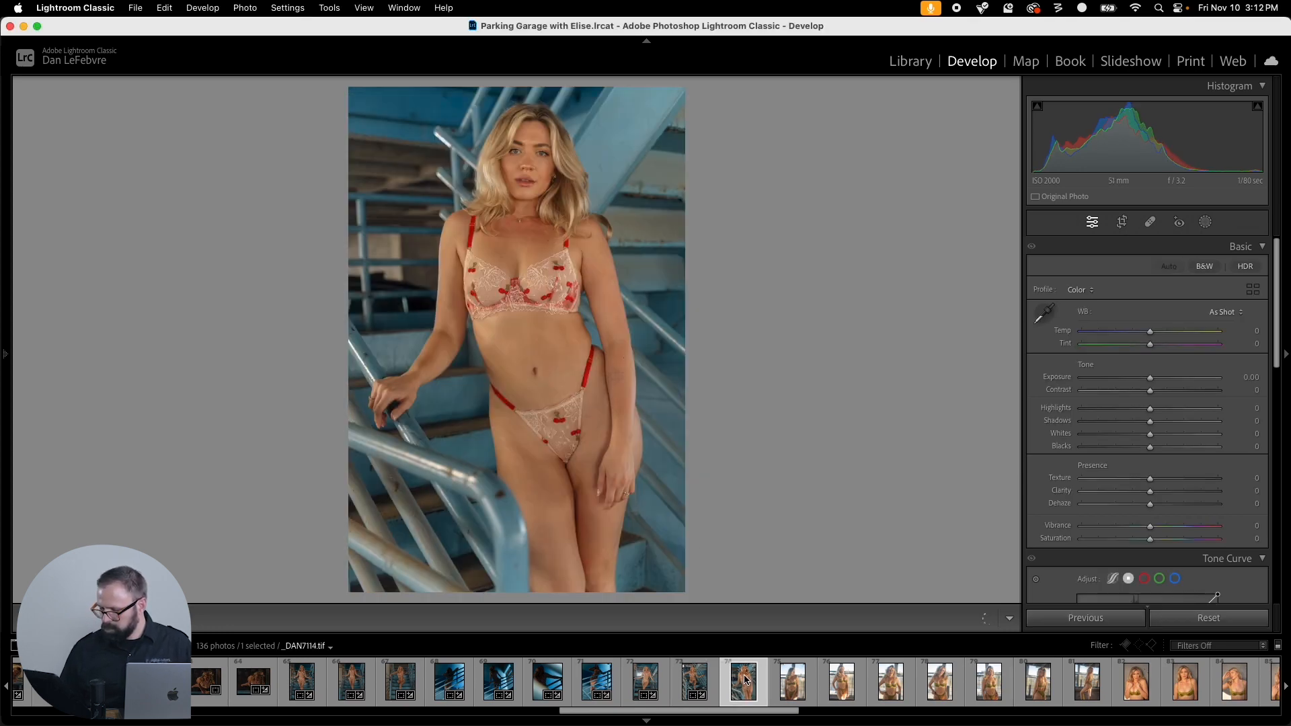
key("super+shift+v")
Step: Shorten the crop frame on _DAN7114.tif to end at the upper thighs, and reposition the photo with the model's head just inside it
key("r")
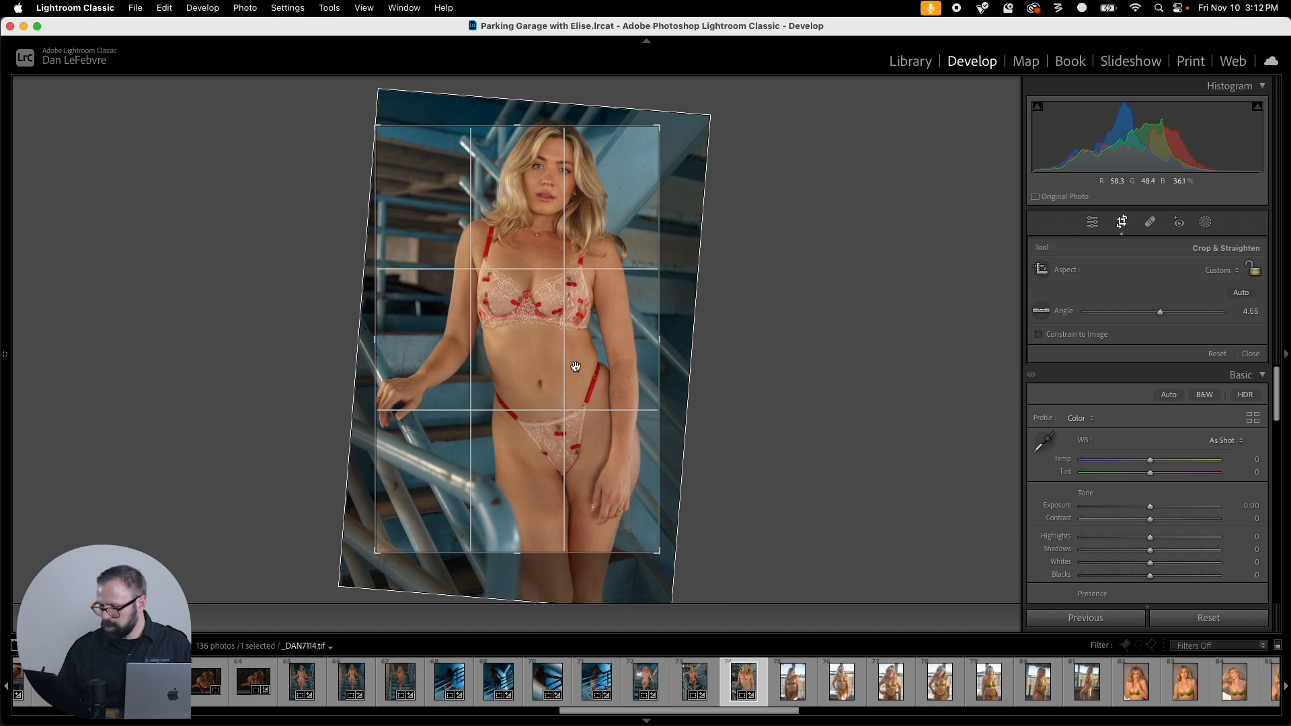
left_click_drag(573, 366, 510, 429)
left_click_drag(378, 552, 359, 581)
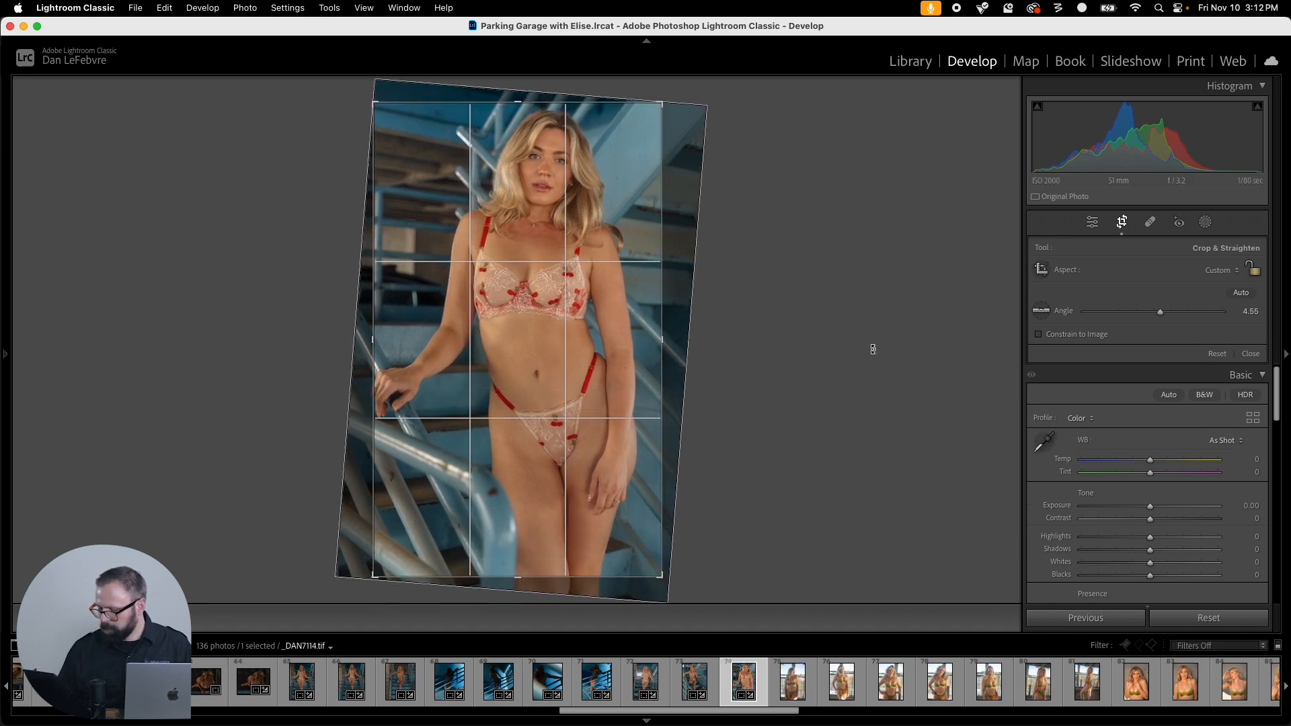
left_click_drag(654, 576, 655, 536)
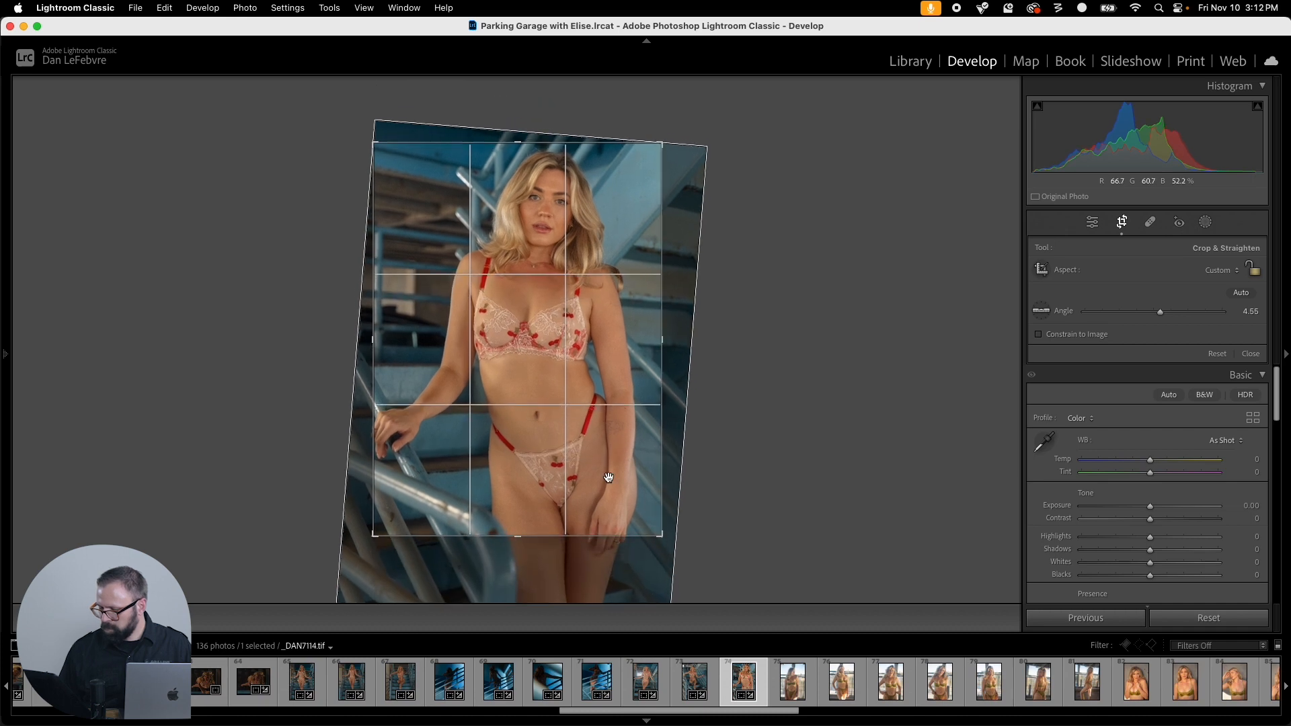
left_click_drag(609, 477, 640, 470)
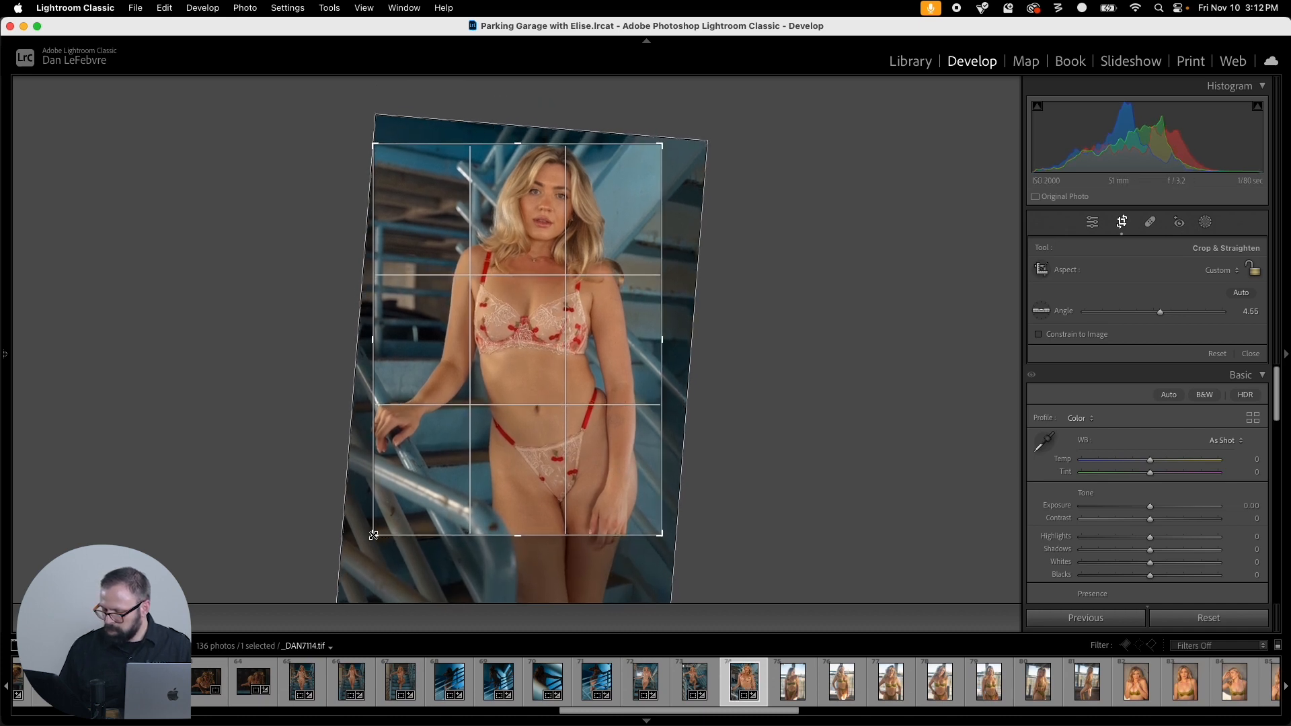
left_click_drag(373, 535, 374, 534)
left_click_drag(607, 488, 611, 485)
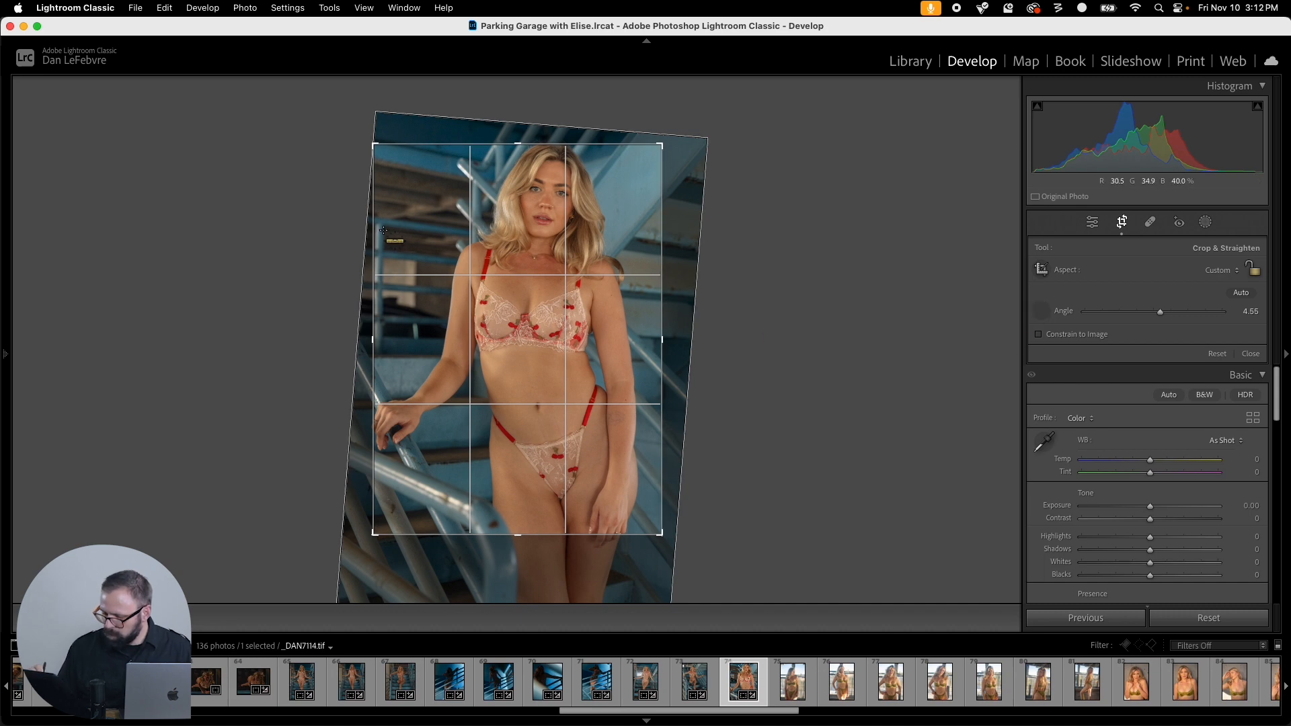
Step: Straighten the crop along the vertical railing post beside the model to an angle of about 3.88, and apply it
left_click_drag(385, 226, 387, 282)
left_click_drag(383, 392, 384, 397)
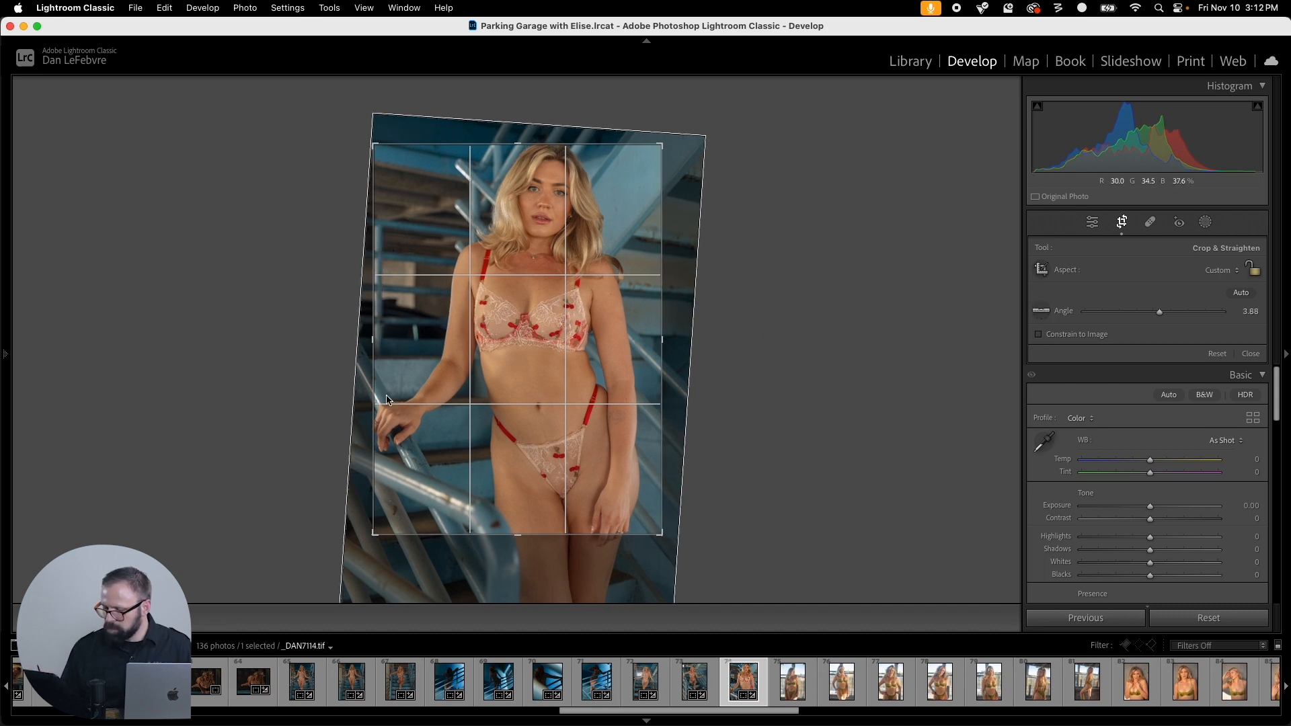
key("r")
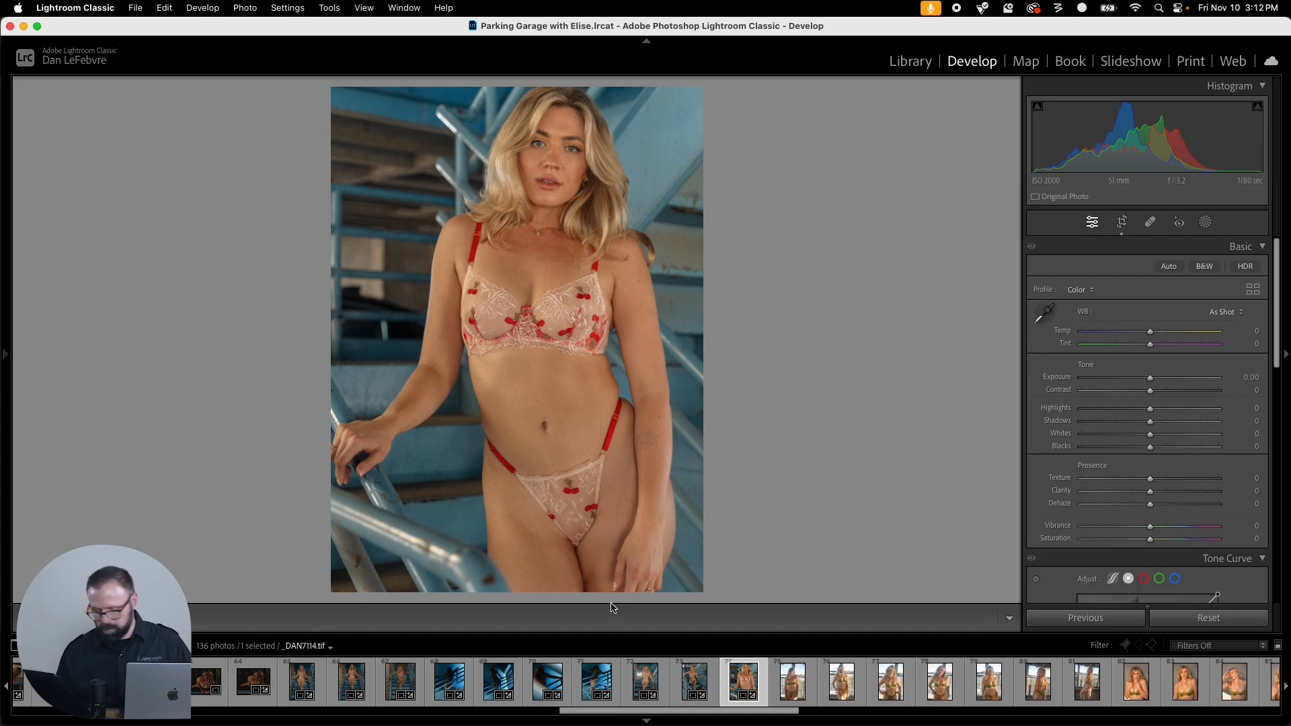
Step: Copy the Crop settings with Straighten Angle and Aspect Ratio, and paste them onto _DAN7146.tif
key("super+shift+c")
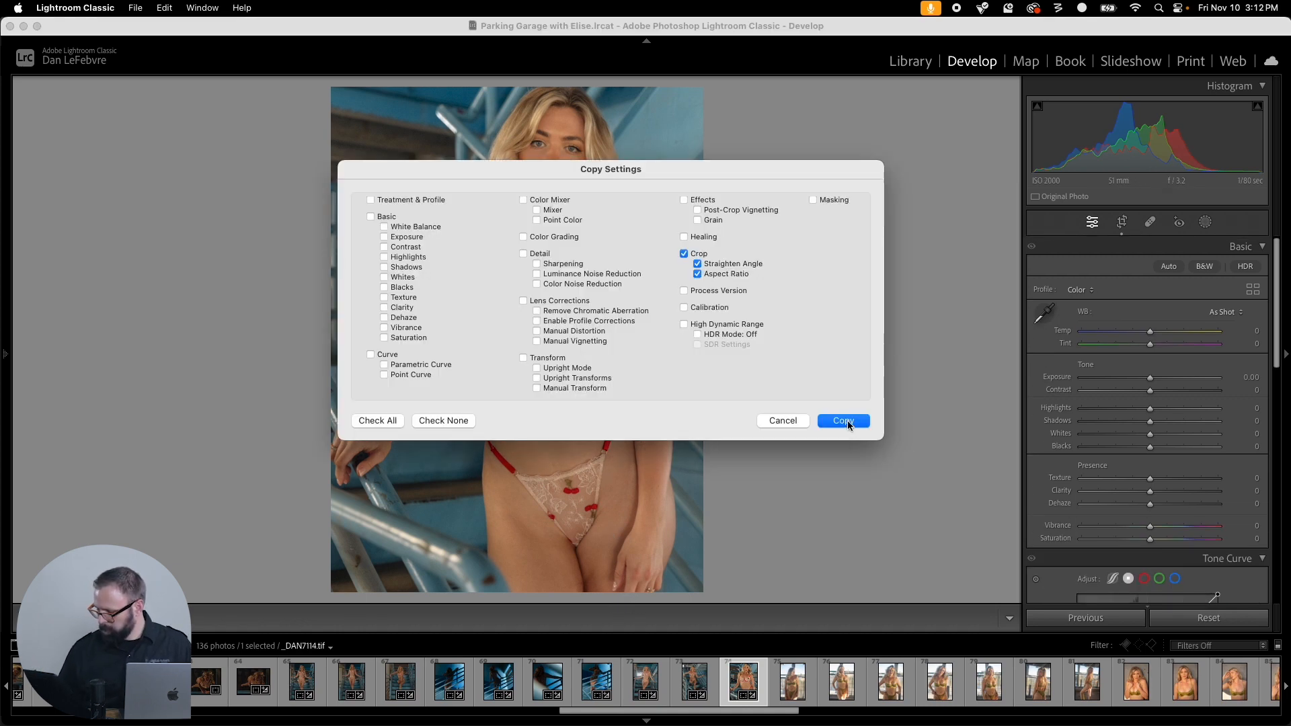
left_click(844, 421)
left_click(790, 681)
key("super+shift+v")
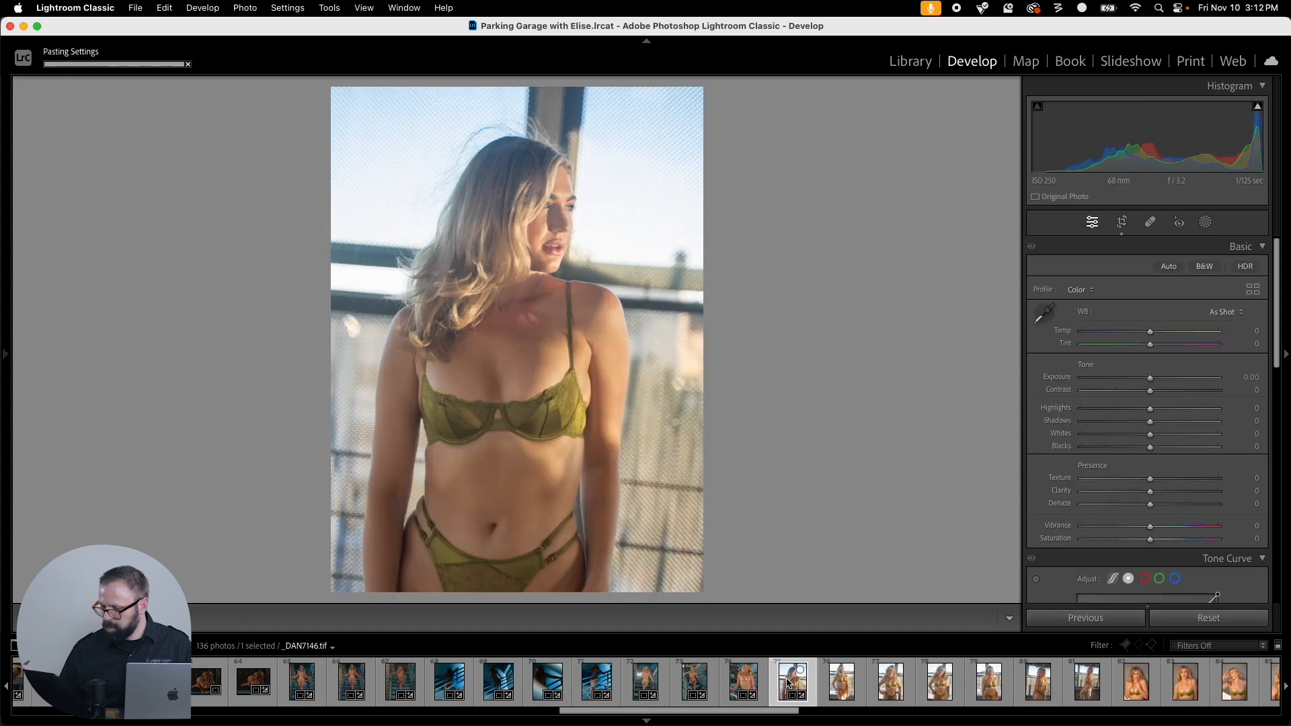
Step: Reposition _DAN7146.tif in its crop frame and straighten it along the horizontal railing to an angle of about -0.58
key("r")
left_click_drag(601, 403, 644, 504)
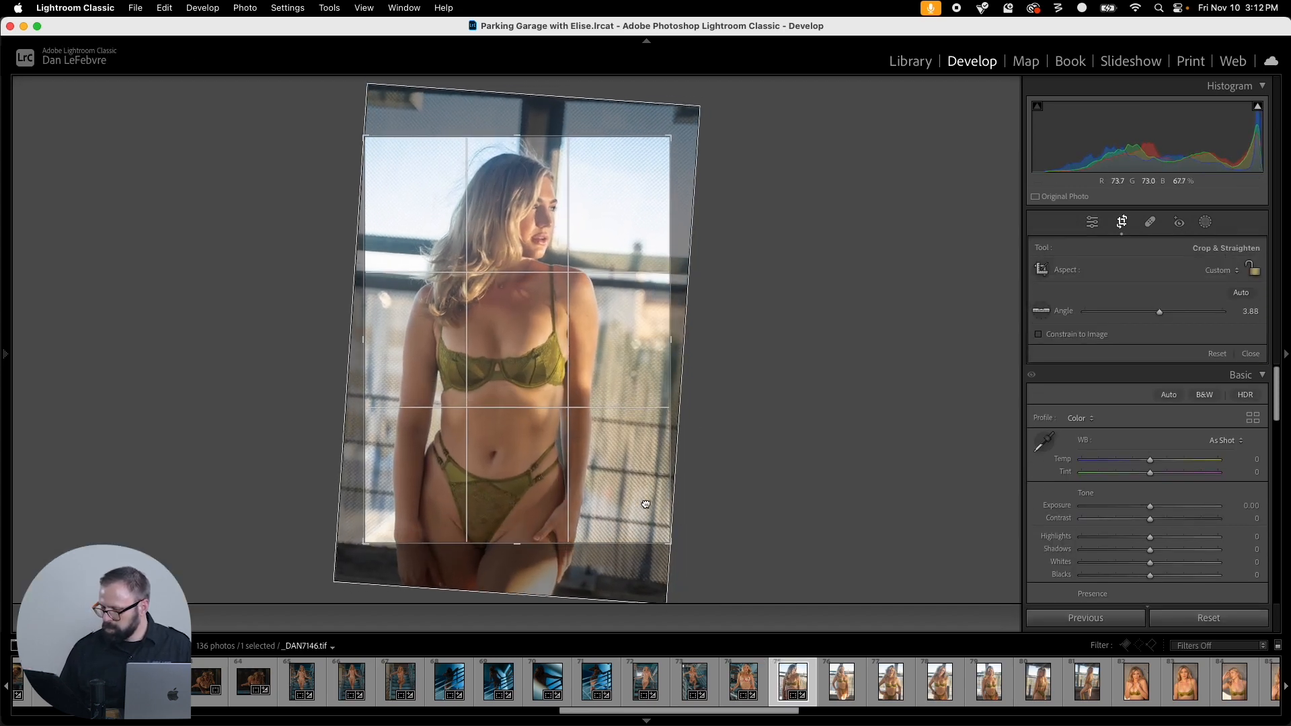
left_click(1041, 311)
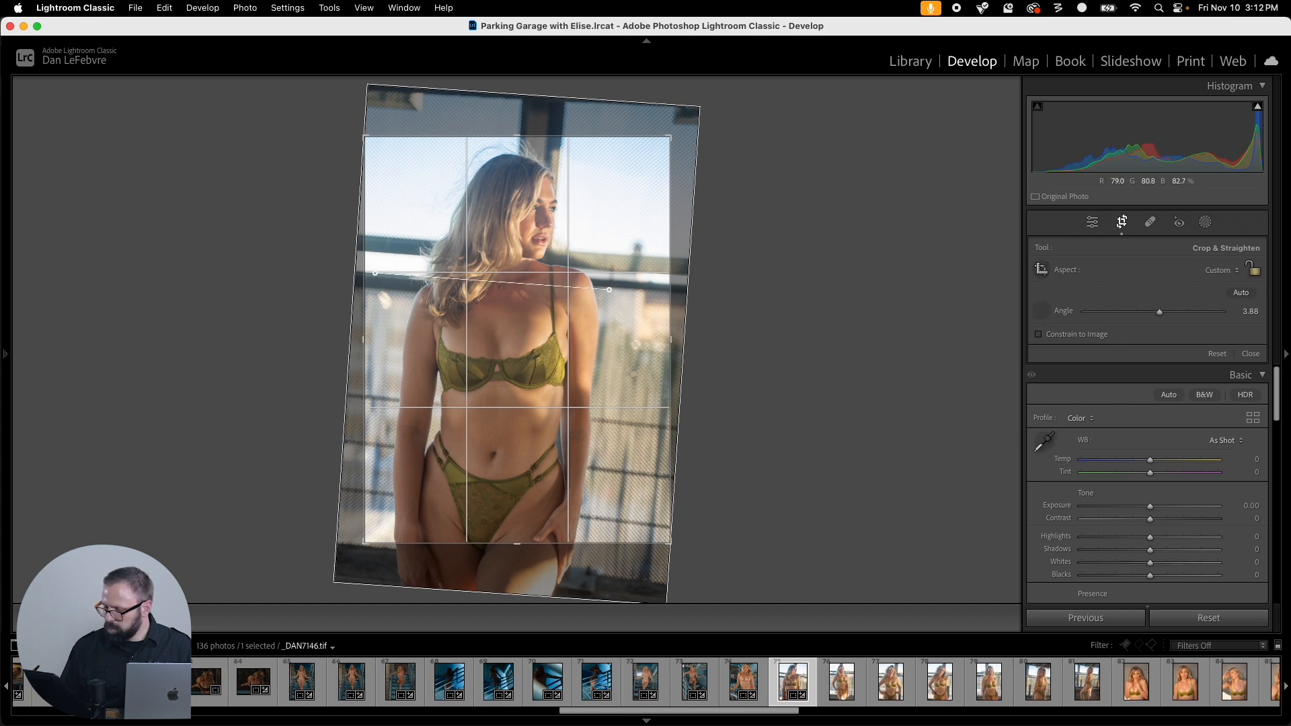
left_click_drag(609, 290, 817, 315)
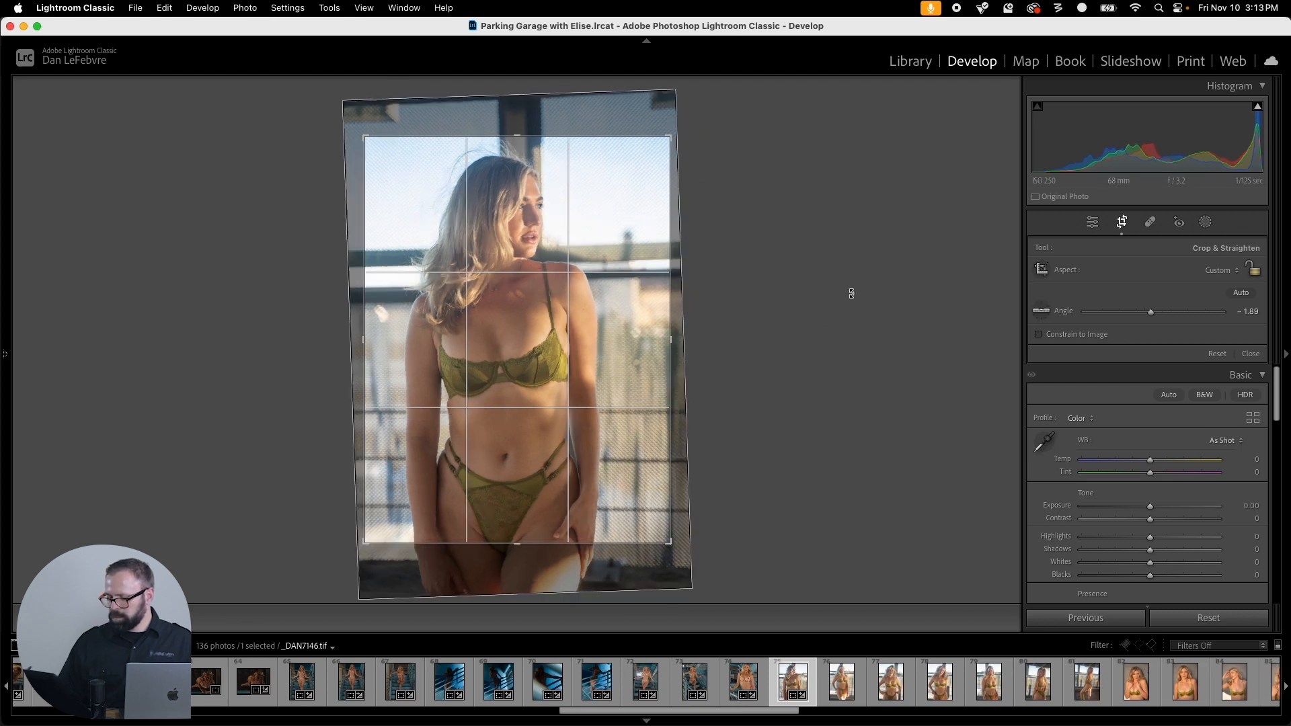
left_click(1047, 310)
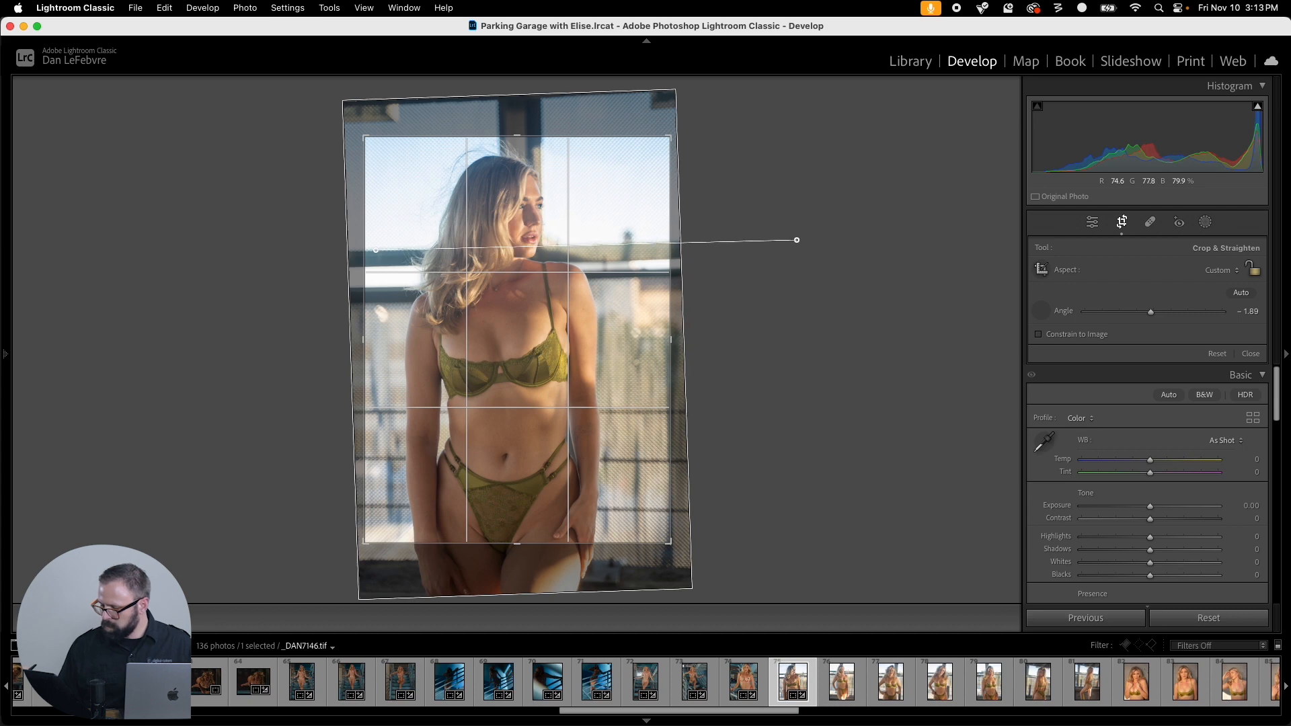
left_click_drag(797, 240, 798, 240)
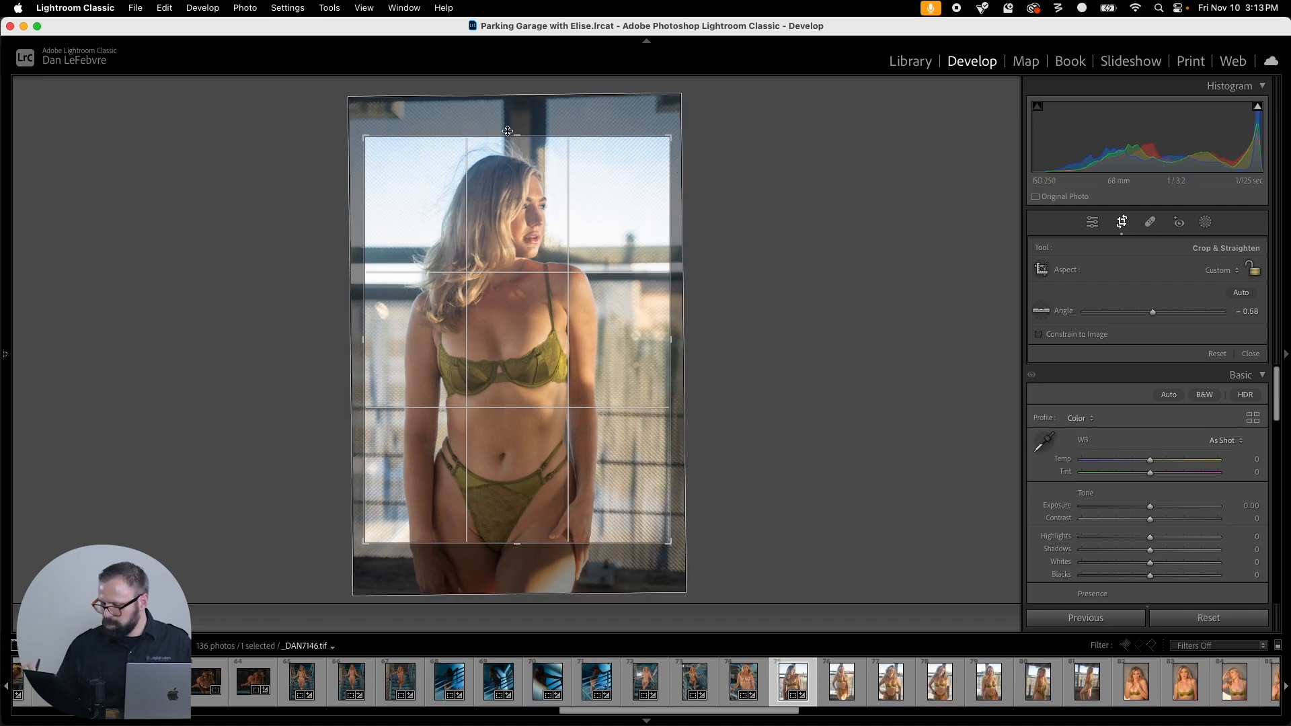
Step: Adjust the crop frame's width and height around the model, reposition the photo to end at the upper thighs, and apply the crop
left_click_drag(572, 347, 581, 353)
mouse_move(670, 542)
left_mouse_down()
mouse_move(672, 516)
mouse_move(678, 528)
left_mouse_up()
left_click_drag(631, 470, 633, 470)
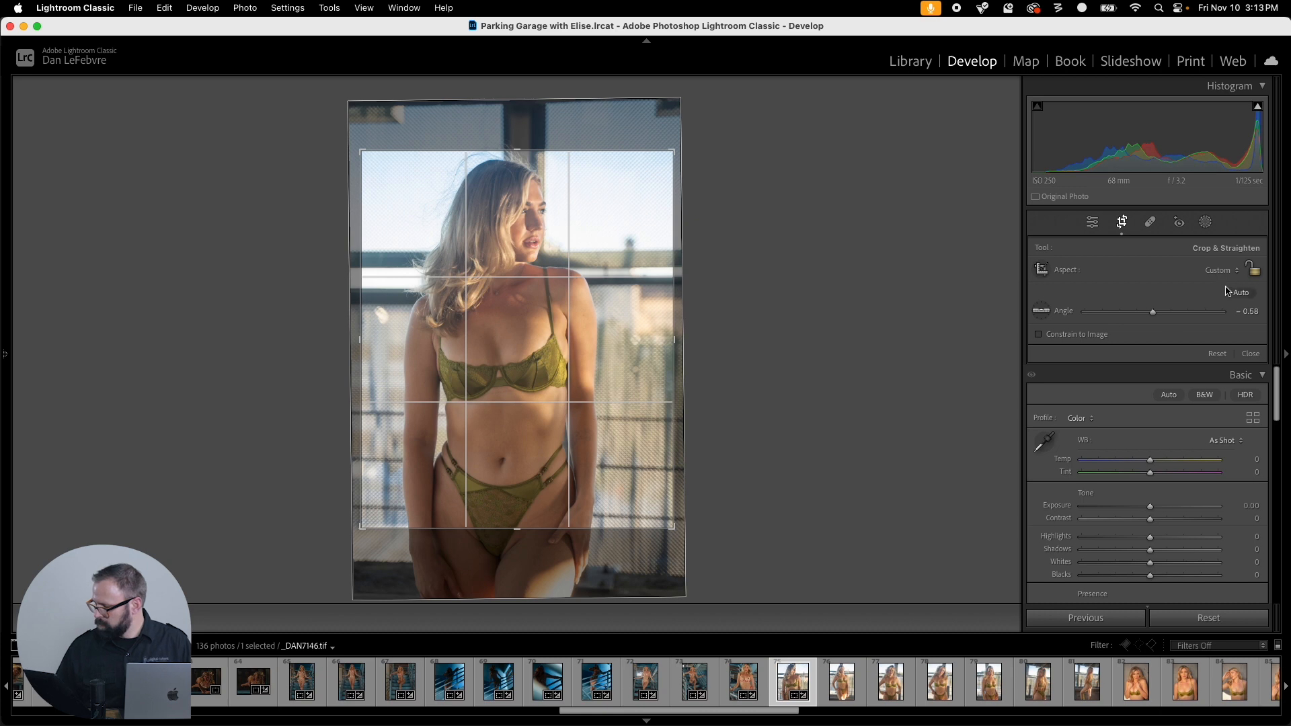
left_click_drag(542, 528, 542, 550)
left_click_drag(588, 505, 583, 503)
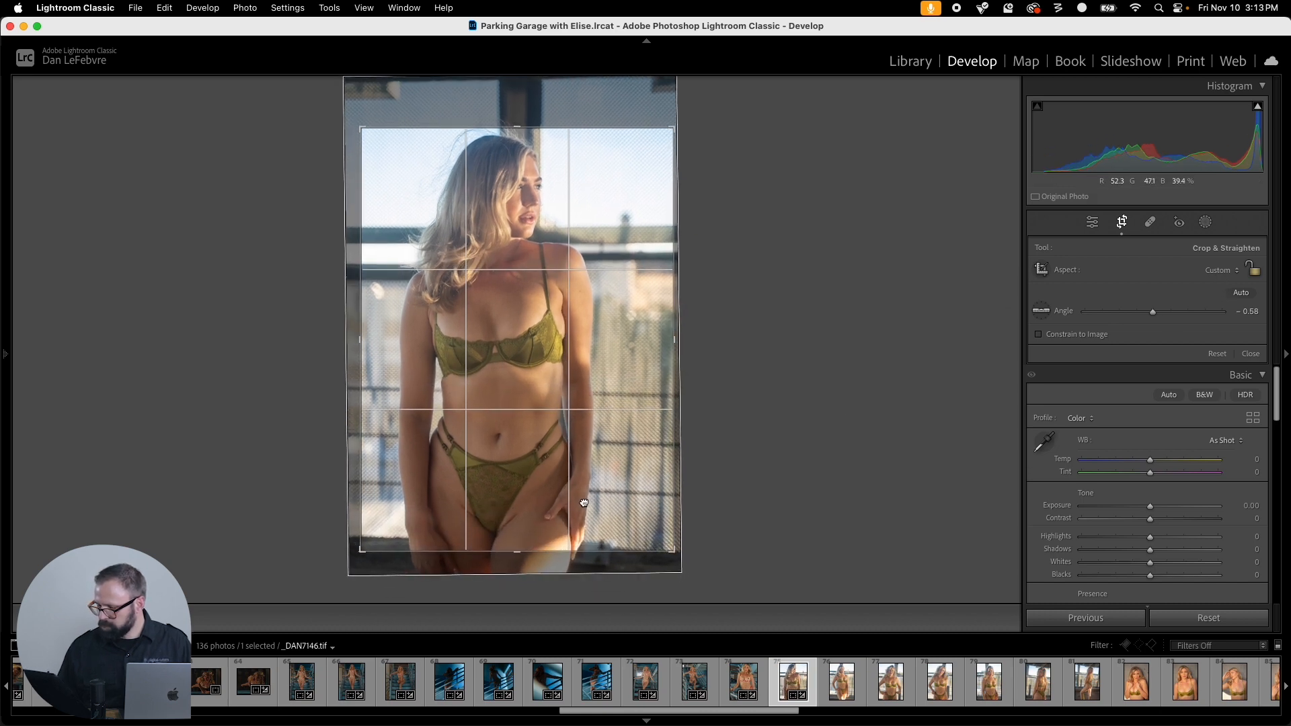
key("Return")
Step: Copy the crop settings from _DAN7146.tif and paste them onto _DAN7151.tif
key("super+shift+c")
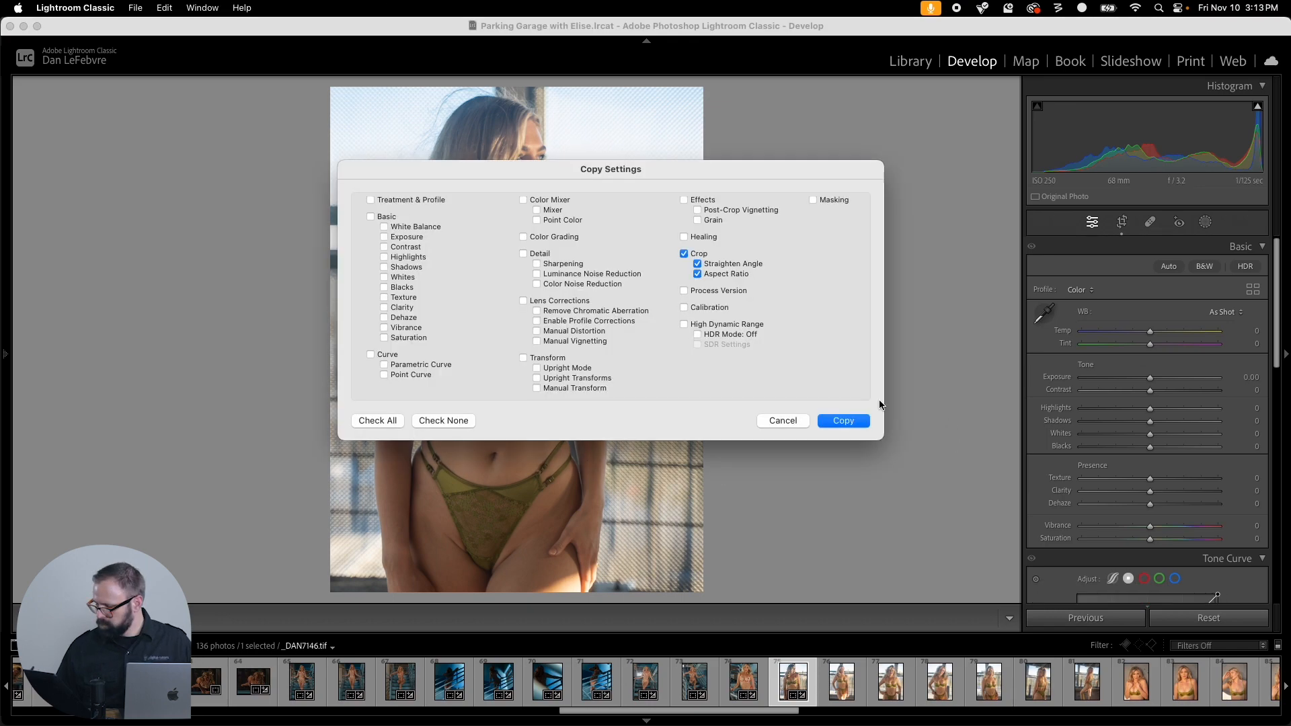
left_click(867, 421)
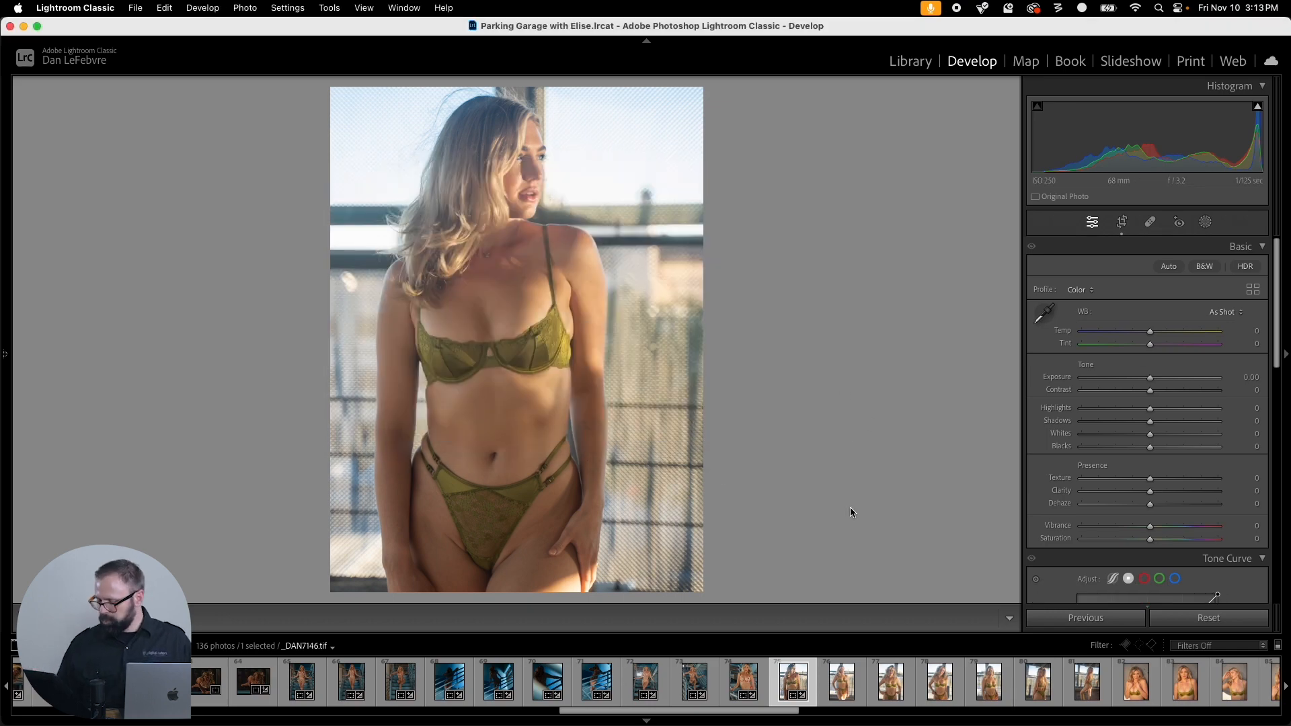
left_click(849, 679)
key("super+shift+v")
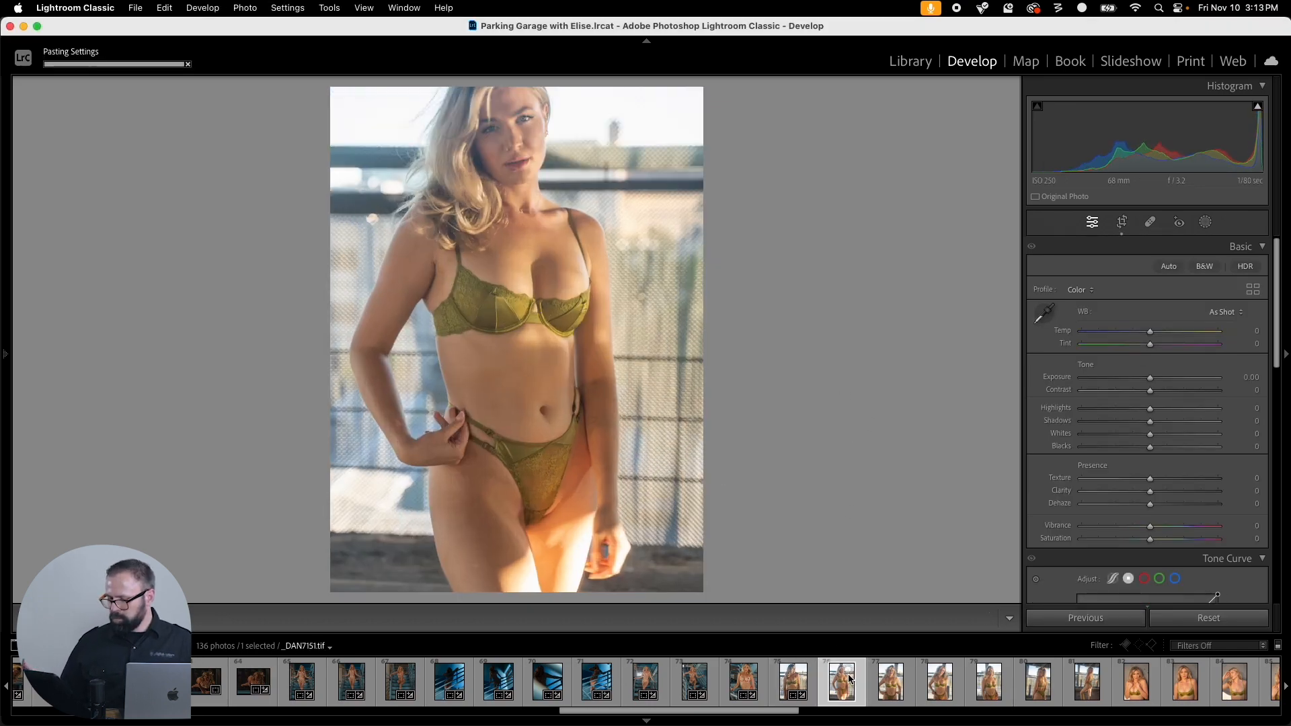
Step: Straighten the crop on _DAN7151.tif along the background railing to an angle of about -0.86
key("r")
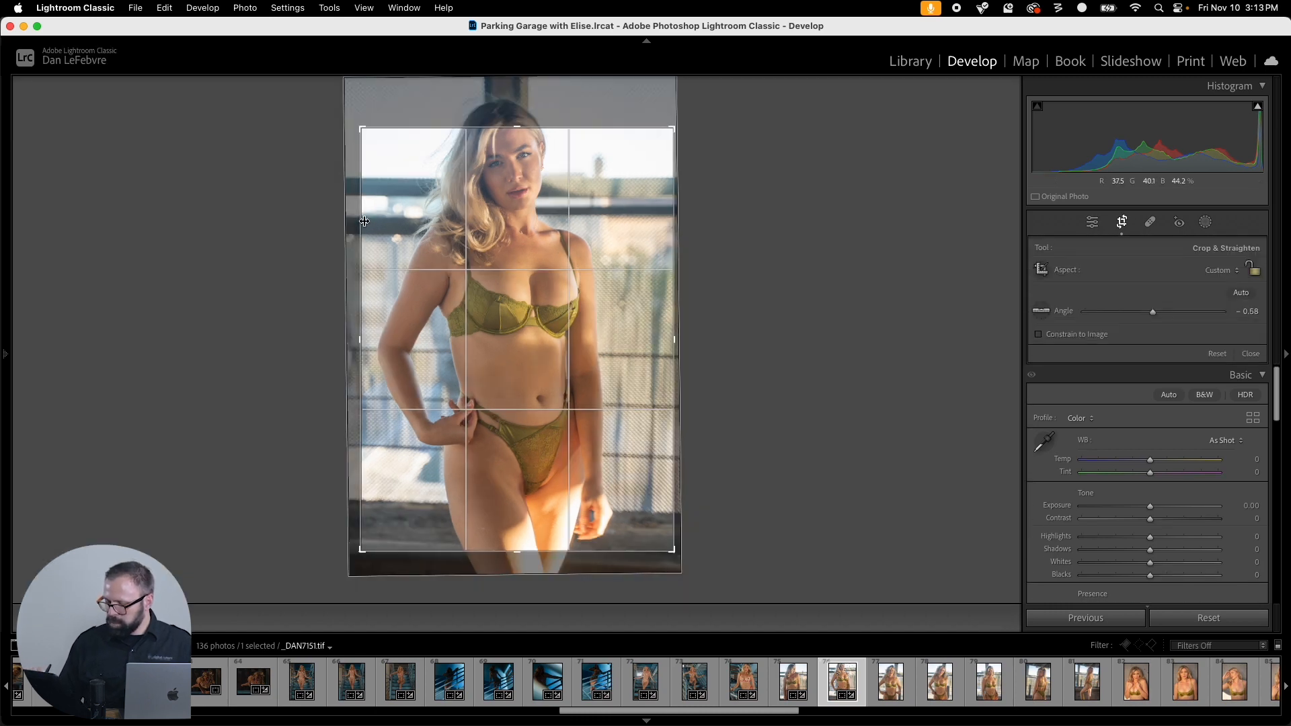
left_click(1045, 312)
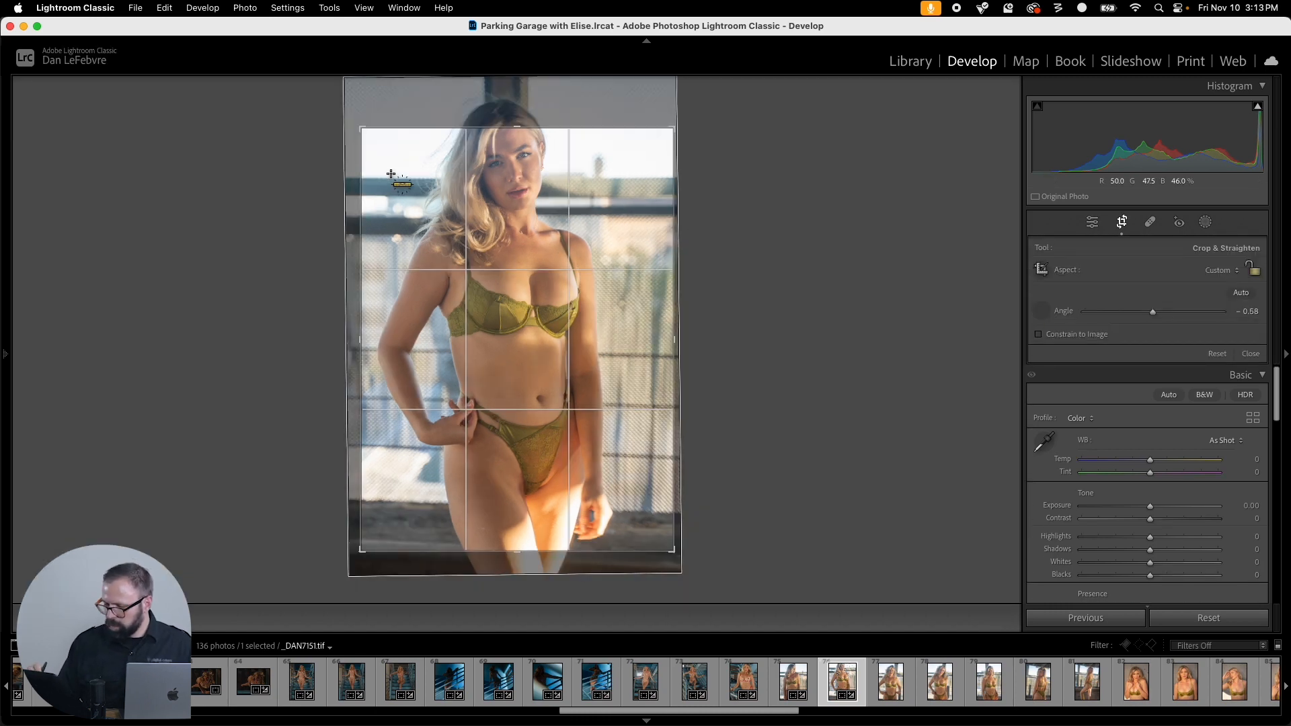
left_click_drag(711, 179, 711, 180)
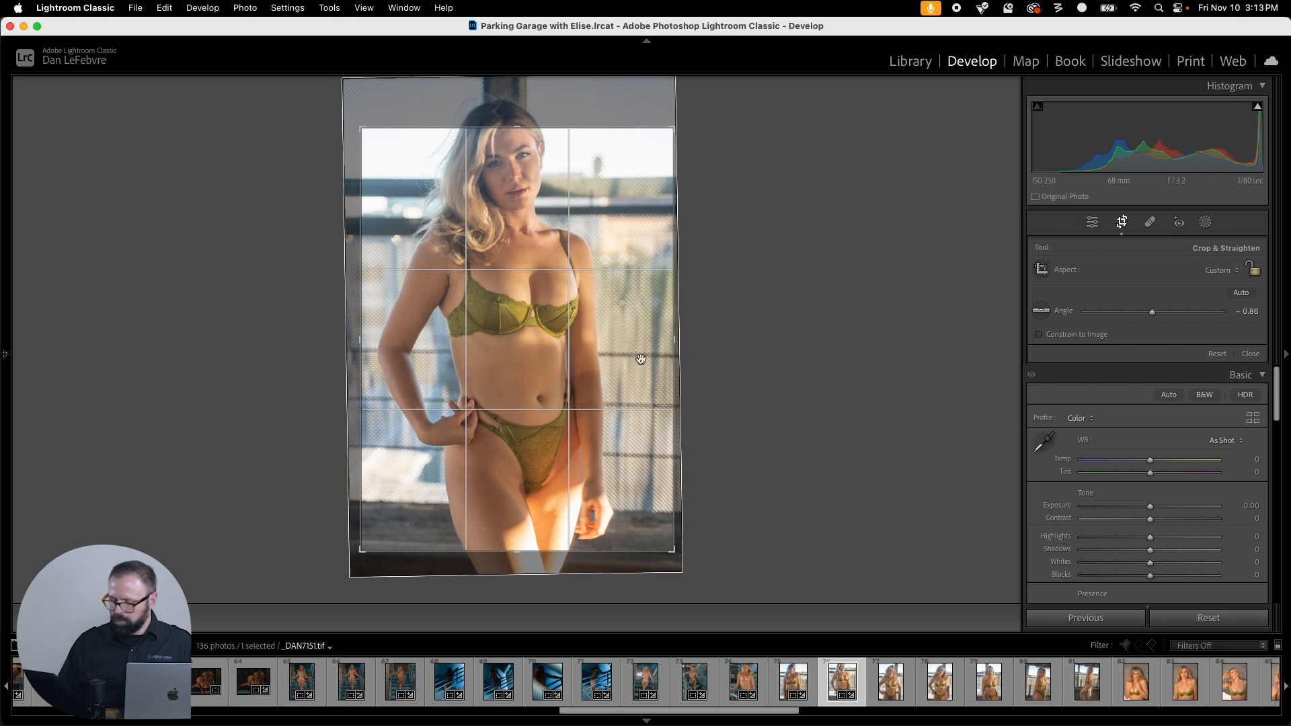
key("r")
key("r")
Step: Move the photo down for headroom, make the crop frame slightly wider and shorter to end at the hips, and apply it
left_click_drag(596, 419, 601, 454)
right_click(673, 550)
left_click(674, 548)
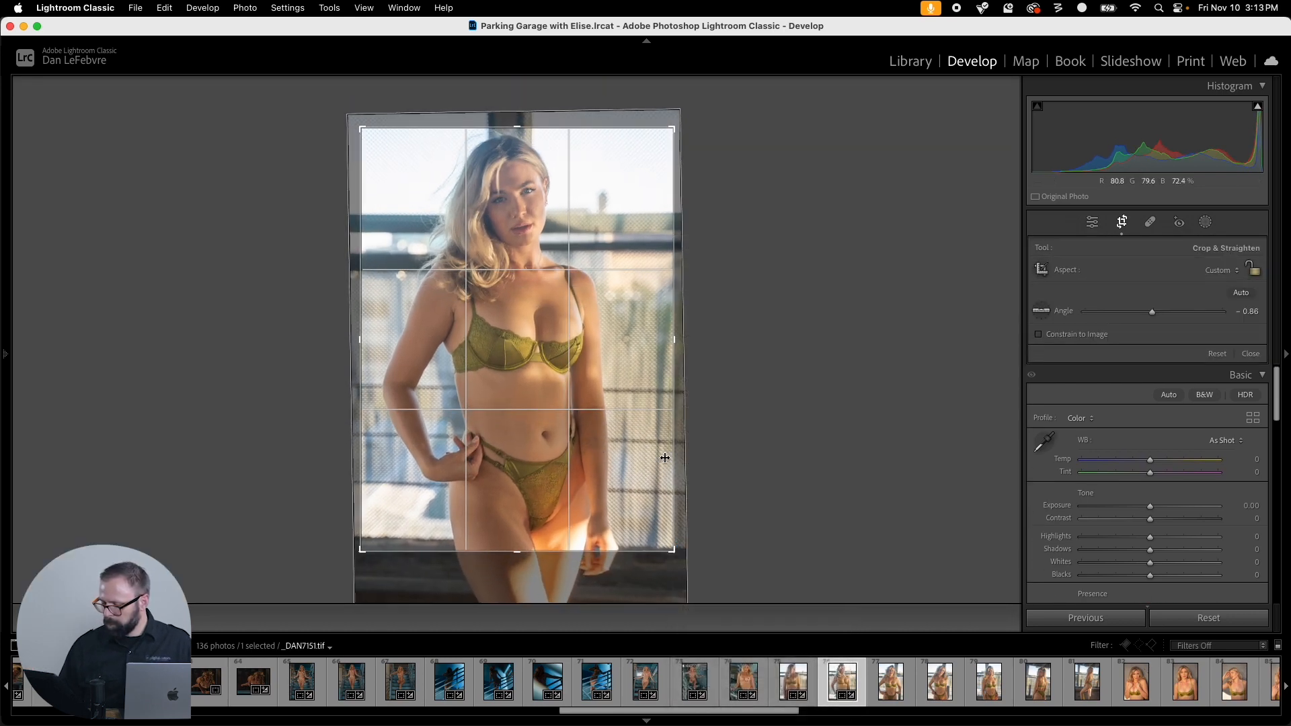
left_click_drag(672, 551, 682, 538)
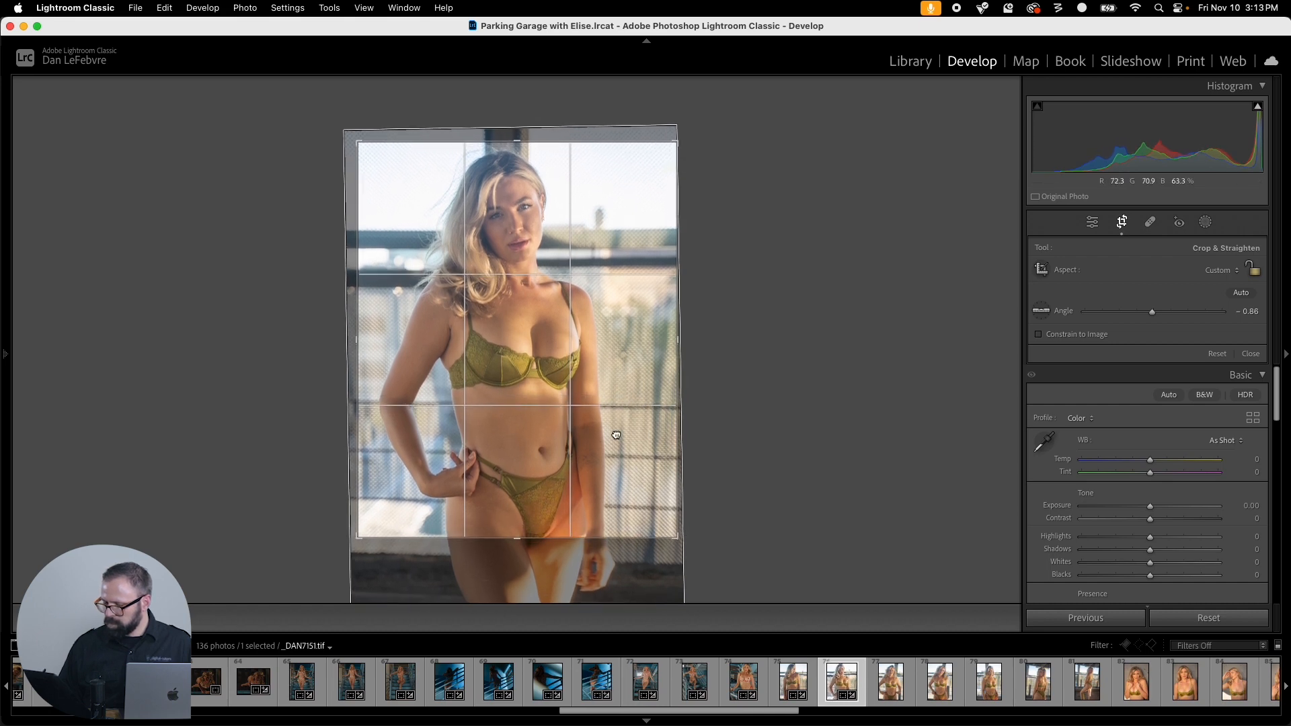
key("Return")
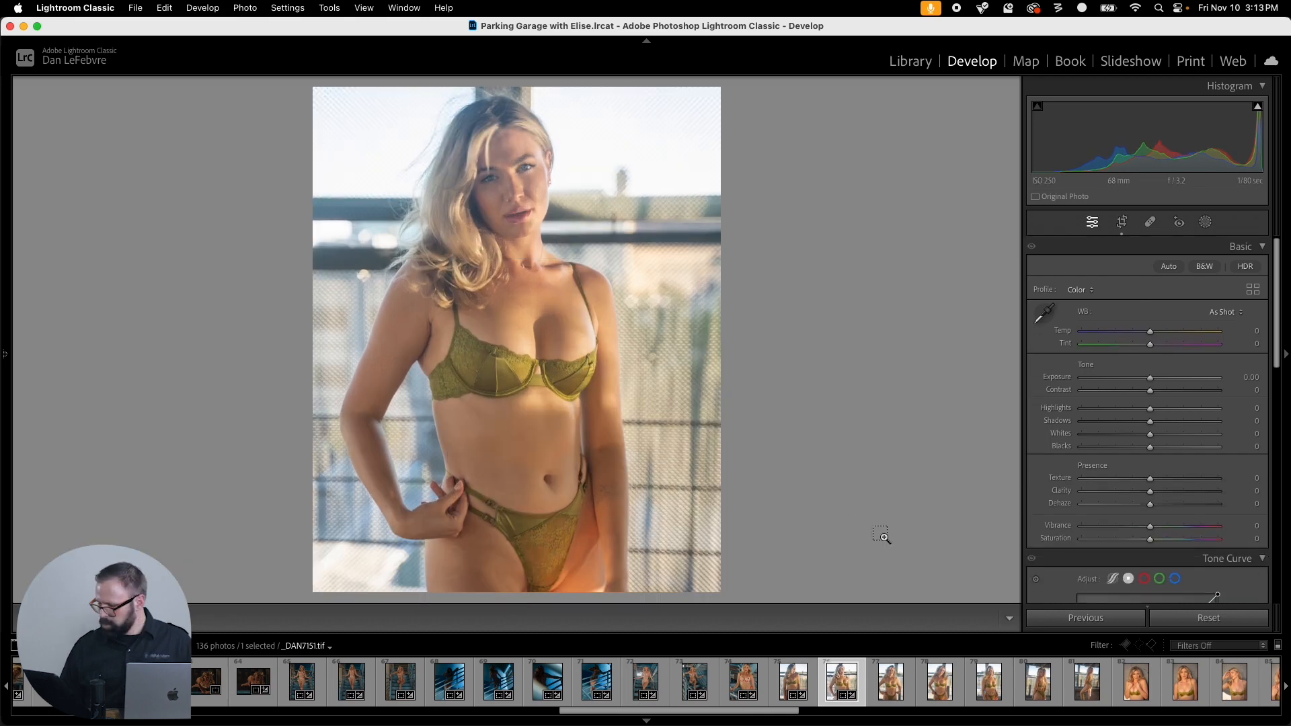
Step: Copy the crop settings from _DAN7151.tif and paste them onto _DAN7160.tif
key("super+shift+c")
left_click(844, 420)
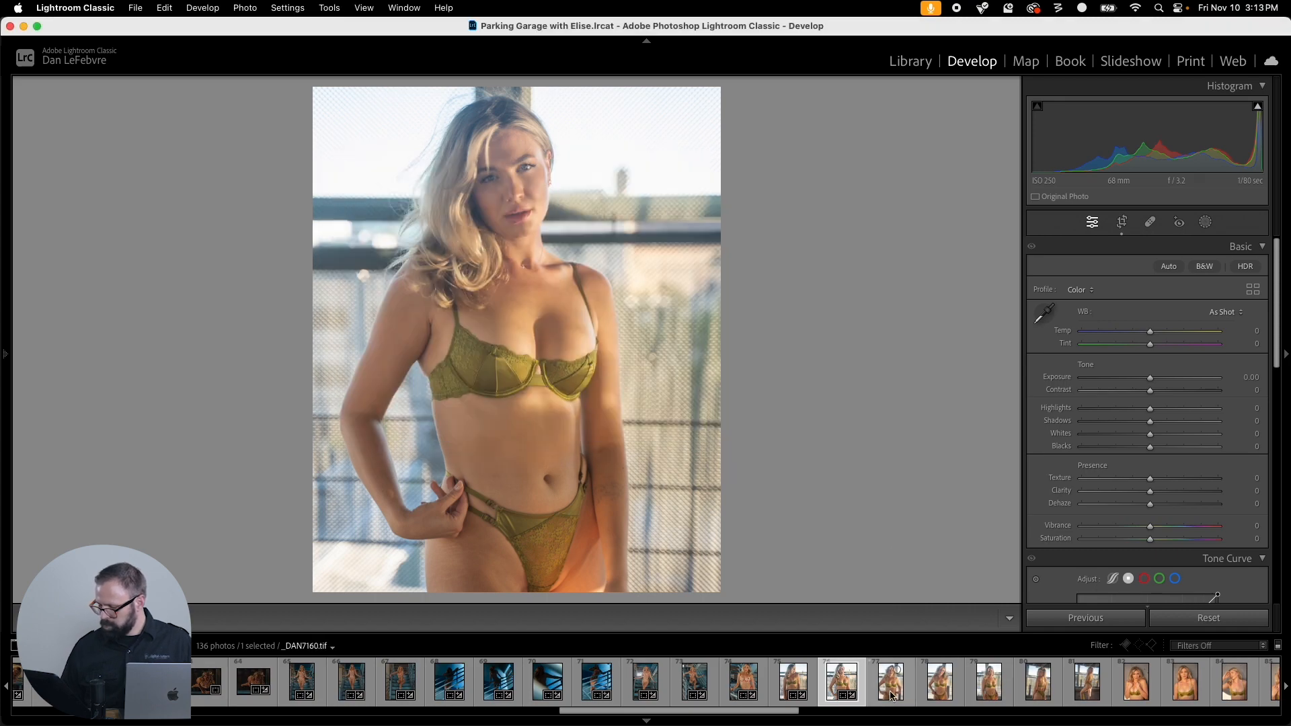
key("Right")
key("super+shift+v")
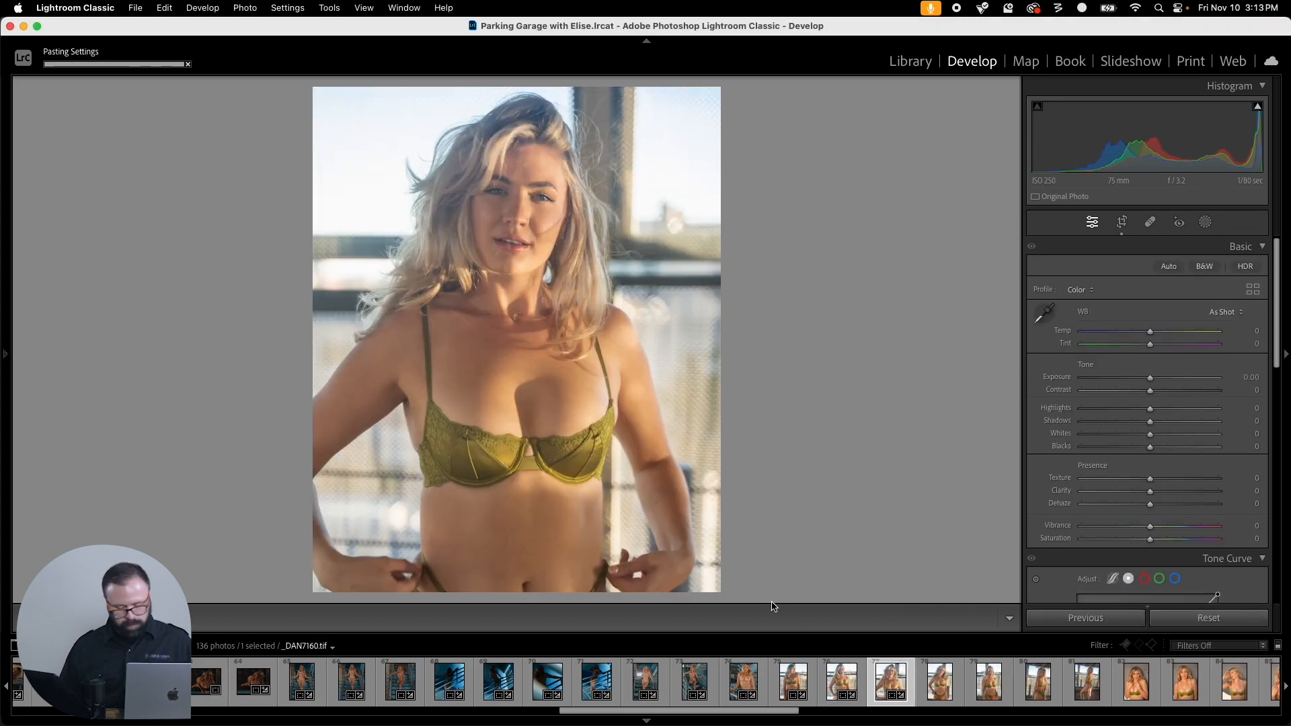
Step: Straighten _DAN7160.tif along the railing to about -1.30, move the photo down, and shorten the crop frame to end above the hips
key("r")
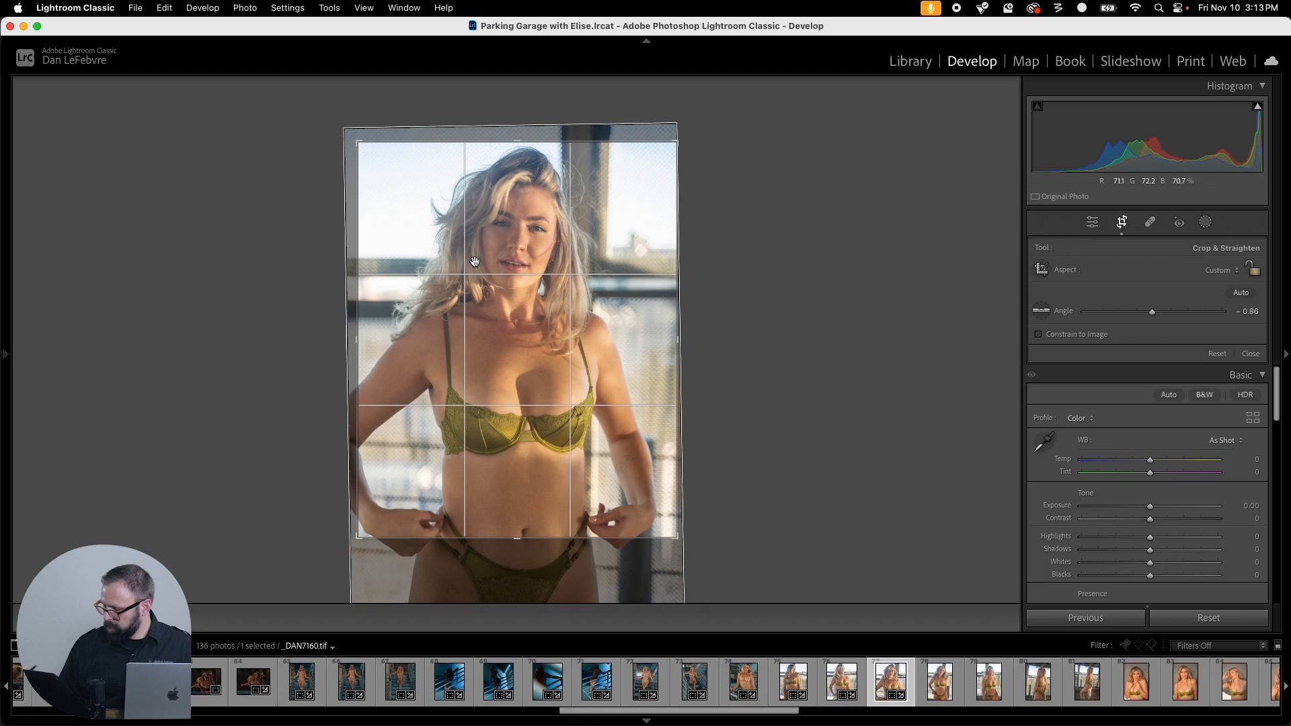
left_click(1041, 310)
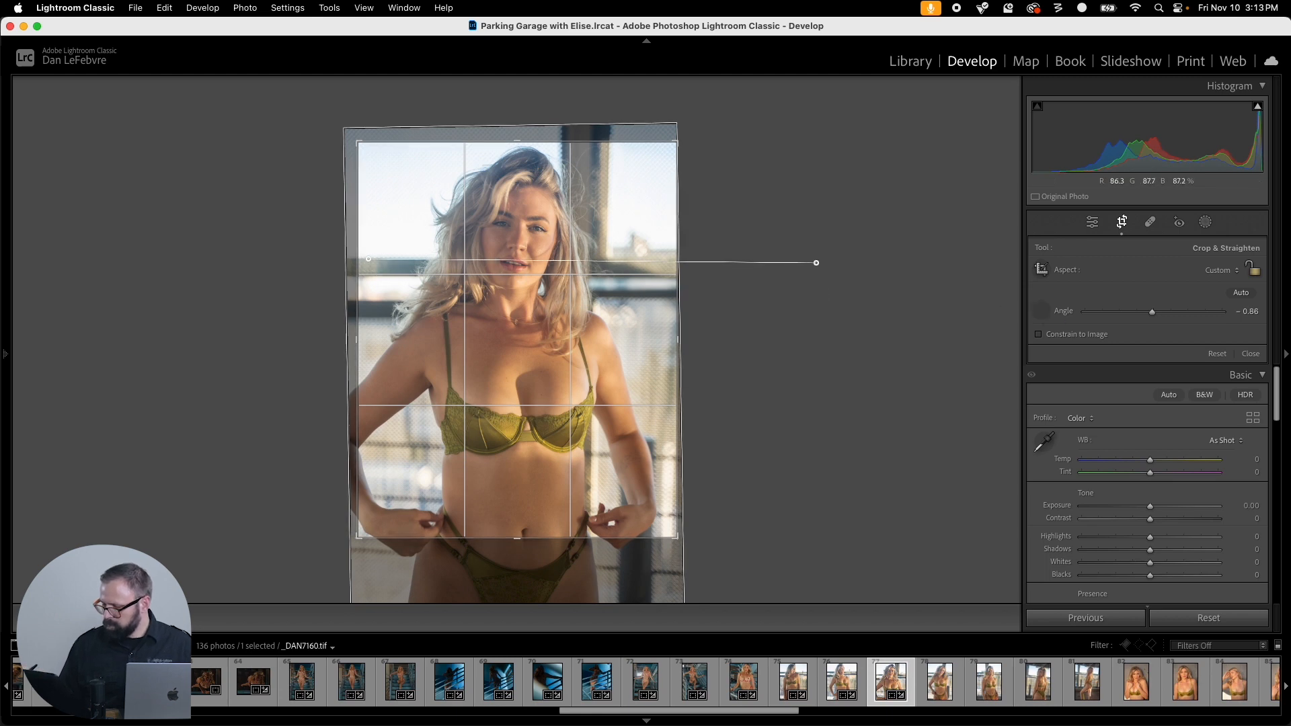
left_click_drag(817, 263, 816, 262)
left_click_drag(564, 240, 617, 314)
left_click_drag(517, 533, 517, 520)
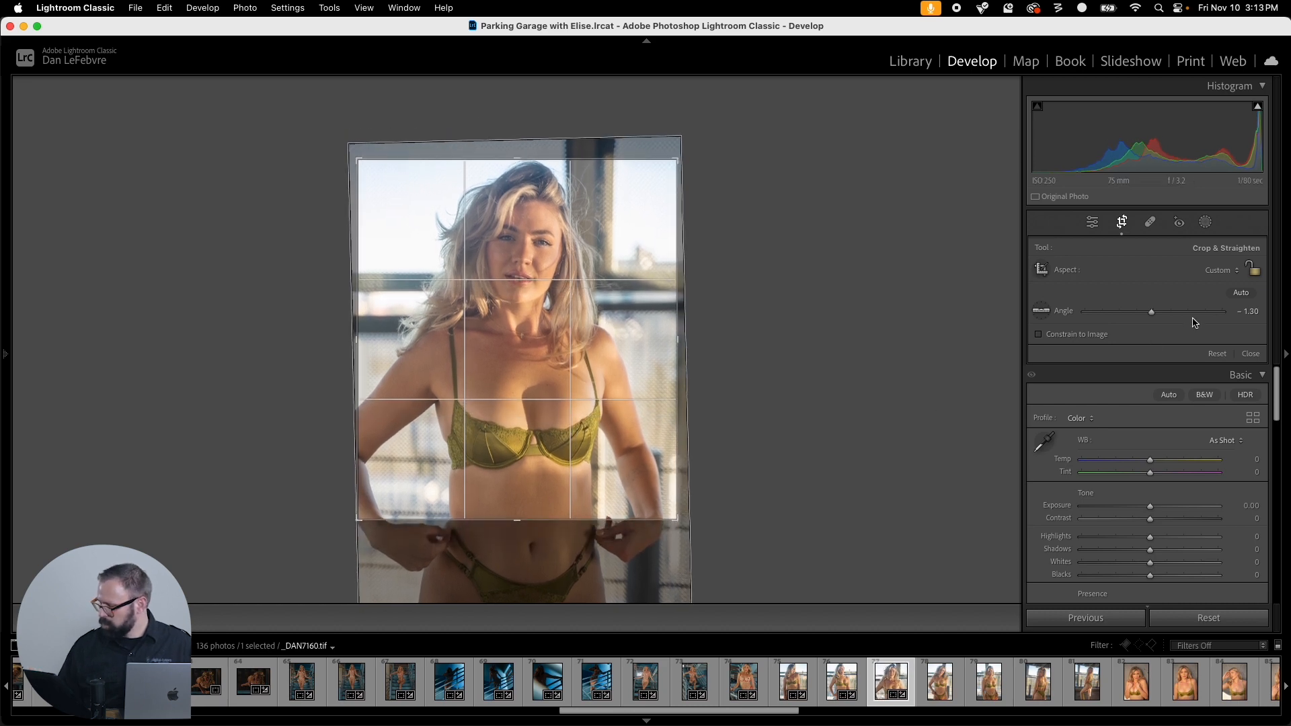
Step: Set the crop aspect ratio to 4 x 5 / 8 x 10, resize the frame around the model's upper body, and apply it
left_click(1221, 271)
left_click(1202, 306)
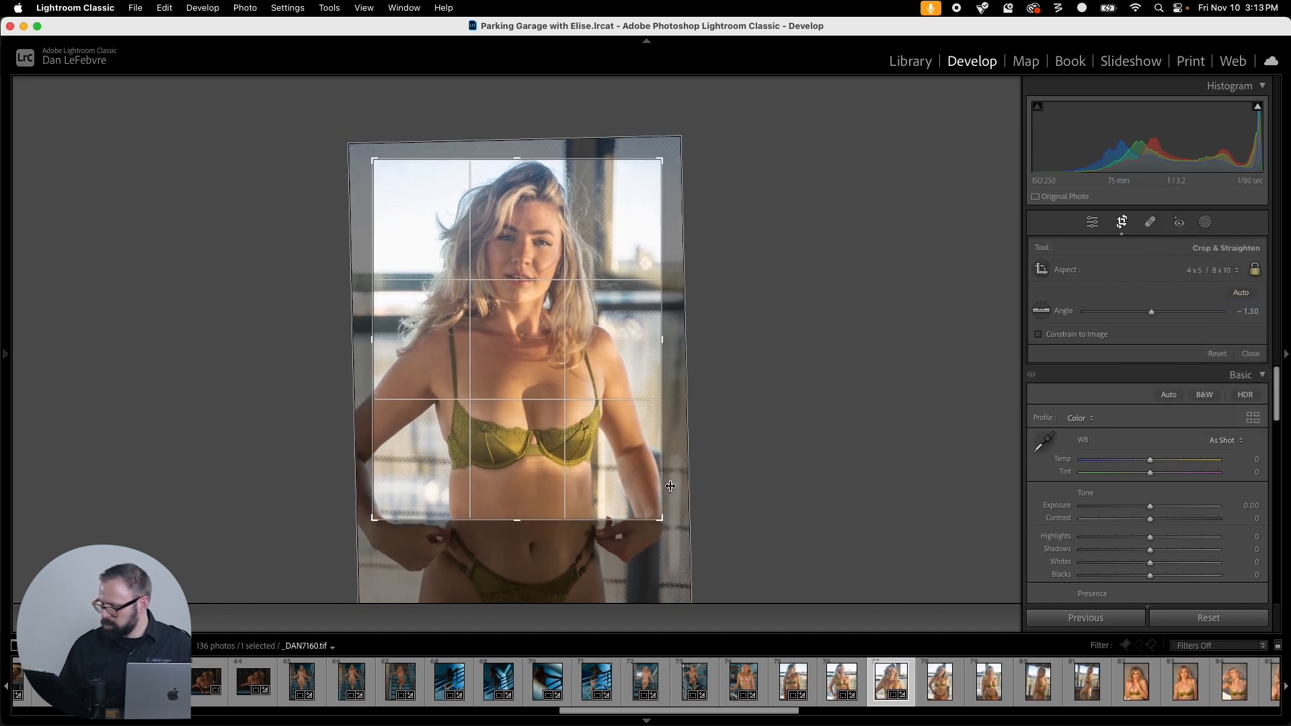
left_click_drag(661, 516, 641, 491)
key("Return")
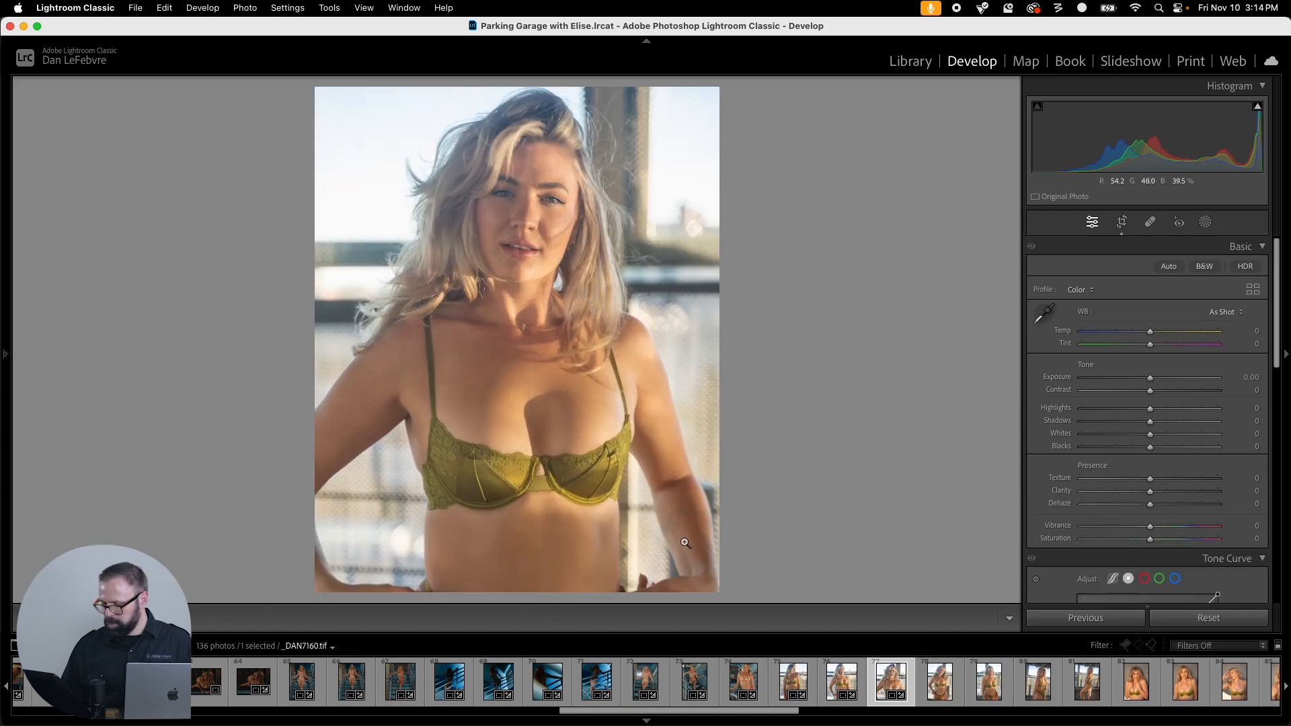
Step: Paste the copied crop settings onto _DAN7162.tif and straighten its crop along the background railing to an angle of about -0.05
key("Right")
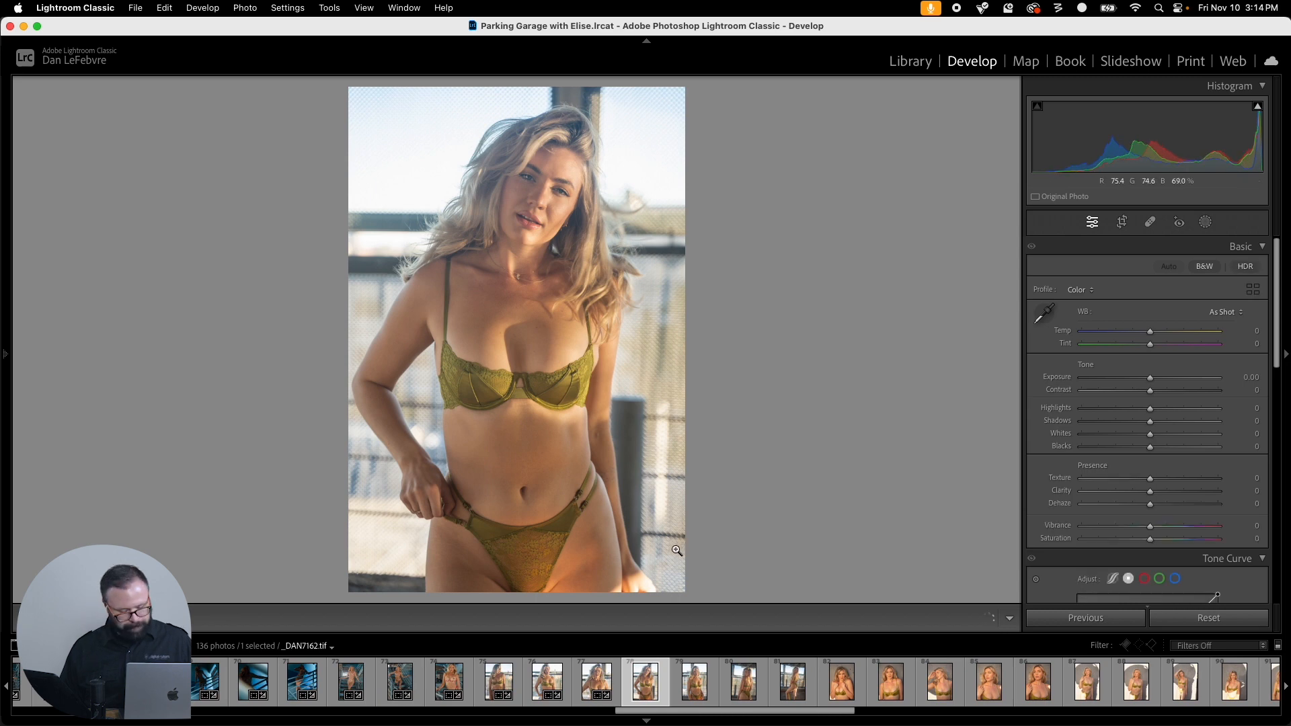
key("super+shift+v")
key("r")
left_click(1041, 311)
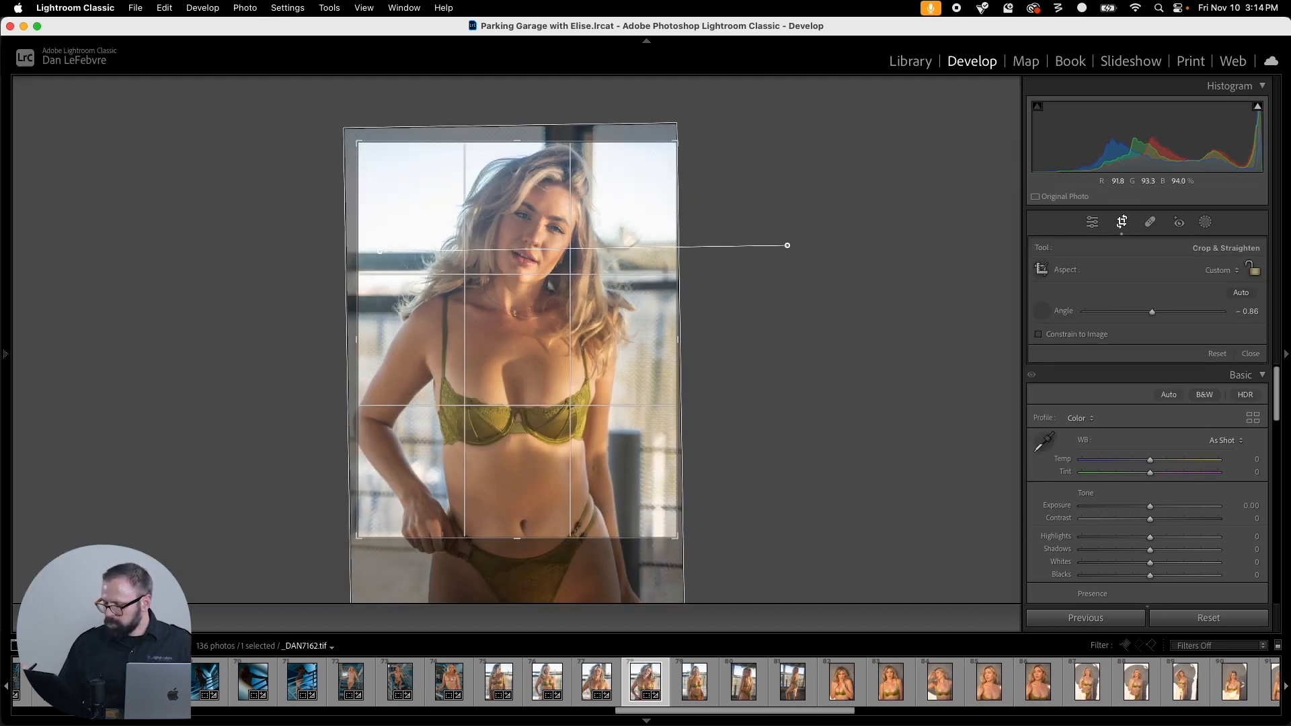
left_click_drag(788, 246, 791, 247)
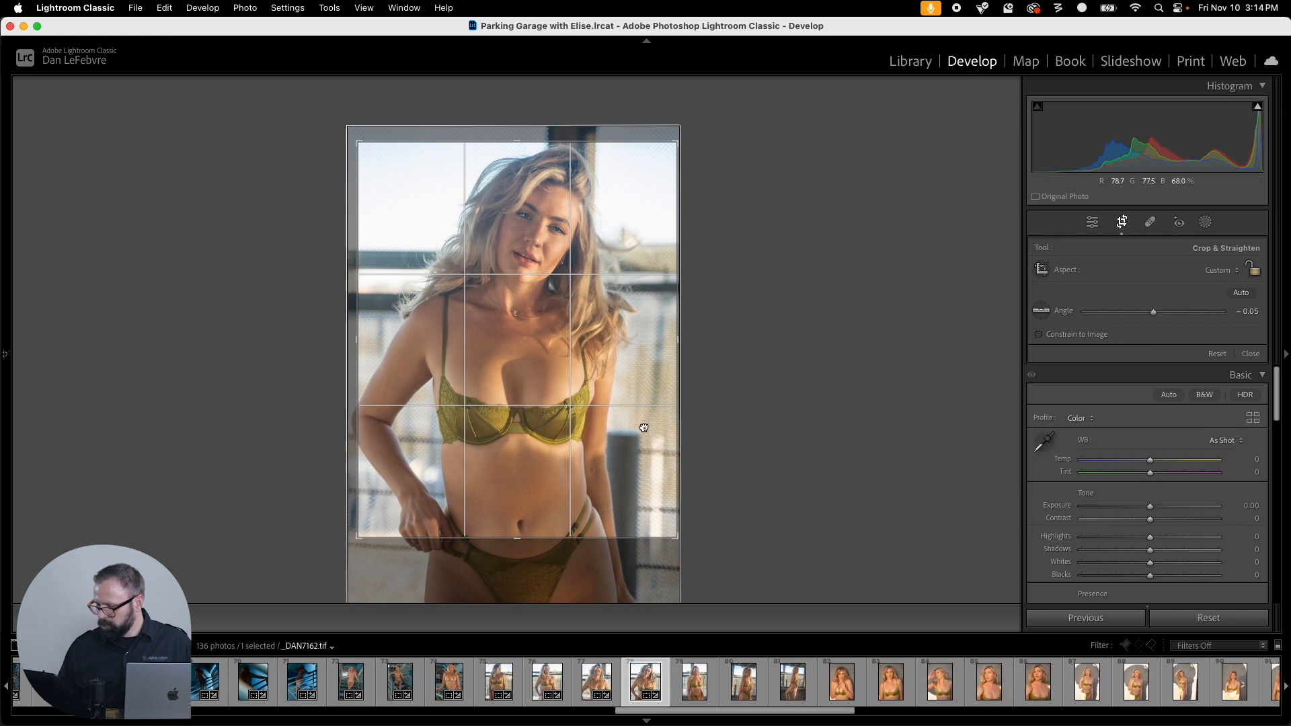
Step: Extend the crop frame of _DAN7162.tif below the hips, shift the photo to tighten the framing around the model, and apply the crop
left_click_drag(517, 538, 527, 590)
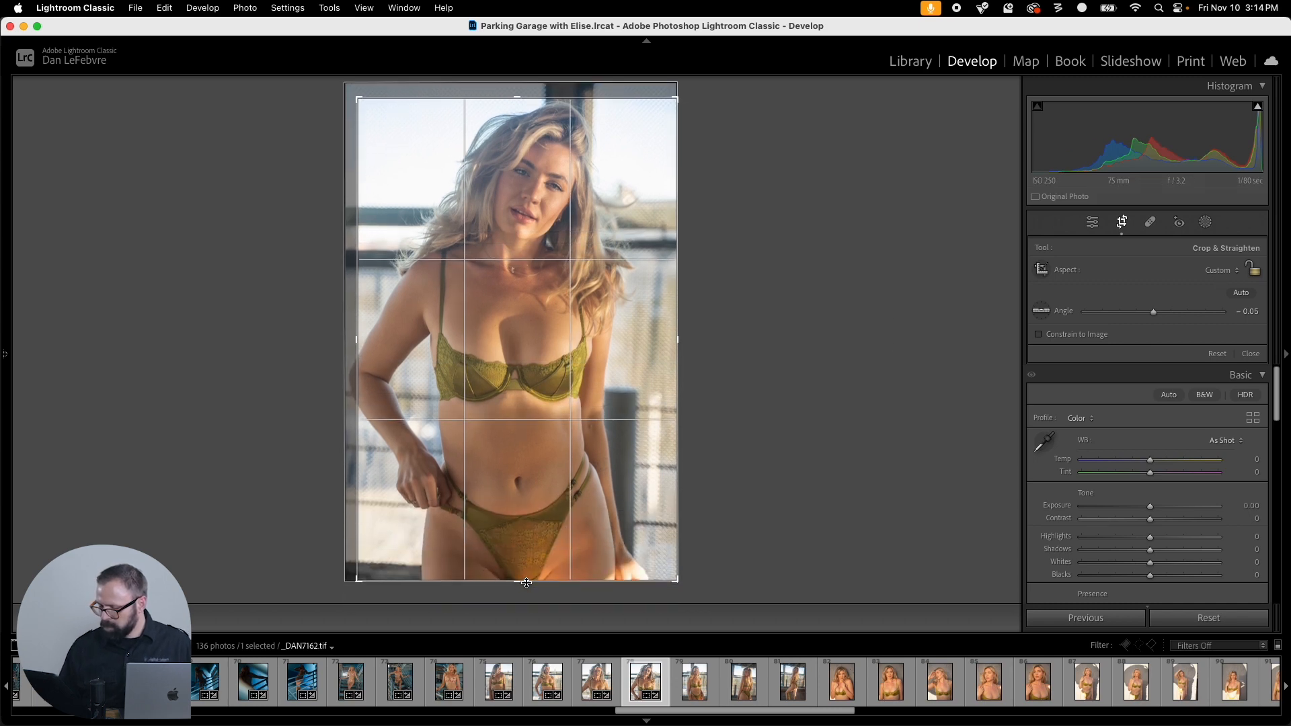
left_click_drag(623, 449, 637, 444)
left_click_drag(677, 578, 672, 574)
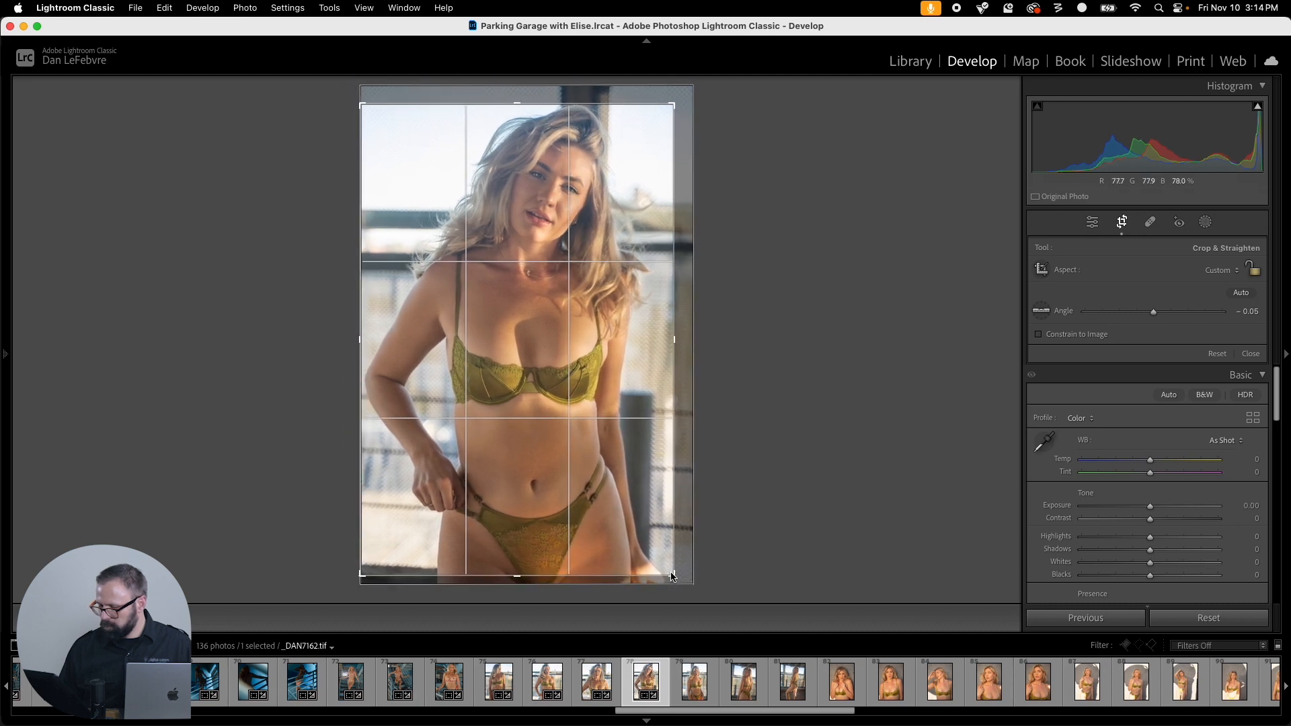
key("Return")
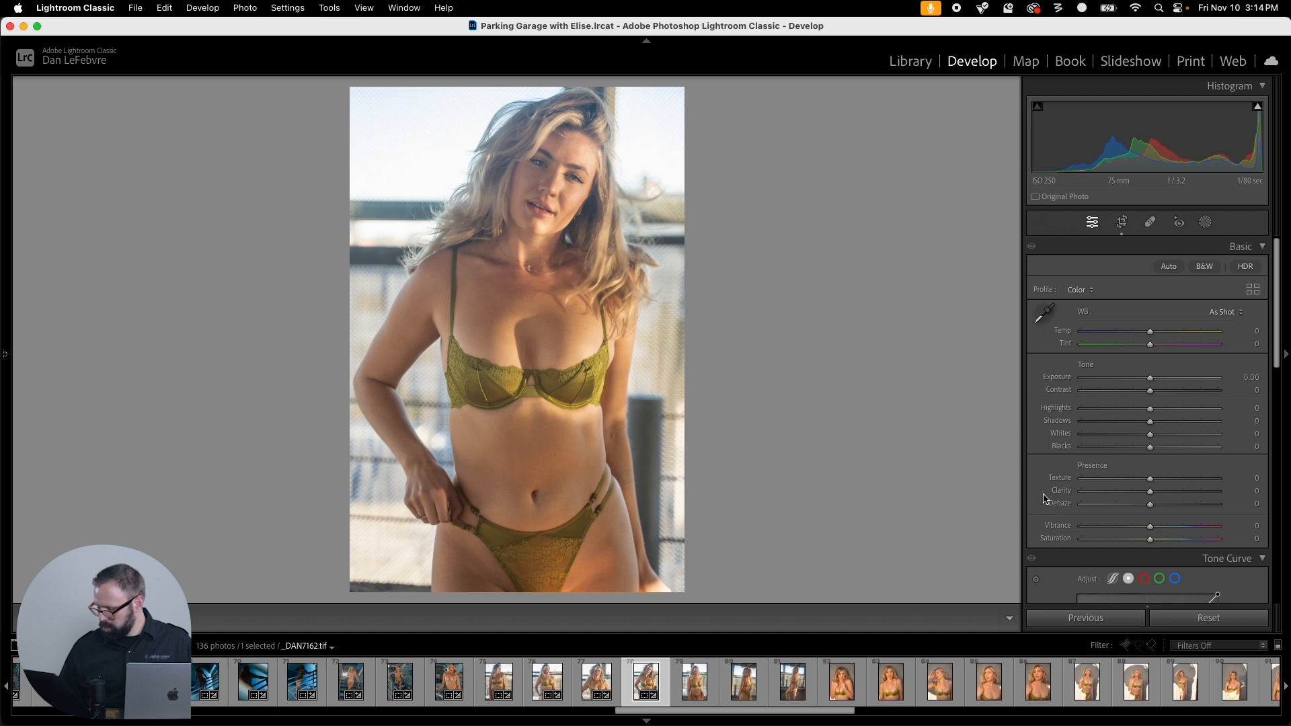
Step: Copy the crop settings from _DAN7162.tif onto _DAN7167.tif and straighten it along the background railing to an angle of 0.05
key("super+shift+c")
key("Return")
left_click(686, 671)
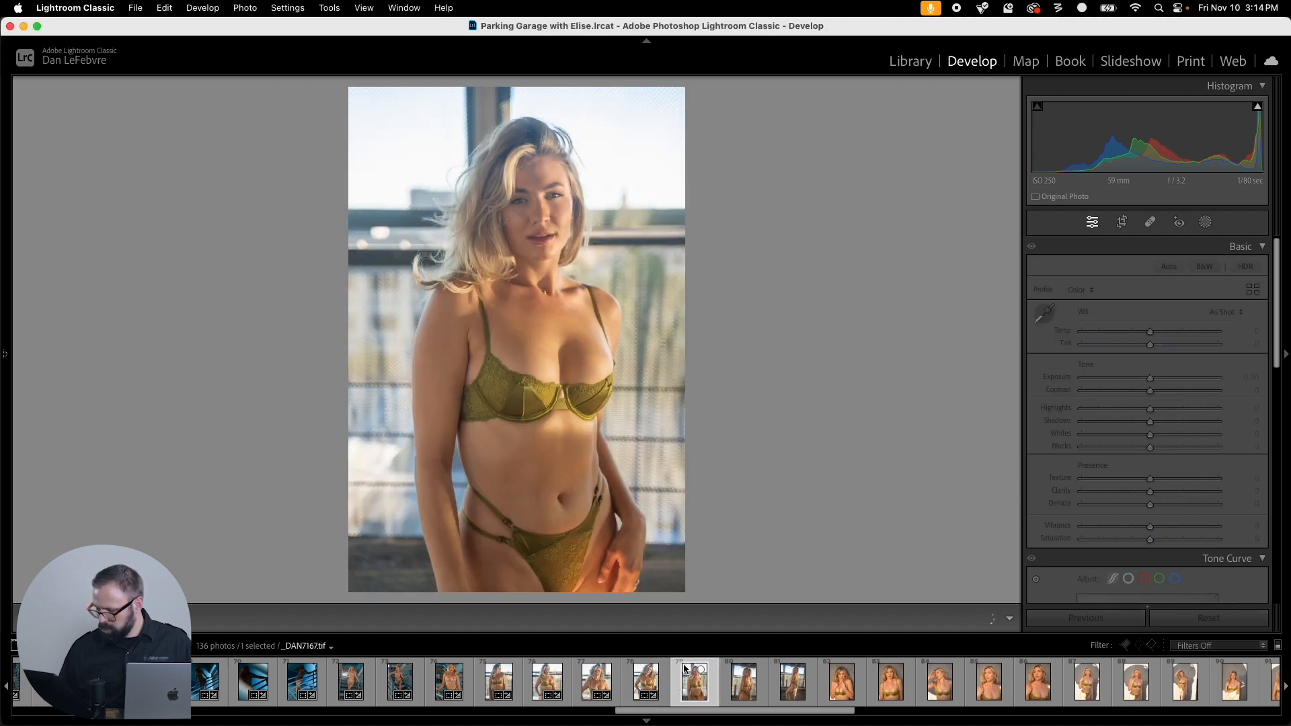
key("super+shift+v")
key("r")
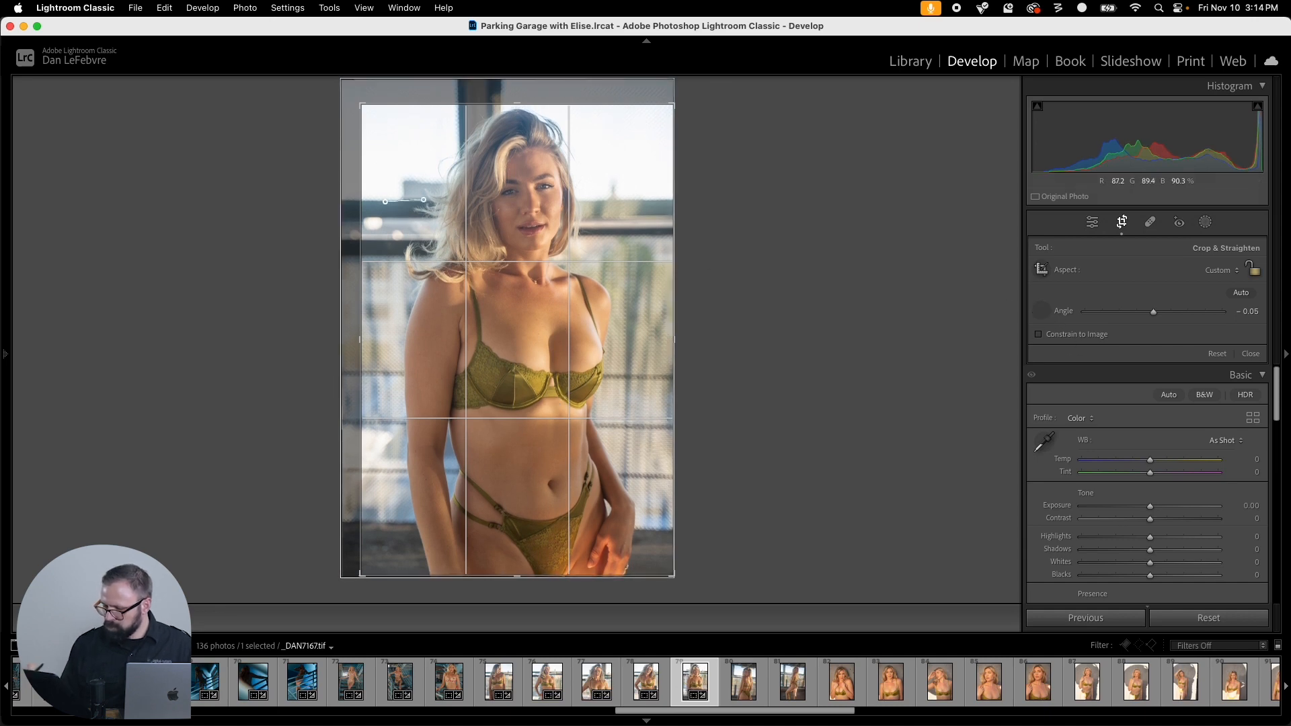
left_click_drag(424, 200, 750, 202)
key("Return")
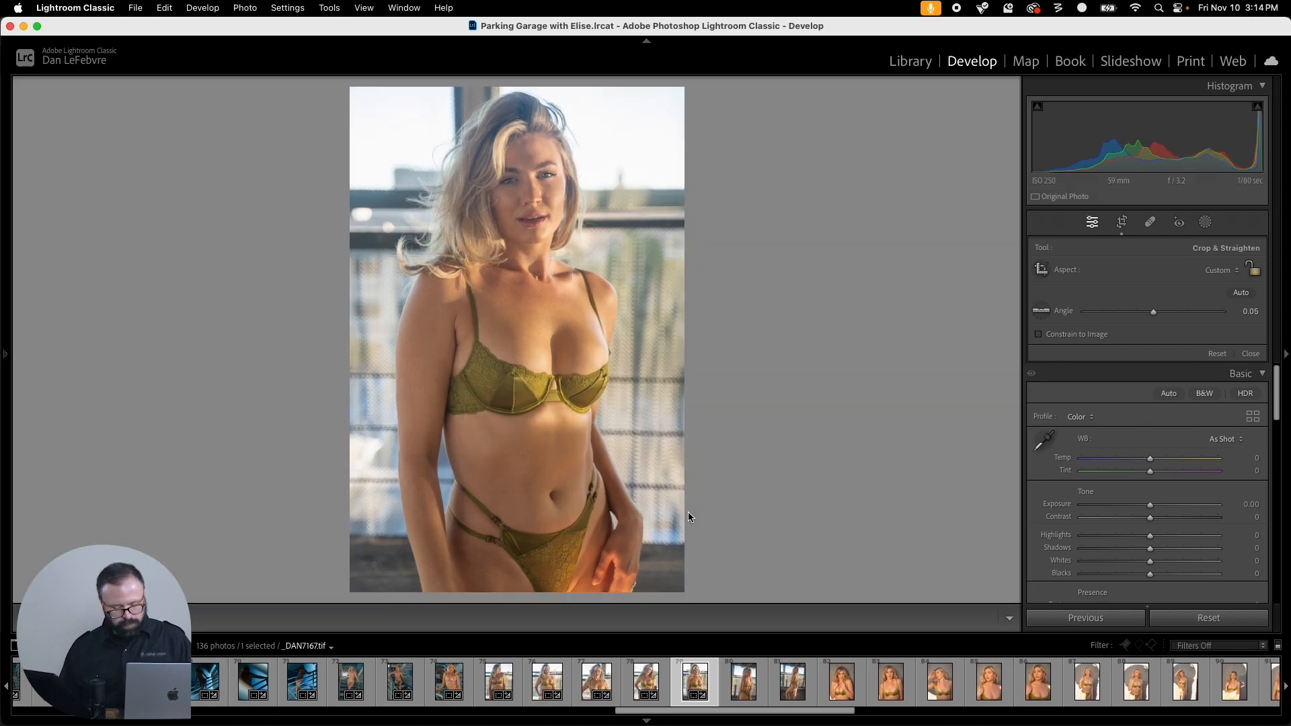
Step: Copy the crop settings from _DAN7167.tif and paste them onto _DAN7182.tif
key("super+shift+c")
left_click(858, 421)
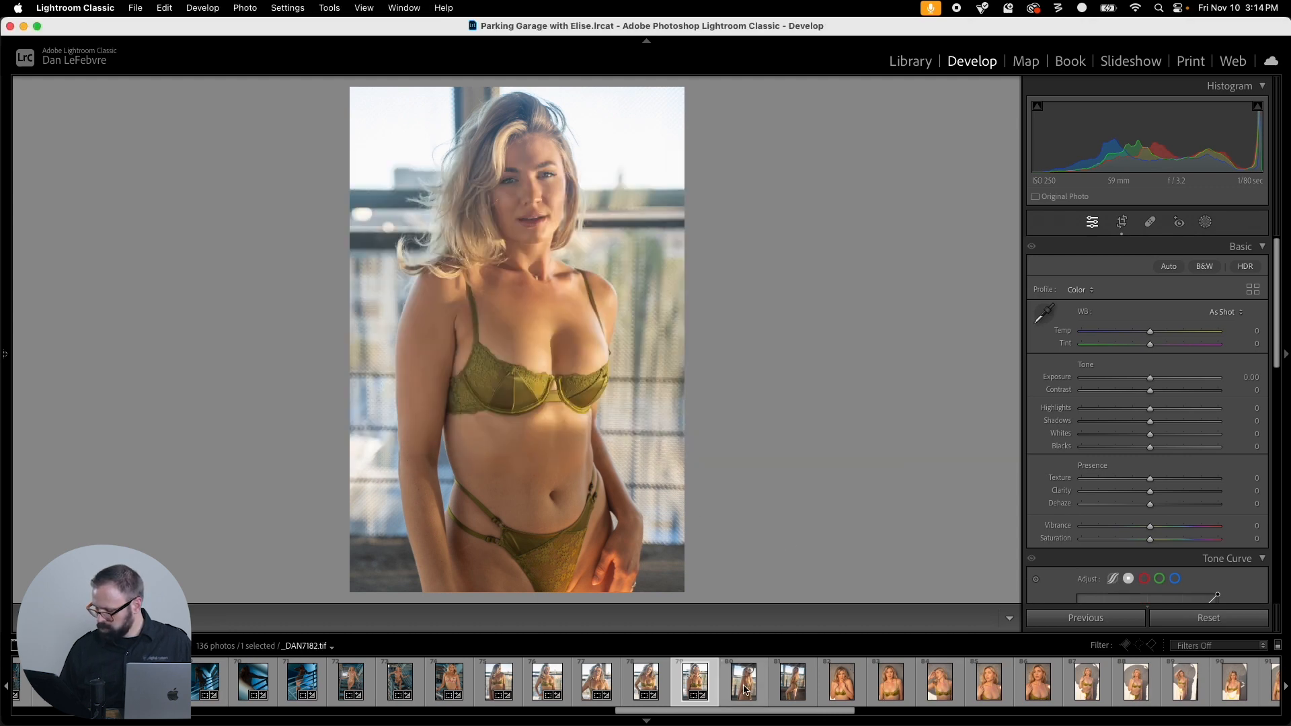
left_click(746, 690)
key("super+shift+v")
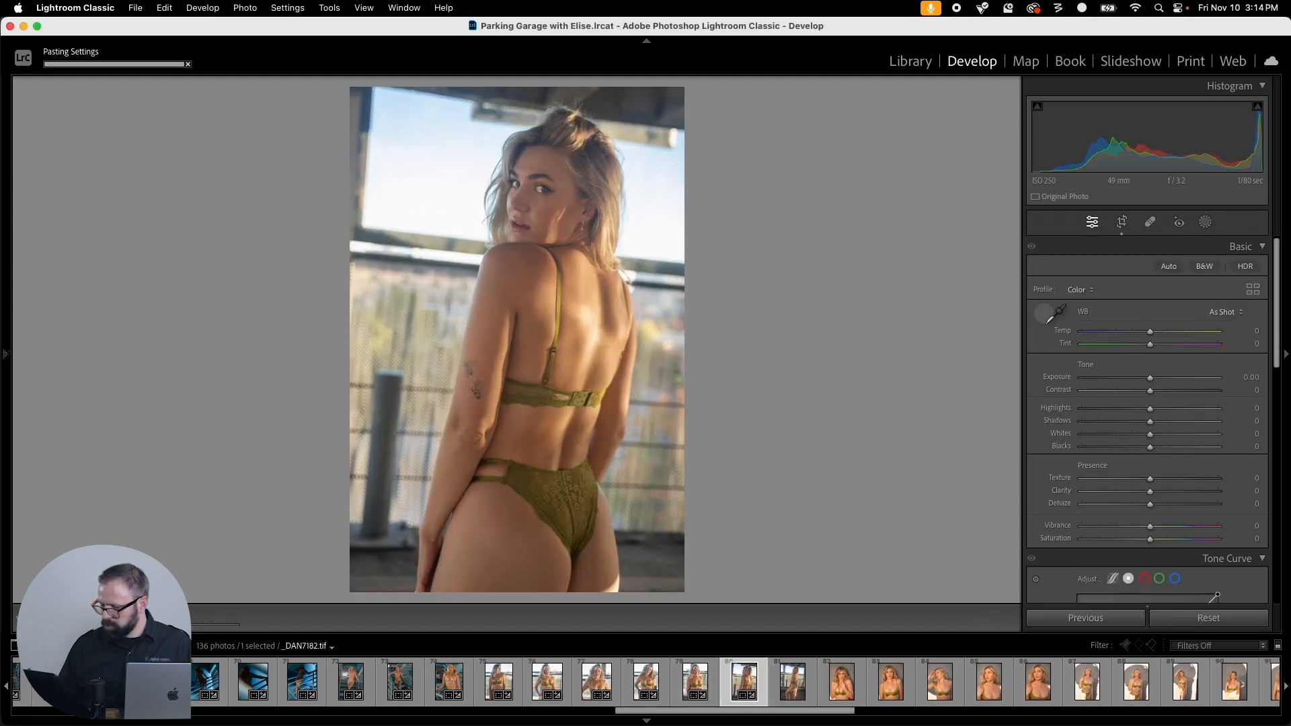
left_click(1055, 314)
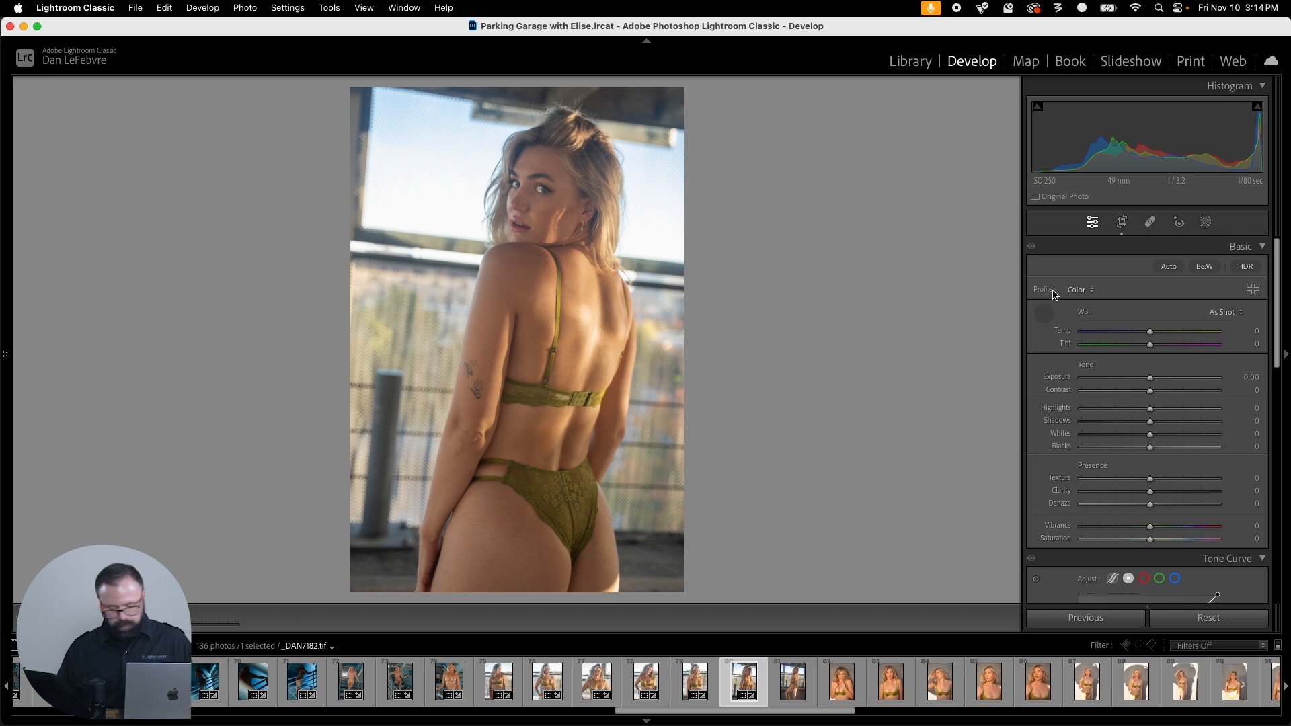
Step: Straighten _DAN7182.tif along the vertical post beside the window opening to an angle of about -5.50 and apply the crop
key("r")
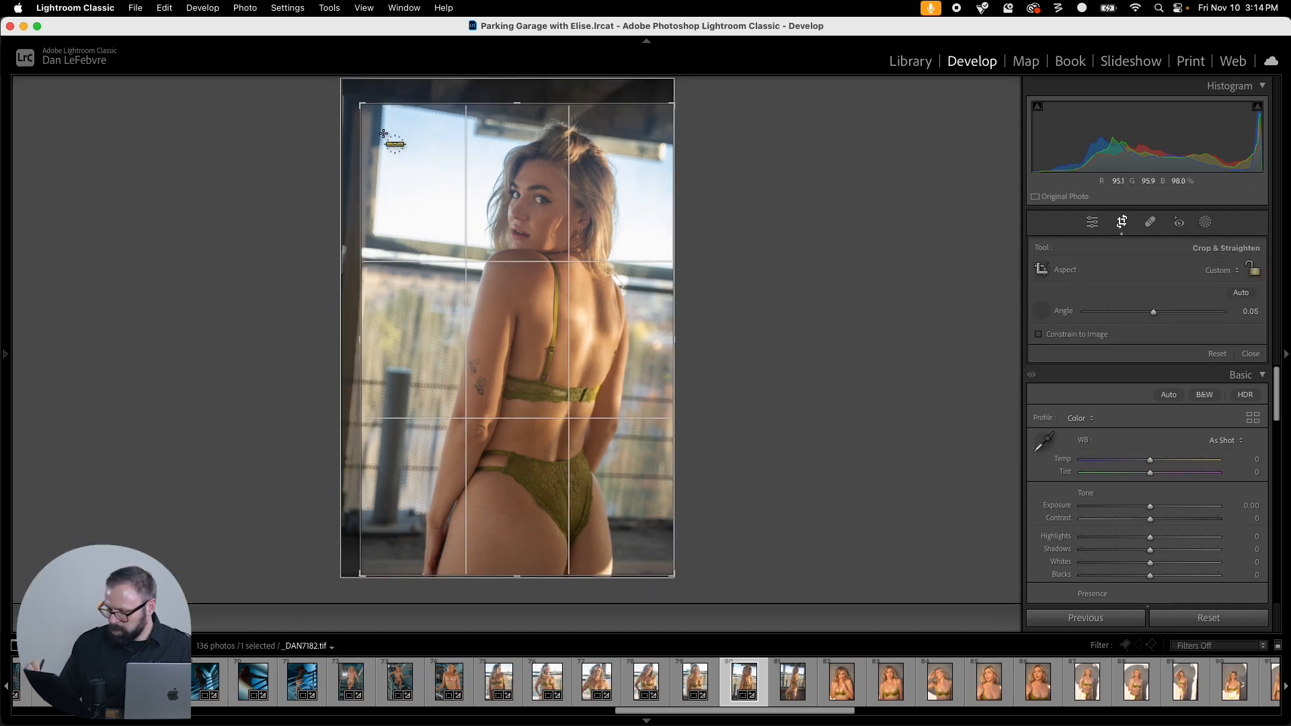
left_click_drag(368, 295, 368, 296)
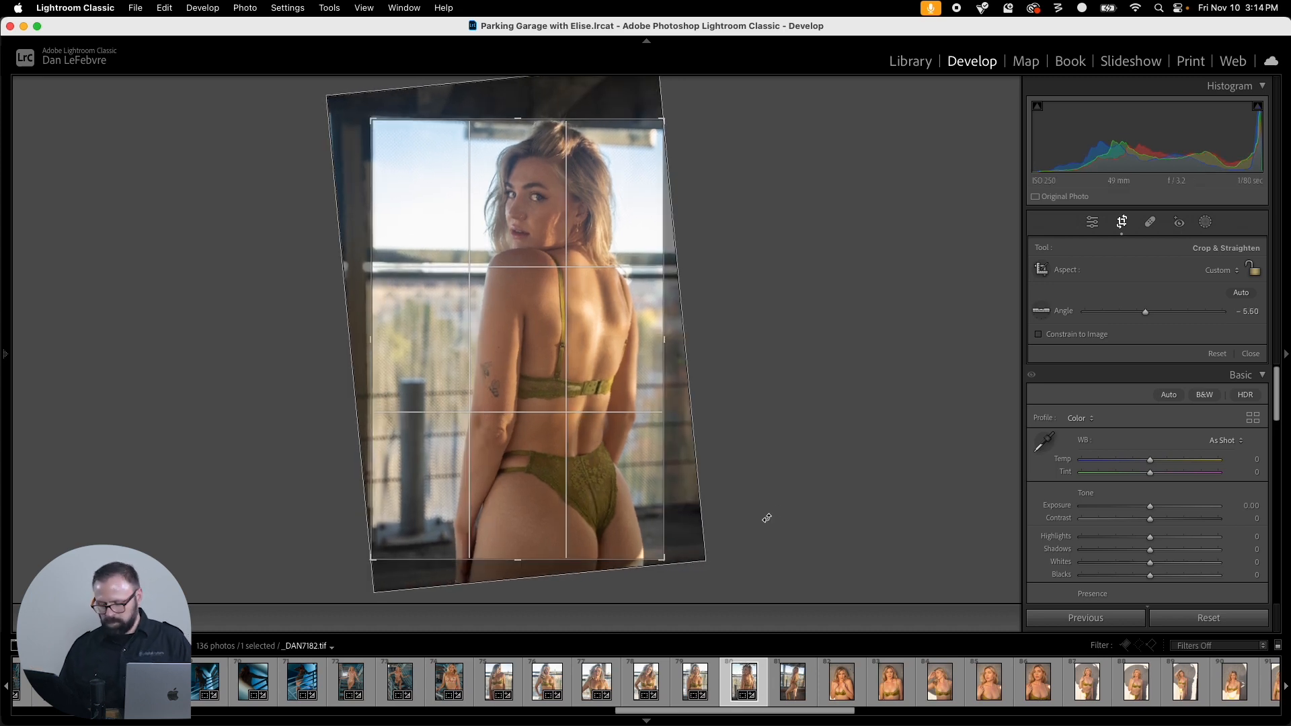
key("Return")
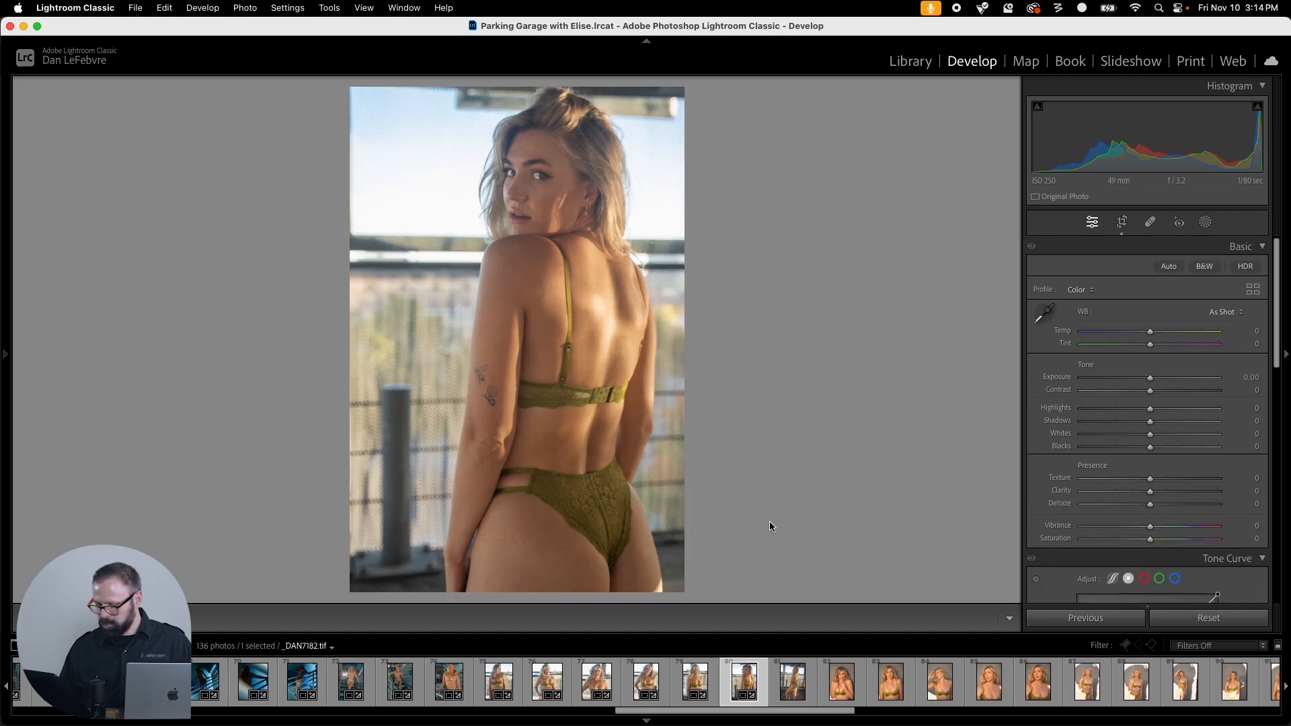
Step: Copy the crop settings from _DAN7182.tif and paste them onto _DAN7188.tif
key("super+shift+c")
left_click(844, 421)
key("Right")
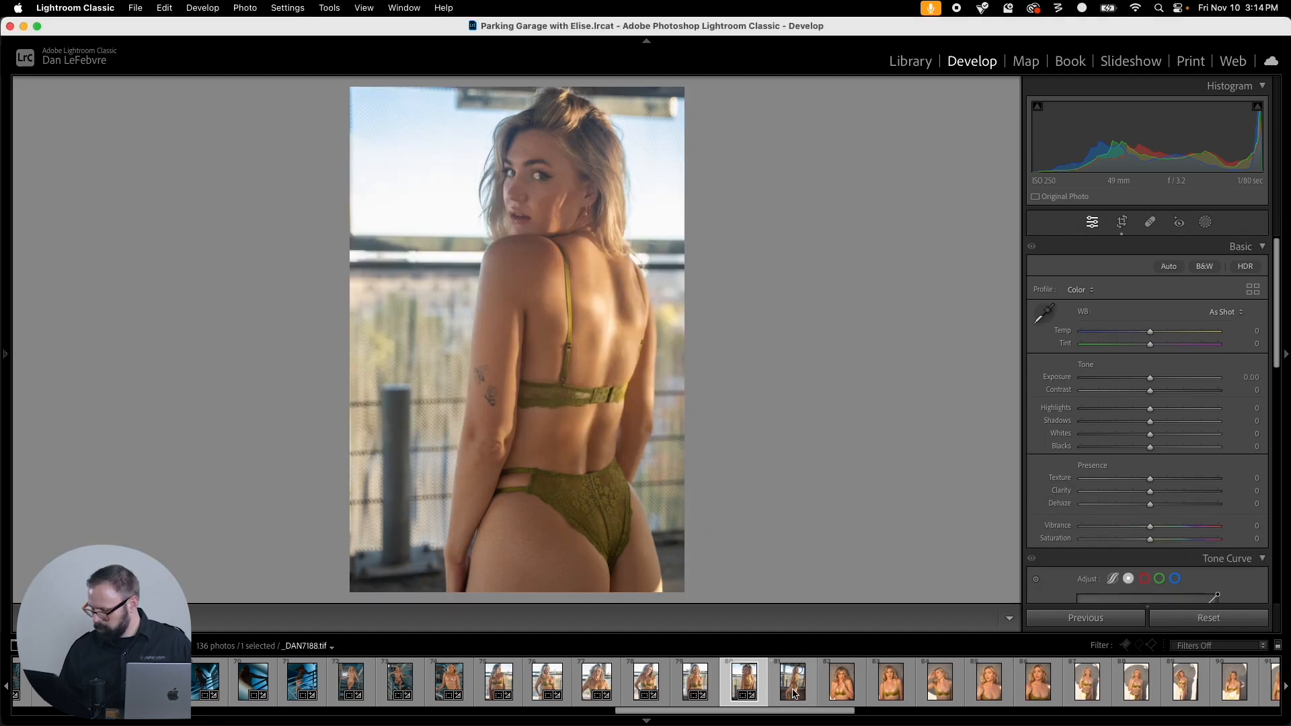
key("super+shift+v")
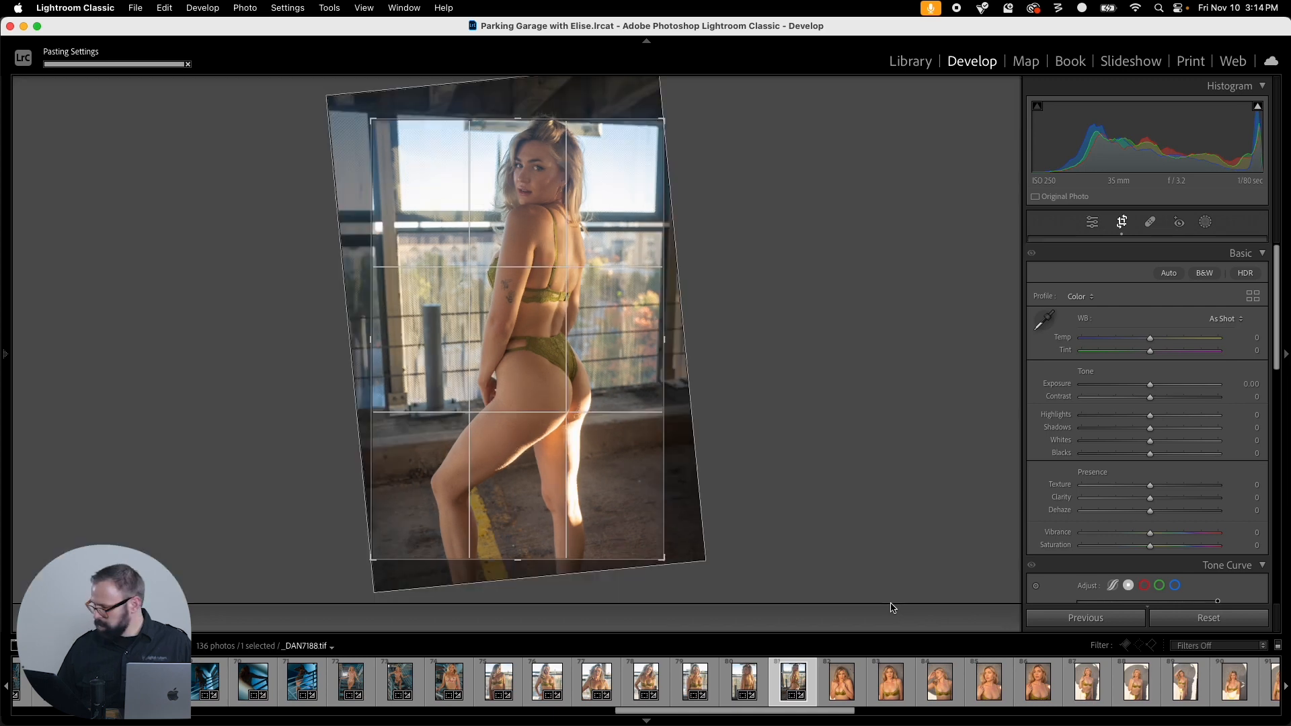
Step: Straighten _DAN7188.tif along the vertical post behind the model to an angle of about -2.25 and apply the crop
key("r")
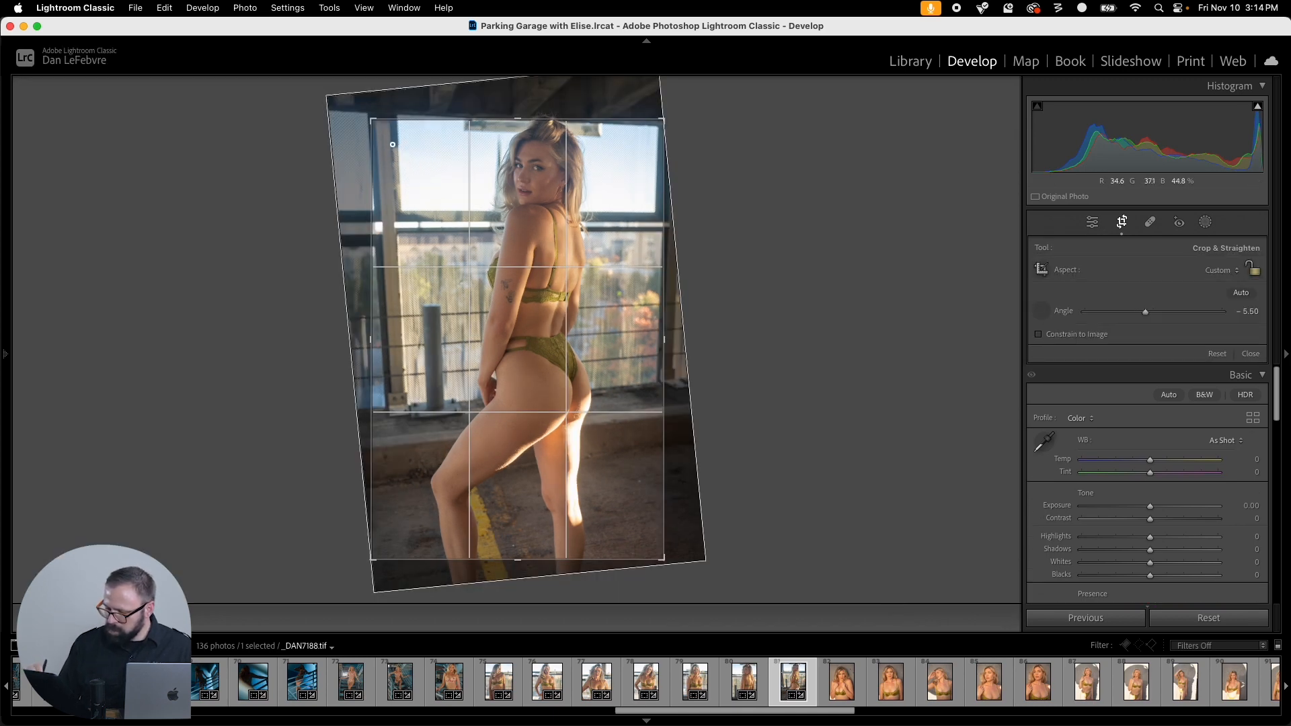
left_click_drag(415, 527, 411, 515)
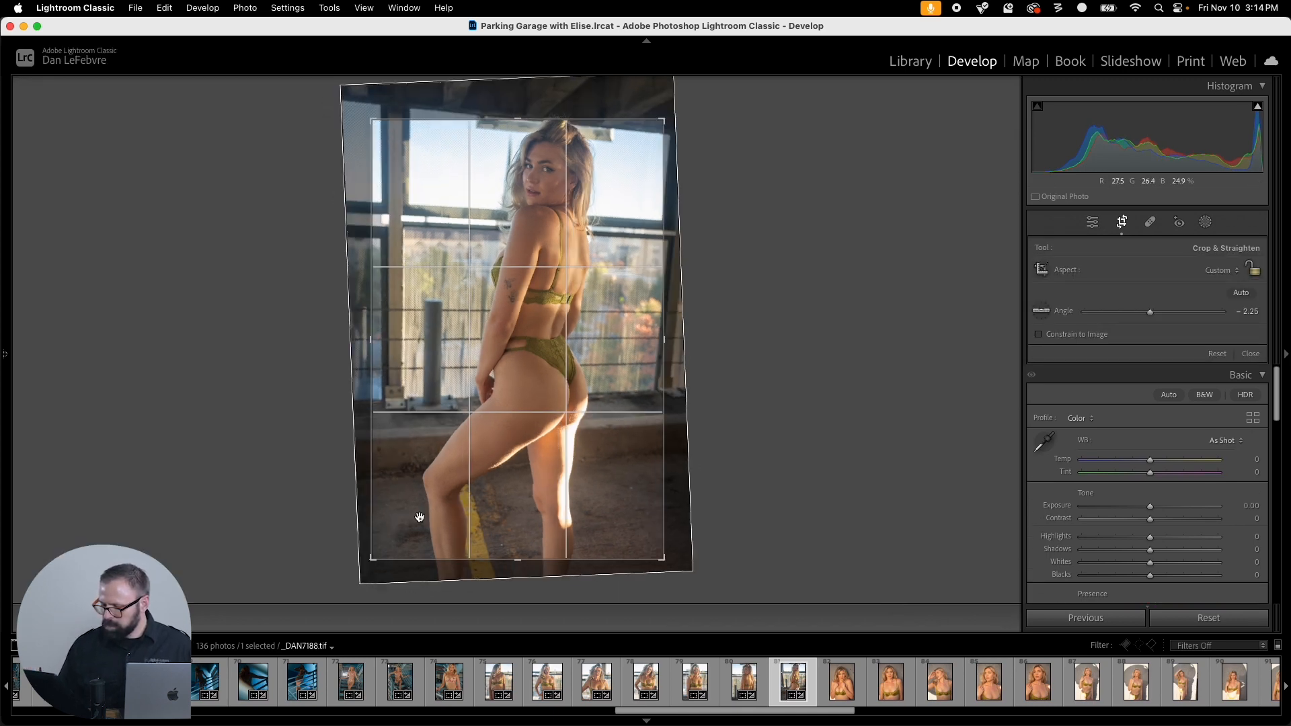
key("r")
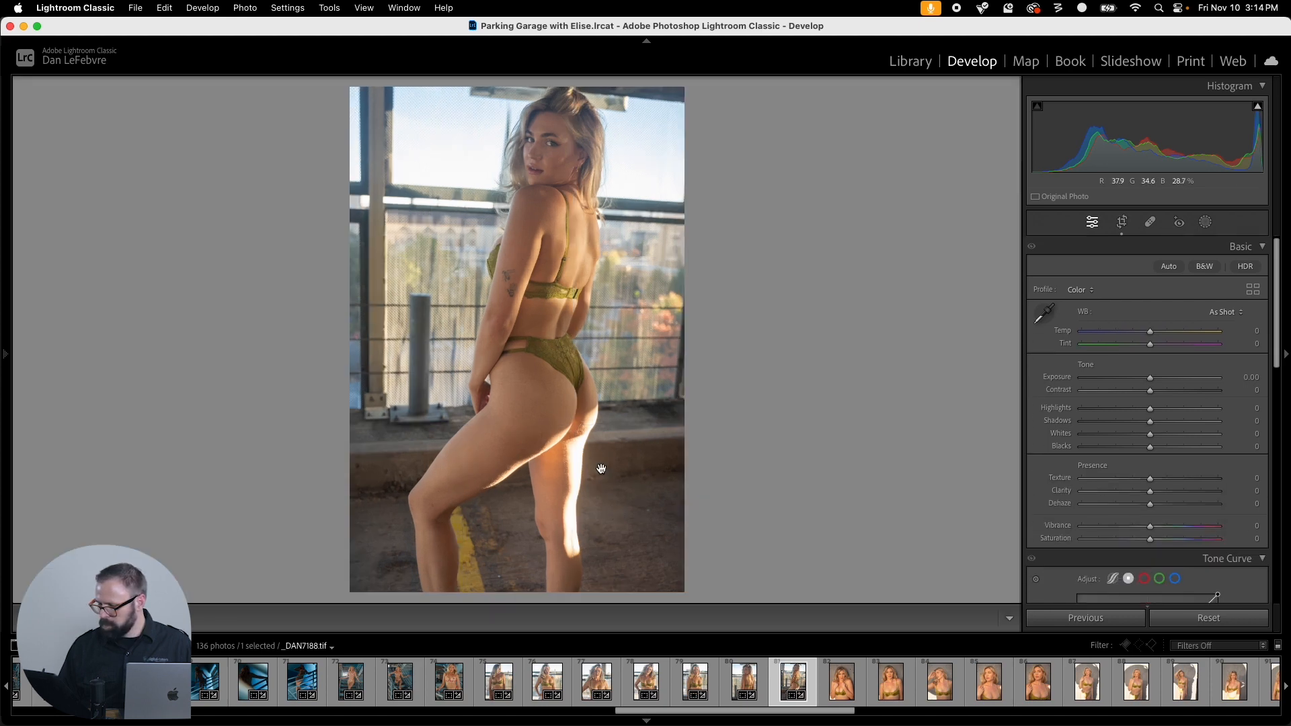
Step: Reframe _DAN7188.tif by moving the photo down and shrinking the crop frame slightly around the model, and apply it
key("r")
left_click_drag(585, 370, 581, 373)
mouse_move(663, 558)
left_mouse_down()
mouse_move(654, 540)
mouse_move(660, 551)
left_mouse_up()
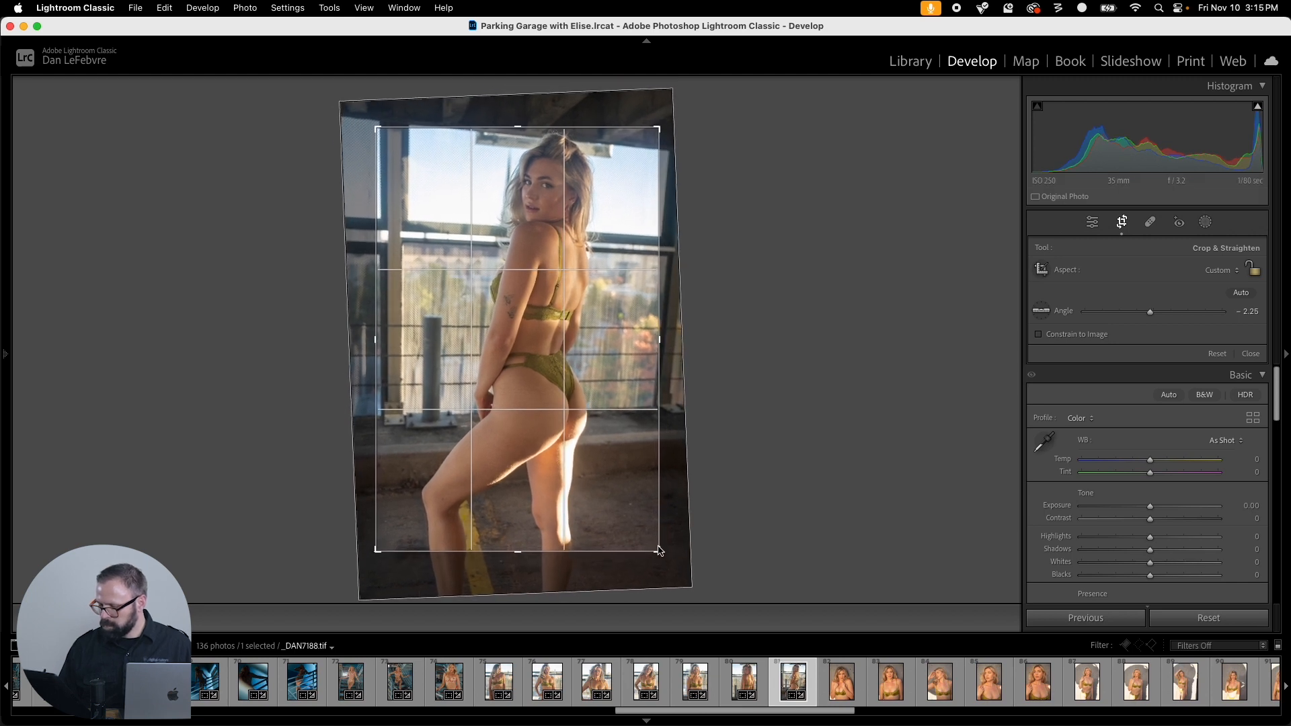
key("Return")
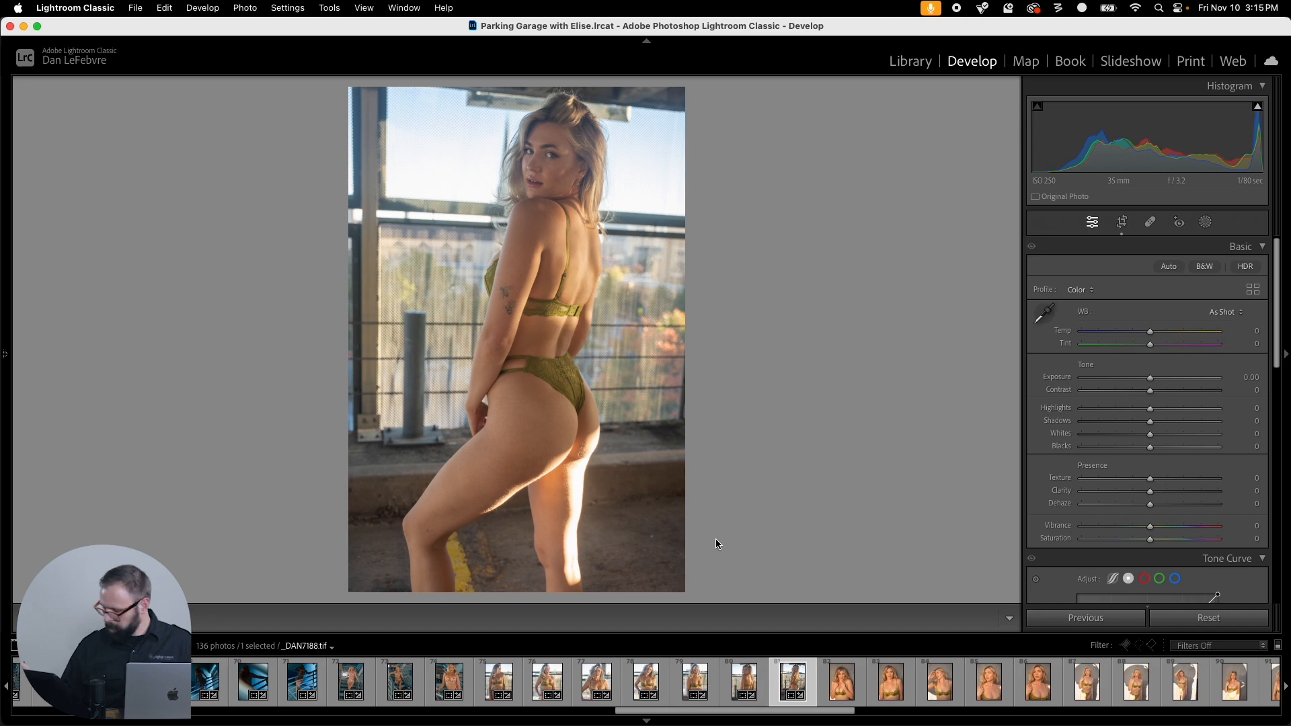
Step: Copy the crop settings from _DAN7188.tif and paste them onto _DAN7193.tif
key("super+shift+c")
left_click(845, 421)
left_click(844, 683)
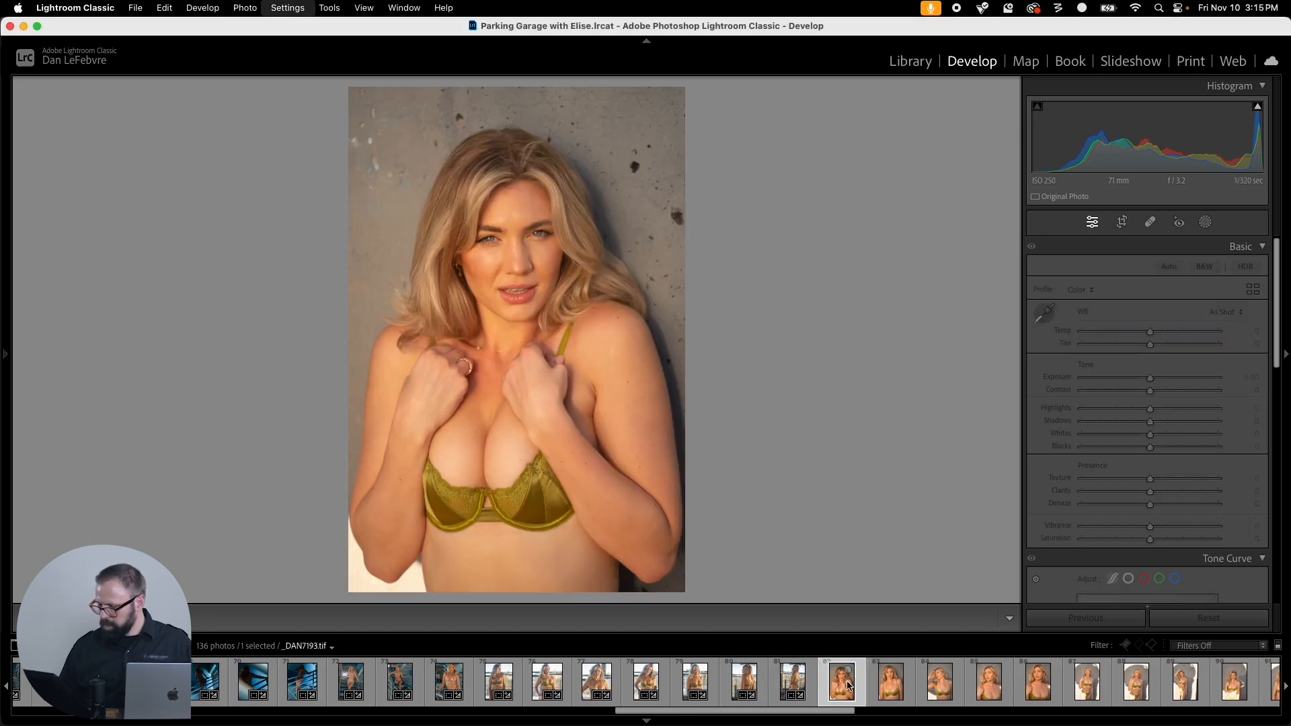
key("super+shift+v")
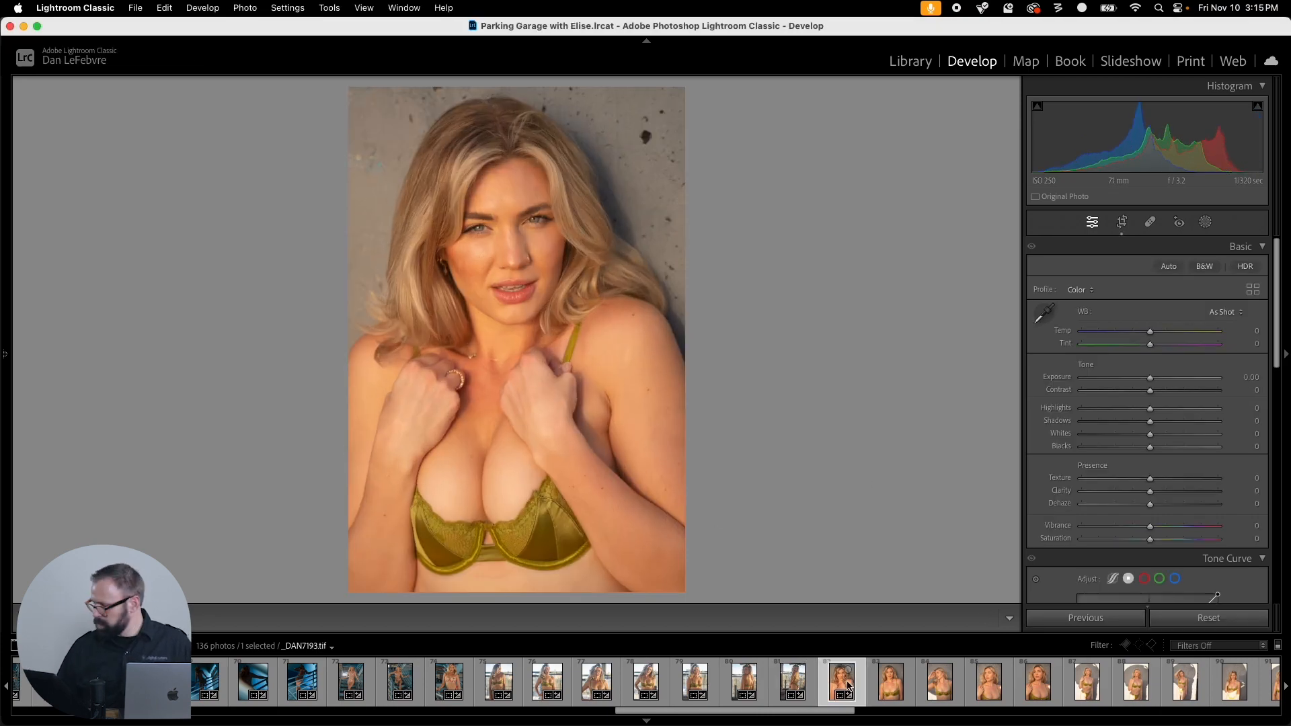
Step: Set the crop of _DAN7193.tif to a 1 x 1 aspect ratio with an angle of 0
key("r")
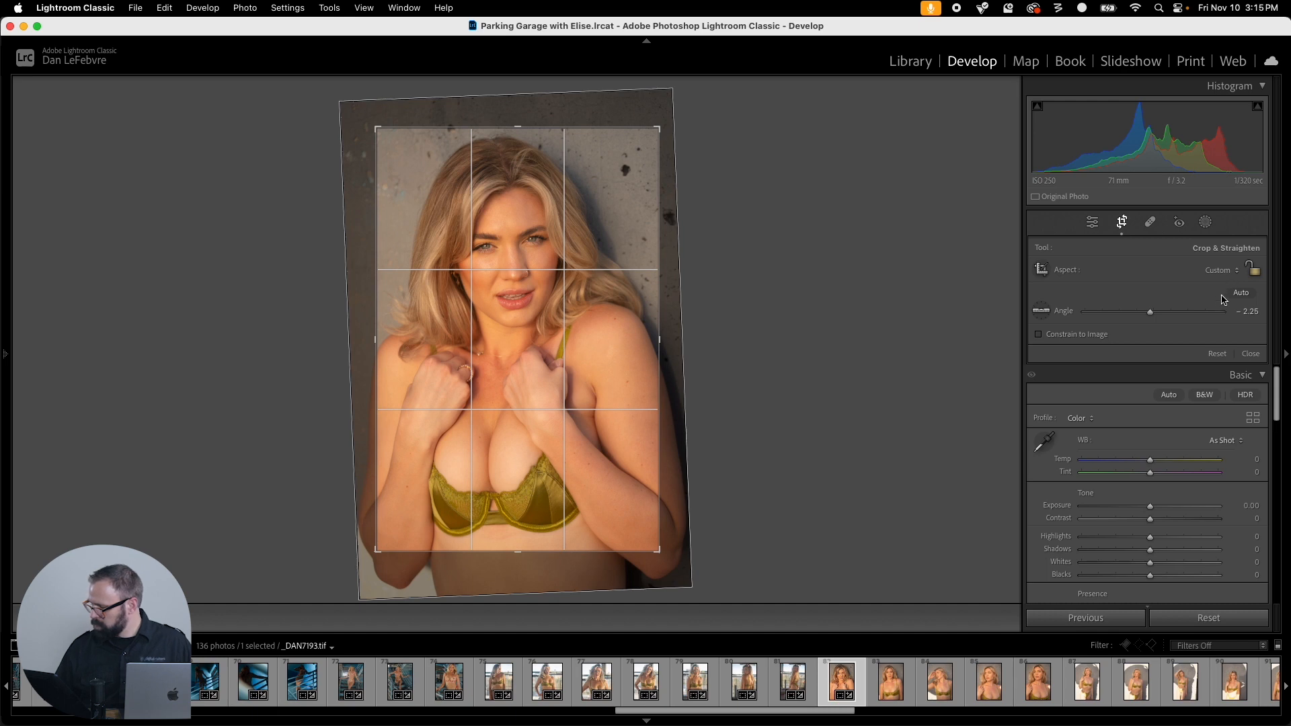
left_click(1231, 273)
left_click(1232, 272)
left_click(1230, 297)
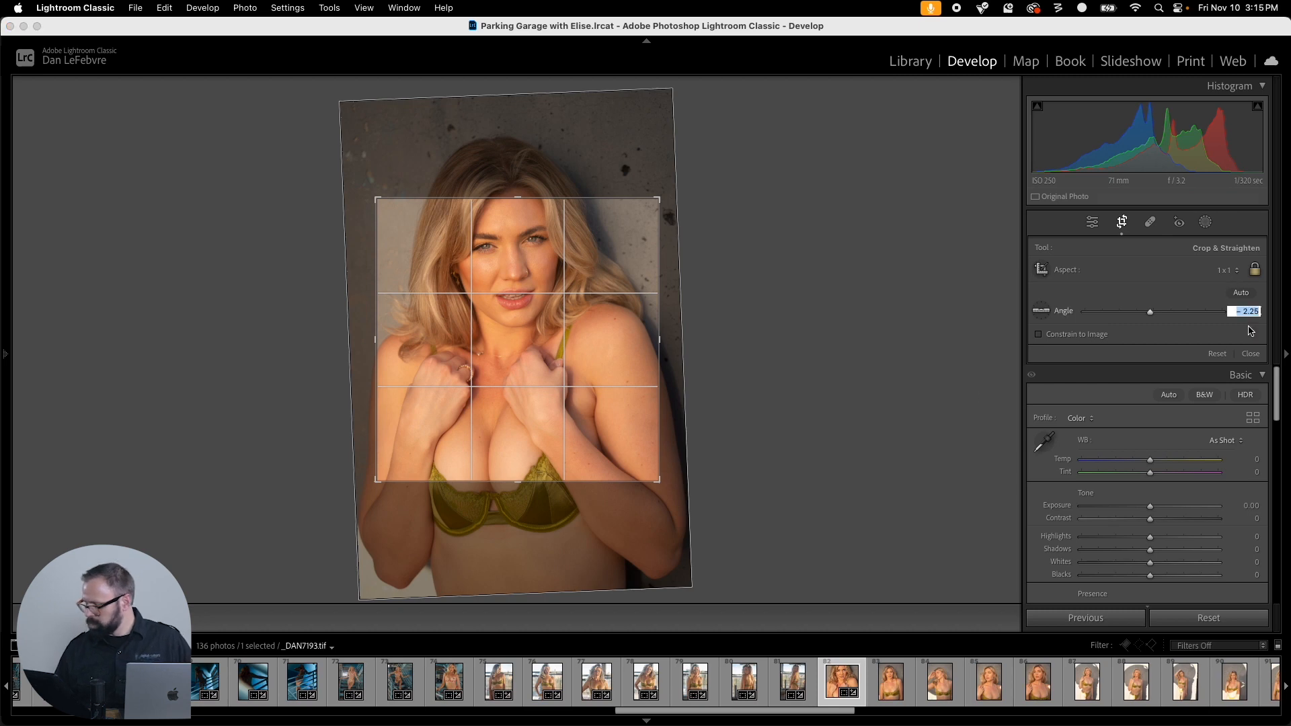
type("0")
key("Return")
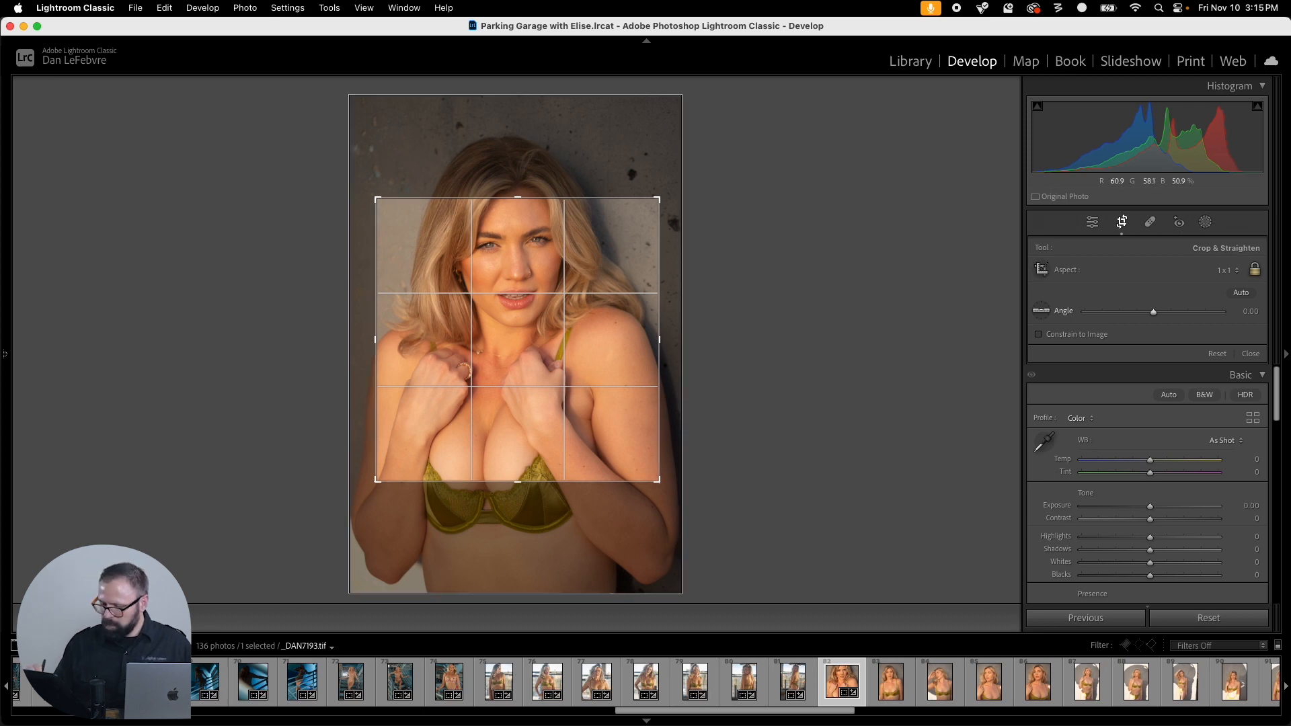
Step: Enlarge the square crop frame to the photo's full width and move the photo down to include the top of the head
left_click_drag(377, 199, 363, 184)
left_click_drag(674, 495, 685, 506)
left_click_drag(551, 316, 551, 350)
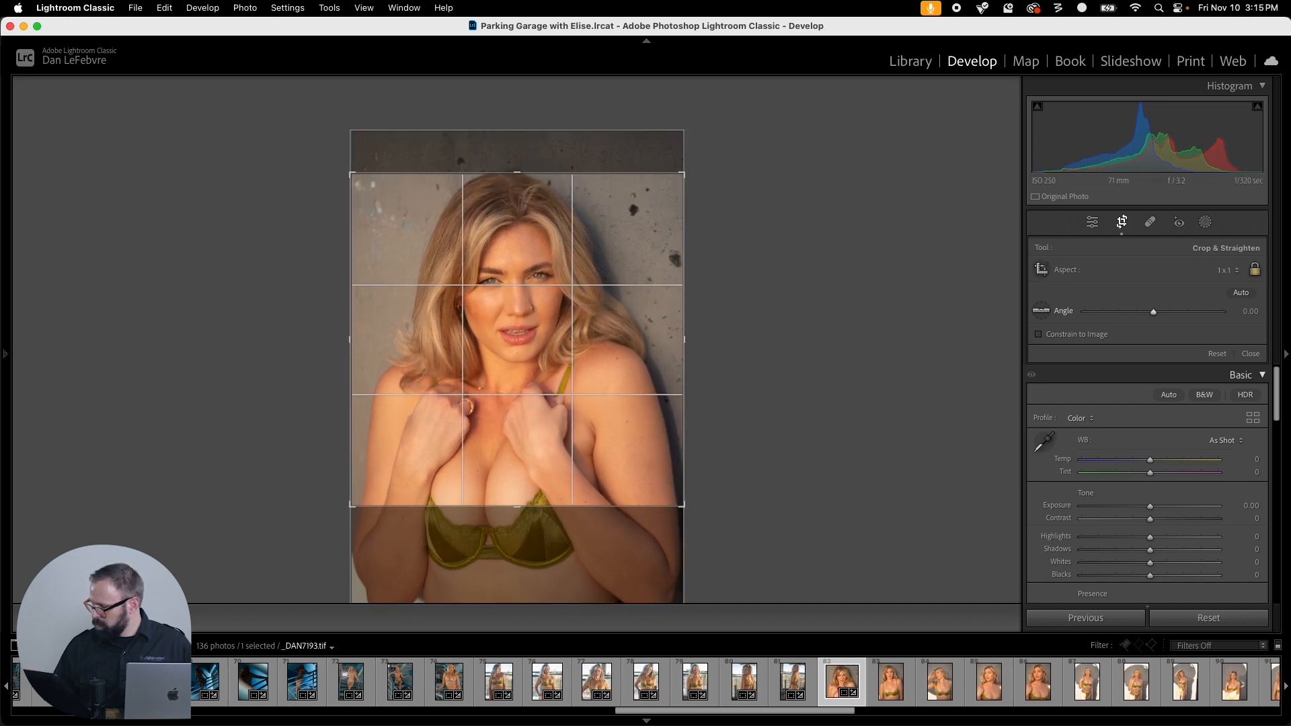
Step: Change the crop aspect ratio to 4 x 5 / 8 x 10, enlarge the frame to the photo's full width, reposition the photo, and apply it
left_click(1227, 271)
left_click(1224, 297)
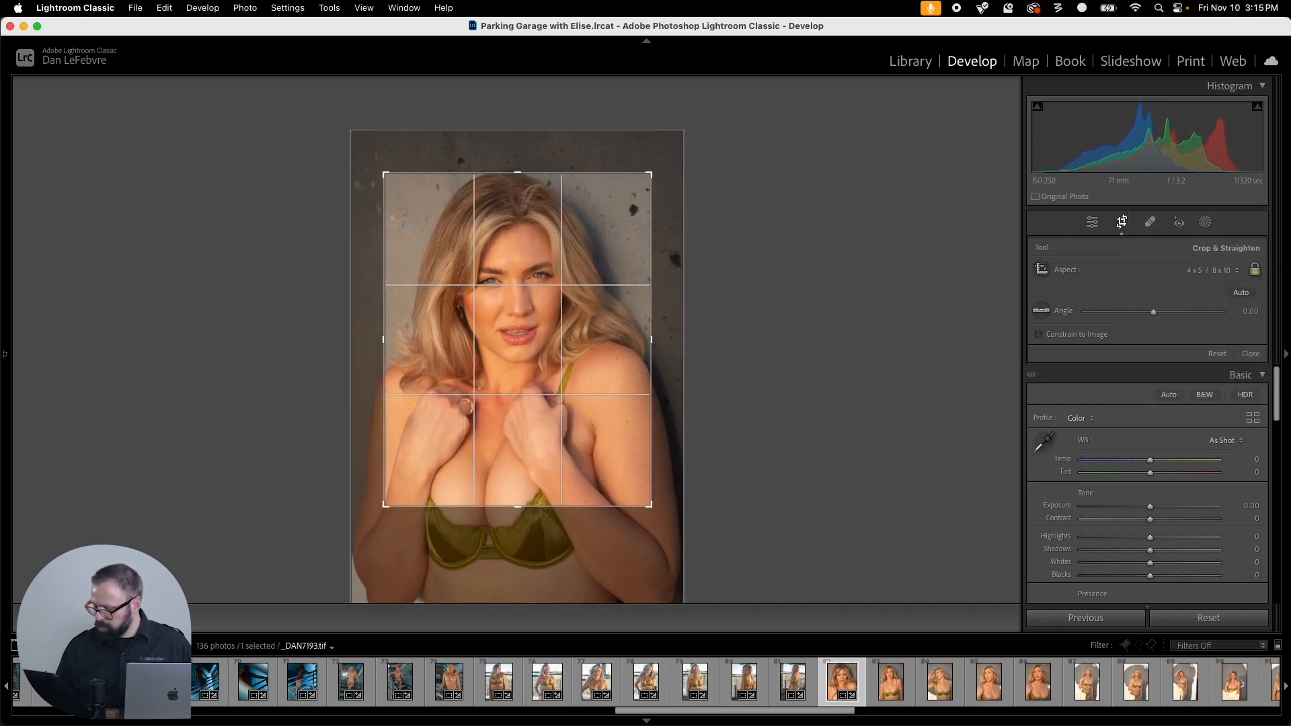
left_click_drag(361, 535, 351, 547)
left_click_drag(458, 404, 457, 410)
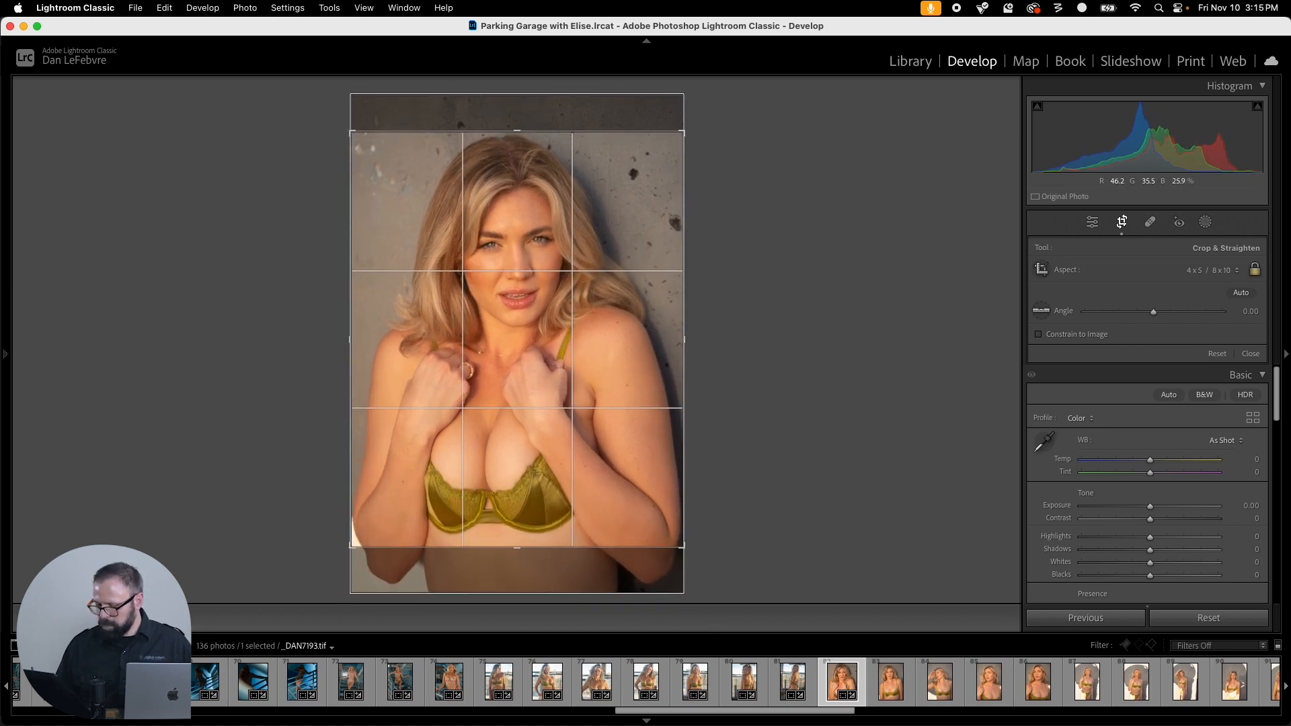
key("Return")
Step: Copy the crop and aspect ratio settings from _DAN7193.tif onto _DAN7197.tif, review the crop frame, and apply it
key("super+shift+c")
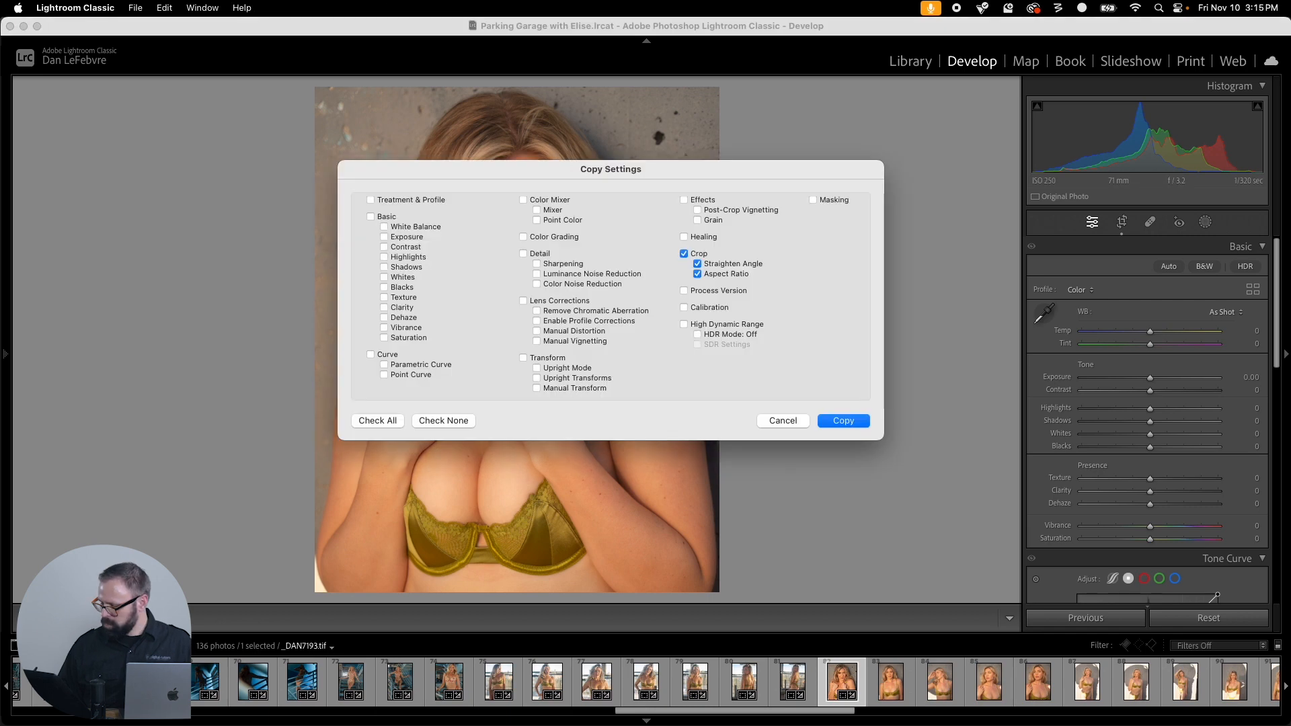
key("Return")
key("Right")
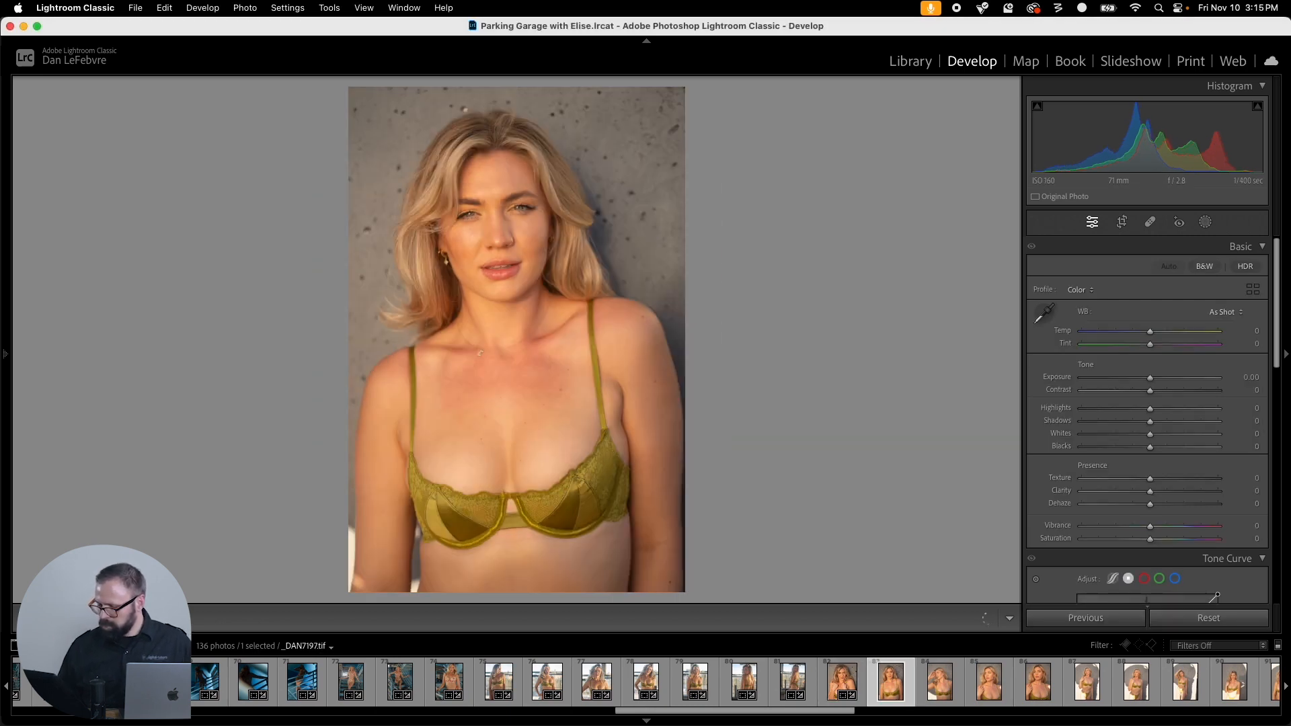
key("super+shift+v")
key("r")
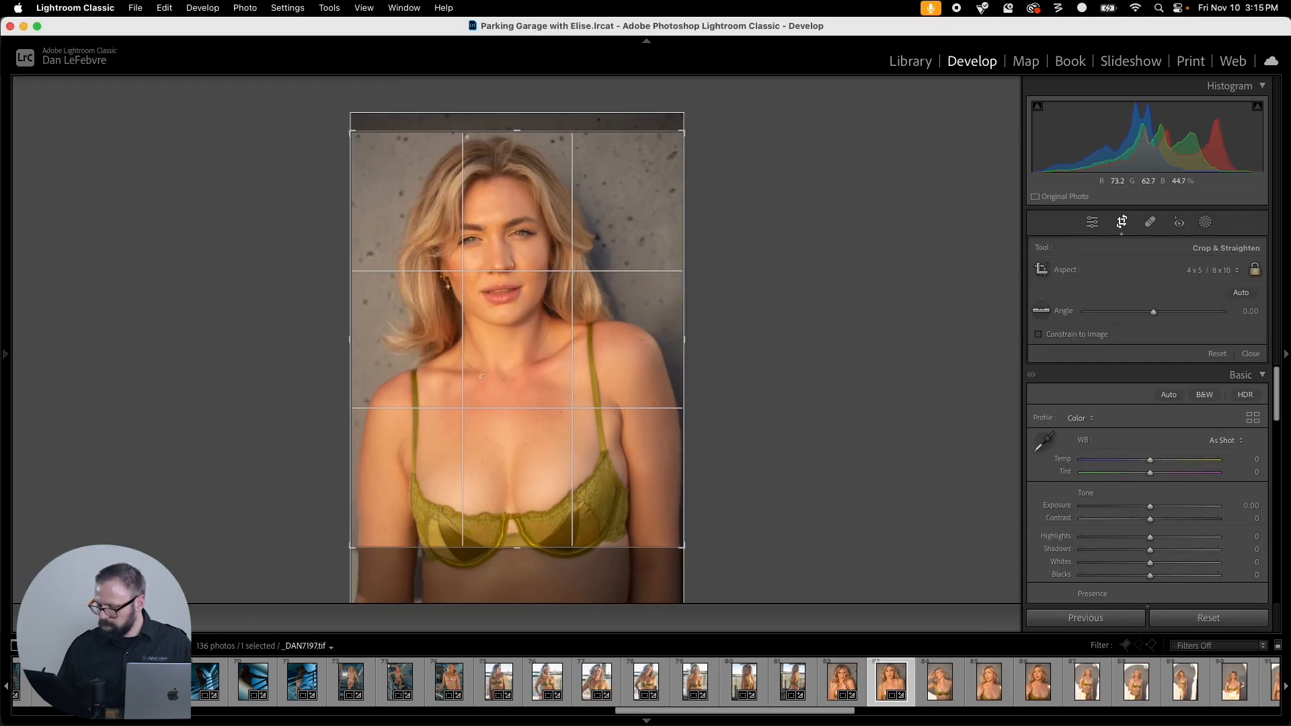
key("Return")
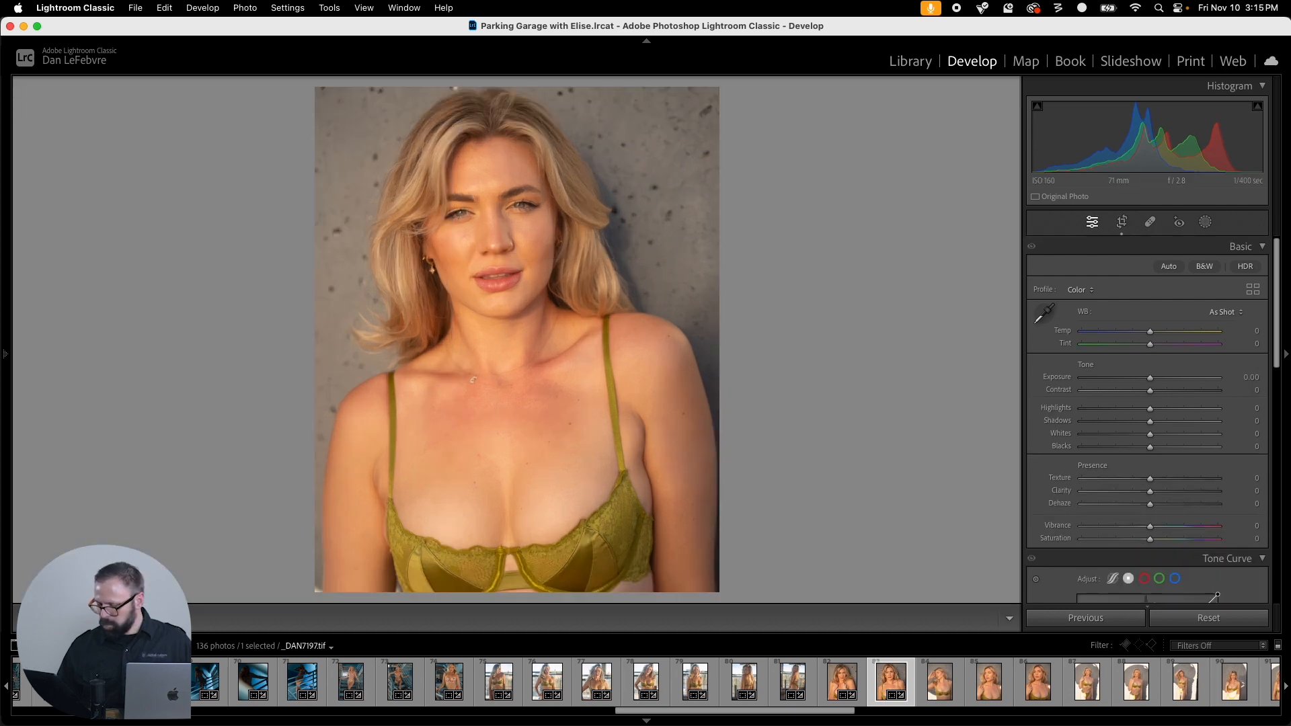
Step: Paste the copied crop settings onto _DAN7202.tif, review its crop frame, and accept it
key("Right")
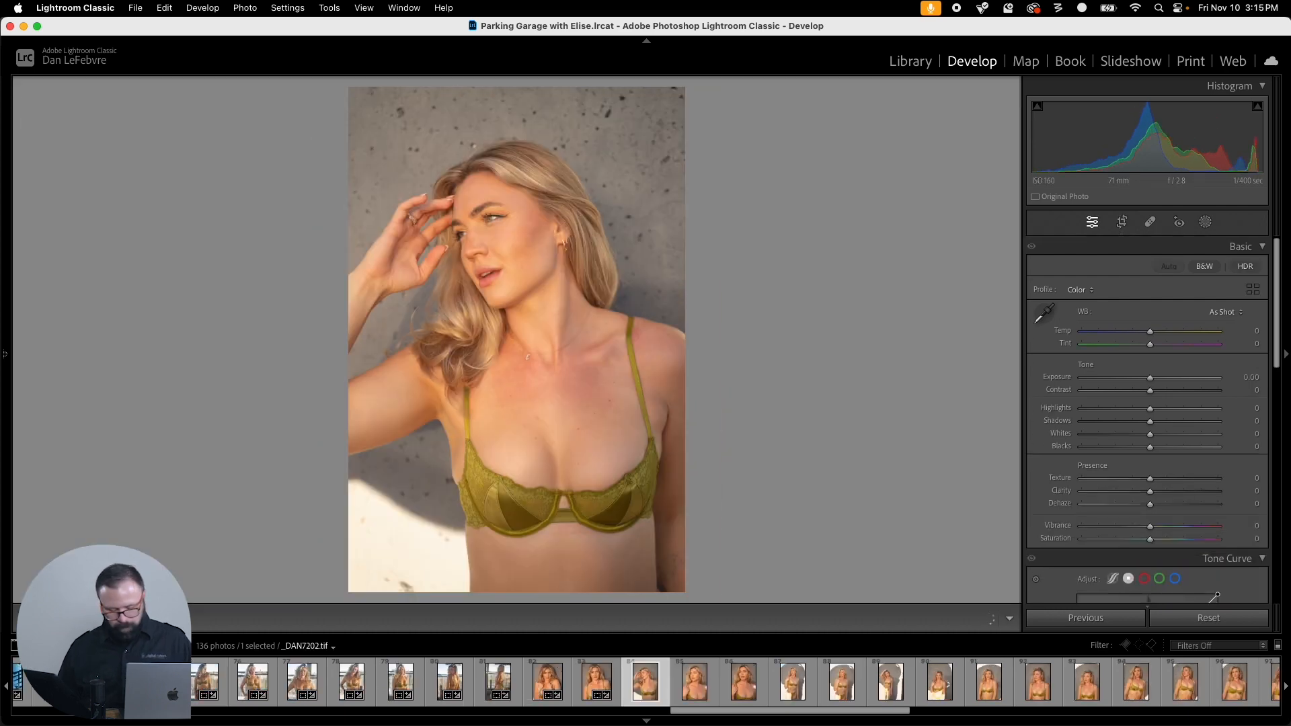
key("super+shift+v")
key("r")
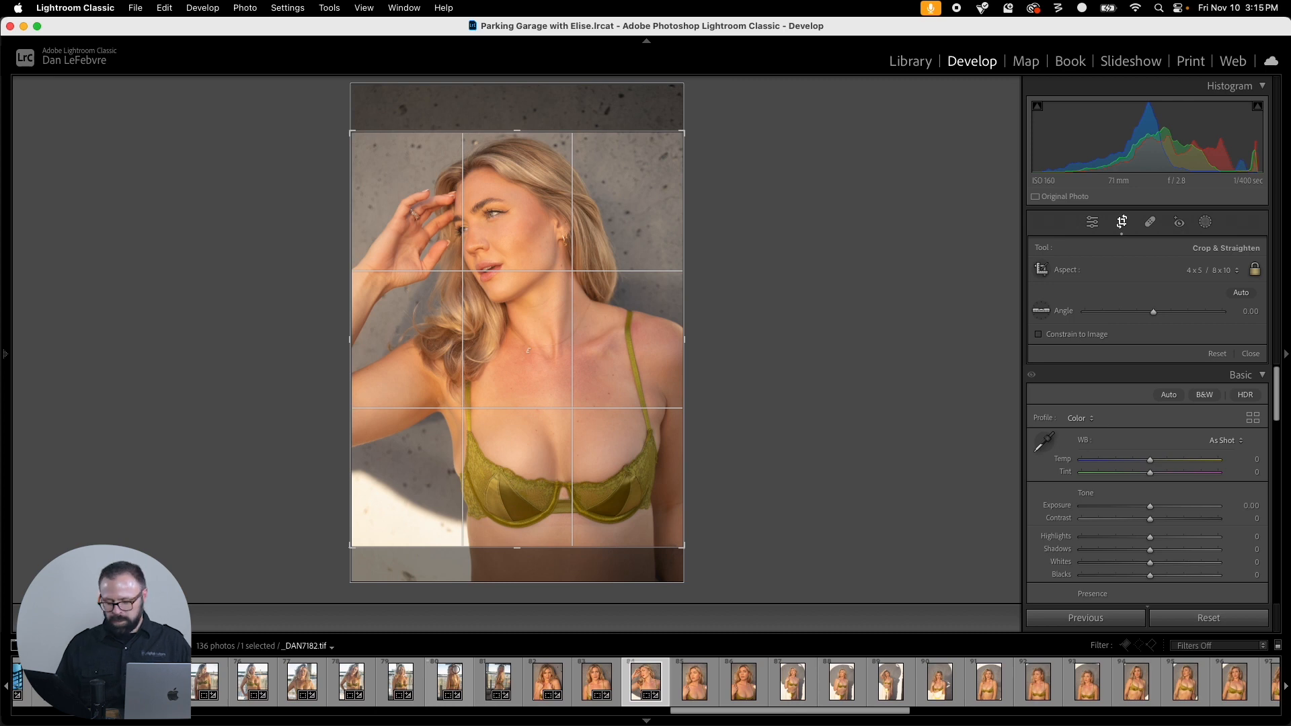
key("r")
Step: Paste the copied 4 x 5 / 8 x 10 crop onto _DAN7206.tif, fine-tune the framing at the photo's full width, and apply it
key("Right")
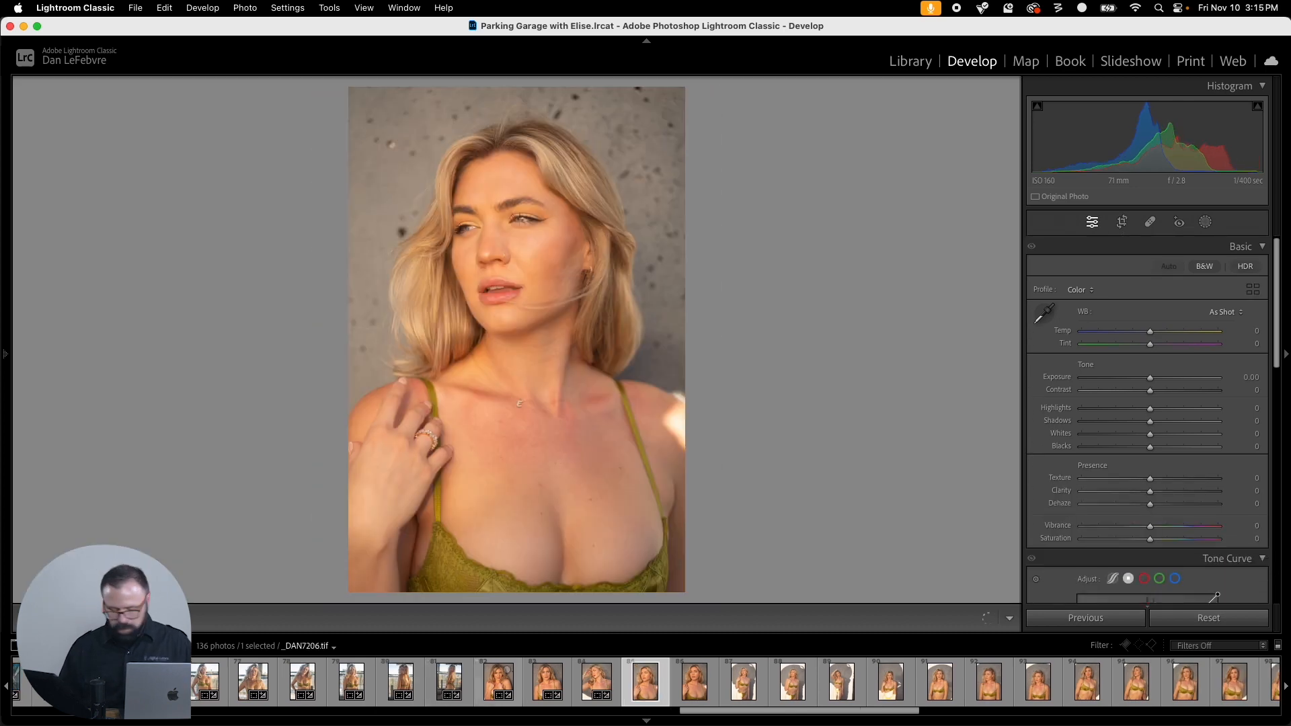
key("super+shift+v")
key("r")
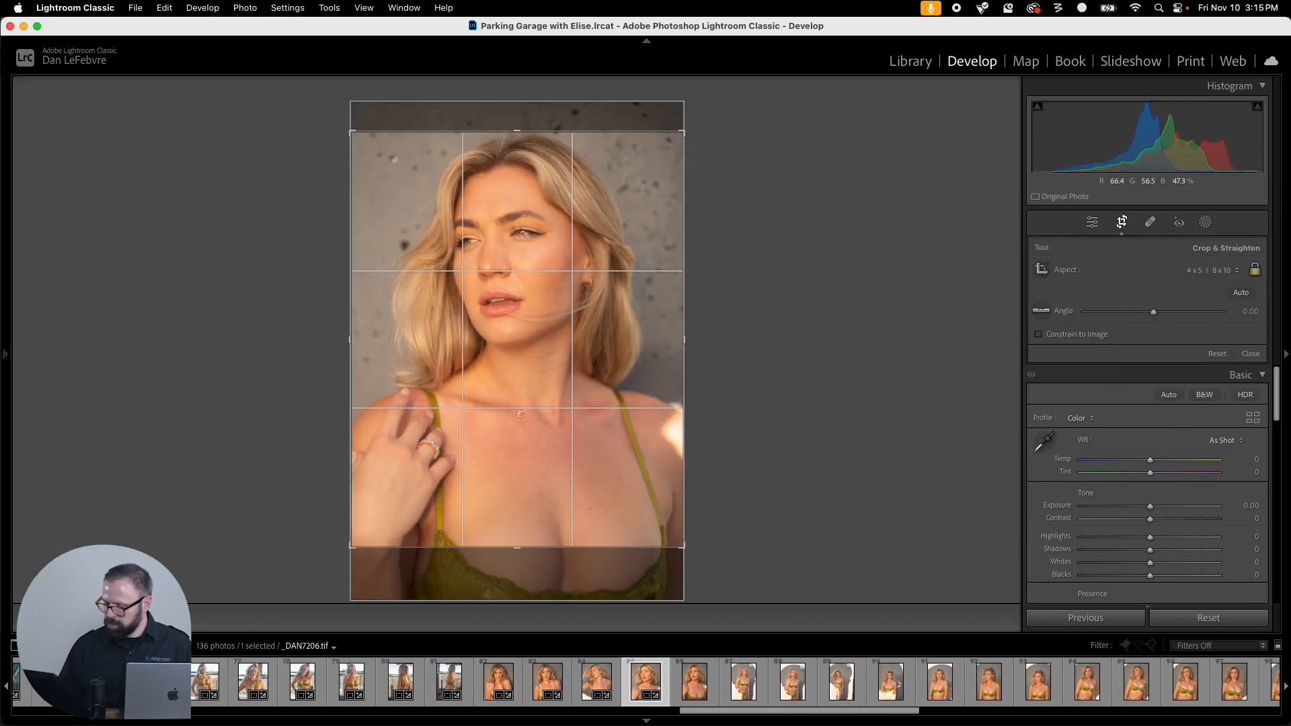
left_click_drag(683, 547, 671, 532)
left_click_drag(599, 460, 598, 457)
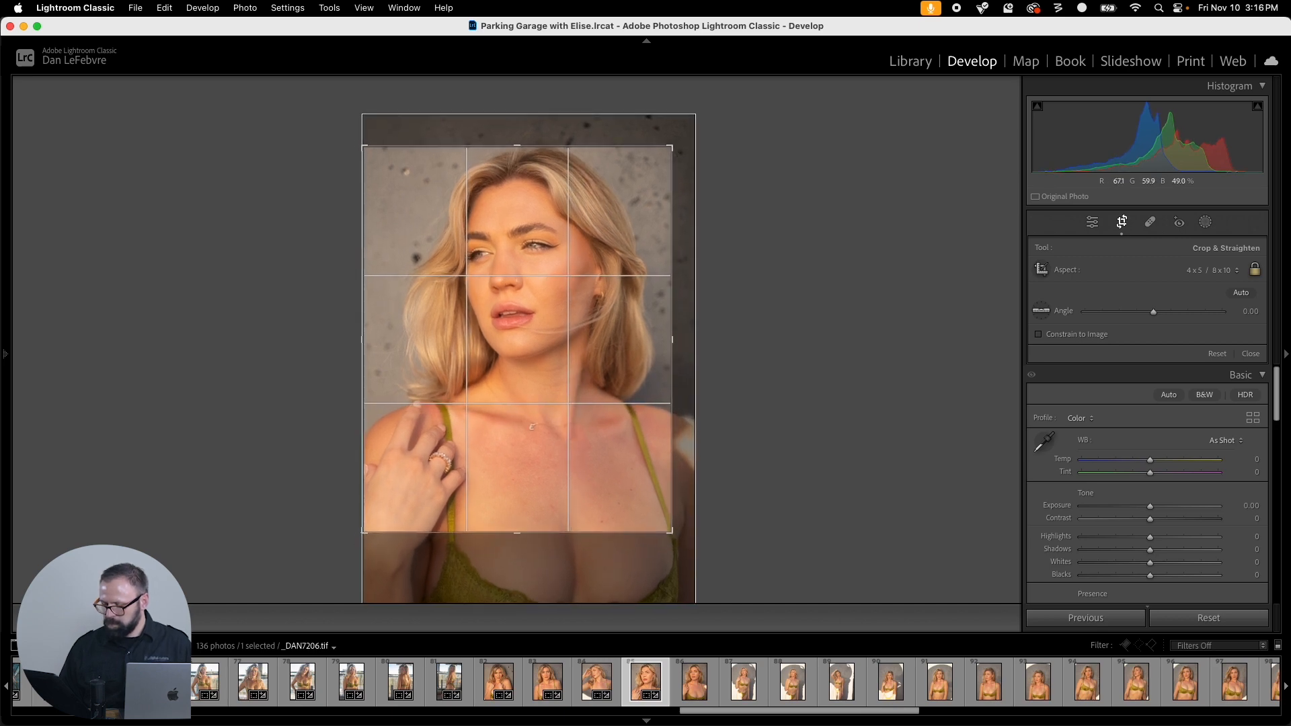
mouse_move(671, 532)
left_mouse_down()
mouse_move(682, 547)
mouse_move(670, 530)
left_mouse_up()
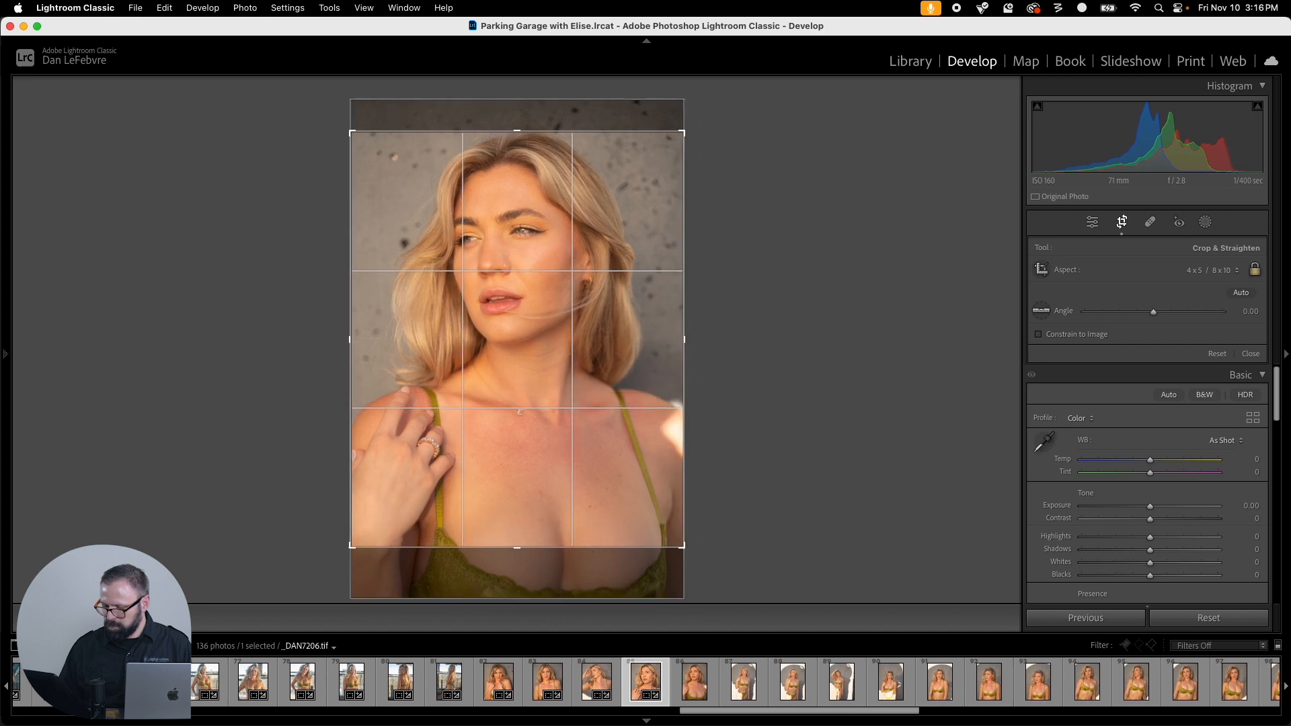
key("Return")
Step: Paste the copied crop settings onto _DAN7207.tif, check that the frame includes the top of the head, and apply the crop
key("Right")
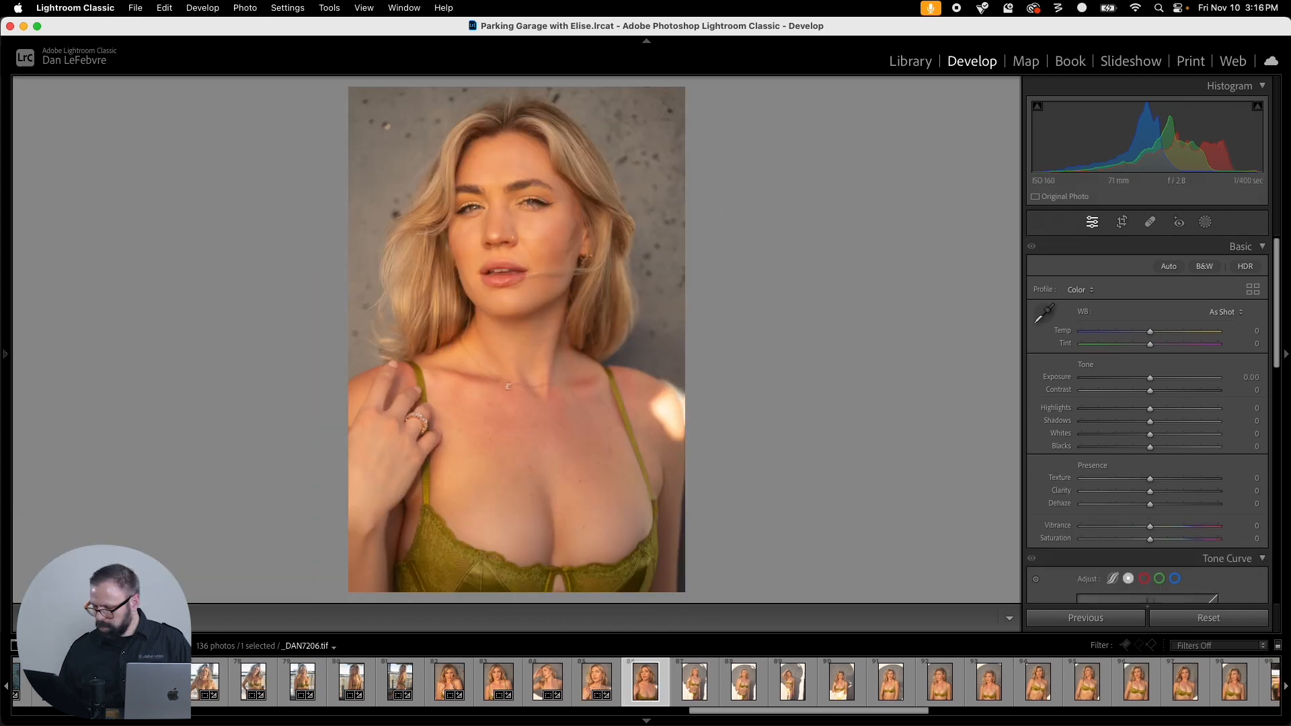
key("super+shift+v")
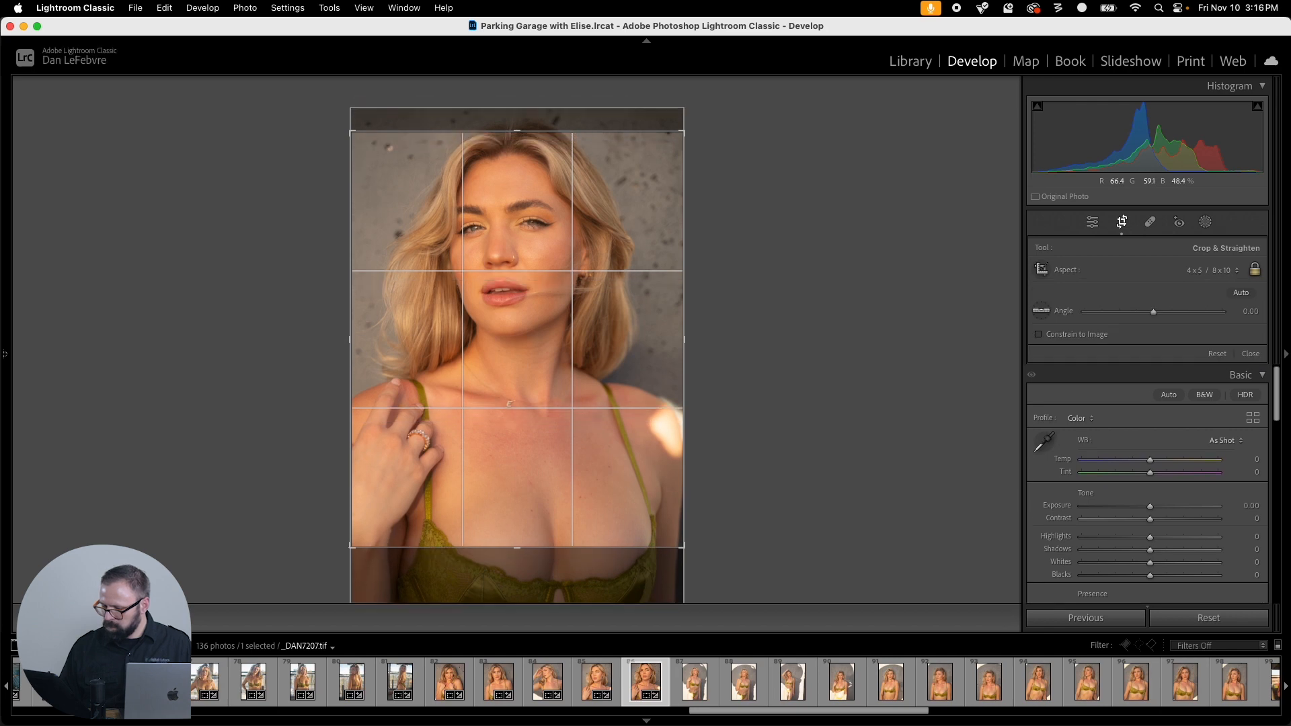
key("Return")
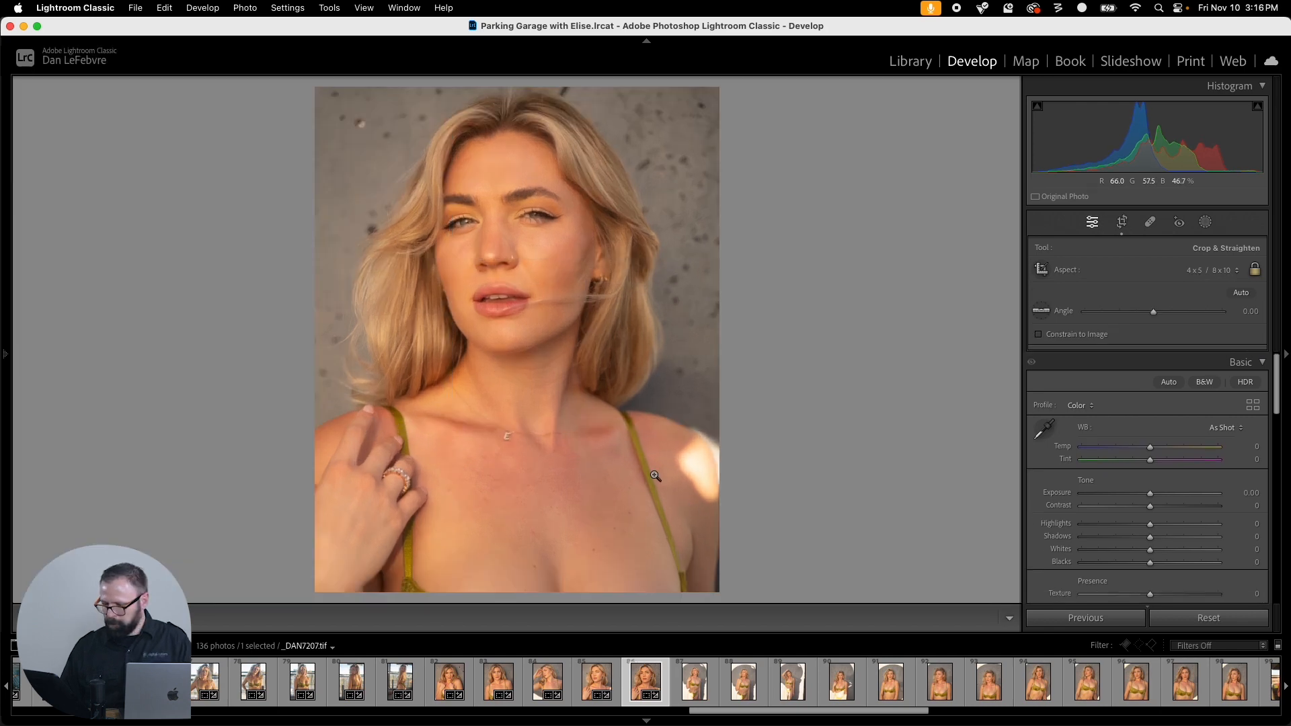
Step: Paste the copied crop onto _DAN7211.tif, tighten the frame around the subject's head and upper body, and apply it
key("Right")
key("super+shift+v")
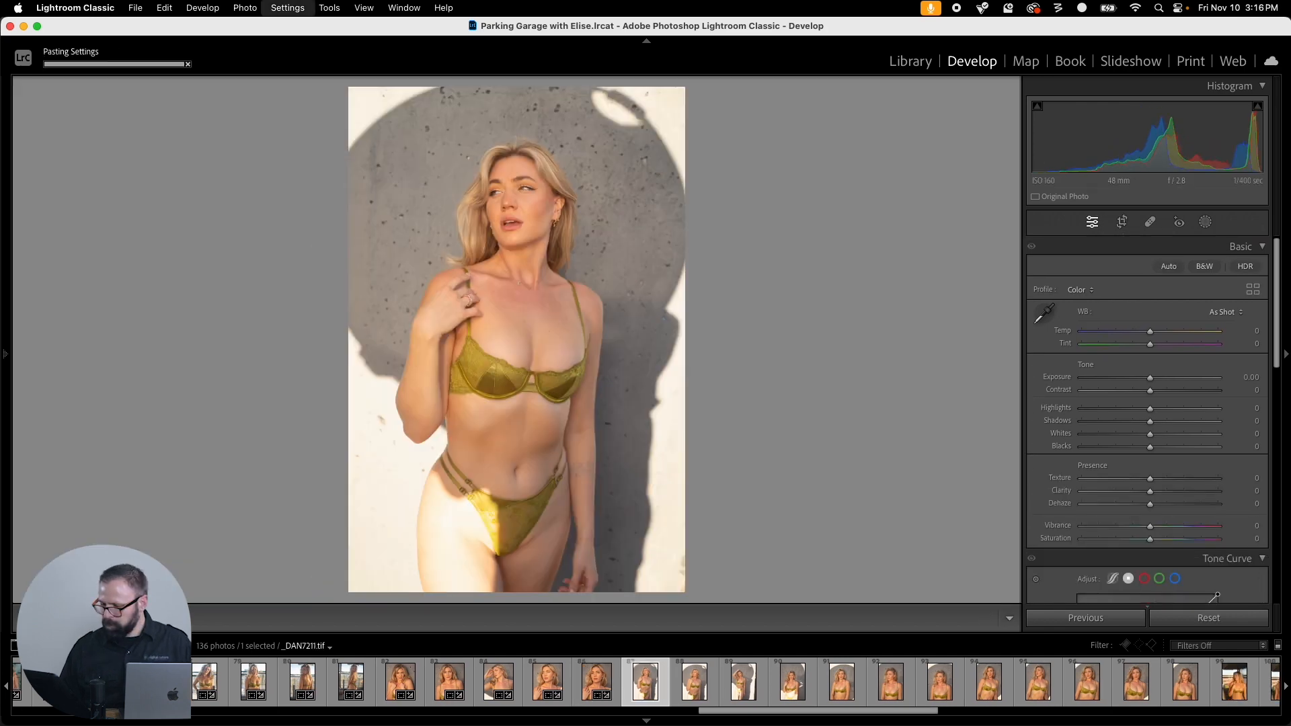
key("r")
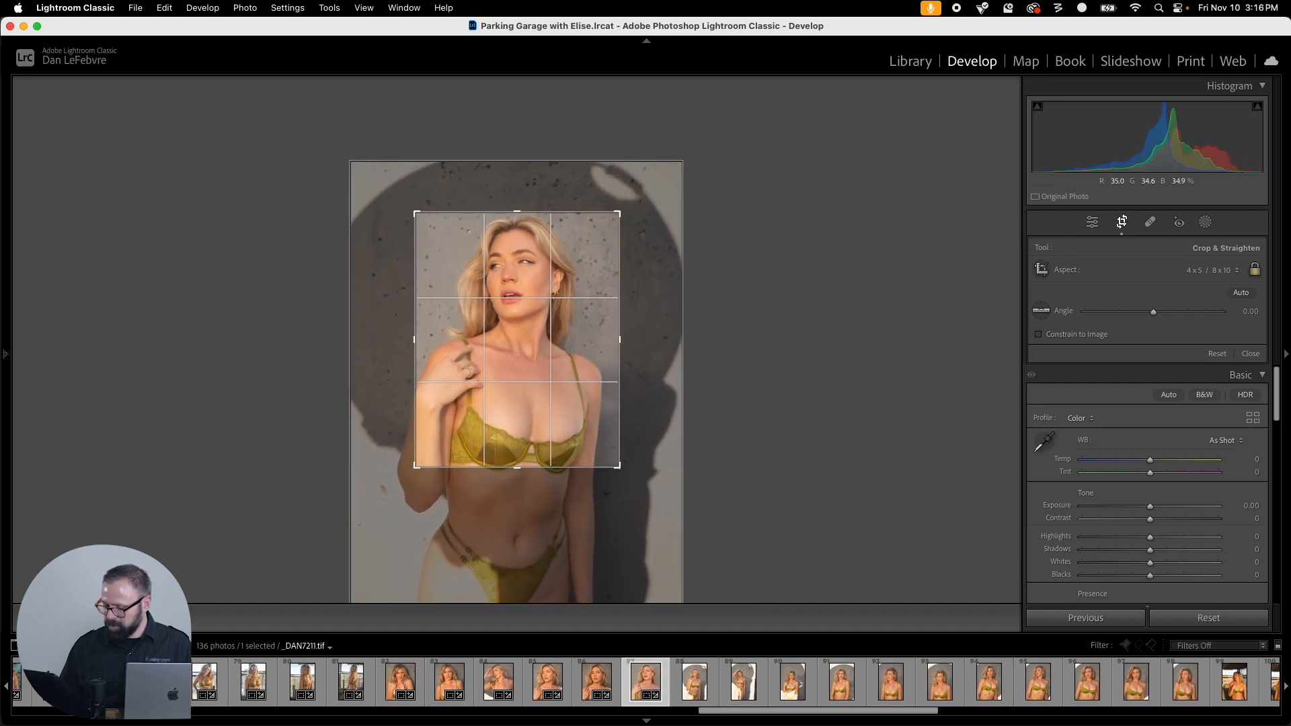
left_click_drag(633, 483, 638, 490)
left_click_drag(599, 437, 608, 436)
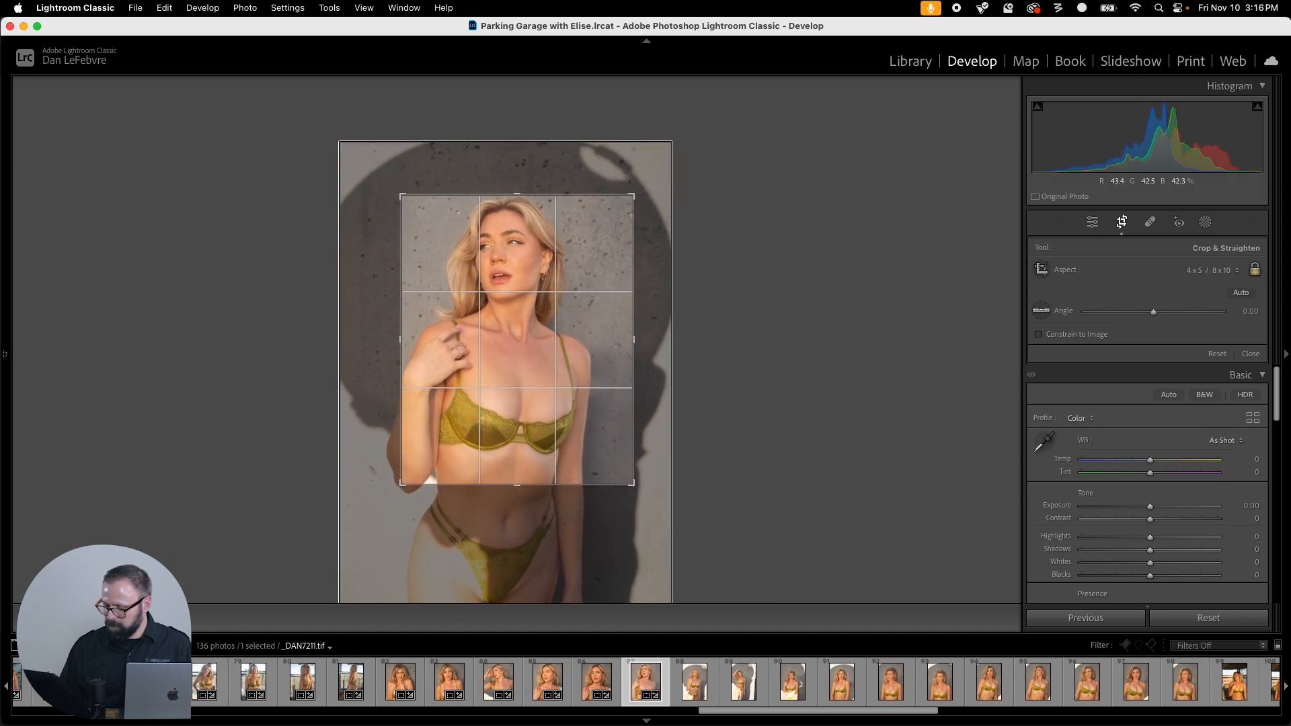
key("Return")
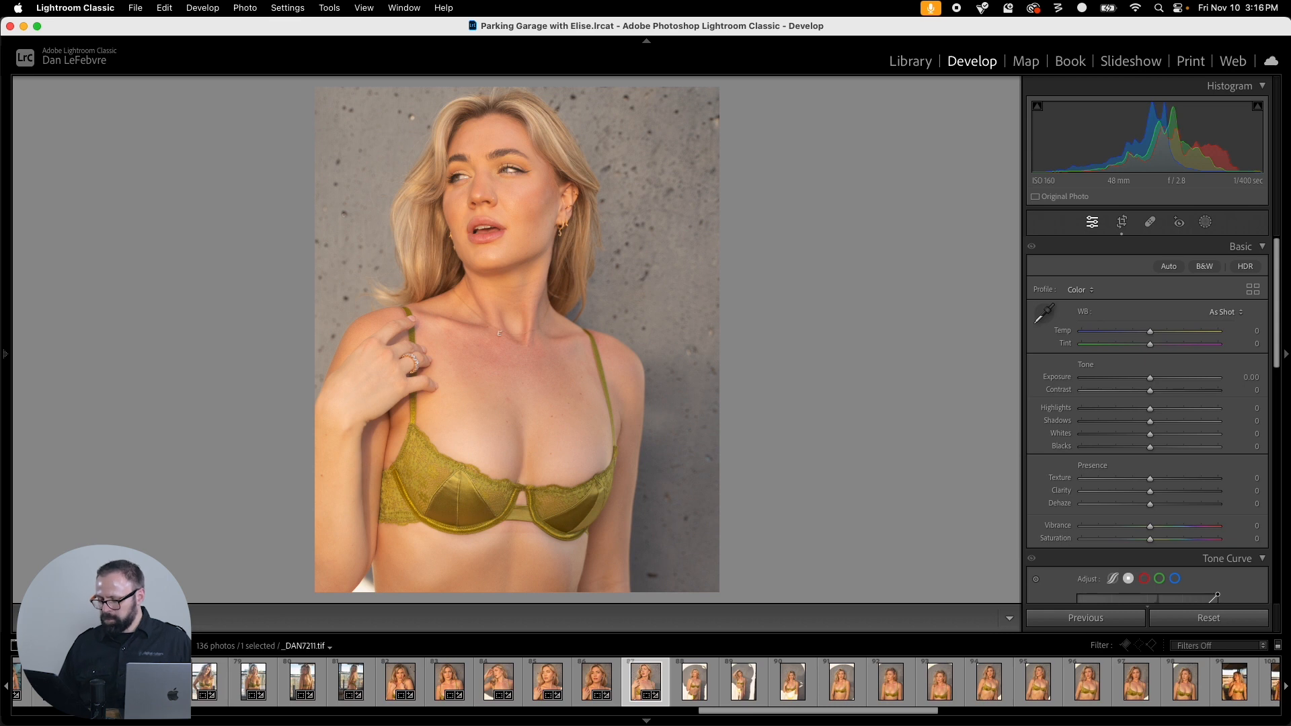
Step: Paste the copied crop onto _DAN7213.tif and shrink the frame around the subject's head and upper body
key("Right")
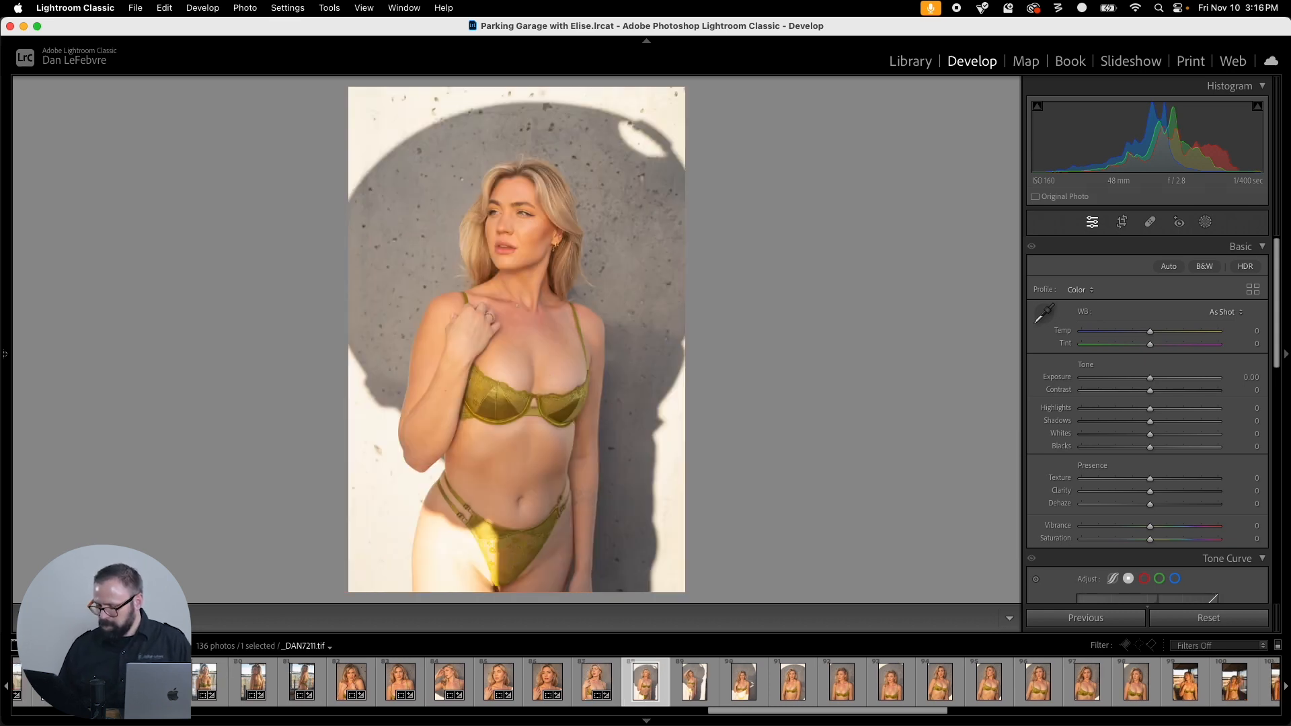
key("super+shift+v")
key("r")
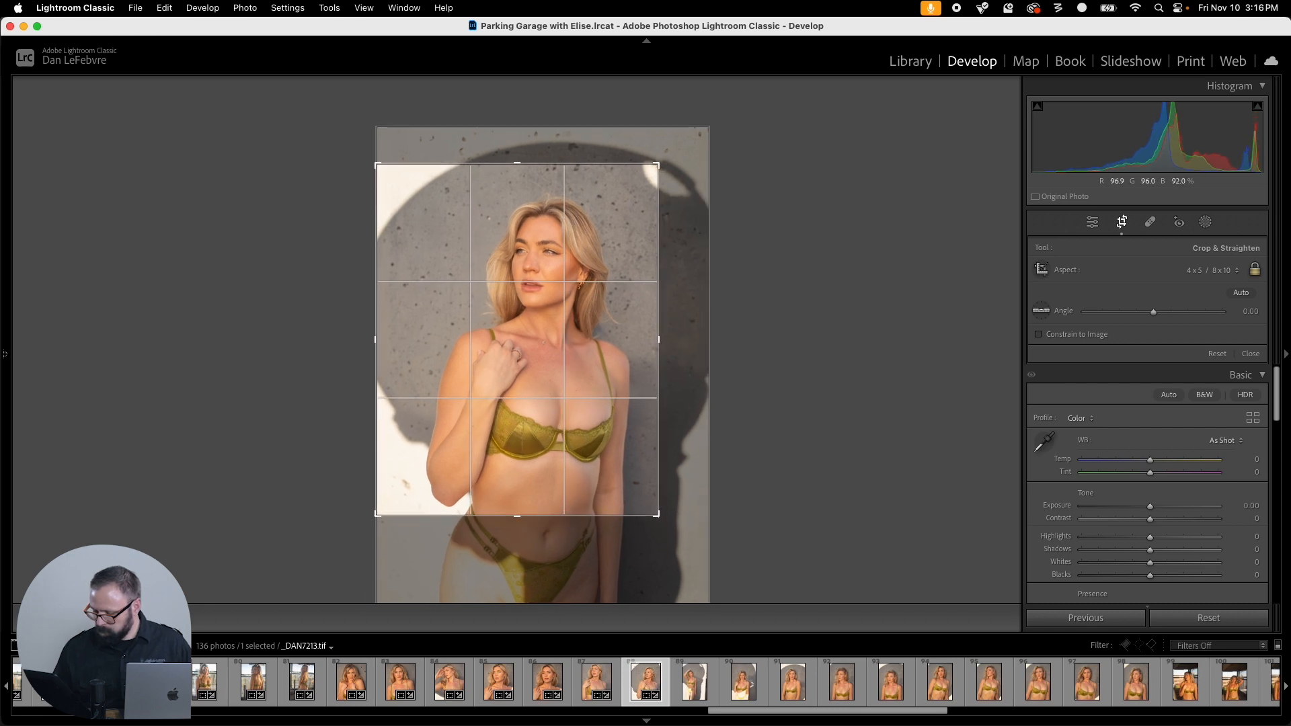
left_click_drag(377, 516, 409, 476)
left_click_drag(470, 417, 454, 383)
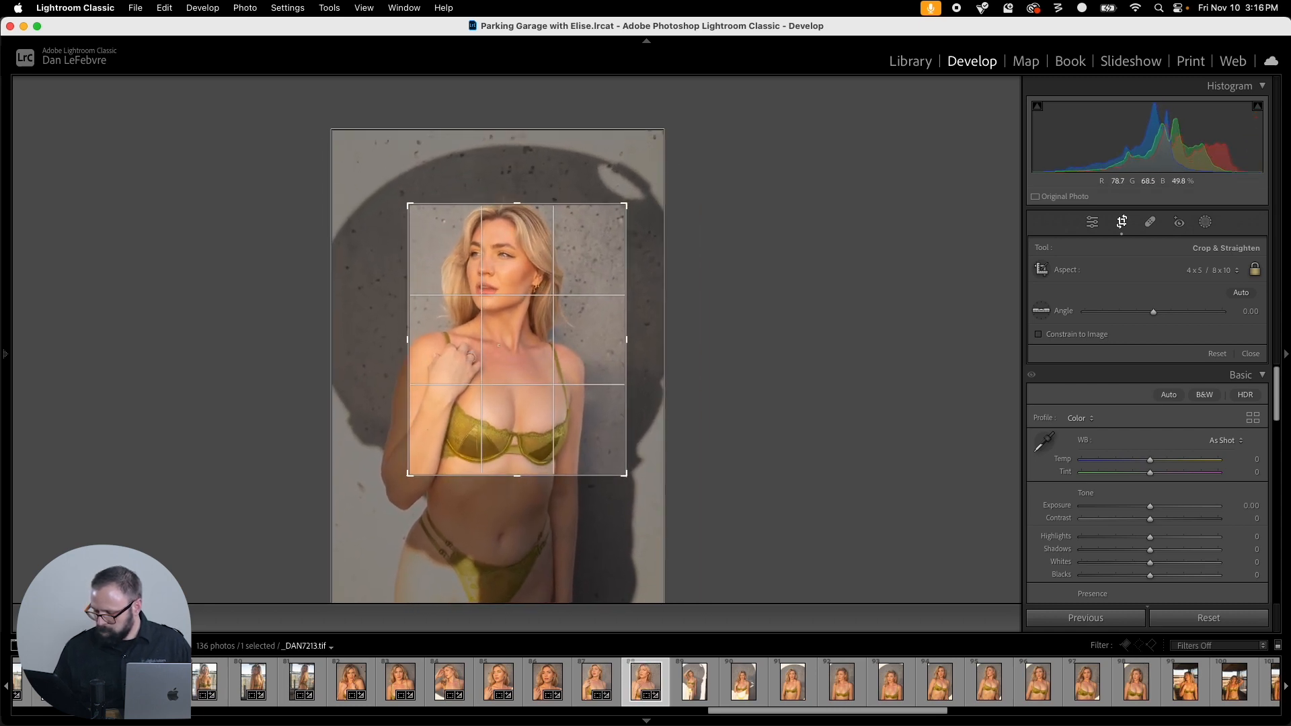
Step: Fine-tune the crop size on _DAN7213.tif to exclude the bright wall areas, recentre the subject in the frame, and apply it
left_click_drag(409, 475, 405, 479)
left_click_drag(470, 403, 469, 406)
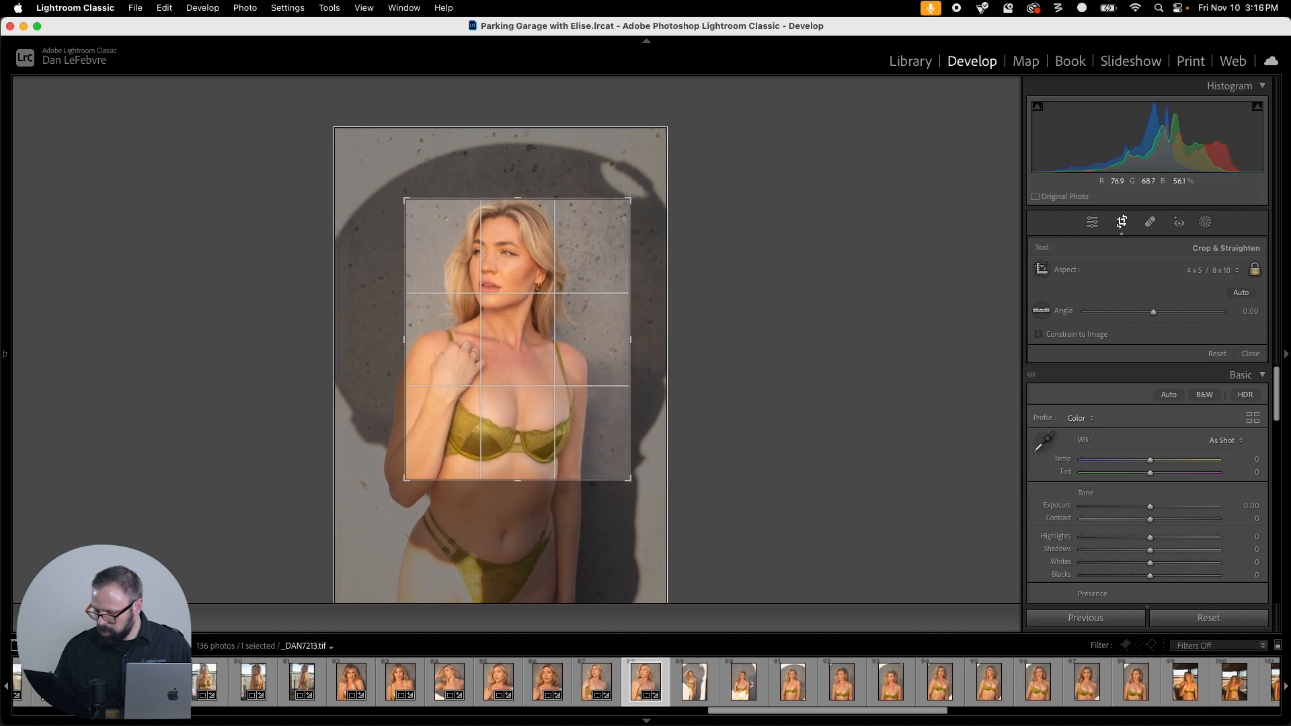
left_click_drag(406, 479, 400, 486)
left_click_drag(476, 430, 464, 430)
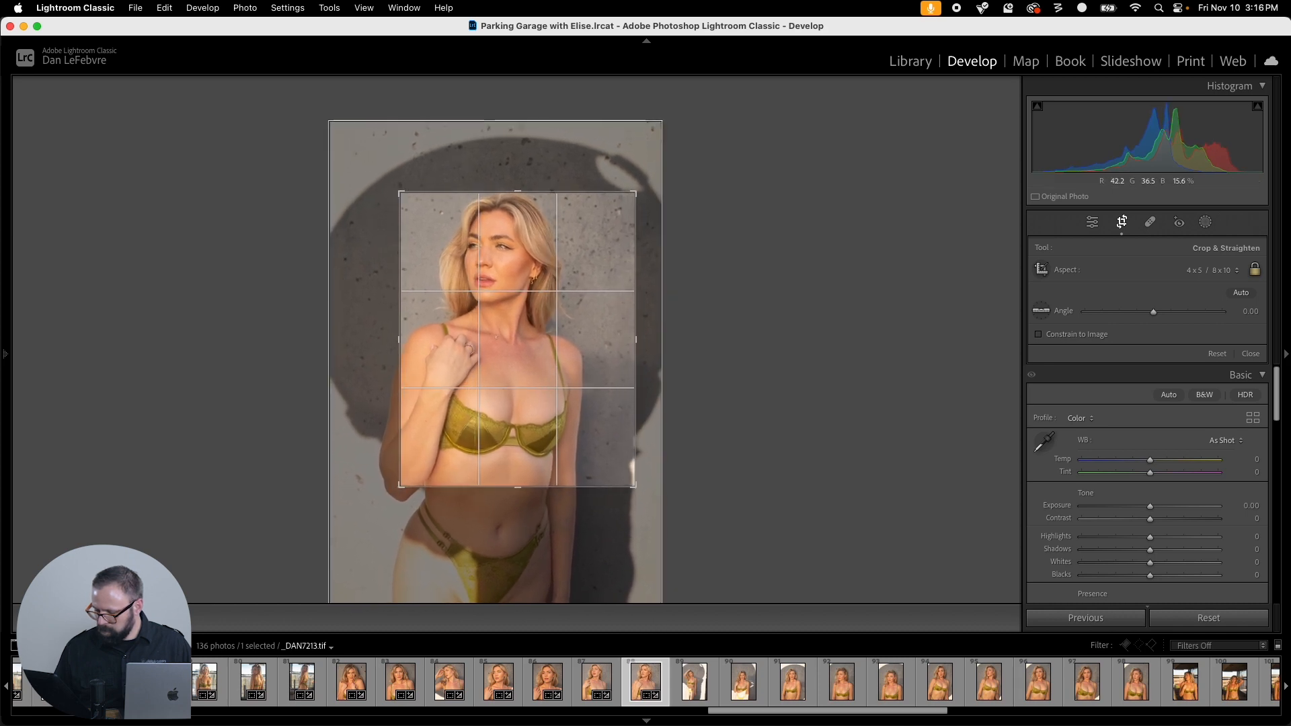
left_click_drag(635, 485, 631, 480)
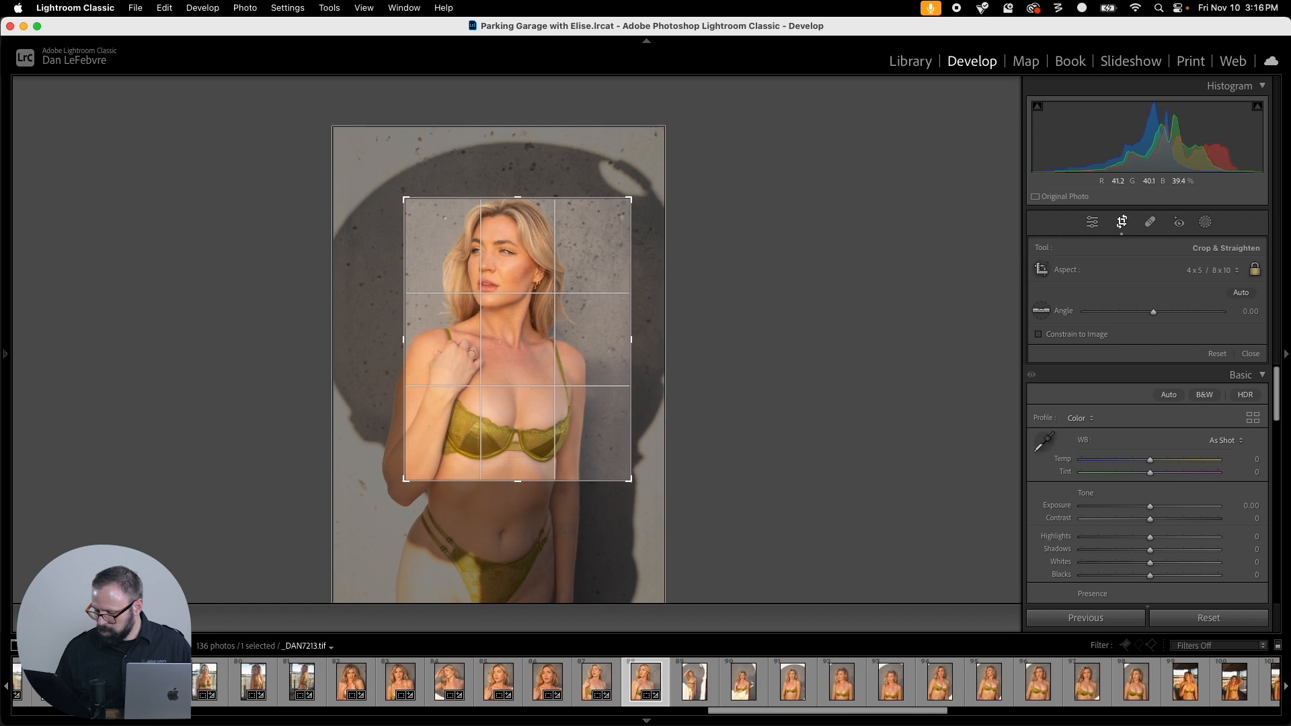
left_click_drag(602, 437, 601, 432)
key("Return")
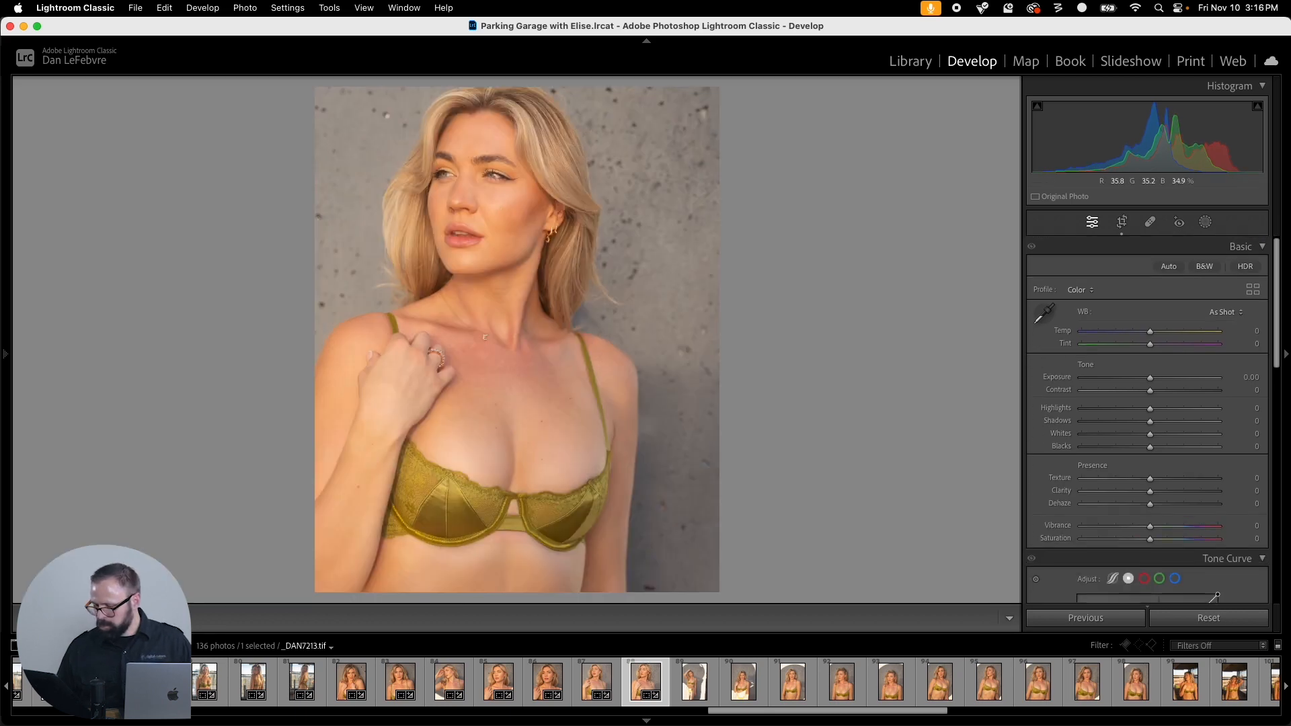
key("r")
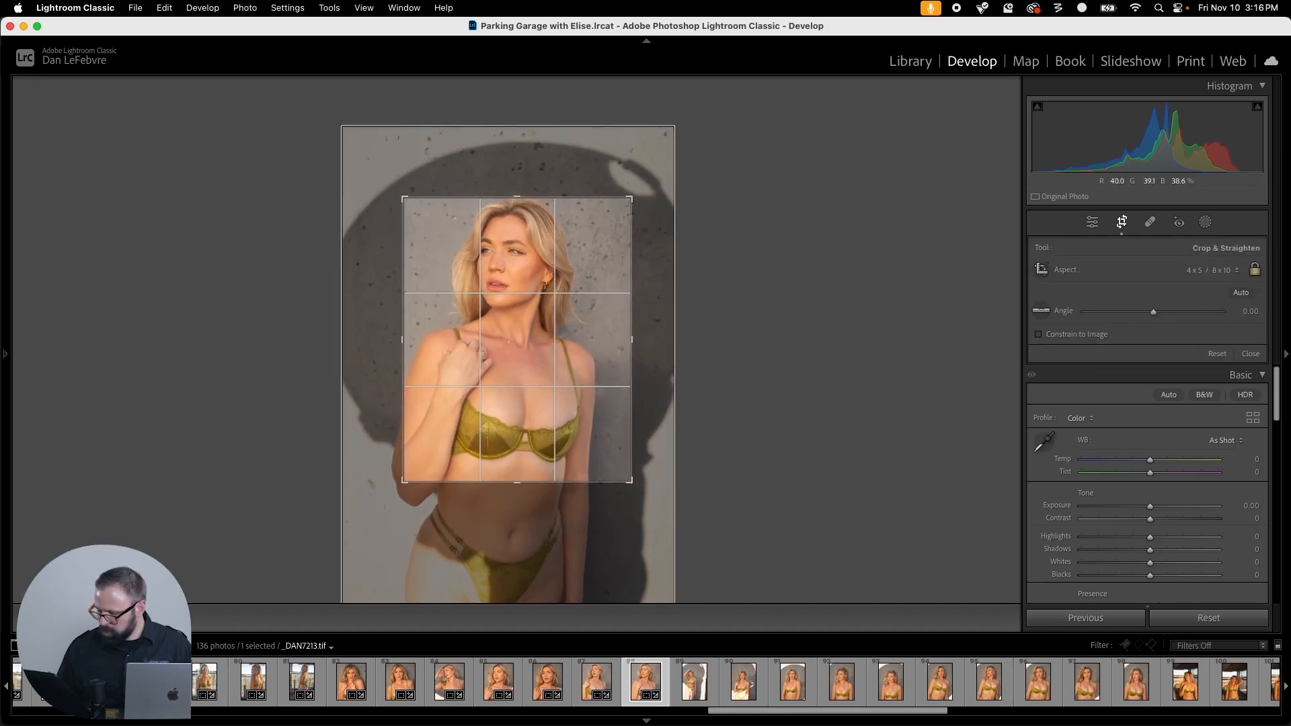
key("Return")
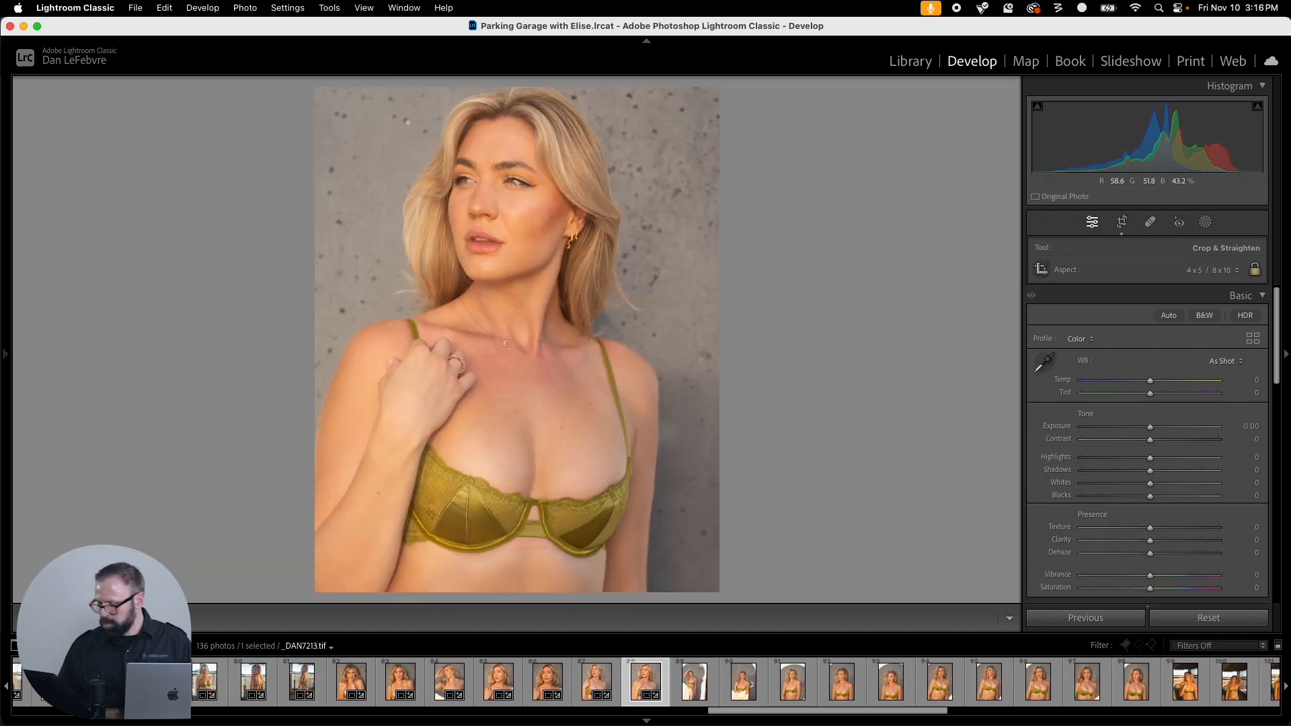
Step: Paste the copied crop onto _DAN7217.tif, shrink the frame around the upper body, and change the aspect ratio to 1 x 1
key("Right")
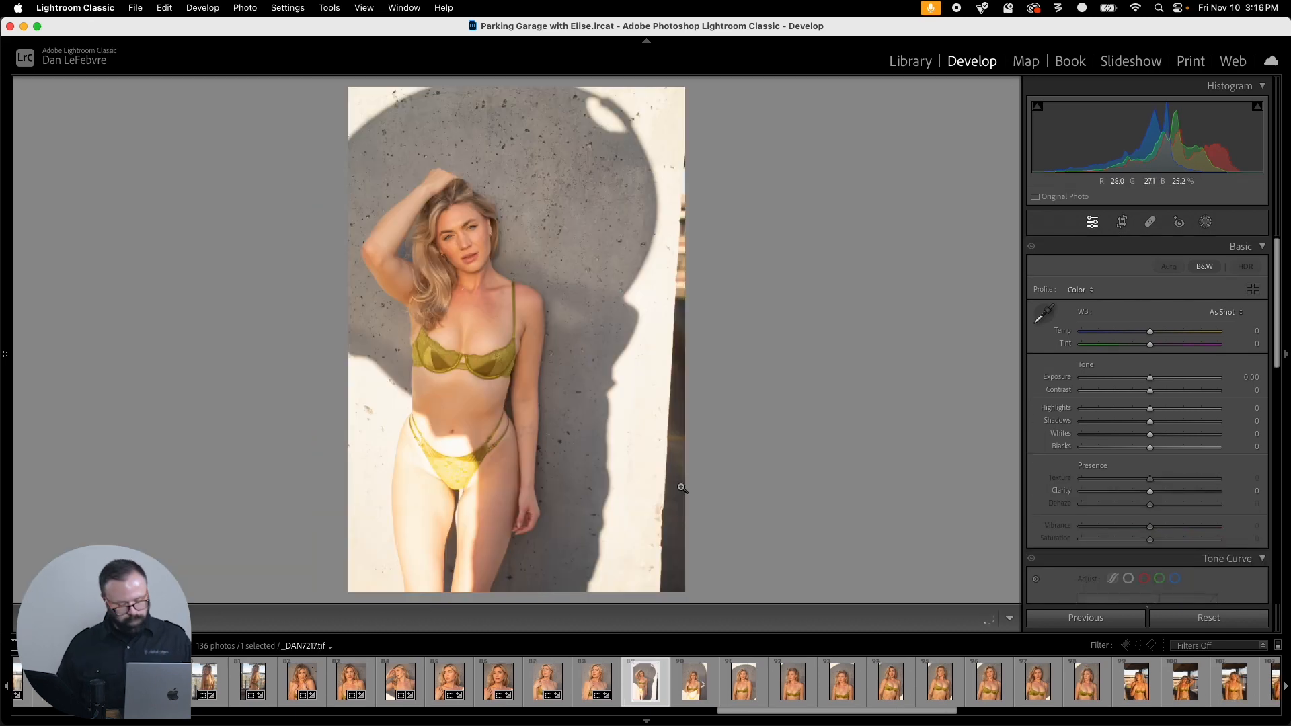
key("r")
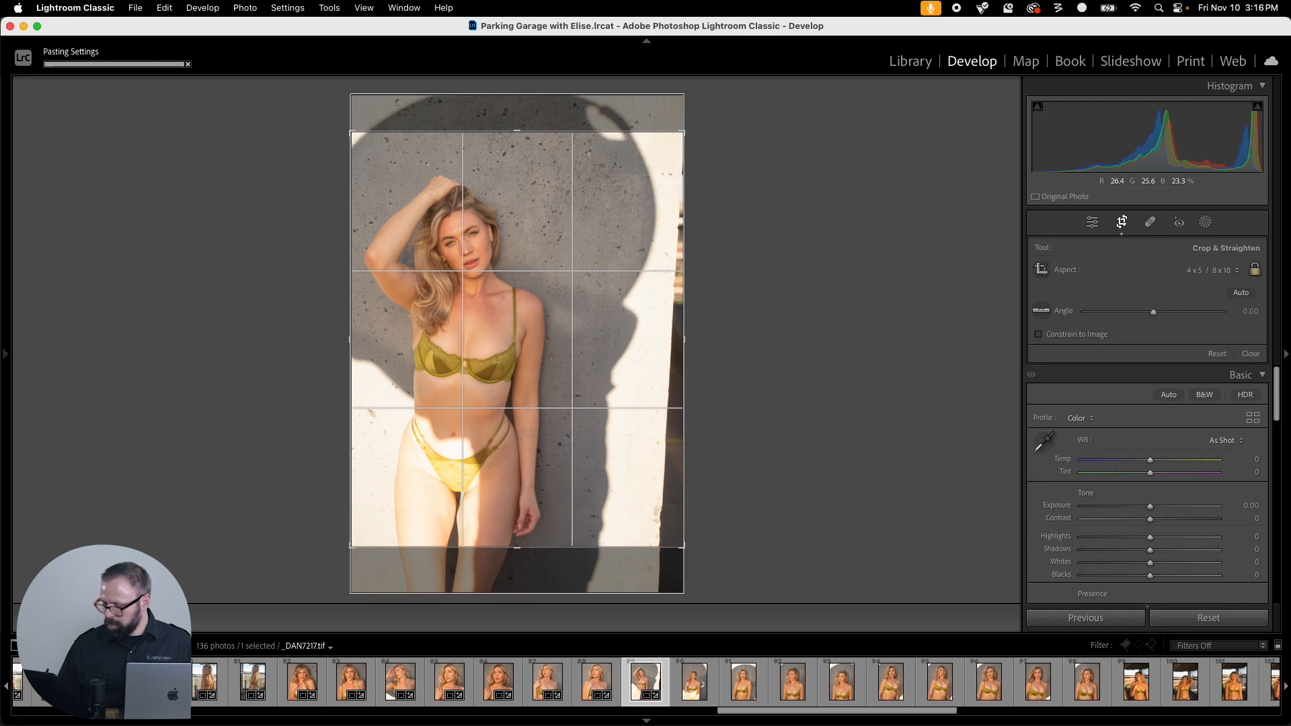
left_click_drag(629, 478, 607, 450)
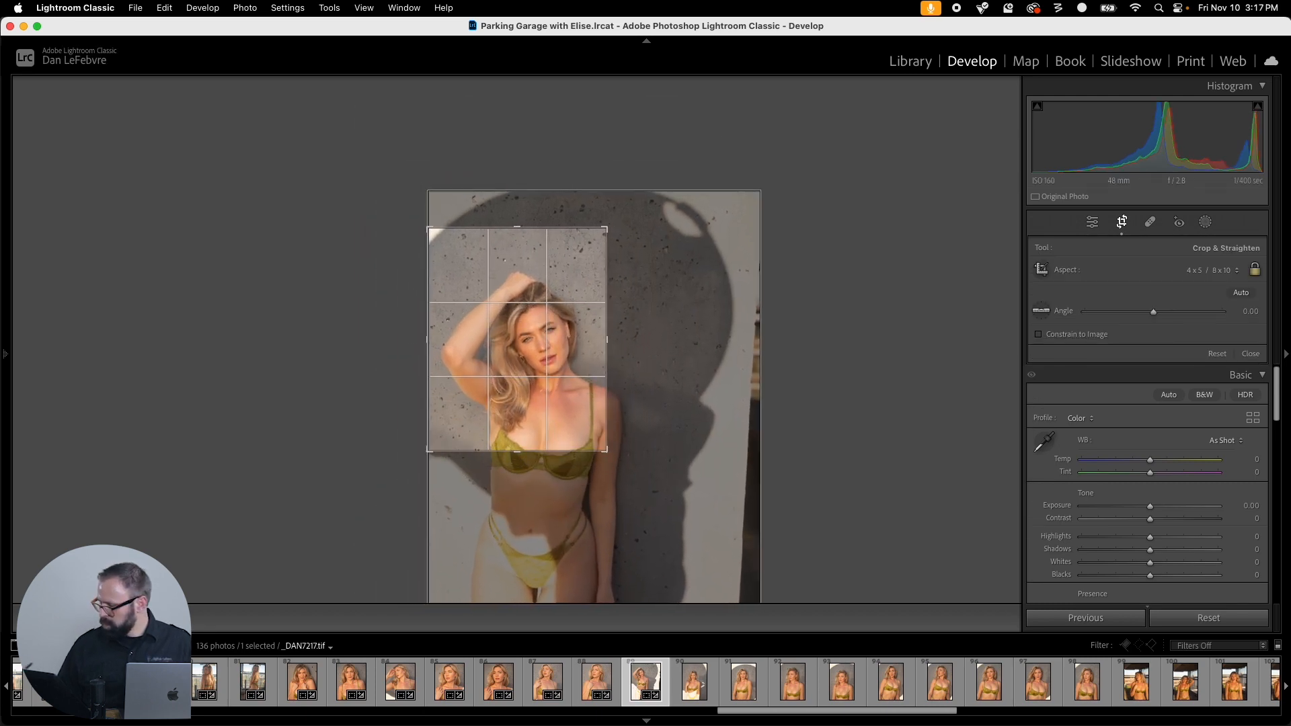
left_click(1213, 270)
left_click(1210, 255)
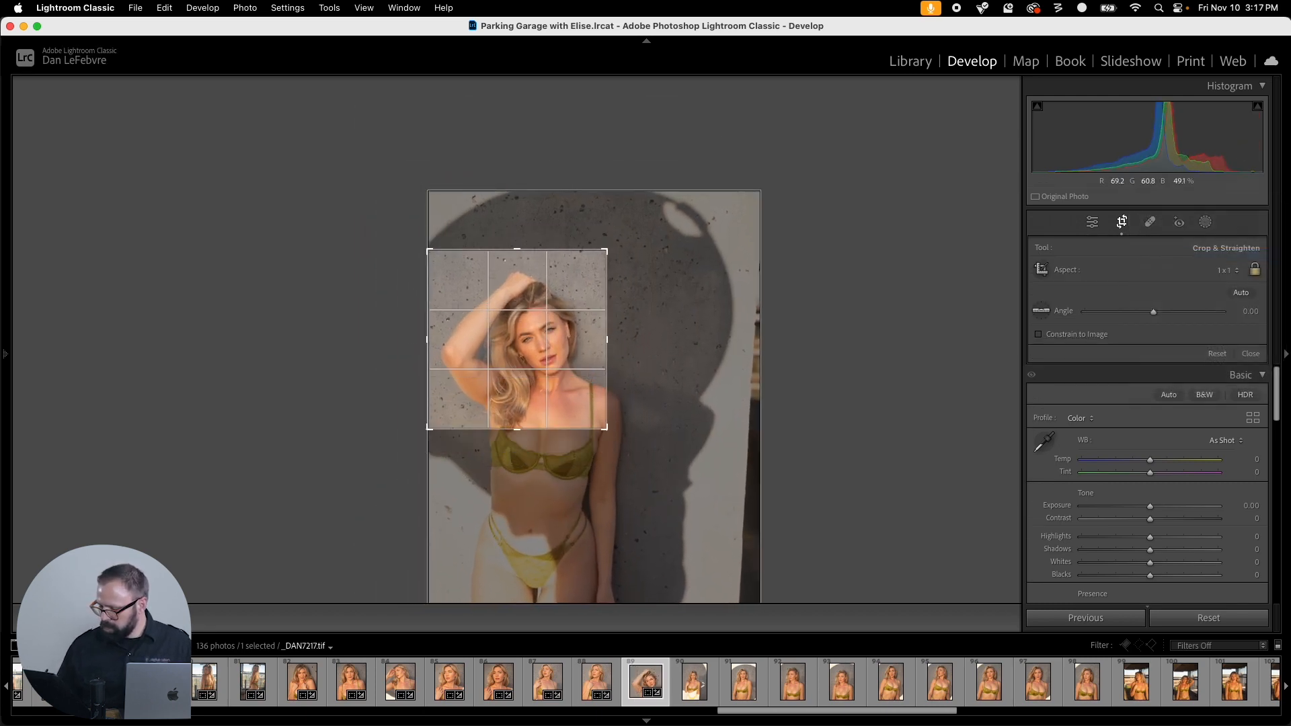
Step: Enlarge the square crop on _DAN7217.tif to include the raised arm and the full bra, reposition the photo, and apply it
left_click_drag(618, 440, 624, 446)
left_click_drag(552, 377, 536, 356)
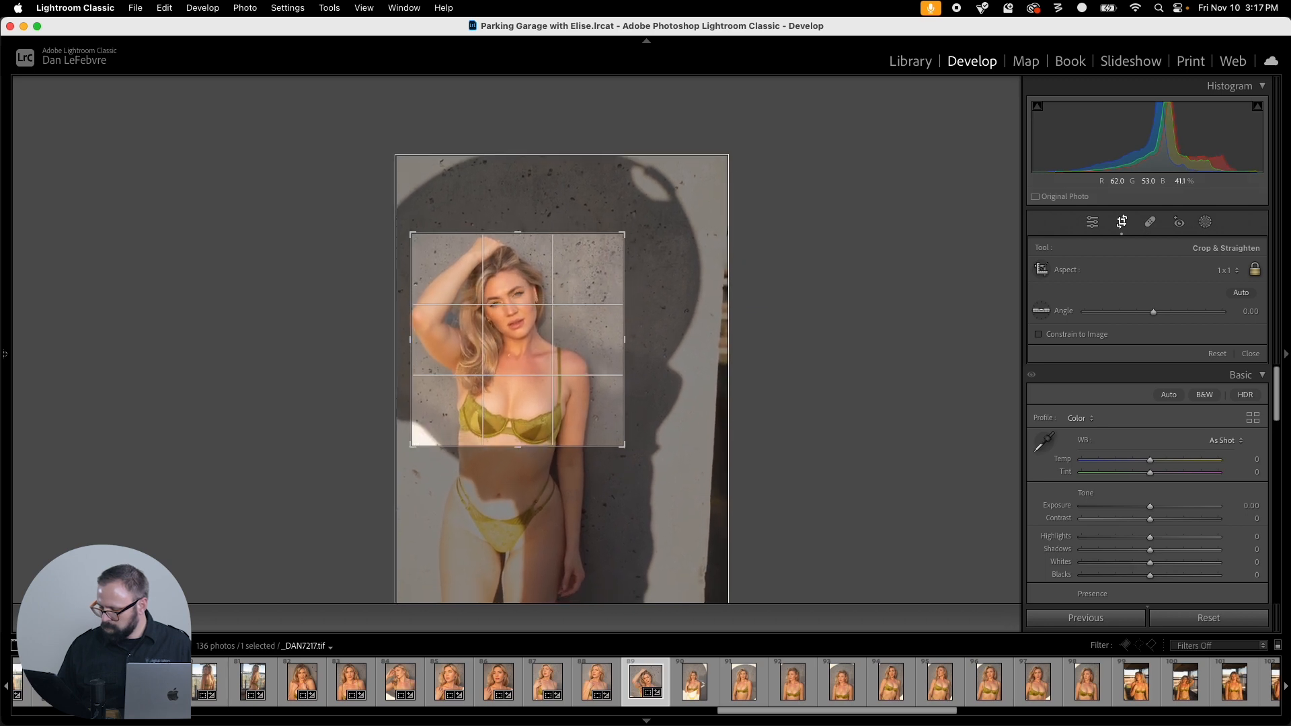
mouse_move(625, 445)
left_mouse_down()
mouse_move(634, 455)
mouse_move(618, 432)
left_mouse_up()
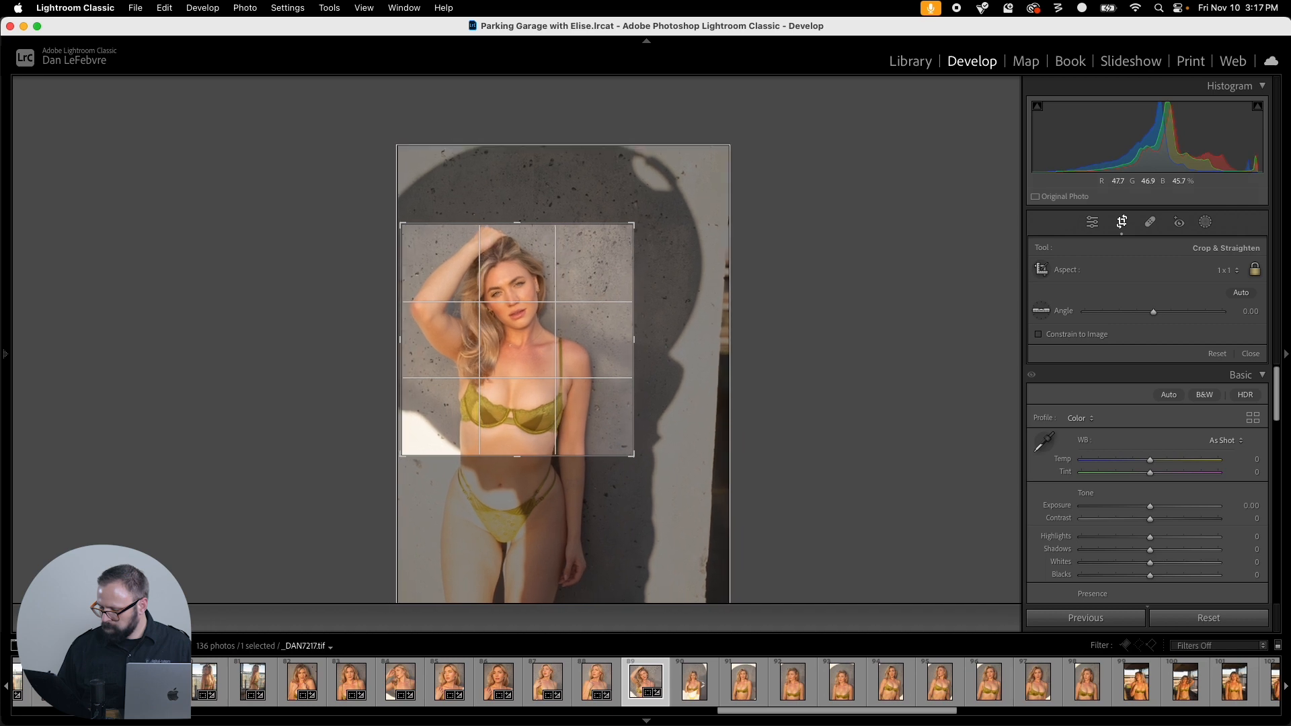
key("Return")
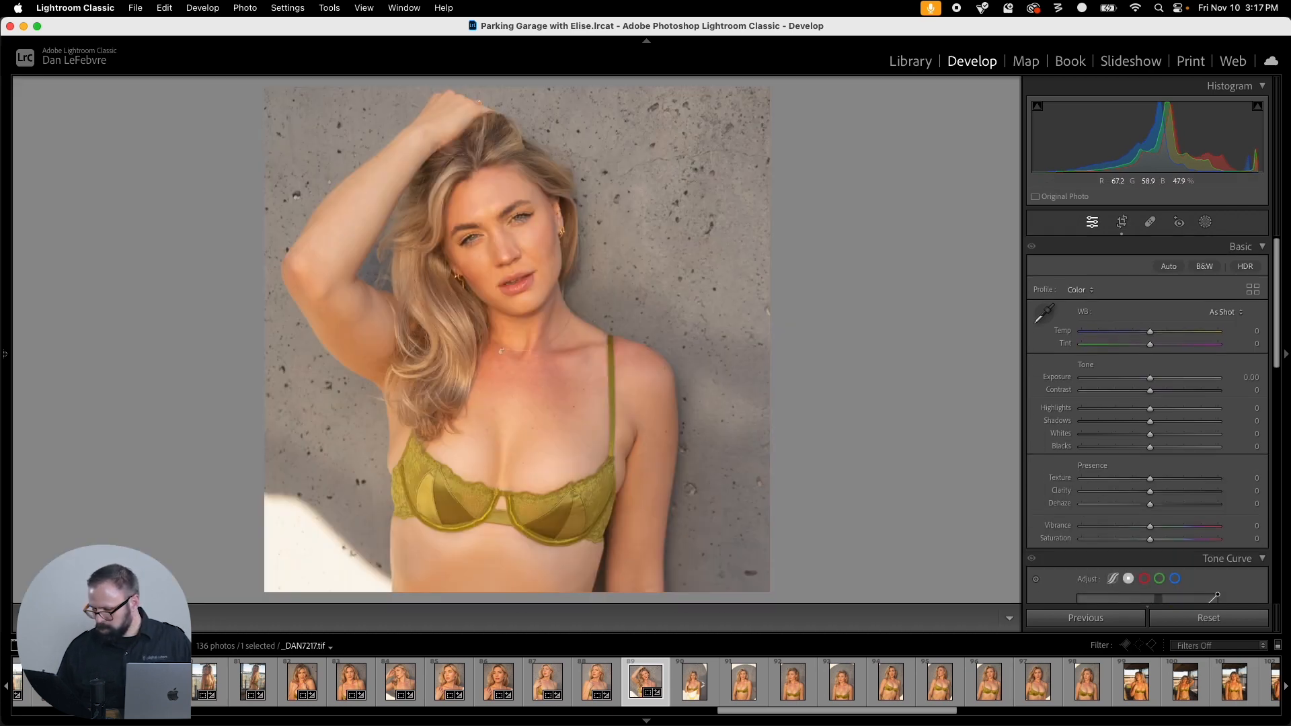
Step: Copy the crop, straighten angle and aspect ratio from _DAN7217.tif and paste them onto _DAN7221.tif
key("super+shift+c")
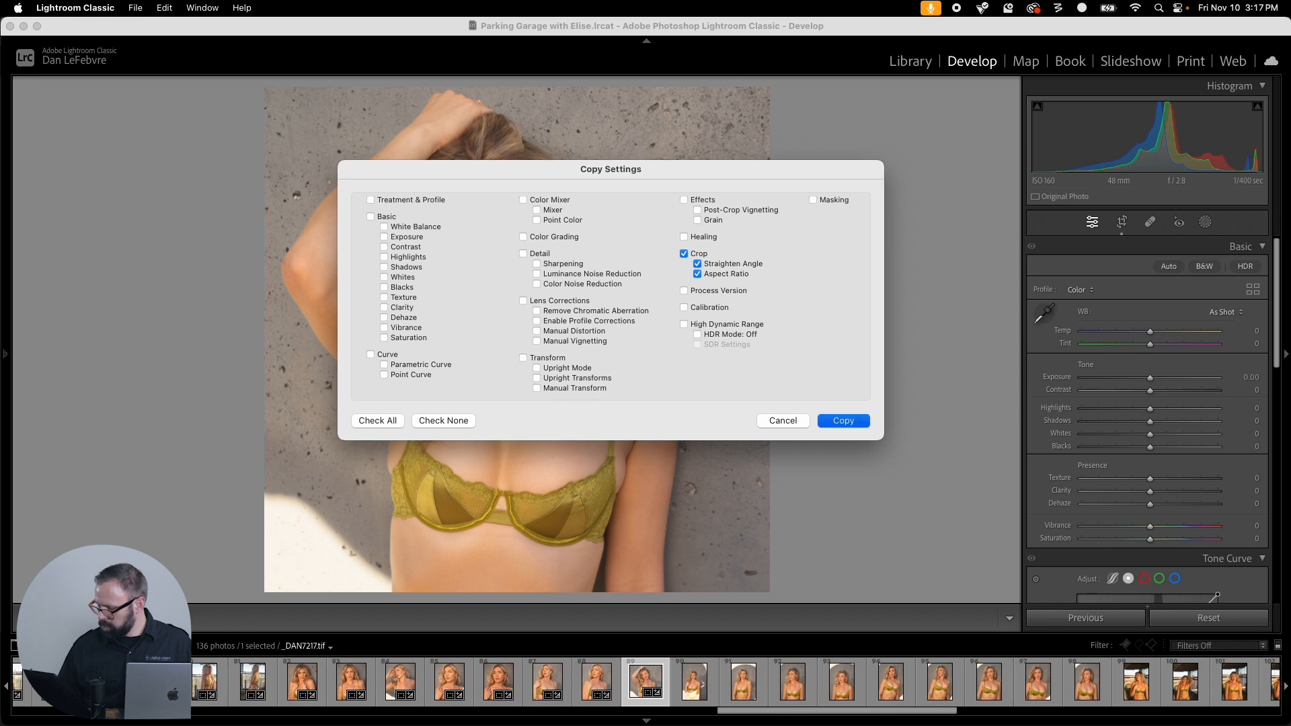
left_click(843, 420)
key("Right")
key("super+shift+v")
key("r")
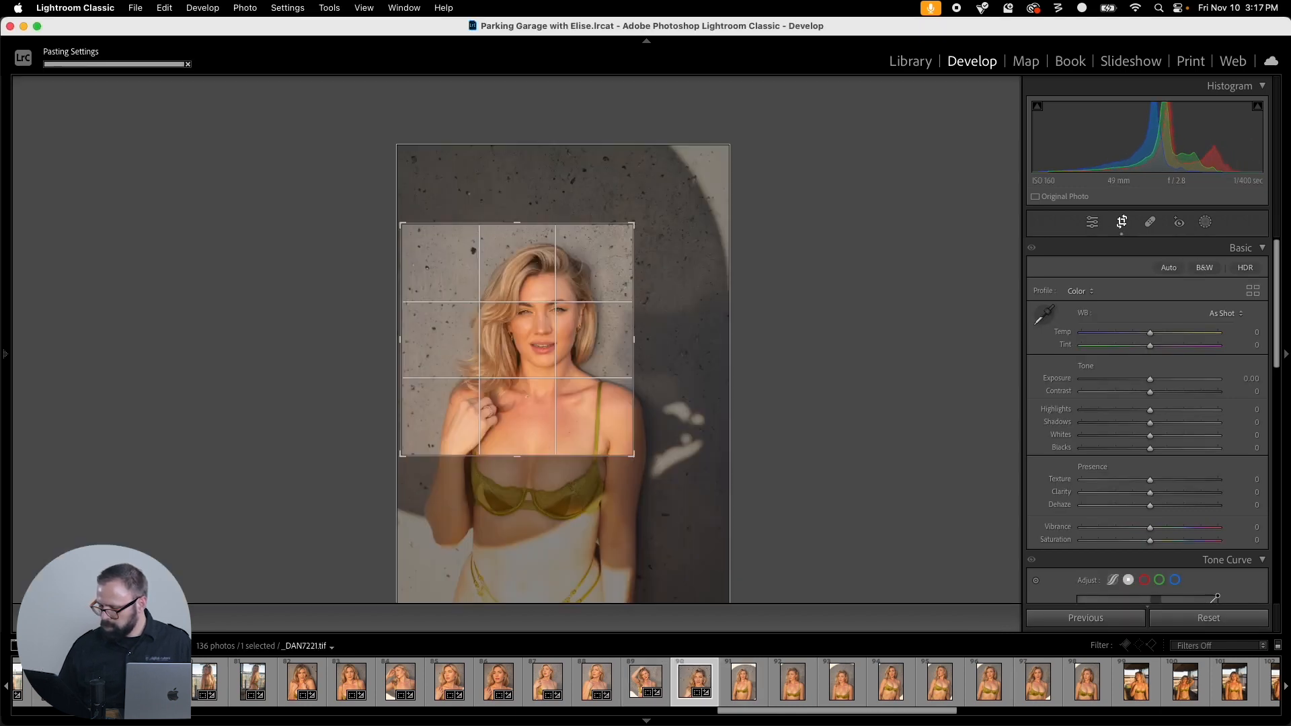
Step: Enlarge the square crop on _DAN7221.tif, centre the subject with the top of the head just inside the frame, and apply it
left_click_drag(643, 462, 628, 438)
key("Return")
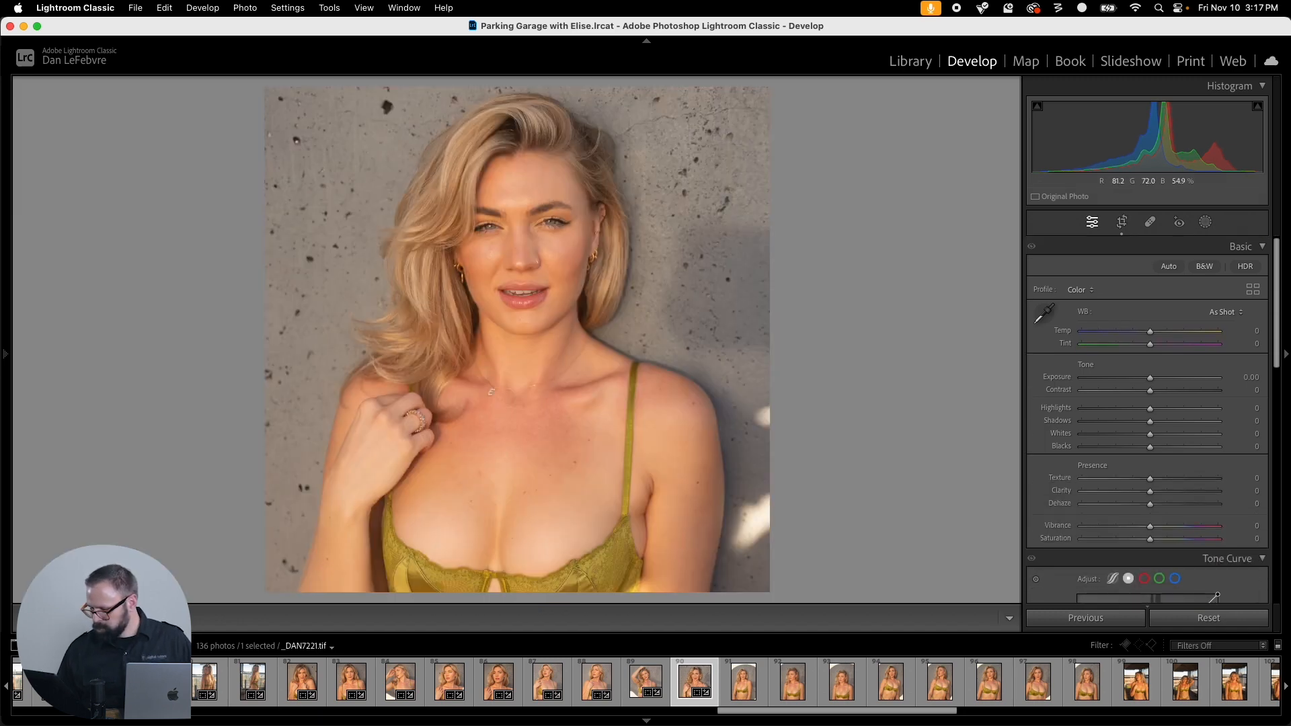
key("r")
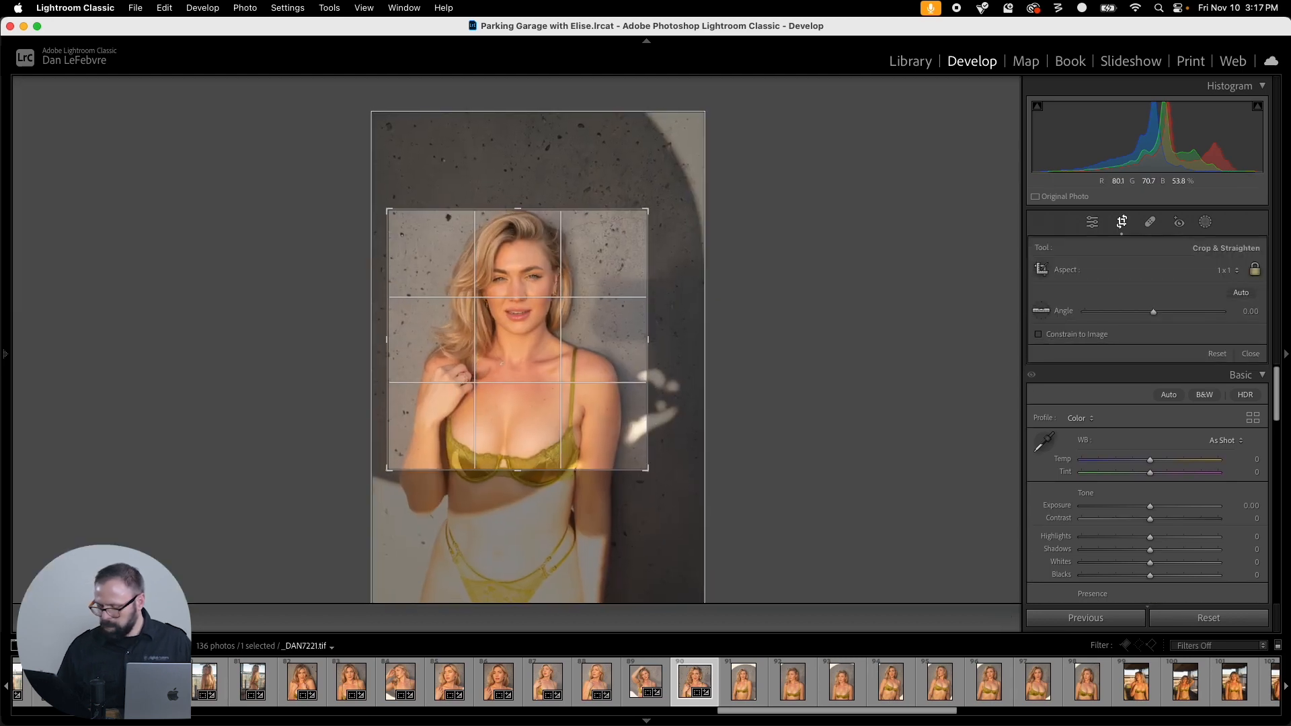
key("Return")
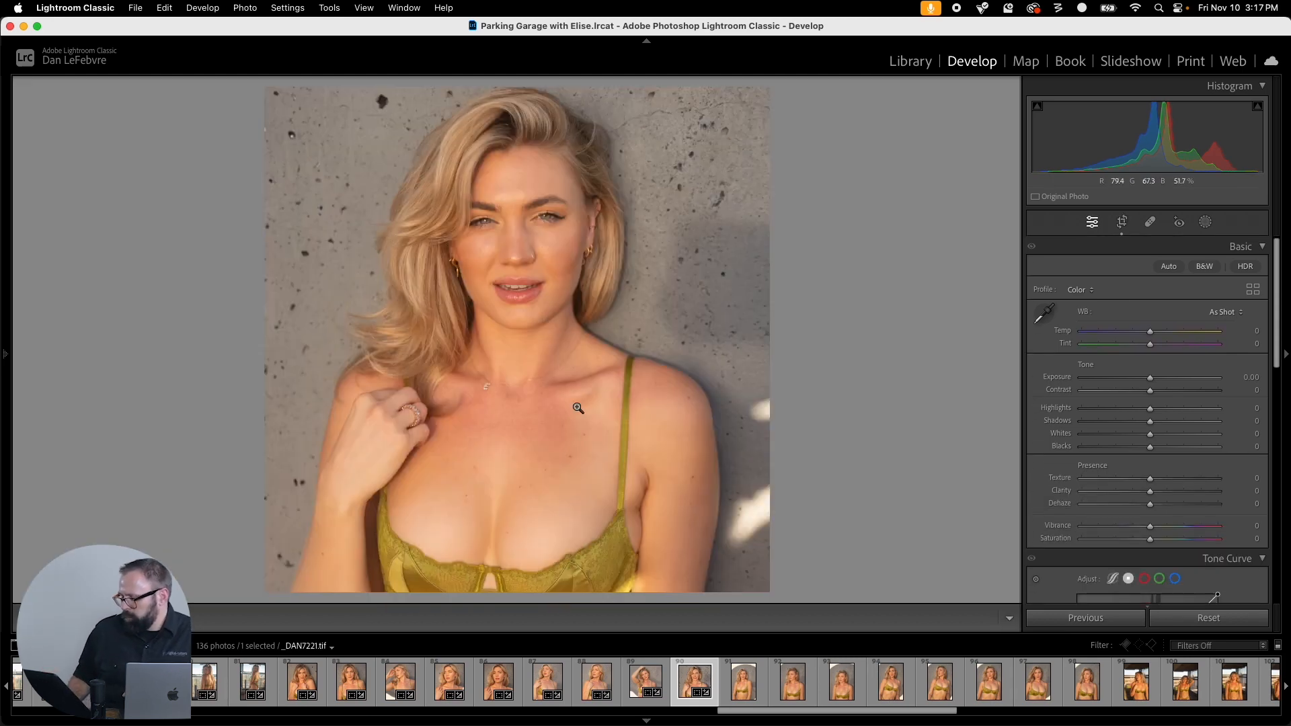
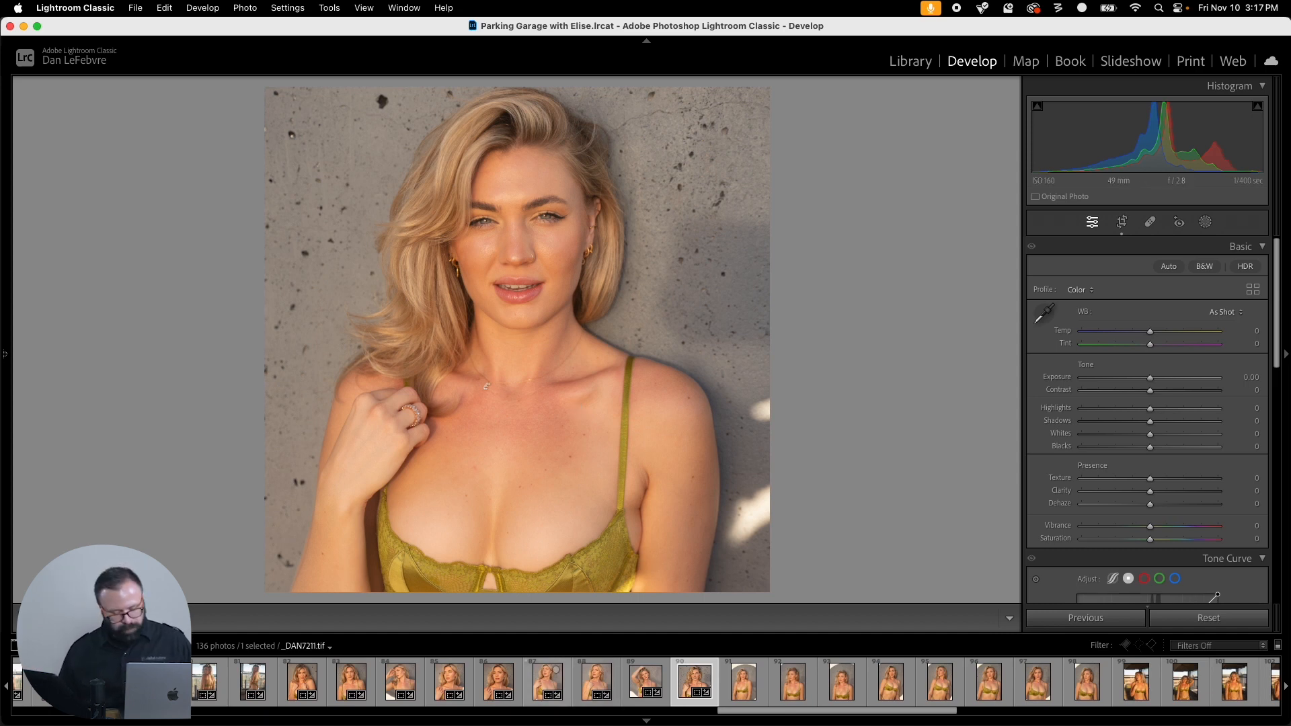
Step: Copy the crop, straighten angle and aspect ratio from _DAN7221.tif and paste them onto _DAN7224.tif
key("super+shift+c")
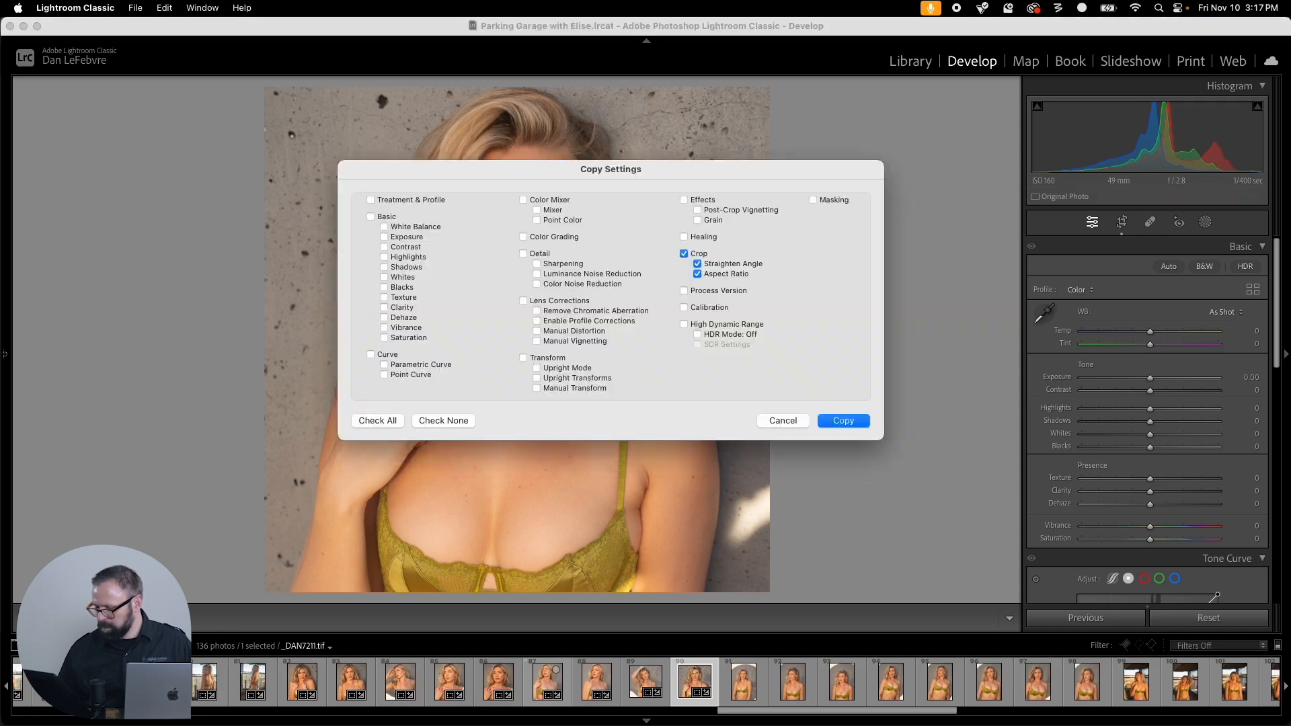
key("Return")
key("Right")
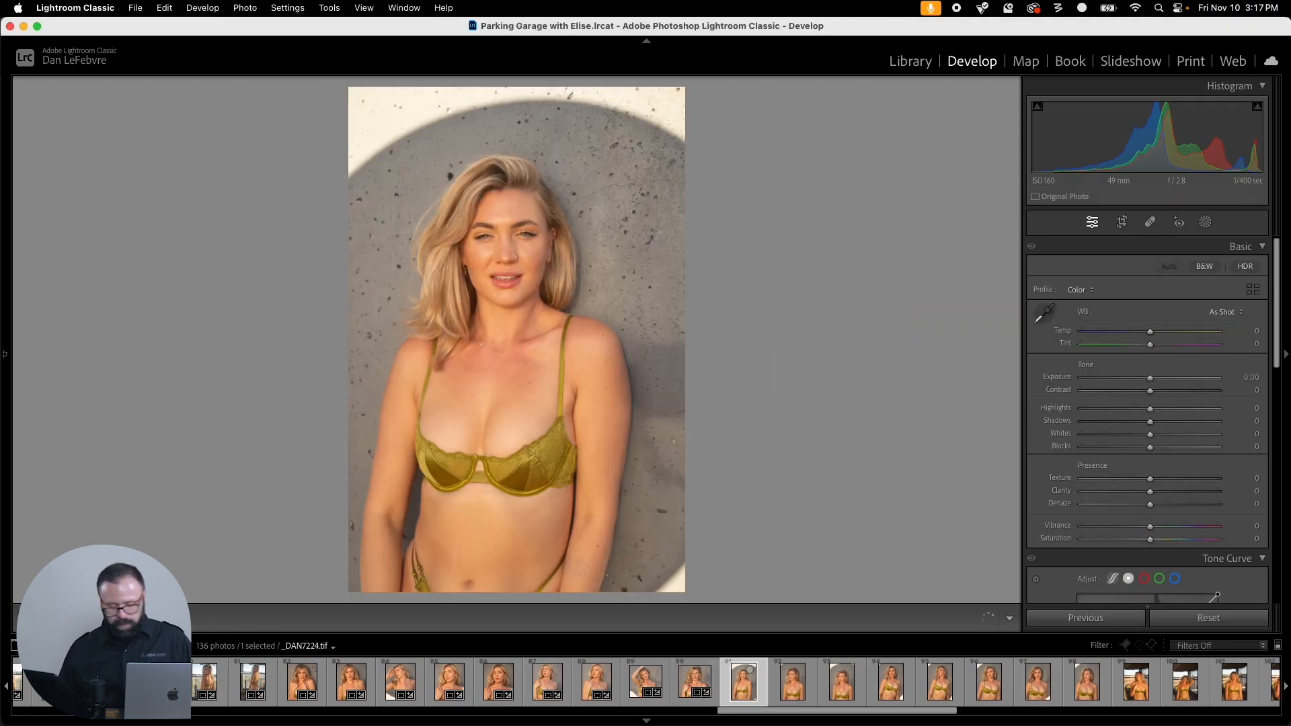
key("super+shift+v")
key("r")
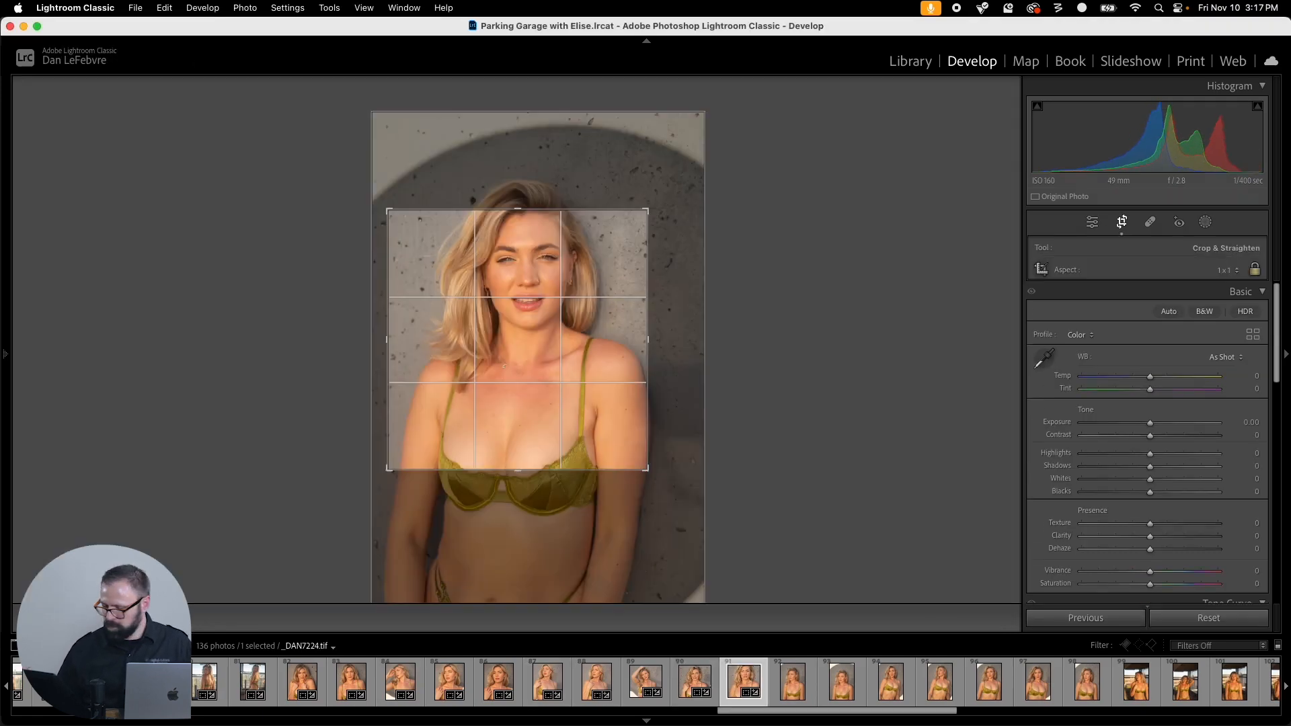
Step: Enlarge the crop on _DAN7224.tif, change its aspect ratio to 4 x 5 / 8 x 10, and extend it to the photo's full width
left_click_drag(647, 210, 669, 189)
left_click_drag(625, 236, 628, 227)
mouse_move(669, 491)
left_mouse_down()
mouse_move(678, 500)
mouse_move(648, 458)
mouse_move(674, 496)
left_mouse_up()
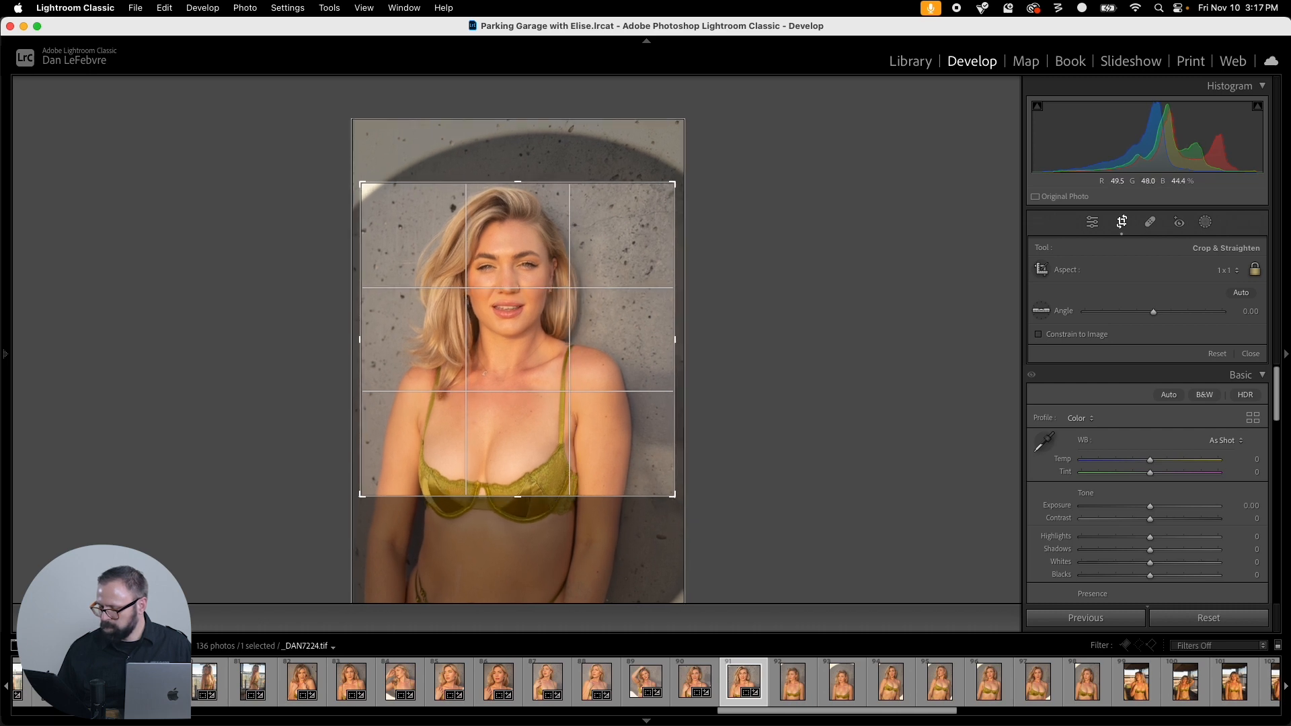
left_click(1224, 270)
left_click(1204, 282)
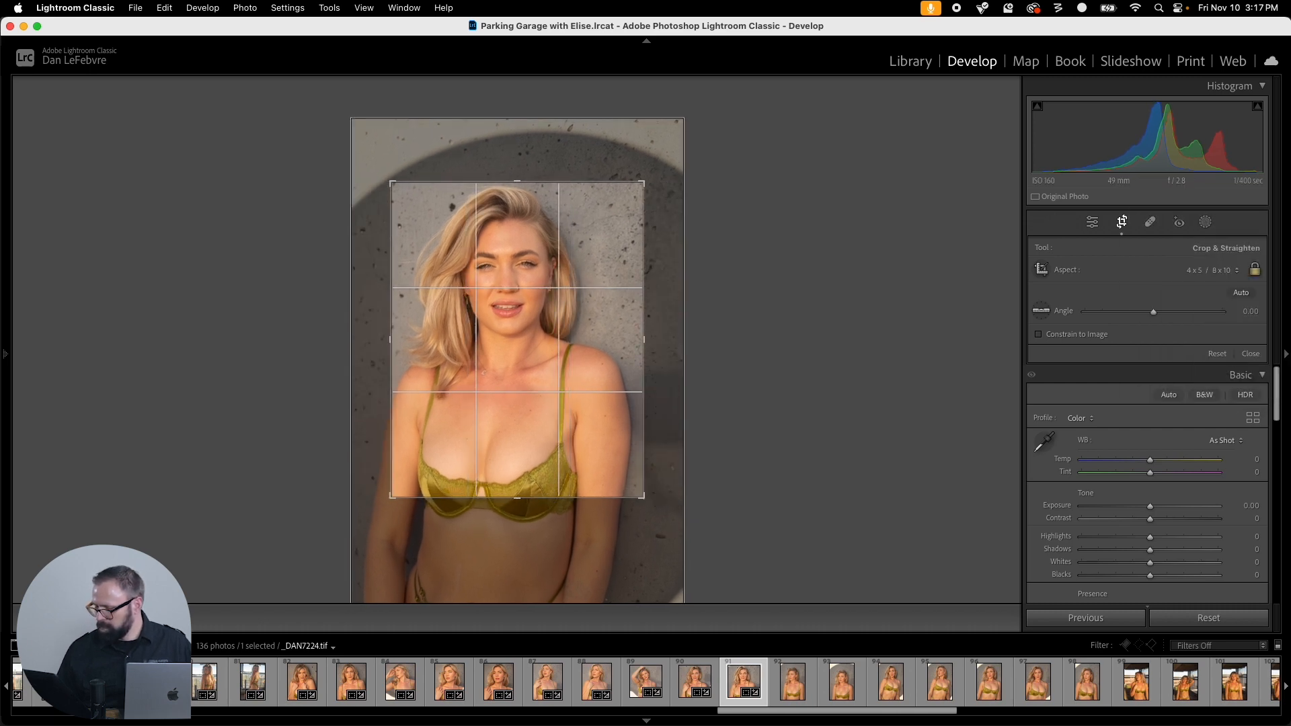
left_click_drag(644, 497, 666, 525)
left_click_drag(369, 524, 342, 559)
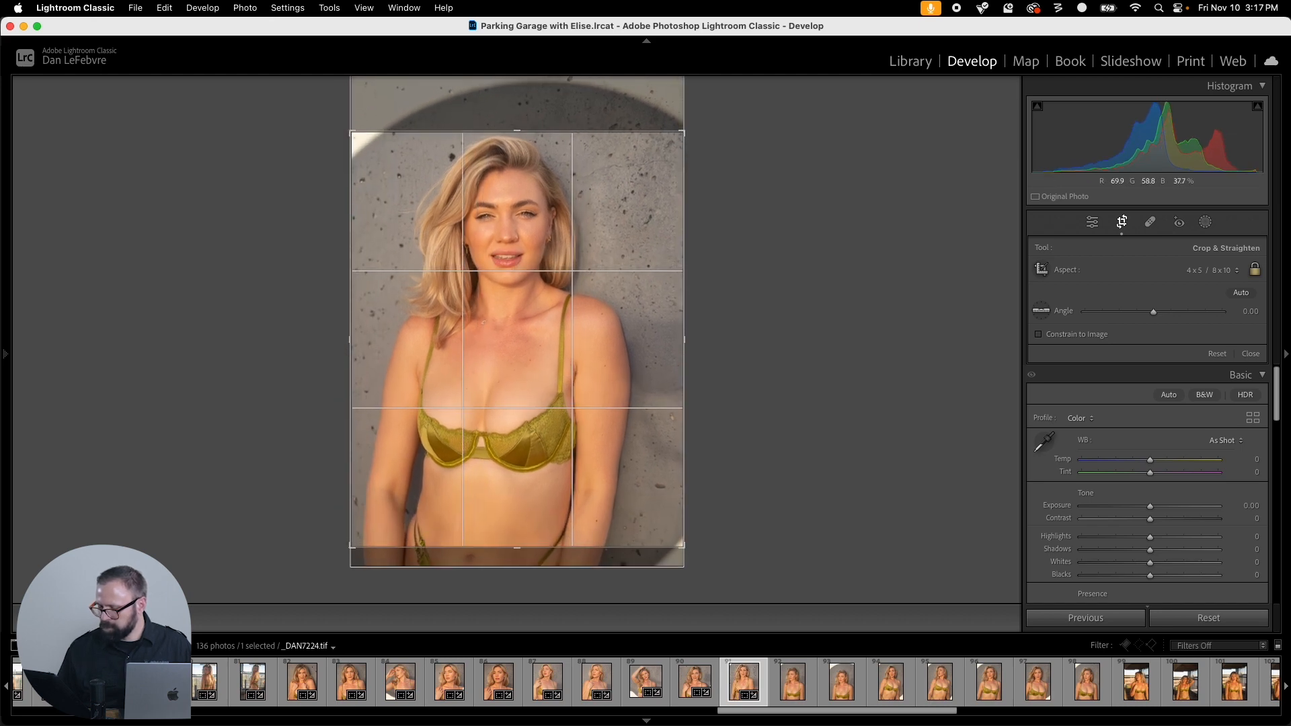
Step: Tighten the 4 x 5 crop on _DAN7224.tif slightly, shift it against the photo's right edge, and apply it
left_click_drag(517, 336, 516, 339)
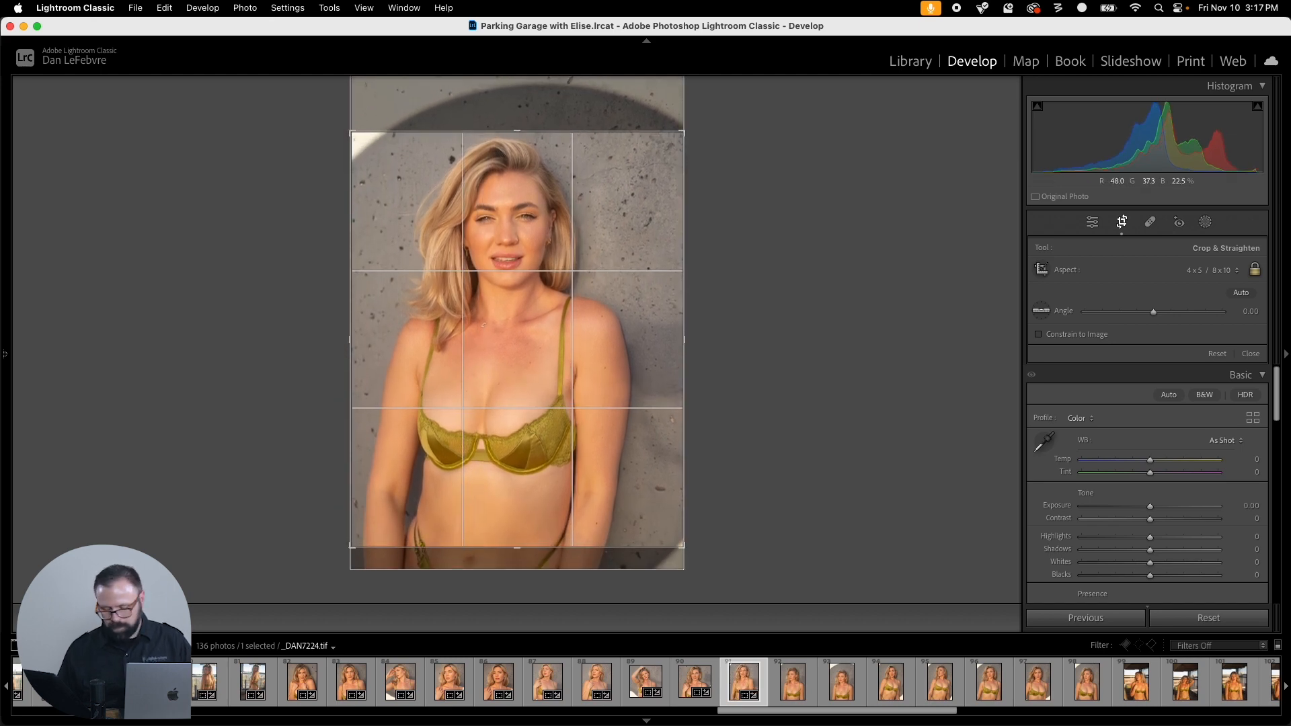
left_click_drag(517, 548, 516, 544)
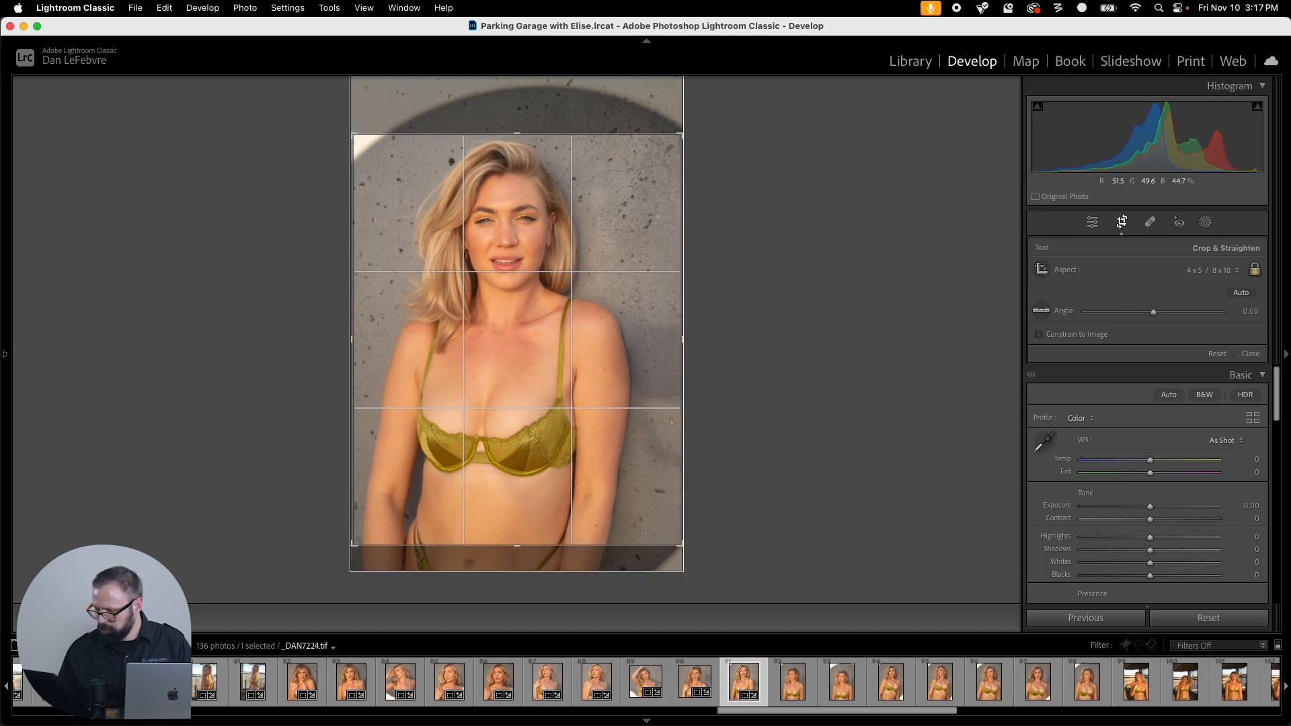
left_click_drag(517, 339, 515, 338)
left_click_drag(354, 136, 355, 138)
left_click_drag(355, 543, 357, 541)
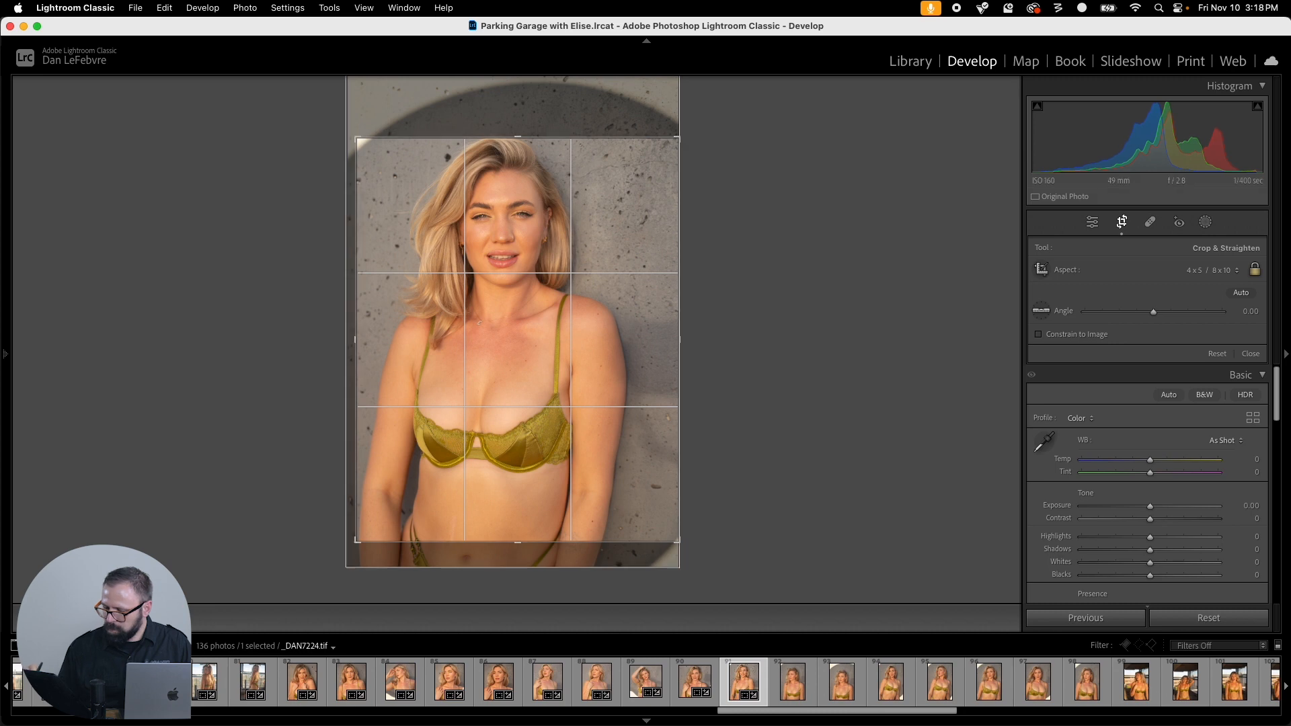
key("Return")
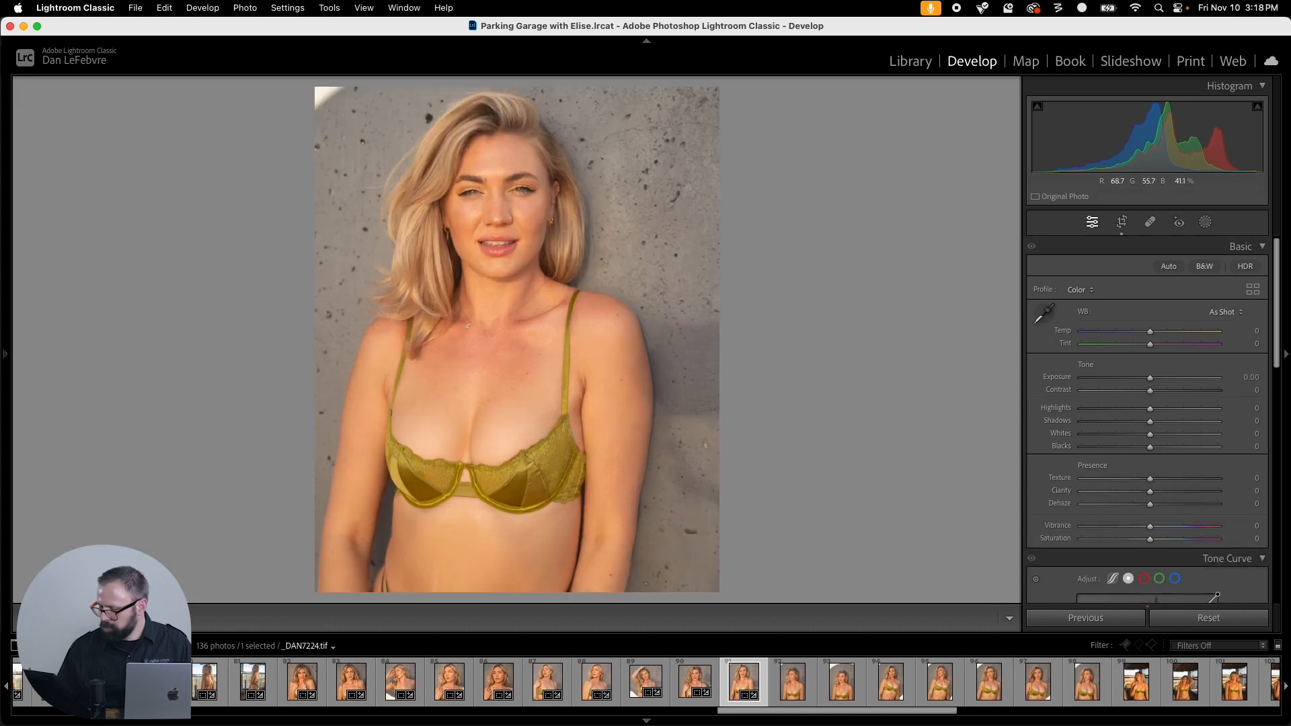
Step: Copy the 4 x 5 crop from _DAN7224.tif onto _DAN7228.tif, extend it to the photo's full width, and apply it
key("super+shift+c")
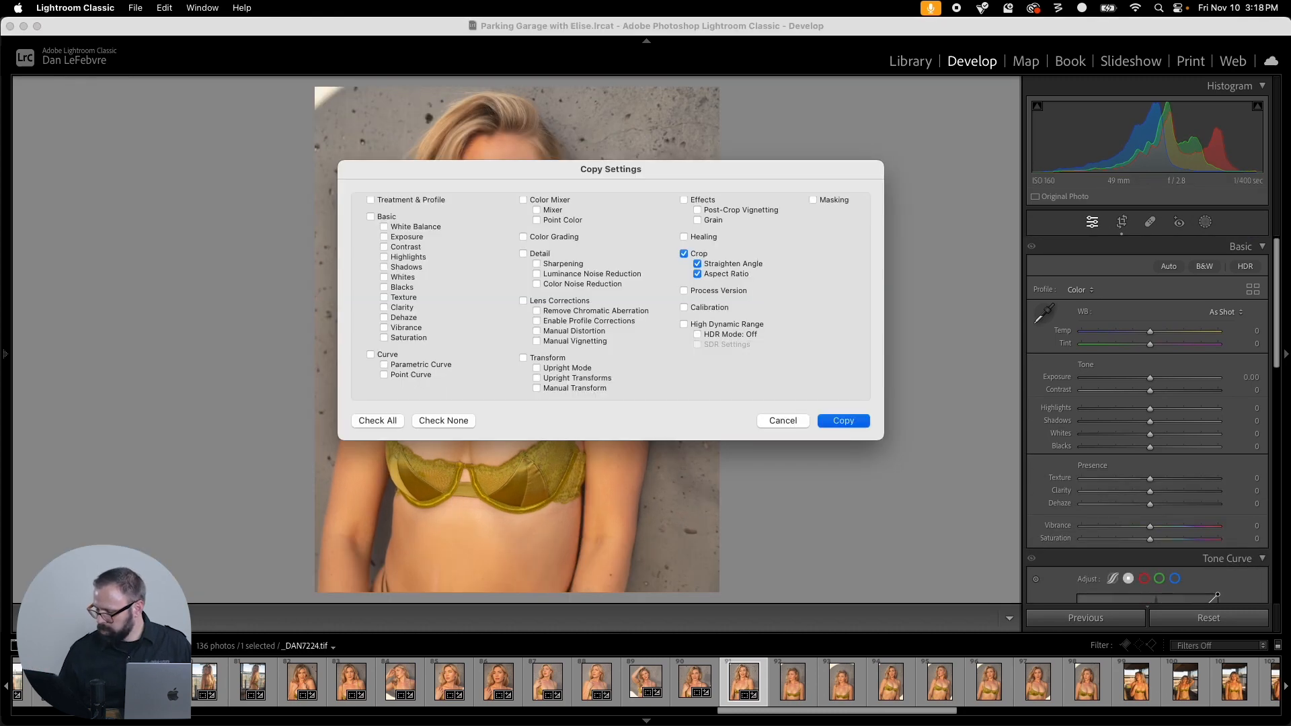
key("Return")
key("Right")
key("r")
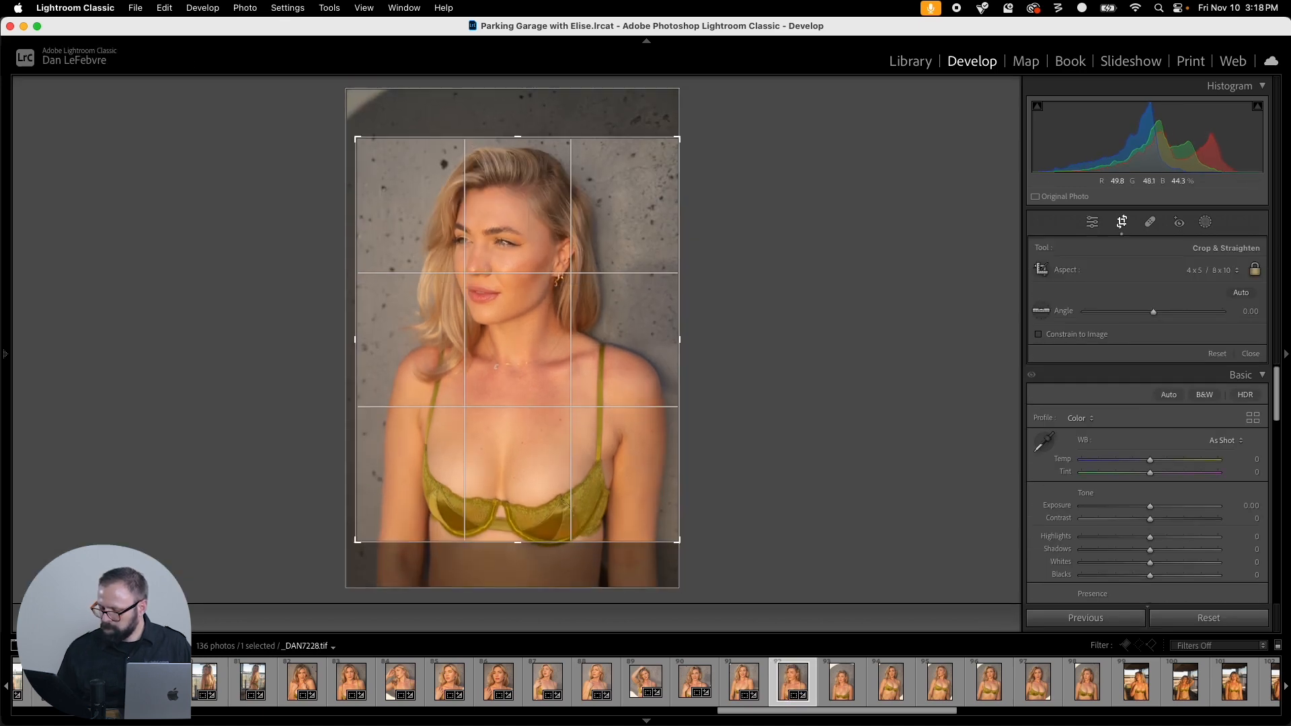
left_click_drag(357, 541, 350, 548)
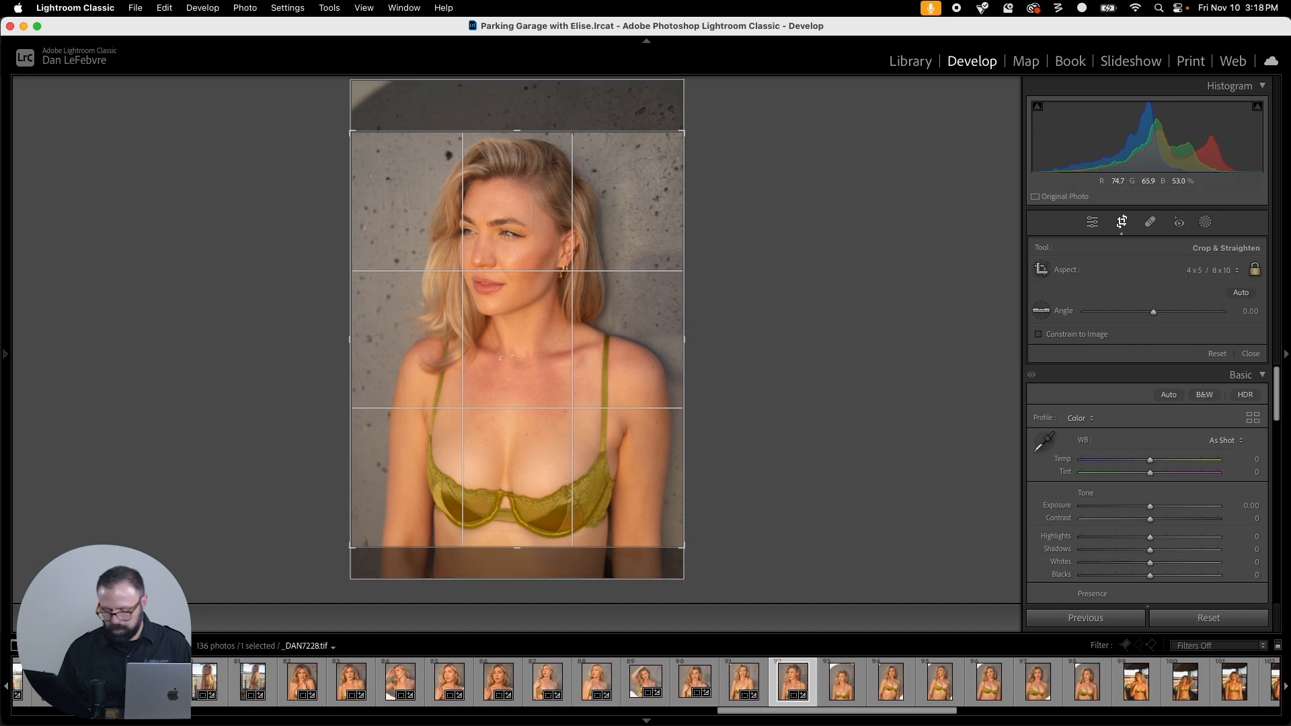
key("Return")
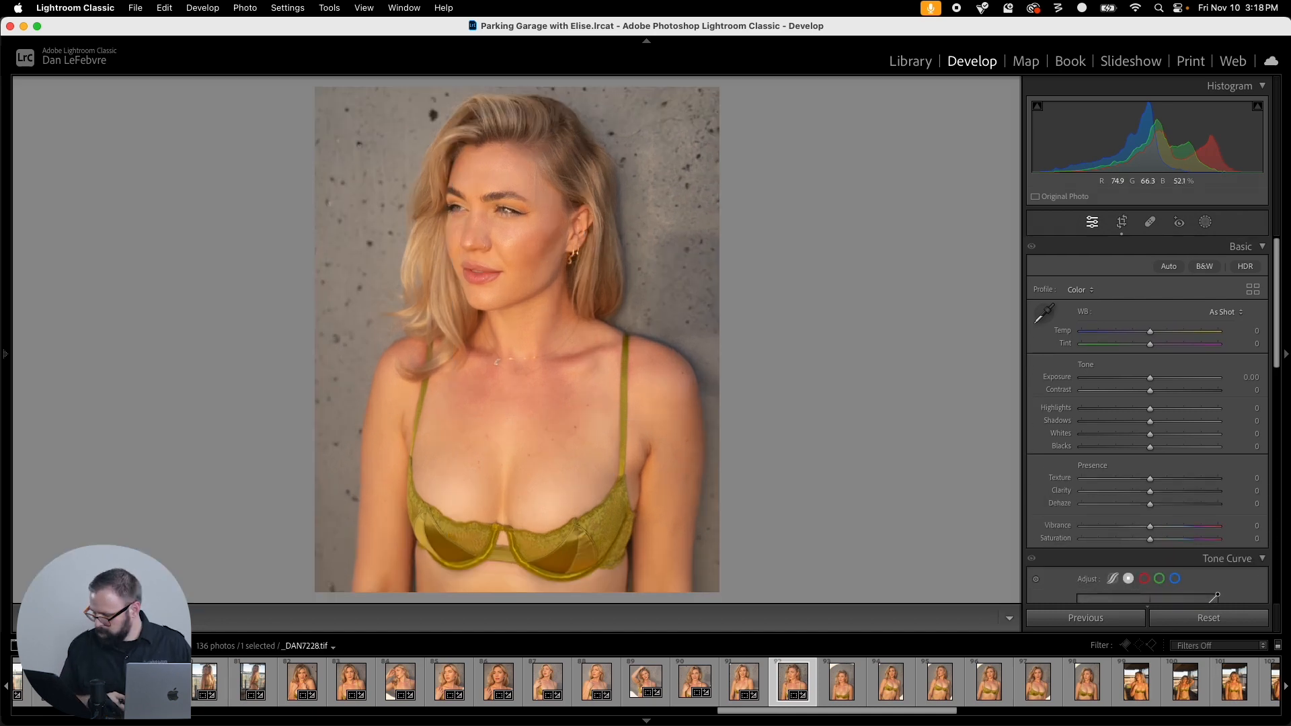
Step: Paste the copied crop onto _DAN7229.tif, move the photo up to reduce the space above the head, and apply it
key("Right")
key("super+shift+v")
key("r")
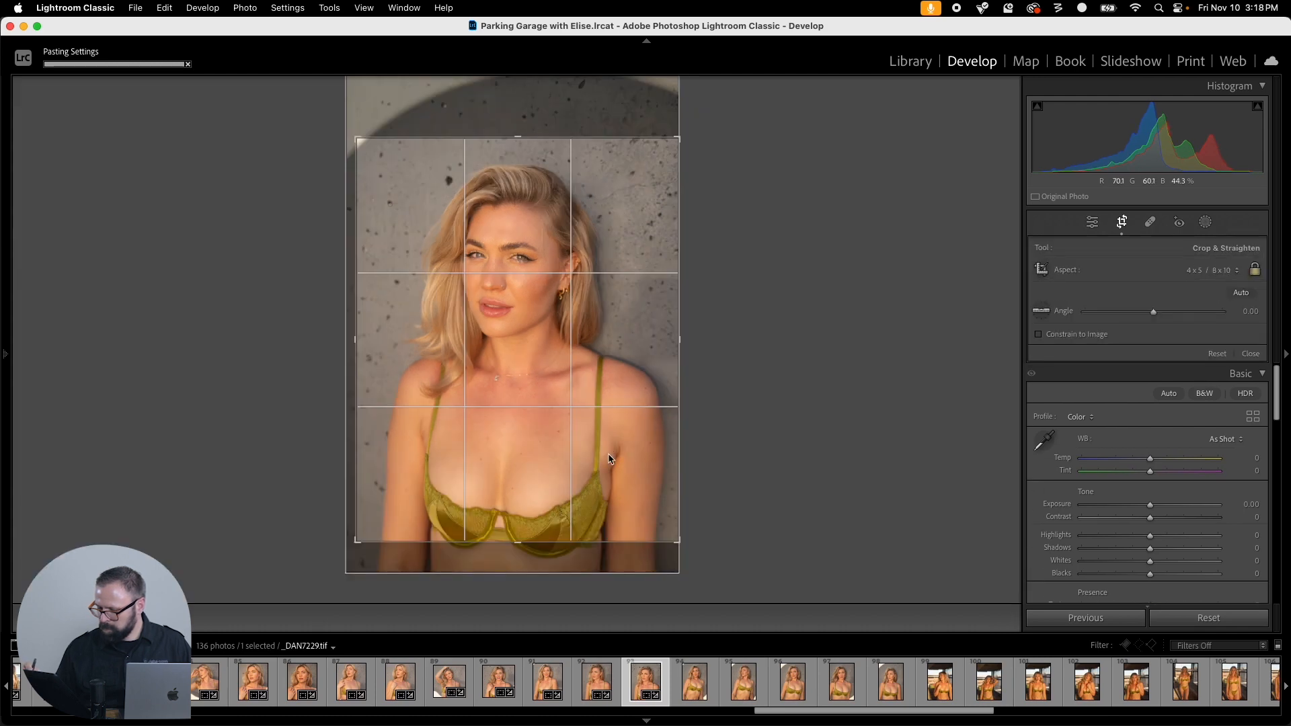
left_click_drag(608, 458, 608, 440)
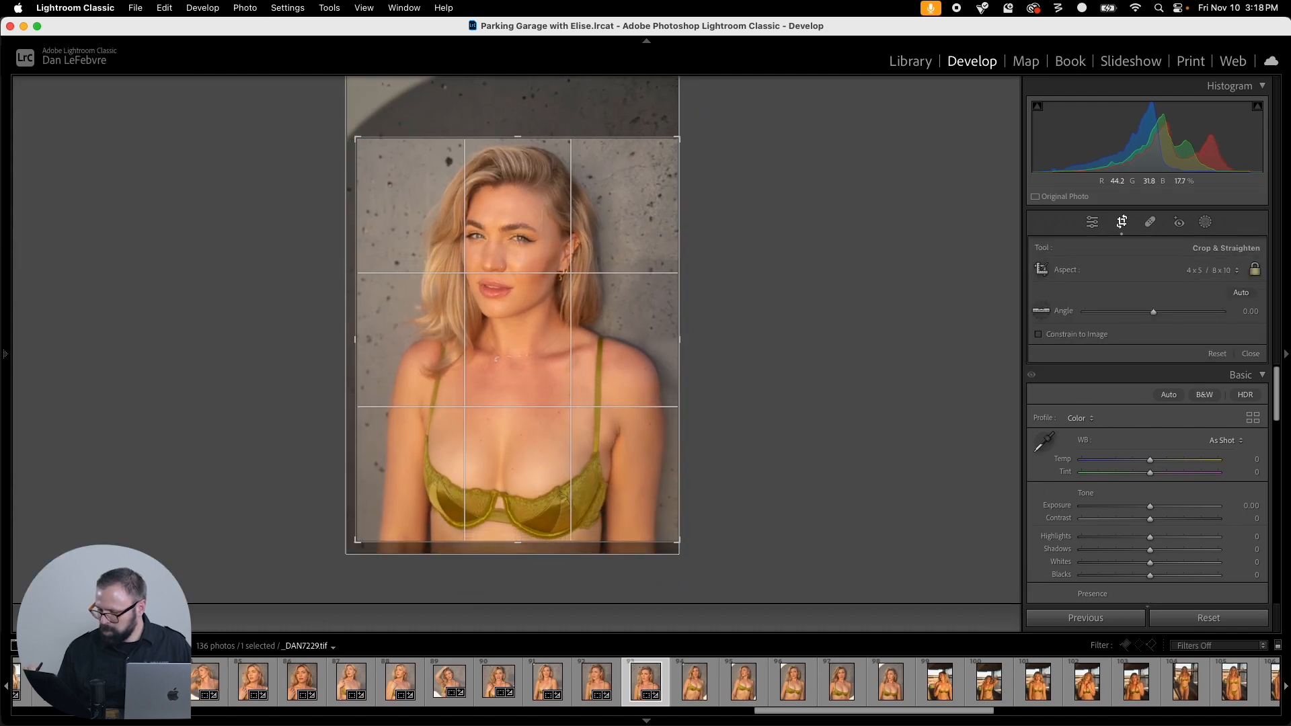
key("Return")
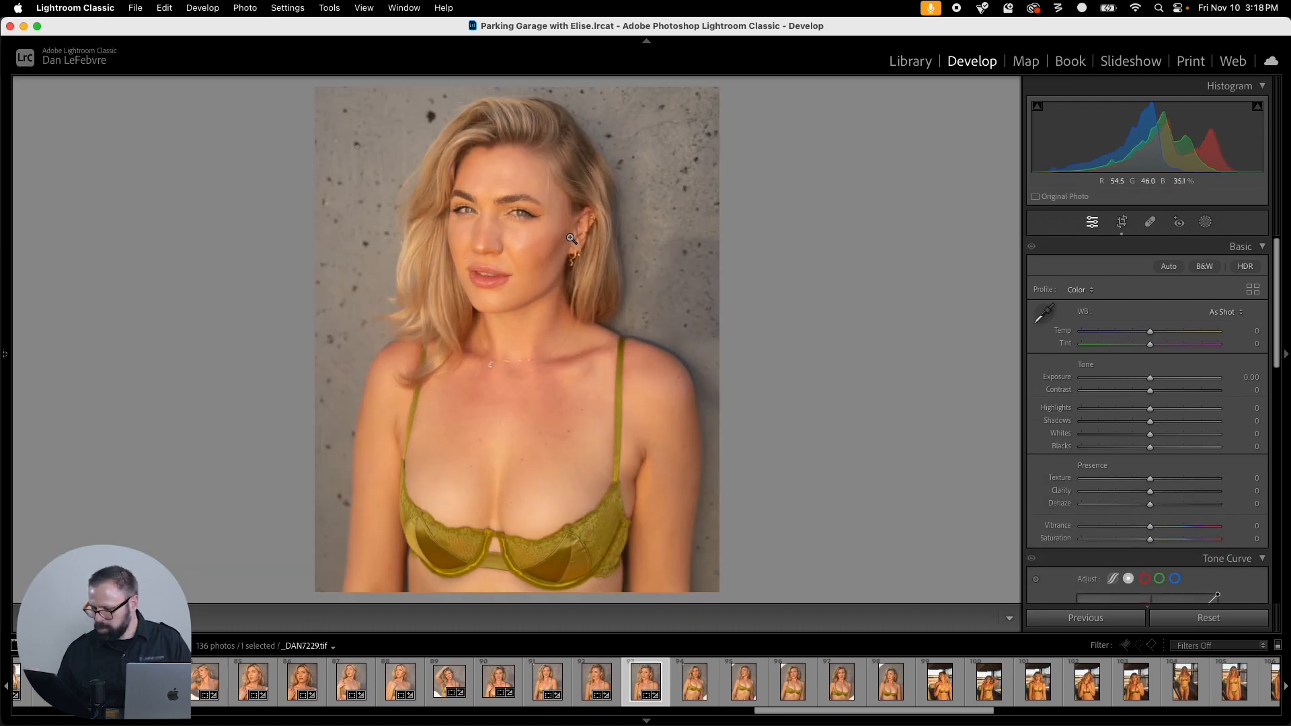
Step: Paste the copied crop onto _DAN7234.tif, tighten it around the upper body with the head just inside the frame, and apply it
key("Right")
key("super+shift+v")
key("r")
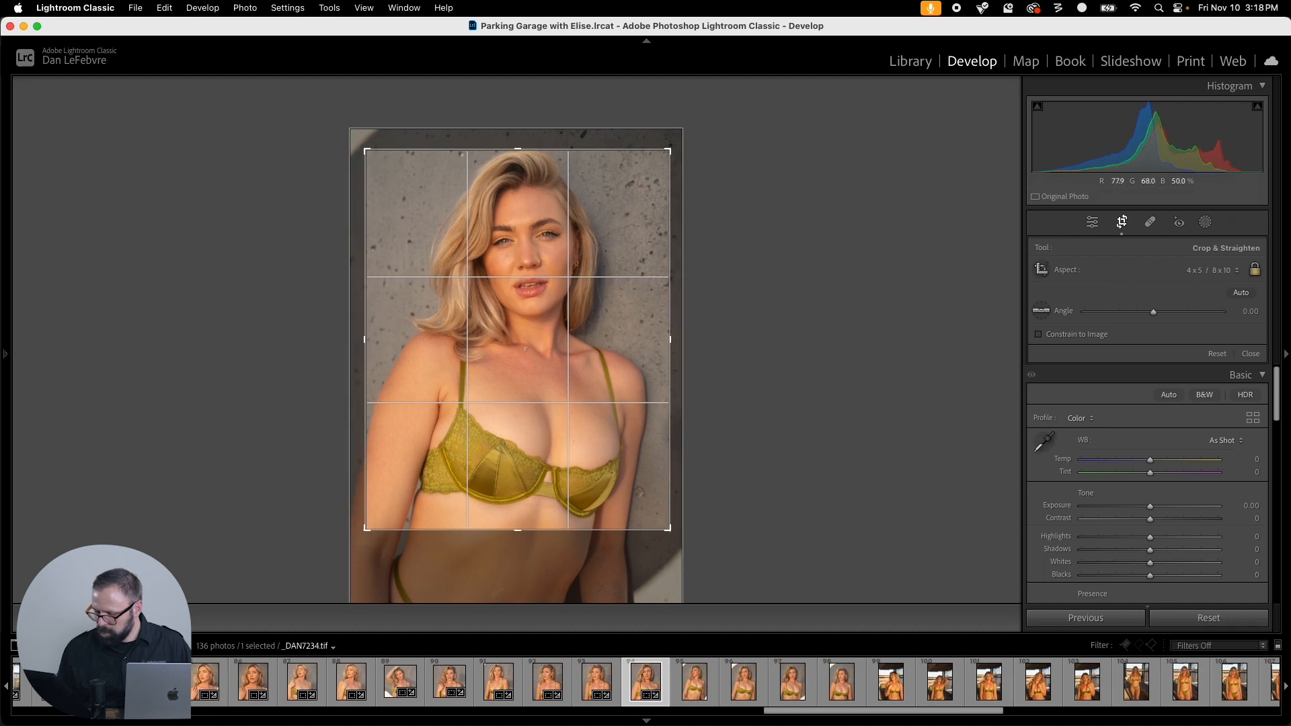
left_click_drag(501, 471, 495, 473)
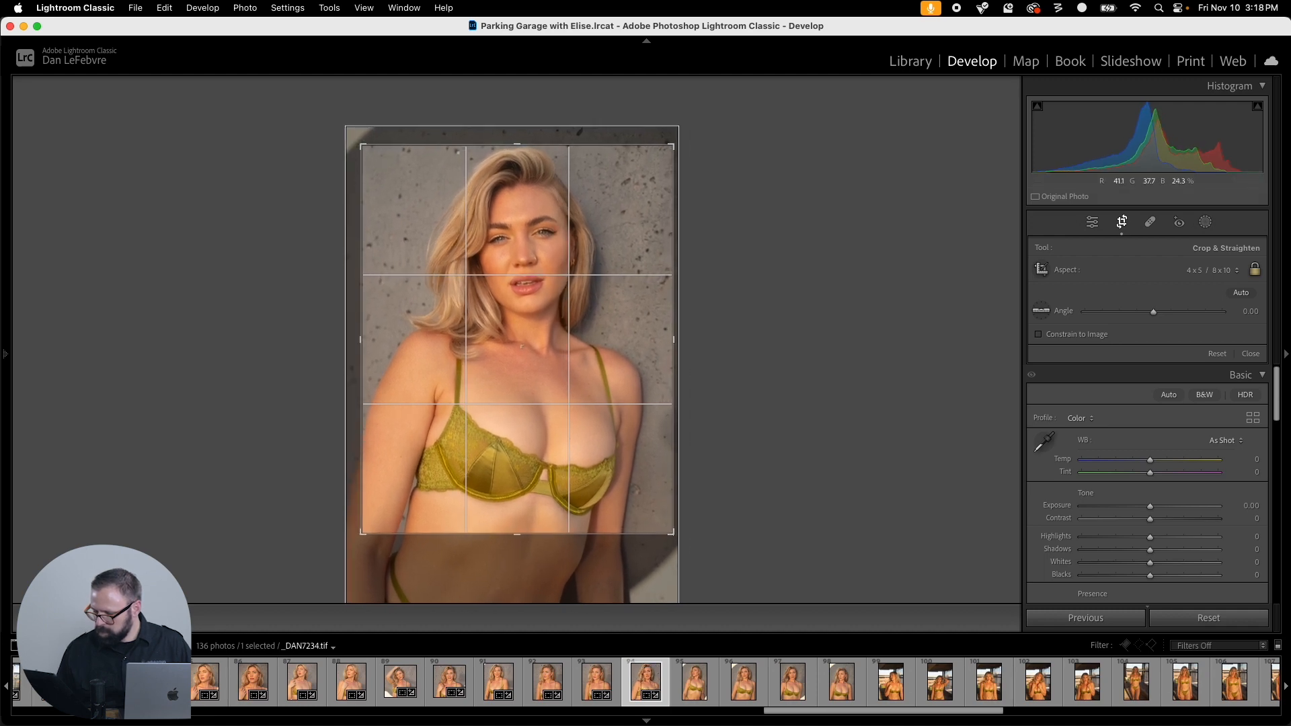
key("Return")
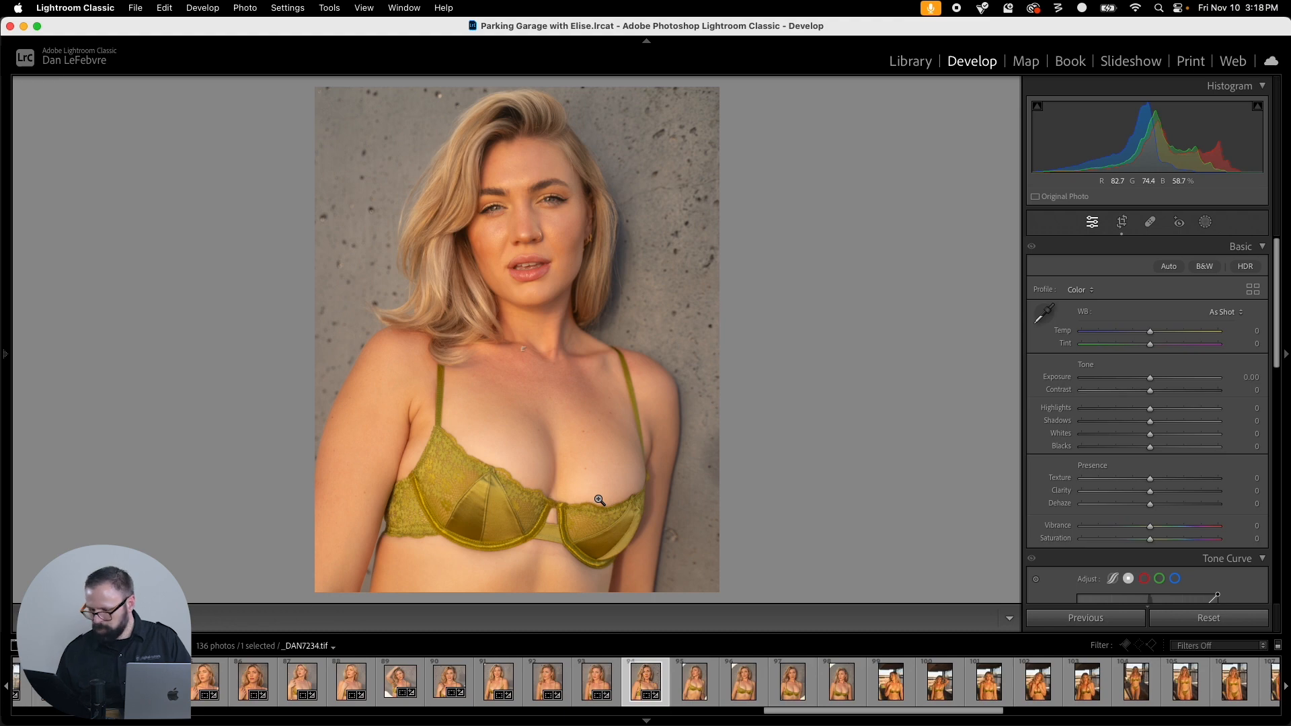
Step: Copy the crop from _DAN7234.tif onto _DAN7235.tif, align the frame with the photo's right edge, and apply it
key("super+shift+c")
key("Return")
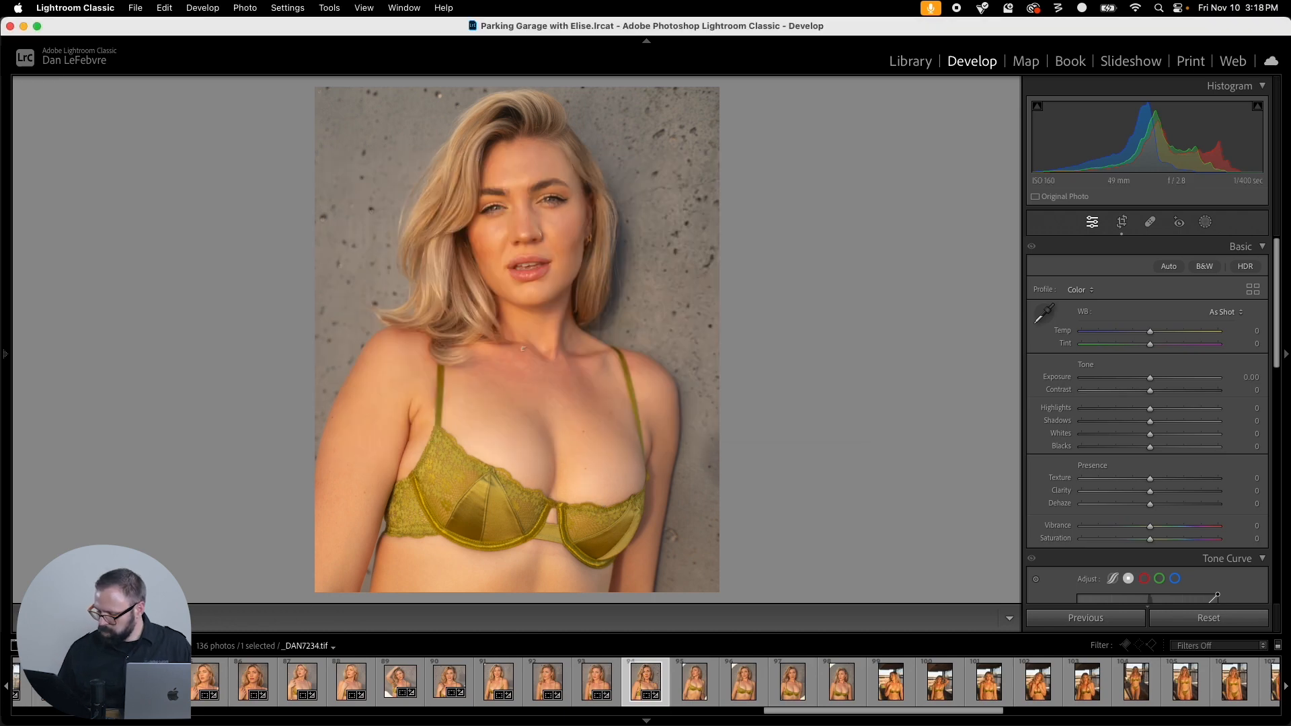
key("Right")
key("super+shift+v")
key("r")
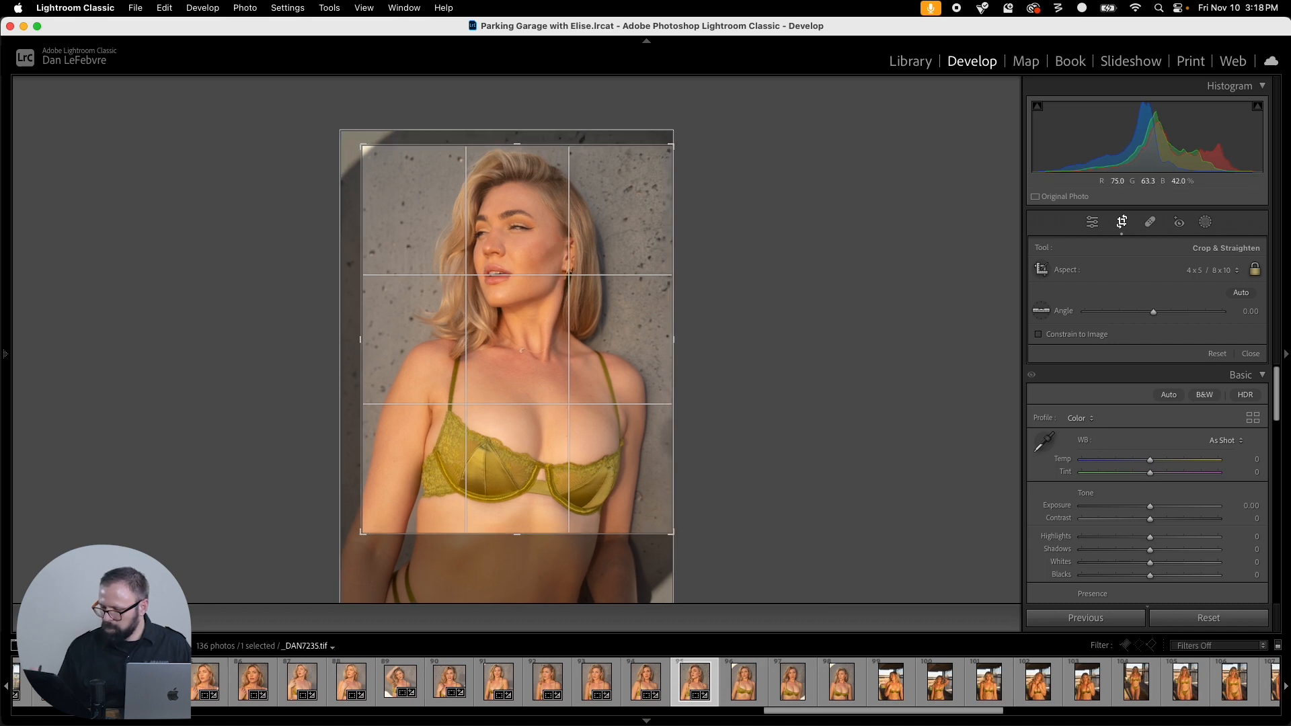
key("r")
Step: Paste the copied crop onto _DAN7238.tif and change its aspect ratio to 1 x 1
key("Right")
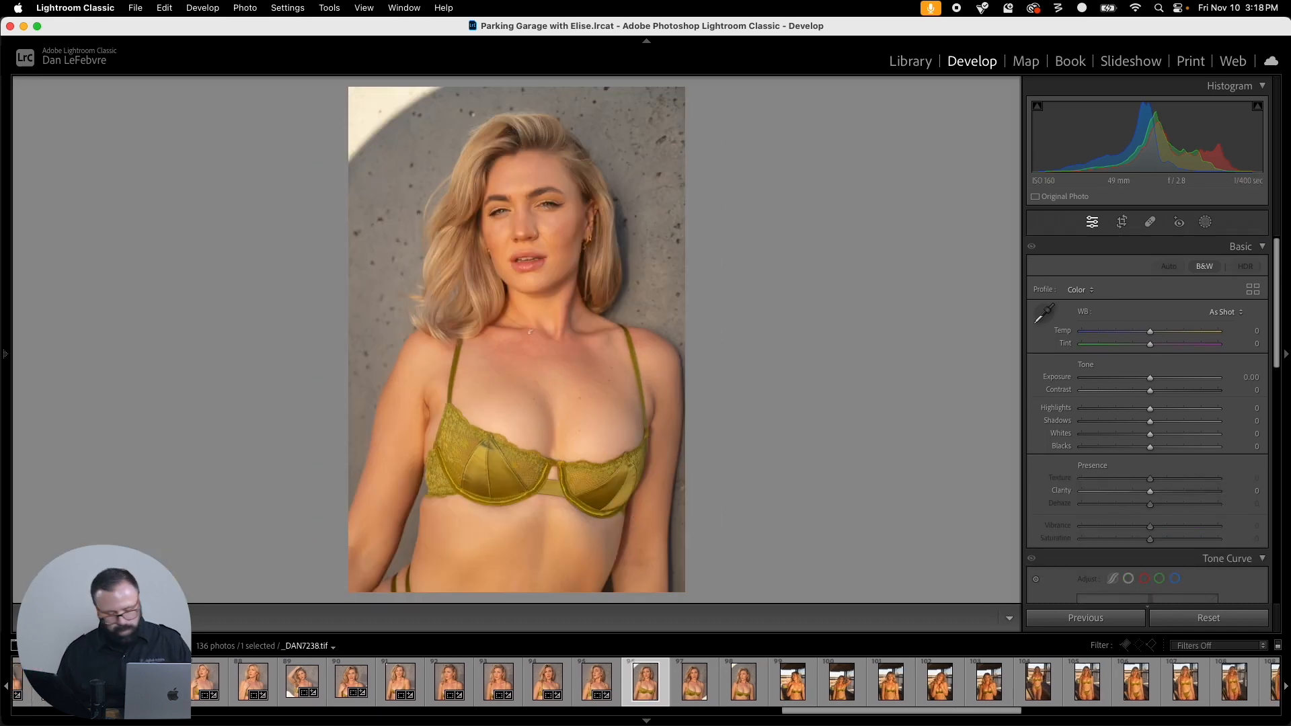
key("super+shift+v")
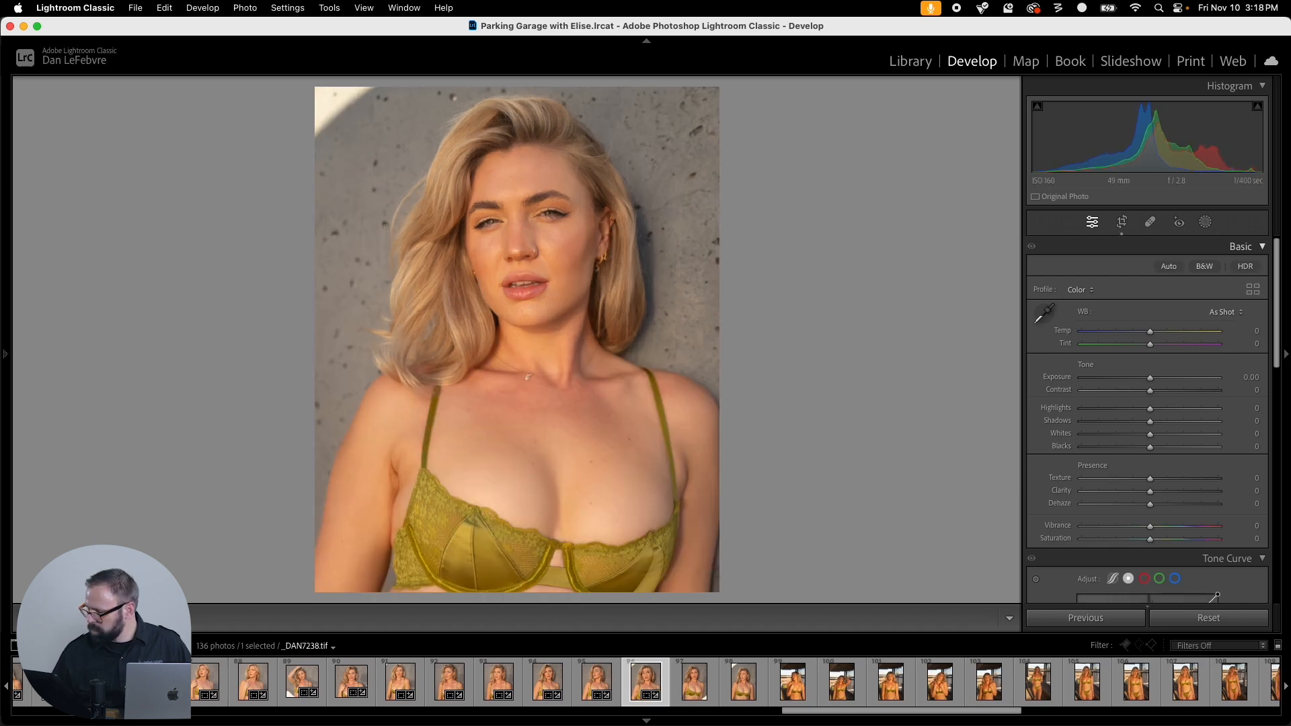
key("r")
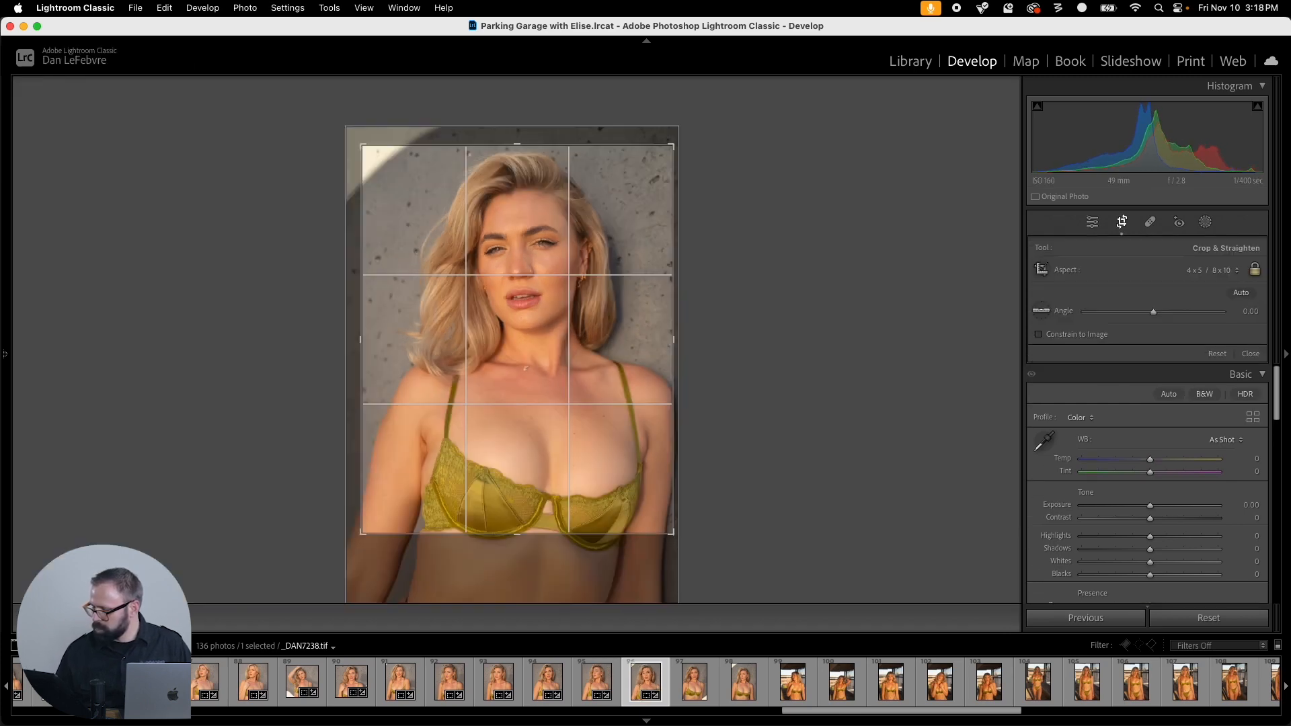
left_click(1213, 271)
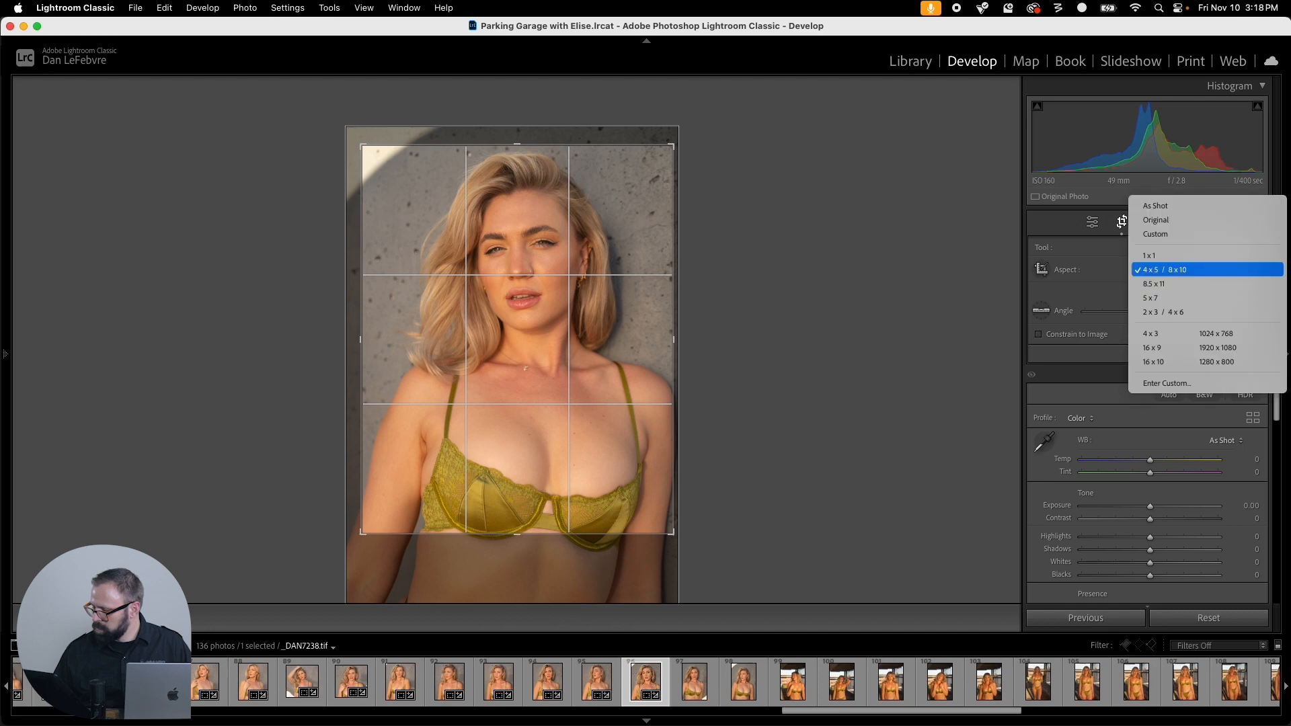
left_click(1207, 256)
Step: Reposition _DAN7238.tif in the square crop, shrink the frame around the head and shoulders, and apply it
left_click_drag(536, 431, 532, 467)
left_click_drag(671, 494, 623, 464)
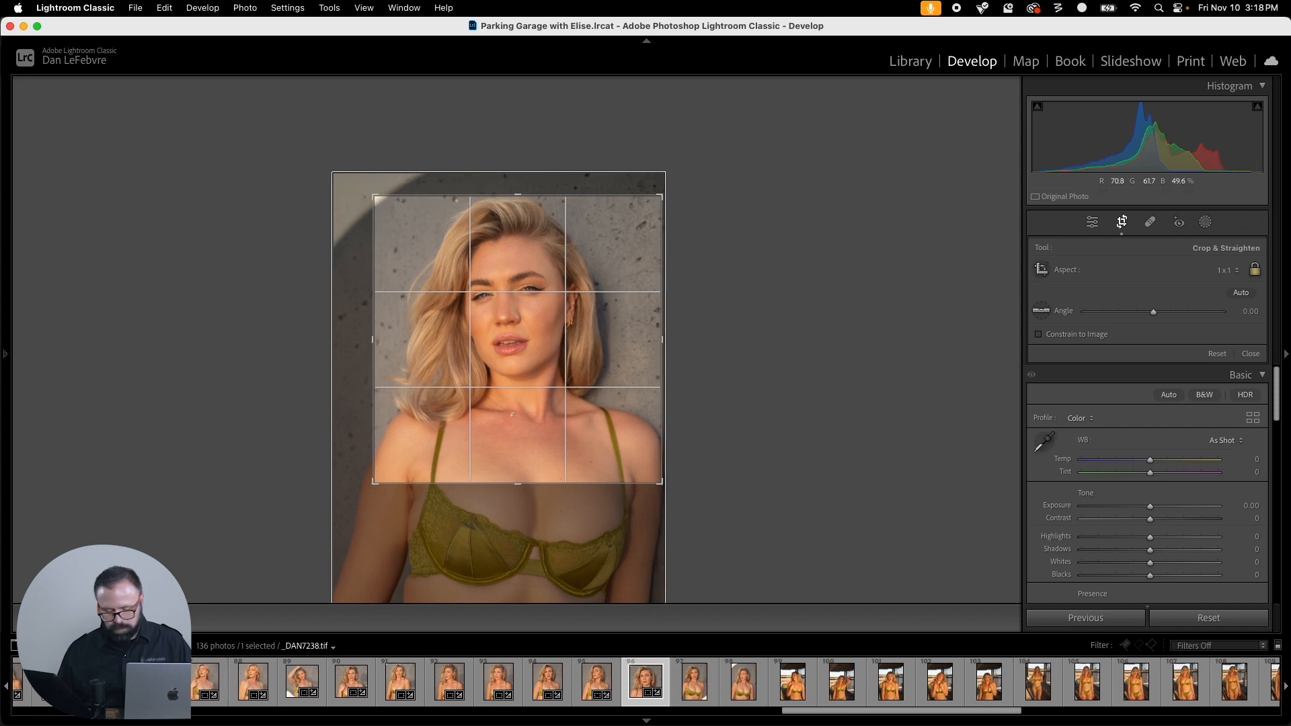
key("Return")
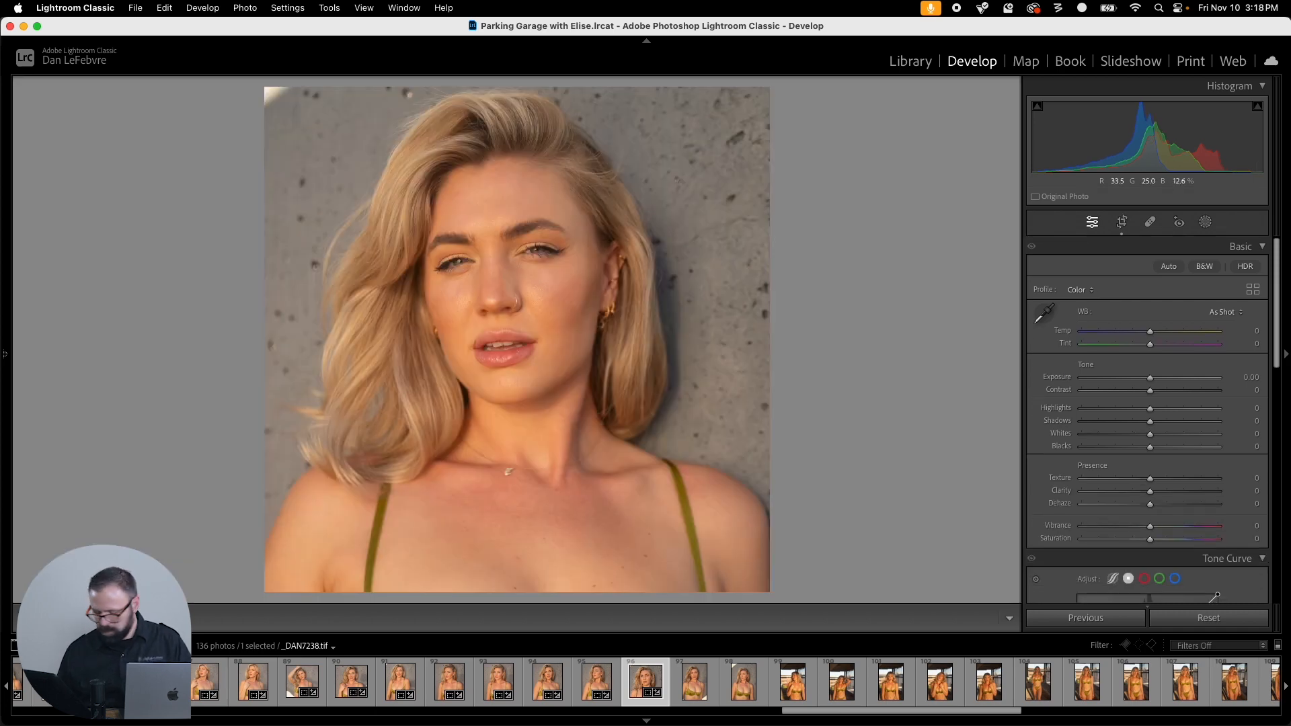
Step: Paste the copied crop onto _DAN7241.tif and change its aspect ratio to 1 x 1
key("Right")
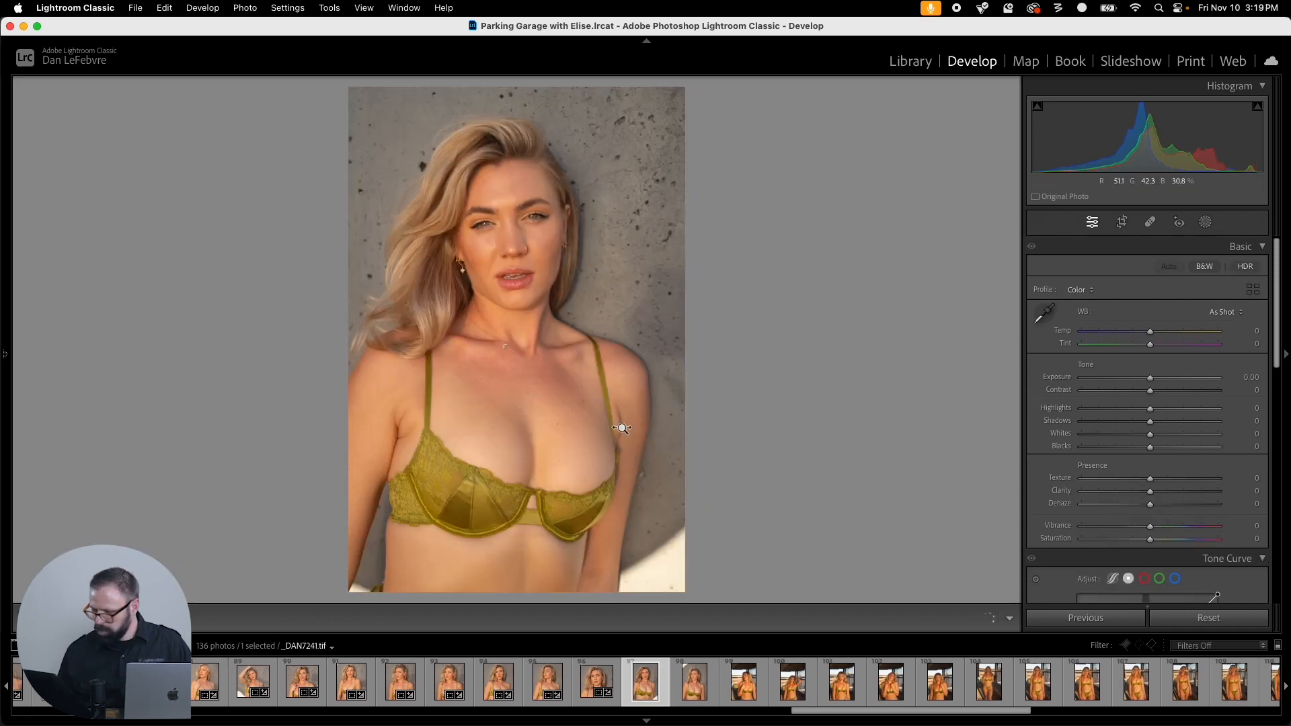
key("super+shift+v")
key("r")
left_click(1221, 269)
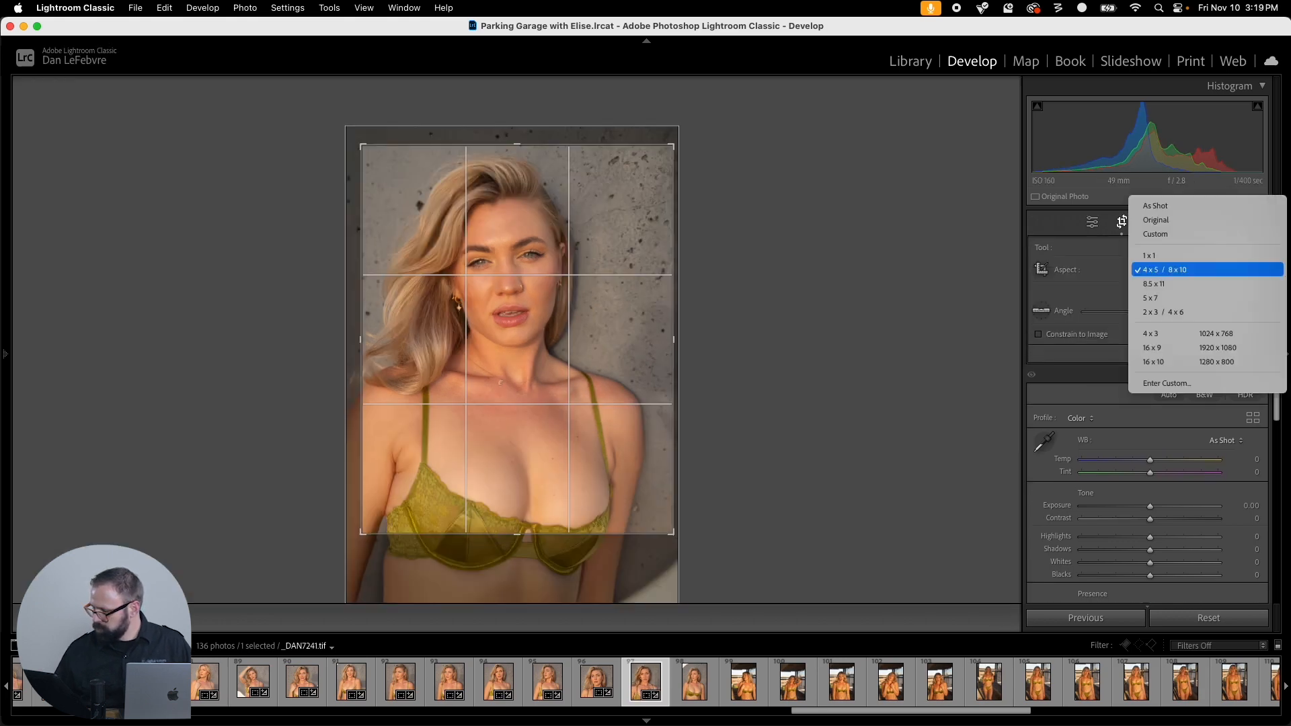
left_click(1207, 256)
Step: Enlarge the square crop on _DAN7241.tif to the photo's full width, position the head just below the top edge, and apply it
left_click_drag(517, 340, 525, 359)
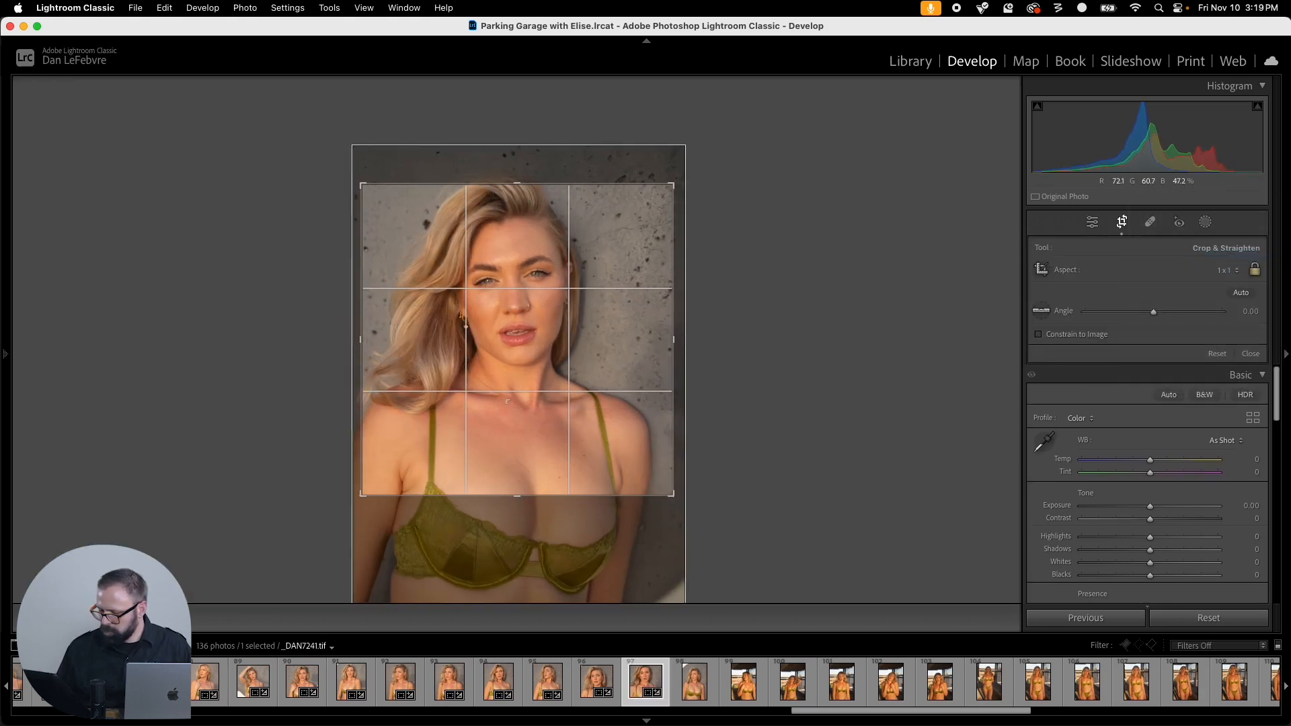
left_click_drag(361, 496, 357, 499)
left_click_drag(678, 499, 684, 507)
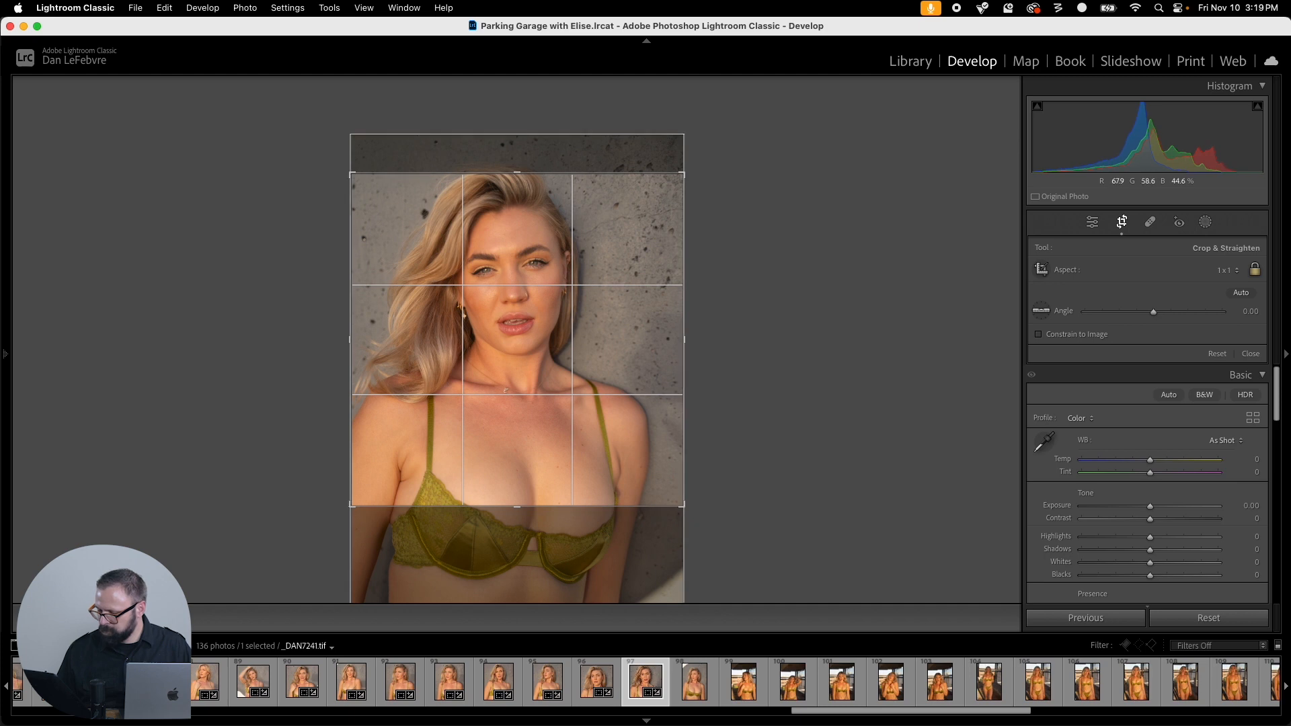
left_click_drag(518, 340, 518, 350)
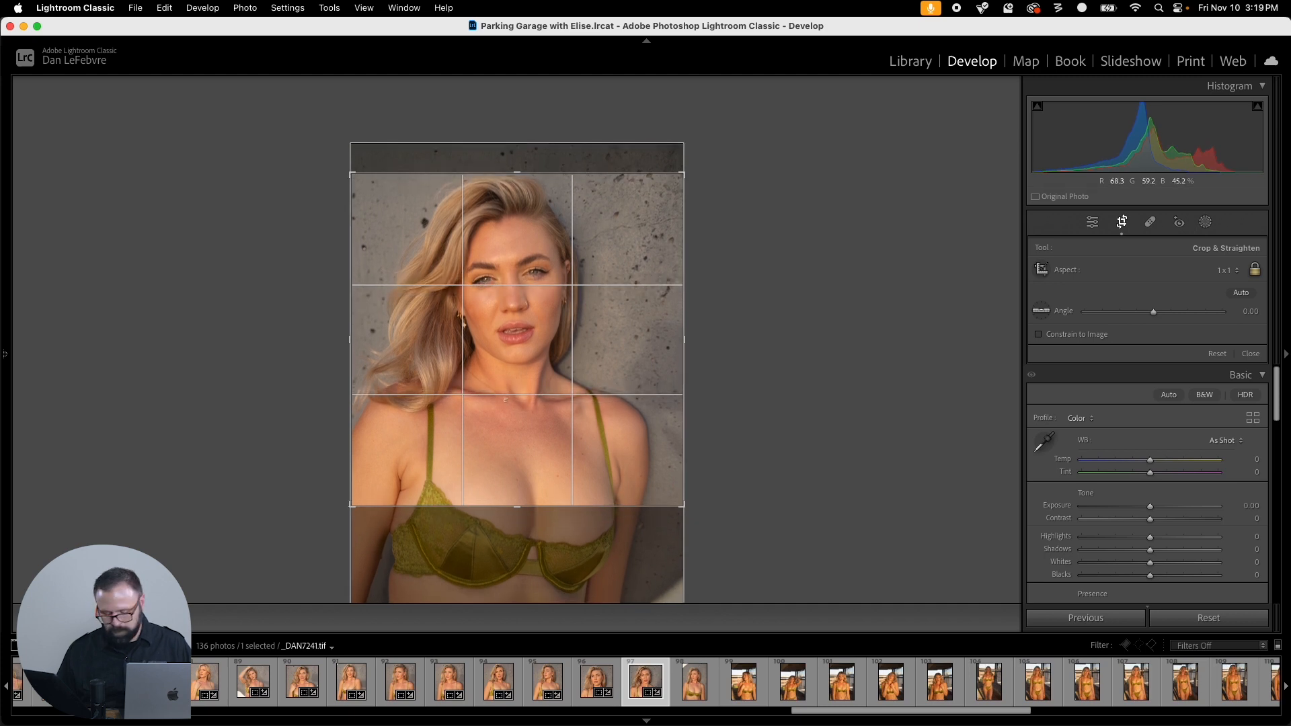
key("Return")
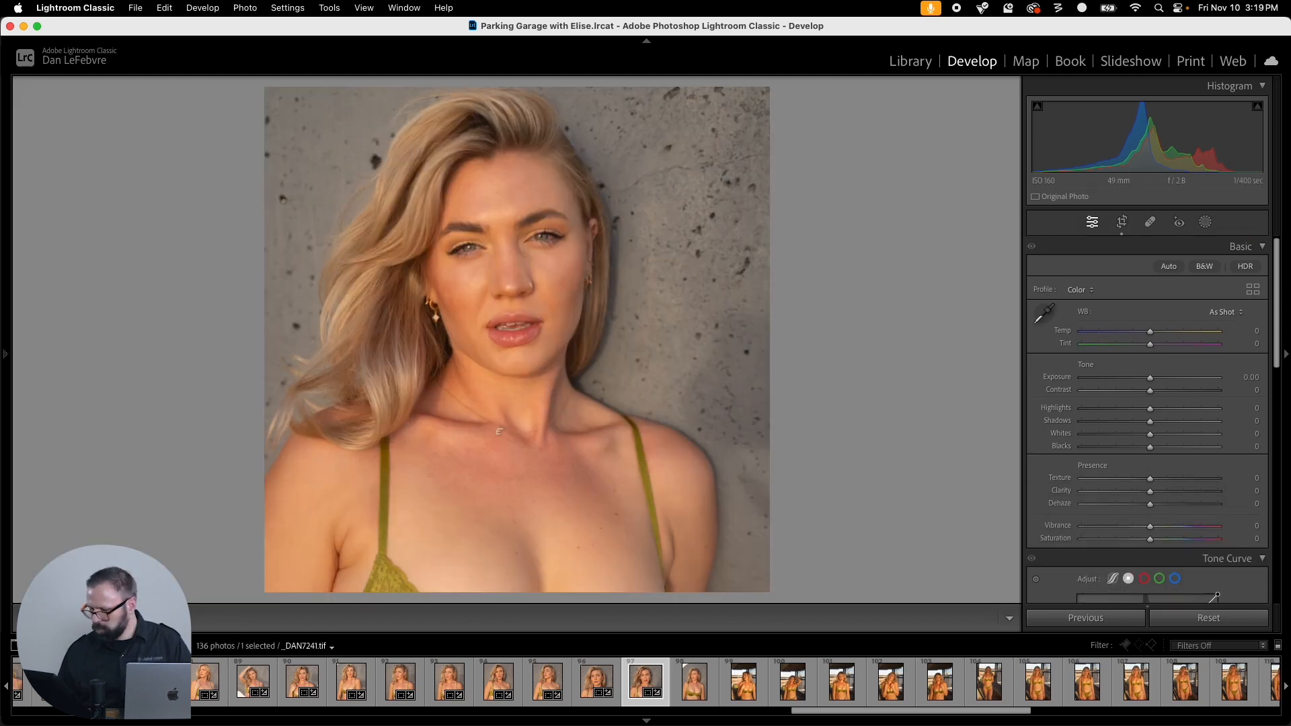
Step: Paste the copied crop onto _DAN7246.tif, shift the photo within the frame, and extend the 4 x 5 crop down to just below the bra
key("Right")
key("super+v")
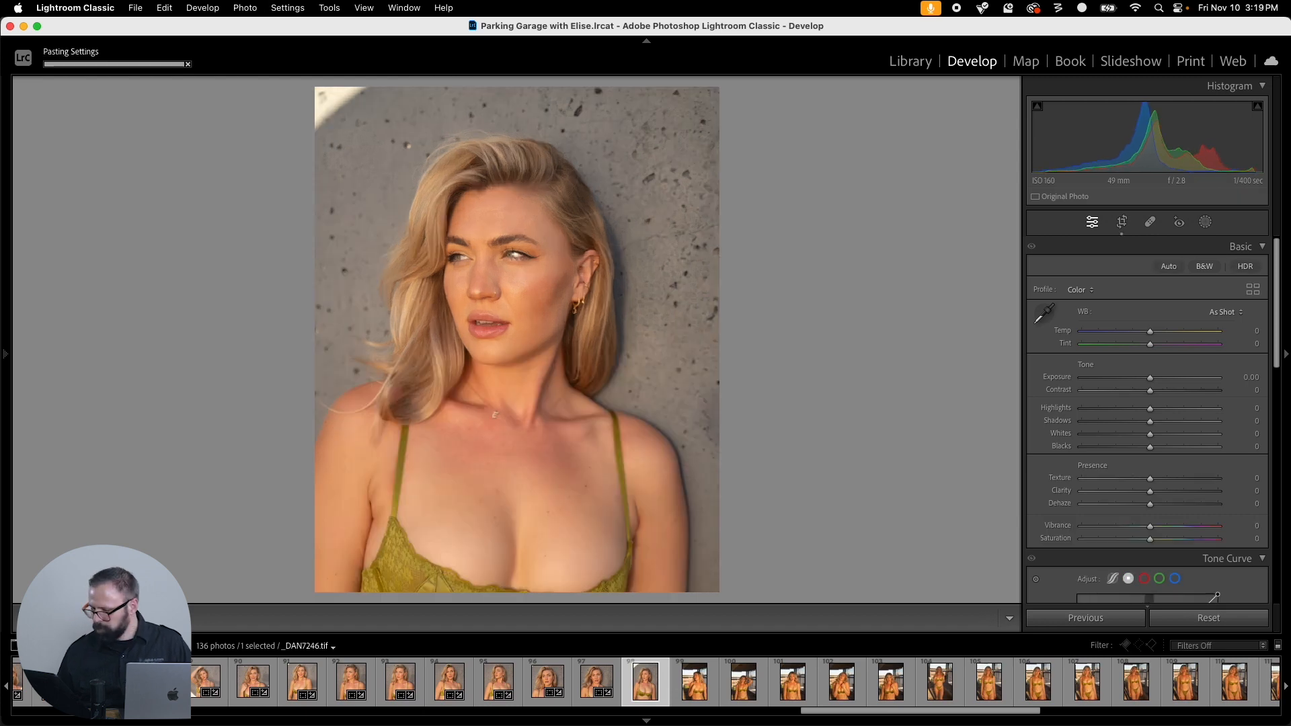
key("r")
left_click_drag(673, 145, 657, 166)
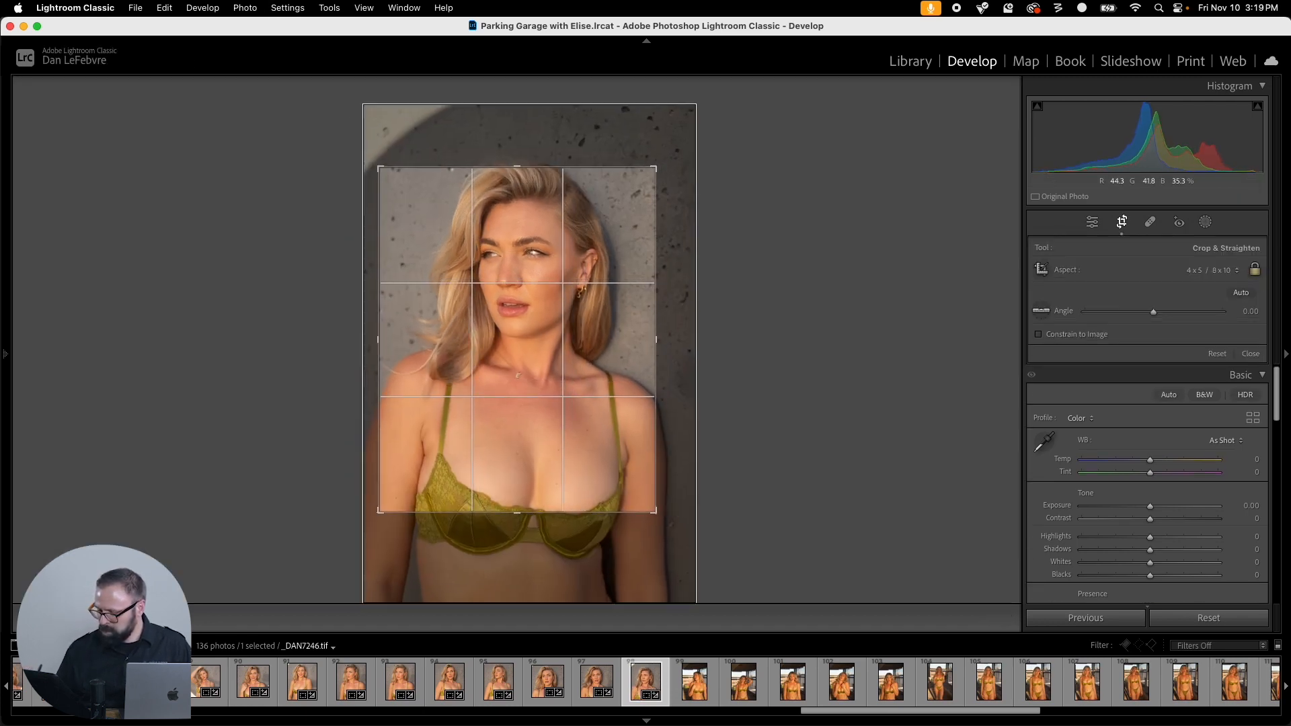
mouse_move(518, 343)
left_mouse_down()
mouse_move(509, 329)
mouse_move(501, 343)
left_mouse_up()
left_click_drag(517, 513, 517, 540)
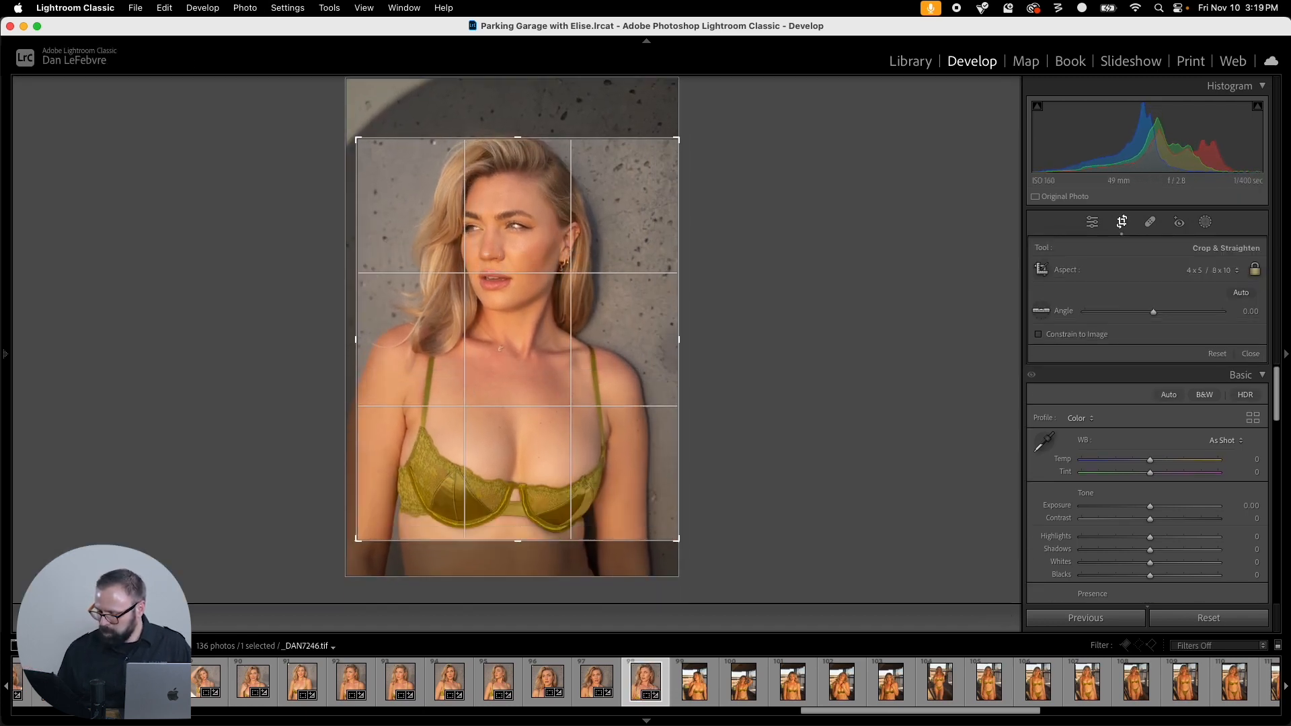
Step: Enlarge the crop on _DAN7246.tif to nearly the photo's full width, nudge the head just below the top edge, and apply it
left_click_drag(515, 404, 513, 407)
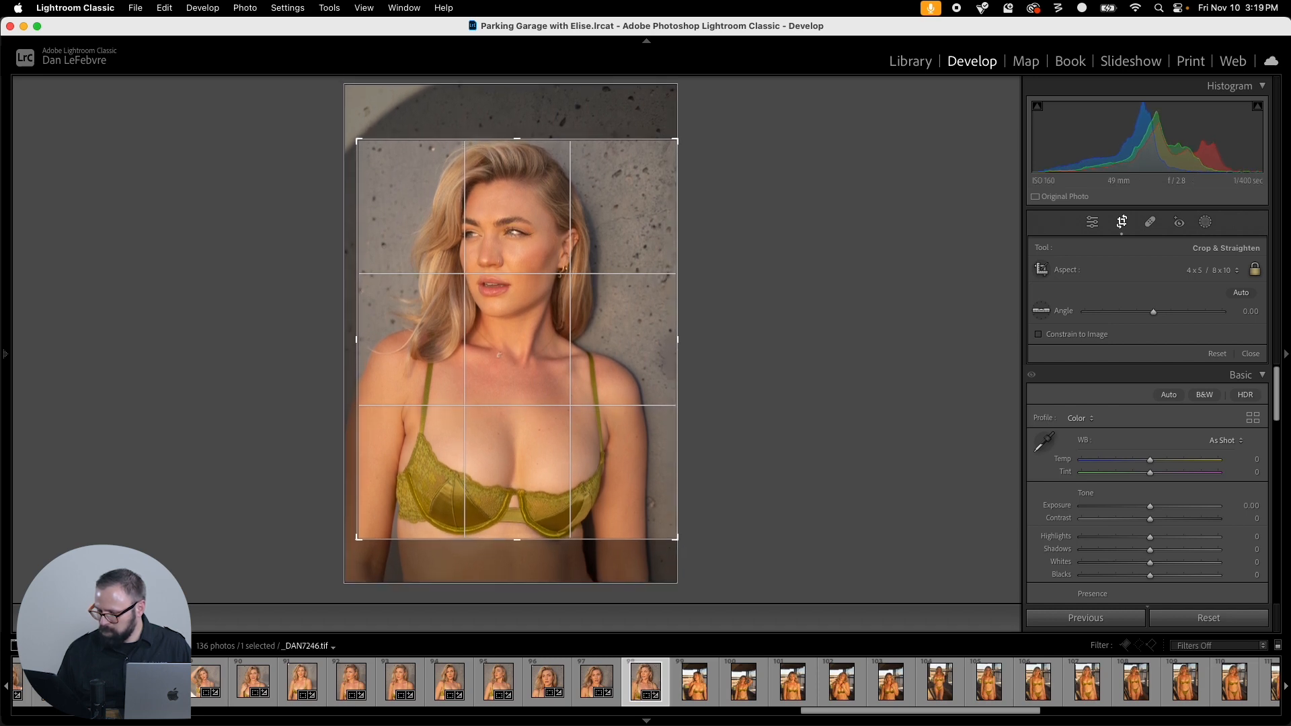
left_click_drag(357, 539, 353, 545)
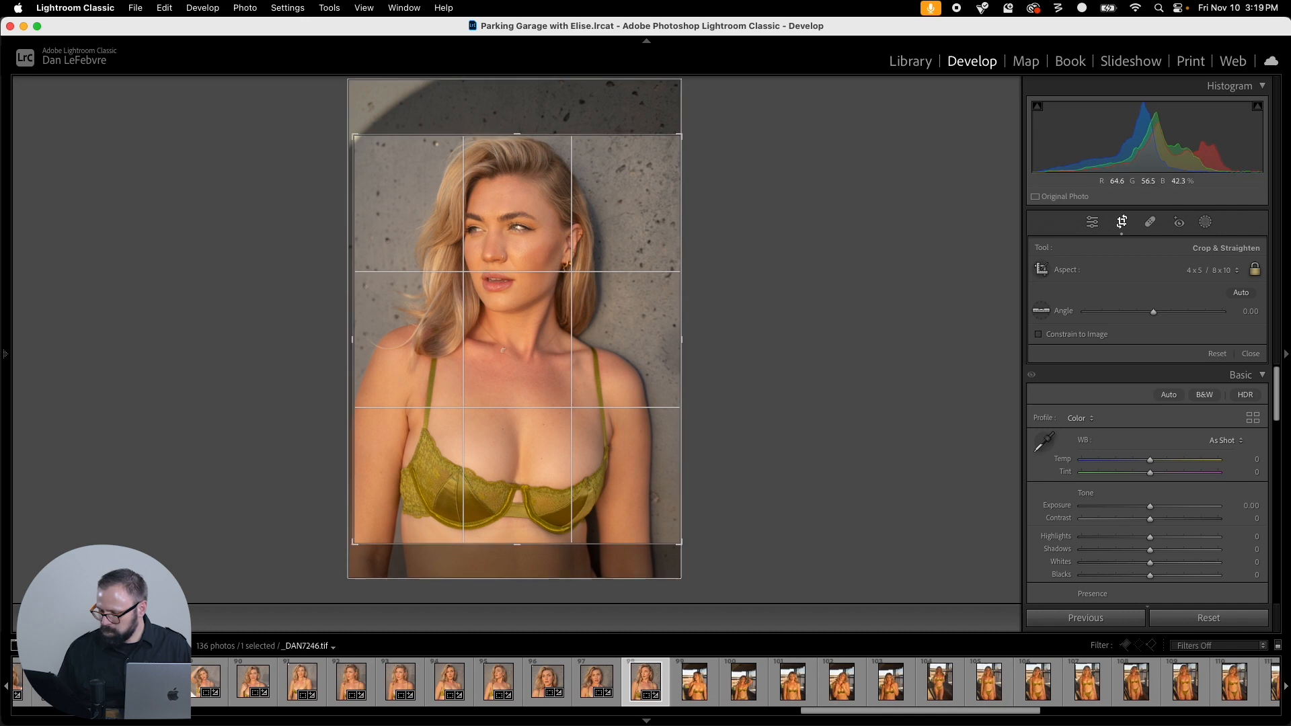
left_click_drag(514, 407, 514, 409)
key("Return")
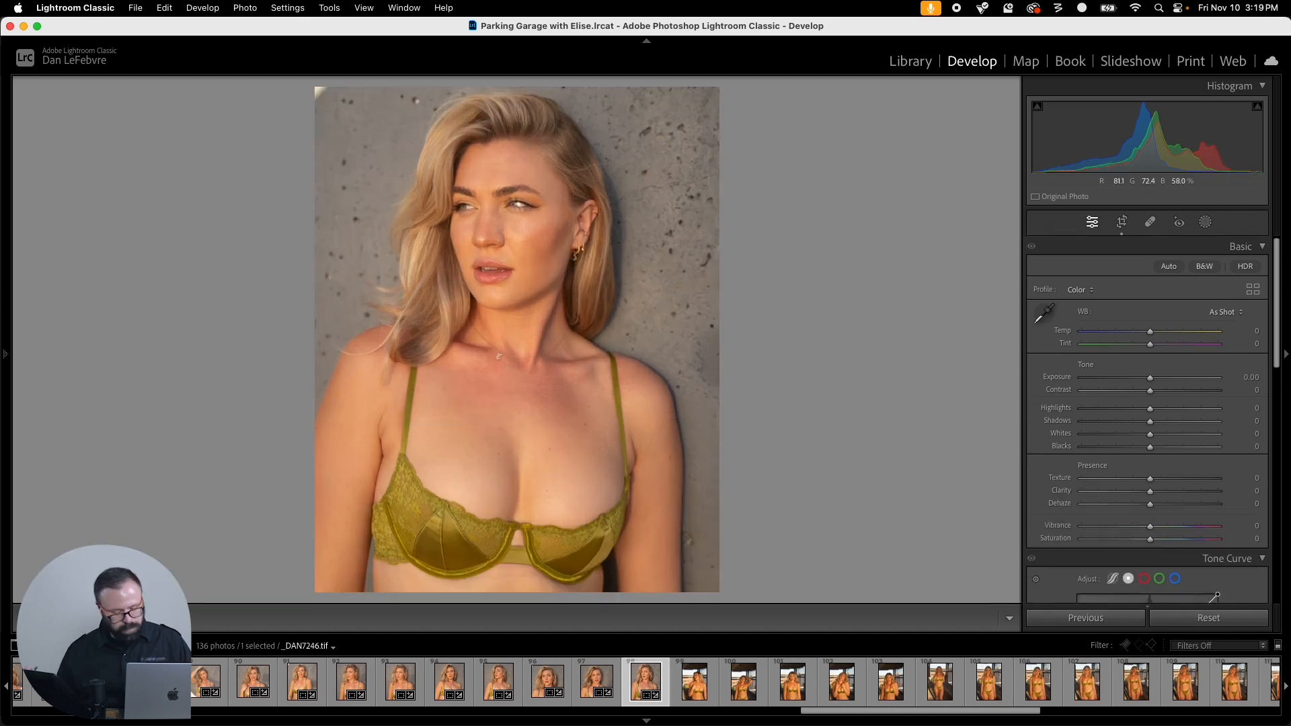
Step: Copy the crop settings from _DAN7246.tif and paste them onto _DAN7248.tif
key("super+shift+c")
key("Return")
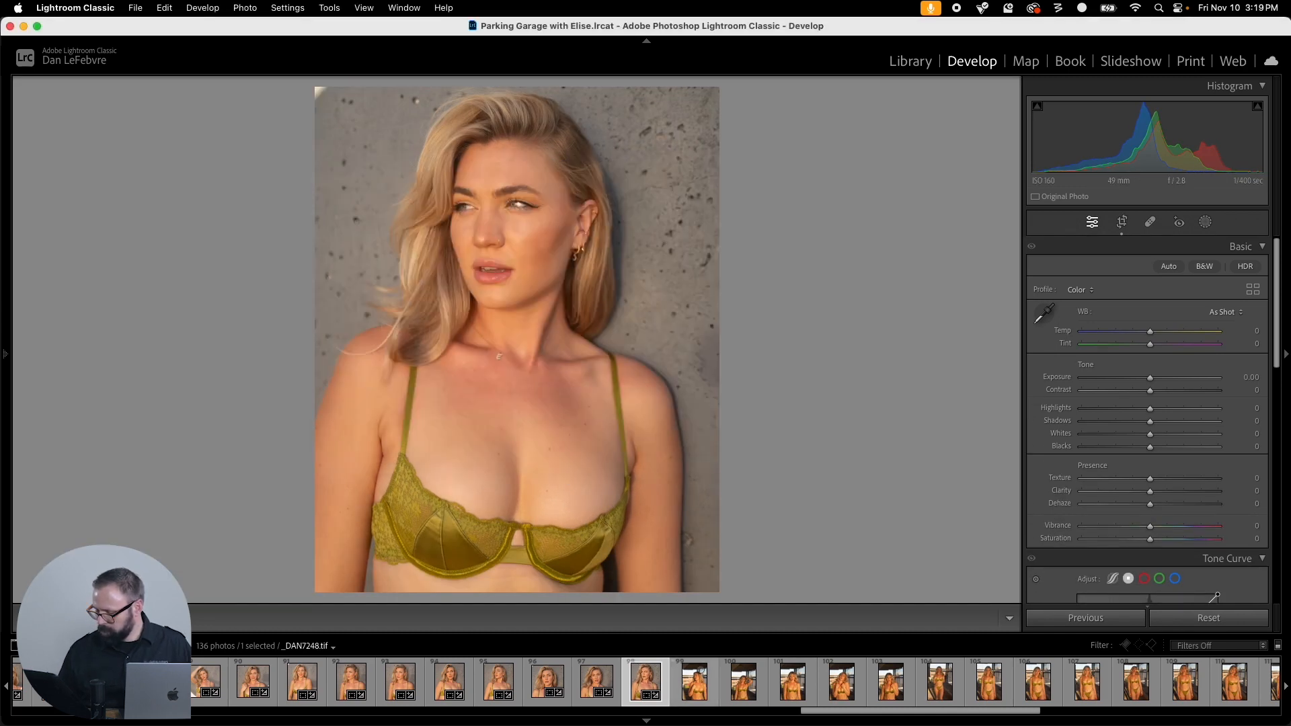
key("Right")
key("super+shift+v")
key("r")
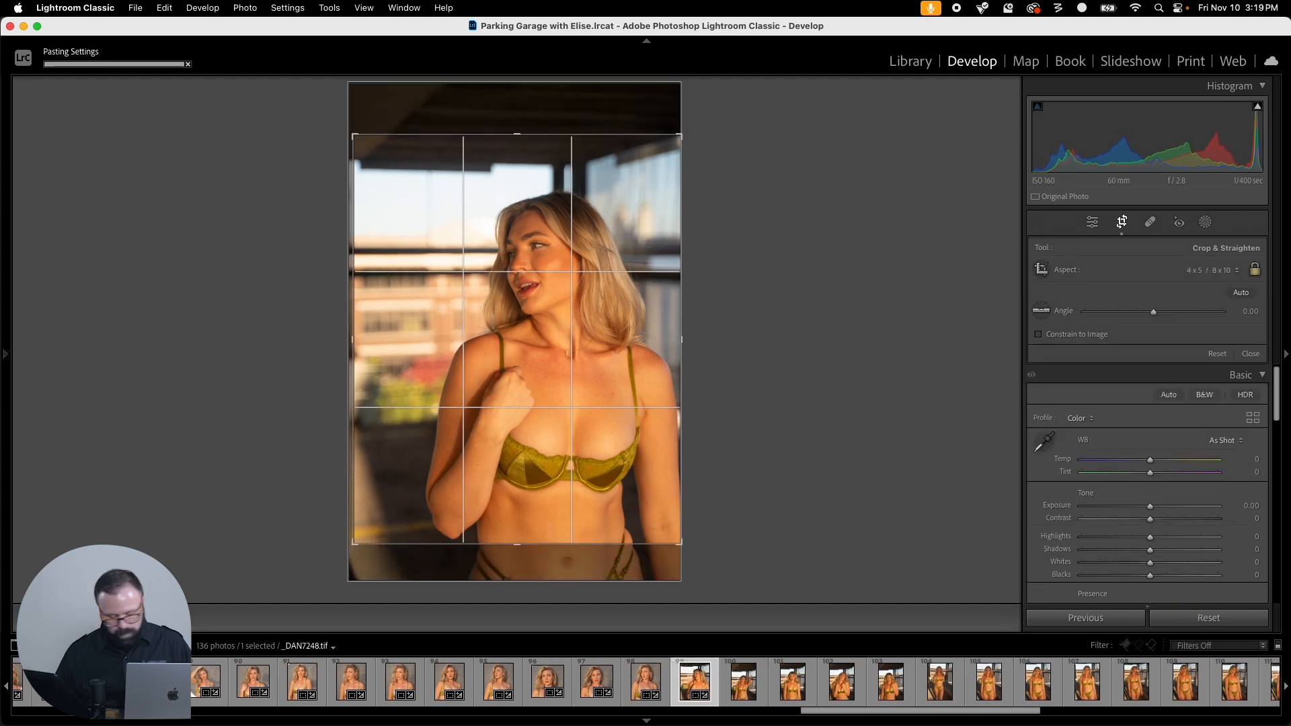
key("Return")
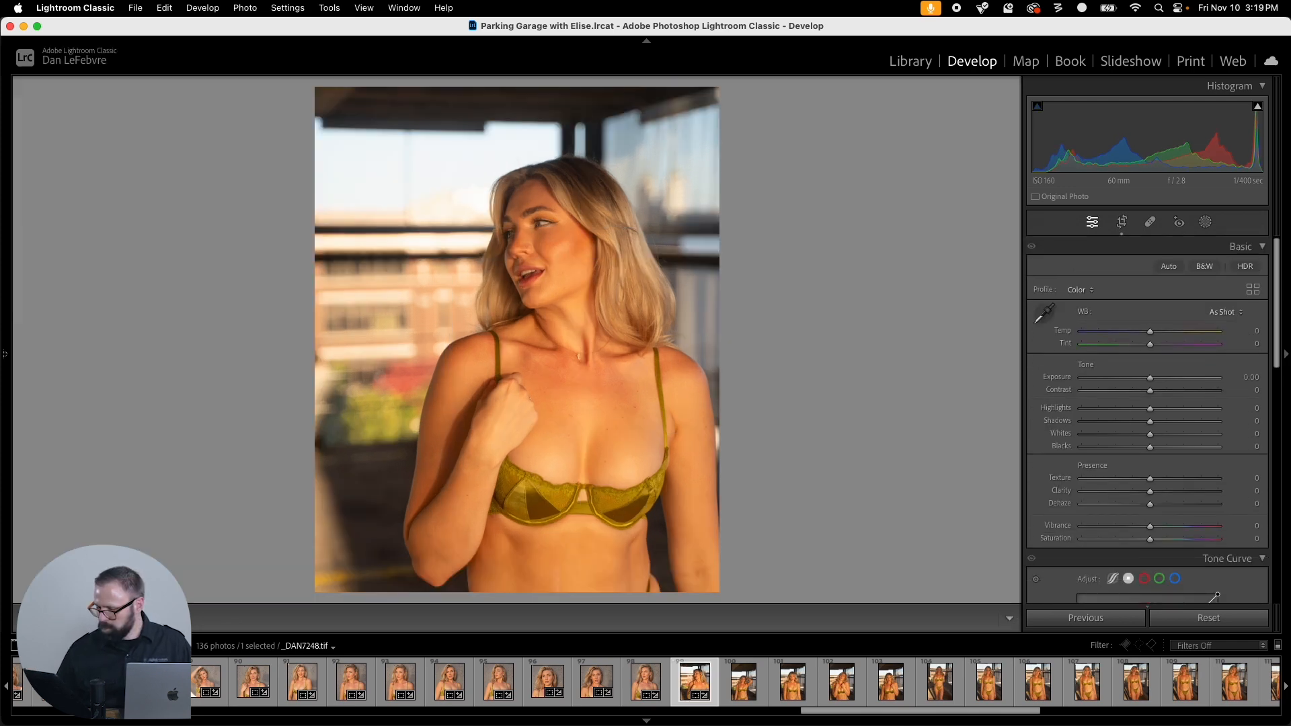
Step: Straighten _DAN7248.tif to an angle of -0.61, tighten the crop around the head and torso, and apply it
key("super+shift+v")
key("r")
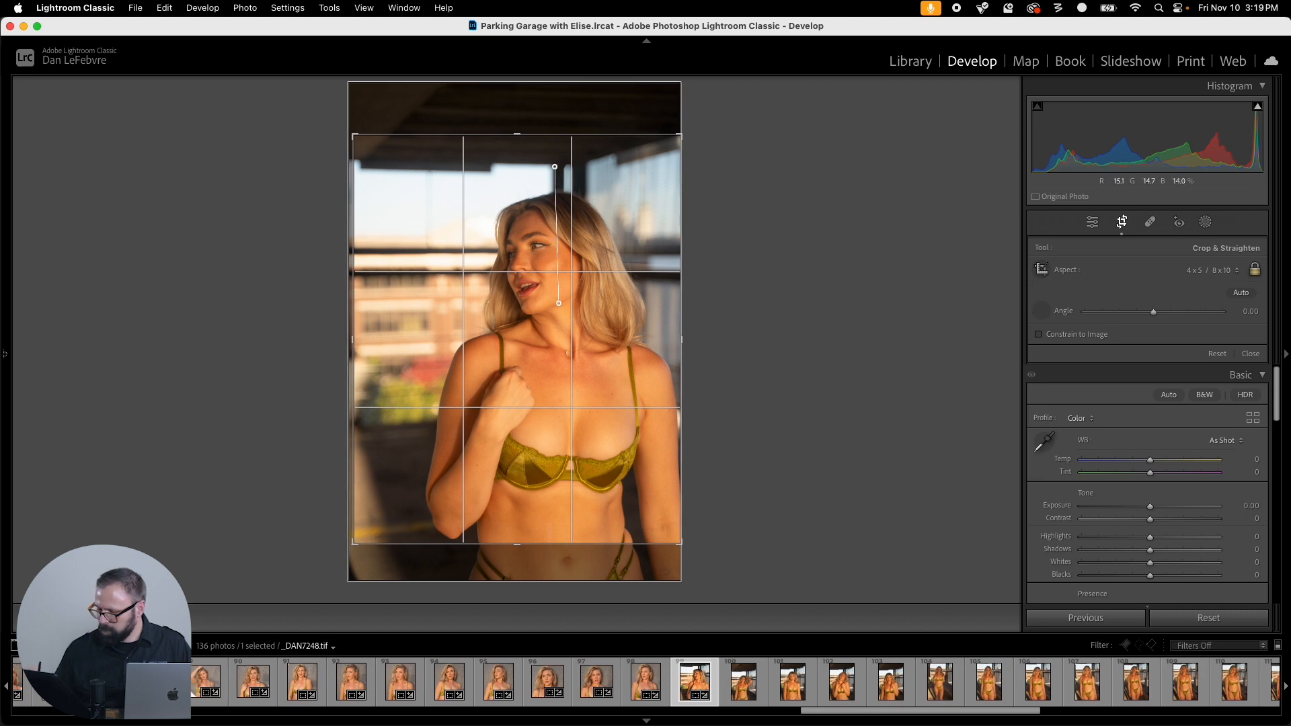
left_click_drag(552, 442, 551, 442)
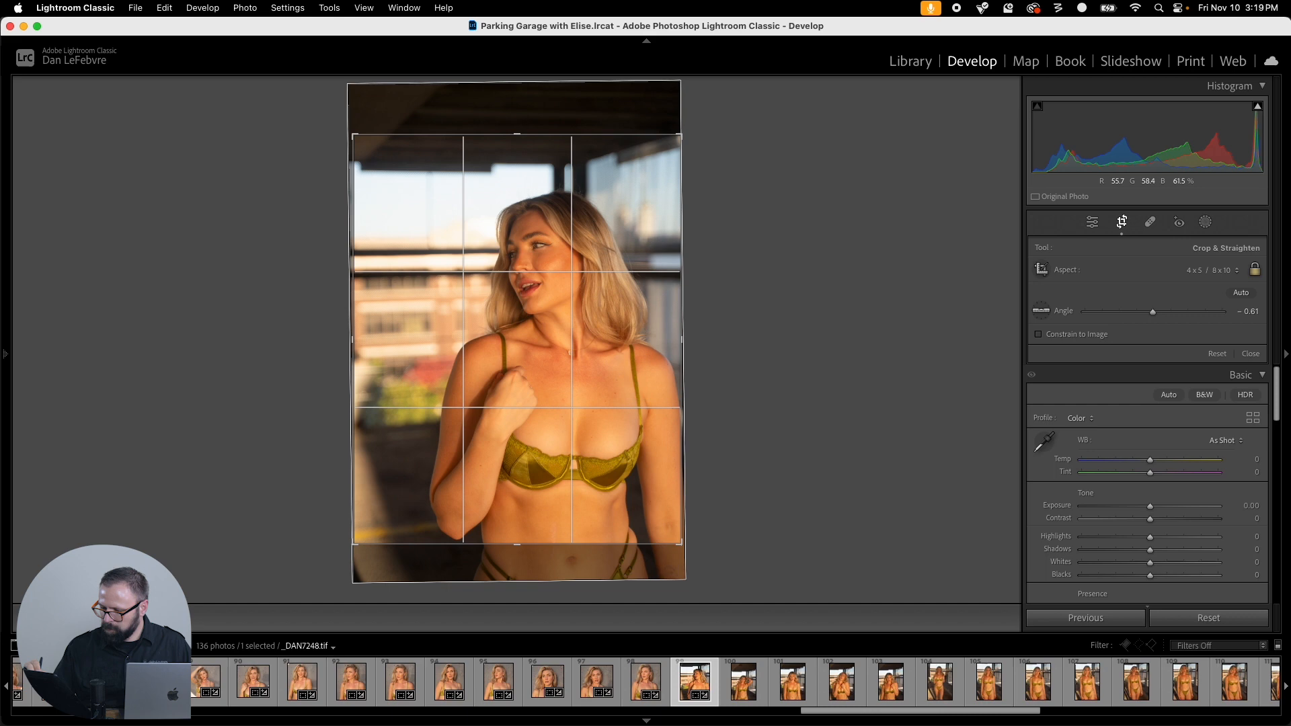
left_click_drag(354, 136, 377, 164)
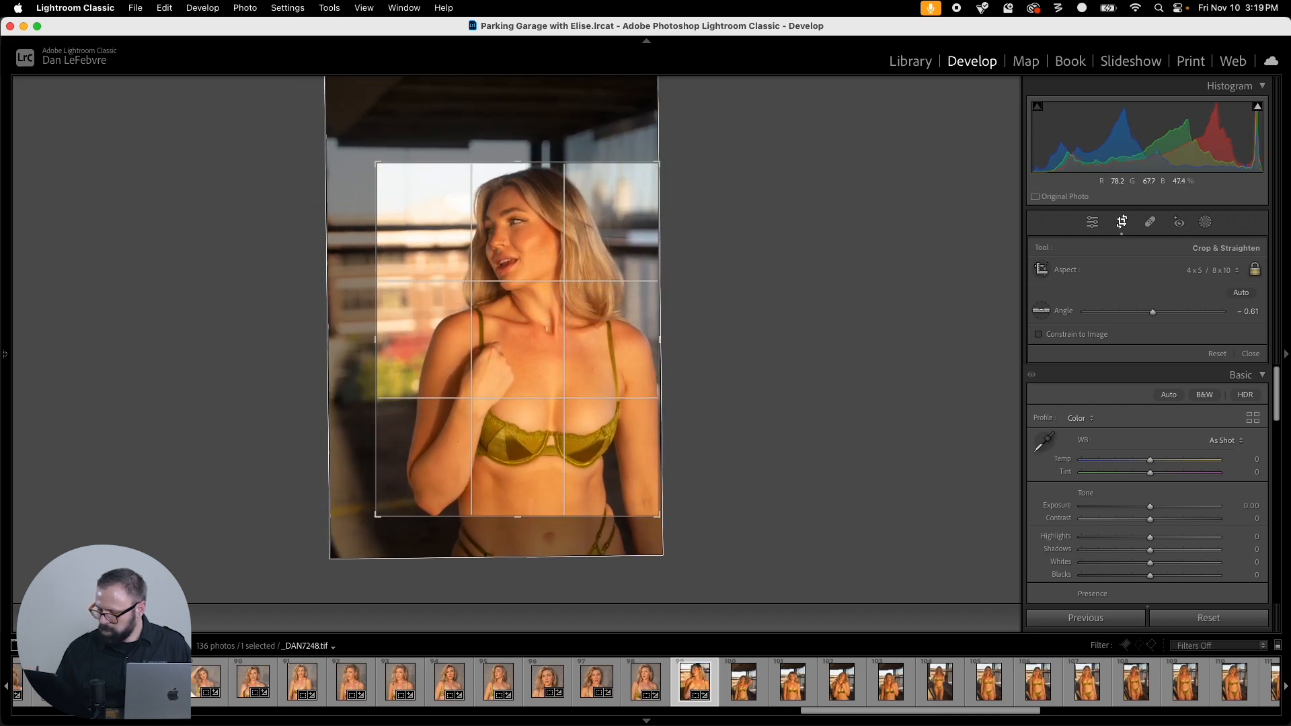
left_click_drag(382, 509, 379, 512)
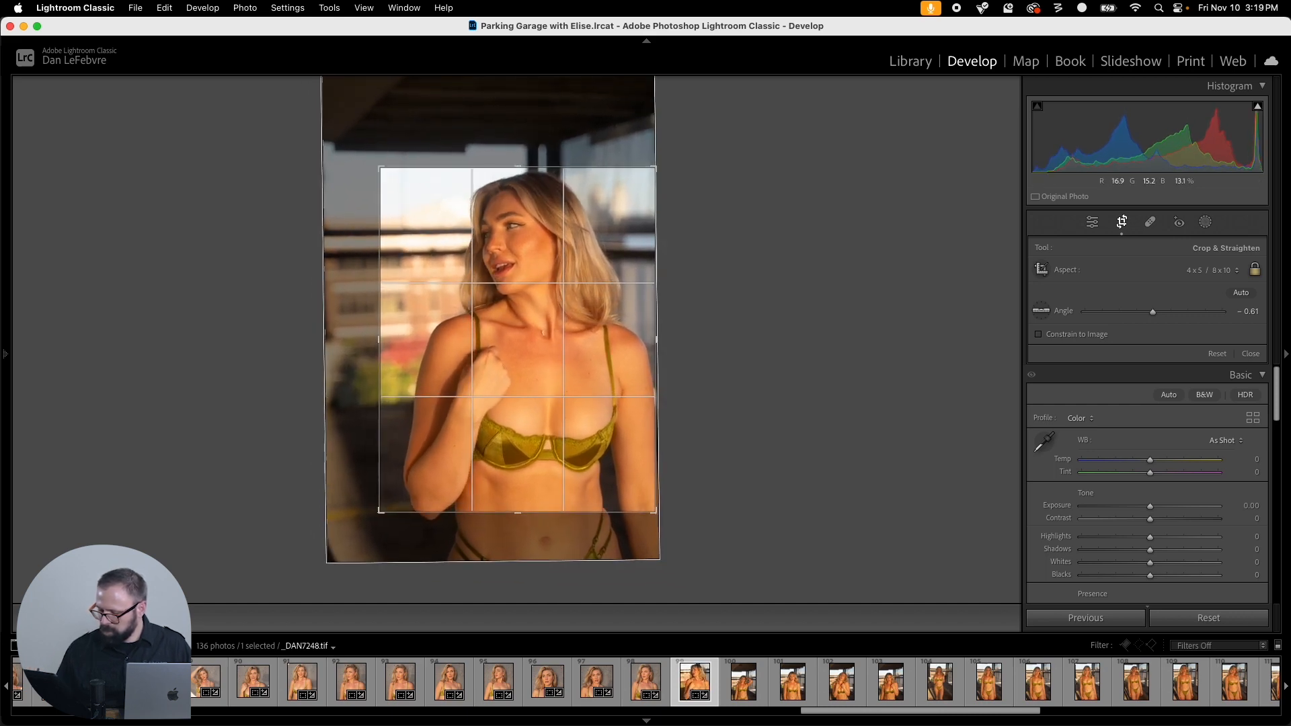
key("Return")
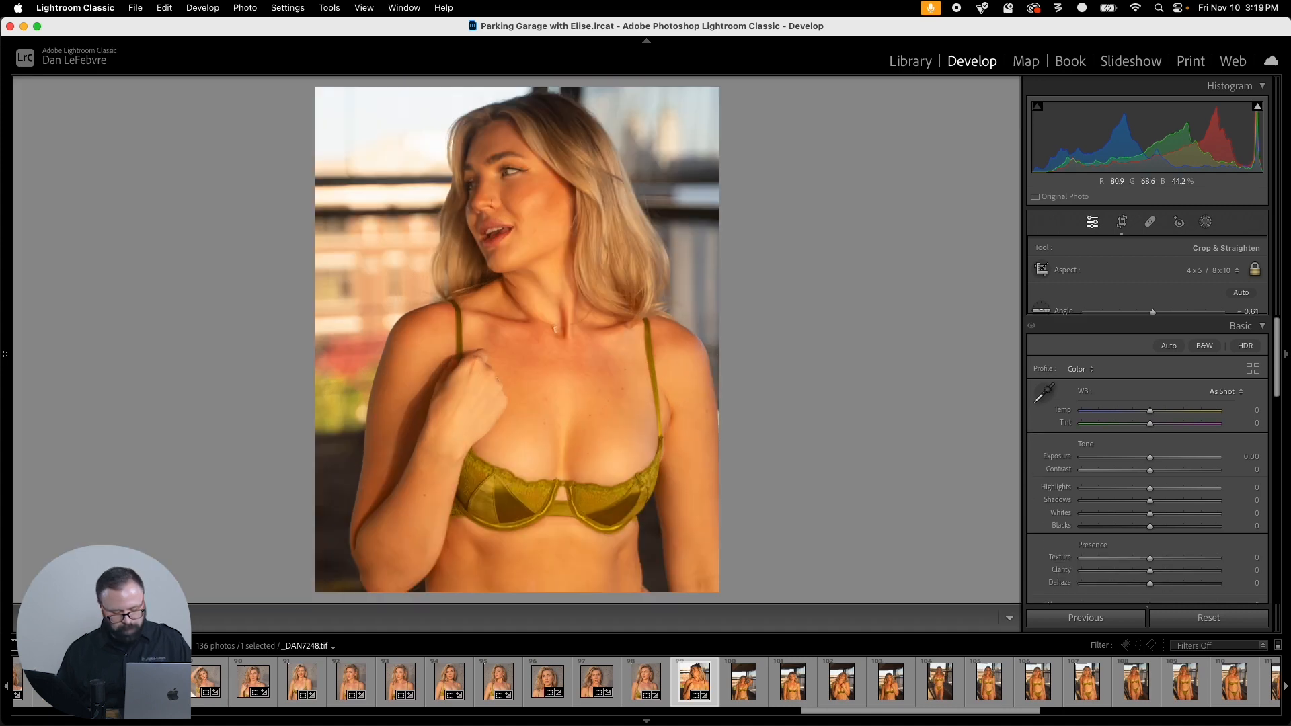
Step: Copy the crop from _DAN7248.tif to _DAN7252.tif, reposition the photo up and to the left within the frame, and apply it
key("super+shift+c")
key("Return")
key("Right")
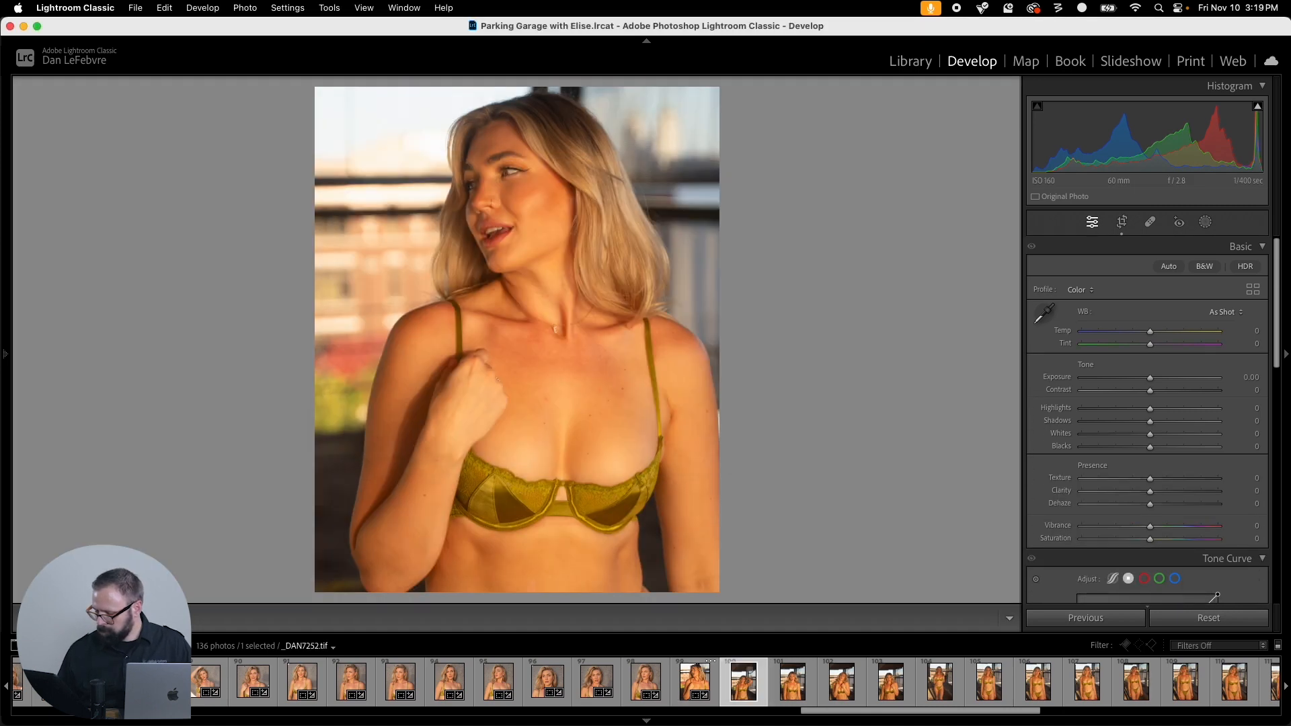
key("super+shift+v")
key("r")
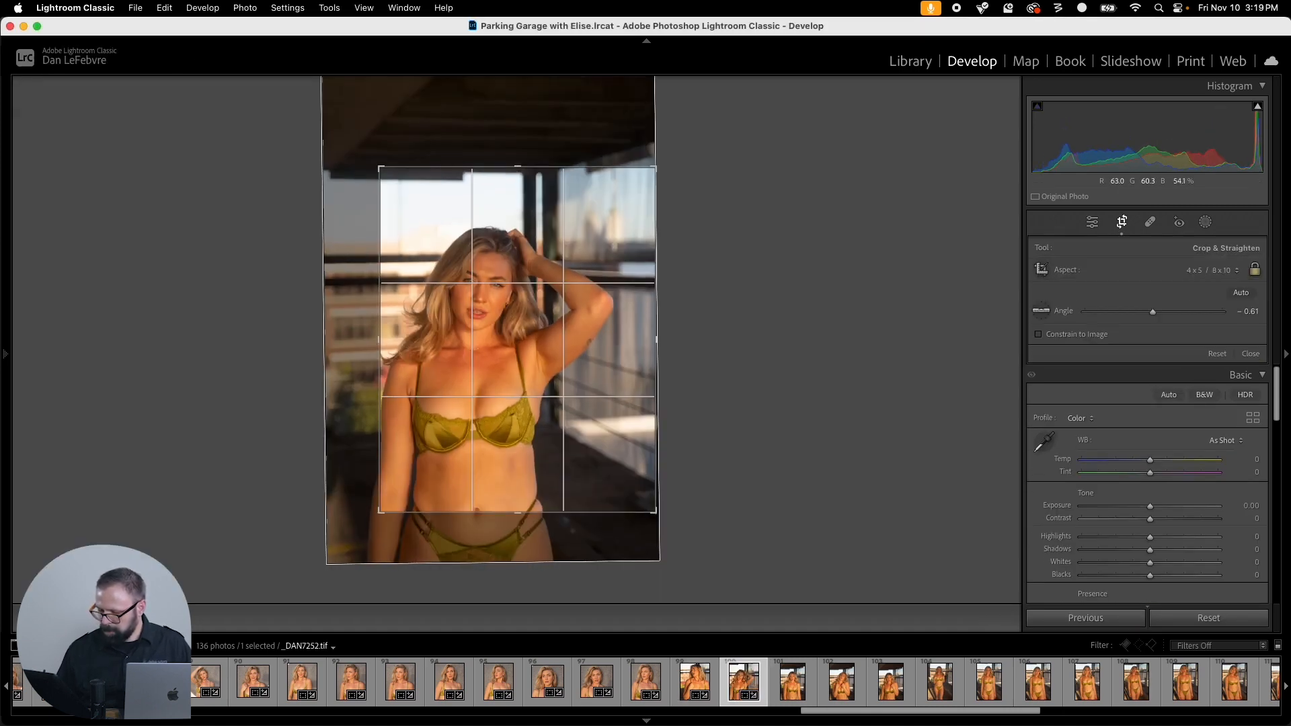
left_click_drag(518, 340, 505, 316)
key("Return")
Step: Paste the copied crop onto _DAN7255.tif, enlarge the frame down to the photo's bottom edge, center the subject horizontally, and apply it
key("Right")
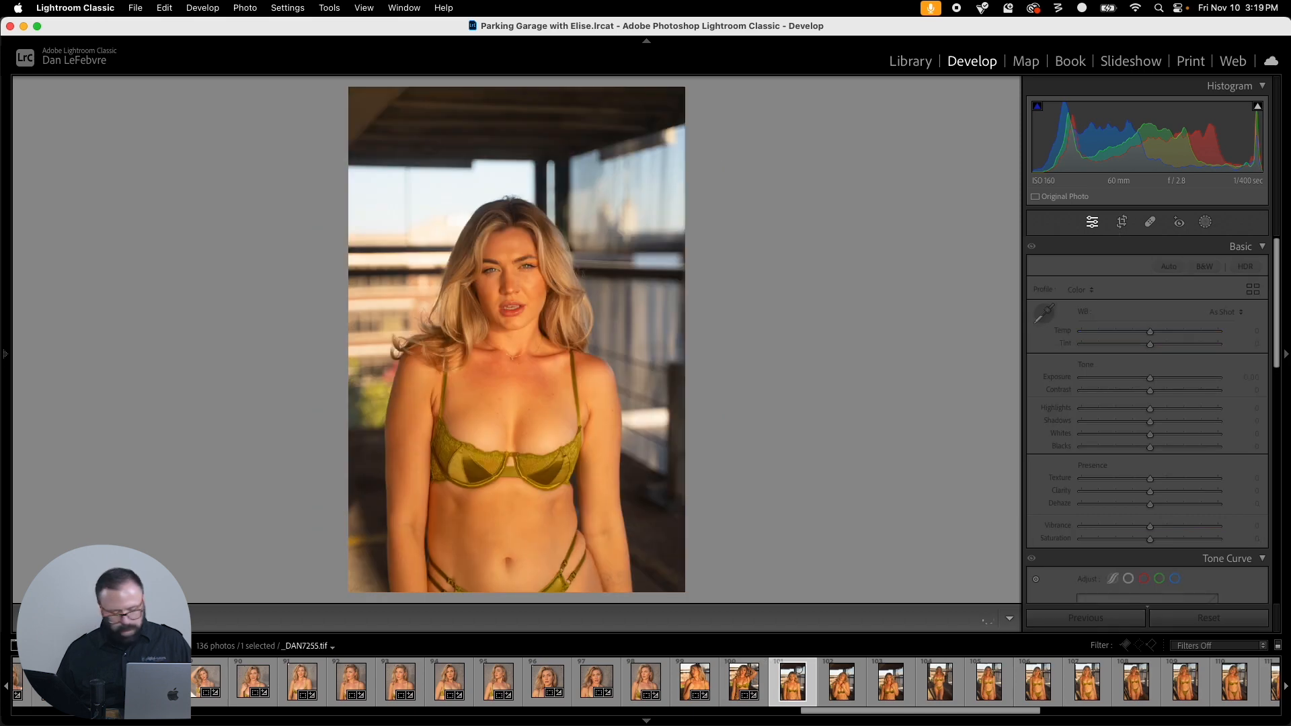
key("super+shift+v")
key("r")
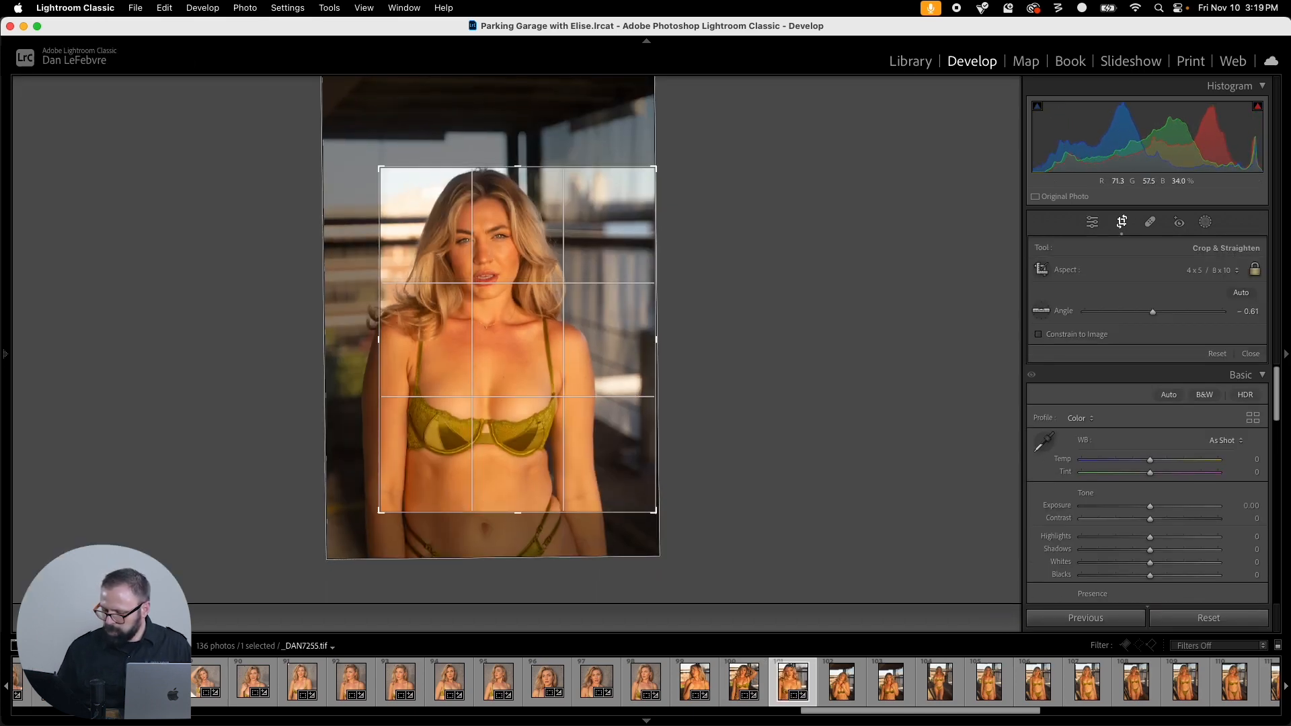
left_click_drag(380, 513, 363, 533)
mouse_move(471, 418)
left_mouse_down()
mouse_move(490, 422)
mouse_move(480, 417)
left_mouse_up()
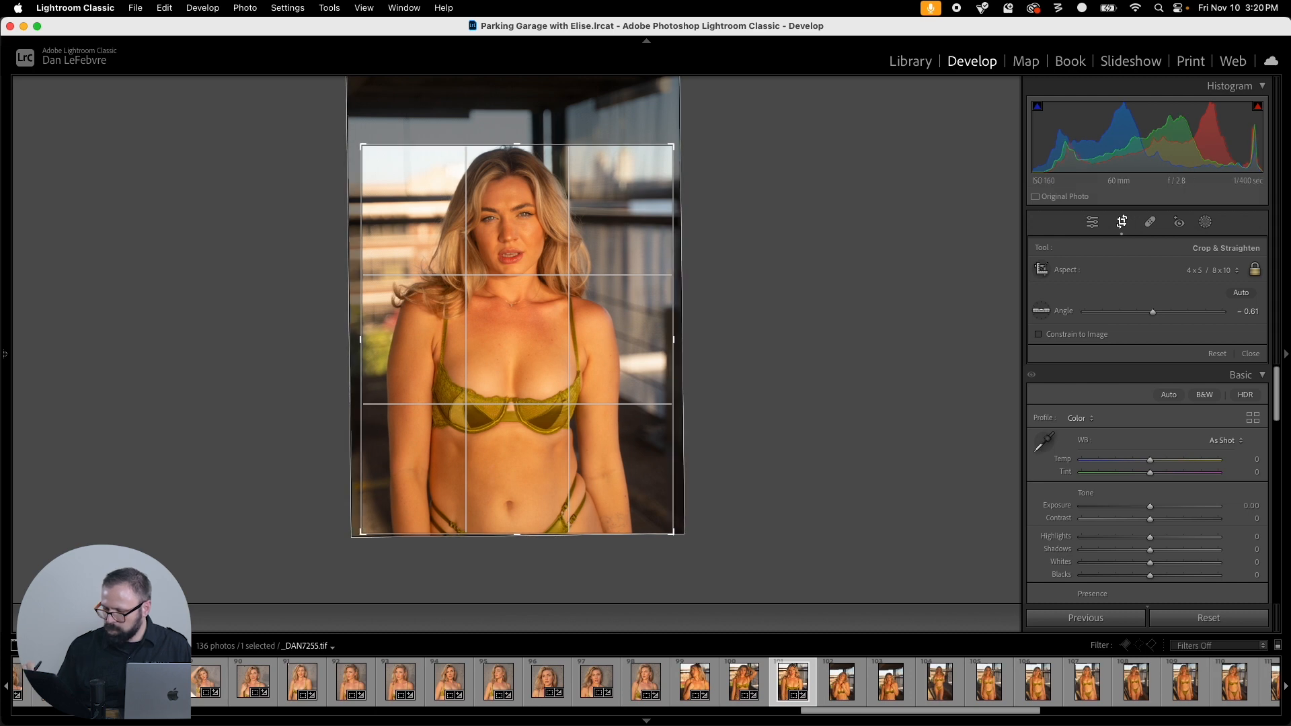
left_click_drag(362, 146, 360, 143)
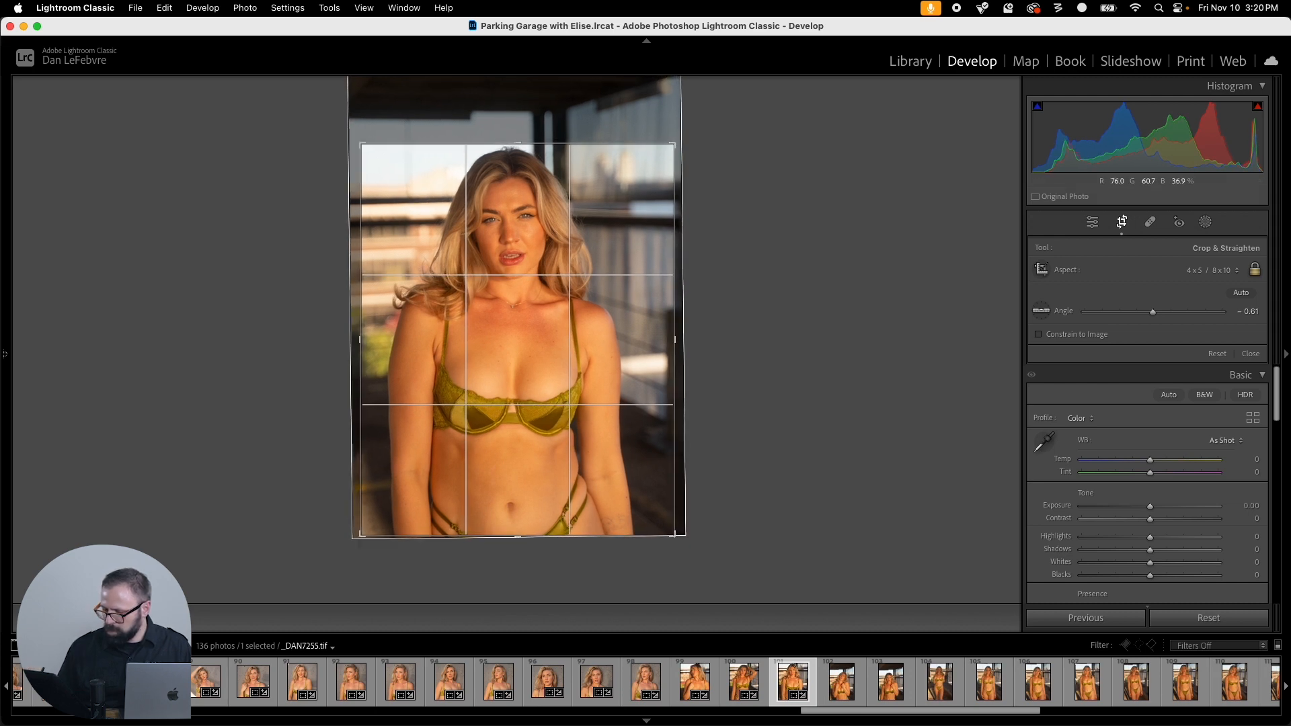
left_click_drag(498, 377, 501, 377)
key("Return")
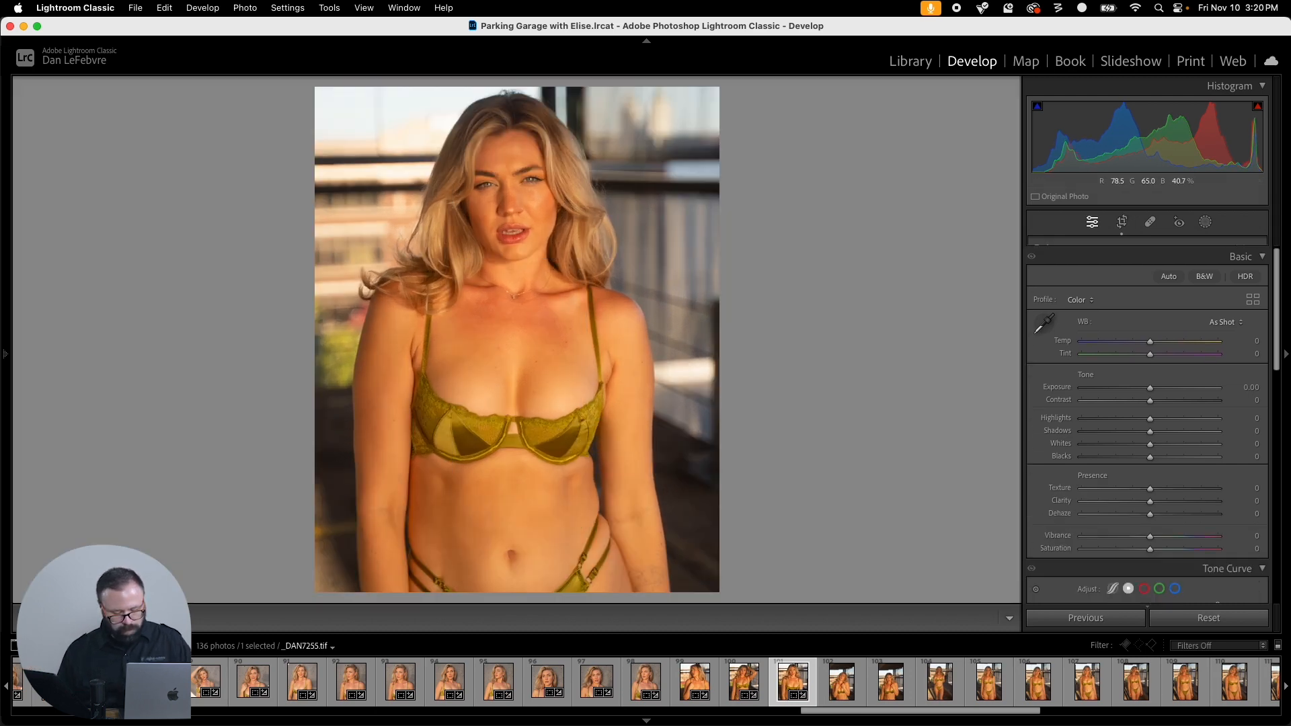
Step: Paste the copied crop onto _DAN7258.tif, enlarge the frame to include both elbows and the lower torso, center the subject, and apply it
key("Right")
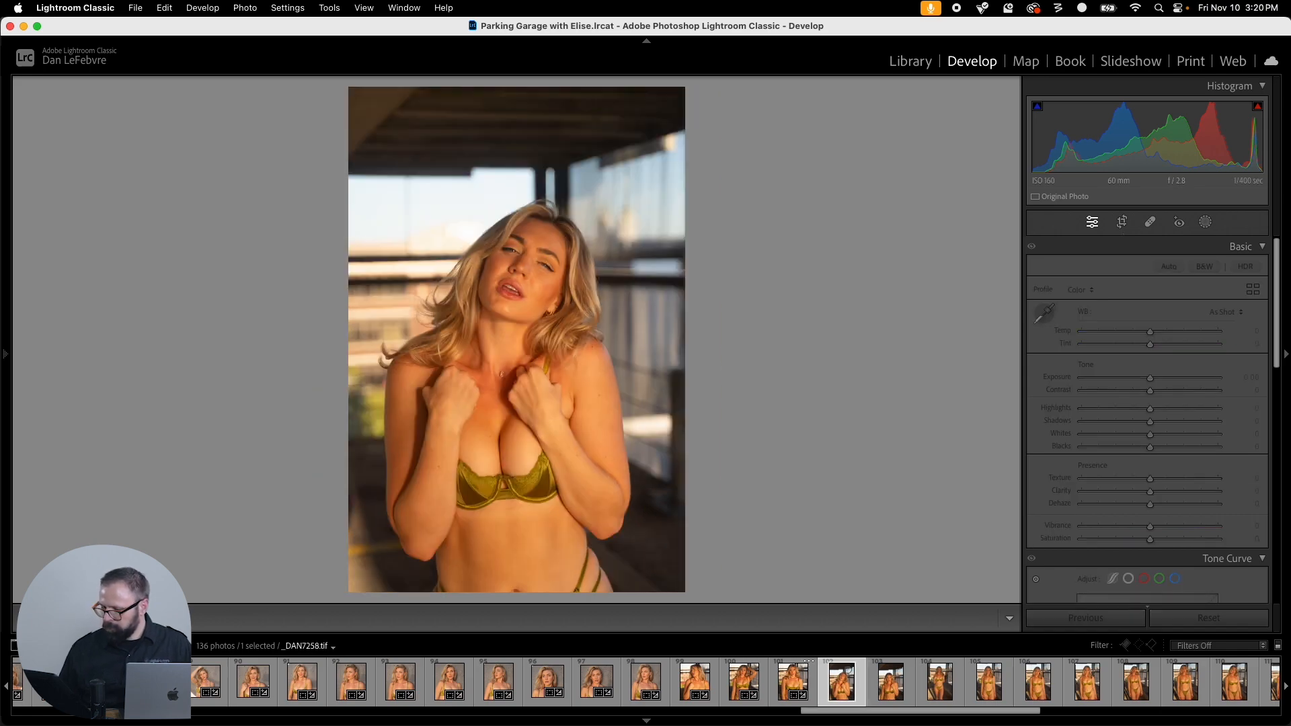
key("super+shift+v")
key("c")
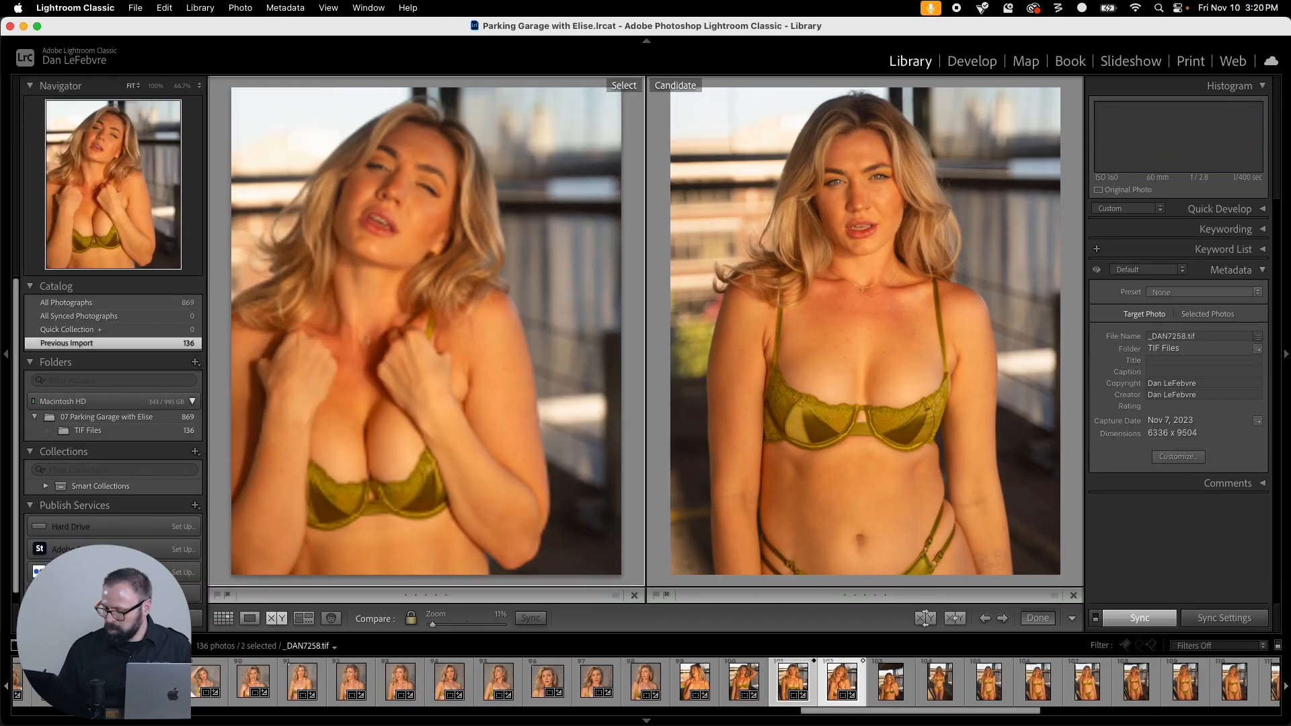
key("e")
key("r")
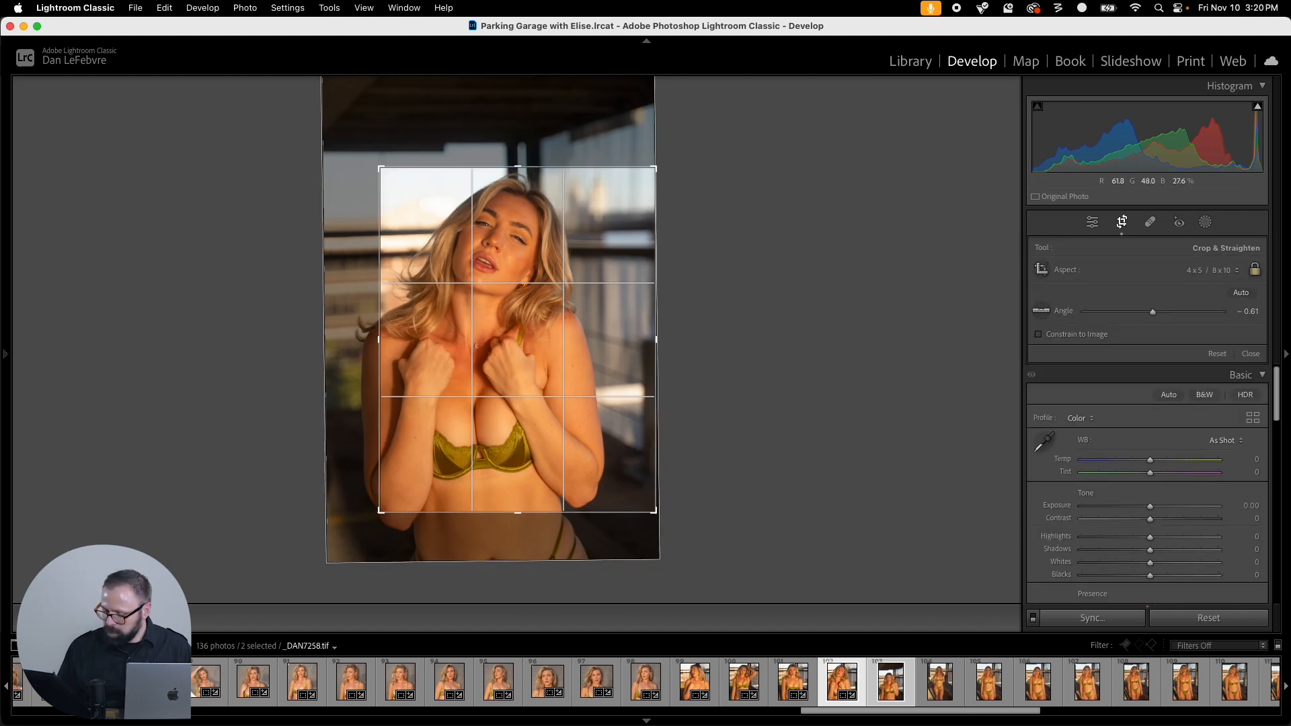
left_click_drag(380, 512, 361, 536)
left_click_drag(437, 403, 440, 404)
key("Return")
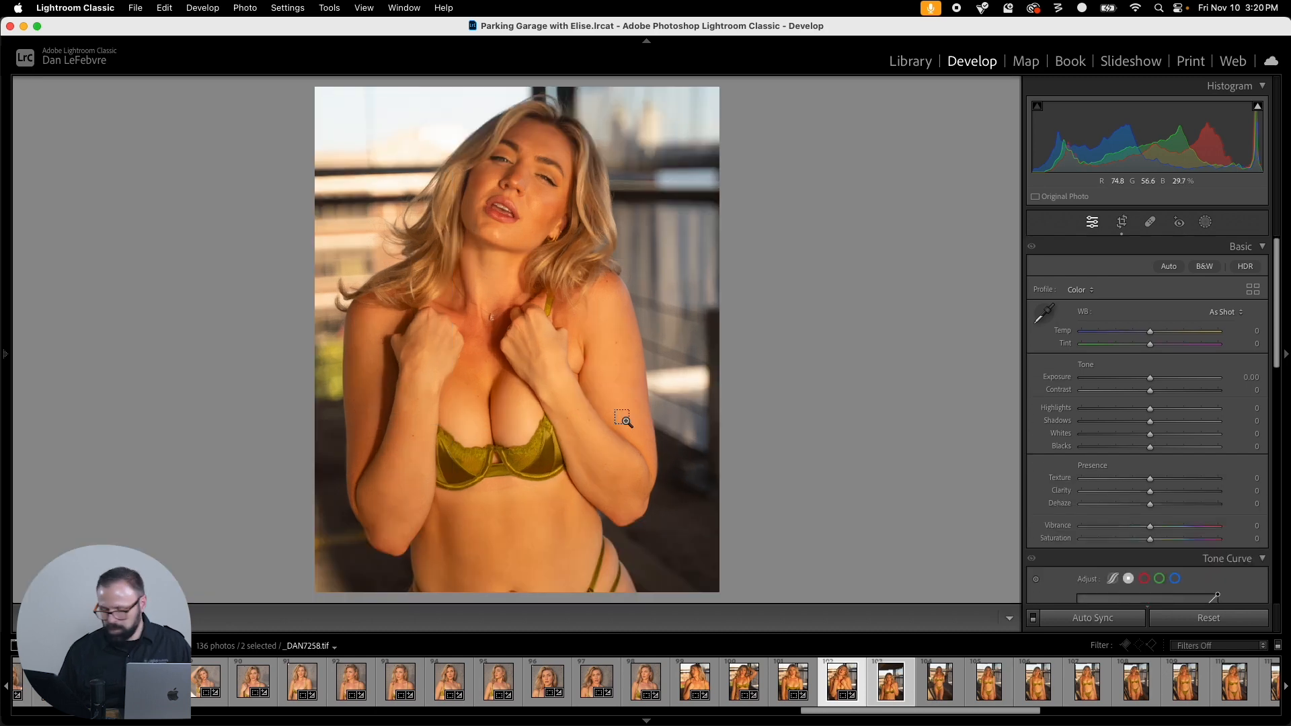
Step: Copy the crop settings from _DAN7258.tif and paste them onto _DAN7262.tif
key("super+shift+c")
key("Return")
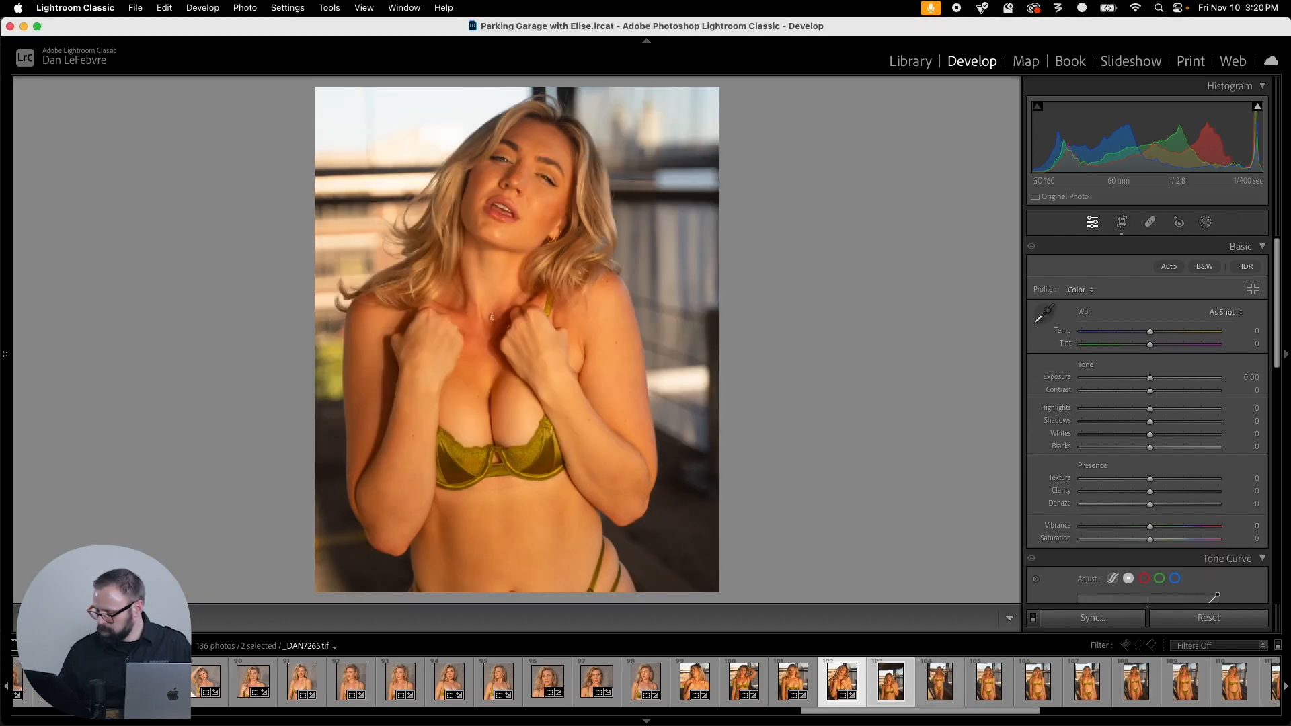
key("Right")
key("super+shift+v")
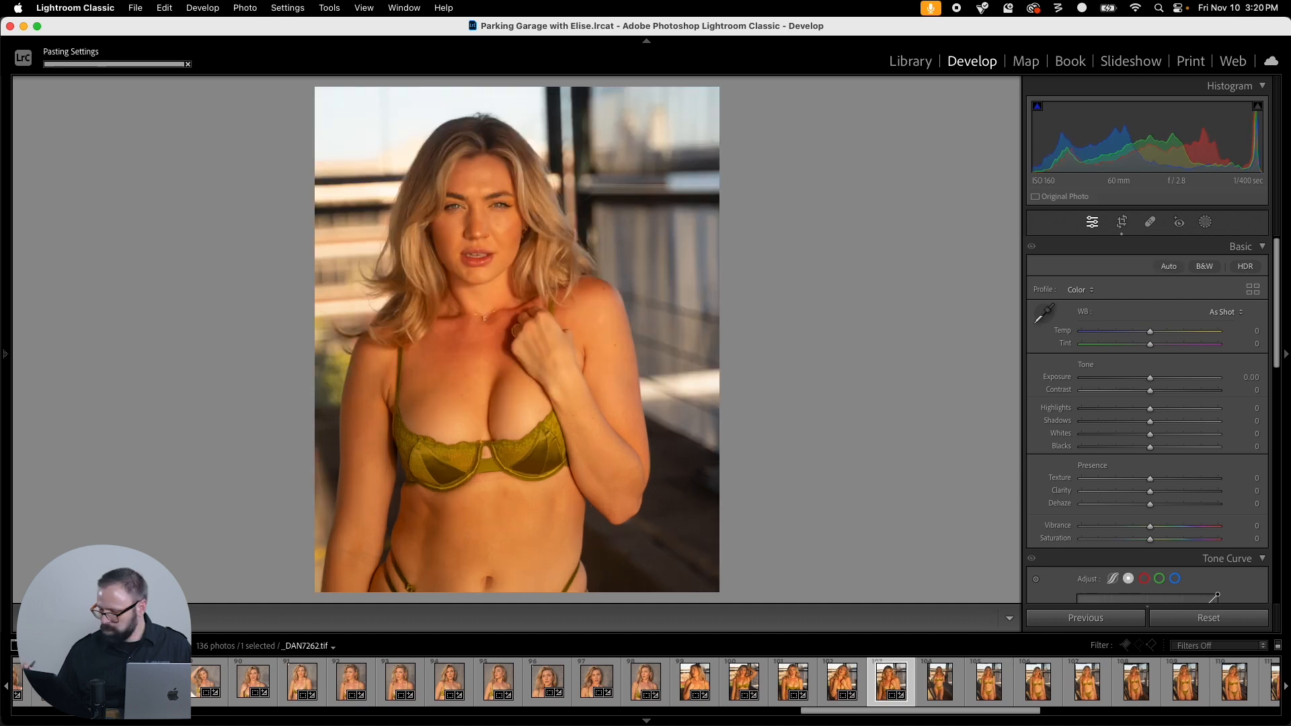
Step: Lower the top edge of the crop on _DAN7262.tif slightly, shift the subject to the horizontal center, and apply it
key("c")
key("e")
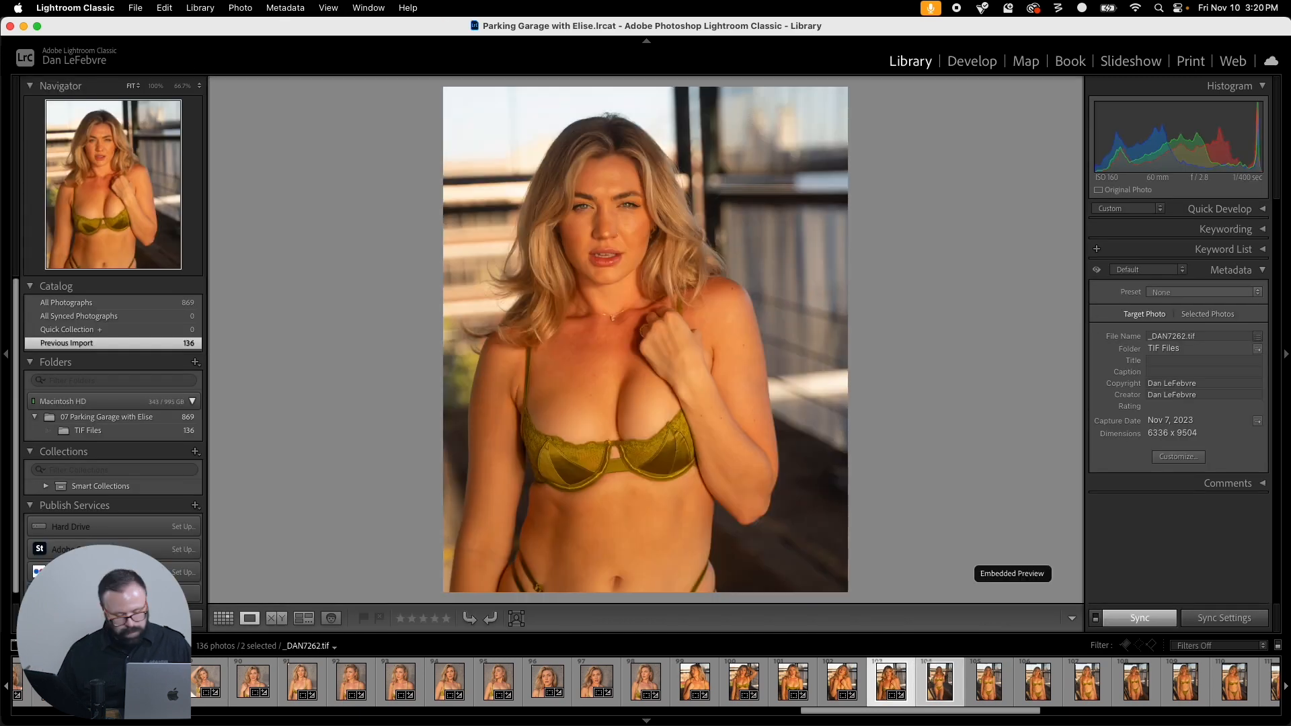
key("r")
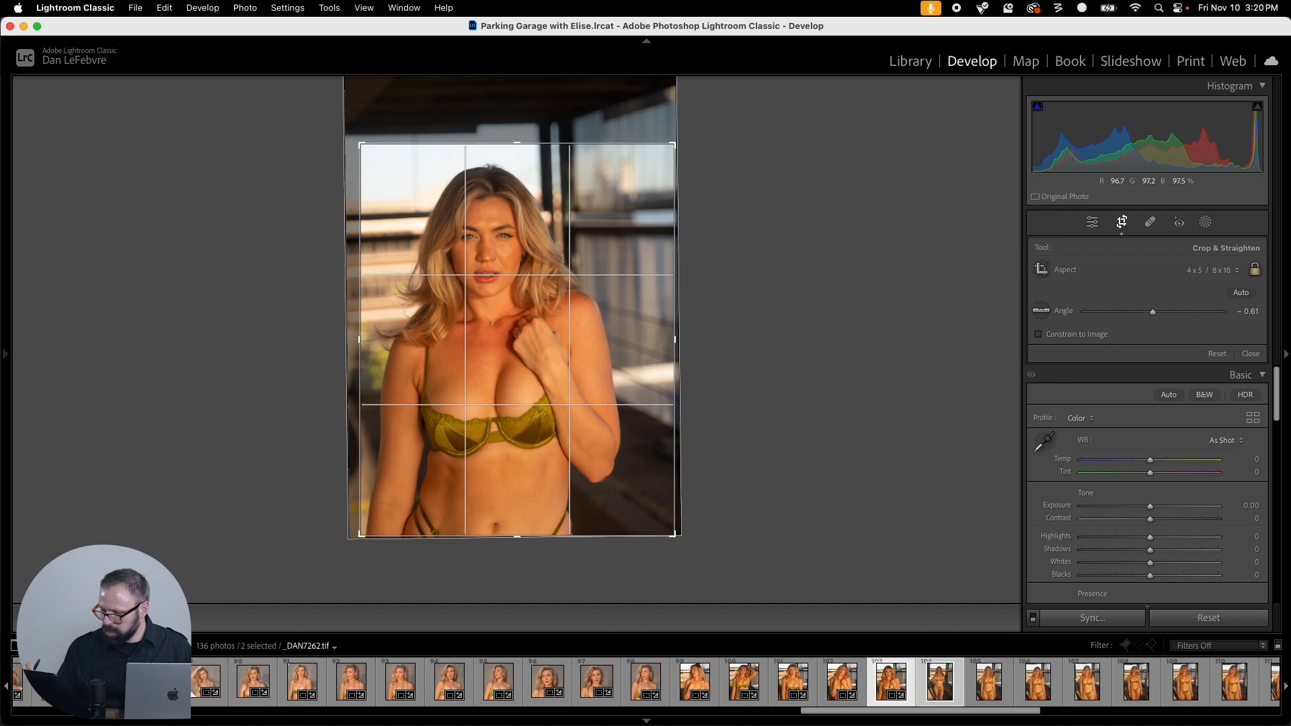
left_click_drag(517, 143, 517, 148)
left_click_drag(501, 235, 517, 235)
key("Return")
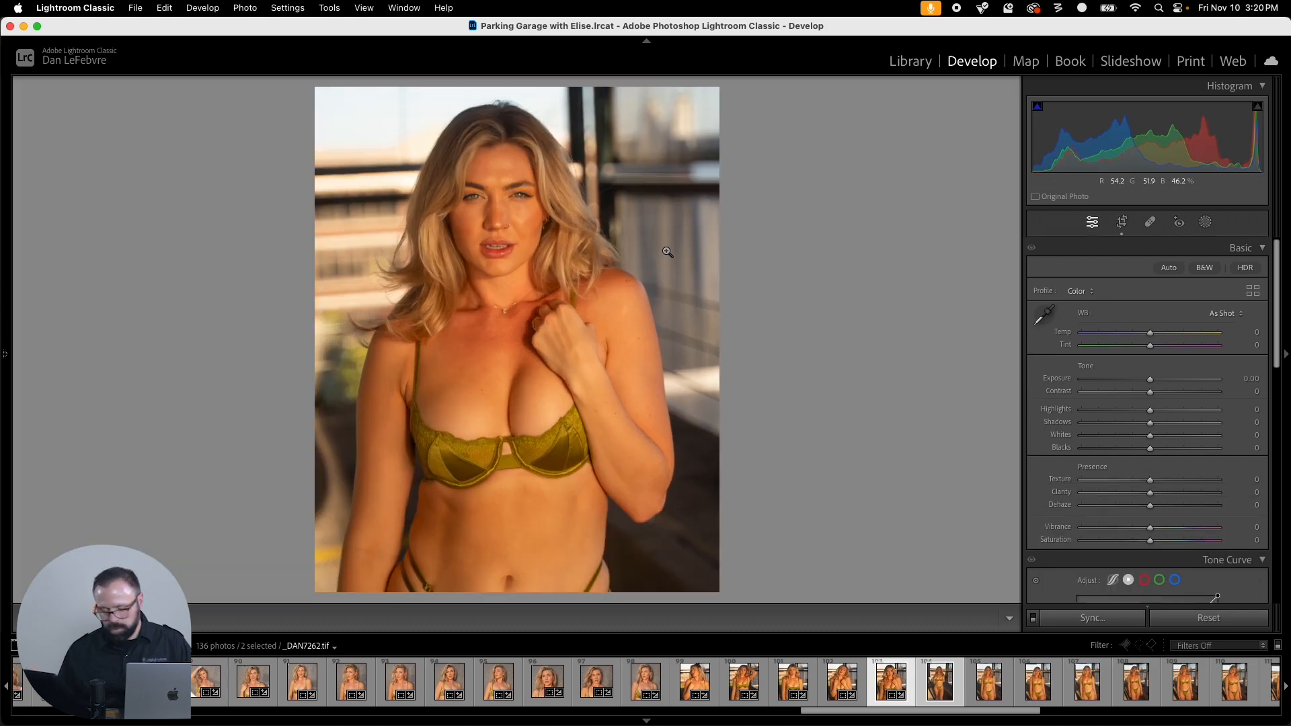
Step: Copy the crop settings from _DAN7262.tif and paste them onto _DAN7265.tif
key("super+shift+c")
key("Return")
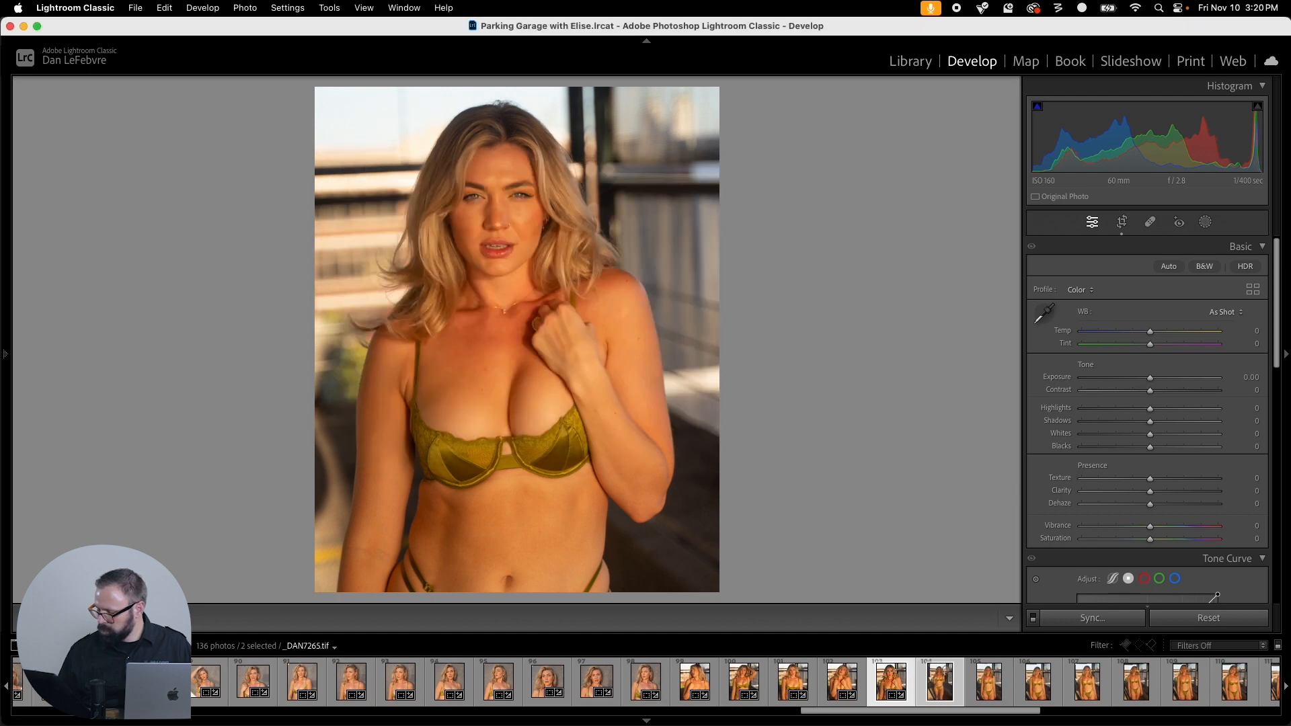
key("super+Right")
key("super+Left")
key("super+Right")
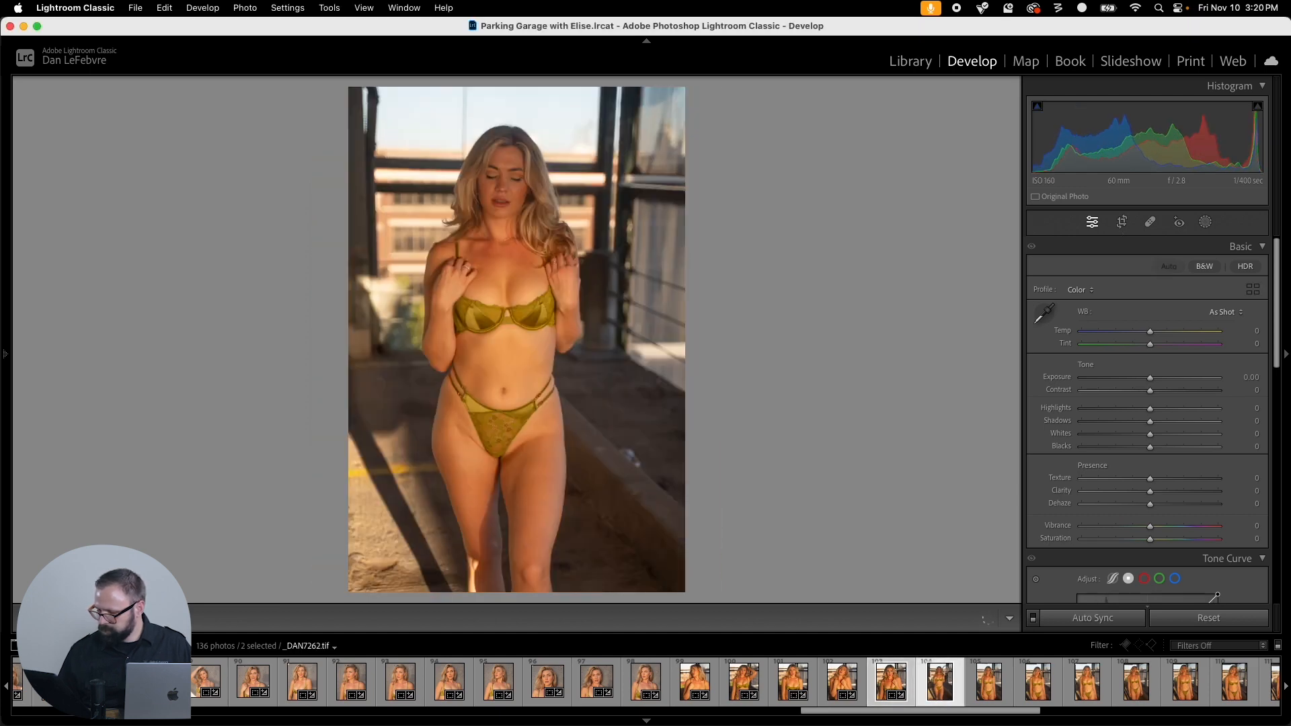
key("super+shift+v")
Step: Shrink the crop frame on _DAN7265.tif and reposition it to run from just above the subject's head to her upper thighs
key("r")
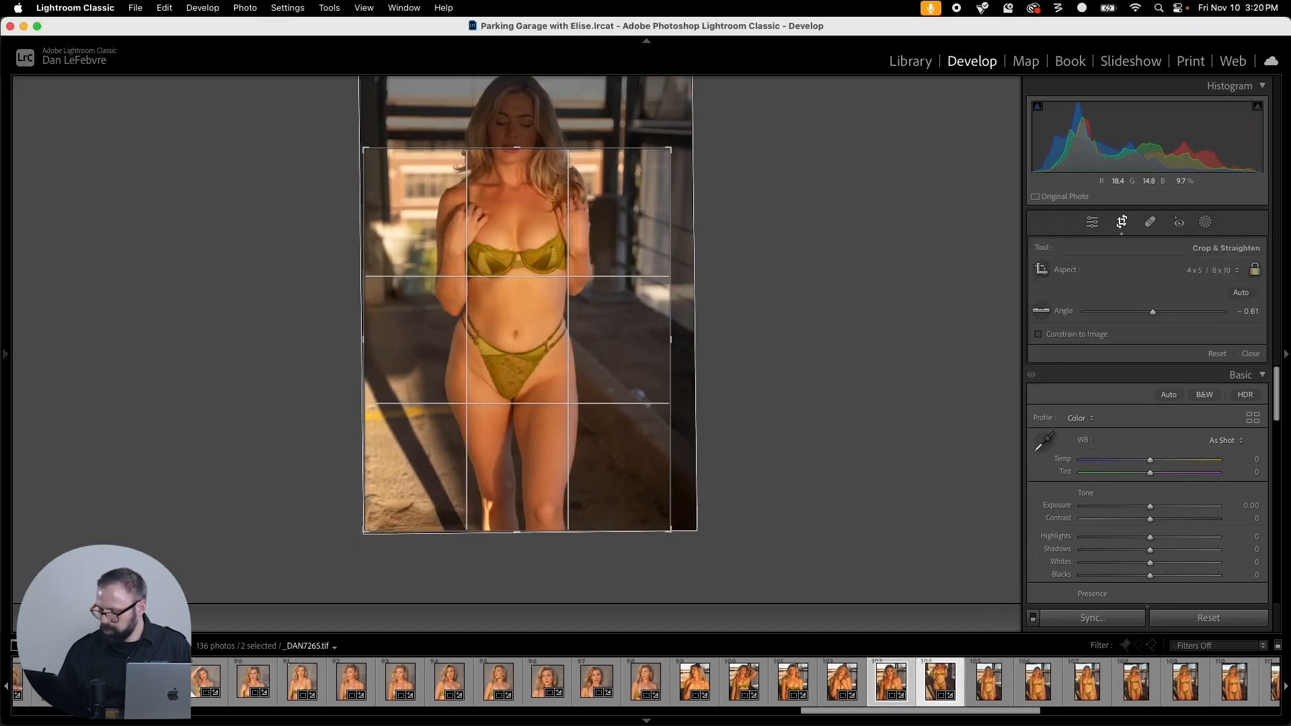
left_click_drag(670, 532, 644, 496)
left_click_drag(600, 201, 559, 279)
mouse_move(644, 496)
left_mouse_down()
mouse_move(658, 515)
mouse_move(615, 496)
mouse_move(637, 499)
left_mouse_up()
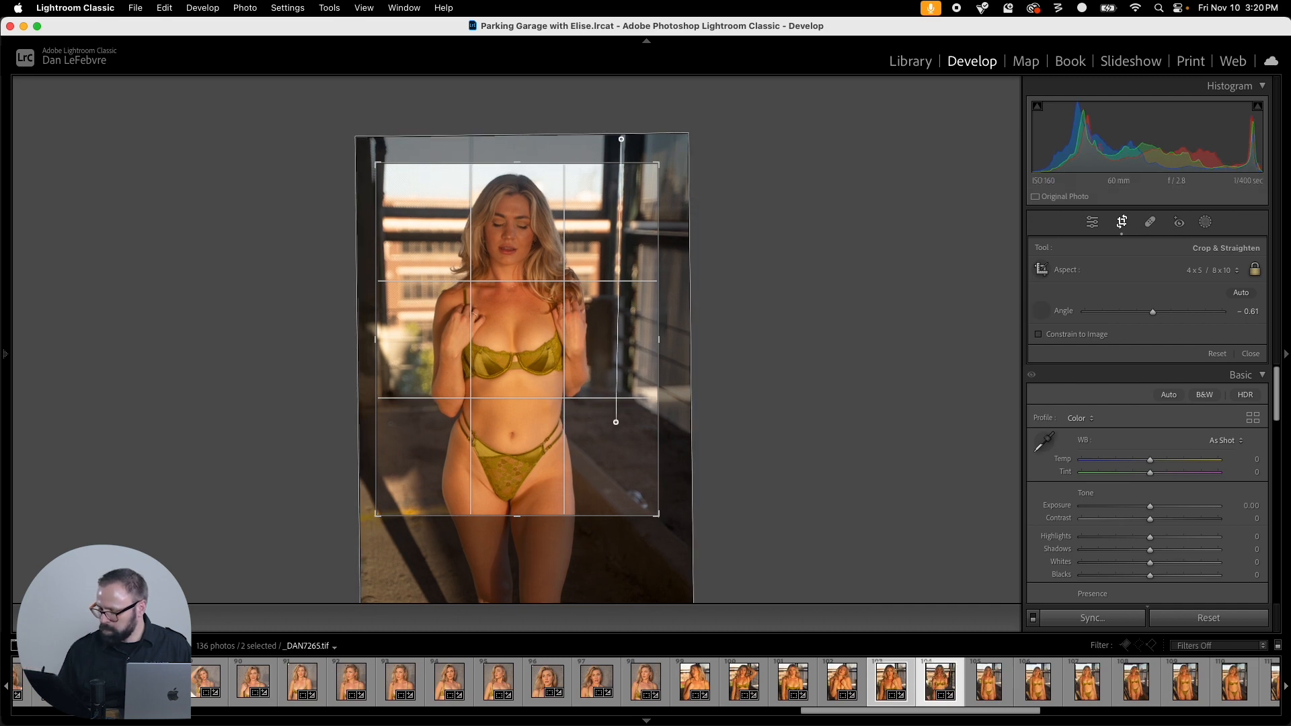
Step: Straighten _DAN7265.tif against the background beams to an angle of -1.18, center the subject, and apply the crop
left_click_drag(609, 502, 609, 501)
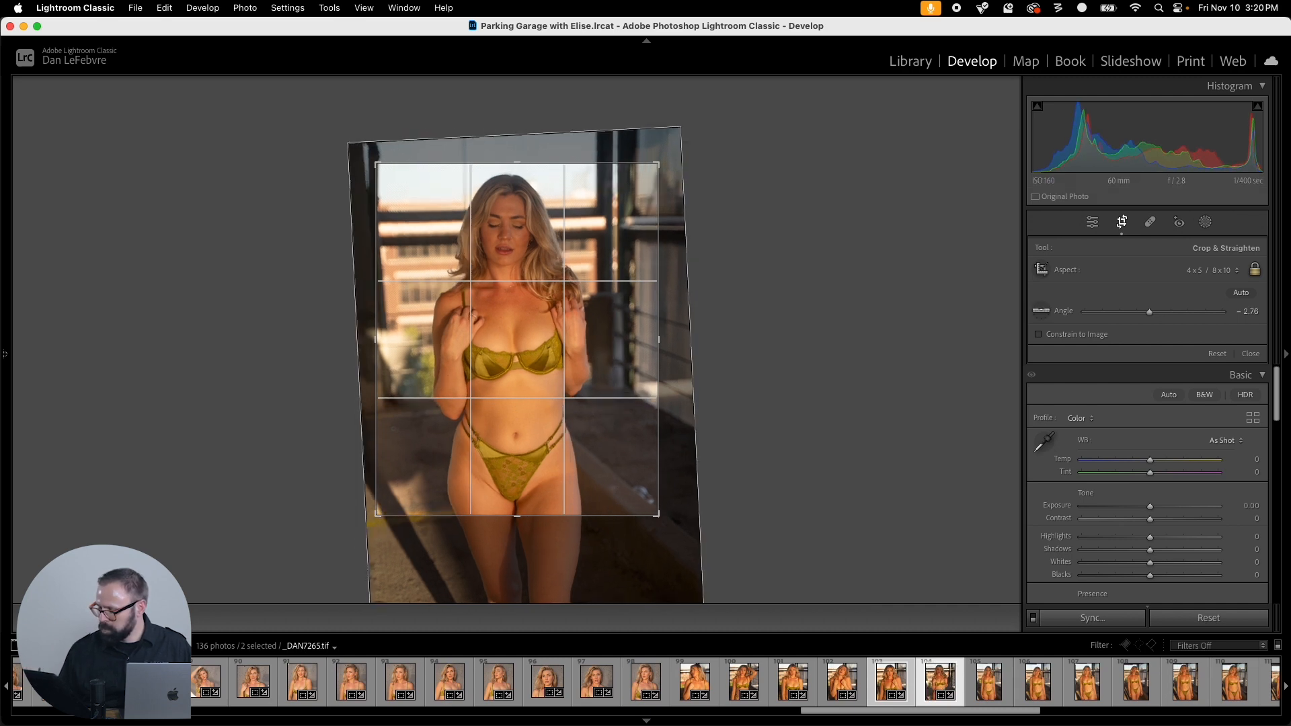
left_click(1041, 311)
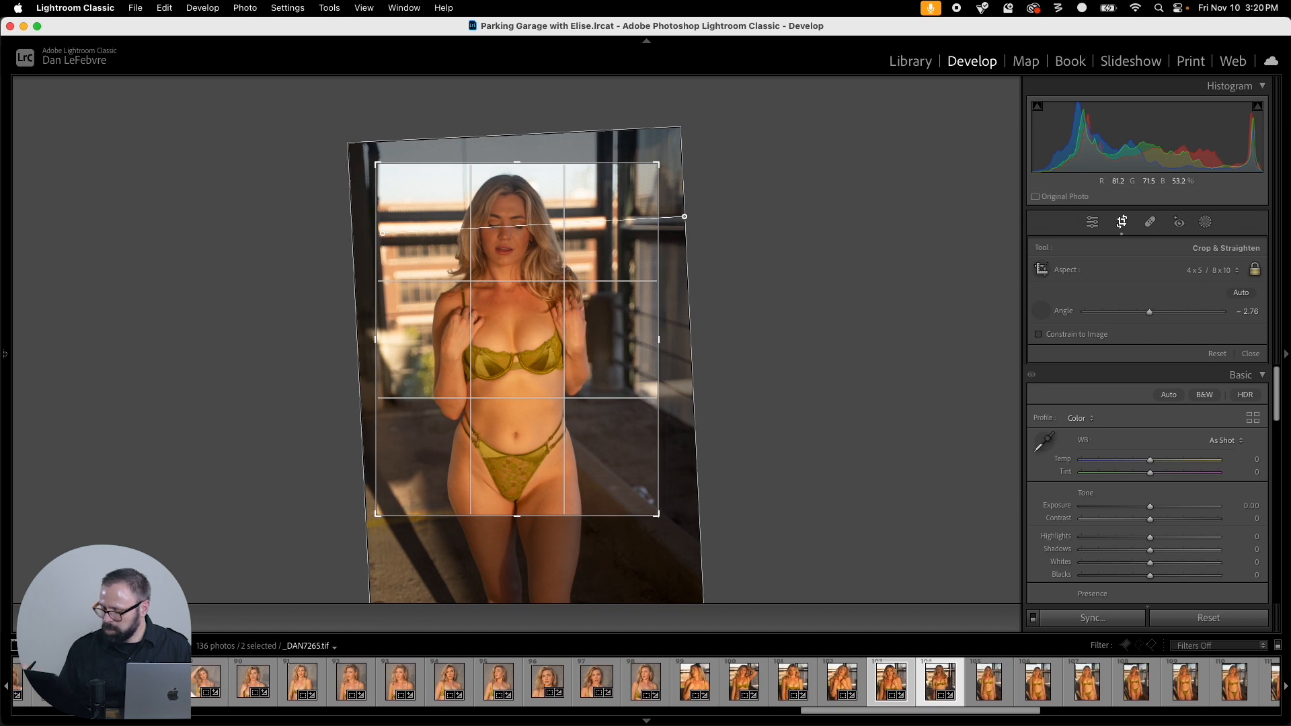
left_click_drag(742, 222, 743, 222)
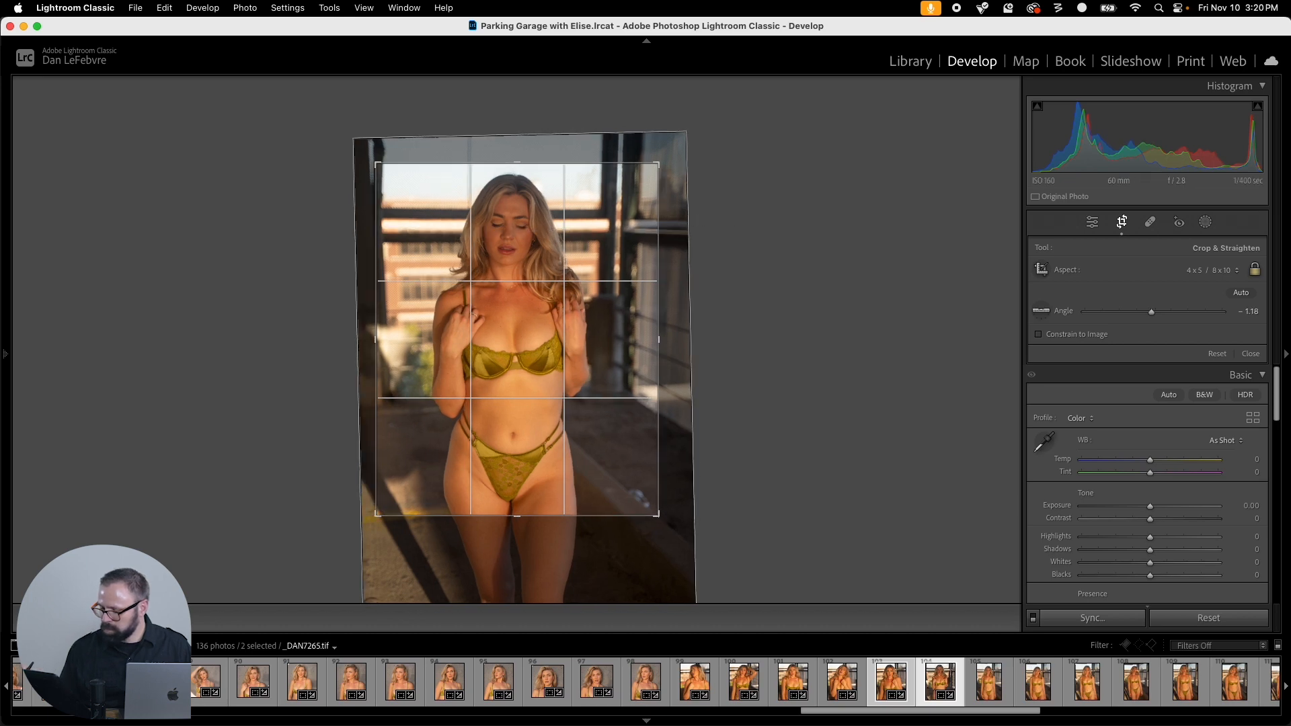
left_click_drag(609, 356, 616, 354)
key("Return")
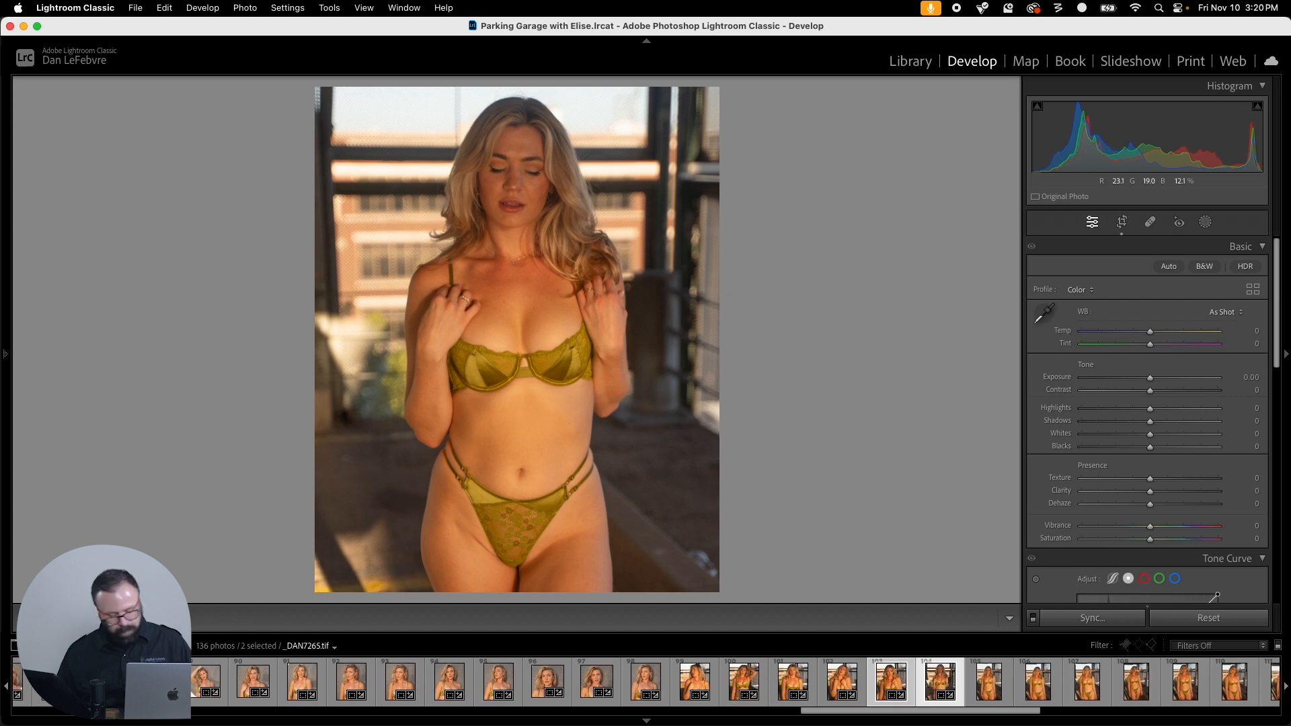
Step: Paste the copied crop onto _DAN7270.tif and set its crop aspect ratio to Custom
left_click(989, 682)
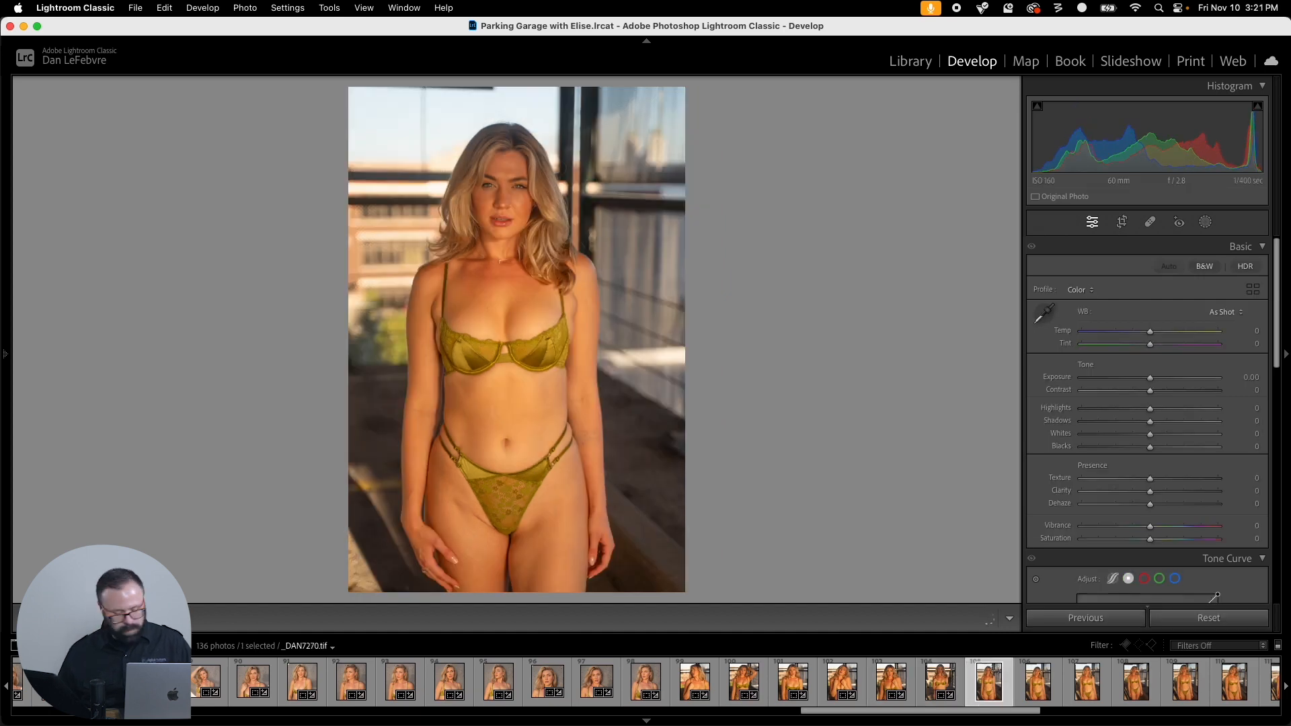
key("r")
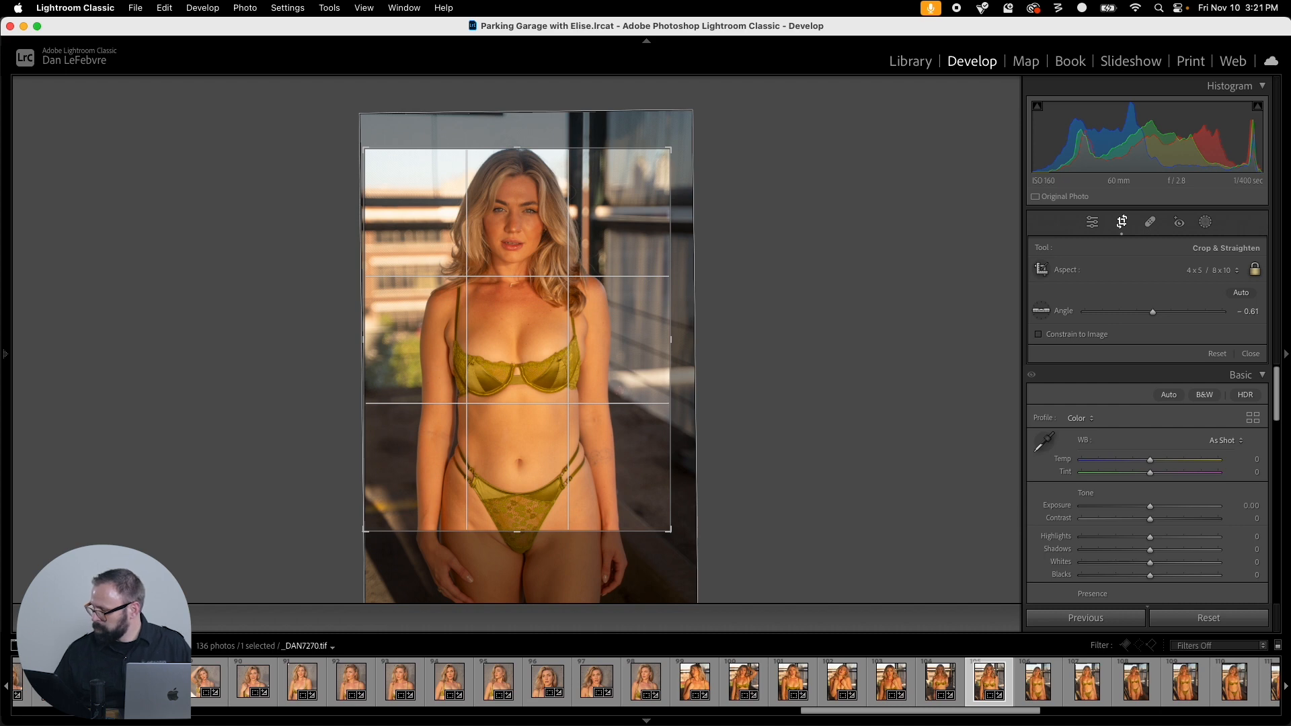
left_click(1211, 270)
left_click(1204, 234)
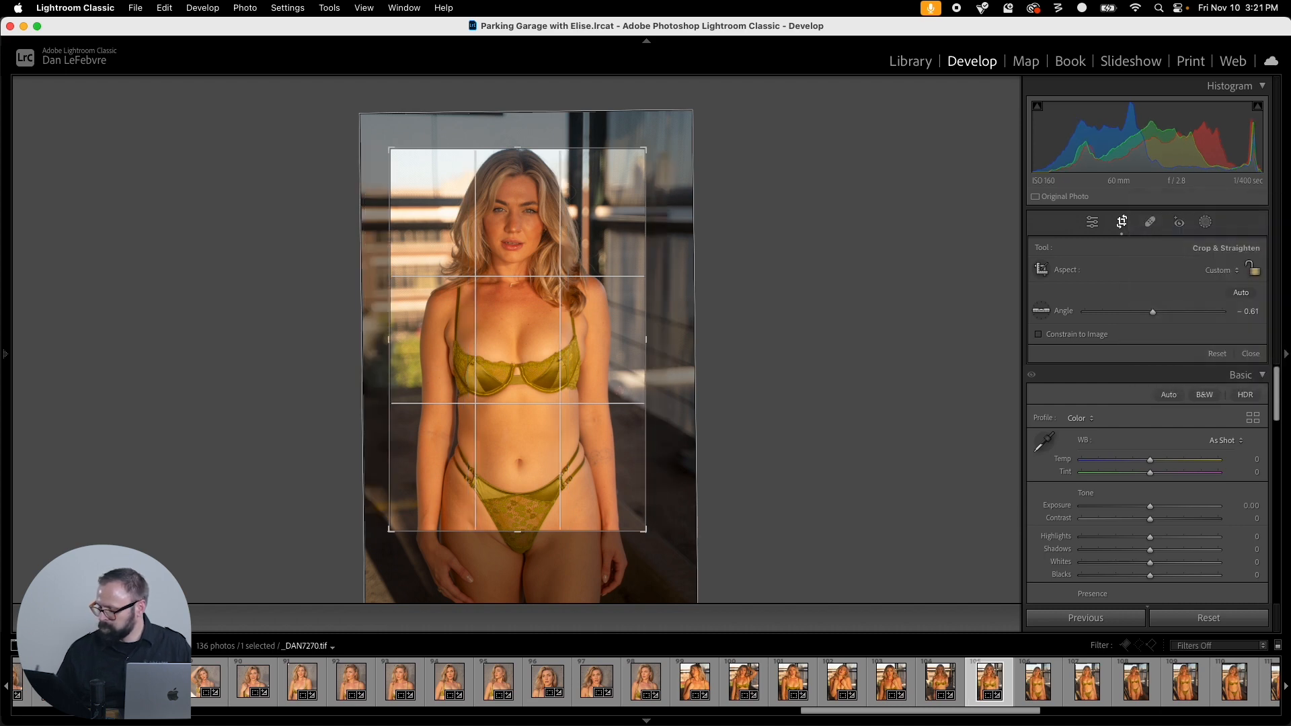
Step: Enlarge the crop frame on _DAN7270.tif to include both hands and upper thighs, leaving a small margin above the head
left_click_drag(646, 530, 658, 571)
left_click_drag(377, 109, 373, 93)
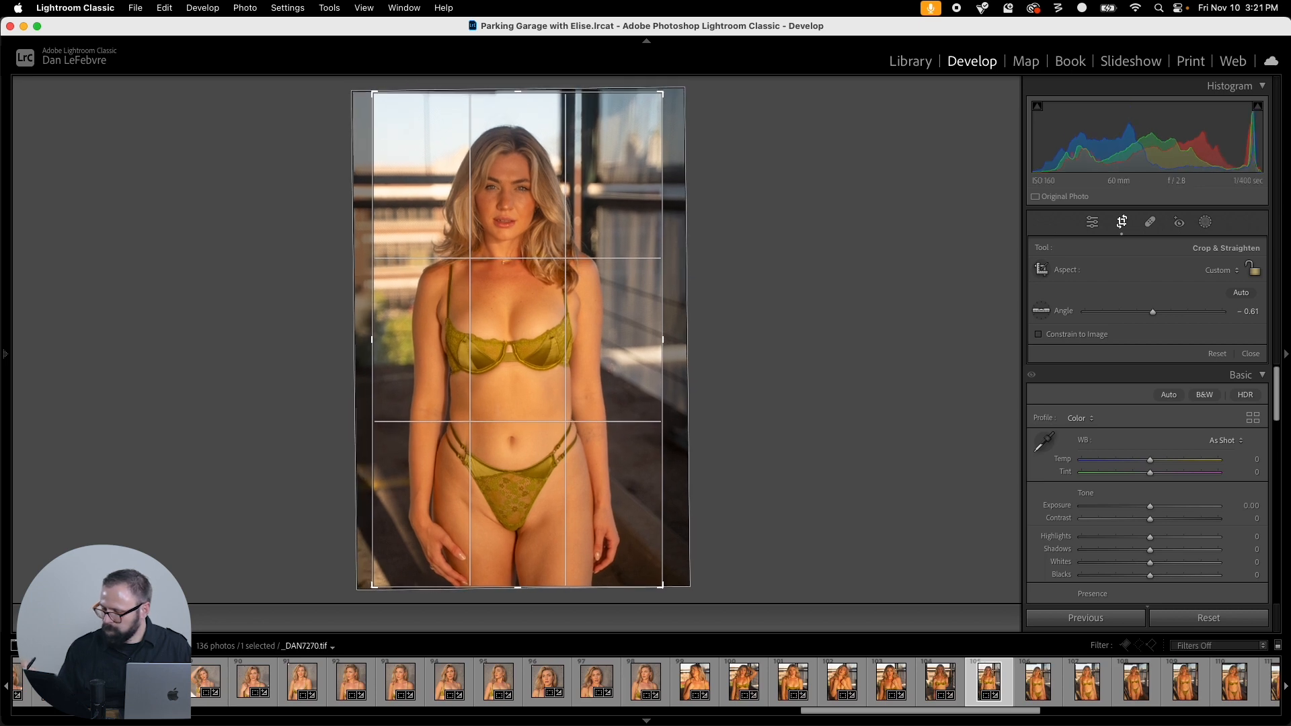
left_click_drag(518, 93, 517, 103)
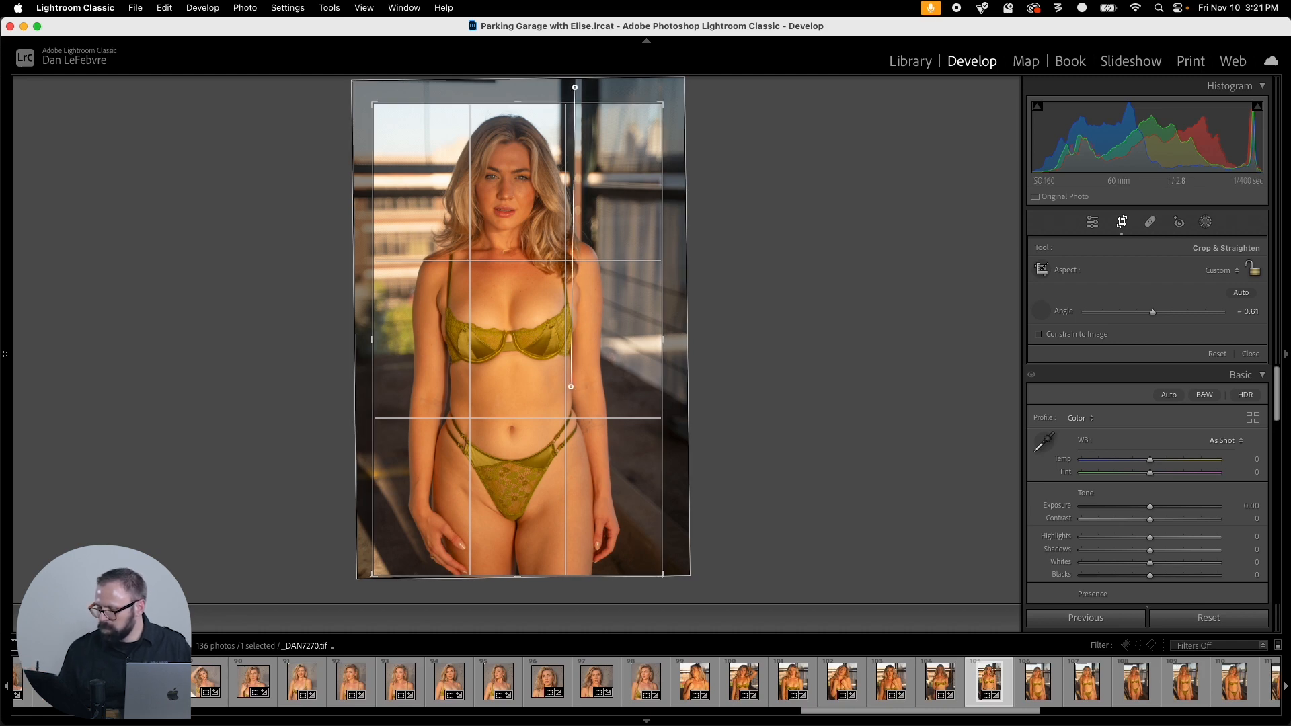
Step: Straighten _DAN7270.tif along the vertical post to an angle of -1.31, center the subject's face, and apply the crop
left_click_drag(571, 386, 571, 387)
key("Return")
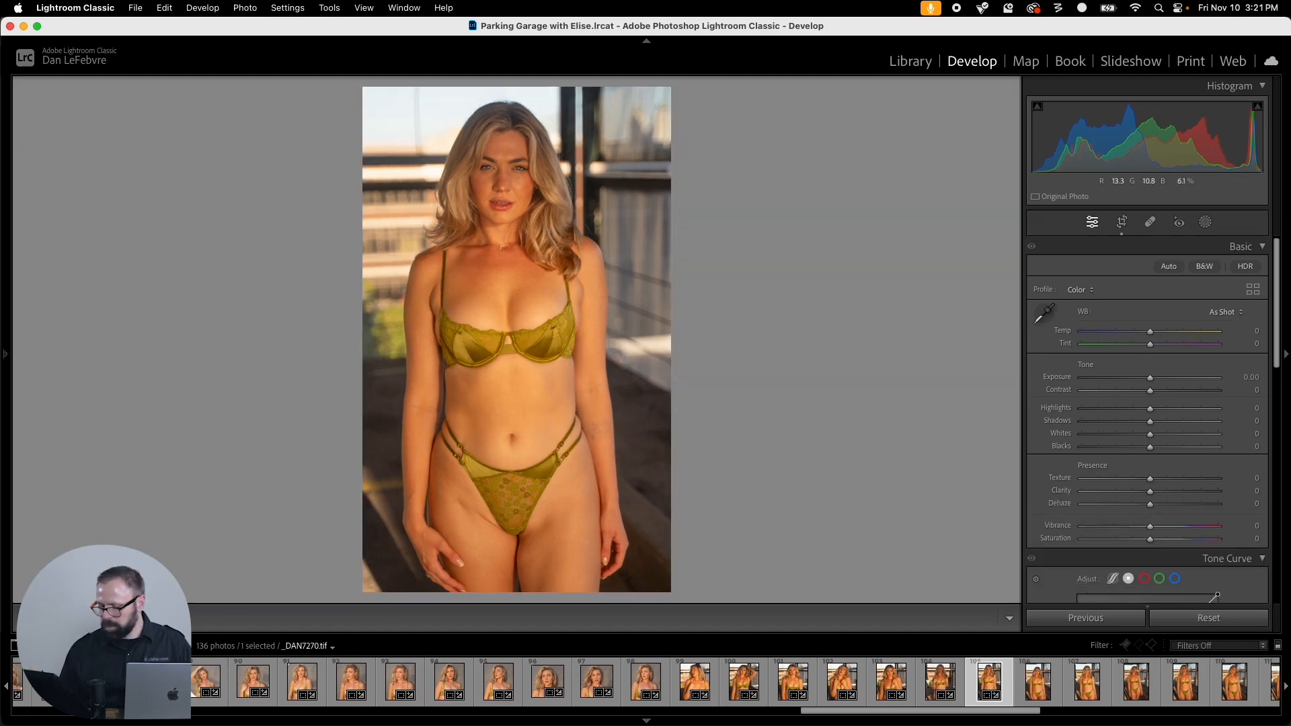
left_click(1122, 222)
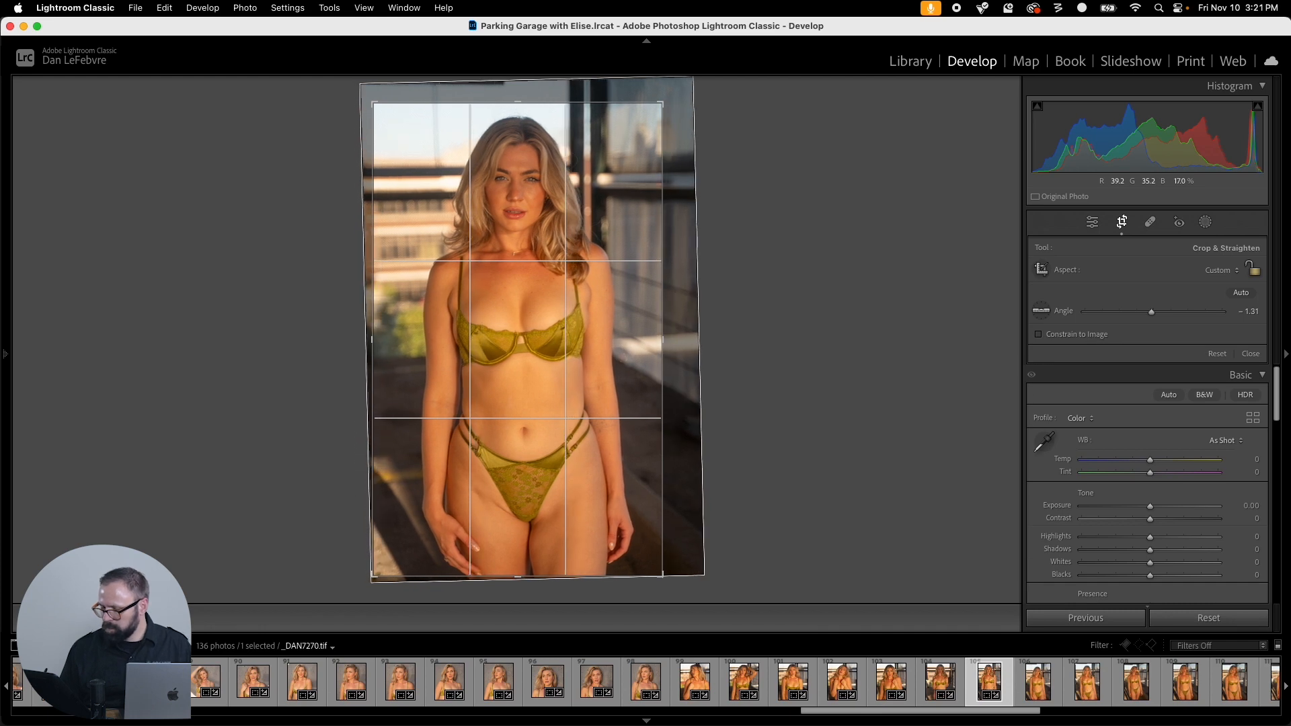
left_click(1122, 222)
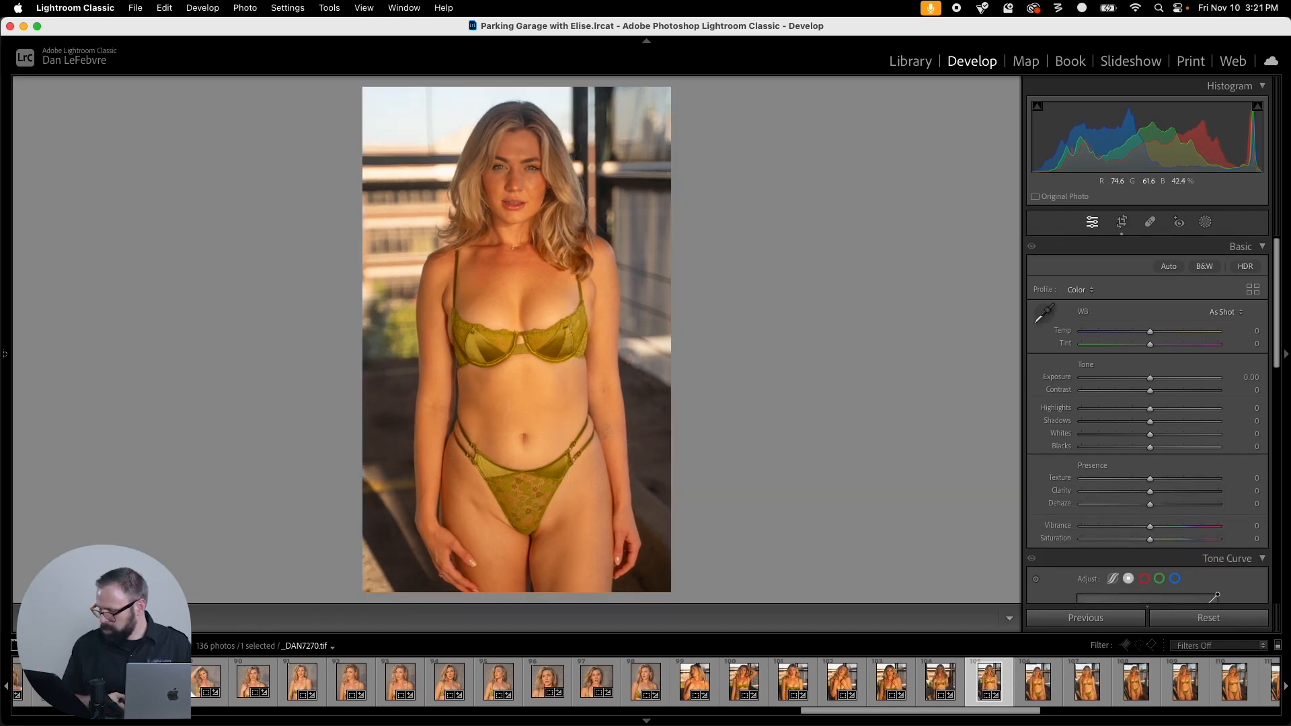
Step: Paste the copied crop onto _DAN7272.tif and set its crop aspect ratio to Custom
key("Right")
key("super+shift+v")
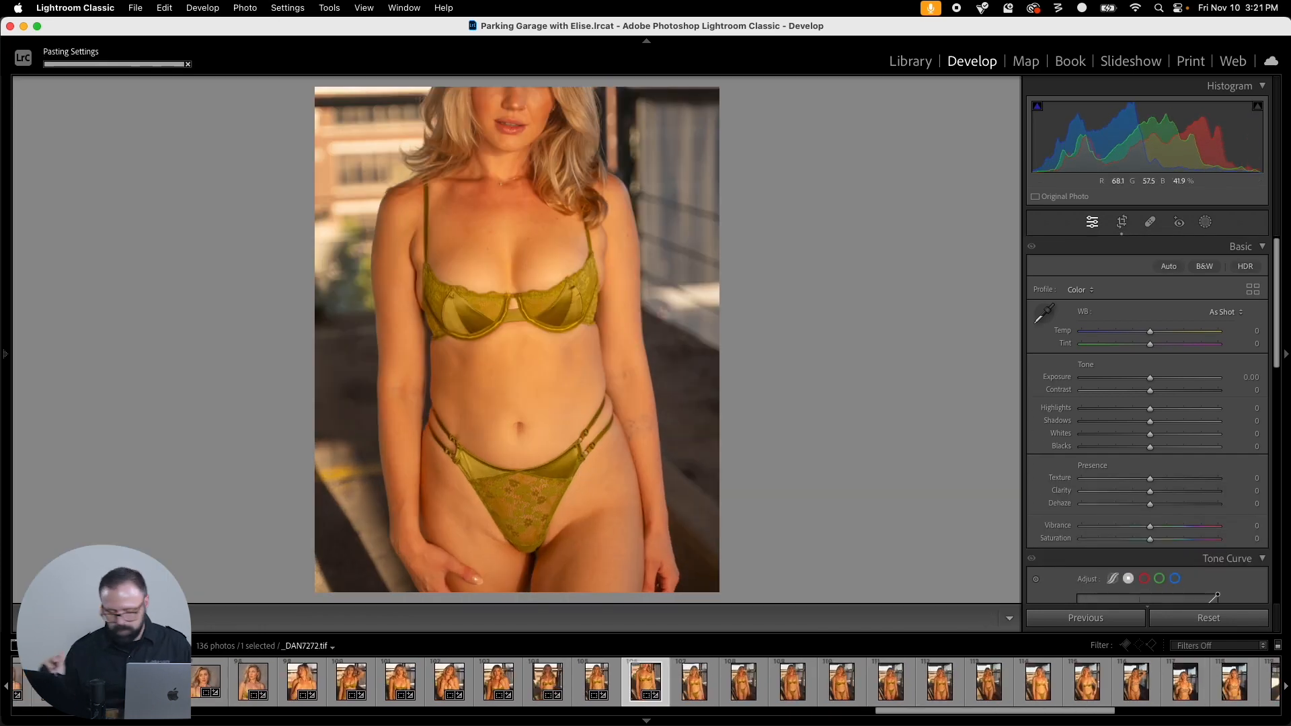
left_click(1122, 222)
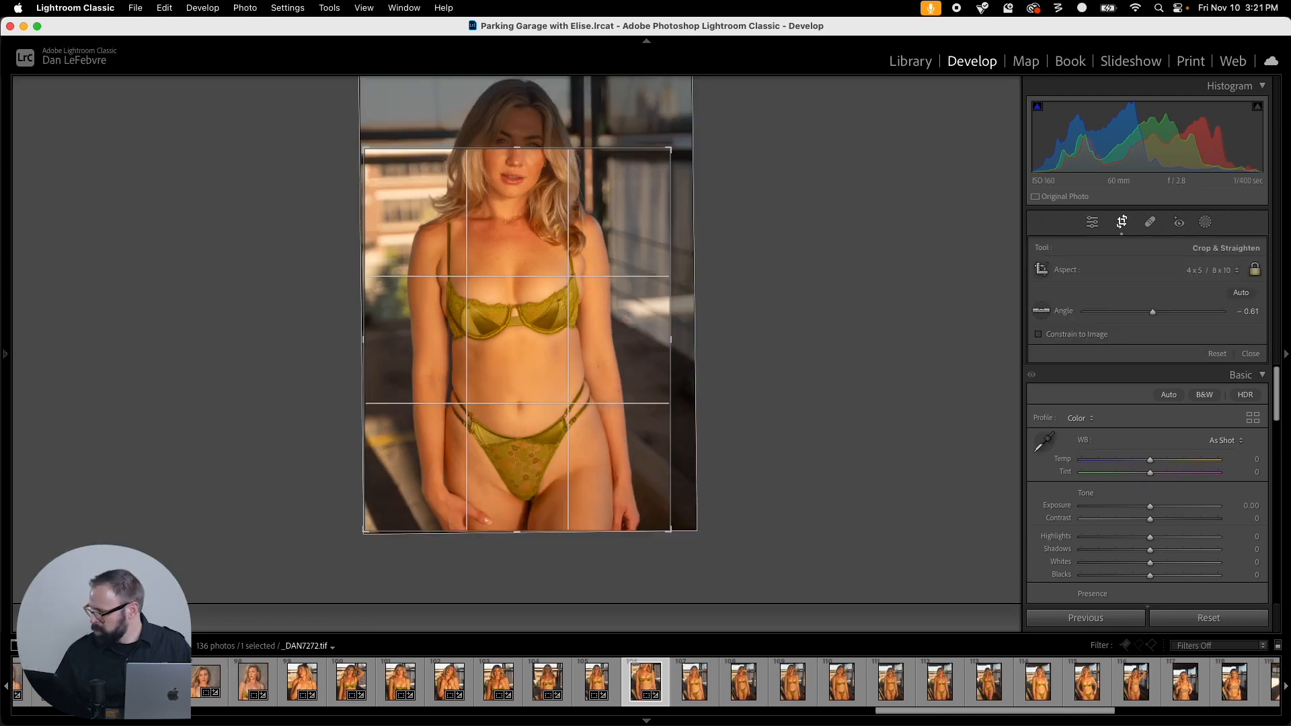
left_click(1219, 269)
left_click(1211, 233)
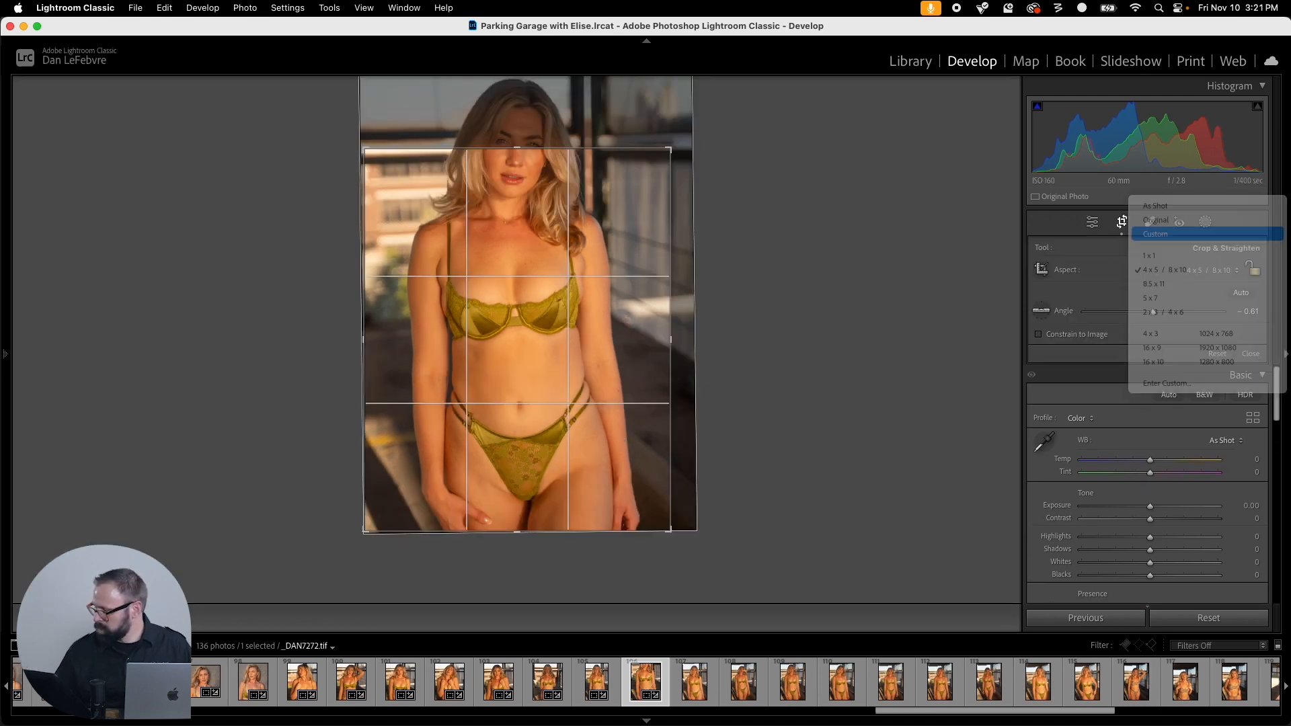
Step: Extend the crop on _DAN7272.tif above the subject's head, narrow it at the sides, center the subject, and apply it
left_click_drag(635, 149, 647, 108)
left_click_drag(388, 340, 421, 330)
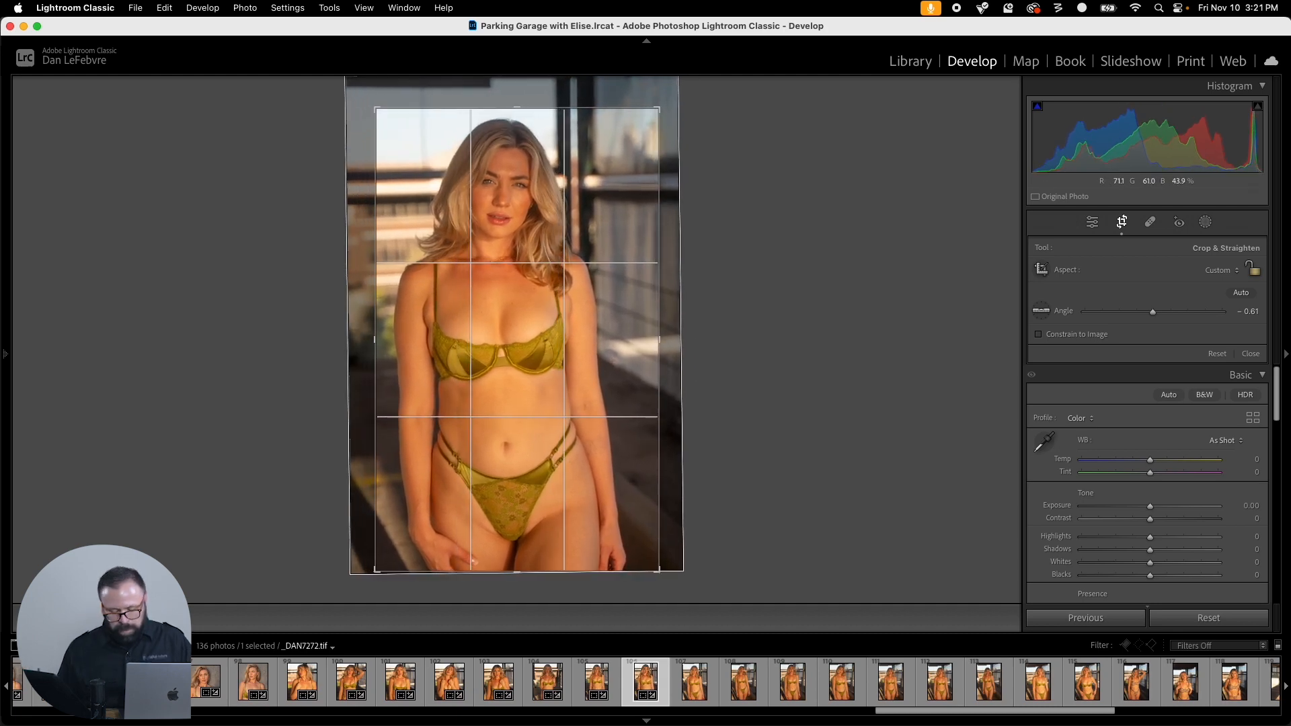
key("Return")
Step: Copy the crop settings from _DAN7272.tif, including straighten angle and aspect ratio, and paste them onto _DAN7275.tif
key("super+shift+c")
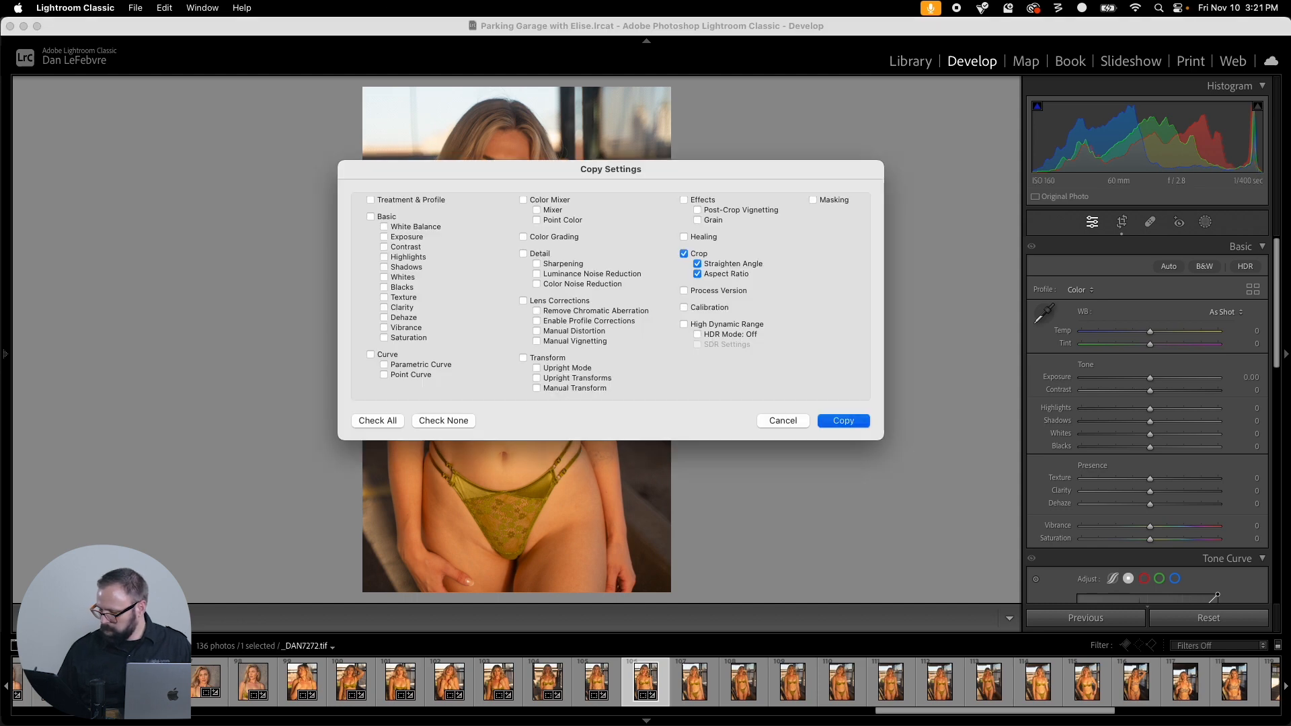
key("Return")
key("Right")
key("super+shift+v")
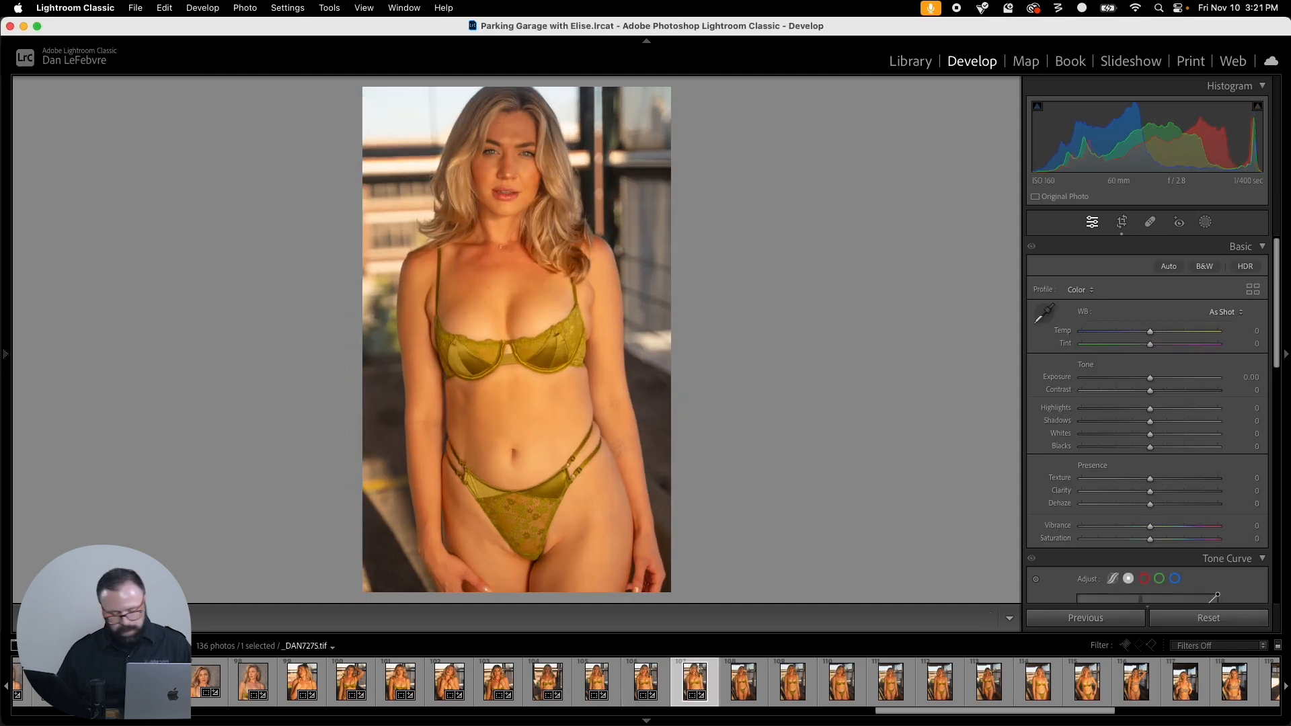
key("super+shift+v")
Step: Raise and widen the crop on _DAN7275.tif, straighten it to an angle of -0.23, center the subject, and apply it
key("r")
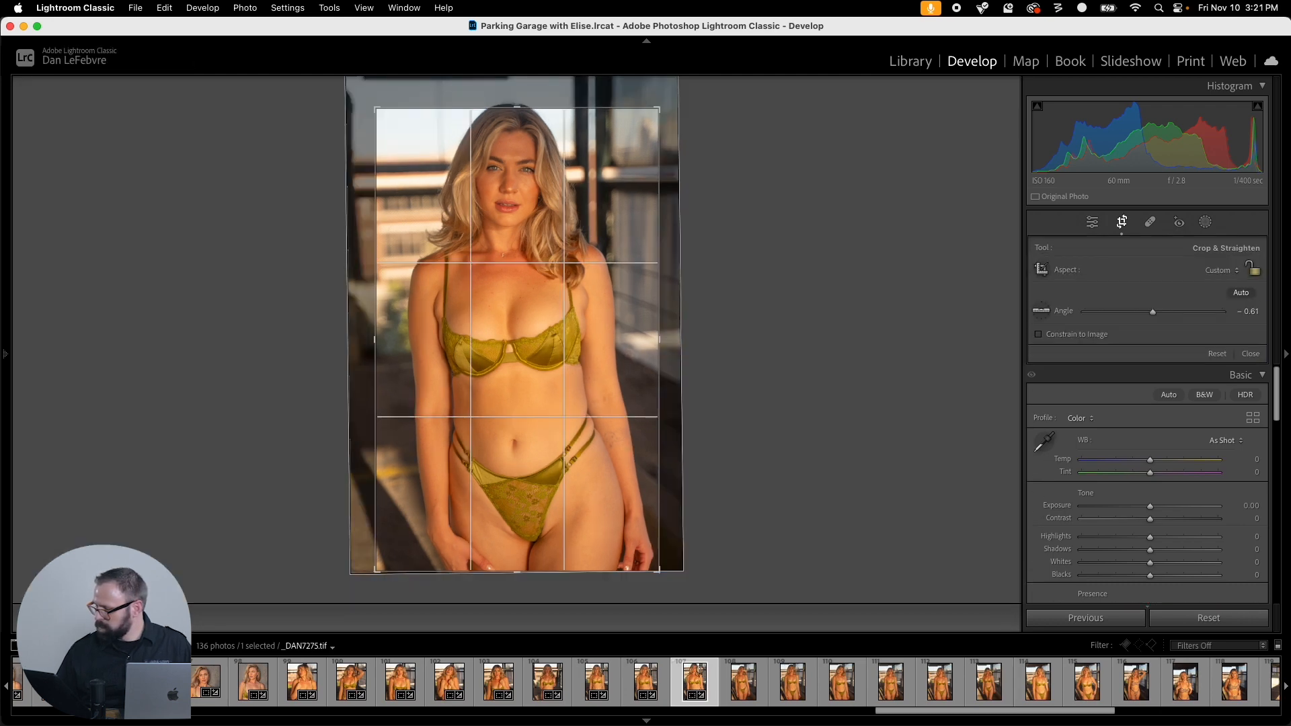
mouse_move(516, 108)
left_mouse_down()
mouse_move(517, 96)
mouse_move(531, 143)
mouse_move(516, 101)
left_mouse_up()
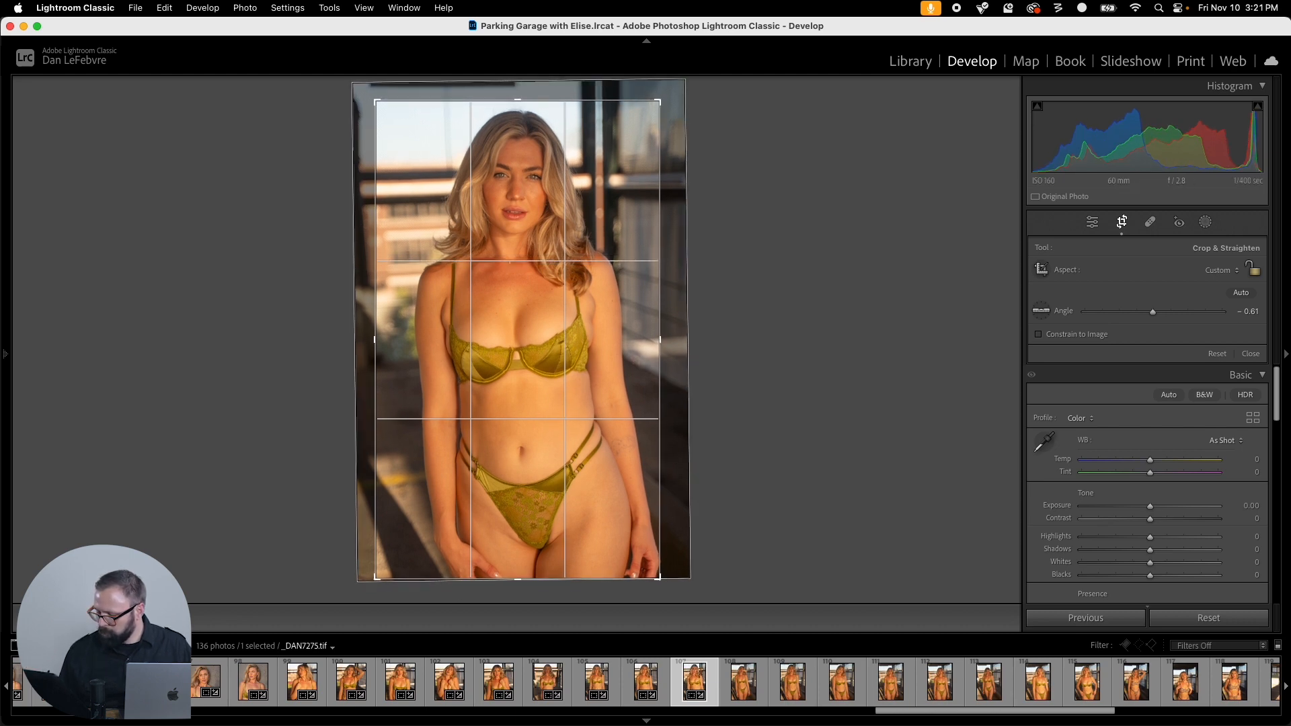
left_click_drag(659, 577, 669, 576)
left_click_drag(625, 531, 624, 527)
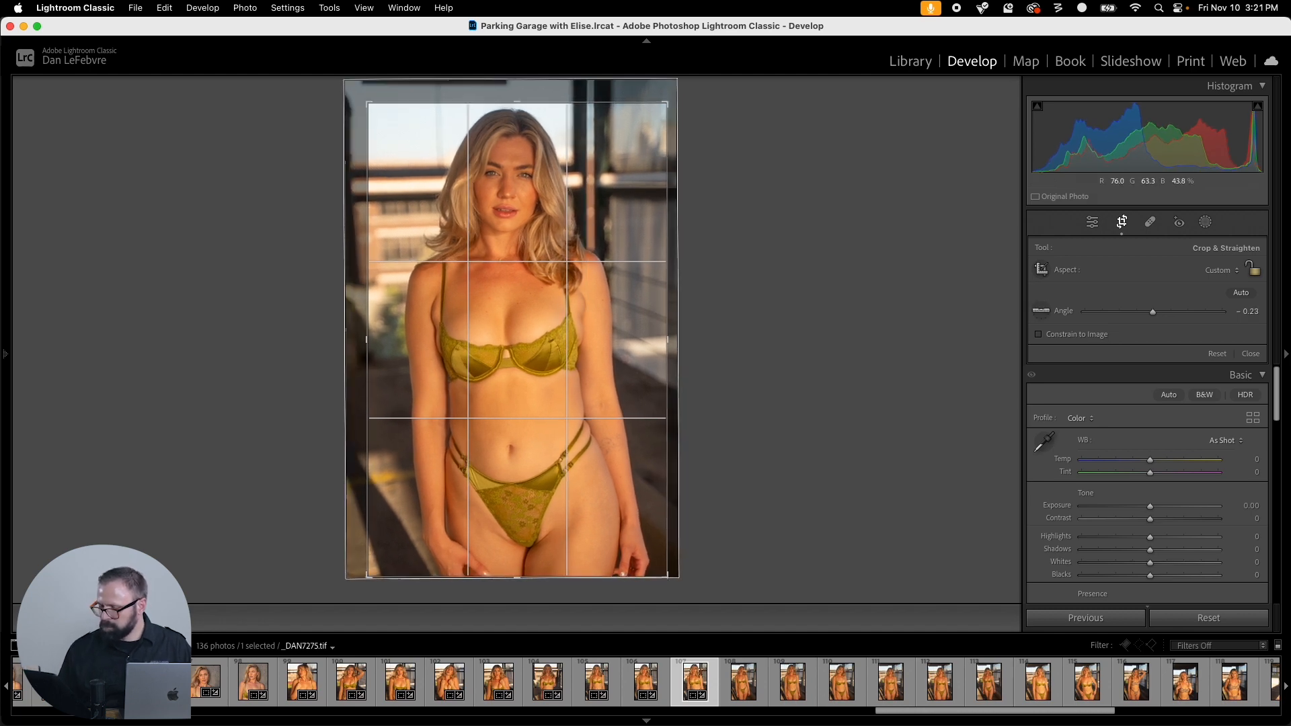
left_click(1122, 224)
Step: Copy the crop settings from _DAN7275.tif and paste them onto _DAN7280.tif
key("super+shift+c")
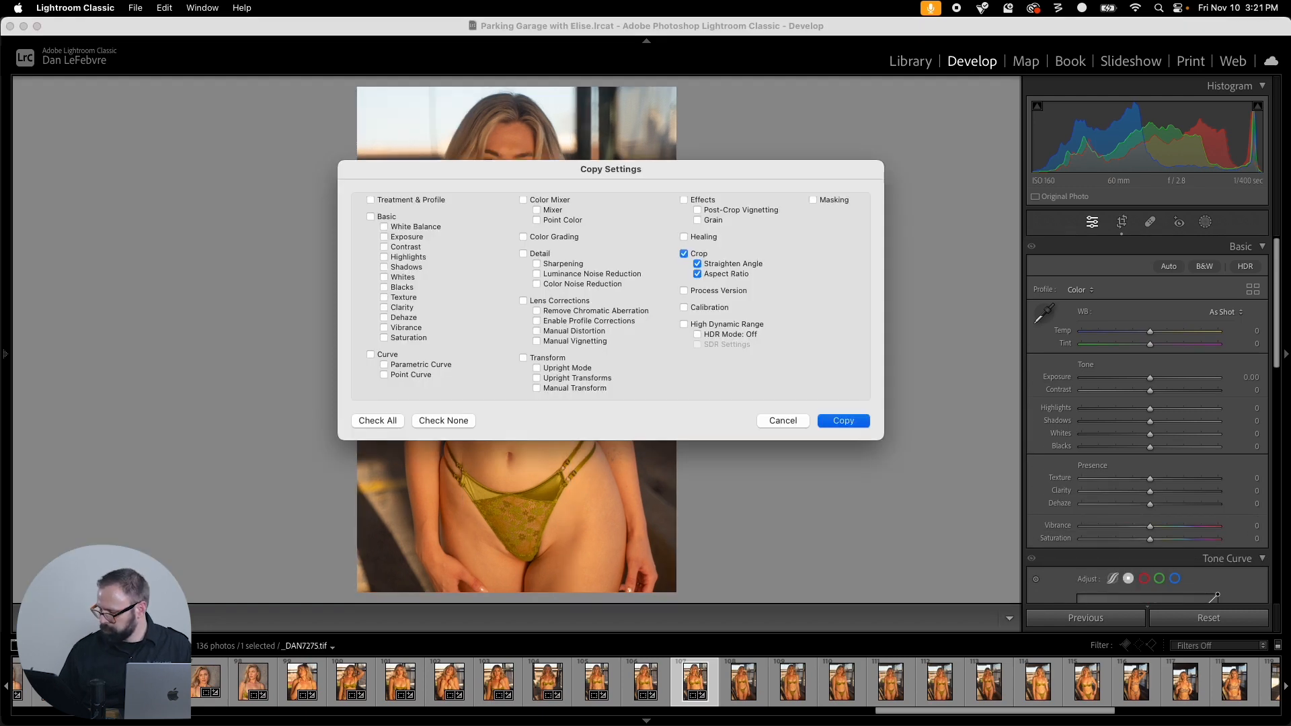
key("Return")
key("Right")
key("super+shift+v")
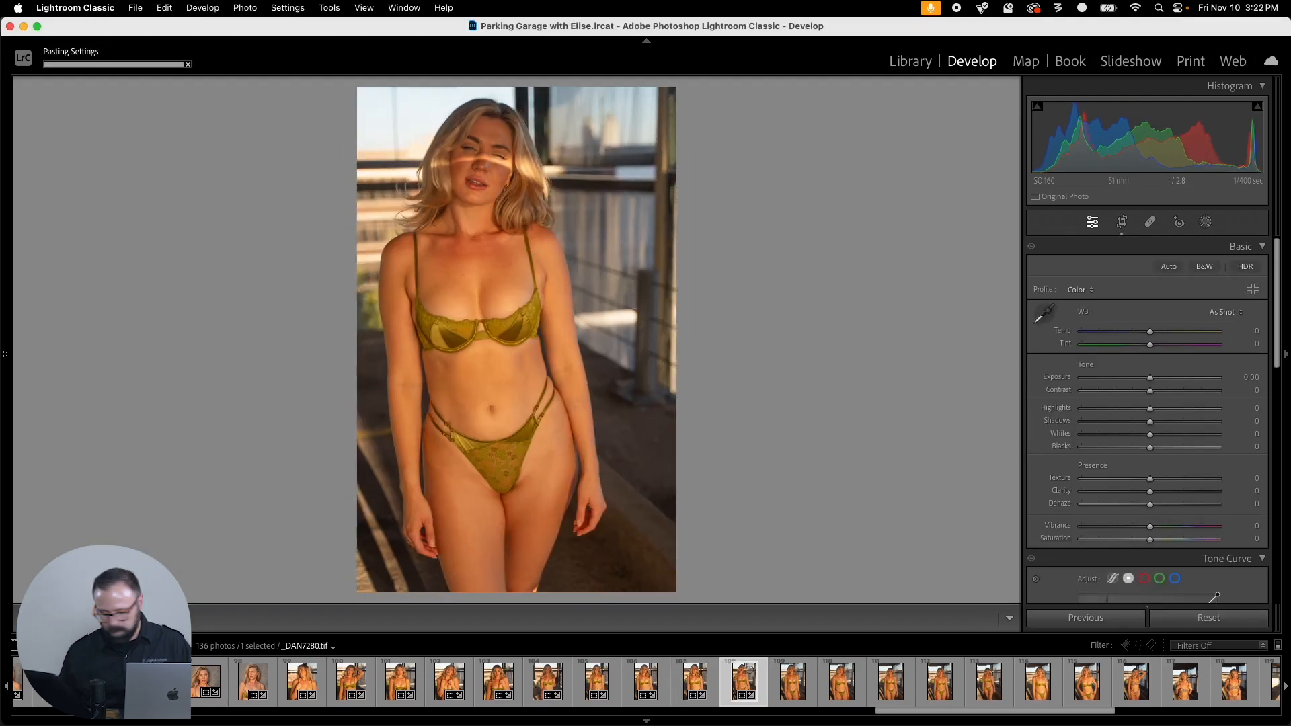
Step: Straighten _DAN7280.tif along the vertical post to an angle of 0.33, shift the subject toward the horizontal center, and apply the crop
key("r")
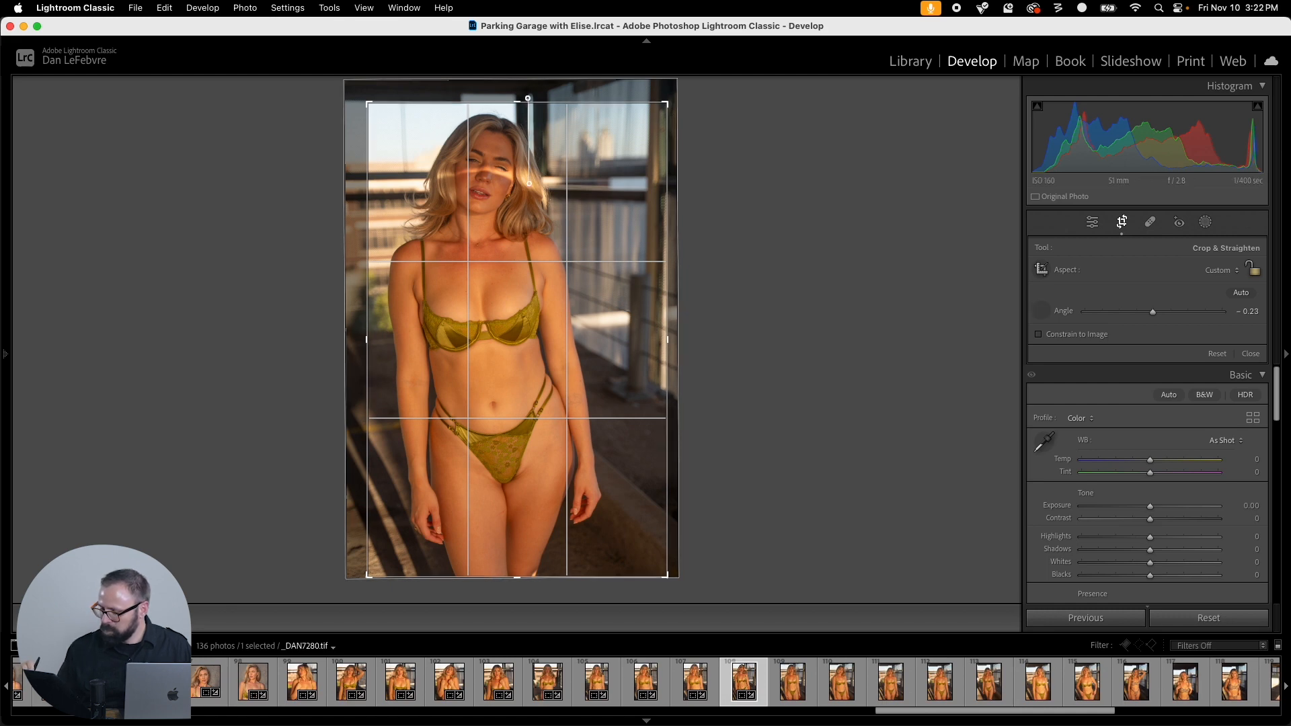
left_click_drag(529, 246, 529, 246)
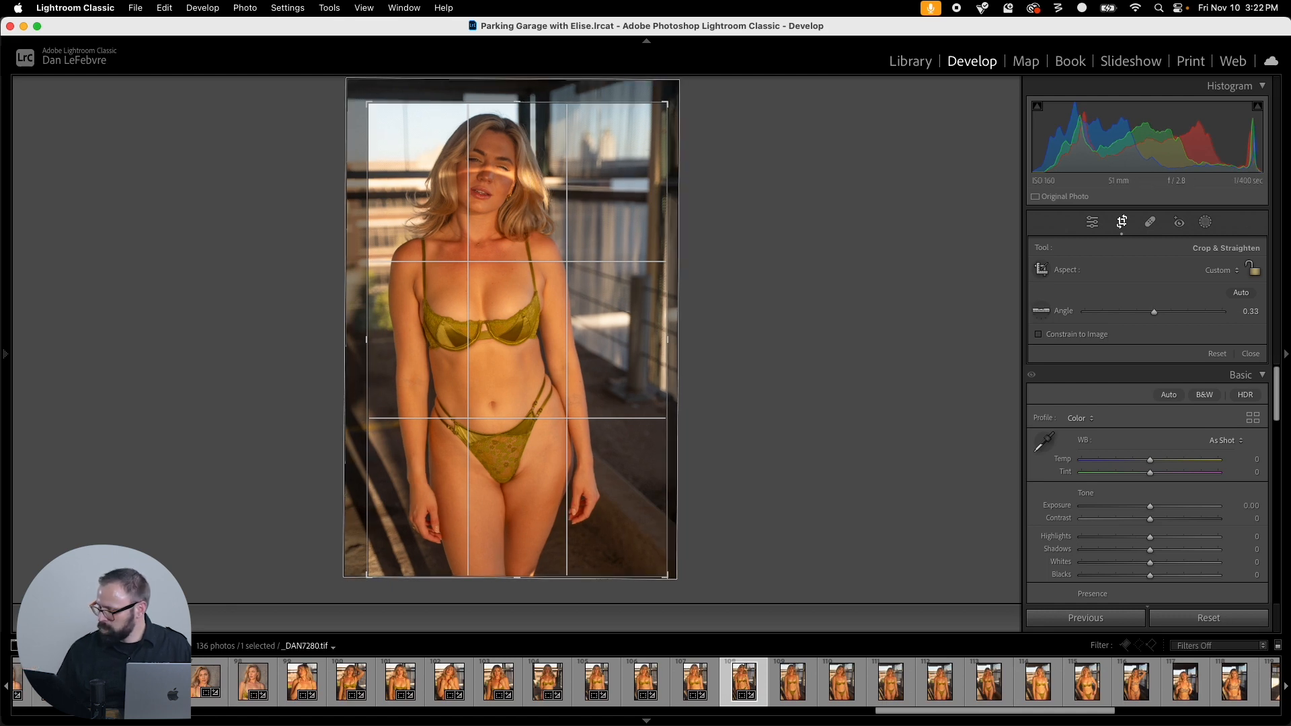
key("r")
key("r")
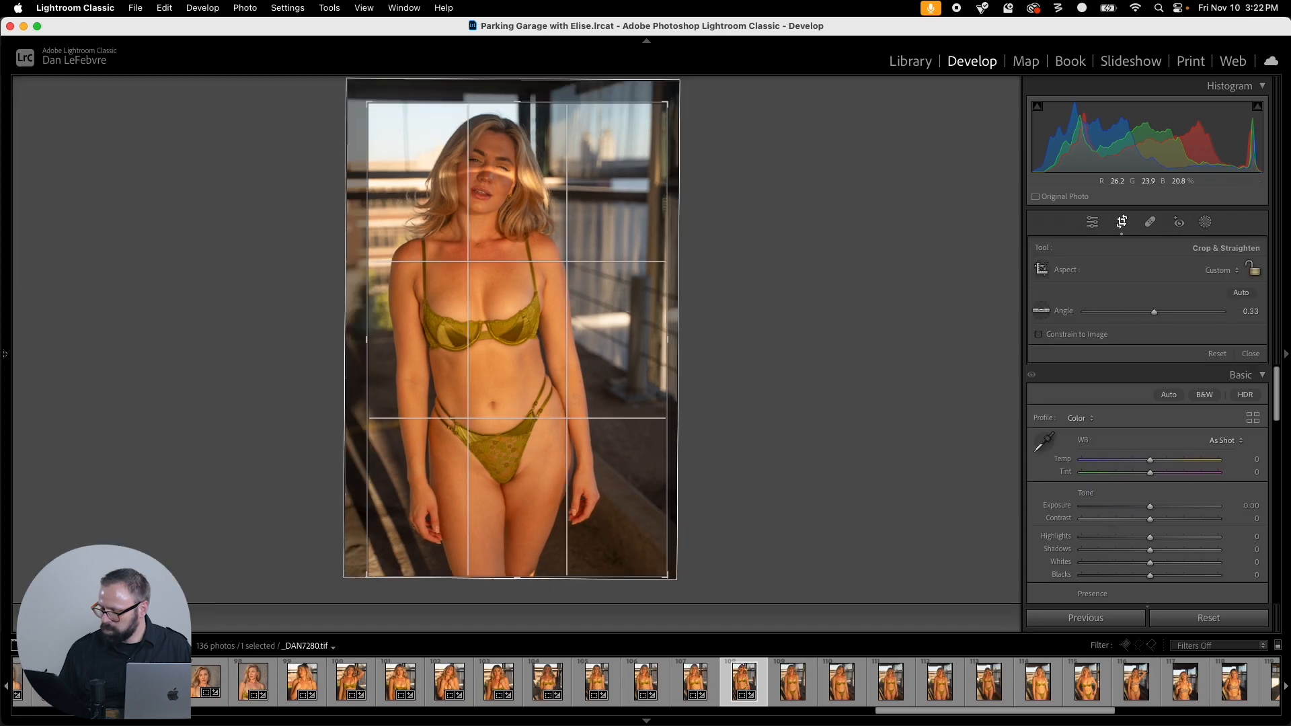
left_click_drag(595, 366, 608, 366)
key("r")
Step: Copy the crop settings from _DAN7280.tif and paste them onto _DAN7286.tif
key("super+shift+c")
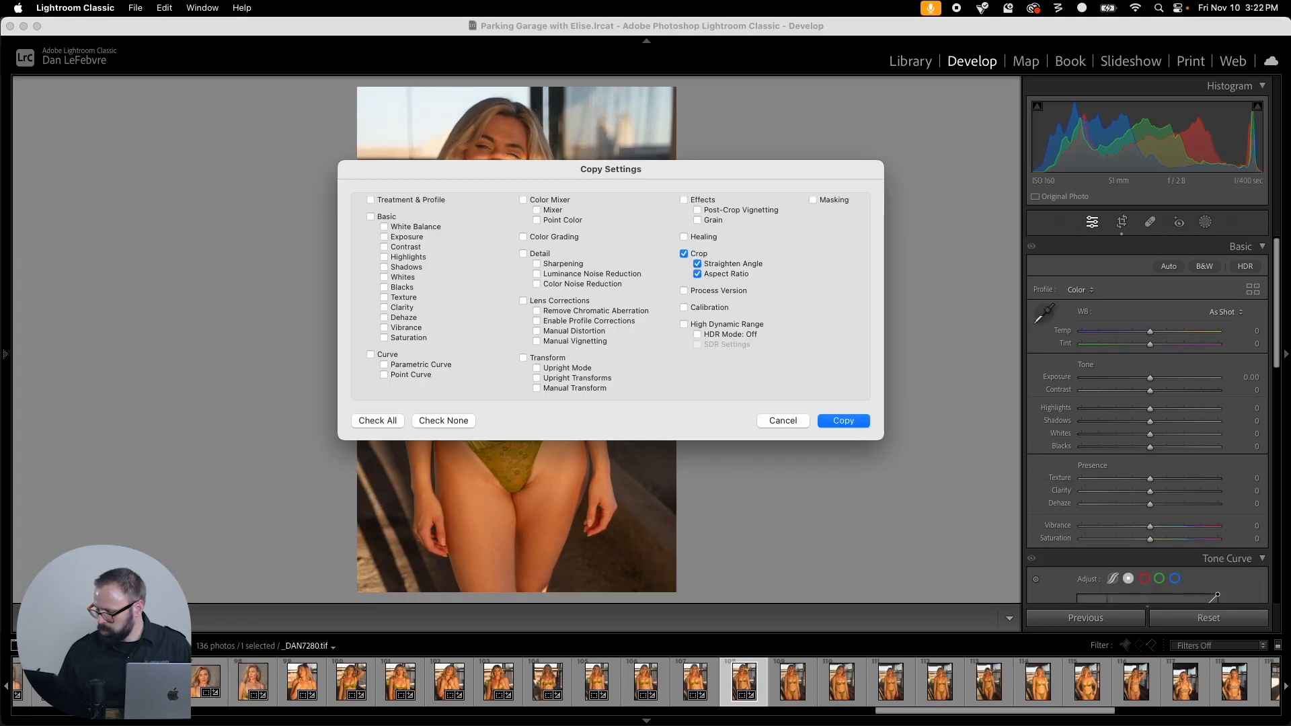
key("Return")
key("Right")
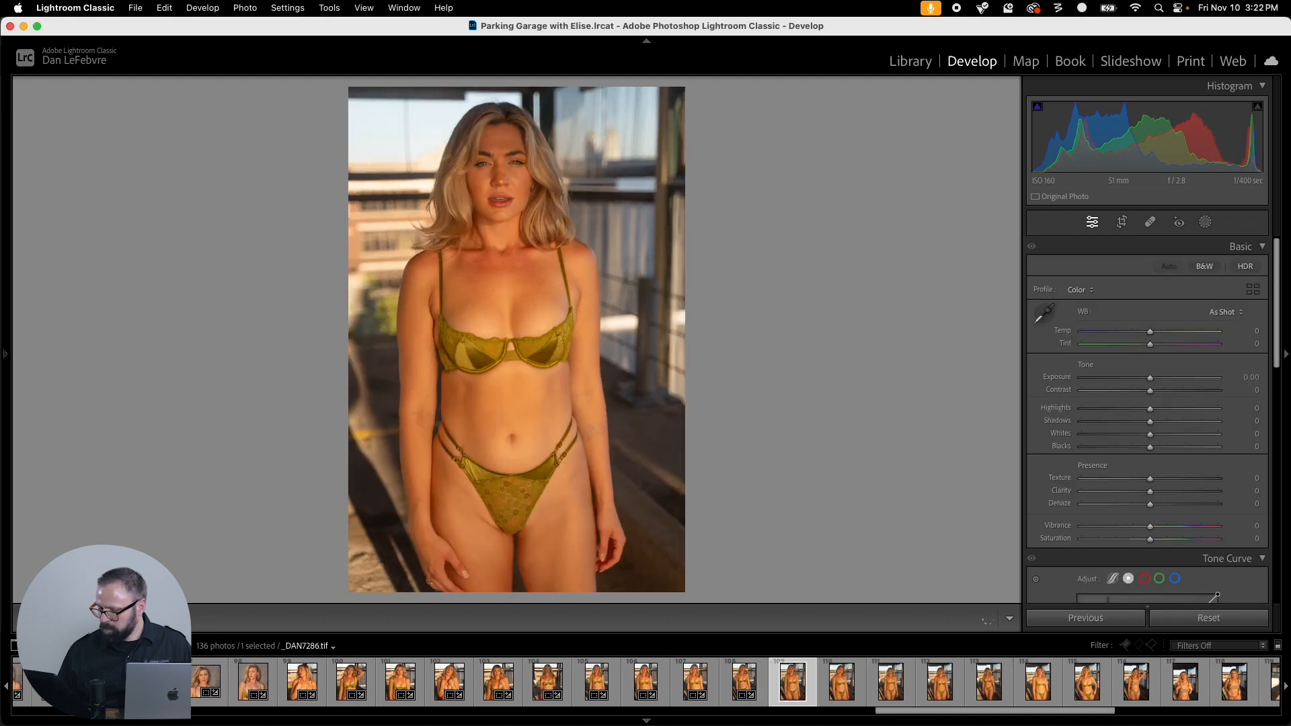
key("super+shift+v")
Step: Set the crop aspect ratio of _DAN7286.tif to 1 x 1 and reposition the photo to frame the head and upper torso
key("r")
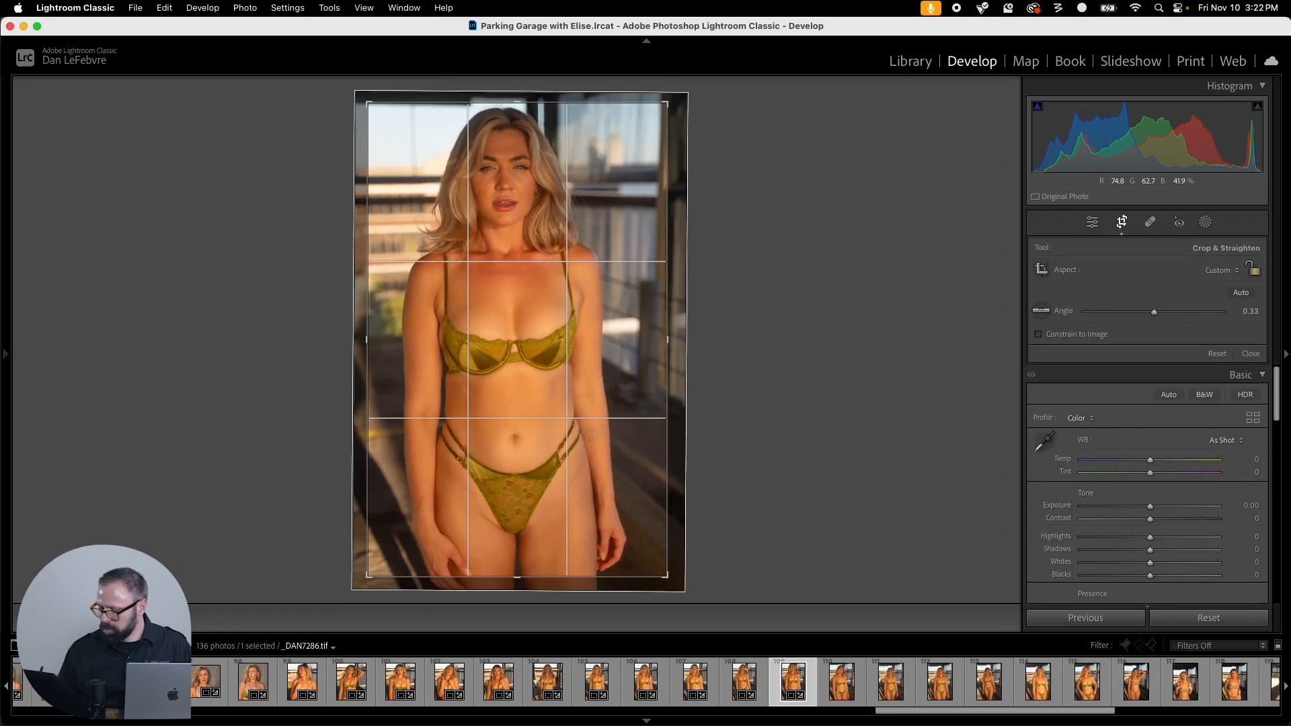
left_click(1222, 271)
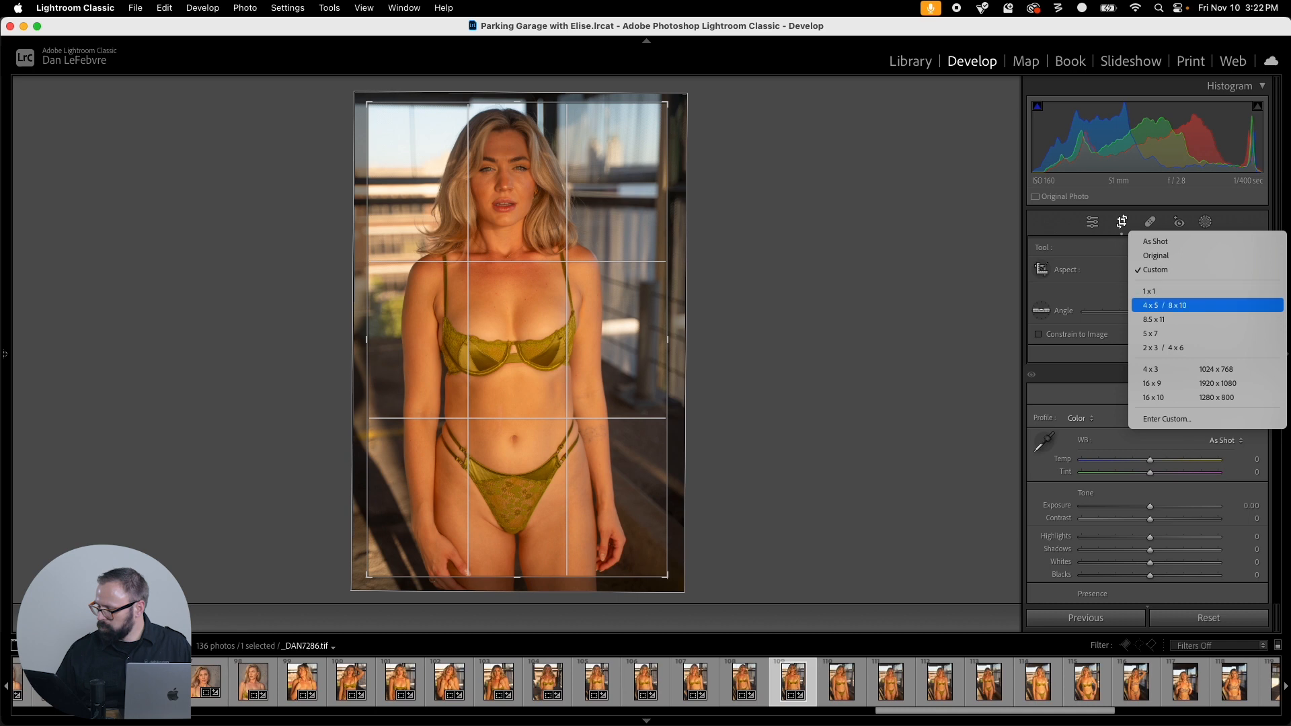
left_click(1222, 291)
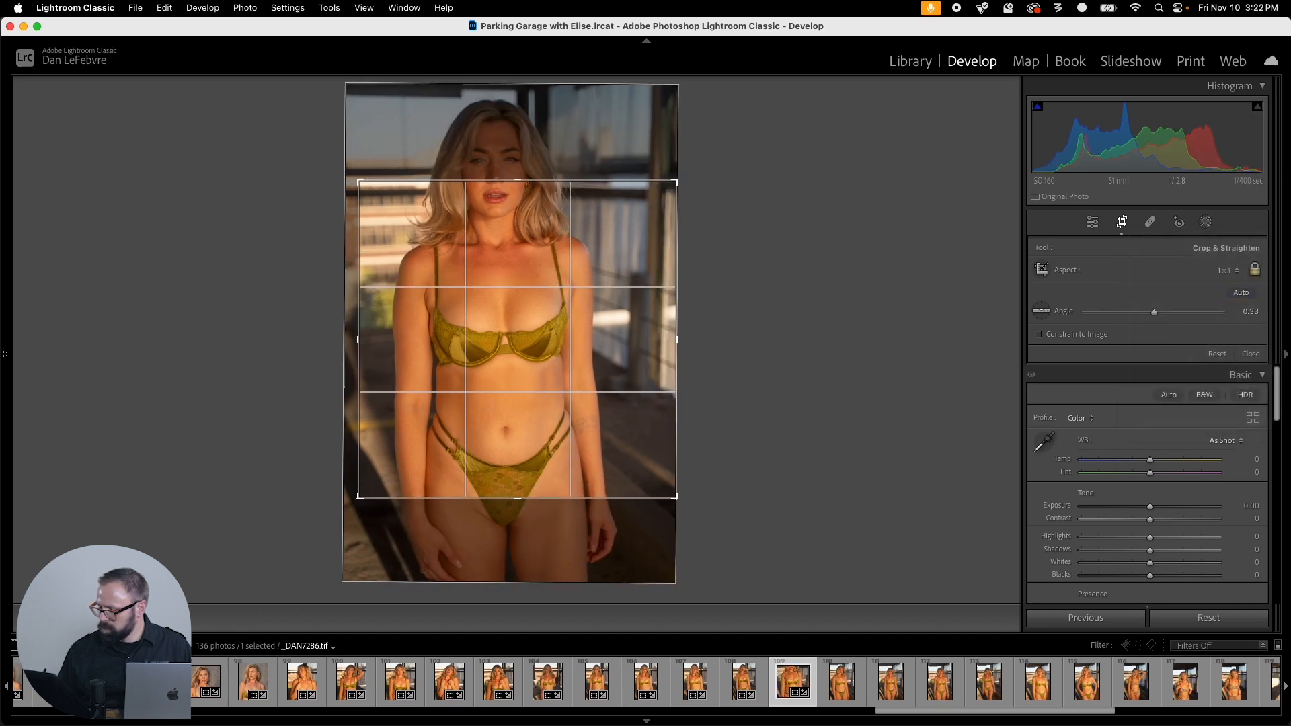
left_click_drag(518, 336, 517, 359)
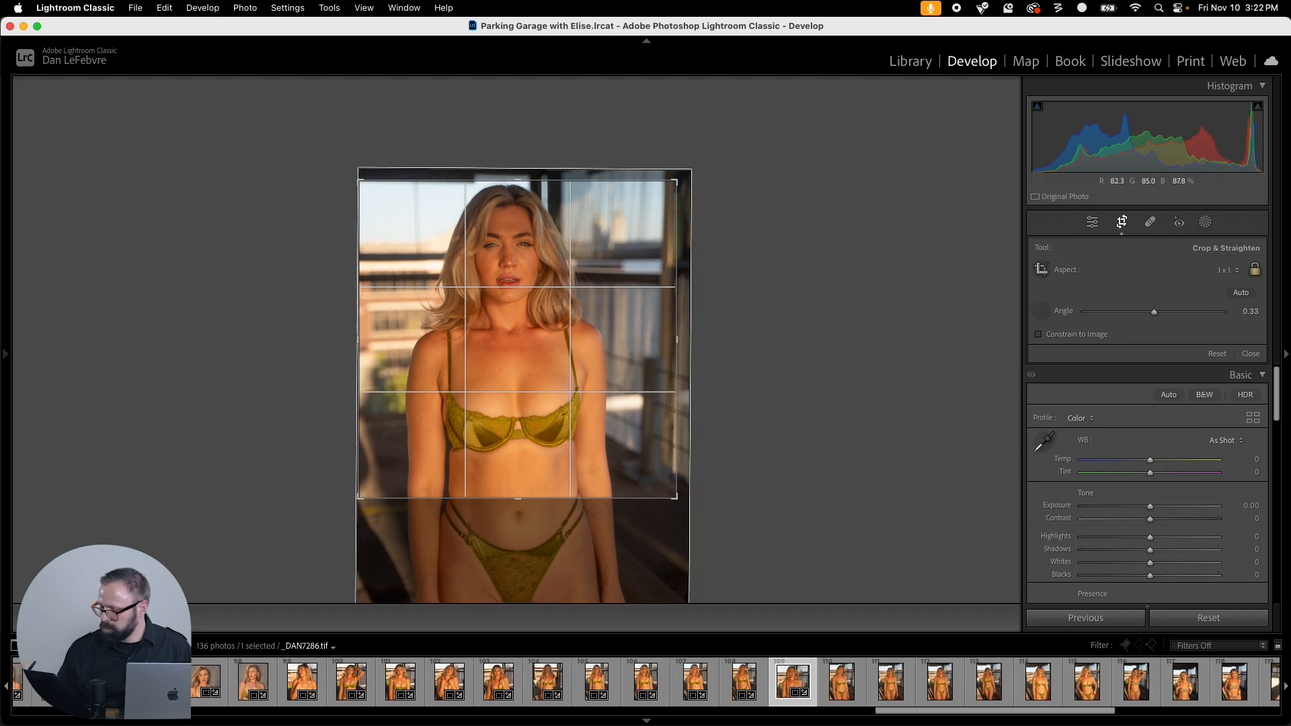
Step: Straighten _DAN7286.tif along the outer vertical post to an angle of -2.30 and apply the crop
left_click_drag(666, 191, 665, 278)
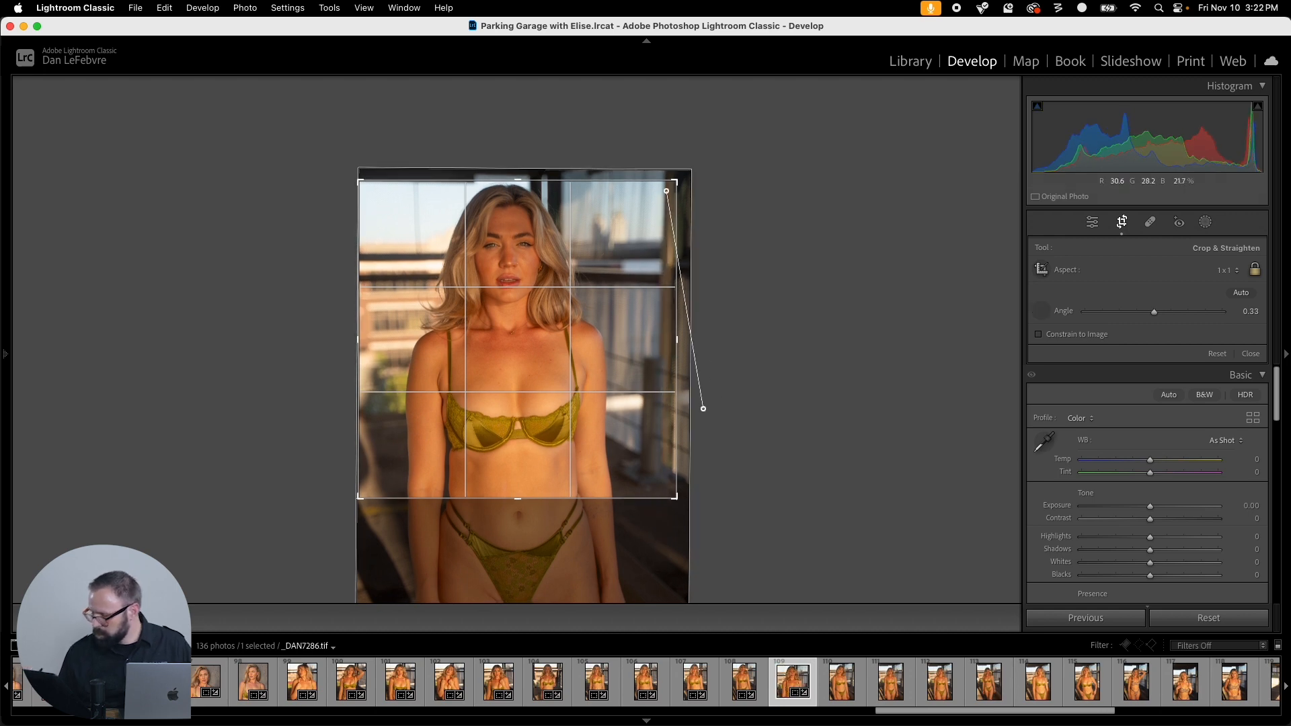
left_click_drag(653, 487, 653, 486)
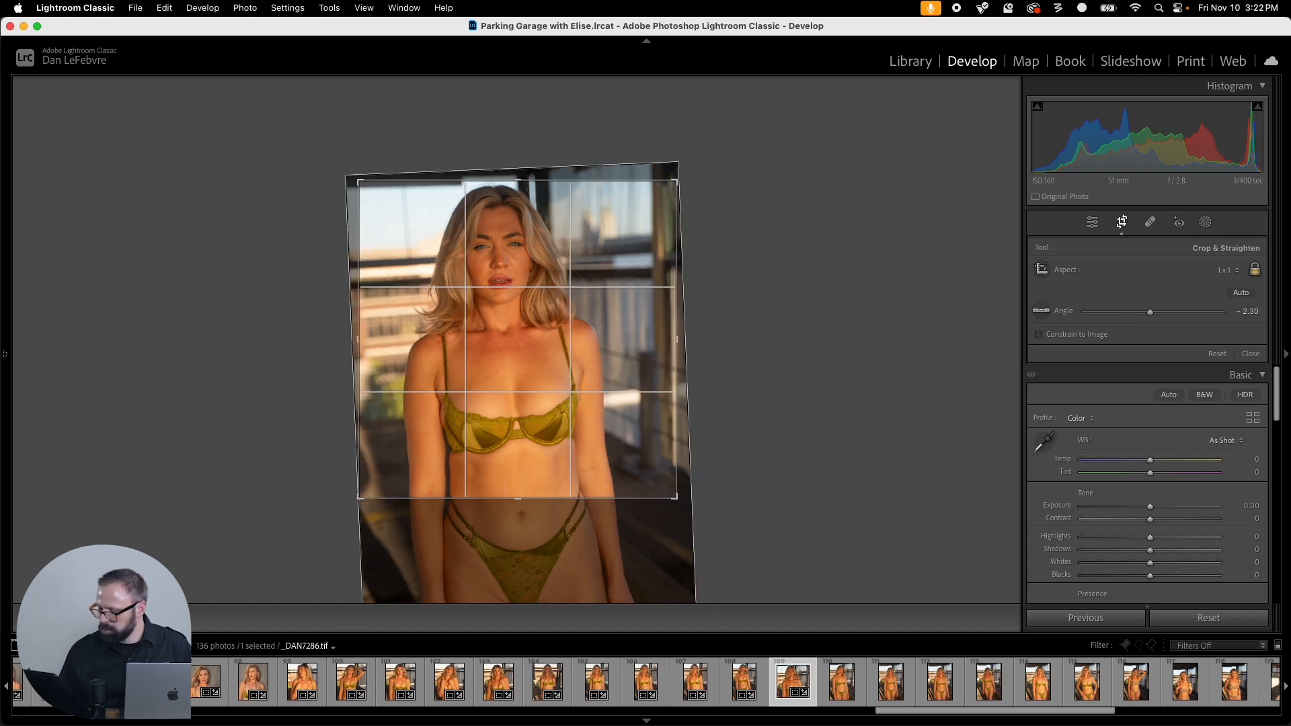
left_click(1122, 222)
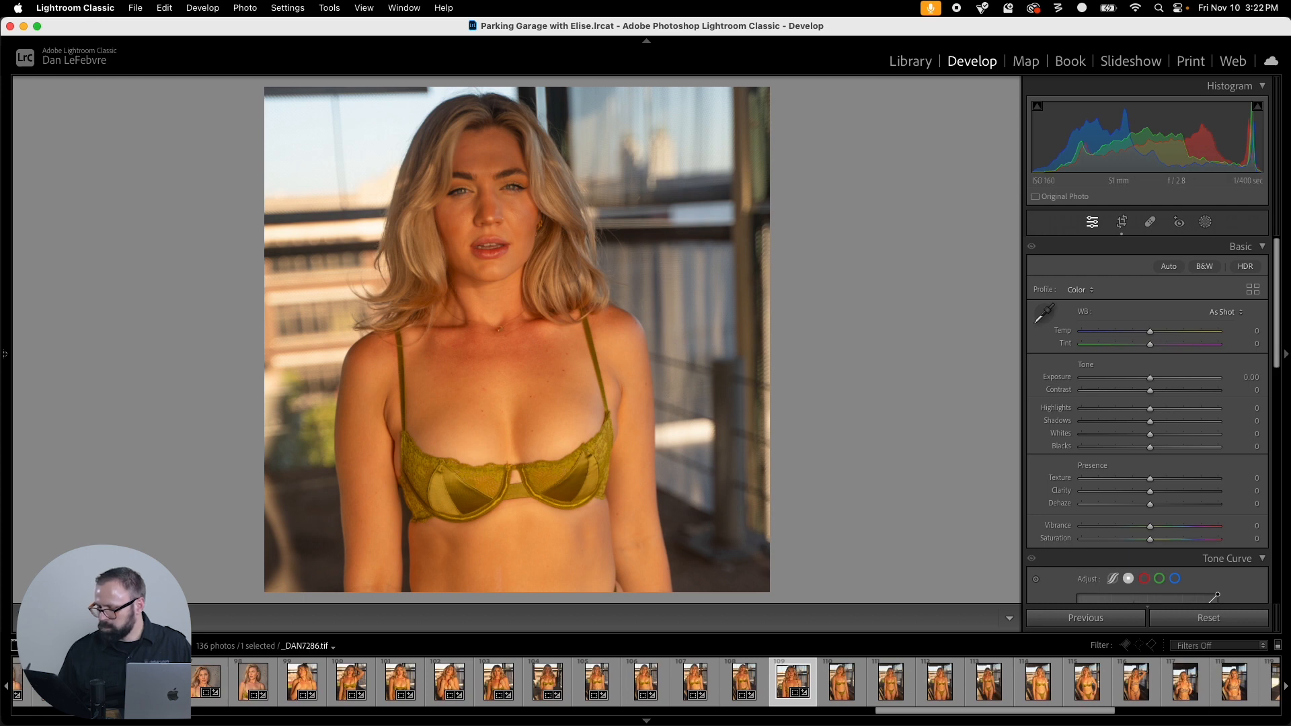
Step: Reopen the crop on _DAN7286.tif, straighten it again along the outer post to an angle of -1.59, and apply it
left_click(1122, 222)
left_click(1042, 311)
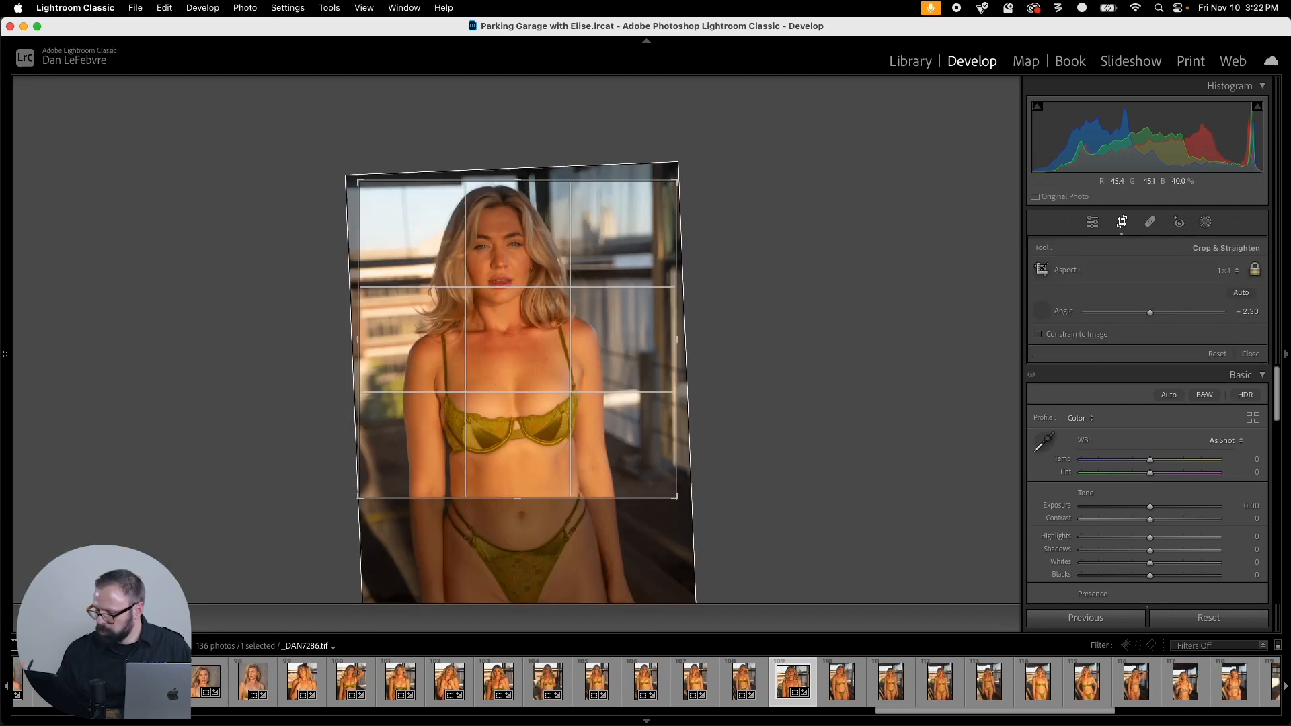
left_click_drag(653, 188, 657, 315)
left_click_drag(657, 559, 657, 558)
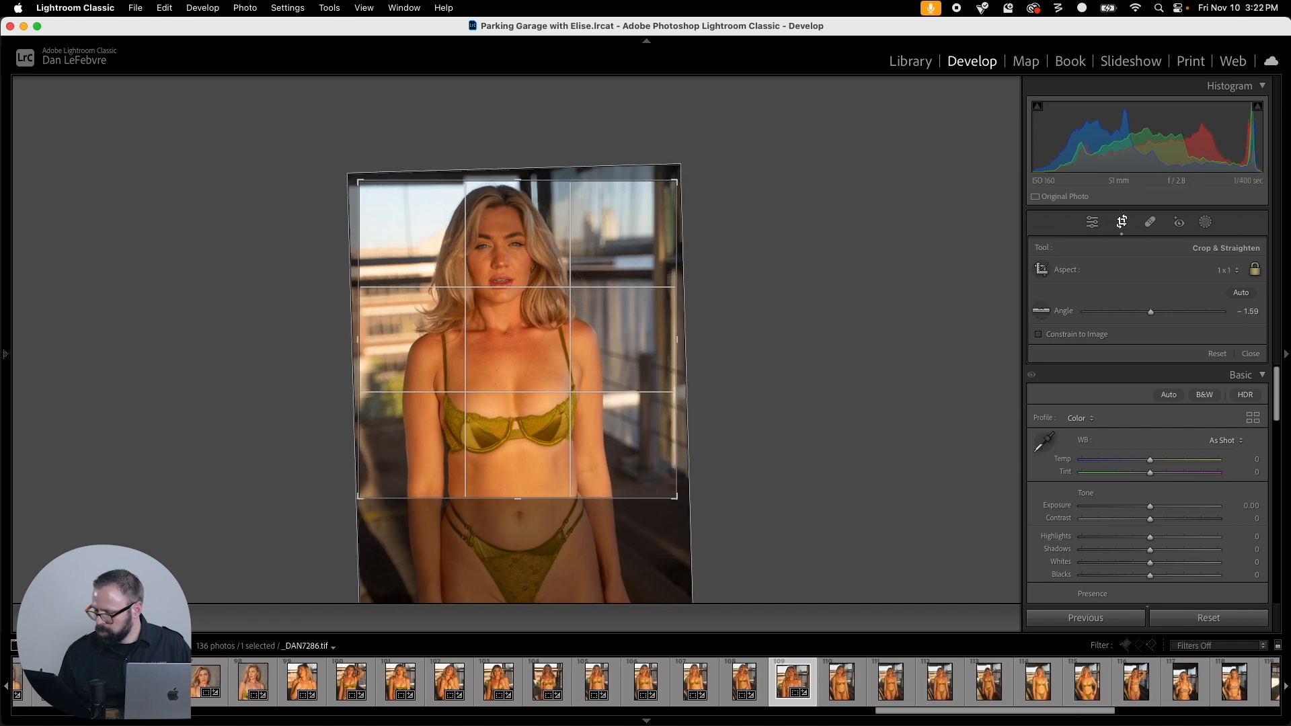
key("Return")
Step: Straighten _DAN7286.tif along the vertical post directly behind the subject's head and apply the crop
key("r")
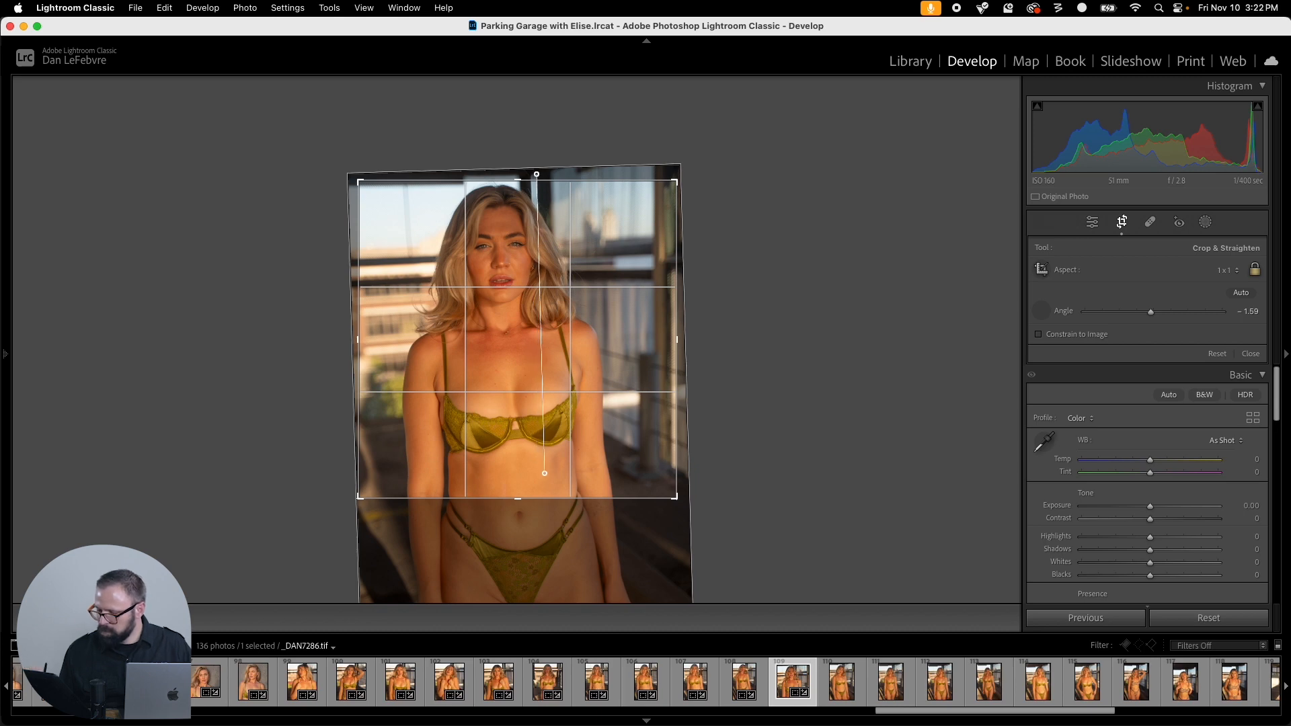
left_click_drag(544, 474, 548, 478)
key("Return")
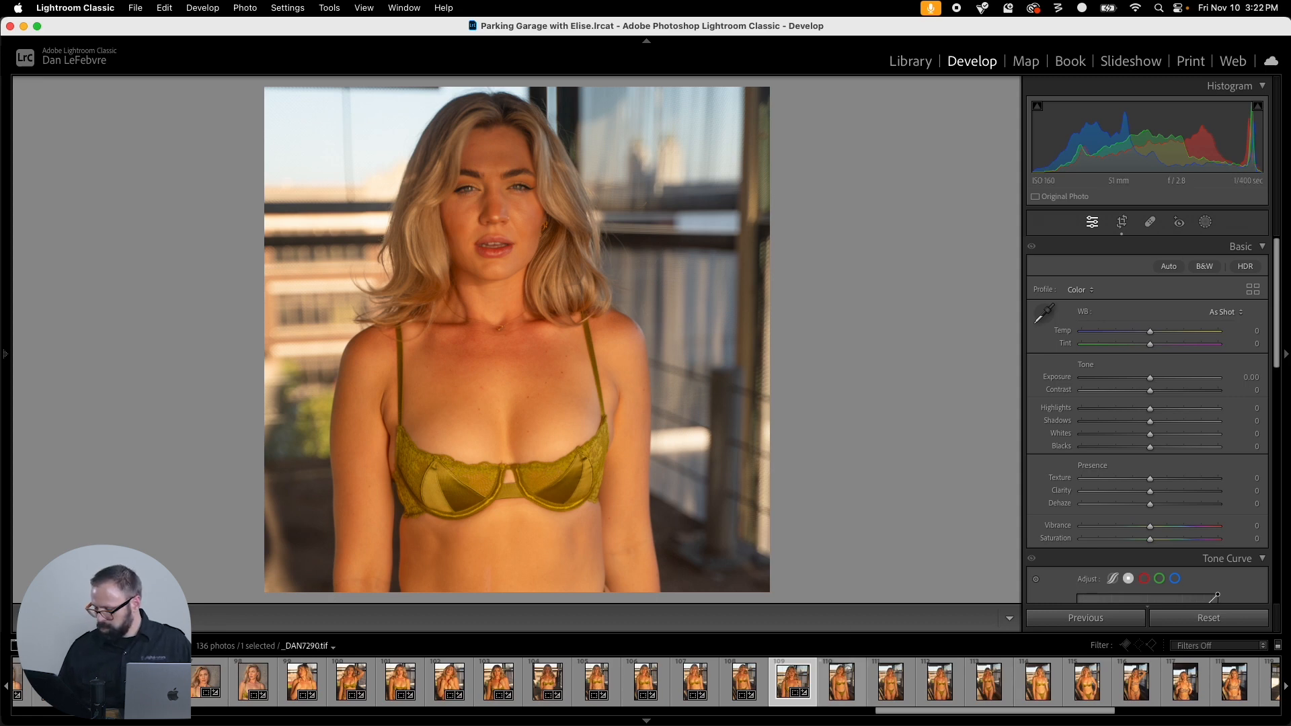
Step: Paste the copied crop settings onto _DAN7290.tif and set its crop aspect ratio to 4 x 5 / 8 x 10
key("Right")
key("super+v")
key("r")
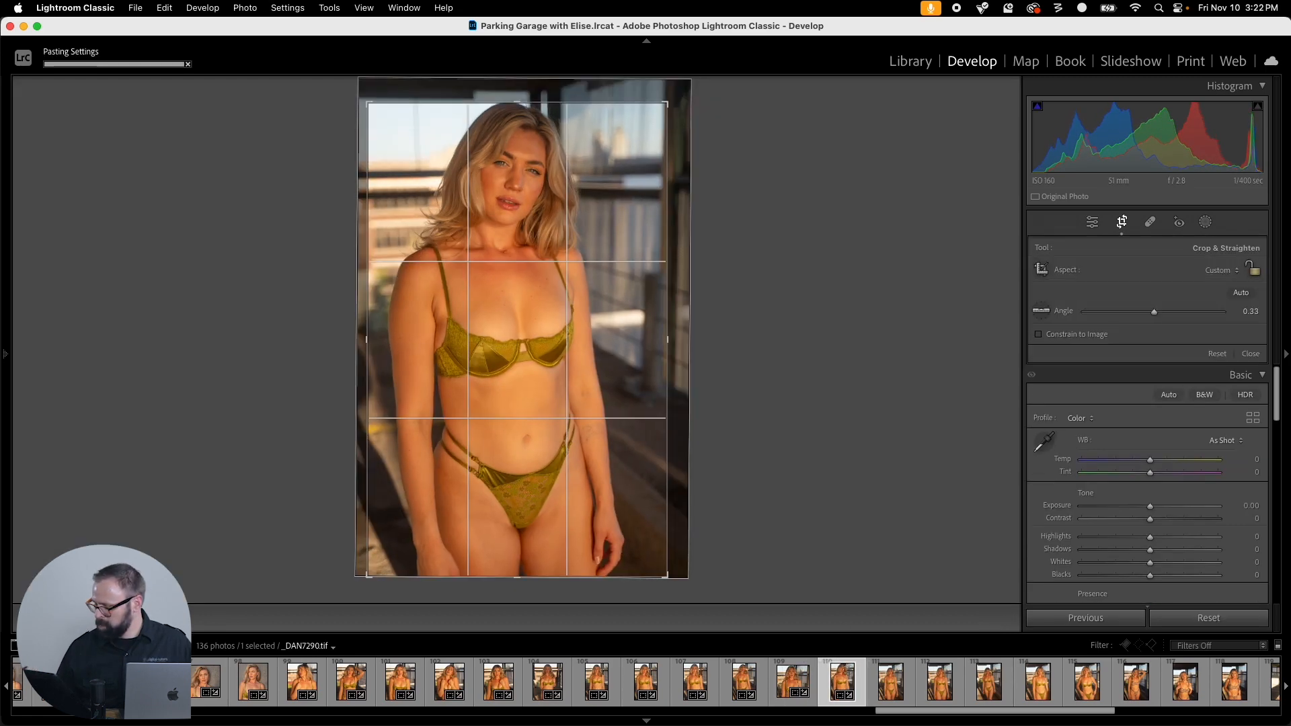
left_click(1221, 270)
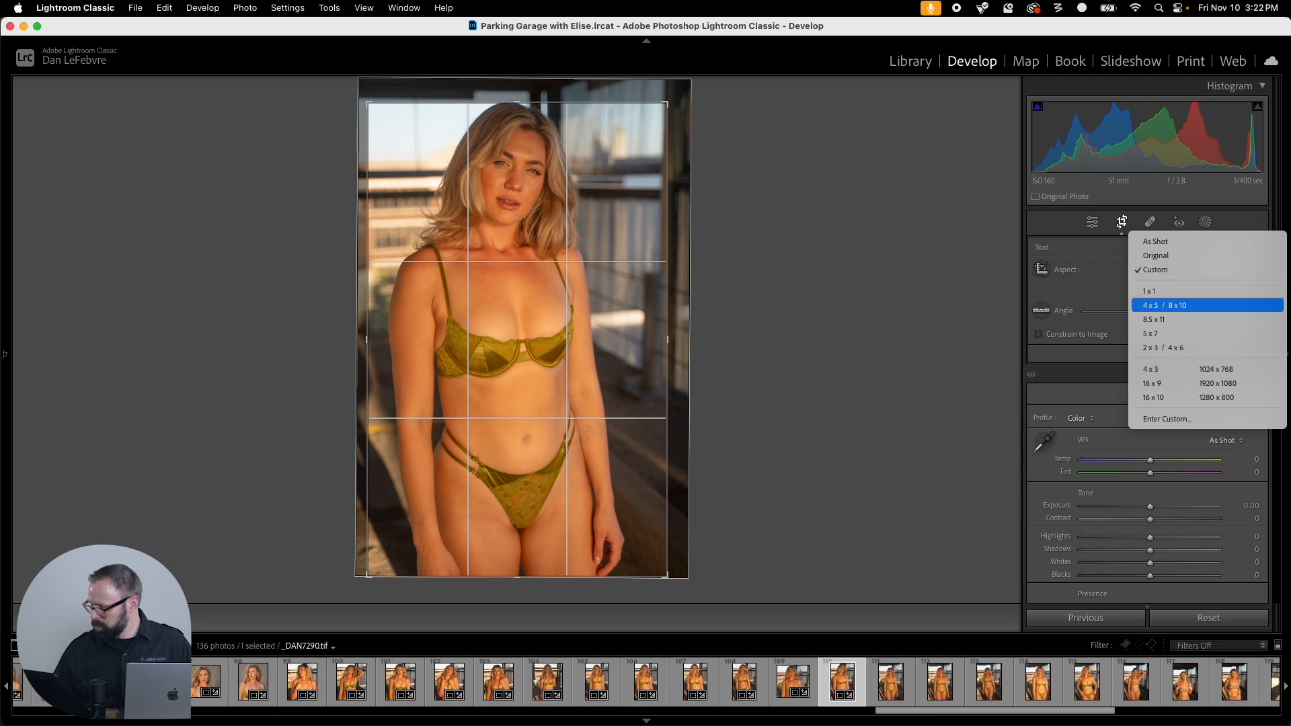
left_click(1160, 302)
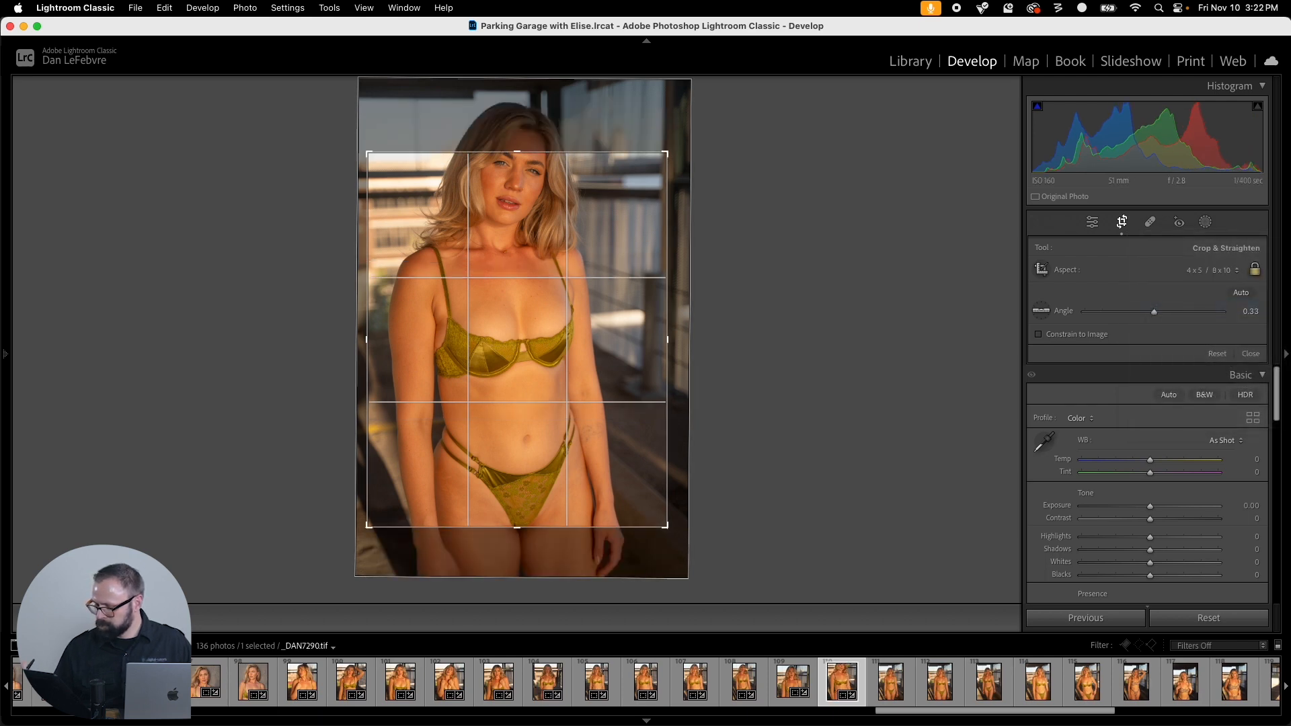
Step: Enlarge the crop on _DAN7290.tif, reposition the photo to include the full head, and apply it
left_click_drag(666, 154, 678, 139)
left_click_drag(609, 182, 608, 208)
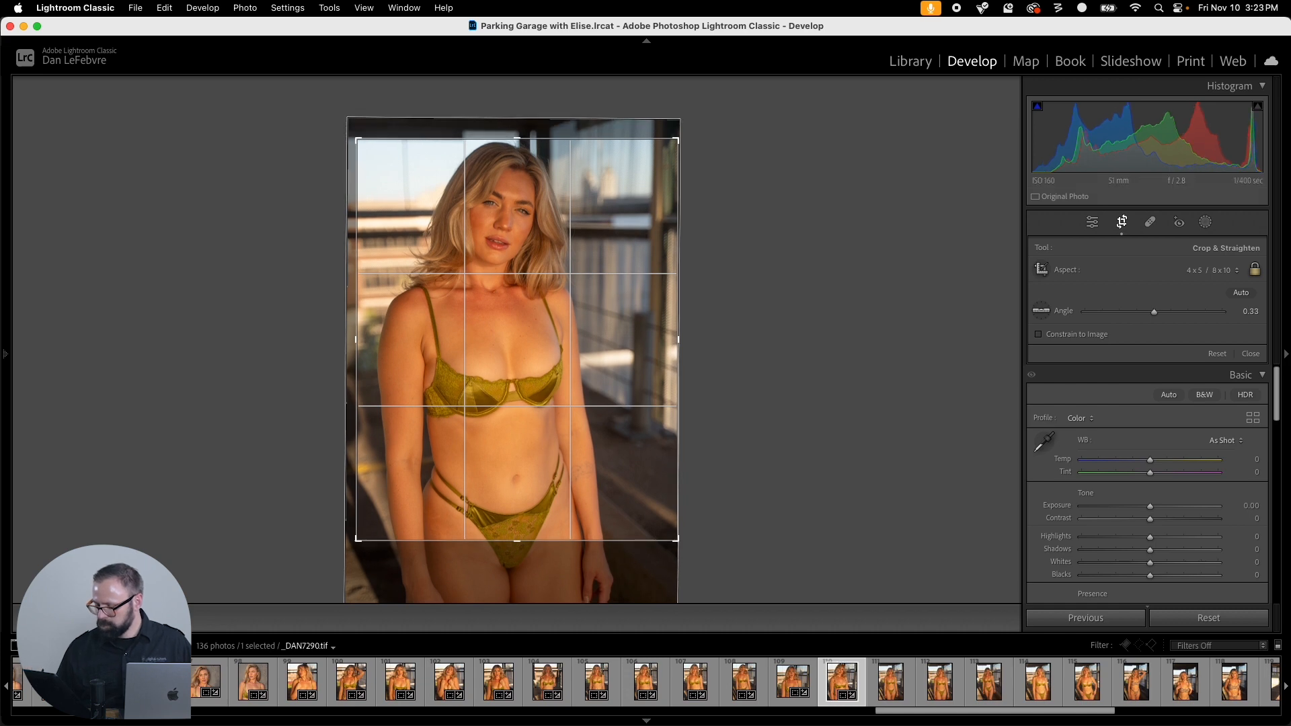
key("Return")
Step: Copy the crop, straighten angle, and aspect ratio settings from _DAN7290.tif and paste them onto _DAN7294.tif
key("super+shift+c")
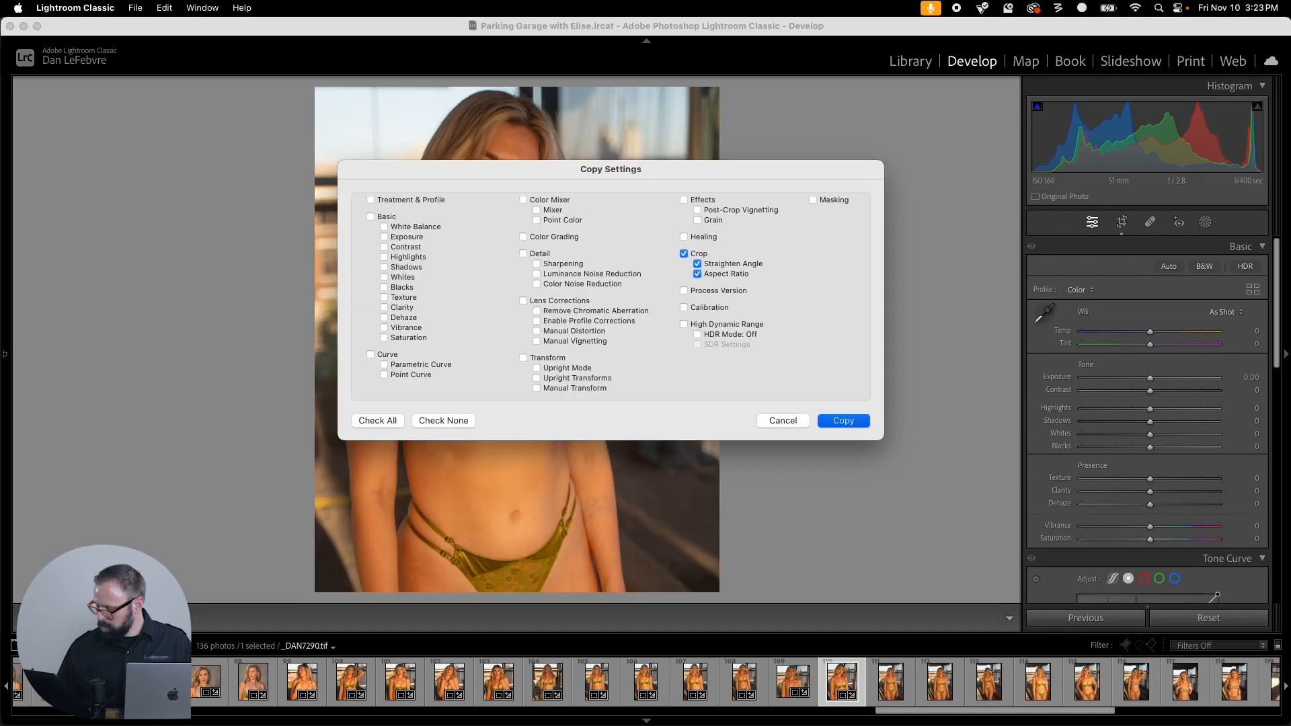
key("Return")
key("Right")
key("super+shift+v")
Step: Straighten _DAN7294.tif along the vertical post to an angle of 0.72, tighten the framing above the head, and apply the crop
key("r")
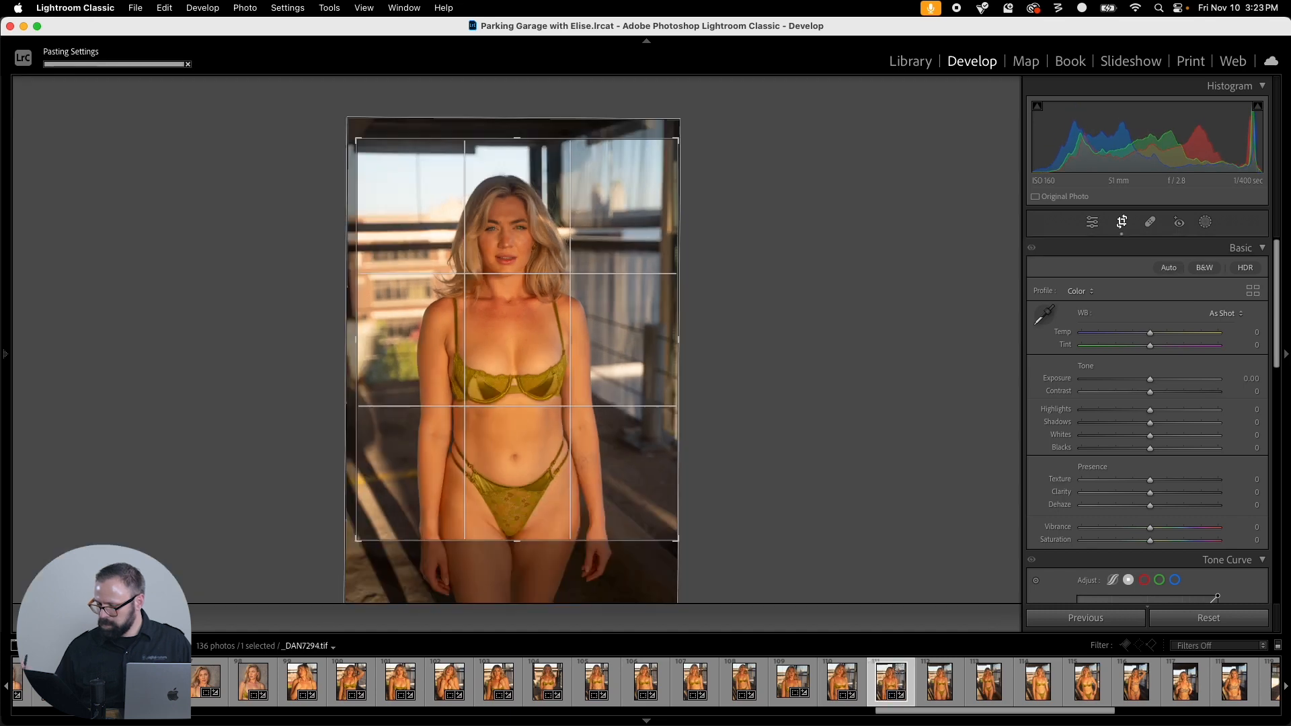
left_click_drag(545, 150, 541, 212)
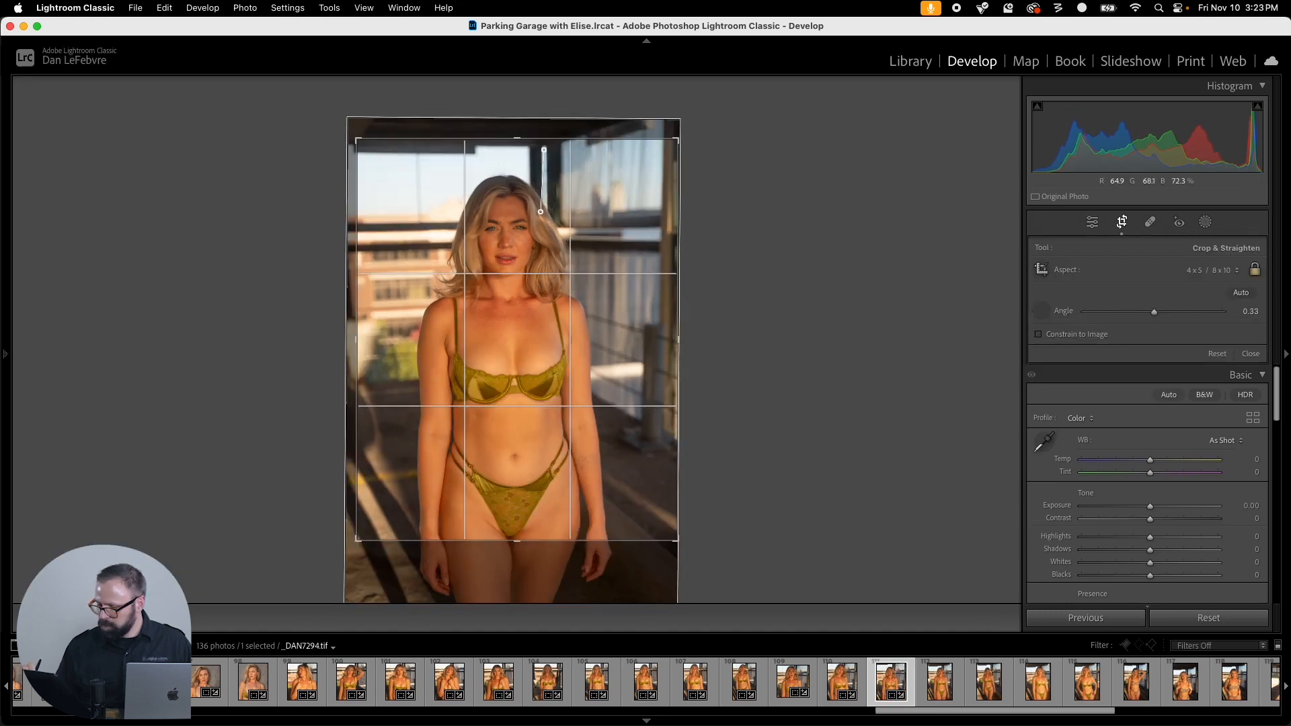
left_click_drag(544, 260, 545, 263)
left_click_drag(678, 140, 658, 164)
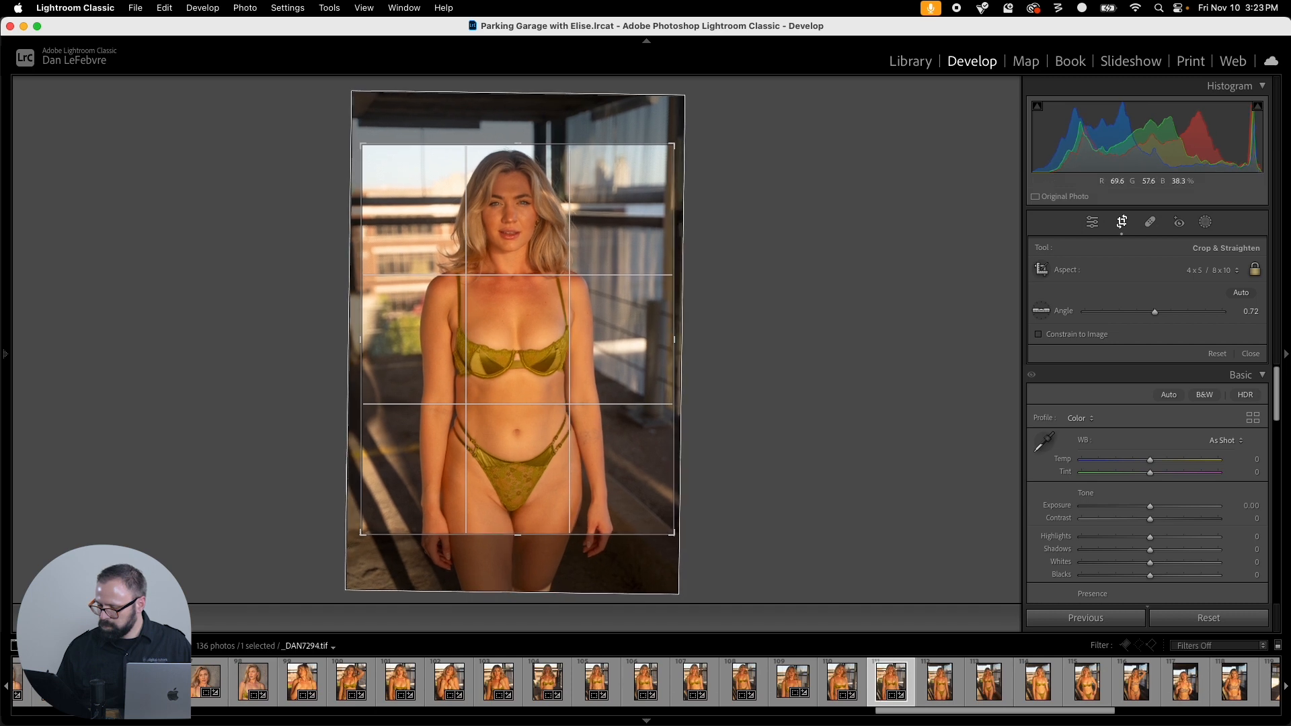
key("Return")
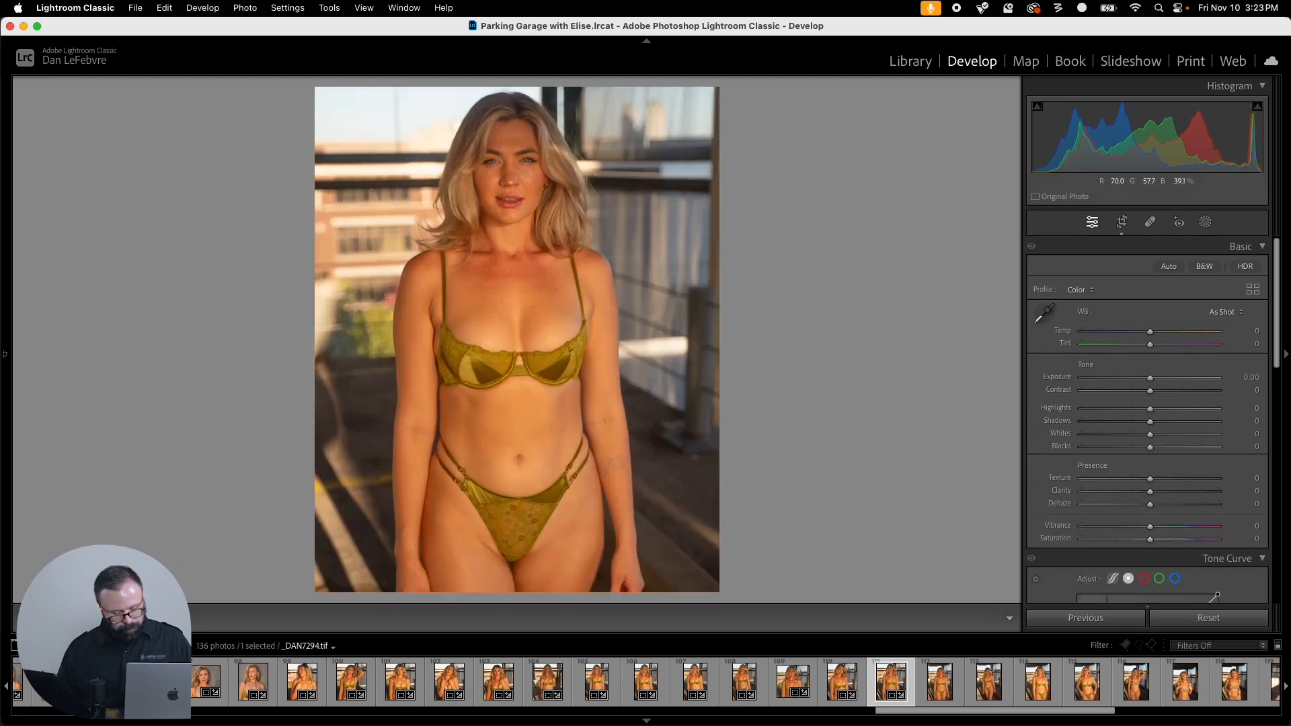
Step: Copy the crop settings from _DAN7294.tif to _DAN7296.tif, then tighten and apply its crop with the subject closer to the center
key("super+shift+c")
key("Return")
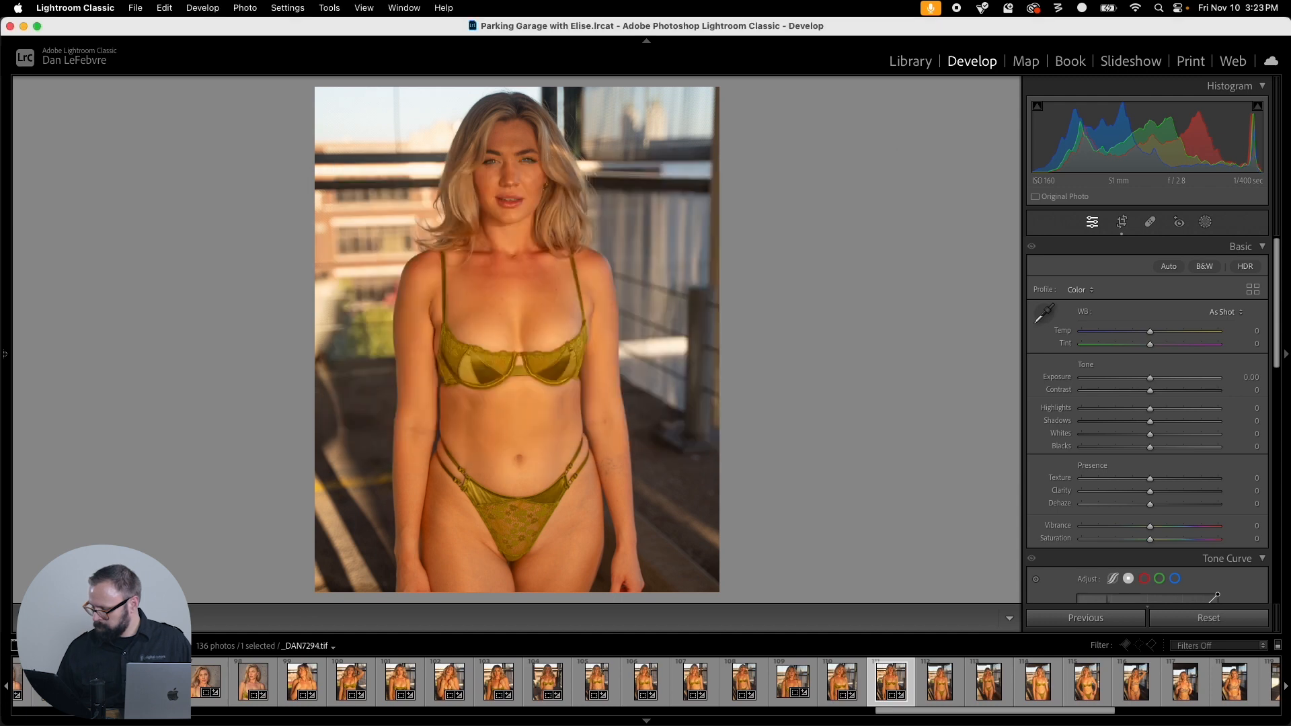
key("Right")
key("super+shift+v")
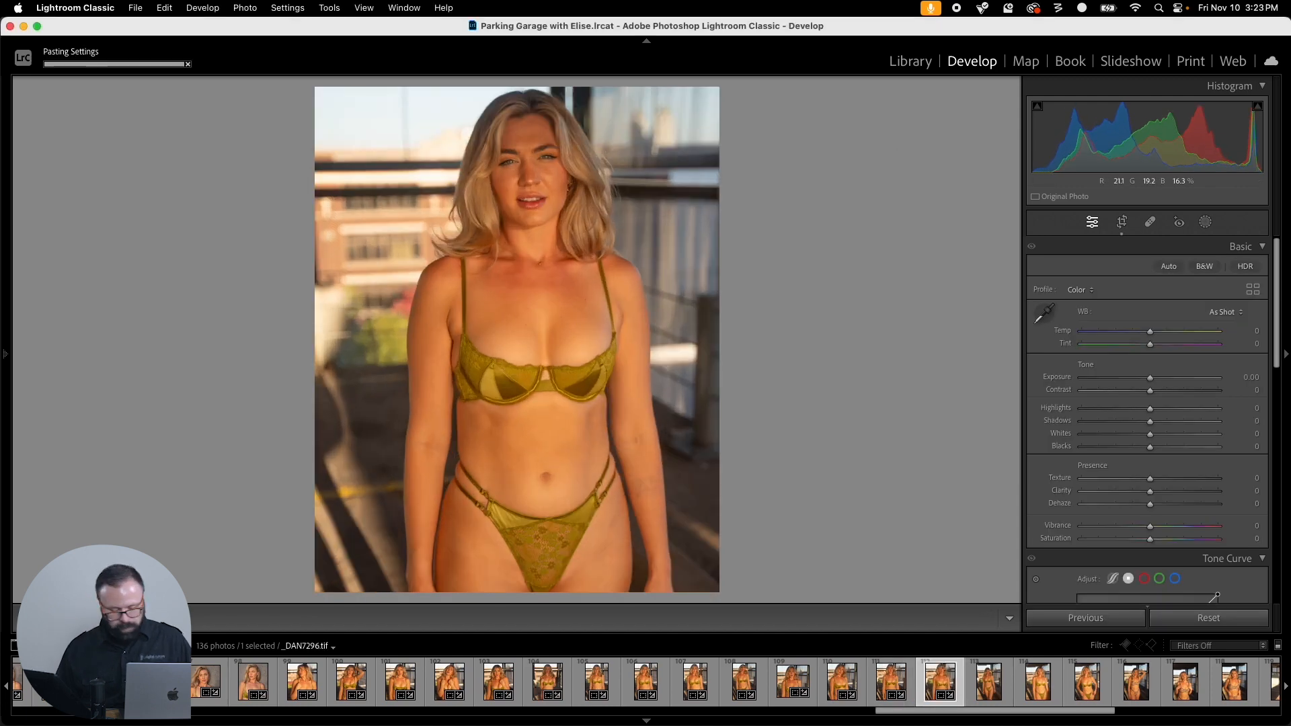
key("r")
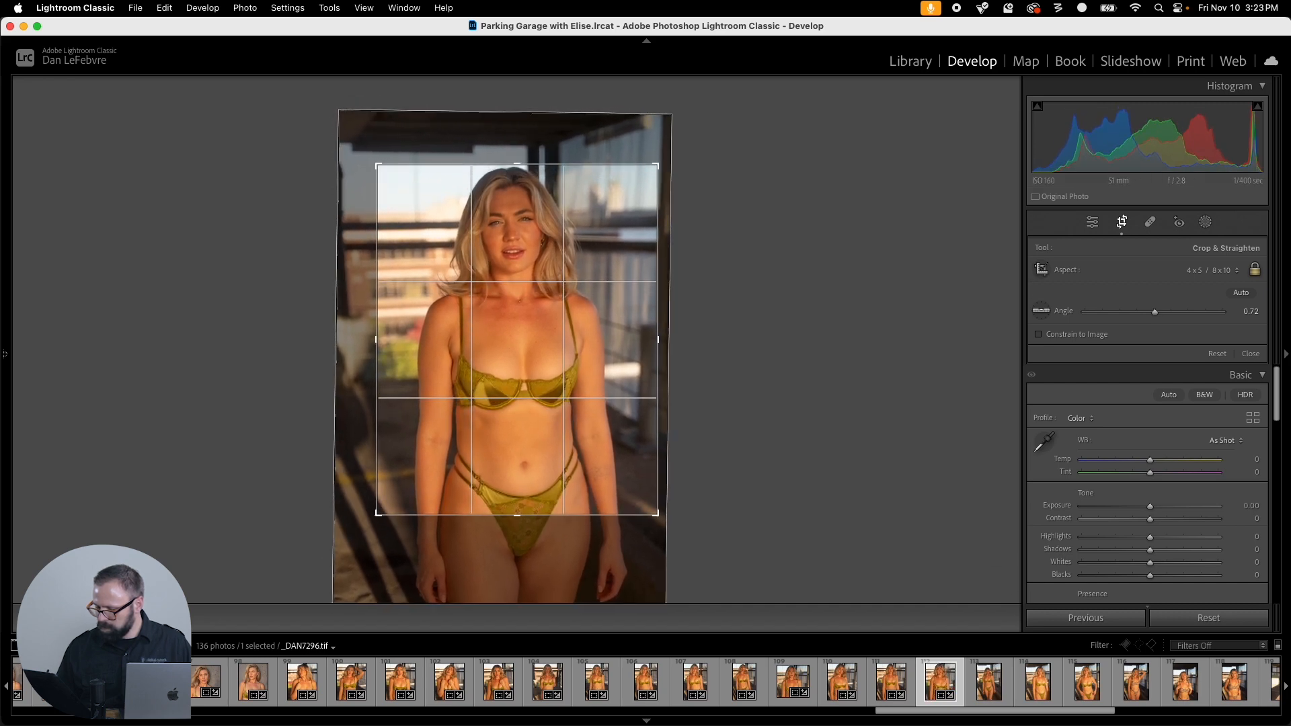
left_click(1122, 224)
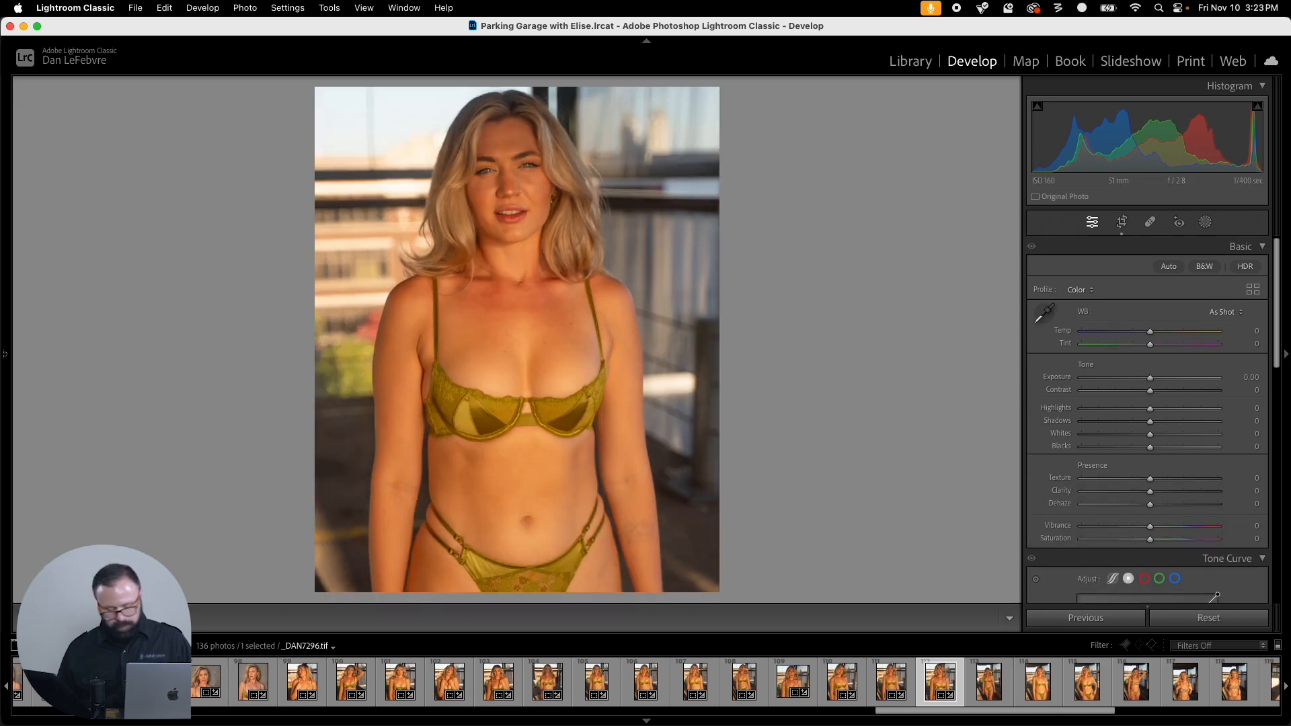
Step: Copy the crop settings from _DAN7296.tif and paste them onto _DAN7302.tif
key("super+shift+c")
key("Return")
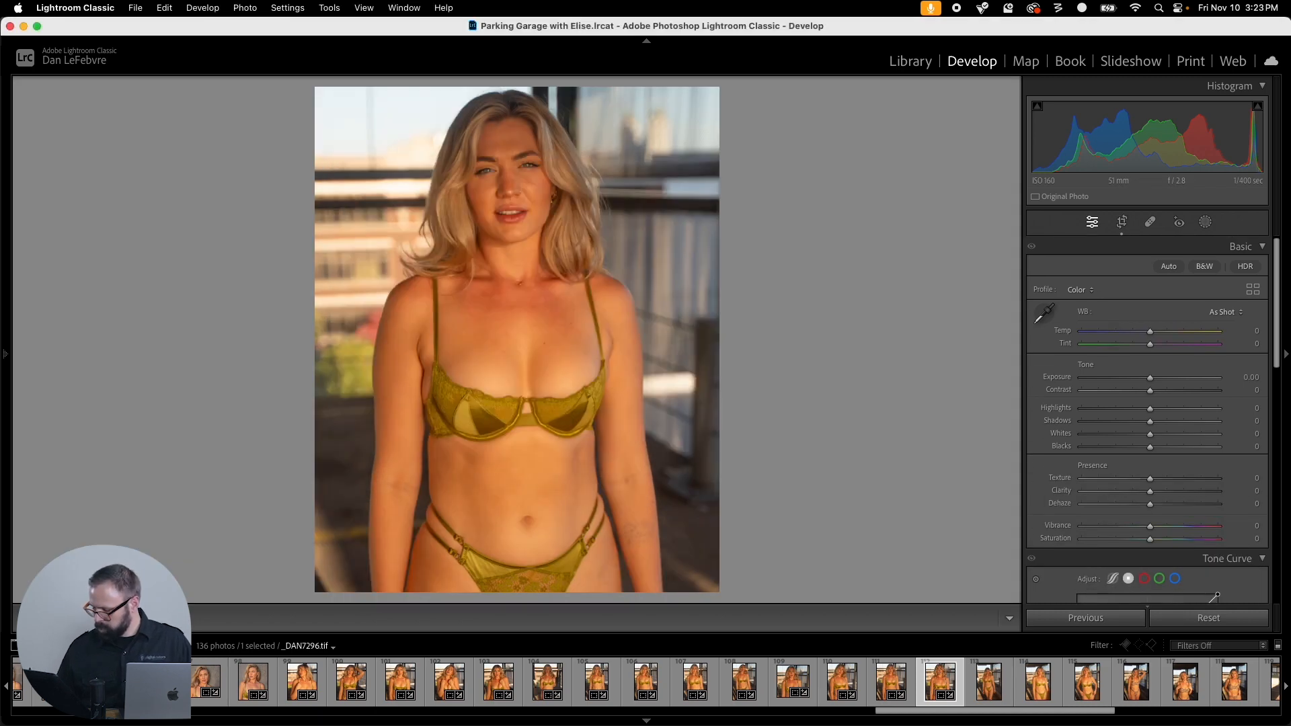
key("Right")
key("super+shift+v")
Step: Tighten the crop on _DAN7302.tif, center the subject with a little space above the head, and apply it
key("r")
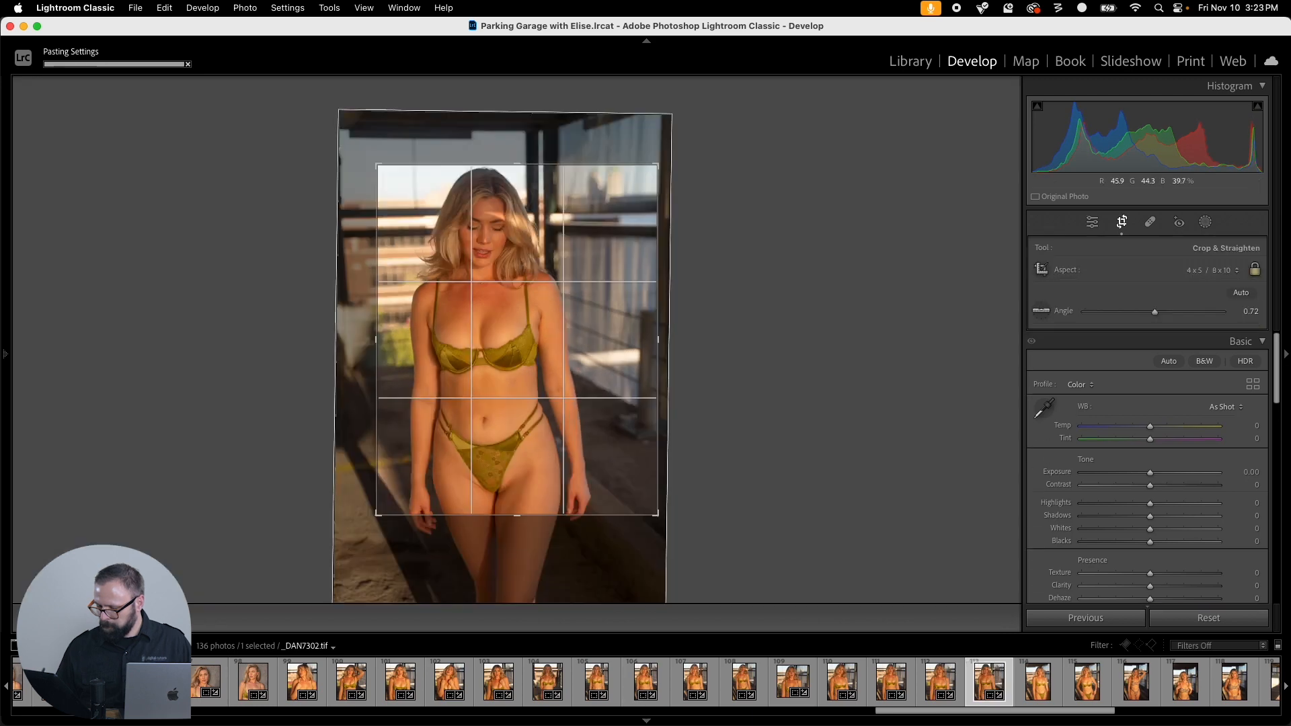
left_click_drag(651, 508, 634, 486)
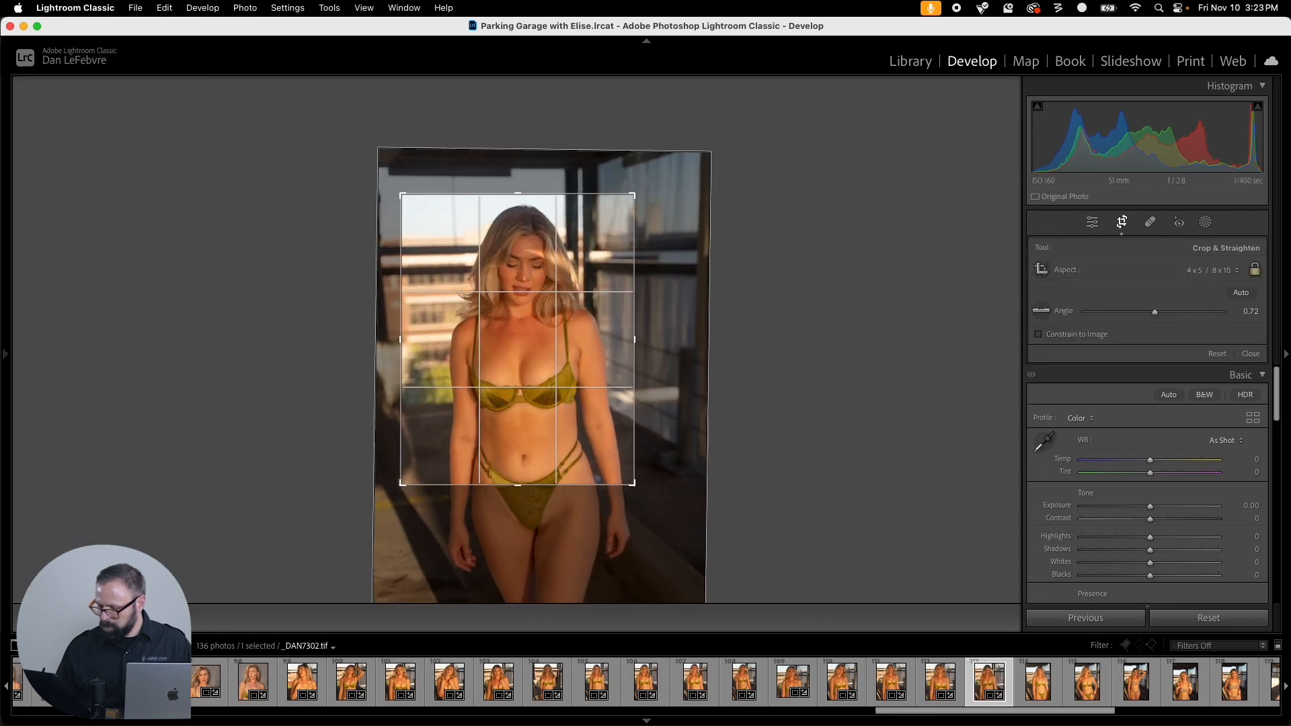
left_click_drag(588, 430, 582, 418)
left_click_drag(635, 486, 643, 498)
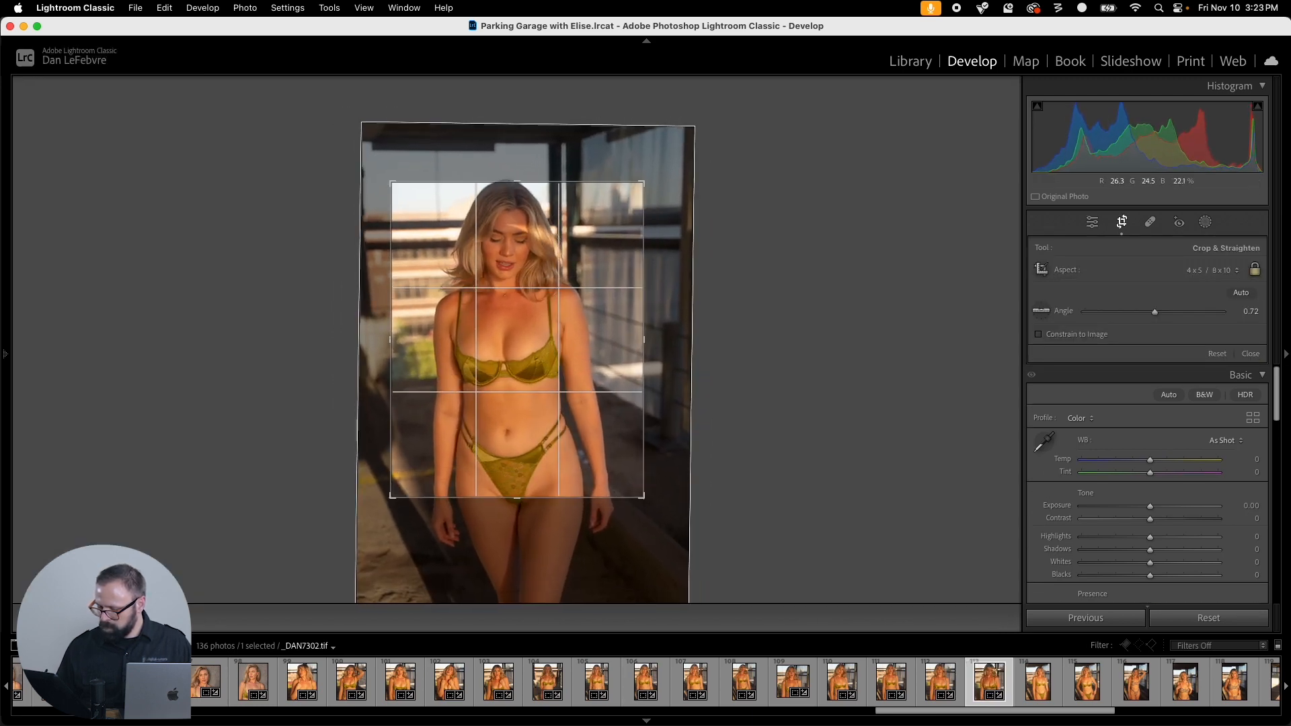
mouse_move(591, 437)
left_mouse_down()
mouse_move(580, 432)
mouse_move(592, 442)
left_mouse_up()
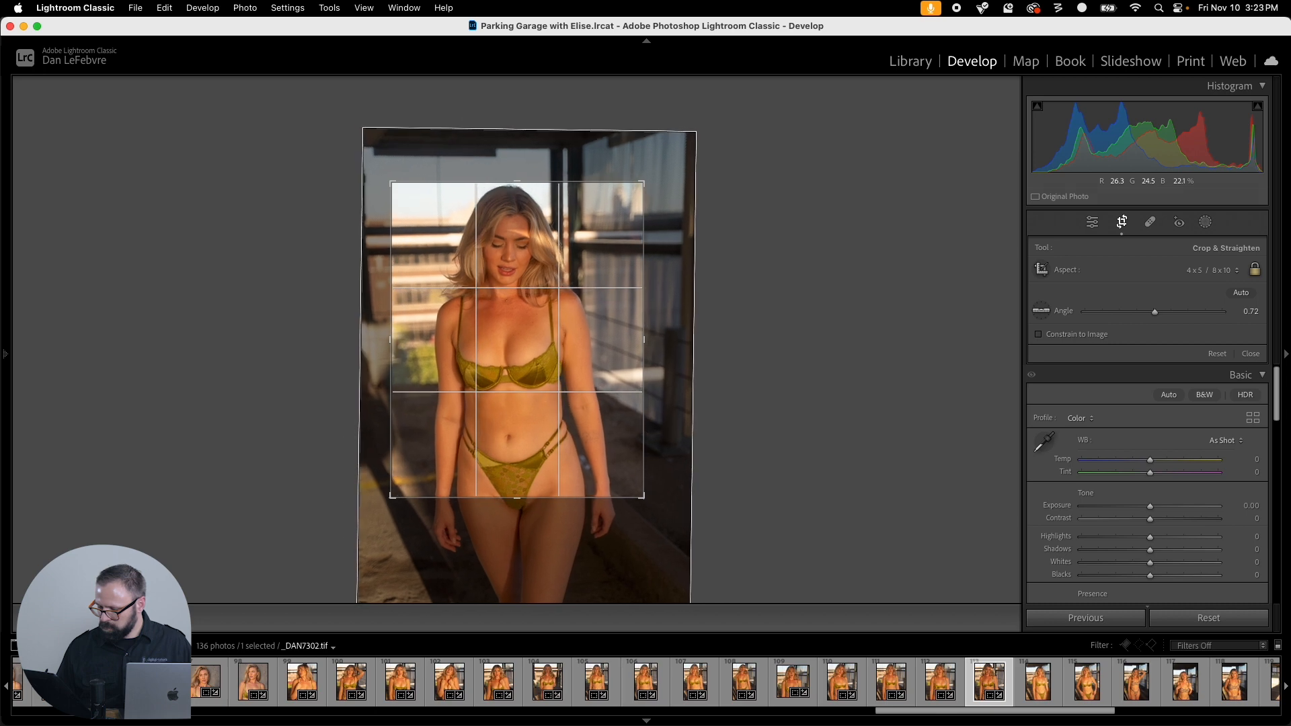
key("Return")
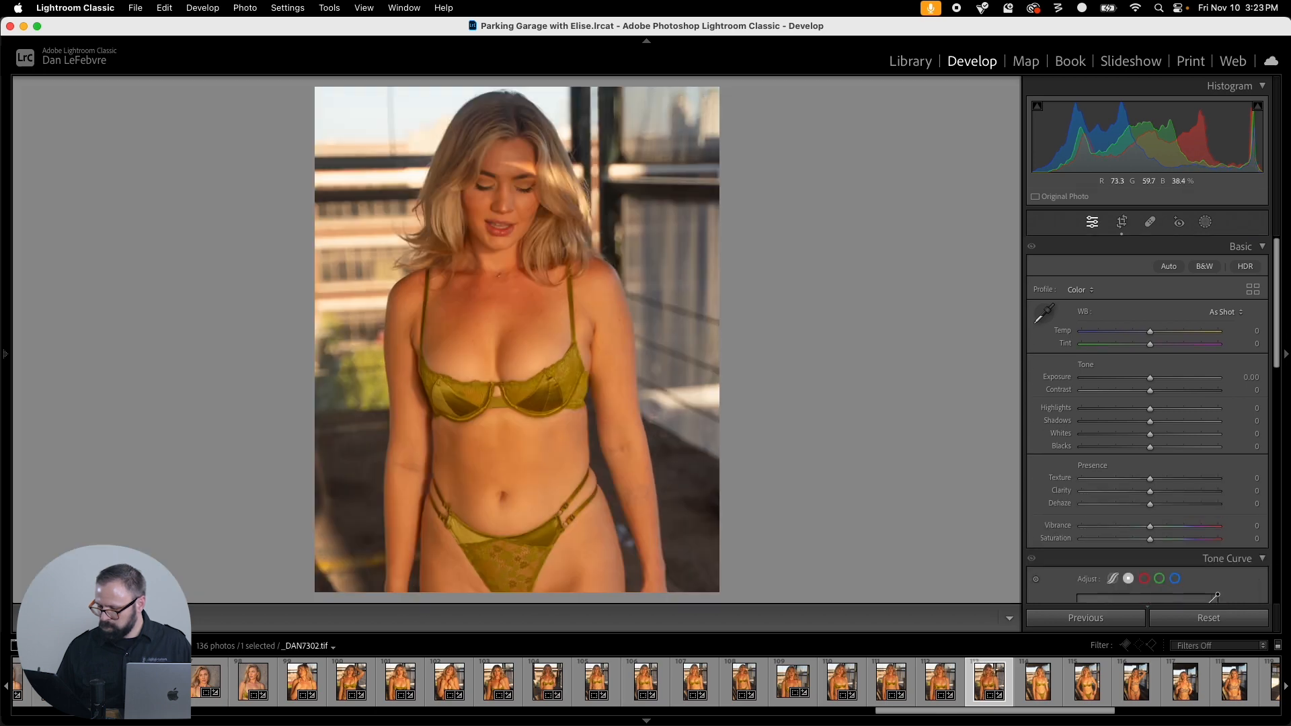
Step: Paste the copied crop settings onto _DAN7306.tif and reposition the photo to center the subject with the full head in frame
key("Right")
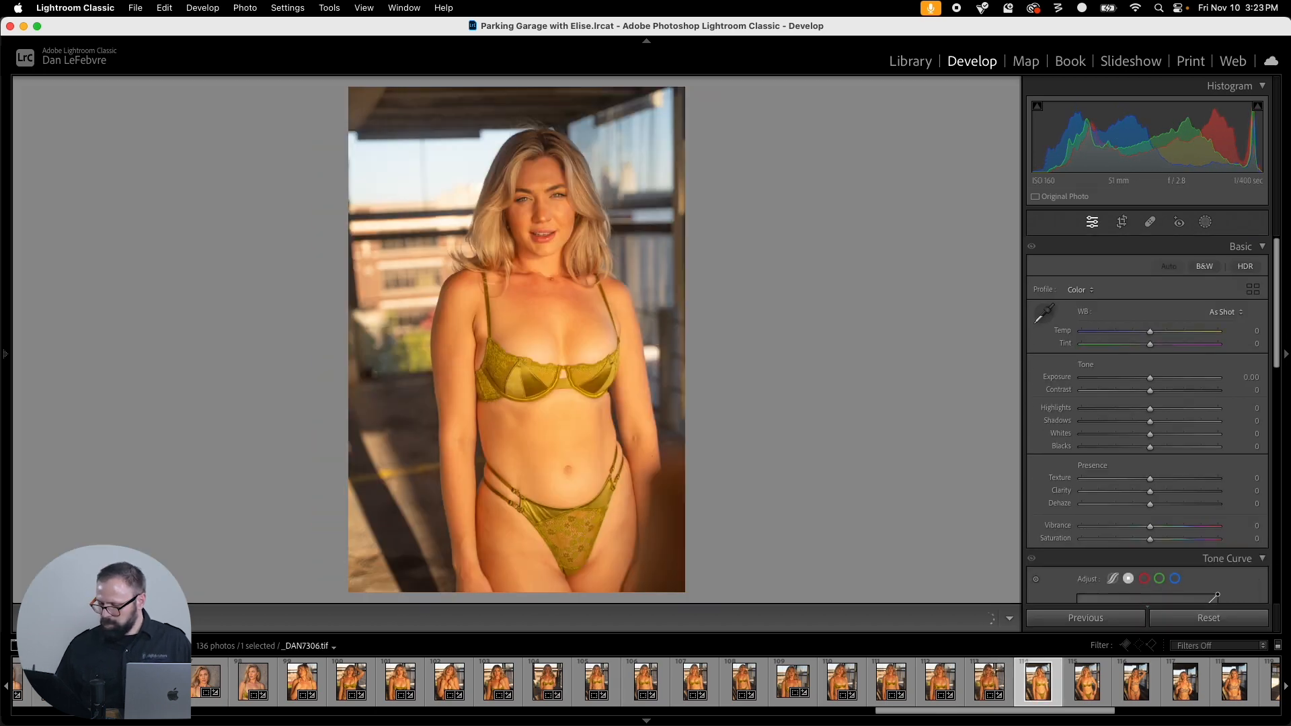
key("super+shift+v")
key("r")
left_click_drag(589, 431, 579, 446)
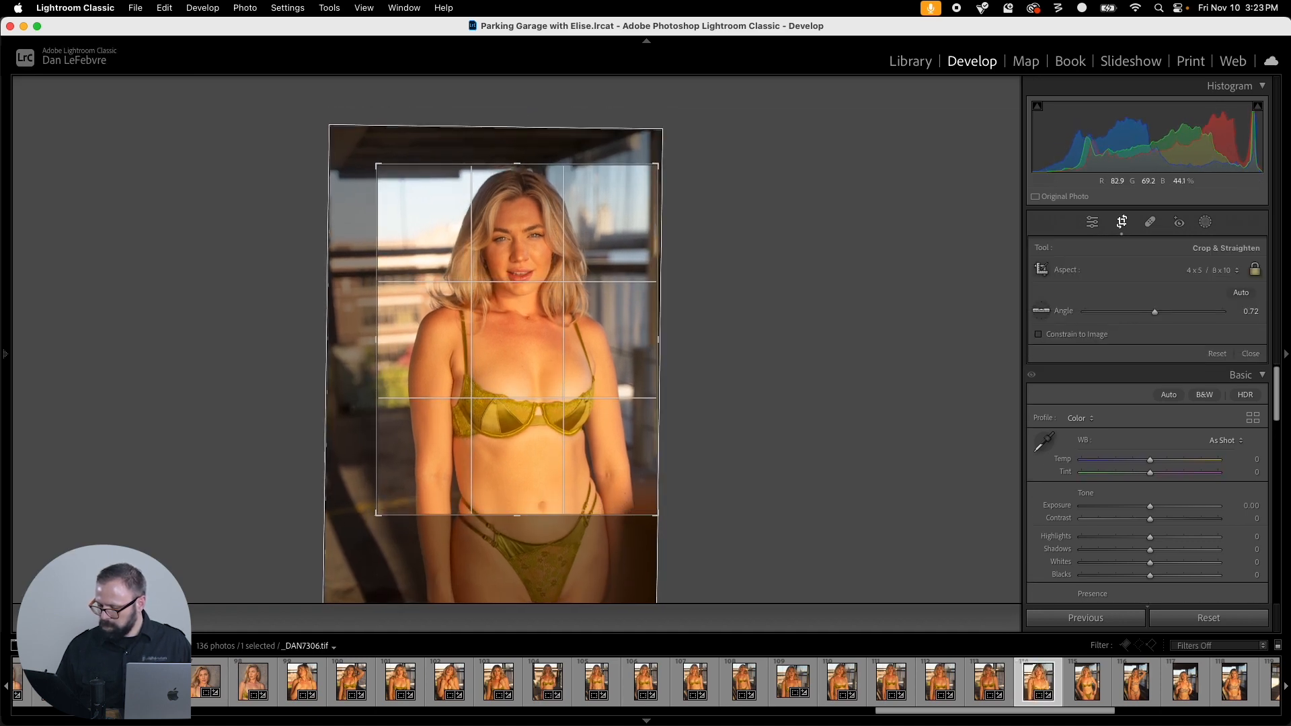
Step: Set the crop aspect of _DAN7306.tif to Custom, extend the frame downward to include the hips, narrow it slightly, and apply it
left_click(1212, 271)
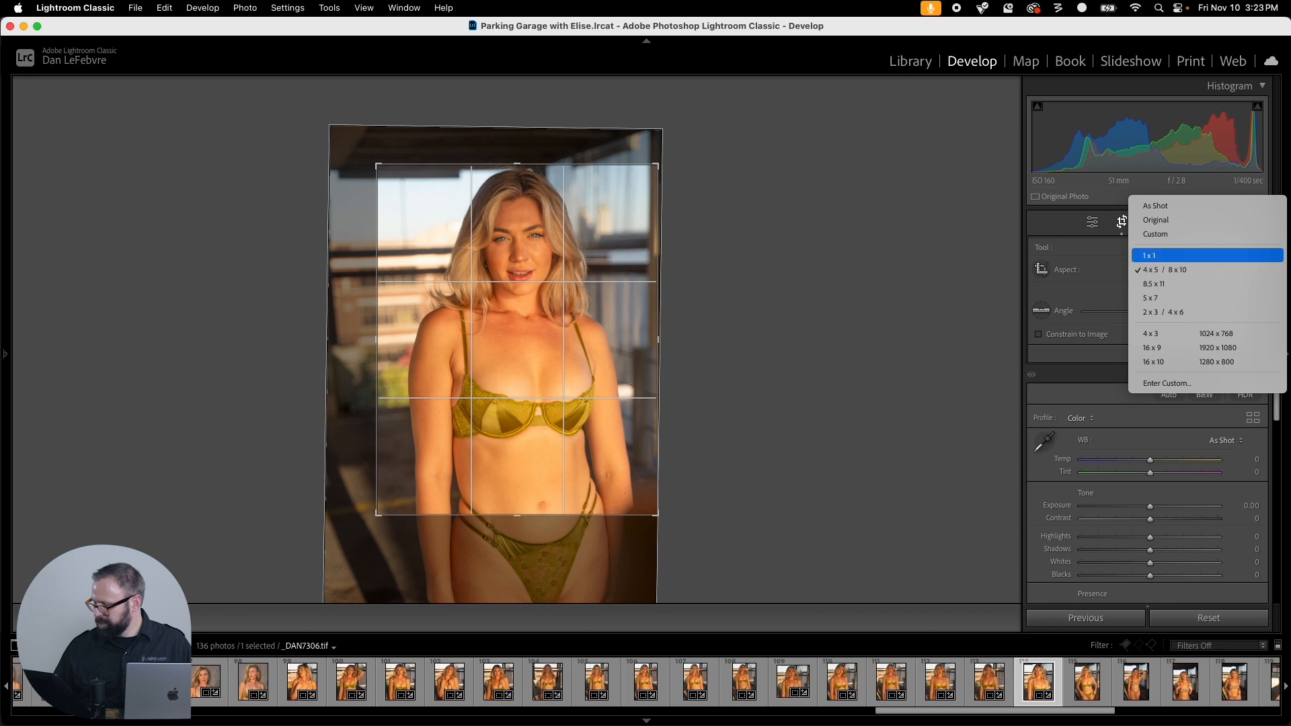
left_click(1211, 234)
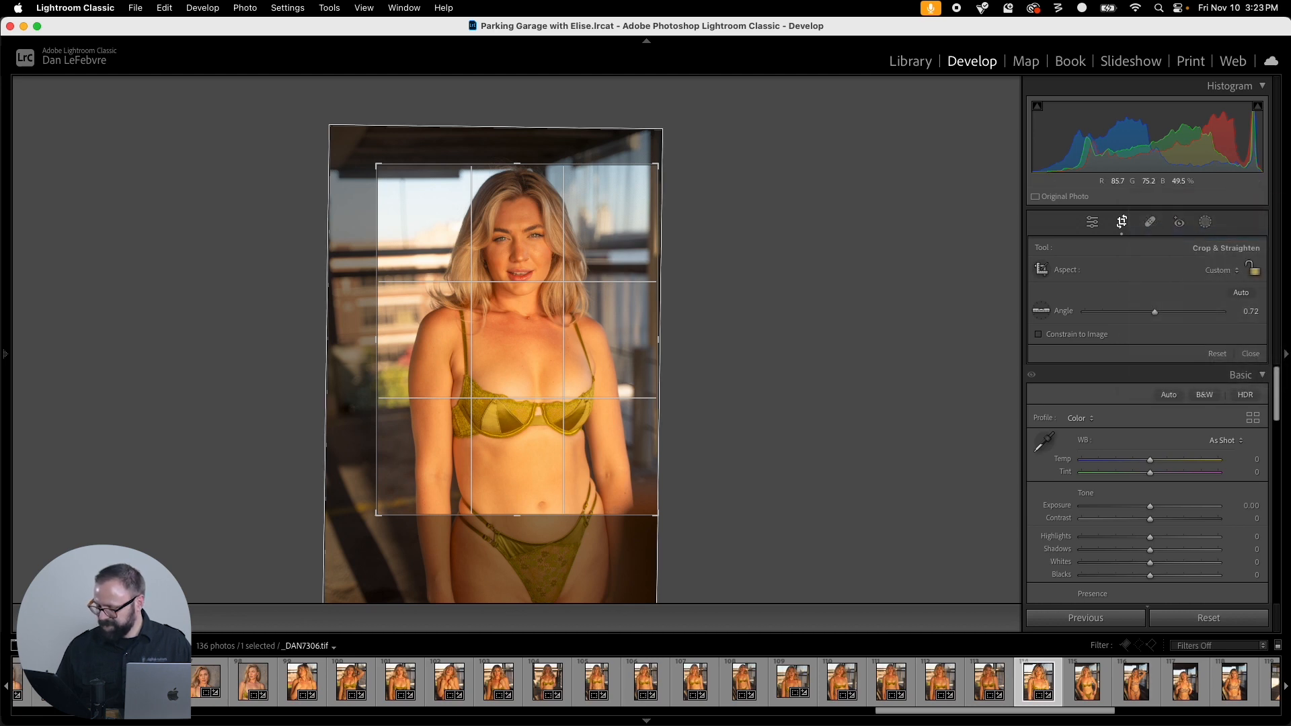
left_click_drag(657, 514, 656, 557)
left_click_drag(377, 339, 385, 340)
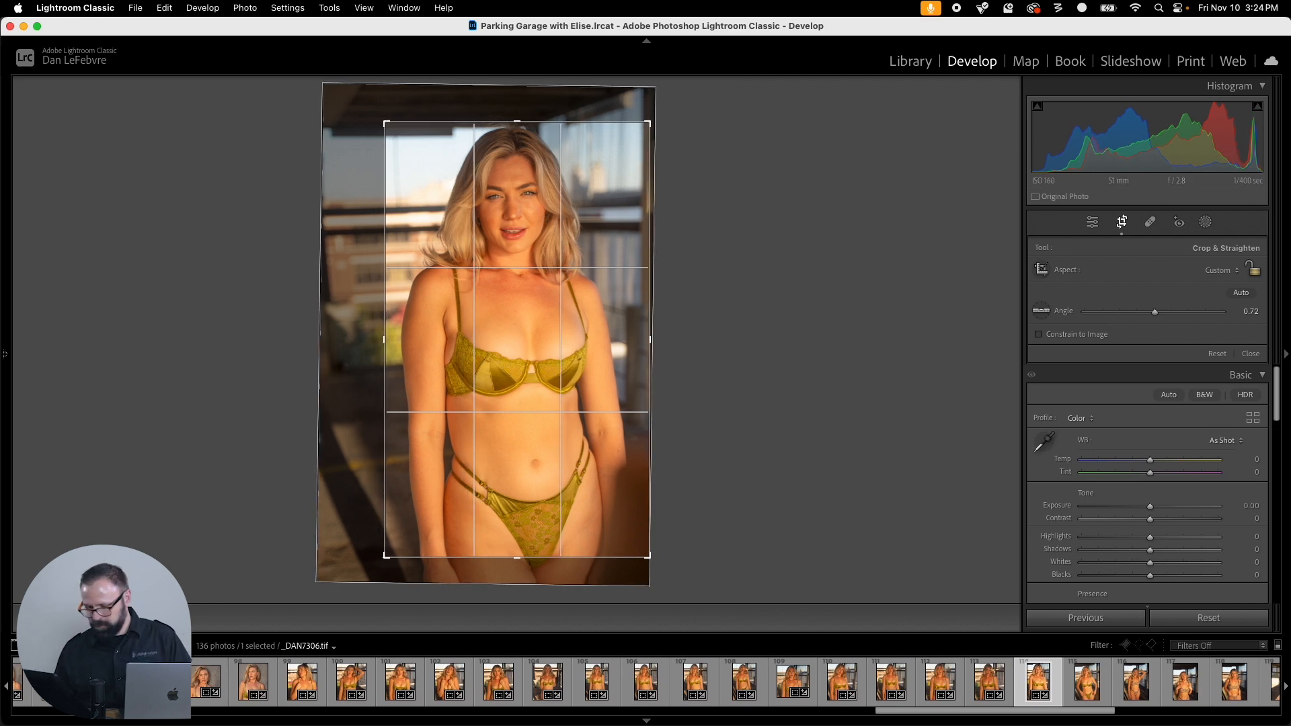
left_click_drag(385, 122, 380, 118)
key("Return")
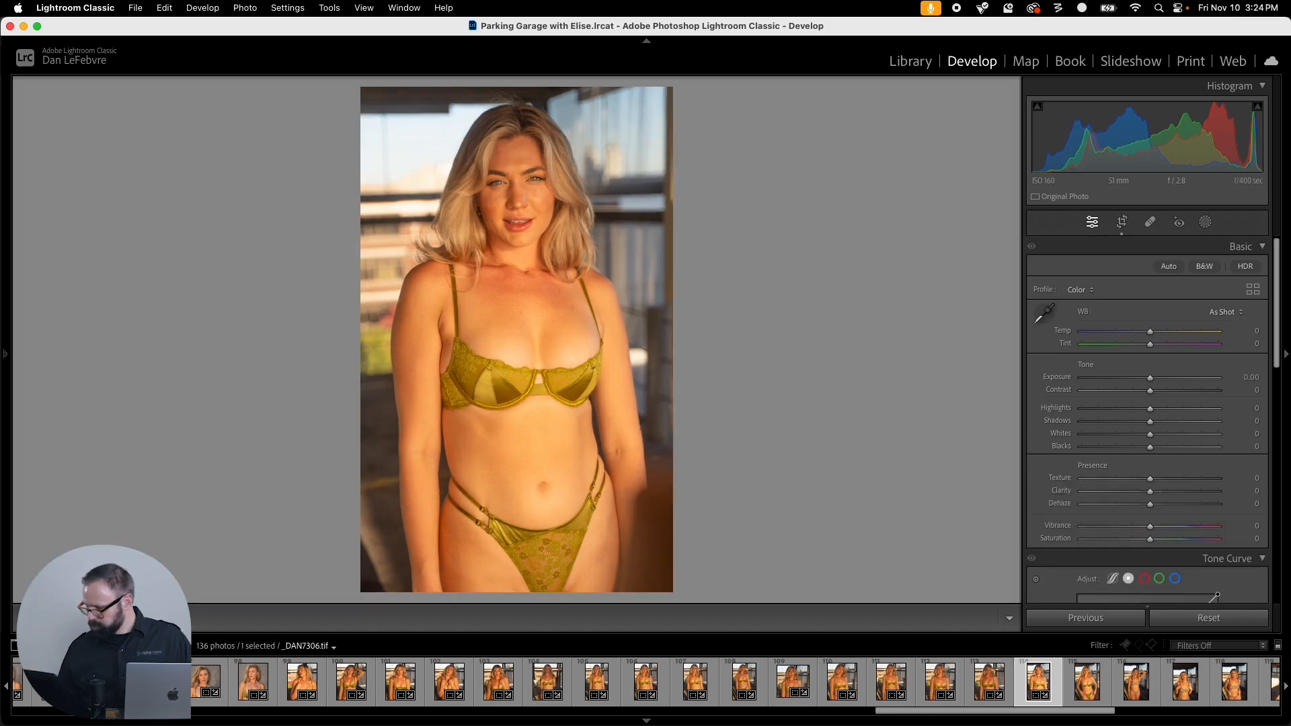
Step: Paste the copied crop settings onto _DAN7308.tif, enlarge the crop to include both elbows and the full head, and apply it
key("Right")
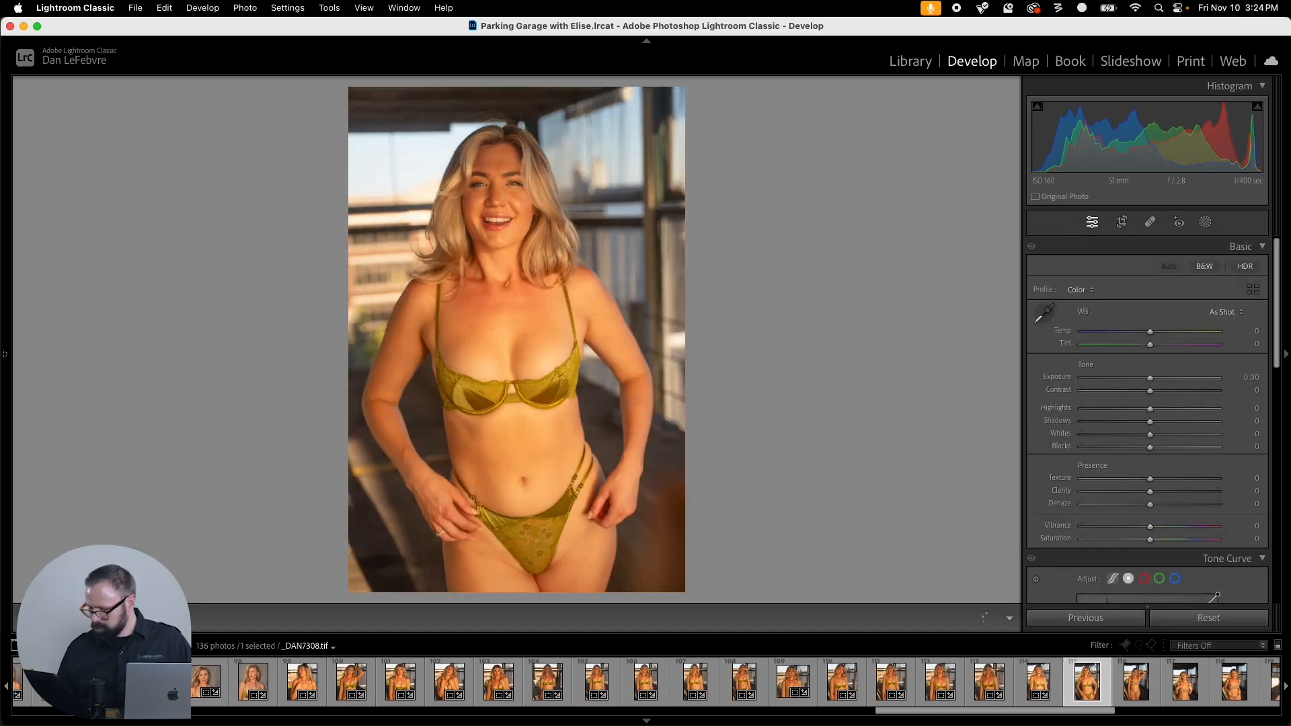
key("super+shift+v")
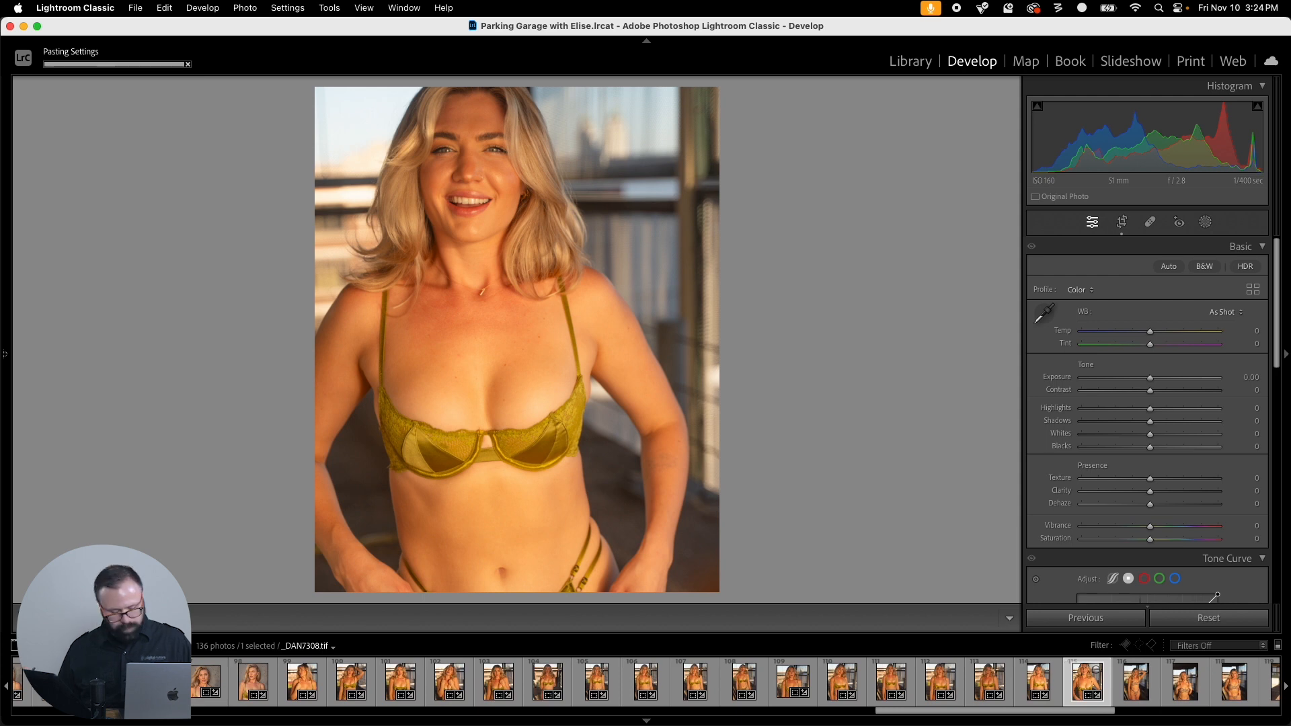
key("r")
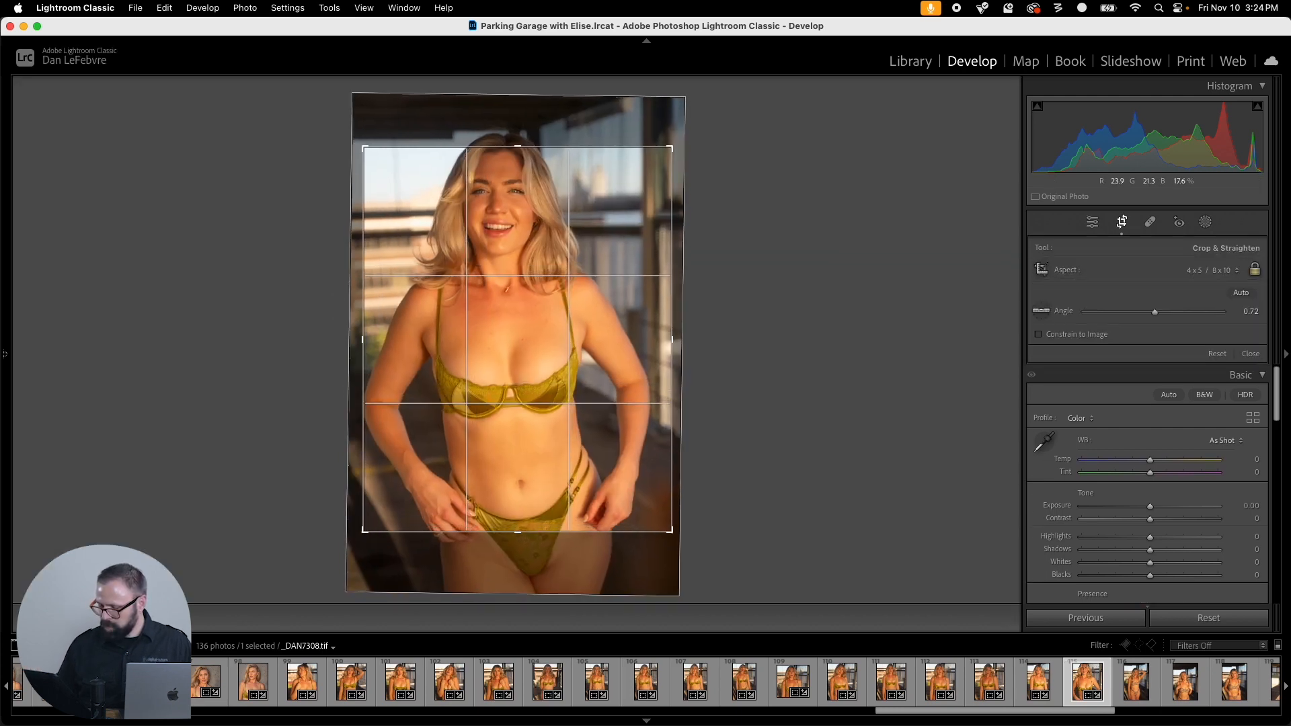
left_click_drag(671, 531, 674, 536)
left_click_drag(362, 143, 356, 137)
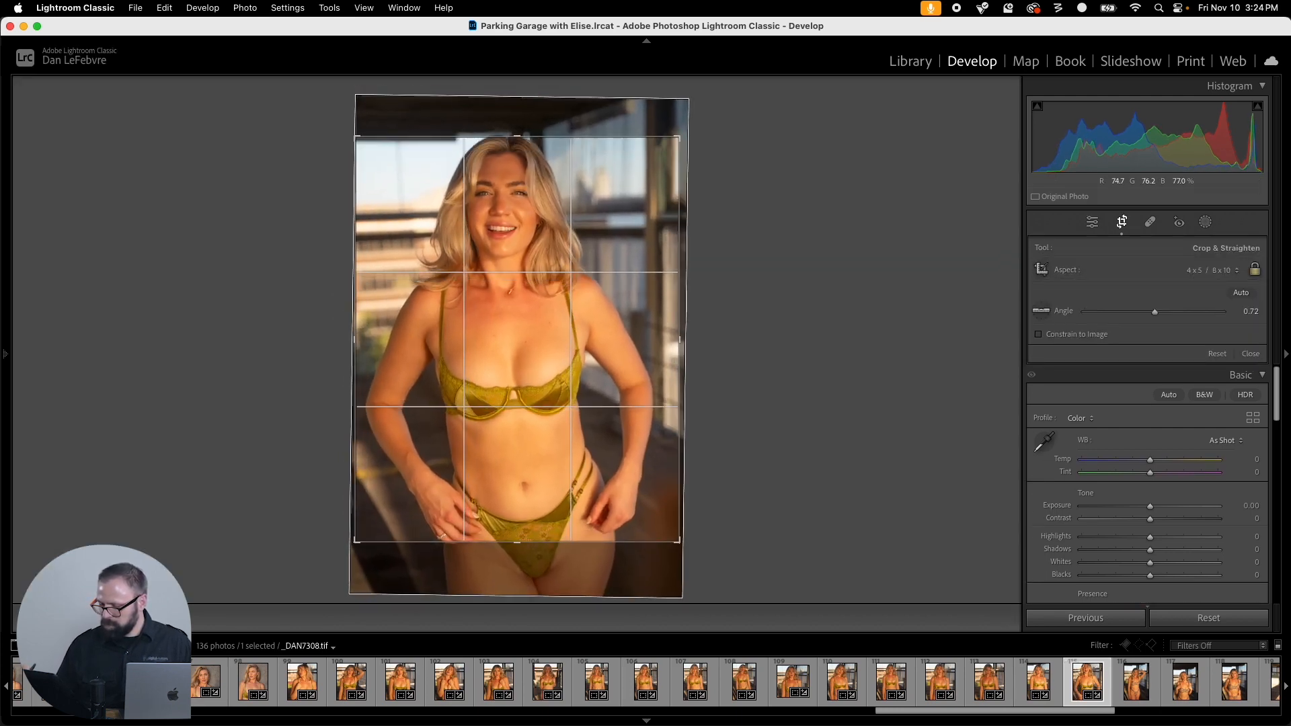
left_click_drag(517, 339, 517, 343)
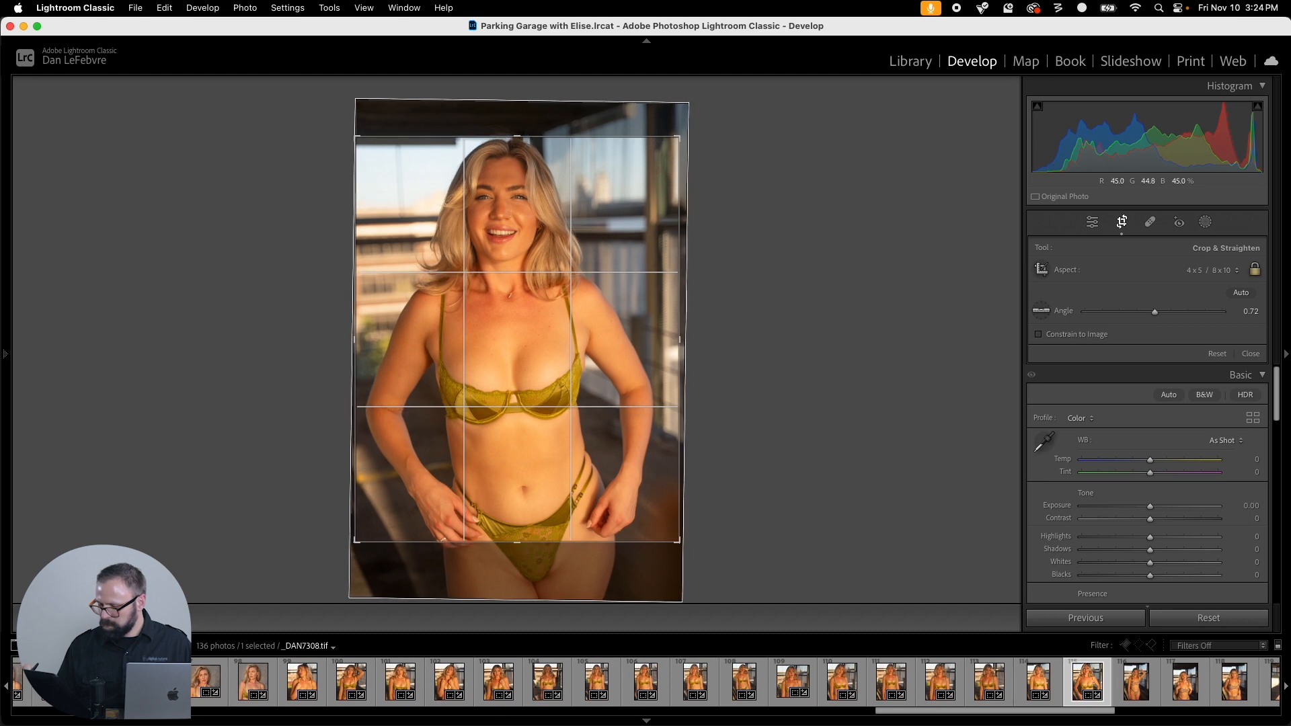
key("Return")
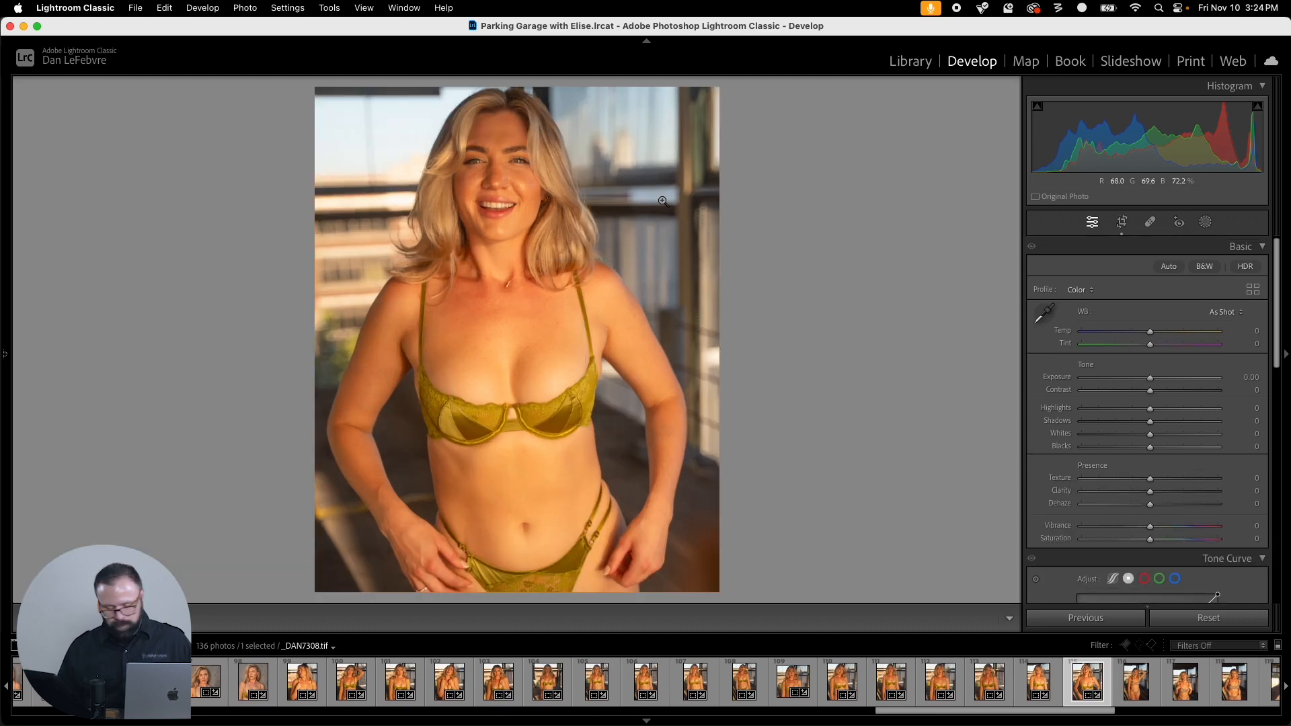
Step: Copy the crop settings from _DAN7308.tif to _DAN7316.tif, straighten it to -0.62, center the subject, and apply the crop
key("super+shift+c")
key("Return")
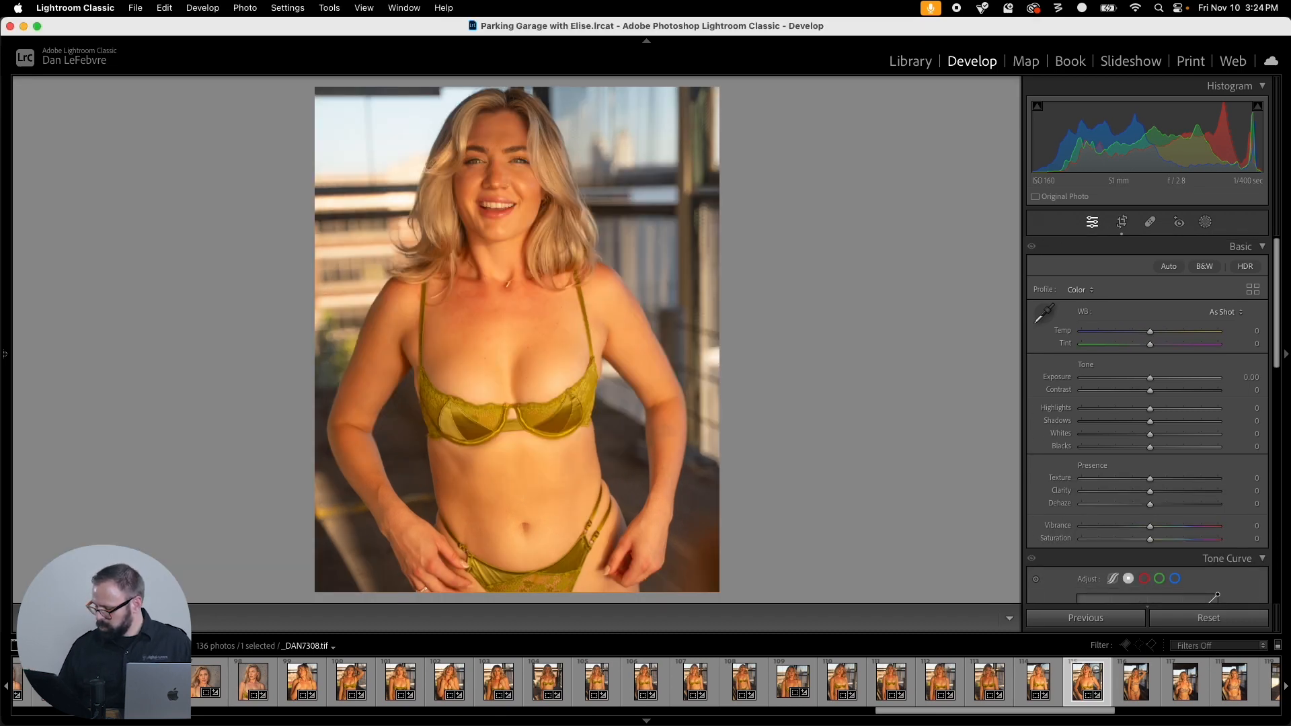
key("Right")
key("super+shift+v")
key("r")
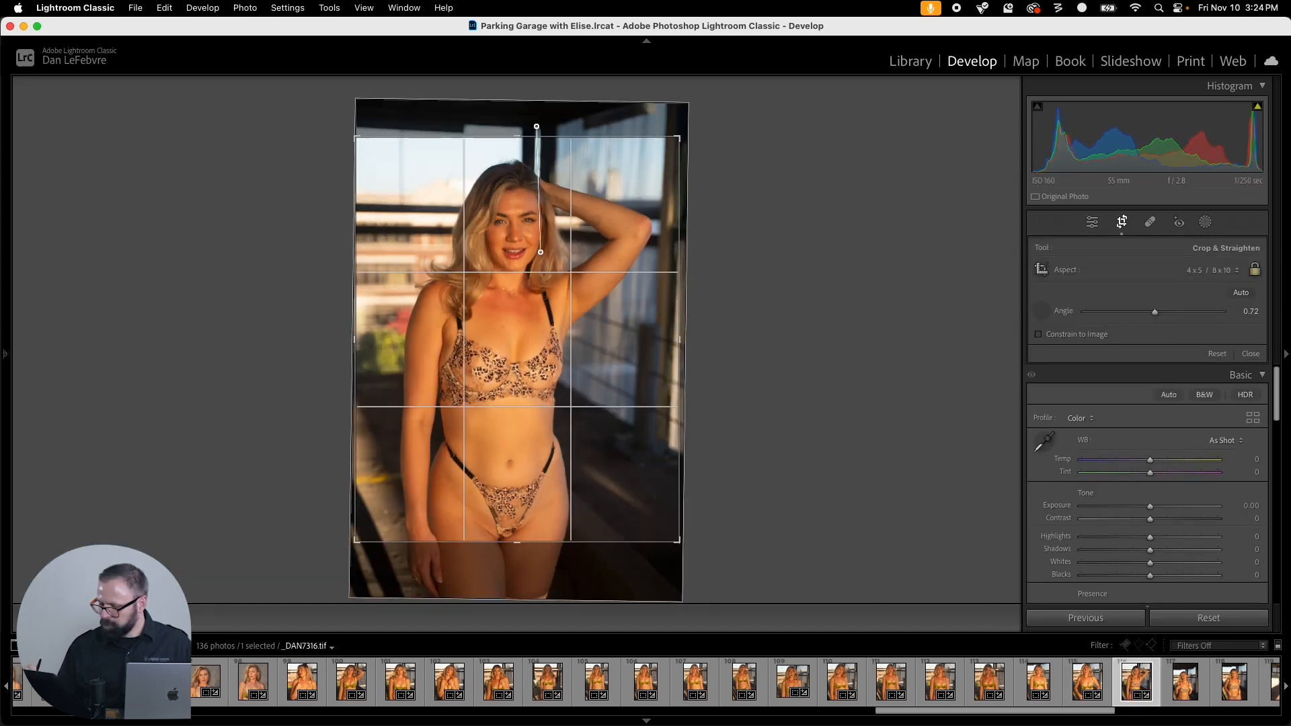
left_click_drag(532, 345, 508, 340)
left_click_drag(673, 534, 677, 539)
left_click_drag(509, 340, 517, 341)
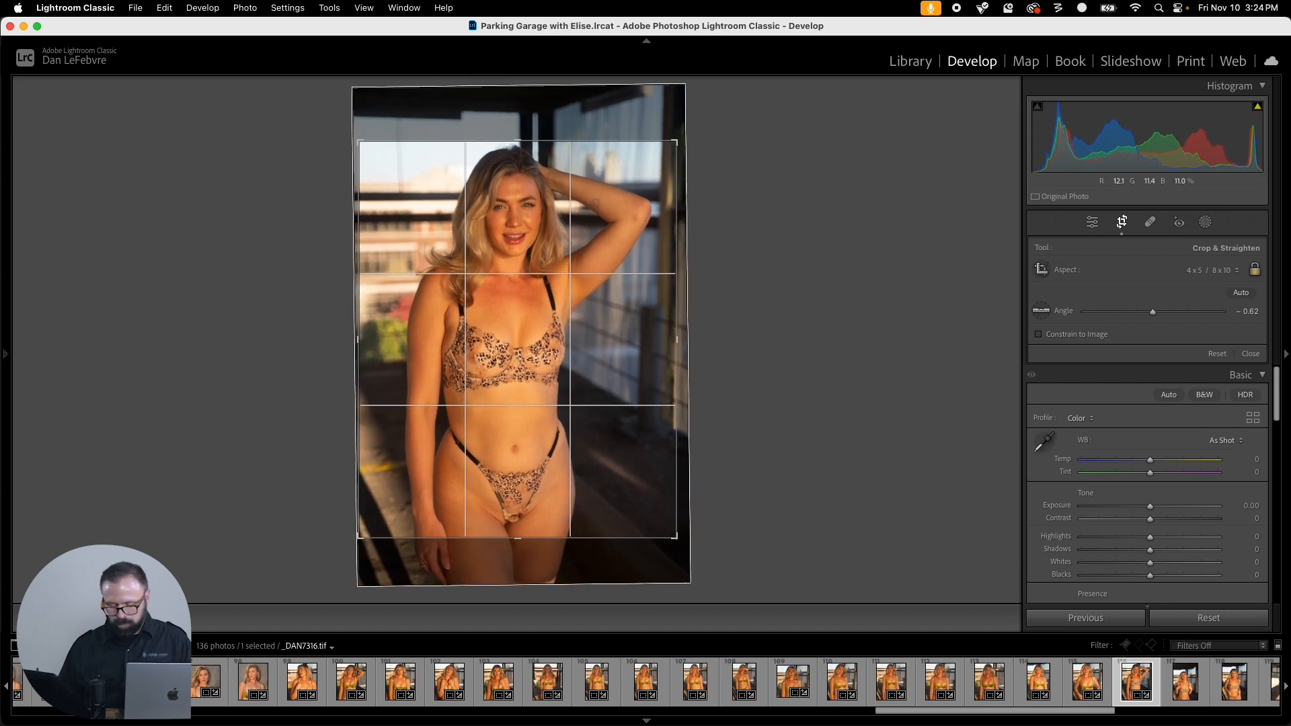
key("Return")
Step: Copy the crop settings from _DAN7316.tif to _DAN7326.tif, straighten it to 0.16, reframe the subject near the center, and apply the crop
key("super+shift+c")
key("Return")
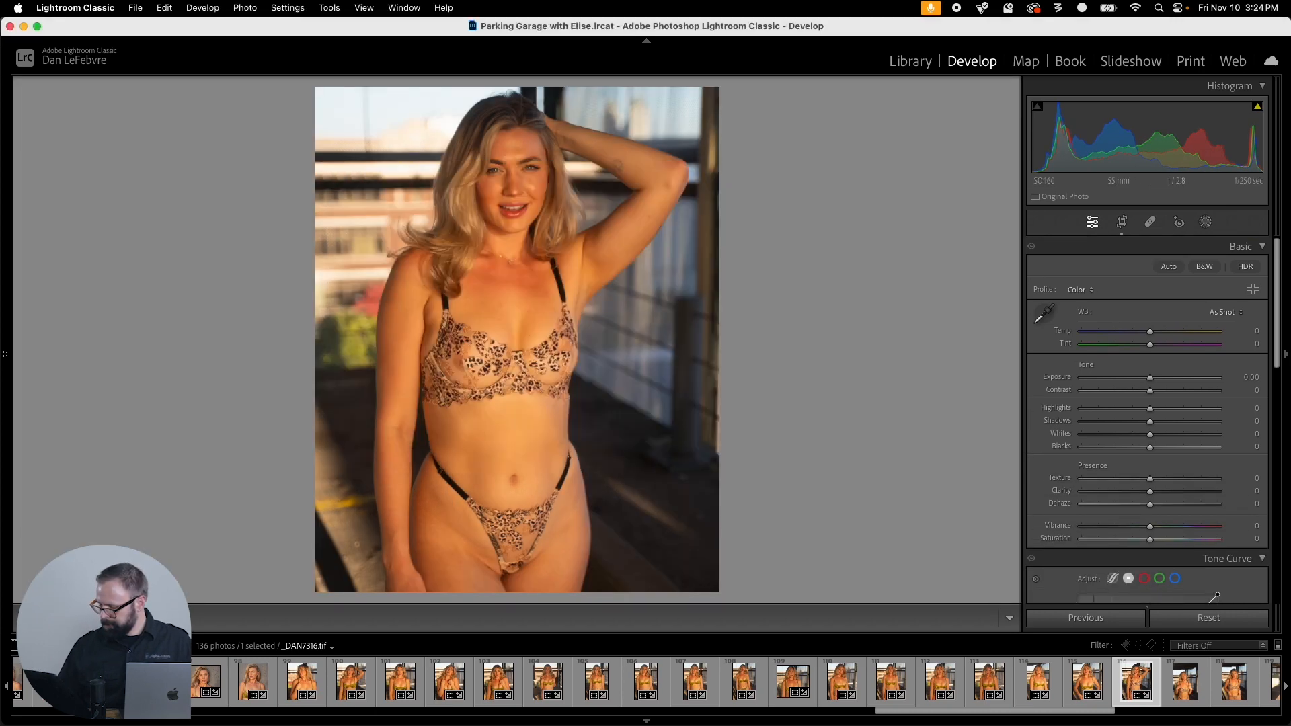
key("Right")
key("super+shift+v")
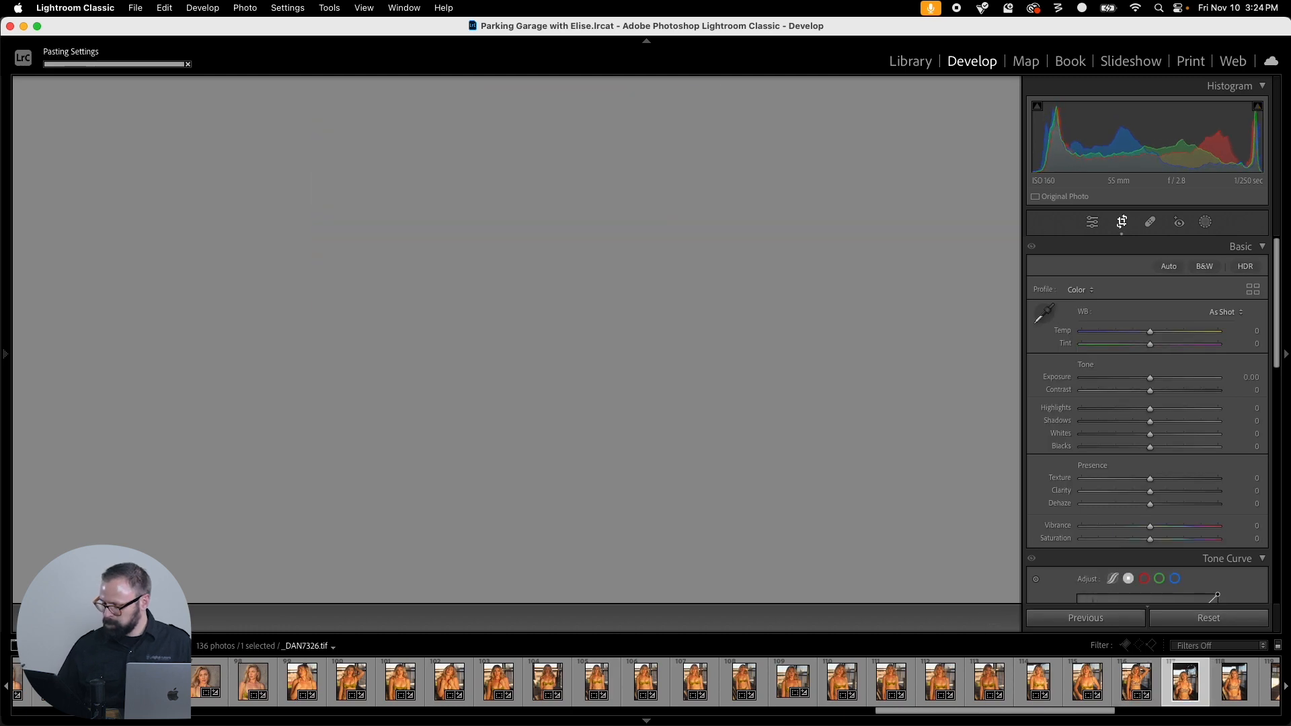
key("r")
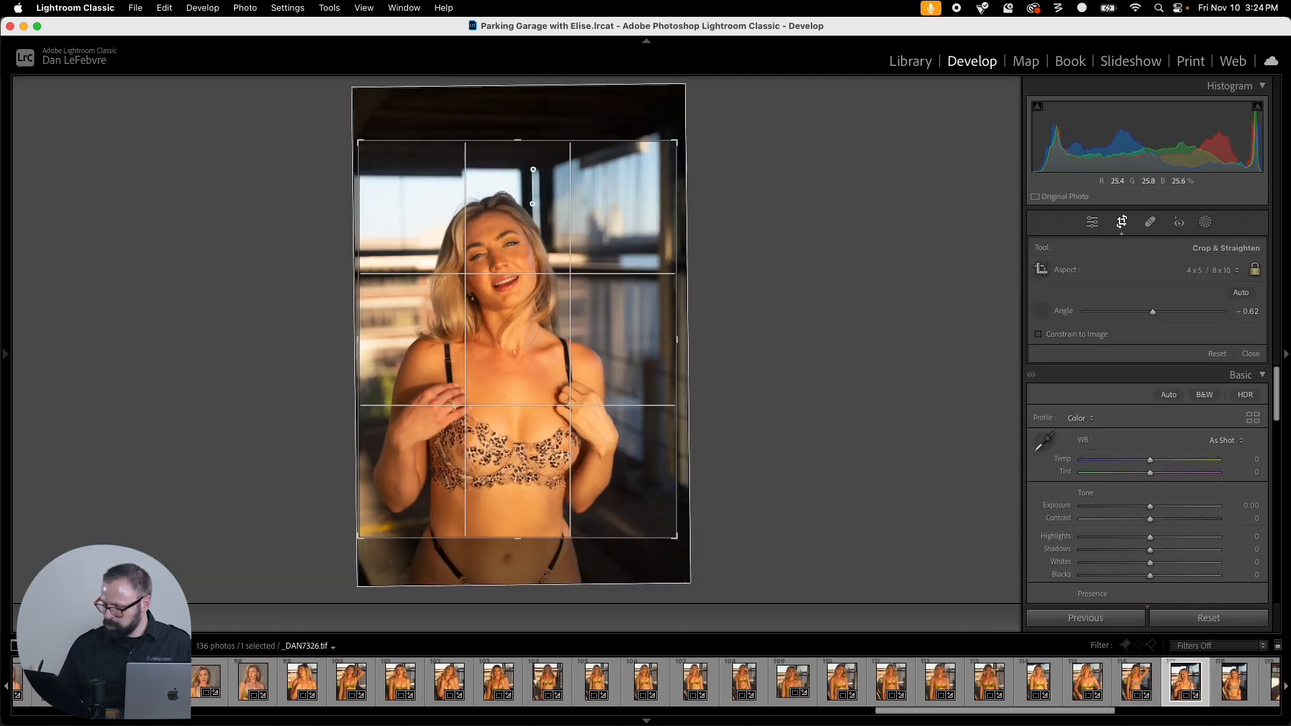
left_click_drag(537, 509, 537, 509)
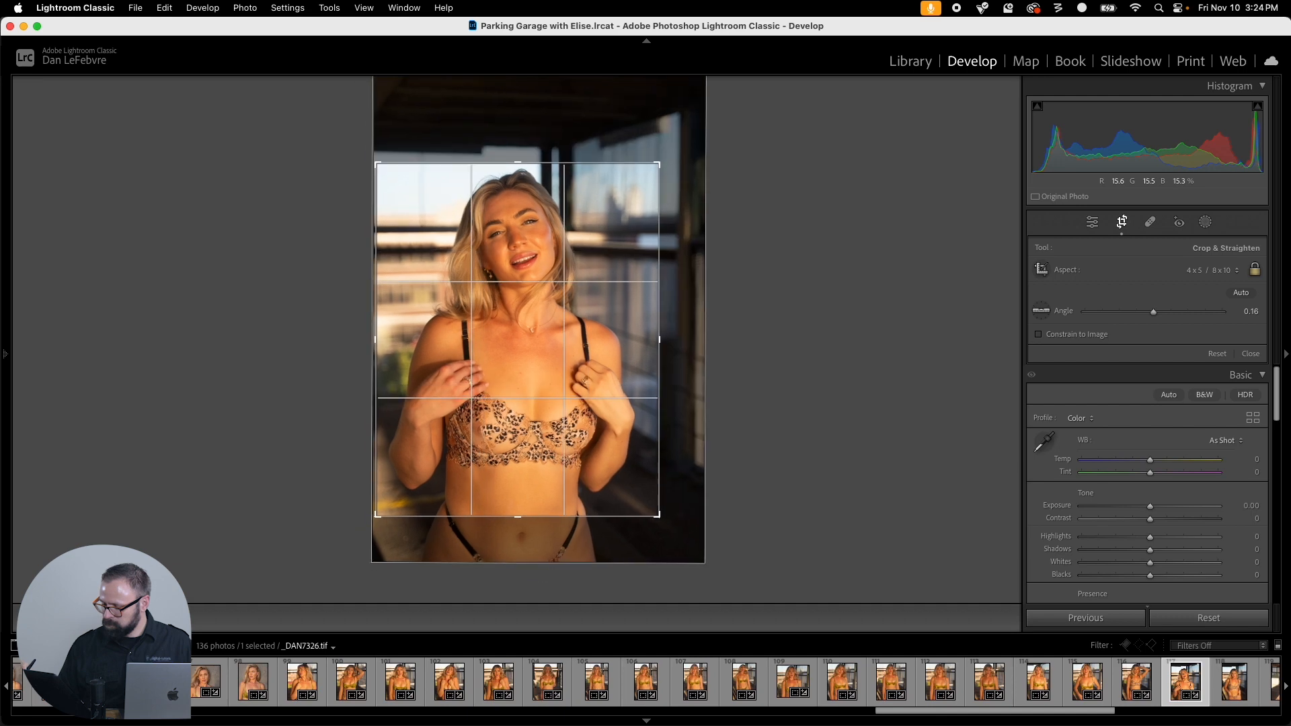
left_click_drag(521, 404, 518, 404)
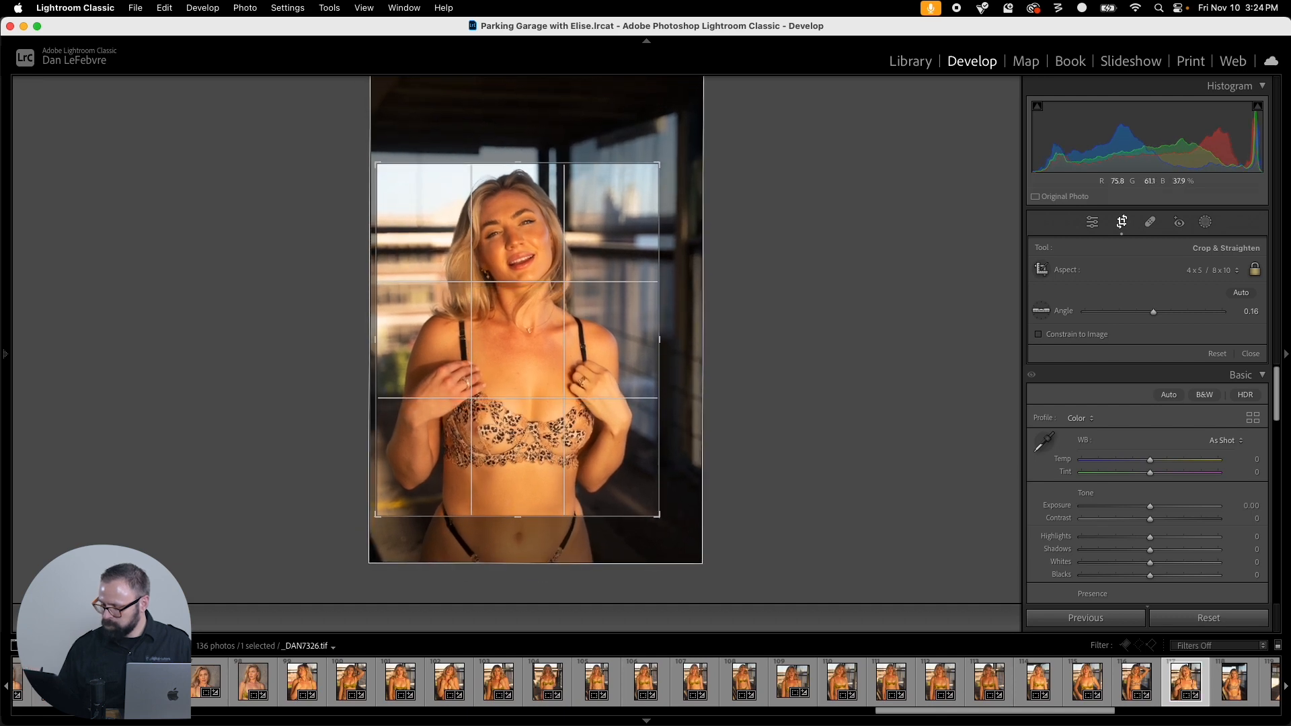
mouse_move(659, 515)
left_mouse_down()
mouse_move(676, 538)
mouse_move(645, 502)
mouse_move(673, 535)
left_mouse_up()
key("Return")
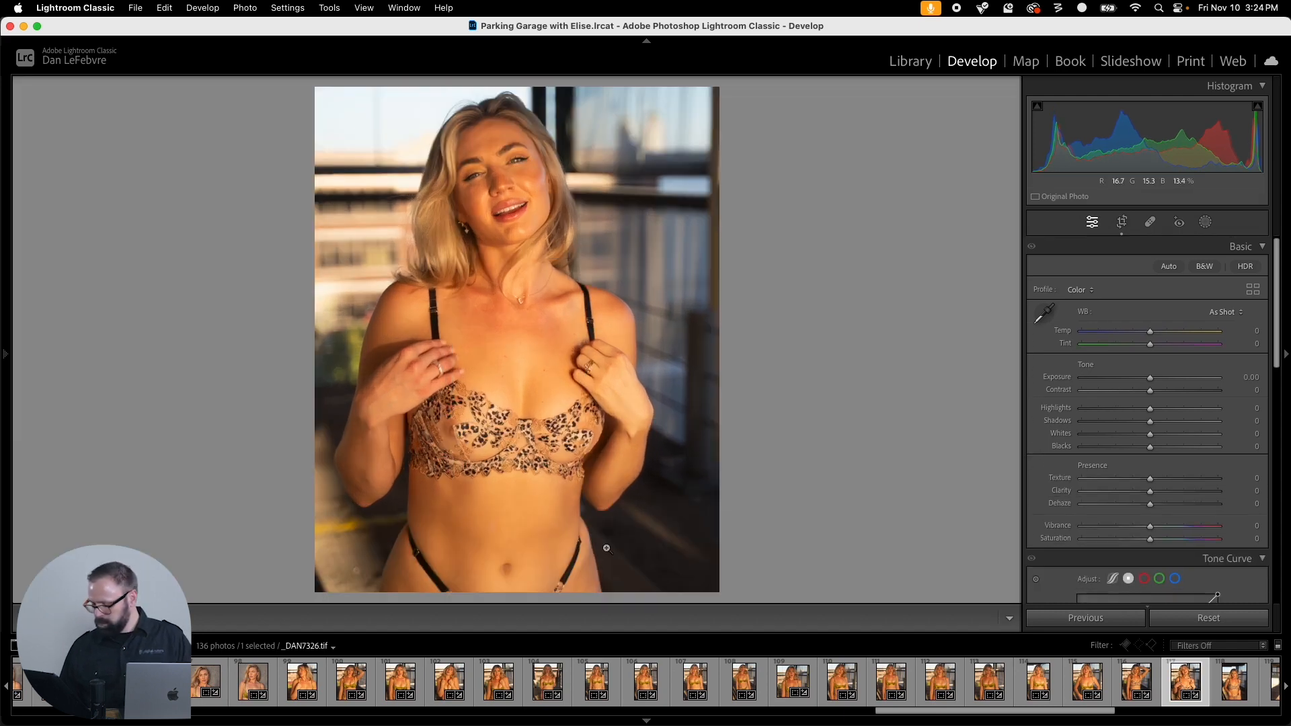
Step: Look through the uncropped photos that follow _DAN7326.tif and return to the last cropped one
key("Right")
key("Right")
key("Right")
key("Right")
key("Right")
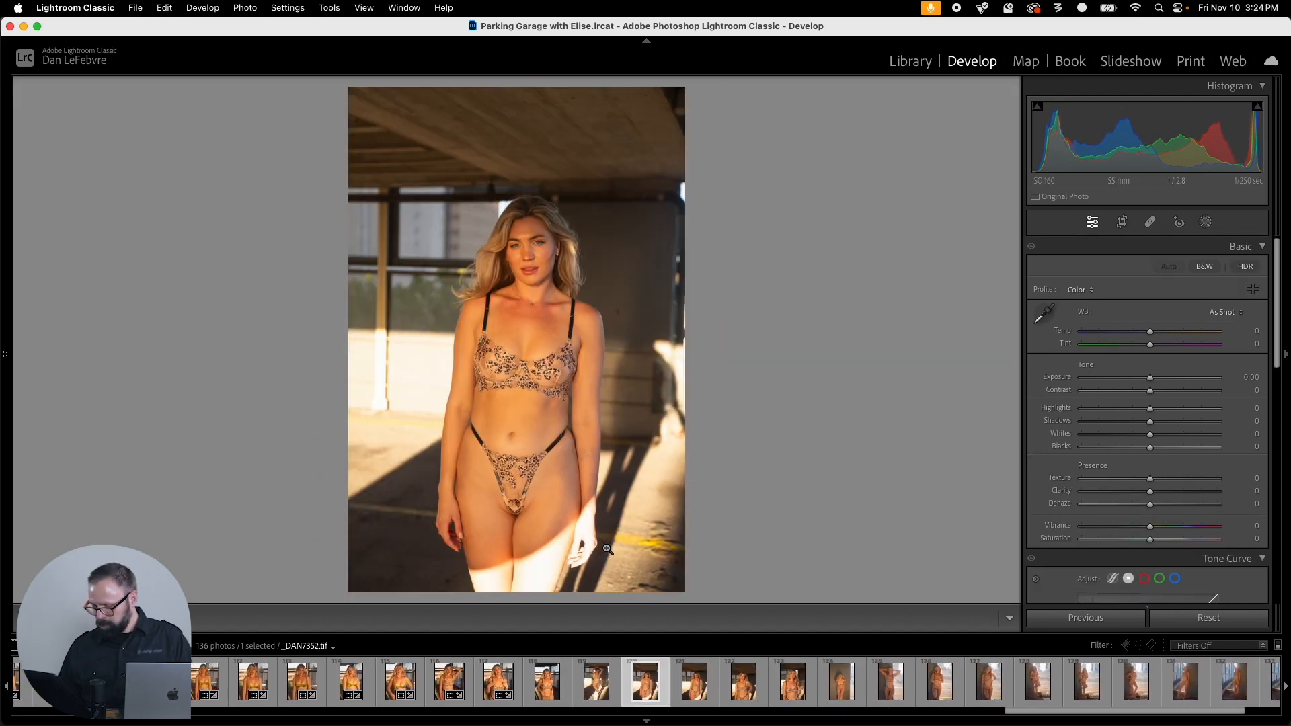
key("Right")
key("Left")
key("Left")
key("Left")
key("Left")
key("Left")
key("Left")
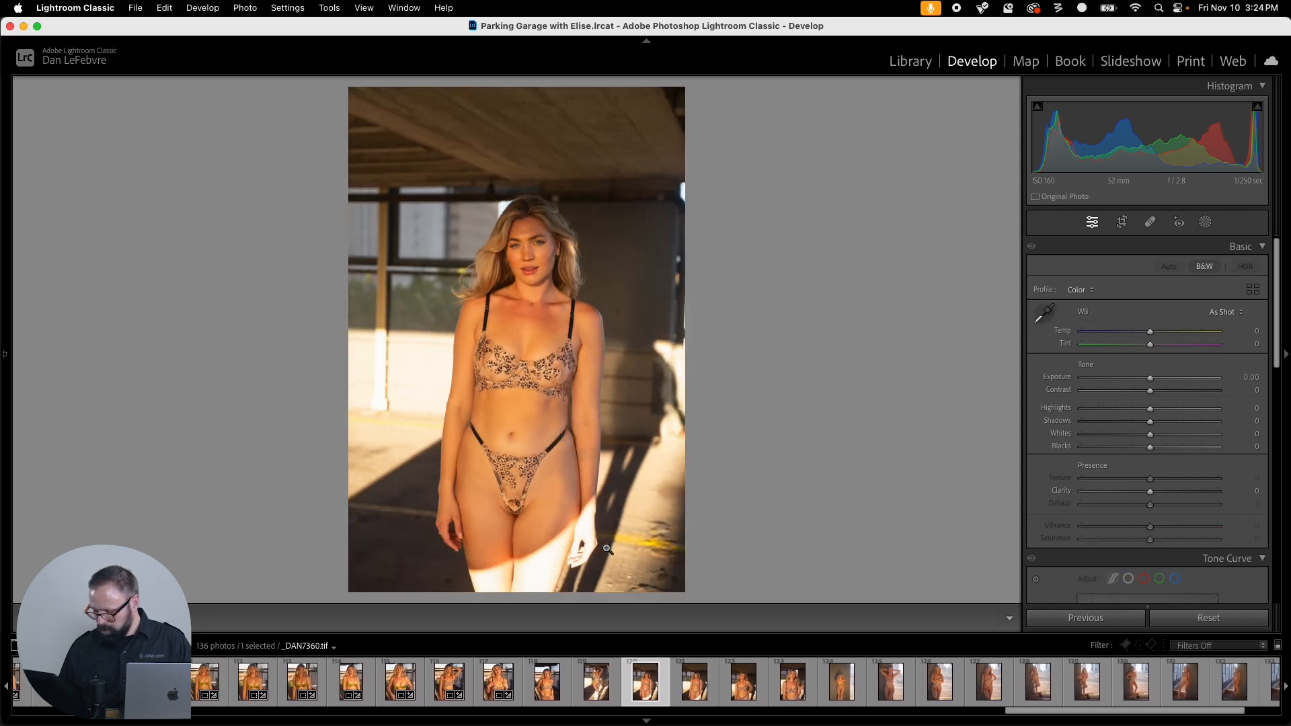
key("Right")
key("Right")
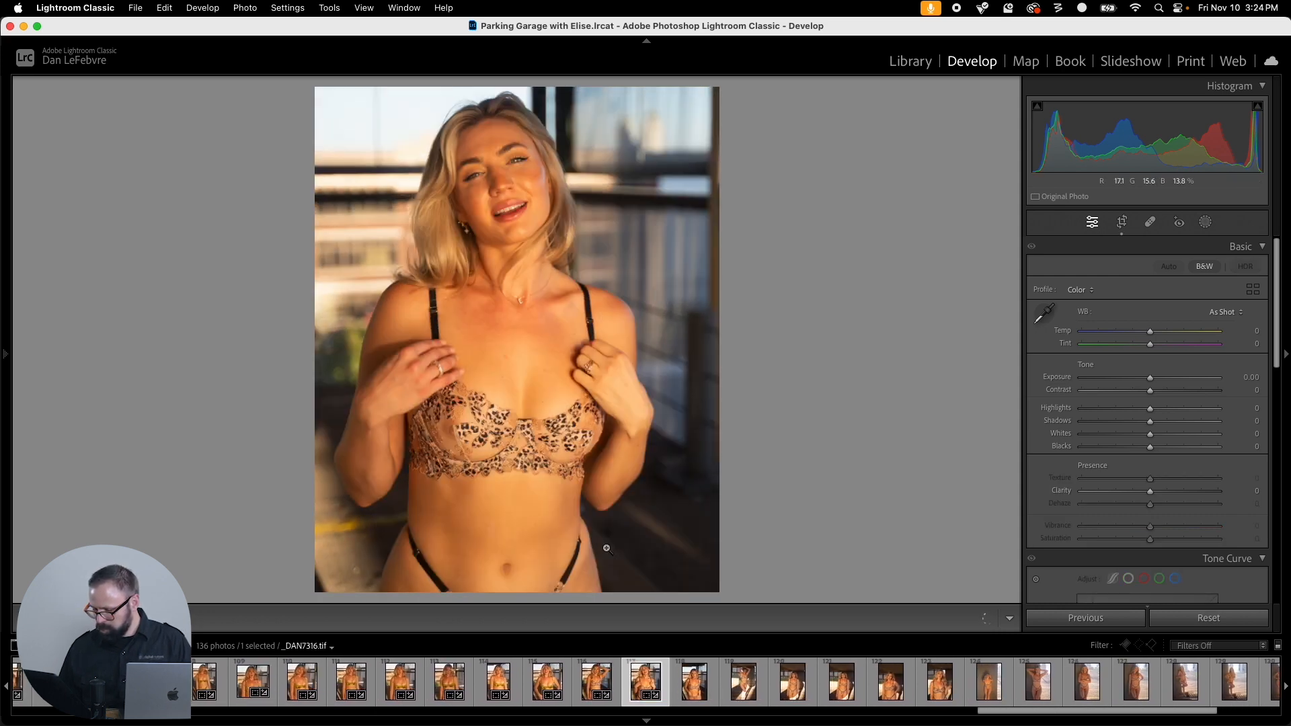
Step: Copy the crop settings from _DAN7326.tif to _DAN7330.tif, enlarge and reposition the crop to include the full head, and apply it
key("super+shift+c")
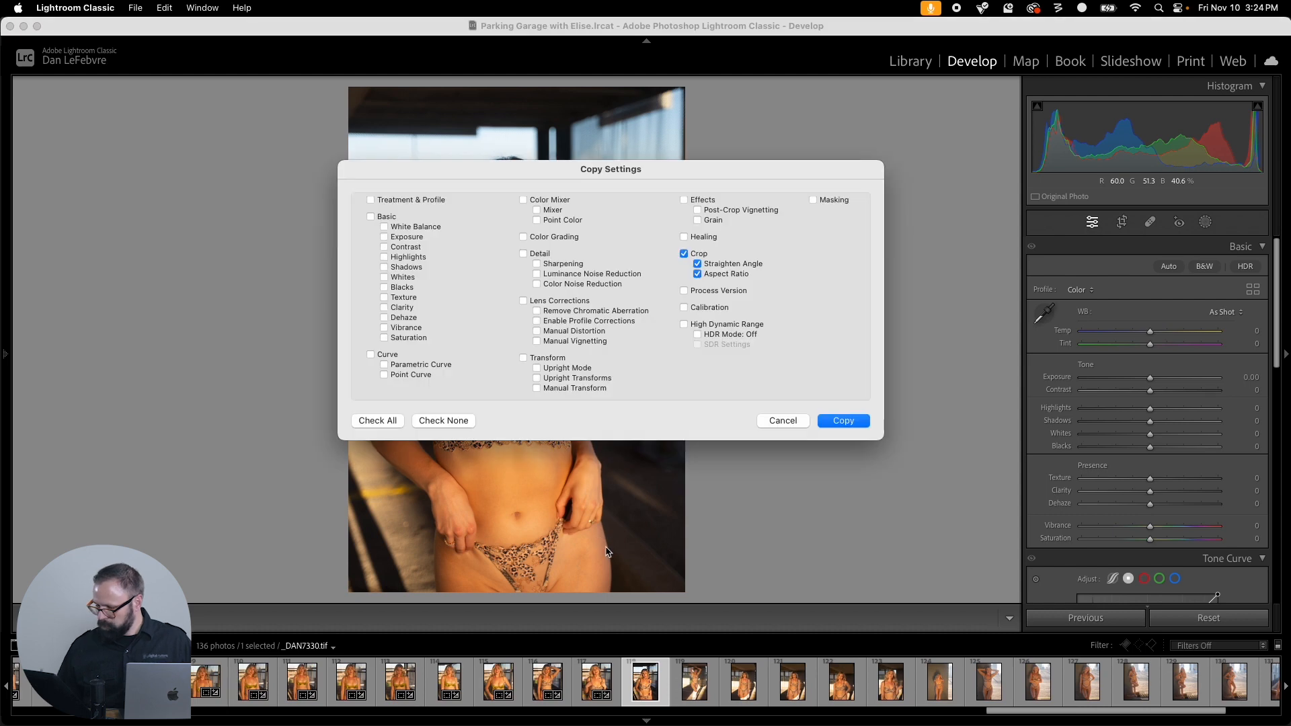
key("Return")
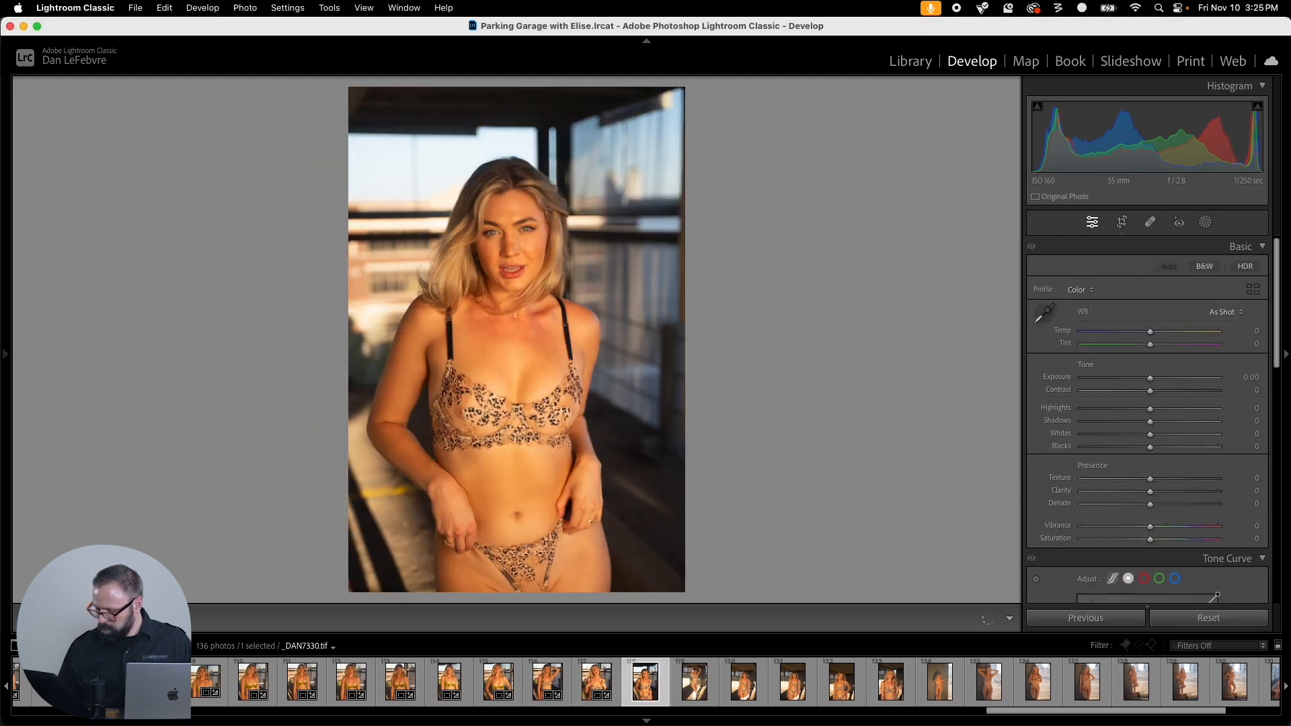
key("super+shift+v")
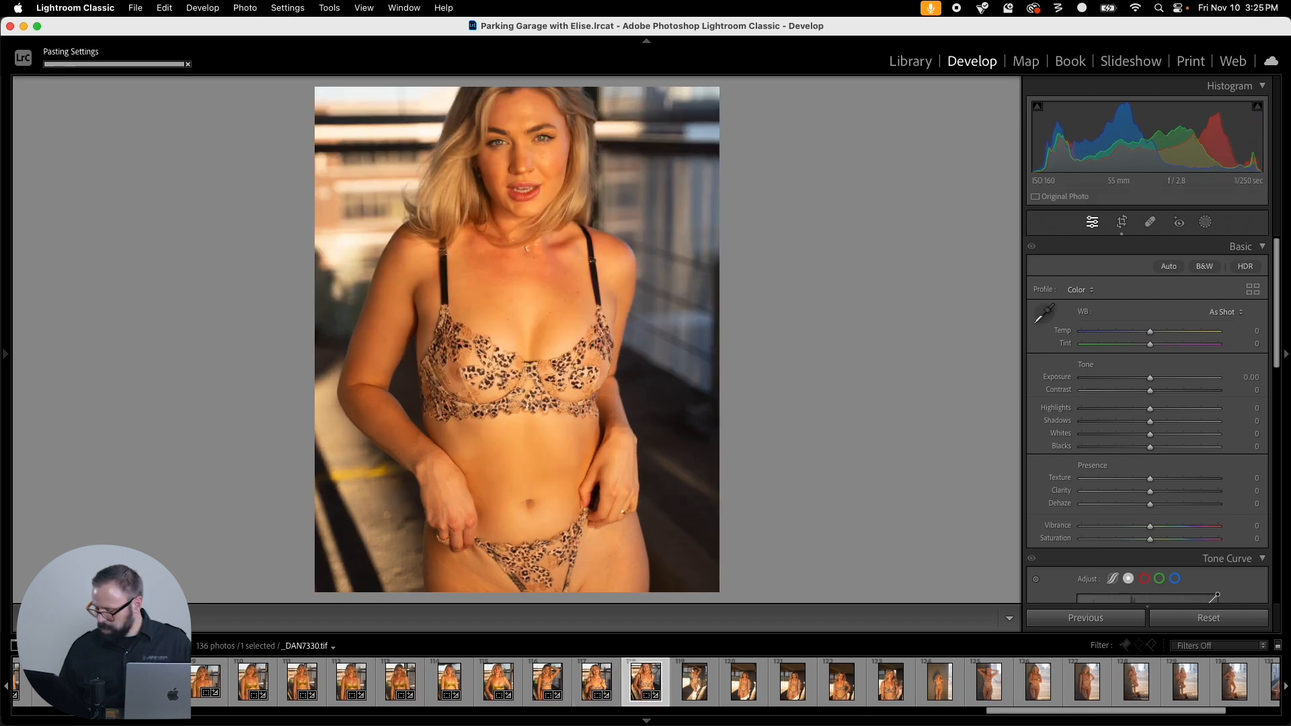
key("r")
left_click_drag(517, 340, 512, 378)
left_click_drag(674, 535, 681, 545)
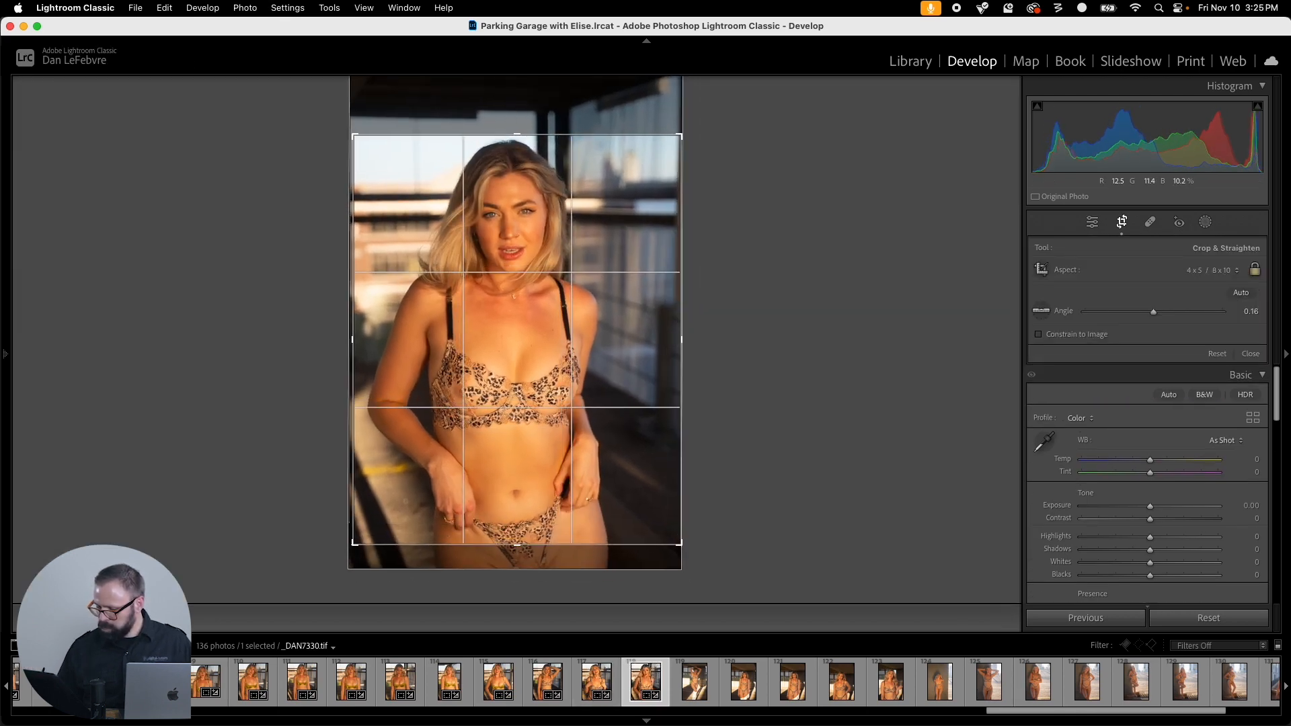
key("Return")
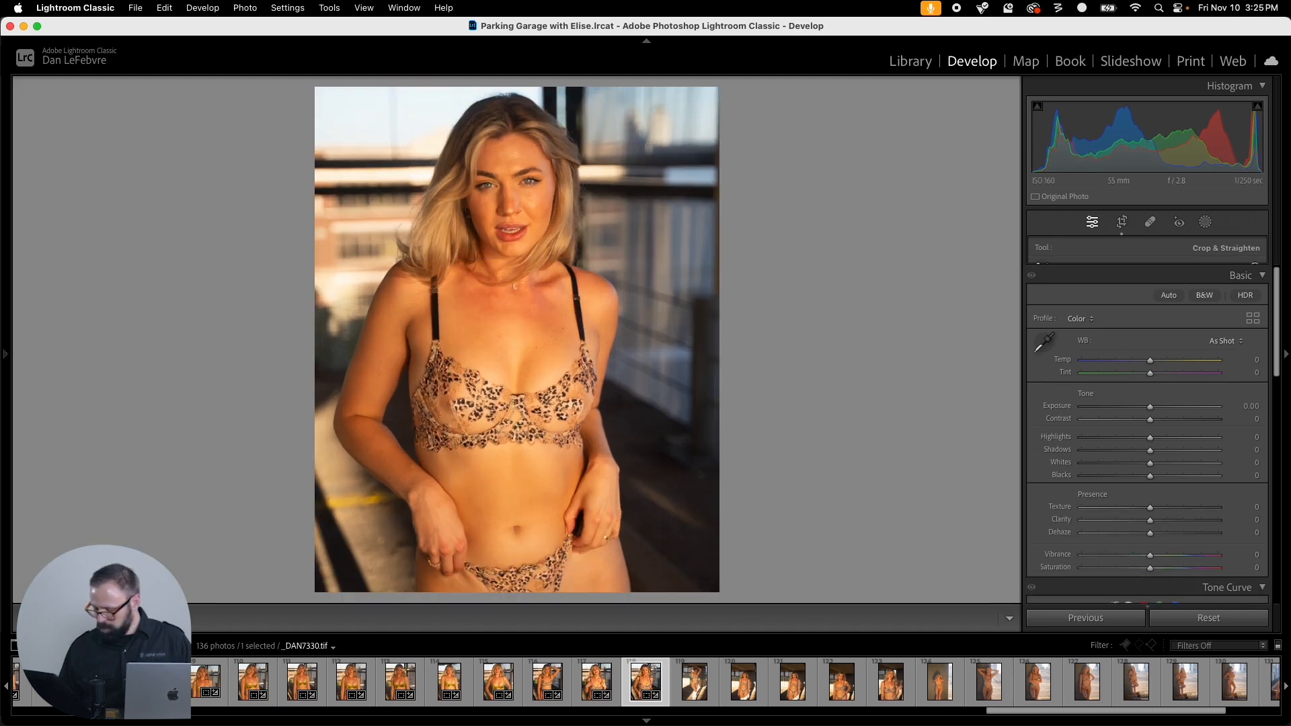
Step: Copy the crop settings from _DAN7330.tif to _DAN7337.tif, tighten the crop from raised arms to hips, and apply it
key("super+shift+c")
key("Return")
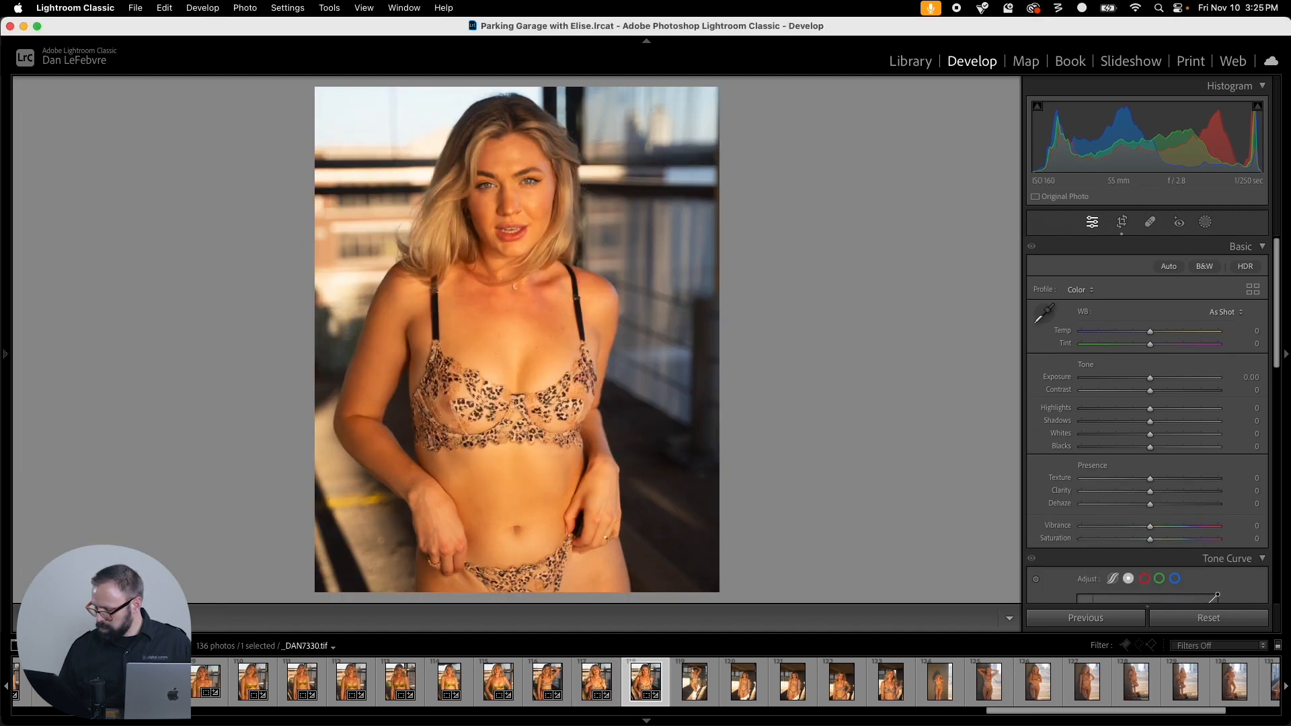
key("Right")
key("super+shift+v")
key("r")
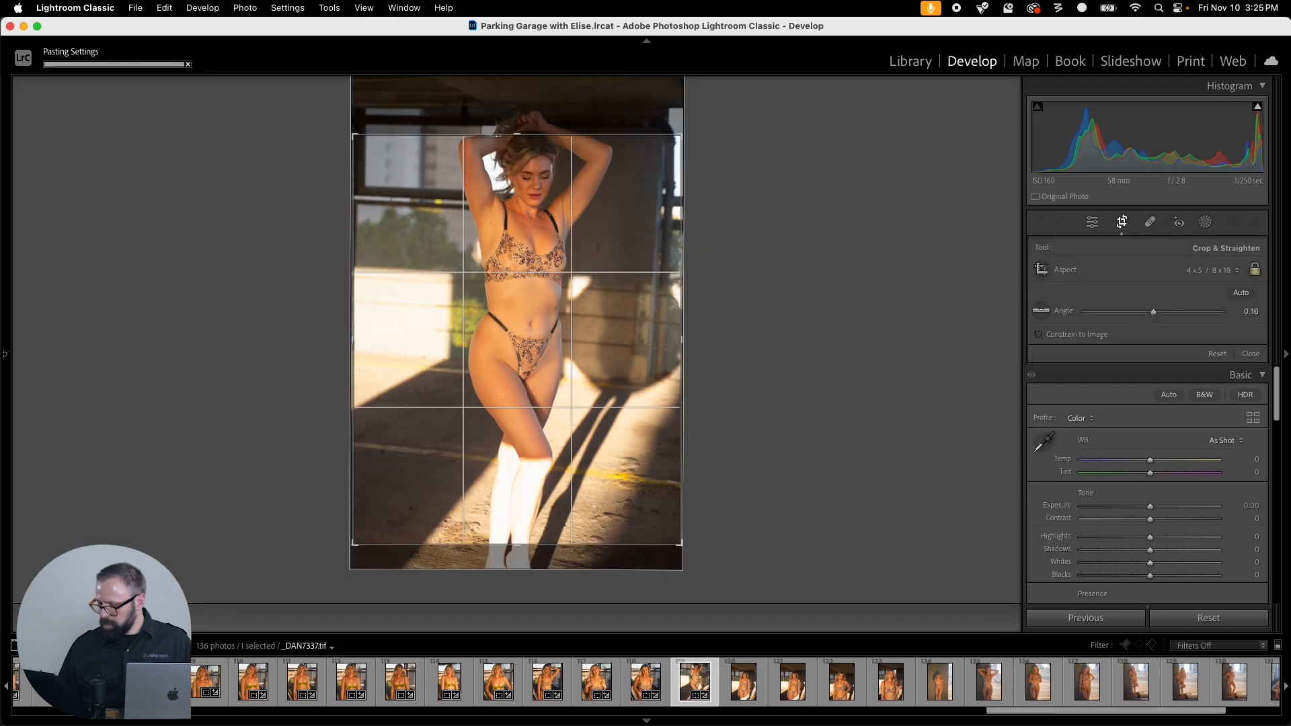
left_click_drag(680, 544, 617, 464)
left_click_drag(585, 403, 503, 429)
left_click_drag(616, 464, 622, 470)
left_click_drag(578, 430, 580, 429)
key("Return")
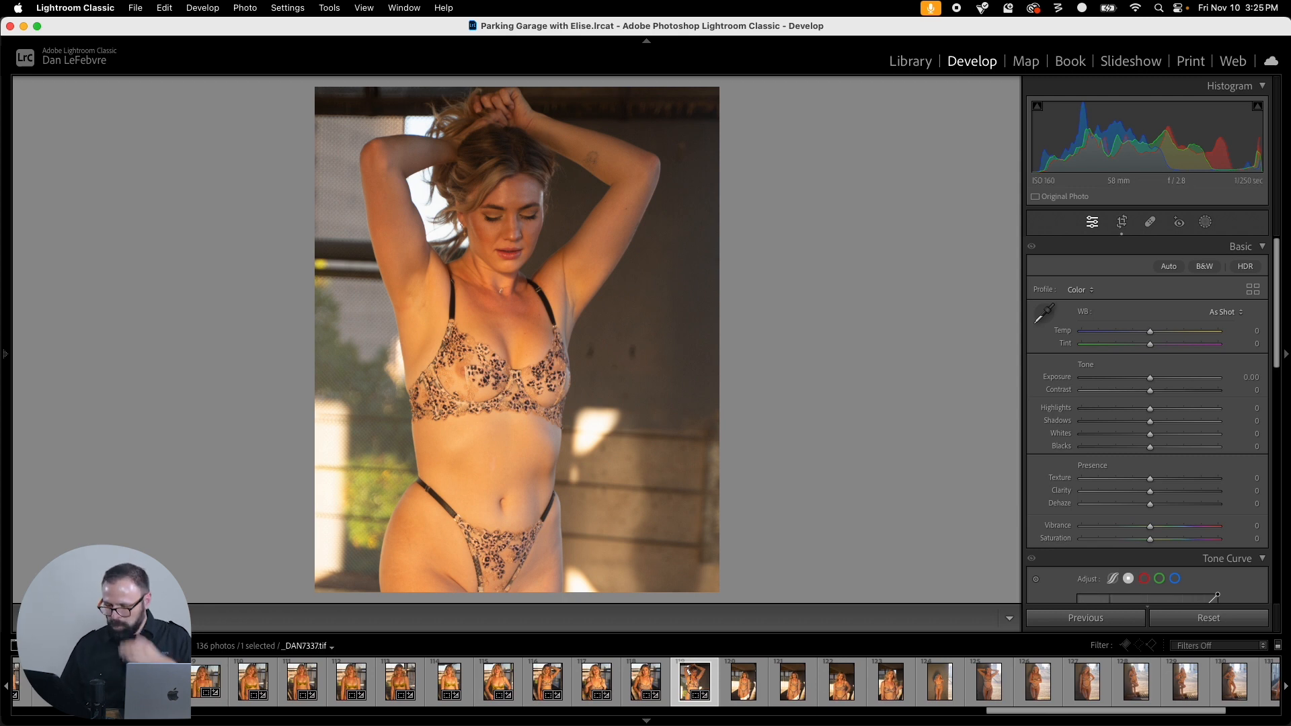
Step: Copy the crop settings from _DAN7337.tif to _DAN7352.tif, frame the subject from head to waist near the center, and apply the crop
key("super+shift+c")
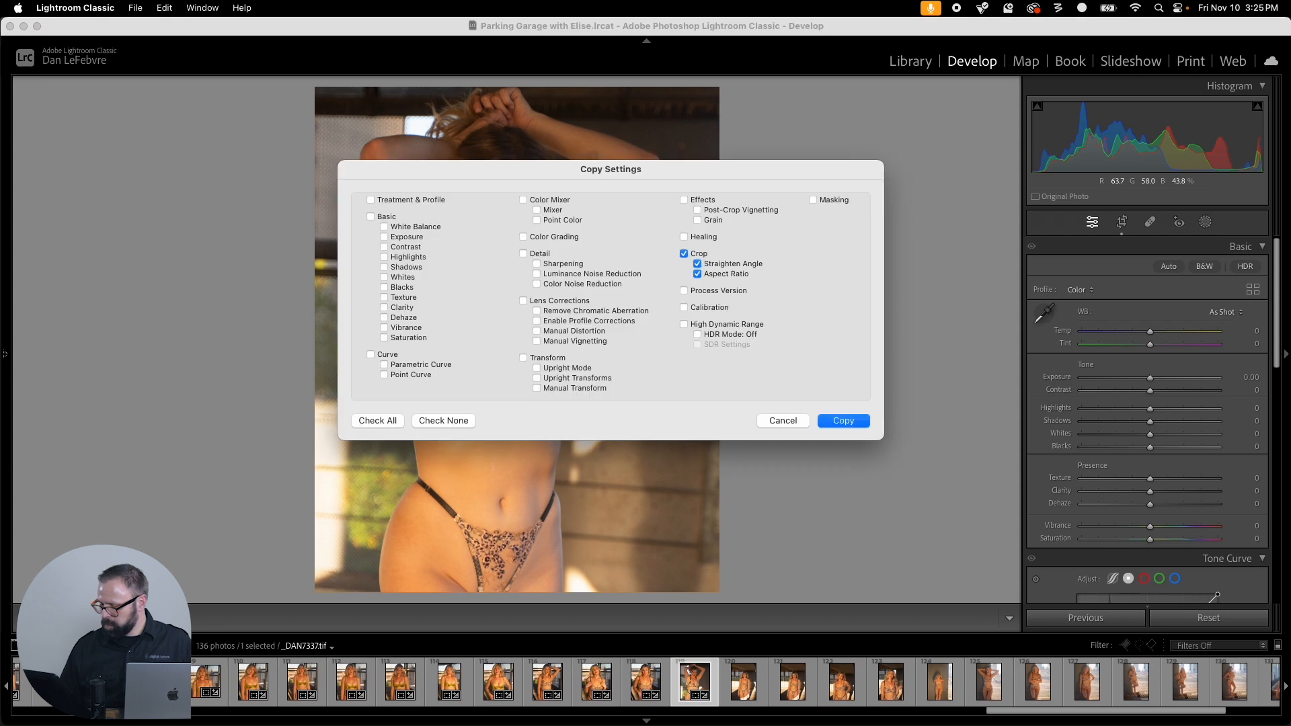
key("Return")
key("Right")
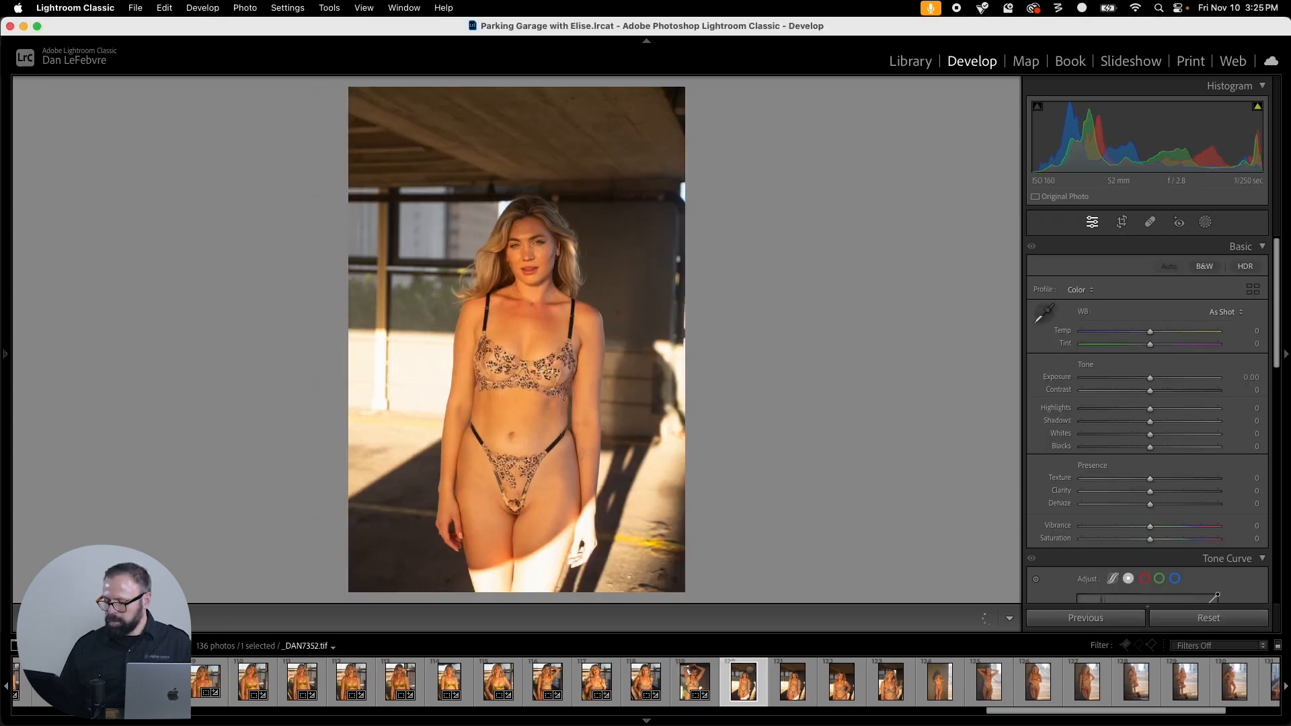
key("super+shift+v")
key("r")
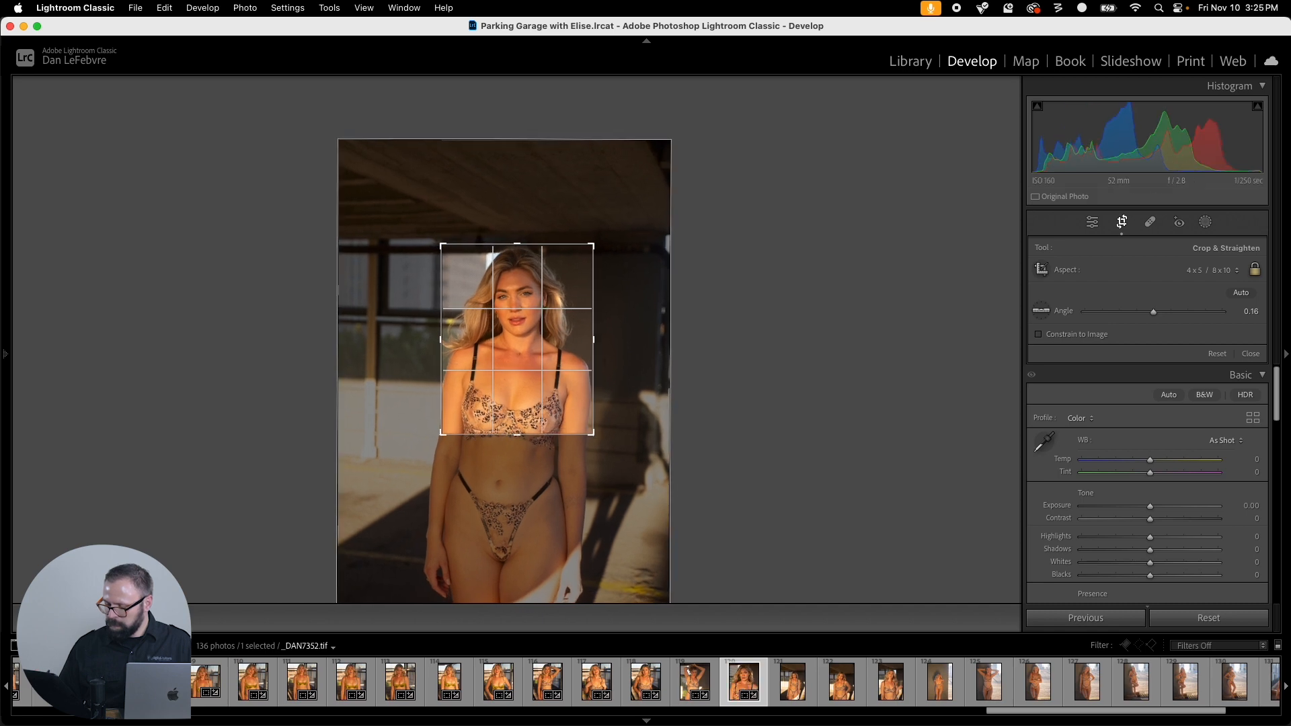
left_click_drag(518, 340, 516, 334)
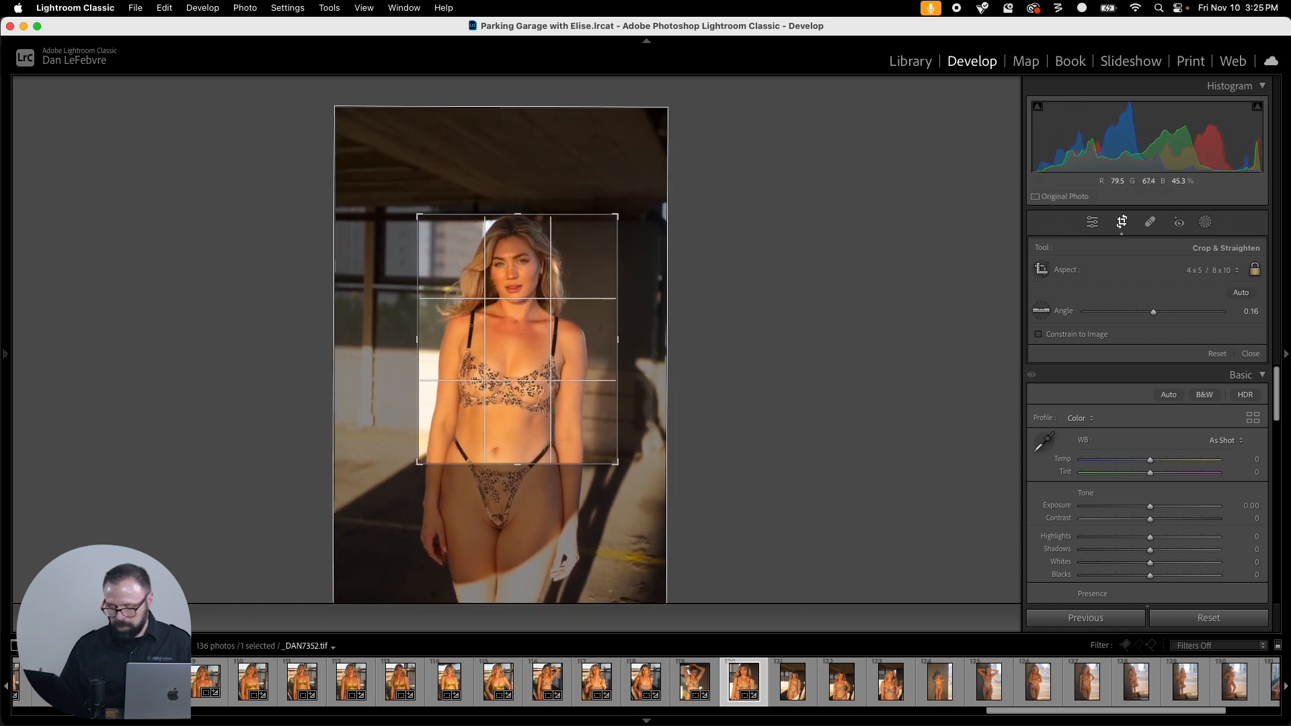
key("Return")
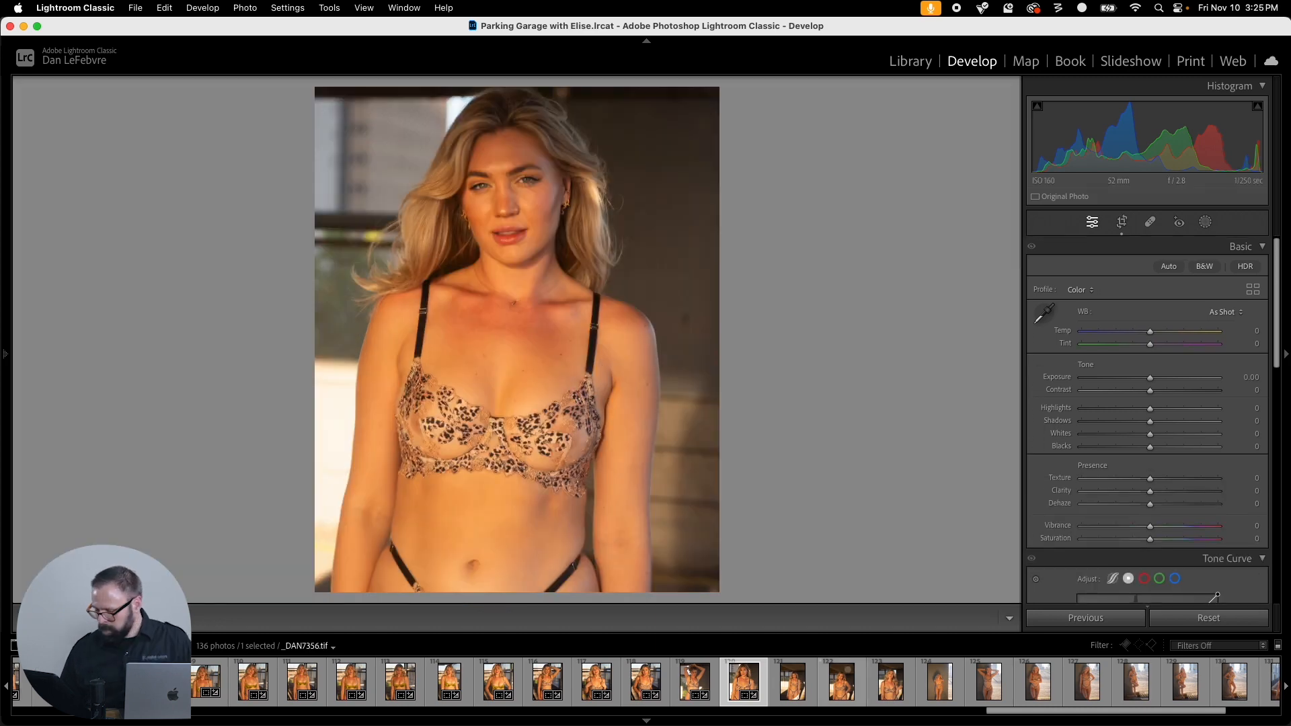
Step: Paste the copied crop settings onto _DAN7353.tif, enlarge and reposition the crop from head to hips, and apply it
key("super+shift+v")
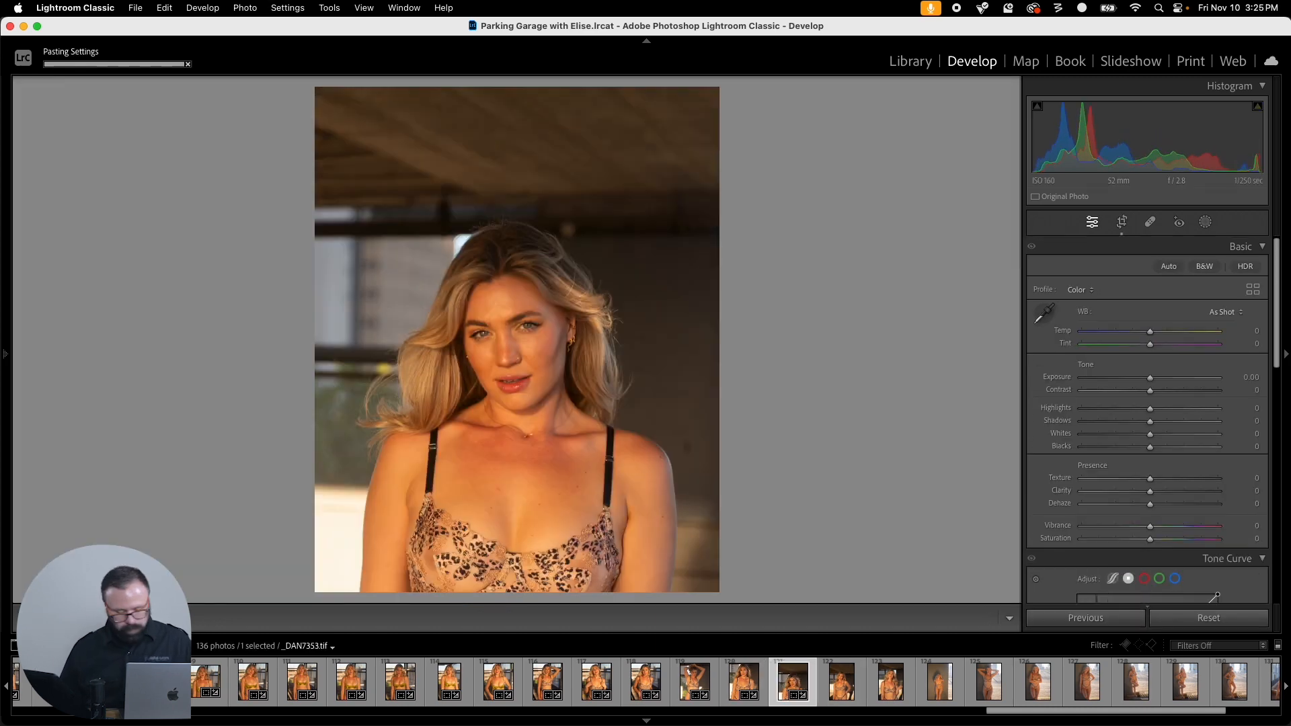
key("r")
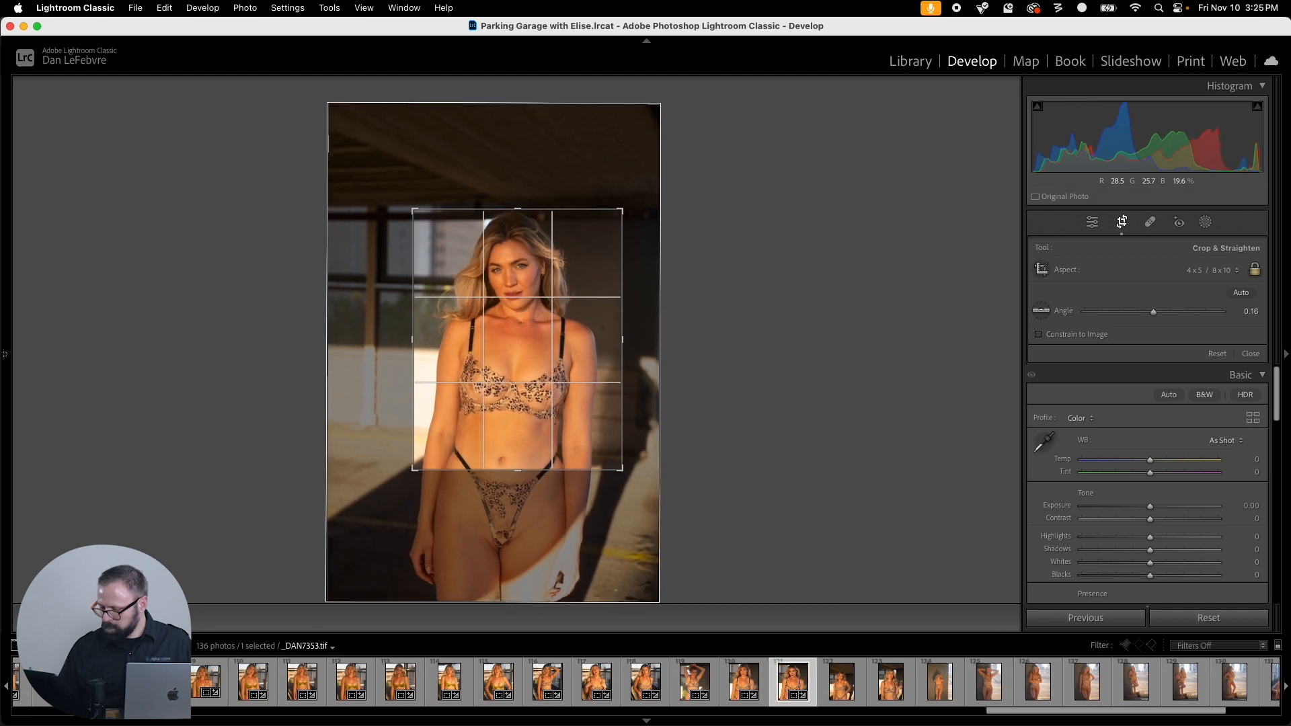
left_click_drag(517, 470, 517, 477)
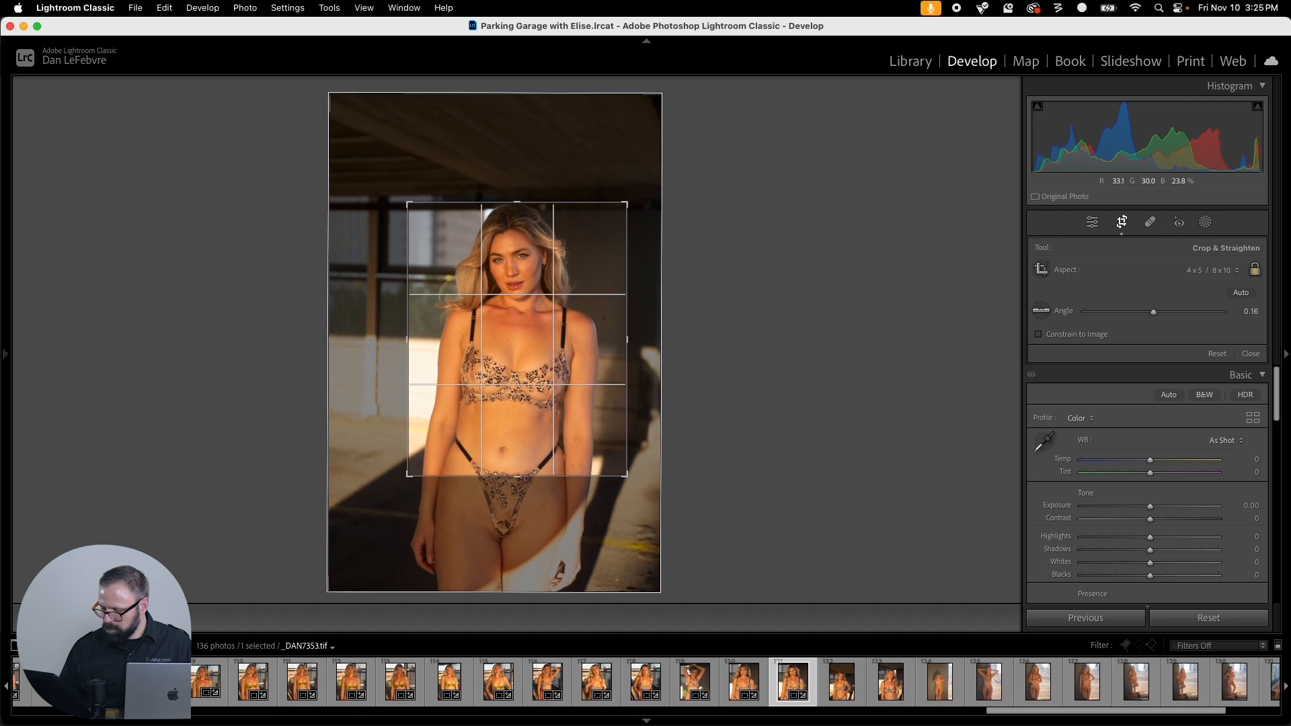
key("Return")
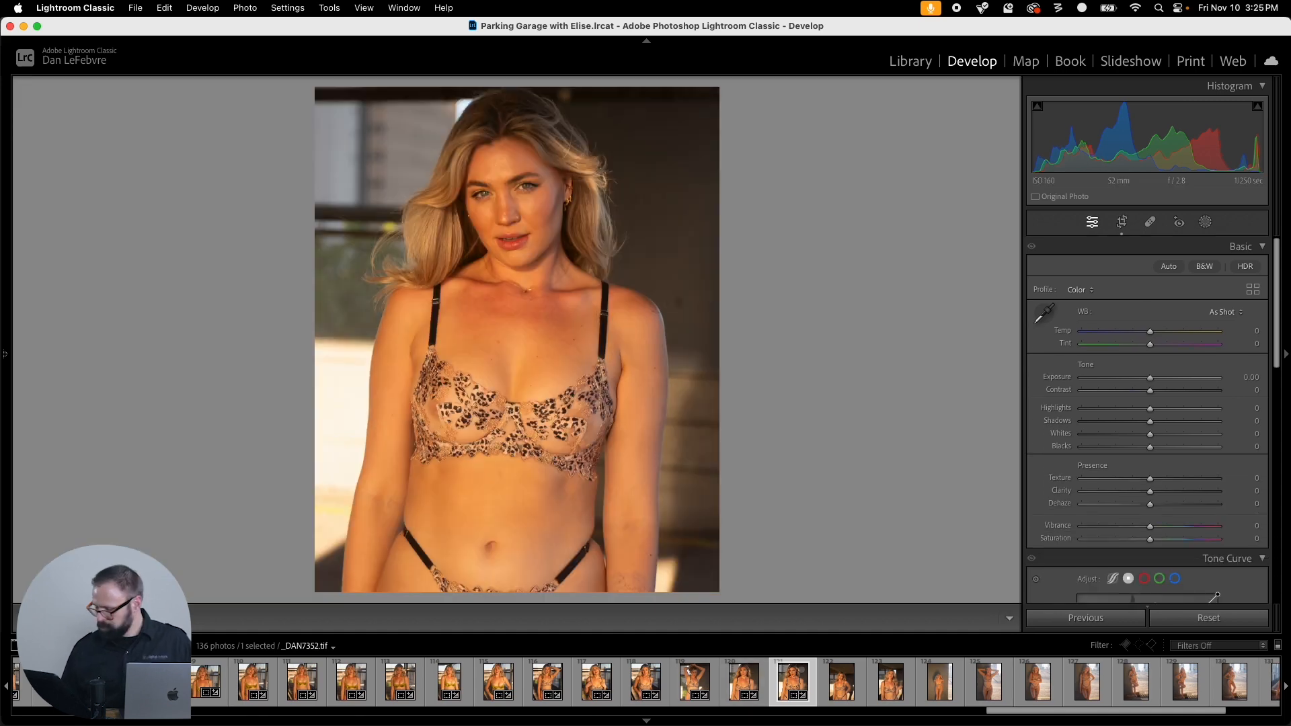
Step: Copy the crop settings from _DAN7353.tif to _DAN7356.tif, enlarge the crop to include the full bent elbow, and apply it
key("super+shift+c")
key("Return")
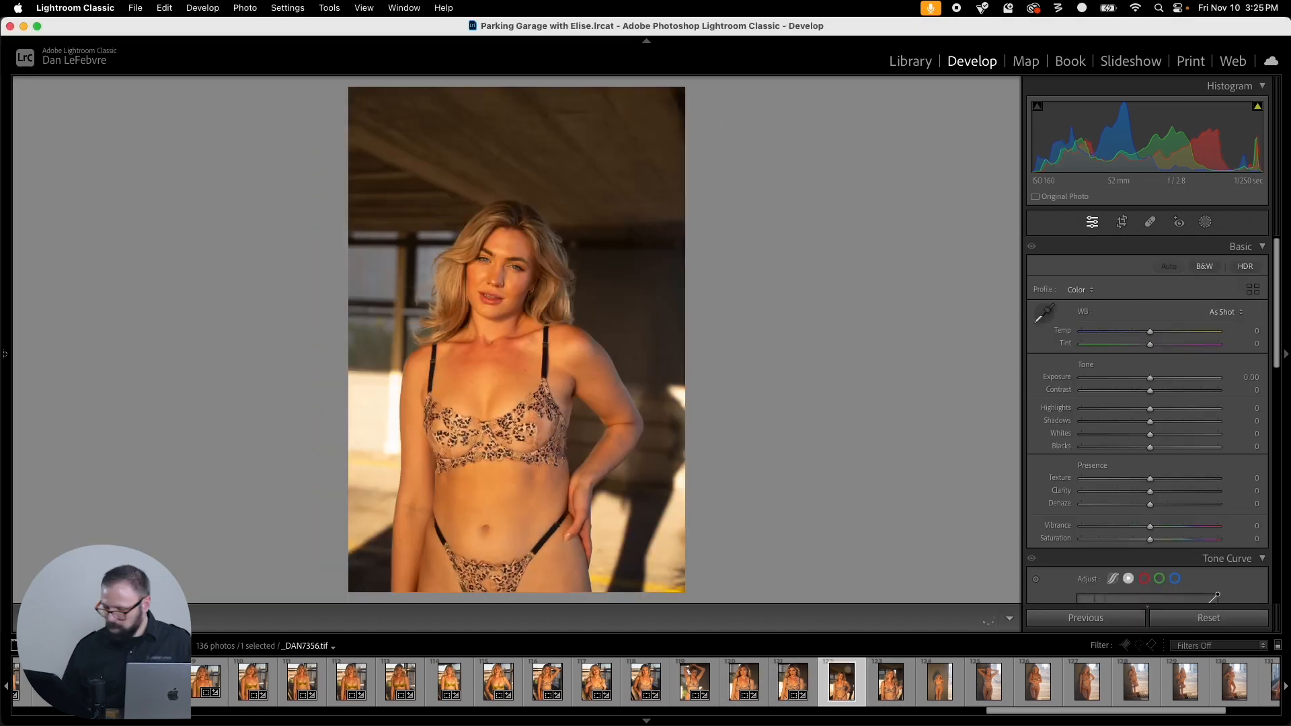
key("super+shift+v")
key("r")
left_click_drag(517, 339, 523, 353)
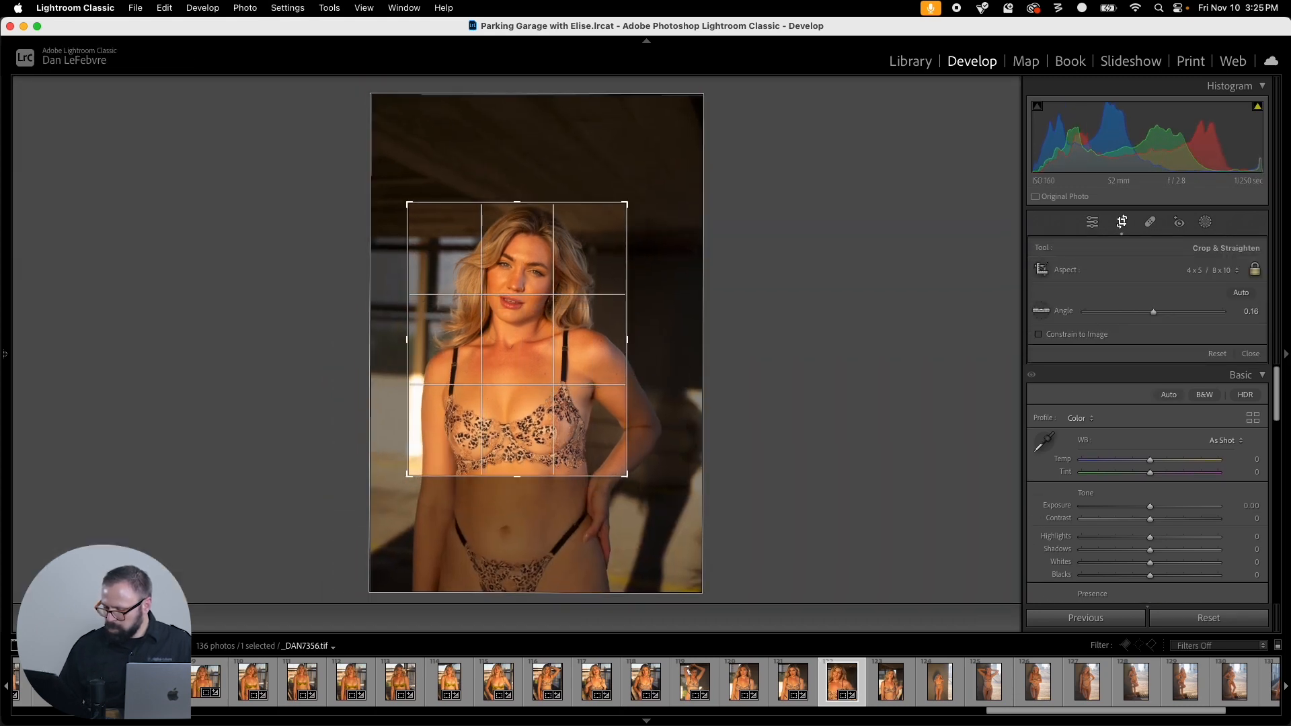
left_click_drag(518, 477, 517, 505)
left_click_drag(517, 339, 500, 342)
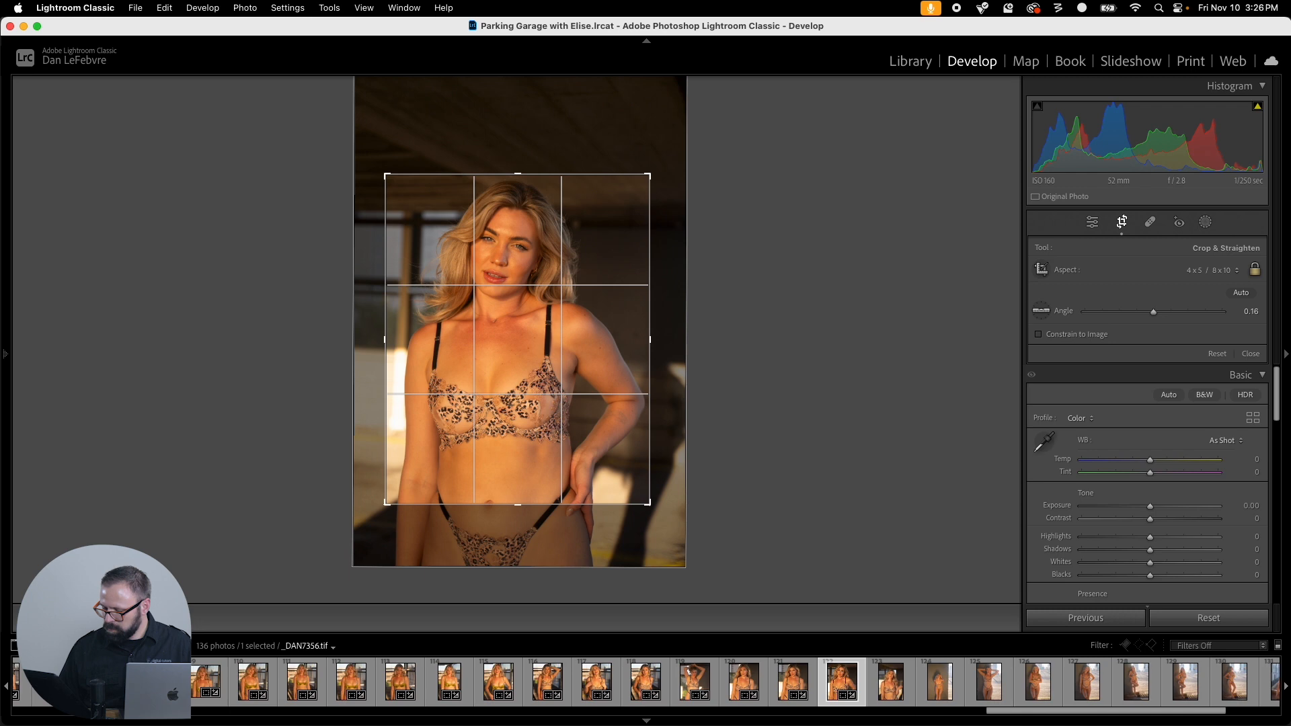
key("Return")
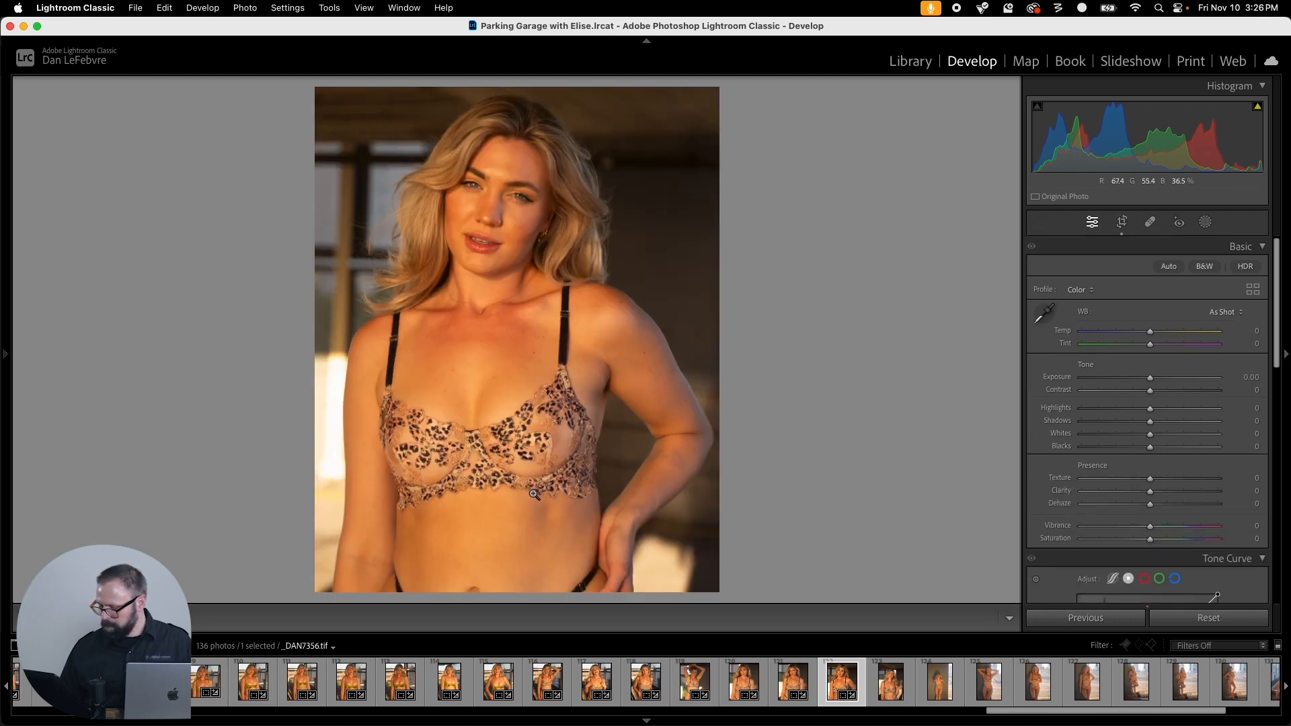
Step: Paste the copied crop settings onto _DAN7360.tif, enlarge the crop to include the full head and raised hand, and apply it
key("Right")
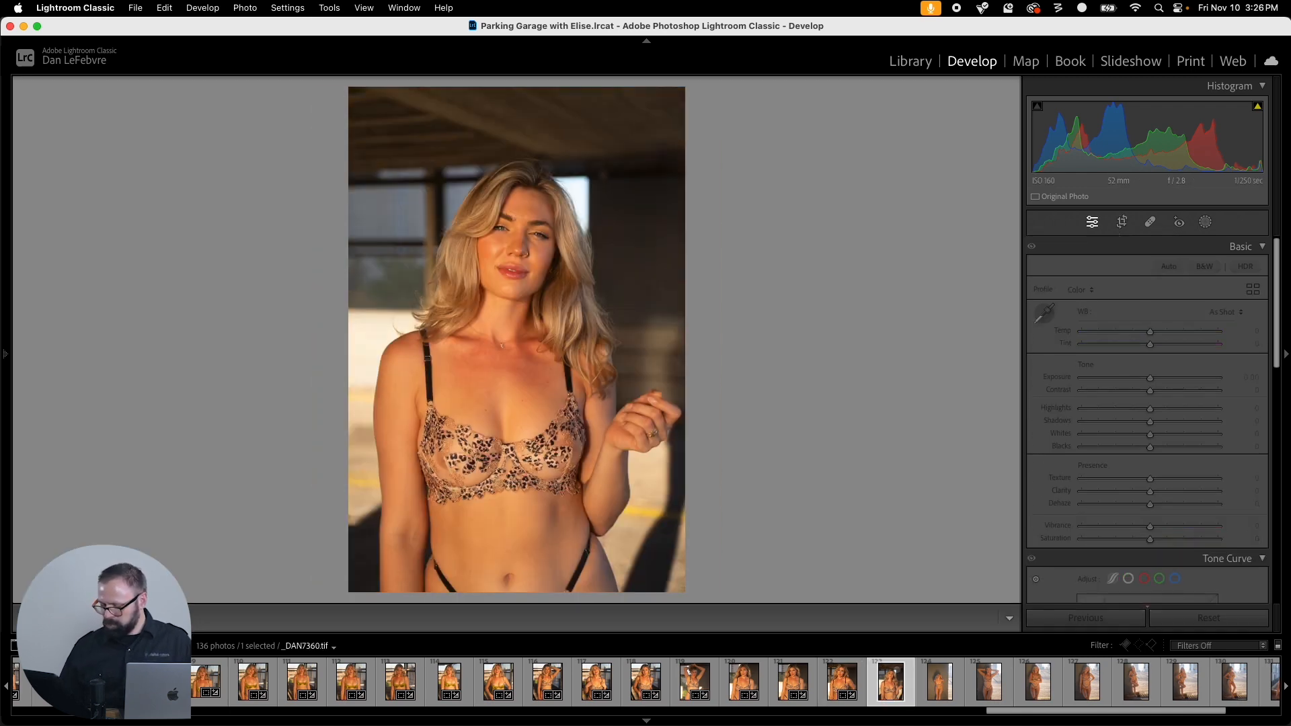
key("super+shift+v")
key("r")
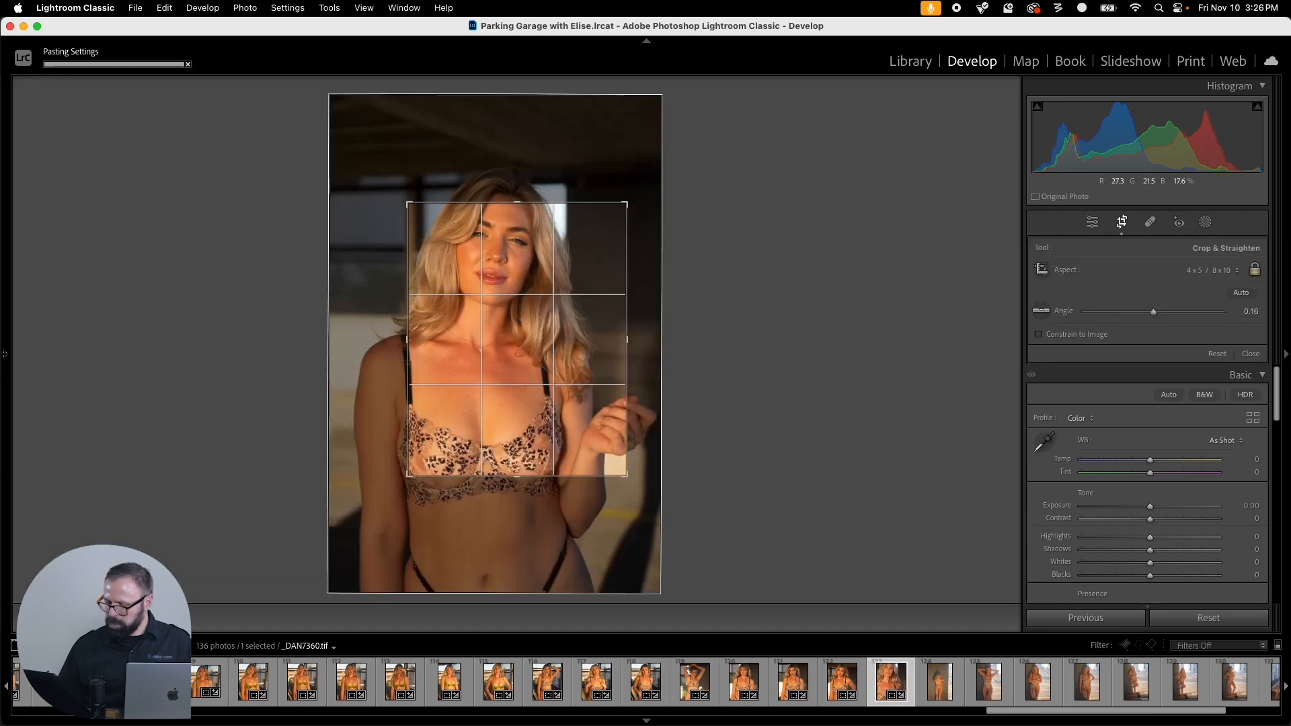
left_click_drag(518, 340, 555, 369)
left_click_drag(627, 475, 667, 525)
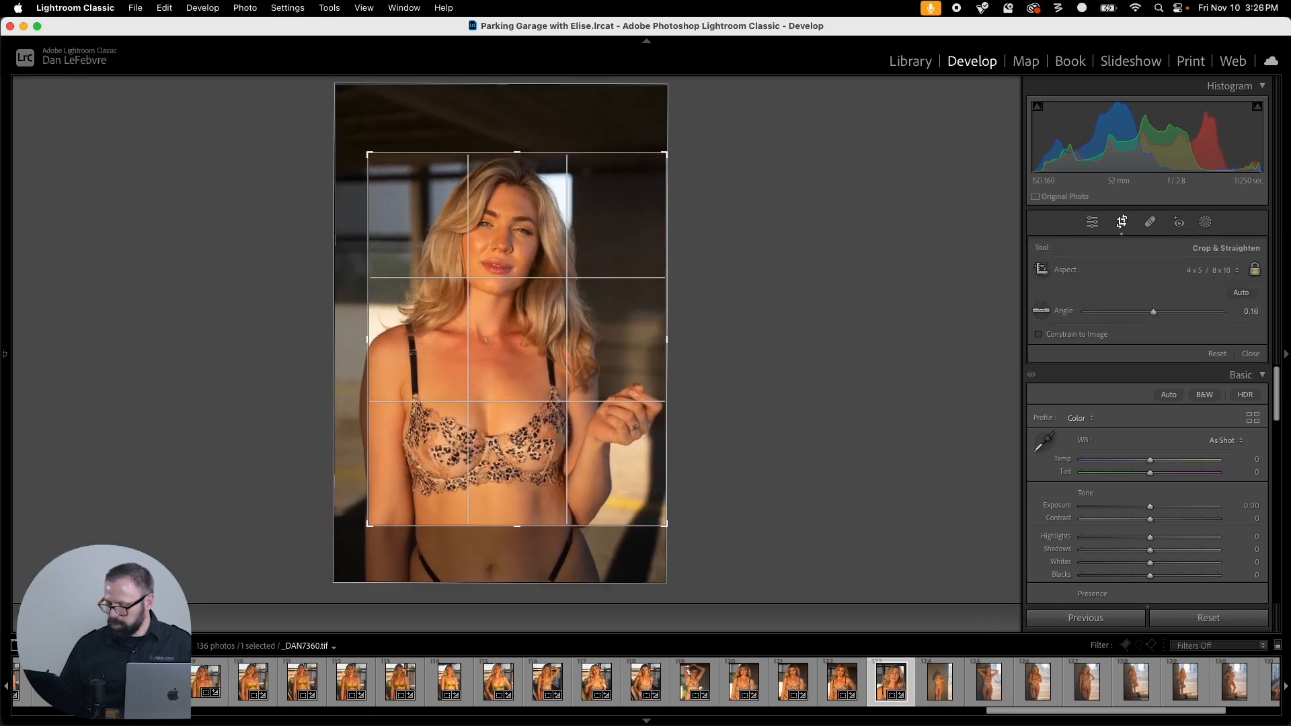
left_click_drag(626, 478, 637, 475)
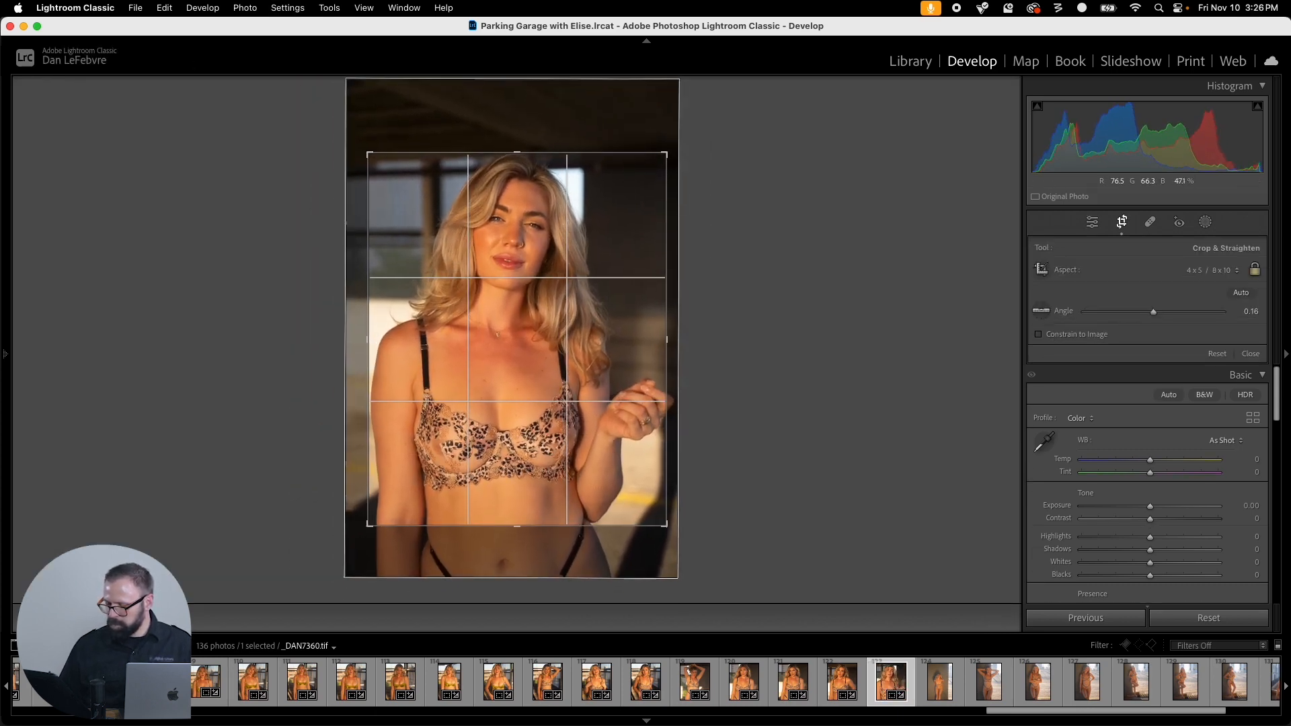
left_click_drag(667, 525, 674, 534)
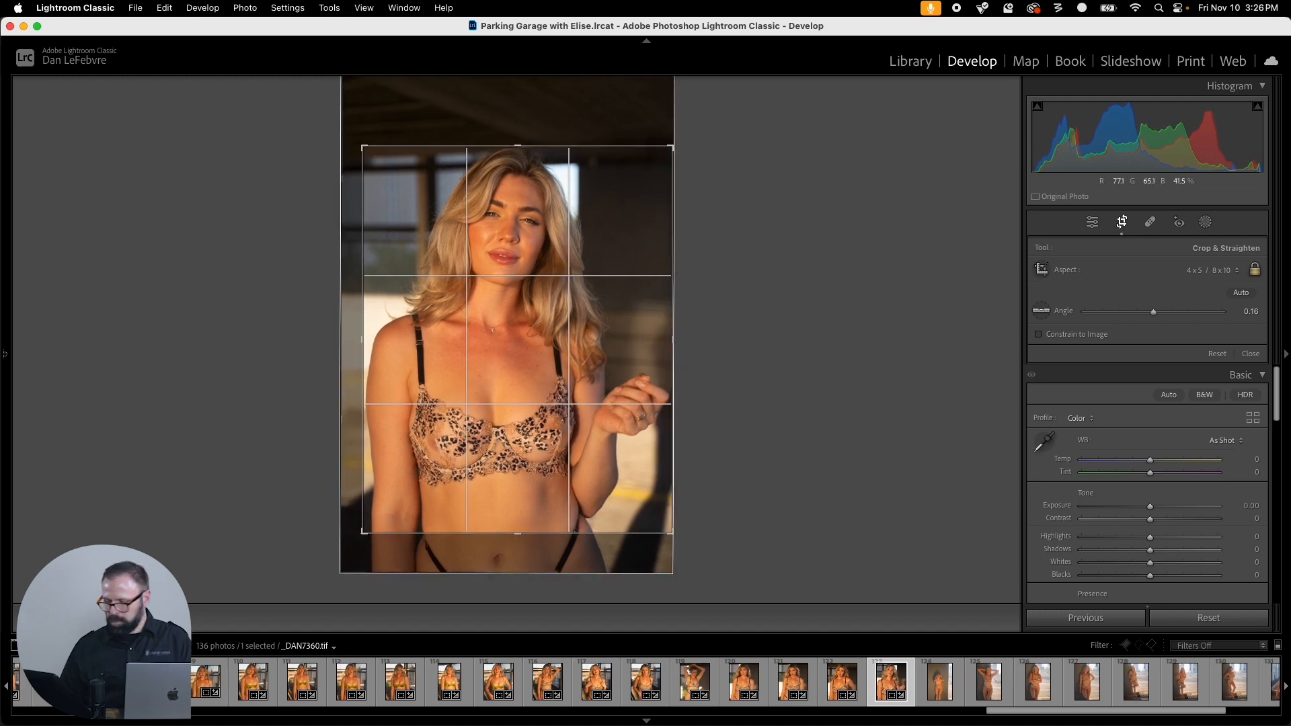
key("Return")
Step: Copy the crop settings from _DAN7360.tif to _DAN7367.tif, straighten along the wall edge to -0.94, frame head to knees, and apply
key("super+shift+c")
key("Return")
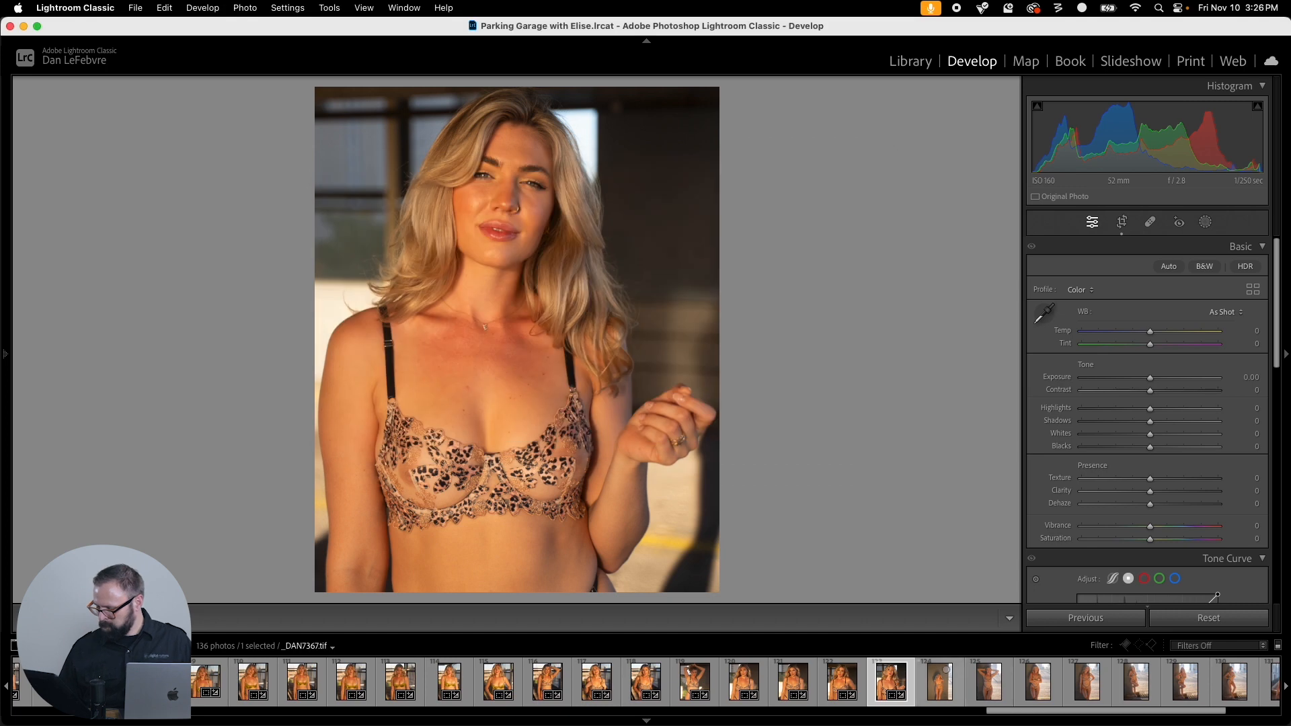
key("Right")
key("super+shift+v")
key("r")
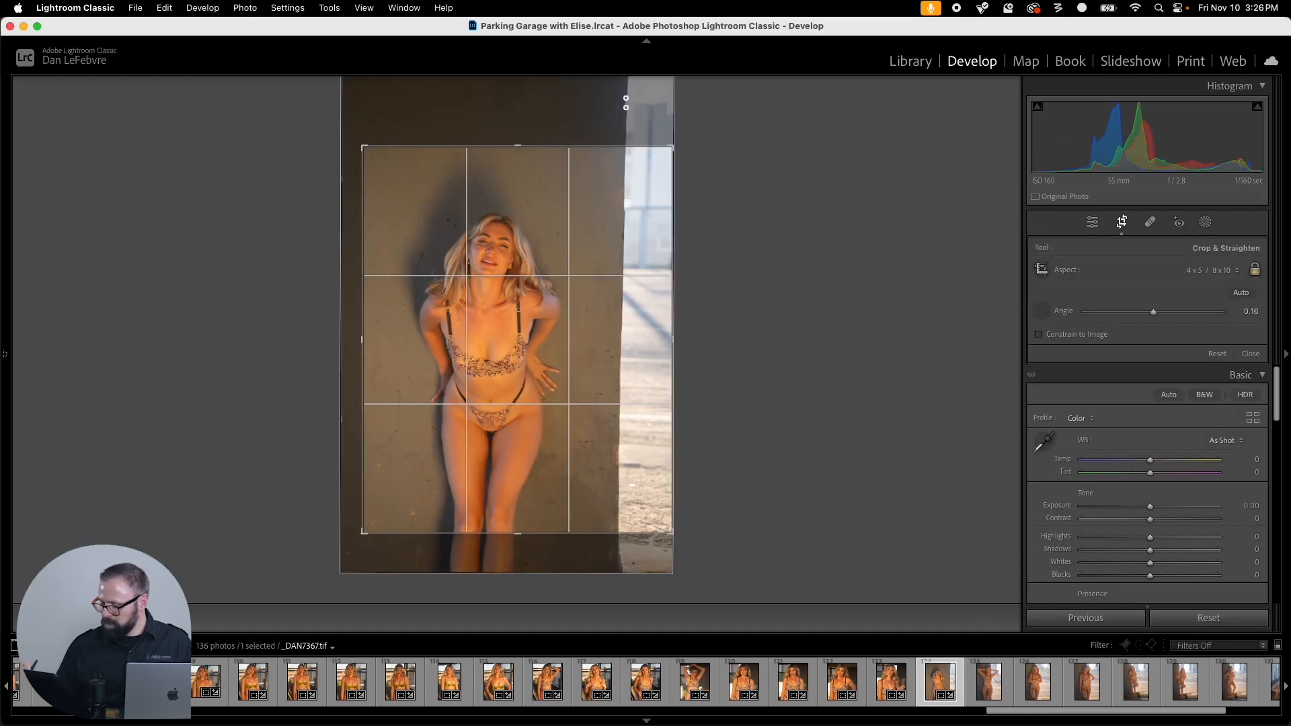
left_click_drag(625, 98, 617, 603)
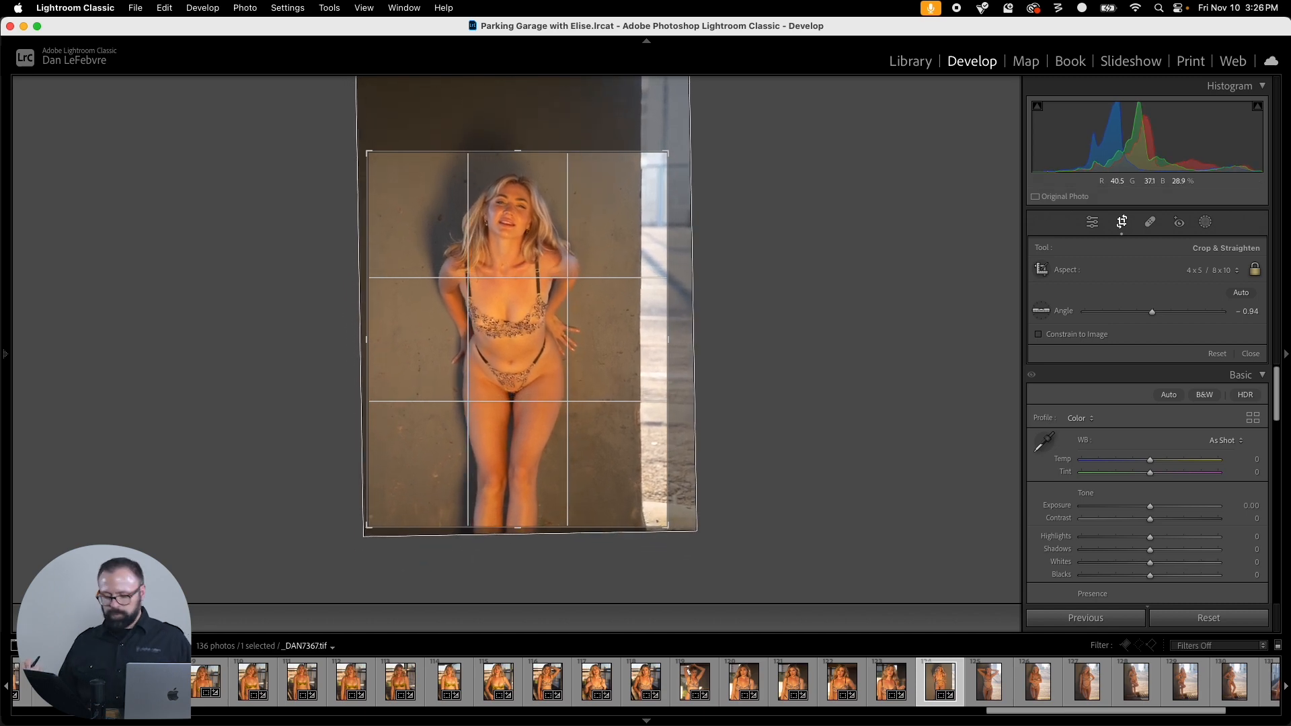
key("Return")
Step: Copy the crop settings from _DAN7367.tif to _DAN7370.tif, straighten along the pillar edge to 0.02, include the full head, and apply
key("super+shift+c")
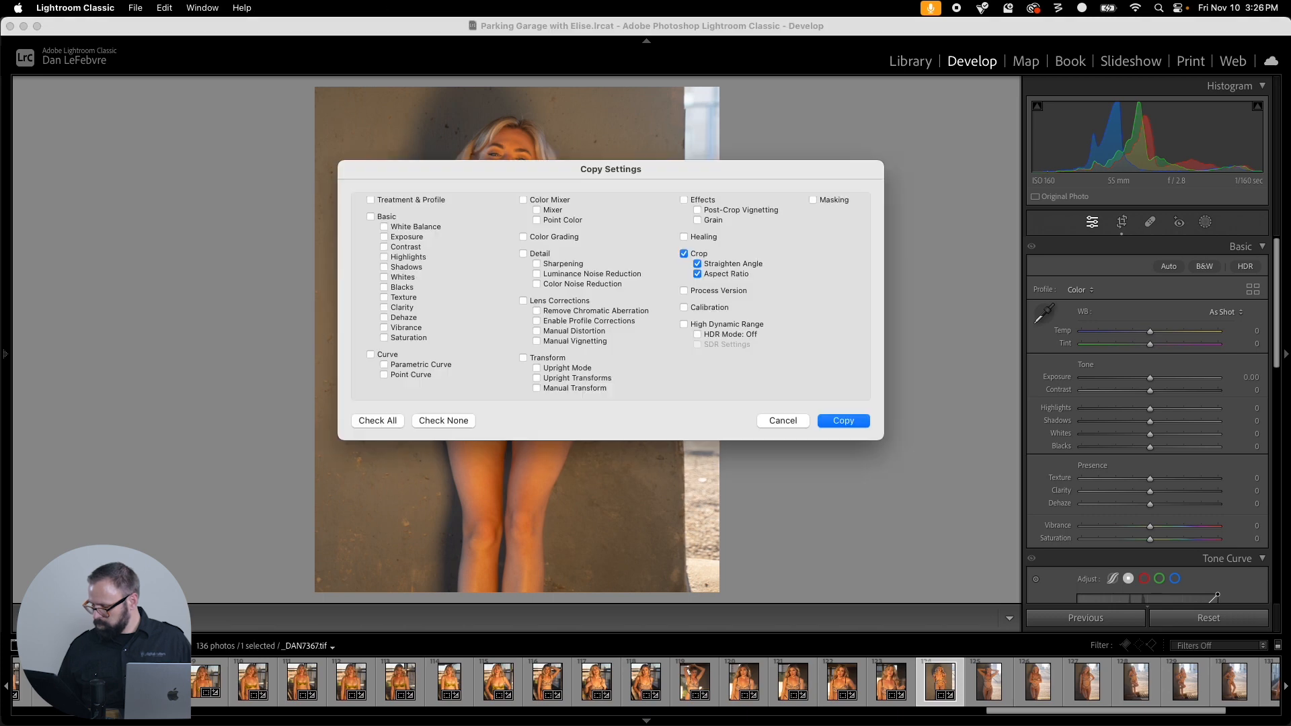
key("Return")
left_click(995, 669)
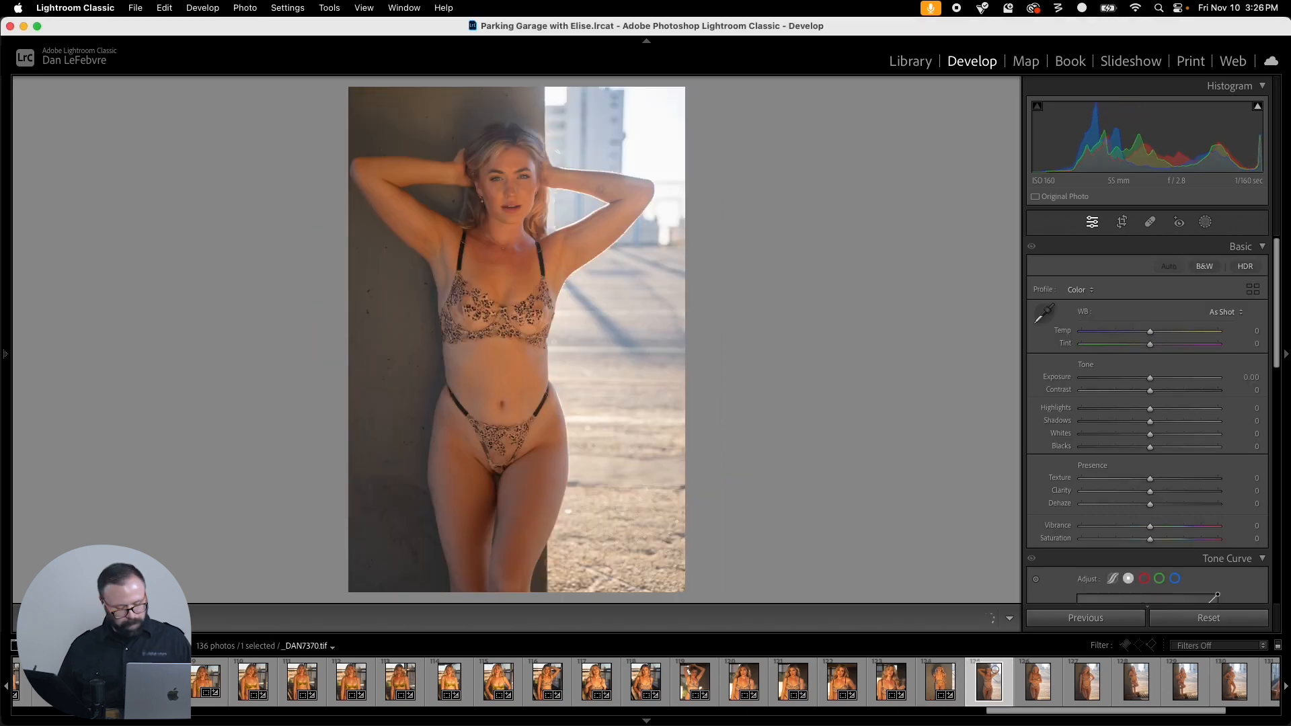
key("super+shift+v")
key("r")
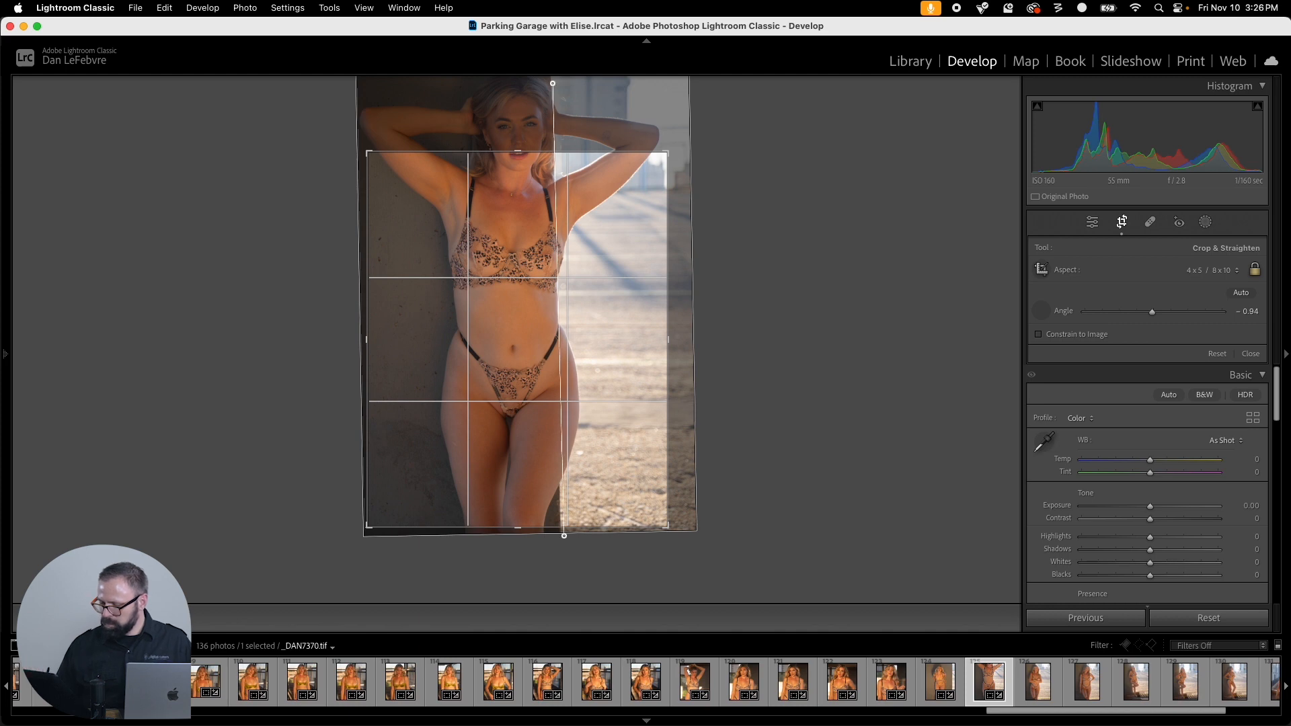
left_click_drag(560, 552, 560, 554)
left_click_drag(597, 371, 601, 448)
key("Return")
Step: Copy the crop settings from _DAN7370.tif to _DAN7373.tif, enlarge the crop to span head to thighs, and apply it
key("super+shift+c")
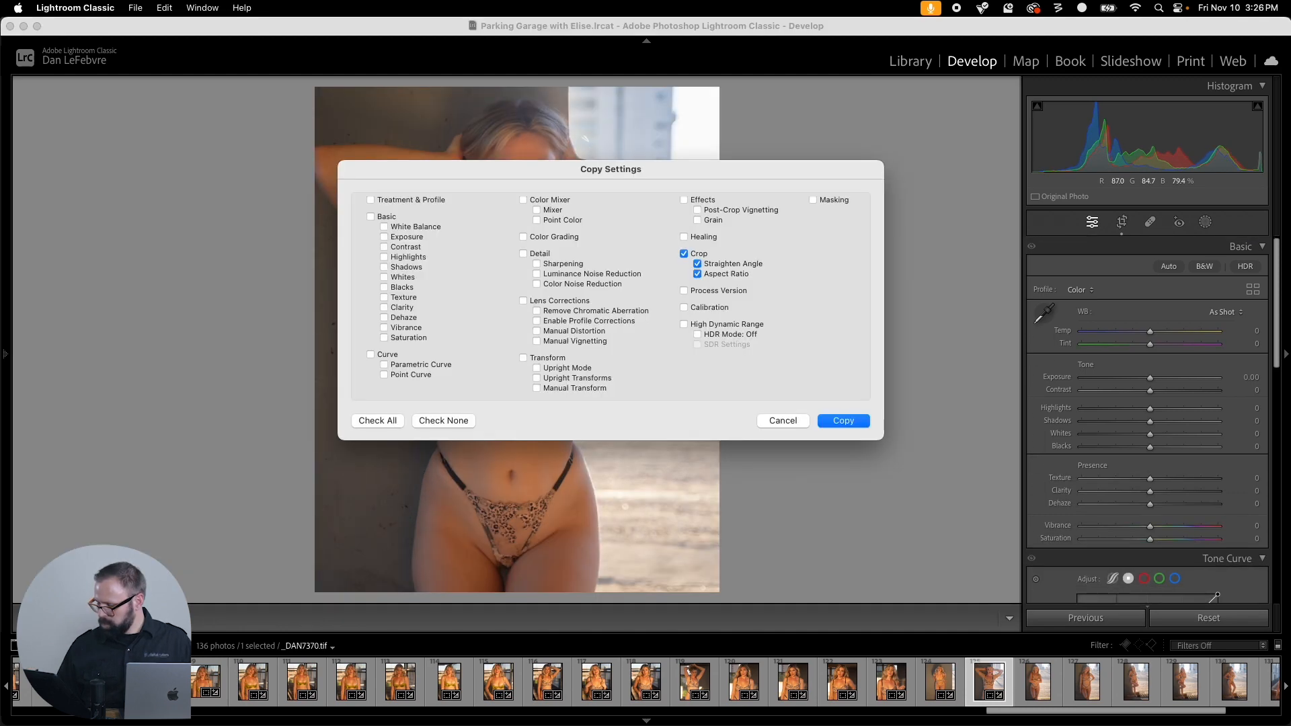
key("Return")
key("Right")
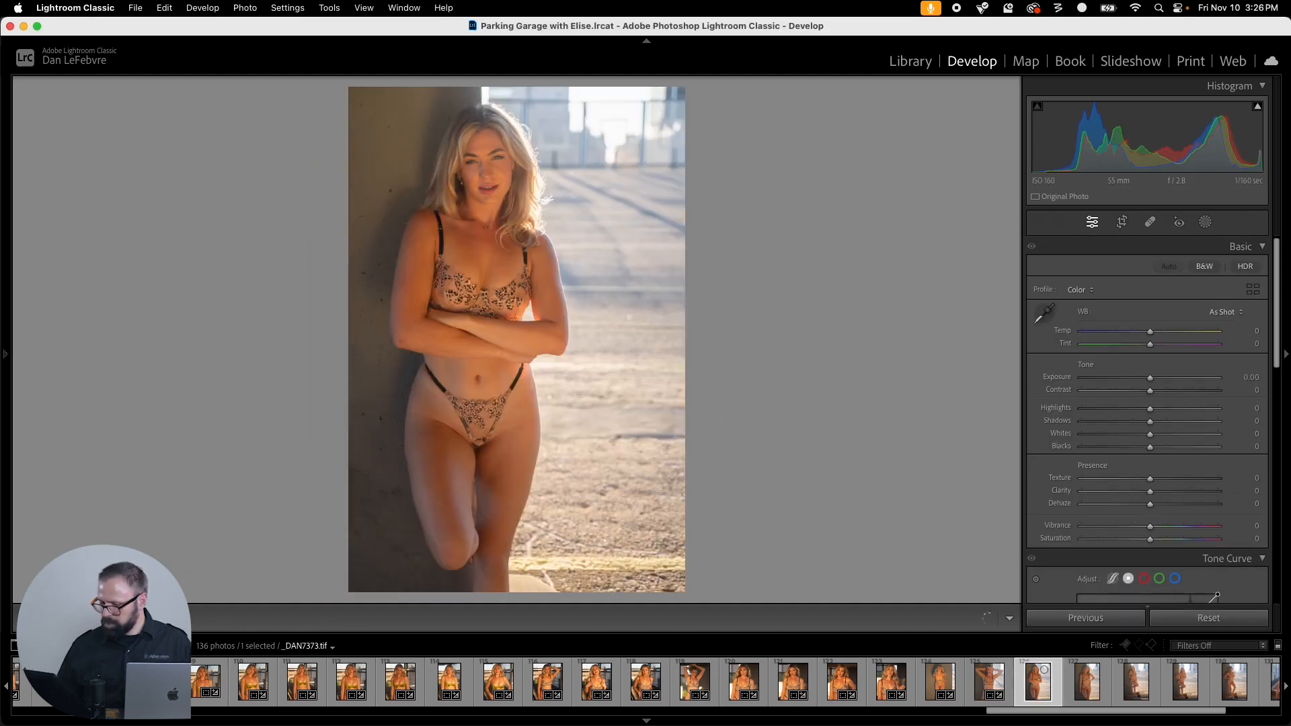
key("super+shift+v")
key("r")
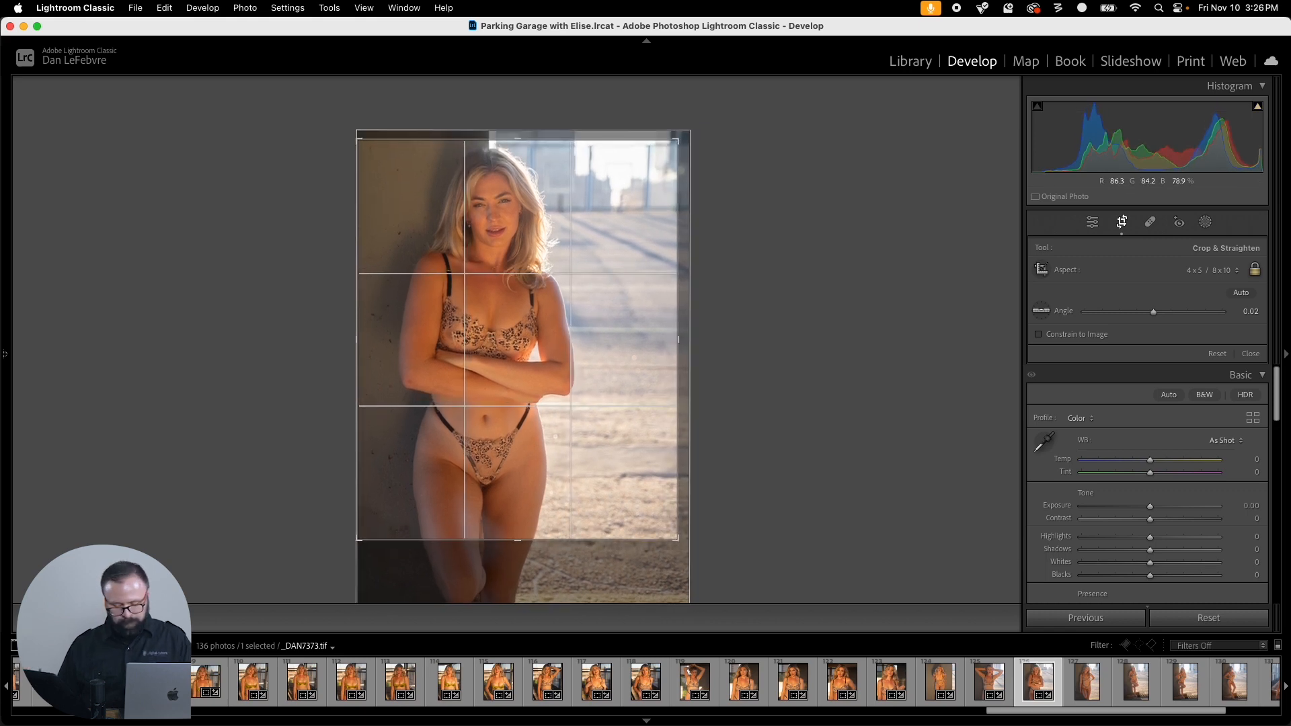
key("r")
Step: Paste the copied crop settings onto _DAN7376.tif, straighten along the pillar edge to -0.05, frame head to thighs, and apply
left_click(1088, 682)
key("shift+super+v")
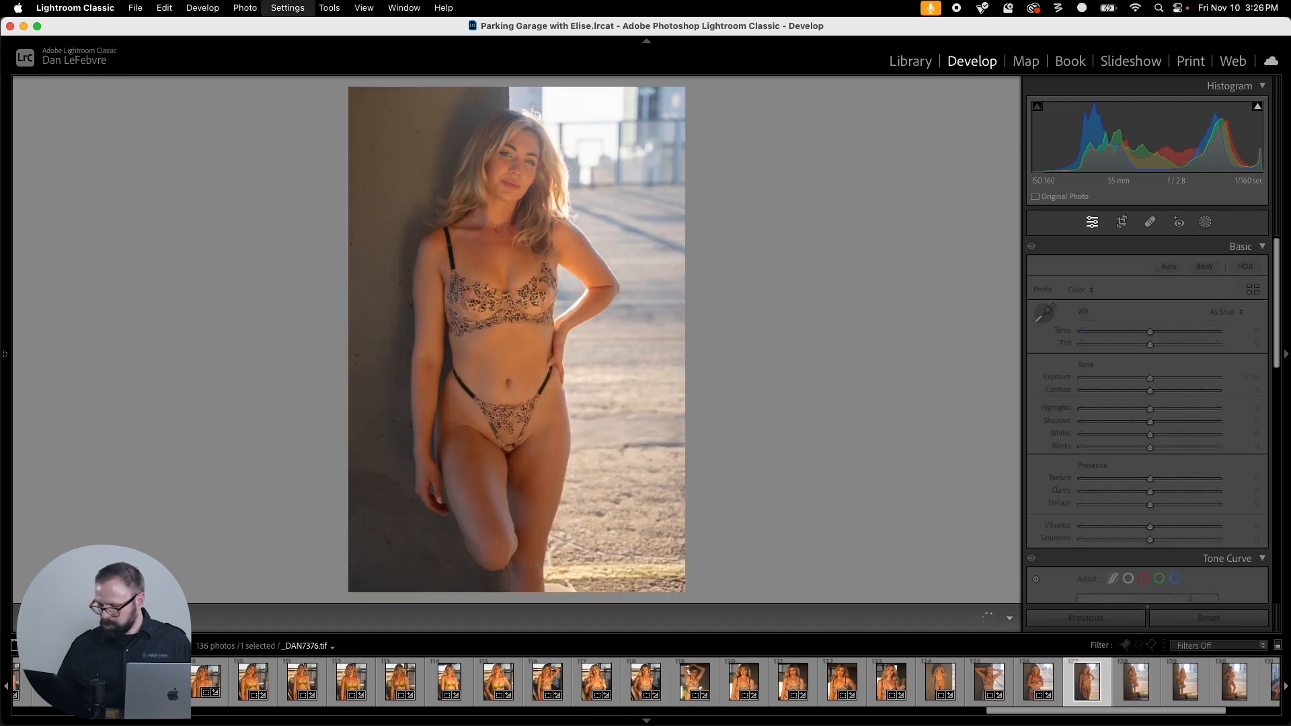
key("r")
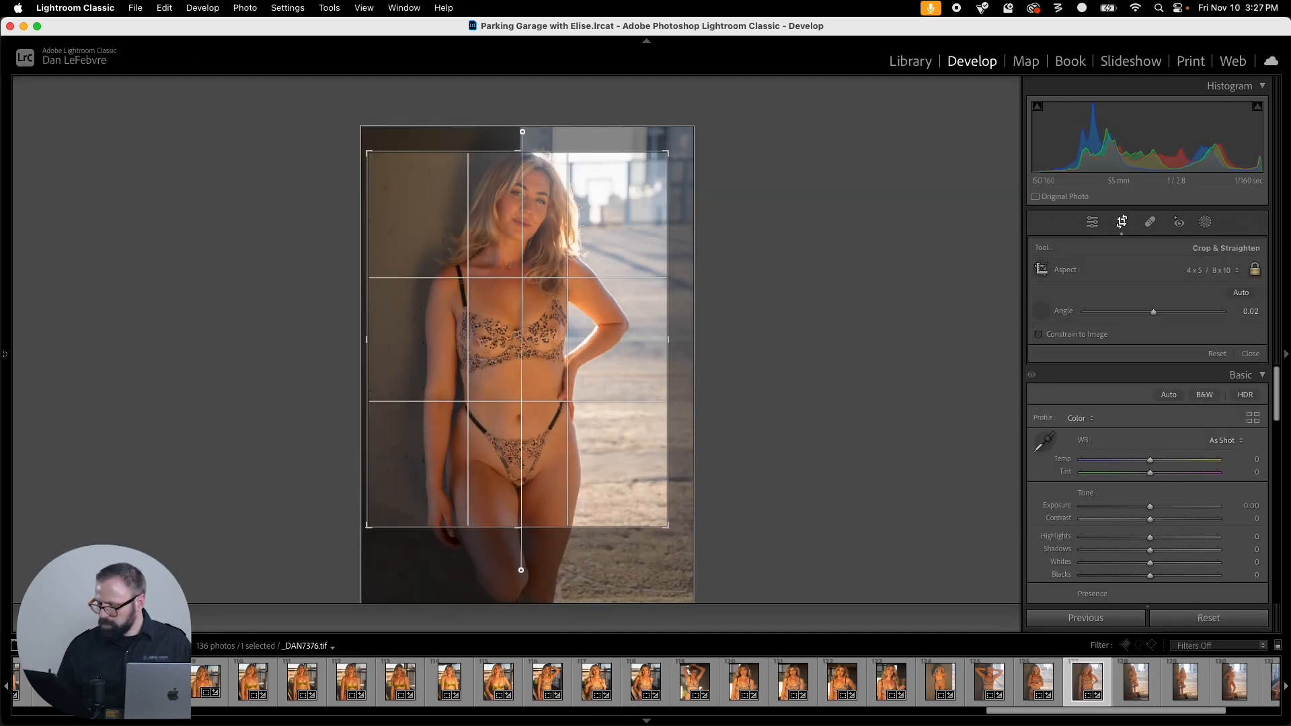
key("r")
key("r")
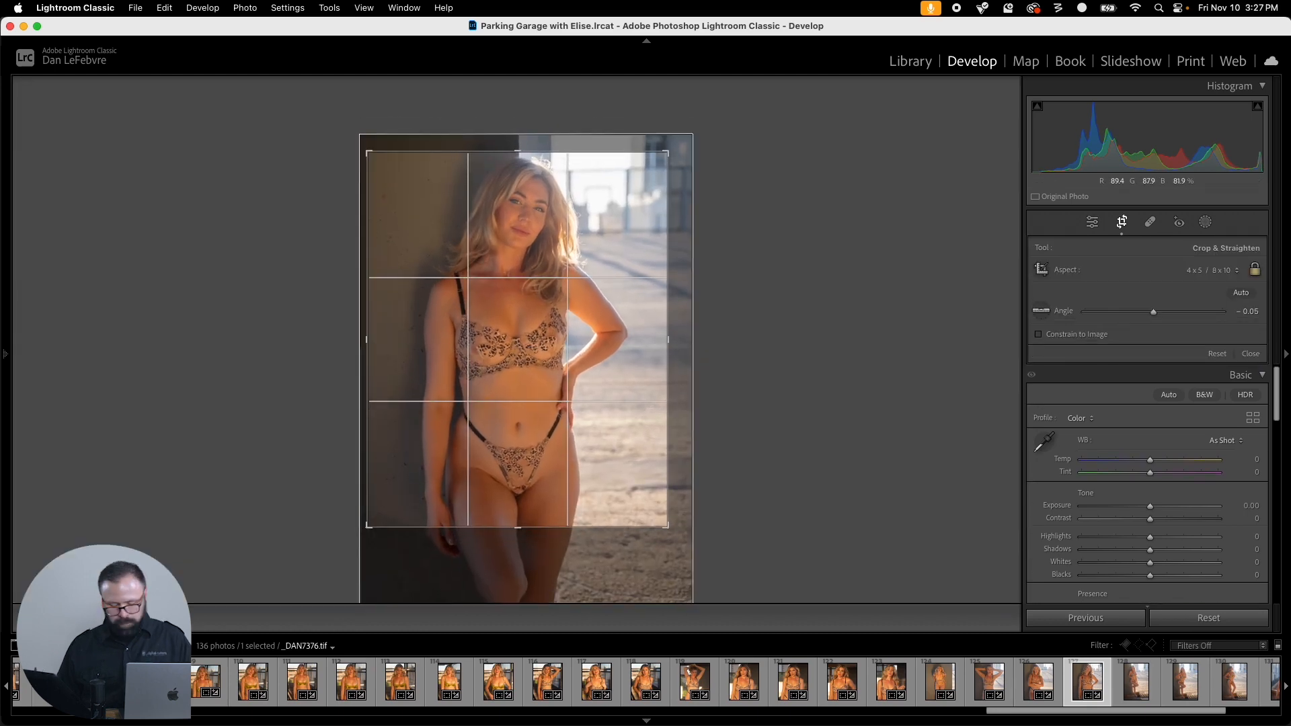
key("r")
Step: Paste the copied crop settings onto _DAN7382.tif, straighten the photo to 3.15, and slightly enlarge the 4 x 5 crop
key("Right")
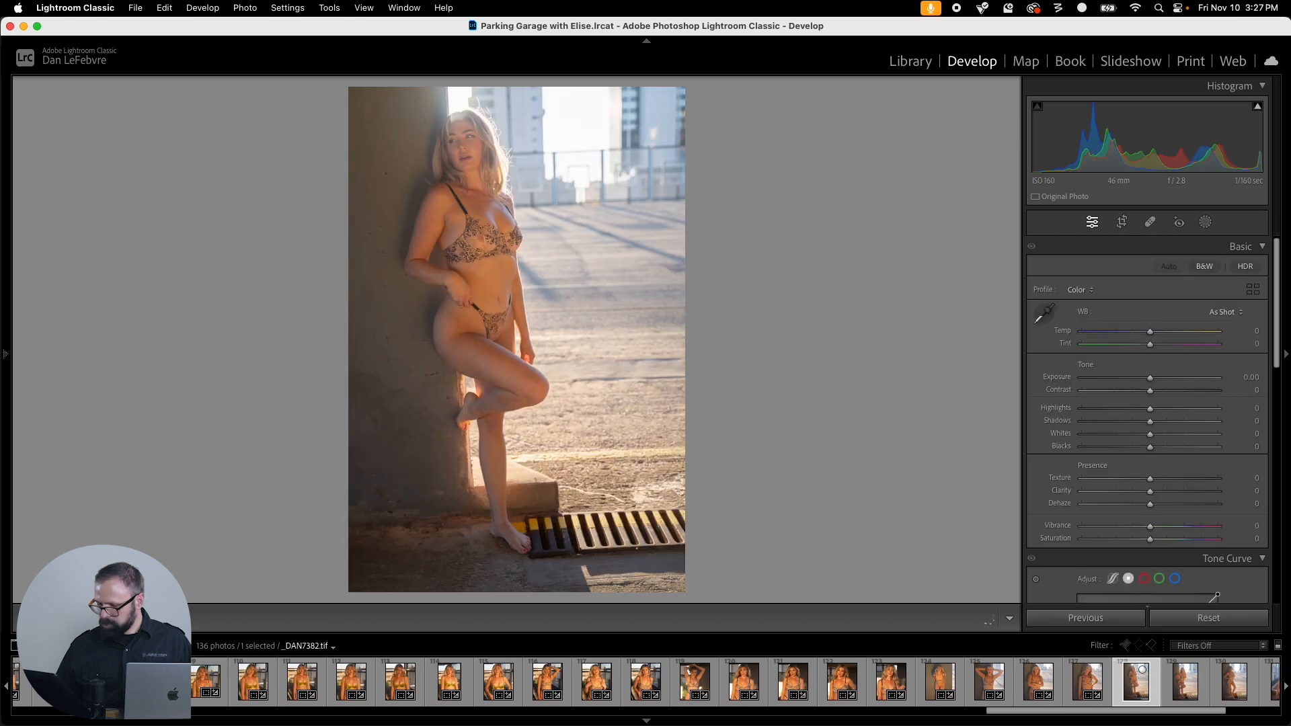
key("r")
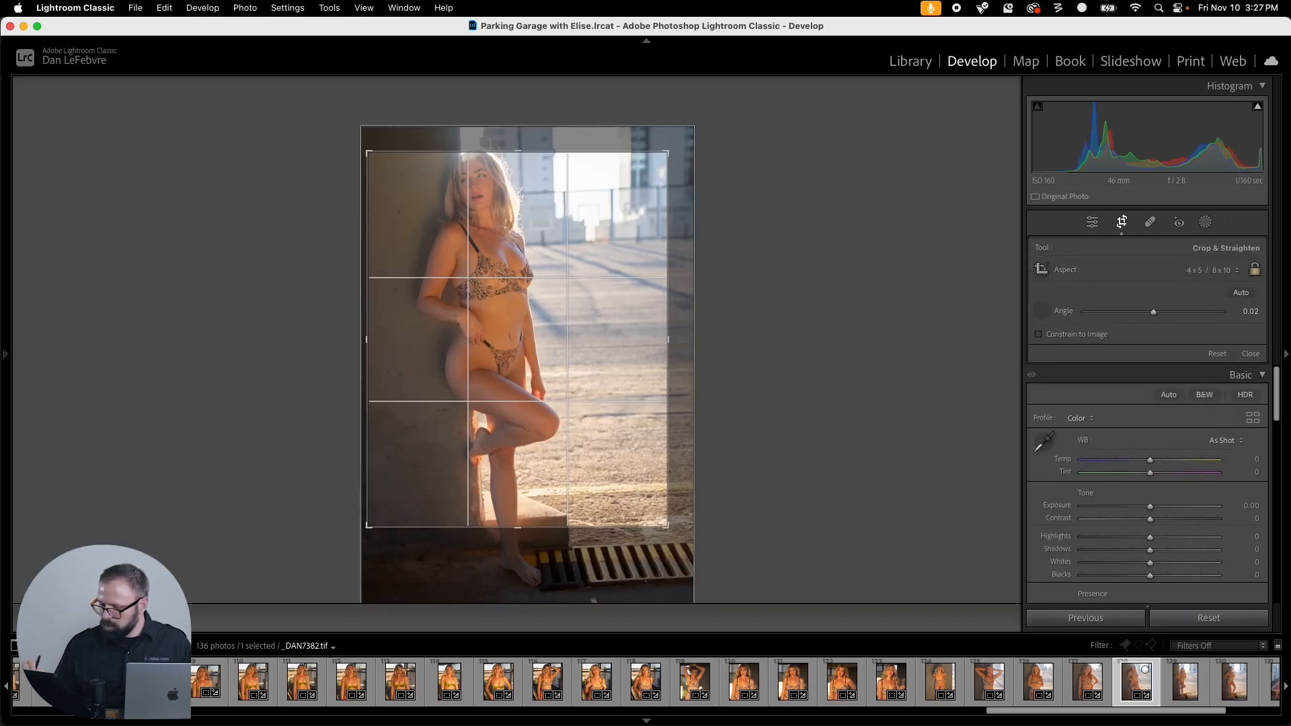
left_click_drag(488, 432, 486, 607)
key("r")
key("r")
left_click_drag(551, 403, 551, 414)
left_click_drag(668, 528, 673, 535)
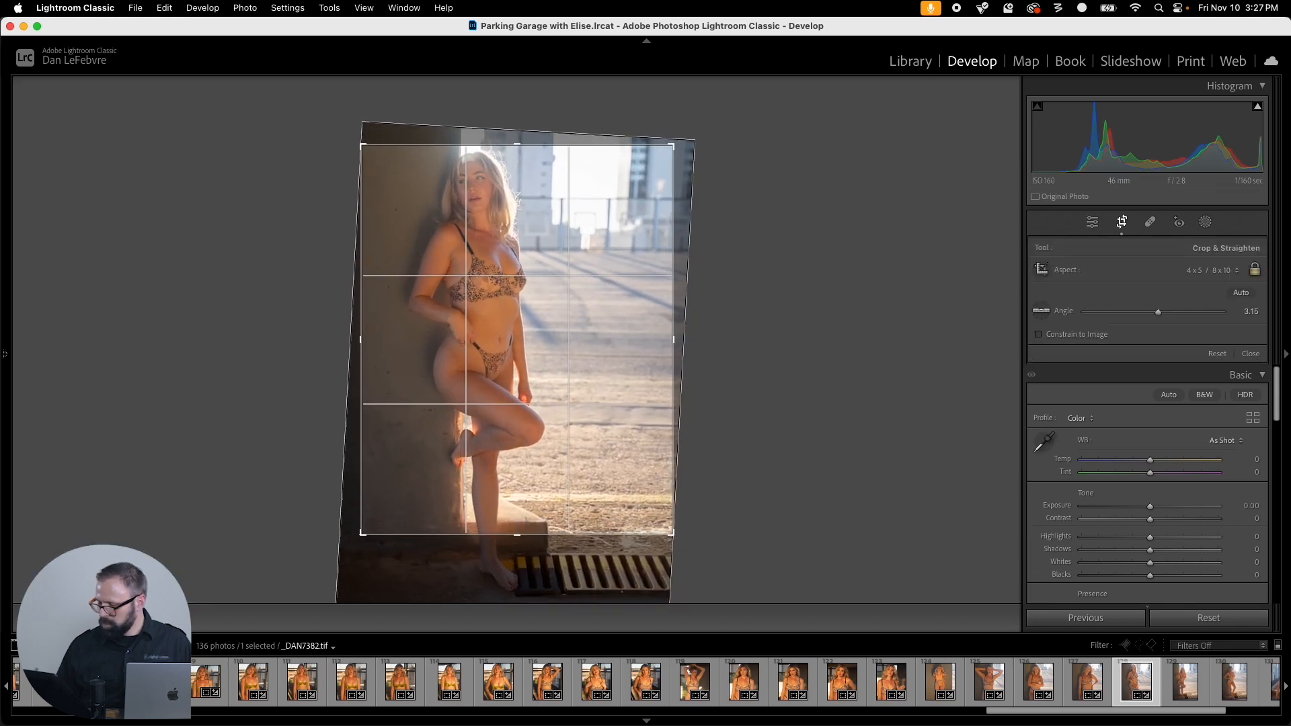
Step: Switch the crop of _DAN7382.tif to a Custom aspect ratio, make it taller to include head and foot, and apply it
left_click(1211, 270)
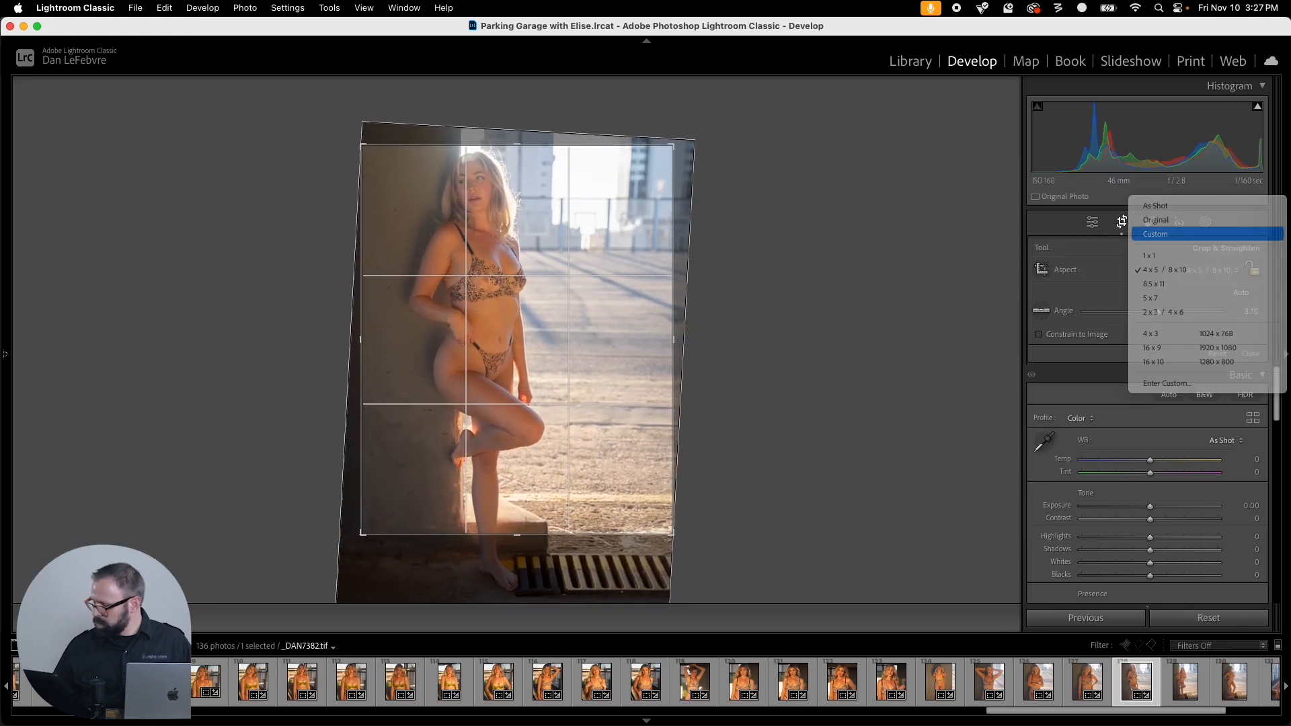
left_click(1204, 232)
left_click_drag(639, 535, 650, 575)
left_click_drag(592, 424, 611, 430)
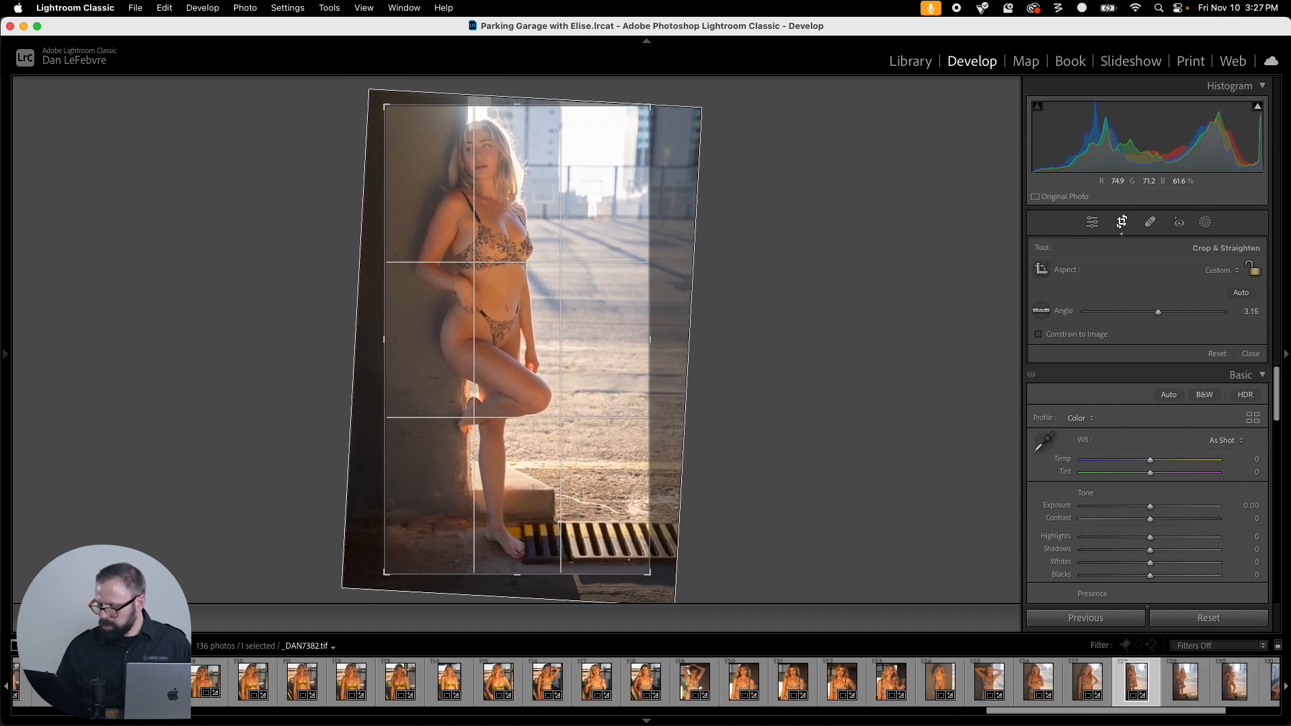
key("Return")
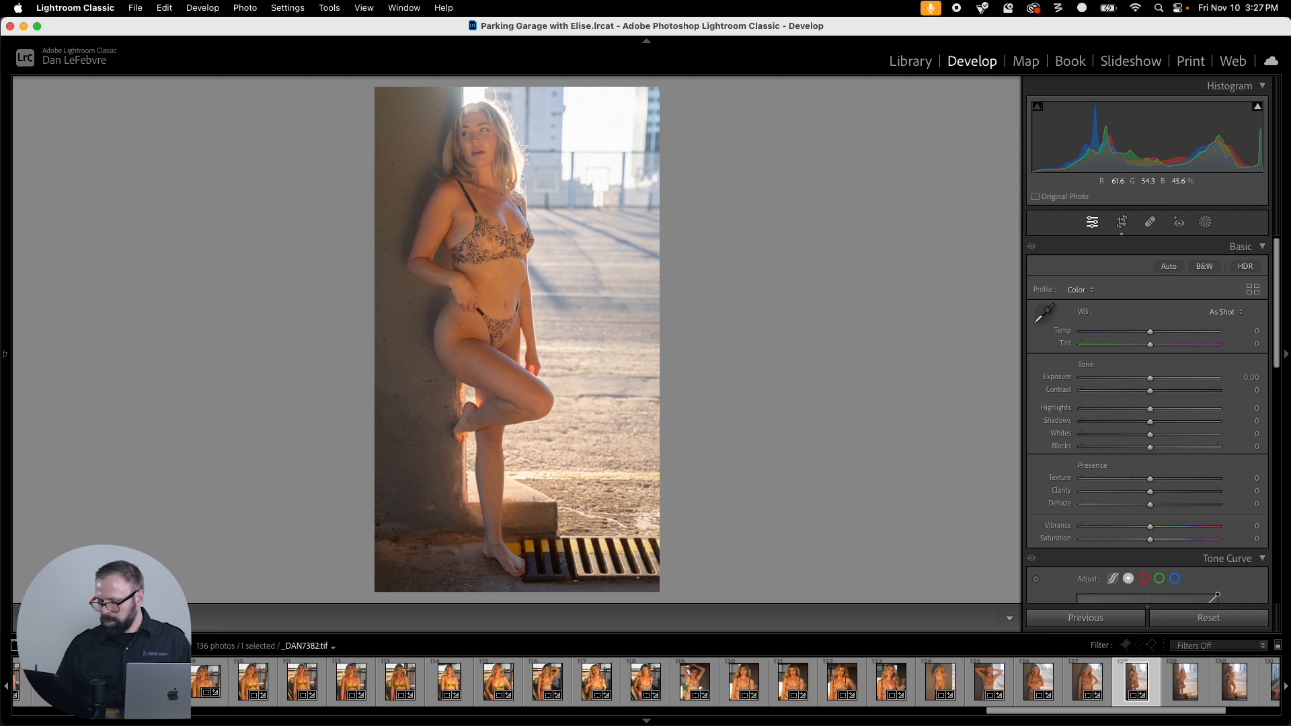
Step: Copy the crop settings, including straighten angle and aspect ratio, from _DAN7382.tif and paste them onto _DAN7385.tif
key("super+shift+c")
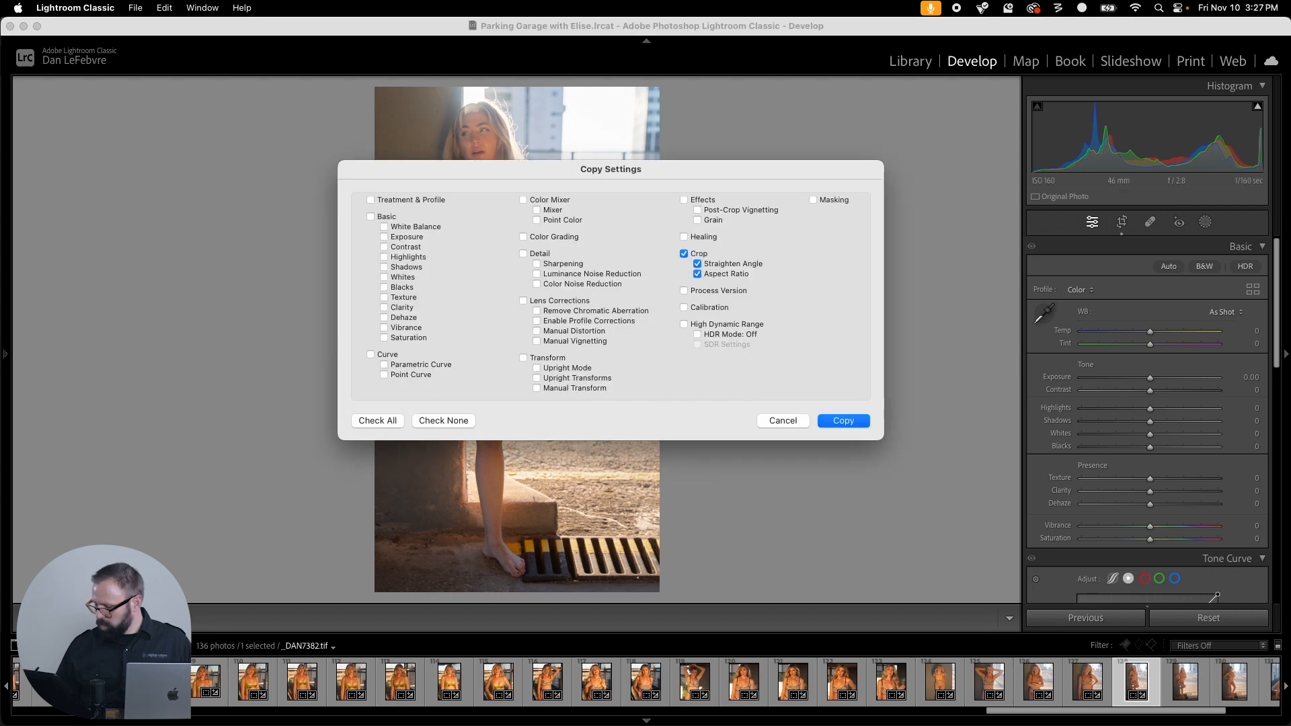
key("Return")
key("Right")
key("super+shift+v")
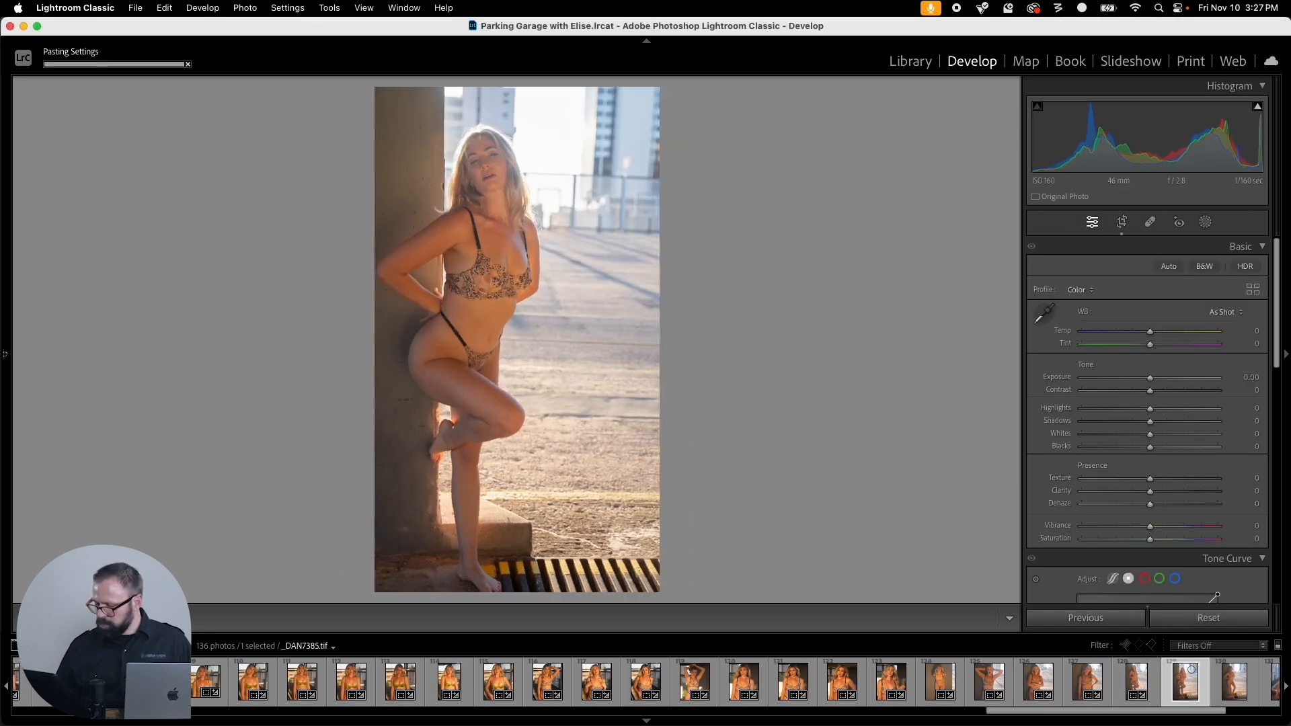
key("r")
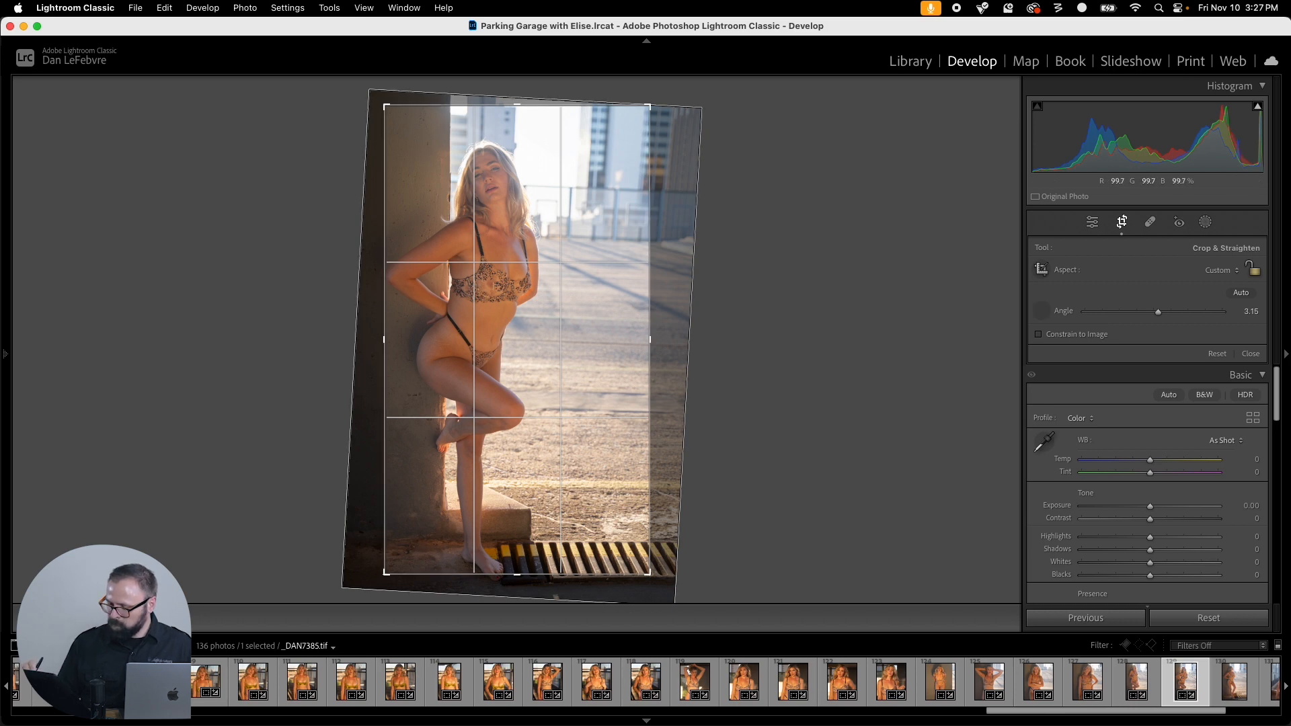
key("Return")
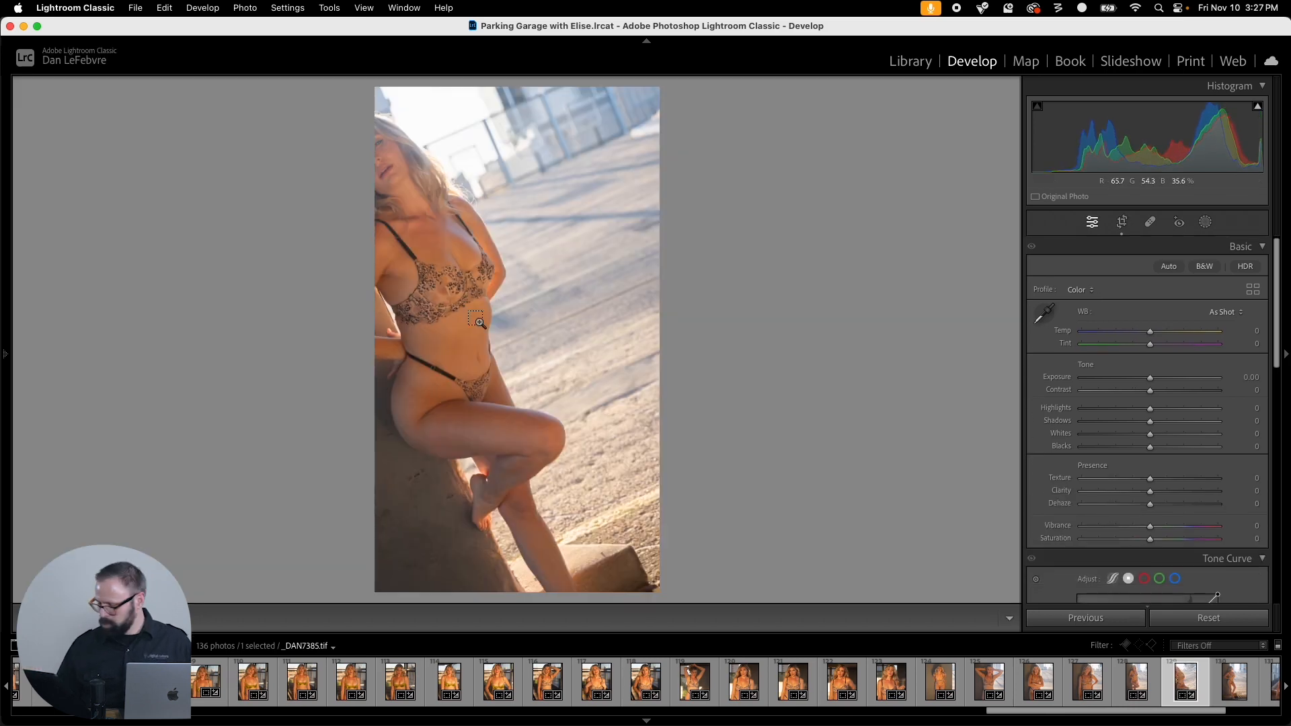
key("super+z")
Step: Straighten _DAN7385.tif along the pillar edge to 2.03, enlarge the crop around the full figure, shift the photo sideways within it, and apply
key("r")
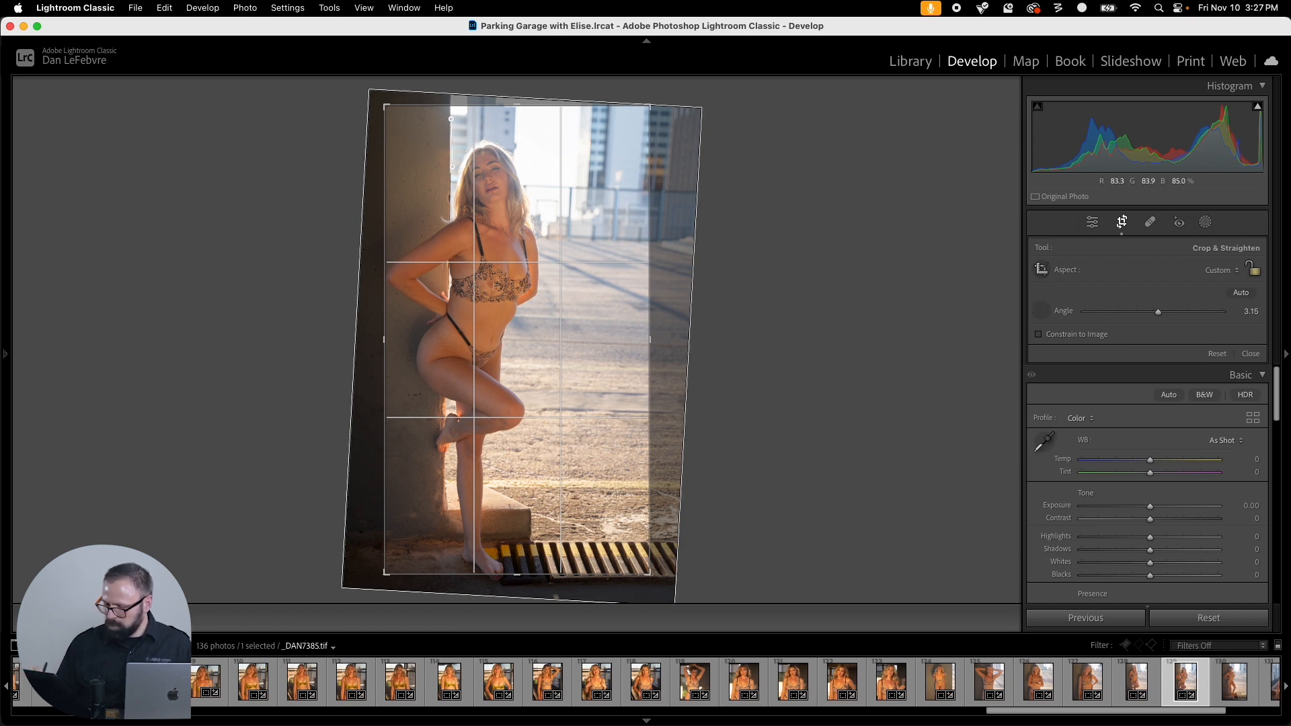
left_click_drag(445, 588, 443, 590)
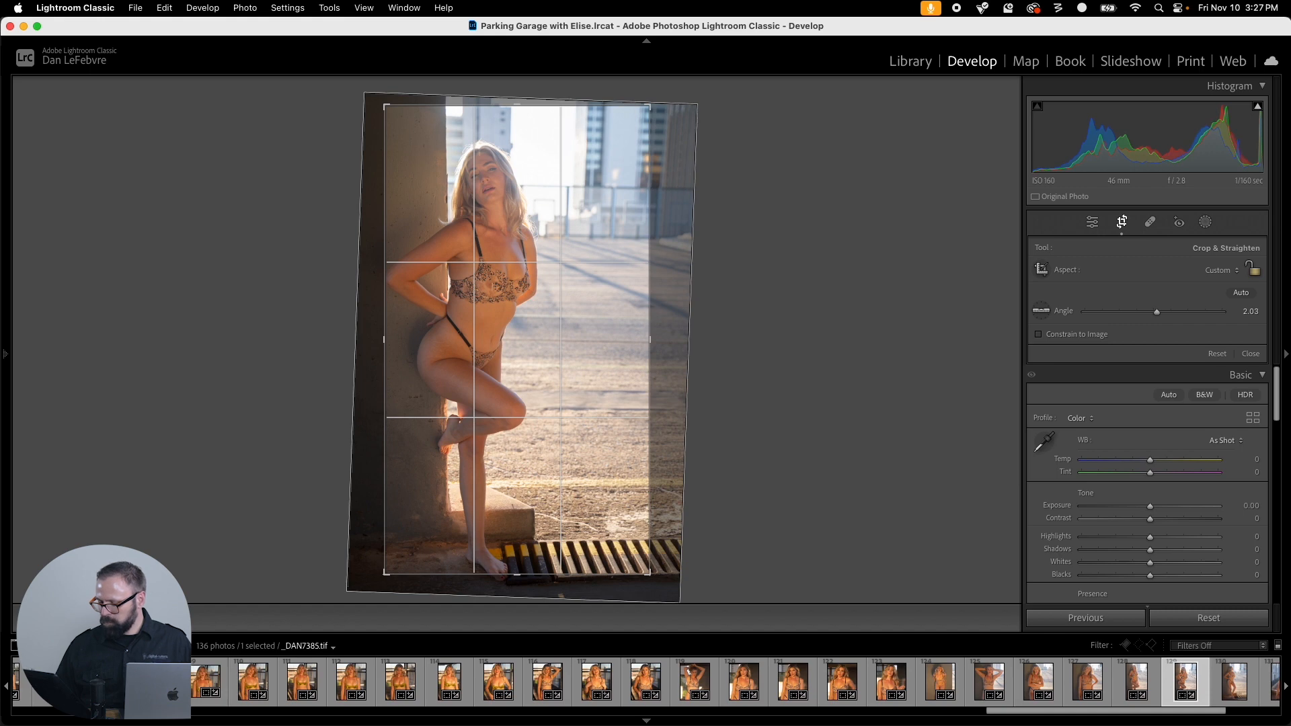
left_click_drag(650, 575, 660, 584)
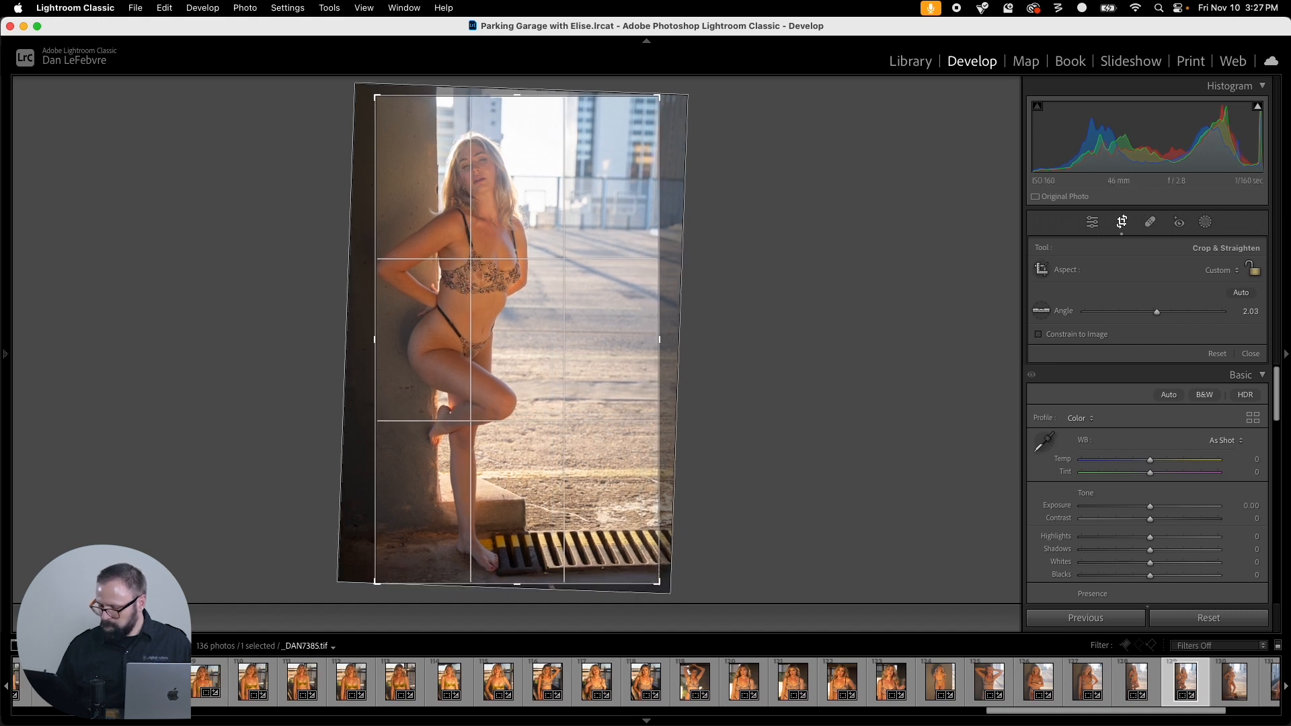
left_click_drag(565, 323, 578, 324)
left_click_drag(660, 583, 666, 583)
left_click_drag(571, 336, 579, 336)
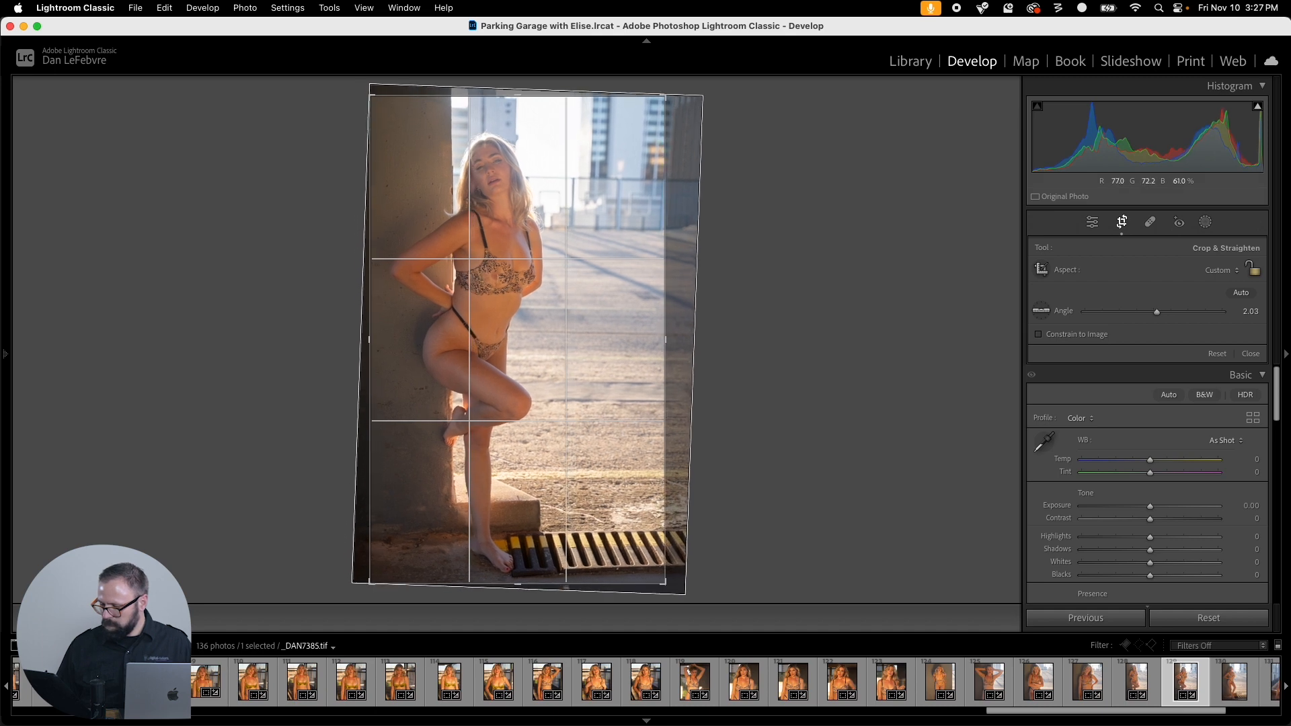
key("Return")
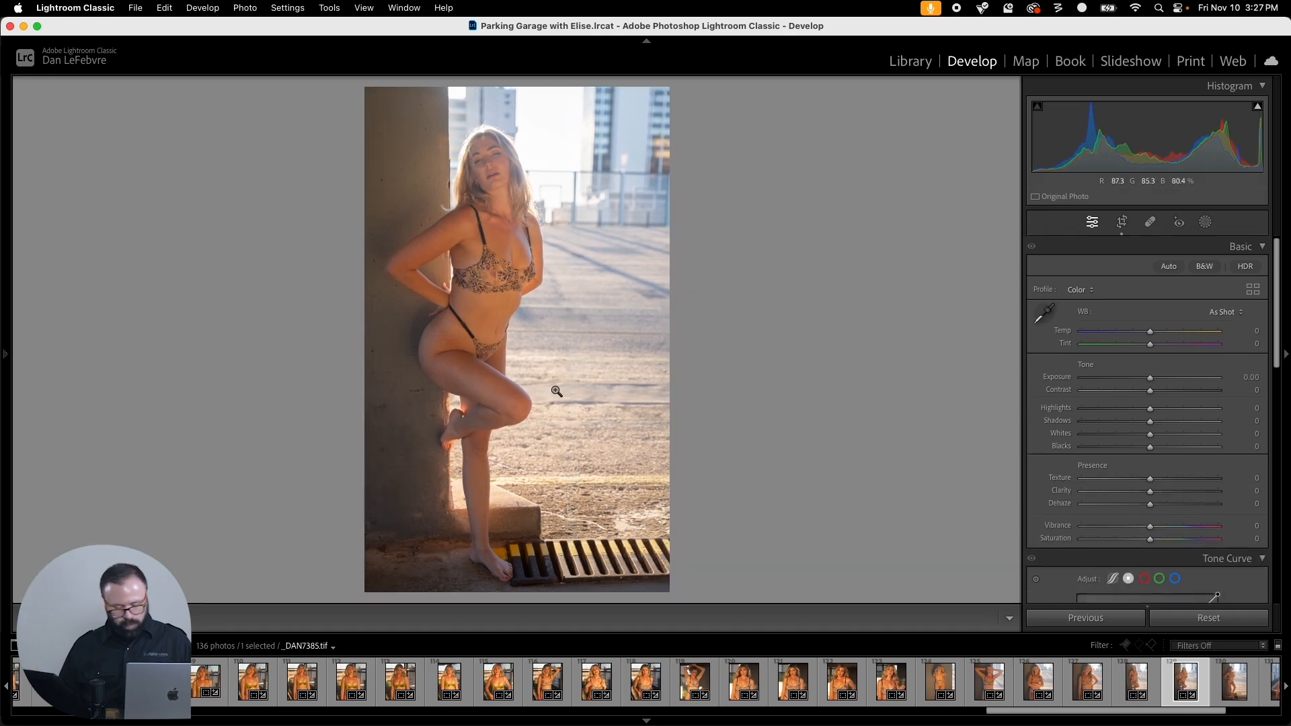
Step: Copy the crop settings from _DAN7385.tif to _DAN7390.tif, make the crop slightly shorter and wider around the full figure, and apply it
key("ctrl+shift+c")
key("Return")
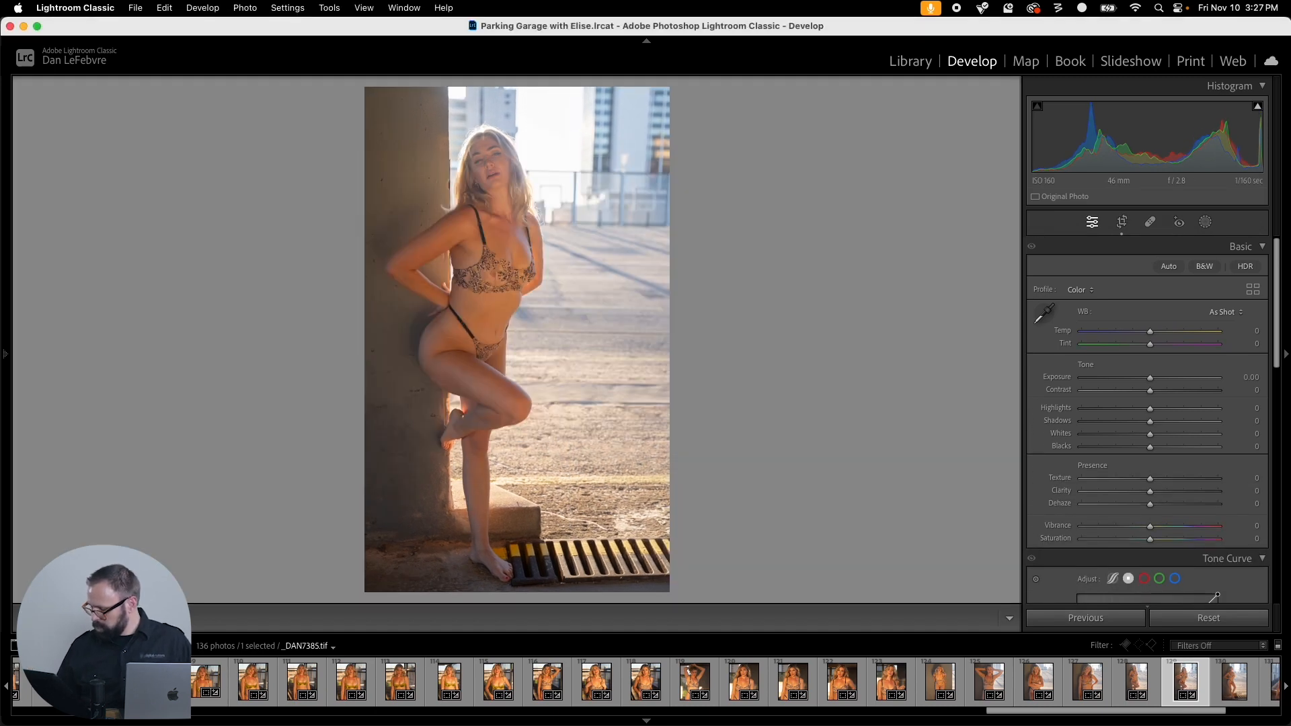
key("Right")
key("ctrl+shift+v")
key("r")
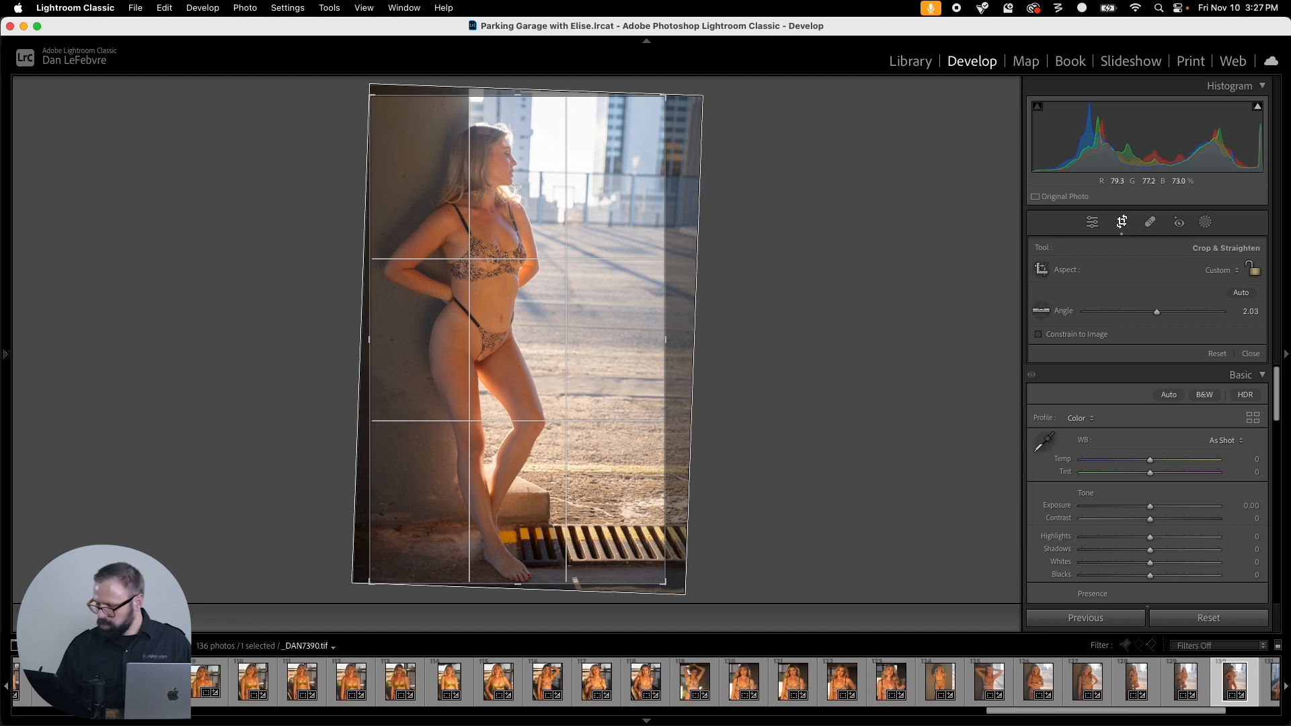
key("r")
key("r")
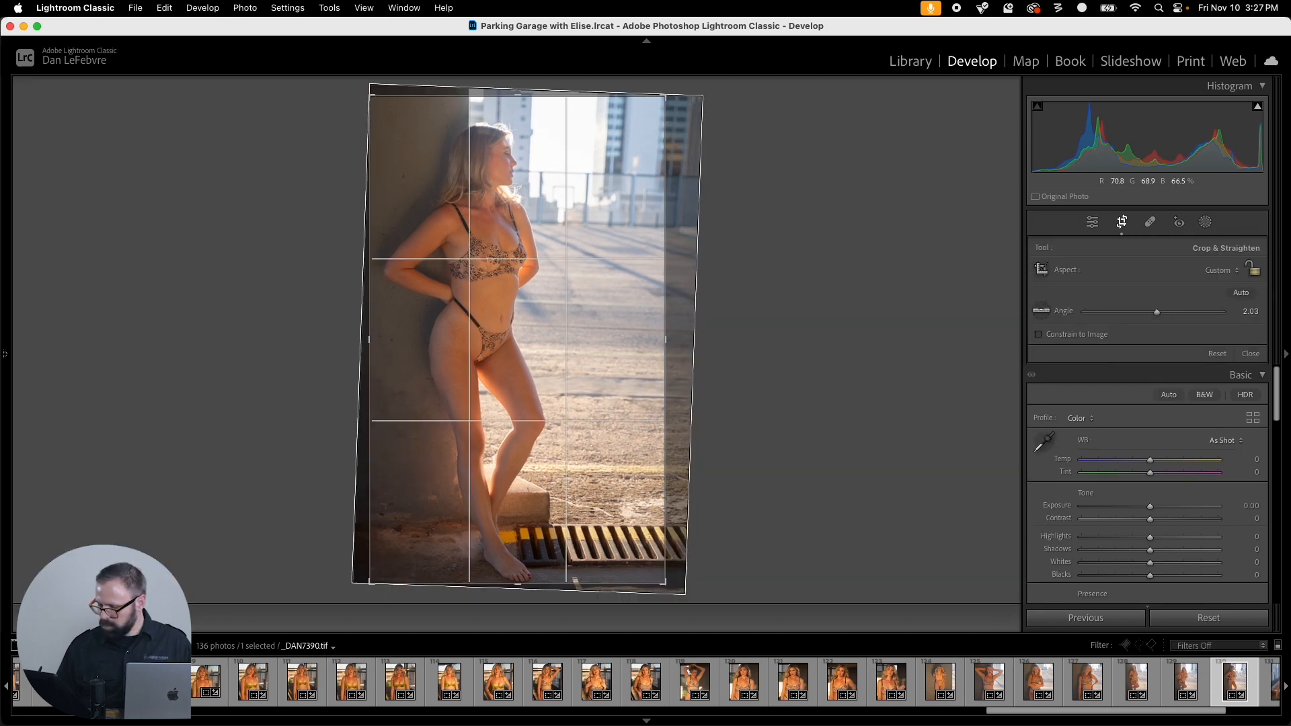
left_click_drag(666, 96, 671, 106)
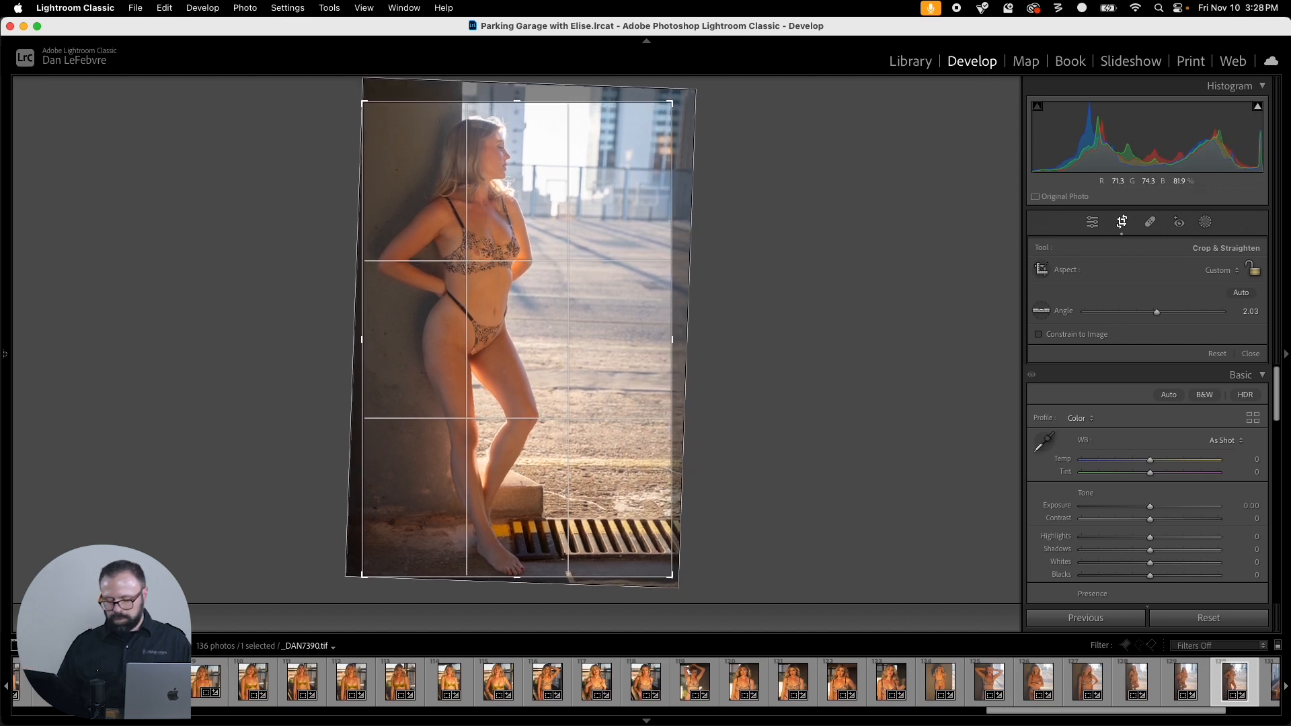
key("r")
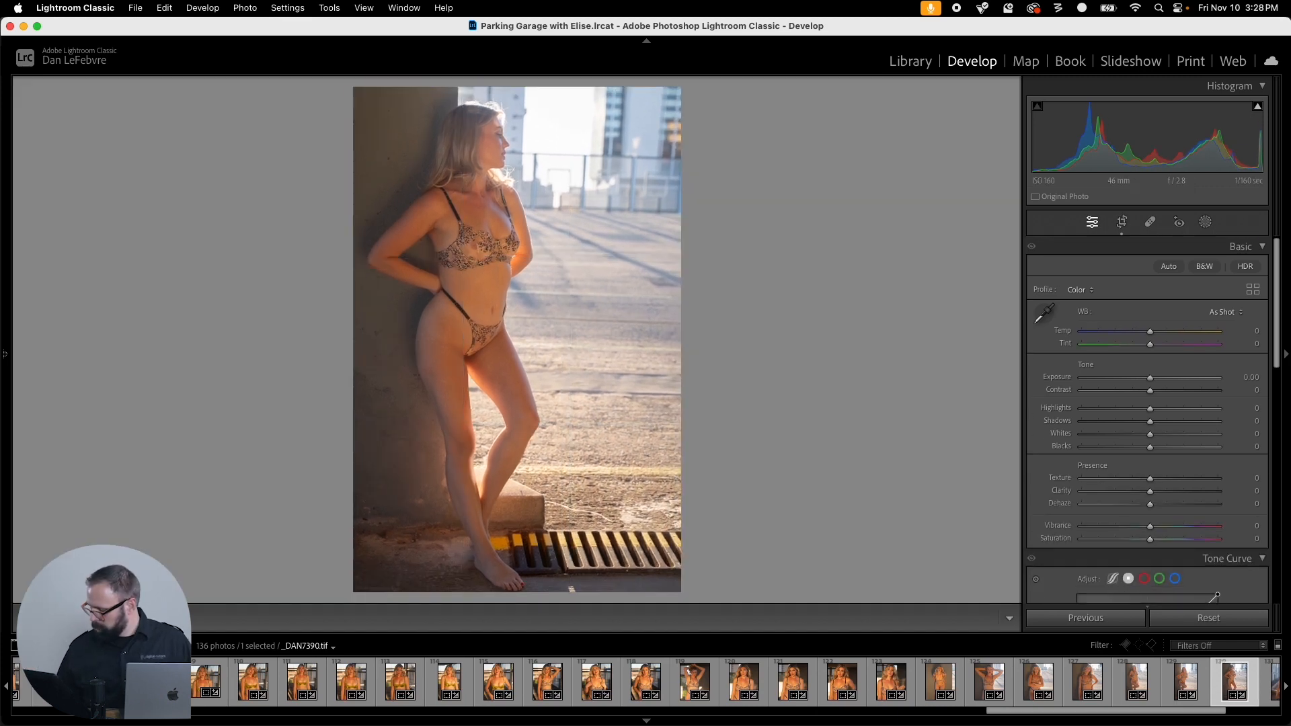
Step: Paste the copied crop settings onto _DAN7396.tif, straighten it along the pillar edge to -0.70, and apply the crop
key("Right")
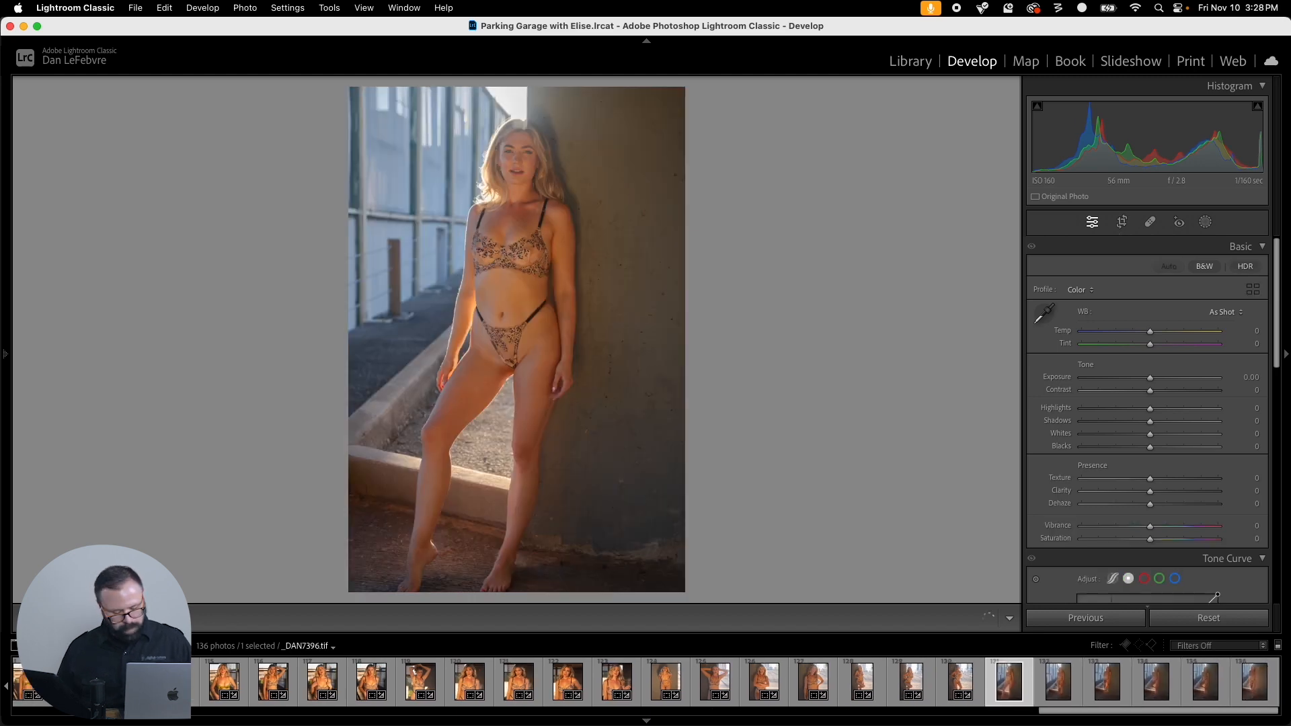
key("super+shift+v")
key("r")
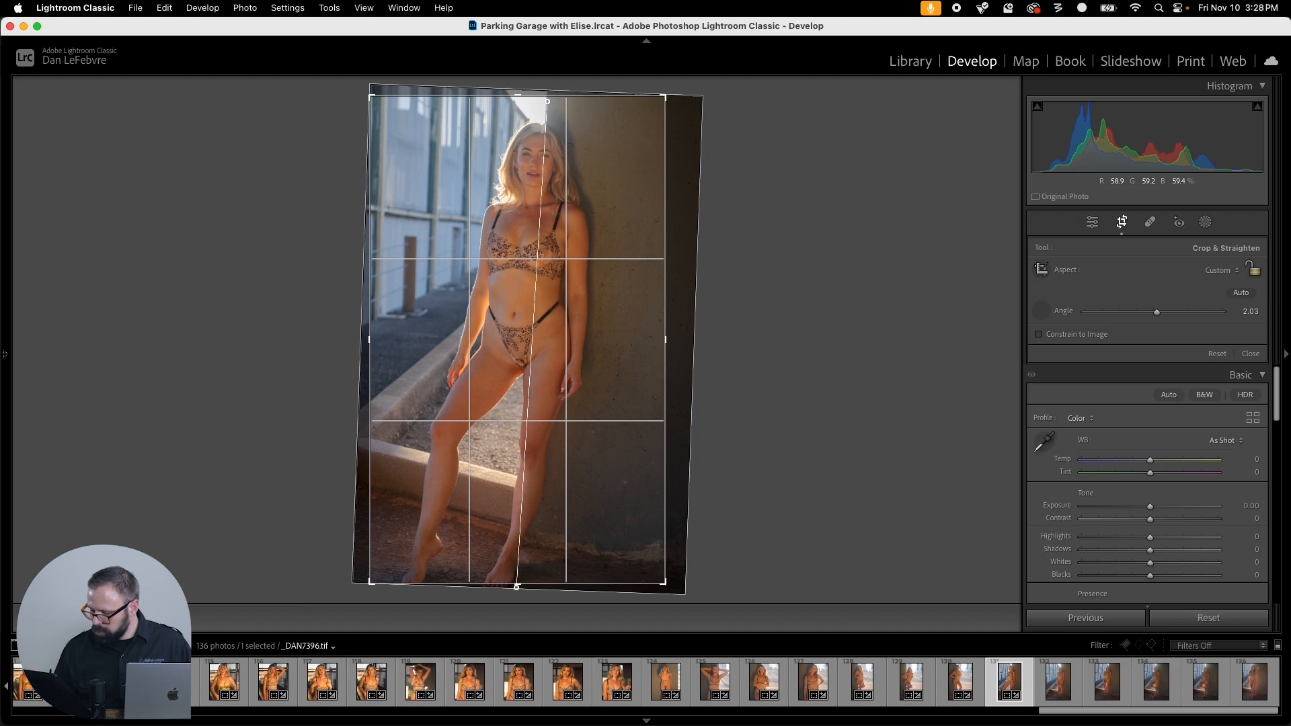
left_click_drag(516, 586, 524, 602)
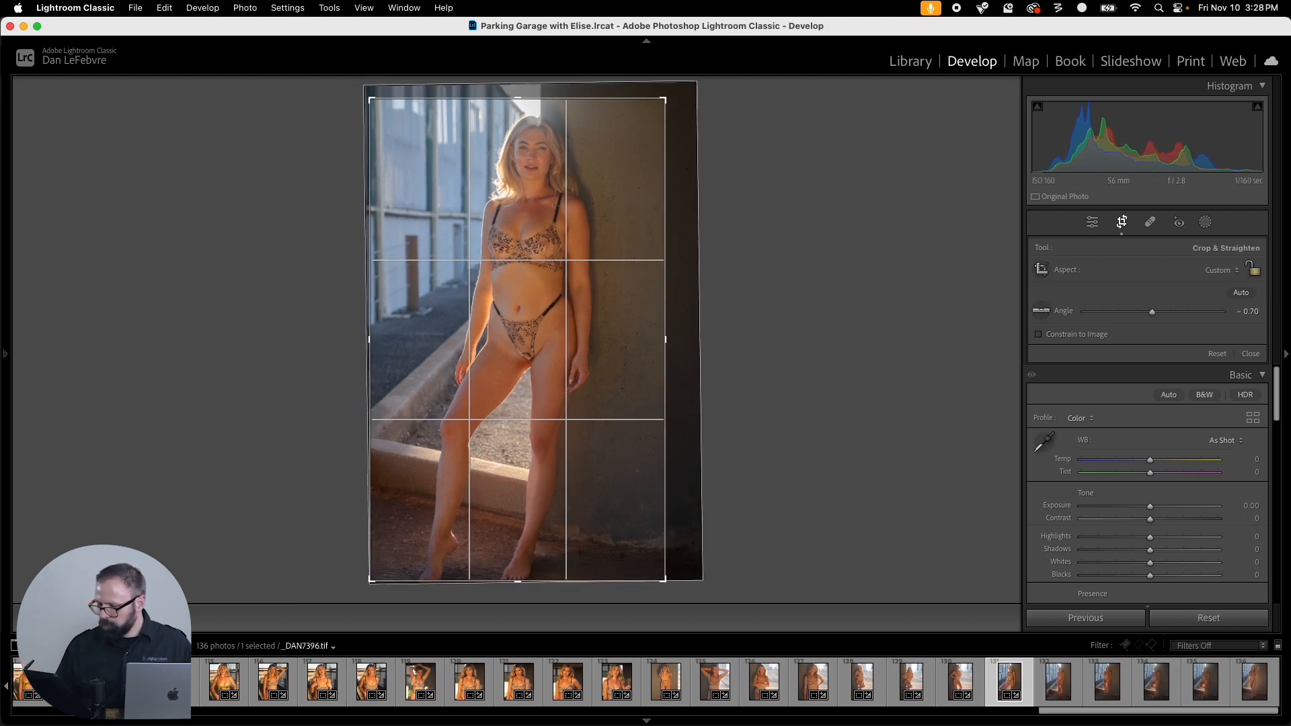
key("Return")
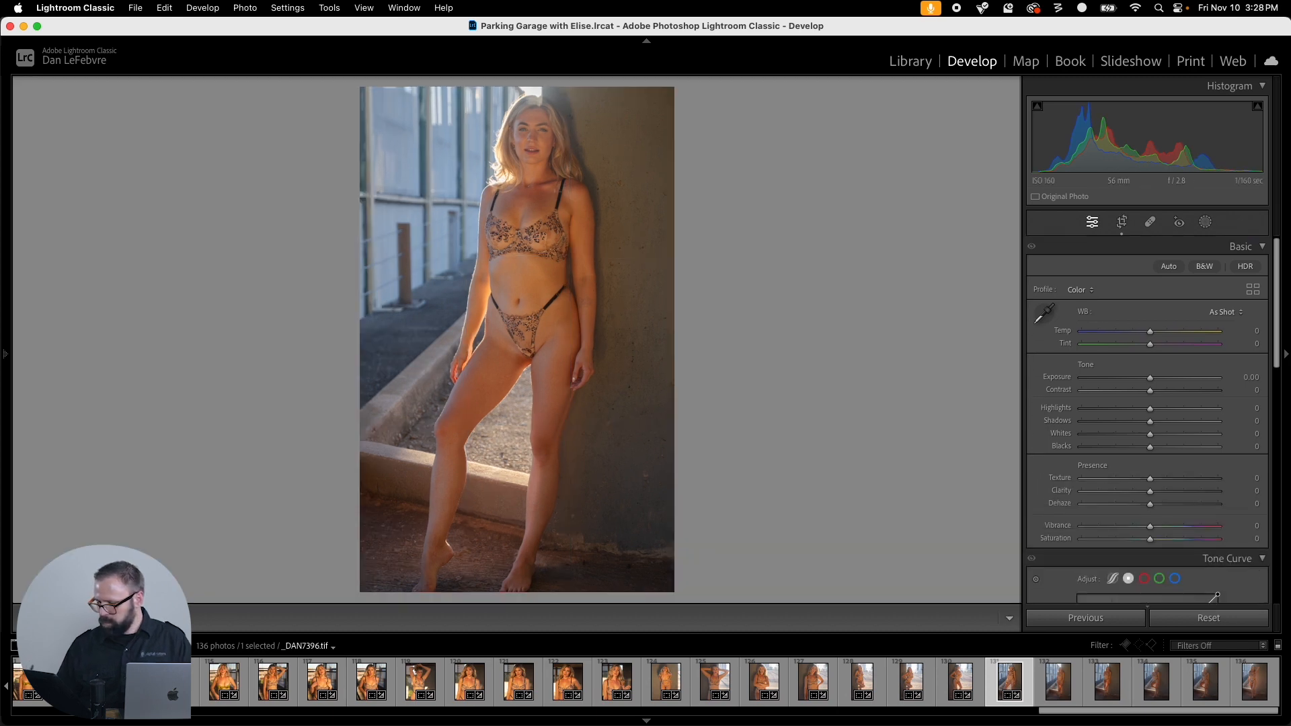
Step: Reuse the copied crop on _DAN7398.tif, straighten it along the pillar edge to -0.01, frame the full figure, and apply
key("Right")
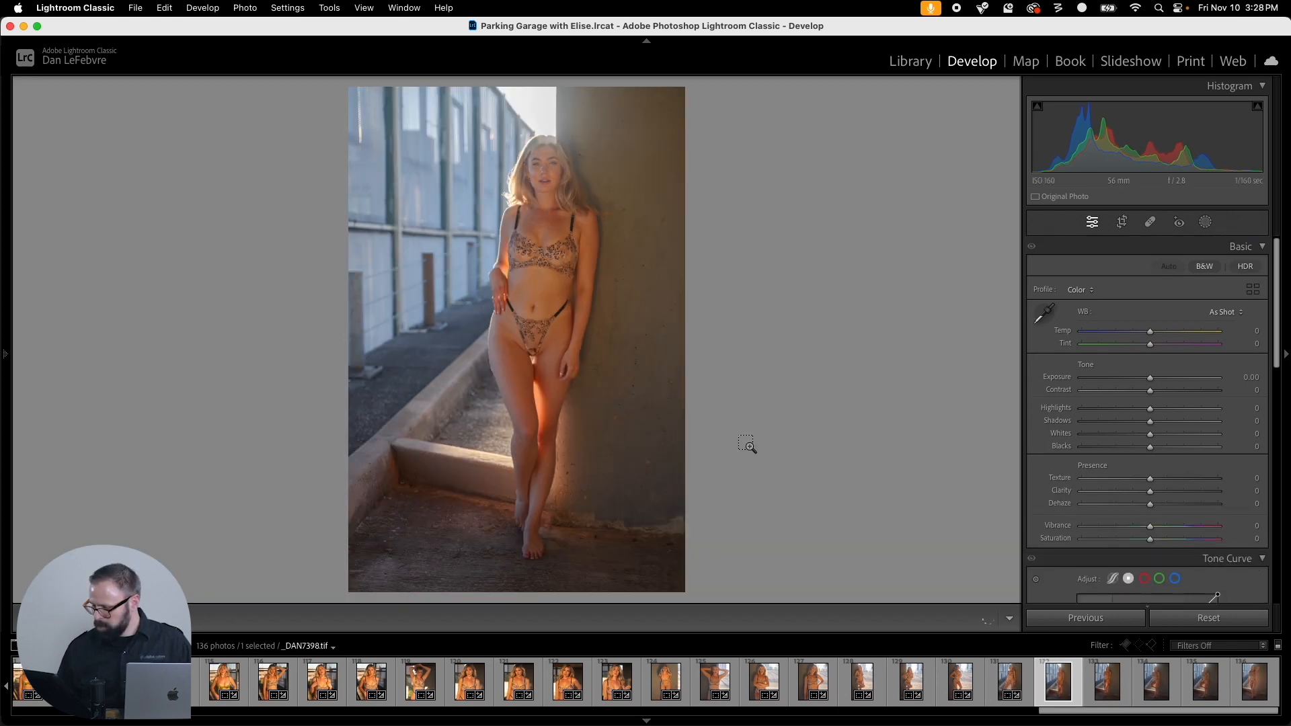
key("r")
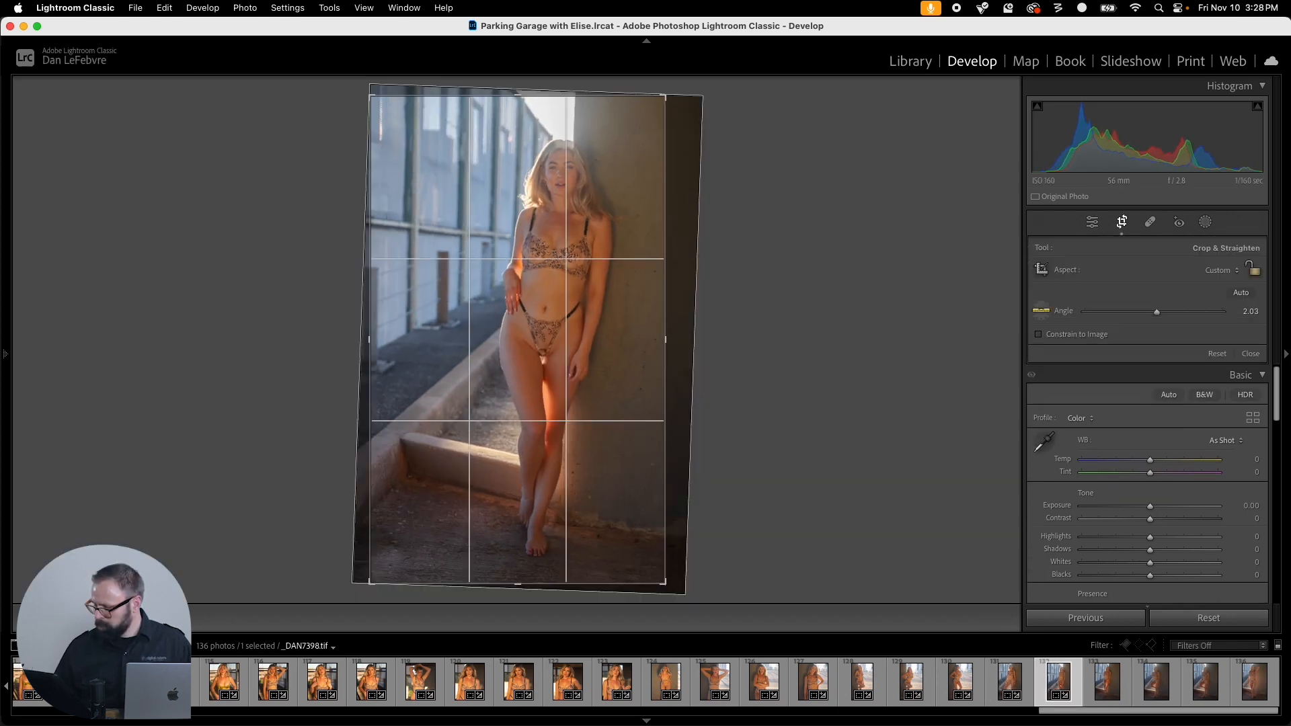
left_click_drag(578, 229, 557, 602)
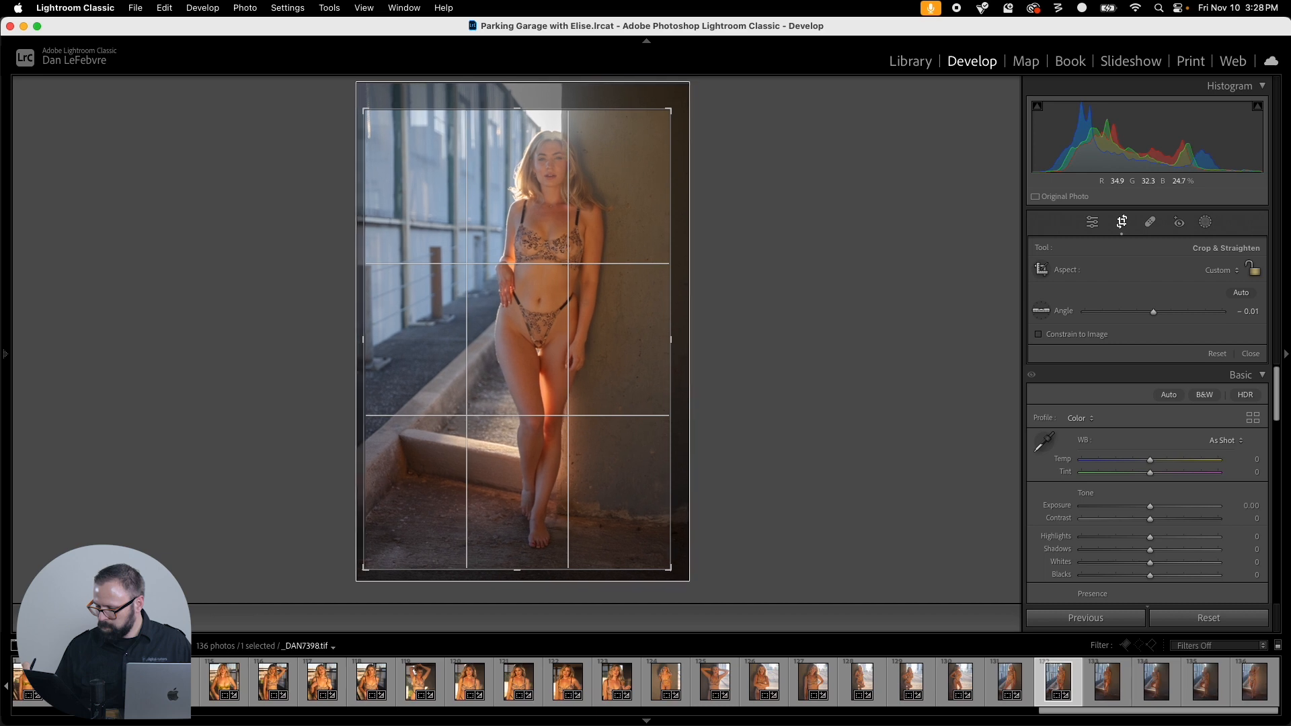
key("Return")
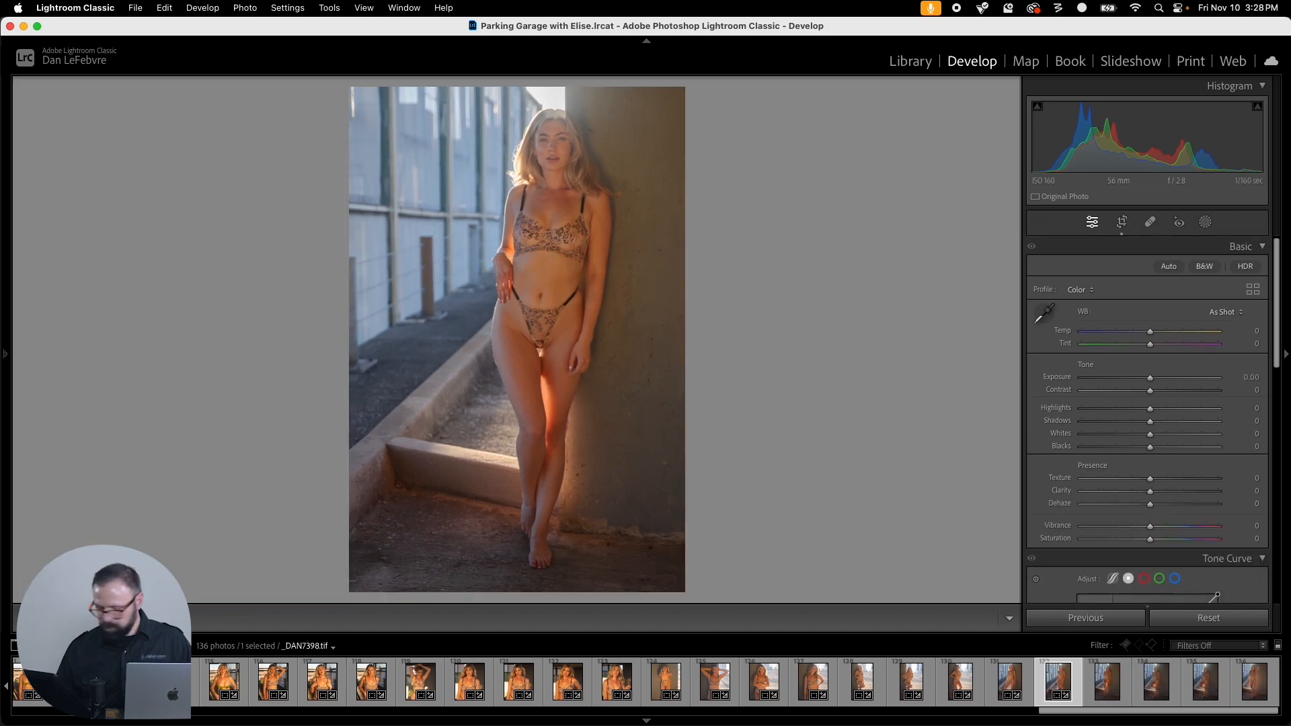
Step: Copy the crop settings from _DAN7398.tif to _DAN7402.tif, straighten the photo to -4.68, and apply the crop
key("super+shift+c")
key("Return")
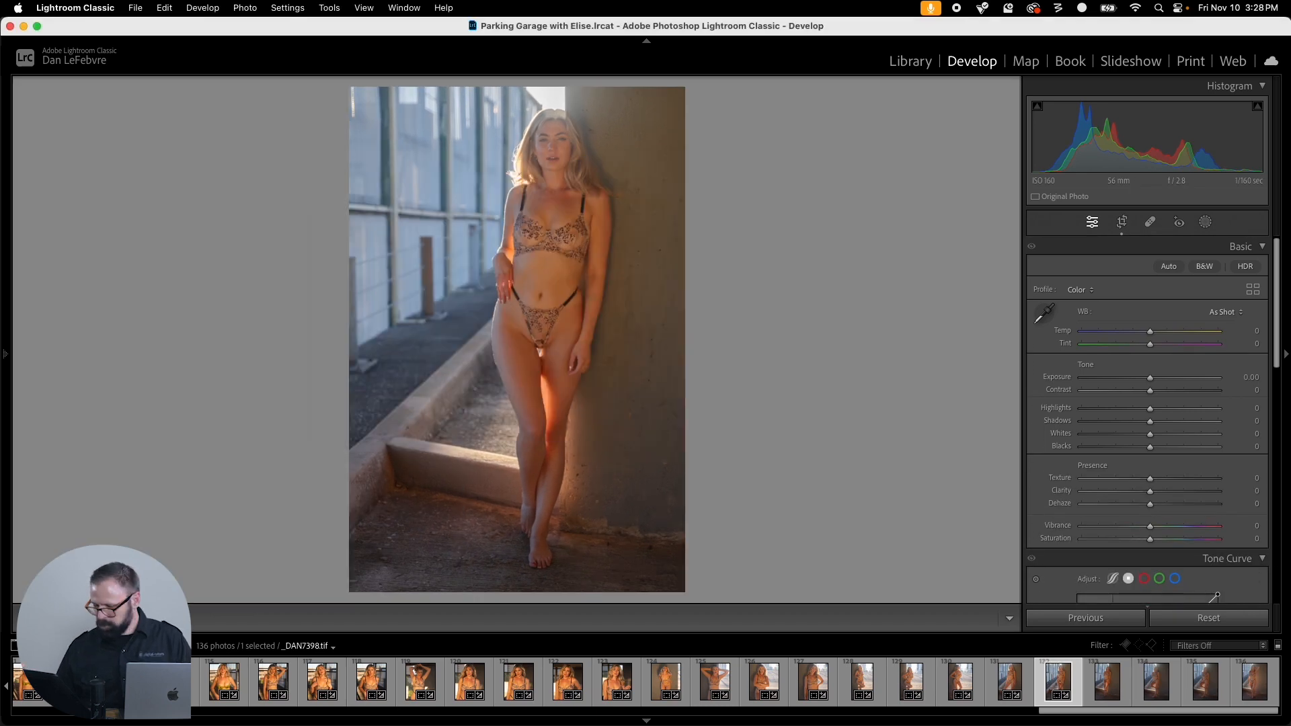
key("Right")
key("super+shift+v")
key("r")
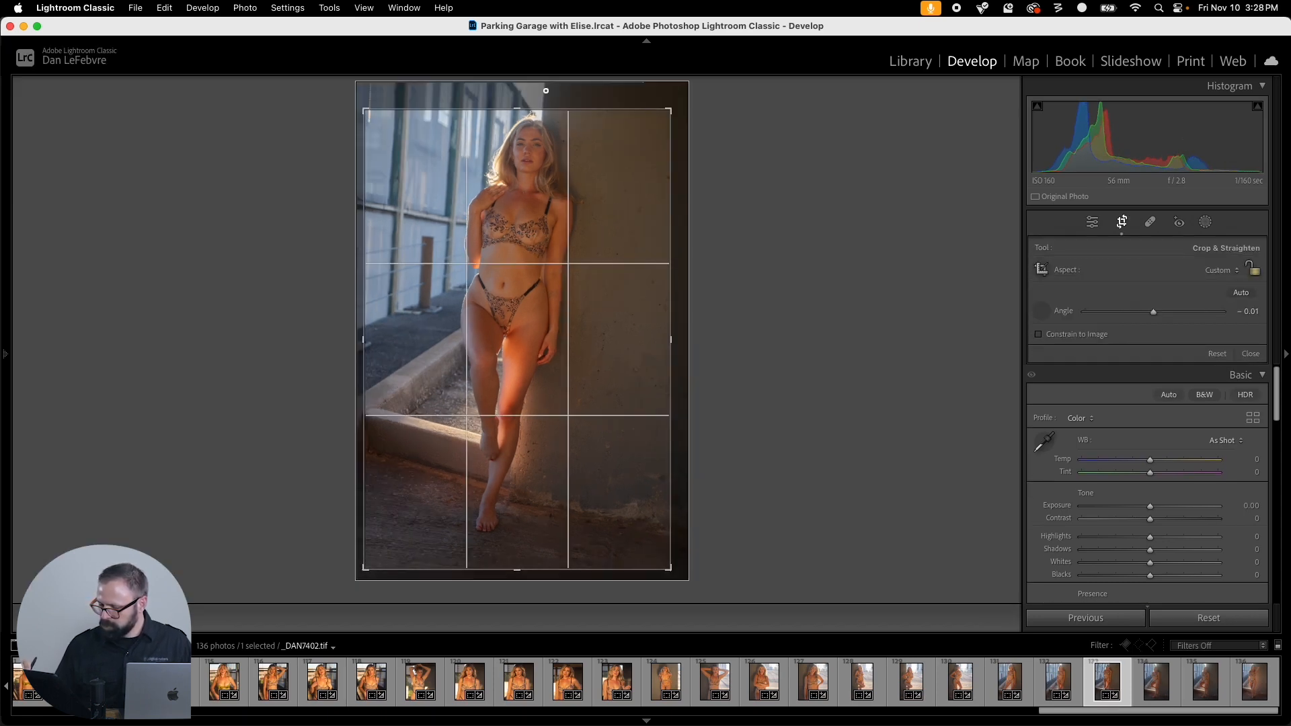
left_click_drag(499, 528, 508, 569)
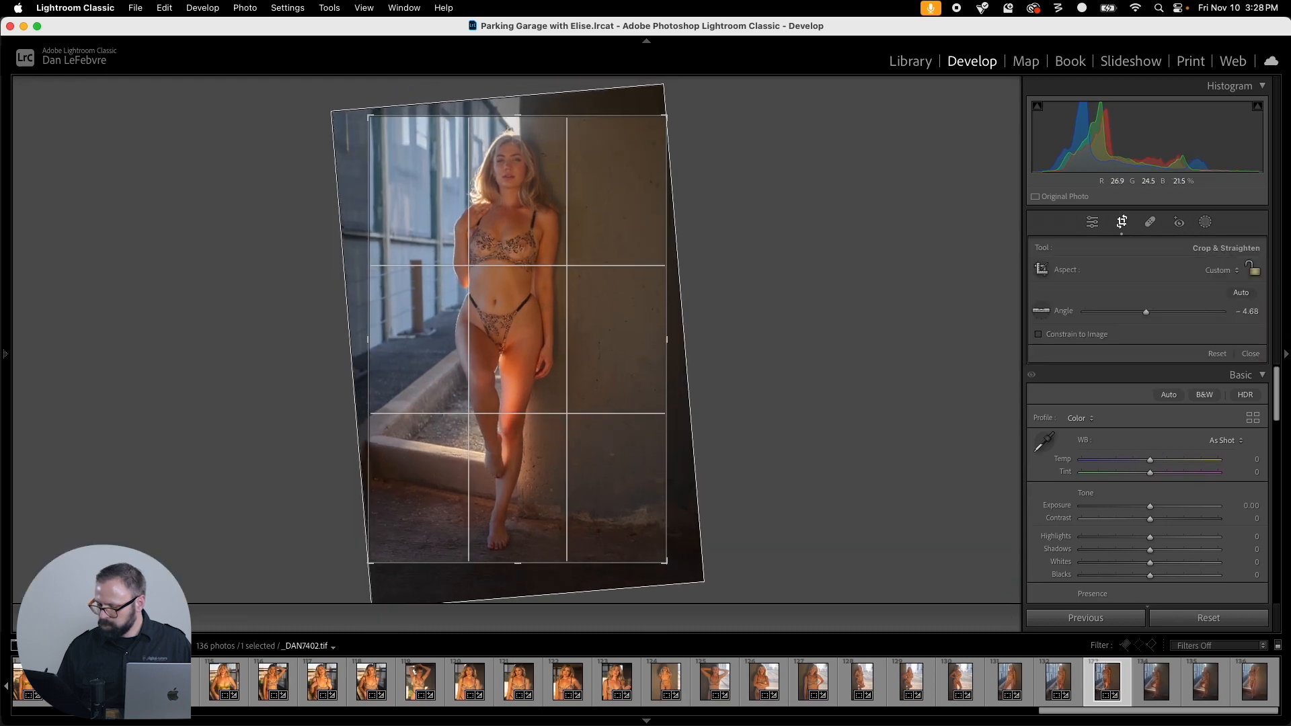
key("Return")
Step: Copy the crop settings from _DAN7402.tif to _DAN7405.tif, make the crop taller to leave room below the foot, and apply it
key("super+shift+c")
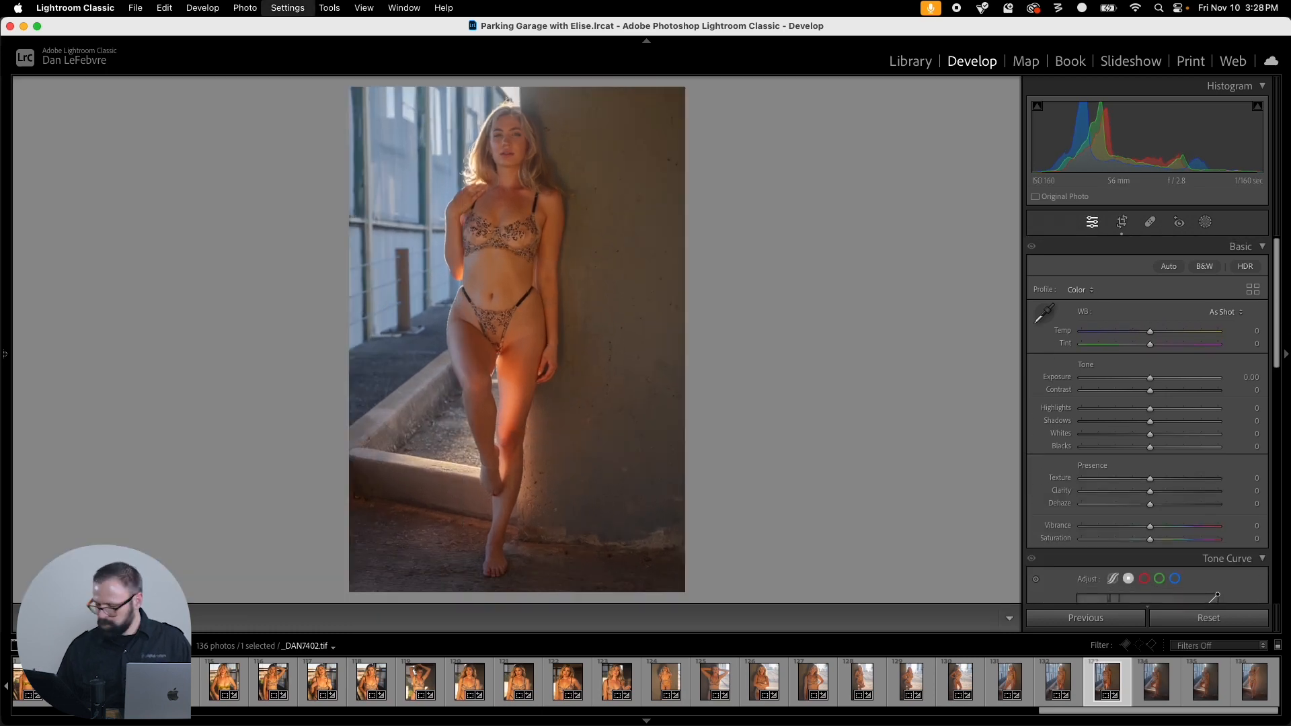
key("Return")
key("Right")
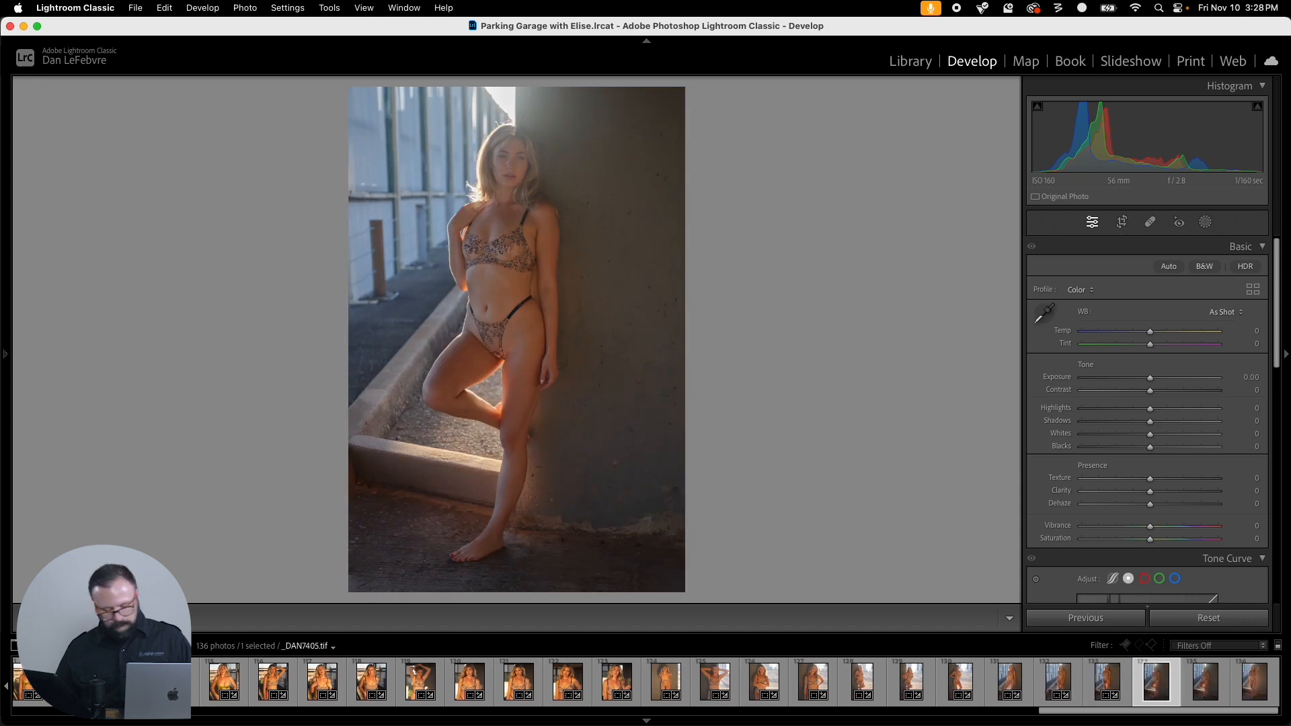
key("super+shift+v")
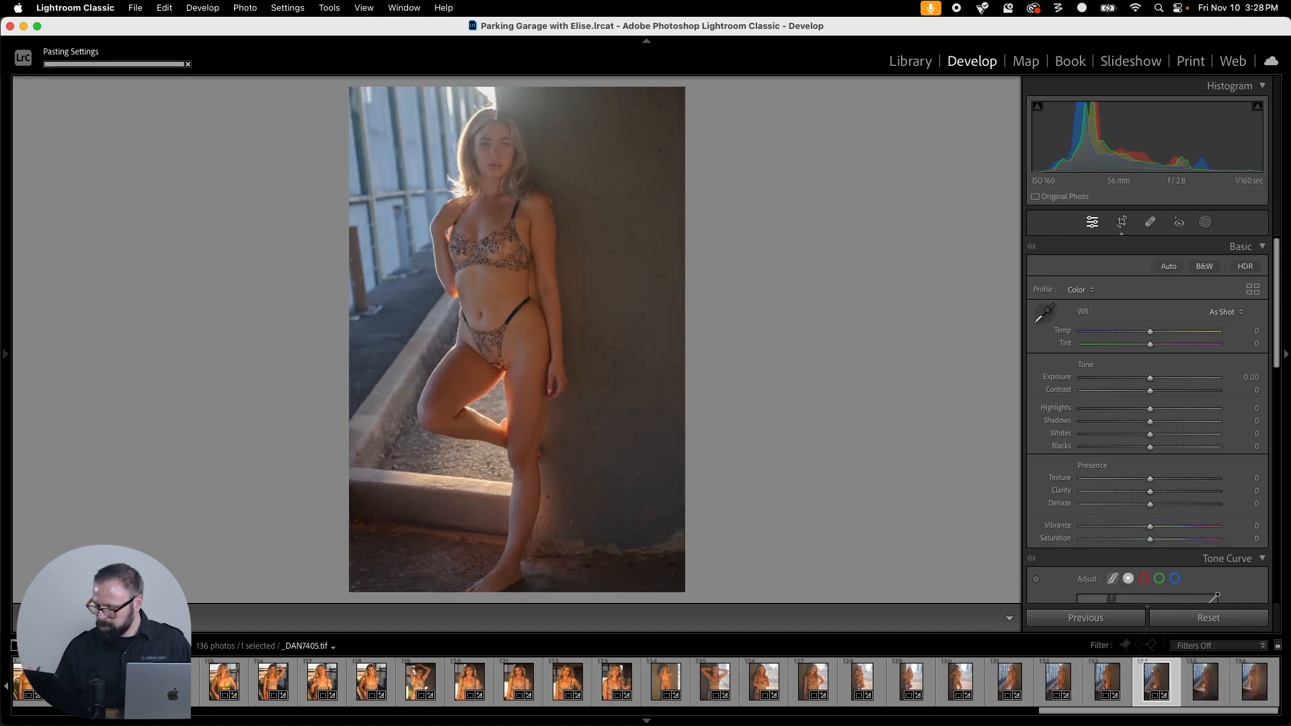
key("r")
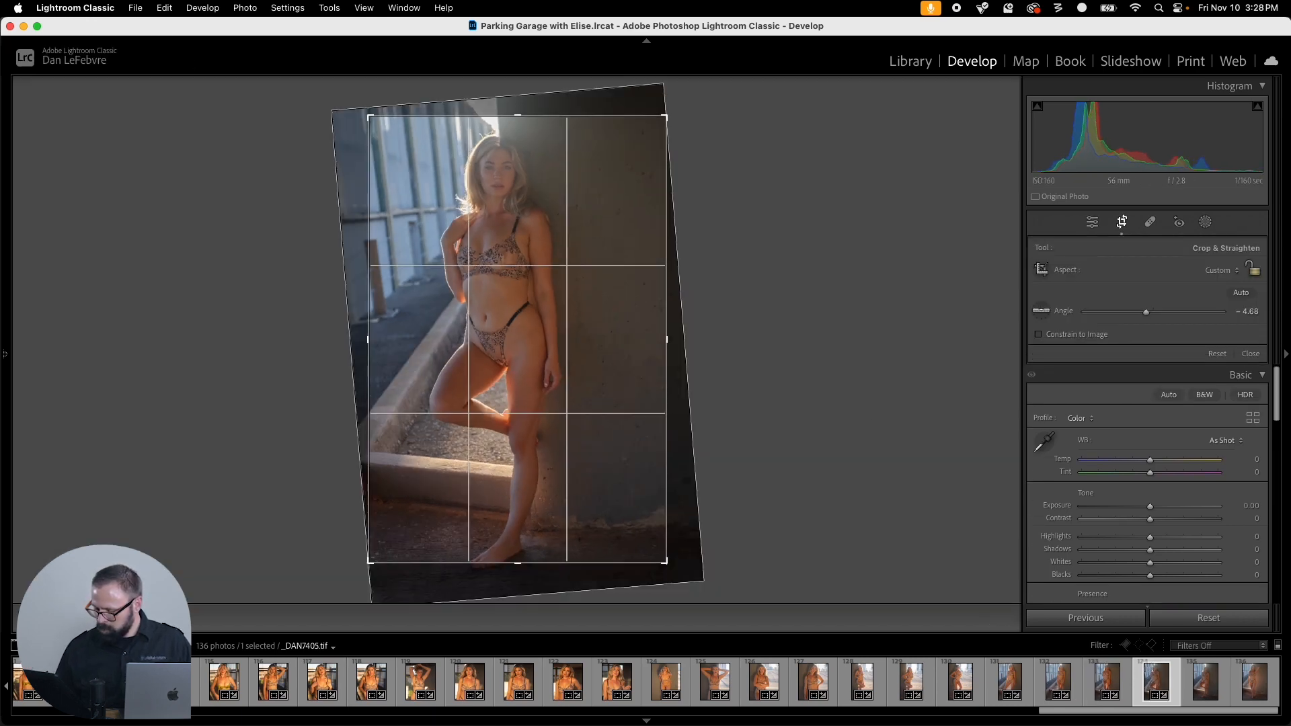
mouse_move(666, 563)
left_mouse_down()
mouse_move(653, 563)
mouse_move(666, 563)
left_mouse_up()
left_click_drag(370, 563, 369, 573)
left_click_drag(605, 336, 606, 341)
key("Return")
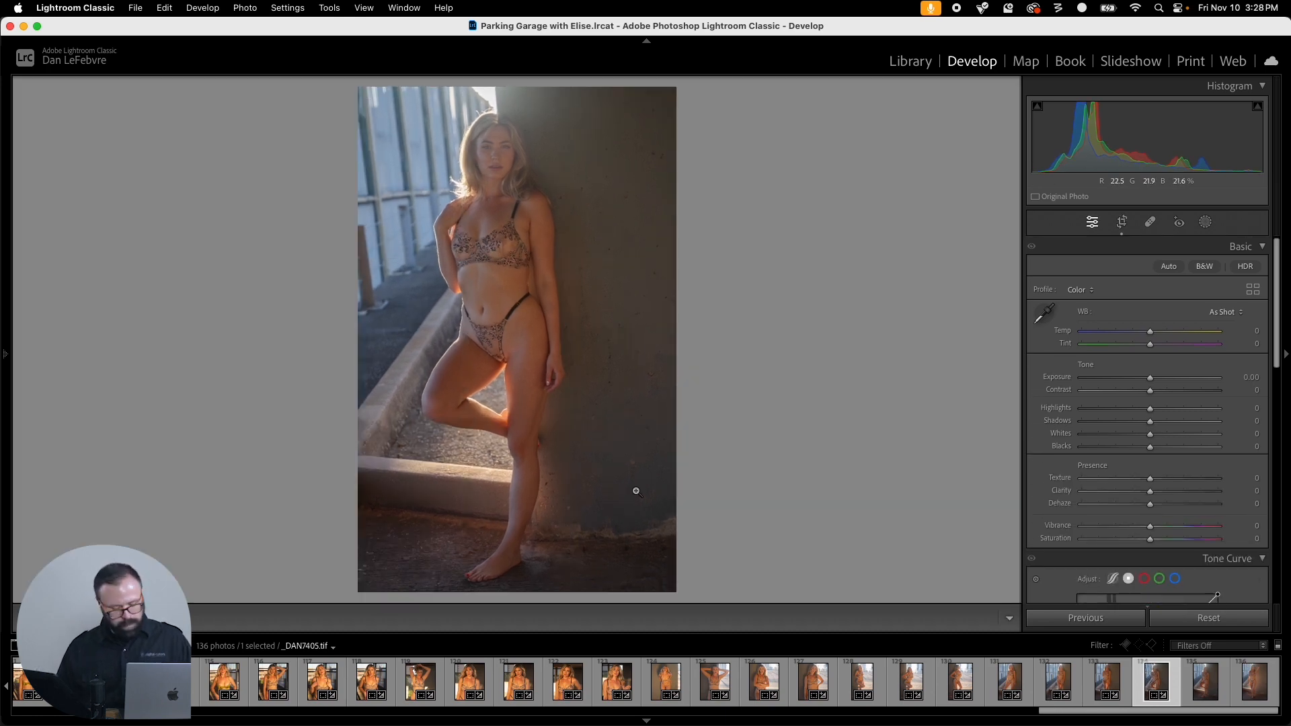
Step: Straighten _DAN7405.tif along the pillar edge to -0.11, shift the photo slightly within the crop, and apply it
key("r")
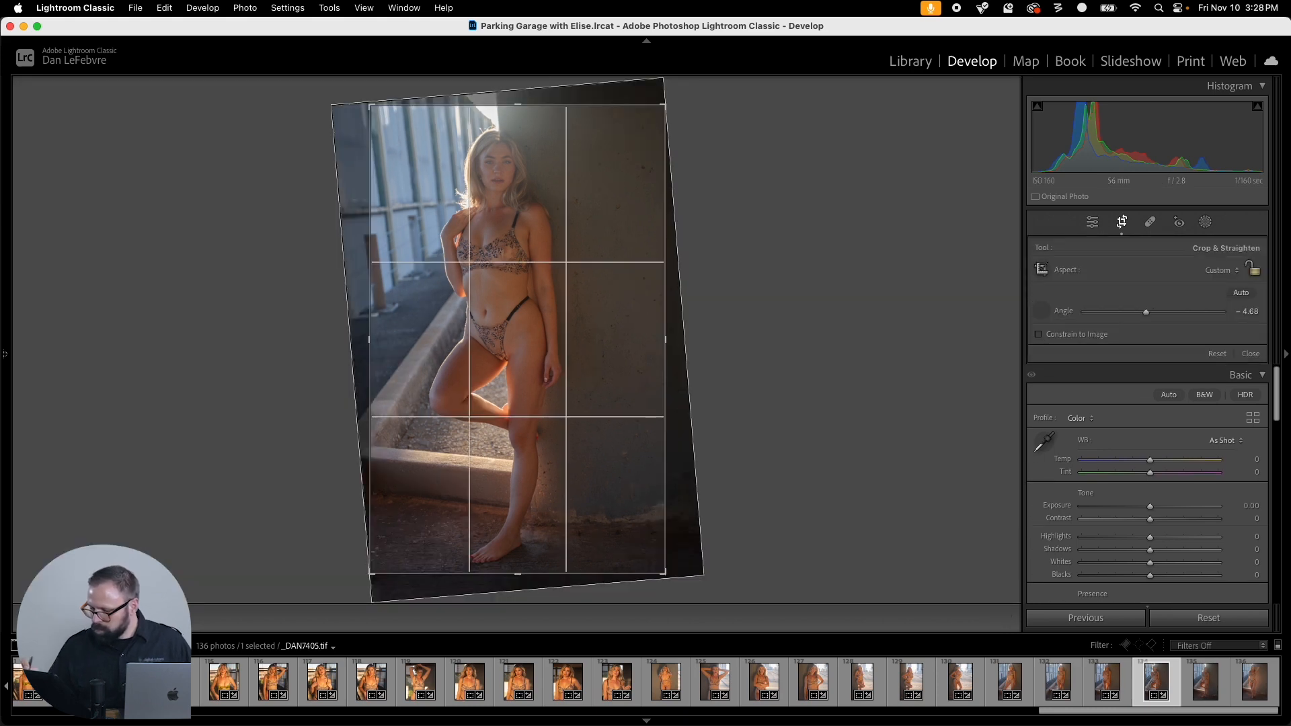
left_click_drag(499, 95, 537, 584)
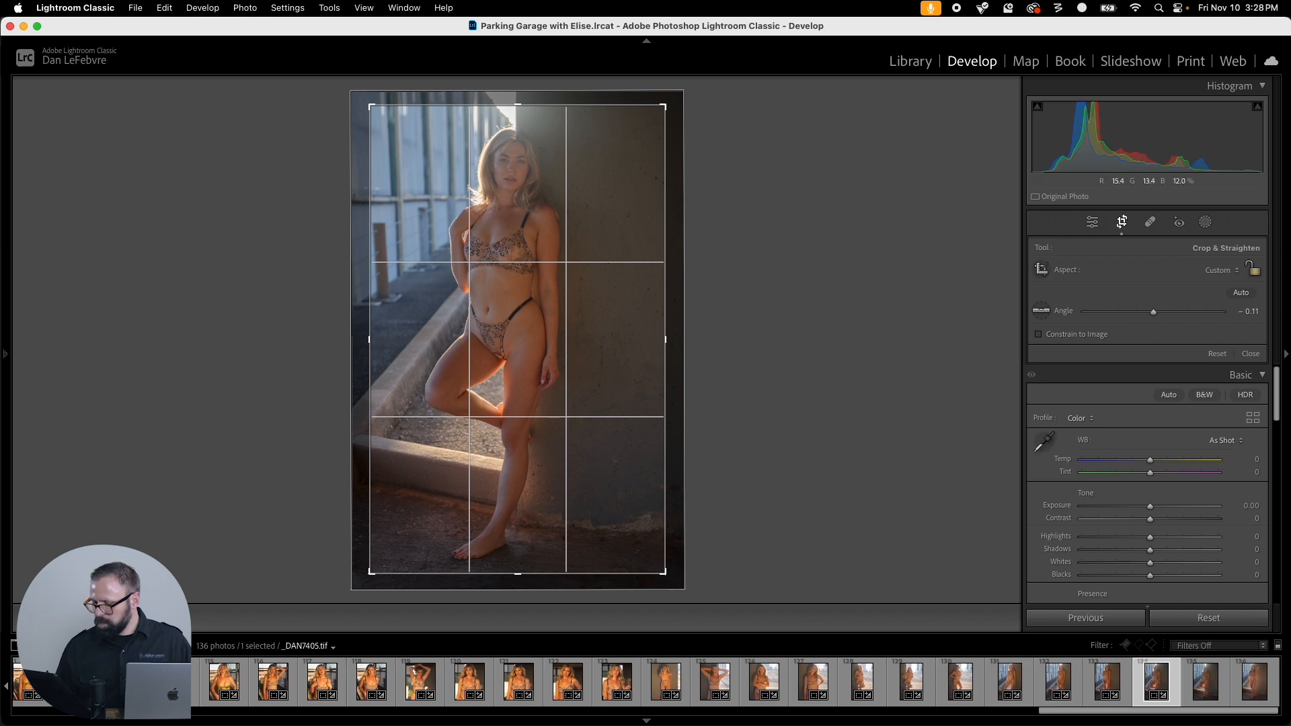
left_click_drag(578, 382, 581, 377)
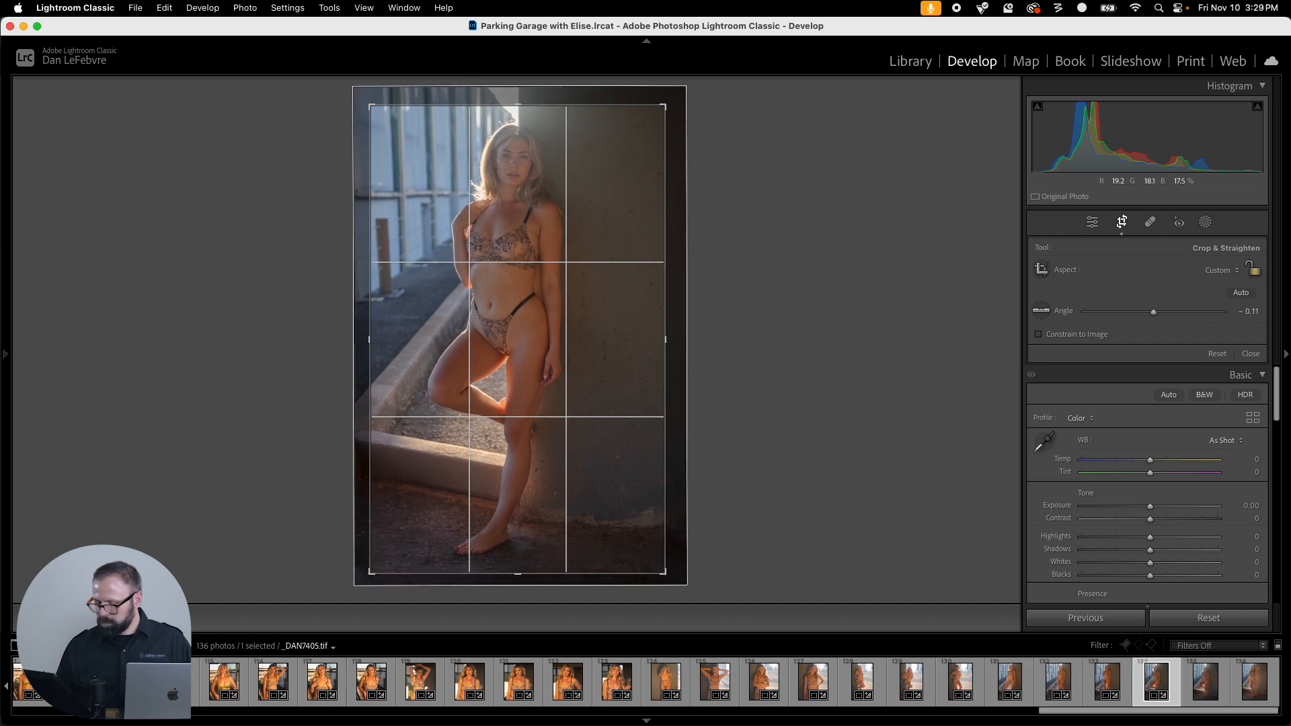
key("Return")
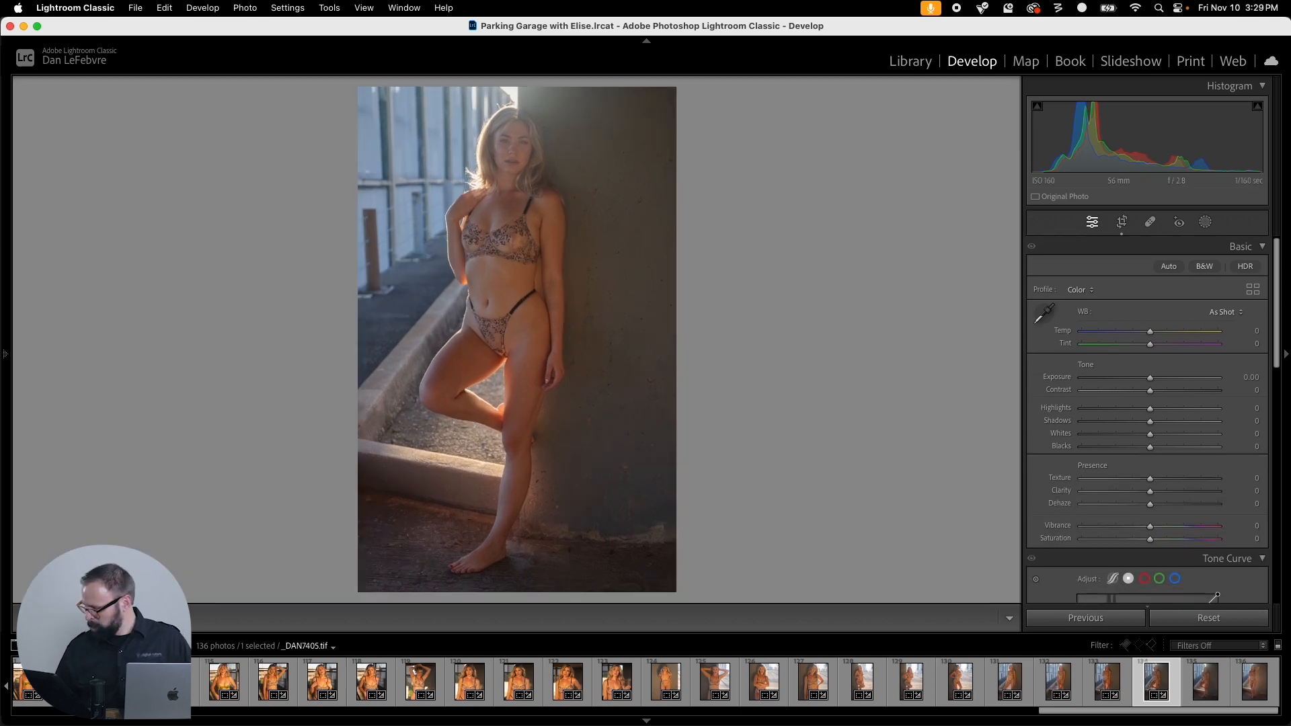
Step: Copy the crop settings from _DAN7405.tif to _DAN7407.tif, straighten the photo along the pillar edge to -0.81, and apply the crop
key("super+shift+c")
key("Return")
key("Right")
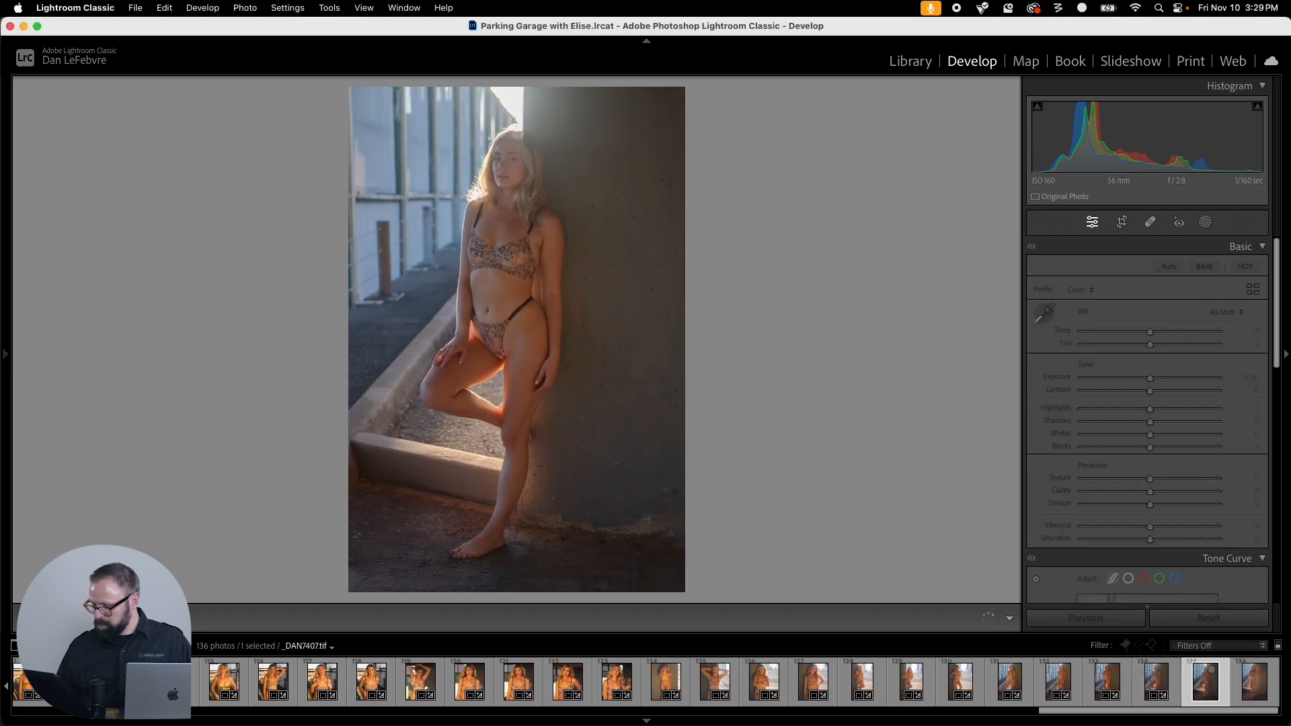
key("super+shift+v")
key("r")
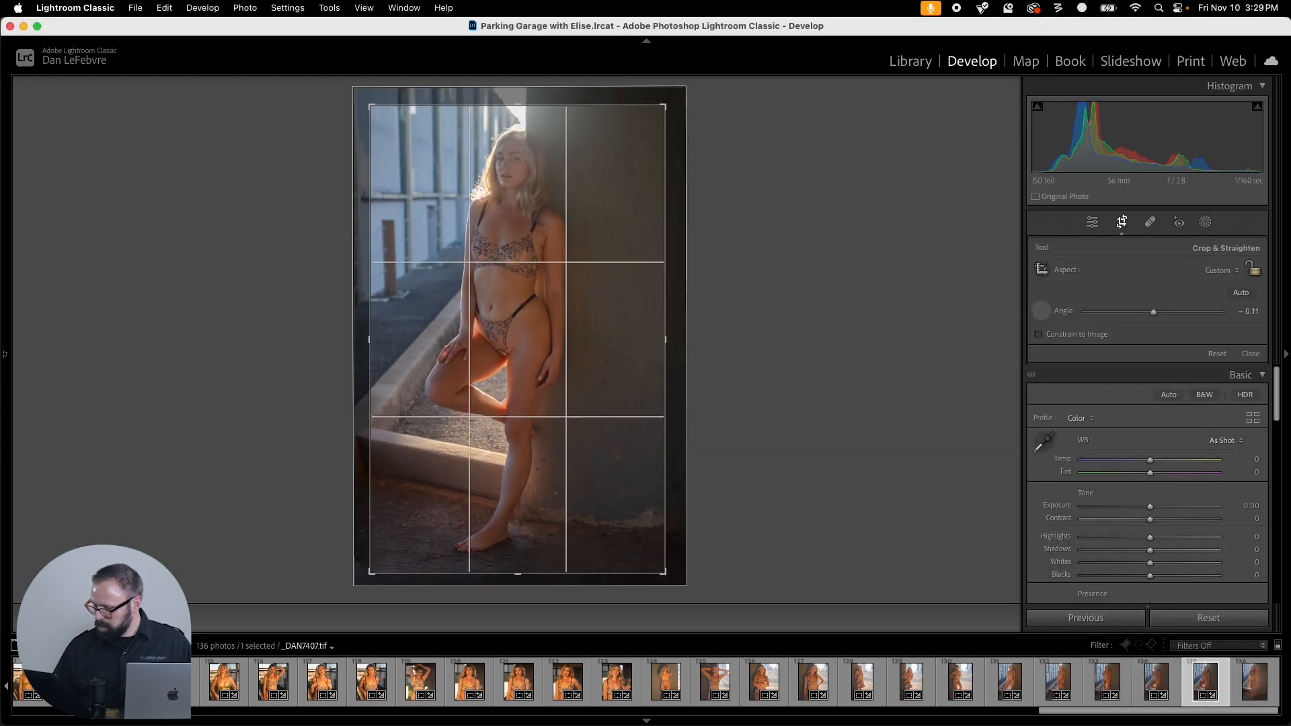
left_click_drag(509, 518, 521, 568)
left_click_drag(592, 377, 594, 373)
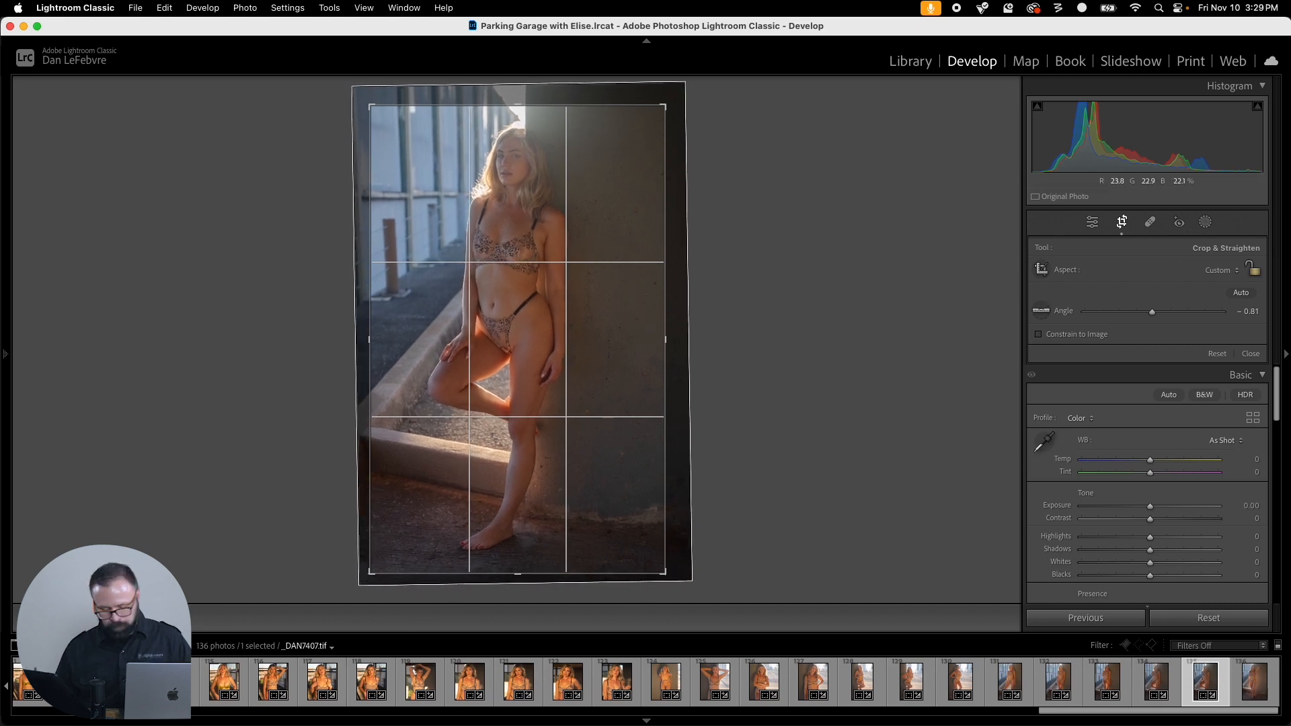
key("r")
Step: Copy the crop settings from _DAN7407.tif to _DAN7410.tif and straighten the photo to 0.50
key("super+shift+c")
key("Return")
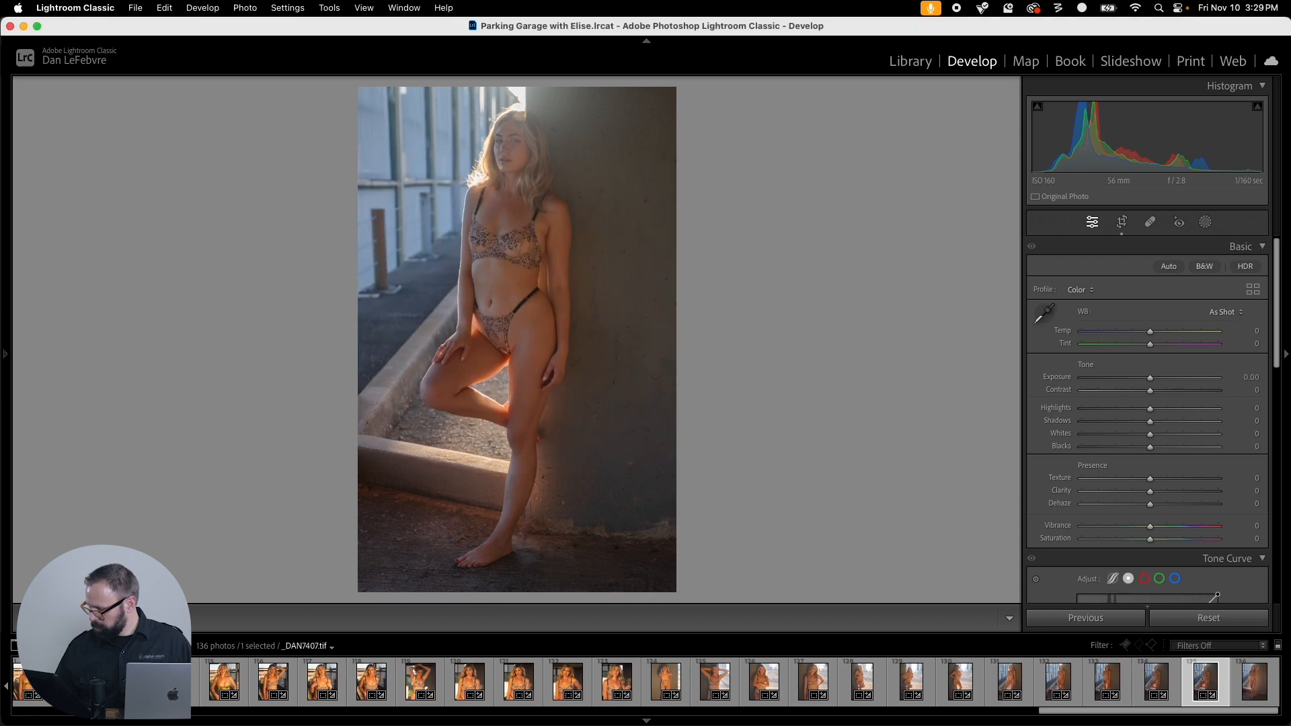
key("Right")
key("super+shift+v")
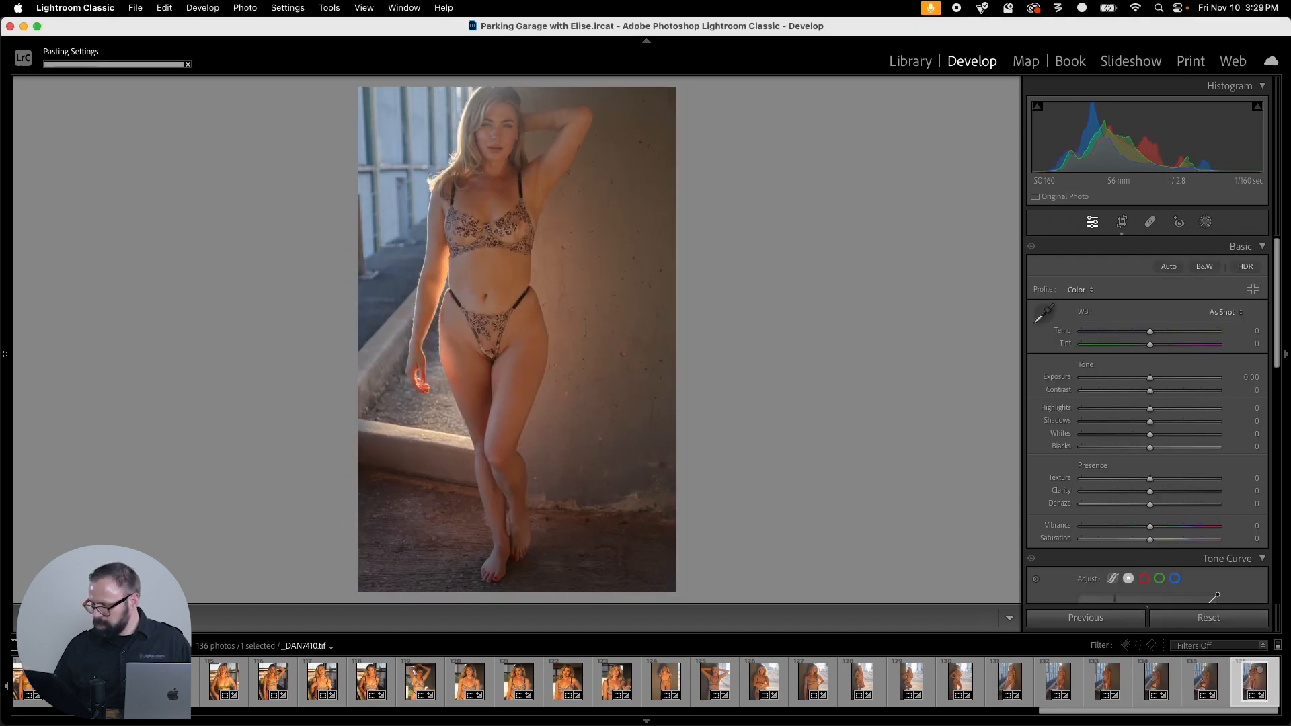
key("r")
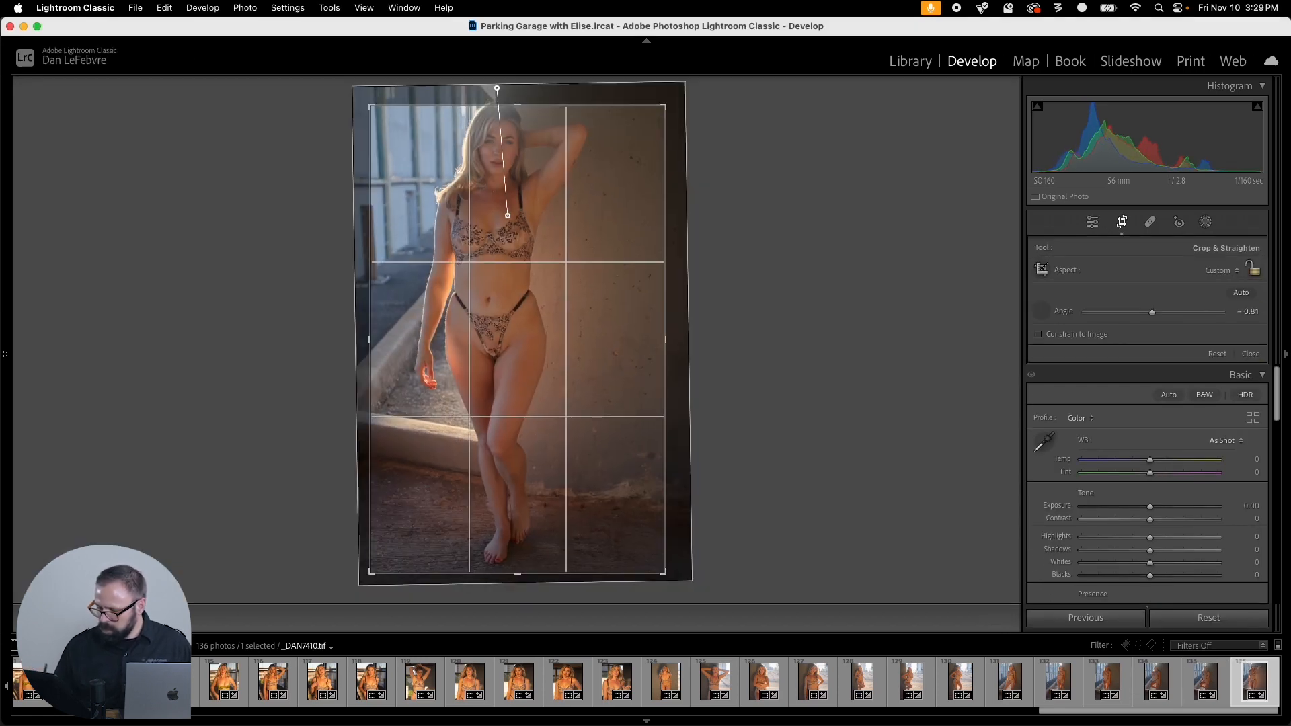
left_click_drag(512, 602, 510, 602)
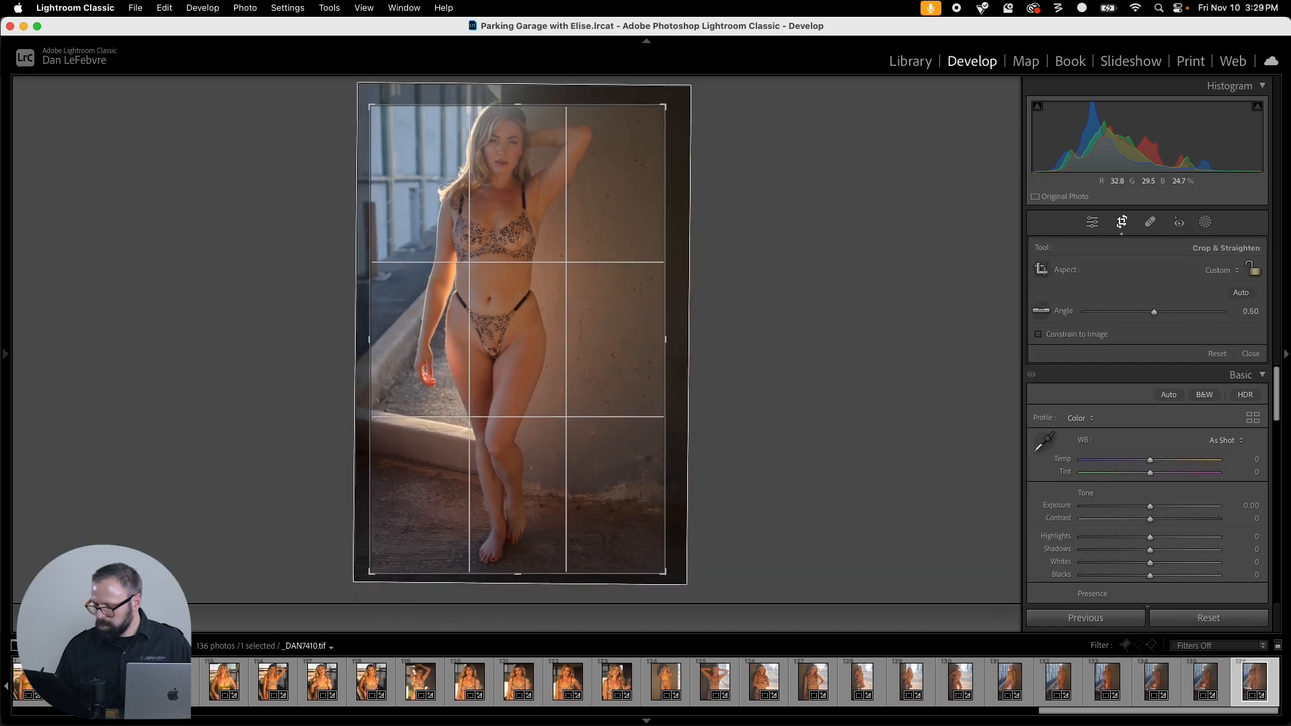
Step: Enlarge the crop on _DAN7410.tif, shift the photo to frame the full figure with room above the head and below the feet, and apply
left_click_drag(517, 404, 523, 414)
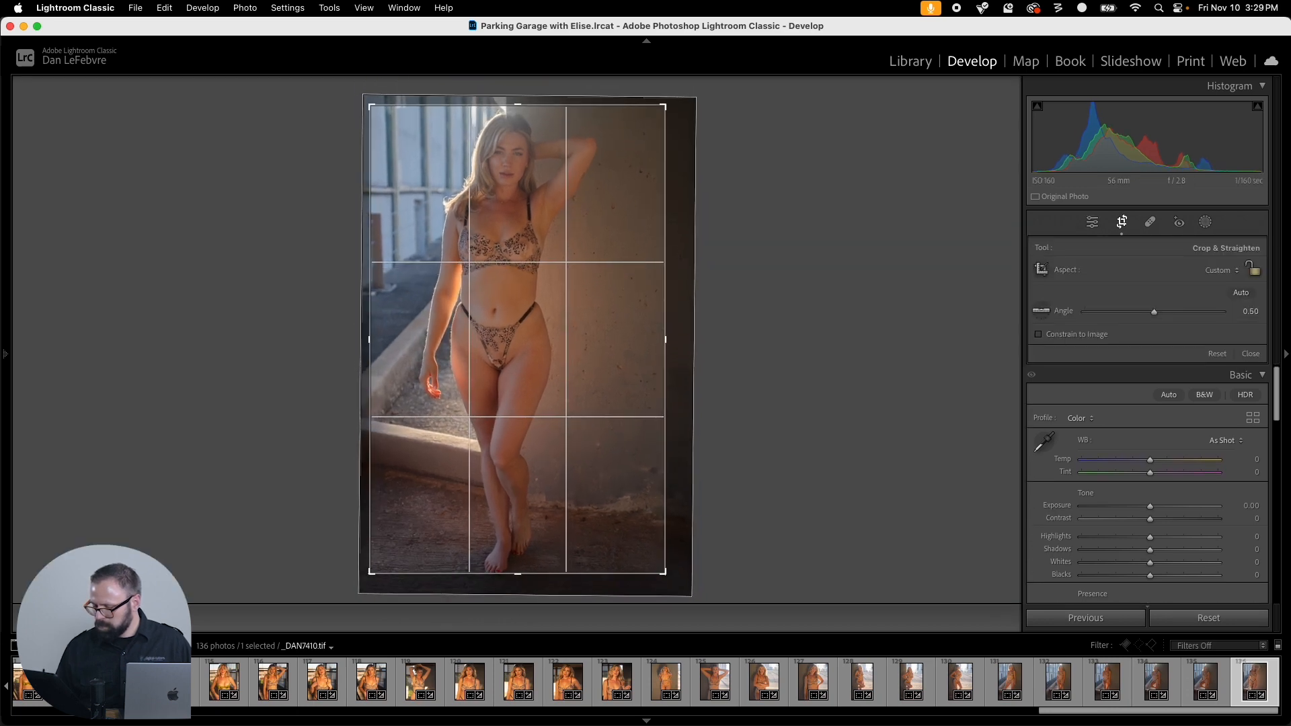
left_click_drag(666, 573, 670, 578)
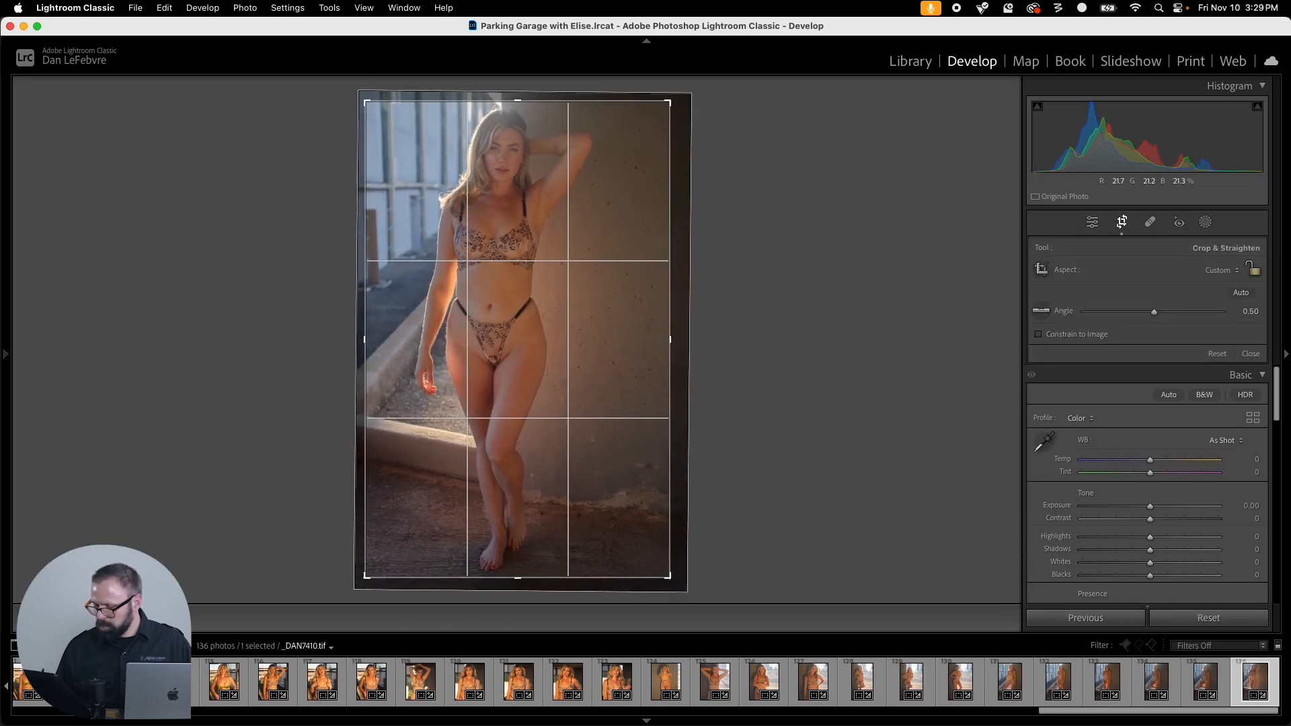
left_click_drag(518, 403, 525, 407)
left_click_drag(670, 578, 667, 582)
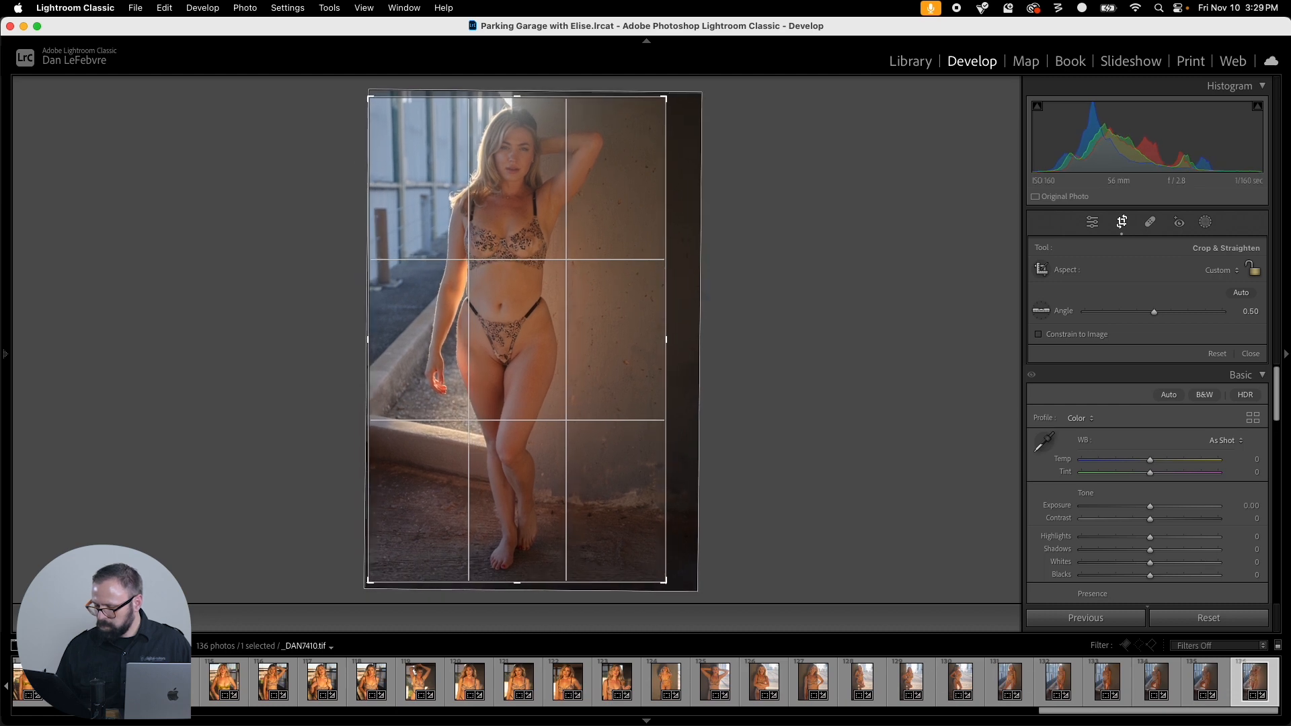
key("Return")
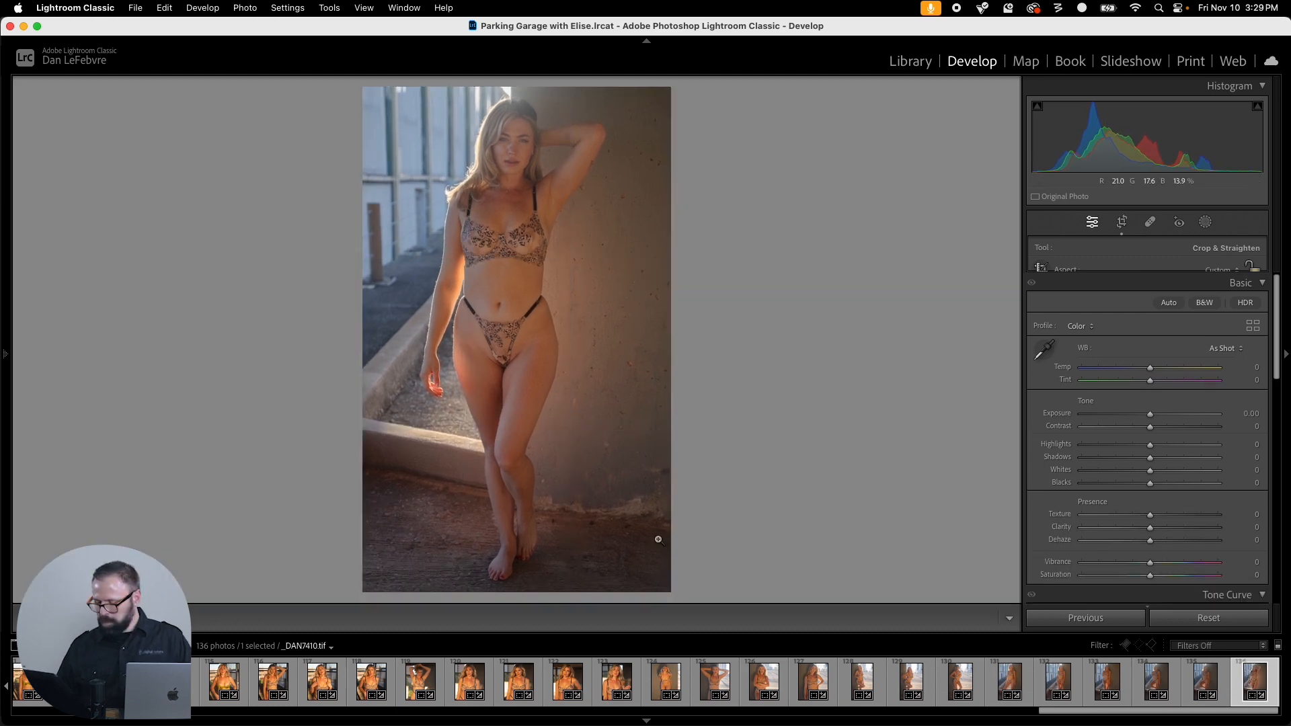
Step: Select all photos in the filmstrip and open the export settings for them
key("cmd+a")
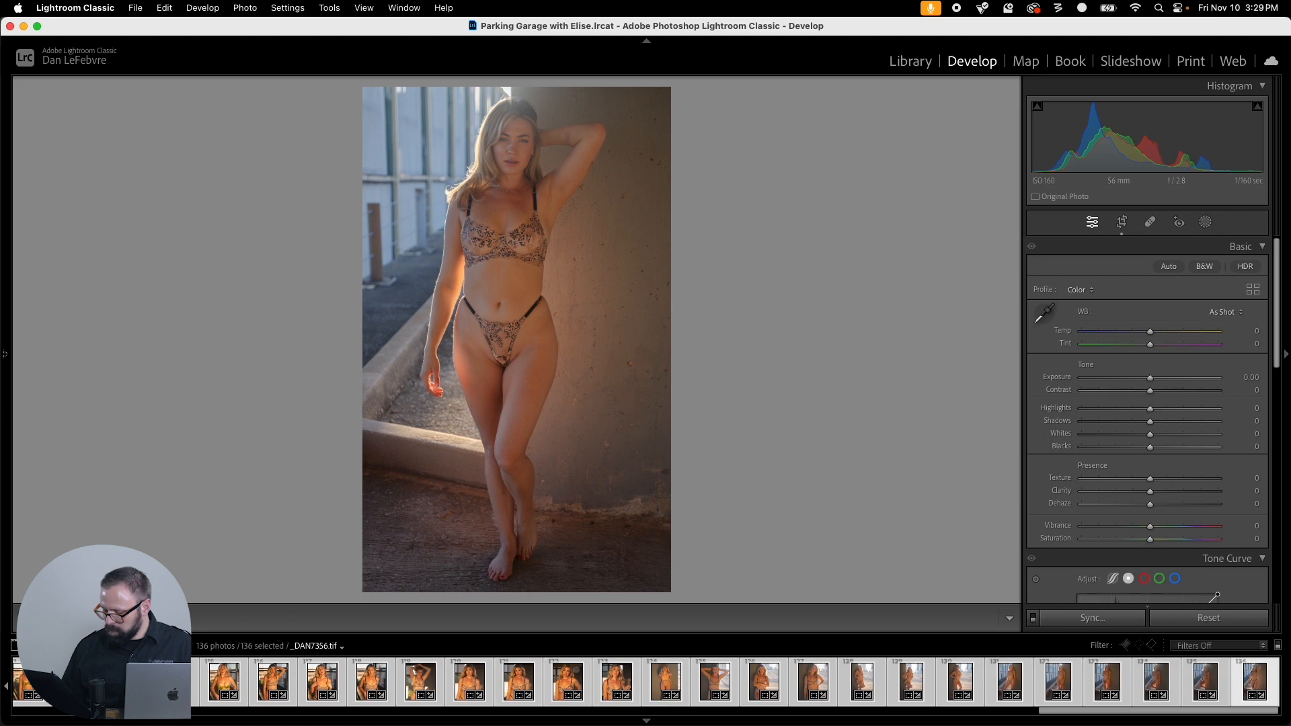
right_click(570, 680)
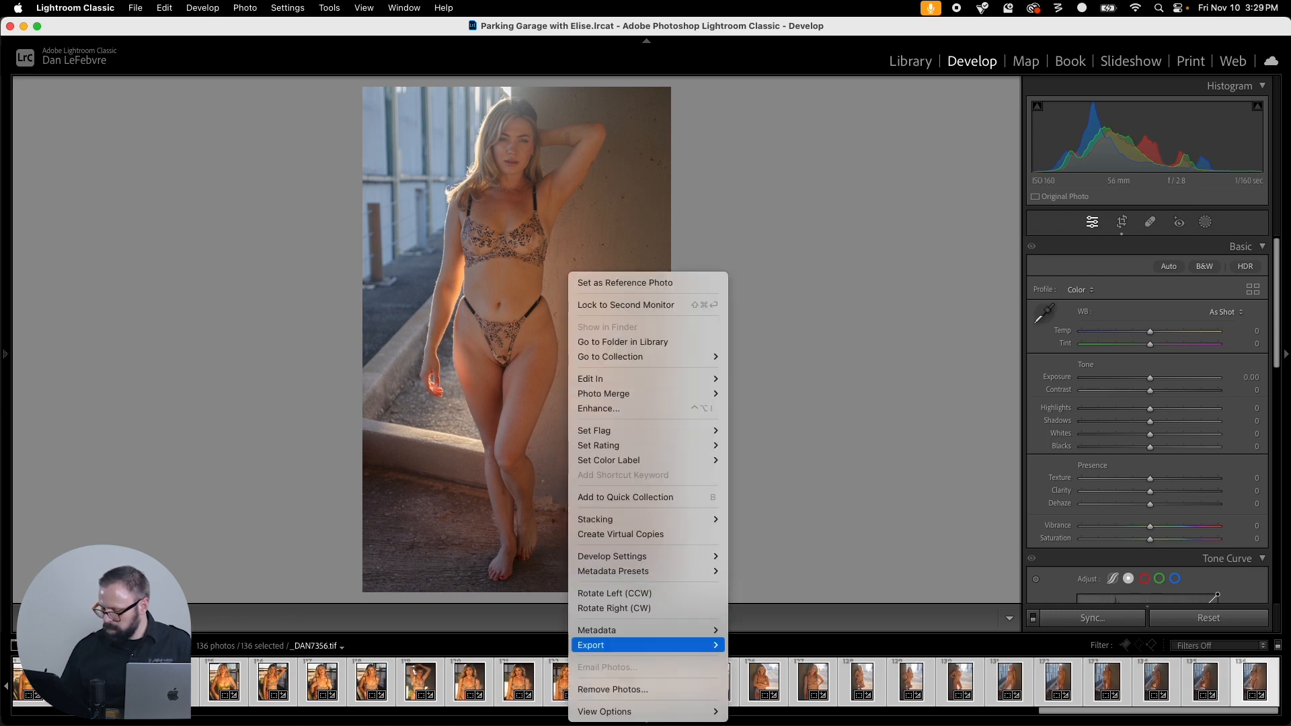
mouse_move(646, 645)
left_click(752, 497)
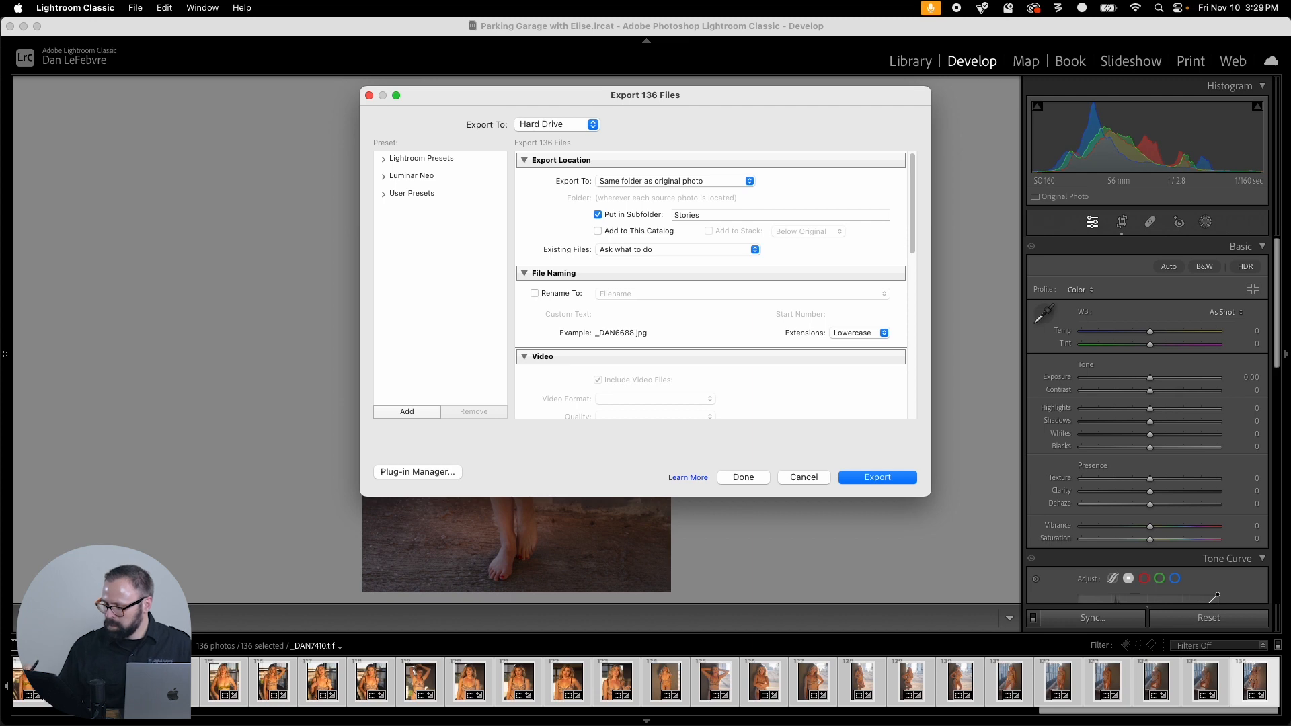
Step: Keep the same folder as the original photo as export location and name the subfolder EXPORT
left_click(672, 181)
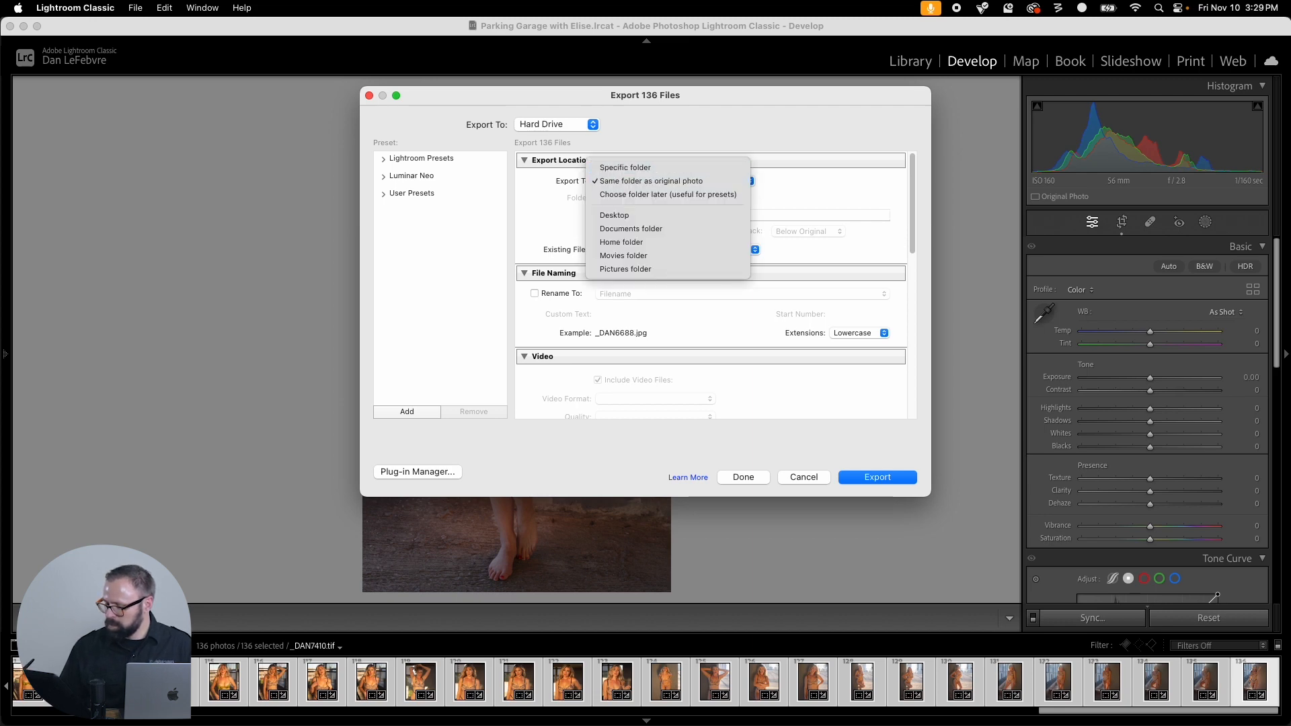
left_click(651, 181)
left_click(598, 216)
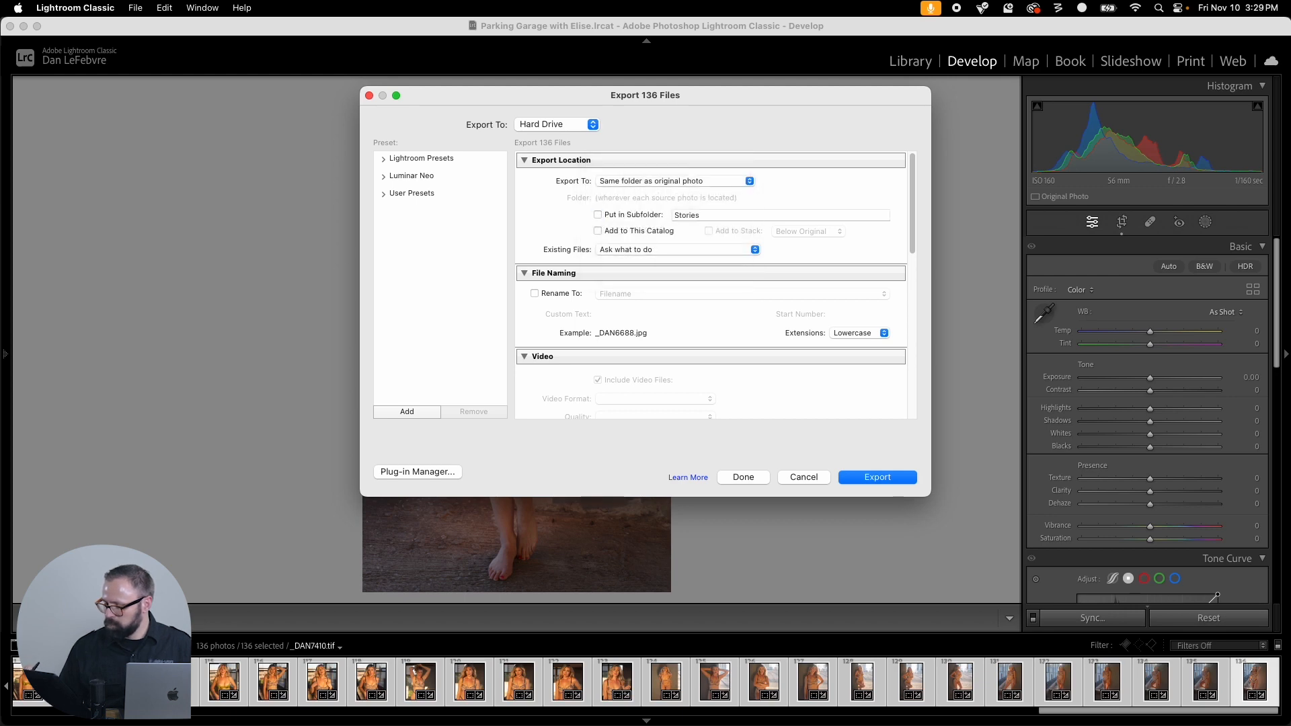
left_click(597, 216)
type("E")
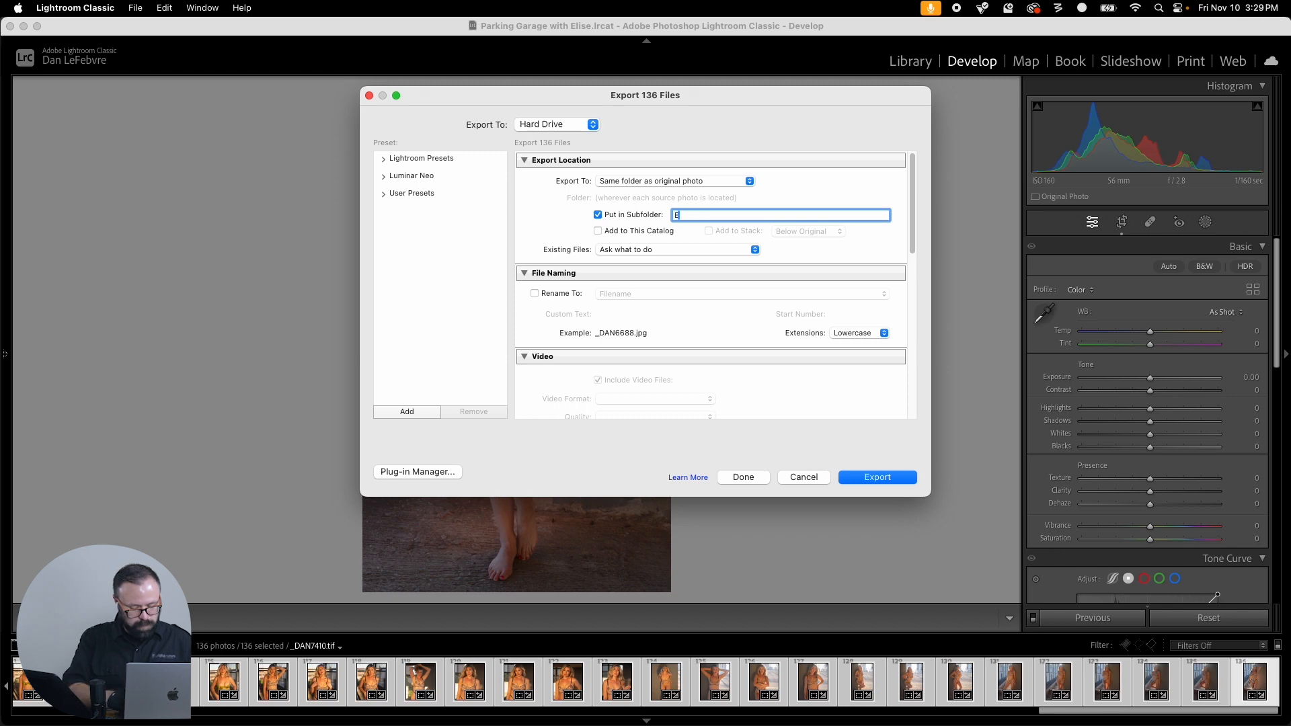
type("XPORT")
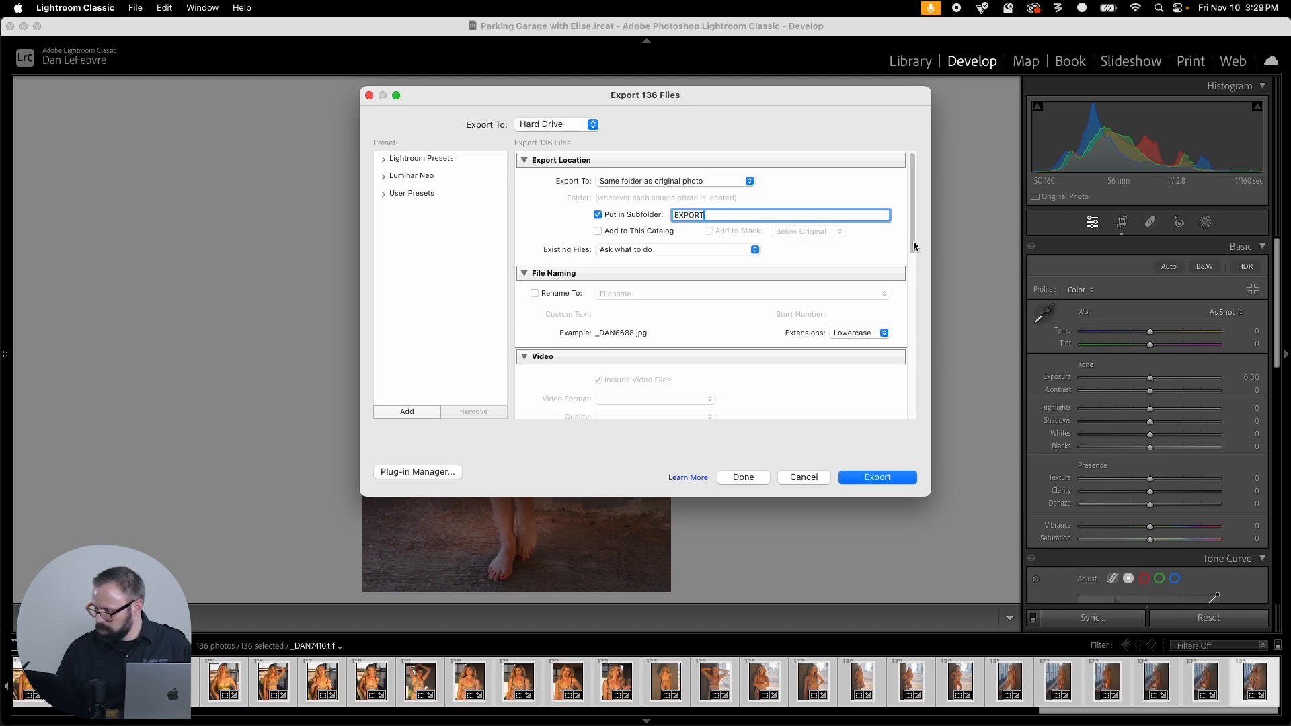
Step: Review the remaining export settings and export all the selected photos to the hard drive
left_click_drag(913, 241, 870, 155)
left_click_drag(812, 95, 697, 139)
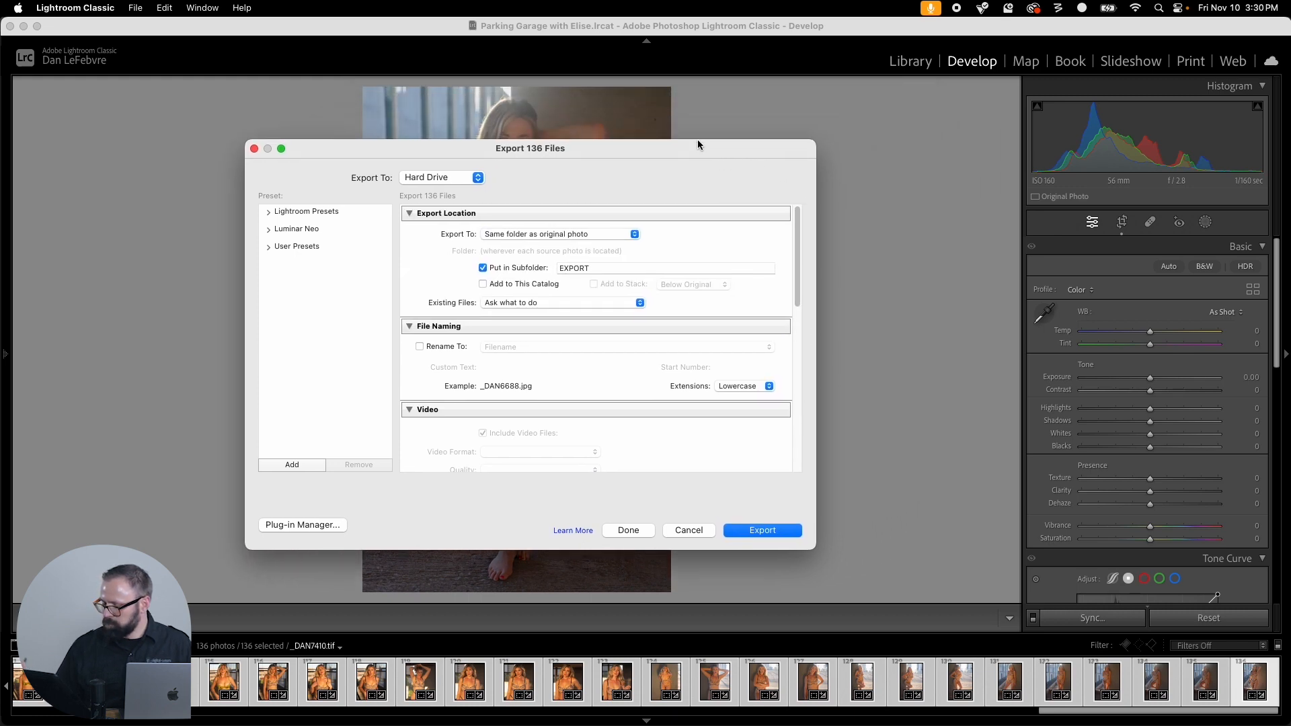
left_click(774, 529)
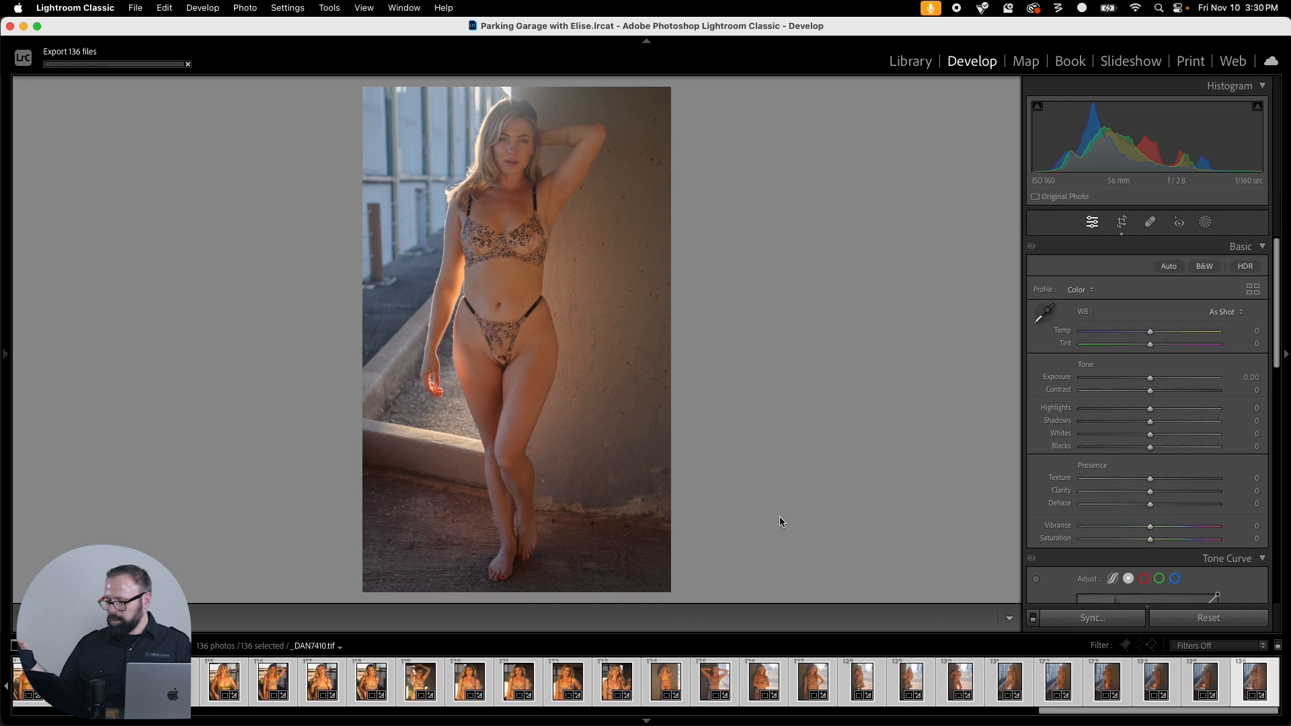